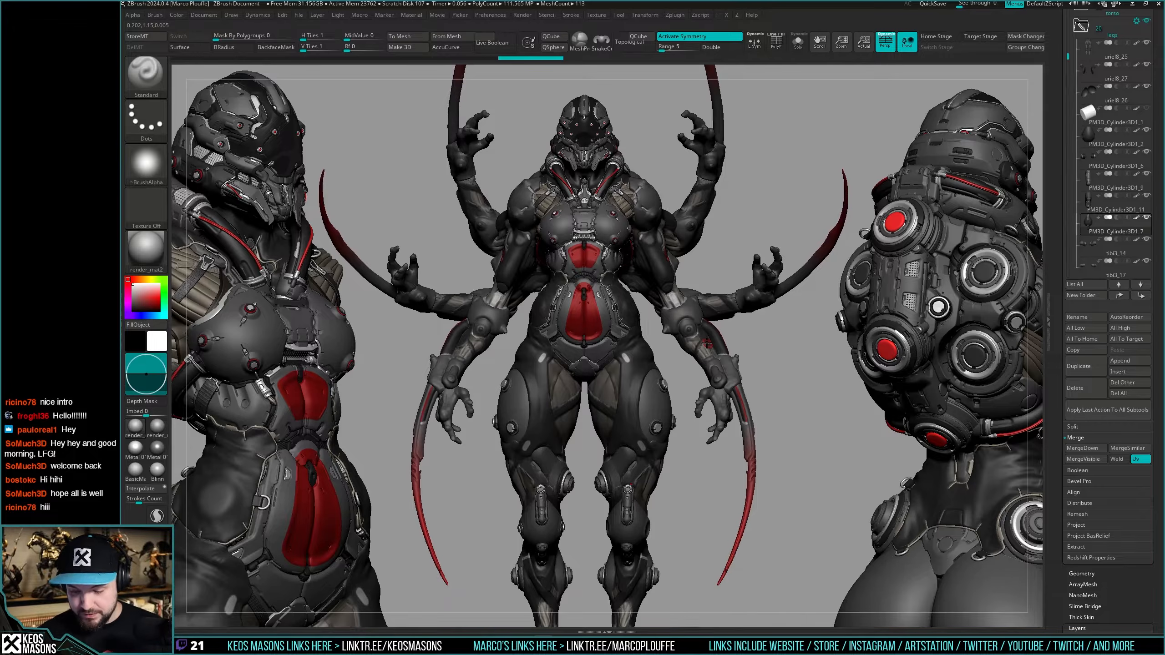
# Hide the otherarms, arms, head and torso folders so that only the legs folder stays displayed.
pyautogui.moveTo(735, 353); pyautogui.dragTo(808, 351, button='right')
pyautogui.keyDown('alt'); pyautogui.moveTo(675, 448); pyautogui.dragTo(673, 339, button='right'); pyautogui.keyUp('alt')
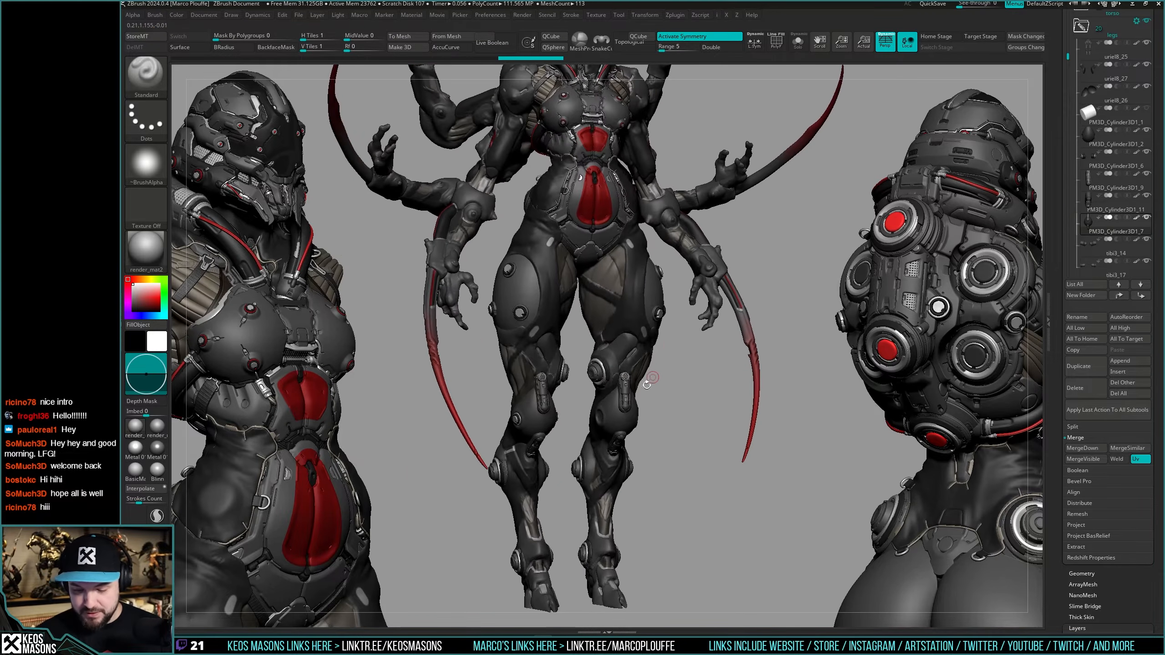
pyautogui.keyDown('alt'); pyautogui.moveTo(597, 358); pyautogui.dragTo(646, 354, button='right'); pyautogui.keyUp('alt')
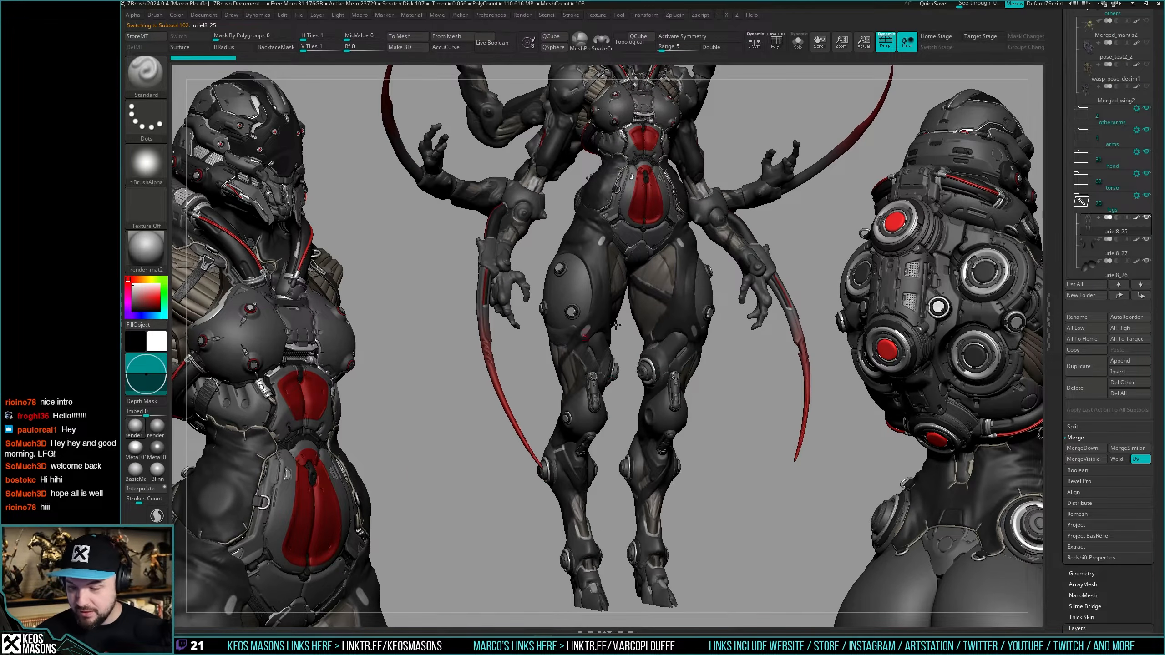
pyautogui.click(1147, 108)
pyautogui.click(1147, 129)
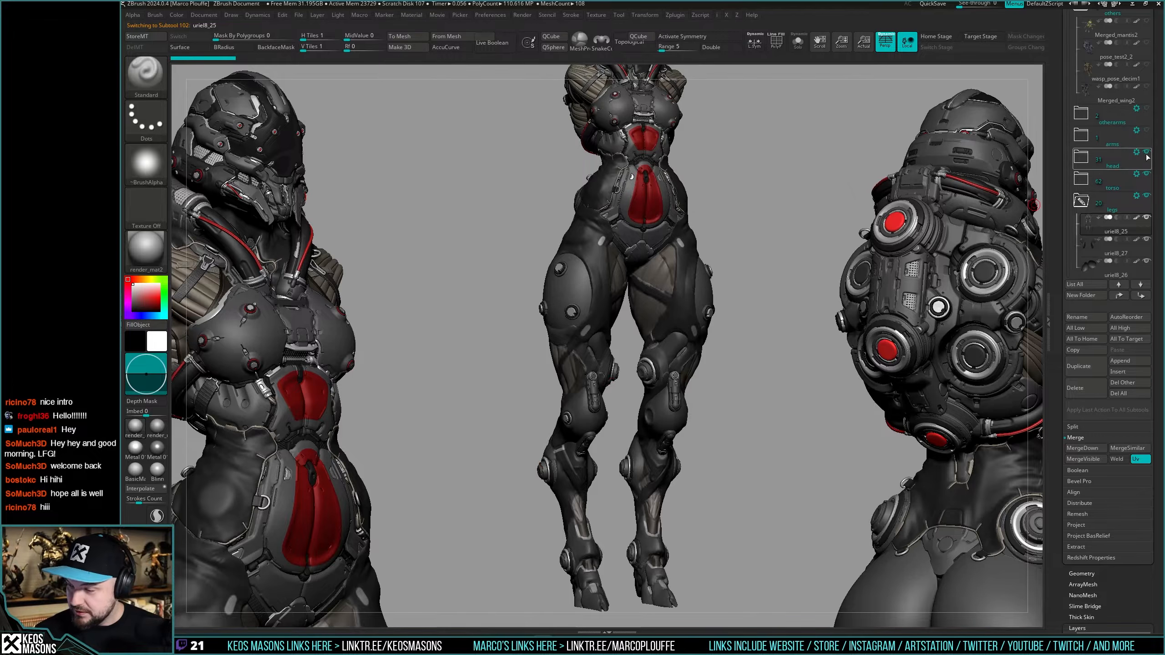
pyautogui.click(1147, 152)
pyautogui.keyDown('ctrl'); pyautogui.moveTo(681, 382); pyautogui.dragTo(657, 425, button='right'); pyautogui.keyUp('ctrl')
pyautogui.keyDown('alt'); pyautogui.moveTo(657, 426); pyautogui.dragTo(700, 358, button='right'); pyautogui.keyUp('alt')
pyautogui.click(1146, 175)
# Turn off the painted colour on the uriel8_25 leg subtool and pick a light red as the active colour.
pyautogui.keyDown('ctrl'); pyautogui.moveTo(700, 358); pyautogui.dragTo(660, 326, button='right'); pyautogui.keyUp('ctrl')
pyautogui.click(1136, 217)
pyautogui.keyDown('alt'); pyautogui.moveTo(660, 326); pyautogui.dragTo(665, 403, button='right'); pyautogui.keyUp('alt')
pyautogui.press('space')
pyautogui.click(566, 400)
# Examine the red leg muscles and the armour parts around the thighs and knees from the front and back.
pyautogui.keyDown('ctrl'); pyautogui.moveTo(667, 326); pyautogui.dragTo(665, 368, button='right'); pyautogui.keyUp('ctrl')
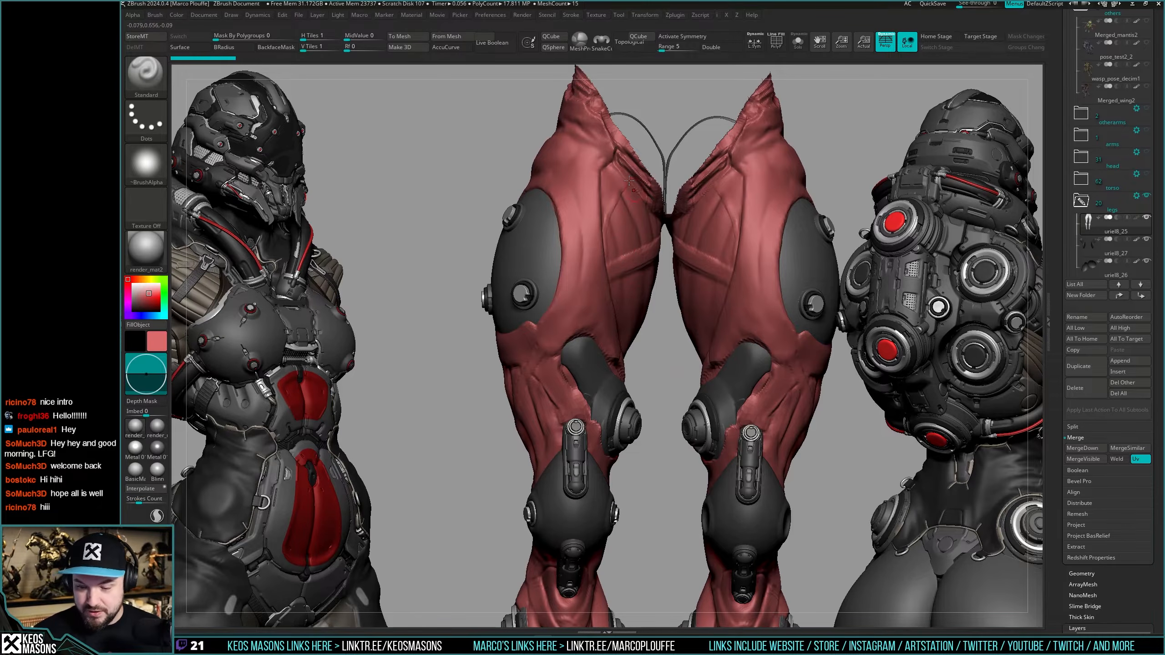
pyautogui.keyDown('alt'); pyautogui.moveTo(656, 441); pyautogui.dragTo(645, 384, button='right'); pyautogui.keyUp('alt')
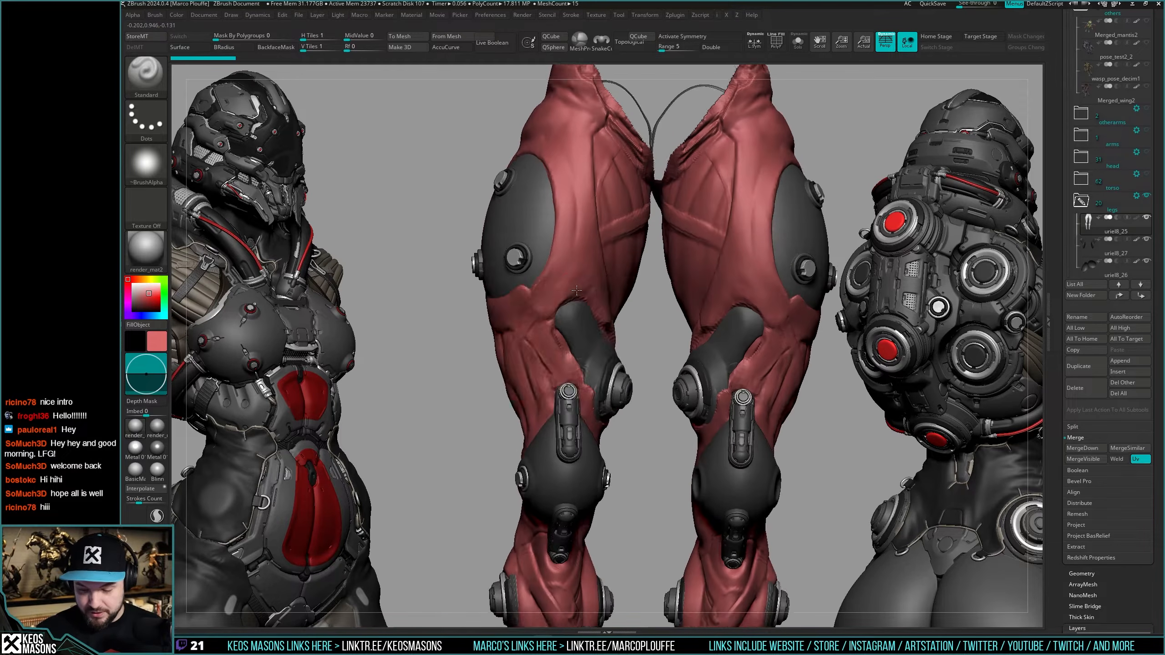
pyautogui.press('space')
pyautogui.keyDown('alt'); pyautogui.moveTo(590, 542); pyautogui.dragTo(610, 318, button='right'); pyautogui.keyUp('alt')
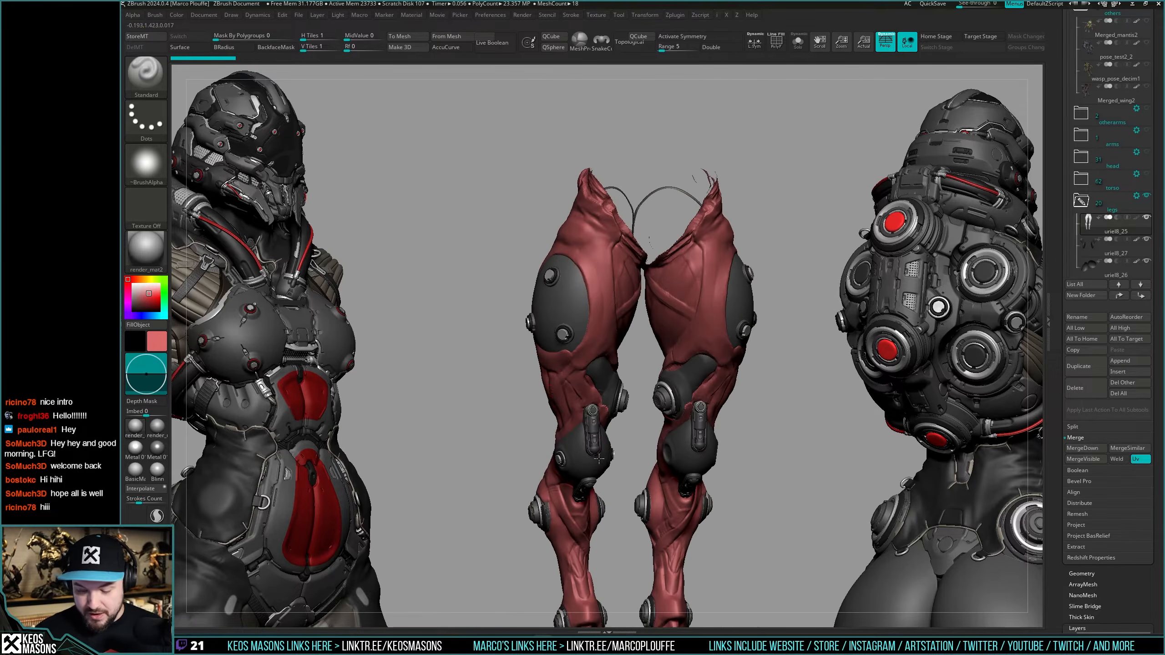
pyautogui.moveTo(599, 459); pyautogui.dragTo(702, 385, button='right')
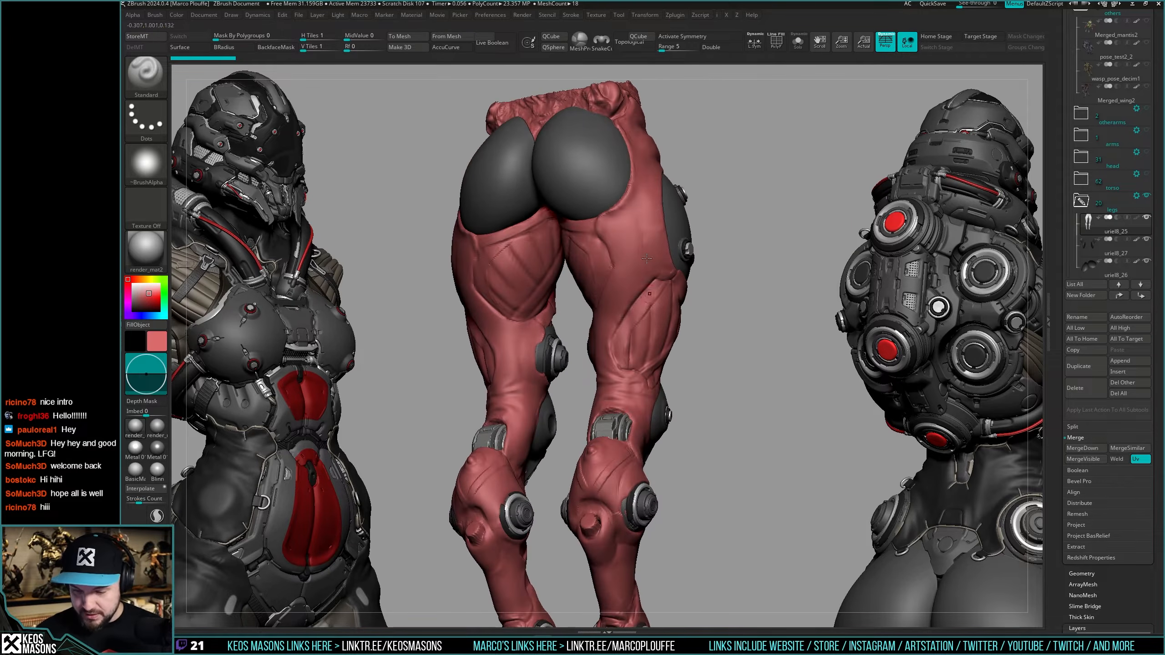
pyautogui.moveTo(687, 305); pyautogui.dragTo(658, 407, button='right')
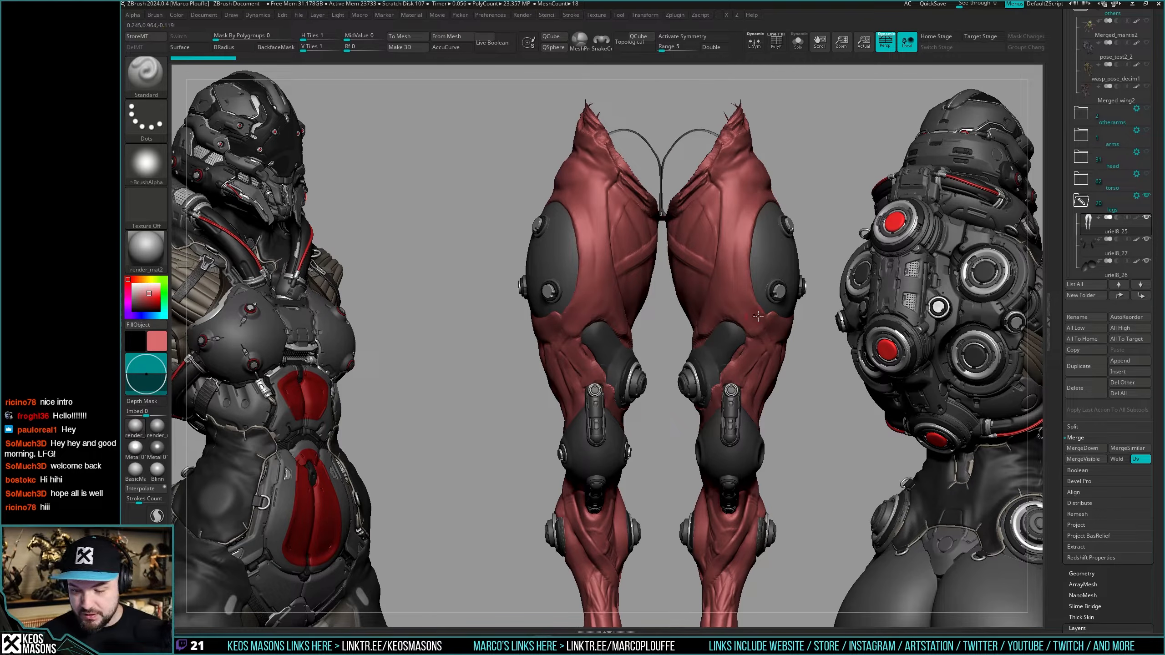
pyautogui.moveTo(758, 316); pyautogui.dragTo(691, 388, button='right')
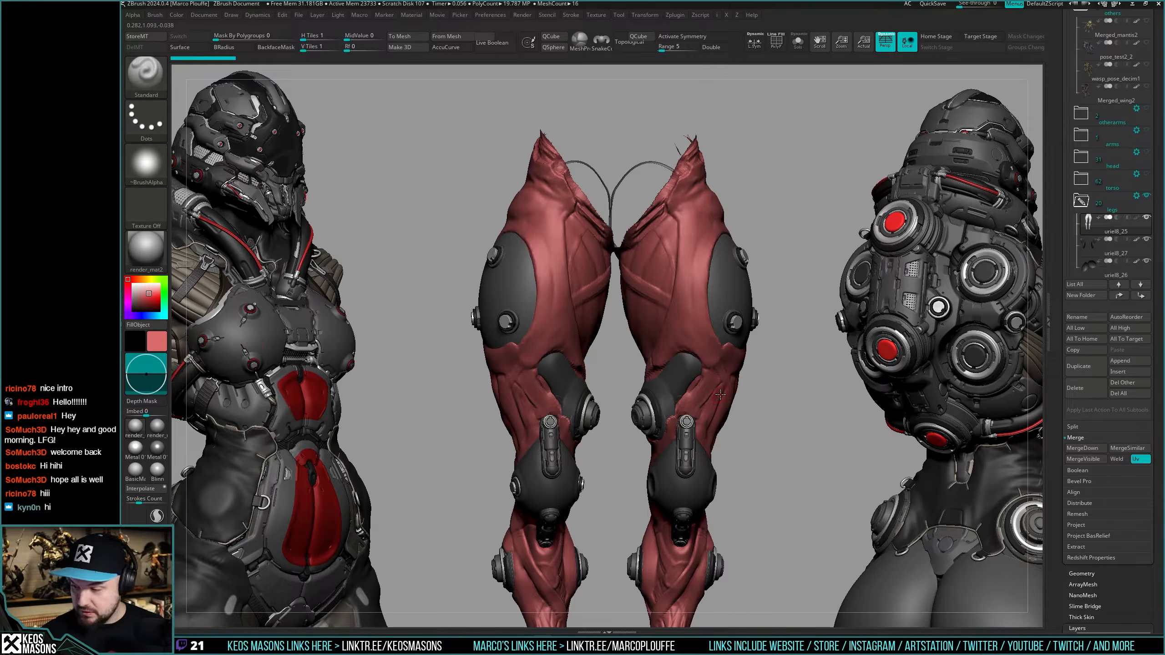
# Show the torso and head folders and hide the legs folder.
pyautogui.scroll(5, 1053, 228)
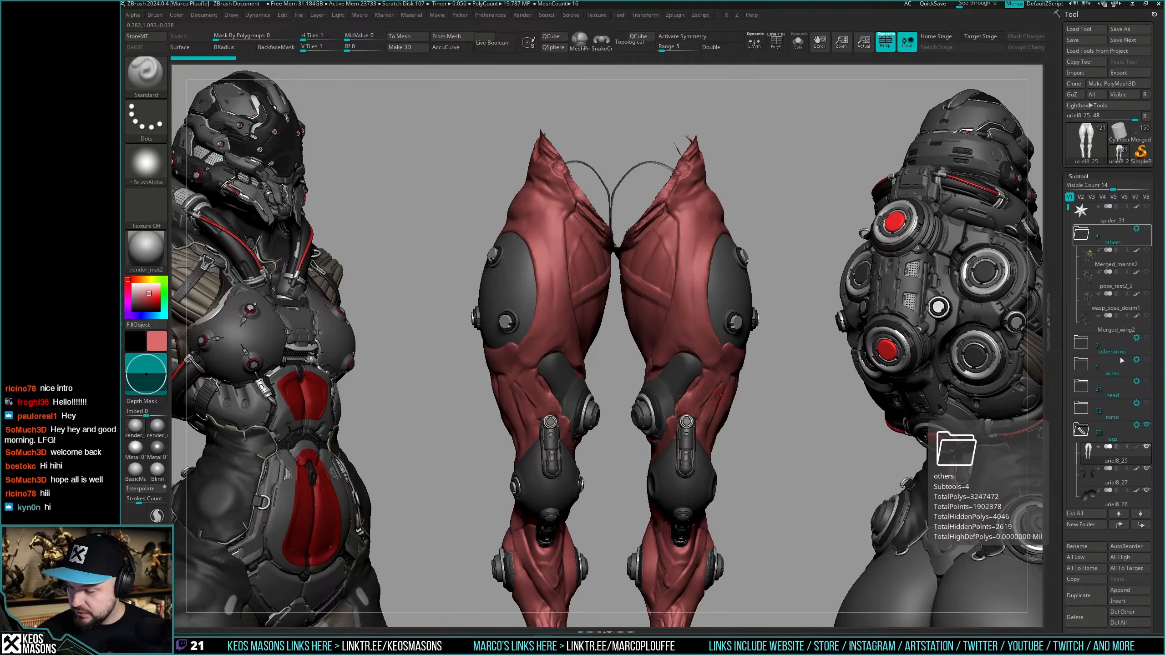
pyautogui.click(1147, 404)
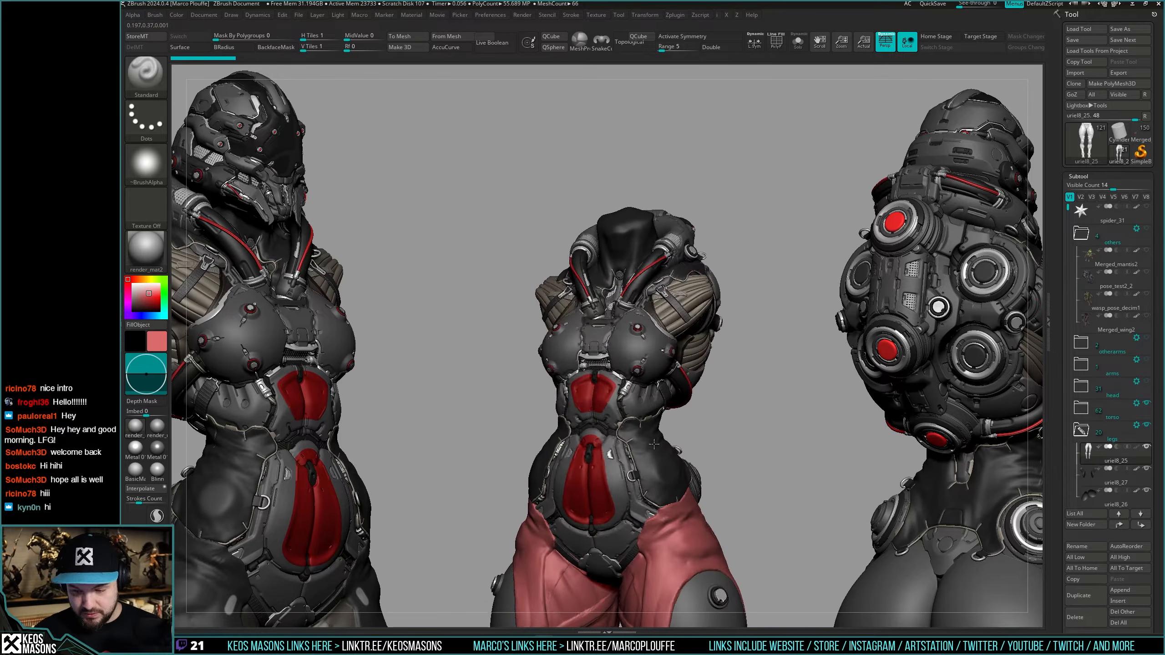
pyautogui.click(1147, 381)
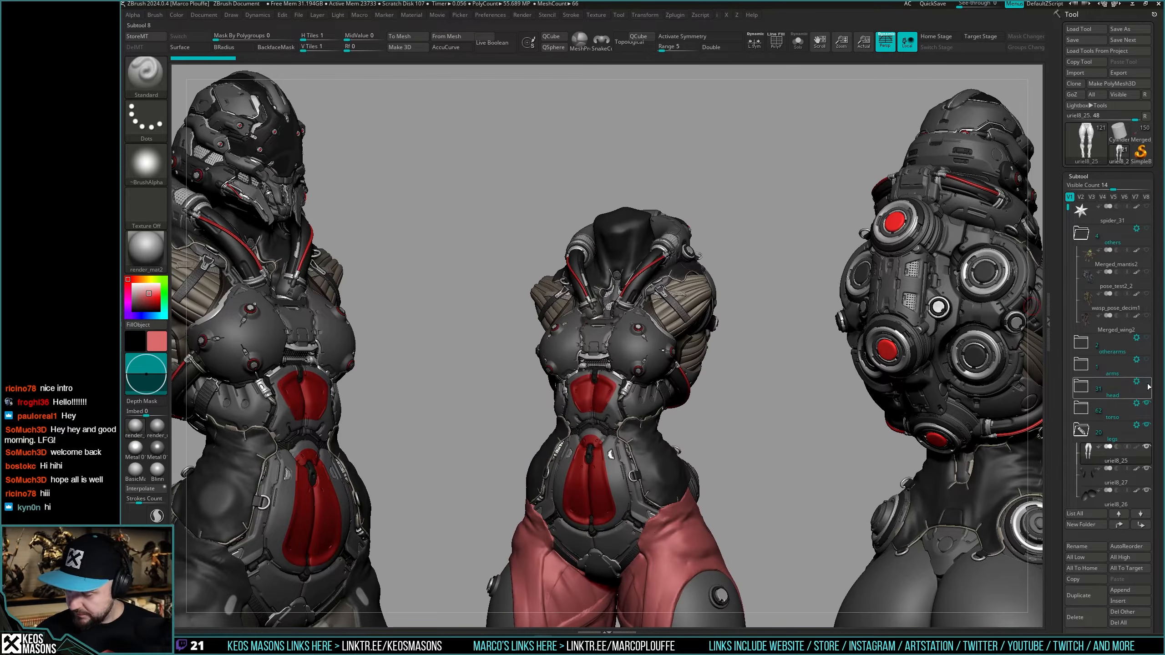
pyautogui.click(1147, 425)
# Make the ribbed beige muscle mesh below the shoulder active, adjust the brush settings and isolate the mesh.
pyautogui.keyDown('alt'); pyautogui.click(686, 303); pyautogui.keyUp('alt')
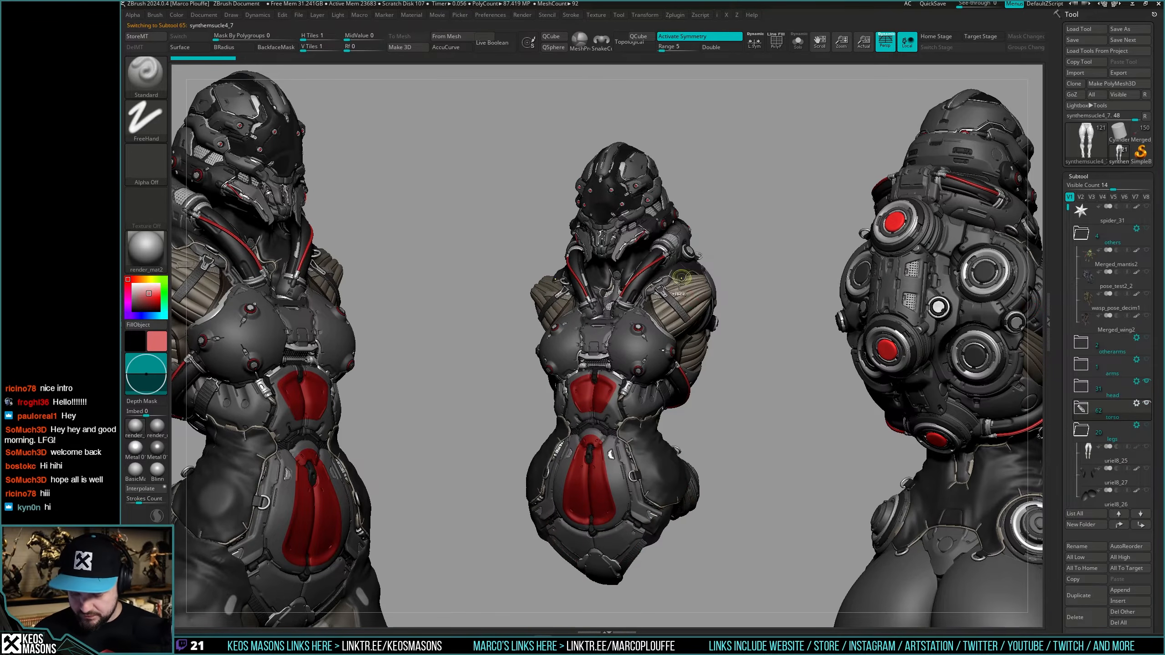
pyautogui.moveTo(689, 301)
pyautogui.keyDown('ctrl'); pyautogui.mouseDown(button='right')
pyautogui.moveTo(715, 420)
pyautogui.moveTo(739, 403)
pyautogui.moveTo(726, 297)
pyautogui.moveTo(690, 352)
pyautogui.mouseUp(button='right'); pyautogui.keyUp('ctrl')
pyautogui.press('space')
pyautogui.moveTo(707, 322); pyautogui.dragTo(686, 323)
pyautogui.moveTo(688, 344)
pyautogui.mouseDown(button='right')
pyautogui.moveTo(665, 354)
pyautogui.moveTo(713, 354)
pyautogui.moveTo(697, 345)
pyautogui.mouseUp(button='right')
pyautogui.hotkey('shift', 's')
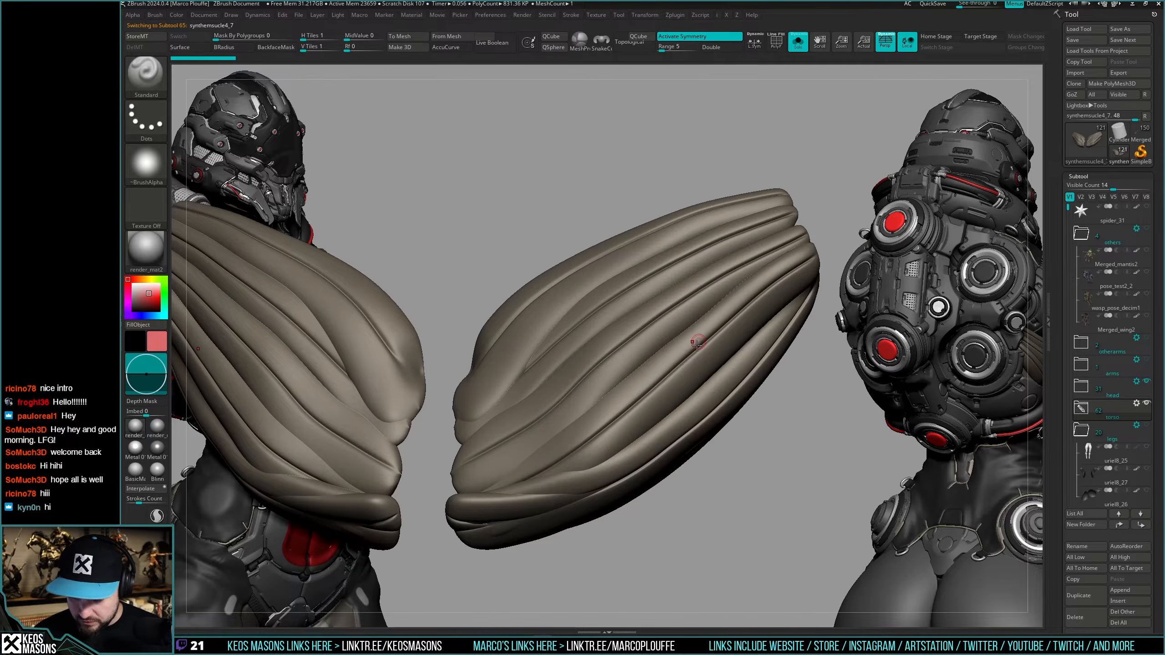
pyautogui.moveTo(692, 347)
pyautogui.keyDown('shift'); pyautogui.mouseDown()
pyautogui.moveTo(715, 327)
pyautogui.moveTo(709, 334)
pyautogui.mouseUp(); pyautogui.keyUp('shift')
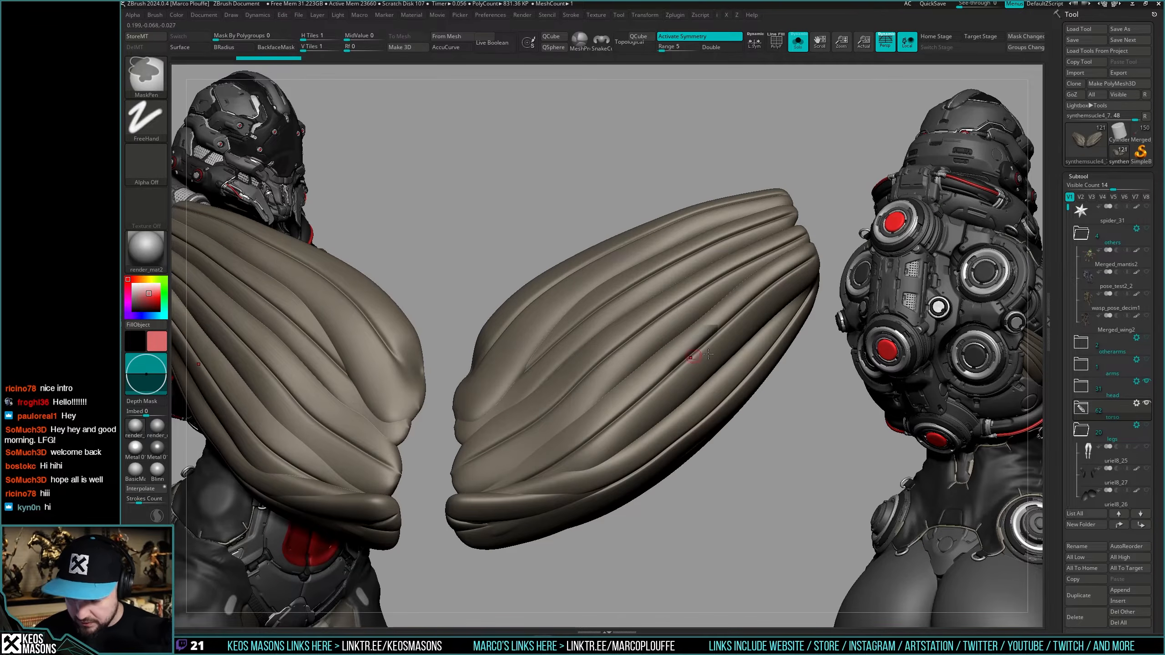
# Examine the wireframe and polygroups of the isolated muscle mesh.
pyautogui.moveTo(694, 357)
pyautogui.mouseDown(button='right')
pyautogui.moveTo(731, 350)
pyautogui.moveTo(814, 384)
pyautogui.mouseUp(button='right')
pyautogui.hotkey('shift', 'f')
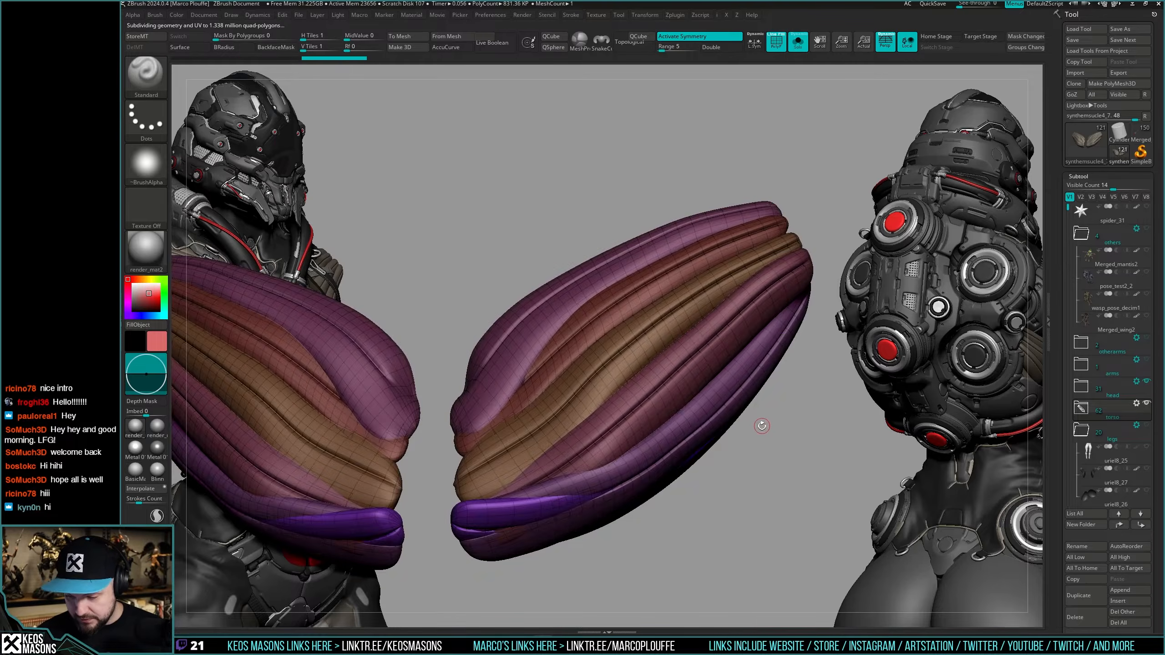
pyautogui.hotkey('shift', 'f')
pyautogui.press('i')
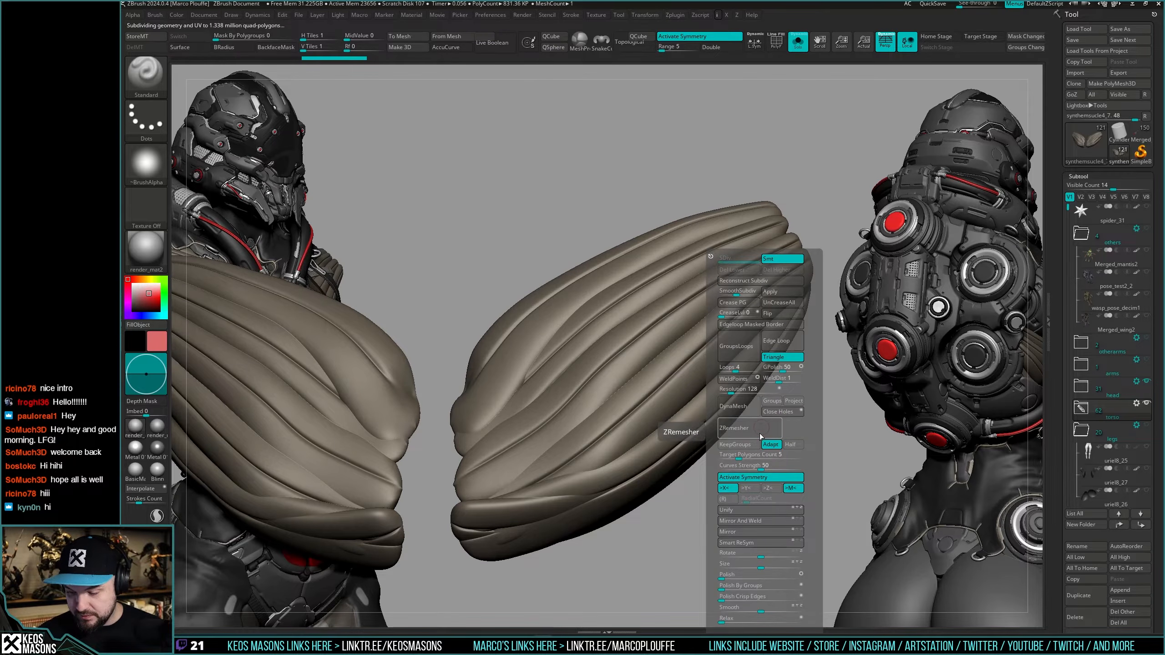
pyautogui.hotkey('shift', 'f')
pyautogui.moveTo(697, 392)
pyautogui.mouseDown(button='right')
pyautogui.moveTo(705, 375)
pyautogui.moveTo(687, 396)
pyautogui.moveTo(677, 347)
pyautogui.moveTo(658, 339)
pyautogui.mouseUp(button='right')
pyautogui.hotkey('shift', 'f')
# Mask two short strips along the grooves of the isolated muscle mesh, checking their placement against the strap and chest armour.
pyautogui.hotkey('alt', 's')
pyautogui.hotkey('alt', 's')
pyautogui.moveTo(638, 327)
pyautogui.keyDown('ctrl'); pyautogui.mouseDown()
pyautogui.moveTo(661, 306)
pyautogui.moveTo(648, 313)
pyautogui.mouseUp(); pyautogui.keyUp('ctrl')
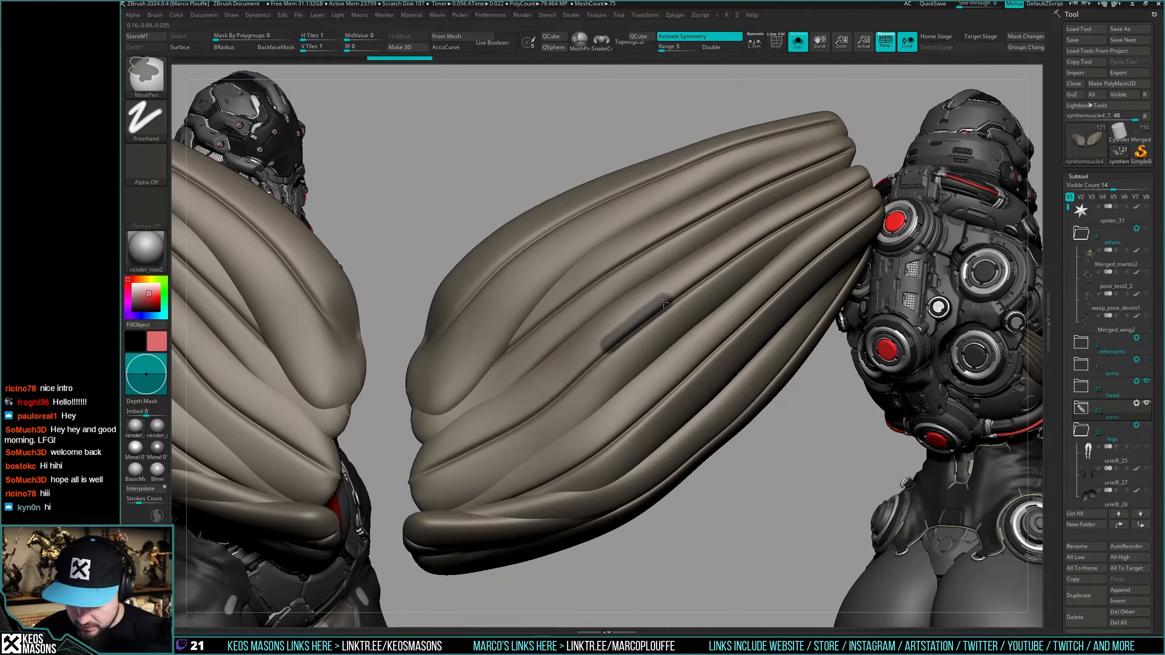
pyautogui.moveTo(692, 341); pyautogui.dragTo(699, 361, button='right')
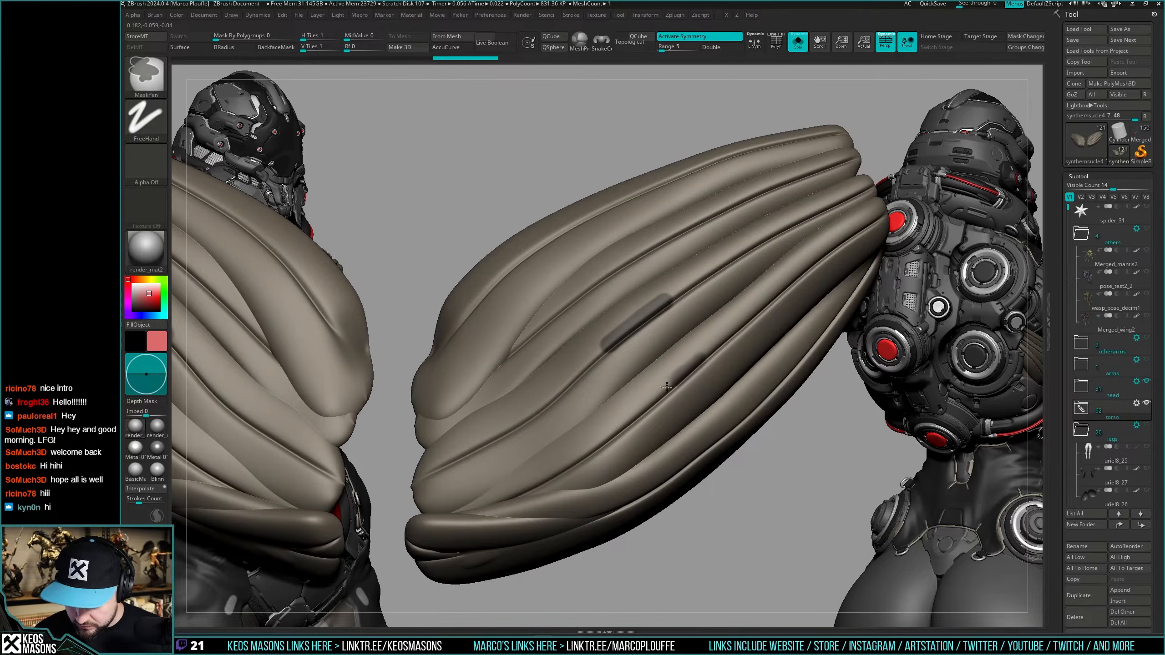
pyautogui.hotkey('alt', 's')
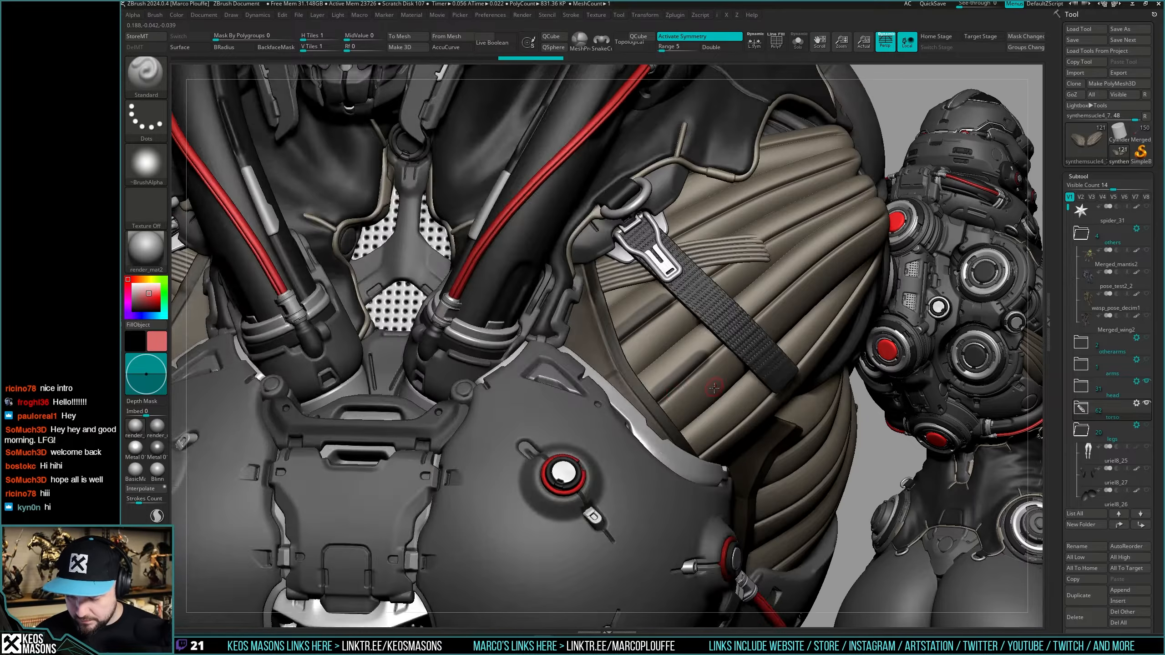
pyautogui.moveTo(733, 377); pyautogui.dragTo(762, 376, button='right')
pyautogui.hotkey('alt', 's')
pyautogui.hotkey('ctrl', 'z')
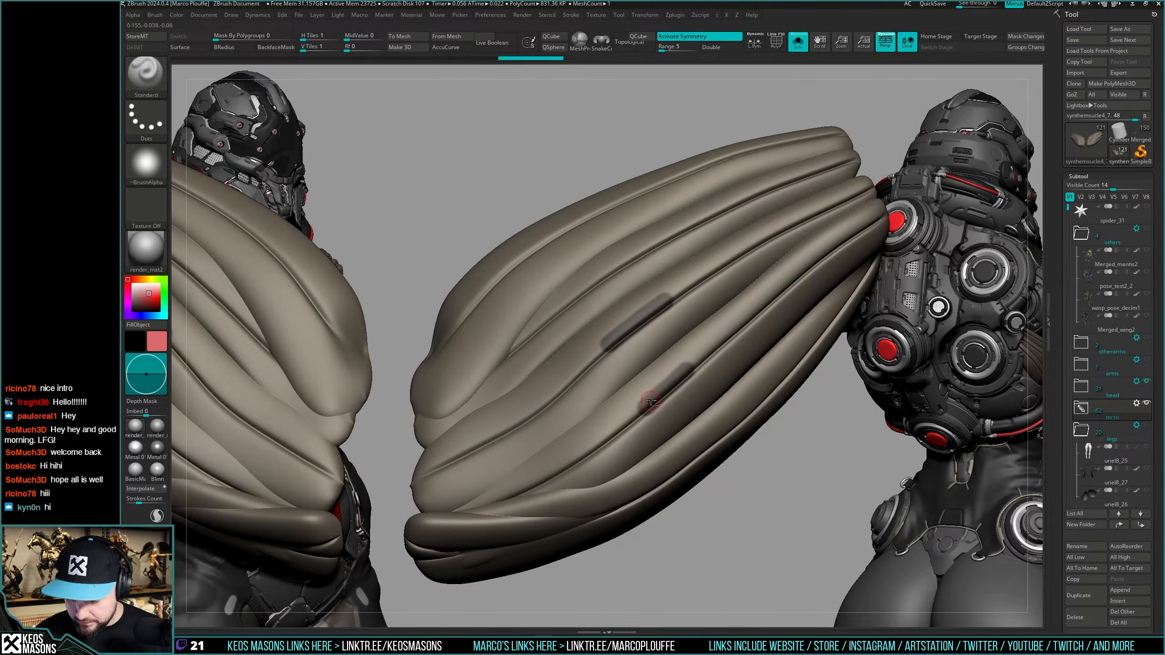
# Show the arms folder and mask a third short strip on an upper rib of the muscle mesh.
pyautogui.hotkey('alt', 's')
pyautogui.moveTo(748, 395)
pyautogui.mouseDown(button='right')
pyautogui.moveTo(699, 407)
pyautogui.moveTo(709, 400)
pyautogui.moveTo(702, 416)
pyautogui.moveTo(675, 296)
pyautogui.mouseUp(button='right')
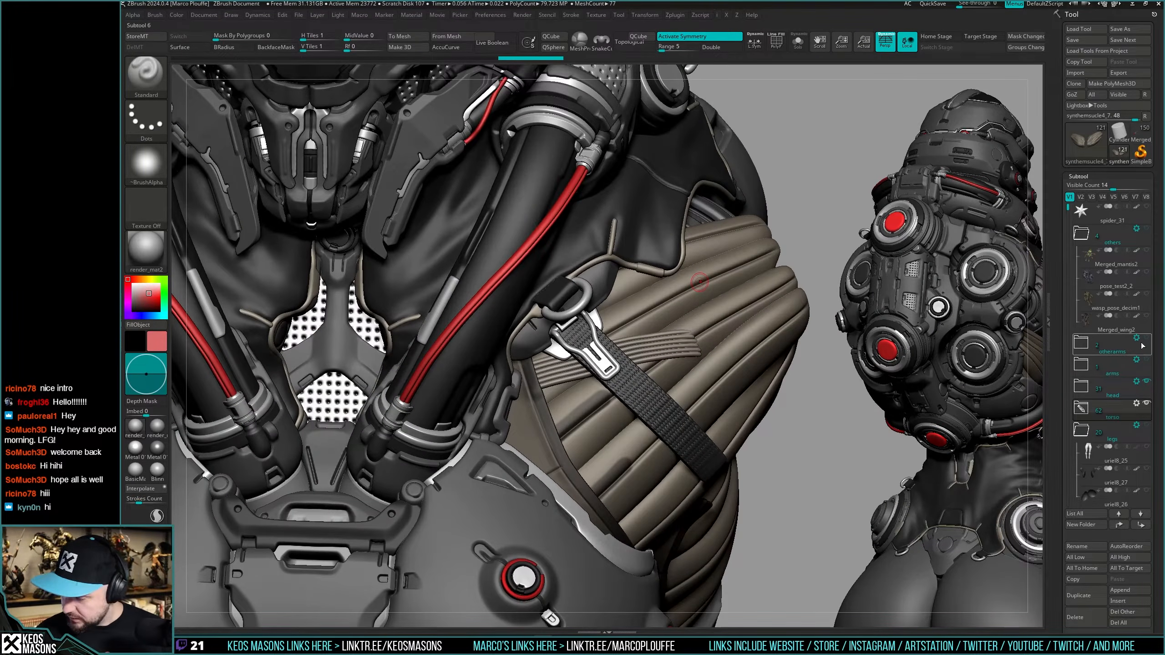
pyautogui.click(1146, 359)
pyautogui.moveTo(727, 416)
pyautogui.mouseDown(button='right')
pyautogui.moveTo(729, 390)
pyautogui.moveTo(734, 401)
pyautogui.mouseUp(button='right')
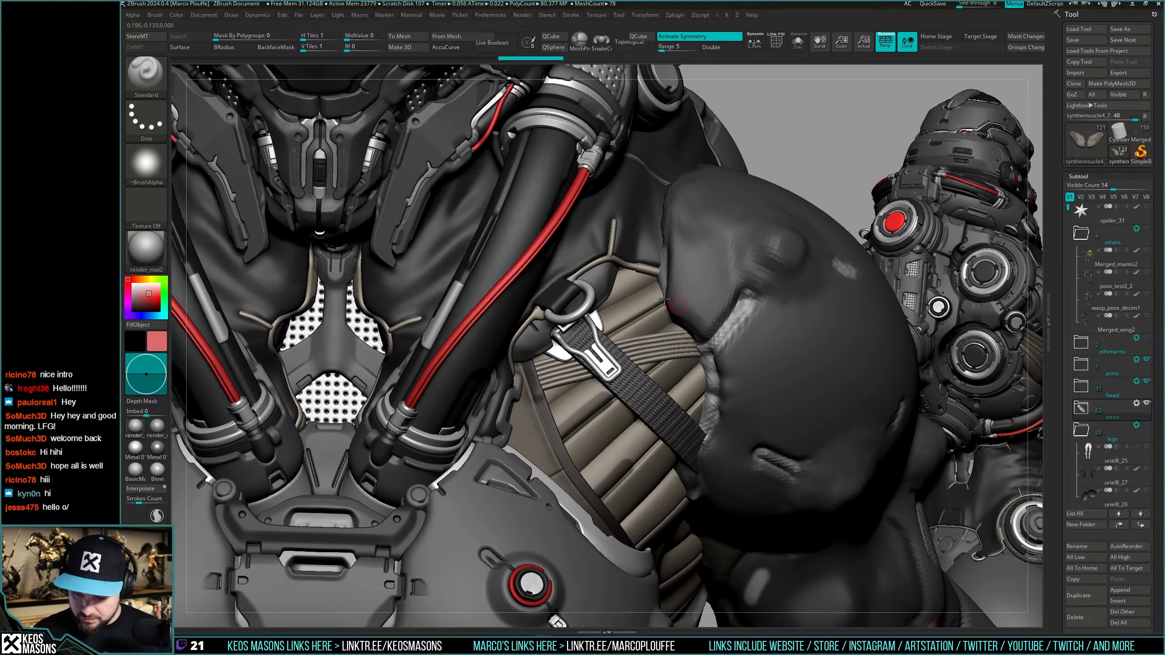
pyautogui.rightClick(656, 306)
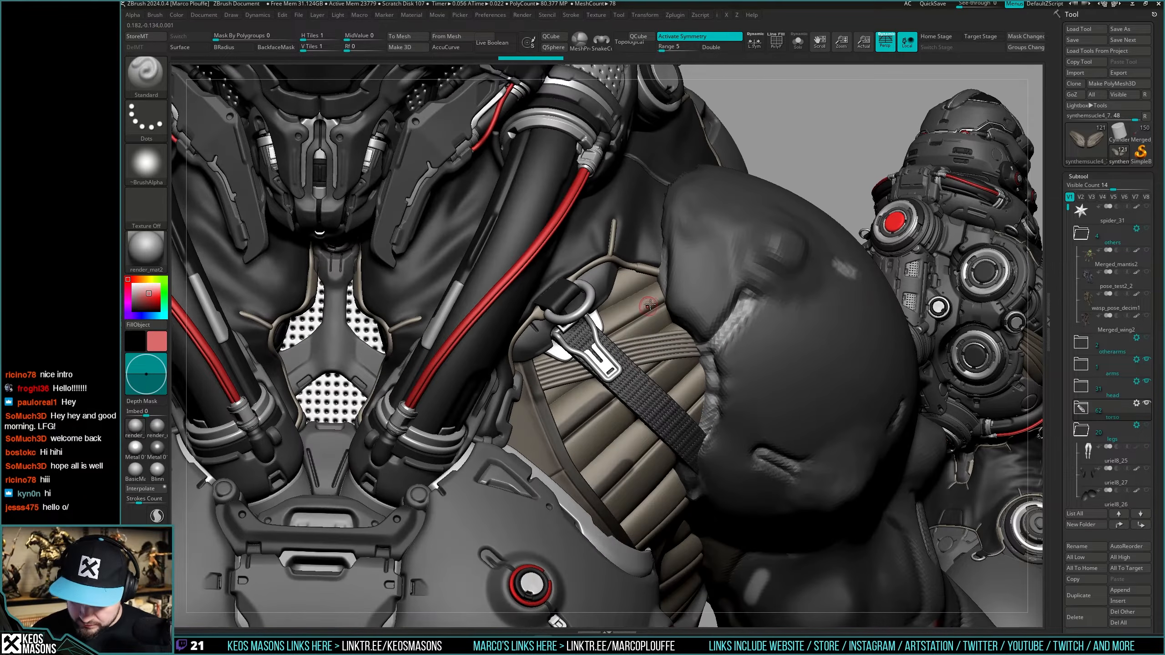
pyautogui.hotkey('shift', 's')
pyautogui.keyDown('ctrl'); pyautogui.moveTo(665, 296); pyautogui.dragTo(625, 321); pyautogui.keyUp('ctrl')
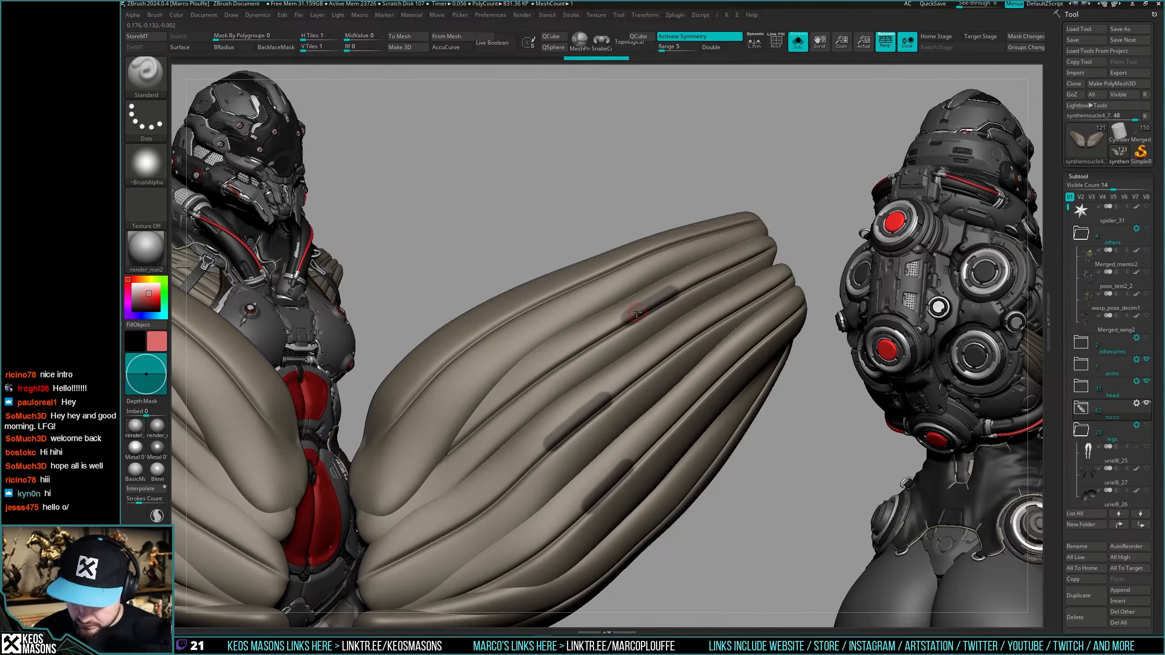
# Trim the lower edges of the masked strips so they follow the grooves between the muscle ribs.
pyautogui.hotkey('shift', 'f')
pyautogui.moveTo(635, 317)
pyautogui.keyDown('ctrl'); pyautogui.mouseDown(button='right')
pyautogui.moveTo(688, 350)
pyautogui.moveTo(679, 361)
pyautogui.mouseUp(button='right'); pyautogui.keyUp('ctrl')
pyautogui.hotkey('shift', 'f')
pyautogui.press('ctrl')
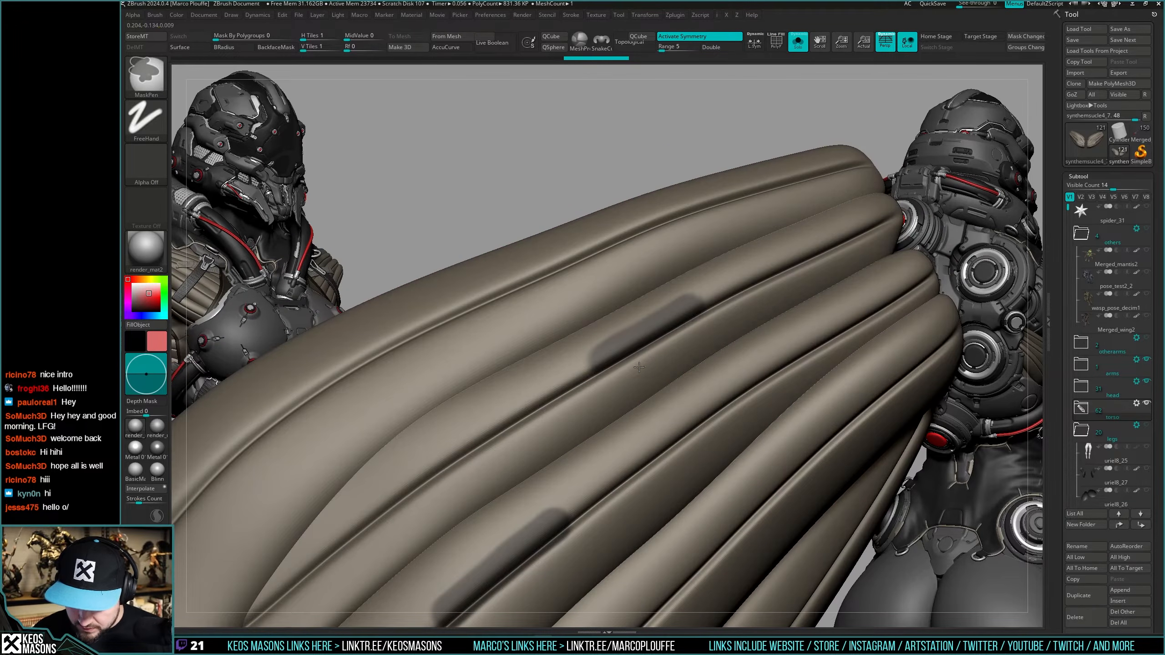
pyautogui.keyDown('ctrl'); pyautogui.keyDown('alt'); pyautogui.moveTo(685, 340); pyautogui.dragTo(763, 294); pyautogui.keyUp('alt'); pyautogui.keyUp('ctrl')
pyautogui.moveTo(739, 336)
pyautogui.keyDown('alt'); pyautogui.mouseDown(button='right')
pyautogui.moveTo(752, 270)
pyautogui.moveTo(717, 348)
pyautogui.mouseUp(button='right'); pyautogui.keyUp('alt')
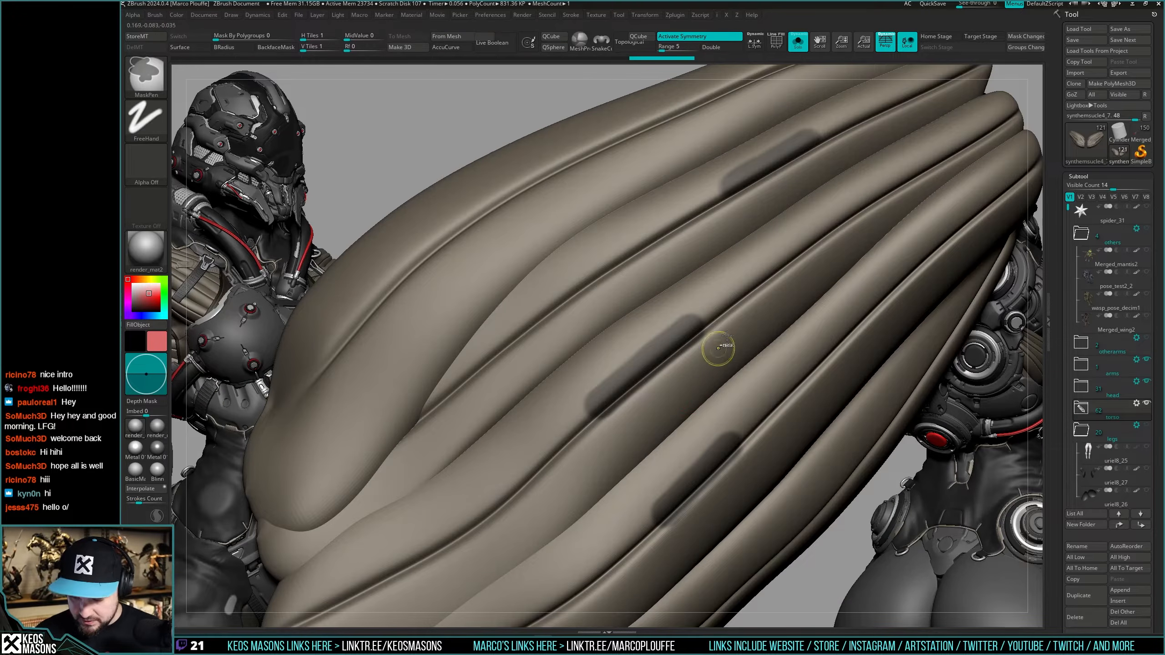
pyautogui.keyDown('ctrl'); pyautogui.keyDown('alt'); pyautogui.moveTo(709, 349); pyautogui.dragTo(676, 372); pyautogui.keyUp('alt'); pyautogui.keyUp('ctrl')
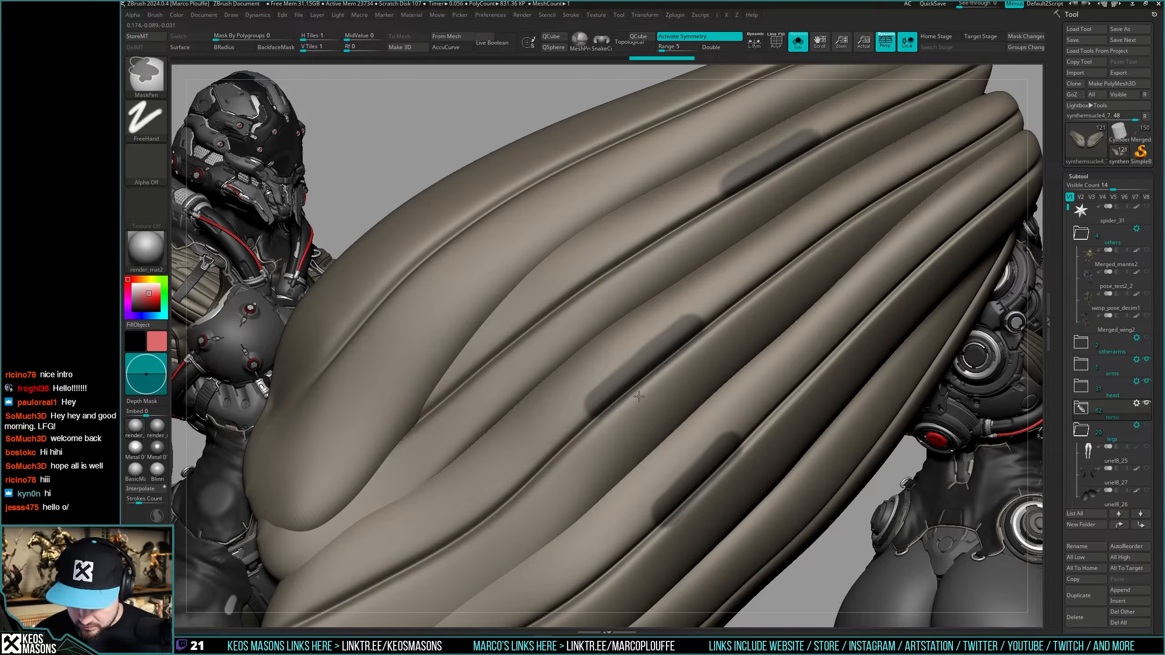
pyautogui.moveTo(720, 420); pyautogui.dragTo(702, 408, button='right')
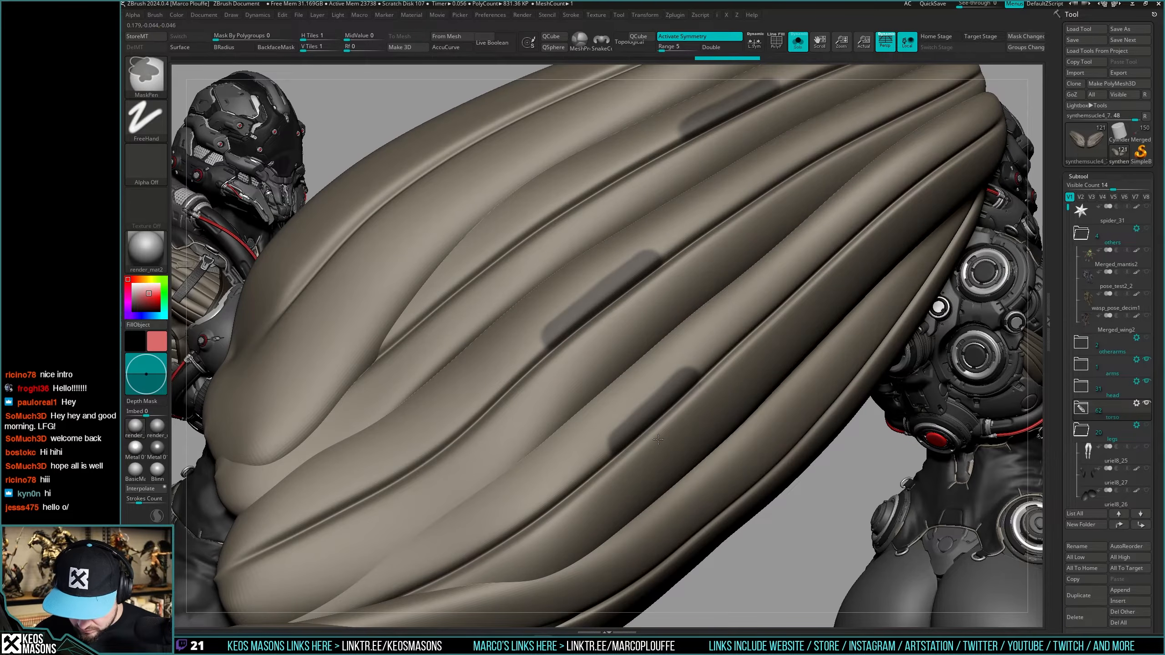
pyautogui.keyDown('ctrl'); pyautogui.moveTo(723, 379); pyautogui.dragTo(689, 294, button='right'); pyautogui.keyUp('ctrl')
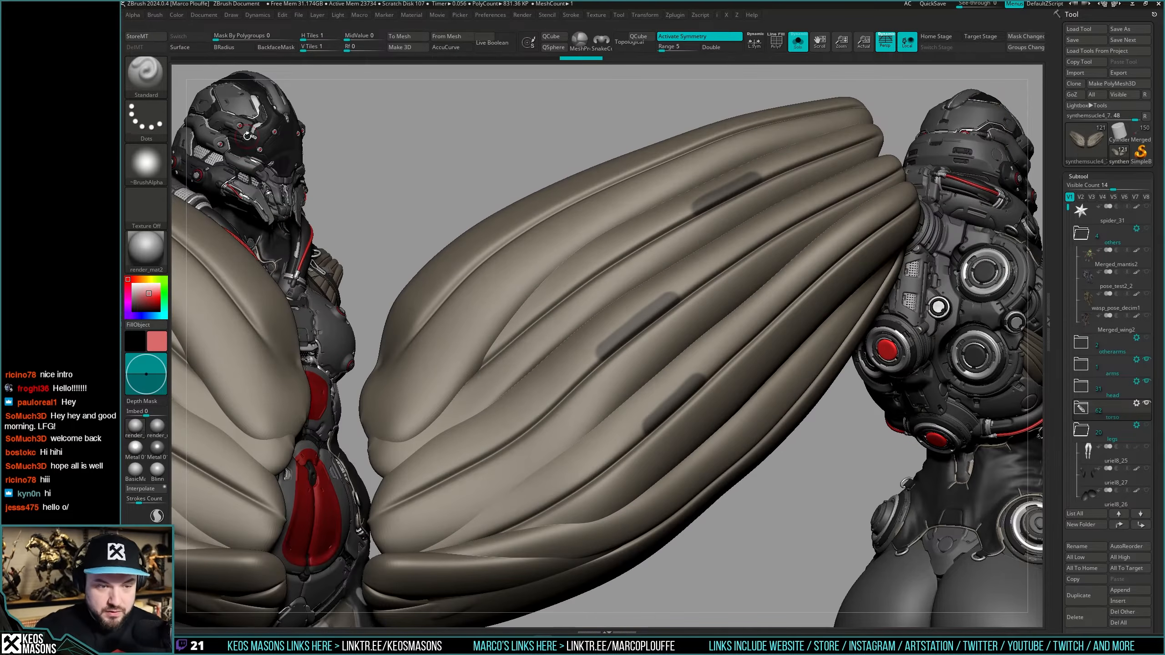
# Store a morph target for the muscle mesh and invert its mask, leaving only the strips unmasked.
pyautogui.click(156, 37)
pyautogui.keyDown('ctrl'); pyautogui.moveTo(687, 359); pyautogui.dragTo(755, 412, button='right'); pyautogui.keyUp('ctrl')
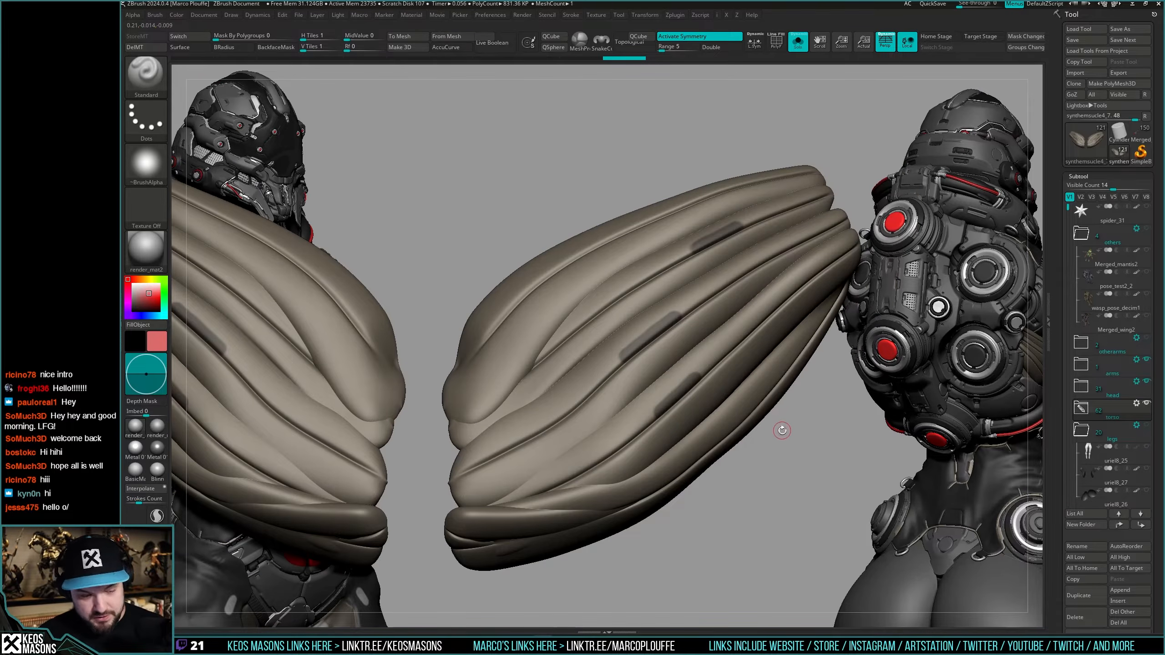
pyautogui.moveTo(764, 422); pyautogui.dragTo(756, 410, button='right')
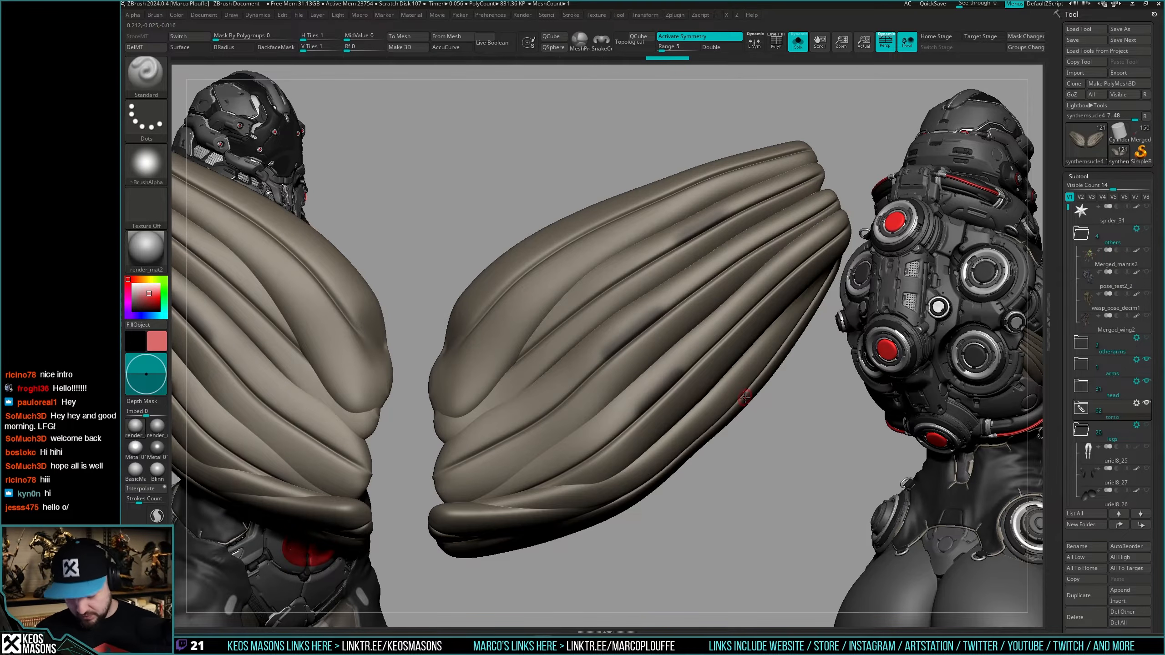
pyautogui.hotkey('shift', 's')
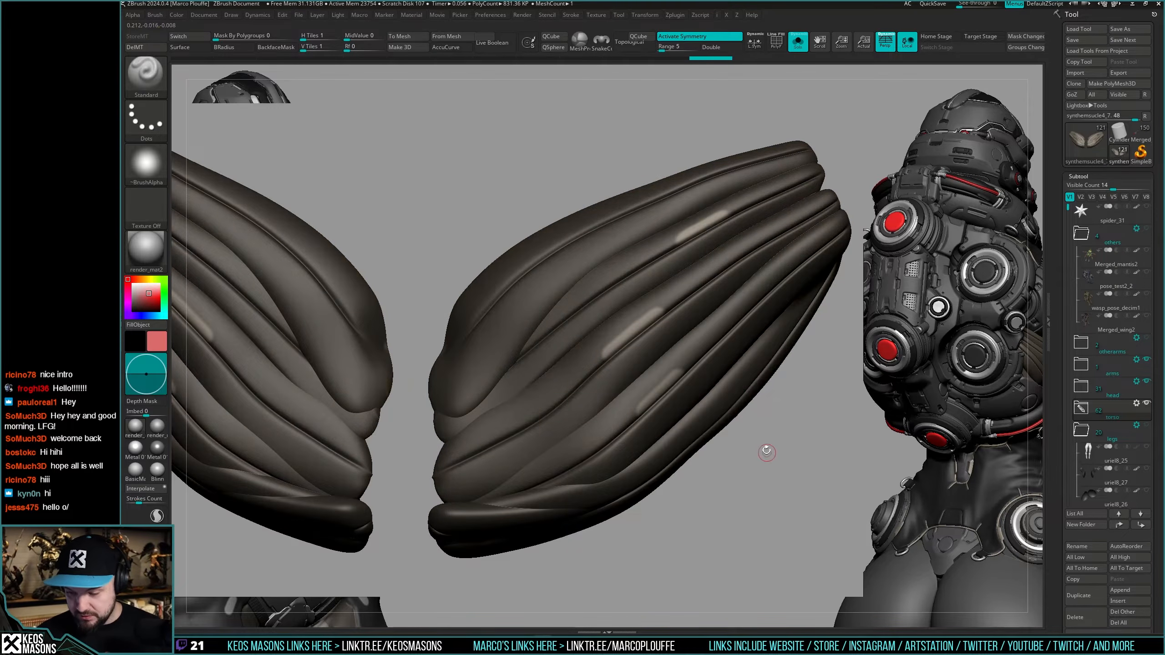
pyautogui.hotkey('shift', 's')
# Pull the upper unmasked strip away from its rib using the Move brush at a Z intensity of 51.
pyautogui.press('b')
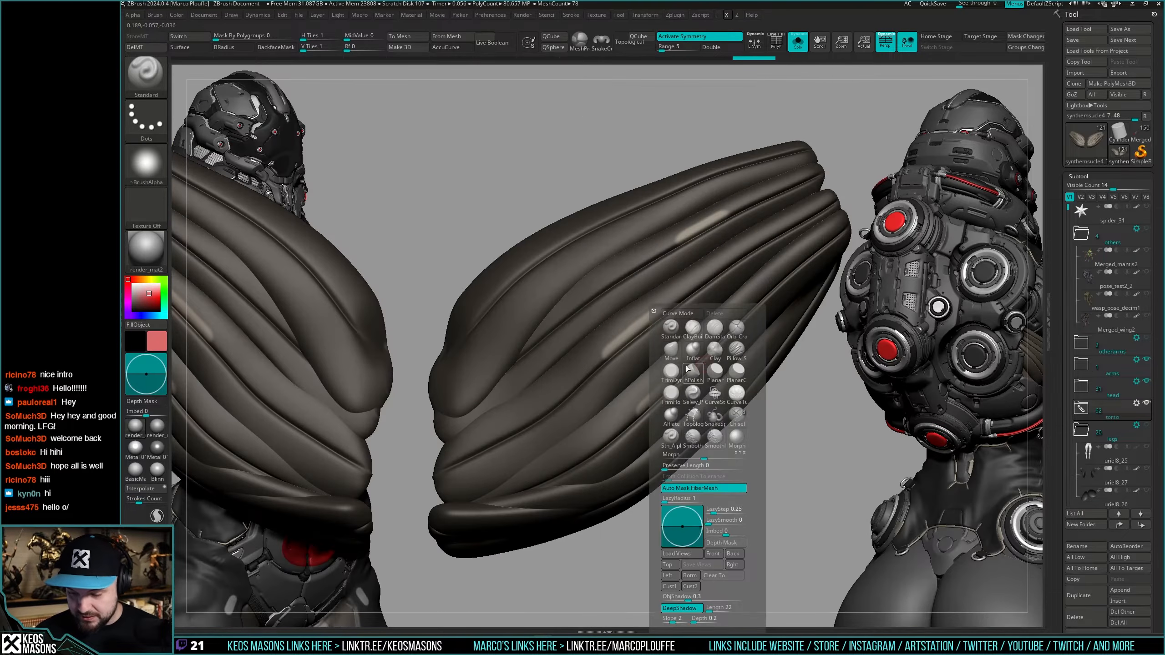
pyautogui.press('m')
pyautogui.press('v')
pyautogui.press('space')
pyautogui.press('space')
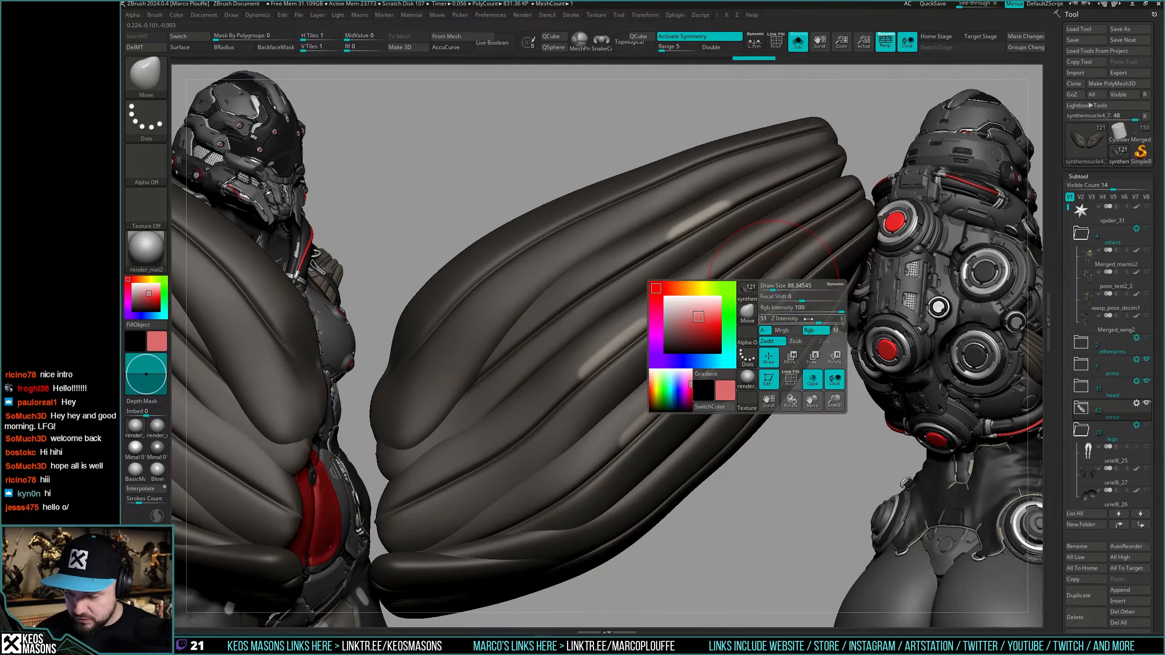
pyautogui.click(815, 330)
pyautogui.keyDown('ctrl'); pyautogui.moveTo(703, 248); pyautogui.dragTo(704, 298, button='right'); pyautogui.keyUp('ctrl')
pyautogui.press('space')
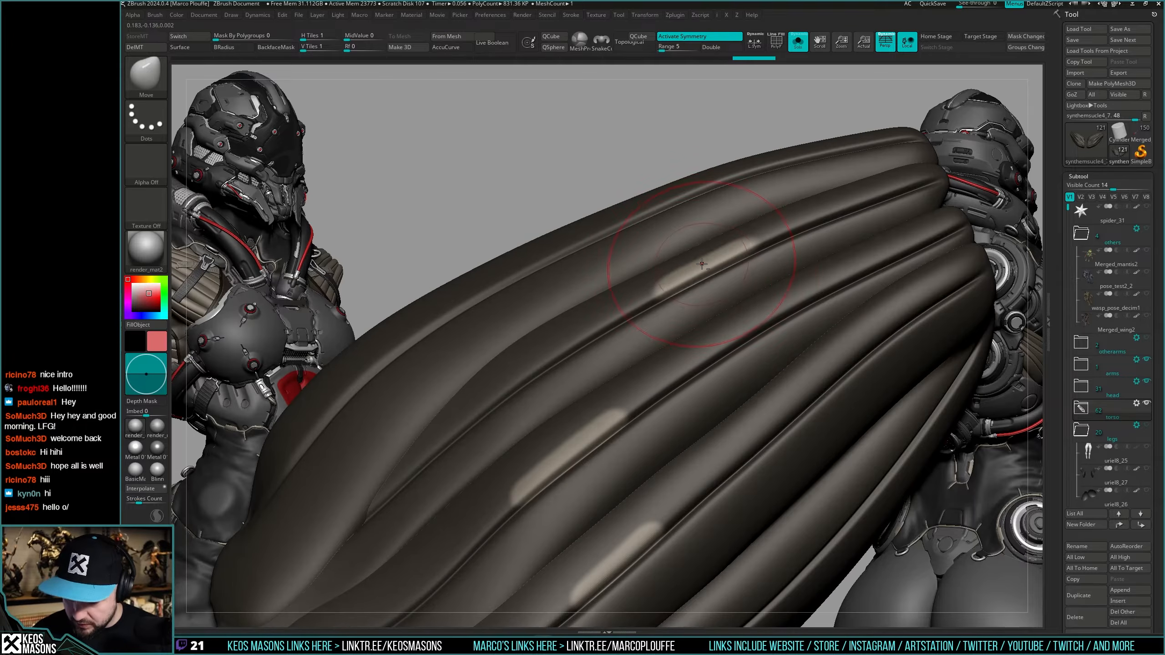
pyautogui.moveTo(704, 265); pyautogui.dragTo(699, 269)
pyautogui.press('space')
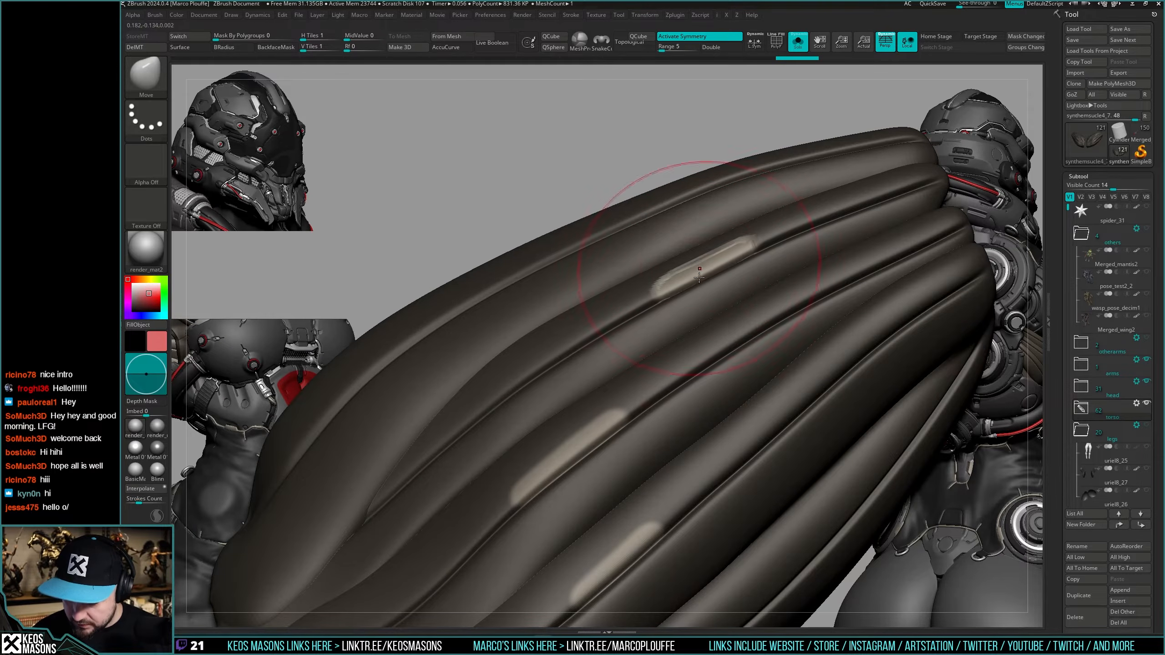
# Displace the middle and lower unmasked strips from their muscle ribs with short Move brush strokes.
pyautogui.keyDown('alt'); pyautogui.moveTo(700, 269); pyautogui.dragTo(758, 194, button='right'); pyautogui.keyUp('alt')
pyautogui.moveTo(620, 380); pyautogui.dragTo(618, 384)
pyautogui.moveTo(618, 383); pyautogui.dragTo(622, 382)
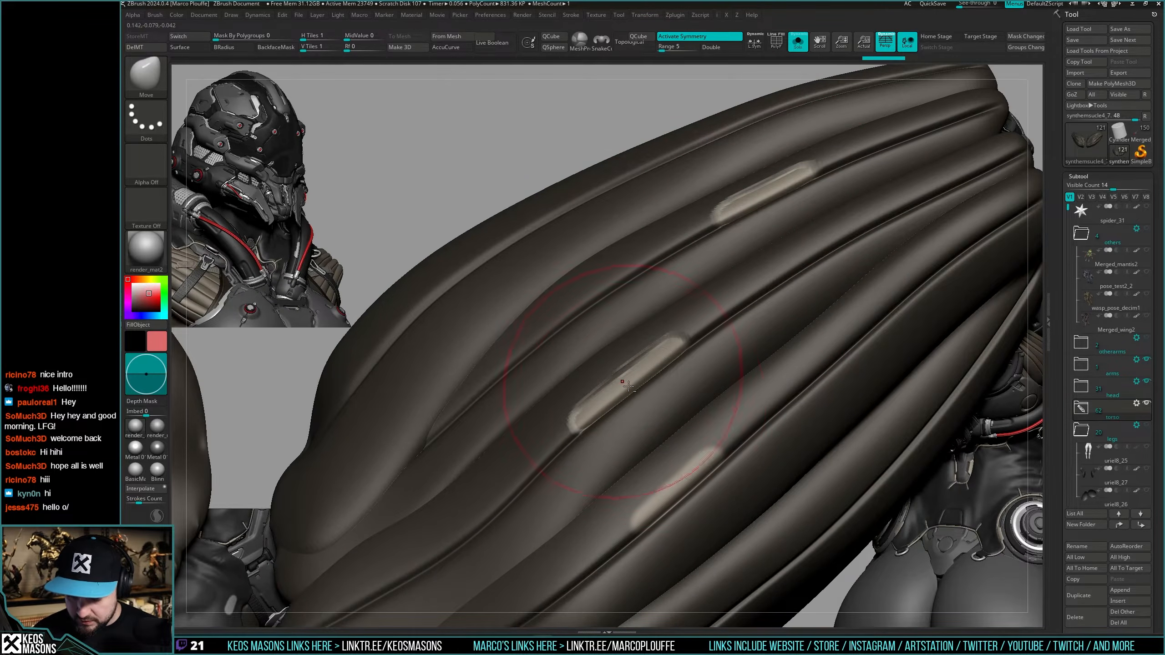
pyautogui.keyDown('alt'); pyautogui.moveTo(688, 490); pyautogui.dragTo(704, 411, button='right'); pyautogui.keyUp('alt')
pyautogui.moveTo(689, 407)
pyautogui.mouseDown()
pyautogui.moveTo(675, 415)
pyautogui.moveTo(685, 409)
pyautogui.mouseUp()
pyautogui.moveTo(685, 409)
pyautogui.keyDown('ctrl'); pyautogui.mouseDown(button='right')
pyautogui.moveTo(718, 329)
pyautogui.moveTo(675, 325)
pyautogui.mouseUp(button='right'); pyautogui.keyUp('ctrl')
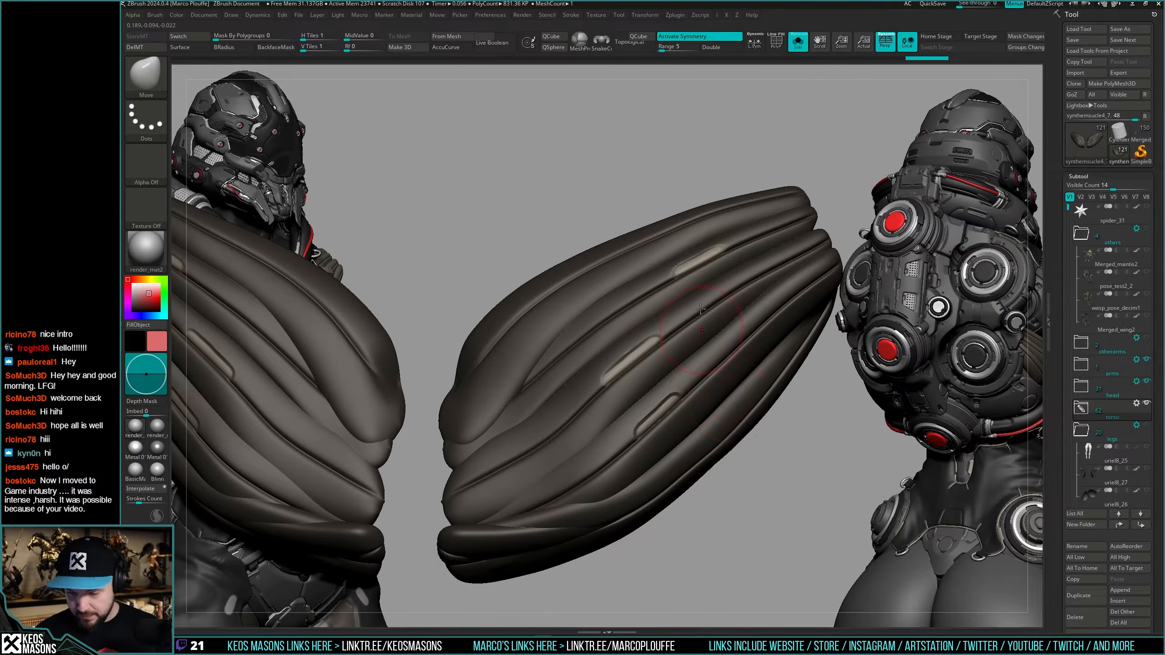
# Reduce the Move brush size and clear the mask from the muscle mesh.
pyautogui.moveTo(700, 309); pyautogui.dragTo(703, 283)
pyautogui.rightClick(675, 339)
pyautogui.moveTo(675, 339); pyautogui.dragTo(678, 366, button='right')
pyautogui.rightClick(679, 366)
pyautogui.click(695, 440)
pyautogui.click(720, 460)
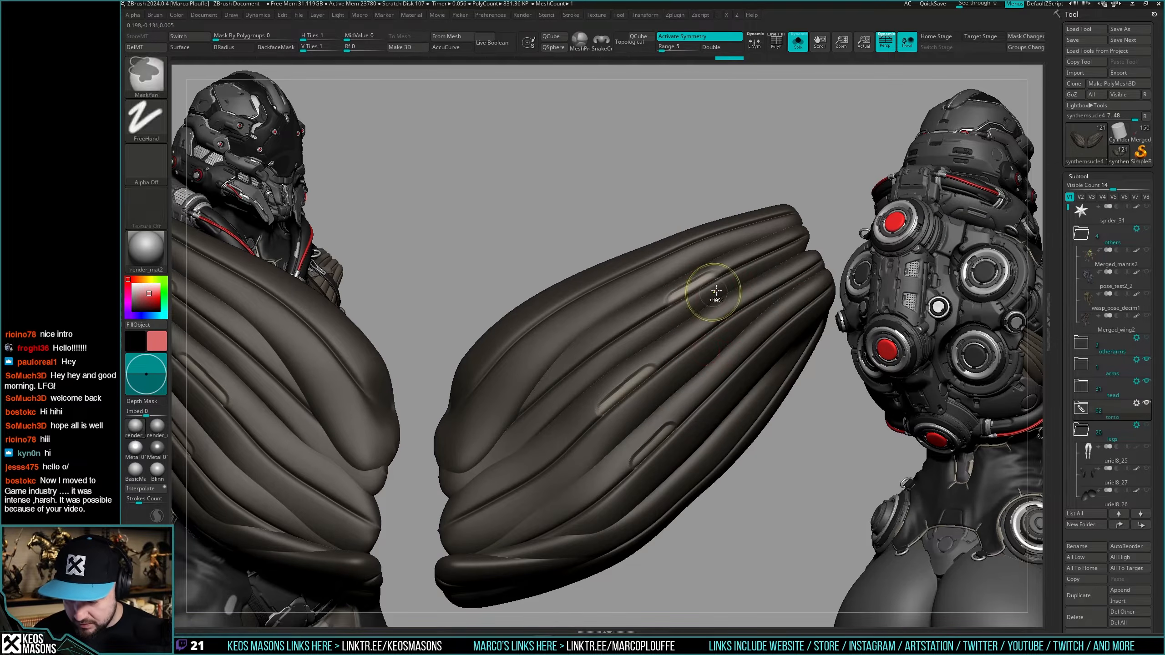
pyautogui.moveTo(681, 335); pyautogui.dragTo(689, 340, button='right')
pyautogui.rightClick(688, 339)
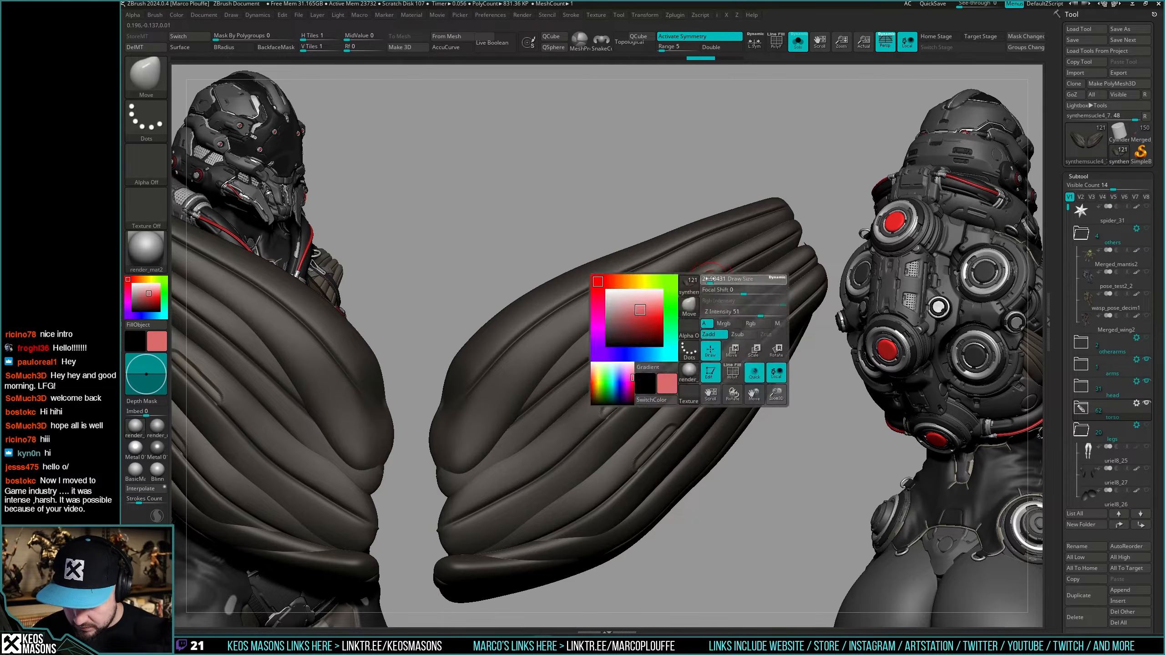
pyautogui.keyDown('ctrl'); pyautogui.moveTo(804, 238); pyautogui.dragTo(799, 243); pyautogui.keyUp('ctrl')
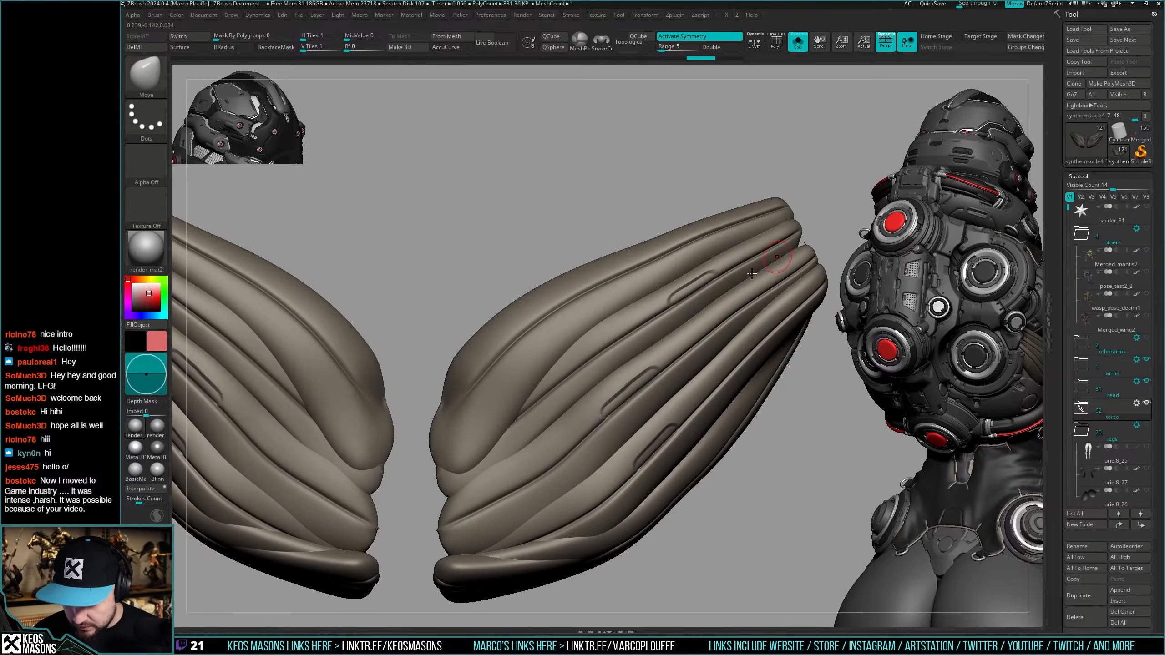
# Nudge the rib surface beside the lower strip with the Move brush and show the surrounding body parts.
pyautogui.moveTo(713, 275); pyautogui.dragTo(723, 263, button='right')
pyautogui.moveTo(671, 349); pyautogui.dragTo(668, 362, button='right')
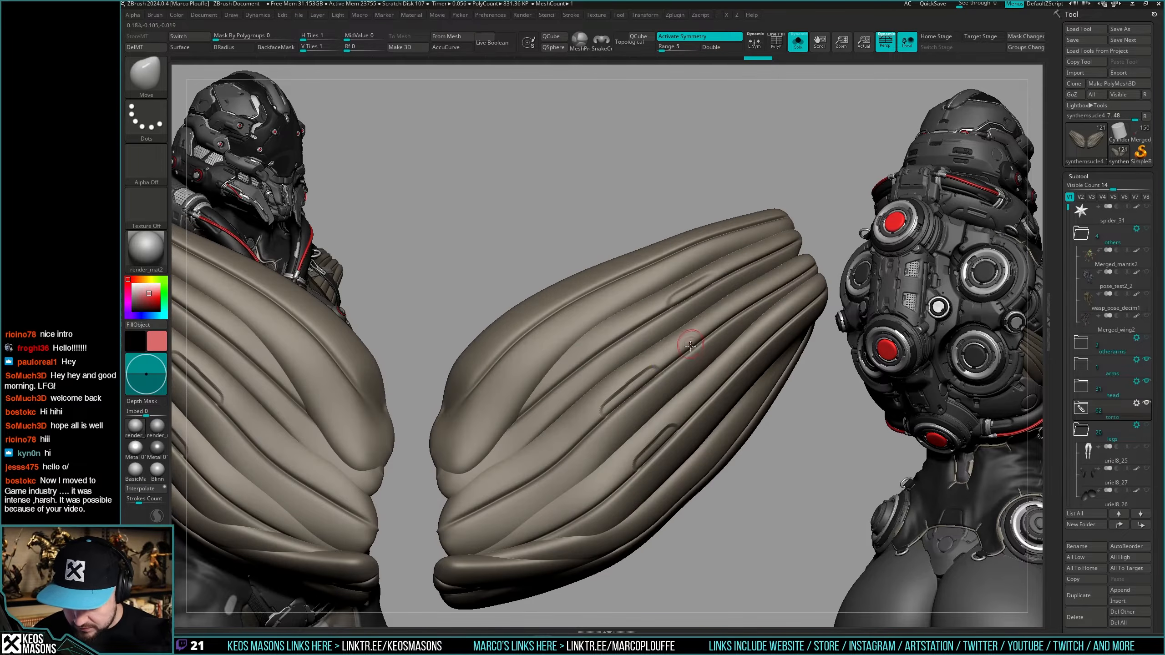
pyautogui.moveTo(674, 403); pyautogui.dragTo(681, 412)
pyautogui.hotkey('alt', 's')
pyautogui.moveTo(615, 495)
pyautogui.keyDown('ctrl'); pyautogui.mouseDown(button='right')
pyautogui.moveTo(635, 458)
pyautogui.moveTo(651, 477)
pyautogui.moveTo(666, 419)
pyautogui.mouseUp(button='right'); pyautogui.keyUp('ctrl')
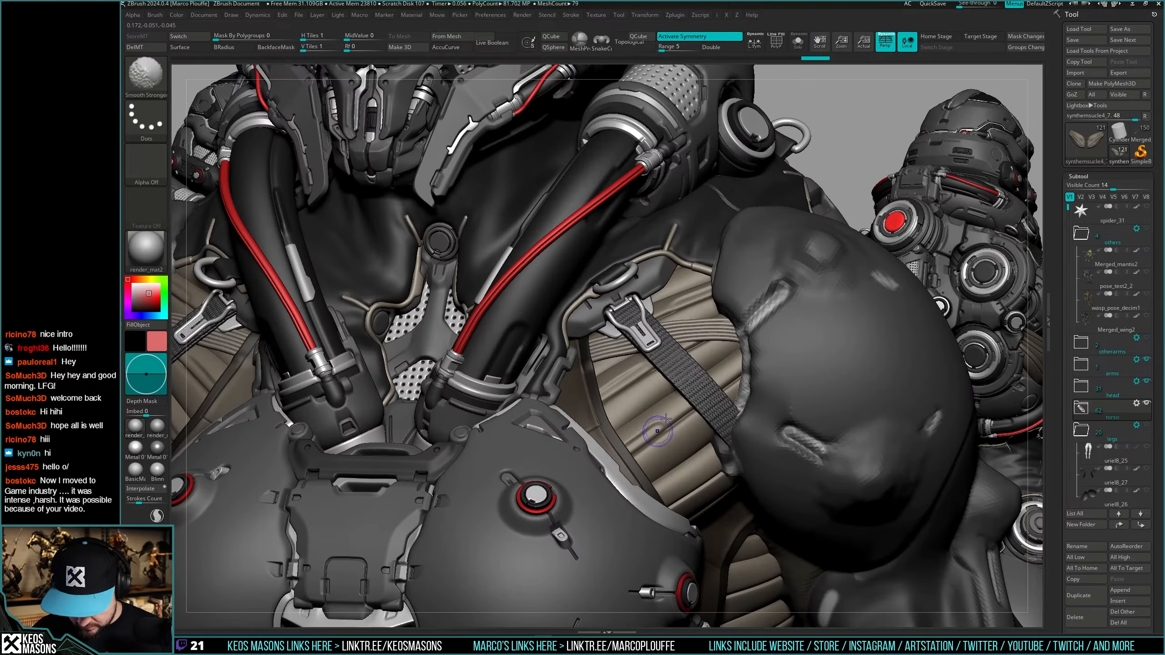
# Smooth the muscle ribs around the new strips, between the shoulder strap and the chest armour.
pyautogui.keyDown('shift'); pyautogui.moveTo(631, 442); pyautogui.dragTo(655, 428); pyautogui.keyUp('shift')
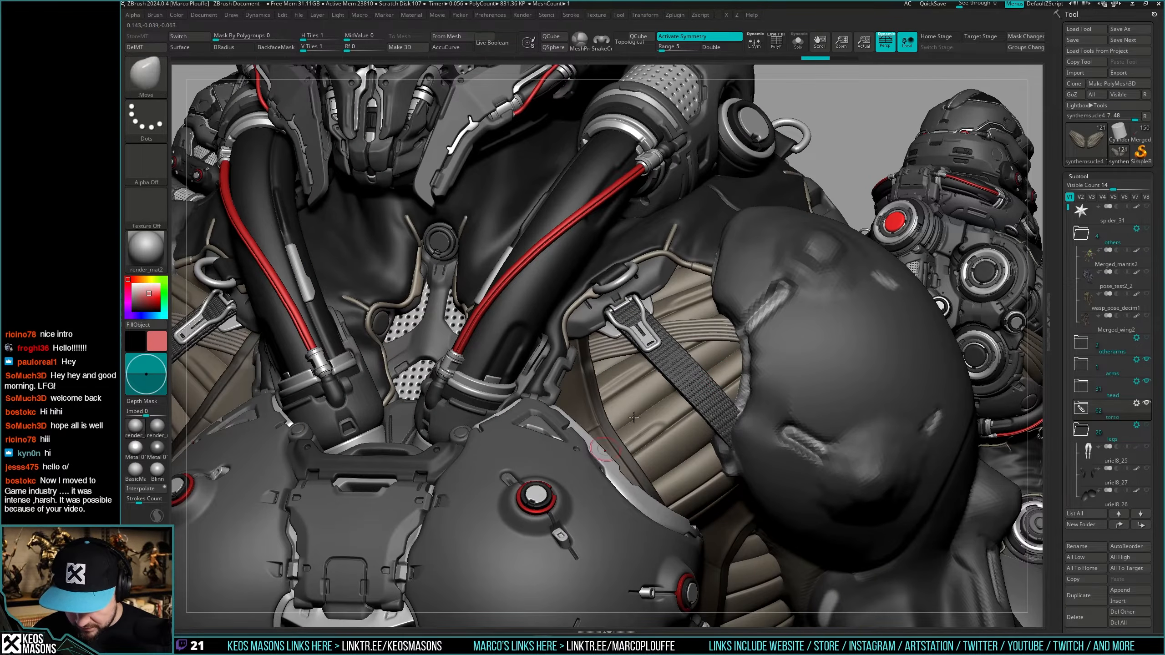
pyautogui.keyDown('shift'); pyautogui.moveTo(642, 363); pyautogui.dragTo(581, 401); pyautogui.keyUp('shift')
pyautogui.moveTo(575, 400); pyautogui.dragTo(598, 381, button='right')
pyautogui.keyDown('ctrl'); pyautogui.moveTo(599, 381); pyautogui.dragTo(619, 363, button='right'); pyautogui.keyUp('ctrl')
pyautogui.keyDown('shift'); pyautogui.moveTo(619, 363); pyautogui.dragTo(637, 366); pyautogui.keyUp('shift')
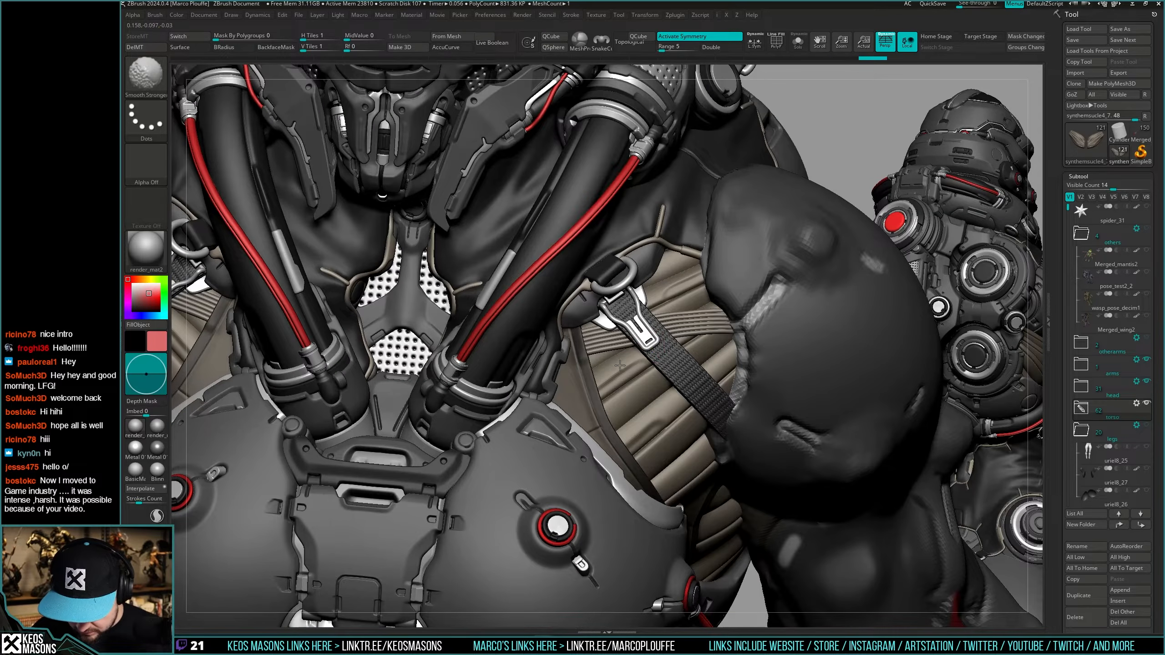
pyautogui.press('space')
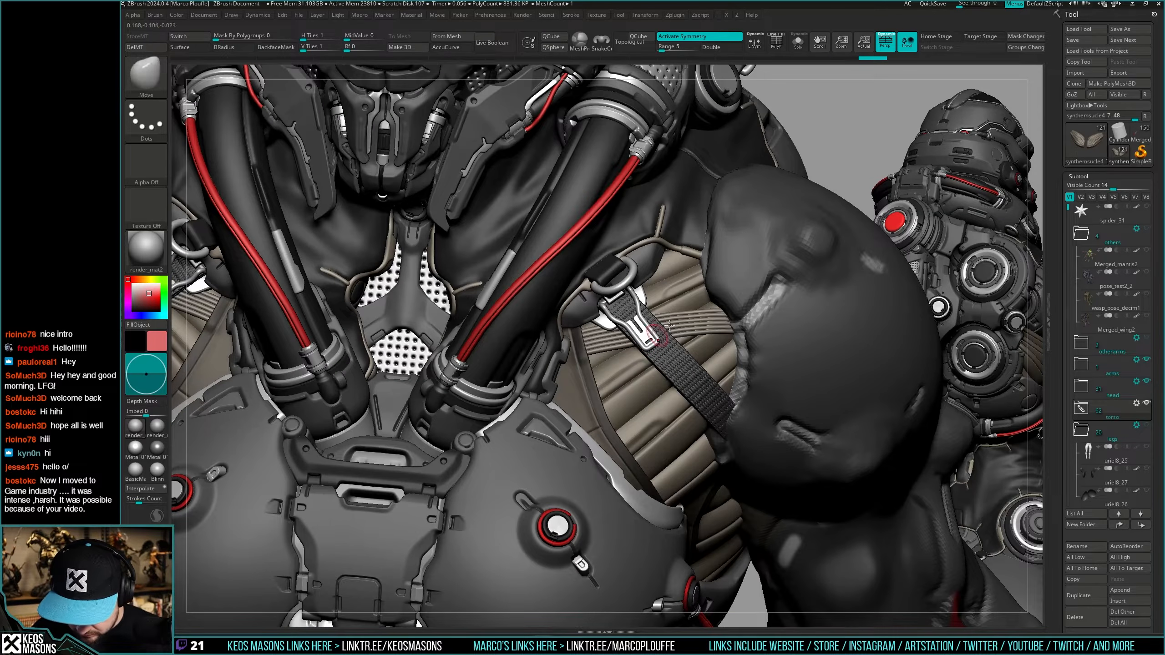
pyautogui.keyDown('shift'); pyautogui.moveTo(684, 283); pyautogui.dragTo(720, 267); pyautogui.keyUp('shift')
pyautogui.moveTo(720, 267)
pyautogui.keyDown('ctrl'); pyautogui.mouseDown(button='right')
pyautogui.moveTo(712, 408)
pyautogui.moveTo(689, 370)
pyautogui.moveTo(684, 405)
pyautogui.moveTo(680, 344)
pyautogui.moveTo(692, 384)
pyautogui.moveTo(622, 328)
pyautogui.mouseUp(button='right'); pyautogui.keyUp('ctrl')
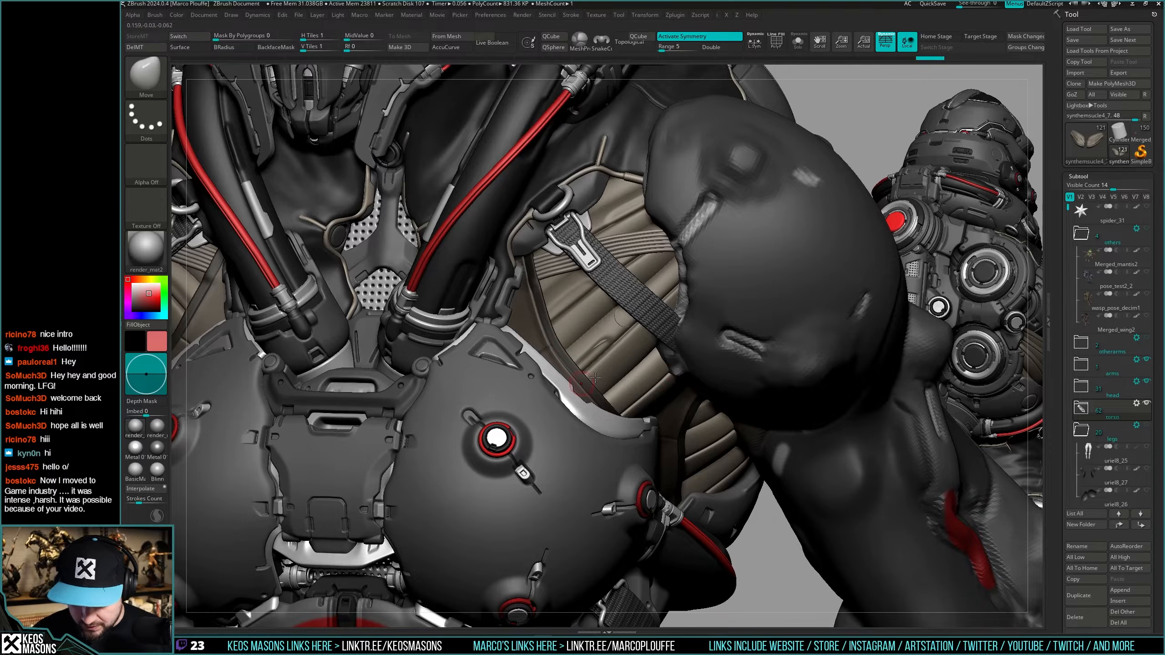
pyautogui.moveTo(611, 328)
pyautogui.keyDown('ctrl'); pyautogui.mouseDown(button='right')
pyautogui.moveTo(576, 324)
pyautogui.moveTo(655, 385)
pyautogui.moveTo(651, 374)
pyautogui.moveTo(659, 398)
pyautogui.mouseUp(button='right'); pyautogui.keyUp('ctrl')
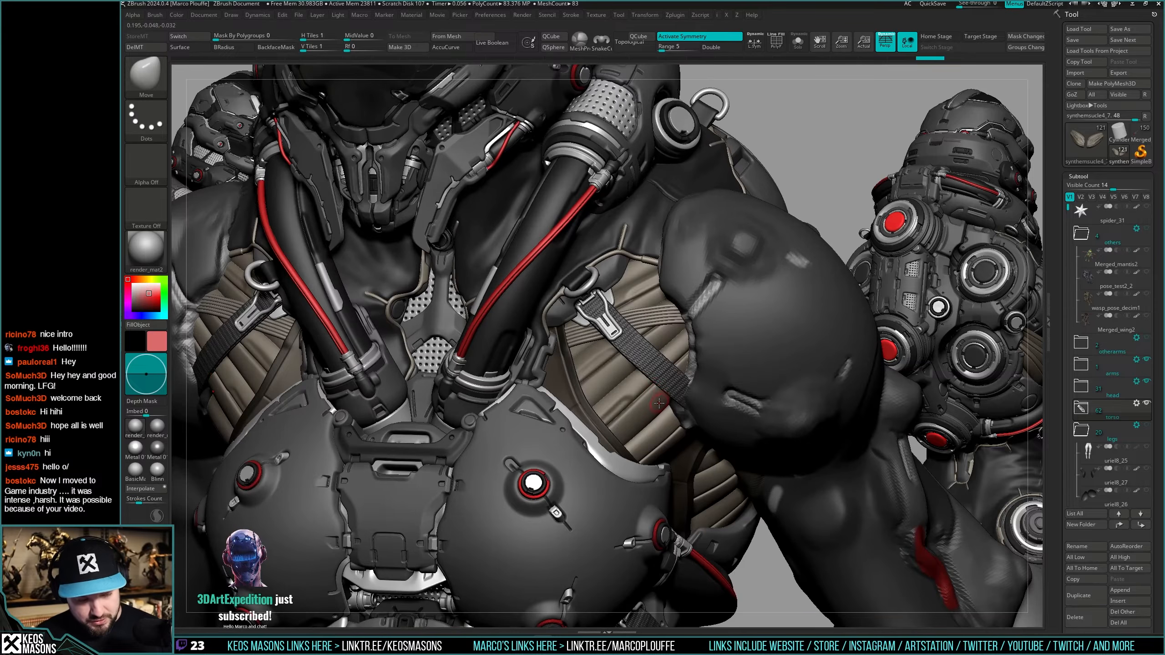
# Isolate the muscle mesh and carve sharper creases around the strips with the DamStandard brush.
pyautogui.press('space')
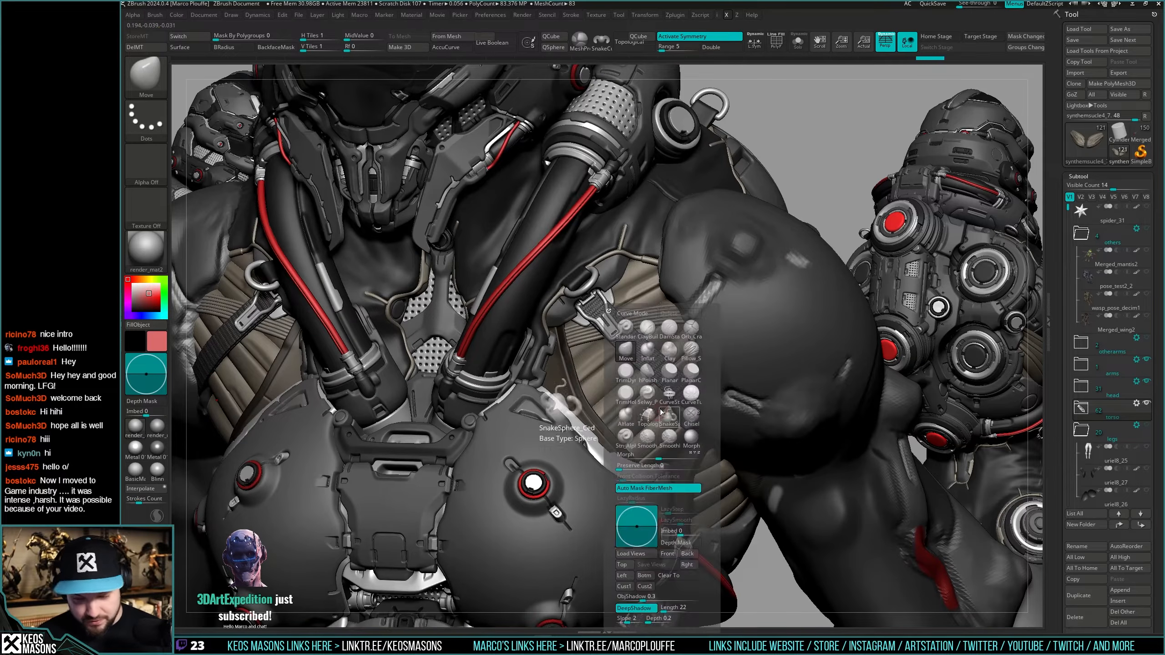
pyautogui.click(630, 344)
pyautogui.hotkey('shift', 's')
pyautogui.keyDown('ctrl'); pyautogui.moveTo(629, 344); pyautogui.dragTo(660, 373, button='right'); pyautogui.keyUp('ctrl')
pyautogui.press('space')
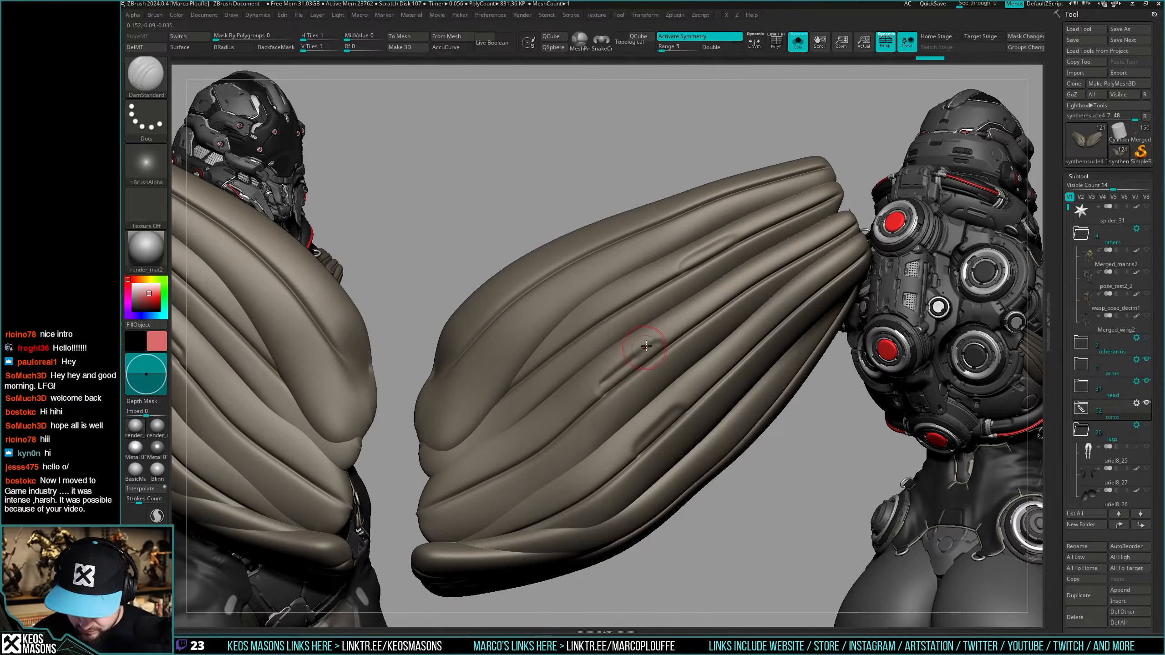
pyautogui.press('space')
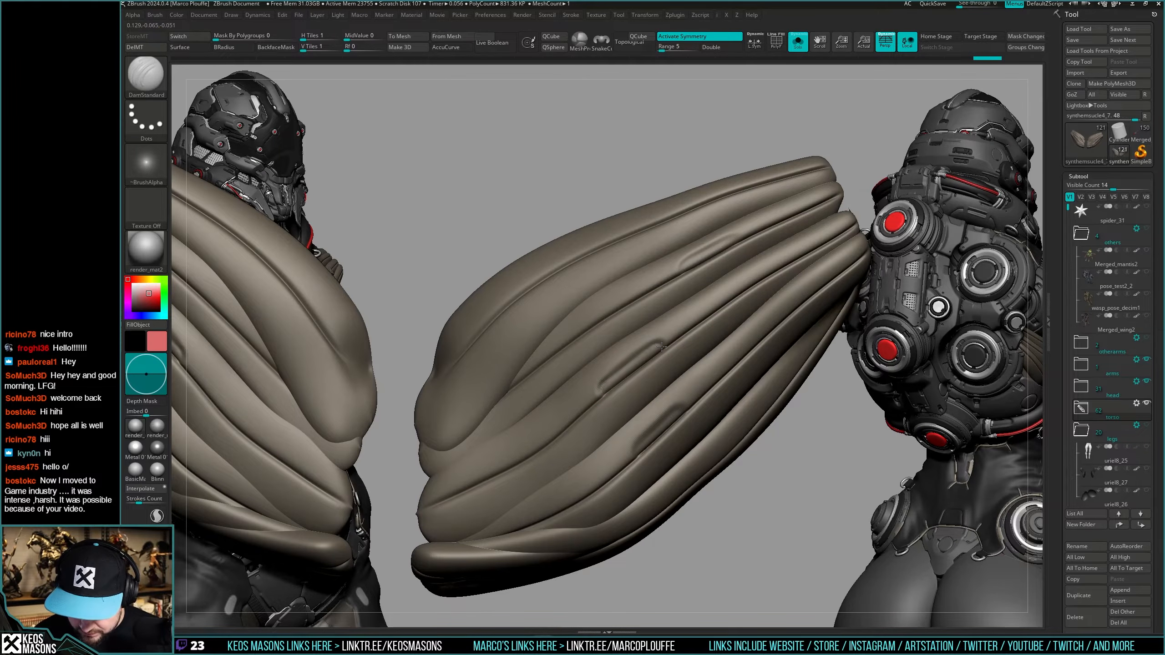
pyautogui.moveTo(662, 347); pyautogui.dragTo(715, 312, button='right')
pyautogui.press('space')
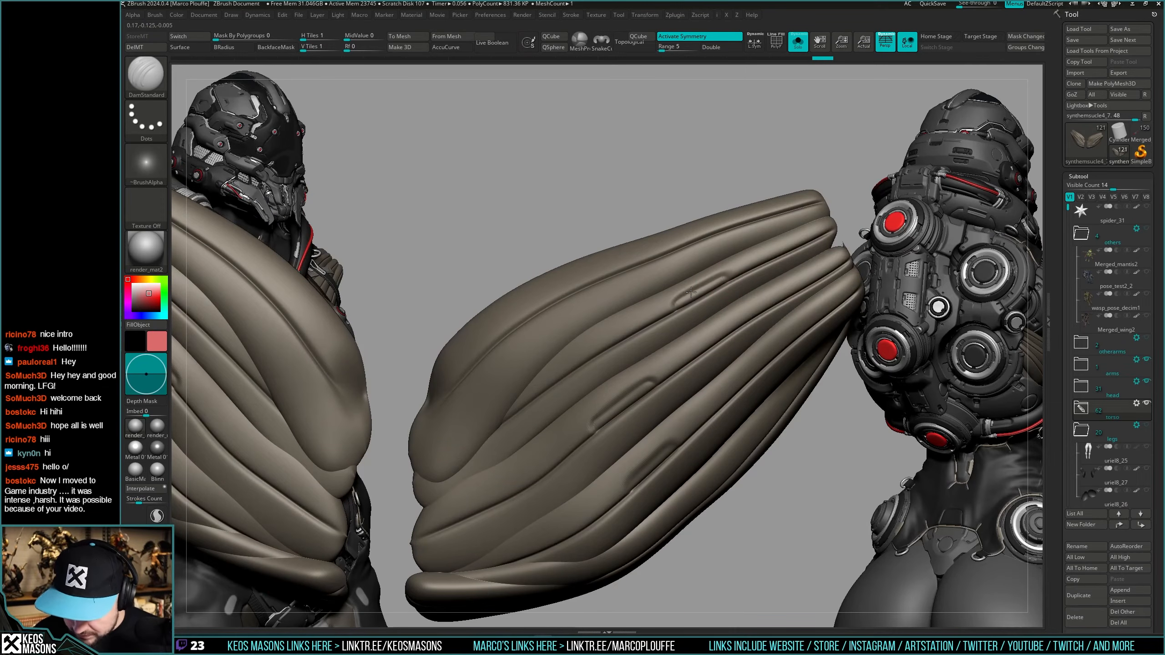
pyautogui.moveTo(730, 279); pyautogui.dragTo(609, 380, button='right')
# Examine the creased strips against the strap and chest armour, comparing the isolated muscle mesh with the full character.
pyautogui.hotkey('shift', 's')
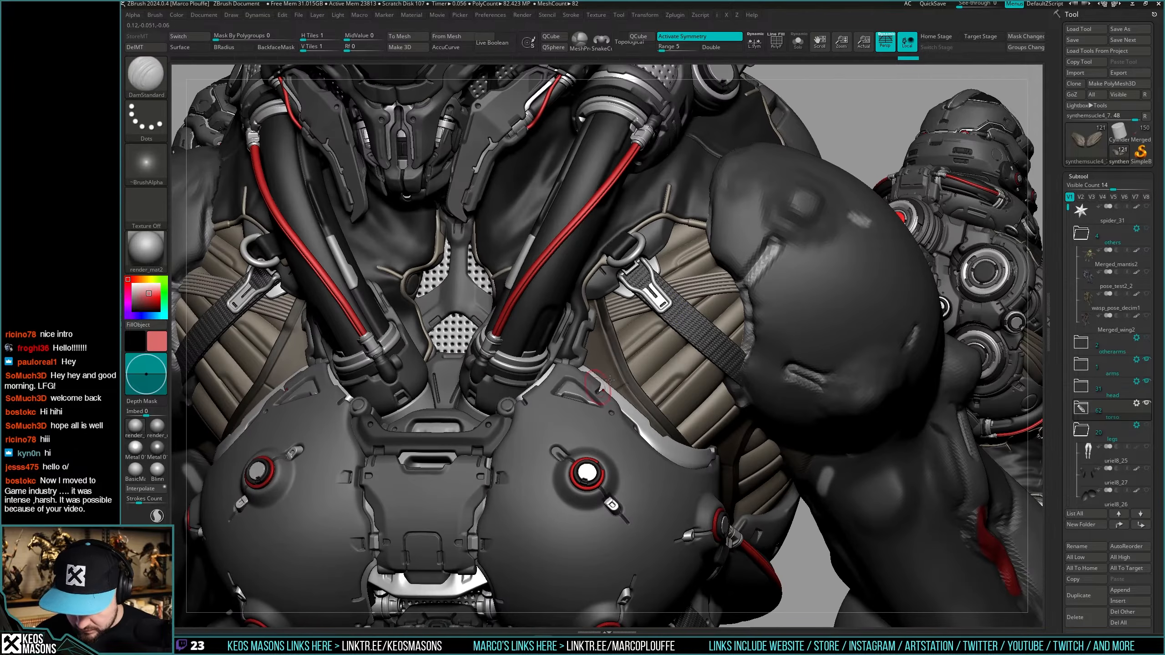
pyautogui.moveTo(730, 229)
pyautogui.keyDown('ctrl'); pyautogui.mouseDown(button='right')
pyautogui.moveTo(739, 374)
pyautogui.moveTo(710, 400)
pyautogui.moveTo(739, 409)
pyautogui.mouseUp(button='right'); pyautogui.keyUp('ctrl')
pyautogui.keyDown('ctrl'); pyautogui.moveTo(660, 478); pyautogui.dragTo(653, 401, button='right'); pyautogui.keyUp('ctrl')
pyautogui.rightClick(653, 401)
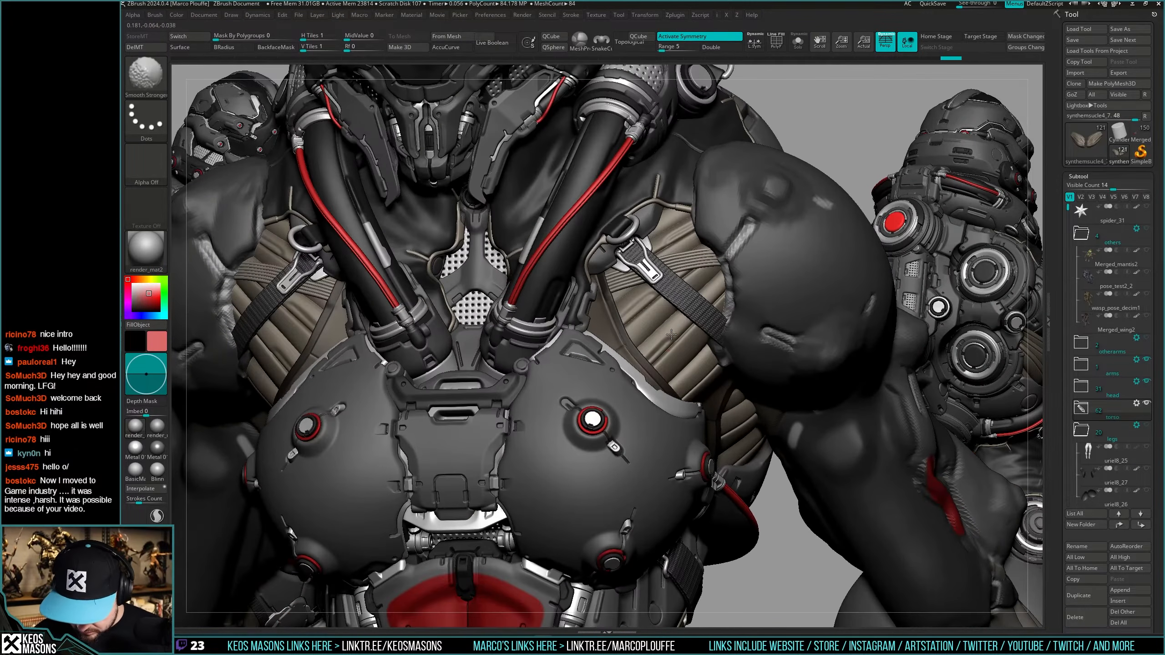
pyautogui.moveTo(672, 335); pyautogui.dragTo(655, 363, button='right')
pyautogui.moveTo(695, 400)
pyautogui.keyDown('shift'); pyautogui.mouseDown(button='right')
pyautogui.moveTo(720, 411)
pyautogui.moveTo(739, 397)
pyautogui.moveTo(674, 419)
pyautogui.moveTo(658, 373)
pyautogui.mouseUp(button='right'); pyautogui.keyUp('shift')
pyautogui.hotkey('shift', 's')
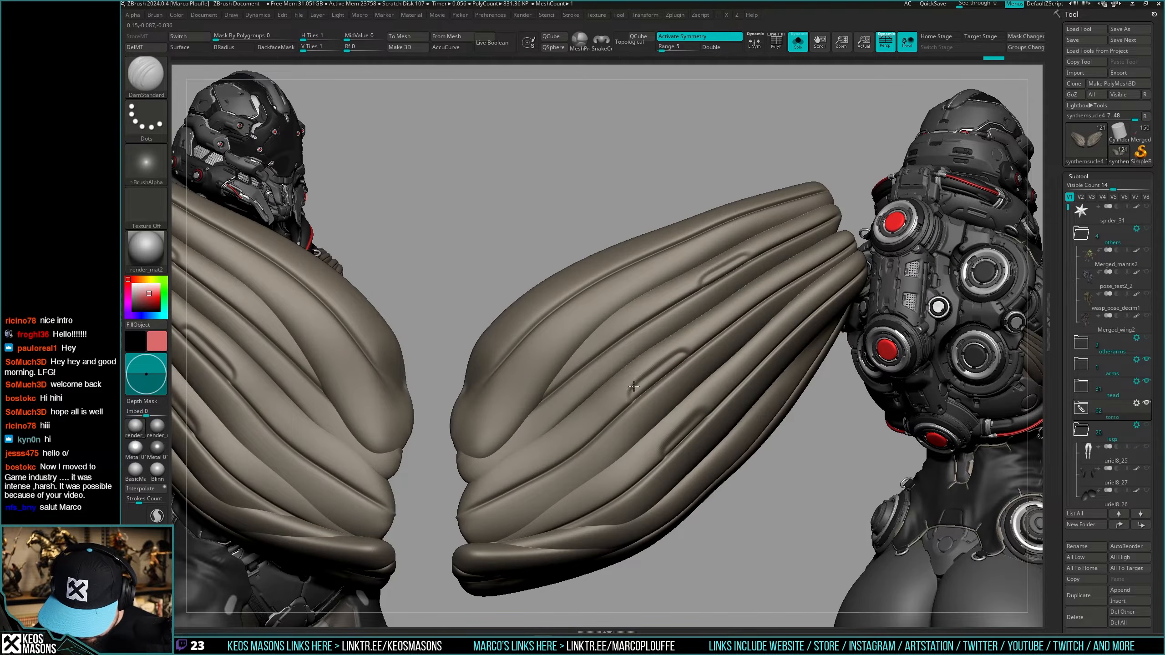
pyautogui.hotkey('shift', 's')
pyautogui.moveTo(654, 411)
pyautogui.keyDown('ctrl'); pyautogui.mouseDown(button='right')
pyautogui.moveTo(717, 432)
pyautogui.moveTo(696, 418)
pyautogui.mouseUp(button='right'); pyautogui.keyUp('ctrl')
pyautogui.hotkey('shift', 's')
pyautogui.hotkey('shift', 's')
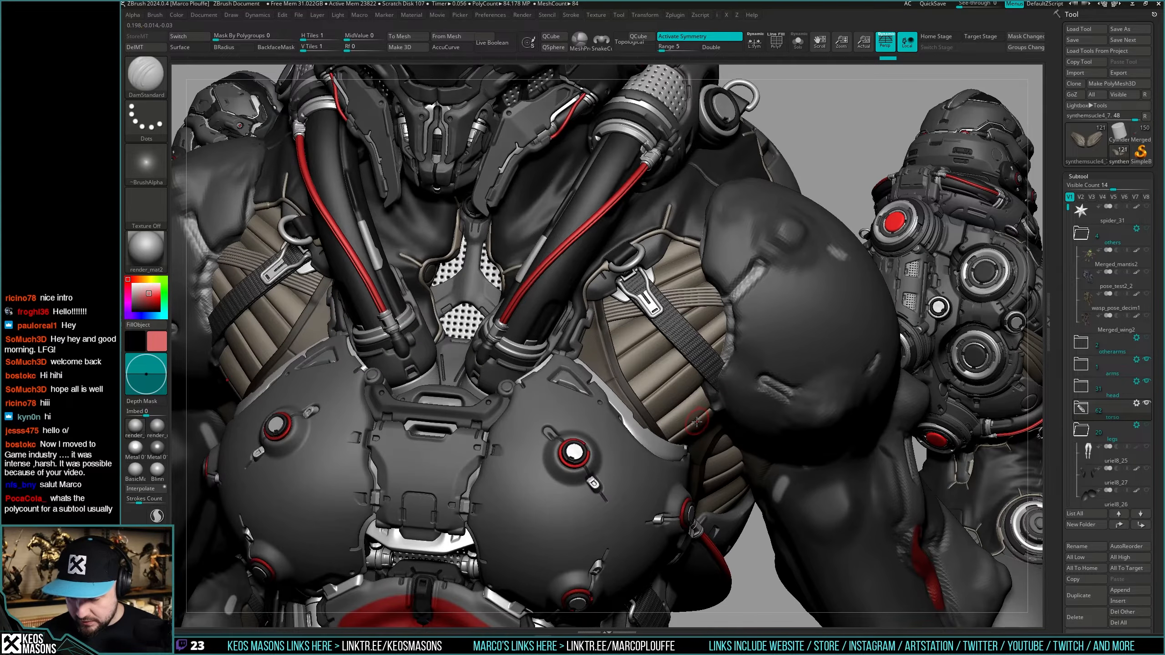
# Select the DragDot alpha brush and import the PSD alphas from the spider project's alphas folder.
pyautogui.moveTo(697, 424); pyautogui.dragTo(695, 405, button='right')
pyautogui.press('space')
pyautogui.click(661, 439)
pyautogui.press('a')
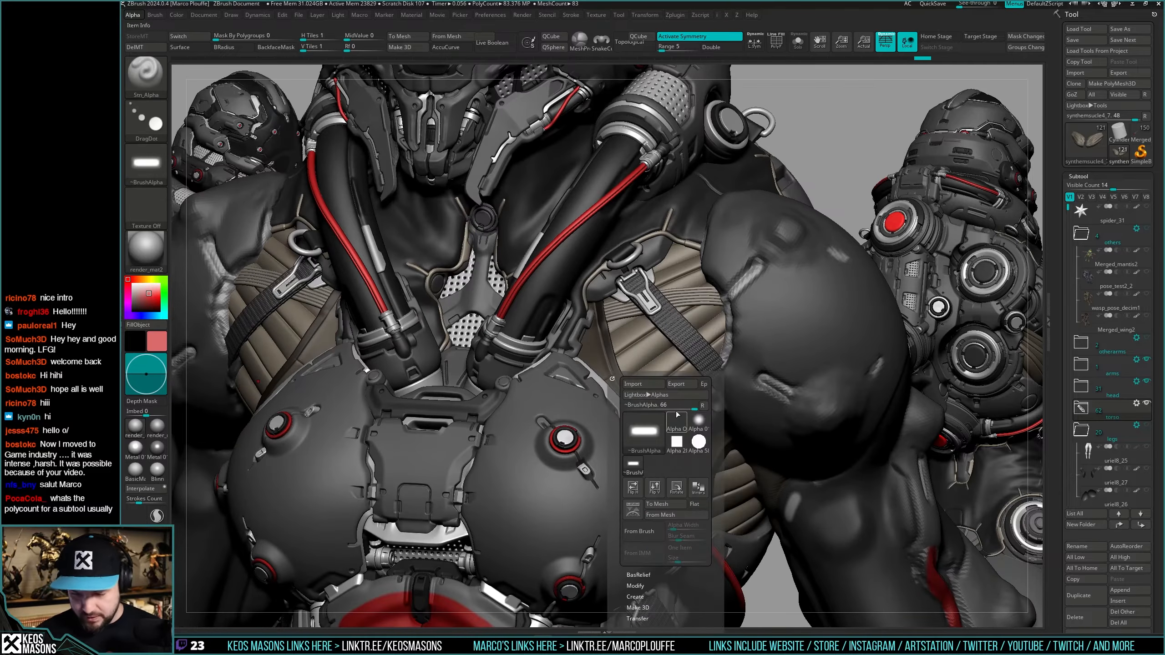
pyautogui.click(656, 384)
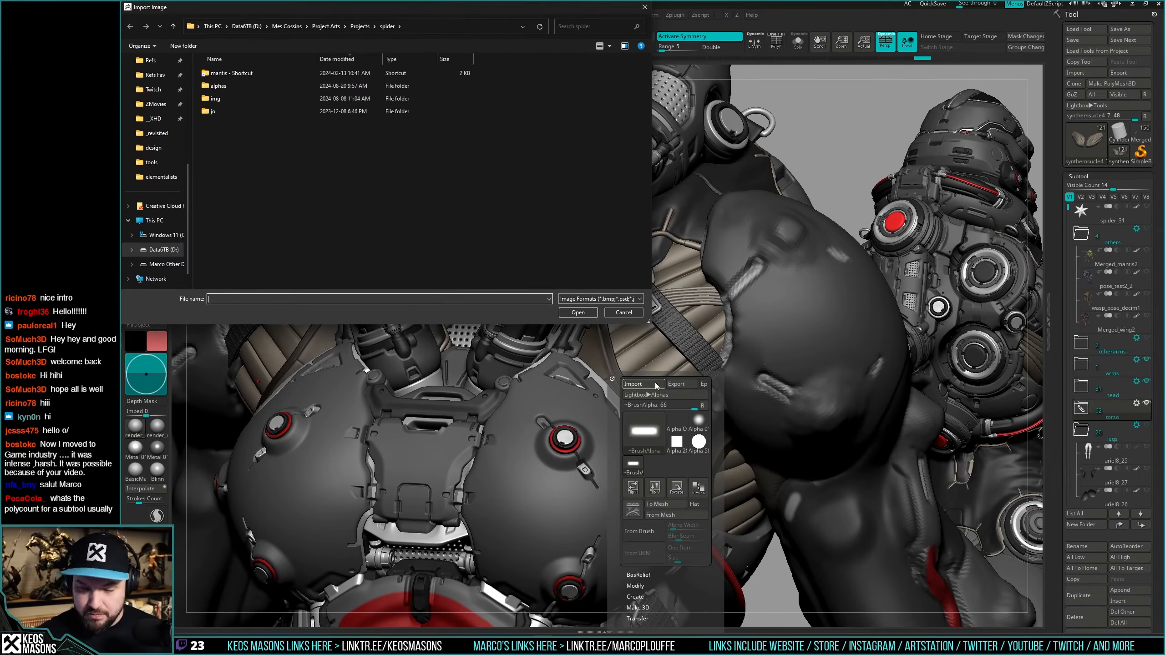
pyautogui.click(248, 73)
pyautogui.click(363, 31)
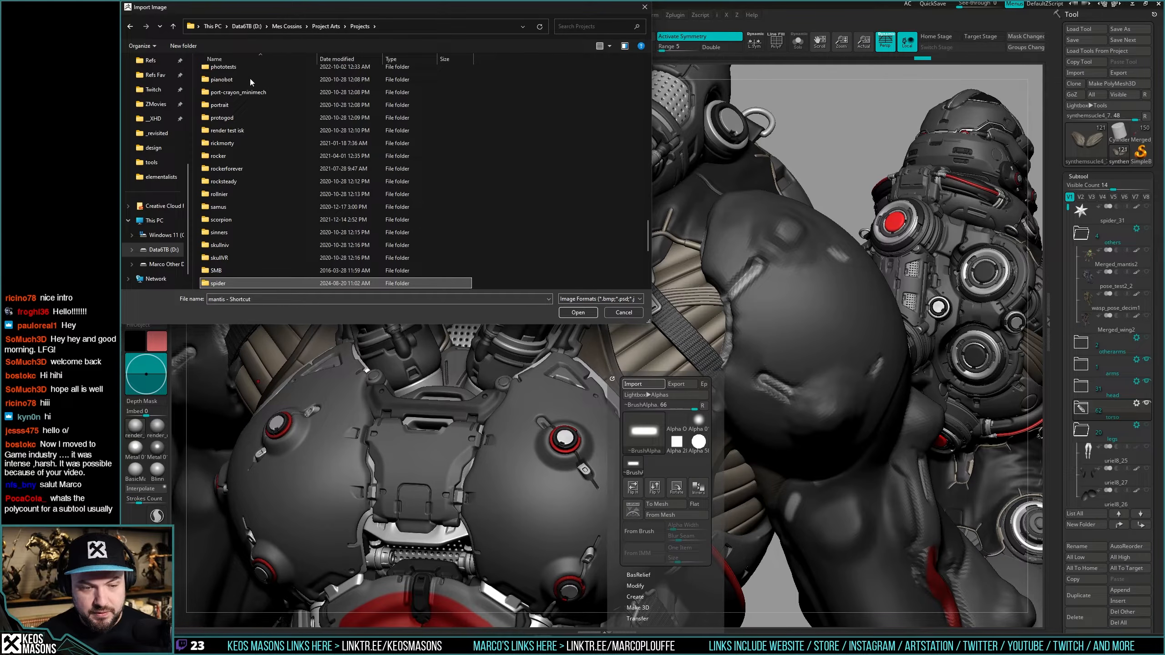
pyautogui.doubleClick(273, 227)
pyautogui.doubleClick(230, 85)
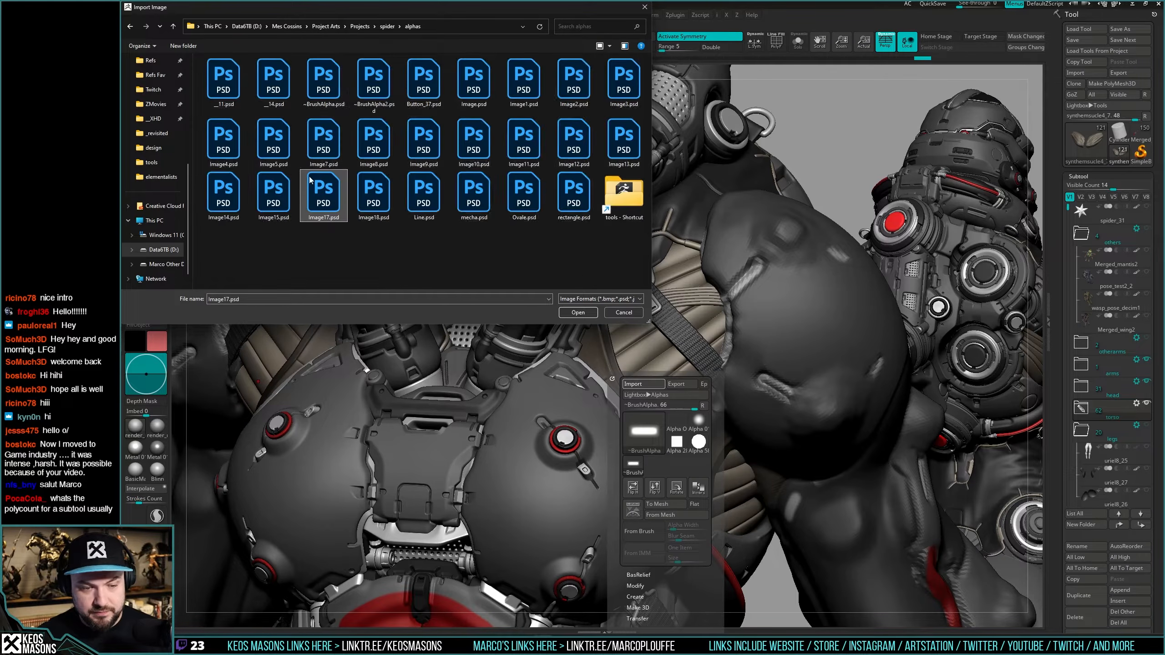
pyautogui.doubleClick(325, 194)
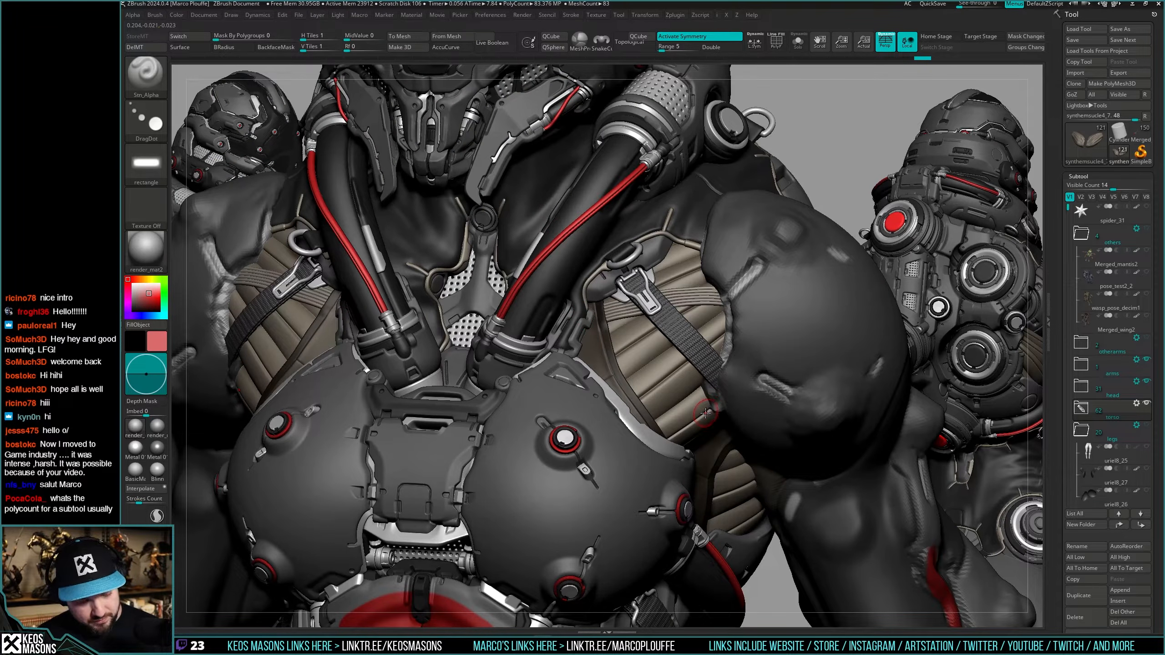
# Isolate the muscle mesh and assign the Button_37 alpha to the DragDot alpha brush.
pyautogui.moveTo(684, 377); pyautogui.dragTo(678, 383, button='right')
pyautogui.hotkey('alt', 's')
pyautogui.press('space')
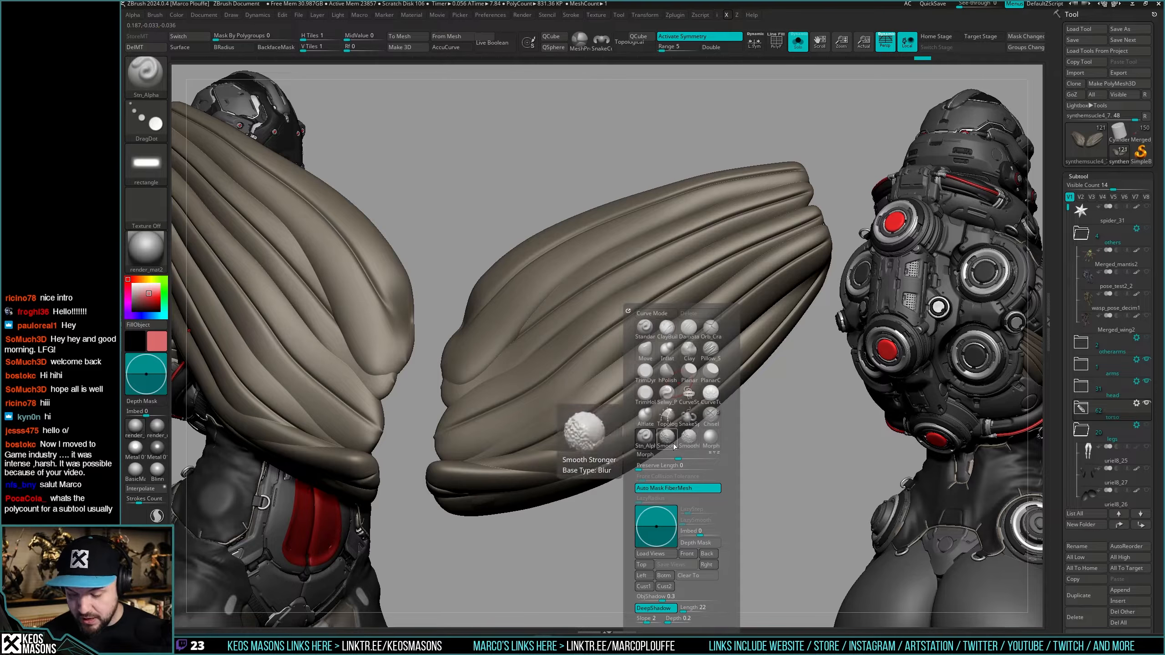
pyautogui.click(645, 349)
pyautogui.moveTo(676, 388); pyautogui.dragTo(672, 378, button='right')
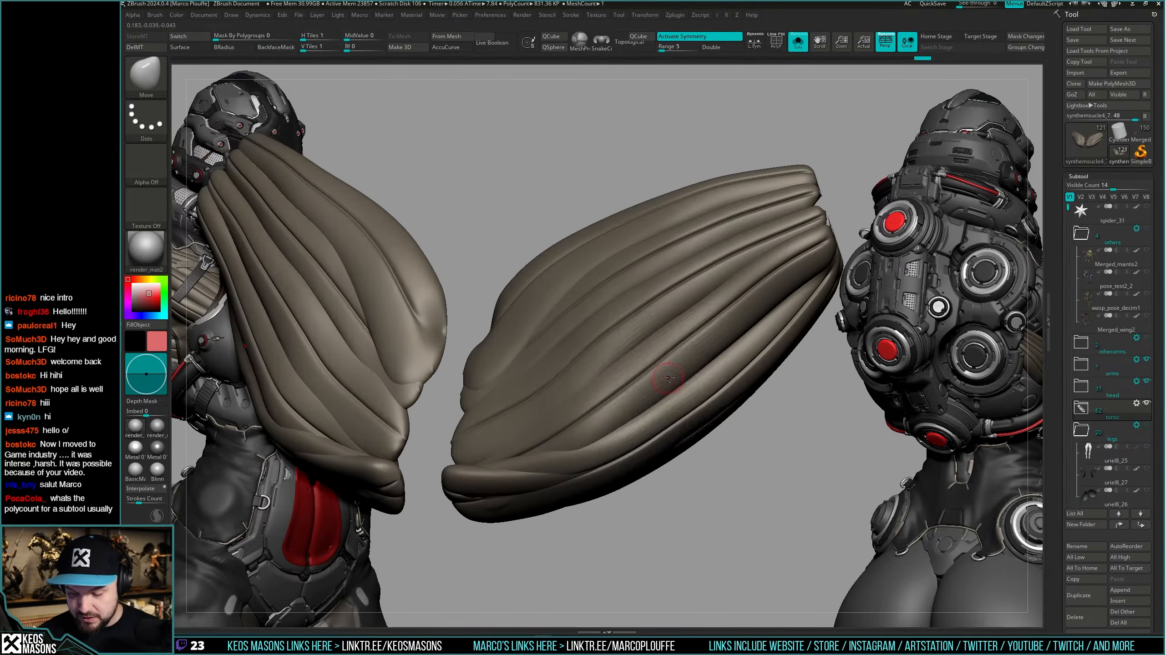
pyautogui.press('b')
pyautogui.click(681, 385)
pyautogui.press('a')
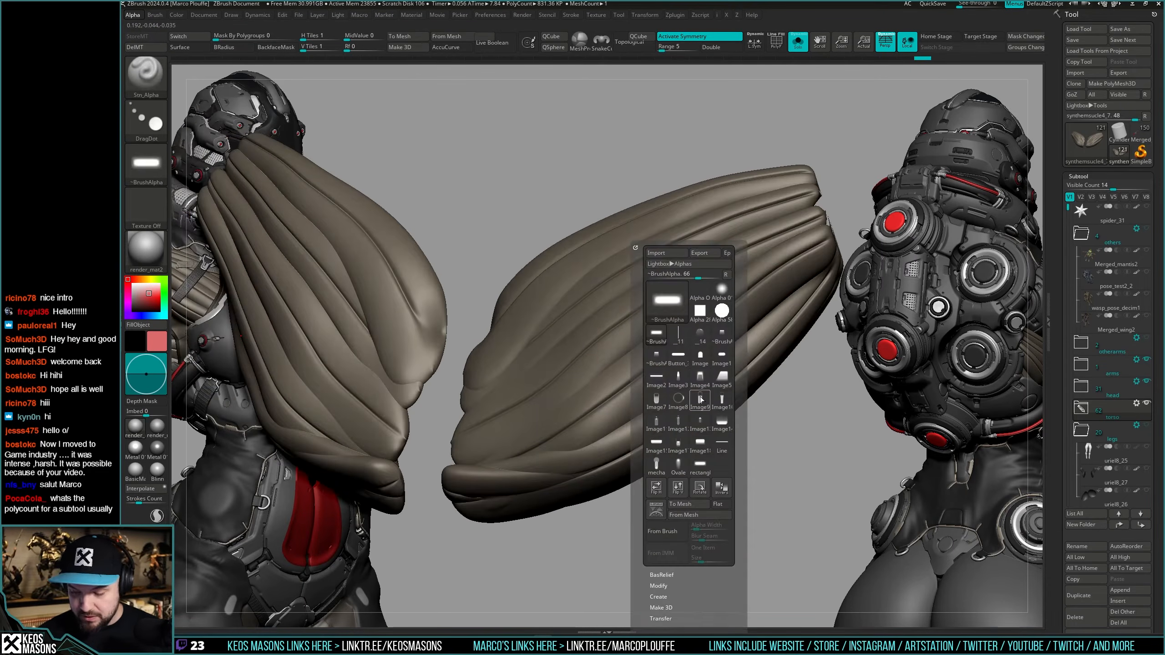
pyautogui.click(680, 359)
pyautogui.moveTo(690, 361); pyautogui.dragTo(669, 374, button='right')
pyautogui.press('space')
pyautogui.press('space')
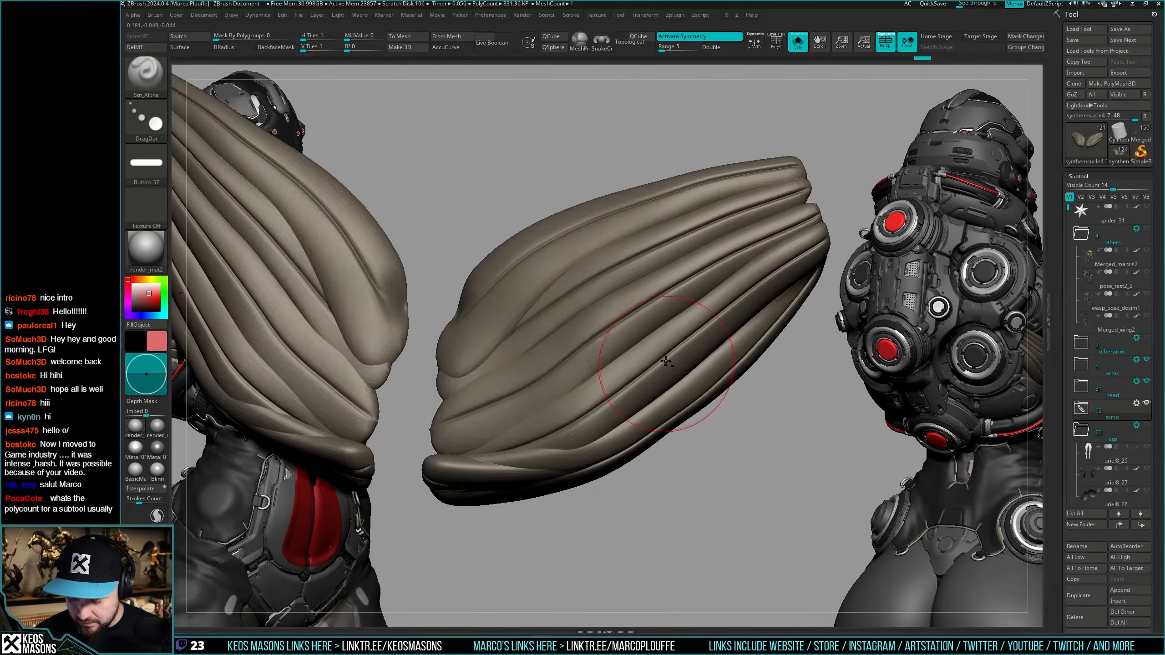
# Rotate the DragDot brush's pill-shaped alpha to a vertical orientation with the full character shown again.
pyautogui.hotkey('alt', 's')
pyautogui.moveTo(646, 381); pyautogui.dragTo(646, 366)
pyautogui.press('a')
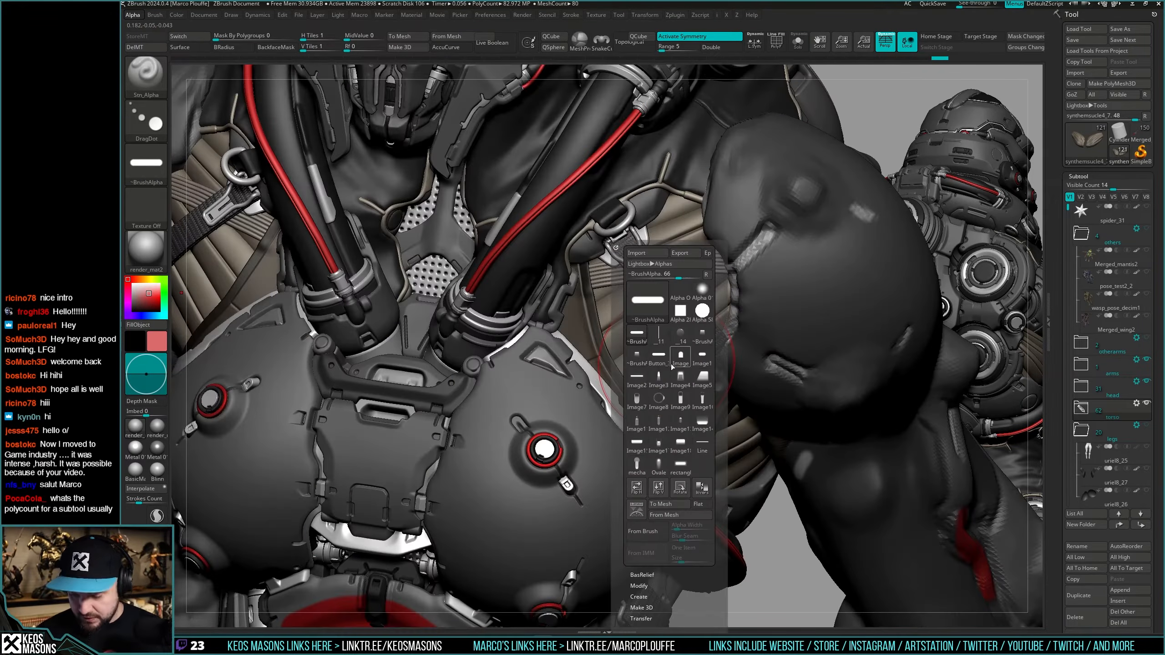
pyautogui.click(687, 486)
pyautogui.press('c')
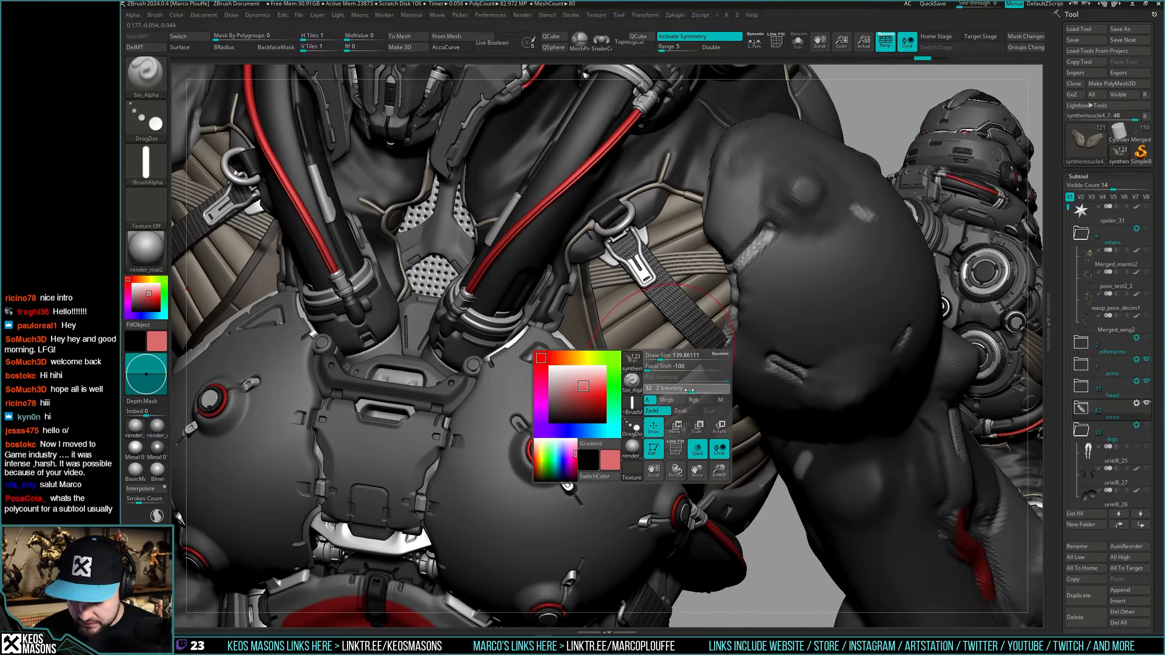
pyautogui.press('c')
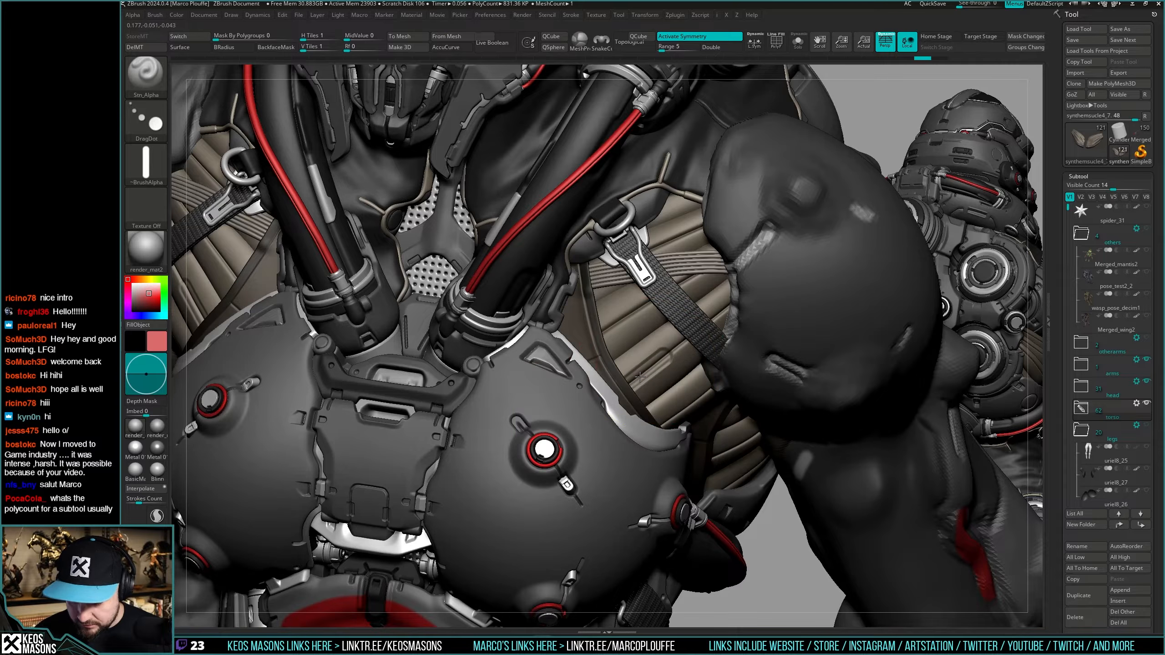
# Stamp pill-shaped details along the upper muscle strips beside the strap and check them on the isolated mesh.
pyautogui.moveTo(672, 311); pyautogui.dragTo(620, 321, button='right')
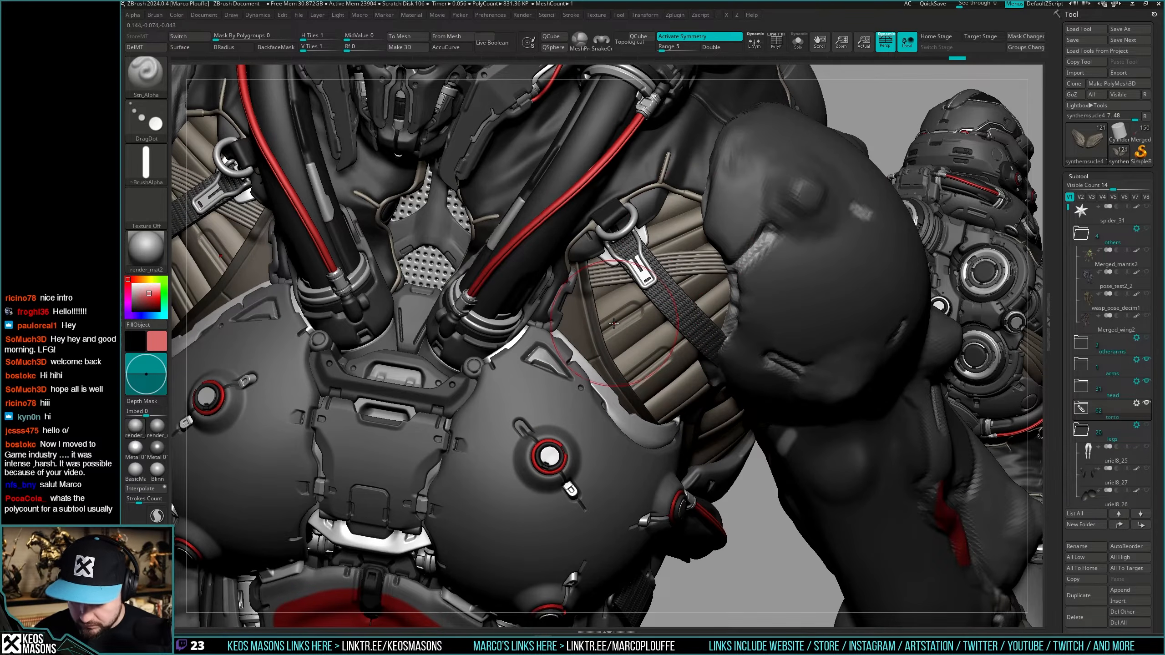
pyautogui.moveTo(700, 225)
pyautogui.mouseDown()
pyautogui.moveTo(693, 234)
pyautogui.moveTo(702, 224)
pyautogui.mouseUp()
pyautogui.hotkey('shift', 's')
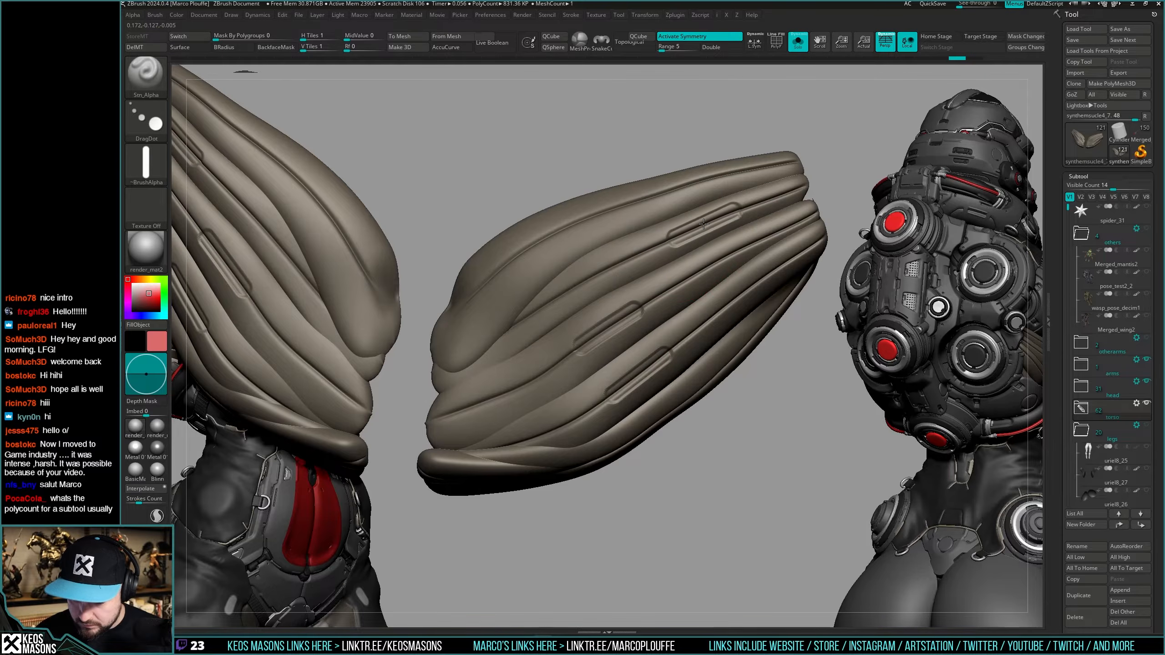
pyautogui.hotkey('shift', 's')
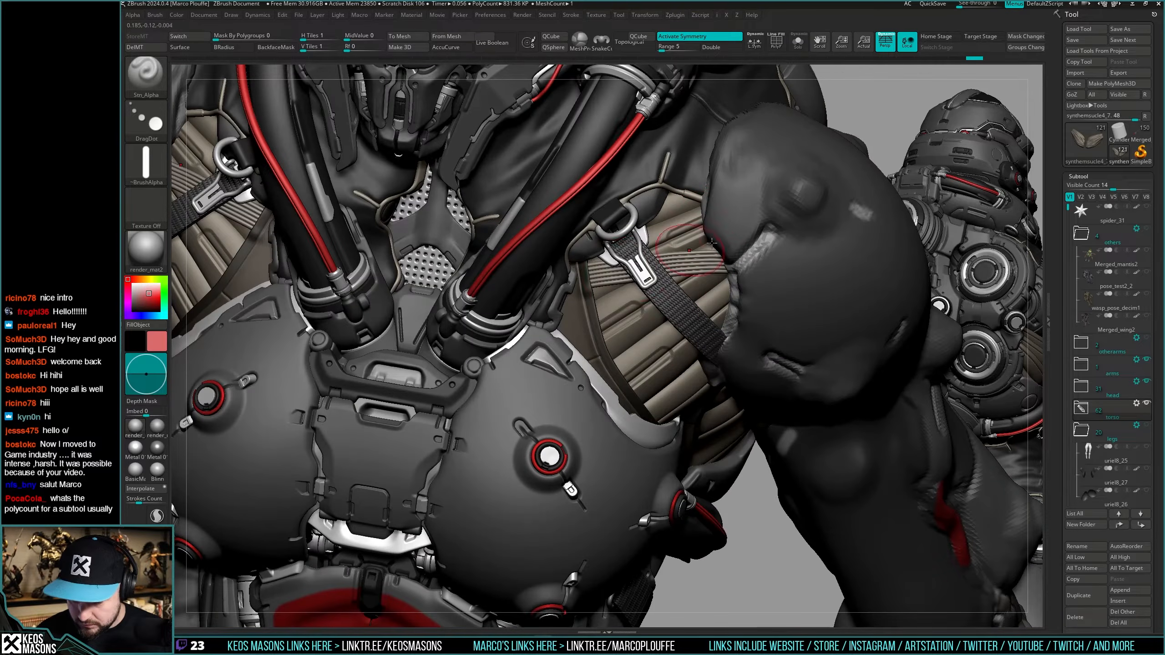
# Compare the upper muscle strips with and without the latest stamps, on the isolated mesh and on the full character.
pyautogui.hotkey('ctrl', 'z')
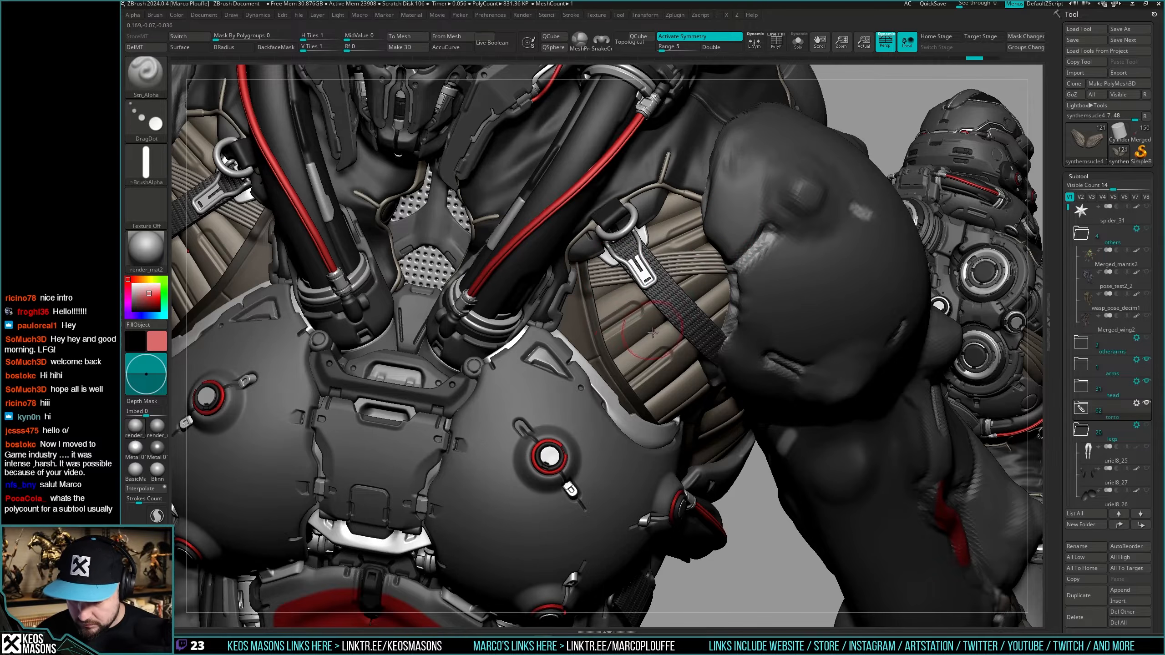
pyautogui.hotkey('ctrl', 'shift', 'z')
pyautogui.hotkey('ctrl', 'shift', 'z')
pyautogui.keyDown('ctrl'); pyautogui.moveTo(681, 326); pyautogui.dragTo(678, 271, button='right'); pyautogui.keyUp('ctrl')
pyautogui.moveTo(740, 392)
pyautogui.keyDown('ctrl'); pyautogui.mouseDown(button='right')
pyautogui.moveTo(739, 418)
pyautogui.moveTo(714, 415)
pyautogui.moveTo(711, 348)
pyautogui.moveTo(739, 381)
pyautogui.moveTo(745, 372)
pyautogui.moveTo(715, 321)
pyautogui.moveTo(682, 367)
pyautogui.moveTo(693, 414)
pyautogui.moveTo(678, 448)
pyautogui.moveTo(682, 431)
pyautogui.mouseUp(button='right'); pyautogui.keyUp('ctrl')
pyautogui.hotkey('shift', 's')
pyautogui.hotkey('shift', 's')
pyautogui.keyDown('ctrl'); pyautogui.moveTo(679, 321); pyautogui.dragTo(680, 348, button='right'); pyautogui.keyUp('ctrl')
pyautogui.moveTo(680, 404); pyautogui.dragTo(702, 454, button='right')
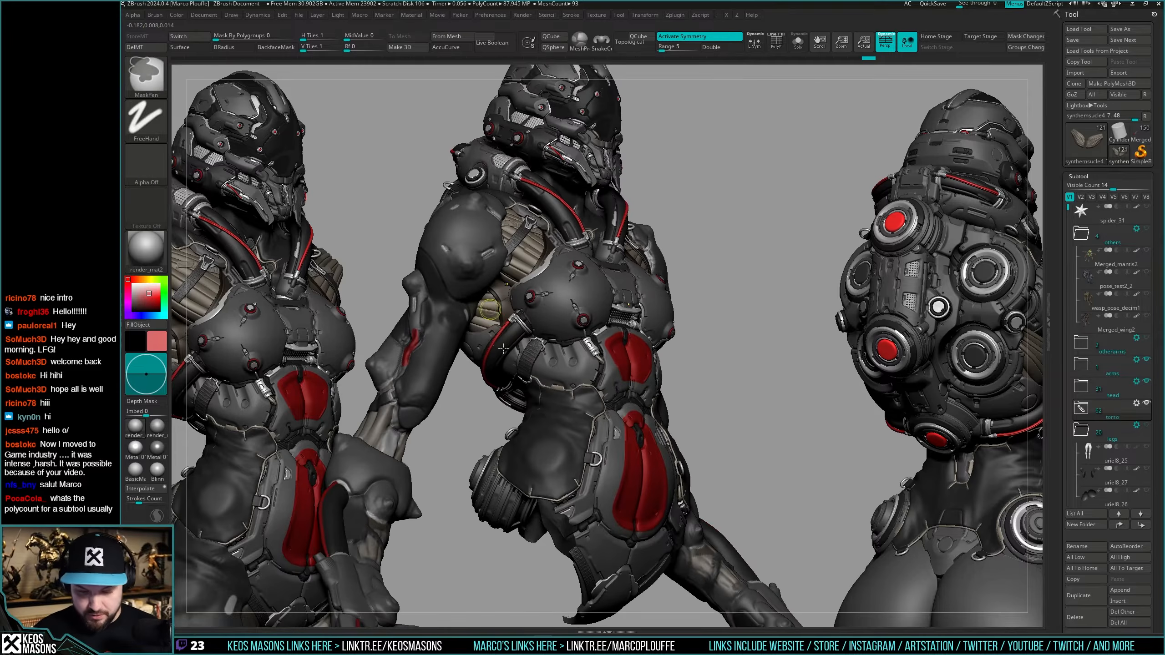
# Select the lower muscle mesh between the arm and ribs and bring up its geometry options in isolation.
pyautogui.keyDown('ctrl'); pyautogui.moveTo(511, 243); pyautogui.dragTo(607, 346, button='right'); pyautogui.keyUp('ctrl')
pyautogui.keyDown('alt'); pyautogui.click(477, 355); pyautogui.keyUp('alt')
pyautogui.hotkey('alt', 's')
pyautogui.press('i')
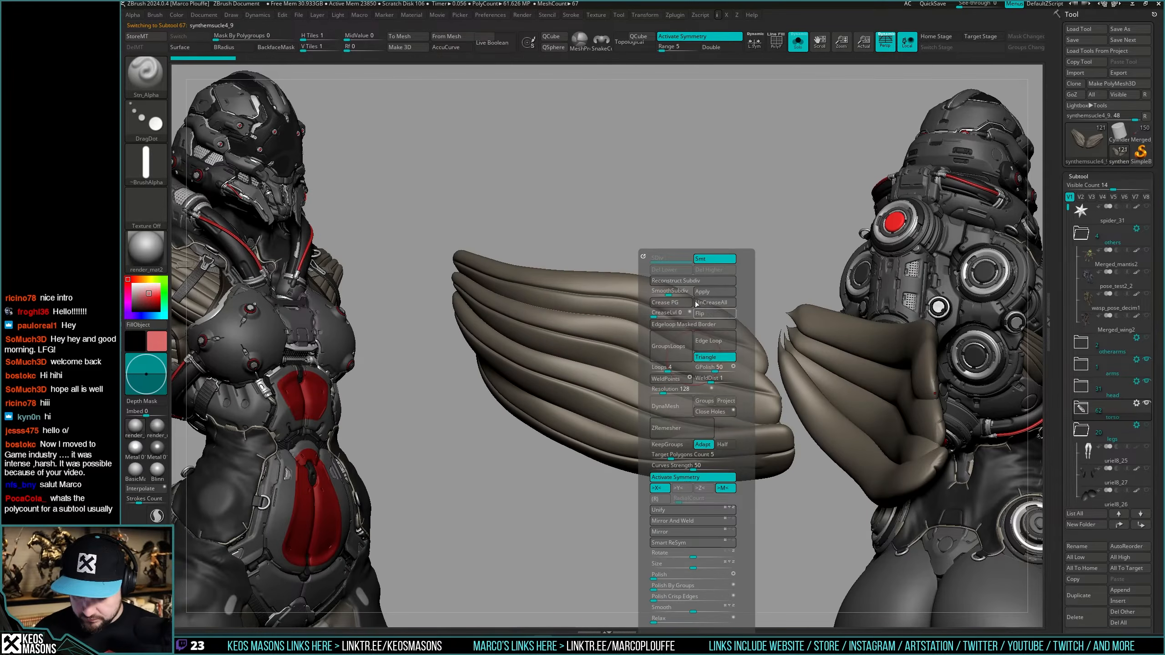
pyautogui.hotkey('alt', 's')
pyautogui.rightClick(555, 410)
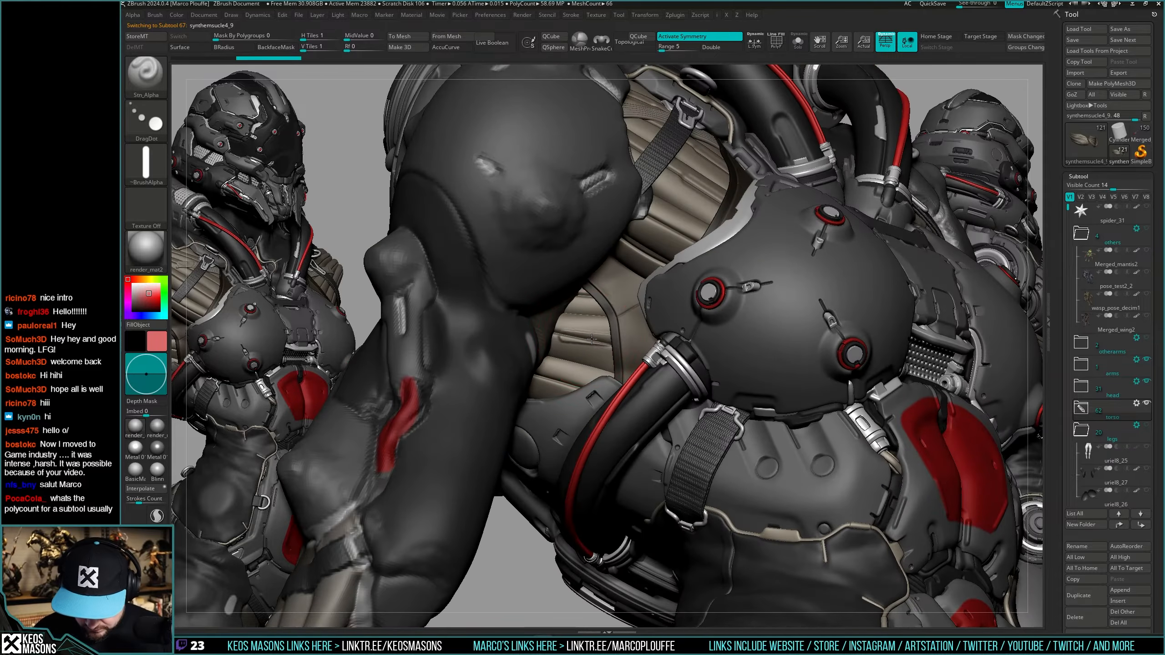
# Stamp the vertical pill alpha onto the lower muscle strips between the arm and chest, using ghosted surroundings to check placement.
pyautogui.click(600, 342)
pyautogui.press('space')
pyautogui.press('space')
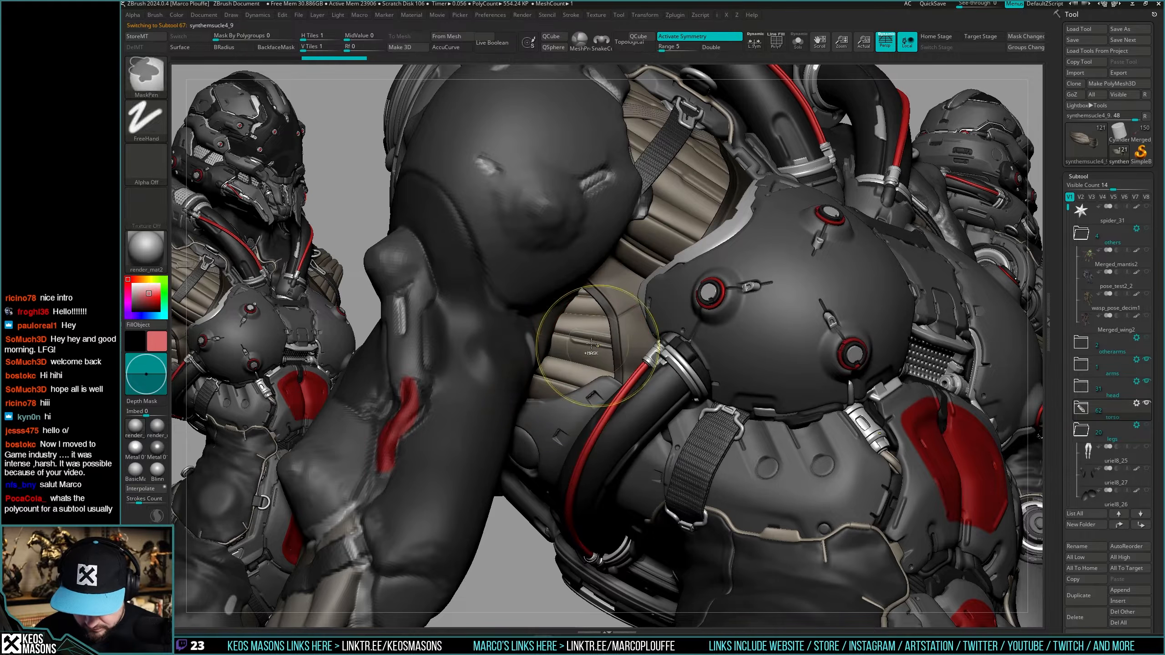
pyautogui.moveTo(599, 342); pyautogui.dragTo(597, 342)
pyautogui.hotkey('shift', 't')
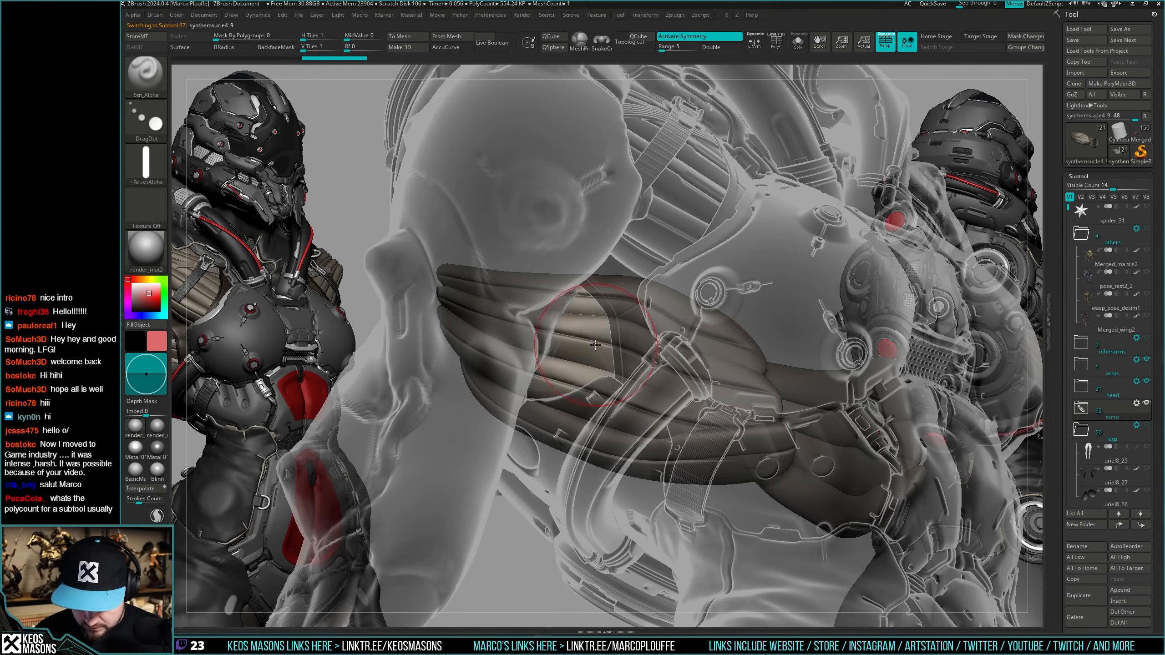
pyautogui.hotkey('ctrl', 'z')
pyautogui.moveTo(617, 346); pyautogui.dragTo(586, 391)
pyautogui.hotkey('shift', 't')
pyautogui.press('space')
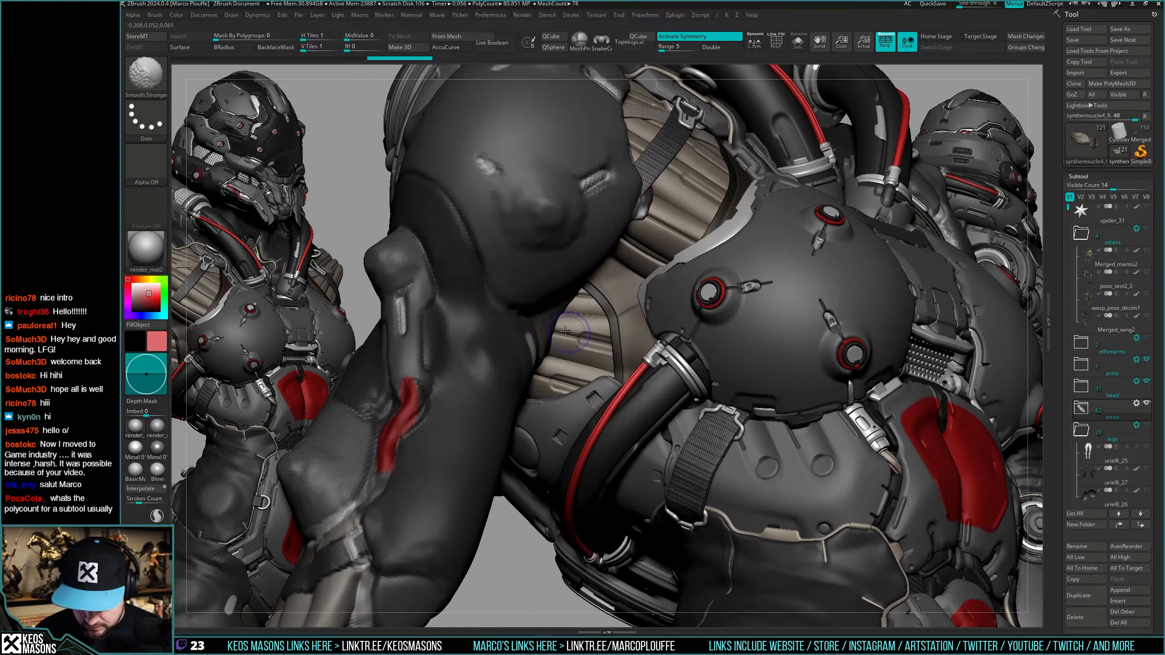
pyautogui.moveTo(557, 388)
pyautogui.keyDown('ctrl'); pyautogui.mouseDown(button='right')
pyautogui.moveTo(580, 298)
pyautogui.moveTo(673, 409)
pyautogui.mouseUp(button='right'); pyautogui.keyUp('ctrl')
pyautogui.hotkey('ctrl', 'shift', 'z')
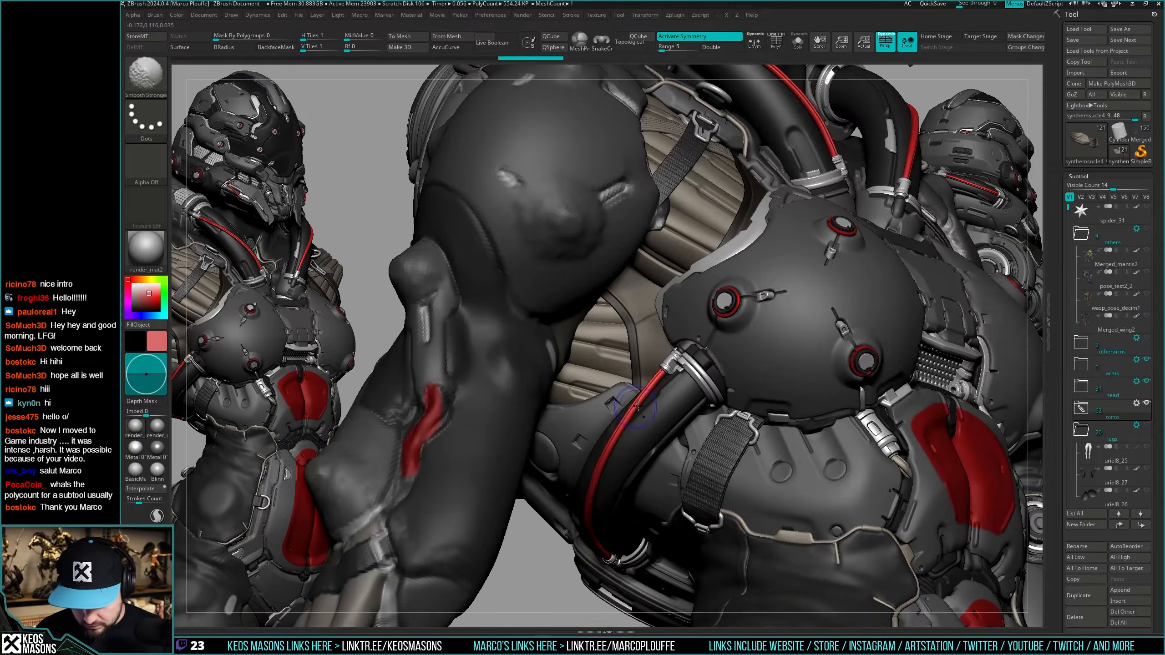
pyautogui.moveTo(559, 462)
pyautogui.keyDown('ctrl'); pyautogui.mouseDown(button='right')
pyautogui.moveTo(642, 340)
pyautogui.moveTo(722, 383)
pyautogui.moveTo(734, 404)
pyautogui.moveTo(720, 427)
pyautogui.moveTo(715, 391)
pyautogui.moveTo(710, 399)
pyautogui.mouseUp(button='right'); pyautogui.keyUp('ctrl')
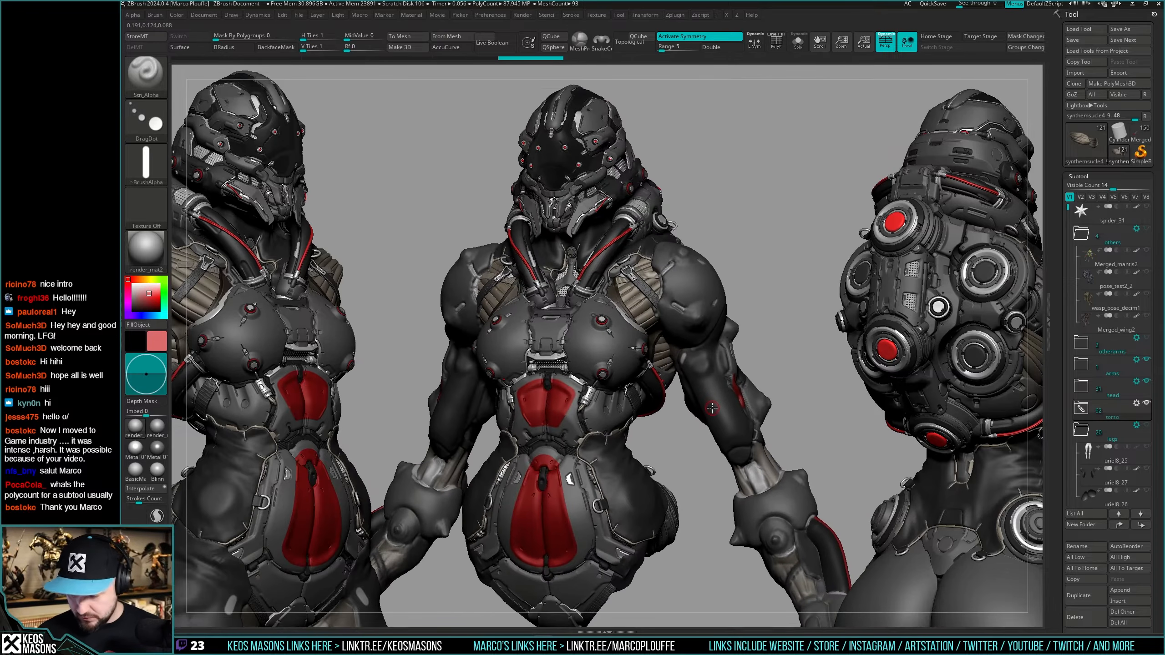
# Show only the legs folder, hiding the arms, head and torso folders, and switch to the ClayBuildup brush.
pyautogui.click(1147, 361)
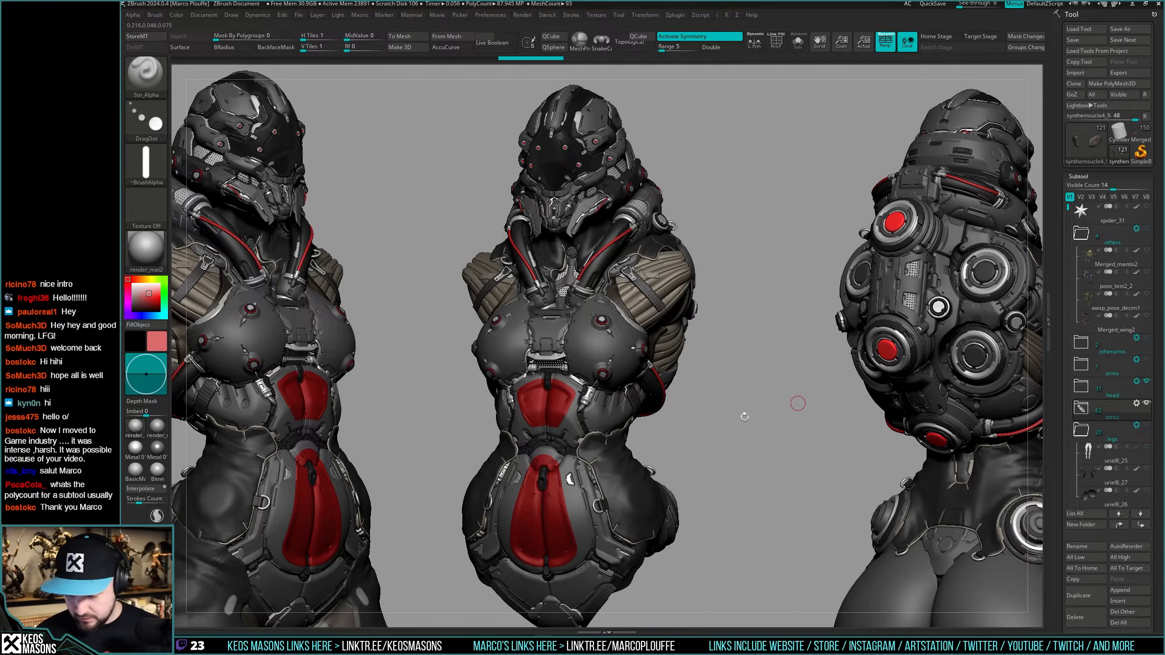
pyautogui.press('b')
pyautogui.press('c')
pyautogui.press('b')
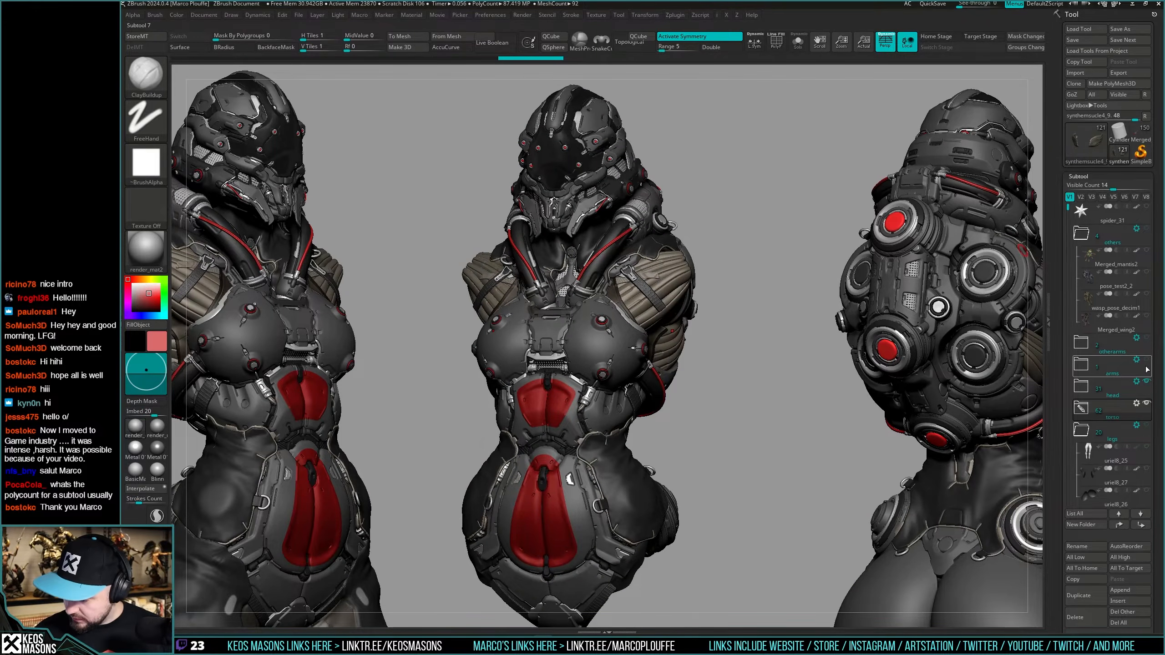
pyautogui.click(1147, 382)
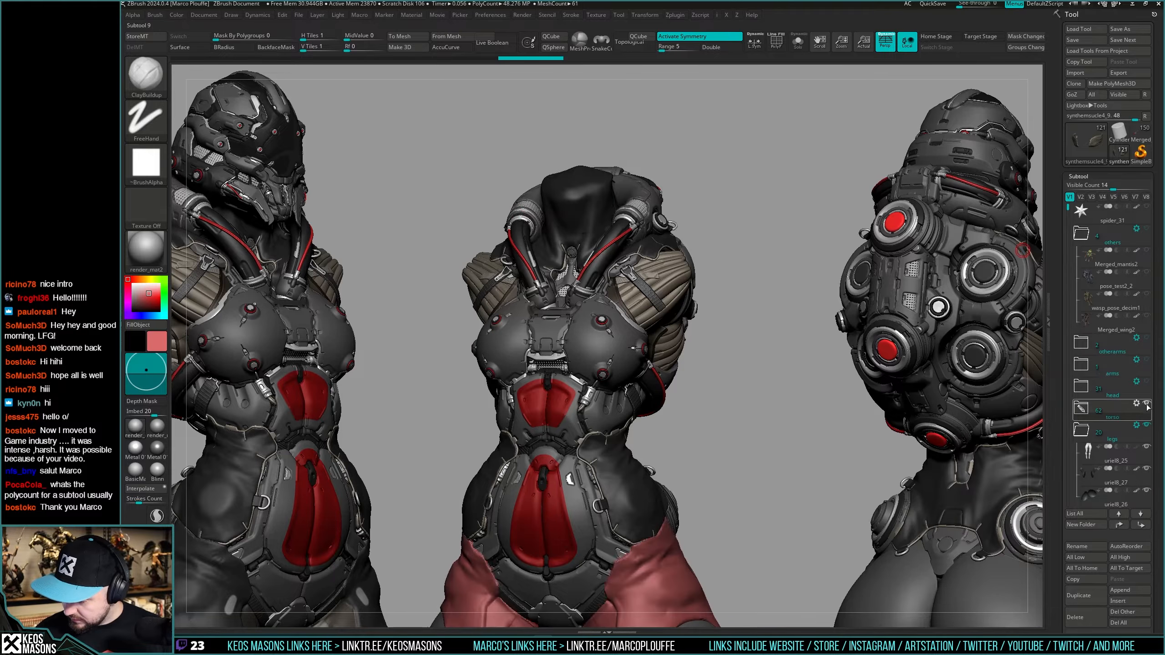
pyautogui.click(1147, 403)
# Select the main leg mesh and examine the thigh and knee panels from several angles, with and without the polyframe.
pyautogui.keyDown('alt'); pyautogui.moveTo(671, 481); pyautogui.dragTo(727, 179); pyautogui.keyUp('alt')
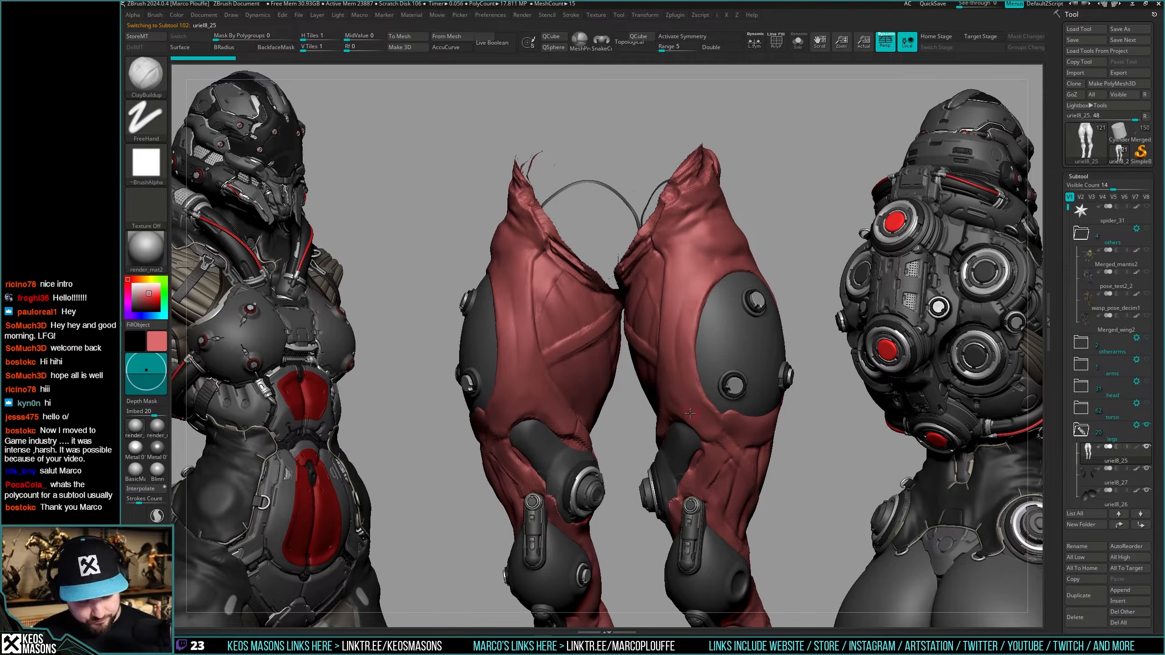
pyautogui.moveTo(744, 369)
pyautogui.keyDown('shift'); pyautogui.mouseDown(button='right')
pyautogui.moveTo(775, 370)
pyautogui.moveTo(723, 382)
pyautogui.moveTo(743, 369)
pyautogui.moveTo(727, 374)
pyautogui.moveTo(730, 305)
pyautogui.moveTo(709, 385)
pyautogui.moveTo(754, 377)
pyautogui.moveTo(739, 388)
pyautogui.moveTo(766, 365)
pyautogui.moveTo(721, 374)
pyautogui.moveTo(719, 344)
pyautogui.moveTo(716, 372)
pyautogui.moveTo(717, 347)
pyautogui.moveTo(738, 362)
pyautogui.moveTo(702, 353)
pyautogui.moveTo(743, 368)
pyautogui.mouseUp(button='right'); pyautogui.keyUp('shift')
pyautogui.hotkey('ctrl', 'z')
pyautogui.hotkey('ctrl', 'shift', 'z')
pyautogui.moveTo(611, 367); pyautogui.dragTo(531, 325, button='right')
pyautogui.hotkey('ctrl', 'z')
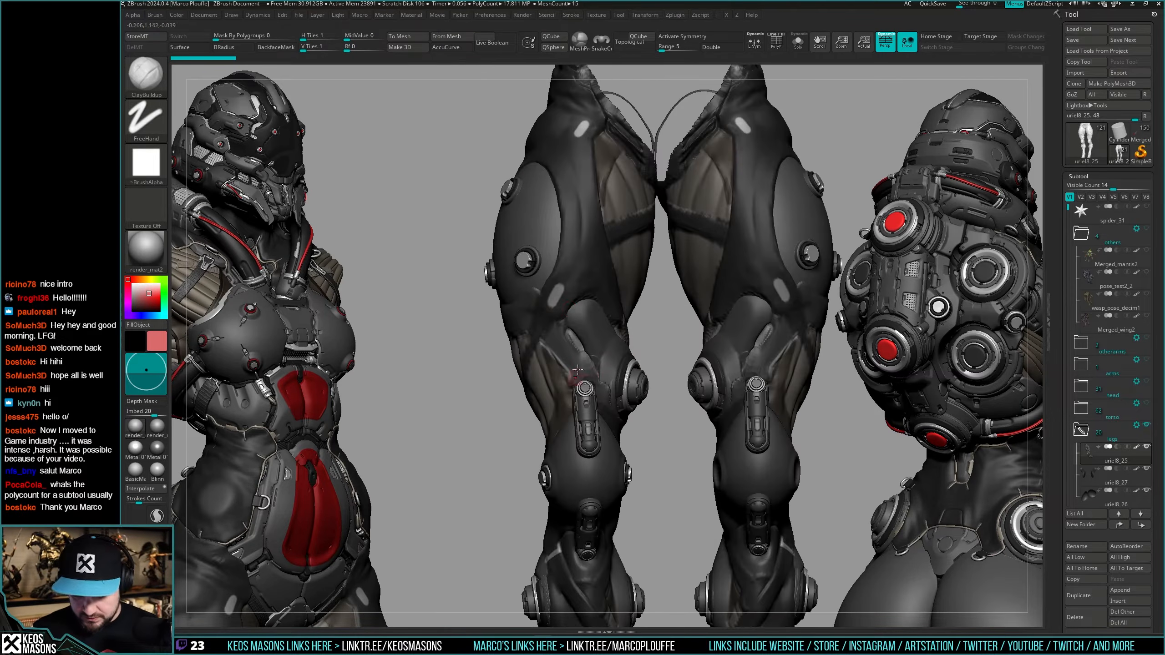
pyautogui.moveTo(574, 417); pyautogui.dragTo(560, 309, button='right')
pyautogui.hotkey('shift', 'f')
pyautogui.hotkey('shift', 'f')
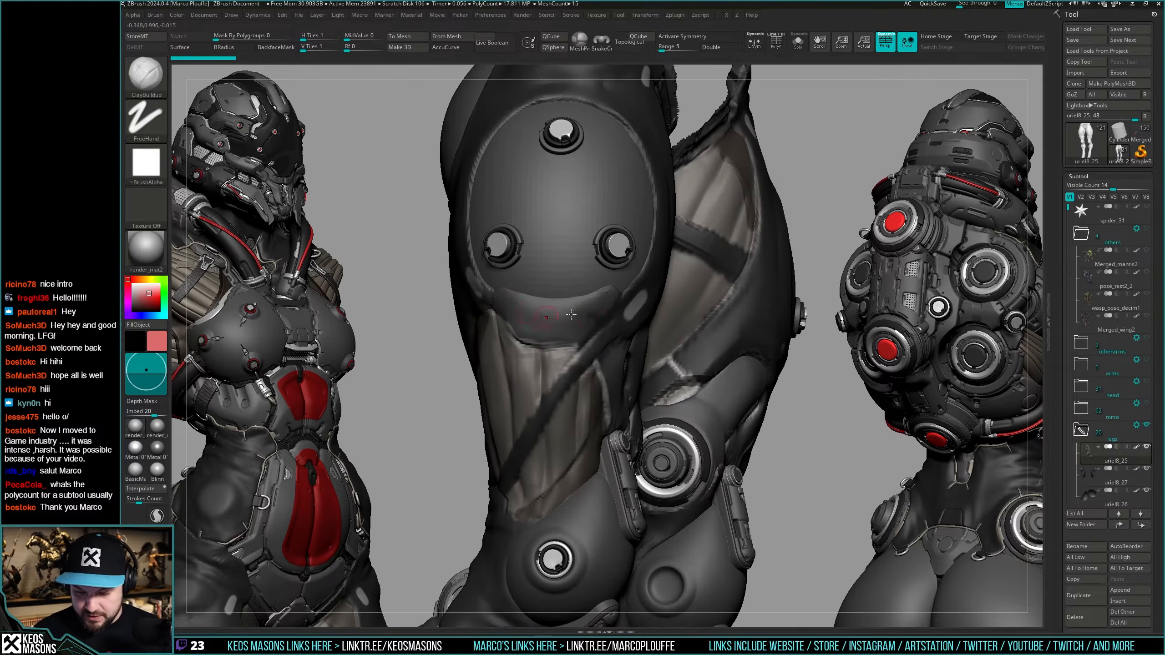
# Select the oval thigh plate, display its polyframe and activate symmetry.
pyautogui.keyDown('alt'); pyautogui.click(564, 201); pyautogui.keyUp('alt')
pyautogui.hotkey('shift', 'f')
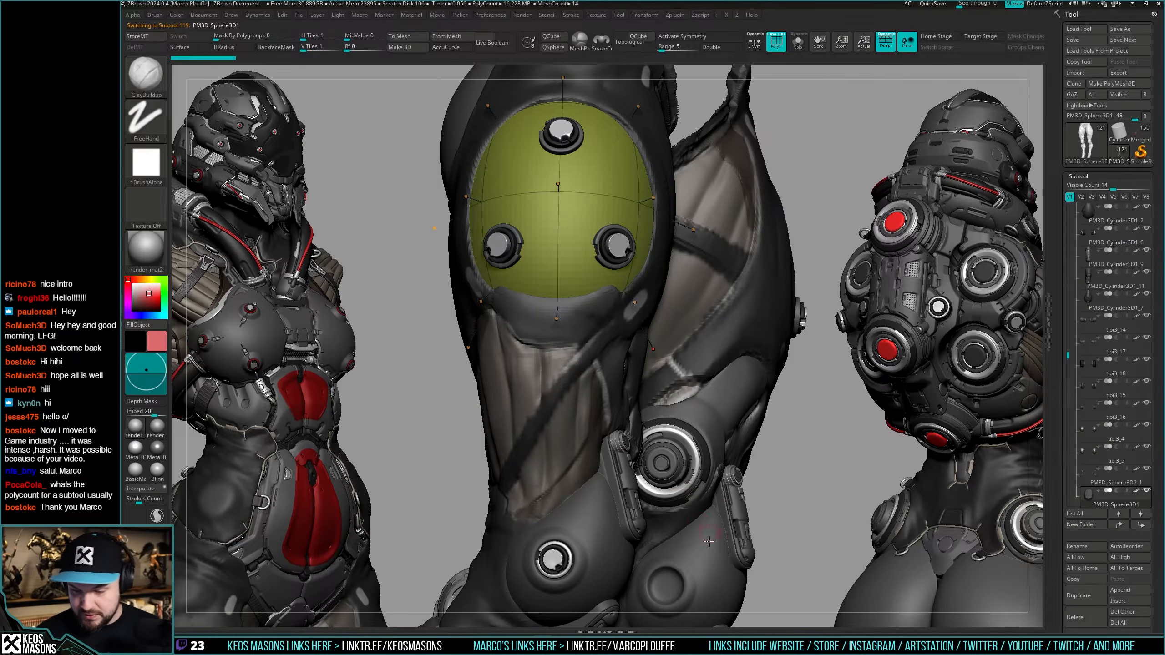
pyautogui.press('x')
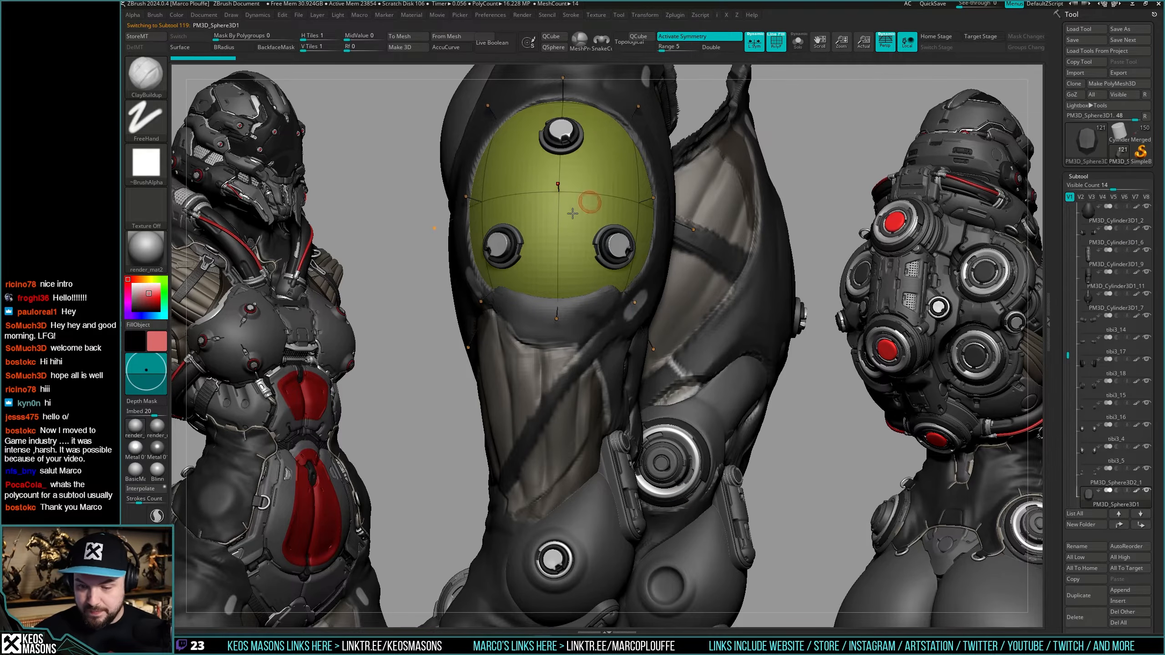
pyautogui.press('w')
pyautogui.moveTo(626, 305); pyautogui.dragTo(656, 511, button='right')
pyautogui.press('q')
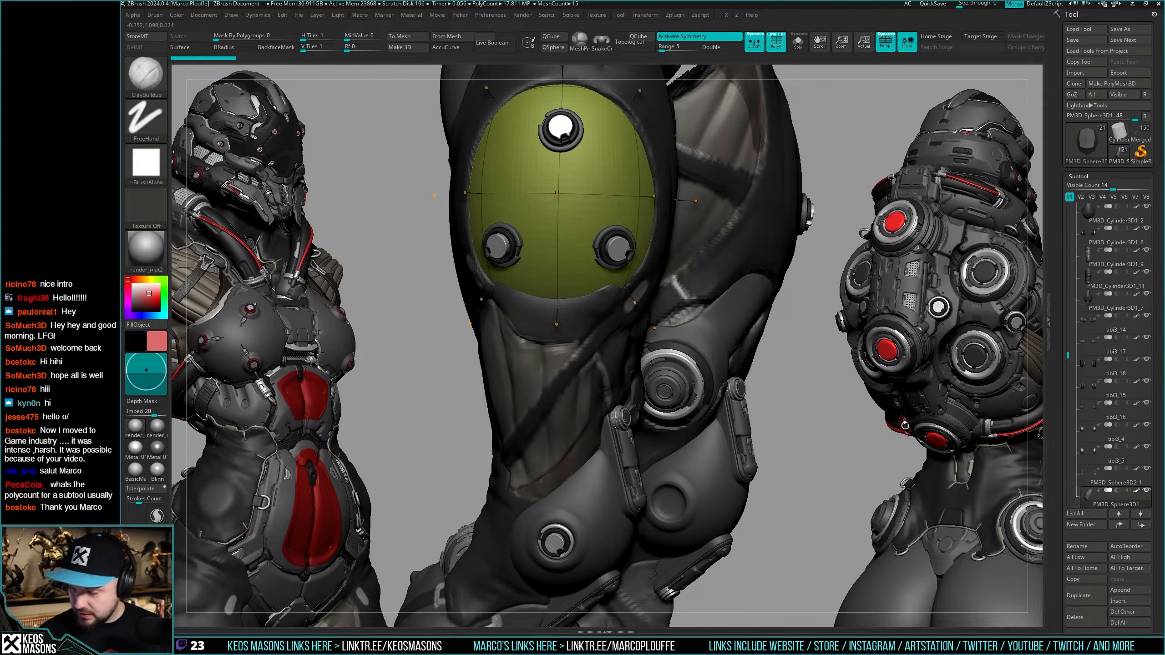
# Duplicate the oval thigh plate and reselect the original subtool.
pyautogui.moveTo(1070, 357); pyautogui.dragTo(1073, 376)
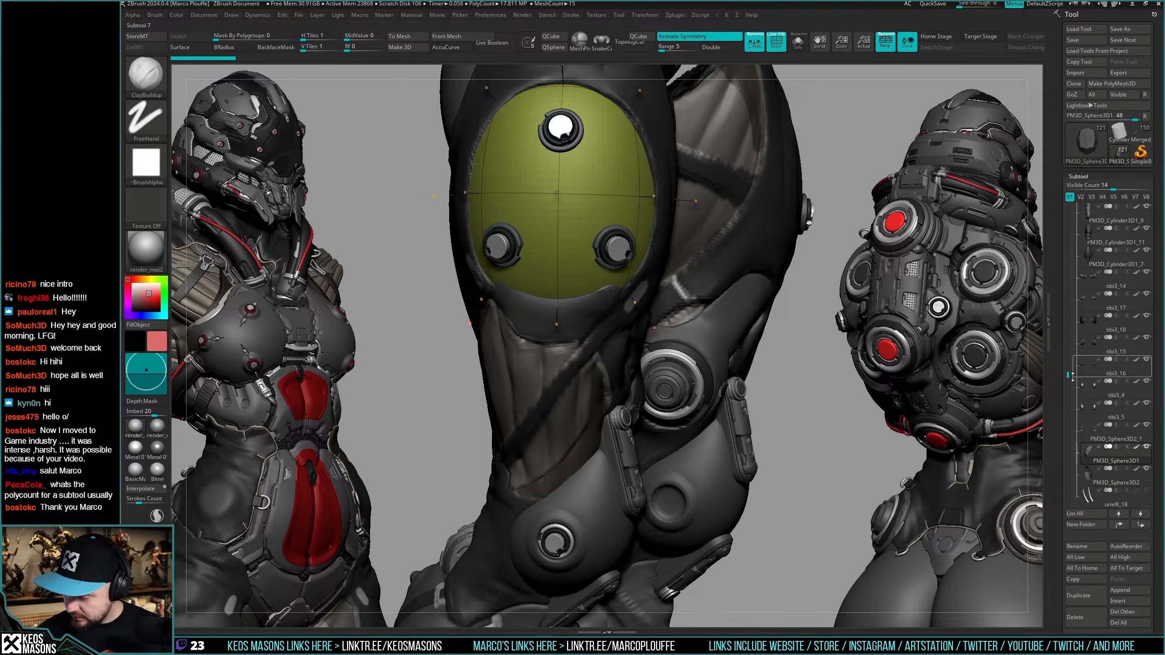
pyautogui.click(1082, 605)
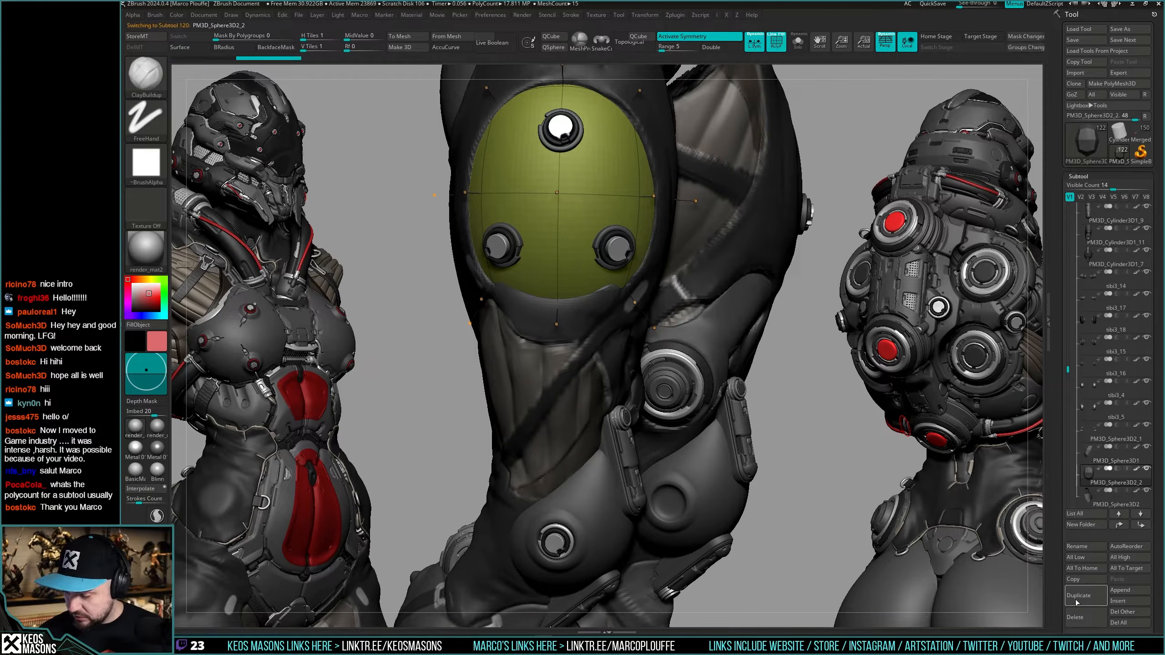
pyautogui.click(1090, 452)
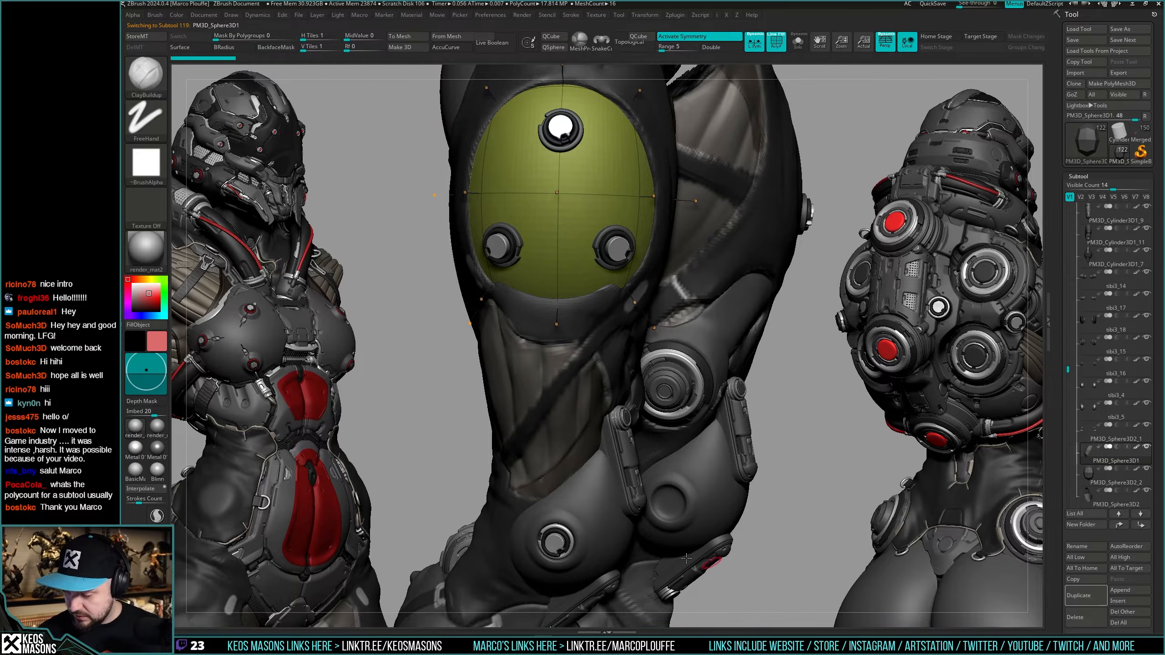
# Apply the original thigh plate's dynamic subdivision as real subdivision levels and hide its polyframe.
pyautogui.keyDown('alt'); pyautogui.moveTo(671, 383); pyautogui.dragTo(680, 420, button='right'); pyautogui.keyUp('alt')
pyautogui.press('space')
pyautogui.click(692, 295)
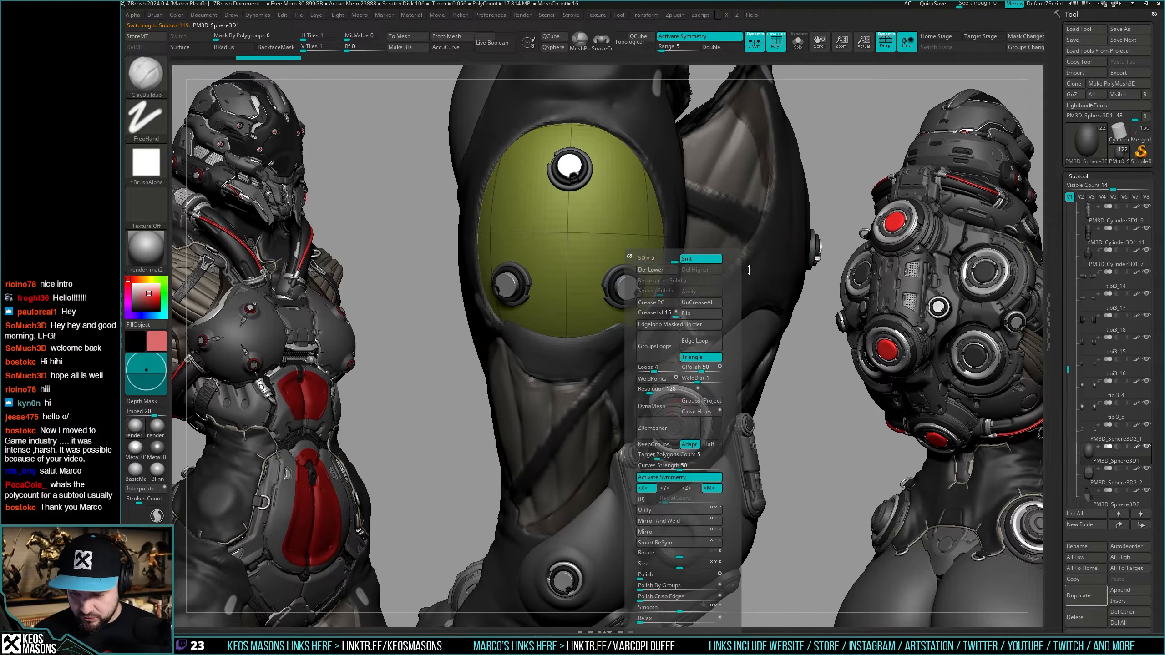
pyautogui.moveTo(625, 370)
pyautogui.keyDown('alt'); pyautogui.mouseDown(button='right')
pyautogui.moveTo(716, 363)
pyautogui.moveTo(650, 369)
pyautogui.moveTo(668, 347)
pyautogui.moveTo(659, 376)
pyautogui.moveTo(667, 367)
pyautogui.mouseUp(button='right'); pyautogui.keyUp('alt')
pyautogui.hotkey('shift', 'f')
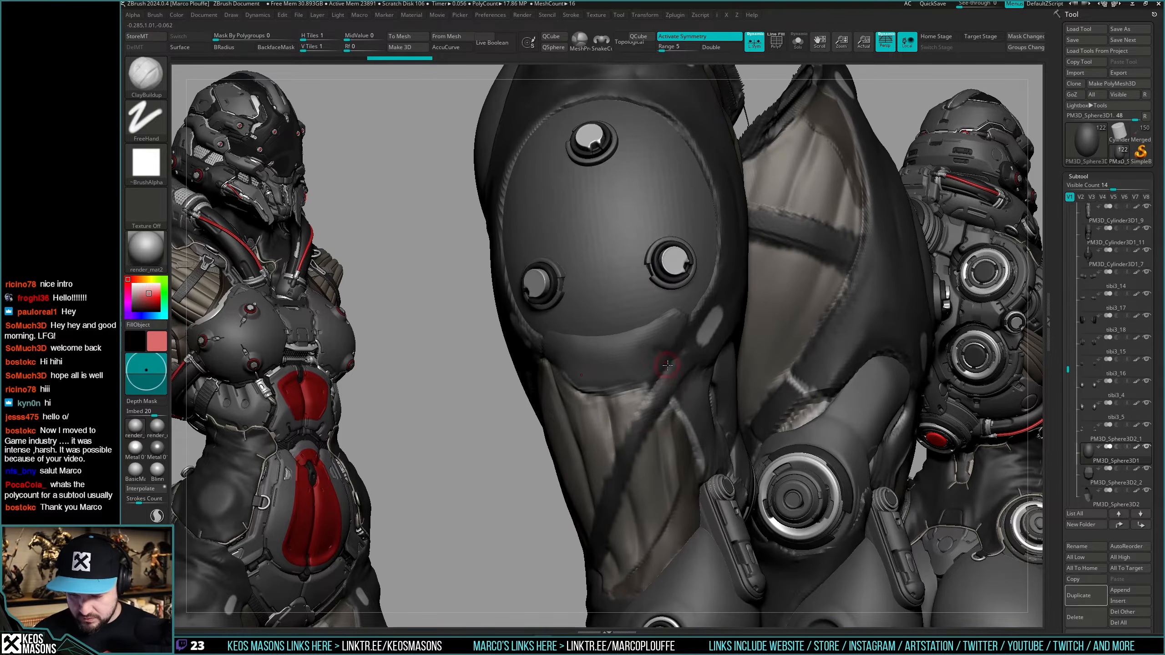
# Apply a slight Inflate deformation to the oval thigh plate and inspect it with the polyframe displayed.
pyautogui.press('w')
pyautogui.press('q')
pyautogui.scroll(-10, 1062, 348)
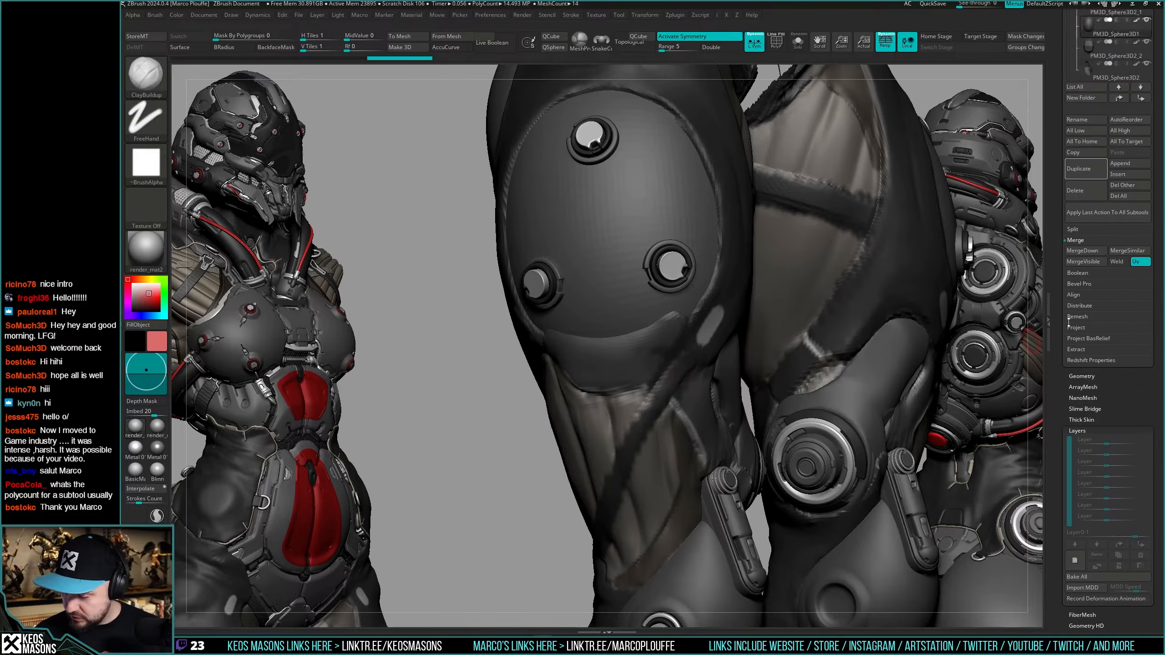
pyautogui.scroll(-4, 1062, 349)
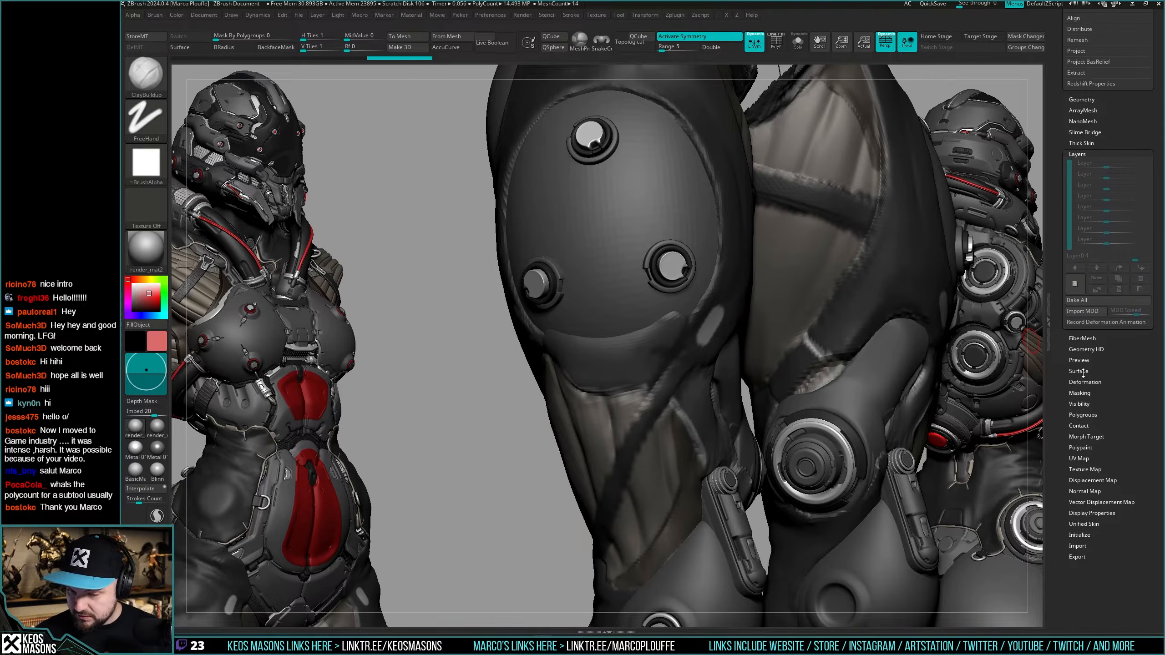
pyautogui.click(1083, 385)
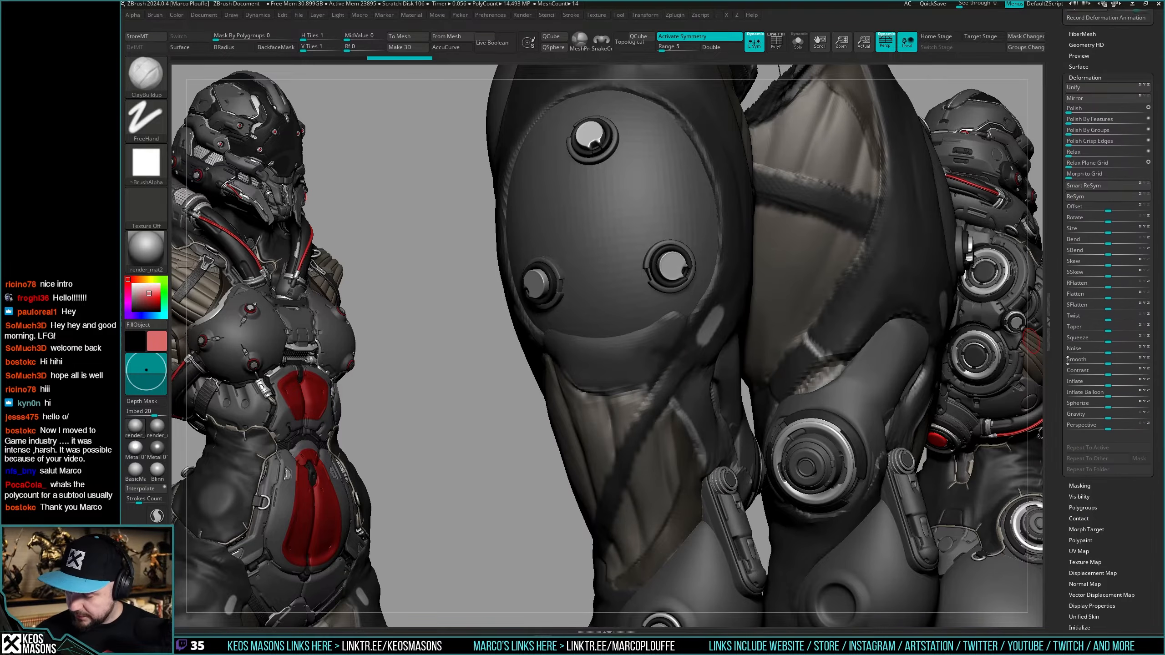
pyautogui.moveTo(1113, 357); pyautogui.dragTo(1110, 359)
pyautogui.hotkey('shift', 'f')
pyautogui.moveTo(1009, 252); pyautogui.dragTo(668, 336, button='right')
pyautogui.hotkey('shift', 'f')
pyautogui.hotkey('shift', 'f')
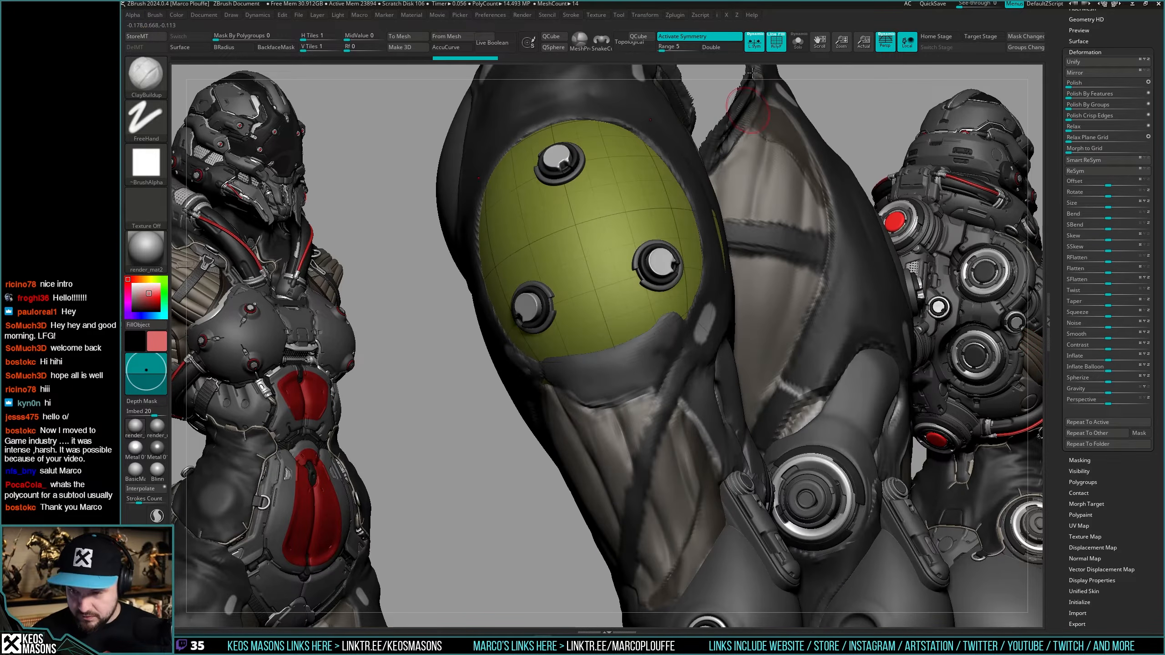
# Hide the polyframe and mask a band across the lower part of the oval thigh plate.
pyautogui.click(773, 36)
pyautogui.press('space')
pyautogui.keyDown('ctrl'); pyautogui.moveTo(670, 313); pyautogui.dragTo(594, 341); pyautogui.keyUp('ctrl')
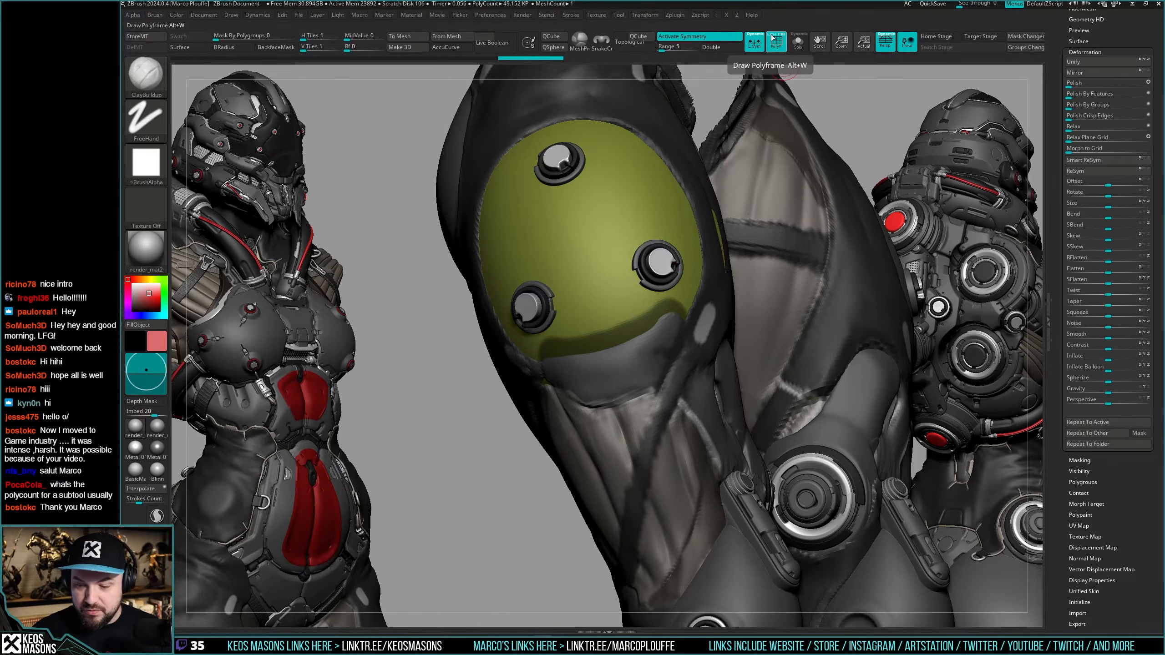
pyautogui.moveTo(676, 255); pyautogui.dragTo(643, 334, button='right')
# Fill in the mask over the plate's covered lower section as a shield shape, then isolate the plate to check it.
pyautogui.hotkey('alt', 'w')
pyautogui.hotkey('alt', 'w')
pyautogui.press('space')
pyautogui.press('space')
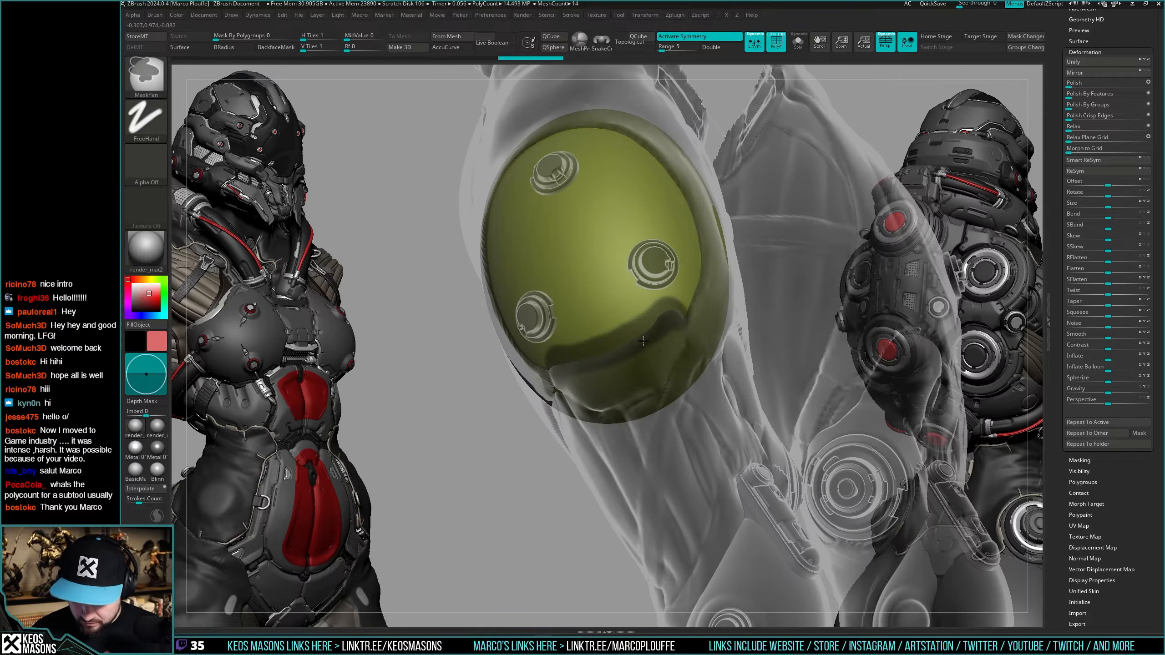
pyautogui.keyDown('ctrl'); pyautogui.moveTo(627, 389); pyautogui.dragTo(638, 366); pyautogui.keyUp('ctrl')
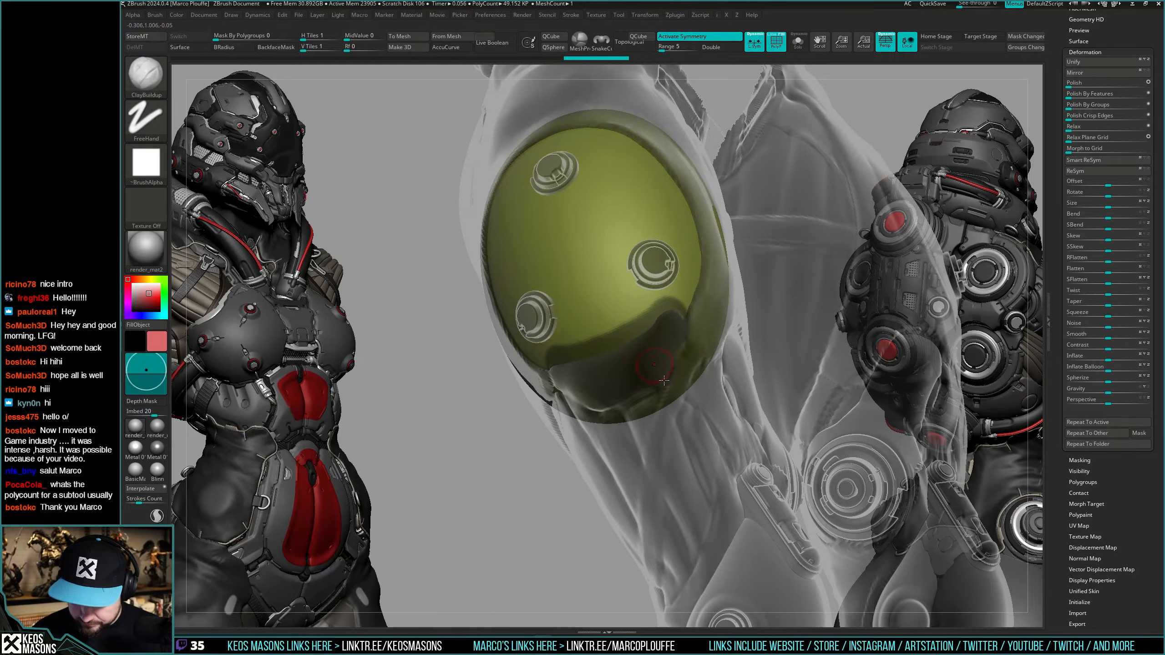
pyautogui.moveTo(675, 329)
pyautogui.mouseDown(button='right')
pyautogui.moveTo(587, 342)
pyautogui.moveTo(605, 380)
pyautogui.moveTo(655, 422)
pyautogui.moveTo(736, 461)
pyautogui.moveTo(674, 322)
pyautogui.moveTo(643, 312)
pyautogui.moveTo(621, 274)
pyautogui.moveTo(675, 327)
pyautogui.moveTo(615, 399)
pyautogui.moveTo(682, 349)
pyautogui.moveTo(686, 370)
pyautogui.moveTo(679, 356)
pyautogui.moveTo(663, 385)
pyautogui.moveTo(685, 322)
pyautogui.mouseUp(button='right')
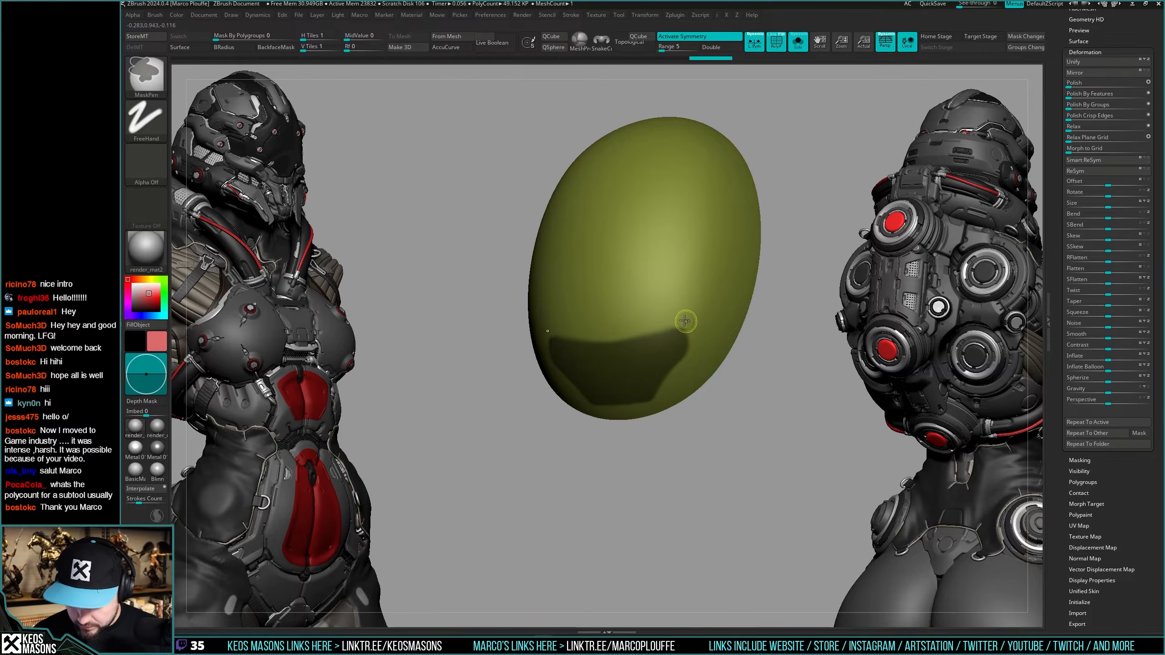
pyautogui.moveTo(694, 361)
pyautogui.mouseDown(button='right')
pyautogui.moveTo(713, 390)
pyautogui.moveTo(683, 390)
pyautogui.moveTo(707, 419)
pyautogui.mouseUp(button='right')
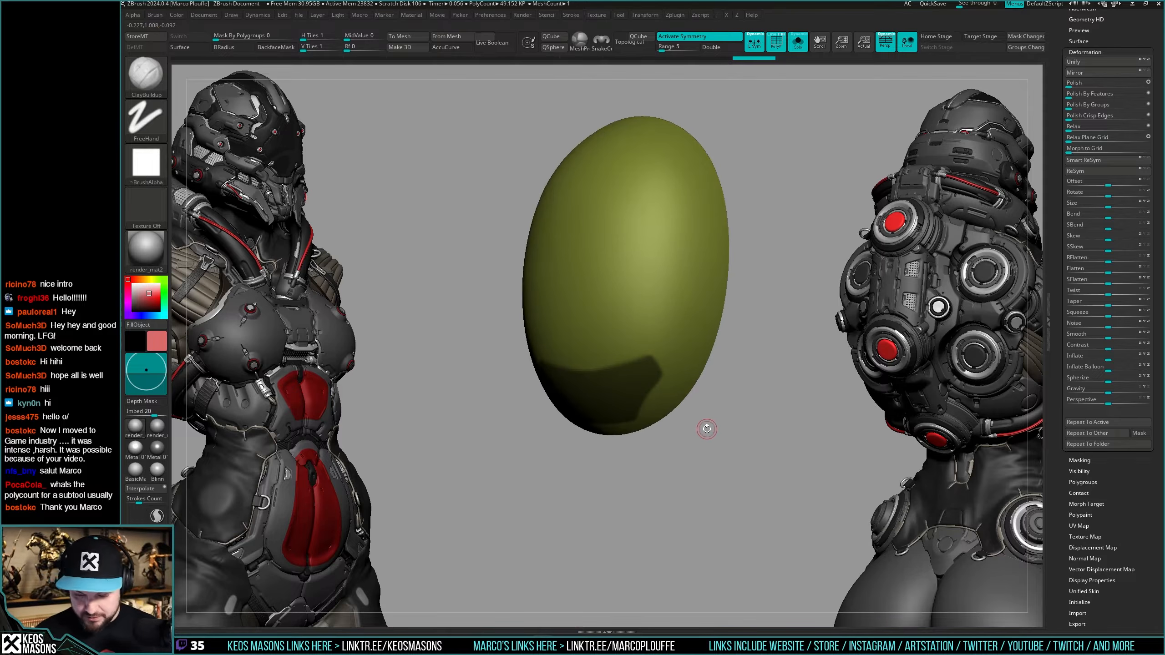
# Delete the lower subdivision levels of the oval thigh plate.
pyautogui.press('space')
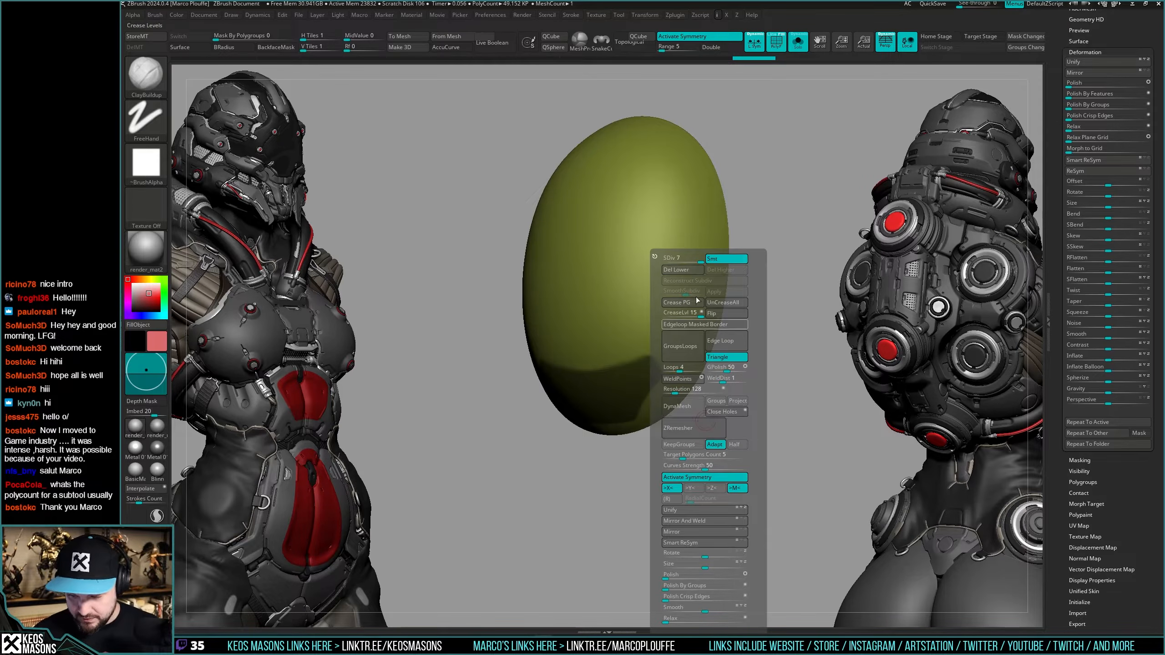
pyautogui.click(694, 269)
pyautogui.moveTo(813, 211); pyautogui.dragTo(671, 351, button='right')
pyautogui.press('space')
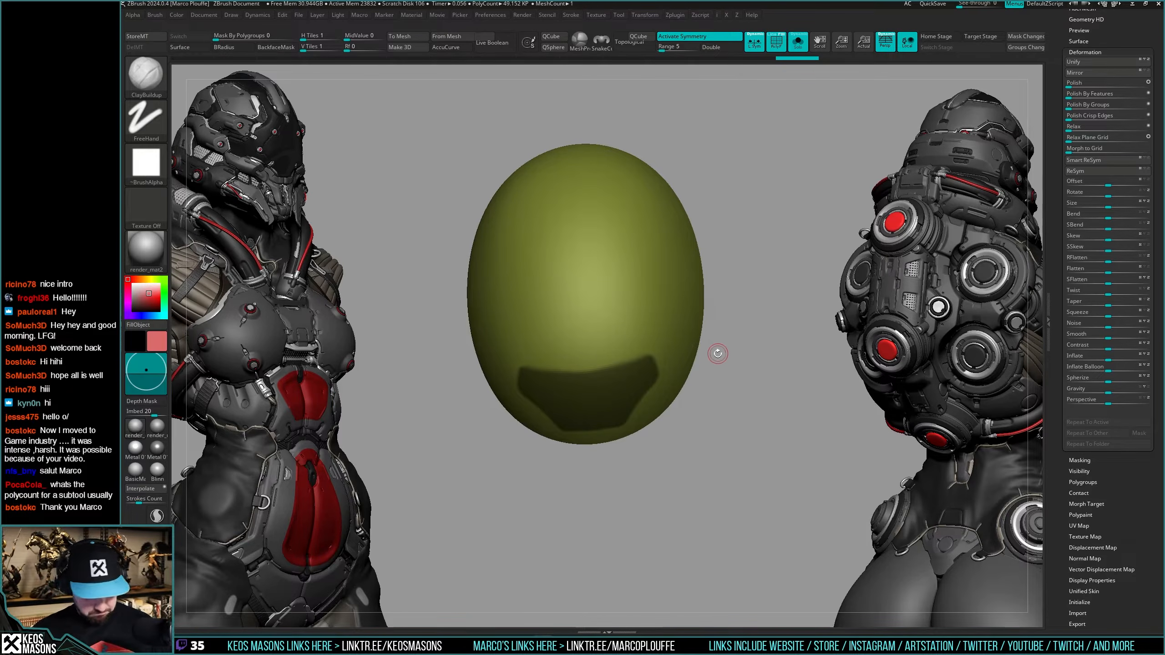
# Isolate the masked shield-shaped section by hiding the rest of the thigh plate.
pyautogui.hotkey('ctrl', 'shift', 'h')
pyautogui.keyDown('ctrl'); pyautogui.moveTo(717, 392); pyautogui.dragTo(710, 383); pyautogui.keyUp('ctrl')
pyautogui.press('space')
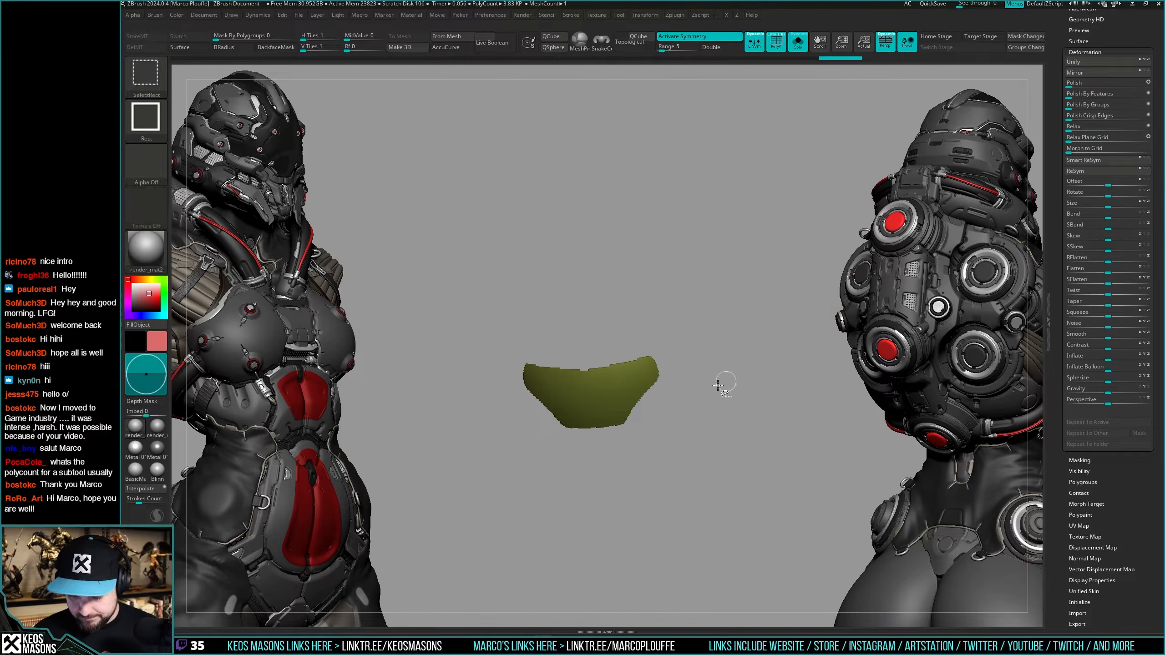
# Inspect the isolated shield-shaped piece with its polyframe, then hide the polyframe.
pyautogui.hotkey('shift', 's')
pyautogui.moveTo(649, 402)
pyautogui.mouseDown(button='right')
pyautogui.moveTo(679, 391)
pyautogui.moveTo(657, 396)
pyautogui.moveTo(672, 362)
pyautogui.mouseUp(button='right')
pyautogui.press('w')
pyautogui.press('q')
pyautogui.moveTo(607, 410)
pyautogui.mouseDown(button='right')
pyautogui.moveTo(583, 410)
pyautogui.moveTo(609, 413)
pyautogui.moveTo(671, 385)
pyautogui.moveTo(664, 416)
pyautogui.moveTo(706, 330)
pyautogui.moveTo(680, 356)
pyautogui.mouseUp(button='right')
pyautogui.hotkey('shift', 's')
pyautogui.hotkey('shift', 'f')
pyautogui.hotkey('shift', 'f')
pyautogui.hotkey('shift', 'f')
# Search the custom modelling commands and the tool settings for the Delete By Symmetry command.
pyautogui.press('space')
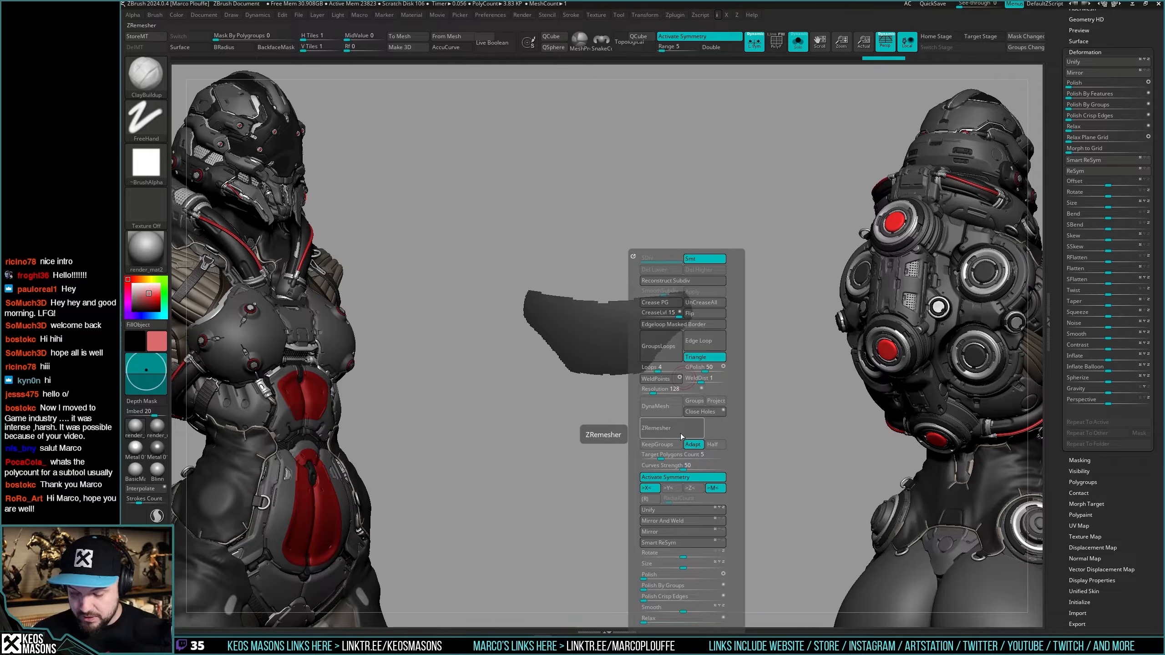
pyautogui.click(712, 519)
pyautogui.scroll(10, 1069, 407)
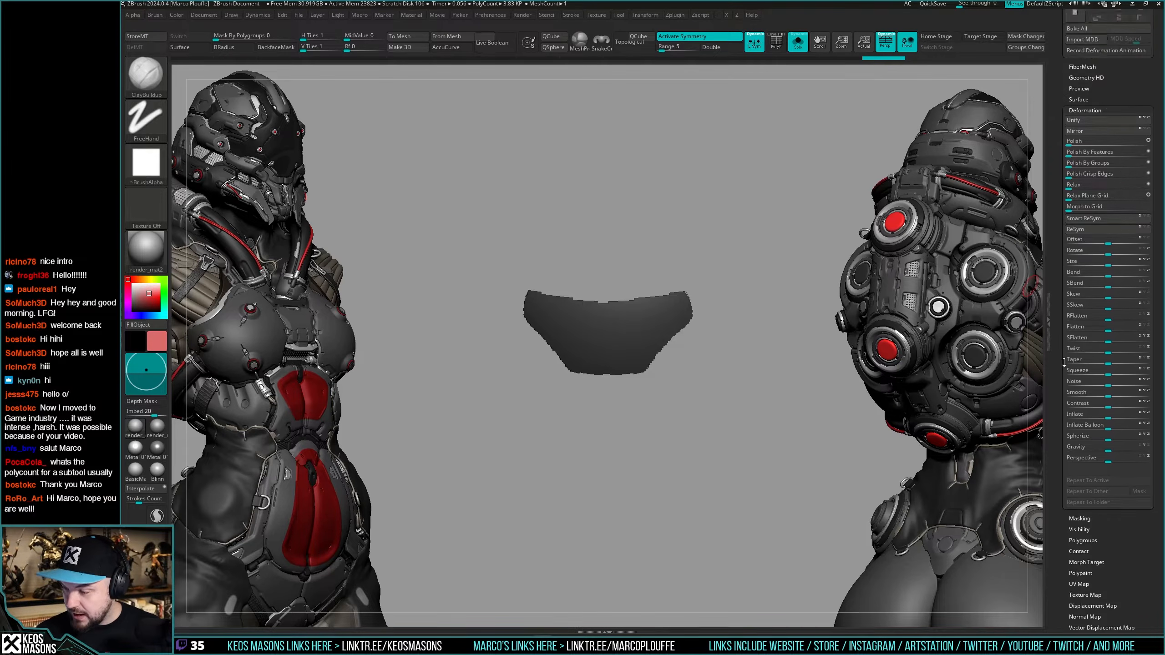
pyautogui.scroll(5, 1069, 407)
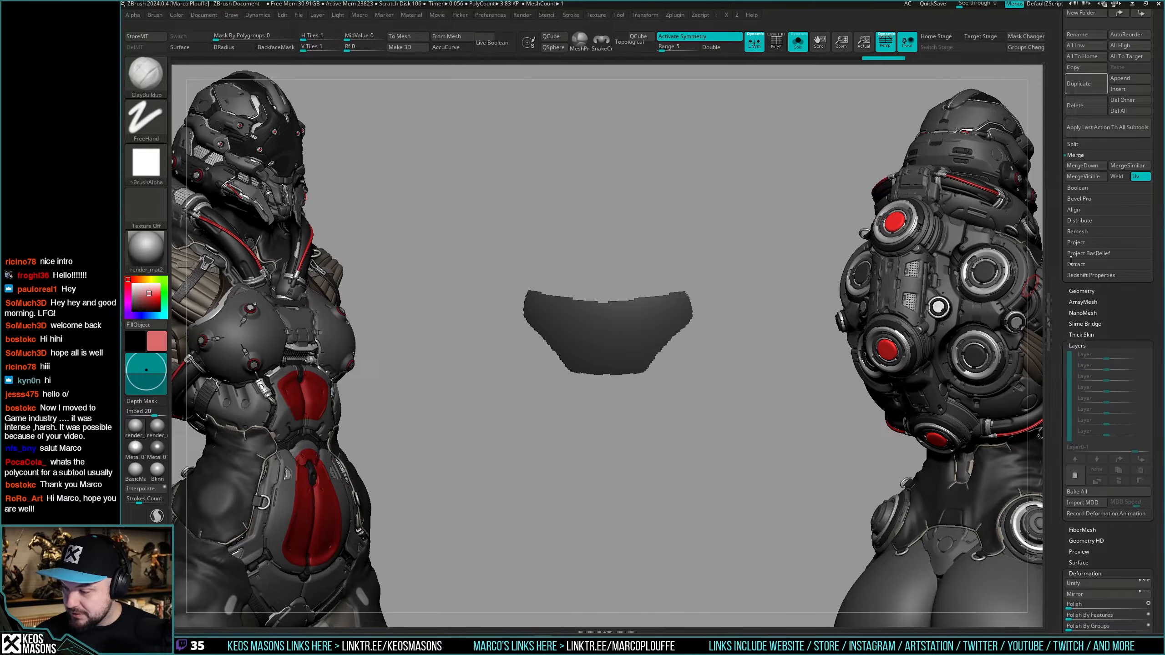
pyautogui.press('shift')
pyautogui.press('shift')
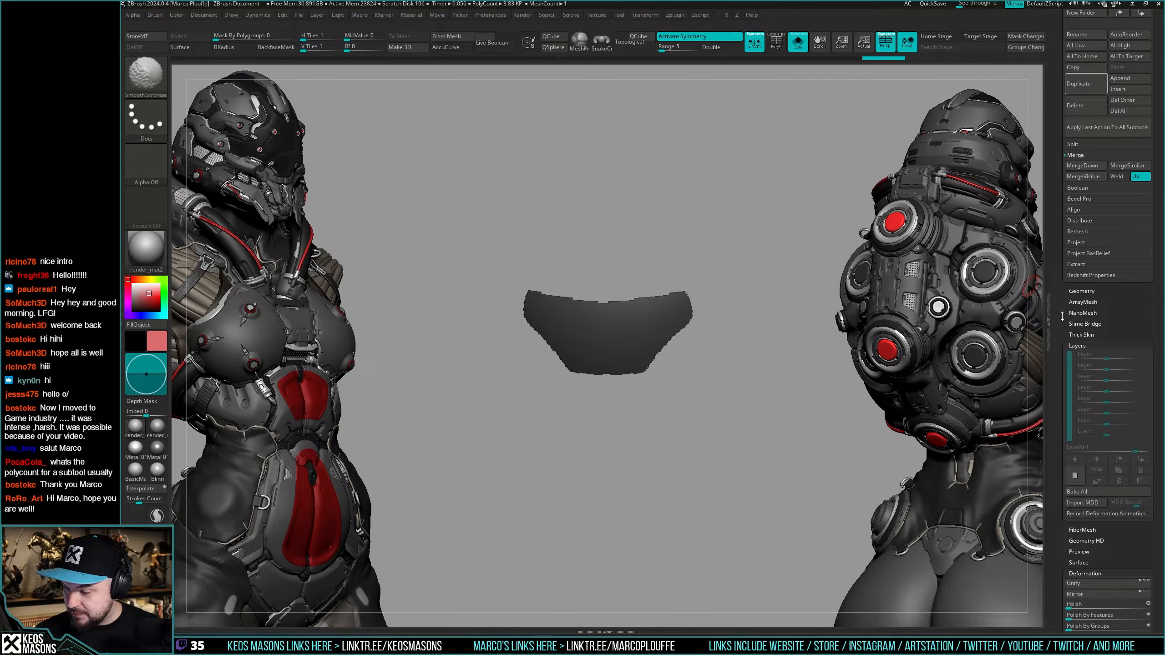
pyautogui.scroll(10, 1064, 344)
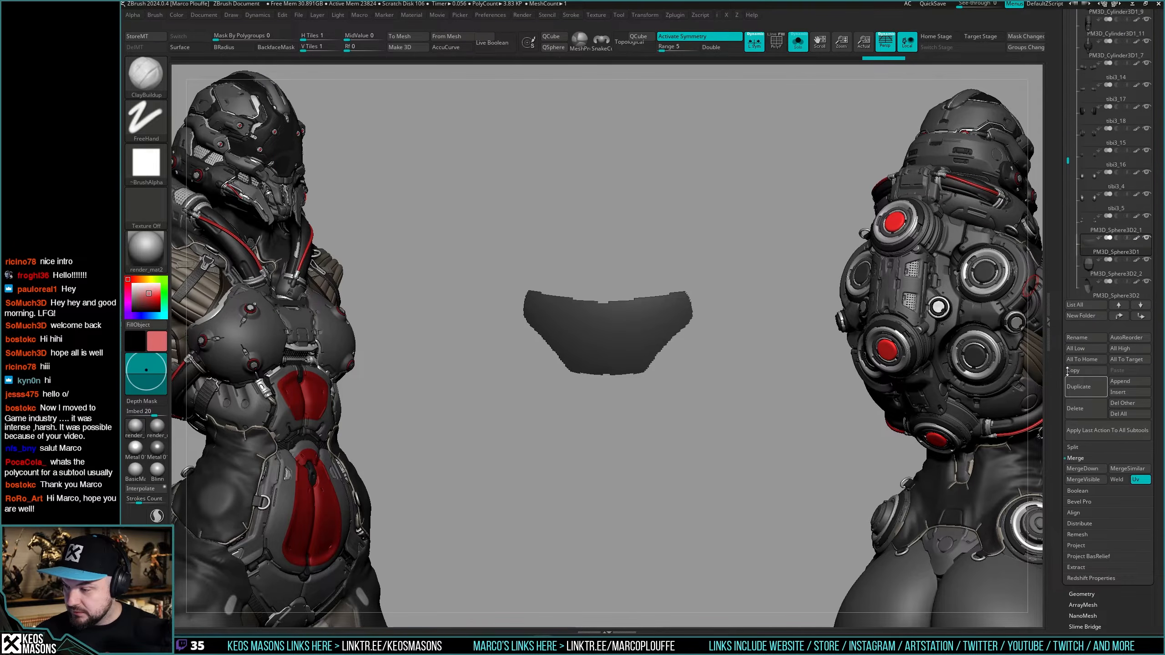
pyautogui.scroll(-4, 1067, 371)
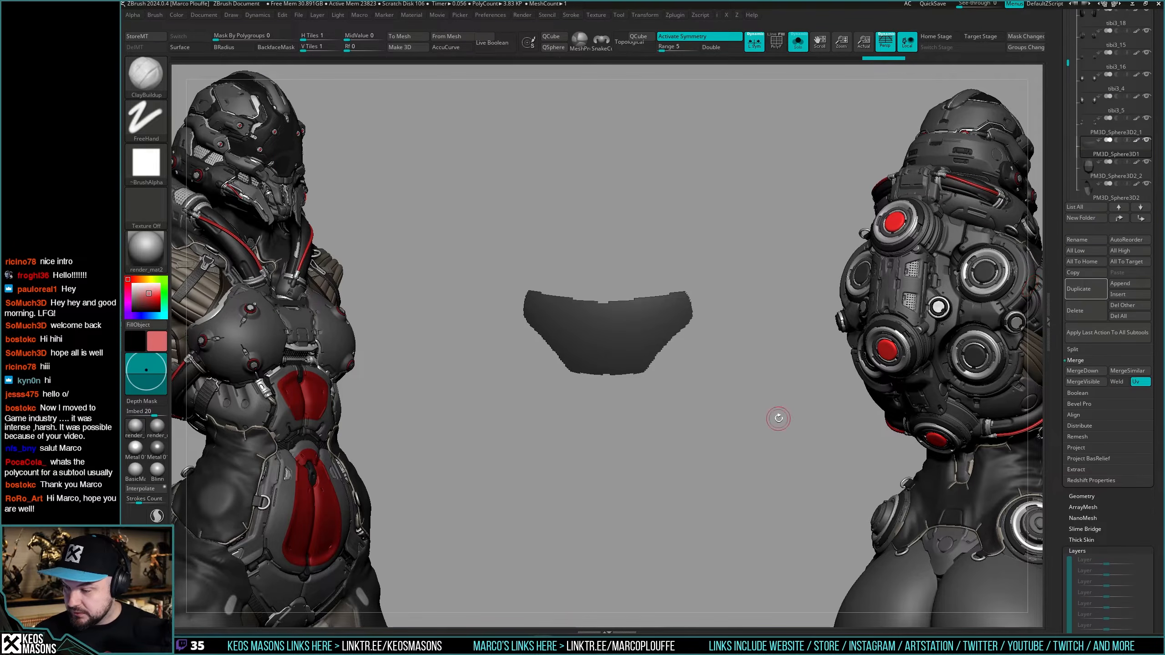
pyautogui.press('i')
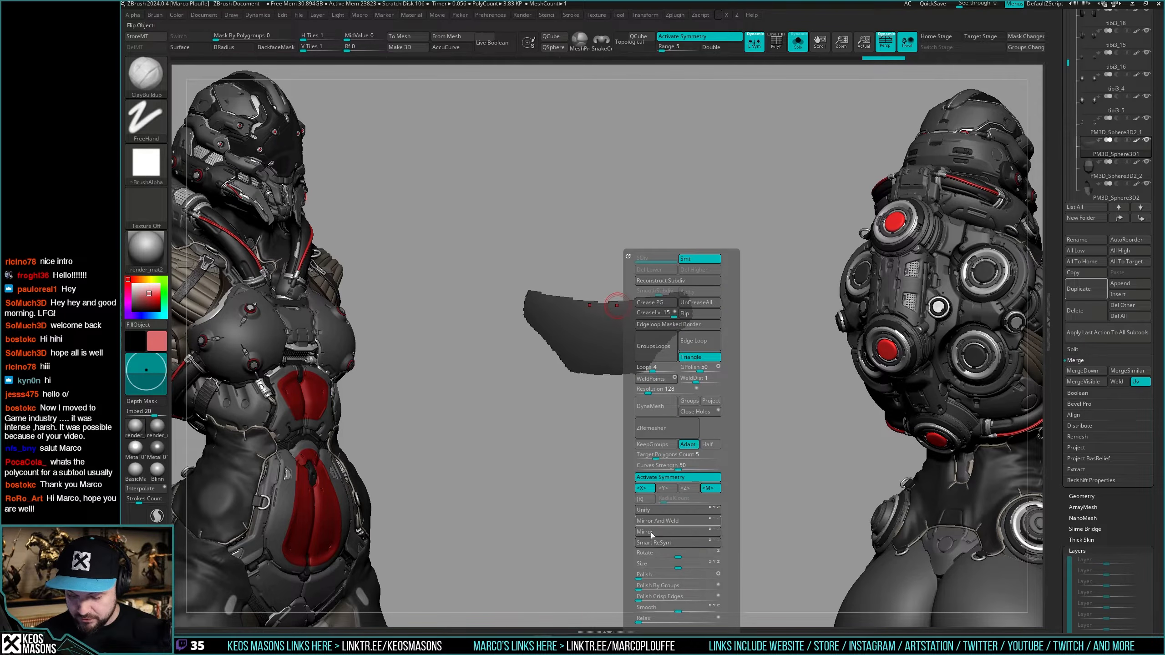
pyautogui.click(676, 536)
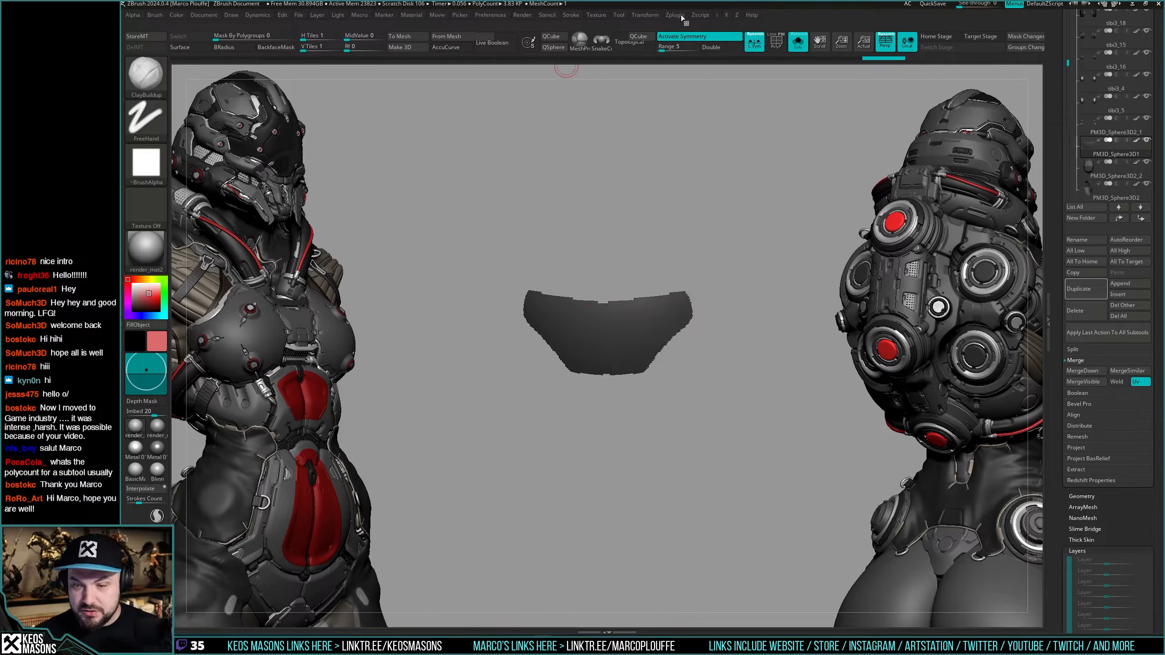
# Enable interface customization in the preferences configuration.
pyautogui.click(490, 15)
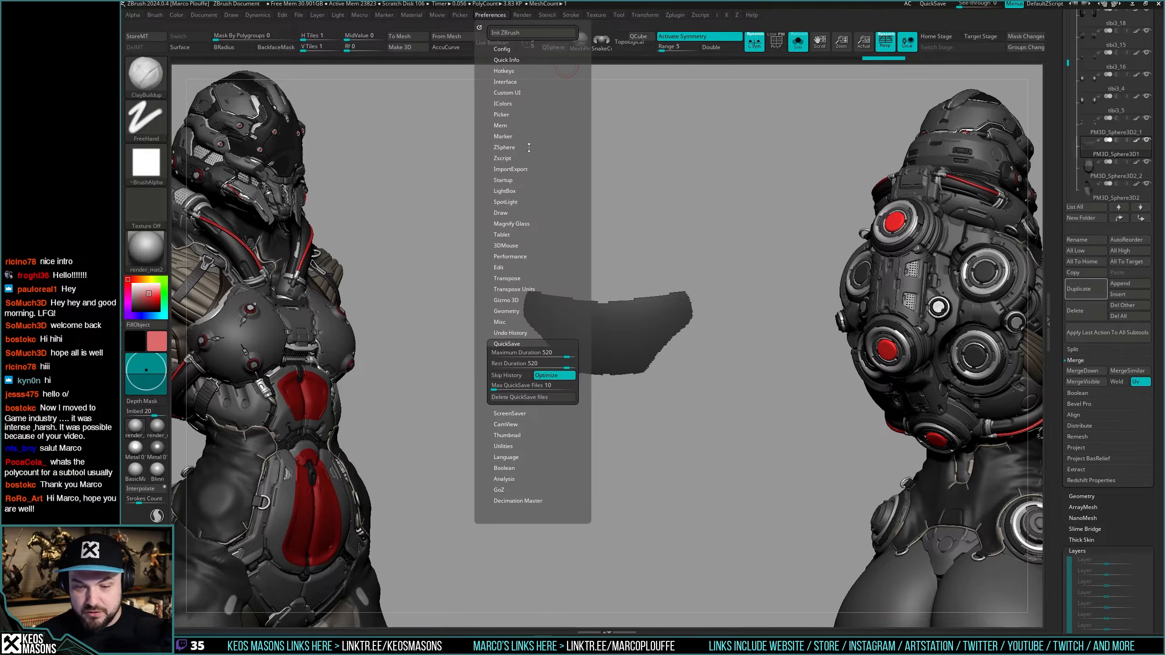
pyautogui.click(516, 92)
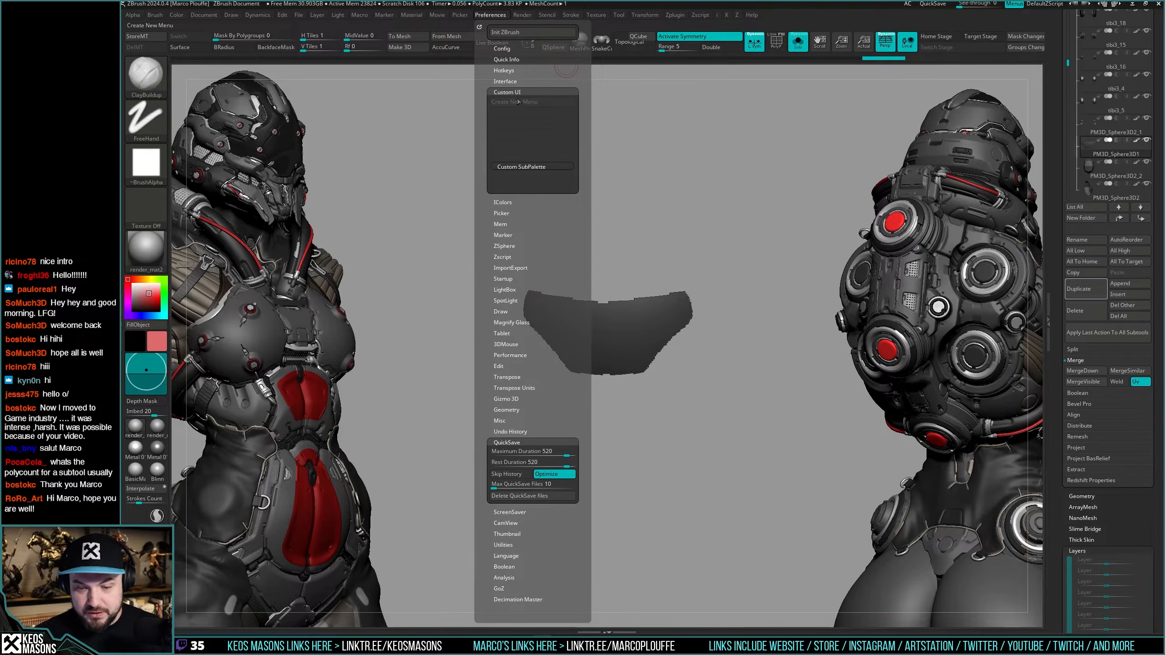
pyautogui.keyDown('shift'); pyautogui.click(506, 81); pyautogui.keyUp('shift')
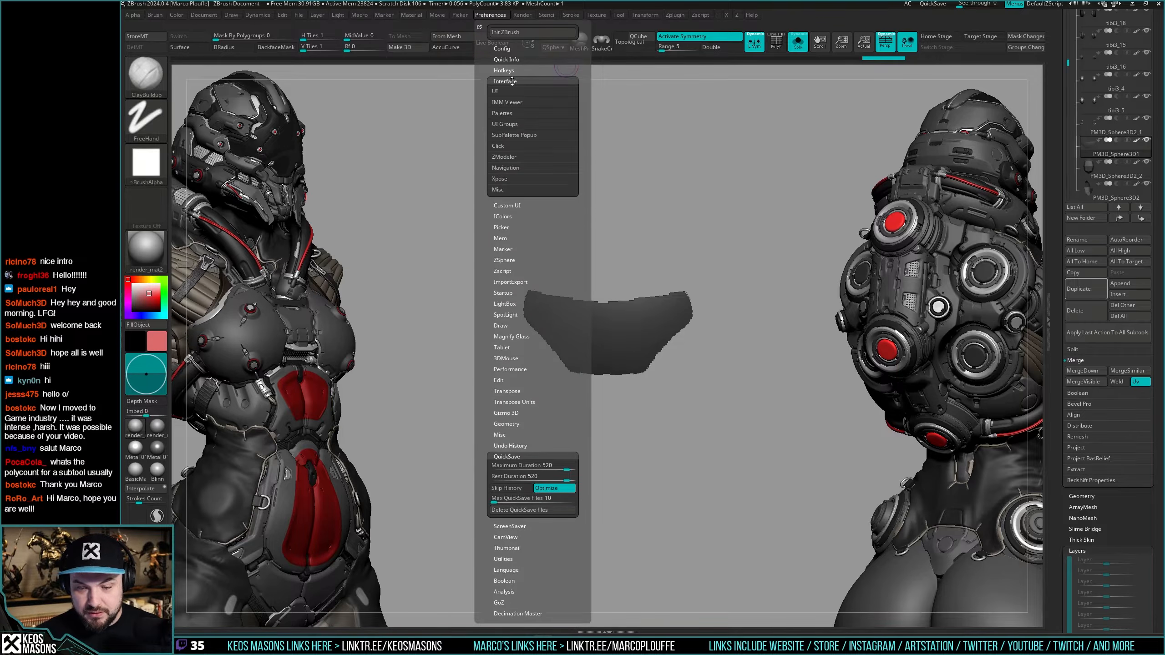
pyautogui.click(512, 81)
pyautogui.click(512, 70)
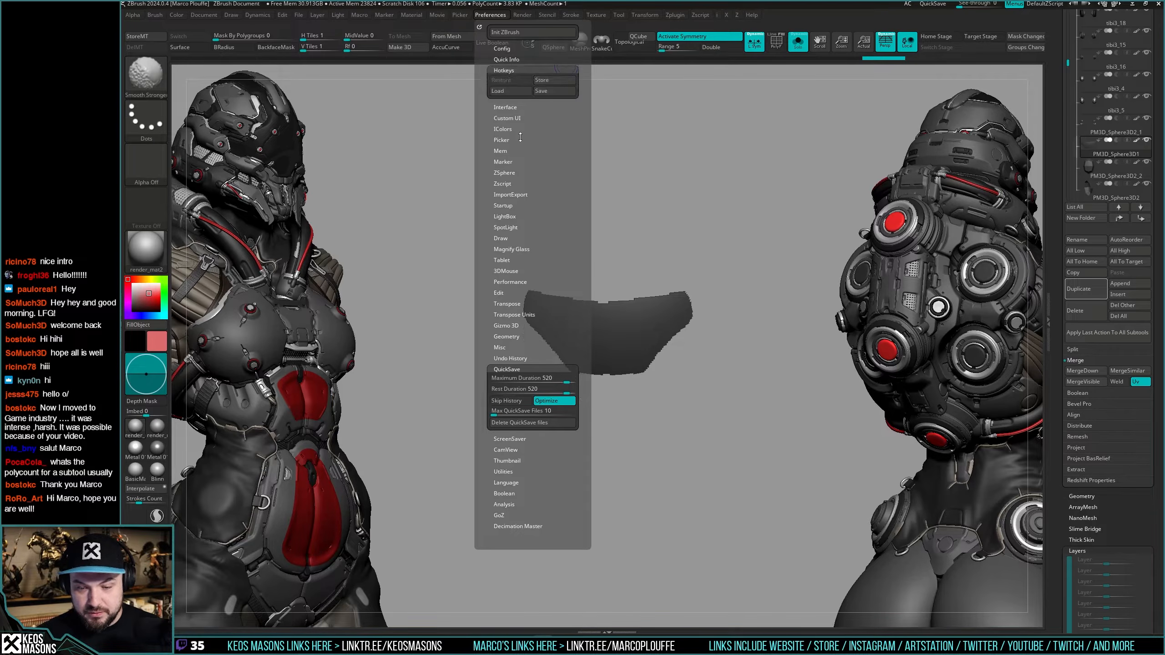
pyautogui.click(513, 118)
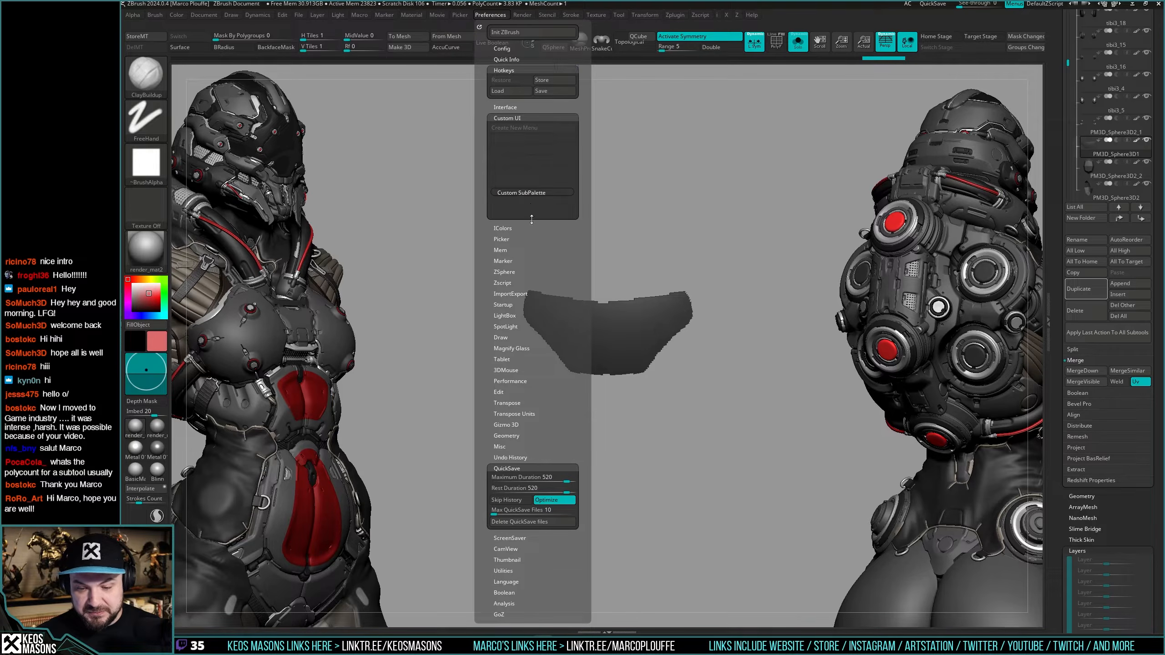
pyautogui.click(513, 118)
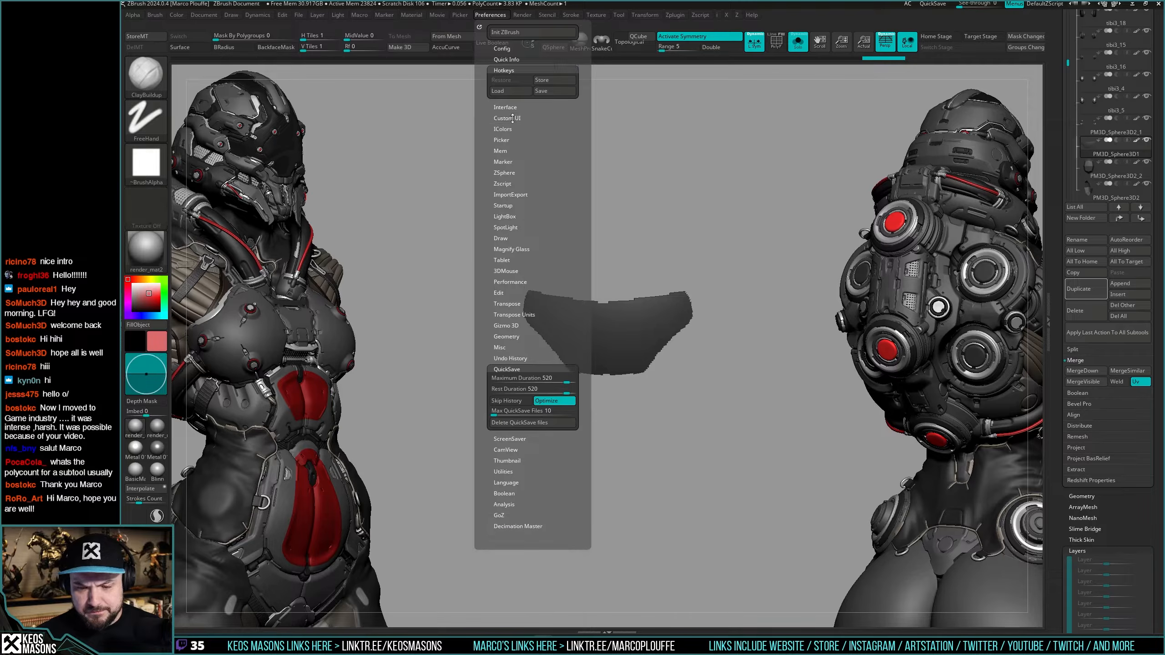
pyautogui.click(507, 50)
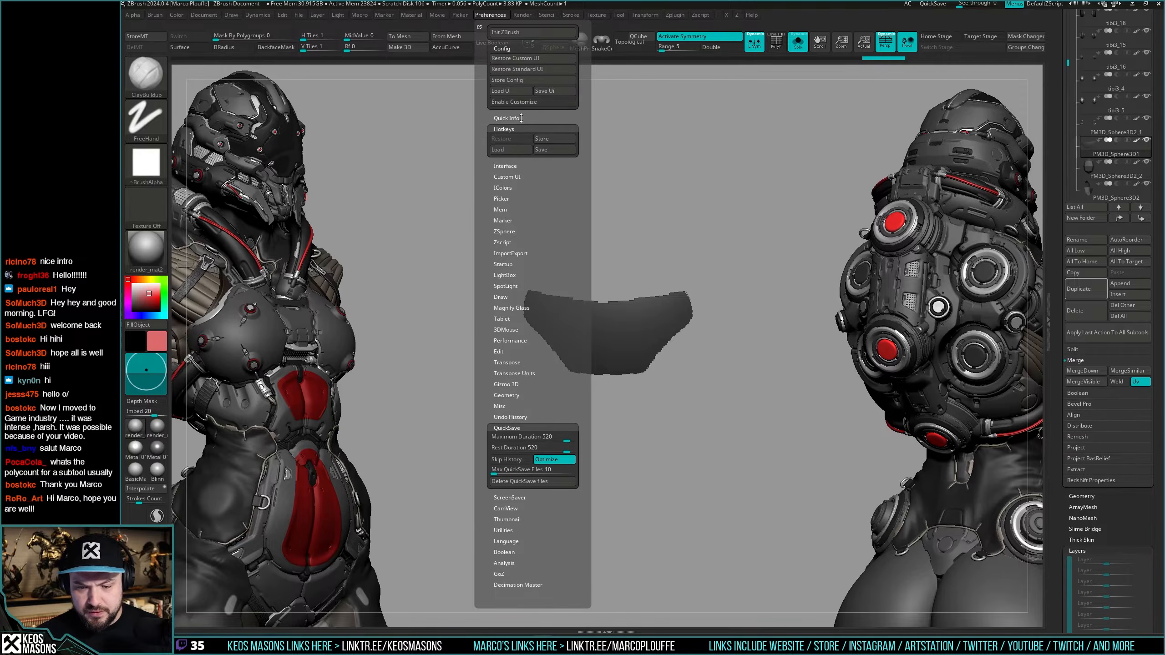
pyautogui.click(522, 104)
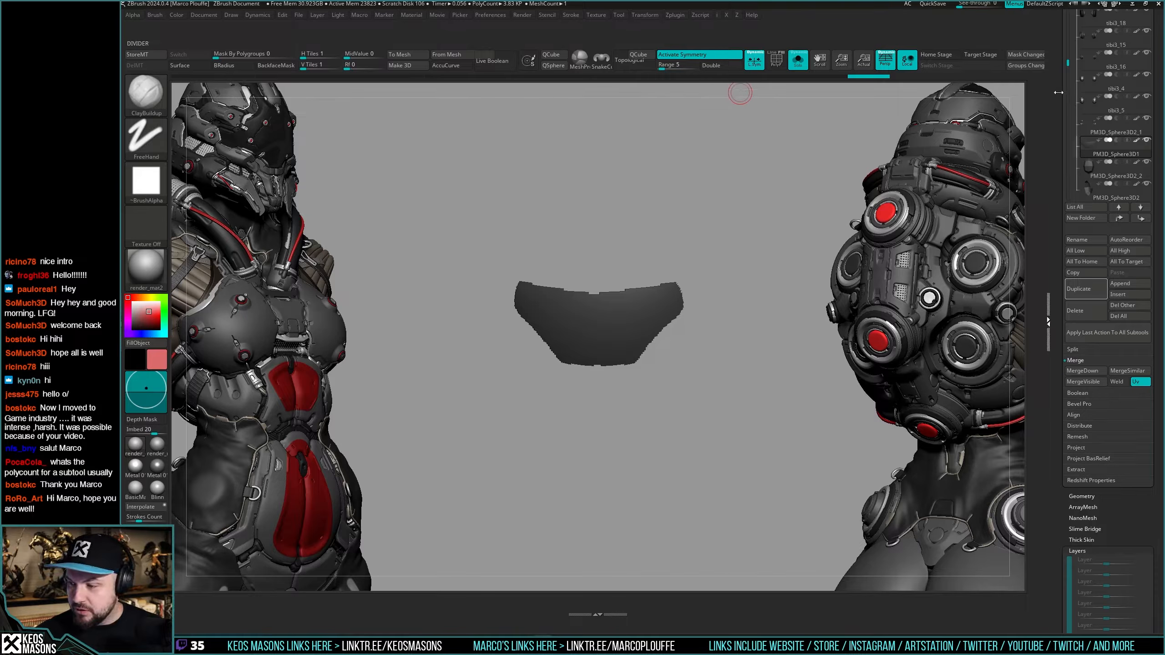
# Open the side tray and dock the custom modelling menu above the Dynamics palette.
pyautogui.click(1058, 92)
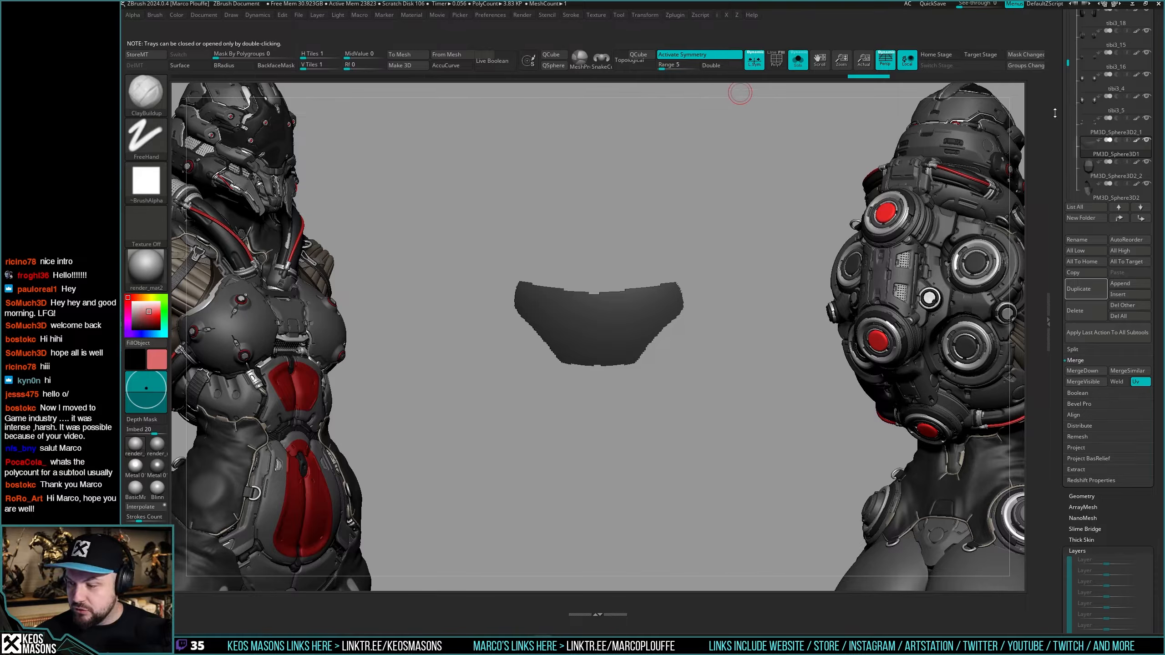
pyautogui.click(128, 114)
pyautogui.rightClick(504, 213)
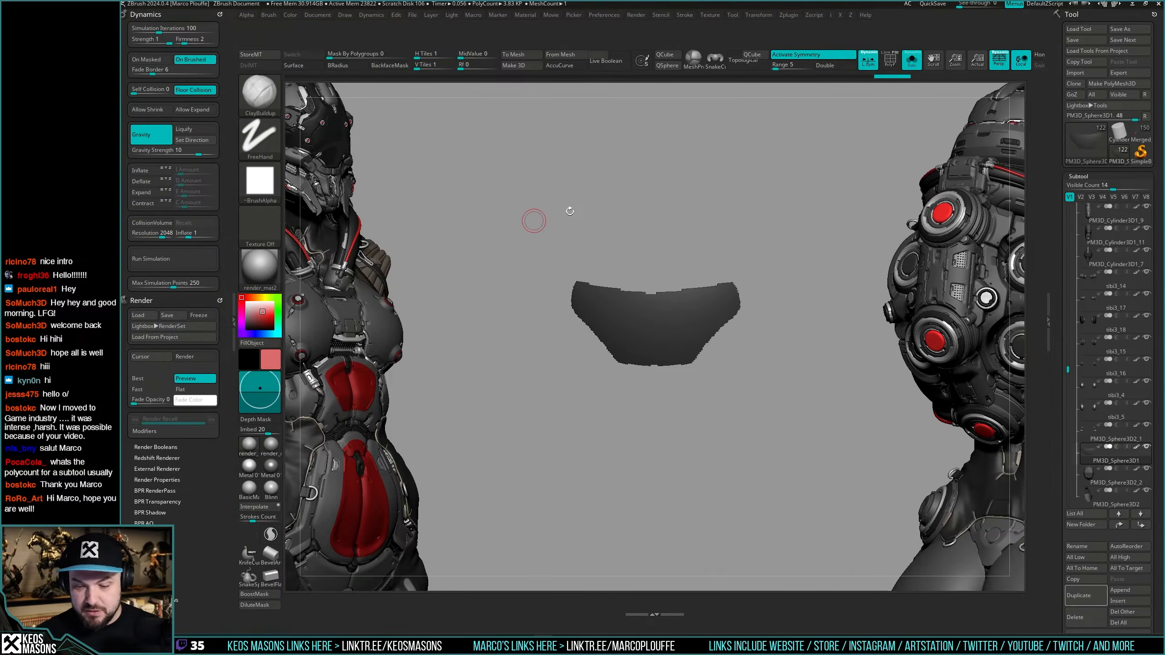
pyautogui.click(835, 16)
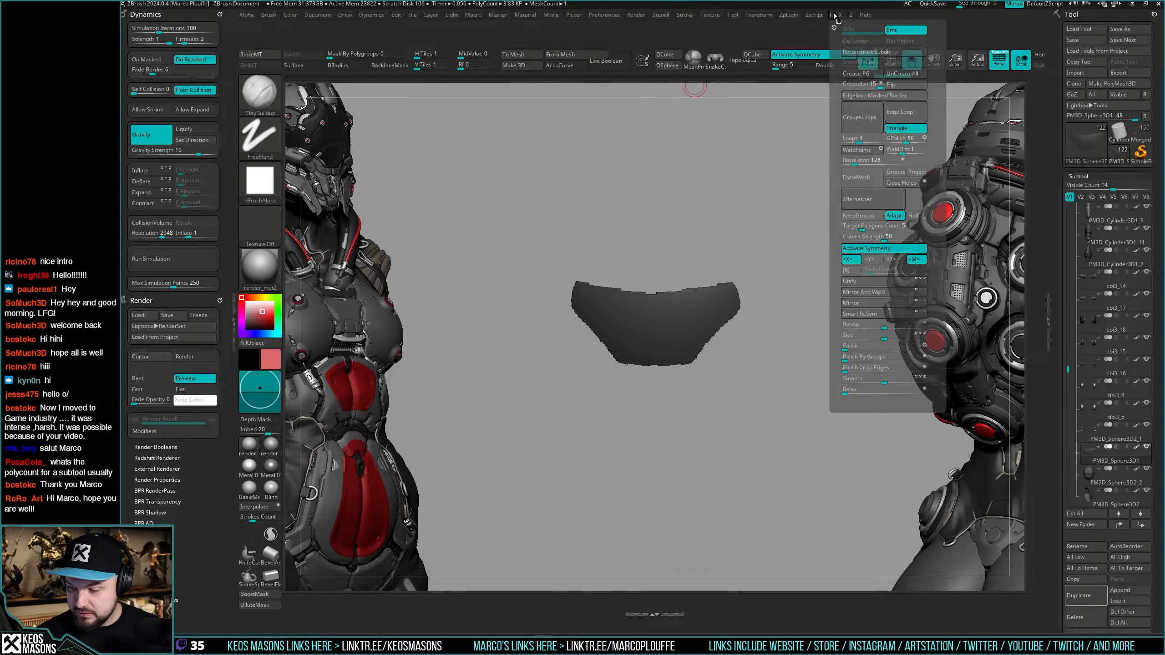
pyautogui.moveTo(832, 26); pyautogui.dragTo(205, 65)
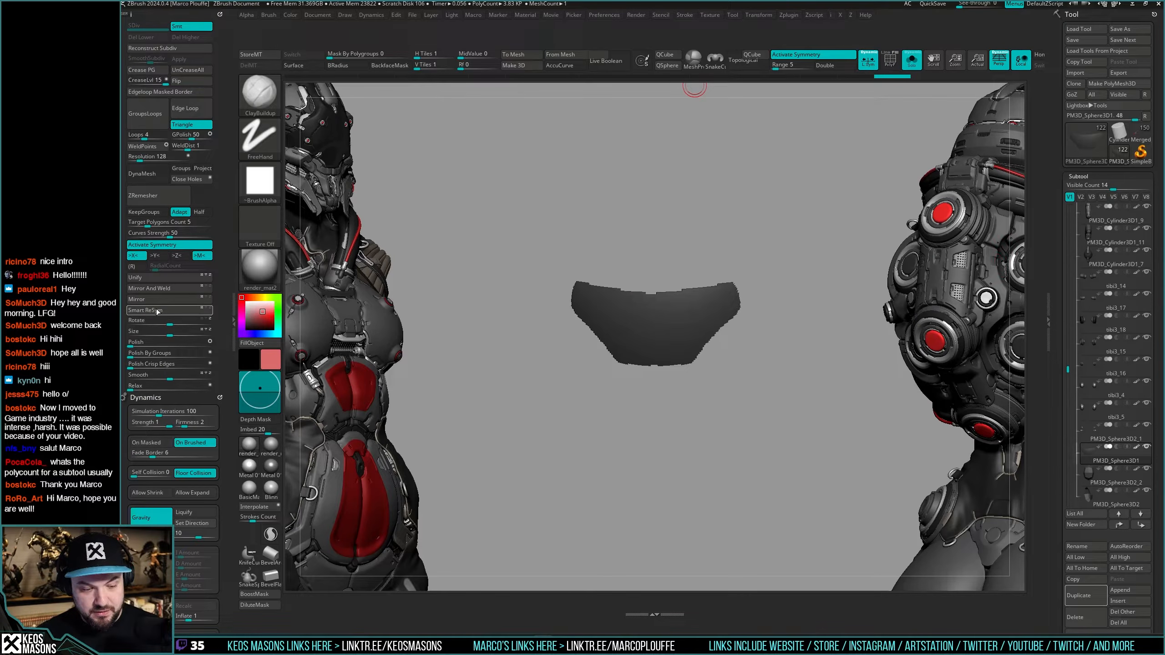
# Add the Delete By Symmetry command from Modify Topology to the custom modelling menu, between Mirror And Weld and Mirror.
pyautogui.scroll(-8, 1060, 284)
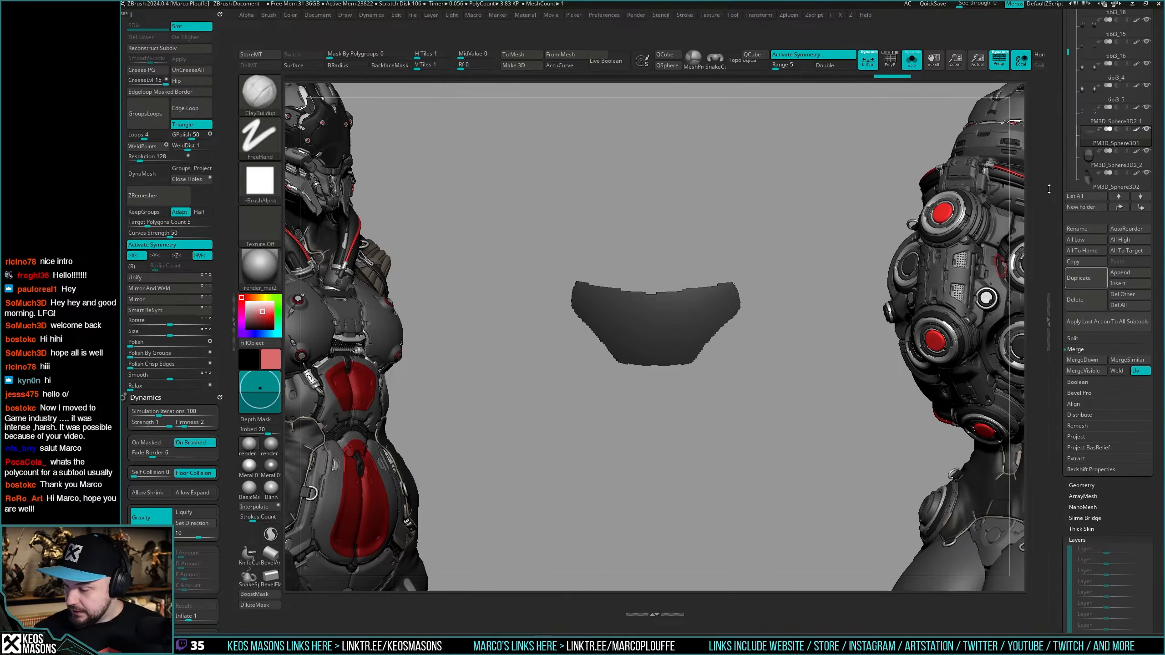
pyautogui.press('shift')
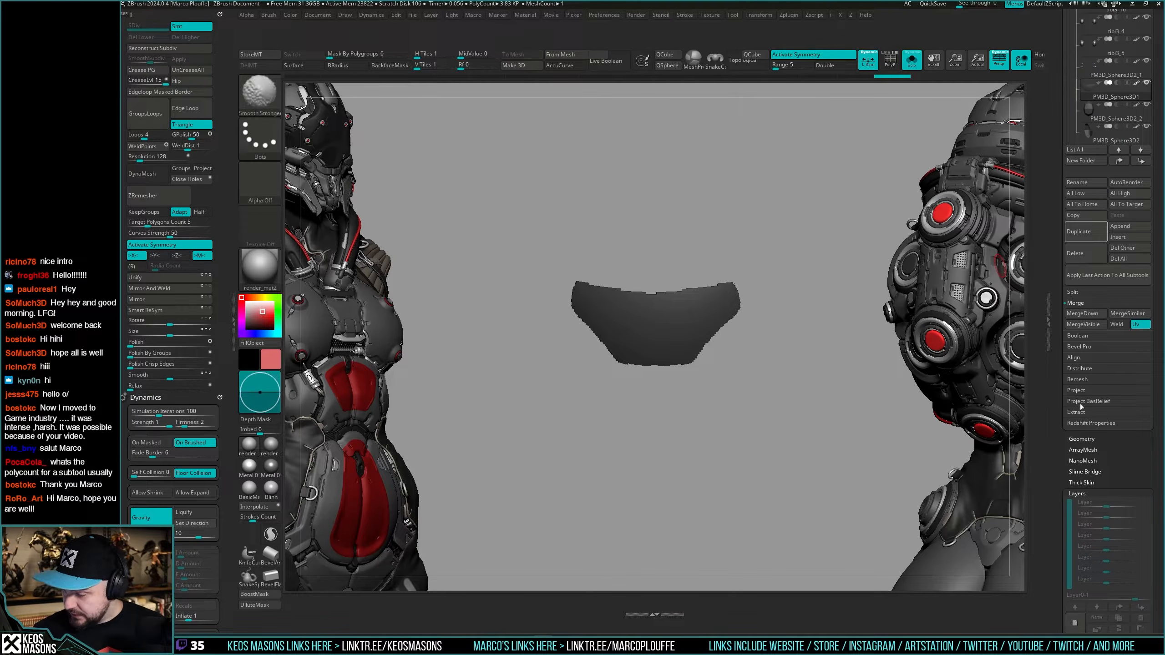
pyautogui.press('shift')
pyautogui.click(1082, 438)
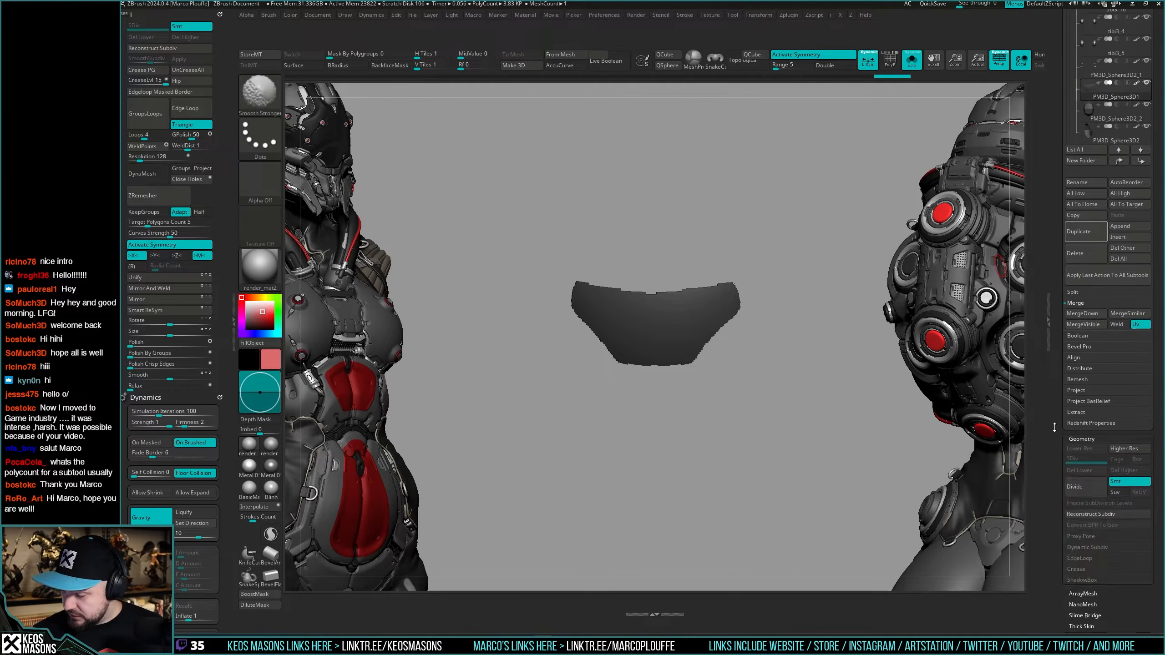
pyautogui.press('shift')
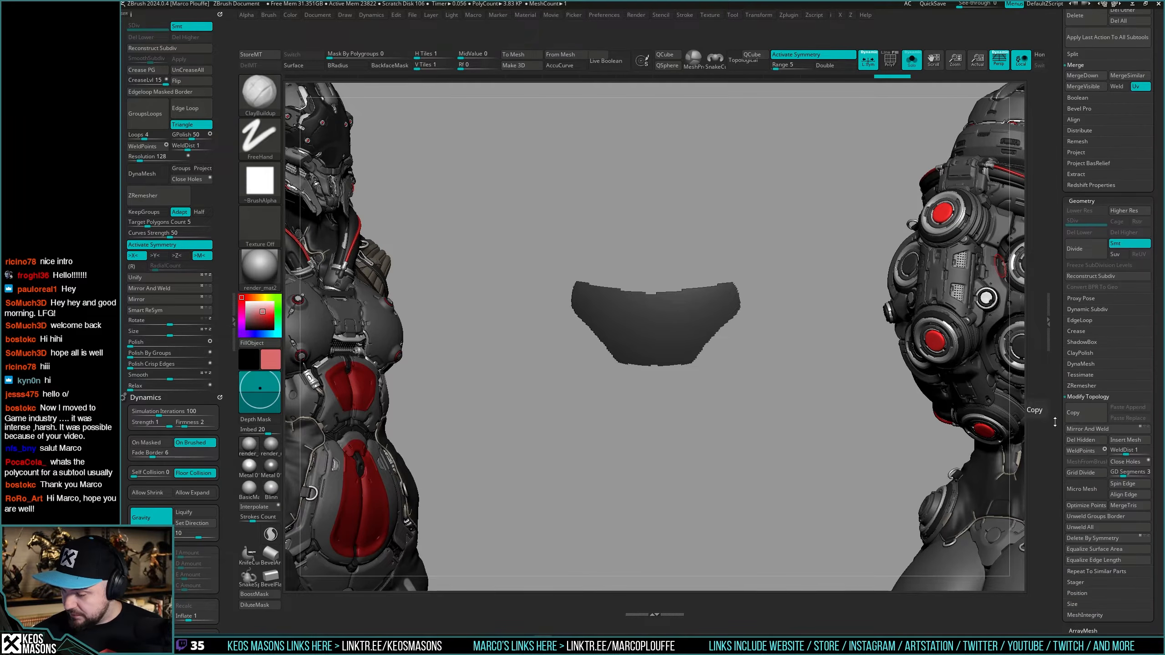
pyautogui.click(1085, 401)
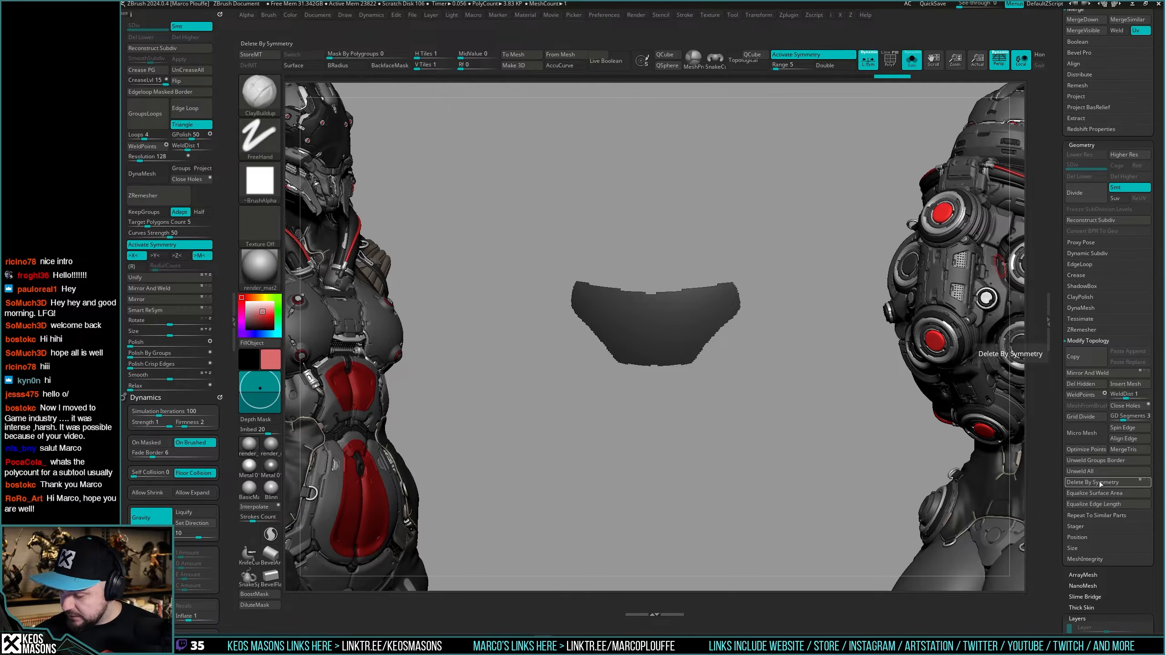
pyautogui.press('ctrl')
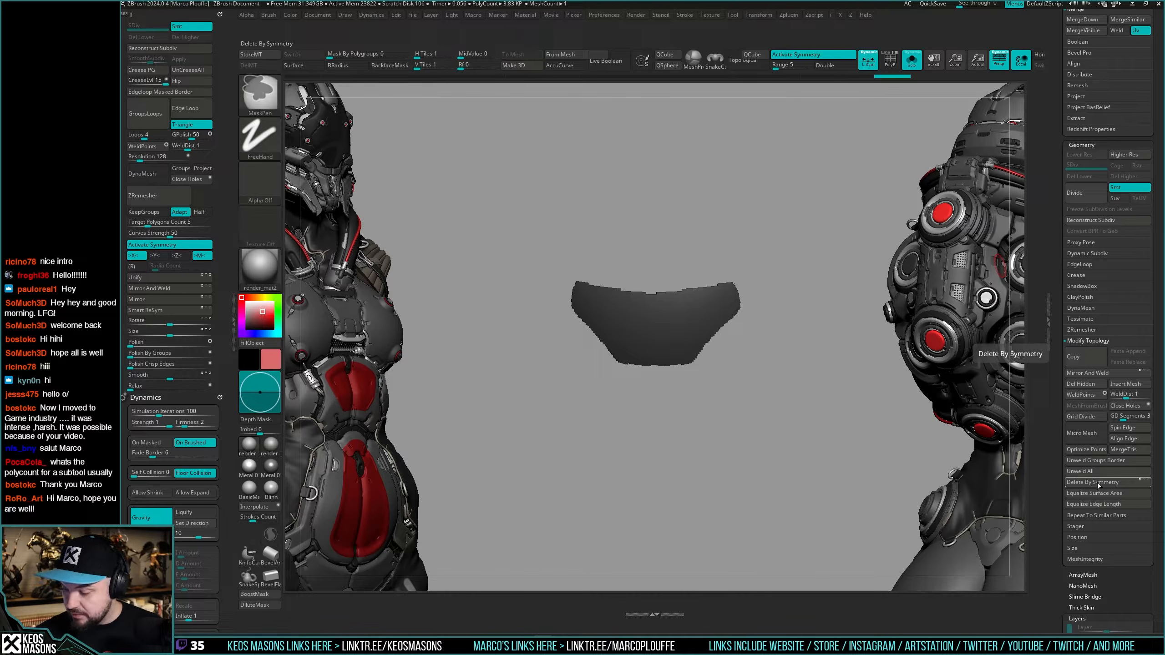
pyautogui.keyDown('ctrl'); pyautogui.keyDown('alt'); pyautogui.moveTo(1103, 490); pyautogui.dragTo(162, 299); pyautogui.keyUp('alt'); pyautogui.keyUp('ctrl')
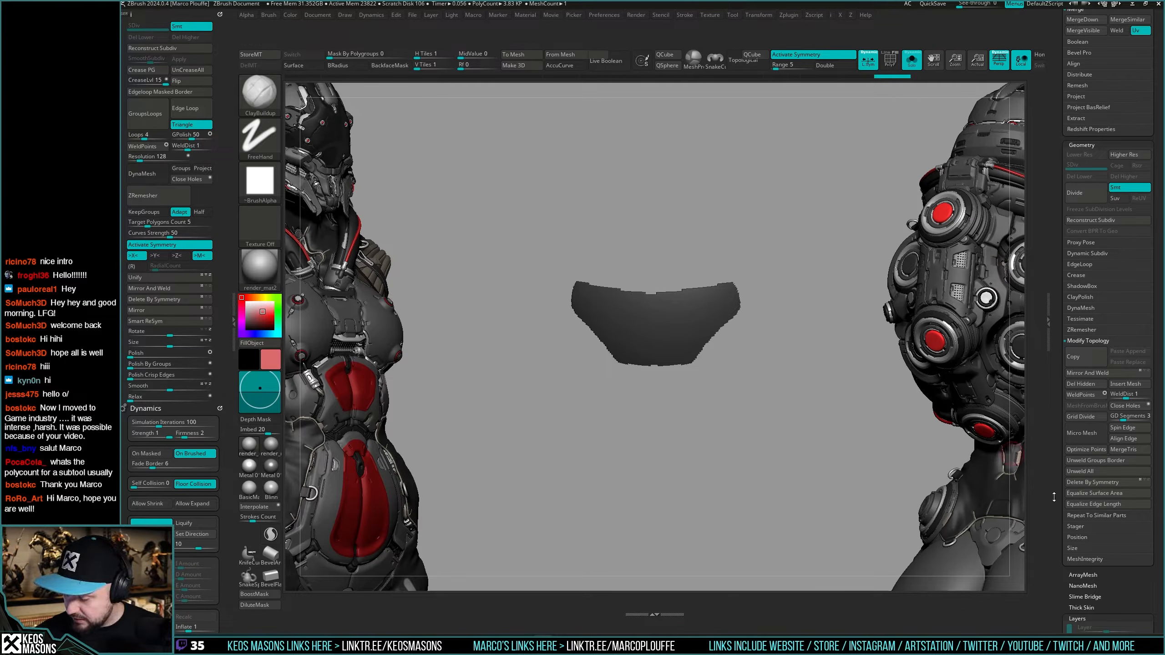
# Add the Inflate slider from the Deformation settings to the custom modelling menu, between Size and Polish.
pyautogui.scroll(-10, 1101, 436)
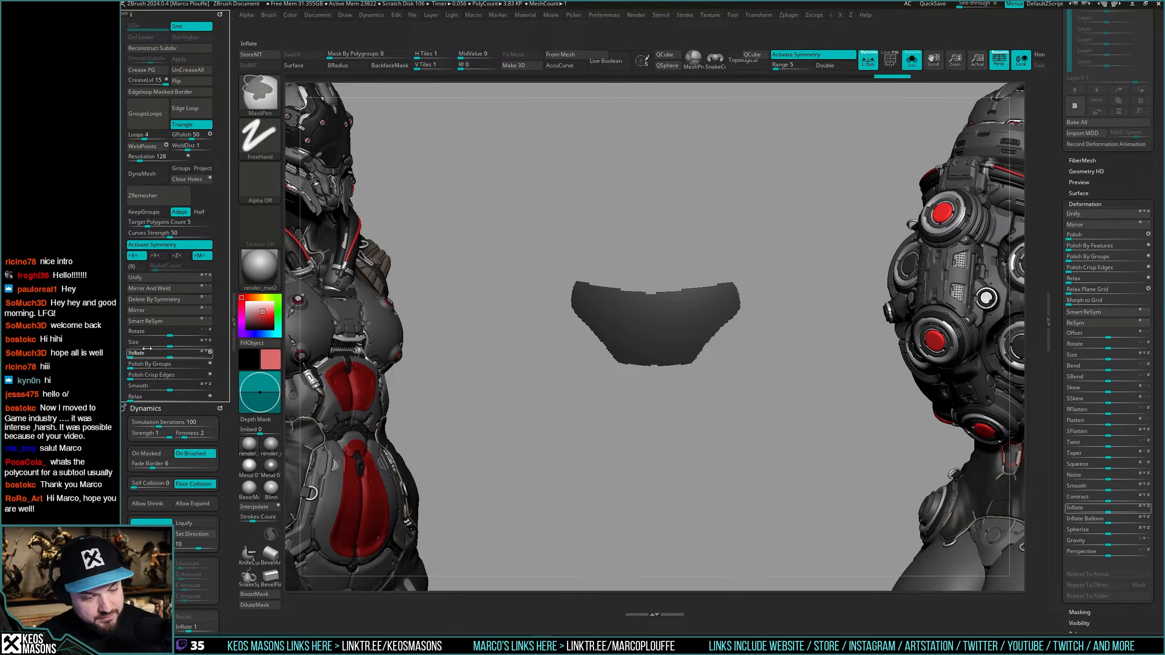
pyautogui.keyDown('ctrl'); pyautogui.keyDown('alt'); pyautogui.moveTo(147, 349); pyautogui.dragTo(147, 351); pyautogui.keyUp('alt'); pyautogui.keyUp('ctrl')
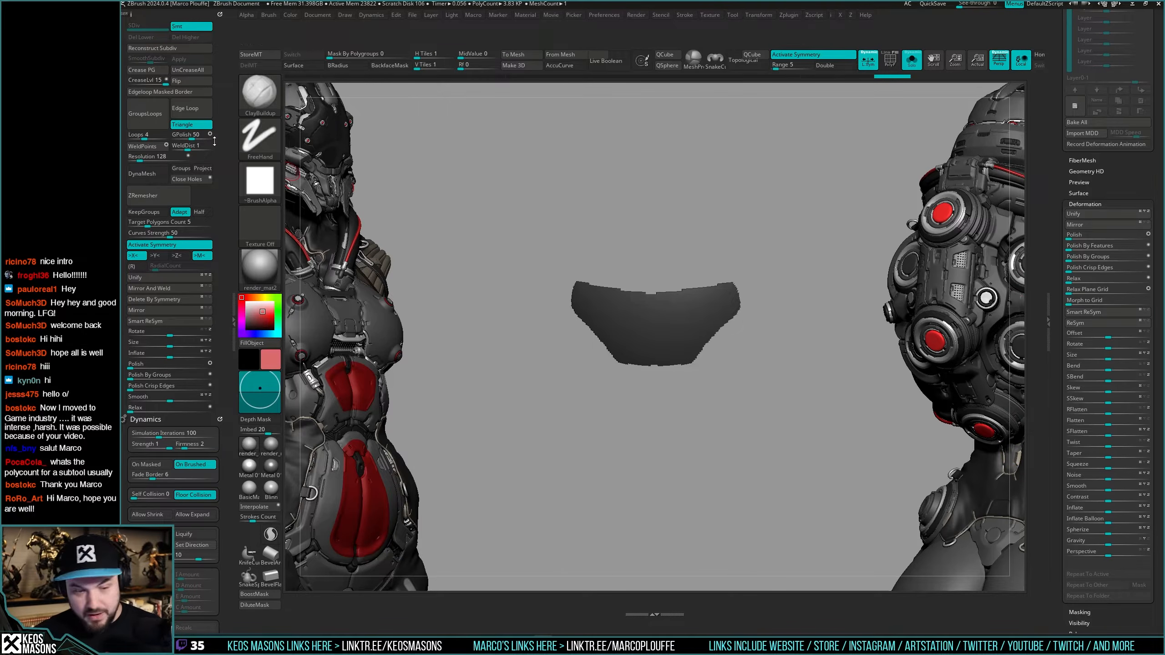
# Disable interface customization, close the side tray and return to the subtool list.
pyautogui.scroll(-5, 221, 14)
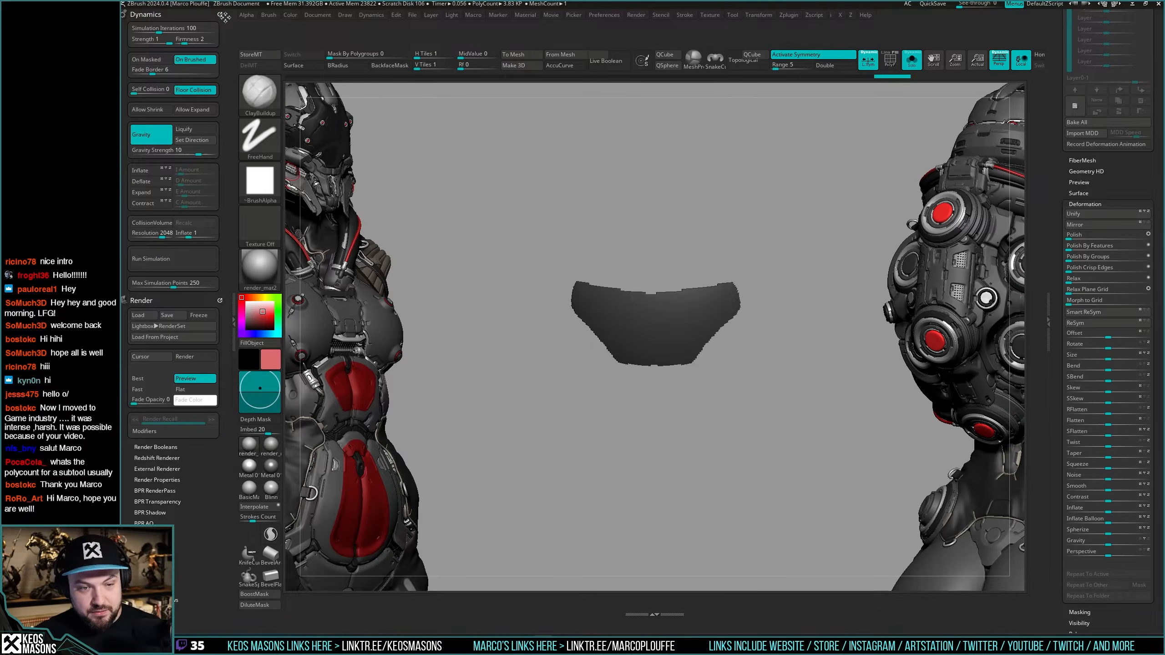
pyautogui.click(604, 14)
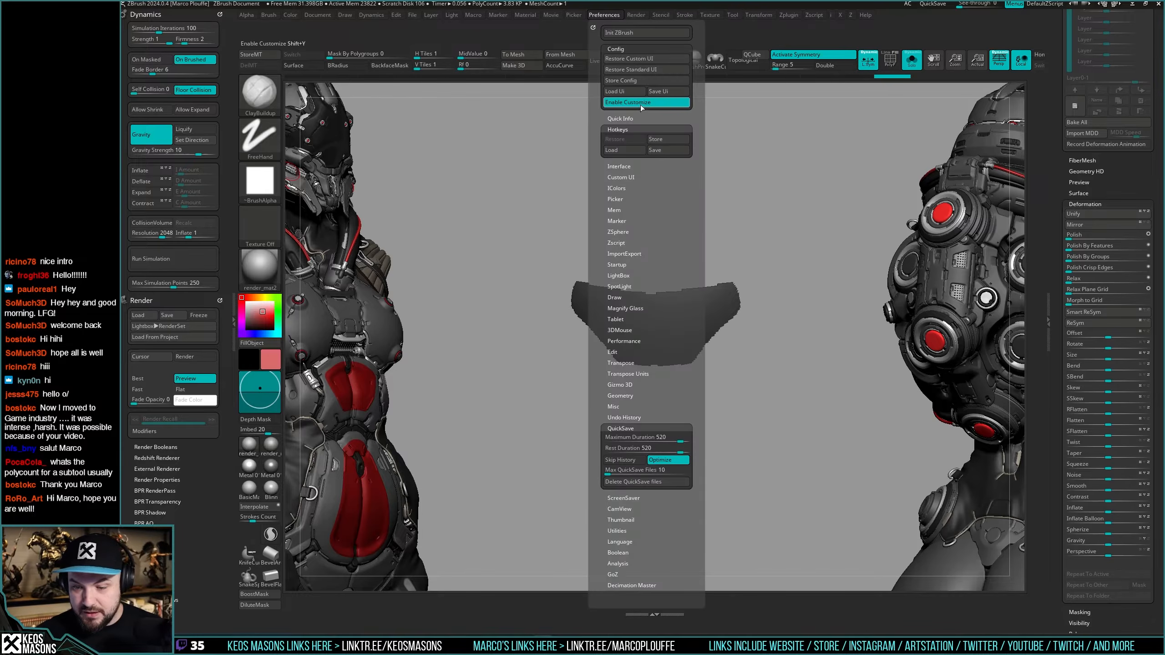
pyautogui.click(235, 216)
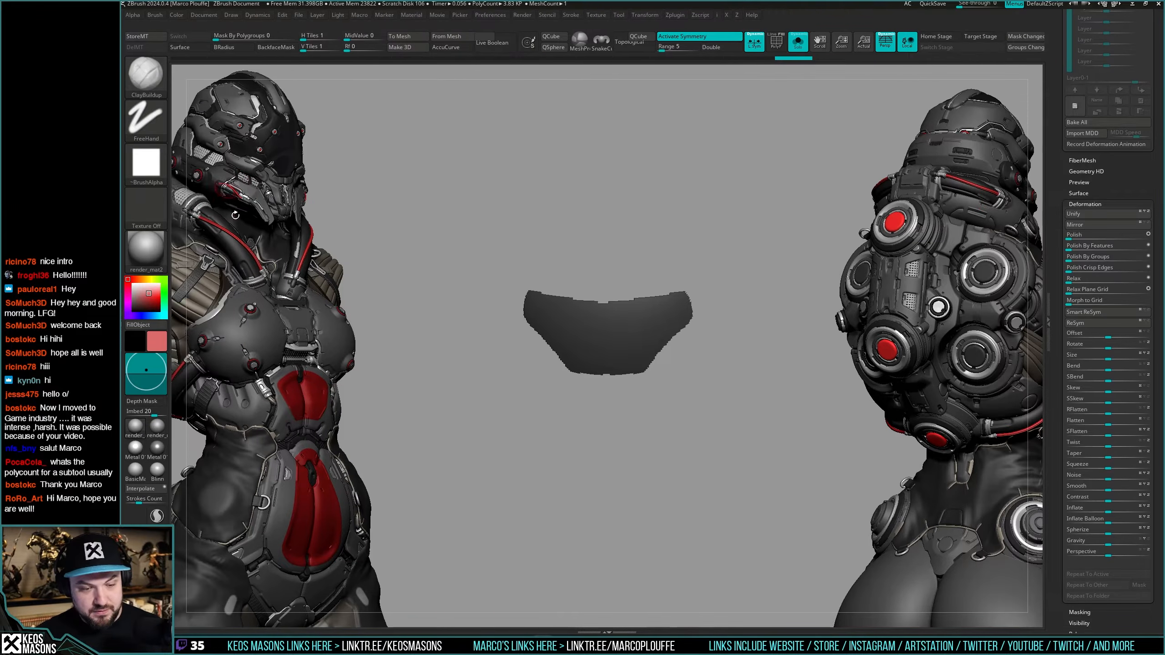
pyautogui.press('i')
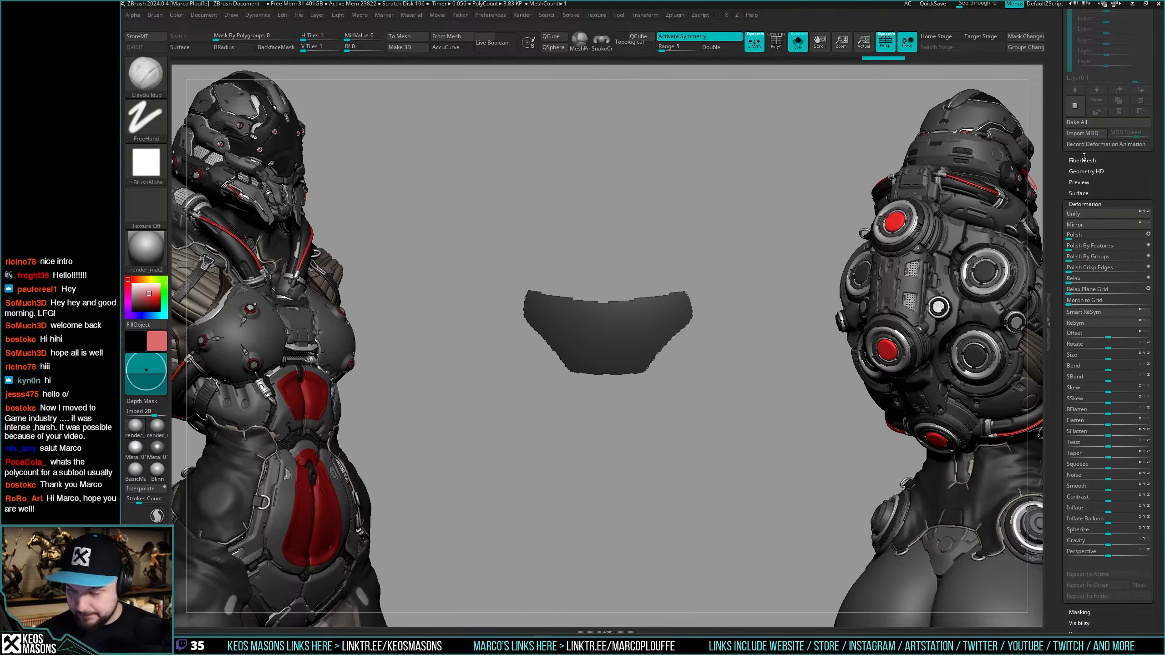
pyautogui.moveTo(1113, 174); pyautogui.dragTo(1119, 439)
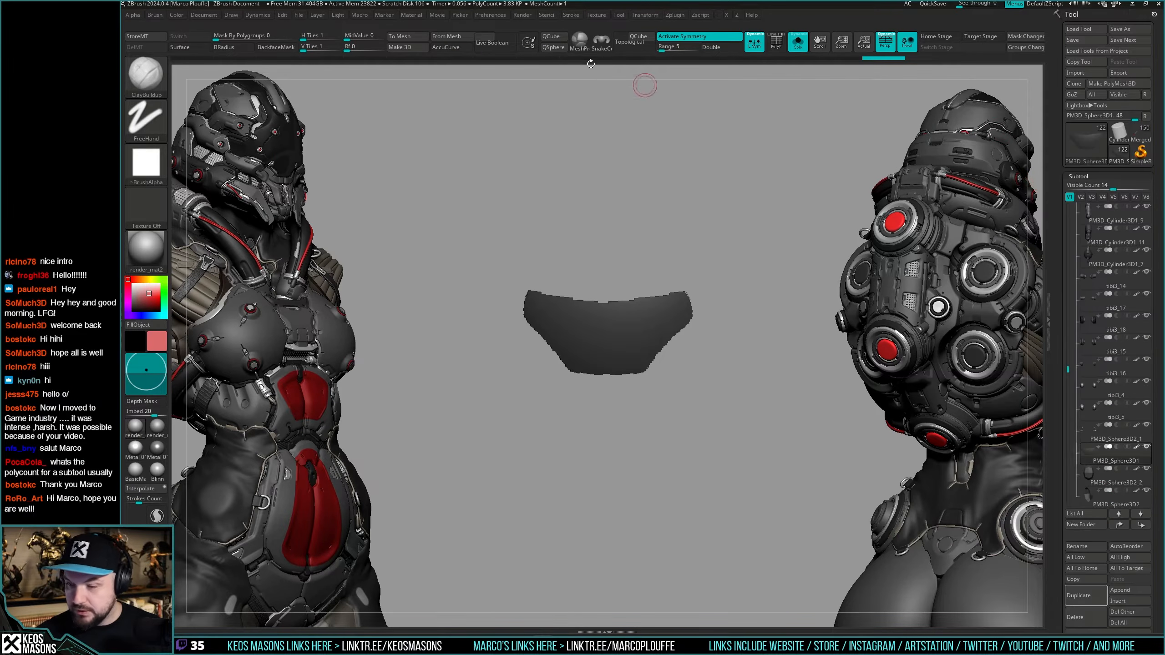
# Store the customized interface as the startup configuration and dismiss the confirmation.
pyautogui.click(489, 15)
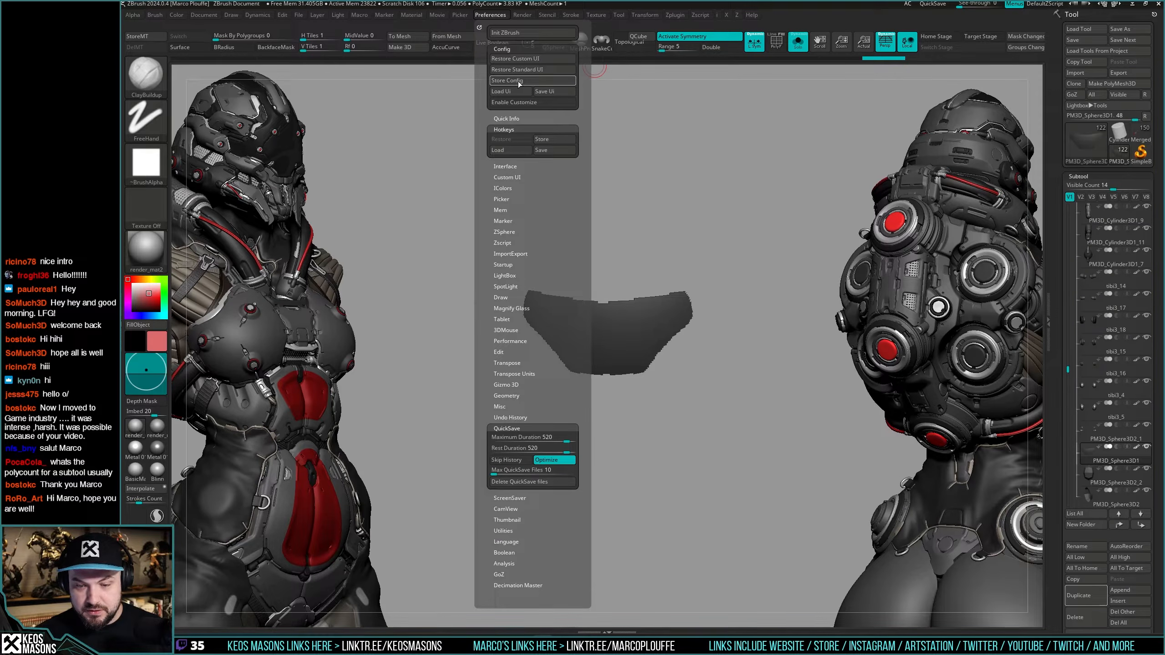
pyautogui.click(520, 81)
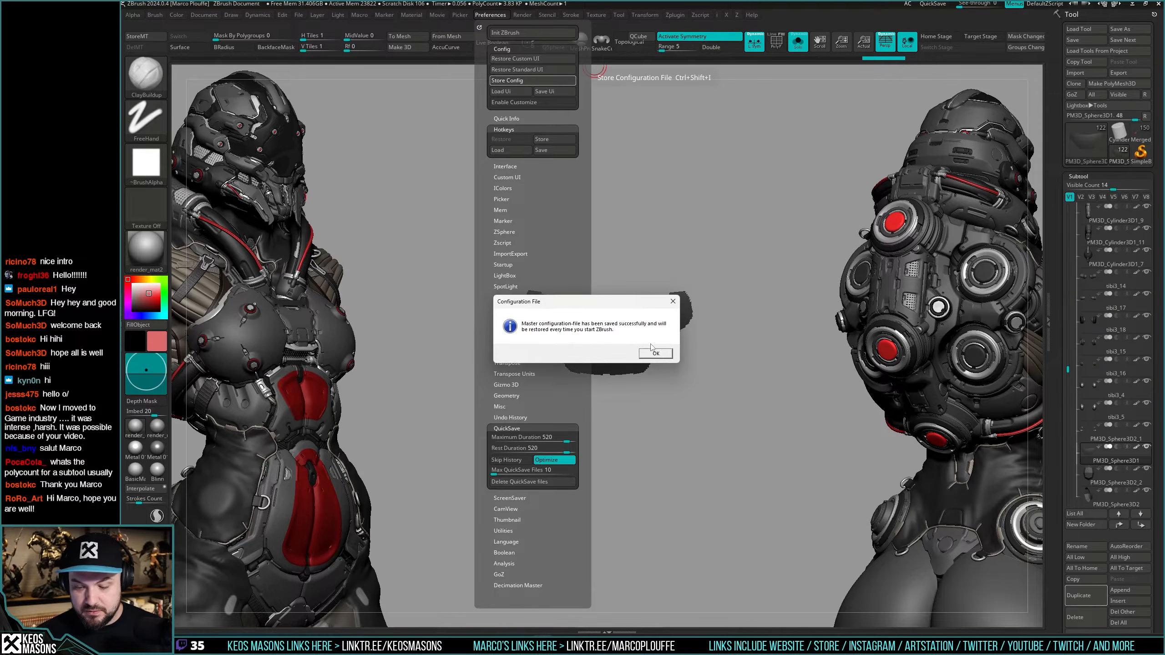
pyautogui.click(655, 352)
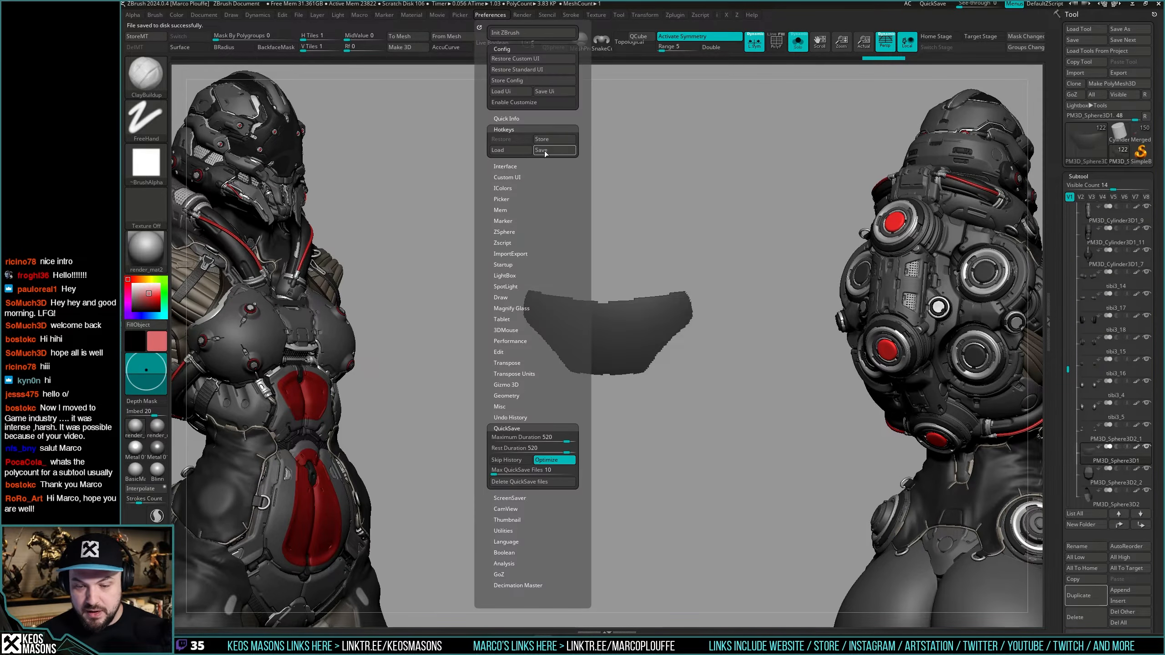
# Save a backup of the interface layout as ZUI2024.cfg in Mes Cossins > Project Arts > Art tools > Tool Plugins.
pyautogui.click(547, 91)
pyautogui.scroll(3, 138, 111)
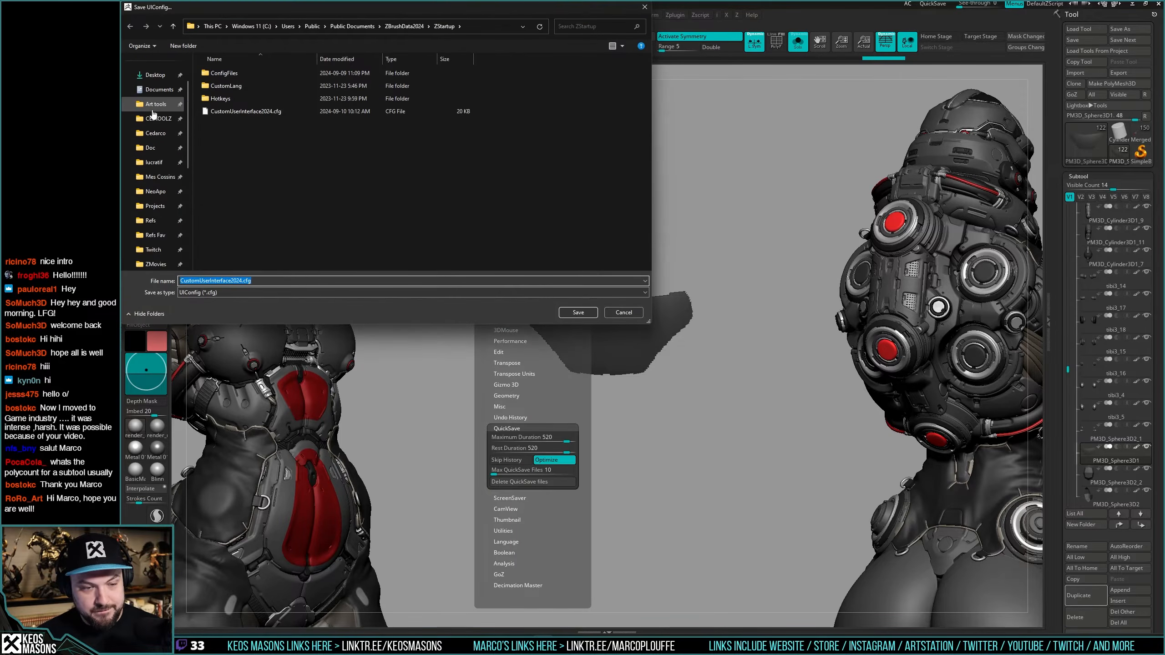
pyautogui.click(155, 164)
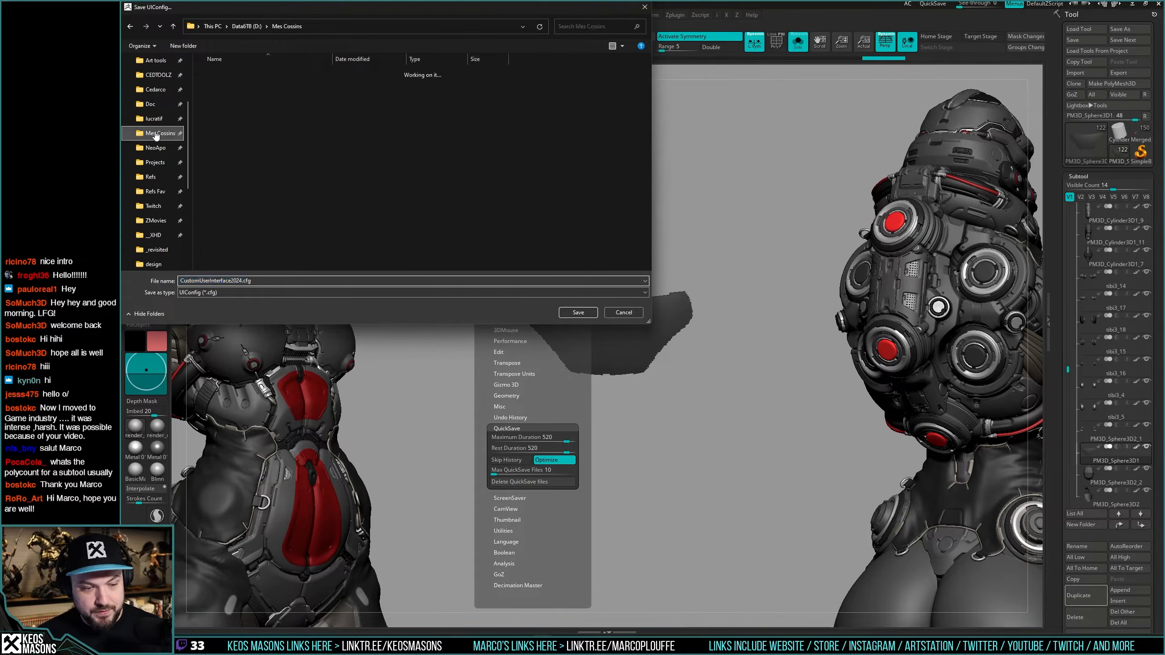
pyautogui.doubleClick(222, 76)
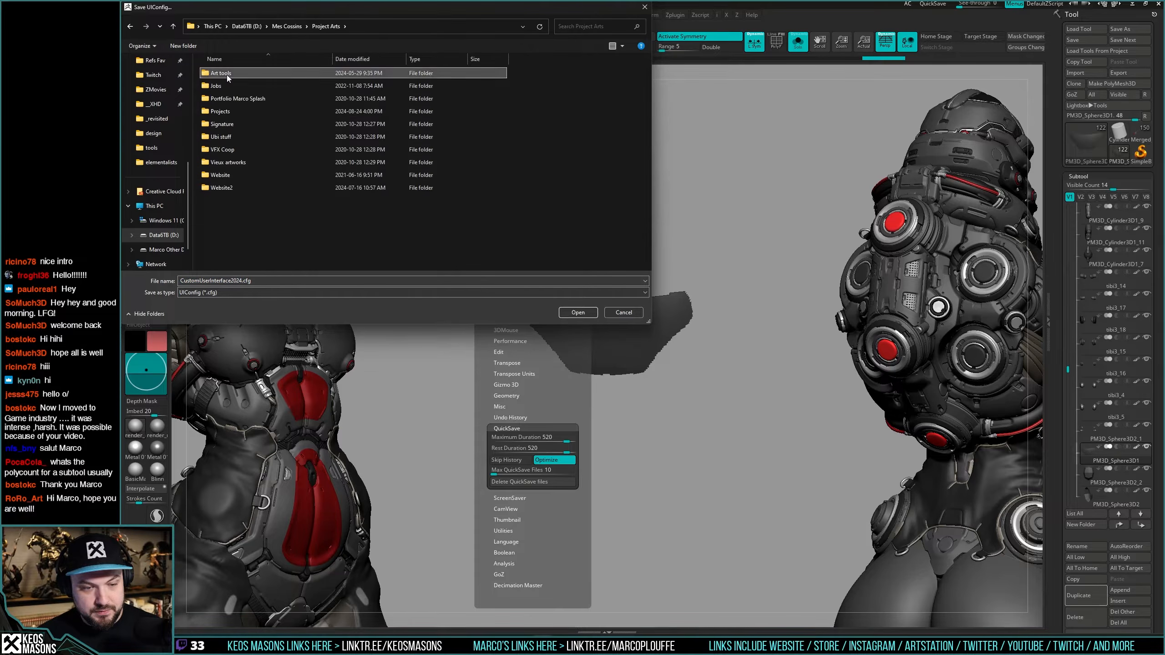
pyautogui.doubleClick(226, 163)
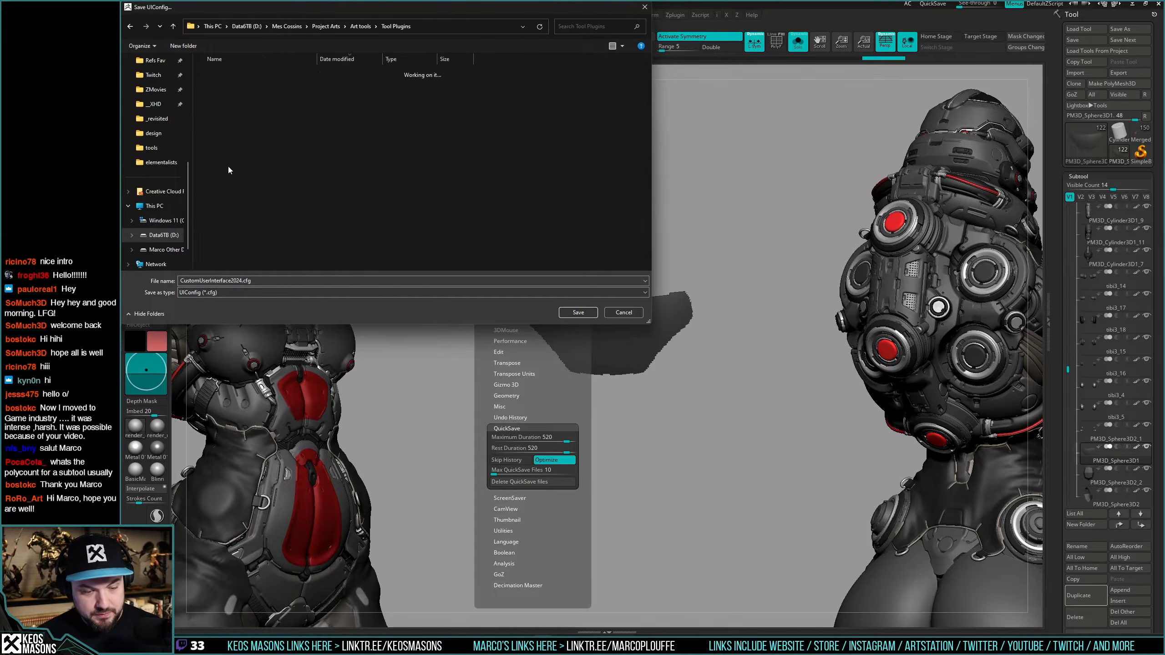
pyautogui.click(253, 73)
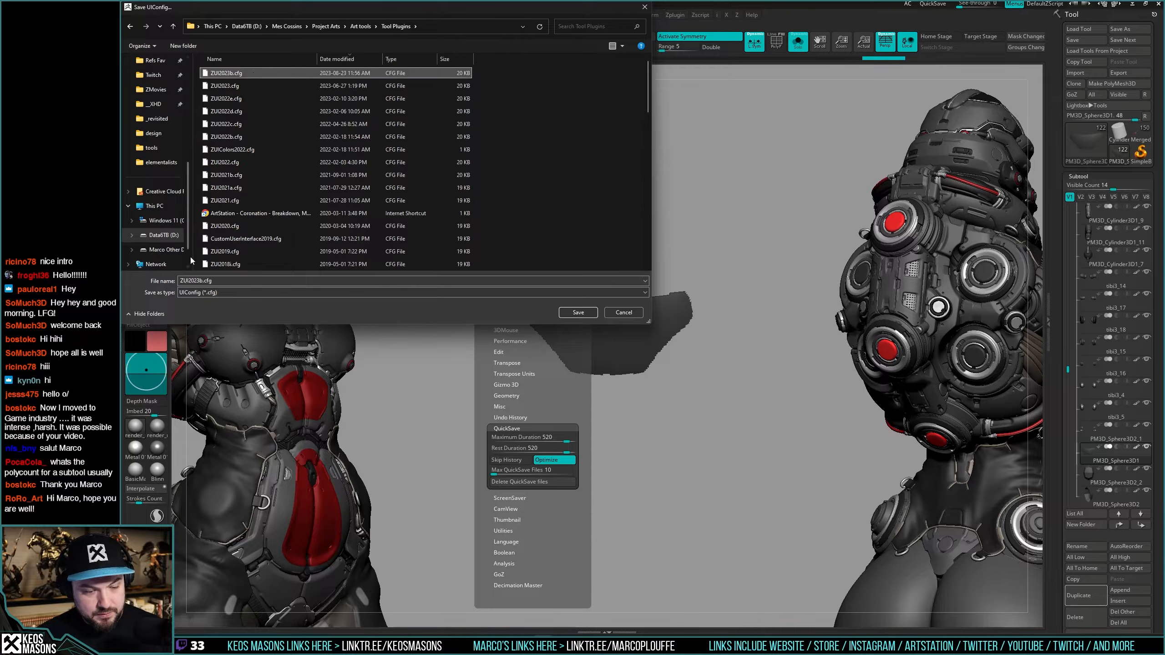
pyautogui.doubleClick(202, 280)
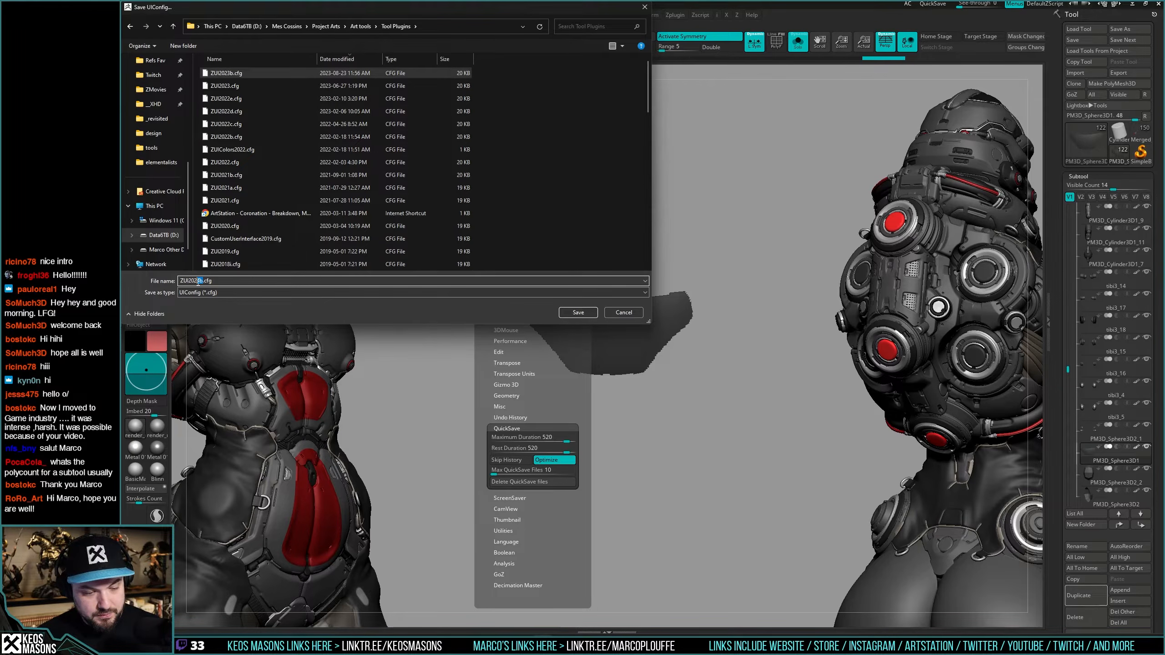
pyautogui.write('4')
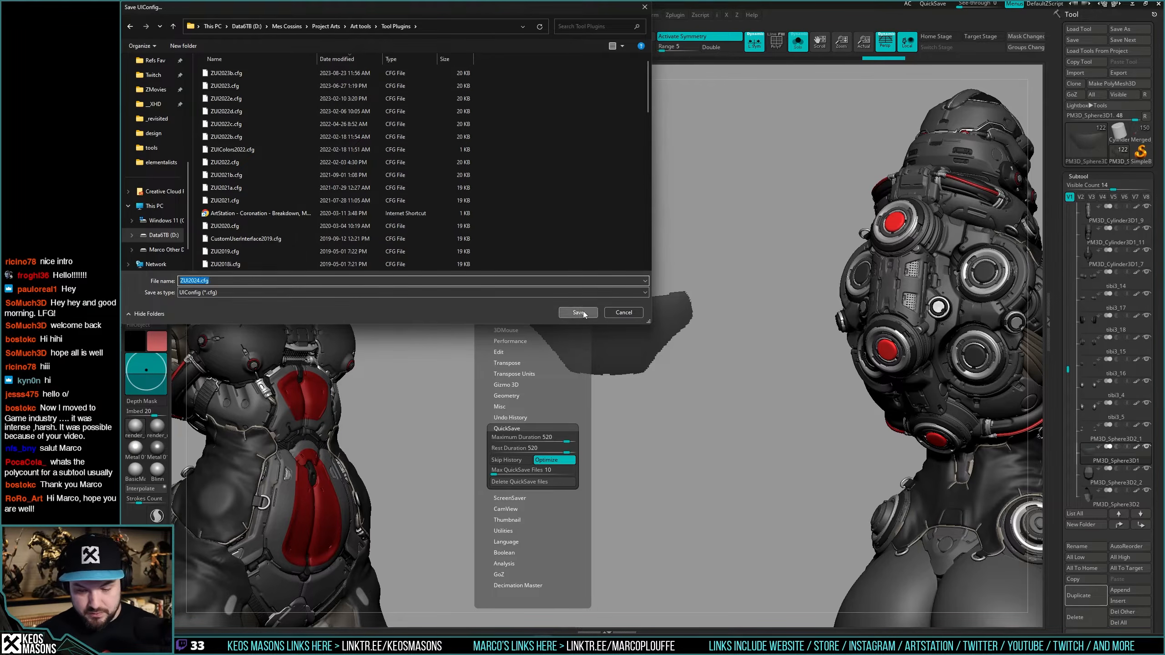
pyautogui.click(583, 313)
pyautogui.click(642, 353)
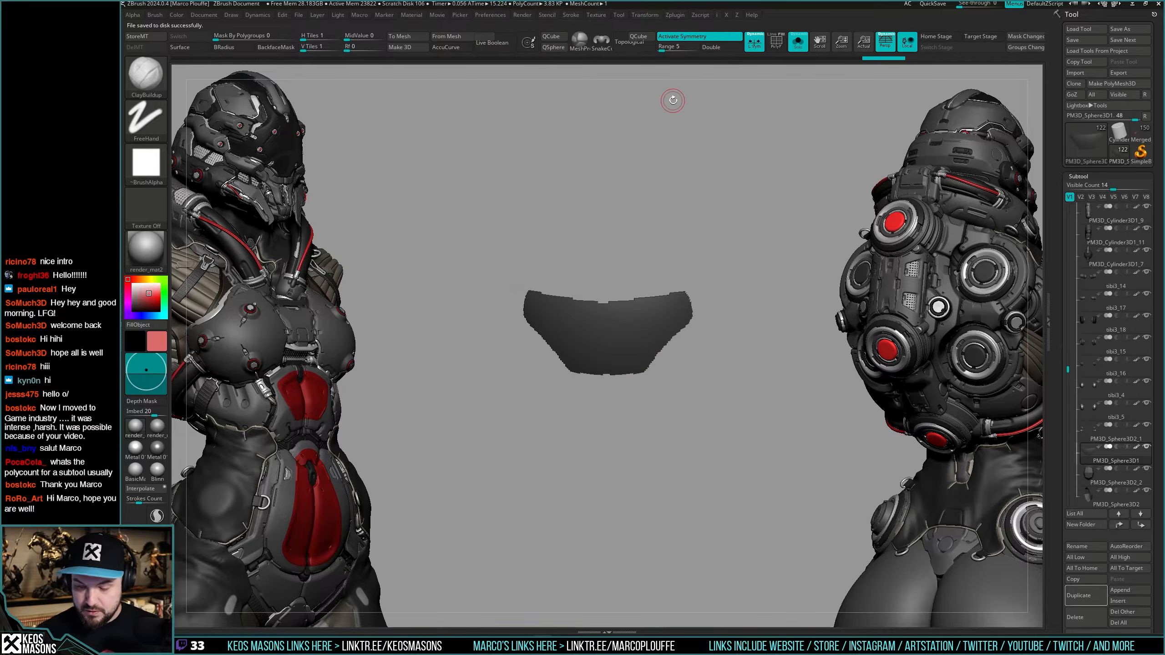
# Cut away one half of the lower panel with Delete By Symmetry and show its polygroup colours.
pyautogui.moveTo(744, 335); pyautogui.dragTo(734, 332)
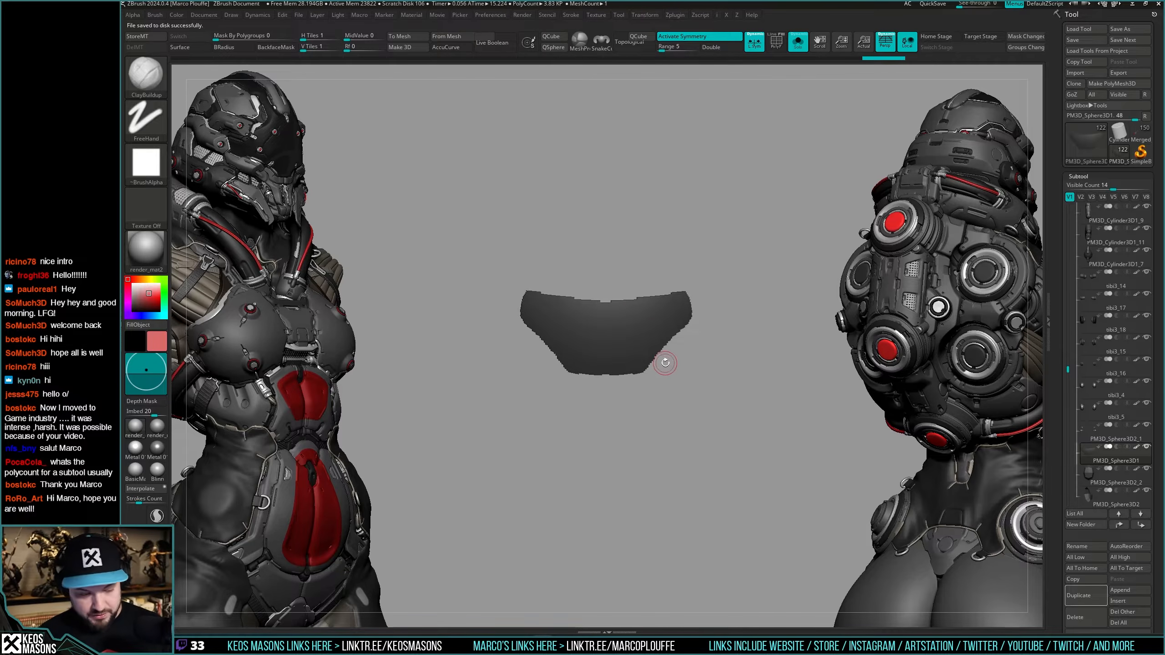
pyautogui.press('space')
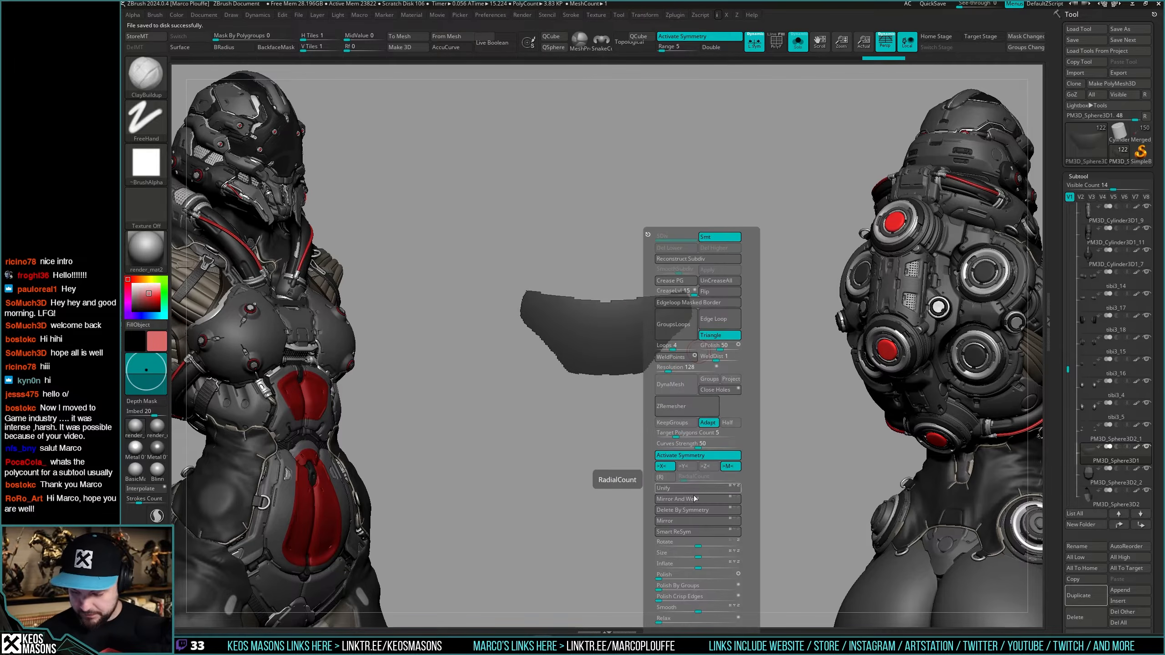
pyautogui.click(702, 510)
pyautogui.hotkey('shift', 'f')
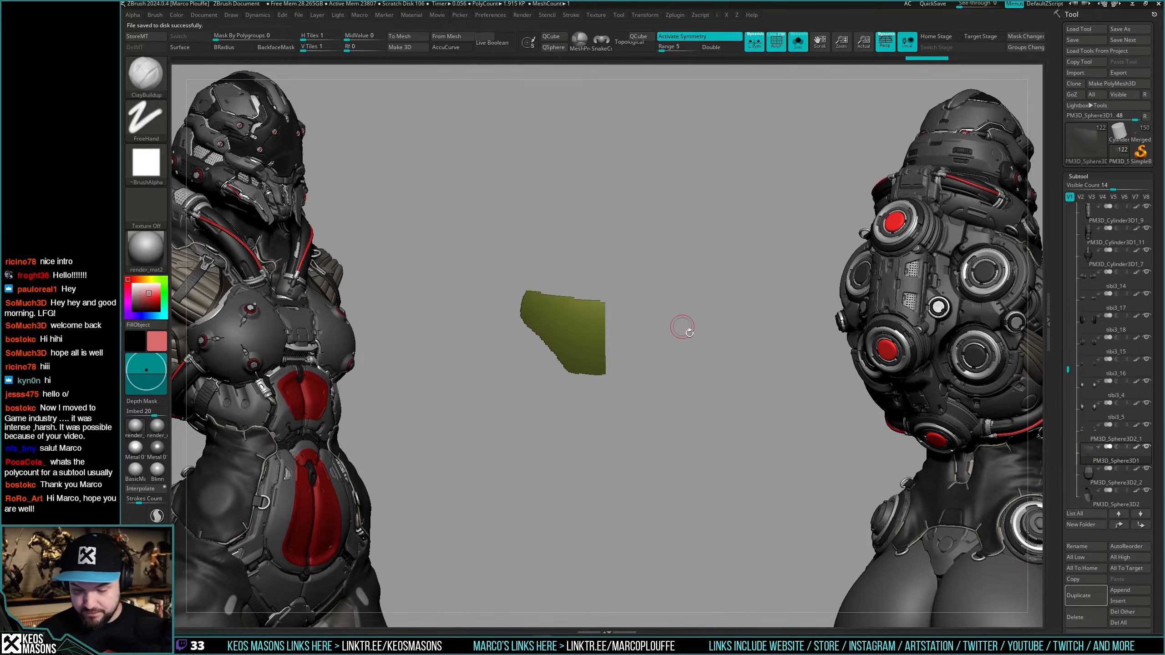
# Try to ZRemesh the half panel at a target polygon count of 0.57514, with and without symmetry, and undo back to the full panel.
pyautogui.press('space')
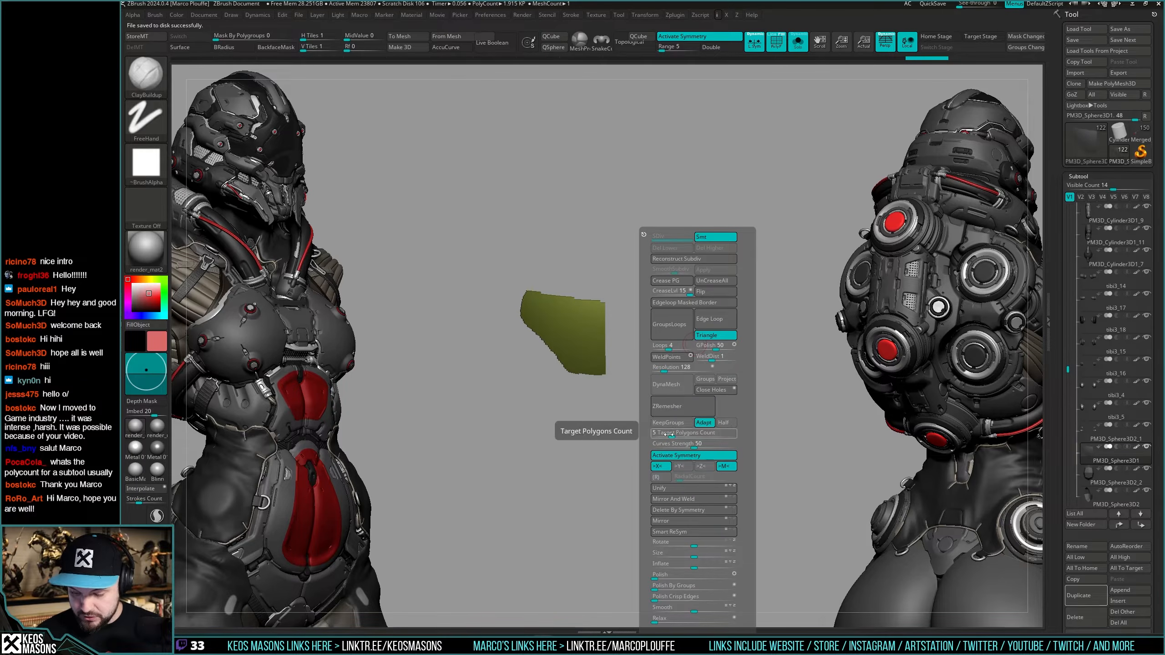
pyautogui.moveTo(671, 437); pyautogui.dragTo(659, 437)
pyautogui.click(677, 409)
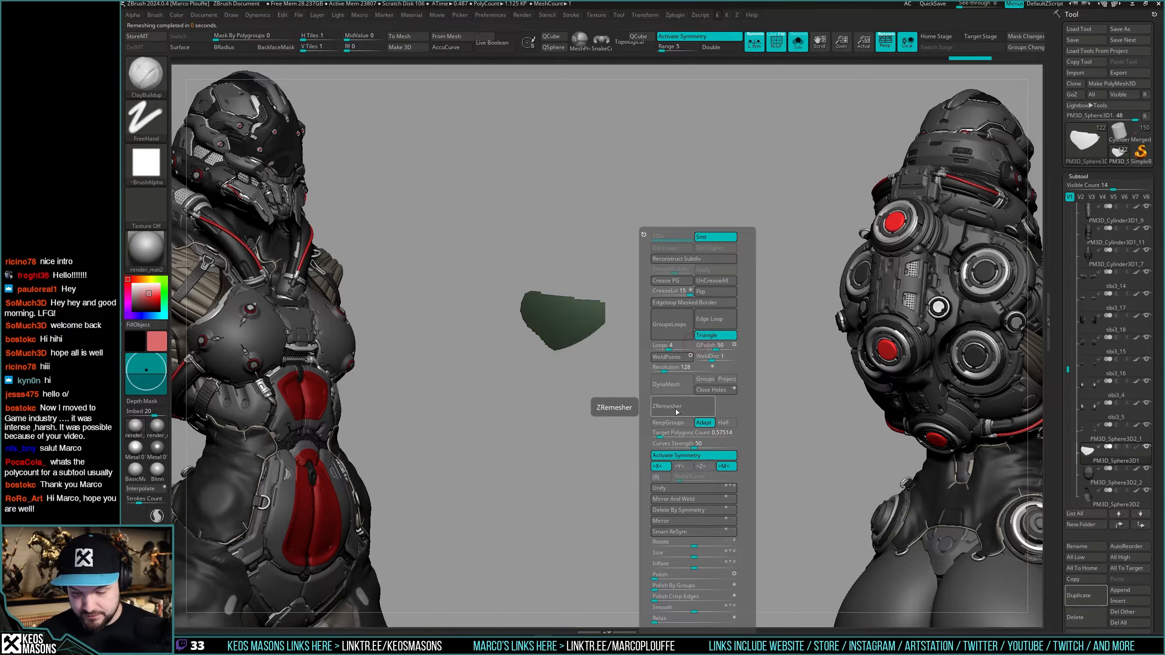
pyautogui.hotkey('ctrl', 'z')
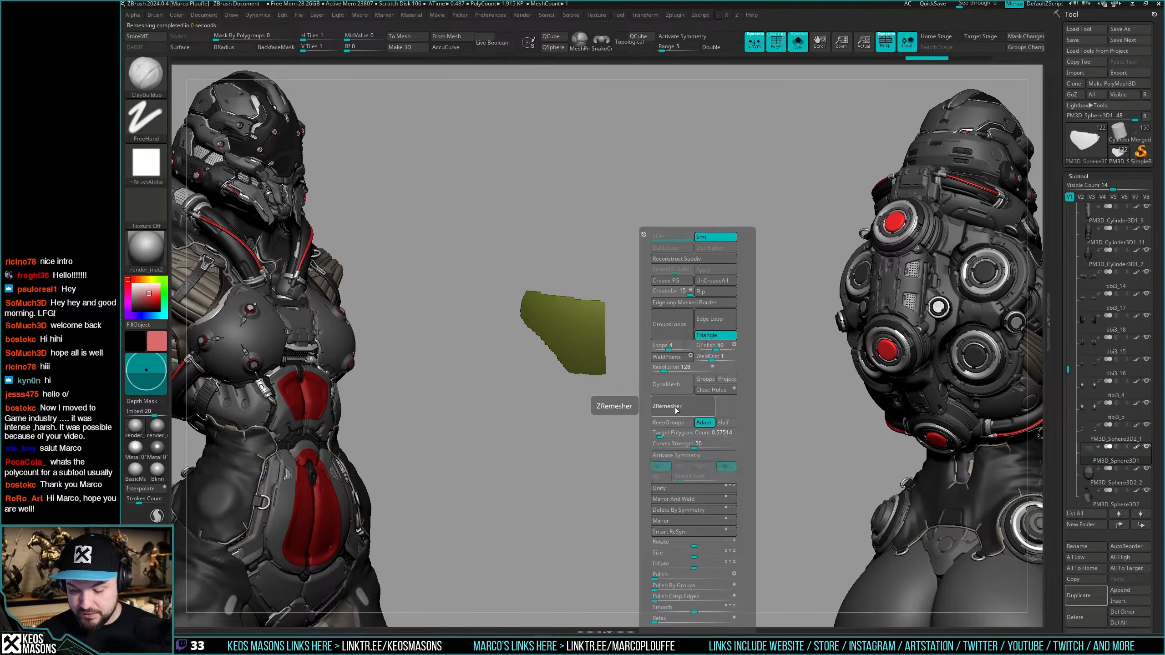
pyautogui.click(674, 408)
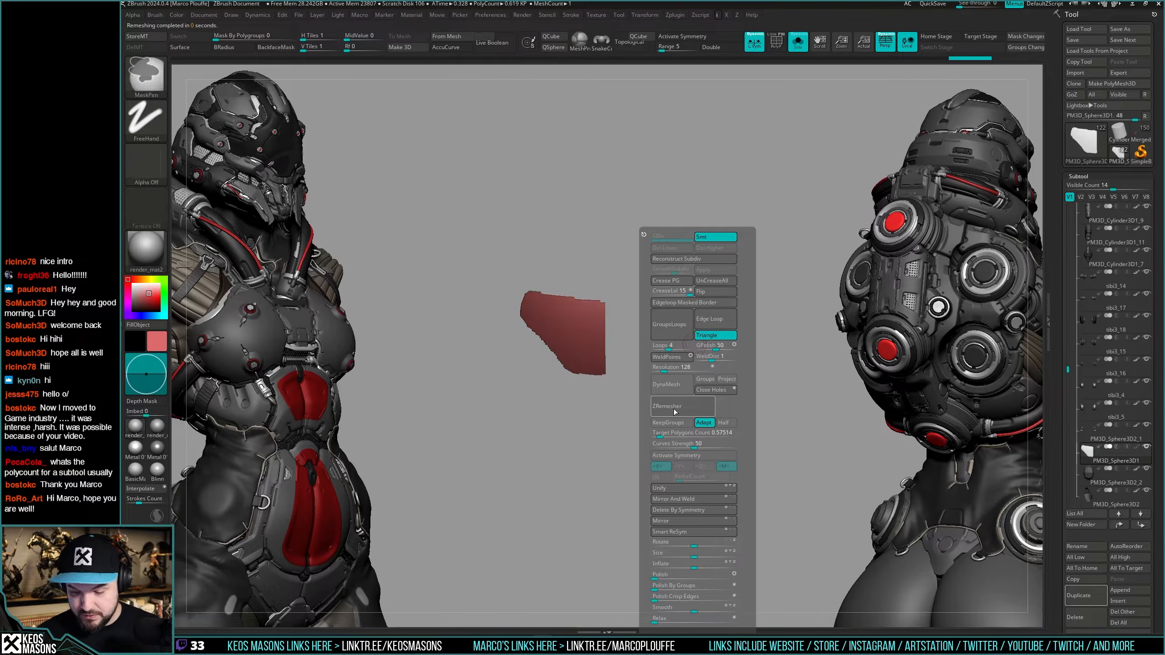
pyautogui.hotkey('ctrl', 'z')
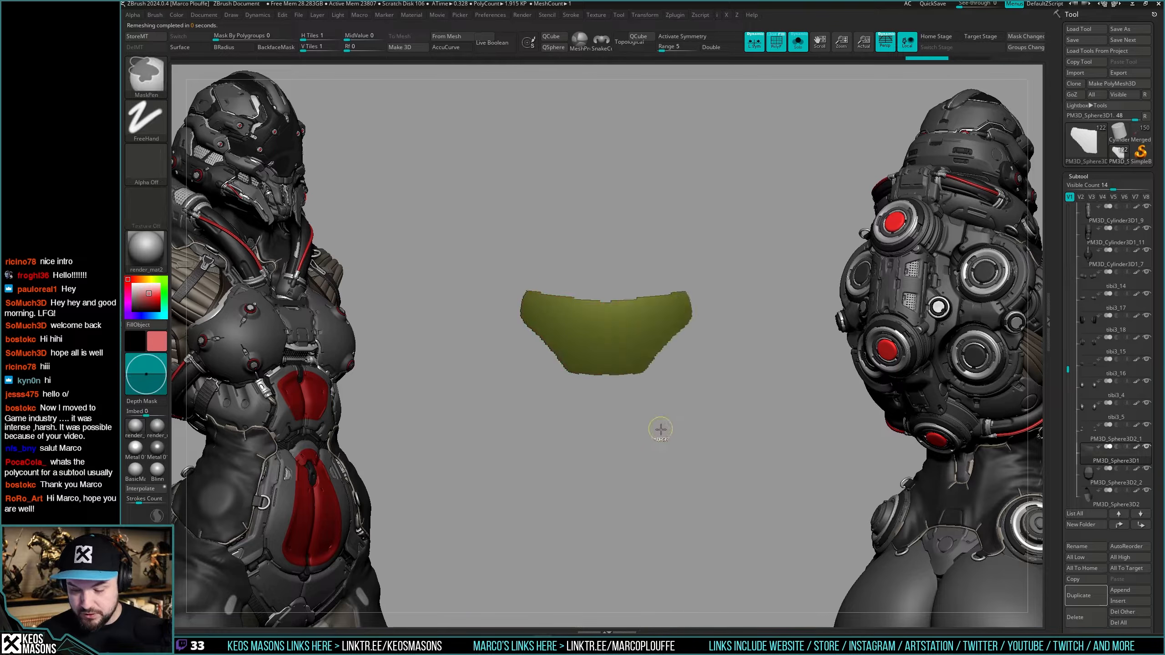
# Polish the full panel's jagged outline using a mask by border, and clear the mask.
pyautogui.press('space')
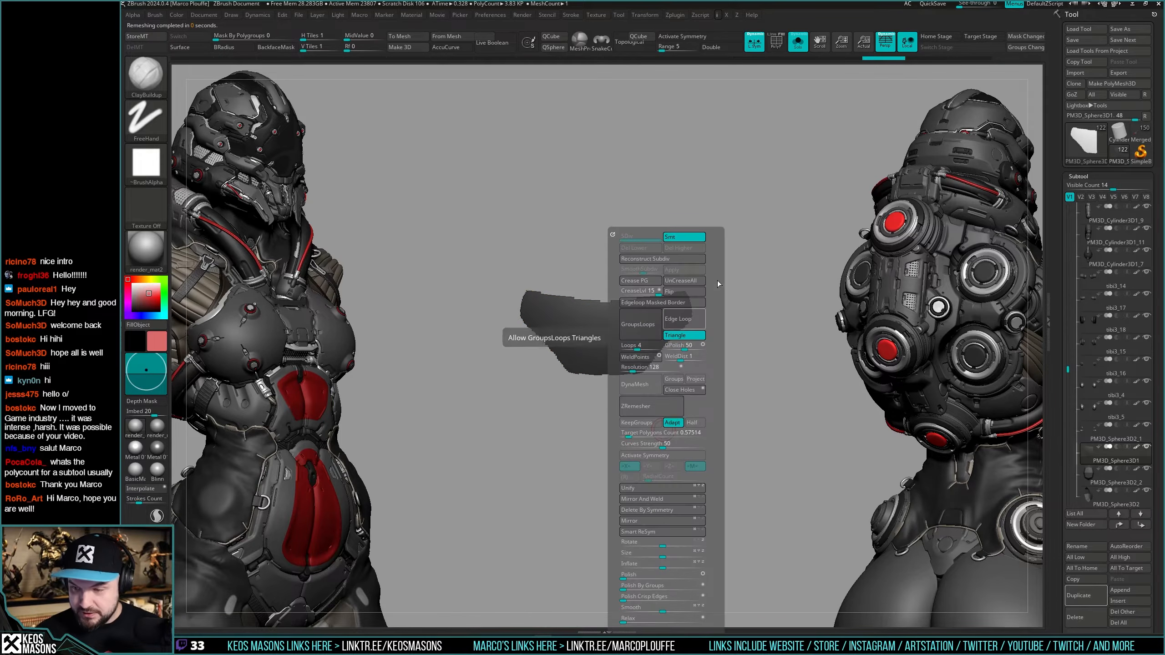
pyautogui.press('z')
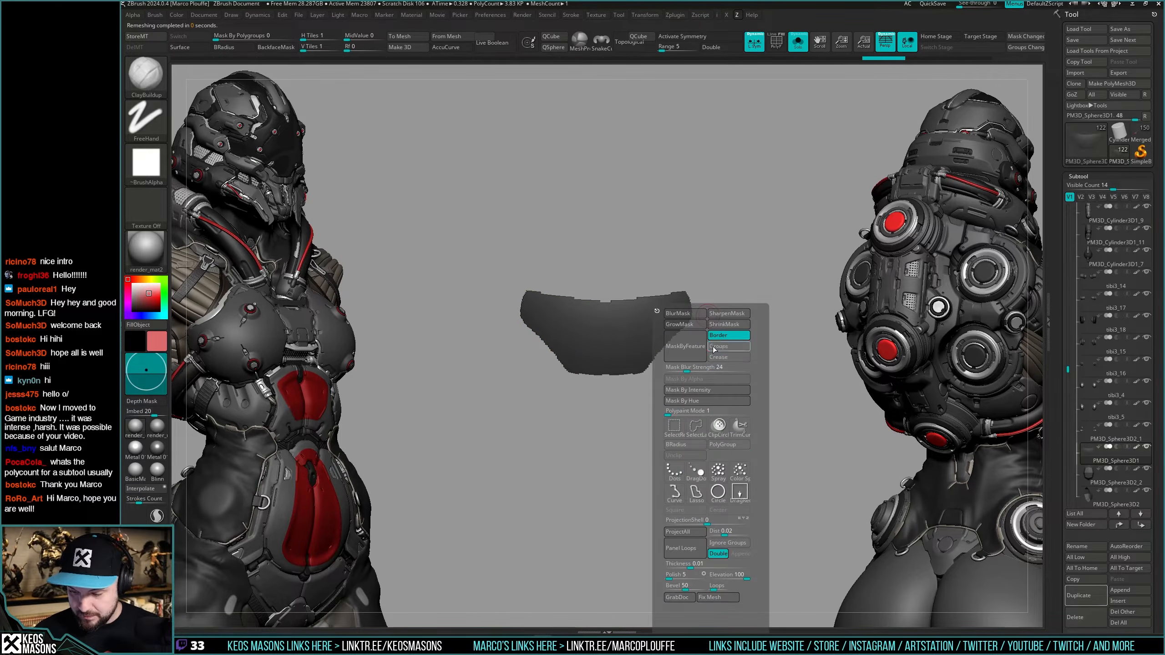
pyautogui.press('space')
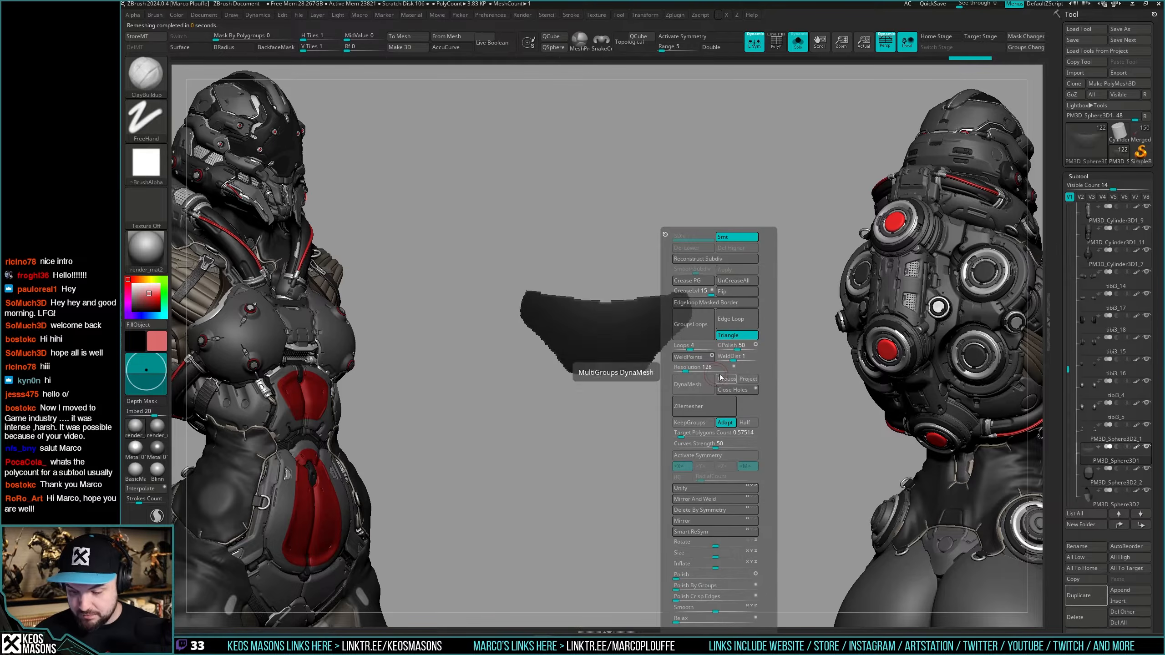
pyautogui.click(682, 575)
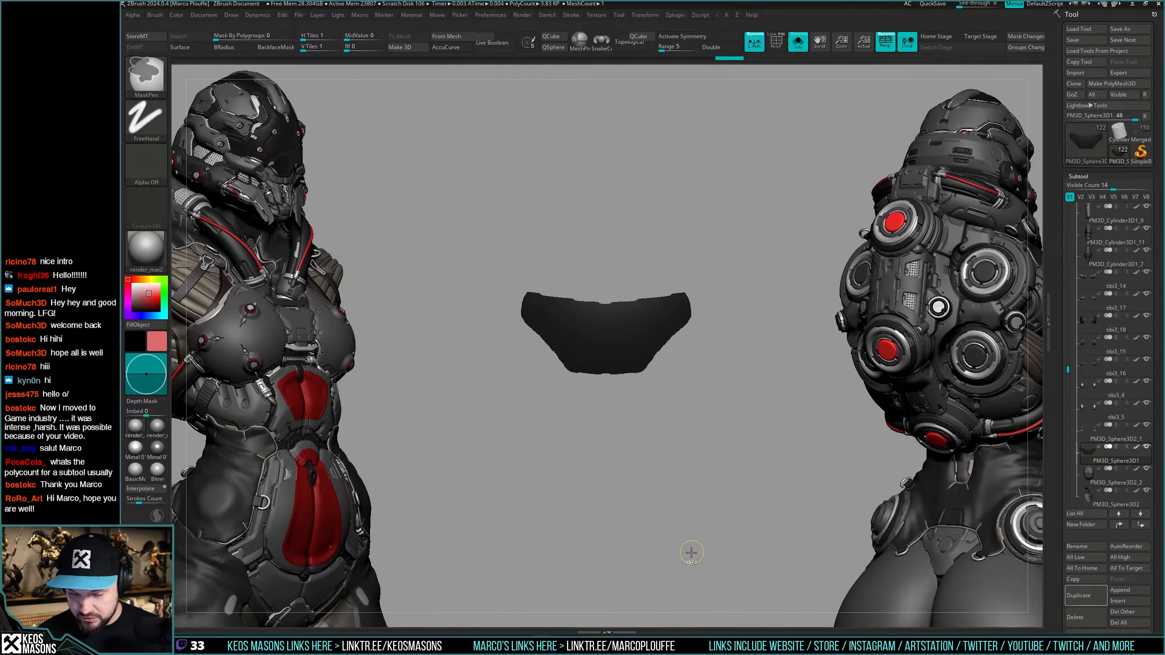
pyautogui.press('space')
pyautogui.click(653, 578)
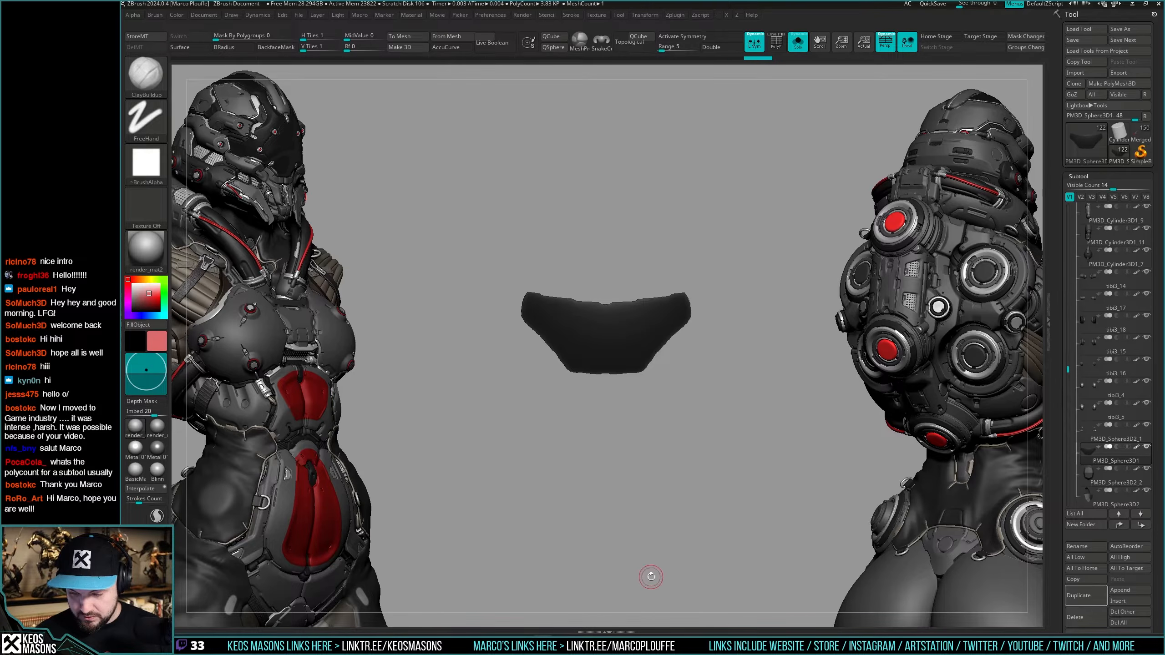
pyautogui.keyDown('ctrl'); pyautogui.moveTo(697, 478); pyautogui.dragTo(665, 545); pyautogui.keyUp('ctrl')
# Remove the mirrored half of the polished panel with Delete By Symmetry.
pyautogui.press('space')
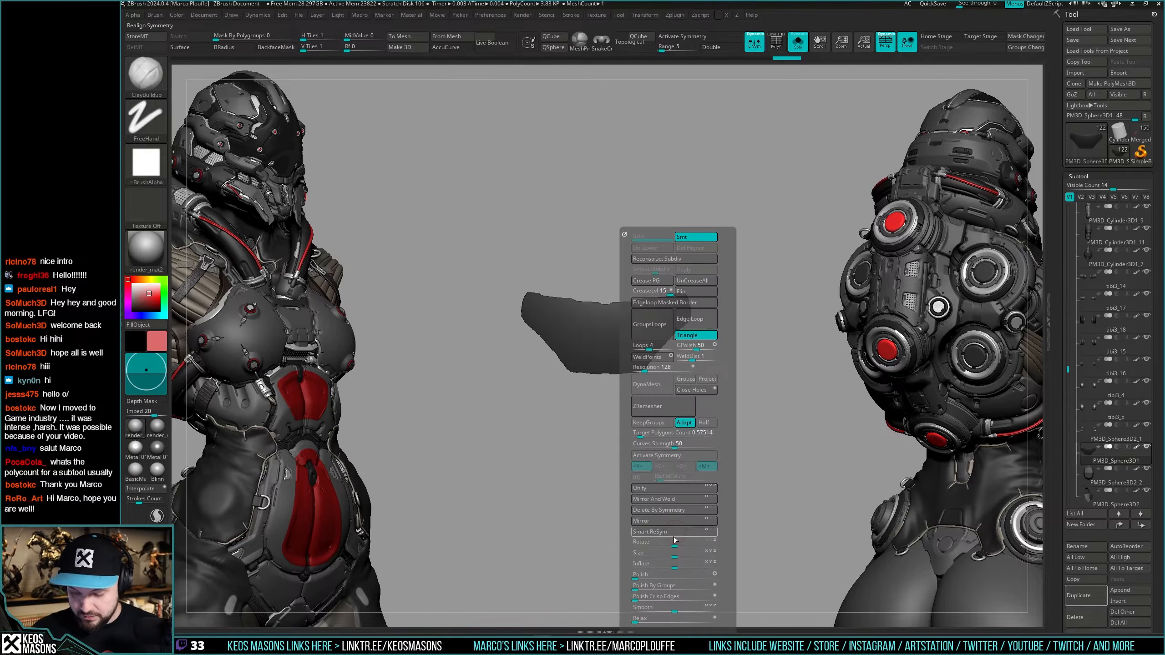
pyautogui.click(675, 511)
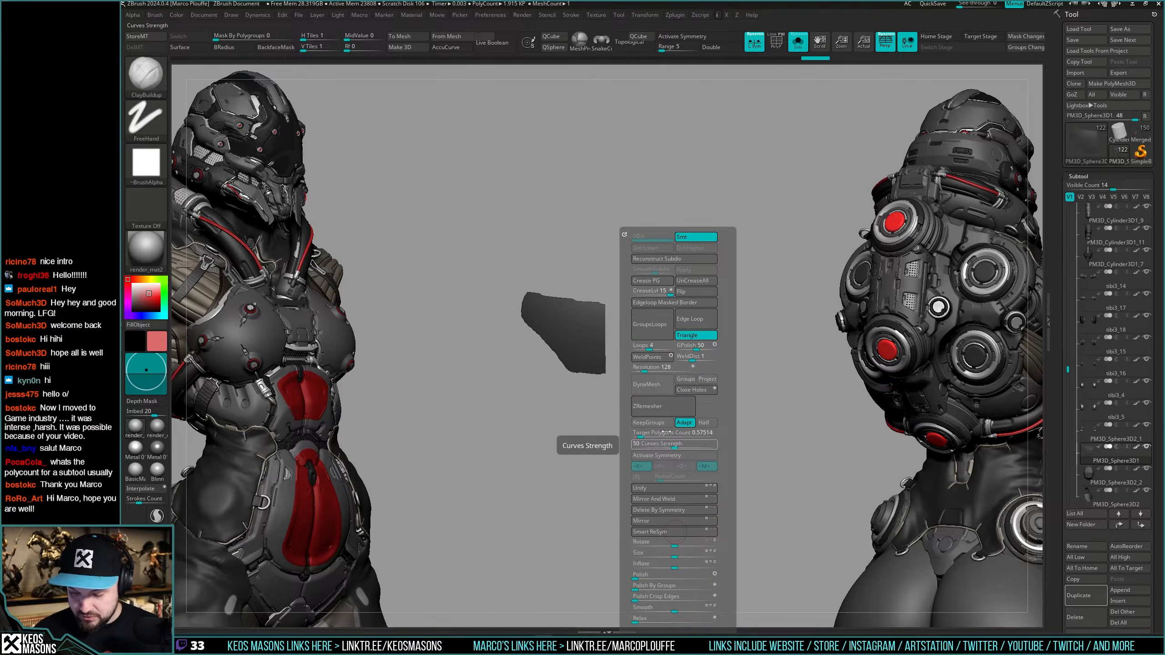
# Try to ZRemesh the polished half panel at a target polygon count of 0.57514 and undo it.
pyautogui.click(651, 433)
pyautogui.click(663, 410)
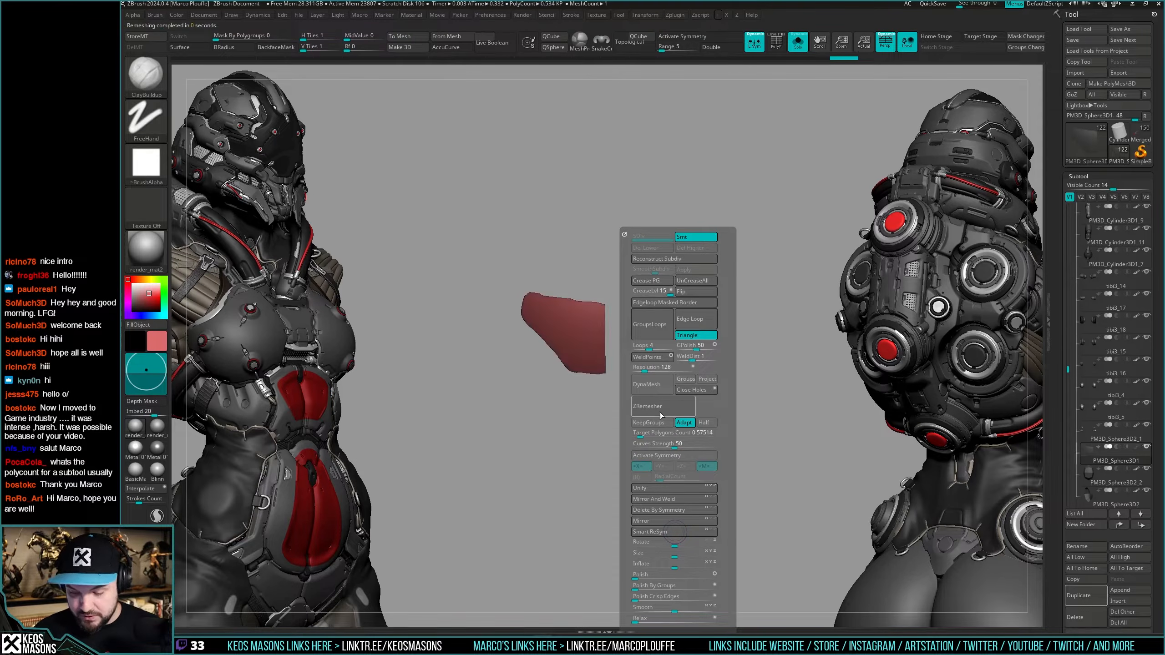
pyautogui.click(639, 434)
pyautogui.hotkey('ctrl', 'z')
# ZRemesh the half panel at a target polygon count of 0.1 and check its wireframe.
pyautogui.moveTo(640, 434); pyautogui.dragTo(635, 435)
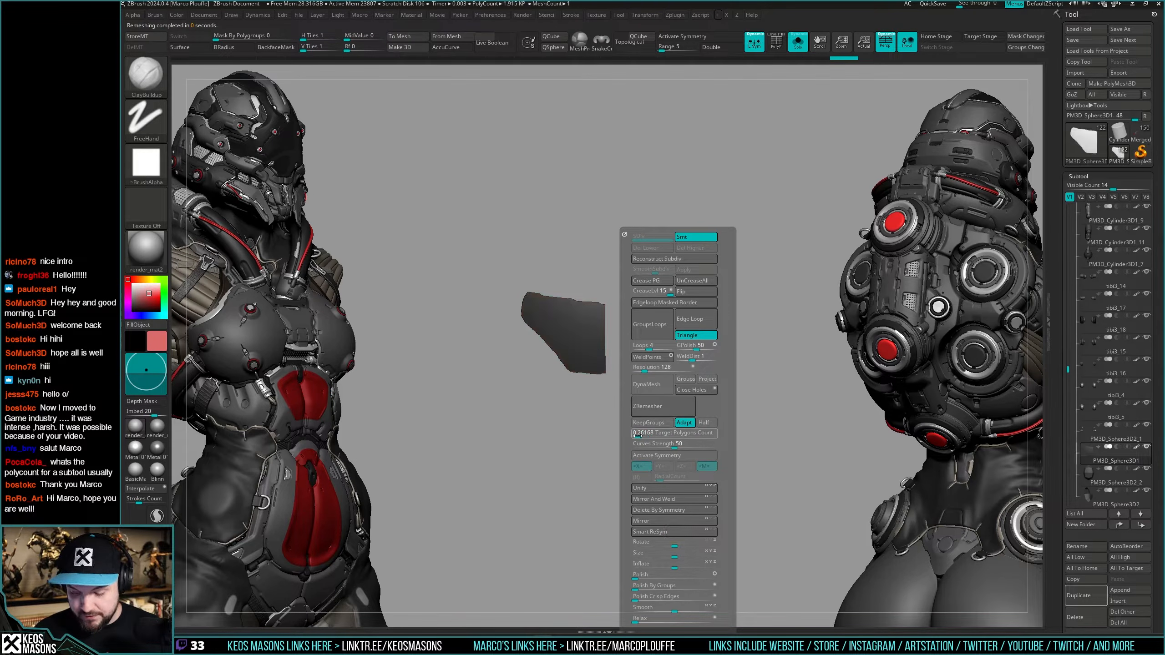
pyautogui.click(653, 411)
pyautogui.hotkey('shift', 'f')
pyautogui.hotkey('shift', 'f')
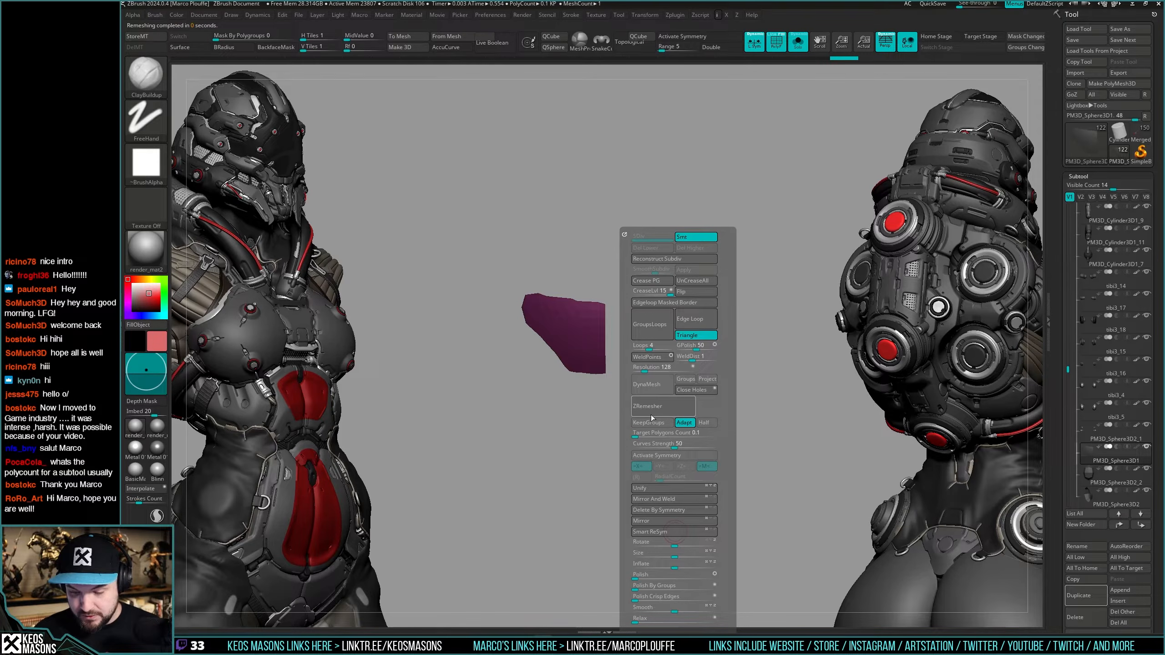
pyautogui.press('Escape')
pyautogui.press('space')
pyautogui.click(650, 413)
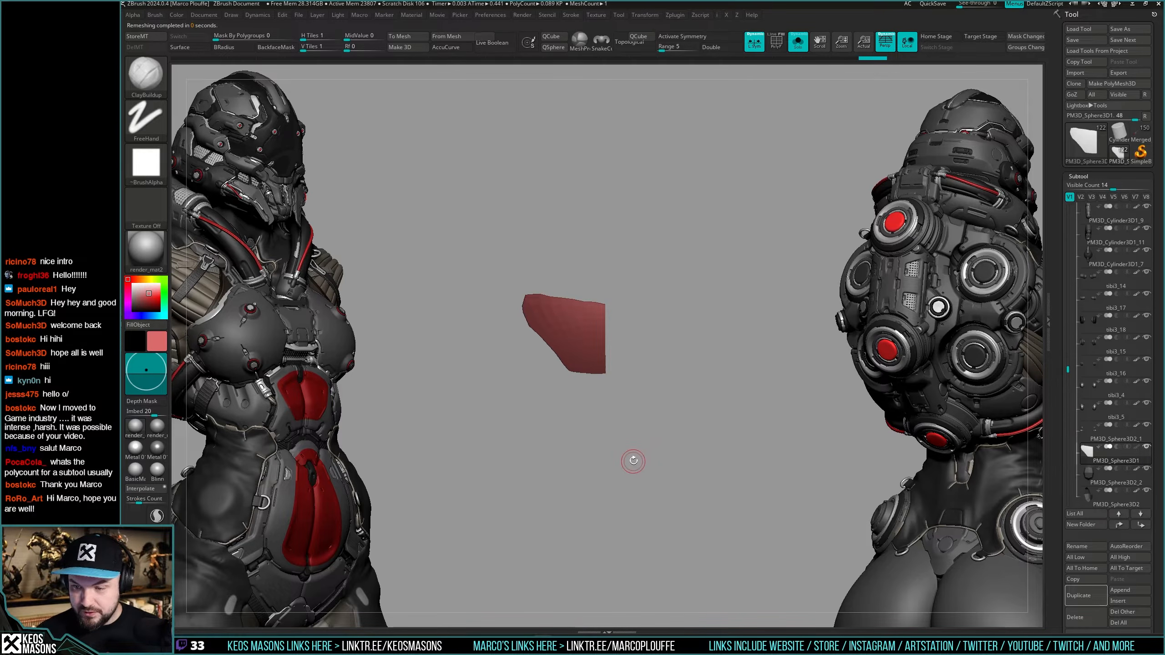
pyautogui.click(775, 41)
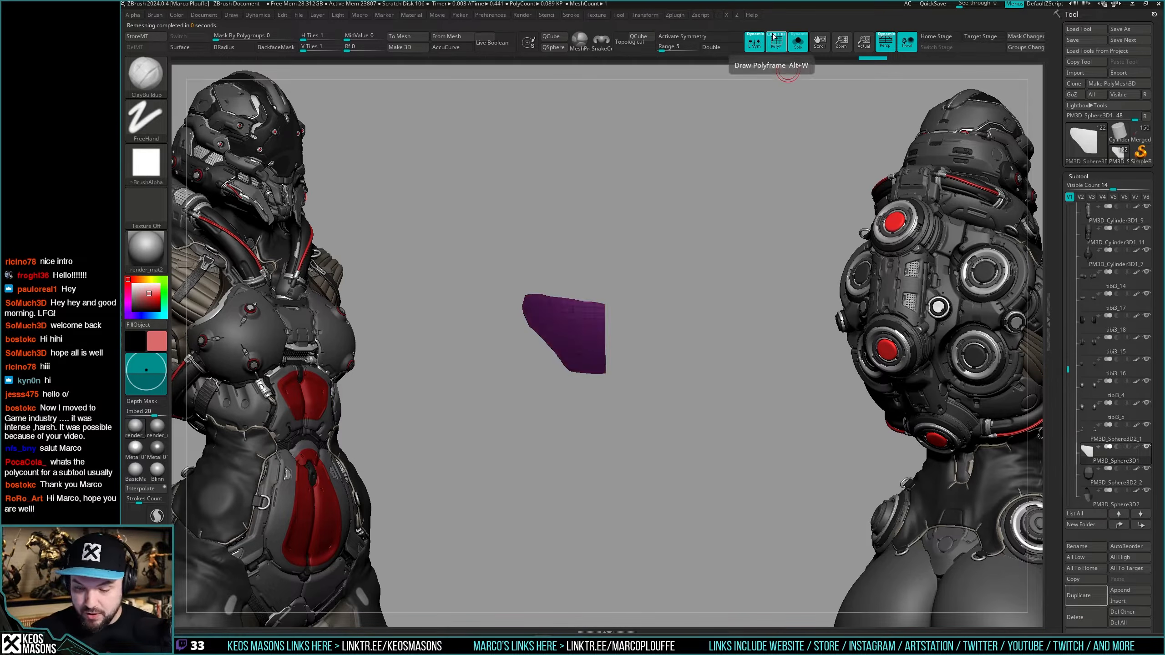
pyautogui.hotkey('shift', 'f')
# Rebuild the full panel from the remeshed half with Mirror And Weld and show its wireframe.
pyautogui.press('space')
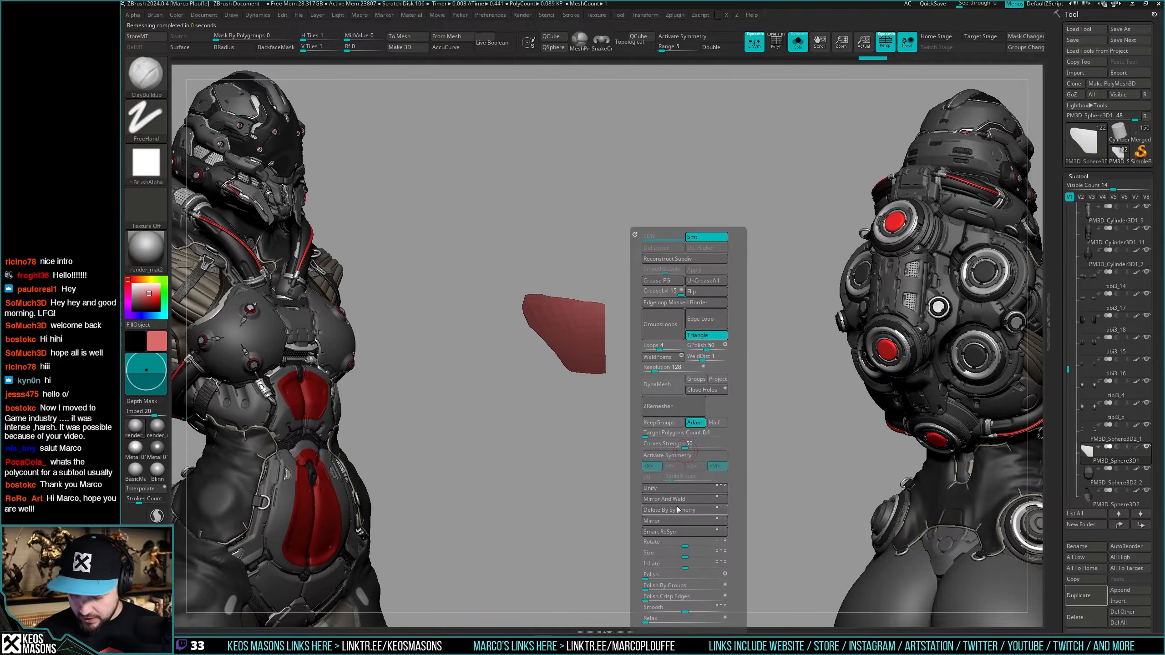
pyautogui.click(678, 498)
pyautogui.hotkey('shift', 'f')
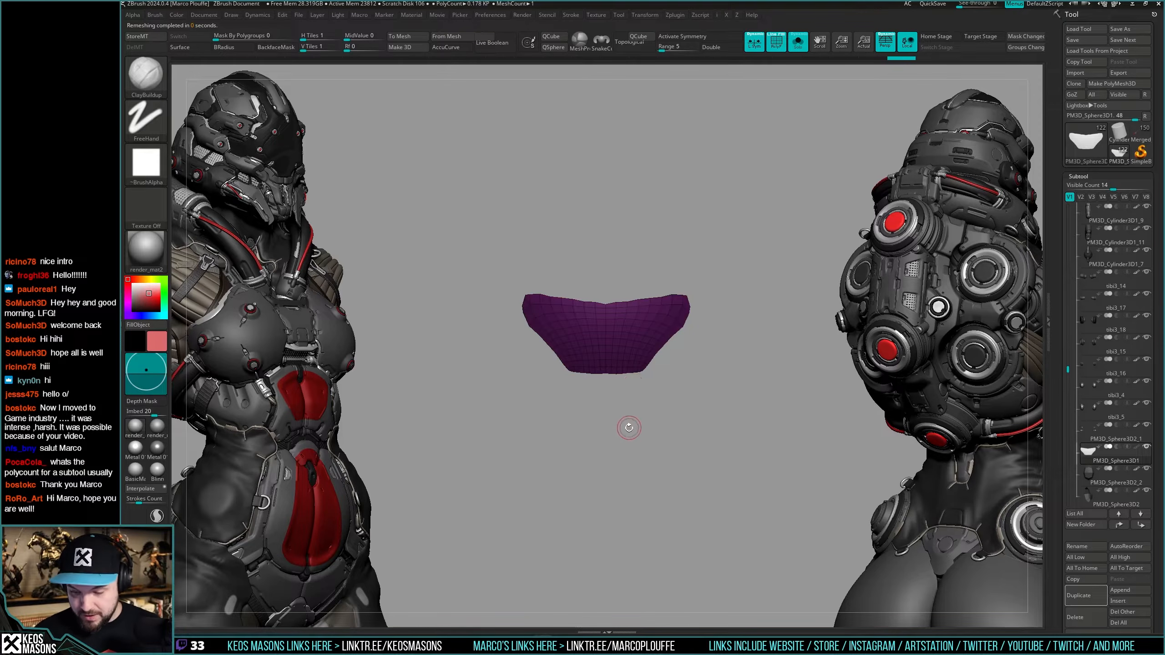
pyautogui.moveTo(629, 434); pyautogui.dragTo(630, 416)
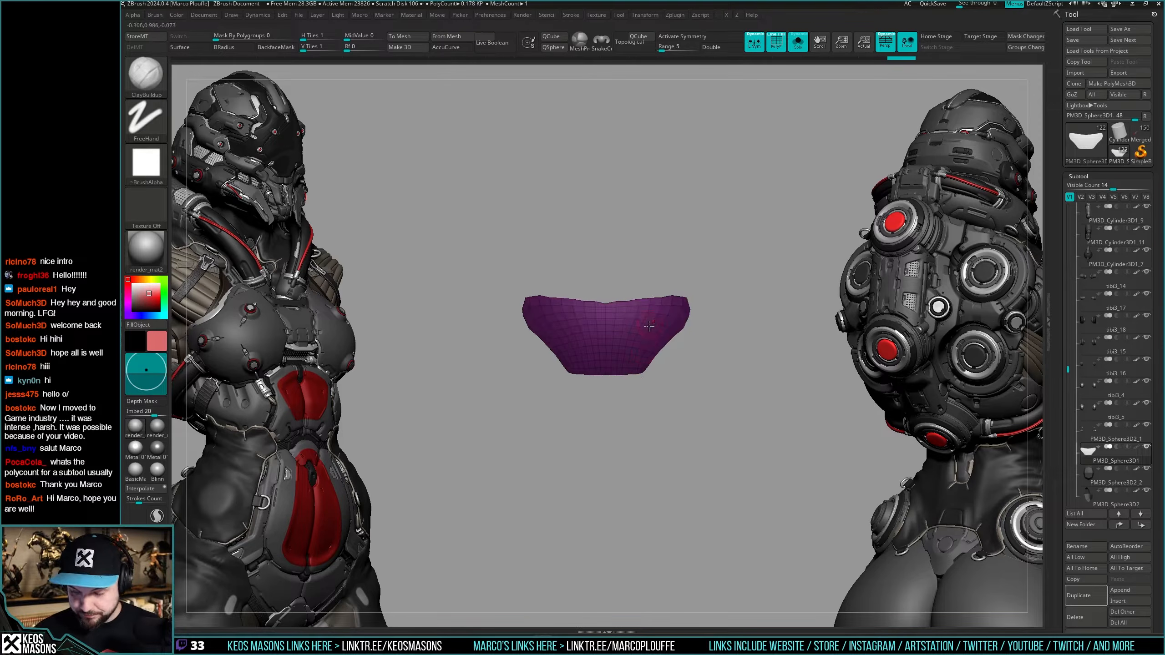
# Activate symmetry and set up the Move brush with AccuCurve for the isolated panel.
pyautogui.press('x')
pyautogui.hotkey('shift', 's')
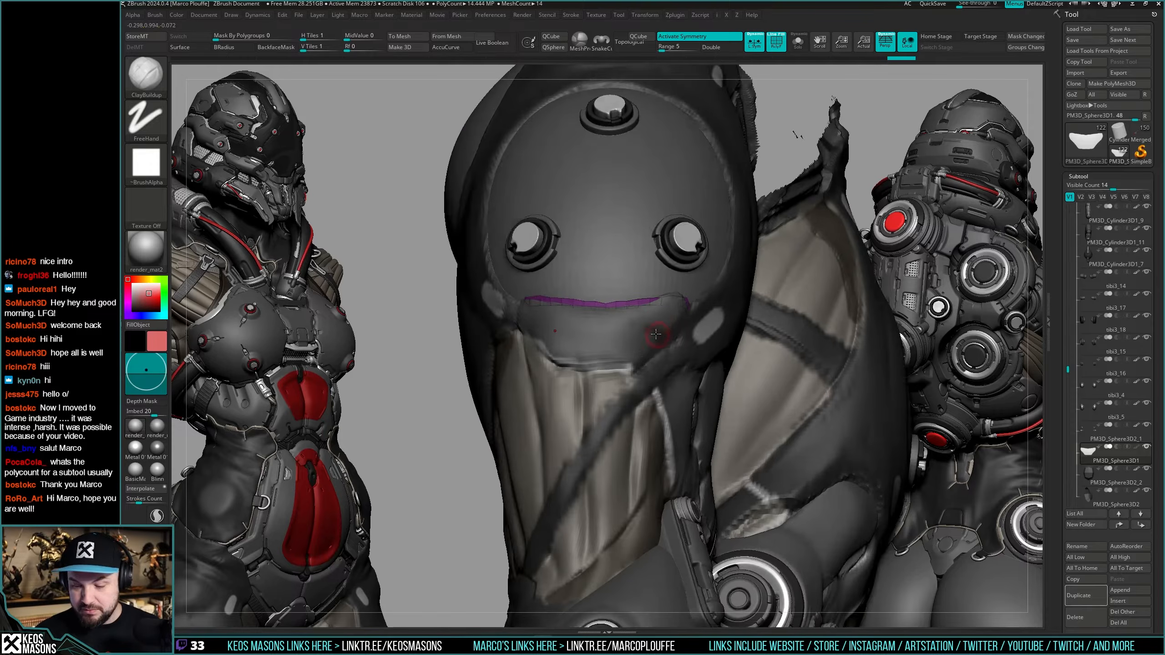
pyautogui.moveTo(650, 333); pyautogui.dragTo(660, 362, button='right')
pyautogui.hotkey('shift', 's')
pyautogui.press('b')
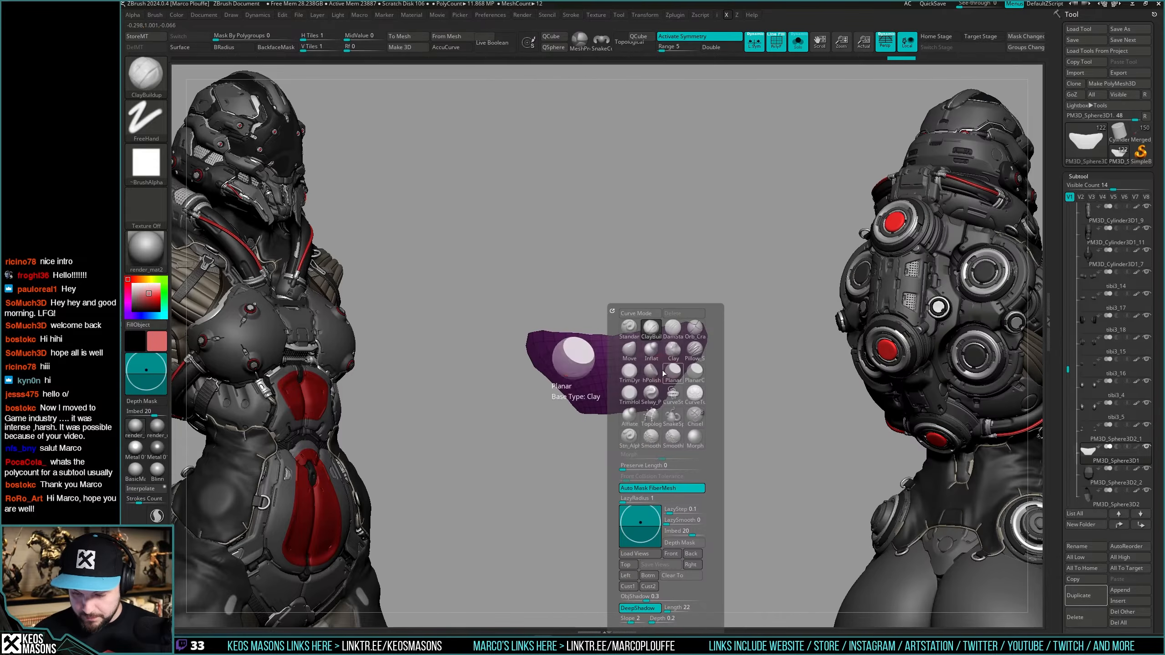
pyautogui.press('m')
pyautogui.press('v')
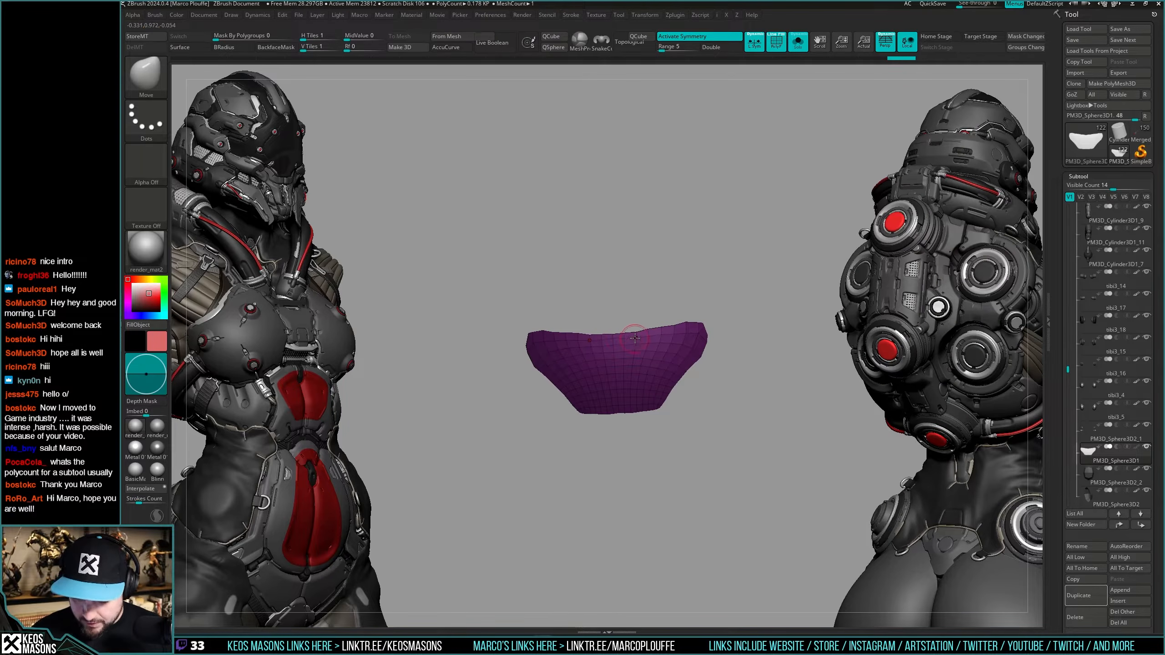
pyautogui.hotkey('ctrl', 'z')
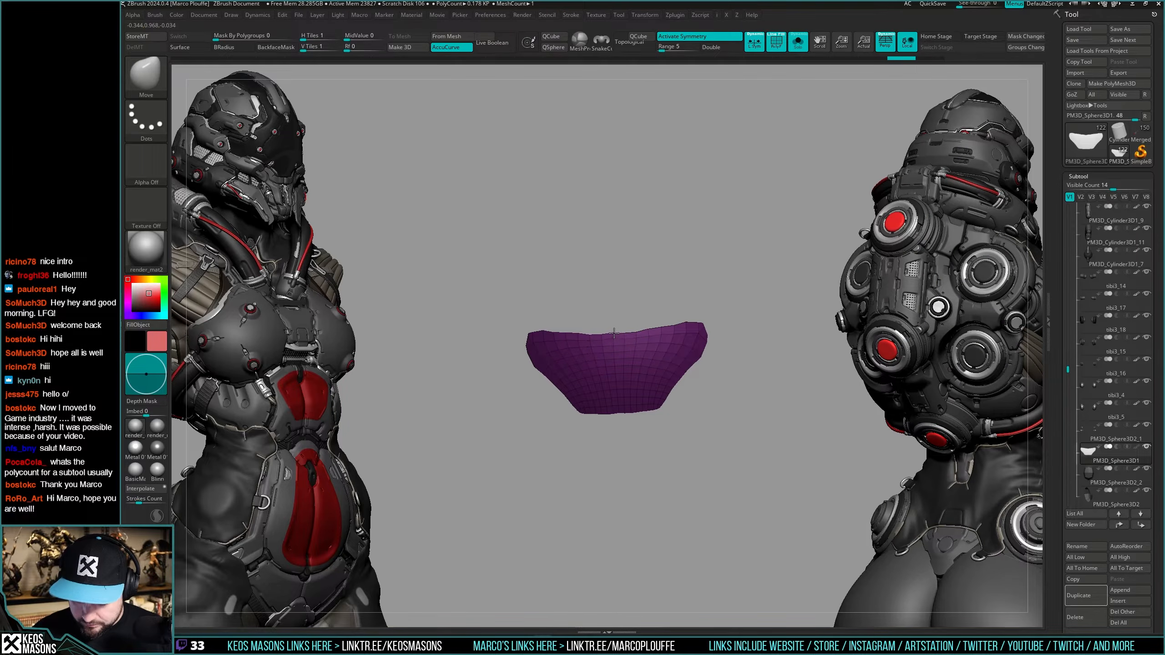
# Pull the panel's upper corners upward with the Move brush, comparing the outline with the surrounding body.
pyautogui.moveTo(643, 332); pyautogui.dragTo(688, 329, button='right')
pyautogui.hotkey('shift', 's')
pyautogui.moveTo(697, 325); pyautogui.dragTo(698, 320)
pyautogui.hotkey('shift', 's')
pyautogui.moveTo(701, 321); pyautogui.dragTo(694, 321, button='right')
pyautogui.moveTo(694, 321); pyautogui.dragTo(693, 311)
pyautogui.hotkey('shift', 's')
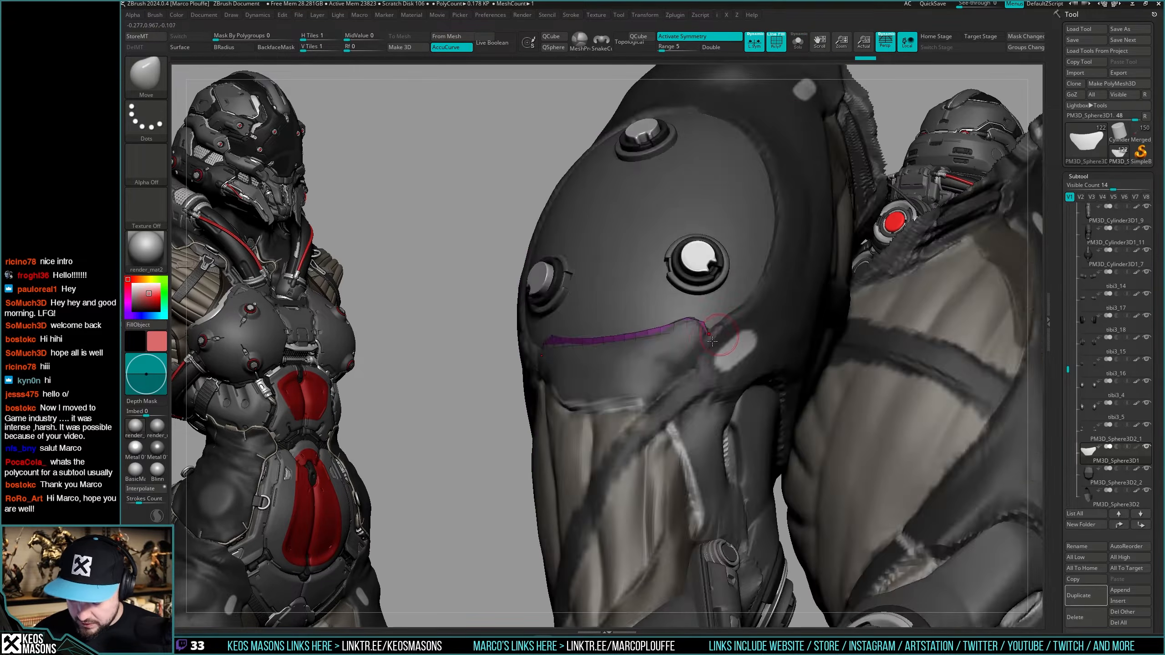
pyautogui.press('space')
pyautogui.hotkey('shift', 's')
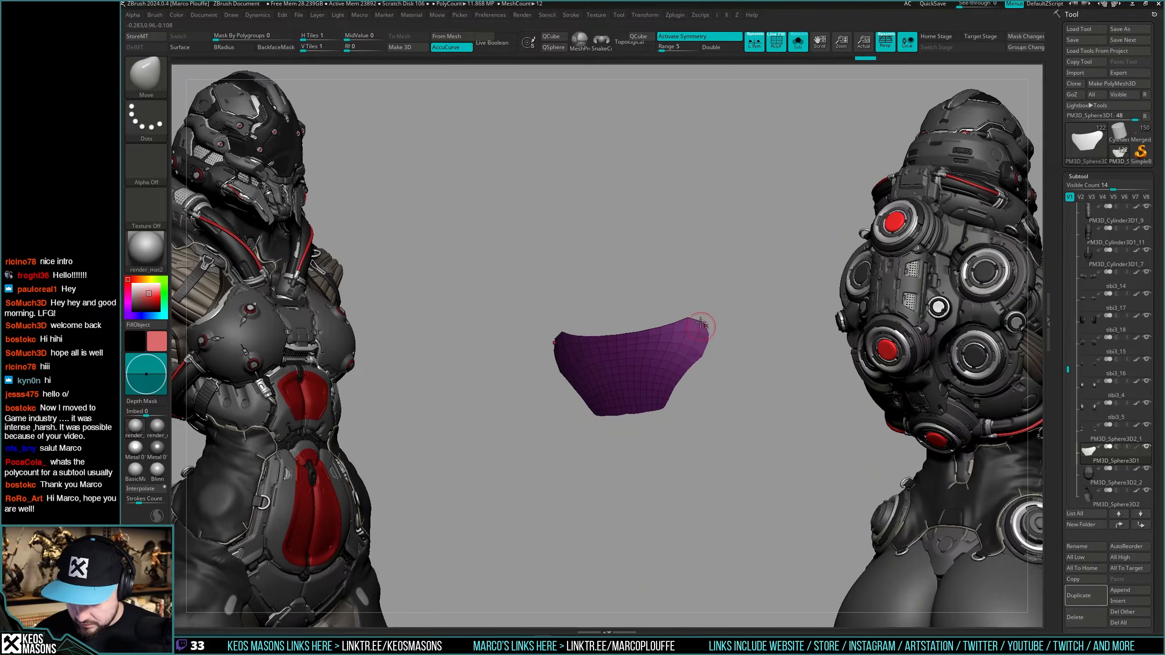
# Collapse the surplus edge at the panel's upper corner using the ZModeler brush's Collapse edge action.
pyautogui.hotkey('shift', 'f')
pyautogui.moveTo(700, 323)
pyautogui.keyDown('ctrl'); pyautogui.mouseDown(button='right')
pyautogui.moveTo(703, 362)
pyautogui.moveTo(701, 326)
pyautogui.mouseUp(button='right'); pyautogui.keyUp('ctrl')
pyautogui.hotkey('shift', 'f')
pyautogui.press('b')
pyautogui.press('z')
pyautogui.press('m')
pyautogui.press('space')
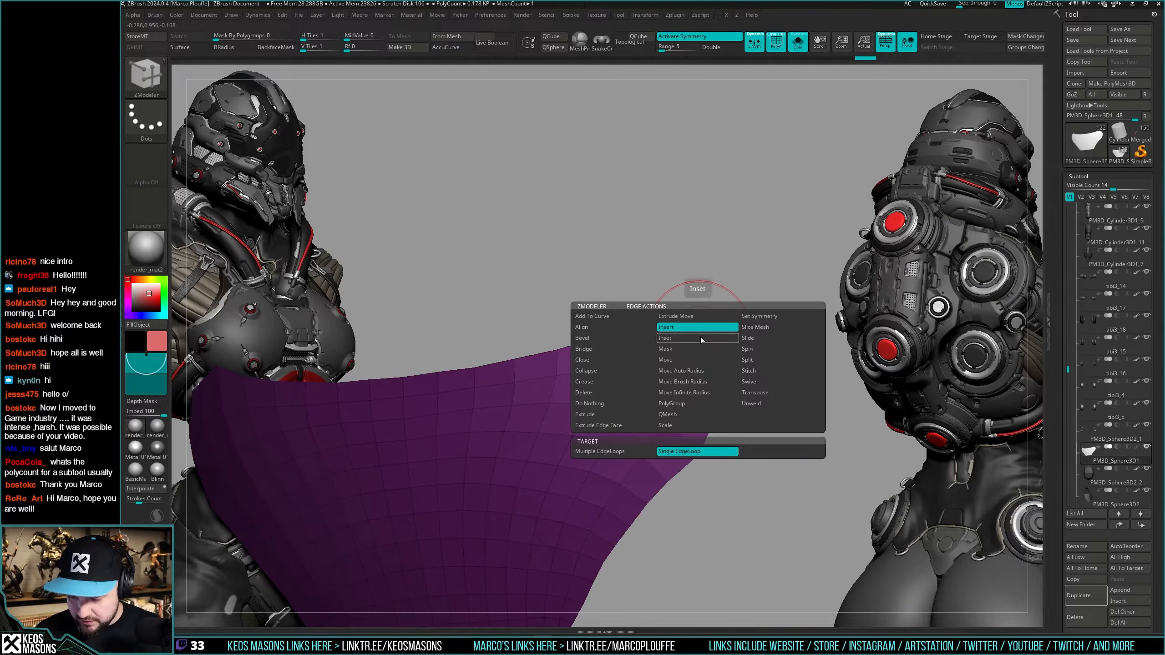
pyautogui.click(595, 382)
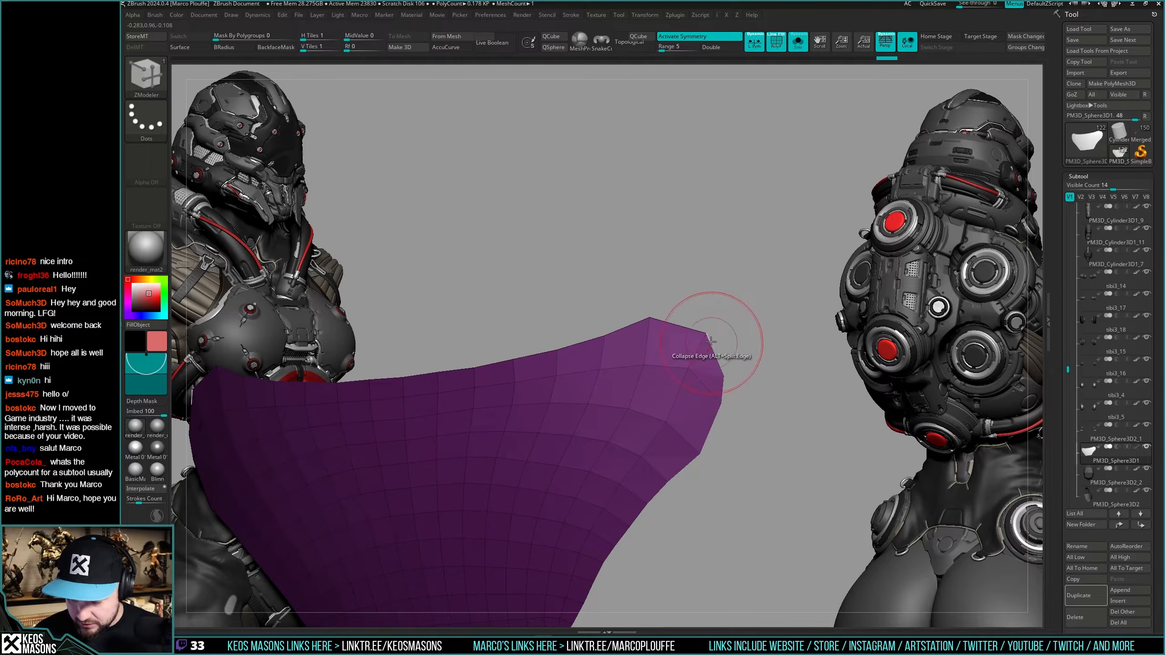
pyautogui.keyDown('ctrl'); pyautogui.moveTo(736, 342); pyautogui.dragTo(738, 352, button='right'); pyautogui.keyUp('ctrl')
# Reshape the panel's corners and outline with the Move brush against the ghosted body.
pyautogui.press('space')
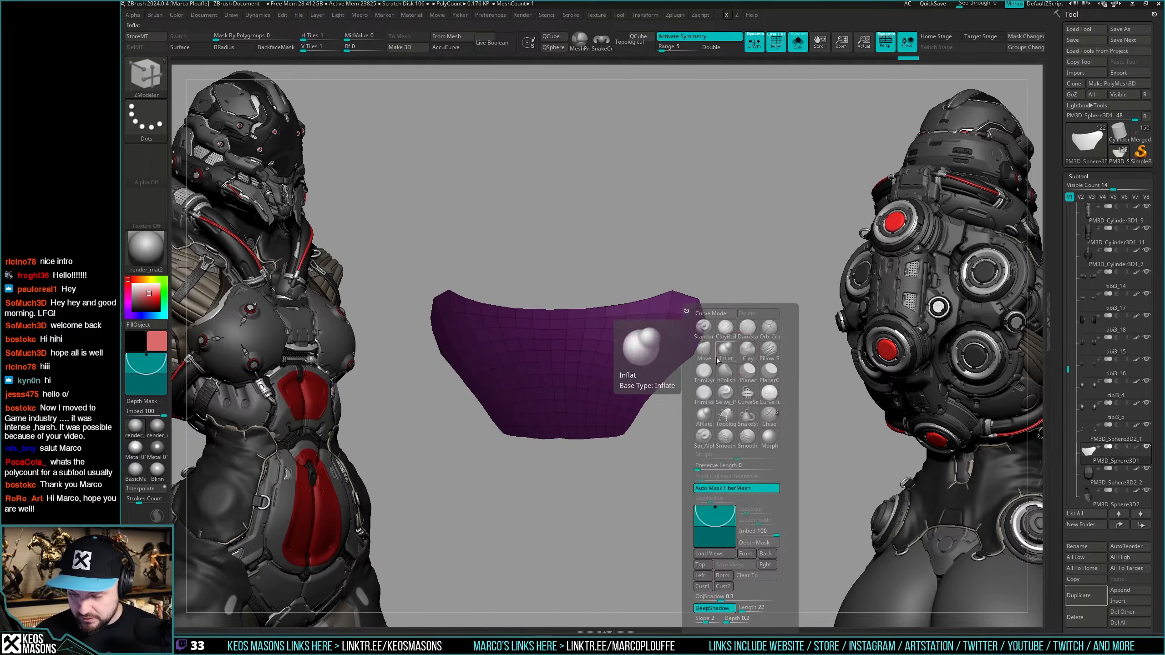
pyautogui.click(699, 333)
pyautogui.moveTo(727, 301); pyautogui.dragTo(674, 377)
pyautogui.hotkey('shift', 't')
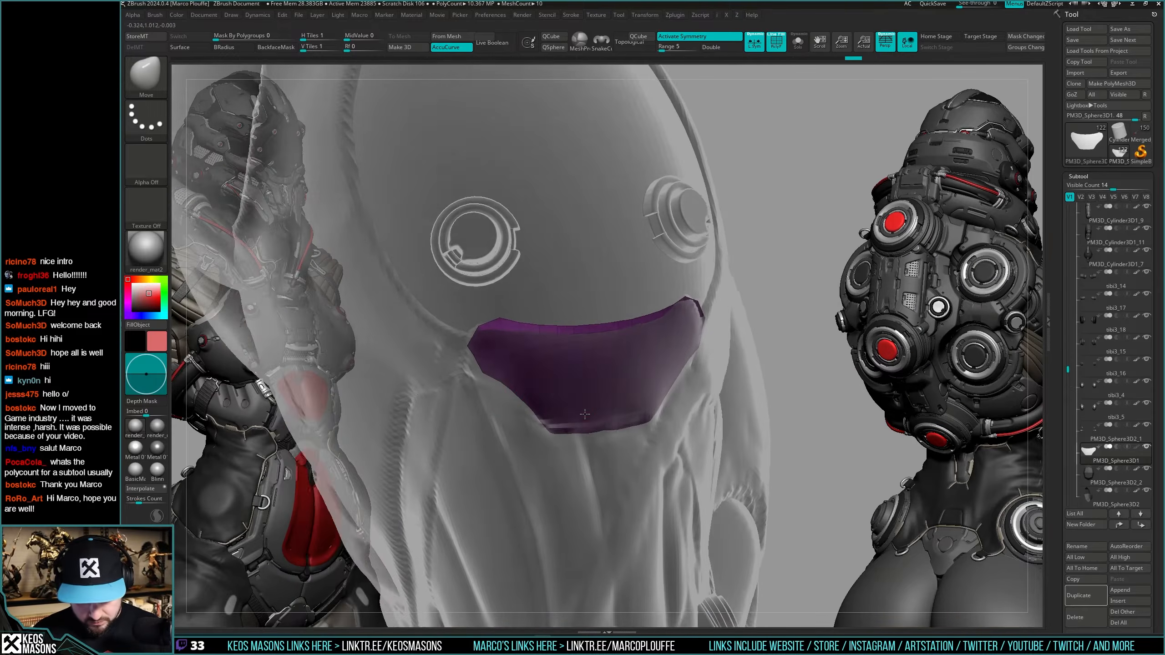
pyautogui.moveTo(584, 414)
pyautogui.mouseDown()
pyautogui.moveTo(519, 345)
pyautogui.moveTo(520, 323)
pyautogui.mouseUp()
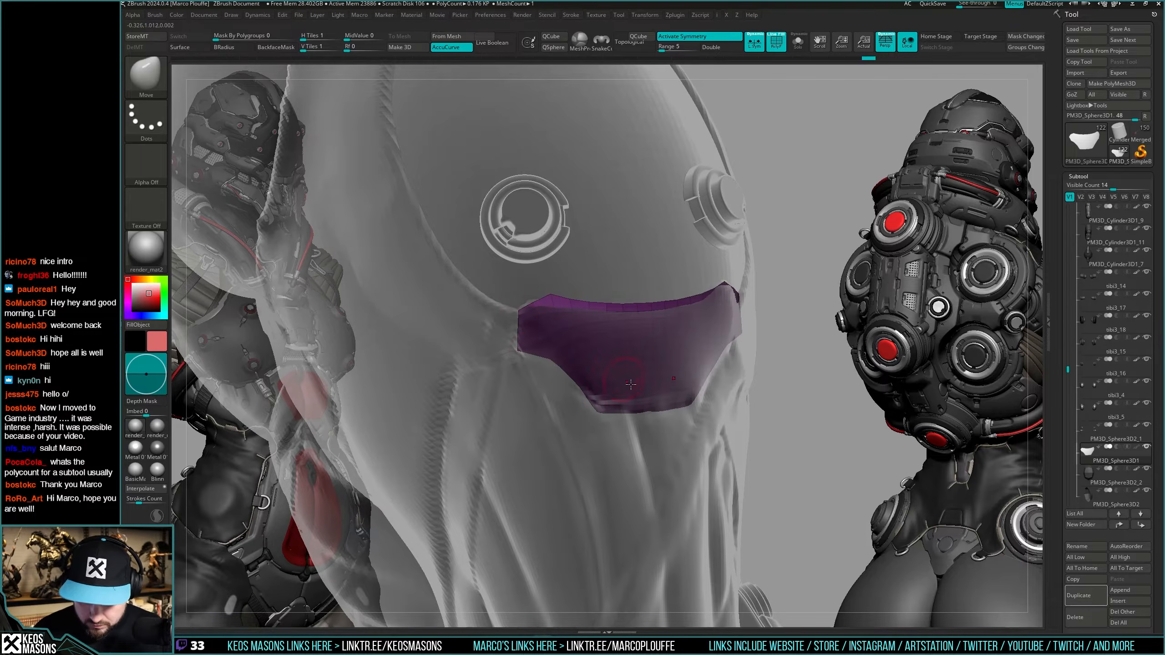
pyautogui.moveTo(630, 385)
pyautogui.mouseDown(button='right')
pyautogui.moveTo(588, 447)
pyautogui.moveTo(578, 439)
pyautogui.moveTo(757, 373)
pyautogui.moveTo(677, 399)
pyautogui.moveTo(716, 404)
pyautogui.moveTo(671, 413)
pyautogui.moveTo(671, 404)
pyautogui.moveTo(653, 419)
pyautogui.moveTo(697, 407)
pyautogui.moveTo(677, 390)
pyautogui.moveTo(680, 427)
pyautogui.moveTo(723, 382)
pyautogui.mouseUp(button='right')
# Center the gizmo on the panel and rotate it to align with the thigh surface.
pyautogui.press('w')
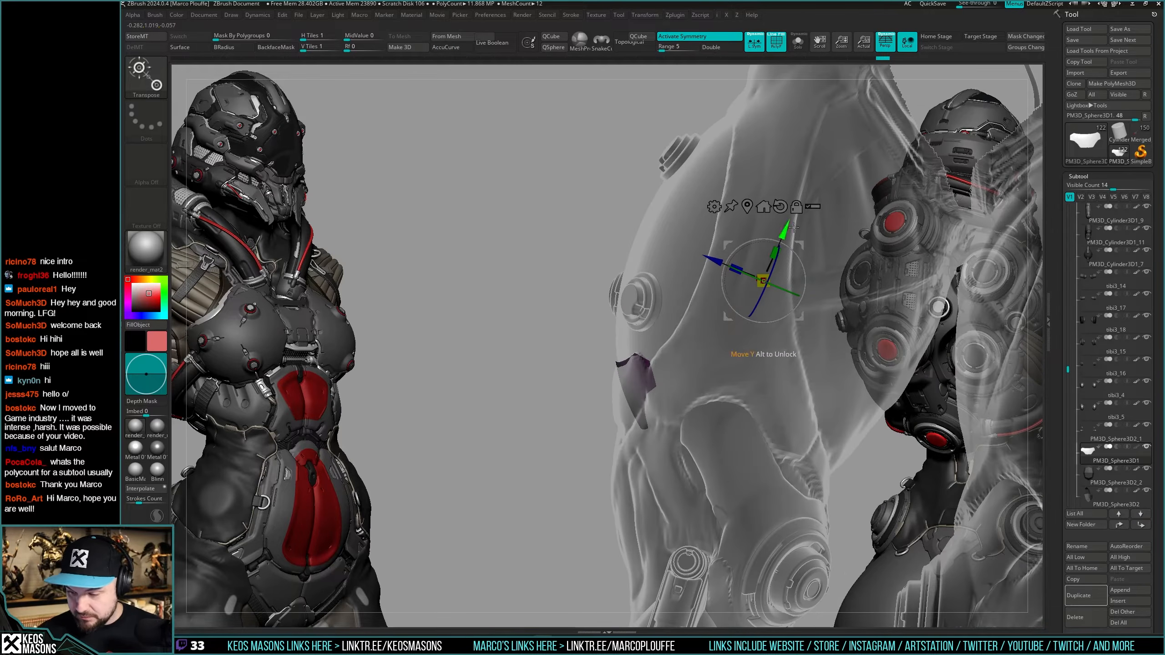
pyautogui.moveTo(779, 251); pyautogui.dragTo(741, 338)
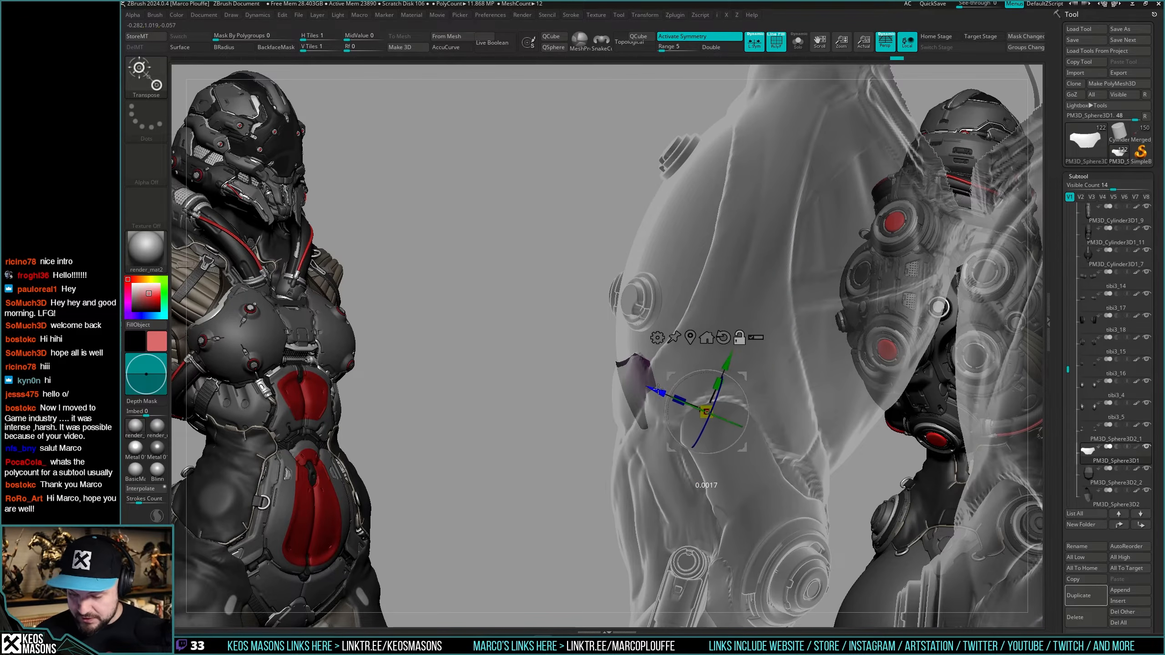
pyautogui.keyDown('shift'); pyautogui.moveTo(628, 341); pyautogui.dragTo(649, 351, button='right'); pyautogui.keyUp('shift')
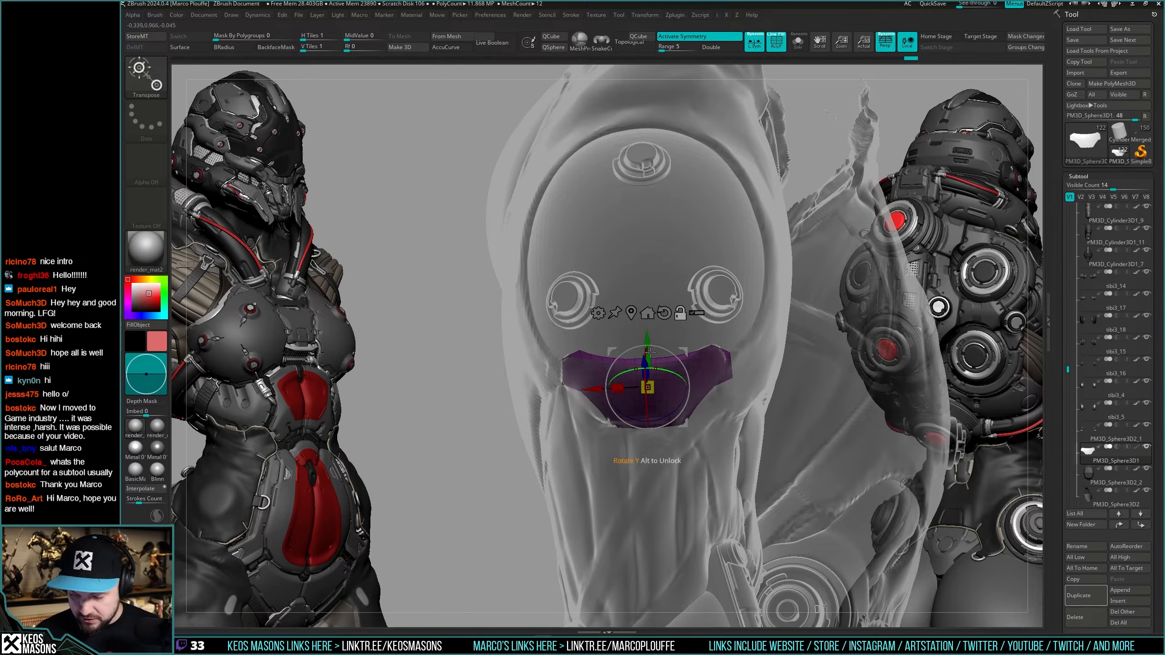
pyautogui.moveTo(639, 464)
pyautogui.mouseDown(button='right')
pyautogui.moveTo(645, 380)
pyautogui.moveTo(665, 376)
pyautogui.moveTo(642, 461)
pyautogui.mouseUp(button='right')
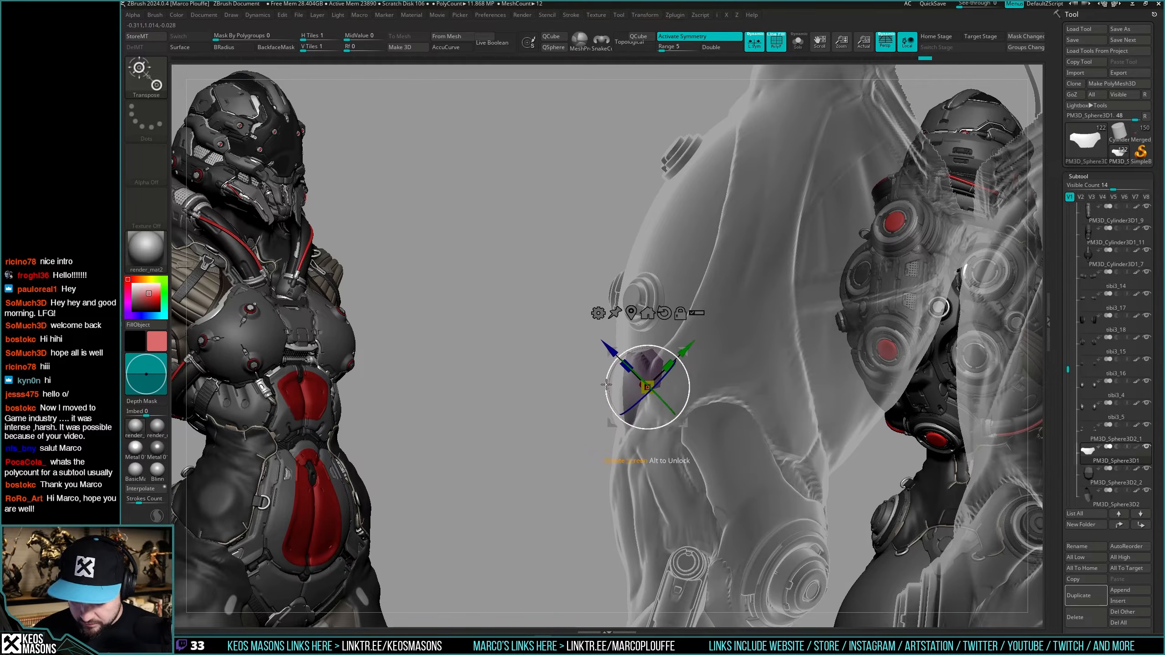
pyautogui.moveTo(715, 362)
pyautogui.mouseDown(button='right')
pyautogui.moveTo(736, 358)
pyautogui.moveTo(695, 358)
pyautogui.mouseUp(button='right')
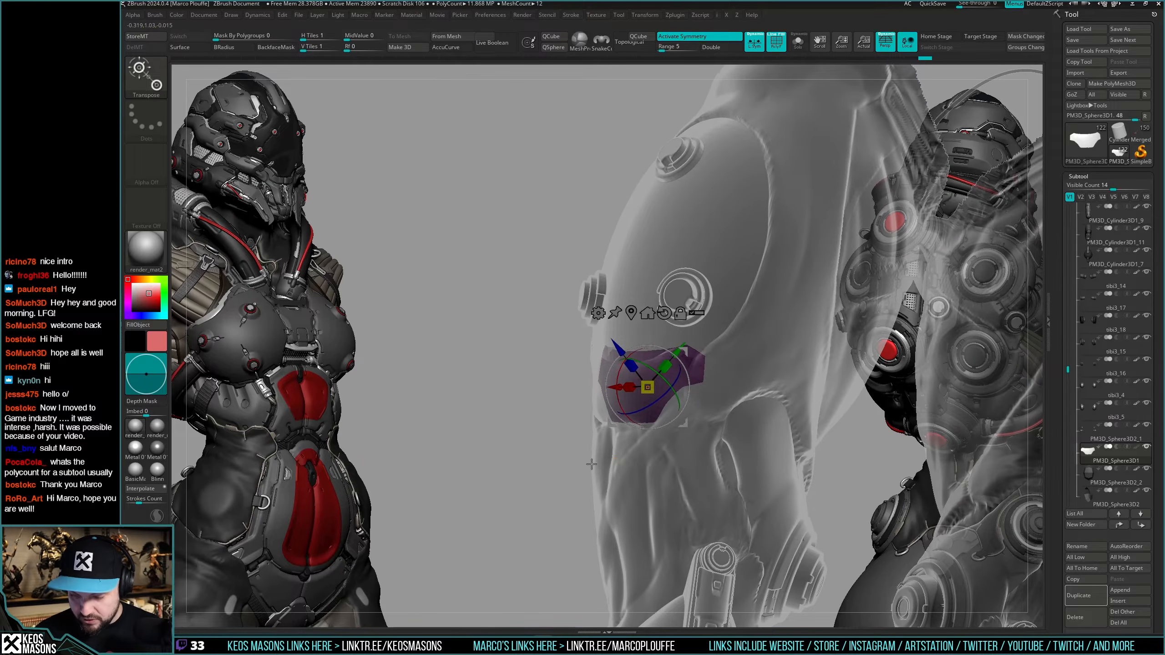
pyautogui.moveTo(591, 464); pyautogui.dragTo(731, 377, button='right')
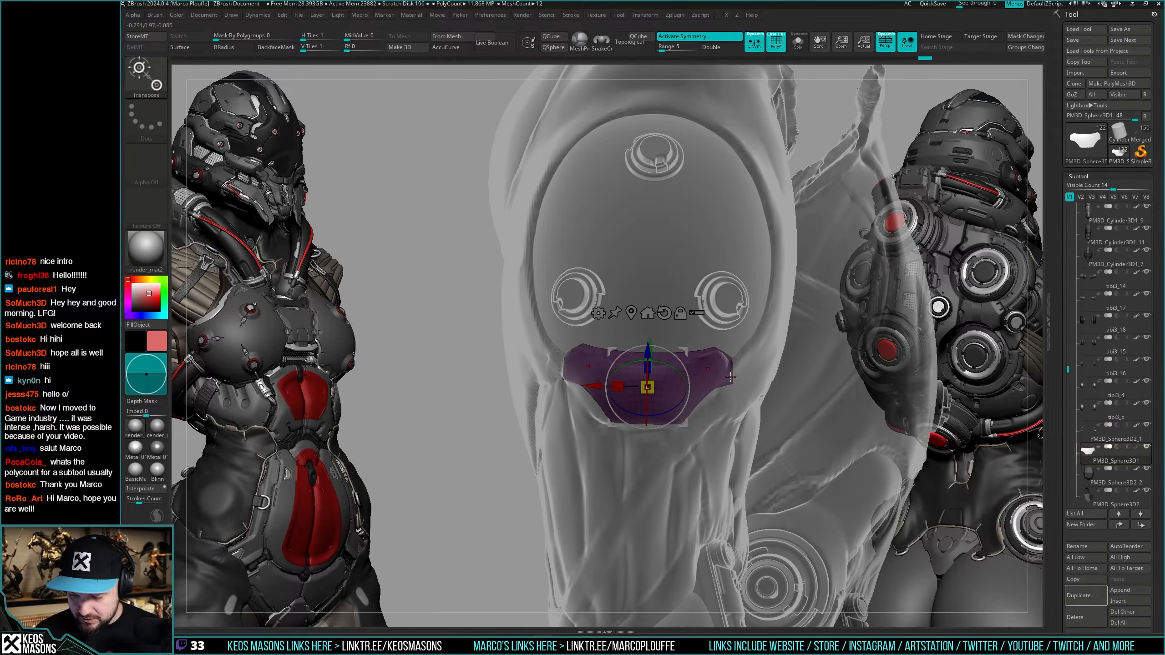
pyautogui.moveTo(700, 437); pyautogui.dragTo(697, 359, button='right')
pyautogui.moveTo(708, 303)
pyautogui.mouseDown(button='right')
pyautogui.moveTo(684, 404)
pyautogui.moveTo(707, 399)
pyautogui.moveTo(653, 390)
pyautogui.moveTo(676, 395)
pyautogui.mouseUp(button='right')
# Touch up the panel's lower side with the Move brush while checking its fit on the thigh.
pyautogui.press('q')
pyautogui.hotkey('shift', 't')
pyautogui.press('space')
pyautogui.moveTo(676, 402); pyautogui.dragTo(681, 403)
pyautogui.moveTo(734, 376); pyautogui.dragTo(698, 407, button='right')
# Move the panel about 0.013 outward from the thigh with the gizmo and hide its wireframe.
pyautogui.press('w')
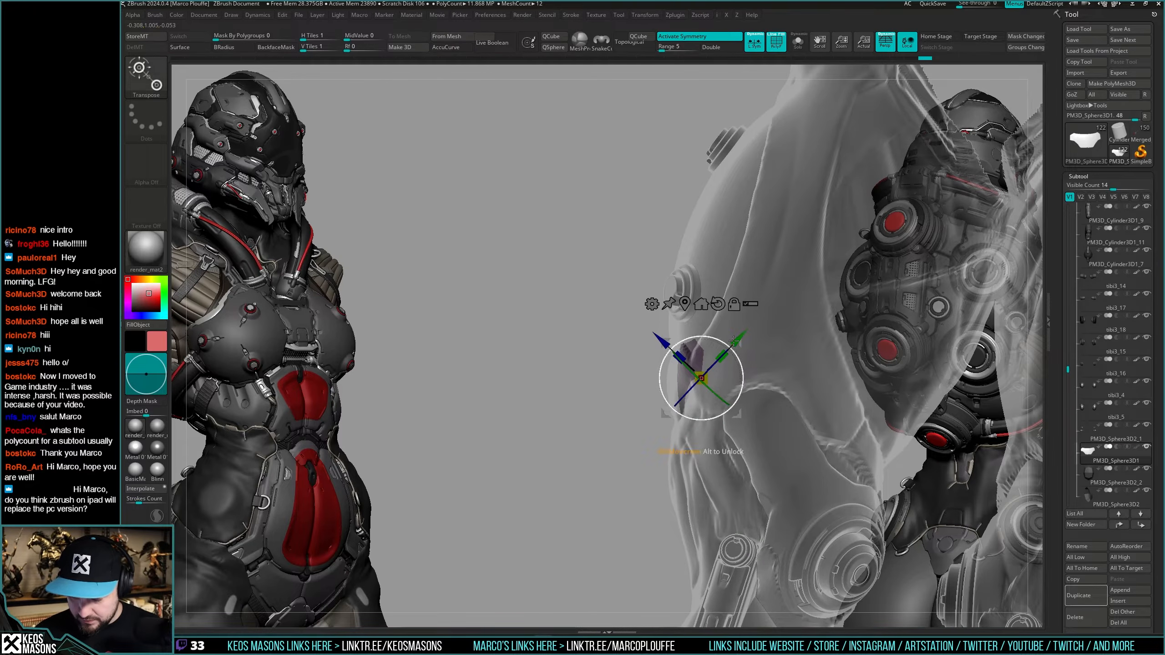
pyautogui.moveTo(785, 381); pyautogui.dragTo(714, 358, button='right')
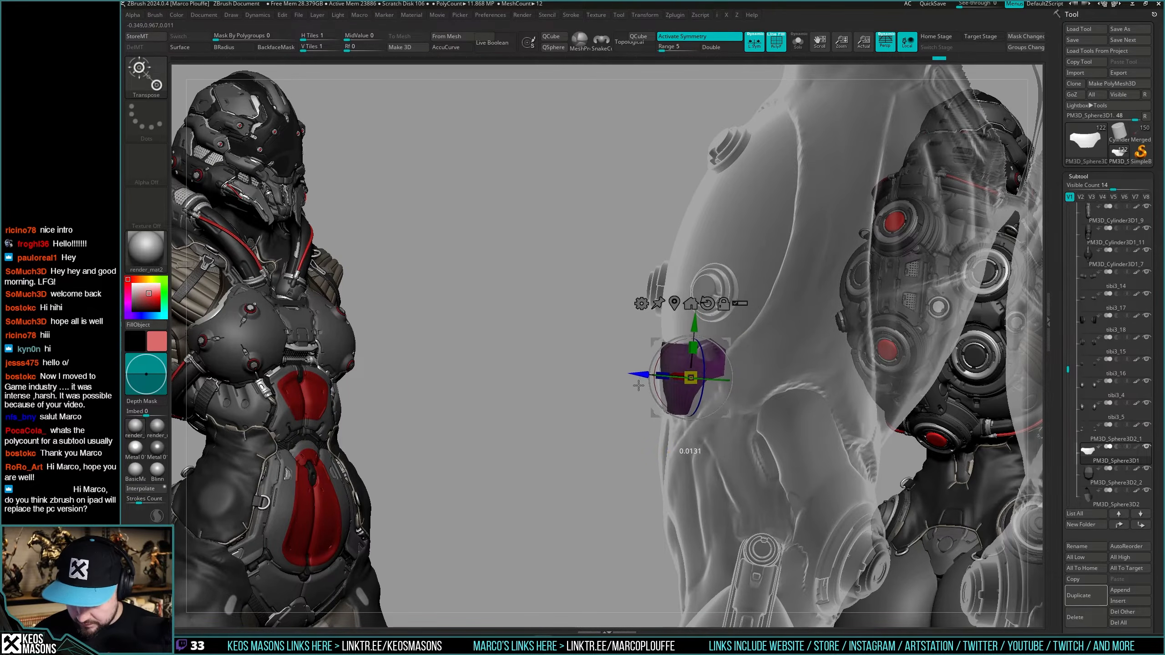
pyautogui.press('q')
pyautogui.moveTo(639, 386)
pyautogui.mouseDown(button='right')
pyautogui.moveTo(743, 390)
pyautogui.moveTo(722, 404)
pyautogui.moveTo(676, 397)
pyautogui.moveTo(707, 374)
pyautogui.mouseUp(button='right')
pyautogui.hotkey('shift', 'f')
# Pull the panel's sides and upper corners out of the thigh surface with the Move brush.
pyautogui.press('space')
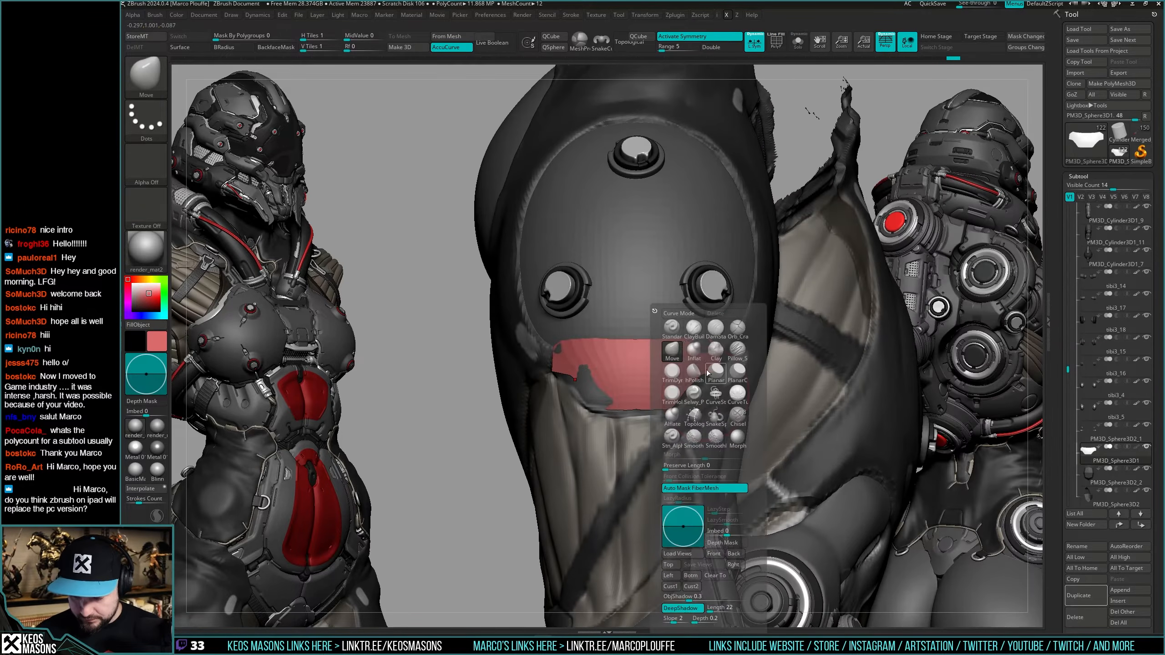
pyautogui.moveTo(923, 216); pyautogui.dragTo(716, 404, button='right')
pyautogui.rightClick(698, 430)
pyautogui.moveTo(780, 386)
pyautogui.mouseDown(button='right')
pyautogui.moveTo(737, 389)
pyautogui.moveTo(731, 367)
pyautogui.mouseUp(button='right')
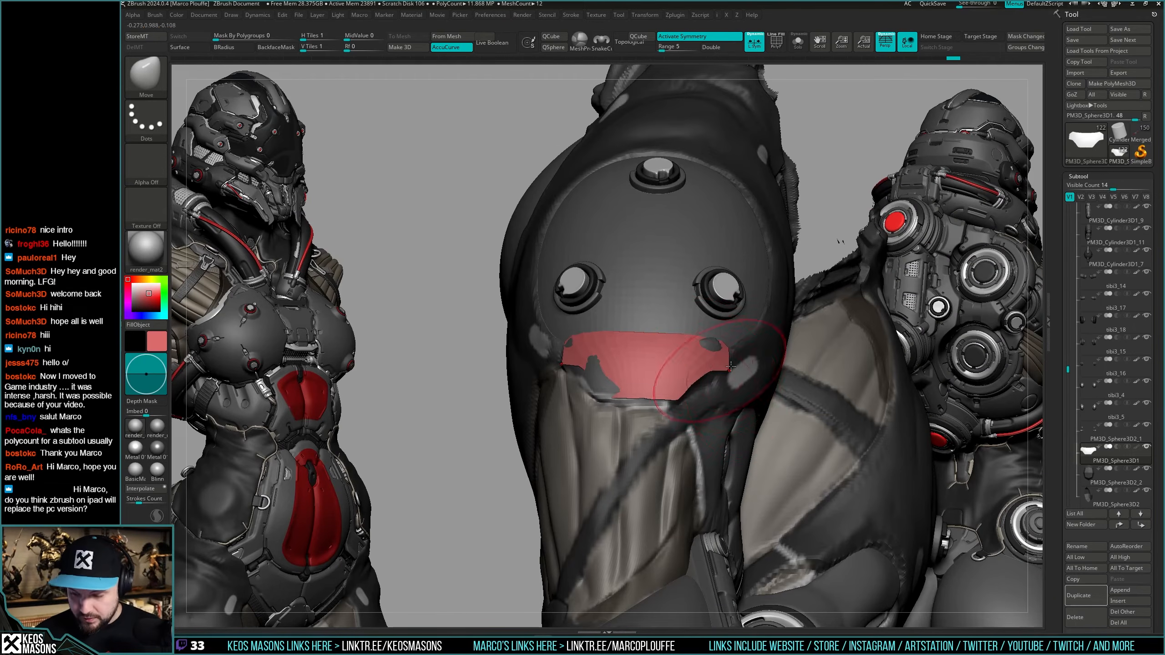
pyautogui.press('a')
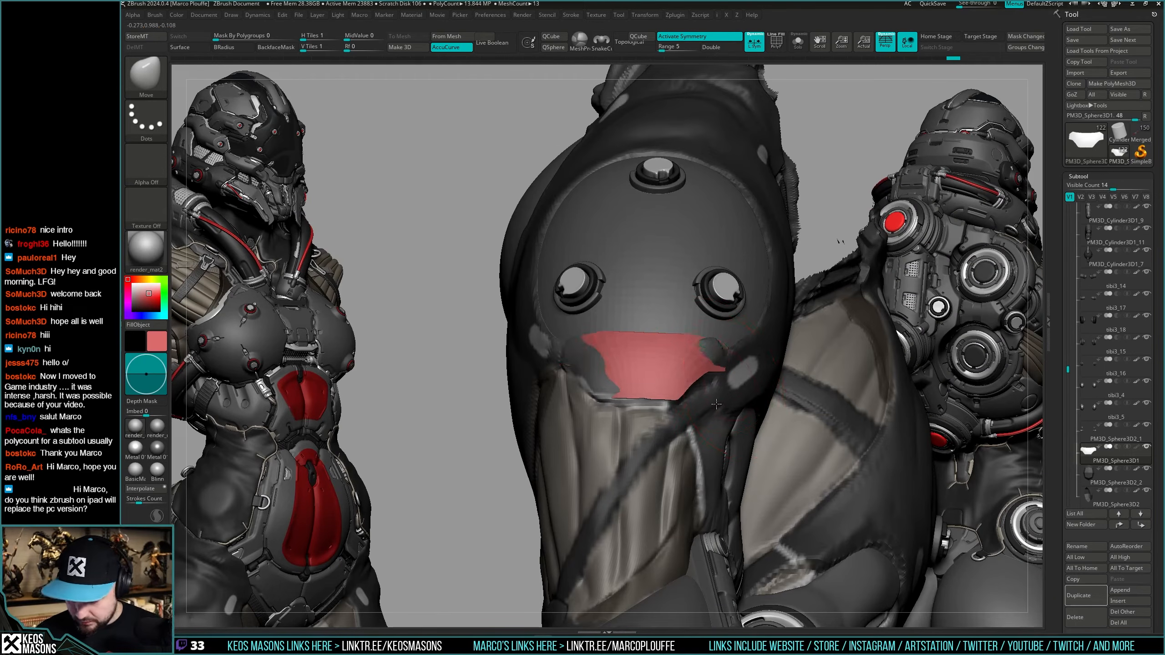
pyautogui.moveTo(731, 394); pyautogui.dragTo(724, 327, button='right')
pyautogui.press('a')
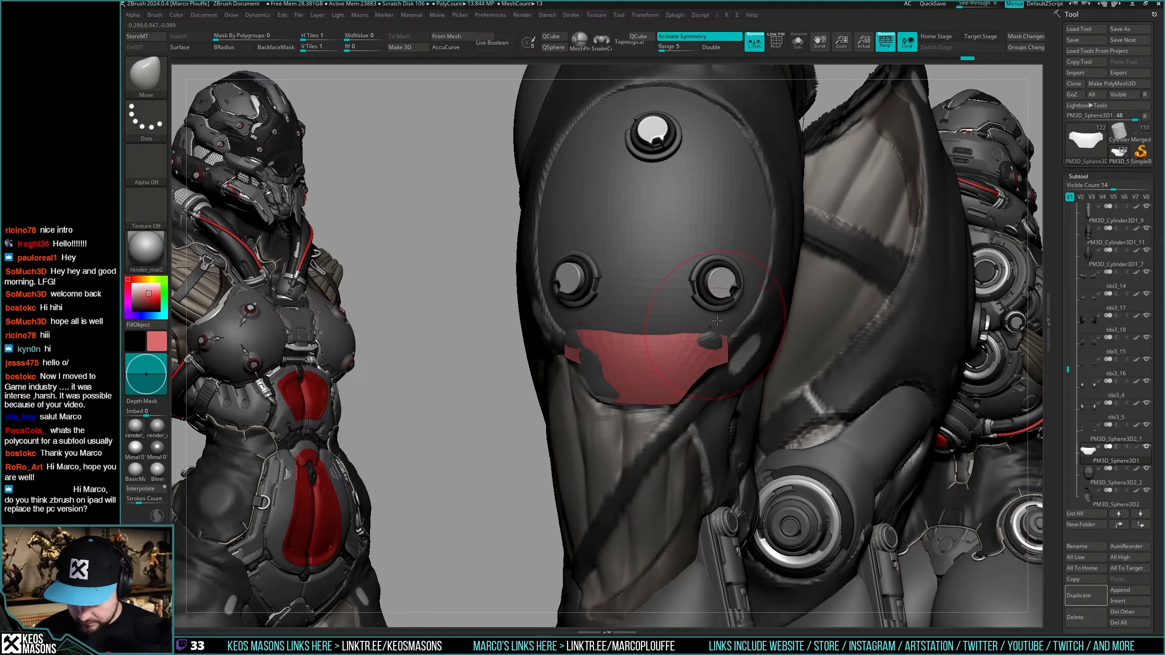
pyautogui.moveTo(715, 332); pyautogui.dragTo(713, 321)
pyautogui.moveTo(713, 320); pyautogui.dragTo(601, 385, button='right')
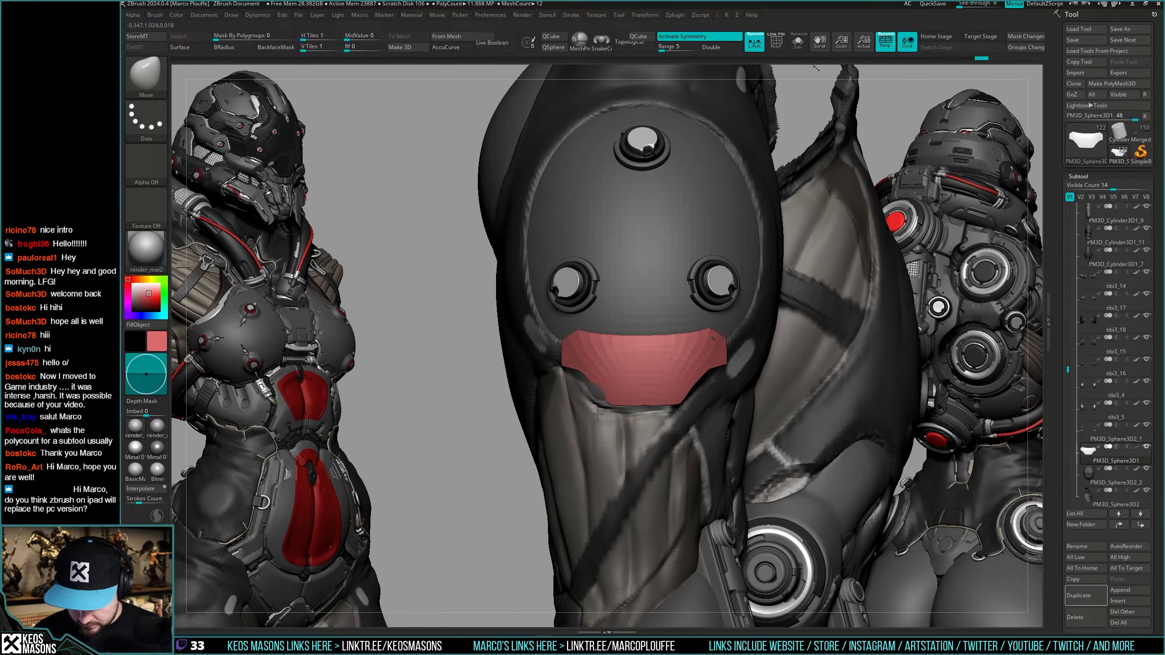
# Even out the panel's side corners over the thigh with the Move brush.
pyautogui.moveTo(598, 431)
pyautogui.mouseDown(button='right')
pyautogui.moveTo(638, 424)
pyautogui.moveTo(571, 460)
pyautogui.moveTo(621, 431)
pyautogui.mouseUp(button='right')
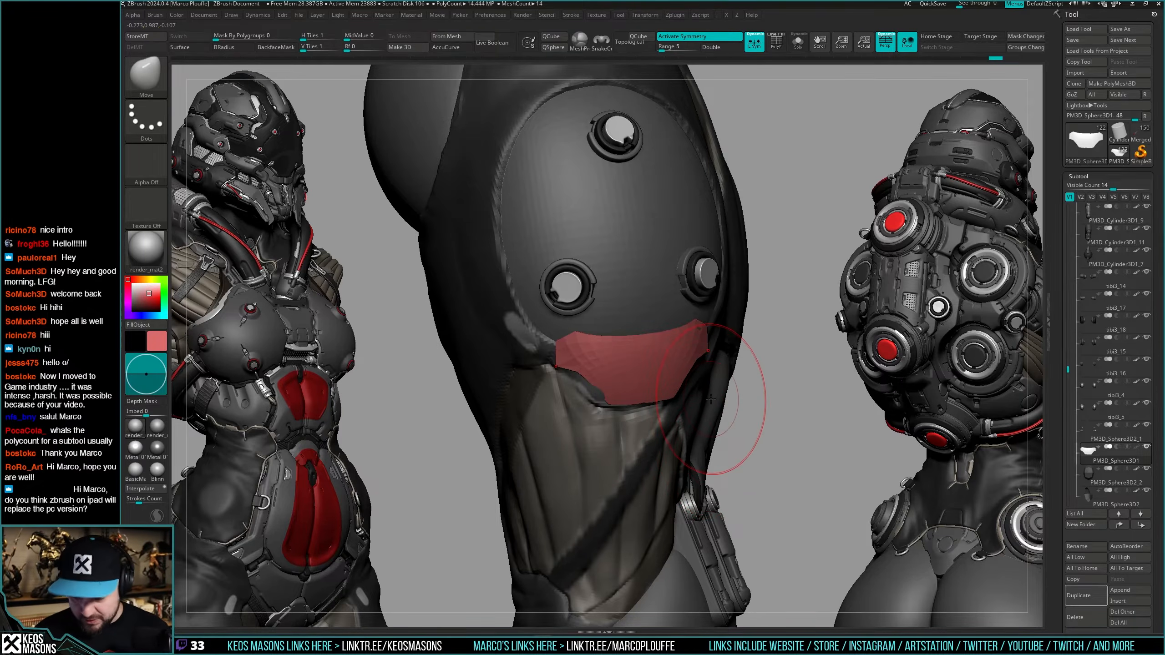
pyautogui.moveTo(792, 356); pyautogui.dragTo(723, 378)
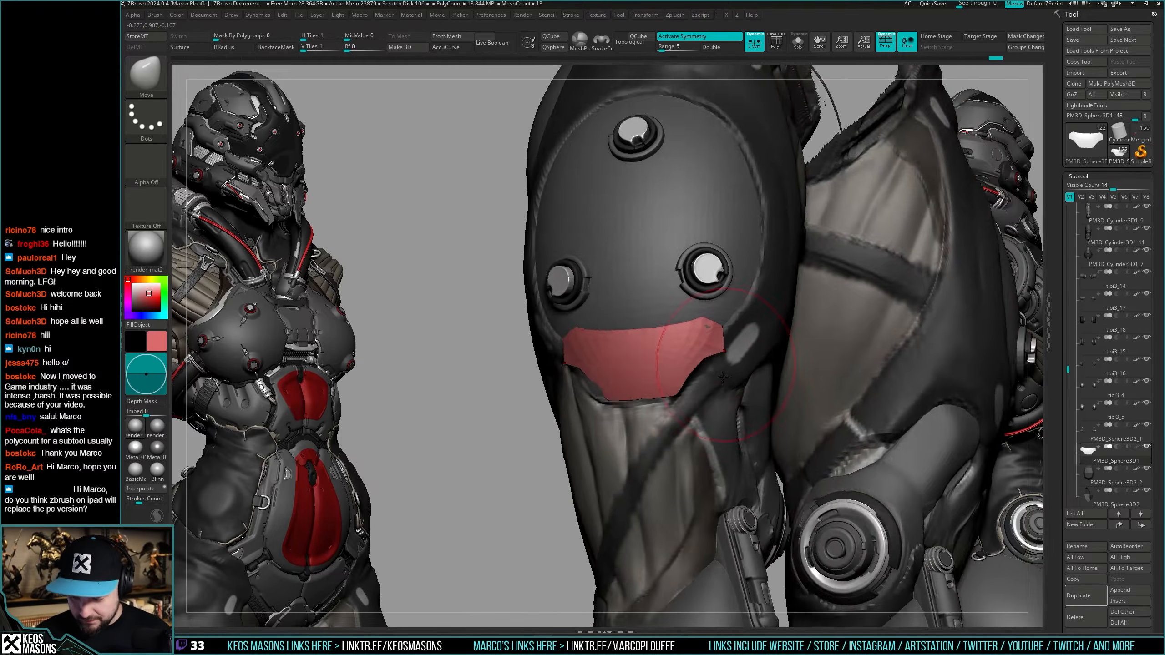
pyautogui.moveTo(723, 378)
pyautogui.mouseDown(button='right')
pyautogui.moveTo(700, 360)
pyautogui.moveTo(711, 301)
pyautogui.moveTo(717, 394)
pyautogui.moveTo(679, 360)
pyautogui.moveTo(652, 356)
pyautogui.moveTo(706, 369)
pyautogui.moveTo(679, 321)
pyautogui.moveTo(698, 316)
pyautogui.moveTo(700, 404)
pyautogui.moveTo(691, 365)
pyautogui.moveTo(712, 345)
pyautogui.moveTo(712, 359)
pyautogui.moveTo(675, 362)
pyautogui.moveTo(695, 376)
pyautogui.moveTo(587, 306)
pyautogui.mouseUp(button='right')
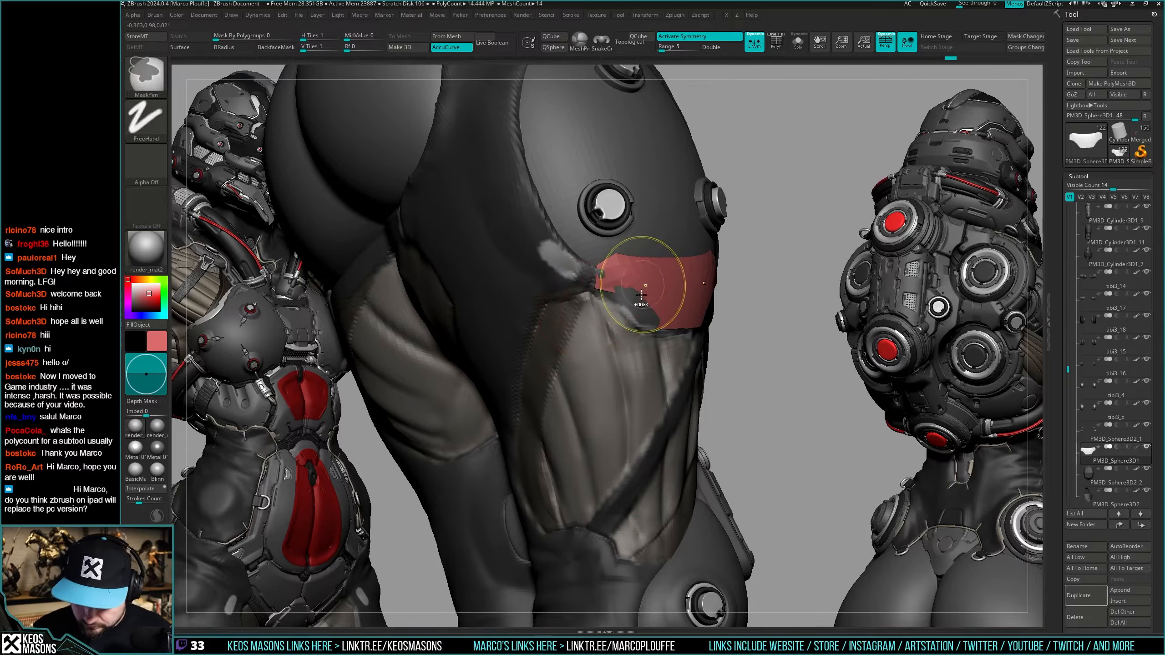
# Reshape the panel's tapered side corner with a resized Move brush, checking its wireframe in isolation and its fit on the thigh.
pyautogui.hotkey('shift', 's')
pyautogui.hotkey('shift', 'f')
pyautogui.press('space')
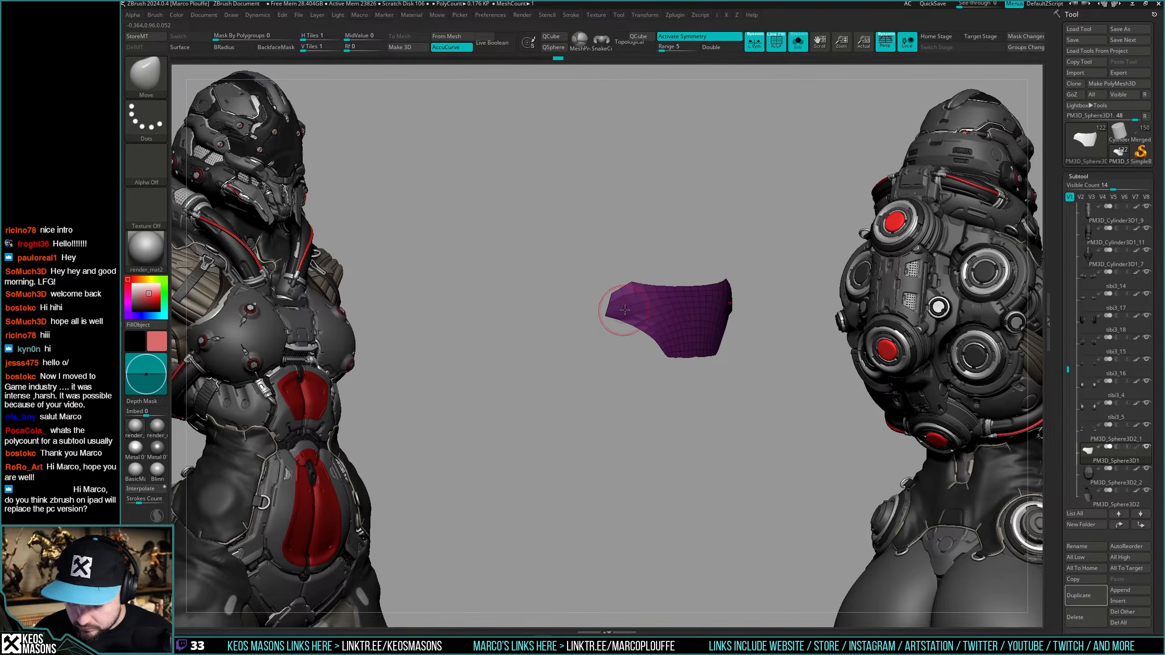
pyautogui.keyDown('alt'); pyautogui.moveTo(661, 336); pyautogui.dragTo(651, 344); pyautogui.keyUp('alt')
pyautogui.hotkey('shift', 's')
pyautogui.press('space')
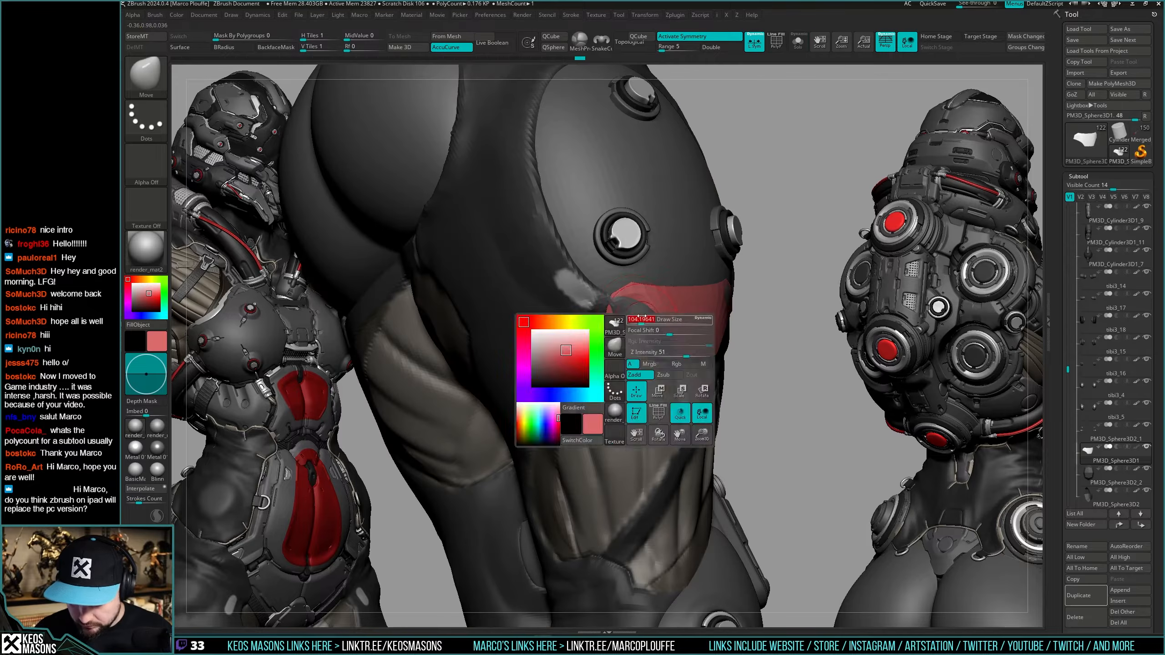
pyautogui.hotkey('shift', 's')
pyautogui.hotkey('shift', 's')
pyautogui.moveTo(630, 306)
pyautogui.mouseDown(button='right')
pyautogui.moveTo(715, 312)
pyautogui.moveTo(605, 321)
pyautogui.moveTo(578, 346)
pyautogui.moveTo(688, 321)
pyautogui.moveTo(723, 258)
pyautogui.moveTo(736, 347)
pyautogui.moveTo(627, 367)
pyautogui.mouseUp(button='right')
pyautogui.press('space')
pyautogui.press('space')
pyautogui.moveTo(630, 316)
pyautogui.mouseDown(button='right')
pyautogui.moveTo(748, 309)
pyautogui.moveTo(715, 339)
pyautogui.mouseUp(button='right')
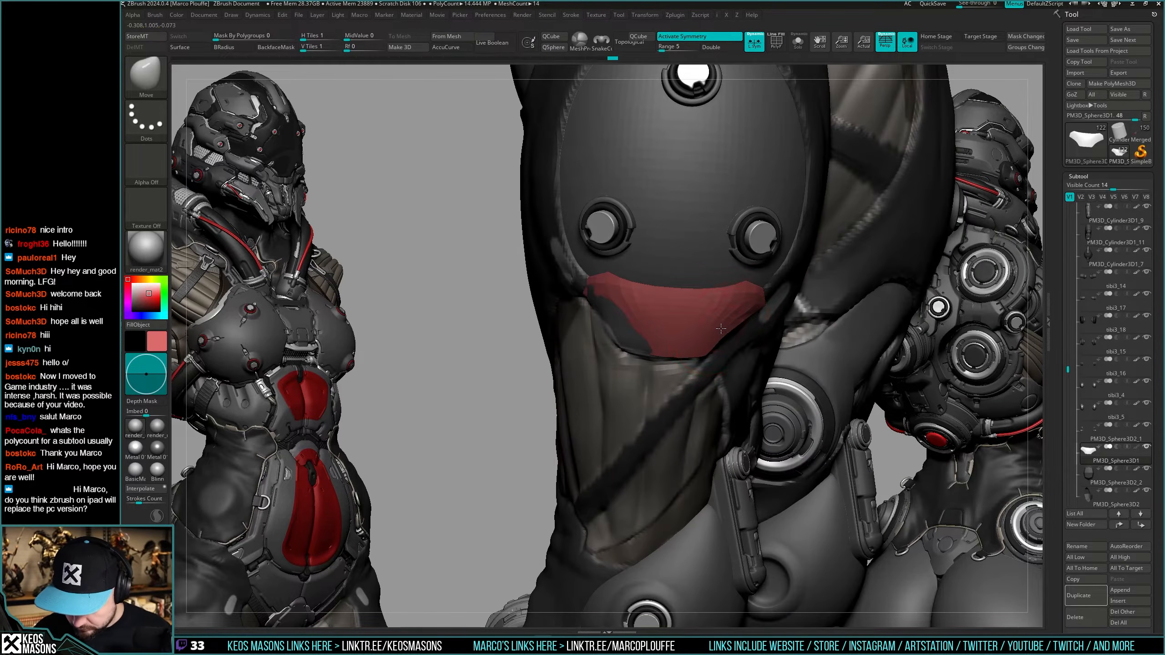
# Flatten the isolated panel's front surface with the hPolish brush and check it against the thigh.
pyautogui.hotkey('shift', 's')
pyautogui.press('space')
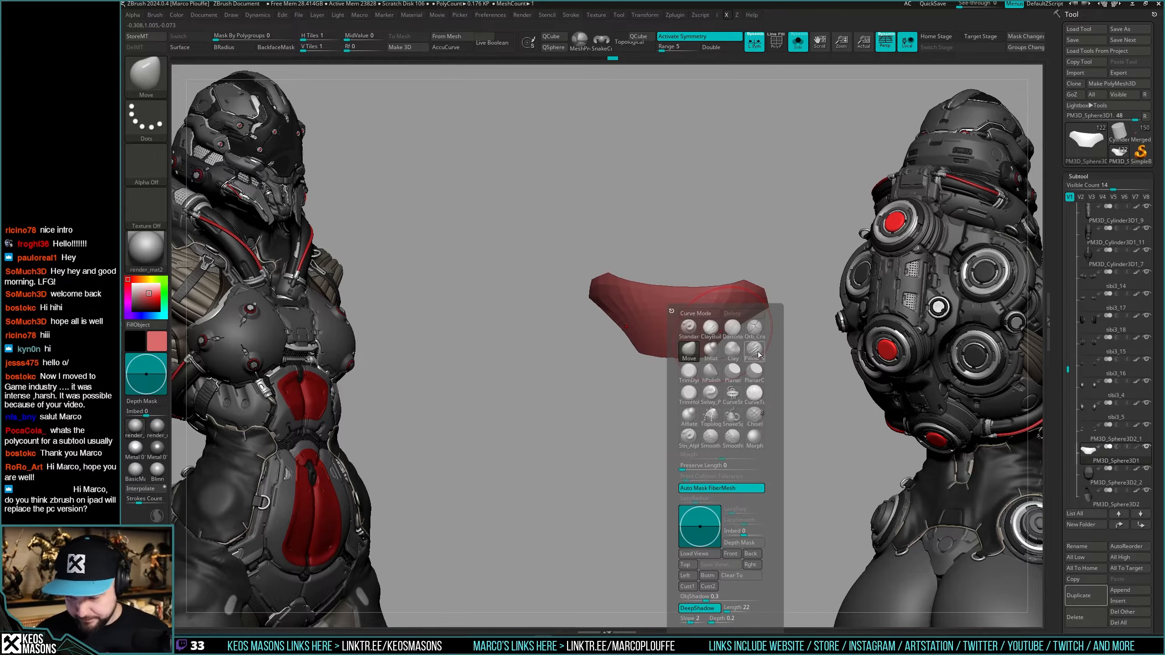
pyautogui.click(715, 377)
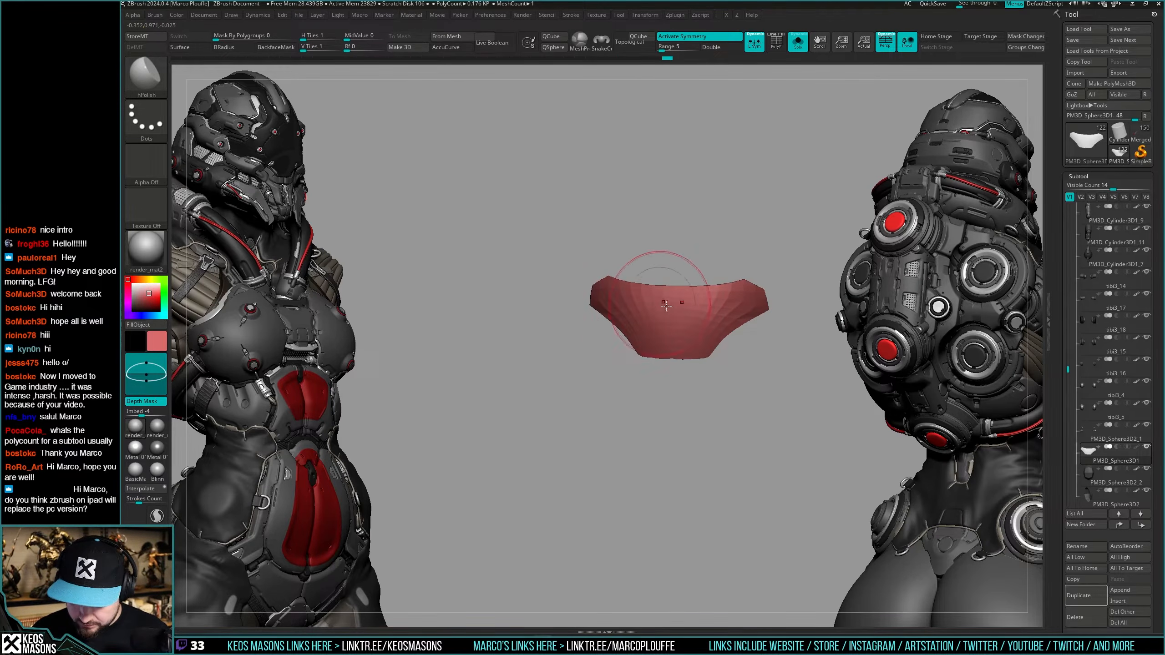
pyautogui.moveTo(776, 282)
pyautogui.mouseDown(button='right')
pyautogui.moveTo(750, 346)
pyautogui.moveTo(718, 295)
pyautogui.mouseUp(button='right')
pyautogui.hotkey('shift', 's')
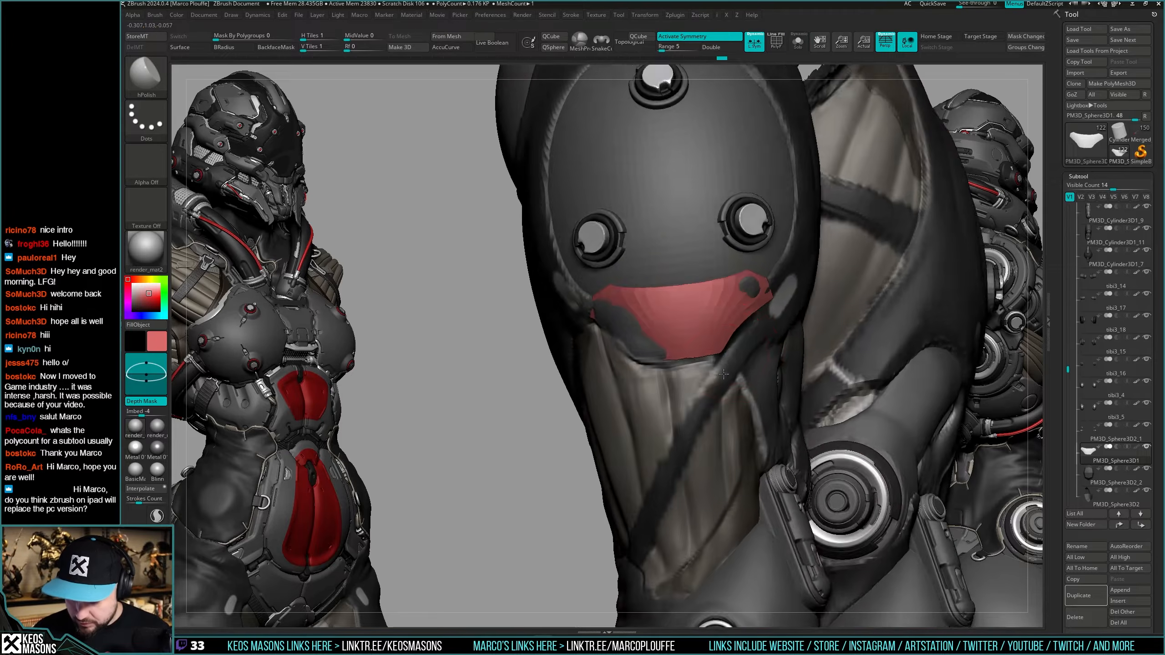
pyautogui.hotkey('shift', 's')
pyautogui.hotkey('shift', 'f')
pyautogui.moveTo(707, 385); pyautogui.dragTo(704, 345, button='right')
pyautogui.hotkey('shift', 'f')
pyautogui.hotkey('shift', 'f')
pyautogui.hotkey('shift', 'f')
# Adjust the isolated panel's lower edge with a smaller Move brush.
pyautogui.press('b')
pyautogui.press('m')
pyautogui.press('v')
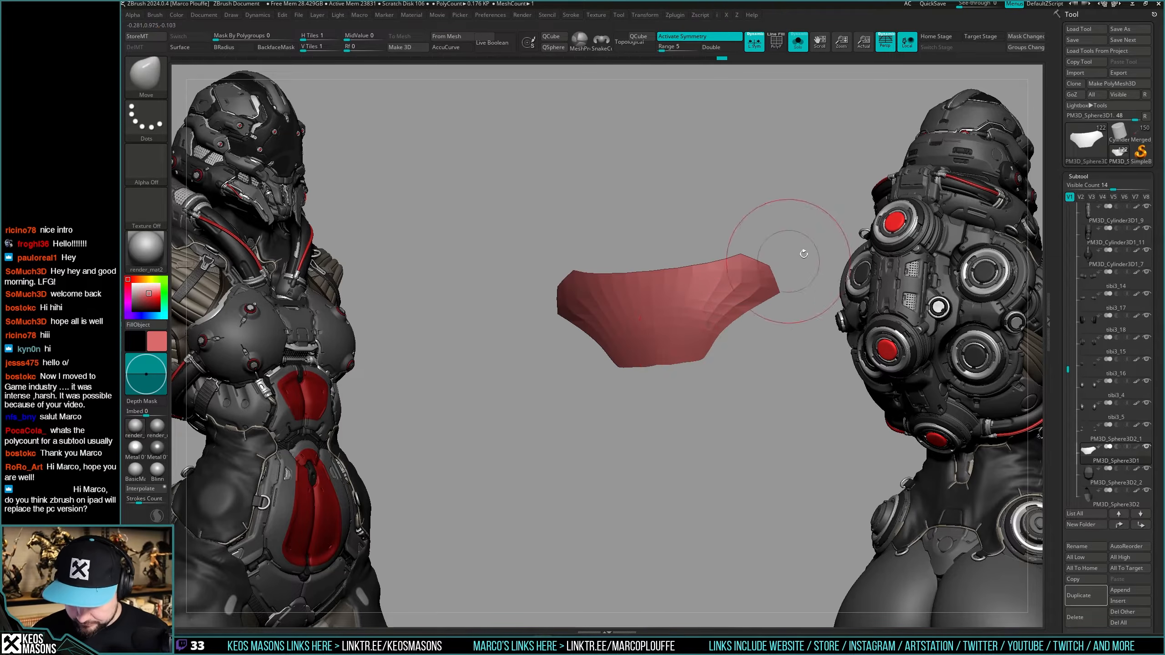
pyautogui.press('space')
pyautogui.press('alt')
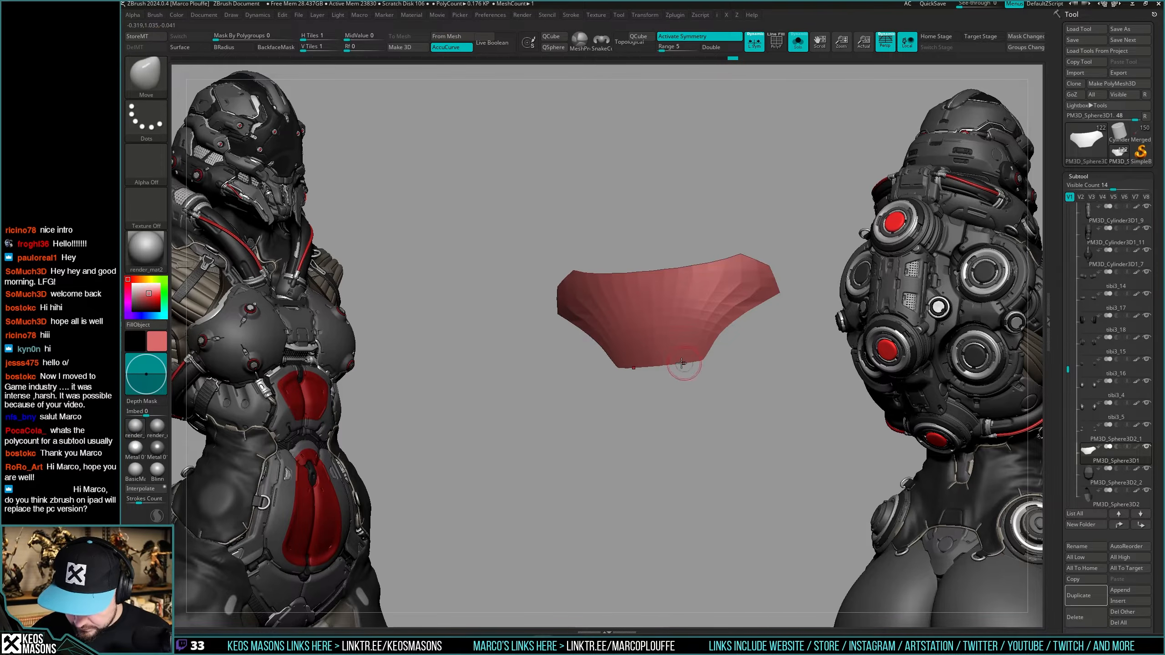
pyautogui.moveTo(680, 380); pyautogui.dragTo(726, 362)
# Try thickening the panel with Panel Loops at Elevation -100, using a thickness of 0.00798 and 0.00979.
pyautogui.press('space')
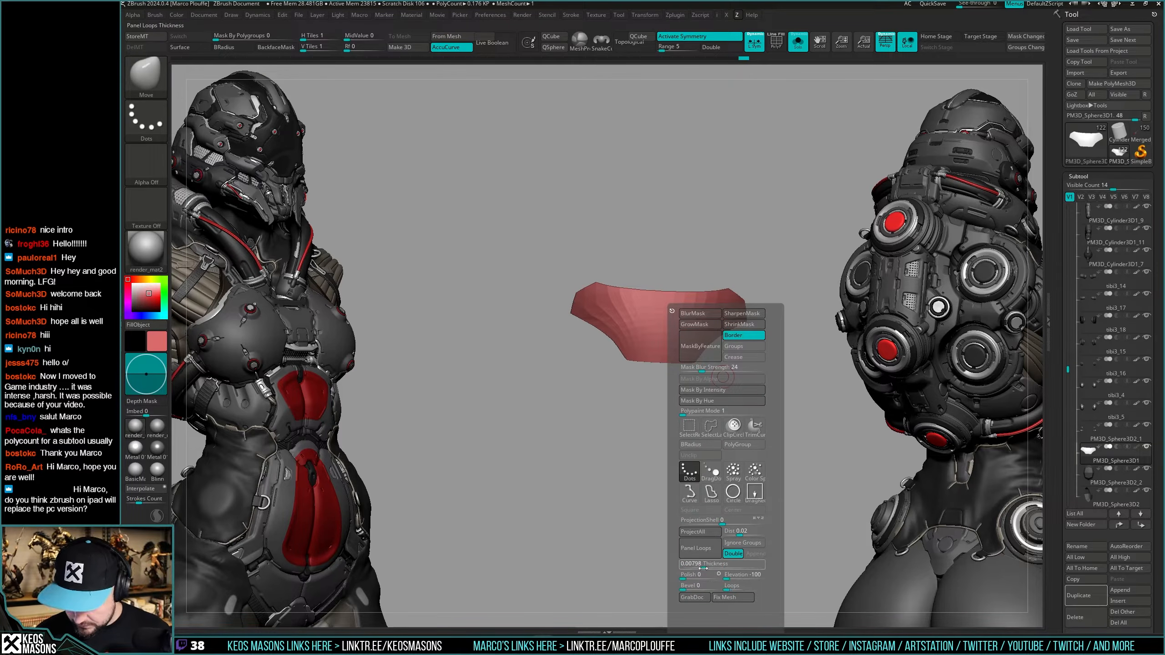
pyautogui.click(699, 547)
pyautogui.moveTo(651, 390)
pyautogui.mouseDown()
pyautogui.moveTo(716, 363)
pyautogui.moveTo(736, 371)
pyautogui.moveTo(716, 396)
pyautogui.moveTo(750, 397)
pyautogui.mouseUp()
pyautogui.press('space')
pyautogui.hotkey('shift', 's')
pyautogui.press('space')
pyautogui.click(725, 555)
pyautogui.press('space')
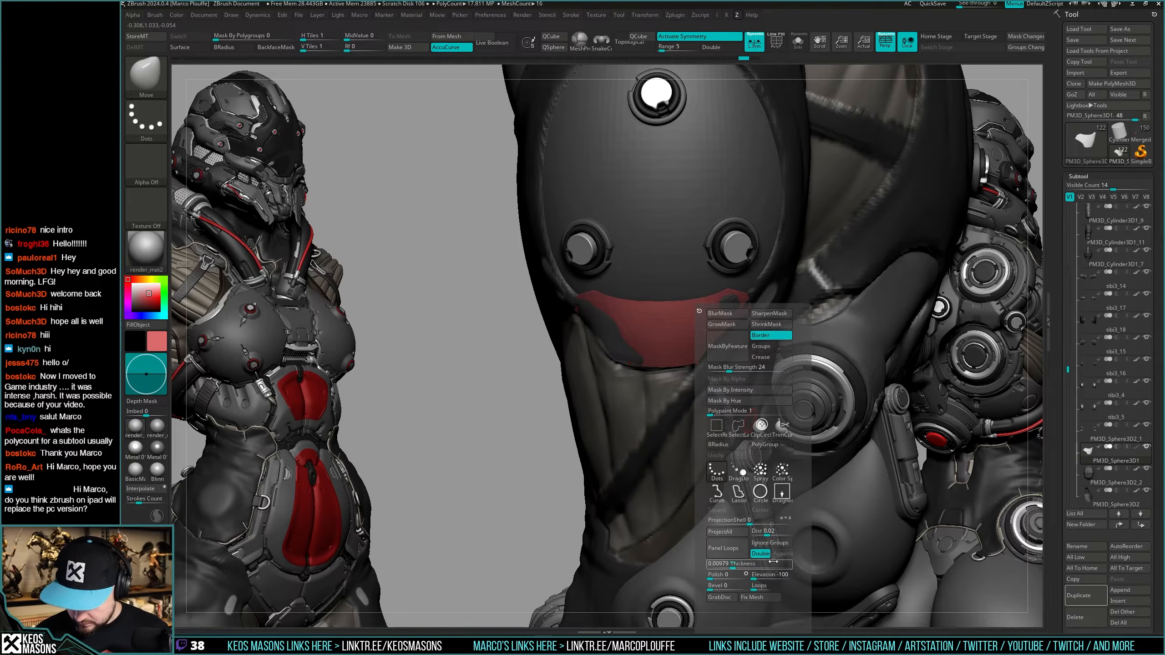
pyautogui.click(736, 556)
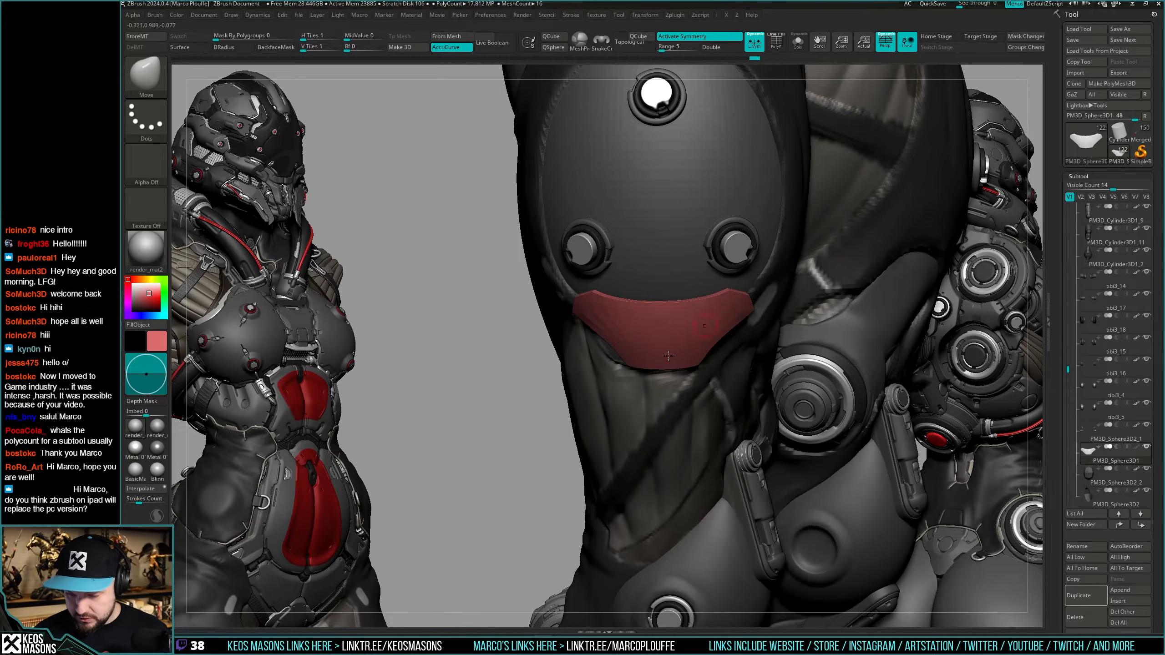
# Thicken the isolated panel with Panel Loops at Thickness 0.00979 and Elevation 0, and show it on the thigh.
pyautogui.moveTo(780, 385); pyautogui.dragTo(683, 356)
pyautogui.hotkey('shift', 's')
pyautogui.hotkey('shift', 's')
pyautogui.hotkey('shift', 's')
pyautogui.press('space')
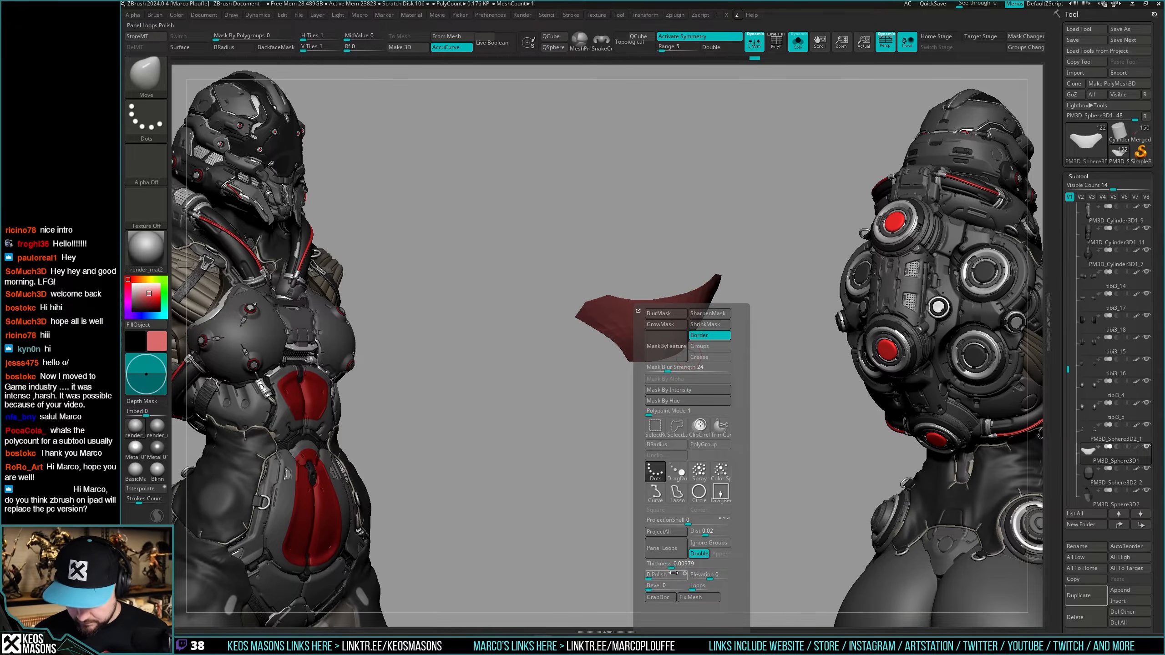
pyautogui.click(679, 548)
pyautogui.hotkey('shift', 's')
pyautogui.moveTo(727, 382)
pyautogui.mouseDown()
pyautogui.moveTo(665, 368)
pyautogui.moveTo(732, 376)
pyautogui.moveTo(713, 391)
pyautogui.moveTo(736, 385)
pyautogui.moveTo(697, 281)
pyautogui.moveTo(676, 293)
pyautogui.moveTo(684, 377)
pyautogui.moveTo(718, 442)
pyautogui.moveTo(719, 394)
pyautogui.mouseUp()
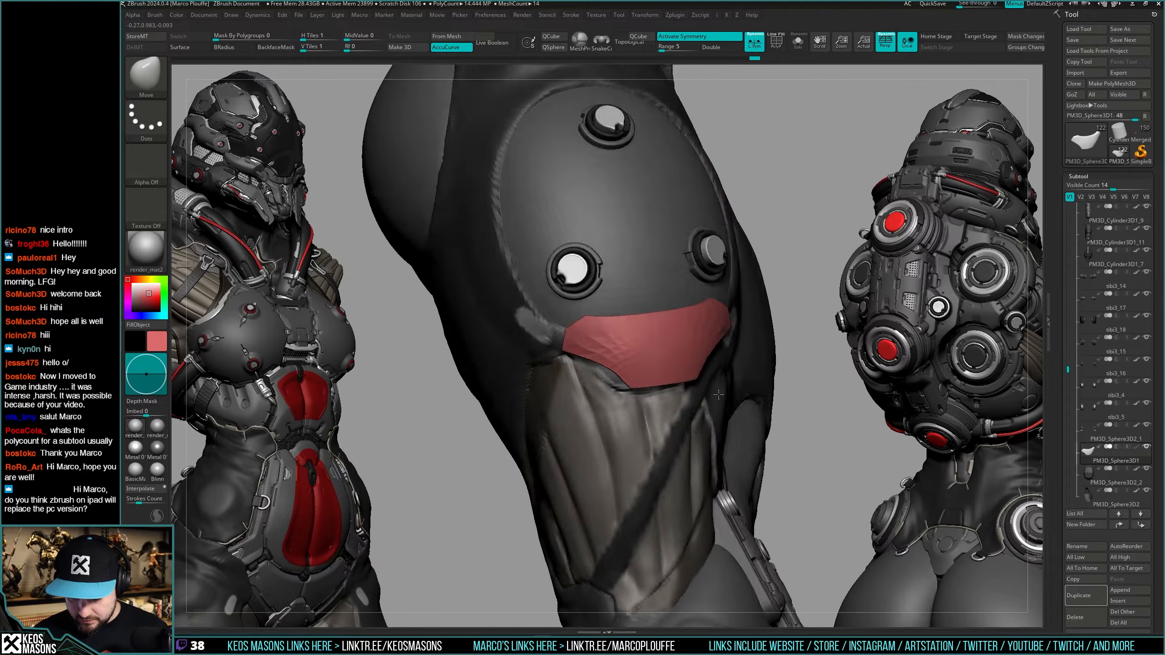
# Fit the thickened panel's inner side and corners to the thigh with a resized Move brush.
pyautogui.moveTo(718, 394); pyautogui.dragTo(712, 395, button='right')
pyautogui.press('space')
pyautogui.press('1')
pyautogui.press('b')
pyautogui.press('space')
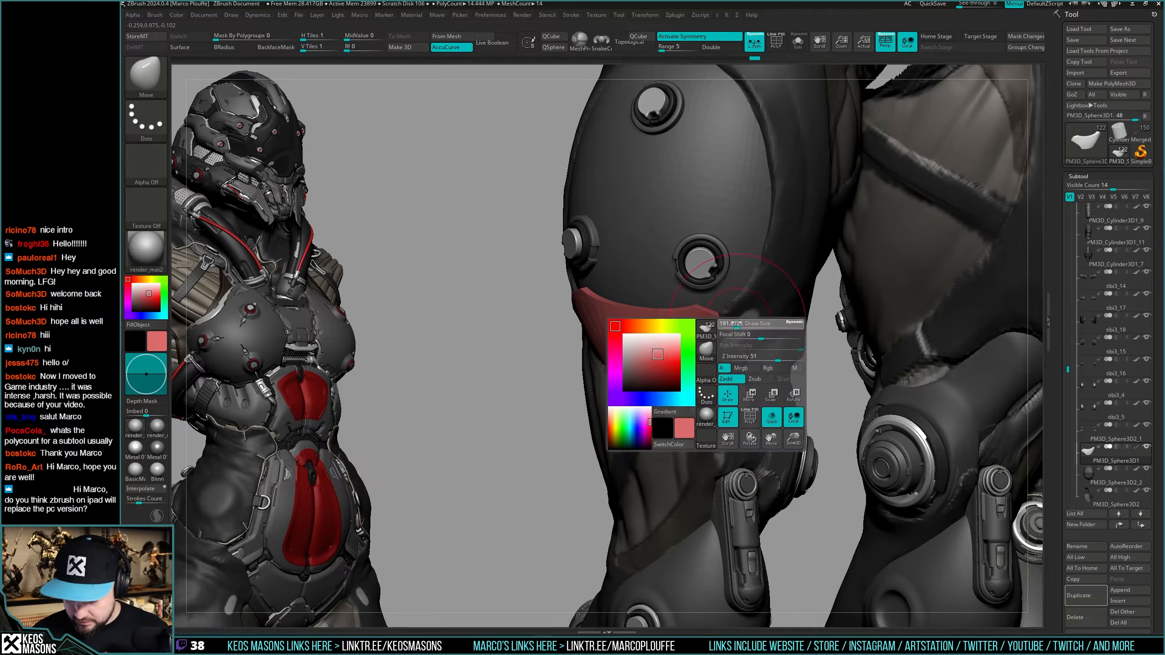
pyautogui.moveTo(748, 330); pyautogui.dragTo(716, 337, button='right')
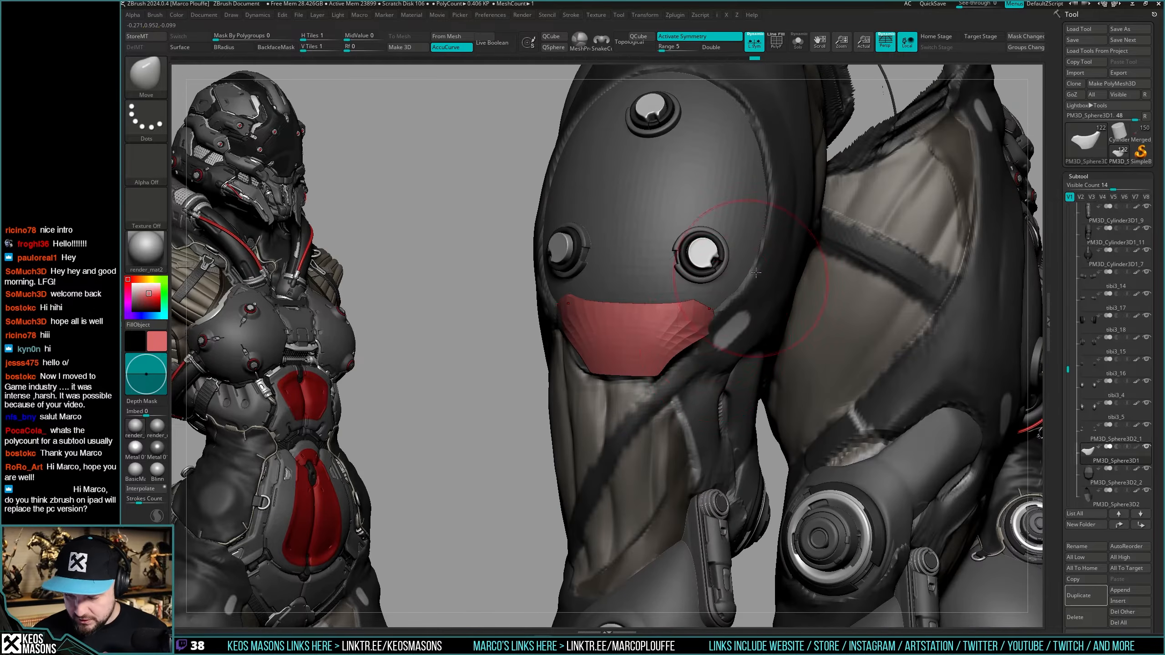
pyautogui.moveTo(756, 272)
pyautogui.mouseDown(button='right')
pyautogui.moveTo(703, 373)
pyautogui.moveTo(725, 351)
pyautogui.moveTo(692, 364)
pyautogui.moveTo(718, 364)
pyautogui.moveTo(684, 326)
pyautogui.mouseUp(button='right')
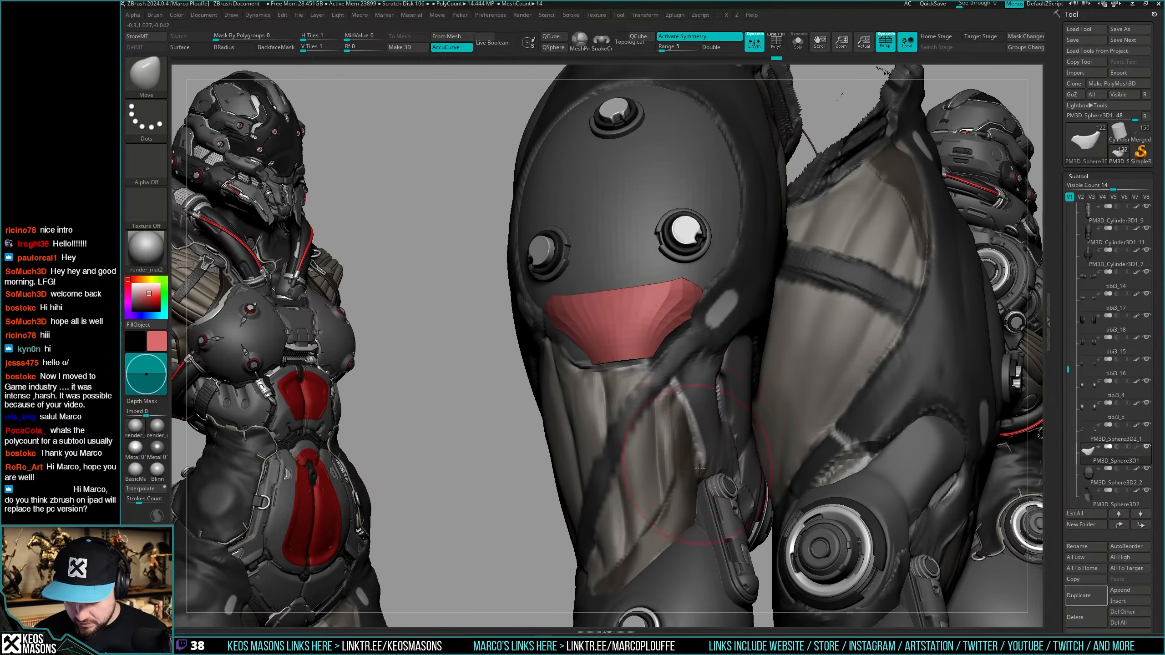
# Smooth the thickened panel's faceted sides with the hPolish brush in isolation.
pyautogui.moveTo(694, 377)
pyautogui.mouseDown(button='right')
pyautogui.moveTo(660, 362)
pyautogui.moveTo(644, 403)
pyautogui.moveTo(622, 417)
pyautogui.moveTo(656, 367)
pyautogui.moveTo(637, 376)
pyautogui.moveTo(647, 307)
pyautogui.moveTo(649, 338)
pyautogui.moveTo(675, 359)
pyautogui.mouseUp(button='right')
pyautogui.press('space')
pyautogui.click(644, 371)
pyautogui.hotkey('shift', 's')
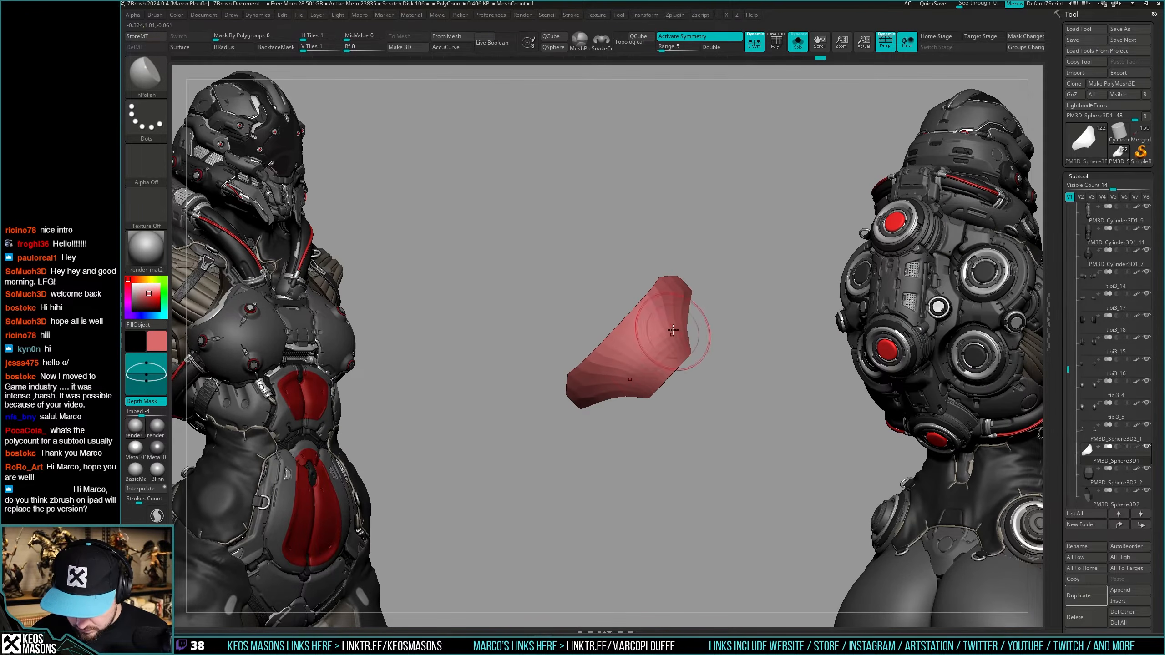
pyautogui.hotkey('shift', 's')
pyautogui.moveTo(567, 414); pyautogui.dragTo(690, 386, button='right')
pyautogui.hotkey('shift', 's')
pyautogui.hotkey('shift', 'f')
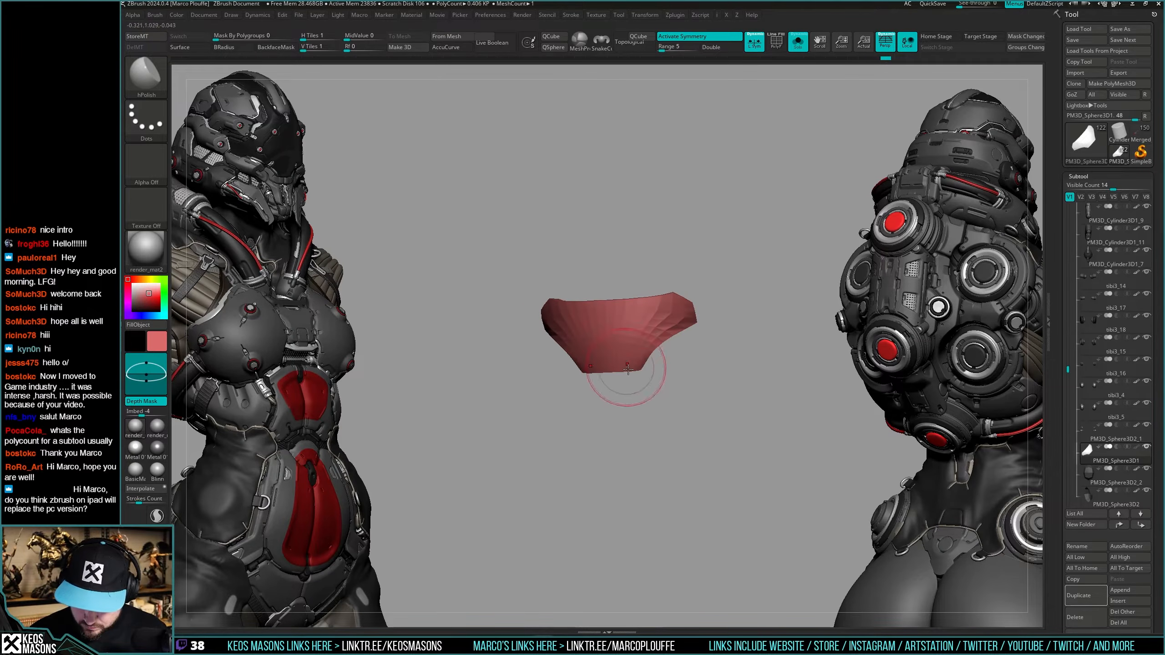
# Subdivide the thickened panel and inspect its smoothed shape and wireframe.
pyautogui.moveTo(690, 459); pyautogui.dragTo(695, 456)
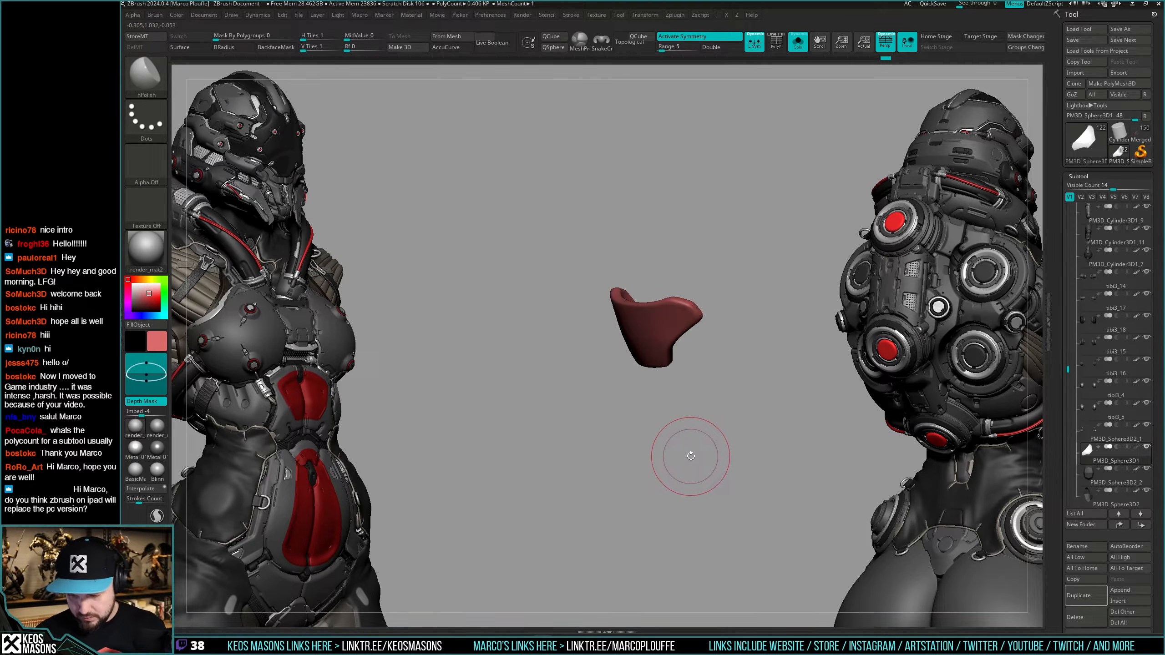
pyautogui.moveTo(697, 398)
pyautogui.mouseDown()
pyautogui.moveTo(691, 415)
pyautogui.moveTo(719, 412)
pyautogui.moveTo(692, 404)
pyautogui.moveTo(702, 396)
pyautogui.moveTo(689, 402)
pyautogui.moveTo(706, 419)
pyautogui.mouseUp()
pyautogui.hotkey('shift', 'f')
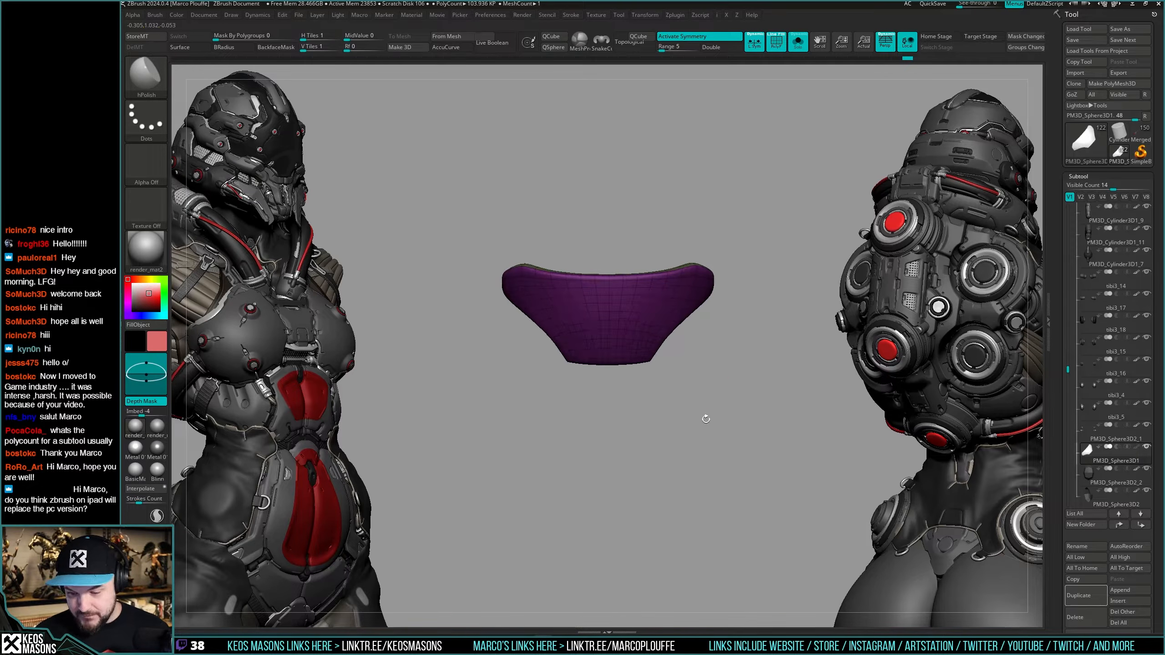
pyautogui.hotkey('shift', 'f')
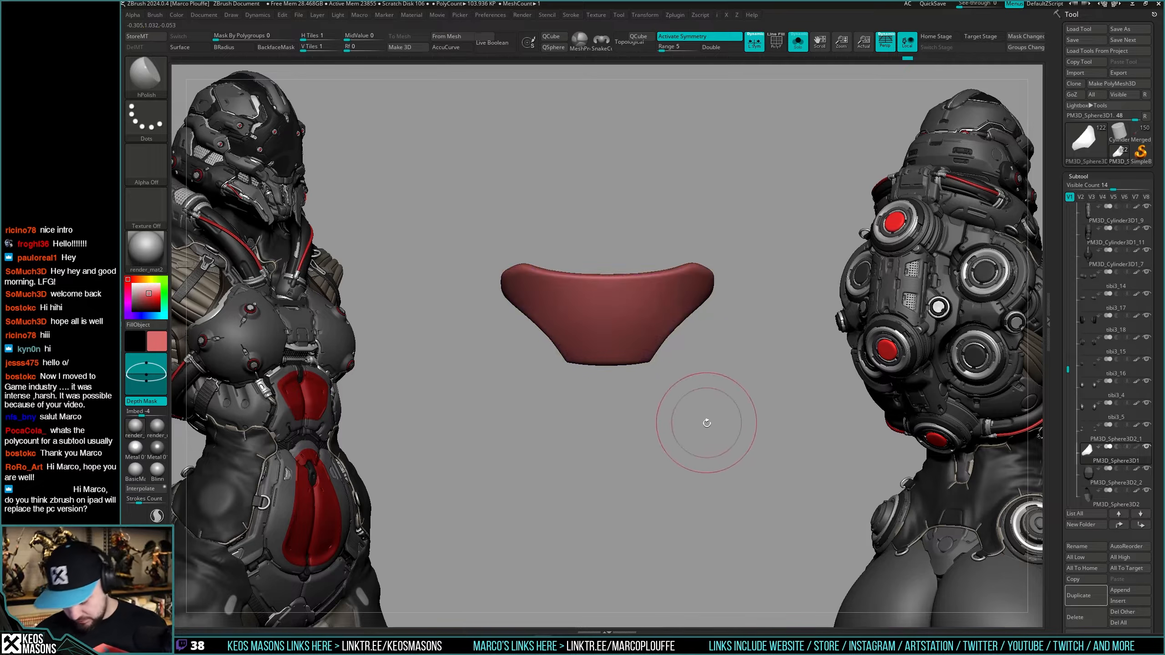
# Crease the panel's polygroup borders to keep its rim sharp when subdivided, and refresh its polygroup colors.
pyautogui.moveTo(702, 435)
pyautogui.mouseDown()
pyautogui.moveTo(702, 396)
pyautogui.moveTo(689, 424)
pyautogui.moveTo(715, 409)
pyautogui.moveTo(696, 408)
pyautogui.moveTo(705, 436)
pyautogui.mouseUp()
pyautogui.hotkey('shift', 'f')
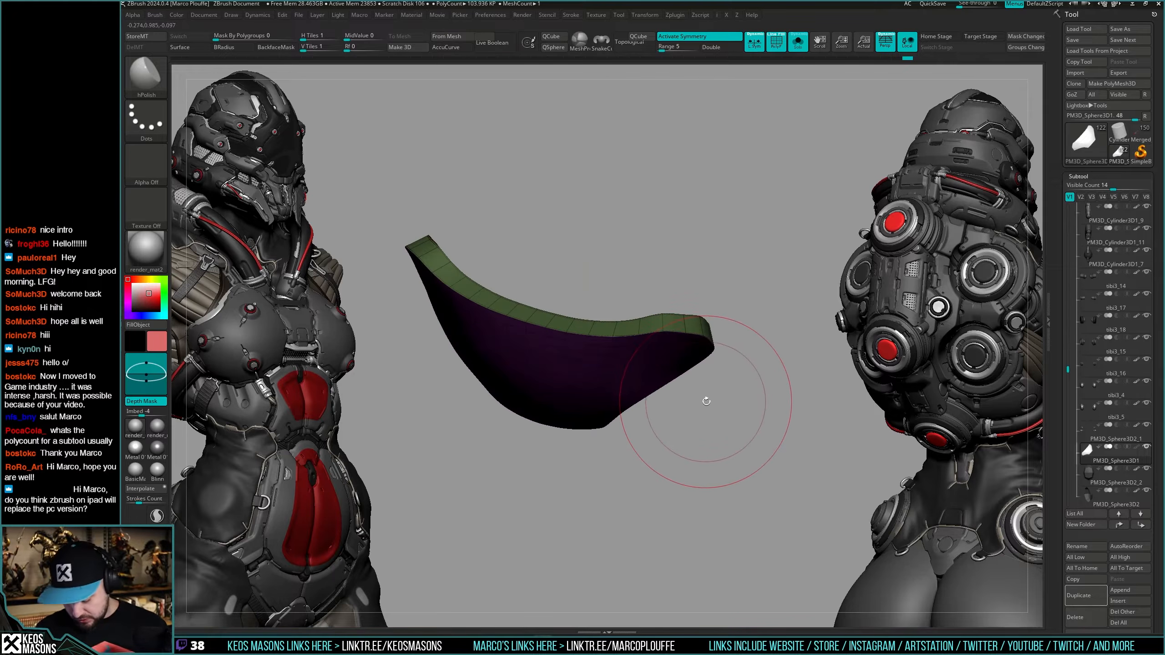
pyautogui.click(707, 367)
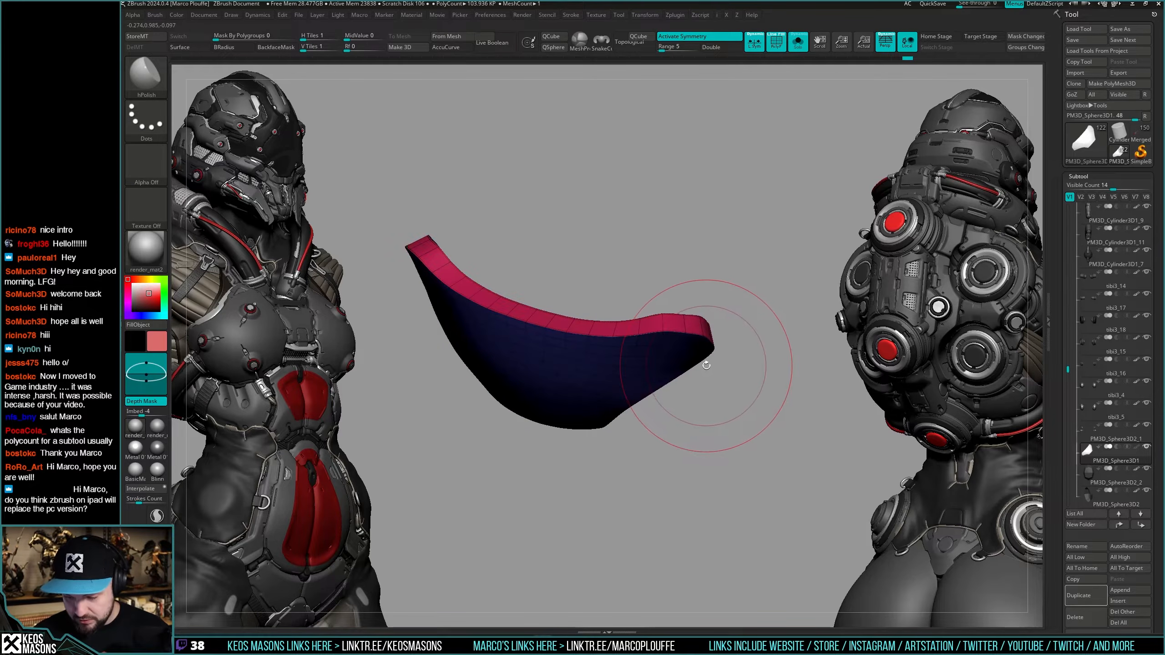
pyautogui.moveTo(718, 397); pyautogui.dragTo(706, 428)
pyautogui.click(714, 368)
# Adjust the panel's crease levels and check its edges on the thigh.
pyautogui.hotkey('shift', 'f')
pyautogui.press('i')
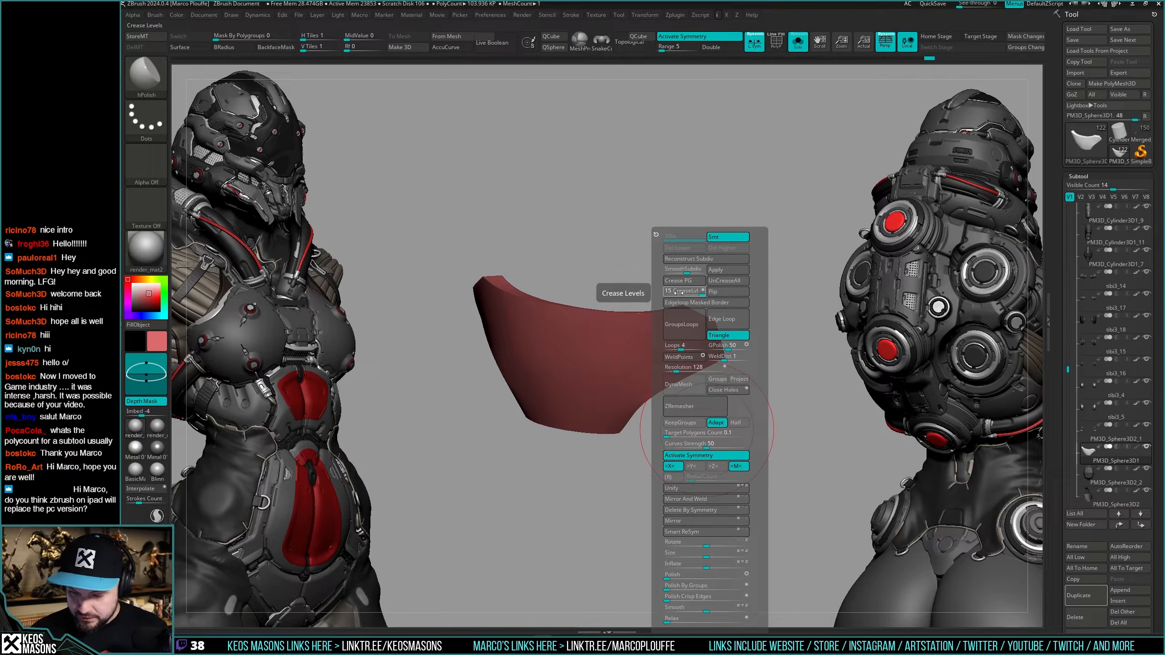
pyautogui.moveTo(757, 385); pyautogui.dragTo(735, 412)
pyautogui.press('i')
pyautogui.hotkey('shift', 's')
pyautogui.moveTo(793, 349); pyautogui.dragTo(714, 387)
pyautogui.press('i')
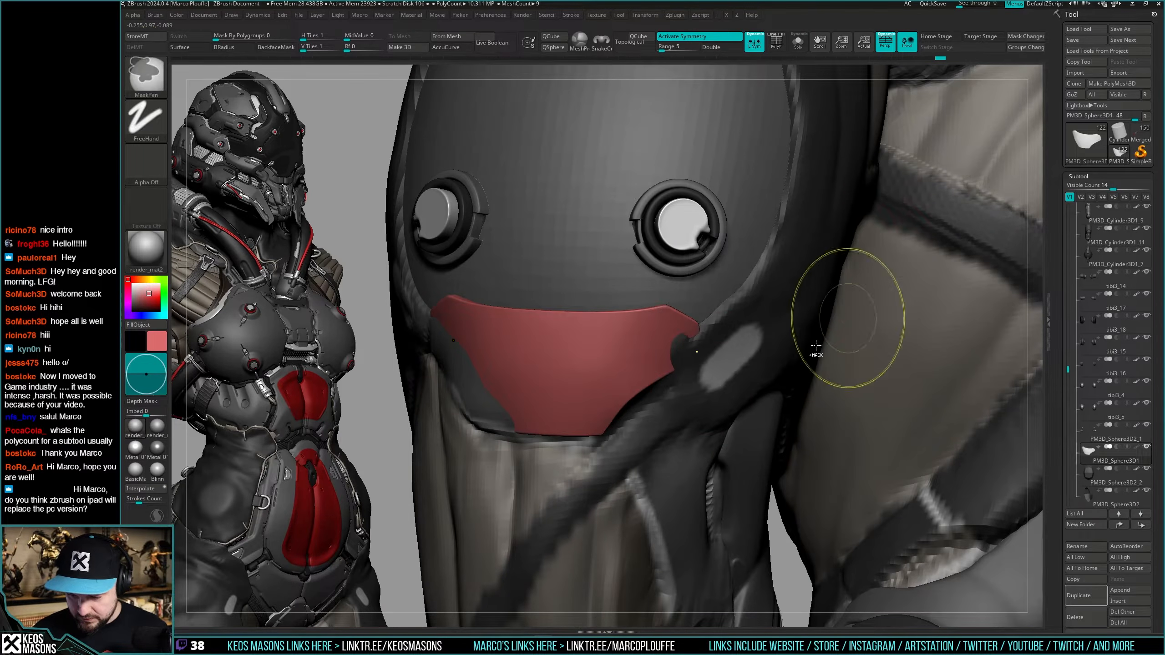
# Pull the creased panel's sunken side out of the thigh with the Move brush.
pyautogui.moveTo(817, 349)
pyautogui.keyDown('ctrl'); pyautogui.mouseDown(button='right')
pyautogui.moveTo(697, 395)
pyautogui.moveTo(679, 387)
pyautogui.moveTo(789, 284)
pyautogui.mouseUp(button='right'); pyautogui.keyUp('ctrl')
pyautogui.hotkey('shift', 'f')
pyautogui.hotkey('shift', 'f')
pyautogui.press('b')
pyautogui.press('m')
pyautogui.press('v')
pyautogui.keyDown('ctrl'); pyautogui.moveTo(707, 328); pyautogui.dragTo(697, 351, button='right'); pyautogui.keyUp('ctrl')
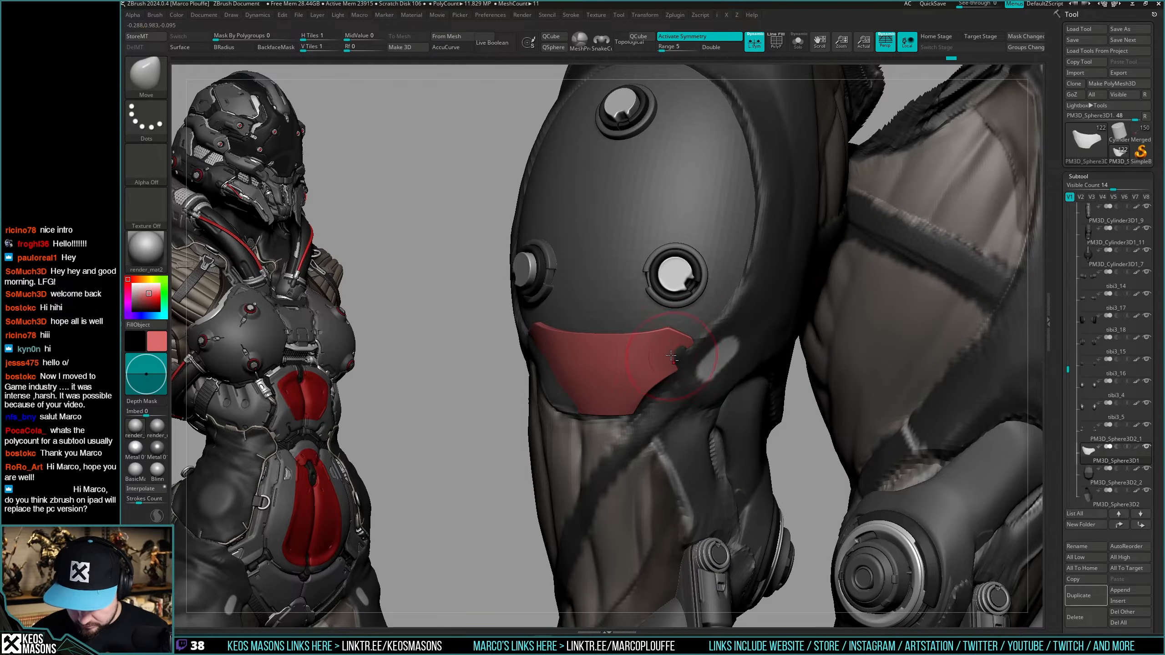
pyautogui.press('space')
pyautogui.moveTo(674, 353)
pyautogui.mouseDown(button='right')
pyautogui.moveTo(762, 376)
pyautogui.moveTo(663, 383)
pyautogui.moveTo(679, 363)
pyautogui.mouseUp(button='right')
# Polish the isolated panel's outer face and side with the hPolish brush.
pyautogui.hotkey('shift', 's')
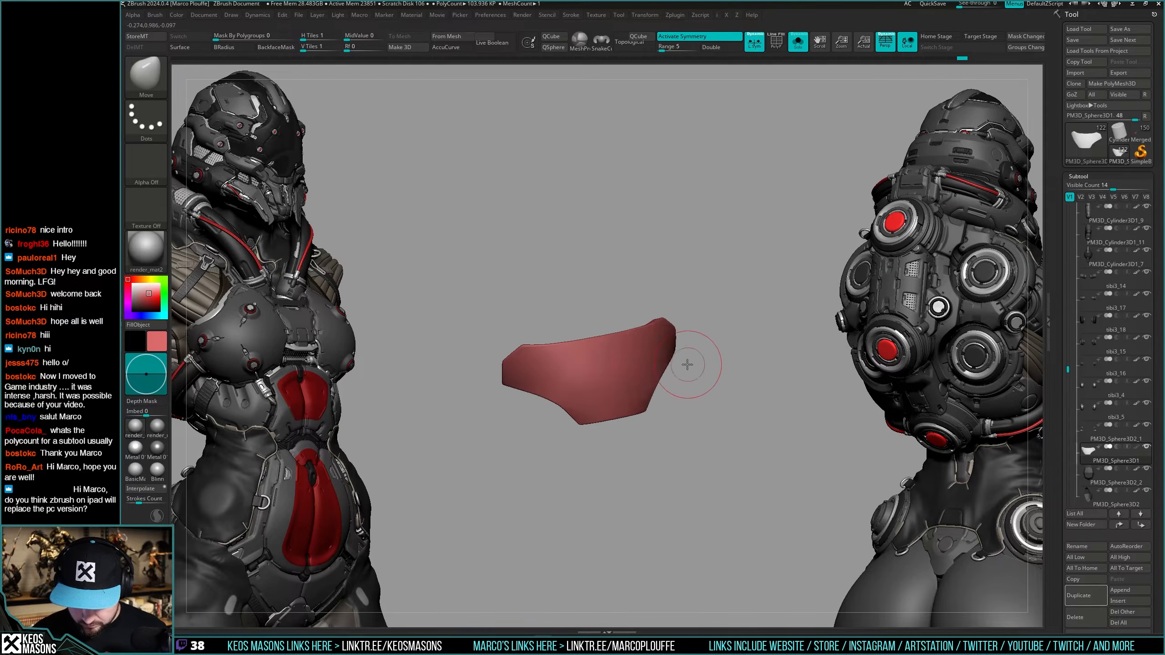
pyautogui.press('space')
pyautogui.click(673, 373)
pyautogui.moveTo(694, 296); pyautogui.dragTo(518, 371, button='right')
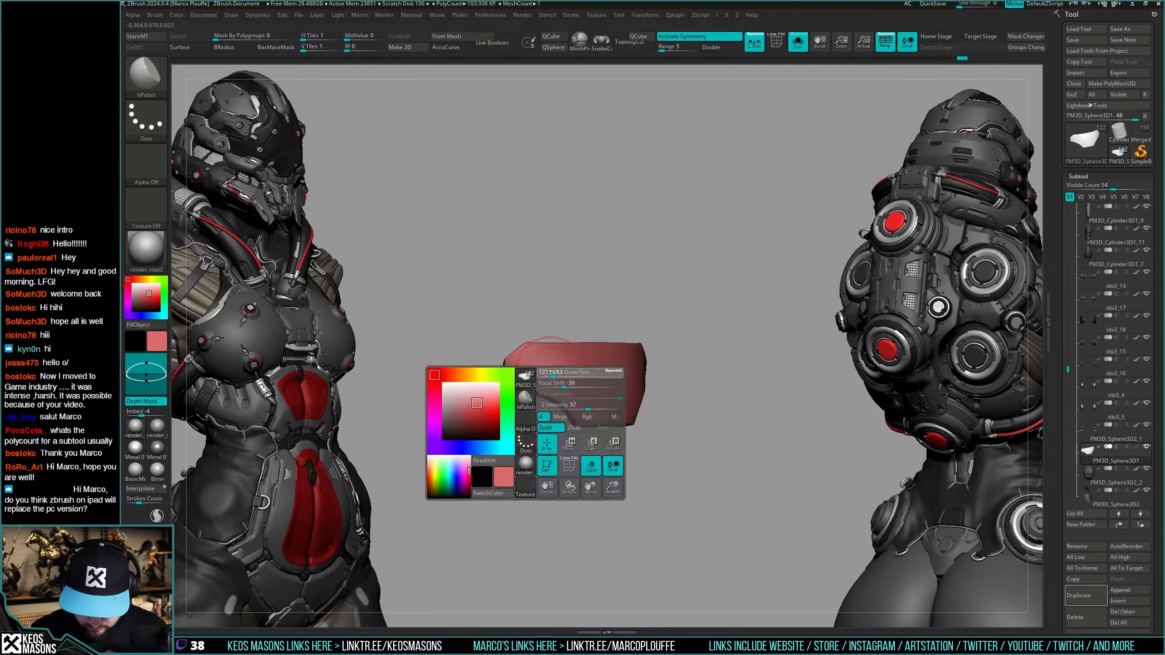
pyautogui.moveTo(584, 409); pyautogui.dragTo(573, 380, button='right')
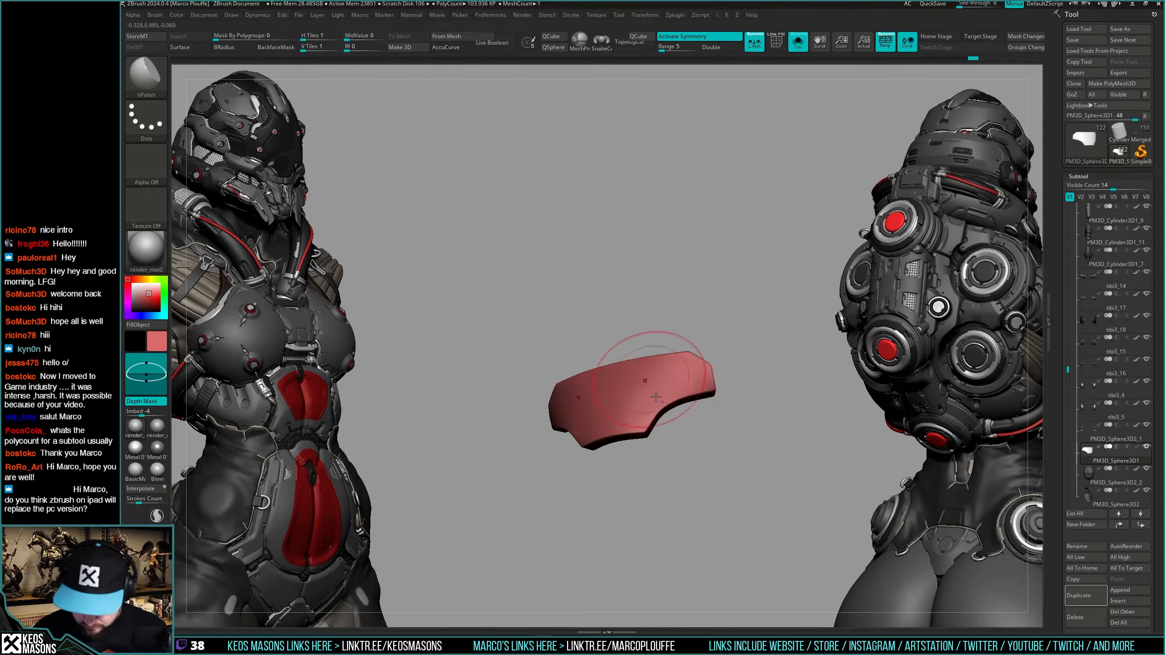
pyautogui.hotkey('shift', 's')
pyautogui.moveTo(656, 396)
pyautogui.mouseDown(button='right')
pyautogui.moveTo(642, 348)
pyautogui.moveTo(660, 413)
pyautogui.moveTo(674, 391)
pyautogui.mouseUp(button='right')
# Isolate the panel, switch to the Move brush and apply Polish Crisp Edges to its outline.
pyautogui.rightClick(675, 390)
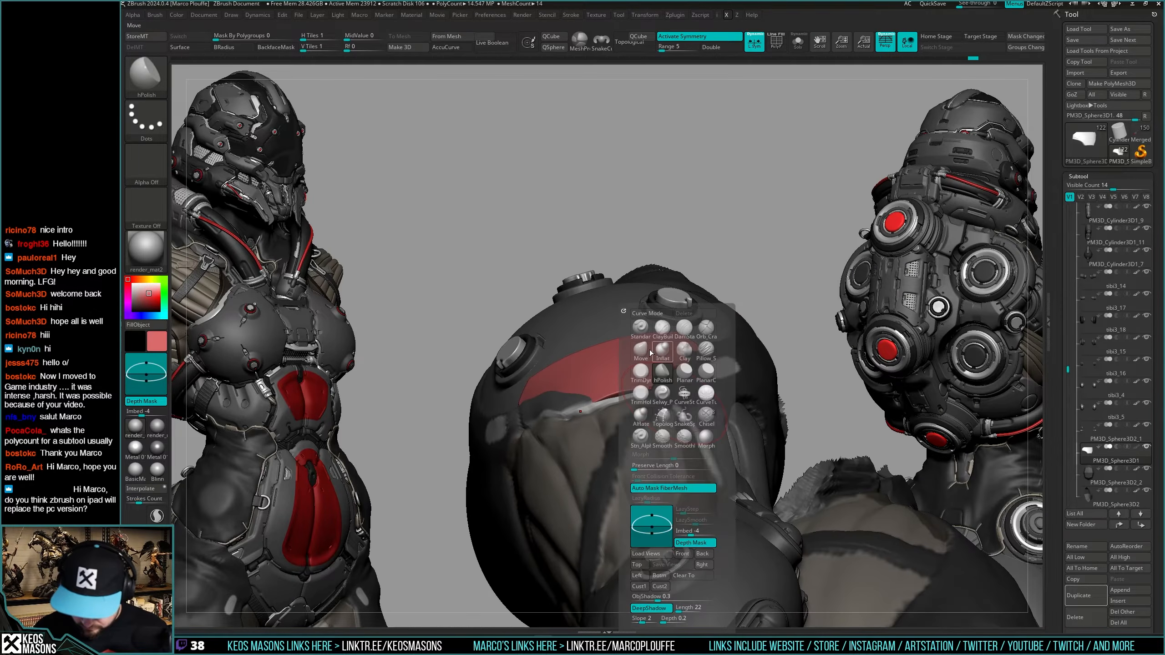
pyautogui.click(642, 351)
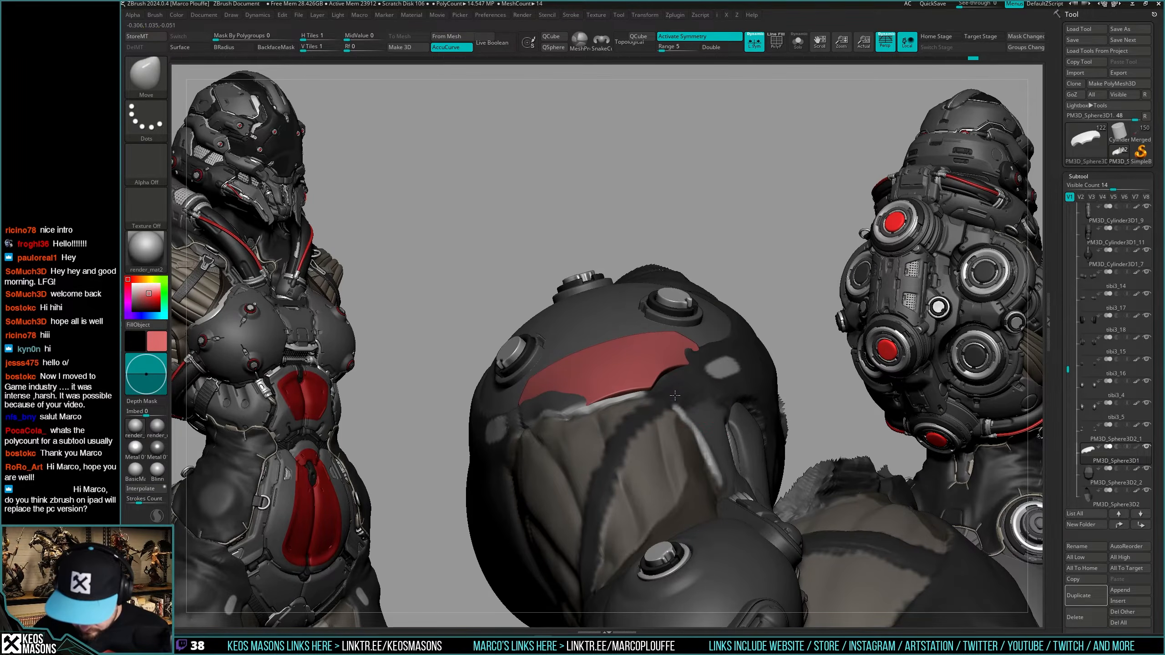
pyautogui.moveTo(675, 395); pyautogui.dragTo(727, 412, button='right')
pyautogui.hotkey('shift', 'alt', 's')
pyautogui.hotkey('shift', 'f')
pyautogui.hotkey('shift', 'f')
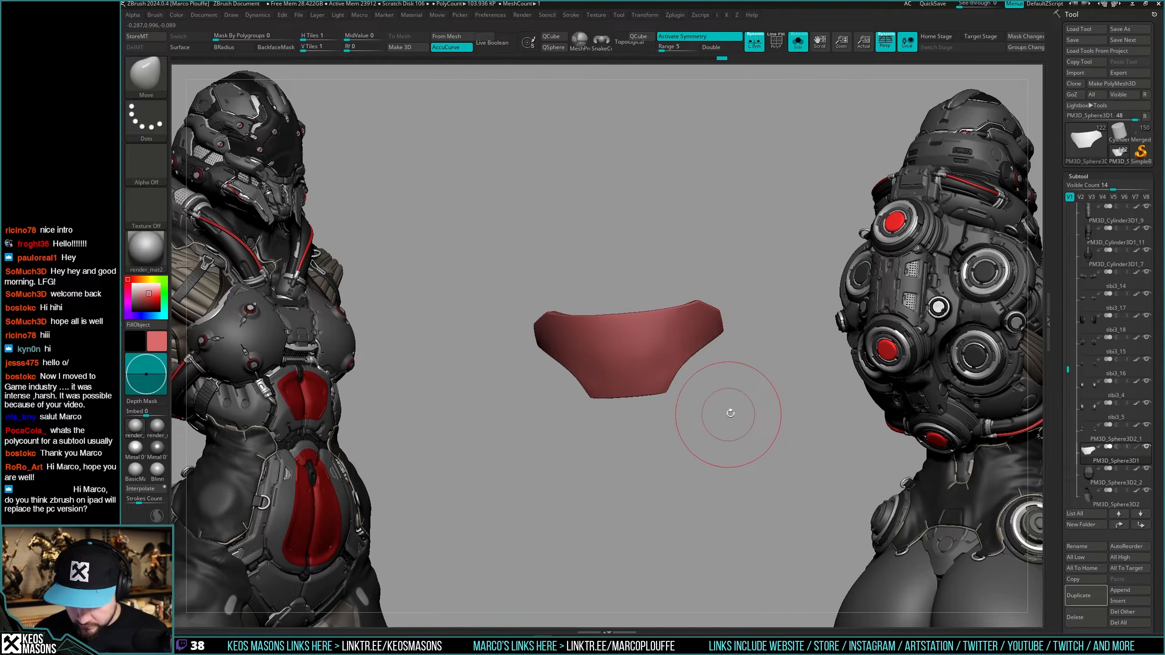
pyautogui.press('i')
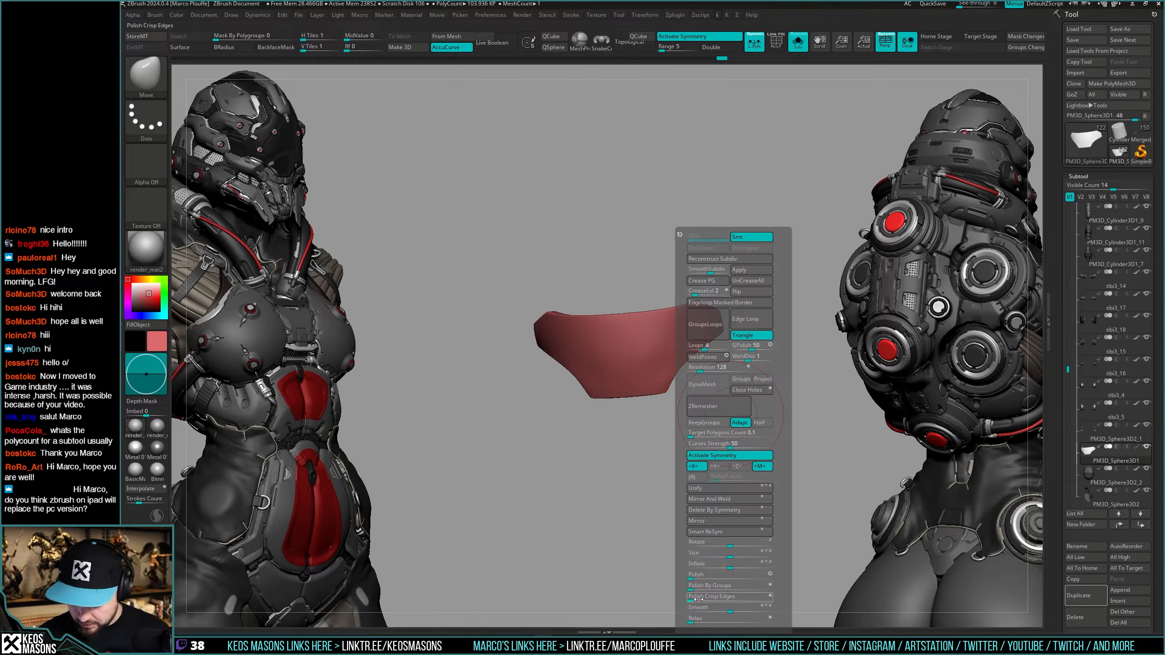
pyautogui.click(699, 598)
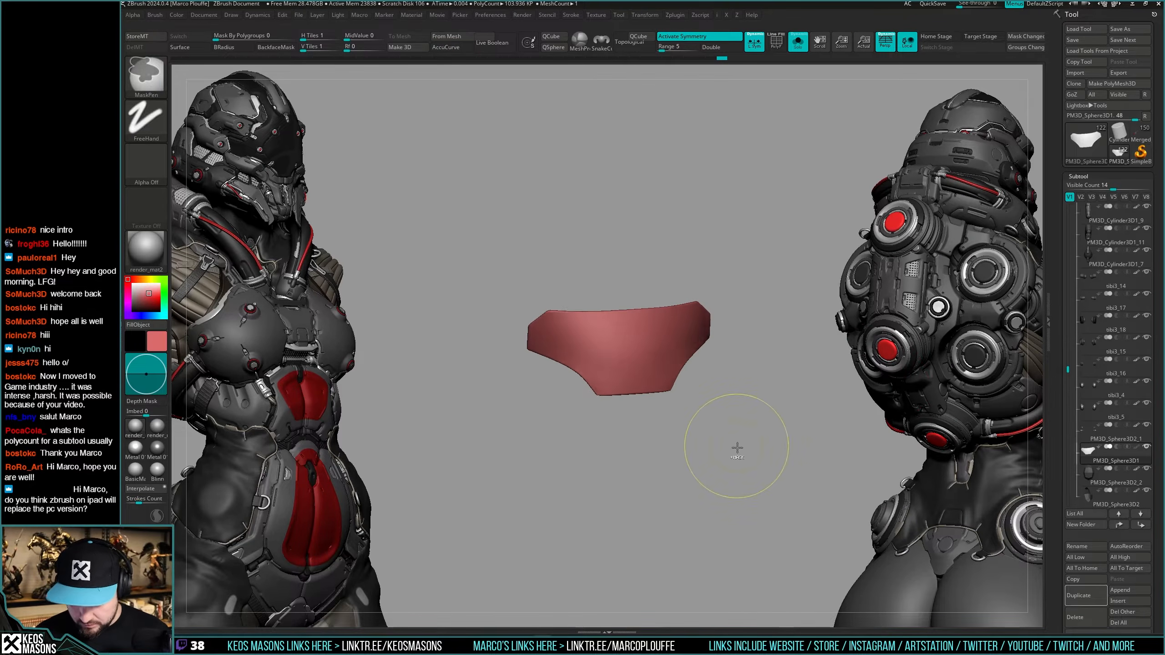
# Show the isolated panel's polygroups and set the ZModeler edge action at the end of its rim.
pyautogui.moveTo(739, 457)
pyautogui.mouseDown(button='right')
pyautogui.moveTo(720, 442)
pyautogui.moveTo(738, 459)
pyautogui.mouseUp(button='right')
pyautogui.hotkey('shift', 'alt', 's')
pyautogui.moveTo(690, 303)
pyautogui.mouseDown(button='right')
pyautogui.moveTo(866, 306)
pyautogui.moveTo(698, 310)
pyautogui.moveTo(752, 321)
pyautogui.moveTo(721, 342)
pyautogui.moveTo(665, 303)
pyautogui.moveTo(665, 349)
pyautogui.moveTo(707, 338)
pyautogui.moveTo(698, 307)
pyautogui.mouseUp(button='right')
pyautogui.hotkey('shift', 'f')
pyautogui.hotkey('shift', 's')
pyautogui.hotkey('shift', 'f')
pyautogui.press('b')
pyautogui.press('z')
pyautogui.press('m')
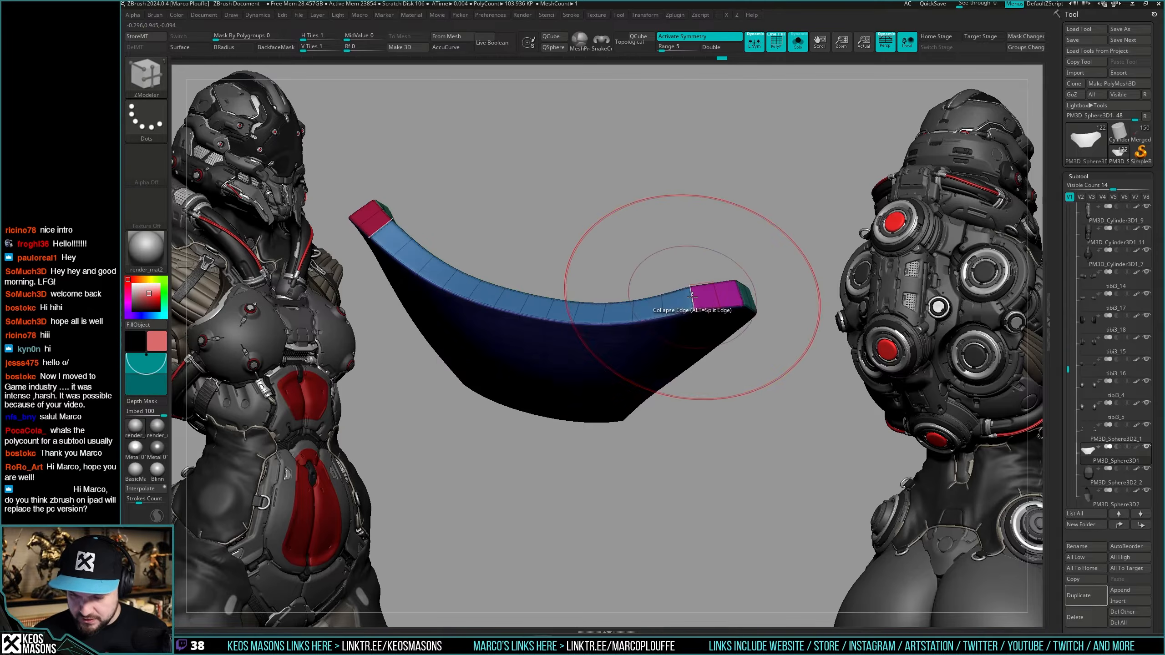
pyautogui.press('space')
pyautogui.click(605, 361)
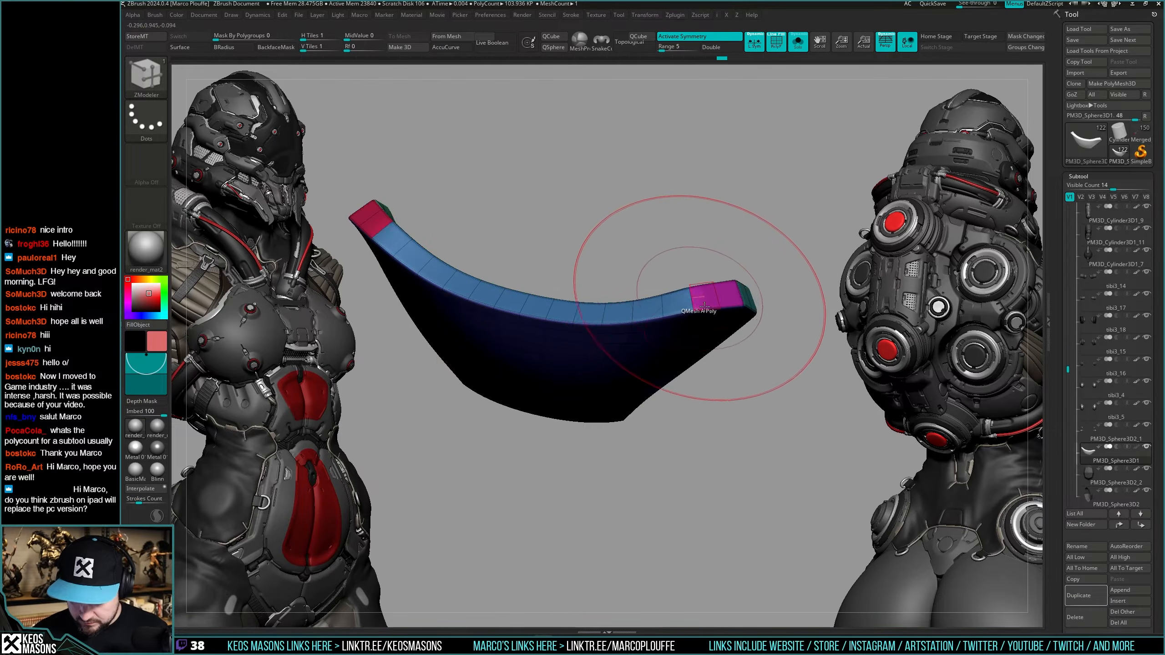
# Adjust the isolated panel's crease level so its subdivided edges are softer.
pyautogui.hotkey('shift', 'f')
pyautogui.hotkey('shift', 's')
pyautogui.moveTo(760, 337); pyautogui.dragTo(770, 318, button='right')
pyautogui.moveTo(695, 456)
pyautogui.keyDown('alt'); pyautogui.mouseDown(button='right')
pyautogui.moveTo(692, 387)
pyautogui.moveTo(688, 432)
pyautogui.moveTo(663, 388)
pyautogui.moveTo(692, 409)
pyautogui.moveTo(717, 398)
pyautogui.moveTo(703, 440)
pyautogui.mouseUp(button='right'); pyautogui.keyUp('alt')
pyautogui.hotkey('shift', 's')
pyautogui.hotkey('shift', 'f')
pyautogui.moveTo(707, 462); pyautogui.dragTo(733, 457)
pyautogui.press('space')
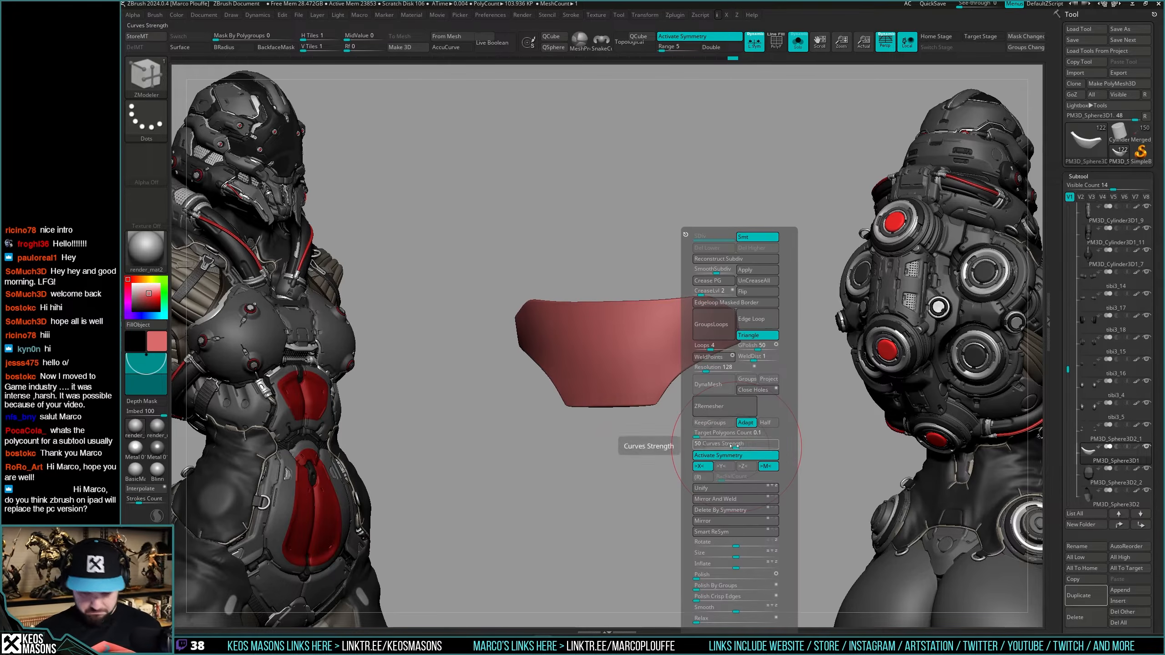
pyautogui.moveTo(711, 289); pyautogui.dragTo(720, 288)
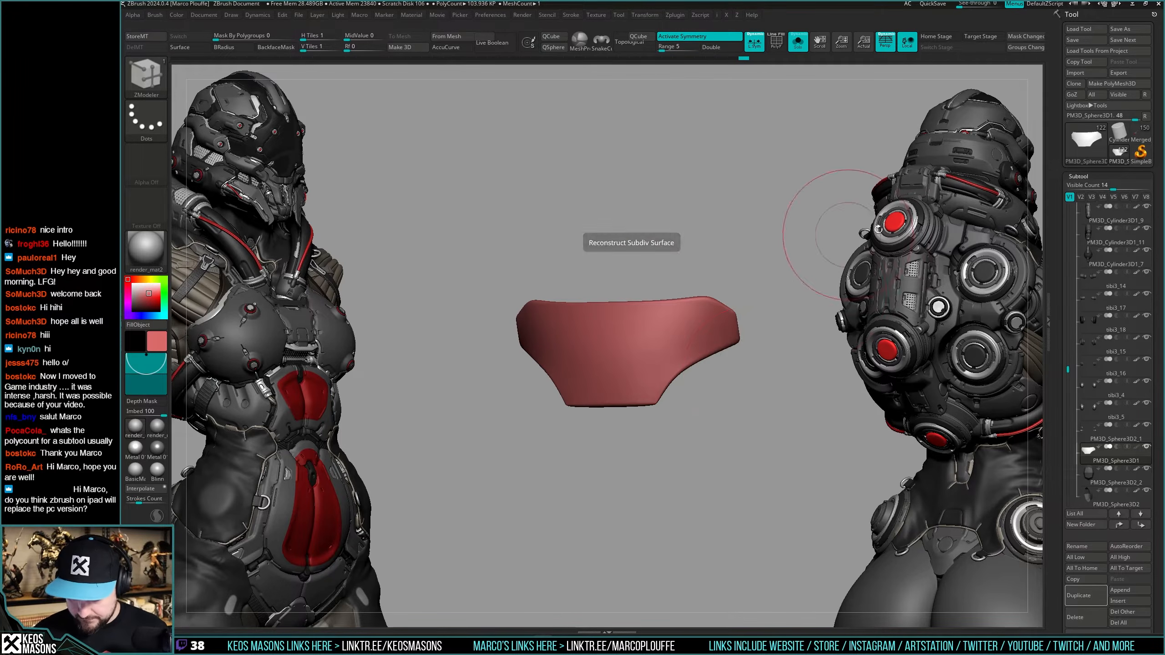
# Bring back the surrounding body, choose the ClayBuildup brush and make the leg mesh active for sculpting.
pyautogui.moveTo(762, 404); pyautogui.dragTo(739, 386)
pyautogui.hotkey('shift', 's')
pyautogui.moveTo(739, 387)
pyautogui.mouseDown(button='right')
pyautogui.moveTo(750, 415)
pyautogui.moveTo(740, 361)
pyautogui.moveTo(710, 426)
pyautogui.moveTo(727, 436)
pyautogui.moveTo(709, 377)
pyautogui.moveTo(673, 374)
pyautogui.mouseUp(button='right')
pyautogui.hotkey('shift', 'f')
pyautogui.hotkey('shift', 'f')
pyautogui.press('b')
pyautogui.press('c')
pyautogui.press('b')
pyautogui.press('c')
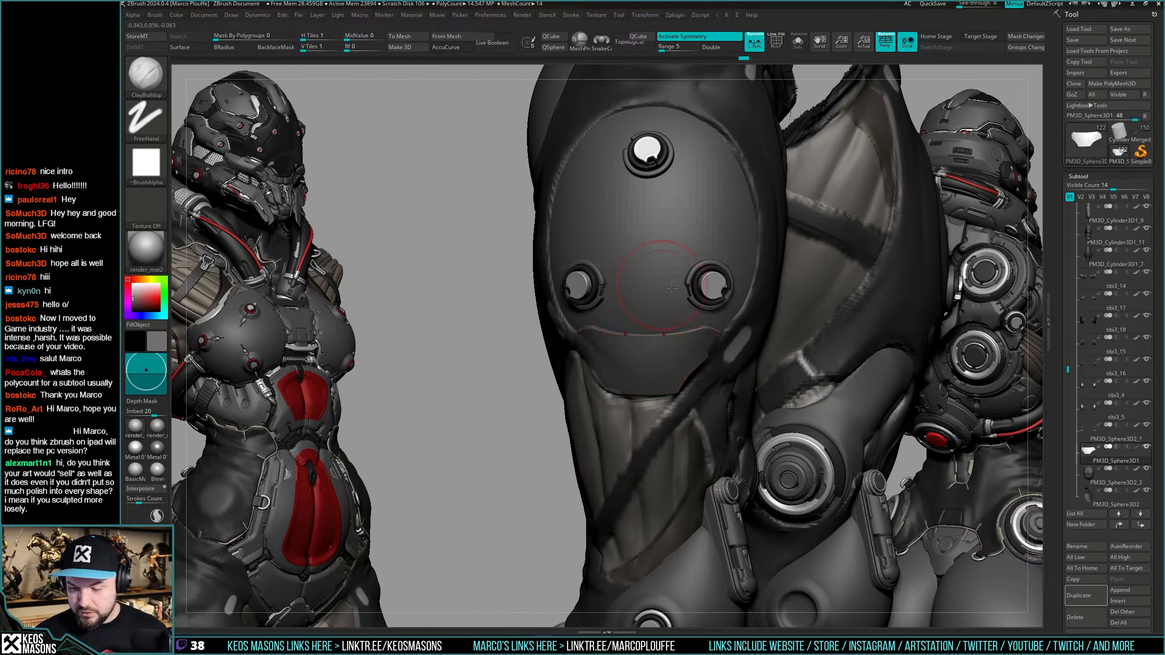
pyautogui.press('space')
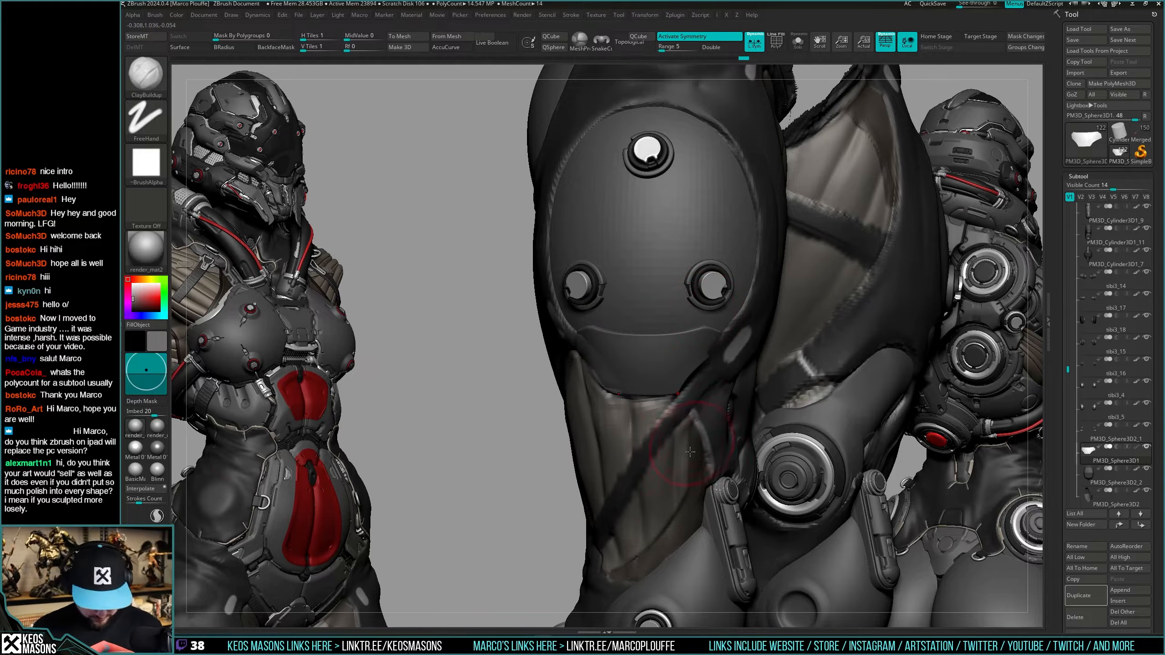
pyautogui.moveTo(689, 468); pyautogui.dragTo(694, 436, button='right')
pyautogui.press('space')
pyautogui.click(606, 470)
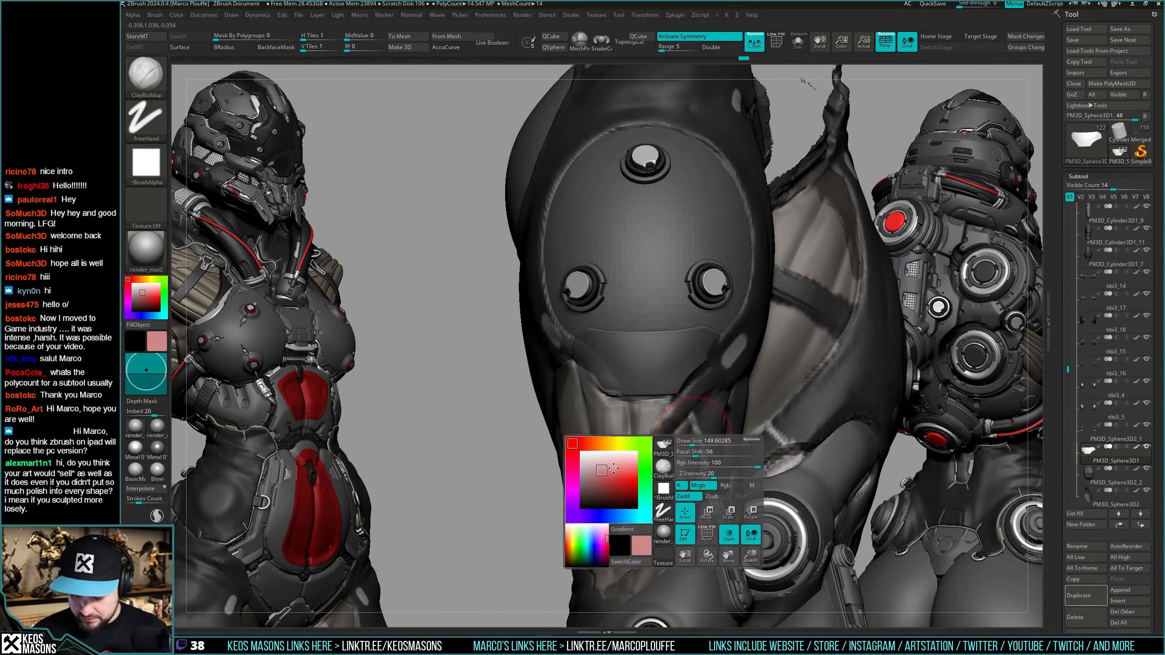
pyautogui.keyDown('alt'); pyautogui.click(705, 423); pyautogui.keyUp('alt')
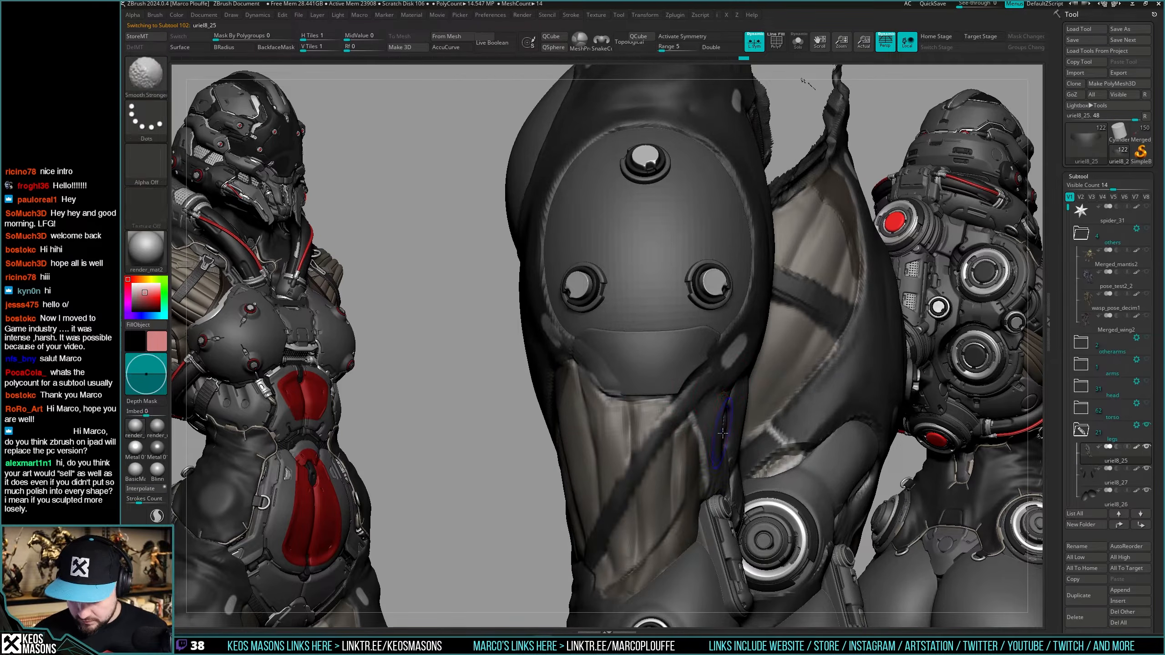
# Carve the leg surface along the panel's rear corner with the DamStandard brush.
pyautogui.moveTo(705, 424); pyautogui.dragTo(706, 406, button='right')
pyautogui.press('space')
pyautogui.click(713, 352)
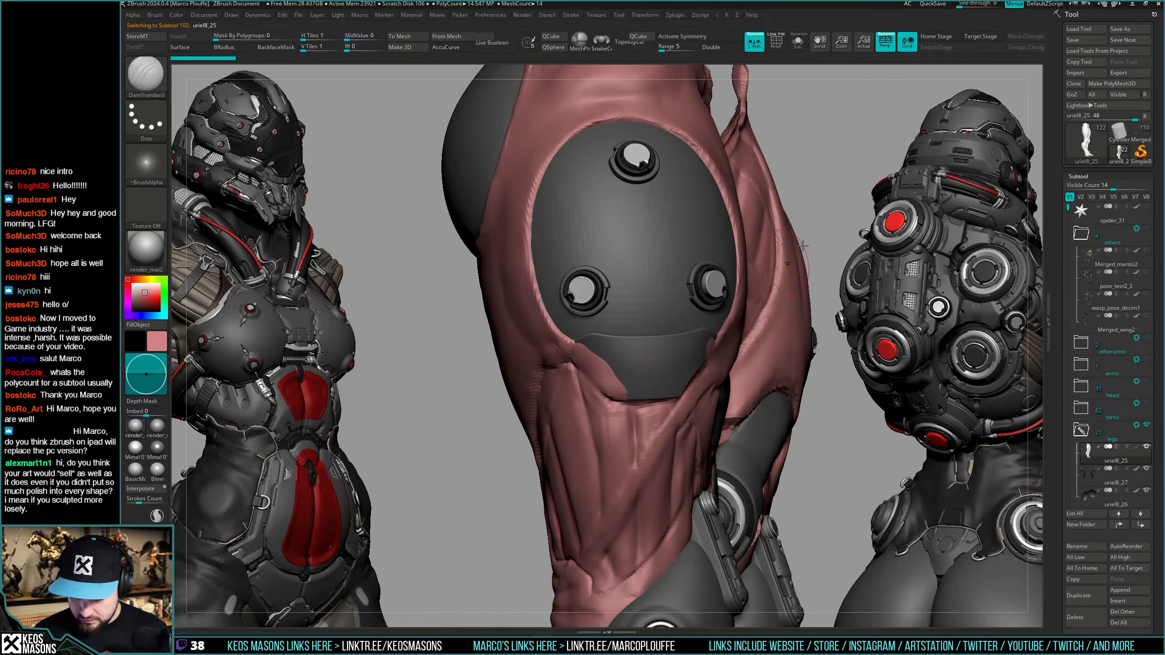
pyautogui.moveTo(610, 366); pyautogui.dragTo(589, 361, button='right')
pyautogui.press('space')
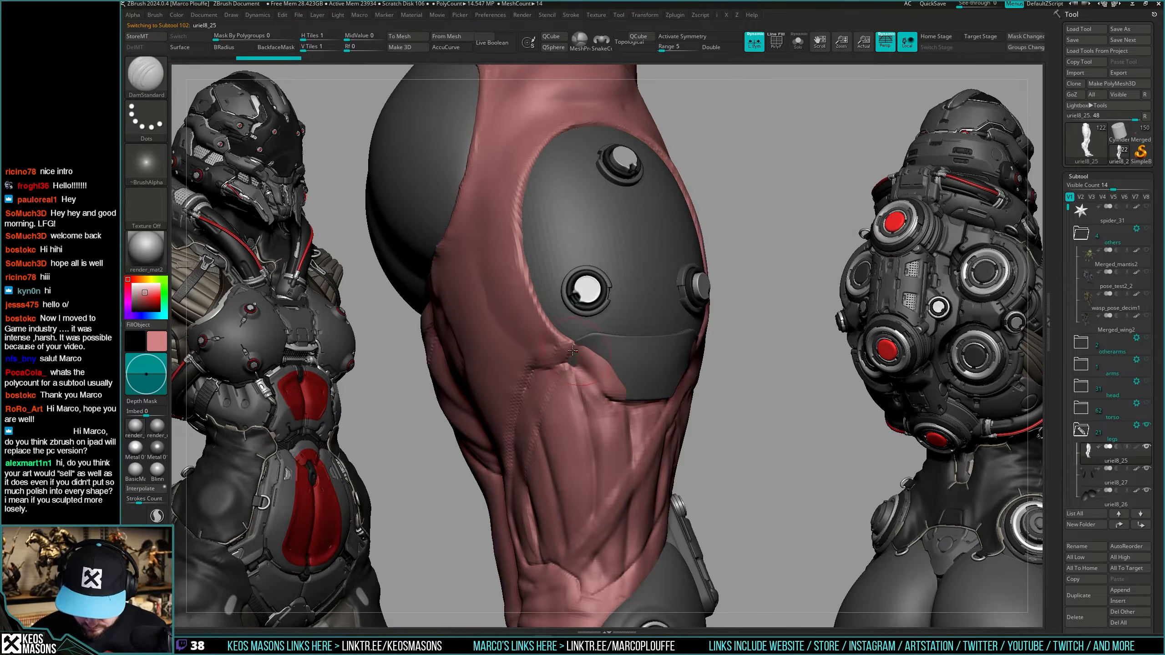
pyautogui.moveTo(573, 350); pyautogui.dragTo(605, 380)
pyautogui.moveTo(602, 384)
pyautogui.mouseDown(button='right')
pyautogui.moveTo(693, 410)
pyautogui.moveTo(609, 332)
pyautogui.mouseUp(button='right')
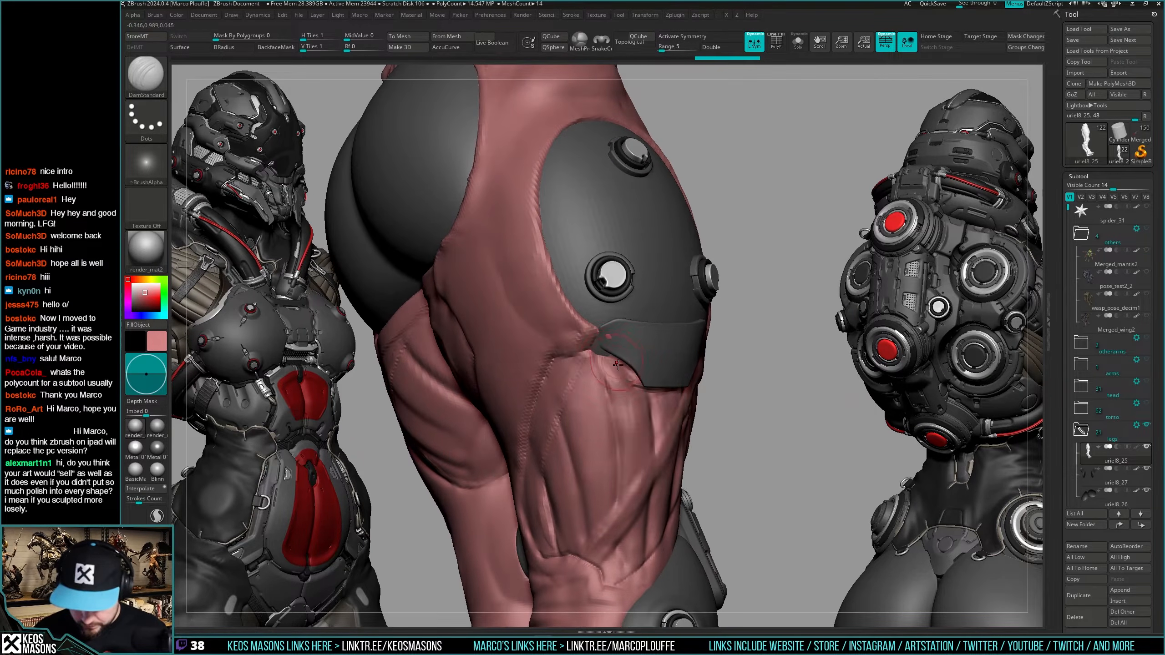
# Build up the leg surface over the panel's rear corner with the ClayBuildup brush.
pyautogui.press('space')
pyautogui.click(607, 327)
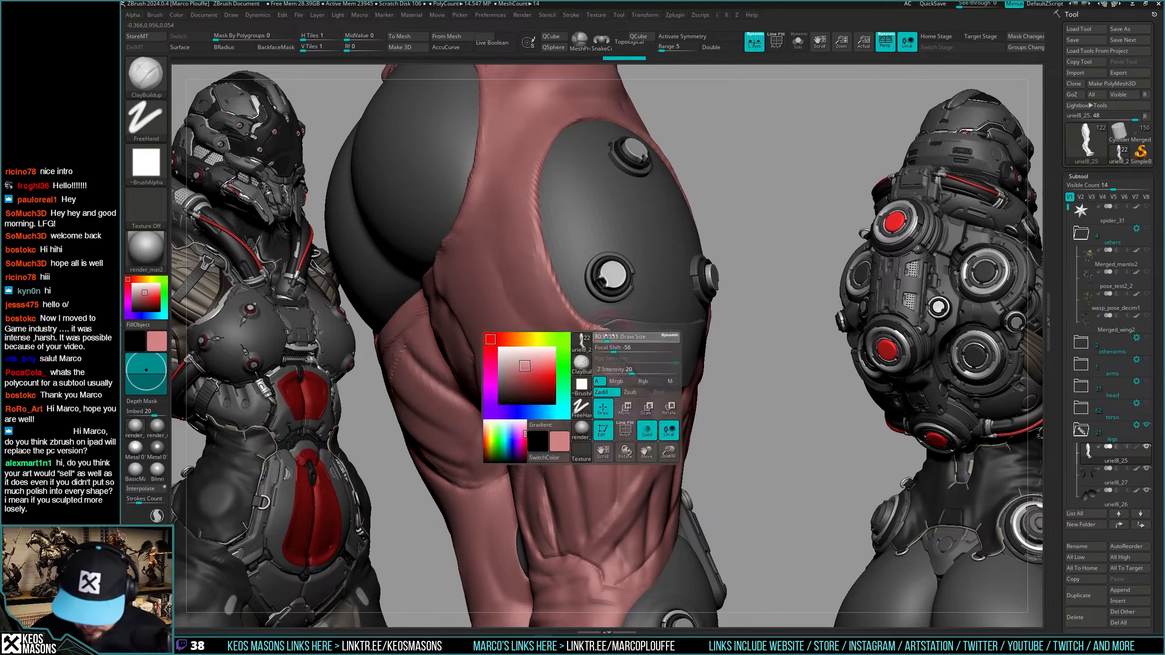
pyautogui.hotkey('ctrl', 'shift', 'z')
pyautogui.hotkey('ctrl', 'shift', 'z')
pyautogui.moveTo(619, 341)
pyautogui.mouseDown()
pyautogui.moveTo(621, 332)
pyautogui.moveTo(602, 337)
pyautogui.mouseUp()
pyautogui.moveTo(602, 337); pyautogui.dragTo(640, 336, button='right')
# Store a morph target of the leg with its layer hidden, and bake the layer back into the mesh.
pyautogui.press('space')
pyautogui.click(621, 321)
pyautogui.press('c')
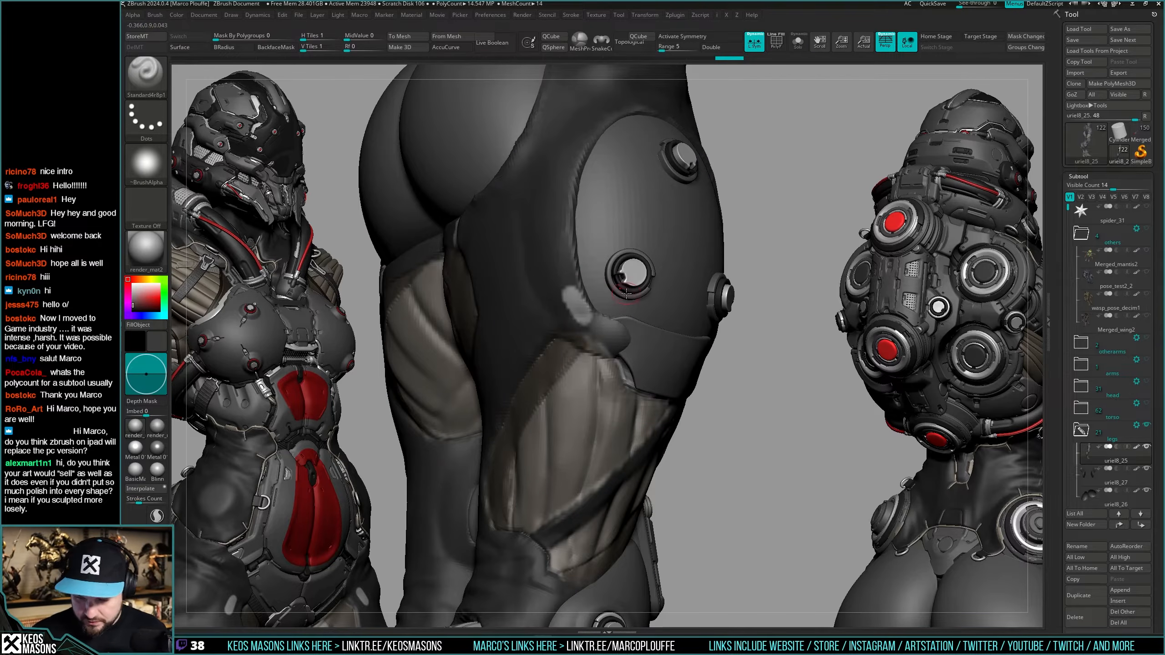
pyautogui.scroll(-15, 1064, 387)
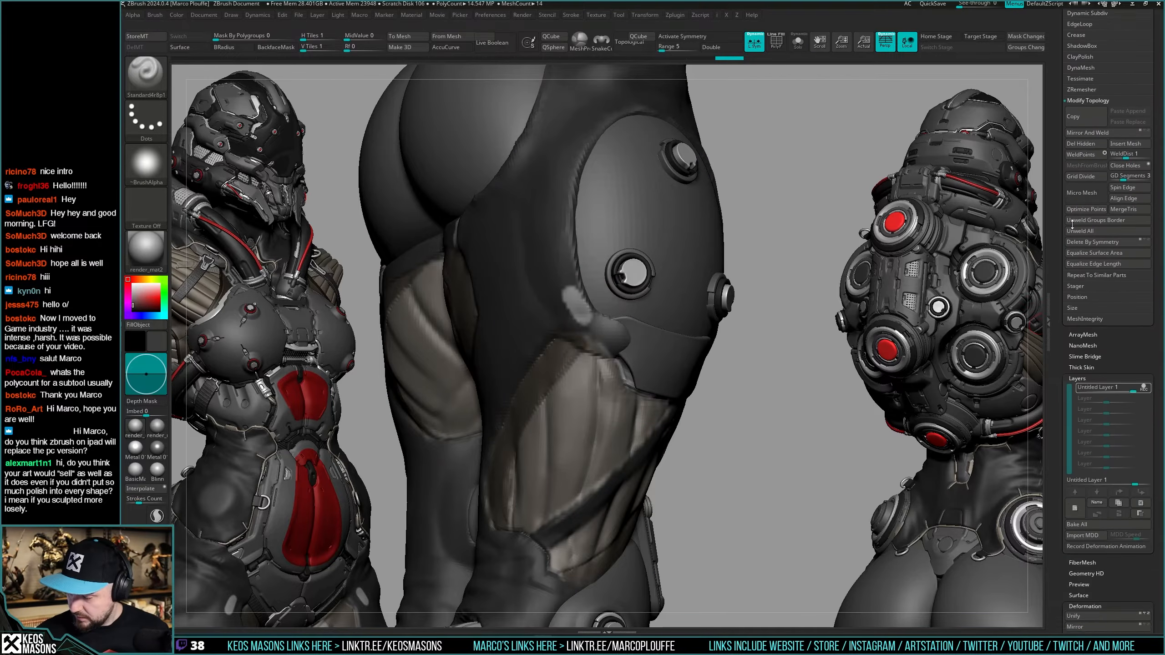
pyautogui.click(1148, 396)
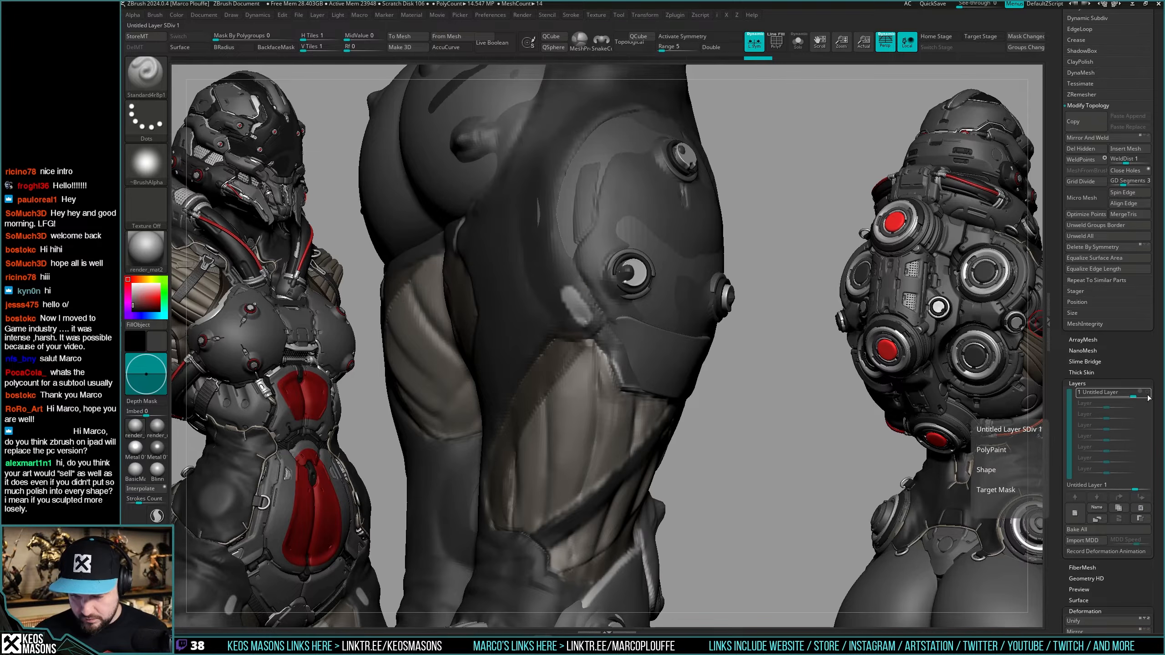
pyautogui.click(158, 36)
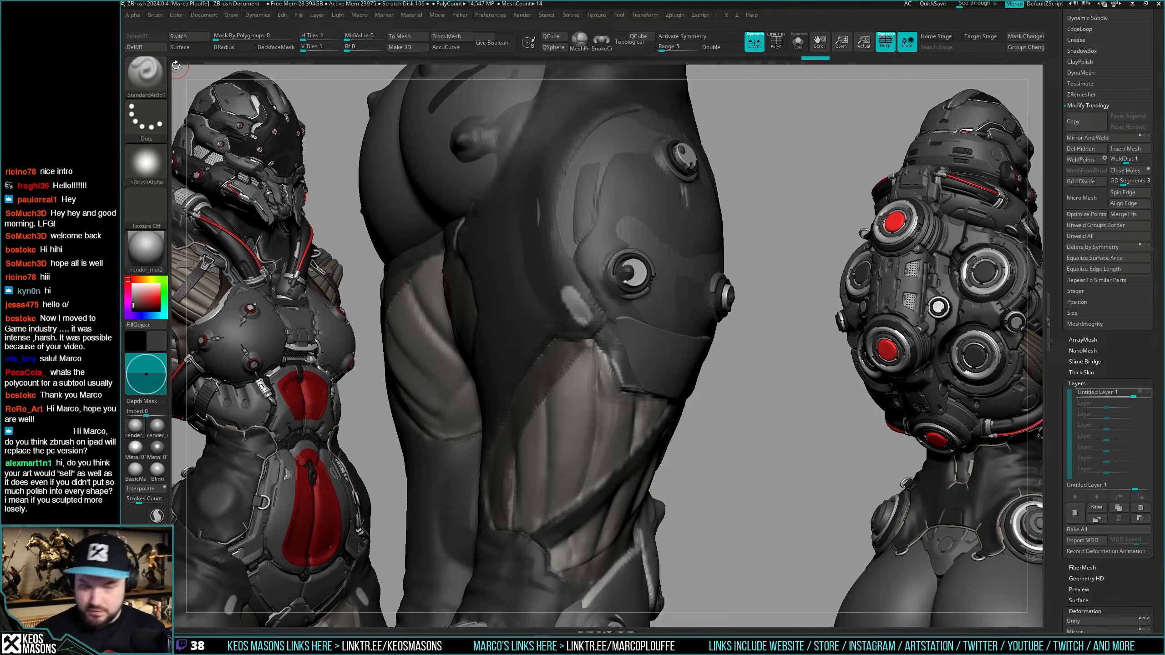
pyautogui.click(1146, 395)
pyautogui.click(1107, 530)
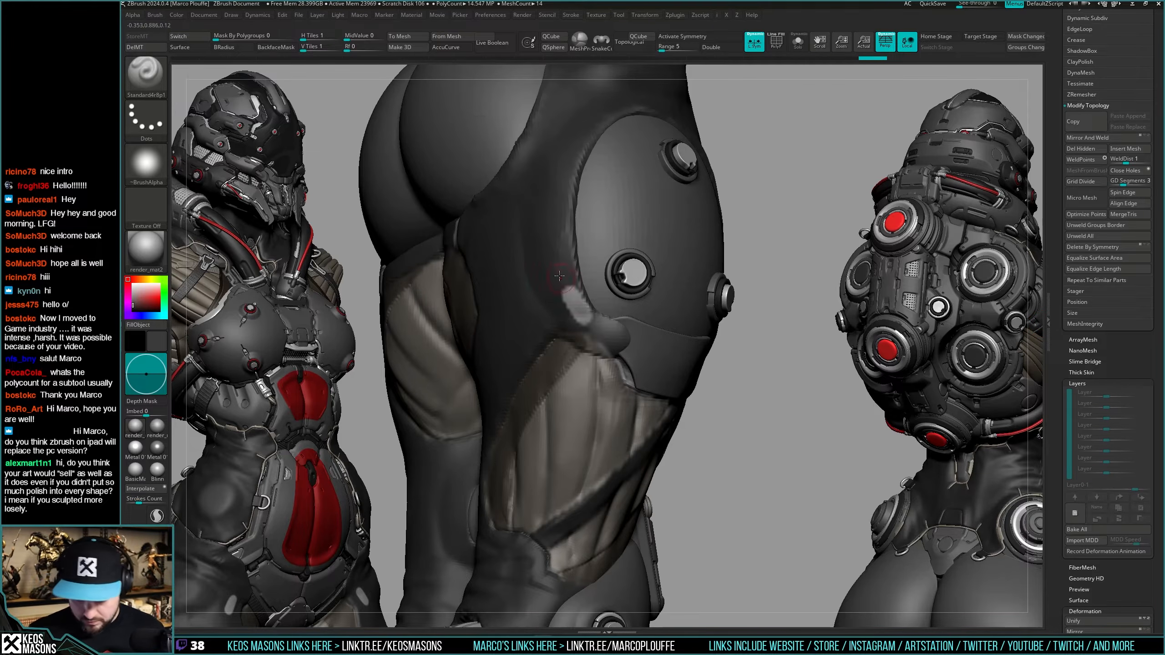
# With sculpting depth off, paint over the light patch beside the domed plate and highlight the raised pad at the panel's rear corner.
pyautogui.press('space')
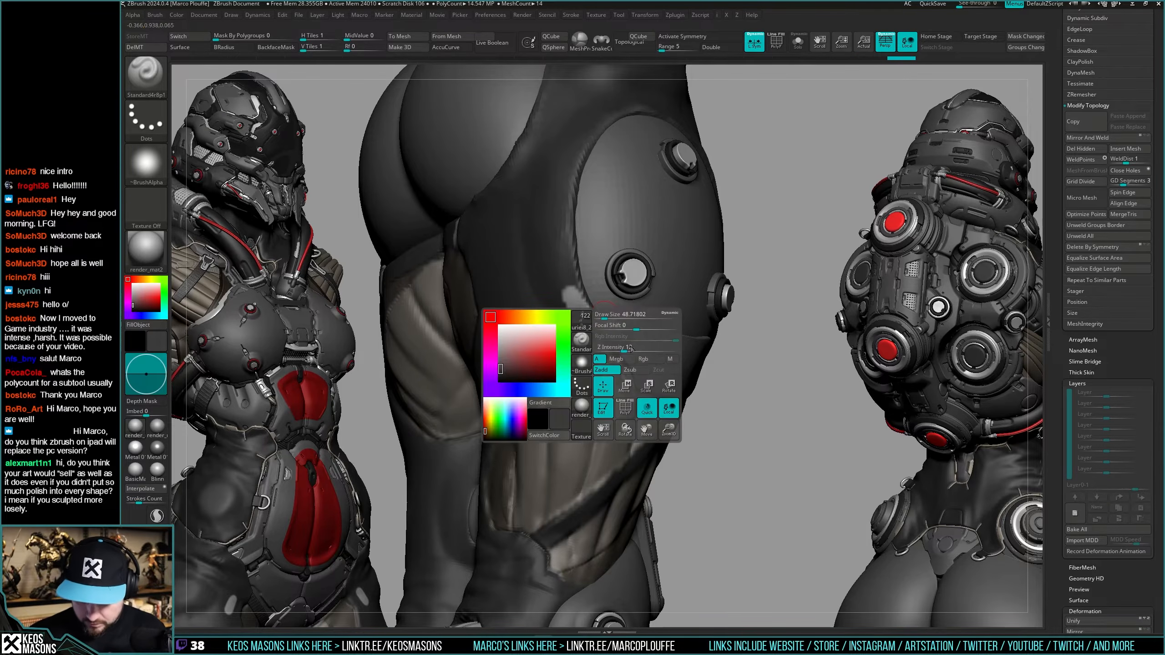
pyautogui.click(607, 370)
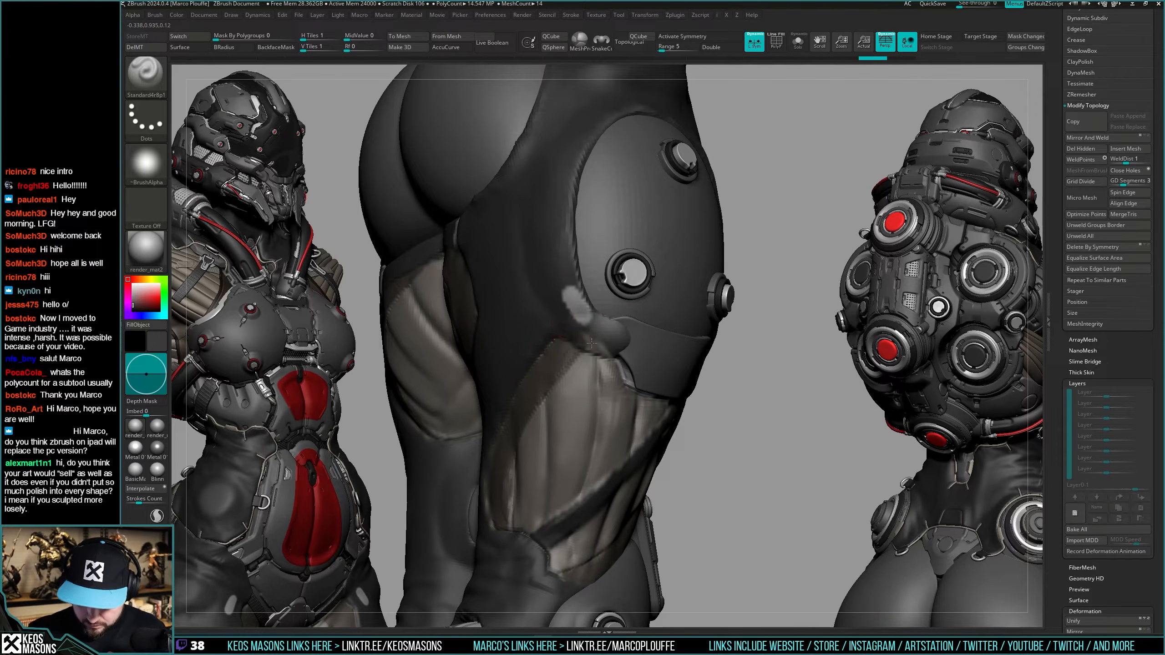
pyautogui.press('c')
pyautogui.moveTo(611, 336); pyautogui.dragTo(590, 321)
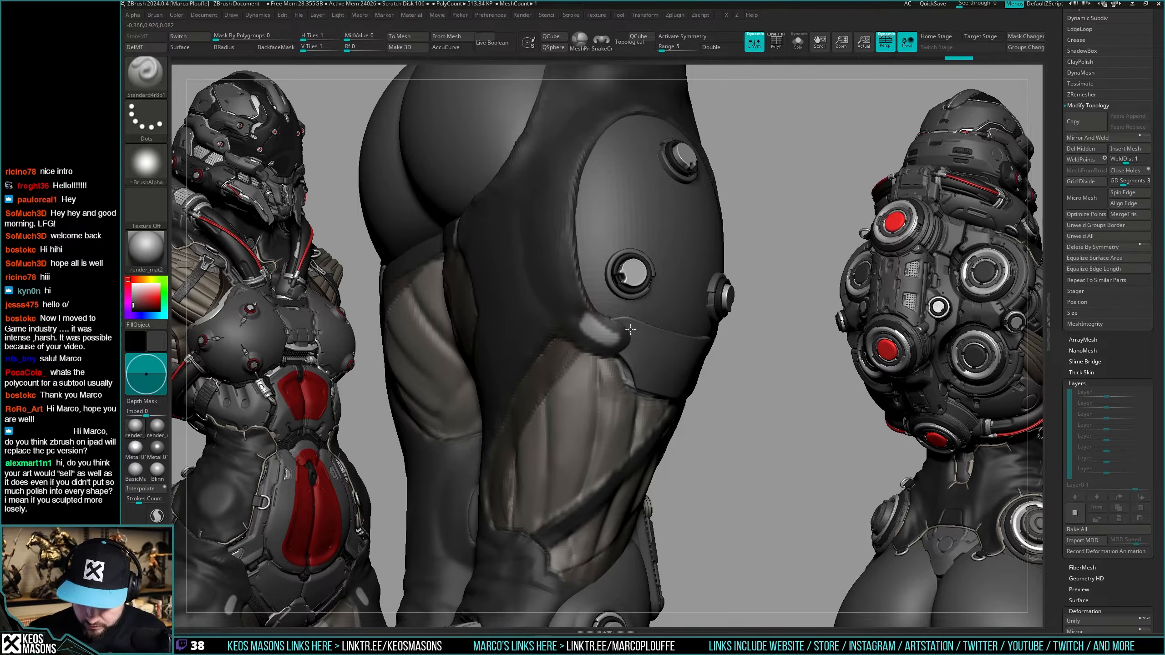
# Work around to the panel's front corner with ClayBuildup and smooth the leg rim beside it.
pyautogui.moveTo(616, 342)
pyautogui.mouseDown(button='right')
pyautogui.moveTo(606, 330)
pyautogui.moveTo(626, 360)
pyautogui.moveTo(690, 386)
pyautogui.moveTo(706, 341)
pyautogui.moveTo(675, 390)
pyautogui.moveTo(700, 348)
pyautogui.moveTo(698, 374)
pyautogui.moveTo(701, 365)
pyautogui.mouseUp(button='right')
pyautogui.rightClick(676, 390)
pyautogui.press('space')
pyautogui.click(669, 328)
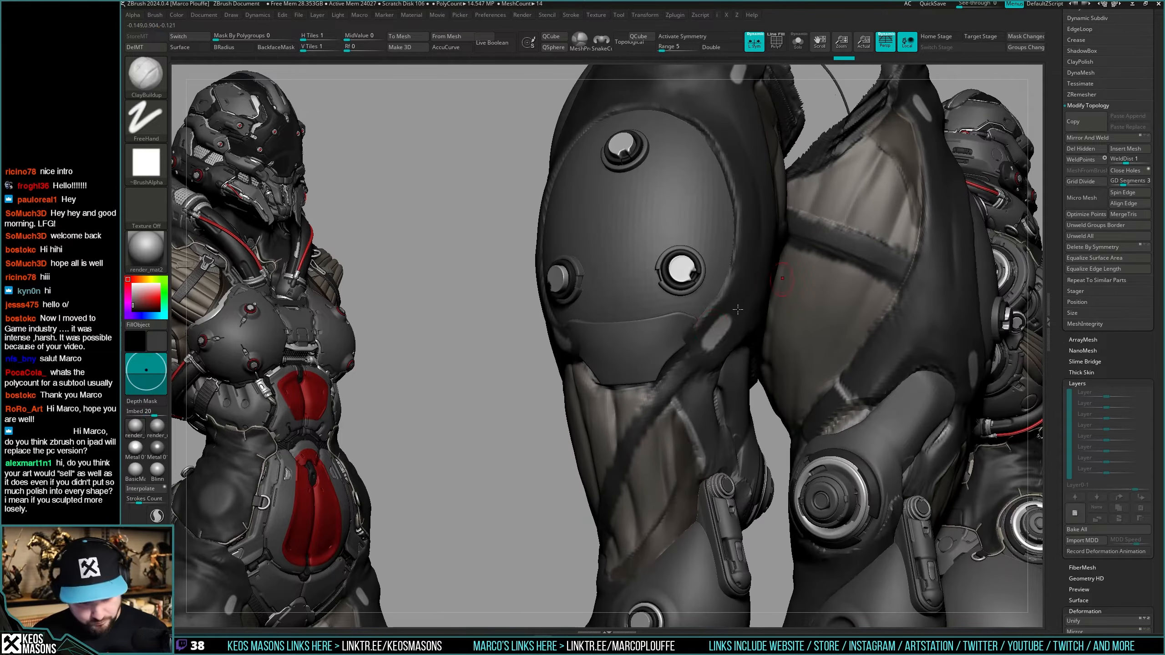
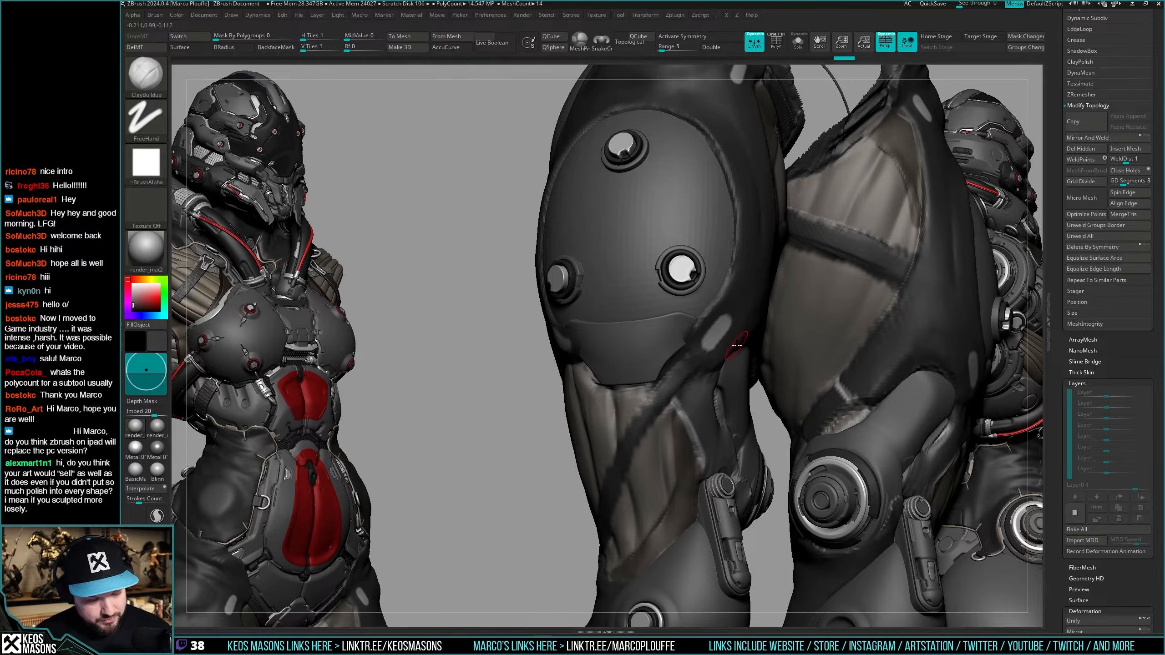
pyautogui.moveTo(738, 344); pyautogui.dragTo(703, 325, button='right')
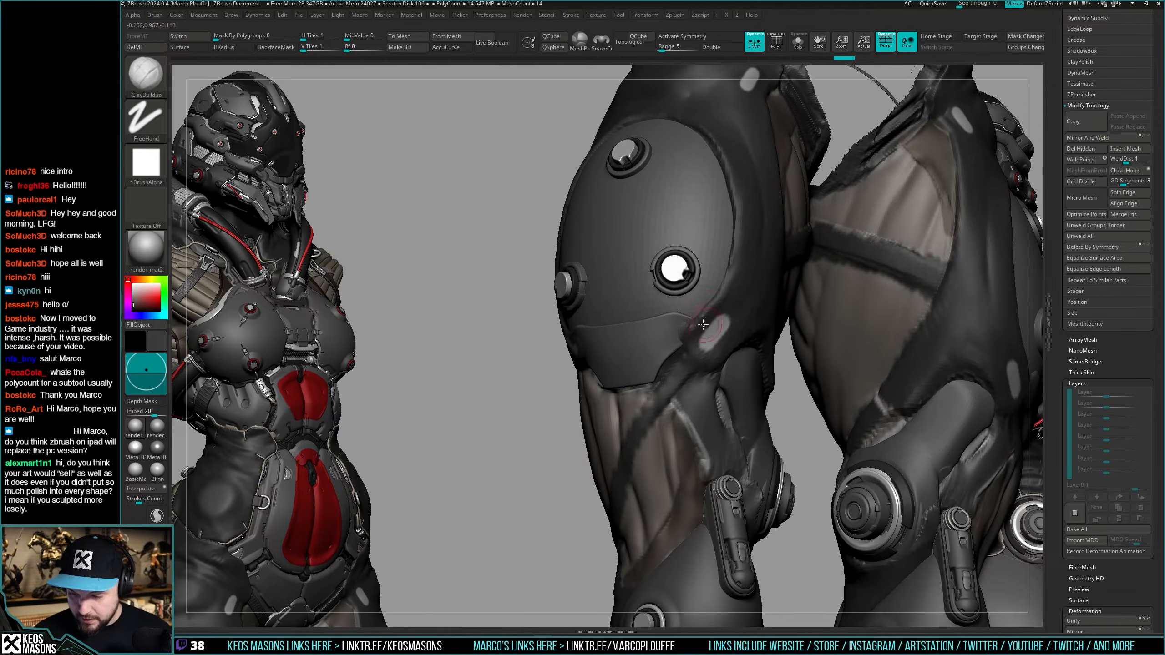
pyautogui.keyDown('shift'); pyautogui.moveTo(703, 316); pyautogui.dragTo(693, 303); pyautogui.keyUp('shift')
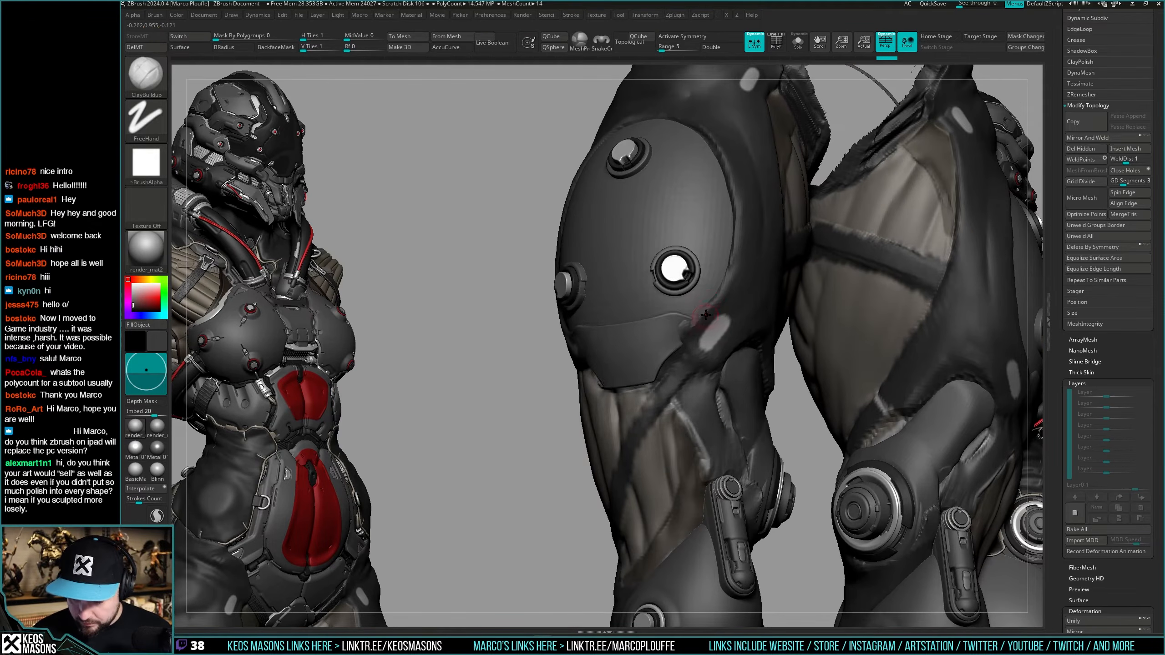
# Build up a raised pad on the leg over the panel's front corner and smooth its surface.
pyautogui.hotkey('shift', 'f')
pyautogui.moveTo(711, 312); pyautogui.dragTo(705, 310, button='right')
pyautogui.hotkey('shift', 'f')
pyautogui.moveTo(702, 309); pyautogui.dragTo(691, 320)
pyautogui.moveTo(691, 320); pyautogui.dragTo(702, 317, button='right')
pyautogui.keyDown('shift'); pyautogui.moveTo(700, 312); pyautogui.dragTo(691, 324); pyautogui.keyUp('shift')
pyautogui.moveTo(678, 324)
pyautogui.mouseDown(button='right')
pyautogui.moveTo(689, 321)
pyautogui.moveTo(687, 357)
pyautogui.mouseUp(button='right')
pyautogui.keyDown('shift'); pyautogui.moveTo(687, 356); pyautogui.dragTo(688, 317); pyautogui.keyUp('shift')
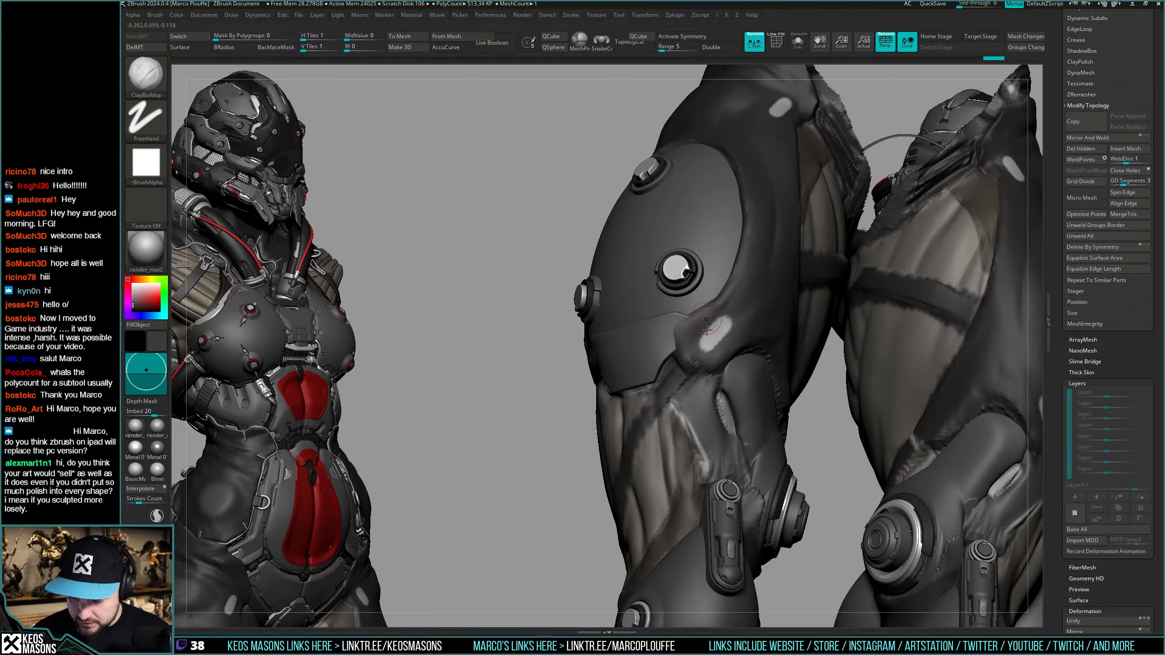
# Extend the raised pad down the panel's front edge and blend it into the thigh with smoothing strokes.
pyautogui.moveTo(688, 318); pyautogui.dragTo(678, 354, button='right')
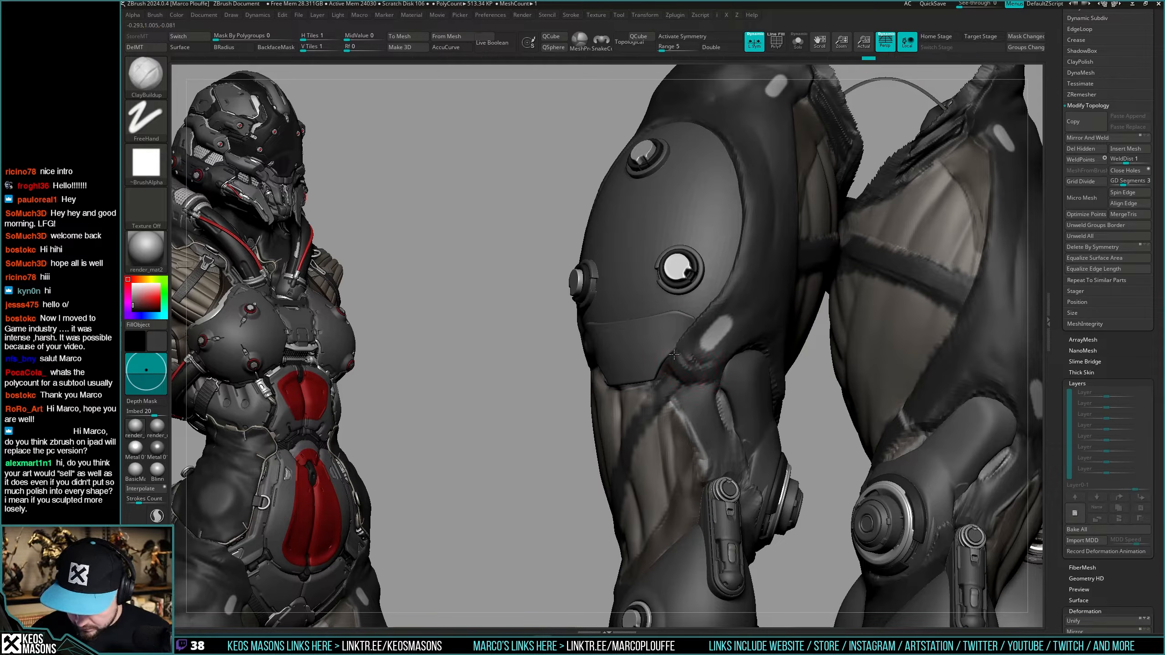
pyautogui.keyDown('shift'); pyautogui.moveTo(701, 314); pyautogui.dragTo(677, 349); pyautogui.keyUp('shift')
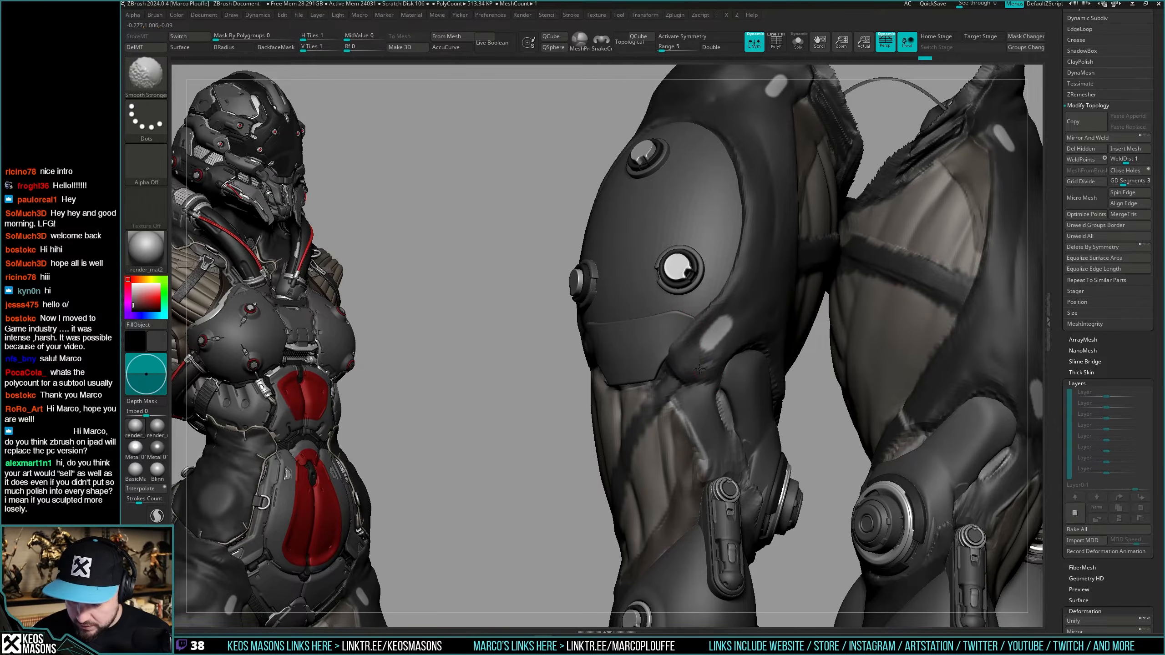
pyautogui.moveTo(700, 369)
pyautogui.mouseDown(button='right')
pyautogui.moveTo(673, 378)
pyautogui.moveTo(696, 340)
pyautogui.mouseUp(button='right')
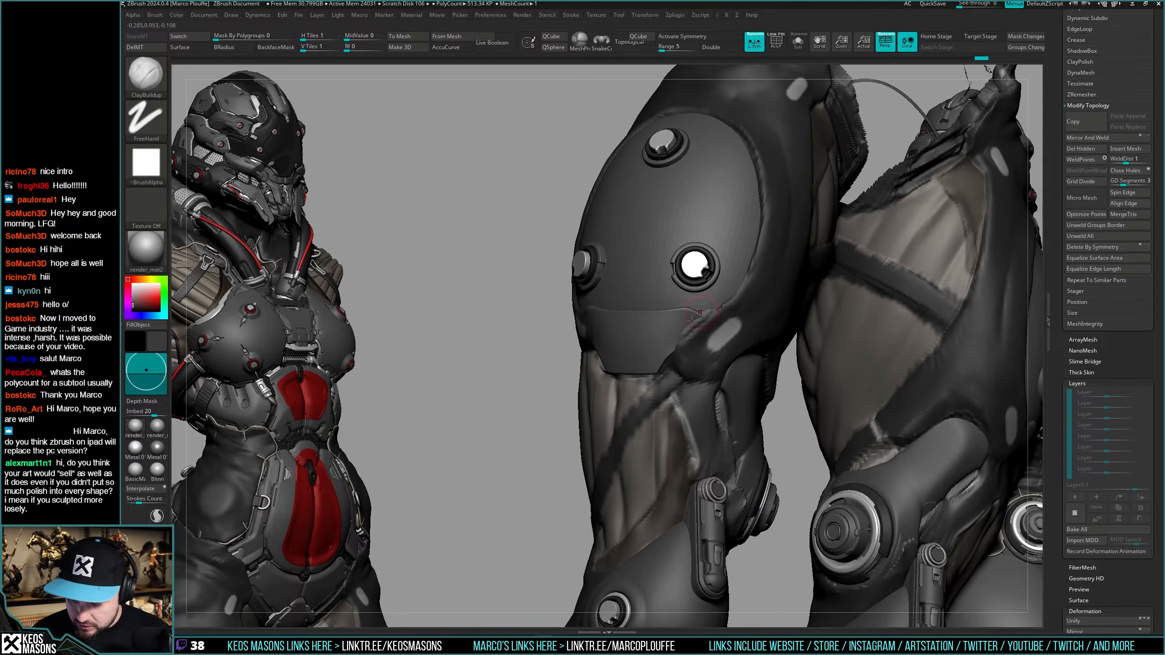
pyautogui.keyDown('shift'); pyautogui.moveTo(717, 310); pyautogui.dragTo(692, 341); pyautogui.keyUp('shift')
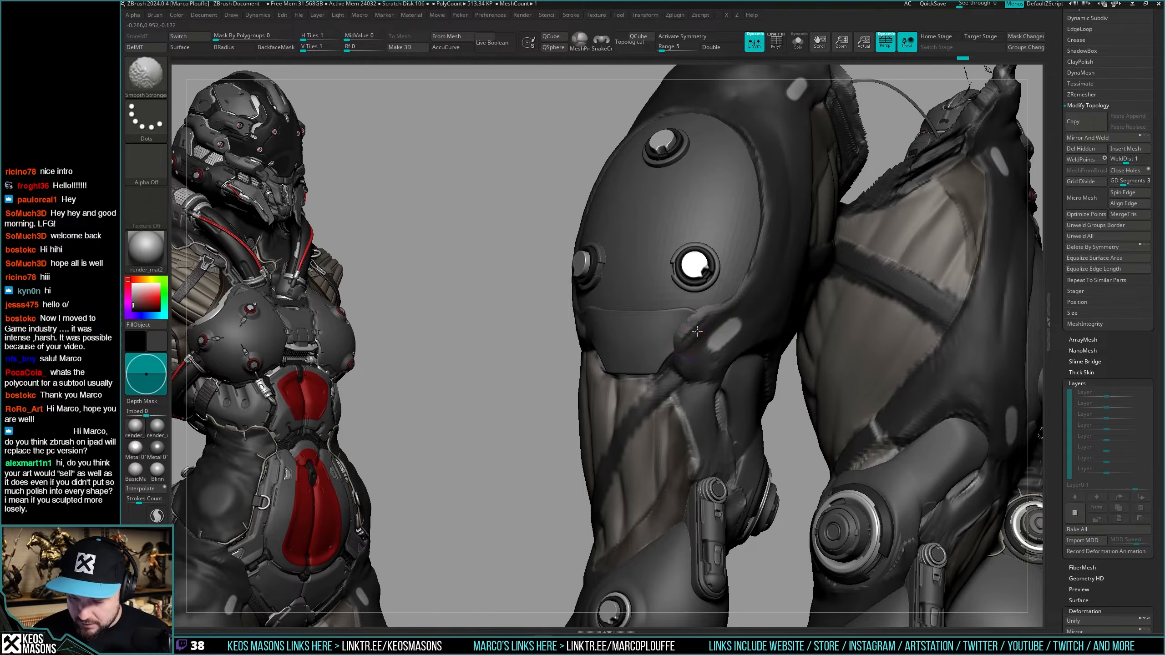
pyautogui.moveTo(717, 321)
pyautogui.mouseDown(button='right')
pyautogui.moveTo(762, 362)
pyautogui.moveTo(641, 345)
pyautogui.moveTo(690, 393)
pyautogui.moveTo(687, 412)
pyautogui.moveTo(622, 371)
pyautogui.mouseUp(button='right')
pyautogui.moveTo(712, 404)
pyautogui.keyDown('alt'); pyautogui.mouseDown(button='right')
pyautogui.moveTo(713, 375)
pyautogui.moveTo(711, 384)
pyautogui.moveTo(731, 362)
pyautogui.moveTo(785, 436)
pyautogui.moveTo(680, 382)
pyautogui.moveTo(693, 367)
pyautogui.moveTo(665, 415)
pyautogui.moveTo(644, 307)
pyautogui.moveTo(642, 317)
pyautogui.mouseUp(button='right'); pyautogui.keyUp('alt')
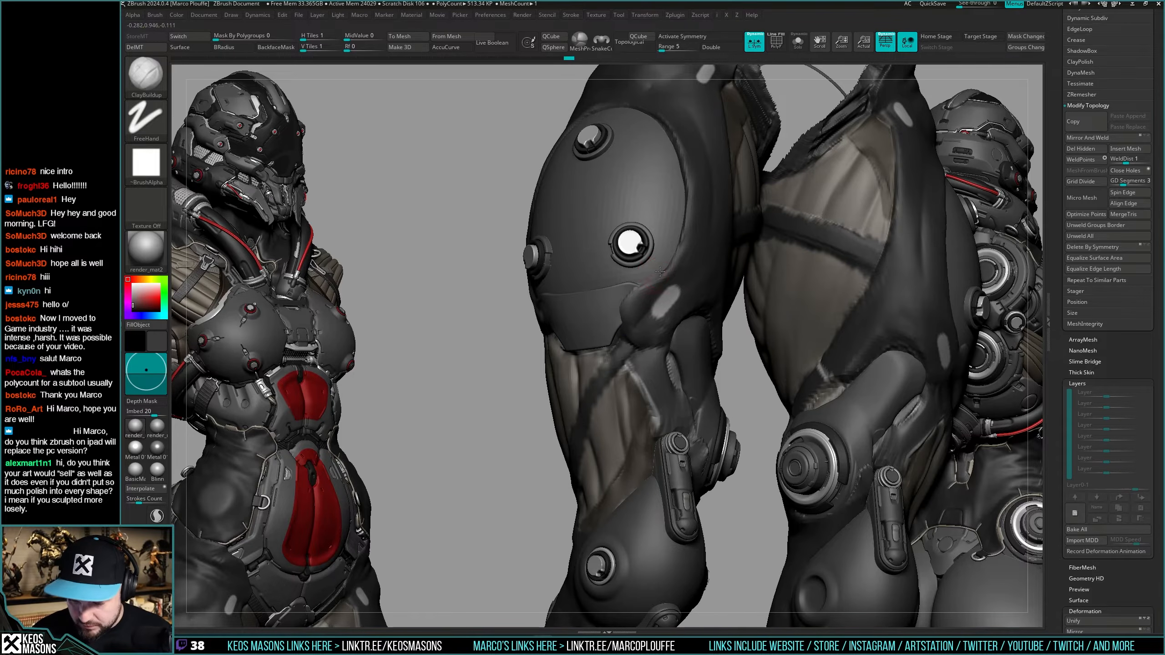
# Smooth the lower end of the raised pad over the thigh panel's rear corner and blend it into the leg.
pyautogui.moveTo(660, 272); pyautogui.dragTo(651, 302, button='right')
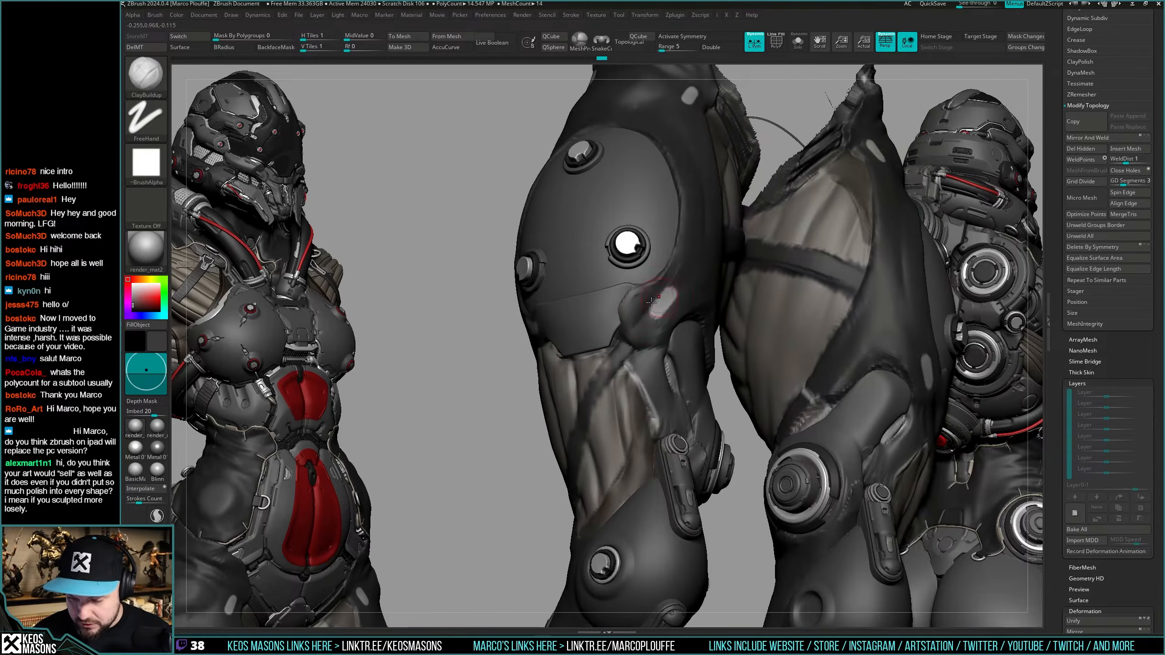
pyautogui.keyDown('shift'); pyautogui.moveTo(640, 306); pyautogui.dragTo(634, 316); pyautogui.keyUp('shift')
pyautogui.moveTo(635, 316)
pyautogui.mouseDown(button='right')
pyautogui.moveTo(654, 300)
pyautogui.moveTo(630, 343)
pyautogui.moveTo(661, 339)
pyautogui.mouseUp(button='right')
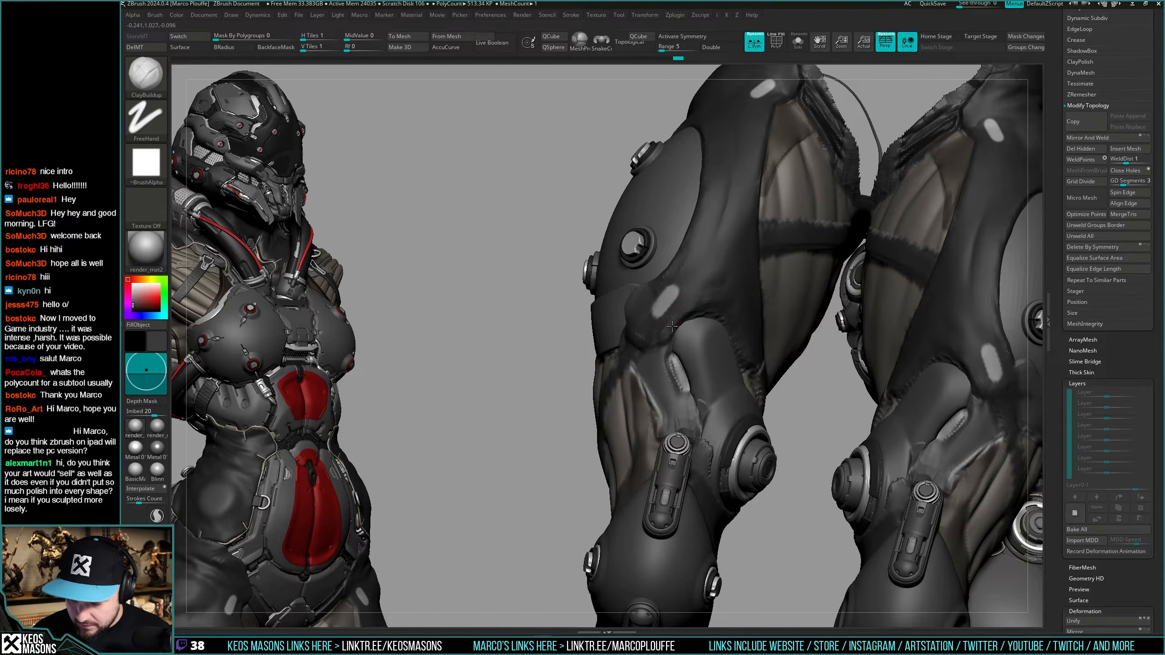
pyautogui.press('shift')
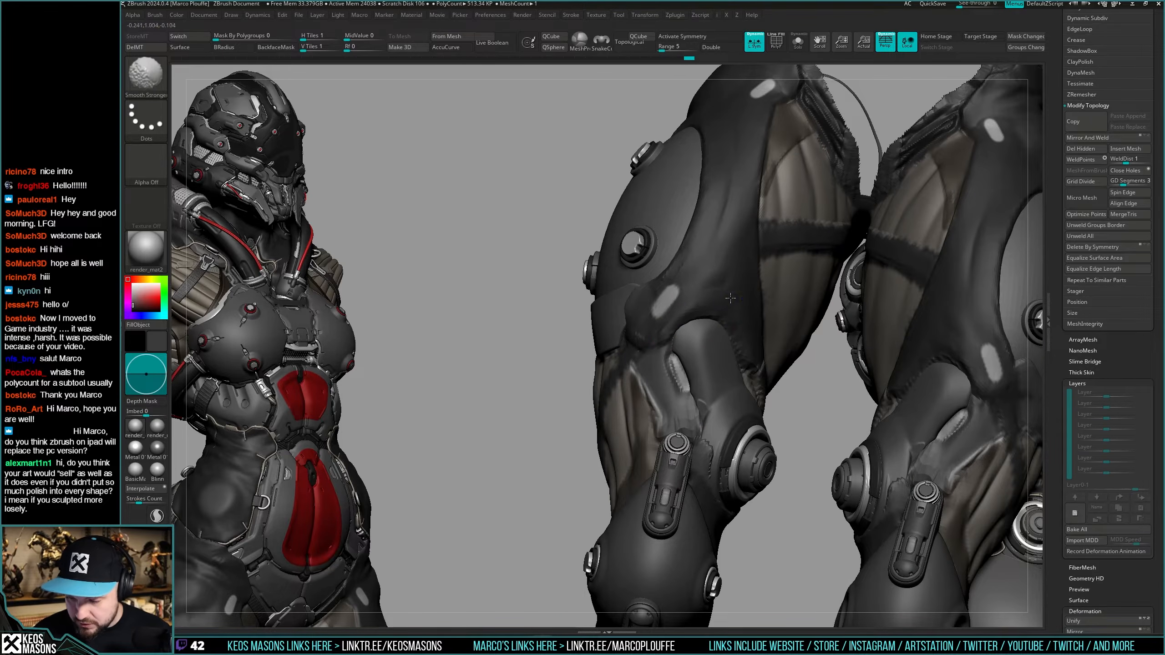
pyautogui.moveTo(715, 263)
pyautogui.mouseDown(button='right')
pyautogui.moveTo(699, 248)
pyautogui.moveTo(690, 304)
pyautogui.moveTo(646, 367)
pyautogui.moveTo(662, 374)
pyautogui.mouseUp(button='right')
# Try reshaping the leg surface around the panel's corner with the Move brush and undo the change.
pyautogui.press('space')
pyautogui.click(614, 351)
pyautogui.rightClick(516, 392)
pyautogui.moveTo(505, 331)
pyautogui.mouseDown(button='right')
pyautogui.moveTo(539, 335)
pyautogui.moveTo(527, 329)
pyautogui.moveTo(527, 345)
pyautogui.moveTo(571, 342)
pyautogui.moveTo(544, 325)
pyautogui.moveTo(526, 399)
pyautogui.moveTo(545, 388)
pyautogui.moveTo(619, 395)
pyautogui.moveTo(613, 350)
pyautogui.moveTo(628, 319)
pyautogui.mouseUp(button='right')
pyautogui.click(864, 57)
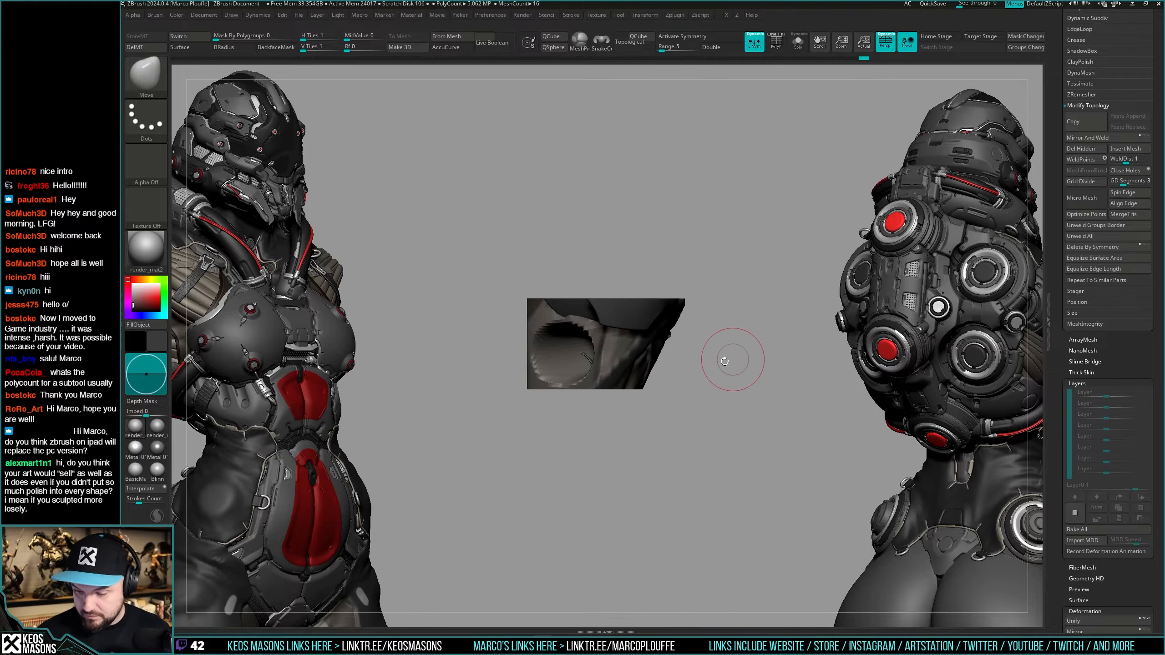
pyautogui.moveTo(695, 358); pyautogui.dragTo(715, 360, button='right')
pyautogui.moveTo(599, 528)
pyautogui.keyDown('alt'); pyautogui.mouseDown(button='right')
pyautogui.moveTo(679, 341)
pyautogui.moveTo(633, 528)
pyautogui.moveTo(687, 380)
pyautogui.moveTo(645, 380)
pyautogui.moveTo(648, 395)
pyautogui.moveTo(659, 355)
pyautogui.moveTo(632, 342)
pyautogui.moveTo(688, 363)
pyautogui.moveTo(633, 375)
pyautogui.moveTo(605, 396)
pyautogui.moveTo(660, 395)
pyautogui.moveTo(651, 380)
pyautogui.moveTo(631, 400)
pyautogui.moveTo(645, 419)
pyautogui.moveTo(623, 365)
pyautogui.moveTo(637, 383)
pyautogui.mouseUp(button='right'); pyautogui.keyUp('alt')
pyautogui.hotkey('ctrl', 'z')
# Build up the underside of the raised pad beside the panel's corner with ClayBuildup and smooth it into the thigh.
pyautogui.press('space')
pyautogui.press('space')
pyautogui.click(604, 336)
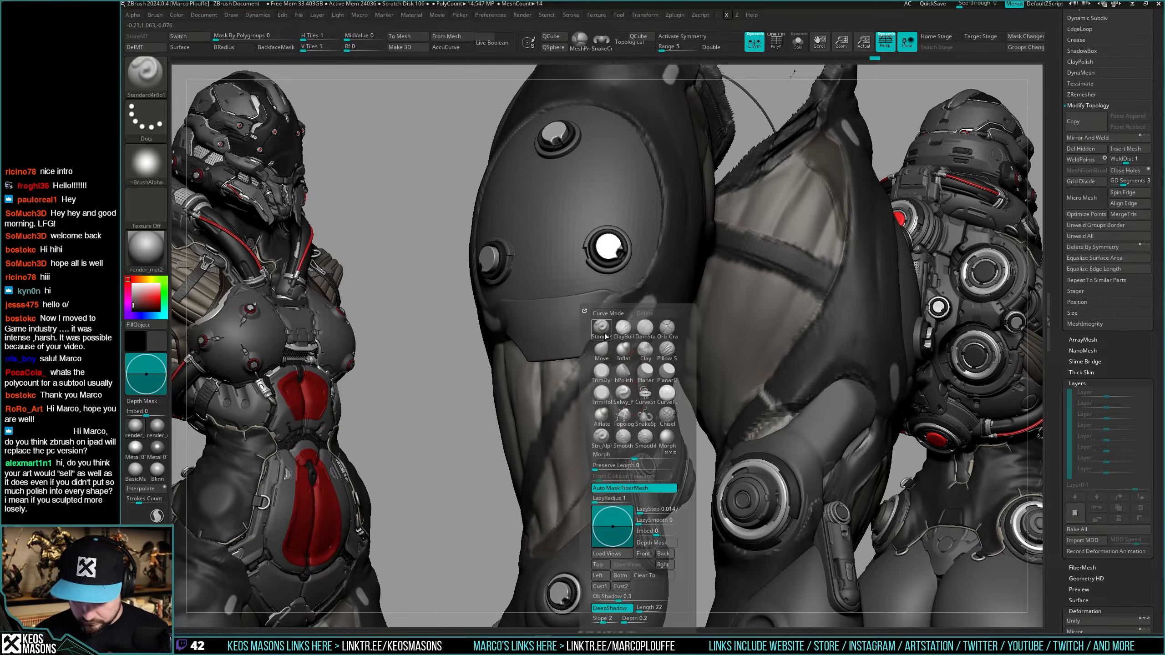
pyautogui.click(605, 359)
pyautogui.click(624, 330)
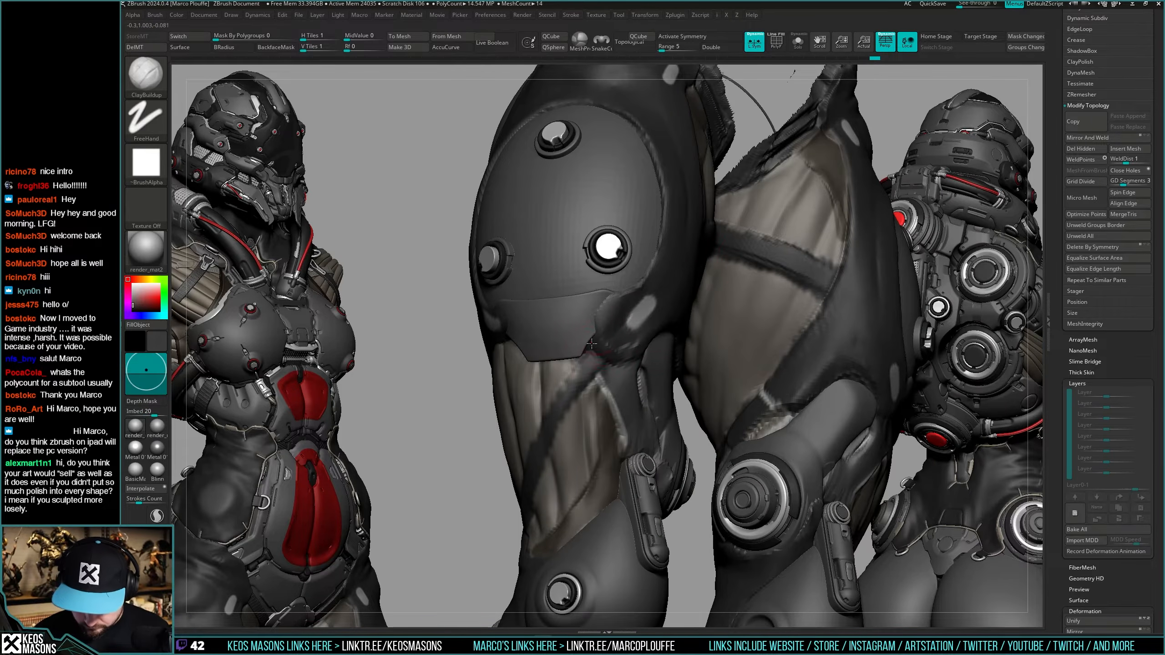
pyautogui.moveTo(629, 352)
pyautogui.mouseDown(button='right')
pyautogui.moveTo(579, 376)
pyautogui.moveTo(563, 358)
pyautogui.moveTo(596, 360)
pyautogui.moveTo(629, 390)
pyautogui.moveTo(567, 389)
pyautogui.moveTo(664, 366)
pyautogui.mouseUp(button='right')
pyautogui.press('space')
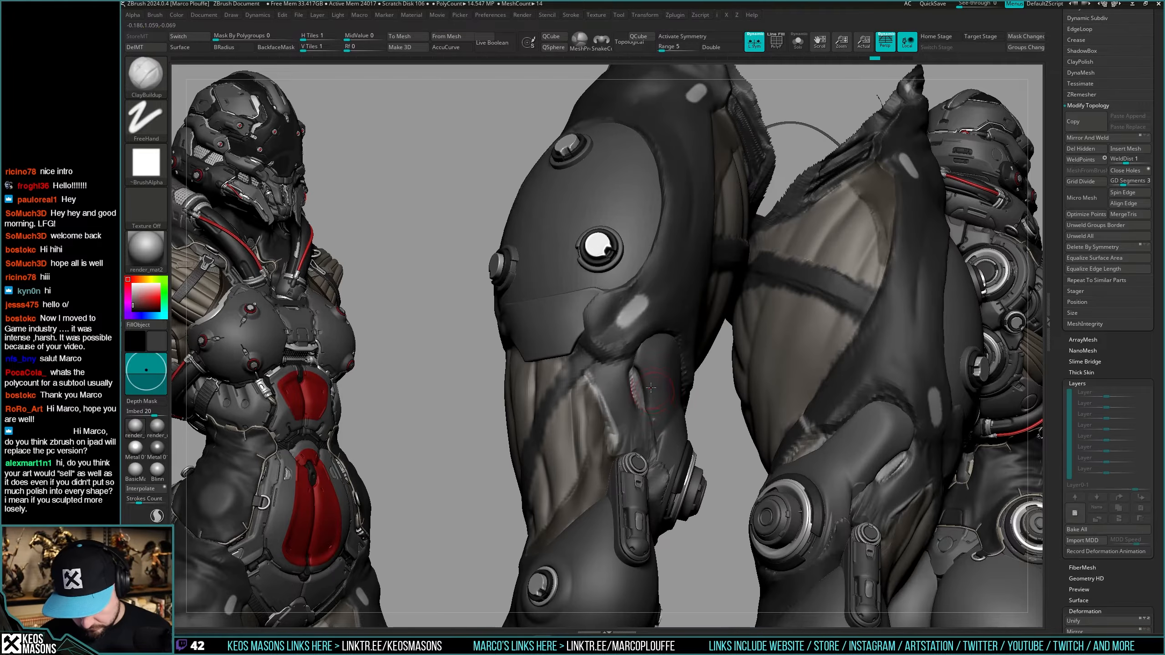
pyautogui.moveTo(651, 390); pyautogui.dragTo(638, 361, button='right')
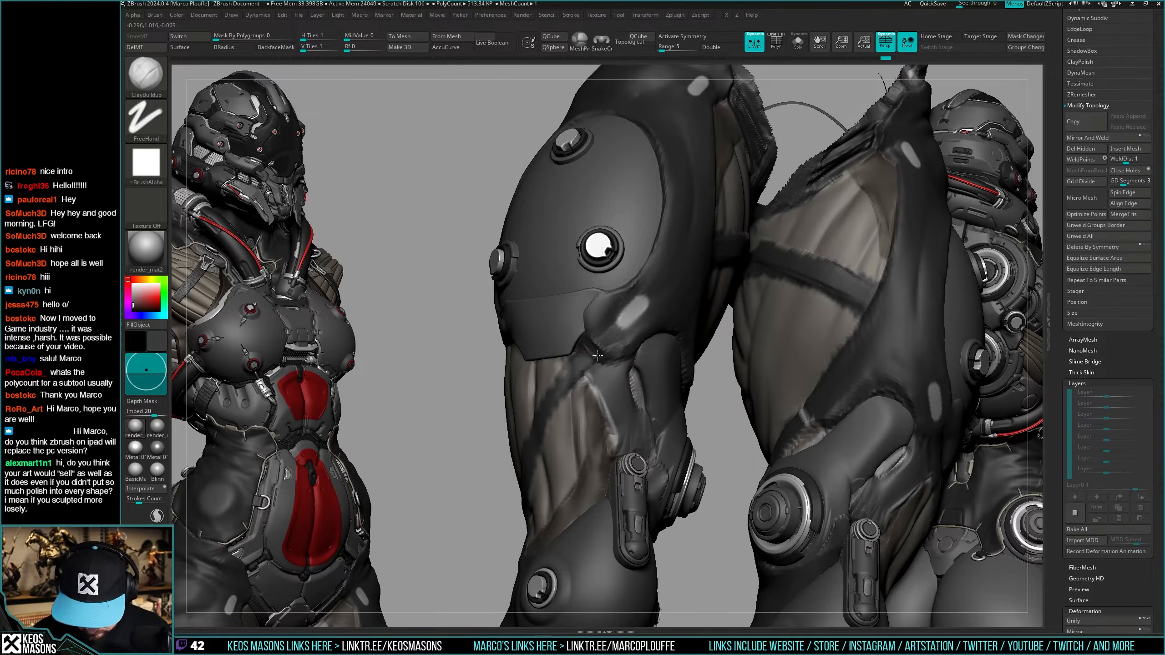
pyautogui.press('shift')
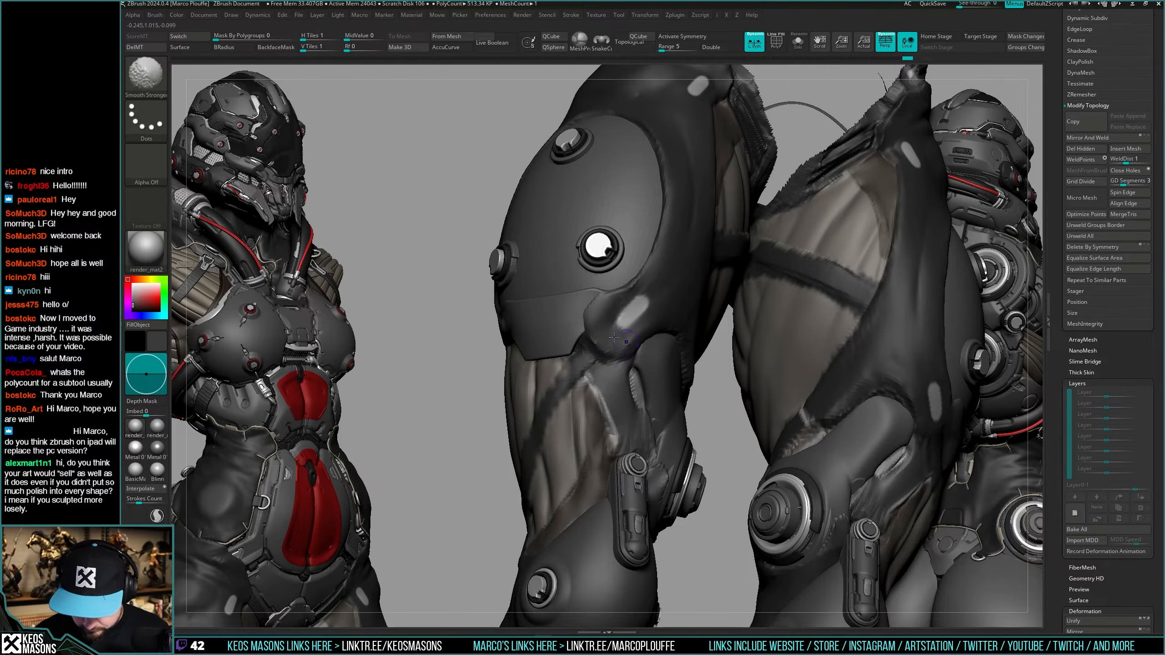
pyautogui.moveTo(614, 337)
pyautogui.keyDown('shift'); pyautogui.mouseDown(button='right')
pyautogui.moveTo(635, 394)
pyautogui.moveTo(688, 398)
pyautogui.moveTo(630, 426)
pyautogui.moveTo(639, 443)
pyautogui.mouseUp(button='right'); pyautogui.keyUp('shift')
# Isolate the leg mesh and duplicate its subtool.
pyautogui.hotkey('shift', 'f')
pyautogui.hotkey('shift', 'f')
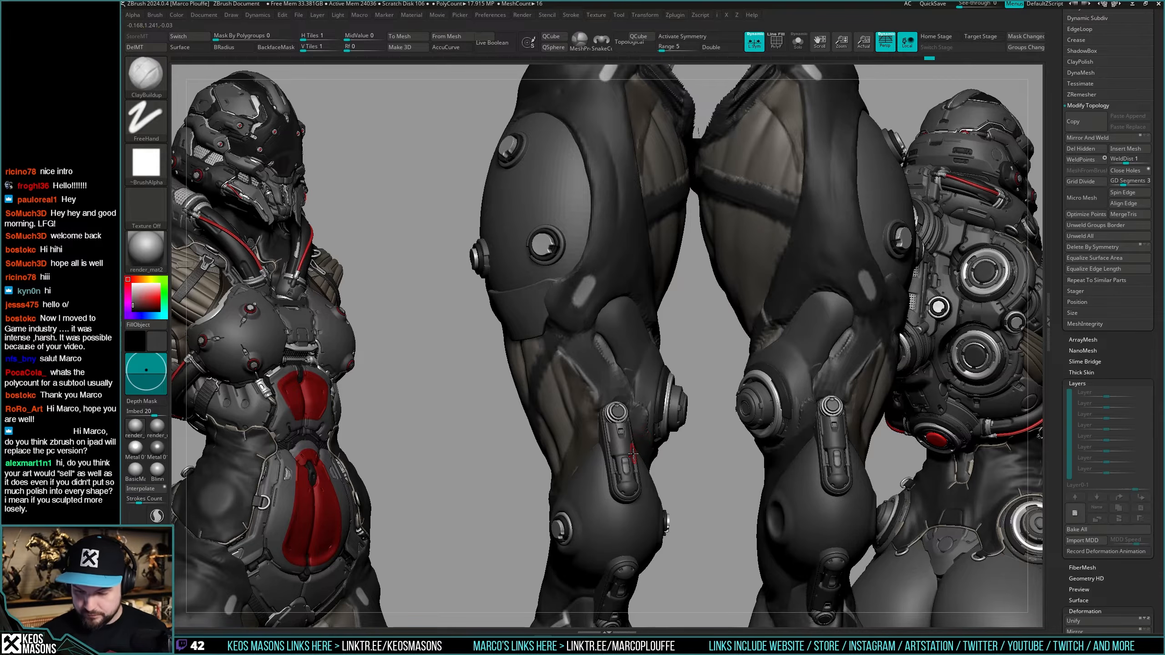
pyautogui.moveTo(588, 365); pyautogui.dragTo(549, 336, button='right')
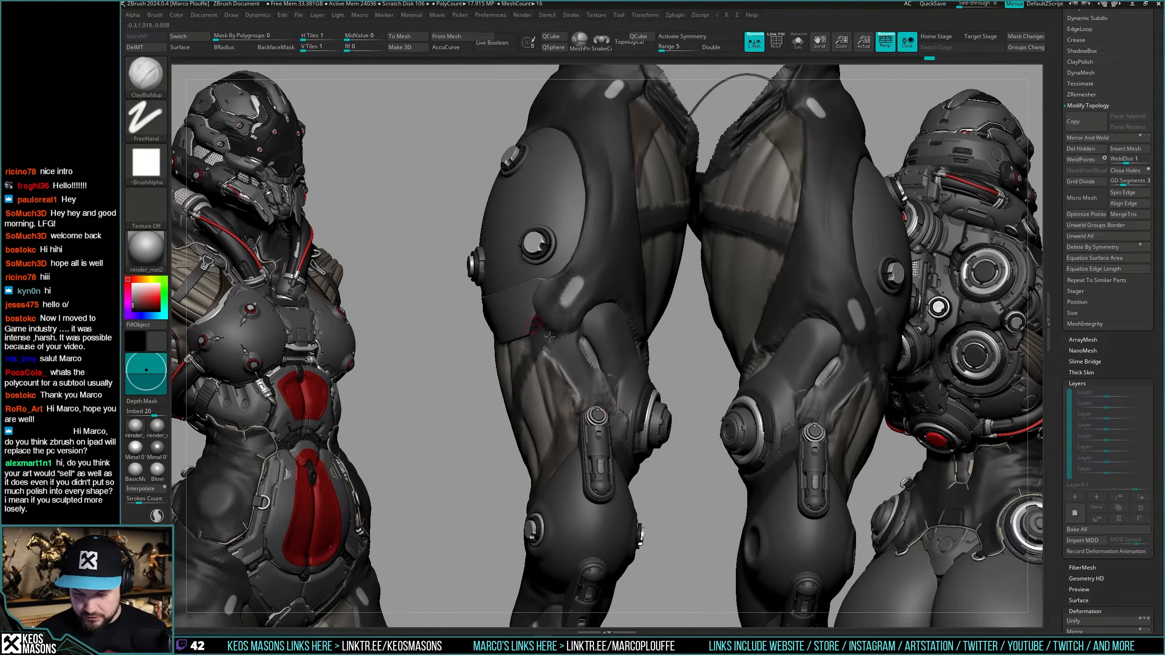
pyautogui.moveTo(607, 400)
pyautogui.mouseDown(button='right')
pyautogui.moveTo(614, 434)
pyautogui.moveTo(614, 423)
pyautogui.mouseUp(button='right')
pyautogui.moveTo(1063, 335); pyautogui.dragTo(1061, 407)
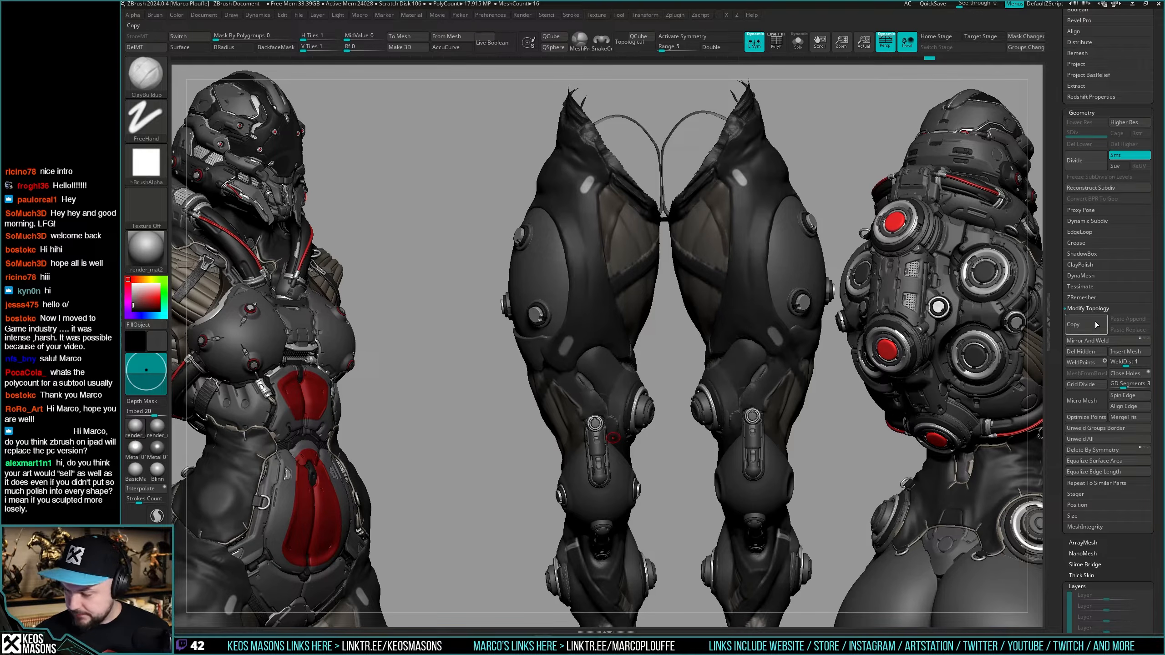
pyautogui.hotkey('shift', 's')
pyautogui.moveTo(1065, 325); pyautogui.dragTo(1068, 471)
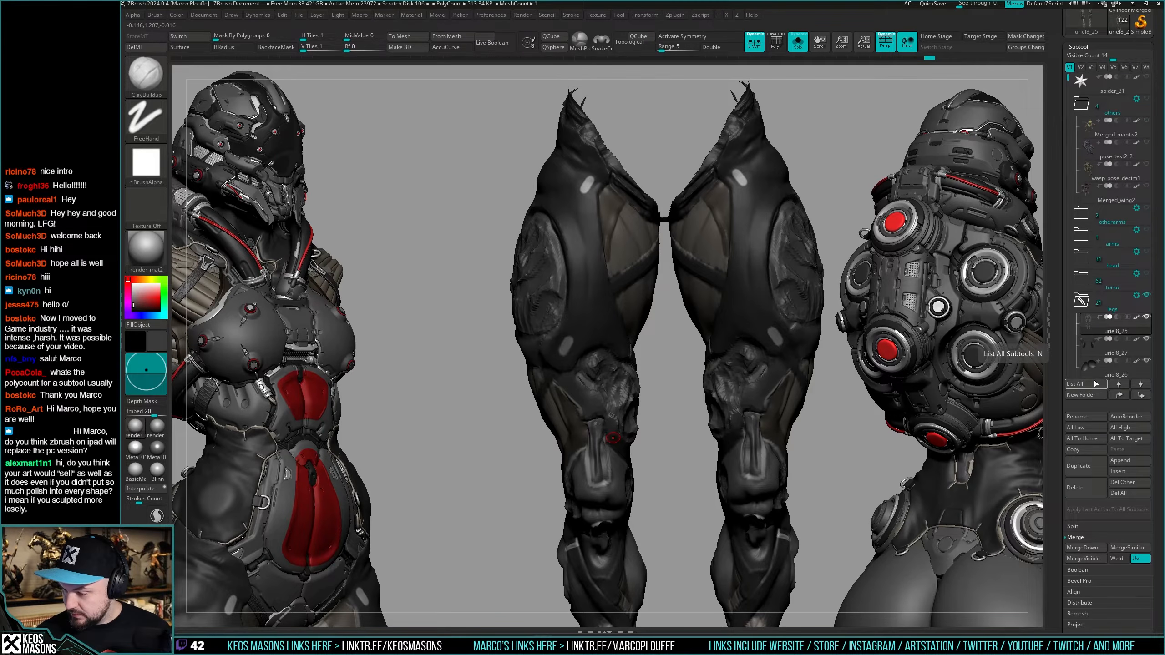
pyautogui.click(1085, 476)
# Mask the strip of the duplicated leg that runs from below the raised pad toward the knee.
pyautogui.moveTo(532, 429); pyautogui.dragTo(635, 424)
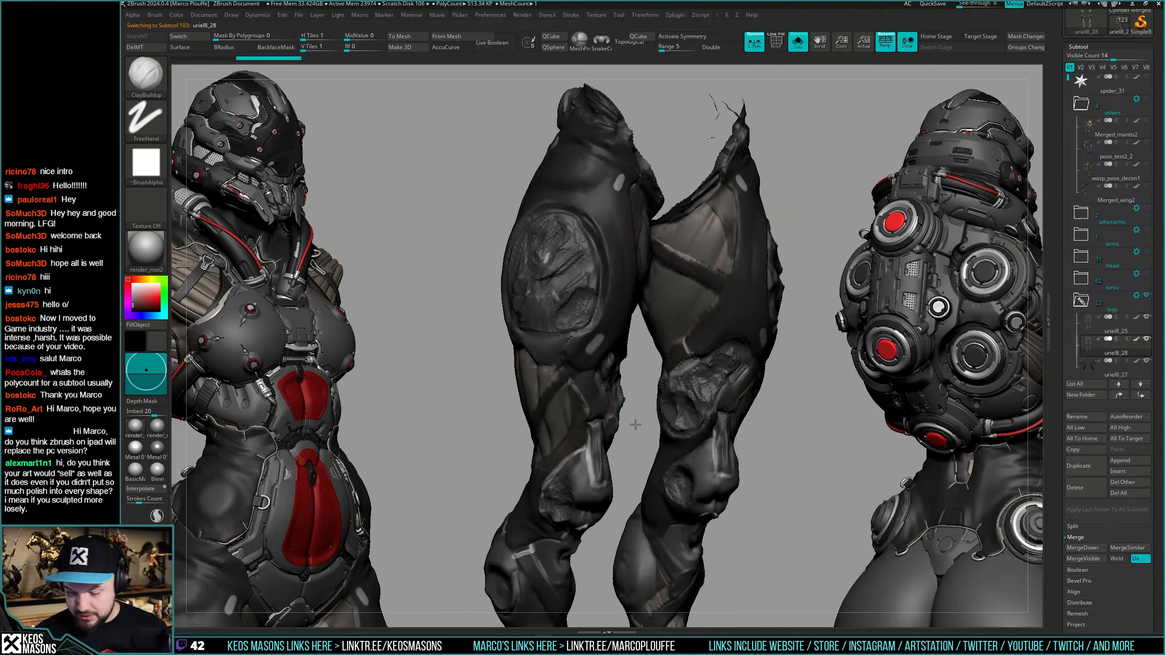
pyautogui.moveTo(635, 425)
pyautogui.keyDown('ctrl'); pyautogui.mouseDown(button='right')
pyautogui.moveTo(603, 418)
pyautogui.moveTo(627, 412)
pyautogui.mouseUp(button='right'); pyautogui.keyUp('ctrl')
pyautogui.hotkey('shift', 'f')
pyautogui.hotkey('shift', 'f')
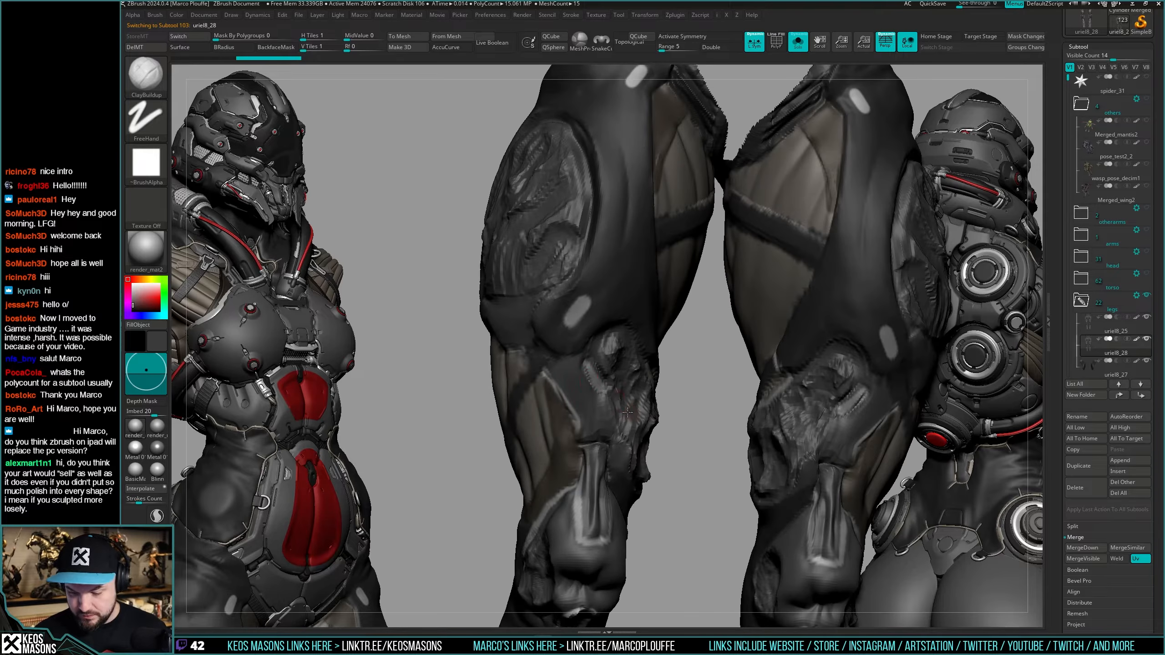
pyautogui.moveTo(577, 369); pyautogui.dragTo(544, 337, button='right')
pyautogui.keyDown('ctrl'); pyautogui.moveTo(559, 385); pyautogui.dragTo(571, 416); pyautogui.keyUp('ctrl')
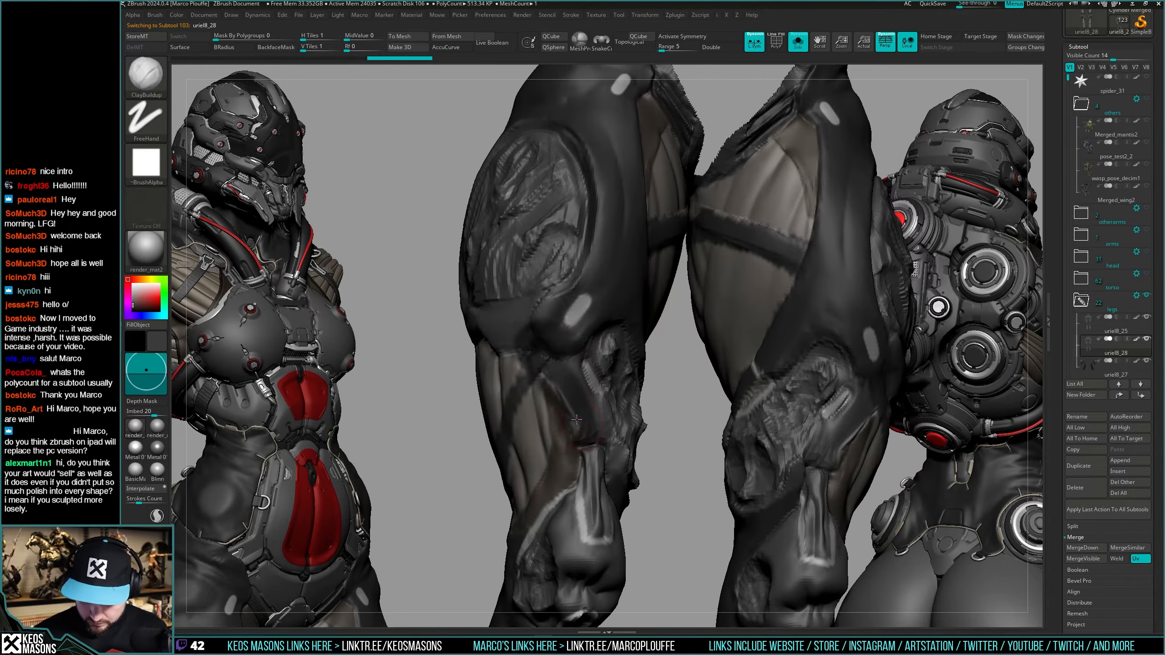
pyautogui.moveTo(607, 434); pyautogui.dragTo(586, 439, button='right')
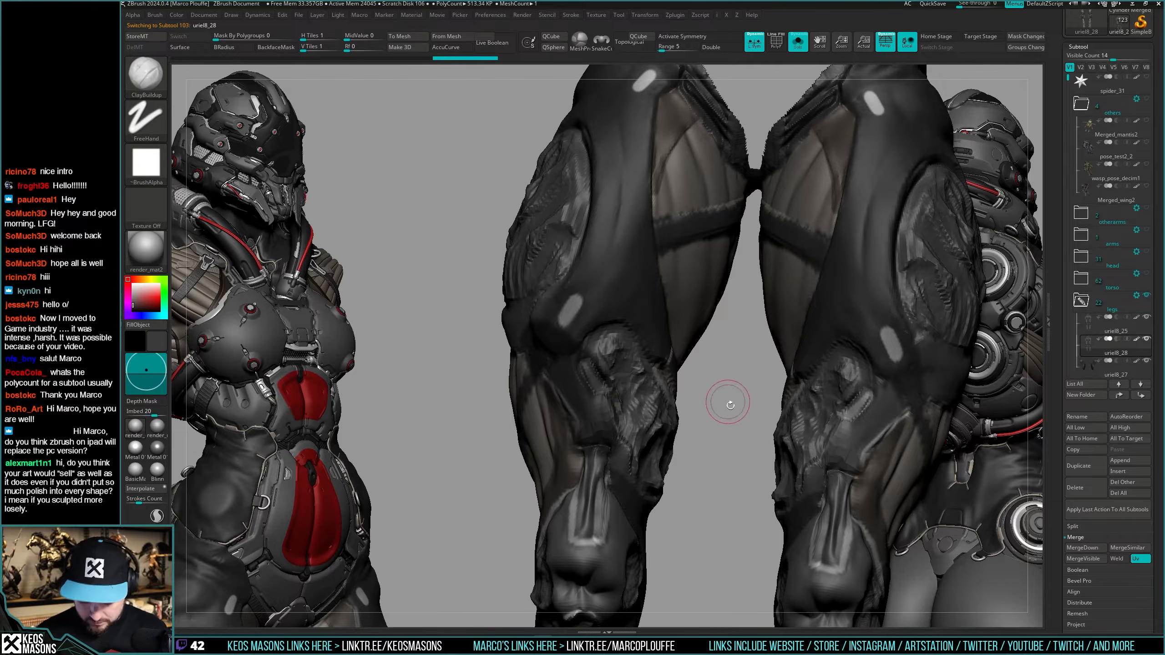
# Turn the masked strip into its own polygroup, keep only that piece, and show the other leg parts again.
pyautogui.hotkey('ctrl', 'w')
pyautogui.keyDown('ctrl'); pyautogui.keyDown('shift'); pyautogui.moveTo(724, 417); pyautogui.dragTo(709, 463); pyautogui.keyUp('shift'); pyautogui.keyUp('ctrl')
pyautogui.press('3')
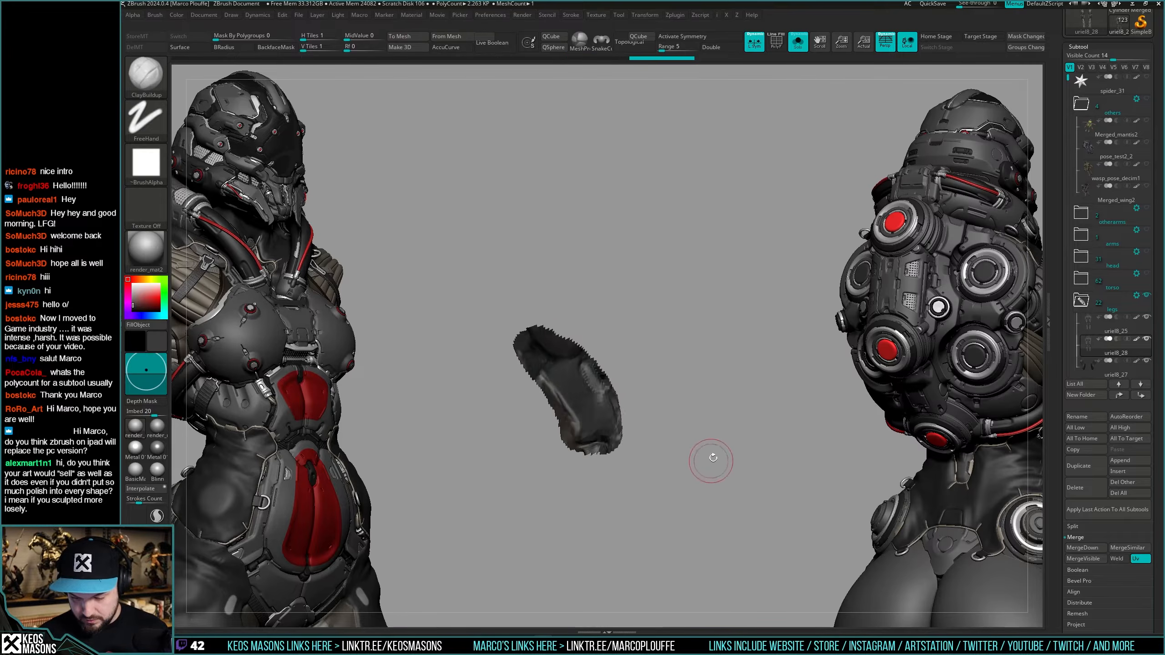
pyautogui.press('2')
pyautogui.hotkey('shift', 's')
pyautogui.moveTo(653, 420); pyautogui.dragTo(583, 389, button='right')
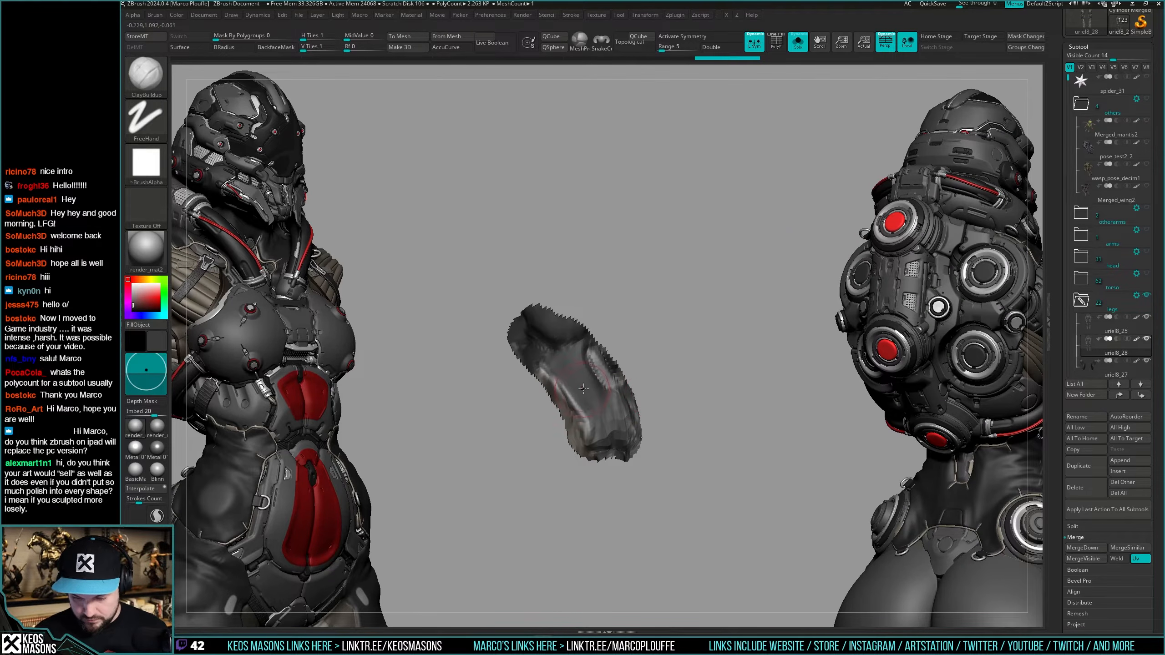
pyautogui.moveTo(692, 470); pyautogui.dragTo(613, 418, button='right')
pyautogui.hotkey('shift', 's')
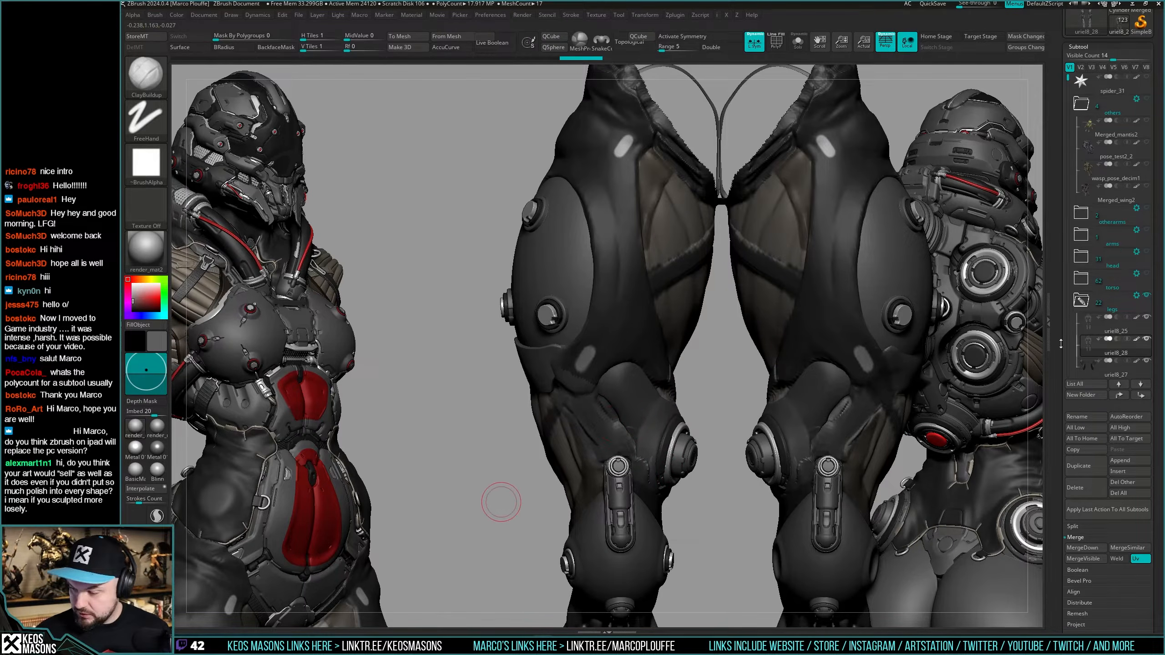
# Show the torso parts, isolate the Merged_decim4_2 cable connectors and duplicate their subtool.
pyautogui.moveTo(1061, 343); pyautogui.dragTo(1062, 368)
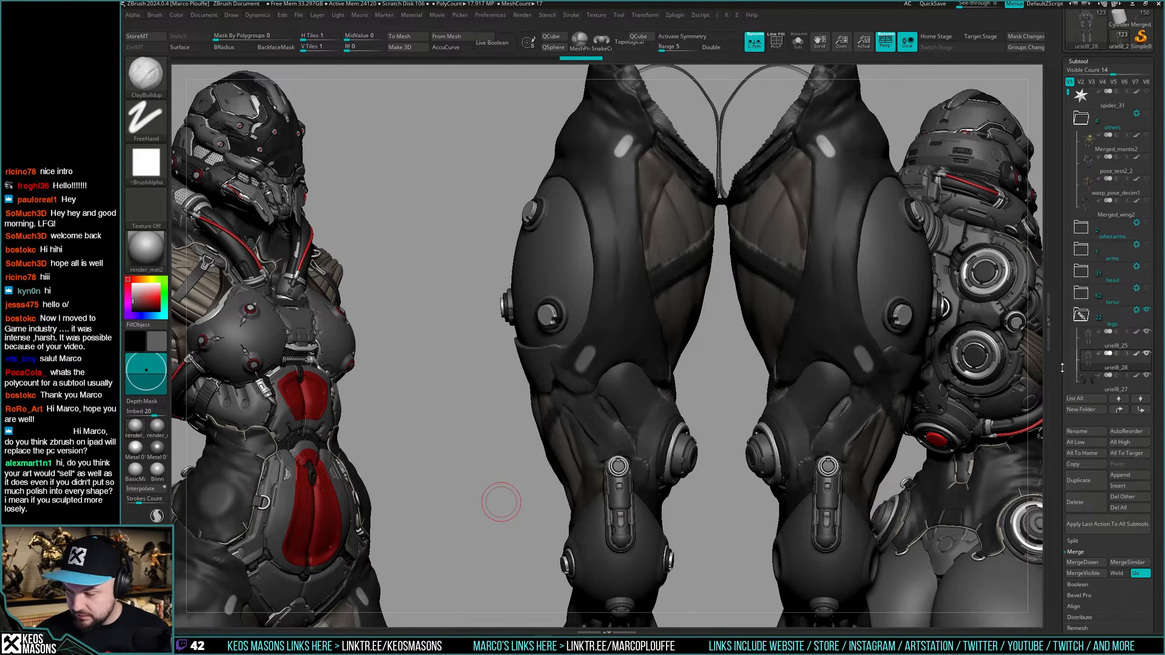
pyautogui.click(1082, 272)
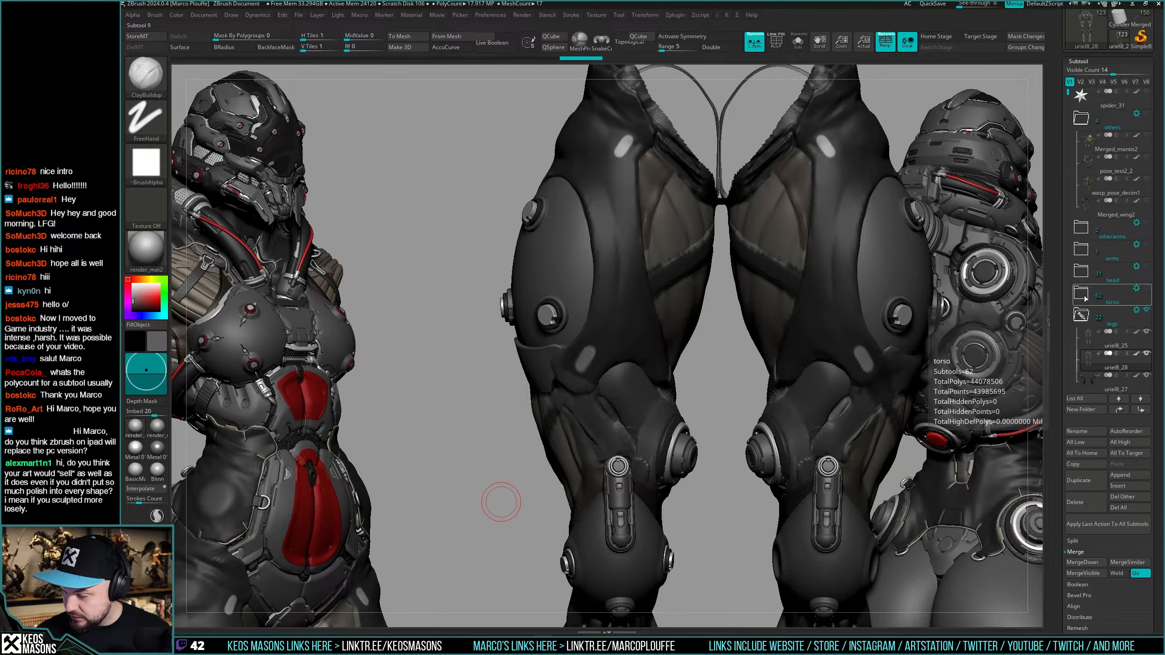
pyautogui.click(1119, 298)
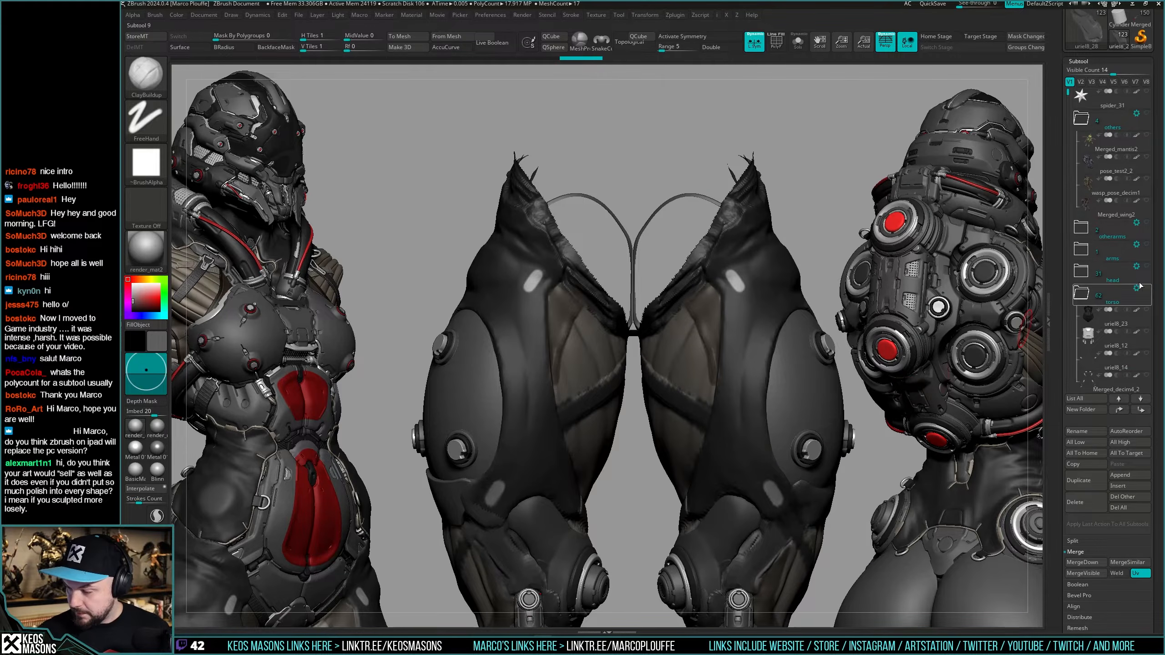
pyautogui.keyDown('alt'); pyautogui.moveTo(754, 198); pyautogui.dragTo(707, 375, button='right'); pyautogui.keyUp('alt')
pyautogui.keyDown('alt'); pyautogui.click(691, 373); pyautogui.keyUp('alt')
pyautogui.hotkey('shift', 's')
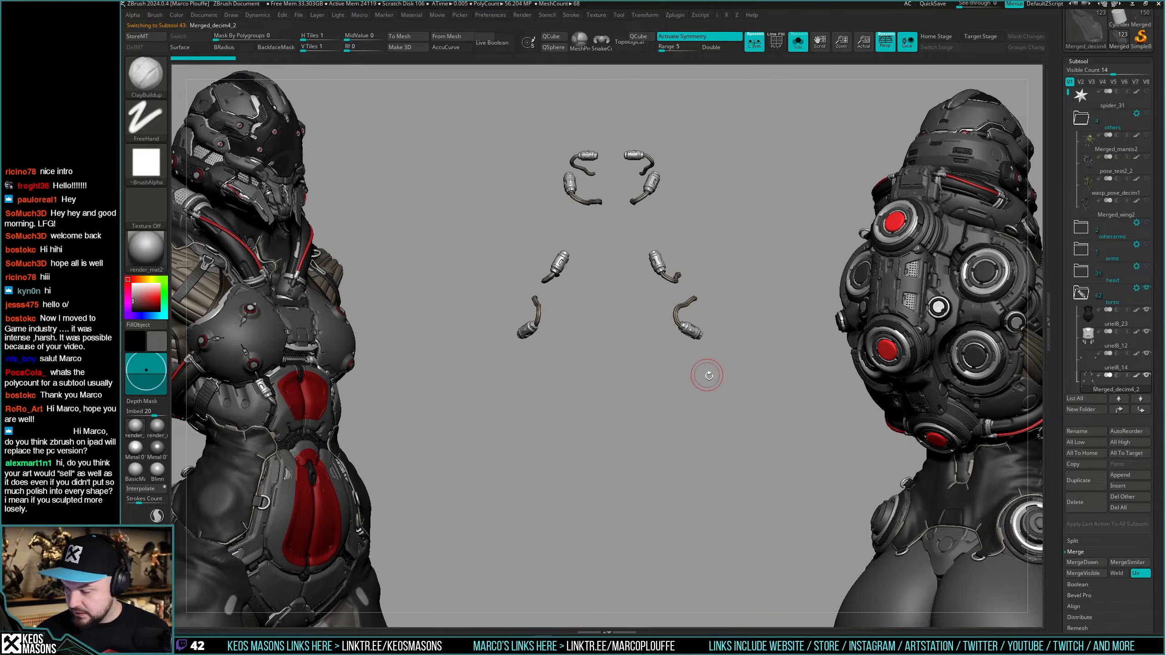
pyautogui.click(1094, 474)
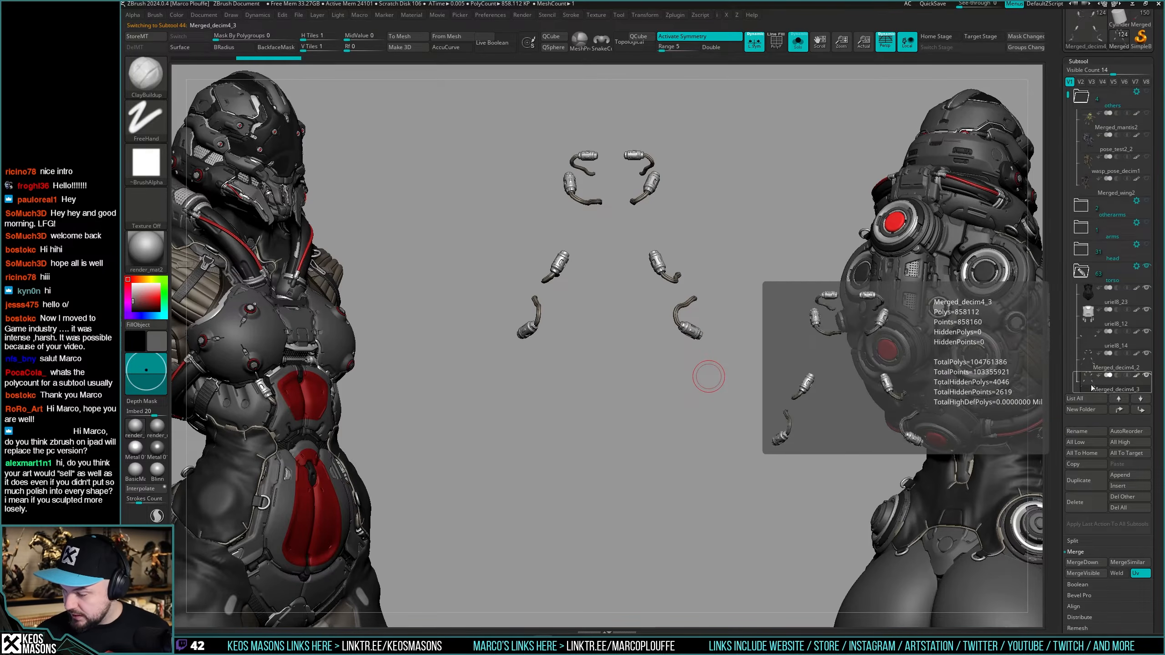
# Move the duplicated Merged_decim4_3 subtool into the legs folder and expand only that folder.
pyautogui.moveTo(1088, 412); pyautogui.dragTo(1088, 353)
pyautogui.moveTo(1077, 146); pyautogui.dragTo(1092, 89)
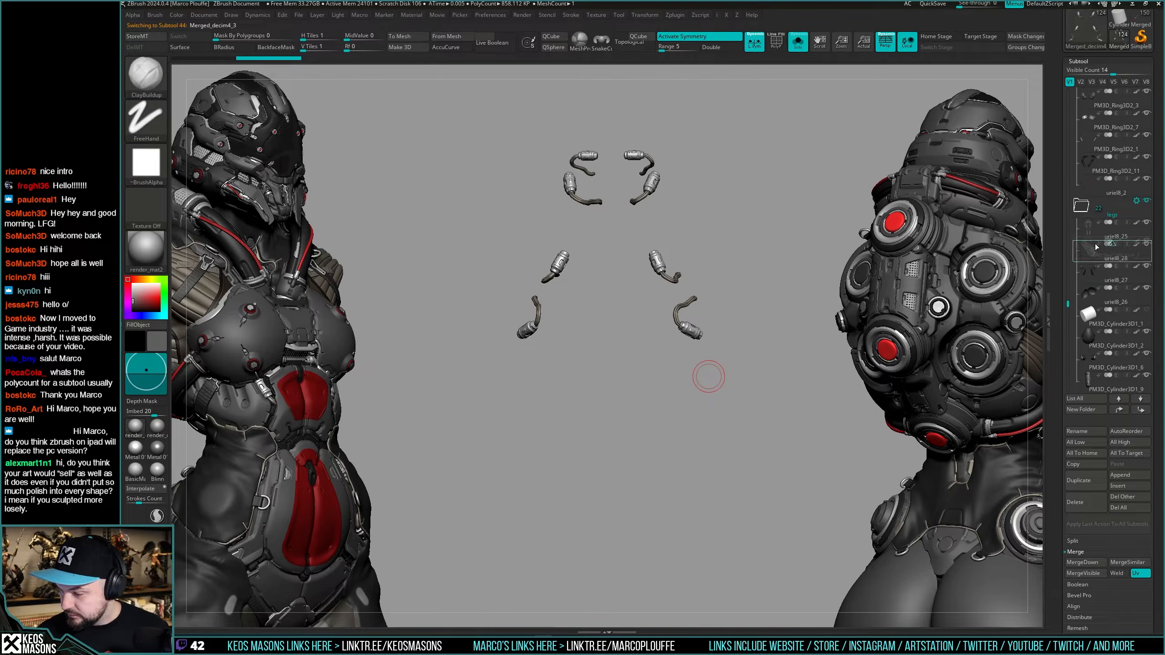
pyautogui.moveTo(1097, 247); pyautogui.dragTo(1091, 258)
pyautogui.click(1091, 261)
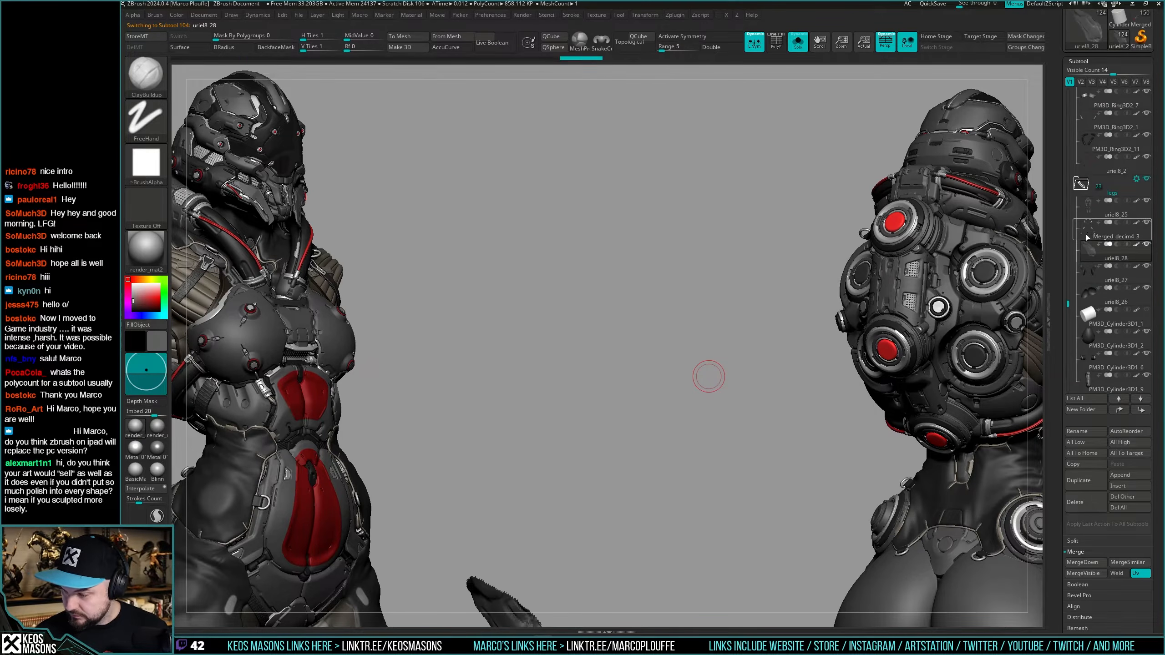
pyautogui.click(1088, 237)
pyautogui.keyDown('shift'); pyautogui.click(1075, 186); pyautogui.keyUp('shift')
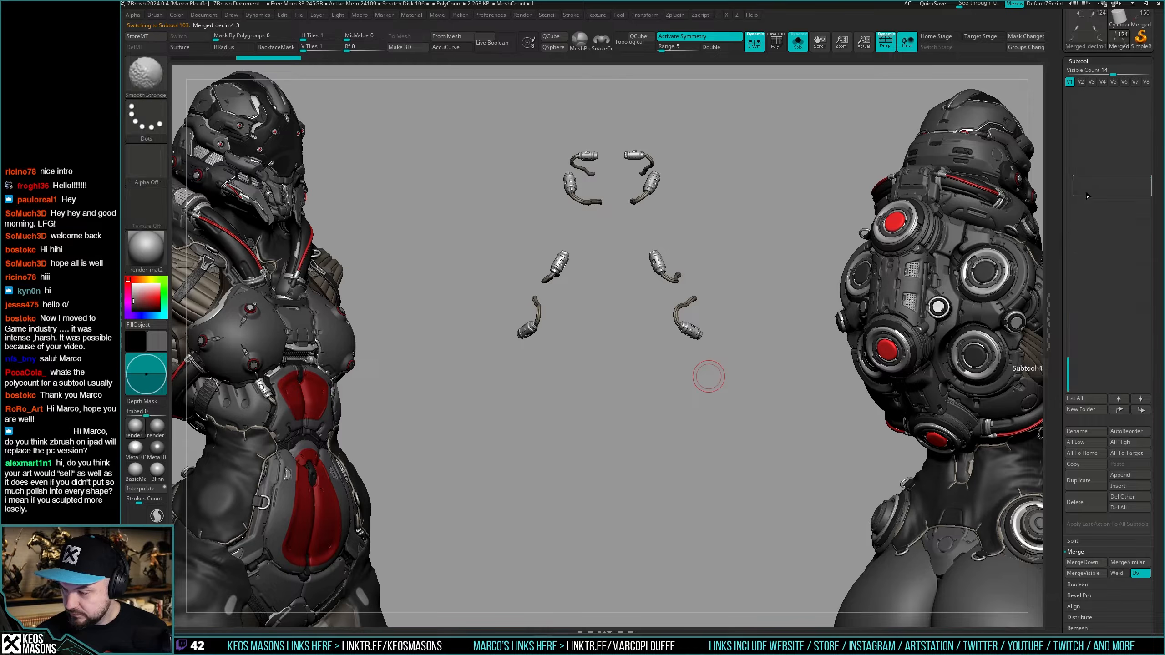
pyautogui.moveTo(1068, 228); pyautogui.dragTo(1069, 217)
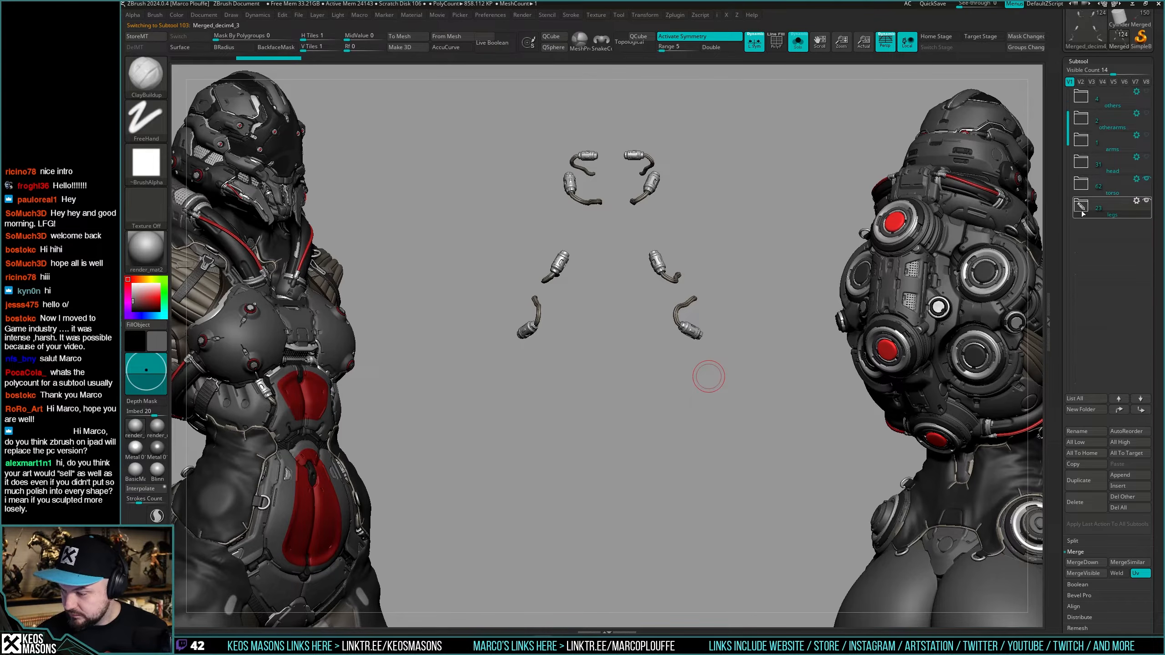
pyautogui.click(1083, 212)
# Isolate a single cable connector in the duplicated subtool and delete the others.
pyautogui.hotkey('alt', 's')
pyautogui.keyDown('alt'); pyautogui.moveTo(697, 466); pyautogui.dragTo(661, 403, button='right'); pyautogui.keyUp('alt')
pyautogui.hotkey('alt', 's')
pyautogui.keyDown('ctrl'); pyautogui.keyDown('shift'); pyautogui.moveTo(588, 405); pyautogui.dragTo(721, 275); pyautogui.keyUp('shift'); pyautogui.keyUp('ctrl')
pyautogui.press('2')
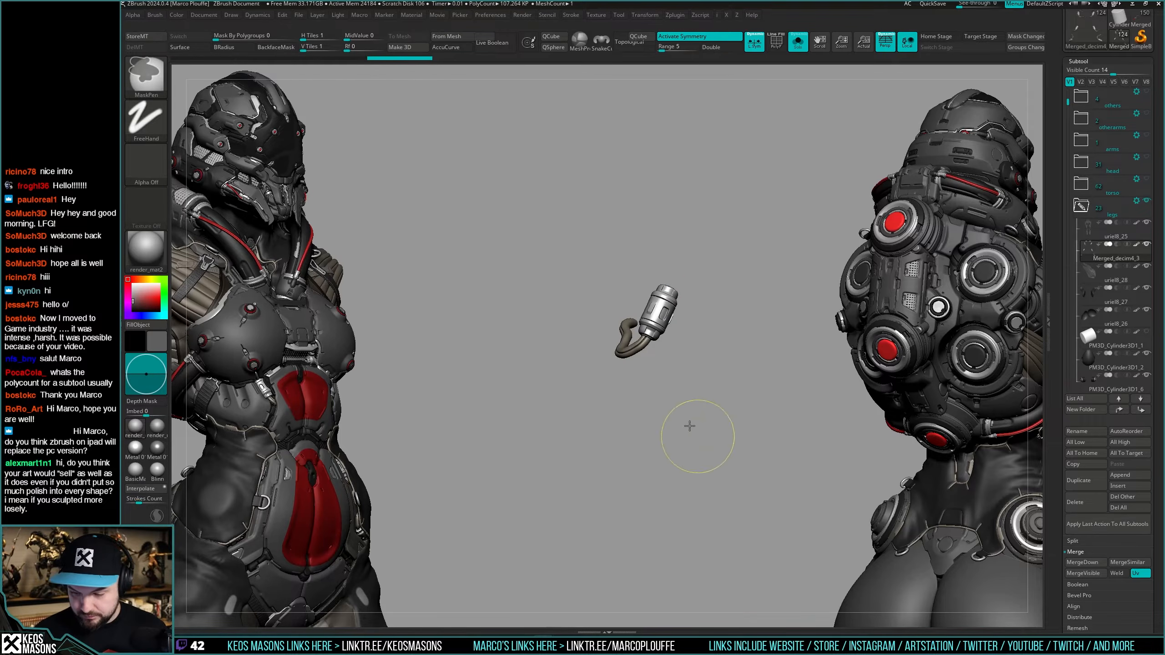
# Mirror the cable connector to the other side with symmetry on and local symmetry off, and show the legs again.
pyautogui.keyDown('ctrl'); pyautogui.moveTo(689, 427); pyautogui.dragTo(714, 378, button='right'); pyautogui.keyUp('ctrl')
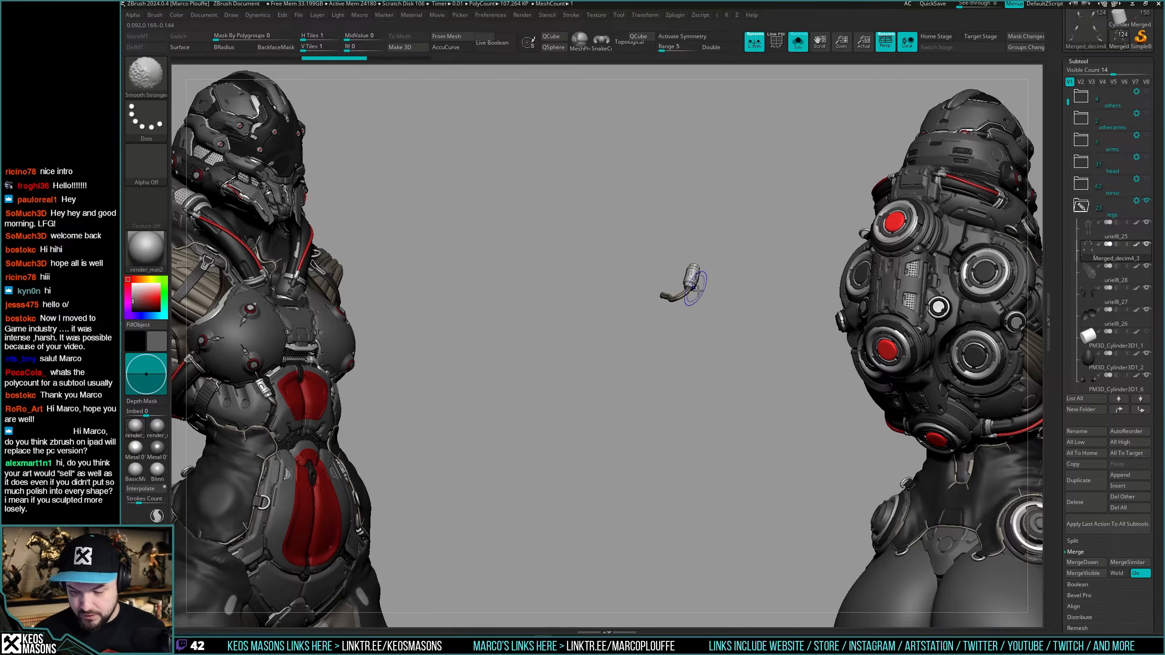
pyautogui.keyDown('ctrl'); pyautogui.keyDown('shift'); pyautogui.click(717, 315); pyautogui.keyUp('shift'); pyautogui.keyUp('ctrl')
pyautogui.moveTo(717, 314); pyautogui.dragTo(652, 337)
pyautogui.keyDown('ctrl'); pyautogui.keyDown('shift'); pyautogui.moveTo(641, 342); pyautogui.dragTo(743, 241); pyautogui.keyUp('shift'); pyautogui.keyUp('ctrl')
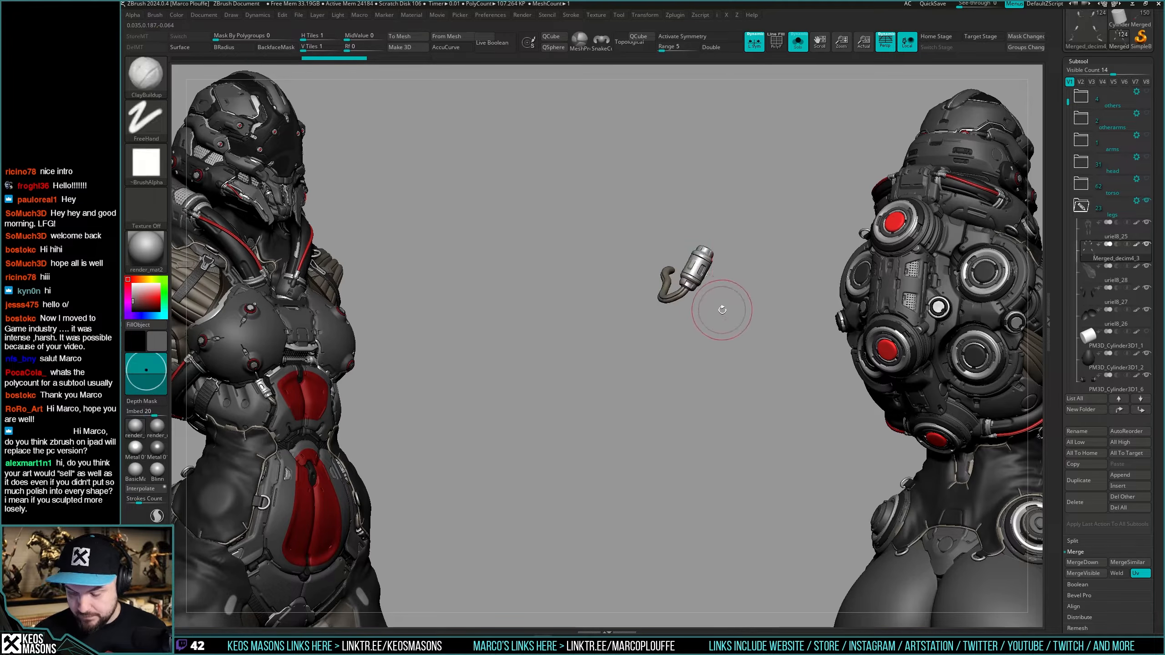
pyautogui.press('x')
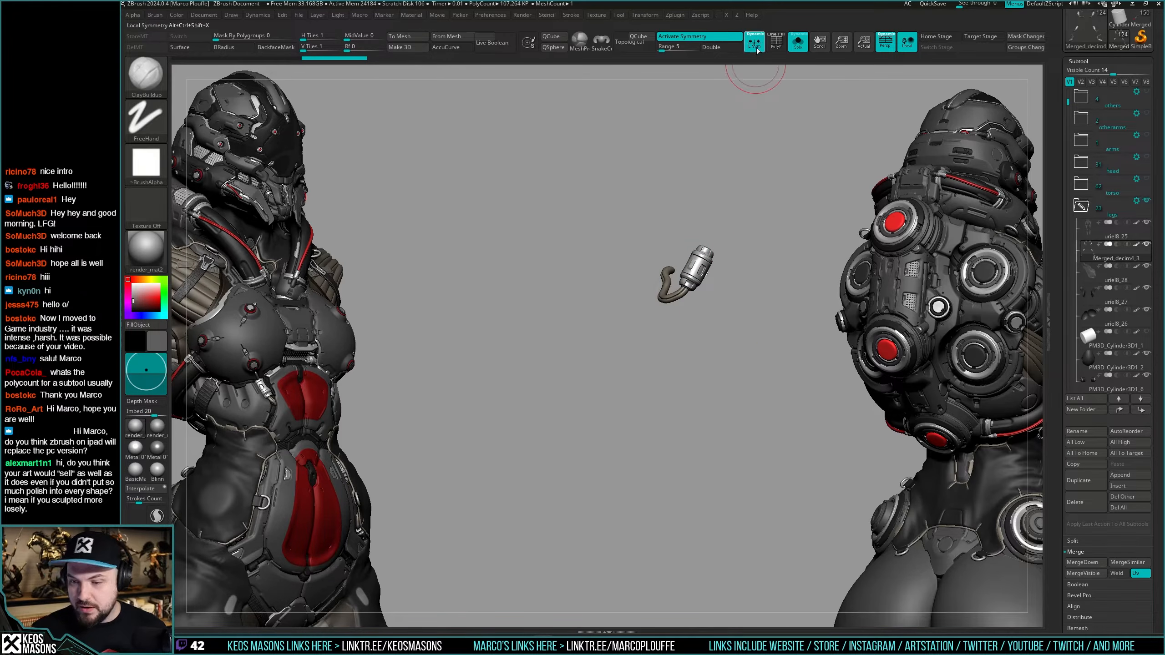
pyautogui.keyDown('ctrl'); pyautogui.keyDown('shift'); pyautogui.click(715, 334); pyautogui.keyUp('shift'); pyautogui.keyUp('ctrl')
pyautogui.keyDown('ctrl'); pyautogui.keyDown('shift'); pyautogui.moveTo(635, 333); pyautogui.dragTo(748, 236); pyautogui.keyUp('shift'); pyautogui.keyUp('ctrl')
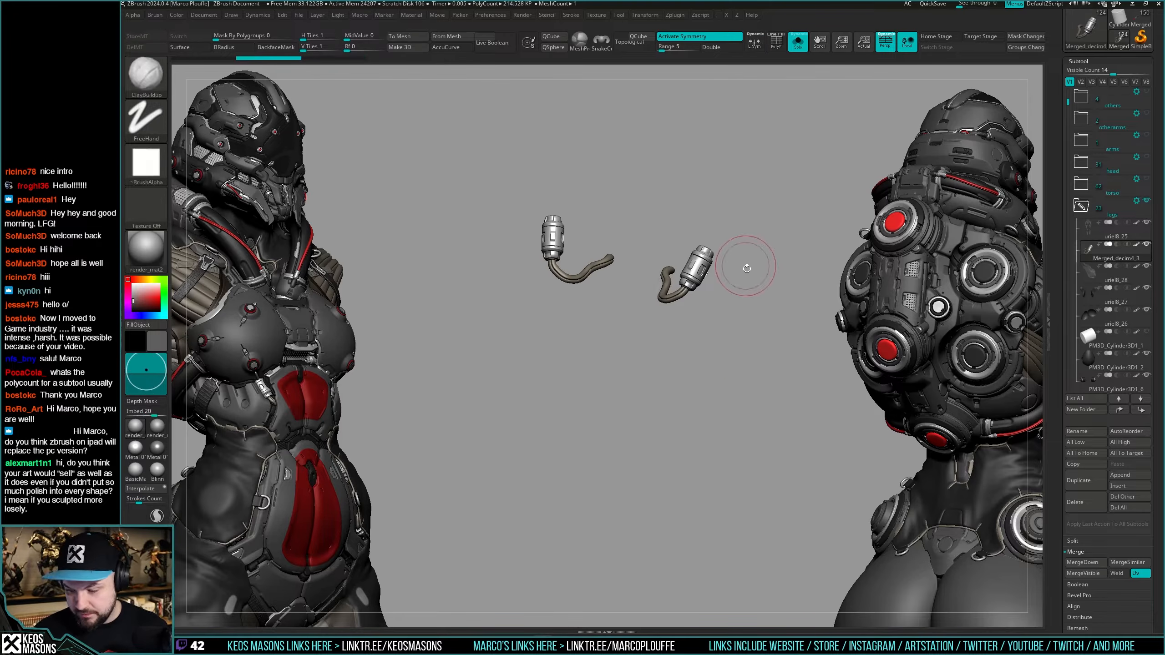
pyautogui.keyDown('shift'); pyautogui.moveTo(712, 325); pyautogui.dragTo(660, 369); pyautogui.keyUp('shift')
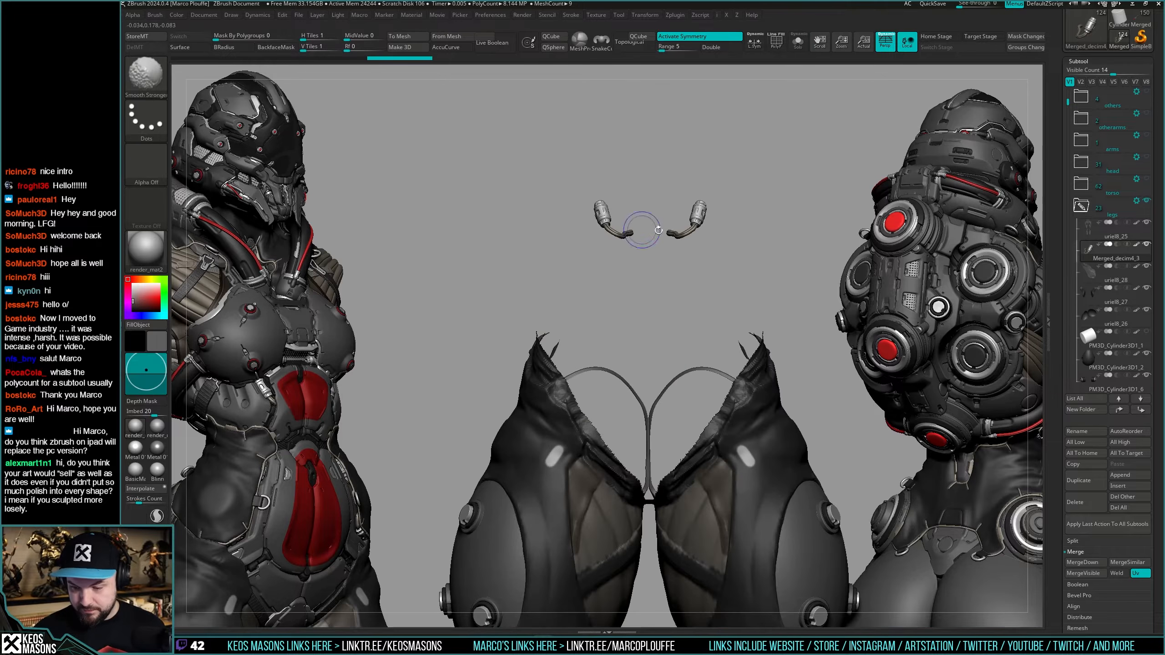
# Move the mirrored cable connectors from above the legs down to the knee area with Transpose.
pyautogui.press('x')
pyautogui.press('x')
pyautogui.keyDown('alt'); pyautogui.moveTo(676, 314); pyautogui.dragTo(665, 196); pyautogui.keyUp('alt')
pyautogui.press('w')
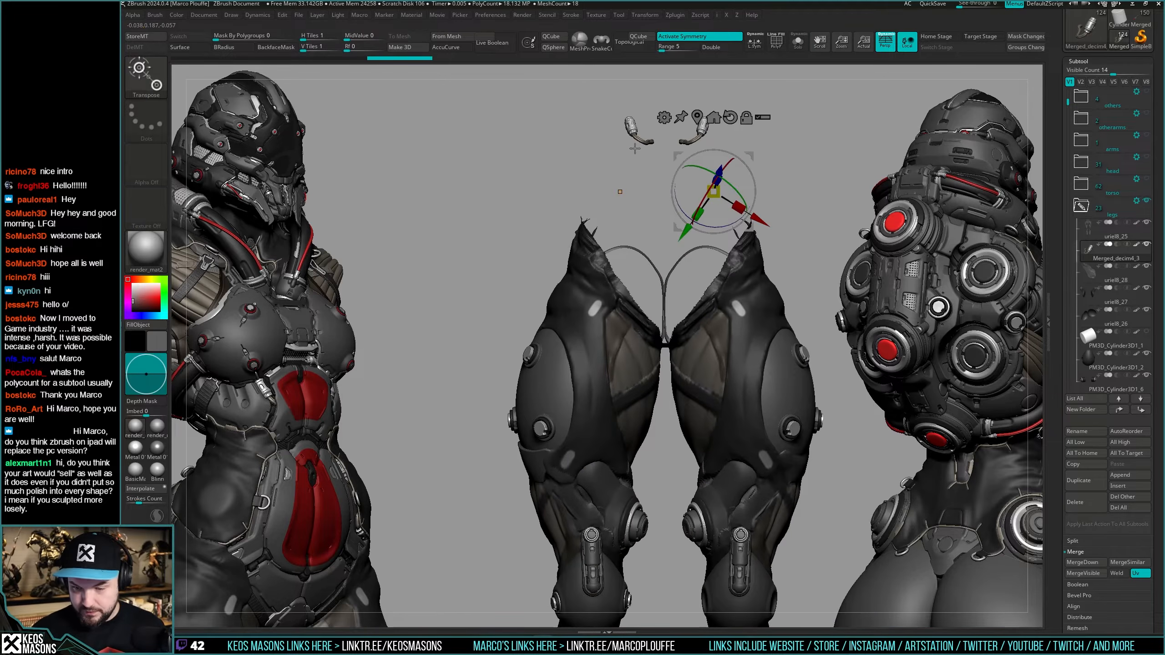
pyautogui.press('y')
pyautogui.press('y')
pyautogui.press('y')
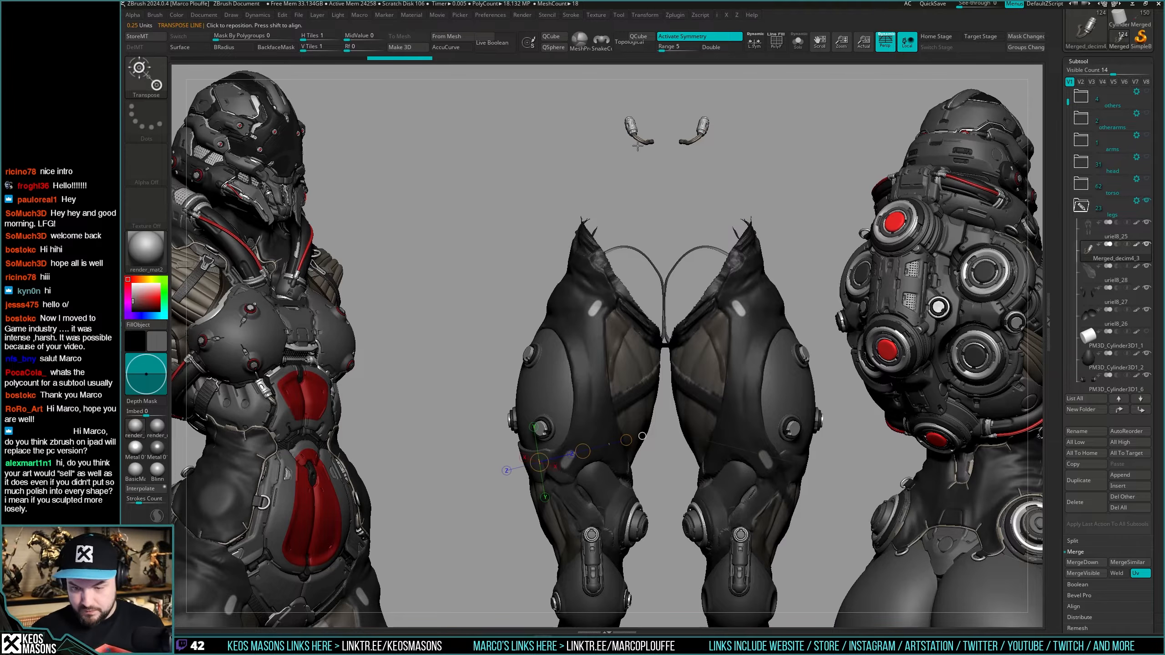
pyautogui.moveTo(638, 148); pyautogui.dragTo(631, 228)
pyautogui.keyDown('shift'); pyautogui.moveTo(628, 184); pyautogui.dragTo(586, 502); pyautogui.keyUp('shift')
pyautogui.keyDown('alt'); pyautogui.moveTo(587, 528); pyautogui.dragTo(689, 316, button='right'); pyautogui.keyUp('alt')
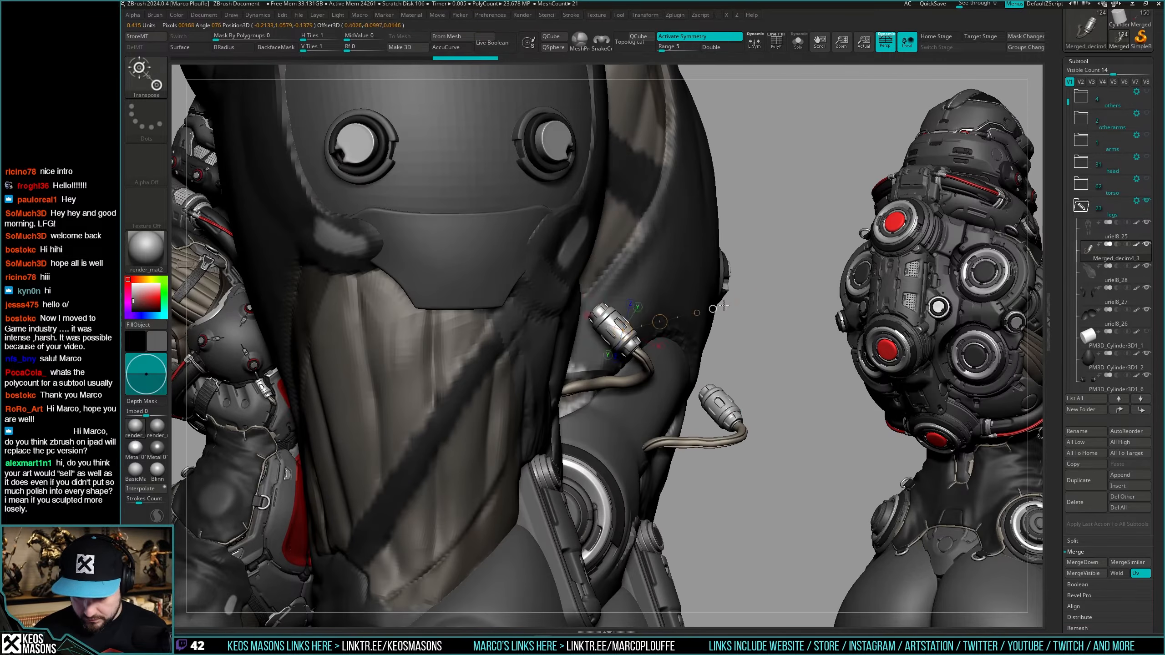
# Reposition and angle the cable connector so its cylinder sits in the recess beside the knee cap form.
pyautogui.moveTo(694, 312); pyautogui.dragTo(787, 280)
pyautogui.moveTo(697, 422); pyautogui.dragTo(605, 335, button='right')
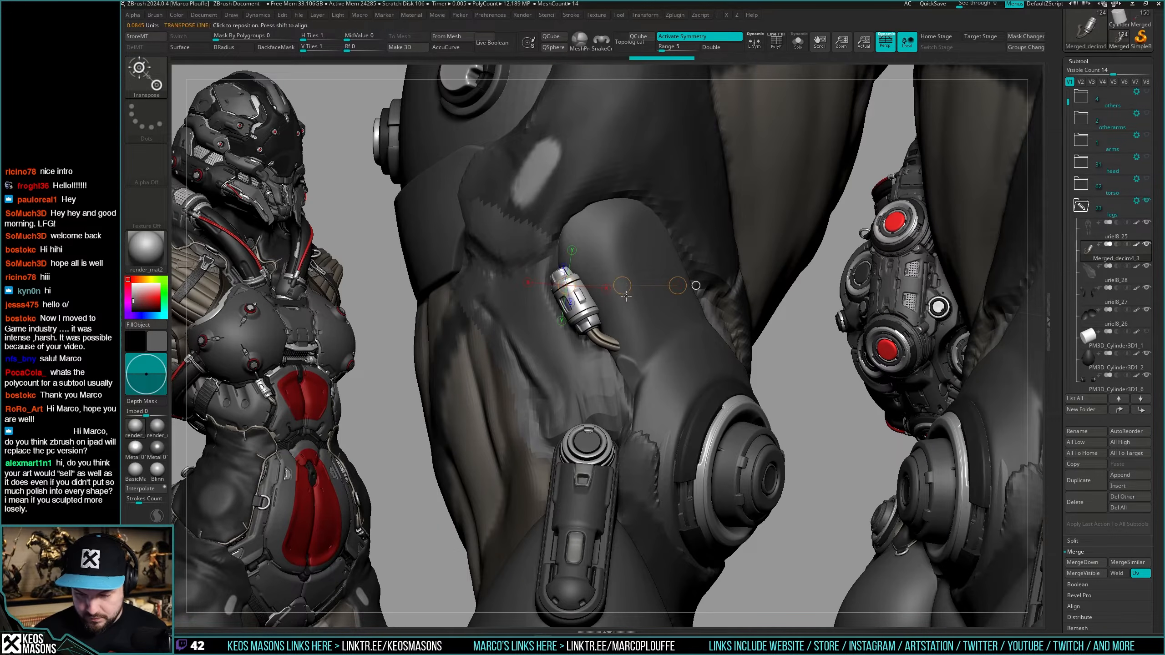
pyautogui.moveTo(593, 388); pyautogui.dragTo(756, 253, button='right')
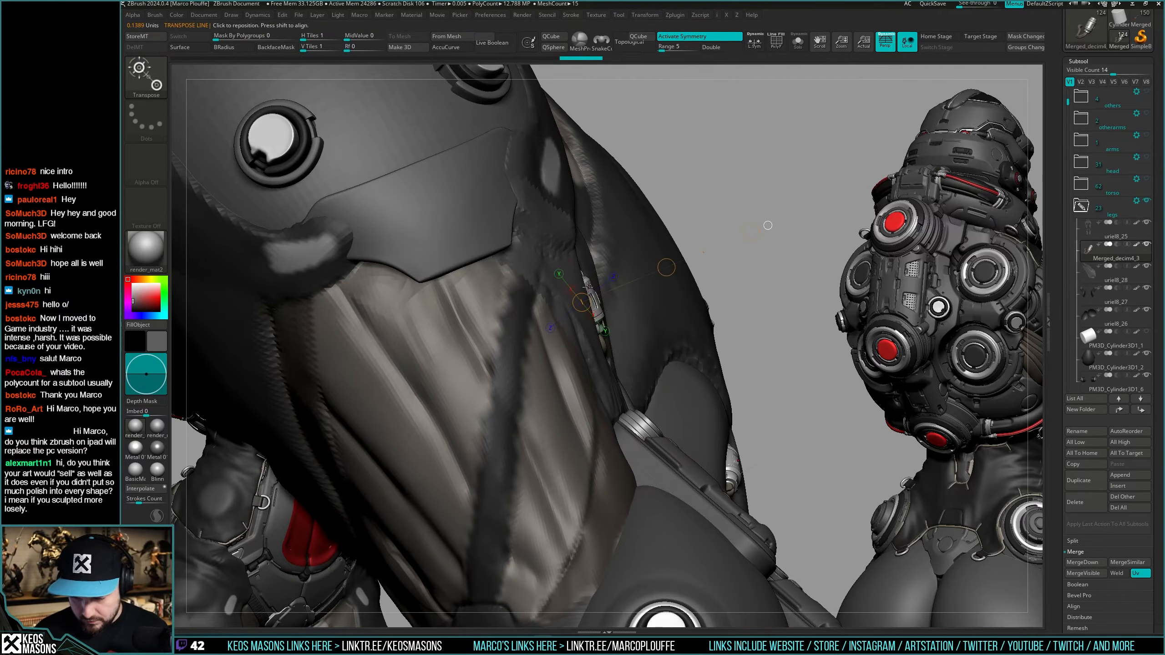
pyautogui.moveTo(775, 260); pyautogui.dragTo(655, 300, button='right')
pyautogui.moveTo(652, 304); pyautogui.dragTo(649, 303)
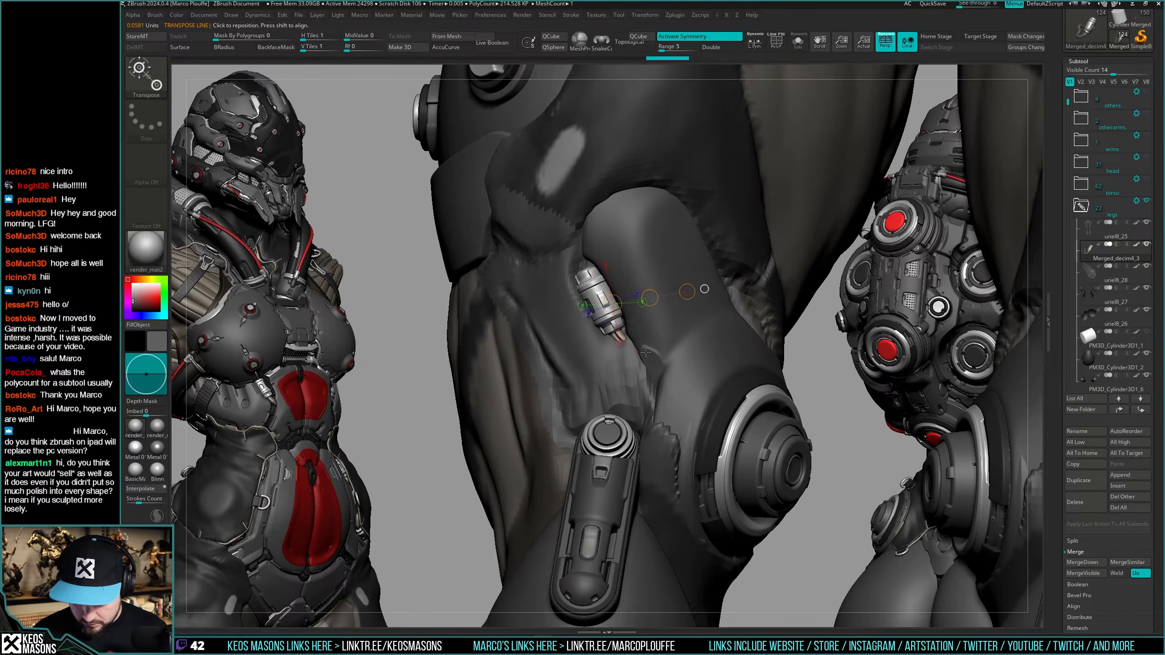
pyautogui.moveTo(652, 304); pyautogui.dragTo(695, 360, button='right')
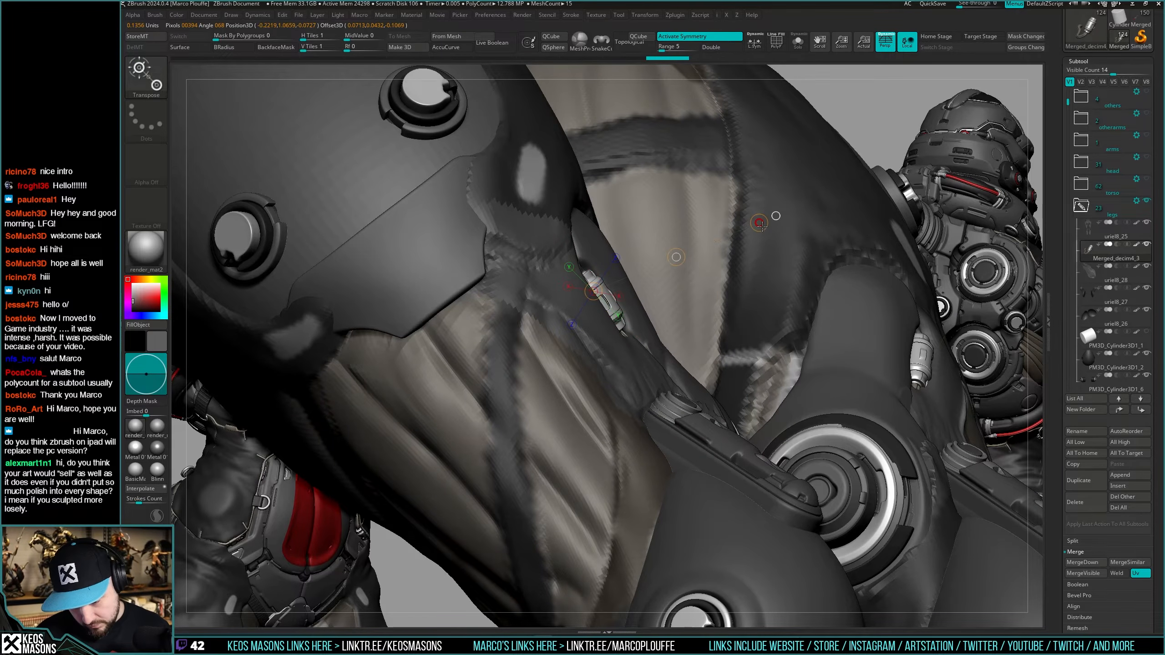
pyautogui.moveTo(763, 228); pyautogui.dragTo(762, 229)
# Fine-tune the connector's seating above the knee, inspect it in isolation, and return to drawing mode.
pyautogui.moveTo(762, 229); pyautogui.dragTo(546, 284, button='right')
pyautogui.hotkey('shift', 't')
pyautogui.hotkey('shift', 't')
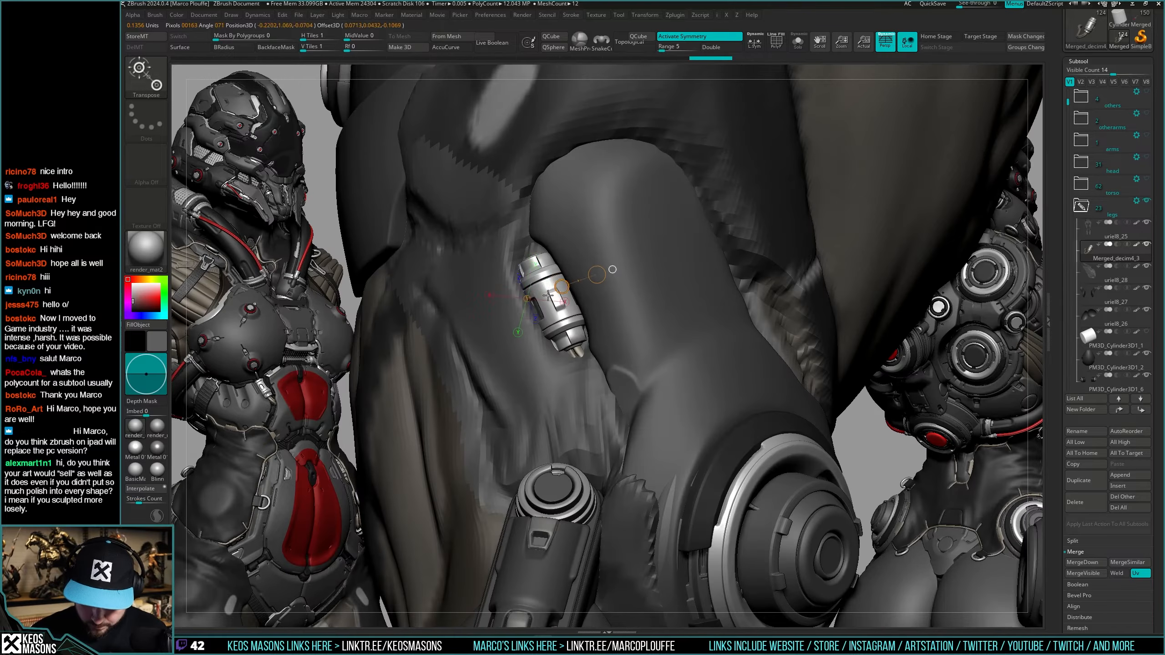
pyautogui.moveTo(556, 318); pyautogui.dragTo(571, 304, button='right')
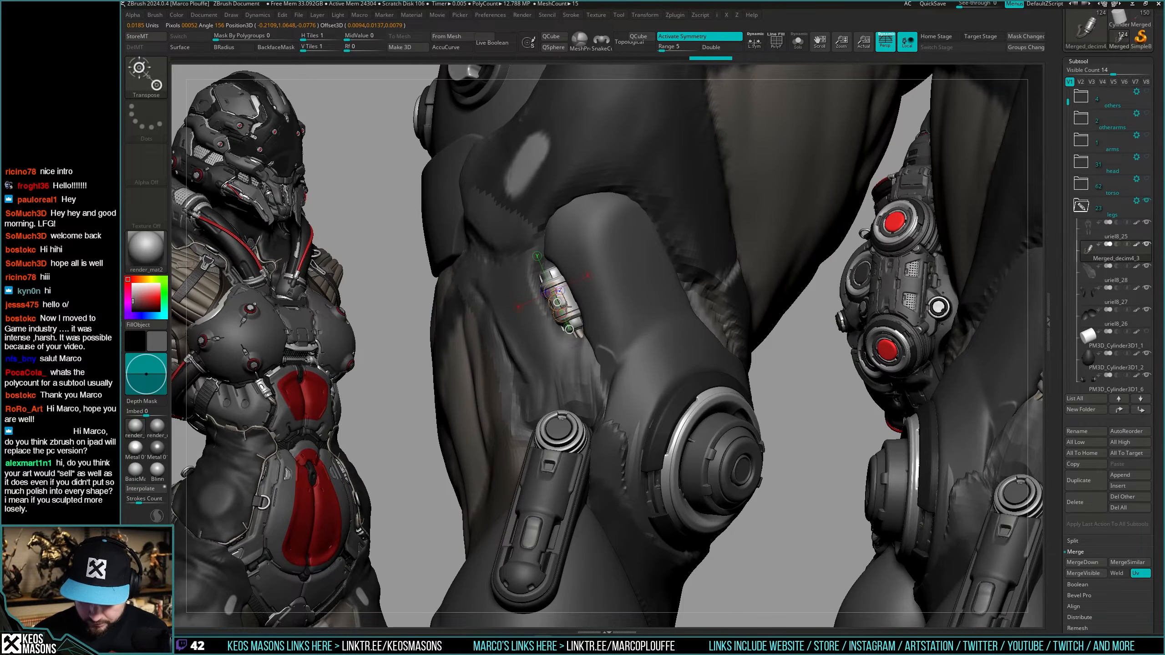
pyautogui.hotkey('shift', 's')
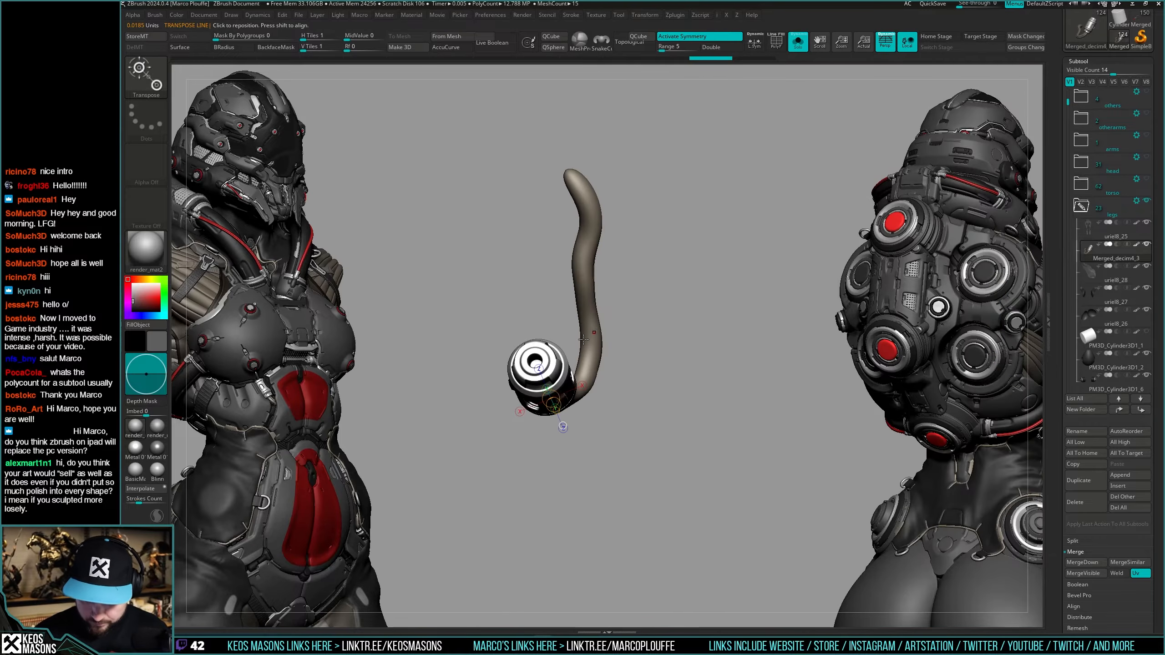
pyautogui.moveTo(562, 380); pyautogui.dragTo(596, 391)
pyautogui.hotkey('shift', 's')
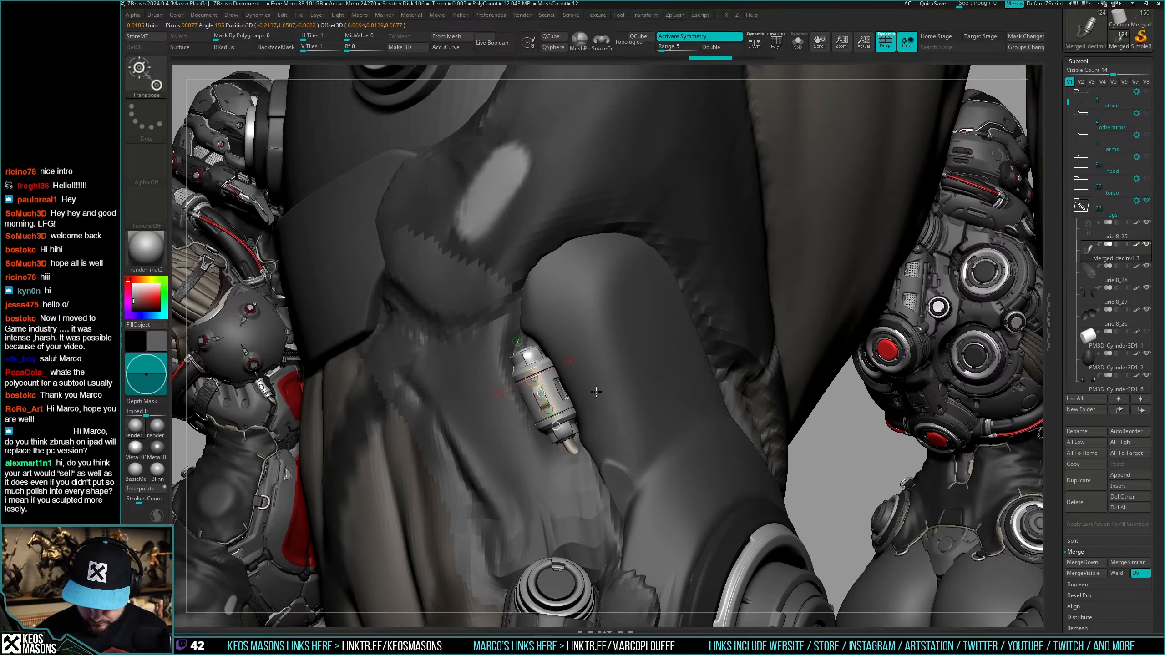
pyautogui.press('q')
pyautogui.moveTo(597, 395)
pyautogui.keyDown('ctrl'); pyautogui.mouseDown(button='right')
pyautogui.moveTo(628, 477)
pyautogui.moveTo(638, 420)
pyautogui.moveTo(625, 423)
pyautogui.moveTo(619, 384)
pyautogui.moveTo(630, 408)
pyautogui.mouseUp(button='right'); pyautogui.keyUp('ctrl')
pyautogui.hotkey('shift', 'f')
pyautogui.hotkey('shift', 'f')
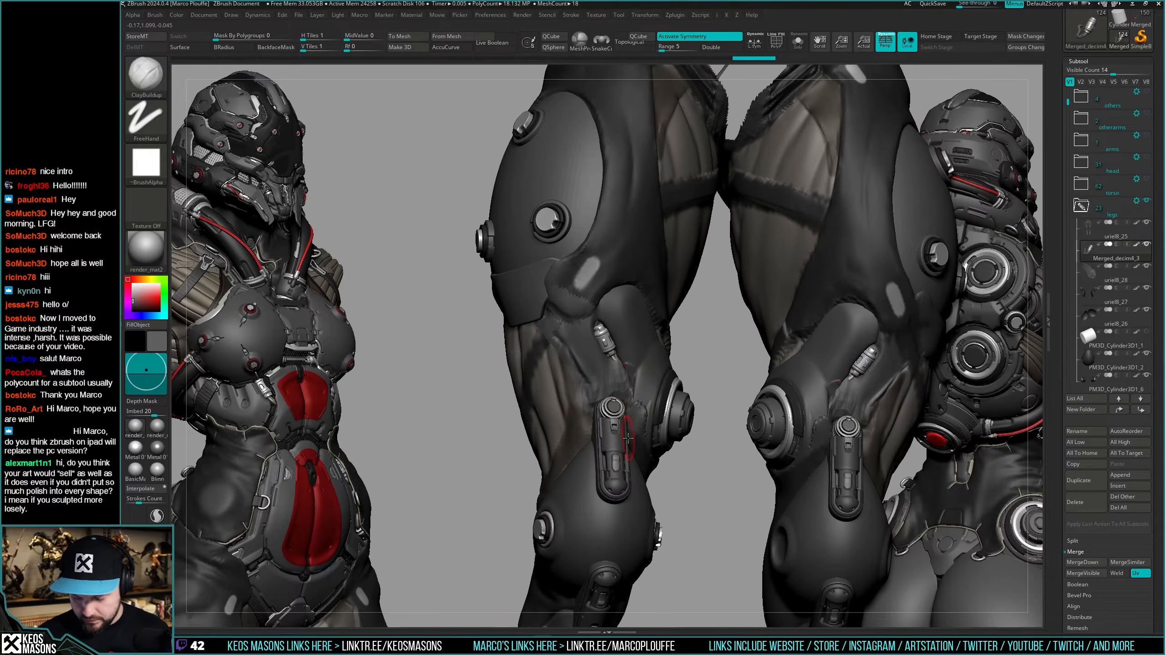
# Select the uriel8_28 surface strip and compare it in isolation and in place on the leg.
pyautogui.keyDown('alt'); pyautogui.click(639, 222); pyautogui.keyUp('alt')
pyautogui.hotkey('shift', 's')
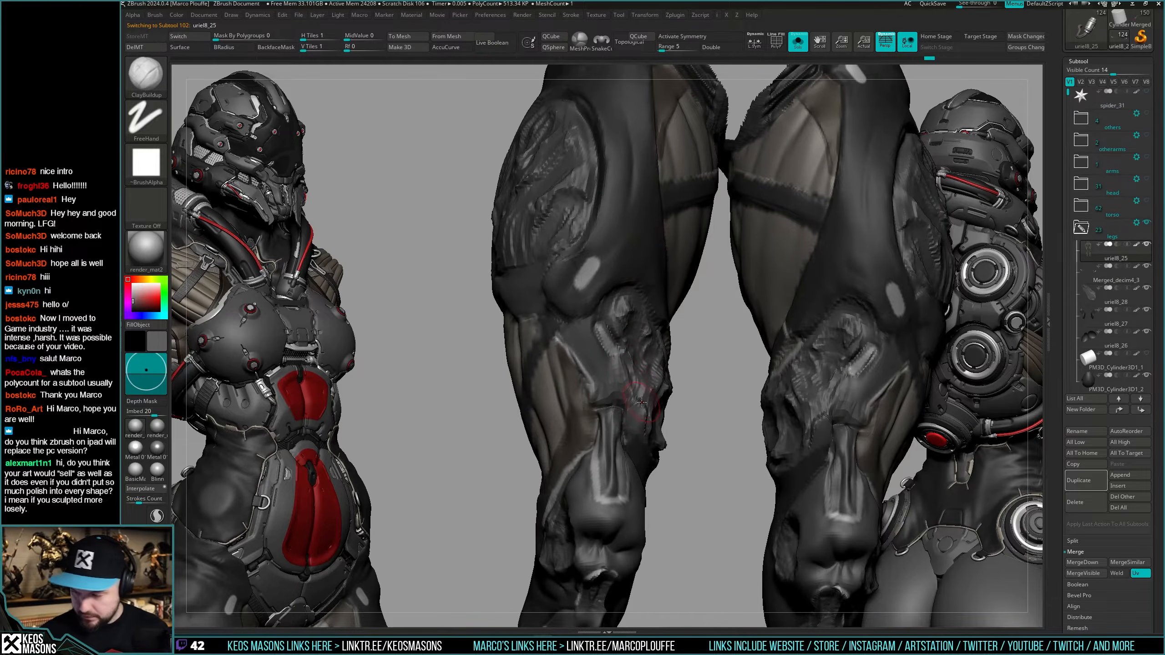
pyautogui.hotkey('shift', 's')
pyautogui.click(1088, 297)
pyautogui.hotkey('shift', 's')
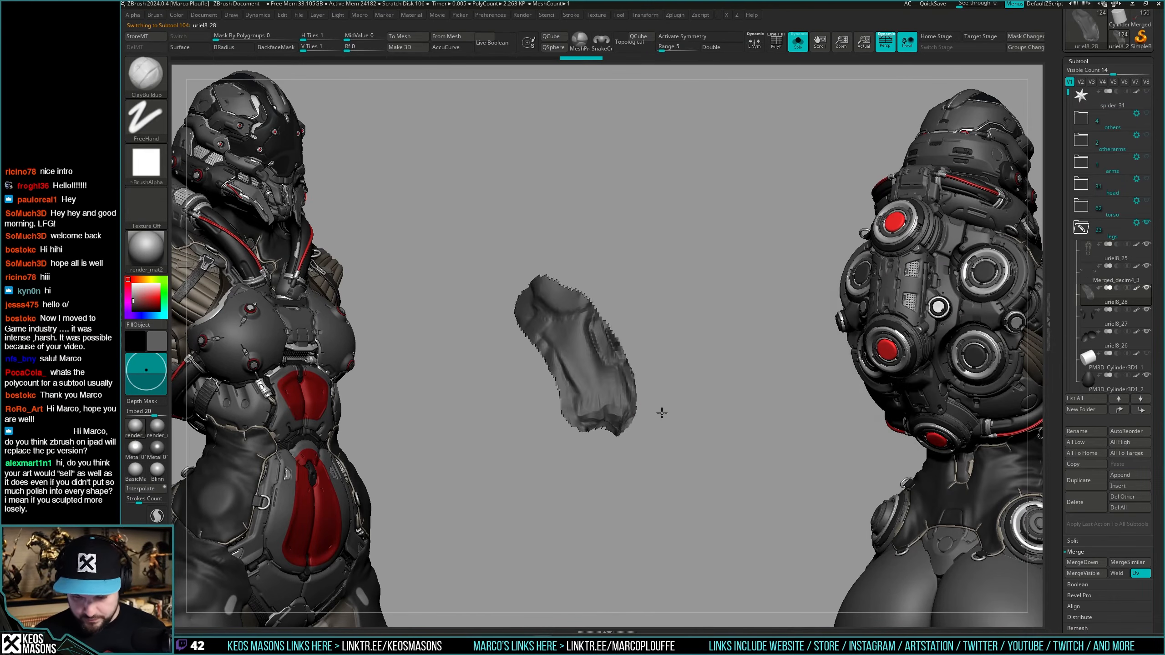
pyautogui.hotkey('shift', 's')
pyautogui.moveTo(624, 422)
pyautogui.mouseDown(button='right')
pyautogui.moveTo(652, 434)
pyautogui.moveTo(626, 442)
pyautogui.moveTo(632, 425)
pyautogui.mouseUp(button='right')
pyautogui.hotkey('shift', 's')
pyautogui.hotkey('shift', 's')
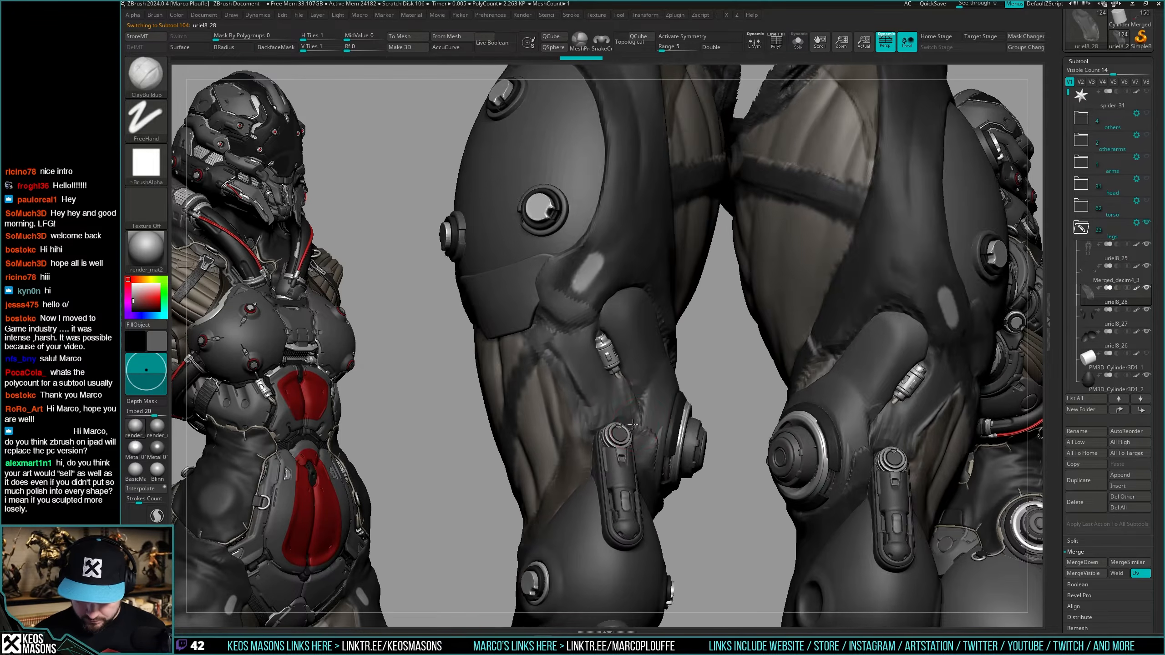
# Isolate the uriel8_28 strip and subdivide it once.
pyautogui.hotkey('shift', 's')
pyautogui.press('space')
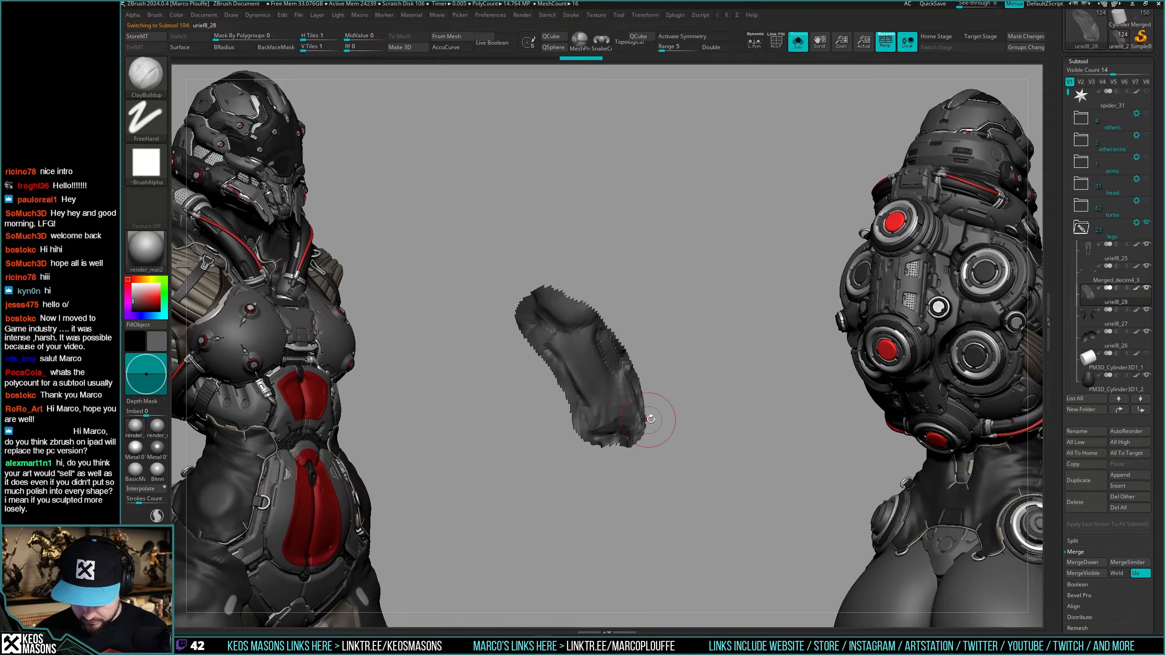
pyautogui.press('space')
pyautogui.click(642, 471)
pyautogui.hotkey('ctrl', 'd')
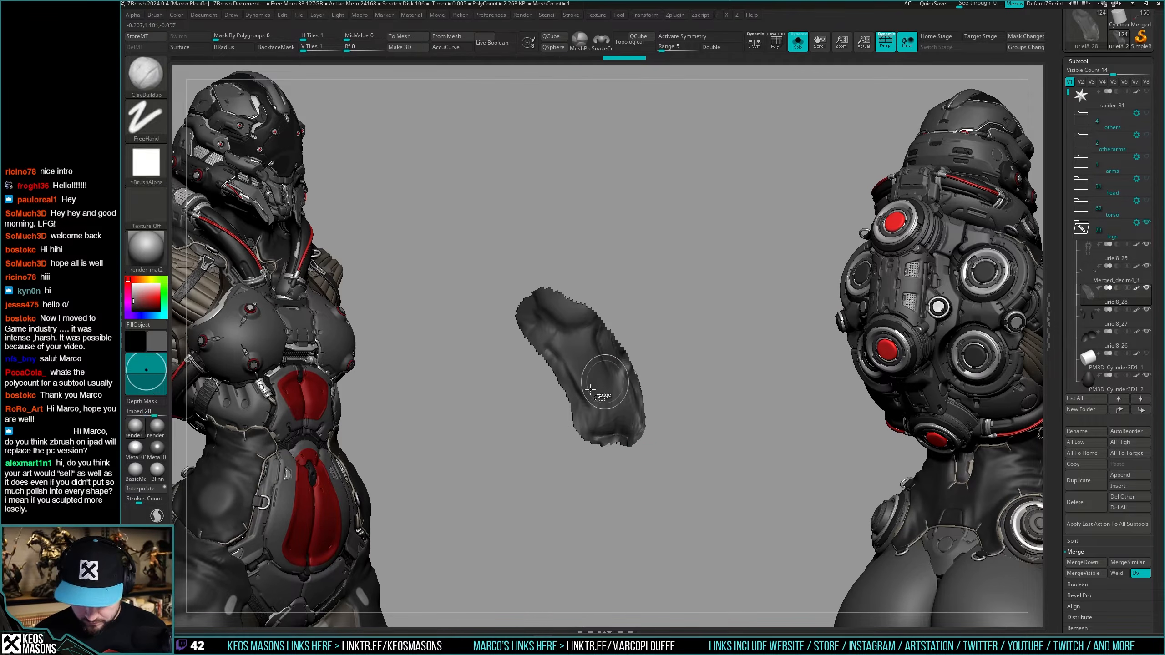
# Trim the long side edge of the strip next to the thigh panel with a lasso selection and check the fit.
pyautogui.hotkey('ctrl', 'shift')
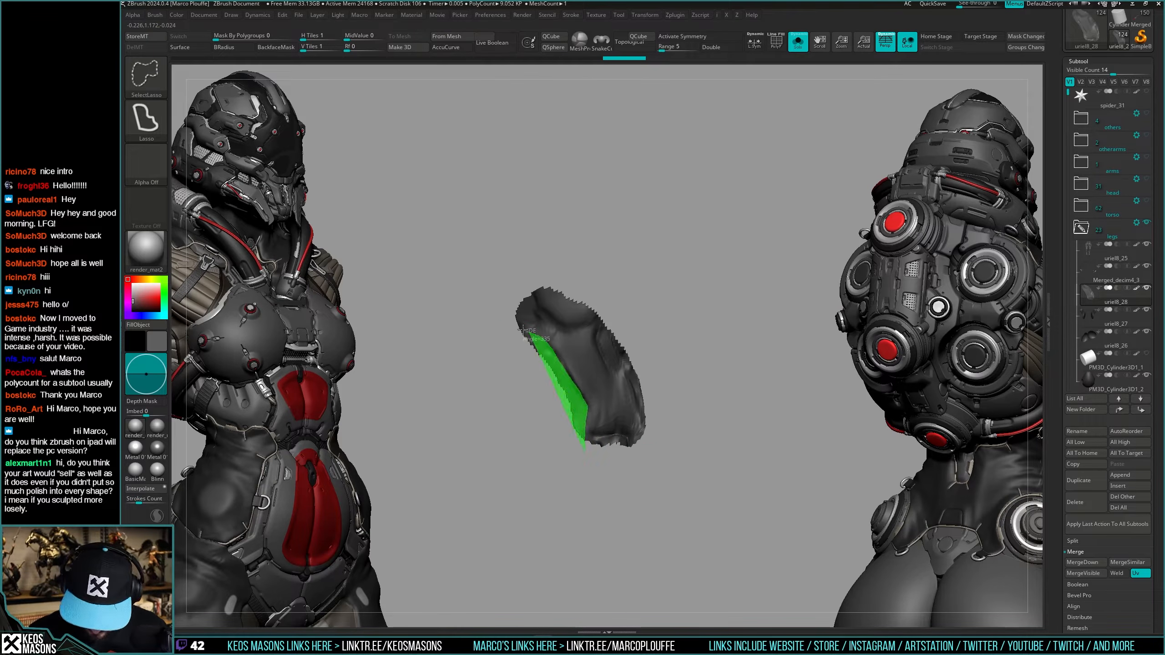
pyautogui.keyDown('ctrl'); pyautogui.keyDown('alt'); pyautogui.keyDown('shift'); pyautogui.moveTo(523, 330); pyautogui.dragTo(486, 519); pyautogui.keyUp('shift'); pyautogui.keyUp('alt'); pyautogui.keyUp('ctrl')
pyautogui.hotkey('shift', 's')
pyautogui.press('space')
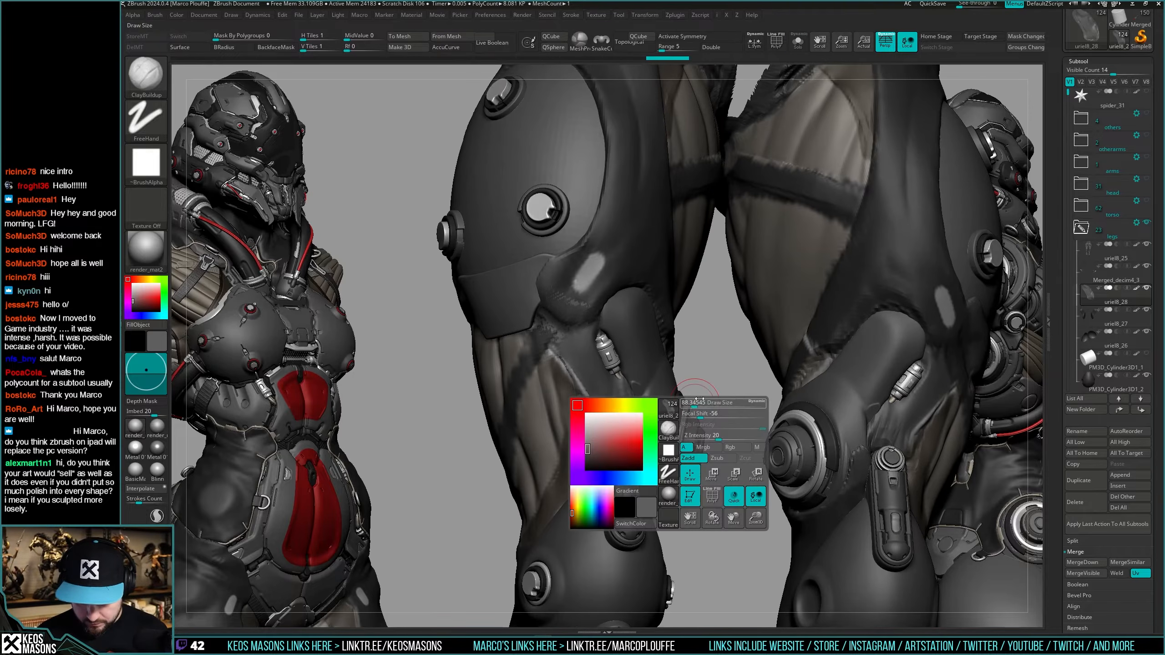
pyautogui.moveTo(727, 344); pyautogui.dragTo(694, 394)
pyautogui.hotkey('shift', 's')
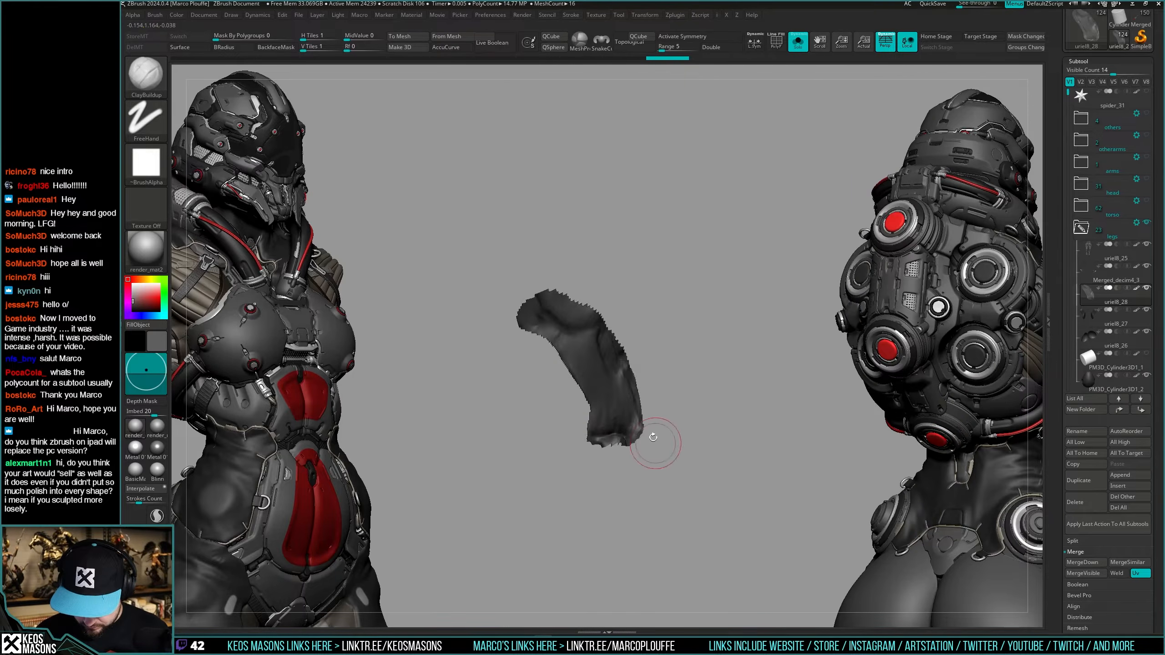
# Trim the lower end and outer edge of the isolated strip to narrow it.
pyautogui.moveTo(653, 438)
pyautogui.mouseDown()
pyautogui.moveTo(590, 459)
pyautogui.moveTo(684, 448)
pyautogui.moveTo(634, 446)
pyautogui.mouseUp()
pyautogui.hotkey('ctrl', 'shift')
pyautogui.hotkey('ctrl', 'shift')
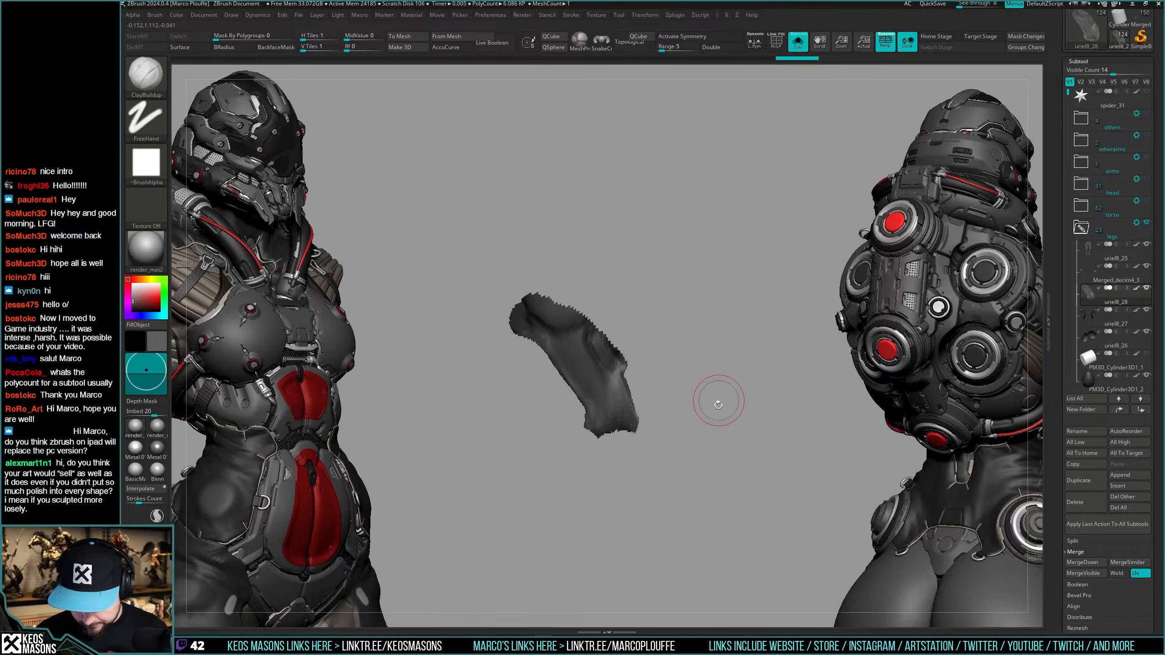
pyautogui.moveTo(701, 393)
pyautogui.mouseDown()
pyautogui.moveTo(665, 367)
pyautogui.moveTo(683, 367)
pyautogui.moveTo(599, 396)
pyautogui.moveTo(635, 399)
pyautogui.mouseUp()
pyautogui.hotkey('shift', 's')
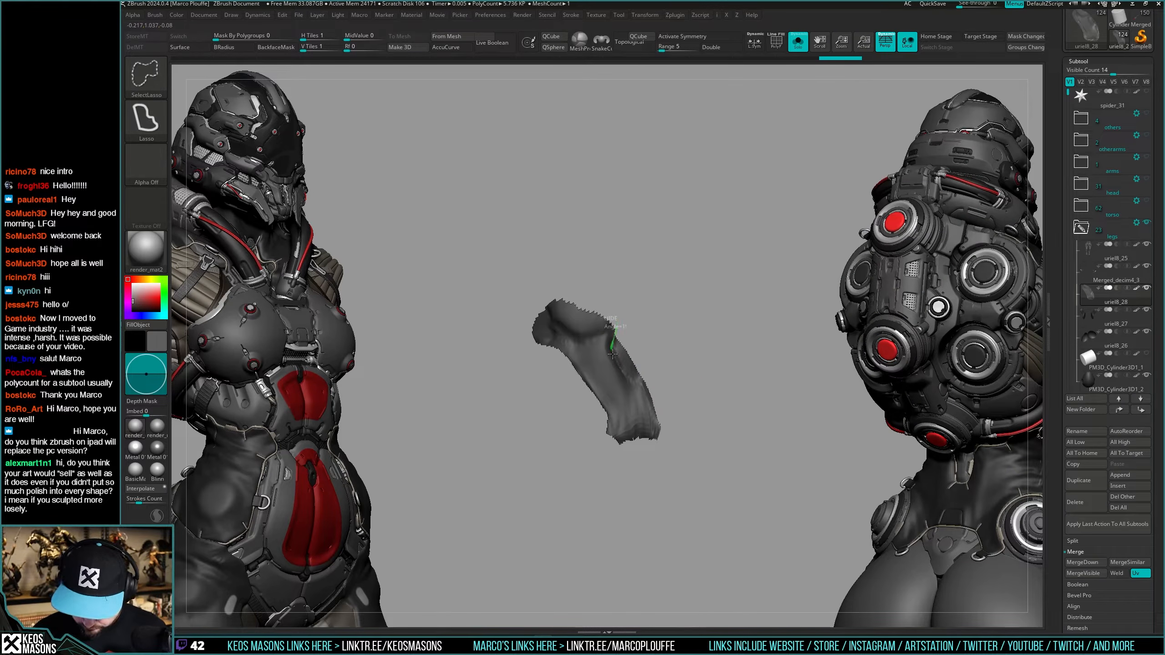
# Cut a concave curve into the strip's outer edge with the lasso and compare its shape against the legs.
pyautogui.keyDown('ctrl'); pyautogui.keyDown('shift'); pyautogui.moveTo(634, 384); pyautogui.dragTo(699, 371); pyautogui.keyUp('shift'); pyautogui.keyUp('ctrl')
pyautogui.keyDown('ctrl'); pyautogui.keyDown('shift'); pyautogui.click(689, 369); pyautogui.keyUp('shift'); pyautogui.keyUp('ctrl')
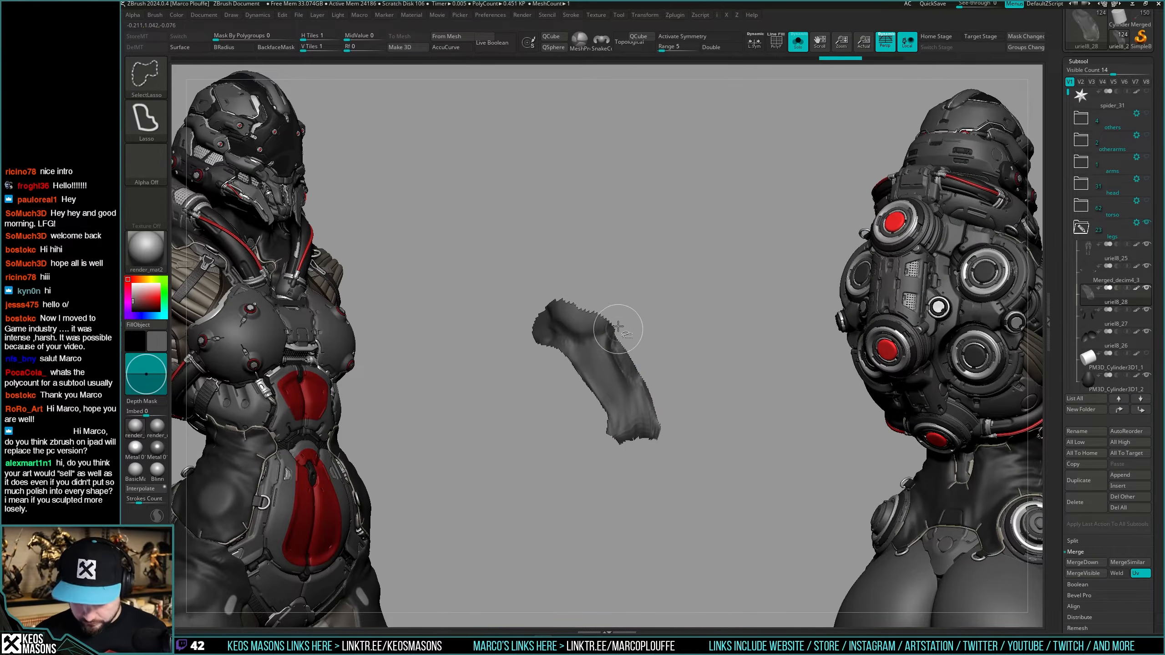
pyautogui.keyDown('ctrl'); pyautogui.keyDown('shift'); pyautogui.moveTo(659, 378); pyautogui.dragTo(719, 375); pyautogui.keyUp('shift'); pyautogui.keyUp('ctrl')
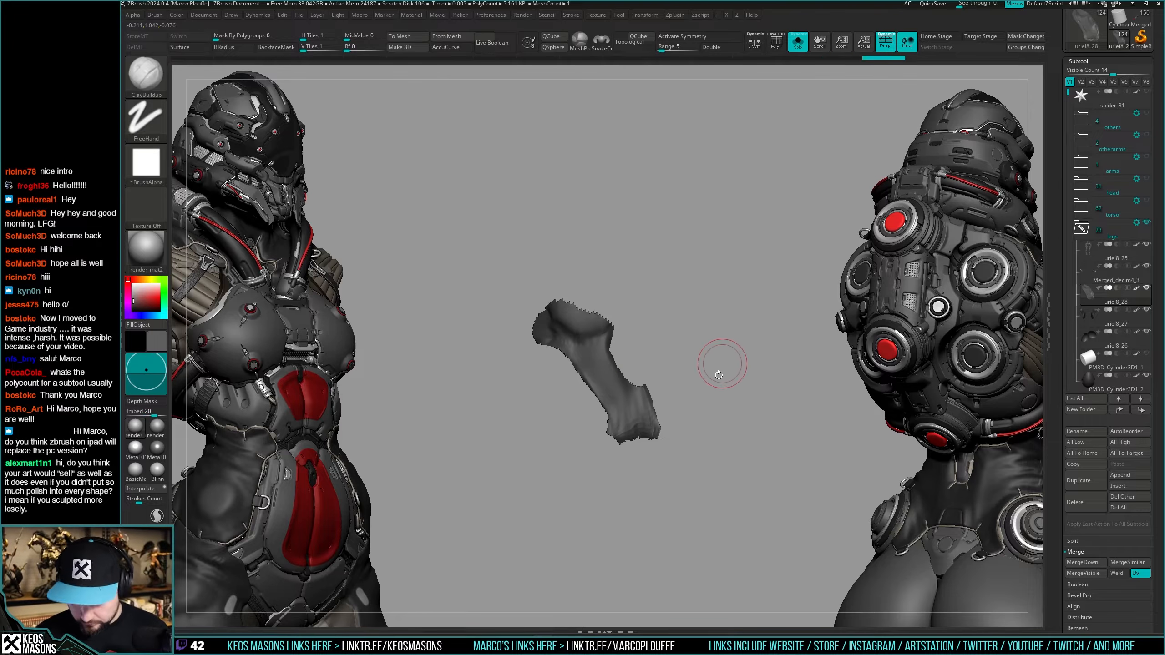
pyautogui.hotkey('alt', 's')
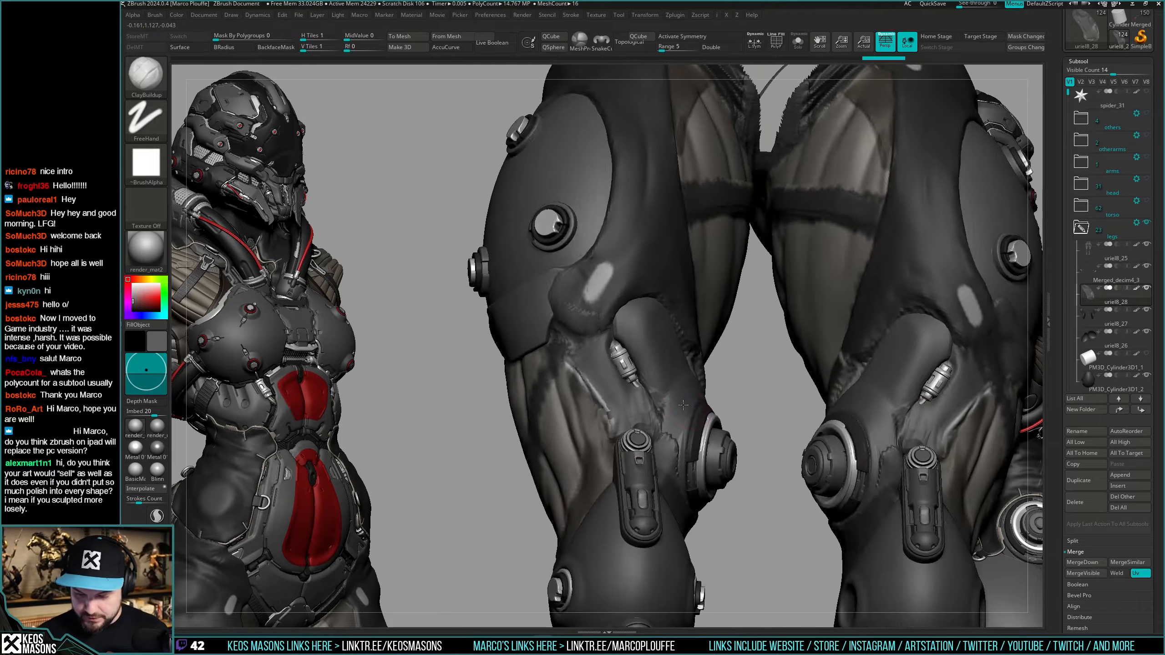
pyautogui.moveTo(689, 398); pyautogui.dragTo(669, 399, button='right')
pyautogui.hotkey('alt', 's')
pyautogui.moveTo(677, 393); pyautogui.dragTo(684, 382)
pyautogui.hotkey('alt', 's')
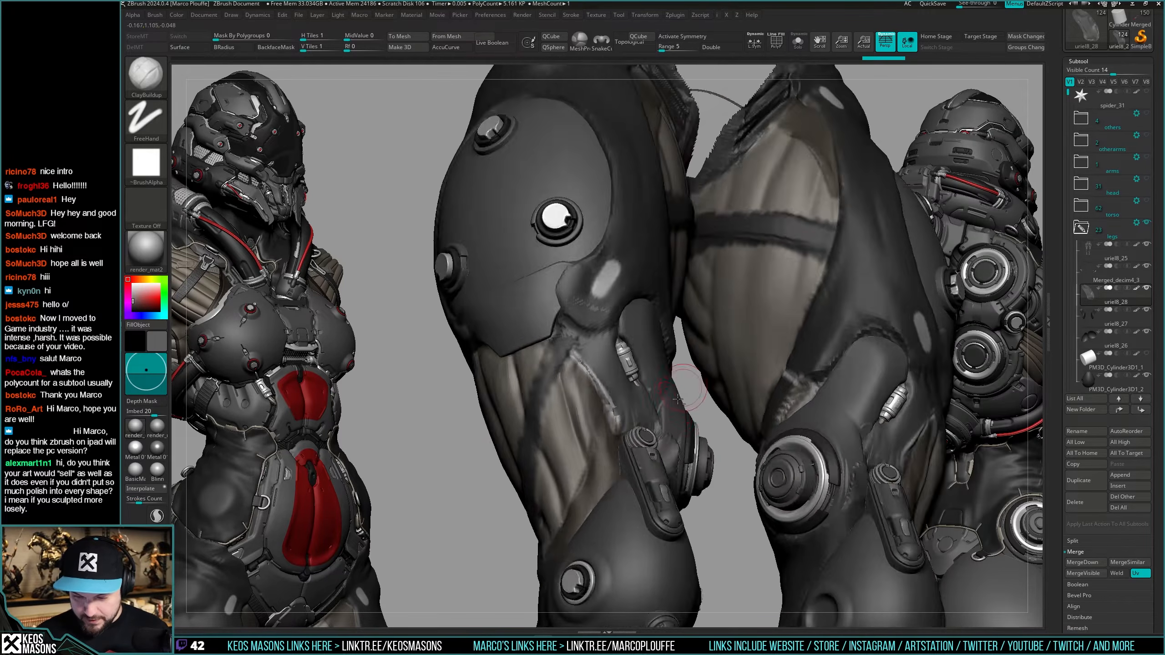
pyautogui.moveTo(684, 382)
pyautogui.mouseDown(button='right')
pyautogui.moveTo(691, 390)
pyautogui.moveTo(675, 383)
pyautogui.mouseUp(button='right')
pyautogui.hotkey('alt', 's')
pyautogui.moveTo(674, 383); pyautogui.dragTo(671, 416)
# Check the strip's wireframe and delete its lower subdivision level.
pyautogui.hotkey('shift', 'f')
pyautogui.hotkey('ctrl', 'shift', 'd')
pyautogui.press('g')
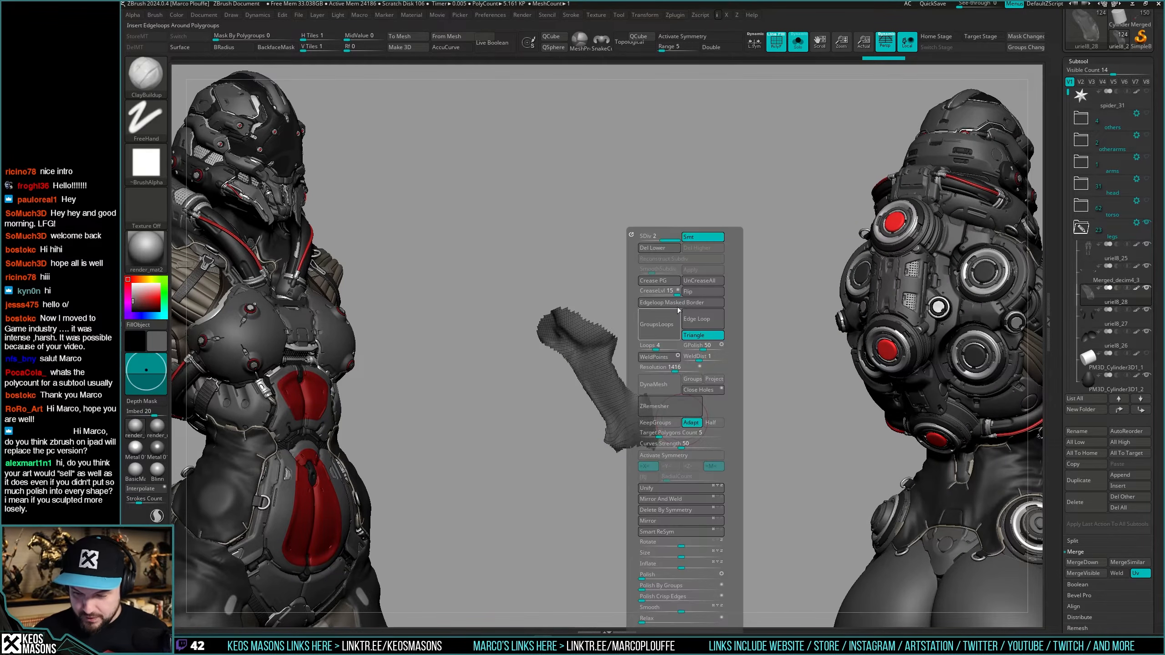
pyautogui.click(658, 249)
pyautogui.hotkey('ctrl', 'shift', 'd')
pyautogui.moveTo(687, 403); pyautogui.dragTo(686, 386)
pyautogui.hotkey('shift', 'f')
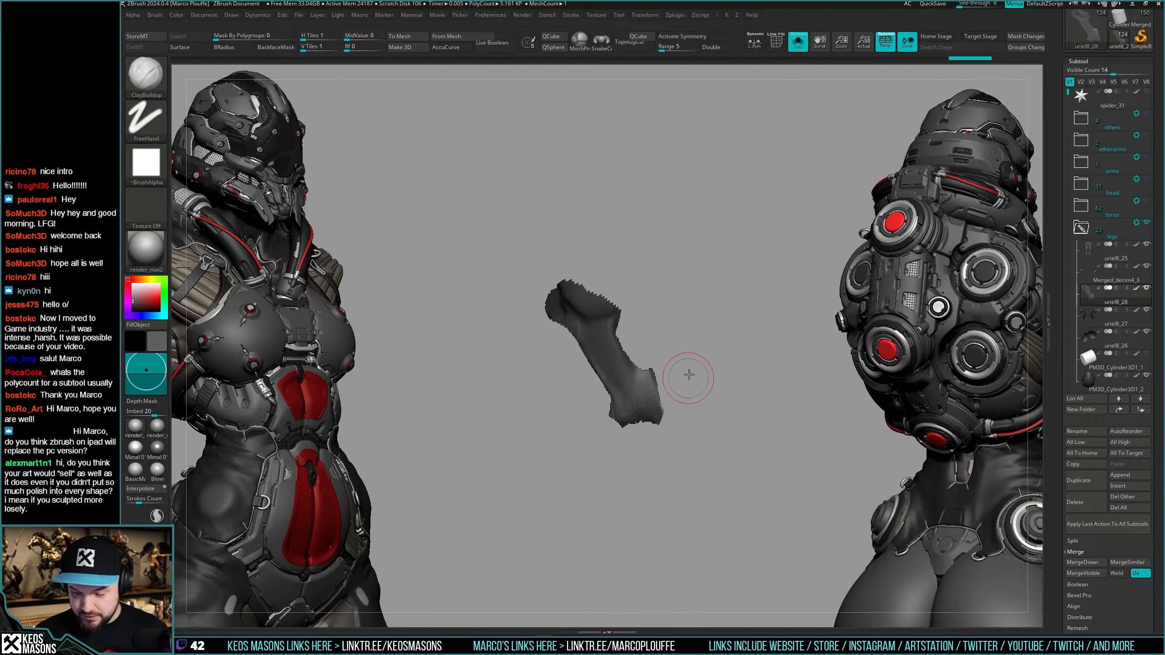
# Trim small leftover bits from the strip's edge with the lasso and check it in place near the knee.
pyautogui.press('space')
pyautogui.moveTo(730, 343)
pyautogui.mouseDown()
pyautogui.moveTo(638, 371)
pyautogui.moveTo(647, 443)
pyautogui.moveTo(676, 427)
pyautogui.mouseUp()
pyautogui.hotkey('shift', 's')
pyautogui.moveTo(676, 427); pyautogui.dragTo(656, 374, button='right')
pyautogui.hotkey('shift', 's')
pyautogui.hotkey('shift', 's')
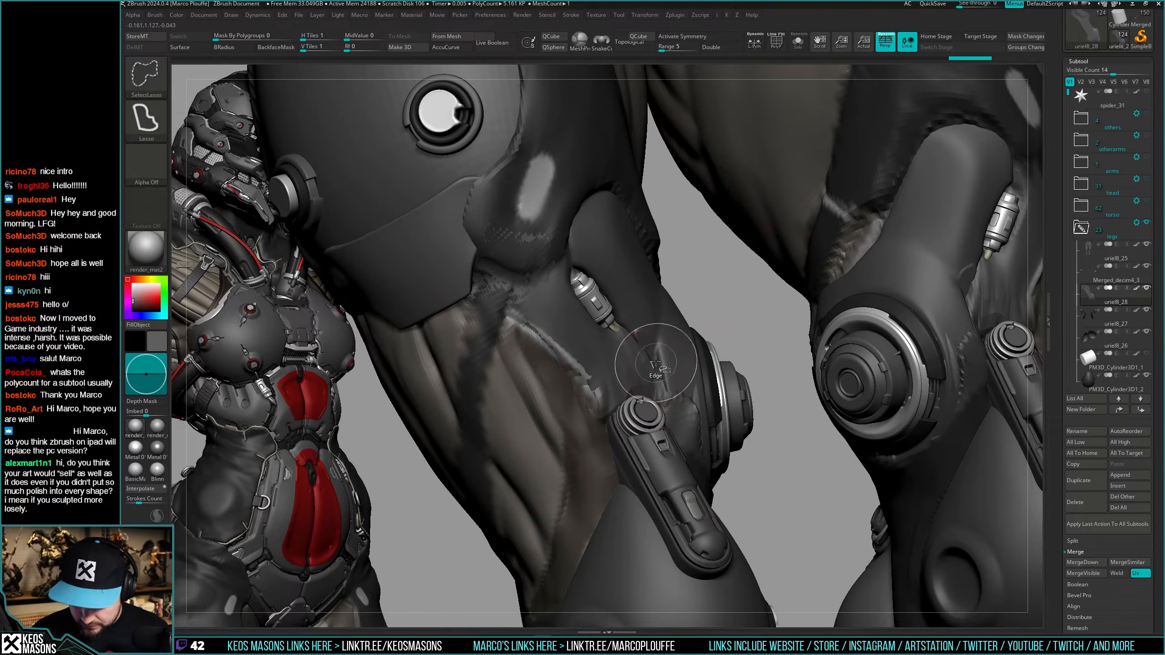
pyautogui.hotkey('shift', 's')
pyautogui.moveTo(658, 395); pyautogui.dragTo(729, 341)
pyautogui.keyDown('ctrl'); pyautogui.keyDown('alt'); pyautogui.keyDown('shift'); pyautogui.moveTo(635, 325); pyautogui.dragTo(638, 324); pyautogui.keyUp('shift'); pyautogui.keyUp('alt'); pyautogui.keyUp('ctrl')
pyautogui.keyDown('ctrl'); pyautogui.moveTo(661, 321); pyautogui.dragTo(662, 286, button='right'); pyautogui.keyUp('ctrl')
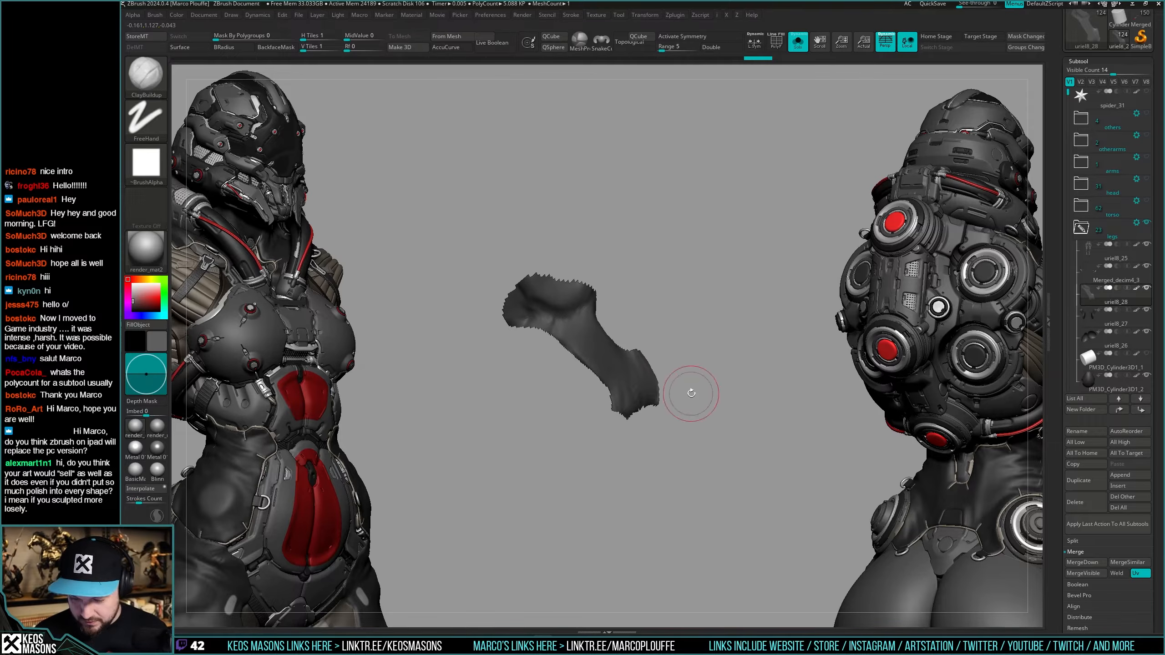
pyautogui.moveTo(689, 392)
pyautogui.mouseDown(button='right')
pyautogui.moveTo(679, 385)
pyautogui.moveTo(665, 407)
pyautogui.moveTo(677, 389)
pyautogui.mouseUp(button='right')
pyautogui.hotkey('shift', 's')
pyautogui.hotkey('shift', 's')
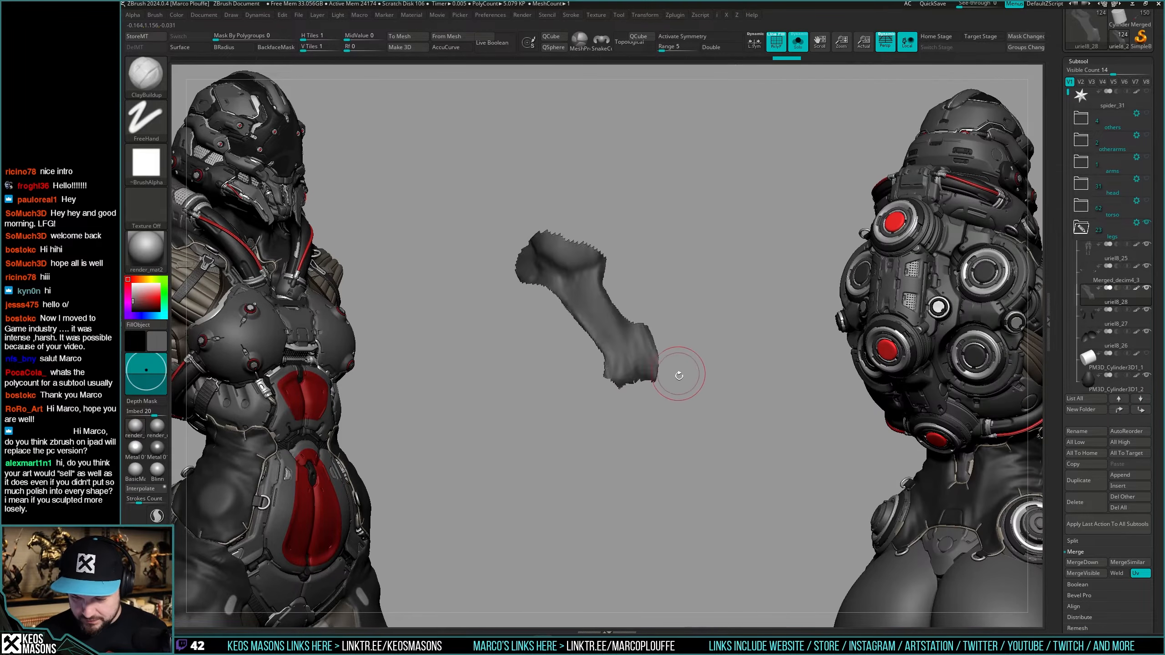
# Flatten the surface of the strip's upper end with the hPolish brush.
pyautogui.press('b')
pyautogui.press('h')
pyautogui.press('p')
pyautogui.press('space')
pyautogui.moveTo(573, 254); pyautogui.dragTo(588, 253)
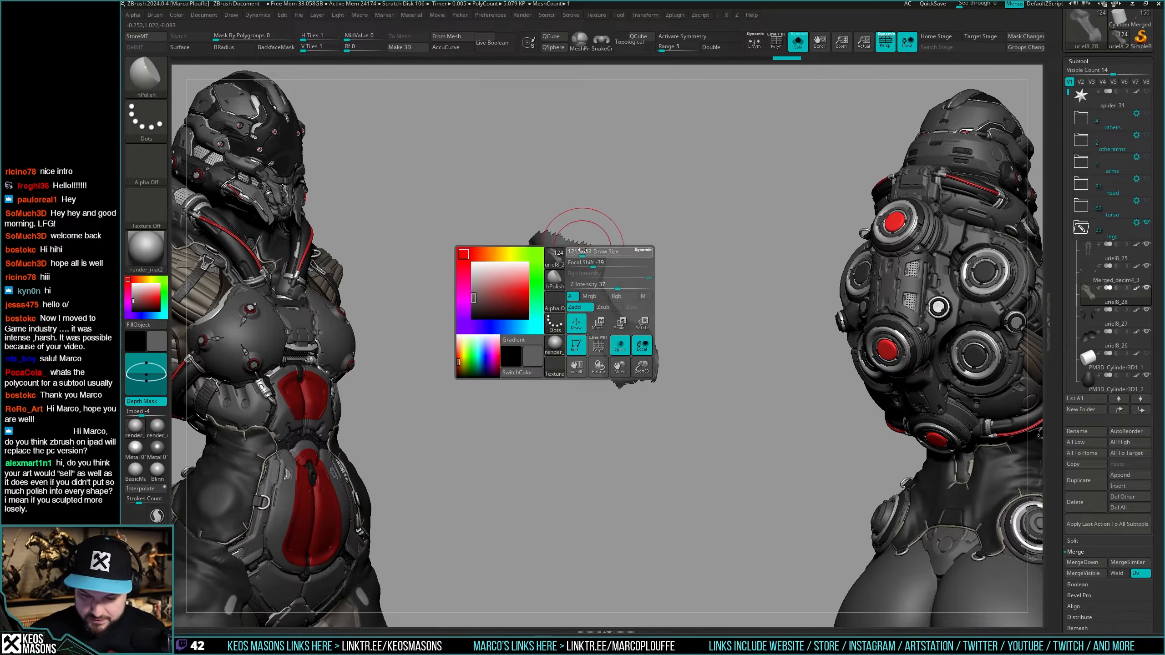
pyautogui.moveTo(583, 252); pyautogui.dragTo(618, 253, button='right')
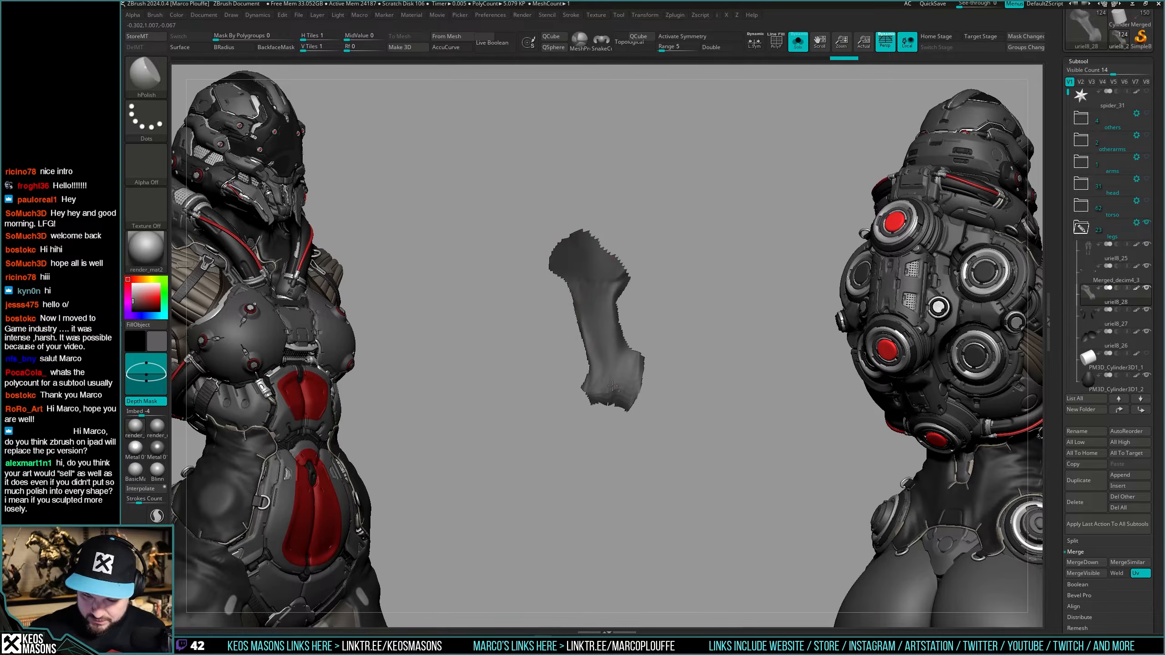
# Polish the rest of the strip with hPolish, checking its wireframe and its fit against the leg.
pyautogui.hotkey('shift', 's')
pyautogui.moveTo(621, 430); pyautogui.dragTo(630, 362, button='right')
pyautogui.hotkey('shift', 's')
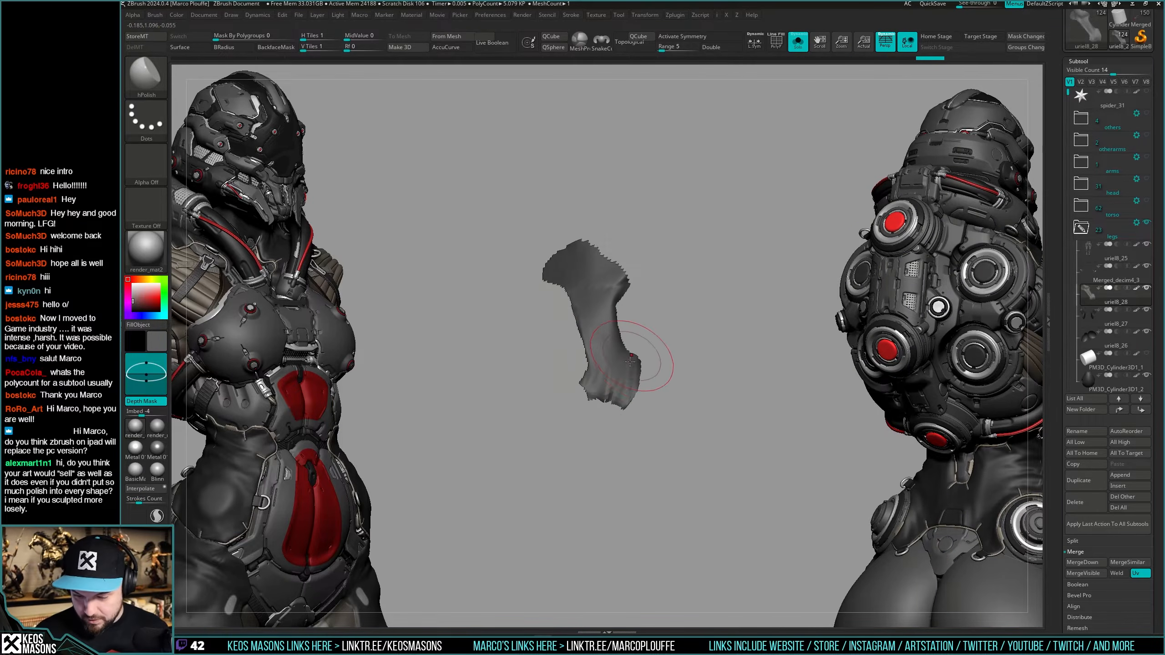
pyautogui.moveTo(594, 235); pyautogui.dragTo(606, 287, button='right')
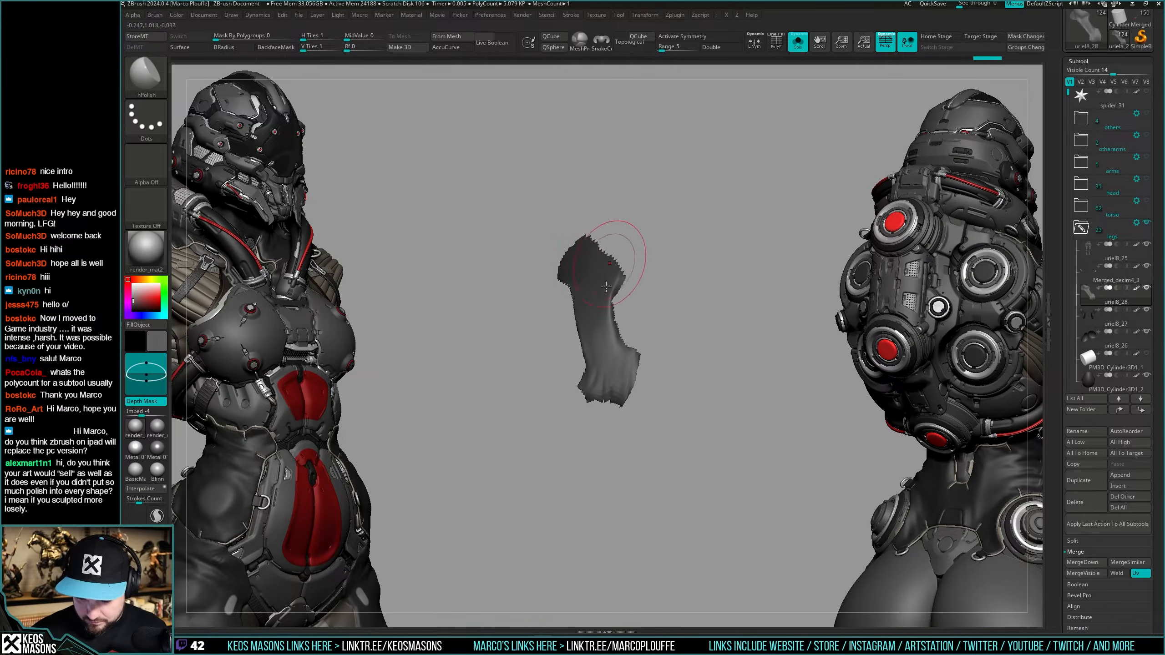
pyautogui.moveTo(596, 424)
pyautogui.mouseDown(button='right')
pyautogui.moveTo(592, 393)
pyautogui.moveTo(649, 366)
pyautogui.moveTo(682, 316)
pyautogui.mouseUp(button='right')
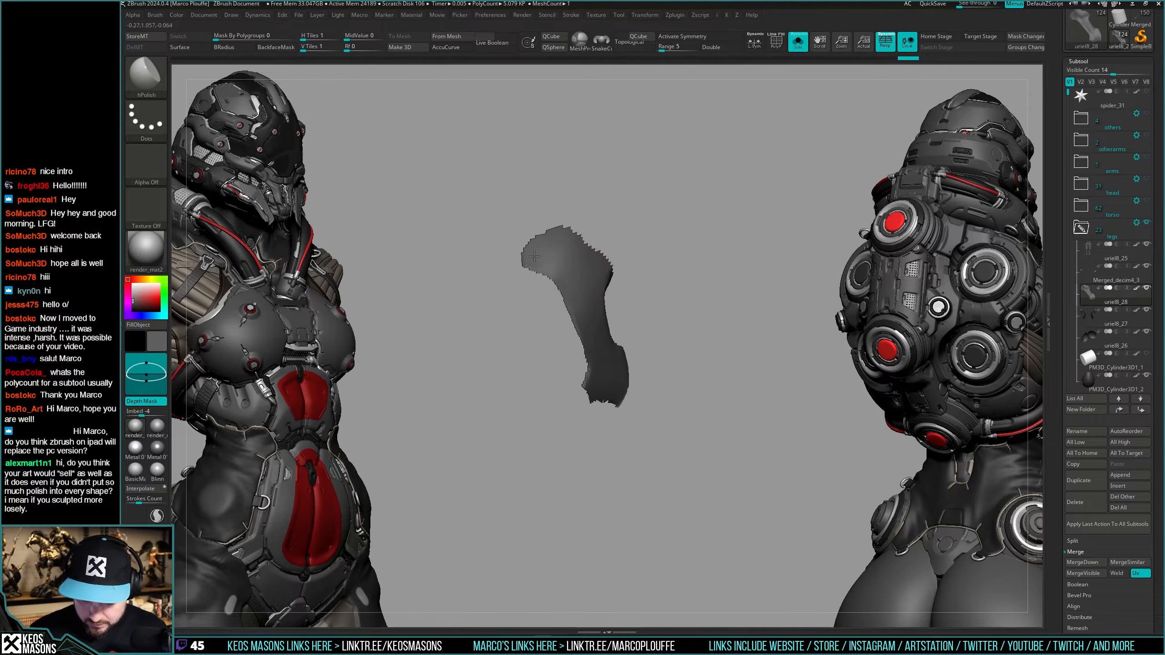
pyautogui.moveTo(534, 256); pyautogui.dragTo(549, 246, button='right')
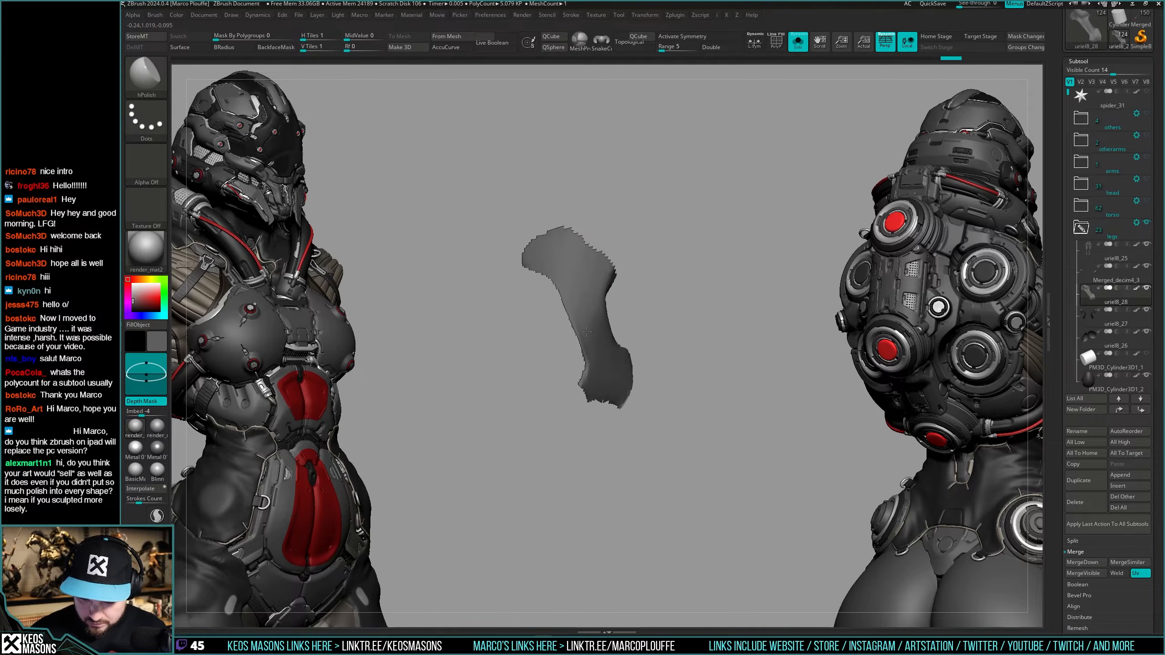
pyautogui.moveTo(587, 332)
pyautogui.mouseDown(button='right')
pyautogui.moveTo(588, 313)
pyautogui.moveTo(622, 421)
pyautogui.moveTo(640, 370)
pyautogui.moveTo(648, 395)
pyautogui.moveTo(639, 399)
pyautogui.moveTo(699, 395)
pyautogui.moveTo(683, 401)
pyautogui.mouseUp(button='right')
pyautogui.hotkey('shift', 'f')
pyautogui.hotkey('shift', 'f')
pyautogui.hotkey('shift', 's')
pyautogui.hotkey('shift', 's')
# Adjust the strip's outline with the Move brush while comparing it with the surrounding leg parts.
pyautogui.press('b')
pyautogui.press('m')
pyautogui.press('v')
pyautogui.press('space')
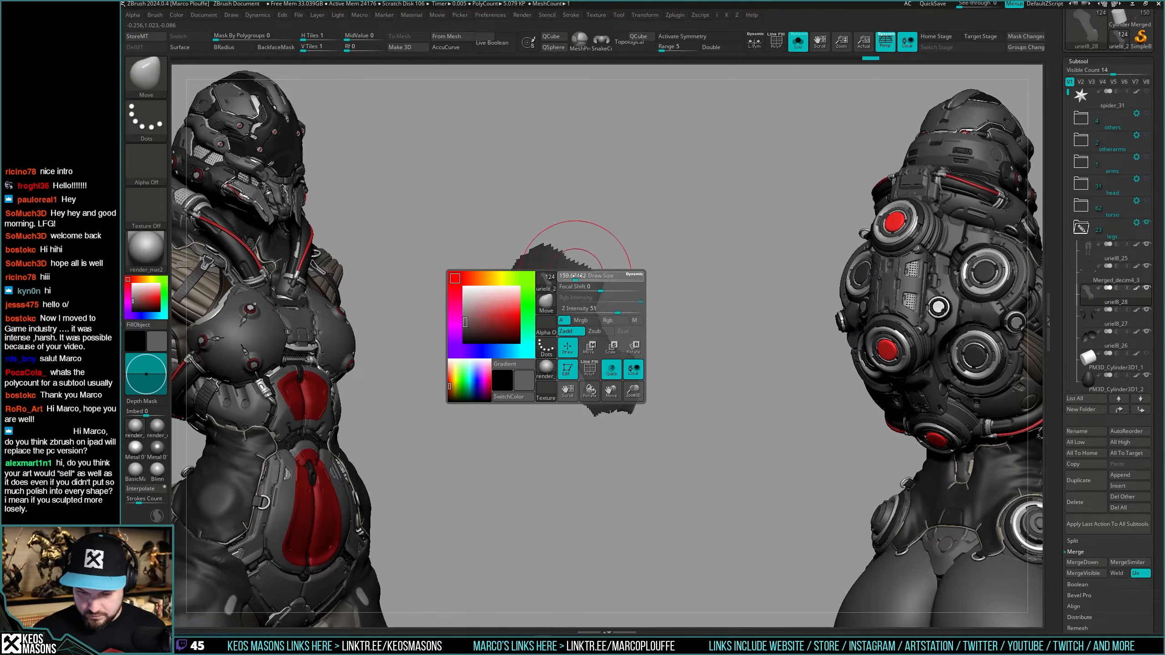
pyautogui.press('alt')
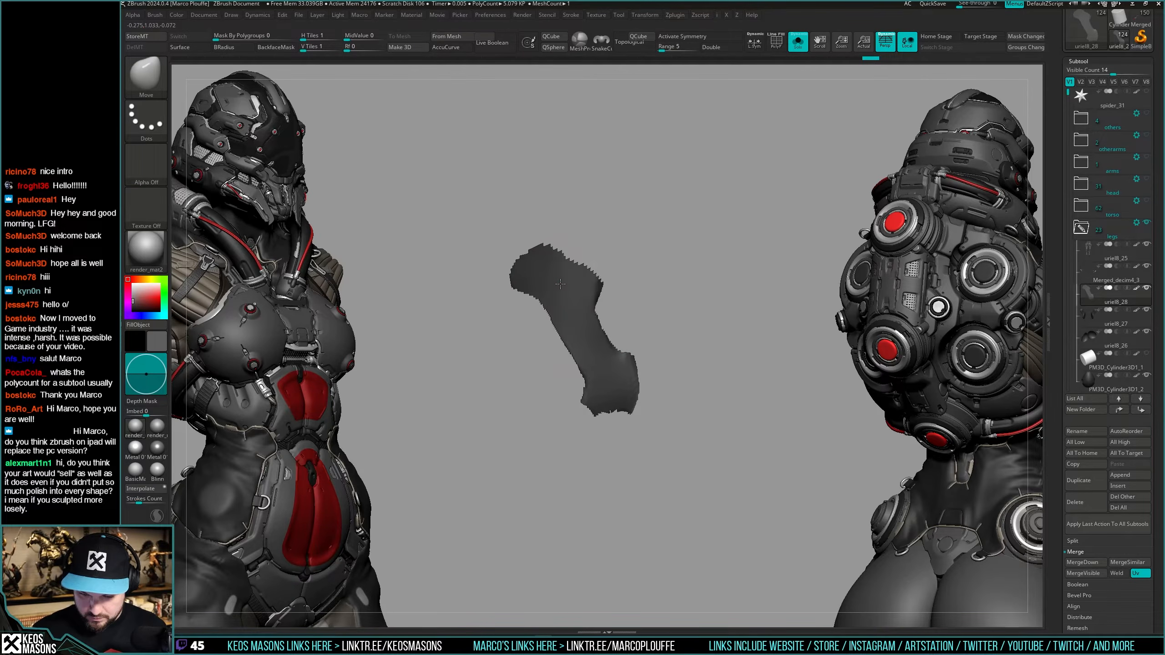
pyautogui.hotkey('shift', 's')
pyautogui.moveTo(624, 390)
pyautogui.mouseDown(button='right')
pyautogui.moveTo(633, 432)
pyautogui.moveTo(624, 391)
pyautogui.moveTo(592, 389)
pyautogui.moveTo(575, 430)
pyautogui.moveTo(658, 401)
pyautogui.moveTo(628, 347)
pyautogui.moveTo(624, 377)
pyautogui.moveTo(623, 368)
pyautogui.moveTo(642, 380)
pyautogui.moveTo(629, 380)
pyautogui.mouseUp(button='right')
pyautogui.hotkey('ctrl', 'shift', 'z')
pyautogui.hotkey('ctrl', 'shift', 'z')
pyautogui.rightClick(624, 379)
pyautogui.hotkey('shift', 's')
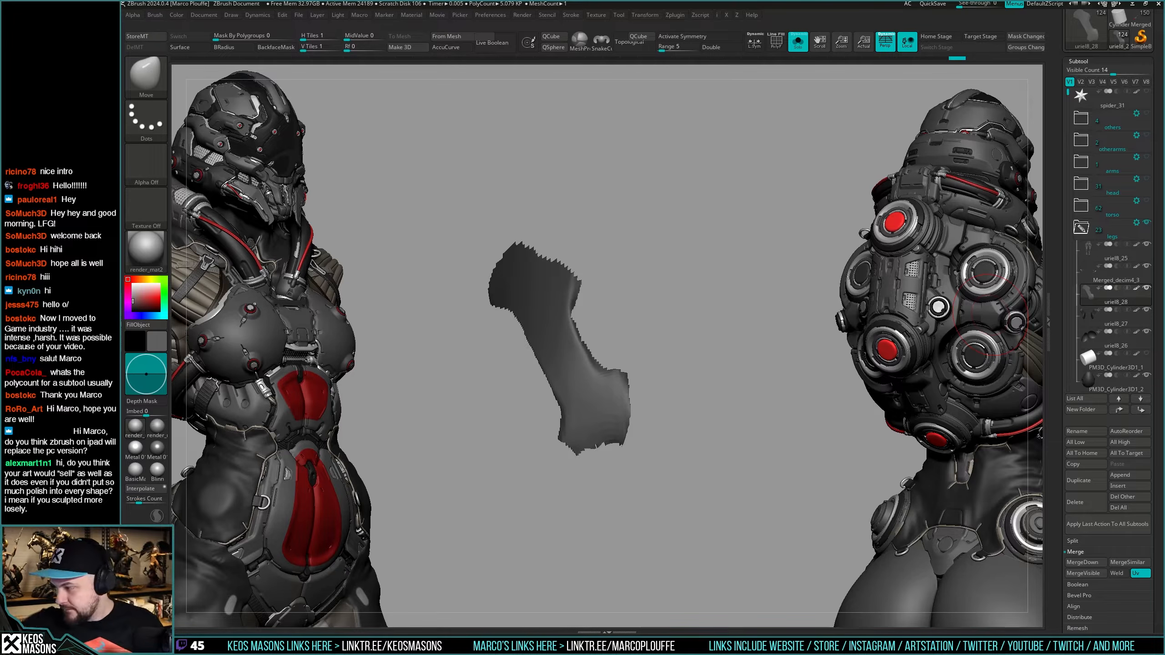
# Trim the jagged bits off the strip's concave edge with the lasso selection.
pyautogui.moveTo(707, 362)
pyautogui.mouseDown()
pyautogui.moveTo(697, 338)
pyautogui.moveTo(684, 385)
pyautogui.moveTo(697, 372)
pyautogui.mouseUp()
pyautogui.press('space')
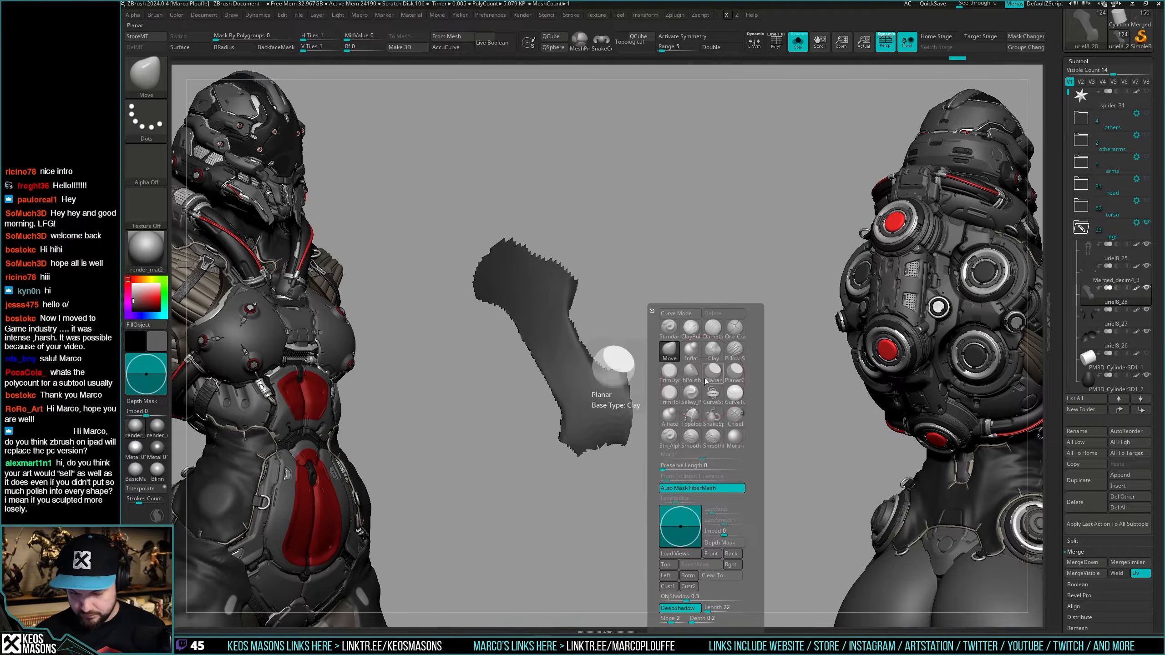
pyautogui.press('space')
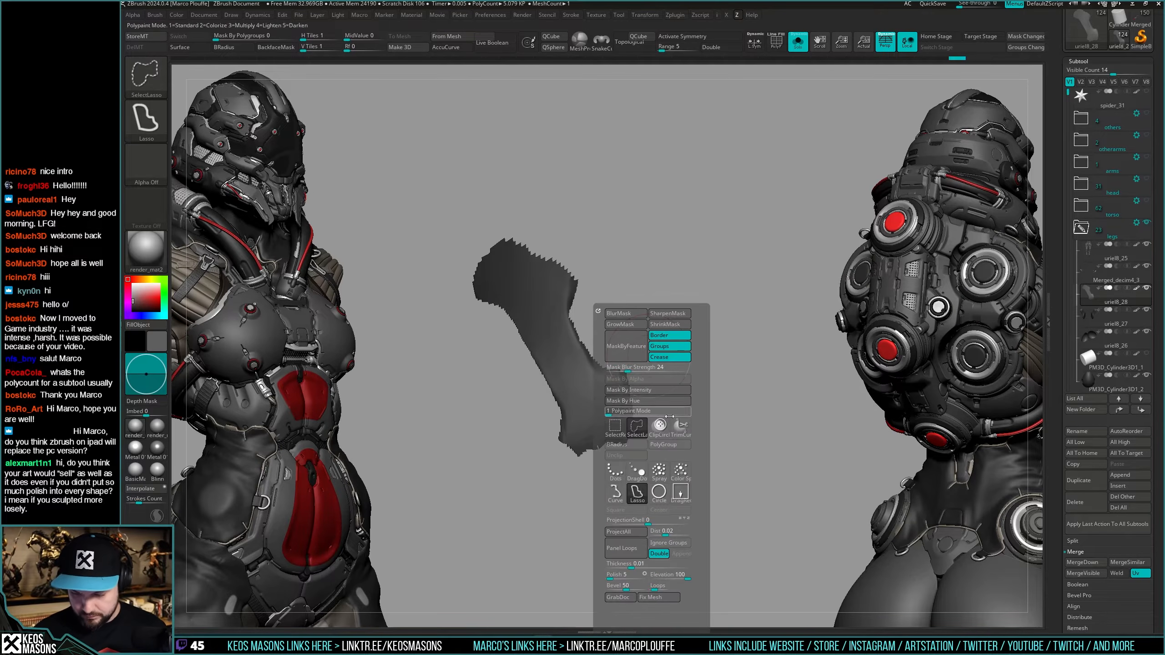
pyautogui.hotkey('ctrl', 'shift')
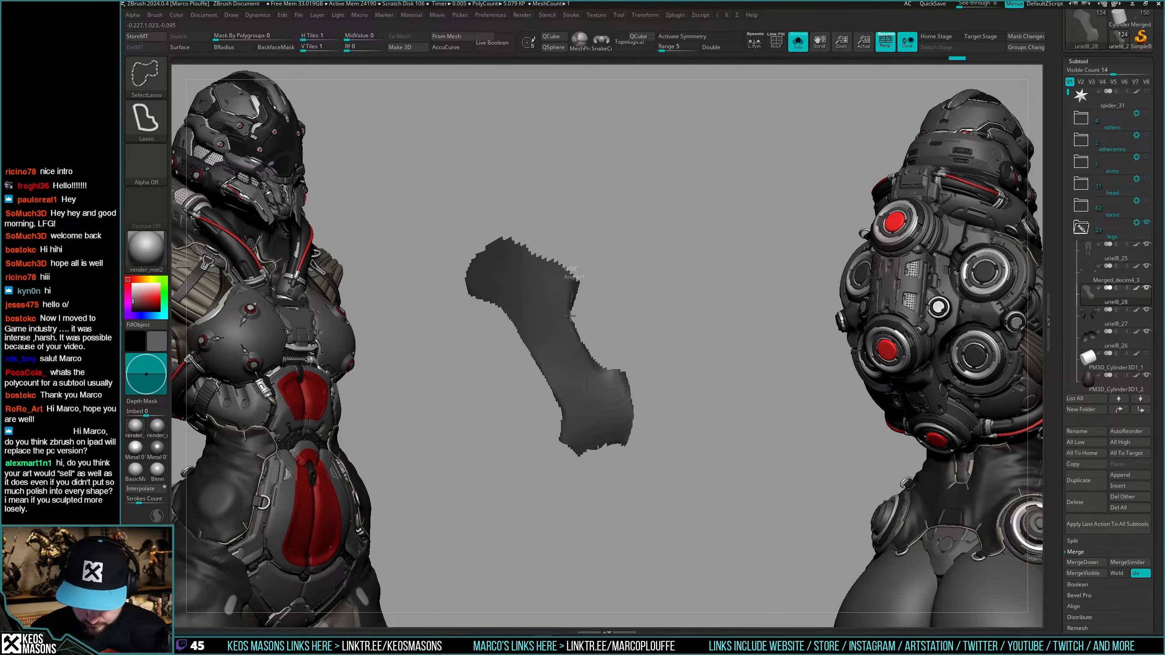
pyautogui.moveTo(592, 360)
pyautogui.keyDown('ctrl'); pyautogui.keyDown('alt'); pyautogui.keyDown('shift'); pyautogui.mouseDown()
pyautogui.moveTo(627, 367)
pyautogui.moveTo(659, 353)
pyautogui.moveTo(663, 375)
pyautogui.moveTo(615, 369)
pyautogui.moveTo(649, 362)
pyautogui.mouseUp(); pyautogui.keyUp('shift'); pyautogui.keyUp('alt'); pyautogui.keyUp('ctrl')
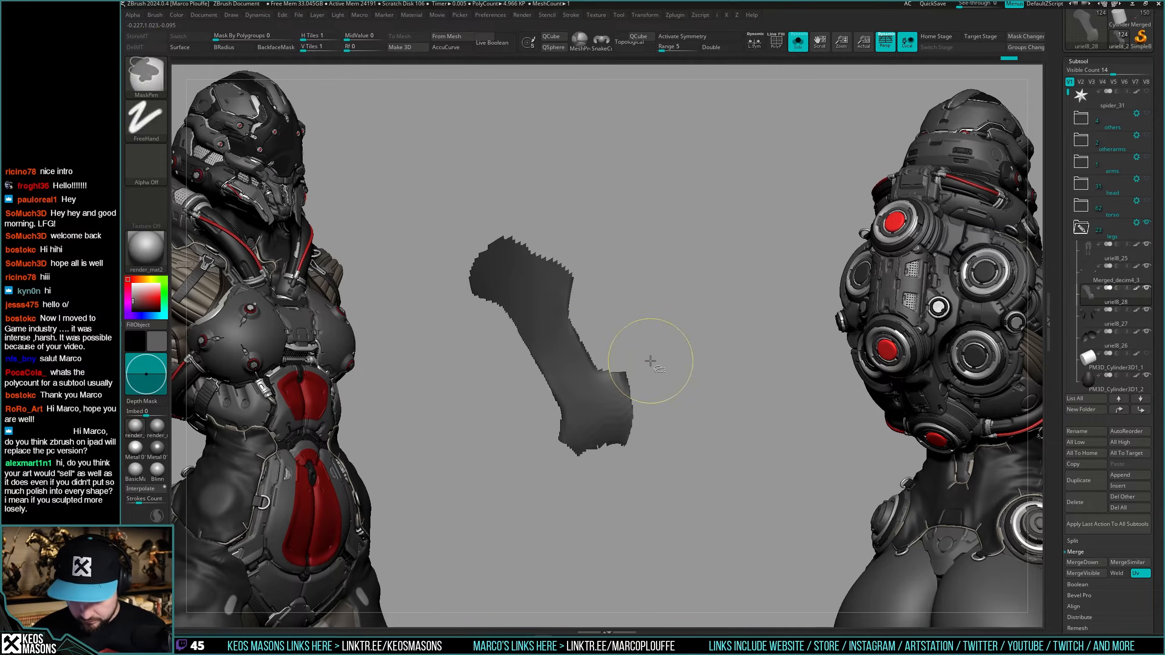
# Nudge the strip's upper end into place beside the thigh plate with the Move brush.
pyautogui.hotkey('shift', 's')
pyautogui.moveTo(643, 417)
pyautogui.mouseDown(button='right')
pyautogui.moveTo(672, 414)
pyautogui.moveTo(654, 415)
pyautogui.mouseUp(button='right')
pyautogui.rightClick(658, 415)
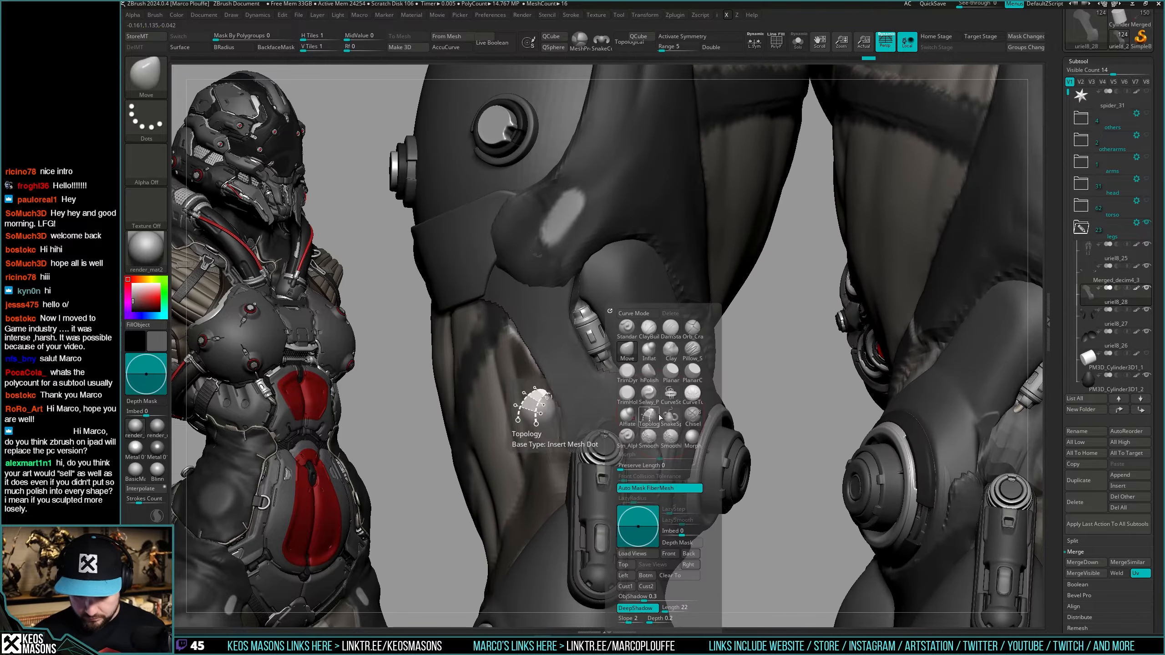
pyautogui.press('b')
pyautogui.moveTo(642, 307); pyautogui.dragTo(514, 303, button='right')
pyautogui.rightClick(458, 316)
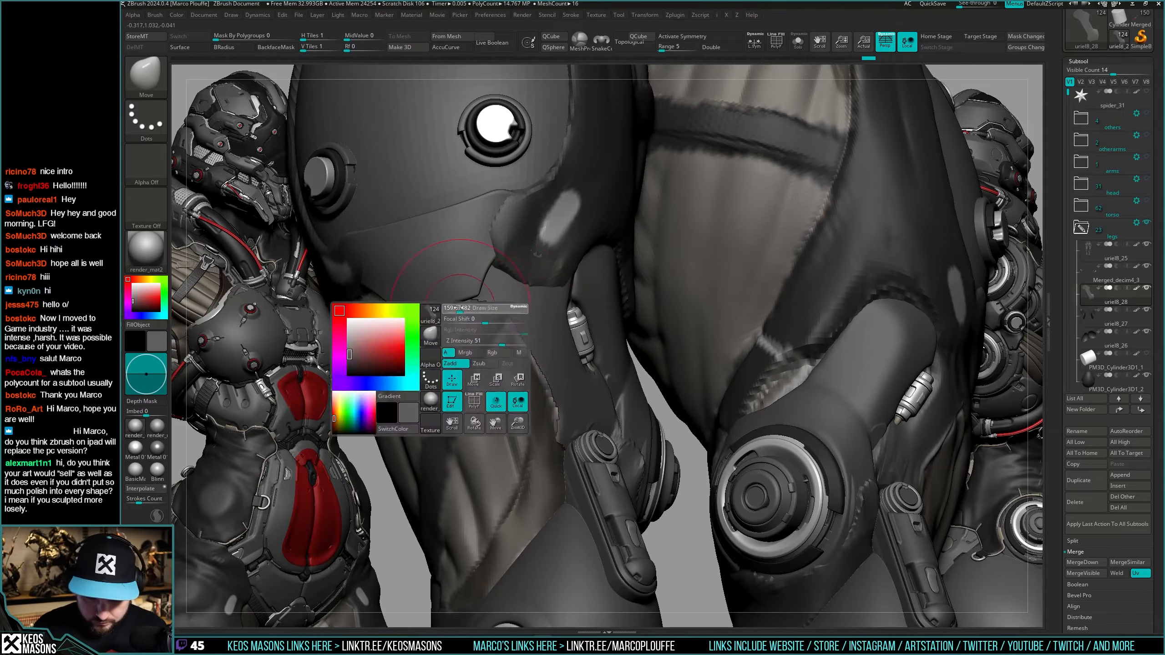
pyautogui.rightClick(462, 317)
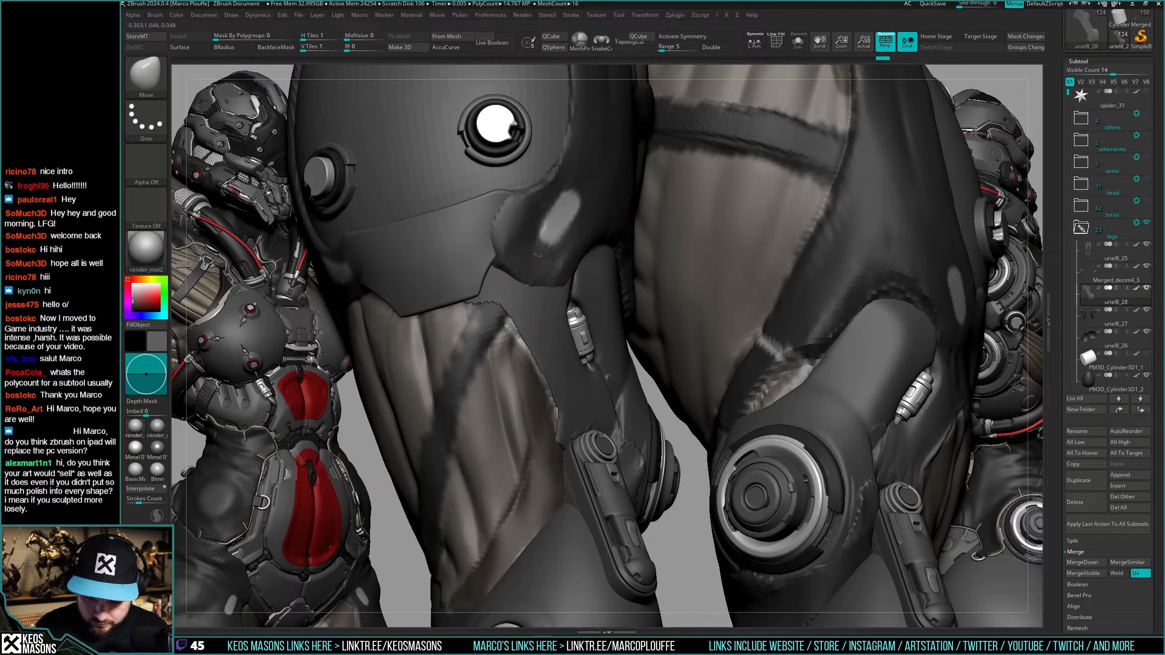
pyautogui.moveTo(488, 296); pyautogui.dragTo(462, 269, button='right')
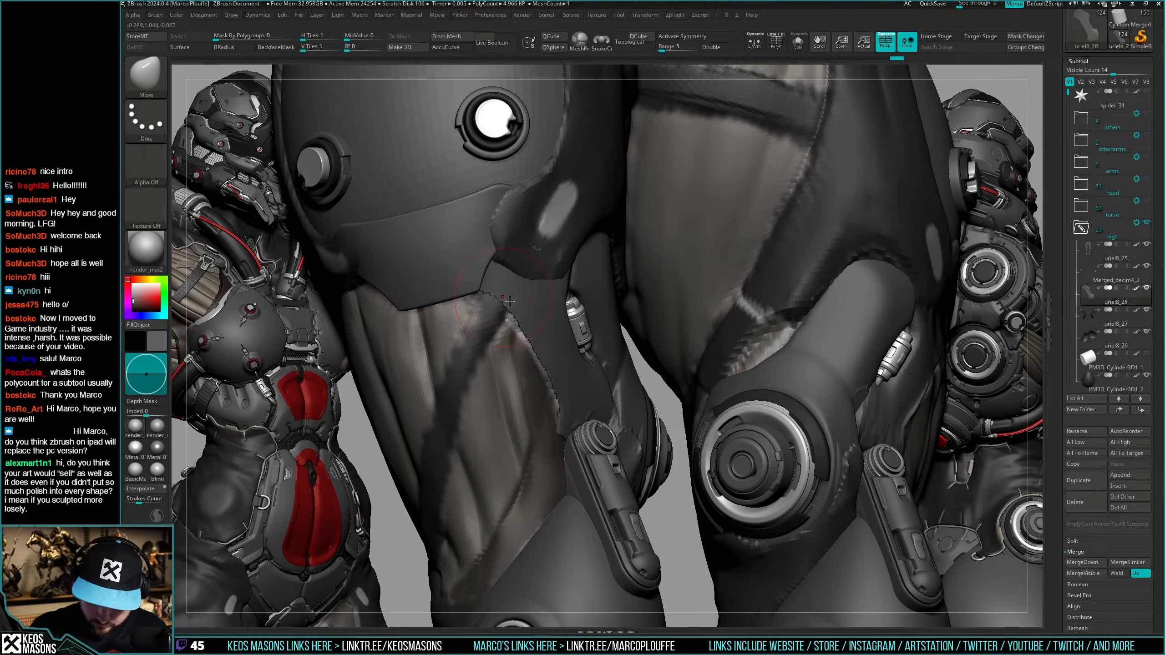
pyautogui.moveTo(509, 301); pyautogui.dragTo(521, 324, button='right')
pyautogui.moveTo(624, 416); pyautogui.dragTo(676, 381, button='right')
# Mask the strip's upper part and stretch its unmasked lower end down behind the knee piston with Transpose.
pyautogui.hotkey('shift', 's')
pyautogui.press('ctrl')
pyautogui.keyDown('ctrl'); pyautogui.click(676, 381); pyautogui.keyUp('ctrl')
pyautogui.press('w')
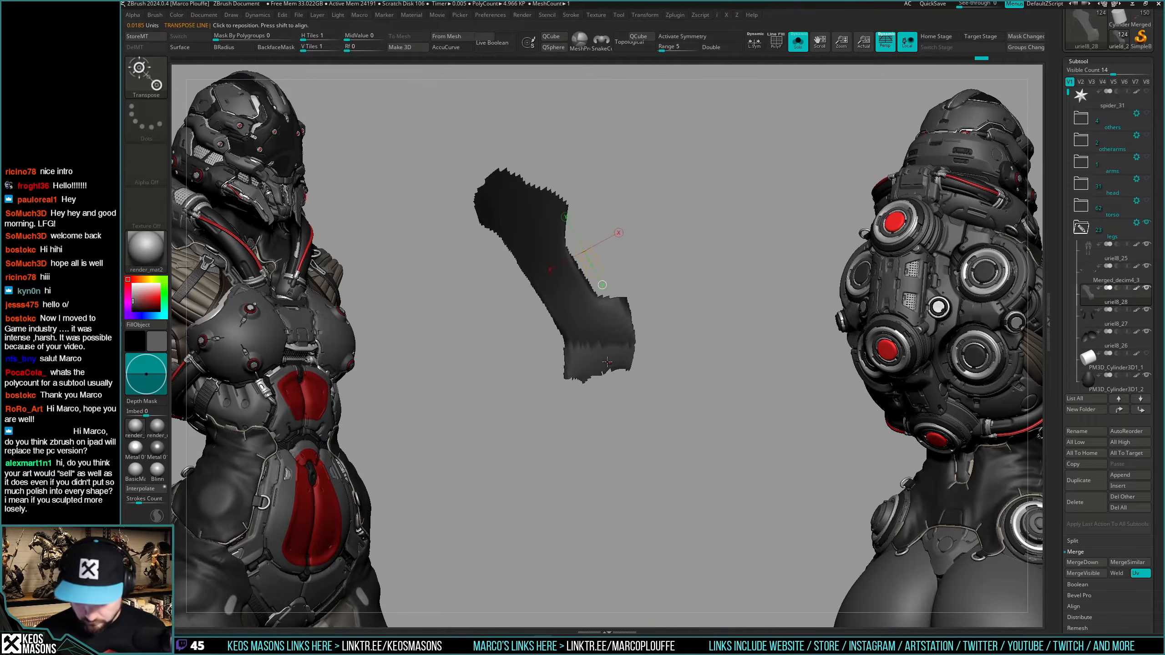
pyautogui.hotkey('shift', 's')
pyautogui.moveTo(602, 429); pyautogui.dragTo(614, 426, button='right')
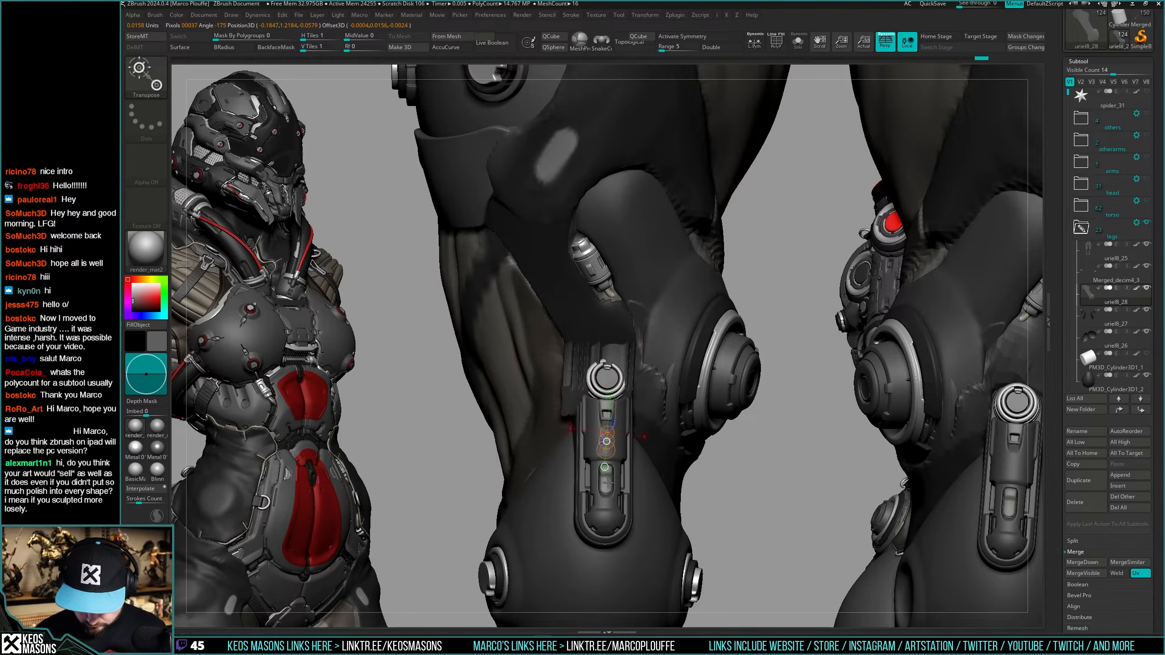
# Fit the extended lower end of the strip around the knee piston using a larger Move brush.
pyautogui.press('q')
pyautogui.moveTo(586, 384)
pyautogui.mouseDown(button='right')
pyautogui.moveTo(619, 378)
pyautogui.moveTo(634, 351)
pyautogui.mouseUp(button='right')
pyautogui.press('ctrl')
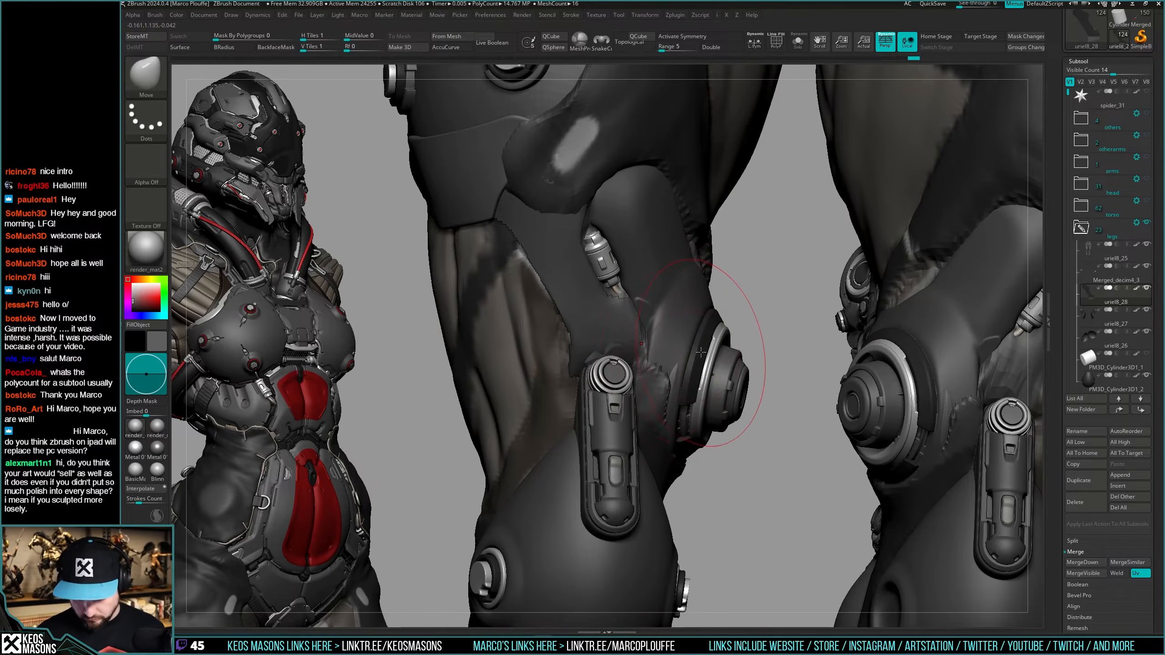
pyautogui.rightClick(672, 342)
pyautogui.press('b')
pyautogui.rightClick(564, 449)
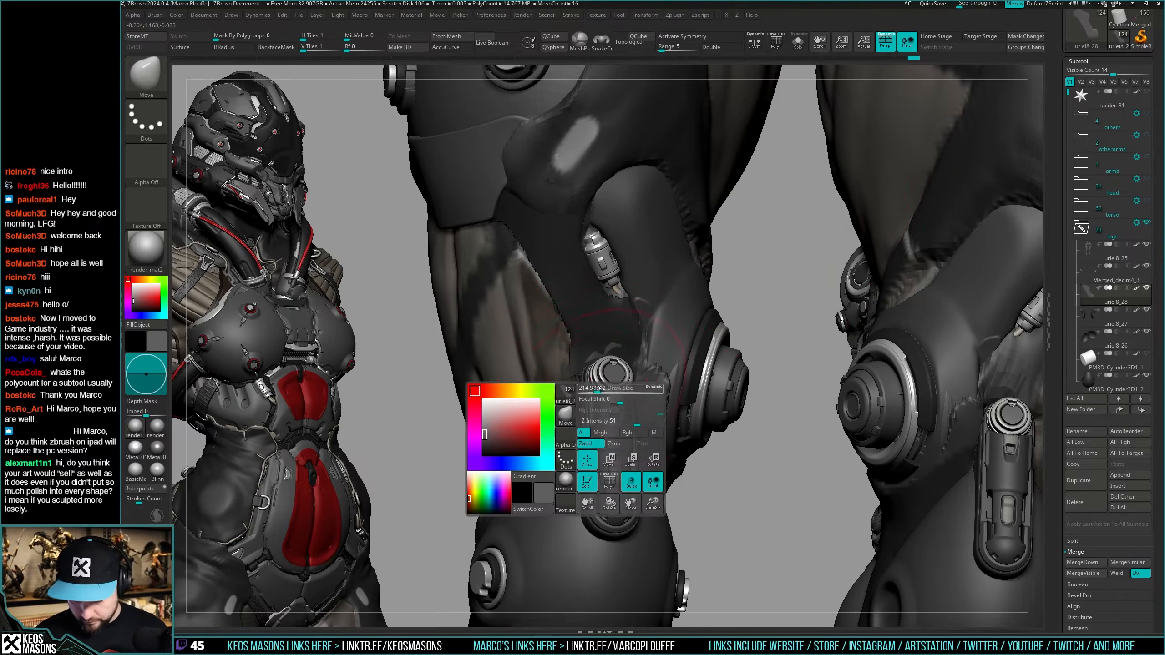
pyautogui.moveTo(642, 425); pyautogui.dragTo(597, 421, button='right')
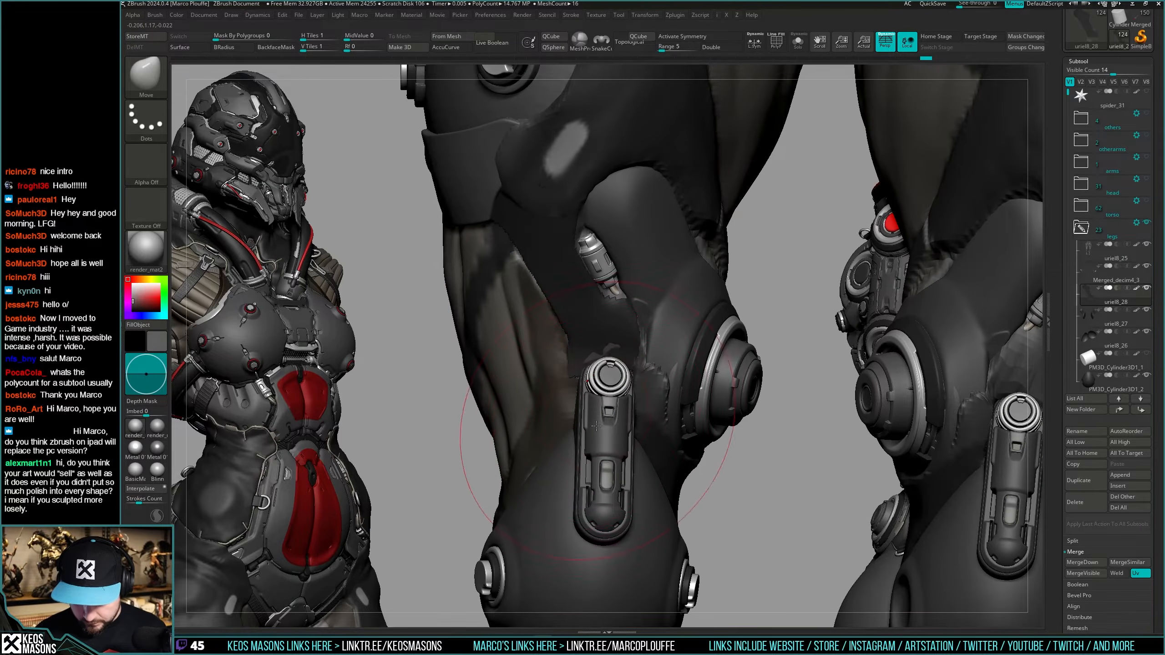
pyautogui.moveTo(590, 543); pyautogui.dragTo(612, 446, button='right')
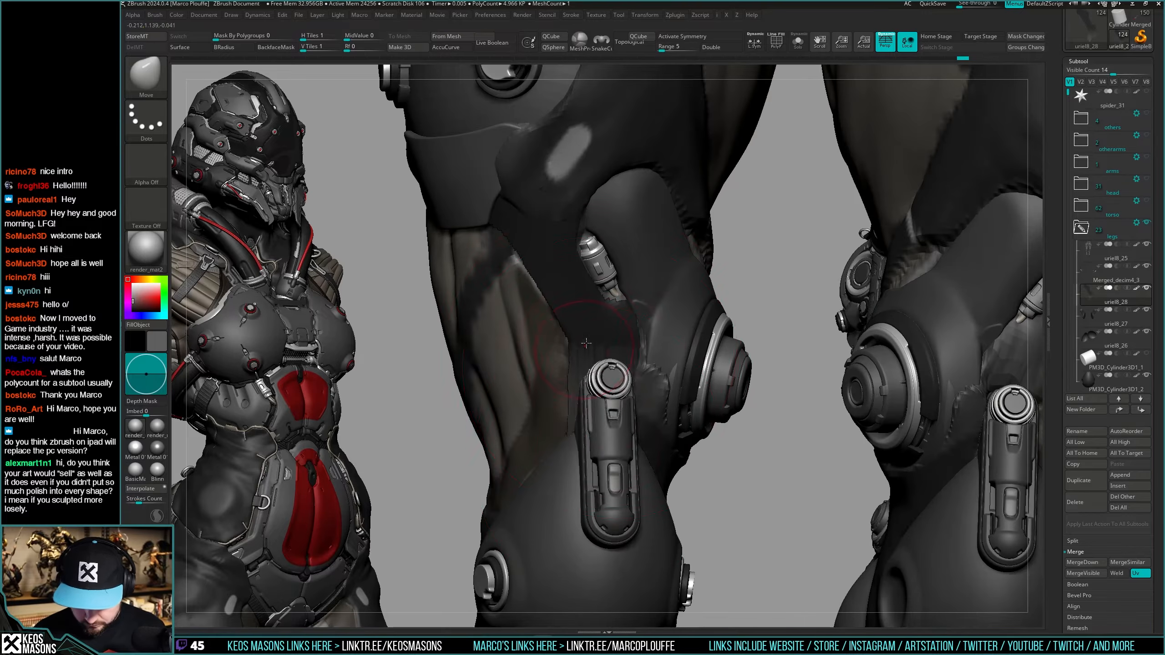
pyautogui.moveTo(599, 370); pyautogui.dragTo(666, 383, button='right')
pyautogui.rightClick(641, 443)
pyautogui.hotkey('shift', 's')
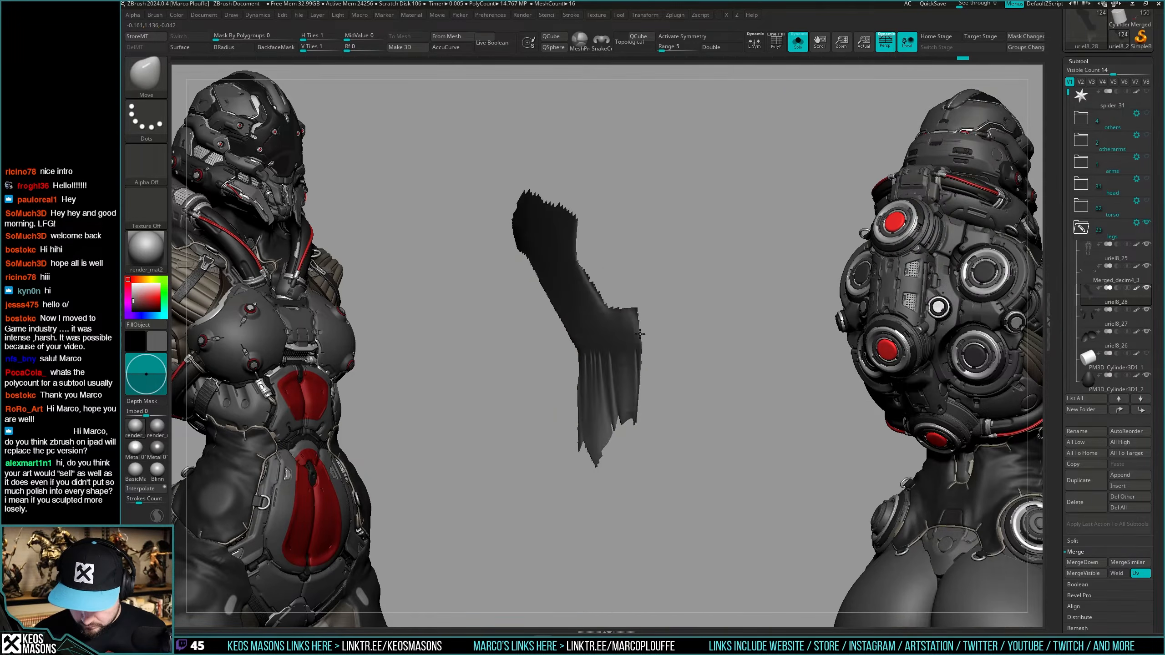
# Clear the strip's mask and smooth the stretched lower section.
pyautogui.hotkey('shift', 's')
pyautogui.moveTo(707, 339); pyautogui.dragTo(674, 348, button='right')
pyautogui.hotkey('shift', 's')
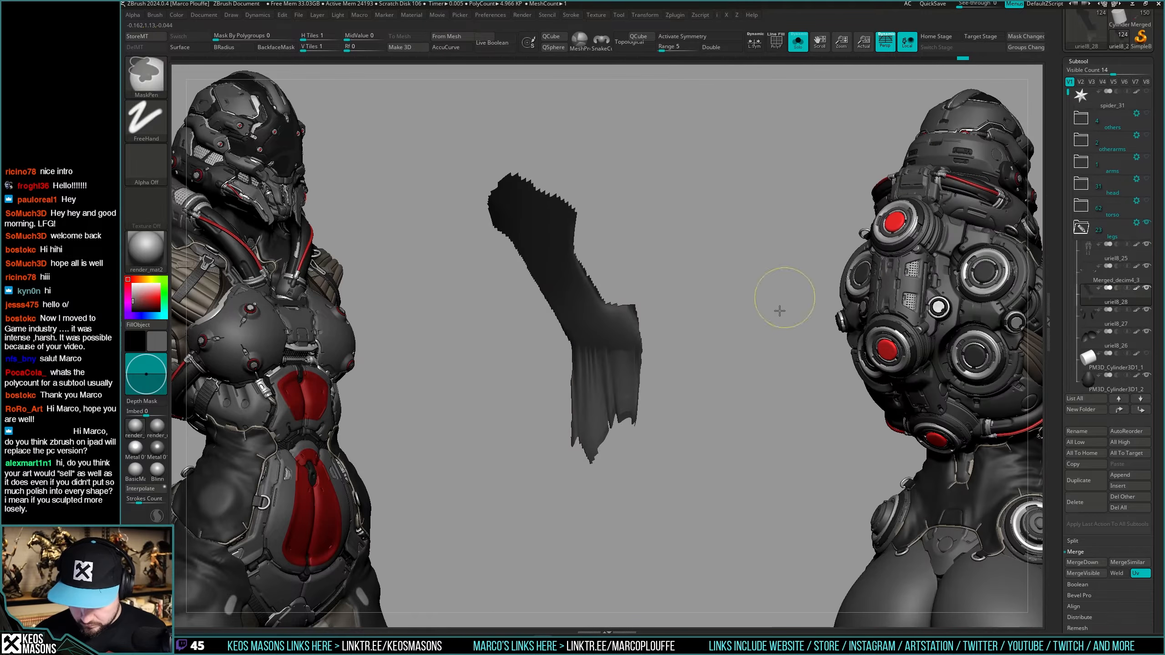
pyautogui.moveTo(780, 310)
pyautogui.mouseDown(button='right')
pyautogui.moveTo(662, 385)
pyautogui.moveTo(681, 370)
pyautogui.moveTo(595, 404)
pyautogui.mouseUp(button='right')
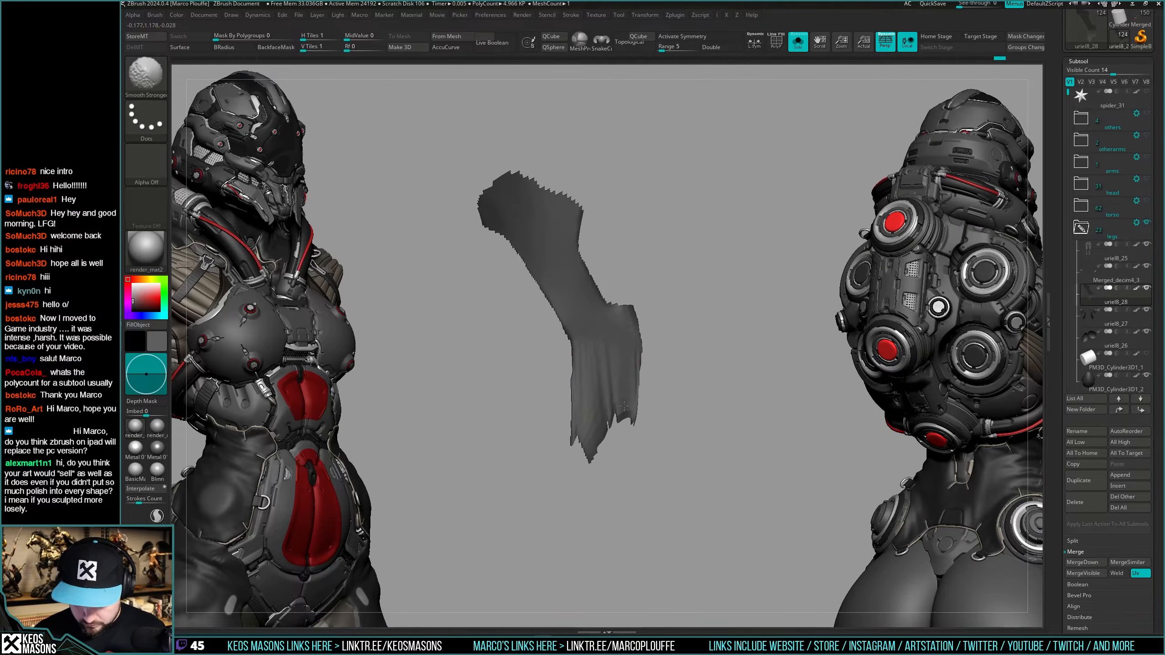
pyautogui.hotkey('shift', 's')
pyautogui.hotkey('shift', 's')
pyautogui.moveTo(681, 377)
pyautogui.mouseDown(button='right')
pyautogui.moveTo(679, 408)
pyautogui.moveTo(650, 407)
pyautogui.moveTo(652, 397)
pyautogui.mouseUp(button='right')
pyautogui.moveTo(645, 396)
pyautogui.mouseDown()
pyautogui.moveTo(641, 415)
pyautogui.moveTo(654, 408)
pyautogui.mouseUp()
# Cut the ragged lower end of the strip straight with SliceCurve and check it against the leg.
pyautogui.press('b')
pyautogui.press('s')
pyautogui.press('c')
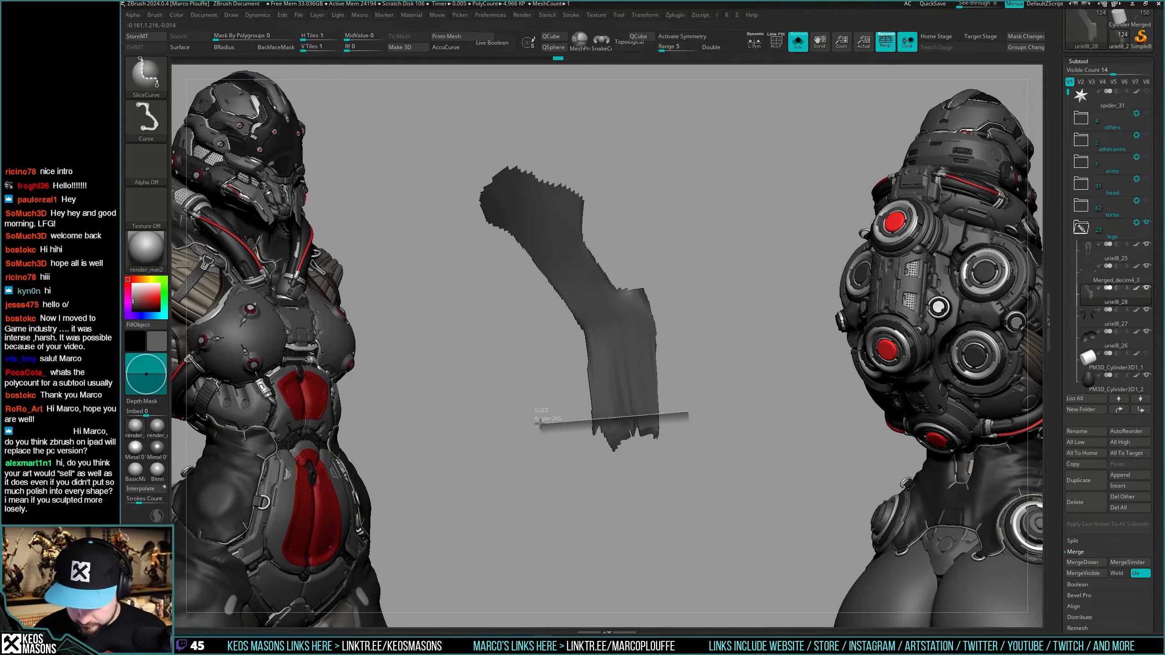
pyautogui.keyDown('ctrl'); pyautogui.keyDown('shift'); pyautogui.moveTo(540, 423); pyautogui.dragTo(541, 423); pyautogui.keyUp('shift'); pyautogui.keyUp('ctrl')
pyautogui.hotkey('shift', 's')
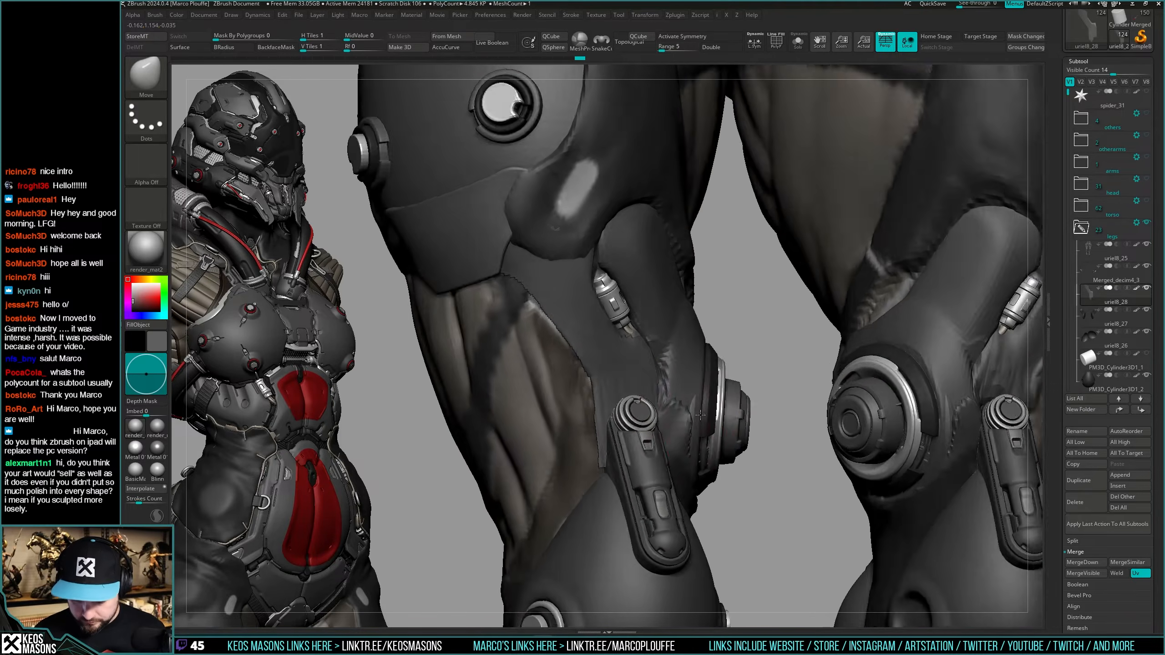
pyautogui.hotkey('shift', 's')
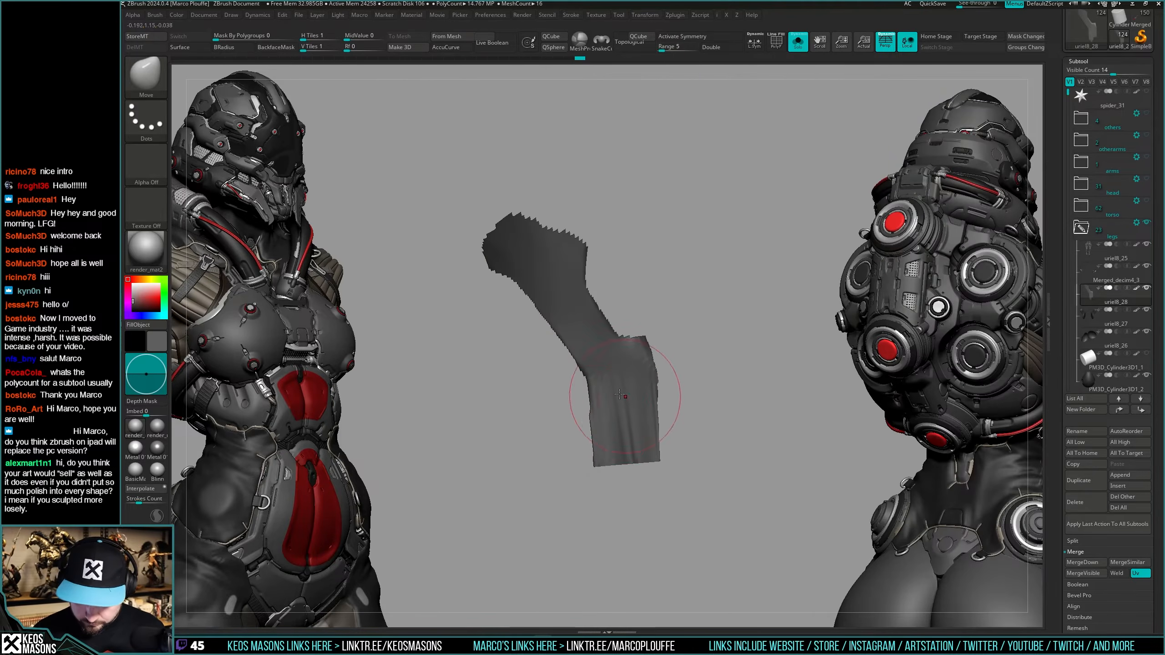
# Slice along the strip's long inner edge with a curve and remove the jagged sliver outside it.
pyautogui.keyDown('ctrl'); pyautogui.keyDown('shift'); pyautogui.moveTo(597, 478); pyautogui.dragTo(596, 439); pyautogui.keyUp('shift'); pyautogui.keyUp('ctrl')
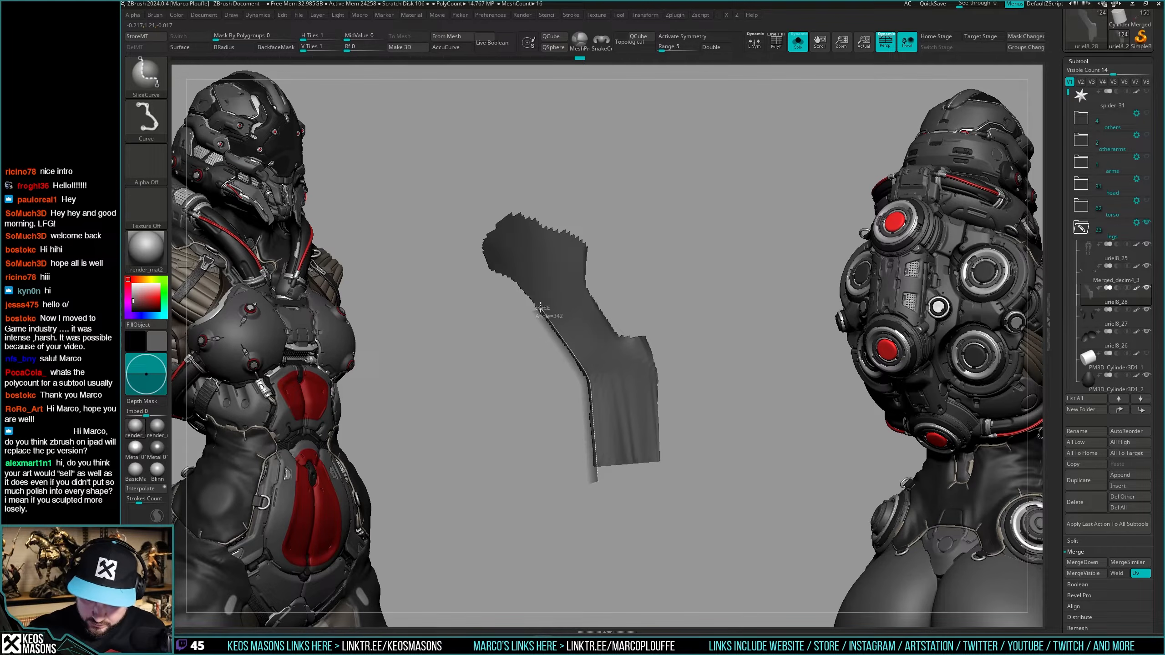
pyautogui.keyDown('ctrl'); pyautogui.keyDown('shift'); pyautogui.moveTo(486, 267); pyautogui.dragTo(486, 267); pyautogui.keyUp('shift'); pyautogui.keyUp('ctrl')
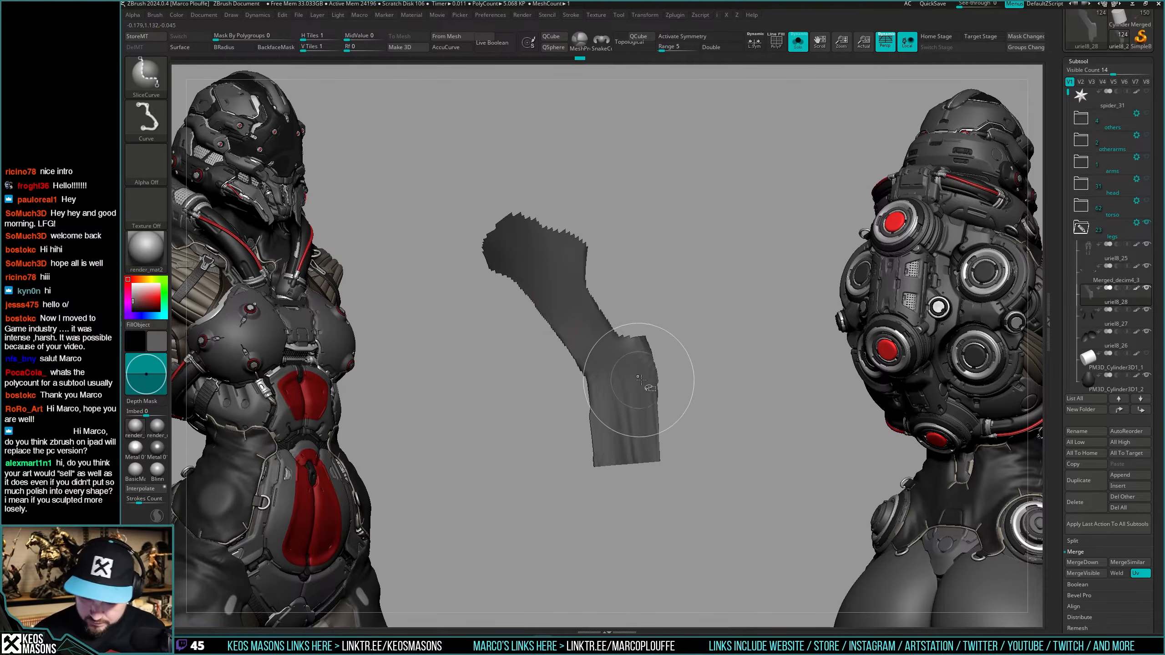
pyautogui.hotkey('shift', 's')
pyautogui.hotkey('shift', 's')
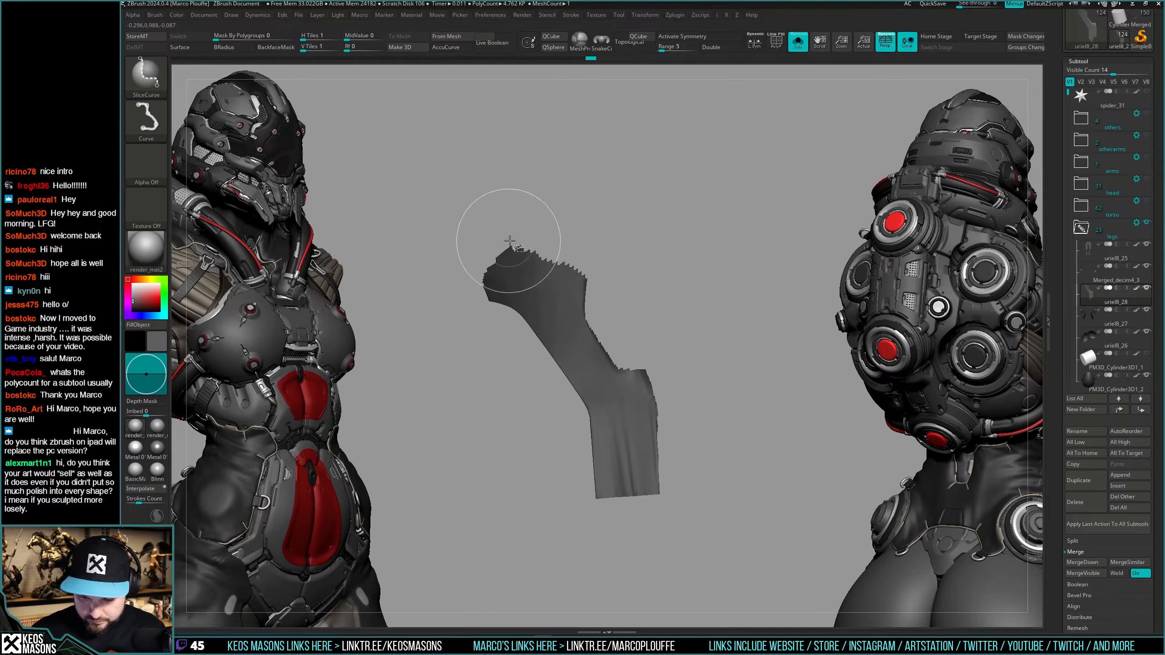
# Trim the jagged upper edge and the knee-side edge of the leg strip with SliceCurve, keeping only the main piece.
pyautogui.keyDown('ctrl'); pyautogui.keyDown('shift'); pyautogui.moveTo(599, 287); pyautogui.dragTo(599, 285); pyautogui.keyUp('shift'); pyautogui.keyUp('ctrl')
pyautogui.hotkey('shift', 's')
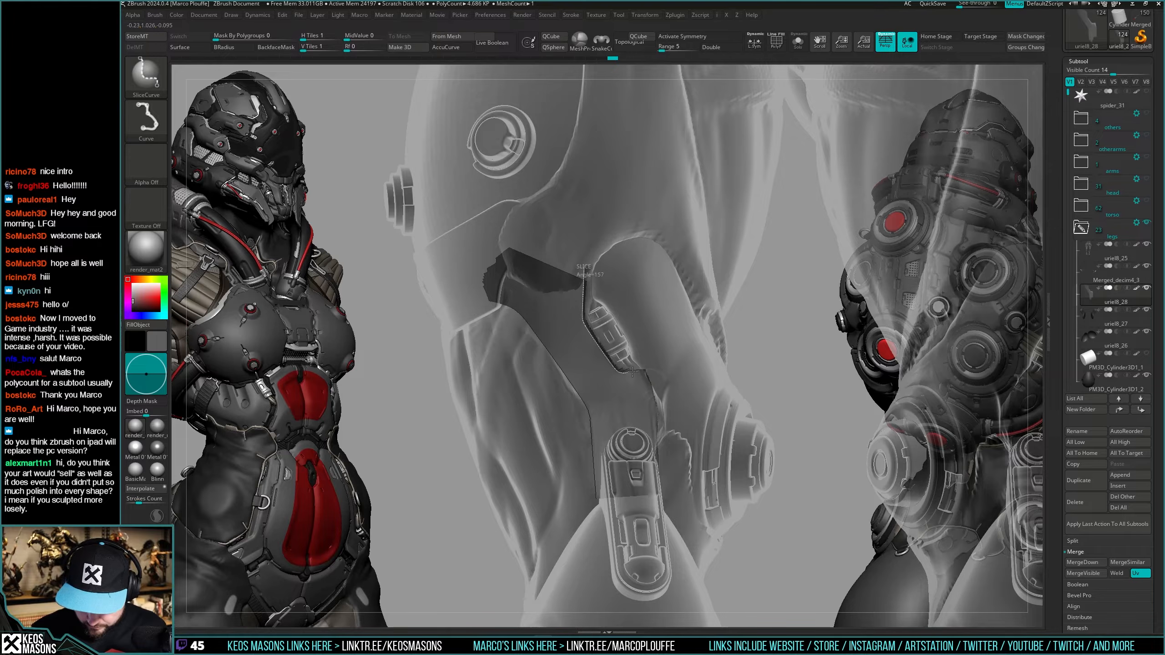
pyautogui.keyDown('ctrl'); pyautogui.keyDown('shift'); pyautogui.moveTo(654, 369); pyautogui.dragTo(653, 390); pyautogui.keyUp('shift'); pyautogui.keyUp('ctrl')
pyautogui.hotkey('shift', 's')
pyautogui.hotkey('shift', 's')
pyautogui.hotkey('shift', 's')
pyautogui.keyDown('ctrl'); pyautogui.keyDown('shift'); pyautogui.moveTo(660, 462); pyautogui.dragTo(658, 464); pyautogui.keyUp('shift'); pyautogui.keyUp('ctrl')
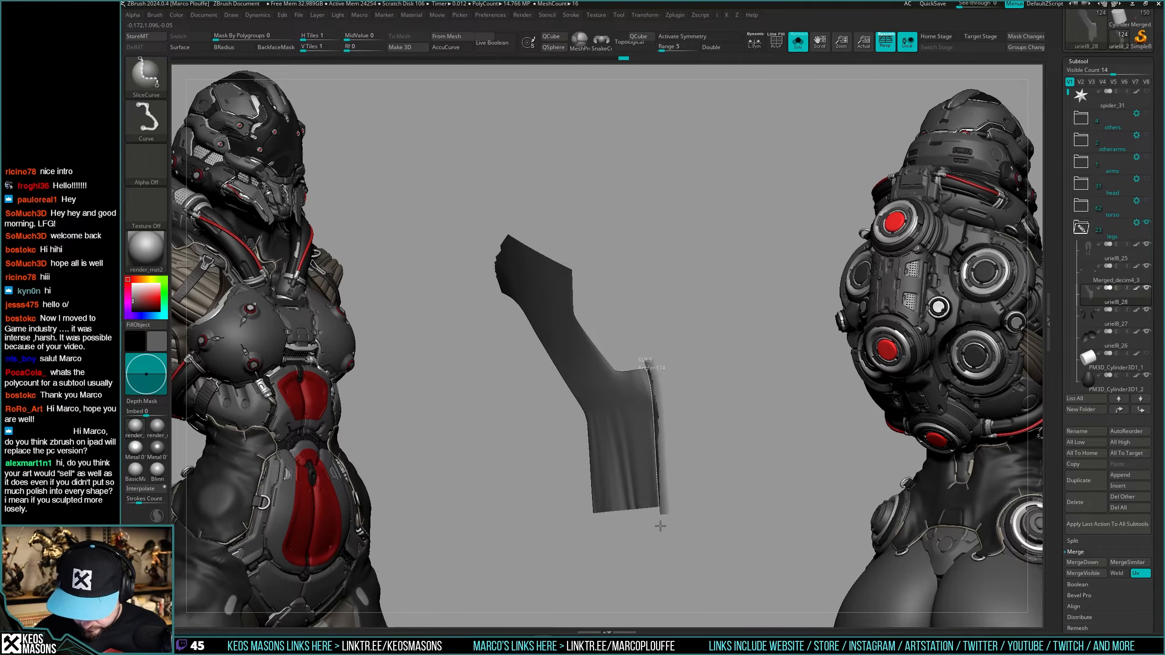
pyautogui.keyDown('ctrl'); pyautogui.keyDown('shift'); pyautogui.moveTo(658, 546); pyautogui.dragTo(659, 545); pyautogui.keyUp('shift'); pyautogui.keyUp('ctrl')
pyautogui.keyDown('ctrl'); pyautogui.keyDown('shift'); pyautogui.click(642, 491); pyautogui.keyUp('shift'); pyautogui.keyUp('ctrl')
# Slice off the ragged outer tip at the strip's upper end and compare the trimmed piece with the surrounding leg armour.
pyautogui.moveTo(645, 467); pyautogui.dragTo(659, 434, button='right')
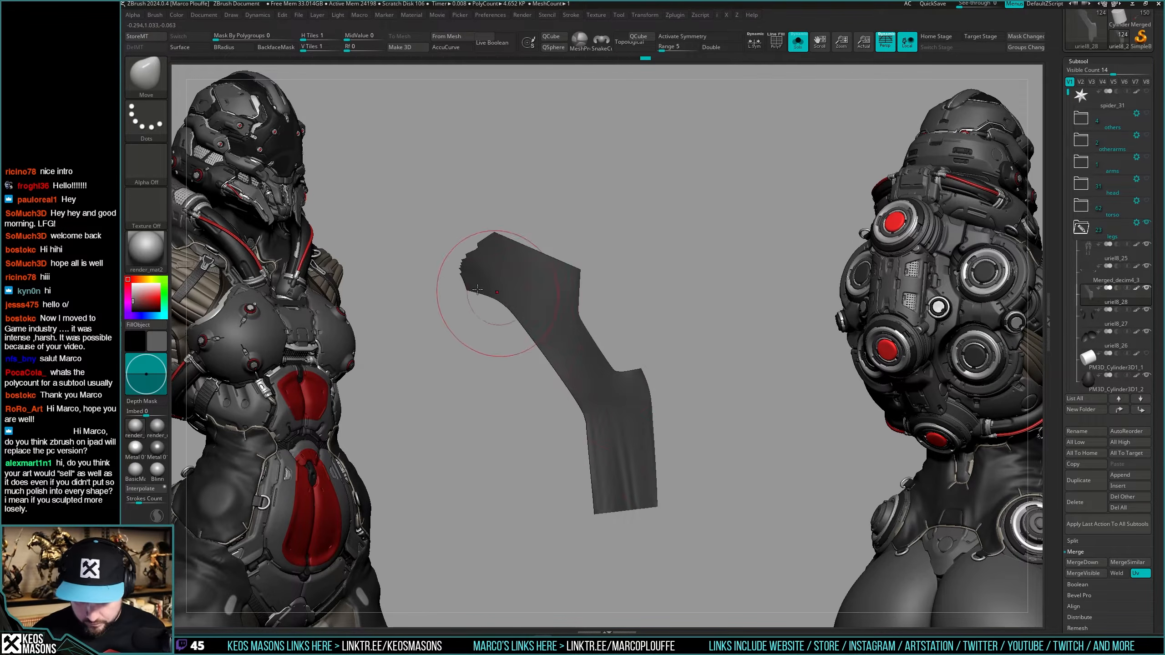
pyautogui.keyDown('ctrl'); pyautogui.keyDown('shift'); pyautogui.moveTo(475, 300); pyautogui.dragTo(471, 292); pyautogui.keyUp('shift'); pyautogui.keyUp('ctrl')
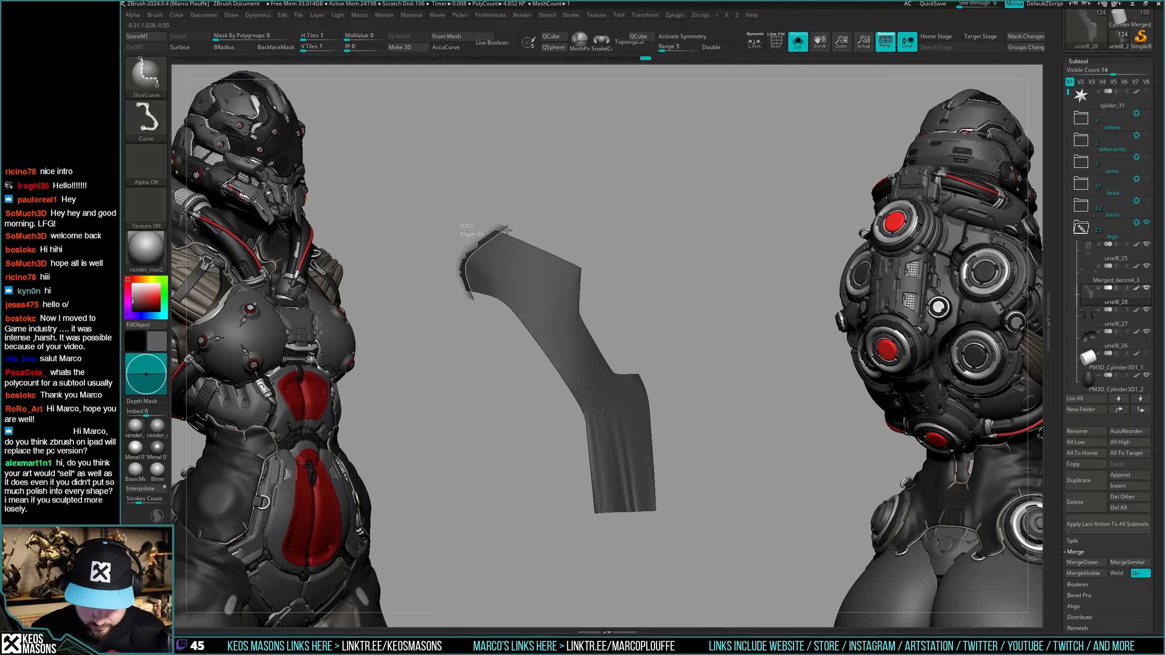
pyautogui.keyDown('ctrl'); pyautogui.keyDown('shift'); pyautogui.moveTo(507, 230); pyautogui.dragTo(508, 229); pyautogui.keyUp('shift'); pyautogui.keyUp('ctrl')
pyautogui.keyDown('ctrl'); pyautogui.keyDown('shift'); pyautogui.click(507, 263); pyautogui.keyUp('shift'); pyautogui.keyUp('ctrl')
pyautogui.keyDown('ctrl'); pyautogui.moveTo(527, 256); pyautogui.dragTo(658, 385, button='right'); pyautogui.keyUp('ctrl')
pyautogui.hotkey('shift', 's')
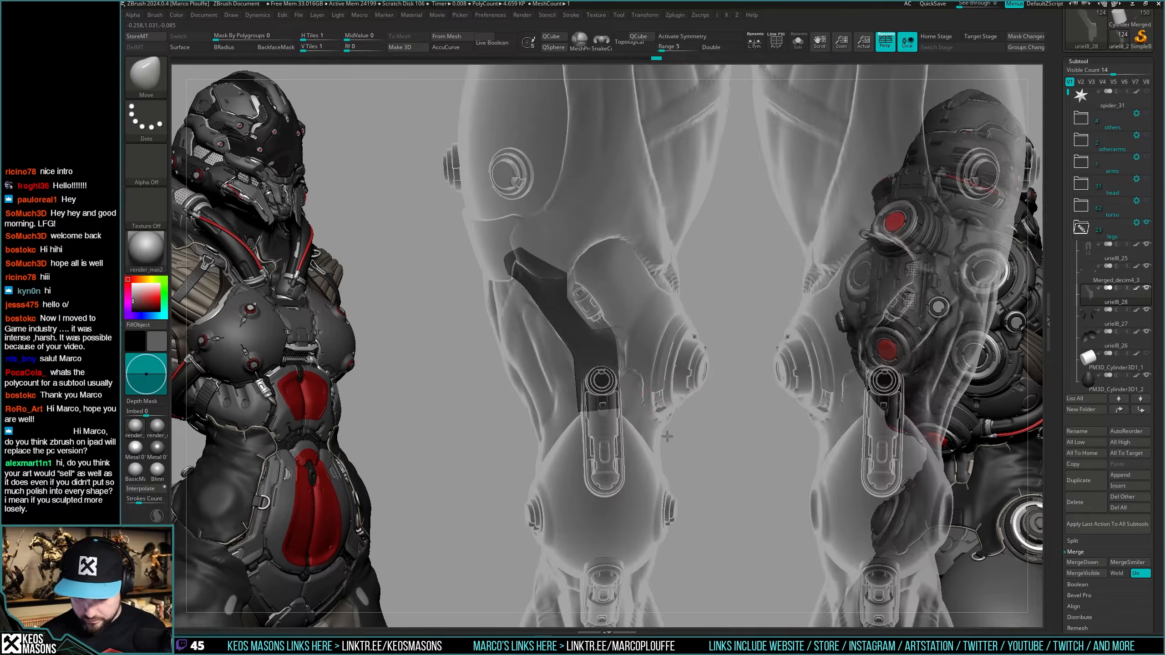
pyautogui.moveTo(667, 436)
pyautogui.keyDown('ctrl'); pyautogui.mouseDown(button='right')
pyautogui.moveTo(668, 452)
pyautogui.moveTo(667, 409)
pyautogui.moveTo(668, 430)
pyautogui.mouseUp(button='right'); pyautogui.keyUp('ctrl')
pyautogui.hotkey('shift', 's')
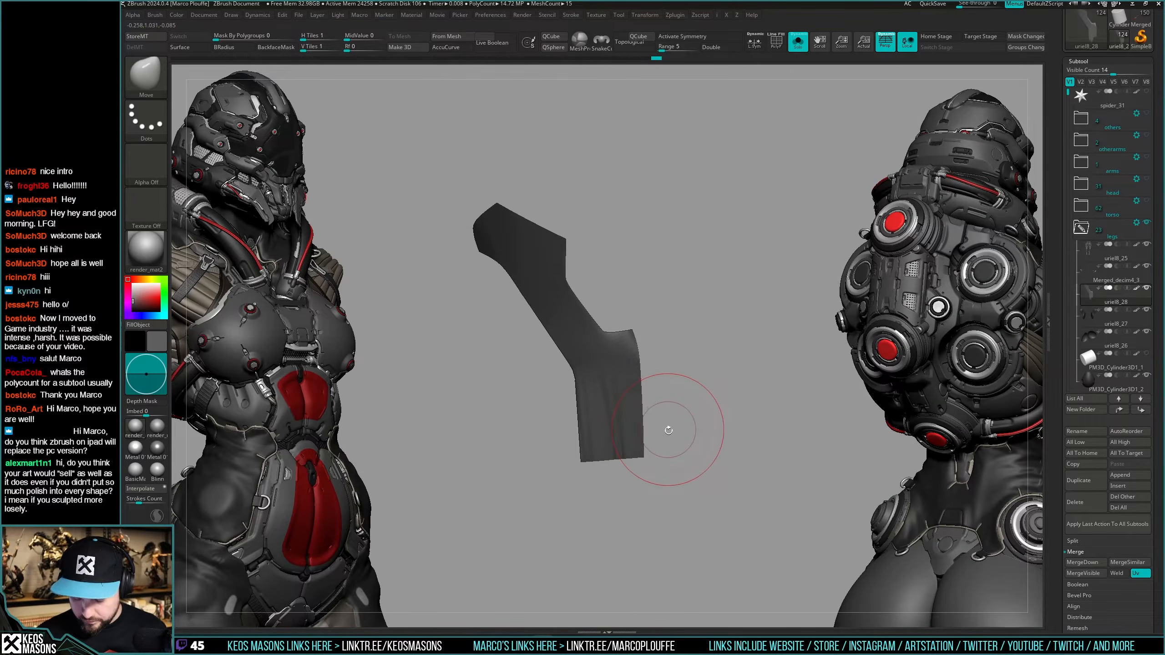
# Remesh the strip twice with ZRemesher at a target polygon count of 0.84242.
pyautogui.press('i')
pyautogui.moveTo(634, 436); pyautogui.dragTo(632, 437)
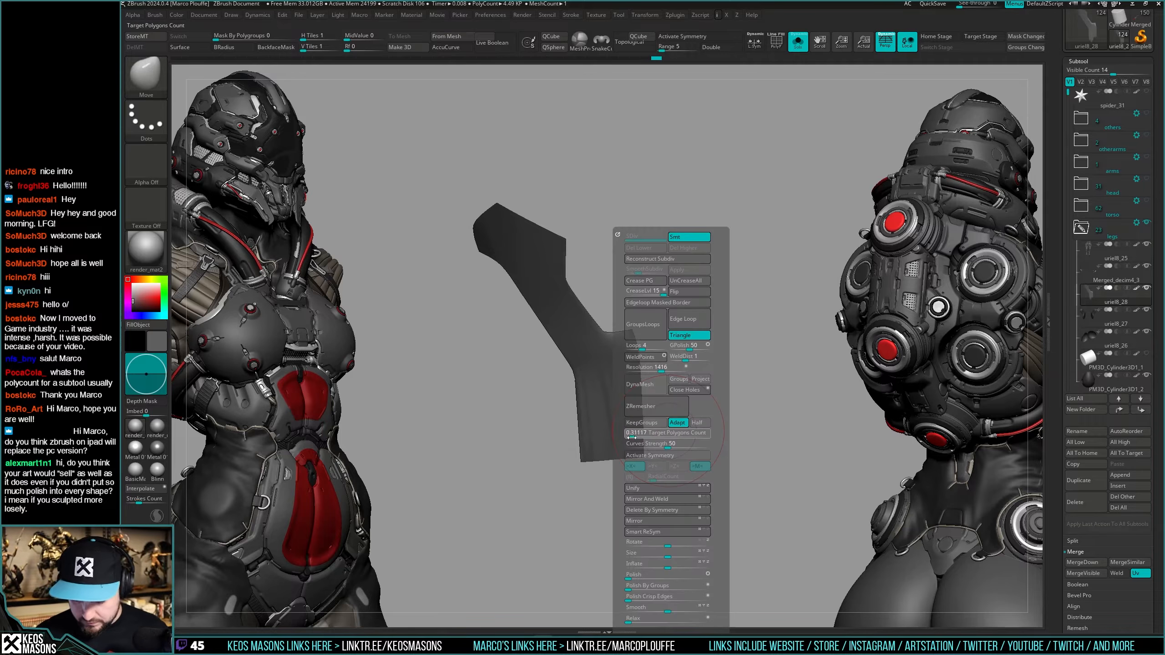
pyautogui.hotkey('shift', 'f')
pyautogui.press('i')
pyautogui.click(670, 406)
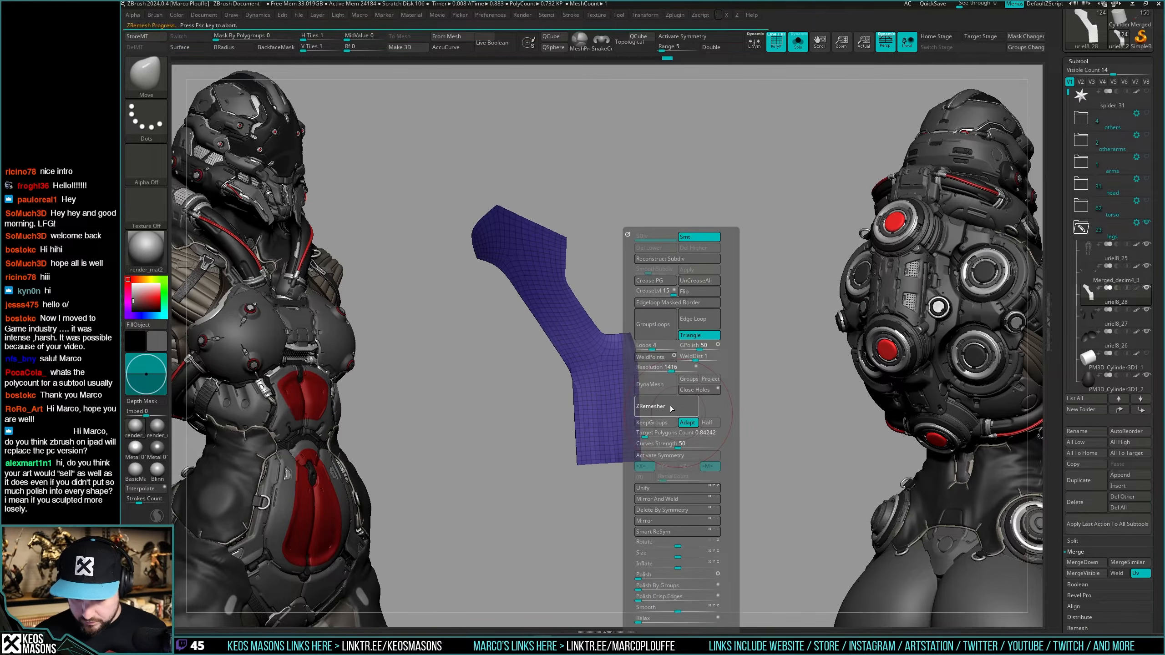
pyautogui.press('i')
pyautogui.click(666, 409)
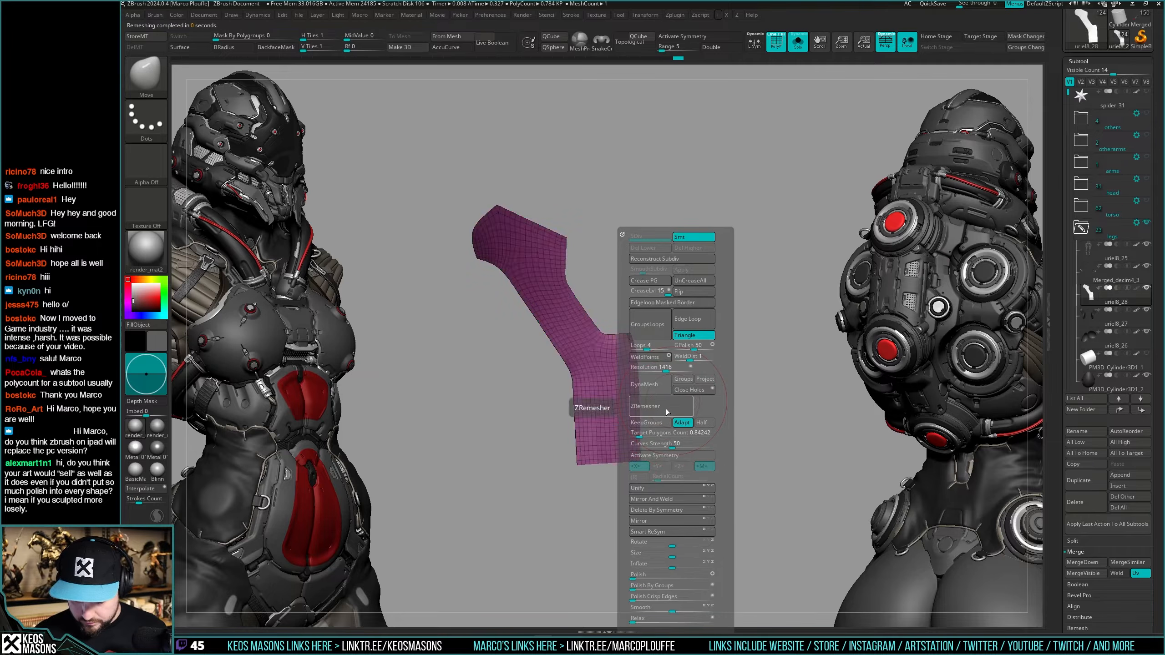
# Examine how the remeshed strip fits between the thigh armour, the small piston and the knee joint from several angles.
pyautogui.hotkey('shift', 'f')
pyautogui.hotkey('shift', 's')
pyautogui.moveTo(689, 424)
pyautogui.mouseDown(button='right')
pyautogui.moveTo(671, 438)
pyautogui.moveTo(675, 412)
pyautogui.moveTo(687, 413)
pyautogui.mouseUp(button='right')
pyautogui.hotkey('shift', 'f')
pyautogui.hotkey('shift', 'f')
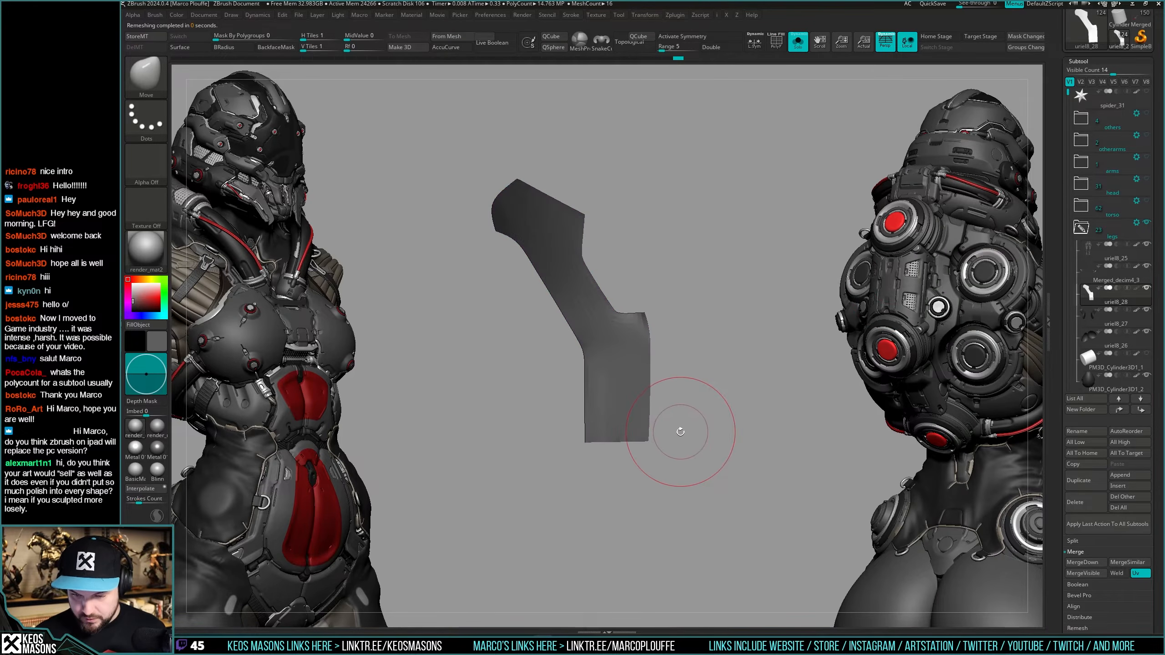
pyautogui.hotkey('shift', 's')
pyautogui.moveTo(681, 432)
pyautogui.mouseDown(button='right')
pyautogui.moveTo(698, 420)
pyautogui.moveTo(668, 448)
pyautogui.moveTo(693, 436)
pyautogui.moveTo(656, 436)
pyautogui.moveTo(678, 443)
pyautogui.mouseUp(button='right')
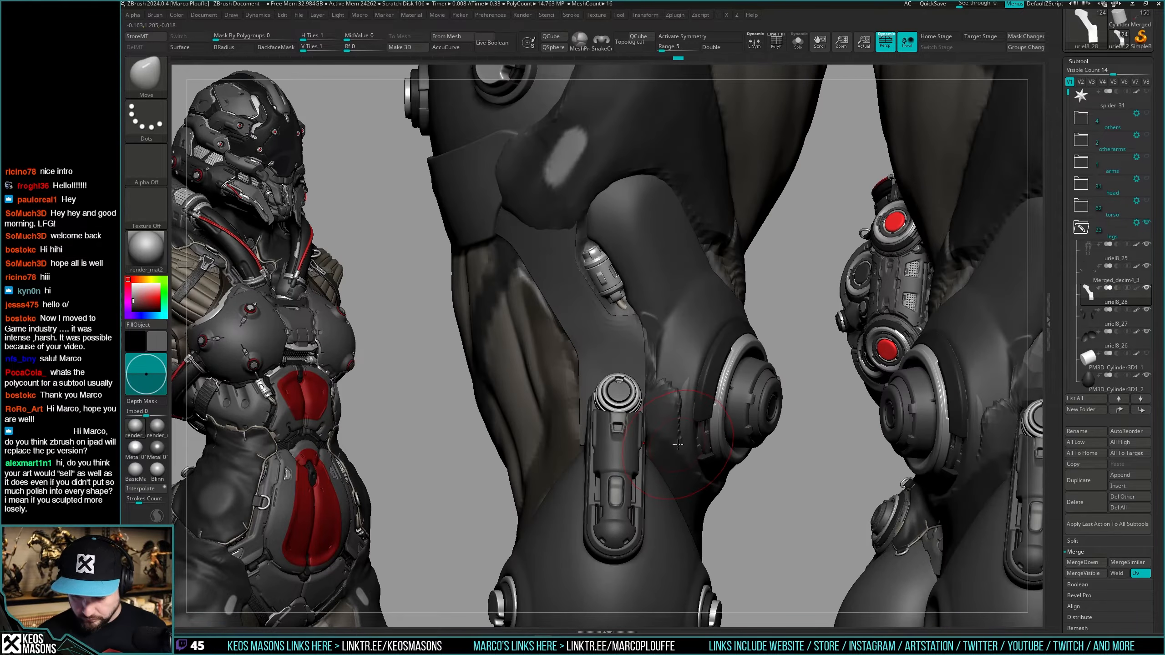
pyautogui.press('space')
pyautogui.press('b')
pyautogui.moveTo(749, 208)
pyautogui.mouseDown(button='right')
pyautogui.moveTo(670, 258)
pyautogui.moveTo(516, 265)
pyautogui.moveTo(512, 248)
pyautogui.mouseUp(button='right')
pyautogui.moveTo(591, 389); pyautogui.dragTo(575, 380, button='right')
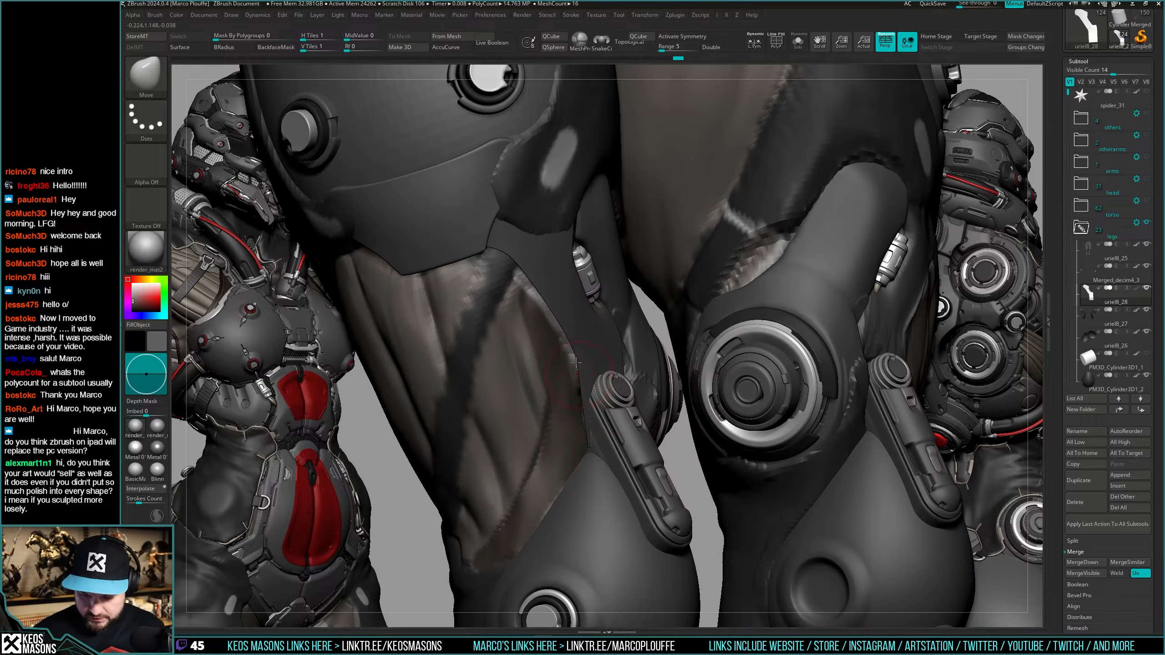
pyautogui.moveTo(546, 343); pyautogui.dragTo(612, 240, button='right')
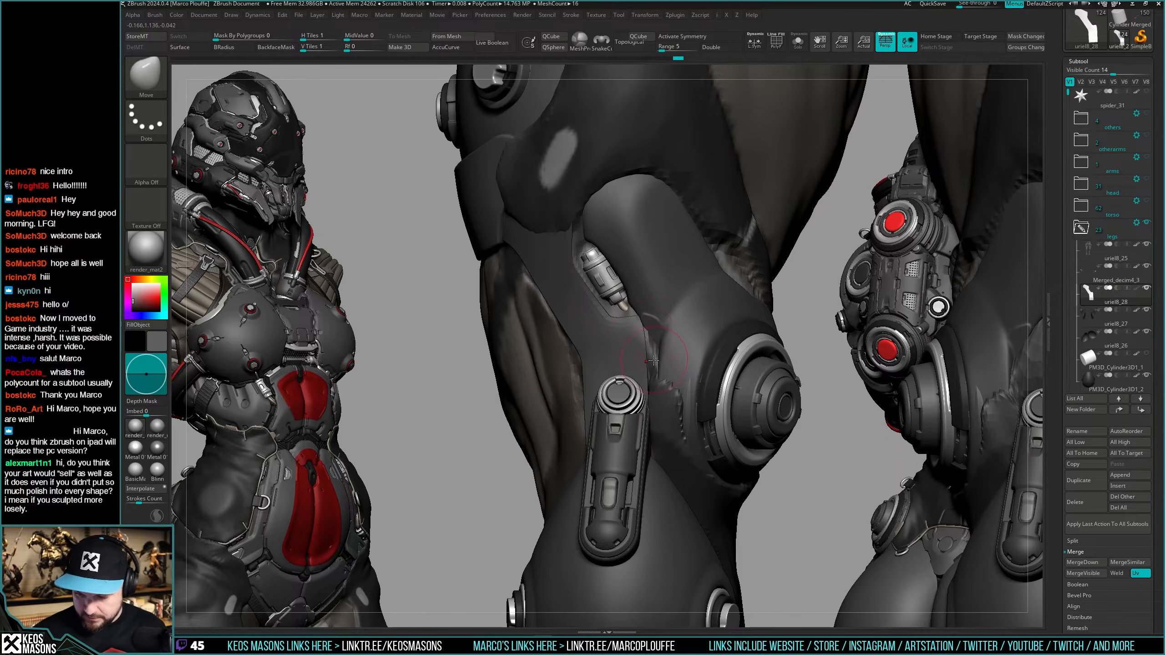
pyautogui.moveTo(643, 332)
pyautogui.mouseDown(button='right')
pyautogui.moveTo(664, 378)
pyautogui.moveTo(659, 341)
pyautogui.moveTo(677, 340)
pyautogui.mouseUp(button='right')
# Try a light fill colour on the strip to set it apart from the surrounding leg armour.
pyautogui.press('space')
pyautogui.click(626, 340)
pyautogui.press('space')
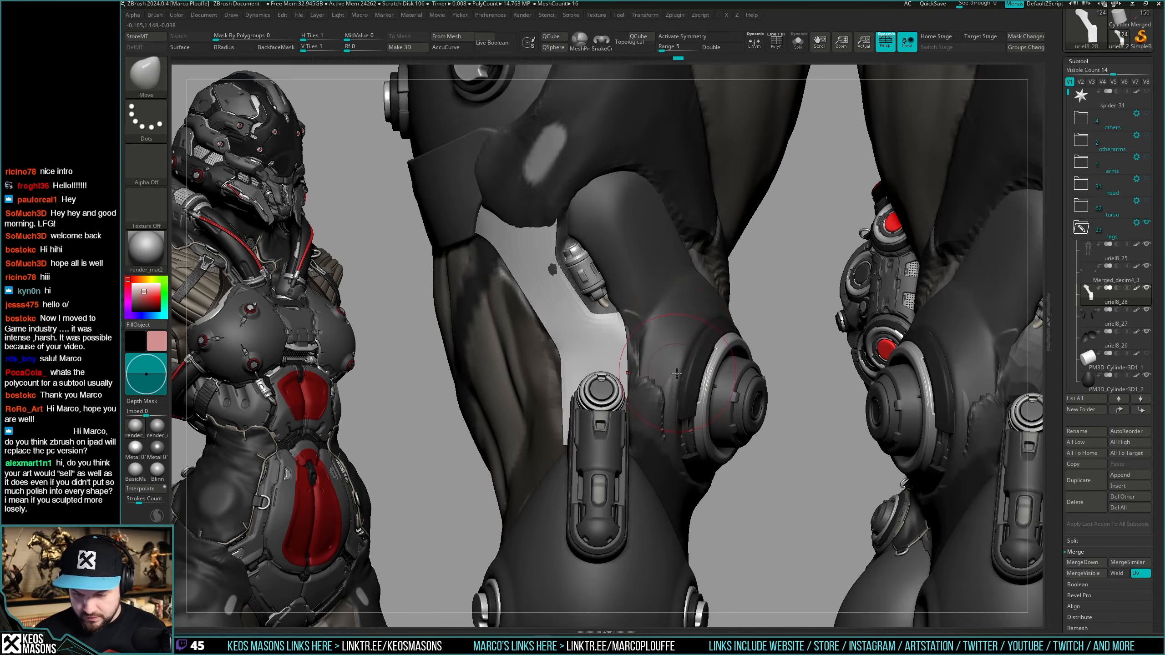
pyautogui.hotkey('shift', 'f')
pyautogui.moveTo(677, 372)
pyautogui.mouseDown(button='right')
pyautogui.moveTo(663, 344)
pyautogui.moveTo(665, 380)
pyautogui.mouseUp(button='right')
pyautogui.hotkey('shift', 'f')
pyautogui.hotkey('ctrl', 'f')
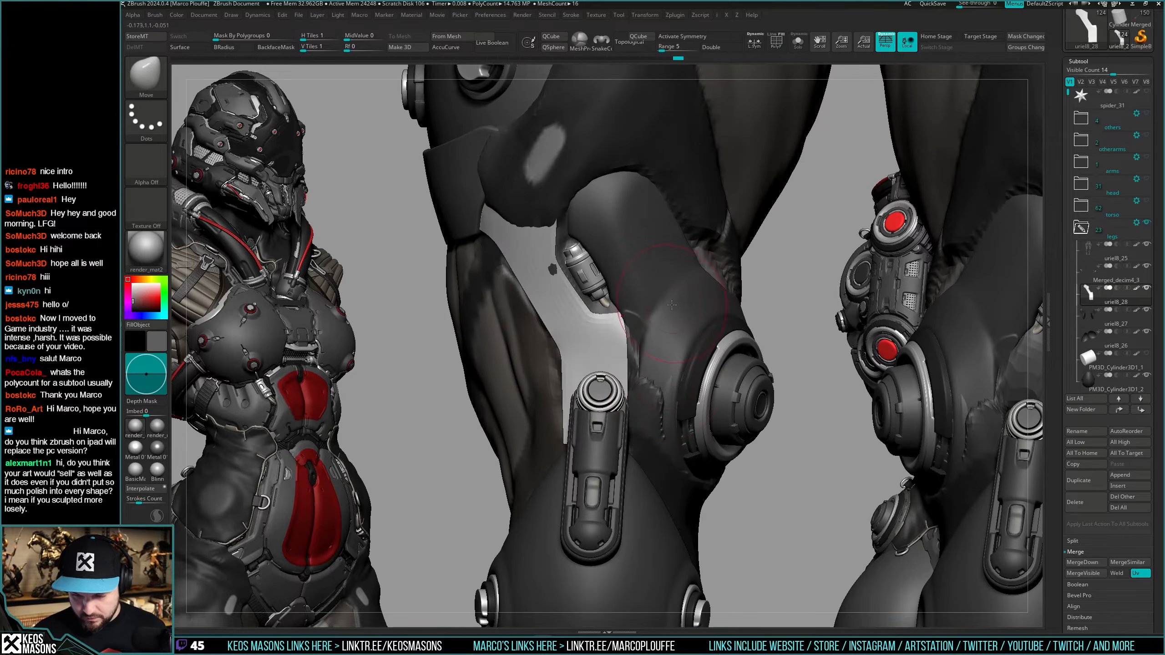
pyautogui.rightClick(651, 383)
pyautogui.hotkey('shift', 'f')
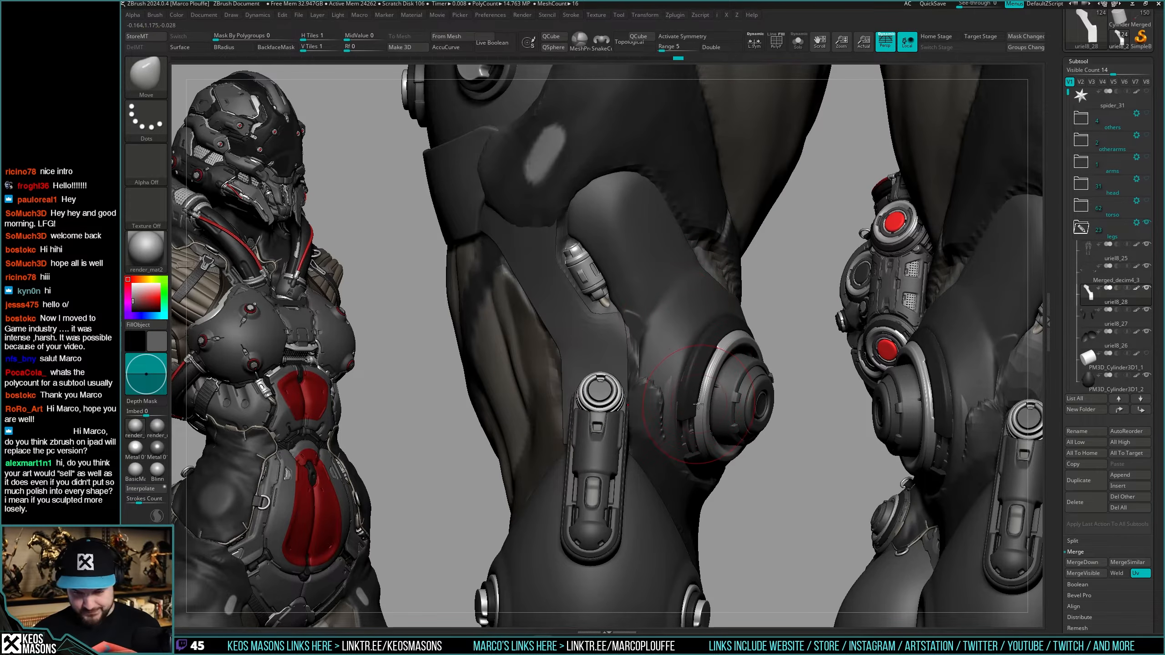
# Show the strip's polygroup colour and sculpt a bend along its lower knee-side edge with the DamStandard brush.
pyautogui.rightClick(698, 401)
pyautogui.moveTo(696, 389)
pyautogui.mouseDown(button='right')
pyautogui.moveTo(644, 320)
pyautogui.moveTo(662, 363)
pyautogui.mouseUp(button='right')
pyautogui.rightClick(664, 361)
pyautogui.click(632, 346)
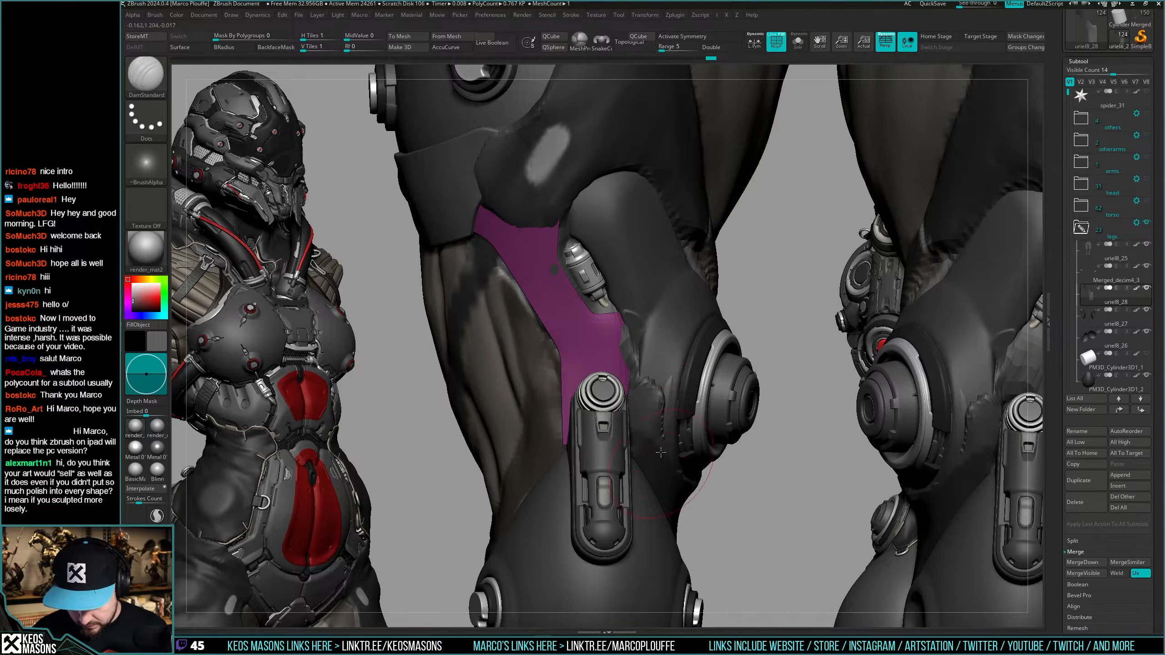
pyautogui.moveTo(661, 452); pyautogui.dragTo(648, 351, button='right')
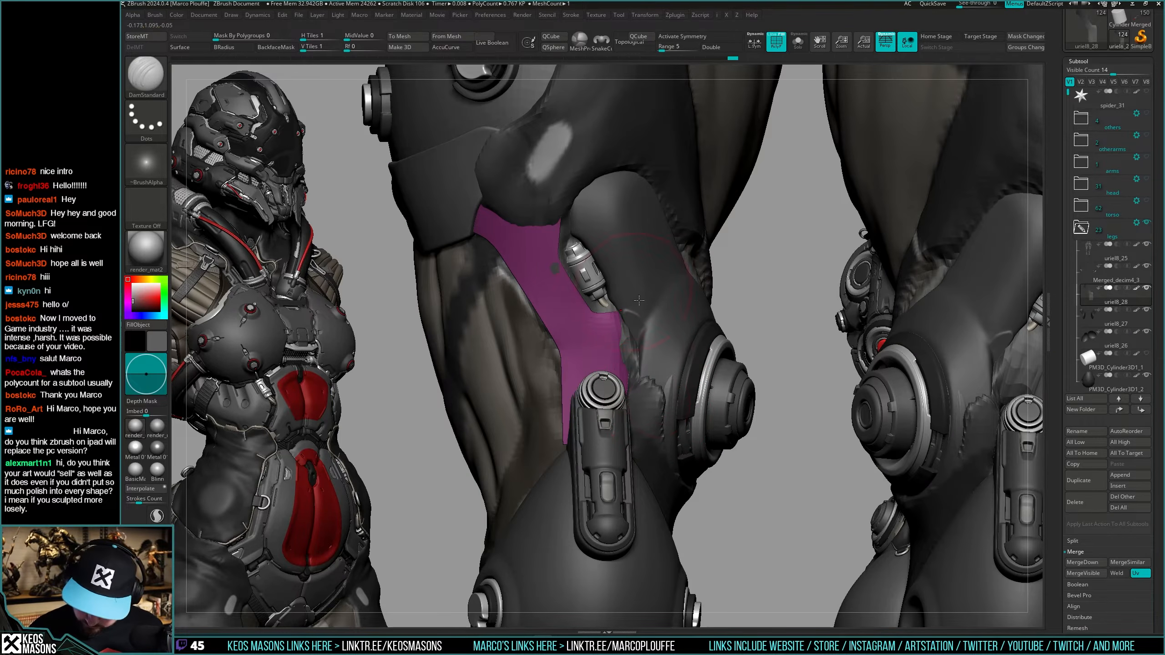
pyautogui.moveTo(639, 301)
pyautogui.mouseDown(button='right')
pyautogui.moveTo(625, 309)
pyautogui.moveTo(633, 317)
pyautogui.mouseUp(button='right')
pyautogui.moveTo(647, 426); pyautogui.dragTo(654, 360, button='right')
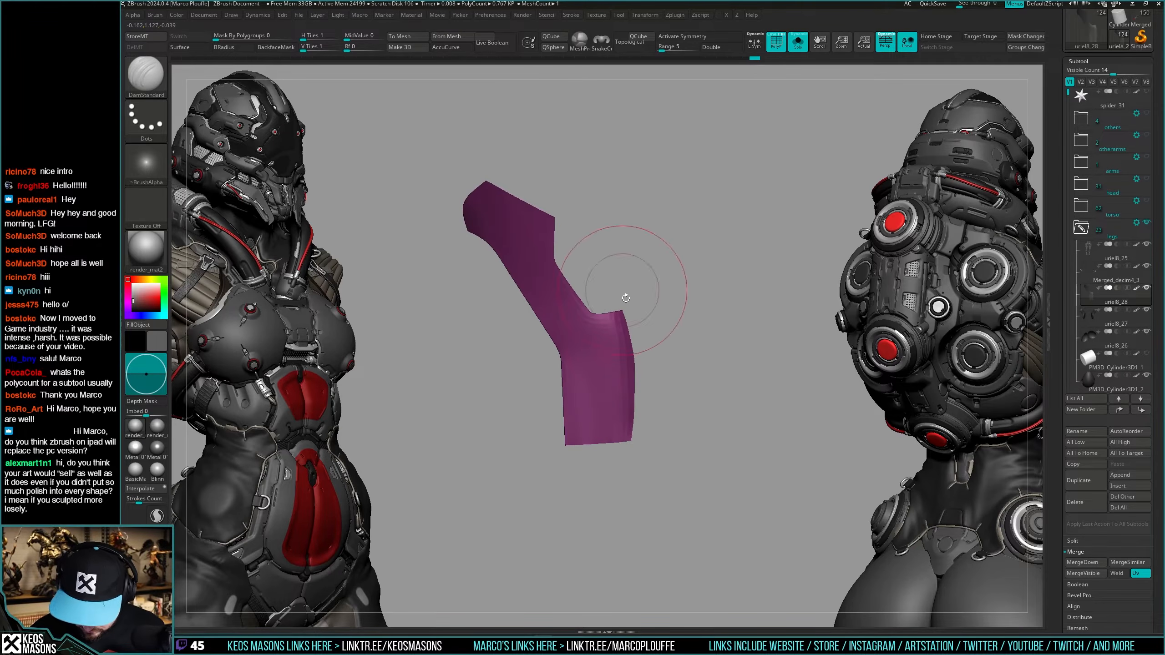
pyautogui.moveTo(626, 298); pyautogui.dragTo(654, 375, button='right')
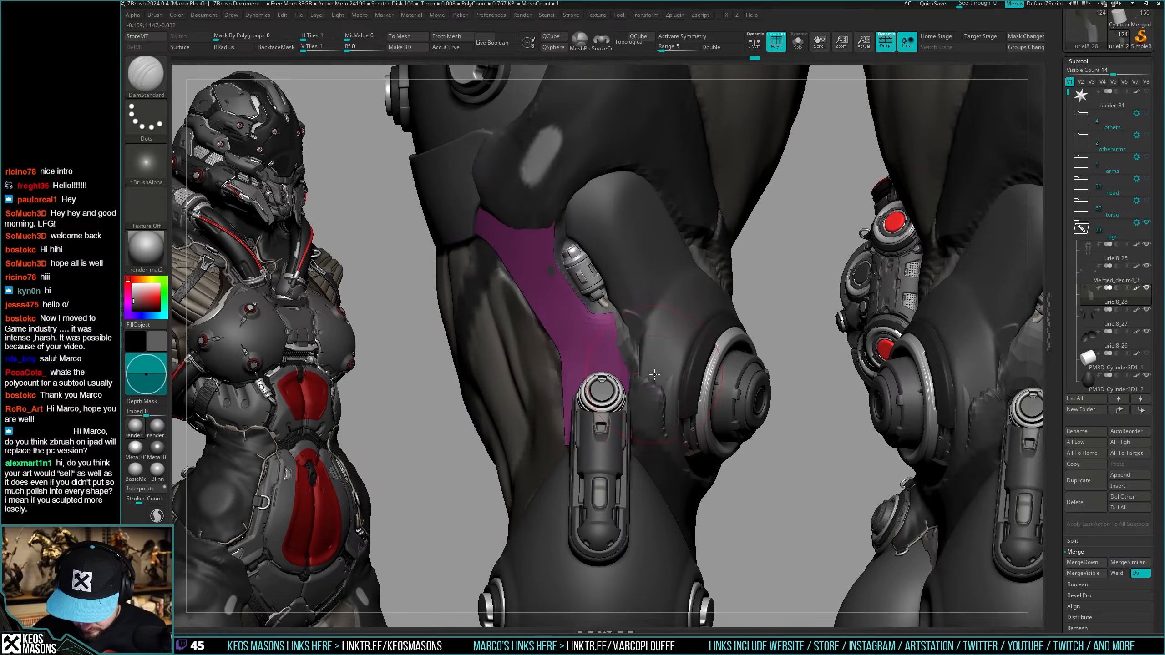
# Reshape the strip's lower knee-side and bottom edges around the hinge with the Move brush and transparent surroundings.
pyautogui.moveTo(657, 514)
pyautogui.mouseDown(button='right')
pyautogui.moveTo(650, 471)
pyautogui.moveTo(624, 476)
pyautogui.moveTo(663, 413)
pyautogui.moveTo(640, 429)
pyautogui.moveTo(684, 414)
pyautogui.mouseUp(button='right')
pyautogui.press('space')
pyautogui.click(696, 333)
pyautogui.press('space')
pyautogui.click(641, 441)
pyautogui.hotkey('shift', 't')
pyautogui.moveTo(644, 363)
pyautogui.mouseDown(button='right')
pyautogui.moveTo(613, 354)
pyautogui.moveTo(641, 345)
pyautogui.moveTo(643, 367)
pyautogui.mouseUp(button='right')
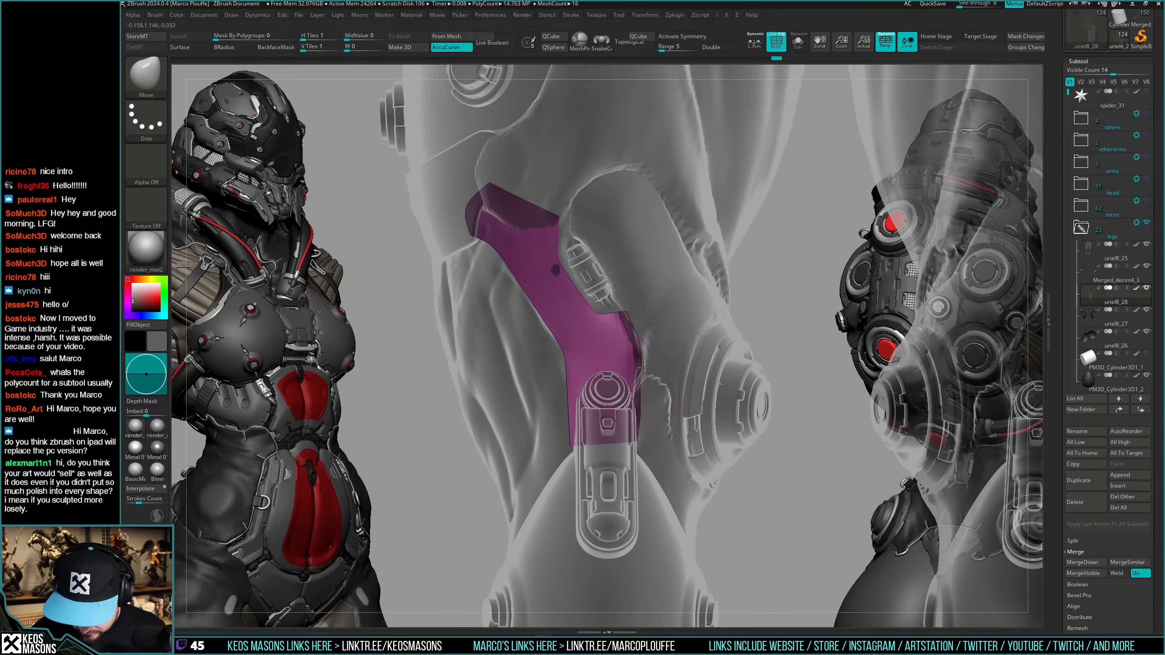
pyautogui.moveTo(641, 442)
pyautogui.mouseDown(button='right')
pyautogui.moveTo(619, 442)
pyautogui.moveTo(642, 454)
pyautogui.mouseUp(button='right')
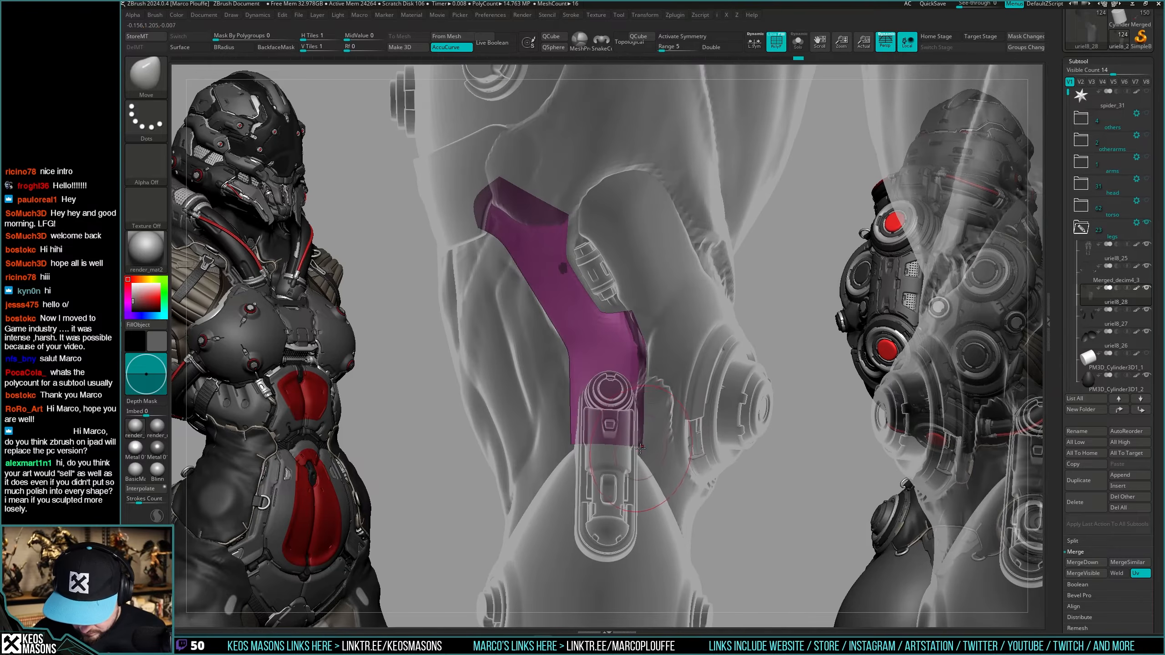
pyautogui.press('space')
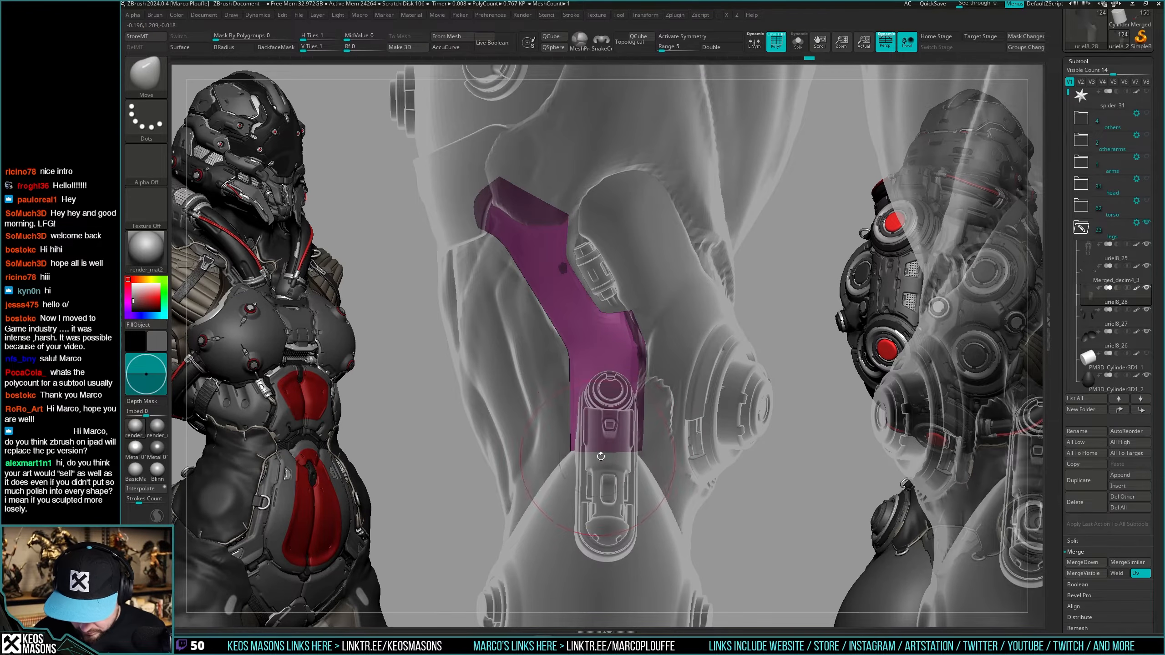
pyautogui.rightClick(601, 456)
# Refine the strip's inner edge beside the small piston using the Move brush with AccuCurve enabled.
pyautogui.hotkey('shift', 't')
pyautogui.moveTo(641, 321); pyautogui.dragTo(605, 348, button='right')
pyautogui.hotkey('shift', 't')
pyautogui.rightClick(640, 352)
pyautogui.rightClick(637, 342)
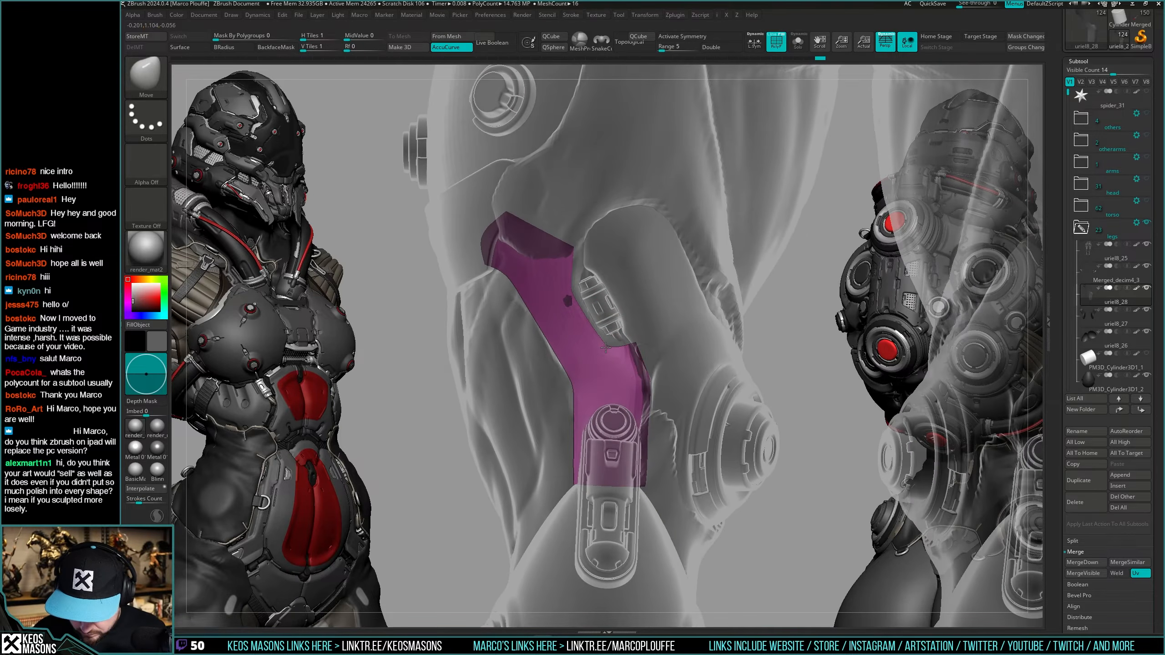
pyautogui.moveTo(614, 304)
pyautogui.mouseDown(button='right')
pyautogui.moveTo(571, 290)
pyautogui.moveTo(577, 248)
pyautogui.moveTo(613, 321)
pyautogui.mouseUp(button='right')
pyautogui.press('s')
pyautogui.moveTo(612, 320); pyautogui.dragTo(611, 319)
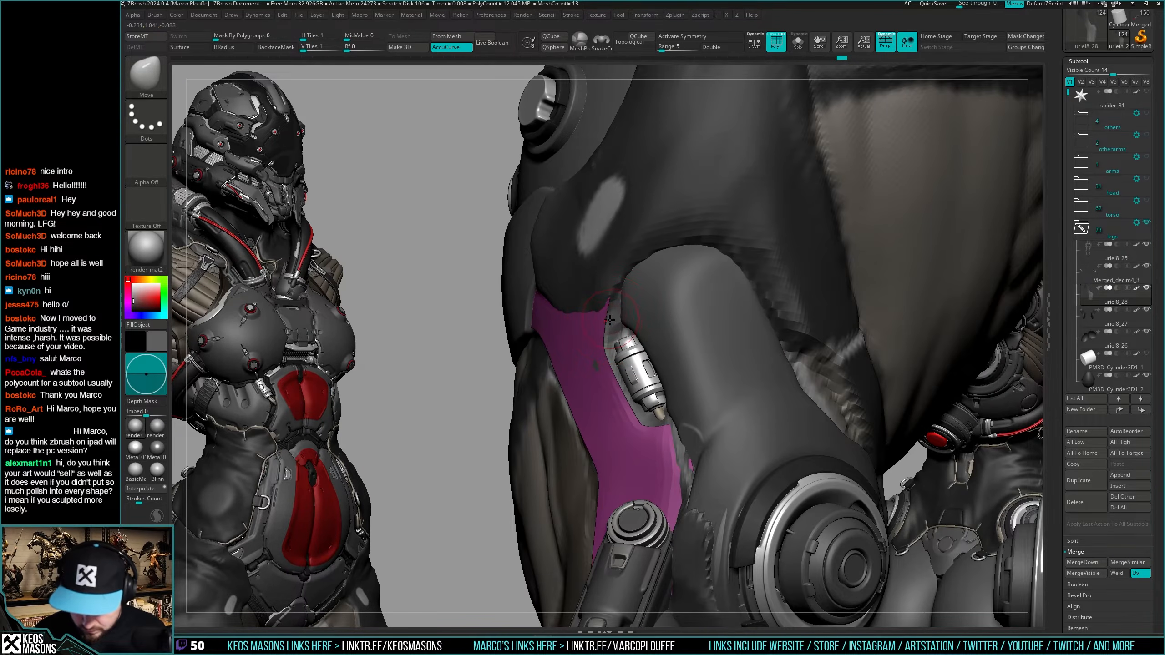
# Isolate the strip with its wireframe displayed and select the ZModeler brush.
pyautogui.hotkey('shift', 's')
pyautogui.keyDown('ctrl'); pyautogui.moveTo(639, 302); pyautogui.dragTo(657, 357, button='right'); pyautogui.keyUp('ctrl')
pyautogui.hotkey('shift', 'f')
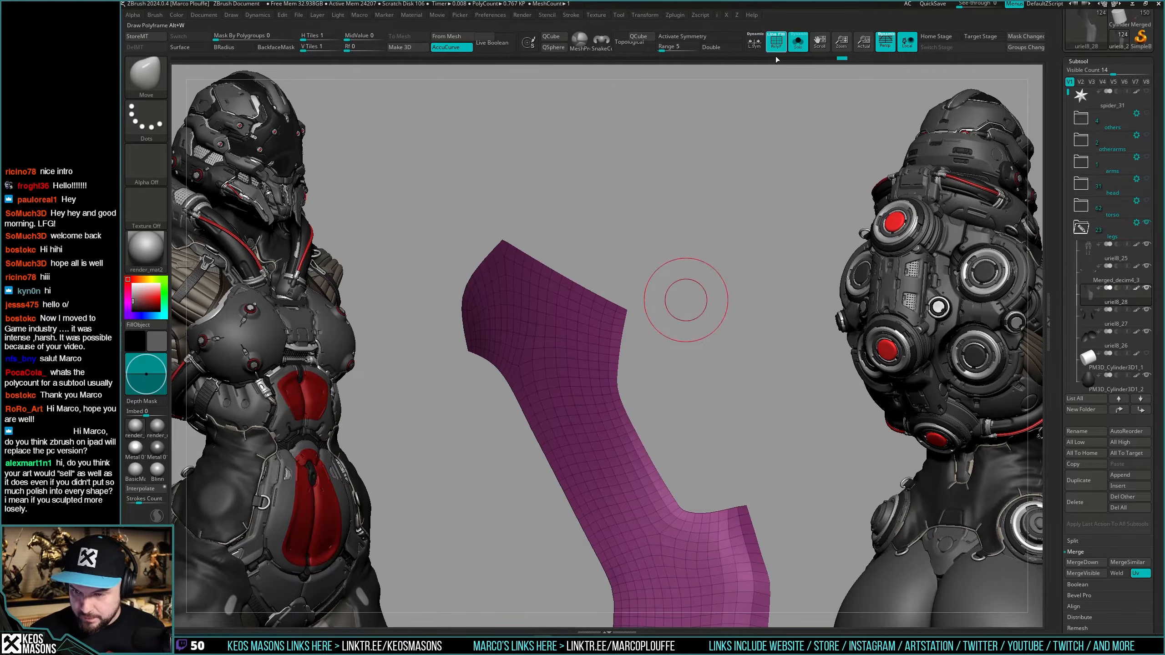
pyautogui.hotkey('shift', 'f')
pyautogui.moveTo(642, 335)
pyautogui.keyDown('ctrl'); pyautogui.mouseDown(button='right')
pyautogui.moveTo(635, 359)
pyautogui.moveTo(633, 339)
pyautogui.mouseUp(button='right'); pyautogui.keyUp('ctrl')
pyautogui.hotkey('shift', 'f')
pyautogui.press('b')
pyautogui.press('z')
pyautogui.press('m')
pyautogui.moveTo(634, 339)
pyautogui.mouseDown(button='right')
pyautogui.moveTo(652, 320)
pyautogui.moveTo(671, 357)
pyautogui.mouseUp(button='right')
pyautogui.hotkey('shift', 'f')
pyautogui.hotkey('shift', 'f')
# Mask the whole strip except the narrow column of faces along its upper inner edge.
pyautogui.keyDown('ctrl'); pyautogui.moveTo(675, 274); pyautogui.dragTo(603, 346); pyautogui.keyUp('ctrl')
pyautogui.hotkey('alt', 's')
pyautogui.hotkey('alt', 's')
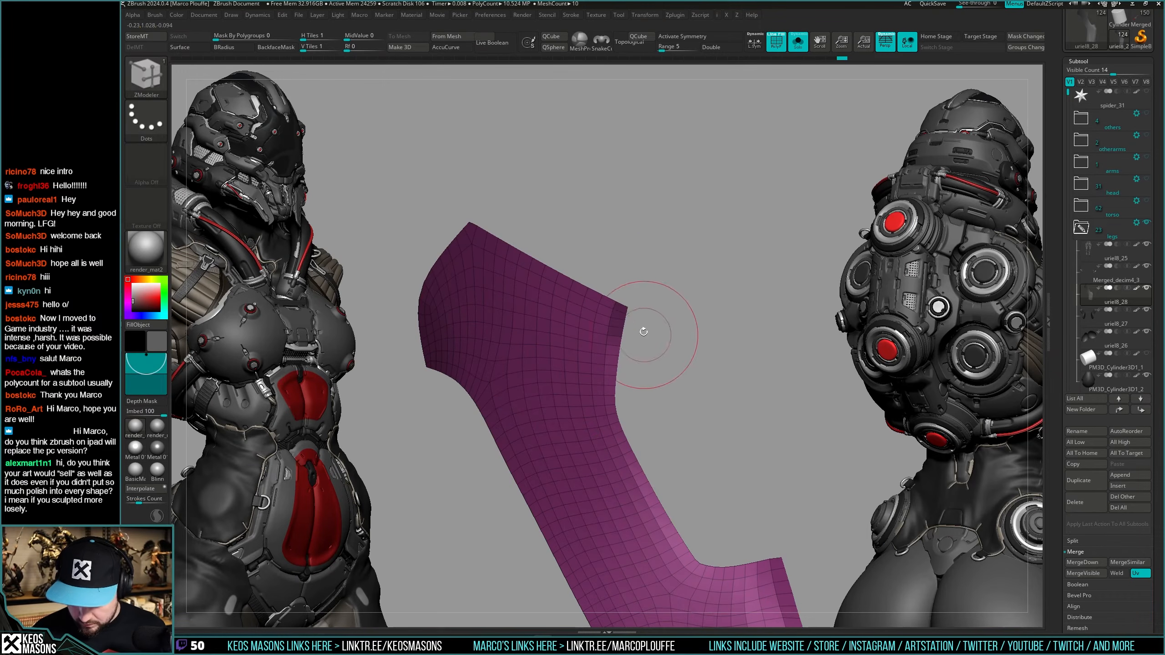
pyautogui.keyDown('ctrl'); pyautogui.moveTo(660, 284); pyautogui.dragTo(616, 362); pyautogui.keyUp('ctrl')
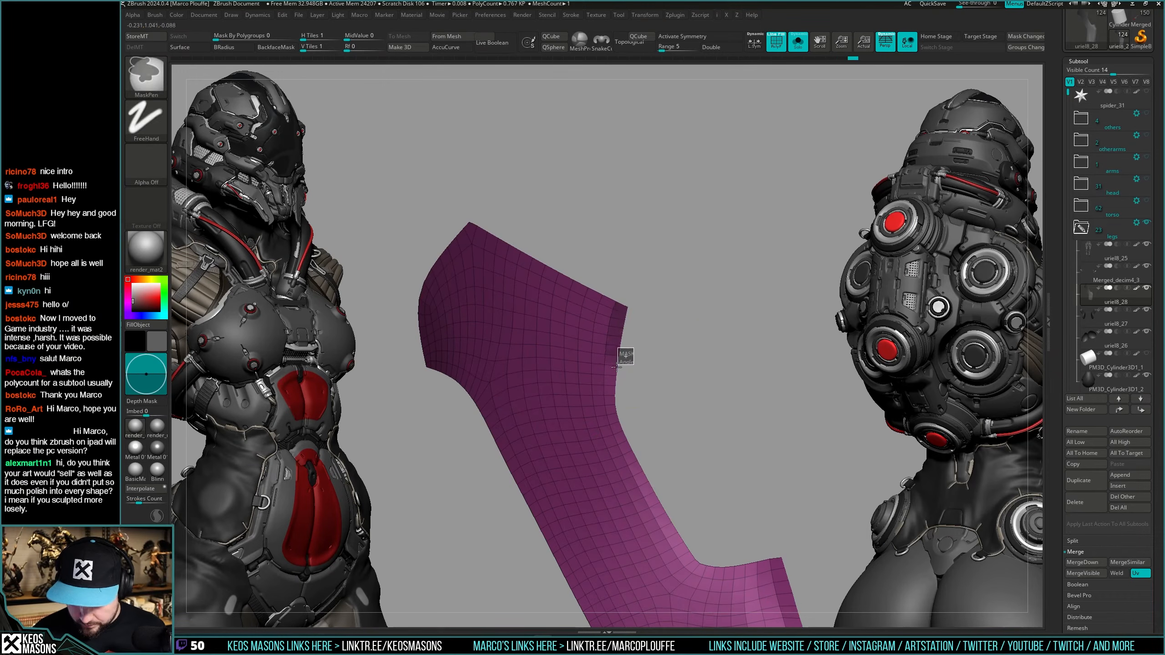
pyautogui.keyDown('ctrl'); pyautogui.click(649, 356); pyautogui.keyUp('ctrl')
pyautogui.keyDown('ctrl'); pyautogui.moveTo(649, 356); pyautogui.dragTo(625, 339, button='right'); pyautogui.keyUp('ctrl')
# Try to extrude the unmasked border edge with ZModeler's Extrude edge action on the Edge/EdgeLoop target.
pyautogui.press('space')
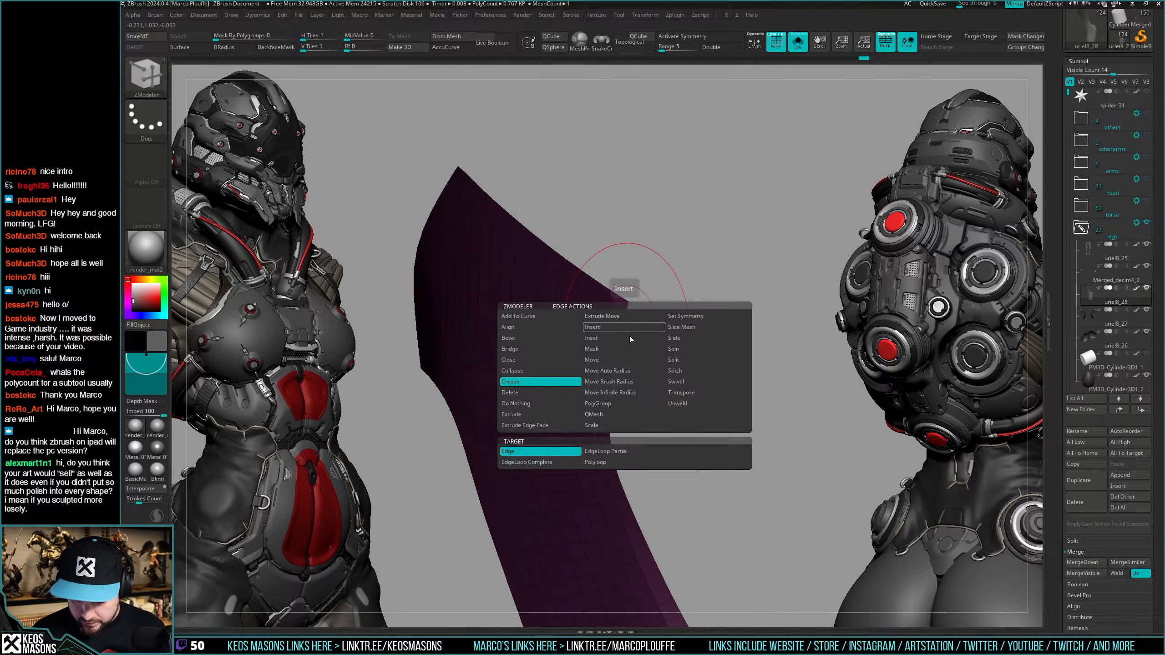
pyautogui.click(524, 414)
pyautogui.moveTo(742, 298); pyautogui.dragTo(722, 303, button='right')
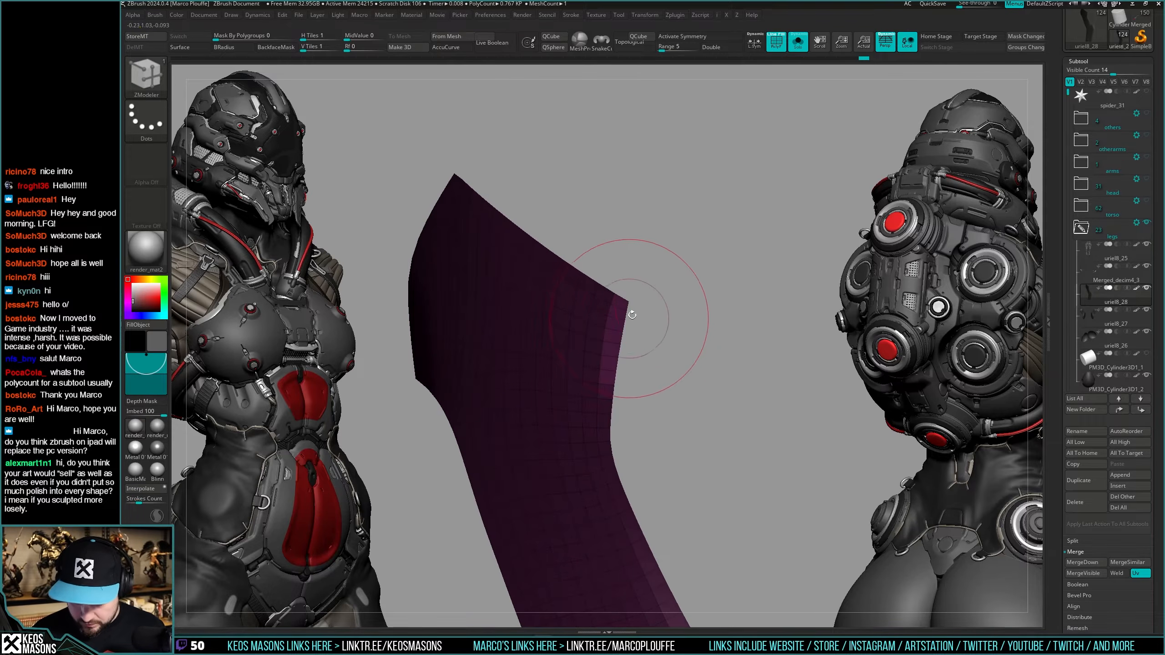
pyautogui.moveTo(655, 319); pyautogui.dragTo(666, 319)
pyautogui.hotkey('ctrl', 'z')
# Try the ZModeler edge extrusion on the unmasked border again with the EdgeLoop target.
pyautogui.press('space')
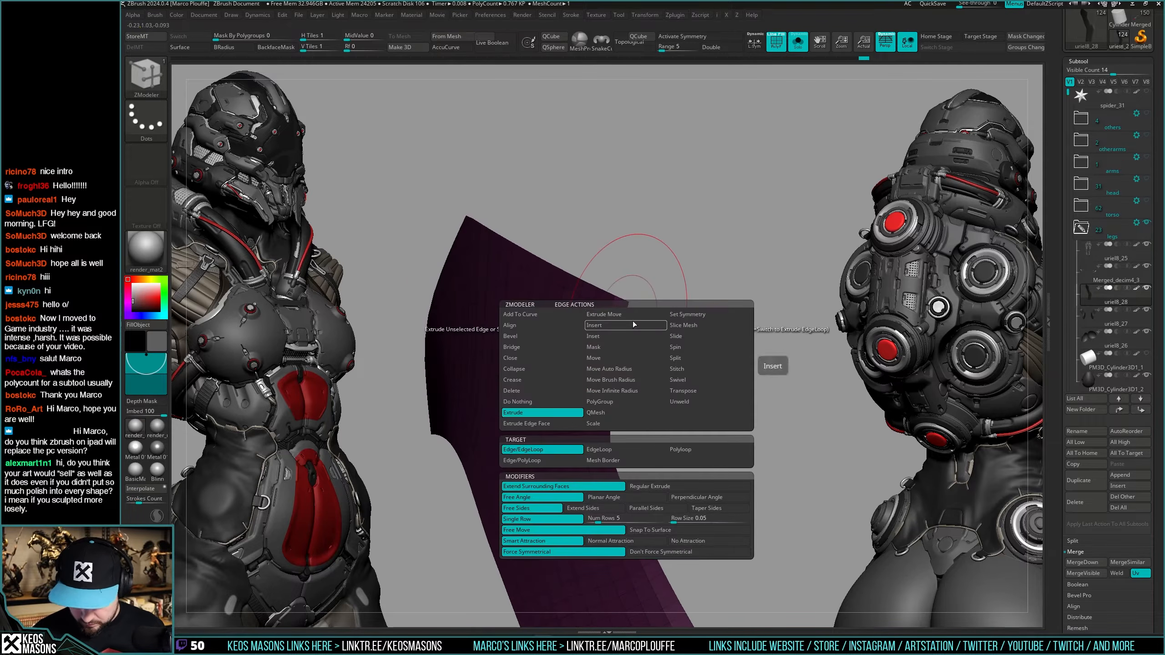
pyautogui.click(632, 451)
pyautogui.moveTo(656, 334); pyautogui.dragTo(637, 330, button='right')
pyautogui.moveTo(630, 321); pyautogui.dragTo(673, 327)
pyautogui.hotkey('ctrl', 'z')
pyautogui.moveTo(637, 363); pyautogui.dragTo(659, 367, button='right')
pyautogui.press('space')
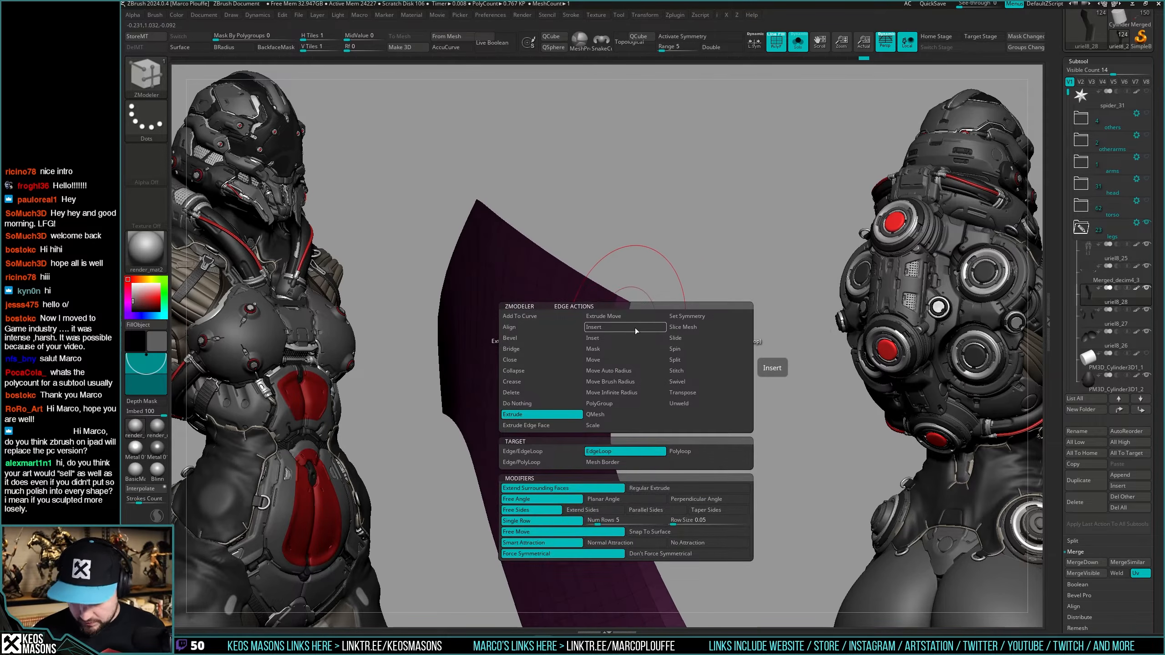
pyautogui.click(660, 349)
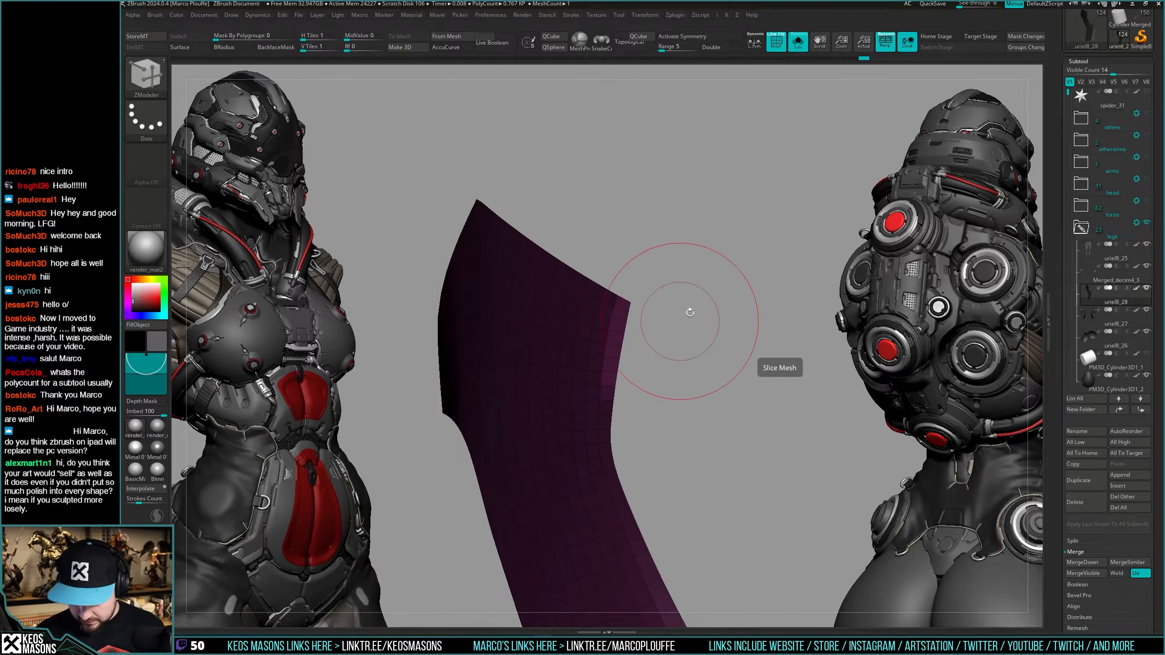
# Give the column of faces along the upper inner edge its own polygroup and isolate it.
pyautogui.keyDown('ctrl'); pyautogui.click(685, 367); pyautogui.keyUp('ctrl')
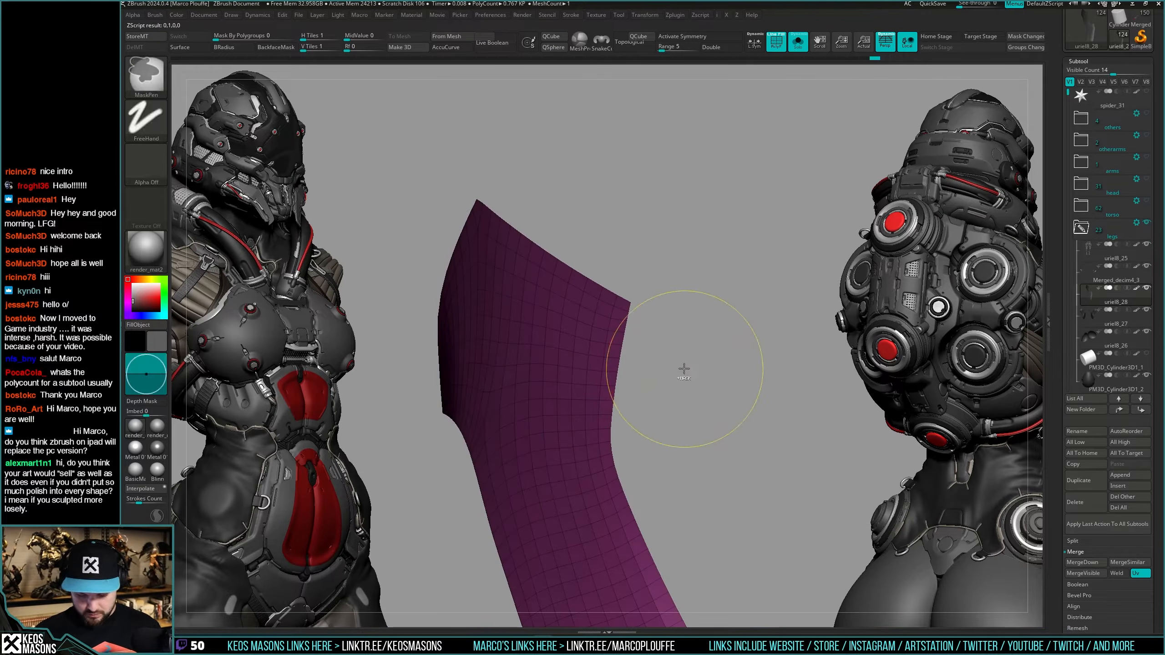
pyautogui.hotkey('ctrl', 'w')
pyautogui.keyDown('ctrl'); pyautogui.keyDown('shift'); pyautogui.moveTo(691, 367); pyautogui.dragTo(684, 353); pyautogui.keyUp('shift'); pyautogui.keyUp('ctrl')
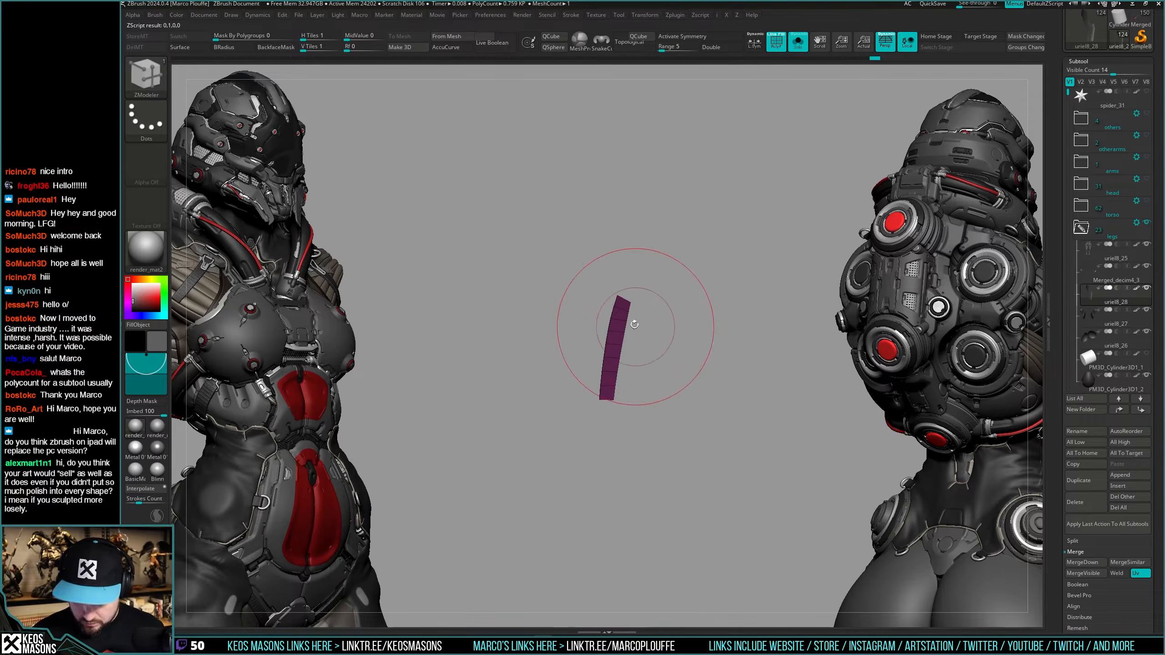
# Undo the extrusion tried on the isolated column of faces and show the whole strip again.
pyautogui.moveTo(630, 324); pyautogui.dragTo(653, 324)
pyautogui.hotkey('ctrl', 'z')
pyautogui.keyDown('ctrl'); pyautogui.keyDown('shift'); pyautogui.click(699, 370); pyautogui.keyUp('shift'); pyautogui.keyUp('ctrl')
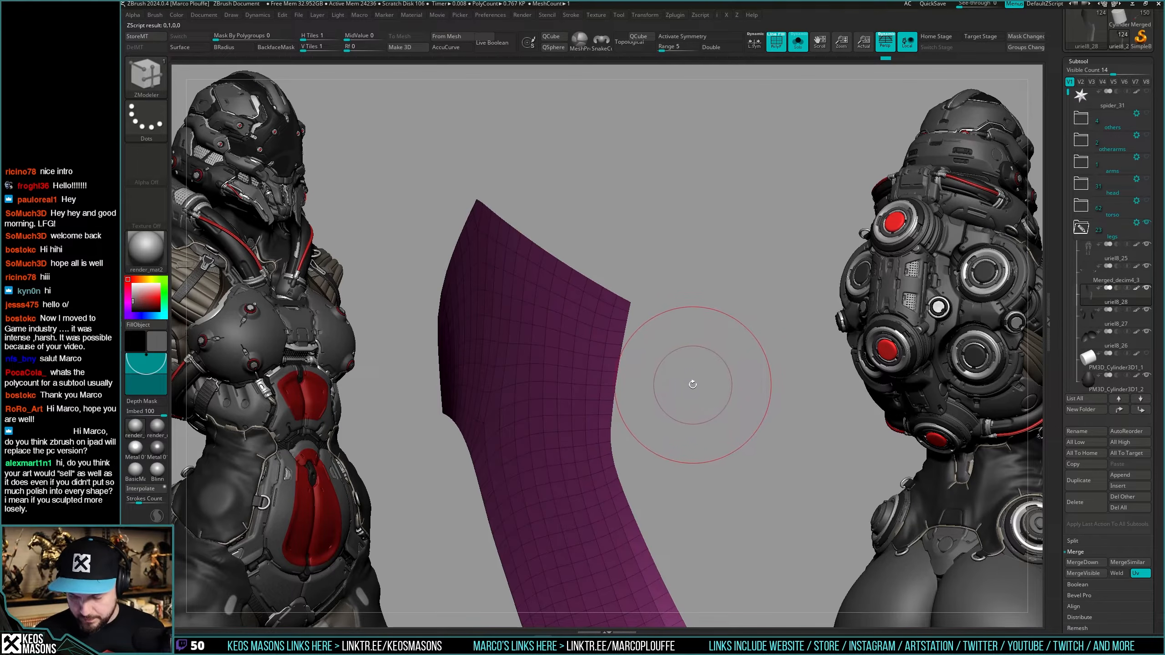
pyautogui.press('space')
pyautogui.press('i')
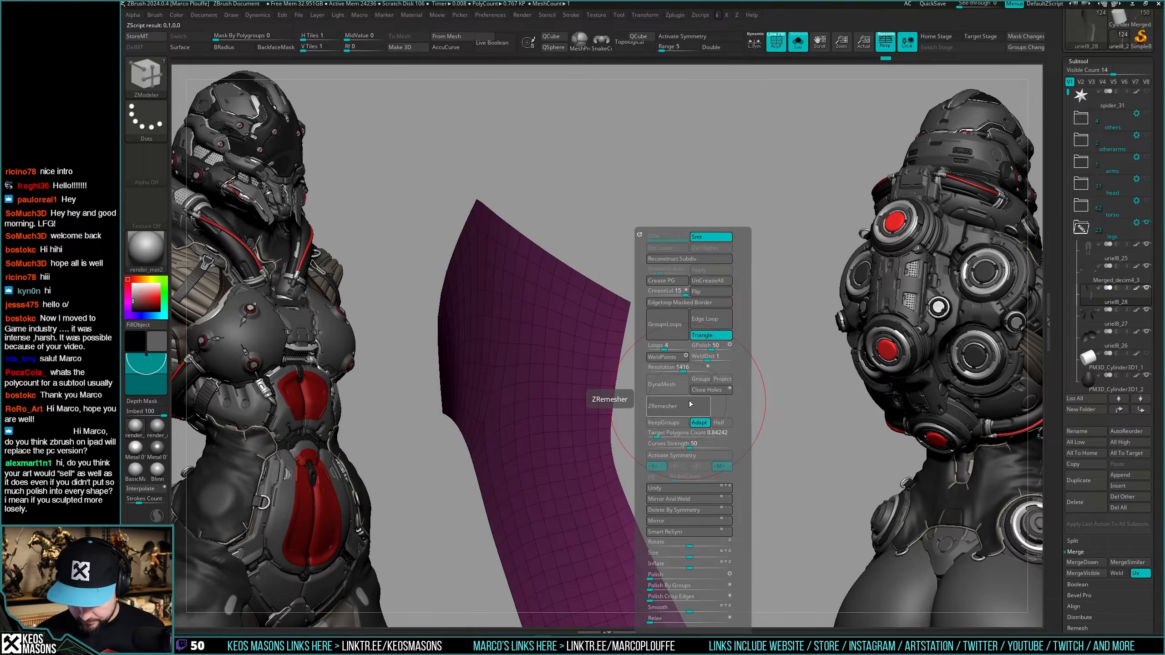
# Try ZModeler's Extrude edge action on the masked strip's inner border with the Mesh Border and Edge/PolyLoop targets.
pyautogui.press('space')
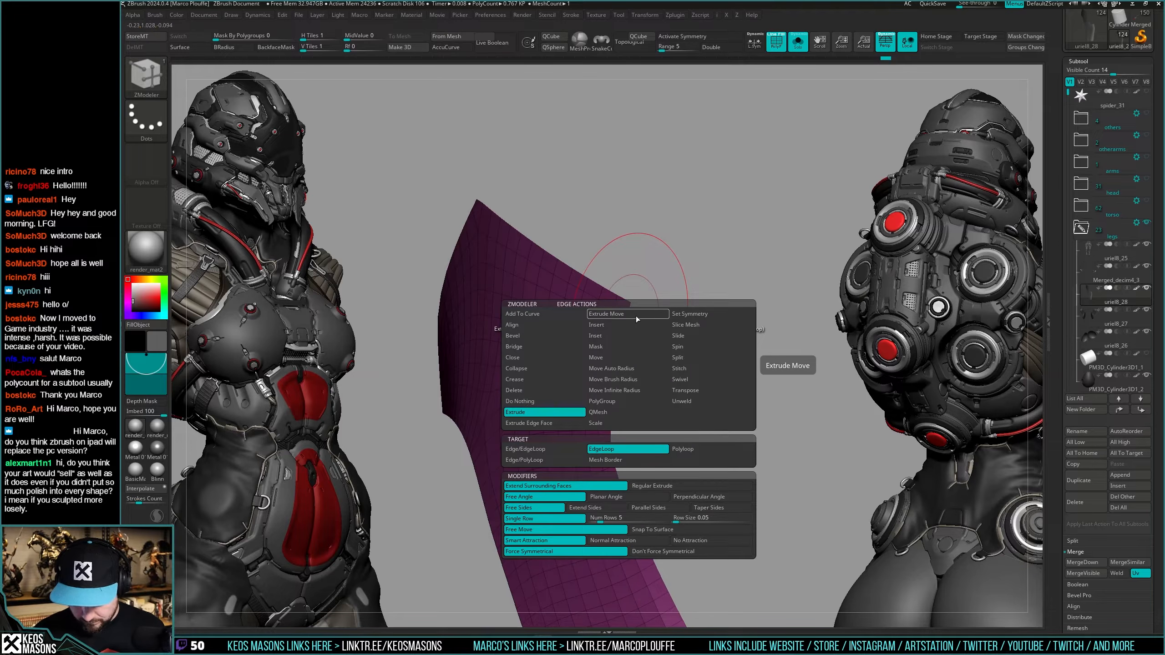
pyautogui.click(613, 379)
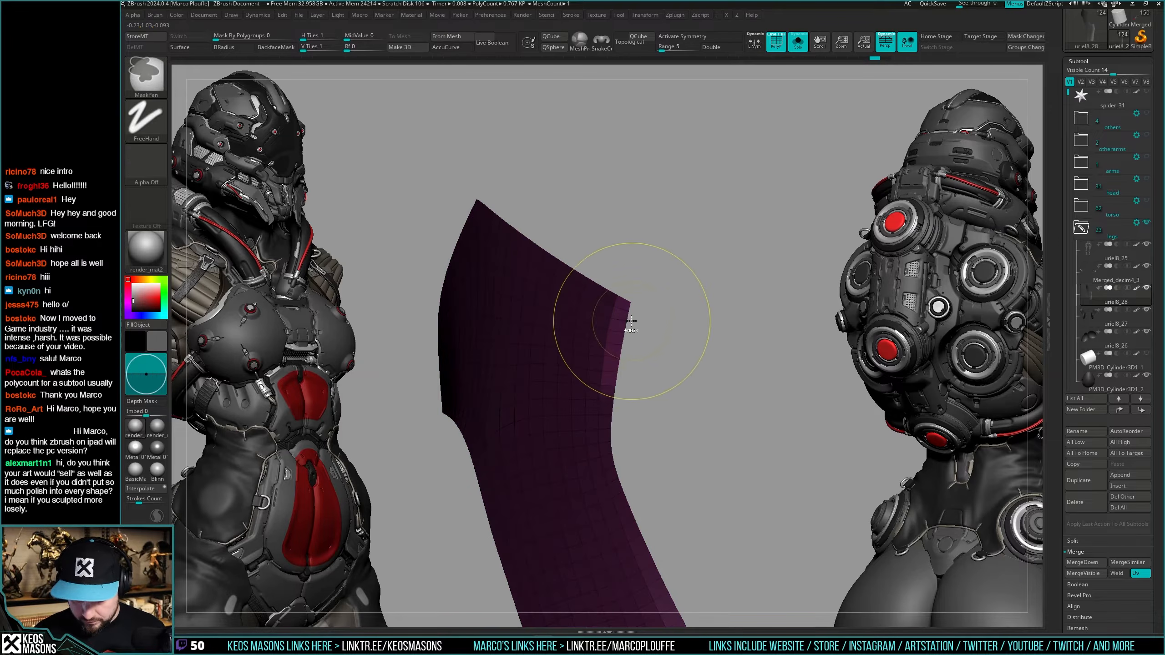
pyautogui.moveTo(630, 319); pyautogui.dragTo(639, 318)
pyautogui.hotkey('ctrl', 'z')
pyautogui.press('space')
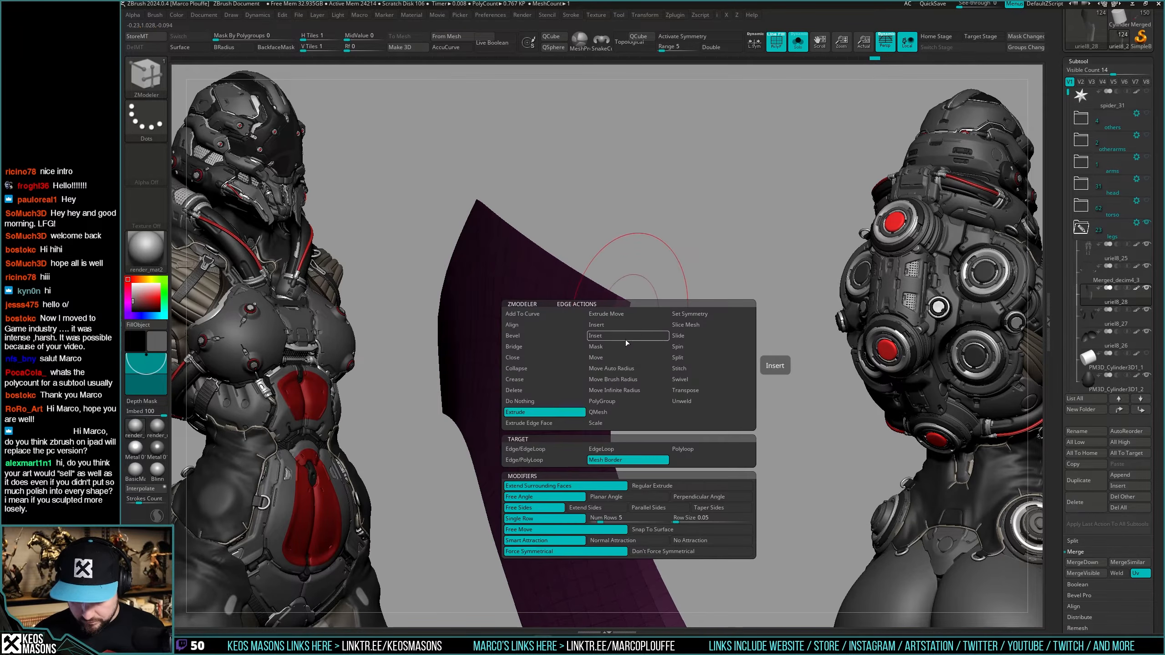
pyautogui.click(566, 461)
pyautogui.moveTo(628, 317); pyautogui.dragTo(652, 319)
# Extrude the strip's inner edge outward with ZModeler's EdgeLoop target to form a band beside the metal cylinder.
pyautogui.press('space')
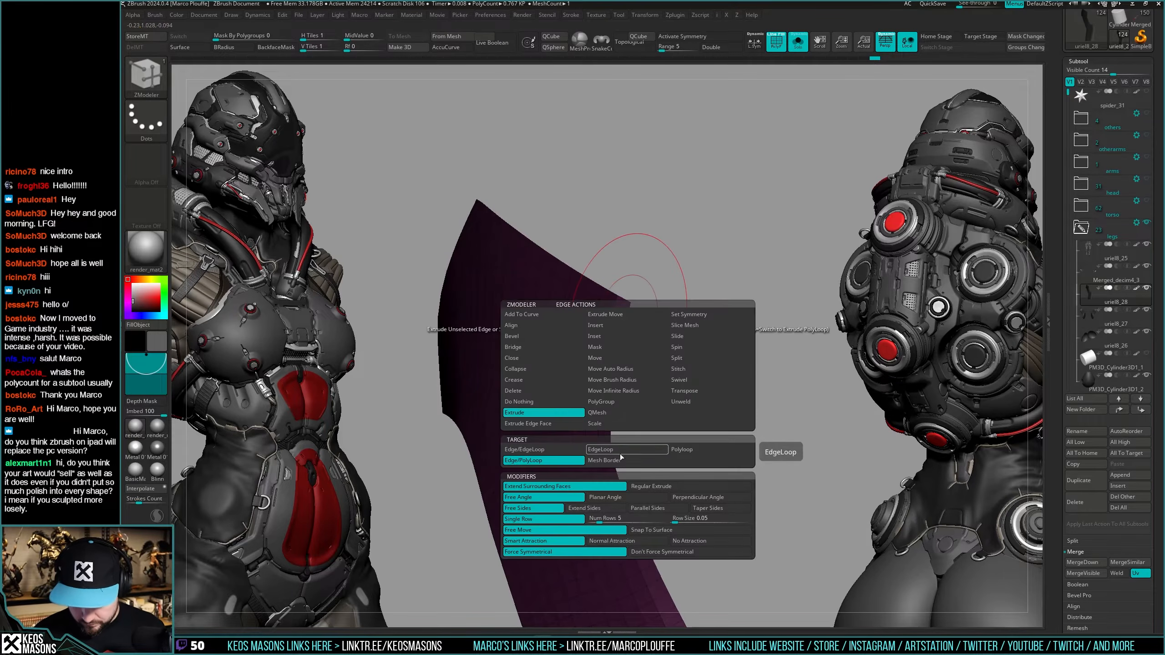
pyautogui.click(627, 459)
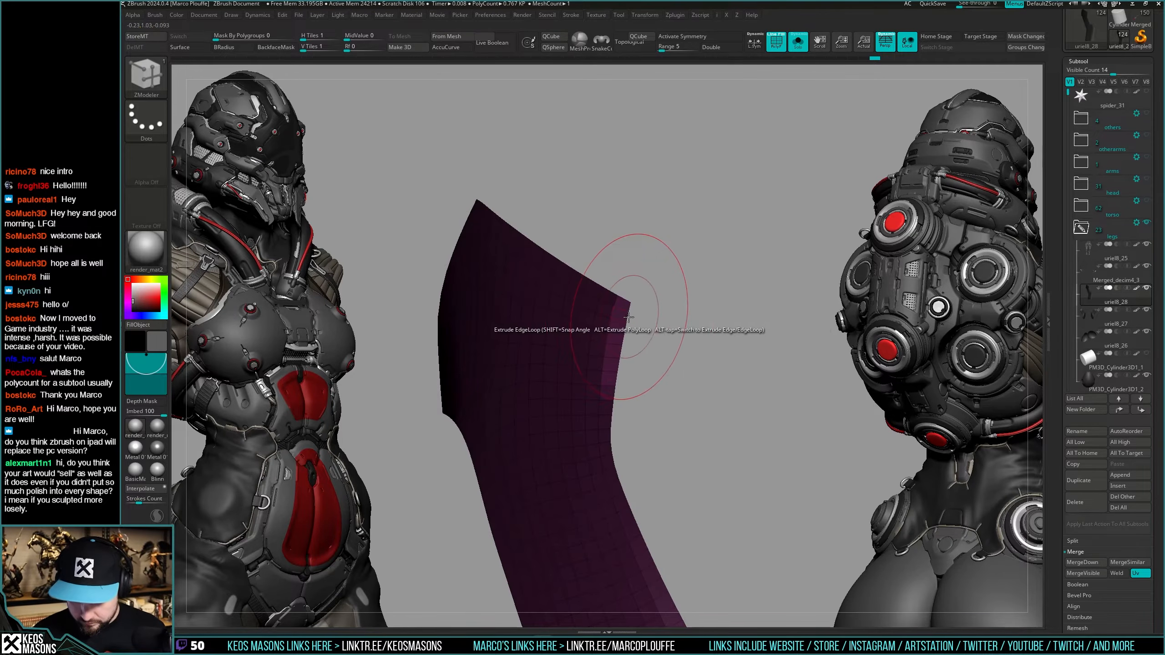
pyautogui.moveTo(629, 321); pyautogui.dragTo(652, 318)
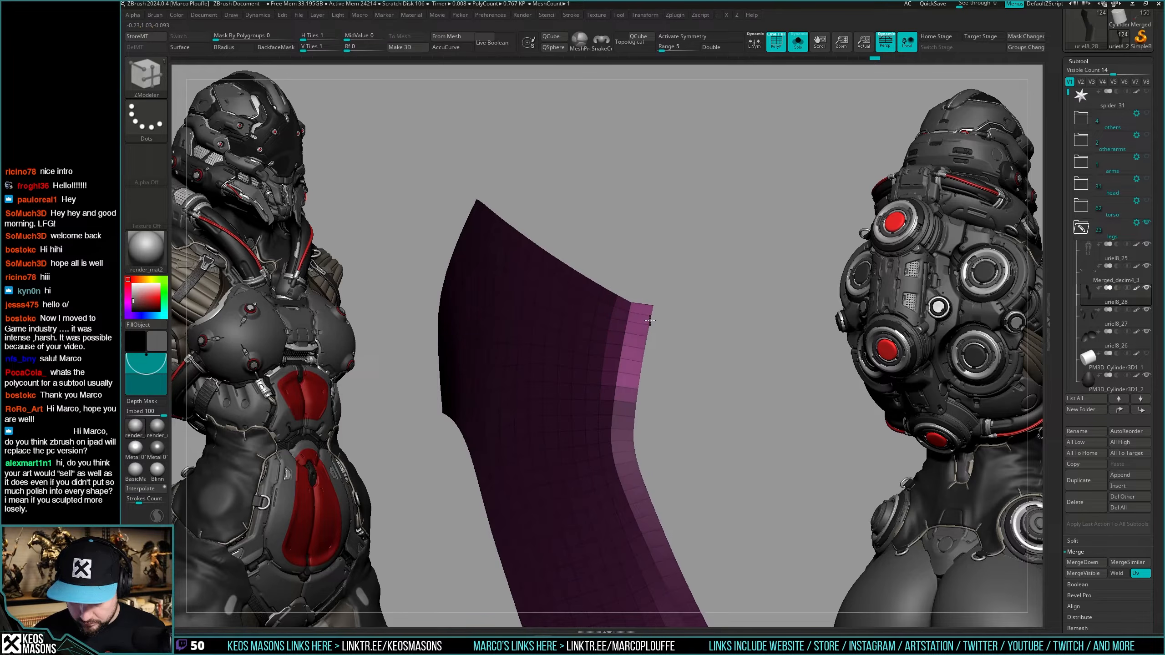
pyautogui.moveTo(653, 322); pyautogui.dragTo(669, 339)
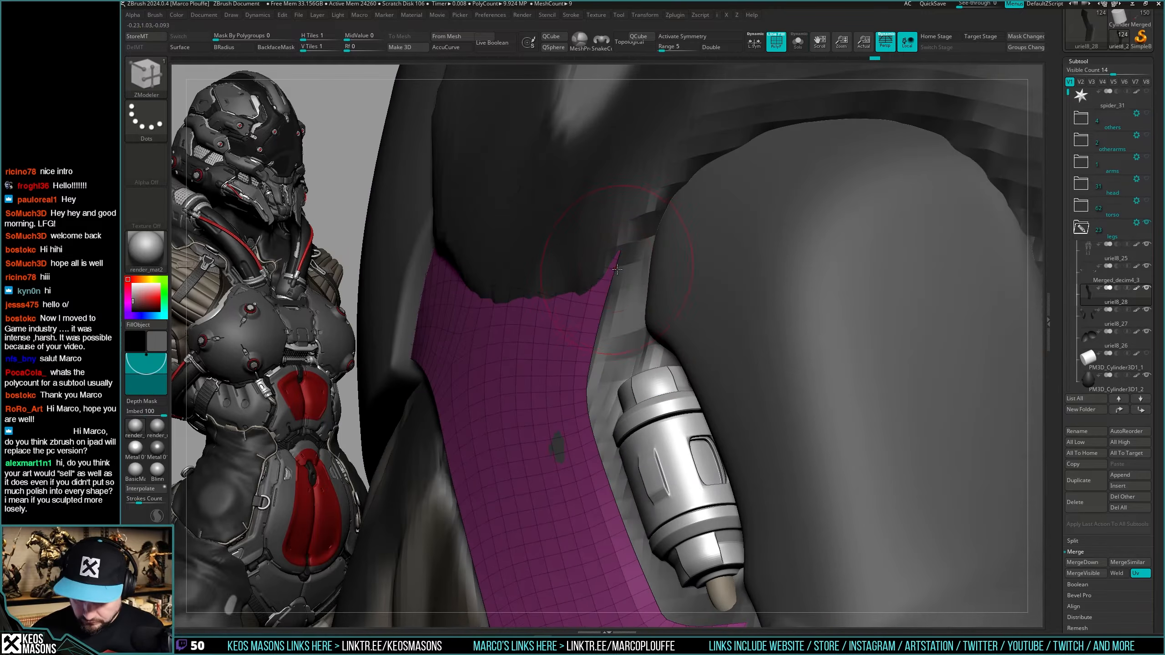
pyautogui.moveTo(627, 266); pyautogui.dragTo(651, 273)
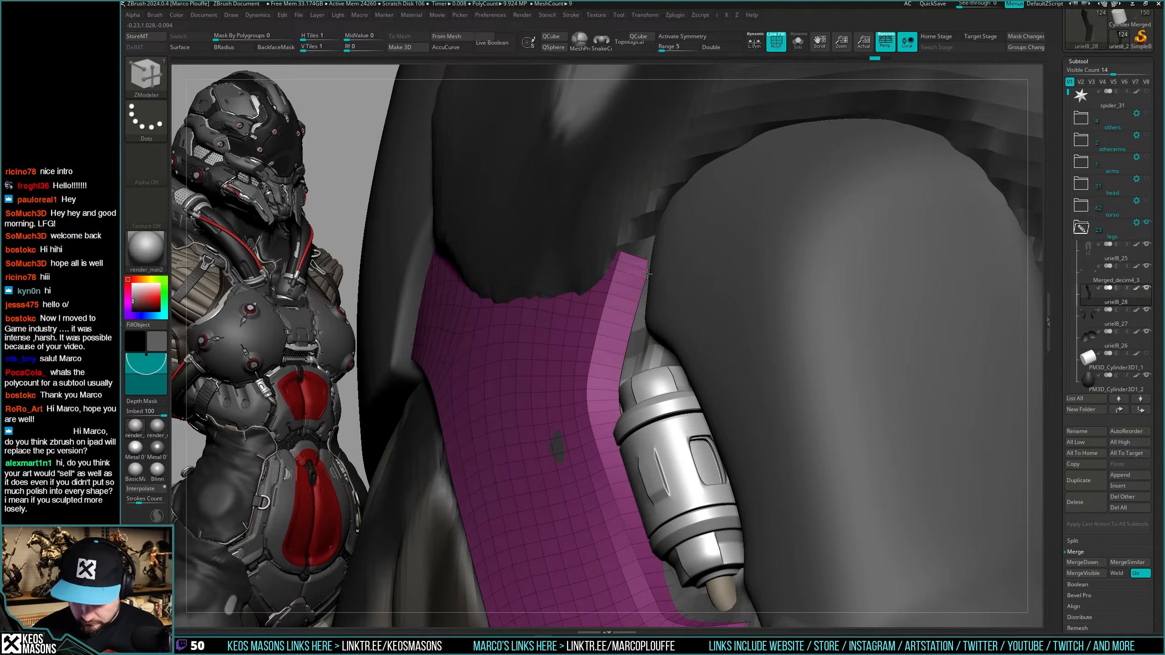
pyautogui.moveTo(653, 306)
pyautogui.keyDown('alt'); pyautogui.mouseDown(button='right')
pyautogui.moveTo(635, 243)
pyautogui.moveTo(635, 211)
pyautogui.moveTo(647, 216)
pyautogui.mouseUp(button='right'); pyautogui.keyUp('alt')
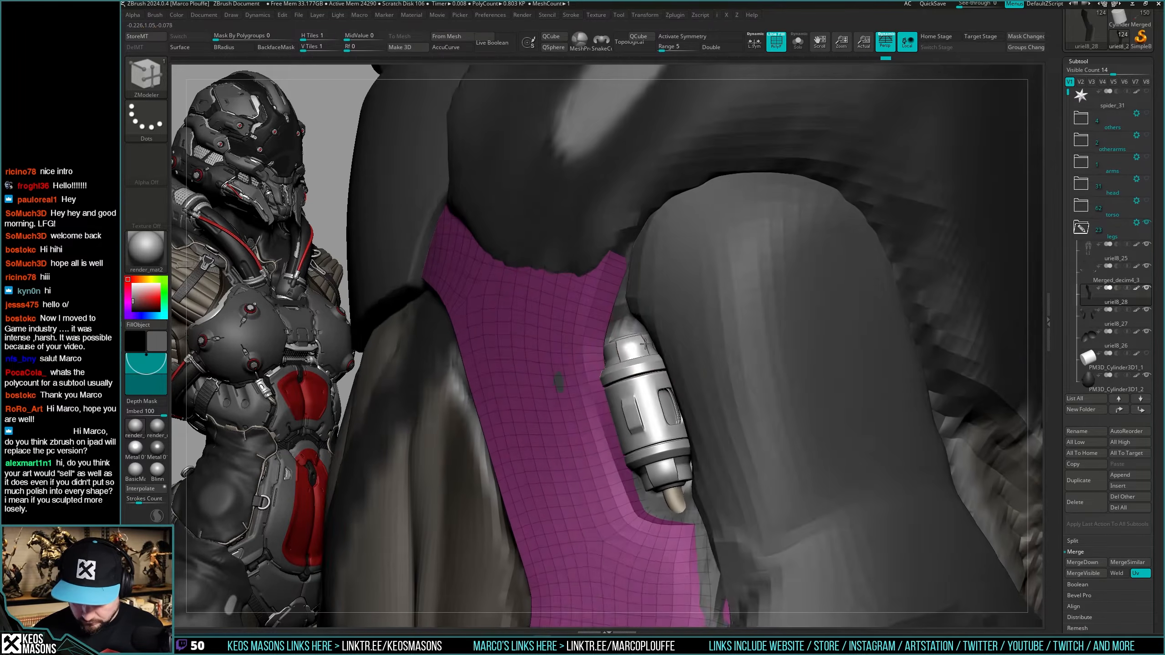
# Remove the extruded faces along the middle of the strip's inner edge, keeping the small tab at its upper end.
pyautogui.moveTo(645, 332)
pyautogui.keyDown('ctrl'); pyautogui.keyDown('shift'); pyautogui.mouseDown()
pyautogui.moveTo(612, 406)
pyautogui.moveTo(599, 391)
pyautogui.mouseUp(); pyautogui.keyUp('shift'); pyautogui.keyUp('ctrl')
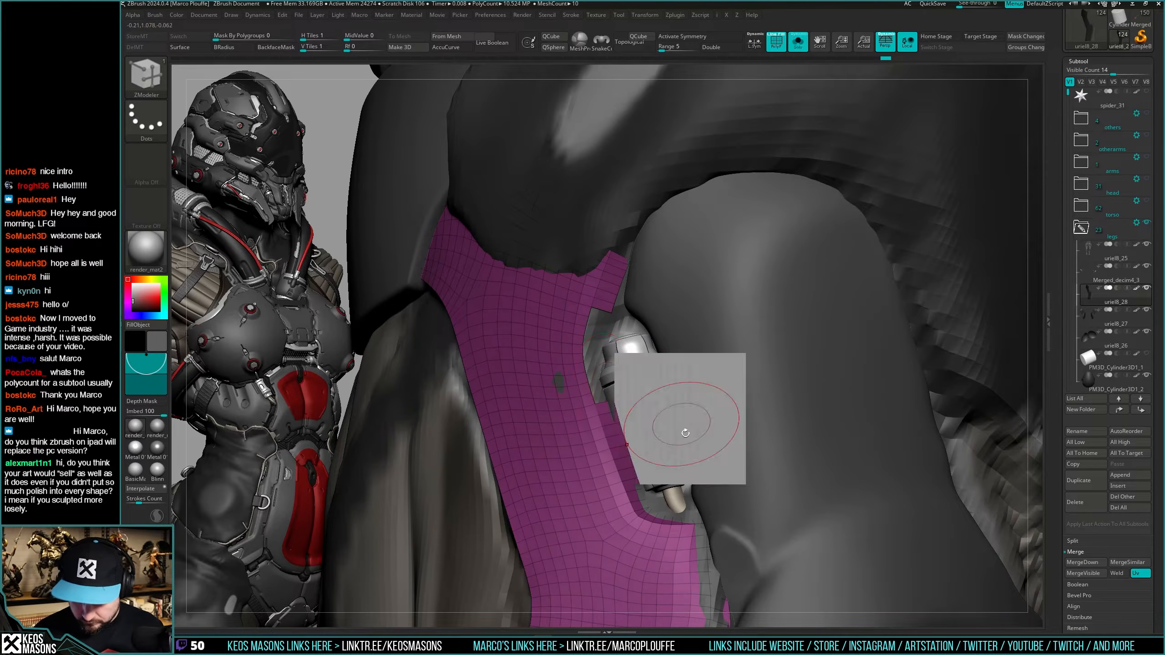
pyautogui.moveTo(684, 432)
pyautogui.mouseDown(button='right')
pyautogui.moveTo(652, 424)
pyautogui.moveTo(687, 398)
pyautogui.moveTo(687, 418)
pyautogui.mouseUp(button='right')
pyautogui.keyDown('ctrl'); pyautogui.keyDown('shift'); pyautogui.moveTo(657, 347); pyautogui.dragTo(601, 423); pyautogui.keyUp('shift'); pyautogui.keyUp('ctrl')
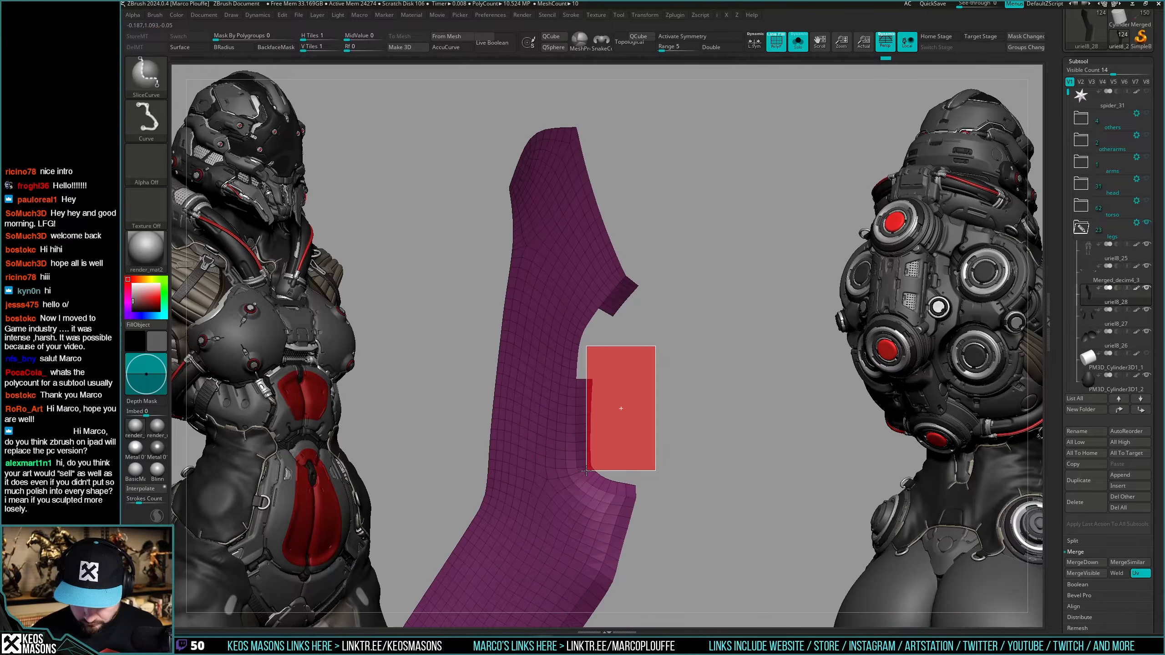
pyautogui.keyDown('ctrl'); pyautogui.keyDown('alt'); pyautogui.keyDown('shift'); pyautogui.moveTo(586, 470); pyautogui.dragTo(586, 471); pyautogui.keyUp('shift'); pyautogui.keyUp('alt'); pyautogui.keyUp('ctrl')
pyautogui.keyDown('ctrl'); pyautogui.keyDown('alt'); pyautogui.keyDown('shift'); pyautogui.moveTo(676, 422); pyautogui.dragTo(598, 477); pyautogui.keyUp('shift'); pyautogui.keyUp('alt'); pyautogui.keyUp('ctrl')
pyautogui.keyDown('ctrl'); pyautogui.keyDown('alt'); pyautogui.keyDown('shift'); pyautogui.moveTo(663, 460); pyautogui.dragTo(623, 485); pyautogui.keyUp('shift'); pyautogui.keyUp('alt'); pyautogui.keyUp('ctrl')
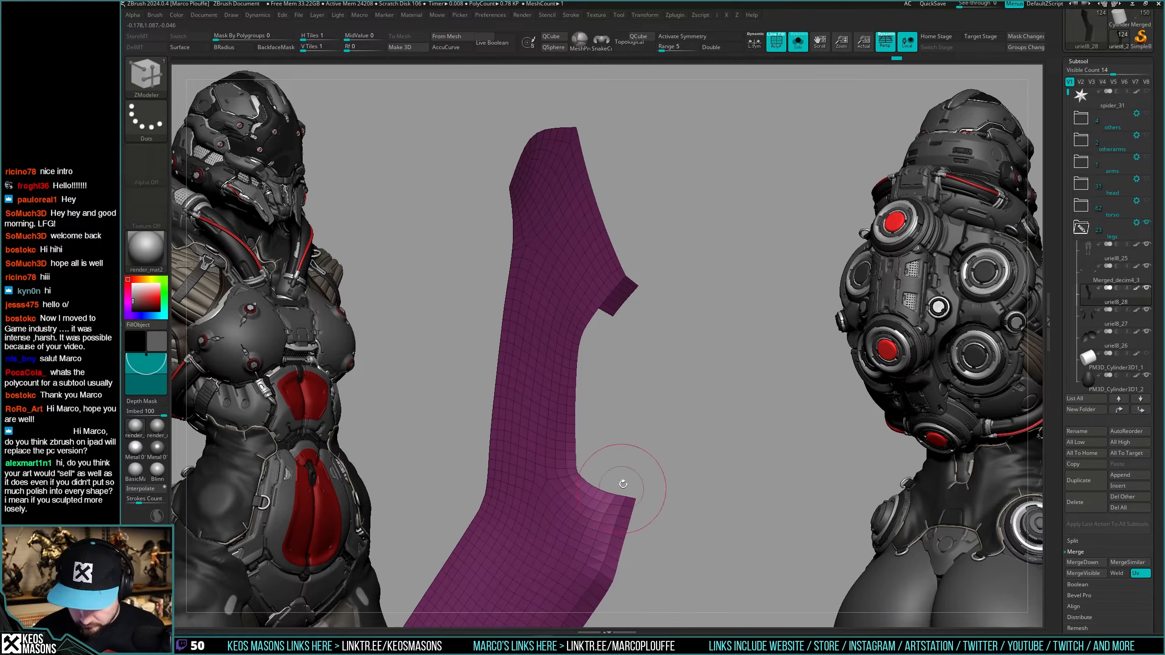
pyautogui.moveTo(623, 484); pyautogui.dragTo(649, 376, button='right')
pyautogui.hotkey('alt', 's')
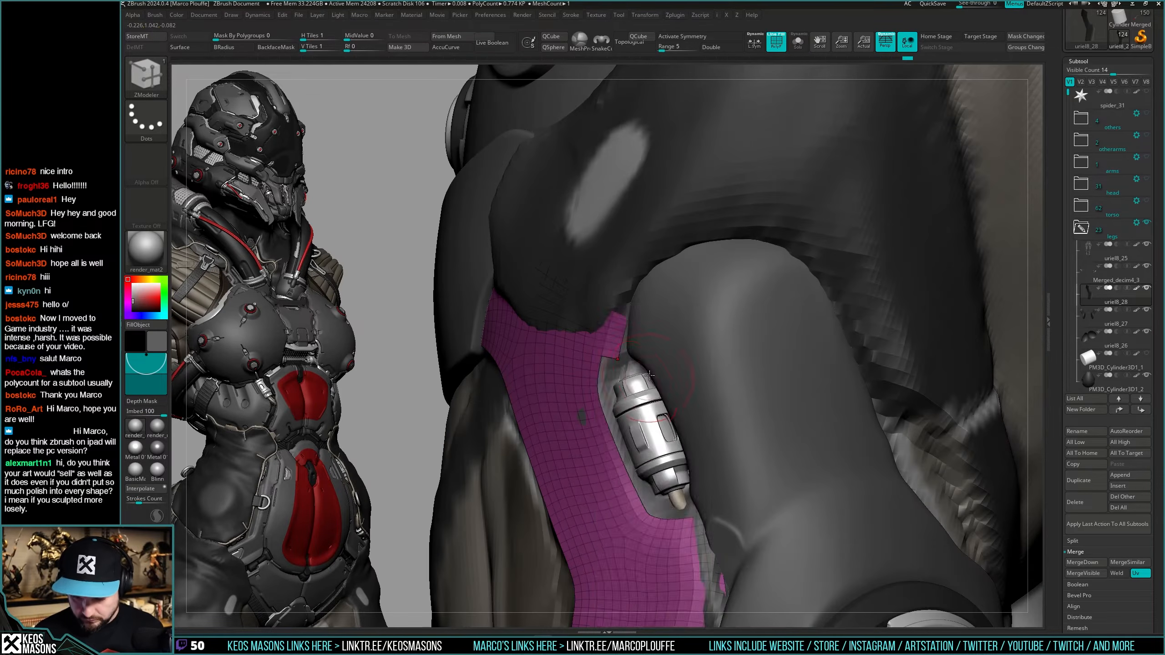
# Pull the lower corner of the strip's upper tab towards the rounded knee part with the Move brush.
pyautogui.press('b')
pyautogui.press('m')
pyautogui.press('v')
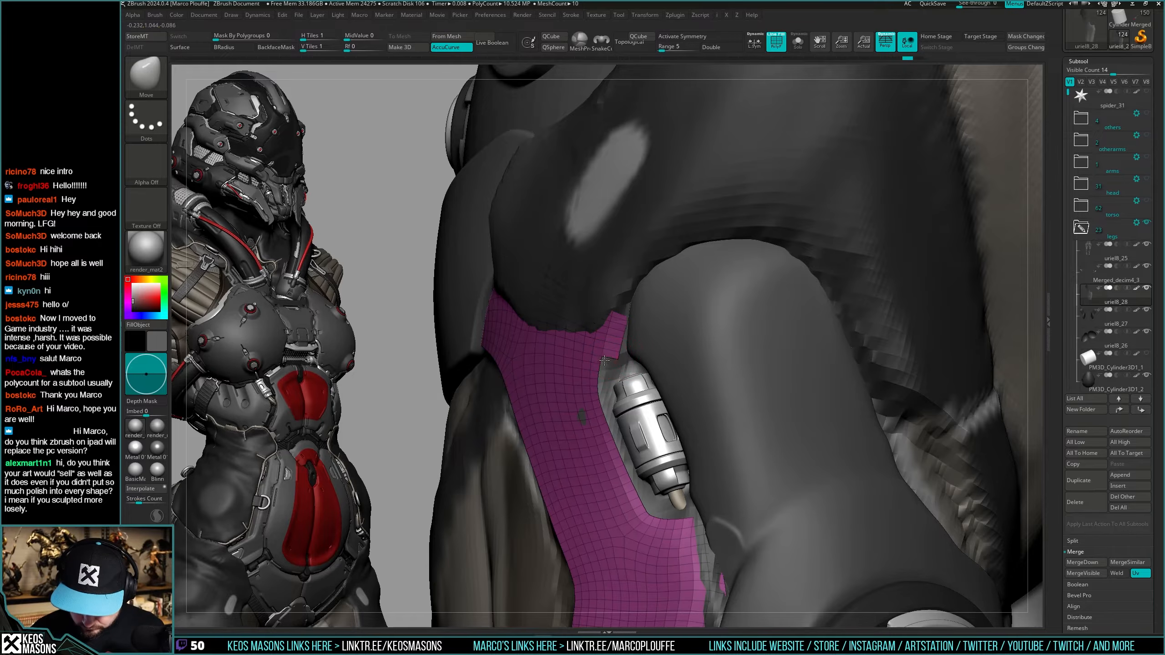
pyautogui.moveTo(616, 362); pyautogui.dragTo(634, 352)
pyautogui.moveTo(628, 346); pyautogui.dragTo(627, 349, button='right')
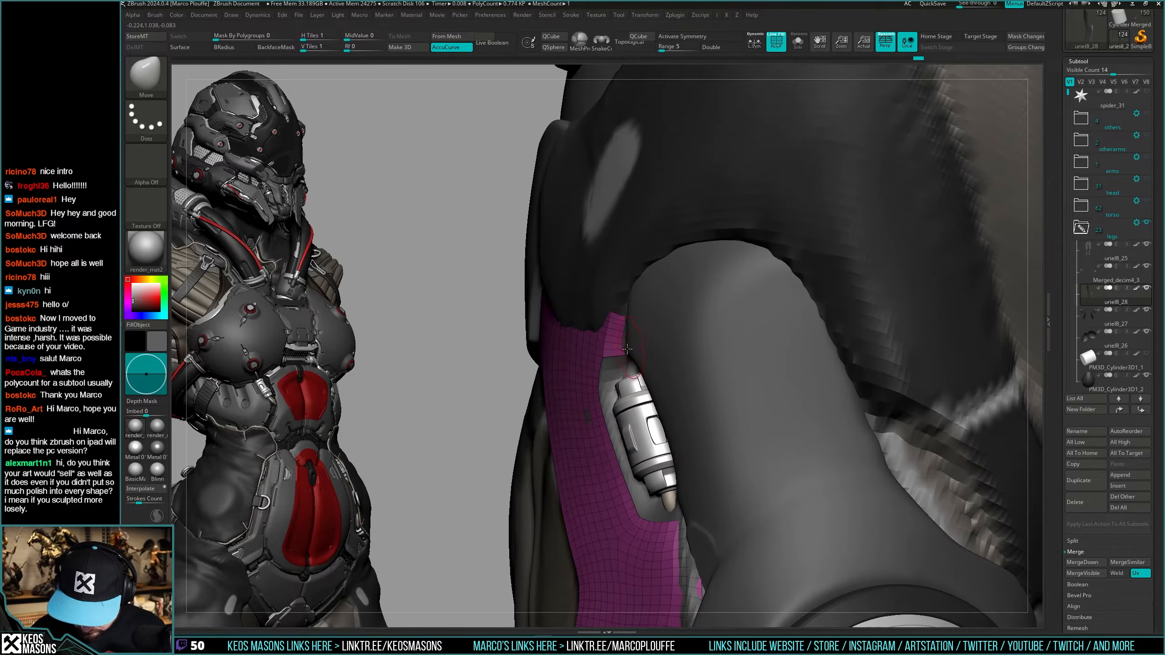
pyautogui.moveTo(635, 300)
pyautogui.mouseDown(button='right')
pyautogui.moveTo(628, 349)
pyautogui.moveTo(626, 302)
pyautogui.mouseUp(button='right')
pyautogui.hotkey('alt', 's')
# Turn off the polygon wireframe and fit the upper tab with the Move brush, making the surrounding leg parts transparent.
pyautogui.hotkey('shift', 'f')
pyautogui.press('space')
pyautogui.click(634, 338)
pyautogui.moveTo(602, 350)
pyautogui.mouseDown(button='right')
pyautogui.moveTo(648, 271)
pyautogui.moveTo(684, 333)
pyautogui.moveTo(650, 330)
pyautogui.mouseUp(button='right')
pyautogui.press('space')
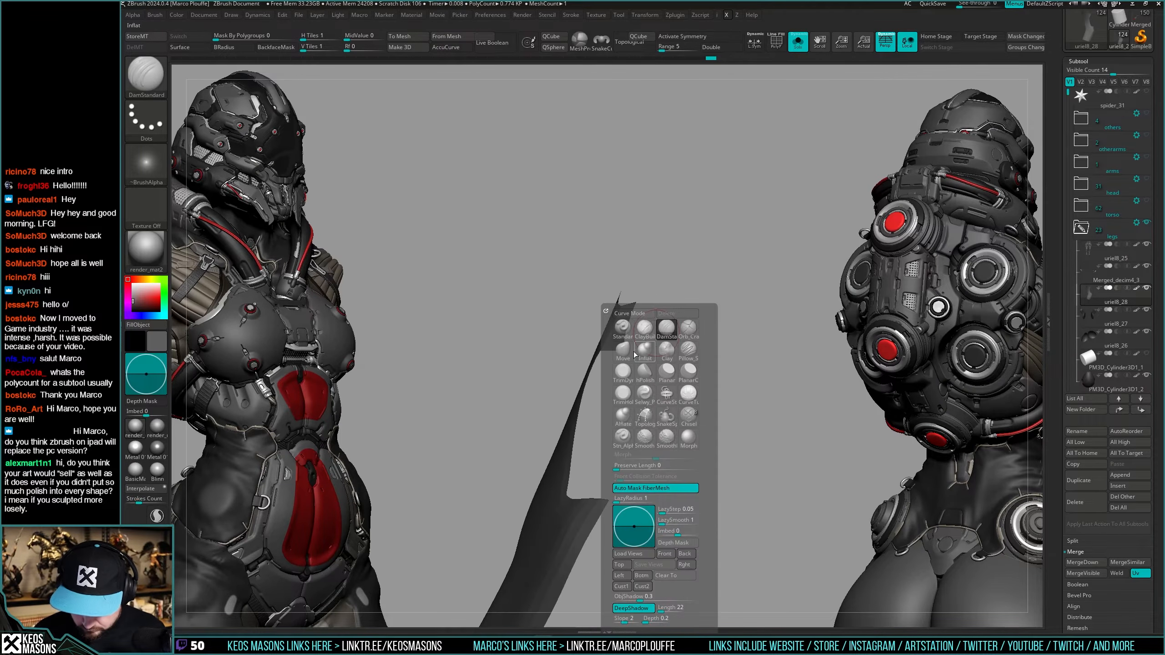
pyautogui.click(633, 328)
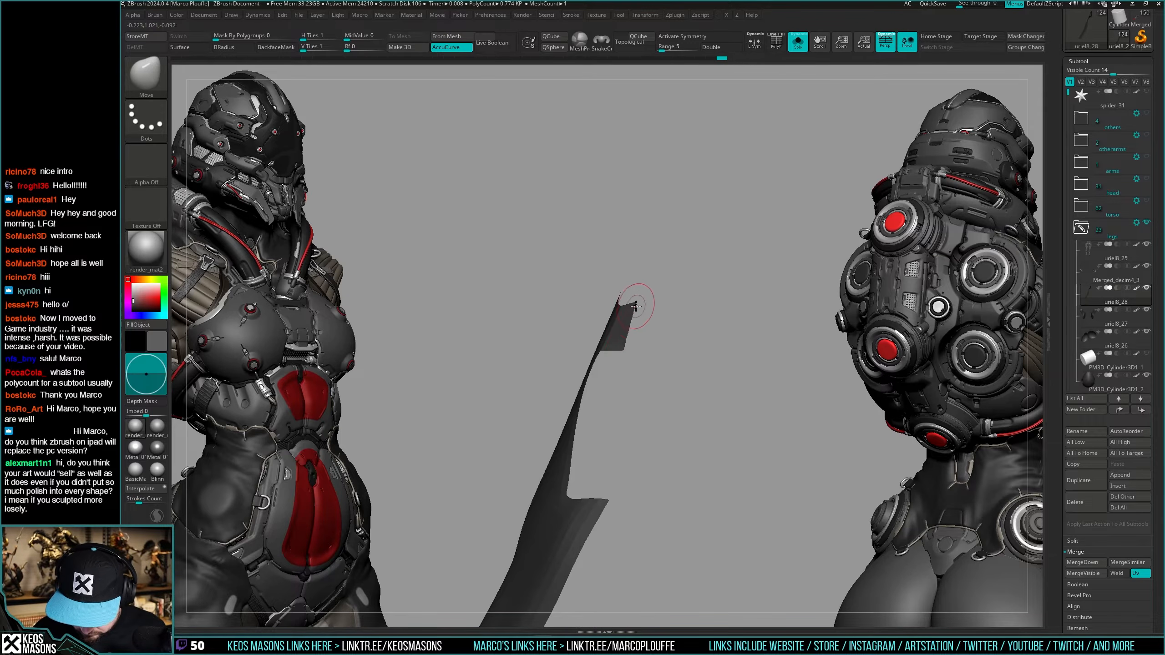
pyautogui.hotkey('shift', 's')
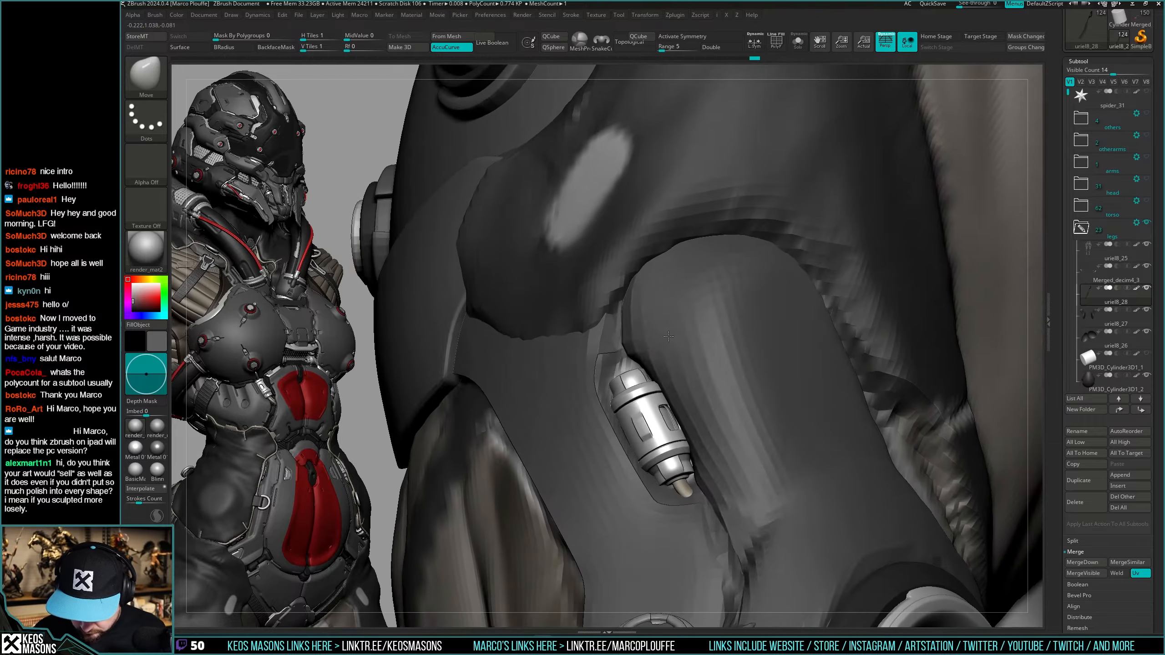
pyautogui.hotkey('shift', 't')
pyautogui.moveTo(675, 345); pyautogui.dragTo(620, 307, button='right')
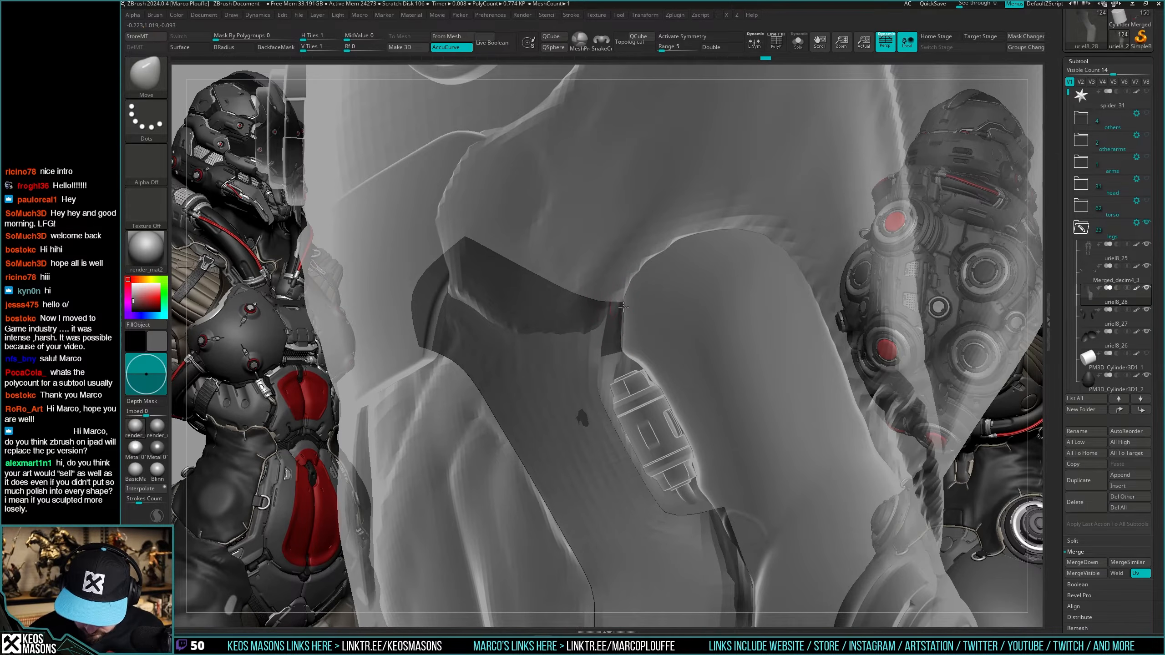
pyautogui.moveTo(623, 343); pyautogui.dragTo(657, 406, button='right')
# Examine the strip's fit against the surrounding leg parts and its shape in isolation.
pyautogui.hotkey('shift', 'f')
pyautogui.hotkey('shift', 'f')
pyautogui.hotkey('shift', 's')
pyautogui.hotkey('shift', 'f')
pyautogui.moveTo(599, 321); pyautogui.dragTo(614, 334, button='right')
pyautogui.hotkey('shift', 's')
pyautogui.moveTo(660, 381)
pyautogui.mouseDown(button='right')
pyautogui.moveTo(684, 421)
pyautogui.moveTo(666, 407)
pyautogui.mouseUp(button='right')
pyautogui.hotkey('shift', 's')
pyautogui.hotkey('shift', 'f')
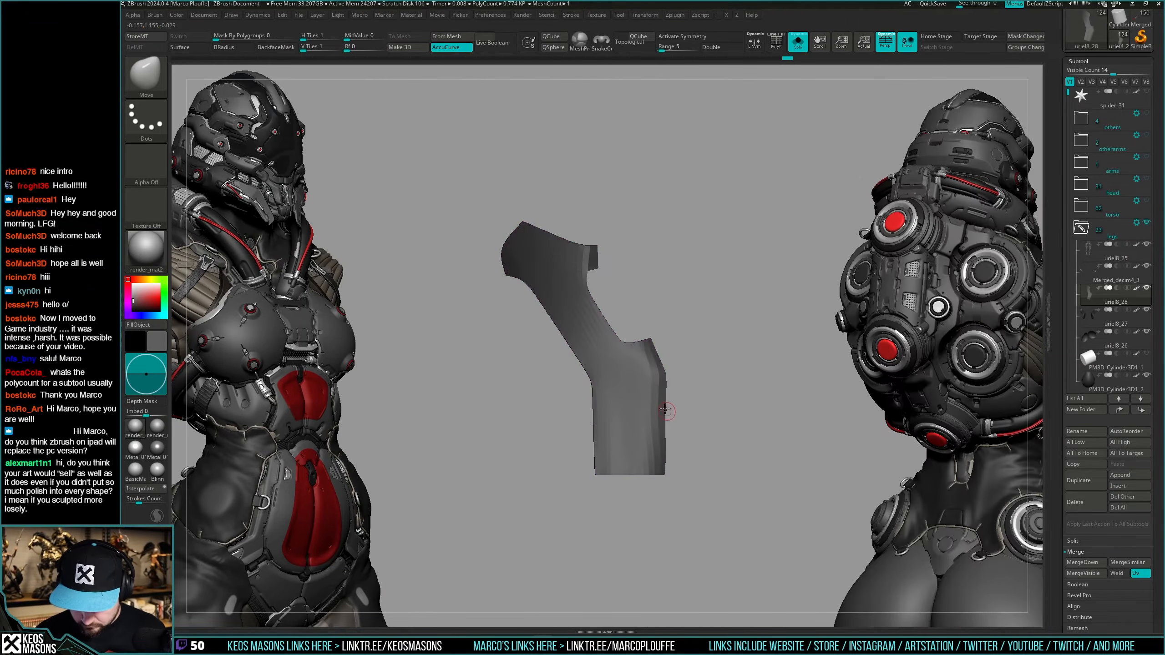
# Flatten the strip's lower section and its bevelled inner side with the hPolish brush.
pyautogui.press('space')
pyautogui.click(653, 371)
pyautogui.press('space')
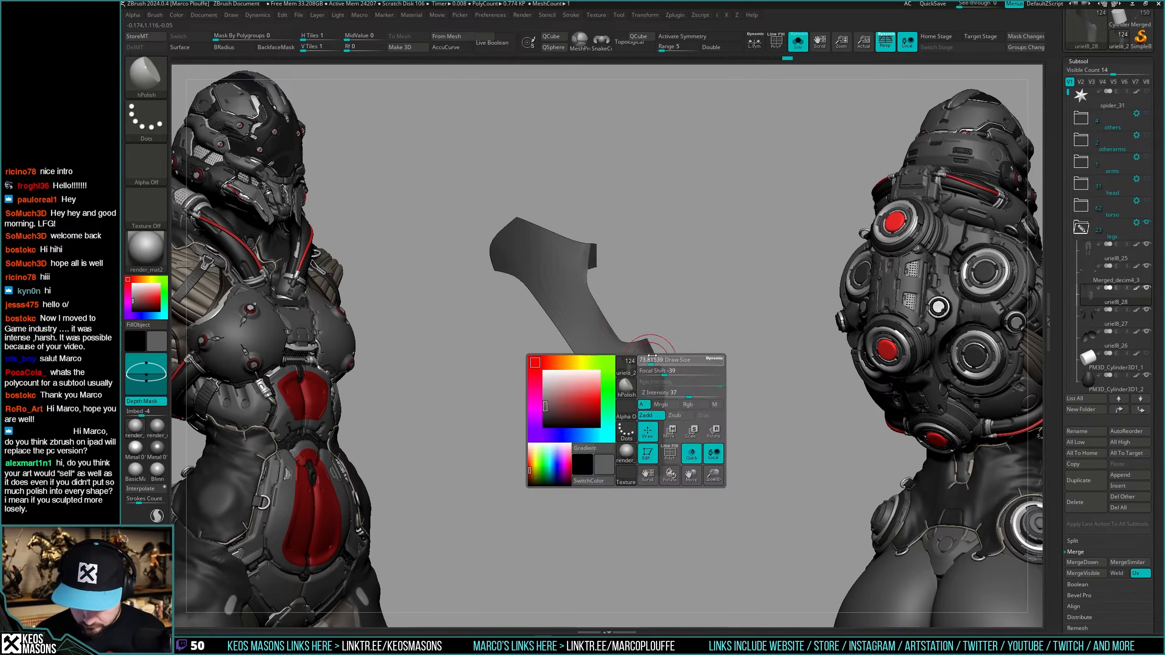
pyautogui.moveTo(633, 459); pyautogui.dragTo(610, 398, button='right')
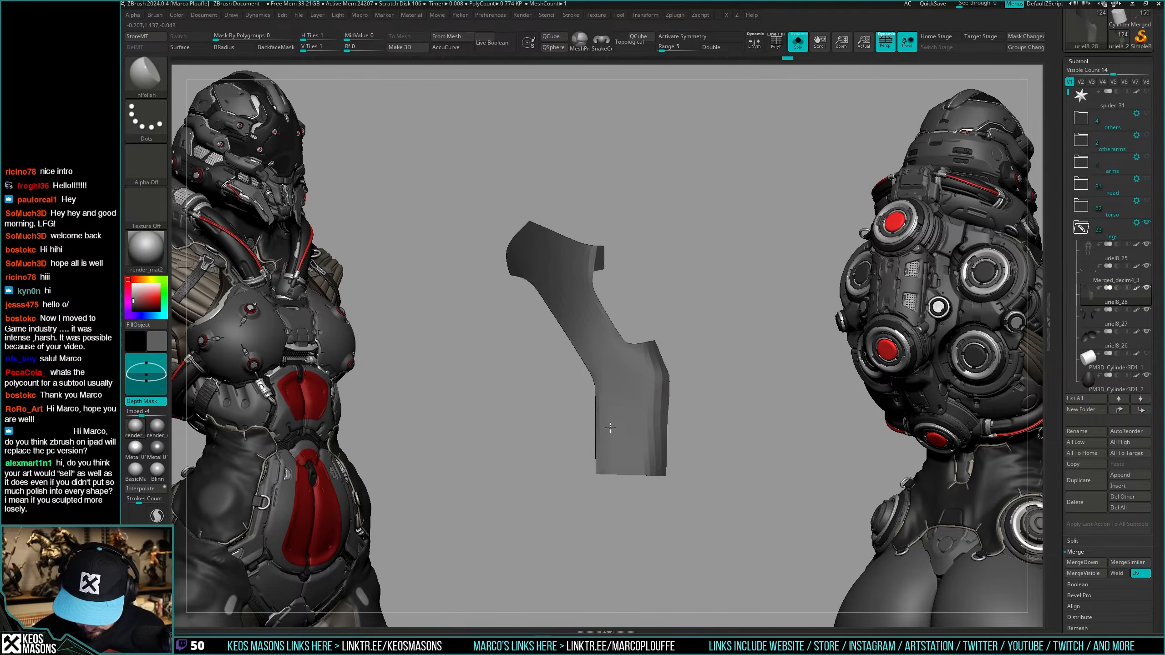
pyautogui.moveTo(649, 510); pyautogui.dragTo(650, 409, button='right')
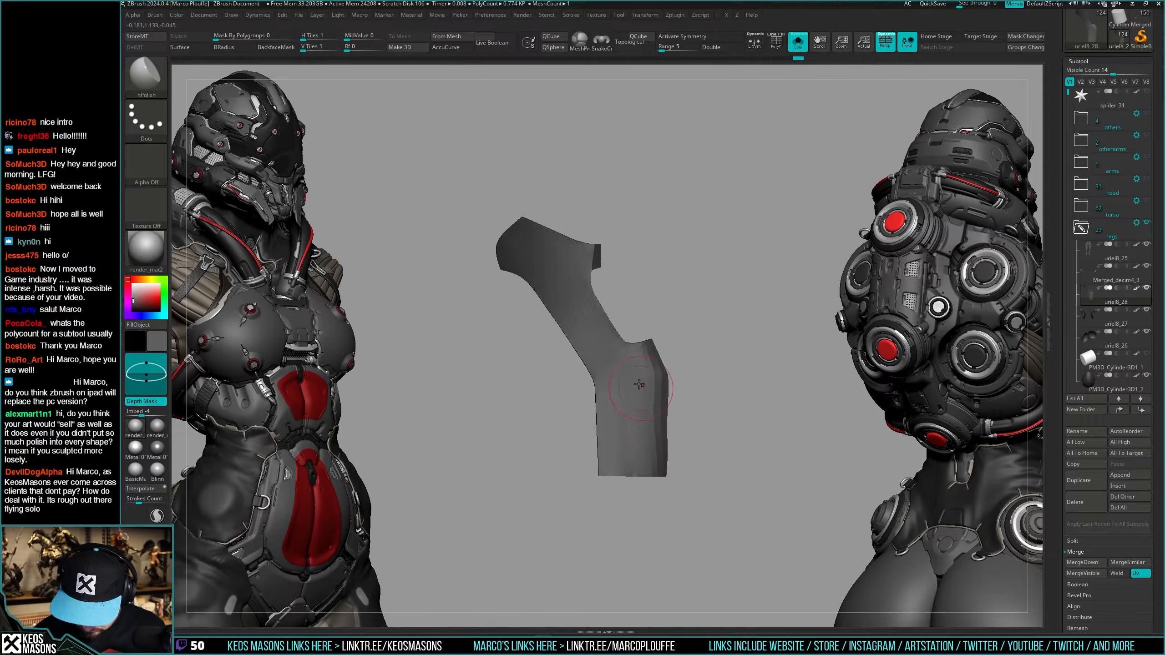
pyautogui.moveTo(647, 533); pyautogui.dragTo(659, 413, button='right')
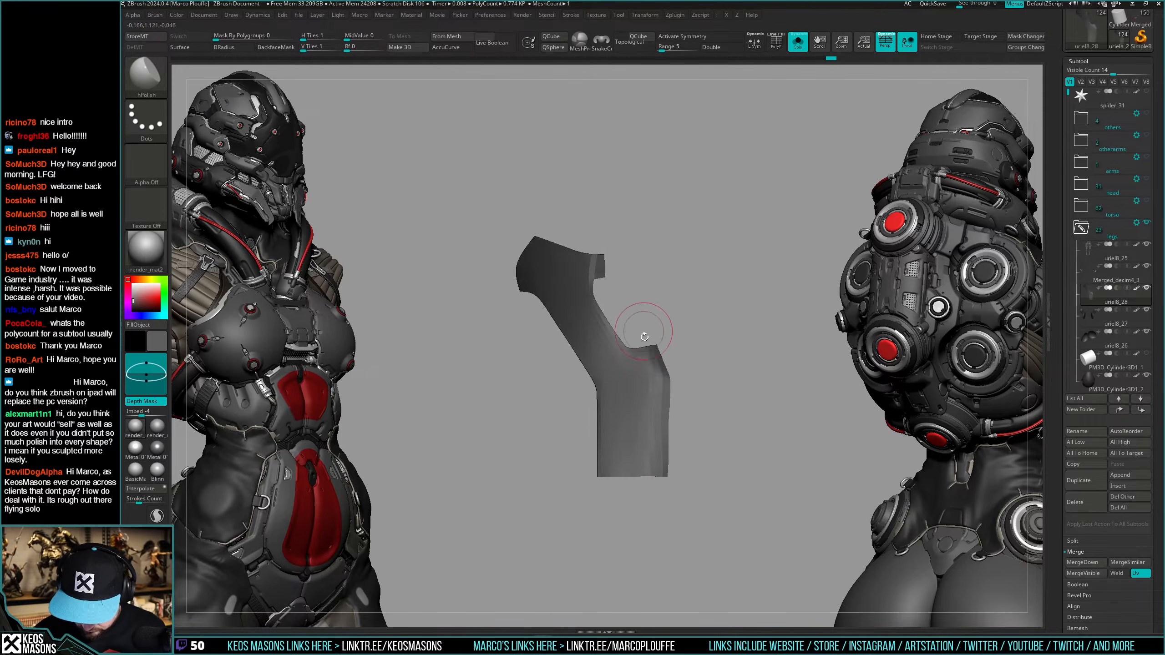
pyautogui.moveTo(644, 336); pyautogui.dragTo(650, 396, button='right')
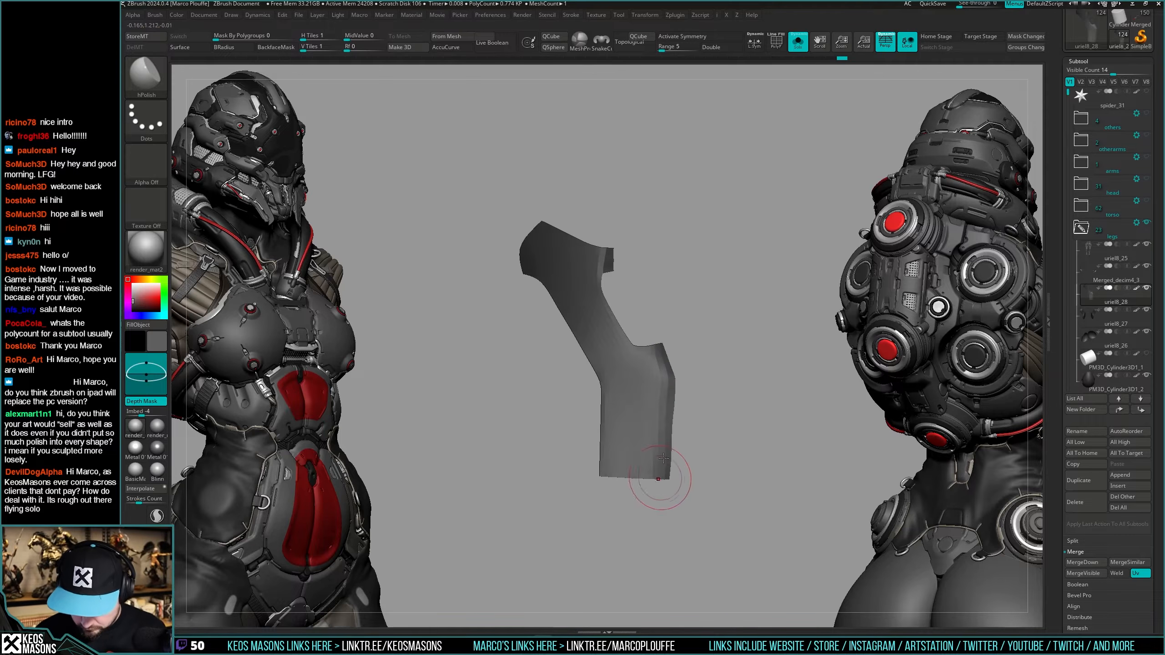
pyautogui.moveTo(637, 481)
pyautogui.mouseDown(button='right')
pyautogui.moveTo(693, 419)
pyautogui.moveTo(674, 413)
pyautogui.mouseUp(button='right')
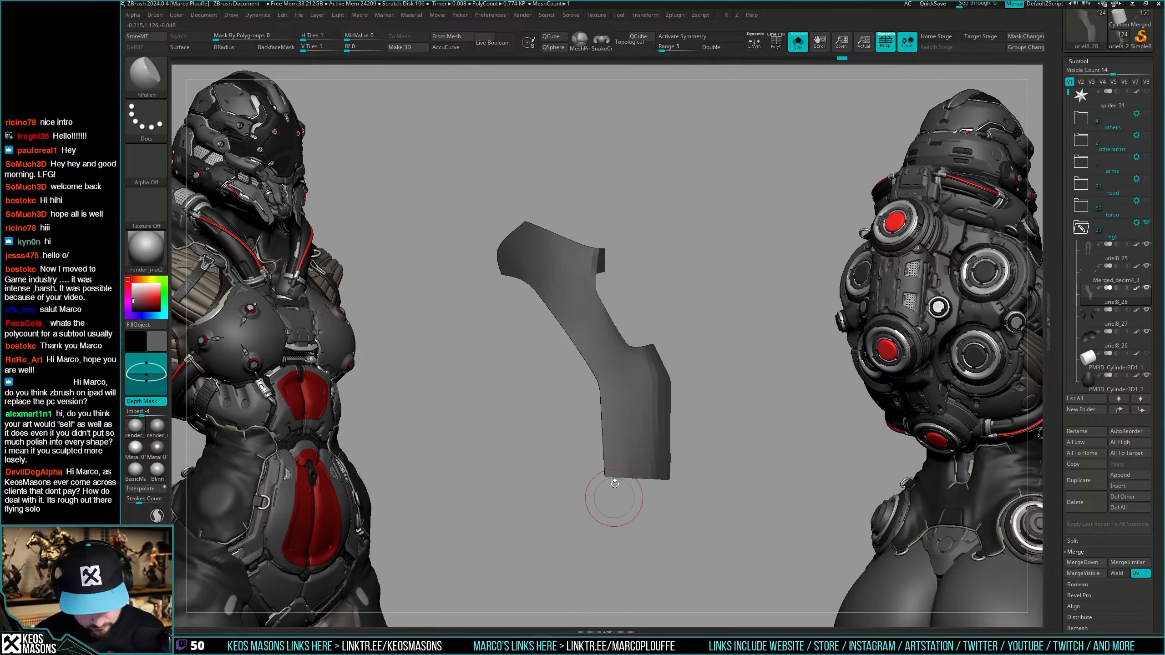
# Examine the polished strip's surface, comparing it before and after the latest strokes.
pyautogui.moveTo(719, 421)
pyautogui.mouseDown(button='right')
pyautogui.moveTo(743, 396)
pyautogui.moveTo(685, 435)
pyautogui.mouseUp(button='right')
pyautogui.hotkey('ctrl', 'shift', 'z')
pyautogui.hotkey('shift', 'f')
pyautogui.moveTo(635, 519)
pyautogui.mouseDown(button='right')
pyautogui.moveTo(713, 440)
pyautogui.moveTo(687, 435)
pyautogui.mouseUp(button='right')
pyautogui.hotkey('shift', 'f')
pyautogui.hotkey('shift', 's')
pyautogui.hotkey('shift', 's')
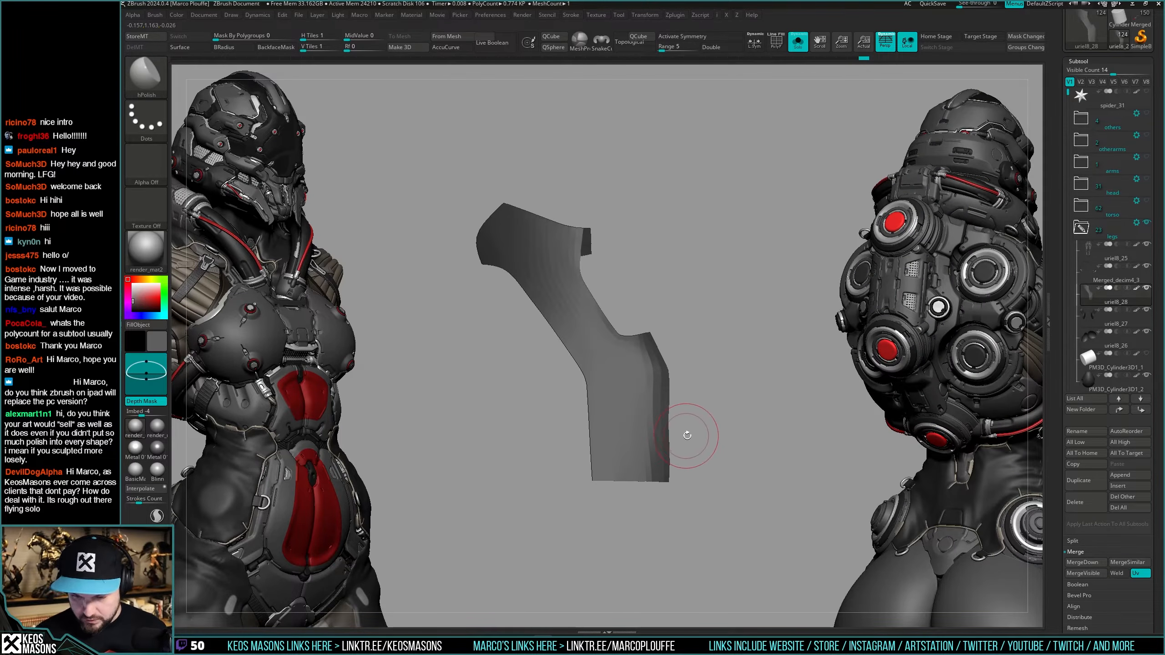
pyautogui.hotkey('ctrl', 'z')
pyautogui.hotkey('ctrl', 'shift', 'z')
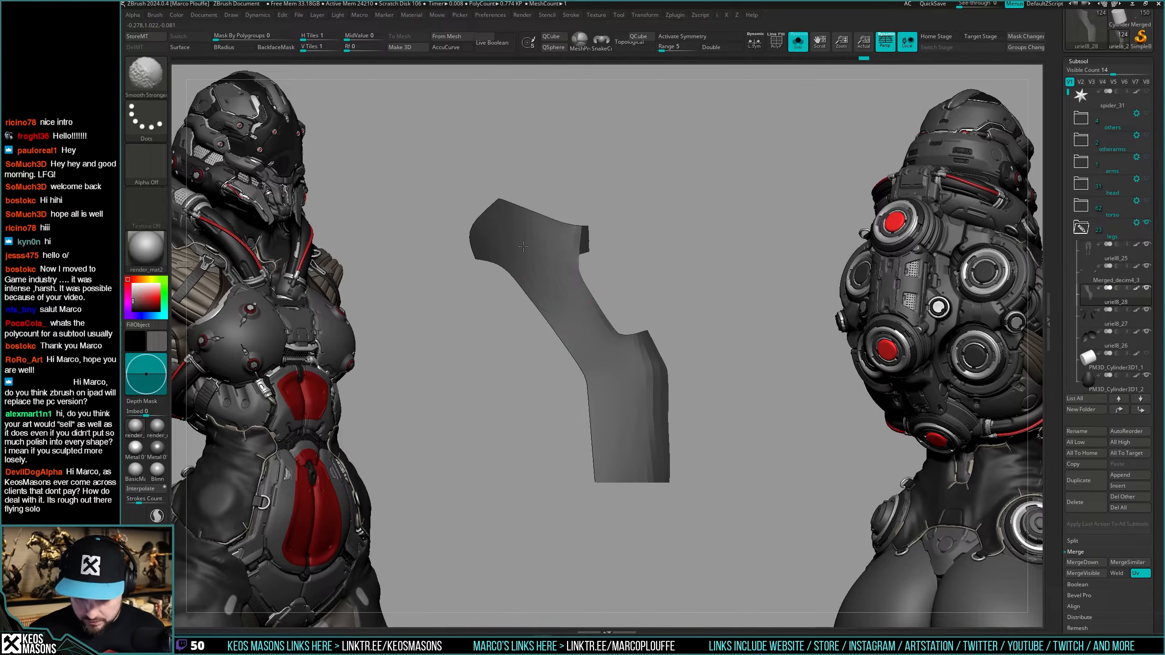
pyautogui.hotkey('ctrl', 'z')
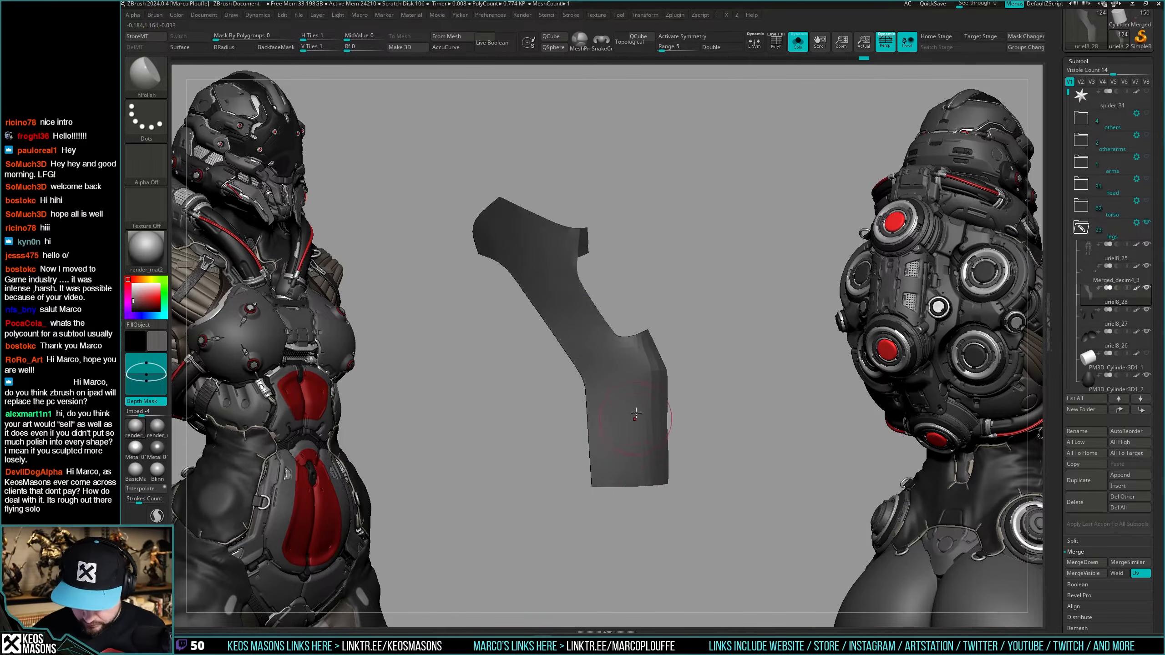
pyautogui.hotkey('ctrl', 'shift', 'z')
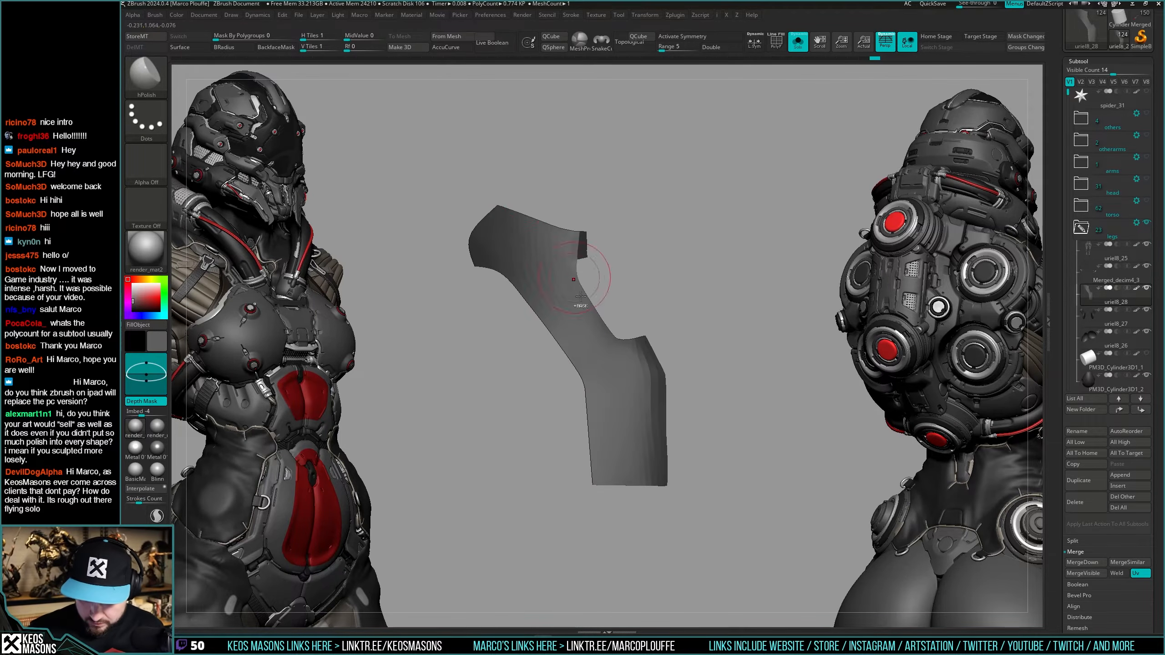
# Smooth the strip's upper end with Smooth Stronger and refine its flat planes with hPolish.
pyautogui.moveTo(506, 166); pyautogui.dragTo(541, 208)
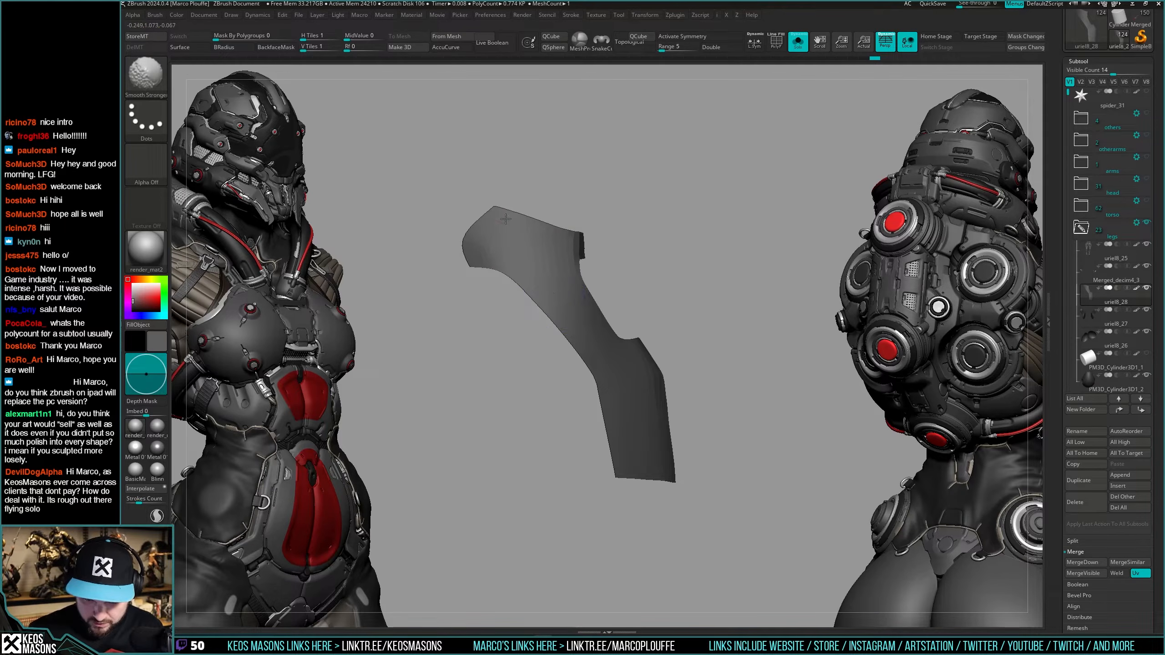
pyautogui.moveTo(565, 418)
pyautogui.mouseDown()
pyautogui.moveTo(689, 429)
pyautogui.moveTo(617, 363)
pyautogui.mouseUp()
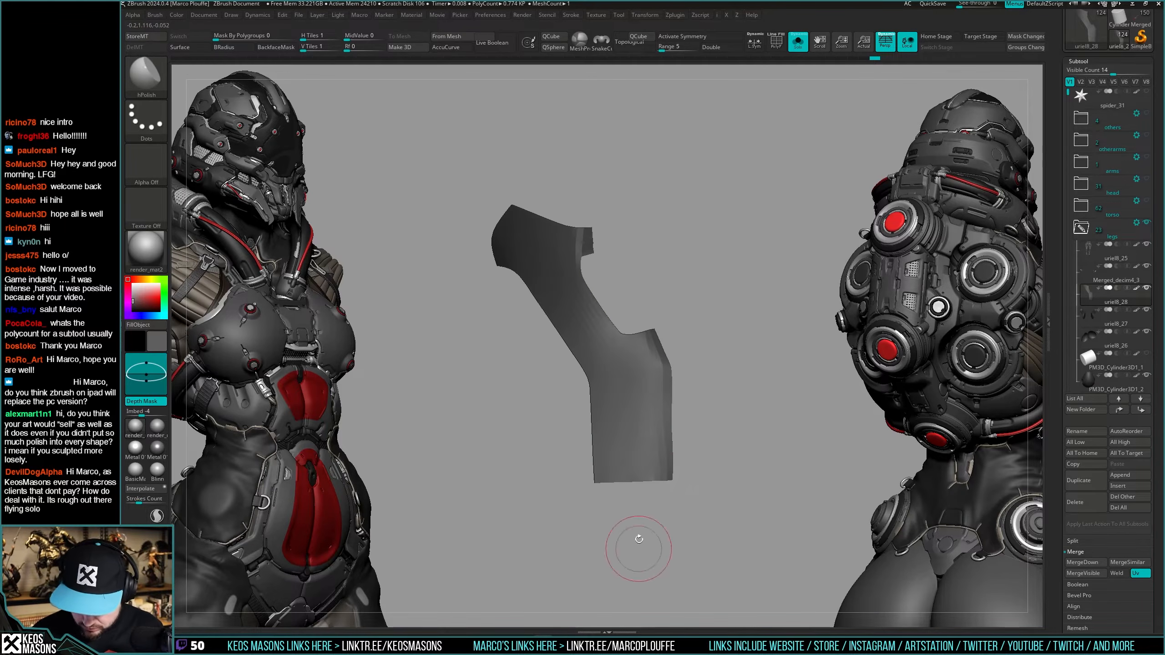
pyautogui.moveTo(639, 539)
pyautogui.mouseDown()
pyautogui.moveTo(650, 465)
pyautogui.moveTo(613, 401)
pyautogui.mouseUp()
pyautogui.moveTo(640, 571); pyautogui.dragTo(720, 455)
# Thicken the armour strip with Panel Loops, setting the elevation to -100.
pyautogui.press('i')
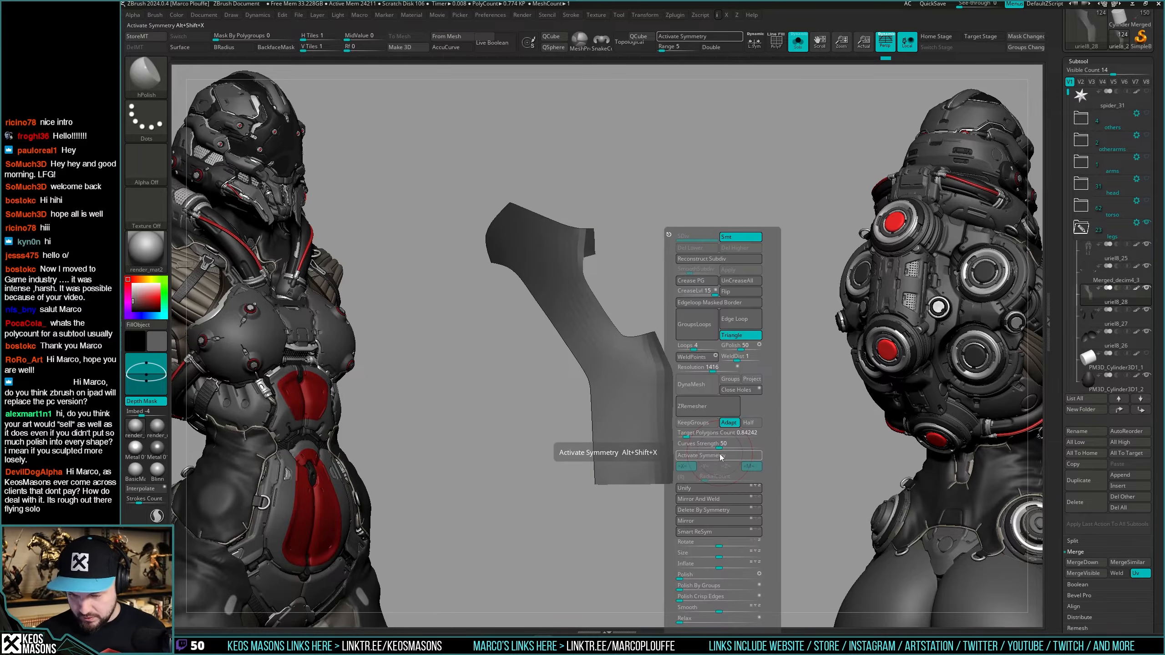
pyautogui.hotkey('shift', 'f')
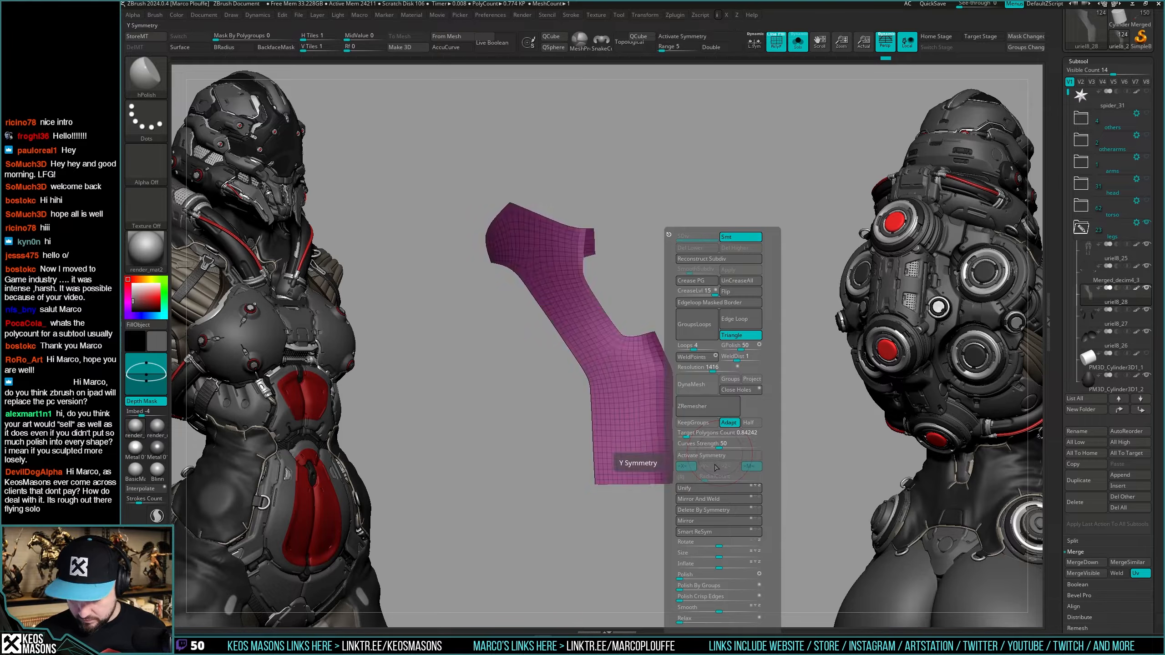
pyautogui.hotkey('shift', 'f')
pyautogui.moveTo(813, 352); pyautogui.dragTo(702, 424)
pyautogui.press('i')
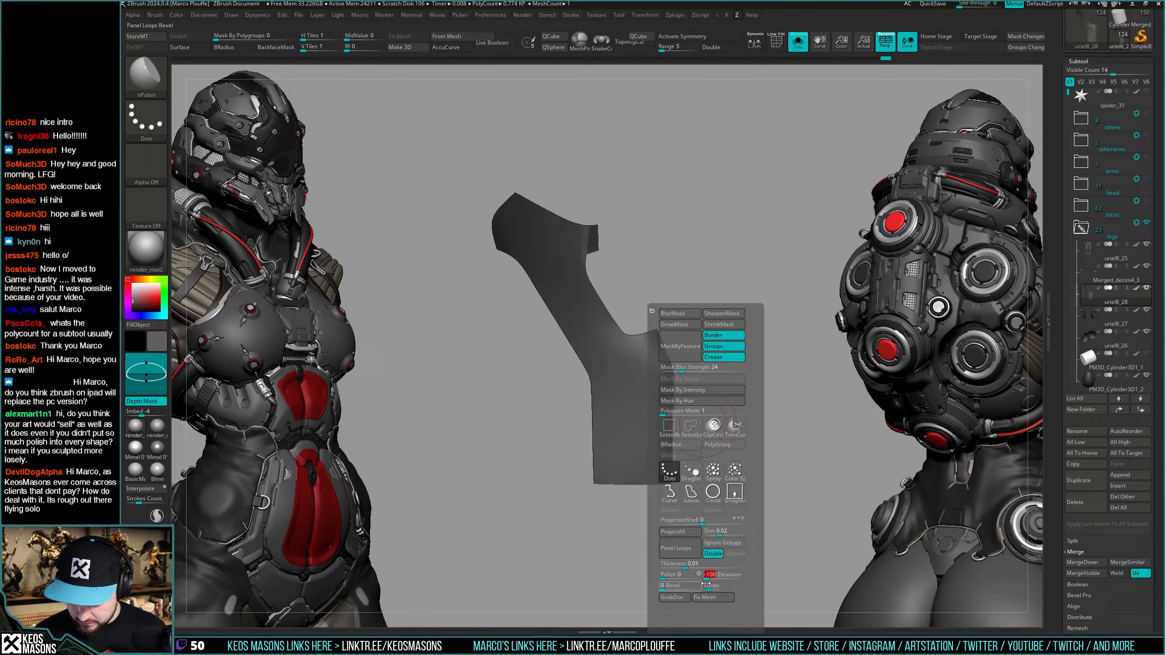
pyautogui.click(688, 556)
pyautogui.moveTo(741, 385); pyautogui.dragTo(675, 422)
pyautogui.hotkey('shift', 's')
pyautogui.hotkey('shift', 's')
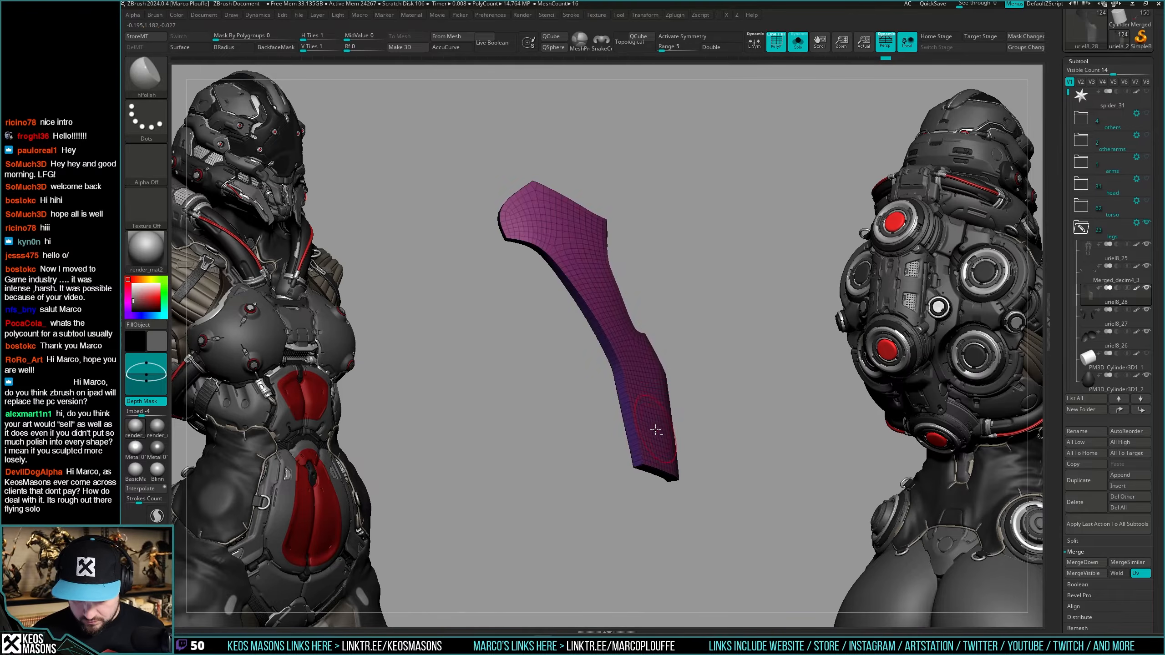
# Undo the strip's Panel Loops thickness and apply it again.
pyautogui.press('i')
pyautogui.hotkey('ctrl', 'z')
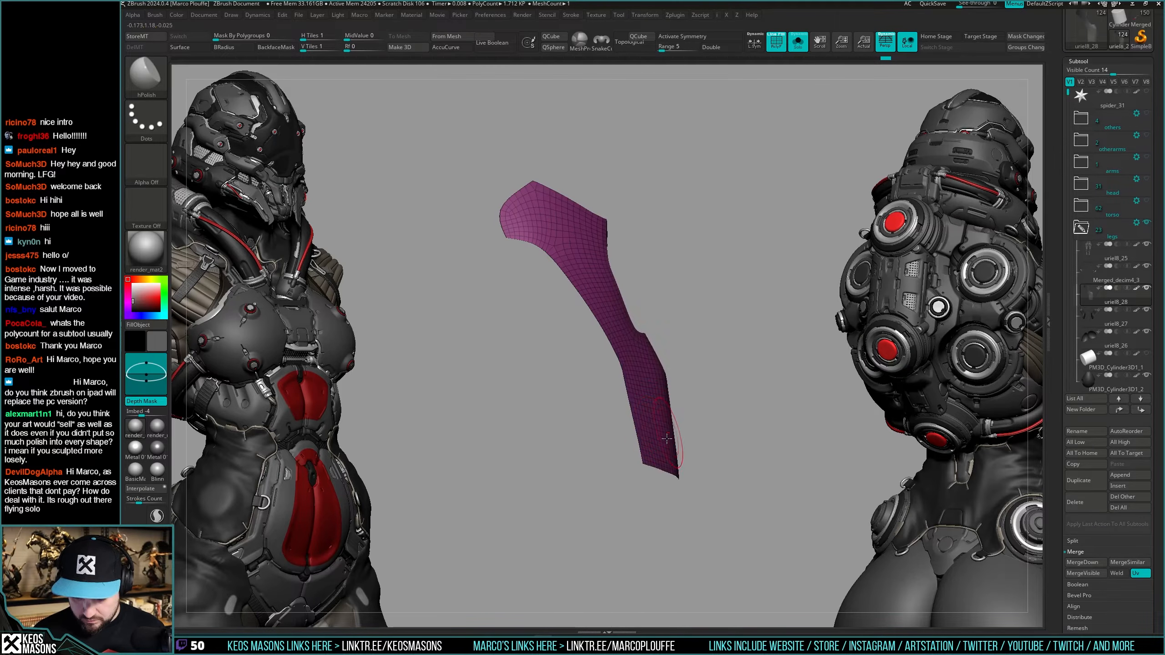
pyautogui.press('i')
pyautogui.click(644, 549)
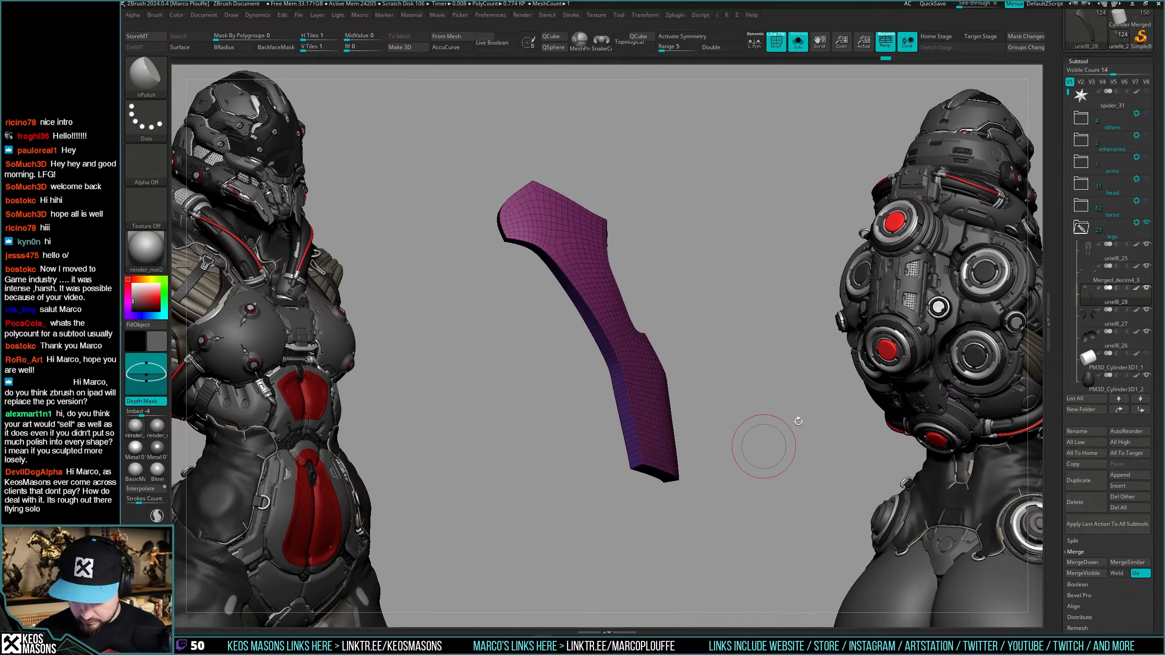
pyautogui.moveTo(749, 408); pyautogui.dragTo(700, 434)
pyautogui.hotkey('shift', 's')
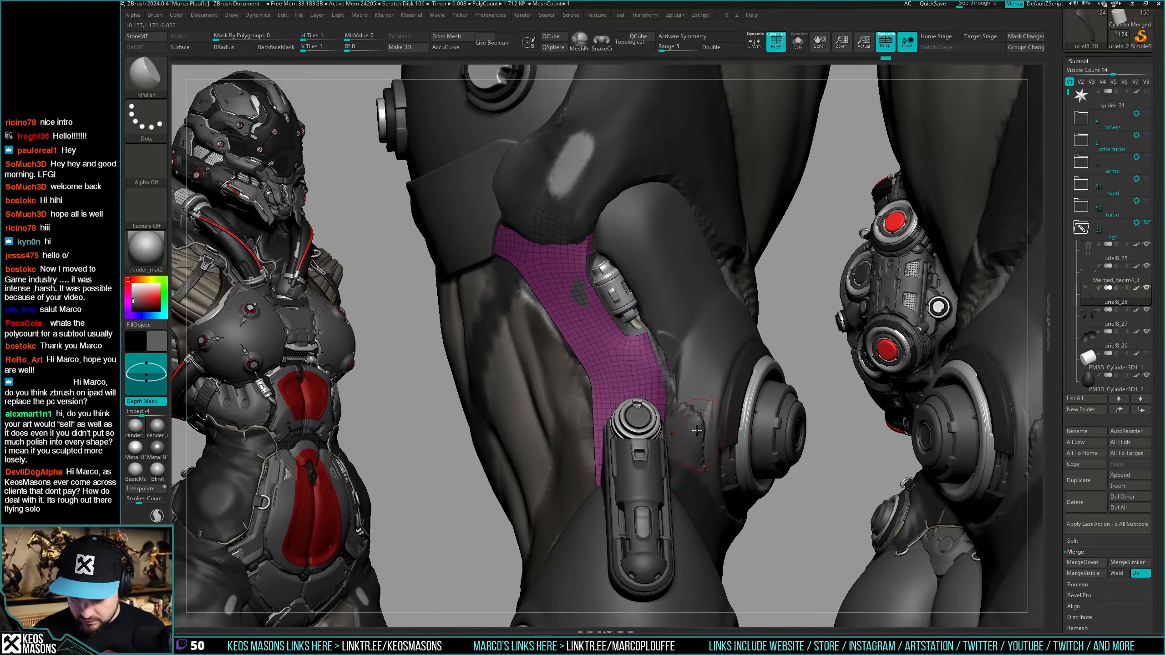
# Select the leg body and build up its surface around the small cylinder with ClayBuildup.
pyautogui.press('b')
pyautogui.press('c')
pyautogui.press('b')
pyautogui.press('space')
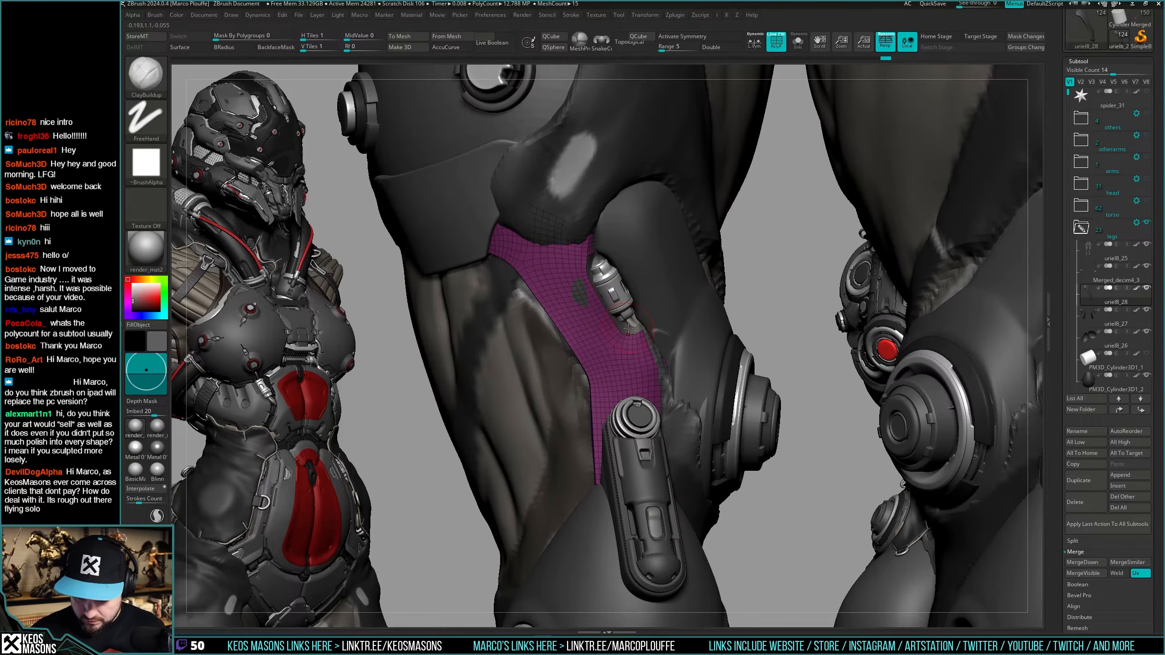
pyautogui.keyDown('alt'); pyautogui.click(625, 317); pyautogui.keyUp('alt')
pyautogui.hotkey('shift', 'f')
pyautogui.hotkey('ctrl', 'shift', 'd')
pyautogui.hotkey('shift', 's')
pyautogui.moveTo(633, 291); pyautogui.dragTo(659, 383, button='right')
pyautogui.moveTo(565, 302); pyautogui.dragTo(564, 316, button='right')
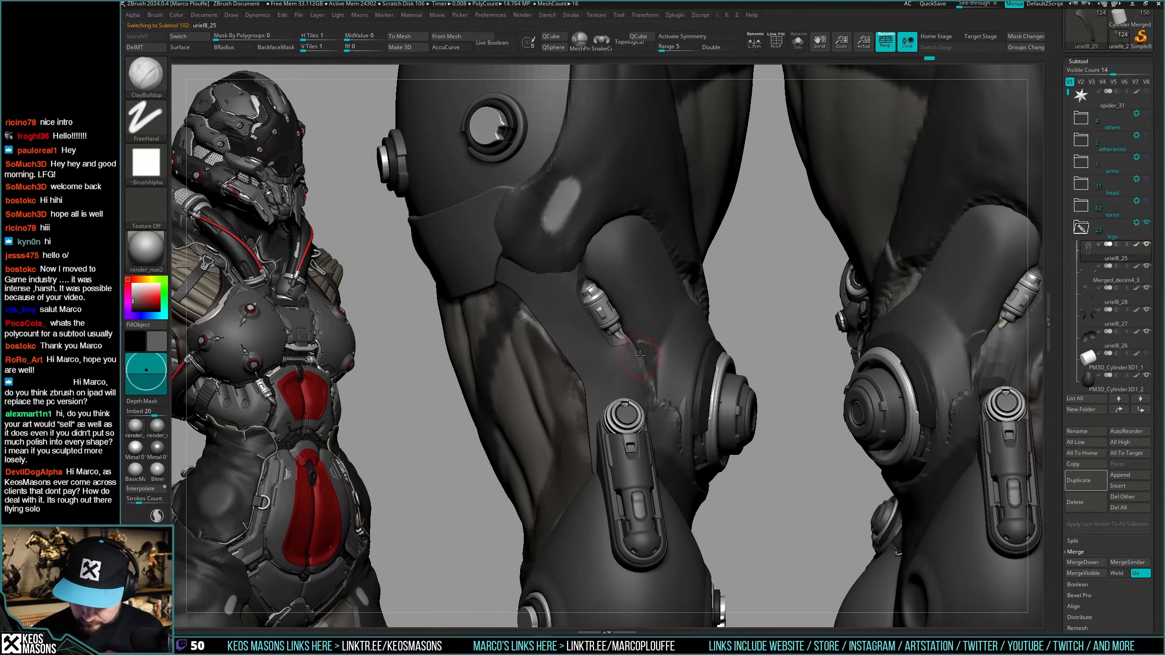
# Refine the leg surface between the small cylinder and the knee joint with ClayBuildup.
pyautogui.press('space')
pyautogui.click(637, 338)
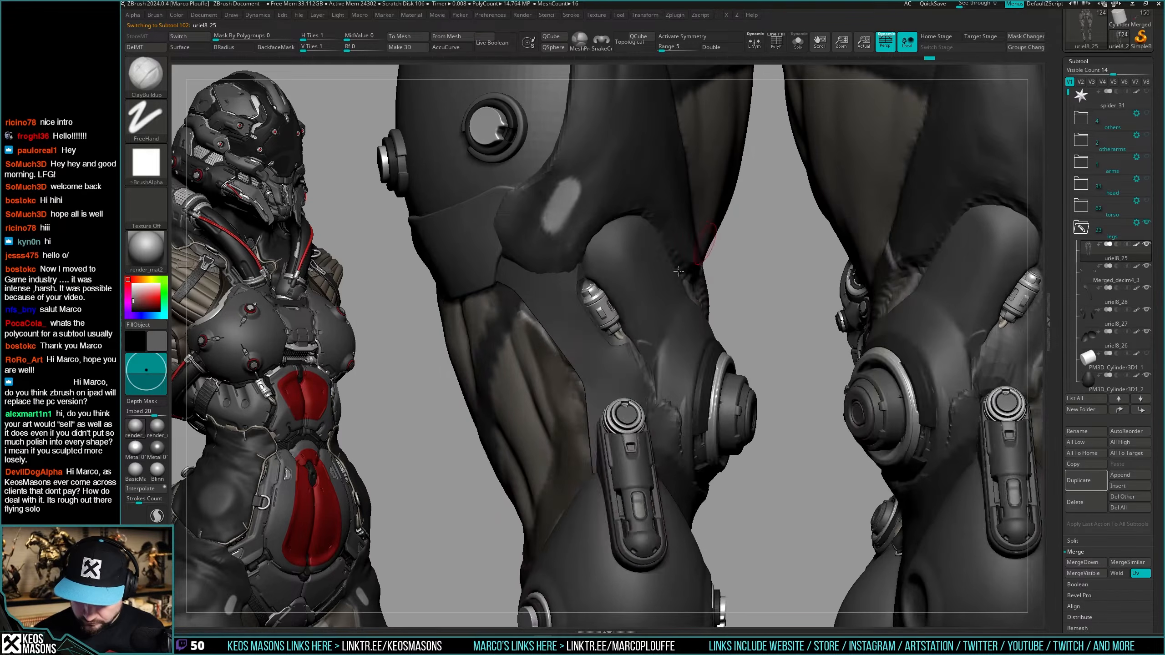
pyautogui.moveTo(638, 337); pyautogui.dragTo(591, 361, button='right')
pyautogui.moveTo(581, 274); pyautogui.dragTo(639, 389, button='right')
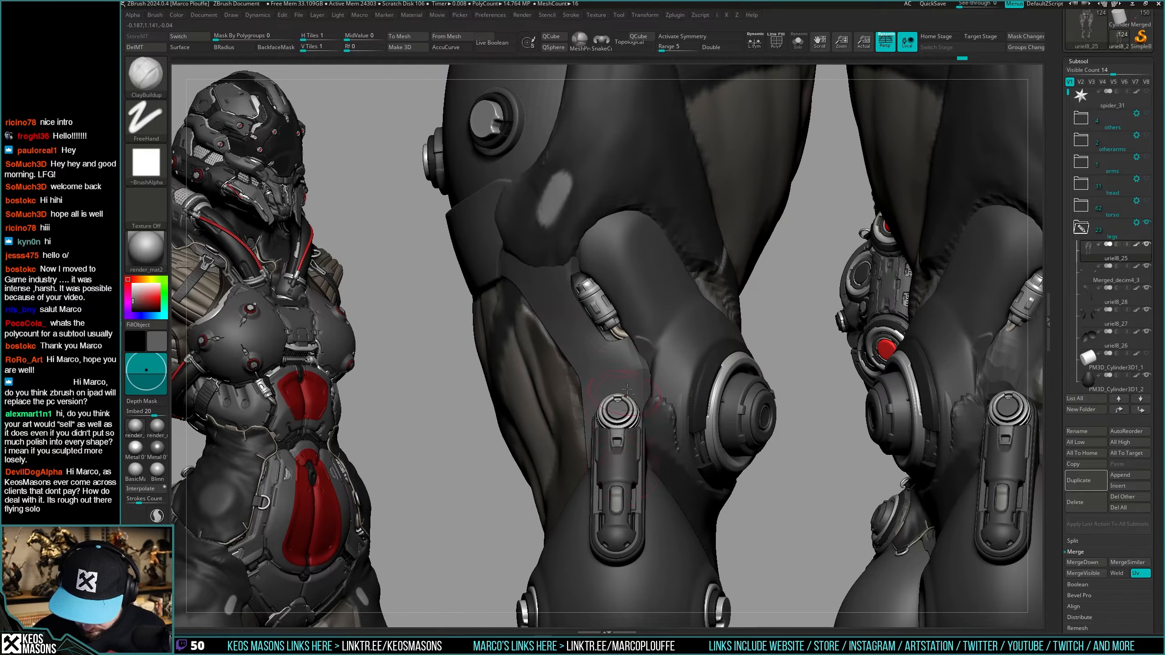
pyautogui.moveTo(631, 445)
pyautogui.mouseDown(button='right')
pyautogui.moveTo(607, 427)
pyautogui.moveTo(576, 351)
pyautogui.mouseUp(button='right')
# Carve the leg body along the strip's edge with the DamStandard brush.
pyautogui.press('b')
pyautogui.click(607, 309)
pyautogui.press('space')
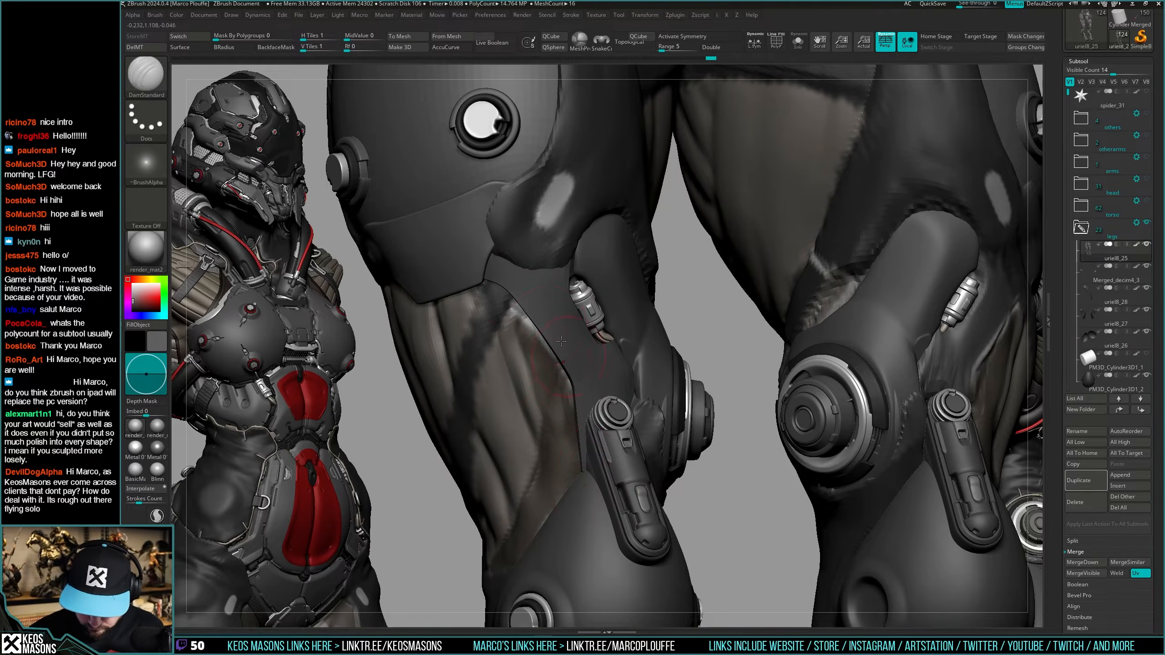
pyautogui.moveTo(561, 341); pyautogui.dragTo(537, 291, button='right')
# Build up and smooth a diagonal band across the strip's upper end on the leg body with ClayBuildup.
pyautogui.press('b')
pyautogui.click(504, 287)
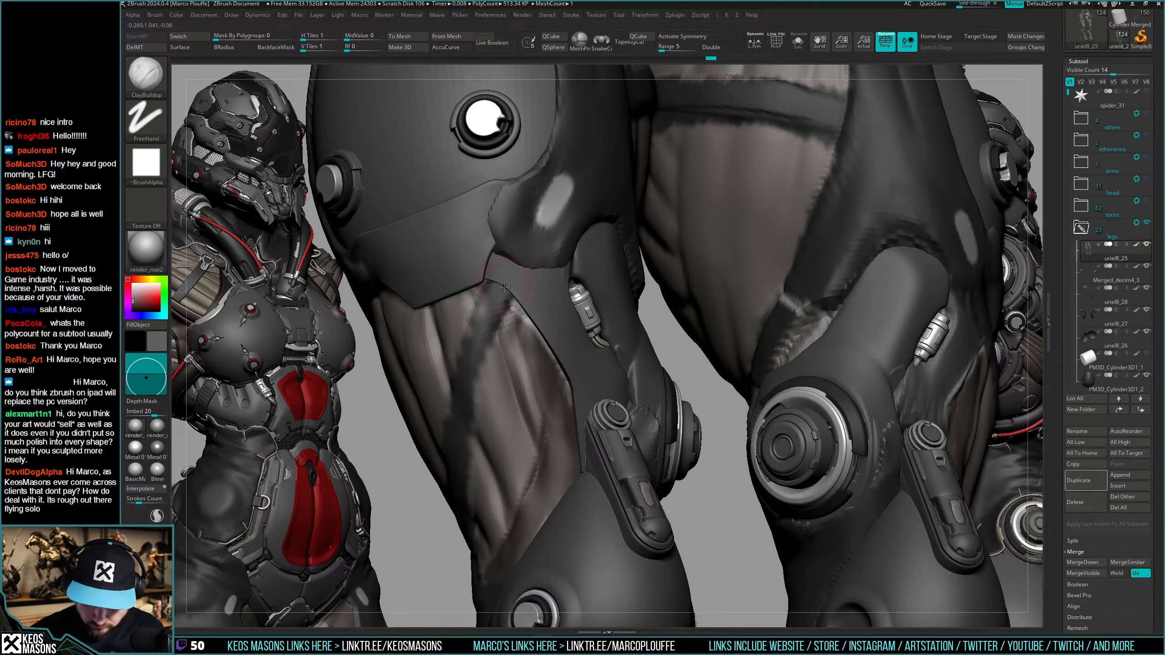
pyautogui.keyDown('shift'); pyautogui.moveTo(508, 282); pyautogui.dragTo(497, 296); pyautogui.keyUp('shift')
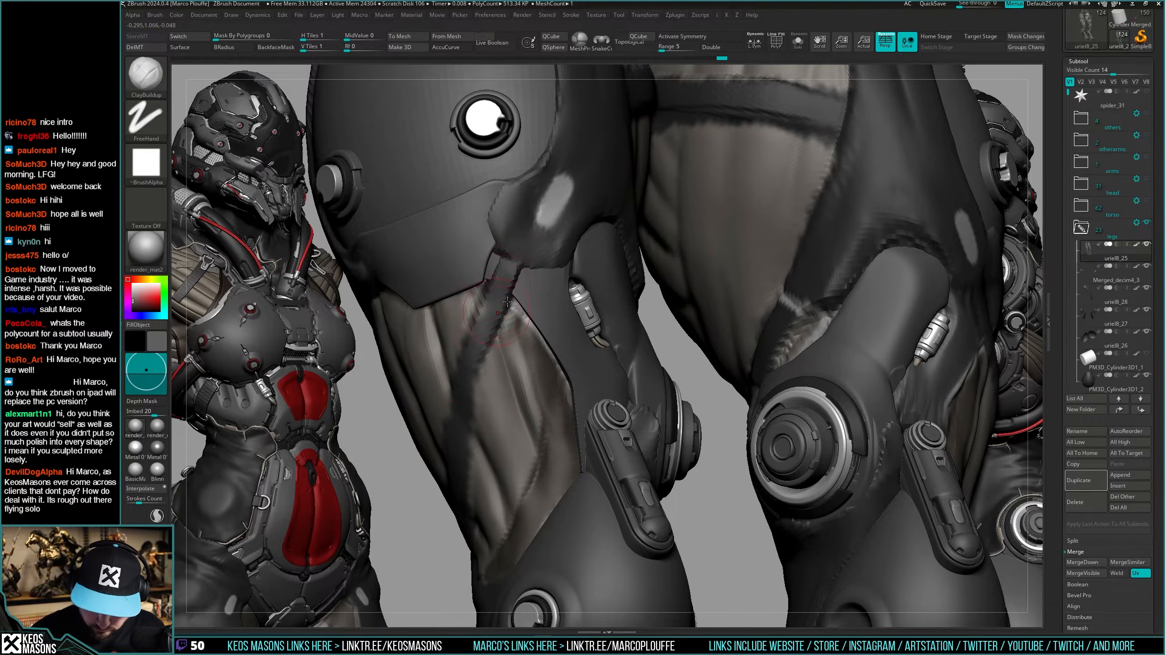
pyautogui.moveTo(507, 302); pyautogui.dragTo(523, 280, button='right')
pyautogui.press('space')
pyautogui.moveTo(535, 279); pyautogui.dragTo(523, 279)
pyautogui.moveTo(523, 279)
pyautogui.mouseDown(button='right')
pyautogui.moveTo(515, 268)
pyautogui.moveTo(540, 250)
pyautogui.moveTo(574, 254)
pyautogui.moveTo(569, 319)
pyautogui.moveTo(544, 328)
pyautogui.mouseUp(button='right')
# Adjust the leg body around the strip's upper end with the Move brush.
pyautogui.press('b')
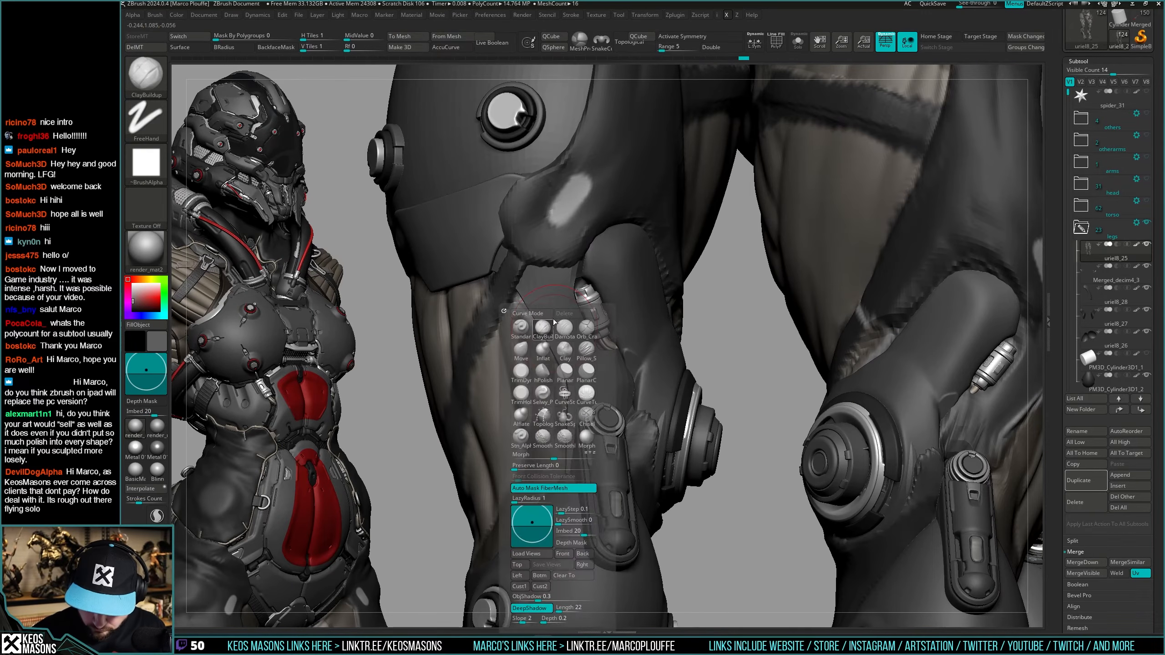
pyautogui.press('m')
pyautogui.press('v')
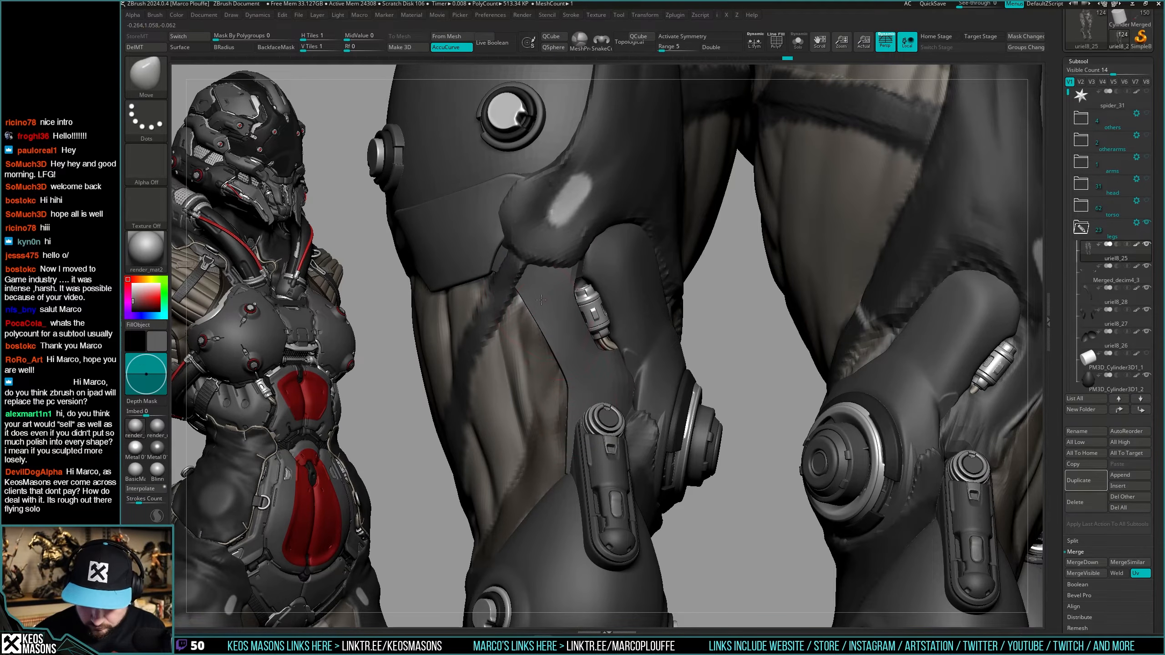
pyautogui.moveTo(542, 300)
pyautogui.keyDown('ctrl'); pyautogui.mouseDown(button='right')
pyautogui.moveTo(632, 403)
pyautogui.moveTo(620, 399)
pyautogui.moveTo(640, 393)
pyautogui.moveTo(631, 372)
pyautogui.moveTo(642, 374)
pyautogui.mouseUp(button='right'); pyautogui.keyUp('ctrl')
# Select and isolate the armour strip, and examine its wireframe and subdivision-smoothed form.
pyautogui.keyDown('alt'); pyautogui.click(619, 396); pyautogui.keyUp('alt')
pyautogui.hotkey('shift', 'f')
pyautogui.hotkey('shift', 'f')
pyautogui.press('b')
pyautogui.press('d')
pyautogui.press('s')
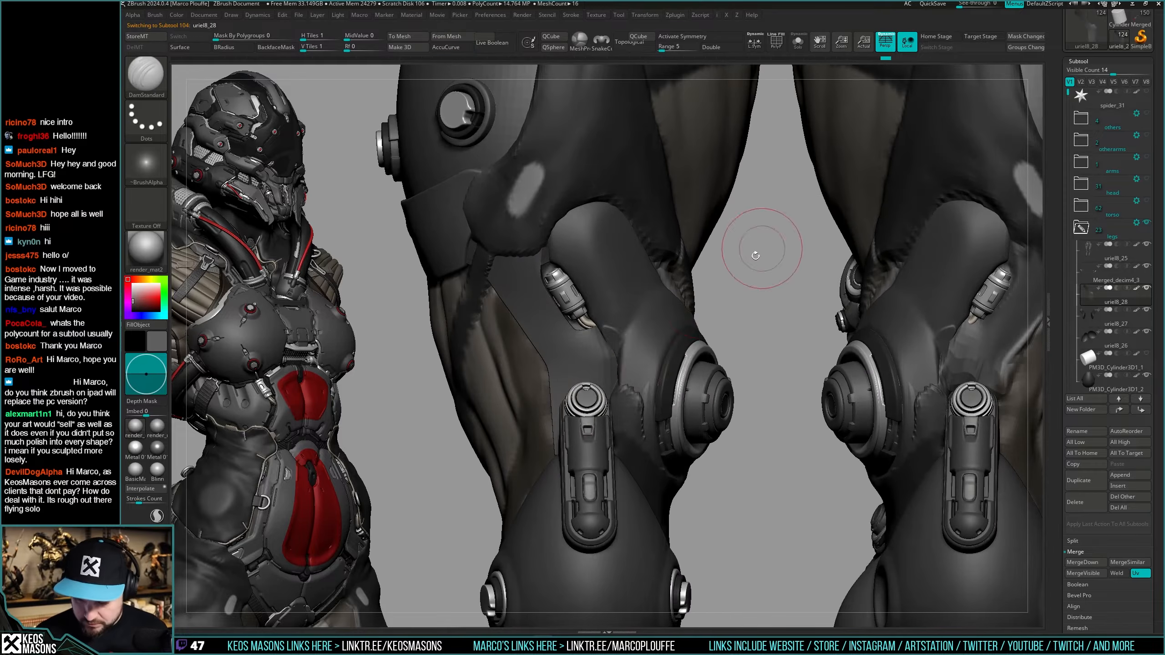
pyautogui.moveTo(755, 255); pyautogui.dragTo(622, 363, button='right')
pyautogui.moveTo(625, 430)
pyautogui.mouseDown(button='right')
pyautogui.moveTo(641, 389)
pyautogui.moveTo(639, 398)
pyautogui.mouseUp(button='right')
pyautogui.hotkey('shift', 'alt', 's')
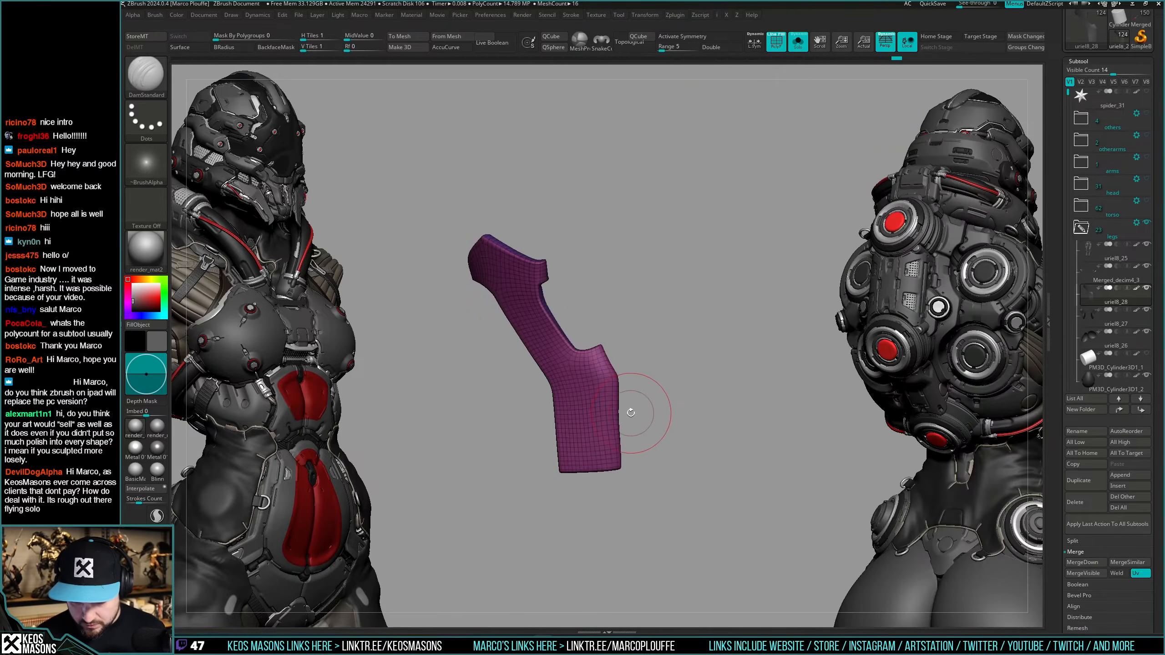
pyautogui.hotkey('shift', 'f')
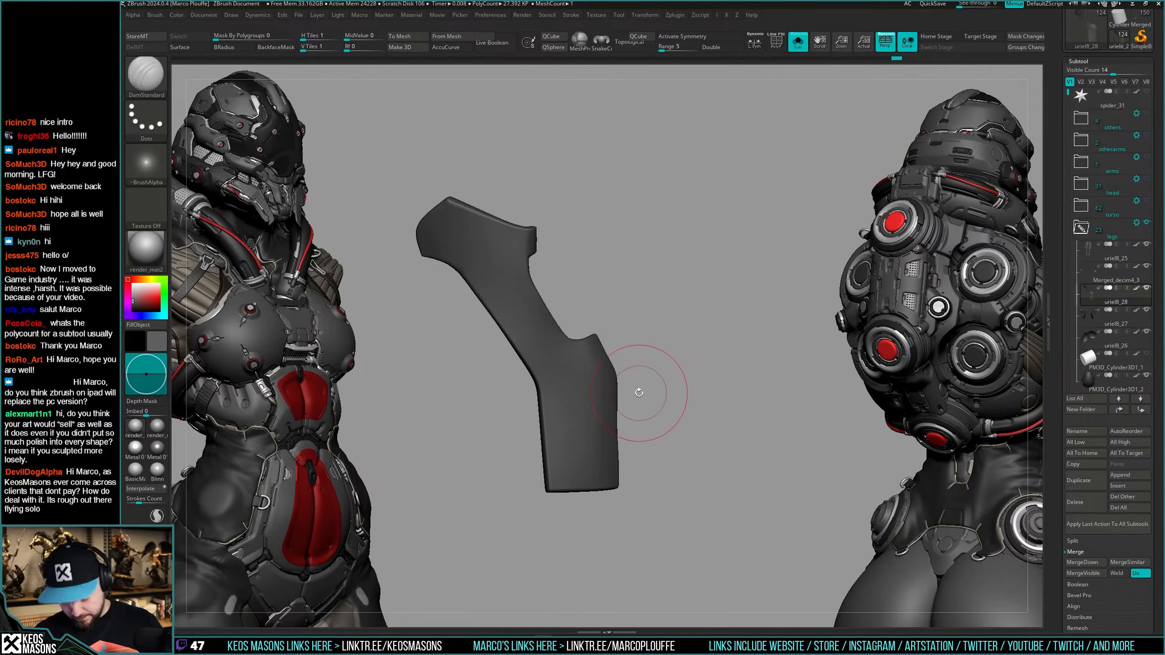
pyautogui.moveTo(638, 403); pyautogui.dragTo(658, 331, button='right')
# Compare the strip's smoothed and unsmoothed mesh around the tab on its upper inner edge.
pyautogui.hotkey('shift', 'f')
pyautogui.hotkey('shift', 'f')
pyautogui.hotkey('shift', 'alt', 's')
pyautogui.hotkey('shift', 'alt', 's')
pyautogui.hotkey('shift', 'f')
pyautogui.hotkey('shift', 'd')
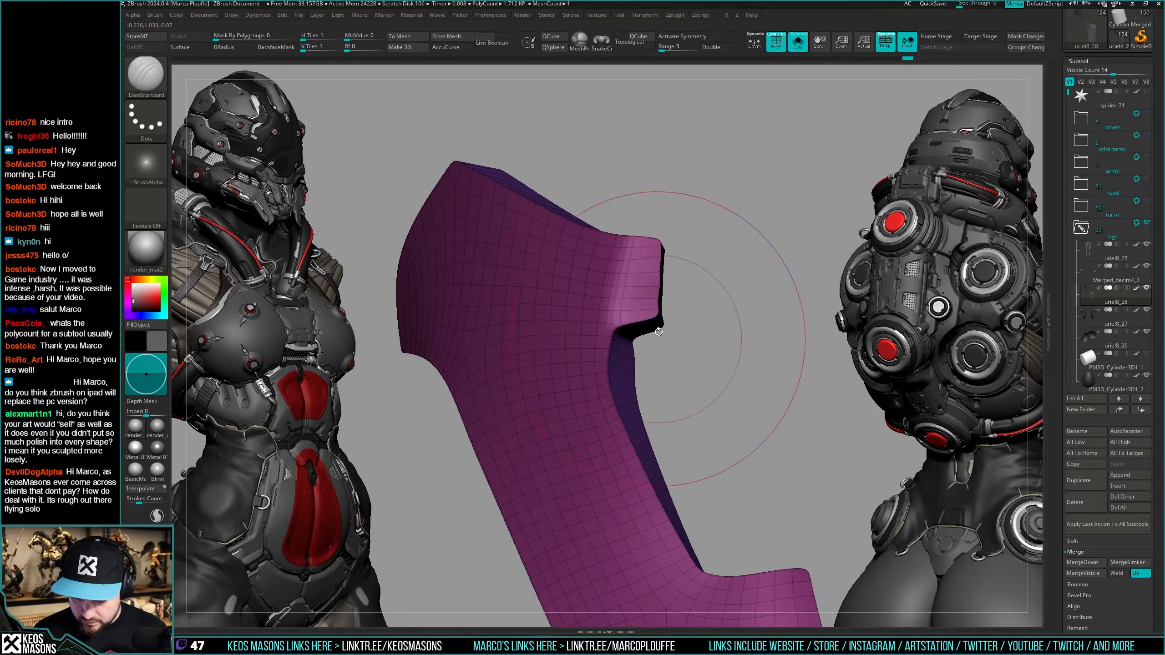
pyautogui.hotkey('ctrl', 'z')
pyautogui.hotkey('ctrl', 'shift', 'z')
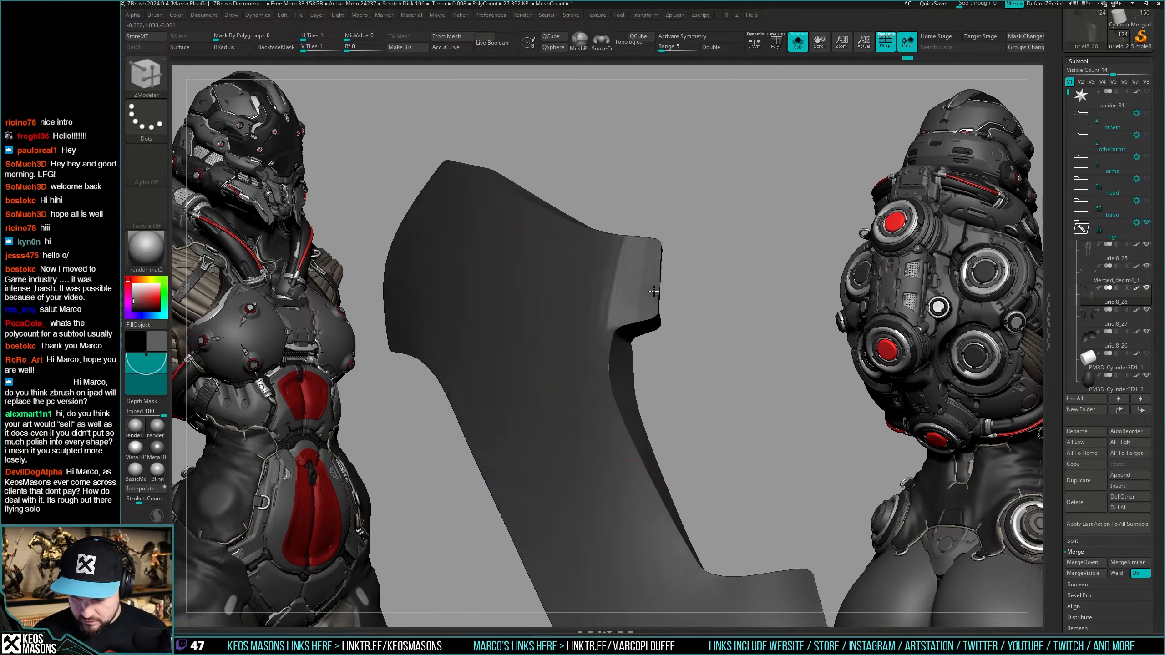
pyautogui.hotkey('shift', 'd')
pyautogui.hotkey('shift', 'd')
pyautogui.hotkey('shift', 'f')
# Insert an edge loop around the strip's upper inner tab with ZModeler.
pyautogui.press('b')
pyautogui.press('z')
pyautogui.press('m')
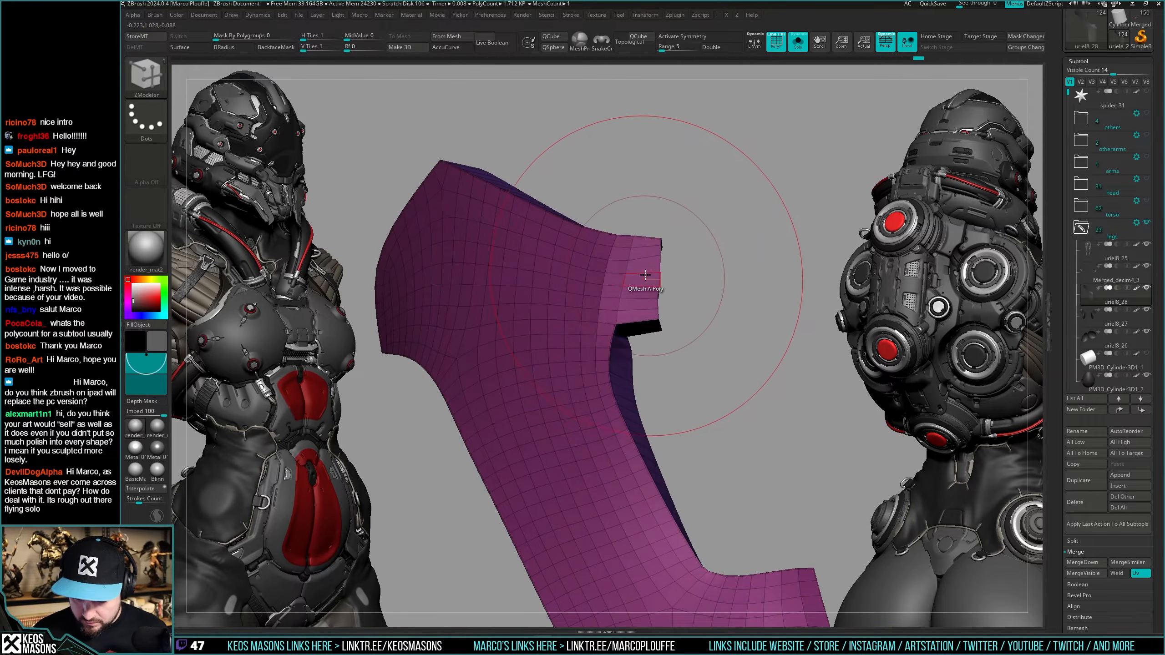
pyautogui.press('space')
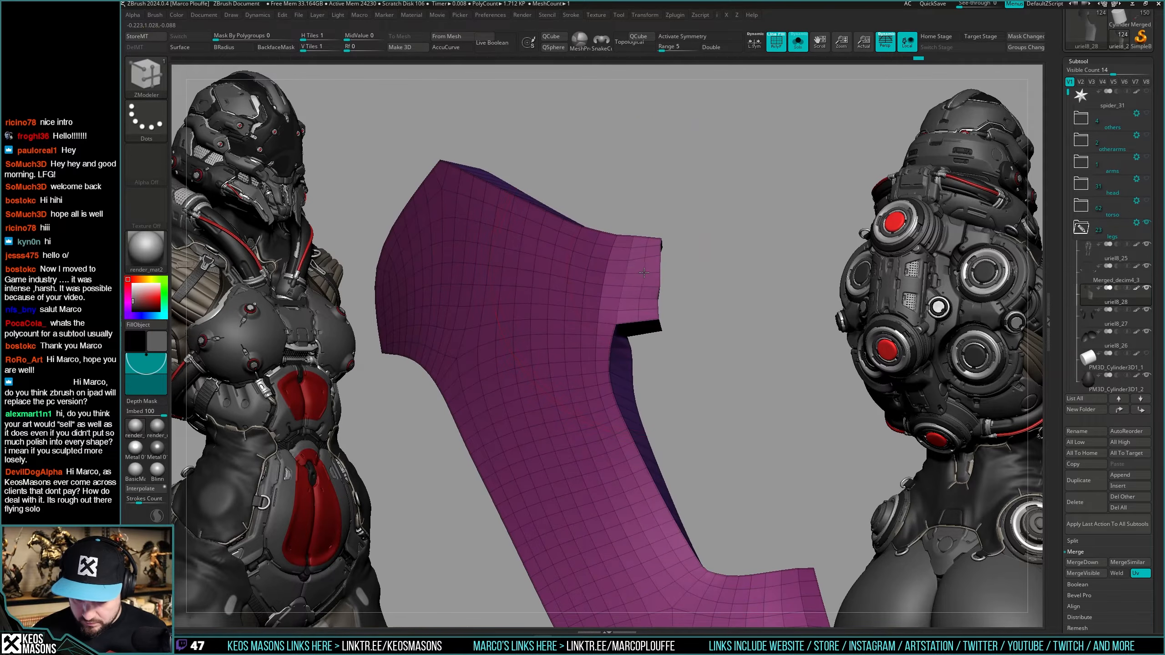
pyautogui.moveTo(644, 272)
pyautogui.mouseDown(button='right')
pyautogui.moveTo(690, 365)
pyautogui.moveTo(680, 378)
pyautogui.mouseUp(button='right')
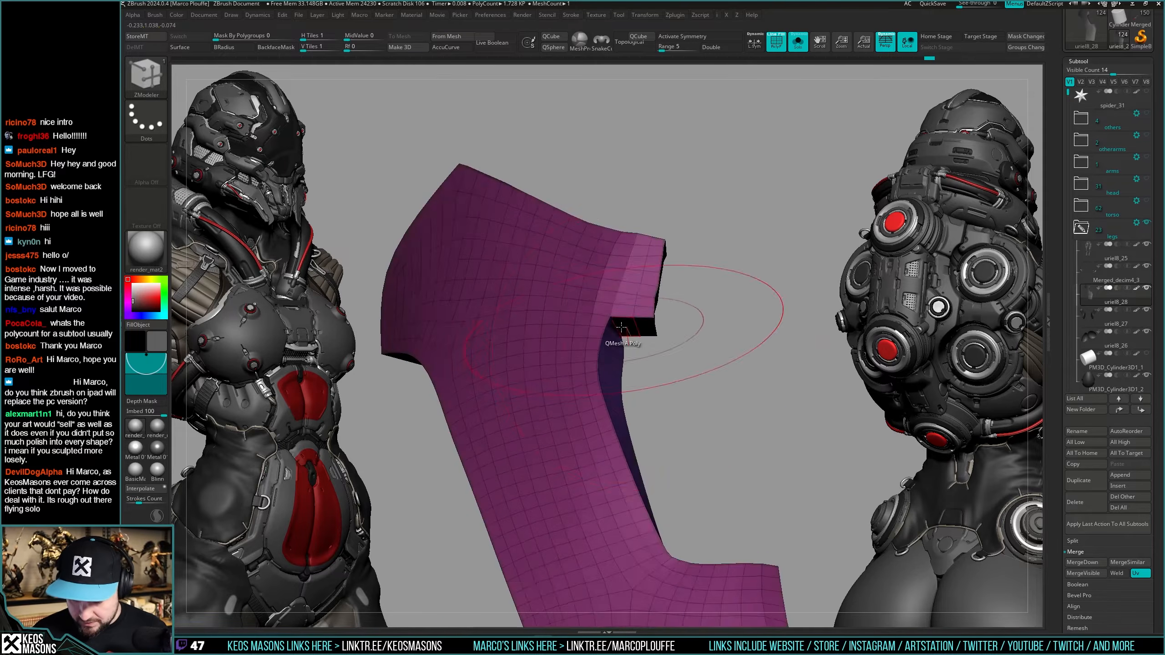
pyautogui.moveTo(621, 327)
pyautogui.mouseDown(button='right')
pyautogui.moveTo(617, 294)
pyautogui.moveTo(569, 321)
pyautogui.moveTo(630, 336)
pyautogui.moveTo(657, 368)
pyautogui.mouseUp(button='right')
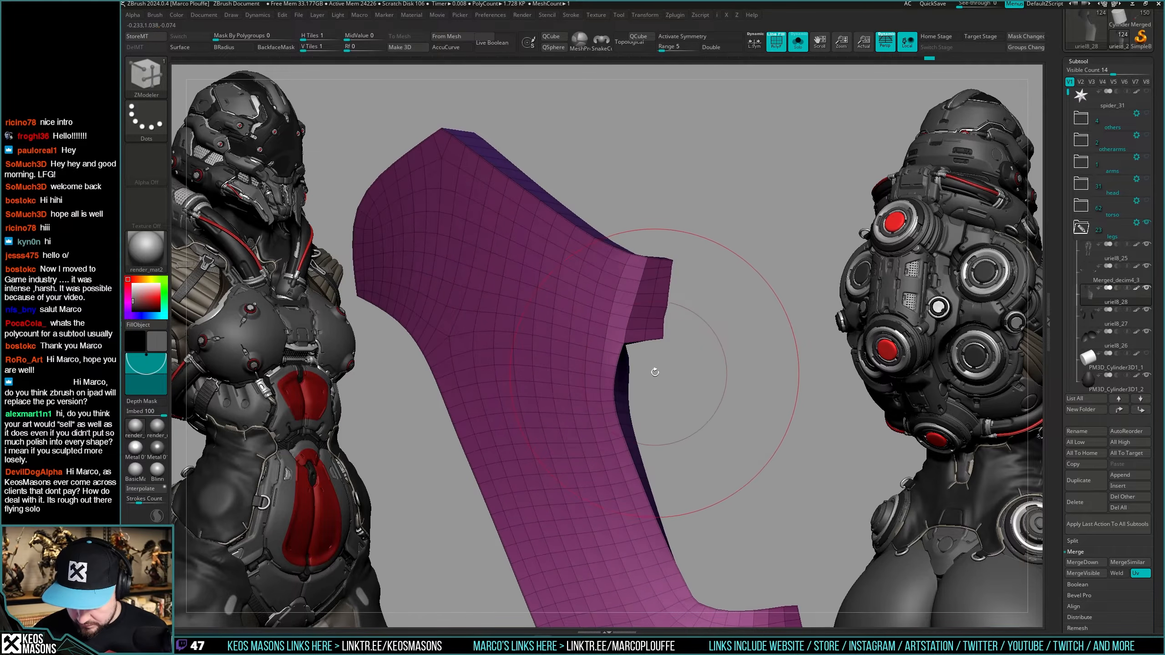
# Isolate the inner corner beneath the tab with a mask, move its points to soften the notch, and clear the mask.
pyautogui.press('ctrl')
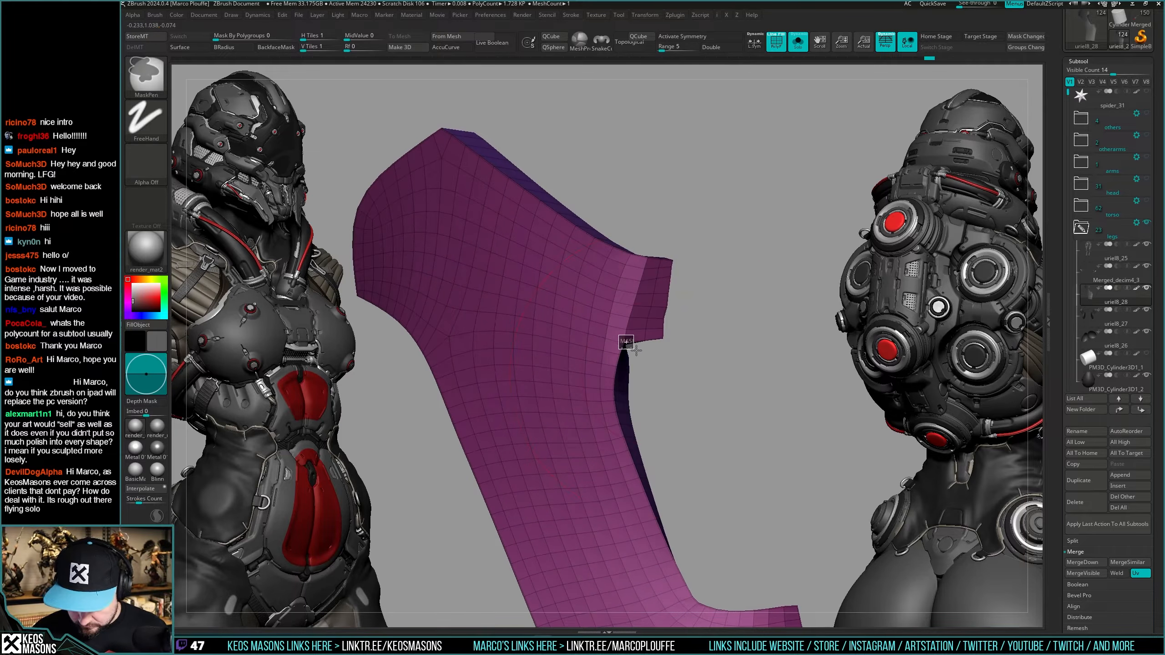
pyautogui.keyDown('ctrl'); pyautogui.click(637, 350); pyautogui.keyUp('ctrl')
pyautogui.press('w')
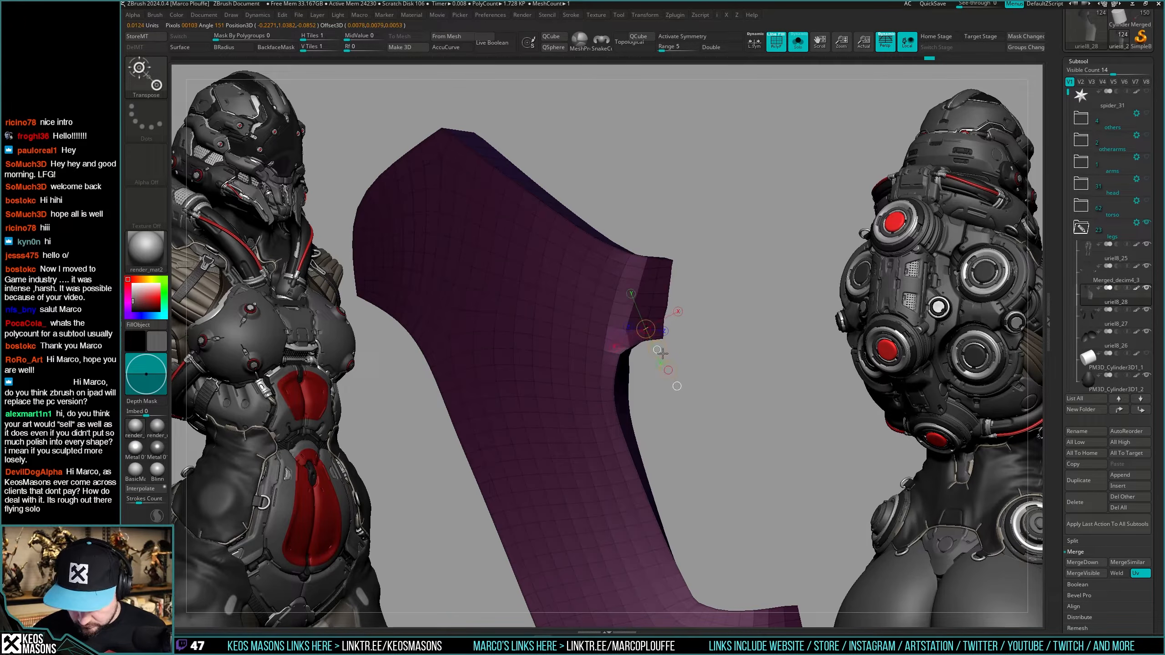
pyautogui.press('q')
pyautogui.moveTo(702, 351); pyautogui.dragTo(728, 330, button='right')
pyautogui.keyDown('ctrl'); pyautogui.moveTo(728, 330); pyautogui.dragTo(710, 381); pyautogui.keyUp('ctrl')
pyautogui.hotkey('shift', 'f')
pyautogui.moveTo(707, 388)
pyautogui.keyDown('ctrl'); pyautogui.mouseDown(button='right')
pyautogui.moveTo(693, 339)
pyautogui.moveTo(697, 390)
pyautogui.moveTo(681, 393)
pyautogui.moveTo(692, 381)
pyautogui.mouseUp(button='right'); pyautogui.keyUp('ctrl')
# Examine the strip's reshaped notch against the surrounding leg parts and in isolation.
pyautogui.hotkey('shift', 's')
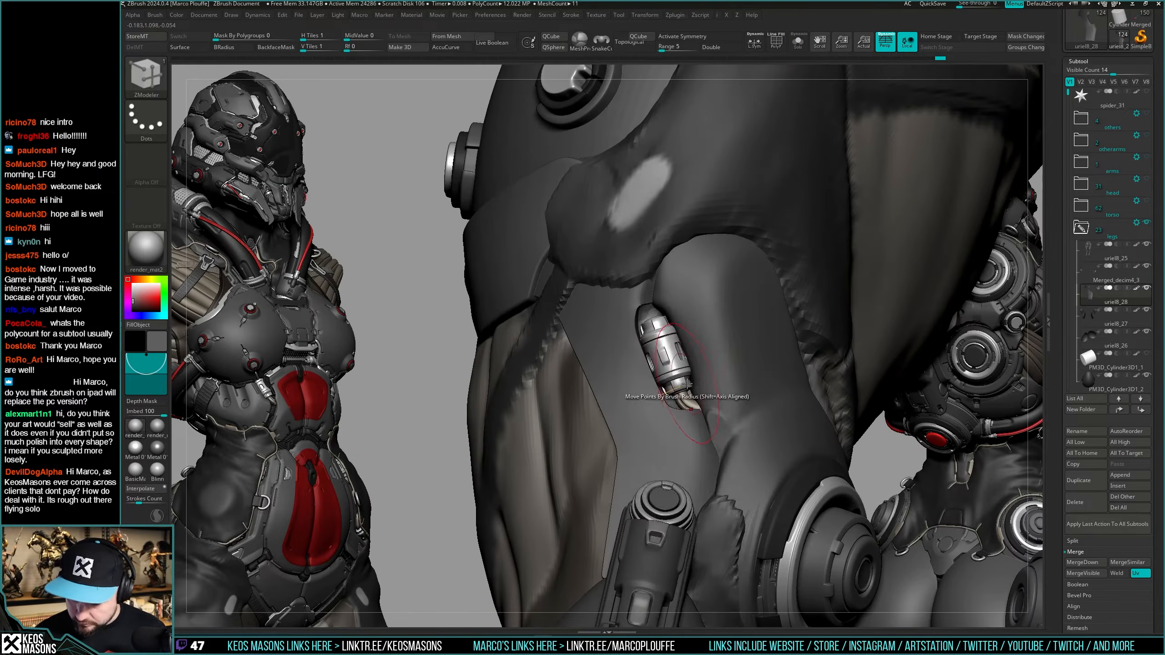
pyautogui.press('b')
pyautogui.moveTo(775, 298)
pyautogui.mouseDown(button='right')
pyautogui.moveTo(715, 368)
pyautogui.moveTo(690, 346)
pyautogui.moveTo(762, 330)
pyautogui.moveTo(697, 351)
pyautogui.mouseUp(button='right')
pyautogui.hotkey('shift', 's')
pyautogui.hotkey('shift', 'f')
pyautogui.hotkey('shift', 'f')
pyautogui.press('w')
pyautogui.hotkey('shift', 's')
# Reshape the tab and notch on the strip's upper inner side with the Move brush, fitting them around the small cylinder.
pyautogui.press('b')
pyautogui.press('m')
pyautogui.press('v')
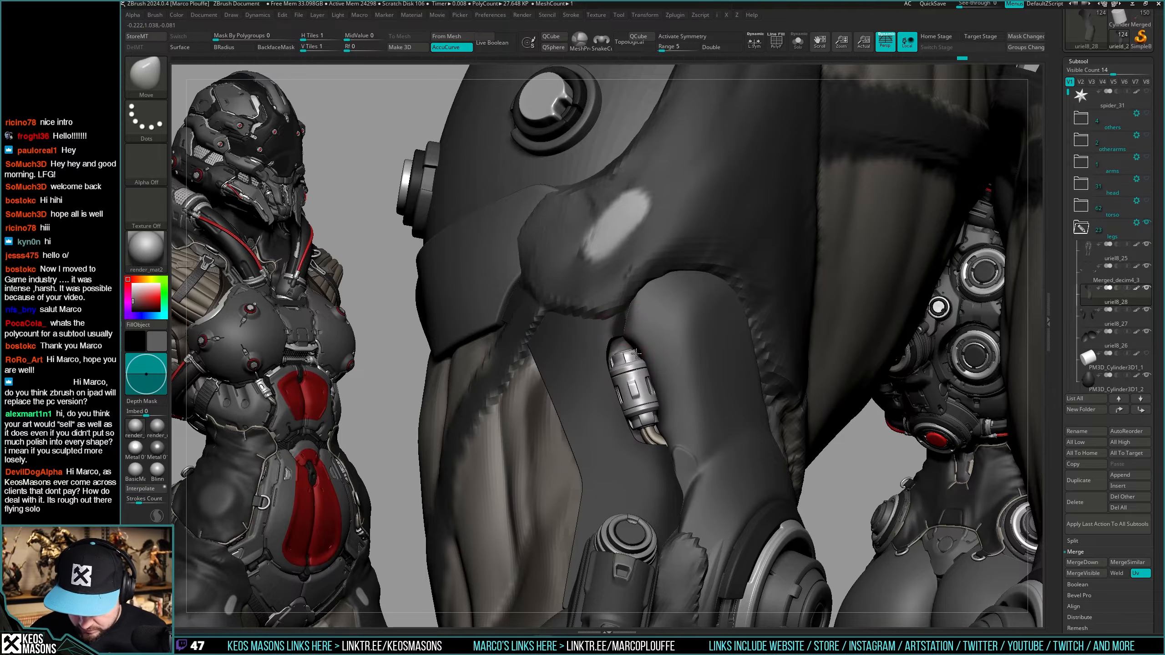
pyautogui.hotkey('shift', 's')
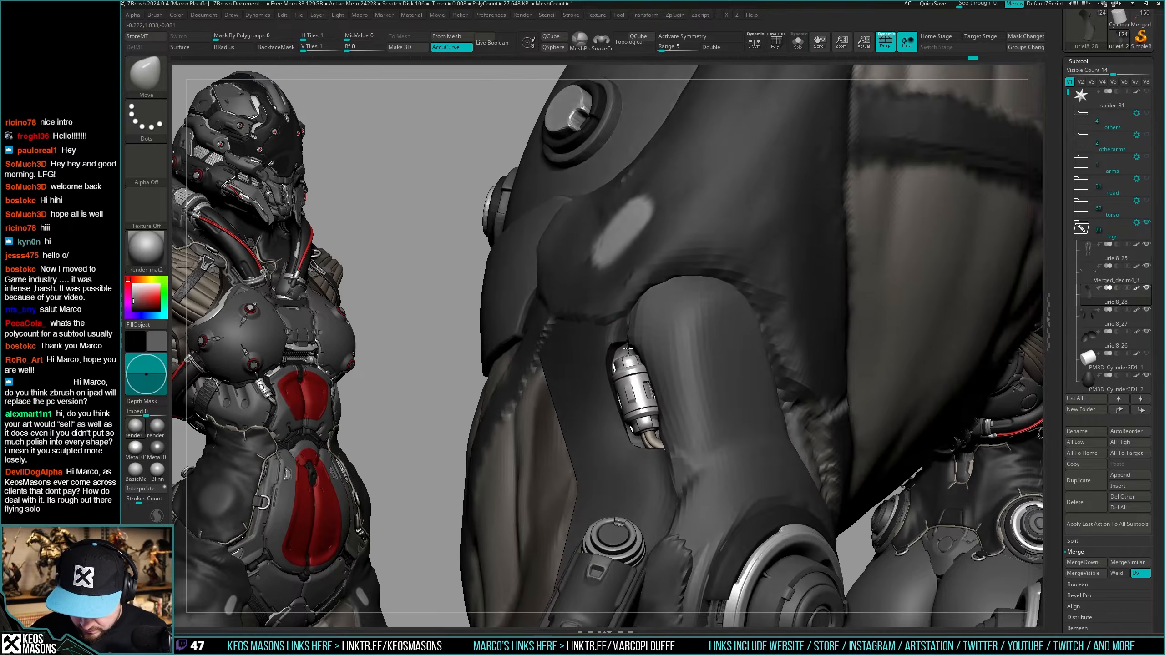
pyautogui.moveTo(627, 348)
pyautogui.mouseDown(button='right')
pyautogui.moveTo(642, 348)
pyautogui.moveTo(623, 359)
pyautogui.mouseUp(button='right')
pyautogui.hotkey('shift', 's')
pyautogui.press('space')
pyautogui.press('space')
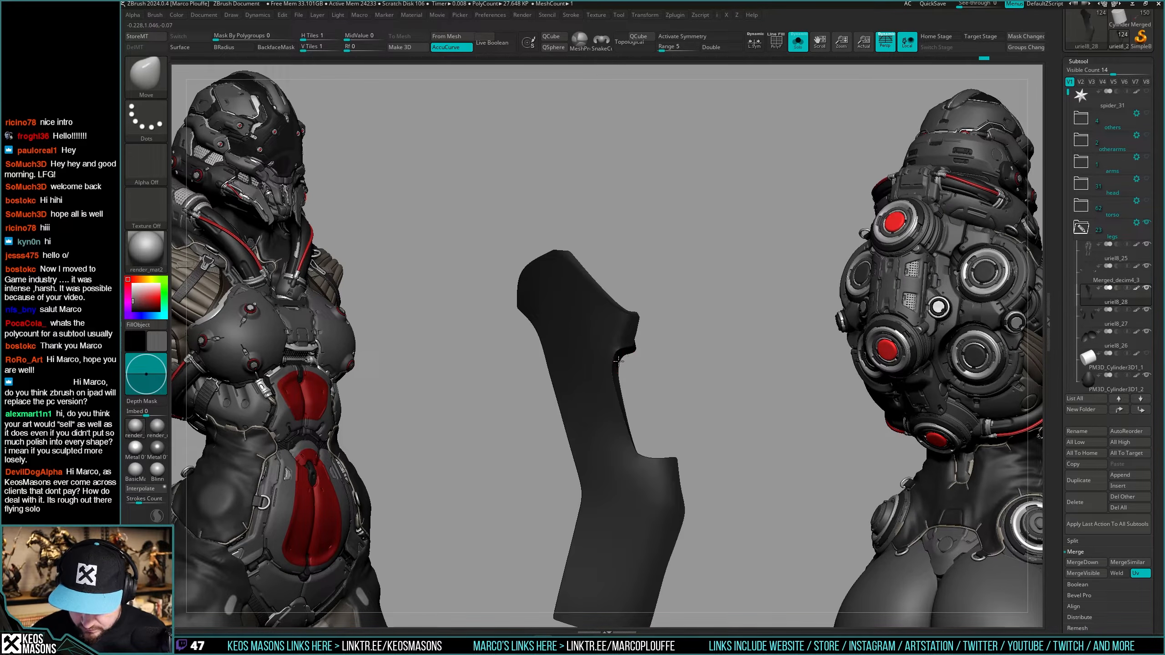
pyautogui.press('space')
pyautogui.moveTo(628, 357)
pyautogui.mouseDown(button='right')
pyautogui.moveTo(651, 349)
pyautogui.moveTo(677, 365)
pyautogui.moveTo(682, 262)
pyautogui.moveTo(675, 366)
pyautogui.moveTo(665, 367)
pyautogui.moveTo(676, 375)
pyautogui.mouseUp(button='right')
pyautogui.hotkey('shift', 's')
pyautogui.hotkey('shift', 's')
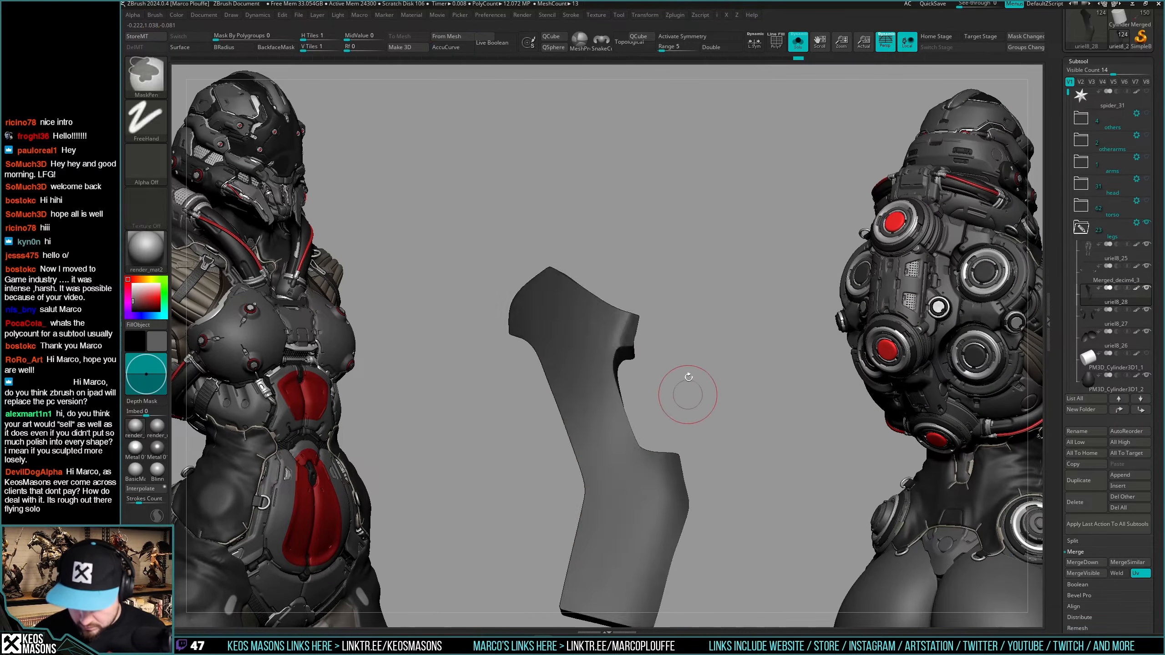
# Examine the strip's notch in isolation and among the surrounding leg parts.
pyautogui.hotkey('shift', 'f')
pyautogui.hotkey('shift', 'f')
pyautogui.press('space')
pyautogui.click(680, 352)
pyautogui.moveTo(642, 326); pyautogui.dragTo(636, 317, button='right')
pyautogui.press('space')
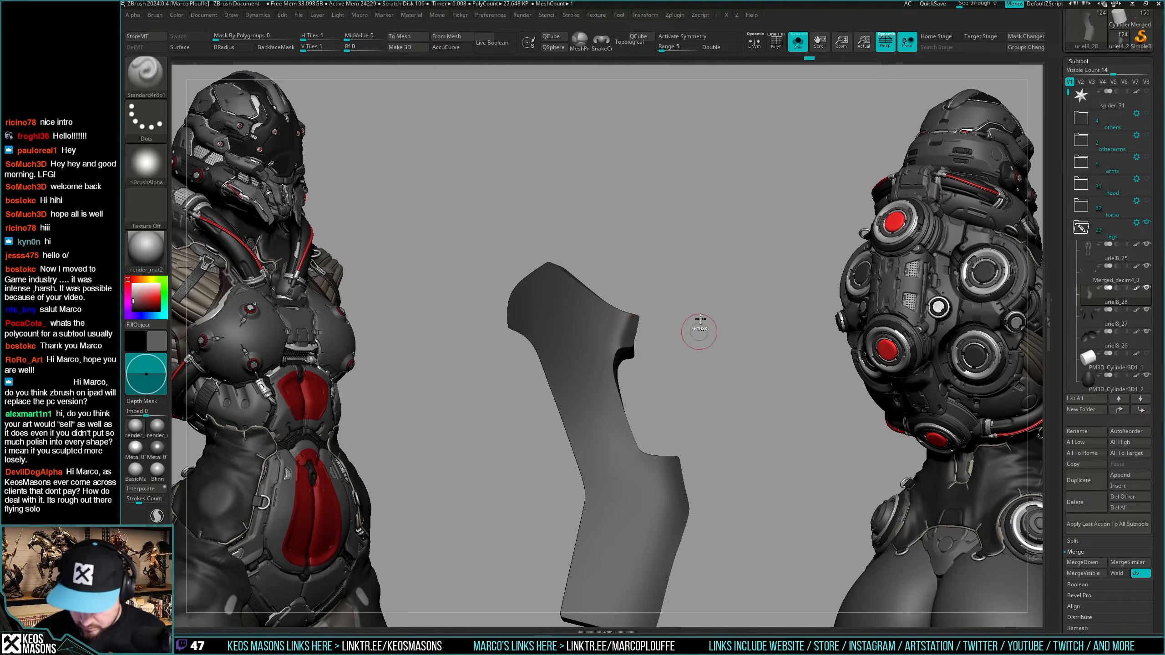
pyautogui.press('space')
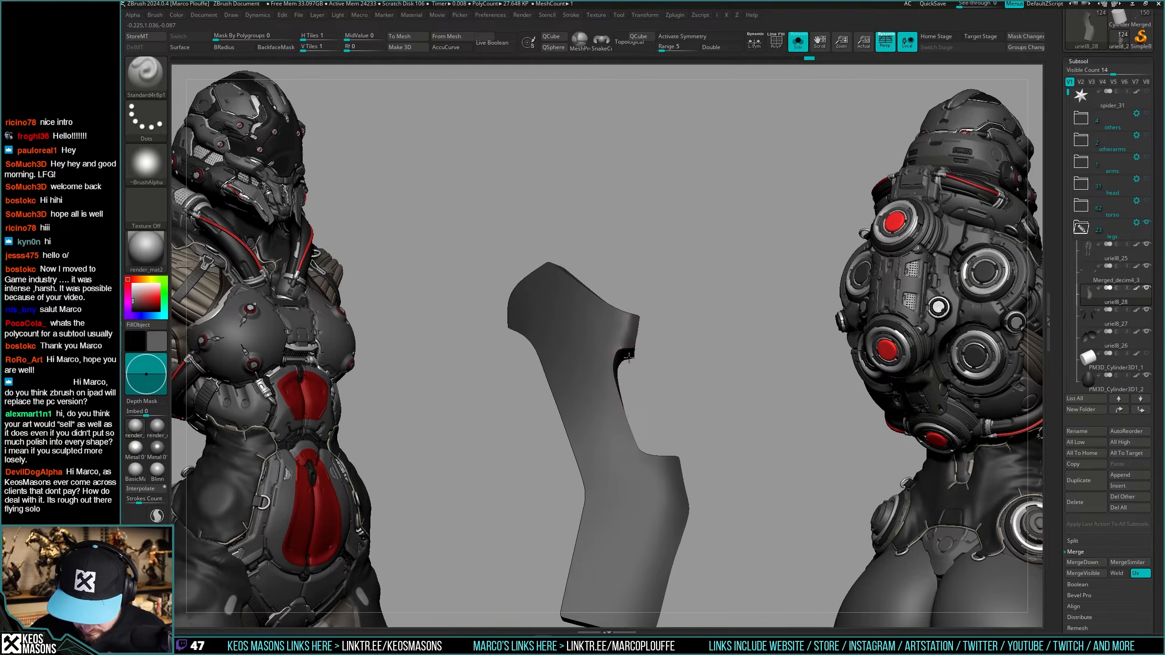
pyautogui.hotkey('shift', 's')
pyautogui.moveTo(629, 359); pyautogui.dragTo(682, 358, button='right')
# Carve the strip's notch edge beside the small cylinder with the DamStandard brush.
pyautogui.press('space')
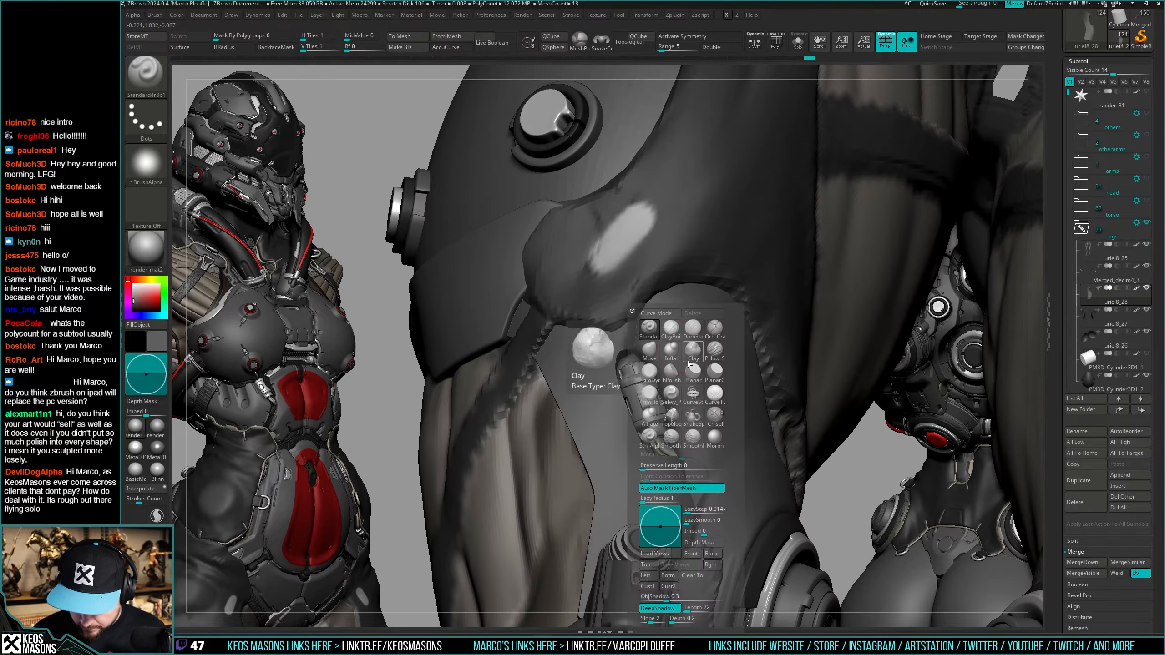
pyautogui.click(693, 329)
pyautogui.rightClick(613, 395)
pyautogui.moveTo(613, 395); pyautogui.dragTo(646, 302, button='right')
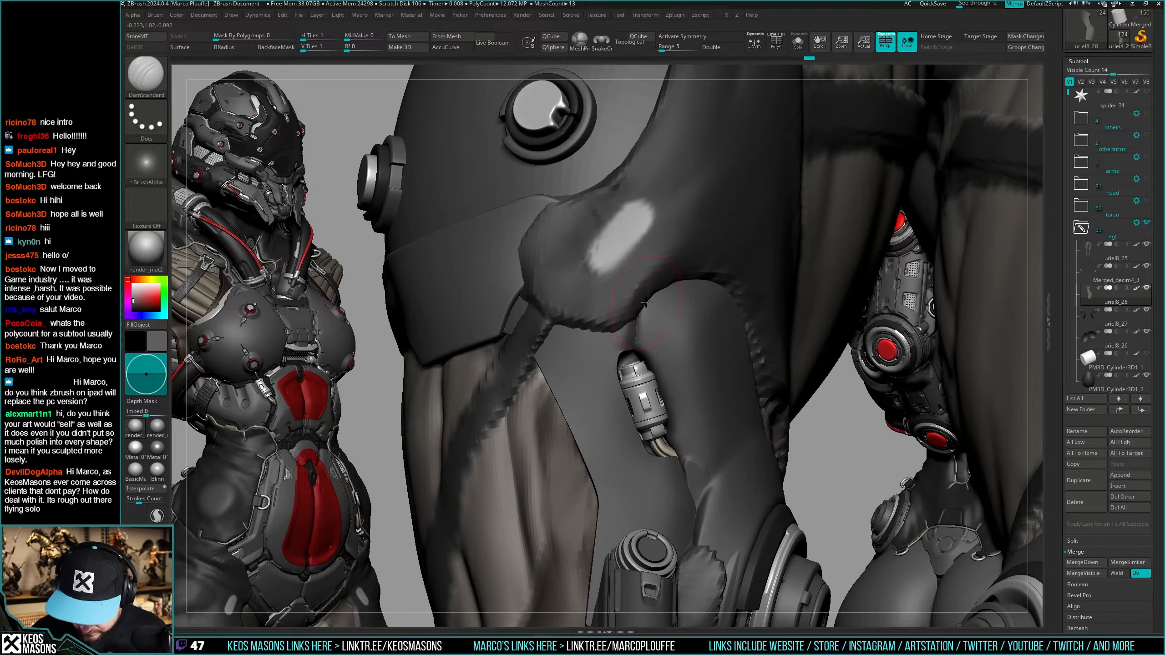
pyautogui.rightClick(644, 367)
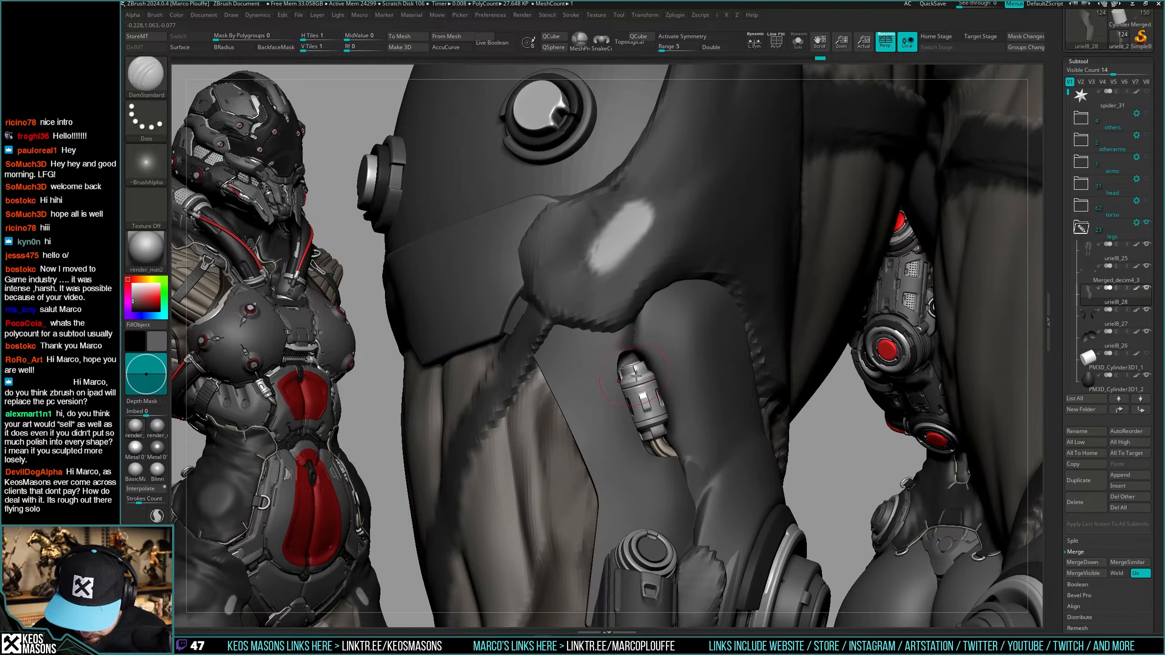
pyautogui.moveTo(636, 376)
pyautogui.mouseDown(button='right')
pyautogui.moveTo(674, 384)
pyautogui.moveTo(666, 377)
pyautogui.mouseUp(button='right')
pyautogui.moveTo(681, 422)
pyautogui.mouseDown(button='right')
pyautogui.moveTo(651, 458)
pyautogui.moveTo(671, 388)
pyautogui.moveTo(688, 395)
pyautogui.moveTo(680, 350)
pyautogui.mouseUp(button='right')
pyautogui.rightClick(651, 458)
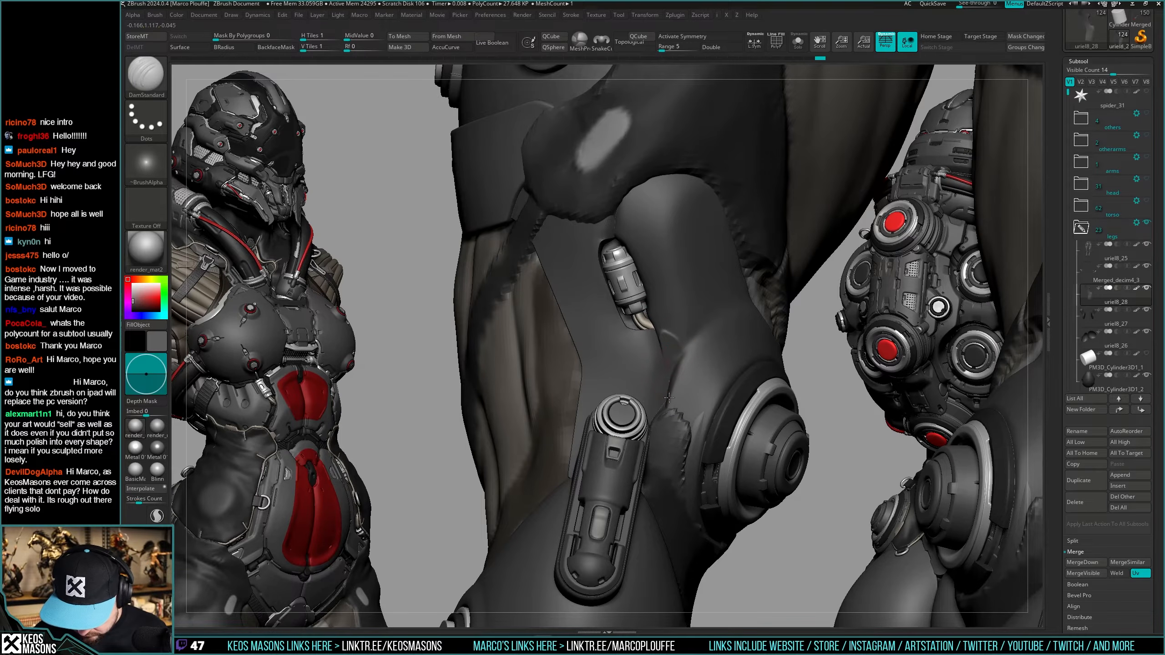
pyautogui.moveTo(670, 356); pyautogui.dragTo(682, 391, button='right')
pyautogui.keyDown('shift'); pyautogui.moveTo(681, 391); pyautogui.dragTo(674, 369); pyautogui.keyUp('shift')
pyautogui.moveTo(674, 370)
pyautogui.mouseDown(button='right')
pyautogui.moveTo(675, 346)
pyautogui.moveTo(672, 424)
pyautogui.moveTo(675, 349)
pyautogui.moveTo(676, 366)
pyautogui.moveTo(709, 371)
pyautogui.mouseUp(button='right')
pyautogui.press('b')
pyautogui.press('m')
pyautogui.press('v')
pyautogui.rightClick(672, 368)
pyautogui.press('ctrl')
pyautogui.rightClick(708, 371)
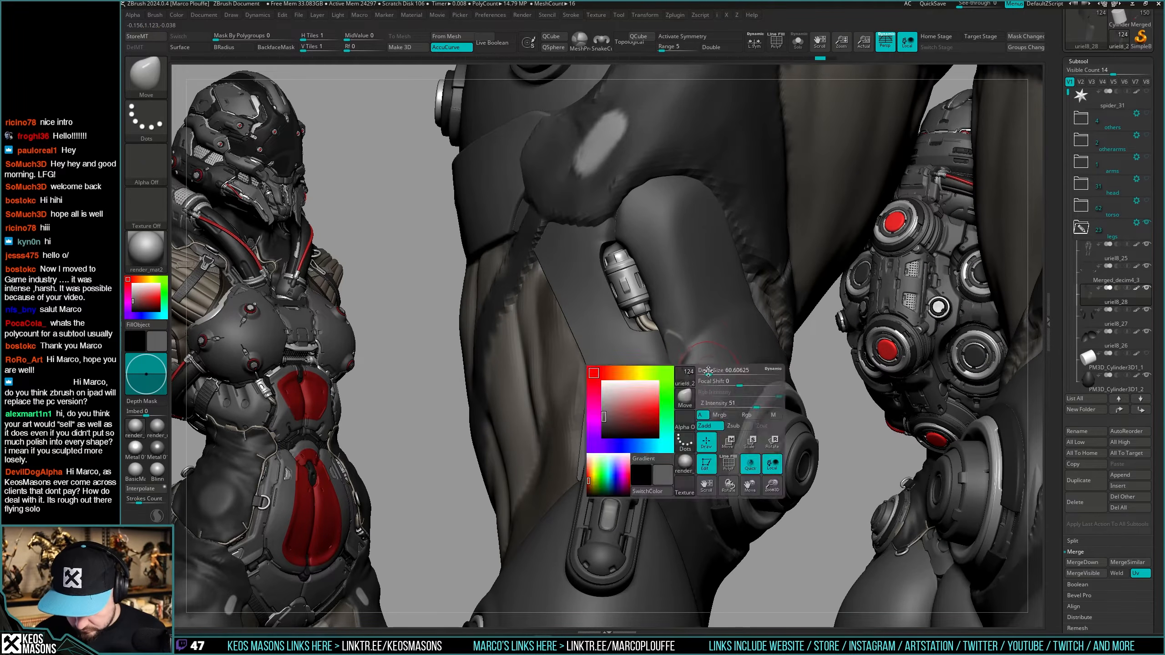
# Switch to the adjoining leg surface and carve it along the small cylinder's recess with the Orb_Cracks brush.
pyautogui.keyDown('alt'); pyautogui.click(708, 351); pyautogui.keyUp('alt')
pyautogui.press('b')
pyautogui.click(715, 332)
pyautogui.rightClick(659, 339)
pyautogui.keyDown('ctrl'); pyautogui.moveTo(673, 322); pyautogui.dragTo(664, 353, button='right'); pyautogui.keyUp('ctrl')
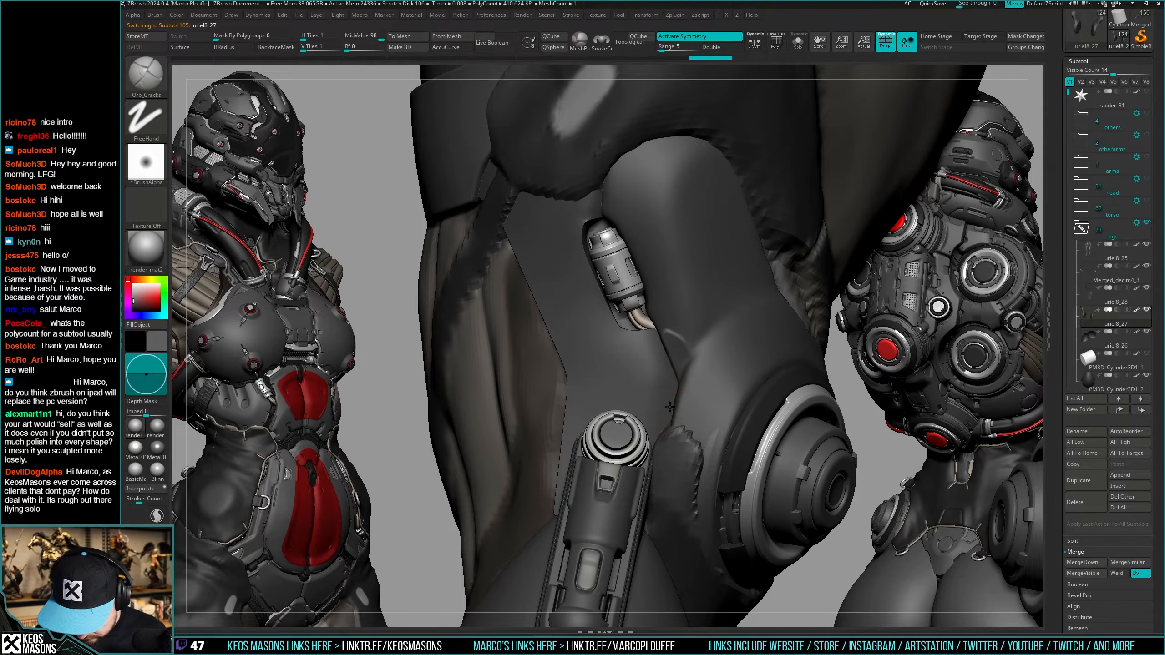
pyautogui.keyDown('alt'); pyautogui.moveTo(677, 393); pyautogui.dragTo(751, 357, button='right'); pyautogui.keyUp('alt')
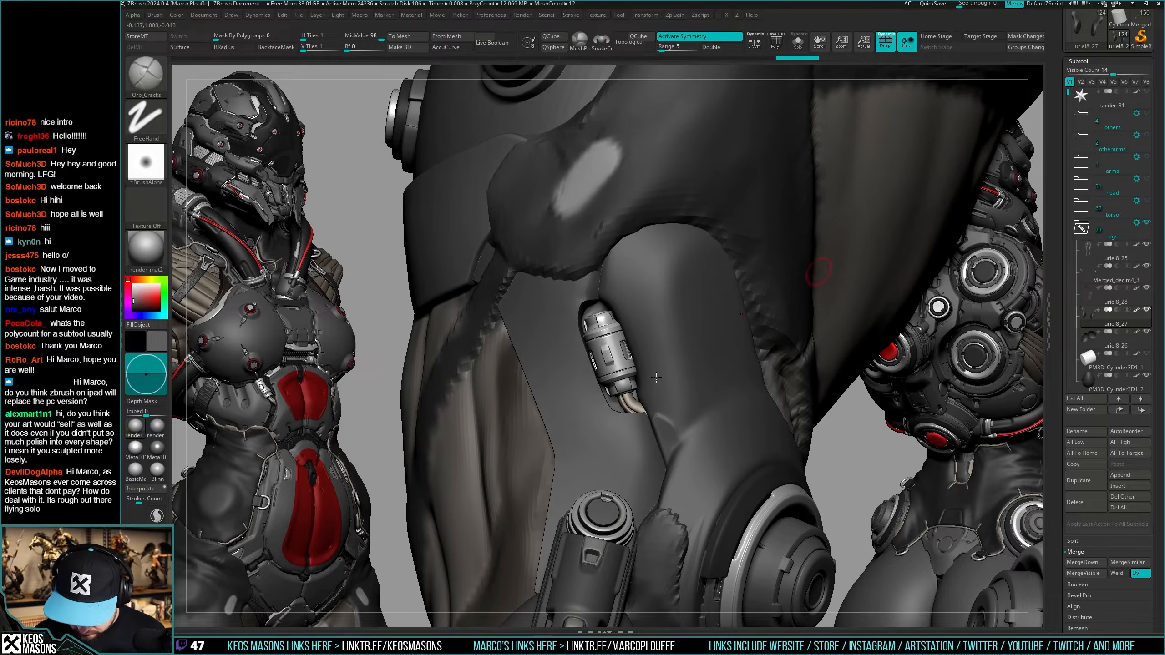
pyautogui.hotkey('ctrl', 'shift')
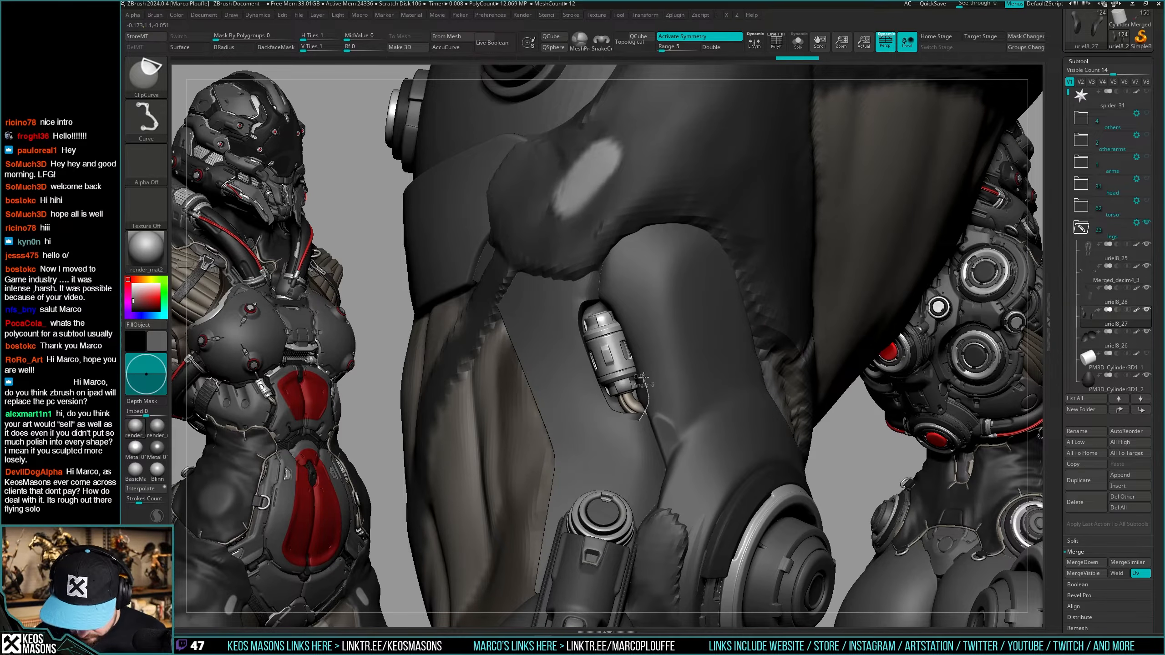
pyautogui.moveTo(643, 376)
pyautogui.keyDown('ctrl'); pyautogui.keyDown('shift'); pyautogui.mouseDown()
pyautogui.moveTo(624, 315)
pyautogui.moveTo(600, 301)
pyautogui.mouseUp(); pyautogui.keyUp('shift'); pyautogui.keyUp('ctrl')
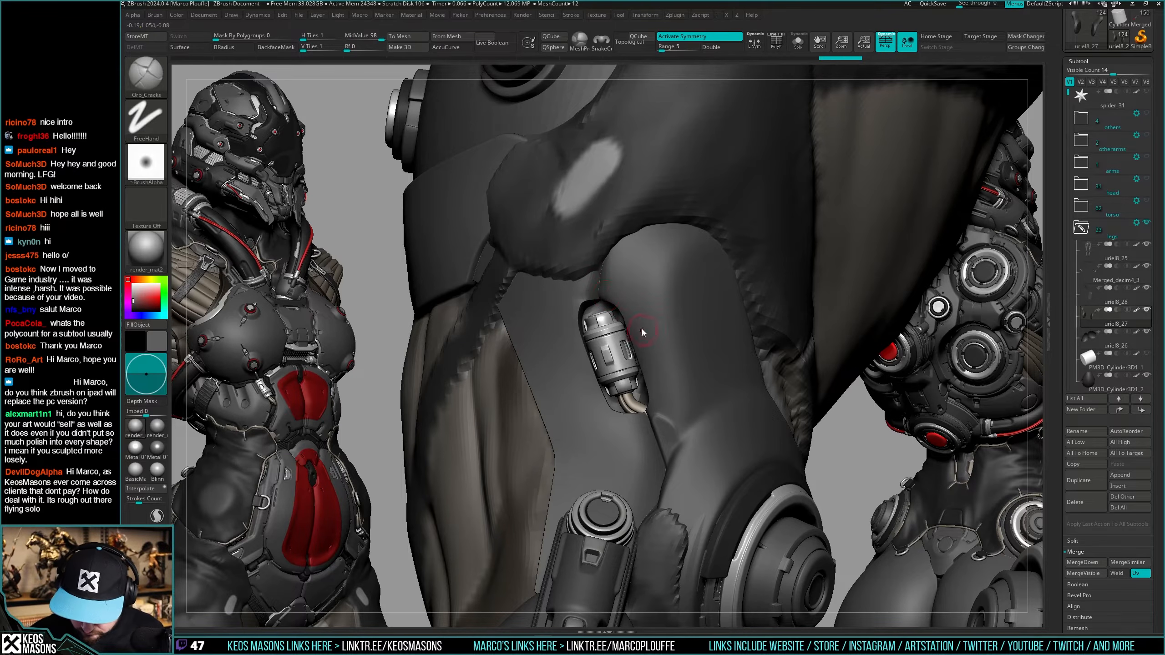
# Soften the leg surface around and below the cylinder's recess with ClayBuildup and smoothing strokes.
pyautogui.moveTo(642, 328); pyautogui.dragTo(671, 313, button='right')
pyautogui.press('space')
pyautogui.rightClick(671, 313)
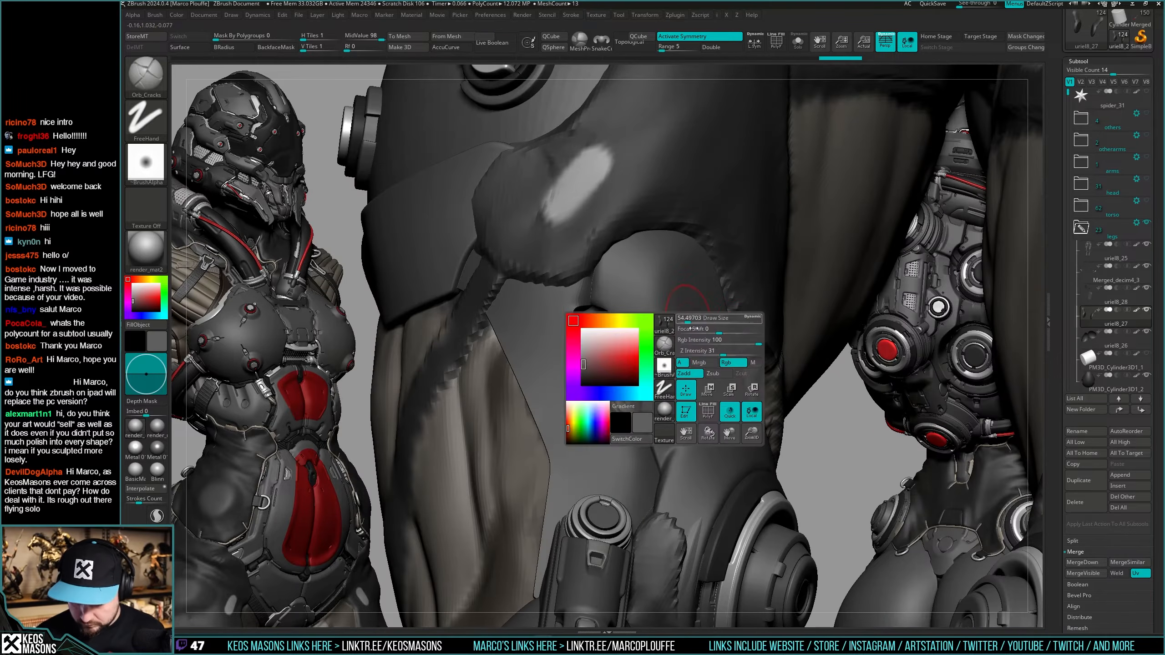
pyautogui.press('space')
pyautogui.click(717, 330)
pyautogui.press('b')
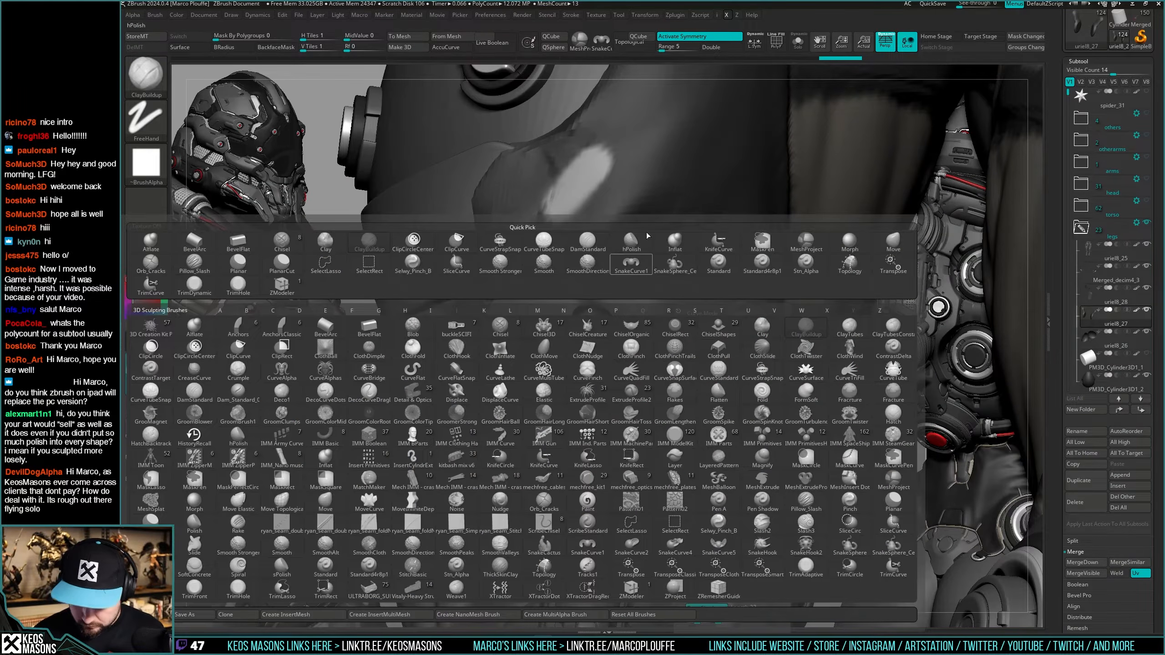
pyautogui.click(637, 249)
pyautogui.press('space')
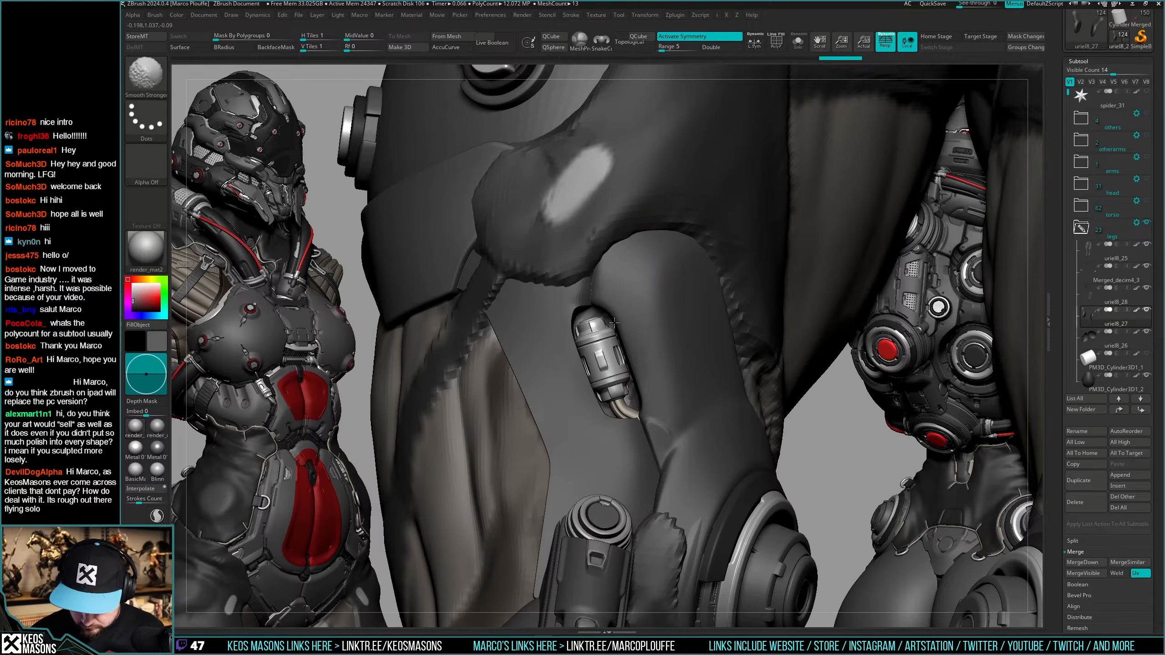
pyautogui.moveTo(614, 323); pyautogui.dragTo(601, 326, button='right')
pyautogui.keyDown('shift'); pyautogui.moveTo(641, 330); pyautogui.dragTo(617, 284); pyautogui.keyUp('shift')
pyautogui.keyDown('shift'); pyautogui.moveTo(623, 383); pyautogui.dragTo(624, 447); pyautogui.keyUp('shift')
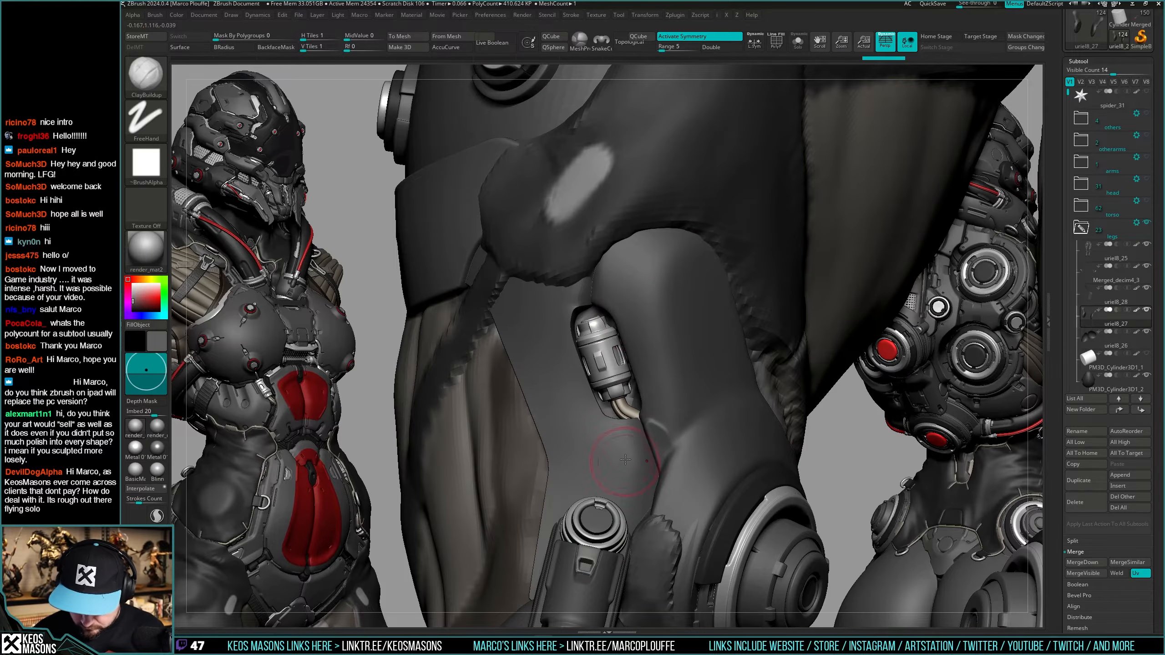
pyautogui.moveTo(625, 448); pyautogui.dragTo(658, 425, button='right')
pyautogui.keyDown('shift'); pyautogui.moveTo(652, 425); pyautogui.dragTo(643, 408); pyautogui.keyUp('shift')
pyautogui.moveTo(653, 432)
pyautogui.mouseDown(button='right')
pyautogui.moveTo(623, 443)
pyautogui.moveTo(656, 452)
pyautogui.mouseUp(button='right')
pyautogui.moveTo(641, 367)
pyautogui.mouseDown(button='right')
pyautogui.moveTo(663, 374)
pyautogui.moveTo(651, 386)
pyautogui.moveTo(660, 381)
pyautogui.moveTo(638, 370)
pyautogui.mouseUp(button='right')
# Select the small cylinder with its cable and reposition it within the recess using the transpose tool.
pyautogui.keyDown('alt'); pyautogui.click(632, 375); pyautogui.keyUp('alt')
pyautogui.press('w')
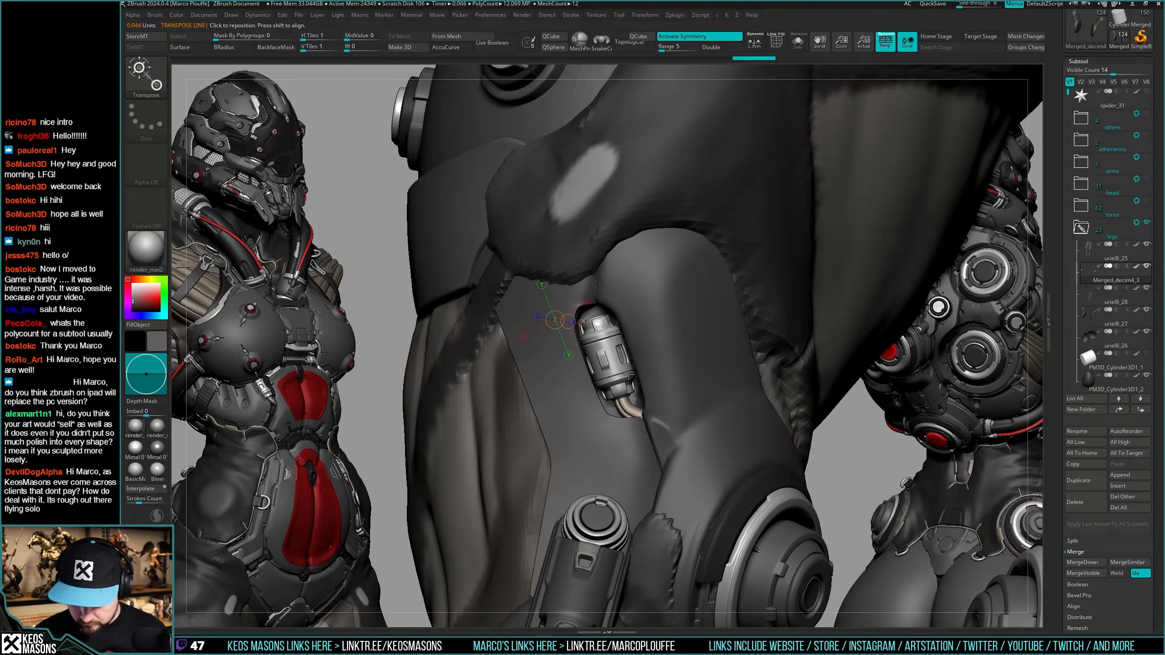
pyautogui.moveTo(629, 376)
pyautogui.mouseDown()
pyautogui.moveTo(680, 379)
pyautogui.moveTo(659, 372)
pyautogui.mouseUp()
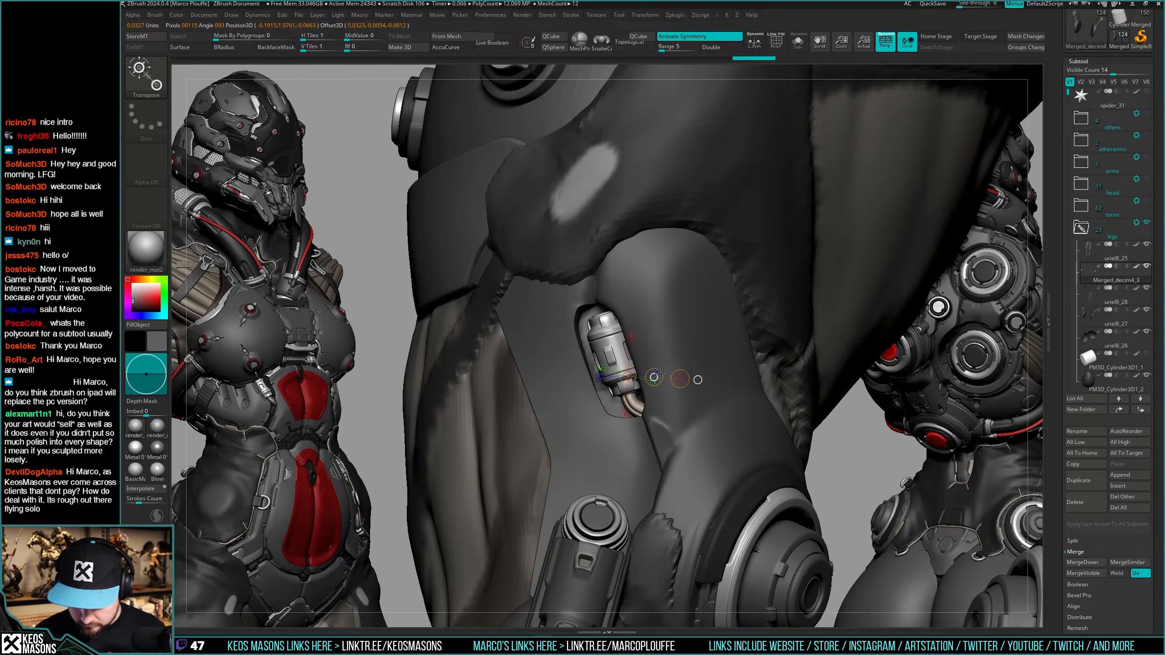
pyautogui.press('q')
pyautogui.moveTo(688, 339)
pyautogui.mouseDown(button='right')
pyautogui.moveTo(716, 344)
pyautogui.moveTo(707, 340)
pyautogui.mouseUp(button='right')
pyautogui.press('w')
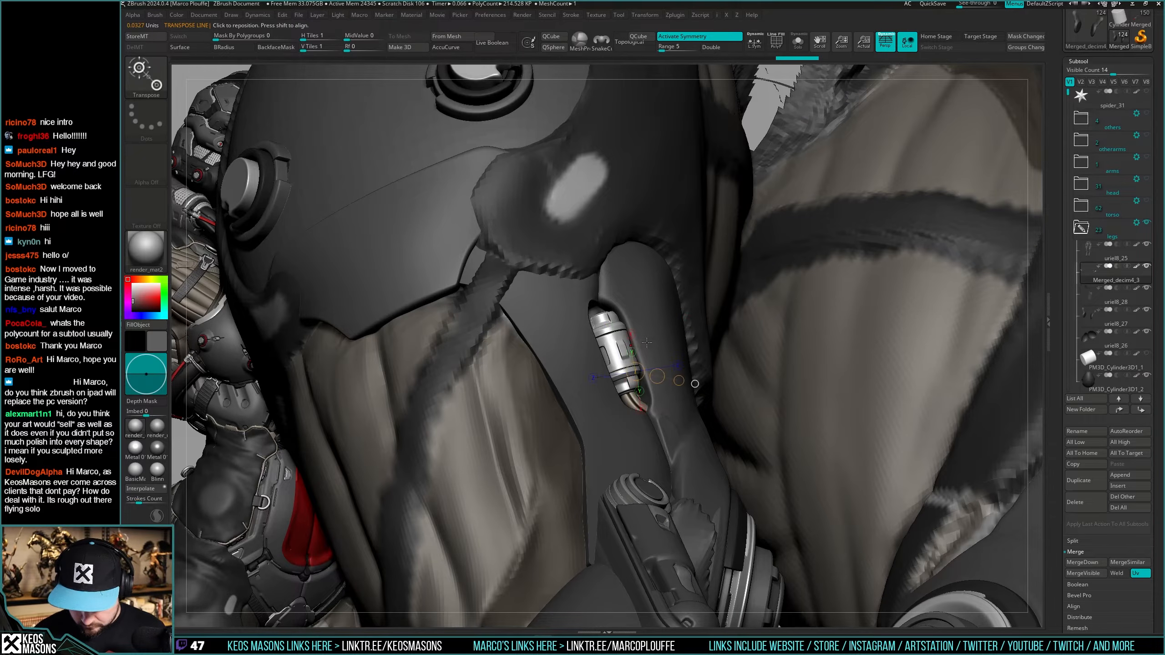
pyautogui.moveTo(643, 344)
pyautogui.mouseDown()
pyautogui.moveTo(756, 302)
pyautogui.moveTo(660, 340)
pyautogui.moveTo(668, 331)
pyautogui.mouseUp()
pyautogui.moveTo(706, 342)
pyautogui.mouseDown(button='right')
pyautogui.moveTo(660, 353)
pyautogui.moveTo(652, 424)
pyautogui.moveTo(657, 390)
pyautogui.mouseUp(button='right')
# Isolate the cylinder and cable, then insert an inner-loop cylinder from IMM Primitives onto the cable just below the fitting.
pyautogui.press('q')
pyautogui.press('space')
pyautogui.press('space')
pyautogui.moveTo(659, 390); pyautogui.dragTo(654, 390)
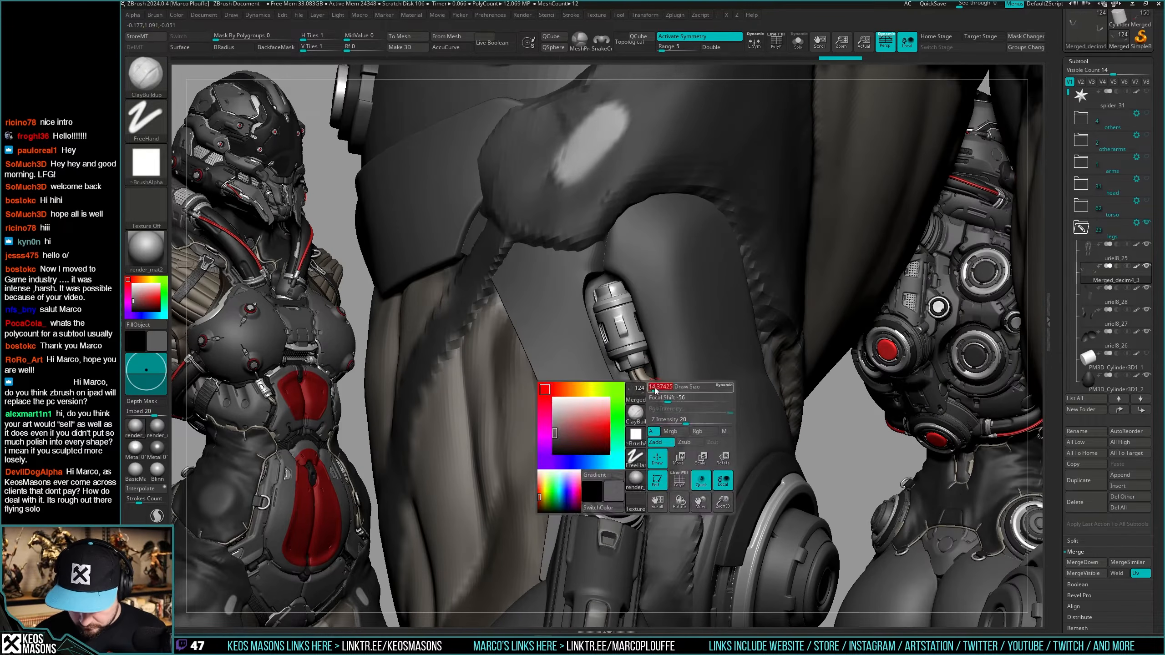
pyautogui.hotkey('shift', 's')
pyautogui.press('b')
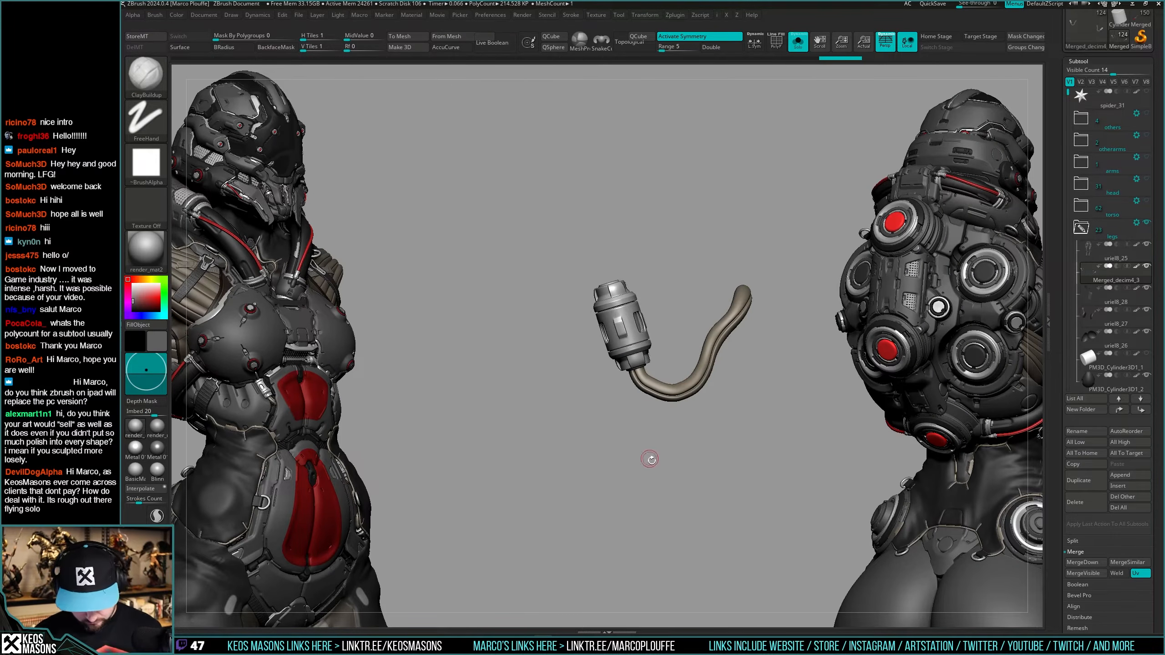
pyautogui.press('b')
pyautogui.click(892, 436)
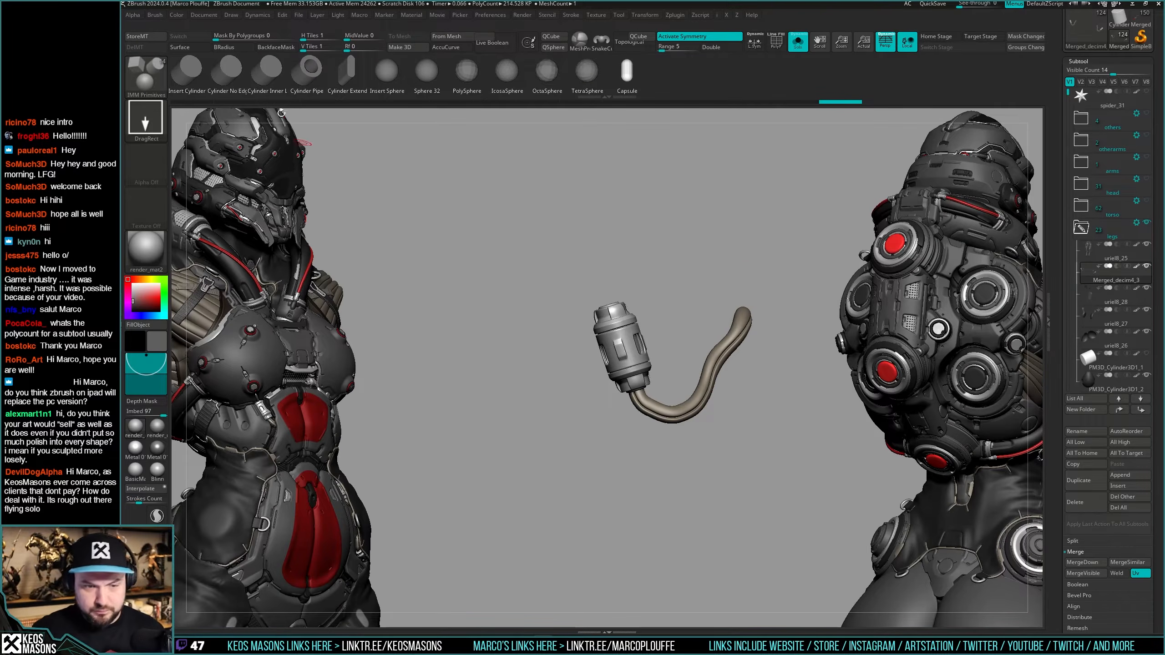
pyautogui.click(279, 74)
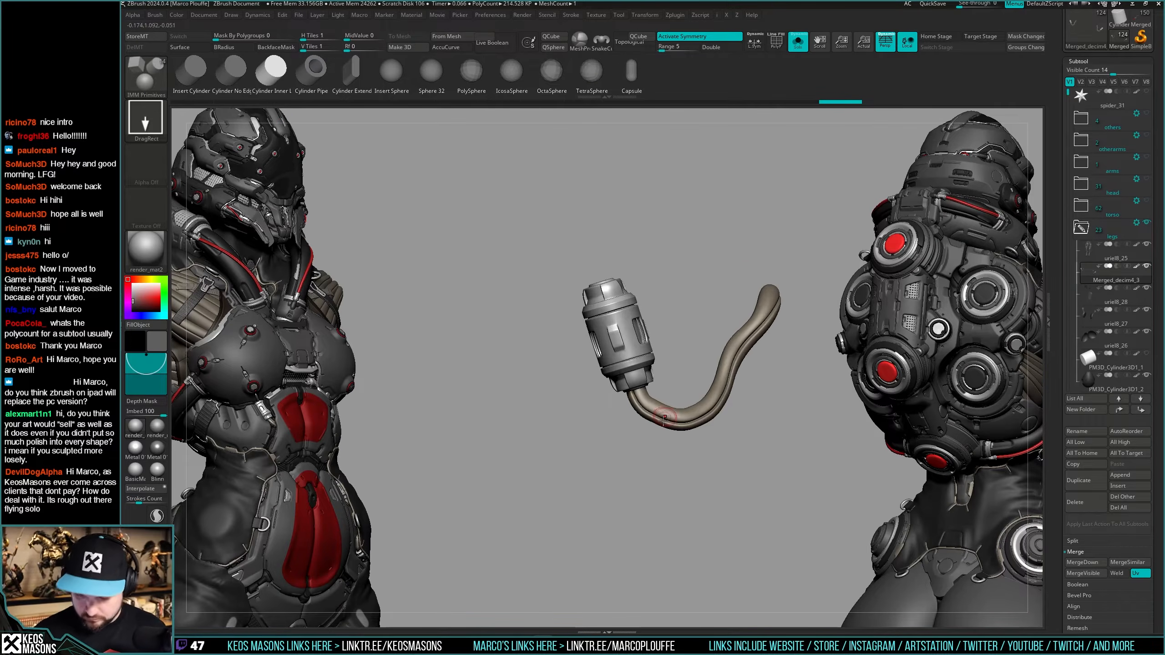
pyautogui.moveTo(673, 415); pyautogui.dragTo(674, 416)
# Rotate and move the inserted cylinder with the gizmo to fit it as a collar around the cable.
pyautogui.hotkey('shift', 's')
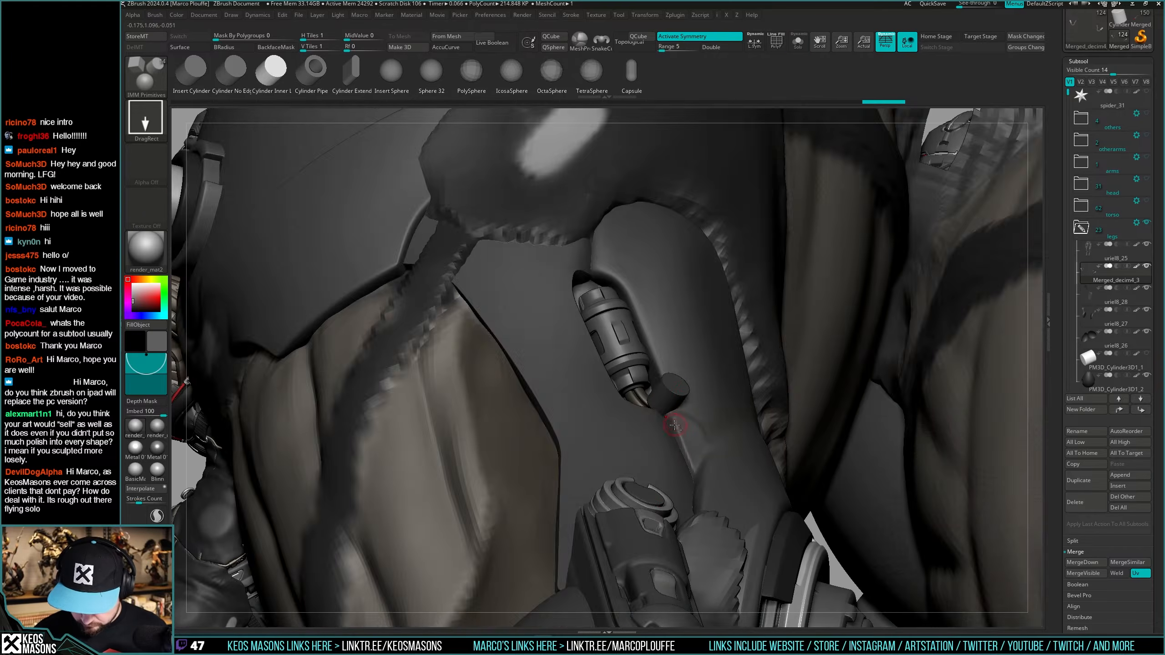
pyautogui.moveTo(675, 416); pyautogui.dragTo(719, 388, button='right')
pyautogui.press('w')
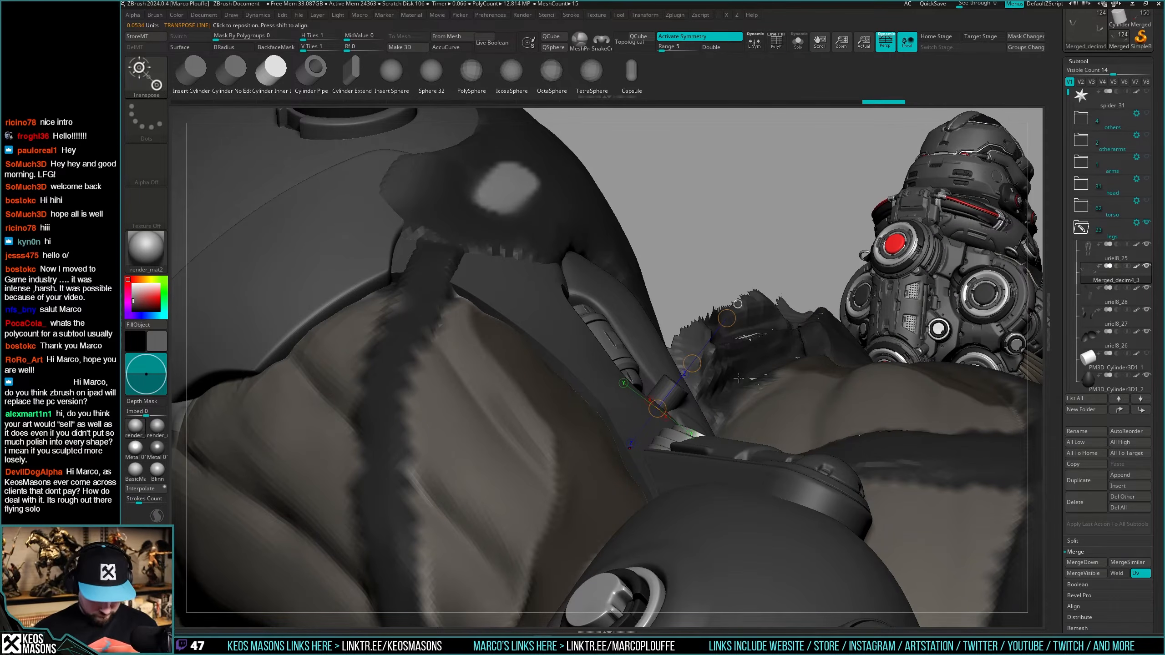
pyautogui.press('y')
pyautogui.moveTo(734, 412); pyautogui.dragTo(691, 400, button='right')
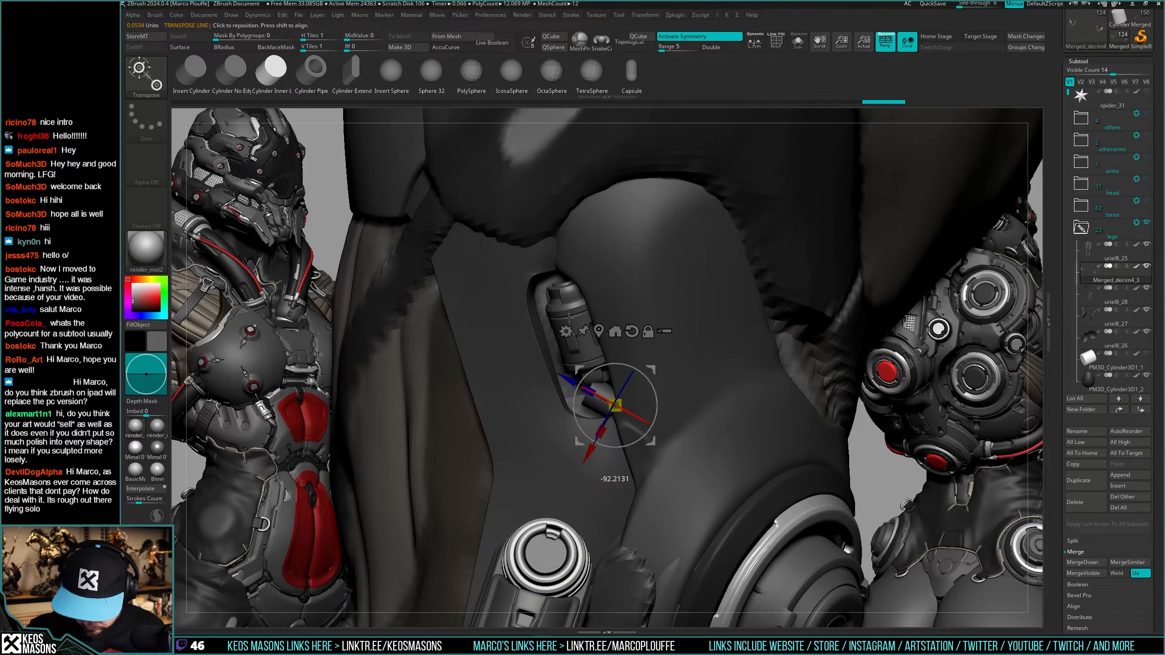
pyautogui.moveTo(673, 383); pyautogui.dragTo(619, 410)
pyautogui.moveTo(625, 465)
pyautogui.mouseDown(button='right')
pyautogui.moveTo(601, 478)
pyautogui.moveTo(612, 462)
pyautogui.mouseUp(button='right')
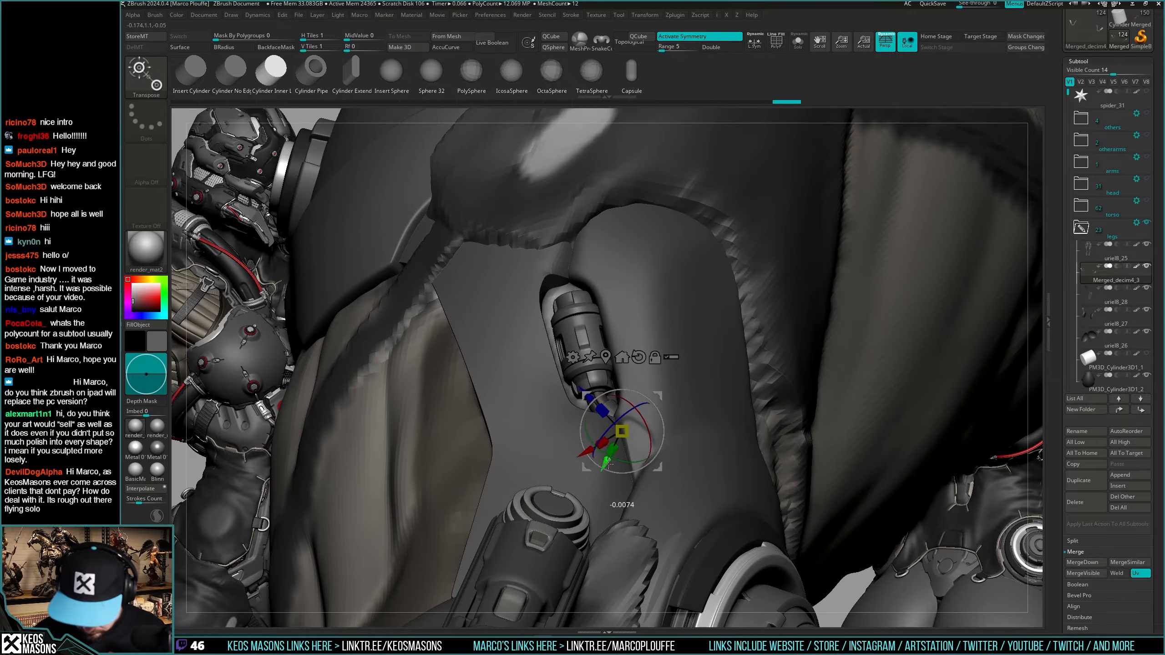
pyautogui.moveTo(608, 465); pyautogui.dragTo(606, 467)
pyautogui.moveTo(606, 468)
pyautogui.mouseDown(button='right')
pyautogui.moveTo(688, 390)
pyautogui.moveTo(663, 424)
pyautogui.moveTo(666, 470)
pyautogui.moveTo(656, 412)
pyautogui.mouseUp(button='right')
# Split the inserted collar into its own subtool and select it in isolation.
pyautogui.press('q')
pyautogui.hotkey('shift', 's')
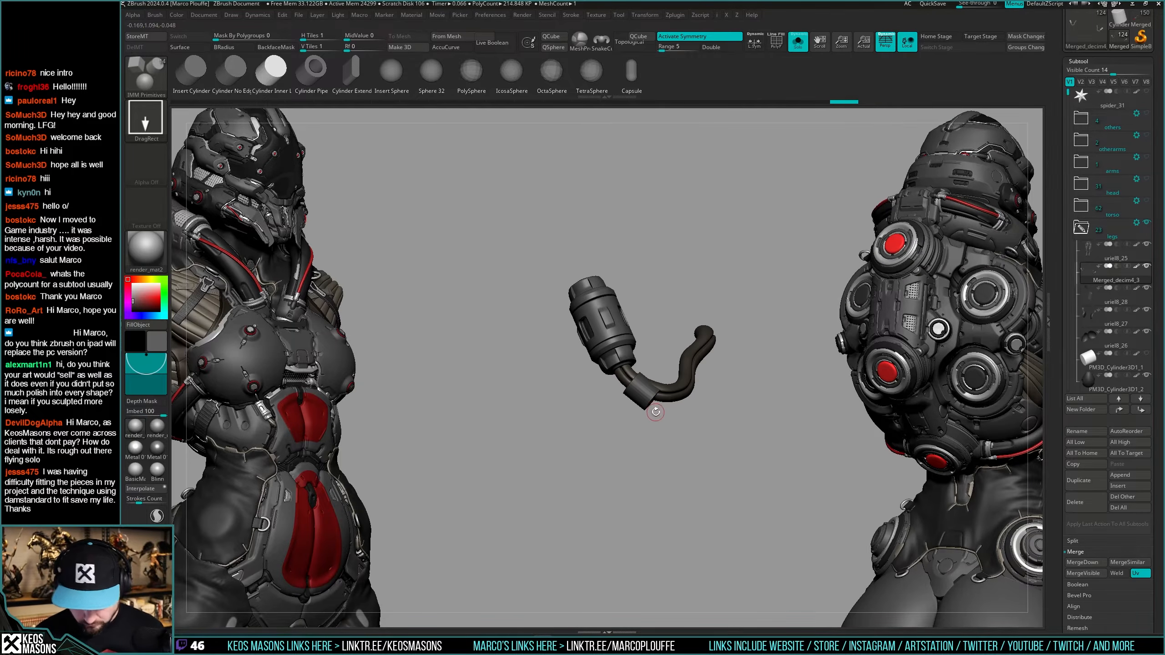
pyautogui.keyDown('alt'); pyautogui.click(654, 408); pyautogui.keyUp('alt')
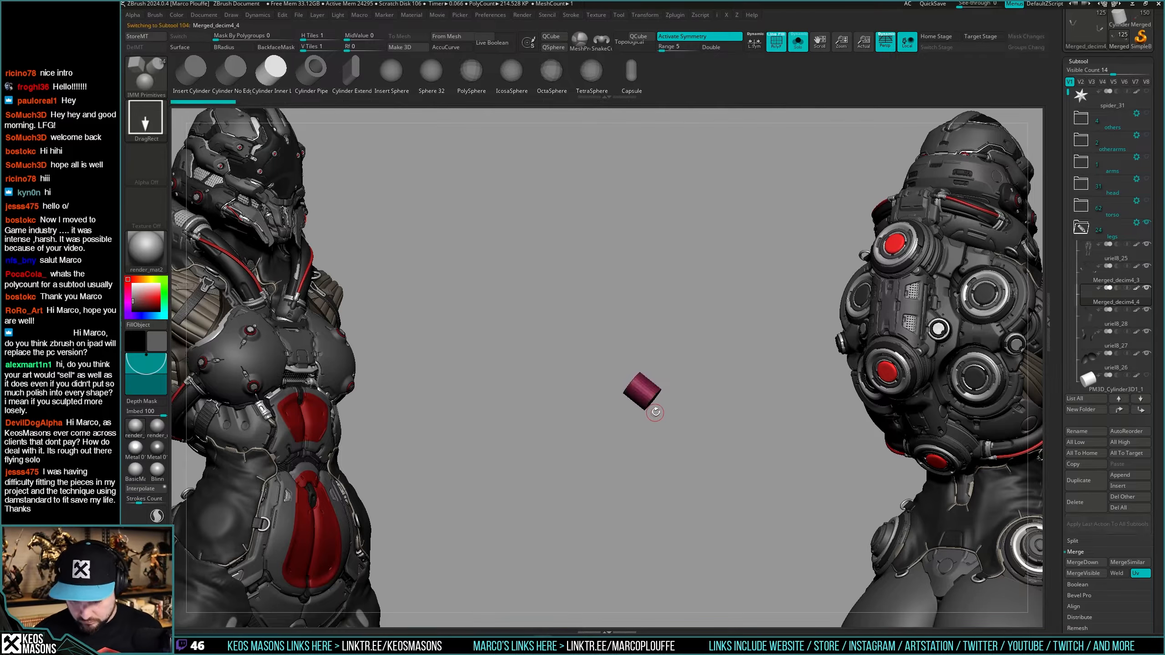
# Insert an edge loop around the collar with ZModeler and subdivide its mesh to round it.
pyautogui.keyDown('ctrl'); pyautogui.moveTo(655, 413); pyautogui.dragTo(677, 420, button='right'); pyautogui.keyUp('ctrl')
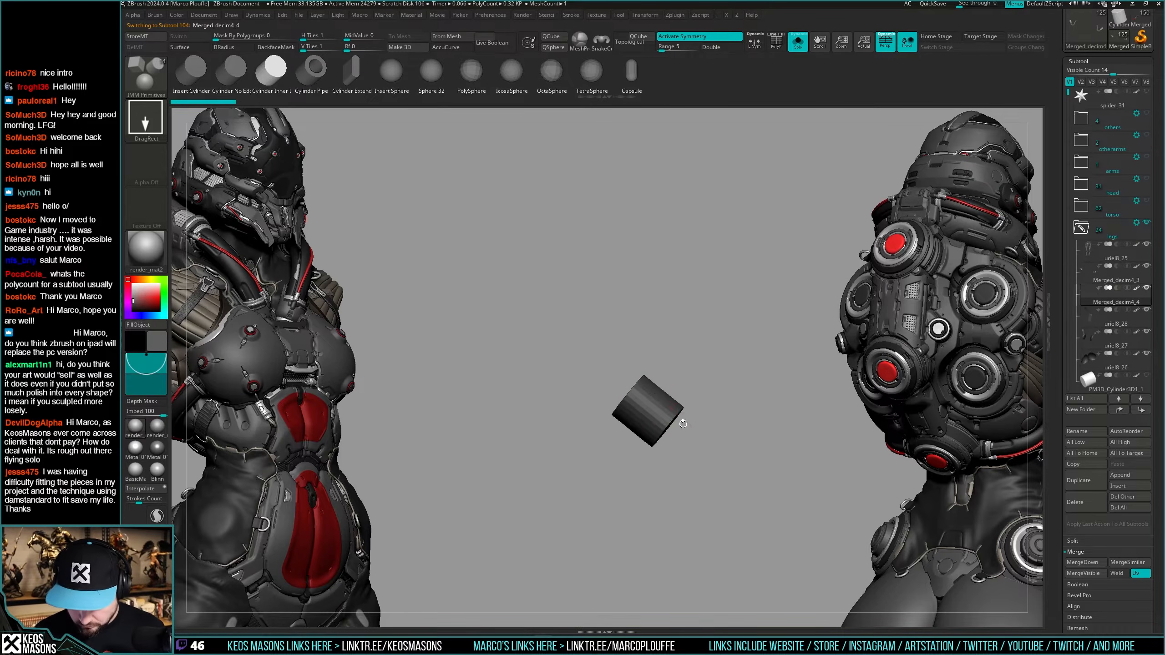
pyautogui.press('b')
pyautogui.press('z')
pyautogui.press('m')
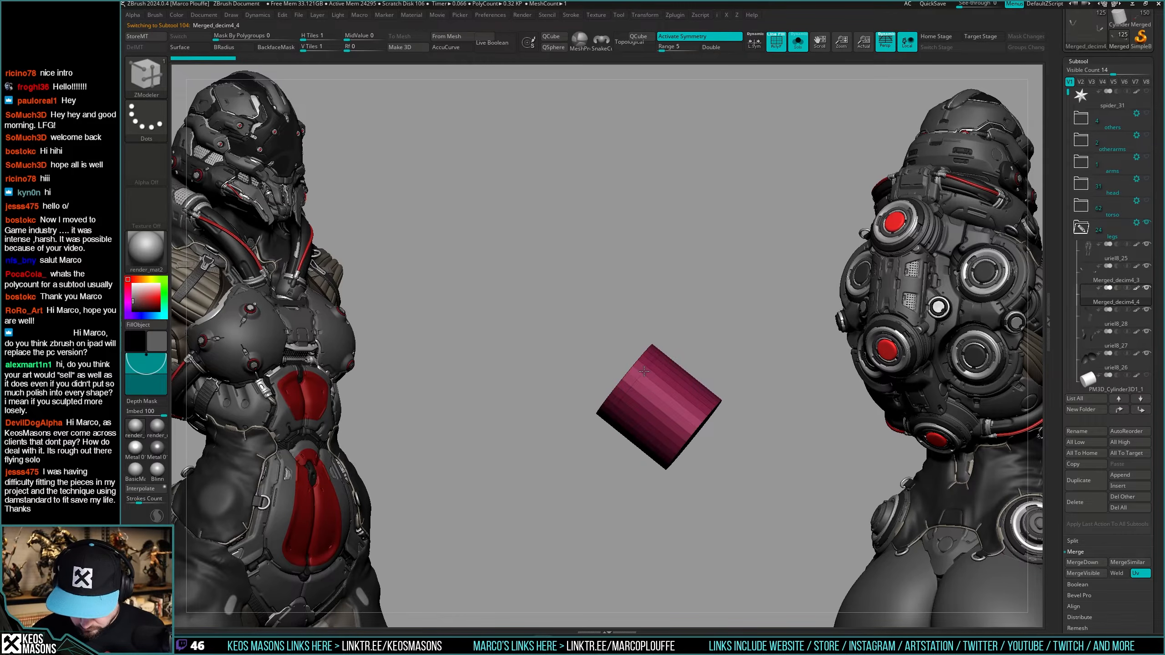
pyautogui.click(644, 371)
pyautogui.moveTo(657, 384)
pyautogui.keyDown('ctrl'); pyautogui.mouseDown(button='right')
pyautogui.moveTo(642, 370)
pyautogui.moveTo(688, 396)
pyautogui.moveTo(676, 388)
pyautogui.mouseUp(button='right'); pyautogui.keyUp('ctrl')
pyautogui.press('d')
pyautogui.hotkey('shift', 'f')
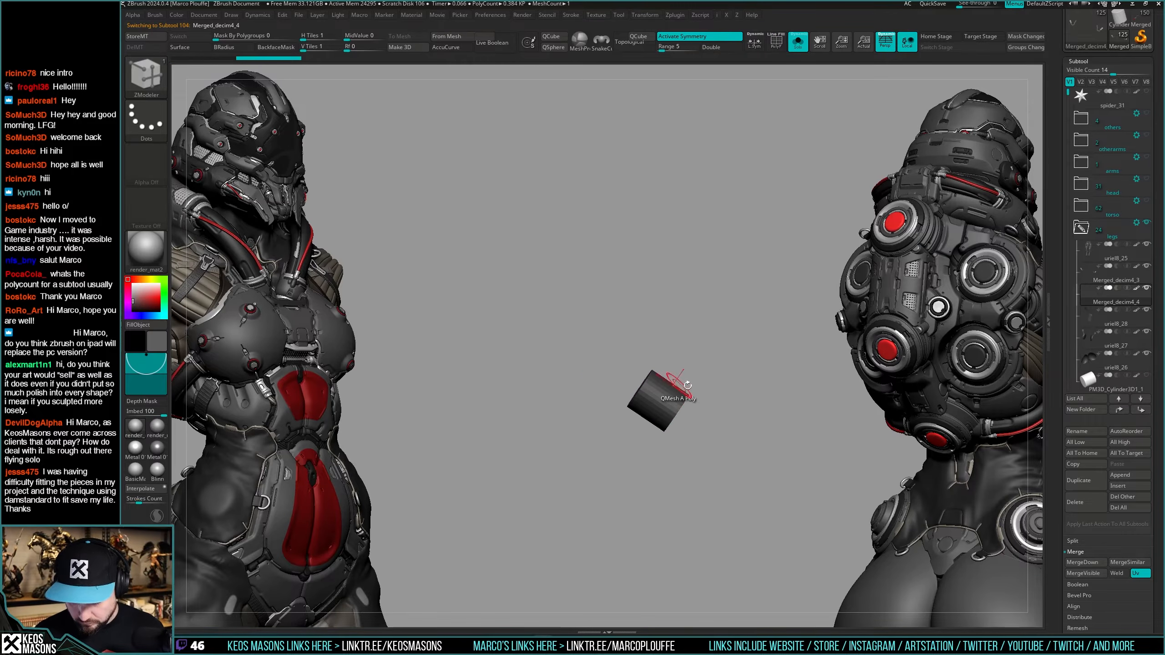
pyautogui.hotkey('ctrl', 'd')
pyautogui.hotkey('ctrl', 'shift')
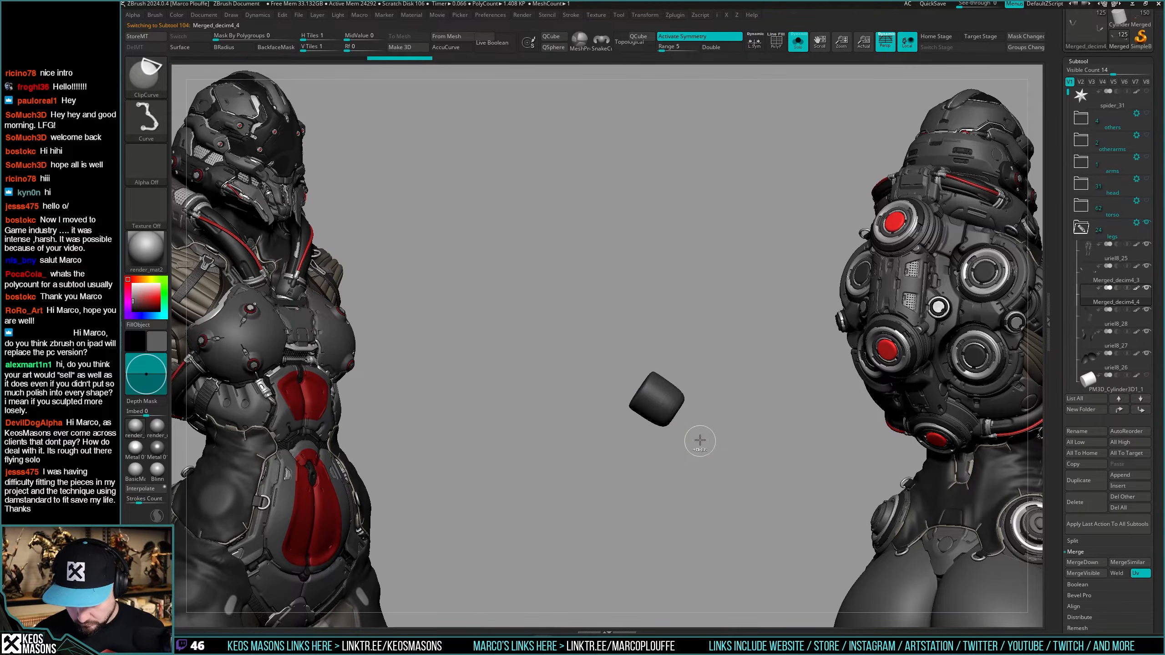
# Give the collar a light grey colour and the Metal 01 material, with Mrgb active and Rgb Intensity at 100.
pyautogui.hotkey('shift', 's')
pyautogui.press('c')
pyautogui.hotkey('shift', 's')
pyautogui.press('space')
pyautogui.moveTo(730, 413); pyautogui.dragTo(755, 414)
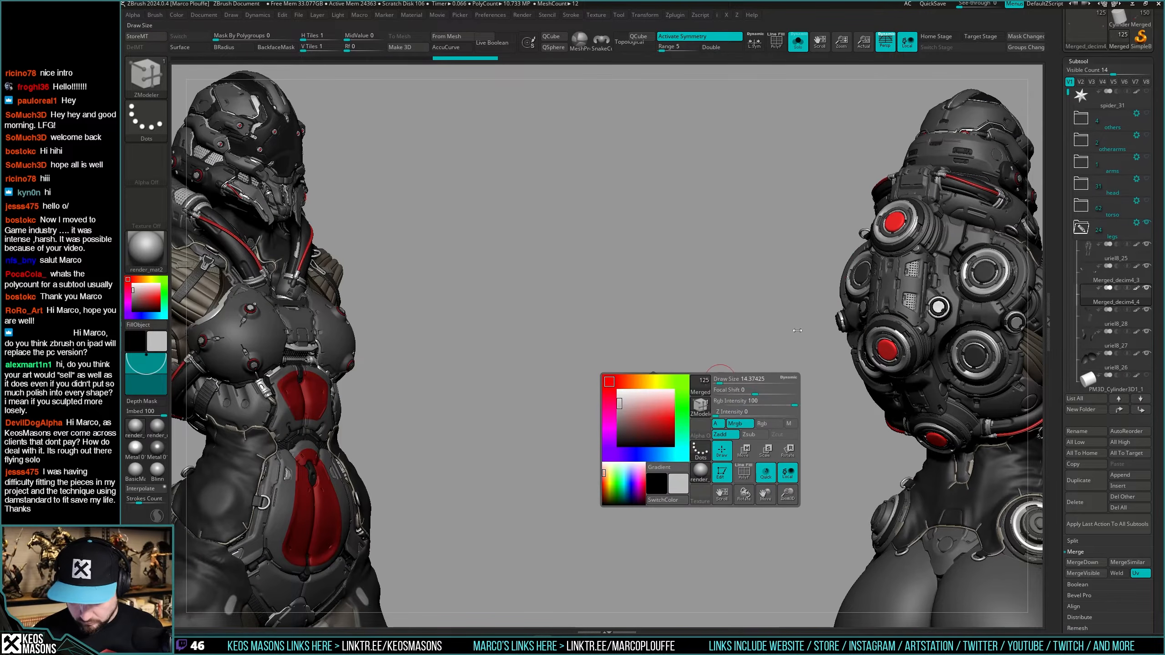
pyautogui.click(135, 447)
pyautogui.hotkey('shift', 's')
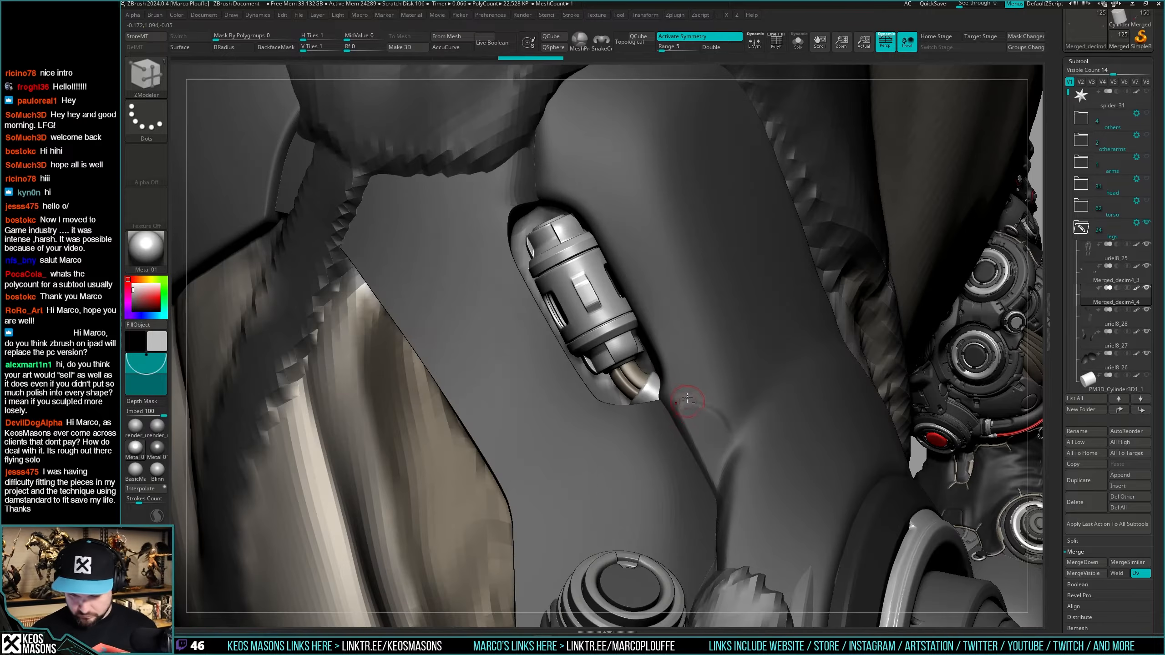
# Nudge the light grey collar with the gizmo to seat it against the cable end inside the recess.
pyautogui.moveTo(681, 404)
pyautogui.mouseDown(button='right')
pyautogui.moveTo(683, 424)
pyautogui.moveTo(675, 408)
pyautogui.moveTo(689, 423)
pyautogui.moveTo(677, 415)
pyautogui.moveTo(688, 405)
pyautogui.mouseUp(button='right')
pyautogui.press('w')
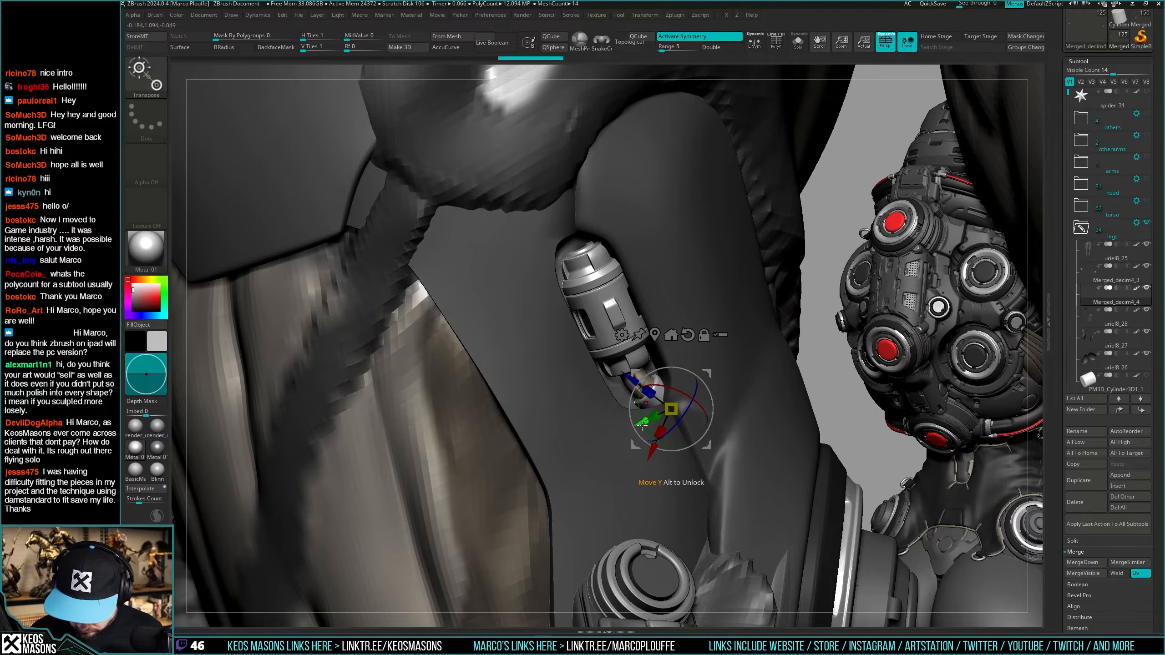
pyautogui.press('q')
pyautogui.press('space')
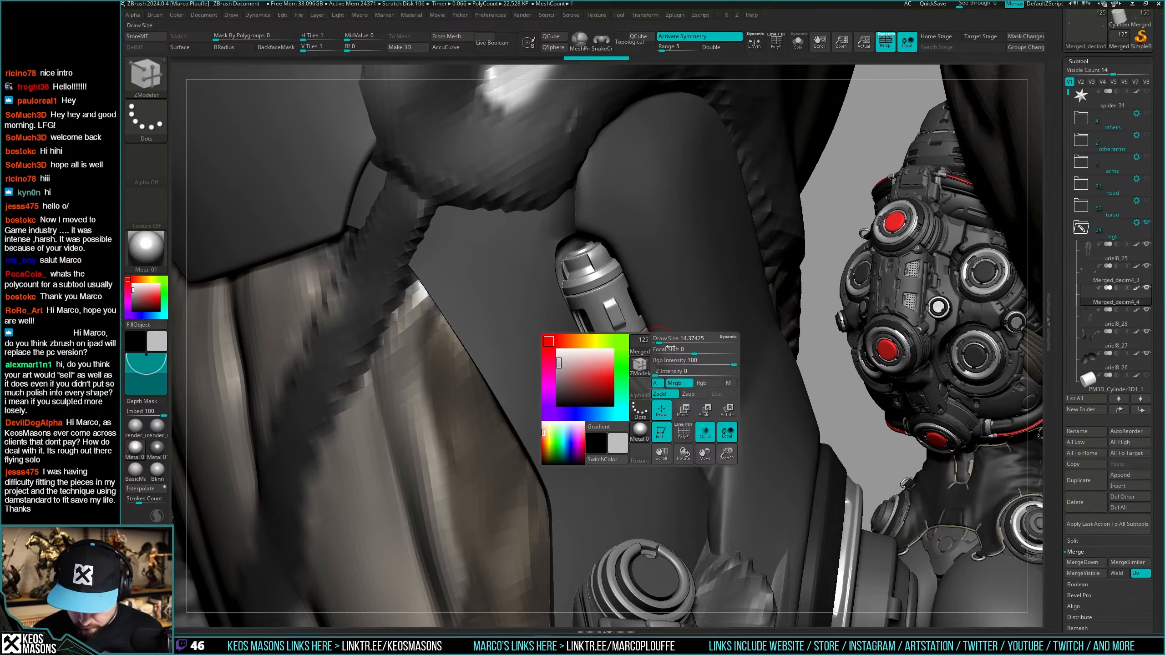
pyautogui.press('space')
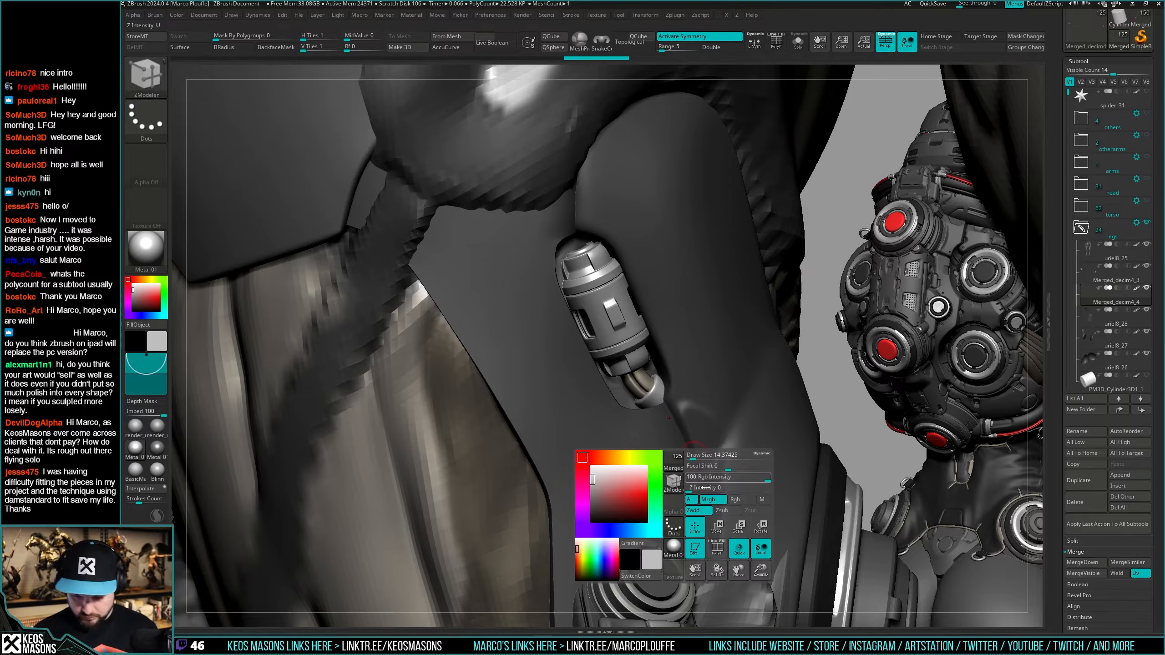
pyautogui.moveTo(718, 497); pyautogui.dragTo(701, 396, button='right')
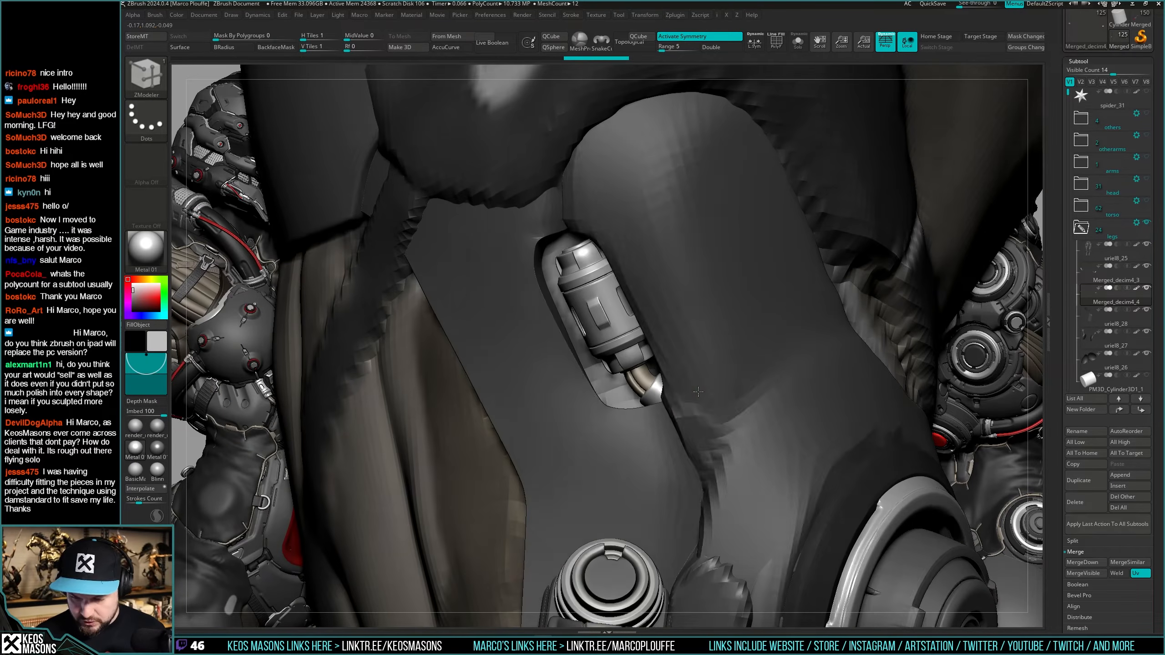
pyautogui.press('space')
pyautogui.moveTo(758, 356); pyautogui.dragTo(714, 376, button='right')
pyautogui.press('w')
pyautogui.moveTo(716, 375); pyautogui.dragTo(714, 373)
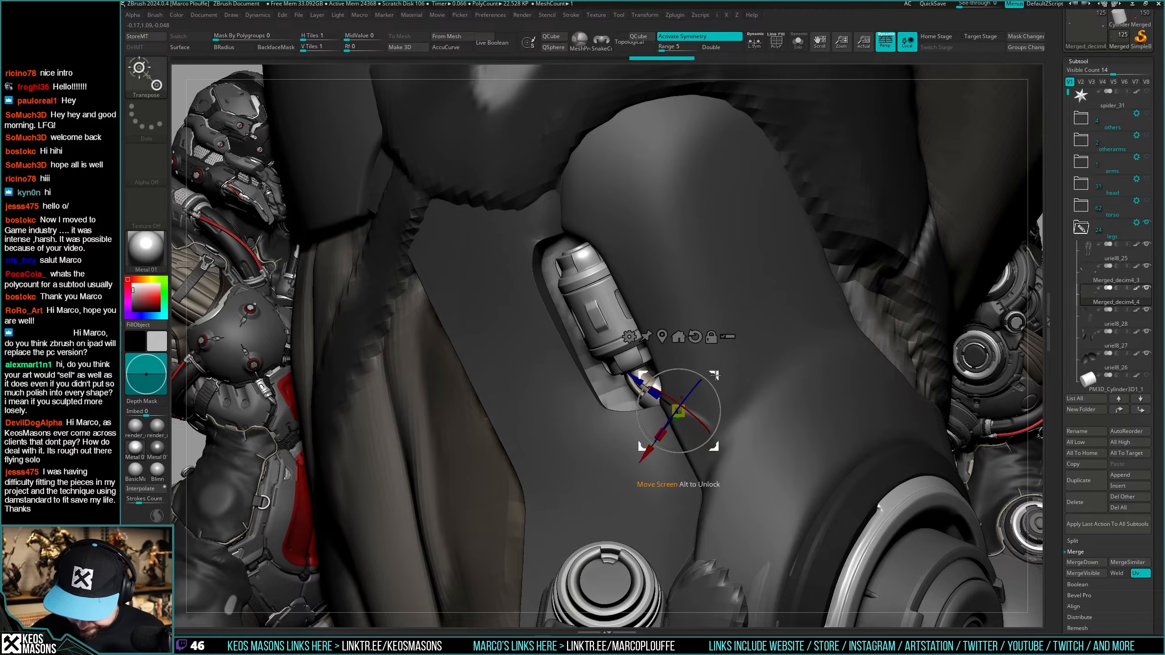
pyautogui.moveTo(669, 381); pyautogui.dragTo(717, 385, button='right')
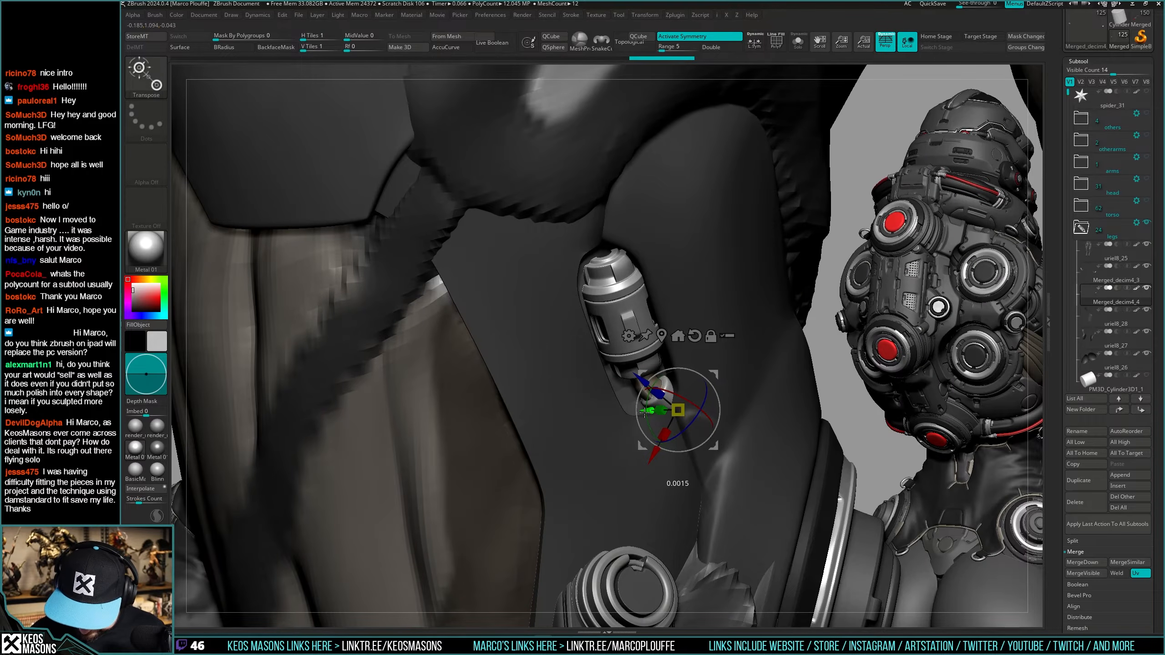
pyautogui.moveTo(644, 413); pyautogui.dragTo(644, 413)
pyautogui.moveTo(651, 413); pyautogui.dragTo(691, 418, button='right')
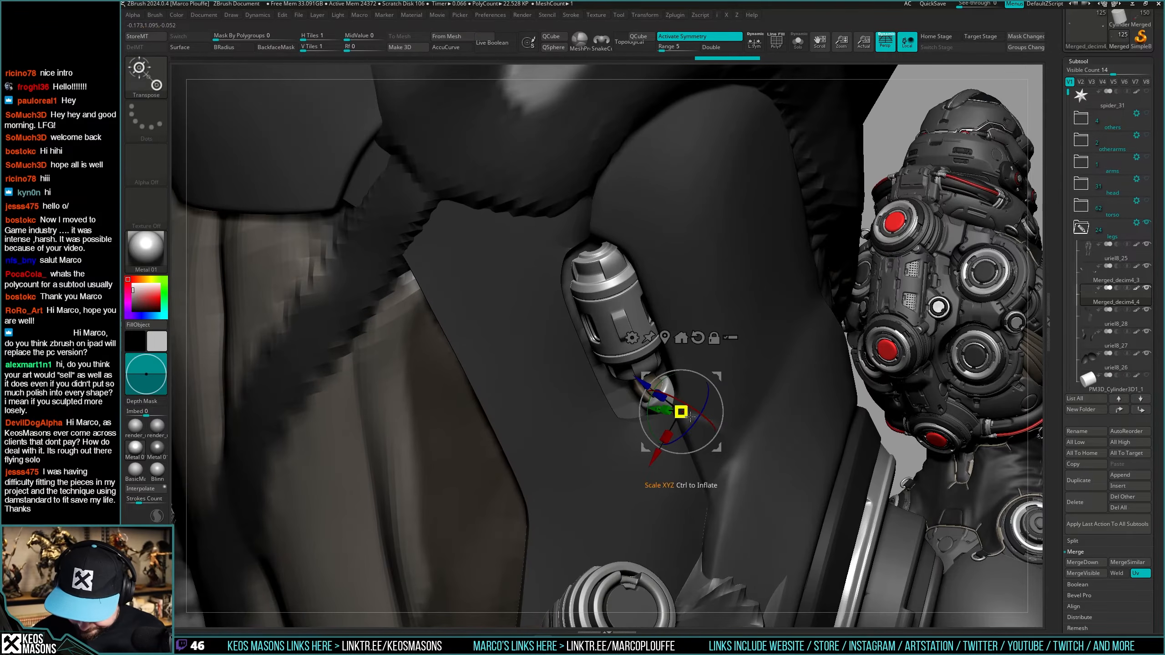
pyautogui.press('q')
# Isolate the collar and stamp a circular detail into its end face with the Stn_Alpha brush and round white alpha.
pyautogui.hotkey('alt', 's')
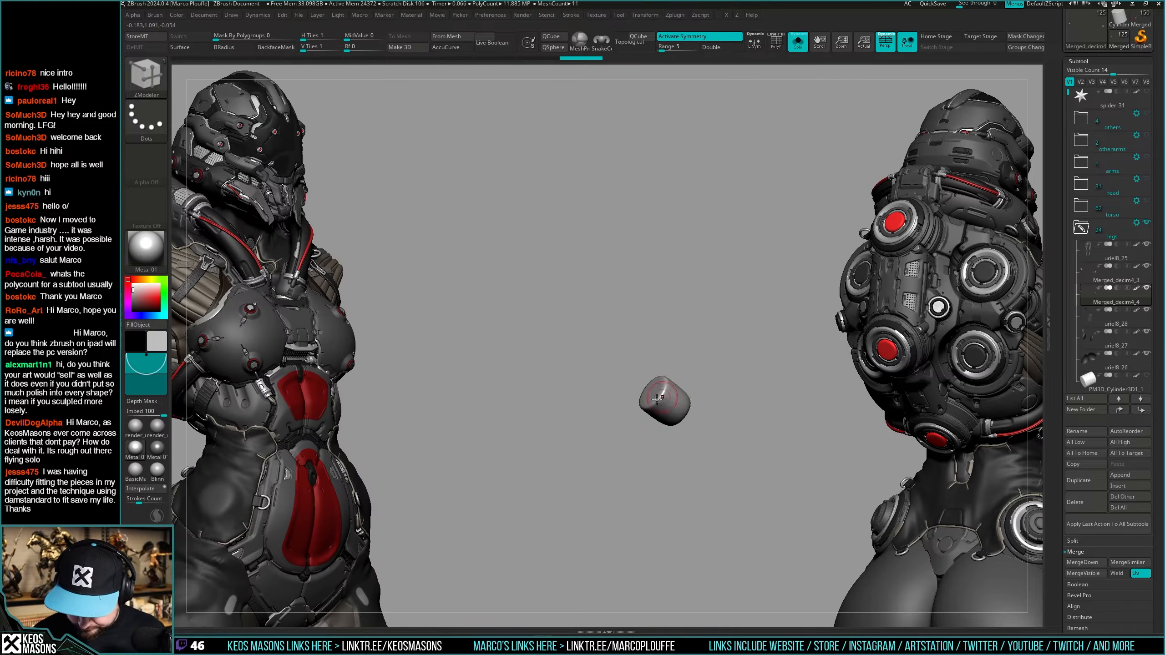
pyautogui.press('b')
pyautogui.click(687, 411)
pyautogui.keyDown('shift'); pyautogui.moveTo(734, 348); pyautogui.dragTo(819, 283, button='right'); pyautogui.keyUp('shift')
pyautogui.press('a')
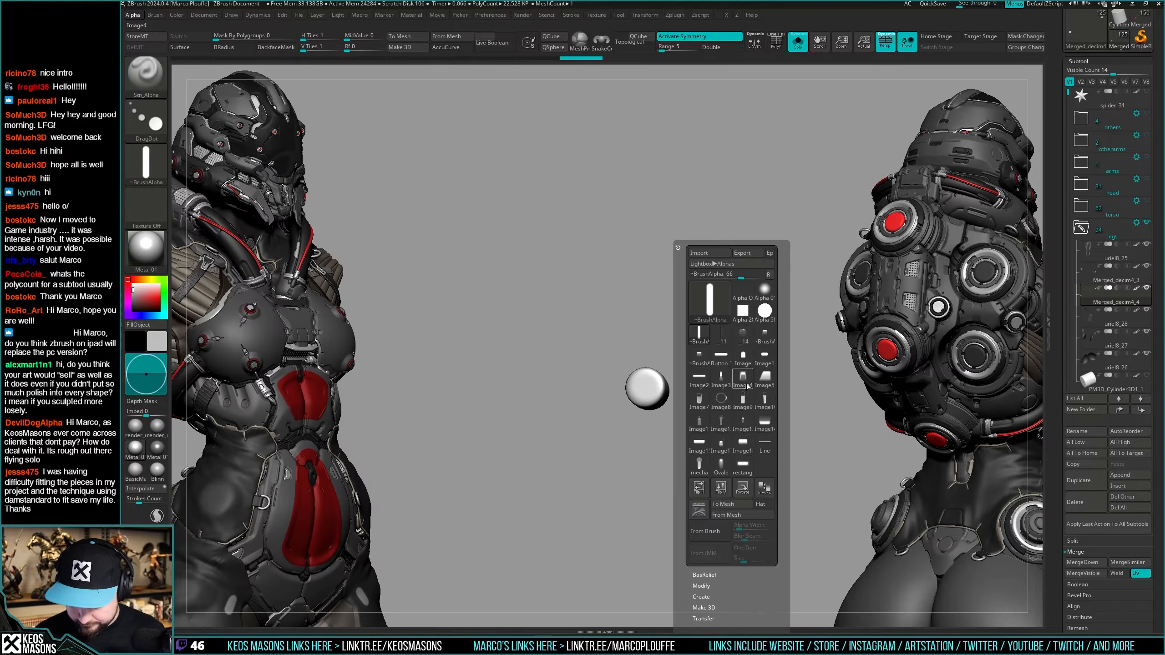
pyautogui.click(765, 311)
pyautogui.press('c')
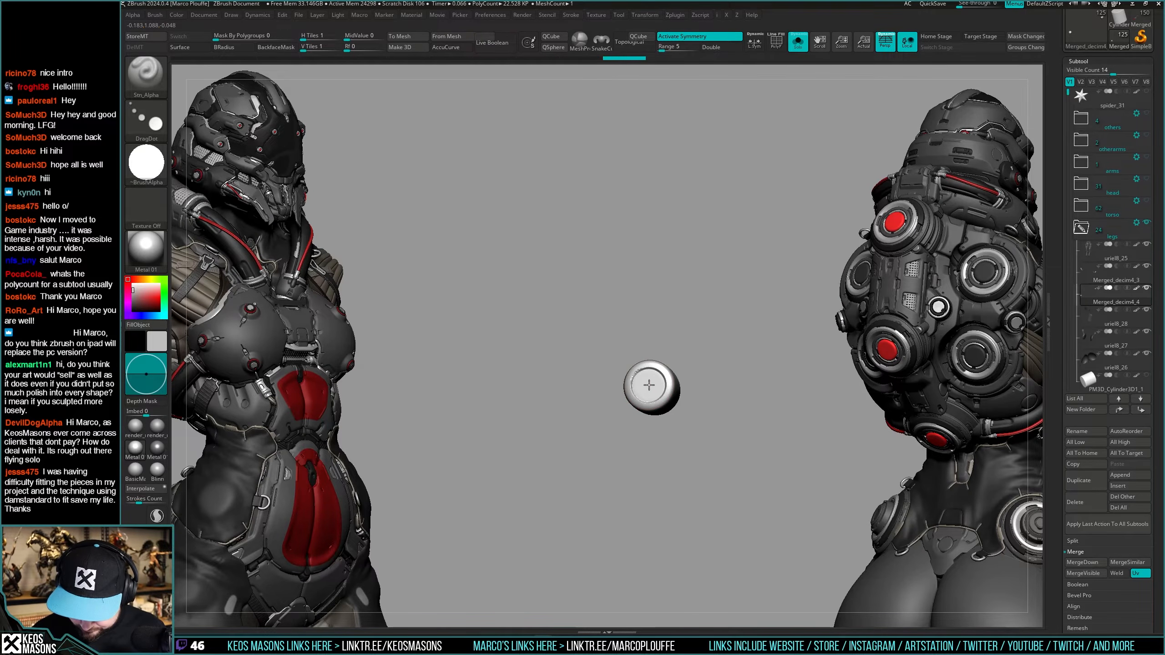
pyautogui.hotkey('alt', 's')
pyautogui.moveTo(656, 371); pyautogui.dragTo(691, 364, button='right')
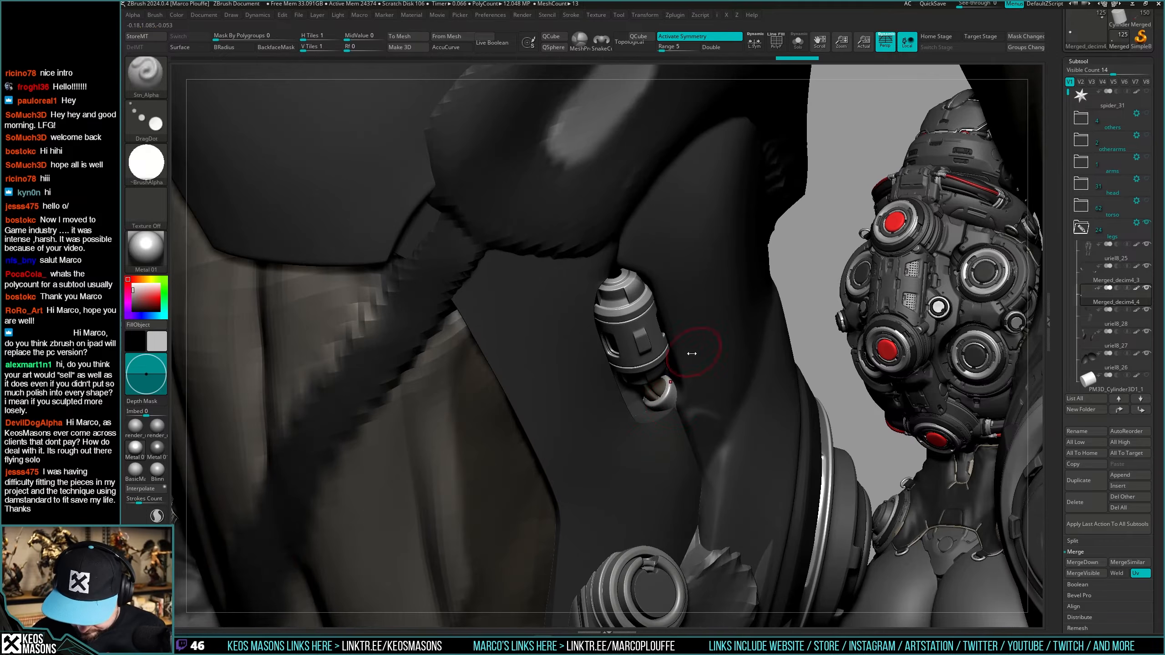
pyautogui.hotkey('ctrl', 'shift', 'z')
pyautogui.moveTo(645, 459)
pyautogui.mouseDown(button='right')
pyautogui.moveTo(697, 412)
pyautogui.moveTo(688, 397)
pyautogui.moveTo(669, 432)
pyautogui.moveTo(698, 431)
pyautogui.moveTo(690, 417)
pyautogui.mouseUp(button='right')
# Select the armour strip around the cylinder, turn off symmetry, and adjust its recess rim with the Move brush.
pyautogui.press('space')
pyautogui.click(686, 400)
pyautogui.keyDown('alt'); pyautogui.click(641, 434); pyautogui.keyUp('alt')
pyautogui.press('x')
pyautogui.press('space')
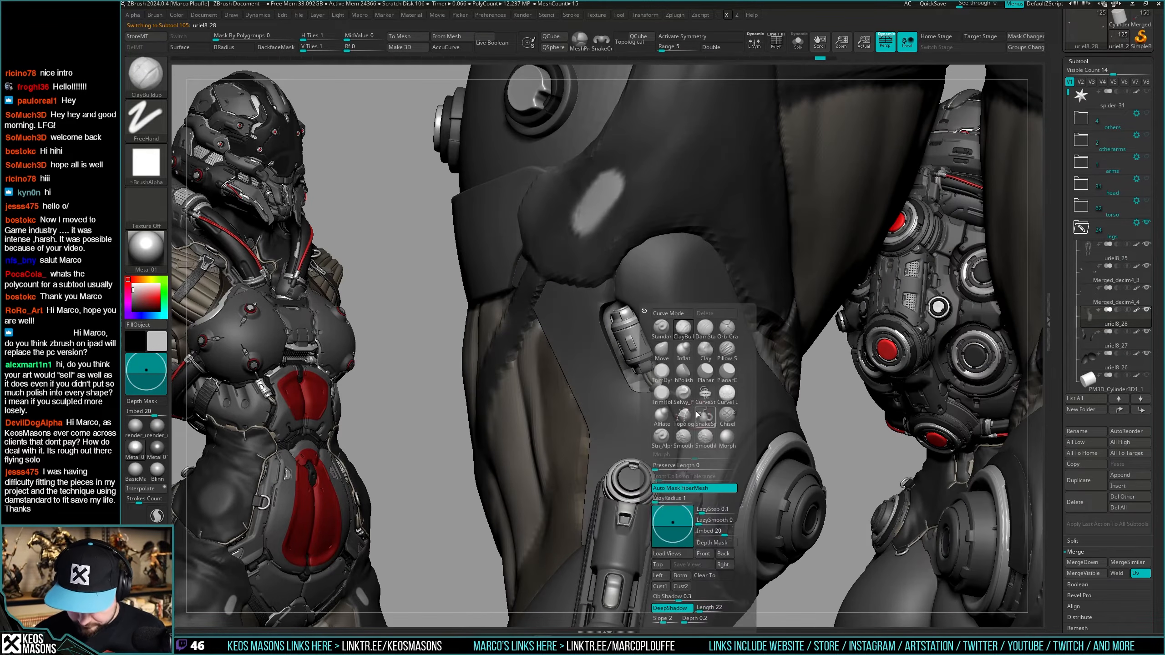
pyautogui.click(664, 352)
pyautogui.moveTo(668, 355)
pyautogui.mouseDown(button='right')
pyautogui.moveTo(642, 358)
pyautogui.moveTo(636, 315)
pyautogui.moveTo(626, 317)
pyautogui.mouseUp(button='right')
pyautogui.press('space')
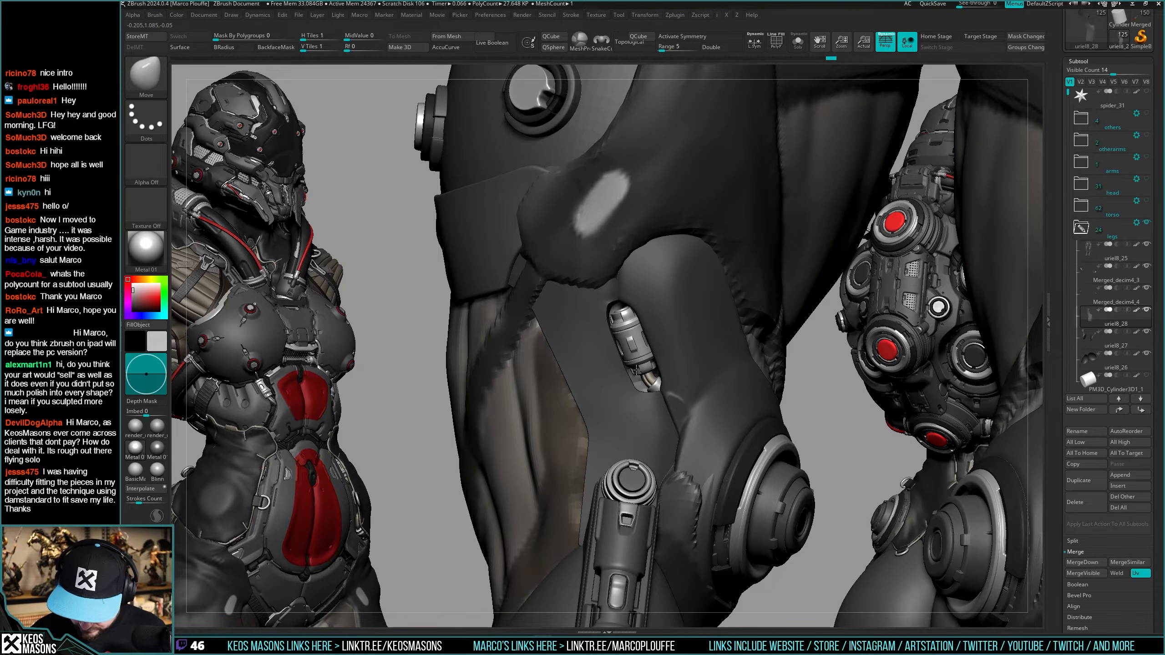
pyautogui.press('space')
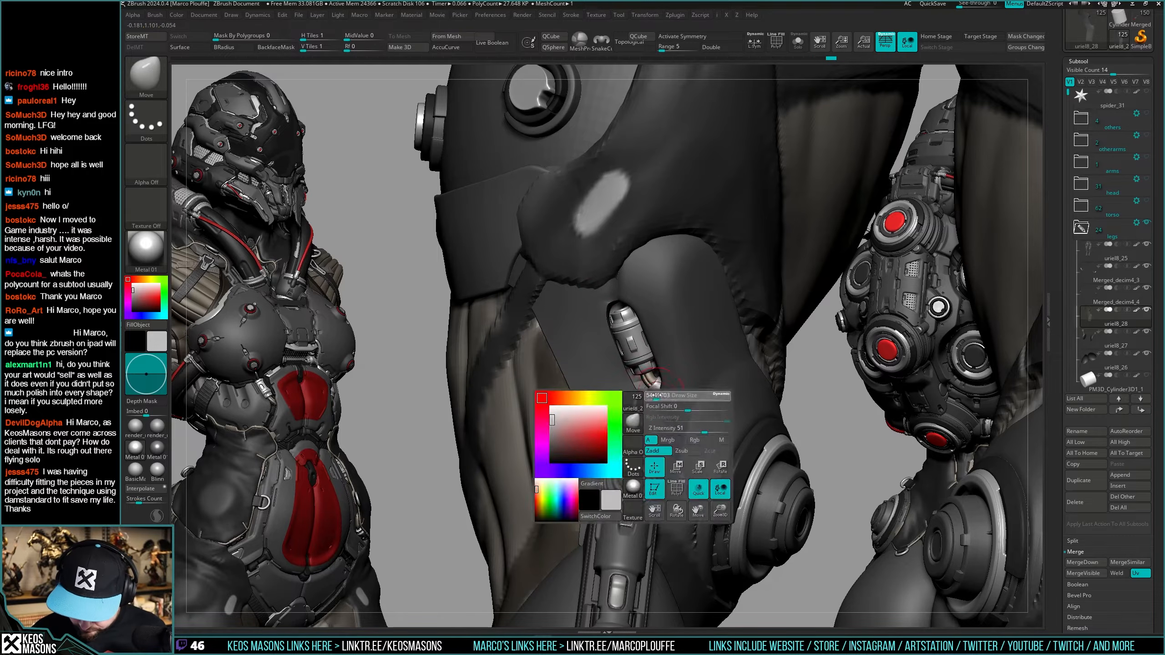
pyautogui.moveTo(662, 395); pyautogui.dragTo(637, 398, button='right')
pyautogui.press('space')
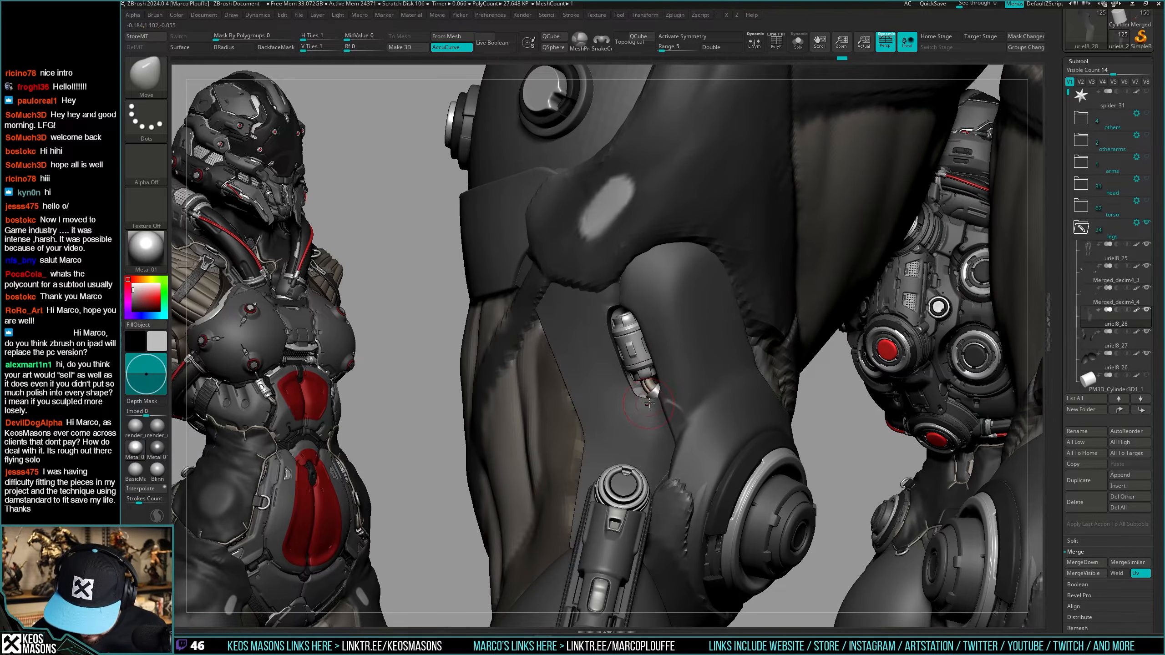
# Reshape the armour strip's edge below the recess with the Move brush, undo the last stroke, and check the strip in isolation.
pyautogui.moveTo(657, 400)
pyautogui.mouseDown(button='right')
pyautogui.moveTo(688, 402)
pyautogui.moveTo(662, 404)
pyautogui.moveTo(693, 450)
pyautogui.mouseUp(button='right')
pyautogui.press('space')
pyautogui.press('space')
pyautogui.click(662, 404)
pyautogui.moveTo(669, 431)
pyautogui.mouseDown(button='right')
pyautogui.moveTo(655, 454)
pyautogui.moveTo(653, 438)
pyautogui.mouseUp(button='right')
pyautogui.moveTo(654, 439); pyautogui.dragTo(646, 431)
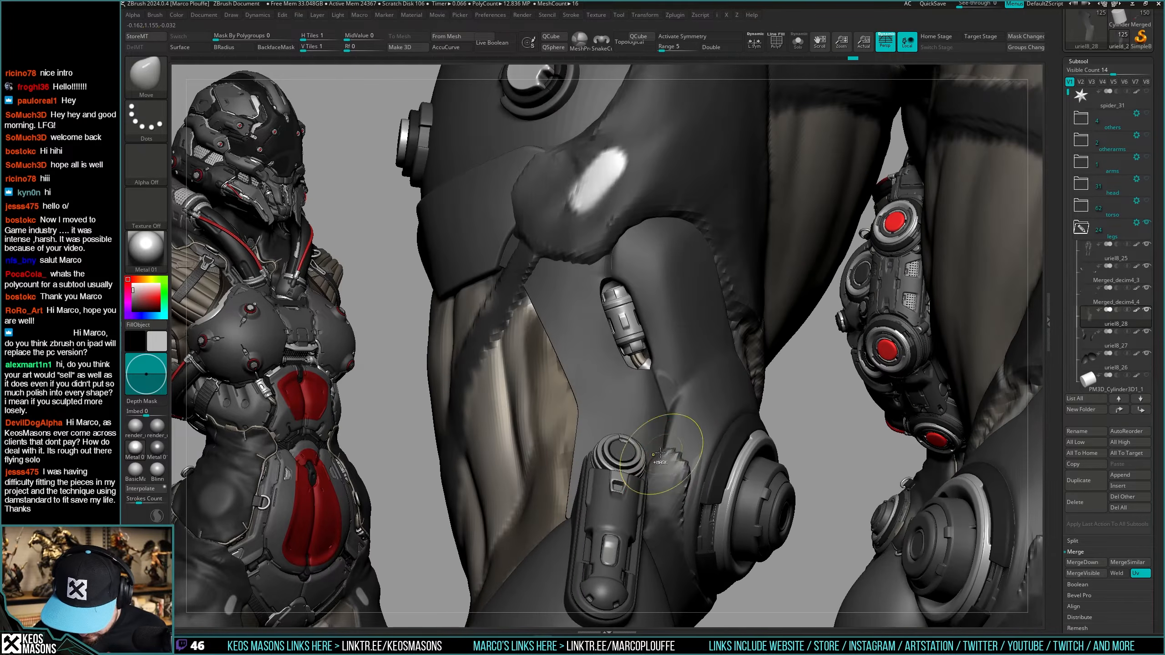
pyautogui.hotkey('ctrl', 'z')
pyautogui.hotkey('alt', 's')
pyautogui.hotkey('alt', 's')
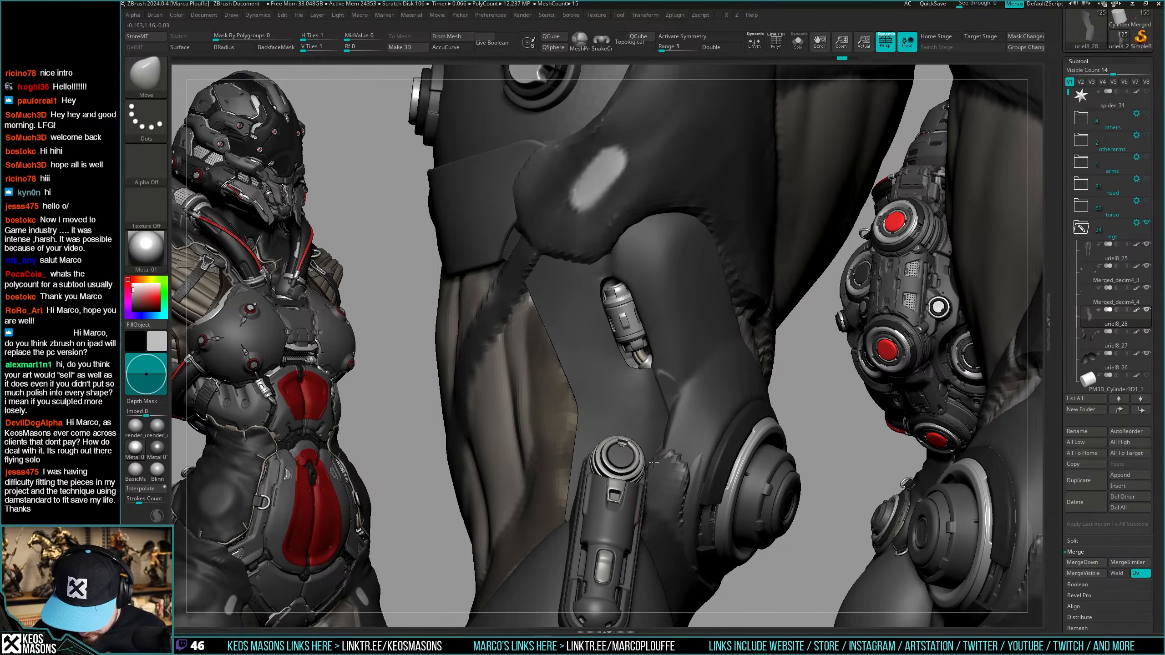
# Refine and smooth the strip's edge between the cable recess and the knee using a resized Move brush.
pyautogui.press('space')
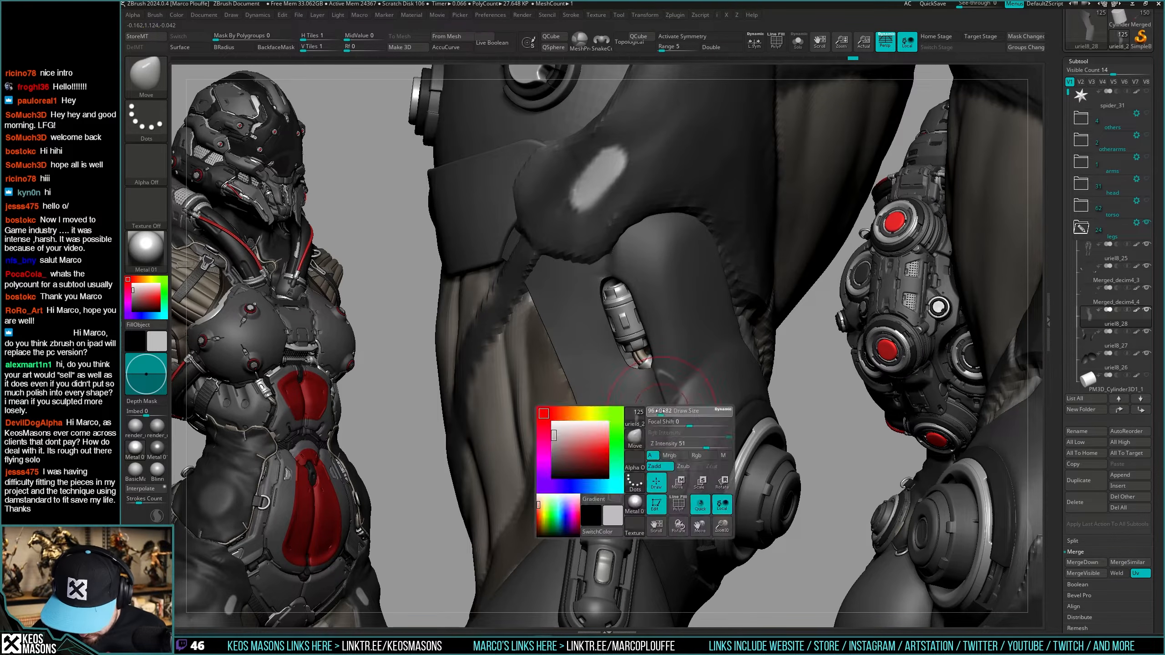
pyautogui.moveTo(654, 428); pyautogui.dragTo(652, 381, button='right')
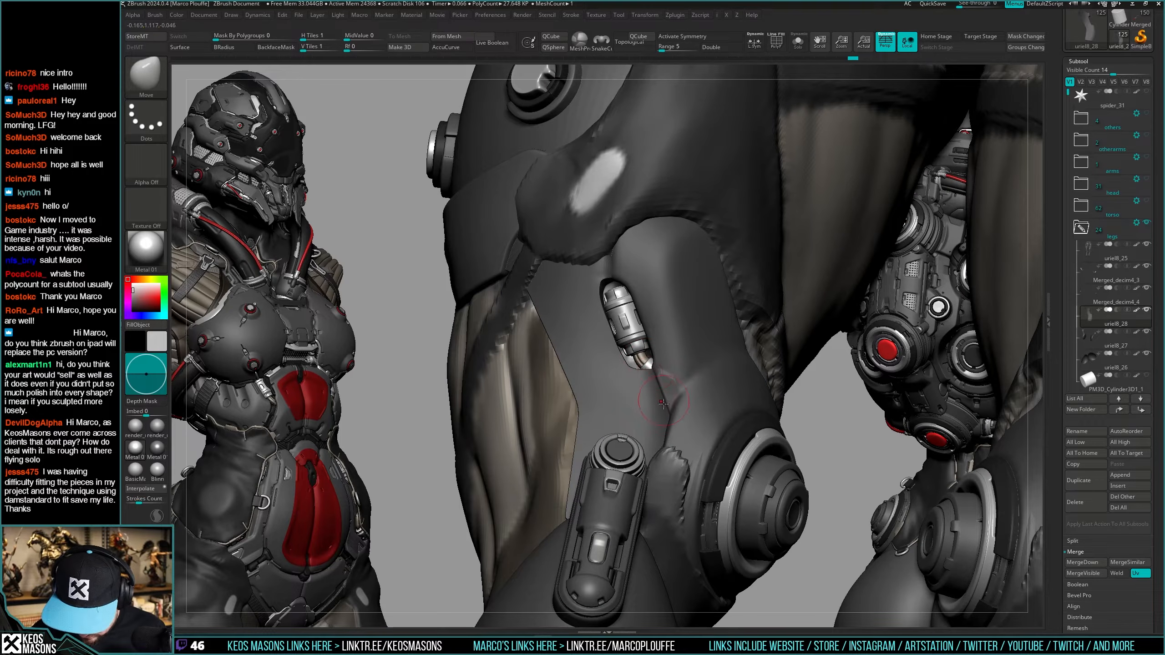
pyautogui.press('space')
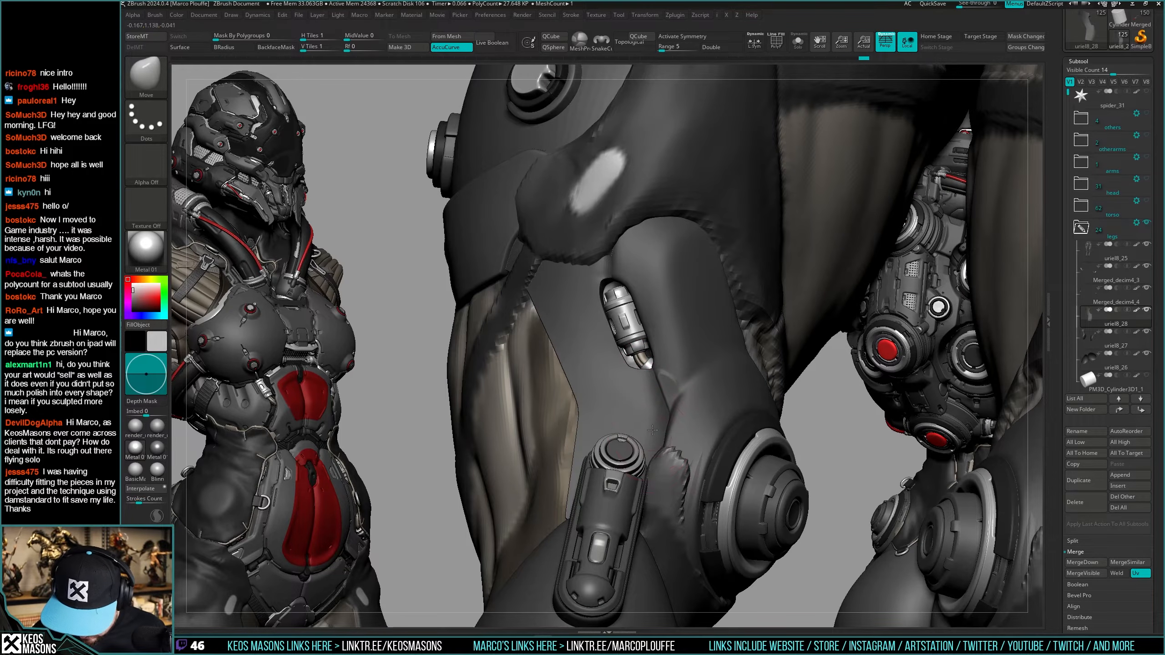
pyautogui.press('space')
pyautogui.moveTo(648, 454); pyautogui.dragTo(665, 386, button='right')
pyautogui.keyDown('shift'); pyautogui.moveTo(670, 383); pyautogui.dragTo(669, 397); pyautogui.keyUp('shift')
pyautogui.moveTo(668, 397)
pyautogui.mouseDown(button='right')
pyautogui.moveTo(613, 430)
pyautogui.moveTo(637, 362)
pyautogui.moveTo(601, 288)
pyautogui.mouseUp(button='right')
pyautogui.press('space')
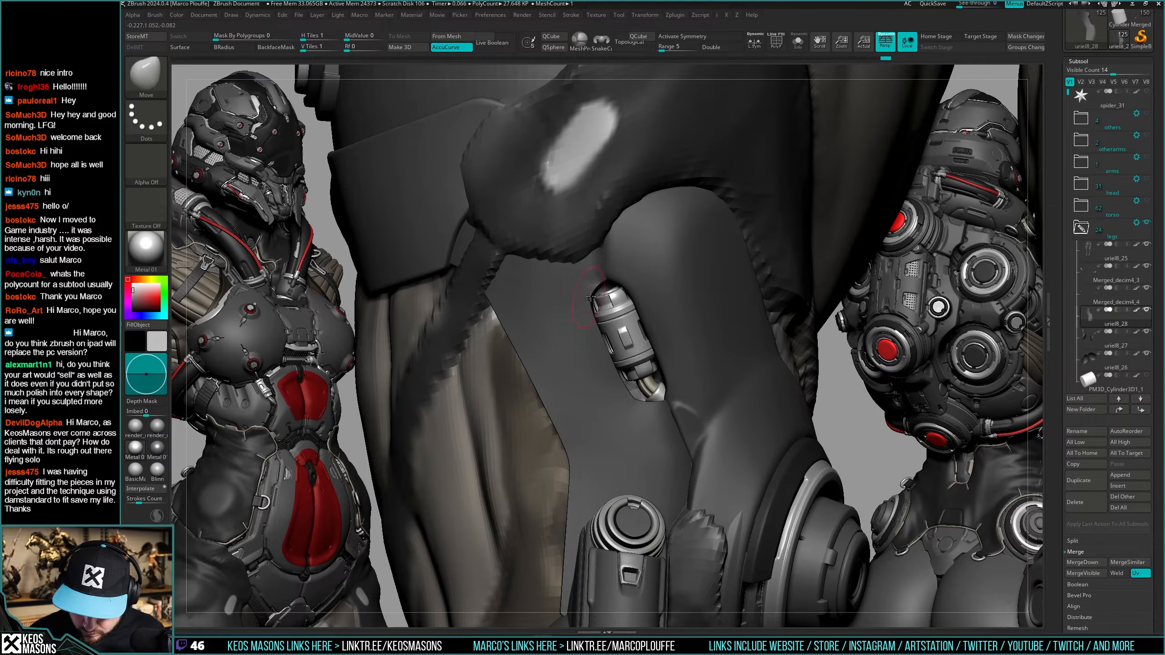
pyautogui.moveTo(587, 294)
pyautogui.mouseDown(button='right')
pyautogui.moveTo(607, 287)
pyautogui.moveTo(600, 258)
pyautogui.moveTo(616, 262)
pyautogui.mouseUp(button='right')
pyautogui.keyDown('ctrl'); pyautogui.moveTo(681, 348); pyautogui.dragTo(707, 312, button='right'); pyautogui.keyUp('ctrl')
pyautogui.keyDown('ctrl'); pyautogui.moveTo(706, 377); pyautogui.dragTo(669, 457, button='right'); pyautogui.keyUp('ctrl')
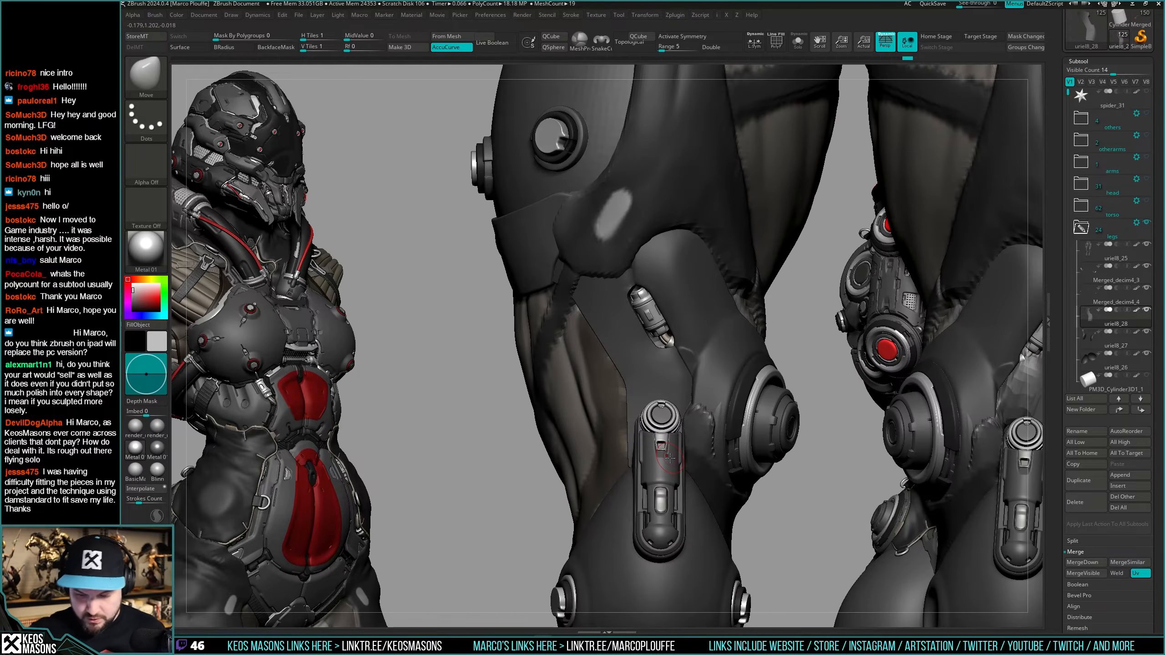
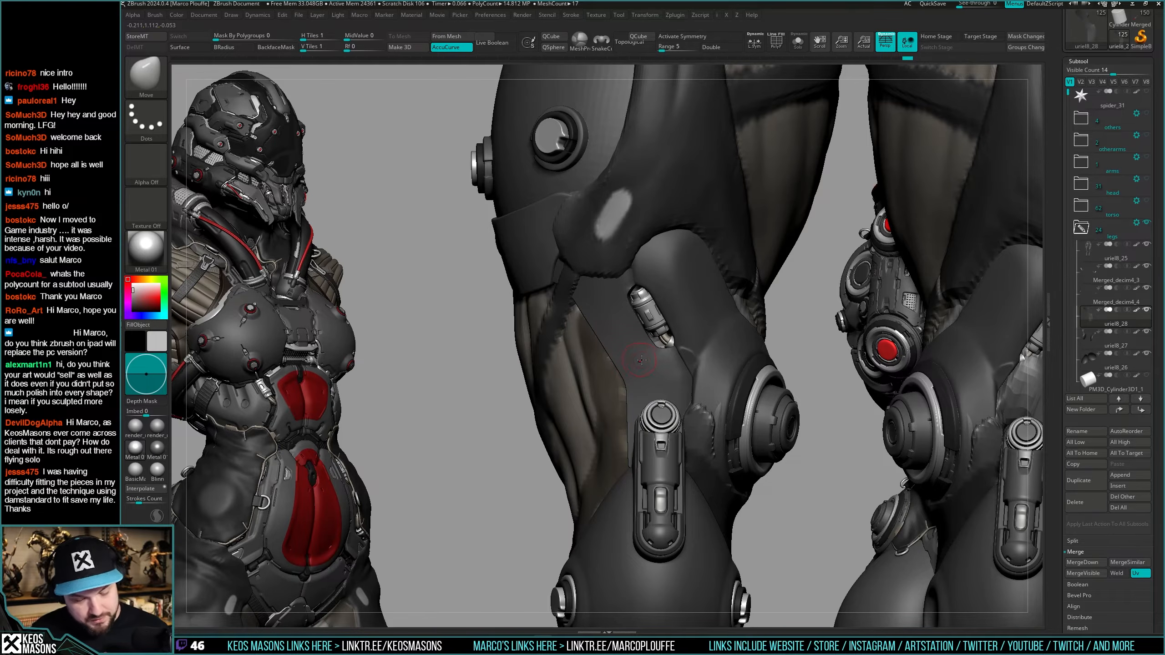
# Flatten the armour strip's surface beside and below the recess with the hPolish brush.
pyautogui.moveTo(806, 331); pyautogui.dragTo(666, 367)
pyautogui.rightClick(656, 404)
pyautogui.moveTo(666, 366)
pyautogui.mouseDown(button='right')
pyautogui.moveTo(656, 404)
pyautogui.moveTo(663, 357)
pyautogui.moveTo(673, 387)
pyautogui.moveTo(670, 360)
pyautogui.mouseUp(button='right')
pyautogui.moveTo(671, 361)
pyautogui.mouseDown(button='right')
pyautogui.moveTo(692, 358)
pyautogui.moveTo(645, 361)
pyautogui.moveTo(683, 359)
pyautogui.moveTo(647, 356)
pyautogui.moveTo(642, 331)
pyautogui.mouseUp(button='right')
pyautogui.press('b')
pyautogui.click(658, 367)
pyautogui.rightClick(602, 332)
pyautogui.click(630, 271)
pyautogui.moveTo(630, 270); pyautogui.dragTo(625, 271)
pyautogui.moveTo(651, 330)
pyautogui.mouseDown(button='right')
pyautogui.moveTo(628, 339)
pyautogui.moveTo(682, 328)
pyautogui.moveTo(665, 367)
pyautogui.moveTo(679, 381)
pyautogui.moveTo(673, 337)
pyautogui.mouseUp(button='right')
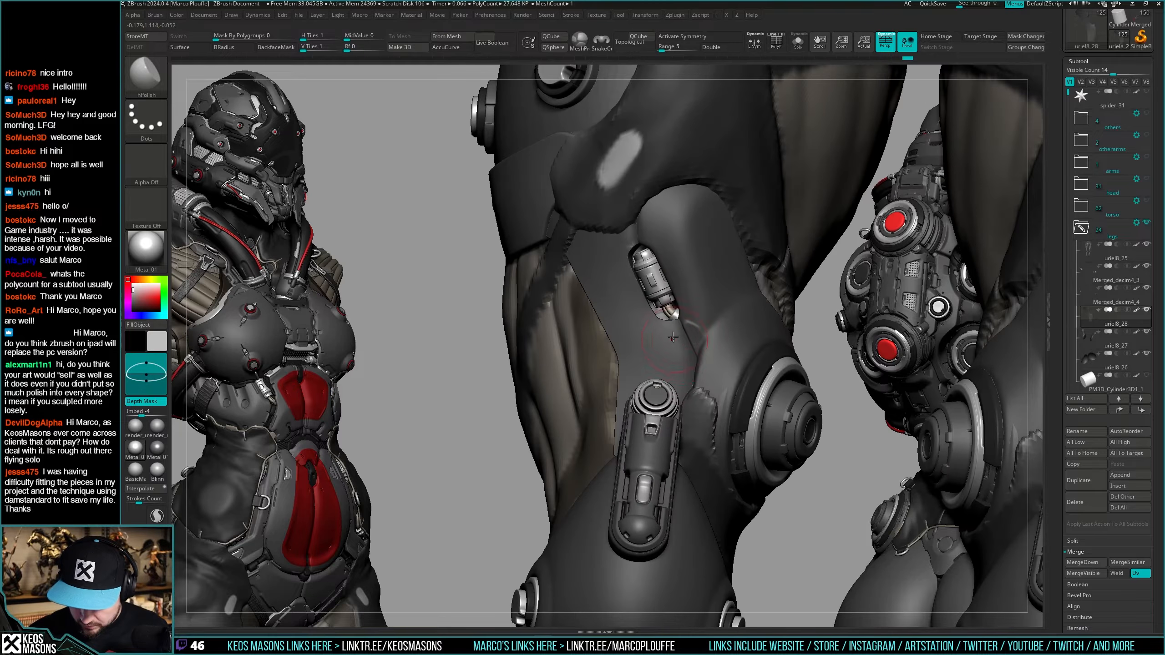
pyautogui.rightClick(647, 390)
pyautogui.moveTo(639, 328); pyautogui.dragTo(623, 268)
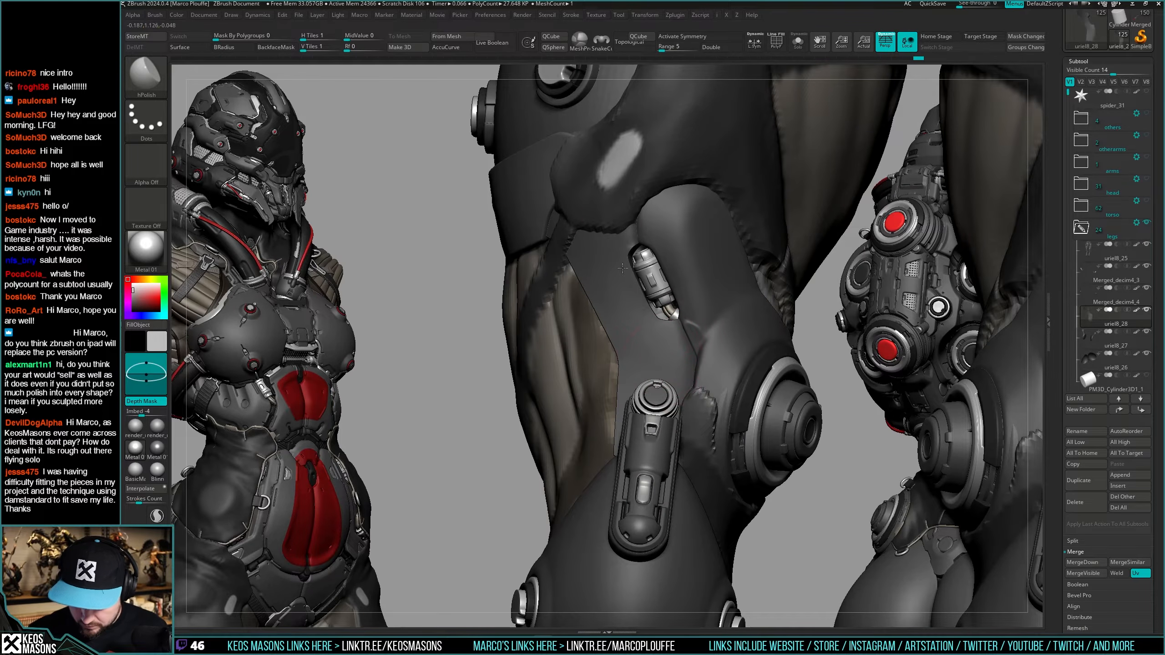
pyautogui.moveTo(638, 370)
pyautogui.mouseDown(button='right')
pyautogui.moveTo(615, 367)
pyautogui.moveTo(642, 331)
pyautogui.mouseUp(button='right')
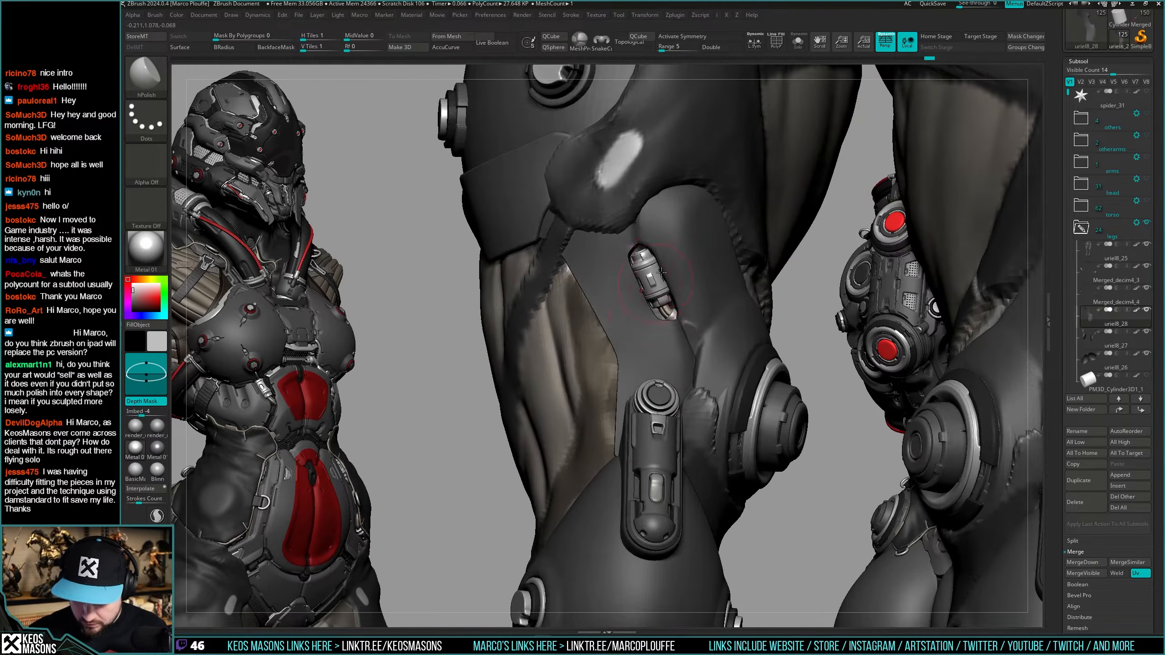
# Isolate the armour strip and polish its upper face and knee-side corner with hPolish, checking it against the leg.
pyautogui.hotkey('shift', 's')
pyautogui.moveTo(628, 233); pyautogui.dragTo(604, 285)
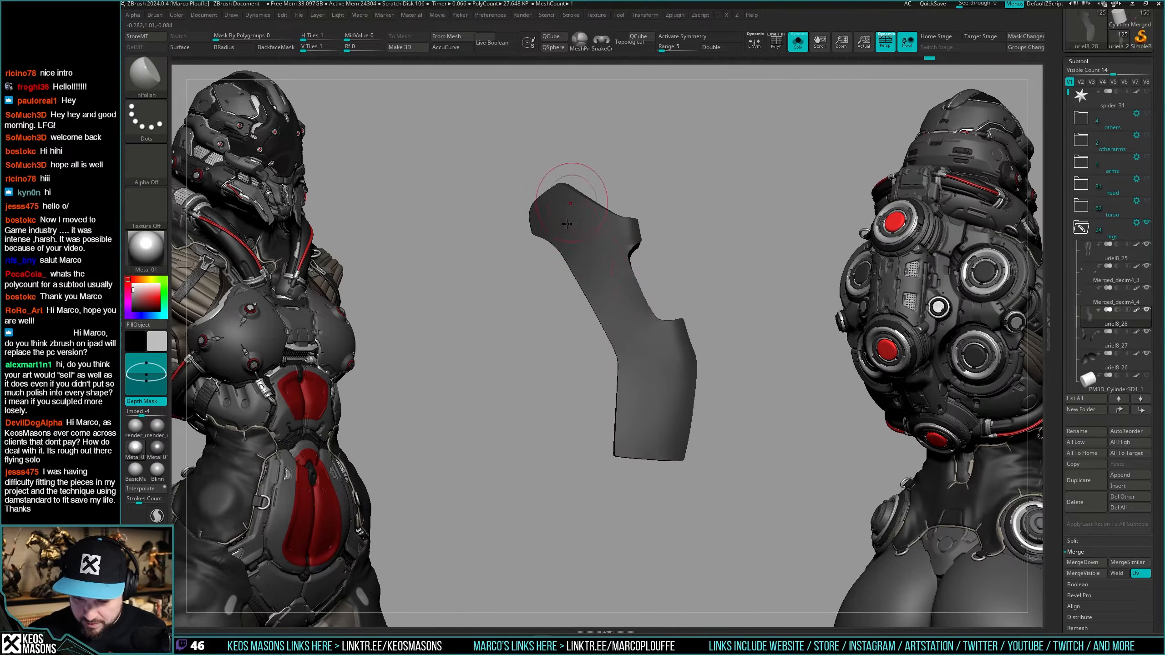
pyautogui.hotkey('shift', 's')
pyautogui.hotkey('shift', 's')
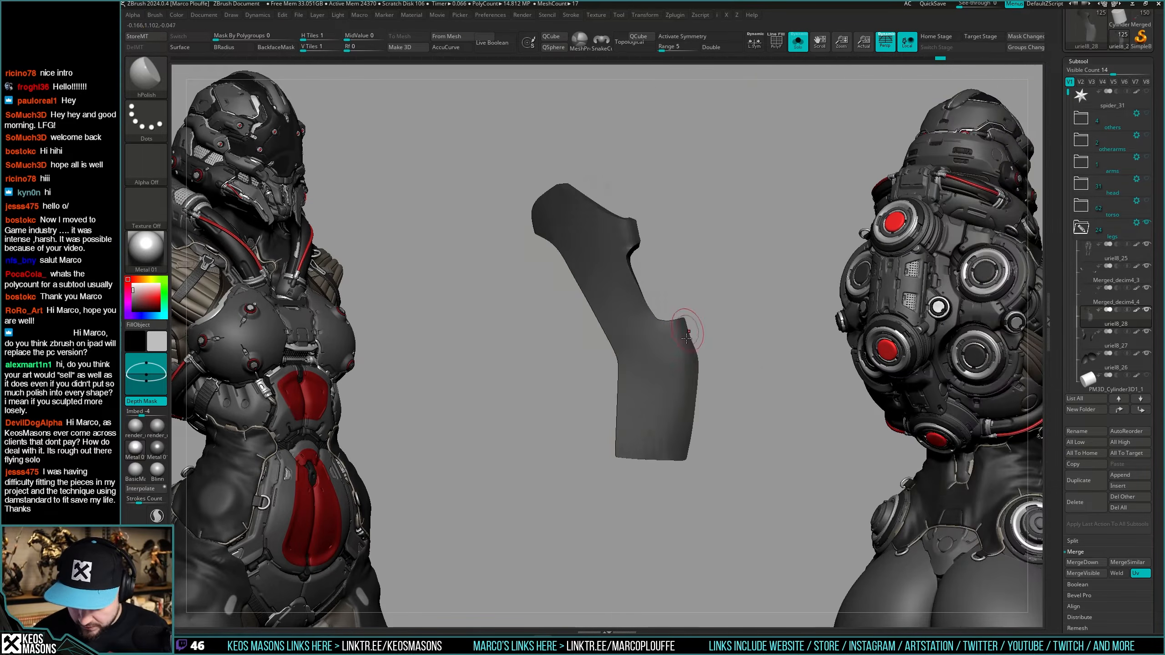
pyautogui.moveTo(680, 336); pyautogui.dragTo(676, 324, button='right')
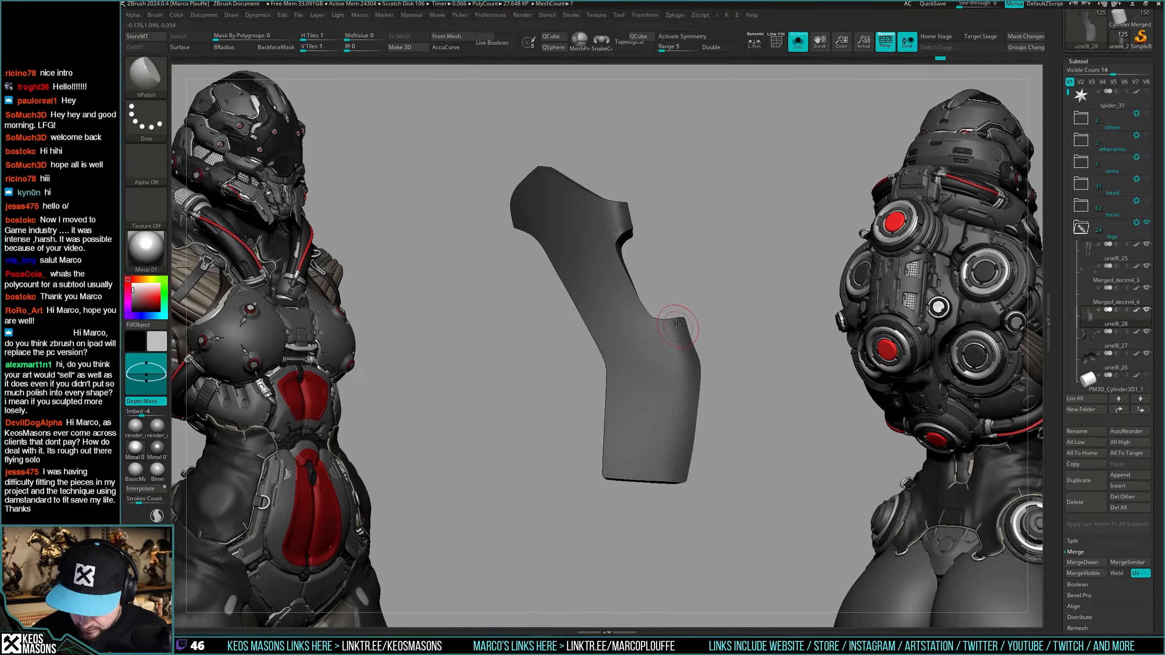
pyautogui.hotkey('shift', 's')
pyautogui.hotkey('shift', 's')
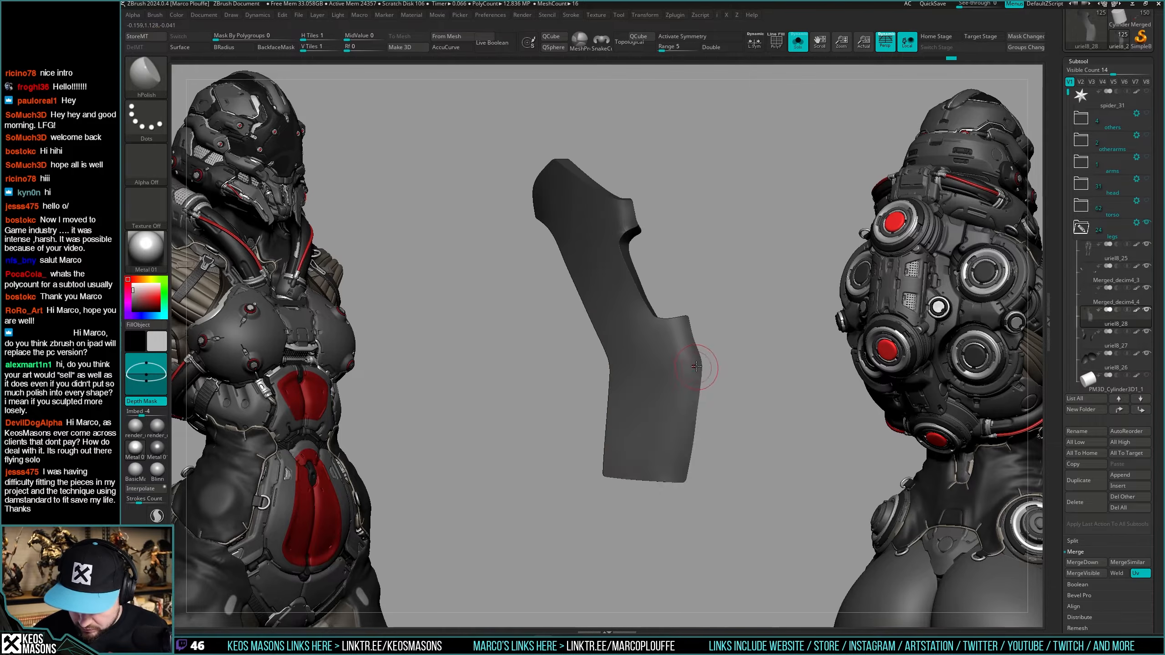
pyautogui.moveTo(687, 332); pyautogui.dragTo(688, 336, button='right')
pyautogui.moveTo(685, 487); pyautogui.dragTo(697, 430, button='right')
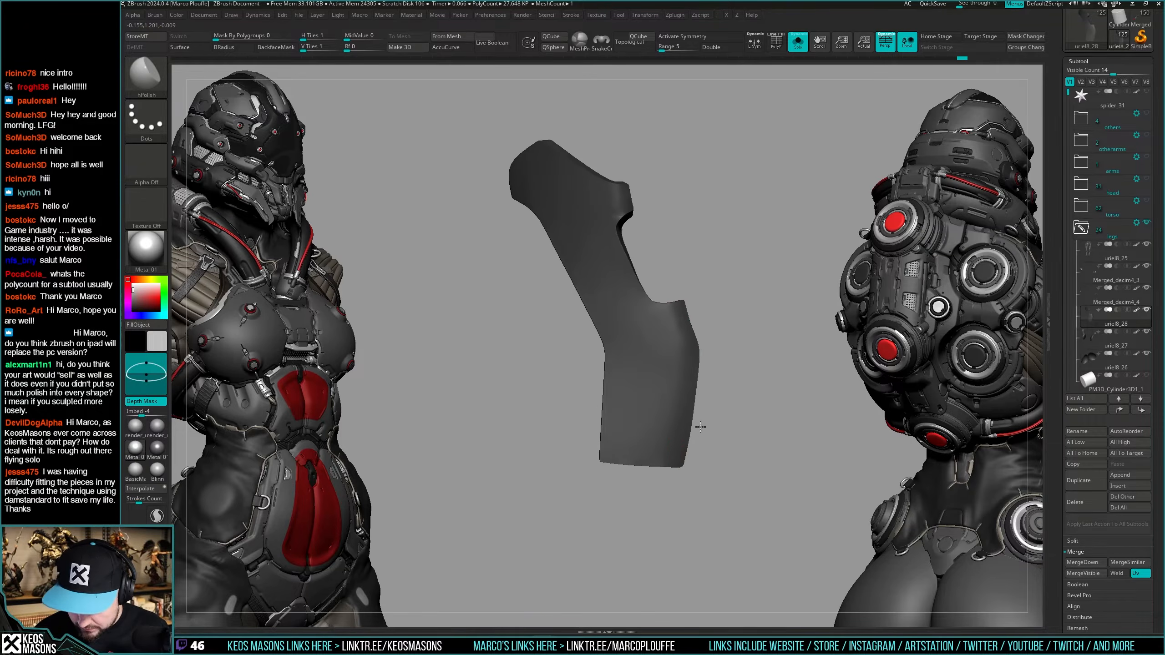
pyautogui.hotkey('shift', 's')
# Work on the strip's knee-side edge below the recess with the DamStandard brush, and switch back to hPolish.
pyautogui.press('space')
pyautogui.click(722, 327)
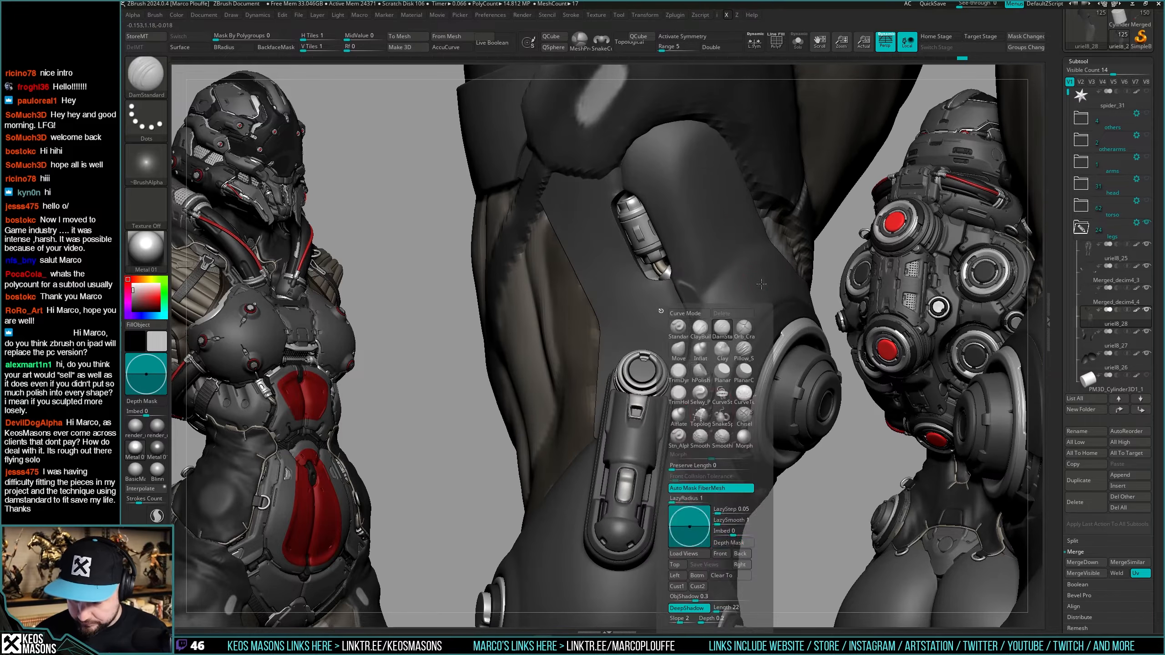
pyautogui.moveTo(663, 257); pyautogui.dragTo(682, 285, button='right')
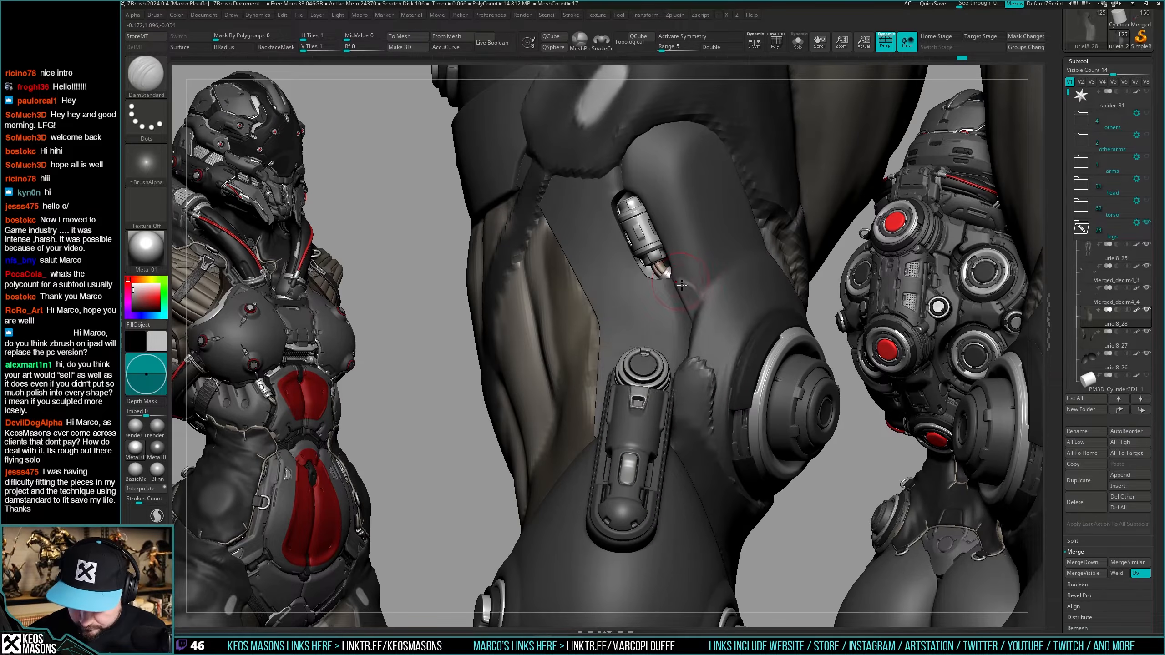
pyautogui.hotkey('shift', 's')
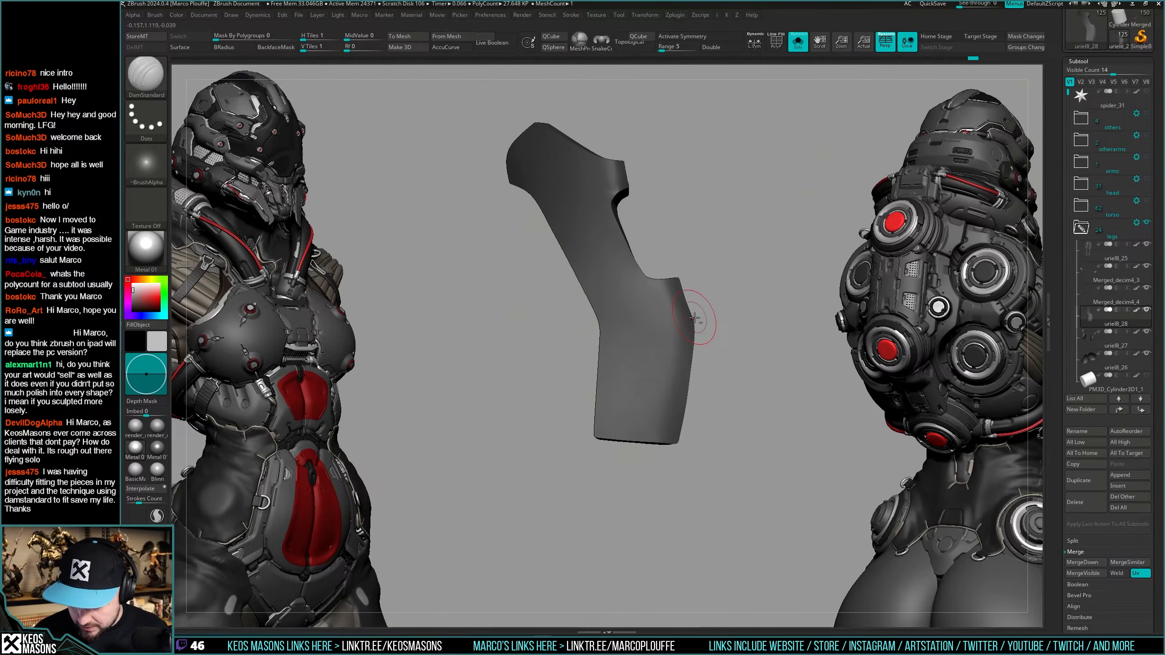
pyautogui.hotkey('shift', 's')
pyautogui.moveTo(698, 338); pyautogui.dragTo(698, 374, button='right')
pyautogui.press('space')
pyautogui.click(698, 376)
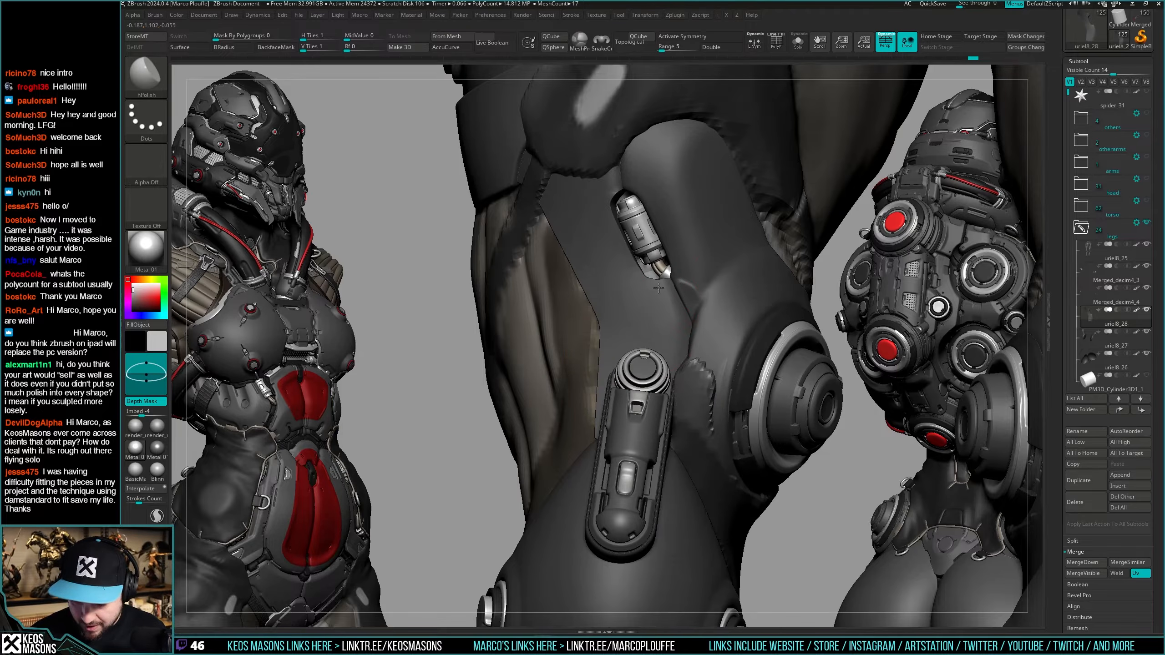
# Examine the armour strip's shape and wireframe in isolation, and compare its fit with the surrounding leg.
pyautogui.moveTo(614, 279); pyautogui.dragTo(606, 220, button='right')
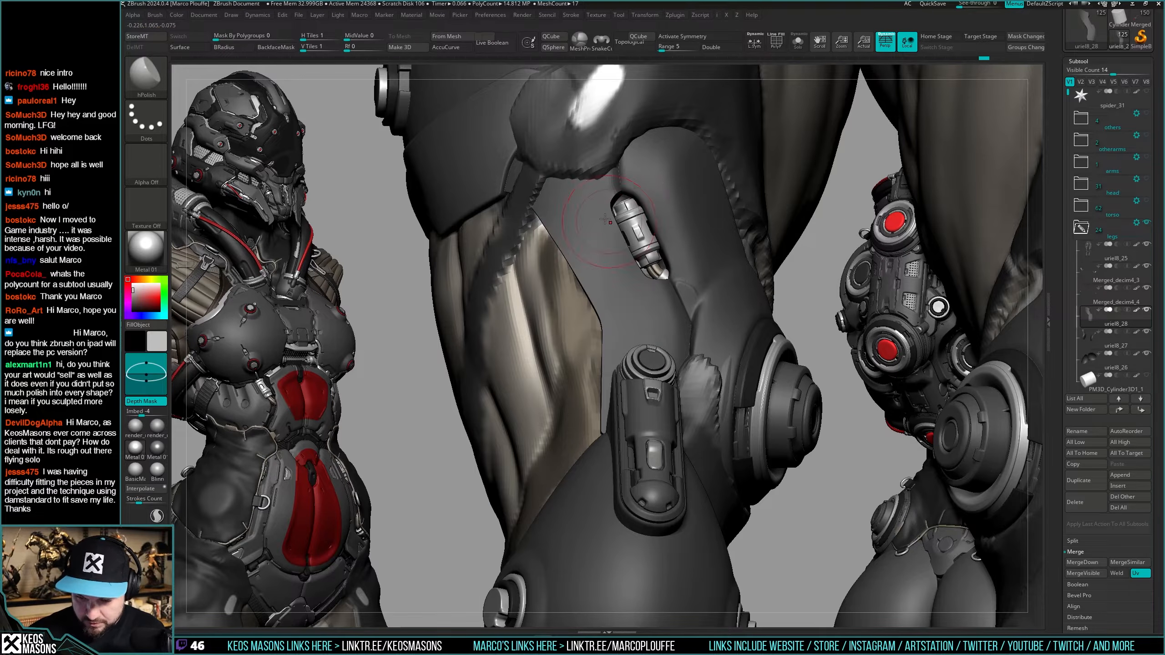
pyautogui.hotkey('shift', 's')
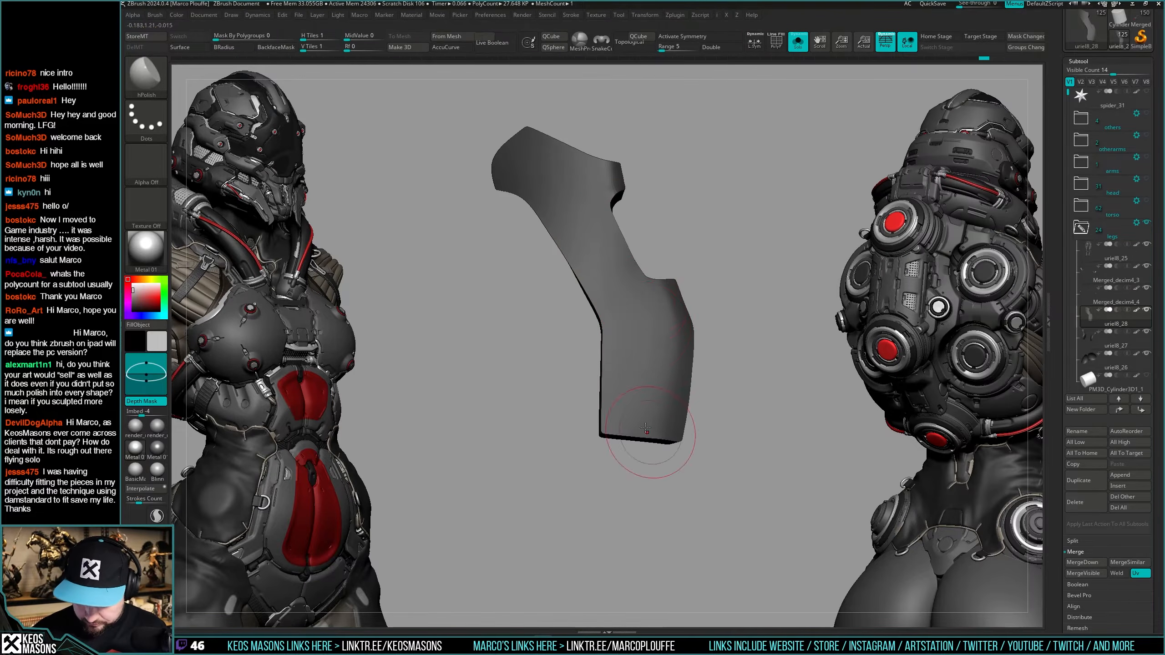
pyautogui.moveTo(650, 463); pyautogui.dragTo(650, 425, button='right')
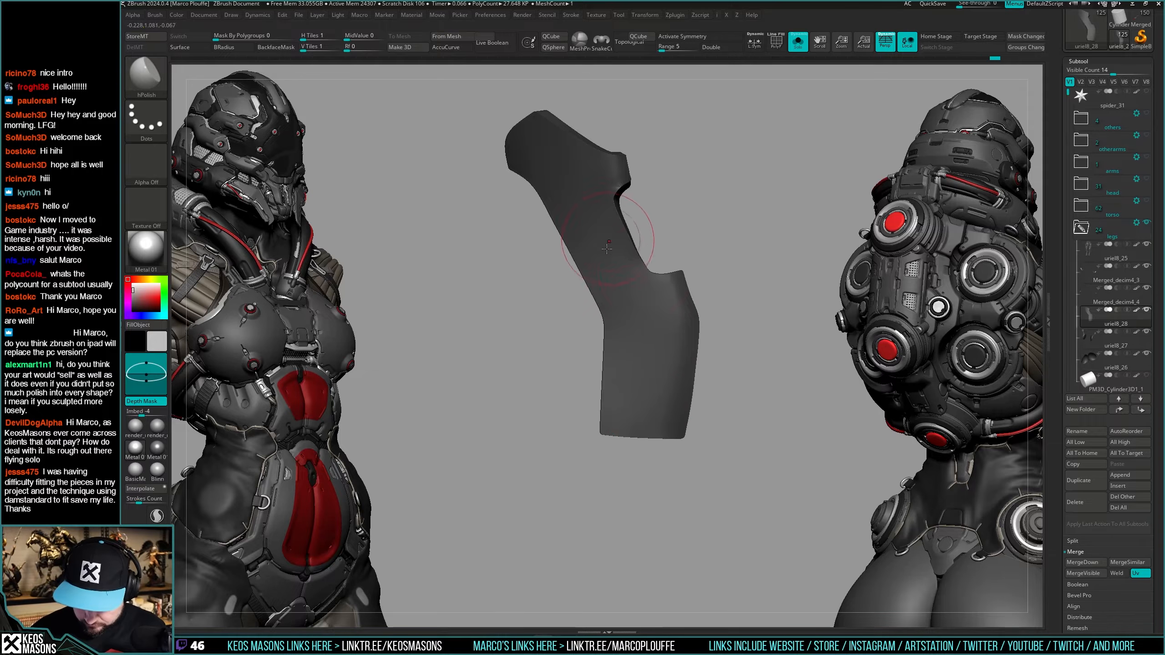
pyautogui.keyDown('alt'); pyautogui.moveTo(606, 248); pyautogui.dragTo(627, 351, button='right'); pyautogui.keyUp('alt')
pyautogui.hotkey('shift', 's')
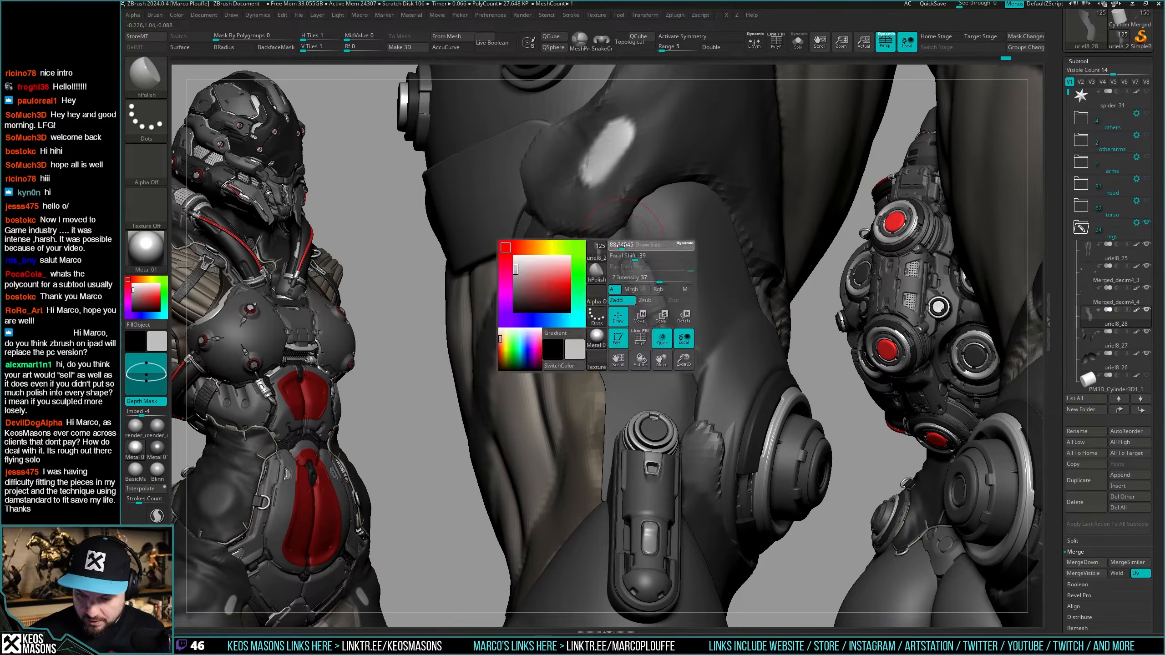
pyautogui.hotkey('shift', 's')
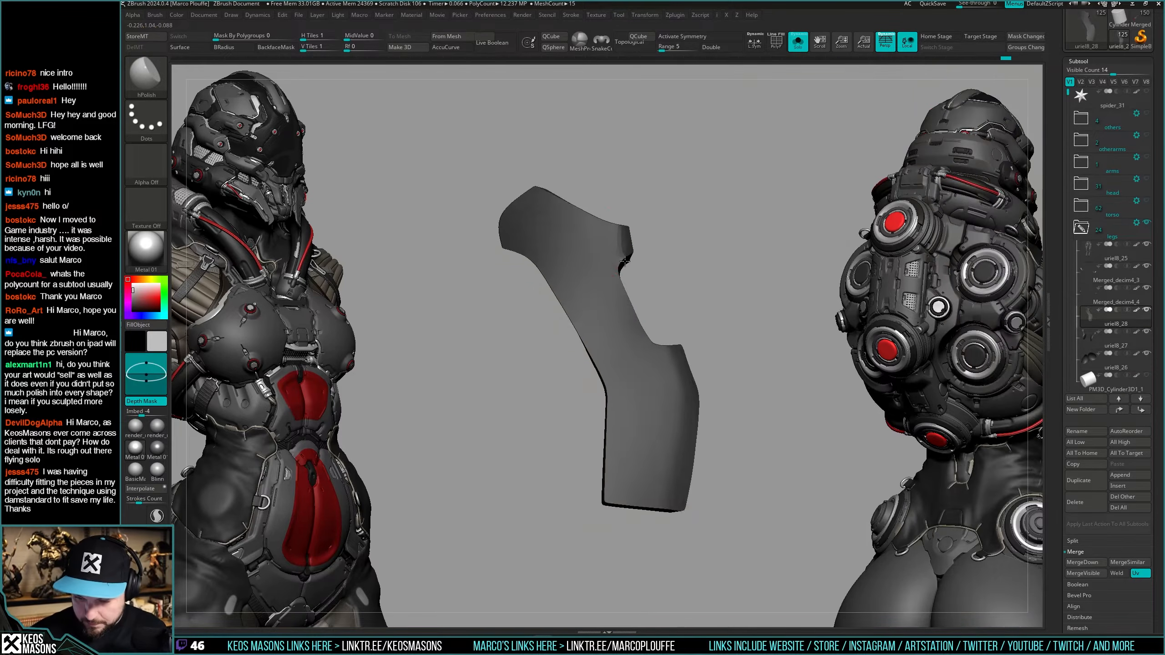
pyautogui.hotkey('shift', 'f')
pyautogui.keyDown('ctrl'); pyautogui.moveTo(642, 322); pyautogui.dragTo(698, 395, button='right'); pyautogui.keyUp('ctrl')
pyautogui.hotkey('shift', 'f')
pyautogui.press('space')
pyautogui.click(704, 269)
pyautogui.keyDown('ctrl'); pyautogui.moveTo(722, 216); pyautogui.dragTo(637, 266, button='right'); pyautogui.keyUp('ctrl')
pyautogui.hotkey('shift', 's')
pyautogui.hotkey('shift', 's')
pyautogui.hotkey('shift', 'f')
pyautogui.hotkey('shift', 'f')
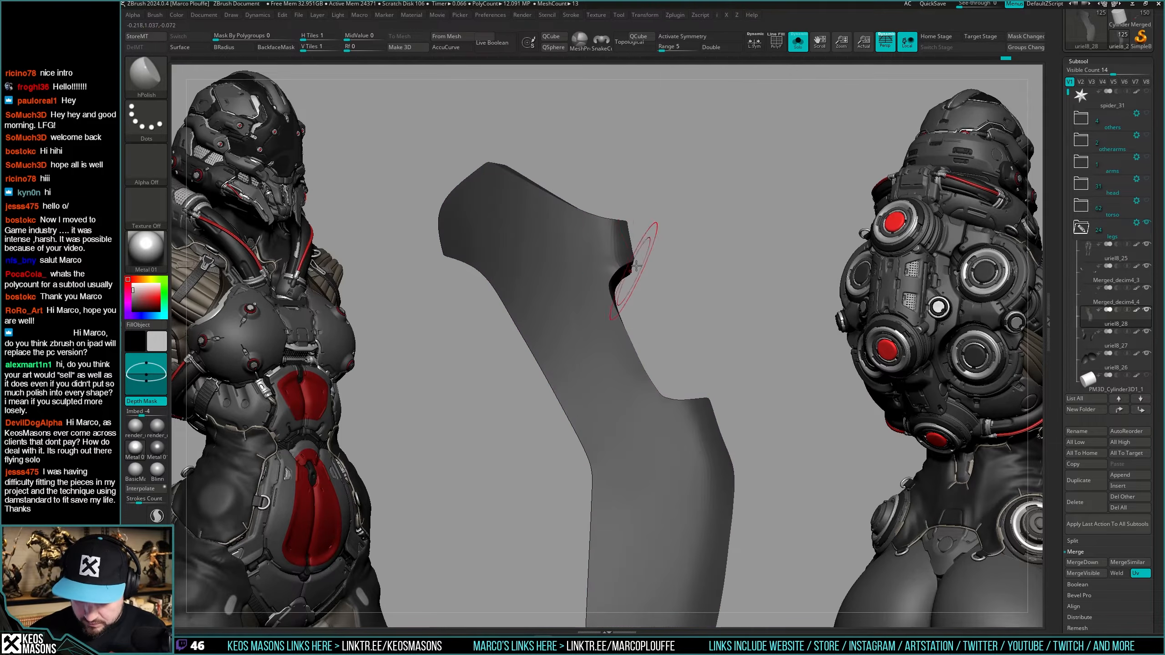
# Try another subdivision of the armour strip and compare its edges with the leg.
pyautogui.moveTo(665, 195); pyautogui.dragTo(736, 372, button='right')
pyautogui.press('space')
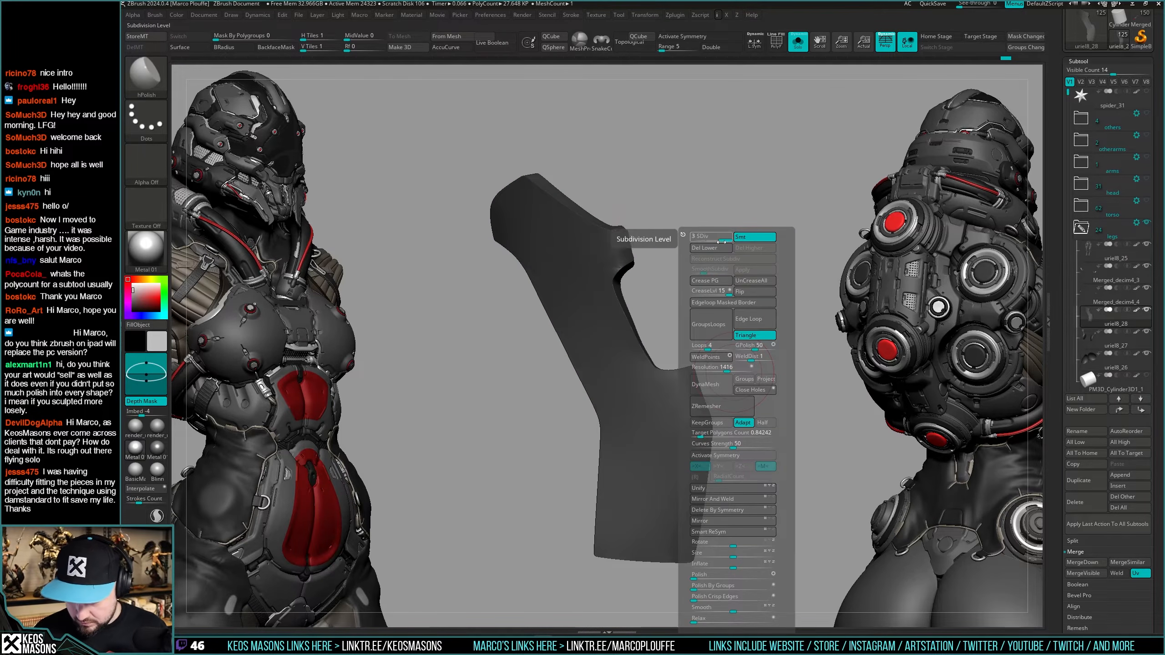
pyautogui.hotkey('ctrl', 'shift')
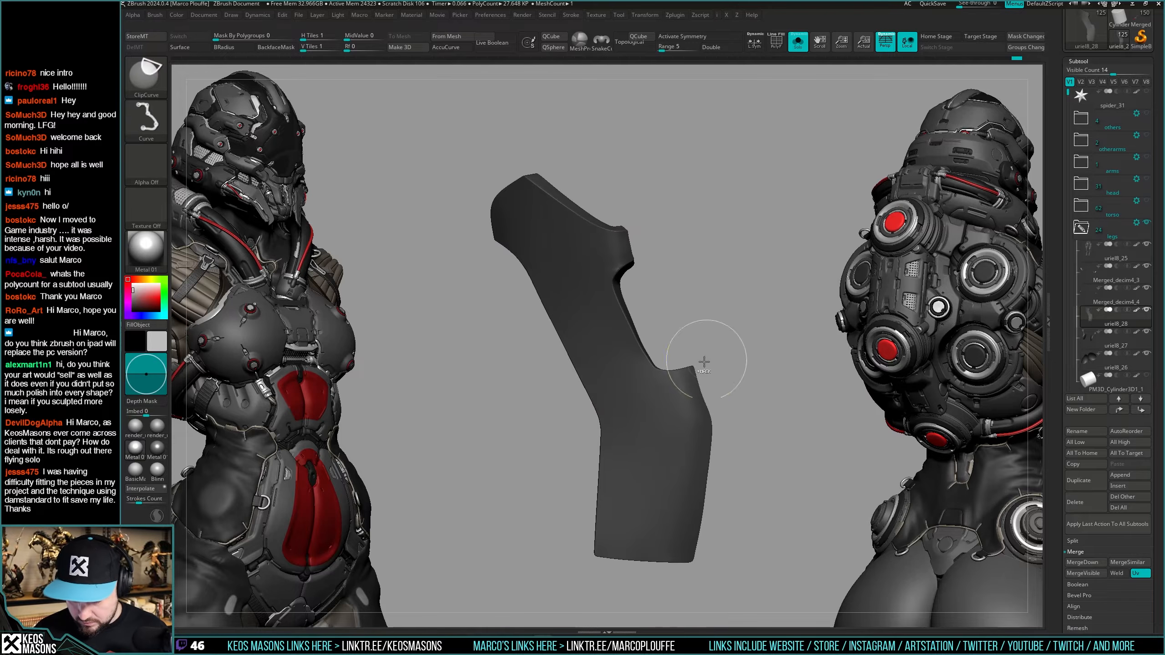
pyautogui.hotkey('ctrl', 'd')
pyautogui.hotkey('shift', 's')
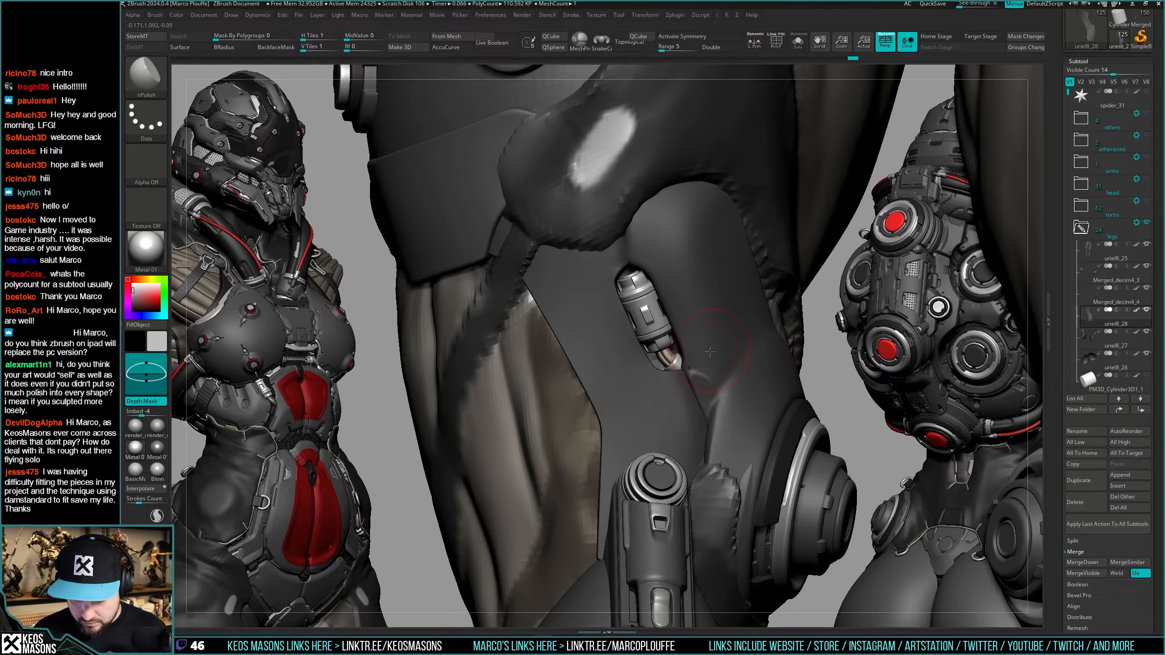
pyautogui.moveTo(710, 352)
pyautogui.mouseDown(button='right')
pyautogui.moveTo(674, 344)
pyautogui.moveTo(712, 348)
pyautogui.mouseUp(button='right')
pyautogui.hotkey('shift', 's')
pyautogui.press('space')
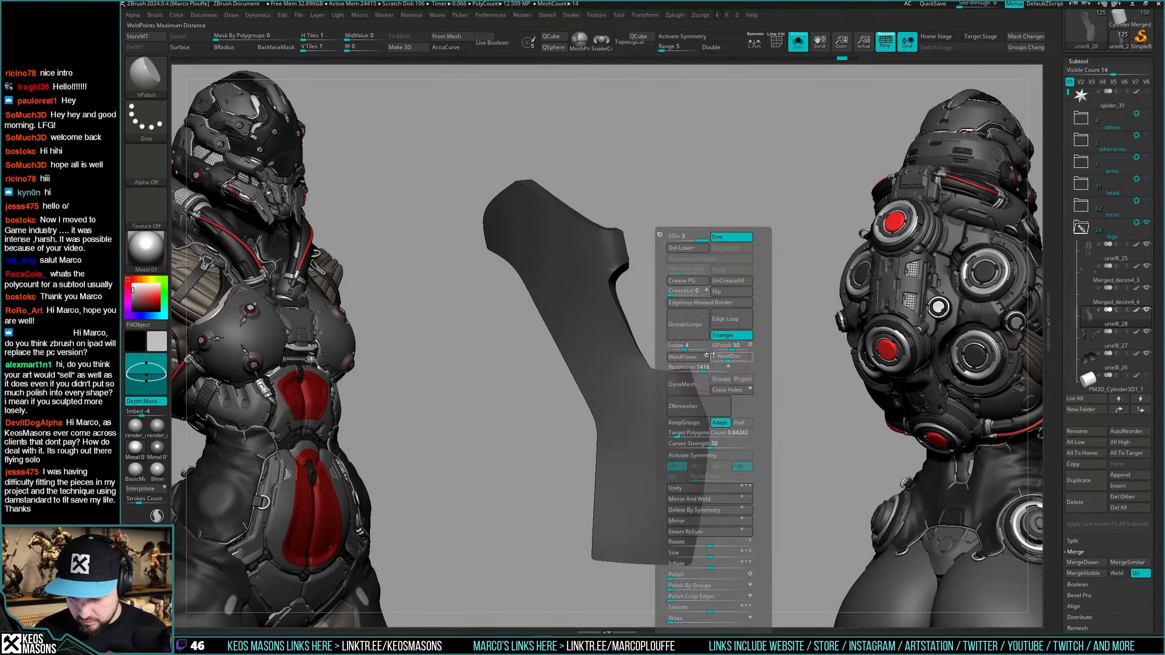
pyautogui.hotkey('ctrl', 'z')
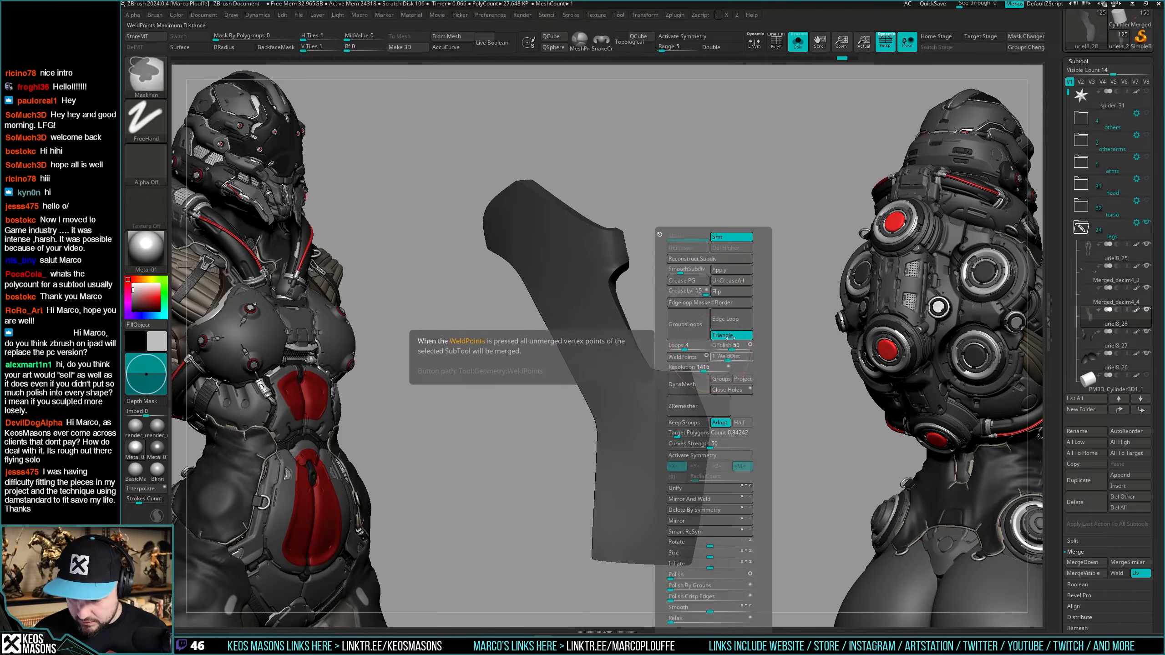
# Adjust the armour strip's crease level, and check its wireframe and its edges around the cable recess.
pyautogui.press('space')
pyautogui.moveTo(737, 292); pyautogui.dragTo(704, 292)
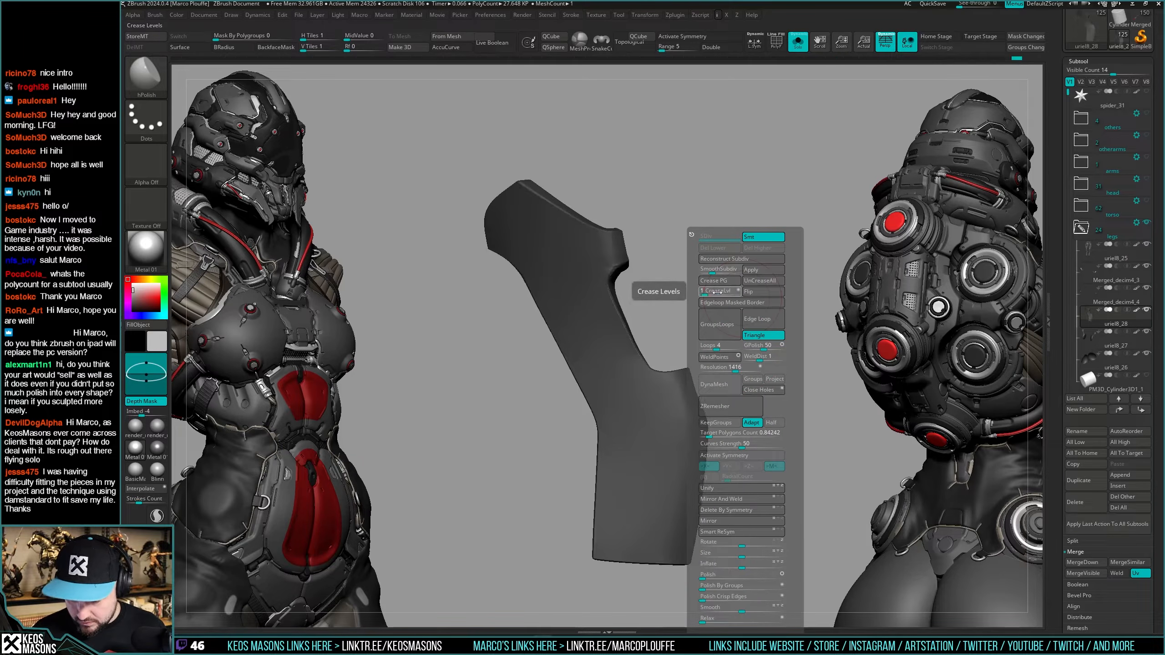
pyautogui.moveTo(709, 317); pyautogui.dragTo(679, 323, button='right')
pyautogui.hotkey('shift', 'f')
pyautogui.hotkey('shift', 'f')
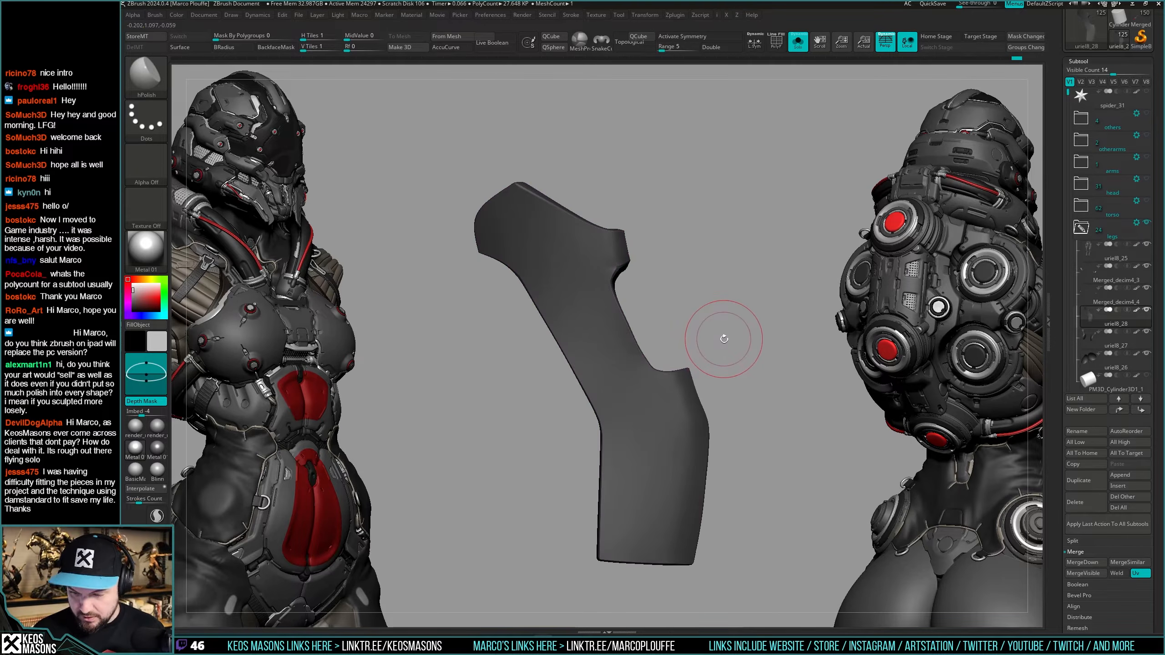
pyautogui.press('space')
pyautogui.click(739, 292)
pyautogui.keyDown('ctrl'); pyautogui.moveTo(698, 338); pyautogui.dragTo(603, 275, button='right'); pyautogui.keyUp('ctrl')
pyautogui.hotkey('shift', 's')
pyautogui.rightClick(569, 257)
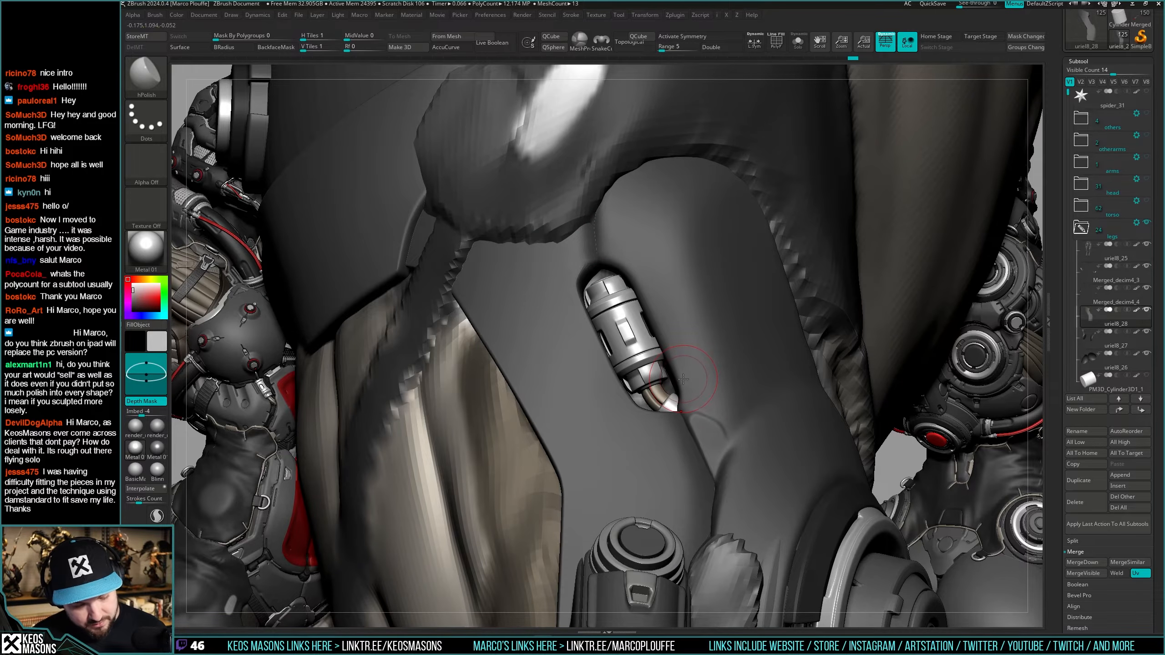
pyautogui.moveTo(591, 242); pyautogui.dragTo(589, 260, button='right')
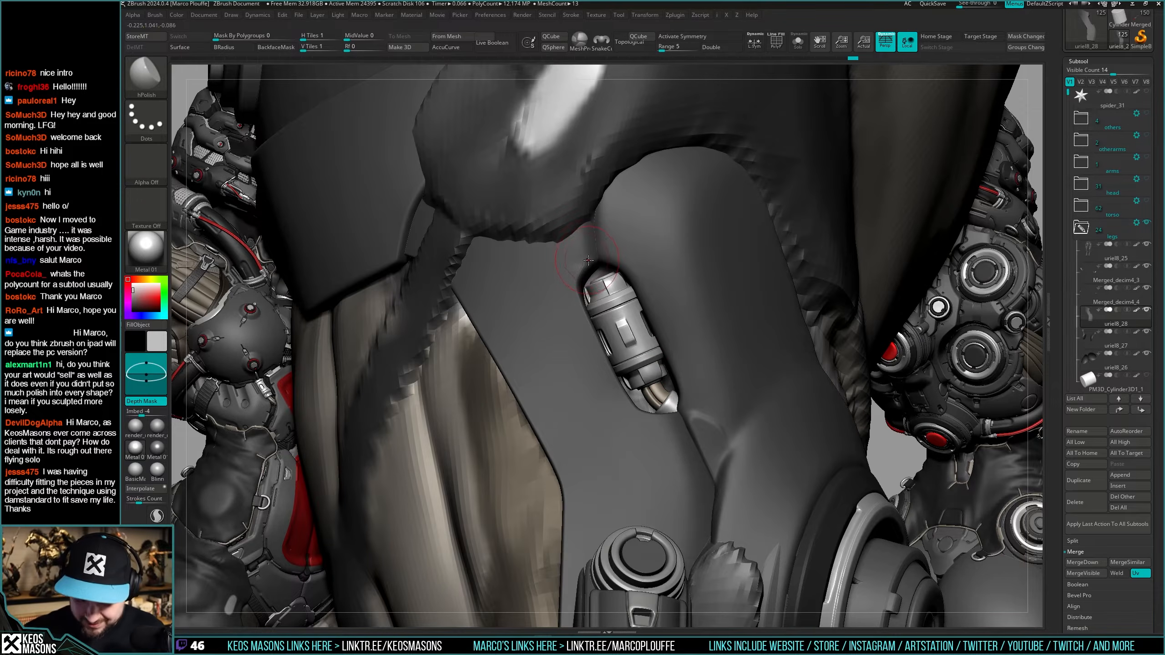
# Polish the strip's upper corner and knee-side edge with hPolish, alternating between the isolated strip and the full leg.
pyautogui.hotkey('shift', 's')
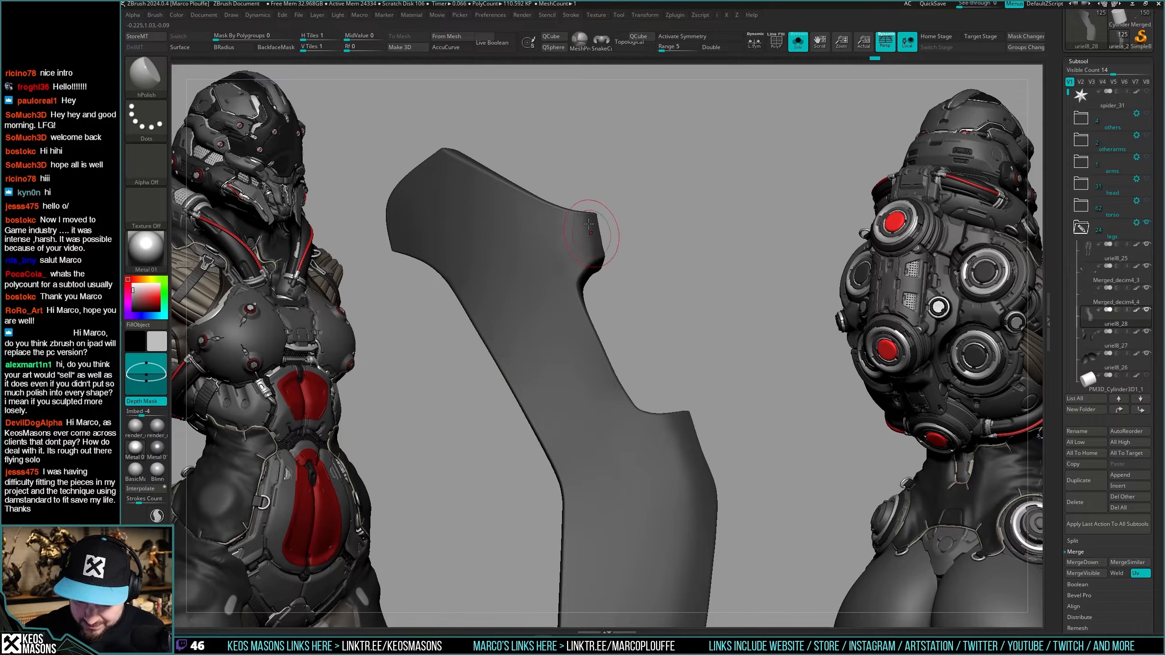
pyautogui.moveTo(595, 229); pyautogui.dragTo(592, 209, button='right')
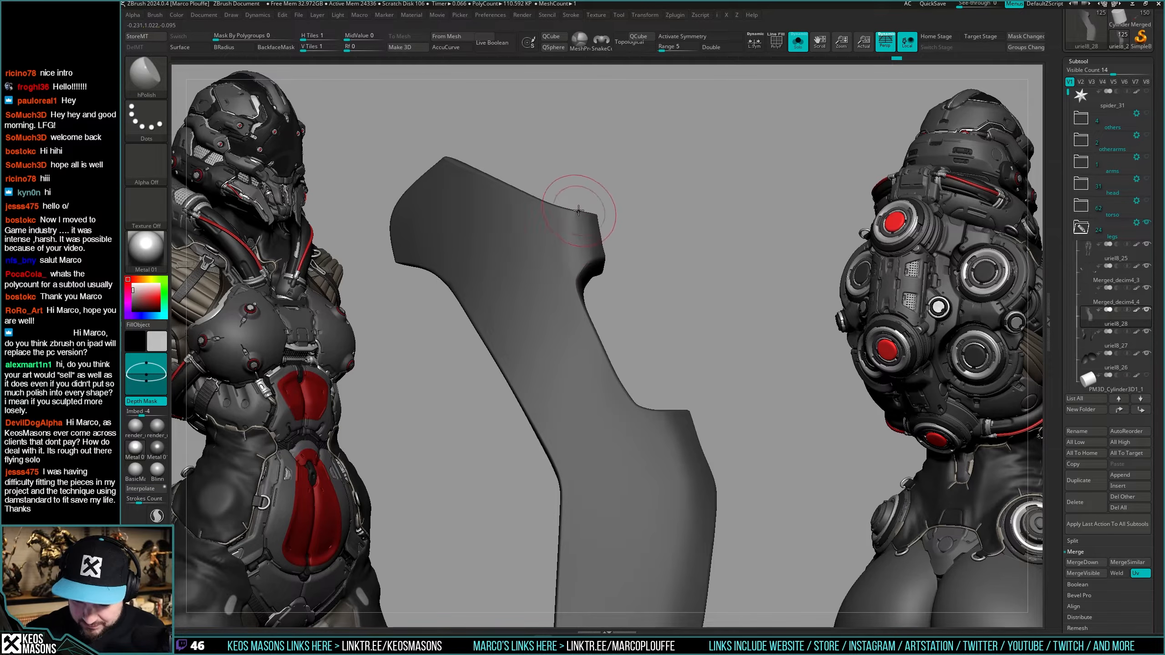
pyautogui.hotkey('shift', 's')
pyautogui.keyDown('ctrl'); pyautogui.moveTo(626, 310); pyautogui.dragTo(652, 373, button='right'); pyautogui.keyUp('ctrl')
pyautogui.hotkey('shift', 's')
pyautogui.hotkey('shift', 's')
pyautogui.hotkey('shift', 's')
pyautogui.hotkey('shift', 's')
pyautogui.moveTo(664, 475); pyautogui.dragTo(634, 345, button='right')
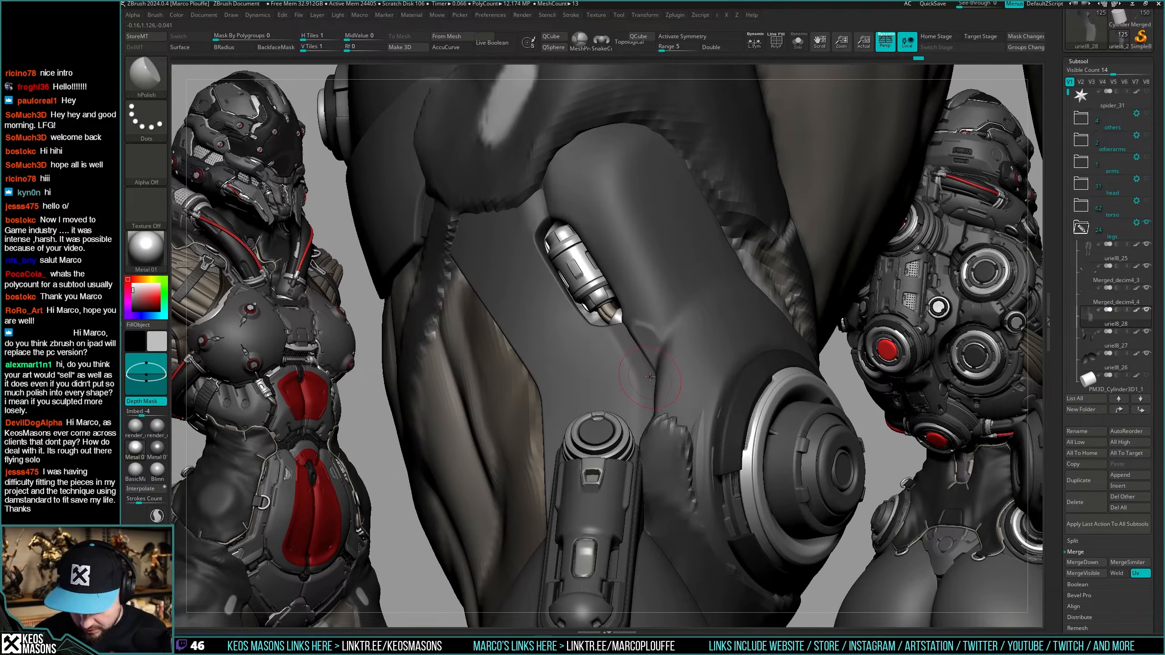
pyautogui.moveTo(653, 430)
pyautogui.mouseDown(button='right')
pyautogui.moveTo(599, 380)
pyautogui.moveTo(663, 449)
pyautogui.moveTo(612, 449)
pyautogui.mouseUp(button='right')
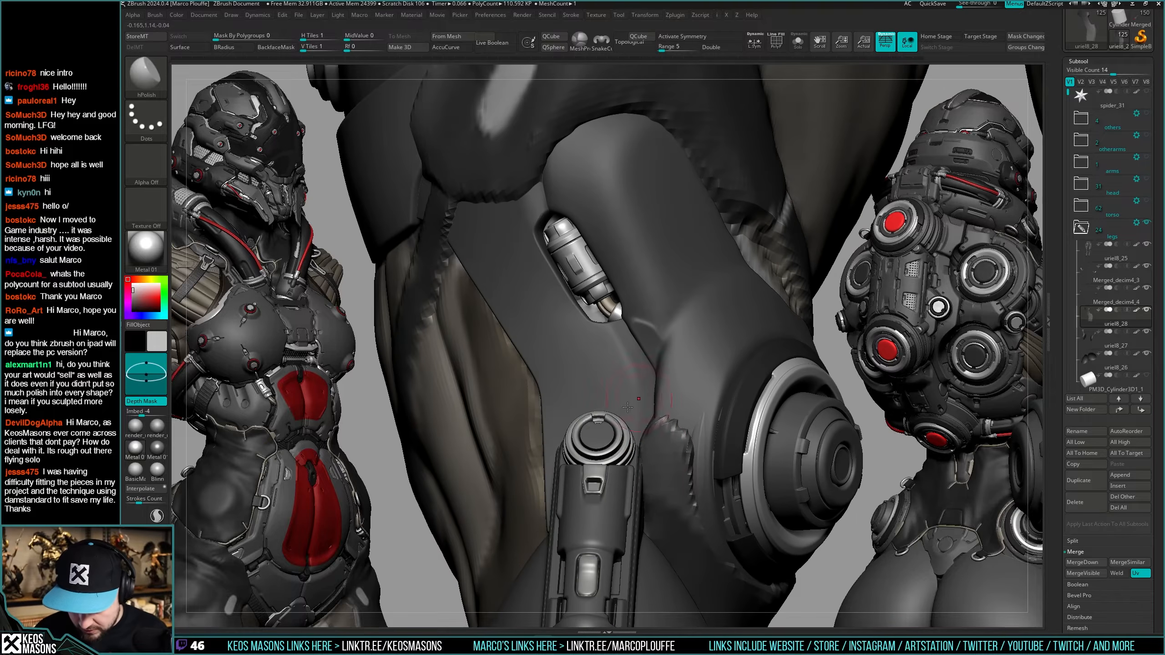
# Refine the strip's edge just above the cable recess with the Orb_Cracks brush.
pyautogui.moveTo(577, 413)
pyautogui.keyDown('ctrl'); pyautogui.mouseDown(button='right')
pyautogui.moveTo(615, 381)
pyautogui.moveTo(651, 413)
pyautogui.moveTo(658, 457)
pyautogui.moveTo(609, 413)
pyautogui.moveTo(656, 404)
pyautogui.moveTo(645, 463)
pyautogui.moveTo(592, 457)
pyautogui.mouseUp(button='right'); pyautogui.keyUp('ctrl')
pyautogui.press('space')
pyautogui.click(580, 313)
pyautogui.keyDown('ctrl'); pyautogui.moveTo(578, 257); pyautogui.dragTo(572, 296, button='right'); pyautogui.keyUp('ctrl')
pyautogui.press('space')
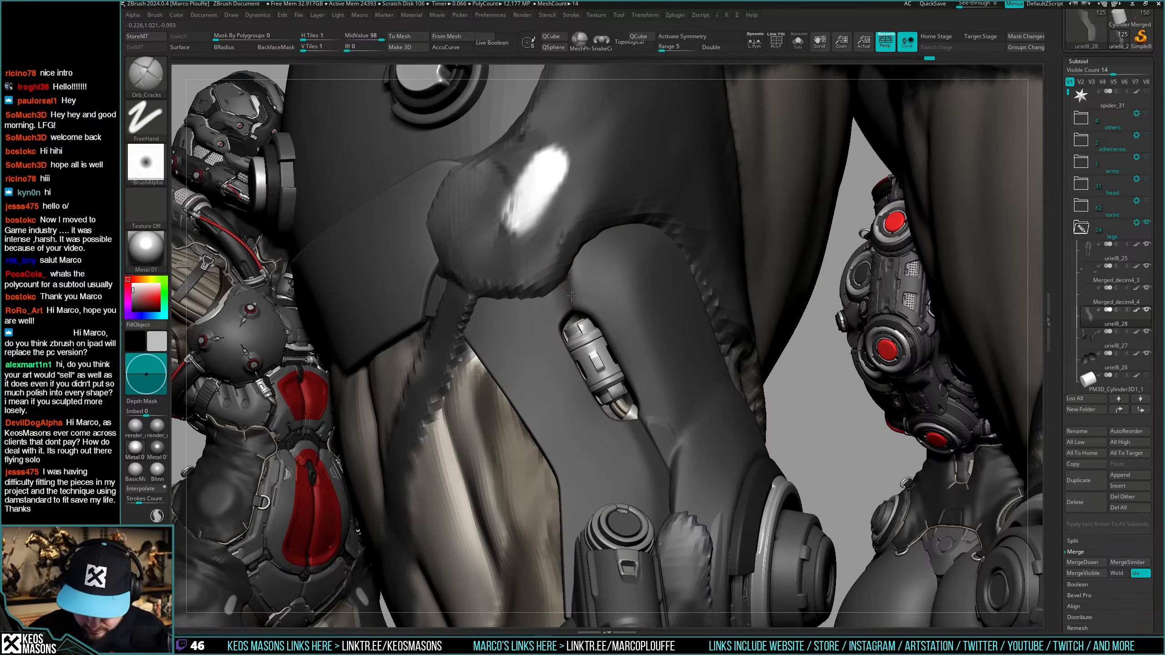
pyautogui.press('space')
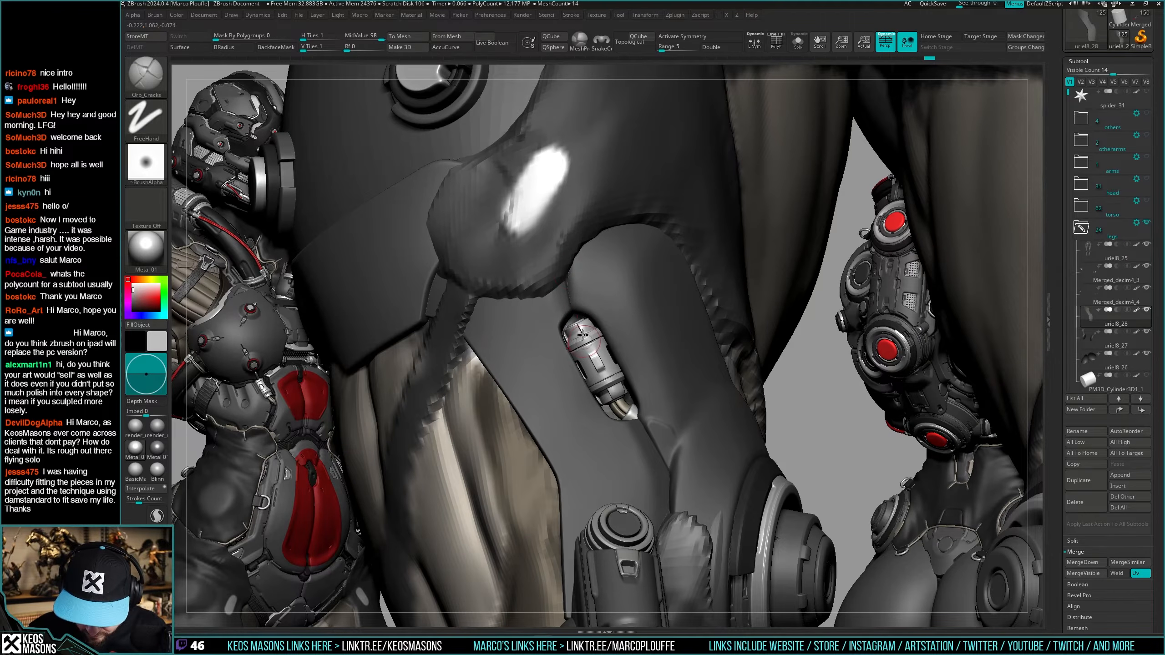
pyautogui.moveTo(584, 308); pyautogui.dragTo(633, 387, button='right')
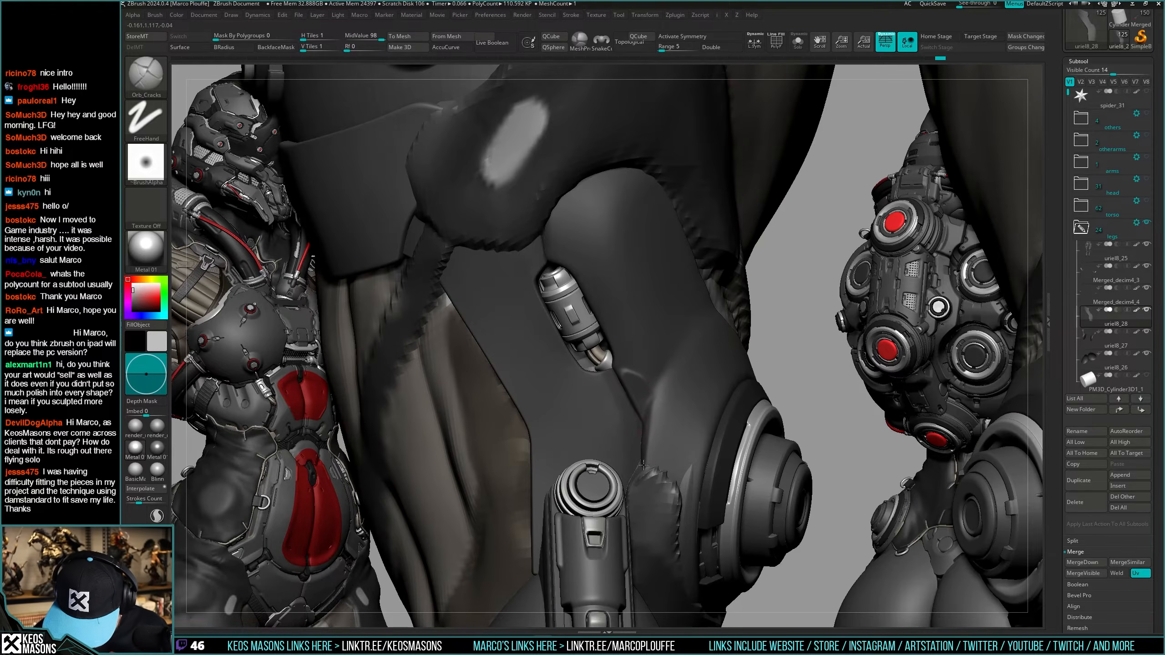
pyautogui.moveTo(650, 460)
pyautogui.mouseDown(button='right')
pyautogui.moveTo(649, 506)
pyautogui.moveTo(660, 420)
pyautogui.moveTo(671, 471)
pyautogui.moveTo(655, 461)
pyautogui.moveTo(640, 510)
pyautogui.moveTo(633, 416)
pyautogui.moveTo(635, 436)
pyautogui.moveTo(594, 500)
pyautogui.moveTo(608, 510)
pyautogui.moveTo(635, 421)
pyautogui.moveTo(636, 433)
pyautogui.moveTo(609, 425)
pyautogui.moveTo(624, 442)
pyautogui.moveTo(645, 390)
pyautogui.moveTo(705, 420)
pyautogui.moveTo(674, 411)
pyautogui.mouseUp(button='right')
# Select the leg's base mesh and build up the area between the upper piston and the knee disc with ClayBuildup.
pyautogui.keyDown('alt'); pyautogui.click(596, 335); pyautogui.keyUp('alt')
pyautogui.press('space')
pyautogui.click(693, 351)
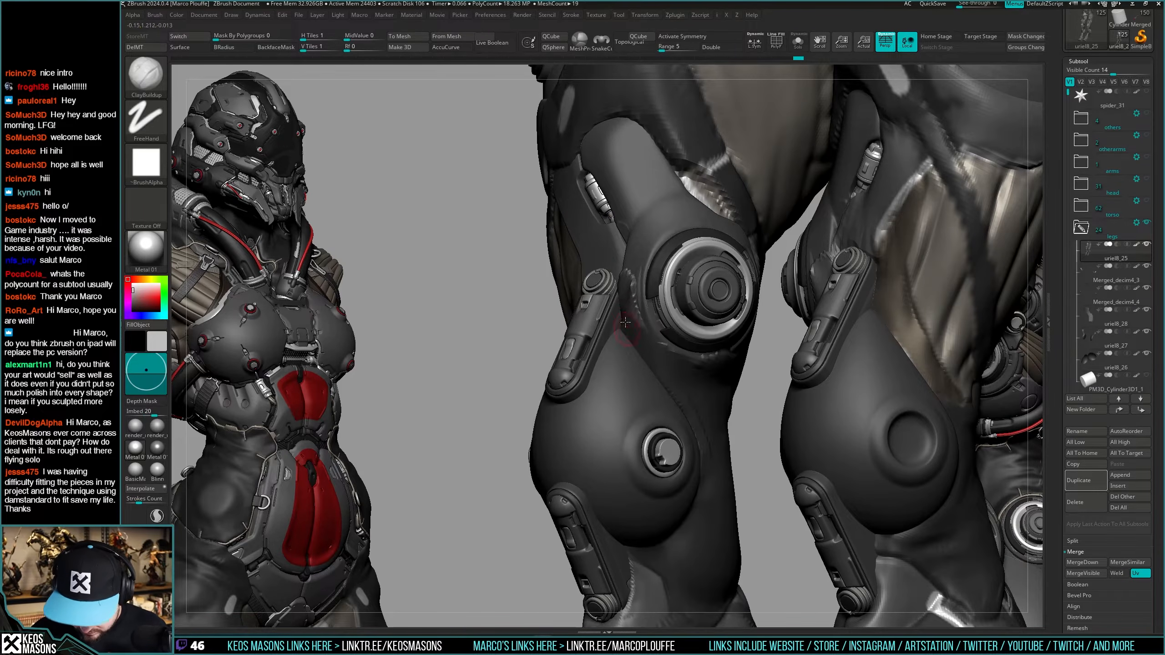
pyautogui.moveTo(626, 335); pyautogui.dragTo(517, 345, button='right')
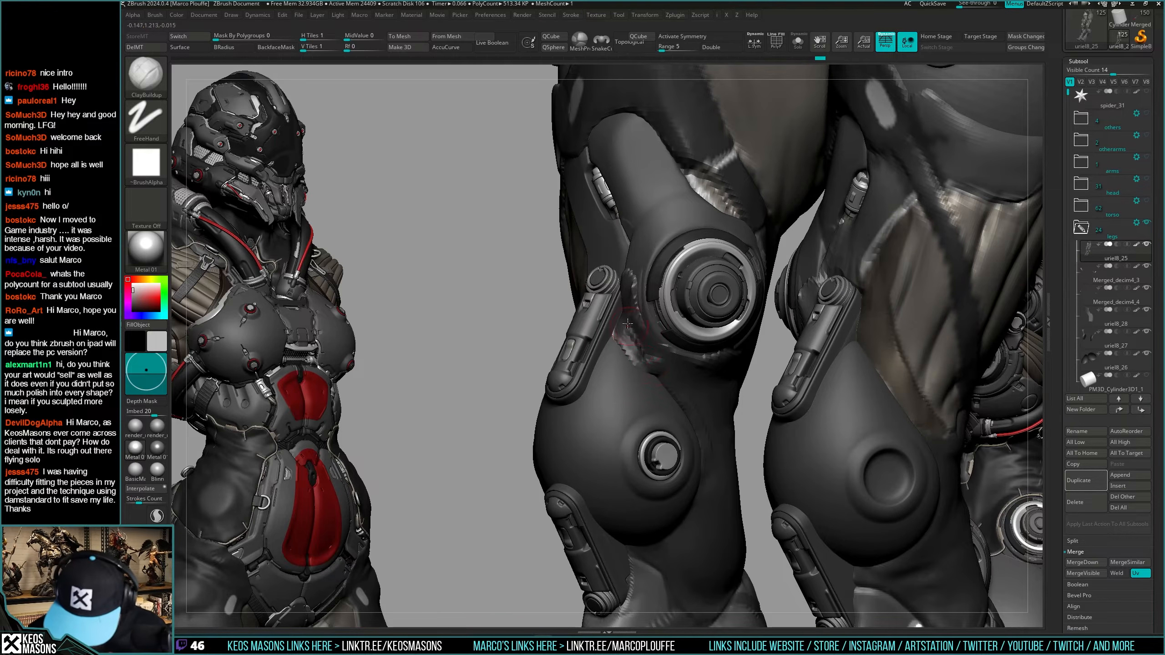
pyautogui.moveTo(643, 343)
pyautogui.mouseDown(button='right')
pyautogui.moveTo(630, 332)
pyautogui.moveTo(674, 385)
pyautogui.moveTo(631, 347)
pyautogui.mouseUp(button='right')
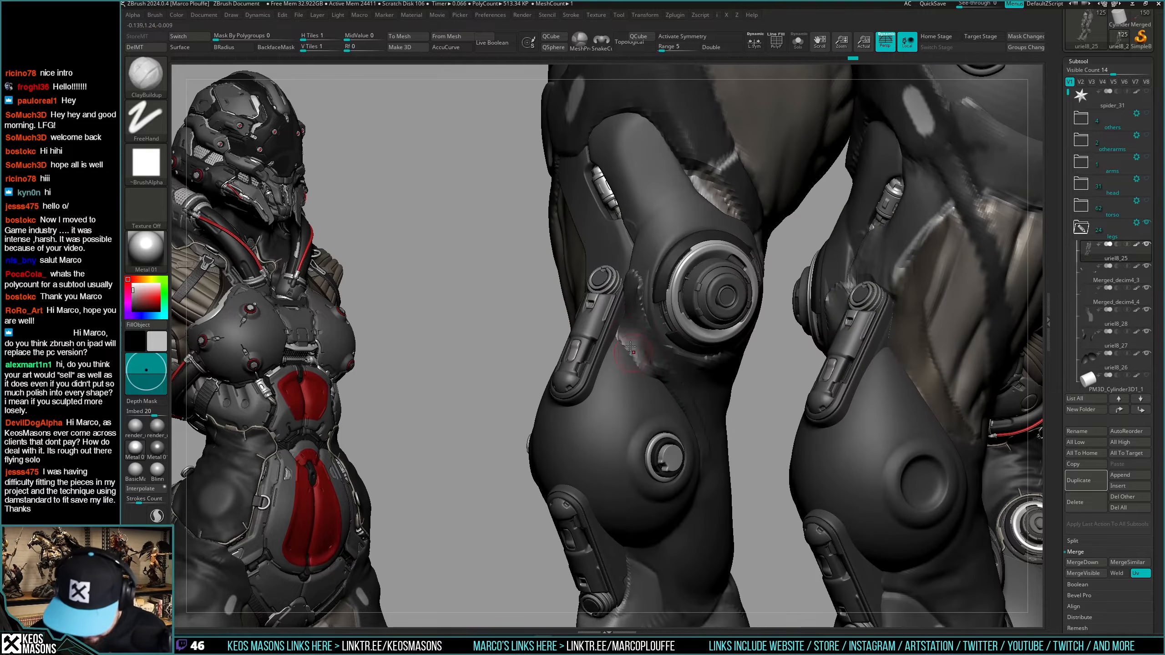
pyautogui.moveTo(635, 337); pyautogui.dragTo(630, 328)
pyautogui.moveTo(629, 327); pyautogui.dragTo(648, 341, button='right')
# Work over the built-up area beside the upper piston with the standard airbrush brush, using a colour sampled from the leg.
pyautogui.press('b')
pyautogui.click(650, 324)
pyautogui.moveTo(690, 395); pyautogui.dragTo(675, 451, button='right')
pyautogui.press('c')
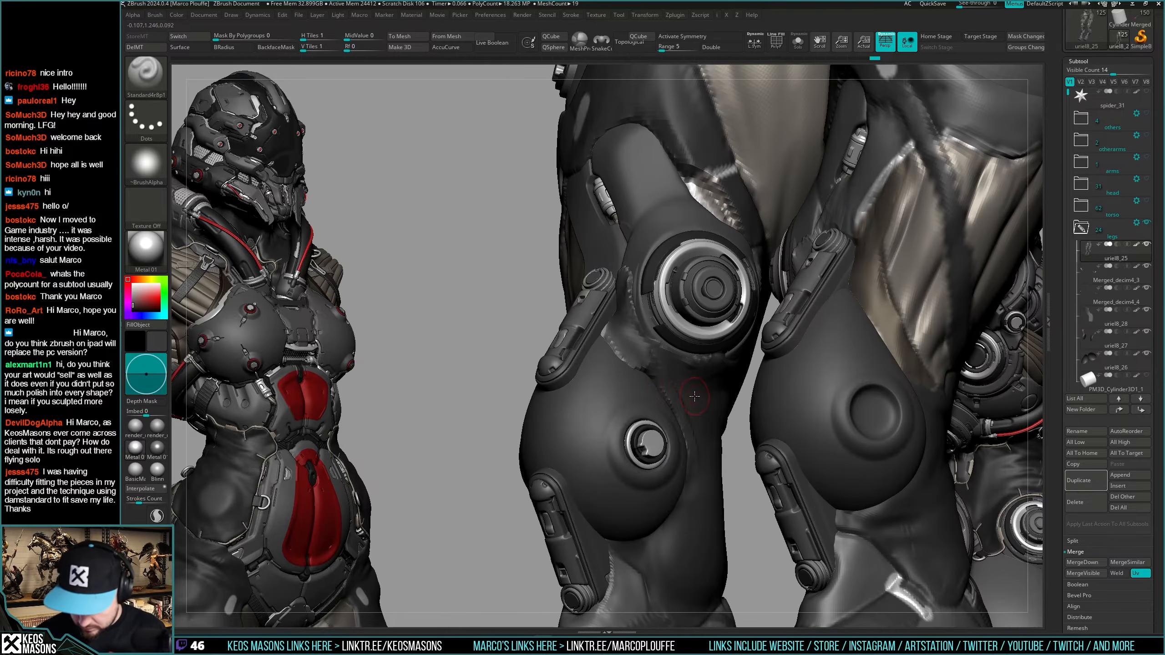
pyautogui.press('space')
pyautogui.click(744, 438)
pyautogui.moveTo(682, 357); pyautogui.dragTo(619, 287, button='right')
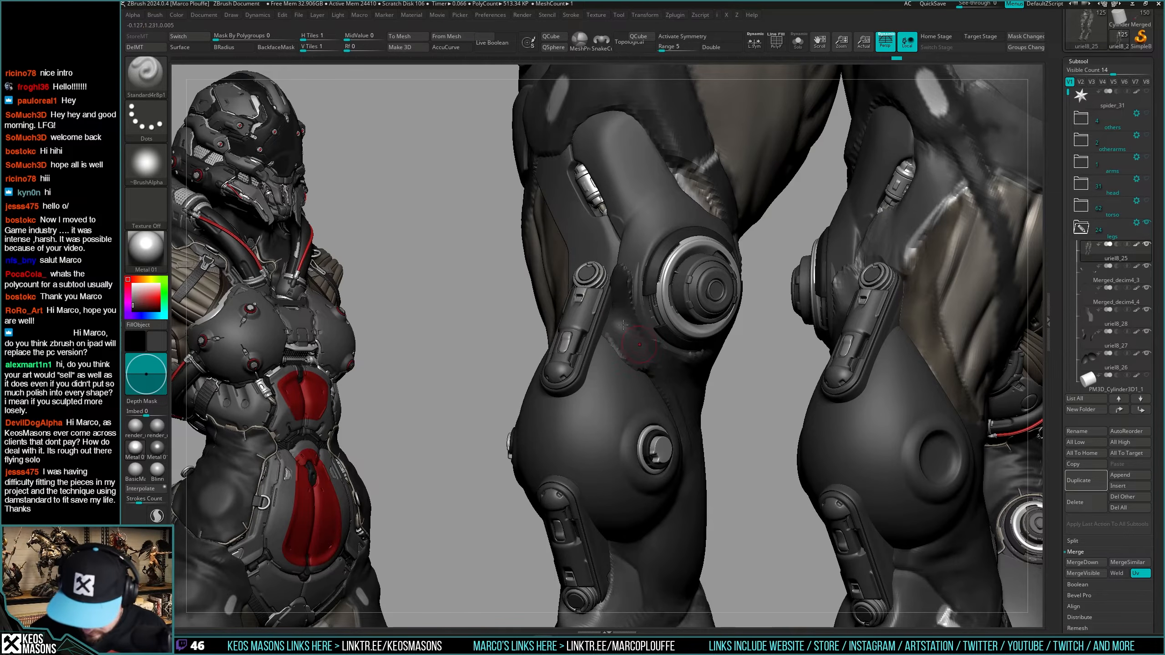
# Paint a light patch beside the upper piston, undo the last change, and switch back to the ClayBuildup brush.
pyautogui.moveTo(646, 363); pyautogui.dragTo(627, 339, button='right')
pyautogui.press('c')
pyautogui.moveTo(617, 332); pyautogui.dragTo(634, 357)
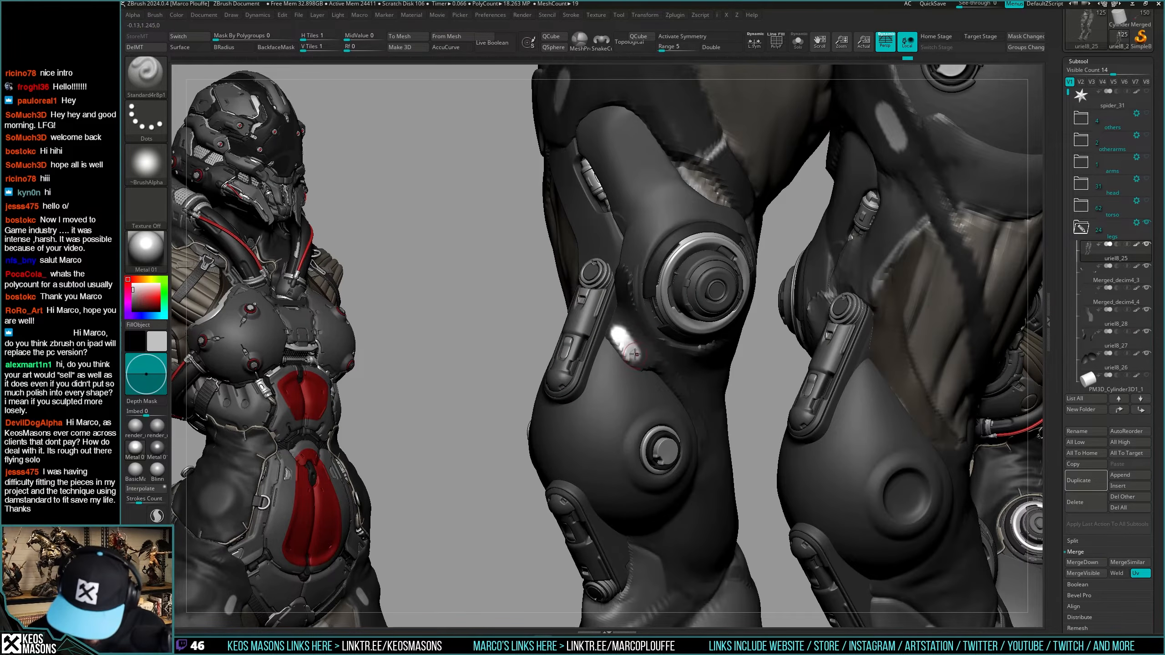
pyautogui.moveTo(634, 356); pyautogui.dragTo(609, 395, button='right')
pyautogui.press('space')
pyautogui.hotkey('ctrl', 'z')
pyautogui.moveTo(636, 355)
pyautogui.mouseDown(button='right')
pyautogui.moveTo(627, 285)
pyautogui.moveTo(654, 428)
pyautogui.moveTo(630, 382)
pyautogui.moveTo(614, 431)
pyautogui.moveTo(628, 466)
pyautogui.mouseUp(button='right')
pyautogui.press('space')
pyautogui.click(660, 320)
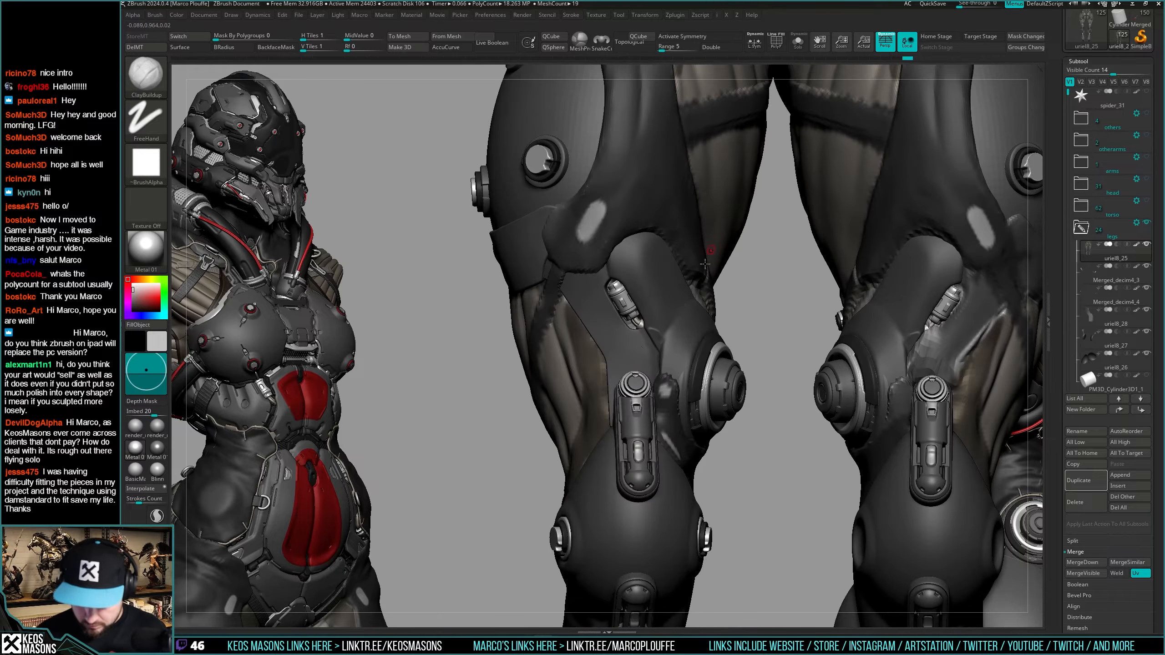
# Reselect the armour strip and adjust its upper end beneath the thigh plate with the Move brush.
pyautogui.moveTo(635, 348)
pyautogui.mouseDown(button='right')
pyautogui.moveTo(650, 376)
pyautogui.moveTo(658, 326)
pyautogui.moveTo(637, 376)
pyautogui.moveTo(646, 365)
pyautogui.mouseUp(button='right')
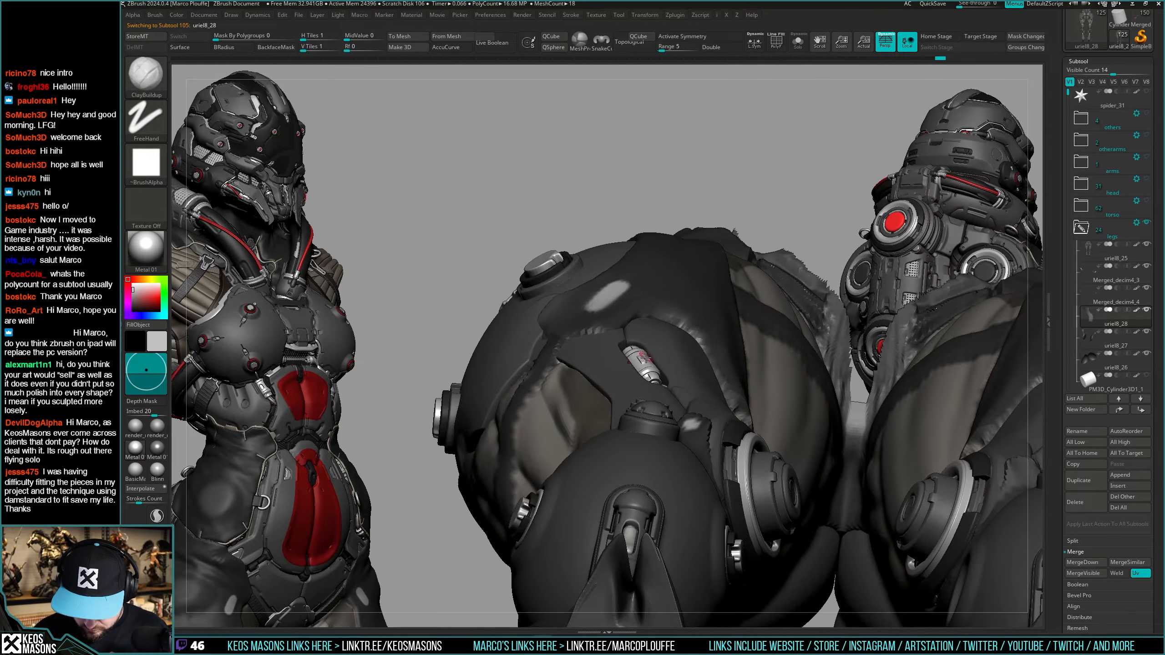
pyautogui.rightClick(648, 364)
pyautogui.click(614, 350)
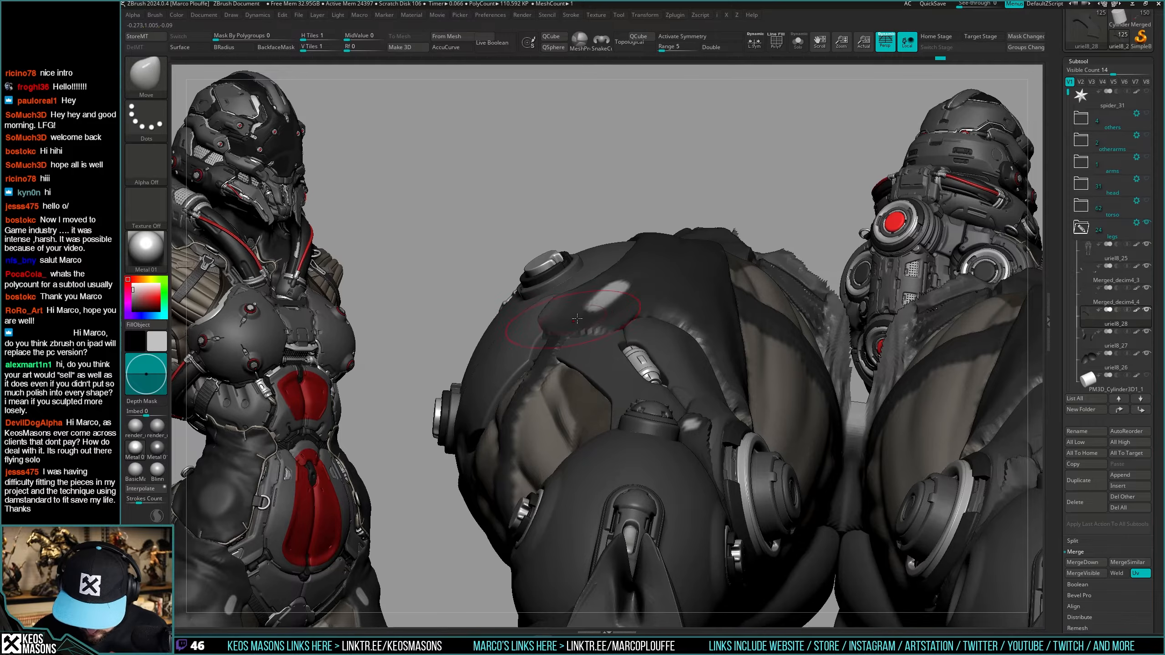
pyautogui.moveTo(578, 319); pyautogui.dragTo(632, 361, button='right')
pyautogui.rightClick(534, 349)
pyautogui.click(452, 47)
pyautogui.rightClick(610, 431)
# Isolate the armour strip and polish the edge around its upper notch with the hPolish brush.
pyautogui.hotkey('shift', 's')
pyautogui.hotkey('shift', 'f')
pyautogui.hotkey('shift', 'f')
pyautogui.press('b')
pyautogui.click(614, 349)
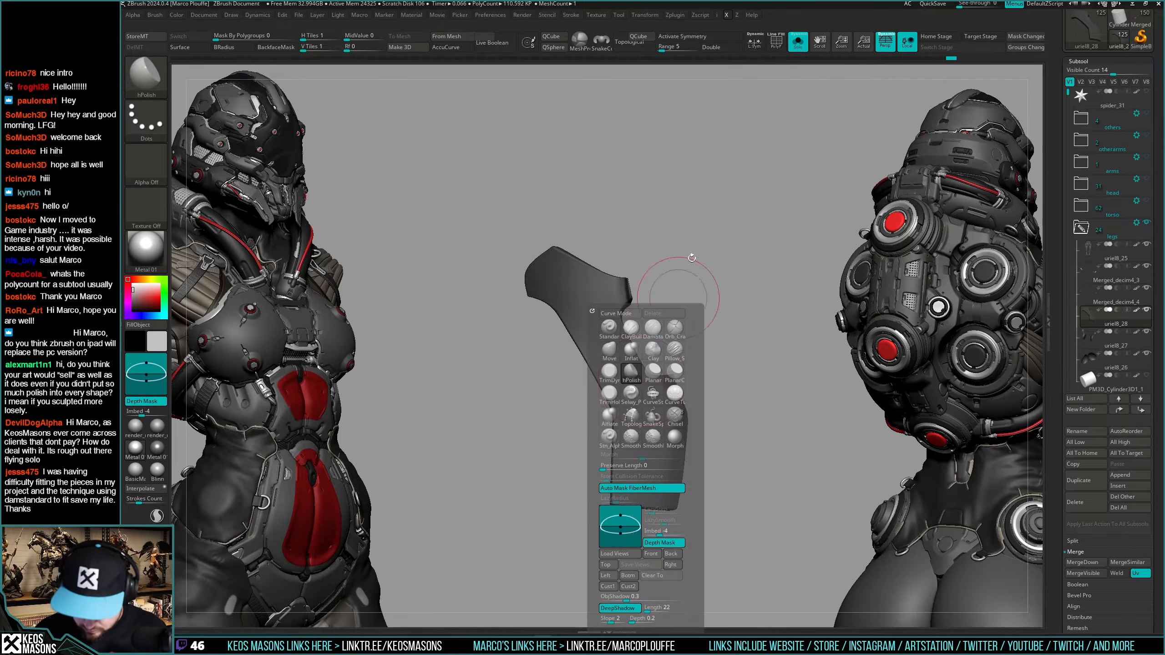
pyautogui.keyDown('ctrl'); pyautogui.moveTo(672, 276); pyautogui.dragTo(590, 343, button='right'); pyautogui.keyUp('ctrl')
pyautogui.rightClick(589, 343)
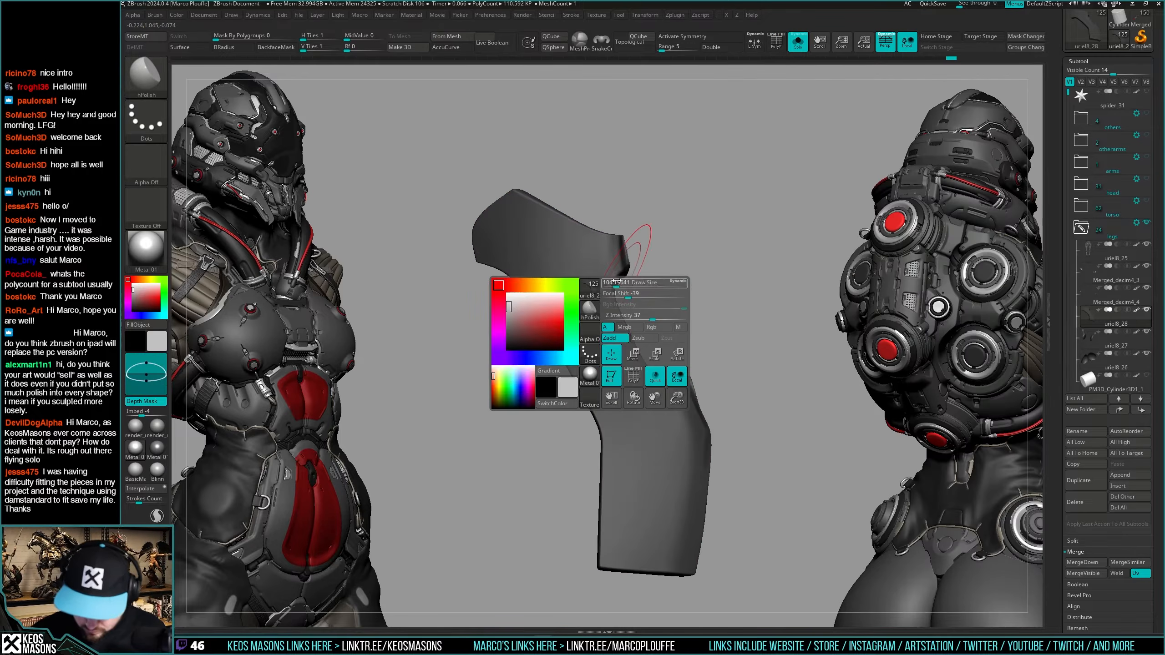
pyautogui.rightClick(606, 244)
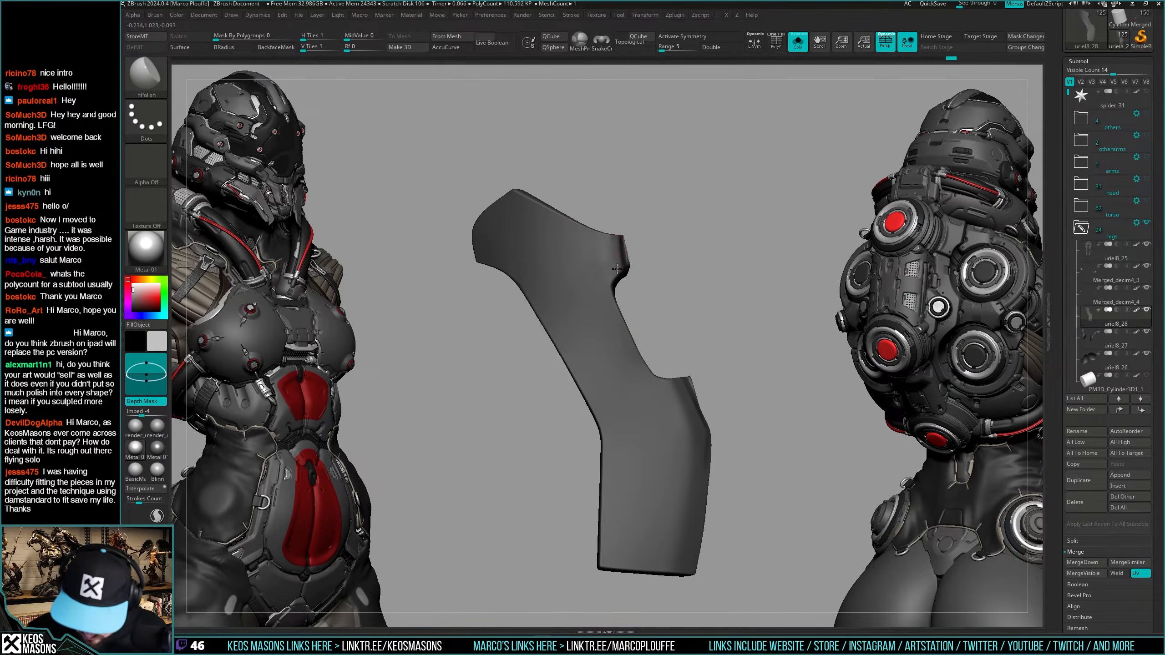
pyautogui.moveTo(617, 252); pyautogui.dragTo(613, 242, button='right')
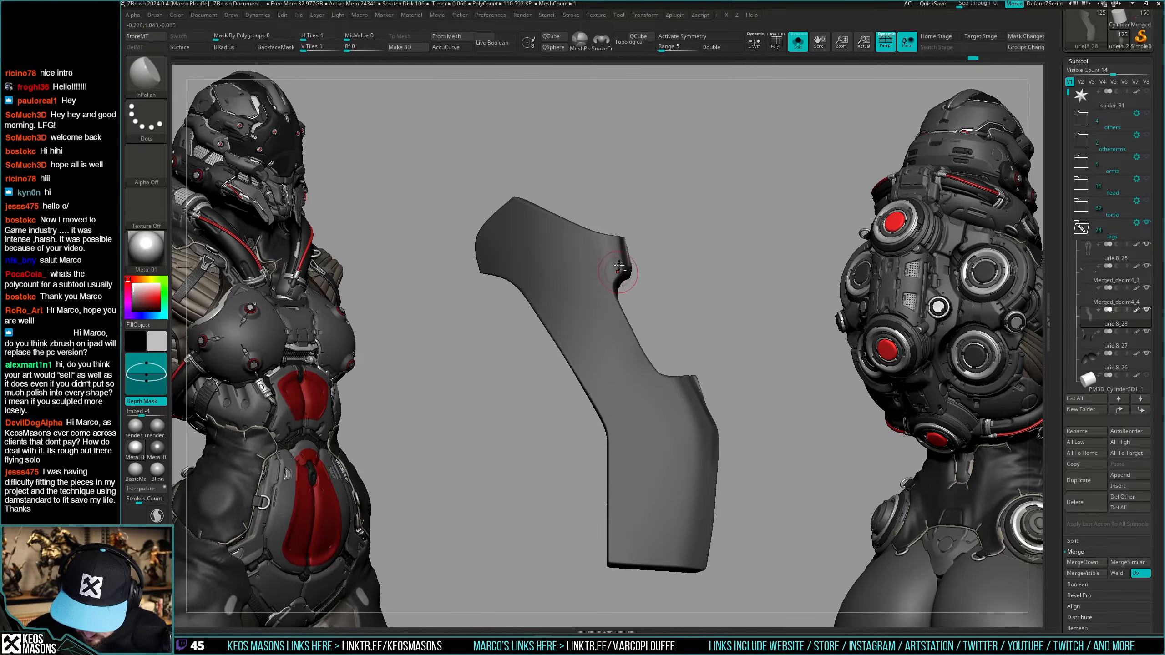
# Show the full leg, adjust the hPolish brush size, and examine how the armour strip runs behind the lower piston.
pyautogui.hotkey('shift', 's')
pyautogui.keyDown('ctrl'); pyautogui.moveTo(619, 266); pyautogui.dragTo(651, 409, button='right'); pyautogui.keyUp('ctrl')
pyautogui.press('space')
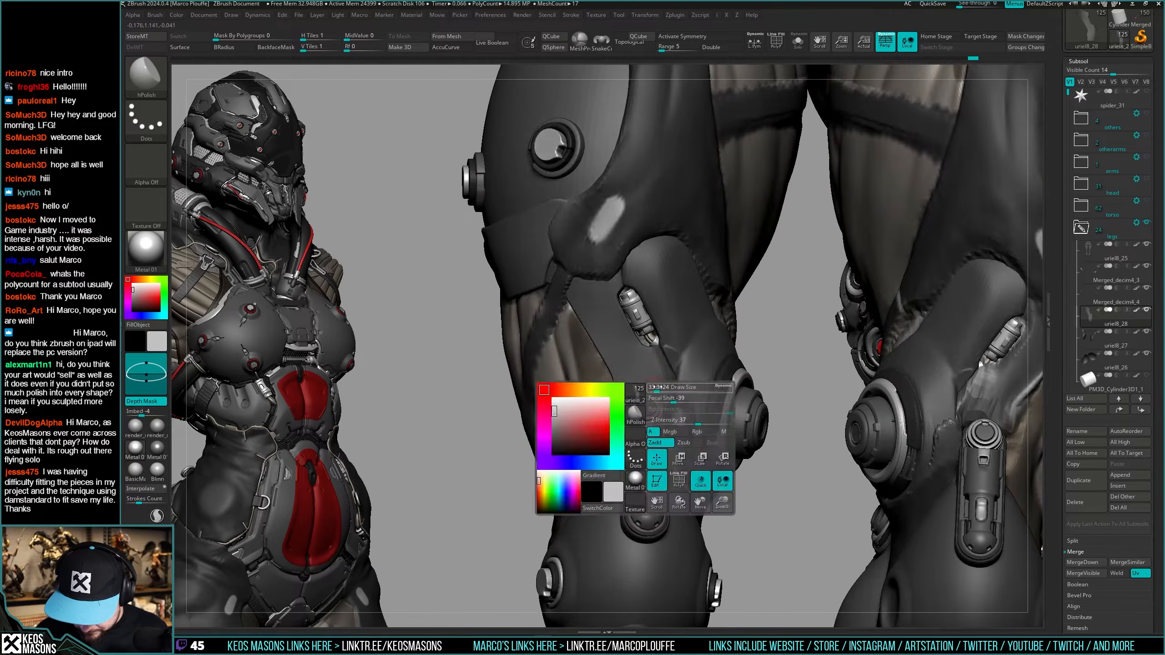
pyautogui.moveTo(658, 387); pyautogui.dragTo(663, 387)
pyautogui.moveTo(663, 387)
pyautogui.mouseDown(button='right')
pyautogui.moveTo(651, 418)
pyautogui.moveTo(623, 377)
pyautogui.mouseUp(button='right')
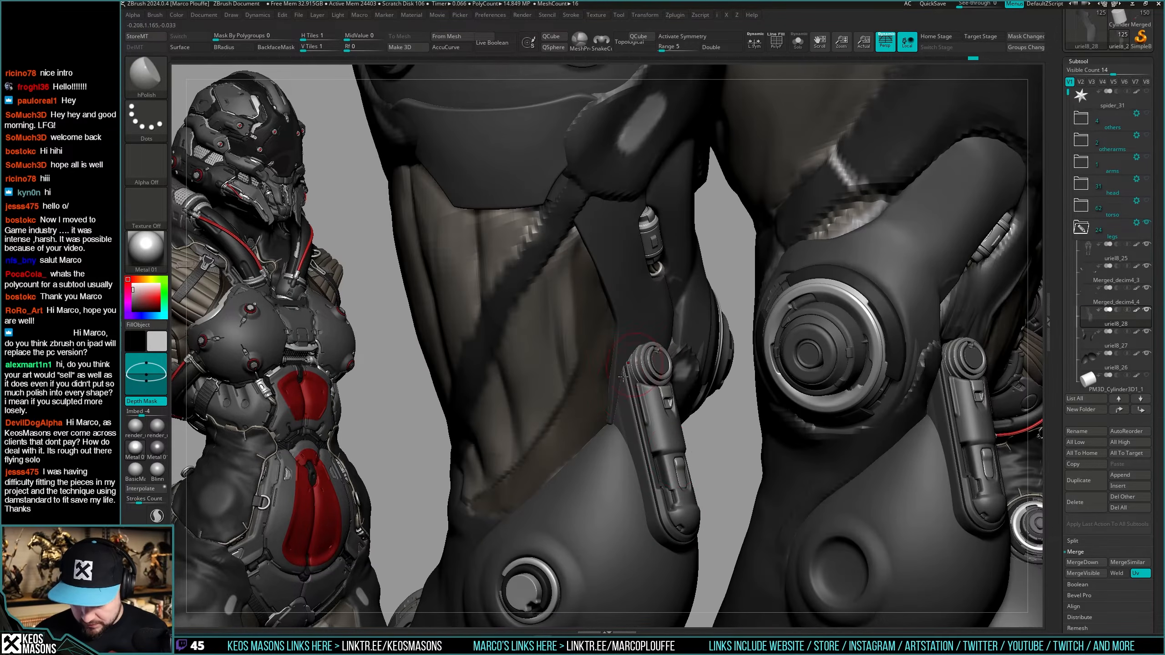
pyautogui.moveTo(670, 428); pyautogui.dragTo(634, 378, button='right')
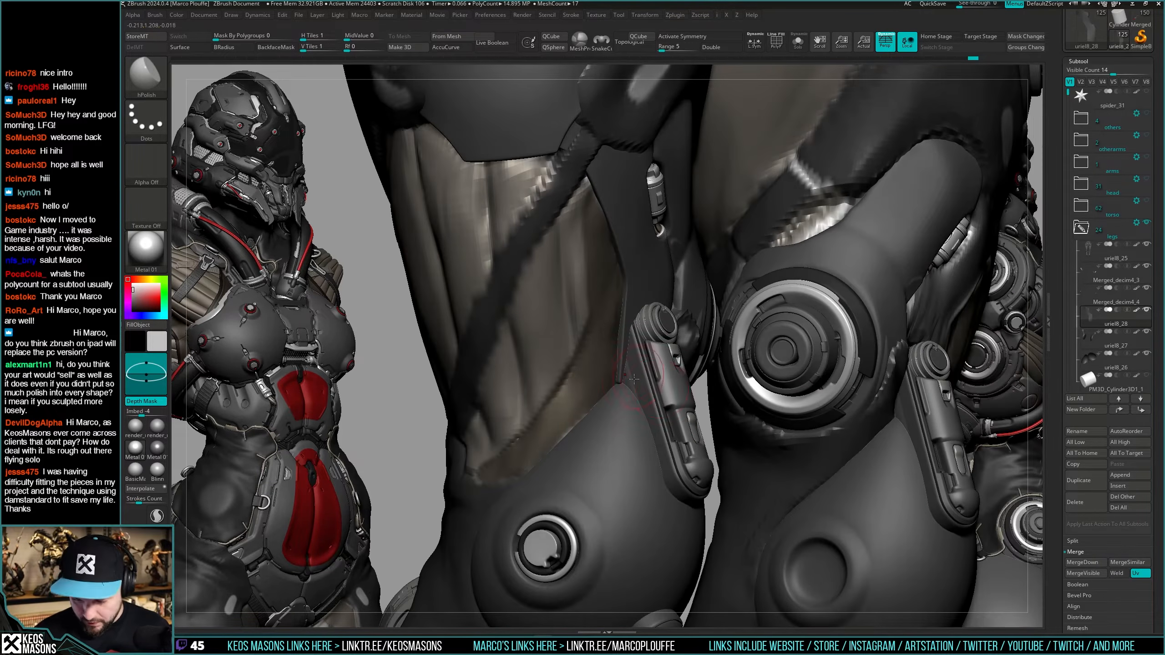
pyautogui.hotkey('shift', 'alt', 's')
pyautogui.hotkey('shift', 'alt', 's')
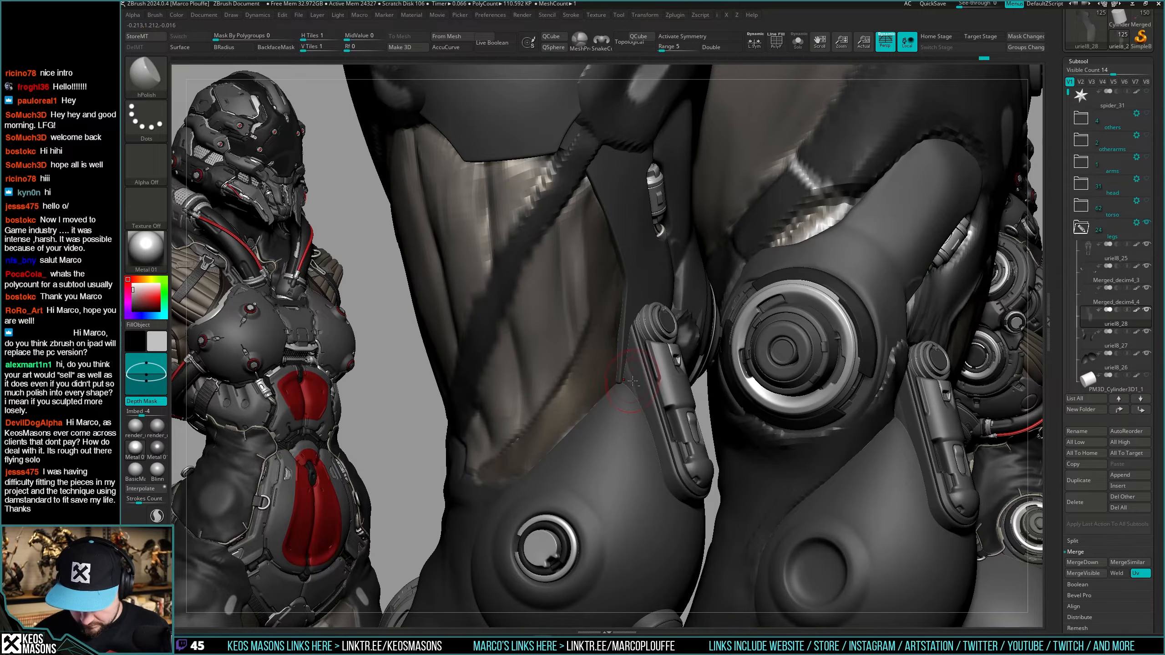
pyautogui.keyDown('alt'); pyautogui.click(633, 381); pyautogui.keyUp('alt')
pyautogui.hotkey('shift', 'alt', 's')
pyautogui.hotkey('shift', 'alt', 's')
pyautogui.hotkey('shift', 'f')
pyautogui.moveTo(664, 377); pyautogui.dragTo(624, 381, button='right')
pyautogui.hotkey('shift', 'f')
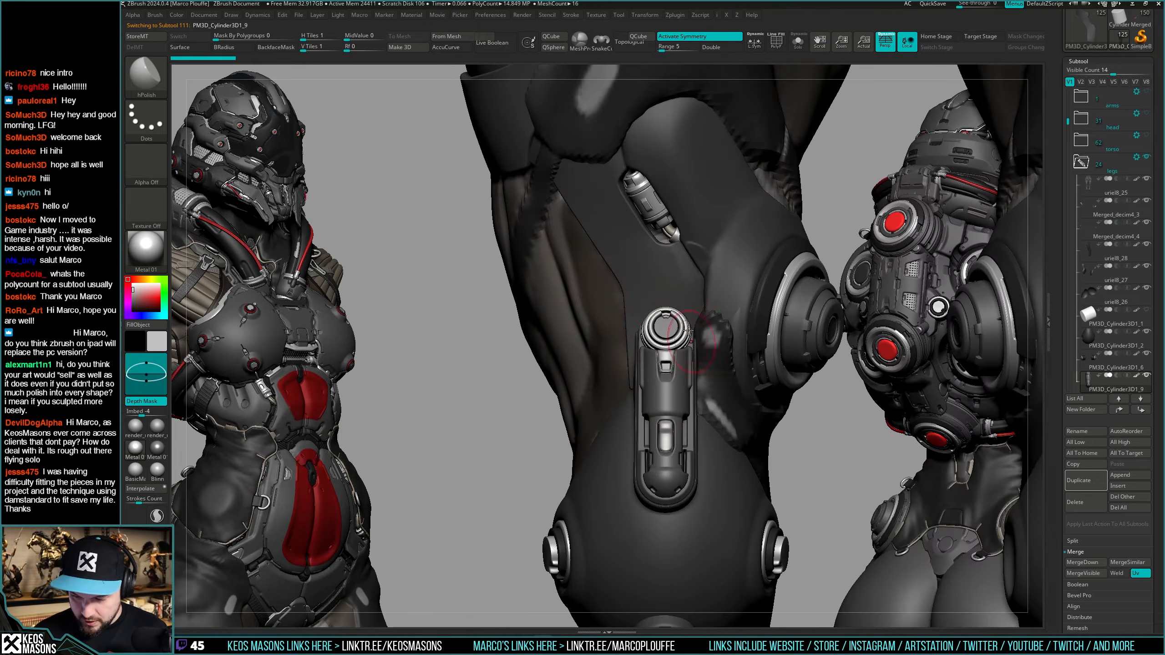
pyautogui.moveTo(674, 309)
pyautogui.mouseDown(button='right')
pyautogui.moveTo(675, 328)
pyautogui.moveTo(743, 329)
pyautogui.moveTo(642, 336)
pyautogui.moveTo(679, 325)
pyautogui.mouseUp(button='right')
pyautogui.keyDown('alt'); pyautogui.click(672, 318); pyautogui.keyUp('alt')
pyautogui.rightClick(642, 337)
pyautogui.hotkey('alt', 's')
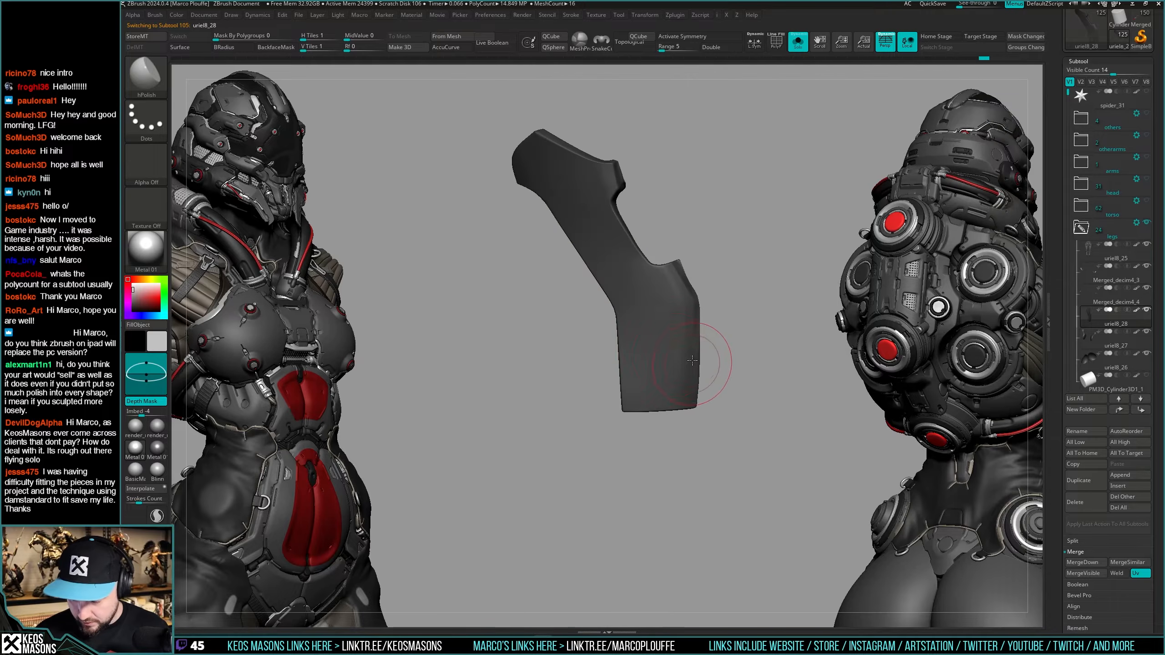
# Ghost the surrounding leg parts, mask the strip's area beneath the lower piston's head, and invert the mask.
pyautogui.hotkey('alt', 's')
pyautogui.hotkey('alt', 't')
pyautogui.rightClick(669, 354)
pyautogui.moveTo(670, 354); pyautogui.dragTo(664, 356, button='right')
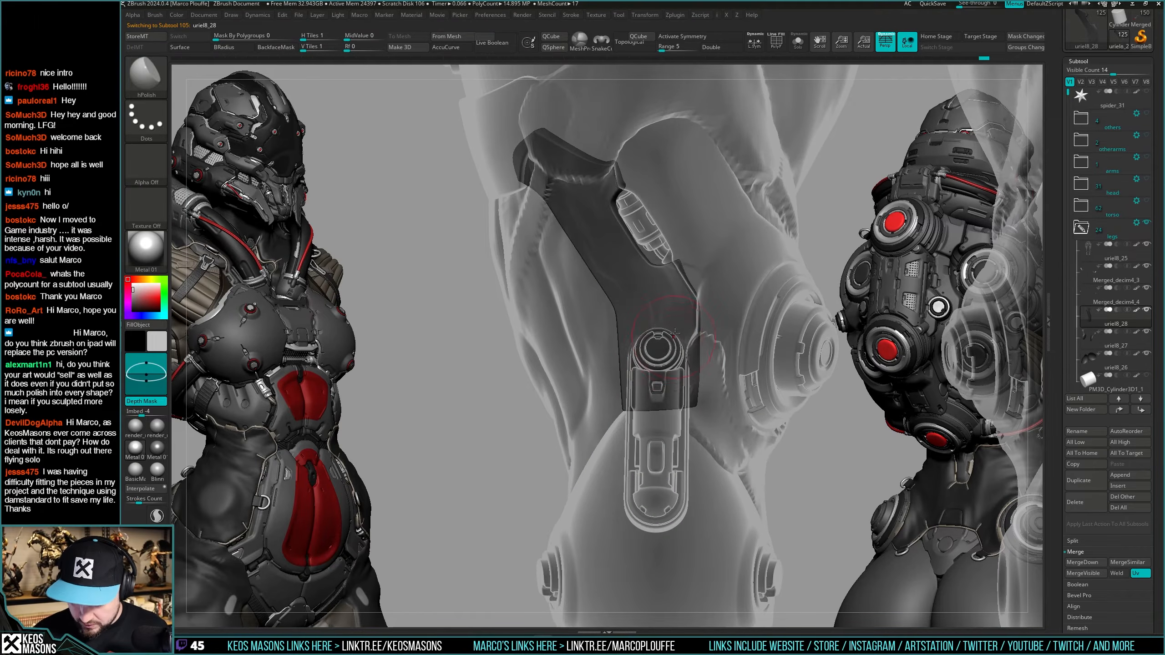
pyautogui.keyDown('ctrl'); pyautogui.moveTo(660, 374); pyautogui.dragTo(658, 401); pyautogui.keyUp('ctrl')
pyautogui.rightClick(662, 350)
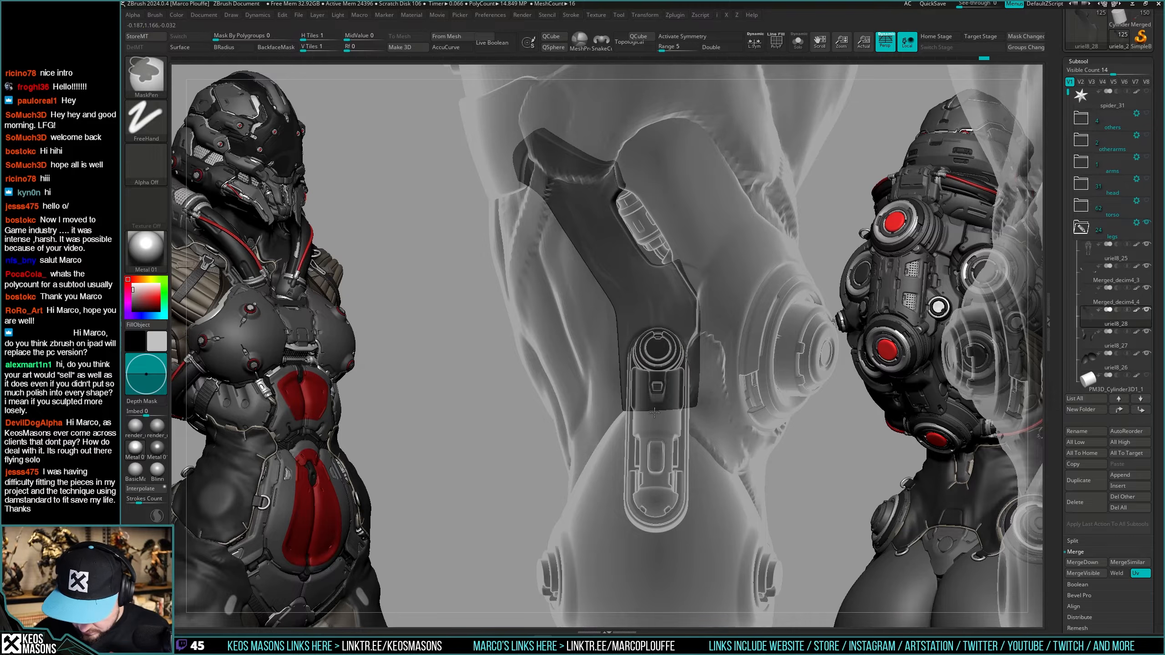
pyautogui.hotkey('shift', 's')
pyautogui.moveTo(656, 423); pyautogui.dragTo(694, 326, button='right')
pyautogui.keyDown('ctrl'); pyautogui.click(737, 338); pyautogui.keyUp('ctrl')
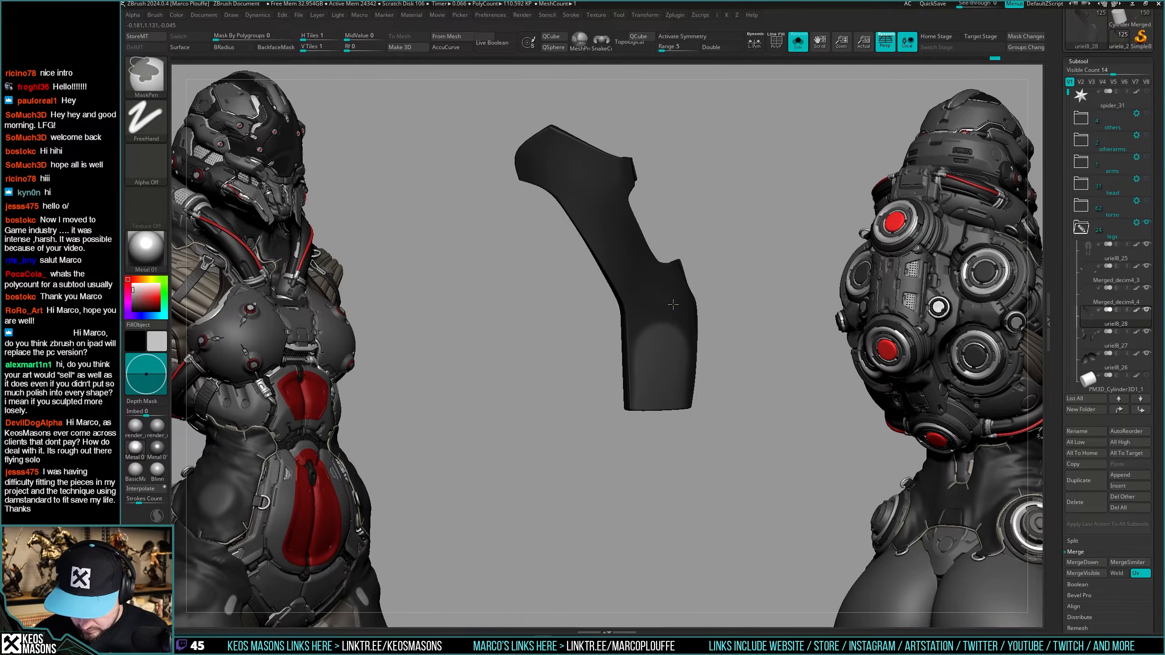
pyautogui.keyDown('ctrl'); pyautogui.click(750, 307); pyautogui.keyUp('ctrl')
pyautogui.keyDown('ctrl'); pyautogui.click(733, 325); pyautogui.keyUp('ctrl')
# Draw a transpose line from the strip's unmasked lower patch and move that patch relative to the lower piston.
pyautogui.hotkey('shift', 's')
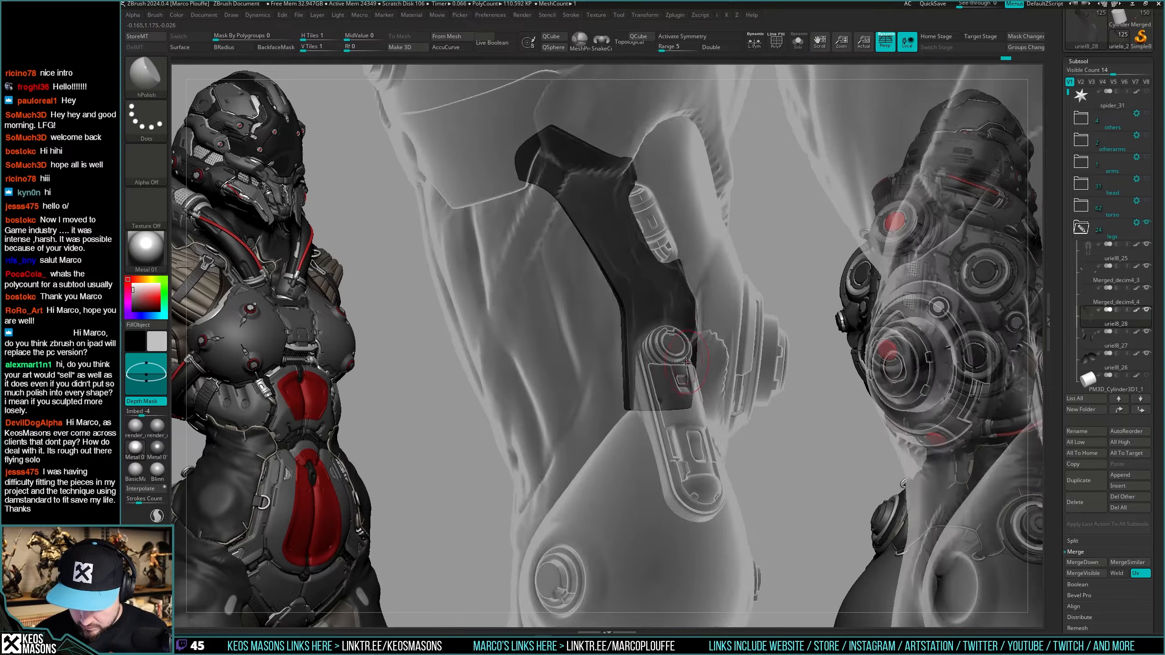
pyautogui.hotkey('shift', 's')
pyautogui.press('w')
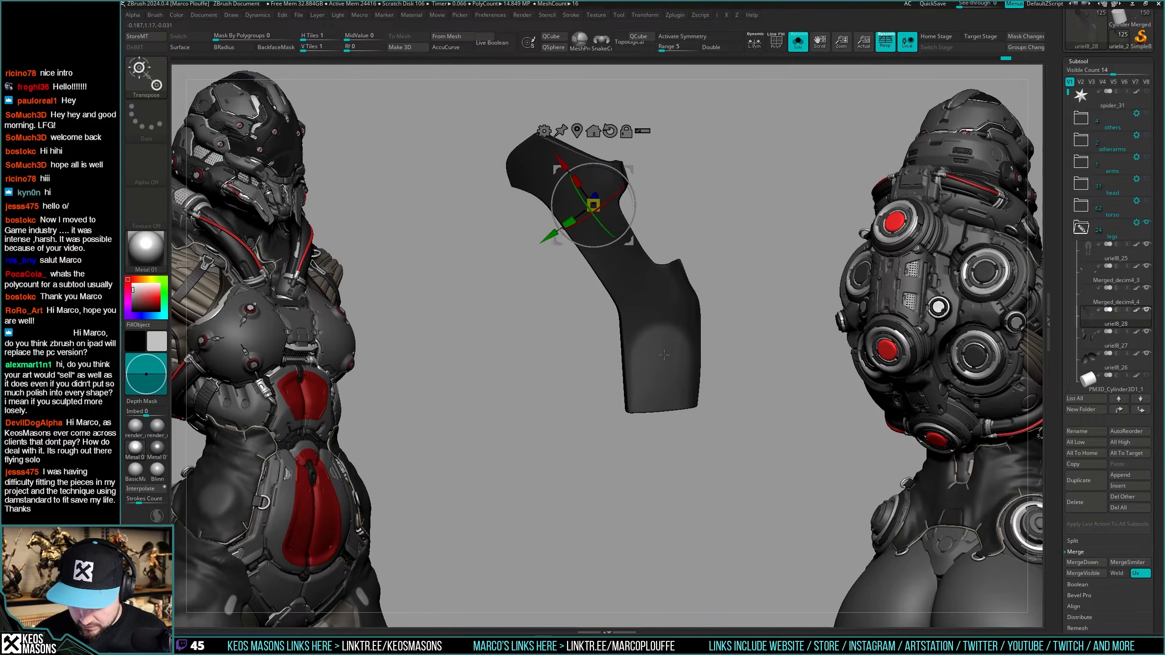
pyautogui.press('y')
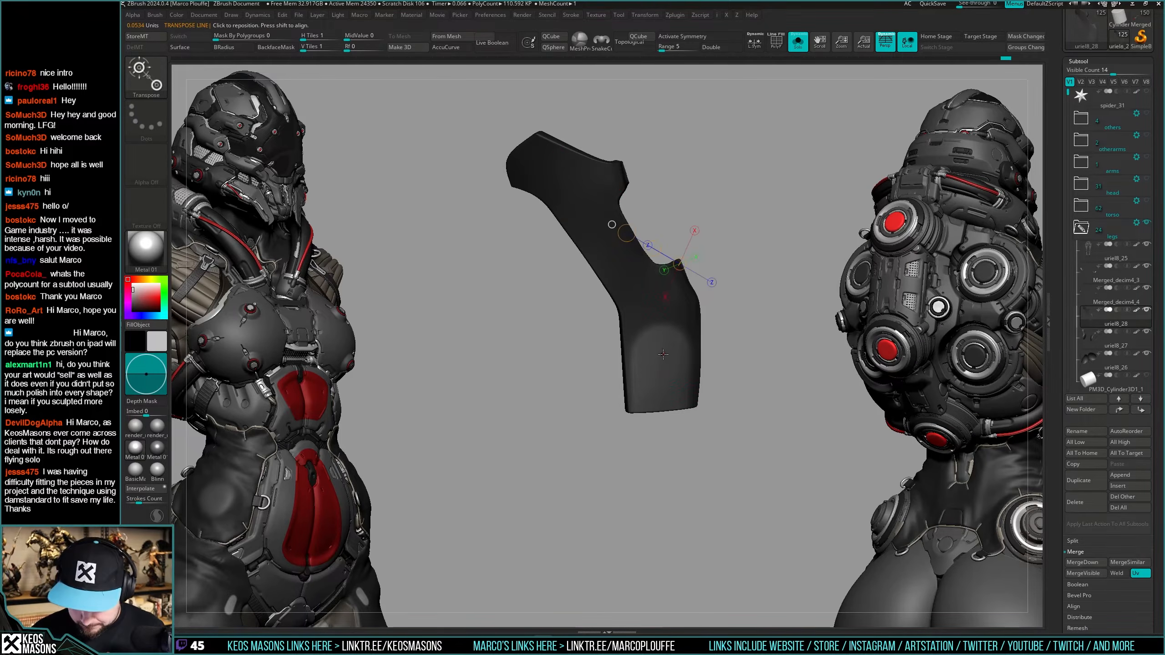
pyautogui.click(663, 354)
pyautogui.moveTo(729, 312); pyautogui.dragTo(765, 304)
pyautogui.hotkey('shift', 's')
pyautogui.moveTo(676, 358); pyautogui.dragTo(698, 359)
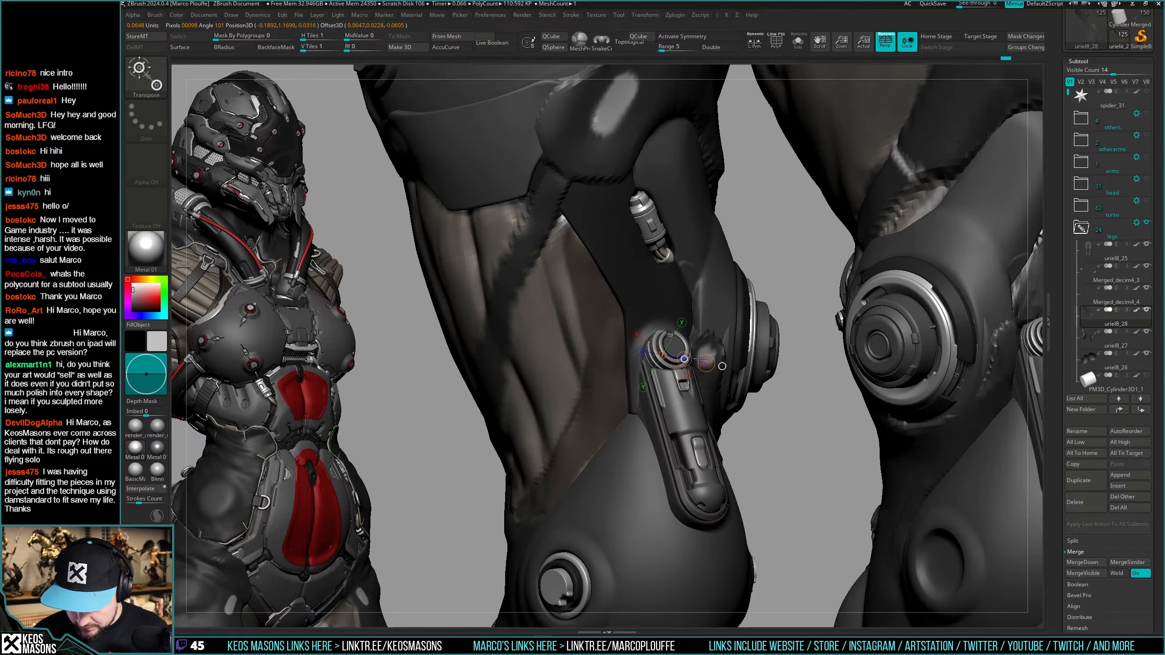
# Invert the strip's mask, extend the painted patch towards its lower end, and invert the mask again.
pyautogui.press('q')
pyautogui.moveTo(684, 381)
pyautogui.mouseDown(button='right')
pyautogui.moveTo(939, 307)
pyautogui.moveTo(685, 414)
pyautogui.moveTo(802, 403)
pyautogui.moveTo(694, 406)
pyautogui.mouseUp(button='right')
pyautogui.hotkey('shift', 's')
pyautogui.keyDown('ctrl'); pyautogui.click(691, 406); pyautogui.keyUp('ctrl')
pyautogui.keyDown('ctrl'); pyautogui.click(691, 414); pyautogui.keyUp('ctrl')
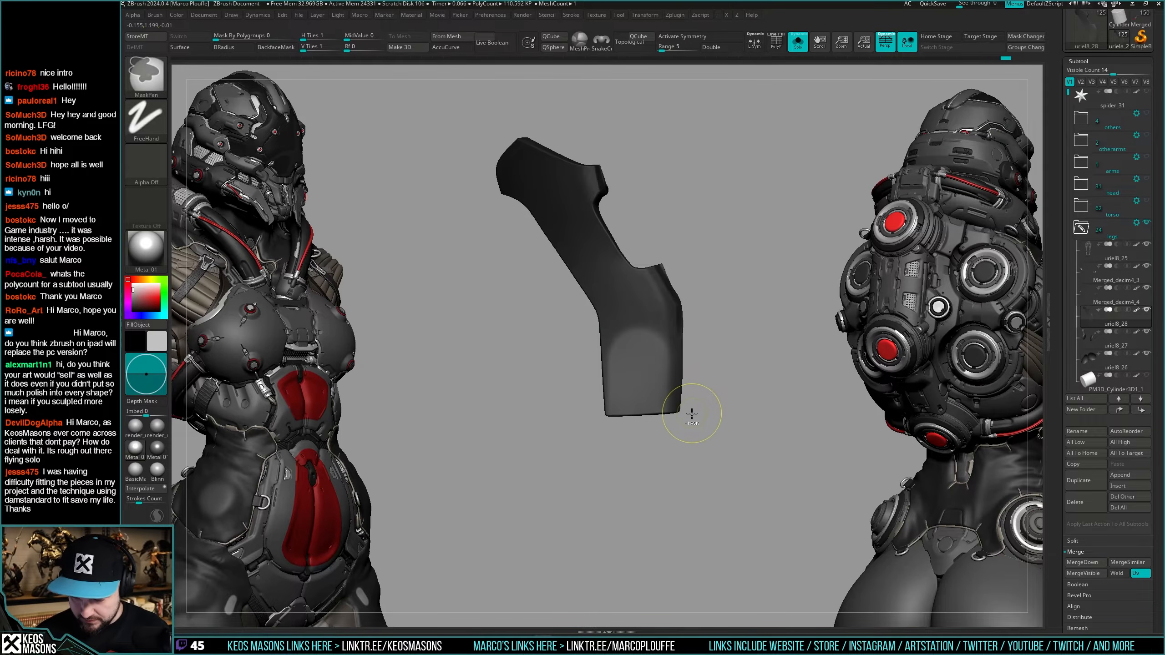
pyautogui.keyDown('ctrl'); pyautogui.click(690, 419); pyautogui.keyUp('ctrl')
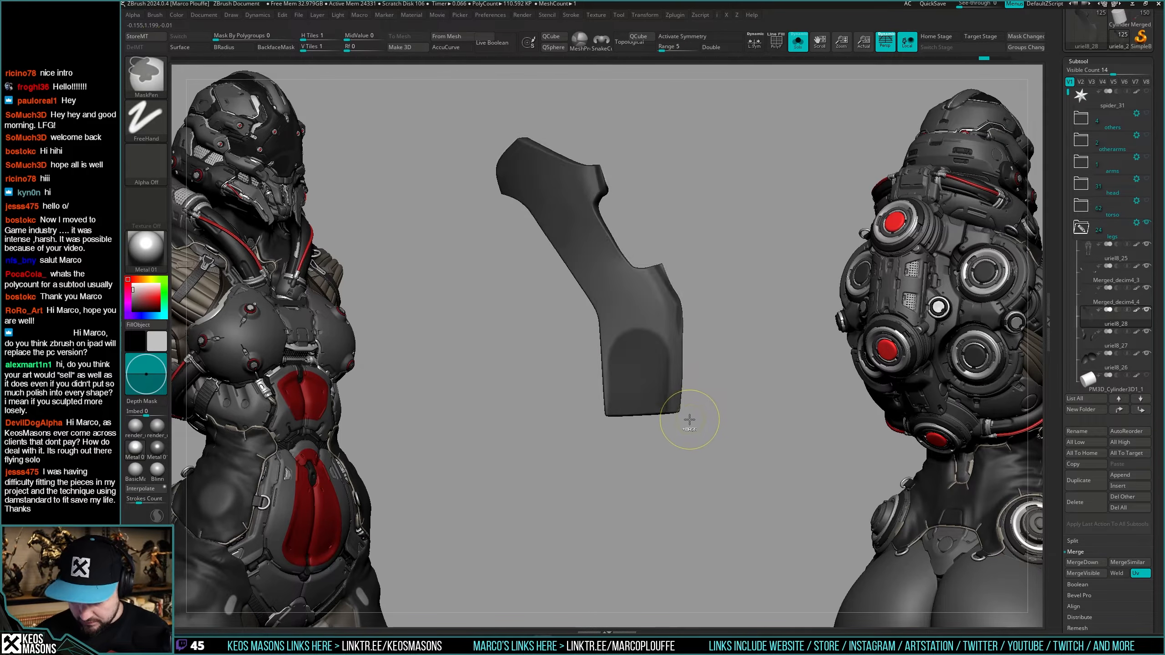
pyautogui.moveTo(689, 421)
pyautogui.keyDown('ctrl'); pyautogui.mouseDown()
pyautogui.moveTo(682, 385)
pyautogui.moveTo(646, 373)
pyautogui.mouseUp(); pyautogui.keyUp('ctrl')
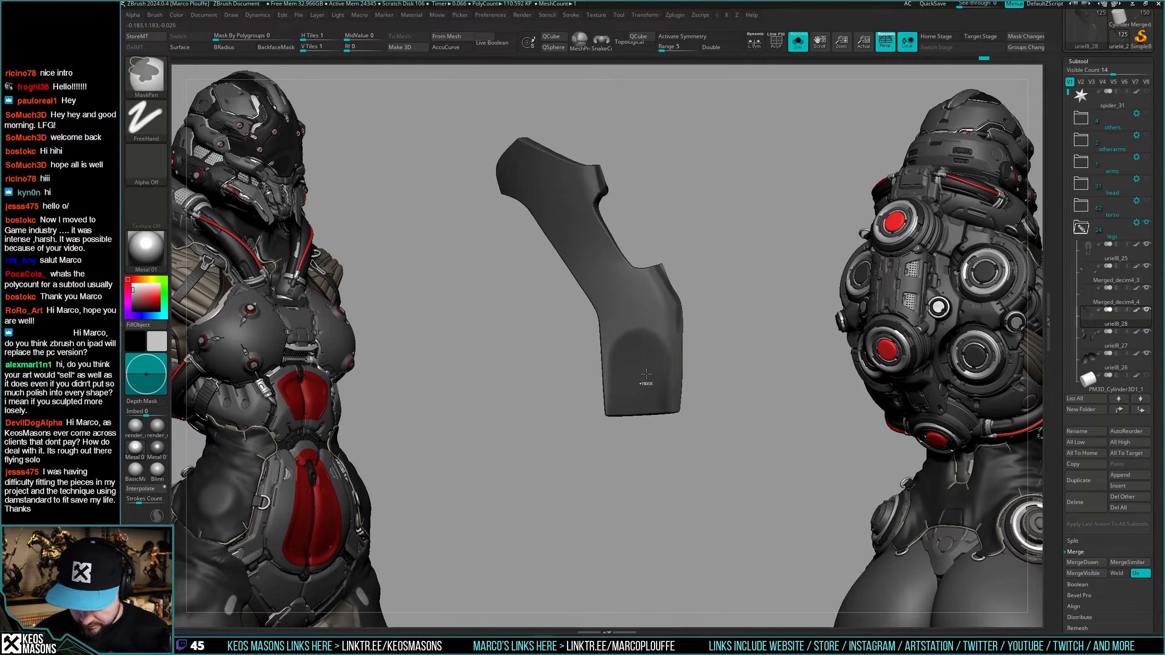
pyautogui.keyDown('ctrl'); pyautogui.click(736, 331); pyautogui.keyUp('ctrl')
# Move the extended lower patch of the strip with the transpose line and check its fit around the piston.
pyautogui.press('w')
pyautogui.moveTo(638, 354); pyautogui.dragTo(673, 360, button='right')
pyautogui.hotkey('shift', 's')
pyautogui.moveTo(674, 359); pyautogui.dragTo(671, 351)
pyautogui.hotkey('shift', 's')
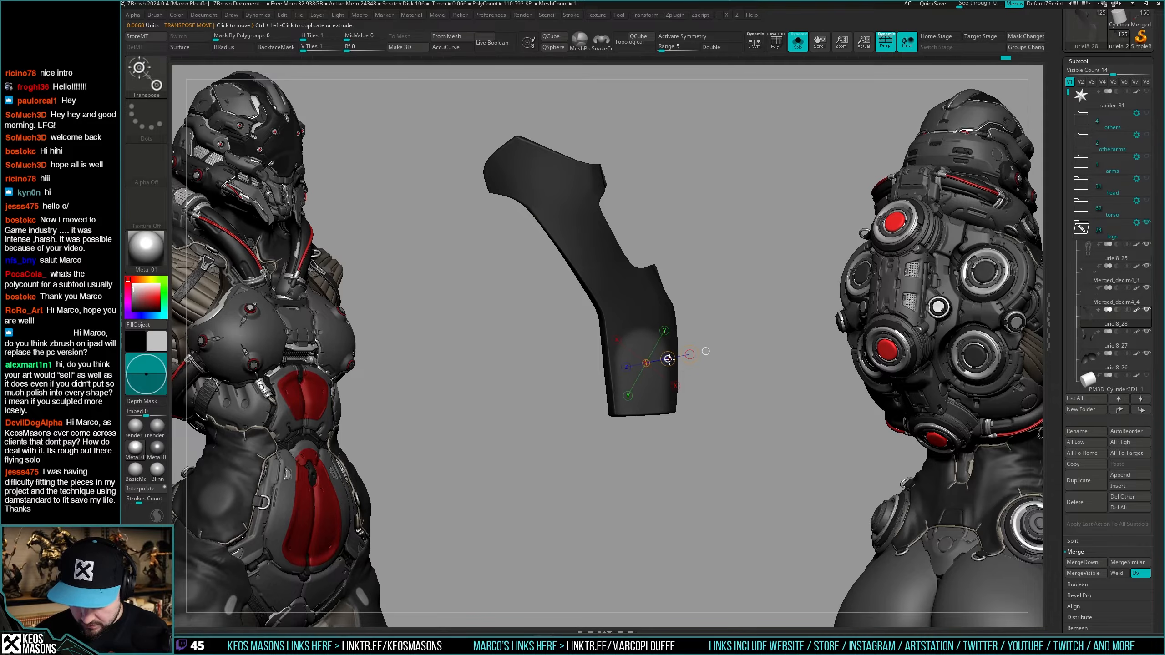
pyautogui.hotkey('shift', 's')
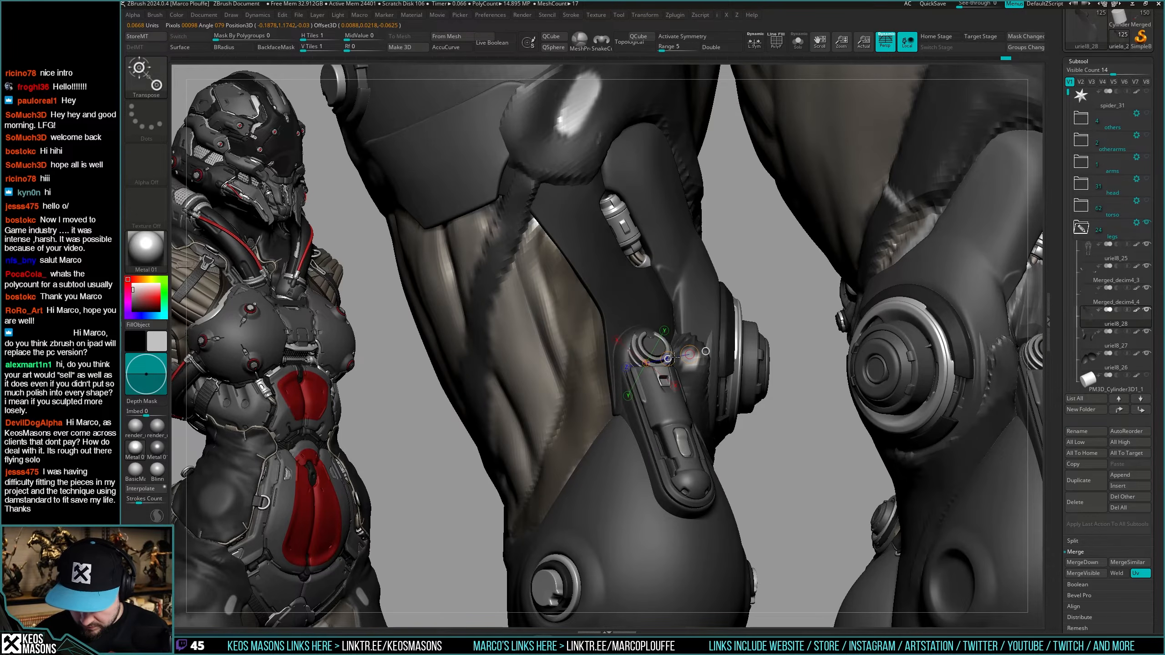
pyautogui.press('q')
pyautogui.moveTo(770, 367); pyautogui.dragTo(683, 397, button='right')
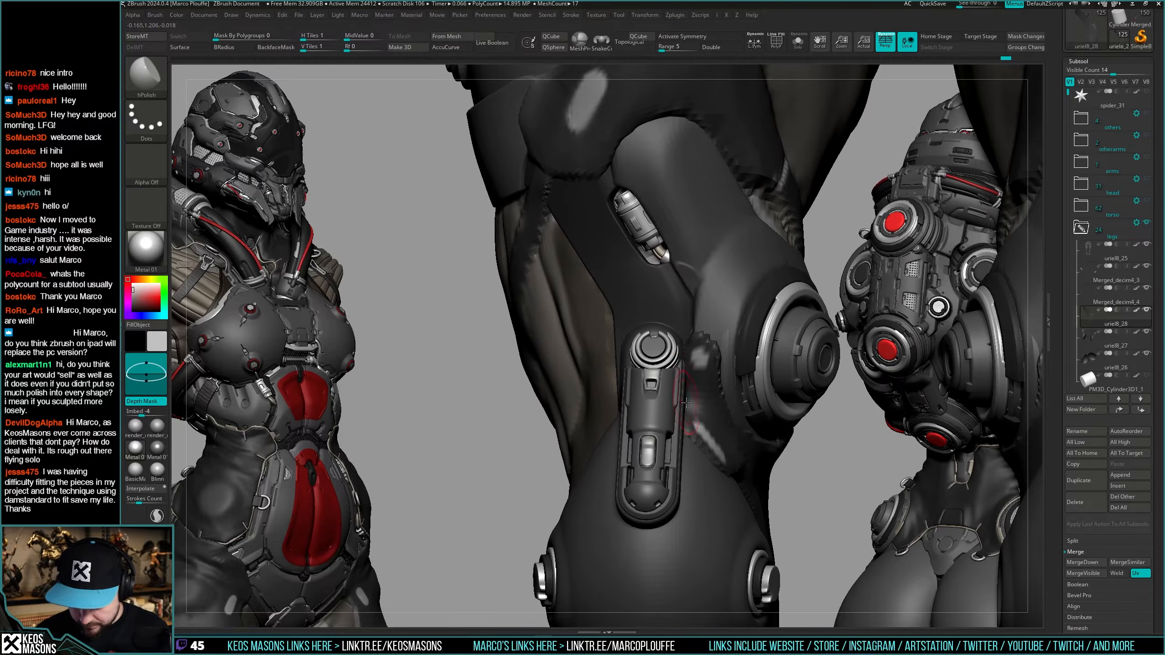
# Repaint the mask on the strip behind the lower piston's head and invert it to free that area for moving.
pyautogui.hotkey('shift', 's')
pyautogui.press('ctrl')
pyautogui.hotkey('shift', 's')
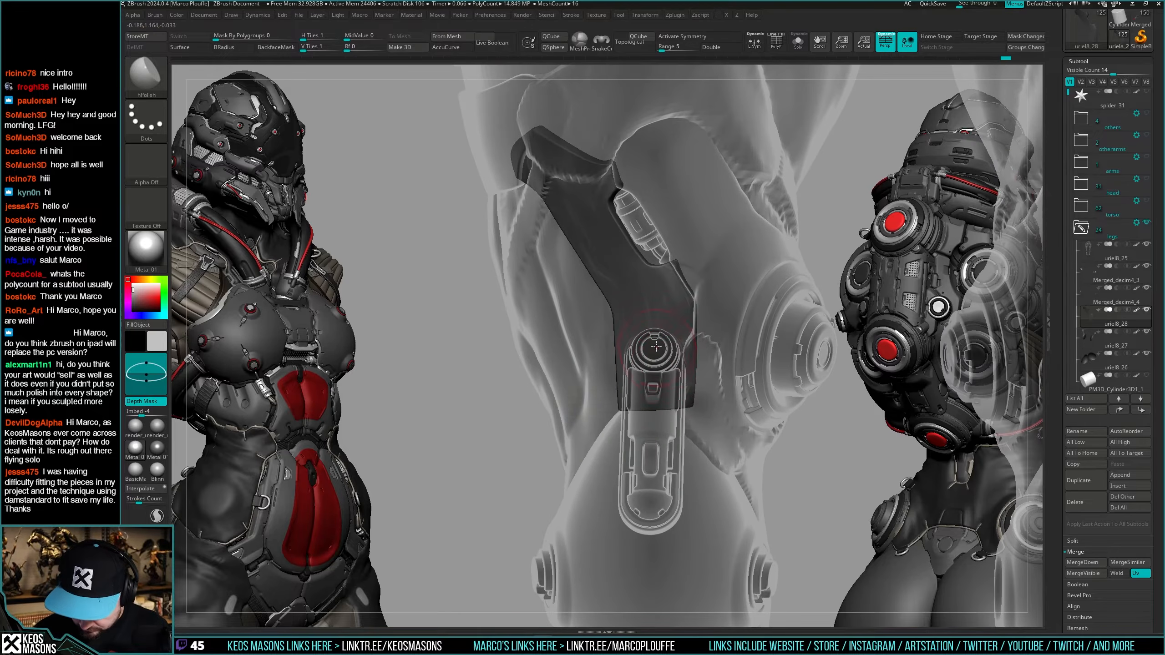
pyautogui.press('ctrl')
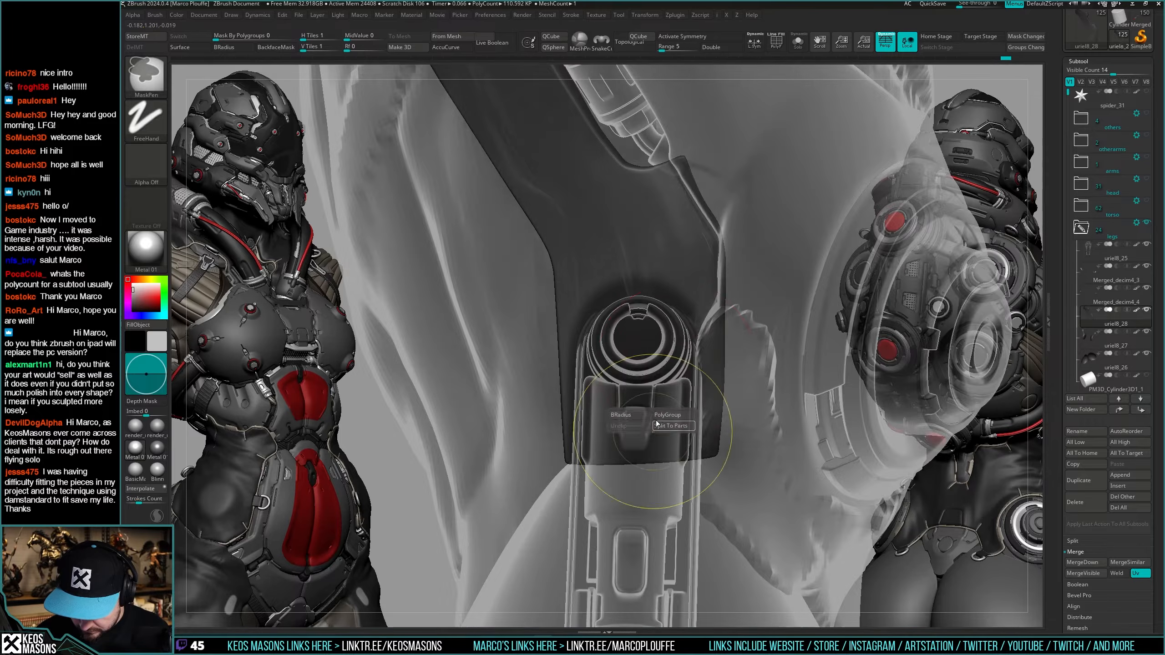
pyautogui.hotkey('shift', 's')
pyautogui.press('ctrl')
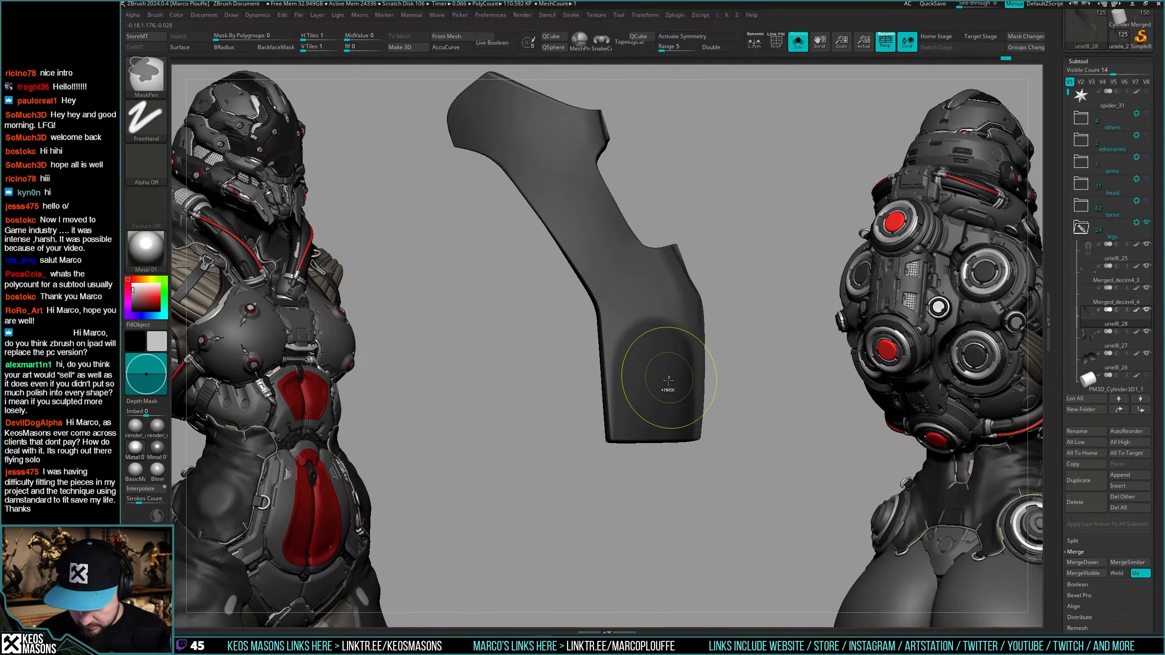
pyautogui.keyDown('ctrl'); pyautogui.moveTo(666, 377); pyautogui.dragTo(733, 345, button='right'); pyautogui.keyUp('ctrl')
pyautogui.keyDown('ctrl'); pyautogui.click(735, 344); pyautogui.keyUp('ctrl')
pyautogui.press('w')
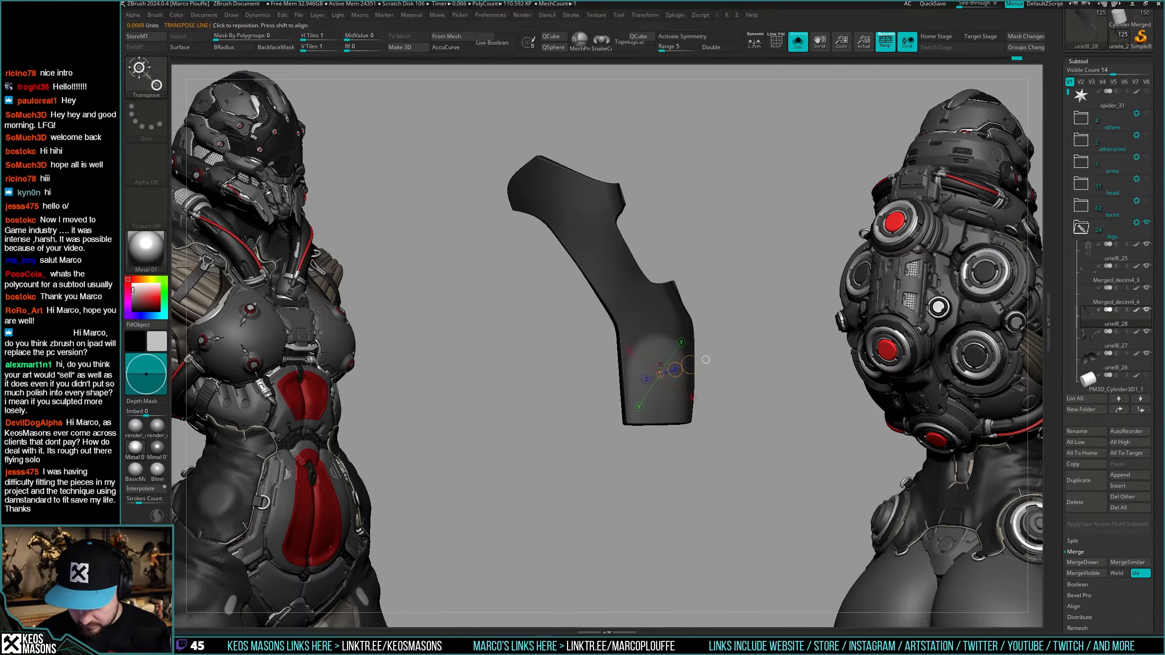
# Fine-tune the depth of the strip's lower patch behind the piston with further transpose moves.
pyautogui.hotkey('shift', 's')
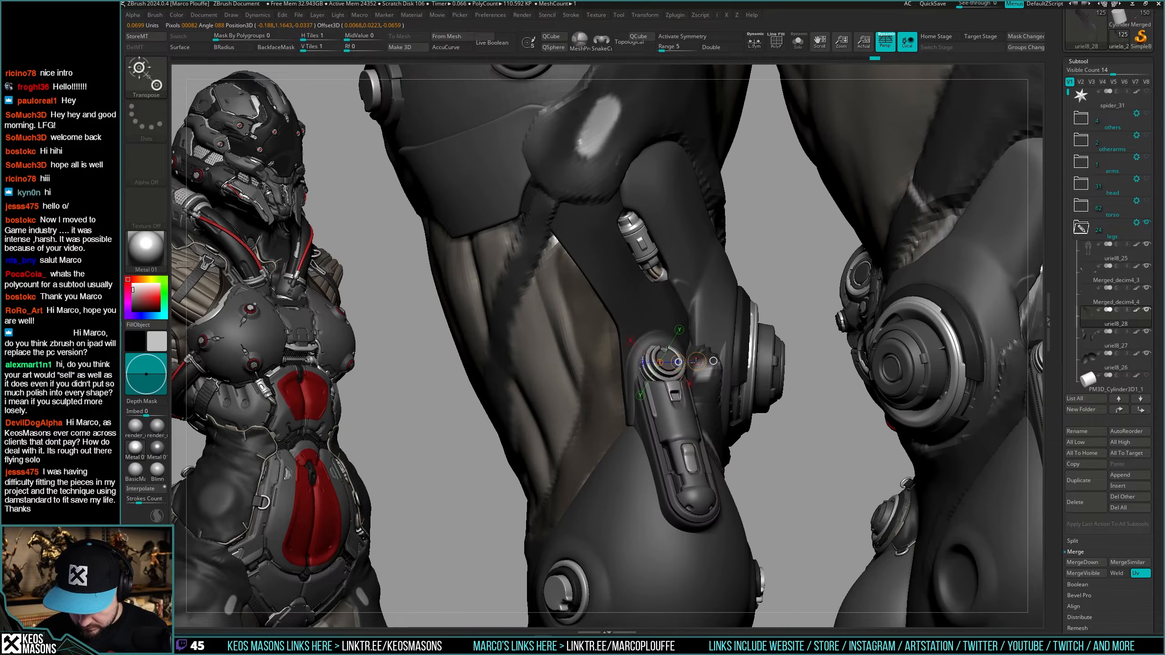
pyautogui.press('q')
pyautogui.moveTo(701, 364); pyautogui.dragTo(635, 368, button='right')
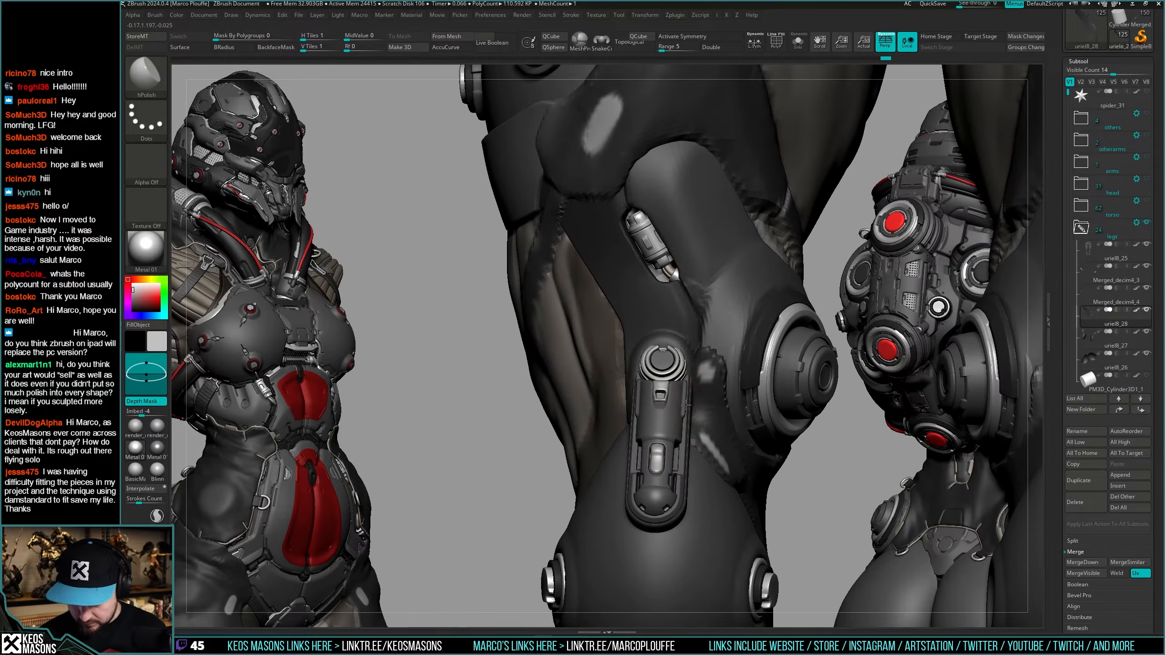
pyautogui.press('w')
pyautogui.moveTo(673, 402); pyautogui.dragTo(685, 383, button='right')
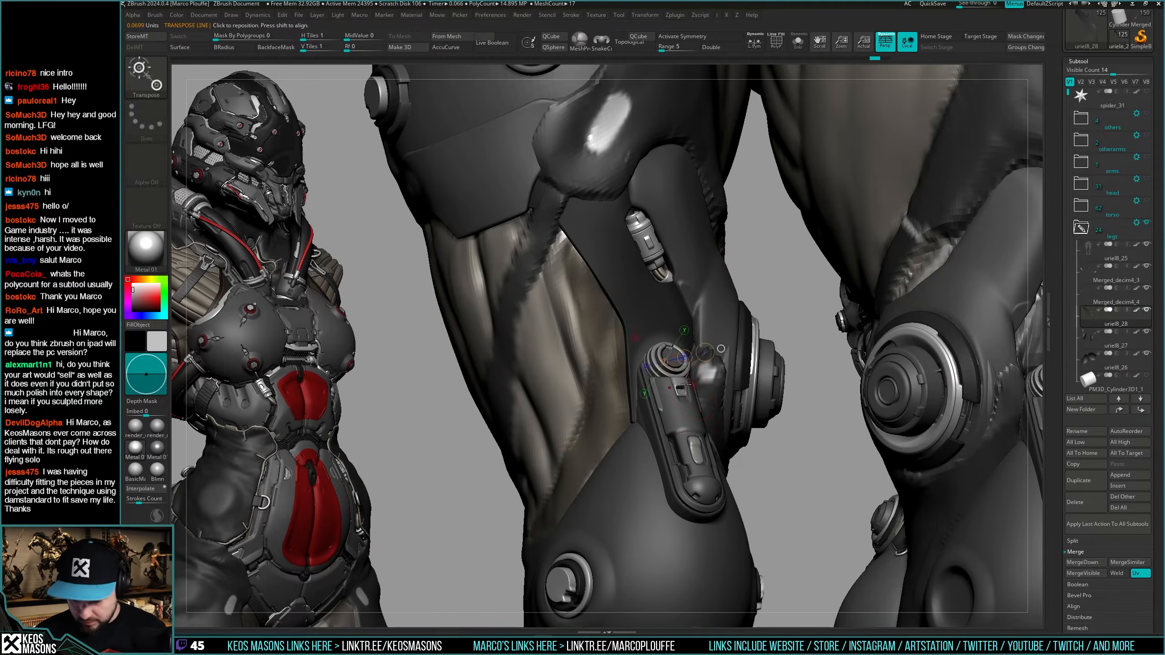
pyautogui.moveTo(685, 357); pyautogui.dragTo(700, 360)
pyautogui.press('q')
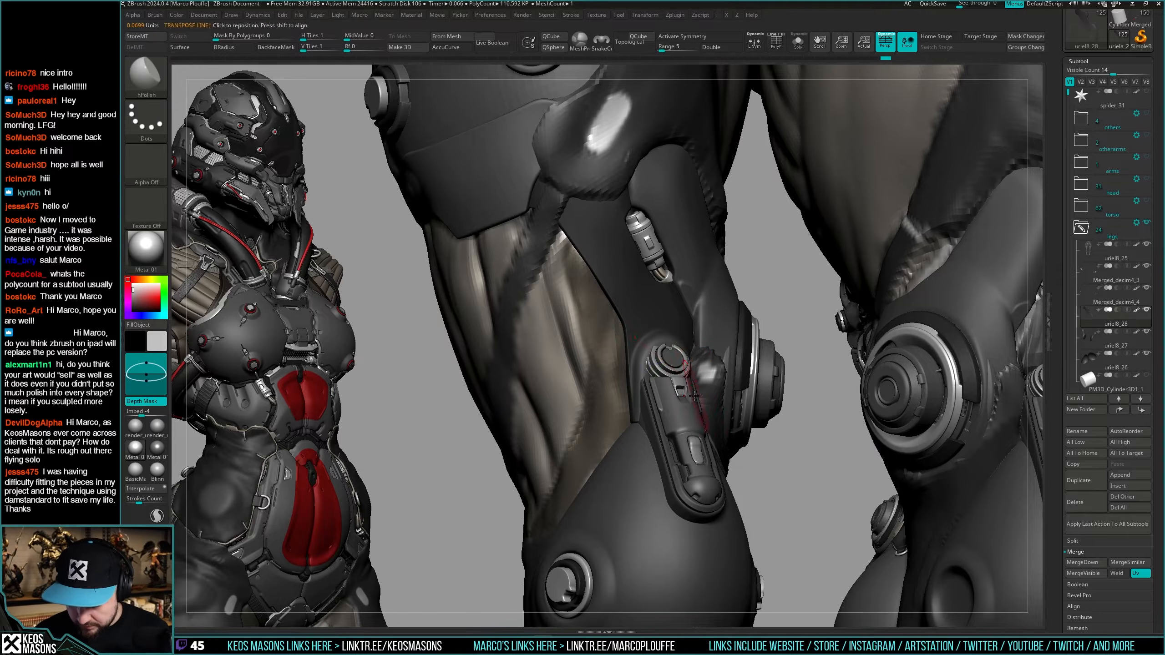
pyautogui.moveTo(681, 388)
pyautogui.mouseDown(button='right')
pyautogui.moveTo(684, 407)
pyautogui.moveTo(675, 377)
pyautogui.moveTo(692, 406)
pyautogui.mouseUp(button='right')
# Clear the mask on the isolated armour strip, select the TrimHole brush, and show the full leg again.
pyautogui.hotkey('shift', 's')
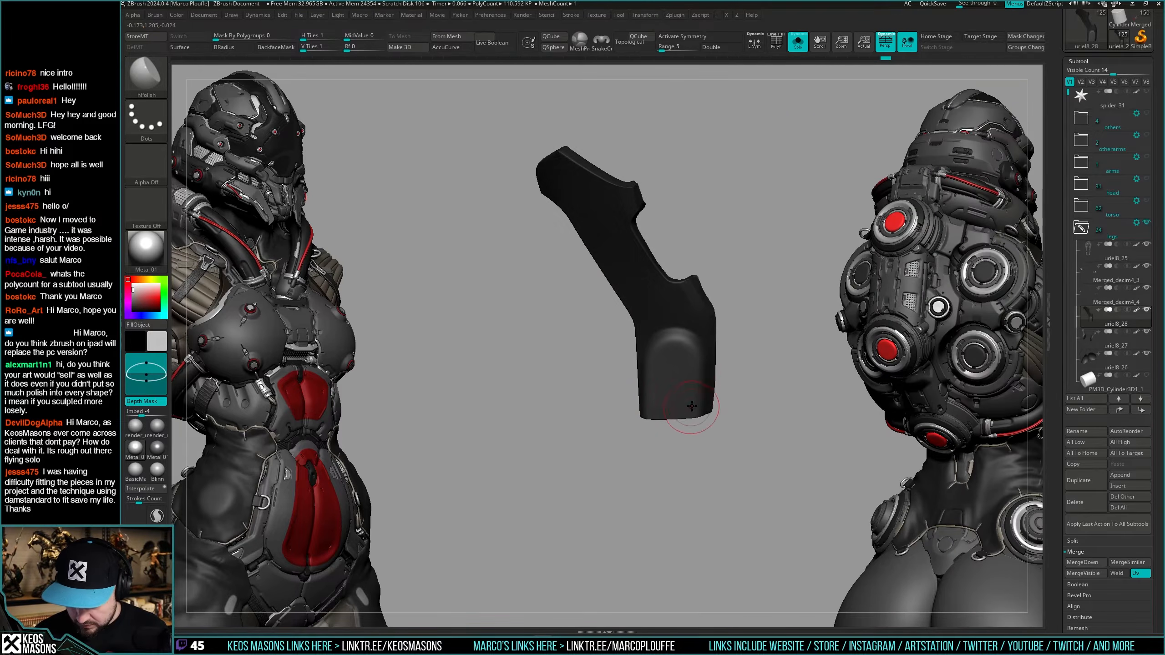
pyautogui.keyDown('ctrl'); pyautogui.moveTo(766, 368); pyautogui.dragTo(759, 415); pyautogui.keyUp('ctrl')
pyautogui.press('b')
pyautogui.press('t')
pyautogui.press('h')
pyautogui.hotkey('shift', 's')
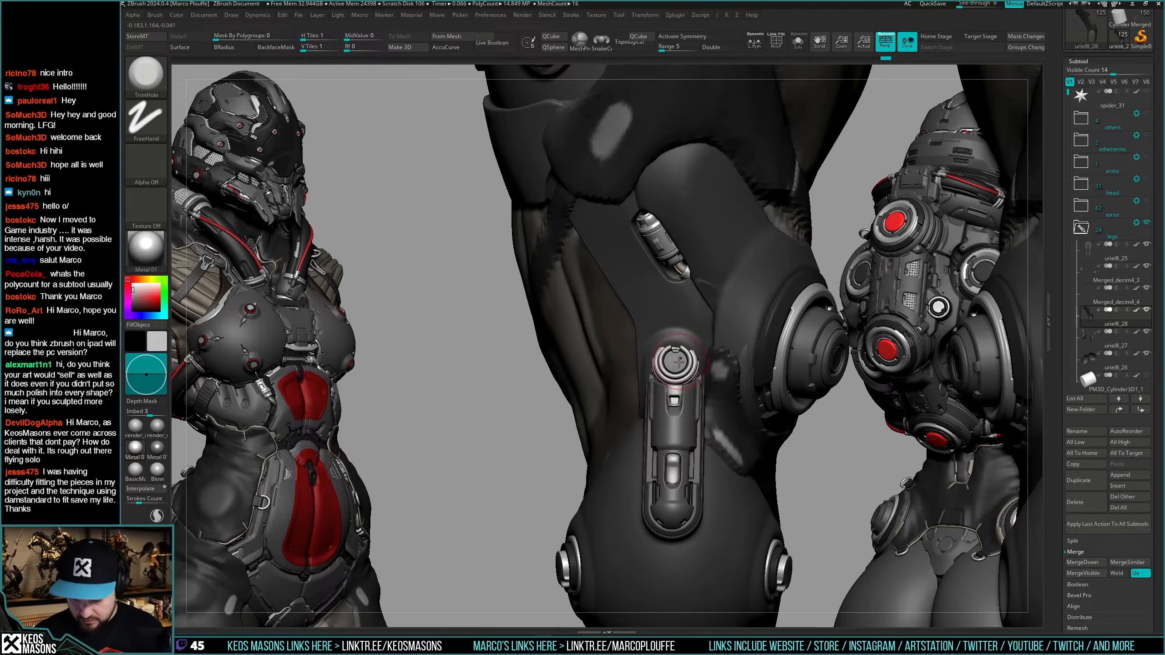
# Ghost the surrounding leg parts and examine how the armour strip's lower end sits behind the piston.
pyautogui.press('space')
pyautogui.hotkey('shift', 't')
pyautogui.press('space')
pyautogui.press('space')
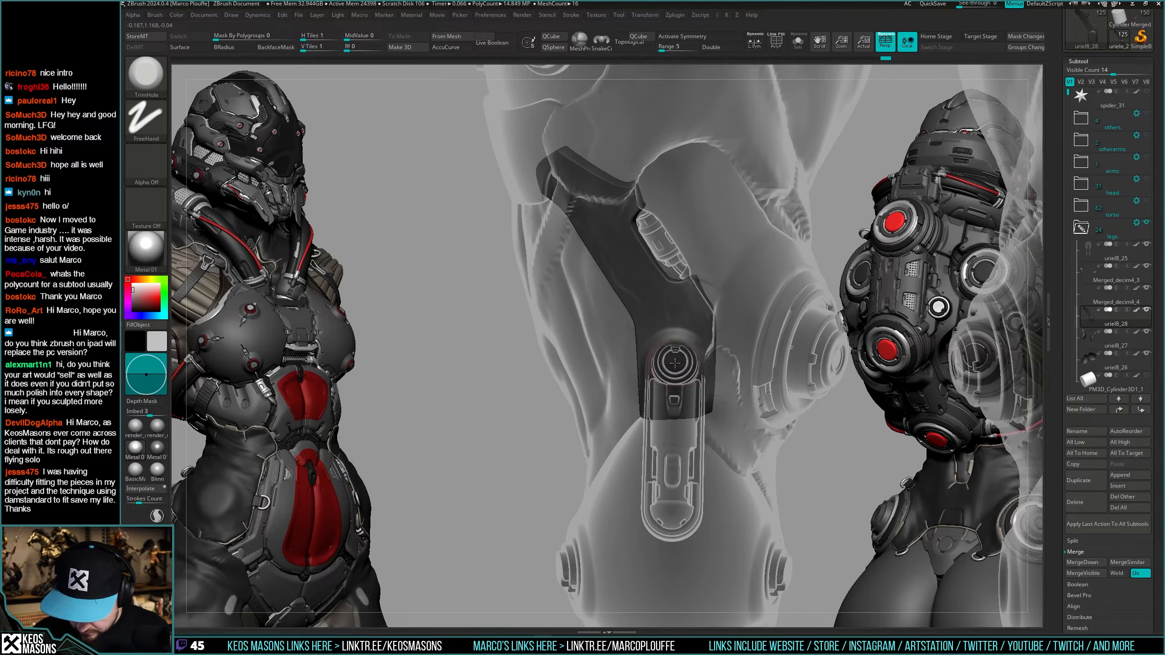
pyautogui.hotkey('shift', 't')
pyautogui.moveTo(752, 370)
pyautogui.mouseDown(button='right')
pyautogui.moveTo(789, 348)
pyautogui.moveTo(708, 362)
pyautogui.moveTo(759, 369)
pyautogui.moveTo(690, 371)
pyautogui.moveTo(746, 369)
pyautogui.mouseUp(button='right')
pyautogui.hotkey('shift', 't')
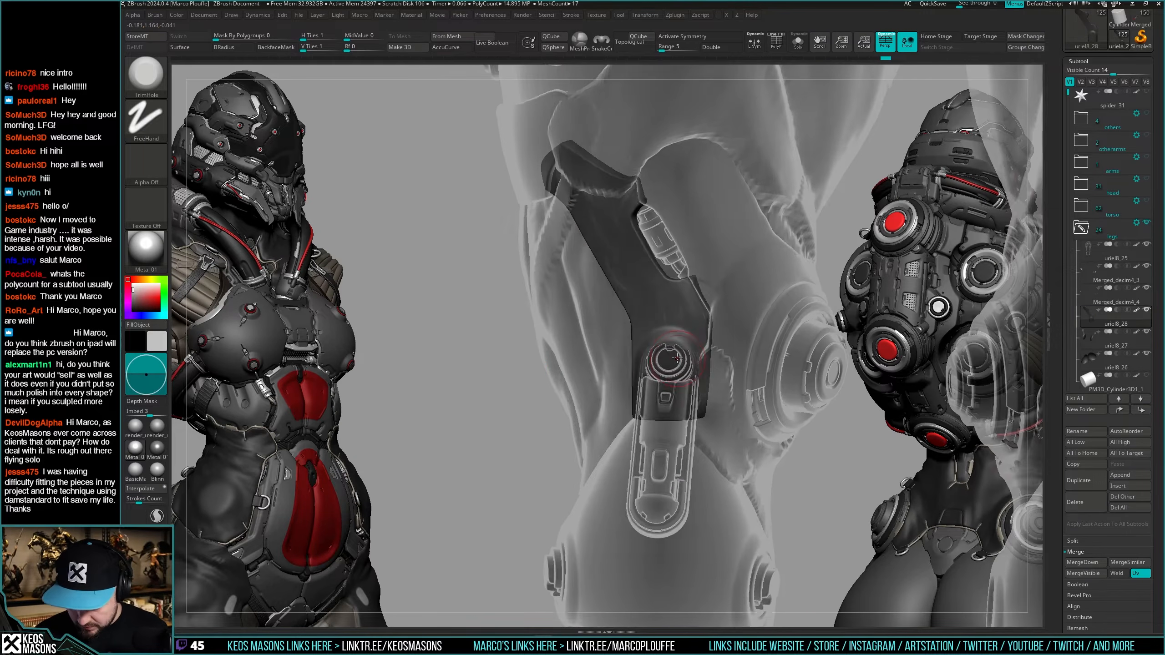
pyautogui.press('space')
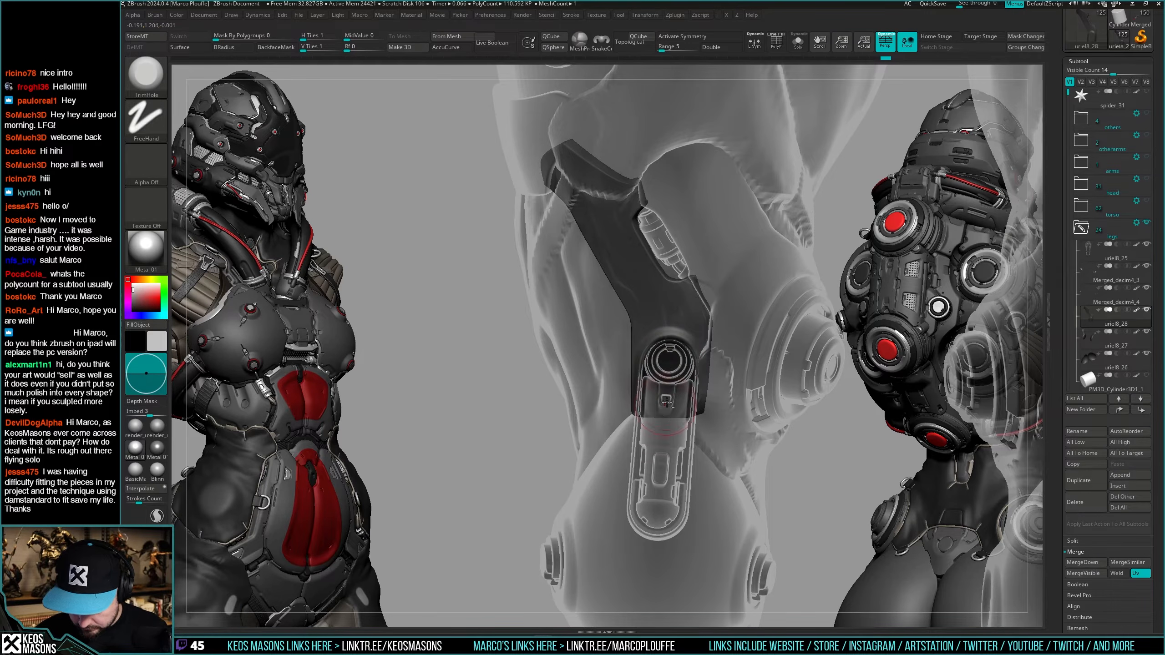
# Return the leg to solid display and inspect the strip's edge around the lower piston's head from several angles.
pyautogui.hotkey('shift', 't')
pyautogui.moveTo(666, 402)
pyautogui.mouseDown(button='right')
pyautogui.moveTo(716, 403)
pyautogui.moveTo(676, 409)
pyautogui.moveTo(665, 428)
pyautogui.moveTo(690, 380)
pyautogui.moveTo(684, 389)
pyautogui.moveTo(684, 359)
pyautogui.mouseUp(button='right')
pyautogui.press('space')
pyautogui.press('space')
pyautogui.moveTo(678, 433)
pyautogui.mouseDown(button='right')
pyautogui.moveTo(652, 373)
pyautogui.moveTo(677, 360)
pyautogui.moveTo(656, 376)
pyautogui.moveTo(666, 357)
pyautogui.moveTo(653, 390)
pyautogui.moveTo(663, 381)
pyautogui.mouseUp(button='right')
pyautogui.press('space')
pyautogui.click(653, 374)
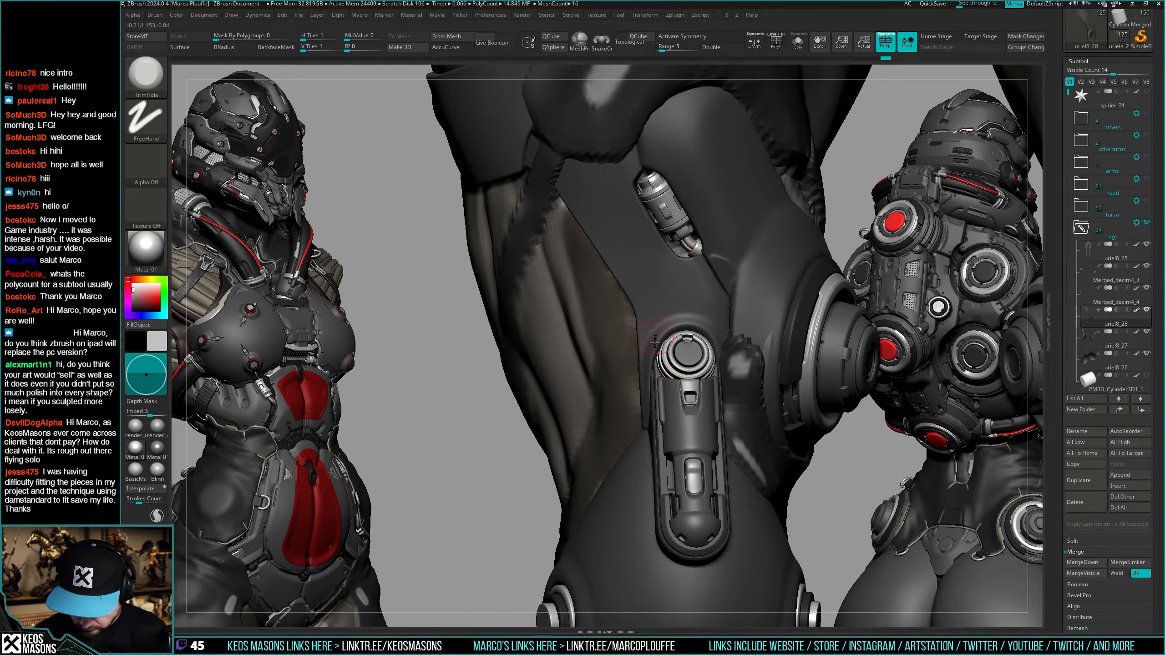
pyautogui.hotkey('ctrl', 'shift')
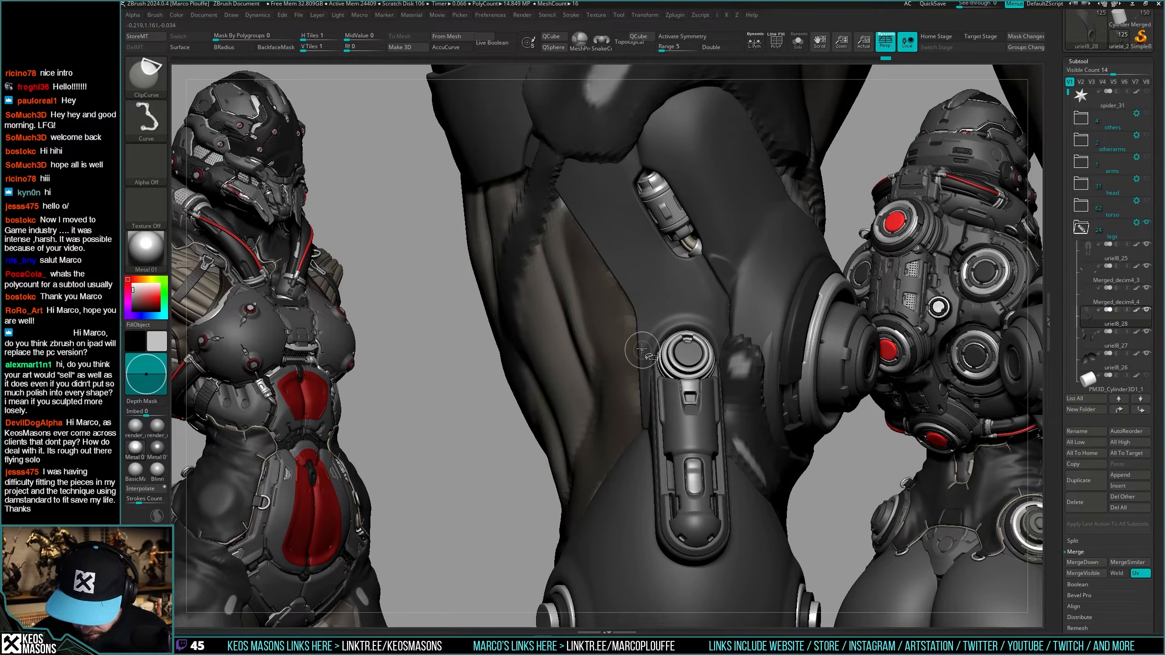
# Adjust the strip's surface above the lower piston's head with the Move brush.
pyautogui.moveTo(679, 300); pyautogui.dragTo(721, 341, button='right')
pyautogui.moveTo(709, 367); pyautogui.dragTo(711, 358, button='right')
pyautogui.press('space')
pyautogui.click(674, 351)
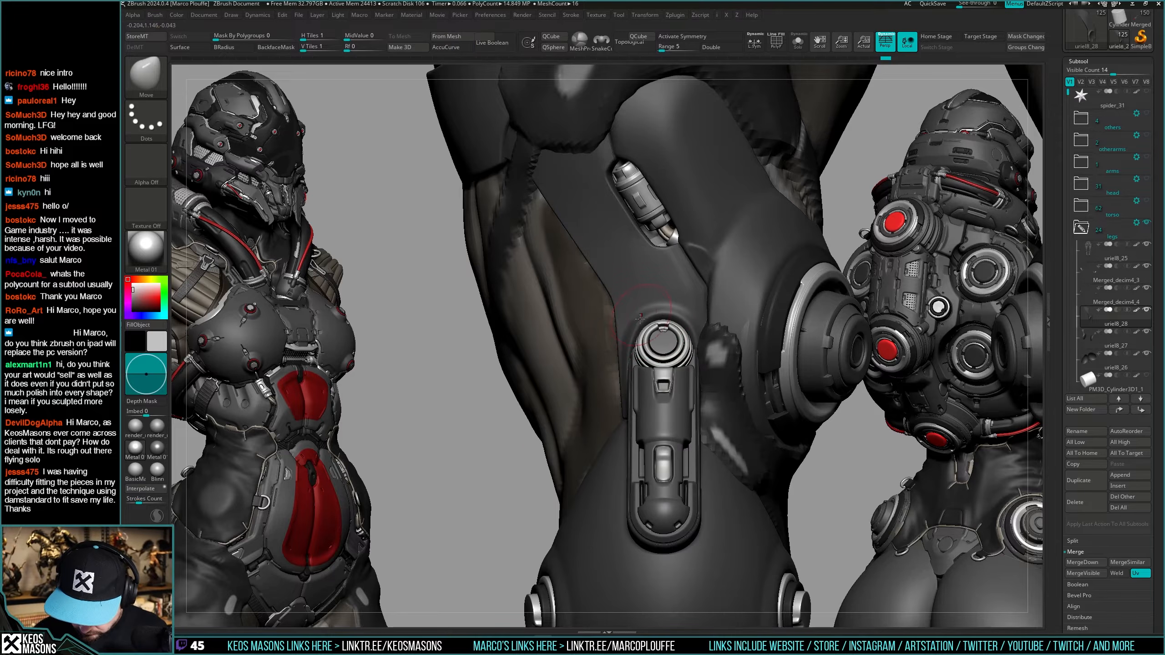
pyautogui.press('space')
pyautogui.press('space')
pyautogui.moveTo(664, 321); pyautogui.dragTo(662, 332)
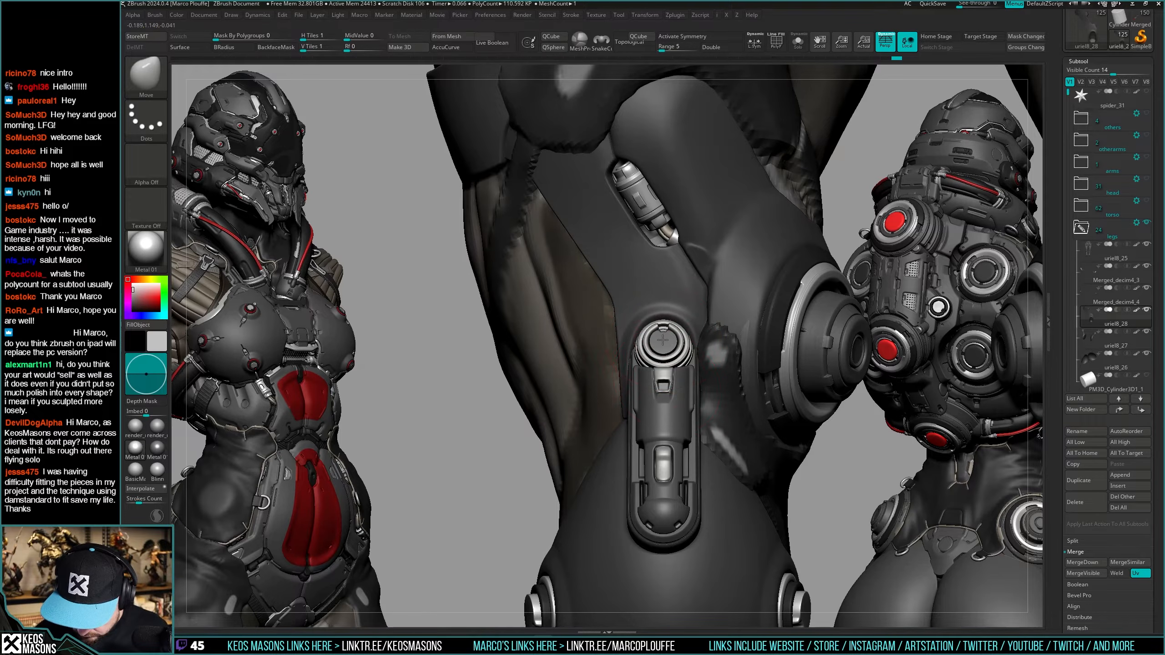
pyautogui.press('space')
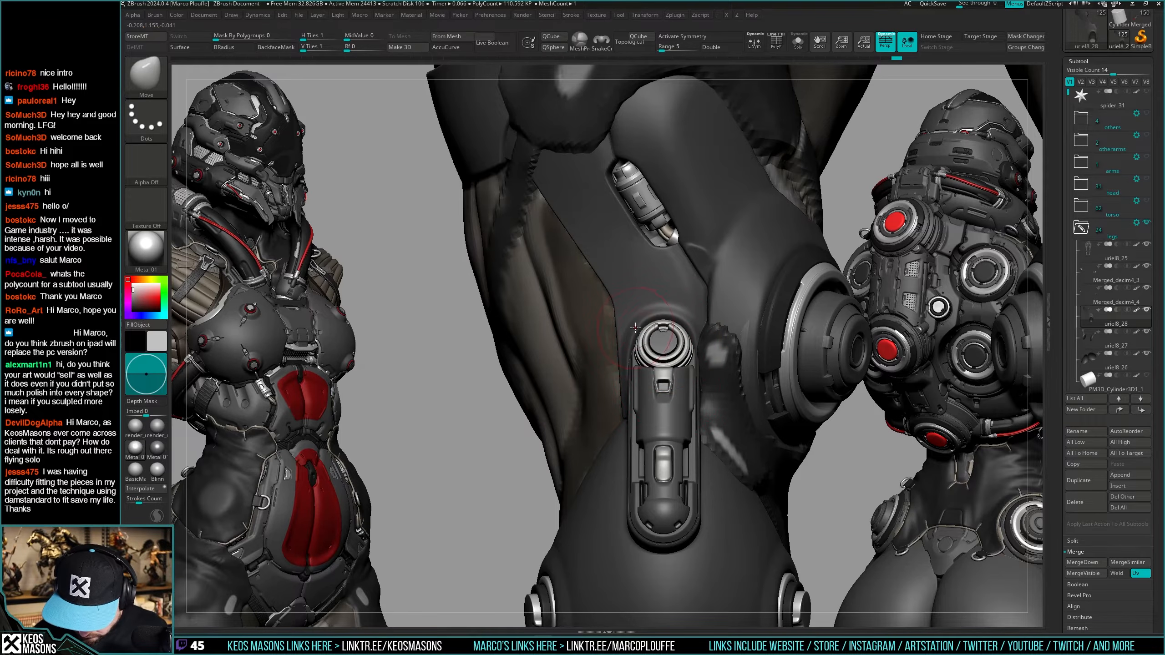
# Select the Orb_Cracks brush, set its size, and smooth the strip's side edge beside the lower piston's head.
pyautogui.moveTo(657, 367)
pyautogui.mouseDown(button='right')
pyautogui.moveTo(648, 352)
pyautogui.moveTo(616, 434)
pyautogui.moveTo(644, 386)
pyautogui.moveTo(633, 371)
pyautogui.moveTo(615, 427)
pyautogui.mouseUp(button='right')
pyautogui.press('space')
pyautogui.press('space')
pyautogui.click(637, 351)
pyautogui.press('space')
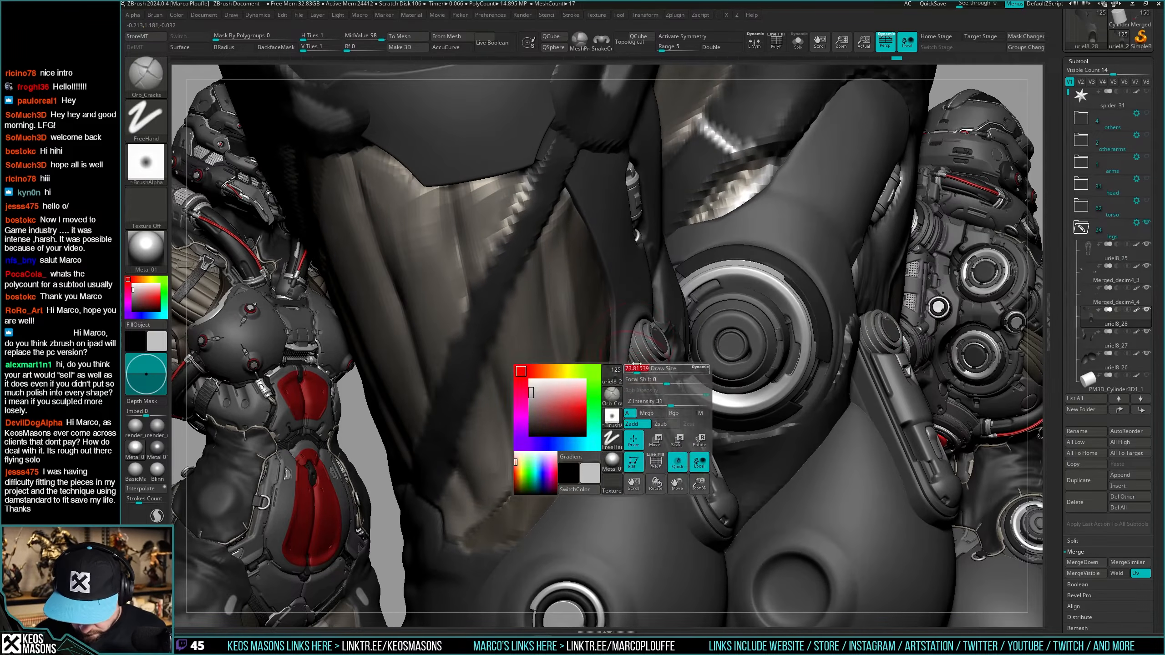
pyautogui.keyDown('shift'); pyautogui.moveTo(634, 310); pyautogui.dragTo(630, 338); pyautogui.keyUp('shift')
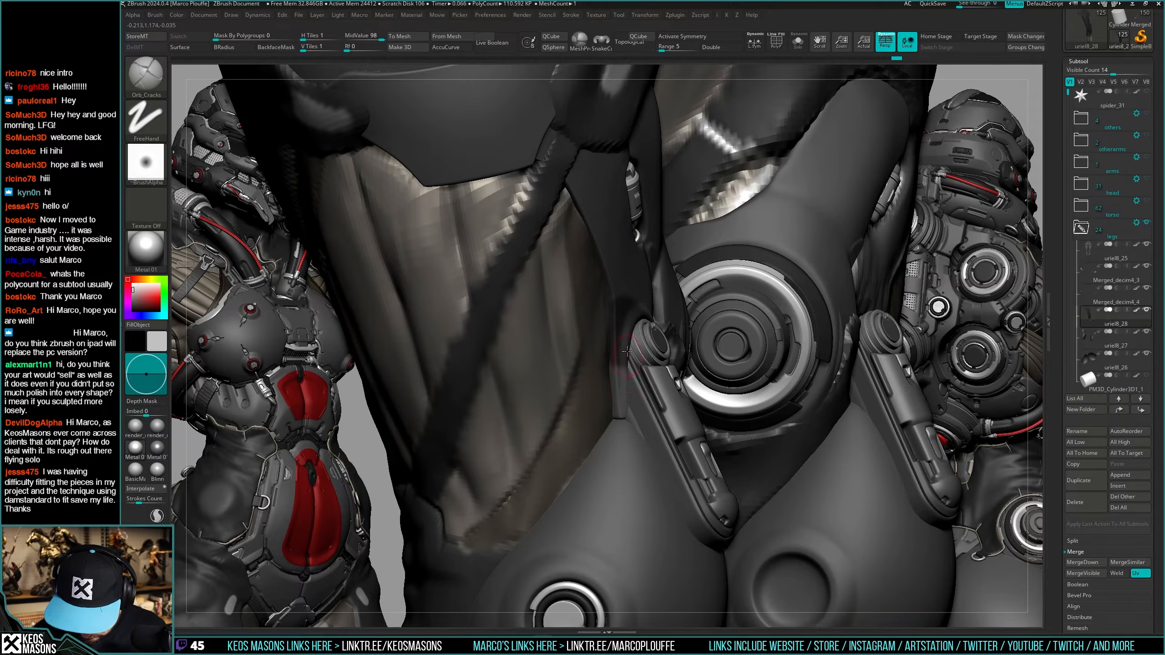
pyautogui.press('space')
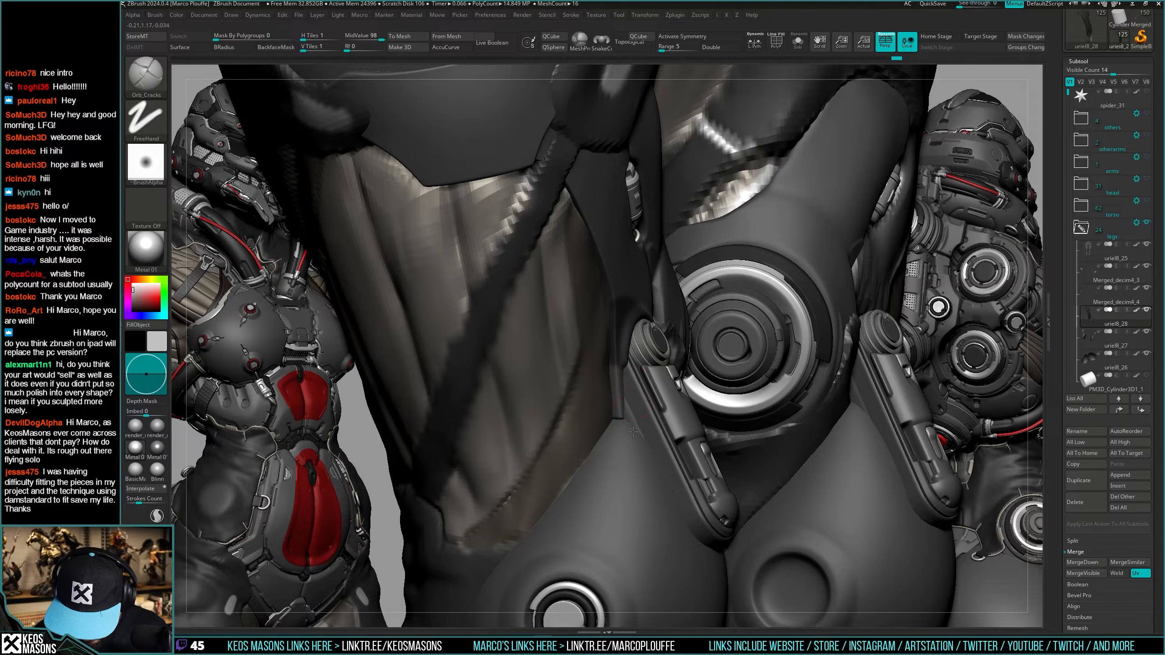
# Clear the strip's mask with the part isolated, and paint a new mask on the strip just above the piston's head.
pyautogui.moveTo(629, 401); pyautogui.dragTo(675, 369, button='right')
pyautogui.hotkey('shift', 's')
pyautogui.keyDown('ctrl'); pyautogui.moveTo(520, 467); pyautogui.dragTo(498, 491); pyautogui.keyUp('ctrl')
pyautogui.hotkey('shift', 's')
pyautogui.moveTo(591, 367)
pyautogui.mouseDown(button='right')
pyautogui.moveTo(652, 362)
pyautogui.moveTo(609, 348)
pyautogui.moveTo(621, 338)
pyautogui.mouseUp(button='right')
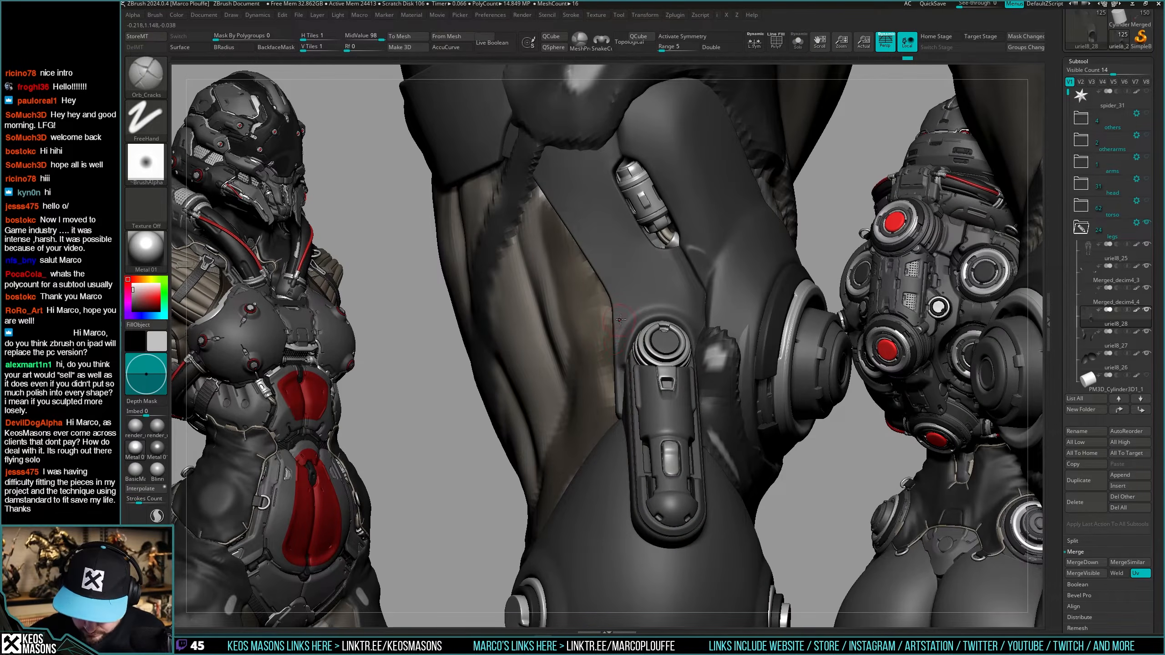
pyautogui.press('space')
pyautogui.keyDown('ctrl'); pyautogui.moveTo(638, 302); pyautogui.dragTo(605, 295); pyautogui.keyUp('ctrl')
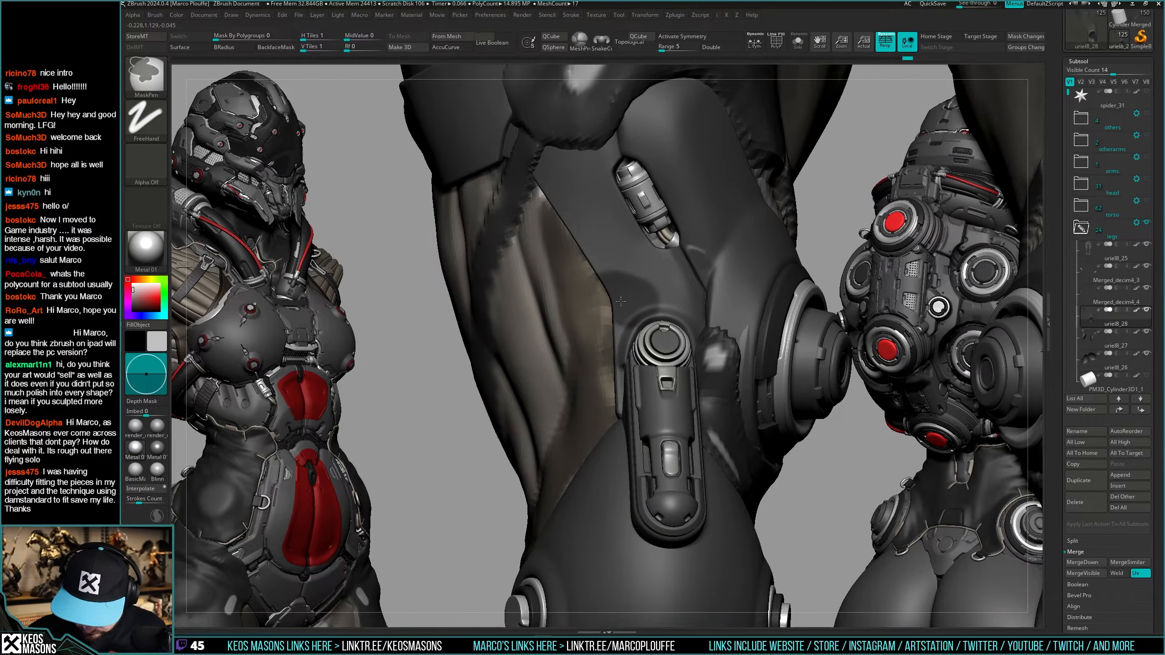
pyautogui.keyDown('ctrl'); pyautogui.moveTo(626, 312); pyautogui.dragTo(620, 335, button='right'); pyautogui.keyUp('ctrl')
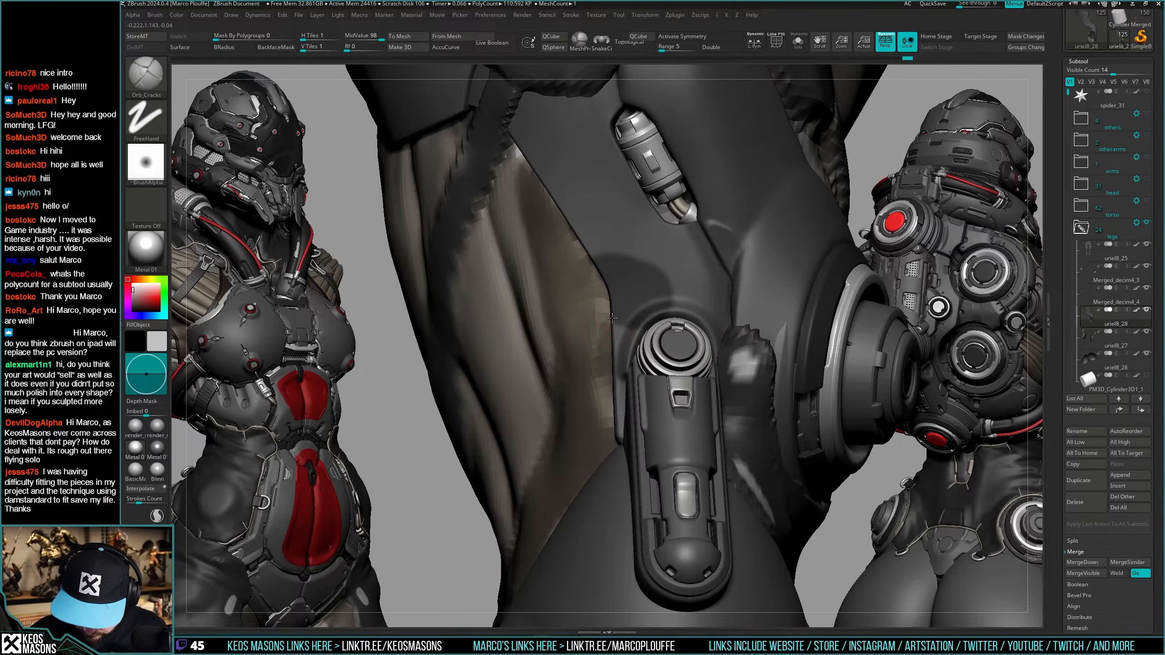
# Refine the notch in the strip's side edge next to the piston's head using the mask and the Orb_Cracks brush.
pyautogui.press('ctrl')
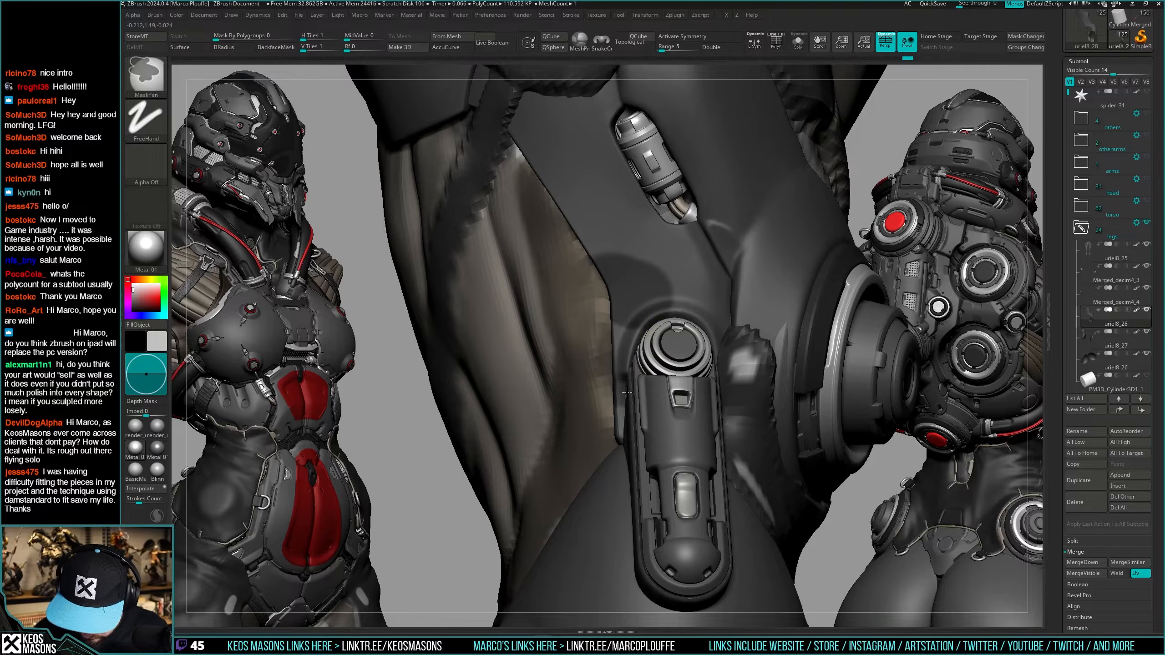
pyautogui.moveTo(613, 397); pyautogui.dragTo(630, 347, button='right')
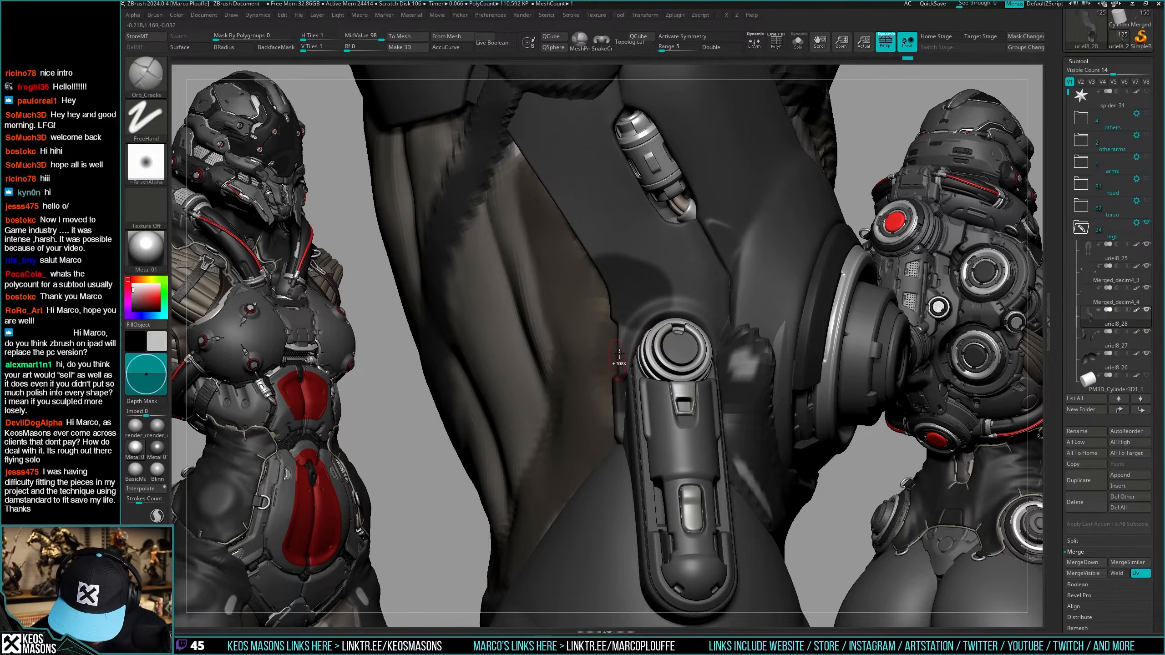
pyautogui.moveTo(614, 388); pyautogui.dragTo(629, 376, button='right')
pyautogui.press('ctrl')
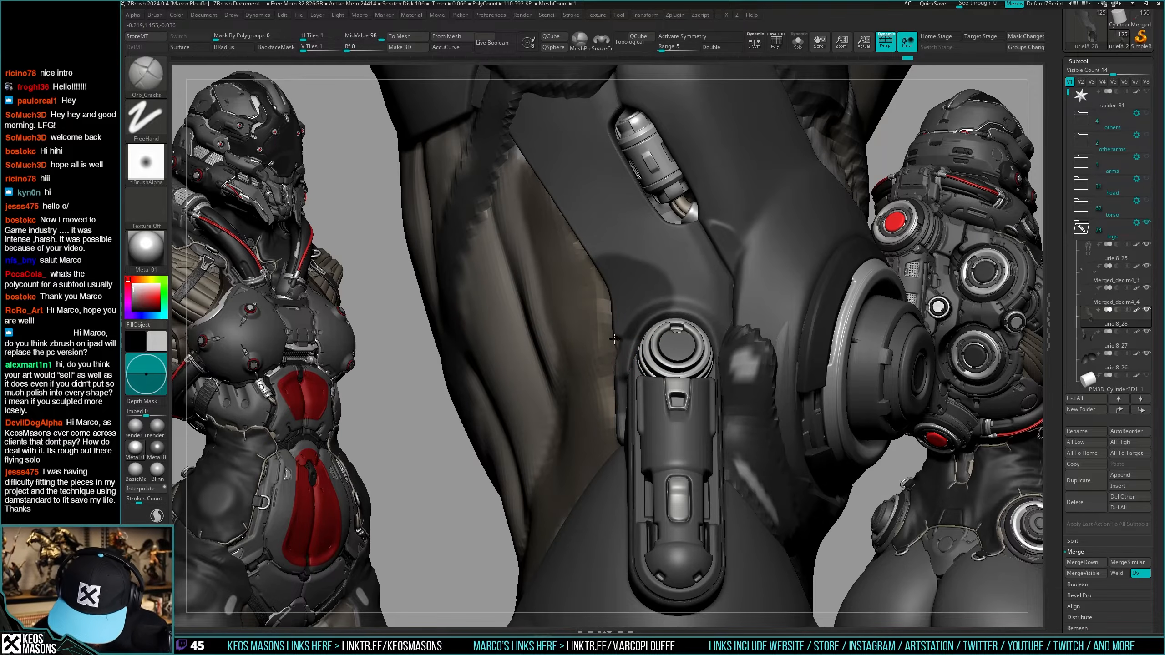
pyautogui.moveTo(614, 336); pyautogui.dragTo(610, 382, button='right')
pyautogui.rightClick(611, 380)
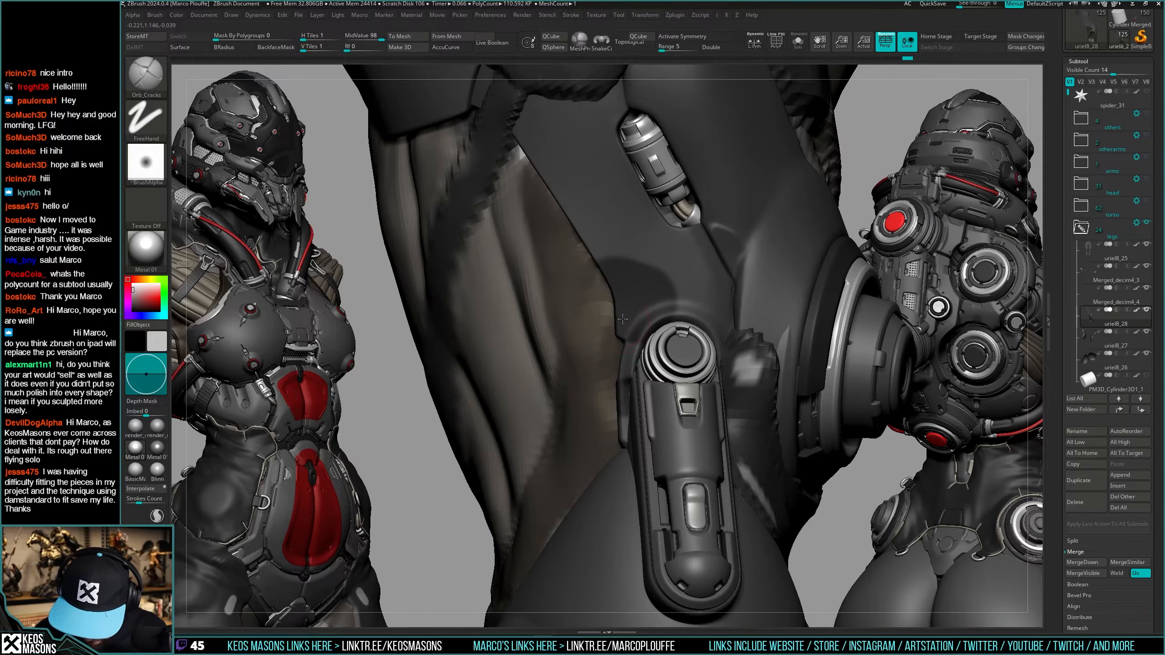
# Isolate the armour strip and inspect the polygroups and wireframe around its lower end.
pyautogui.moveTo(625, 367)
pyautogui.keyDown('ctrl'); pyautogui.mouseDown(button='right')
pyautogui.moveTo(492, 547)
pyautogui.moveTo(676, 316)
pyautogui.moveTo(645, 393)
pyautogui.moveTo(613, 338)
pyautogui.moveTo(618, 385)
pyautogui.moveTo(600, 390)
pyautogui.moveTo(680, 470)
pyautogui.moveTo(632, 488)
pyautogui.moveTo(661, 446)
pyautogui.moveTo(696, 452)
pyautogui.moveTo(612, 456)
pyautogui.moveTo(647, 480)
pyautogui.moveTo(611, 412)
pyautogui.moveTo(599, 412)
pyautogui.mouseUp(button='right'); pyautogui.keyUp('ctrl')
pyautogui.rightClick(599, 412)
pyautogui.hotkey('shift', 's')
pyautogui.hotkey('shift', 'f')
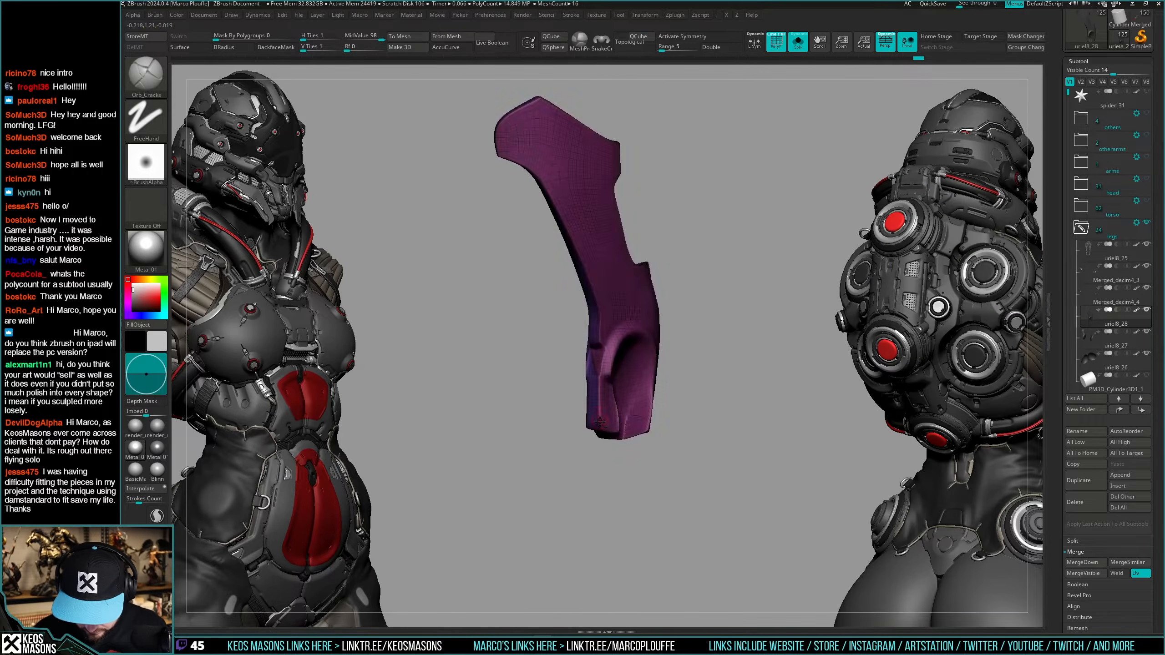
pyautogui.hotkey('shift', 'f')
pyautogui.moveTo(596, 414)
pyautogui.mouseDown(button='right')
pyautogui.moveTo(610, 415)
pyautogui.moveTo(601, 447)
pyautogui.moveTo(598, 416)
pyautogui.mouseUp(button='right')
pyautogui.hotkey('shift', 'f')
pyautogui.hotkey('shift', 'f')
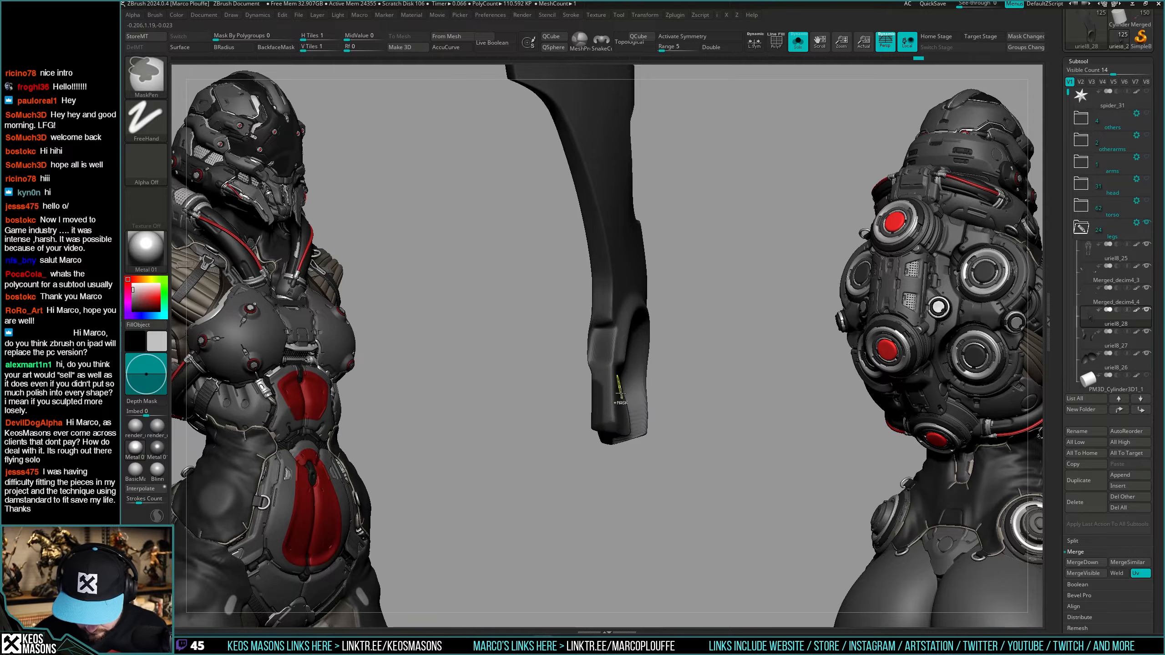
# Mask the side face of the isolated strip's lower end, invert the mask, and refine its border with MaskPen.
pyautogui.moveTo(620, 393)
pyautogui.keyDown('ctrl'); pyautogui.mouseDown(button='right')
pyautogui.moveTo(723, 400)
pyautogui.moveTo(707, 398)
pyautogui.moveTo(804, 302)
pyautogui.moveTo(651, 321)
pyautogui.moveTo(587, 456)
pyautogui.mouseUp(button='right'); pyautogui.keyUp('ctrl')
pyautogui.hotkey('shift', 's')
pyautogui.keyDown('ctrl'); pyautogui.click(803, 302); pyautogui.keyUp('ctrl')
pyautogui.hotkey('shift', 's')
pyautogui.press('space')
pyautogui.moveTo(607, 396); pyautogui.dragTo(611, 394)
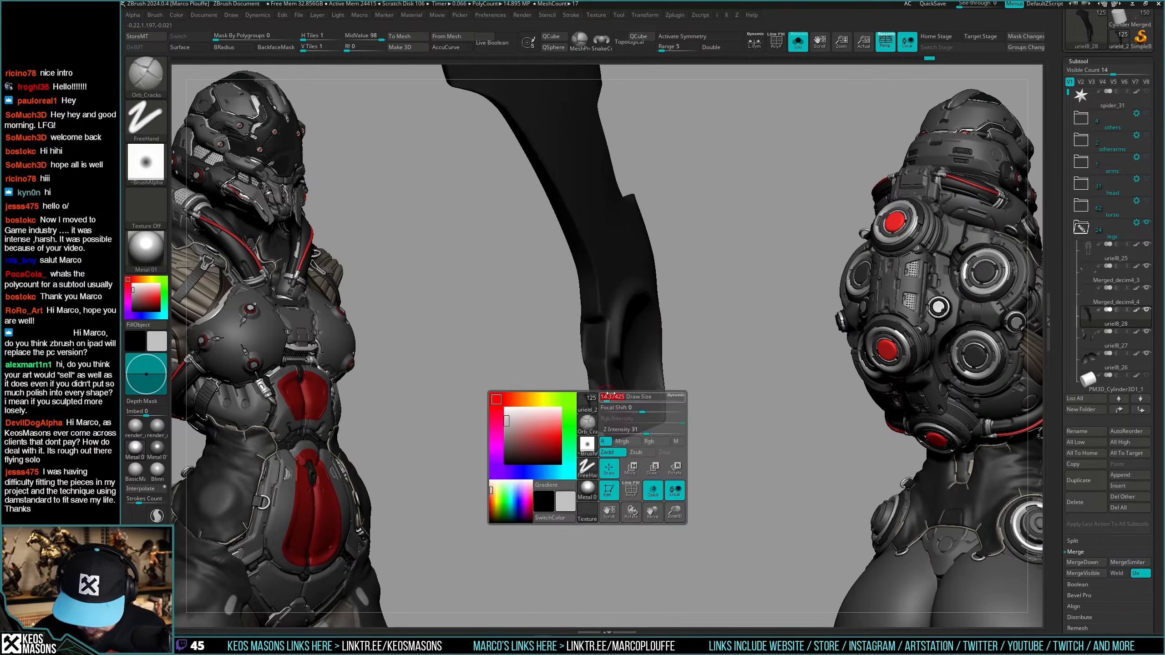
pyautogui.moveTo(610, 393)
pyautogui.mouseDown(button='right')
pyautogui.moveTo(601, 403)
pyautogui.moveTo(637, 359)
pyautogui.moveTo(596, 416)
pyautogui.mouseUp(button='right')
pyautogui.moveTo(596, 415); pyautogui.dragTo(619, 398, button='right')
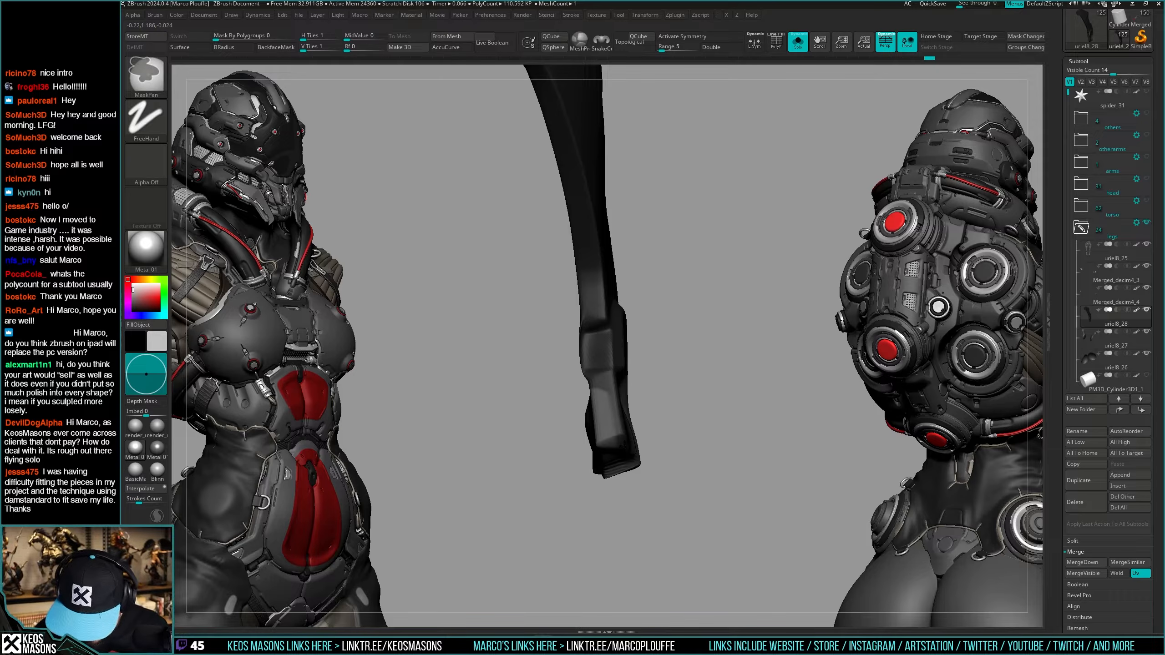
pyautogui.moveTo(626, 450)
pyautogui.keyDown('ctrl'); pyautogui.mouseDown(button='right')
pyautogui.moveTo(700, 401)
pyautogui.moveTo(671, 427)
pyautogui.moveTo(660, 422)
pyautogui.mouseUp(button='right'); pyautogui.keyUp('ctrl')
# Show the full leg and adjust the unmasked side of the strip's lower end with the transpose line.
pyautogui.hotkey('shift', 's')
pyautogui.press('w')
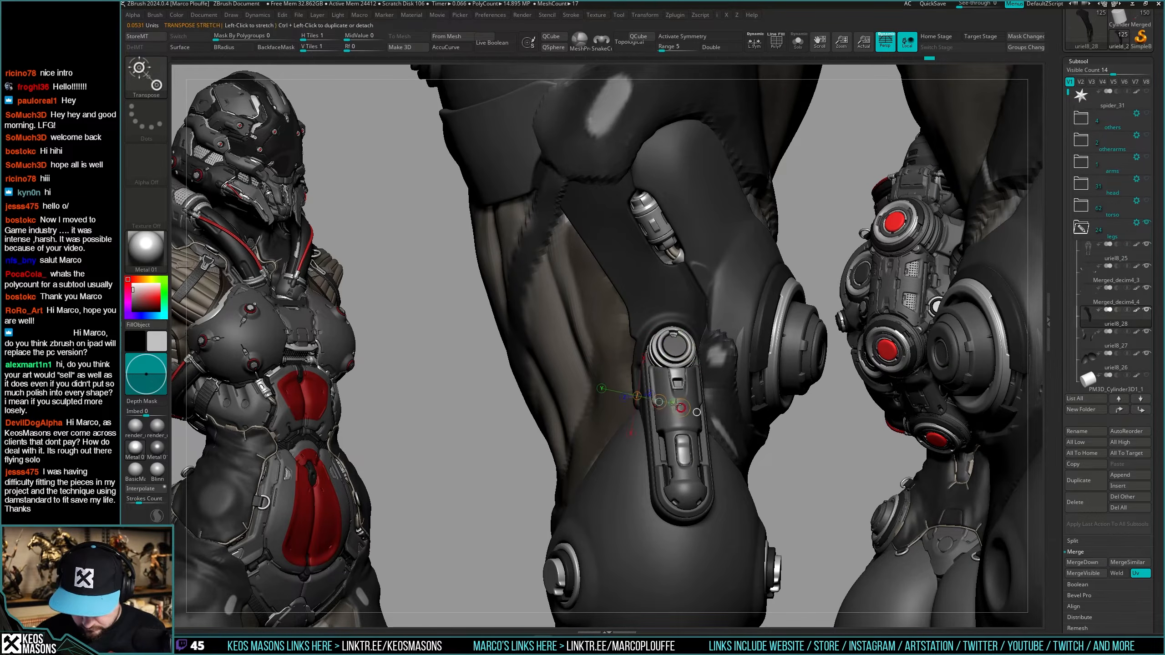
pyautogui.press('q')
pyautogui.moveTo(643, 416)
pyautogui.mouseDown(button='right')
pyautogui.moveTo(699, 416)
pyautogui.moveTo(645, 412)
pyautogui.moveTo(656, 406)
pyautogui.moveTo(691, 420)
pyautogui.moveTo(643, 426)
pyautogui.mouseUp(button='right')
pyautogui.press('w')
pyautogui.press('q')
# Reshape the strip's lower side beside the piston with the Move brush, and clear the mask.
pyautogui.press('space')
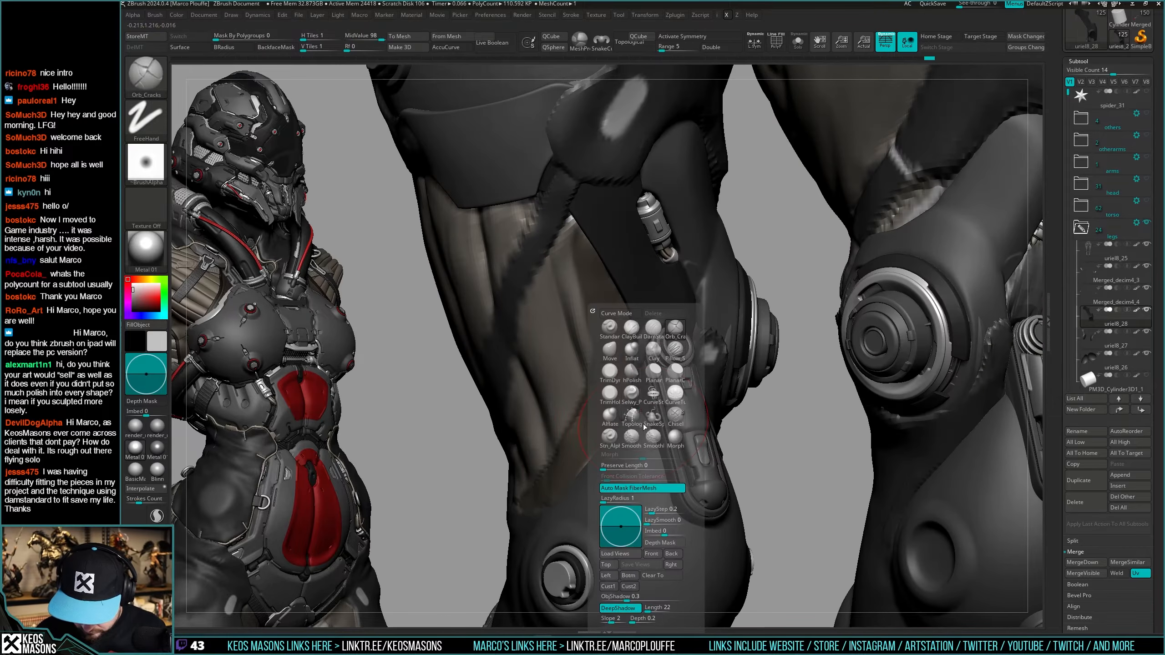
pyautogui.click(609, 348)
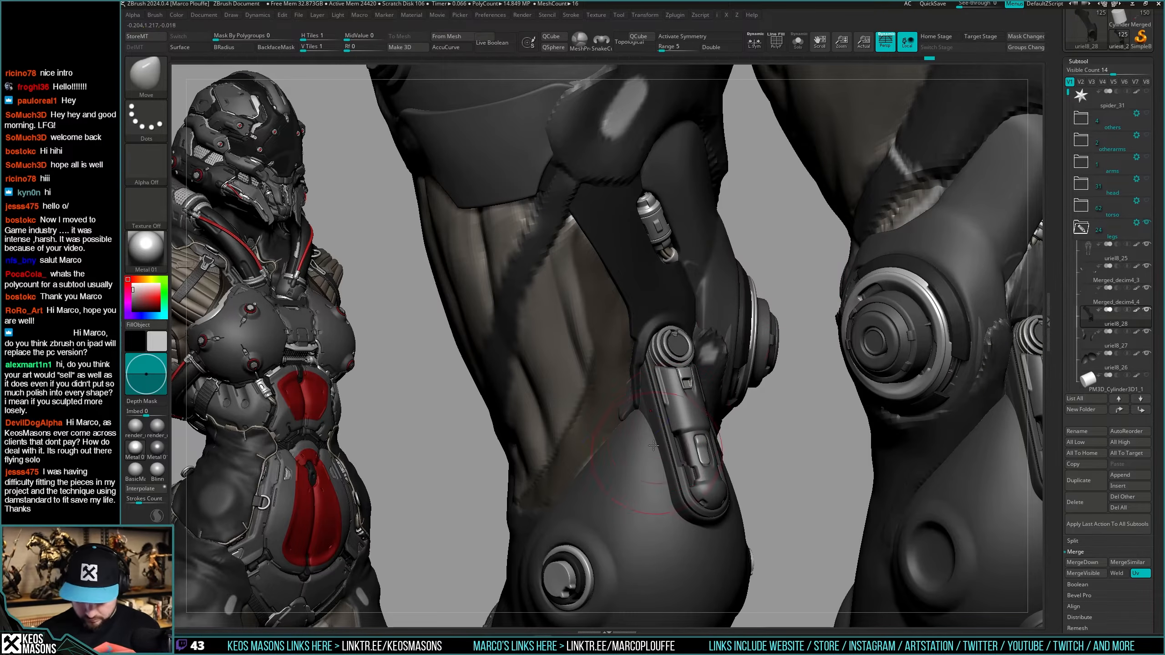
pyautogui.moveTo(669, 428); pyautogui.dragTo(574, 466, button='right')
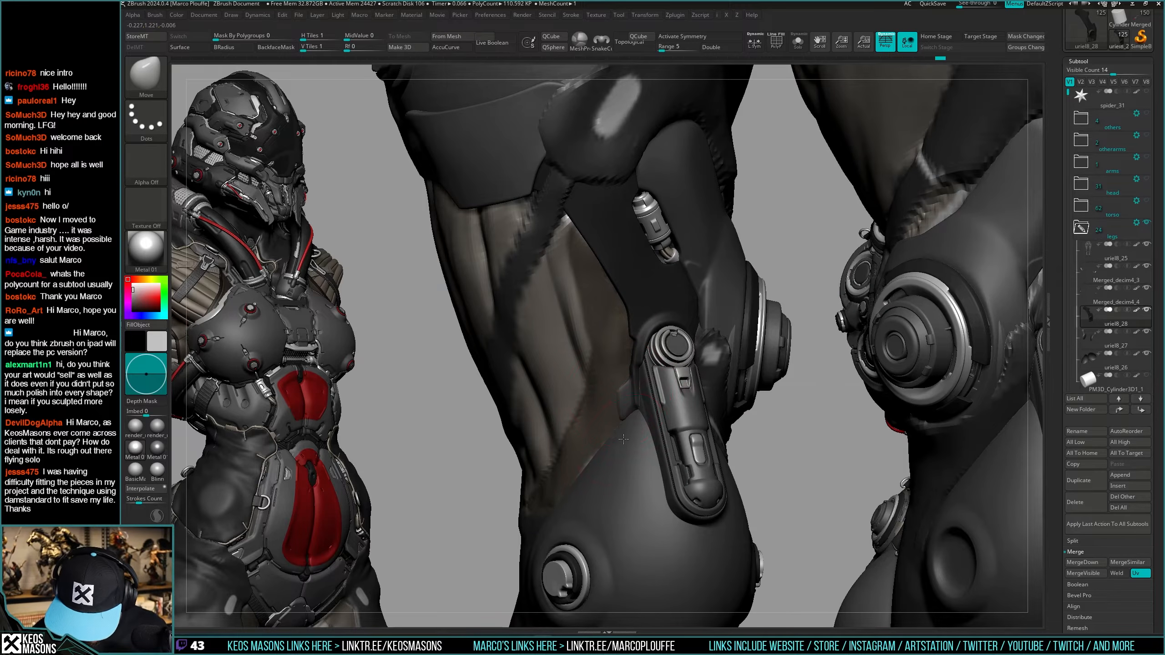
pyautogui.moveTo(624, 439); pyautogui.dragTo(600, 483, button='right')
pyautogui.moveTo(620, 426); pyautogui.dragTo(729, 407, button='right')
pyautogui.hotkey('shift', 's')
pyautogui.rightClick(728, 408)
pyautogui.keyDown('ctrl'); pyautogui.moveTo(775, 338); pyautogui.dragTo(734, 388); pyautogui.keyUp('ctrl')
pyautogui.hotkey('shift', 's')
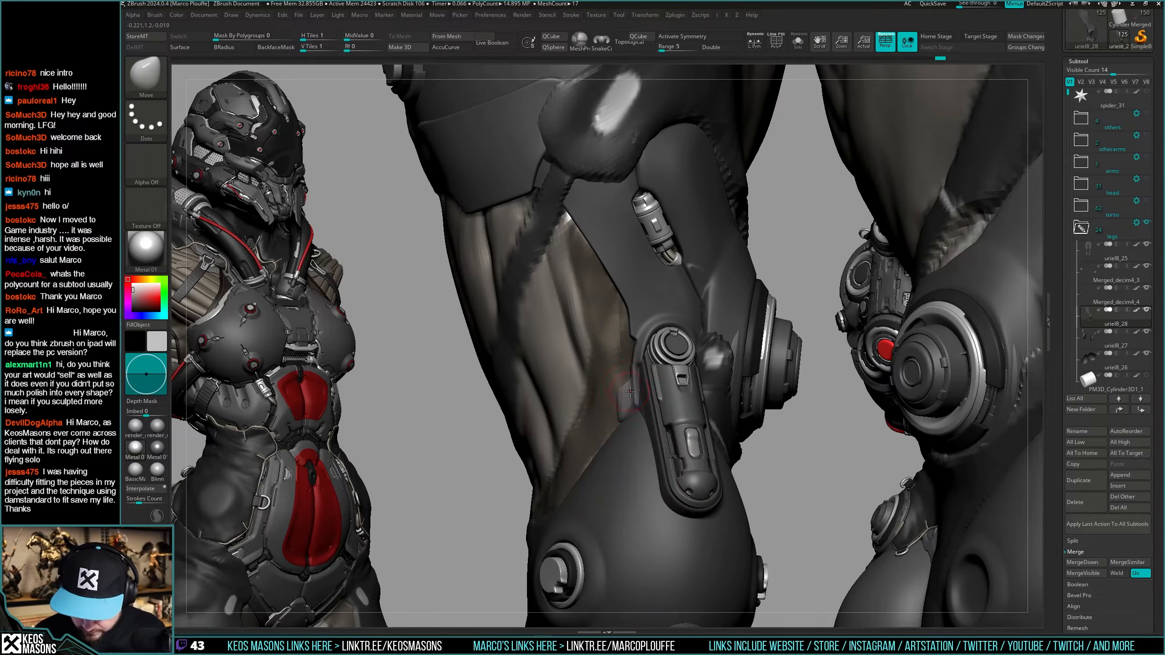
# Smooth the strip's lower side edge beside the piston, and select the DamStandard brush.
pyautogui.rightClick(627, 393)
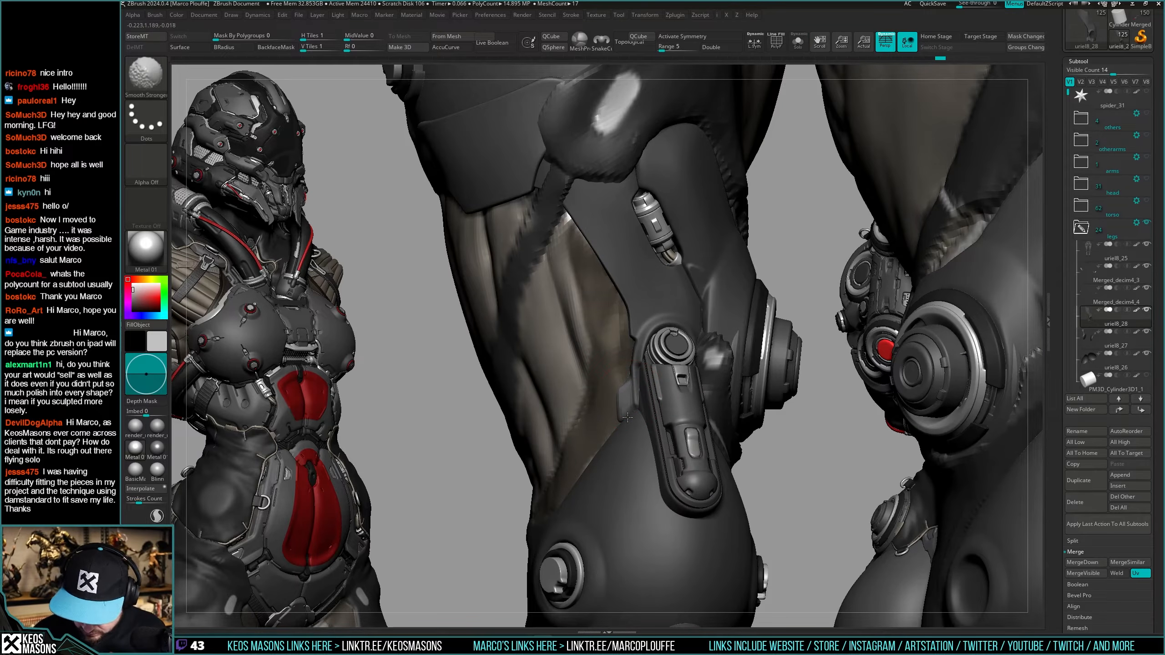
pyautogui.rightClick(633, 400)
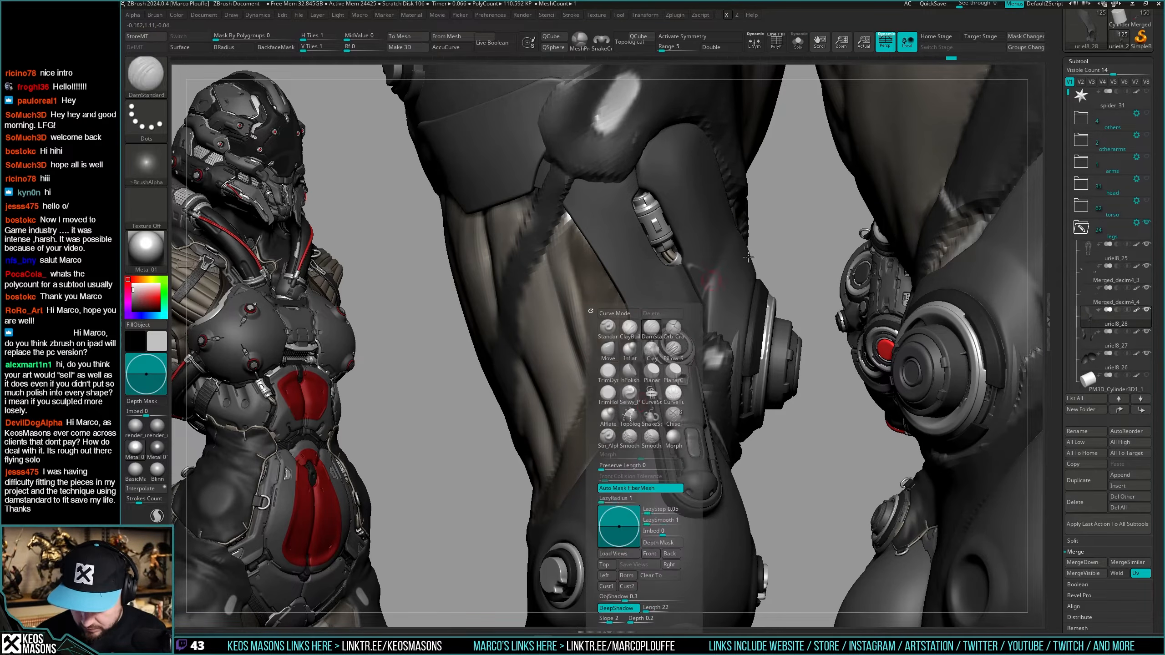
pyautogui.moveTo(632, 400)
pyautogui.keyDown('shift'); pyautogui.mouseDown()
pyautogui.moveTo(632, 388)
pyautogui.moveTo(632, 414)
pyautogui.mouseUp(); pyautogui.keyUp('shift')
pyautogui.moveTo(632, 413); pyautogui.dragTo(639, 405, button='right')
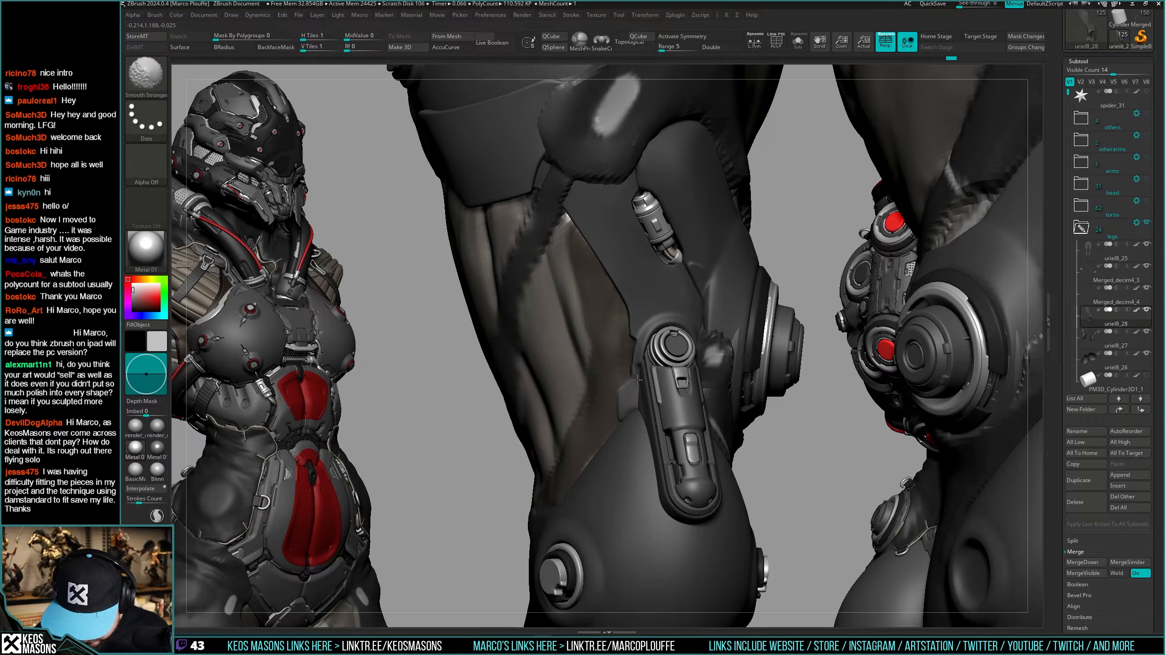
# Make the muscle form beside the strip the active subtool and build it up behind the knee with ClayBuildup.
pyautogui.moveTo(621, 420)
pyautogui.keyDown('ctrl'); pyautogui.mouseDown(button='right')
pyautogui.moveTo(655, 445)
pyautogui.moveTo(639, 406)
pyautogui.moveTo(656, 404)
pyautogui.moveTo(632, 375)
pyautogui.mouseUp(button='right'); pyautogui.keyUp('ctrl')
pyautogui.keyDown('alt'); pyautogui.click(596, 390); pyautogui.keyUp('alt')
pyautogui.press('space')
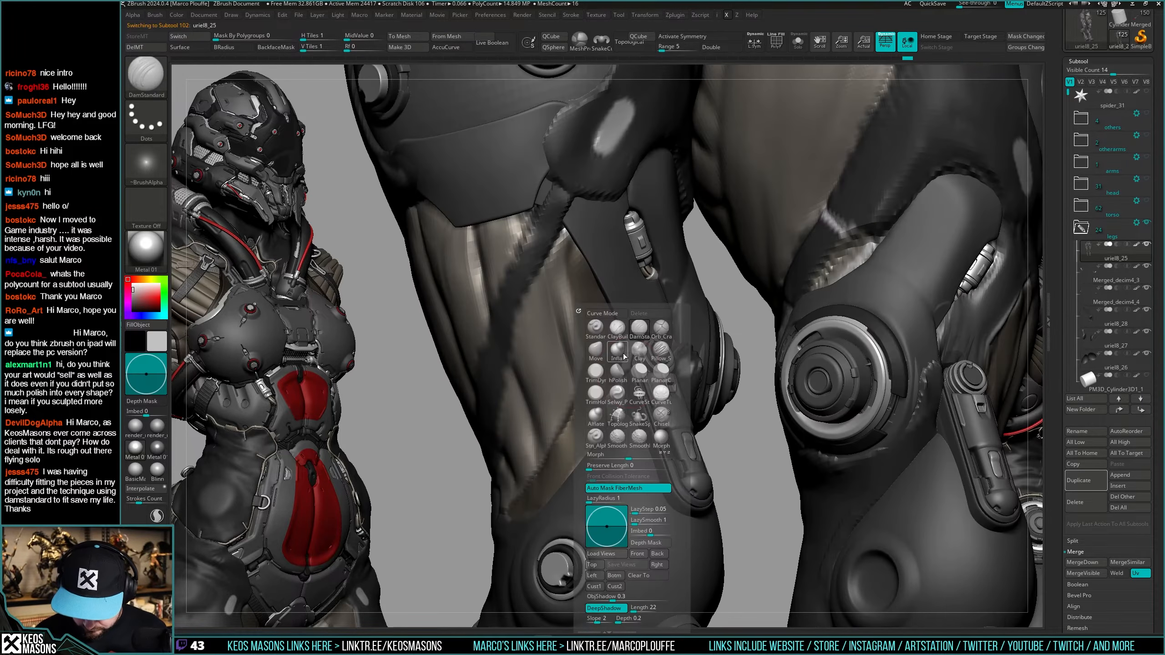
pyautogui.click(624, 336)
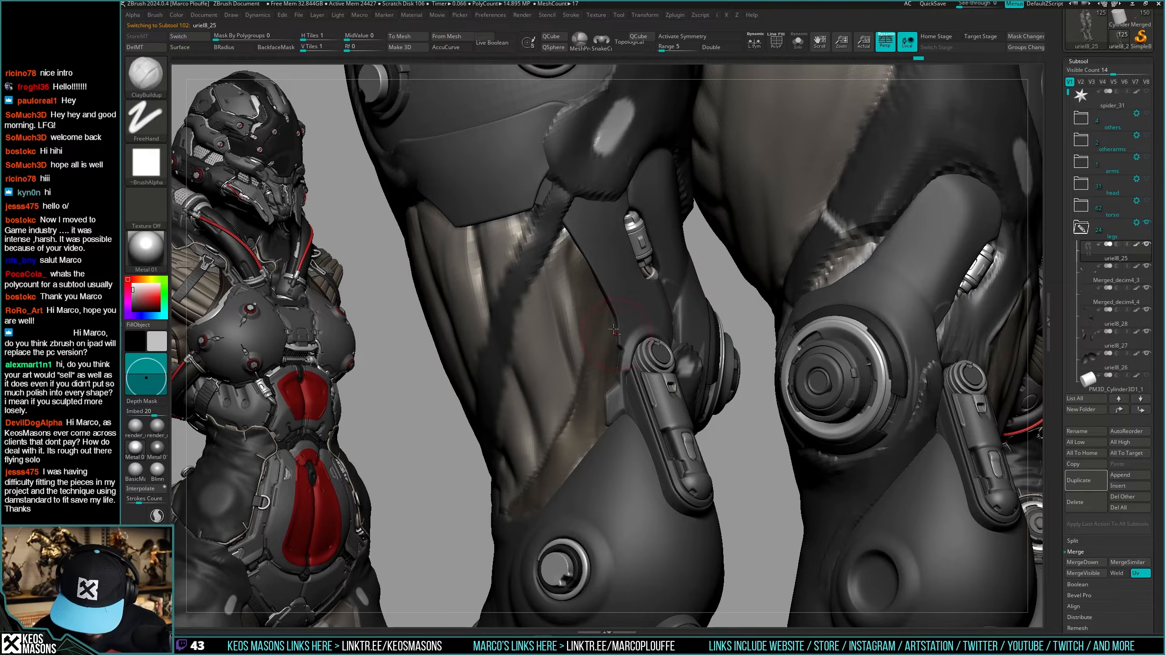
pyautogui.click(585, 452)
# Make the armour strip the active subtool and trim its edge above the piston with ClipCurve.
pyautogui.moveTo(603, 480)
pyautogui.keyDown('ctrl'); pyautogui.mouseDown(button='right')
pyautogui.moveTo(666, 455)
pyautogui.moveTo(659, 472)
pyautogui.moveTo(657, 442)
pyautogui.moveTo(602, 425)
pyautogui.moveTo(621, 404)
pyautogui.mouseUp(button='right'); pyautogui.keyUp('ctrl')
pyautogui.keyDown('alt'); pyautogui.click(602, 425); pyautogui.keyUp('alt')
pyautogui.press('b')
pyautogui.press('m')
pyautogui.press('v')
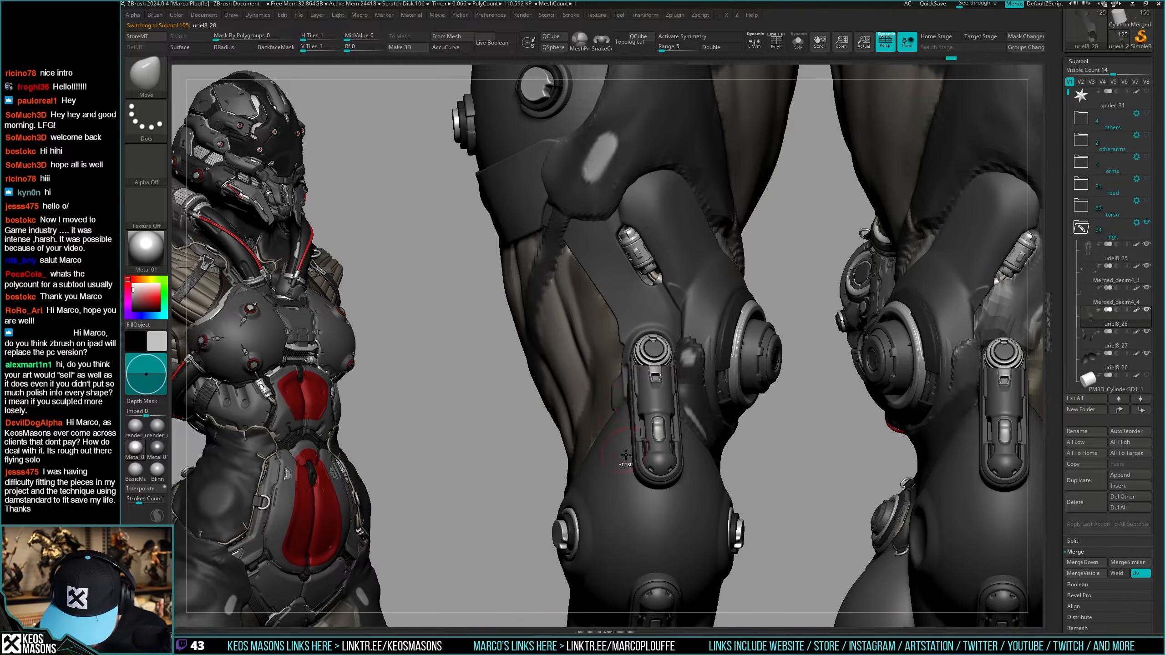
pyautogui.moveTo(625, 456)
pyautogui.keyDown('ctrl'); pyautogui.mouseDown(button='right')
pyautogui.moveTo(638, 406)
pyautogui.moveTo(651, 421)
pyautogui.moveTo(616, 399)
pyautogui.moveTo(629, 393)
pyautogui.moveTo(611, 410)
pyautogui.mouseUp(button='right'); pyautogui.keyUp('ctrl')
pyautogui.hotkey('ctrl', 'shift')
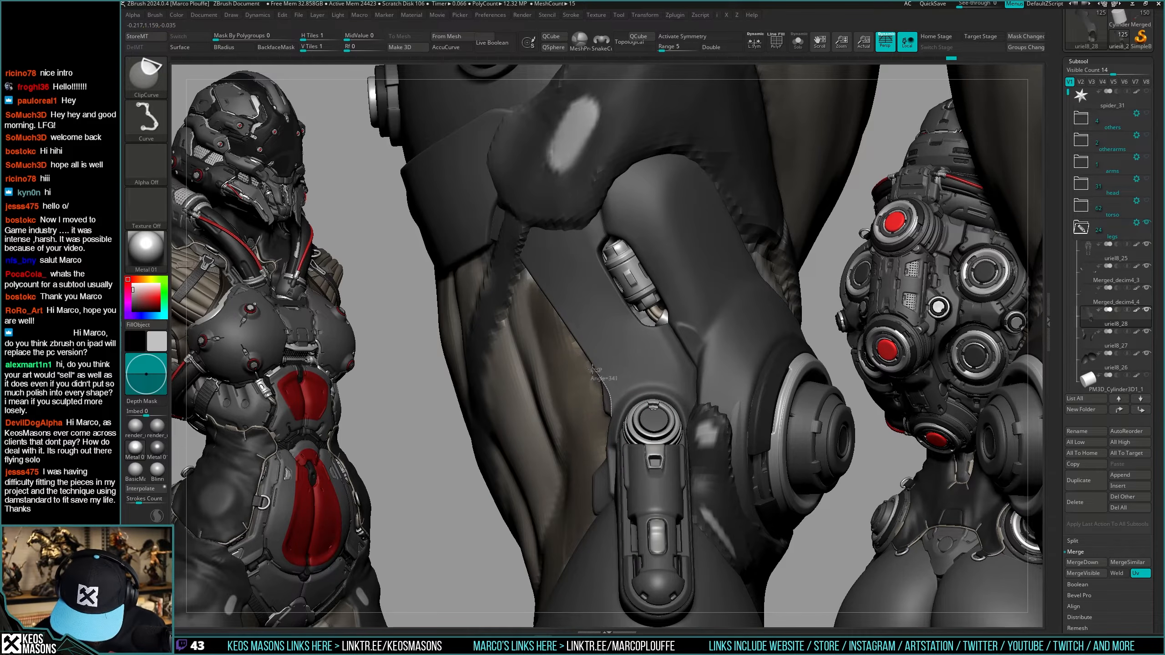
pyautogui.keyDown('ctrl'); pyautogui.keyDown('shift'); pyautogui.moveTo(593, 369); pyautogui.dragTo(594, 368); pyautogui.keyUp('shift'); pyautogui.keyUp('ctrl')
pyautogui.rightClick(595, 404)
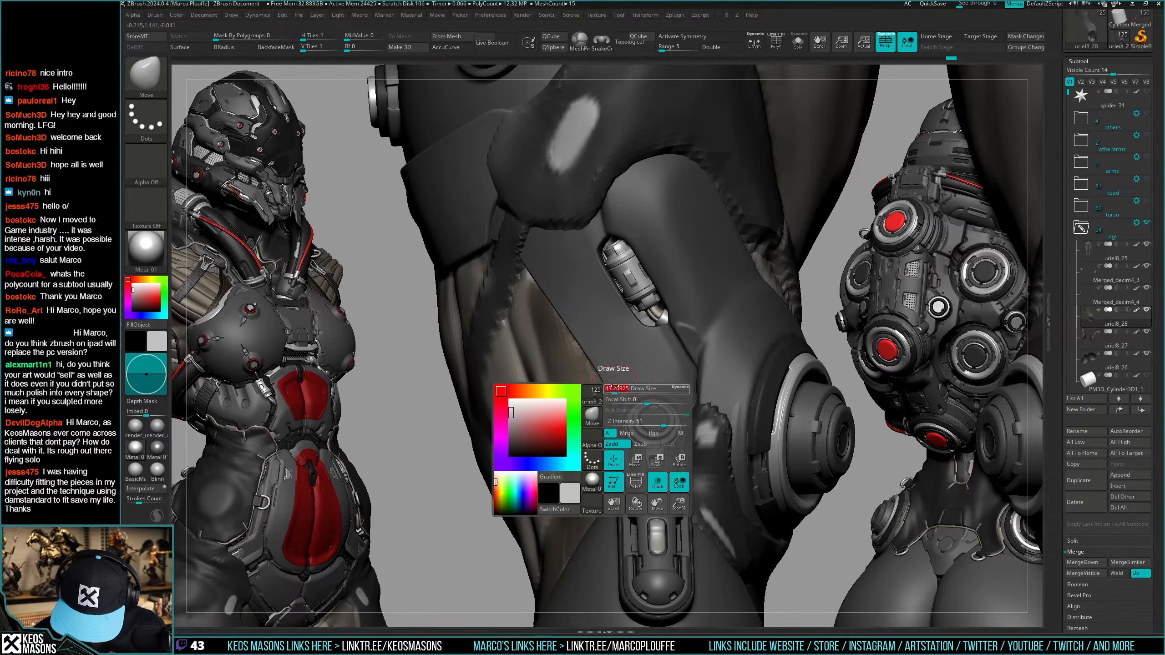
# Adjust the clipped edge of the strip above the piston with the Move brush and smooth it.
pyautogui.moveTo(594, 404); pyautogui.dragTo(613, 386, button='right')
pyautogui.press('b')
pyautogui.press('m')
pyautogui.press('v')
pyautogui.press('shift')
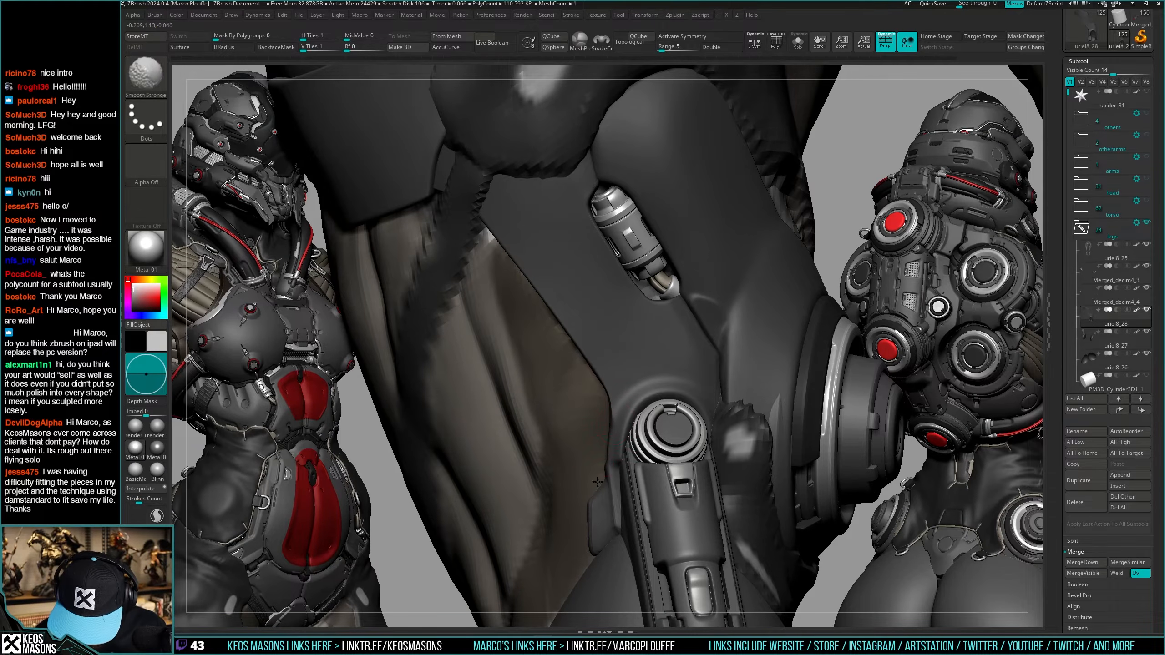
pyautogui.moveTo(606, 404); pyautogui.dragTo(603, 425, button='right')
# Polish the strip's lower end around the piston's upper joint with the hPolish brush.
pyautogui.press('space')
pyautogui.click(619, 371)
pyautogui.moveTo(619, 372); pyautogui.dragTo(634, 390, button='right')
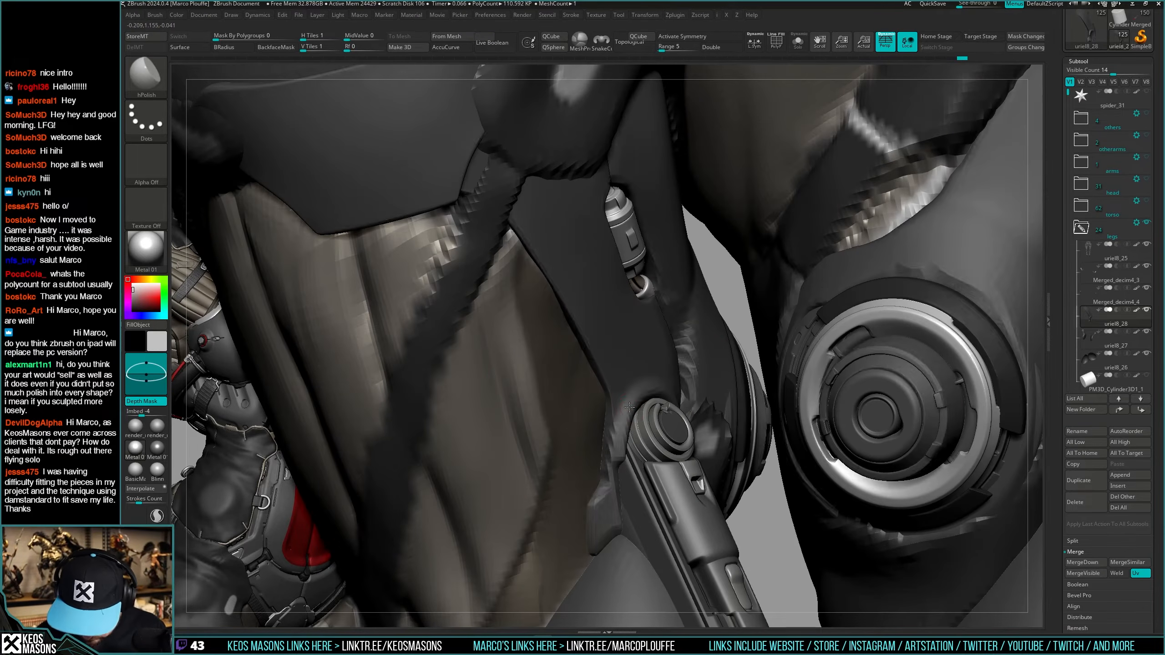
pyautogui.moveTo(618, 434)
pyautogui.mouseDown(button='right')
pyautogui.moveTo(689, 476)
pyautogui.moveTo(699, 436)
pyautogui.moveTo(658, 438)
pyautogui.moveTo(657, 428)
pyautogui.moveTo(665, 432)
pyautogui.moveTo(635, 448)
pyautogui.mouseUp(button='right')
pyautogui.press('space')
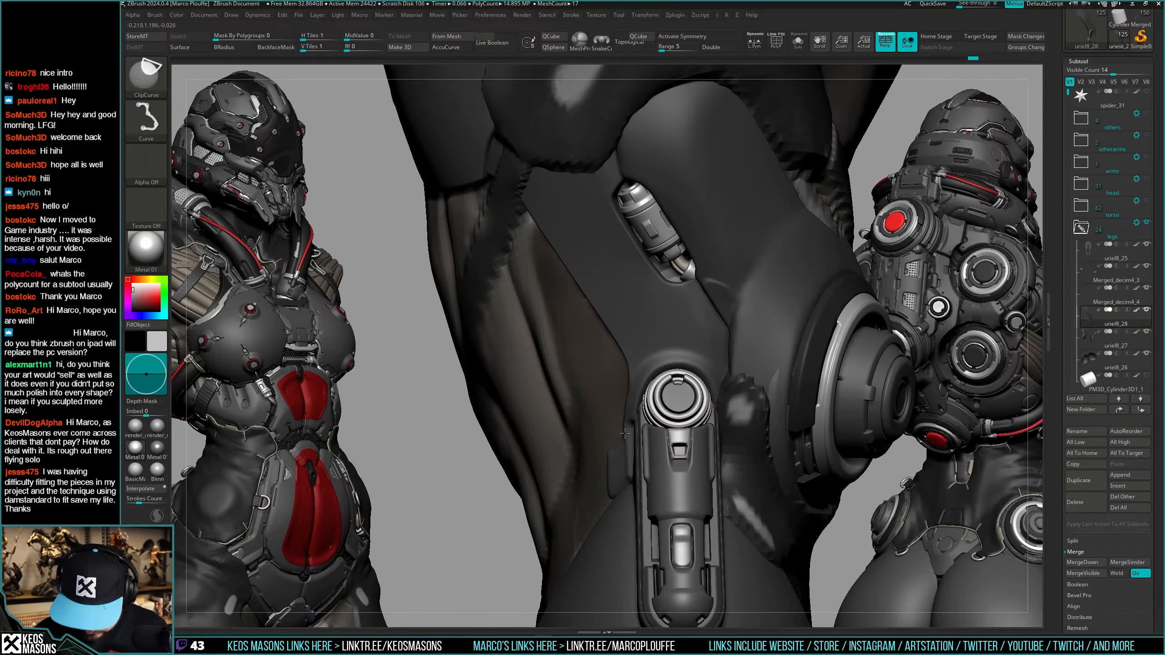
# Try to clip the strip's lower side beside the piston with ClipCurve, and undo the recent changes.
pyautogui.keyDown('ctrl'); pyautogui.keyDown('shift'); pyautogui.moveTo(625, 437); pyautogui.dragTo(627, 390); pyautogui.keyUp('shift'); pyautogui.keyUp('ctrl')
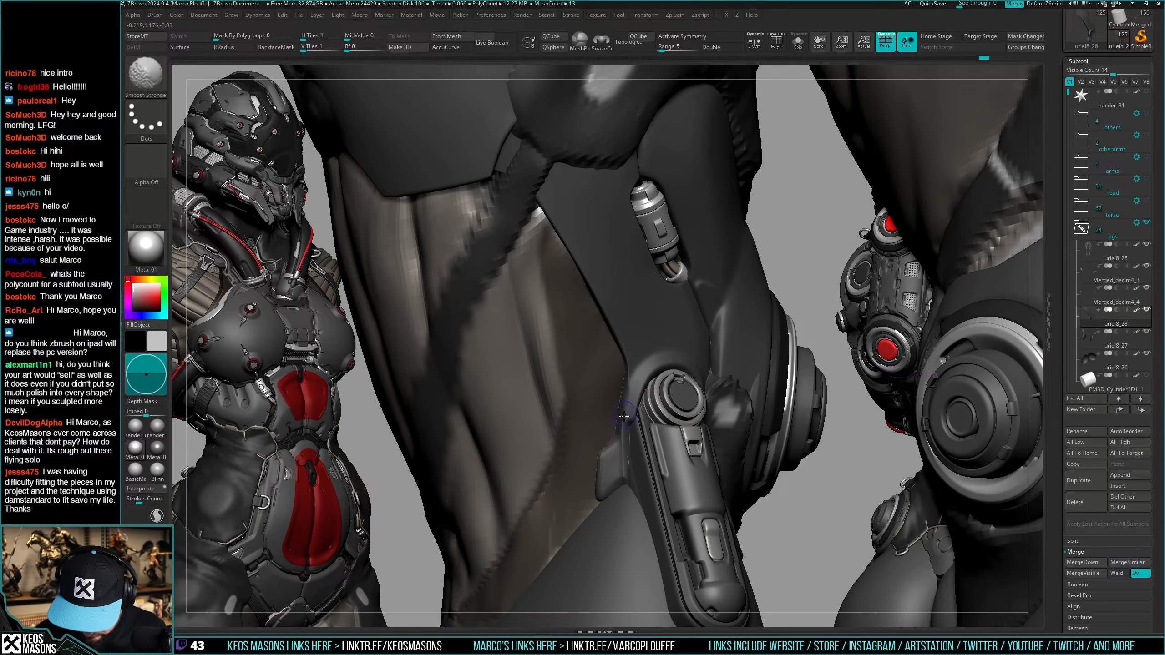
pyautogui.moveTo(619, 432)
pyautogui.mouseDown(button='right')
pyautogui.moveTo(660, 413)
pyautogui.moveTo(672, 363)
pyautogui.mouseUp(button='right')
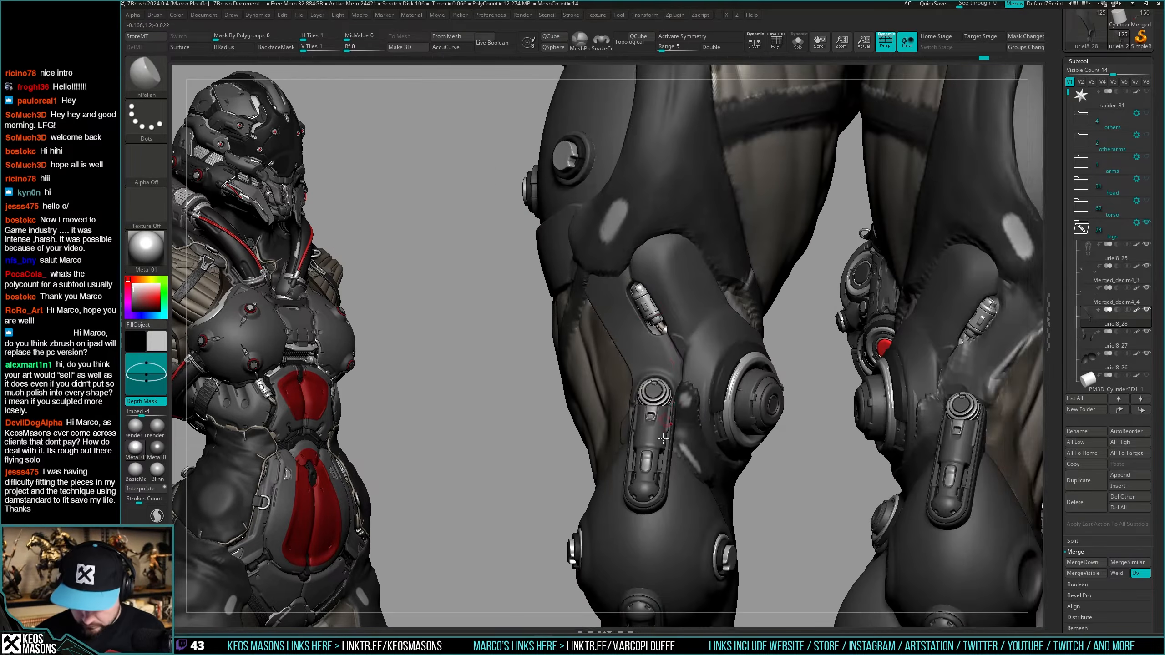
pyautogui.hotkey('ctrl', 'z')
pyautogui.hotkey('ctrl', 'z')
pyautogui.hotkey('ctrl', 'z')
# Reshape the strip's lower end around the piston's upper joint with the Move brush.
pyautogui.press('space')
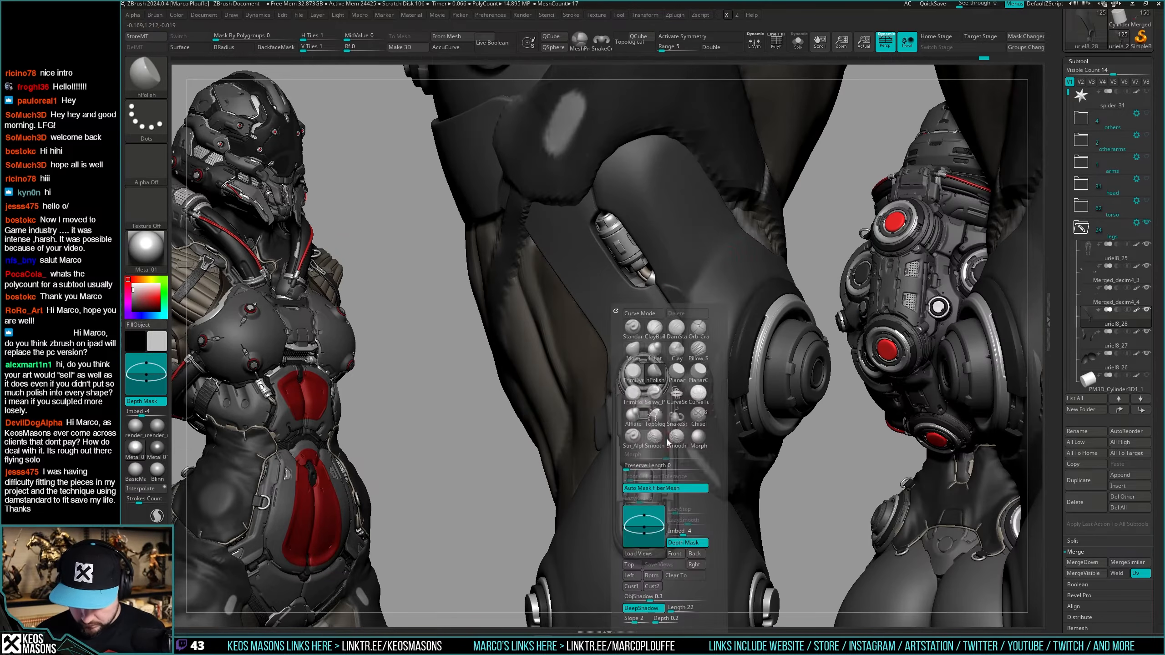
pyautogui.click(638, 347)
pyautogui.moveTo(626, 462)
pyautogui.mouseDown(button='right')
pyautogui.moveTo(642, 461)
pyautogui.moveTo(618, 459)
pyautogui.mouseUp(button='right')
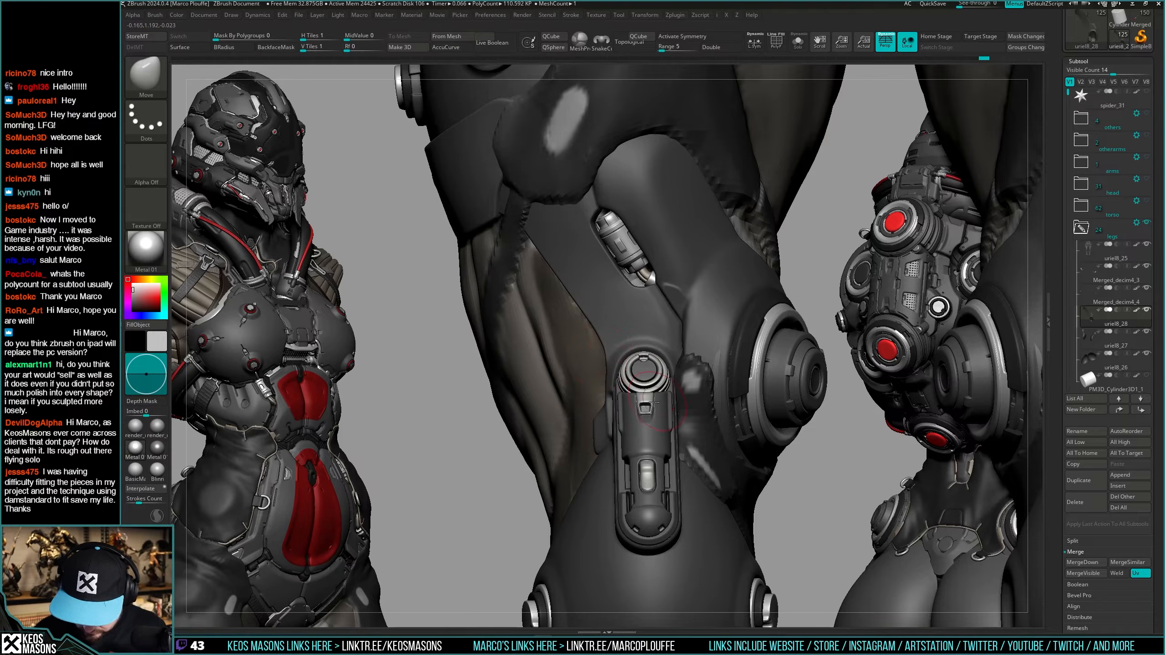
pyautogui.moveTo(654, 403); pyautogui.dragTo(631, 367, button='right')
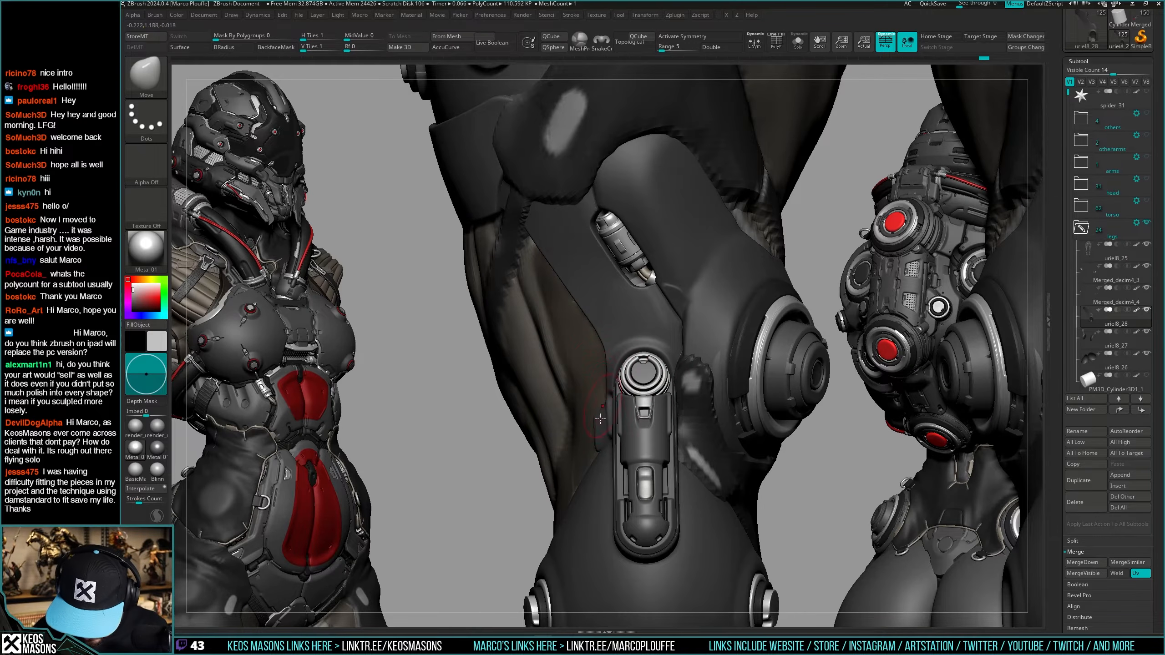
pyautogui.moveTo(600, 419)
pyautogui.mouseDown(button='right')
pyautogui.moveTo(611, 441)
pyautogui.moveTo(606, 352)
pyautogui.mouseUp(button='right')
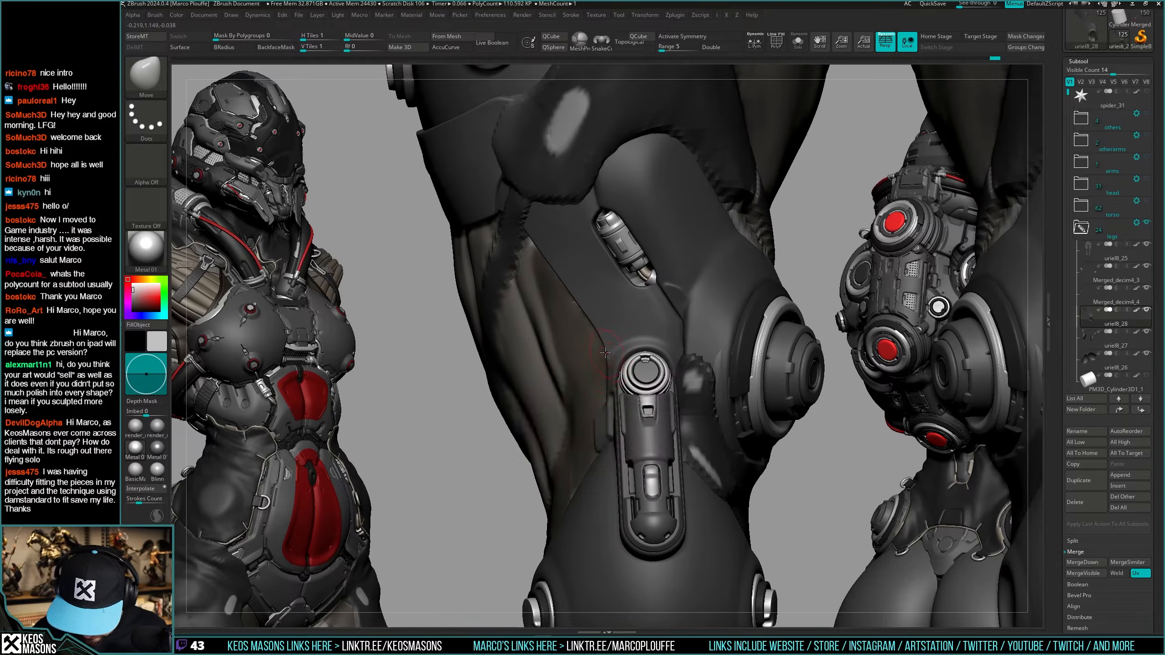
# Change the Move brush size and refine the strip's slanted edge above the piston.
pyautogui.press('space')
pyautogui.click(595, 335)
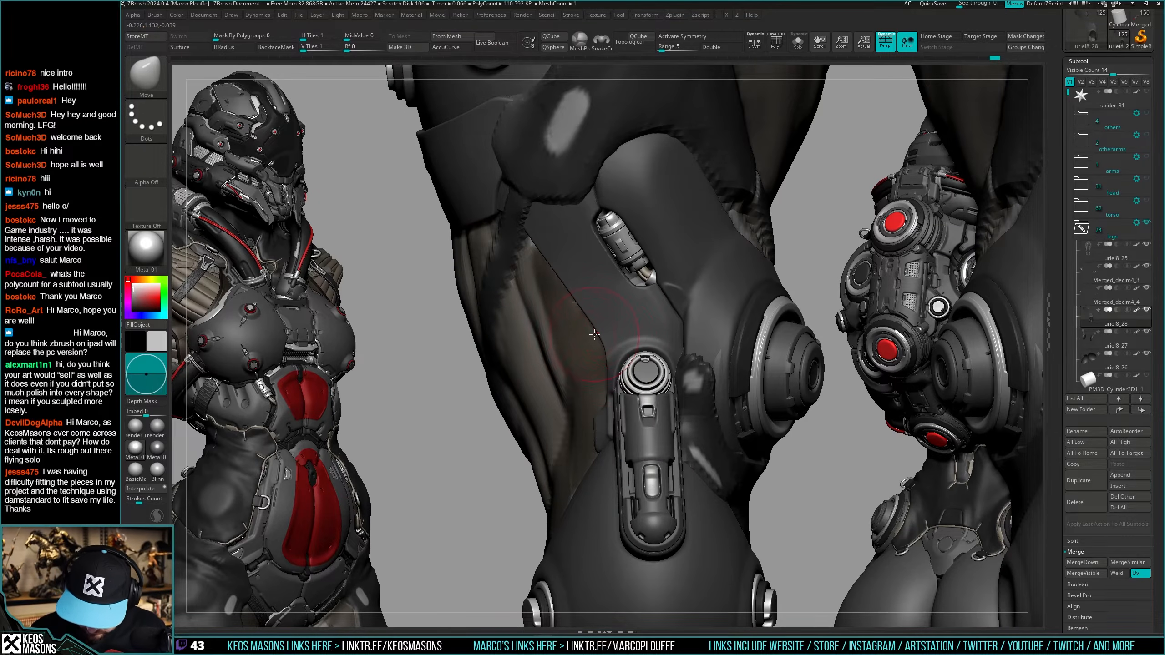
pyautogui.press('space')
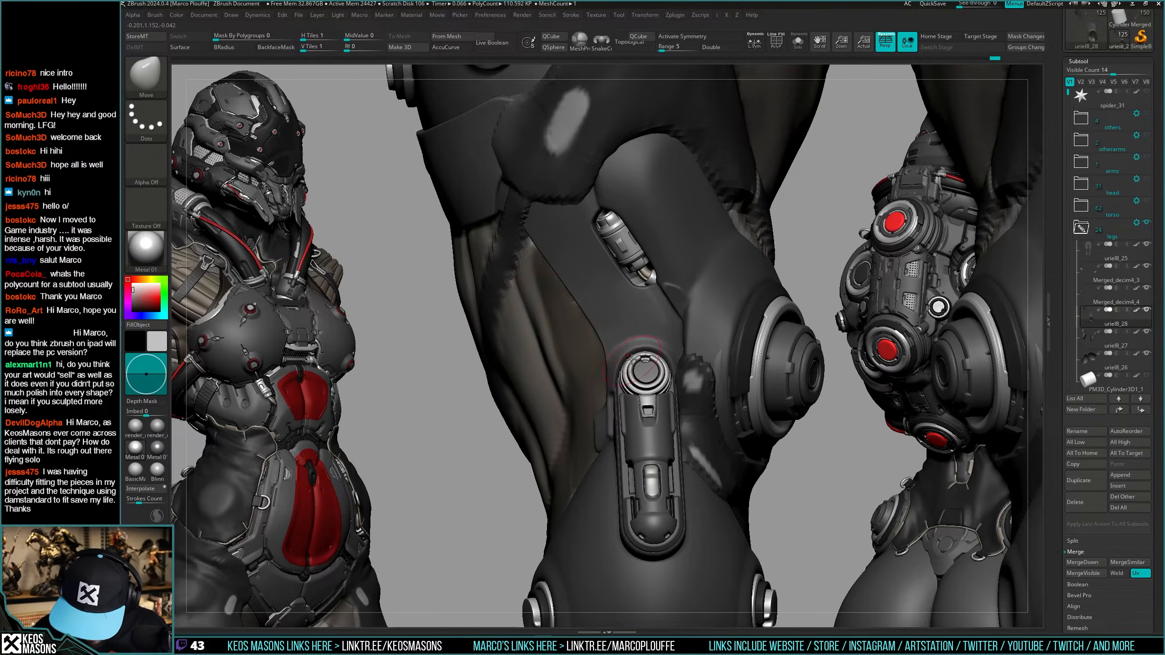
pyautogui.moveTo(631, 358); pyautogui.dragTo(657, 397, button='right')
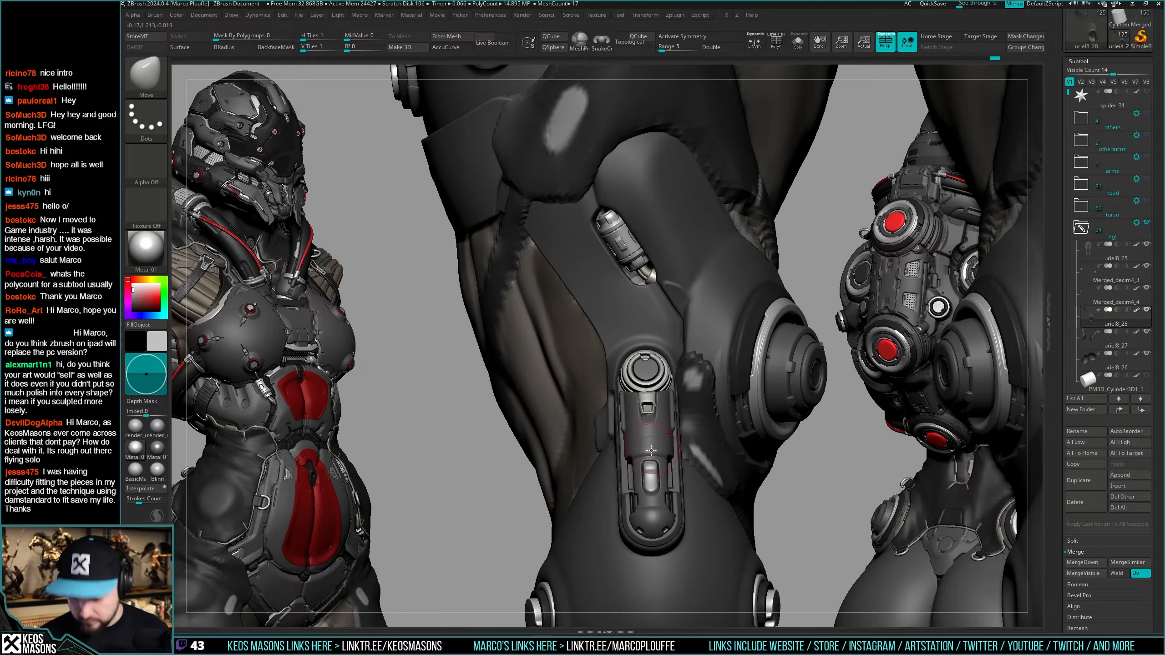
pyautogui.moveTo(651, 450)
pyautogui.keyDown('ctrl'); pyautogui.mouseDown(button='right')
pyautogui.moveTo(670, 467)
pyautogui.moveTo(664, 480)
pyautogui.mouseUp(button='right'); pyautogui.keyUp('ctrl')
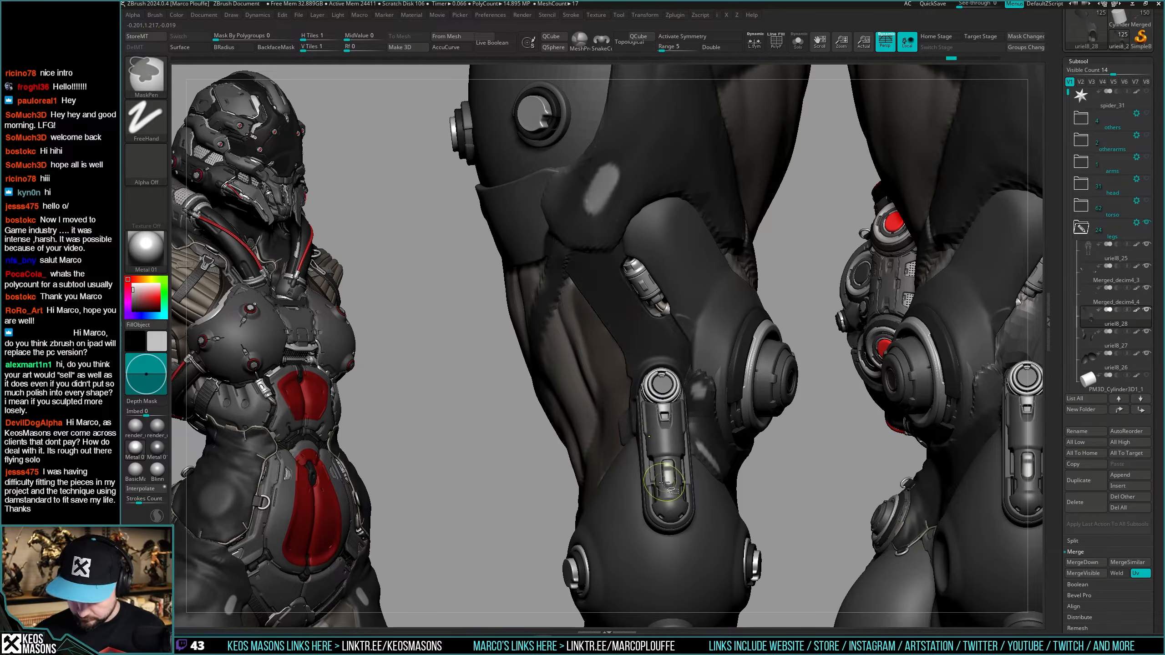
# Cut the strip's corner where the slanted edge meets the piston with ClipCurve.
pyautogui.hotkey('ctrl', 'shift')
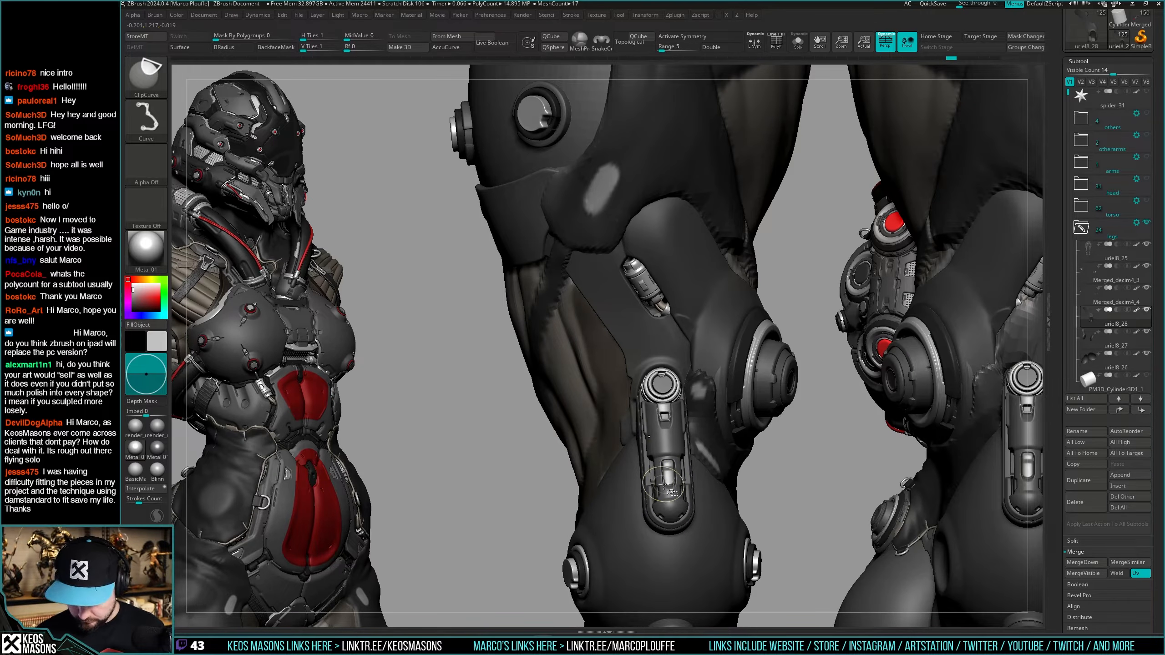
pyautogui.keyDown('ctrl'); pyautogui.moveTo(664, 483); pyautogui.dragTo(618, 341, button='right'); pyautogui.keyUp('ctrl')
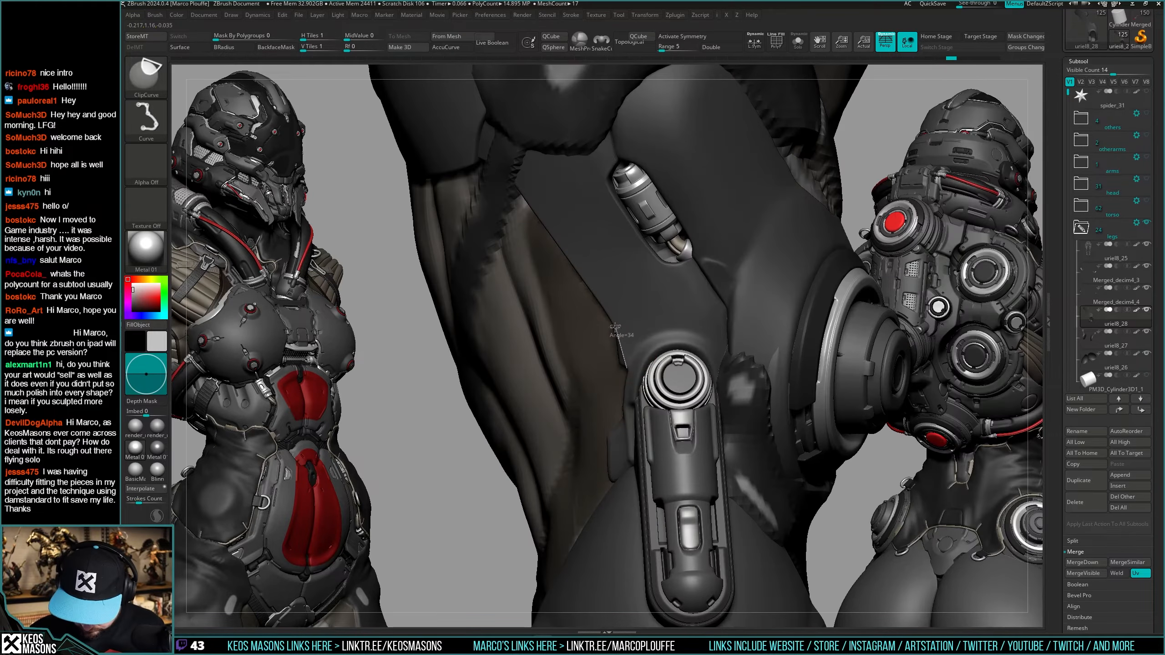
pyautogui.keyDown('ctrl'); pyautogui.keyDown('shift'); pyautogui.moveTo(614, 325); pyautogui.dragTo(615, 323); pyautogui.keyUp('shift'); pyautogui.keyUp('ctrl')
pyautogui.click(625, 365)
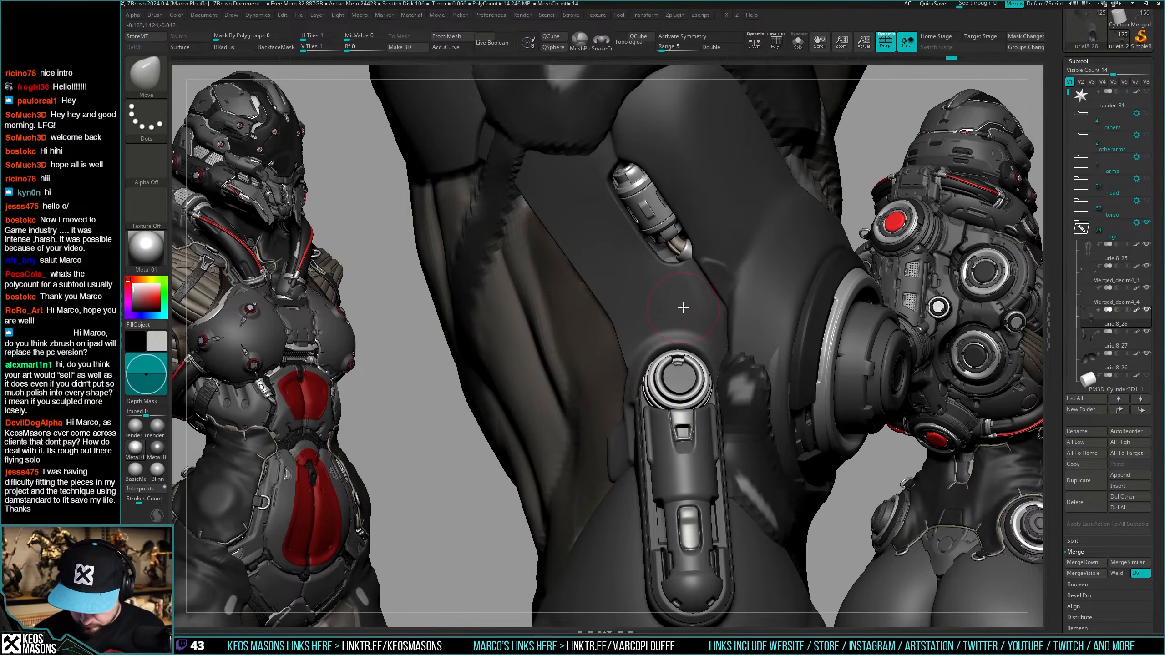
pyautogui.moveTo(631, 336)
pyautogui.mouseDown(button='right')
pyautogui.moveTo(620, 340)
pyautogui.moveTo(610, 305)
pyautogui.moveTo(602, 308)
pyautogui.moveTo(641, 409)
pyautogui.moveTo(665, 391)
pyautogui.moveTo(638, 390)
pyautogui.mouseUp(button='right')
# Flatten the strip's surface and newly cut corner above the piston with hPolish.
pyautogui.press('space')
pyautogui.click(671, 390)
pyautogui.moveTo(655, 351); pyautogui.dragTo(665, 390, button='right')
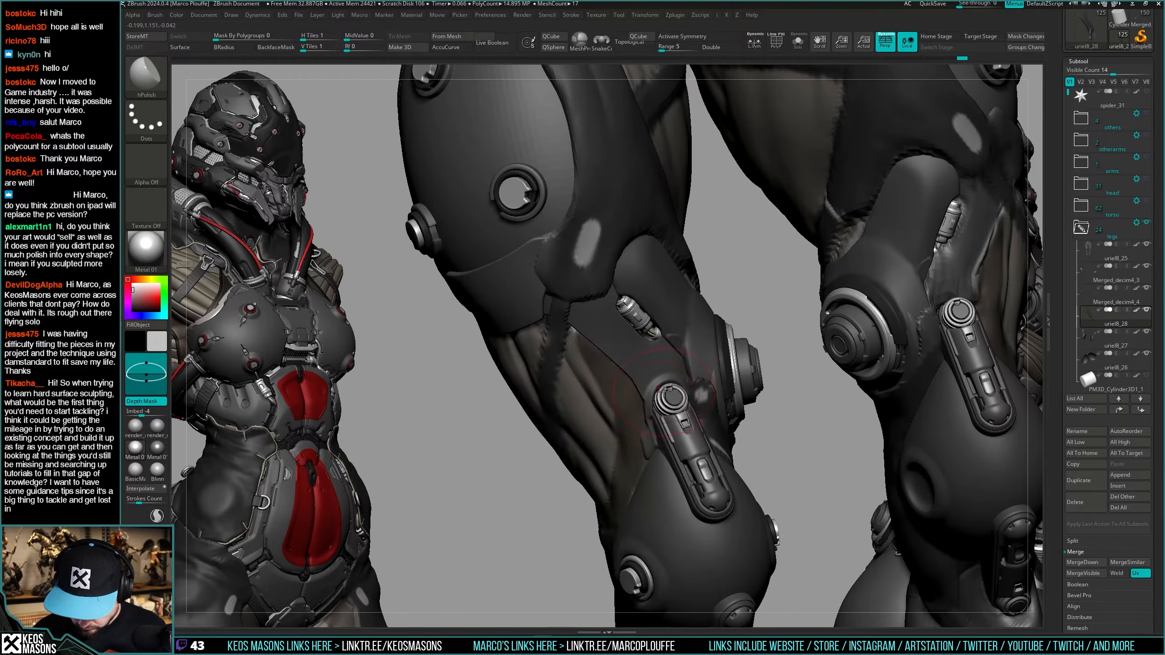
pyautogui.click(631, 351)
pyautogui.moveTo(638, 355)
pyautogui.mouseDown(button='right')
pyautogui.moveTo(648, 378)
pyautogui.moveTo(613, 434)
pyautogui.mouseUp(button='right')
# Shape the strip's lower end against the thigh muscle and the knee form with the Move brush.
pyautogui.press('space')
pyautogui.click(643, 374)
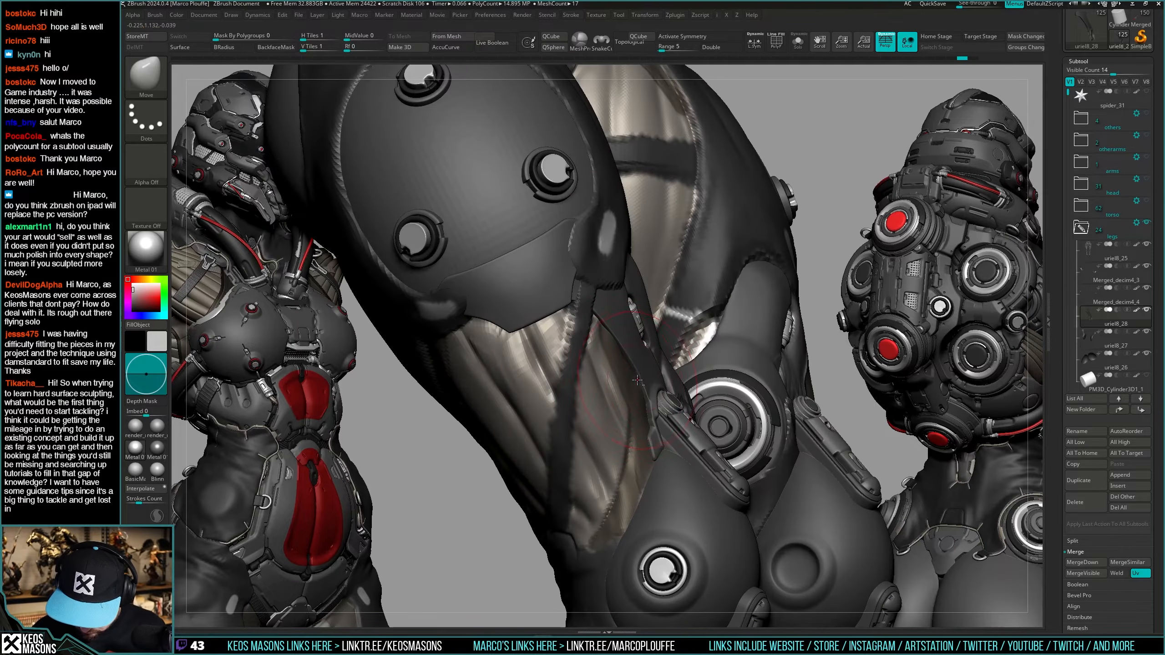
pyautogui.moveTo(643, 386)
pyautogui.mouseDown(button='right')
pyautogui.moveTo(656, 375)
pyautogui.moveTo(647, 388)
pyautogui.moveTo(659, 380)
pyautogui.moveTo(677, 417)
pyautogui.mouseUp(button='right')
pyautogui.rightClick(676, 416)
pyautogui.moveTo(707, 348)
pyautogui.mouseDown(button='right')
pyautogui.moveTo(720, 335)
pyautogui.moveTo(717, 368)
pyautogui.mouseUp(button='right')
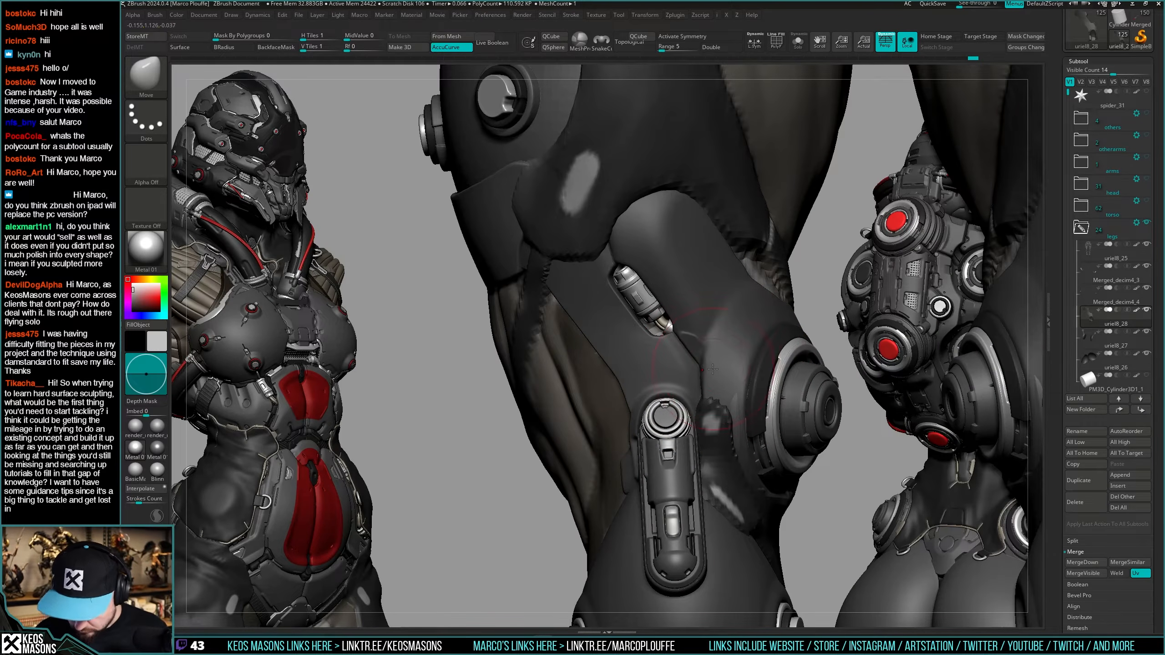
# Reduce the Move brush size and adjust the strip's knee-side edge below the small cylinder.
pyautogui.moveTo(712, 369); pyautogui.dragTo(688, 367, button='right')
pyautogui.press('space')
pyautogui.moveTo(692, 319); pyautogui.dragTo(687, 319)
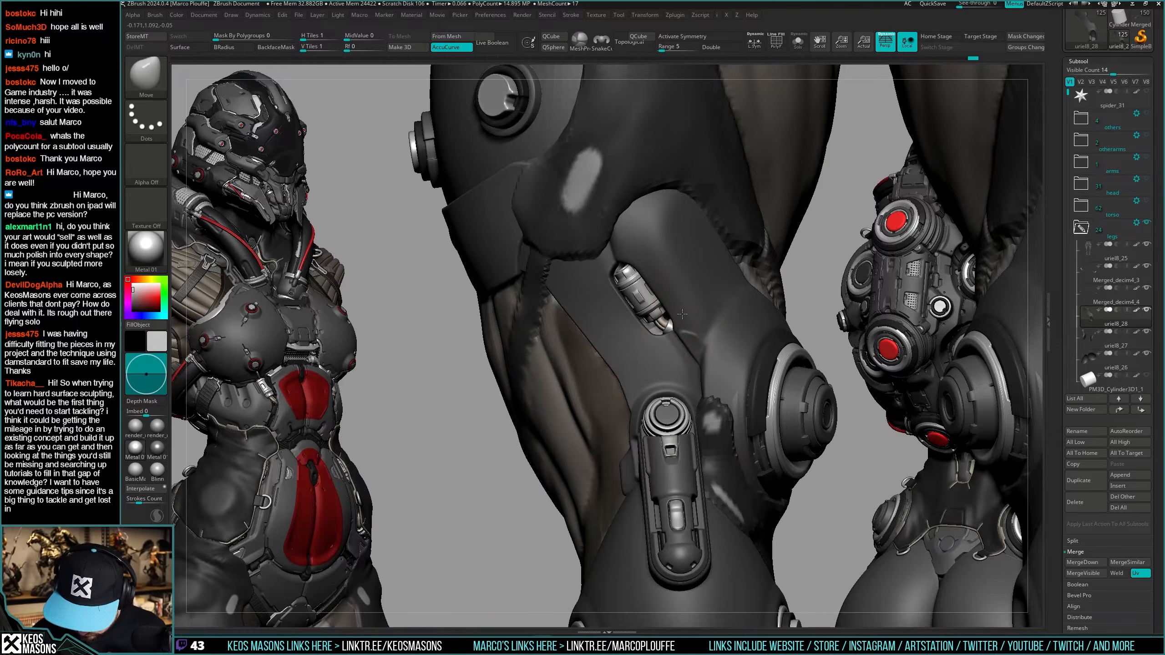
pyautogui.moveTo(686, 323)
pyautogui.keyDown('ctrl'); pyautogui.mouseDown(button='right')
pyautogui.moveTo(663, 333)
pyautogui.moveTo(651, 390)
pyautogui.mouseUp(button='right'); pyautogui.keyUp('ctrl')
pyautogui.press('space')
pyautogui.moveTo(692, 353); pyautogui.dragTo(684, 353)
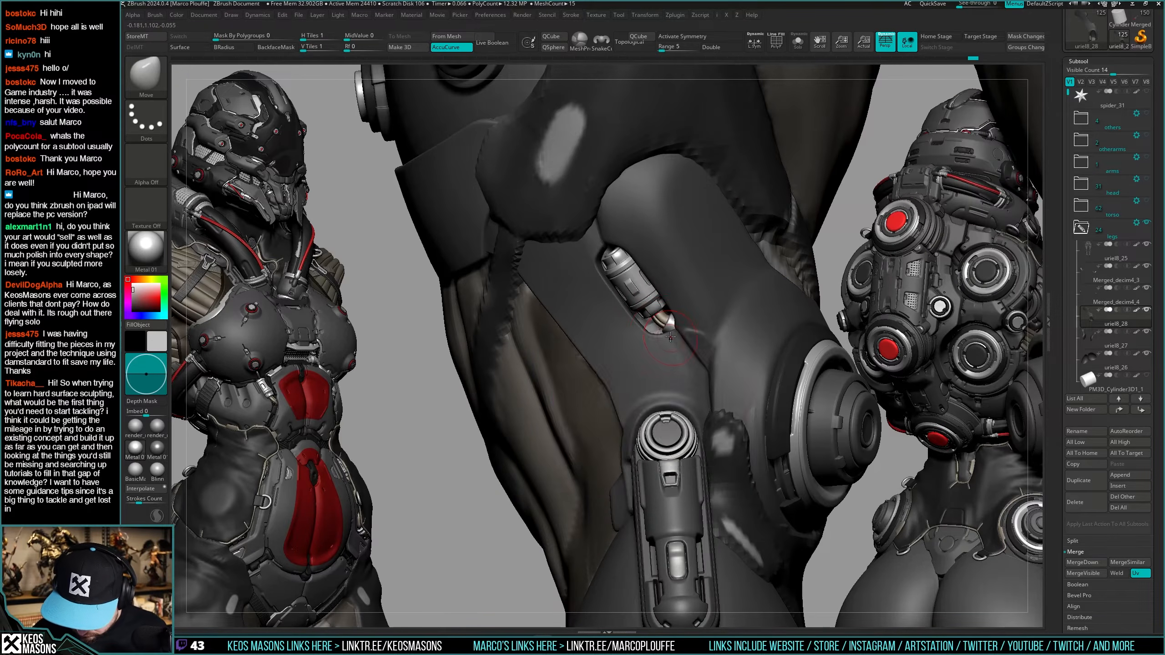
# Refine the strip's rim around the small cylinder's lower tip with an even smaller Move brush.
pyautogui.moveTo(675, 350); pyautogui.dragTo(666, 338, button='right')
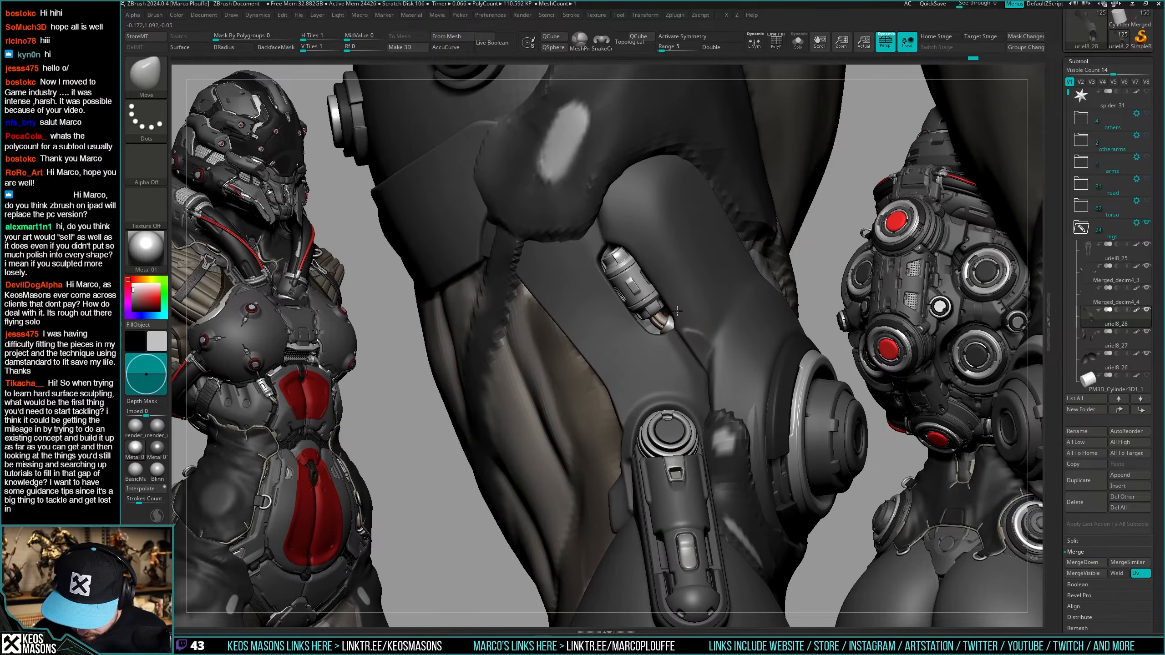
pyautogui.press('a')
pyautogui.press('space')
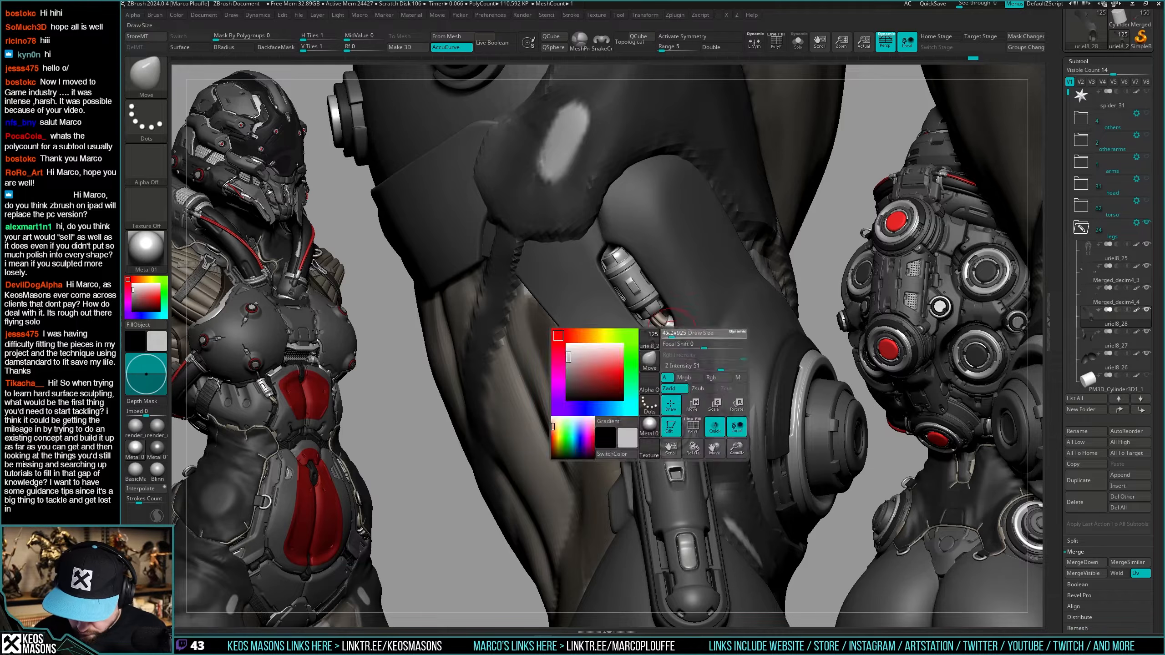
pyautogui.moveTo(685, 353); pyautogui.dragTo(675, 353)
pyautogui.moveTo(634, 303)
pyautogui.mouseDown(button='right')
pyautogui.moveTo(596, 260)
pyautogui.moveTo(678, 375)
pyautogui.moveTo(633, 319)
pyautogui.moveTo(625, 331)
pyautogui.moveTo(627, 314)
pyautogui.mouseUp(button='right')
pyautogui.rightClick(628, 324)
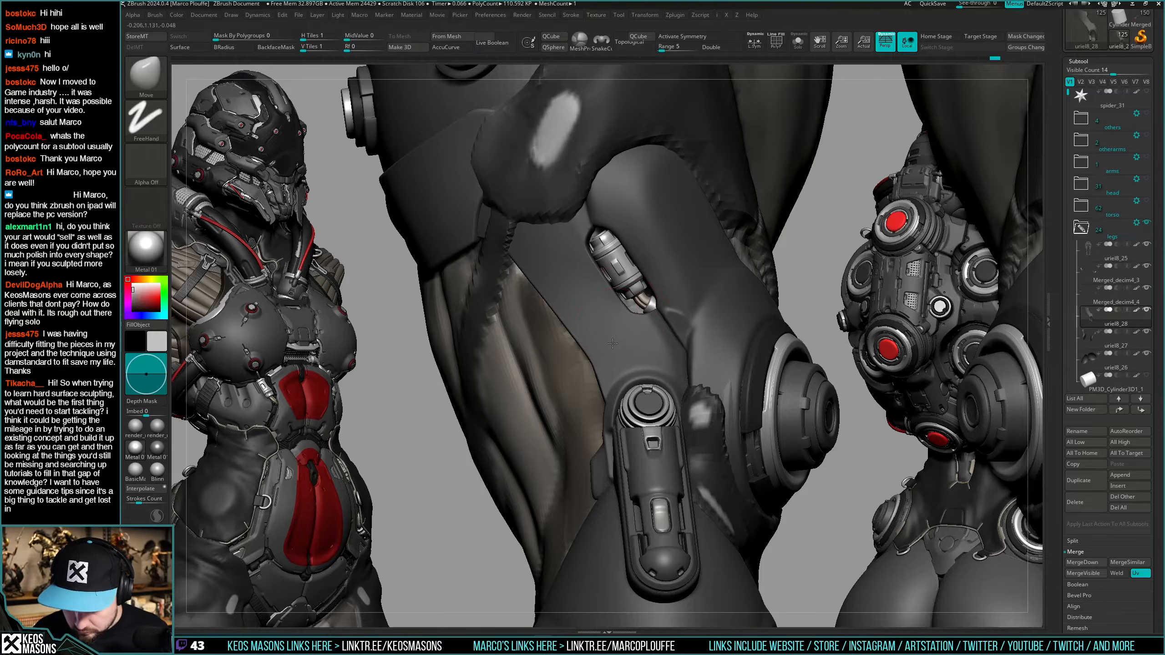
# Make the plate at the thigh's lower edge the active subtool, isolate it, and turn on symmetry.
pyautogui.moveTo(618, 307)
pyautogui.keyDown('ctrl'); pyautogui.mouseDown(button='right')
pyautogui.moveTo(641, 407)
pyautogui.moveTo(610, 422)
pyautogui.moveTo(595, 404)
pyautogui.moveTo(596, 332)
pyautogui.moveTo(628, 339)
pyautogui.moveTo(642, 362)
pyautogui.moveTo(617, 380)
pyautogui.moveTo(659, 341)
pyautogui.moveTo(653, 349)
pyautogui.mouseUp(button='right'); pyautogui.keyUp('ctrl')
pyautogui.keyDown('alt'); pyautogui.click(598, 333); pyautogui.keyUp('alt')
pyautogui.hotkey('shift', 's')
pyautogui.hotkey('shift', 'f')
pyautogui.hotkey('shift', 'f')
pyautogui.press('space')
pyautogui.press('x')
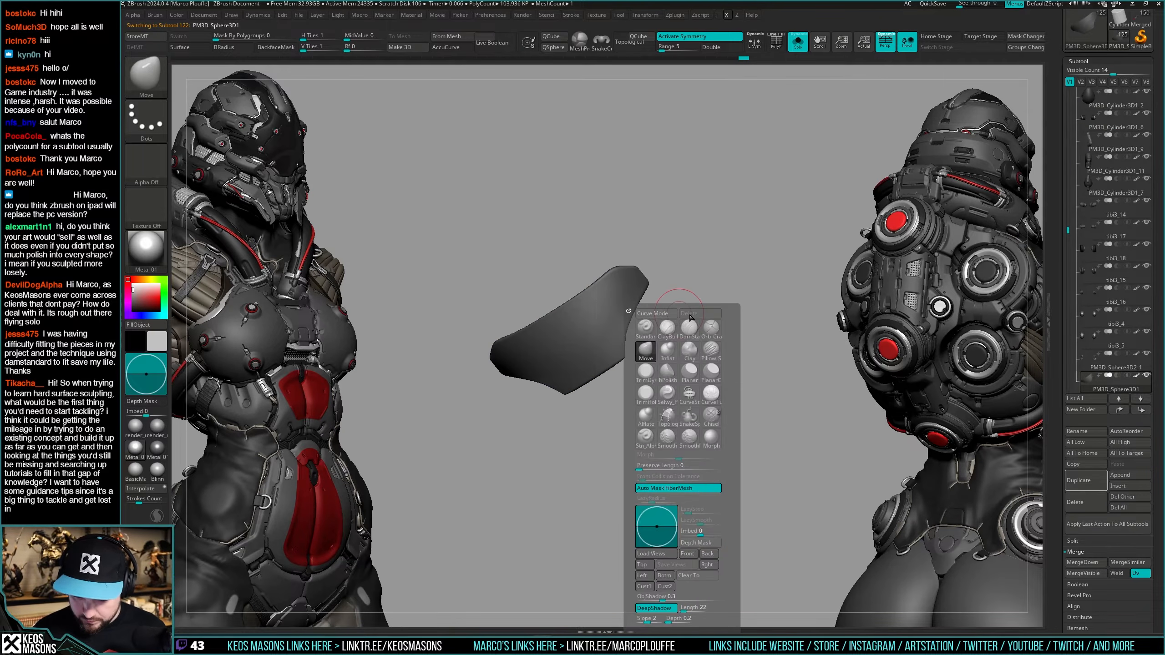
# Polish and smooth the thigh plate's surface near its narrow end with hPolish, and show the full leg.
pyautogui.click(668, 372)
pyautogui.press('space')
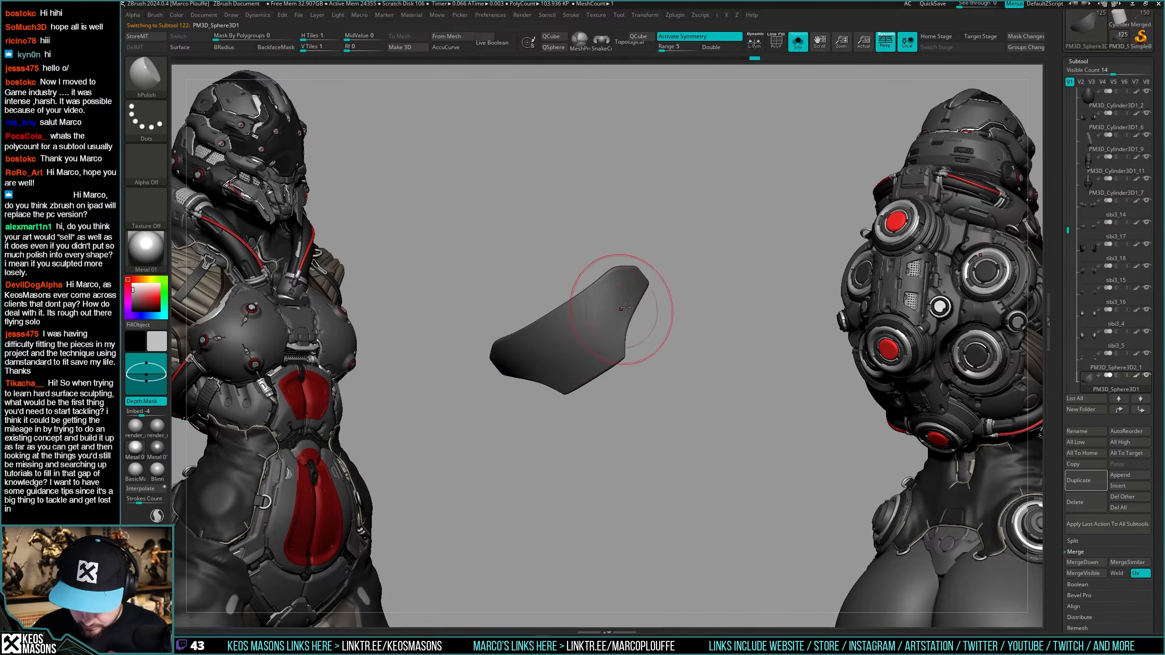
pyautogui.moveTo(626, 308)
pyautogui.keyDown('shift'); pyautogui.mouseDown()
pyautogui.moveTo(588, 324)
pyautogui.moveTo(619, 300)
pyautogui.mouseUp(); pyautogui.keyUp('shift')
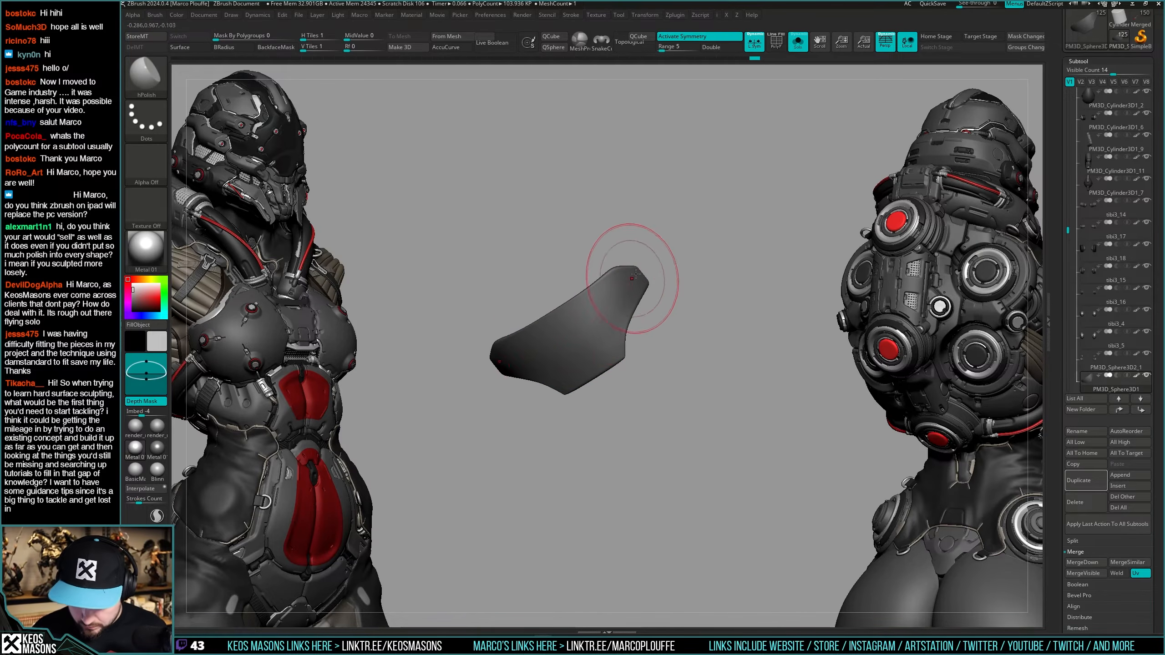
pyautogui.hotkey('shift', 's')
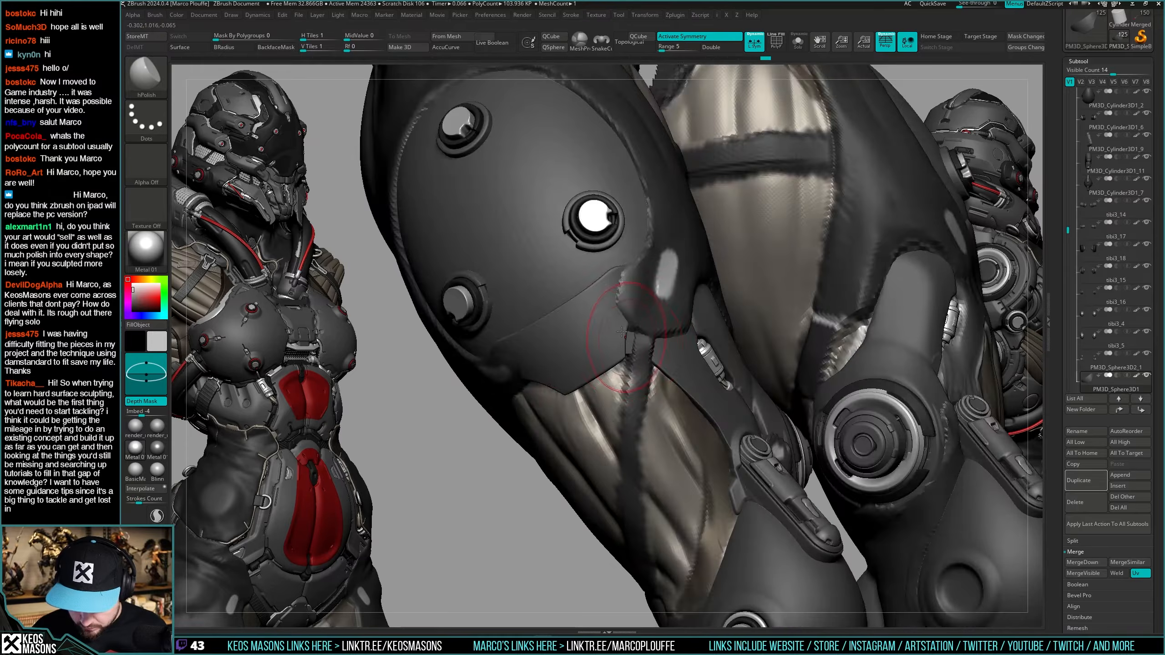
pyautogui.moveTo(637, 307); pyautogui.dragTo(619, 356, button='right')
# Adjust the hPolish brush size, refine the thigh plate's edges in and out of isolation, and show both legs.
pyautogui.hotkey('shift', 's')
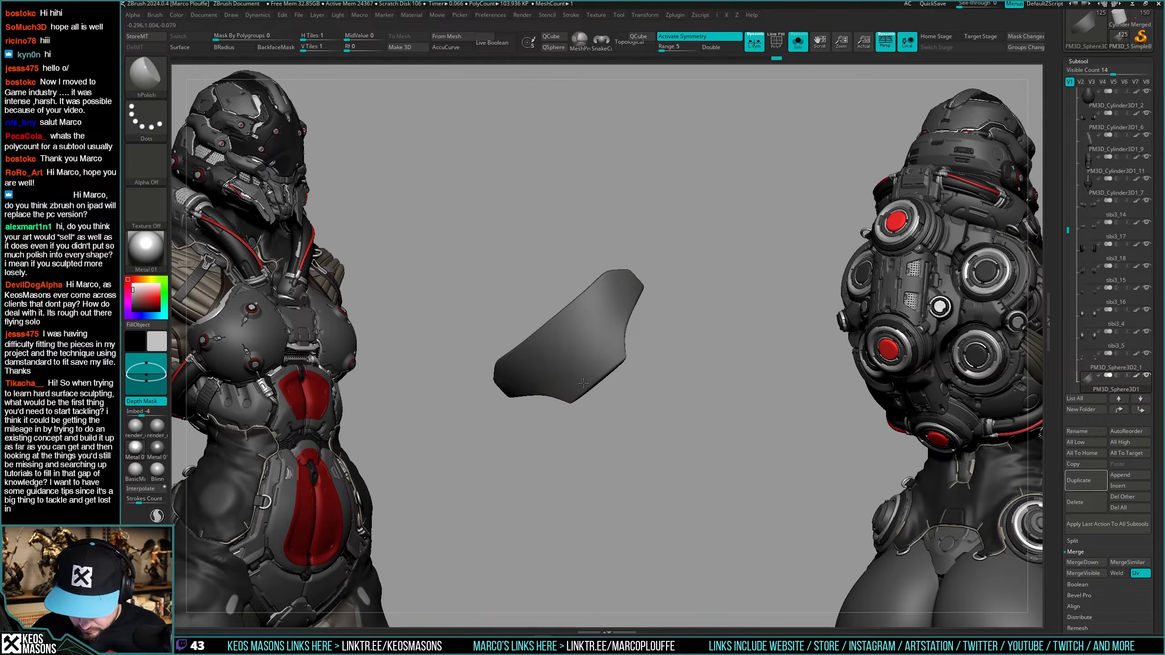
pyautogui.hotkey('shift', 's')
pyautogui.press('space')
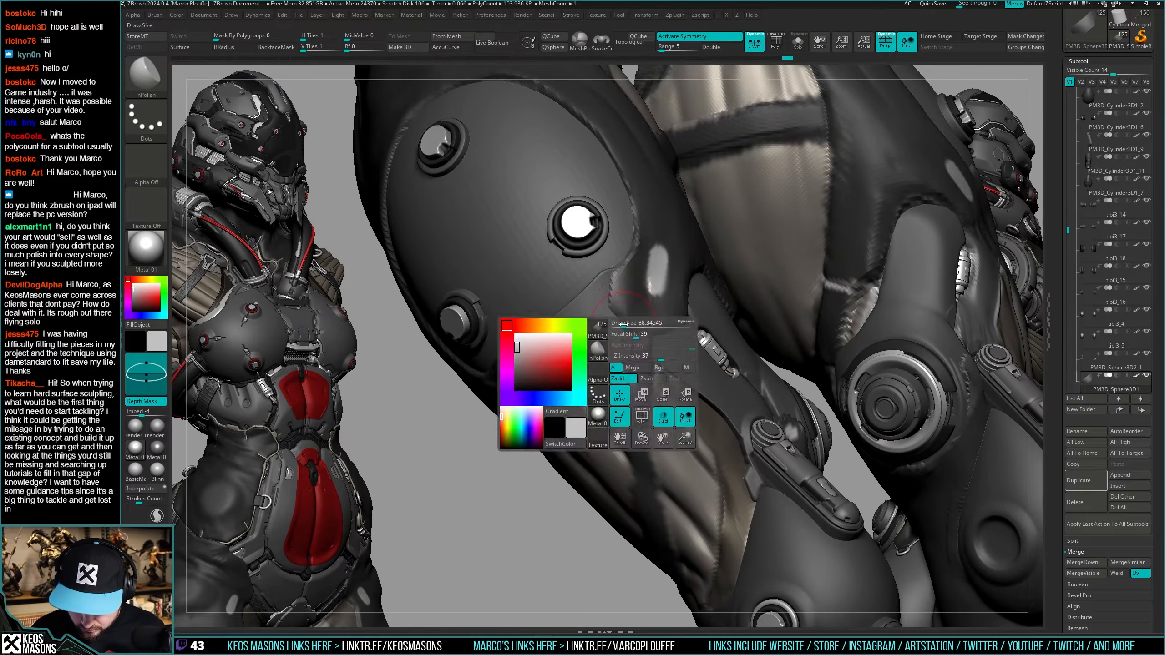
pyautogui.hotkey('shift', 's')
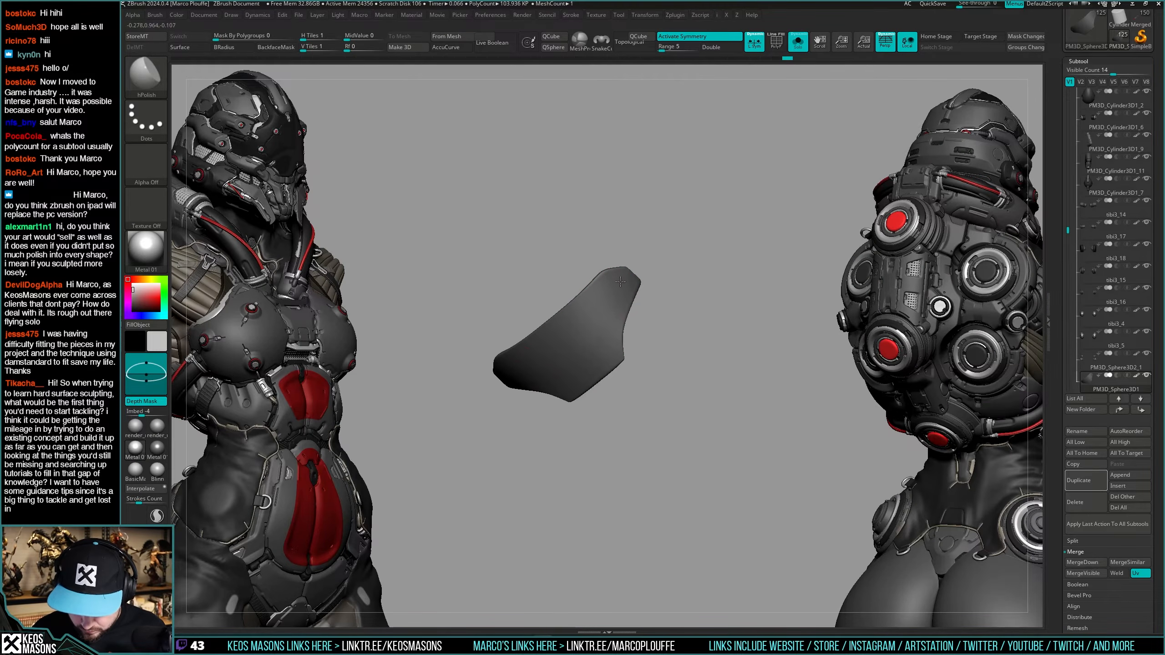
pyautogui.hotkey('shift', 's')
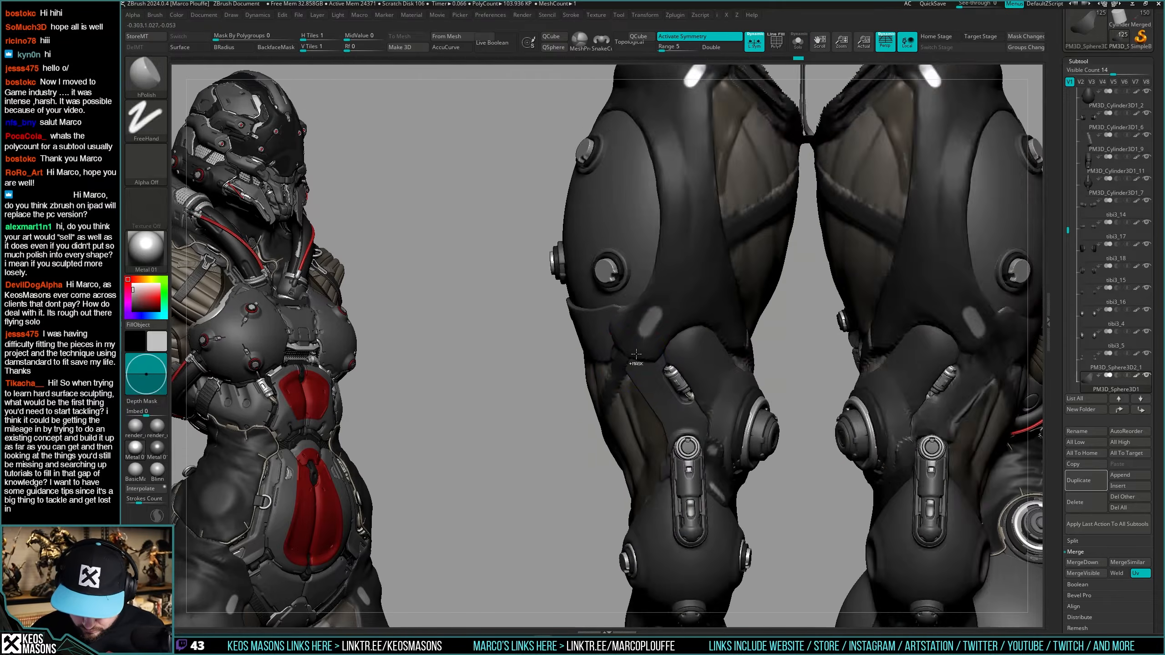
# Refine the thigh plate's lower edge near its narrow end, alternating the Move and hPolish brushes.
pyautogui.moveTo(636, 354)
pyautogui.mouseDown(button='right')
pyautogui.moveTo(734, 356)
pyautogui.moveTo(629, 369)
pyautogui.moveTo(630, 338)
pyautogui.mouseUp(button='right')
pyautogui.press('space')
pyautogui.press('b')
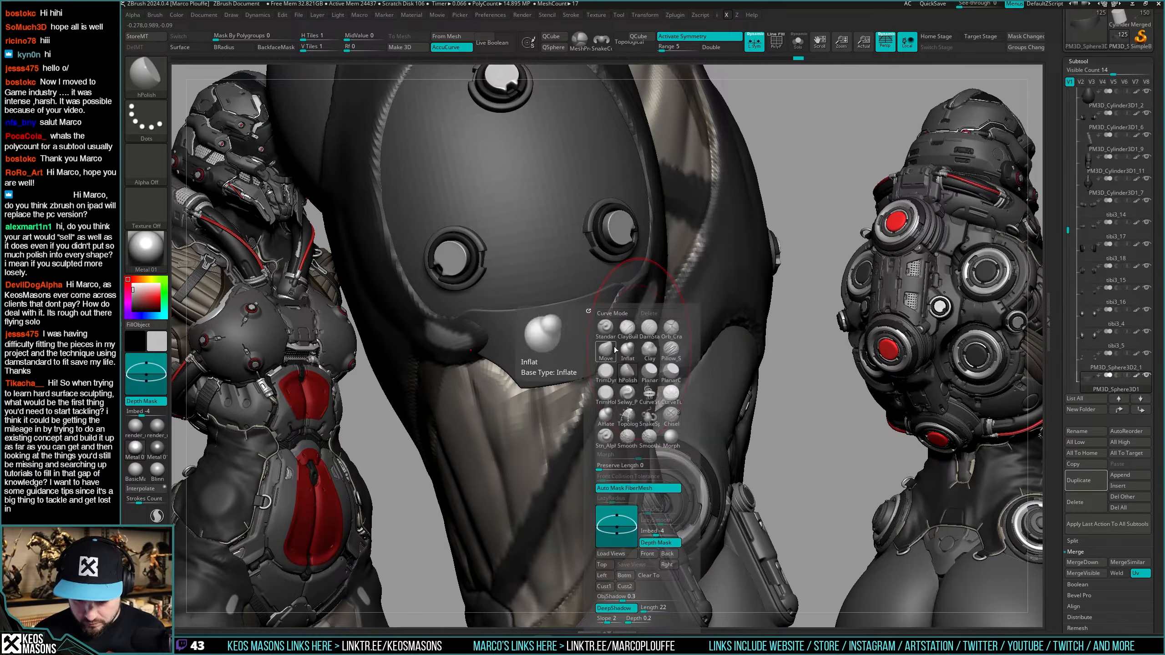
pyautogui.click(607, 334)
pyautogui.moveTo(702, 386); pyautogui.dragTo(658, 408, button='right')
pyautogui.press('b')
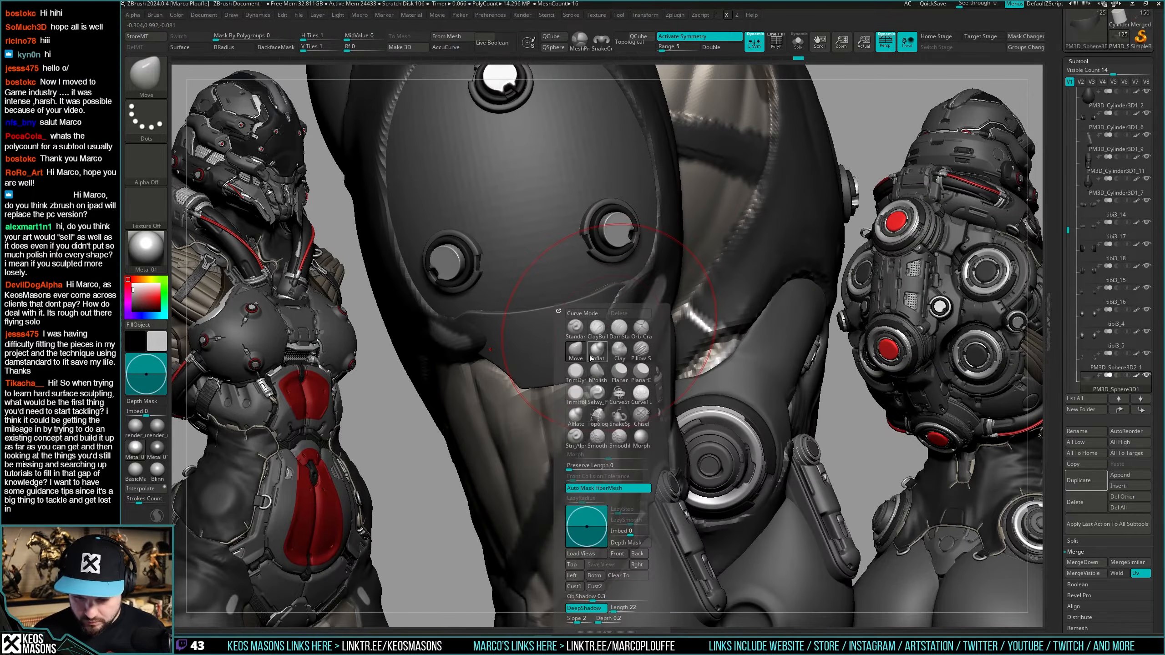
pyautogui.click(599, 338)
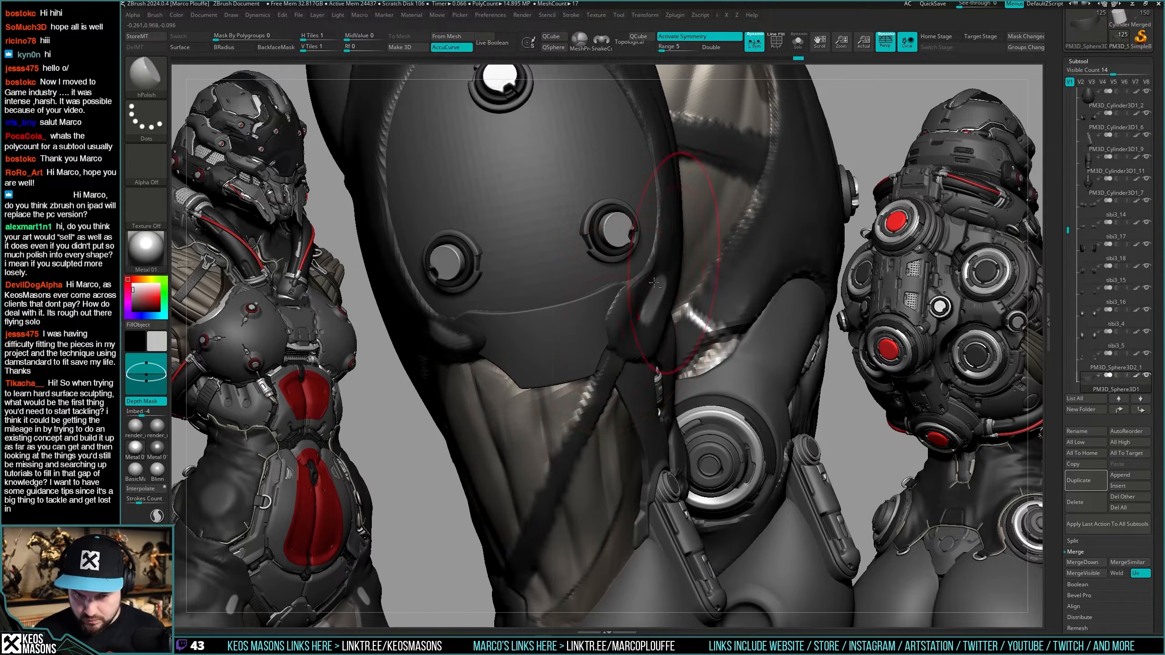
# Reshape the thigh plate's lower rim over the fabric panel with the Move brush, adjusting the brush size for each area.
pyautogui.press('b')
pyautogui.click(586, 351)
pyautogui.press('space')
pyautogui.moveTo(500, 367)
pyautogui.mouseDown(button='right')
pyautogui.moveTo(551, 387)
pyautogui.moveTo(537, 386)
pyautogui.mouseUp(button='right')
pyautogui.press('space')
pyautogui.click(560, 330)
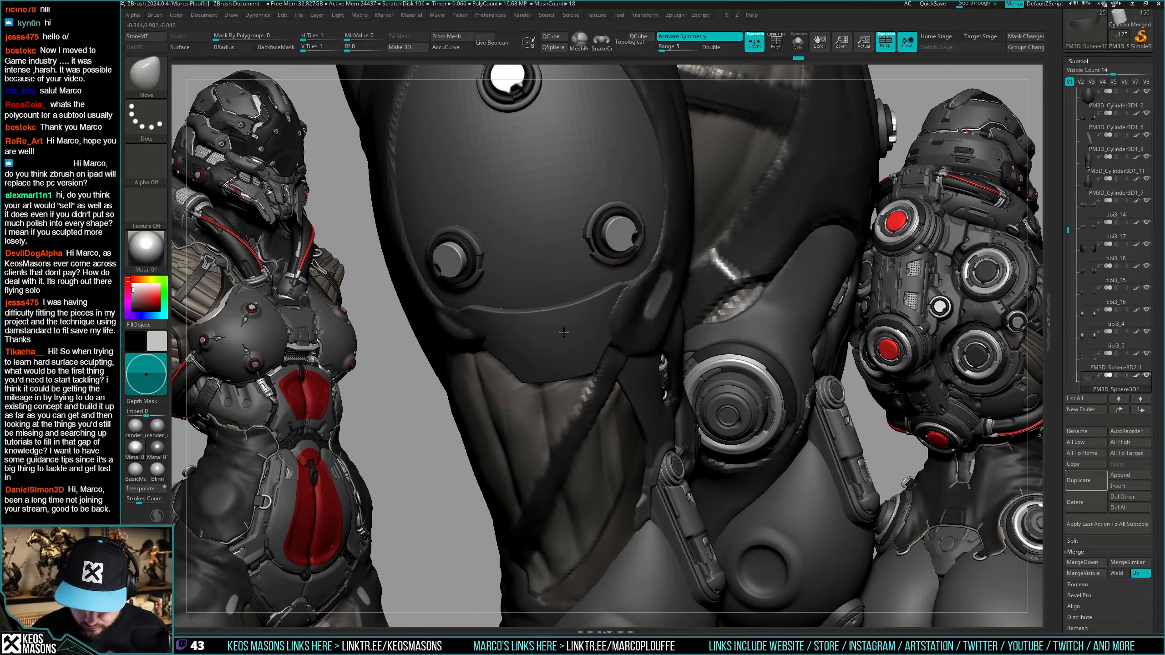
pyautogui.moveTo(564, 333)
pyautogui.keyDown('ctrl'); pyautogui.mouseDown(button='right')
pyautogui.moveTo(569, 303)
pyautogui.moveTo(677, 323)
pyautogui.moveTo(620, 392)
pyautogui.moveTo(708, 411)
pyautogui.moveTo(694, 411)
pyautogui.moveTo(707, 372)
pyautogui.moveTo(614, 331)
pyautogui.moveTo(532, 371)
pyautogui.moveTo(584, 373)
pyautogui.mouseUp(button='right'); pyautogui.keyUp('ctrl')
pyautogui.press('space')
pyautogui.click(614, 313)
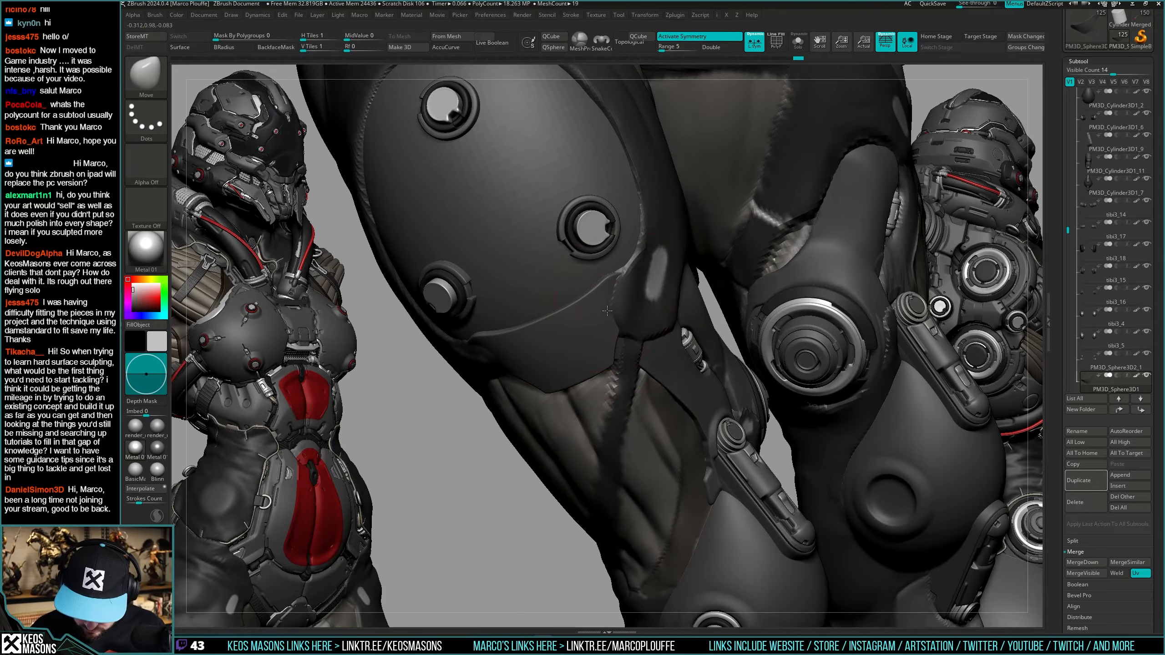
# Isolate the thigh plate and check its wireframe.
pyautogui.moveTo(607, 311)
pyautogui.mouseDown(button='right')
pyautogui.moveTo(619, 304)
pyautogui.moveTo(610, 291)
pyautogui.moveTo(792, 406)
pyautogui.moveTo(641, 392)
pyautogui.moveTo(723, 307)
pyautogui.moveTo(616, 322)
pyautogui.moveTo(655, 324)
pyautogui.moveTo(628, 406)
pyautogui.moveTo(614, 396)
pyautogui.moveTo(669, 399)
pyautogui.moveTo(582, 404)
pyautogui.moveTo(626, 399)
pyautogui.moveTo(608, 362)
pyautogui.moveTo(619, 380)
pyautogui.moveTo(629, 358)
pyautogui.moveTo(615, 351)
pyautogui.mouseUp(button='right')
pyautogui.hotkey('alt', 's')
pyautogui.hotkey('shift', 'f')
pyautogui.hotkey('shift', 'f')
# Try to trim the isolated thigh plate's lower edge with the ClipCurve brush.
pyautogui.hotkey('ctrl', 'shift')
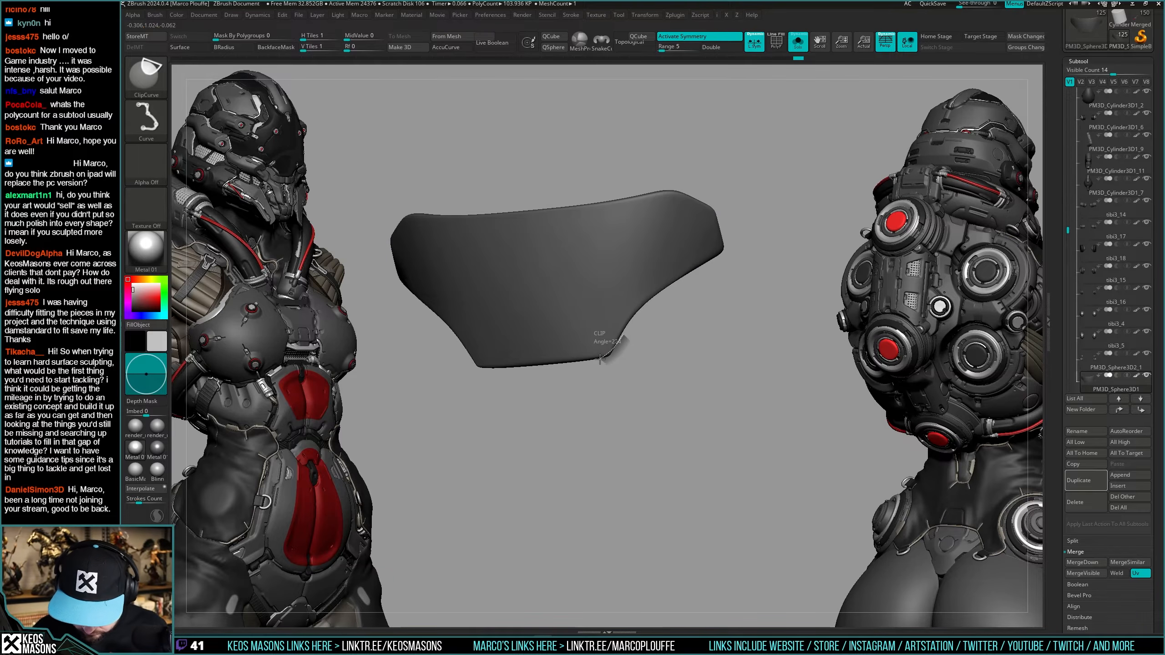
pyautogui.keyDown('ctrl'); pyautogui.keyDown('shift'); pyautogui.moveTo(585, 363); pyautogui.dragTo(582, 363); pyautogui.keyUp('shift'); pyautogui.keyUp('ctrl')
pyautogui.hotkey('ctrl', 'z')
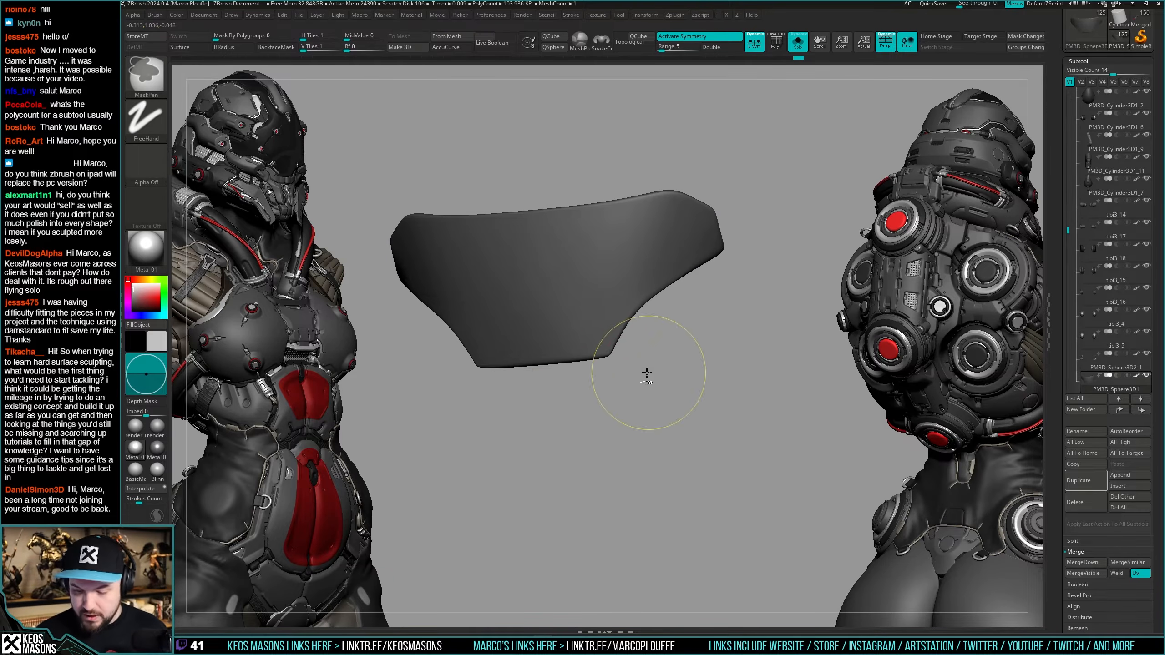
# Refine the isolated thigh plate's lower corner with the Move brush, and set hPolish for flattening its rim.
pyautogui.moveTo(647, 372)
pyautogui.mouseDown(button='right')
pyautogui.moveTo(623, 330)
pyautogui.moveTo(624, 374)
pyautogui.moveTo(587, 390)
pyautogui.mouseUp(button='right')
pyautogui.press('b')
pyautogui.click(619, 346)
pyautogui.press('space')
pyautogui.click(614, 327)
pyautogui.moveTo(614, 328)
pyautogui.mouseDown(button='right')
pyautogui.moveTo(628, 341)
pyautogui.moveTo(616, 364)
pyautogui.moveTo(641, 375)
pyautogui.mouseUp(button='right')
pyautogui.press('b')
pyautogui.click(633, 371)
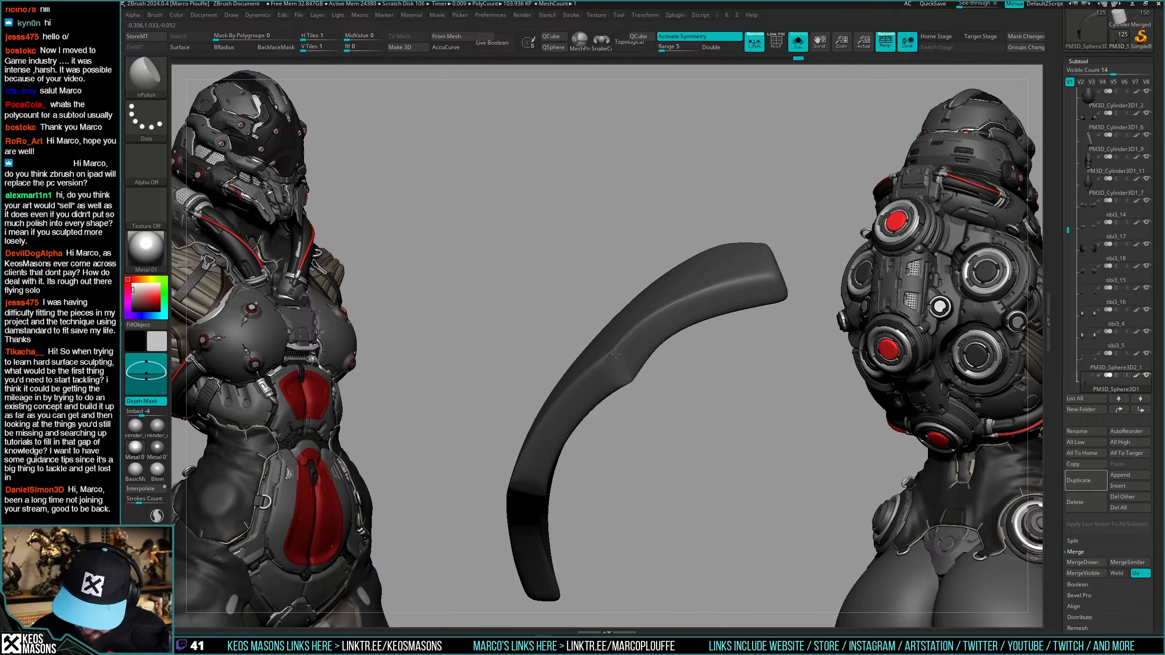
# Polish and smooth the thigh plate's rim around its lower corner, and show the full legs.
pyautogui.moveTo(610, 378)
pyautogui.mouseDown(button='right')
pyautogui.moveTo(617, 424)
pyautogui.moveTo(617, 340)
pyautogui.mouseUp(button='right')
pyautogui.moveTo(641, 435); pyautogui.dragTo(618, 359, button='right')
pyautogui.keyDown('shift'); pyautogui.moveTo(619, 360); pyautogui.dragTo(626, 369); pyautogui.keyUp('shift')
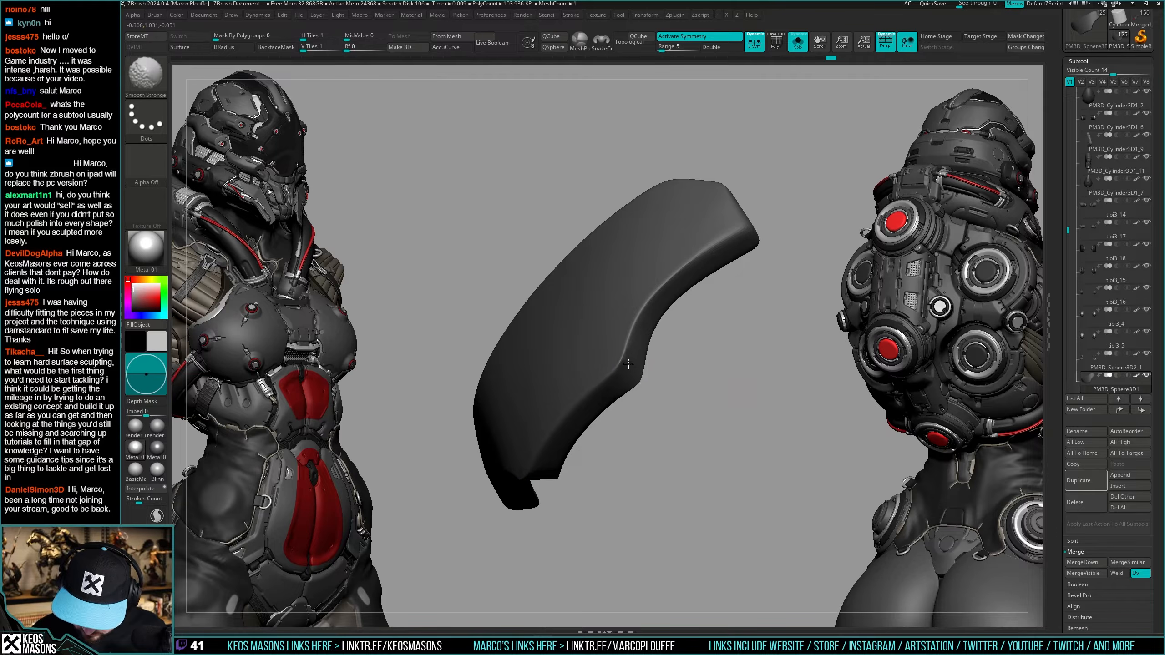
pyautogui.moveTo(634, 362)
pyautogui.mouseDown(button='right')
pyautogui.moveTo(645, 400)
pyautogui.moveTo(697, 373)
pyautogui.moveTo(653, 365)
pyautogui.moveTo(679, 514)
pyautogui.moveTo(671, 461)
pyautogui.moveTo(679, 469)
pyautogui.mouseUp(button='right')
pyautogui.hotkey('shift', 's')
pyautogui.press('space')
pyautogui.click(662, 330)
# Make the main leg mesh the active subtool and save the tool as spider_32.ztl.
pyautogui.keyDown('alt'); pyautogui.click(720, 237); pyautogui.keyUp('alt')
pyautogui.moveTo(714, 393)
pyautogui.keyDown('alt'); pyautogui.mouseDown(button='right')
pyautogui.moveTo(698, 371)
pyautogui.moveTo(693, 395)
pyautogui.mouseUp(button='right'); pyautogui.keyUp('alt')
pyautogui.moveTo(692, 394); pyautogui.dragTo(537, 348, button='right')
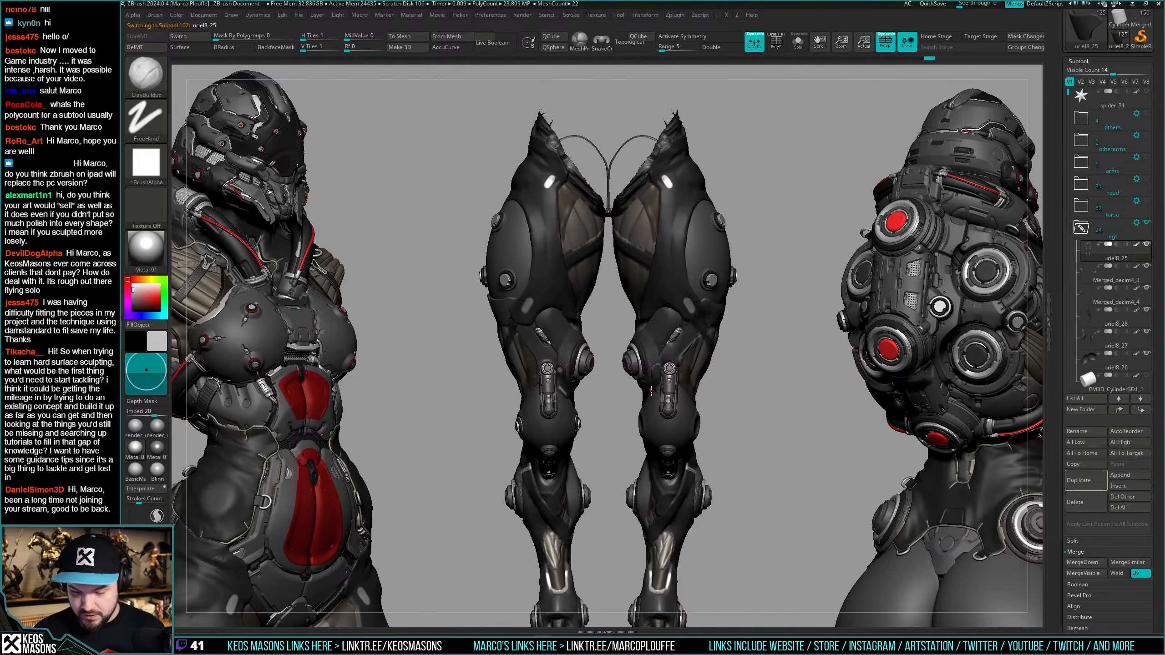
pyautogui.hotkey('ctrl', 'shift', 't')
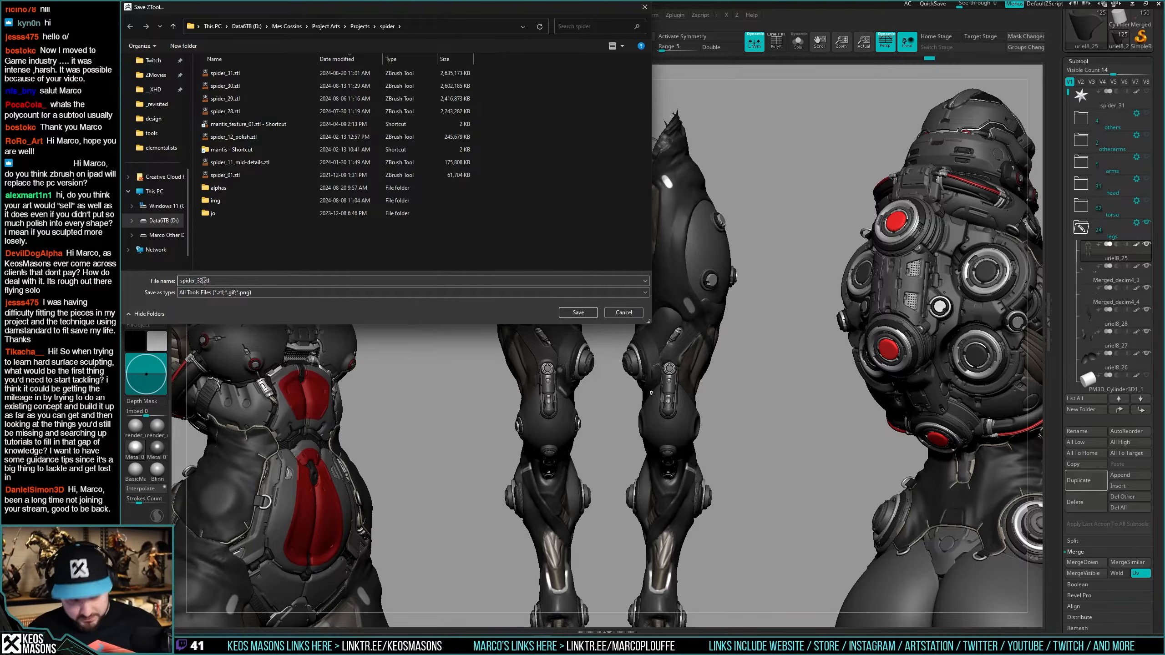
pyautogui.press('Return')
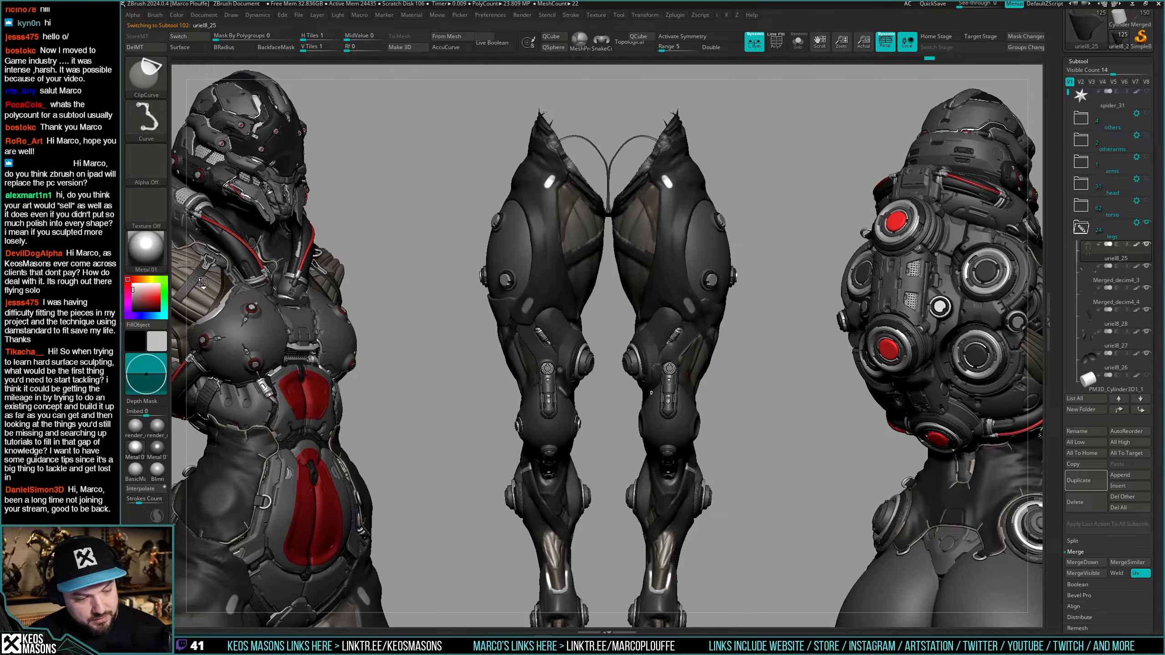
pyautogui.hotkey('ctrl', 'shift', 's')
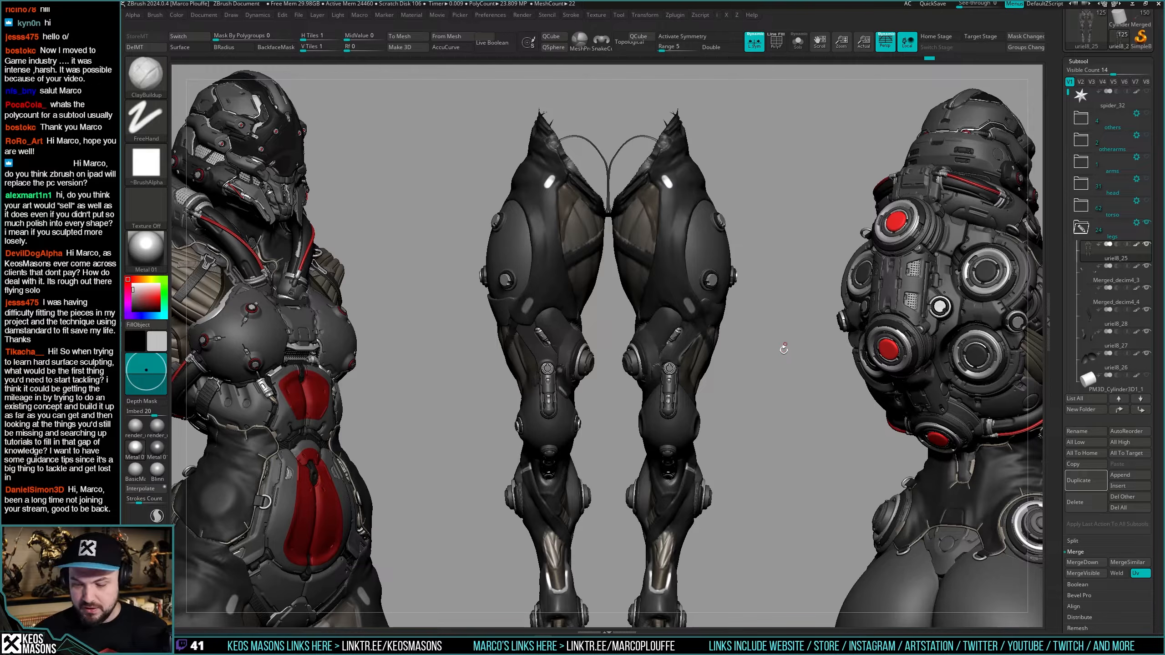
# Examine both legs from the front, sides and back, checking the wireframe and the isolated leg mesh.
pyautogui.moveTo(792, 381); pyautogui.dragTo(762, 366)
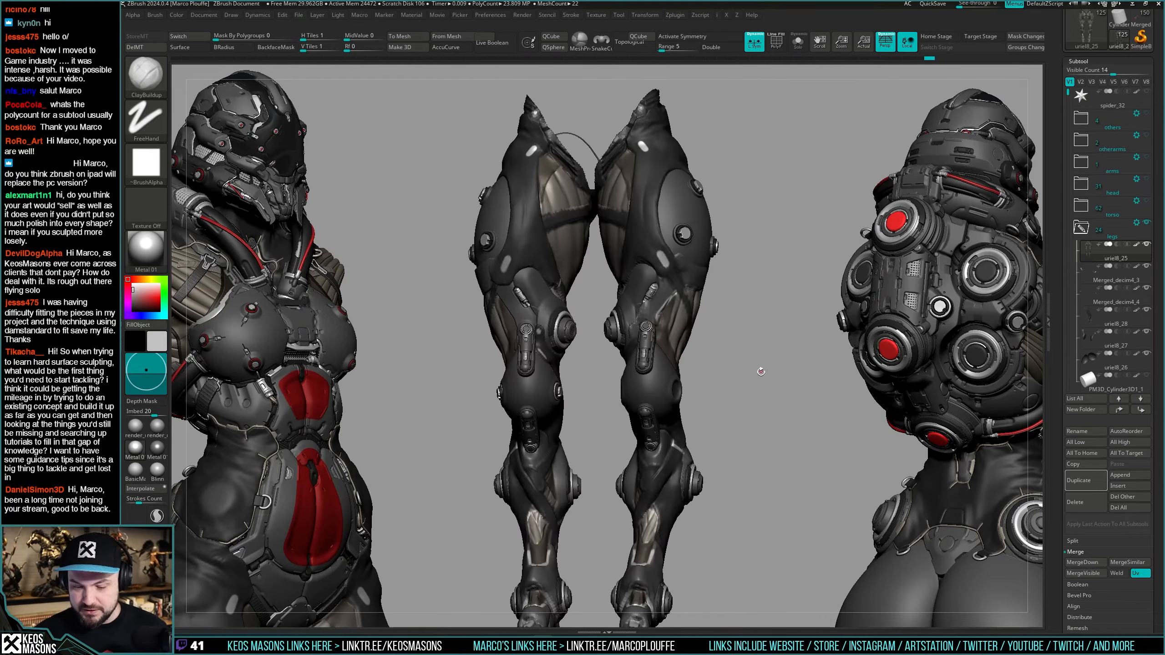
pyautogui.moveTo(755, 380); pyautogui.dragTo(760, 376)
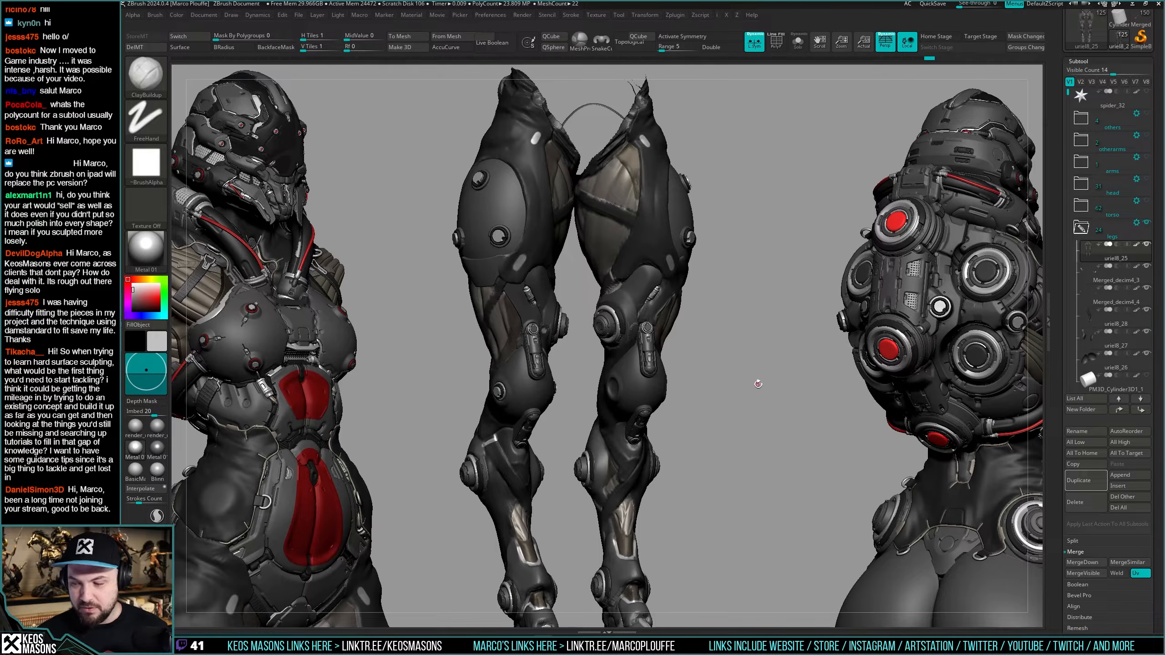
pyautogui.moveTo(756, 387); pyautogui.dragTo(756, 374)
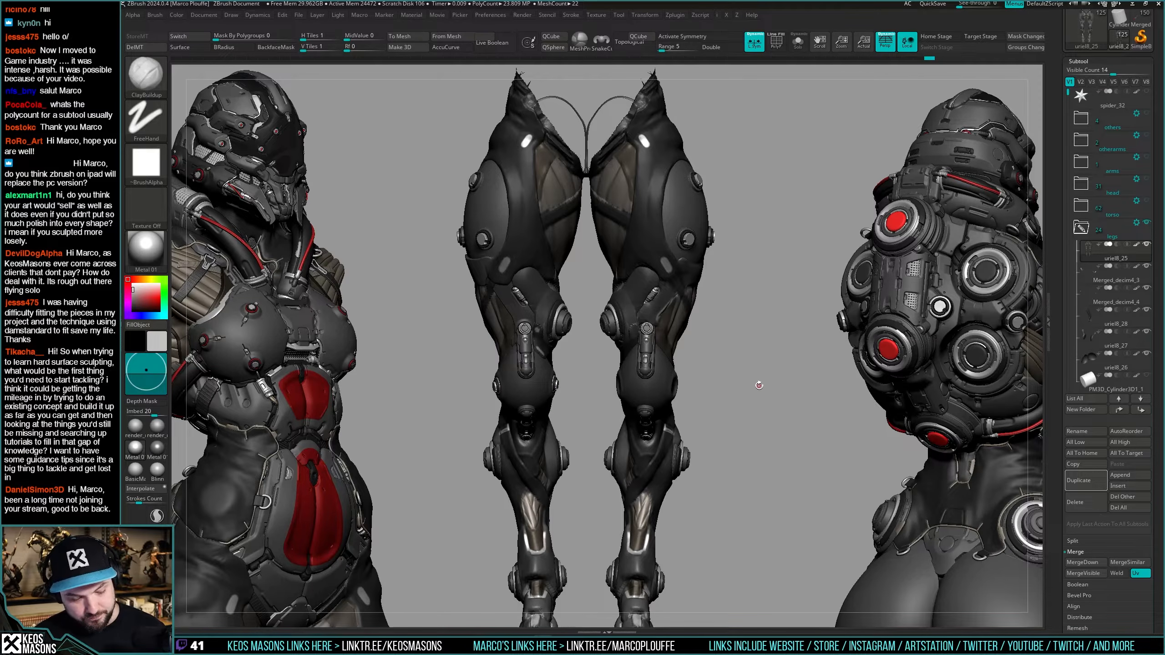
pyautogui.moveTo(762, 381)
pyautogui.mouseDown()
pyautogui.moveTo(760, 359)
pyautogui.moveTo(765, 404)
pyautogui.moveTo(769, 337)
pyautogui.moveTo(772, 399)
pyautogui.moveTo(757, 390)
pyautogui.moveTo(774, 422)
pyautogui.moveTo(634, 372)
pyautogui.moveTo(672, 347)
pyautogui.moveTo(649, 360)
pyautogui.moveTo(724, 386)
pyautogui.moveTo(672, 398)
pyautogui.moveTo(677, 372)
pyautogui.moveTo(584, 342)
pyautogui.mouseUp()
pyautogui.hotkey('shift', 'f')
pyautogui.hotkey('shift', 'f')
pyautogui.hotkey('shift', 'f')
pyautogui.hotkey('shift', 'f')
pyautogui.hotkey('shift', 'alt', 's')
pyautogui.hotkey('shift', 'f')
pyautogui.hotkey('shift', 'f')
pyautogui.hotkey('shift', 'alt', 's')
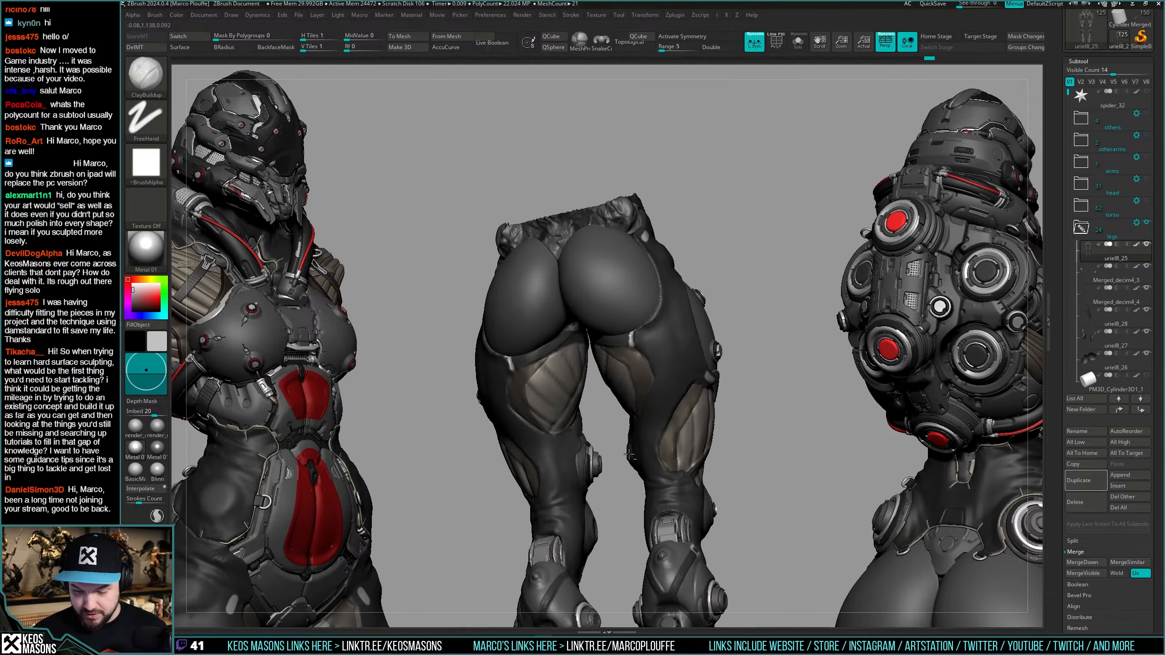
pyautogui.moveTo(629, 454); pyautogui.dragTo(683, 385)
pyautogui.moveTo(568, 394); pyautogui.dragTo(652, 428, button='right')
pyautogui.hotkey('shift', 'f')
pyautogui.hotkey('shift', 'f')
pyautogui.moveTo(791, 355); pyautogui.dragTo(778, 344, button='right')
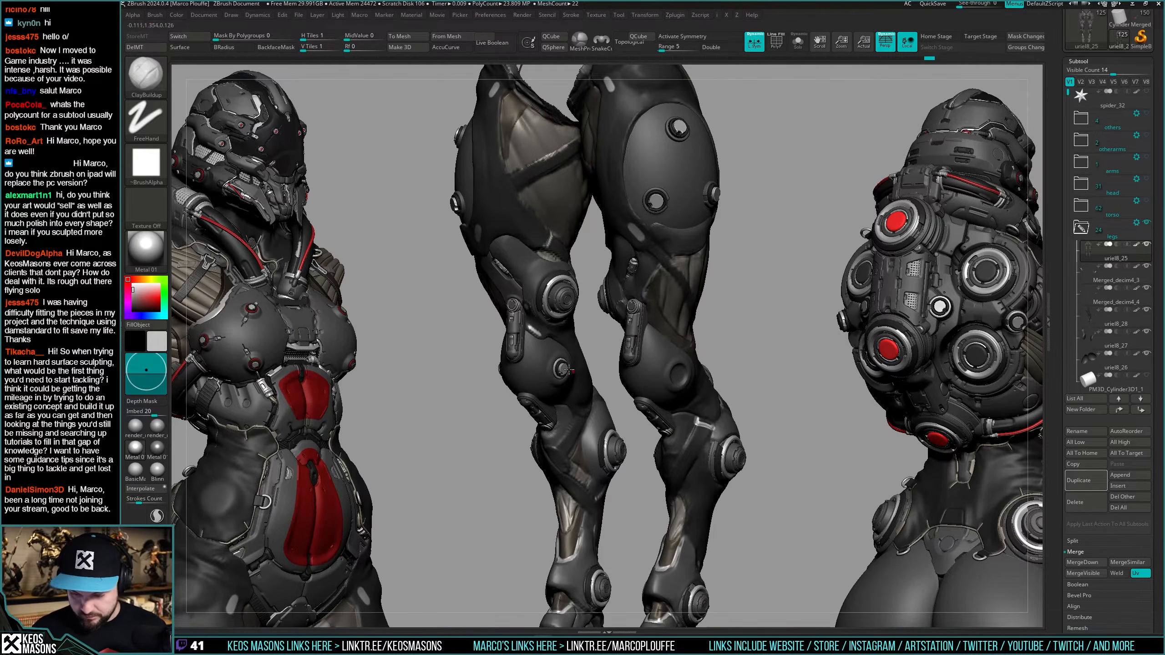
# Isolate the pair of round knee bolts, duplicate it, and place the copy below PM3D_Cylinder3D1_7 in the subtool order.
pyautogui.keyDown('alt'); pyautogui.click(558, 370); pyautogui.keyUp('alt')
pyautogui.hotkey('shift', 's')
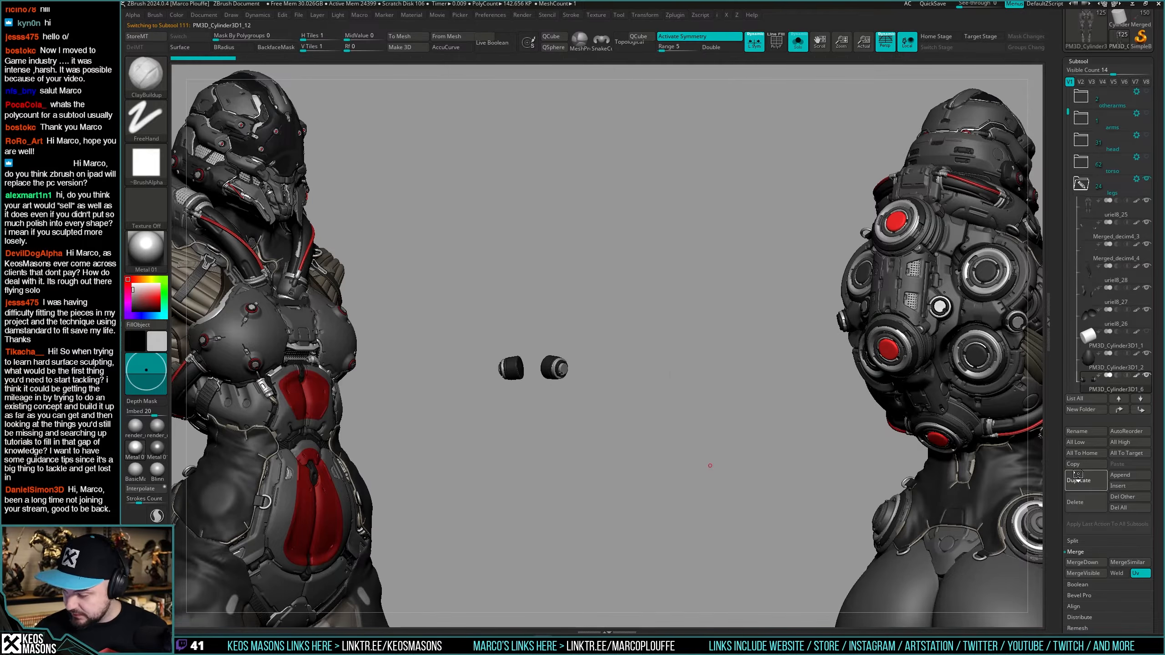
pyautogui.click(1074, 480)
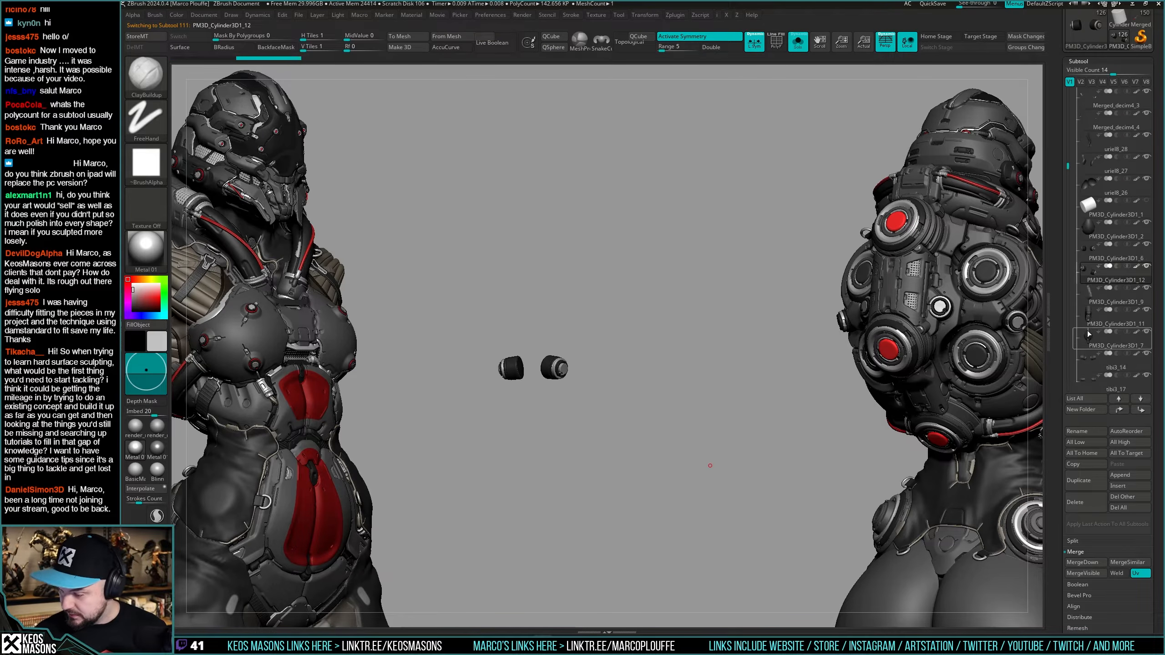
pyautogui.moveTo(1092, 274); pyautogui.dragTo(1093, 346)
# Try Mirror And Weld on the duplicated knee bolts and compare the neighbouring subtools.
pyautogui.press('space')
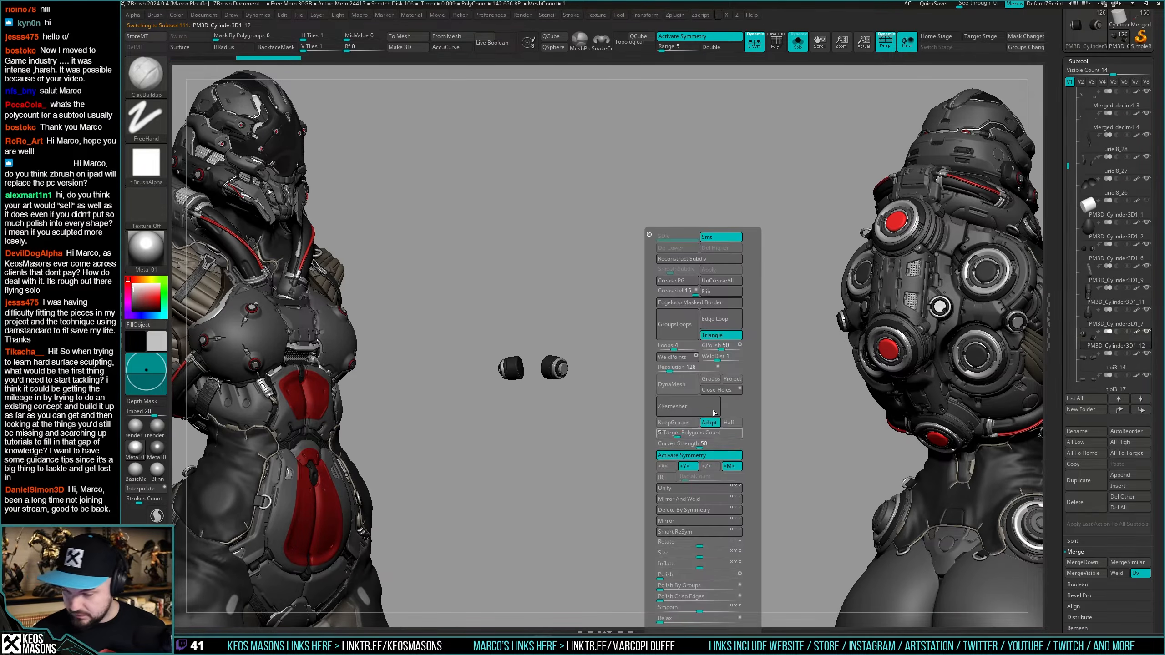
pyautogui.press('space')
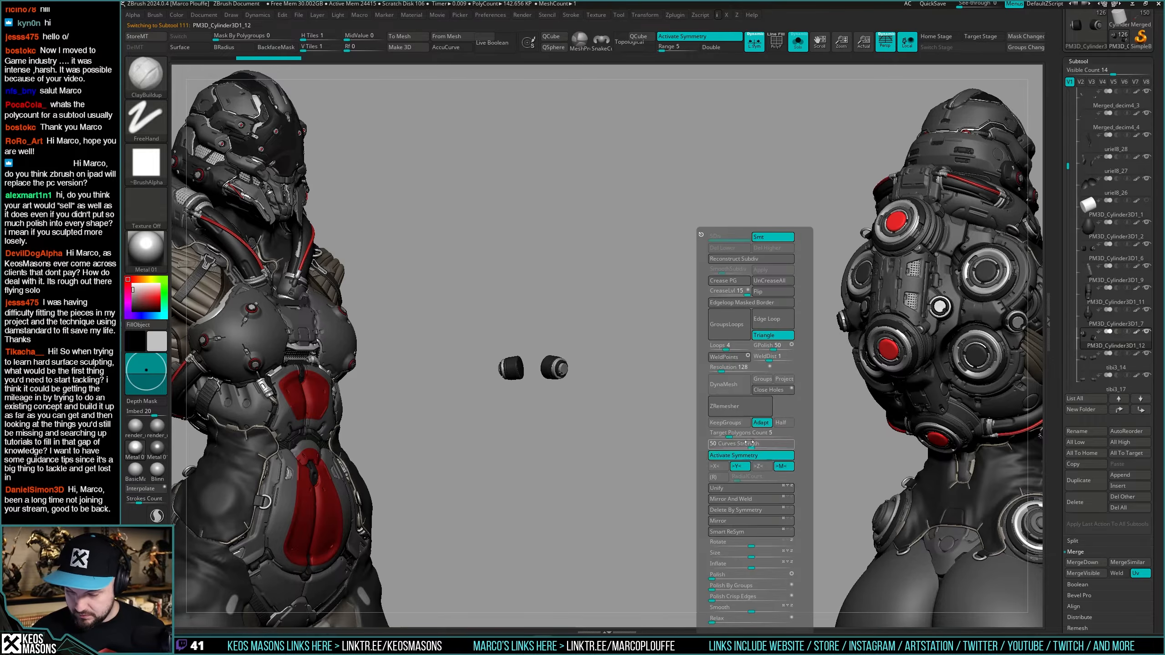
pyautogui.click(761, 499)
pyautogui.click(761, 499)
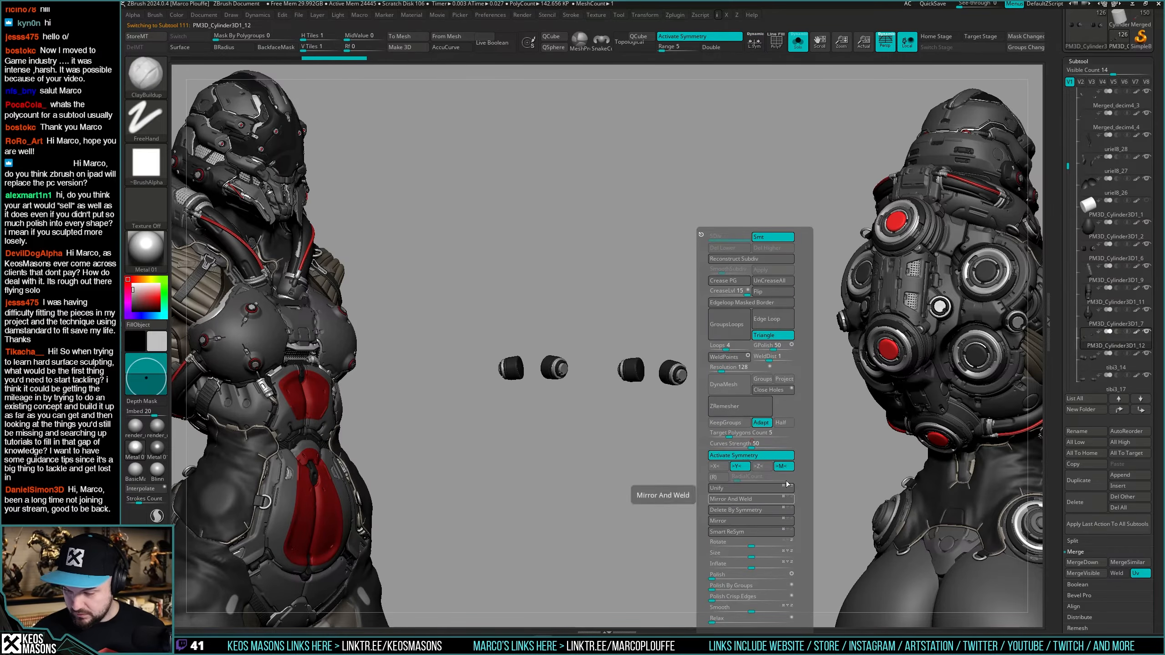
pyautogui.click(1116, 326)
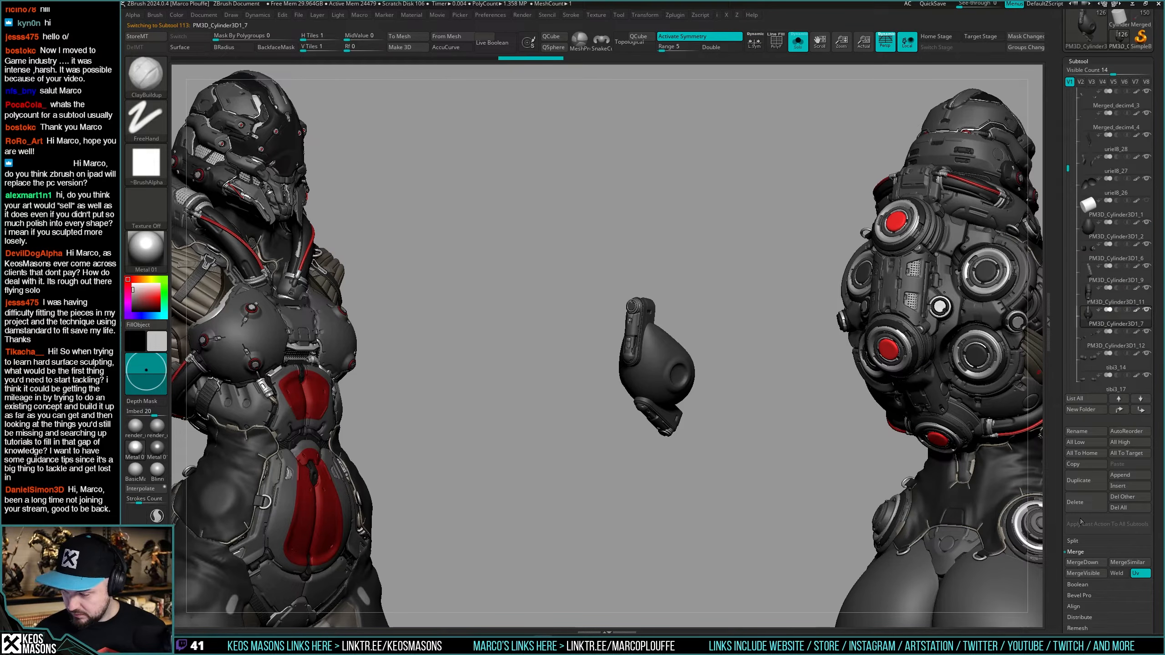
pyautogui.click(1088, 259)
pyautogui.press('Down')
pyautogui.press('Down')
pyautogui.press('Down')
pyautogui.press('Down')
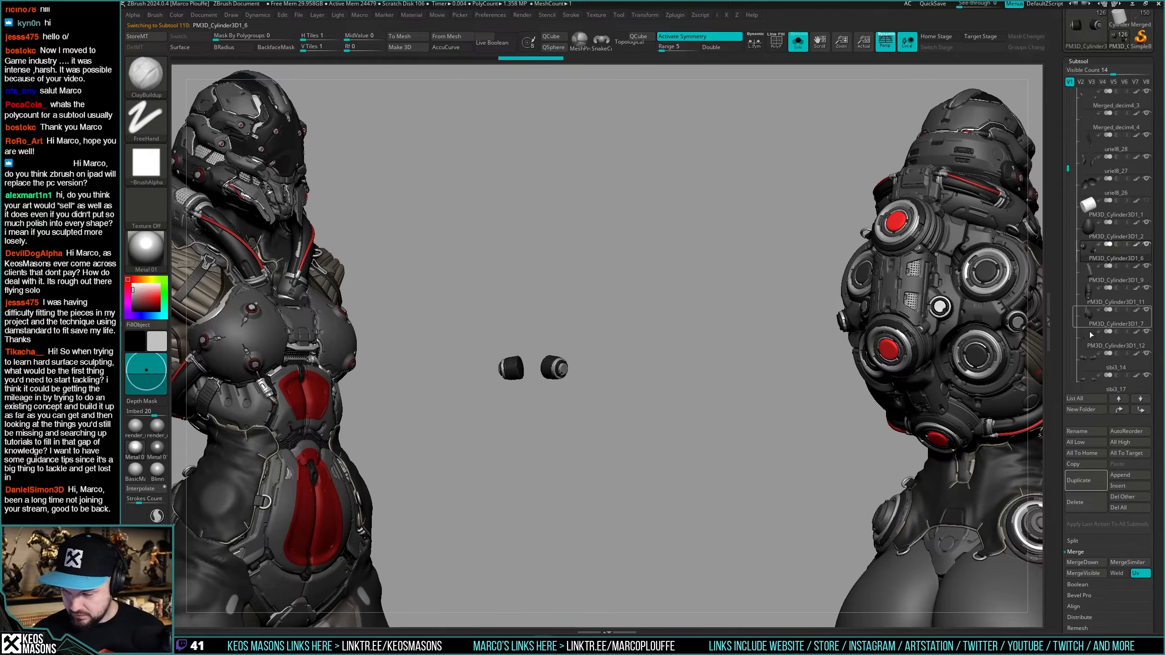
pyautogui.hotkey('ctrl', 'z')
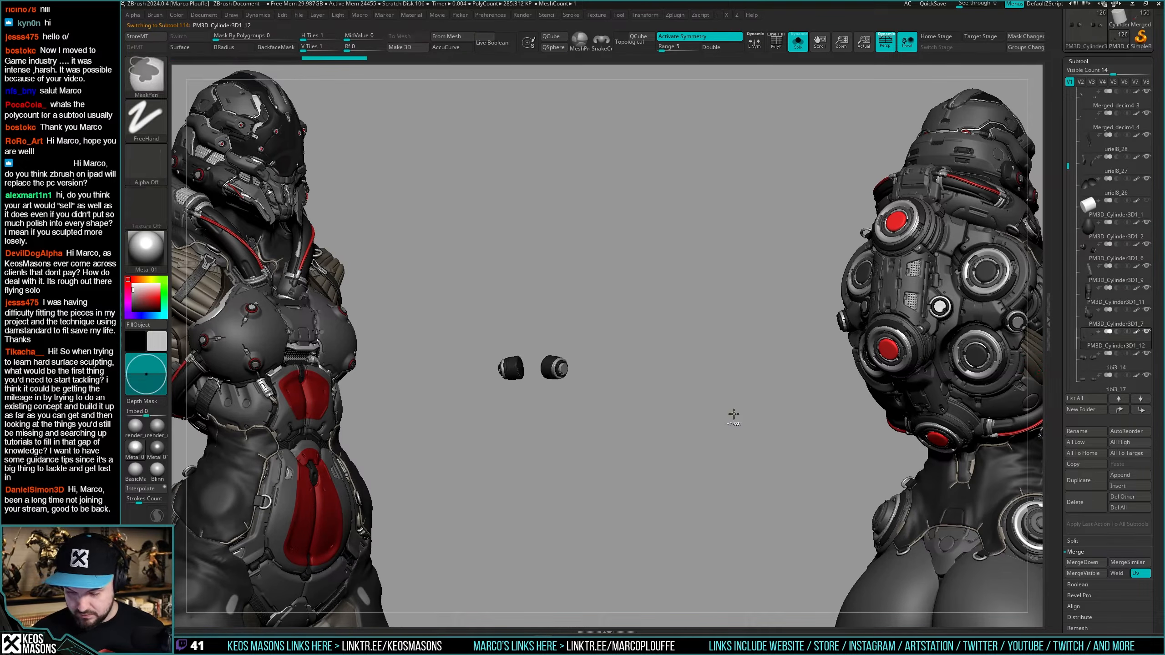
# Mirror the duplicated knee bolts onto the other leg, merge them down into that leg's knee piece, and show all leg parts.
pyautogui.press('space')
pyautogui.click(731, 521)
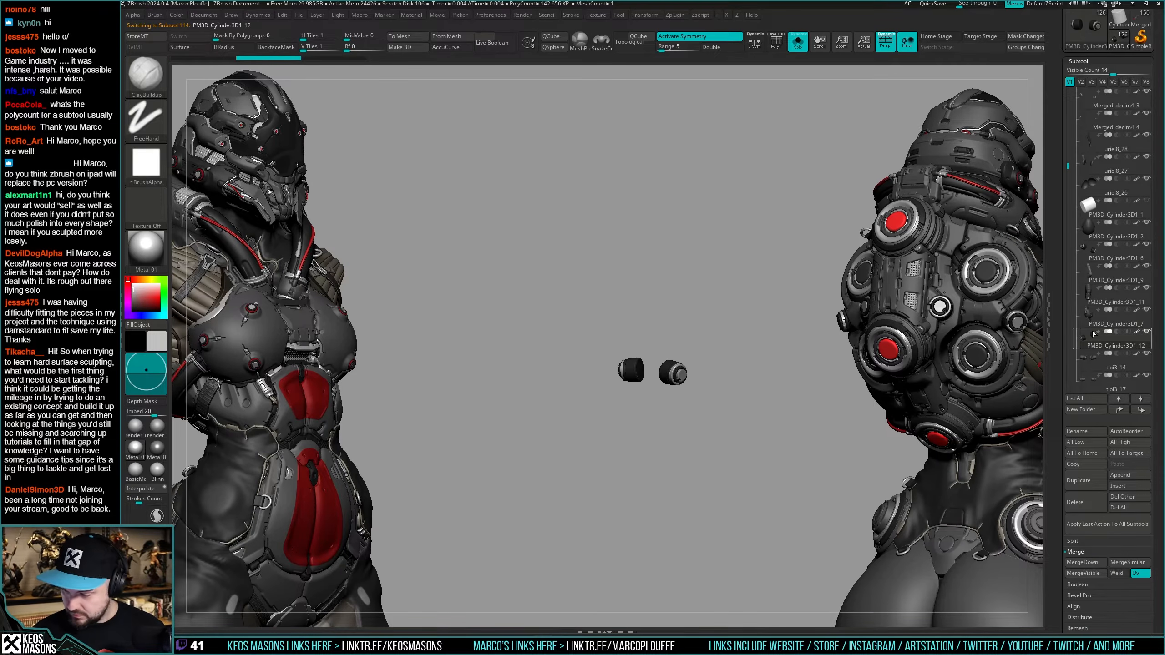
pyautogui.click(1082, 562)
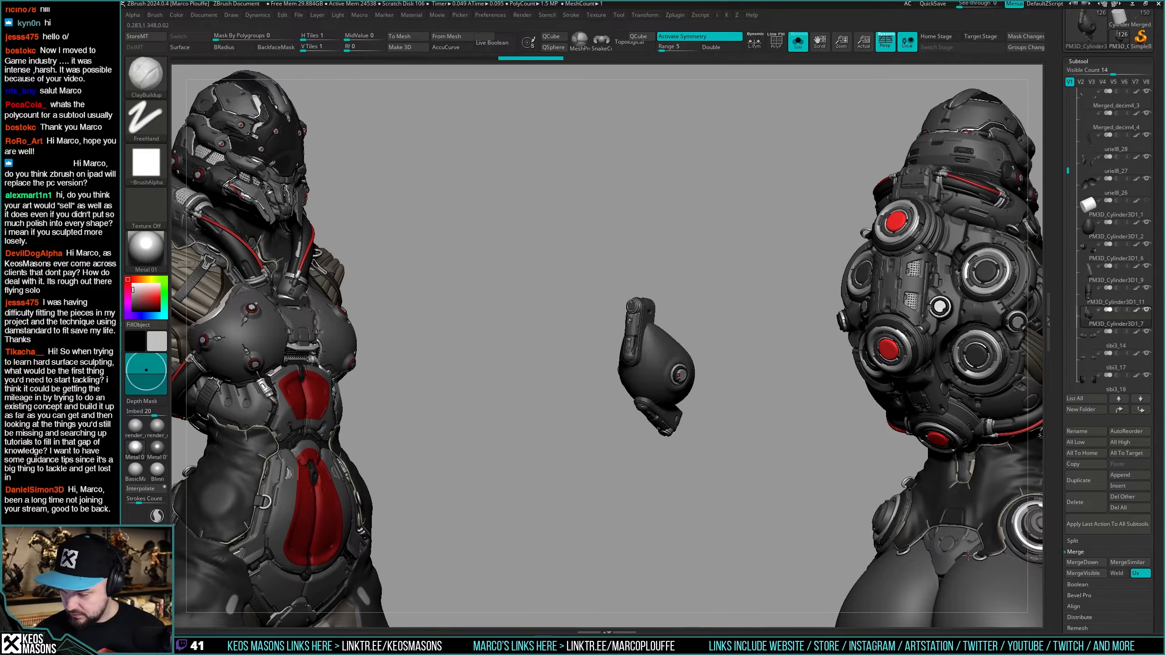
pyautogui.click(1082, 348)
pyautogui.hotkey('shift', 's')
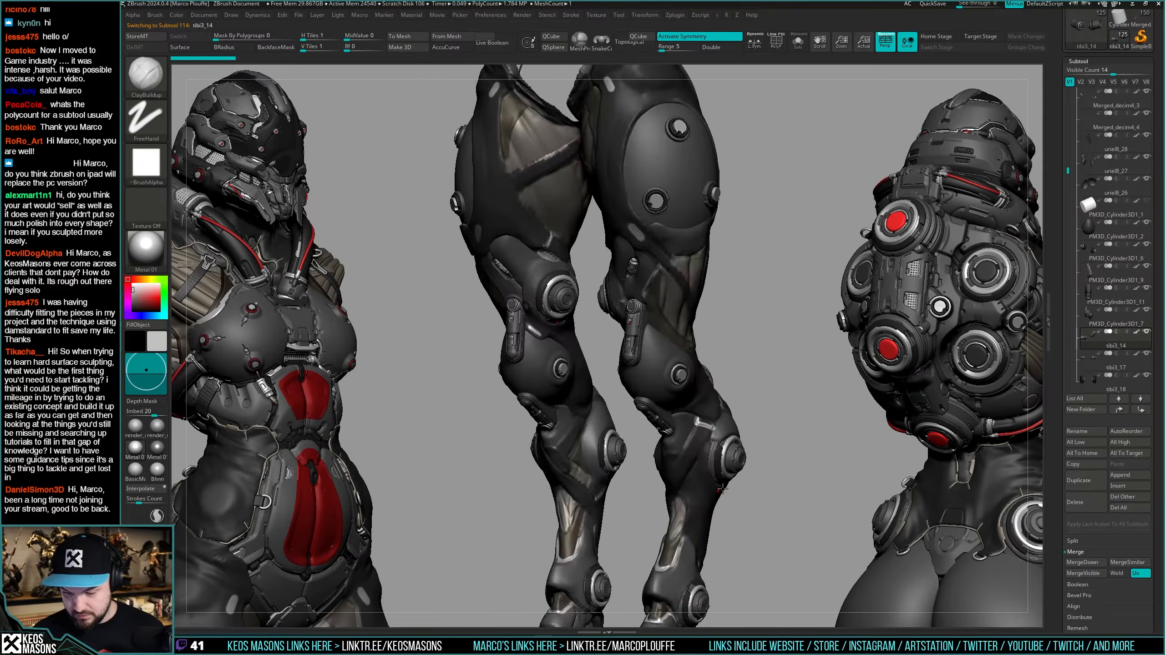
# Examine the merged knee piece alone and in place, checking its wireframe and its fit on the legs from the front and side.
pyautogui.keyDown('shift'); pyautogui.moveTo(745, 490); pyautogui.dragTo(739, 512); pyautogui.keyUp('shift')
pyautogui.keyDown('alt'); pyautogui.moveTo(631, 365); pyautogui.dragTo(583, 458, button='right'); pyautogui.keyUp('alt')
pyautogui.keyDown('alt'); pyautogui.click(681, 431); pyautogui.keyUp('alt')
pyautogui.hotkey('shift', 's')
pyautogui.hotkey('shift', 'f')
pyautogui.hotkey('shift', 'f')
pyautogui.hotkey('shift', 's')
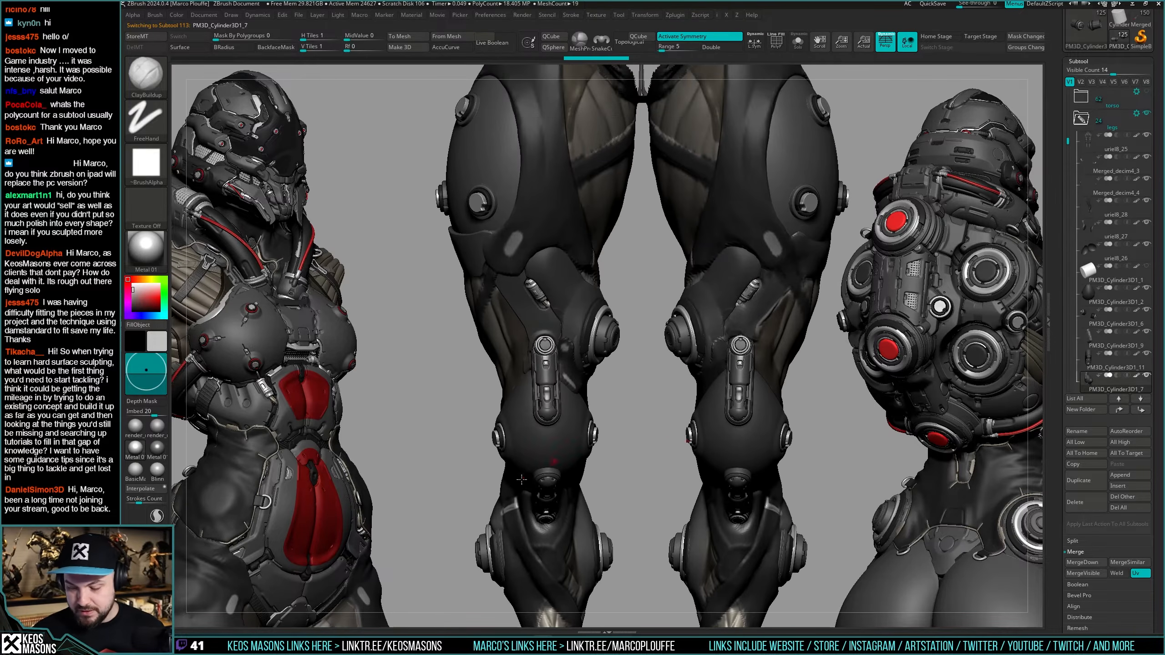
pyautogui.moveTo(651, 434); pyautogui.dragTo(657, 488, button='right')
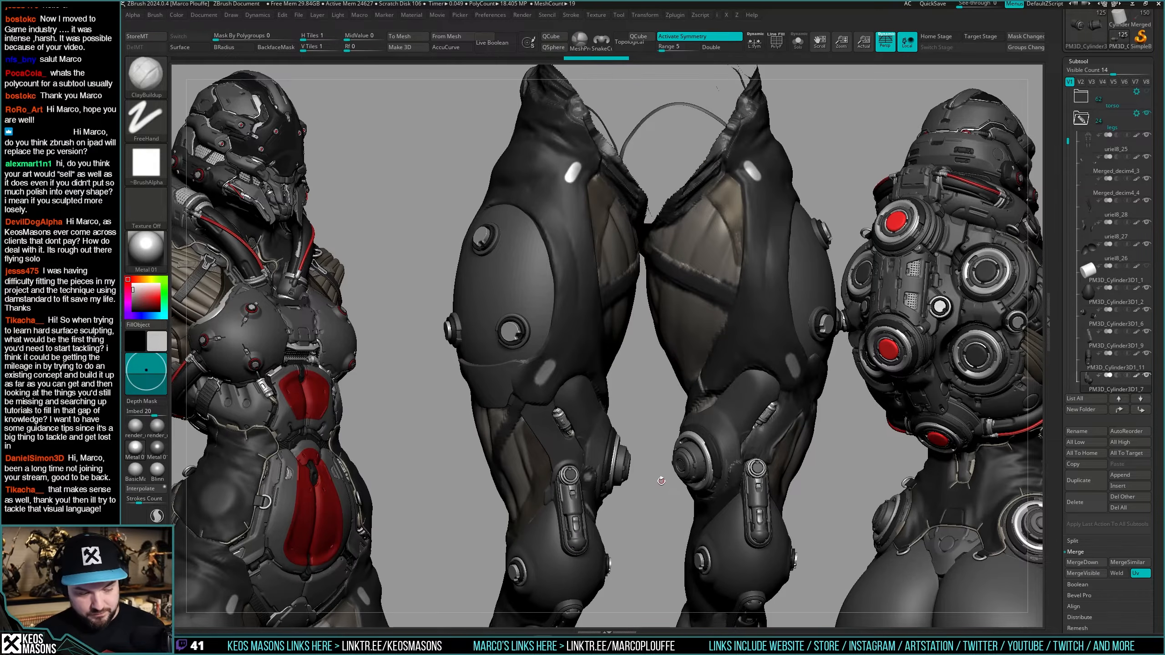
pyautogui.moveTo(644, 510); pyautogui.dragTo(568, 353, button='right')
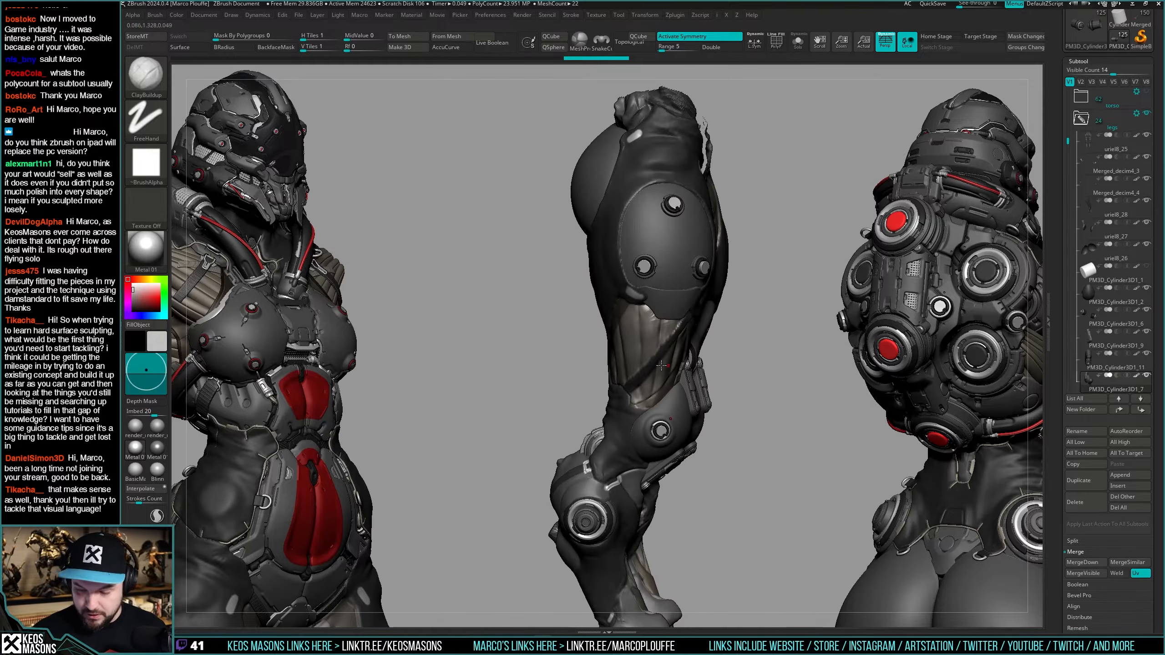
pyautogui.moveTo(662, 366); pyautogui.dragTo(758, 377, button='right')
# Make the main leg mesh the active subtool, duplicate it, and bring its topology modification options into view.
pyautogui.keyDown('alt'); pyautogui.click(712, 342); pyautogui.keyUp('alt')
pyautogui.hotkey('alt', 's')
pyautogui.hotkey('alt', 's')
pyautogui.keyDown('alt'); pyautogui.moveTo(757, 377); pyautogui.dragTo(719, 379, button='right'); pyautogui.keyUp('alt')
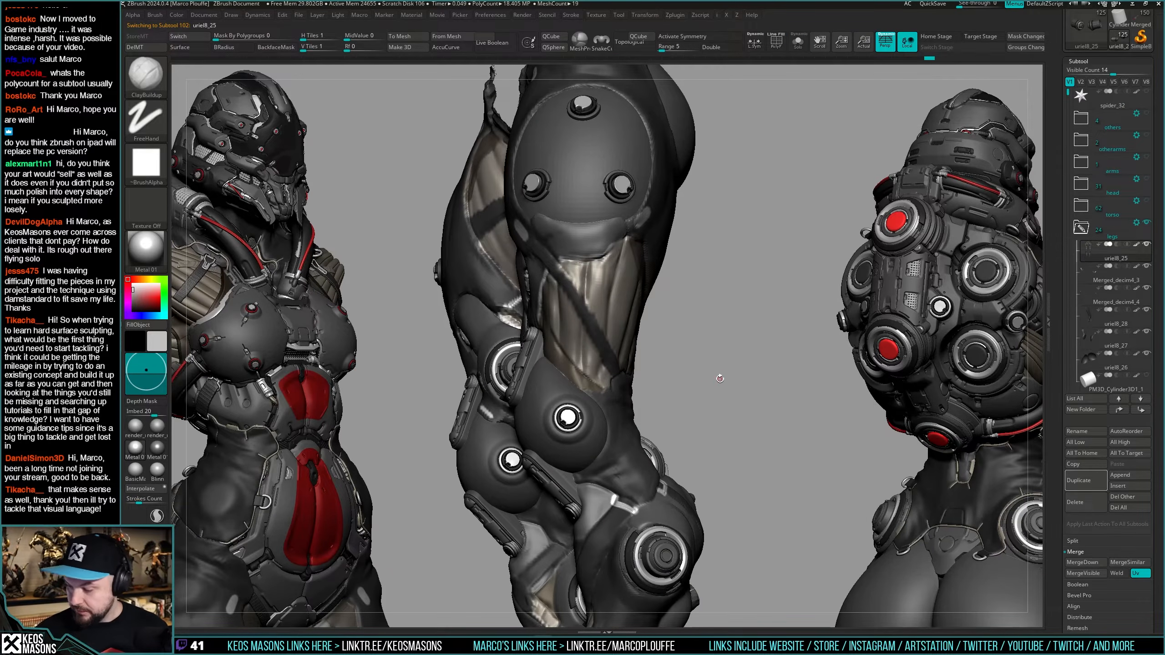
pyautogui.click(1083, 480)
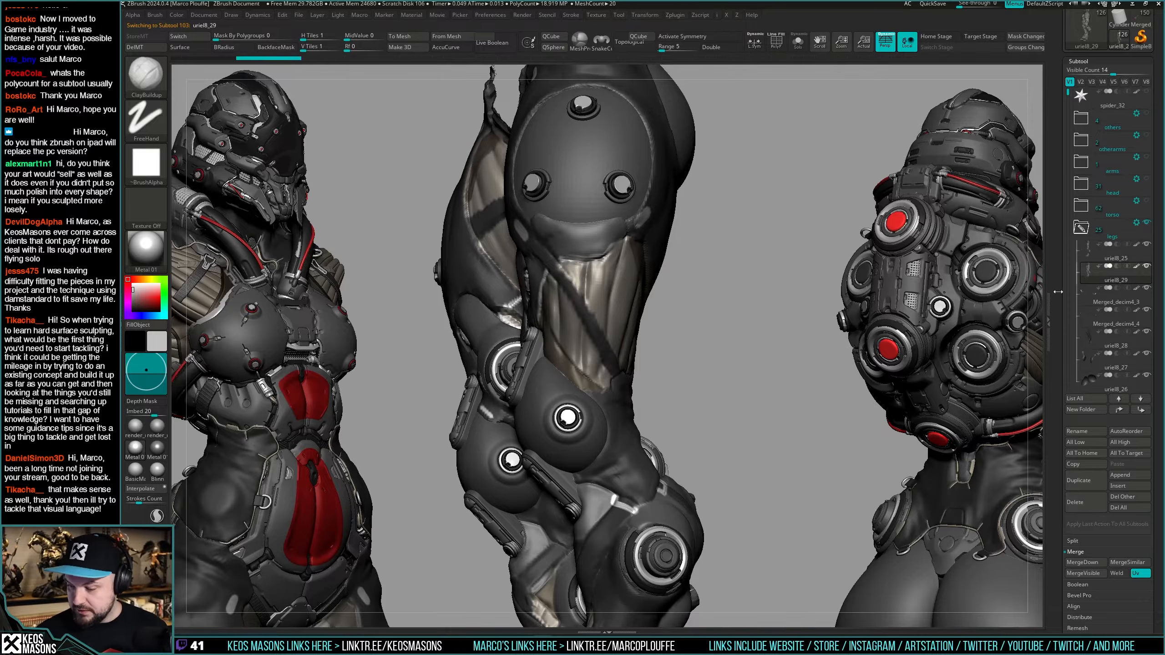
pyautogui.scroll(-10, 1057, 291)
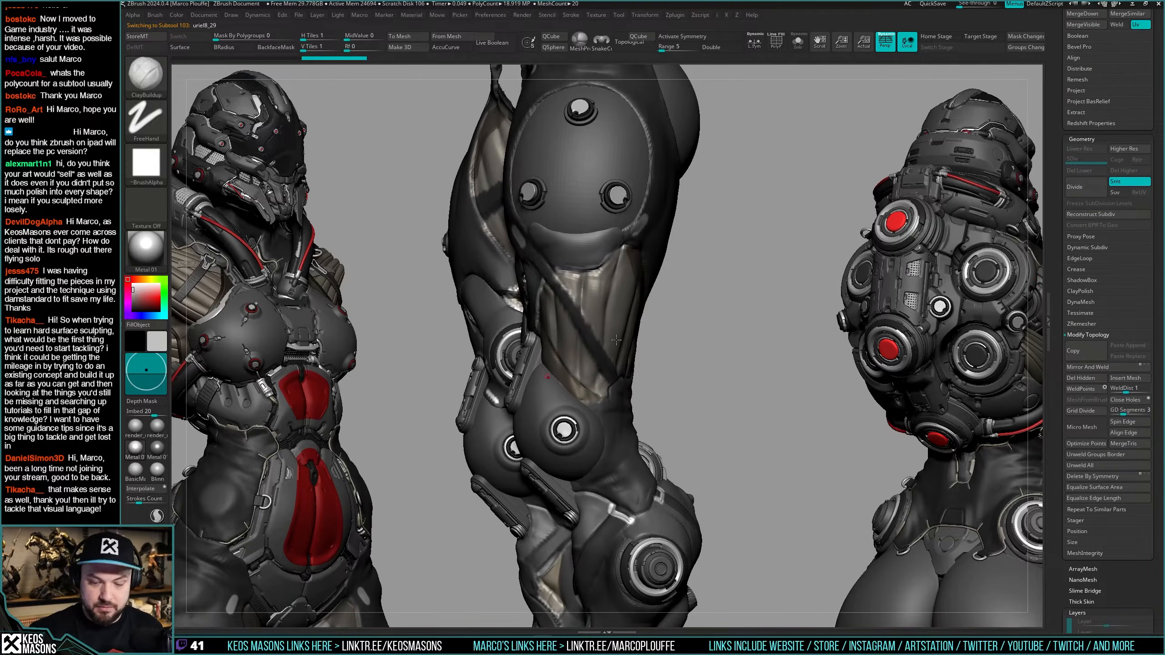
# Switch to the CurveTubeSnap brush and adjust its draw size for a thin tube on the thigh.
pyautogui.press('space')
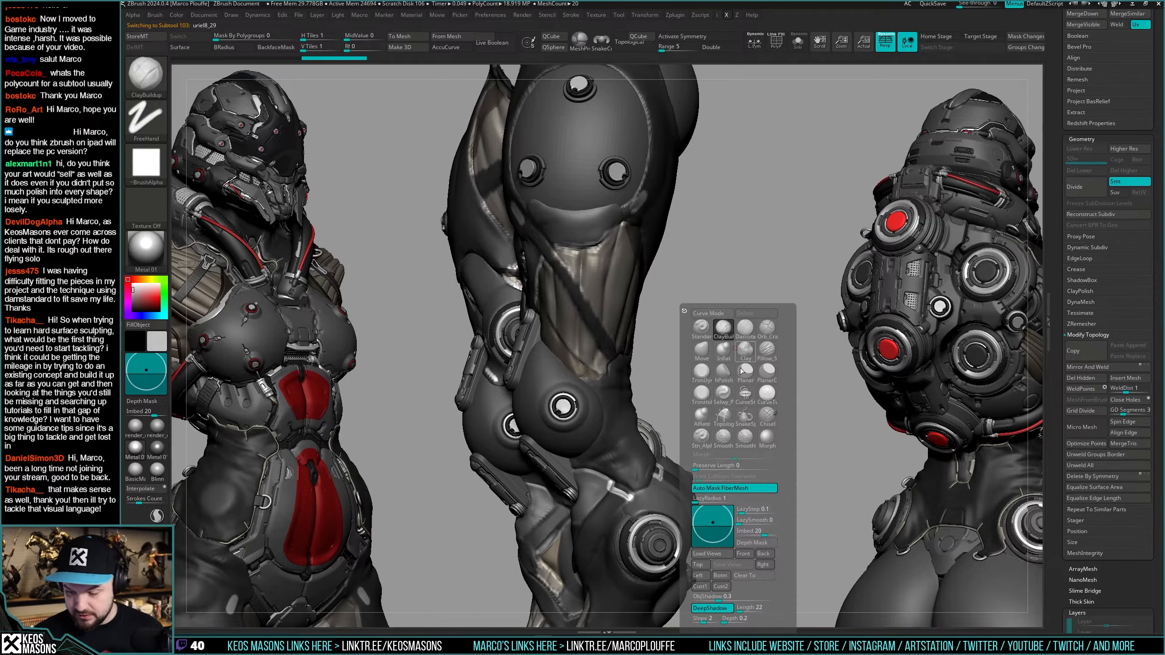
pyautogui.click(767, 392)
pyautogui.press('space')
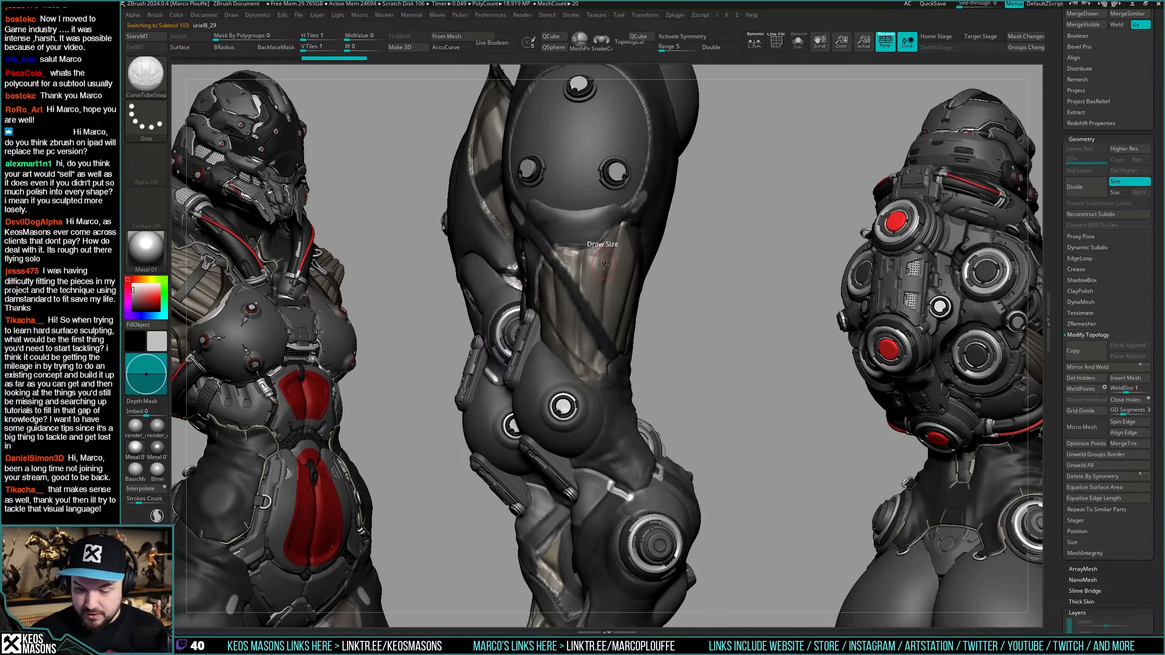
pyautogui.moveTo(600, 222); pyautogui.dragTo(587, 395)
pyautogui.moveTo(688, 371)
pyautogui.mouseDown()
pyautogui.moveTo(675, 379)
pyautogui.moveTo(686, 386)
pyautogui.moveTo(711, 354)
pyautogui.moveTo(741, 354)
pyautogui.moveTo(727, 350)
pyautogui.mouseUp()
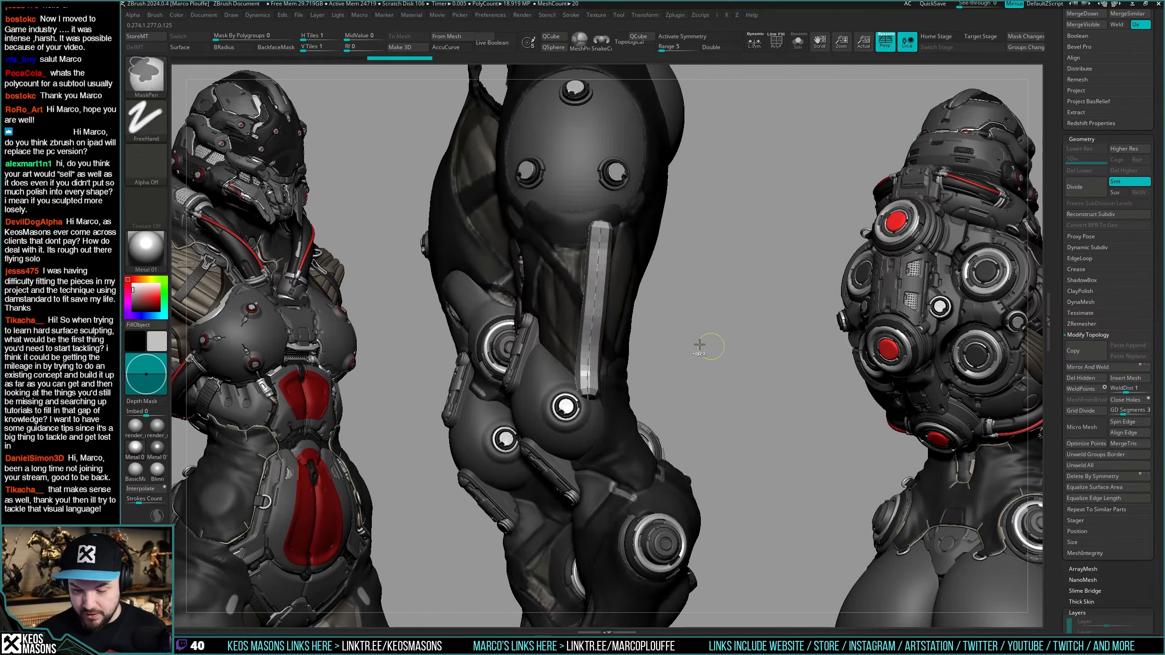
pyautogui.hotkey('ctrl', 'z')
# Enable AsLine for curve strokes and draw a straight tube down the ribbed fabric between thigh plate and knee.
pyautogui.moveTo(615, 277); pyautogui.dragTo(624, 285, button='right')
pyautogui.press('F3')
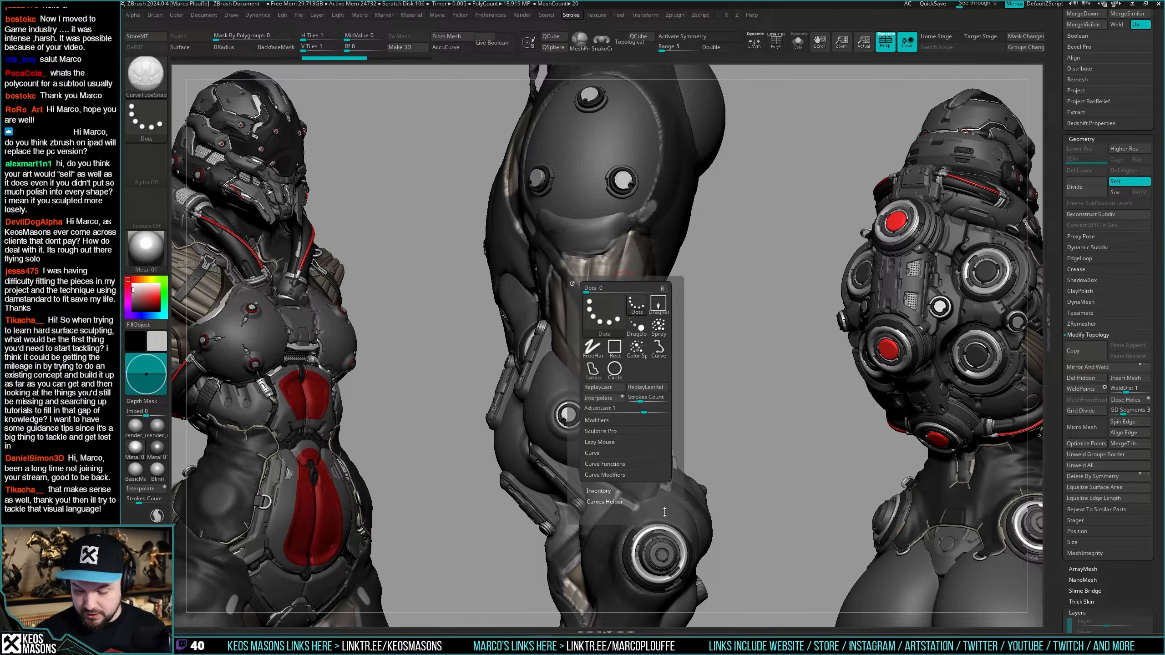
pyautogui.click(620, 453)
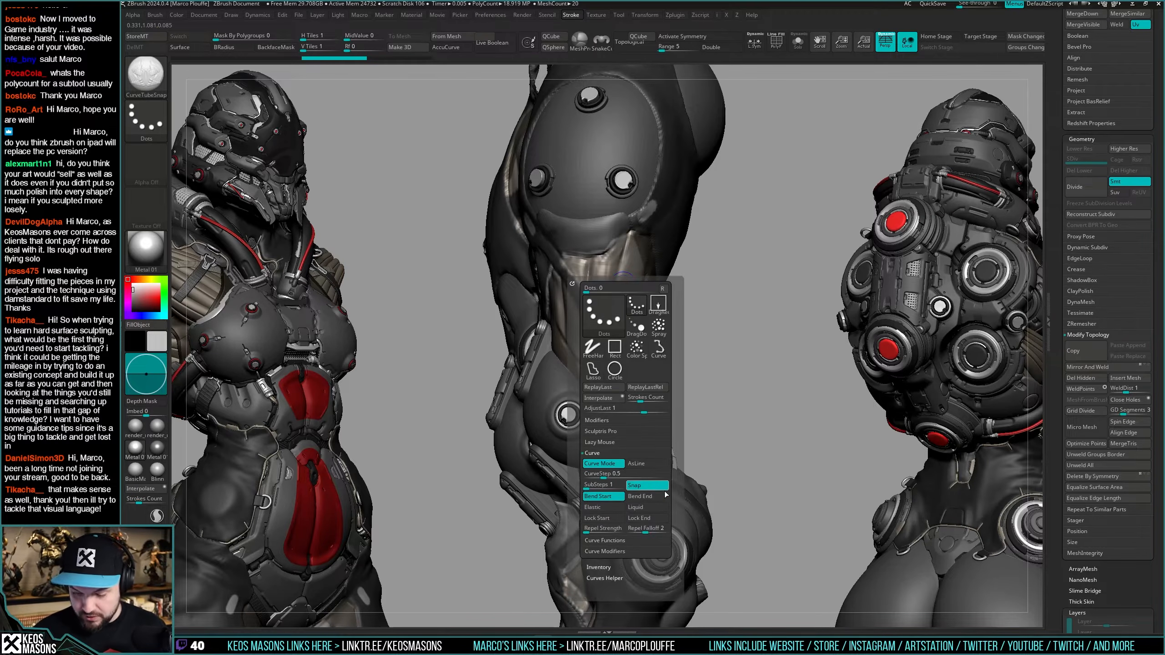
pyautogui.click(651, 465)
pyautogui.moveTo(744, 229); pyautogui.dragTo(740, 250)
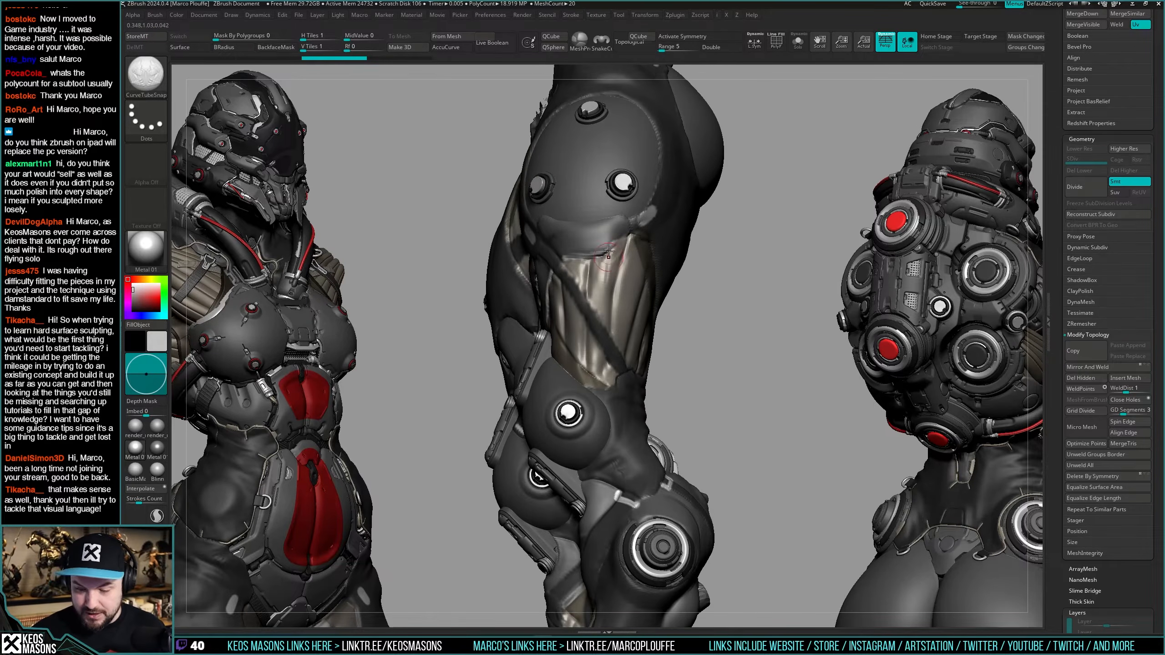
pyautogui.moveTo(593, 381); pyautogui.dragTo(593, 386)
pyautogui.moveTo(740, 380)
pyautogui.mouseDown()
pyautogui.moveTo(651, 385)
pyautogui.moveTo(746, 393)
pyautogui.moveTo(735, 400)
pyautogui.moveTo(739, 384)
pyautogui.mouseUp()
pyautogui.moveTo(739, 378)
pyautogui.mouseDown()
pyautogui.moveTo(757, 378)
pyautogui.moveTo(753, 351)
pyautogui.moveTo(790, 348)
pyautogui.moveTo(712, 339)
pyautogui.moveTo(597, 390)
pyautogui.mouseUp()
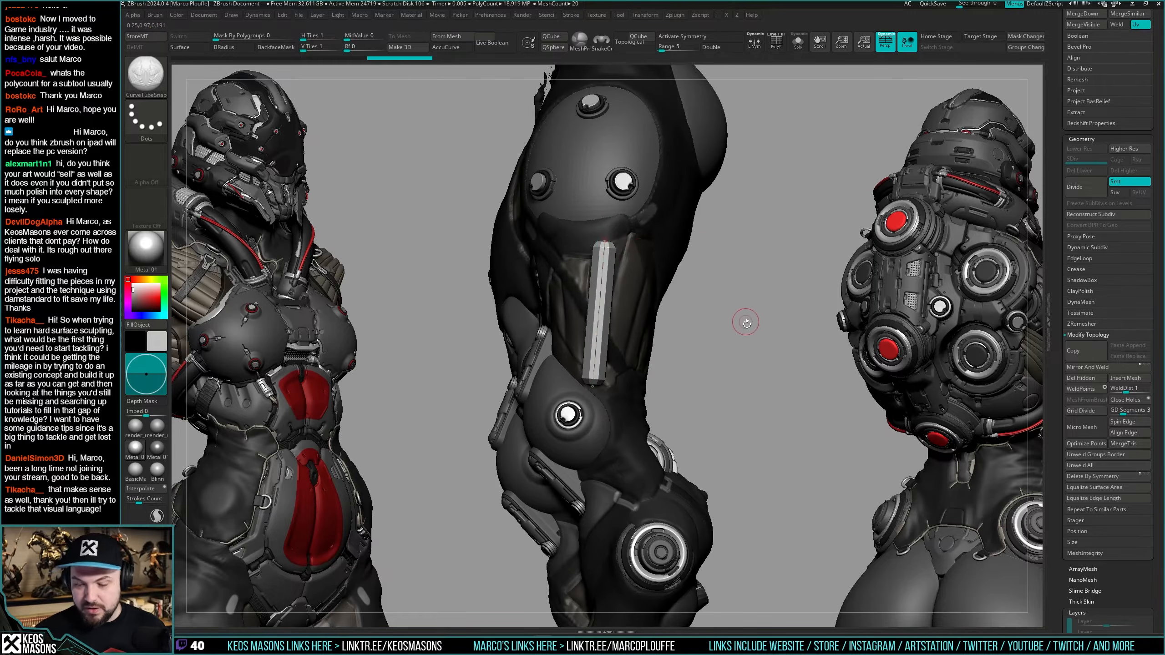
pyautogui.moveTo(747, 323); pyautogui.dragTo(718, 346)
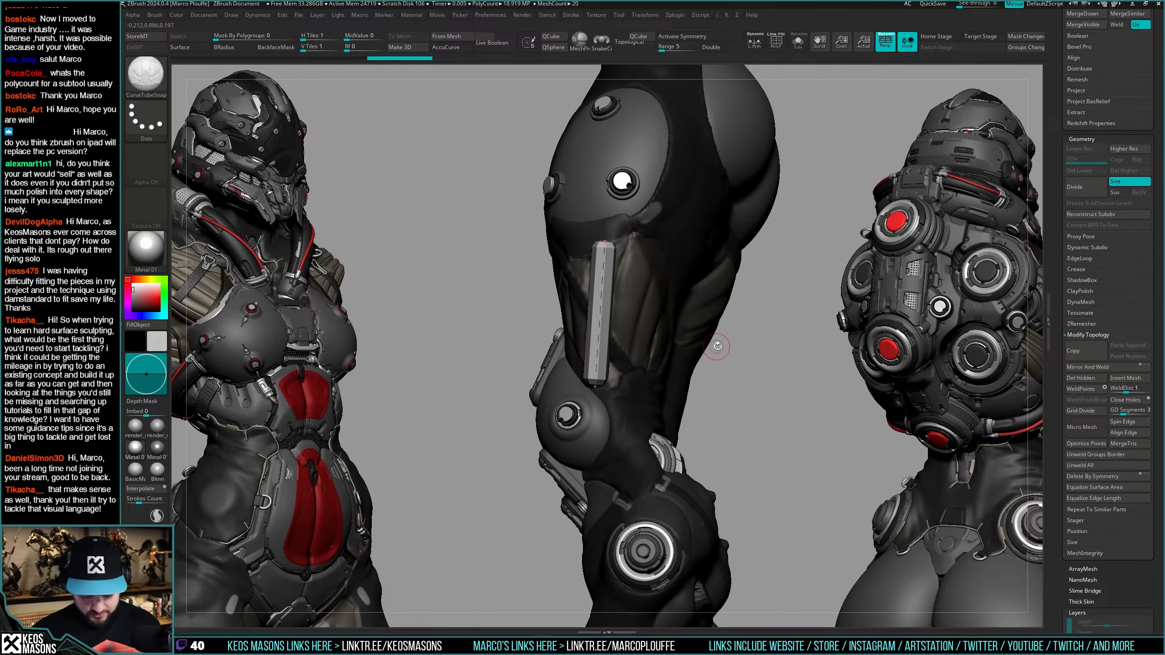
pyautogui.moveTo(616, 388); pyautogui.dragTo(615, 391)
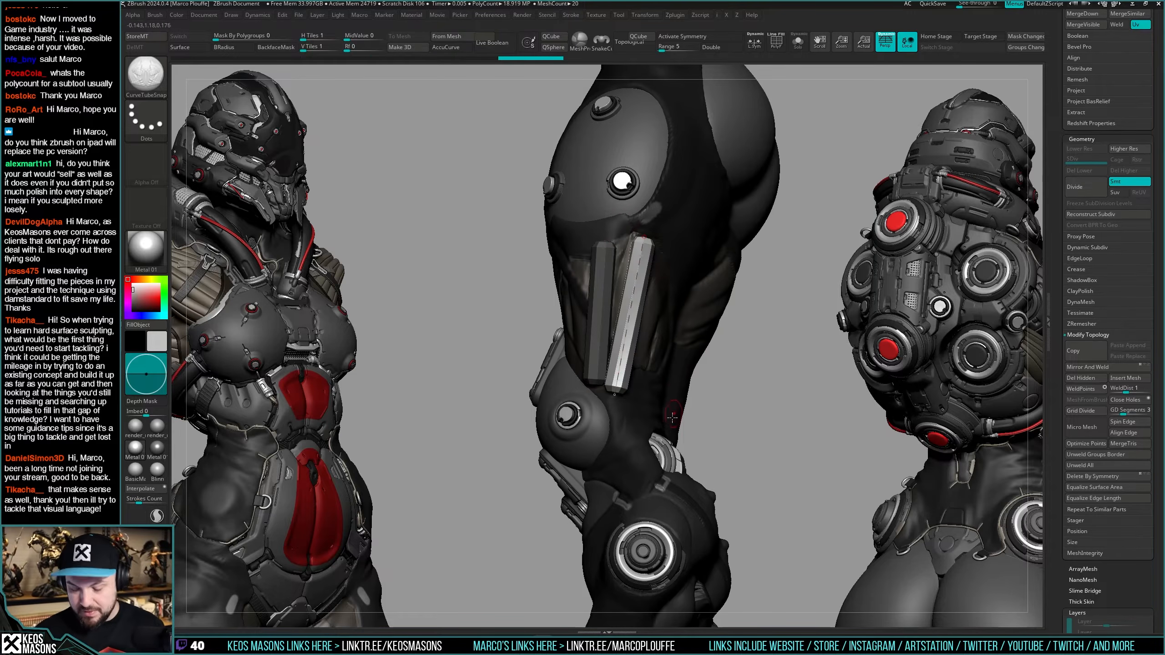
pyautogui.hotkey('ctrl', 'z')
# Isolate the new tube from the duplicated leg mesh and copy it onto the other leg with Mirror And Weld.
pyautogui.moveTo(706, 416); pyautogui.dragTo(643, 409)
pyautogui.moveTo(719, 395); pyautogui.dragTo(739, 358, button='right')
pyautogui.keyDown('ctrl'); pyautogui.click(709, 398); pyautogui.keyUp('ctrl')
pyautogui.hotkey('shift', 's')
pyautogui.keyDown('ctrl'); pyautogui.keyDown('shift'); pyautogui.moveTo(749, 328); pyautogui.dragTo(753, 371); pyautogui.keyUp('shift'); pyautogui.keyUp('ctrl')
pyautogui.moveTo(751, 381); pyautogui.dragTo(755, 362, button='right')
pyautogui.press('2')
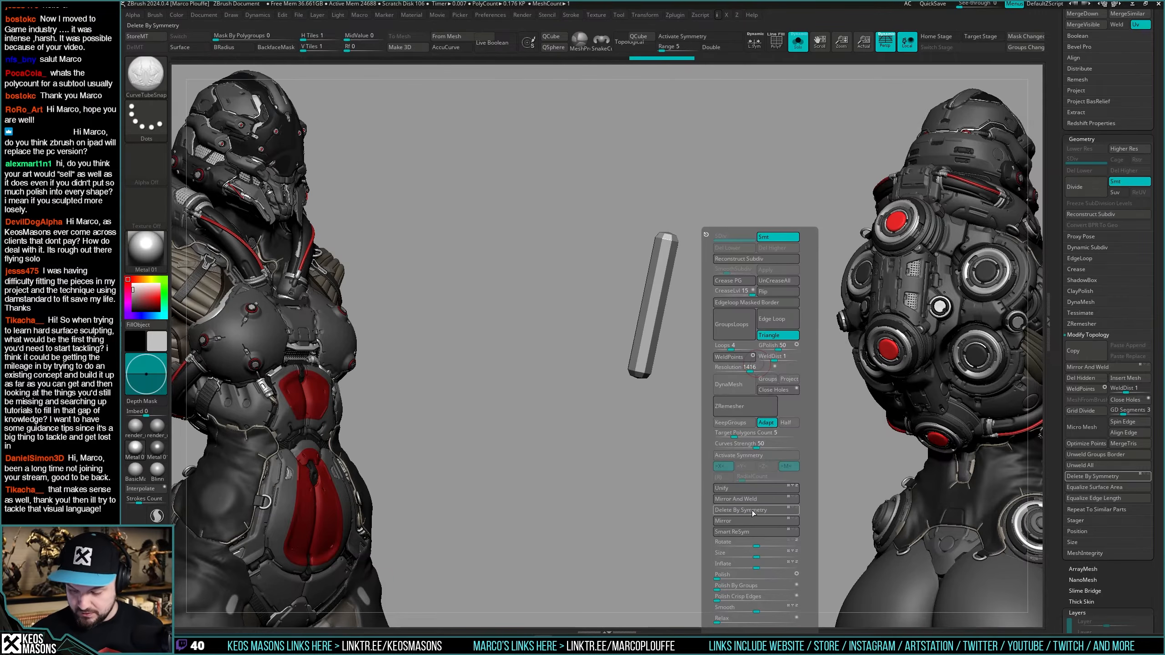
pyautogui.click(757, 499)
pyautogui.hotkey('shift', 's')
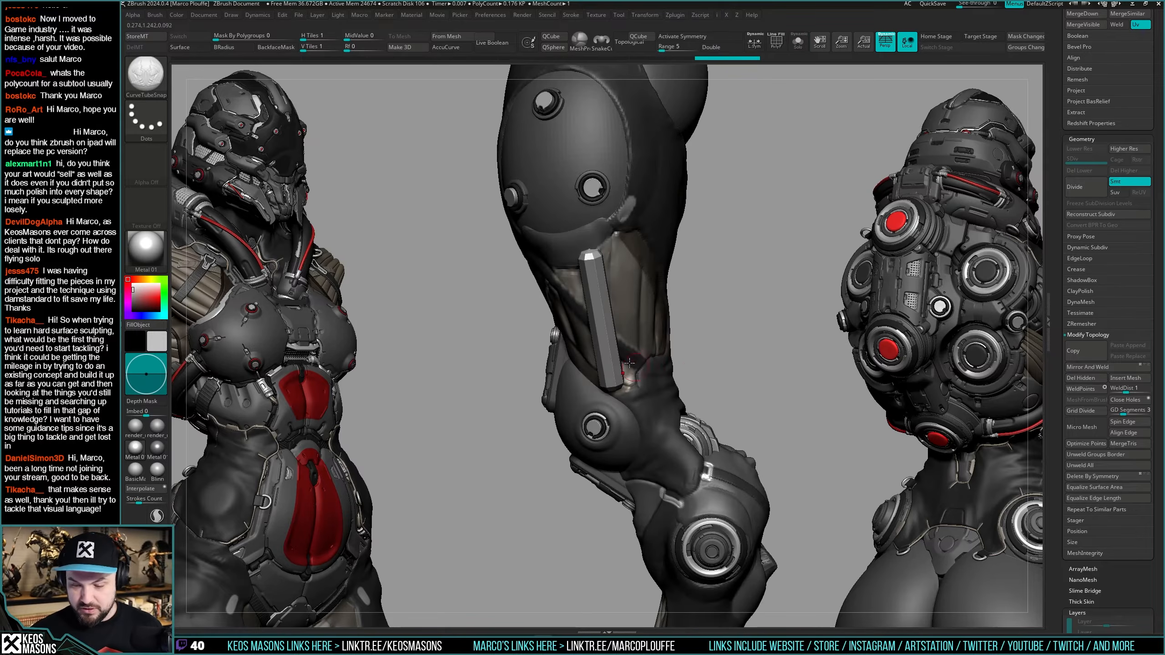
# Sample the tan colour of the thigh fabric and apply BasicMaterial to the tubes.
pyautogui.moveTo(625, 320)
pyautogui.mouseDown(button='right')
pyautogui.moveTo(650, 386)
pyautogui.moveTo(645, 321)
pyautogui.mouseUp(button='right')
pyautogui.press('c')
pyautogui.hotkey('shift', 's')
pyautogui.hotkey('shift', 's')
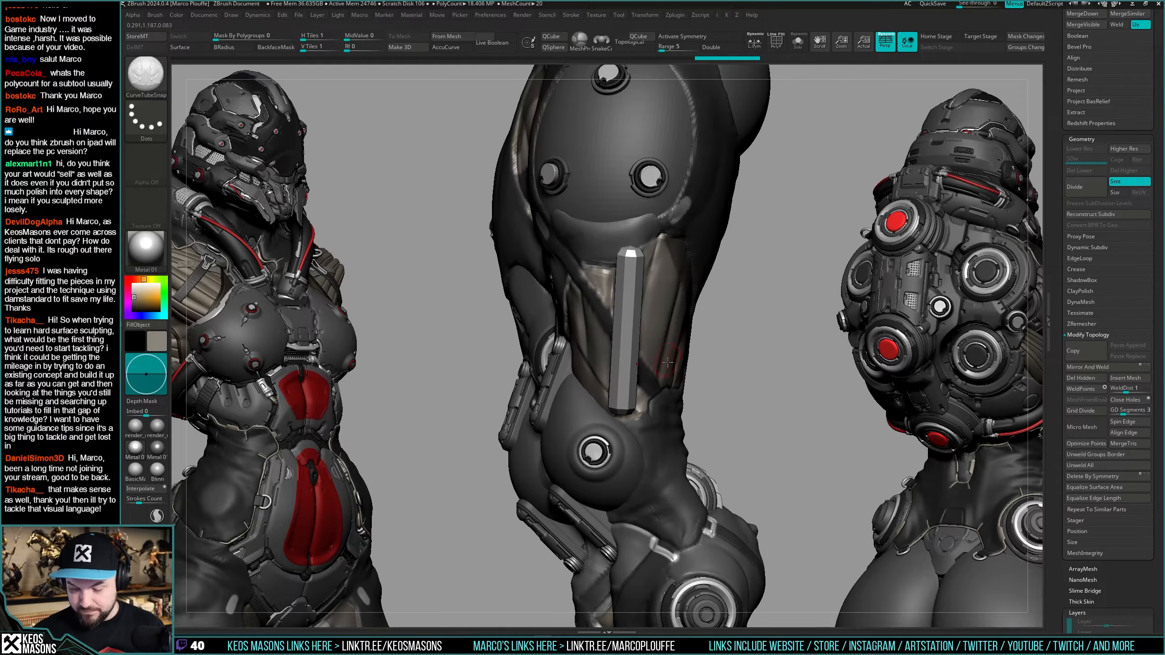
pyautogui.press('space')
pyautogui.moveTo(728, 367); pyautogui.dragTo(692, 370, button='right')
pyautogui.click(134, 472)
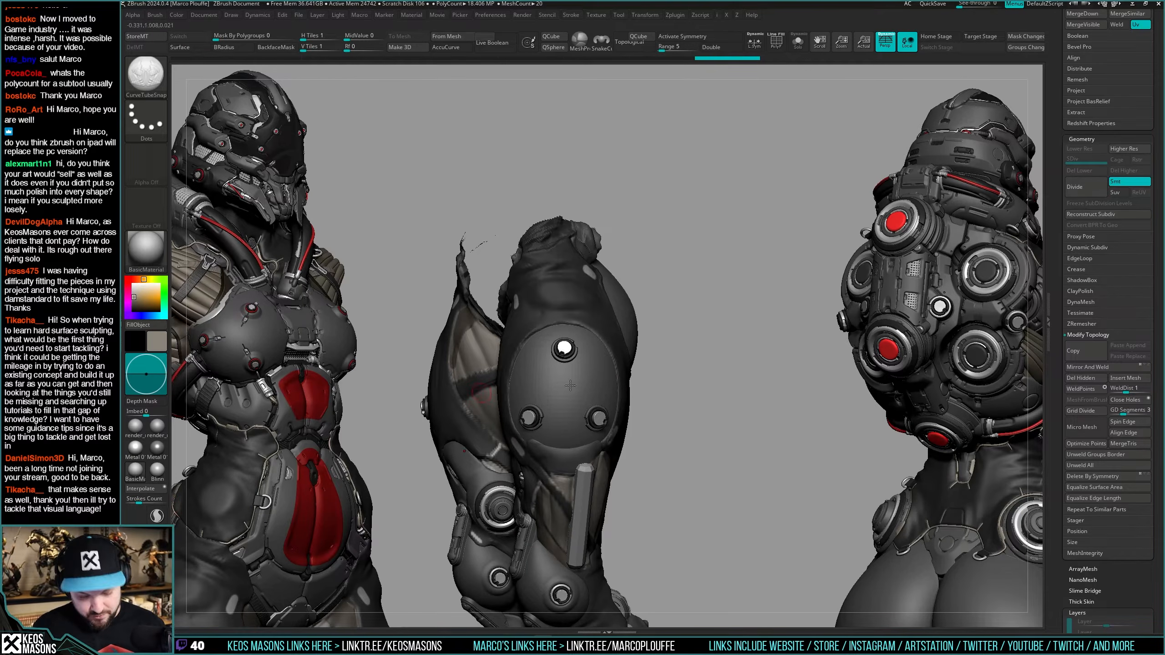
pyautogui.hotkey('shift', 's')
pyautogui.keyDown('alt'); pyautogui.moveTo(687, 496); pyautogui.dragTo(701, 402, button='right'); pyautogui.keyUp('alt')
# Show the torso group, make the synthemuscle4_7 mesh the active subtool, and isolate it.
pyautogui.moveTo(1059, 297); pyautogui.dragTo(1055, 414)
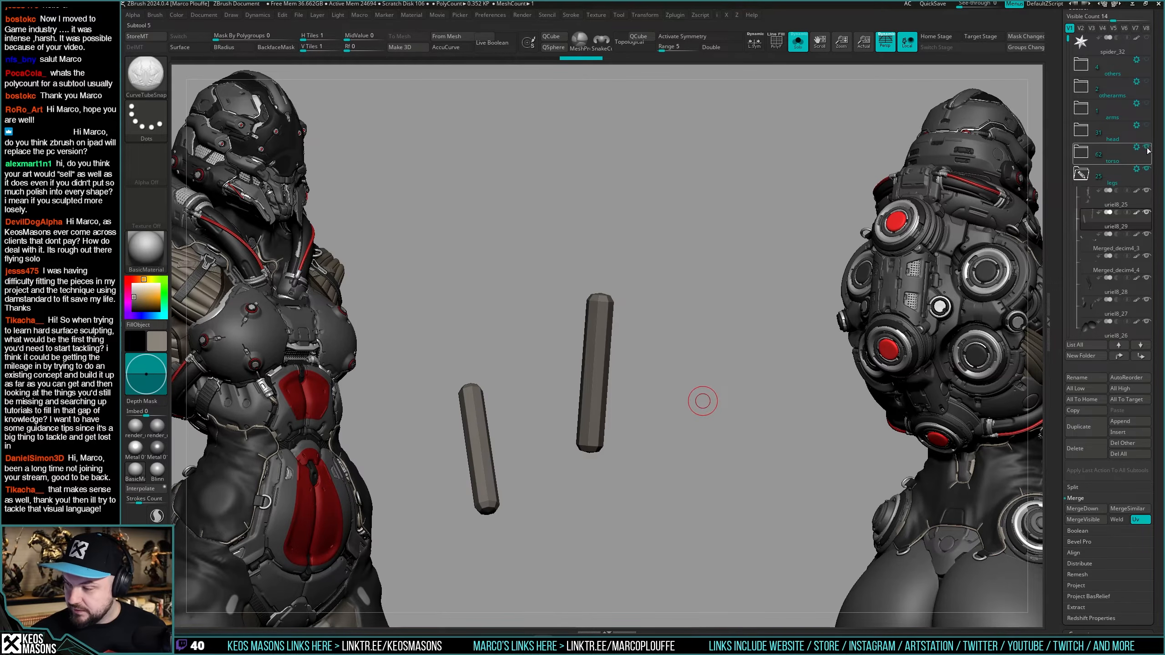
pyautogui.hotkey('shift', 's')
pyautogui.keyDown('alt'); pyautogui.moveTo(700, 274); pyautogui.dragTo(701, 313, button='right'); pyautogui.keyUp('alt')
pyautogui.keyDown('alt'); pyautogui.click(702, 314); pyautogui.keyUp('alt')
pyautogui.hotkey('shift', 's')
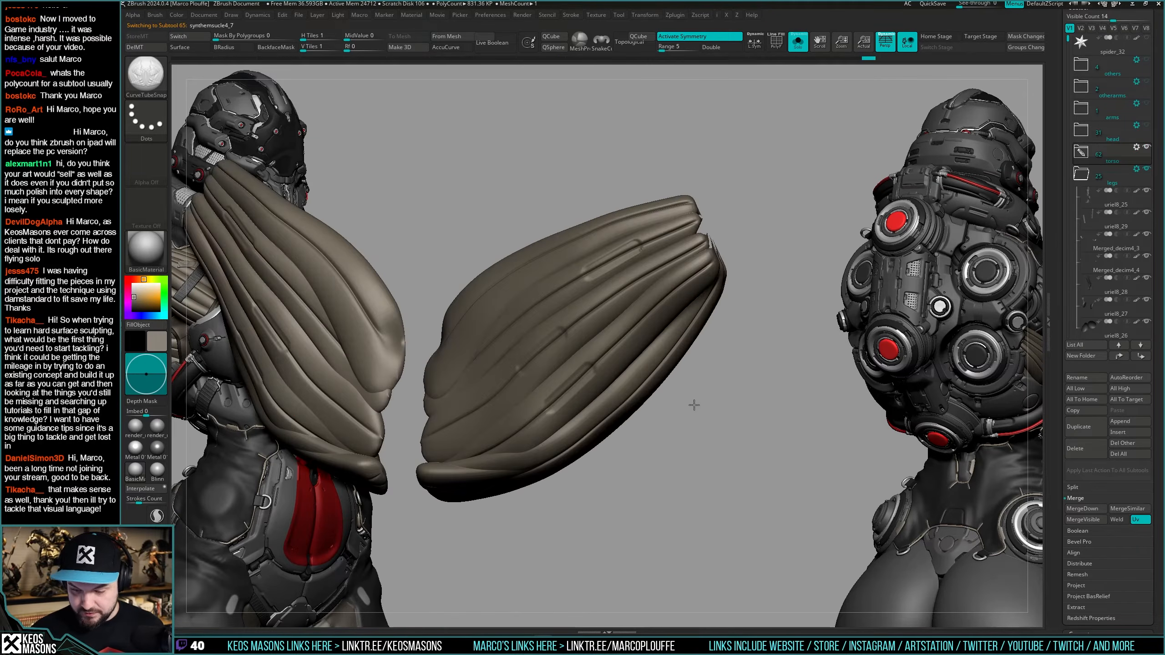
pyautogui.keyDown('ctrl'); pyautogui.moveTo(706, 362); pyautogui.dragTo(694, 462, button='right'); pyautogui.keyUp('ctrl')
# List the materials used in the close-up of the muscle mesh and switch the active material to render_mat.
pyautogui.press('Tab')
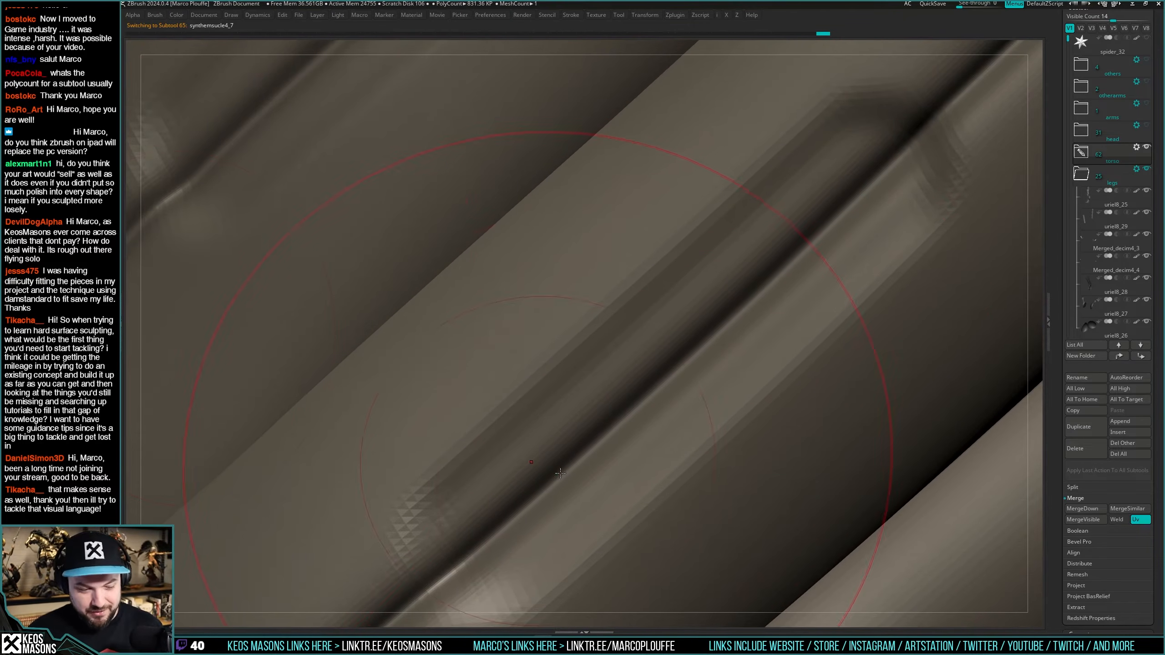
pyautogui.click(123, 303)
pyautogui.scroll(-10, 195, 241)
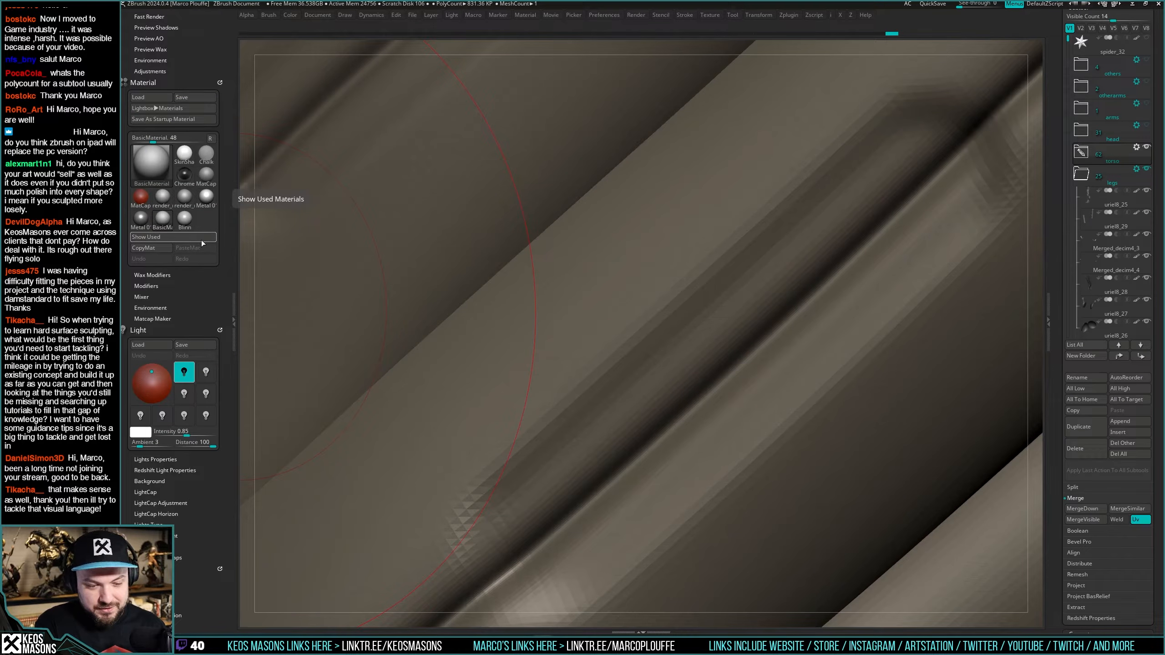
pyautogui.click(202, 238)
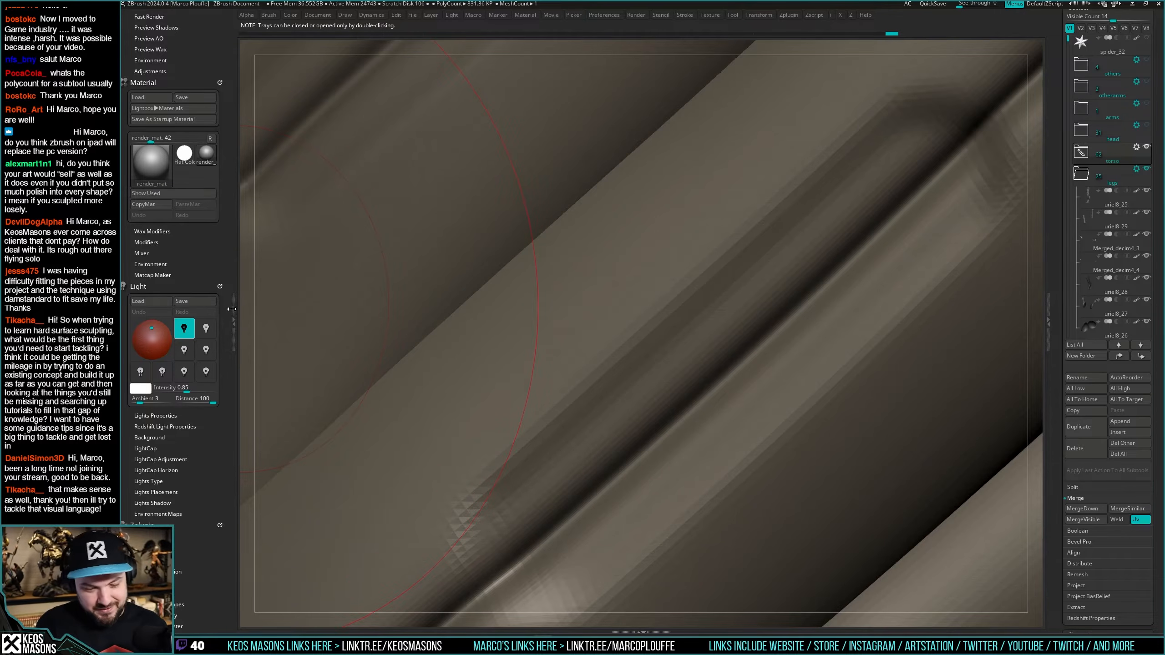
pyautogui.press('Tab')
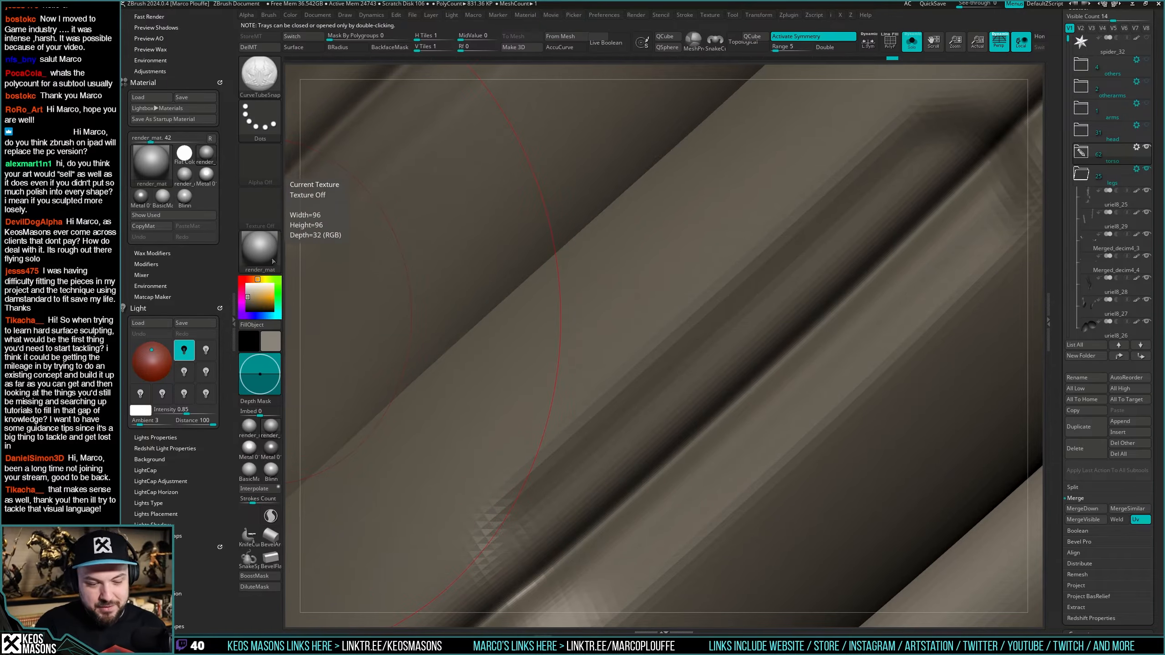
pyautogui.doubleClick(231, 309)
# Leave the isolated muscle view and hide the torso group so only the leg parts are shown.
pyautogui.moveTo(569, 339)
pyautogui.keyDown('ctrl'); pyautogui.mouseDown(button='right')
pyautogui.moveTo(625, 295)
pyautogui.moveTo(759, 293)
pyautogui.mouseUp(button='right'); pyautogui.keyUp('ctrl')
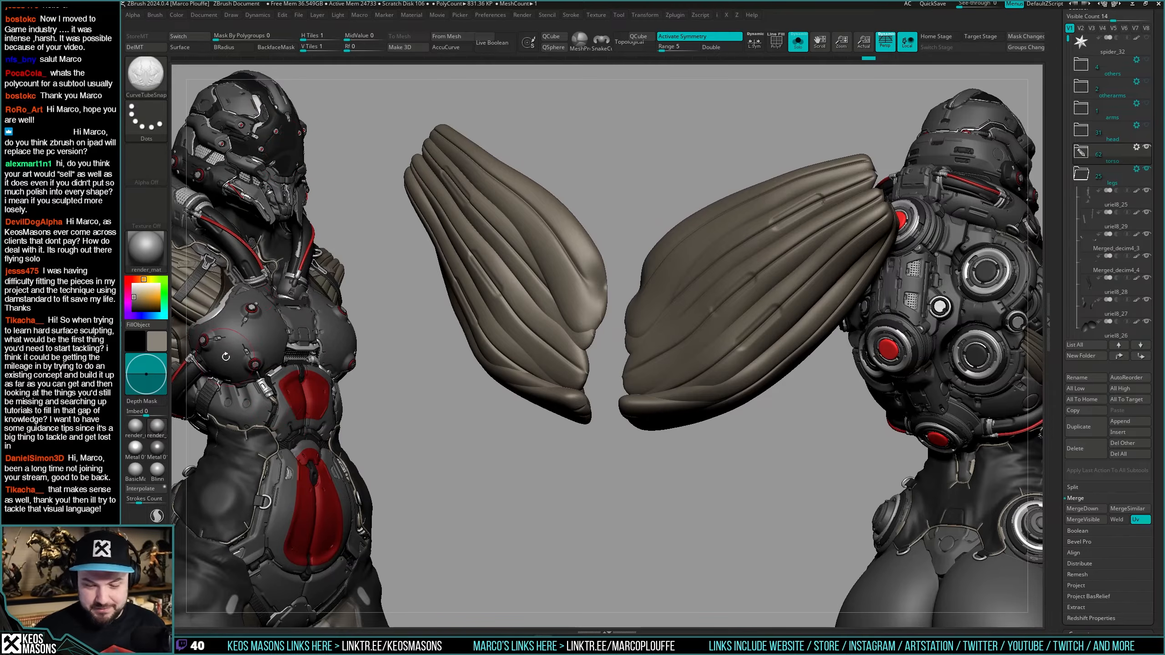
pyautogui.keyDown('alt'); pyautogui.moveTo(746, 375); pyautogui.dragTo(693, 405, button='right'); pyautogui.keyUp('alt')
pyautogui.hotkey('shift', 's')
pyautogui.moveTo(739, 373)
pyautogui.keyDown('alt'); pyautogui.mouseDown(button='right')
pyautogui.moveTo(683, 401)
pyautogui.moveTo(688, 459)
pyautogui.moveTo(651, 313)
pyautogui.moveTo(693, 279)
pyautogui.moveTo(730, 428)
pyautogui.moveTo(686, 333)
pyautogui.moveTo(697, 457)
pyautogui.mouseUp(button='right'); pyautogui.keyUp('alt')
pyautogui.click(1146, 147)
pyautogui.hotkey('shift', 's')
pyautogui.hotkey('shift', 's')
# Make the mirrored tubes the active subtool, subdivide them once, and turn on their polygroup wireframe.
pyautogui.keyDown('alt'); pyautogui.click(708, 328); pyautogui.keyUp('alt')
pyautogui.hotkey('shift', 's')
pyautogui.press('space')
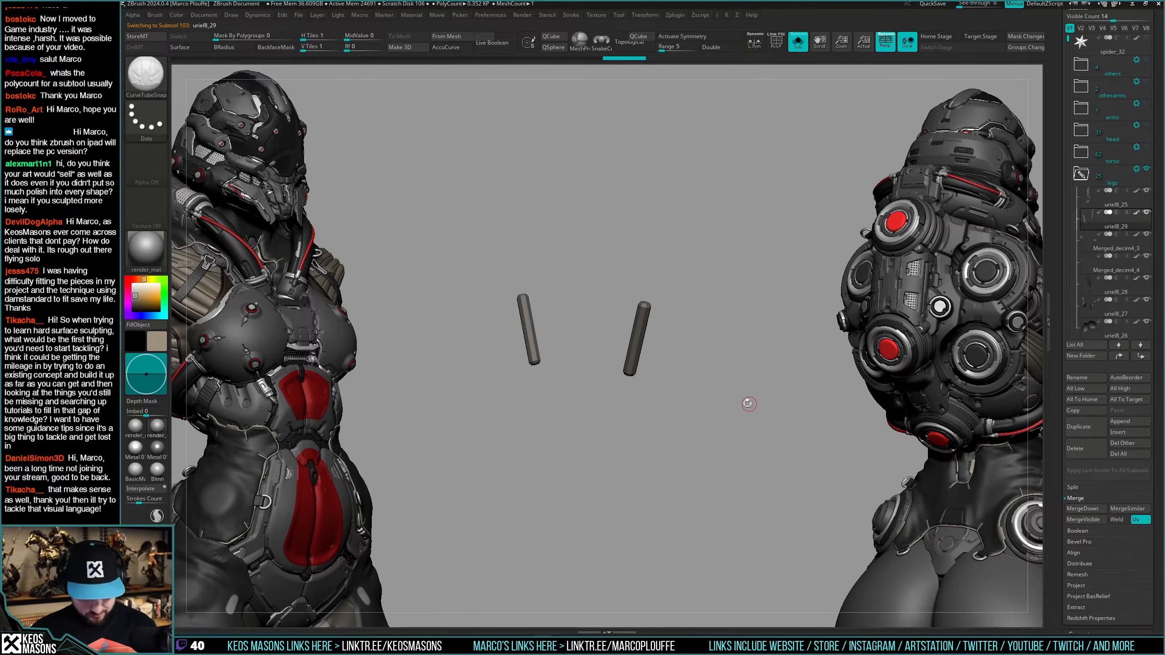
pyautogui.keyDown('ctrl'); pyautogui.moveTo(749, 403); pyautogui.dragTo(647, 414, button='right'); pyautogui.keyUp('ctrl')
pyautogui.moveTo(647, 413)
pyautogui.mouseDown(button='right')
pyautogui.moveTo(658, 378)
pyautogui.moveTo(689, 364)
pyautogui.moveTo(690, 411)
pyautogui.moveTo(624, 403)
pyautogui.moveTo(679, 406)
pyautogui.mouseUp(button='right')
pyautogui.hotkey('shift', 's')
pyautogui.hotkey('ctrl', 'd')
pyautogui.press('space')
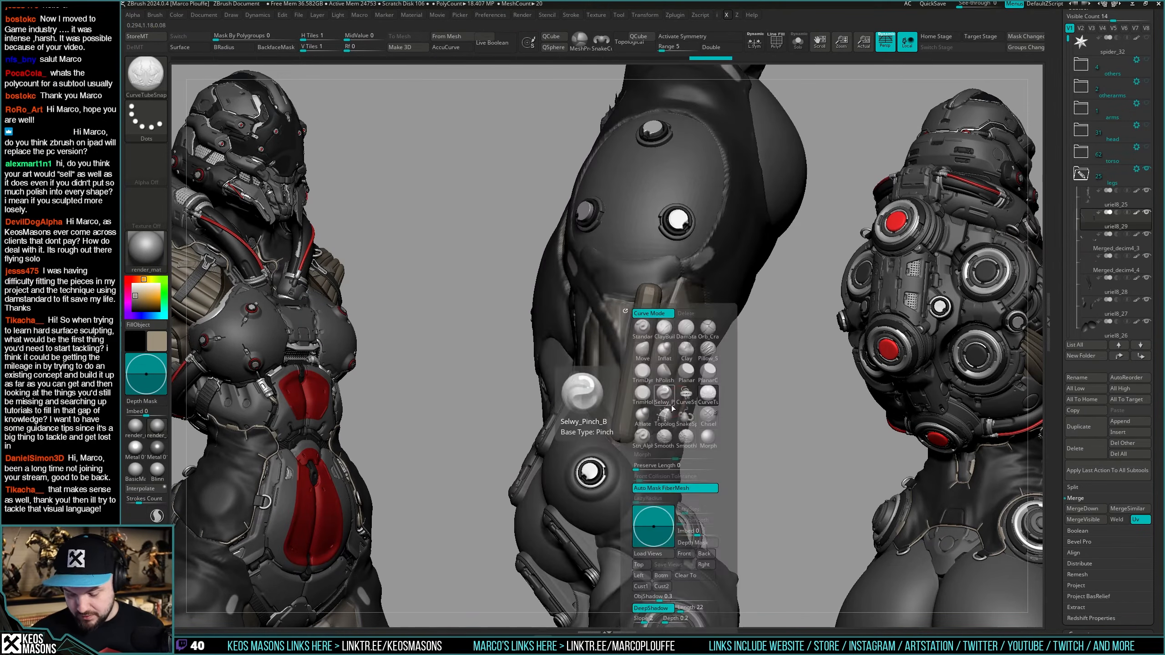
pyautogui.press('space')
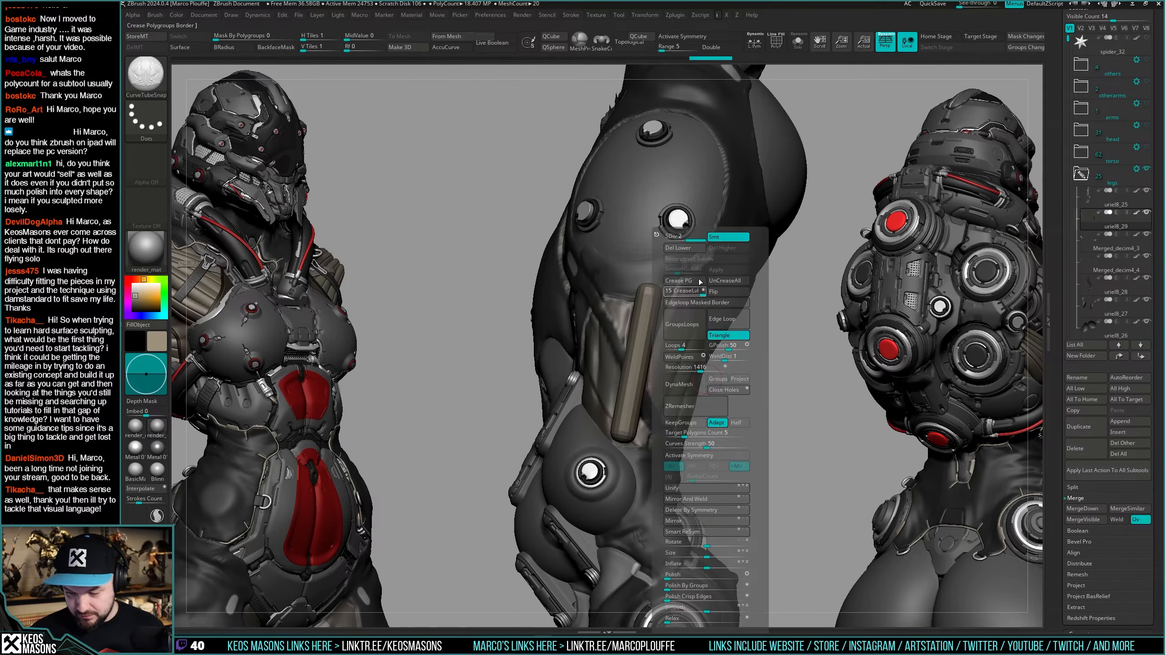
pyautogui.hotkey('shift', 'f')
# Reposition and bend the tube with the Move brush so that it sinks into the ribbed thigh fabric.
pyautogui.moveTo(708, 378)
pyautogui.keyDown('alt'); pyautogui.mouseDown(button='right')
pyautogui.moveTo(707, 342)
pyautogui.moveTo(664, 377)
pyautogui.moveTo(662, 327)
pyautogui.mouseUp(button='right'); pyautogui.keyUp('alt')
pyautogui.press('w')
pyautogui.moveTo(695, 325); pyautogui.dragTo(709, 320)
pyautogui.press('b')
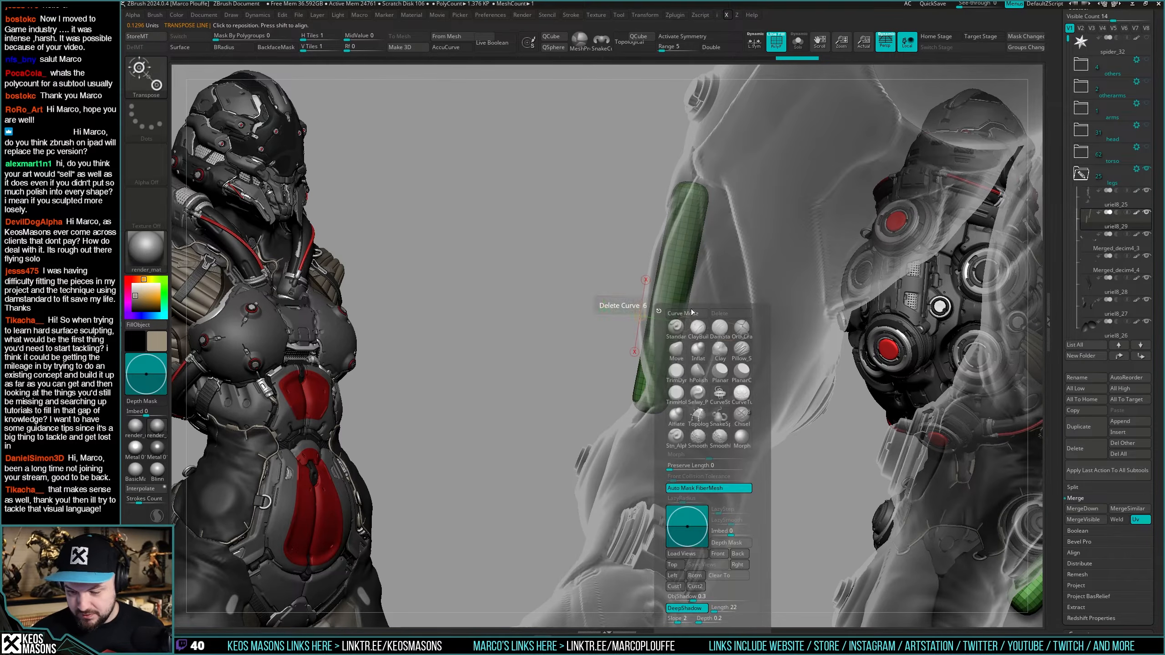
pyautogui.click(677, 334)
pyautogui.press('space')
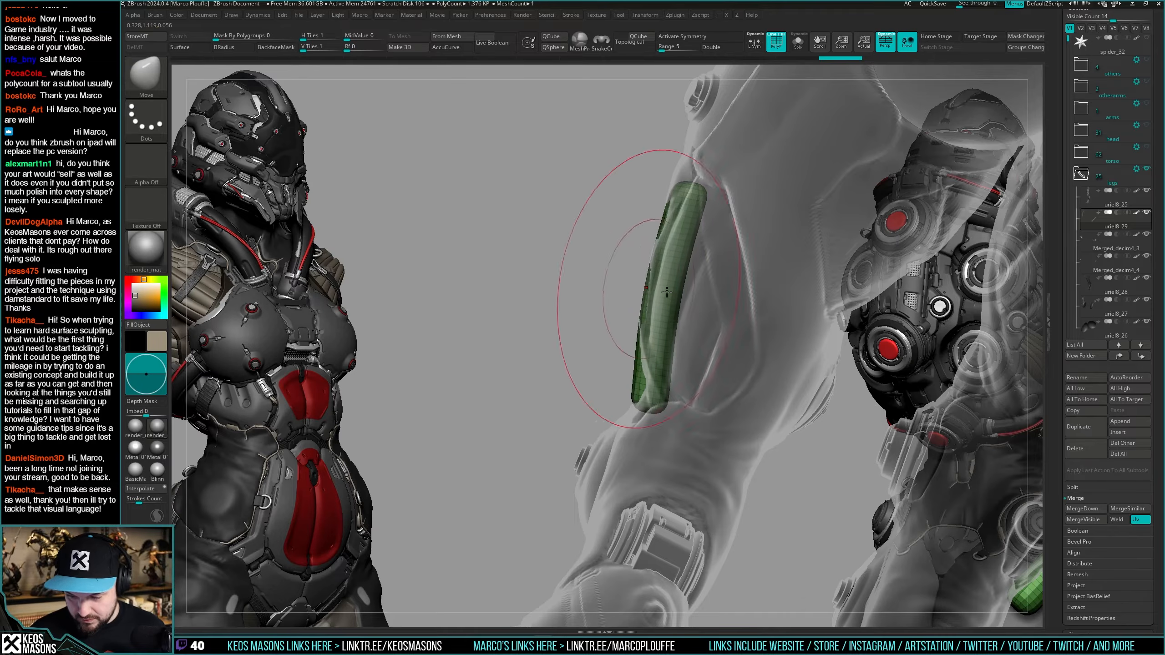
pyautogui.moveTo(667, 292); pyautogui.dragTo(671, 292)
pyautogui.moveTo(671, 292)
pyautogui.mouseDown(button='right')
pyautogui.moveTo(716, 303)
pyautogui.moveTo(648, 354)
pyautogui.moveTo(633, 403)
pyautogui.mouseUp(button='right')
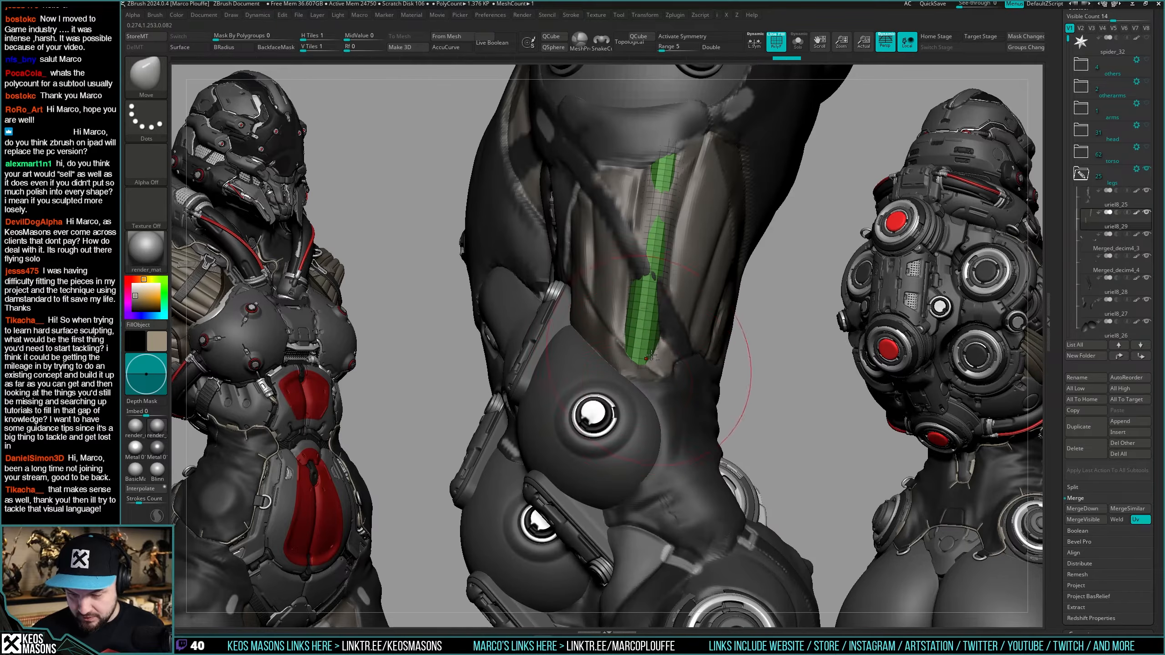
pyautogui.moveTo(651, 357)
pyautogui.mouseDown(button='right')
pyautogui.moveTo(638, 284)
pyautogui.moveTo(581, 482)
pyautogui.moveTo(661, 391)
pyautogui.mouseUp(button='right')
# Mask the isolated tubes, set up a Transpose line at the thigh tube's lower end, and show all leg parts.
pyautogui.hotkey('shift', 's')
pyautogui.press('ctrl')
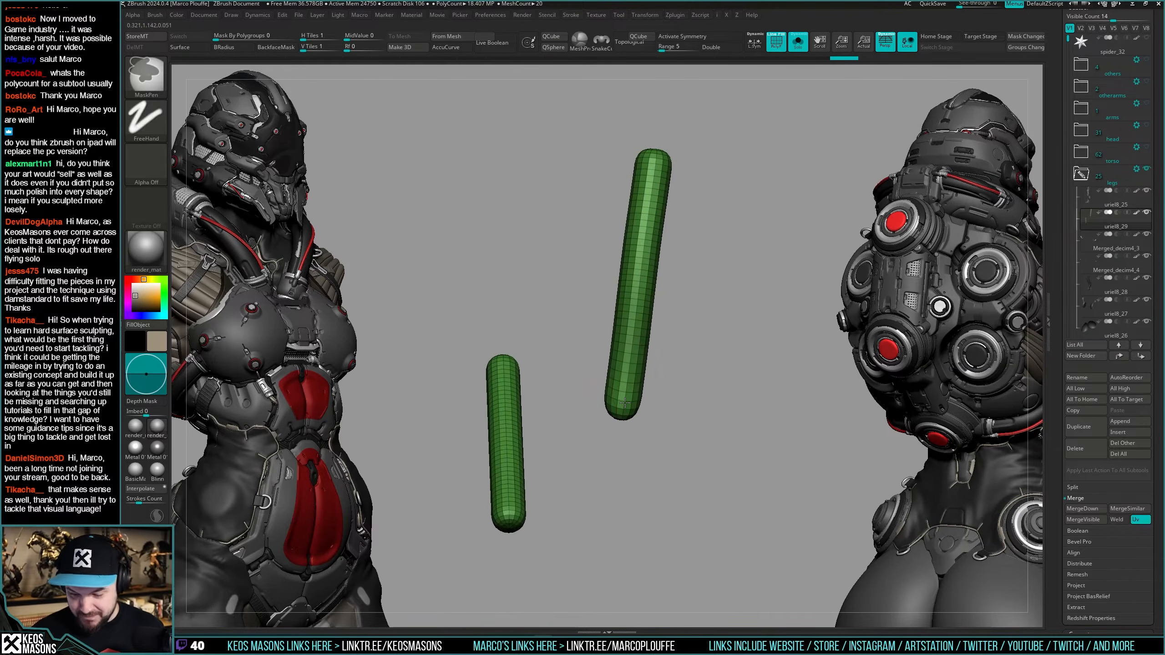
pyautogui.keyDown('ctrl'); pyautogui.click(705, 432); pyautogui.keyUp('ctrl')
pyautogui.press('w')
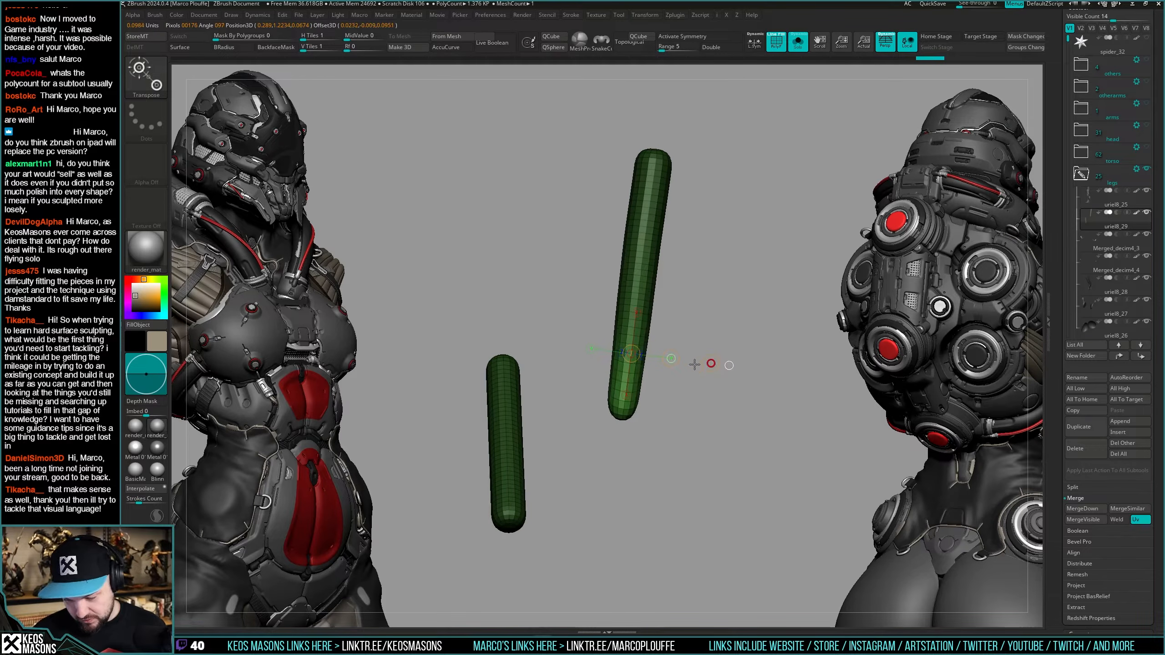
pyautogui.hotkey('shift', 's')
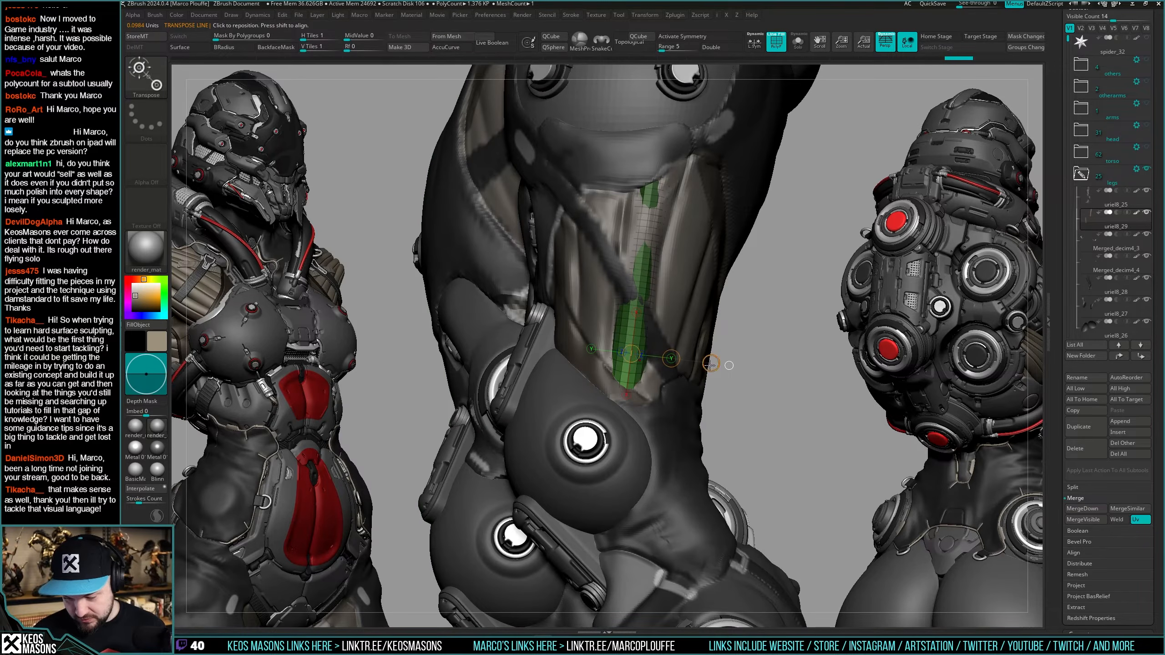
# Widen the green leg strip's upper end and taper it towards its lower end, checking it isolated and within the leg.
pyautogui.hotkey('shift', 's')
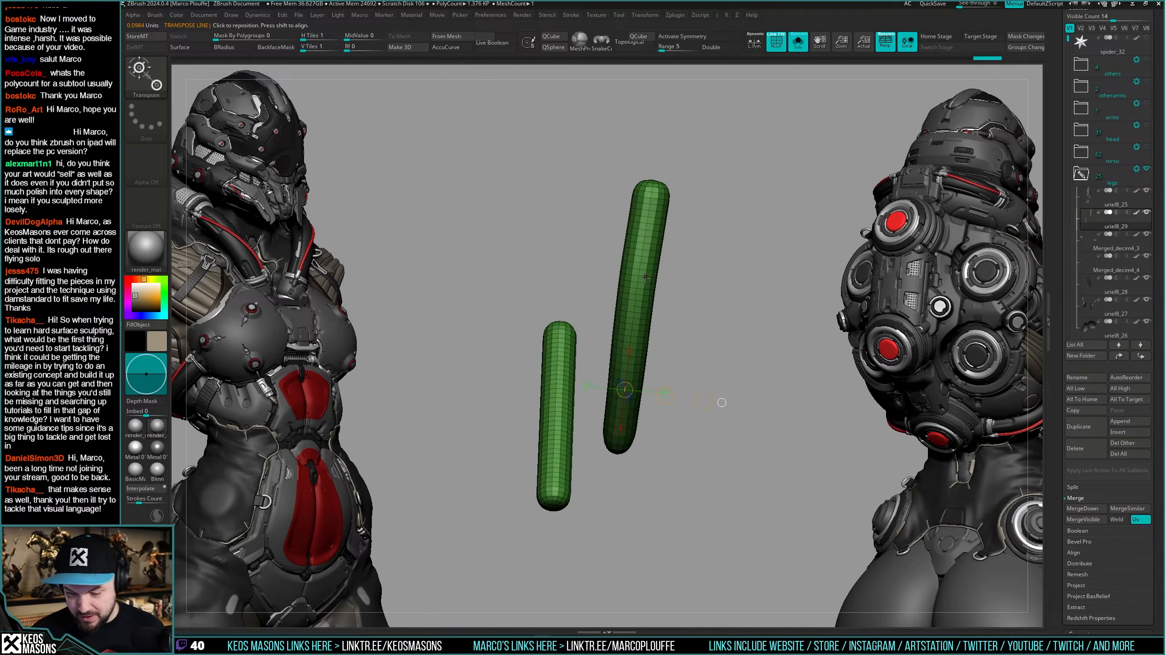
pyautogui.moveTo(719, 392); pyautogui.dragTo(713, 402)
pyautogui.hotkey('ctrl', 'z')
pyautogui.press('q')
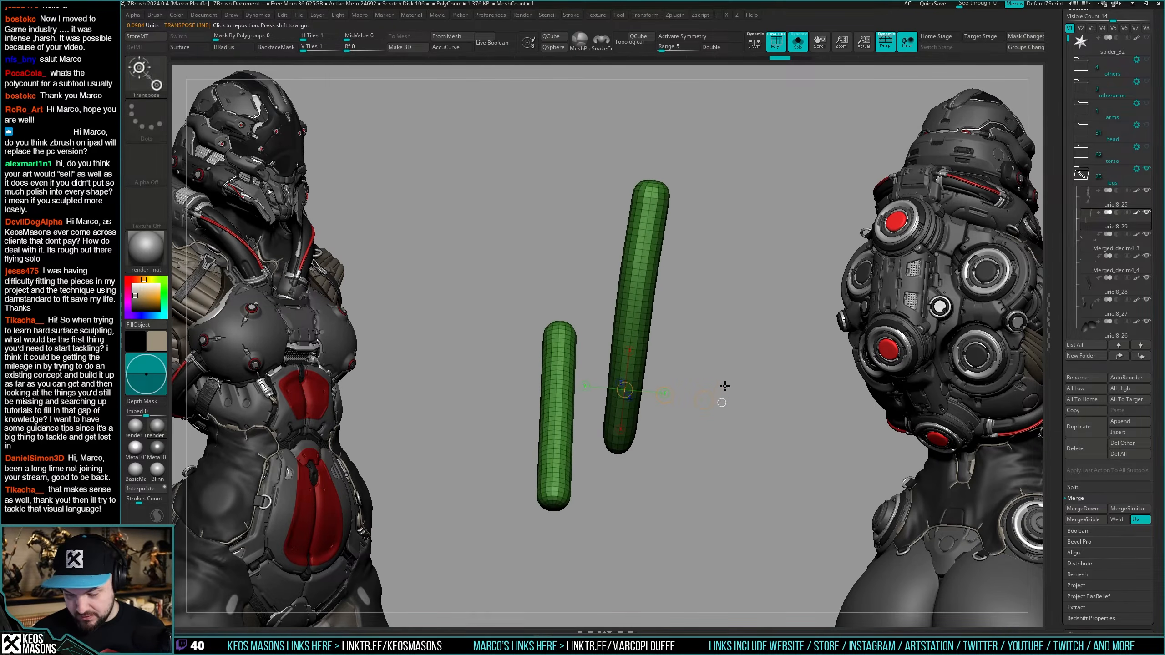
pyautogui.moveTo(649, 425)
pyautogui.mouseDown(button='right')
pyautogui.moveTo(657, 394)
pyautogui.moveTo(708, 365)
pyautogui.moveTo(736, 366)
pyautogui.mouseUp(button='right')
pyautogui.hotkey('shift', 's')
pyautogui.press('w')
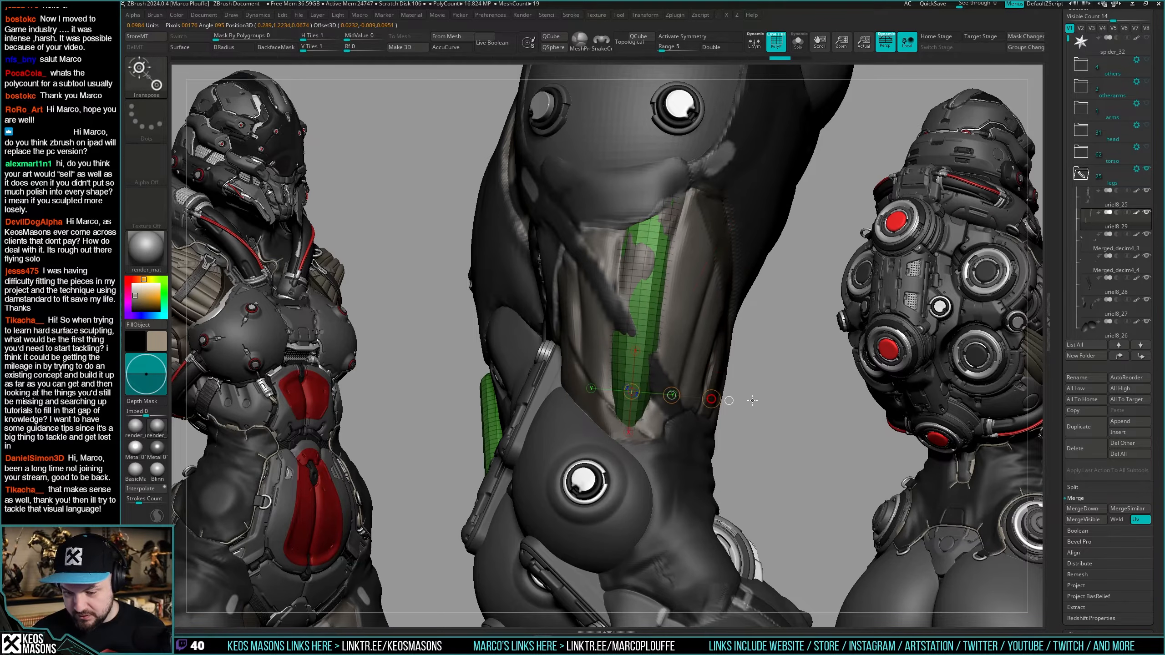
pyautogui.press('q')
pyautogui.hotkey('shift', 's')
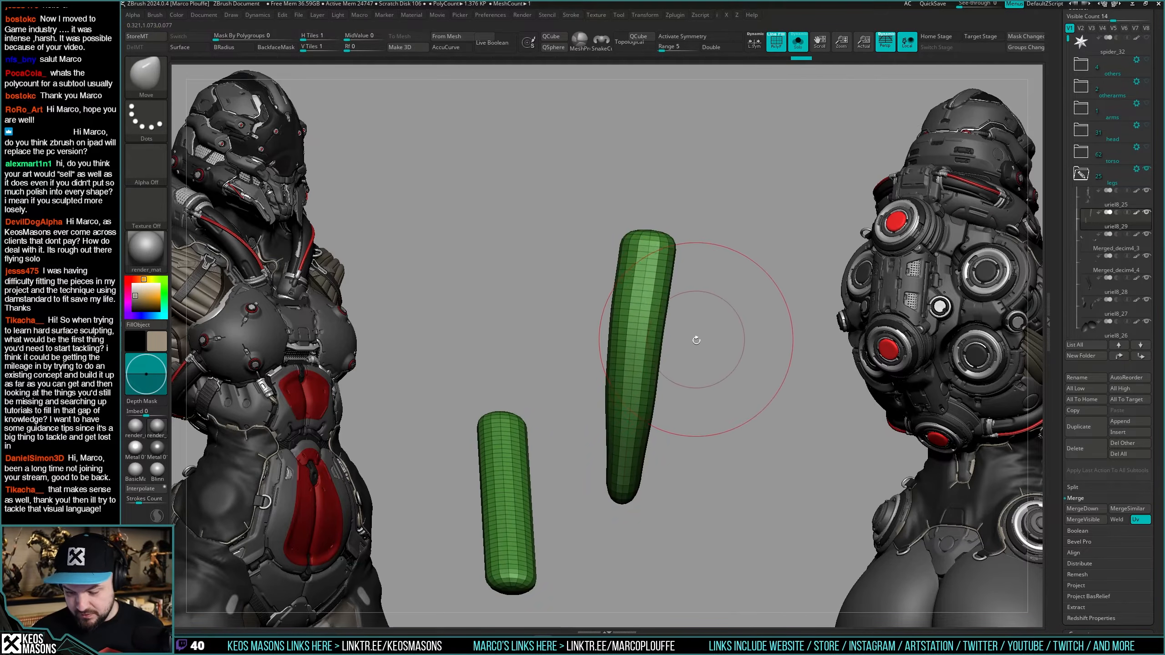
# Turn off the polyframe display and compare the tapered strip with the surrounding leg muscles.
pyautogui.hotkey('shift', 'f')
pyautogui.hotkey('shift', 's')
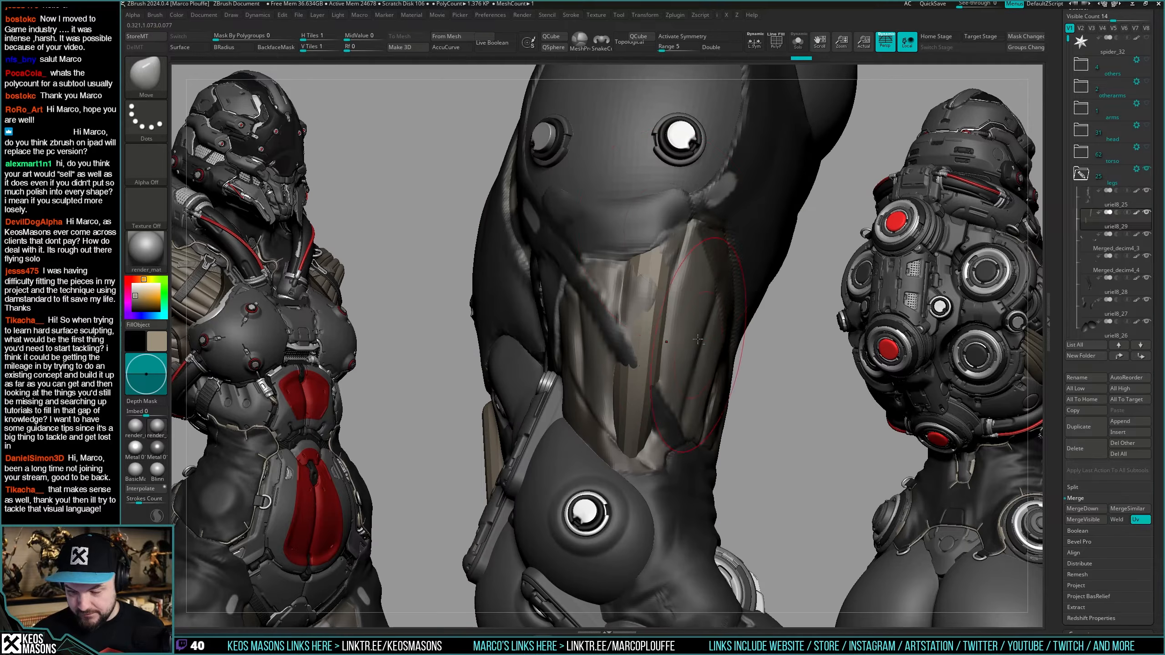
pyautogui.press('space')
pyautogui.hotkey('shift', 's')
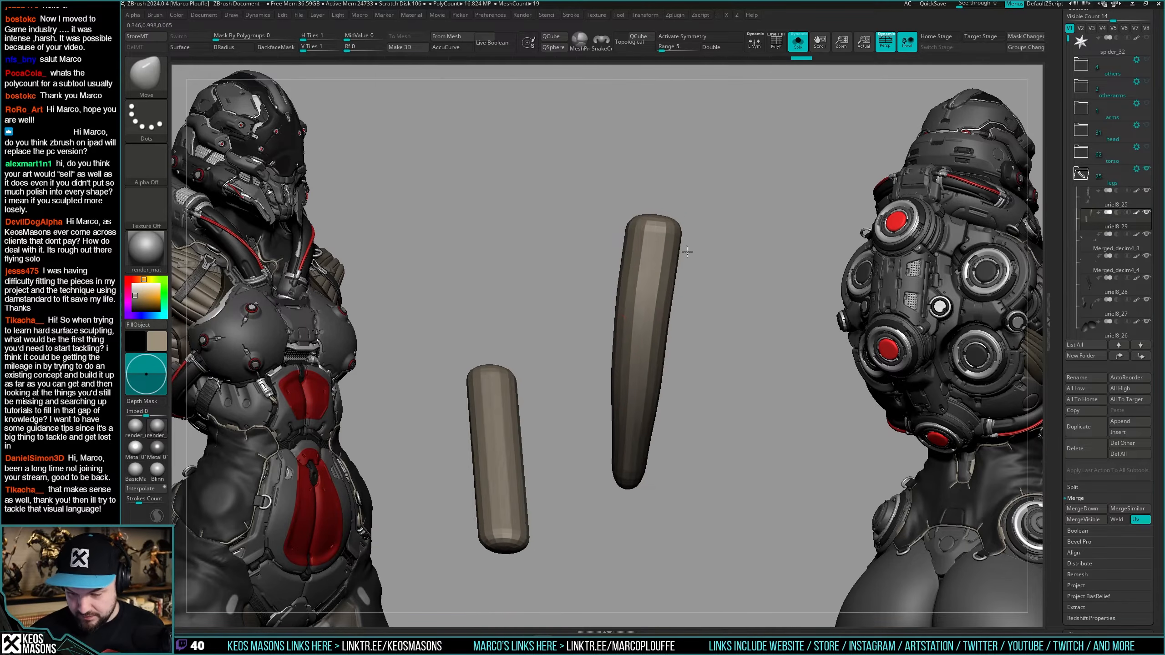
pyautogui.moveTo(682, 345); pyautogui.dragTo(716, 317, button='right')
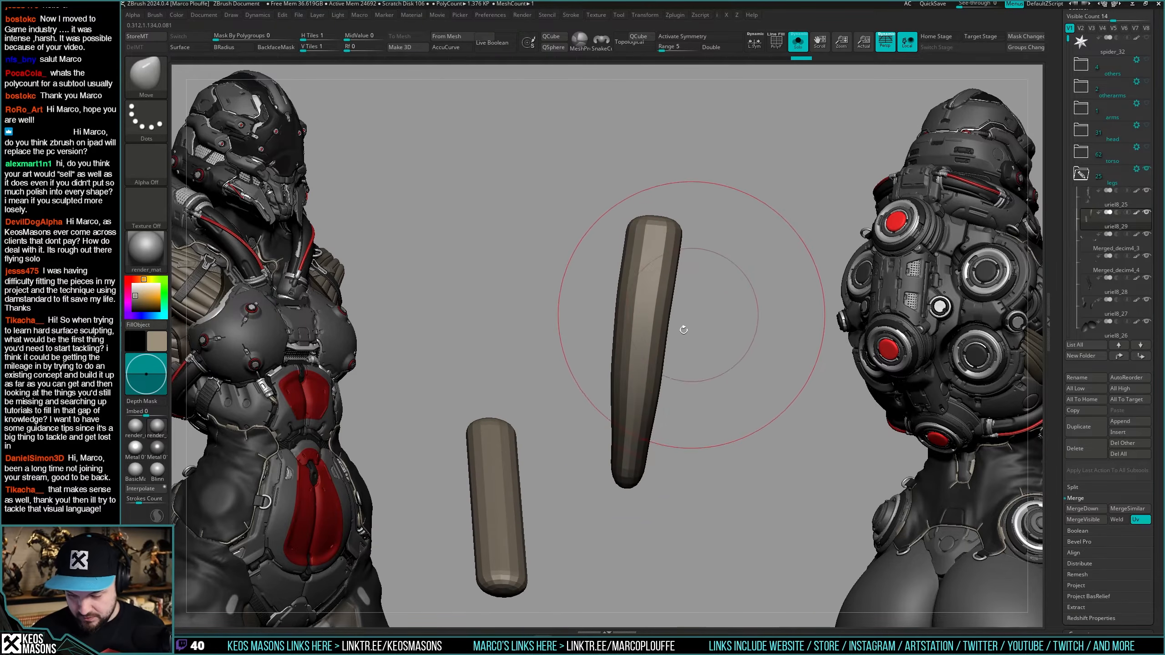
pyautogui.press('ctrl')
pyautogui.press('w')
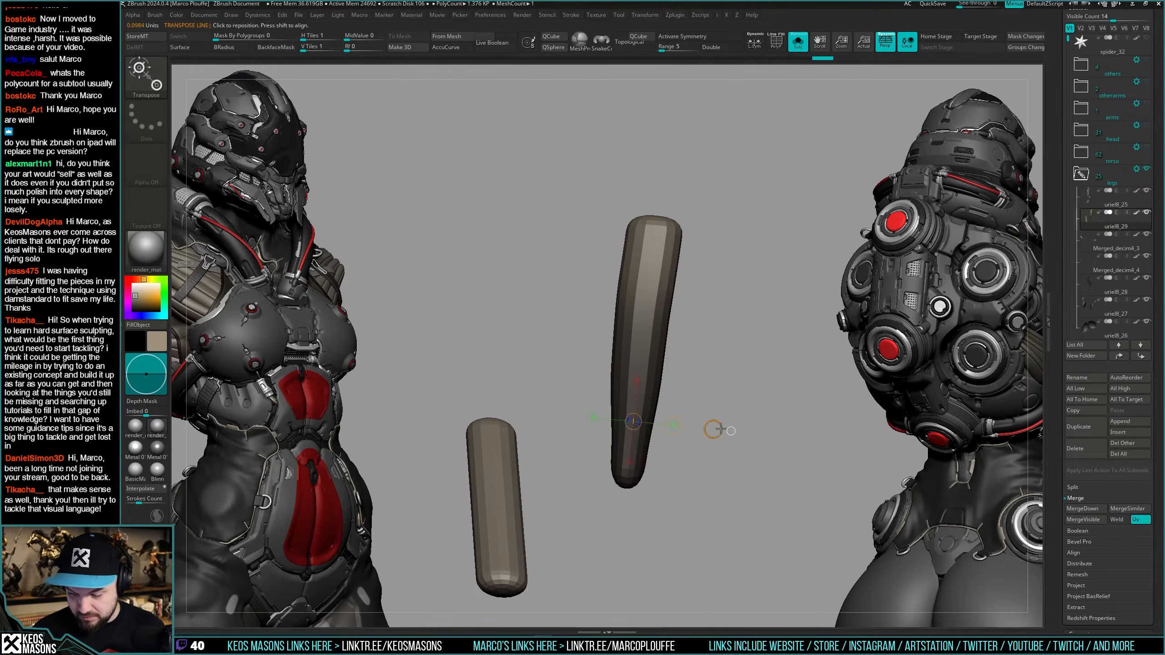
pyautogui.moveTo(715, 429); pyautogui.dragTo(726, 431)
pyautogui.hotkey('ctrl', 'z')
pyautogui.press('q')
# Refine the isolated strip's tapered outline with the Move brush and smooth its surface.
pyautogui.moveTo(742, 386)
pyautogui.mouseDown()
pyautogui.moveTo(700, 388)
pyautogui.moveTo(711, 379)
pyautogui.mouseUp()
pyautogui.press('space')
pyautogui.click(700, 439)
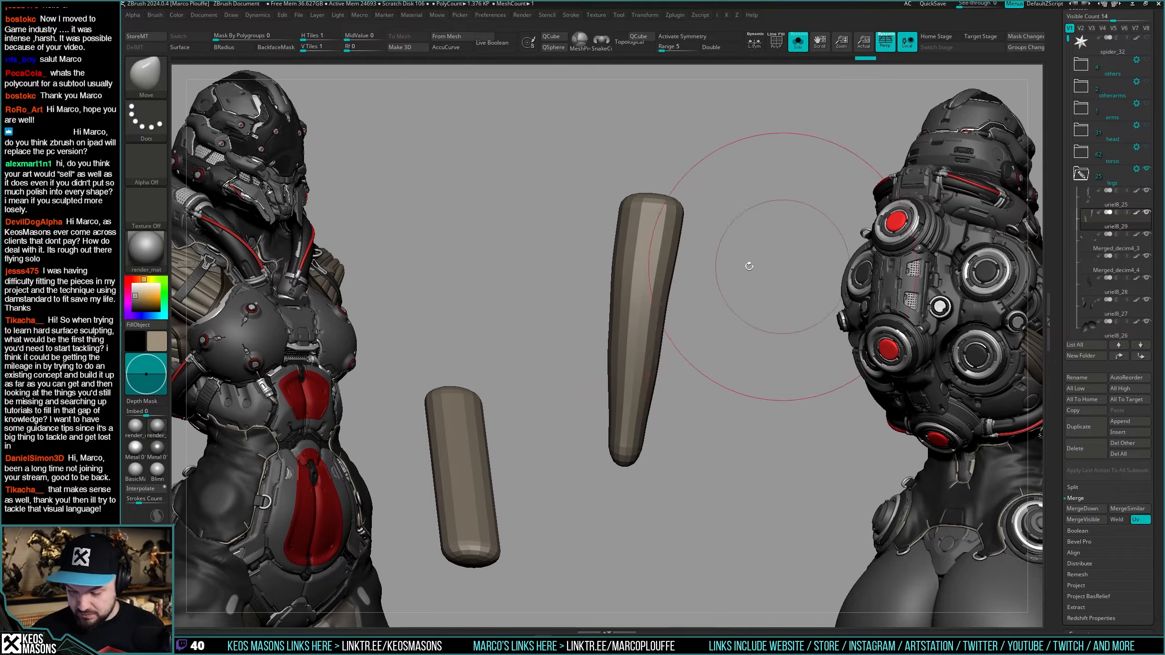
pyautogui.press('space')
pyautogui.moveTo(649, 305); pyautogui.dragTo(644, 312)
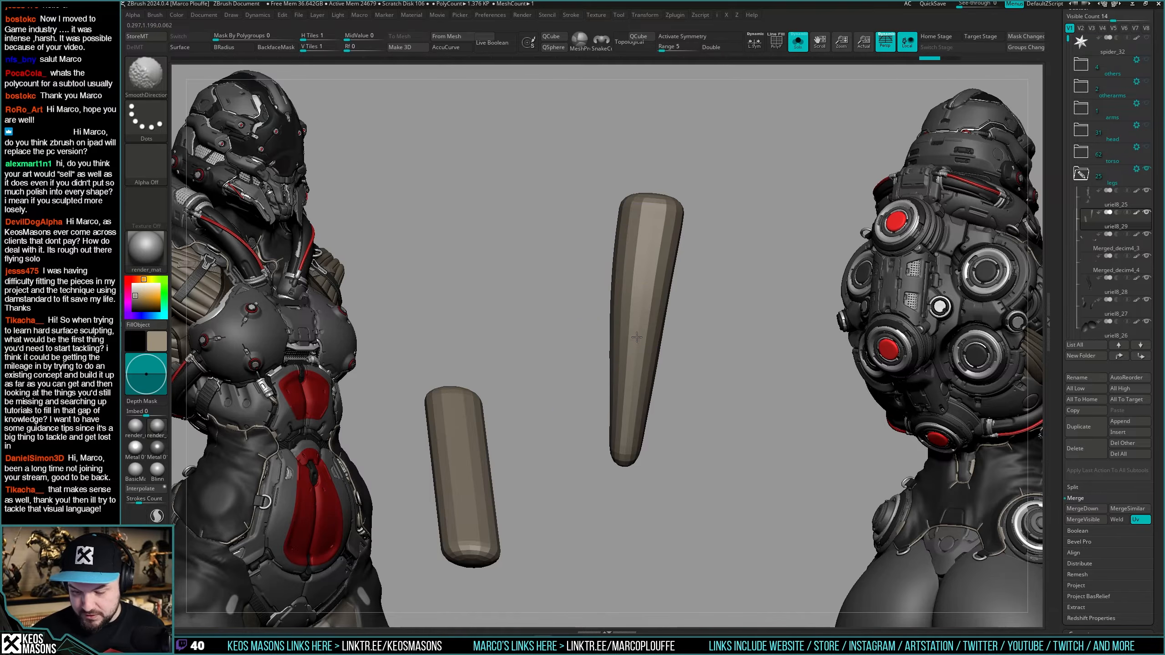
# Examine the strip's fit from several angles, both isolated and among the surrounding leg parts.
pyautogui.moveTo(637, 337)
pyautogui.mouseDown(button='right')
pyautogui.moveTo(661, 366)
pyautogui.moveTo(618, 330)
pyautogui.moveTo(638, 298)
pyautogui.moveTo(636, 273)
pyautogui.mouseUp(button='right')
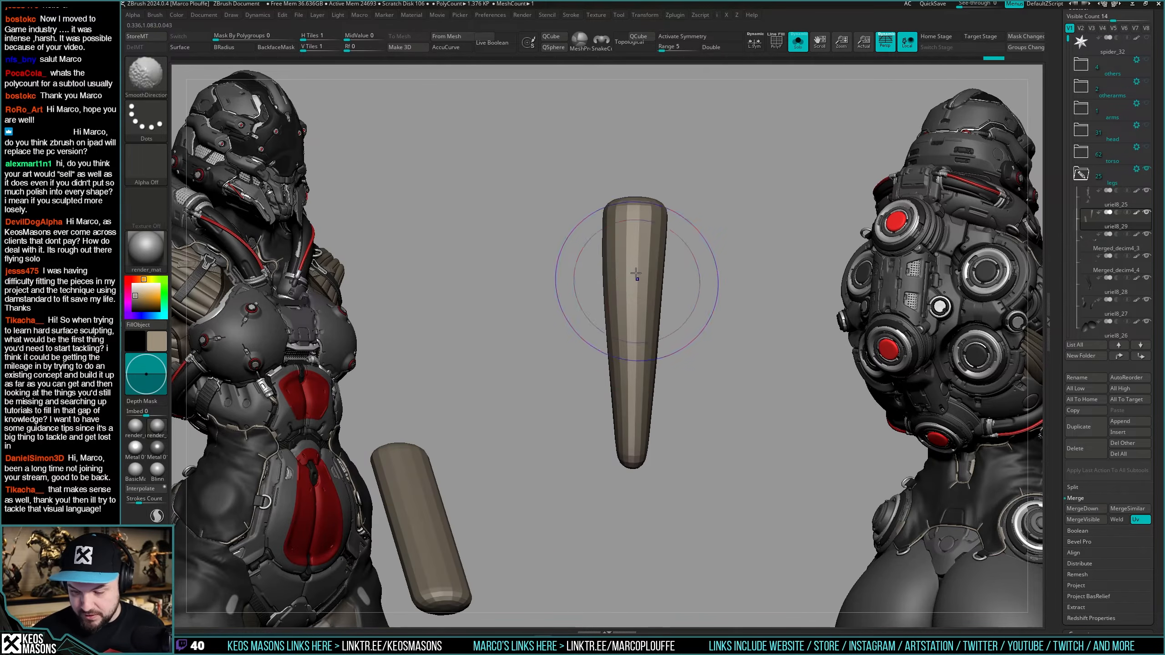
pyautogui.moveTo(654, 367)
pyautogui.mouseDown(button='right')
pyautogui.moveTo(715, 362)
pyautogui.moveTo(672, 359)
pyautogui.mouseUp(button='right')
pyautogui.hotkey('shift', 's')
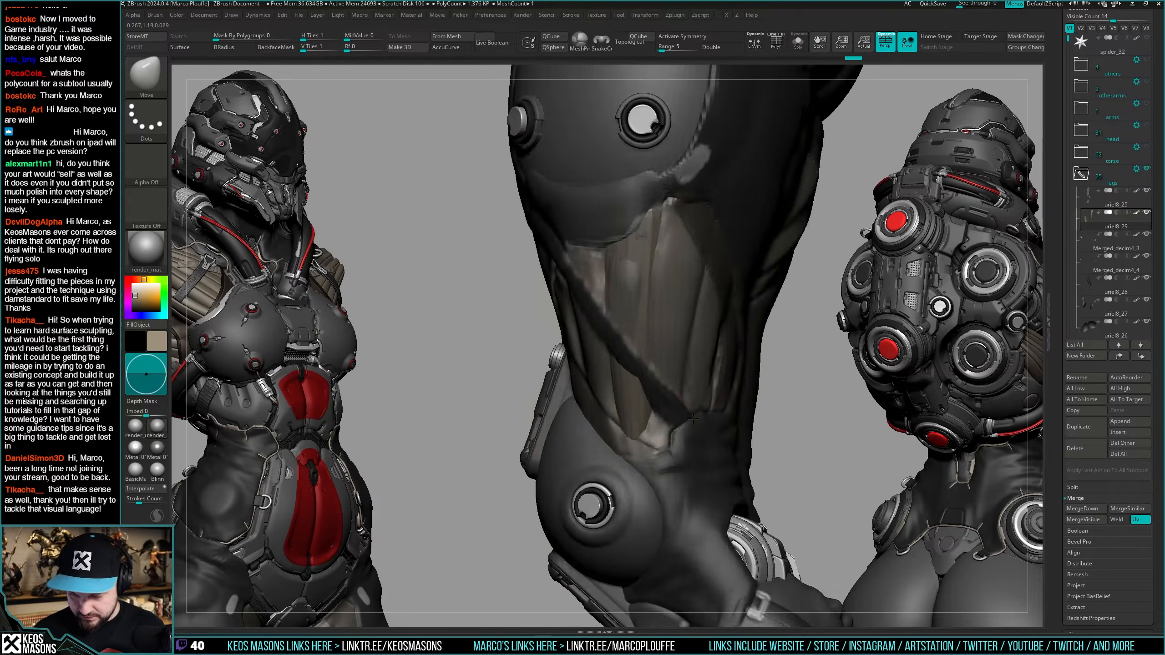
pyautogui.moveTo(747, 395)
pyautogui.mouseDown(button='right')
pyautogui.moveTo(666, 400)
pyautogui.moveTo(708, 391)
pyautogui.moveTo(702, 381)
pyautogui.moveTo(716, 376)
pyautogui.moveTo(689, 390)
pyautogui.mouseUp(button='right')
pyautogui.hotkey('shift', 's')
pyautogui.hotkey('shift', 'f')
pyautogui.hotkey('shift', 'f')
pyautogui.hotkey('shift', 's')
pyautogui.hotkey('shift', 's')
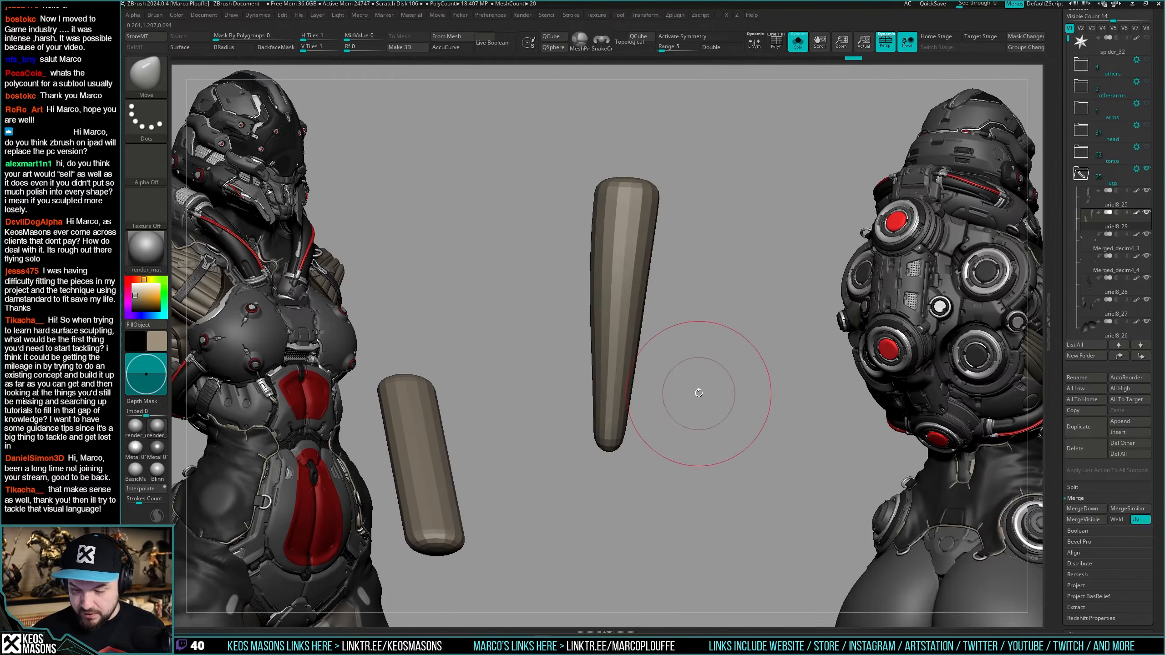
# Switch to the hPolish brush and compare the strip's shape by redoing and undoing the last four edits.
pyautogui.press('b')
pyautogui.click(686, 371)
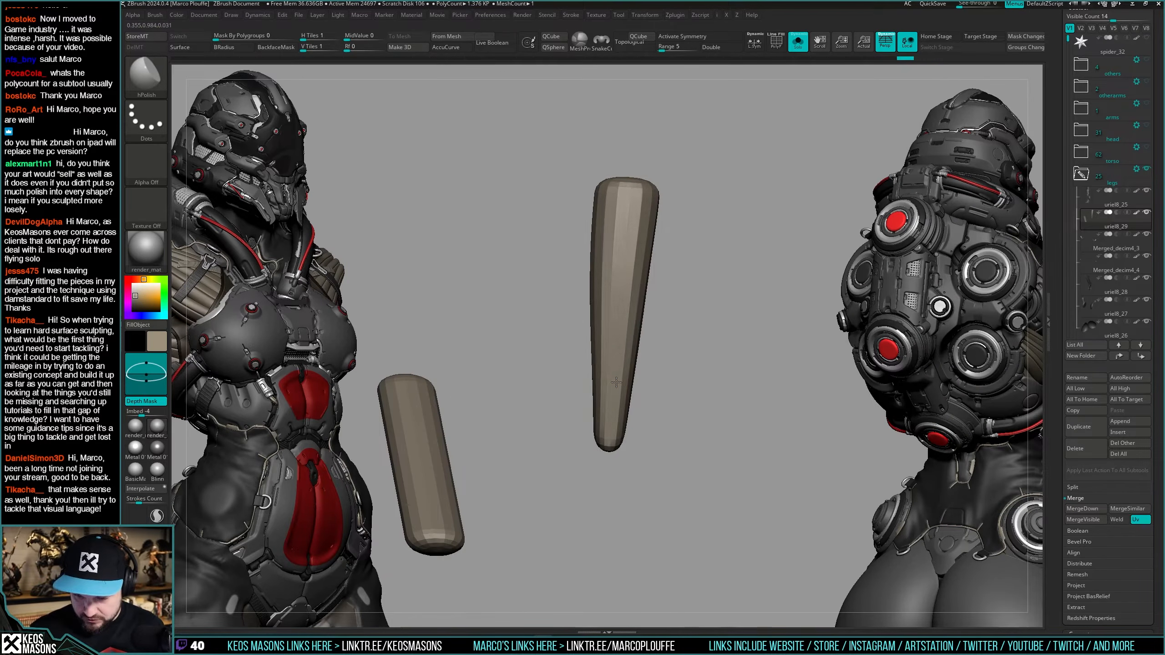
pyautogui.hotkey('ctrl', 'shift', 'z')
pyautogui.hotkey('ctrl', 'shift', 'z')
pyautogui.hotkey('ctrl', 'shift', 'z')
pyautogui.hotkey('ctrl', 'shift', 'z')
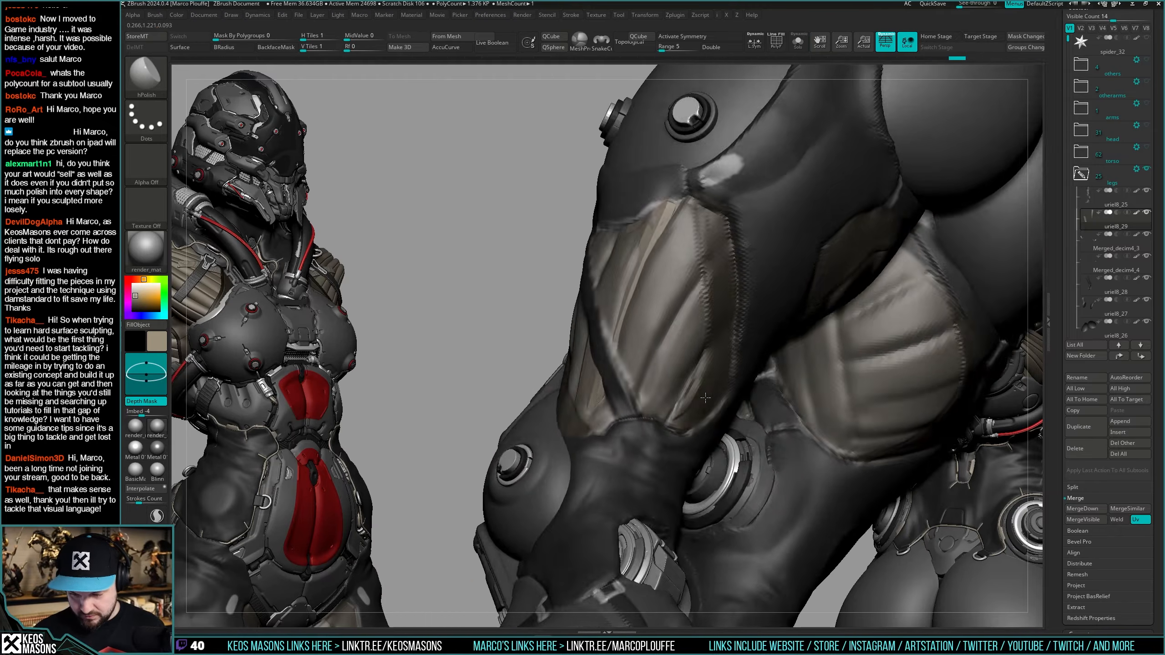
pyautogui.moveTo(706, 397)
pyautogui.mouseDown(button='right')
pyautogui.moveTo(719, 411)
pyautogui.moveTo(714, 383)
pyautogui.mouseUp(button='right')
pyautogui.hotkey('alt', 's')
pyautogui.hotkey('ctrl', 'z')
pyautogui.hotkey('ctrl', 'z')
pyautogui.hotkey('ctrl', 'z')
pyautogui.hotkey('ctrl', 'z')
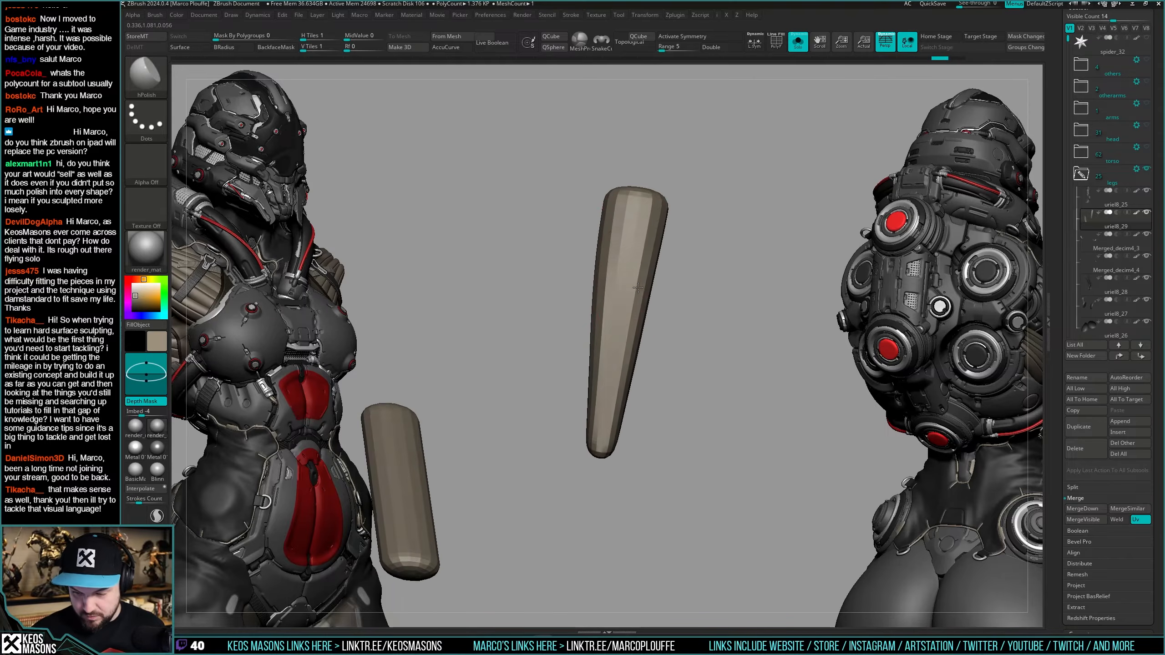
# Flatten the strip's upper and lower surfaces with hPolish and smooth them, checking the shape against the leg.
pyautogui.hotkey('alt', 's')
pyautogui.hotkey('alt', 's')
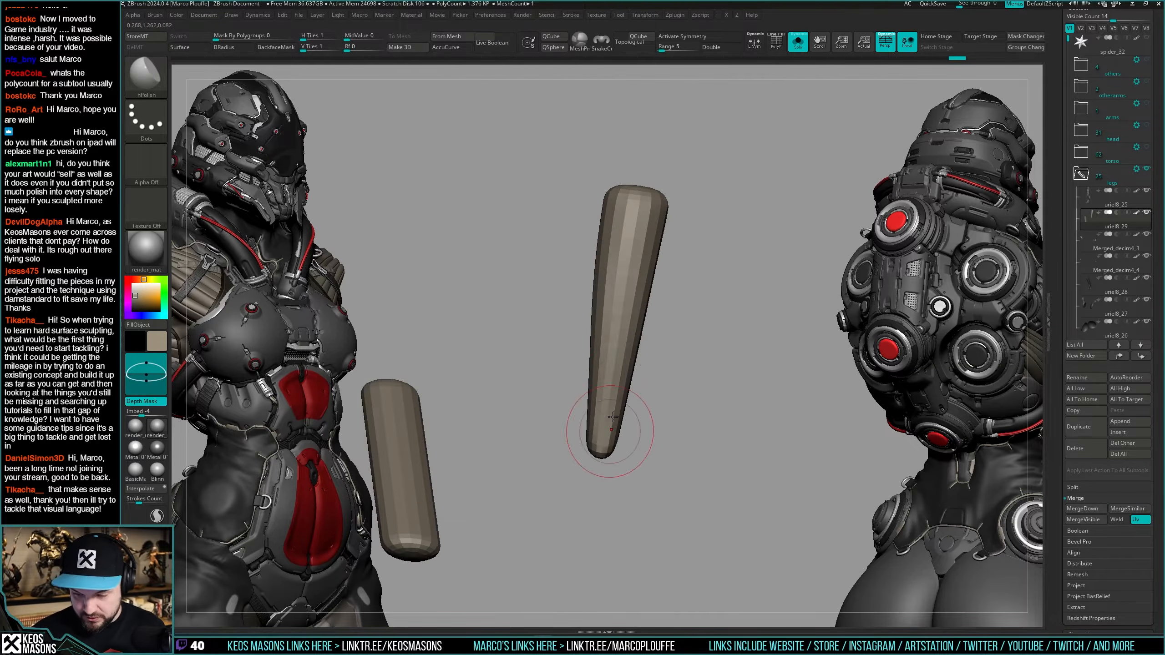
pyautogui.hotkey('alt', 's')
pyautogui.moveTo(695, 385); pyautogui.dragTo(642, 294, button='right')
pyautogui.hotkey('alt', 's')
pyautogui.press('shift')
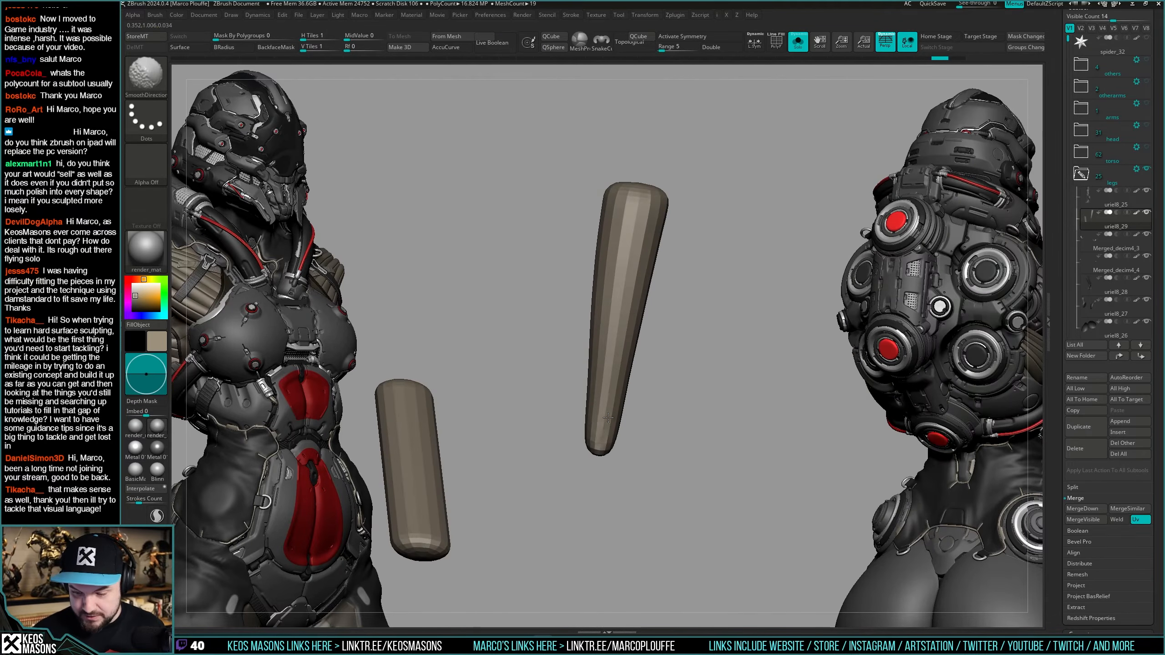
pyautogui.press('ctrl')
pyautogui.moveTo(659, 434); pyautogui.dragTo(638, 511, button='right')
pyautogui.hotkey('alt', 's')
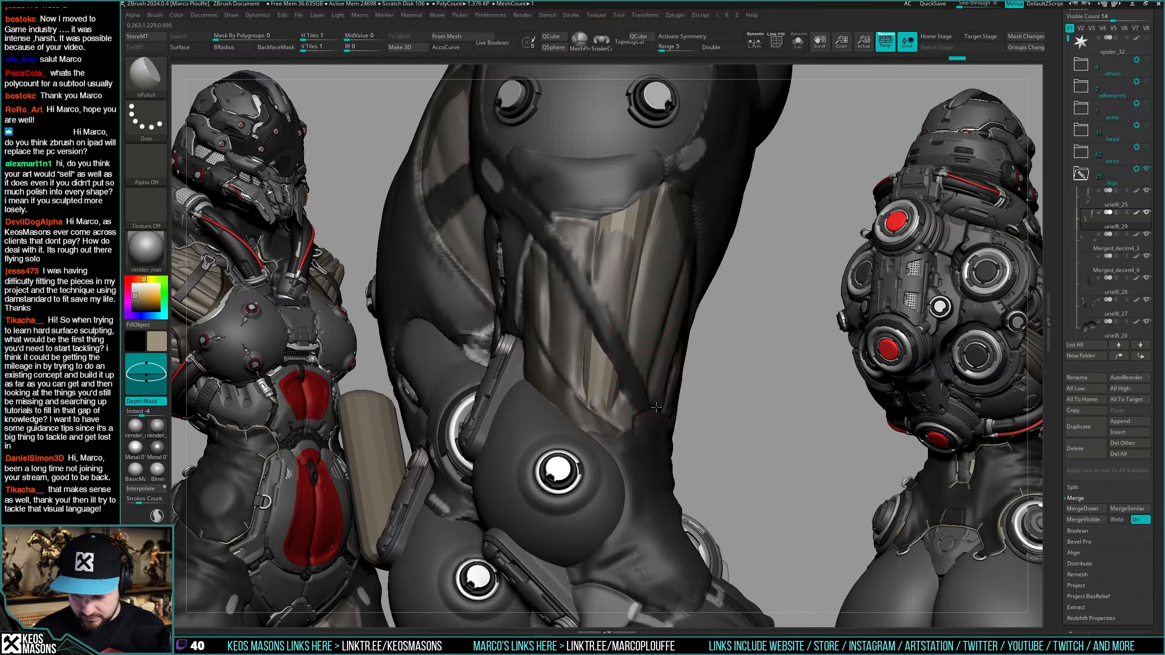
pyautogui.hotkey('alt', 's')
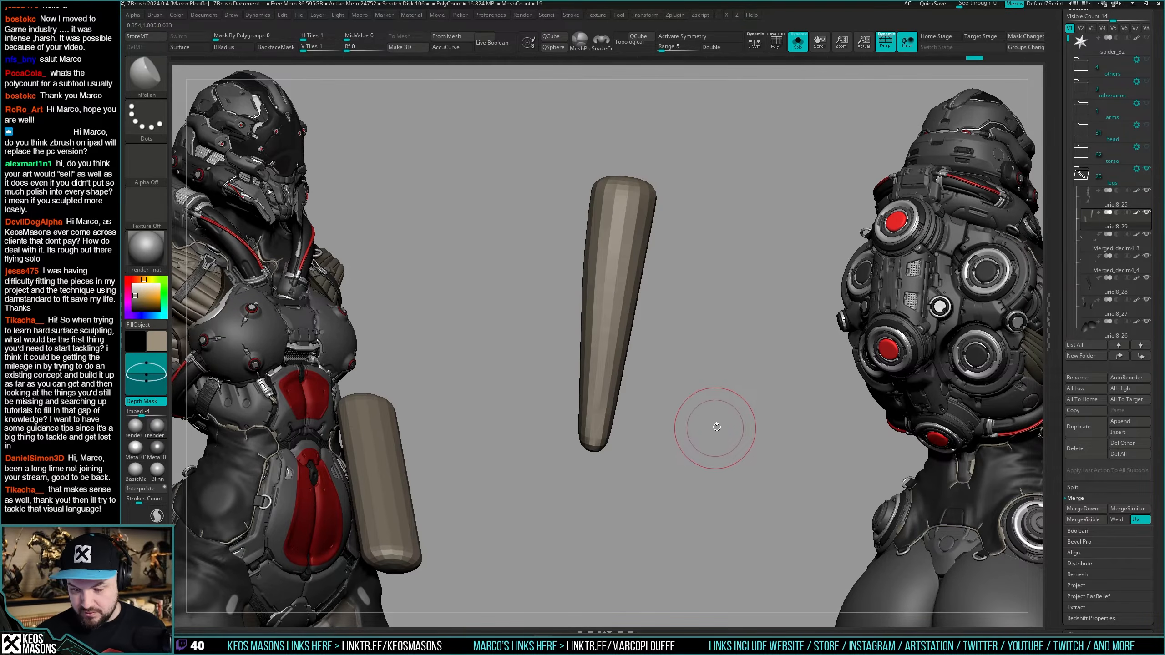
pyautogui.hotkey('alt', 's')
pyautogui.hotkey('alt', 's')
pyautogui.hotkey('shift', 'f')
pyautogui.hotkey('shift', 'f')
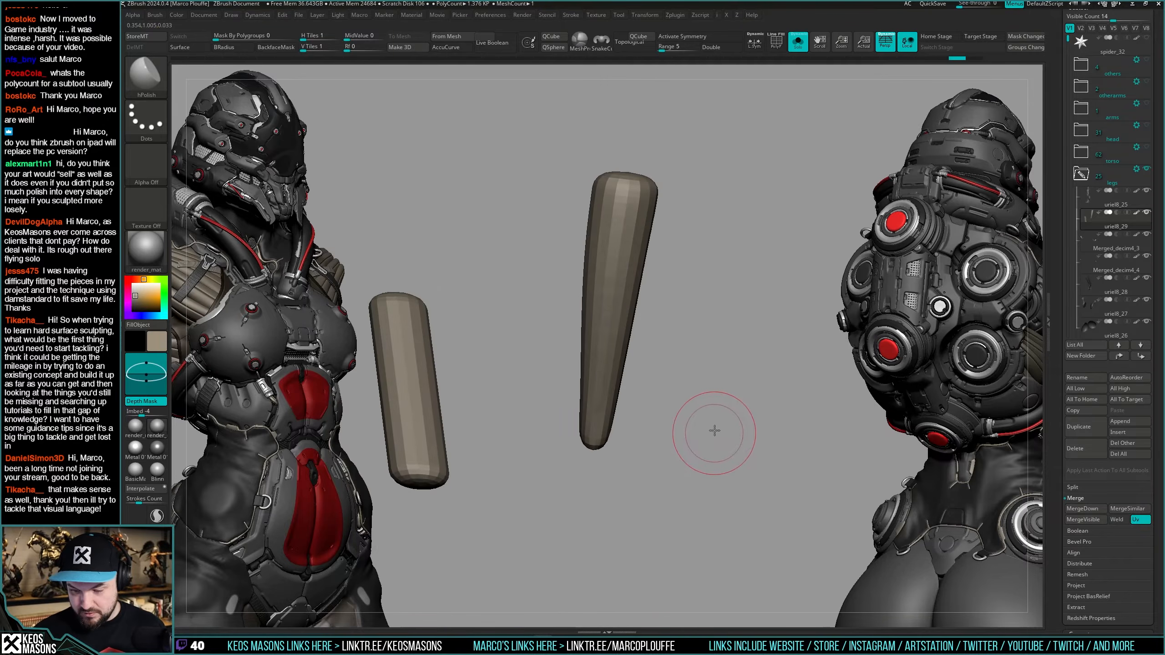
# Flip the strips with Mirror, apply Mirror And Weld to match both legs, and activate symmetry.
pyautogui.press('space')
pyautogui.moveTo(801, 368); pyautogui.dragTo(733, 402, button='right')
pyautogui.hotkey('alt', 's')
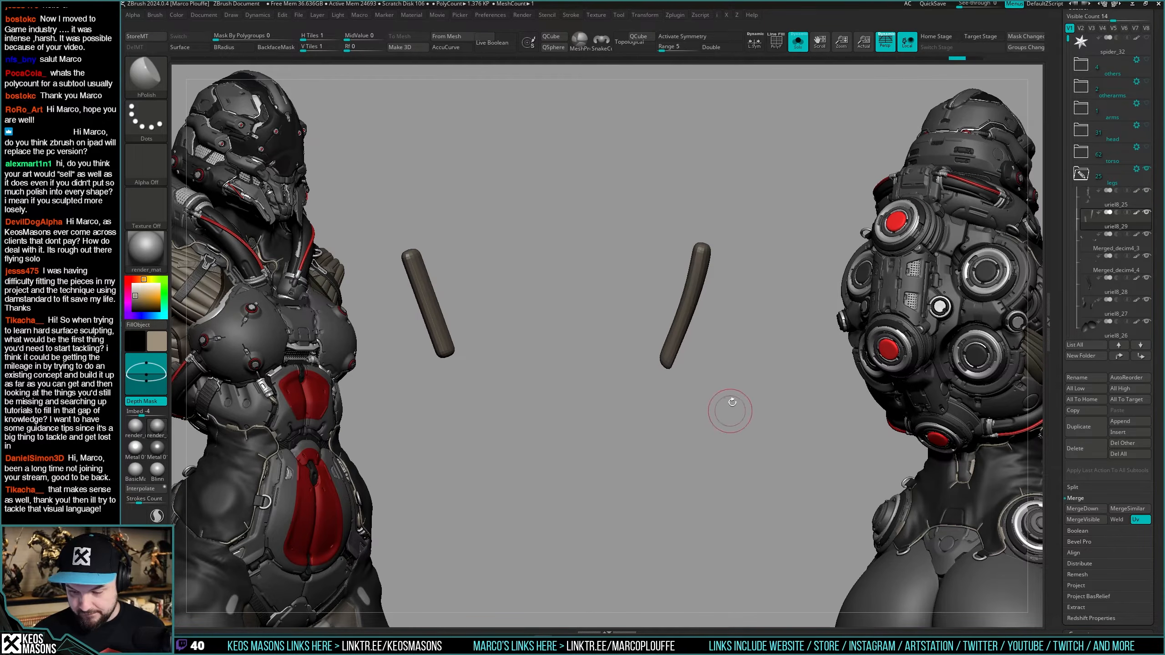
pyautogui.press('space')
pyautogui.click(707, 521)
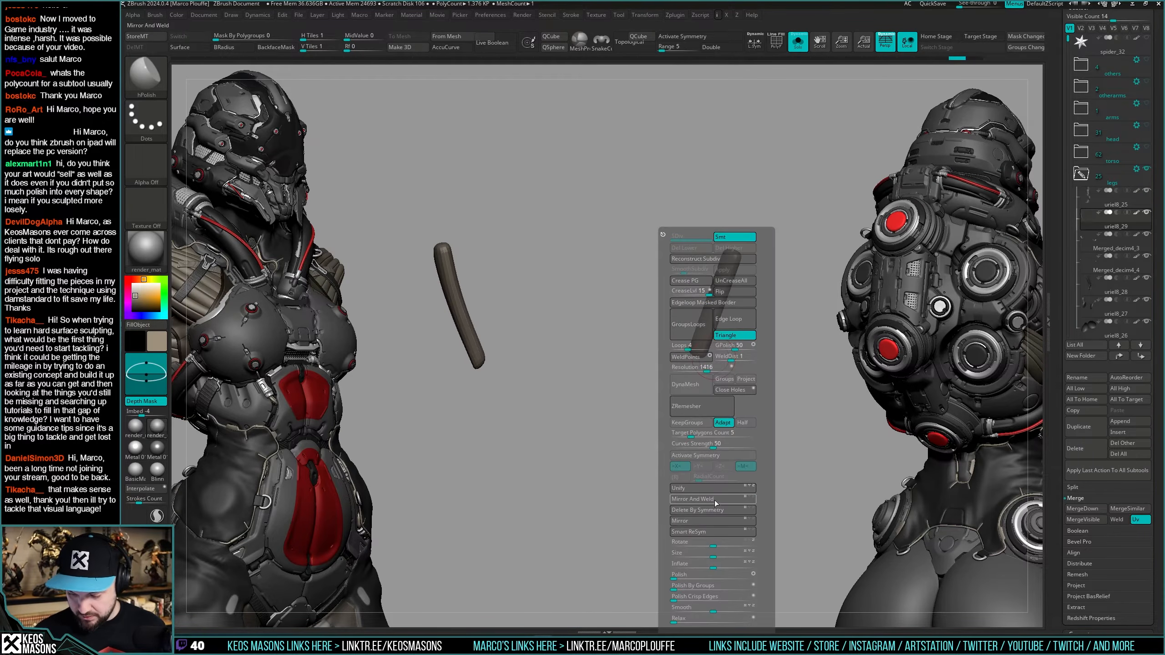
pyautogui.click(715, 499)
pyautogui.press('x')
pyautogui.moveTo(709, 286)
pyautogui.keyDown('ctrl'); pyautogui.mouseDown(button='right')
pyautogui.moveTo(692, 372)
pyautogui.moveTo(671, 353)
pyautogui.moveTo(1021, 232)
pyautogui.mouseUp(button='right'); pyautogui.keyUp('ctrl')
# Bring back the full leg and turn off polypaint on the leg body subtool.
pyautogui.hotkey('alt', 's')
pyautogui.hotkey('alt', 's')
pyautogui.hotkey('shift', 'f')
pyautogui.hotkey('shift', 'f')
pyautogui.click(1137, 192)
pyautogui.hotkey('alt', 's')
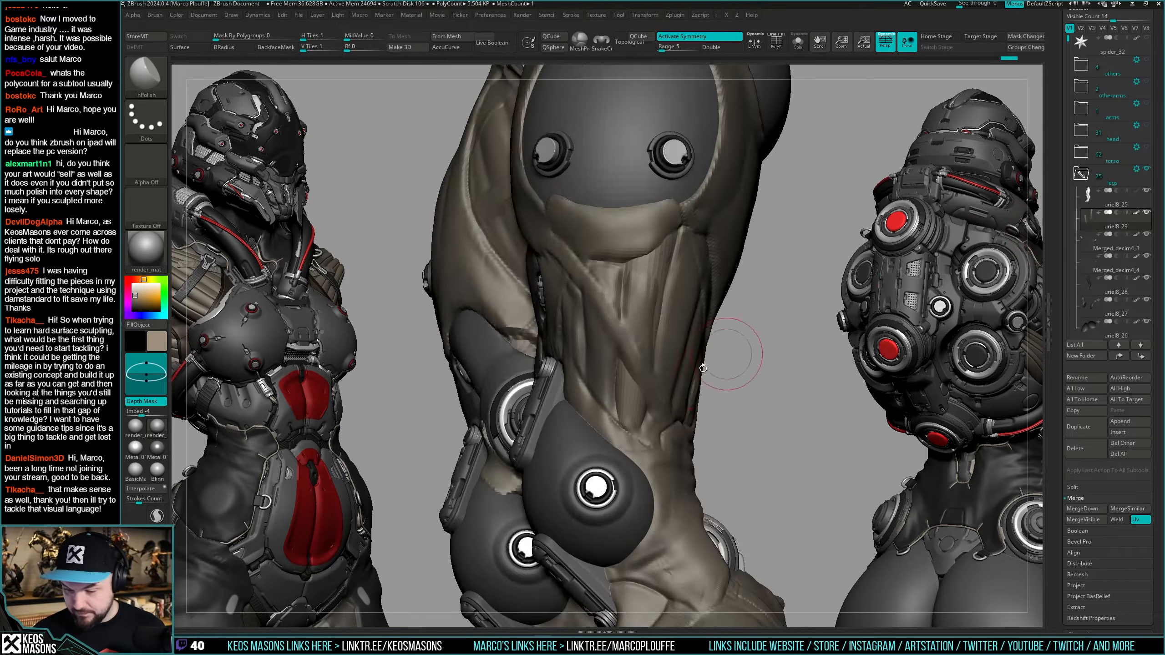
# Change the active display colour to a muted pink-red so the leg body contrasts with the strip.
pyautogui.moveTo(734, 359); pyautogui.dragTo(707, 349, button='right')
pyautogui.press('space')
pyautogui.click(631, 396)
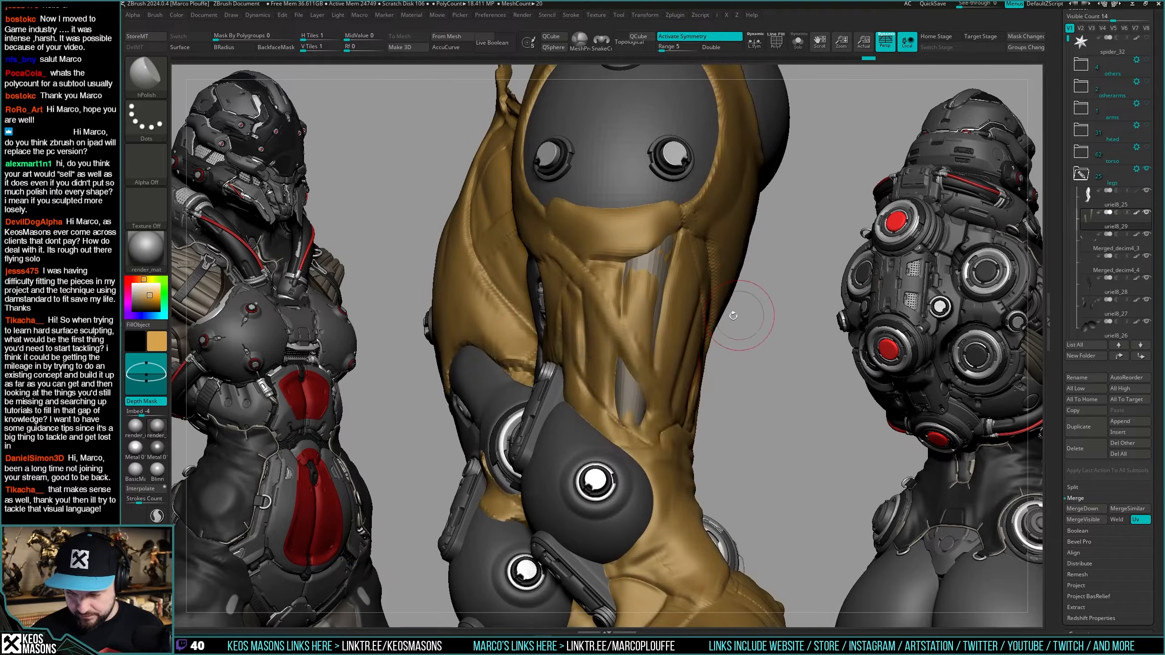
pyautogui.press('space')
pyautogui.click(574, 340)
pyautogui.moveTo(709, 332)
pyautogui.mouseDown(button='right')
pyautogui.moveTo(724, 339)
pyautogui.moveTo(702, 349)
pyautogui.mouseUp(button='right')
# Enlarge the Move brush and reshape the mirrored strips to follow the leg's muscle contours.
pyautogui.press('space')
pyautogui.click(656, 344)
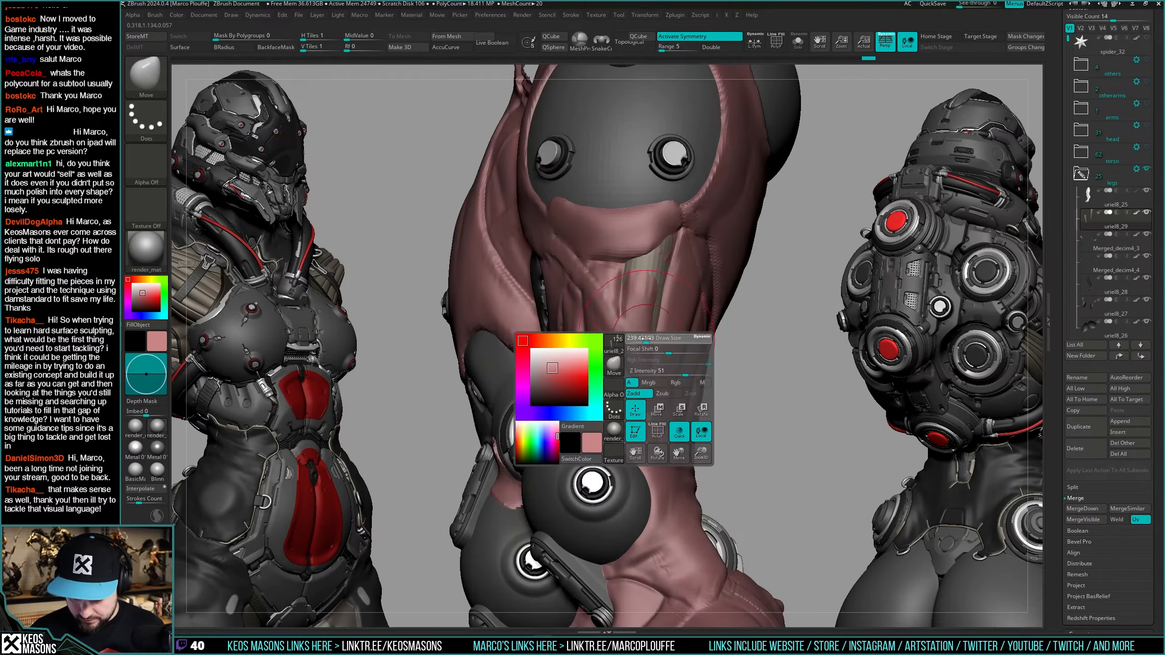
pyautogui.hotkey('shift', 's')
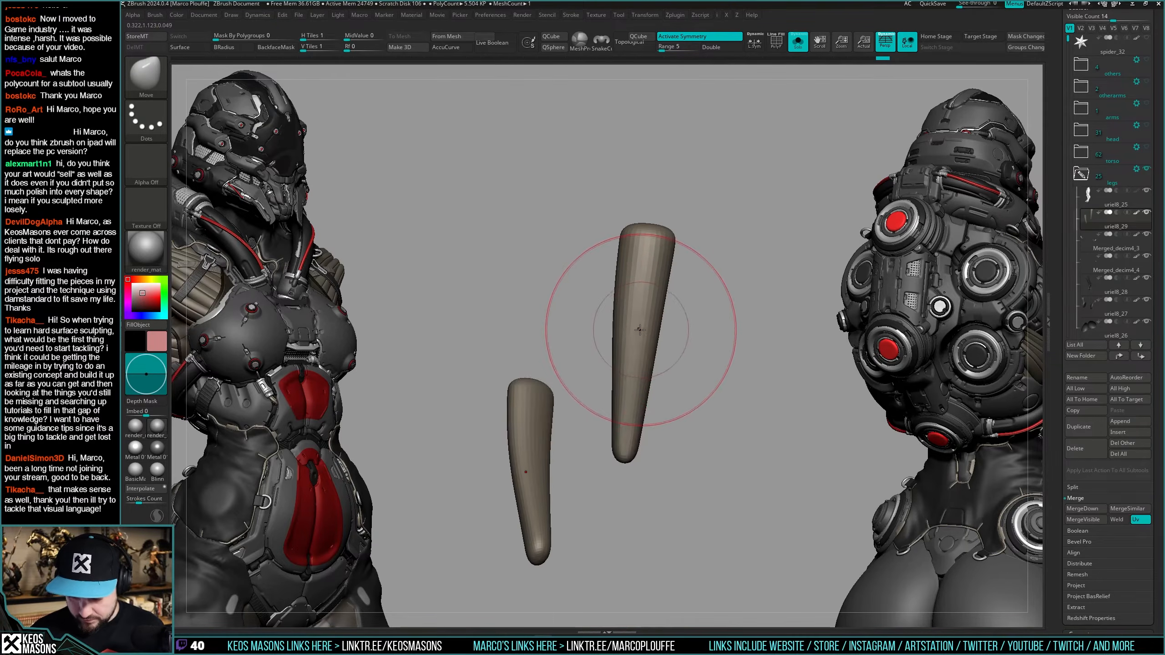
pyautogui.hotkey('shift', 's')
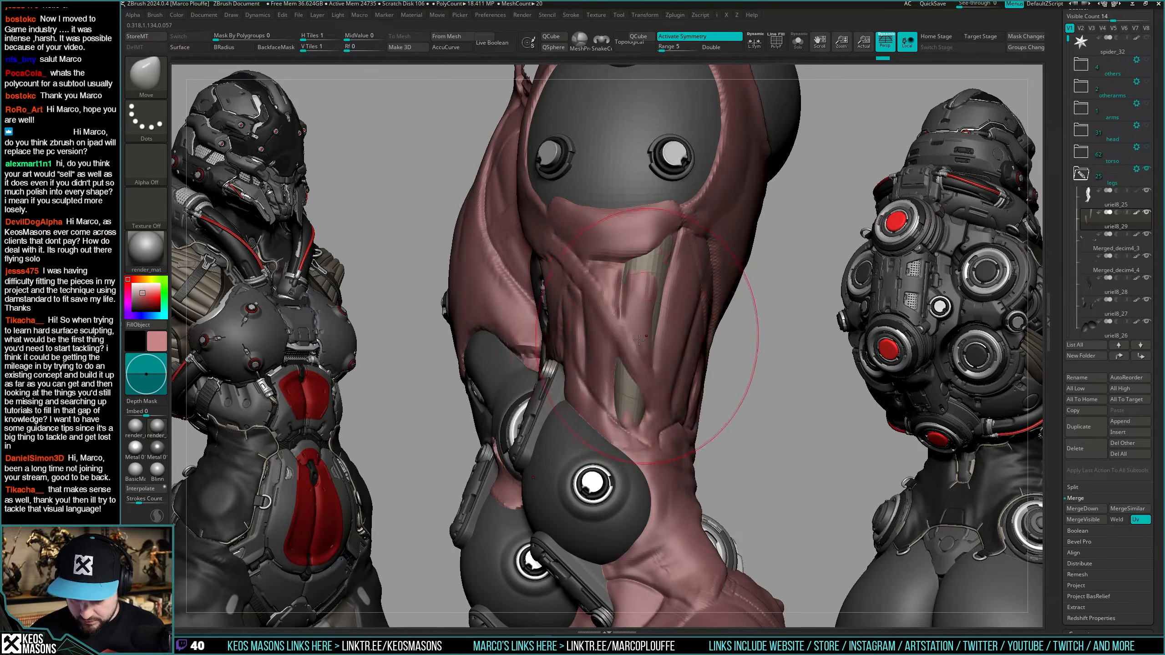
pyautogui.moveTo(633, 341); pyautogui.dragTo(666, 362, button='right')
pyautogui.hotkey('shift', 's')
pyautogui.hotkey('shift', 's')
pyautogui.hotkey('shift', 's')
# Adjust the strip's placement with Transpose, checking how it sits in the leg from different sides.
pyautogui.press('w')
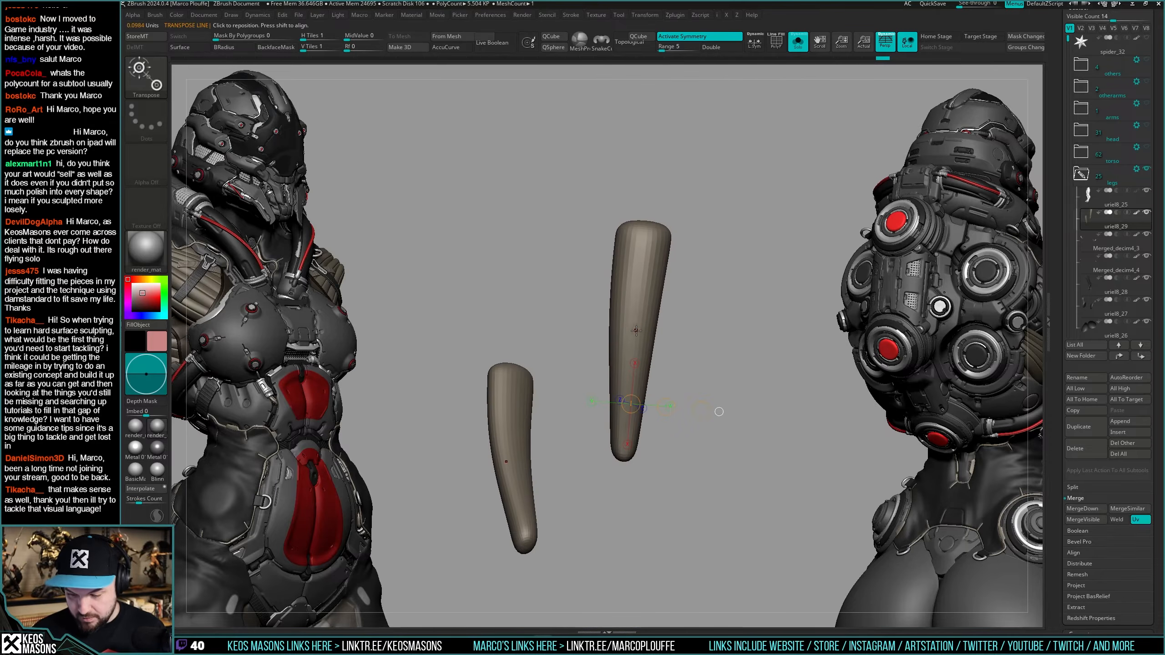
pyautogui.hotkey('shift', 's')
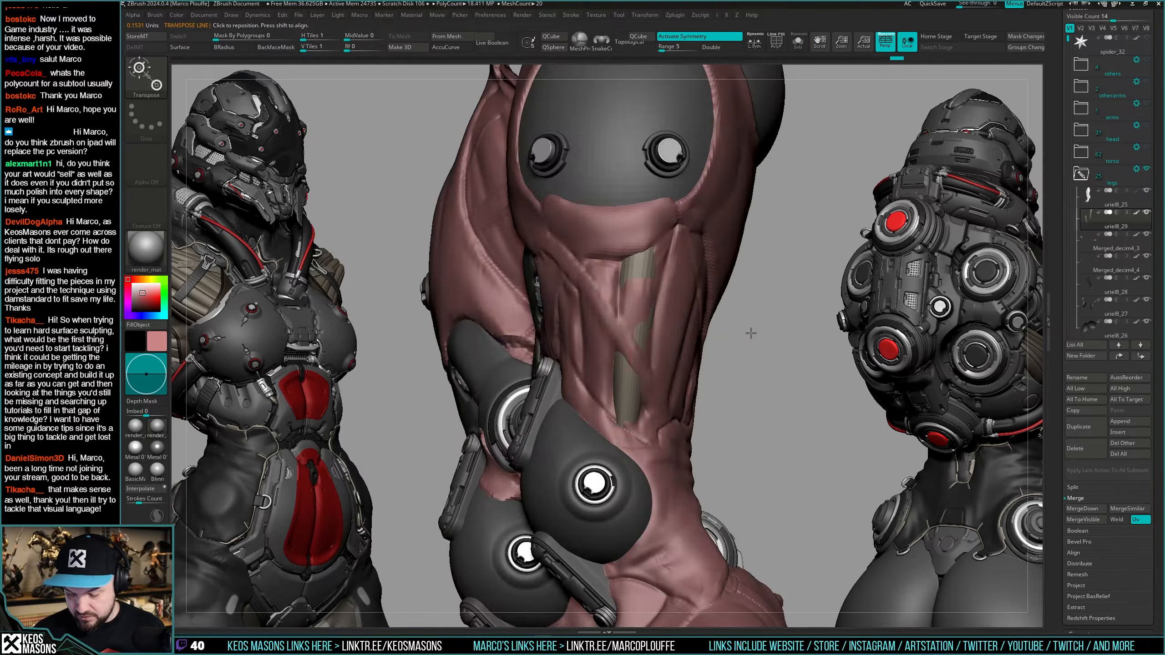
pyautogui.hotkey('shift', 's')
pyautogui.hotkey('shift', 's')
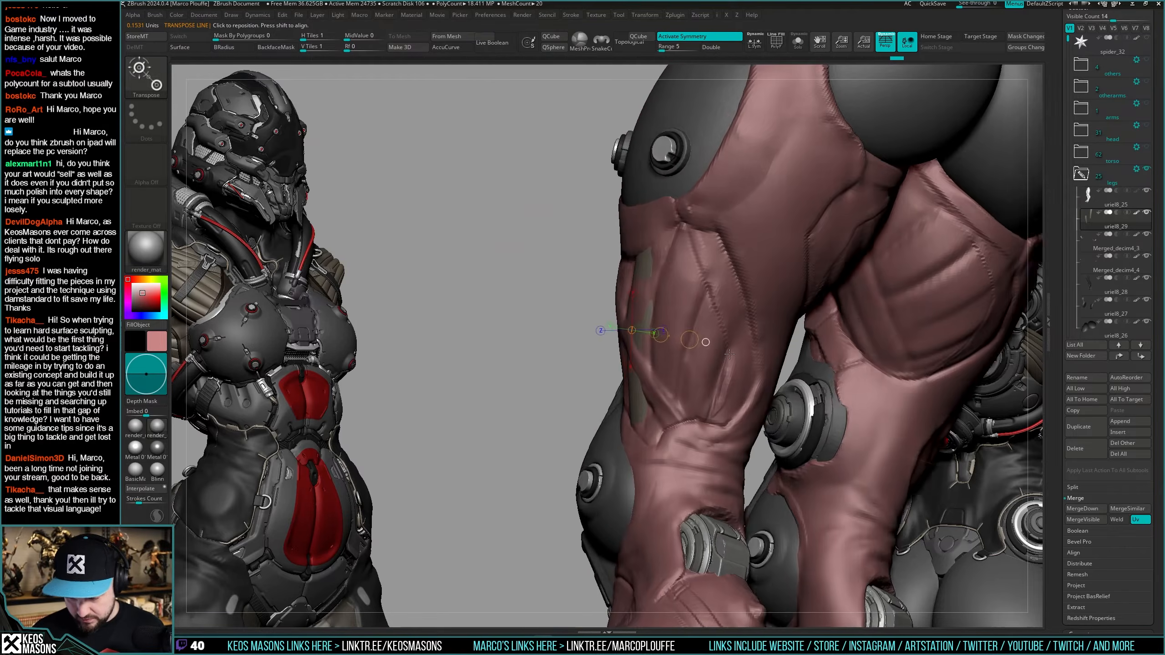
pyautogui.hotkey('shift', 's')
pyautogui.press('q')
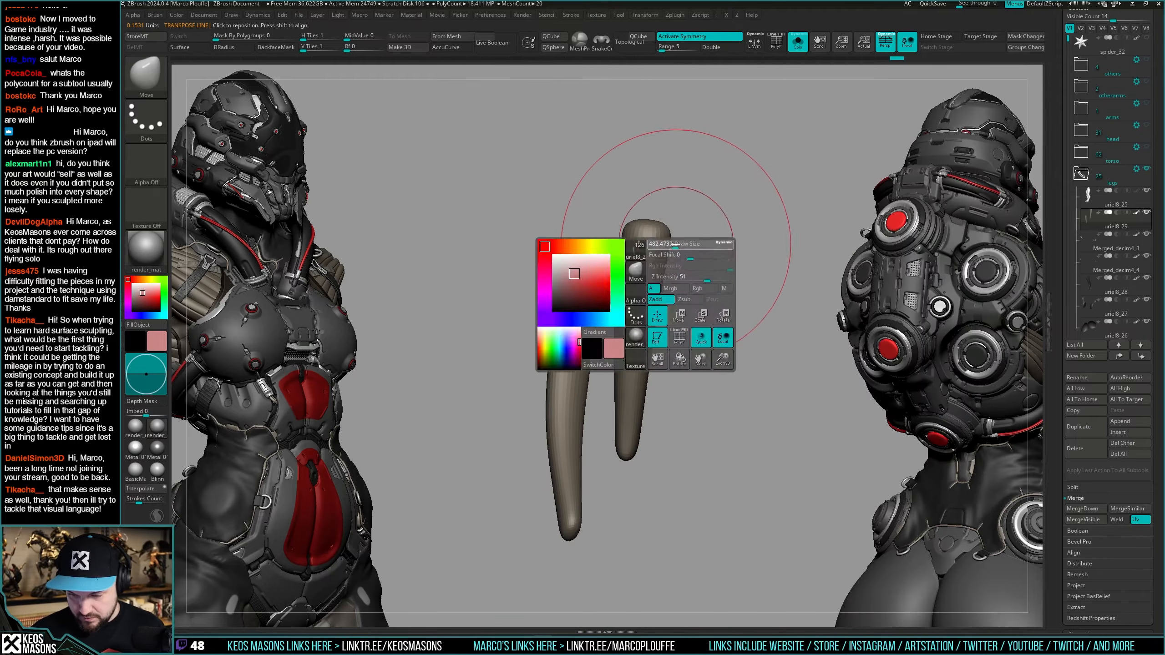
# Fit the strip more closely to the leg with a larger Move brush.
pyautogui.moveTo(689, 228); pyautogui.dragTo(674, 224, button='right')
pyautogui.hotkey('shift', 's')
pyautogui.moveTo(692, 383)
pyautogui.mouseDown(button='right')
pyautogui.moveTo(638, 368)
pyautogui.moveTo(636, 416)
pyautogui.moveTo(663, 393)
pyautogui.moveTo(653, 382)
pyautogui.mouseUp(button='right')
pyautogui.rightClick(645, 415)
pyautogui.hotkey('shift', 's')
# Build up the strip's lower edge with the ClayBuildup brush, then switch to the hPolish brush.
pyautogui.press('space')
pyautogui.click(639, 328)
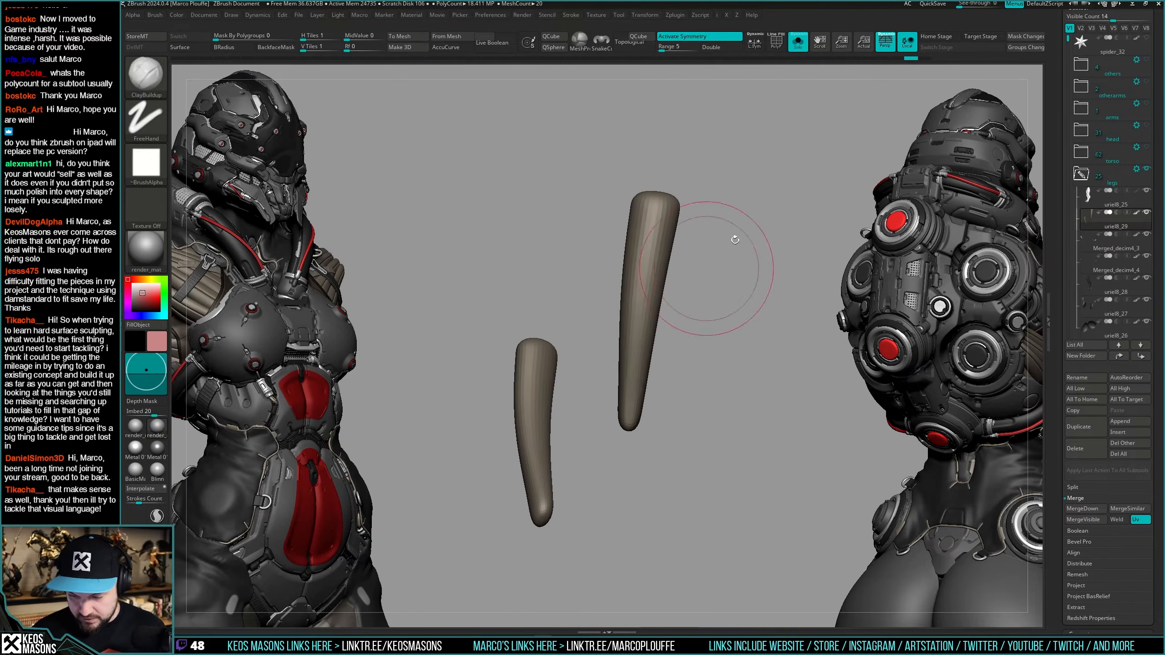
pyautogui.moveTo(733, 239); pyautogui.dragTo(646, 269, button='right')
pyautogui.press('s')
pyautogui.moveTo(644, 275)
pyautogui.mouseDown()
pyautogui.moveTo(620, 275)
pyautogui.moveTo(638, 274)
pyautogui.mouseUp()
pyautogui.press('s')
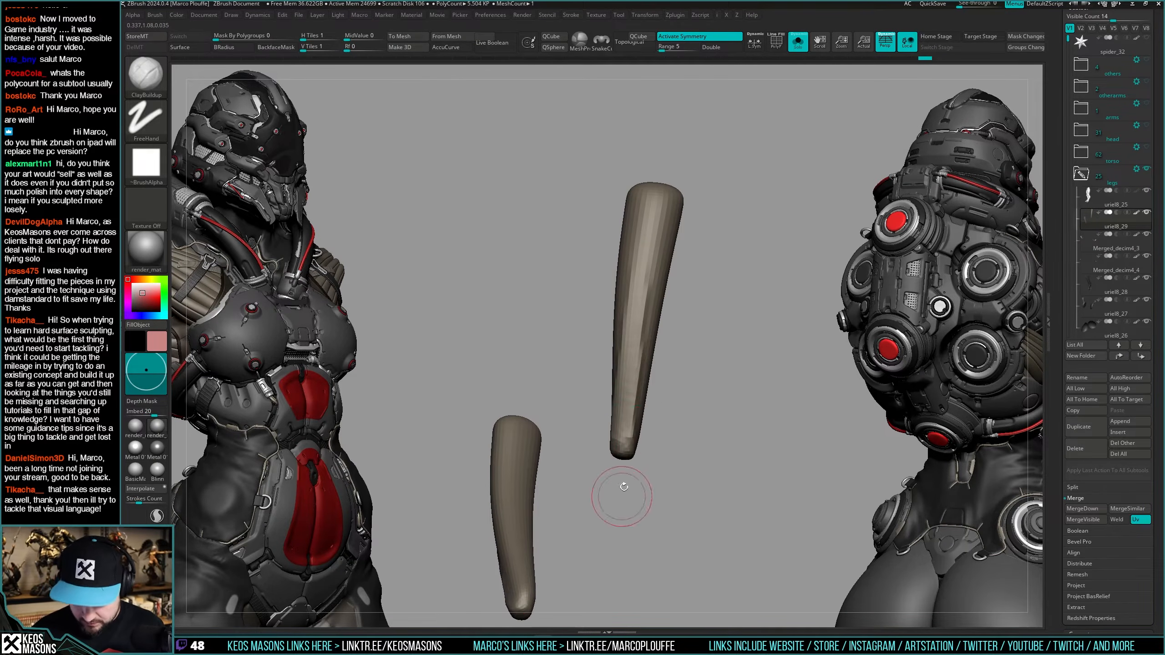
pyautogui.press('space')
pyautogui.click(641, 369)
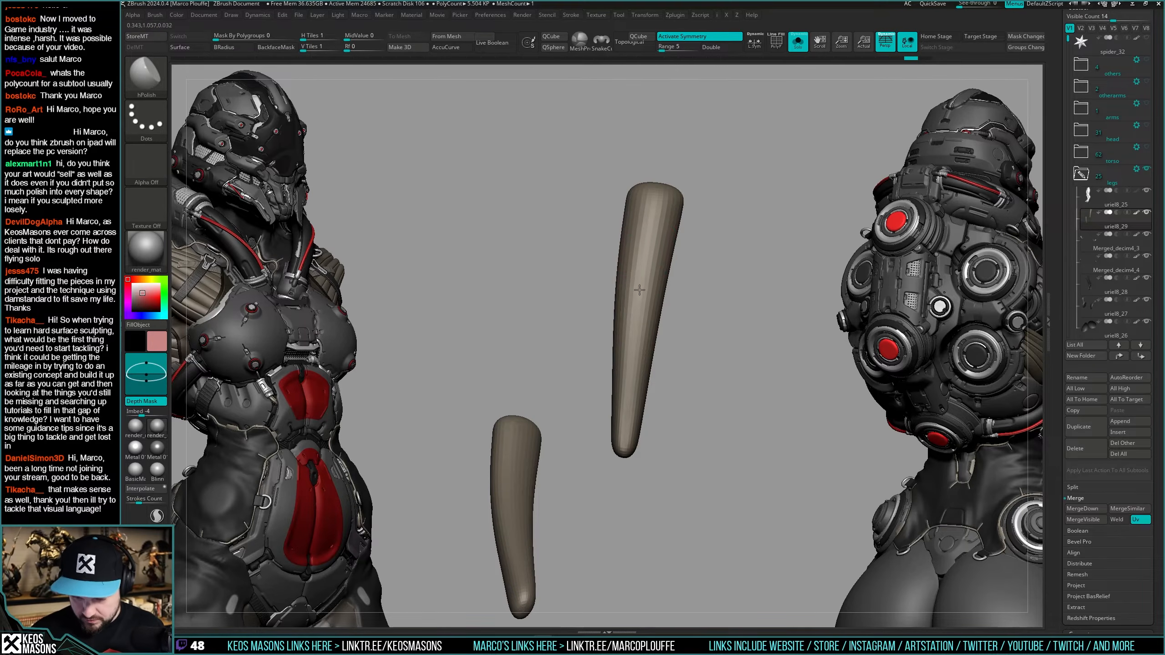
# Smooth the surface of the mirrored strips along their length, checking them both isolated and within the leg.
pyautogui.moveTo(661, 495)
pyautogui.mouseDown(button='right')
pyautogui.moveTo(619, 495)
pyautogui.moveTo(642, 487)
pyautogui.mouseUp(button='right')
pyautogui.press('space')
pyautogui.press('shift')
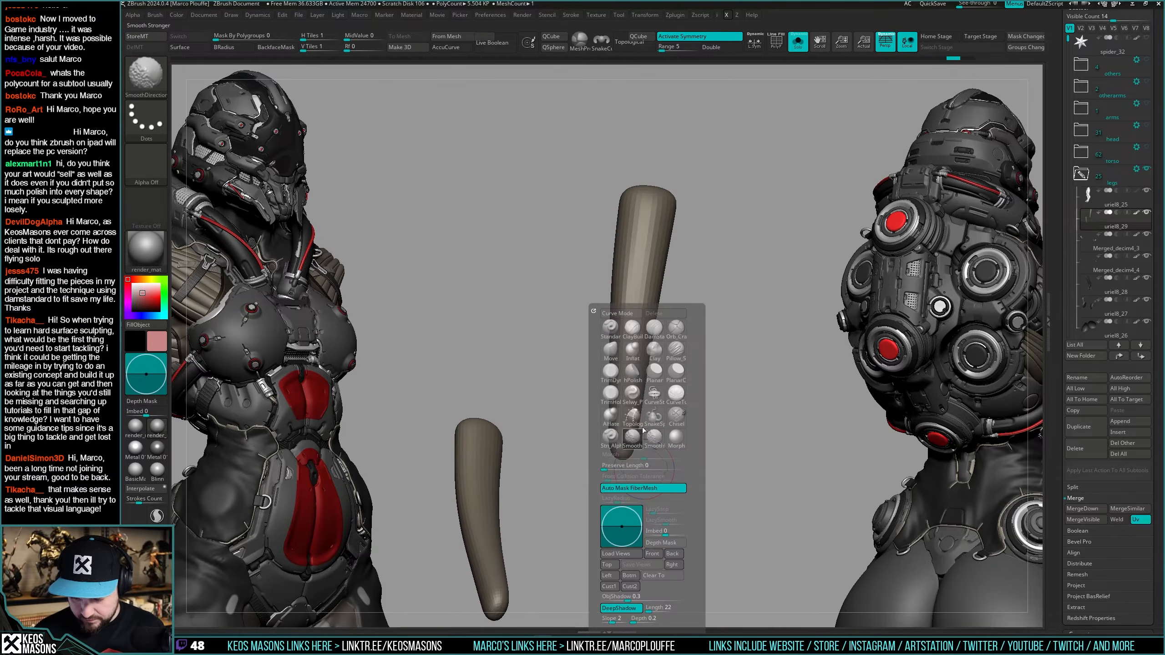
pyautogui.hotkey('shift', 's')
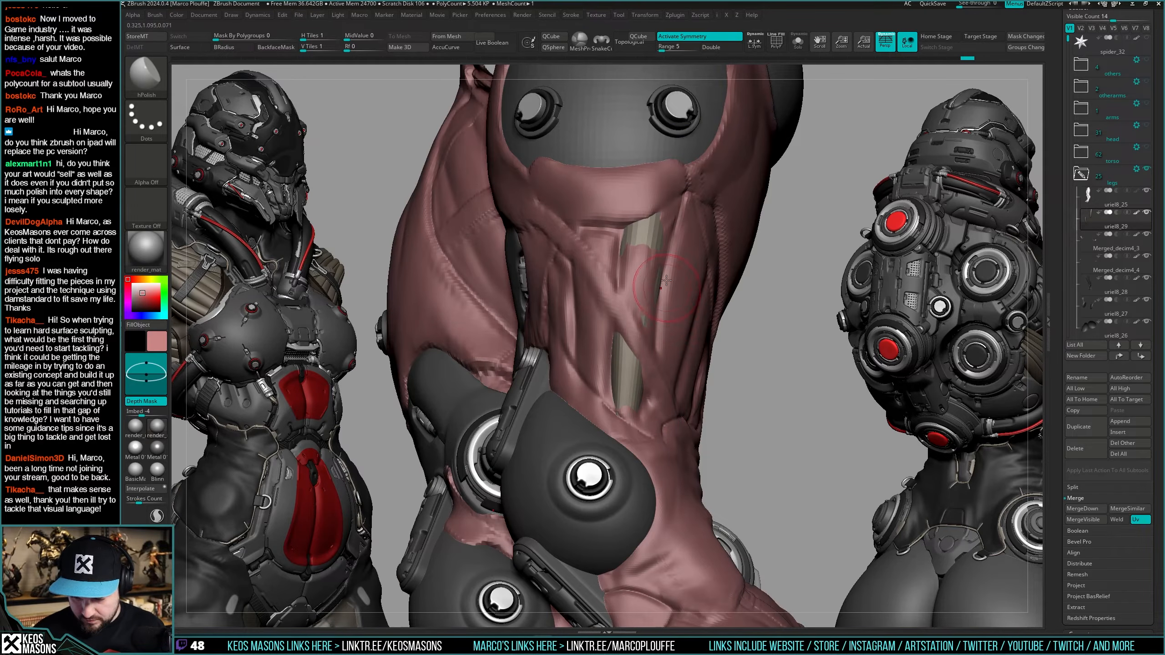
pyautogui.keyDown('shift'); pyautogui.moveTo(661, 288); pyautogui.dragTo(628, 390); pyautogui.keyUp('shift')
pyautogui.moveTo(661, 415)
pyautogui.mouseDown(button='right')
pyautogui.moveTo(637, 415)
pyautogui.moveTo(645, 404)
pyautogui.moveTo(609, 448)
pyautogui.mouseUp(button='right')
pyautogui.rightClick(607, 448)
pyautogui.hotkey('shift', 's')
pyautogui.moveTo(617, 369); pyautogui.dragTo(637, 317, button='right')
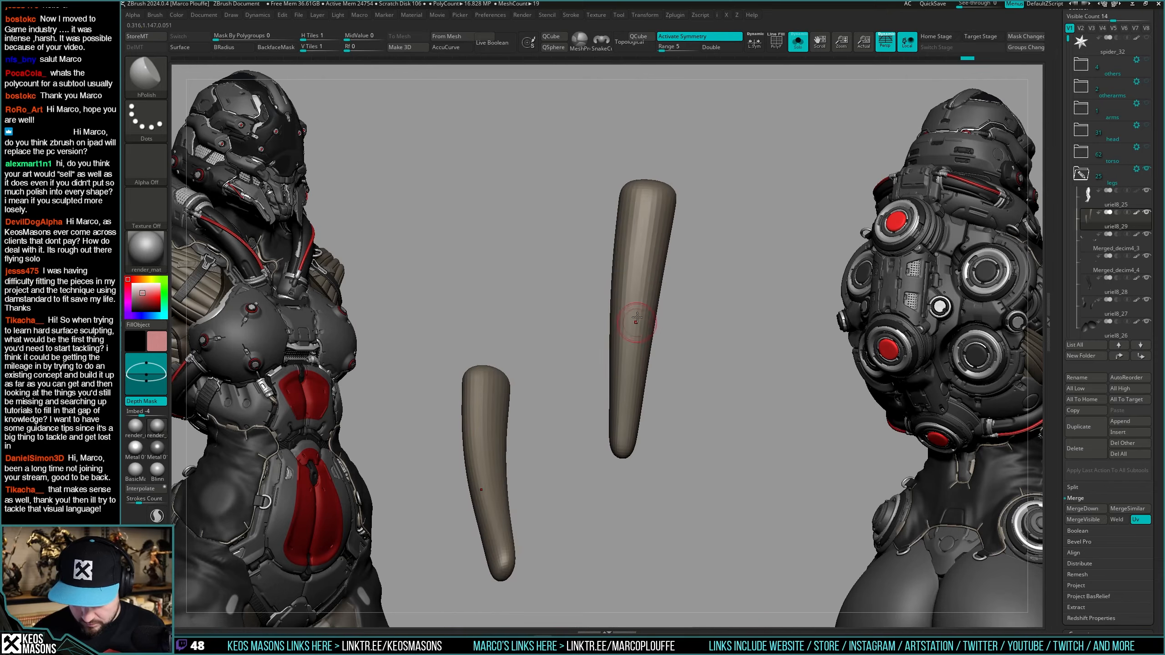
pyautogui.keyDown('shift'); pyautogui.moveTo(637, 317); pyautogui.dragTo(638, 263); pyautogui.keyUp('shift')
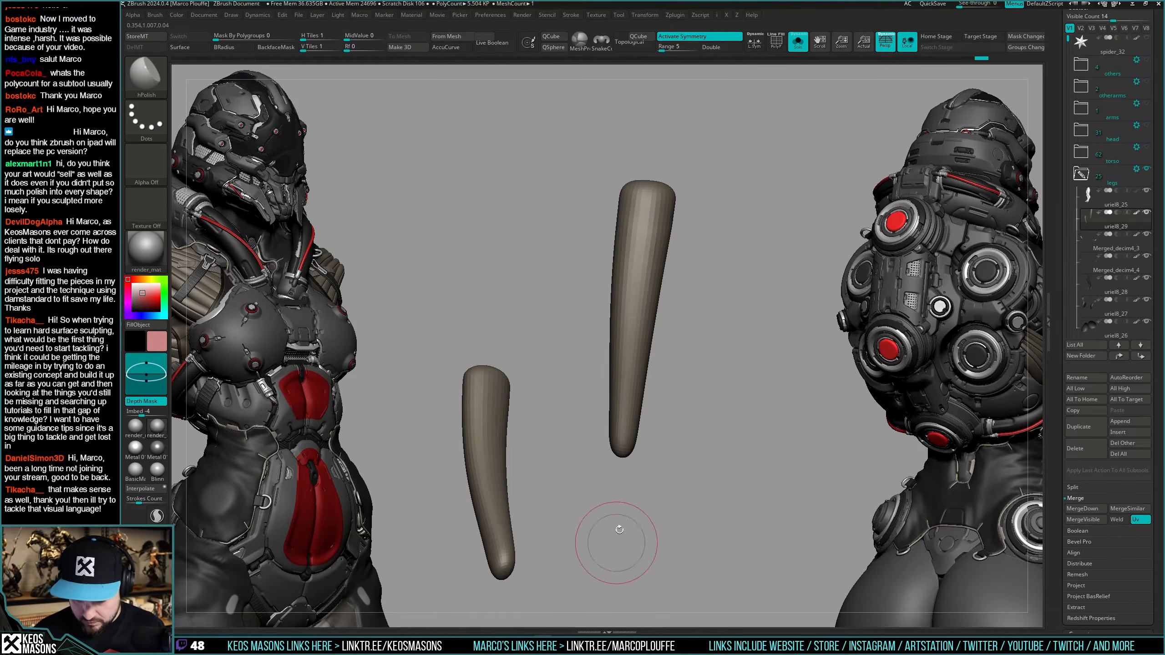
pyautogui.hotkey('shift', 's')
pyautogui.hotkey('shift', 's')
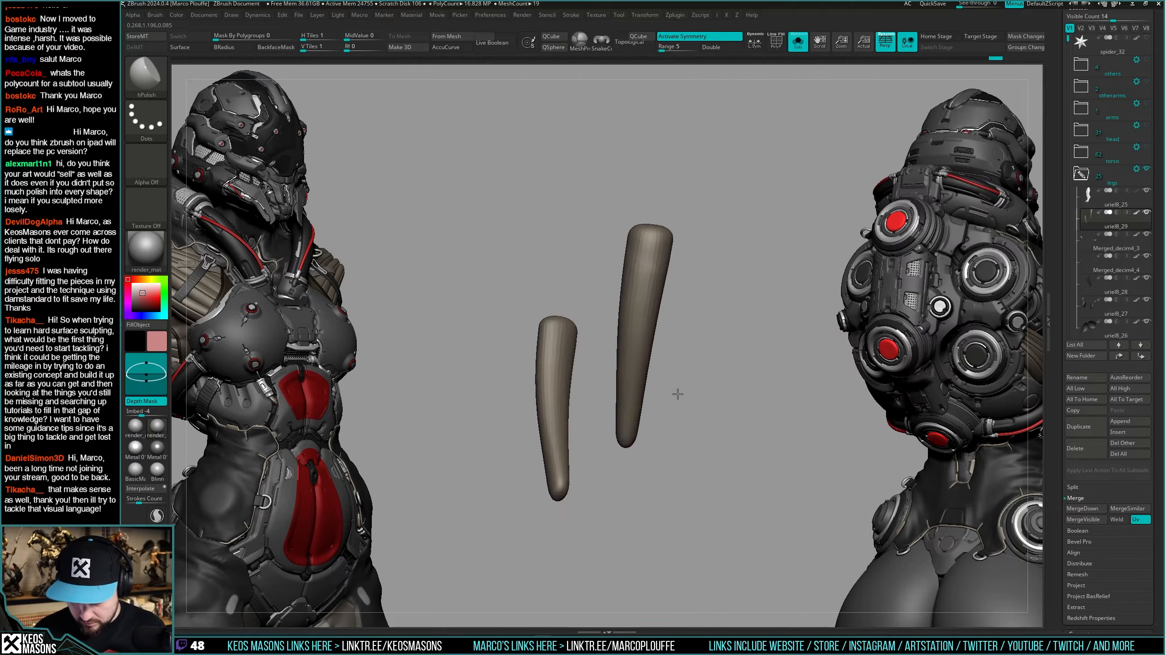
# Examine the shape of the isolated strips from several sides.
pyautogui.moveTo(680, 375); pyautogui.dragTo(662, 347, button='right')
pyautogui.press('space')
pyautogui.press('2')
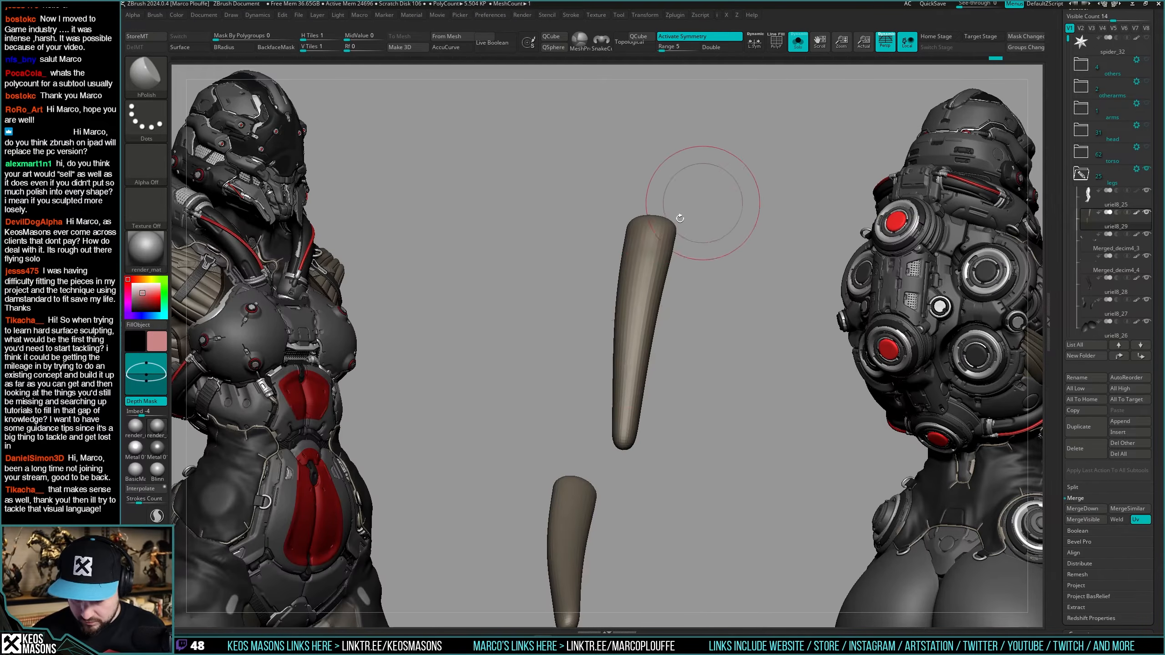
pyautogui.moveTo(638, 303); pyautogui.dragTo(626, 354, button='right')
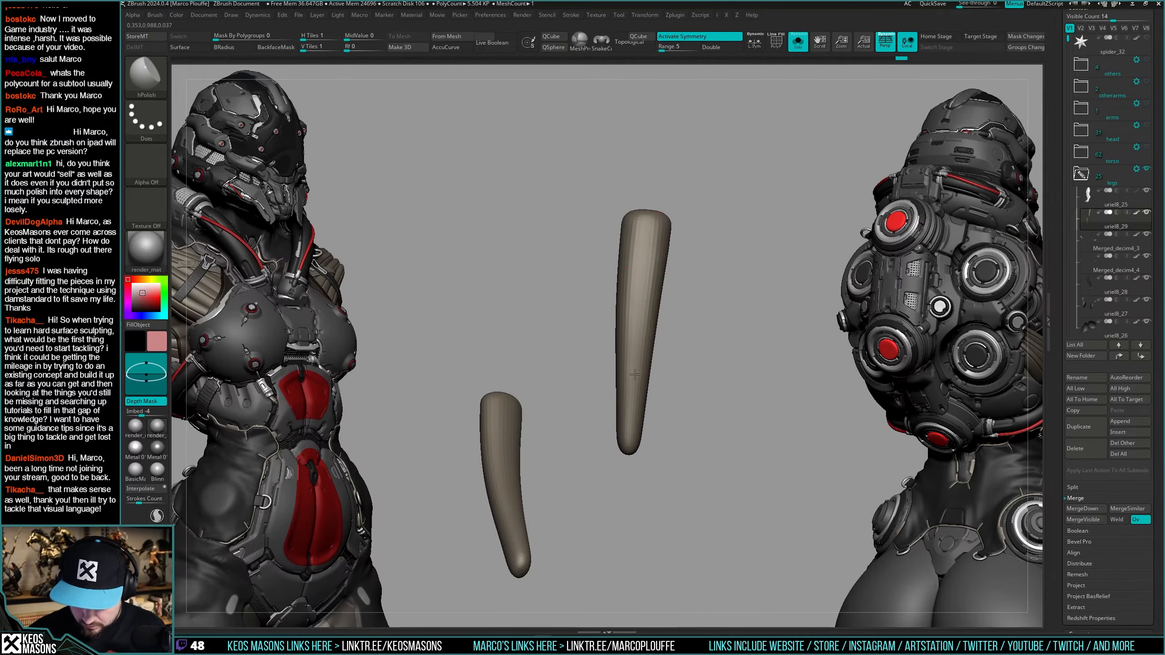
pyautogui.hotkey('shift', 's')
pyautogui.moveTo(662, 257); pyautogui.dragTo(655, 364, button='right')
pyautogui.hotkey('shift', 's')
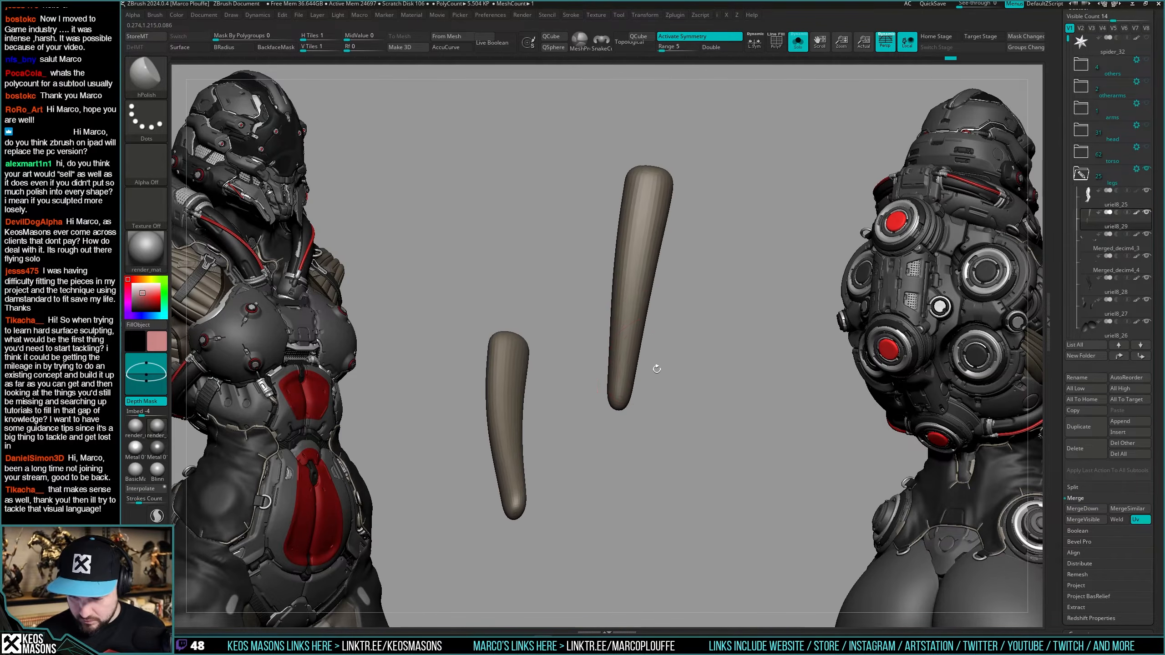
pyautogui.hotkey('shift', 's')
pyautogui.moveTo(753, 338)
pyautogui.keyDown('alt'); pyautogui.mouseDown(button='right')
pyautogui.moveTo(727, 351)
pyautogui.moveTo(741, 370)
pyautogui.moveTo(747, 354)
pyautogui.mouseUp(button='right'); pyautogui.keyUp('alt')
# Compare how the strips sit inside the transparent leg with their isolated view from different angles.
pyautogui.press('w')
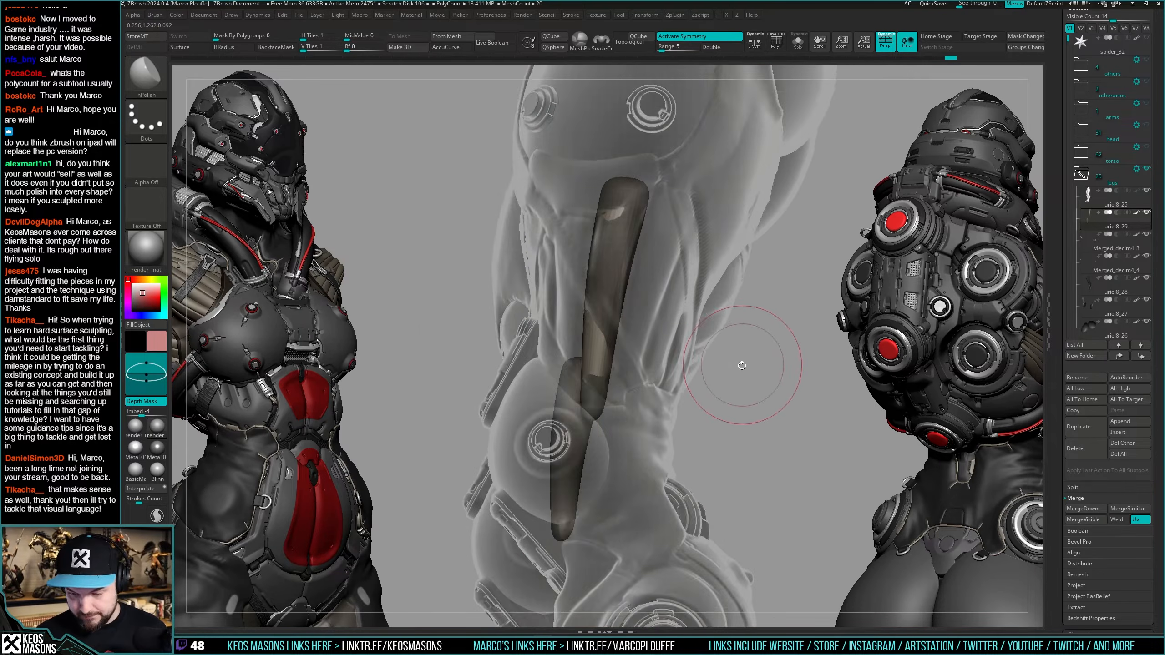
pyautogui.press('space')
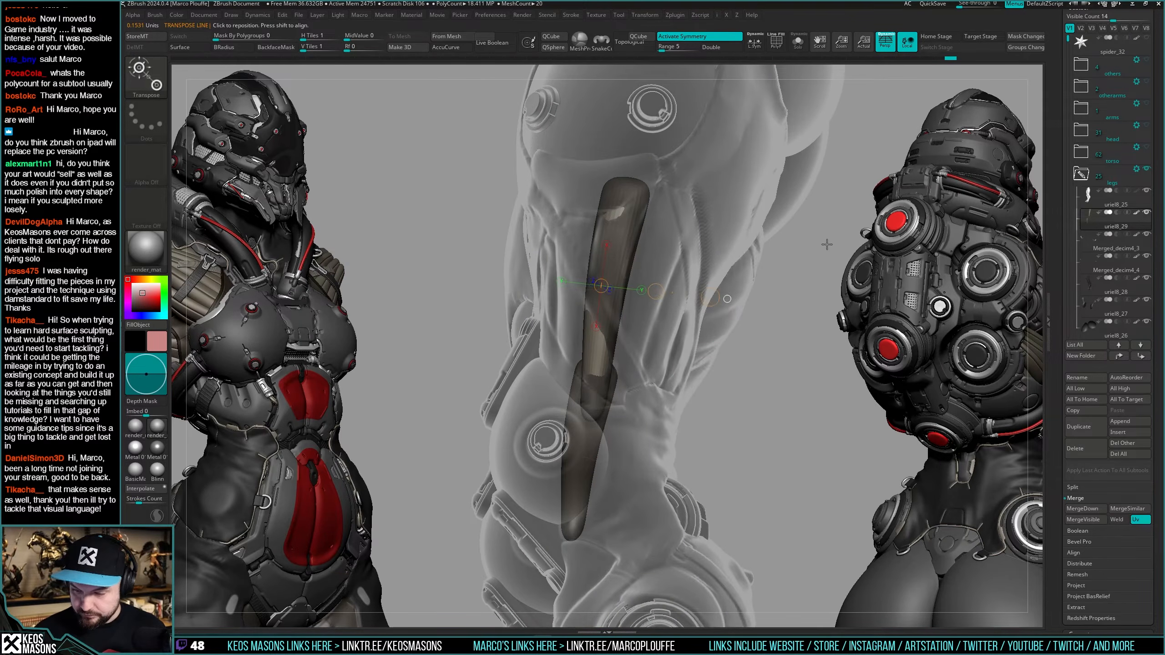
pyautogui.moveTo(827, 245); pyautogui.dragTo(773, 301, button='right')
pyautogui.press('space')
pyautogui.click(765, 251)
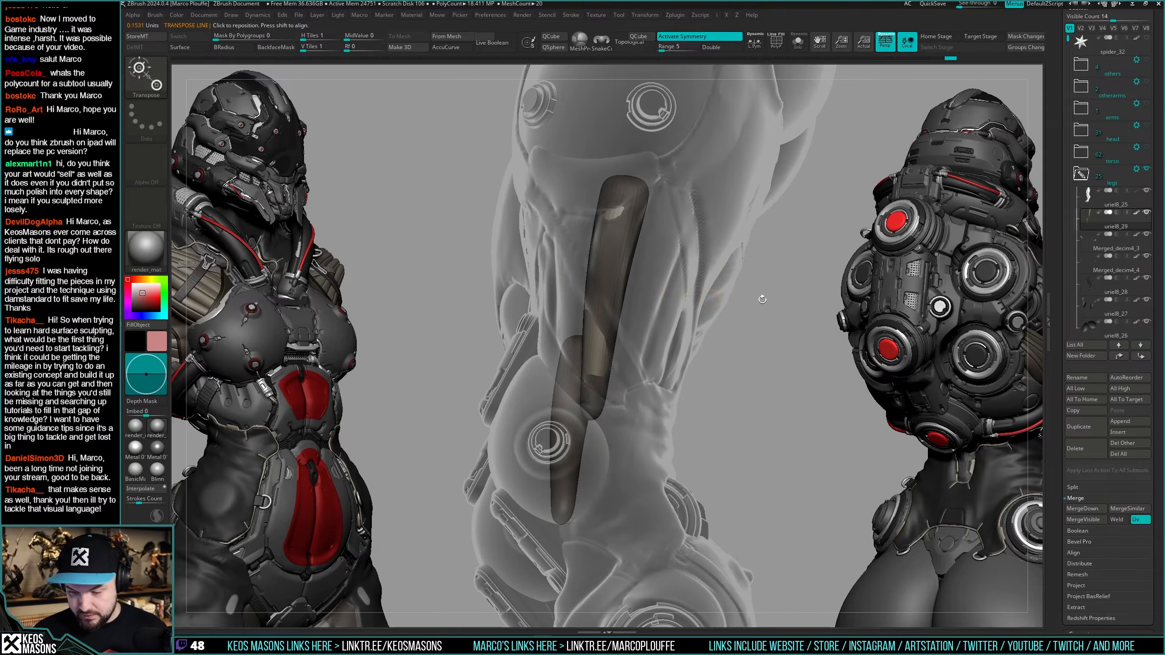
pyautogui.press('q')
pyautogui.hotkey('alt', 's')
pyautogui.press('space')
pyautogui.click(734, 237)
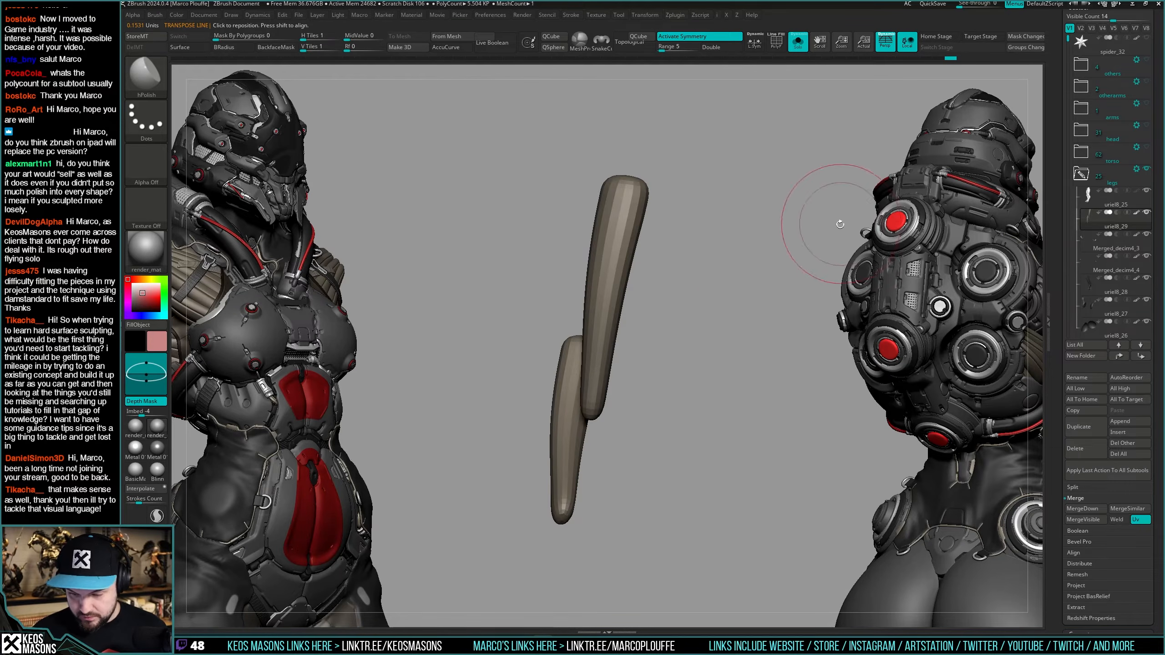
pyautogui.moveTo(713, 339); pyautogui.dragTo(723, 343, button='right')
pyautogui.hotkey('alt', 's')
pyautogui.hotkey('alt', 's')
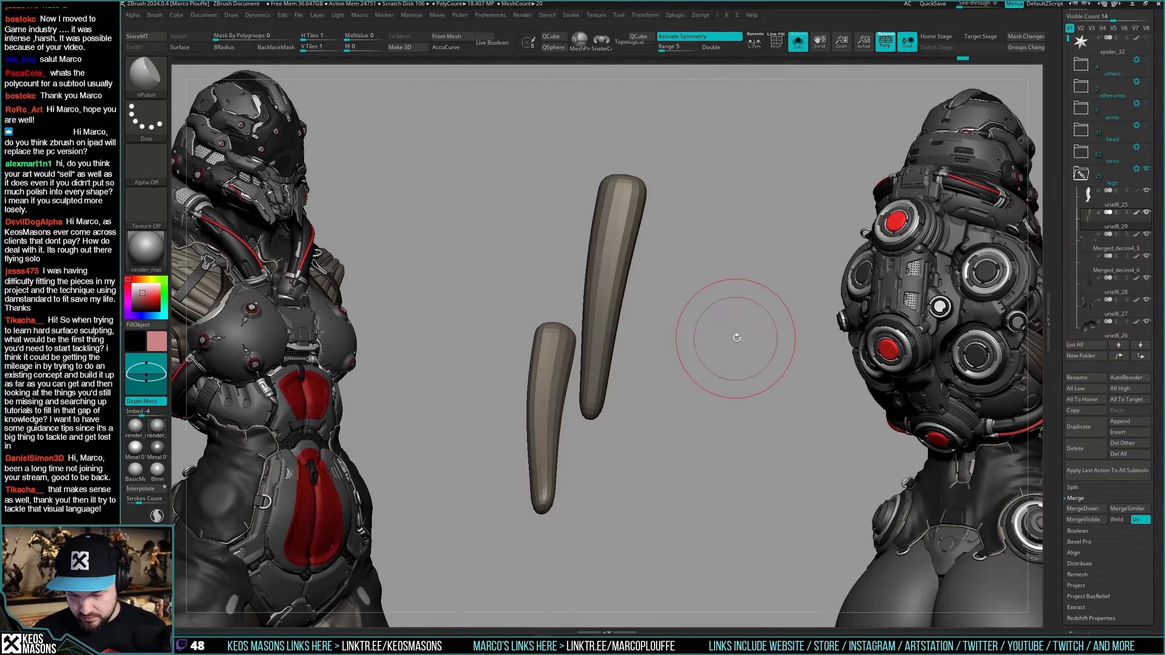
pyautogui.press('space')
pyautogui.click(724, 248)
pyautogui.moveTo(769, 334); pyautogui.dragTo(754, 312, button='right')
pyautogui.hotkey('alt', 's')
pyautogui.press('w')
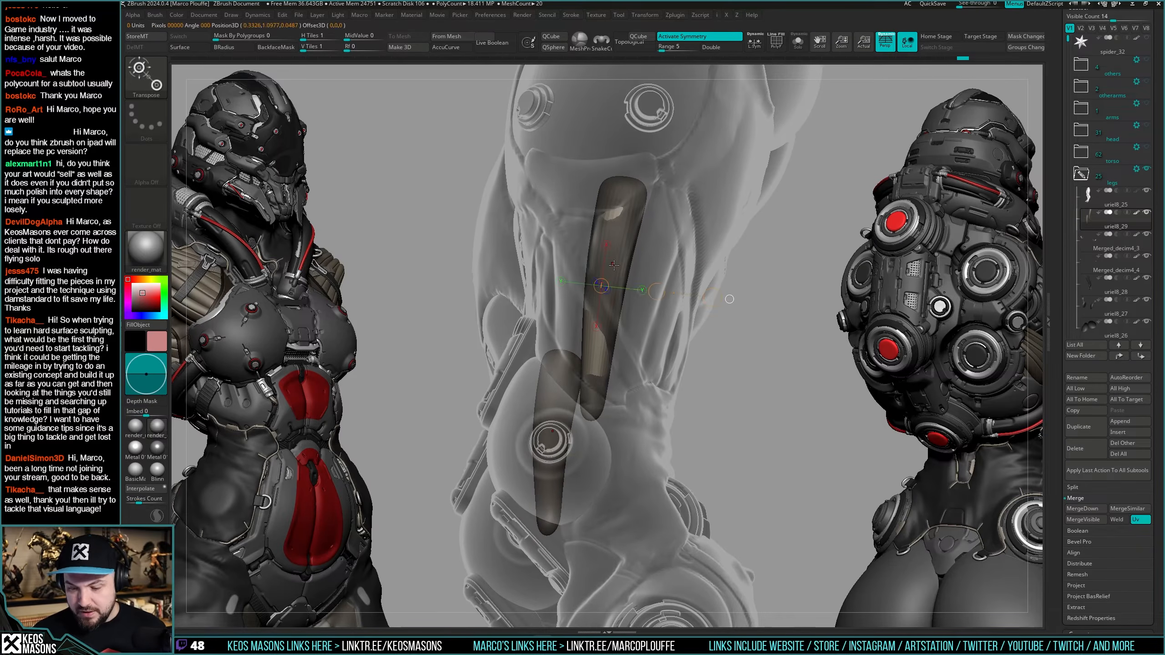
# Save the tool as spider_32.ztl, overwriting the existing file.
pyautogui.hotkey('ctrl', 's')
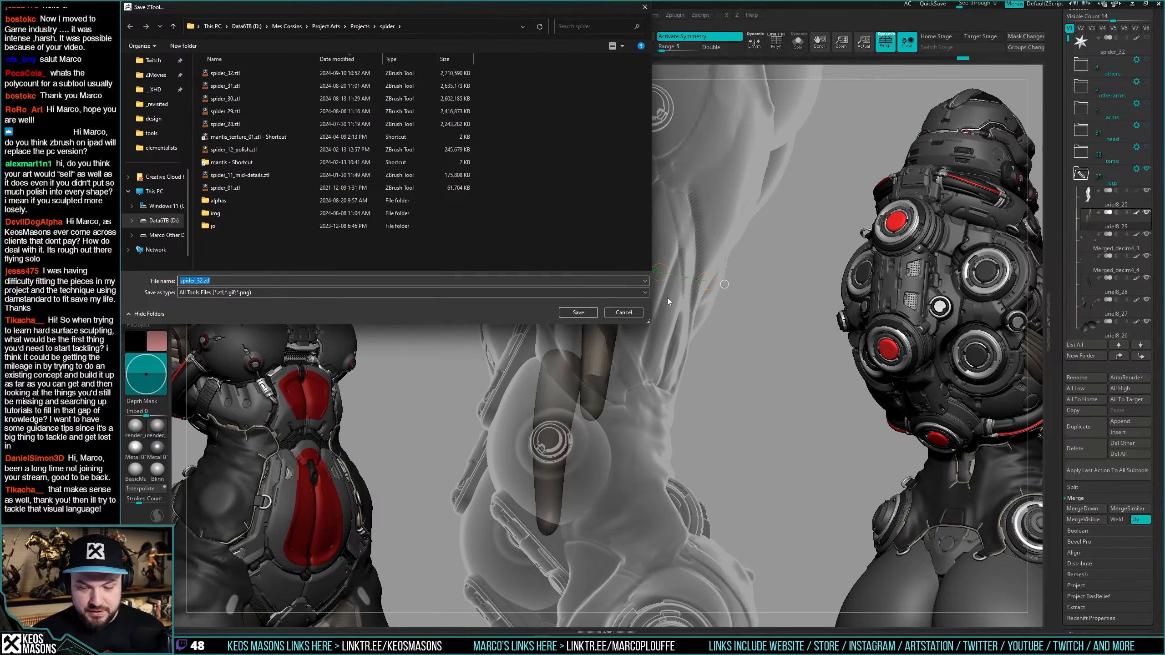
pyautogui.click(595, 312)
pyautogui.click(612, 320)
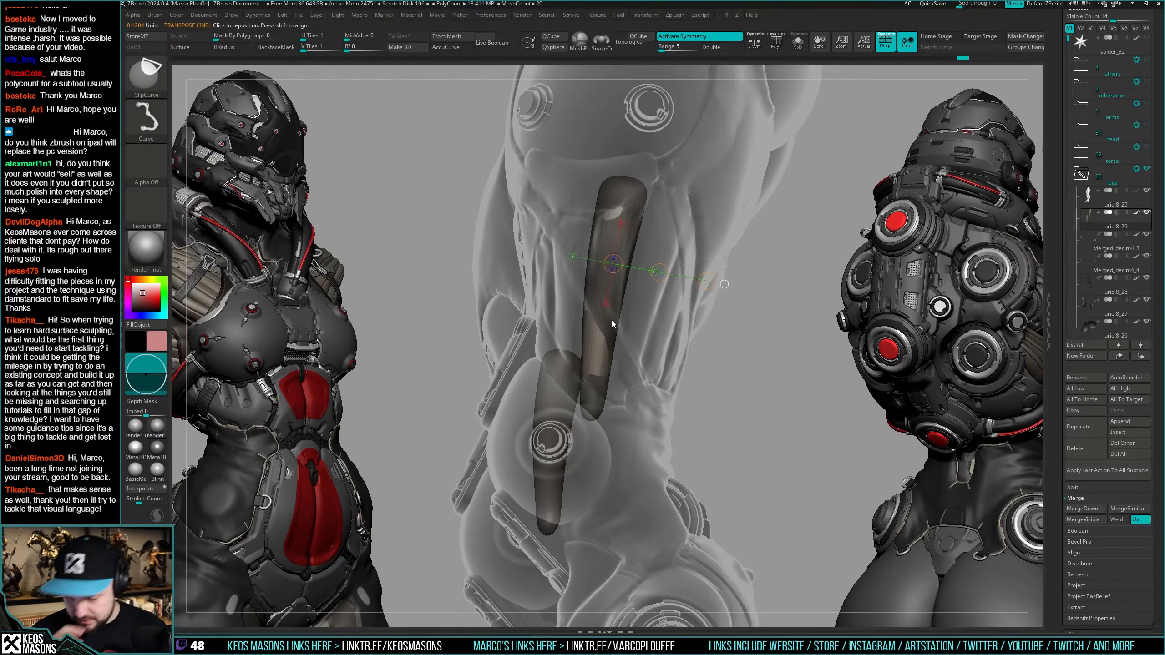
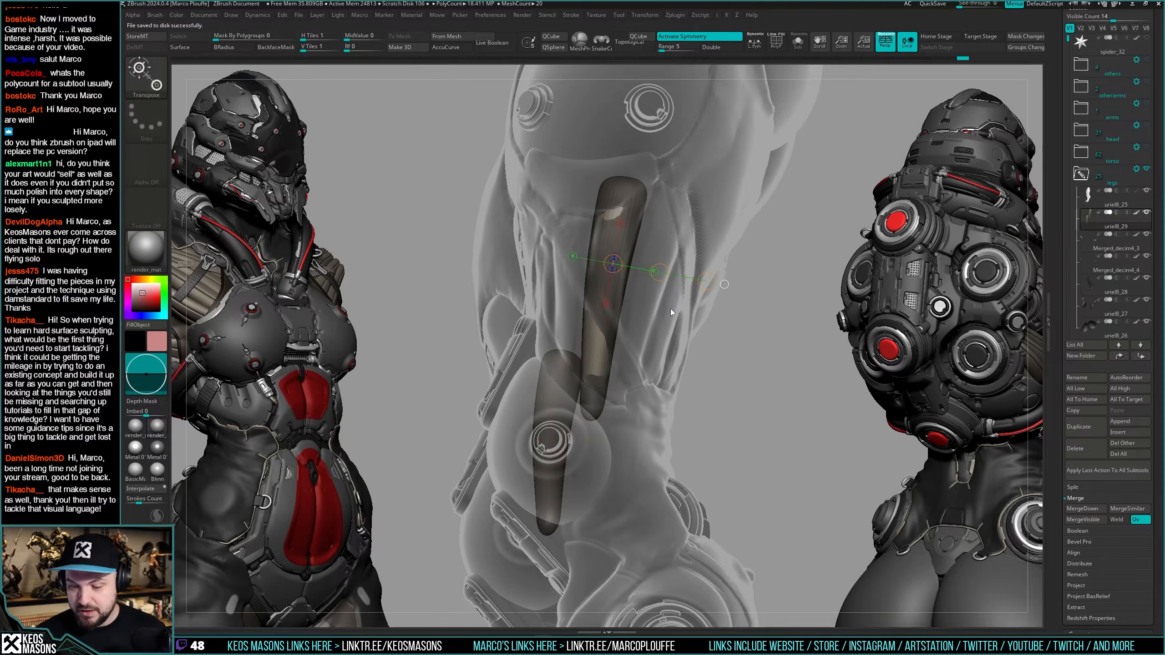
# Duplicate the strip beside the original with Transpose, then move and rotate the copy into the thigh's muscle opening.
pyautogui.keyDown('shift'); pyautogui.moveTo(670, 309); pyautogui.dragTo(672, 326, button='right'); pyautogui.keyUp('shift')
pyautogui.keyDown('ctrl'); pyautogui.moveTo(661, 274); pyautogui.dragTo(703, 280); pyautogui.keyUp('ctrl')
pyautogui.moveTo(710, 333); pyautogui.dragTo(696, 303, button='right')
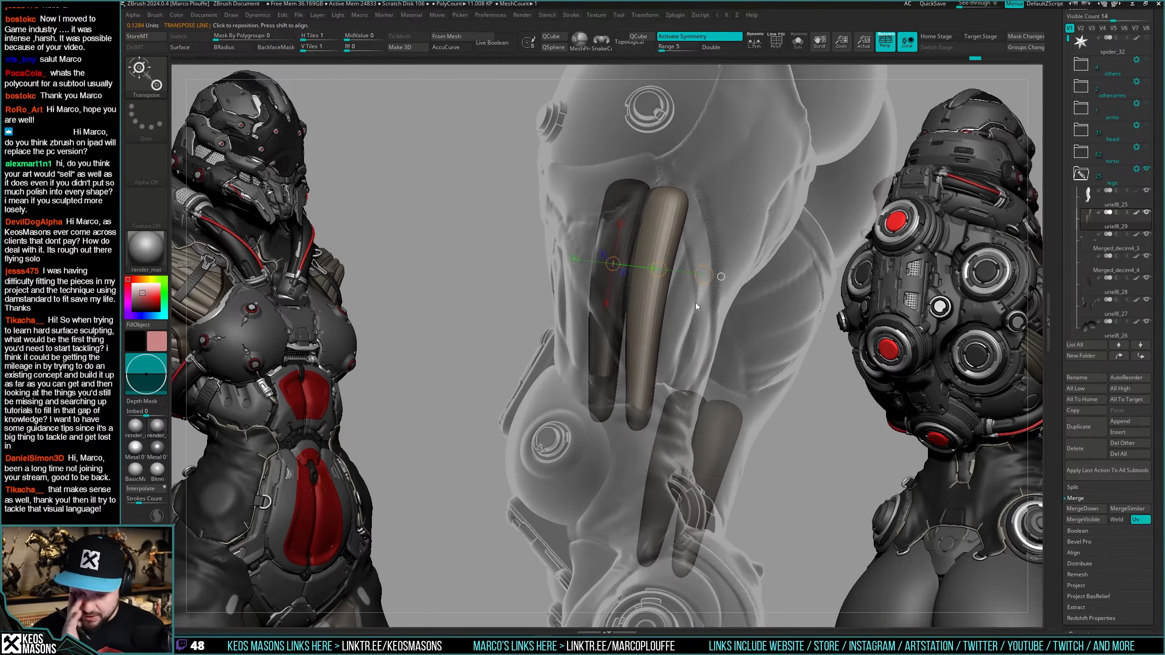
pyautogui.moveTo(696, 303); pyautogui.dragTo(648, 221, button='right')
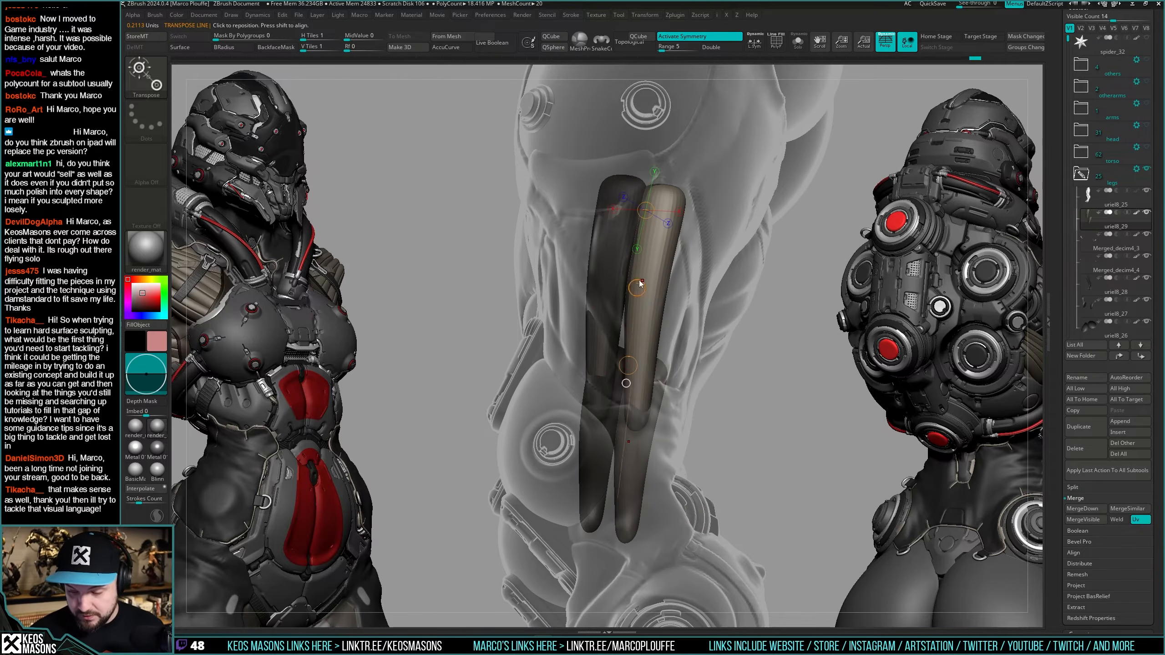
pyautogui.moveTo(639, 281); pyautogui.dragTo(709, 213)
pyautogui.moveTo(709, 213); pyautogui.dragTo(672, 335, button='right')
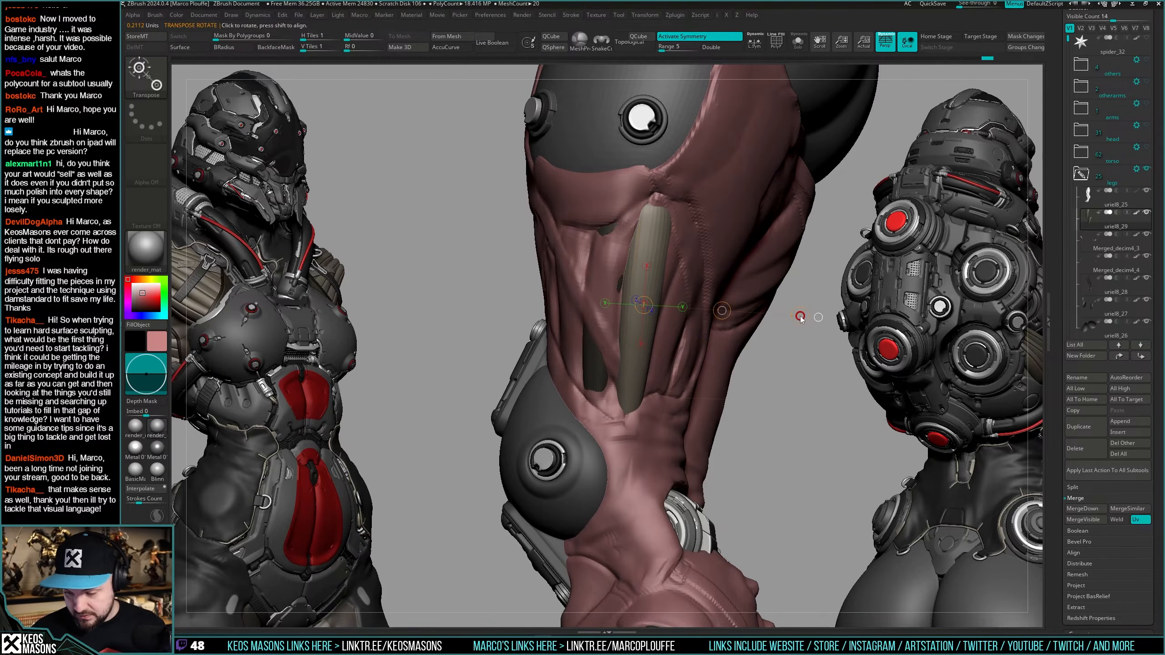
pyautogui.moveTo(800, 317)
pyautogui.mouseDown()
pyautogui.moveTo(805, 342)
pyautogui.moveTo(807, 331)
pyautogui.mouseUp()
# Undo the last two adjustments of the second strip and shift it away from the first with Transpose.
pyautogui.press('q')
pyautogui.moveTo(772, 353)
pyautogui.mouseDown(button='right')
pyautogui.moveTo(665, 360)
pyautogui.moveTo(636, 236)
pyautogui.mouseUp(button='right')
pyautogui.press('w')
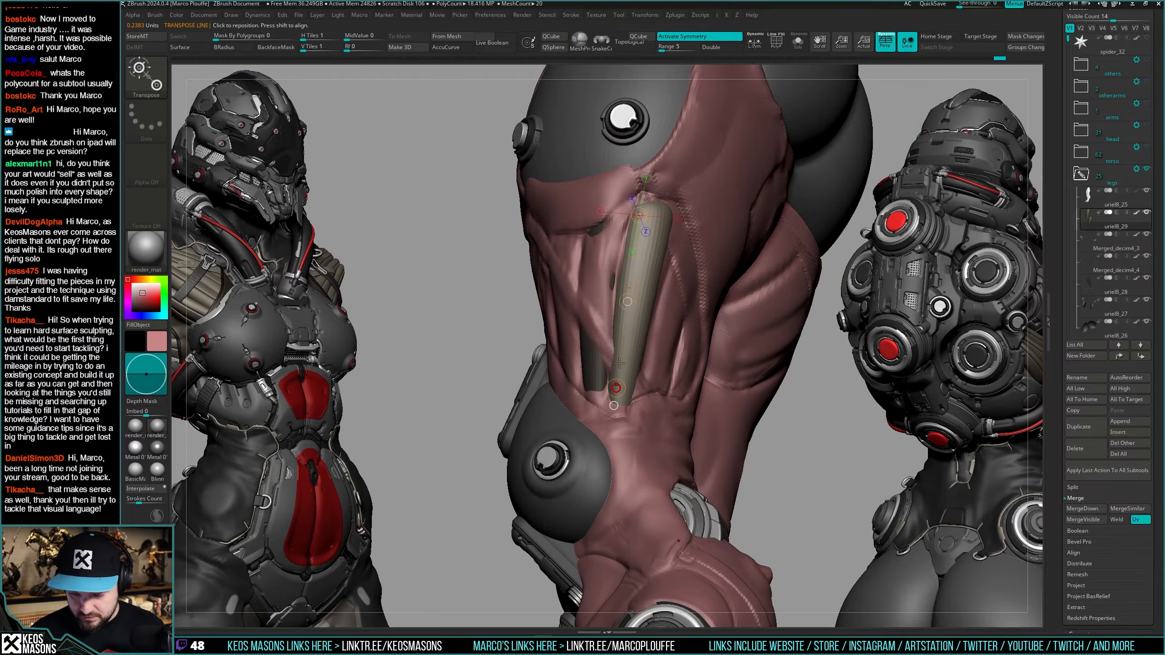
pyautogui.hotkey('ctrl', 'z')
pyautogui.hotkey('ctrl', 'z')
pyautogui.hotkey('shift', 't')
pyautogui.moveTo(686, 288); pyautogui.dragTo(676, 343, button='right')
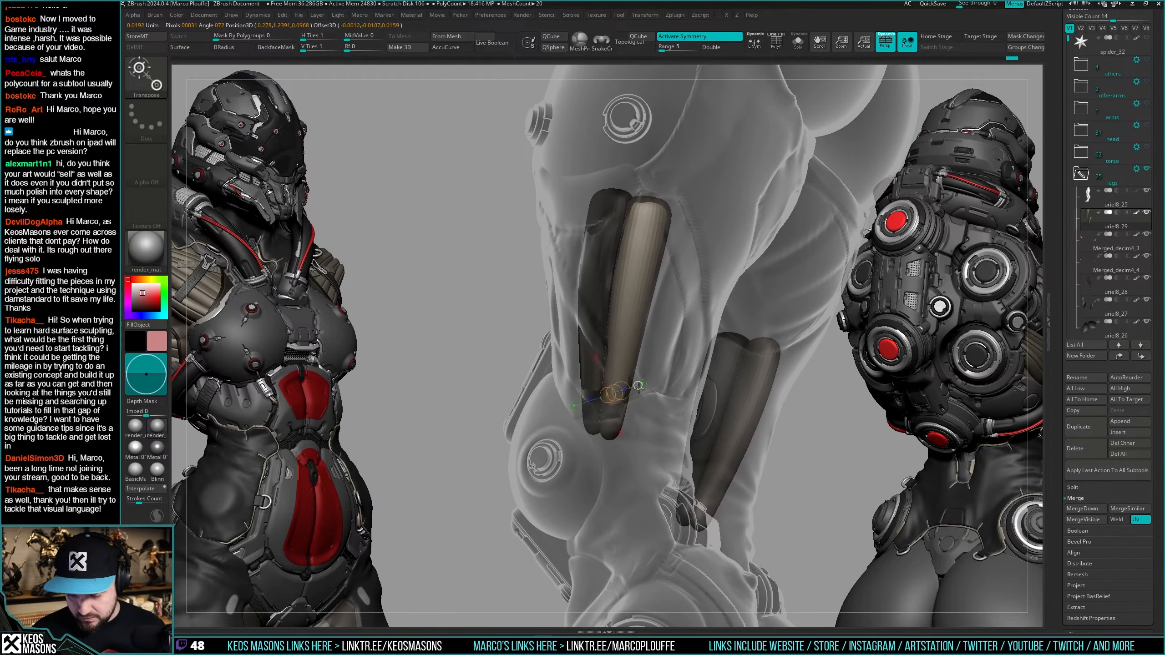
pyautogui.moveTo(643, 391); pyautogui.dragTo(742, 363)
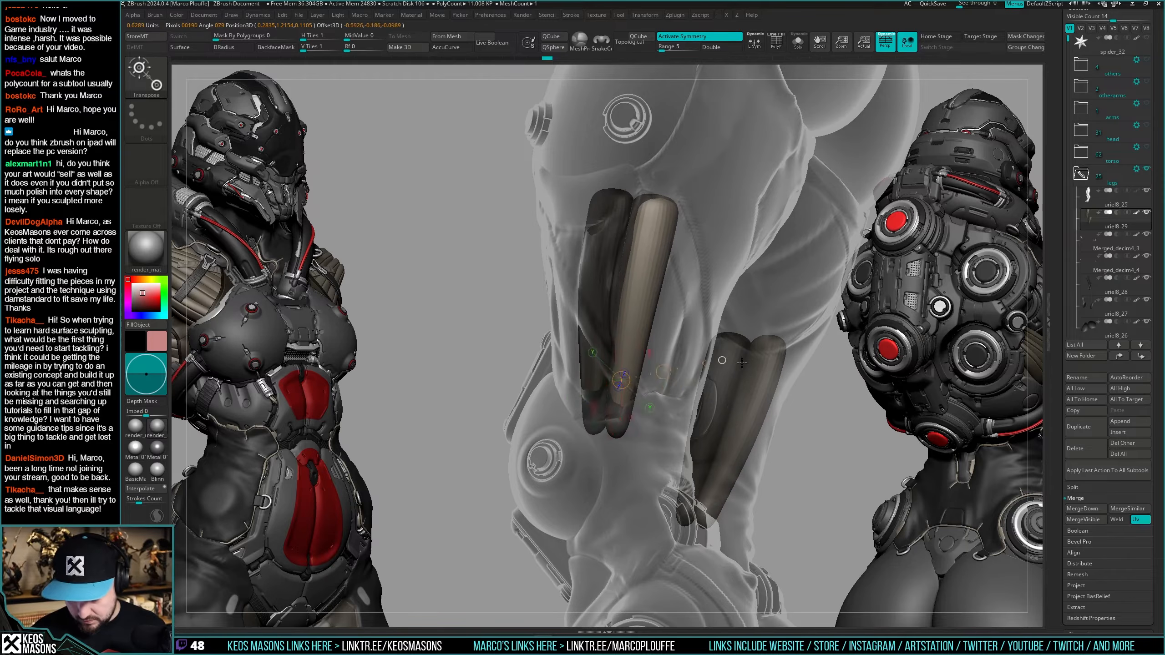
pyautogui.moveTo(811, 387); pyautogui.dragTo(809, 385)
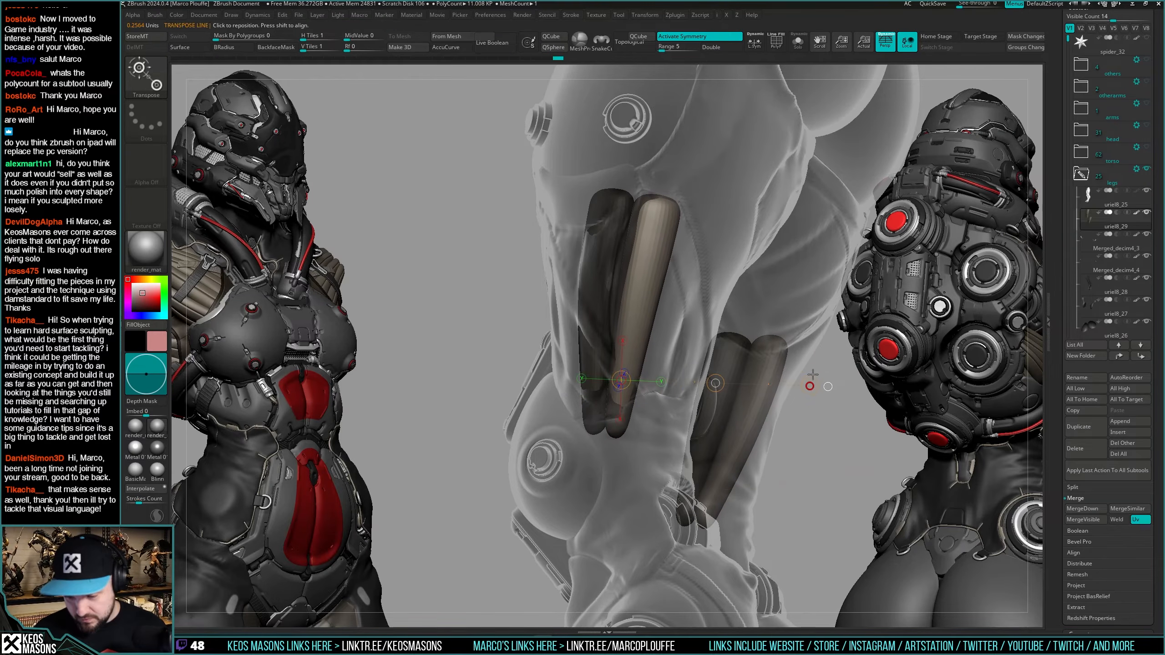
# Refine the second strip's position along the thigh opening with a Transpose line drawn down its length.
pyautogui.press('q')
pyautogui.moveTo(809, 385)
pyautogui.mouseDown(button='right')
pyautogui.moveTo(682, 286)
pyautogui.moveTo(642, 298)
pyautogui.moveTo(661, 277)
pyautogui.mouseUp(button='right')
pyautogui.press('w')
pyautogui.hotkey('shift', 't')
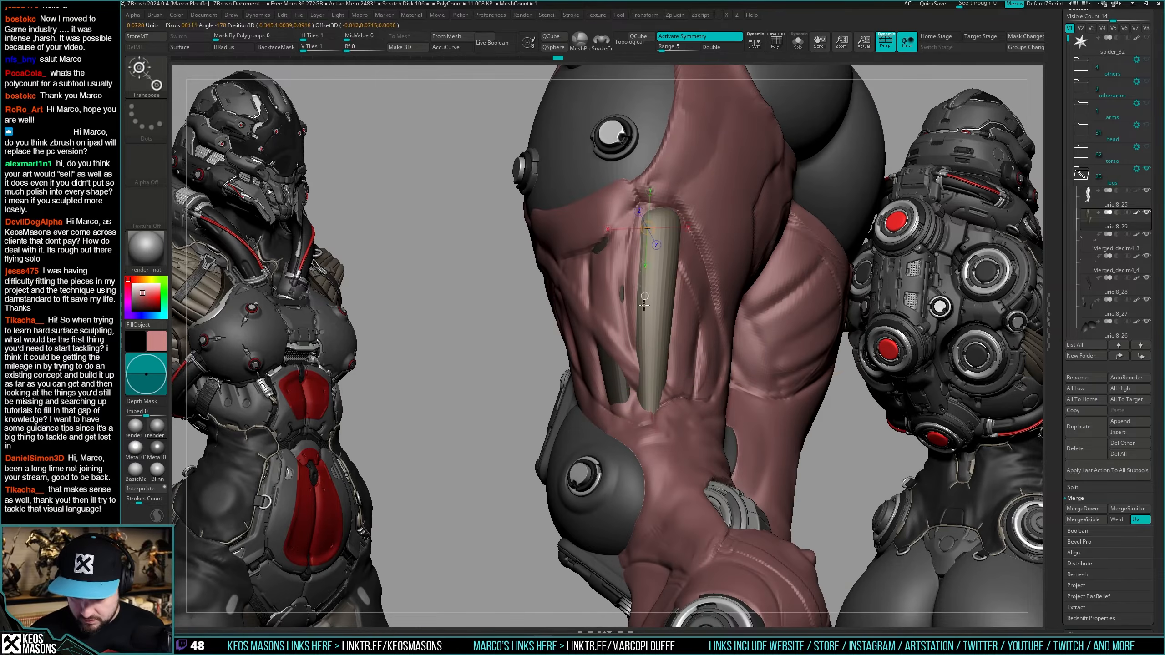
pyautogui.moveTo(647, 303); pyautogui.dragTo(652, 286)
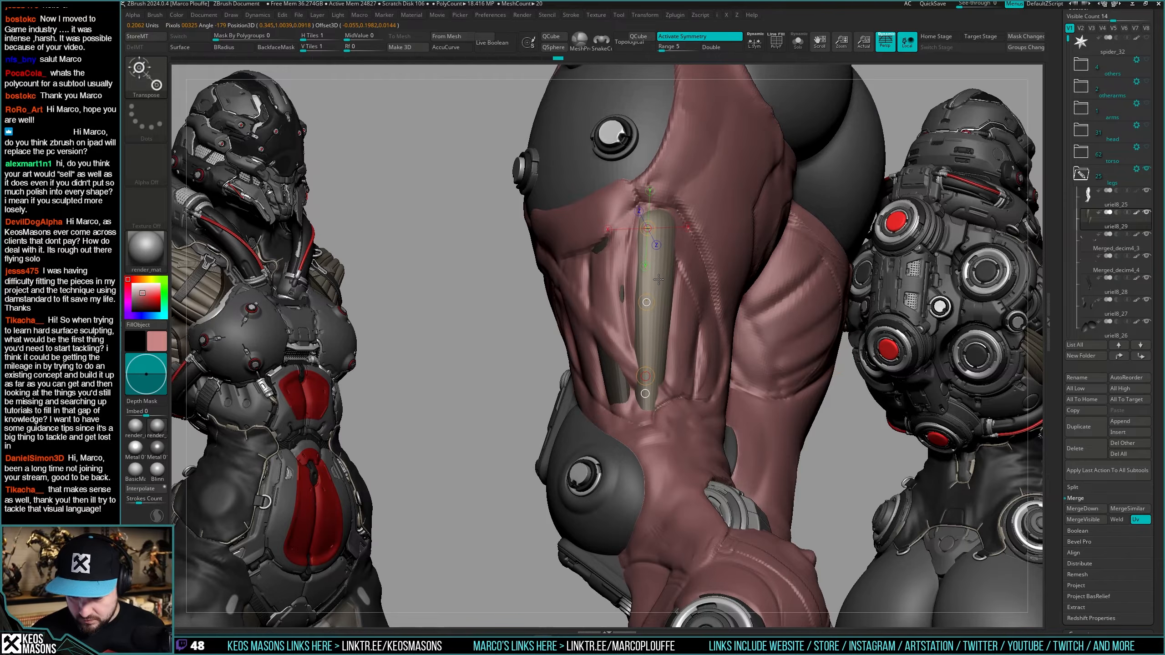
pyautogui.press('q')
# Duplicate the second strip to make a third beside it, and angle it to follow the thigh surface.
pyautogui.moveTo(689, 300)
pyautogui.mouseDown(button='right')
pyautogui.moveTo(700, 317)
pyautogui.moveTo(668, 346)
pyautogui.moveTo(620, 322)
pyautogui.mouseUp(button='right')
pyautogui.hotkey('shift', 's')
pyautogui.hotkey('shift', 's')
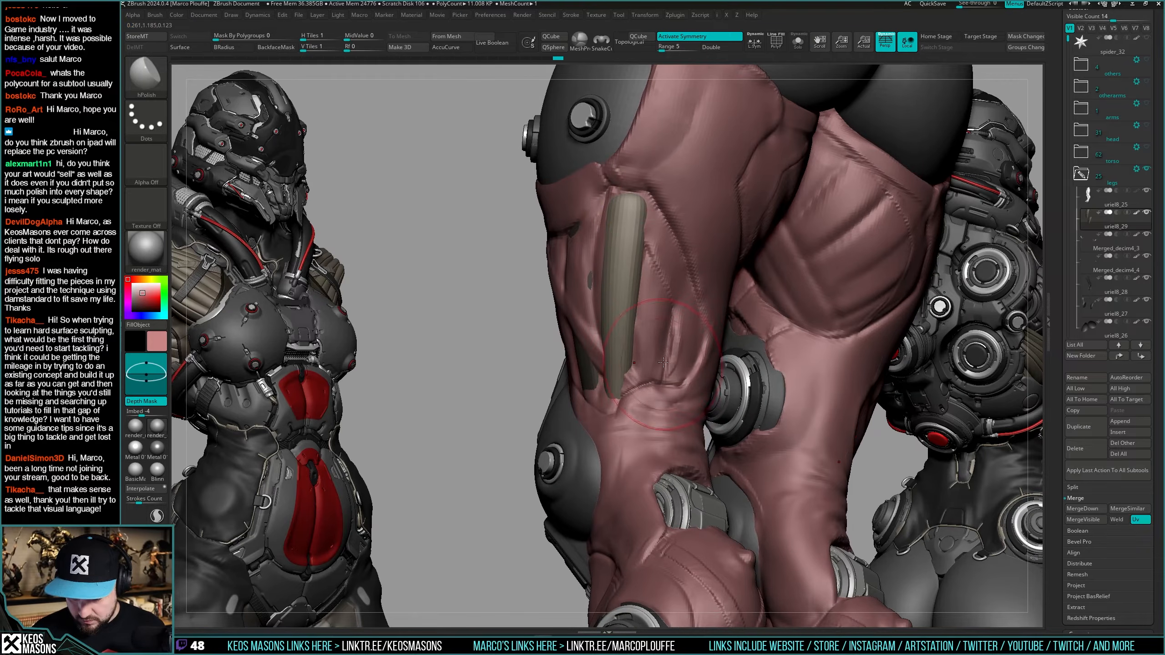
pyautogui.press('w')
pyautogui.keyDown('ctrl'); pyautogui.moveTo(656, 332); pyautogui.dragTo(668, 331); pyautogui.keyUp('ctrl')
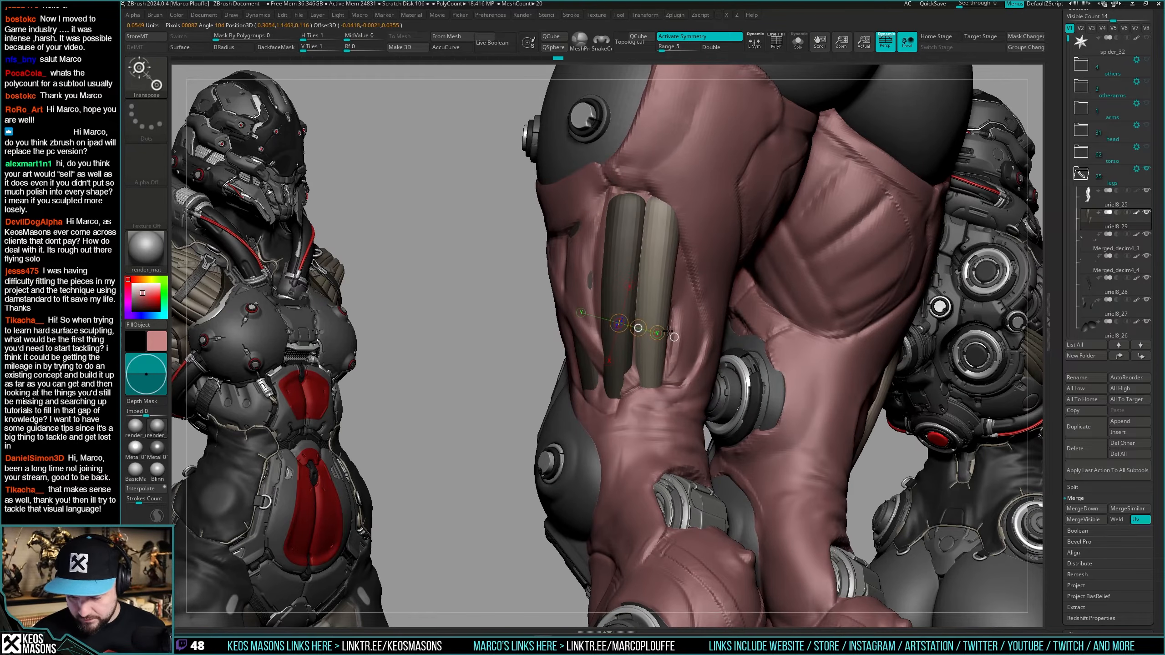
pyautogui.moveTo(757, 316); pyautogui.dragTo(762, 317)
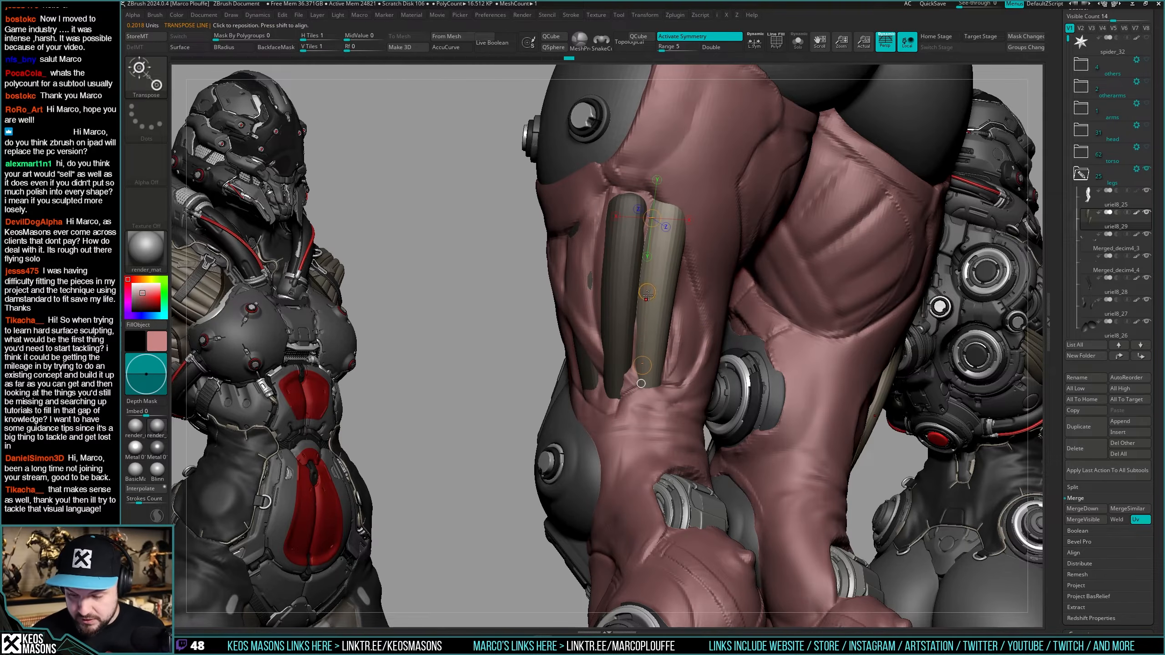
pyautogui.moveTo(681, 272); pyautogui.dragTo(665, 289, button='right')
pyautogui.moveTo(664, 327); pyautogui.dragTo(644, 360)
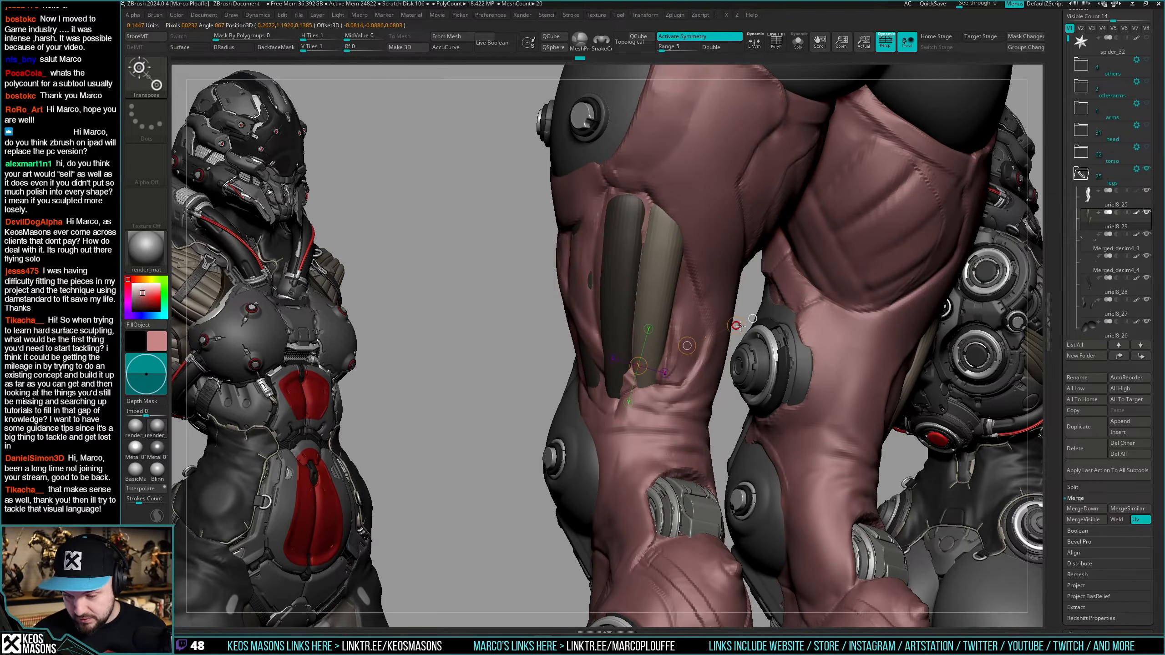
pyautogui.moveTo(736, 324); pyautogui.dragTo(692, 332, button='right')
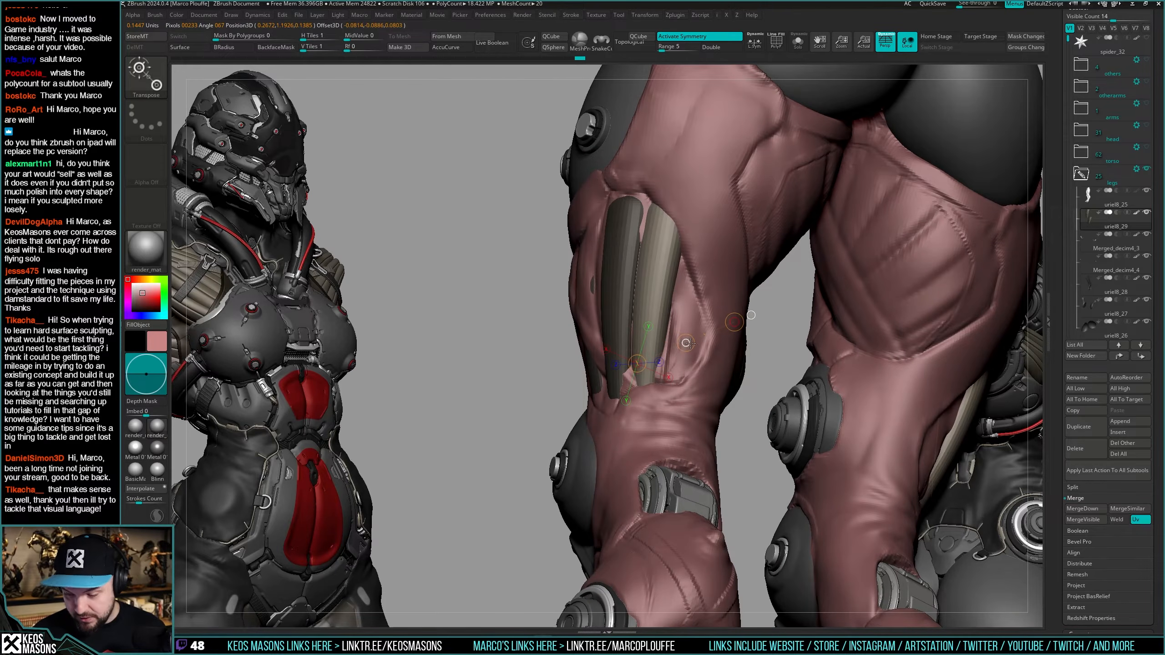
# Duplicate the third strip towards the back of the thigh opening and reposition the copy to fit behind it.
pyautogui.keyDown('ctrl'); pyautogui.moveTo(686, 344); pyautogui.dragTo(719, 347); pyautogui.keyUp('ctrl')
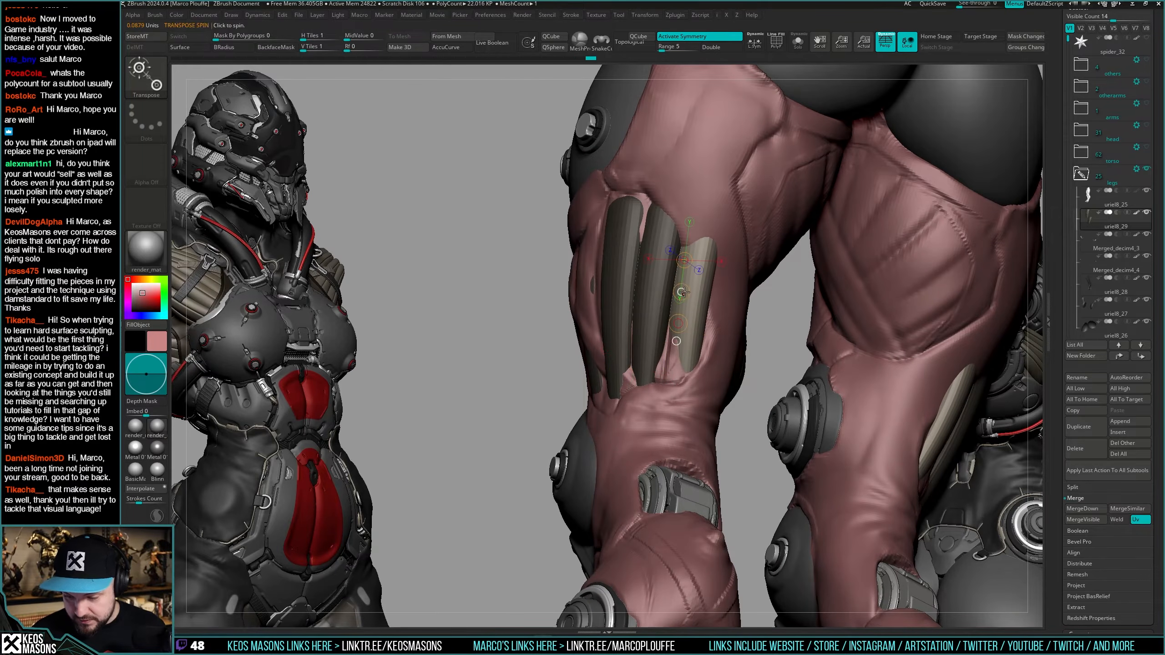
pyautogui.moveTo(683, 291); pyautogui.dragTo(695, 242)
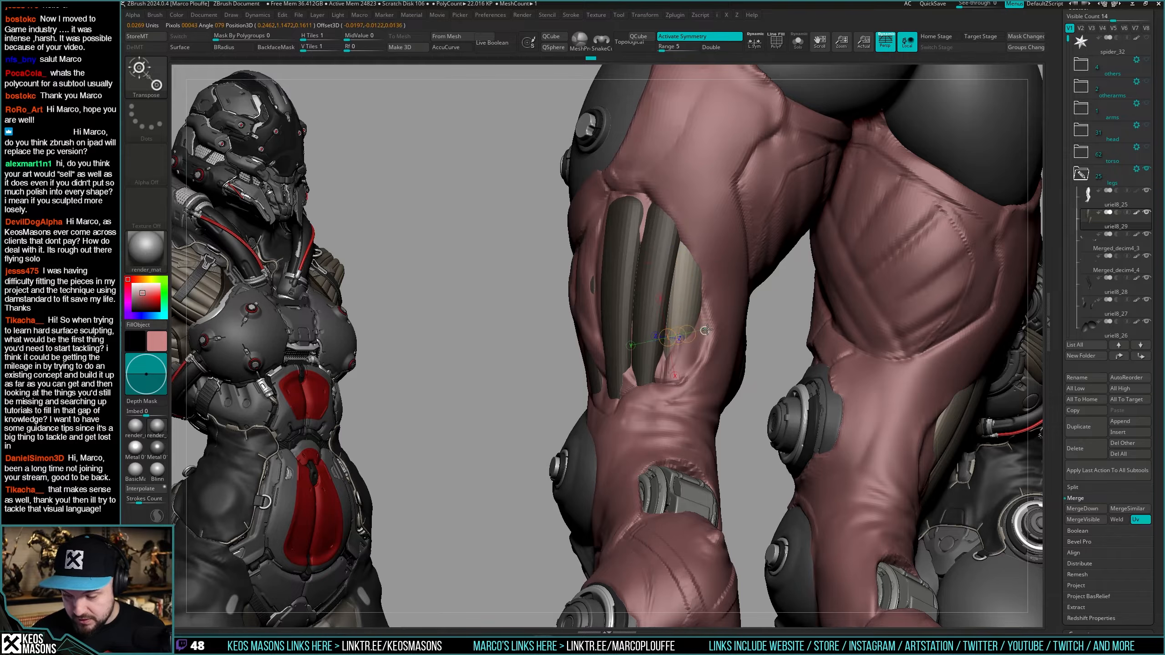
pyautogui.moveTo(775, 305); pyautogui.dragTo(725, 321)
pyautogui.press('q')
pyautogui.moveTo(775, 312)
pyautogui.mouseDown(button='right')
pyautogui.moveTo(730, 341)
pyautogui.moveTo(939, 305)
pyautogui.moveTo(711, 382)
pyautogui.moveTo(673, 372)
pyautogui.moveTo(716, 361)
pyautogui.moveTo(675, 338)
pyautogui.mouseUp(button='right')
# Isolate the full set of mirrored strips and display their polyframe.
pyautogui.hotkey('alt', 's')
pyautogui.press('w')
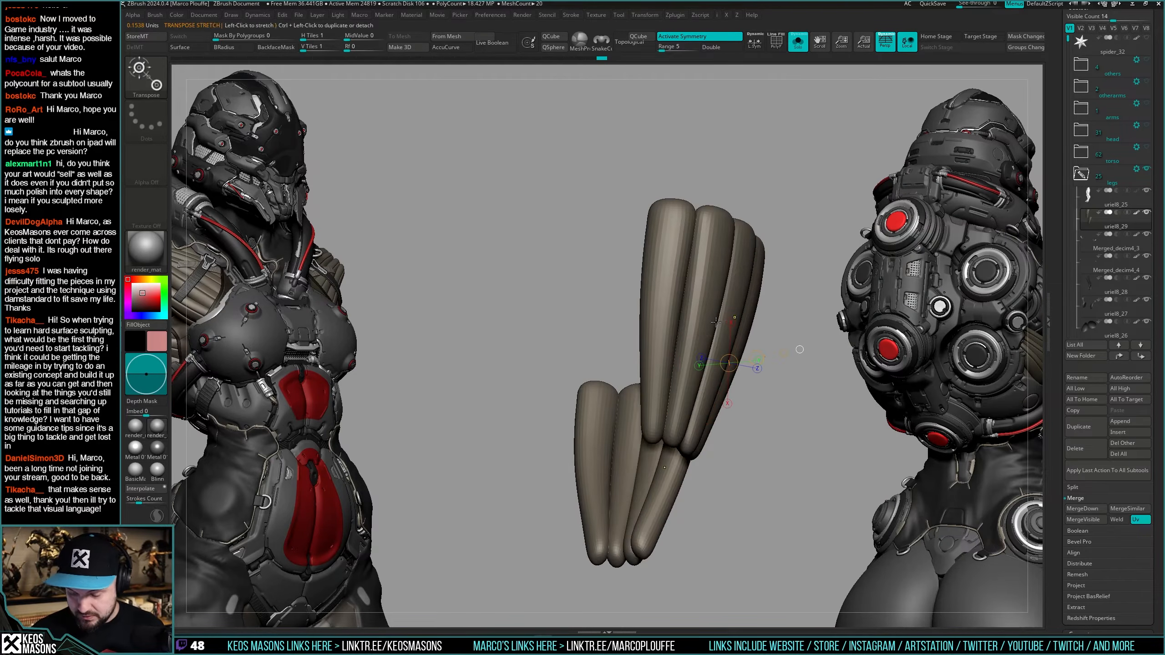
pyautogui.press('y')
pyautogui.hotkey('shift', 'f')
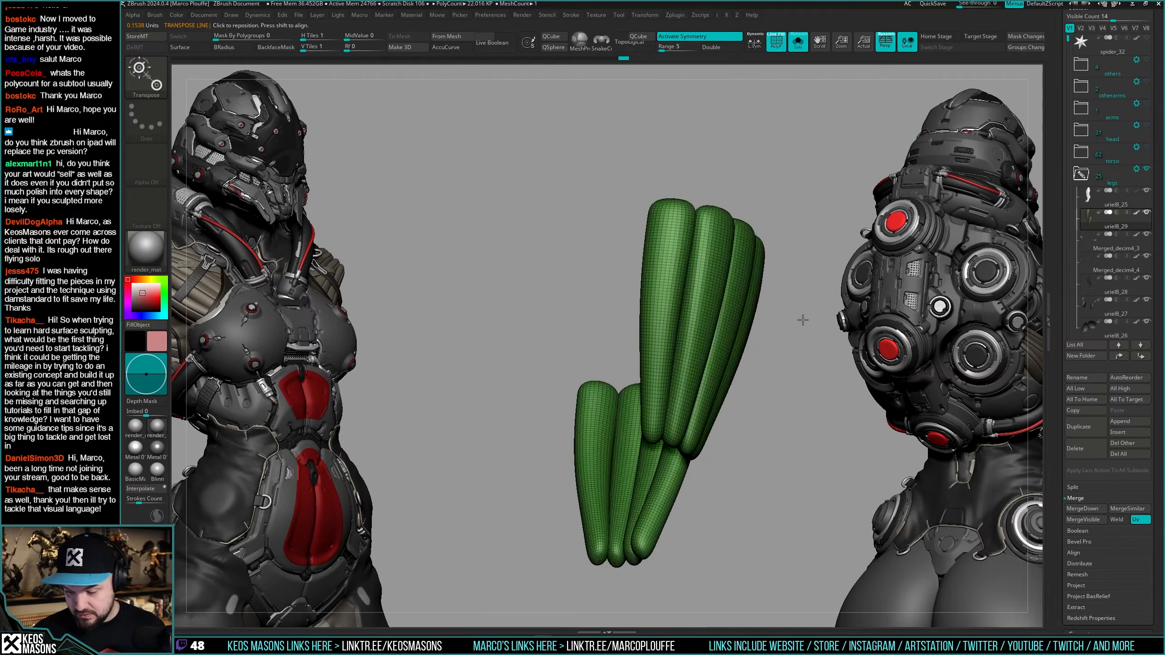
# Duplicate a strip towards the front of the thigh opening and reposition the copy with a Transpose line while the leg is ghosted.
pyautogui.moveTo(803, 320)
pyautogui.mouseDown(button='right')
pyautogui.moveTo(730, 342)
pyautogui.moveTo(785, 333)
pyautogui.mouseUp(button='right')
pyautogui.hotkey('shift', 'f')
pyautogui.keyDown('ctrl'); pyautogui.moveTo(661, 320); pyautogui.dragTo(707, 302); pyautogui.keyUp('ctrl')
pyautogui.keyDown('ctrl'); pyautogui.click(775, 317); pyautogui.keyUp('ctrl')
pyautogui.hotkey('shift', 's')
pyautogui.moveTo(652, 363); pyautogui.dragTo(702, 342, button='right')
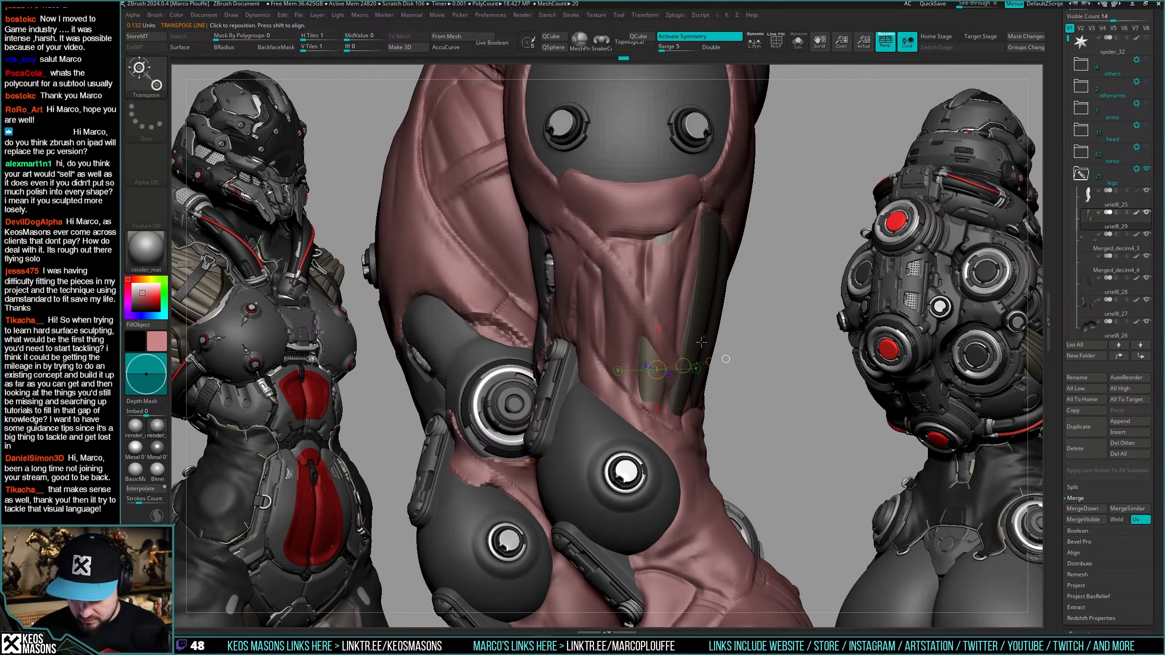
pyautogui.hotkey('shift', 't')
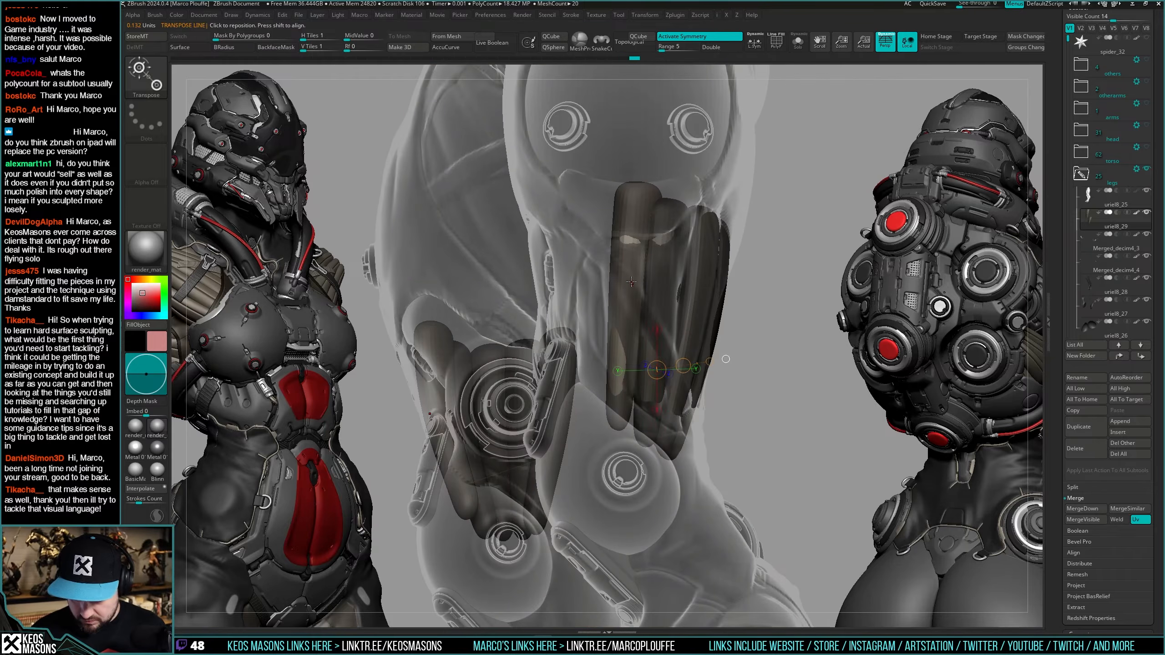
pyautogui.hotkey('ctrl', 'z')
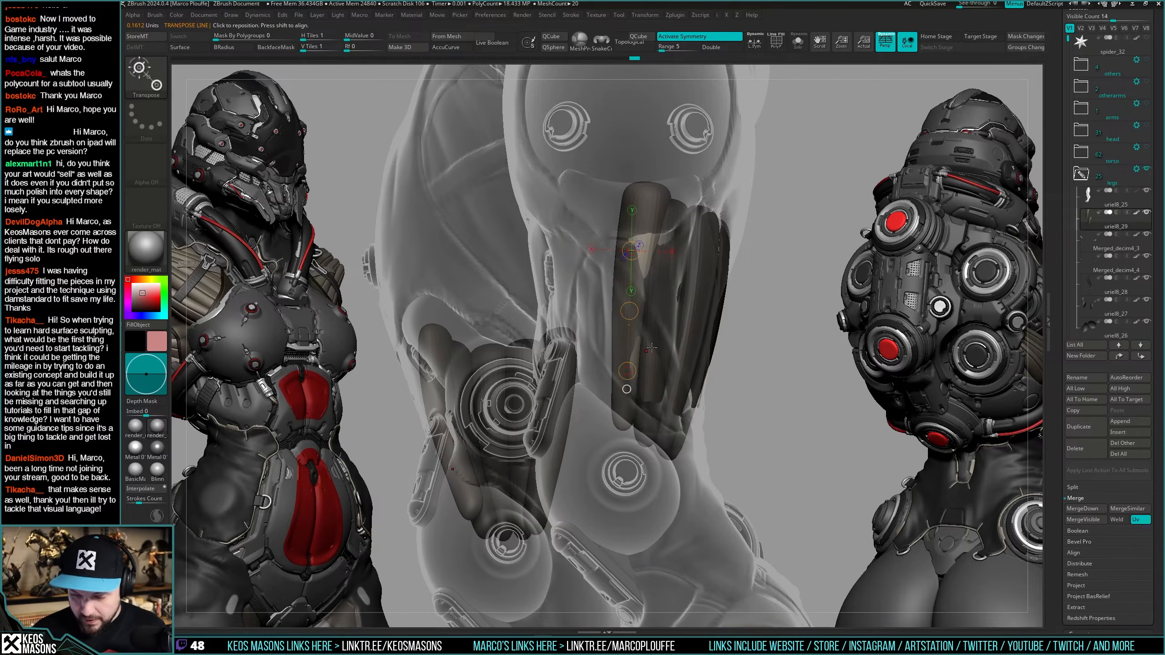
pyautogui.moveTo(651, 349); pyautogui.dragTo(673, 373)
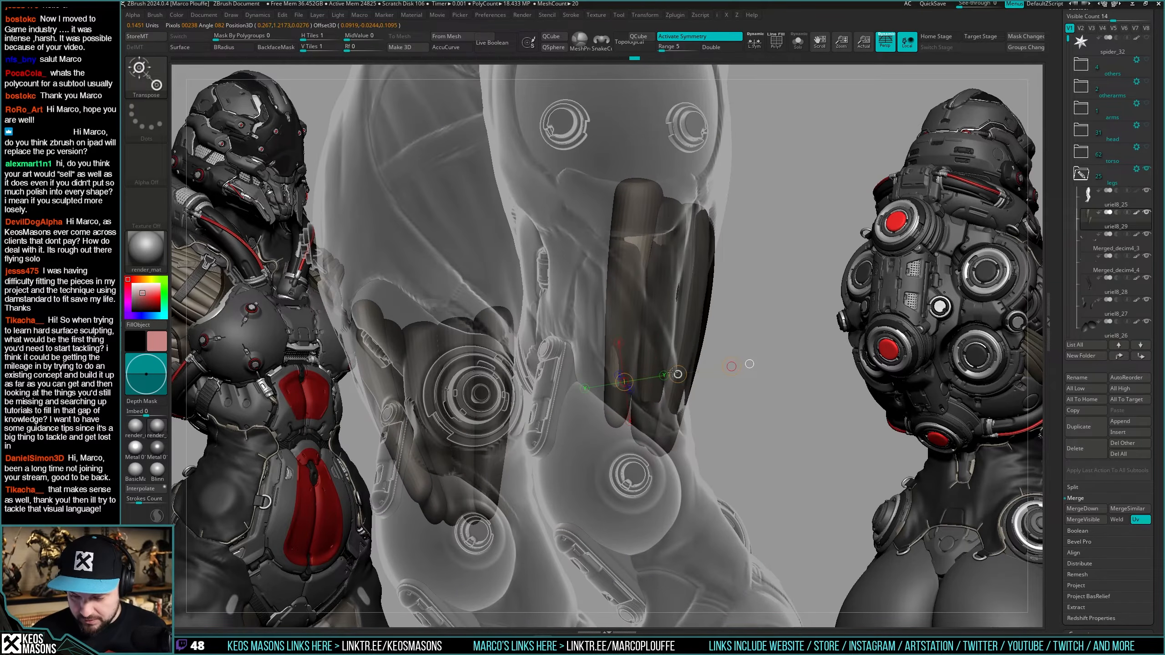
pyautogui.moveTo(752, 366); pyautogui.dragTo(748, 354)
# Duplicate another strip at the front edge of the thigh opening and align the copy along its length with a Transpose line.
pyautogui.press('q')
pyautogui.moveTo(780, 313)
pyautogui.mouseDown()
pyautogui.moveTo(762, 341)
pyautogui.moveTo(646, 354)
pyautogui.moveTo(679, 354)
pyautogui.moveTo(666, 346)
pyautogui.moveTo(661, 364)
pyautogui.mouseUp()
pyautogui.hotkey('shift', 's')
pyautogui.hotkey('shift', 's')
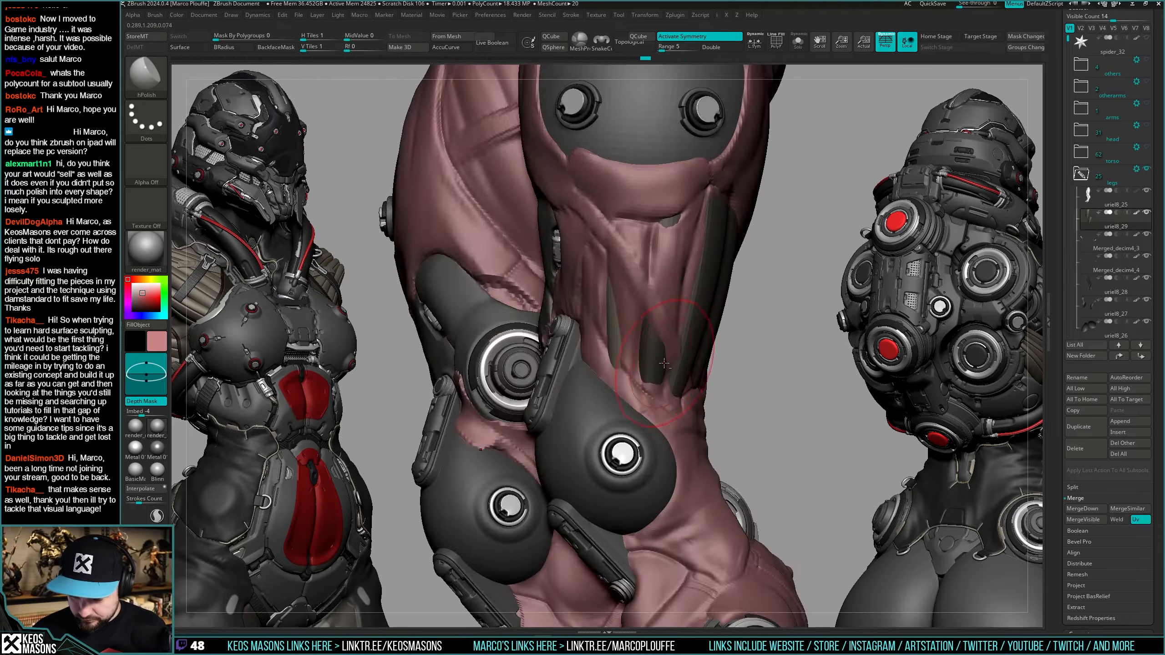
pyautogui.press('w')
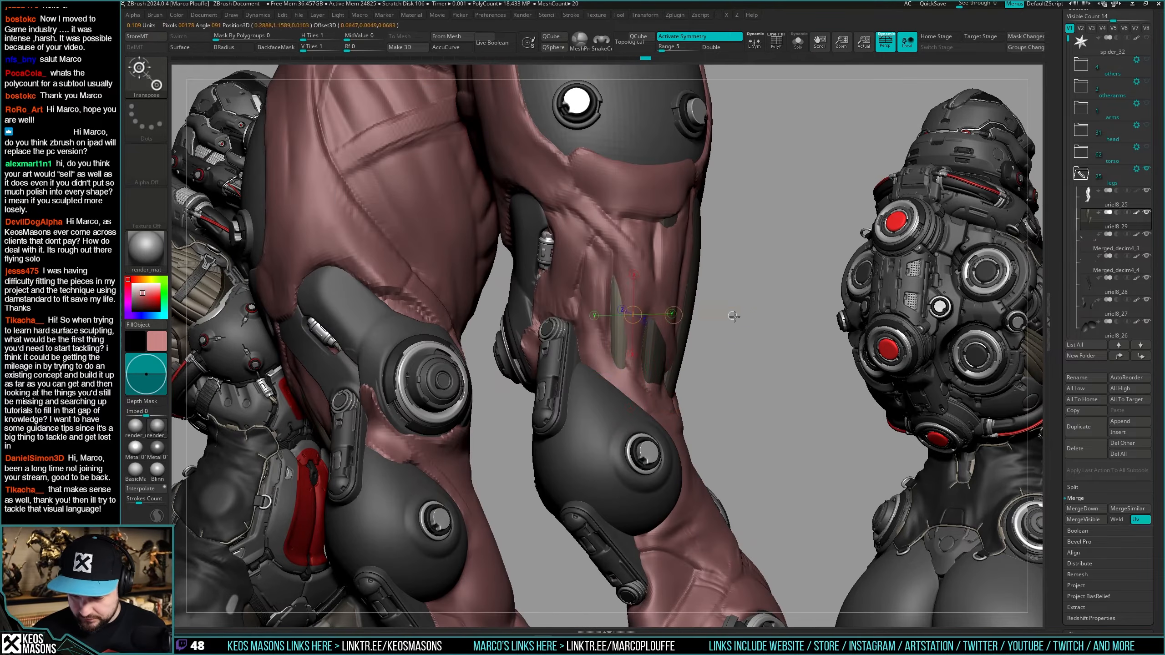
pyautogui.hotkey('shift', 't')
pyautogui.moveTo(735, 317); pyautogui.dragTo(695, 317)
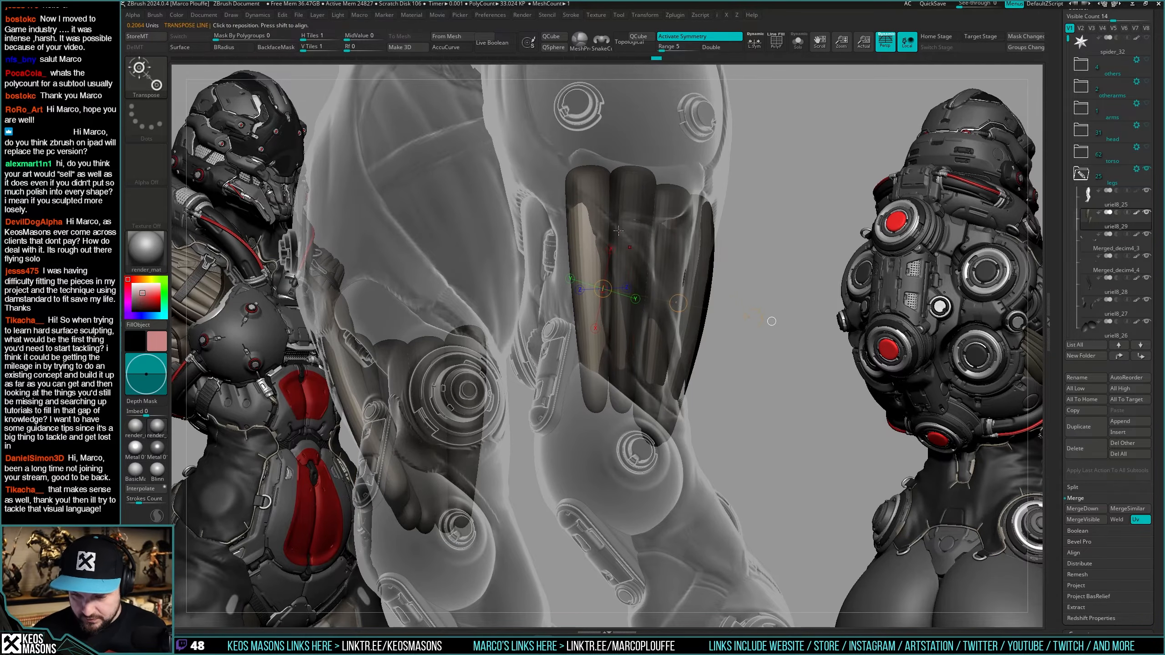
pyautogui.moveTo(608, 285); pyautogui.dragTo(612, 360)
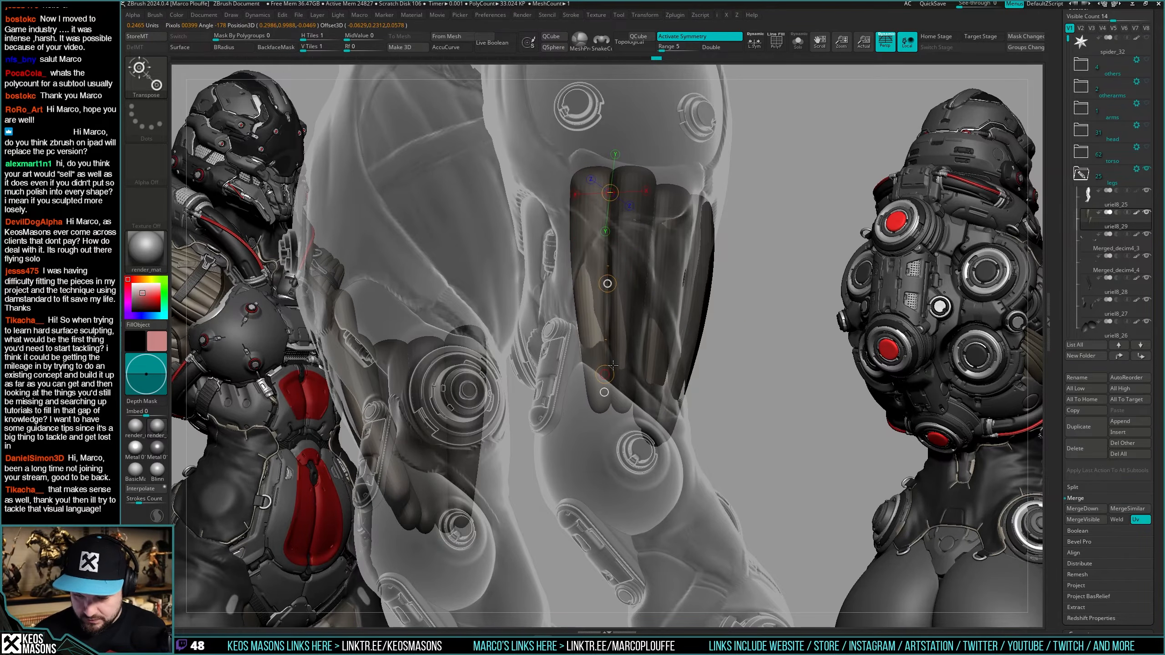
pyautogui.hotkey('shift', 't')
pyautogui.moveTo(715, 322); pyautogui.dragTo(723, 348)
pyautogui.press('q')
pyautogui.hotkey('shift', 's')
pyautogui.moveTo(767, 404); pyautogui.dragTo(663, 404)
pyautogui.hotkey('shift', 's')
# Isolate the leg body and carve its surface inside the outer thigh opening with the ClayBuildup brush.
pyautogui.moveTo(660, 417)
pyautogui.mouseDown(button='right')
pyautogui.moveTo(700, 370)
pyautogui.moveTo(675, 349)
pyautogui.mouseUp(button='right')
pyautogui.press('space')
pyautogui.click(678, 322)
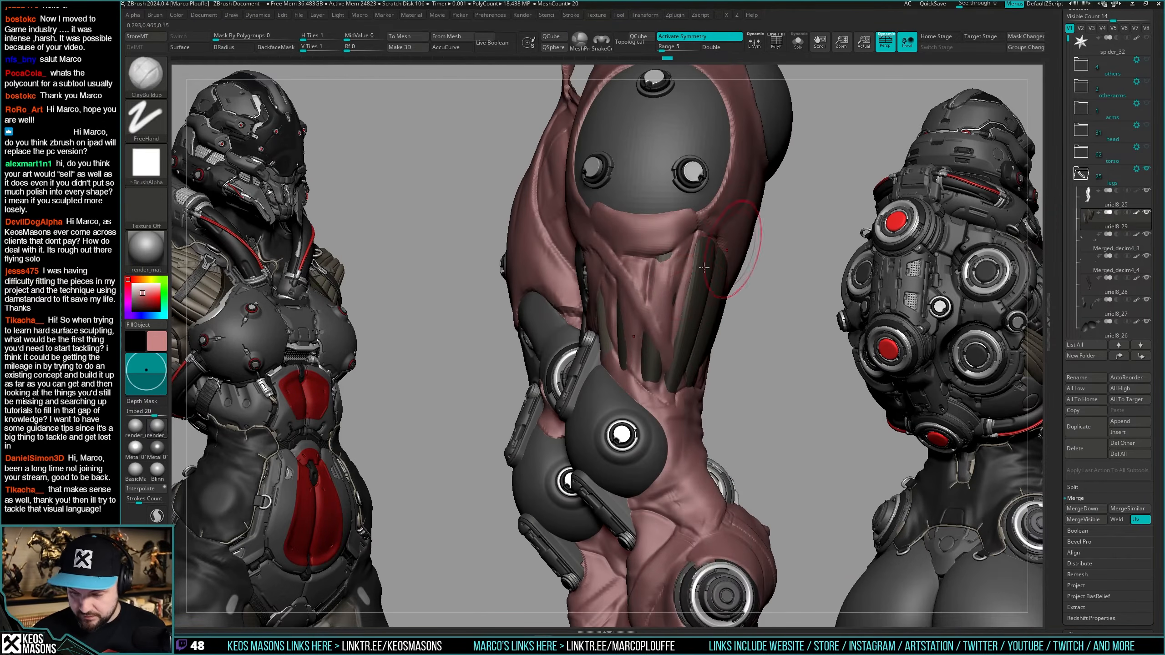
pyautogui.keyDown('alt'); pyautogui.click(688, 340); pyautogui.keyUp('alt')
pyautogui.hotkey('shift', 's')
pyautogui.hotkey('shift', 'f')
pyautogui.hotkey('shift', 'f')
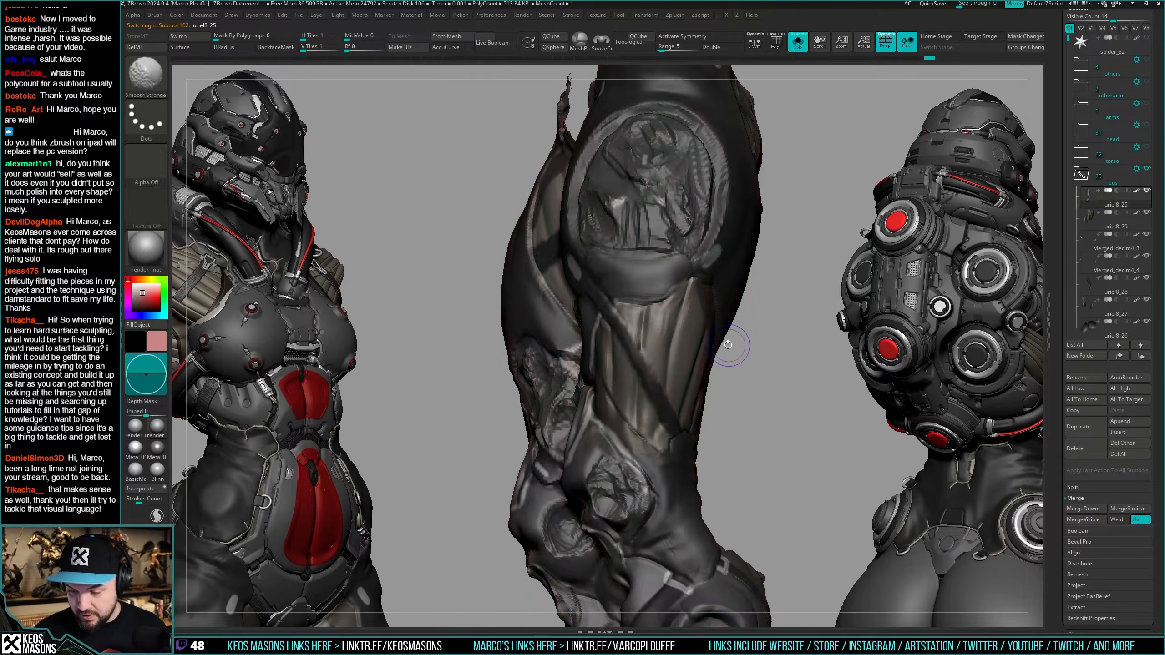
pyautogui.moveTo(727, 344); pyautogui.dragTo(668, 307)
pyautogui.moveTo(668, 307)
pyautogui.mouseDown(button='right')
pyautogui.moveTo(685, 379)
pyautogui.moveTo(674, 431)
pyautogui.mouseUp(button='right')
pyautogui.rightClick(675, 431)
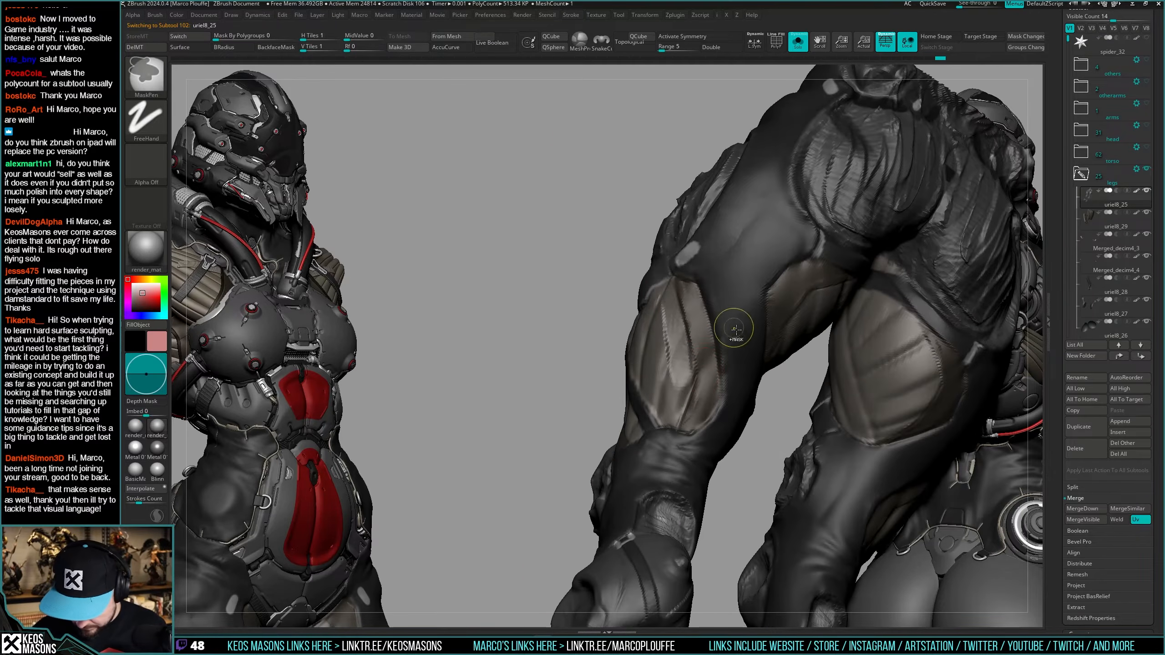
pyautogui.moveTo(704, 372); pyautogui.dragTo(714, 368, button='right')
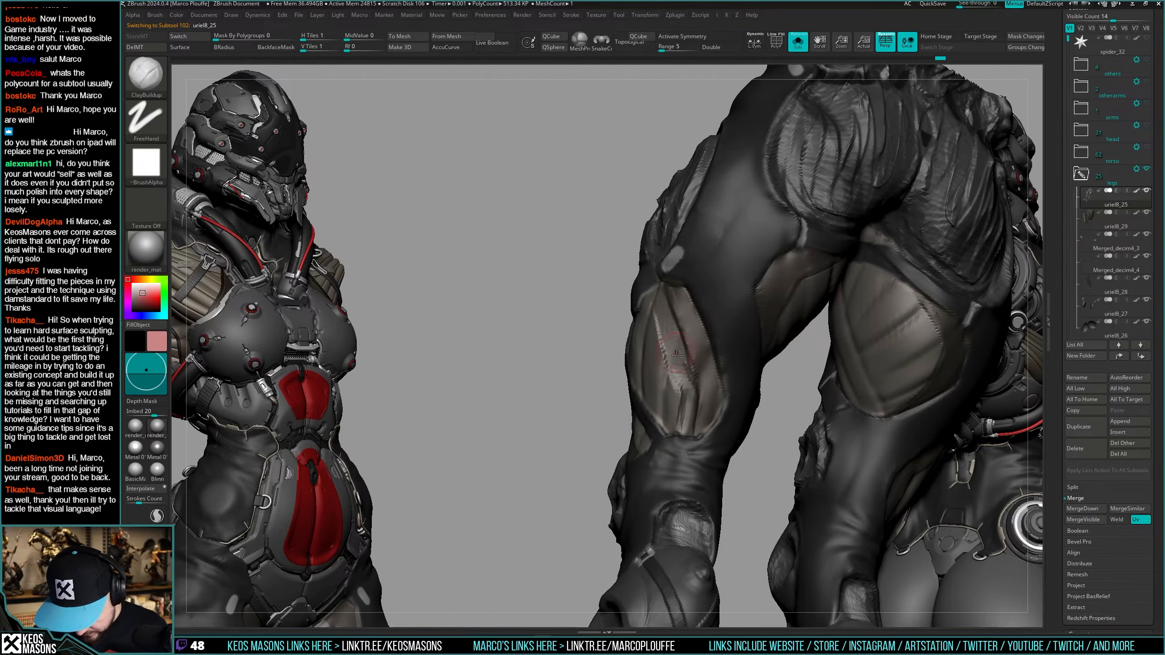
pyautogui.moveTo(677, 354); pyautogui.dragTo(659, 305, button='right')
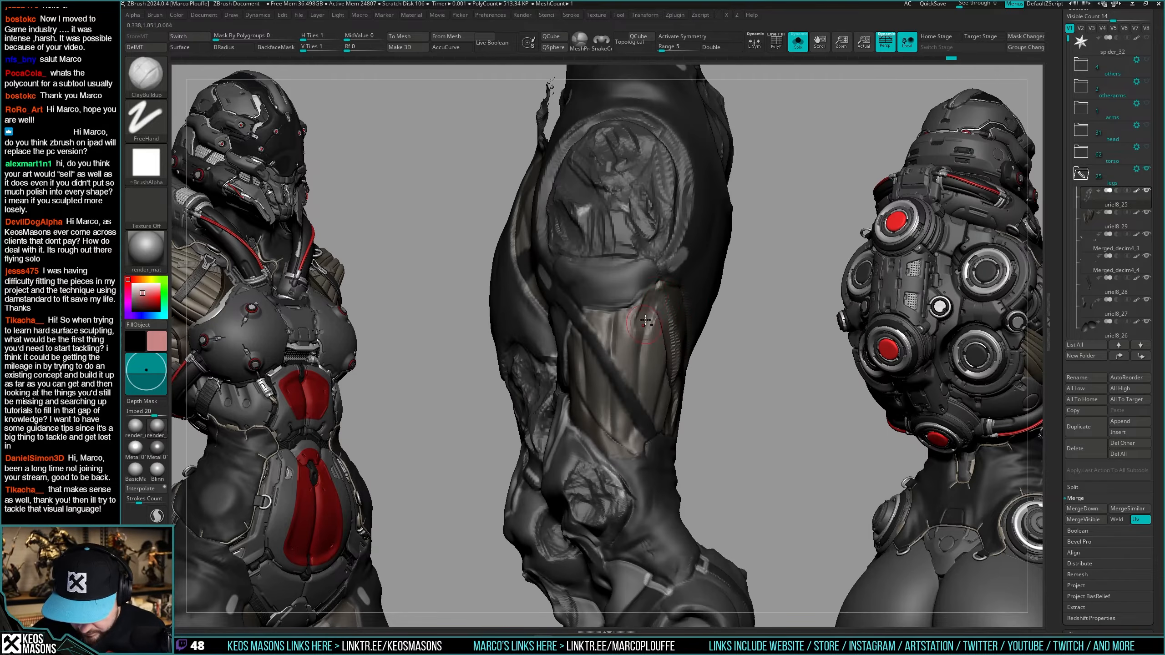
pyautogui.moveTo(650, 307)
pyautogui.mouseDown(button='right')
pyautogui.moveTo(628, 300)
pyautogui.moveTo(702, 312)
pyautogui.moveTo(702, 296)
pyautogui.moveTo(656, 291)
pyautogui.mouseUp(button='right')
# Isolate the small plate below the thigh guard, delete its lower subdivision levels and copy it to the other leg with Mirror And Weld.
pyautogui.hotkey('shift', 's')
pyautogui.keyDown('alt'); pyautogui.click(525, 286); pyautogui.keyUp('alt')
pyautogui.hotkey('shift', 's')
pyautogui.moveTo(760, 360); pyautogui.dragTo(725, 385, button='right')
pyautogui.press('i')
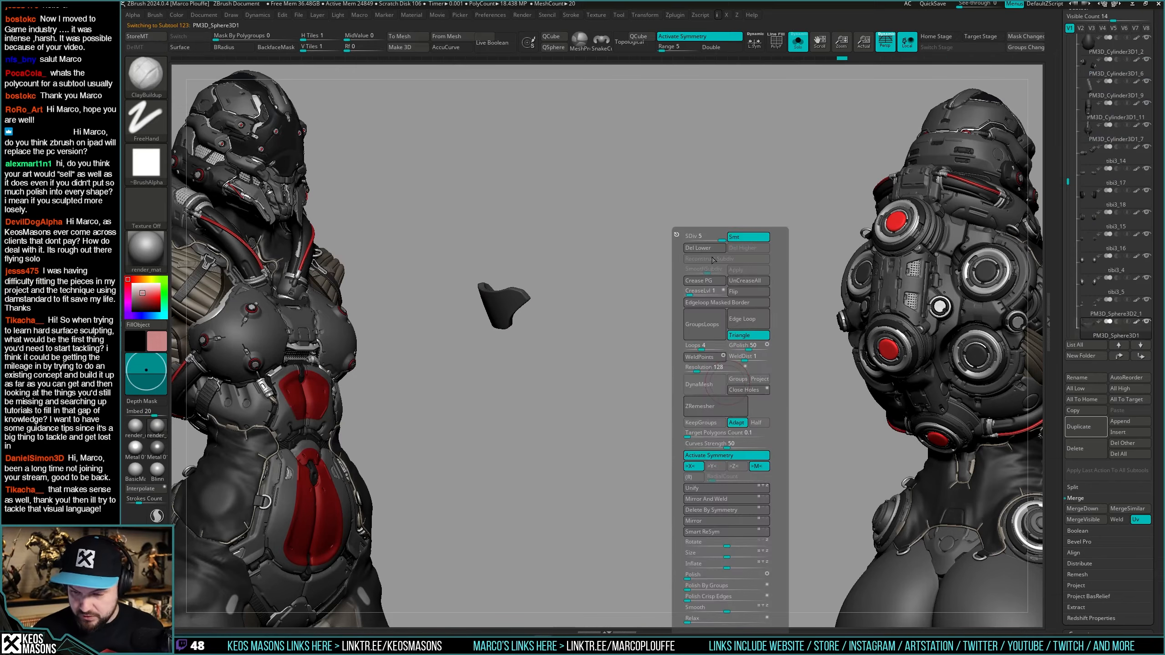
pyautogui.click(709, 248)
pyautogui.press('i')
pyautogui.click(742, 499)
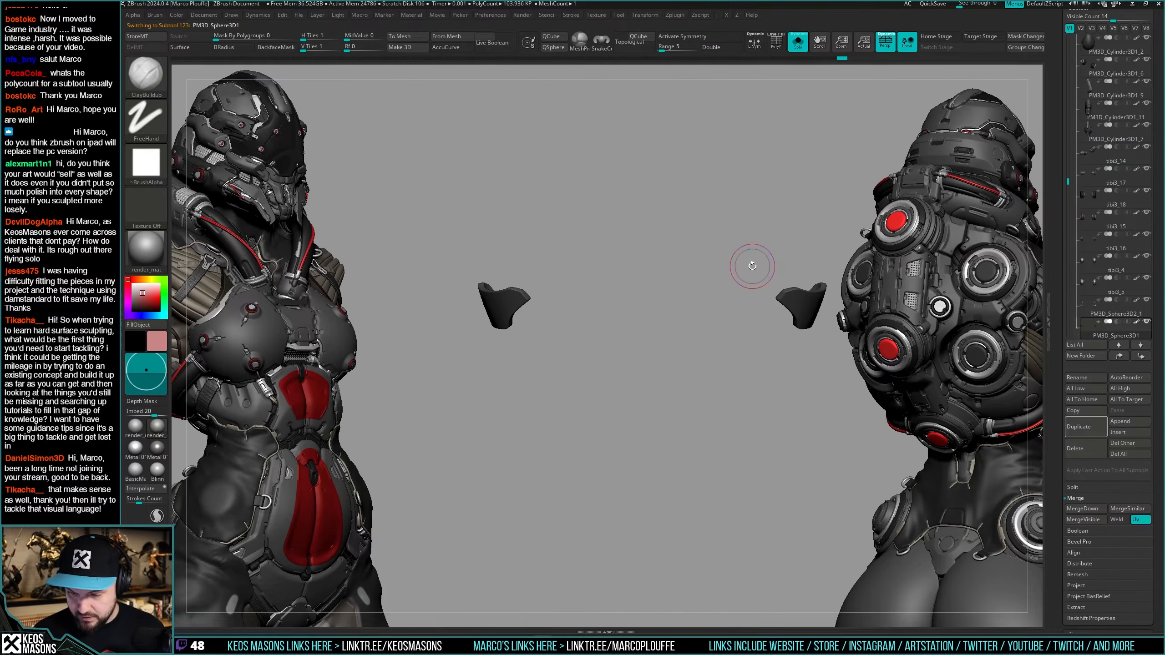
# Reconstruct the mirrored plate's subdivision levels and bring back the rest of the leg parts.
pyautogui.press('i')
pyautogui.click(757, 260)
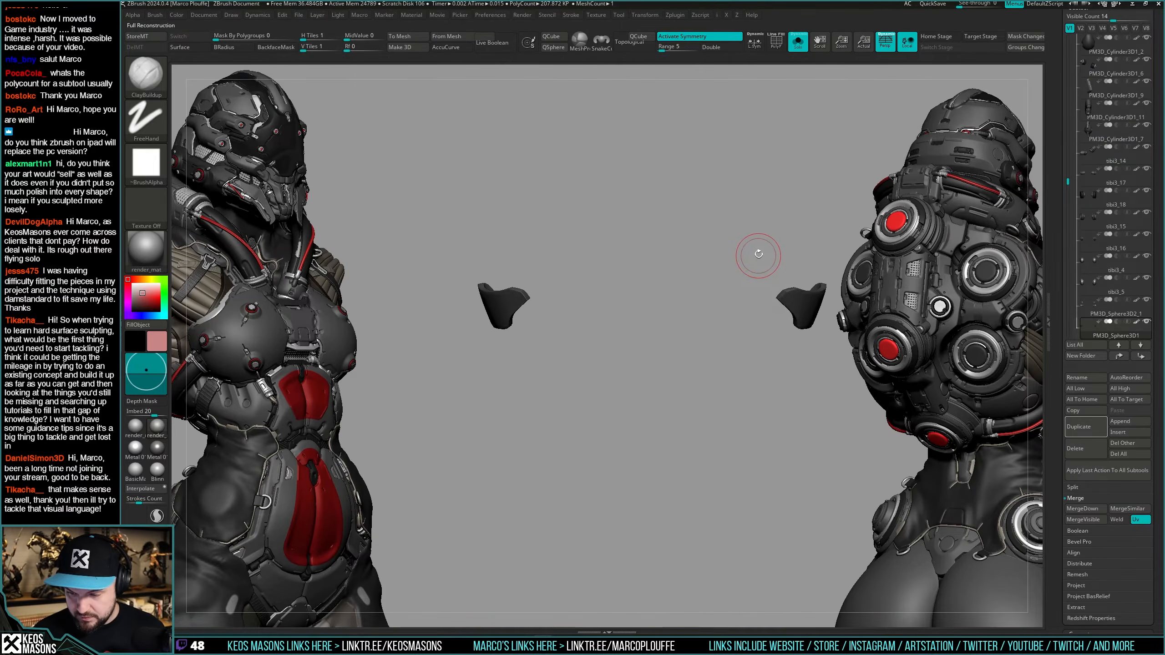
pyautogui.press('i')
pyautogui.hotkey('shift', 's')
pyautogui.moveTo(679, 403); pyautogui.dragTo(743, 390, button='right')
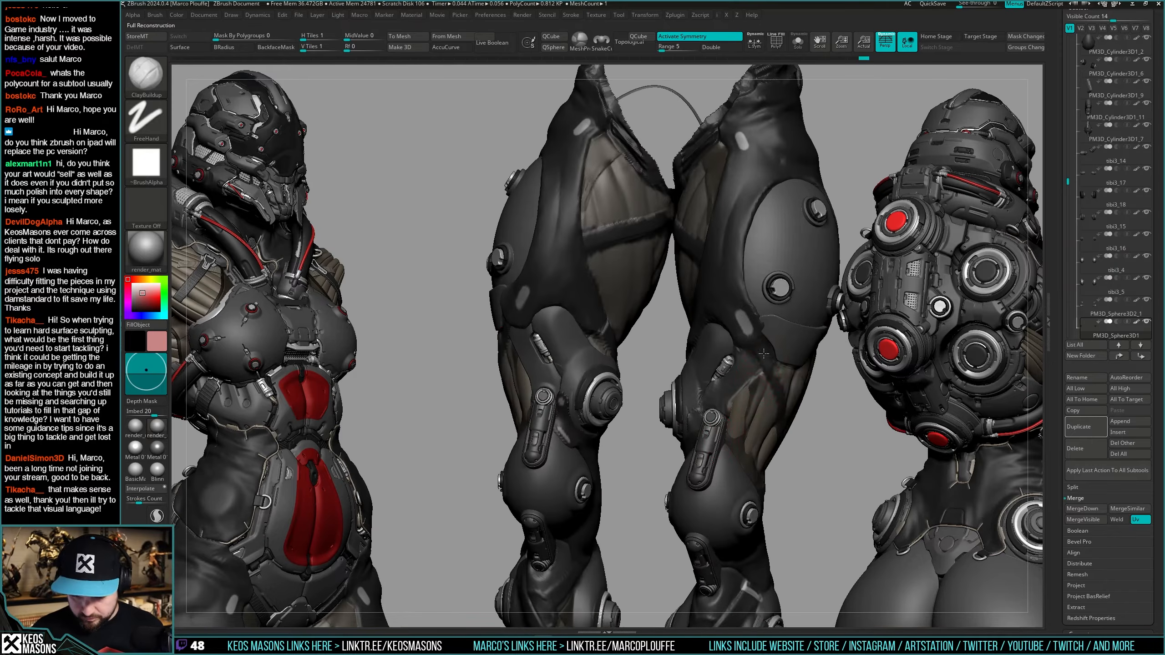
# Isolate the bent plate beside the knee, delete its lower subdivision levels and copy it to the other leg with Mirror And Weld.
pyautogui.moveTo(727, 428); pyautogui.dragTo(615, 399, button='right')
pyautogui.keyDown('alt'); pyautogui.click(528, 388); pyautogui.keyUp('alt')
pyautogui.hotkey('shift', 's')
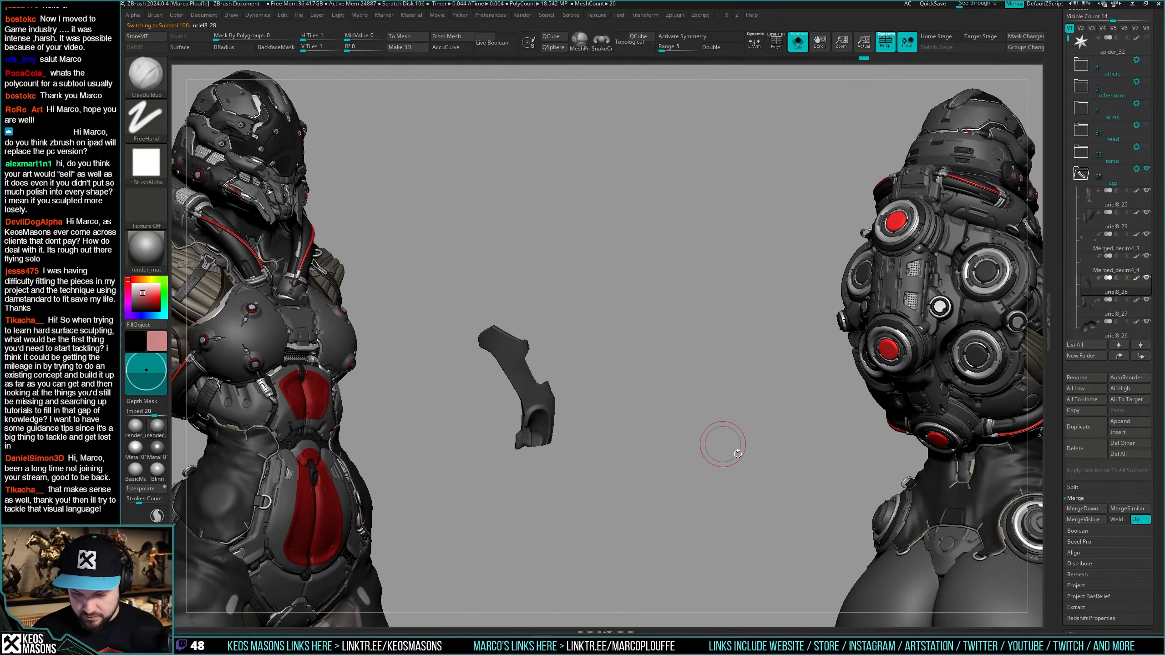
pyautogui.keyDown('shift'); pyautogui.moveTo(733, 445); pyautogui.dragTo(699, 415, button='right'); pyautogui.keyUp('shift')
pyautogui.press('i')
pyautogui.click(678, 248)
pyautogui.press('i')
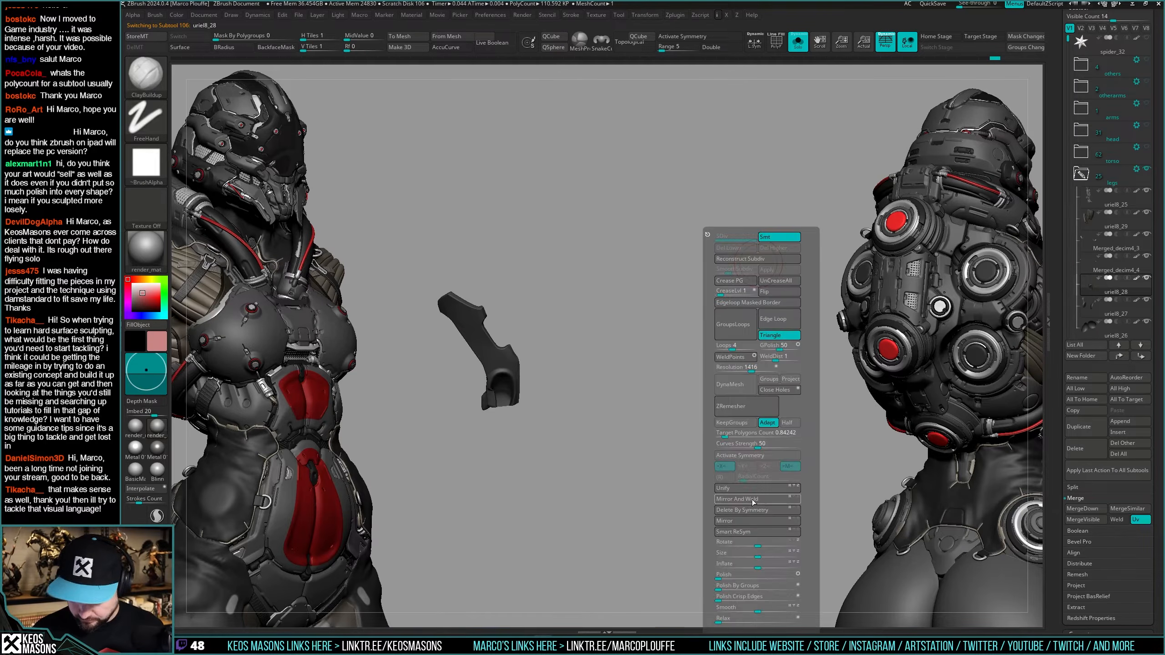
pyautogui.click(757, 500)
# Reconstruct the mirrored knee plate's subdivision levels and activate symmetry on it.
pyautogui.press('i')
pyautogui.click(730, 258)
pyautogui.press('i')
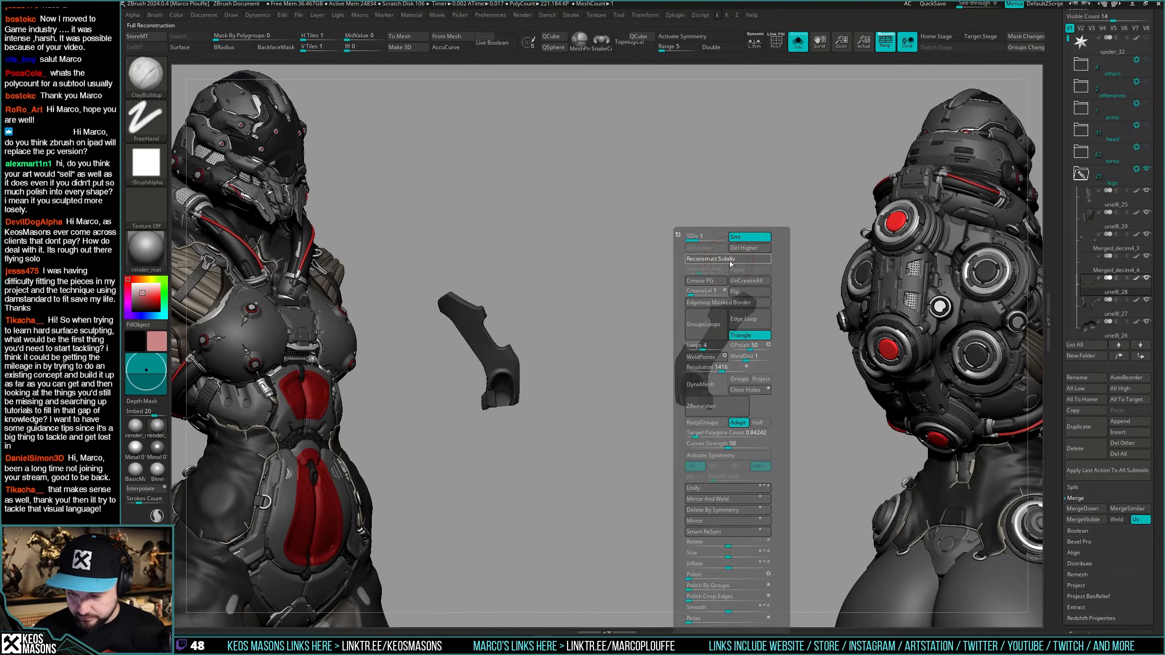
pyautogui.hotkey('ctrl', 'z')
pyautogui.hotkey('ctrl', 'z')
pyautogui.press('x')
pyautogui.hotkey('shift', 's')
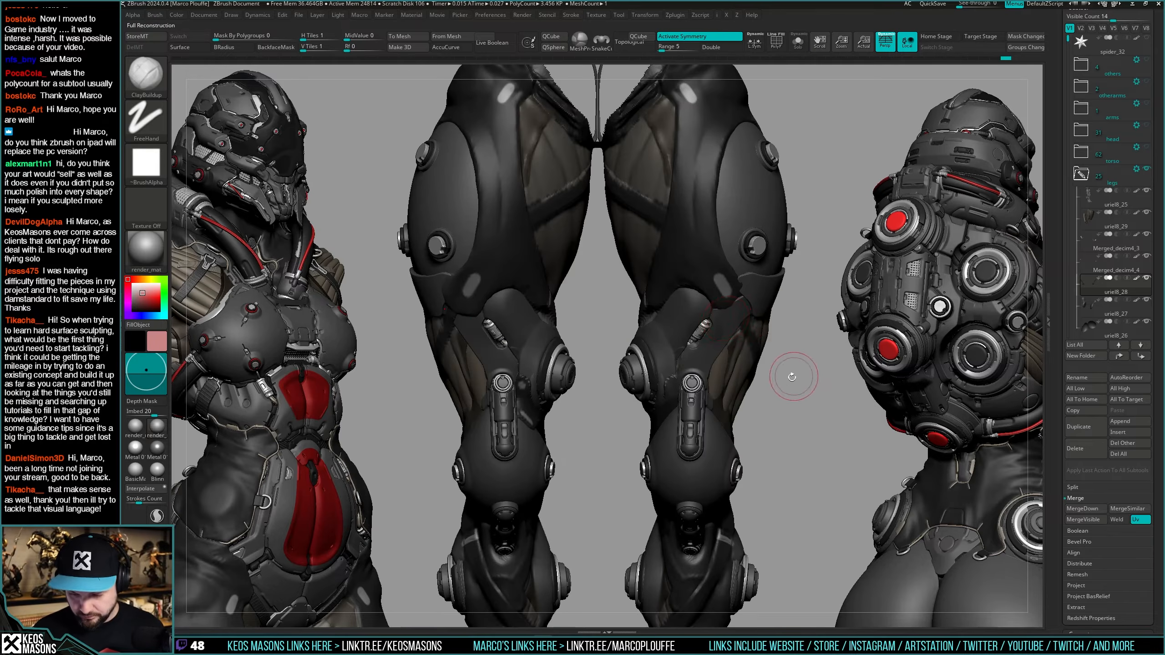
# Select the leg body and carve its outer thigh opening inwards with ClayBuildup to expose the strips between the diagonal bands.
pyautogui.moveTo(794, 377)
pyautogui.mouseDown(button='right')
pyautogui.moveTo(808, 347)
pyautogui.moveTo(715, 324)
pyautogui.moveTo(707, 340)
pyautogui.moveTo(761, 323)
pyautogui.moveTo(733, 363)
pyautogui.mouseUp(button='right')
pyautogui.keyDown('alt'); pyautogui.click(740, 321); pyautogui.keyUp('alt')
pyautogui.hotkey('shift', 'f')
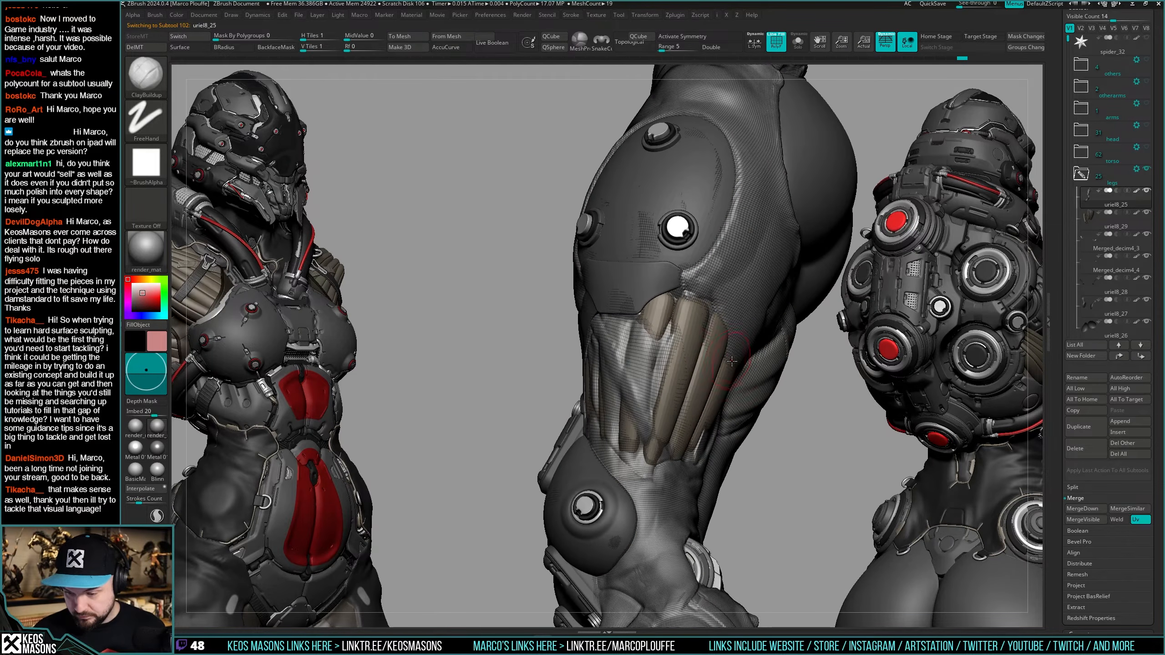
pyautogui.keyDown('shift'); pyautogui.moveTo(732, 362); pyautogui.dragTo(738, 349); pyautogui.keyUp('shift')
pyautogui.moveTo(739, 351); pyautogui.dragTo(719, 364, button='right')
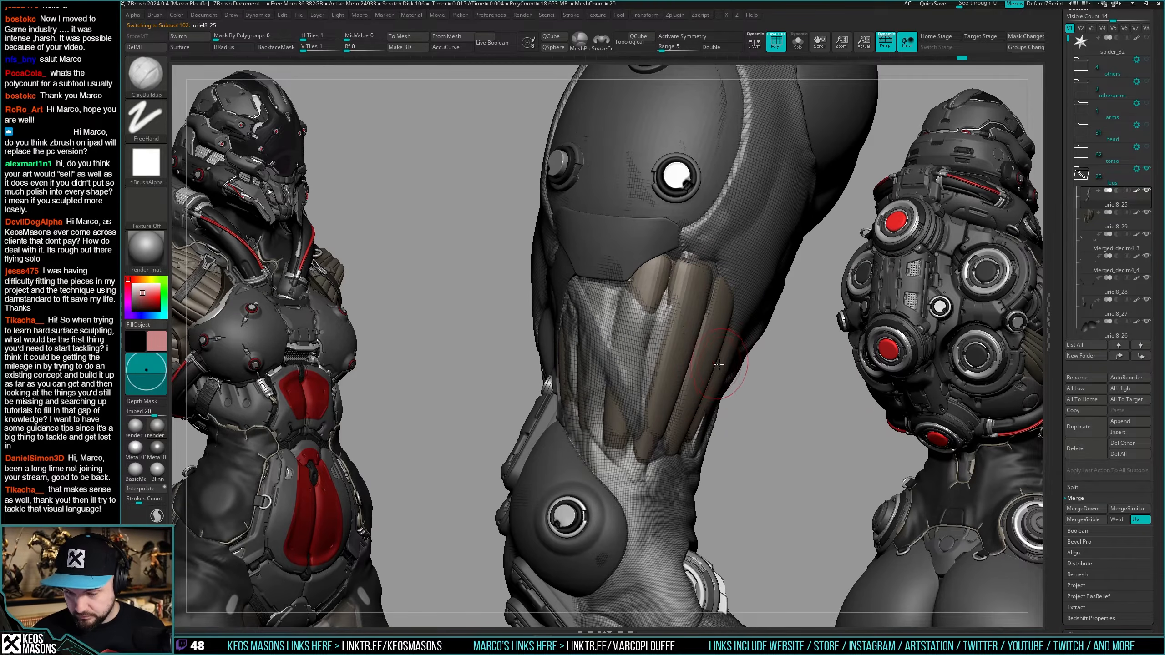
pyautogui.hotkey('shift', 'f')
pyautogui.hotkey('shift', 'c')
pyautogui.press('space')
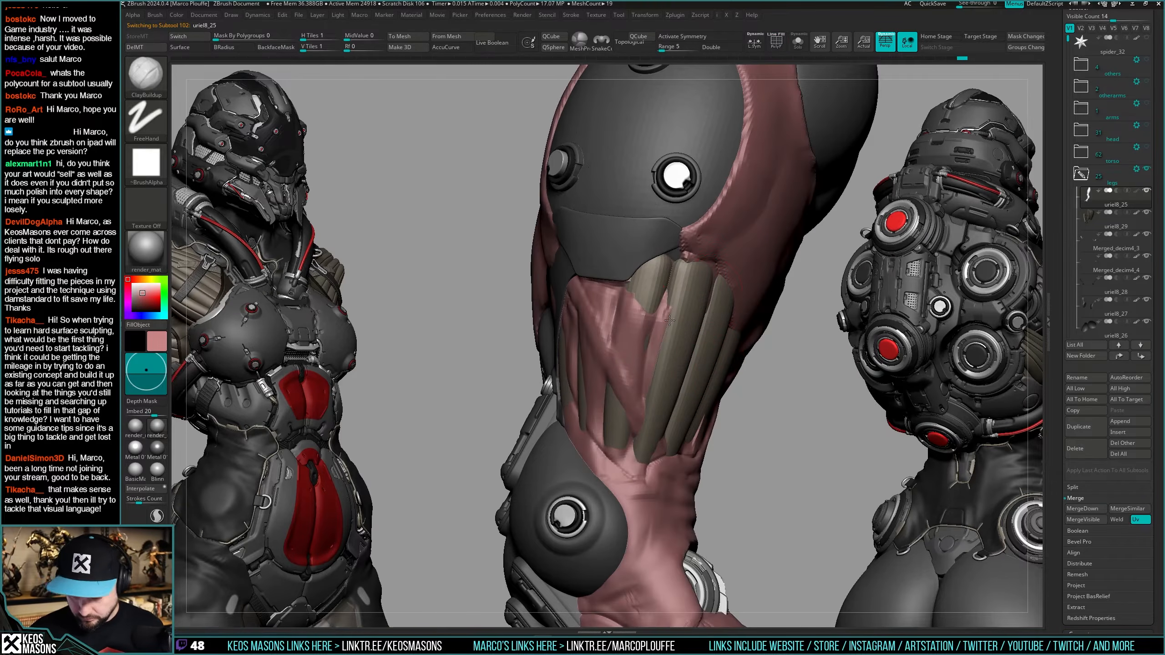
pyautogui.moveTo(620, 267); pyautogui.dragTo(590, 272, button='right')
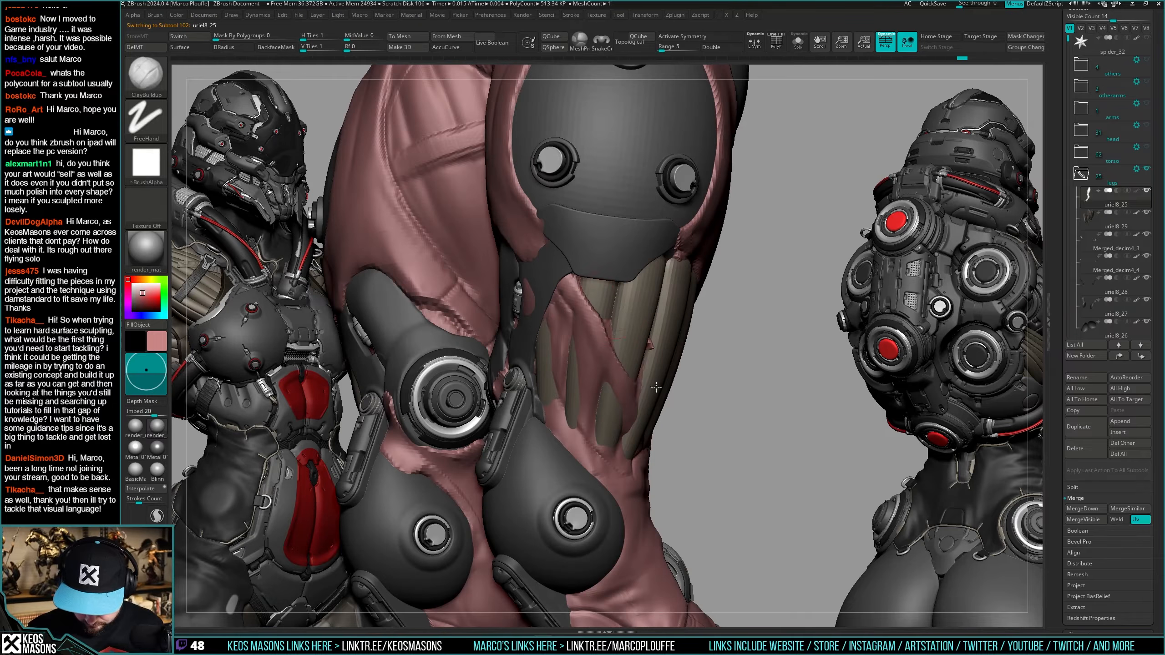
pyautogui.moveTo(662, 371)
pyautogui.mouseDown(button='right')
pyautogui.moveTo(609, 349)
pyautogui.moveTo(535, 276)
pyautogui.mouseUp(button='right')
pyautogui.moveTo(558, 331); pyautogui.dragTo(566, 312, button='right')
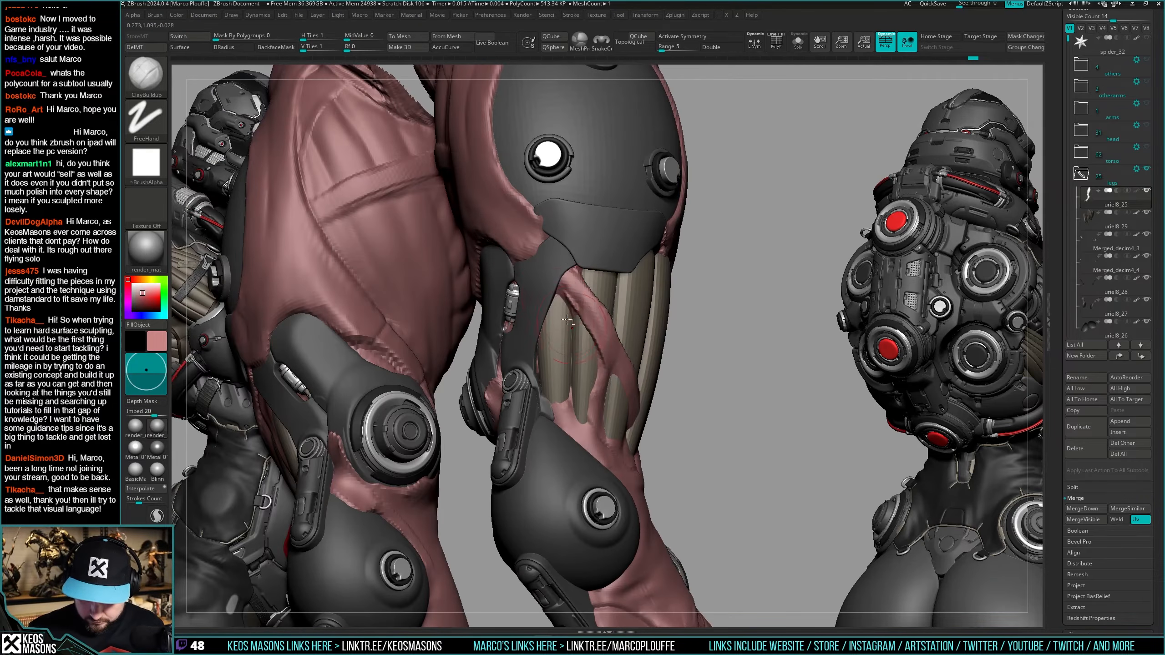
pyautogui.moveTo(598, 409)
pyautogui.keyDown('ctrl'); pyautogui.mouseDown(button='right')
pyautogui.moveTo(573, 344)
pyautogui.moveTo(596, 341)
pyautogui.moveTo(596, 308)
pyautogui.moveTo(623, 296)
pyautogui.mouseUp(button='right'); pyautogui.keyUp('ctrl')
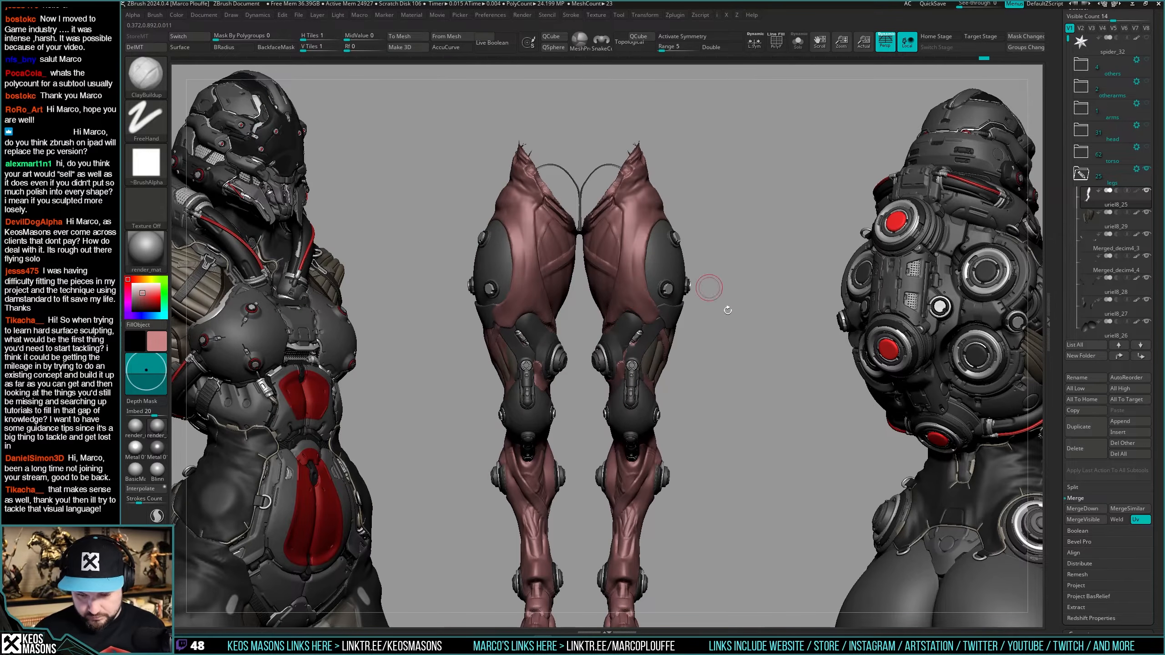
# Isolate the leg body, mask one leg, transfer the sculpting to the other with Smart ReSym and activate symmetry.
pyautogui.moveTo(732, 377)
pyautogui.mouseDown(button='right')
pyautogui.moveTo(751, 358)
pyautogui.moveTo(736, 385)
pyautogui.moveTo(774, 358)
pyautogui.moveTo(659, 301)
pyautogui.moveTo(674, 323)
pyautogui.mouseUp(button='right')
pyautogui.hotkey('shift', 's')
pyautogui.moveTo(770, 102)
pyautogui.keyDown('ctrl'); pyautogui.mouseDown()
pyautogui.moveTo(604, 536)
pyautogui.moveTo(598, 586)
pyautogui.mouseUp(); pyautogui.keyUp('ctrl')
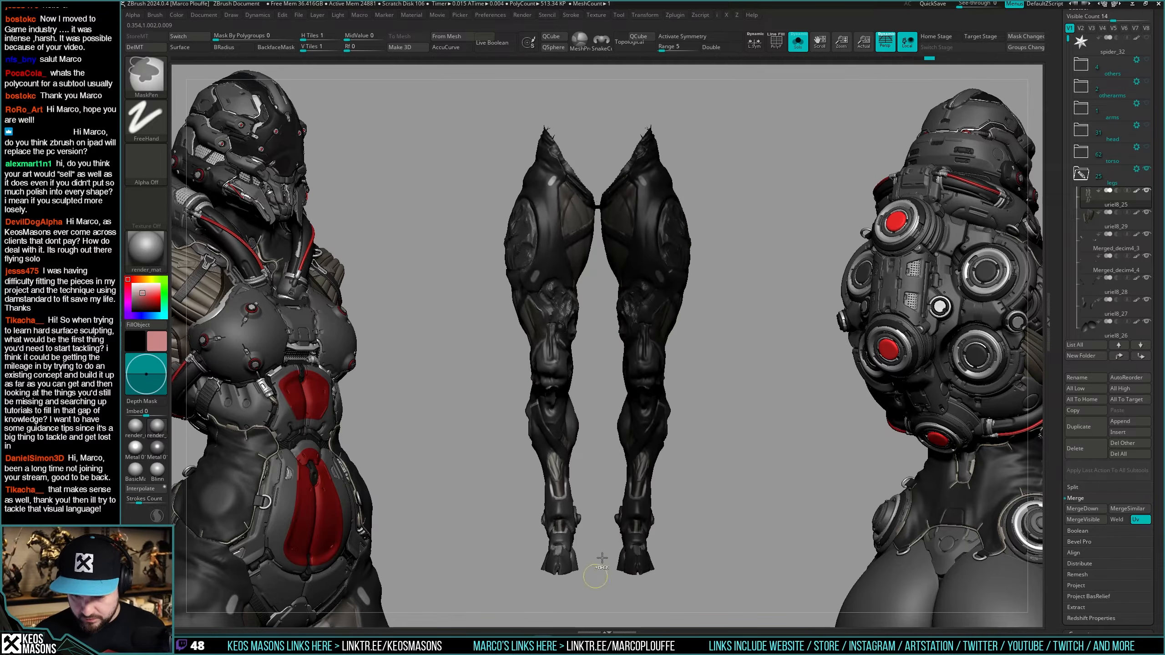
pyautogui.keyDown('ctrl'); pyautogui.click(733, 450); pyautogui.keyUp('ctrl')
pyautogui.press('i')
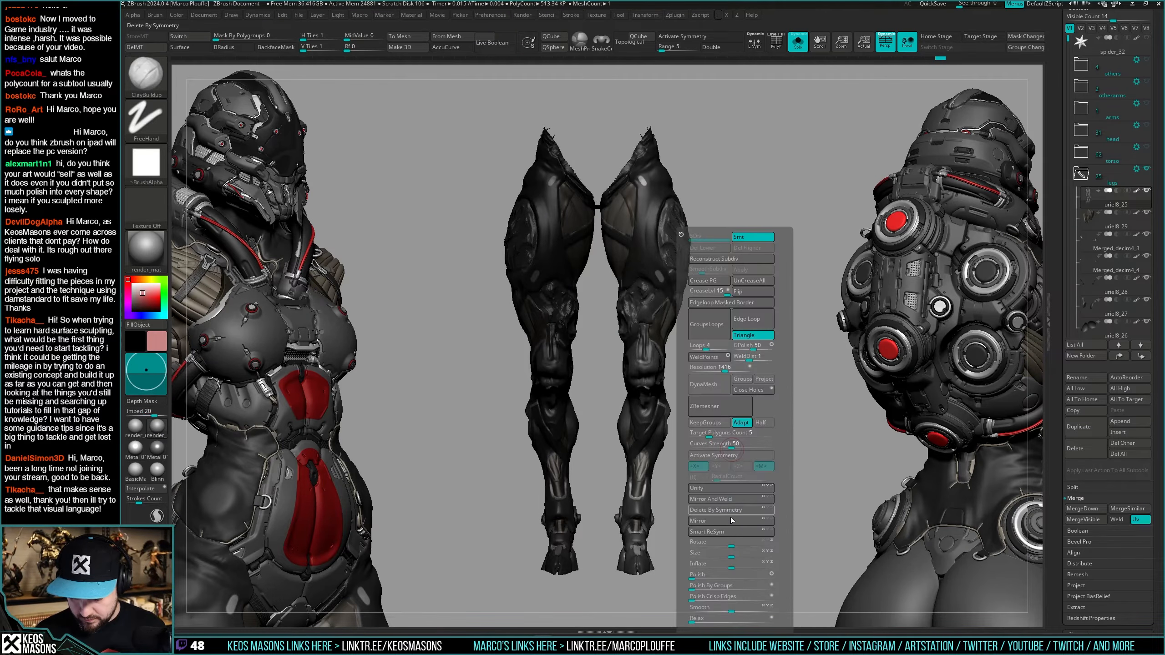
pyautogui.click(730, 533)
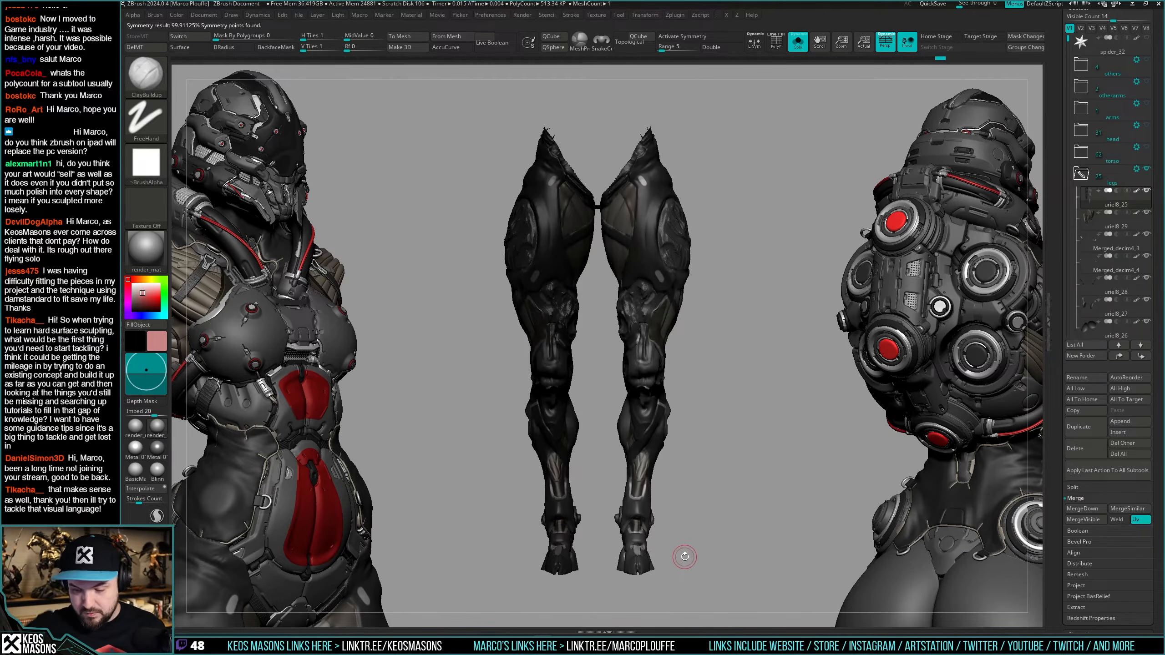
pyautogui.press('x')
pyautogui.keyDown('alt'); pyautogui.moveTo(642, 317); pyautogui.dragTo(681, 324, button='right'); pyautogui.keyUp('alt')
pyautogui.keyDown('ctrl'); pyautogui.moveTo(642, 342); pyautogui.dragTo(651, 348); pyautogui.keyUp('ctrl')
# Smooth and carve the leg body around the diagonal band over the outer thigh opening, with symmetry active.
pyautogui.moveTo(651, 348); pyautogui.dragTo(734, 348, button='right')
pyautogui.hotkey('shift', 's')
pyautogui.moveTo(660, 321)
pyautogui.keyDown('ctrl'); pyautogui.mouseDown(button='right')
pyautogui.moveTo(659, 372)
pyautogui.moveTo(652, 331)
pyautogui.moveTo(655, 368)
pyautogui.moveTo(662, 340)
pyautogui.moveTo(660, 350)
pyautogui.mouseUp(button='right'); pyautogui.keyUp('ctrl')
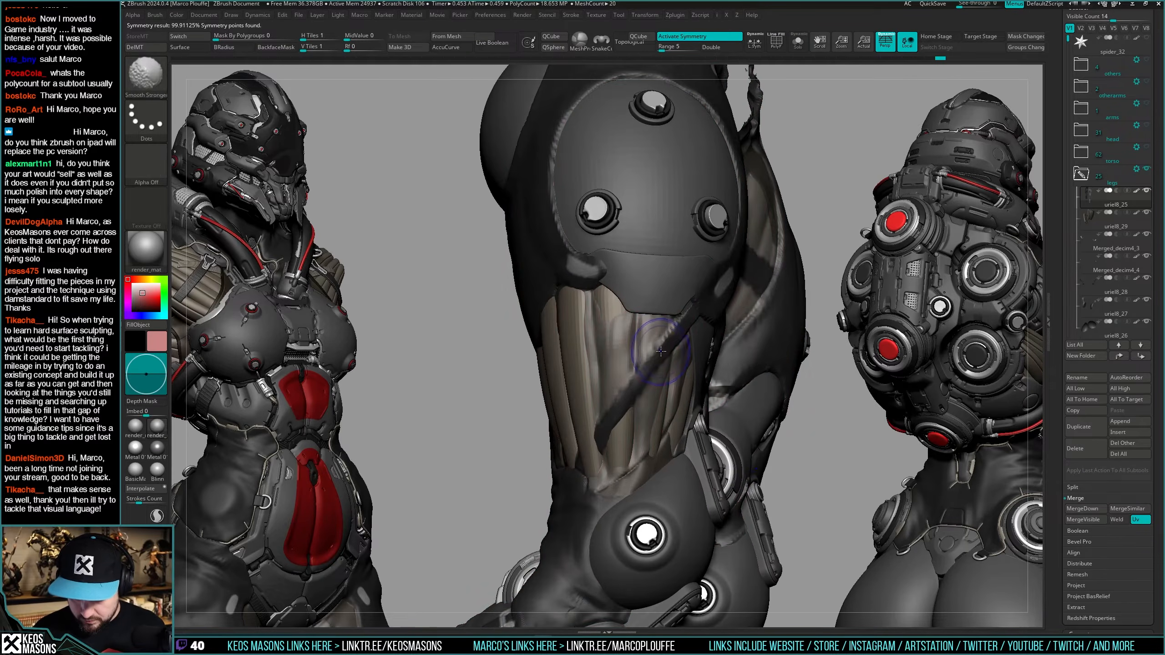
pyautogui.hotkey('ctrl', 'z')
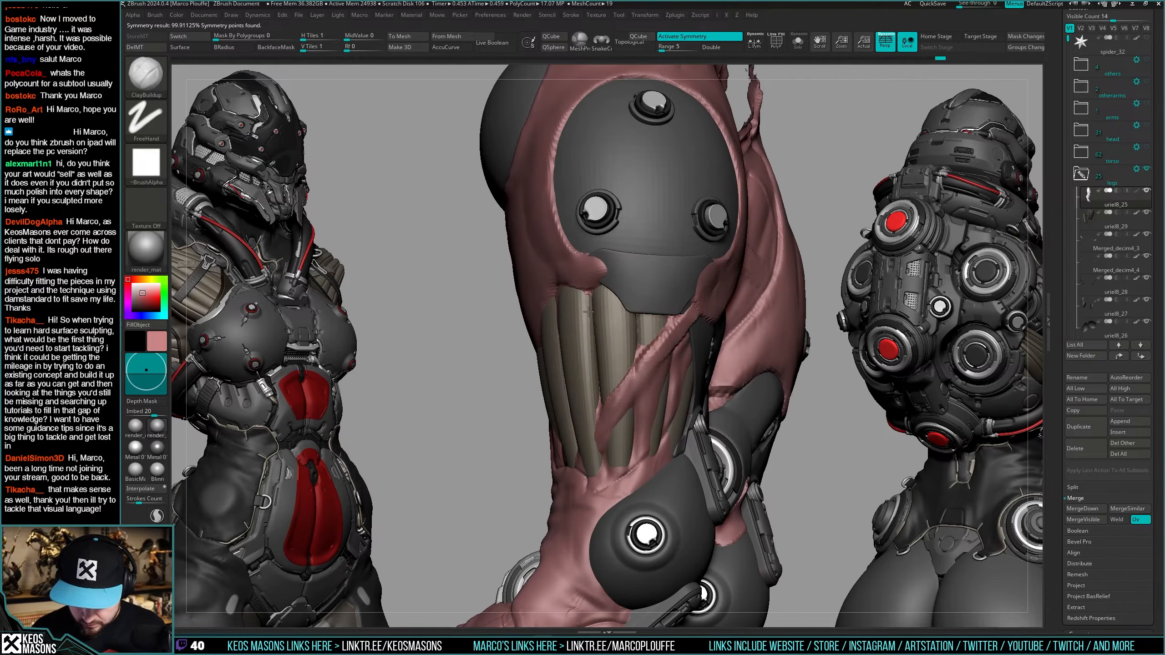
pyautogui.moveTo(588, 312); pyautogui.dragTo(659, 355, button='right')
pyautogui.hotkey('ctrl', 'shift', 'z')
pyautogui.hotkey('shift', 's')
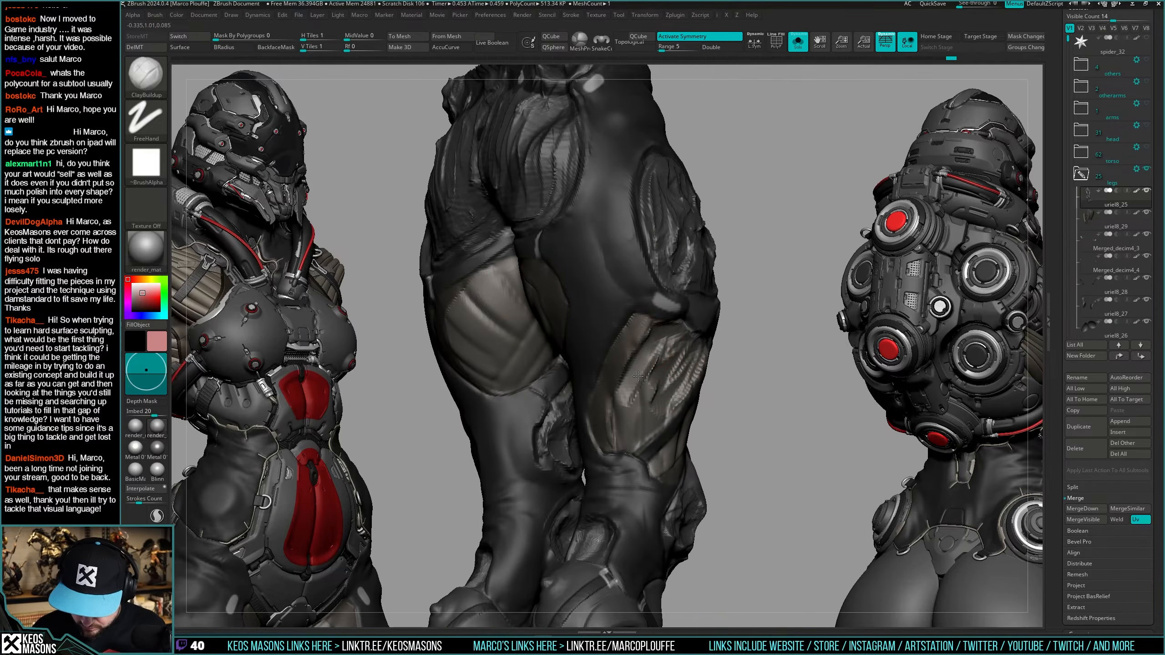
# Isolate the leg body and carve its recessed surface deeper around the outer thigh opening and above the knee with ClayBuildup.
pyautogui.moveTo(638, 376); pyautogui.dragTo(678, 400, button='right')
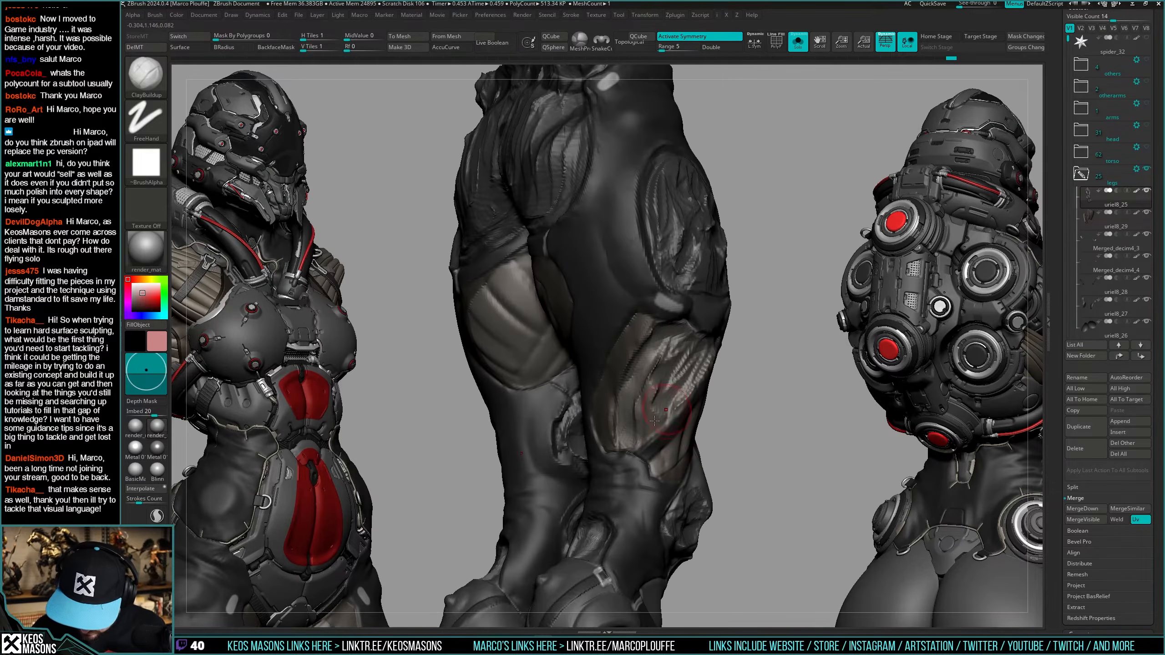
pyautogui.moveTo(670, 341)
pyautogui.mouseDown(button='right')
pyautogui.moveTo(700, 378)
pyautogui.moveTo(684, 386)
pyautogui.moveTo(723, 401)
pyautogui.moveTo(706, 412)
pyautogui.mouseUp(button='right')
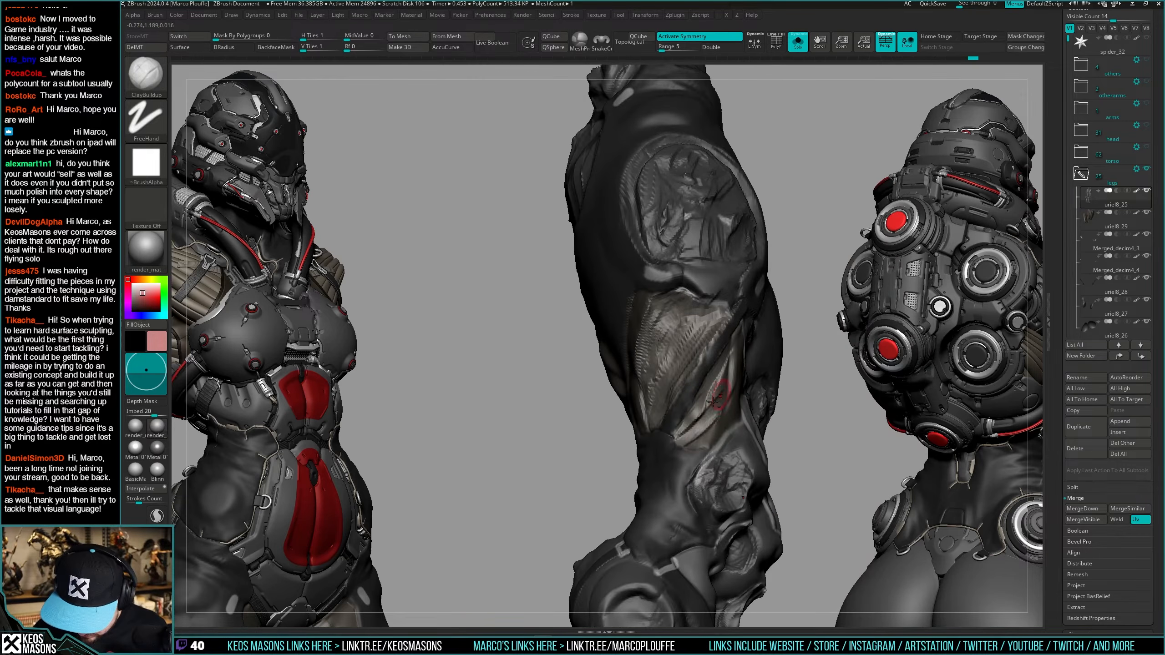
pyautogui.moveTo(717, 383); pyautogui.dragTo(731, 352, button='right')
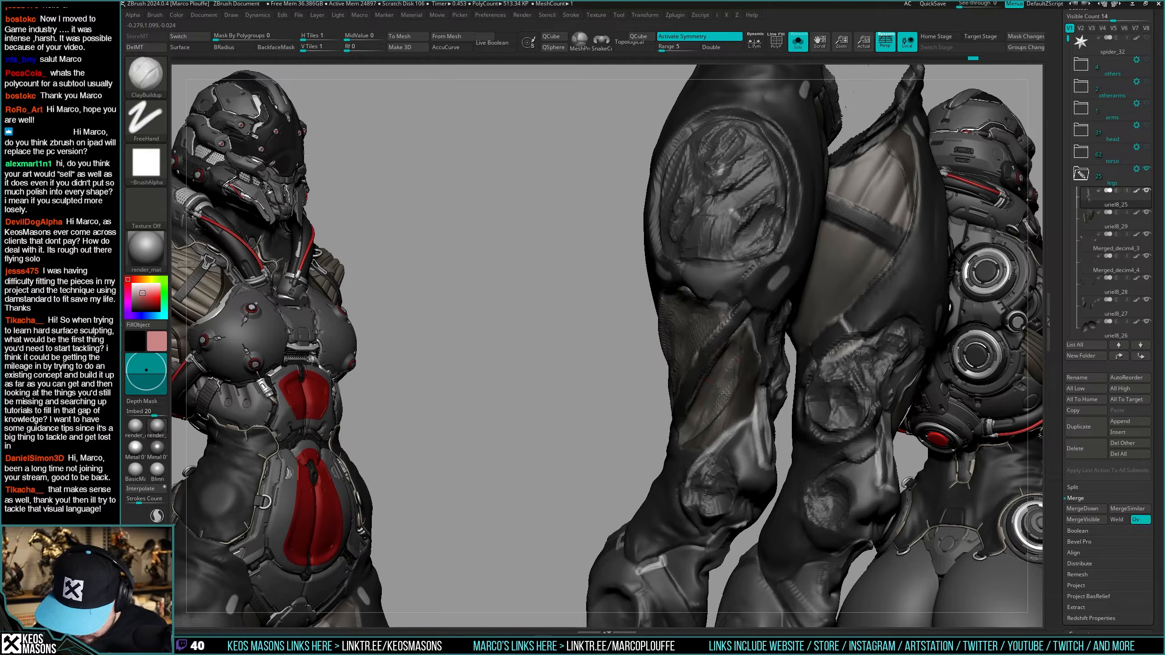
pyautogui.moveTo(735, 350); pyautogui.dragTo(739, 334, button='right')
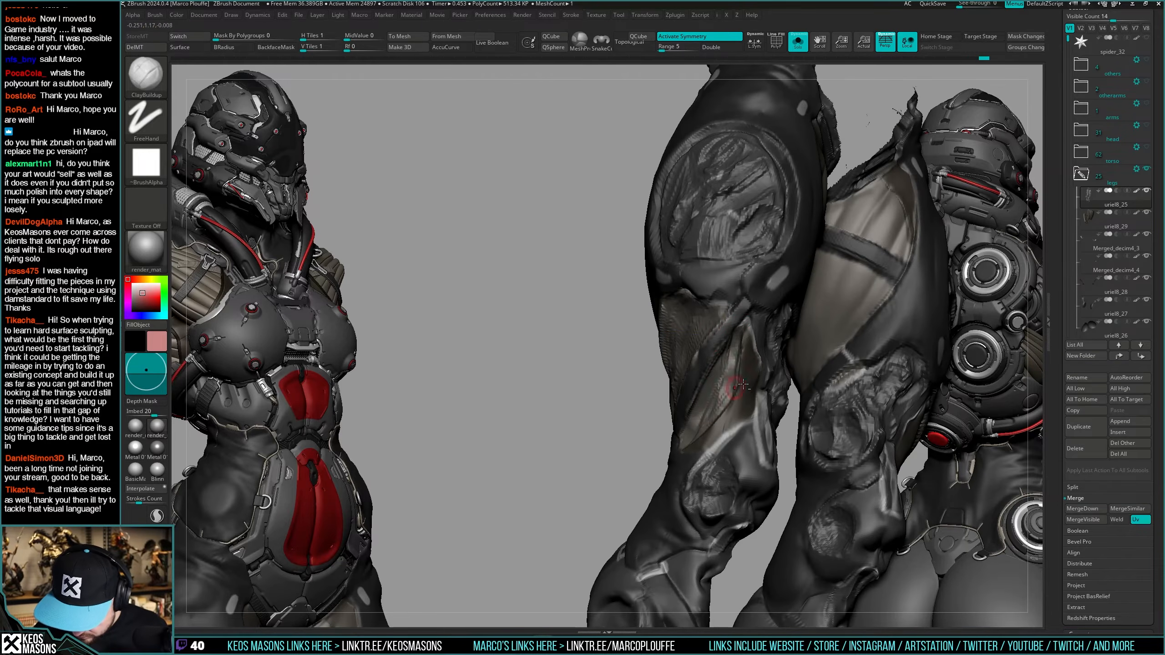
pyautogui.hotkey('shift', 's')
pyautogui.moveTo(743, 385)
pyautogui.mouseDown(button='right')
pyautogui.moveTo(750, 443)
pyautogui.moveTo(733, 388)
pyautogui.moveTo(688, 394)
pyautogui.moveTo(638, 438)
pyautogui.moveTo(675, 359)
pyautogui.moveTo(692, 271)
pyautogui.moveTo(656, 251)
pyautogui.moveTo(638, 268)
pyautogui.moveTo(637, 356)
pyautogui.moveTo(762, 332)
pyautogui.moveTo(689, 407)
pyautogui.moveTo(679, 387)
pyautogui.mouseUp(button='right')
pyautogui.rightClick(750, 442)
pyautogui.hotkey('shift', 's')
pyautogui.hotkey('shift', 's')
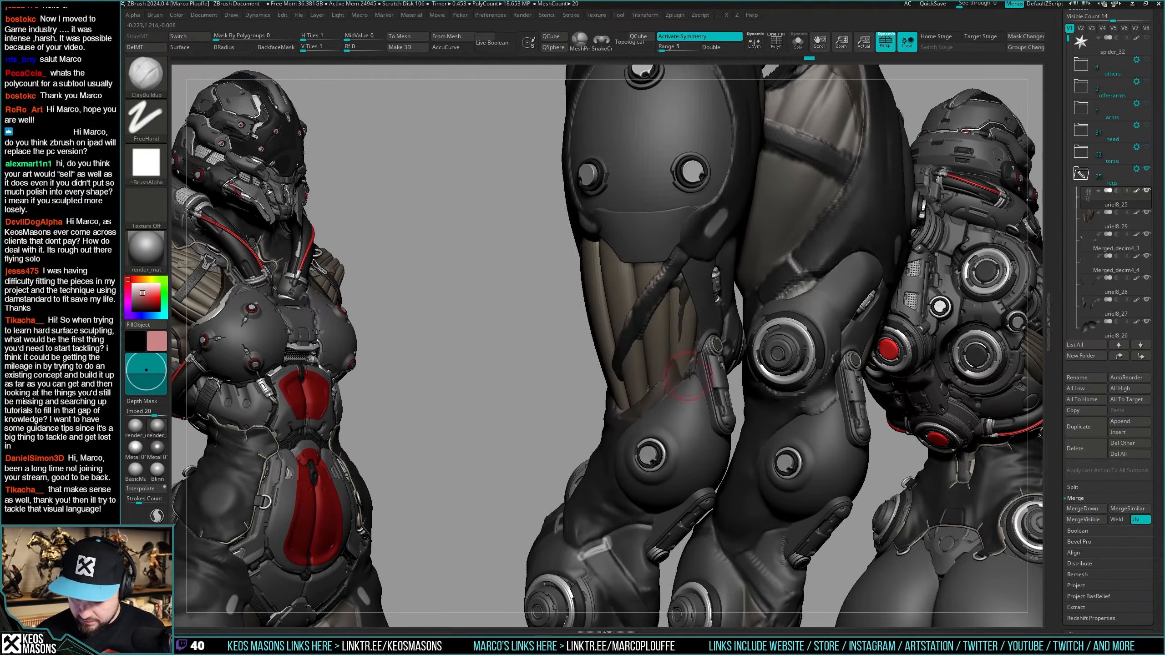
# Thicken the leg body's diagonal band and opening edges with the Inflat brush.
pyautogui.rightClick(695, 381)
pyautogui.rightClick(664, 348)
pyautogui.click(648, 350)
pyautogui.moveTo(739, 224); pyautogui.dragTo(647, 257, button='right')
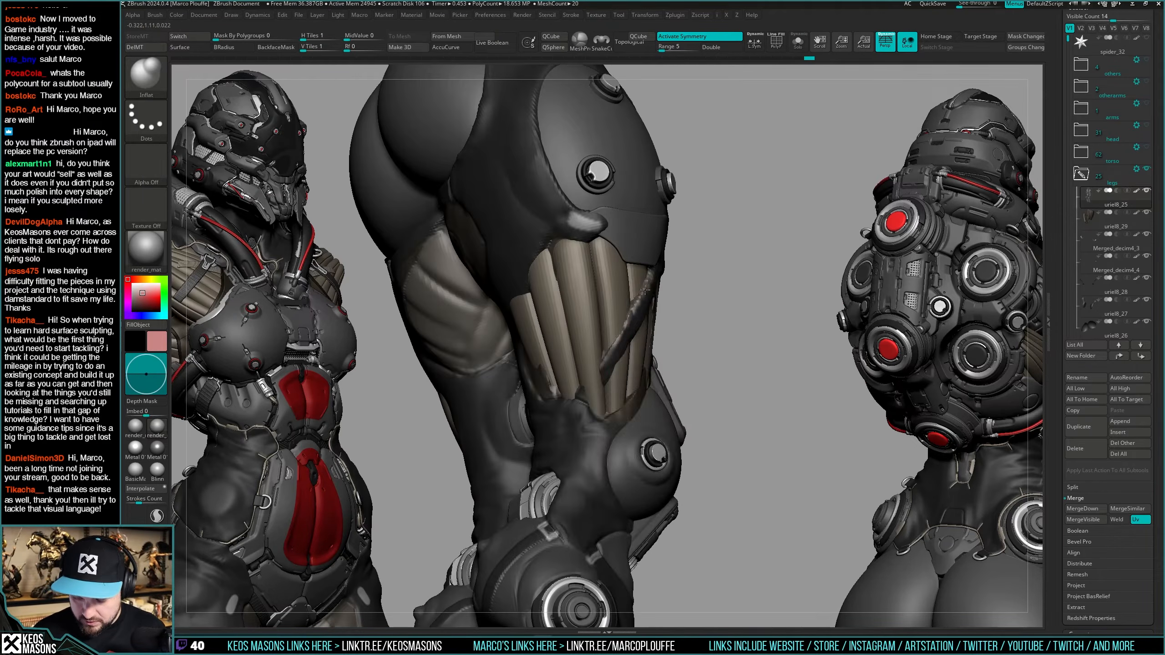
pyautogui.rightClick(646, 327)
pyautogui.click(609, 329)
# Select the muscle strips in the outer thigh opening, clear their mask and reposition them with the Move brush.
pyautogui.keyDown('alt'); pyautogui.click(577, 350); pyautogui.keyUp('alt')
pyautogui.moveTo(577, 349); pyautogui.dragTo(707, 310, button='right')
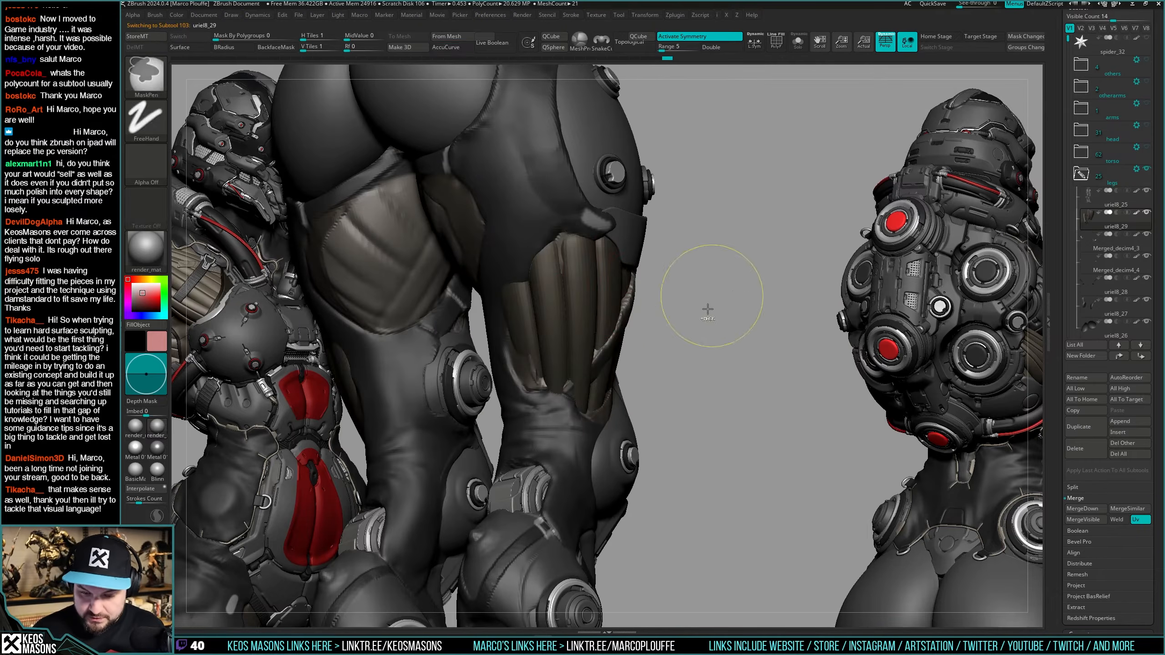
pyautogui.keyDown('ctrl'); pyautogui.moveTo(707, 310); pyautogui.dragTo(734, 333); pyautogui.keyUp('ctrl')
pyautogui.moveTo(716, 321); pyautogui.dragTo(610, 317, button='right')
pyautogui.moveTo(519, 313); pyautogui.dragTo(519, 297, button='right')
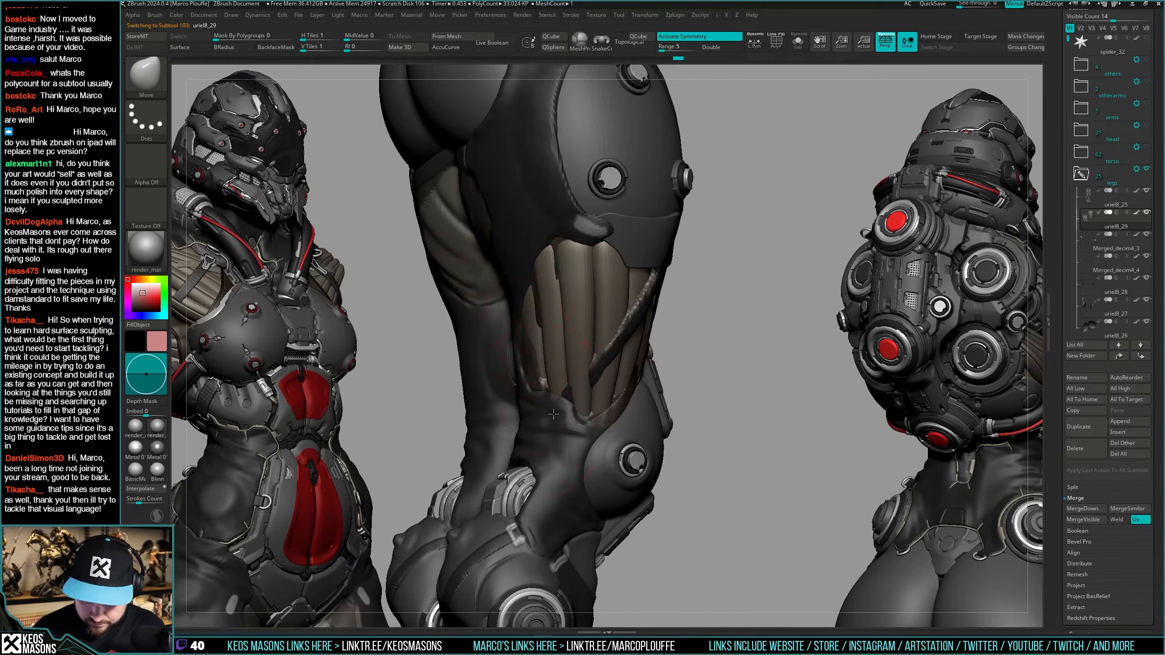
pyautogui.moveTo(553, 414); pyautogui.dragTo(581, 416, button='right')
pyautogui.press('space')
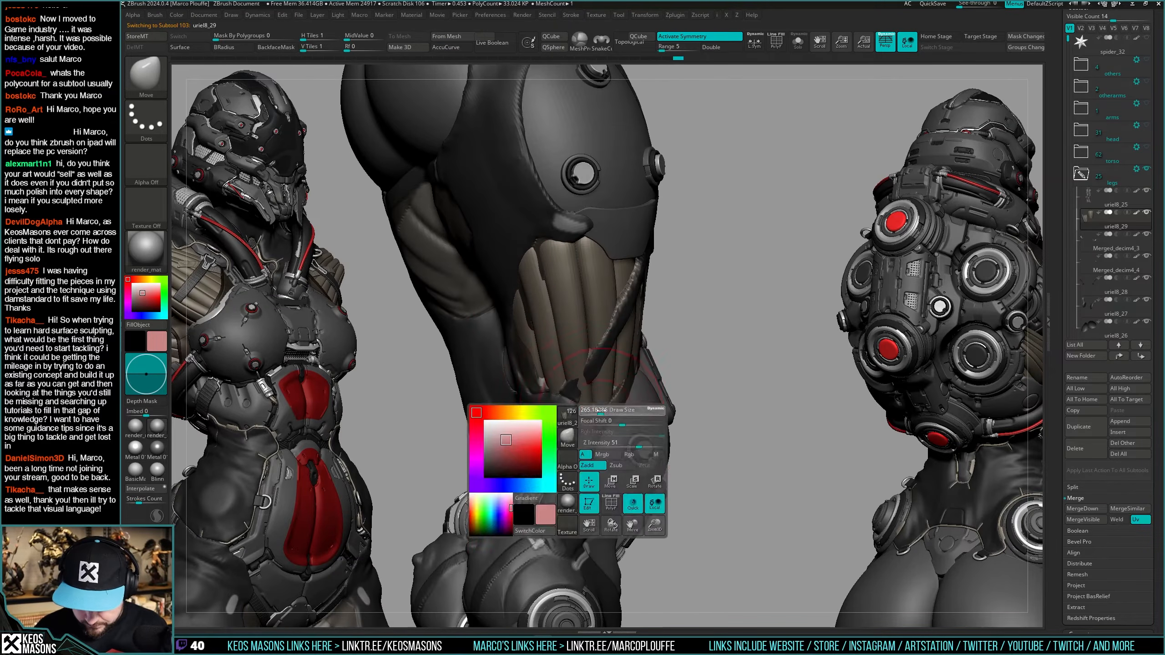
# Adjust the Move brush and refine the fit between the strips and the opening's rear and knee-side edges.
pyautogui.moveTo(677, 420); pyautogui.dragTo(614, 426, button='right')
pyautogui.press('space')
pyautogui.moveTo(644, 366); pyautogui.dragTo(651, 361)
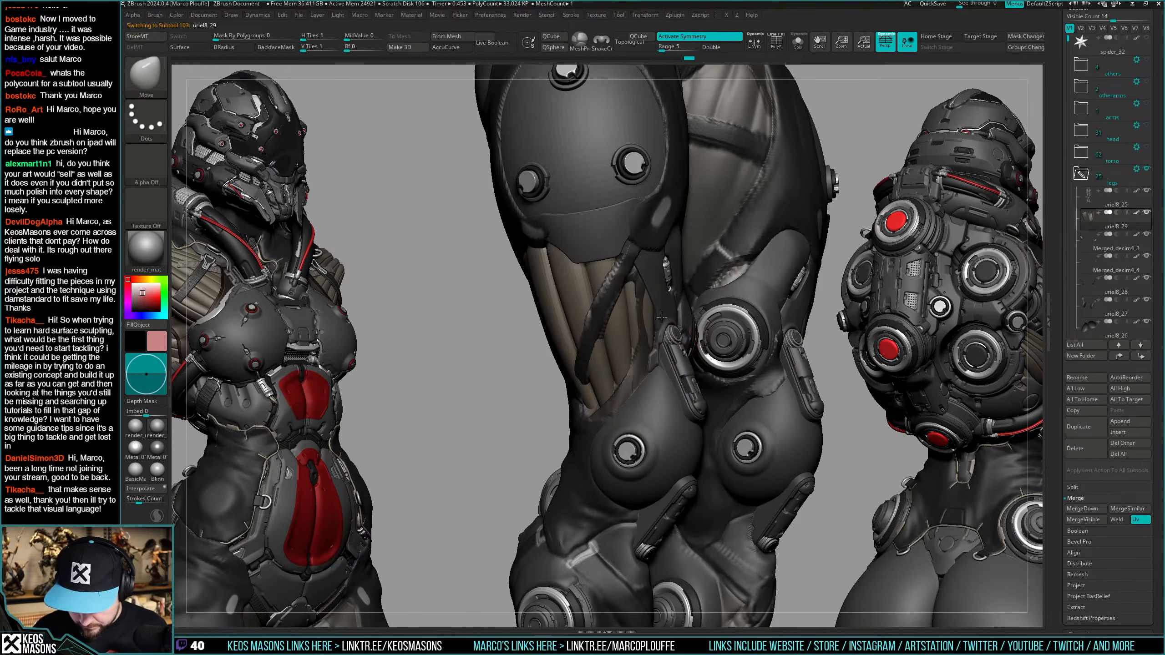
pyautogui.moveTo(659, 318)
pyautogui.mouseDown(button='right')
pyautogui.moveTo(657, 267)
pyautogui.moveTo(674, 294)
pyautogui.moveTo(617, 356)
pyautogui.moveTo(629, 224)
pyautogui.moveTo(620, 216)
pyautogui.moveTo(549, 208)
pyautogui.moveTo(529, 230)
pyautogui.mouseUp(button='right')
pyautogui.press('space')
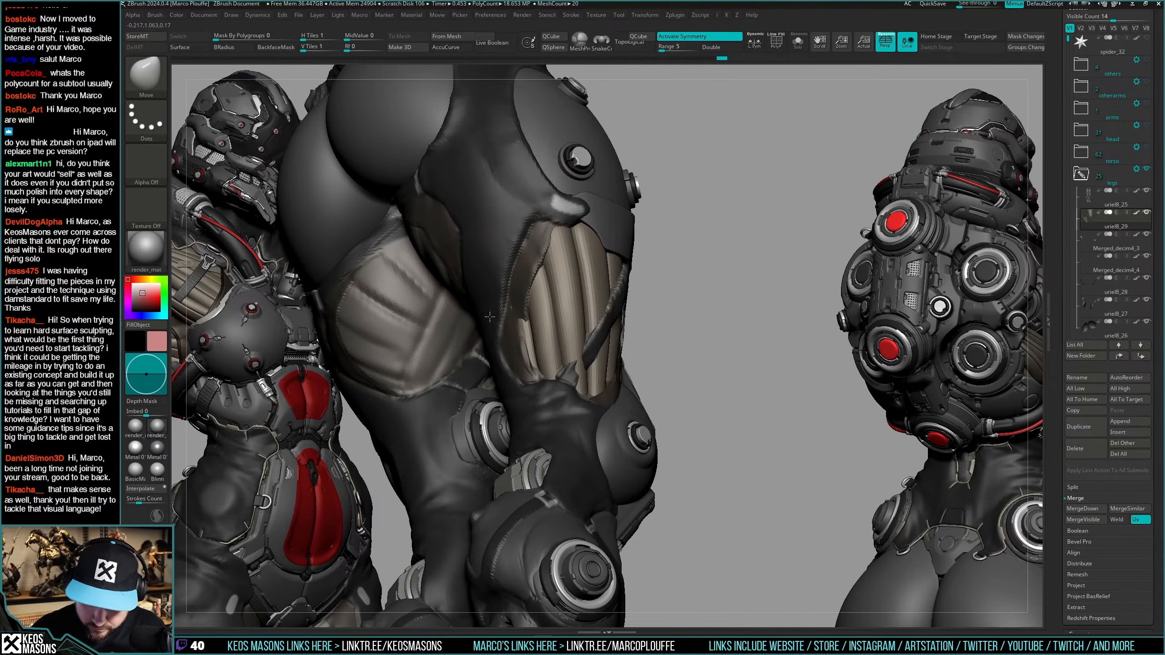
pyautogui.moveTo(532, 306)
pyautogui.mouseDown(button='right')
pyautogui.moveTo(550, 199)
pyautogui.moveTo(569, 243)
pyautogui.moveTo(536, 363)
pyautogui.moveTo(615, 368)
pyautogui.moveTo(565, 408)
pyautogui.moveTo(565, 346)
pyautogui.moveTo(541, 396)
pyautogui.mouseUp(button='right')
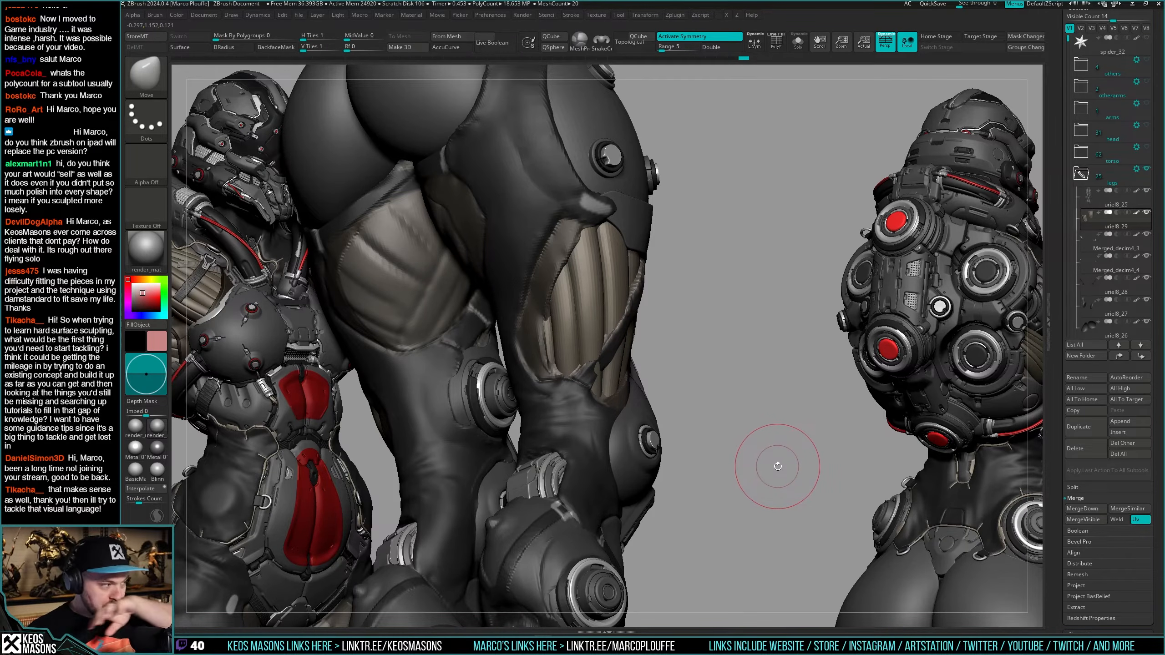
pyautogui.moveTo(657, 370)
pyautogui.mouseDown(button='right')
pyautogui.moveTo(620, 374)
pyautogui.moveTo(638, 370)
pyautogui.moveTo(599, 359)
pyautogui.moveTo(601, 299)
pyautogui.moveTo(649, 344)
pyautogui.moveTo(673, 266)
pyautogui.moveTo(704, 297)
pyautogui.moveTo(676, 380)
pyautogui.moveTo(666, 388)
pyautogui.moveTo(661, 367)
pyautogui.moveTo(643, 377)
pyautogui.moveTo(669, 359)
pyautogui.moveTo(653, 345)
pyautogui.moveTo(664, 365)
pyautogui.moveTo(701, 354)
pyautogui.moveTo(624, 361)
pyautogui.moveTo(611, 399)
pyautogui.moveTo(665, 336)
pyautogui.moveTo(657, 390)
pyautogui.moveTo(628, 394)
pyautogui.moveTo(644, 389)
pyautogui.moveTo(653, 357)
pyautogui.moveTo(734, 331)
pyautogui.moveTo(617, 325)
pyautogui.moveTo(741, 317)
pyautogui.mouseUp(button='right')
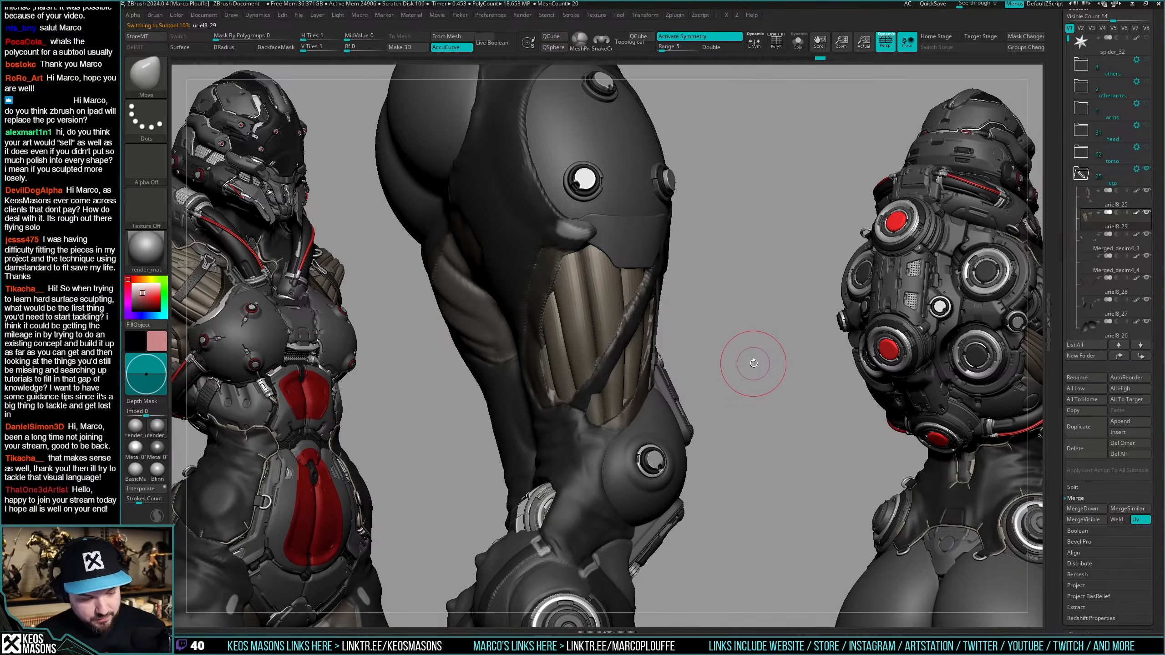
# Shape the muscle strips around the diagonal band using the Move brush with AccuCurve enabled.
pyautogui.moveTo(756, 343)
pyautogui.mouseDown()
pyautogui.moveTo(741, 377)
pyautogui.moveTo(766, 385)
pyautogui.moveTo(730, 386)
pyautogui.mouseUp()
pyautogui.press('space')
pyautogui.moveTo(629, 361); pyautogui.dragTo(641, 360)
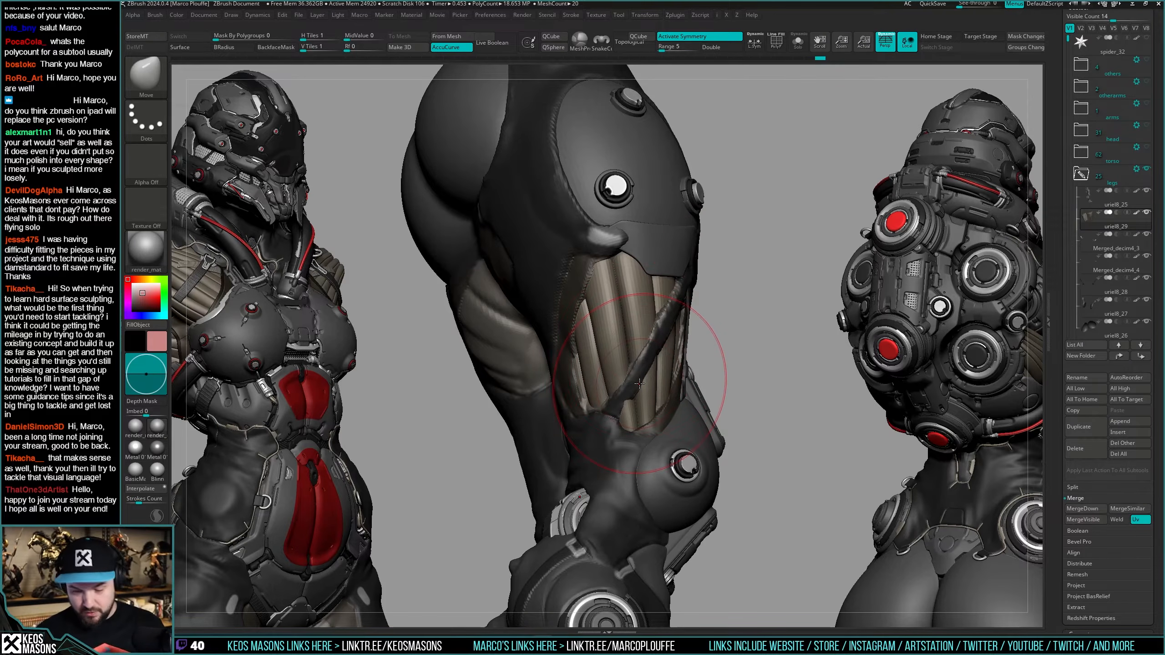
pyautogui.moveTo(637, 363); pyautogui.dragTo(643, 369)
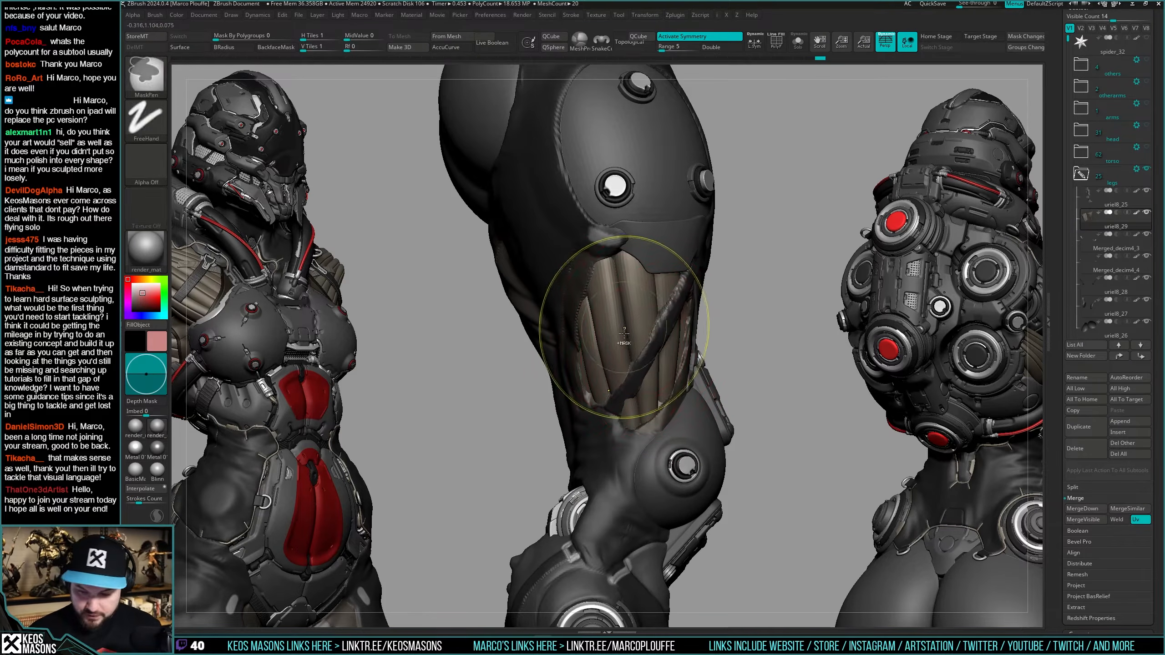
pyautogui.moveTo(623, 334)
pyautogui.keyDown('ctrl'); pyautogui.mouseDown(button='right')
pyautogui.moveTo(618, 350)
pyautogui.moveTo(655, 356)
pyautogui.moveTo(610, 359)
pyautogui.moveTo(675, 309)
pyautogui.moveTo(689, 345)
pyautogui.moveTo(658, 374)
pyautogui.moveTo(631, 293)
pyautogui.mouseUp(button='right'); pyautogui.keyUp('ctrl')
pyautogui.press('space')
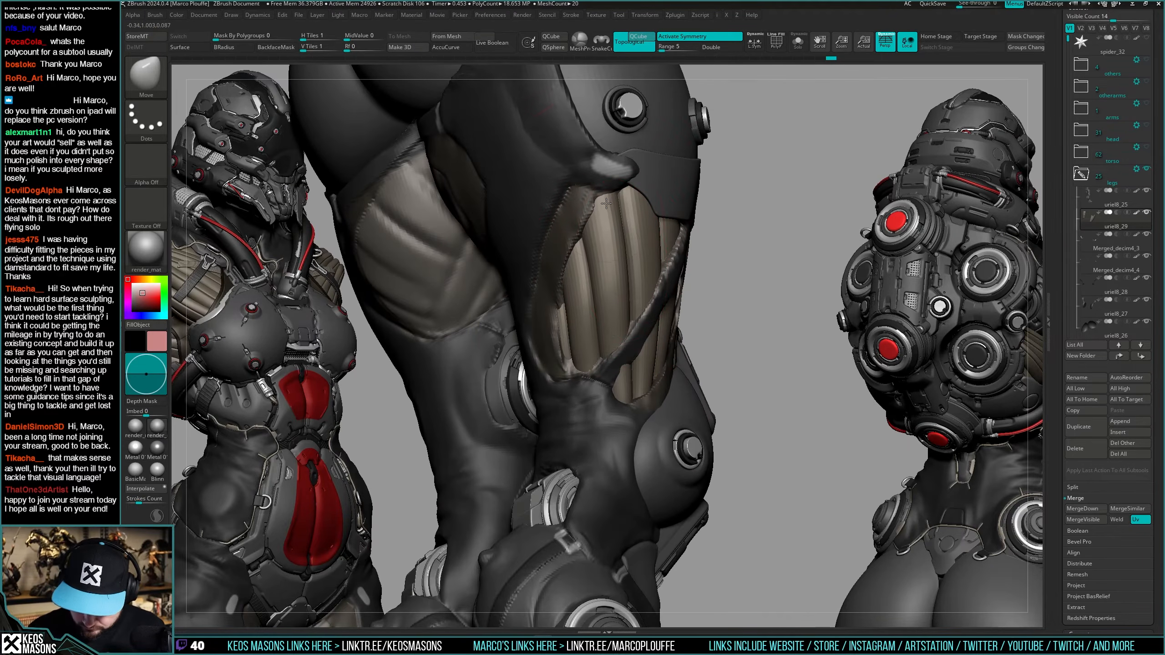
# Move individual muscle strips with Topological masking so they fill the outer thigh opening.
pyautogui.moveTo(605, 203)
pyautogui.mouseDown(button='right')
pyautogui.moveTo(625, 372)
pyautogui.moveTo(648, 342)
pyautogui.moveTo(681, 351)
pyautogui.moveTo(665, 413)
pyautogui.moveTo(533, 266)
pyautogui.moveTo(653, 372)
pyautogui.moveTo(689, 386)
pyautogui.moveTo(688, 413)
pyautogui.moveTo(657, 385)
pyautogui.moveTo(654, 414)
pyautogui.mouseUp(button='right')
pyautogui.press('space')
pyautogui.hotkey('alt', 's')
pyautogui.hotkey('shift', 'f')
pyautogui.press('space')
pyautogui.click(651, 381)
pyautogui.hotkey('alt', 's')
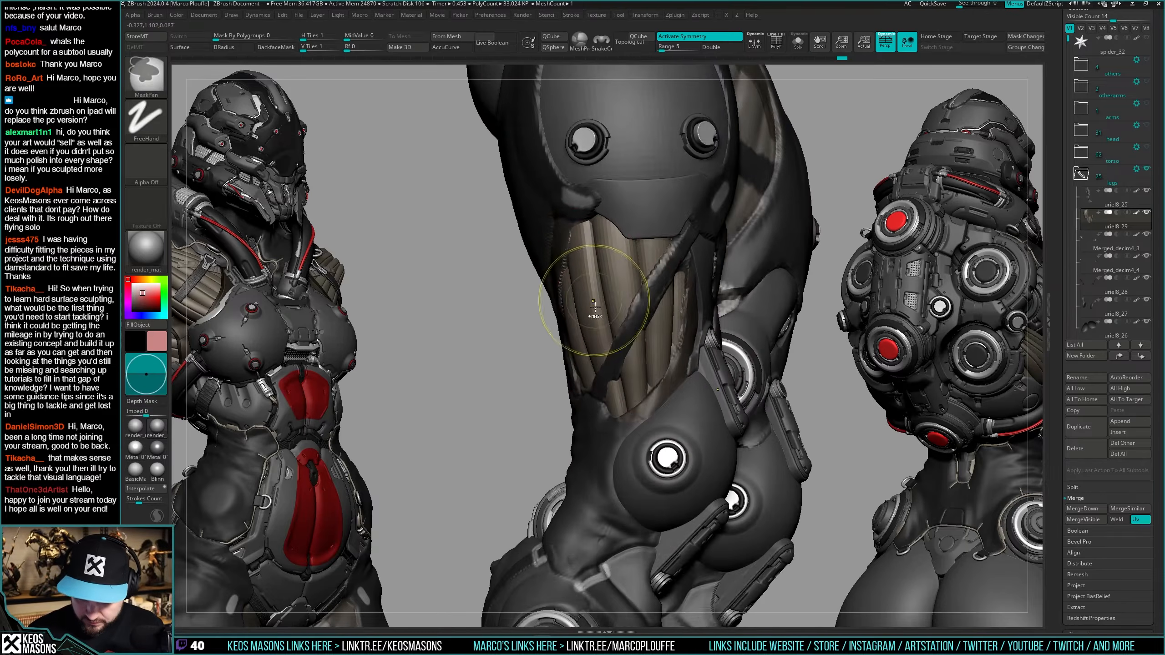
# Isolate the muscle strips and flatten their outer surfaces and lower ends with the hPolish brush and Depth Mask.
pyautogui.moveTo(593, 303); pyautogui.dragTo(588, 263, button='right')
pyautogui.hotkey('alt', 's')
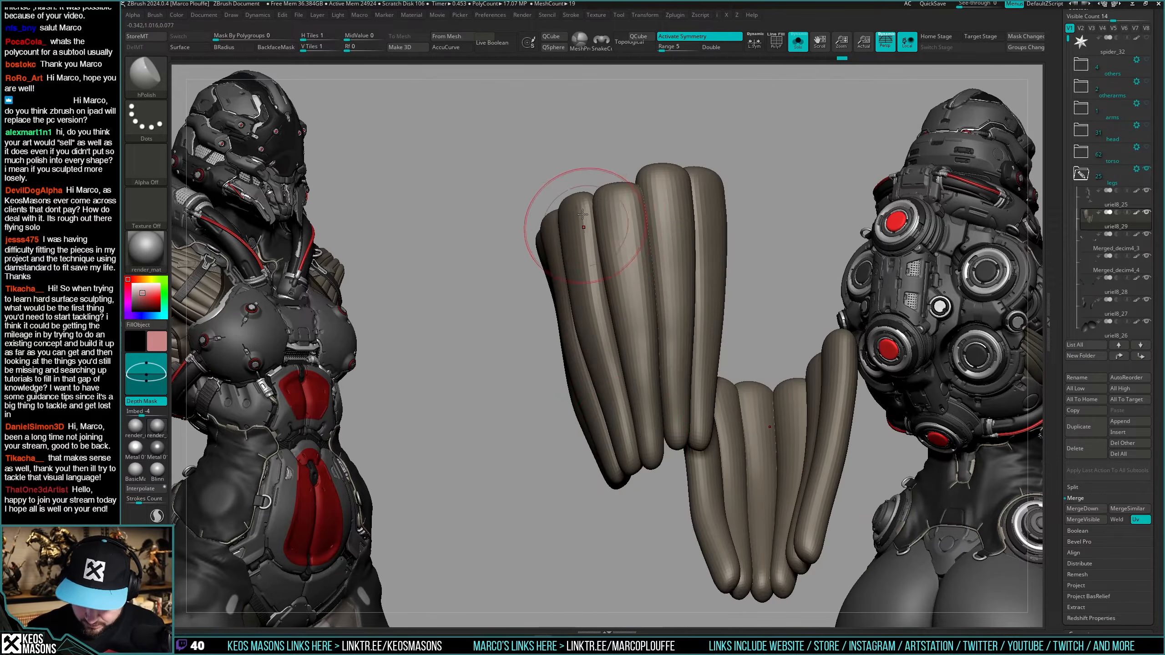
pyautogui.moveTo(638, 430); pyautogui.dragTo(627, 340, button='right')
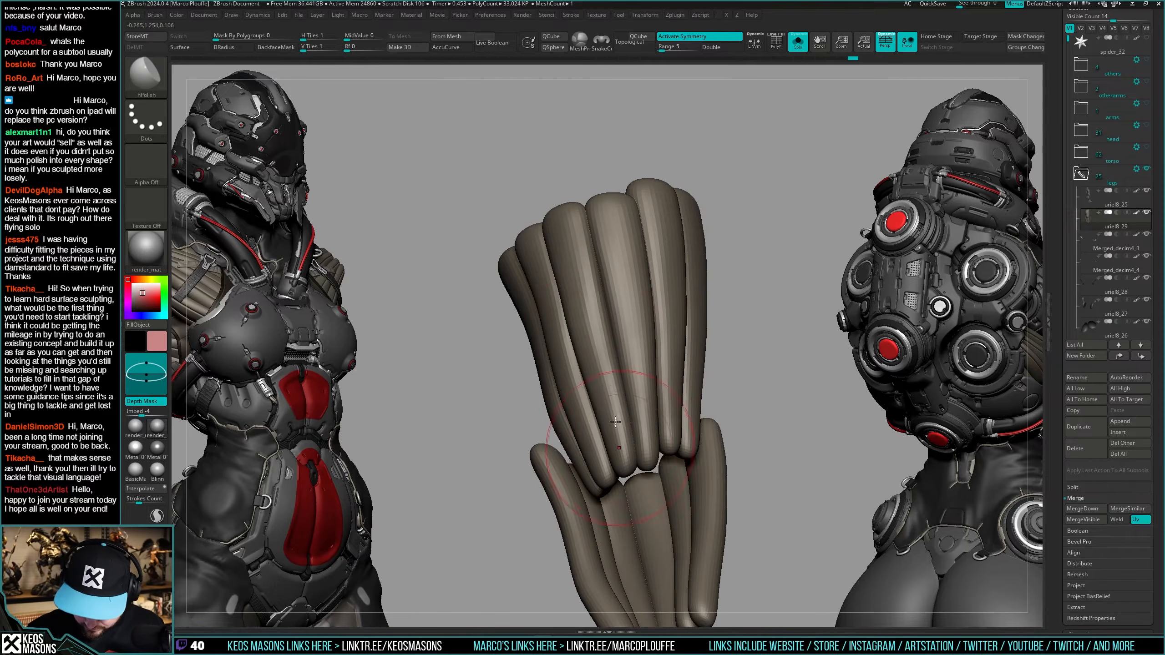
pyautogui.moveTo(627, 441); pyautogui.dragTo(638, 292, button='right')
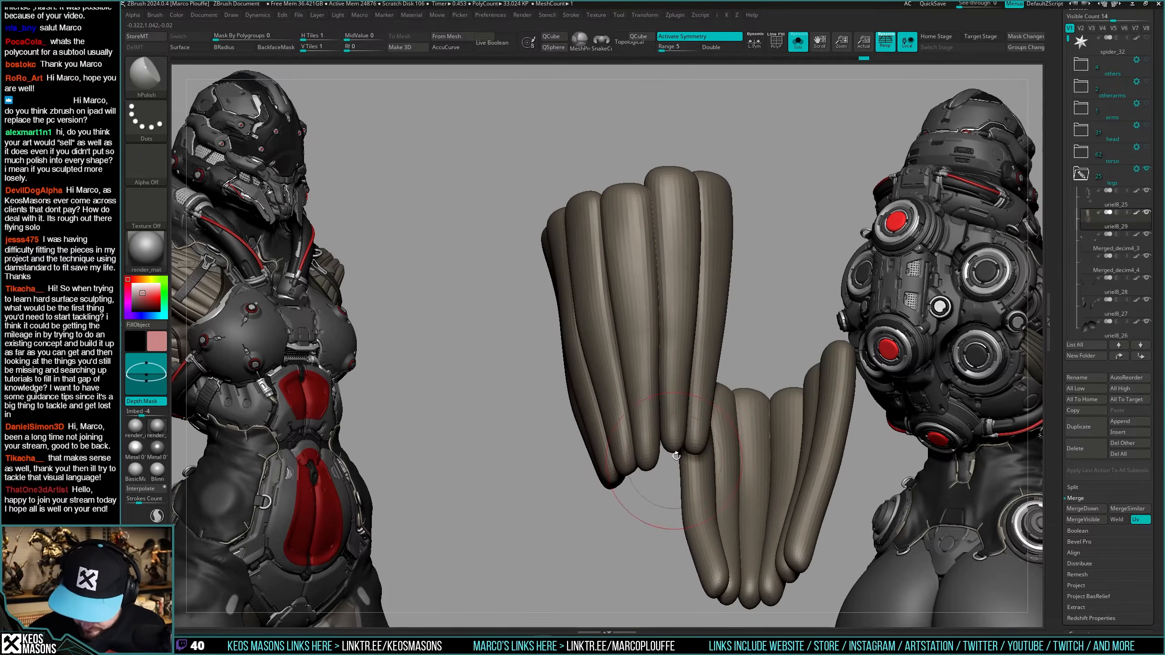
pyautogui.hotkey('ctrl', 'shift', 'z')
pyautogui.hotkey('alt', 's')
pyautogui.moveTo(669, 465); pyautogui.dragTo(685, 265, button='right')
pyautogui.hotkey('alt', 's')
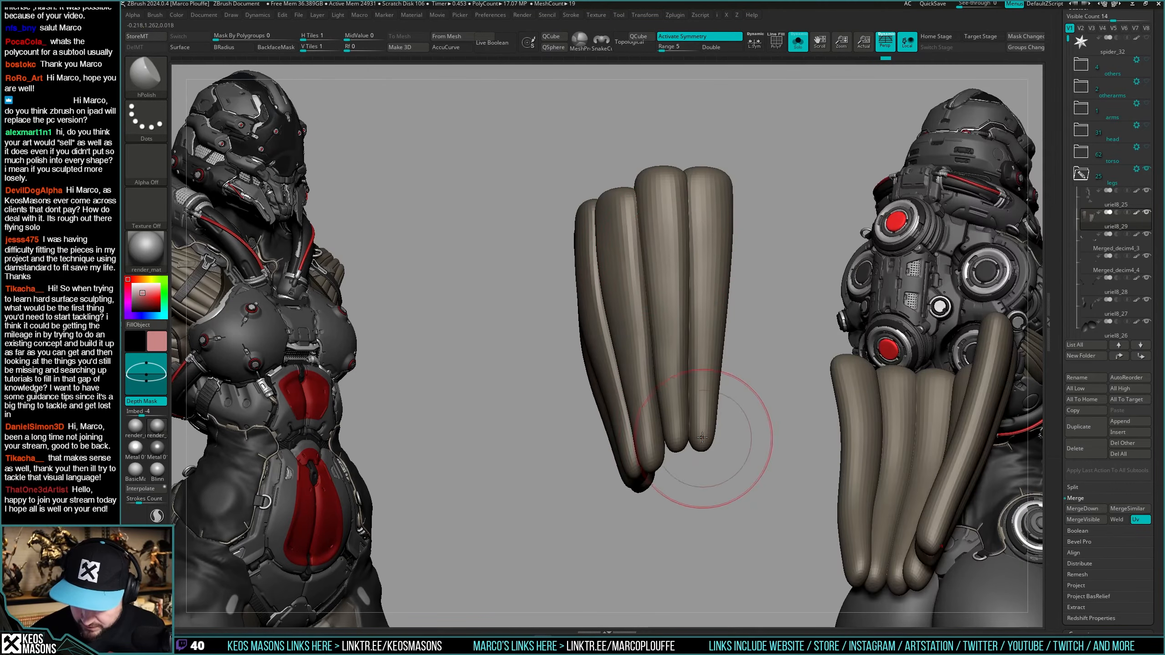
# Polish the remaining faces of the isolated strips with hPolish from the other side of the row.
pyautogui.moveTo(702, 438); pyautogui.dragTo(597, 298, button='right')
pyautogui.hotkey('alt', 's')
pyautogui.hotkey('alt', 's')
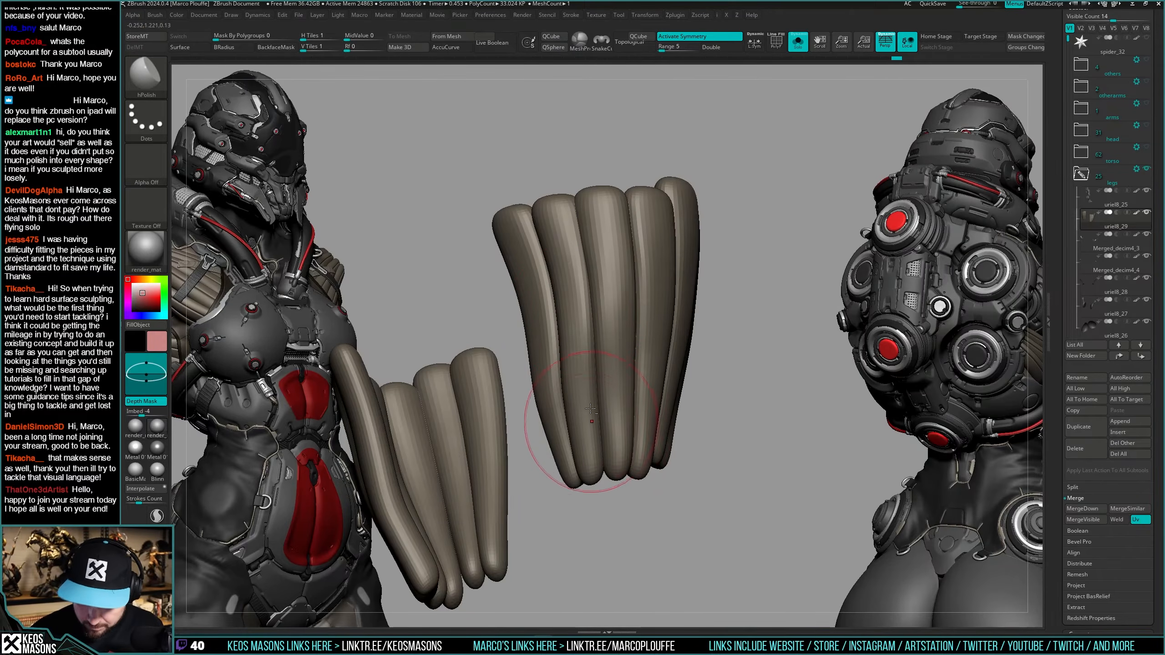
pyautogui.hotkey('alt', 's')
pyautogui.moveTo(590, 408); pyautogui.dragTo(596, 364, button='right')
pyautogui.hotkey('alt', 's')
pyautogui.moveTo(592, 404)
pyautogui.mouseDown(button='right')
pyautogui.moveTo(613, 390)
pyautogui.moveTo(619, 404)
pyautogui.moveTo(606, 433)
pyautogui.mouseUp(button='right')
pyautogui.hotkey('alt', 's')
# Show the leg again and subdivide the muscle strips.
pyautogui.press('space')
pyautogui.click(638, 372)
pyautogui.moveTo(638, 371)
pyautogui.mouseDown(button='right')
pyautogui.moveTo(663, 331)
pyautogui.moveTo(662, 303)
pyautogui.mouseUp(button='right')
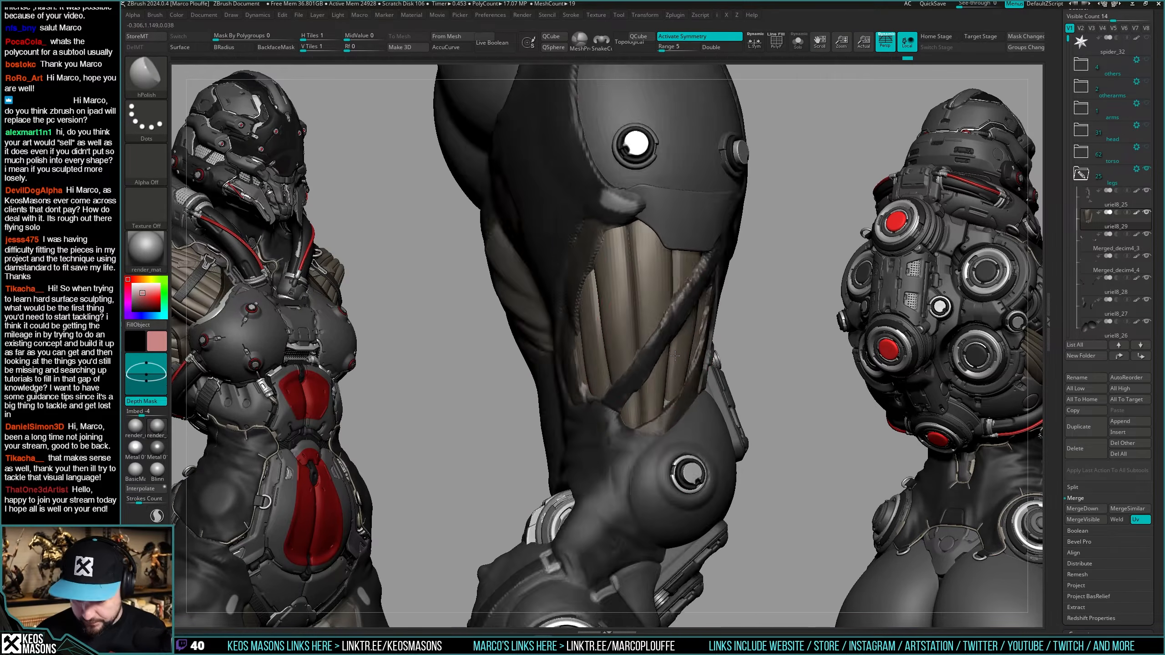
pyautogui.hotkey('ctrl', 'd')
pyautogui.moveTo(689, 372); pyautogui.dragTo(683, 373, button='right')
pyautogui.press('1')
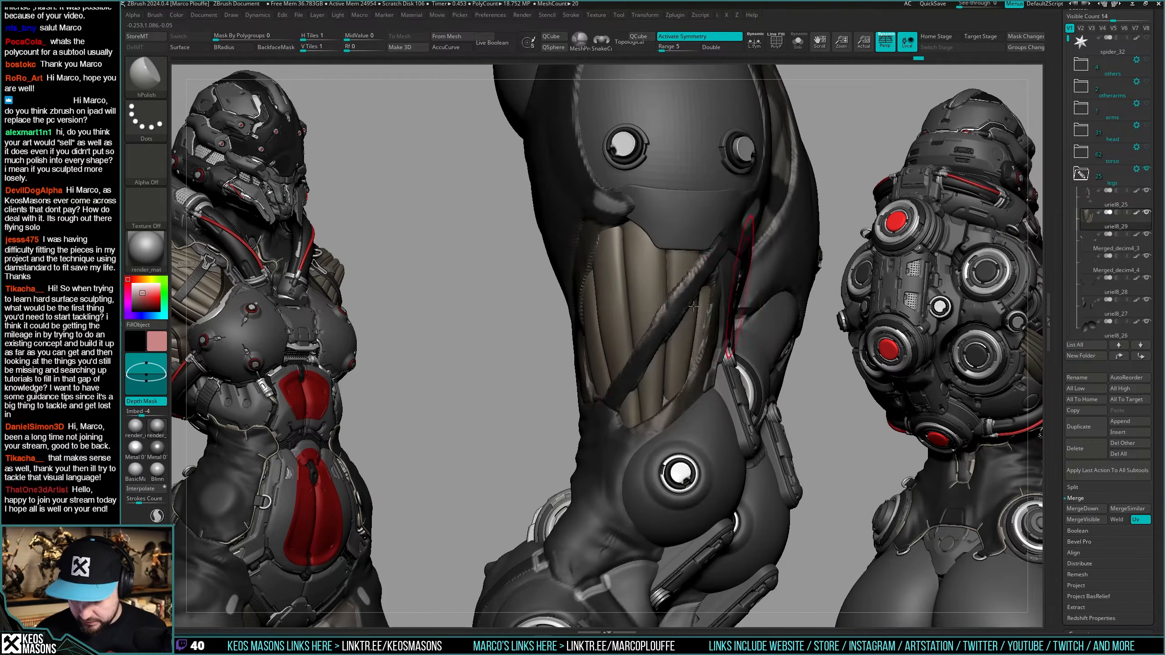
pyautogui.moveTo(695, 308); pyautogui.dragTo(657, 309, button='right')
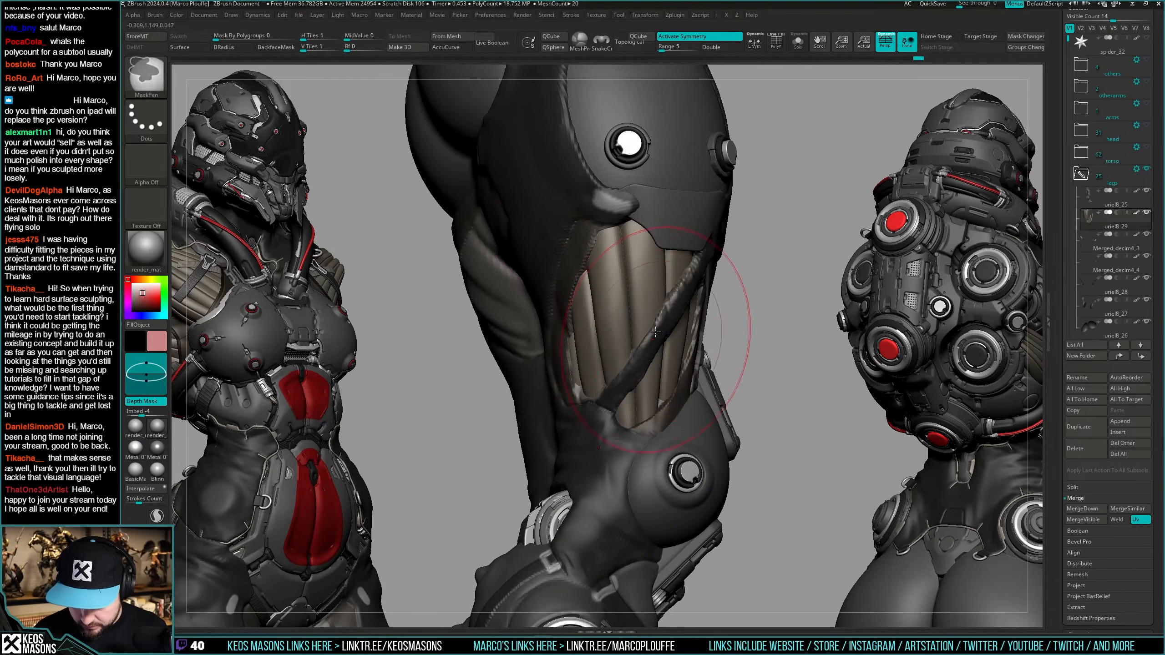
pyautogui.press('ctrl')
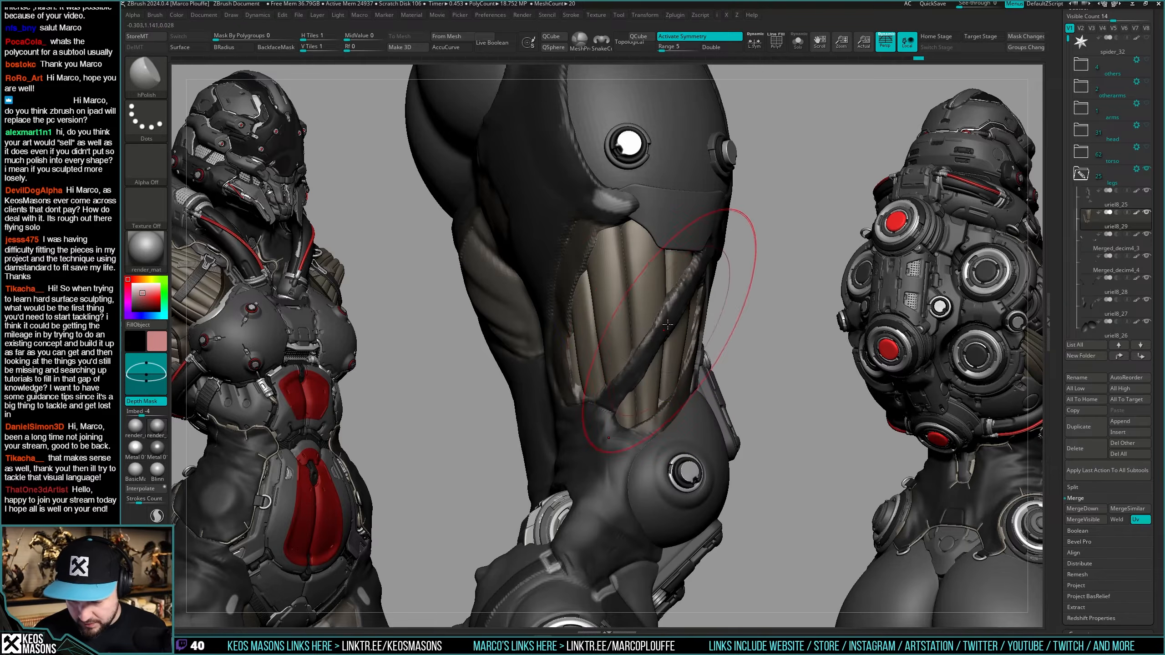
# Examine the muscle strips' wireframe and shape, both in place on the leg and isolated.
pyautogui.moveTo(643, 387); pyautogui.dragTo(735, 332, button='right')
pyautogui.hotkey('shift', 'f')
pyautogui.hotkey('shift', 'f')
pyautogui.hotkey('shift', 's')
pyautogui.hotkey('shift', 's')
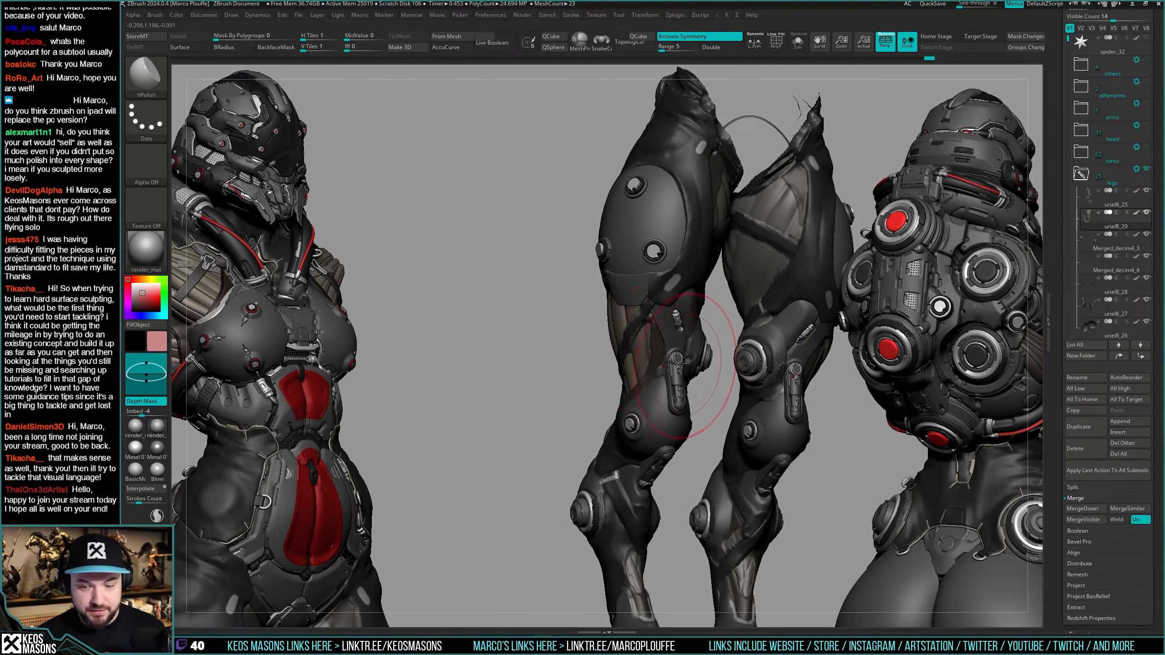
pyautogui.keyDown('ctrl'); pyautogui.moveTo(658, 326); pyautogui.dragTo(634, 386, button='right'); pyautogui.keyUp('ctrl')
pyautogui.hotkey('shift', 's')
pyautogui.hotkey('shift', 'f')
pyautogui.hotkey('shift', 'f')
# Lower the strips to their base subdivision level and delete the higher levels.
pyautogui.press('space')
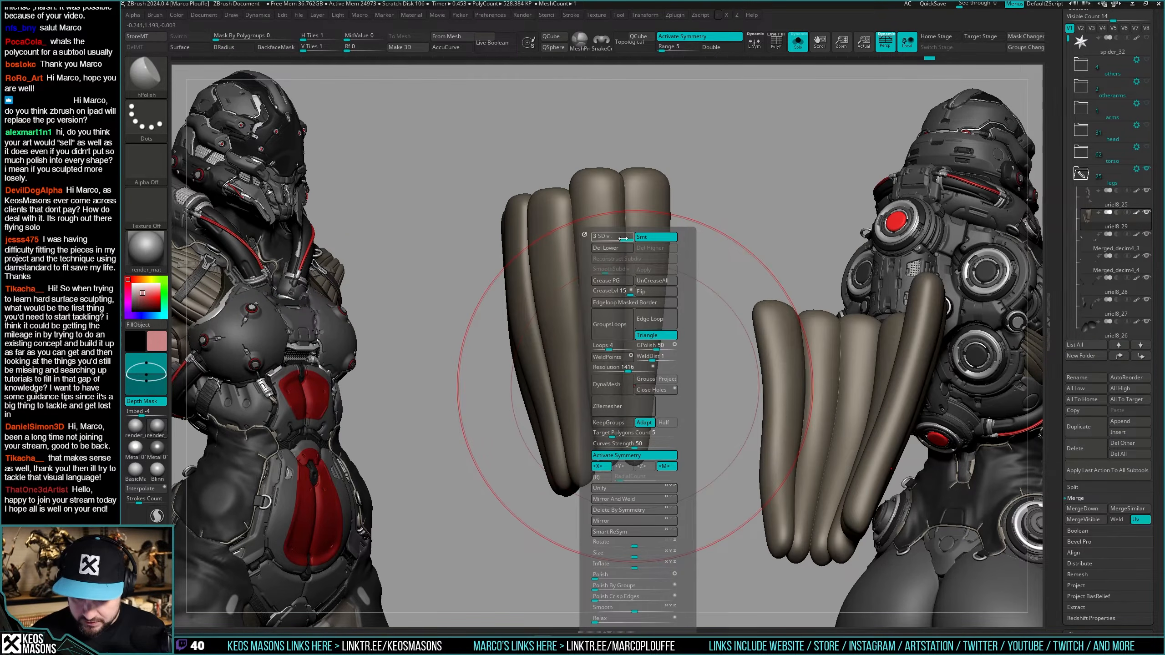
pyautogui.moveTo(623, 238); pyautogui.dragTo(613, 238)
pyautogui.keyDown('ctrl'); pyautogui.moveTo(743, 226); pyautogui.dragTo(636, 324, button='right'); pyautogui.keyUp('ctrl')
pyautogui.press('space')
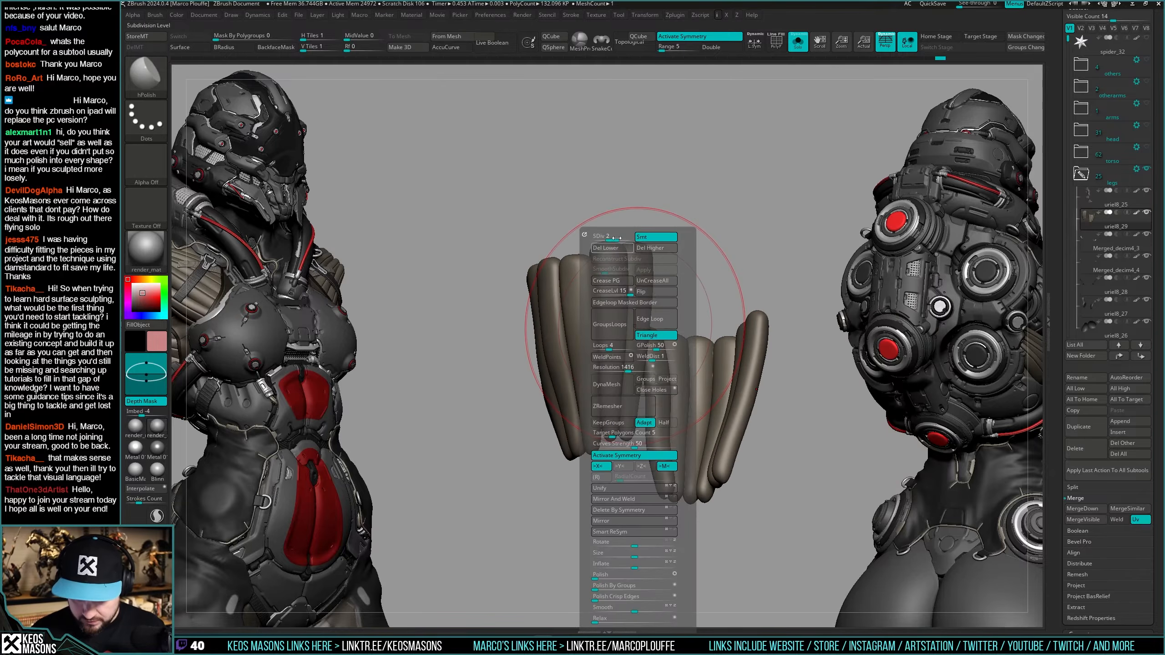
pyautogui.press('space')
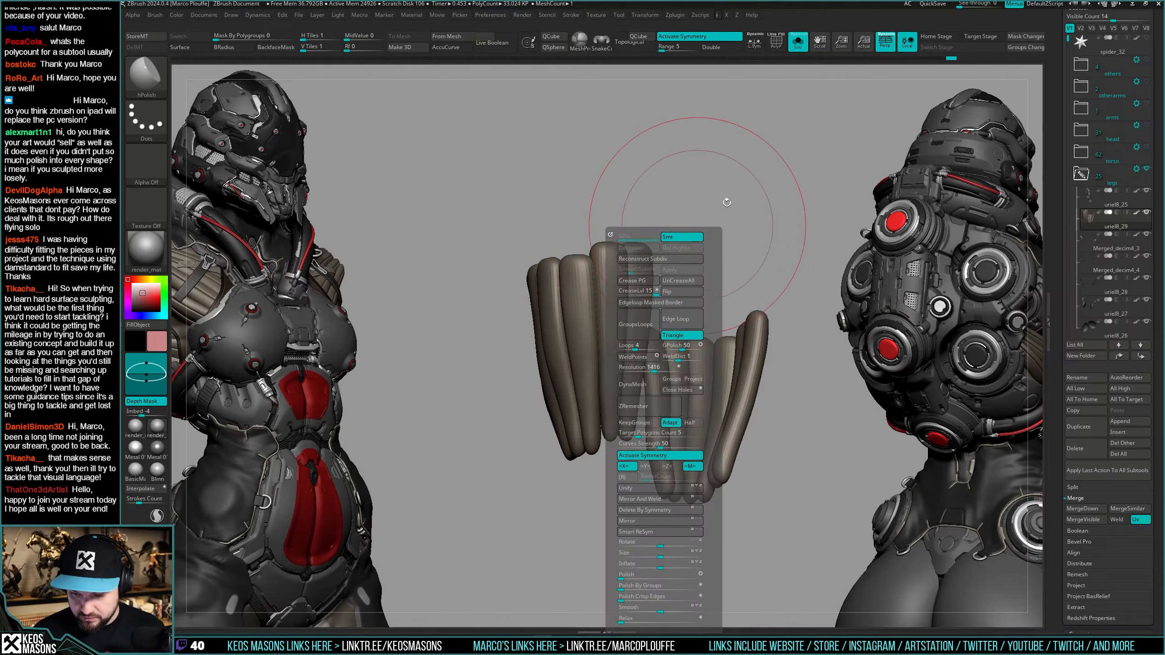
# Reconstruct the strips' lower subdivision levels, raise the subdivision level again and show the surrounding leg parts.
pyautogui.press('space')
pyautogui.click(677, 259)
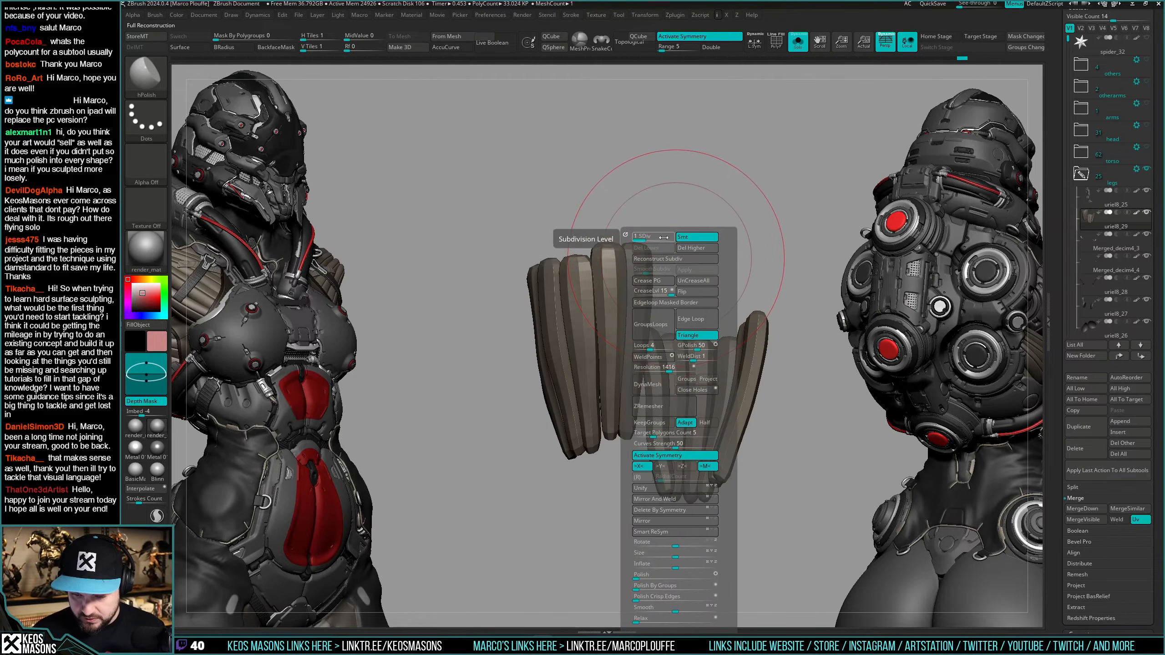
pyautogui.moveTo(663, 237); pyautogui.dragTo(681, 237)
pyautogui.hotkey('shift', 'f')
pyautogui.moveTo(630, 414)
pyautogui.keyDown('shift'); pyautogui.mouseDown(button='right')
pyautogui.moveTo(613, 395)
pyautogui.moveTo(637, 414)
pyautogui.moveTo(624, 445)
pyautogui.moveTo(635, 393)
pyautogui.moveTo(751, 360)
pyautogui.moveTo(762, 377)
pyautogui.moveTo(757, 397)
pyautogui.moveTo(756, 383)
pyautogui.moveTo(669, 354)
pyautogui.moveTo(671, 382)
pyautogui.moveTo(715, 380)
pyautogui.moveTo(660, 405)
pyautogui.moveTo(643, 390)
pyautogui.moveTo(654, 398)
pyautogui.moveTo(633, 404)
pyautogui.moveTo(664, 407)
pyautogui.moveTo(633, 405)
pyautogui.moveTo(644, 421)
pyautogui.moveTo(657, 416)
pyautogui.moveTo(633, 354)
pyautogui.moveTo(652, 368)
pyautogui.moveTo(633, 384)
pyautogui.mouseUp(button='right'); pyautogui.keyUp('shift')
pyautogui.hotkey('shift', 'f')
pyautogui.hotkey('shift', 's')
pyautogui.press('space')
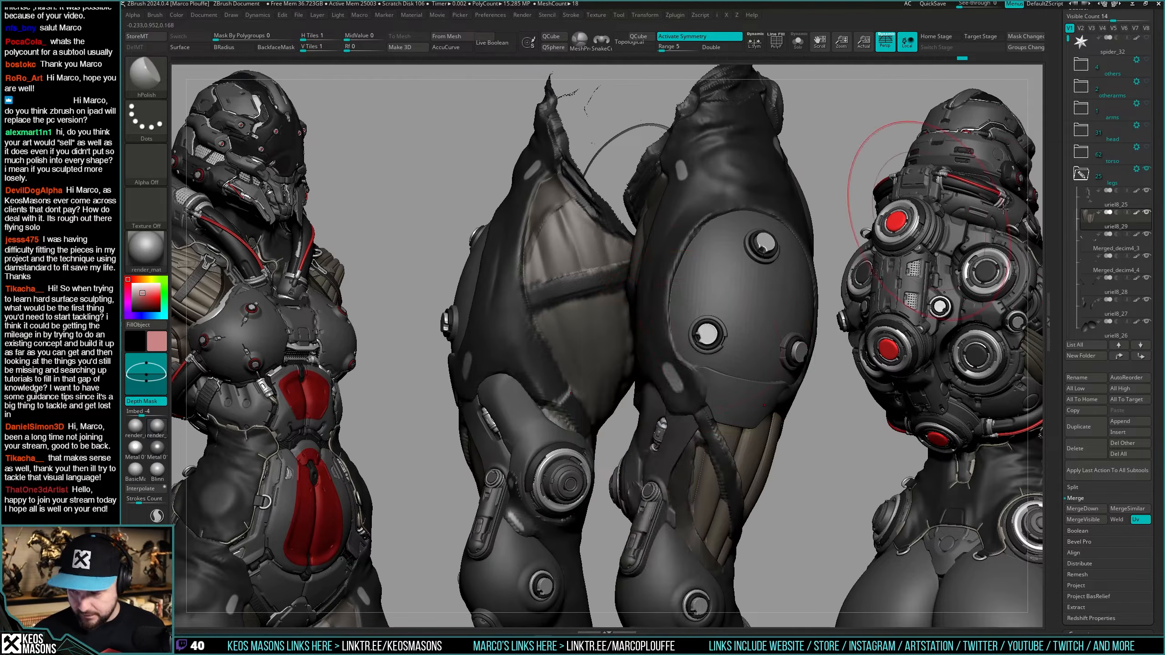
# Select the muscle strips subtool and switch to the CurveTubeSnap brush with a smaller draw size.
pyautogui.click(1091, 244)
pyautogui.hotkey('shift', 's')
pyautogui.keyDown('alt'); pyautogui.moveTo(600, 376); pyautogui.dragTo(649, 398, button='right'); pyautogui.keyUp('alt')
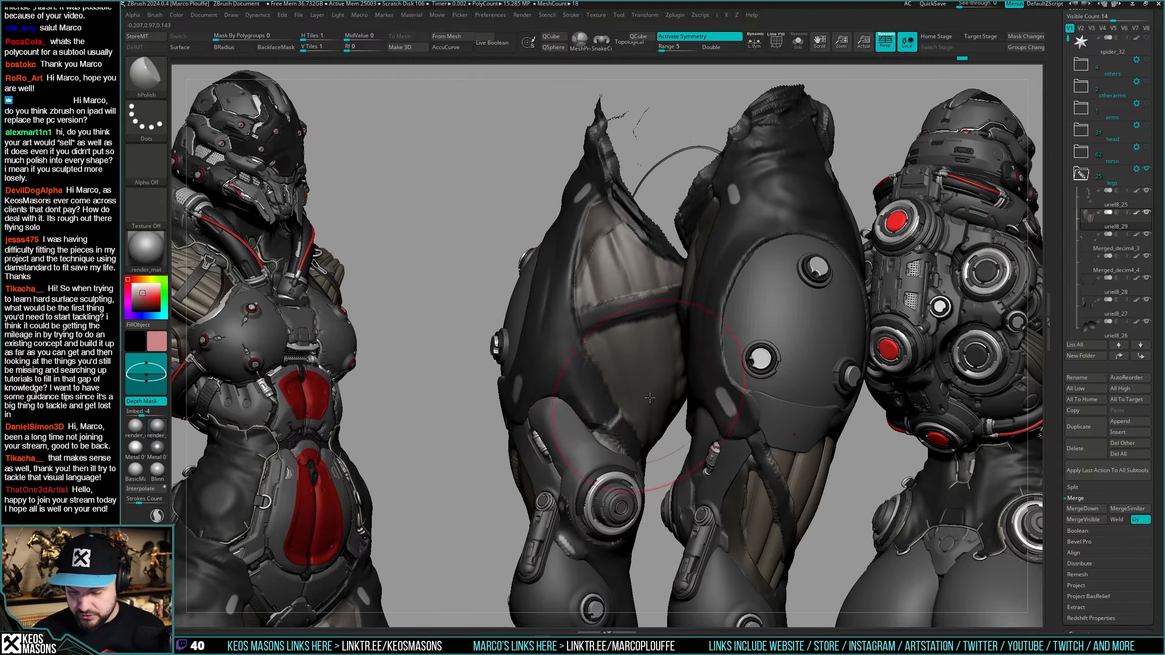
pyautogui.press('space')
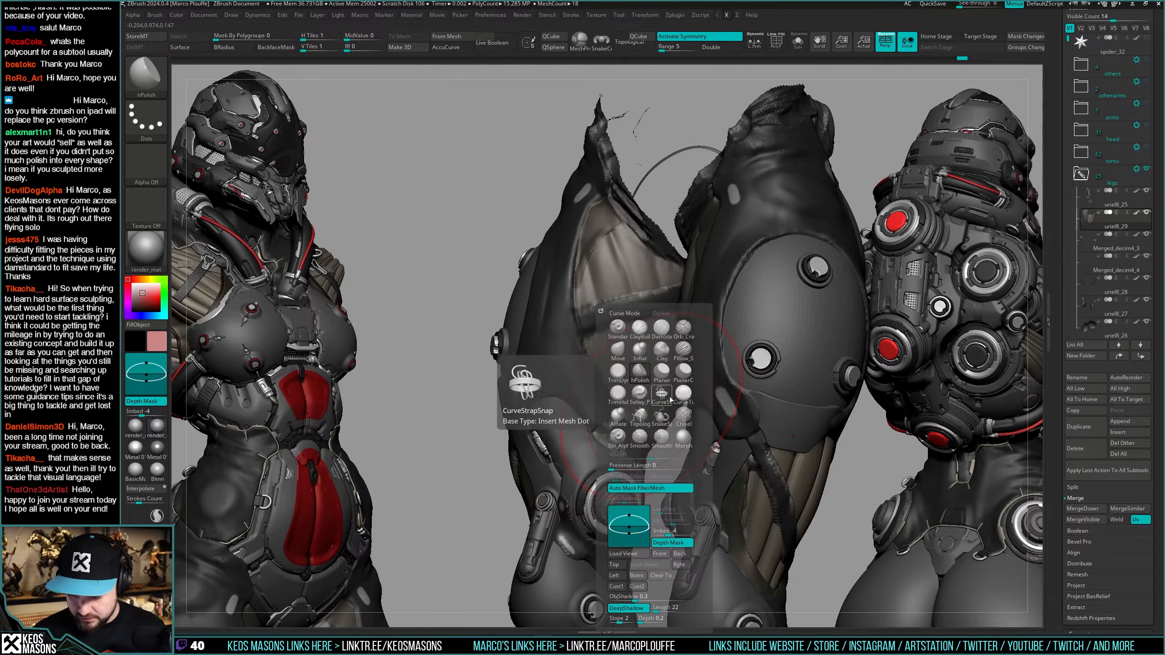
pyautogui.click(683, 394)
pyautogui.press('space')
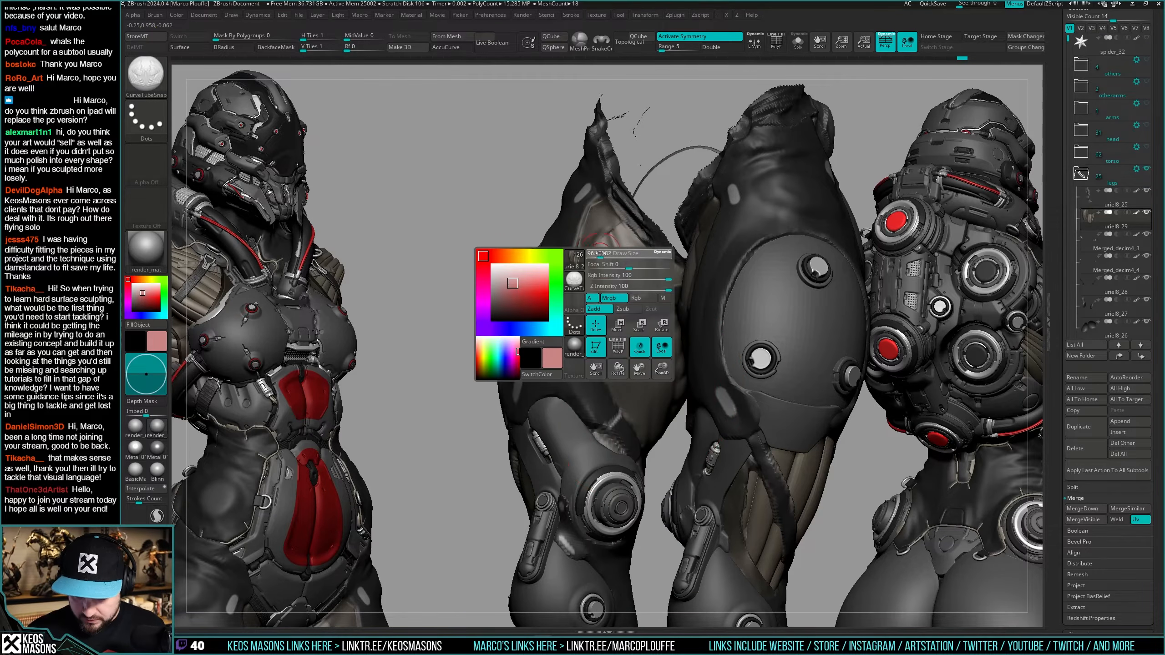
pyautogui.press('F3')
pyautogui.click(645, 466)
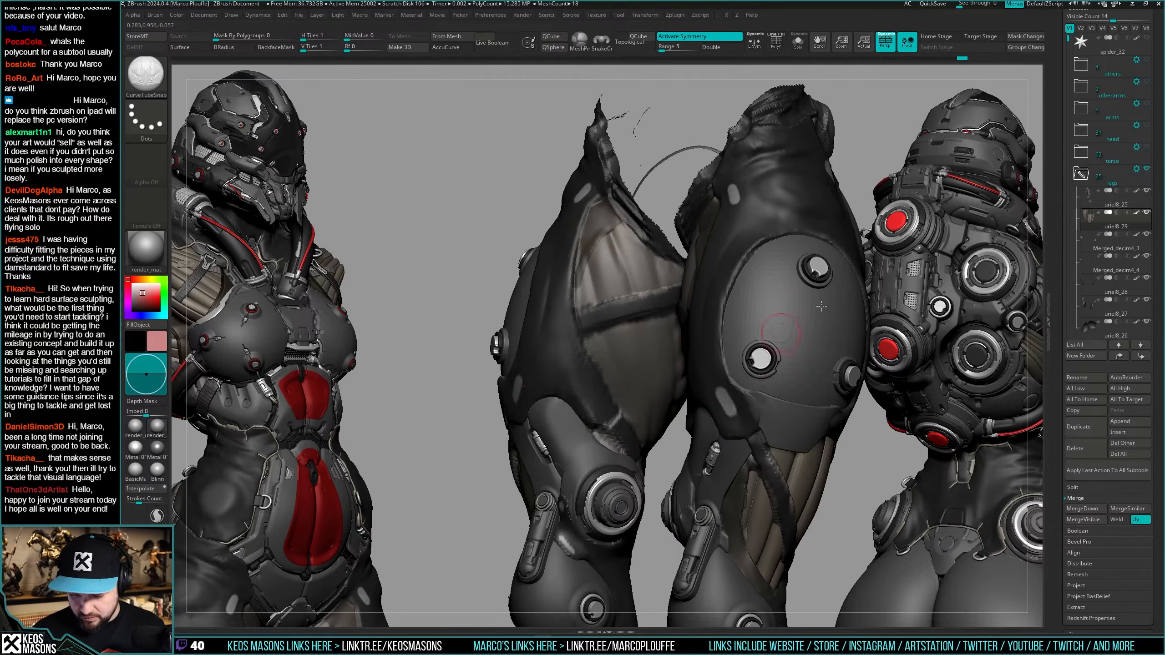
# Try to draw a snapped curve tube over the inner thigh opening on the multi-level muscle strips.
pyautogui.moveTo(497, 348)
pyautogui.mouseDown()
pyautogui.moveTo(504, 303)
pyautogui.moveTo(514, 322)
pyautogui.mouseUp()
pyautogui.moveTo(644, 304); pyautogui.dragTo(647, 304, button='right')
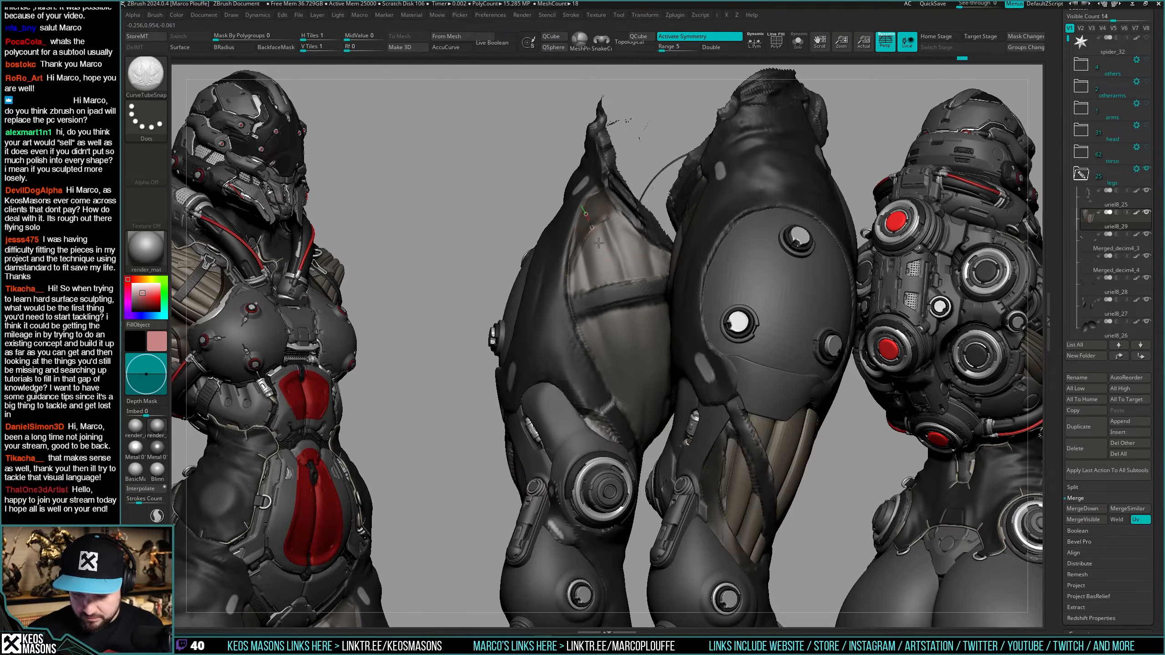
pyautogui.moveTo(644, 407); pyautogui.dragTo(709, 388, button='right')
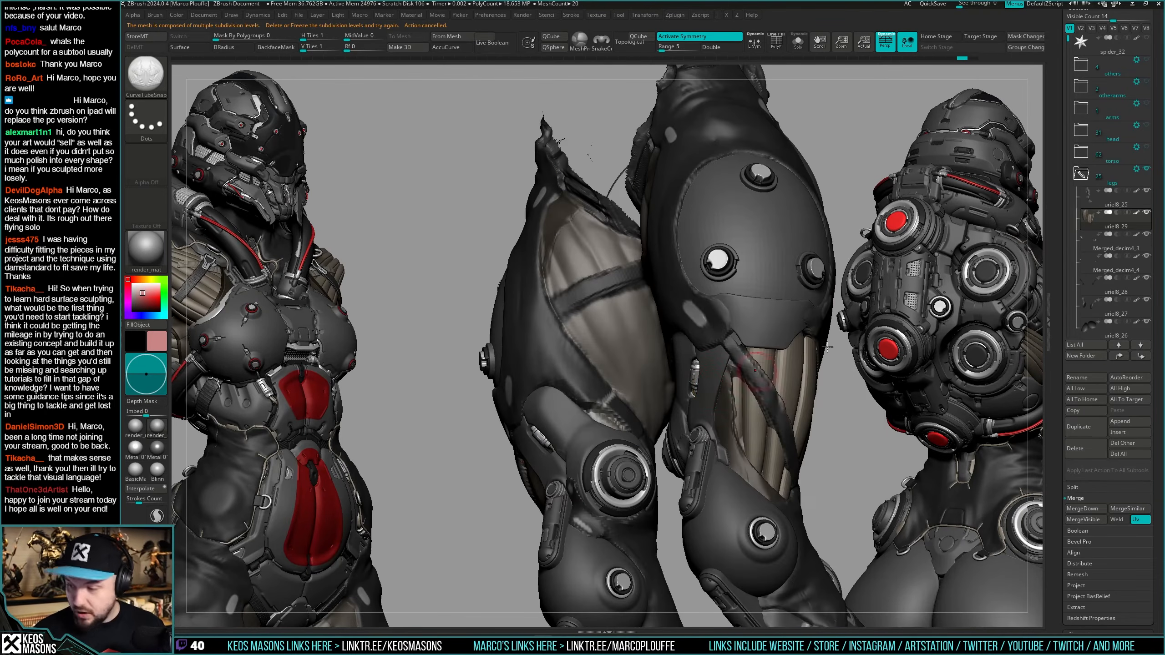
# Duplicate the muscle strips subtool and delete the copy's lower subdivision levels.
pyautogui.press('i')
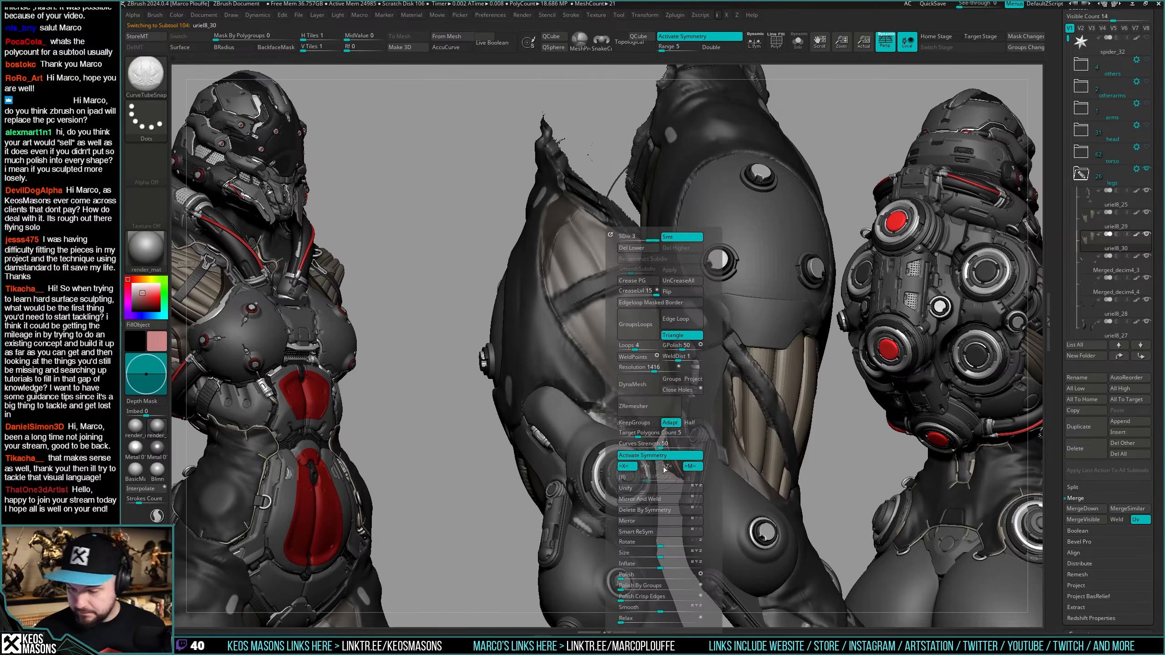
pyautogui.click(651, 252)
pyautogui.moveTo(651, 255)
pyautogui.mouseDown(button='right')
pyautogui.moveTo(660, 264)
pyautogui.moveTo(608, 317)
pyautogui.mouseUp(button='right')
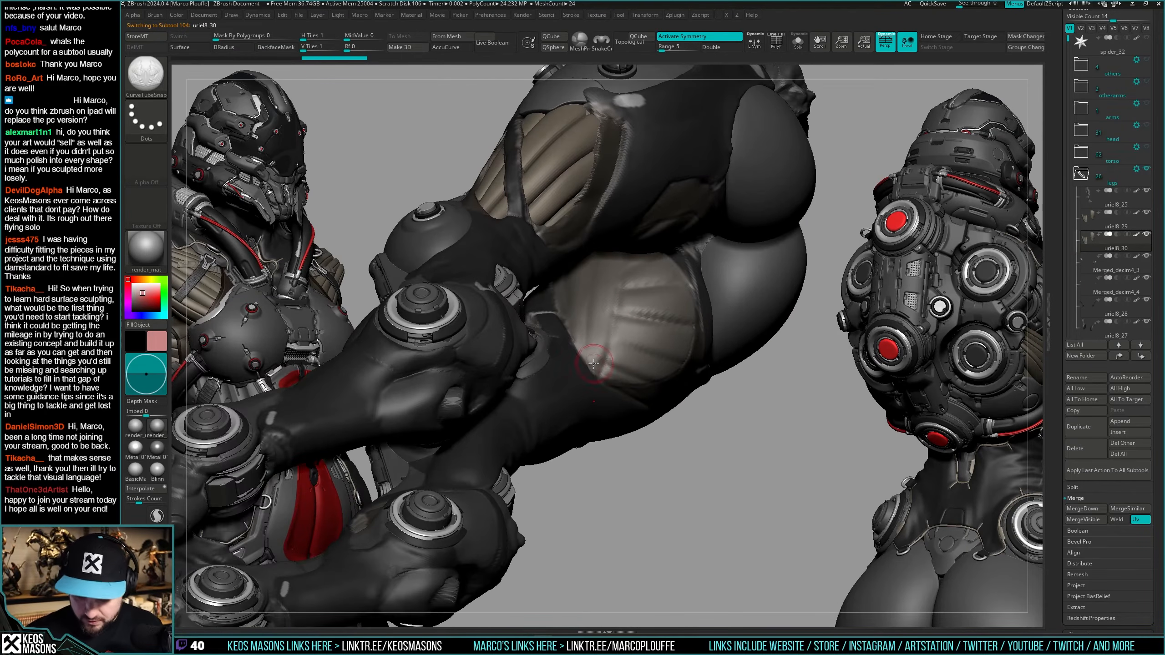
# Draw a long mirrored CurveTubeSnap tube along the inner edge of the thigh opening, from its upper corner towards the knee.
pyautogui.moveTo(607, 263); pyautogui.dragTo(608, 258)
pyautogui.moveTo(607, 258)
pyautogui.mouseDown(button='right')
pyautogui.moveTo(652, 275)
pyautogui.moveTo(633, 292)
pyautogui.moveTo(570, 233)
pyautogui.moveTo(578, 239)
pyautogui.mouseUp(button='right')
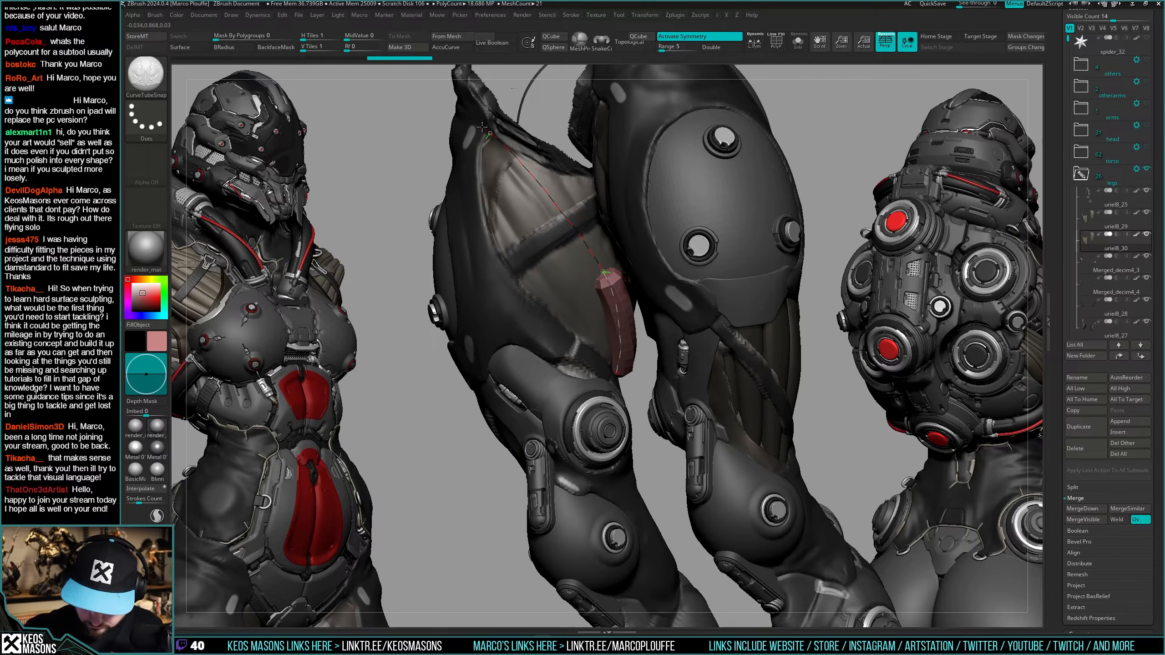
pyautogui.moveTo(498, 128); pyautogui.dragTo(616, 435, button='right')
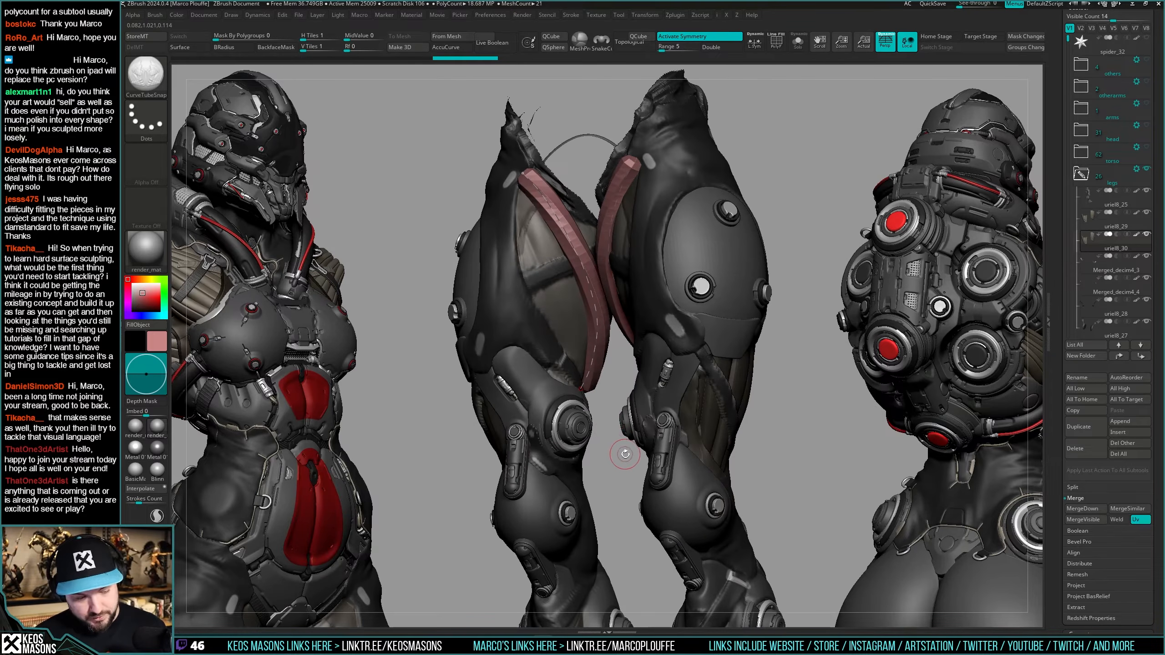
# Remove the duplicated strips so the subtool keeps only the mirrored tubes, and show the surrounding leg parts again.
pyautogui.moveTo(625, 456); pyautogui.dragTo(679, 430, button='right')
pyautogui.hotkey('alt', 's')
pyautogui.hotkey('ctrl', 'z')
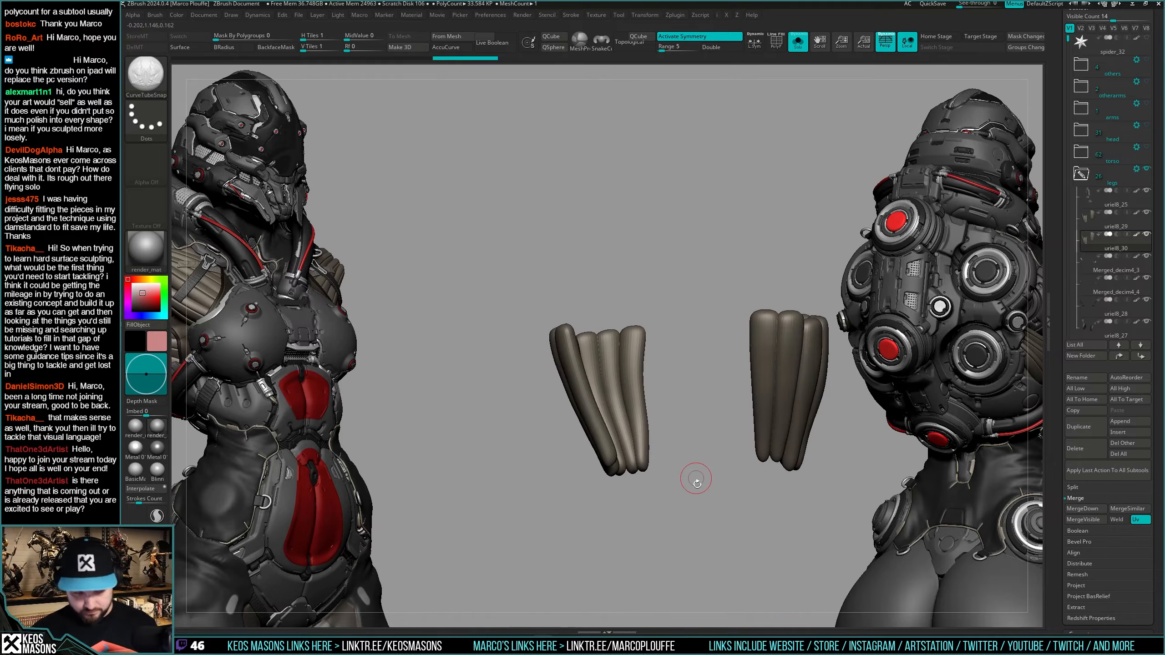
pyautogui.hotkey('ctrl', 'z')
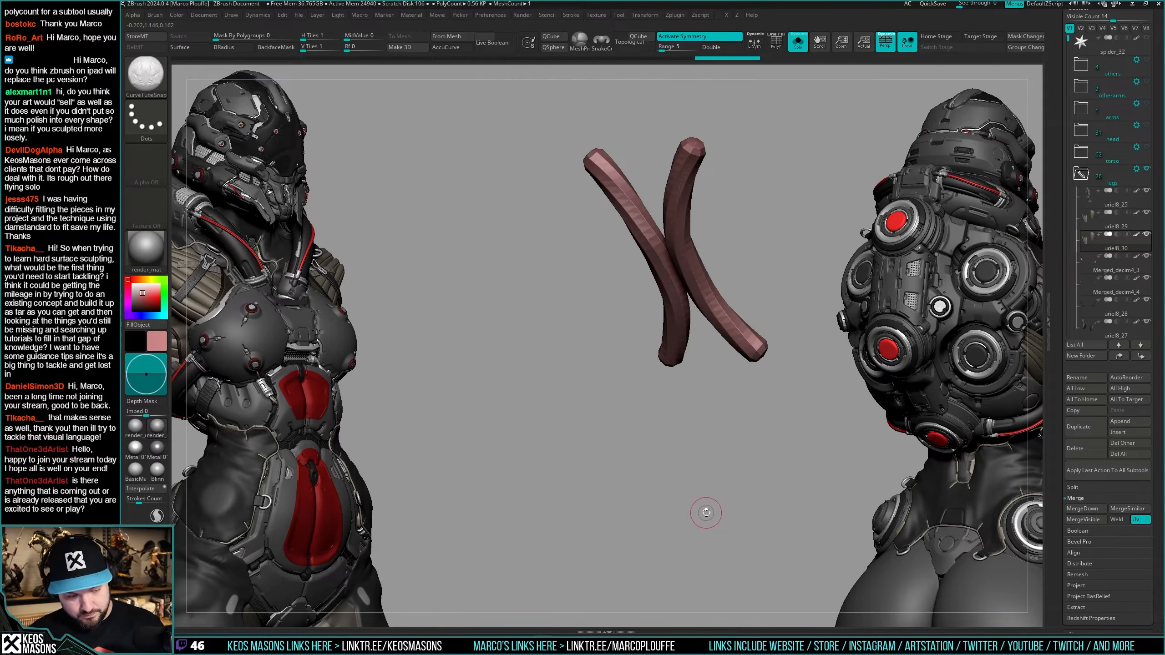
pyautogui.moveTo(765, 411); pyautogui.dragTo(718, 424, button='right')
pyautogui.hotkey('alt', 's')
pyautogui.keyDown('alt'); pyautogui.moveTo(718, 424); pyautogui.dragTo(707, 449, button='right'); pyautogui.keyUp('alt')
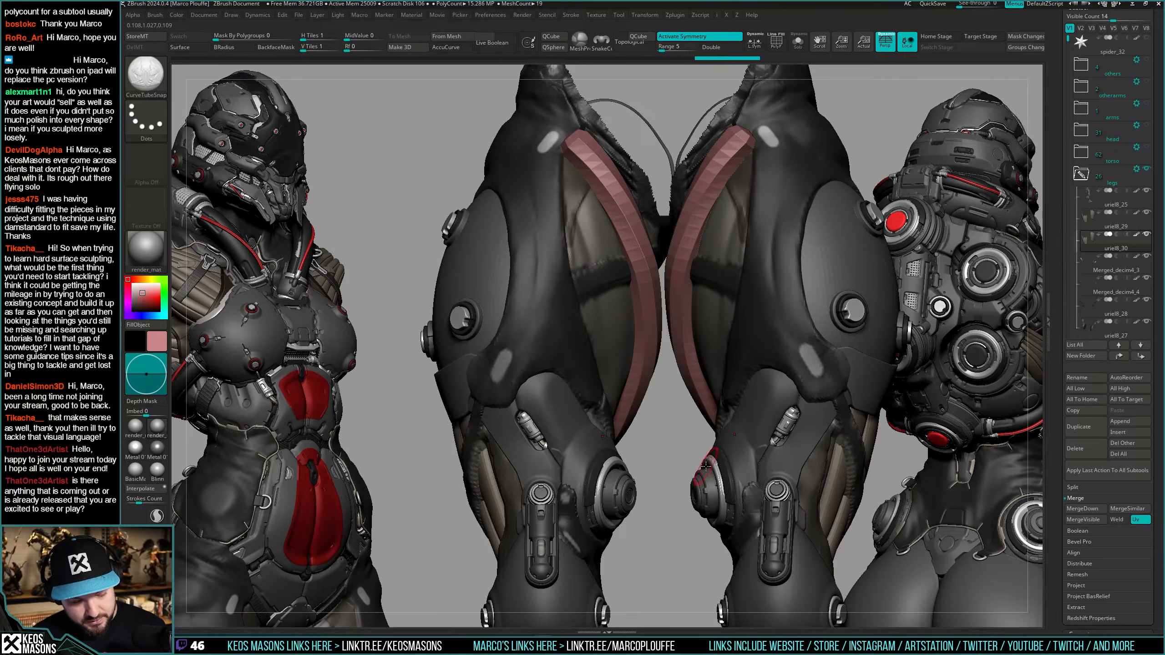
# Shift the mirrored tubes outward into the thigh openings with the Transpose line.
pyautogui.moveTo(656, 312)
pyautogui.mouseDown(button='right')
pyautogui.moveTo(645, 353)
pyautogui.moveTo(662, 315)
pyautogui.mouseUp(button='right')
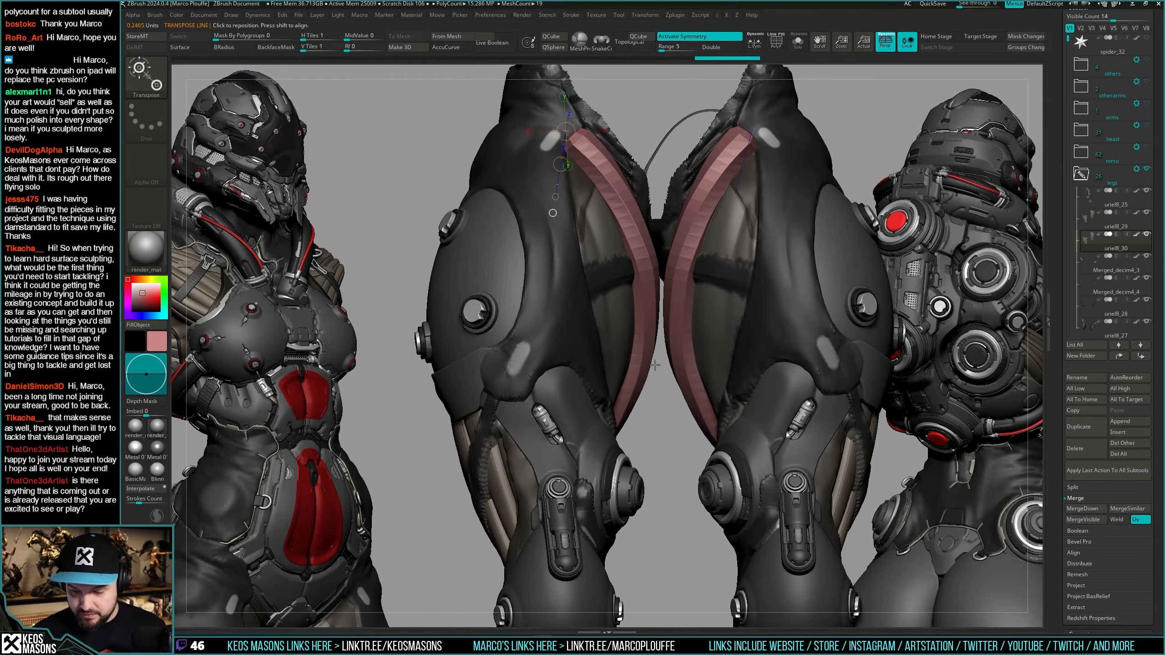
pyautogui.moveTo(653, 382); pyautogui.dragTo(638, 383)
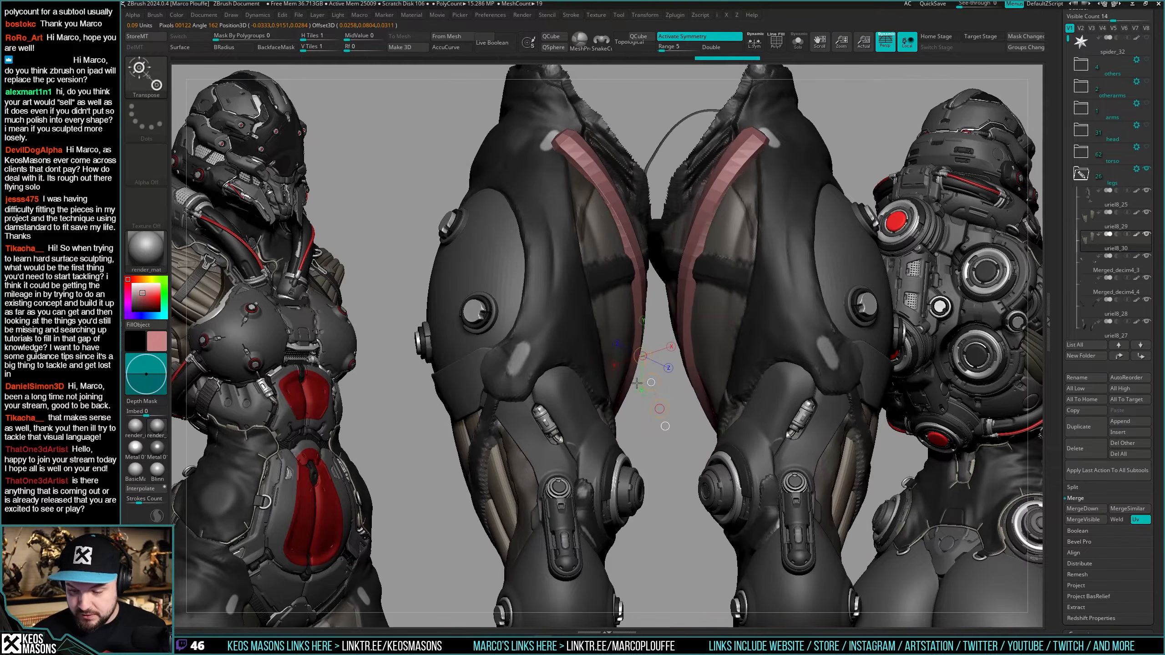
pyautogui.press('q')
pyautogui.moveTo(688, 371)
pyautogui.mouseDown(button='right')
pyautogui.moveTo(642, 363)
pyautogui.moveTo(666, 356)
pyautogui.moveTo(653, 343)
pyautogui.moveTo(652, 363)
pyautogui.mouseUp(button='right')
# Subdivide the tubes into smooth round forms and switch to the Move brush.
pyautogui.hotkey('shift', 'alt', 's')
pyautogui.press('d')
pyautogui.hotkey('shift', 'alt', 's')
pyautogui.press('b')
pyautogui.click(640, 342)
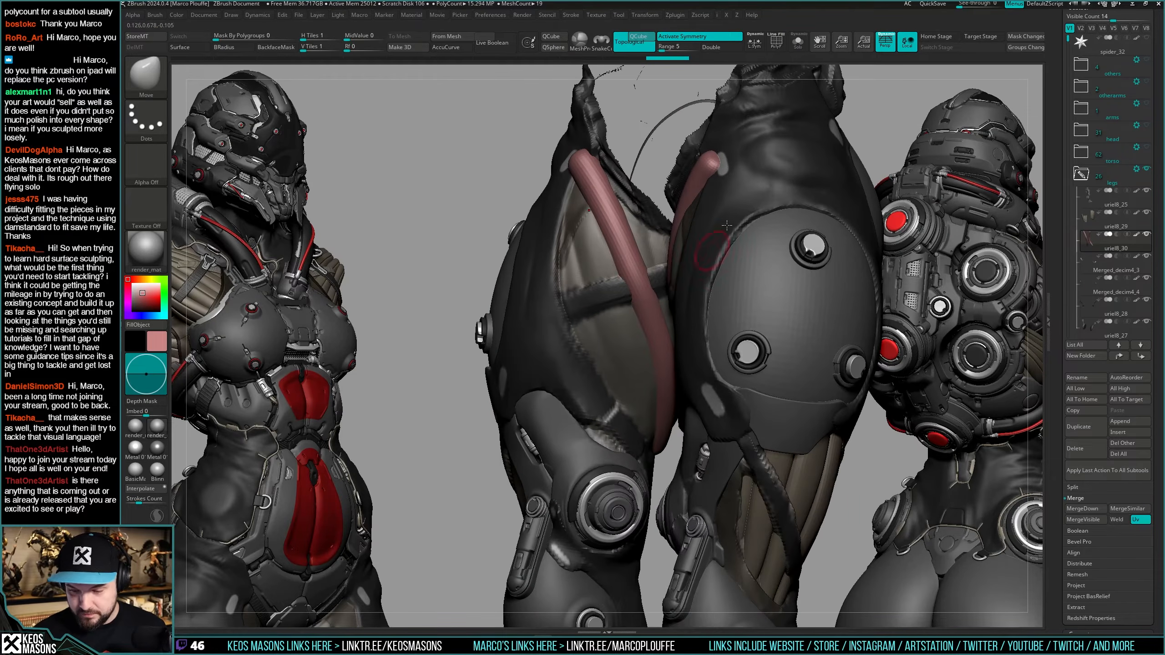
# Bend the tubes and their ends with the Move brush to follow the inner thigh openings.
pyautogui.keyDown('alt'); pyautogui.moveTo(643, 254); pyautogui.dragTo(642, 310, button='right'); pyautogui.keyUp('alt')
pyautogui.press('space')
pyautogui.click(652, 304)
pyautogui.moveTo(639, 285); pyautogui.dragTo(693, 193, button='right')
pyautogui.moveTo(843, 403)
pyautogui.mouseDown(button='right')
pyautogui.moveTo(751, 336)
pyautogui.moveTo(665, 338)
pyautogui.moveTo(685, 356)
pyautogui.mouseUp(button='right')
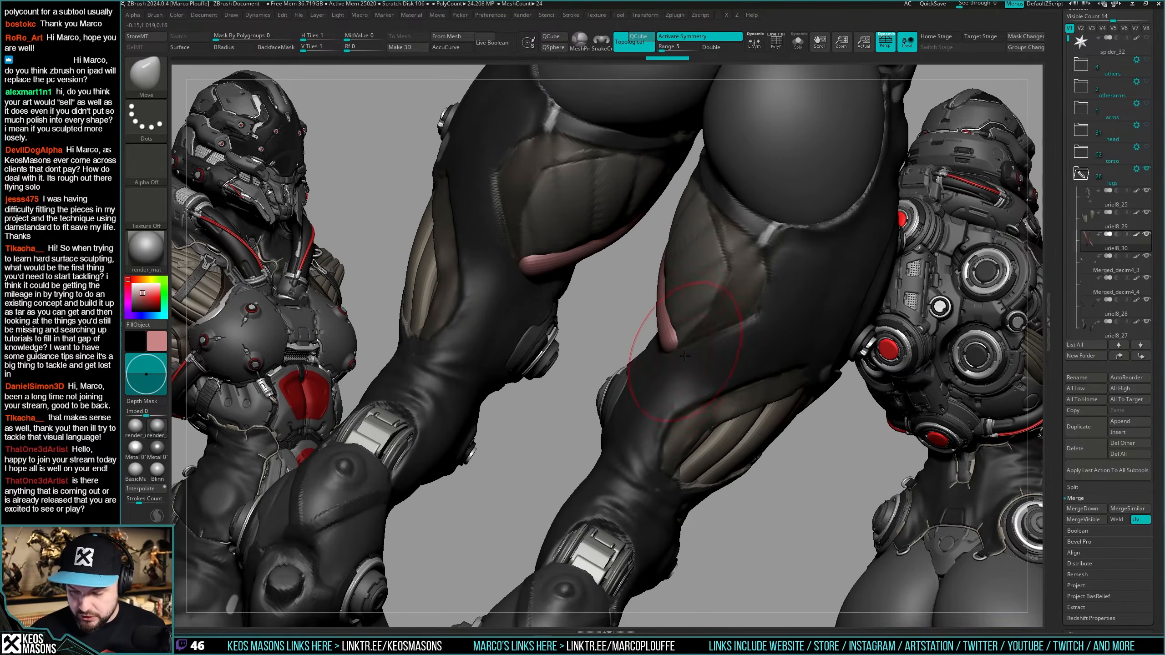
pyautogui.moveTo(689, 373); pyautogui.dragTo(689, 370)
pyautogui.moveTo(743, 367)
pyautogui.mouseDown(button='right')
pyautogui.moveTo(715, 344)
pyautogui.moveTo(692, 348)
pyautogui.moveTo(692, 365)
pyautogui.mouseUp(button='right')
# Isolate the tubes and even out their surface with the Smooth Stronger brush.
pyautogui.hotkey('shift', 's')
pyautogui.press('space')
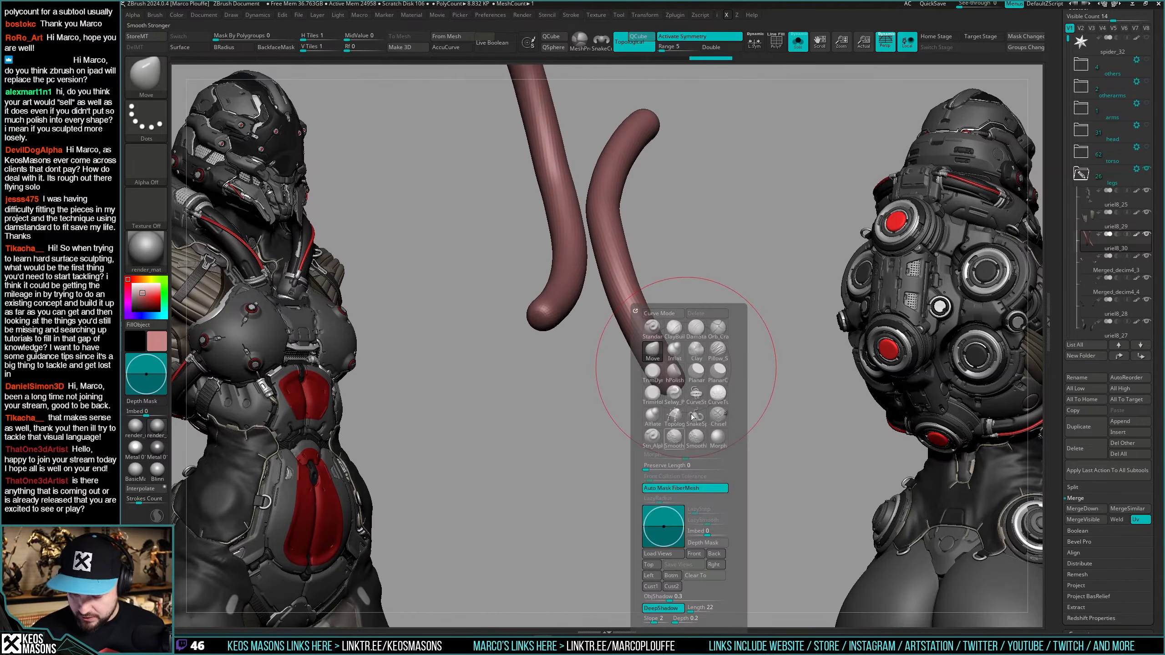
pyautogui.click(696, 437)
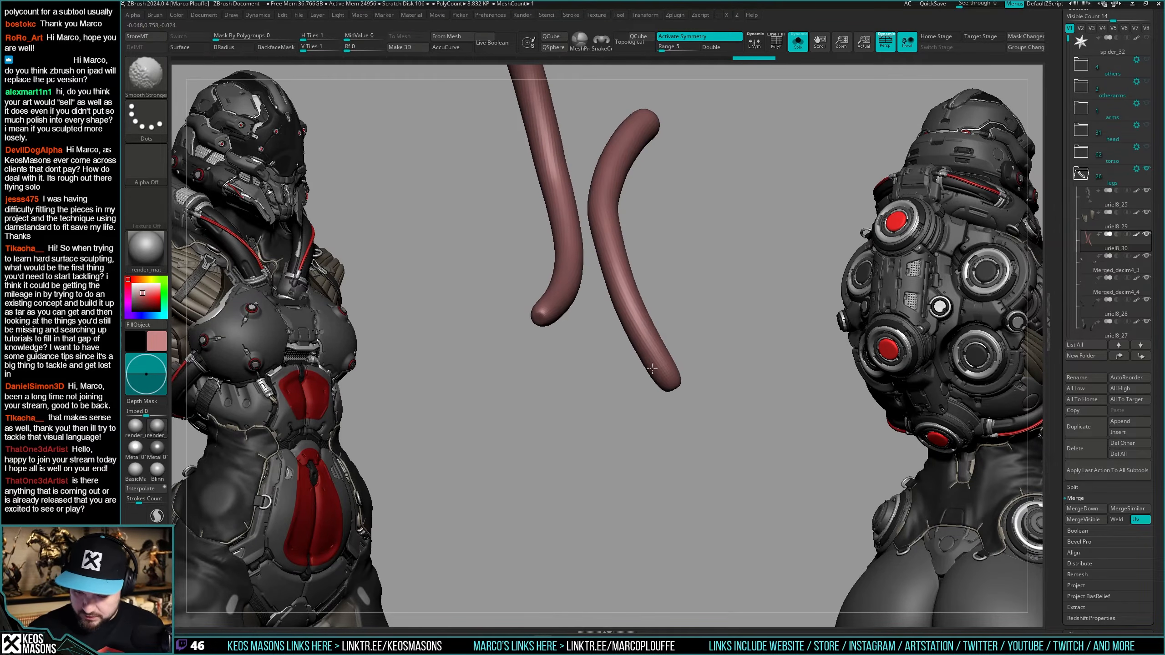
pyautogui.hotkey('shift', 's')
pyautogui.moveTo(679, 390)
pyautogui.mouseDown(button='right')
pyautogui.moveTo(675, 322)
pyautogui.moveTo(684, 337)
pyautogui.moveTo(649, 358)
pyautogui.mouseUp(button='right')
# Reshape the isolated tubes with the Move brush and BackfaceMask on, thickening their upper part.
pyautogui.hotkey('shift', 't')
pyautogui.hotkey('ctrl', 'z')
pyautogui.moveTo(702, 477); pyautogui.dragTo(672, 318, button='right')
pyautogui.hotkey('shift', 't')
pyautogui.hotkey('shift', 's')
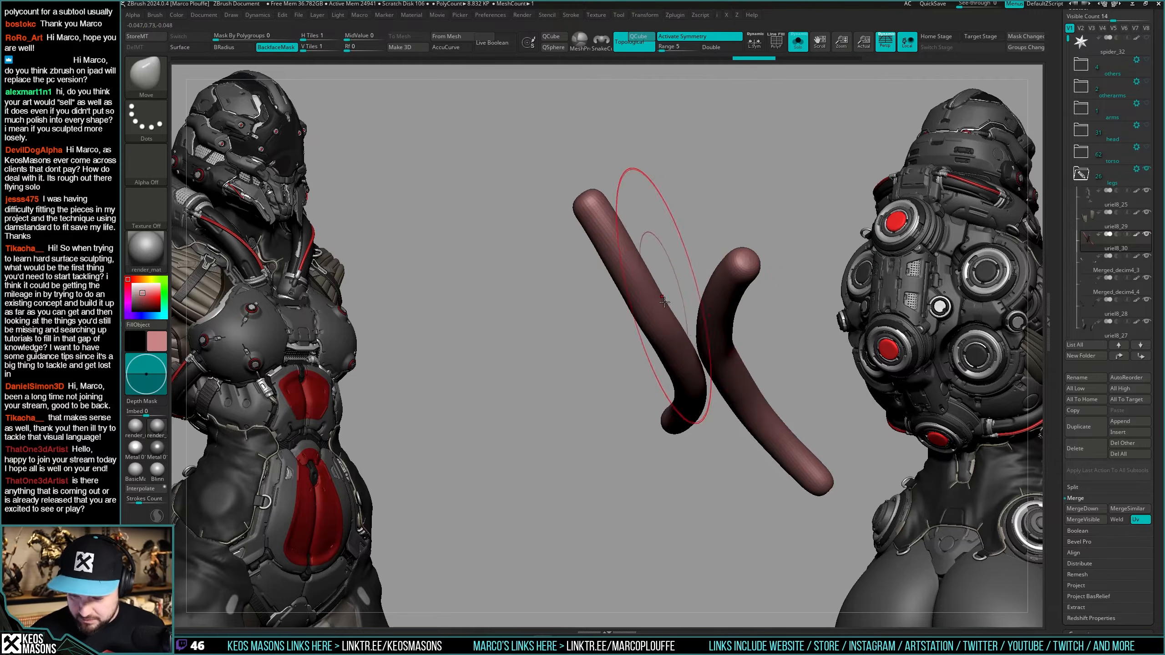
pyautogui.press('space')
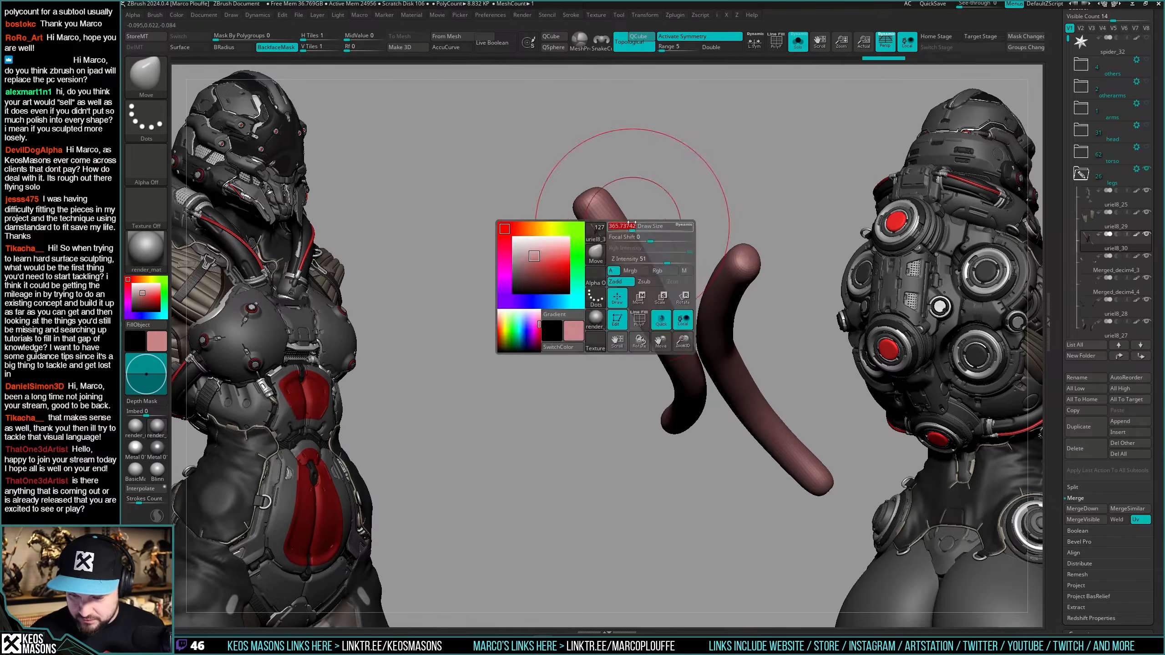
pyautogui.moveTo(673, 308)
pyautogui.mouseDown(button='right')
pyautogui.moveTo(637, 239)
pyautogui.moveTo(633, 273)
pyautogui.mouseUp(button='right')
pyautogui.moveTo(653, 328)
pyautogui.mouseDown(button='right')
pyautogui.moveTo(669, 328)
pyautogui.moveTo(638, 344)
pyautogui.moveTo(674, 367)
pyautogui.moveTo(647, 383)
pyautogui.moveTo(665, 366)
pyautogui.moveTo(710, 367)
pyautogui.moveTo(722, 349)
pyautogui.moveTo(732, 358)
pyautogui.moveTo(557, 312)
pyautogui.moveTo(598, 213)
pyautogui.mouseUp(button='right')
pyautogui.hotkey('alt', 's')
pyautogui.hotkey('alt', 's')
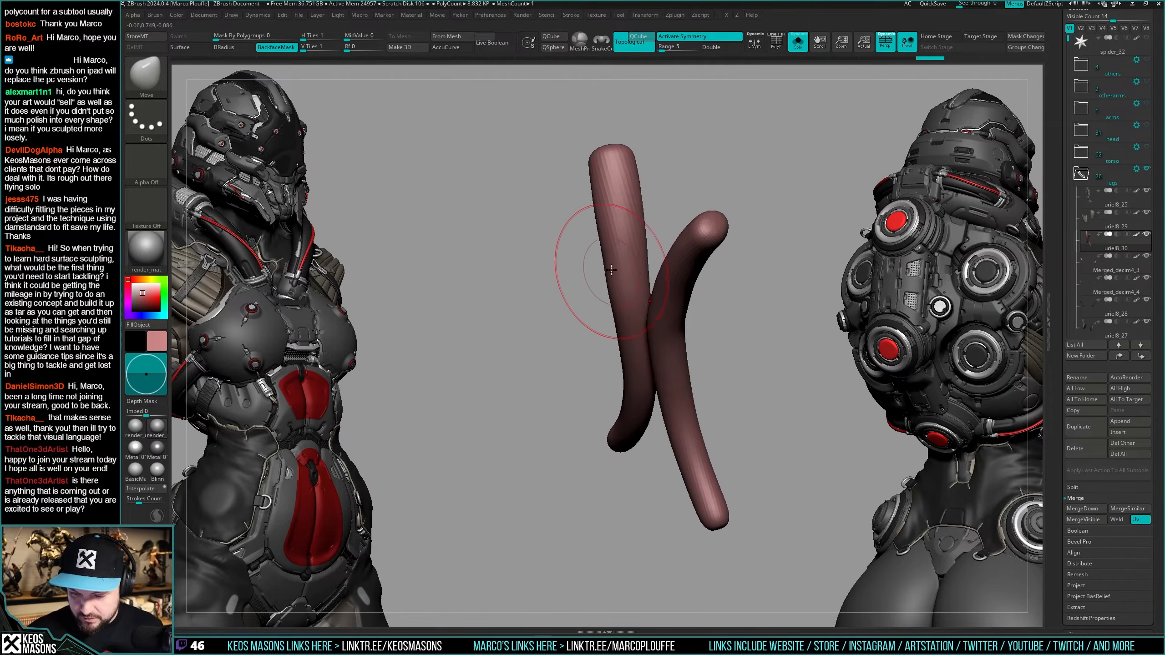
# Refine the tubes' curvature and smooth them with the SmoothDirectional brush.
pyautogui.moveTo(617, 263); pyautogui.dragTo(648, 364, button='right')
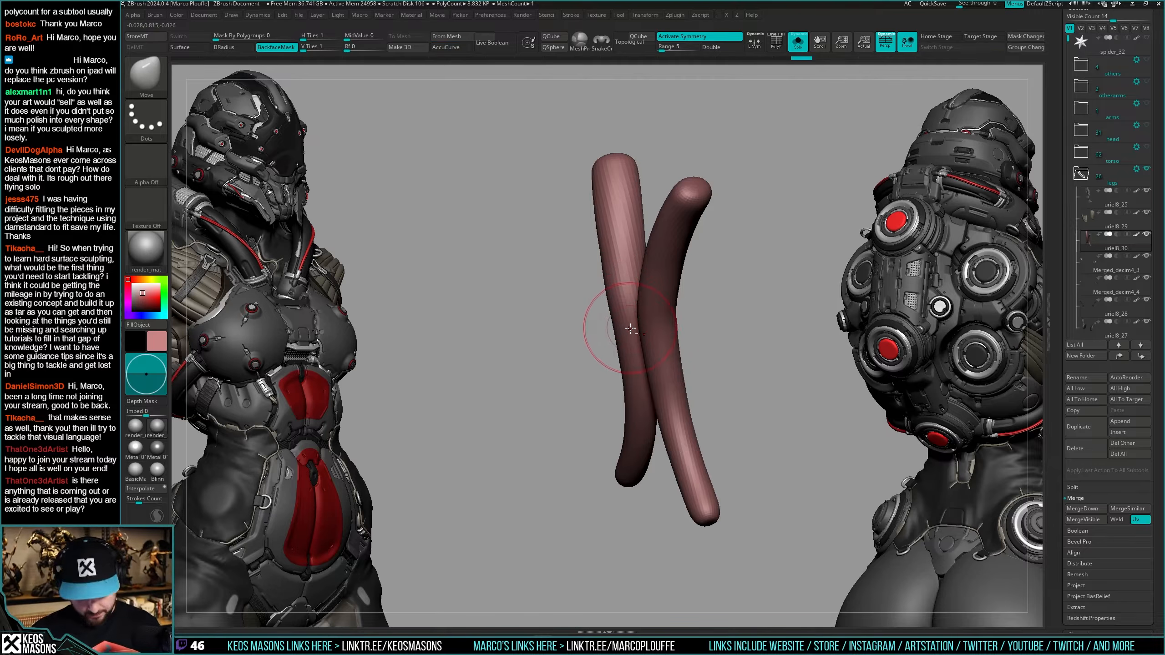
pyautogui.rightClick(613, 285)
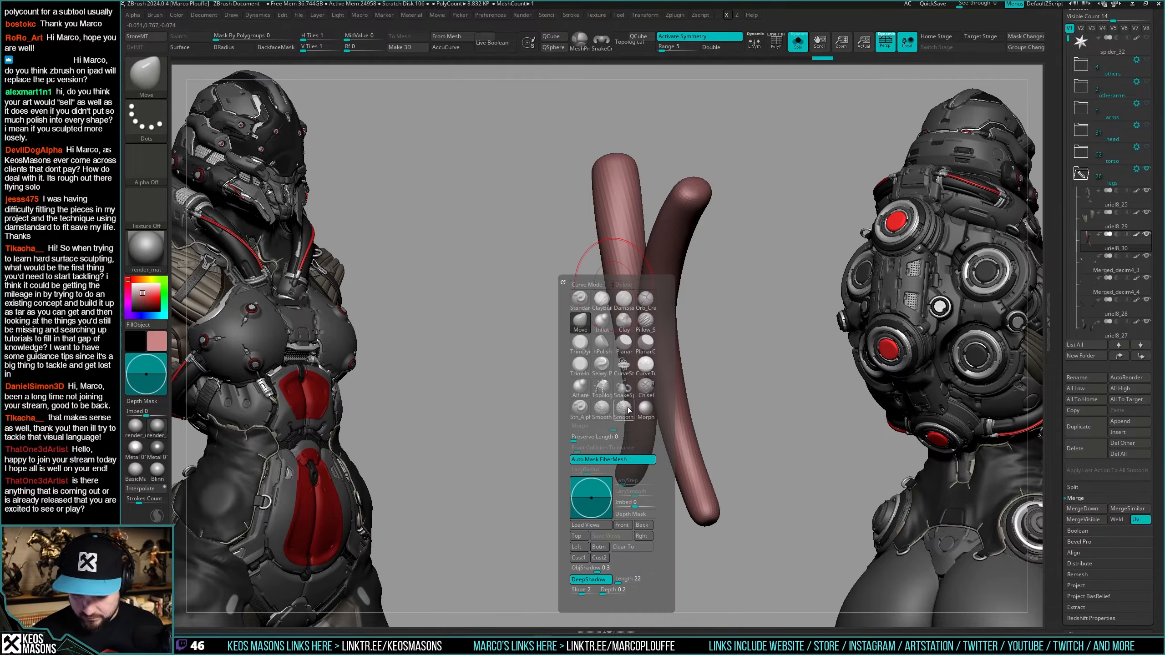
pyautogui.moveTo(593, 239); pyautogui.dragTo(644, 216, button='right')
pyautogui.press('shift')
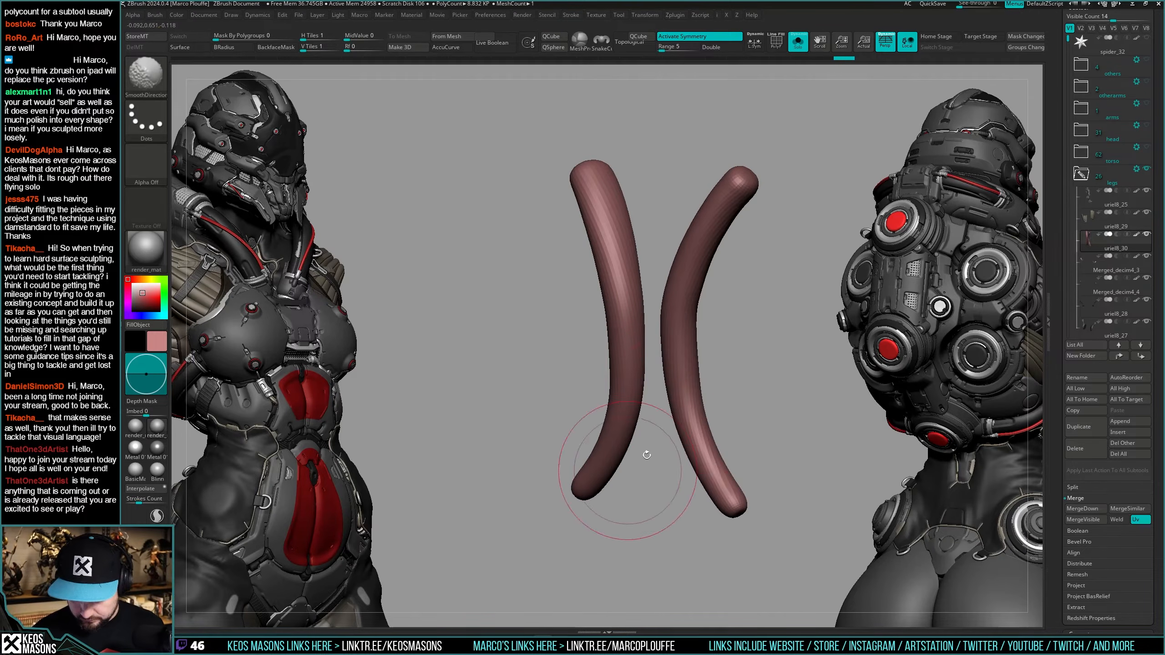
# Turn off symmetry and delete the mirrored tube, keeping only one side.
pyautogui.keyDown('shift'); pyautogui.moveTo(692, 408); pyautogui.dragTo(725, 297, button='right'); pyautogui.keyUp('shift')
pyautogui.press('x')
pyautogui.keyDown('ctrl'); pyautogui.keyDown('alt'); pyautogui.keyDown('shift'); pyautogui.moveTo(806, 135); pyautogui.dragTo(635, 561); pyautogui.keyUp('shift'); pyautogui.keyUp('alt'); pyautogui.keyUp('ctrl')
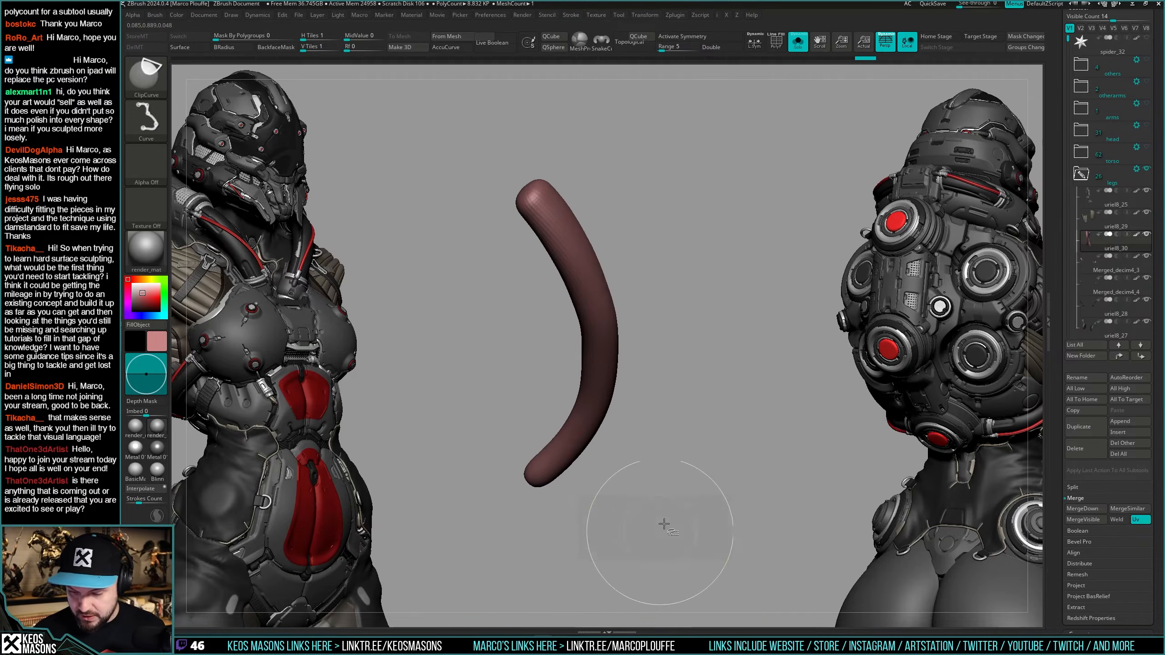
pyautogui.press('i')
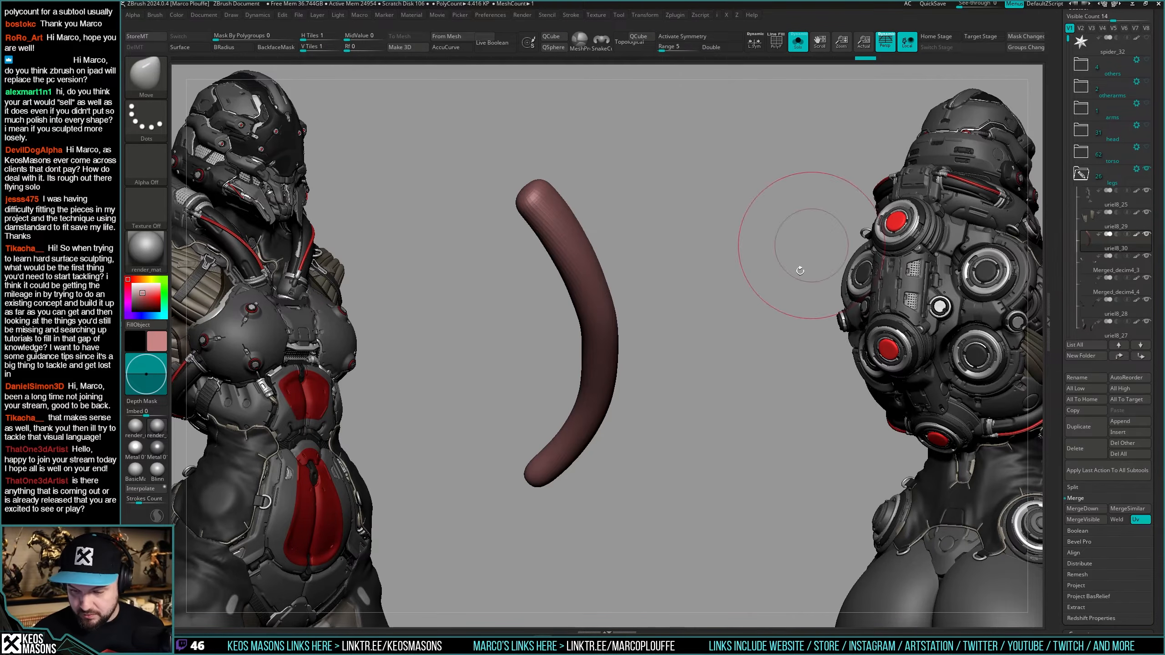
# Smooth the remaining tube along its length and bring the surrounding leg parts back into view.
pyautogui.moveTo(827, 195); pyautogui.dragTo(640, 247, button='right')
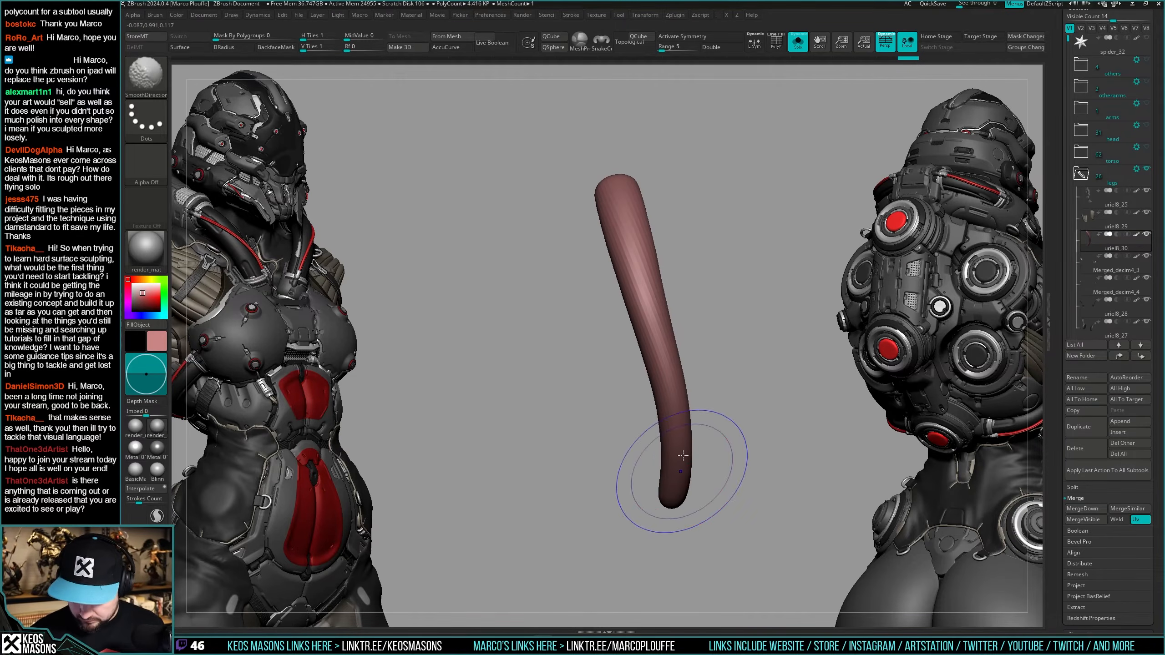
pyautogui.press('s')
pyautogui.moveTo(683, 456); pyautogui.dragTo(686, 286, button='right')
pyautogui.keyDown('ctrl'); pyautogui.moveTo(688, 336); pyautogui.dragTo(634, 384, button='right'); pyautogui.keyUp('ctrl')
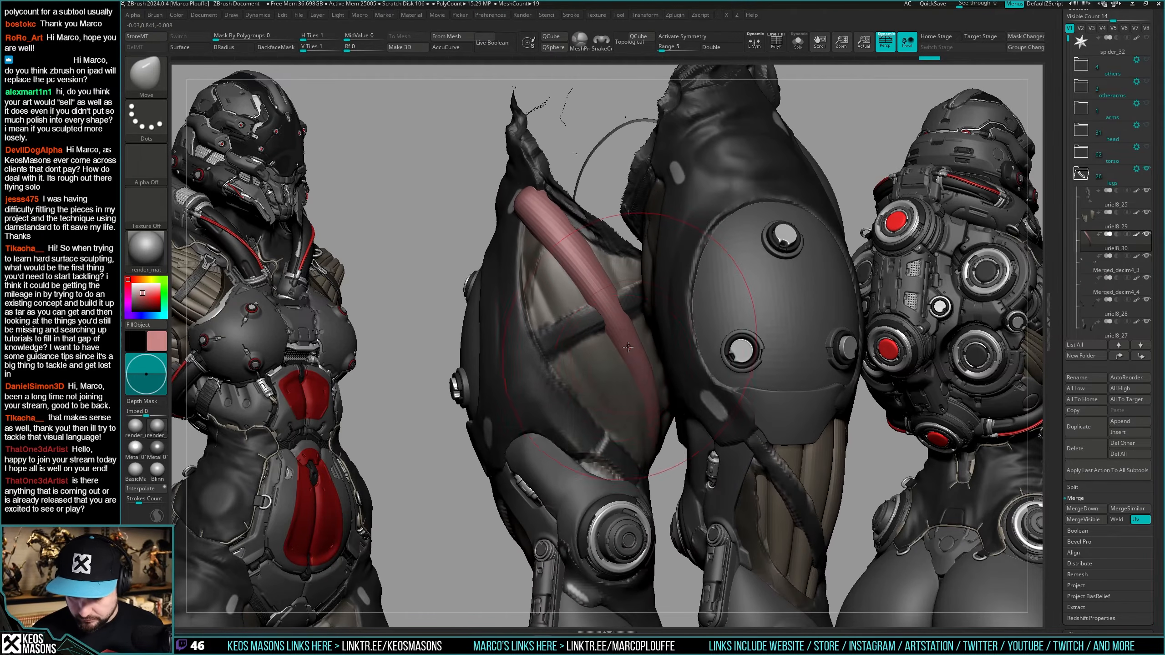
# Fit the single tube into the inner thigh opening with a resized Move brush.
pyautogui.press('space')
pyautogui.moveTo(641, 206)
pyautogui.mouseDown(button='right')
pyautogui.moveTo(597, 250)
pyautogui.moveTo(647, 362)
pyautogui.moveTo(637, 353)
pyautogui.mouseUp(button='right')
pyautogui.press('space')
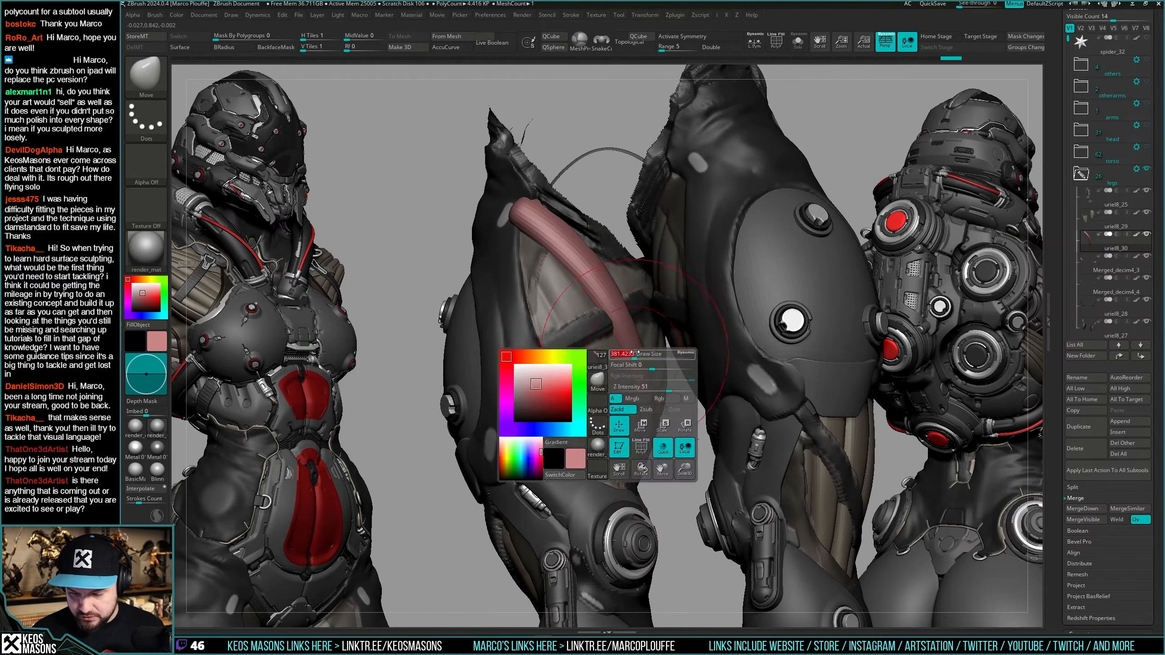
pyautogui.moveTo(680, 250); pyautogui.dragTo(598, 265, button='right')
# Flatten and polish the tube's surface along its length with the hPolish brush.
pyautogui.press('space')
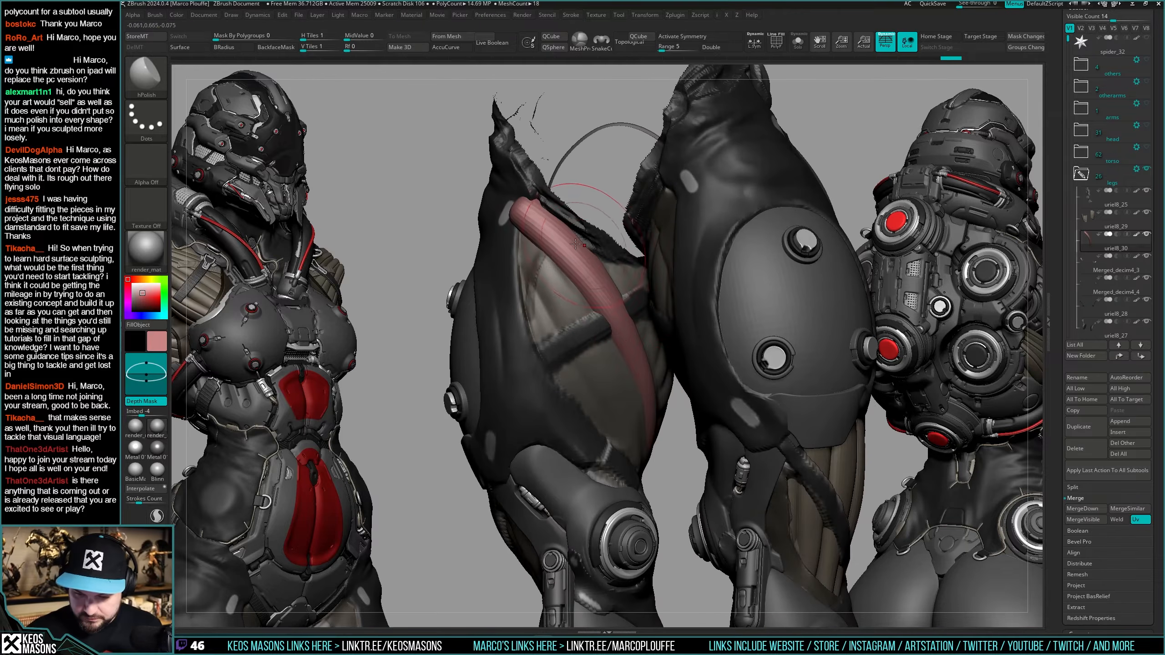
pyautogui.moveTo(639, 372)
pyautogui.mouseDown(button='right')
pyautogui.moveTo(633, 348)
pyautogui.moveTo(640, 421)
pyautogui.moveTo(667, 418)
pyautogui.mouseUp(button='right')
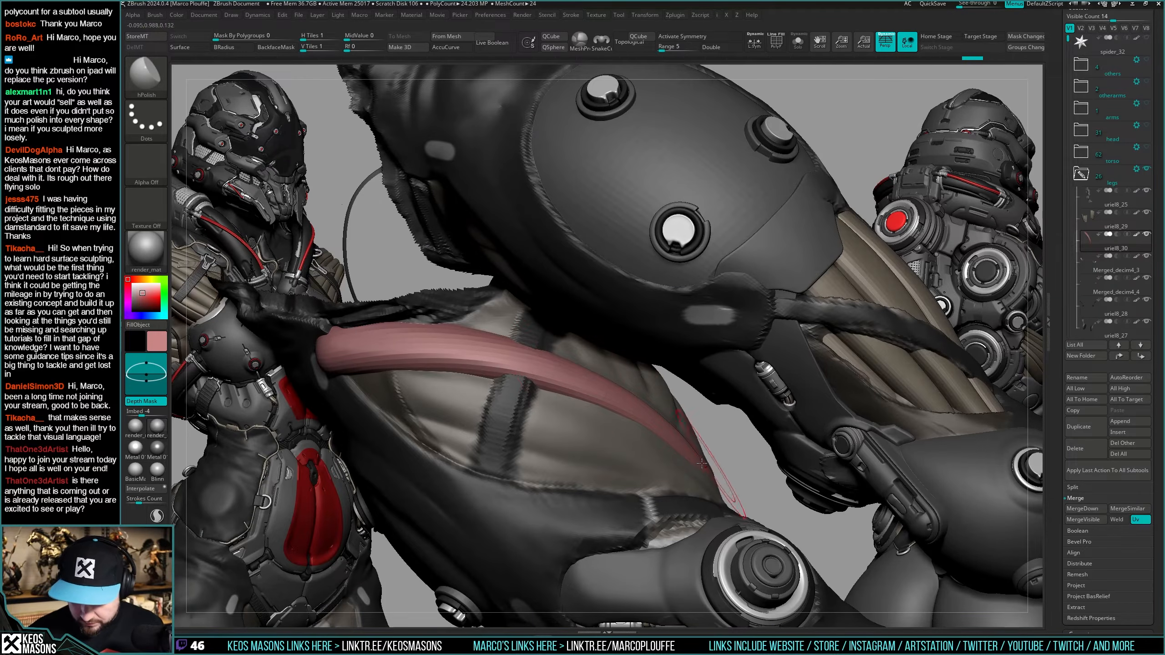
pyautogui.moveTo(702, 463)
pyautogui.mouseDown(button='right')
pyautogui.moveTo(739, 371)
pyautogui.moveTo(717, 379)
pyautogui.moveTo(691, 314)
pyautogui.moveTo(699, 381)
pyautogui.mouseUp(button='right')
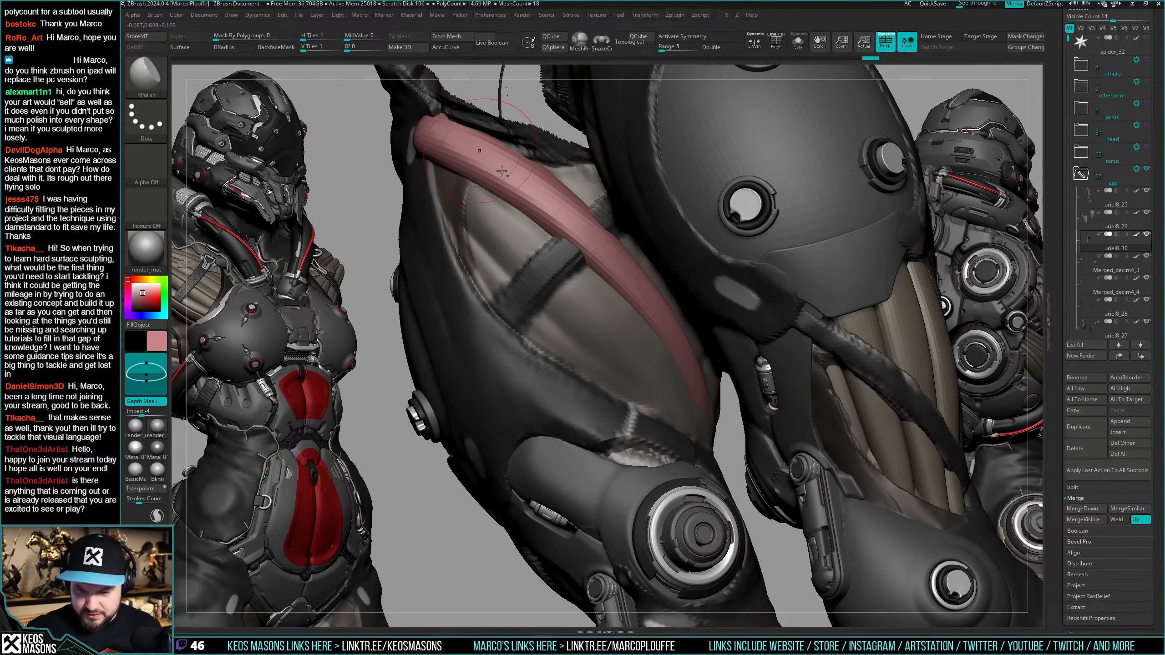
pyautogui.moveTo(502, 171)
pyautogui.mouseDown(button='right')
pyautogui.moveTo(413, 184)
pyautogui.moveTo(527, 220)
pyautogui.moveTo(611, 354)
pyautogui.mouseUp(button='right')
pyautogui.press('space')
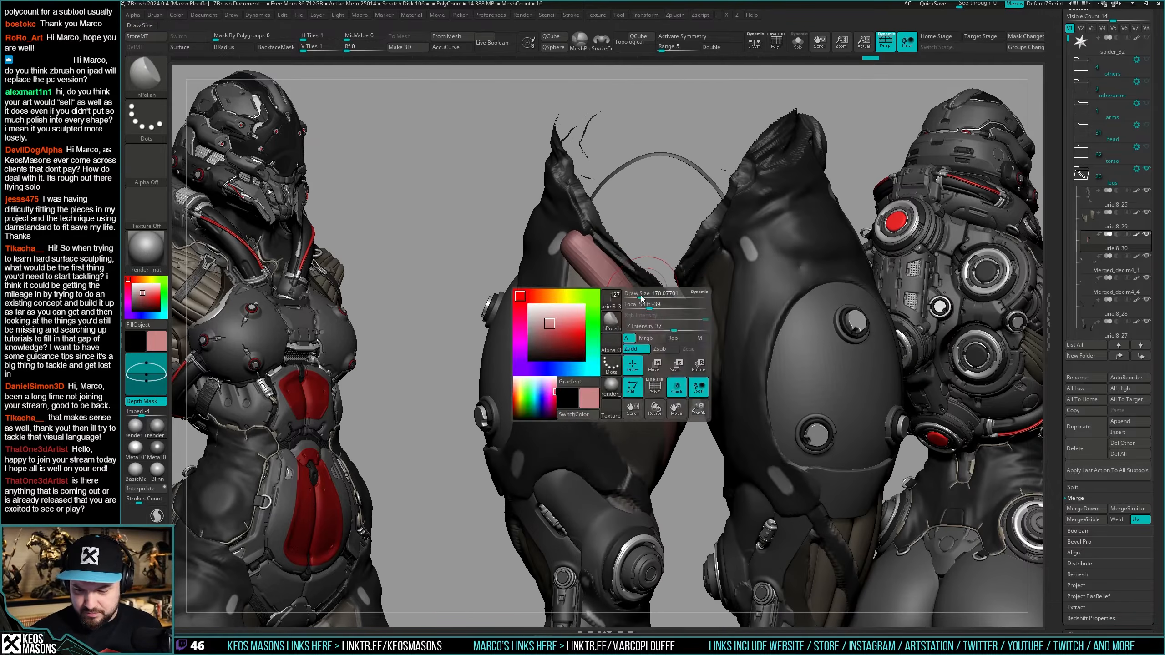
pyautogui.moveTo(559, 314); pyautogui.dragTo(572, 237, button='right')
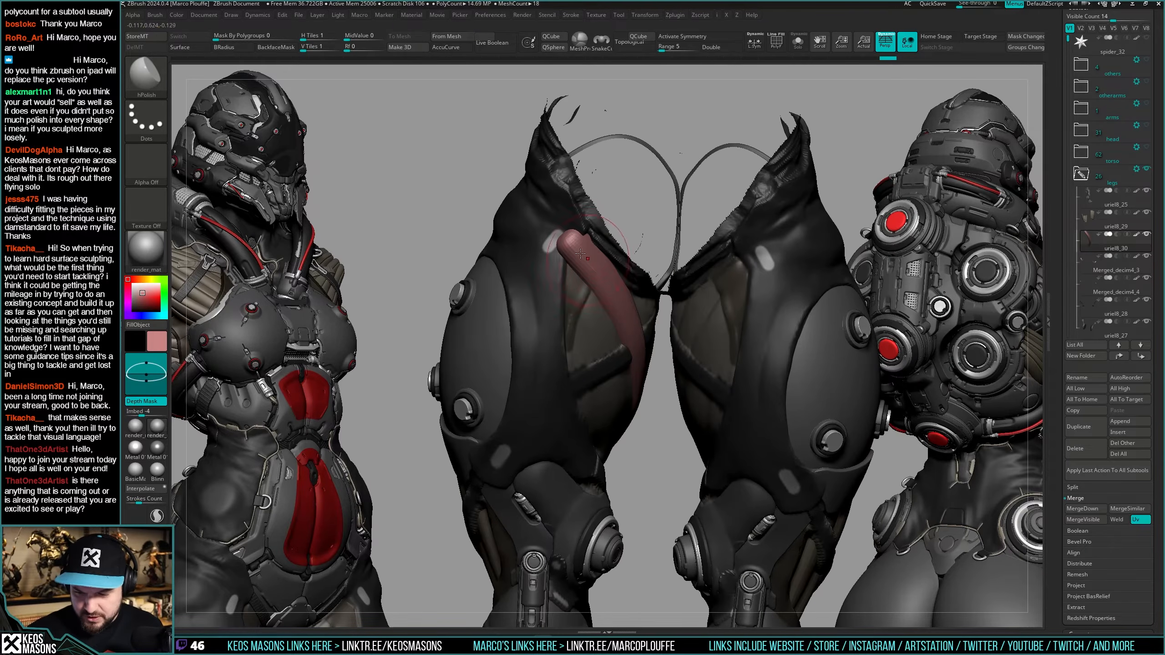
# Reshape the tube with the Move brush at a draw size of about 381 so it follows the inner thigh opening.
pyautogui.moveTo(610, 287); pyautogui.dragTo(599, 263, button='right')
pyautogui.moveTo(653, 358); pyautogui.dragTo(645, 304, button='right')
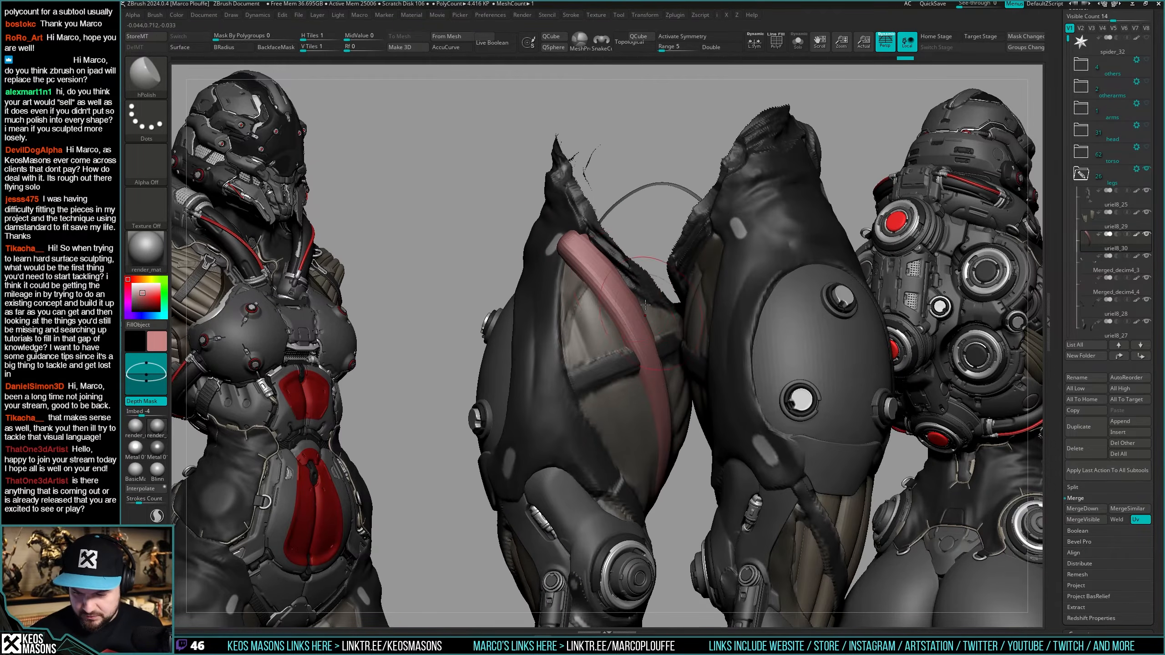
pyautogui.moveTo(669, 426)
pyautogui.mouseDown(button='right')
pyautogui.moveTo(653, 368)
pyautogui.moveTo(658, 388)
pyautogui.moveTo(661, 365)
pyautogui.moveTo(679, 370)
pyautogui.mouseUp(button='right')
pyautogui.press('space')
pyautogui.click(642, 351)
pyautogui.rightClick(631, 378)
pyautogui.press('space')
pyautogui.rightClick(587, 331)
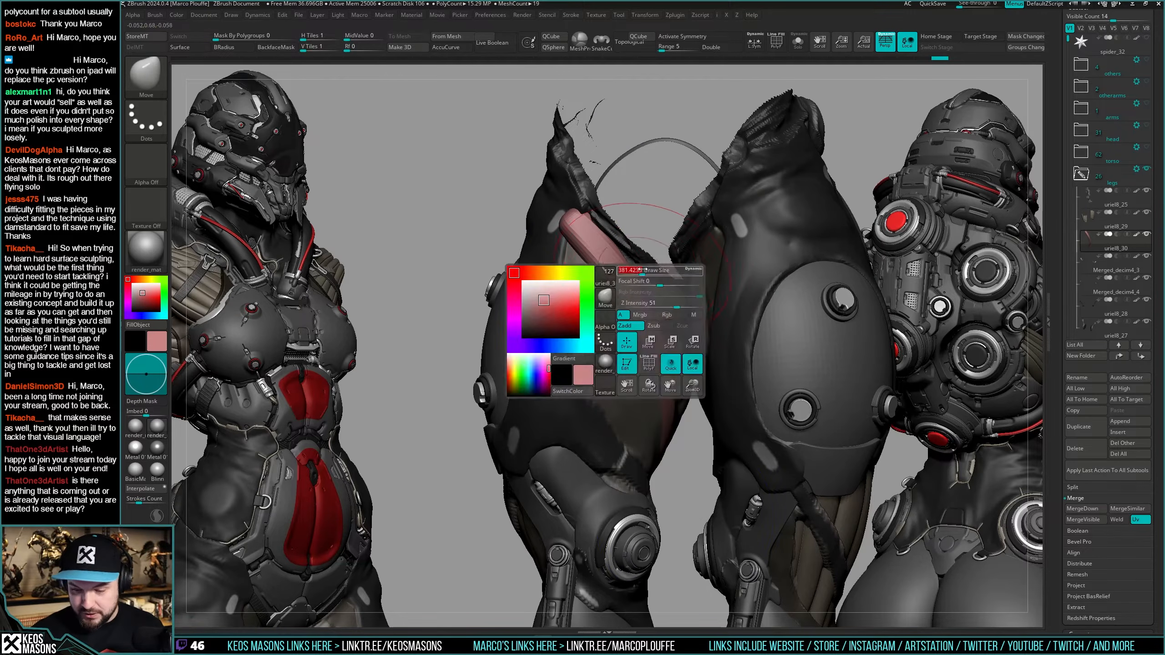
pyautogui.press('shift')
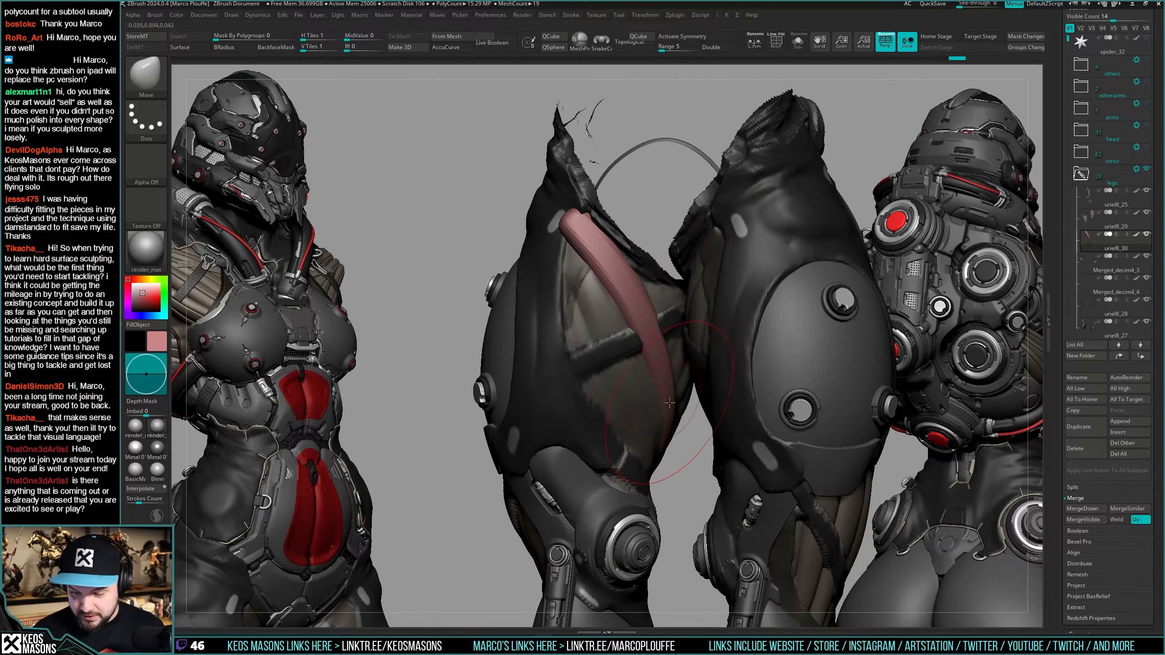
# Enlarge the Move brush to about 500 and adjust the tube's upper end and overall curve inside the thigh opening.
pyautogui.moveTo(615, 330); pyautogui.dragTo(651, 374, button='right')
pyautogui.press('space')
pyautogui.click(651, 374)
pyautogui.rightClick(575, 218)
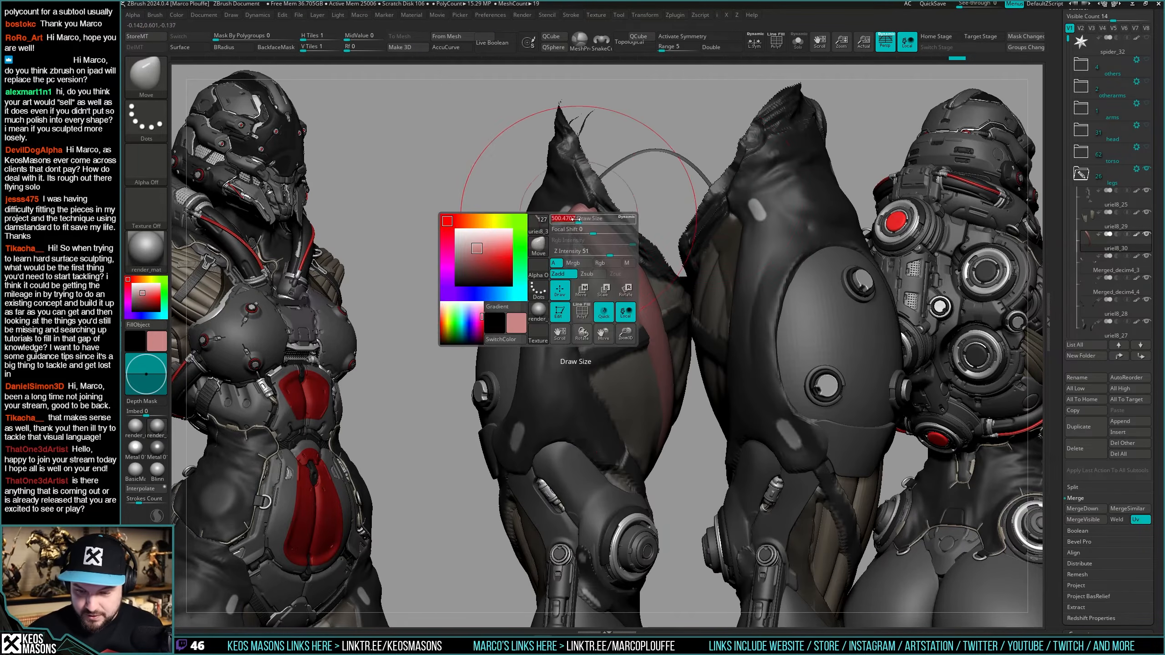
pyautogui.moveTo(585, 203)
pyautogui.mouseDown(button='right')
pyautogui.moveTo(568, 215)
pyautogui.moveTo(562, 205)
pyautogui.moveTo(585, 242)
pyautogui.moveTo(629, 257)
pyautogui.moveTo(615, 390)
pyautogui.moveTo(667, 371)
pyautogui.moveTo(653, 311)
pyautogui.mouseUp(button='right')
pyautogui.rightClick(562, 207)
pyautogui.rightClick(615, 390)
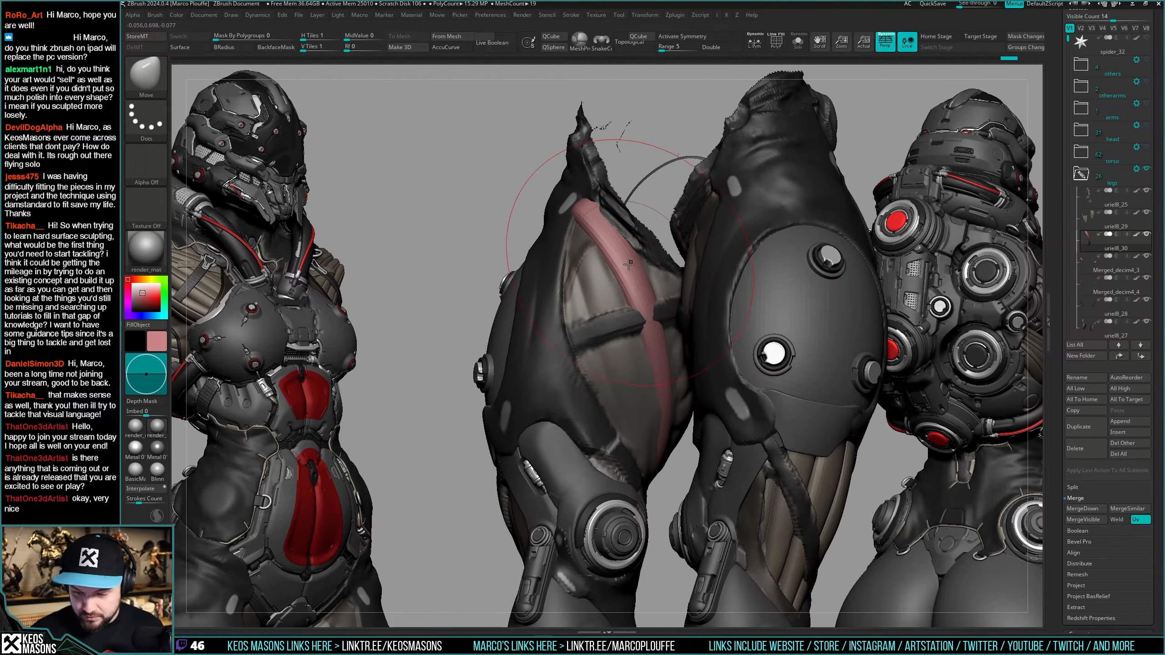
# Undo the last Move stroke and push the tube deeper into the opening so it runs beneath the cross strap.
pyautogui.hotkey('ctrl', 'z')
pyautogui.moveTo(628, 266); pyautogui.dragTo(615, 317, button='right')
pyautogui.rightClick(539, 241)
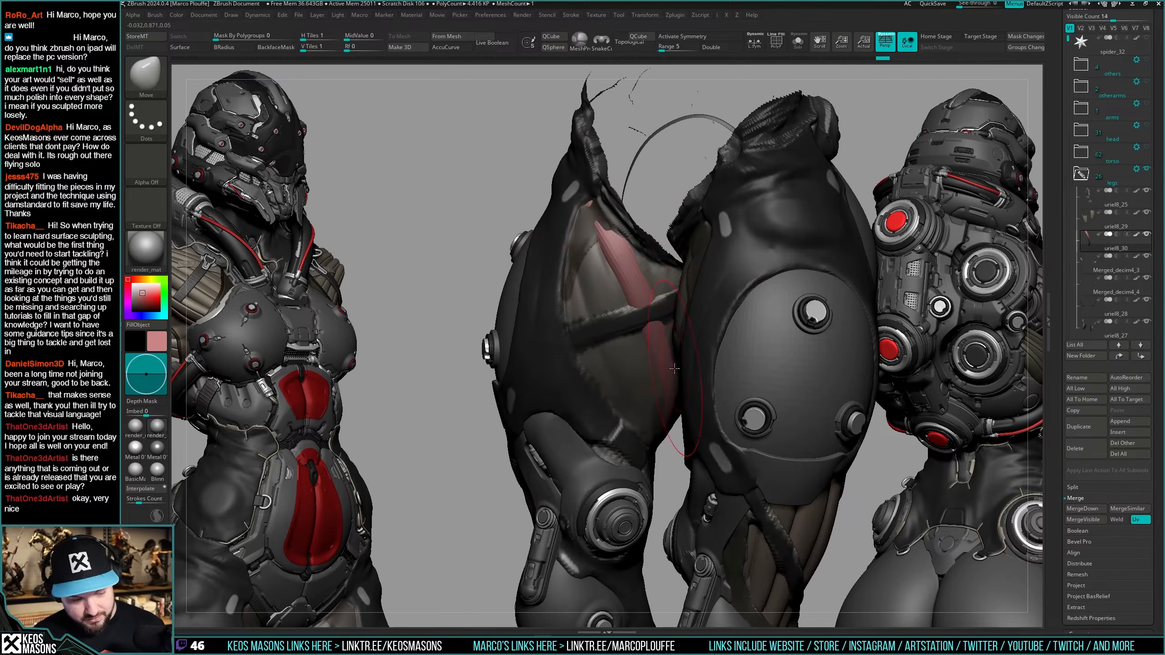
pyautogui.moveTo(674, 368)
pyautogui.mouseDown(button='right')
pyautogui.moveTo(625, 247)
pyautogui.moveTo(710, 401)
pyautogui.moveTo(657, 278)
pyautogui.moveTo(688, 359)
pyautogui.moveTo(734, 354)
pyautogui.moveTo(676, 395)
pyautogui.moveTo(622, 195)
pyautogui.mouseUp(button='right')
pyautogui.rightClick(684, 349)
pyautogui.moveTo(638, 238)
pyautogui.mouseDown(button='right')
pyautogui.moveTo(675, 379)
pyautogui.moveTo(697, 346)
pyautogui.mouseUp(button='right')
# Isolate the tube, refine and smooth its shape from end to end, and bring the surrounding leg parts back into view.
pyautogui.hotkey('shift', 's')
pyautogui.press('space')
pyautogui.moveTo(697, 346); pyautogui.dragTo(684, 346)
pyautogui.moveTo(688, 349); pyautogui.dragTo(706, 359, button='right')
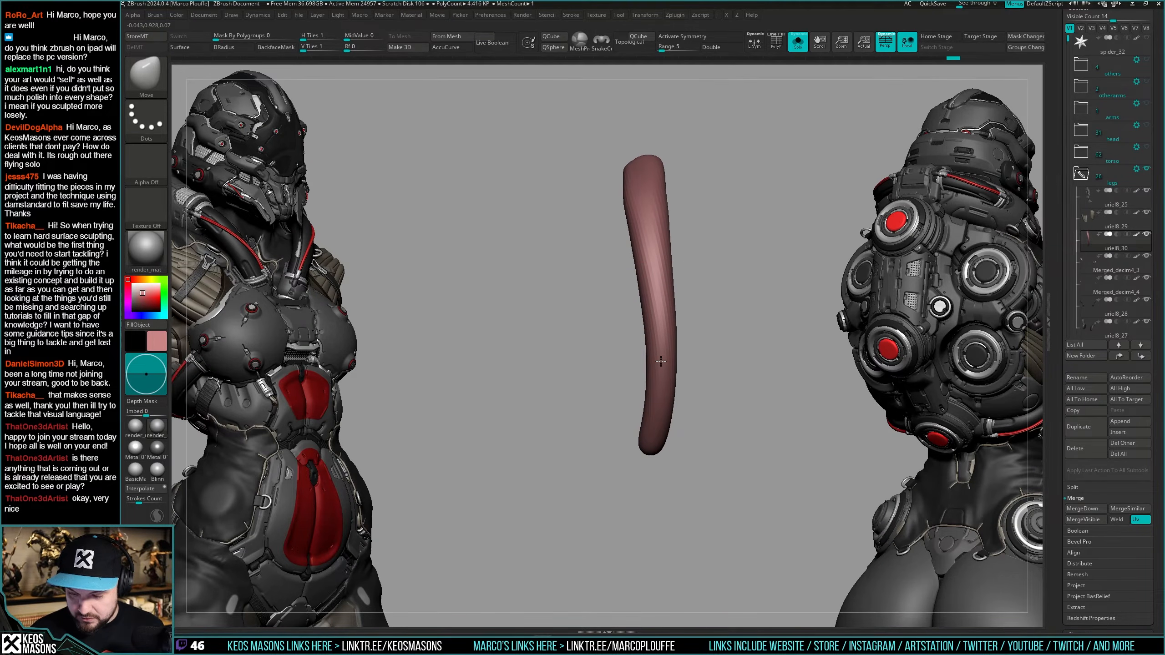
pyautogui.moveTo(650, 228)
pyautogui.mouseDown(button='right')
pyautogui.moveTo(638, 195)
pyautogui.moveTo(645, 209)
pyautogui.mouseUp(button='right')
pyautogui.rightClick(649, 214)
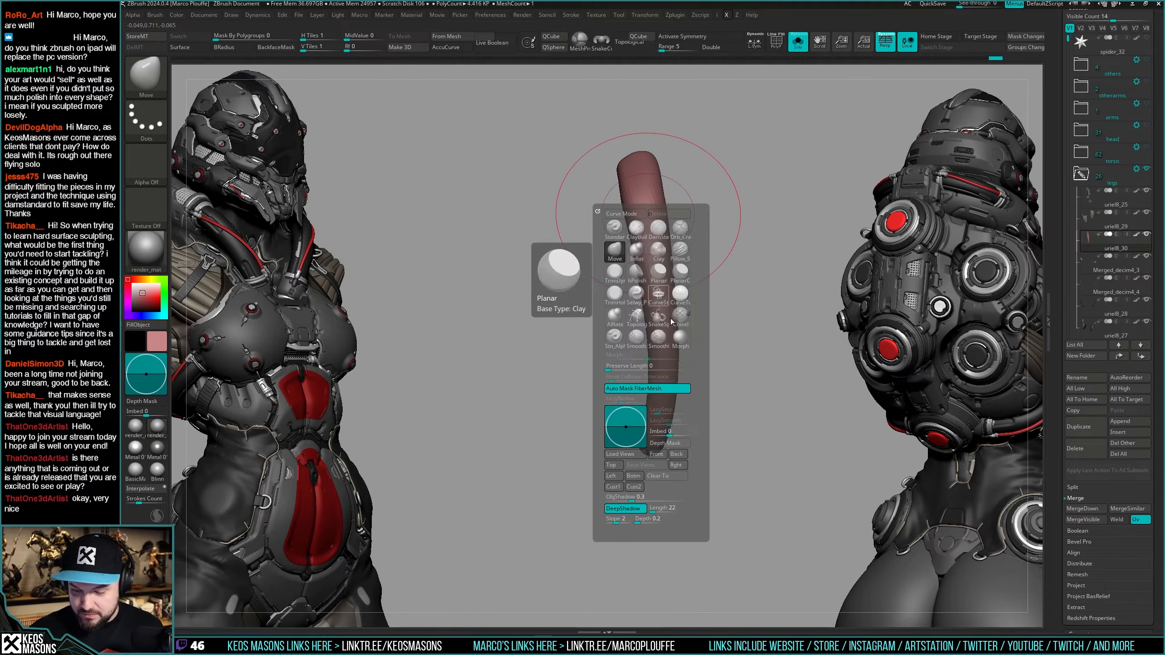
pyautogui.press('shift')
pyautogui.moveTo(669, 395)
pyautogui.mouseDown(button='right')
pyautogui.moveTo(728, 349)
pyautogui.moveTo(632, 422)
pyautogui.moveTo(649, 421)
pyautogui.moveTo(643, 428)
pyautogui.mouseUp(button='right')
pyautogui.hotkey('shift', 's')
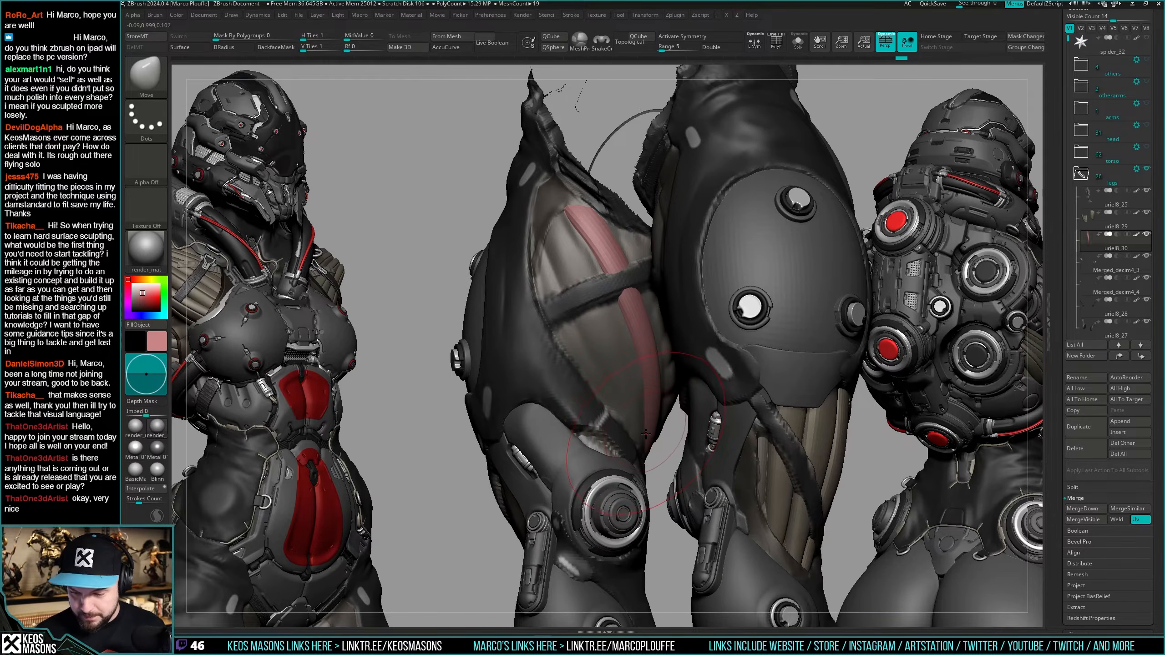
# Isolate the tube again and polish its surface with the hPolish brush.
pyautogui.moveTo(645, 434)
pyautogui.mouseDown(button='right')
pyautogui.moveTo(570, 512)
pyautogui.moveTo(629, 452)
pyautogui.moveTo(645, 412)
pyautogui.moveTo(691, 388)
pyautogui.moveTo(679, 423)
pyautogui.moveTo(689, 397)
pyautogui.mouseUp(button='right')
pyautogui.hotkey('alt', 's')
pyautogui.hotkey('alt', 's')
pyautogui.hotkey('alt', 's')
pyautogui.press('space')
pyautogui.click(678, 370)
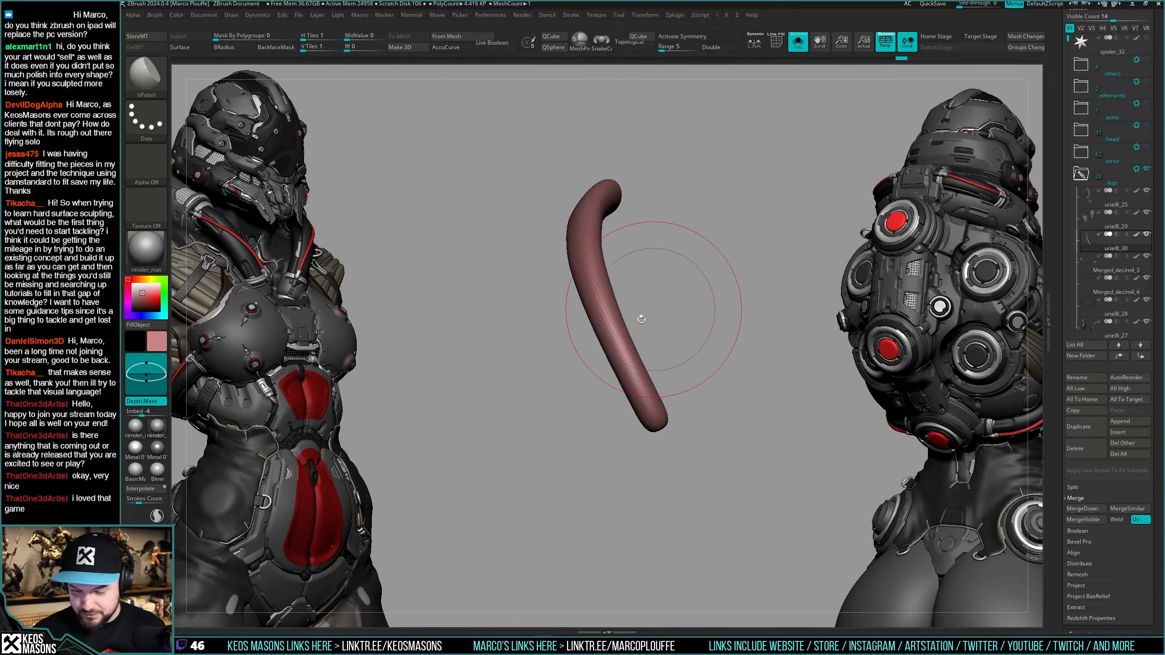
pyautogui.moveTo(647, 202)
pyautogui.mouseDown(button='right')
pyautogui.moveTo(672, 289)
pyautogui.moveTo(666, 364)
pyautogui.moveTo(659, 321)
pyautogui.mouseUp(button='right')
# Try a resized hPolish stroke on the tube within the leg opening and undo it.
pyautogui.hotkey('alt', 's')
pyautogui.press('space')
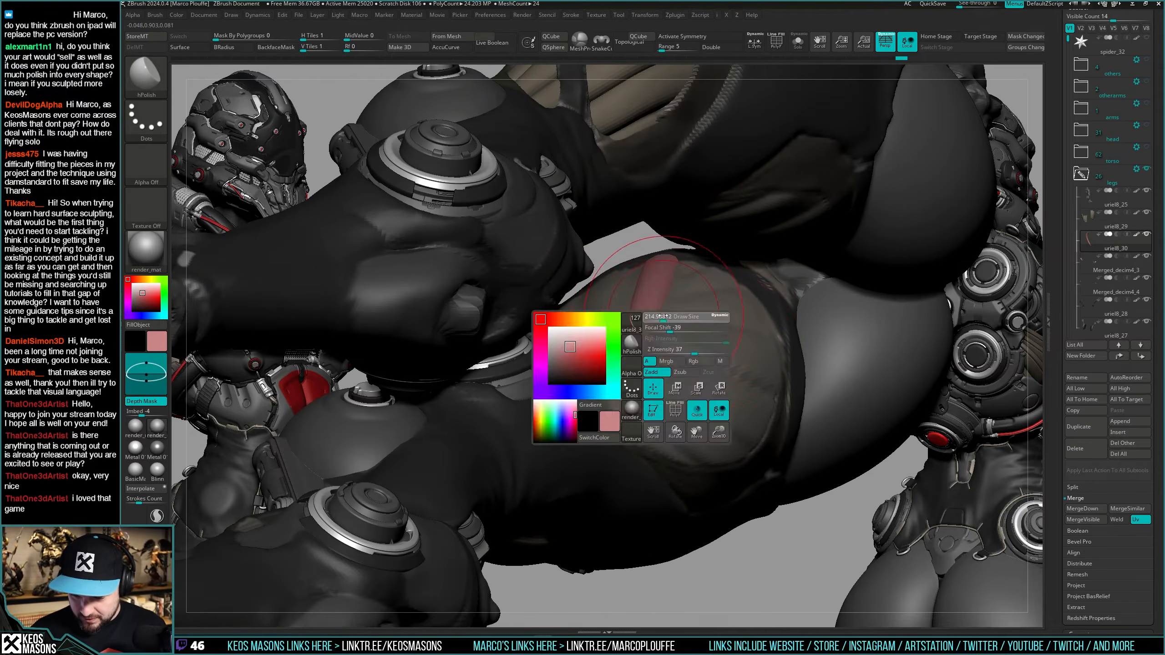
pyautogui.press('space')
pyautogui.click(658, 273)
pyautogui.hotkey('alt', 's')
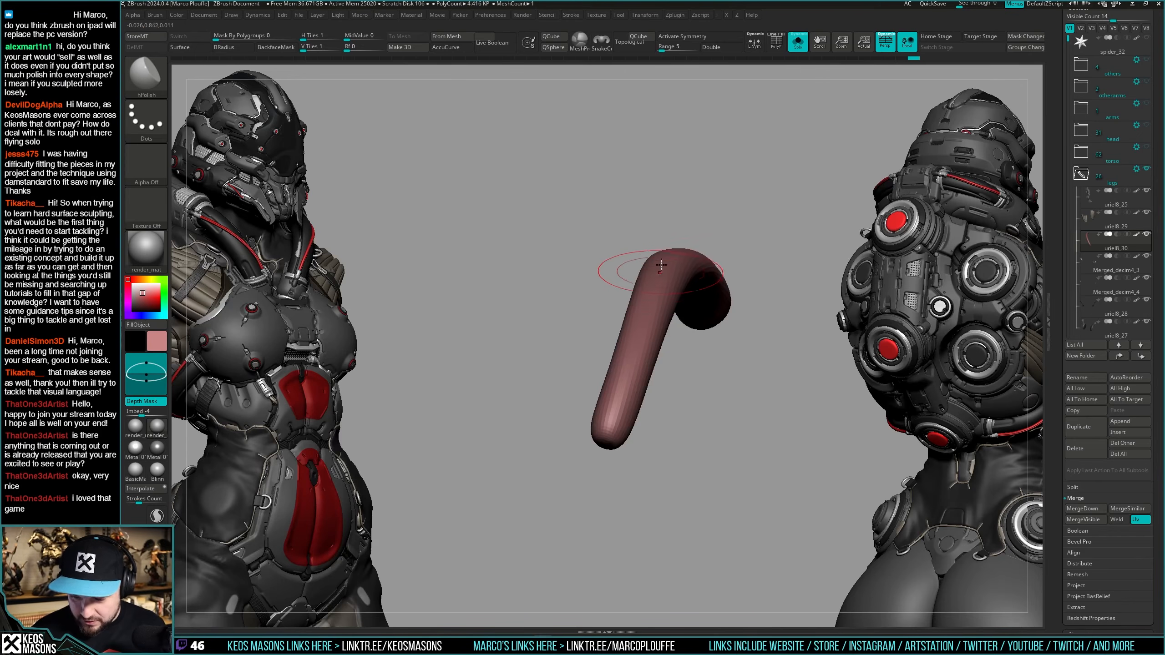
pyautogui.hotkey('ctrl', 'z')
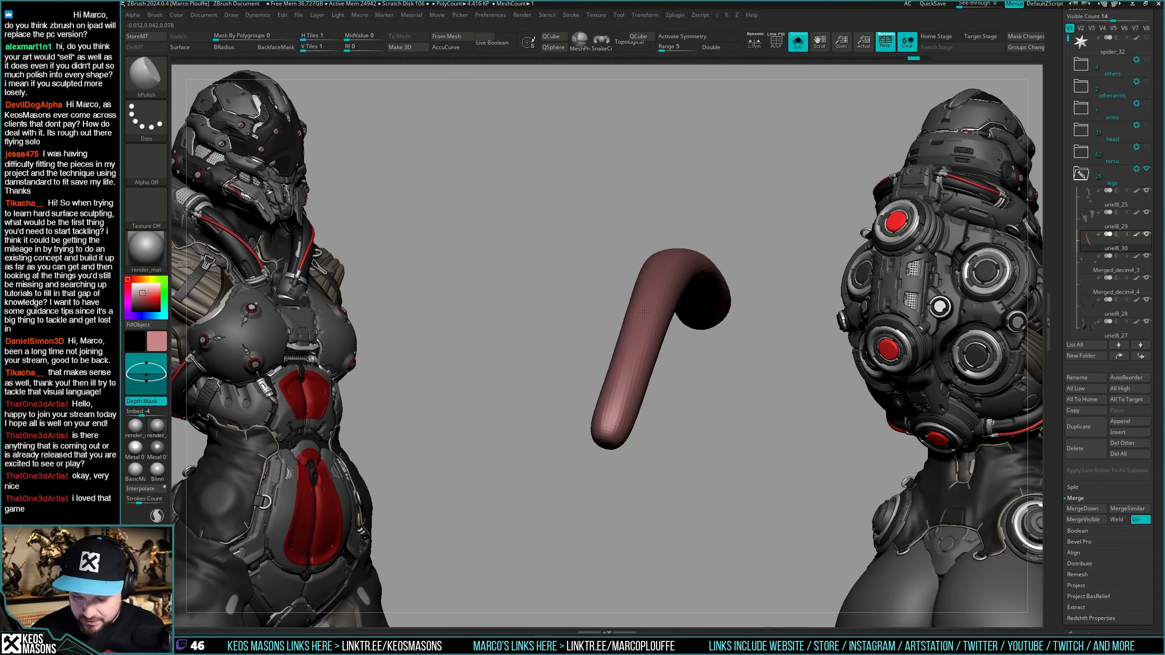
# Smooth and polish the exposed length of the tube against the surrounding leg surface.
pyautogui.hotkey('alt', 's')
pyautogui.press('space')
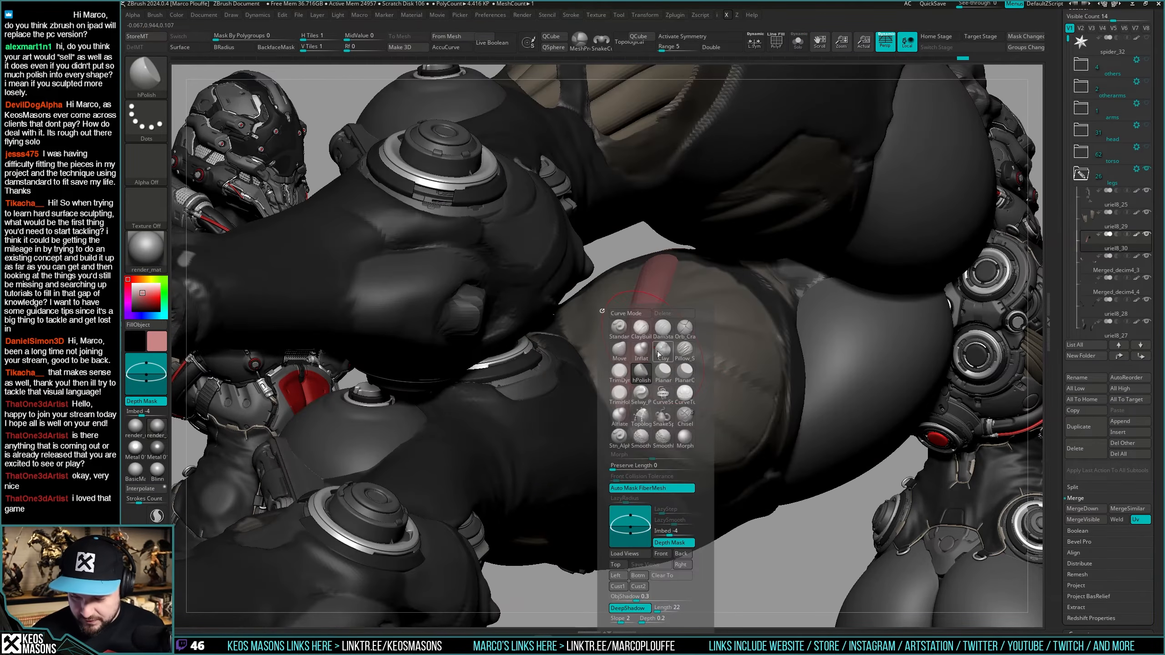
pyautogui.keyDown('shift'); pyautogui.moveTo(640, 339); pyautogui.dragTo(660, 275); pyautogui.keyUp('shift')
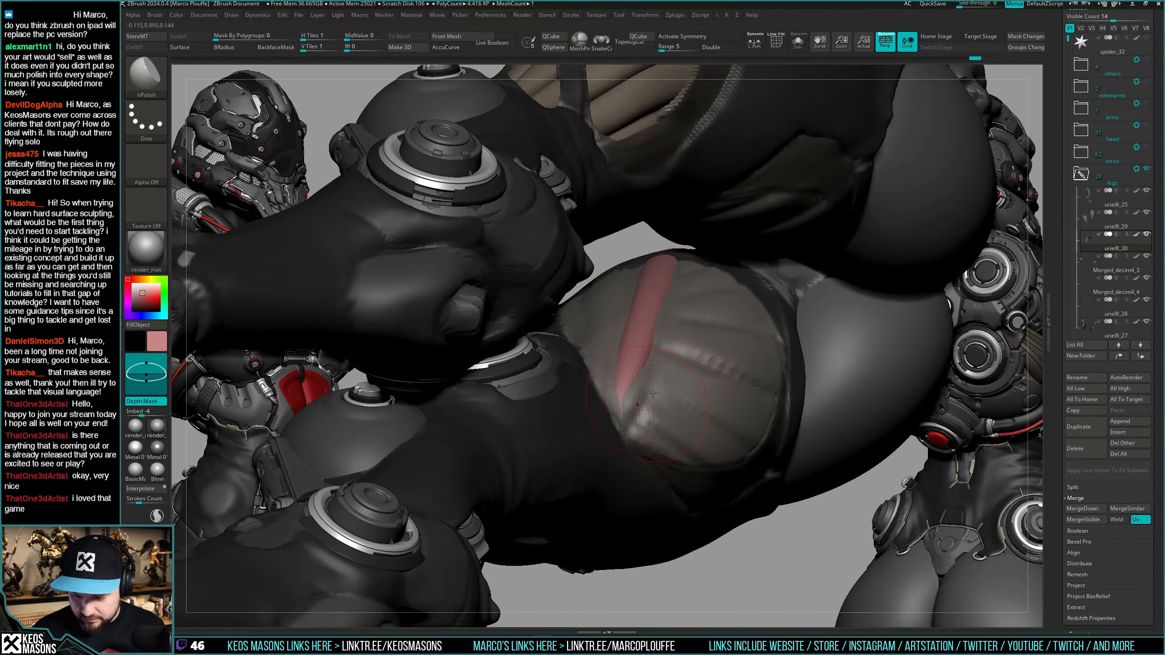
pyautogui.moveTo(670, 486)
pyautogui.mouseDown(button='right')
pyautogui.moveTo(676, 417)
pyautogui.moveTo(696, 454)
pyautogui.moveTo(636, 380)
pyautogui.moveTo(697, 382)
pyautogui.moveTo(628, 296)
pyautogui.moveTo(647, 302)
pyautogui.mouseUp(button='right')
pyautogui.hotkey('alt', 's')
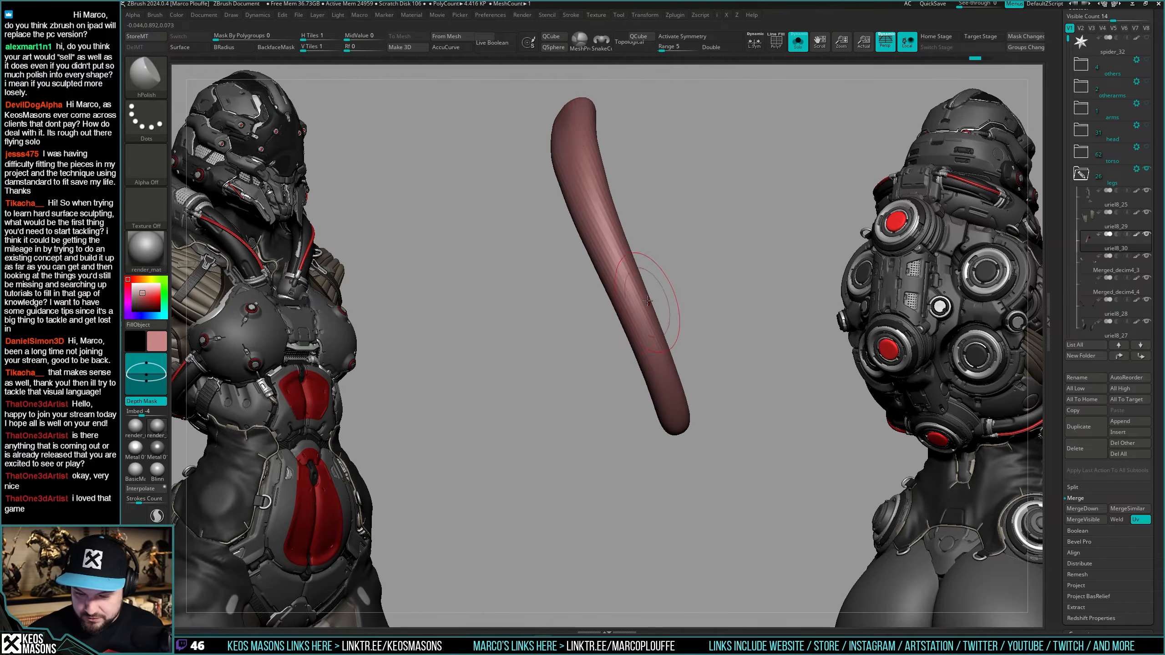
# Flatten the isolated tube along its length with the hPolish brush and check it against the leg.
pyautogui.moveTo(602, 218); pyautogui.dragTo(556, 143, button='right')
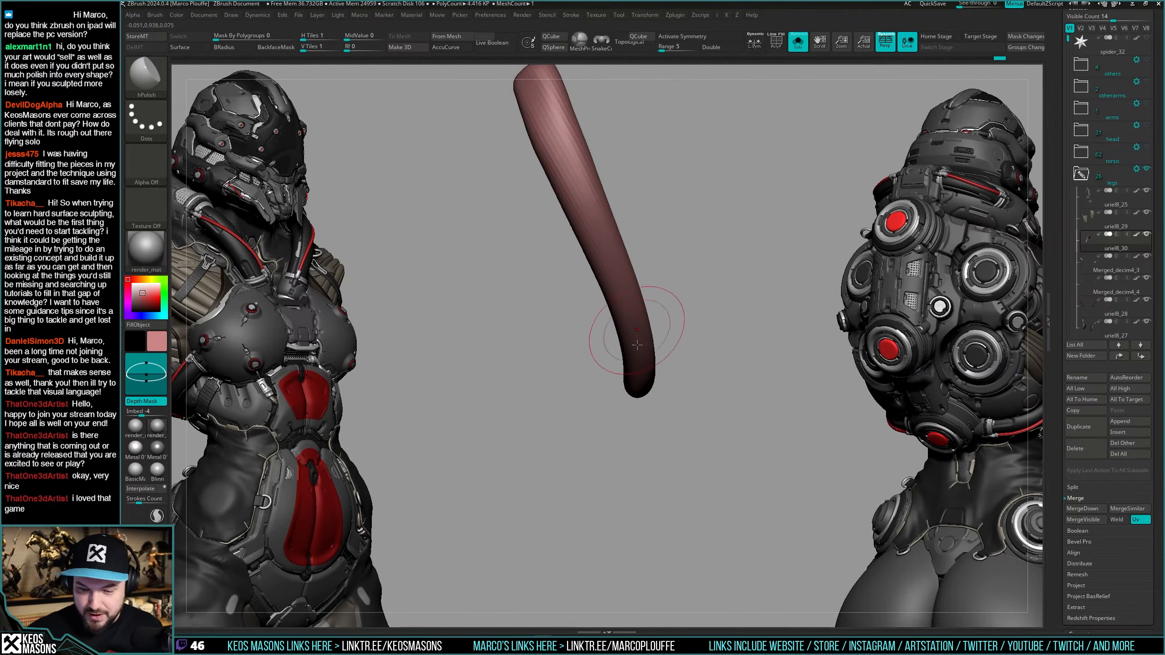
pyautogui.moveTo(637, 345); pyautogui.dragTo(652, 306, button='right')
pyautogui.press('x')
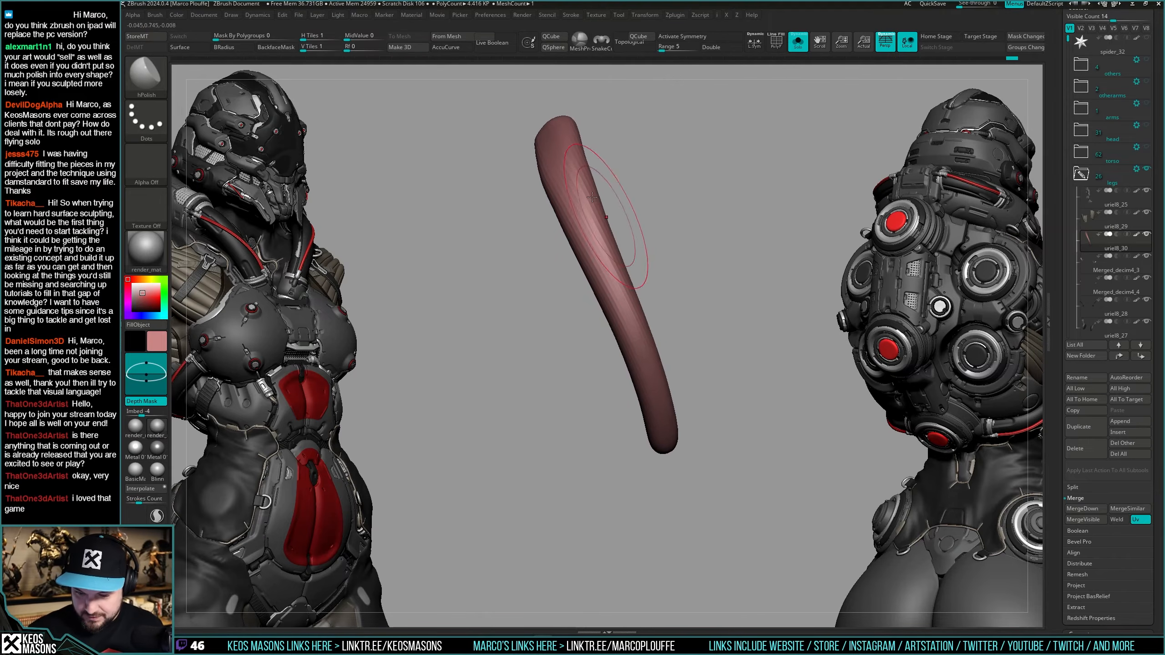
pyautogui.moveTo(606, 221)
pyautogui.mouseDown(button='right')
pyautogui.moveTo(660, 379)
pyautogui.moveTo(622, 400)
pyautogui.mouseUp(button='right')
pyautogui.hotkey('shift', 's')
pyautogui.hotkey('shift', 's')
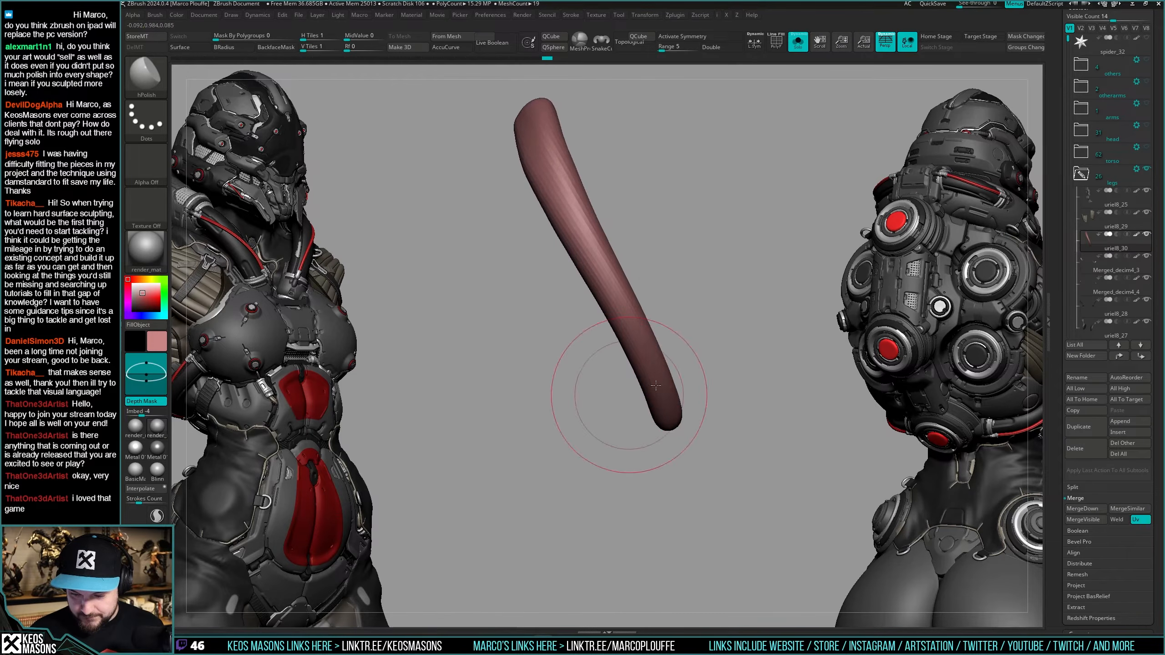
# Duplicate the tube with the Transpose line and offset the copy beside the masked original.
pyautogui.press('w')
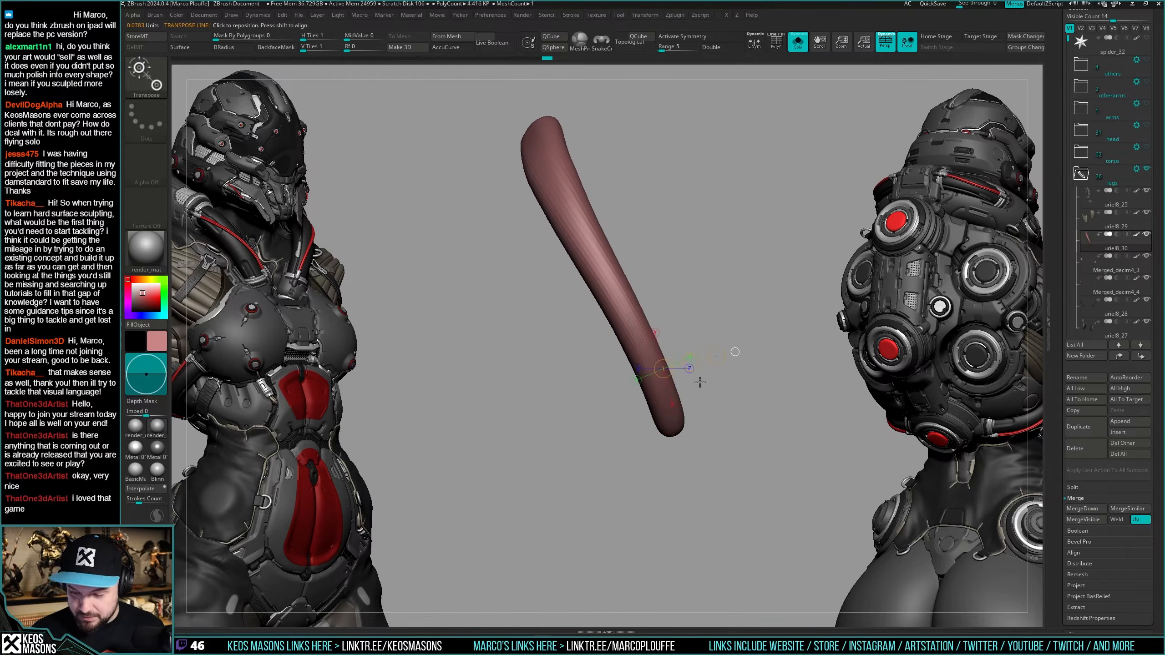
pyautogui.keyDown('ctrl'); pyautogui.moveTo(691, 362); pyautogui.dragTo(659, 378); pyautogui.keyUp('ctrl')
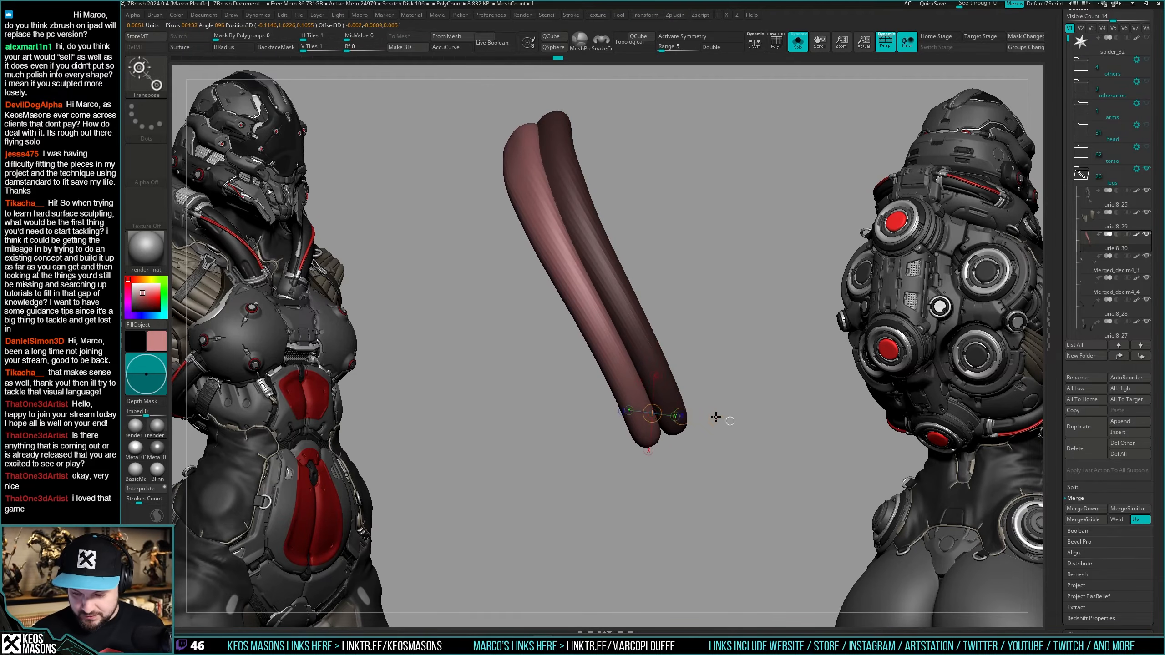
pyautogui.moveTo(716, 417); pyautogui.dragTo(715, 416)
# Show the leg parts and rotate the copied tube with the Transpose line so it lies against the first one.
pyautogui.hotkey('shift', 's')
pyautogui.moveTo(737, 336); pyautogui.dragTo(588, 210, button='right')
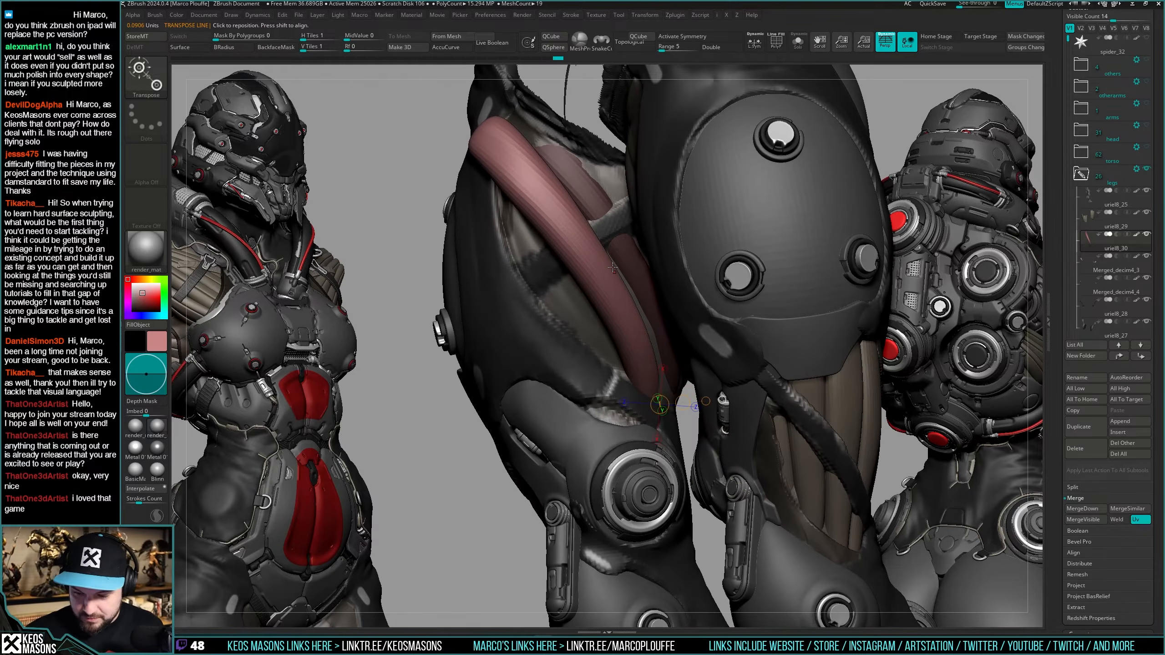
pyautogui.moveTo(613, 267); pyautogui.dragTo(672, 392)
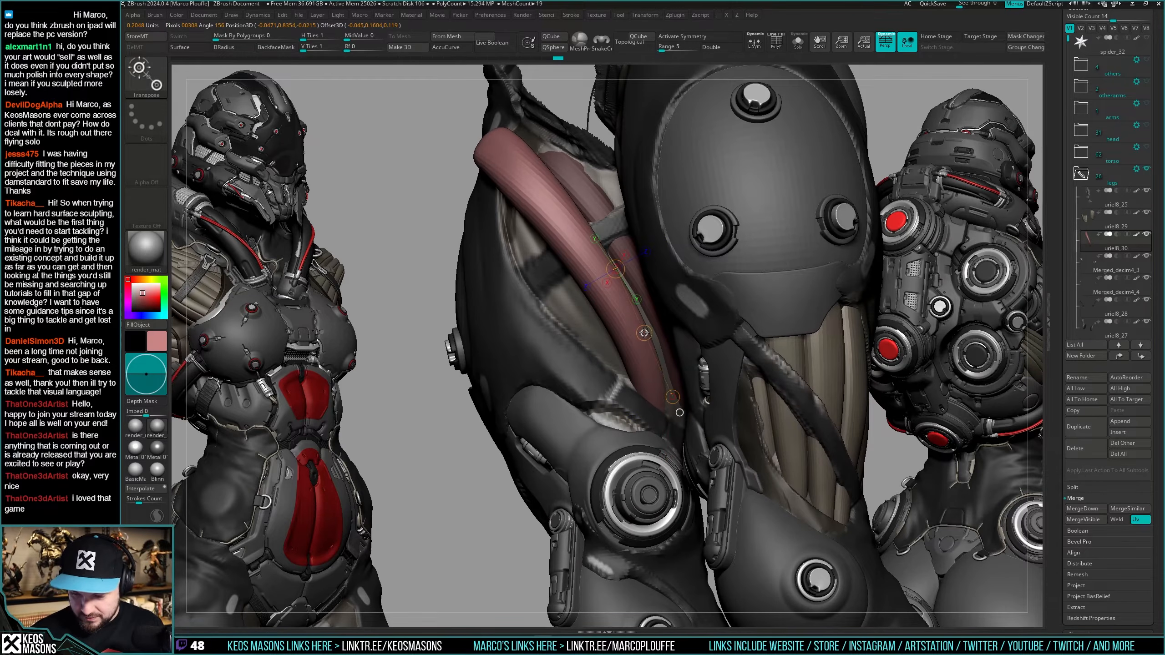
pyautogui.moveTo(644, 333); pyautogui.dragTo(669, 381)
pyautogui.moveTo(600, 257); pyautogui.dragTo(885, 117)
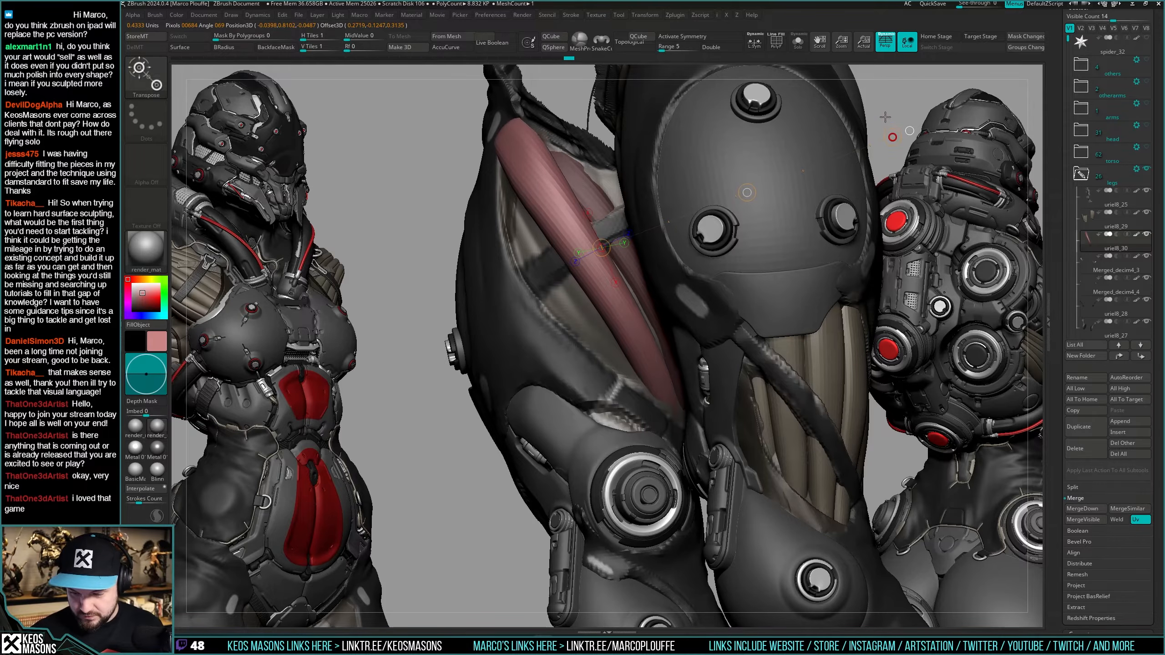
pyautogui.press('q')
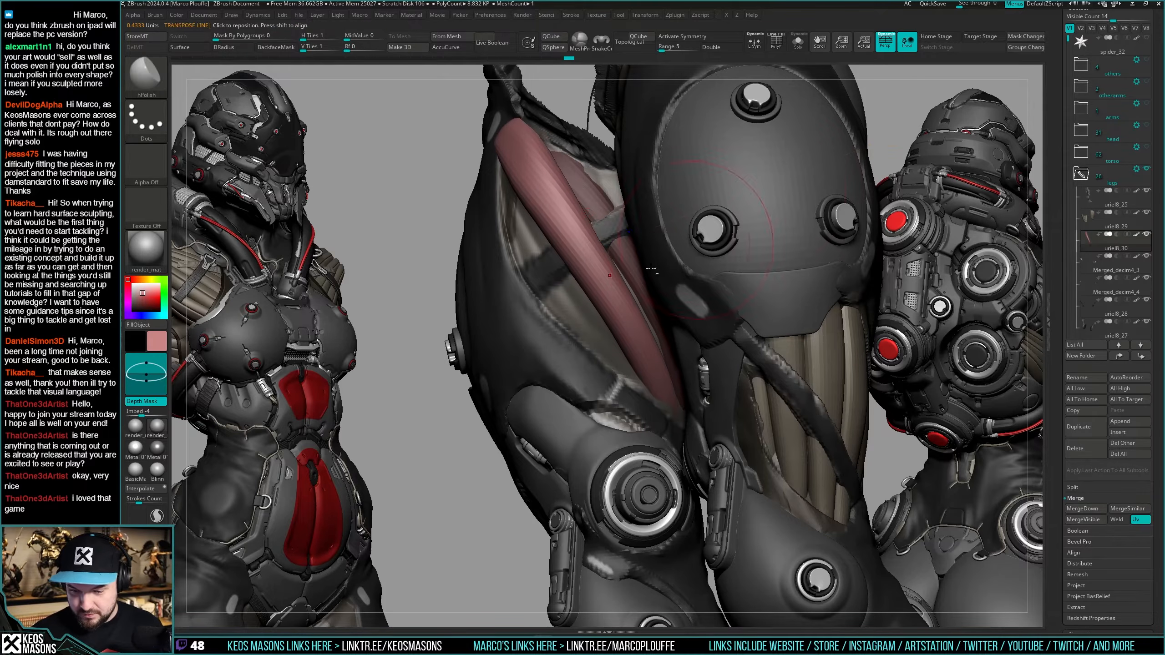
# Bend the copied tube with an enlarged Move brush to follow the first tube across the thigh opening.
pyautogui.rightClick(607, 365)
pyautogui.moveTo(583, 358)
pyautogui.mouseDown(button='right')
pyautogui.moveTo(607, 365)
pyautogui.moveTo(654, 298)
pyautogui.mouseUp(button='right')
pyautogui.press('space')
pyautogui.click(621, 334)
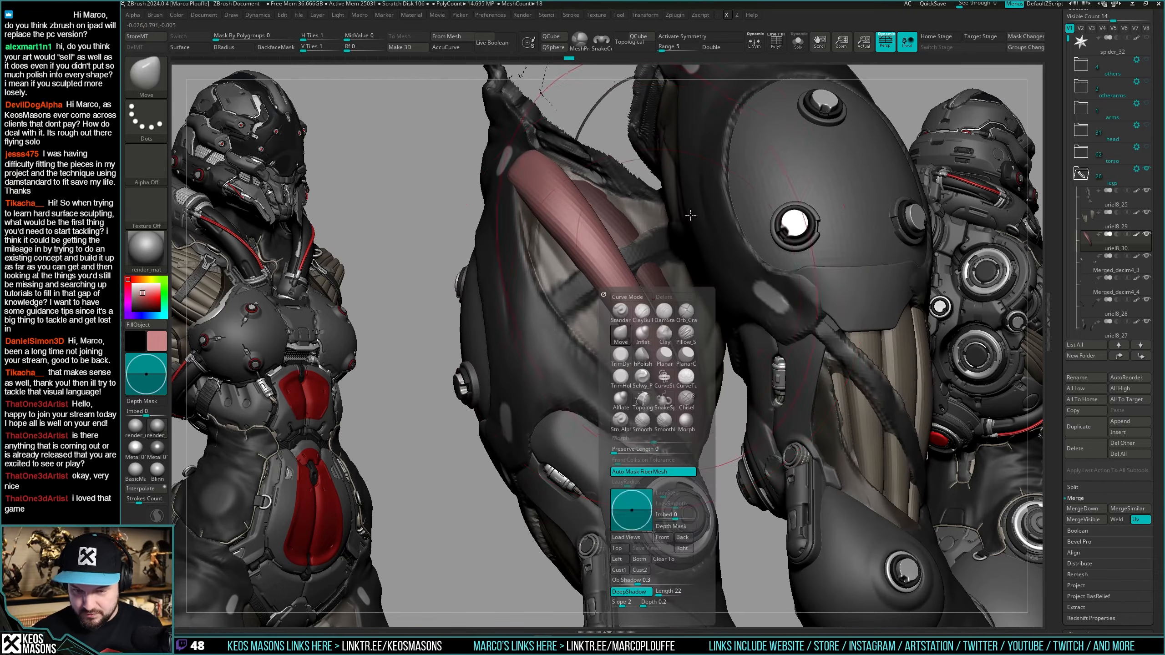
pyautogui.moveTo(532, 268)
pyautogui.keyDown('alt'); pyautogui.mouseDown(button='right')
pyautogui.moveTo(560, 338)
pyautogui.moveTo(580, 236)
pyautogui.mouseUp(button='right'); pyautogui.keyUp('alt')
pyautogui.rightClick(559, 339)
pyautogui.press('space')
pyautogui.click(580, 237)
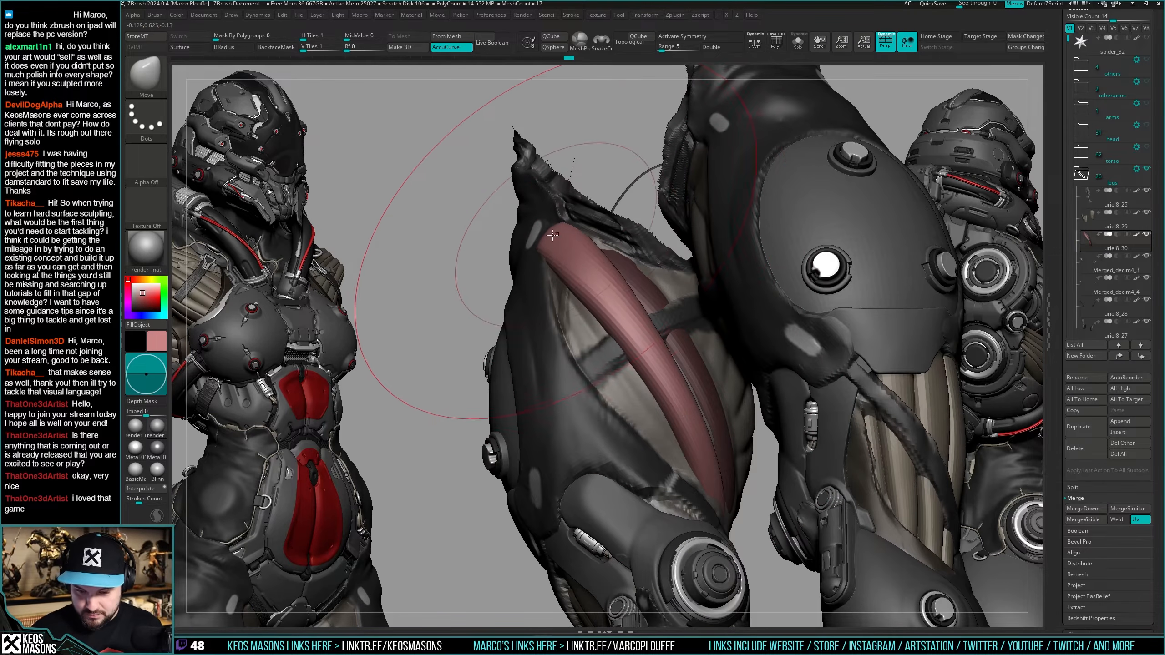
# Pull the copied tube's upper end into the opening and push its middle beneath the cross straps.
pyautogui.moveTo(582, 238); pyautogui.dragTo(569, 257)
pyautogui.moveTo(577, 255); pyautogui.dragTo(563, 230, button='right')
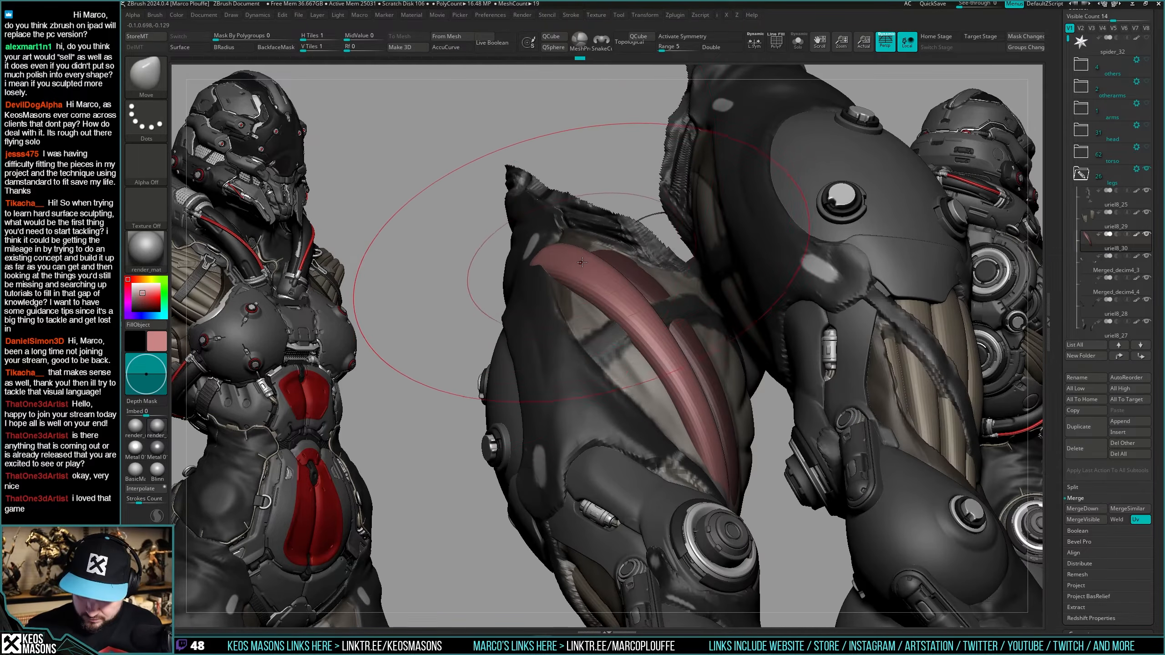
pyautogui.moveTo(558, 261); pyautogui.dragTo(587, 270)
pyautogui.moveTo(587, 270)
pyautogui.mouseDown(button='right')
pyautogui.moveTo(602, 296)
pyautogui.moveTo(591, 268)
pyautogui.moveTo(642, 250)
pyautogui.moveTo(631, 275)
pyautogui.mouseUp(button='right')
pyautogui.press('space')
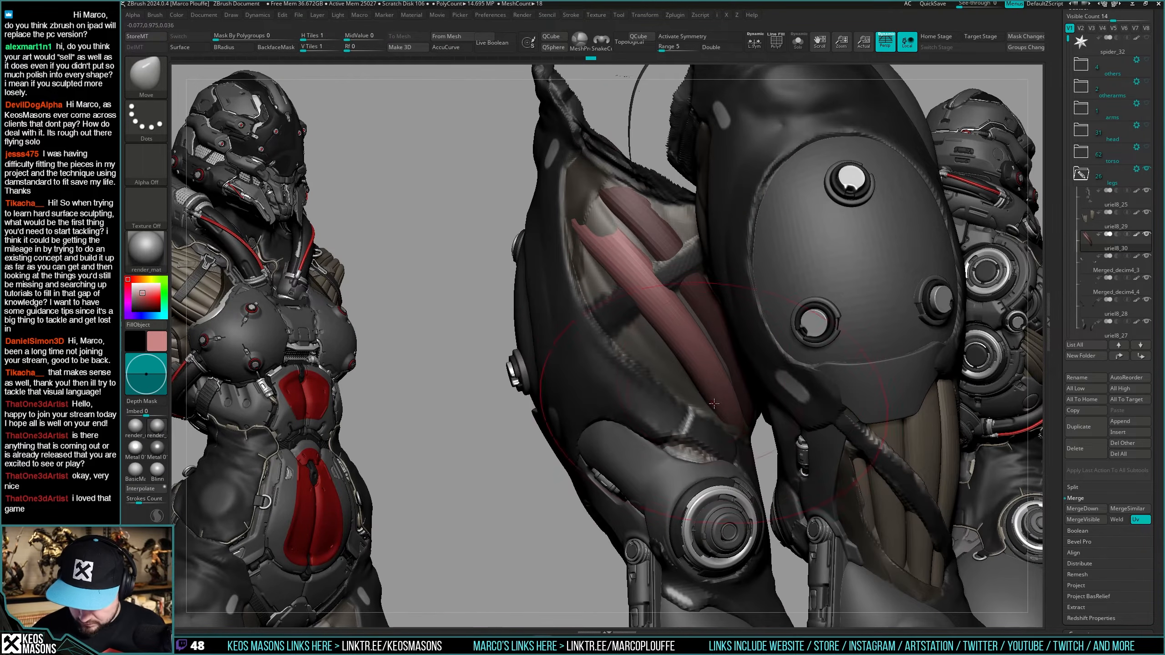
pyautogui.keyDown('alt'); pyautogui.moveTo(670, 330); pyautogui.dragTo(672, 329); pyautogui.keyUp('alt')
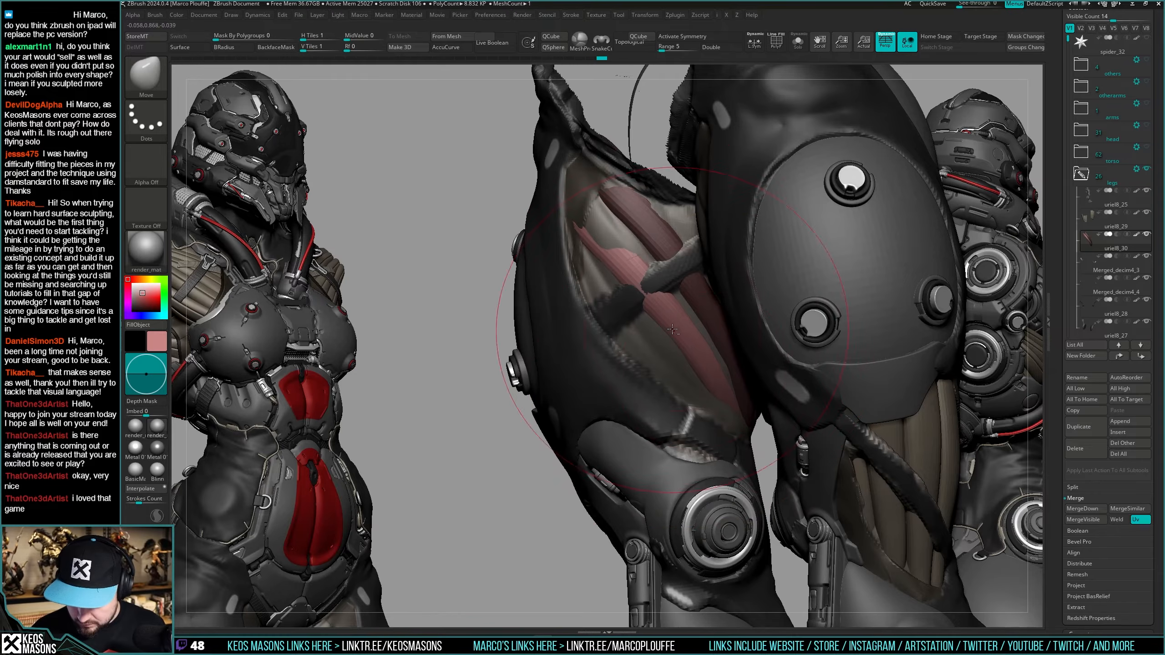
# Refine the copied tube's fit beside the first one along the inner thigh opening with the Move brush.
pyautogui.moveTo(641, 260); pyautogui.dragTo(614, 327, button='right')
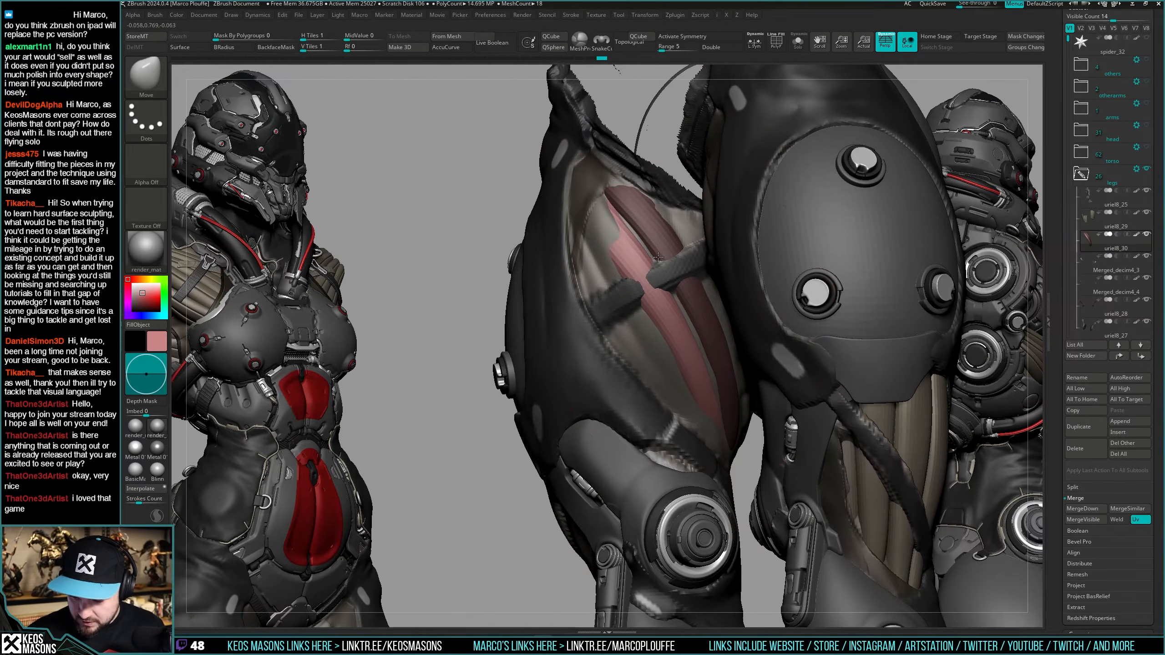
pyautogui.moveTo(692, 316)
pyautogui.mouseDown(button='right')
pyautogui.moveTo(795, 375)
pyautogui.moveTo(720, 367)
pyautogui.moveTo(698, 399)
pyautogui.moveTo(705, 417)
pyautogui.moveTo(669, 314)
pyautogui.moveTo(587, 294)
pyautogui.moveTo(574, 330)
pyautogui.moveTo(544, 191)
pyautogui.moveTo(567, 274)
pyautogui.moveTo(536, 280)
pyautogui.mouseUp(button='right')
pyautogui.hotkey('shift', 't')
pyautogui.rightClick(574, 331)
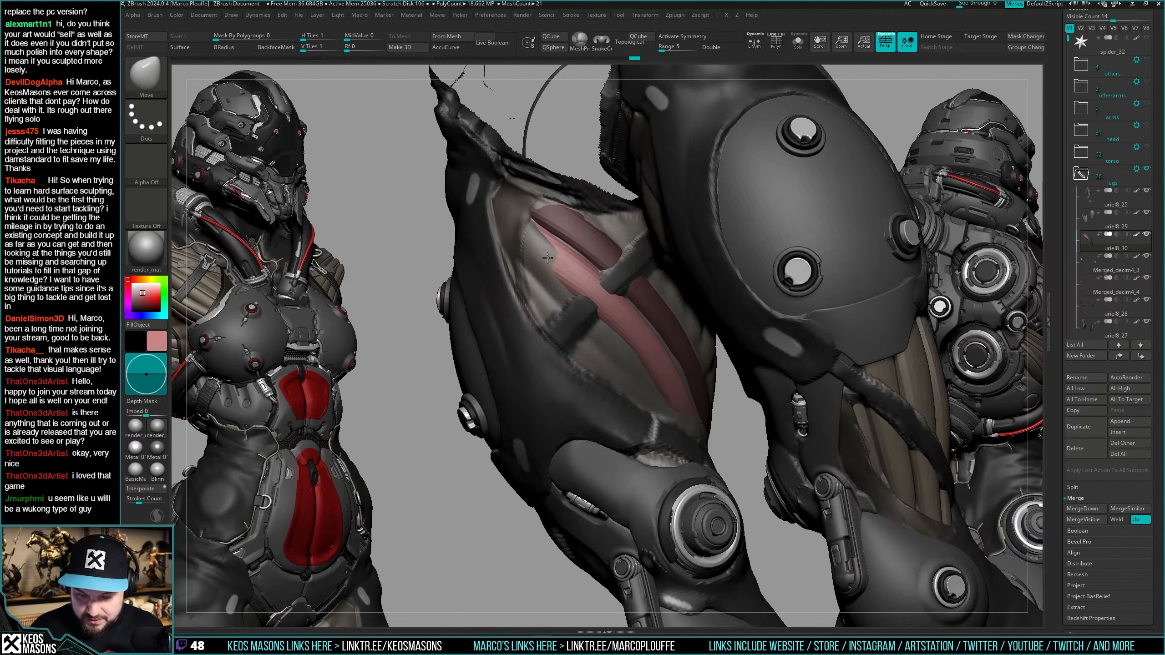
# Make the surrounding parts transparent and reshape the copied tube's ends with a resized Move brush.
pyautogui.hotkey('shift', 't')
pyautogui.press('space')
pyautogui.moveTo(514, 271); pyautogui.dragTo(496, 270)
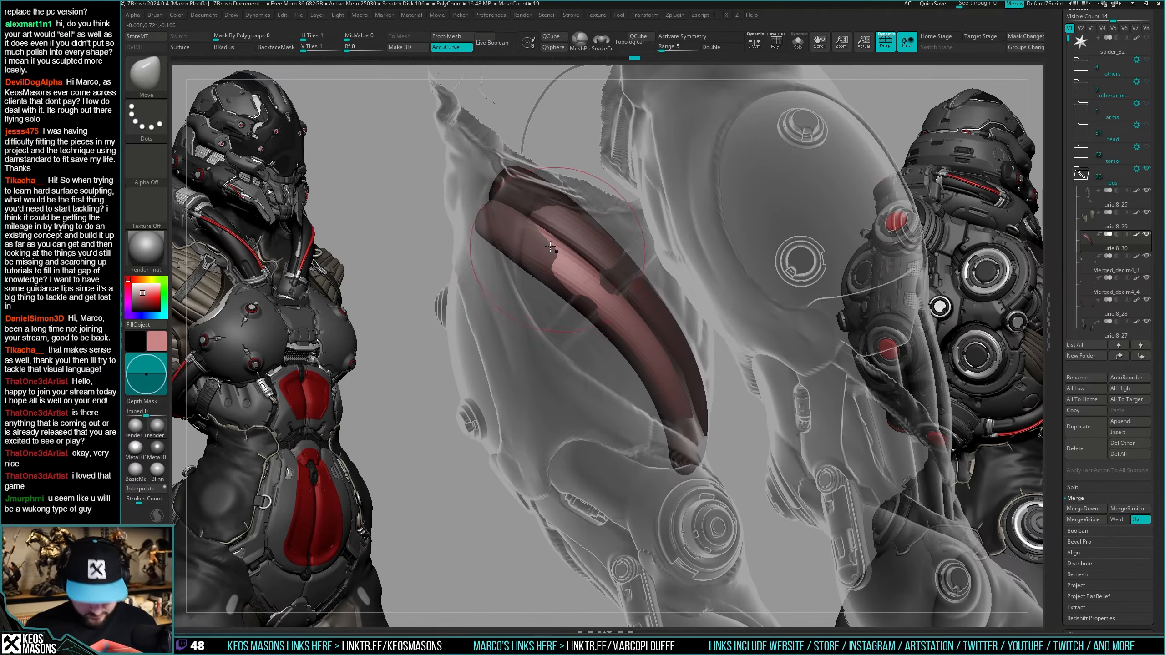
pyautogui.moveTo(490, 240); pyautogui.dragTo(532, 262, button='right')
pyautogui.moveTo(619, 313)
pyautogui.mouseDown(button='right')
pyautogui.moveTo(671, 373)
pyautogui.moveTo(674, 340)
pyautogui.moveTo(694, 354)
pyautogui.moveTo(650, 344)
pyautogui.moveTo(689, 413)
pyautogui.moveTo(689, 391)
pyautogui.moveTo(706, 377)
pyautogui.moveTo(702, 405)
pyautogui.mouseUp(button='right')
# Isolate the two inner thigh tubes and smooth their surfaces along their length with the Smooth Stronger brush.
pyautogui.hotkey('shift', 's')
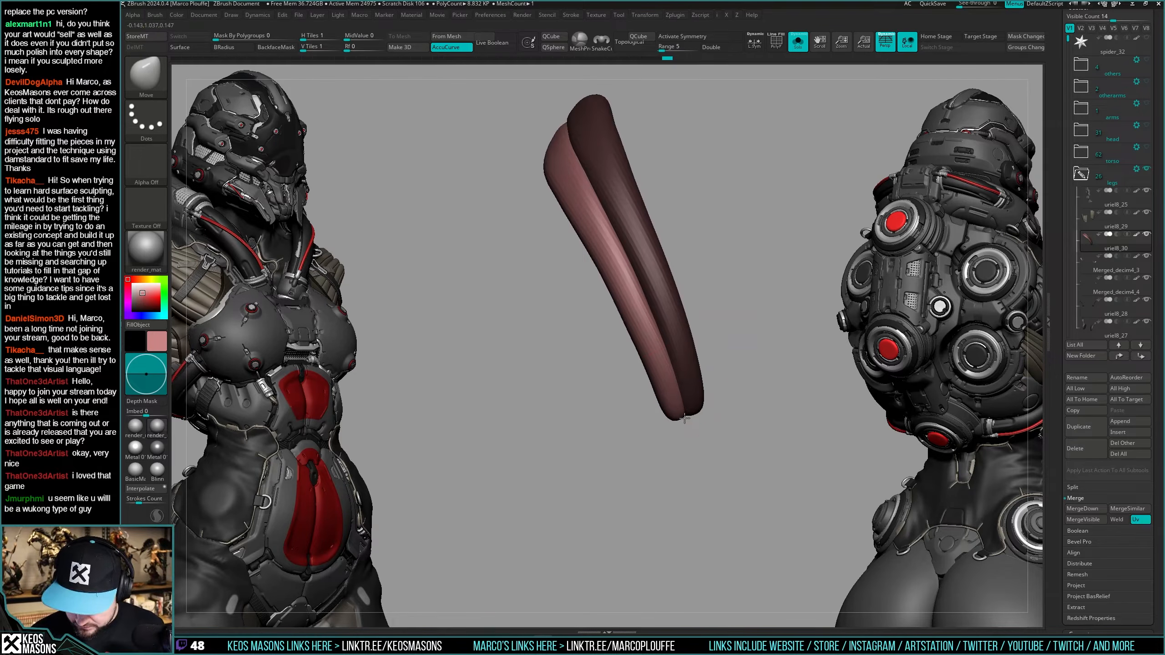
pyautogui.moveTo(693, 410); pyautogui.dragTo(702, 356, button='right')
pyautogui.moveTo(702, 356); pyautogui.dragTo(677, 329)
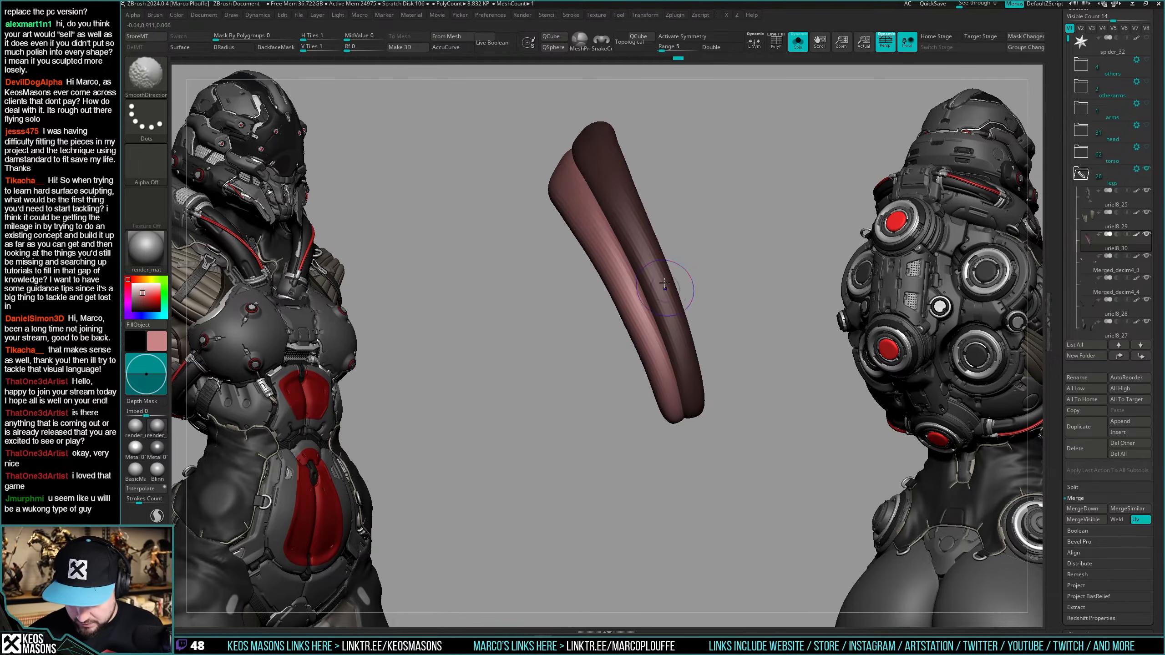
pyautogui.press('b')
pyautogui.press('m')
pyautogui.press('v')
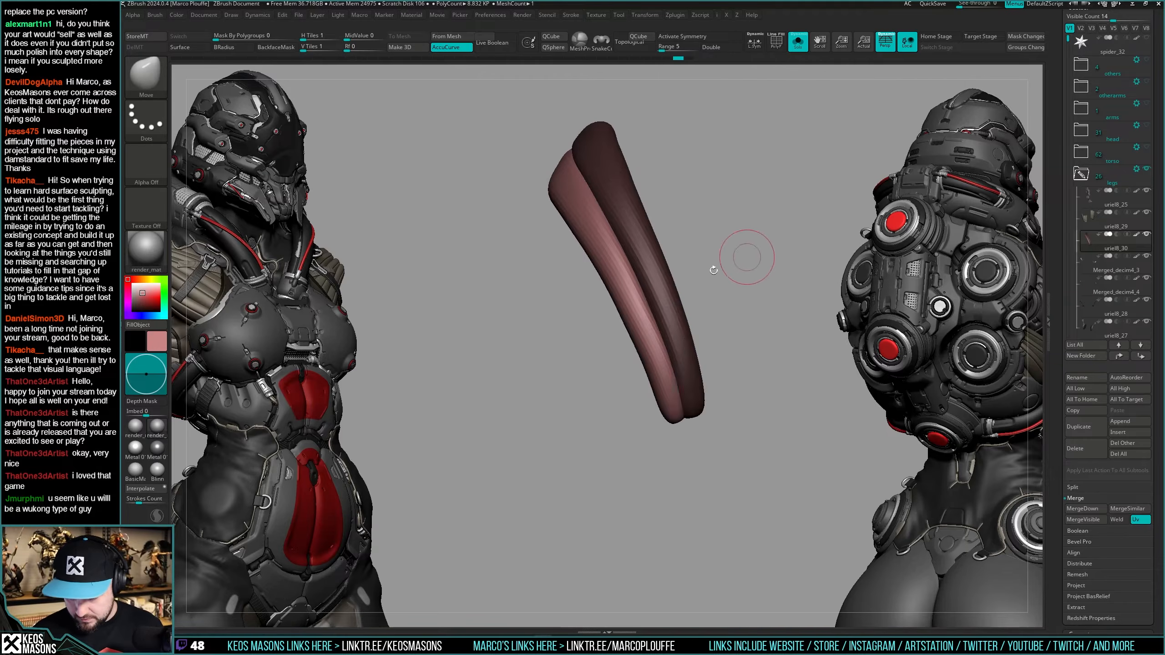
pyautogui.press('shift')
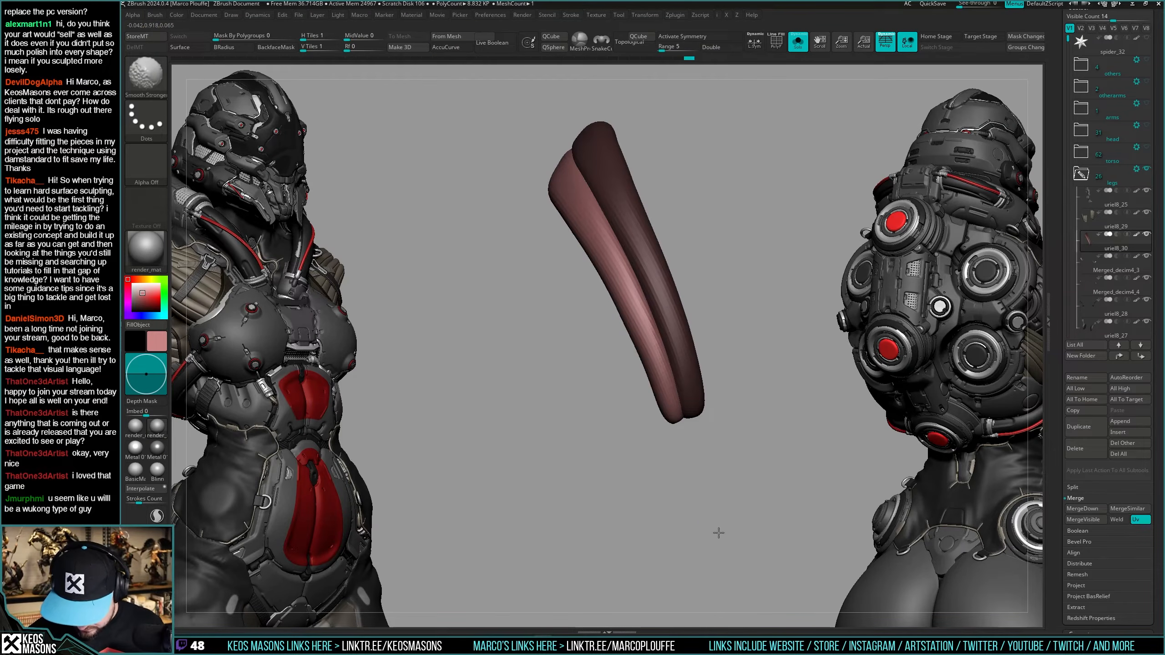
pyautogui.moveTo(642, 207)
pyautogui.keyDown('shift'); pyautogui.mouseDown()
pyautogui.moveTo(672, 272)
pyautogui.moveTo(703, 454)
pyautogui.mouseUp(); pyautogui.keyUp('shift')
pyautogui.keyDown('shift'); pyautogui.moveTo(603, 181); pyautogui.dragTo(630, 283); pyautogui.keyUp('shift')
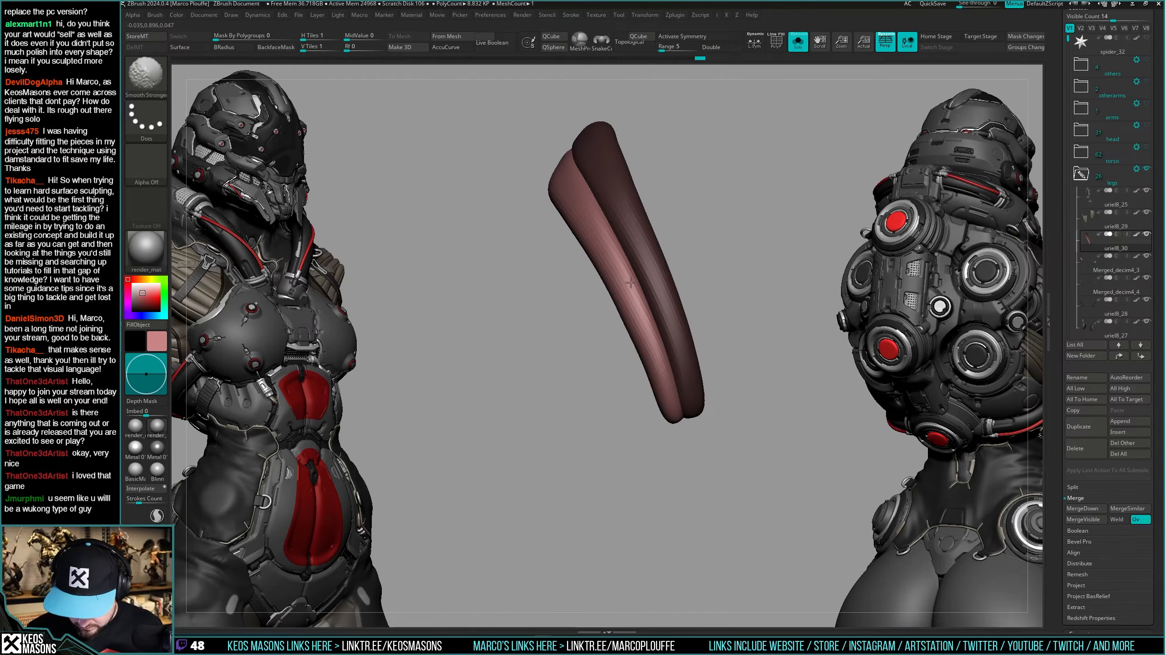
pyautogui.moveTo(716, 491)
pyautogui.mouseDown()
pyautogui.moveTo(727, 434)
pyautogui.moveTo(715, 370)
pyautogui.mouseUp()
pyautogui.hotkey('shift', 's')
pyautogui.moveTo(715, 370)
pyautogui.mouseDown(button='right')
pyautogui.moveTo(706, 365)
pyautogui.moveTo(734, 360)
pyautogui.moveTo(694, 363)
pyautogui.mouseUp(button='right')
pyautogui.hotkey('shift', 's')
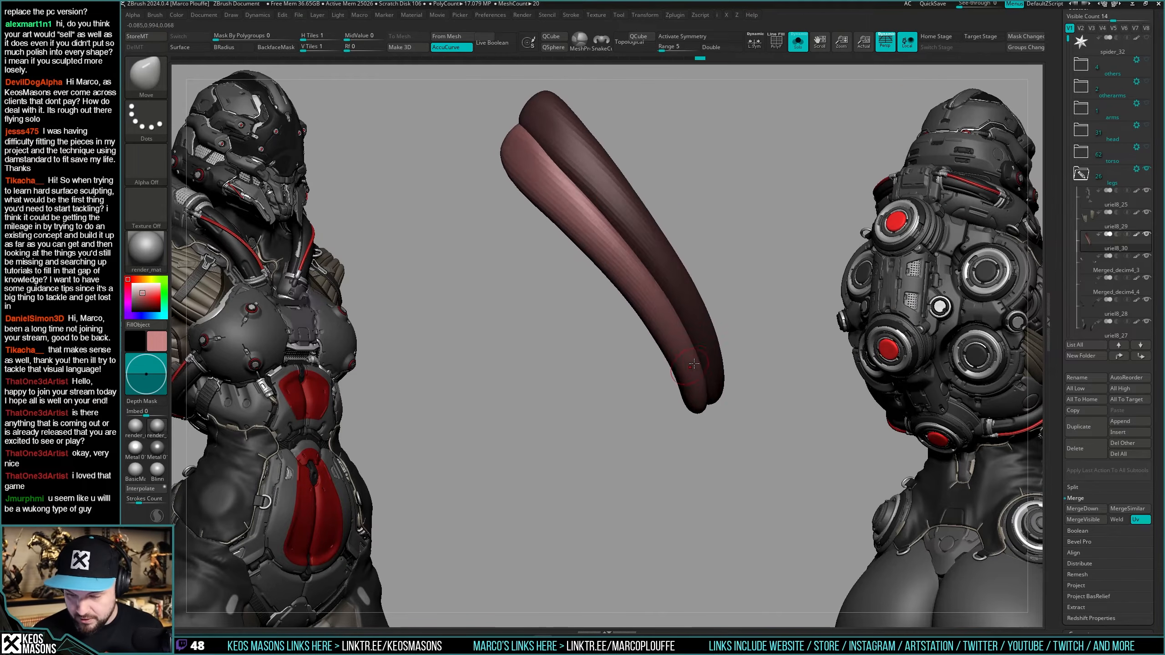
# Duplicate the thigh tube with a Transpose line and offset the third tube toward the opening's outer edge.
pyautogui.press('w')
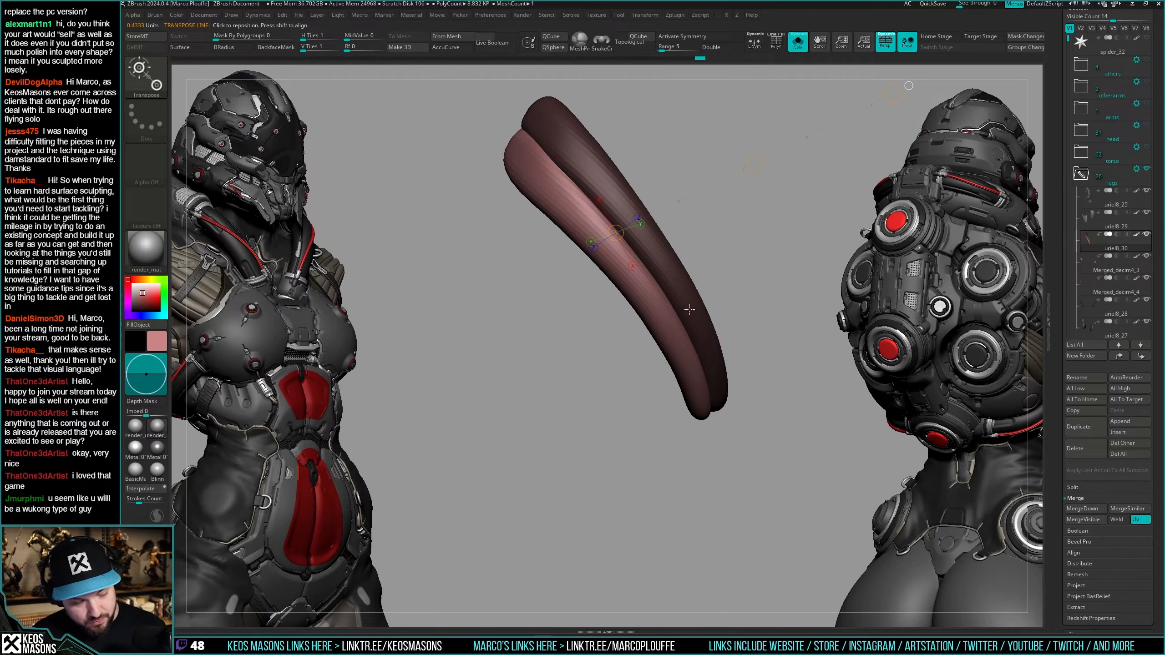
pyautogui.moveTo(631, 272); pyautogui.dragTo(669, 241)
pyautogui.hotkey('shift', 's')
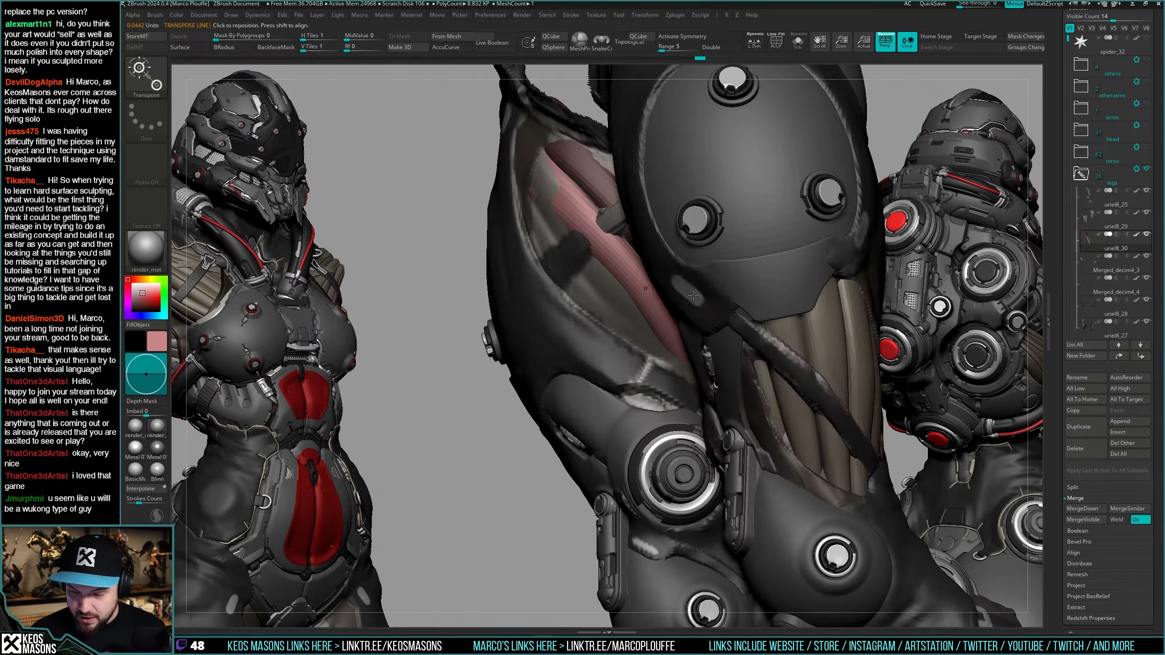
pyautogui.moveTo(669, 248); pyautogui.dragTo(691, 282, button='right')
pyautogui.keyDown('ctrl'); pyautogui.moveTo(641, 266); pyautogui.dragTo(632, 282); pyautogui.keyUp('ctrl')
pyautogui.moveTo(632, 282)
pyautogui.mouseDown(button='right')
pyautogui.moveTo(671, 342)
pyautogui.moveTo(654, 290)
pyautogui.mouseUp(button='right')
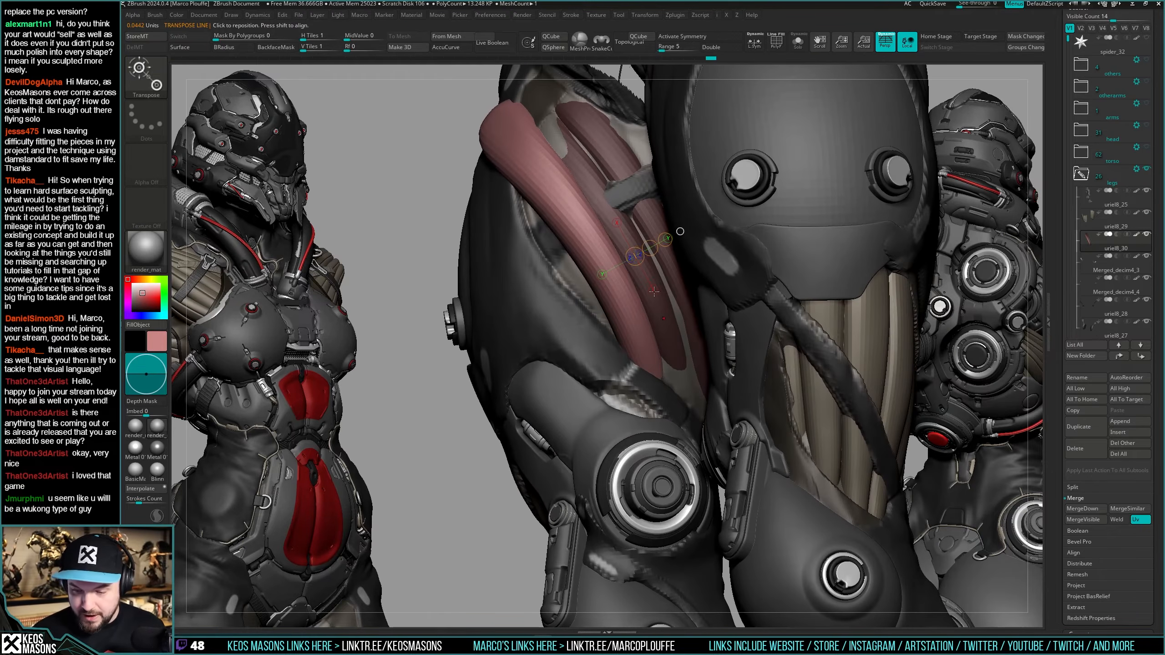
# Reposition the third tube with the Transpose tool so that it follows the two existing tubes.
pyautogui.moveTo(577, 187); pyautogui.dragTo(659, 352)
pyautogui.moveTo(619, 269)
pyautogui.mouseDown()
pyautogui.moveTo(653, 340)
pyautogui.moveTo(646, 323)
pyautogui.mouseUp()
pyautogui.moveTo(648, 306); pyautogui.dragTo(642, 353, button='right')
pyautogui.moveTo(642, 353); pyautogui.dragTo(756, 339)
pyautogui.press('q')
pyautogui.rightClick(636, 344)
# Bend the third tube into the thigh opening beside the second one with an enlarged Move brush.
pyautogui.moveTo(630, 248); pyautogui.dragTo(653, 275, button='right')
pyautogui.press('b')
pyautogui.click(639, 330)
pyautogui.rightClick(481, 203)
pyautogui.moveTo(493, 136)
pyautogui.mouseDown(button='right')
pyautogui.moveTo(472, 118)
pyautogui.moveTo(485, 167)
pyautogui.mouseUp(button='right')
pyautogui.press('alt')
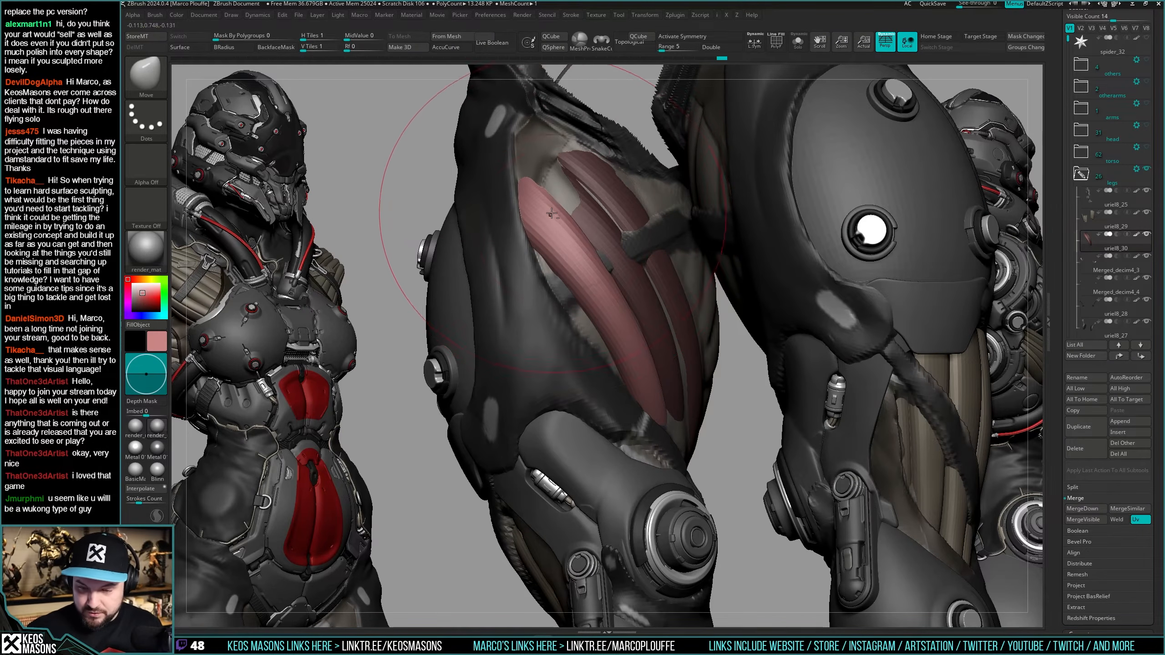
pyautogui.moveTo(576, 234); pyautogui.dragTo(674, 374, button='right')
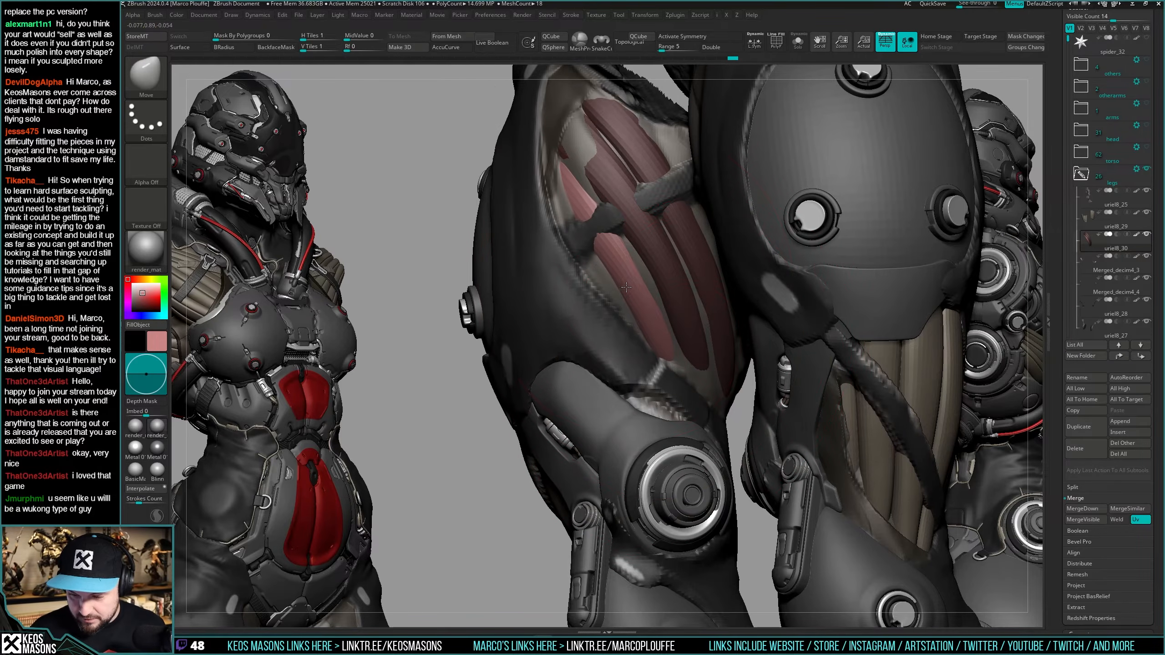
# Adjust the third tube's middle, isolate the tubes, and pull its upper end outward with the resized Move brush.
pyautogui.moveTo(627, 287); pyautogui.dragTo(636, 284)
pyautogui.moveTo(636, 285)
pyautogui.mouseDown(button='right')
pyautogui.moveTo(661, 275)
pyautogui.moveTo(644, 289)
pyautogui.moveTo(656, 281)
pyautogui.moveTo(614, 184)
pyautogui.mouseUp(button='right')
pyautogui.press('space')
pyautogui.hotkey('alt', 's')
pyautogui.press('space')
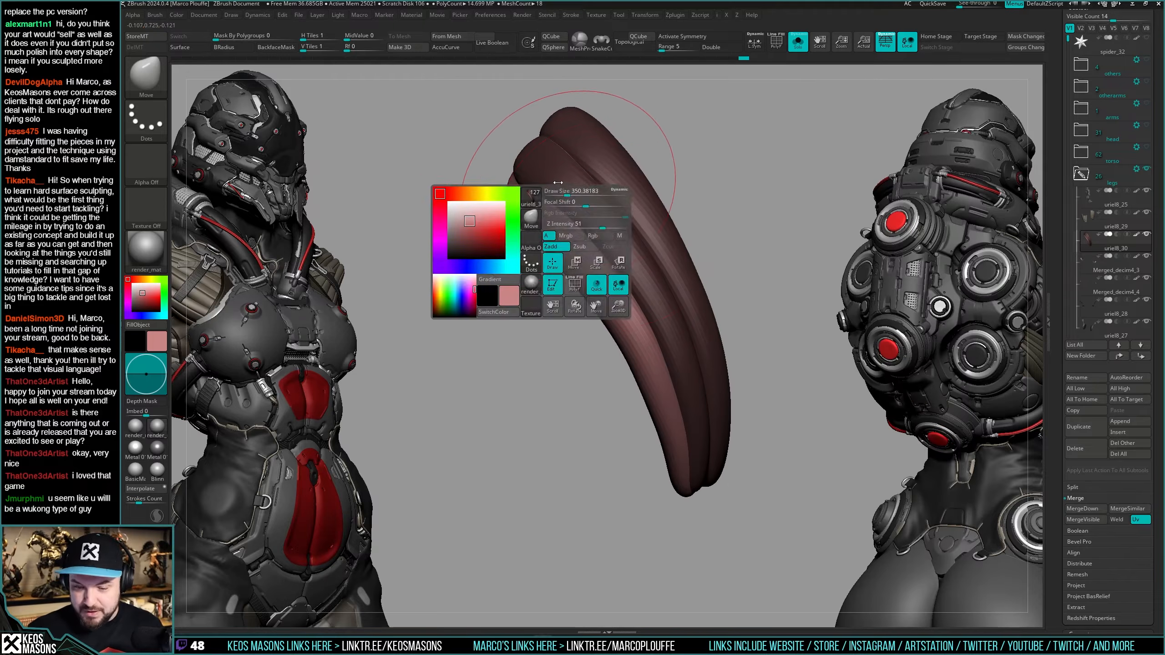
pyautogui.press('a')
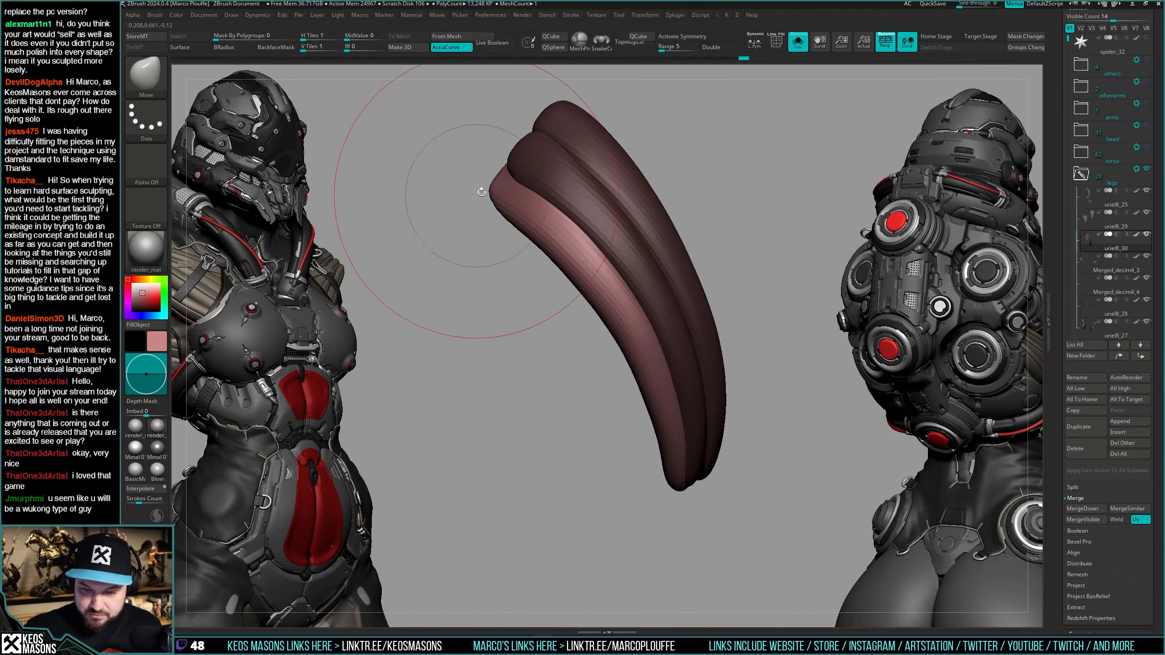
pyautogui.moveTo(555, 174)
pyautogui.mouseDown()
pyautogui.moveTo(553, 201)
pyautogui.moveTo(530, 190)
pyautogui.mouseUp()
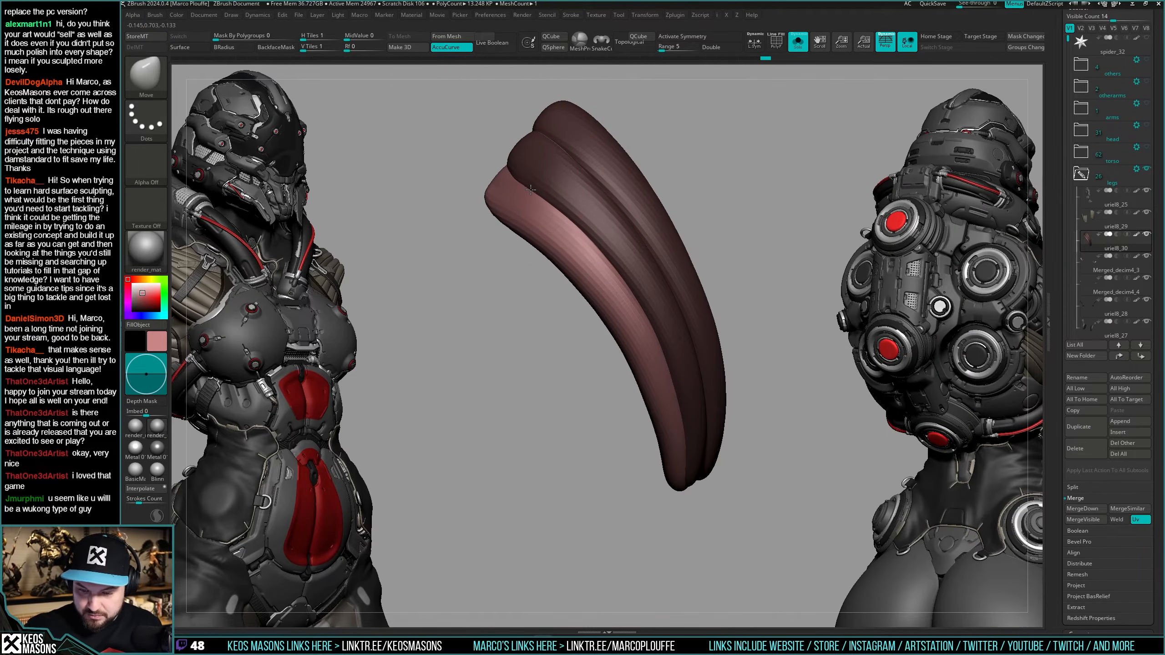
# Refine the third tube's lower end and middle with the Move brush to fit the surrounding thigh opening.
pyautogui.moveTo(575, 198); pyautogui.dragTo(612, 192, button='right')
pyautogui.hotkey('alt', 's')
pyautogui.hotkey('alt', 's')
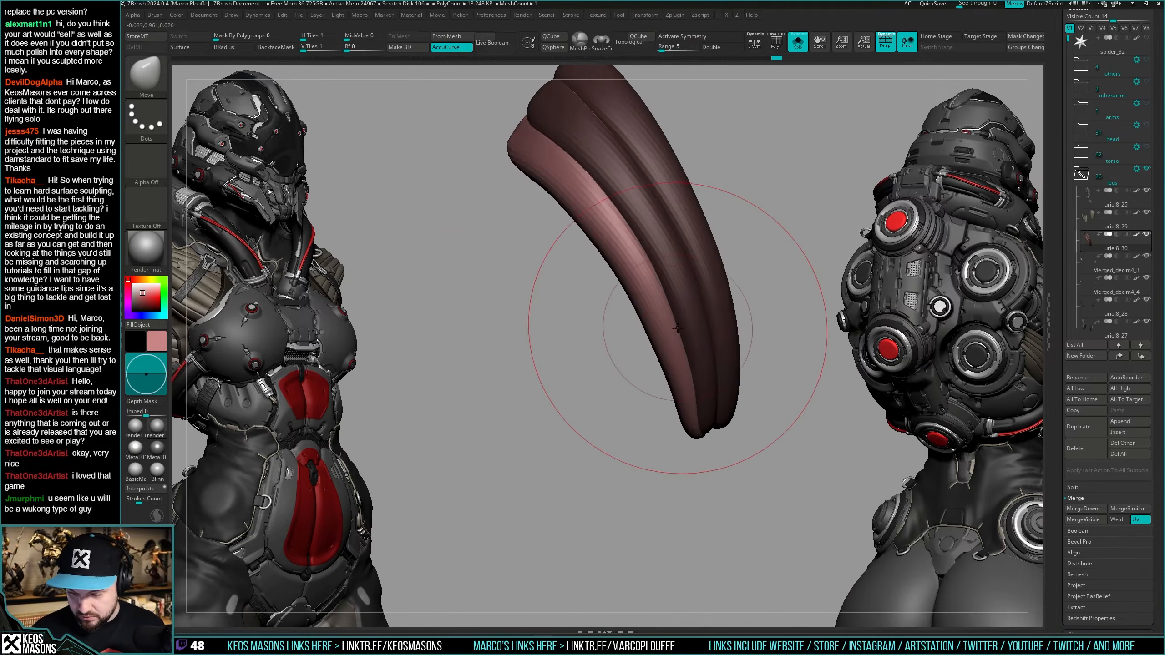
pyautogui.hotkey('alt', 's')
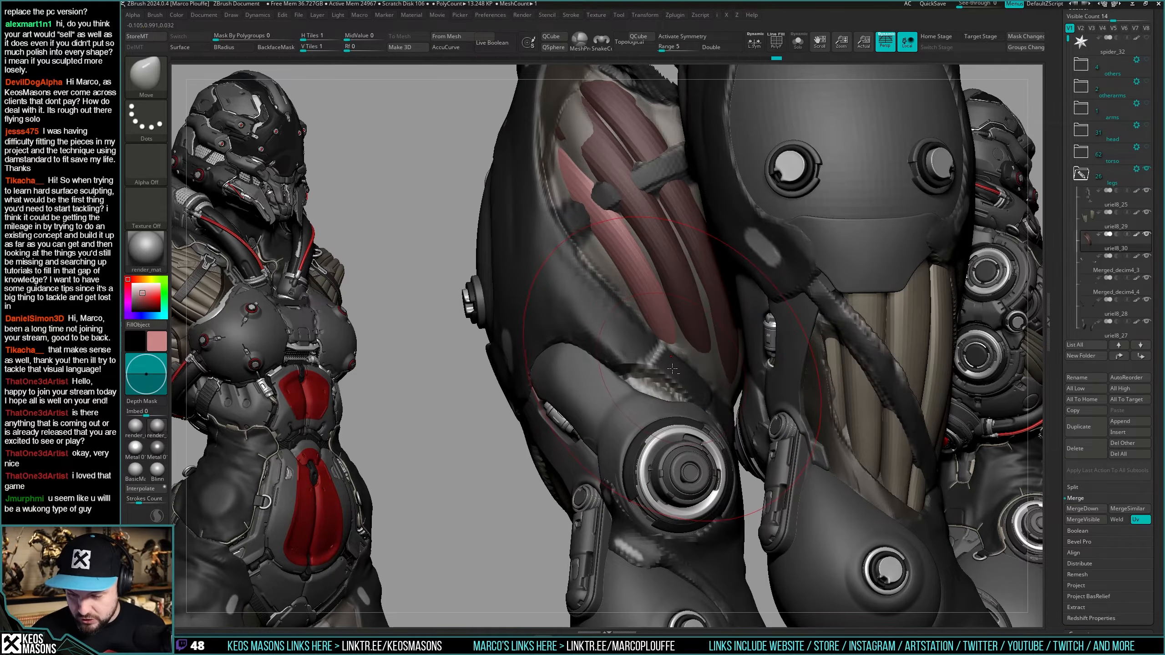
pyautogui.moveTo(670, 356); pyautogui.dragTo(673, 359)
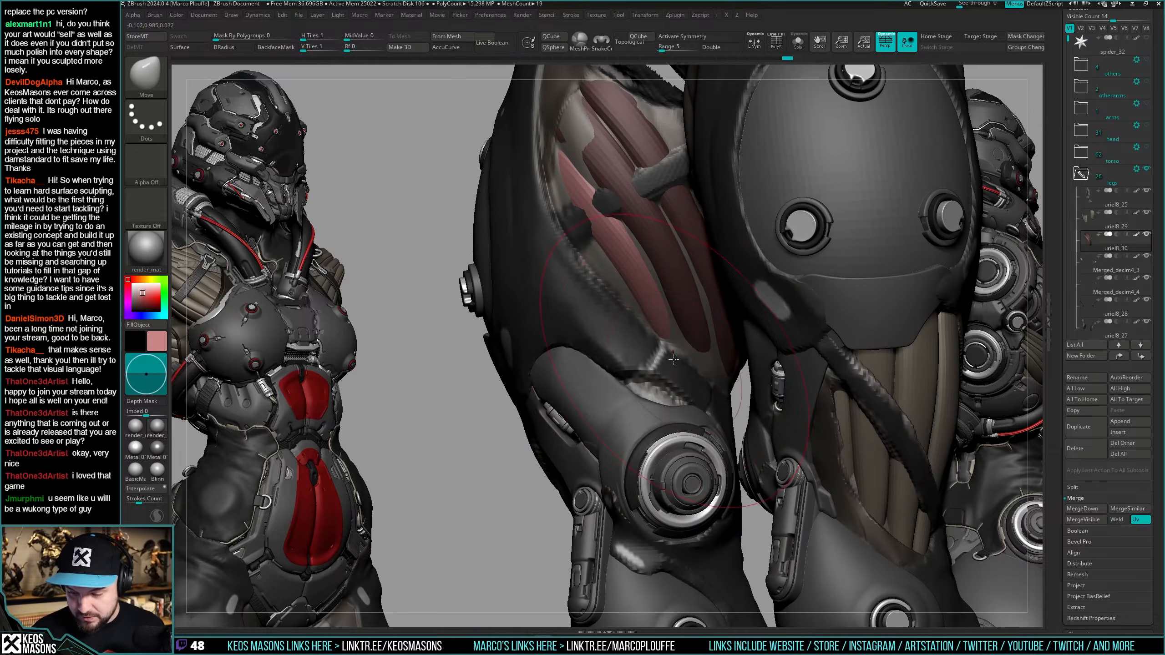
pyautogui.moveTo(669, 360); pyautogui.dragTo(684, 322, button='right')
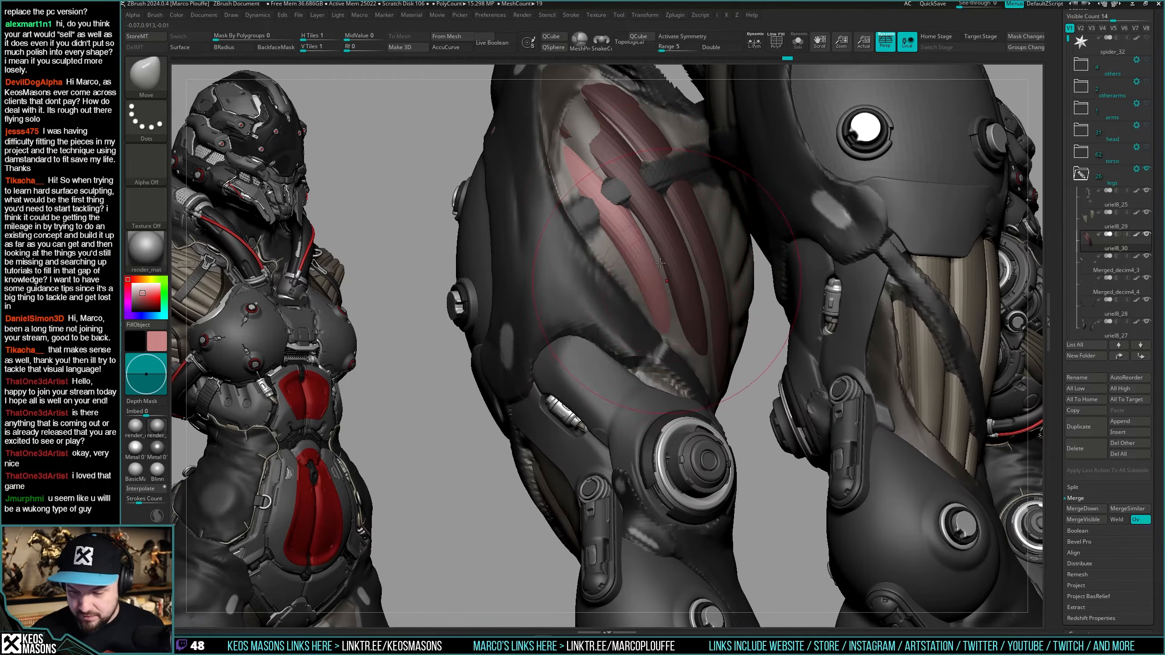
pyautogui.moveTo(651, 264); pyautogui.dragTo(647, 254)
pyautogui.moveTo(650, 253); pyautogui.dragTo(637, 207, button='right')
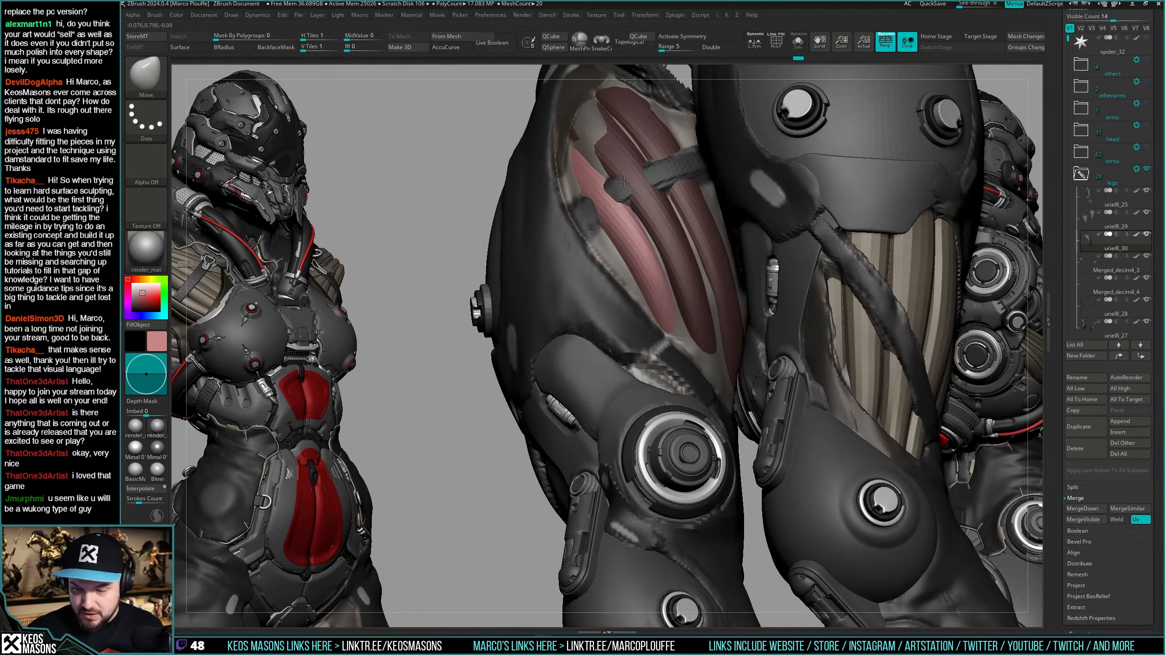
# Isolate the three tubes, reduce the brush size, and smooth the upper and middle sections with Smooth Stronger.
pyautogui.hotkey('alt', 's')
pyautogui.moveTo(612, 159); pyautogui.dragTo(582, 131, button='right')
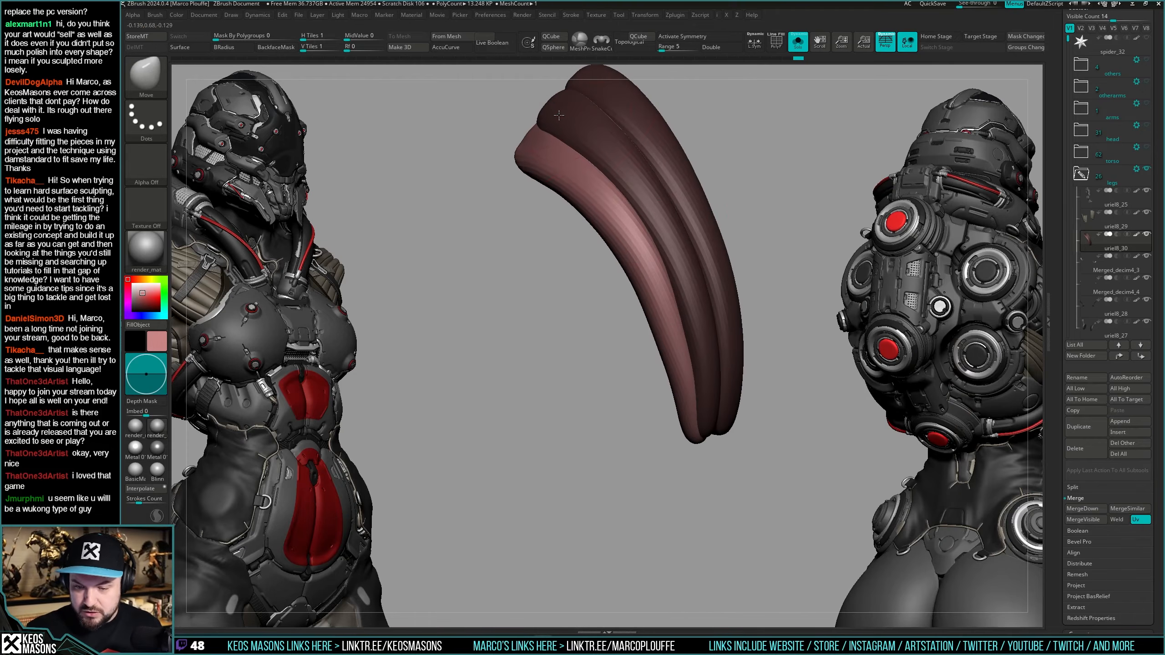
pyautogui.moveTo(650, 178)
pyautogui.mouseDown(button='right')
pyautogui.moveTo(660, 202)
pyautogui.moveTo(592, 234)
pyautogui.mouseUp(button='right')
pyautogui.rightClick(589, 238)
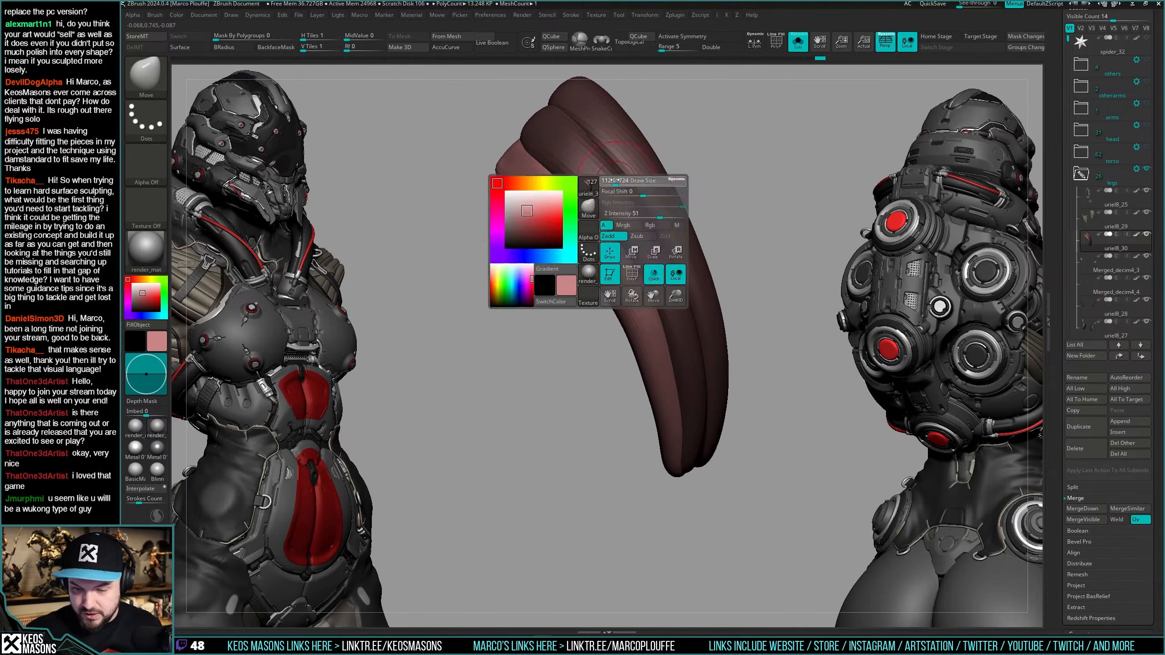
pyautogui.keyDown('shift'); pyautogui.moveTo(620, 203); pyautogui.dragTo(660, 271); pyautogui.keyUp('shift')
pyautogui.moveTo(688, 317); pyautogui.dragTo(702, 335, button='right')
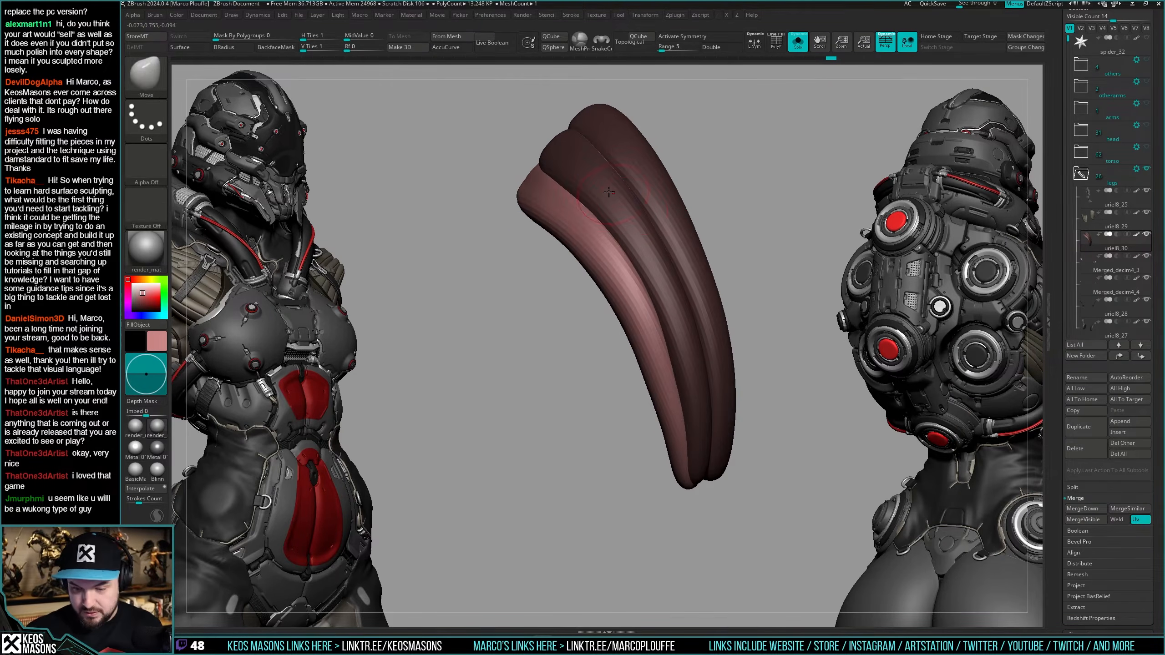
pyautogui.keyDown('shift'); pyautogui.moveTo(562, 185); pyautogui.dragTo(679, 317); pyautogui.keyUp('shift')
pyautogui.moveTo(704, 340)
pyautogui.mouseDown(button='right')
pyautogui.moveTo(665, 229)
pyautogui.moveTo(657, 248)
pyautogui.mouseUp(button='right')
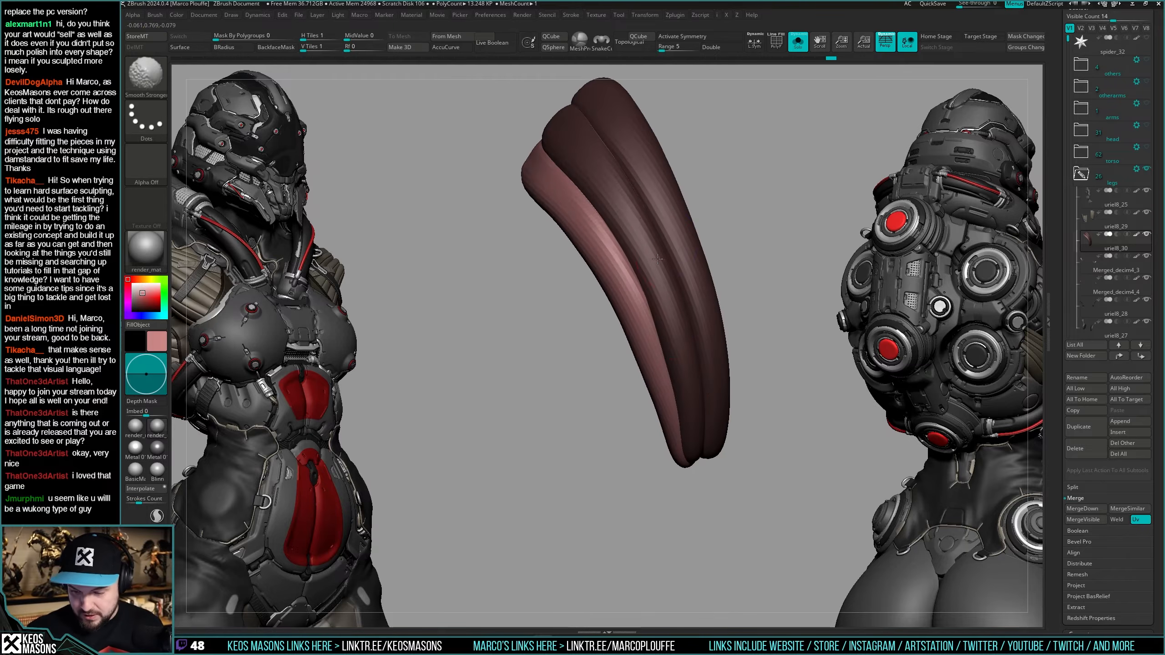
# Reshape the third tube's lower end, smooth the grooves between the tubes, and show the surrounding armour again.
pyautogui.moveTo(709, 412)
pyautogui.mouseDown(button='right')
pyautogui.moveTo(702, 427)
pyautogui.moveTo(722, 387)
pyautogui.mouseUp(button='right')
pyautogui.rightClick(667, 432)
pyautogui.moveTo(667, 431)
pyautogui.mouseDown(button='right')
pyautogui.moveTo(678, 377)
pyautogui.moveTo(685, 387)
pyautogui.mouseUp(button='right')
pyautogui.moveTo(685, 387)
pyautogui.keyDown('shift'); pyautogui.mouseDown()
pyautogui.moveTo(676, 424)
pyautogui.moveTo(684, 399)
pyautogui.mouseUp(); pyautogui.keyUp('shift')
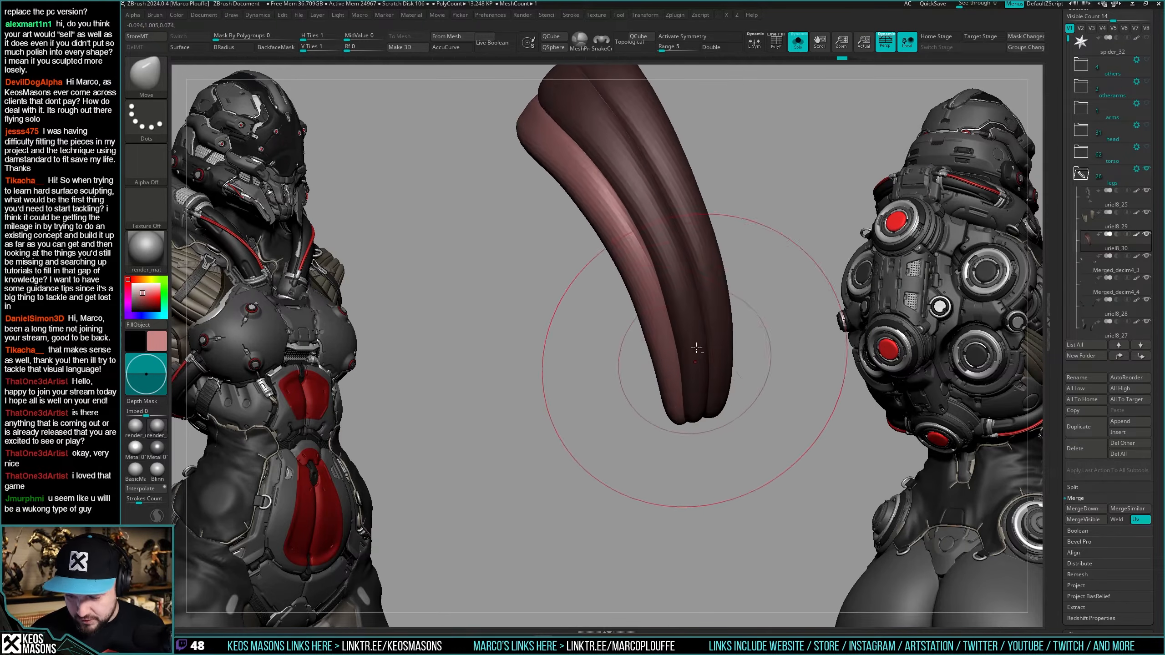
pyautogui.rightClick(692, 344)
pyautogui.rightClick(672, 239)
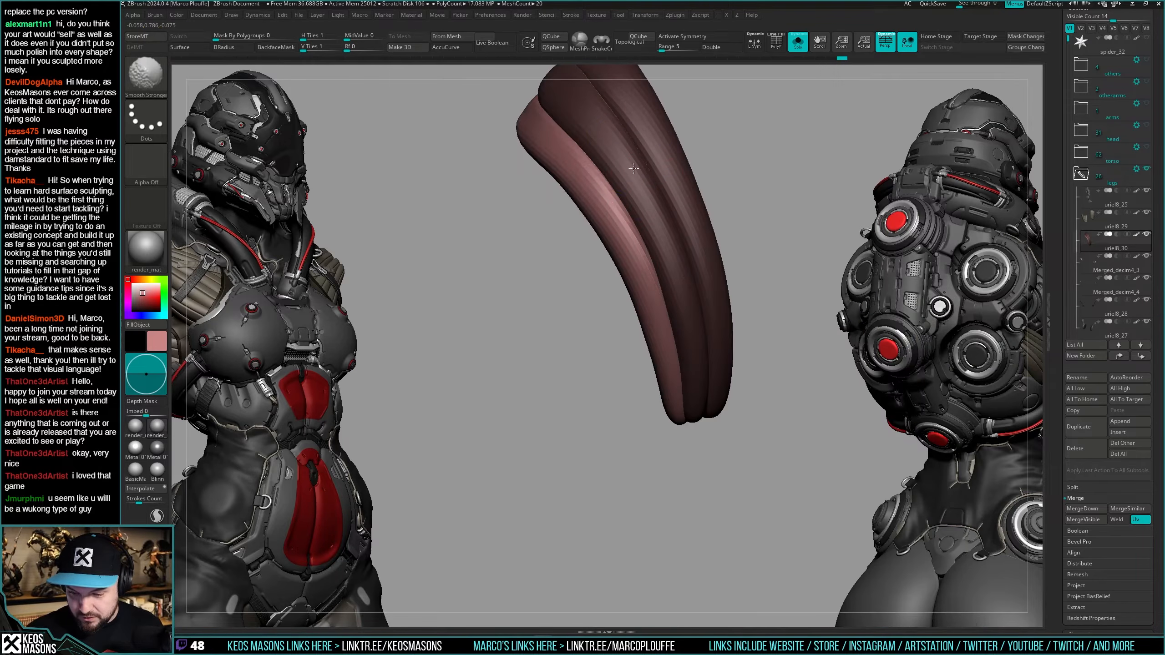
pyautogui.keyDown('shift'); pyautogui.moveTo(692, 288); pyautogui.dragTo(643, 216); pyautogui.keyUp('shift')
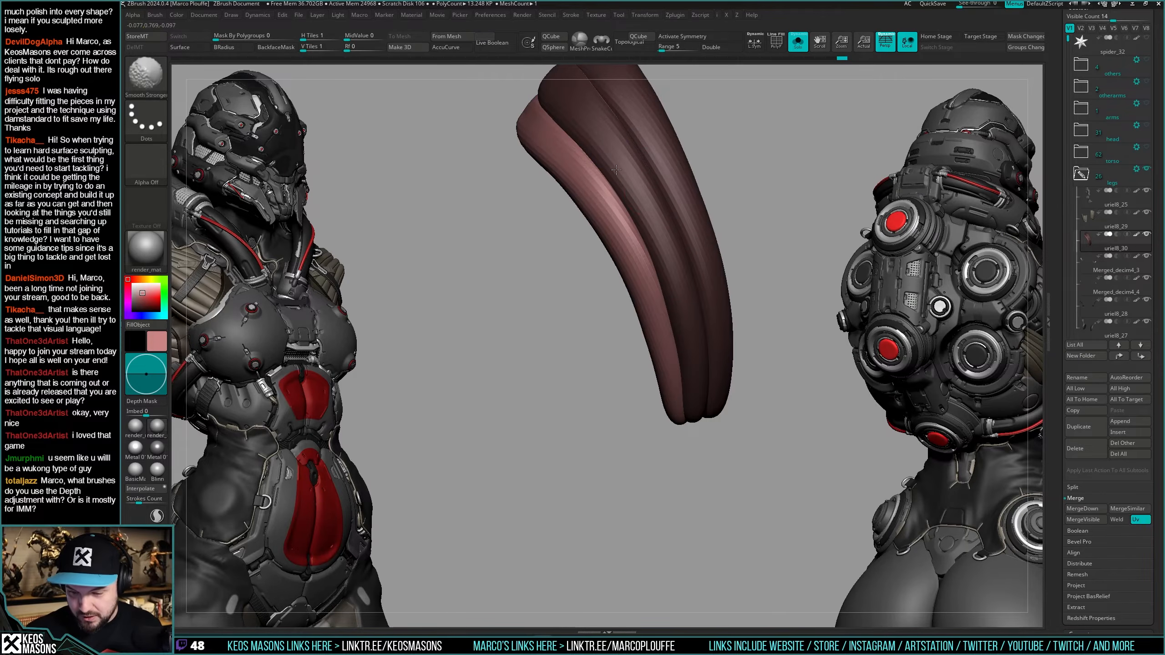
pyautogui.moveTo(710, 422)
pyautogui.mouseDown()
pyautogui.moveTo(701, 386)
pyautogui.moveTo(708, 446)
pyautogui.mouseUp()
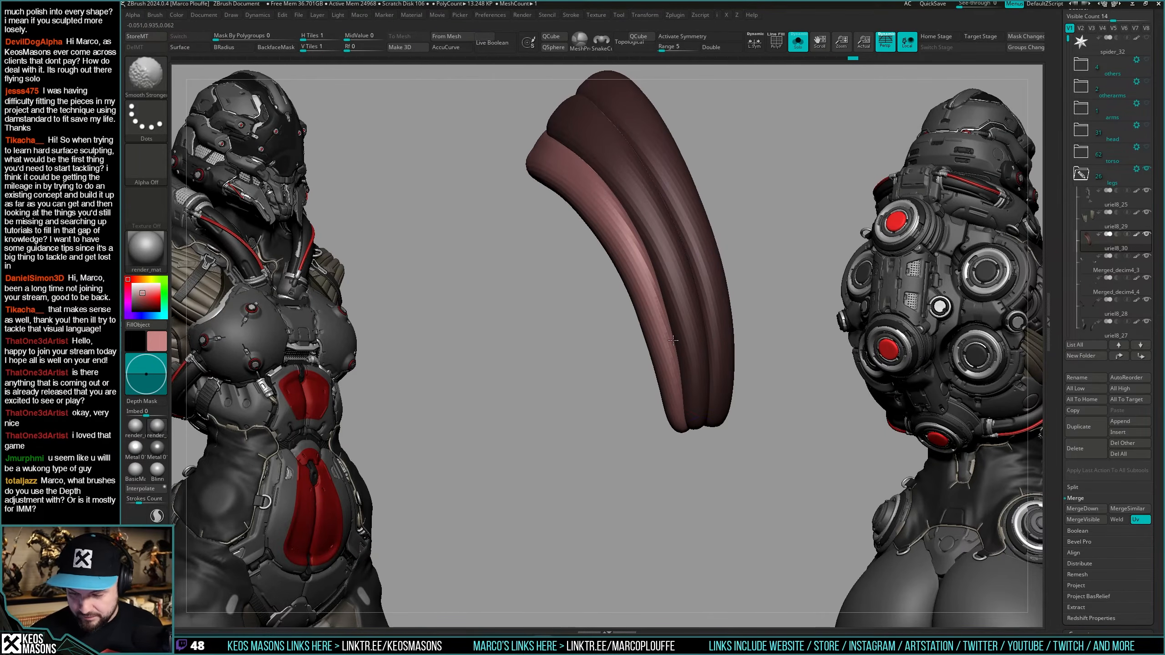
pyautogui.keyDown('shift'); pyautogui.moveTo(673, 341); pyautogui.dragTo(629, 224); pyautogui.keyUp('shift')
pyautogui.hotkey('shift', 's')
pyautogui.moveTo(651, 321)
pyautogui.mouseDown(button='right')
pyautogui.moveTo(703, 373)
pyautogui.moveTo(690, 355)
pyautogui.mouseUp(button='right')
pyautogui.hotkey('shift', 's')
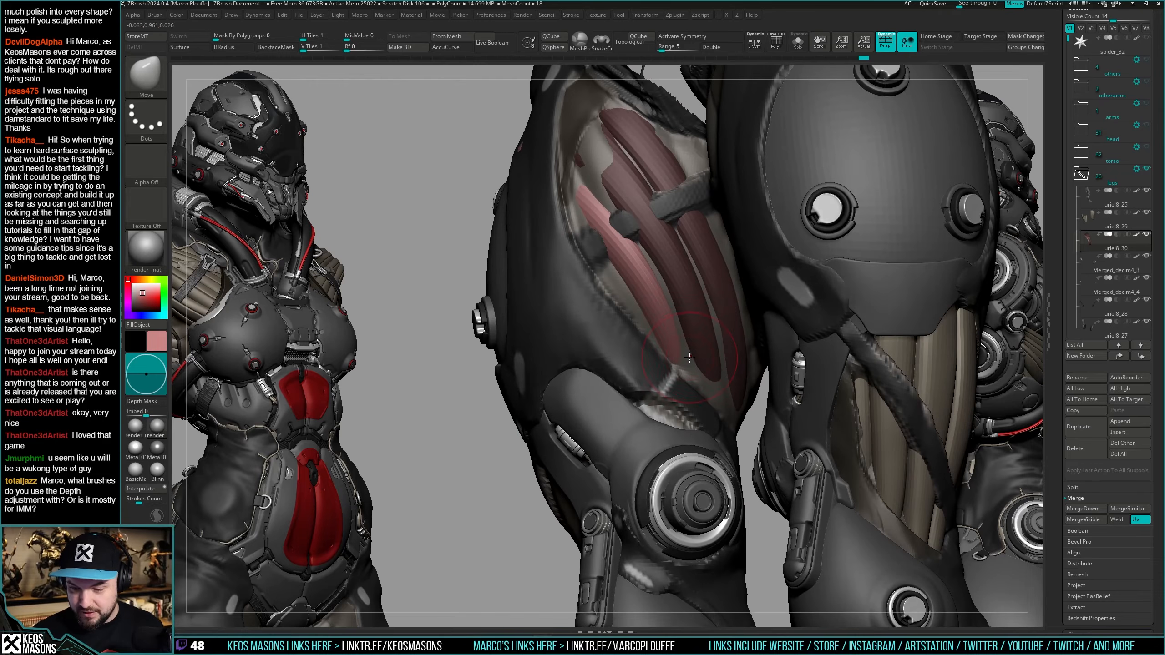
# Duplicate the third tube with a Transpose line and offset the fourth tube toward the opening's outer rim.
pyautogui.press('w')
pyautogui.moveTo(640, 278); pyautogui.dragTo(673, 264)
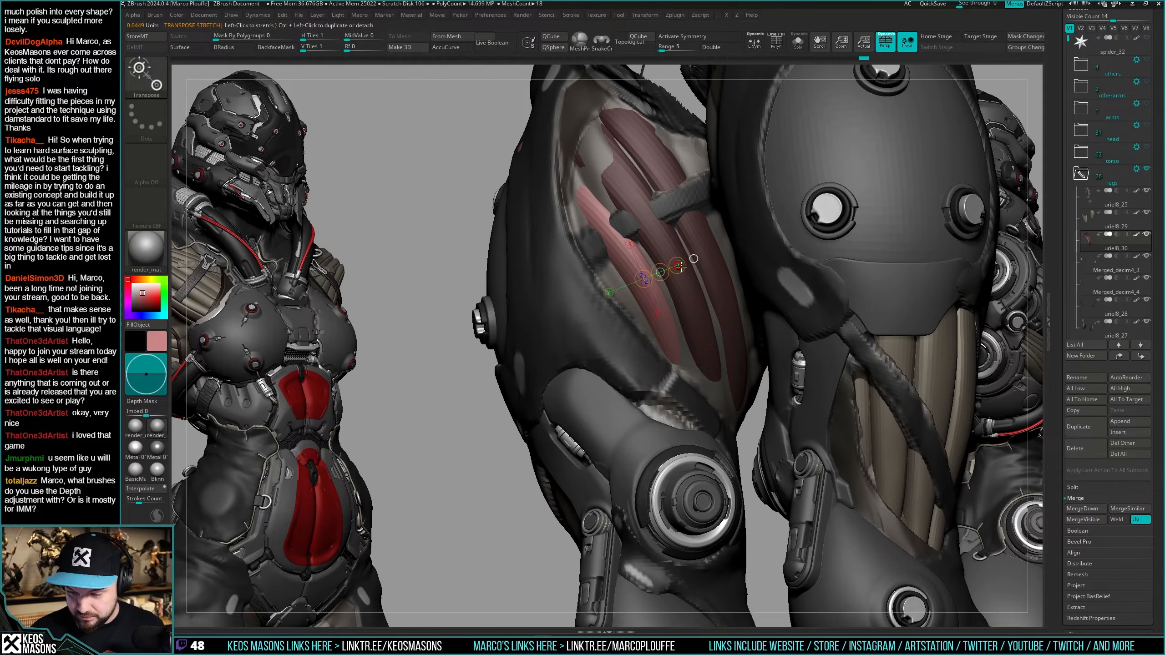
pyautogui.moveTo(673, 271); pyautogui.dragTo(682, 285, button='right')
pyautogui.keyDown('ctrl'); pyautogui.moveTo(665, 273); pyautogui.dragTo(642, 255); pyautogui.keyUp('ctrl')
# Pull the fourth tube's upper end inward toward the thigh opening with an enlarged Move brush.
pyautogui.press('q')
pyautogui.press('b')
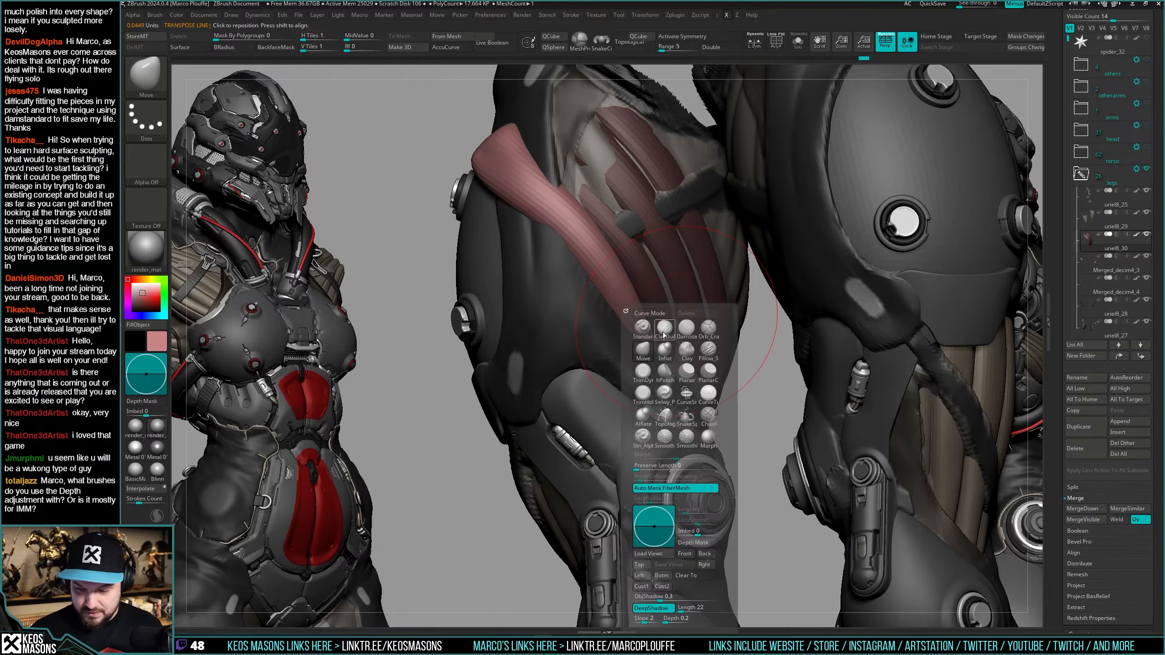
pyautogui.click(653, 340)
pyautogui.press('space')
pyautogui.moveTo(496, 162)
pyautogui.mouseDown(button='right')
pyautogui.moveTo(441, 163)
pyautogui.moveTo(452, 156)
pyautogui.mouseUp(button='right')
pyautogui.click(451, 47)
pyautogui.moveTo(487, 163); pyautogui.dragTo(529, 149)
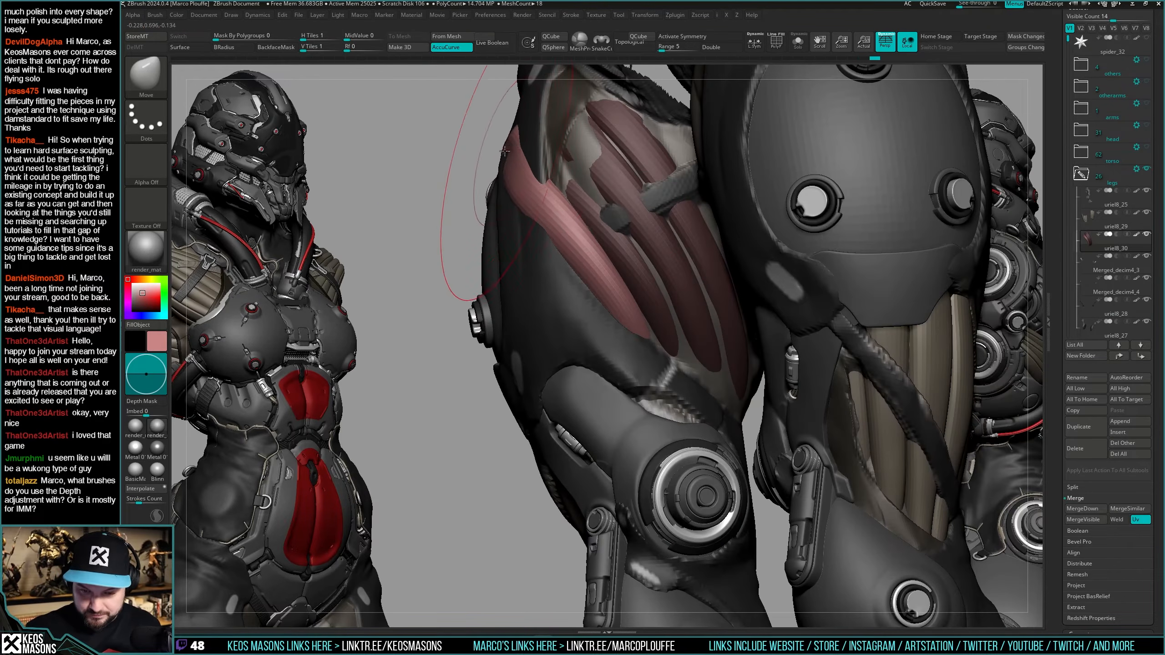
# Push the fourth tube's upper end and middle beneath the opening's outer rim with the Move brush.
pyautogui.moveTo(594, 193)
pyautogui.mouseDown()
pyautogui.moveTo(572, 203)
pyautogui.moveTo(509, 174)
pyautogui.mouseUp()
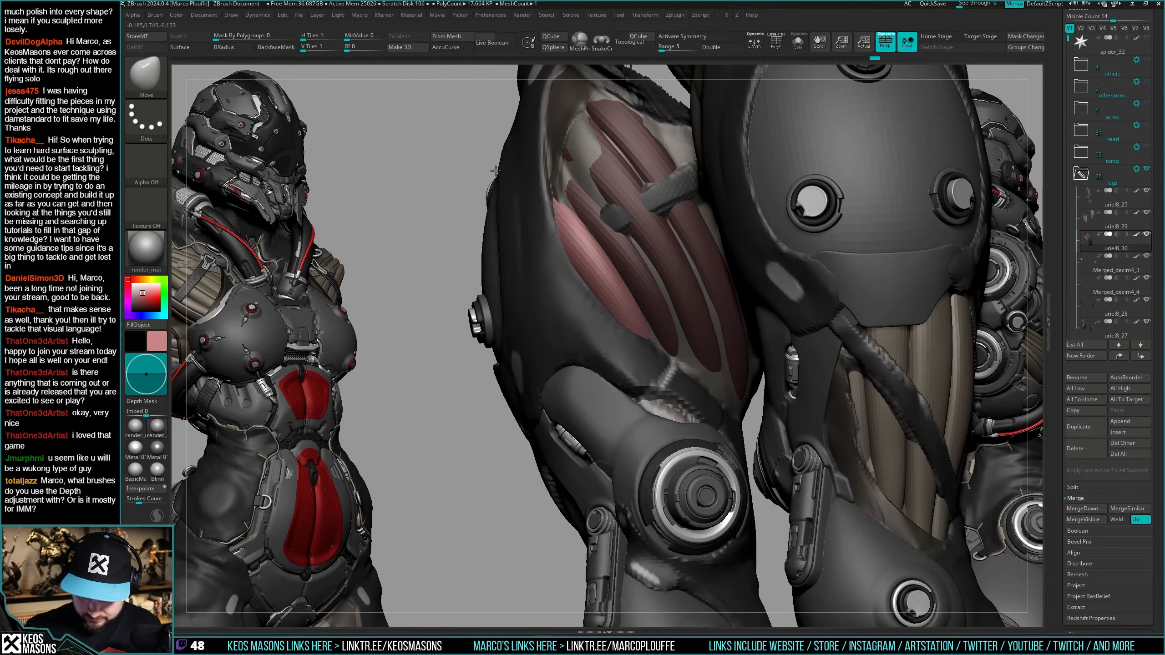
pyautogui.moveTo(545, 209); pyautogui.dragTo(553, 223)
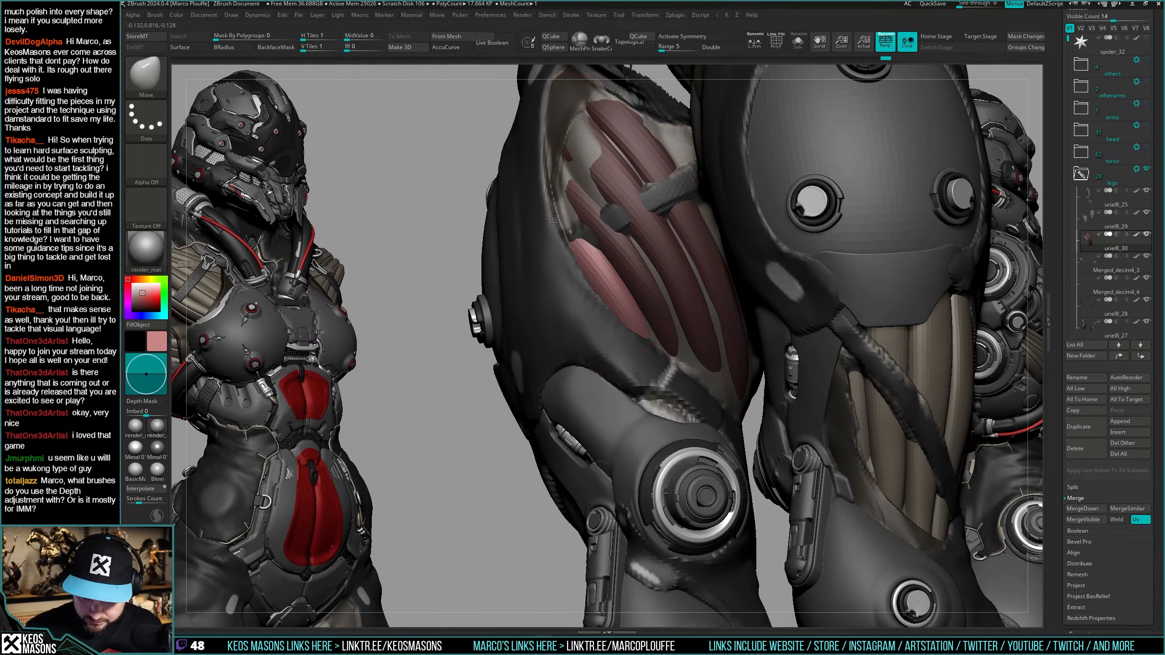
pyautogui.moveTo(586, 272); pyautogui.dragTo(562, 307)
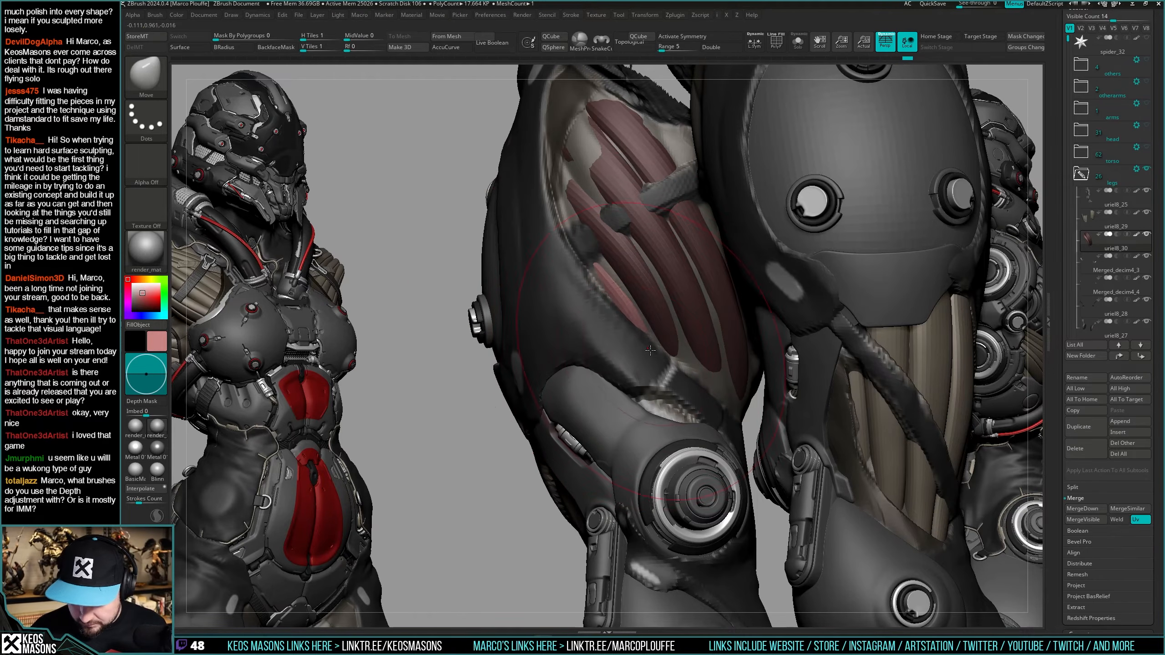
pyautogui.moveTo(660, 357); pyautogui.dragTo(633, 344, button='right')
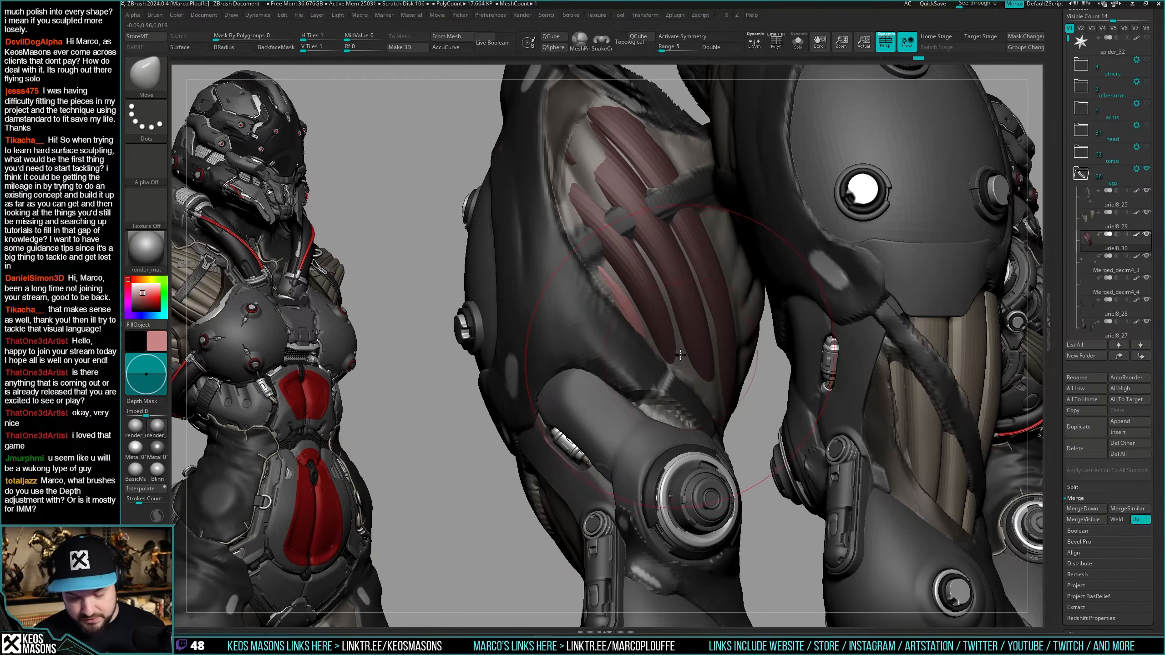
# Save the leg tube progress over the existing spider_32.ztl file.
pyautogui.moveTo(680, 354)
pyautogui.mouseDown(button='right')
pyautogui.moveTo(662, 345)
pyautogui.moveTo(688, 358)
pyautogui.moveTo(672, 372)
pyautogui.mouseUp(button='right')
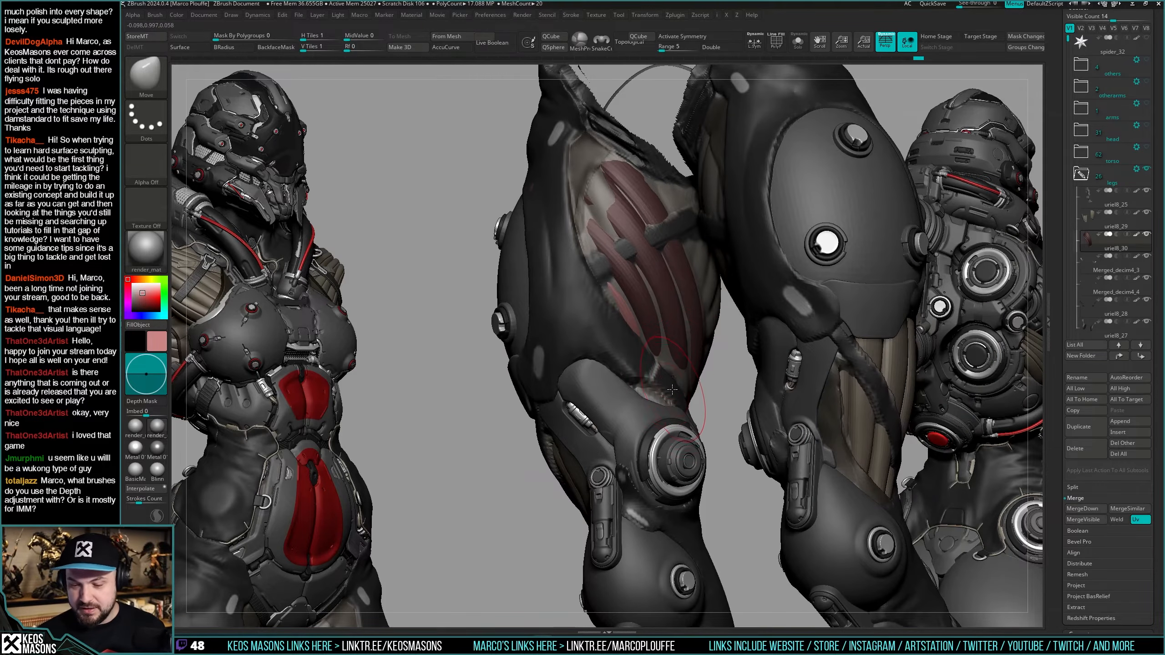
pyautogui.moveTo(673, 395); pyautogui.dragTo(671, 397, button='right')
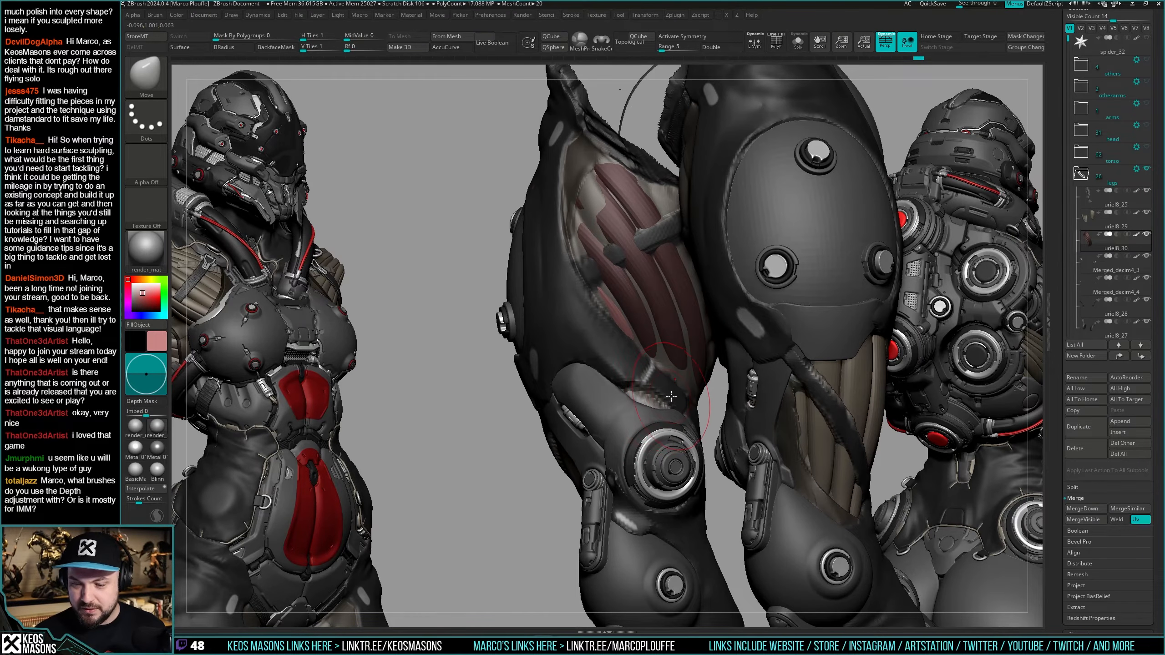
pyautogui.moveTo(669, 396)
pyautogui.keyDown('ctrl'); pyautogui.mouseDown(button='right')
pyautogui.moveTo(638, 420)
pyautogui.moveTo(641, 315)
pyautogui.moveTo(657, 385)
pyautogui.moveTo(623, 414)
pyautogui.mouseUp(button='right'); pyautogui.keyUp('ctrl')
pyautogui.hotkey('ctrl', 's')
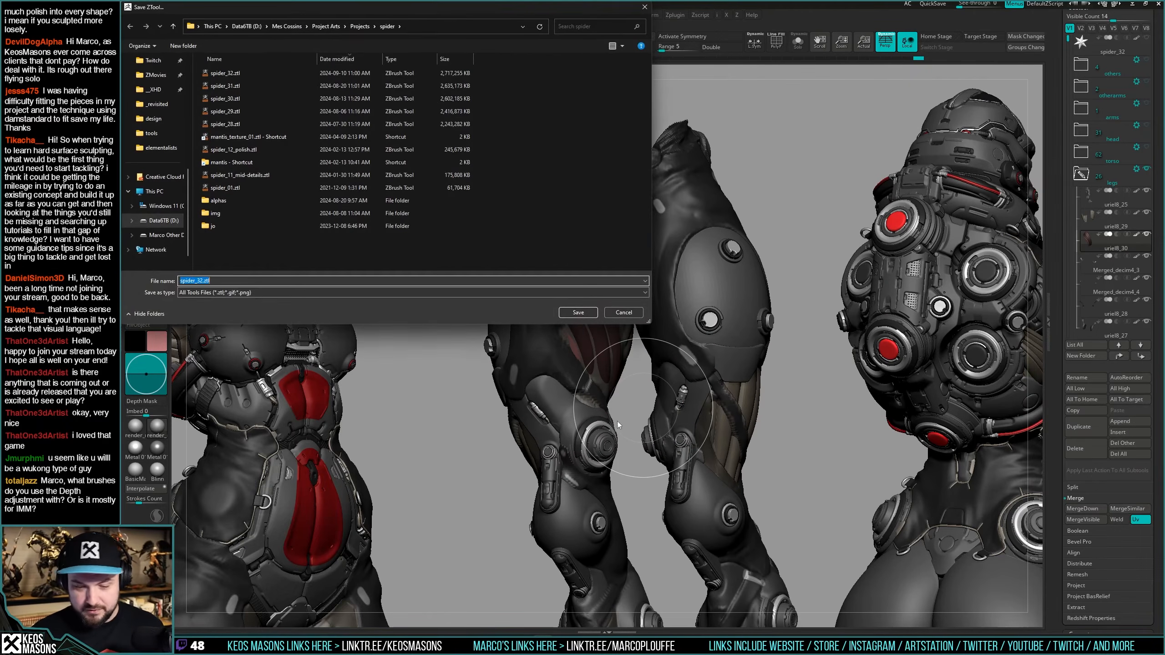
pyautogui.click(579, 312)
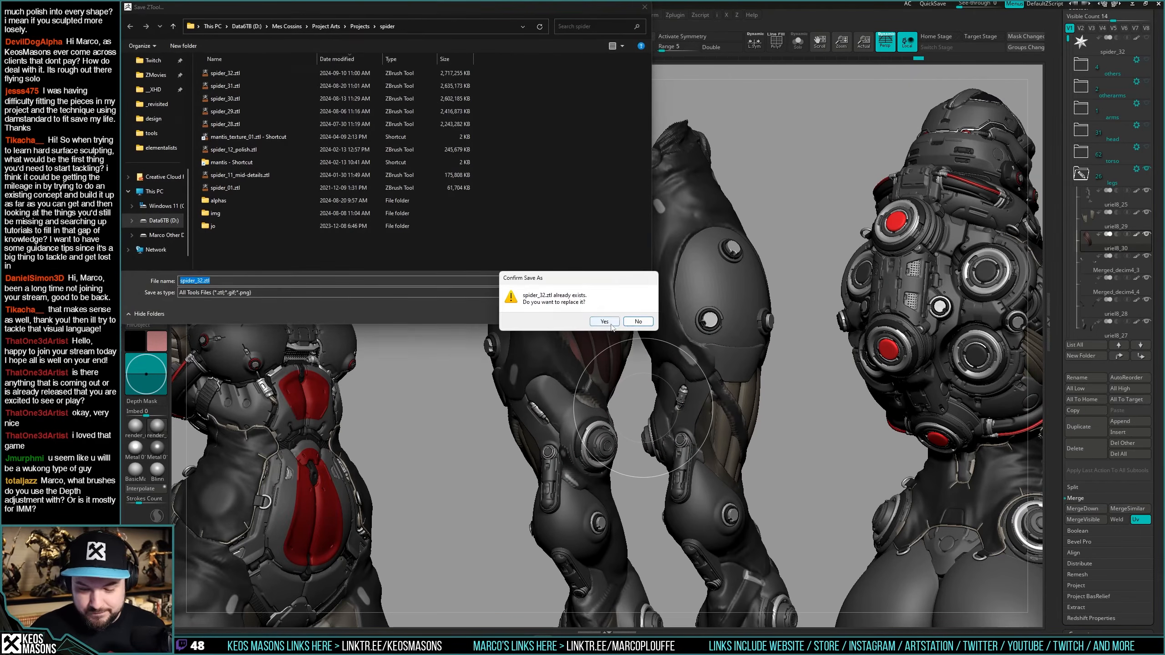
pyautogui.click(607, 325)
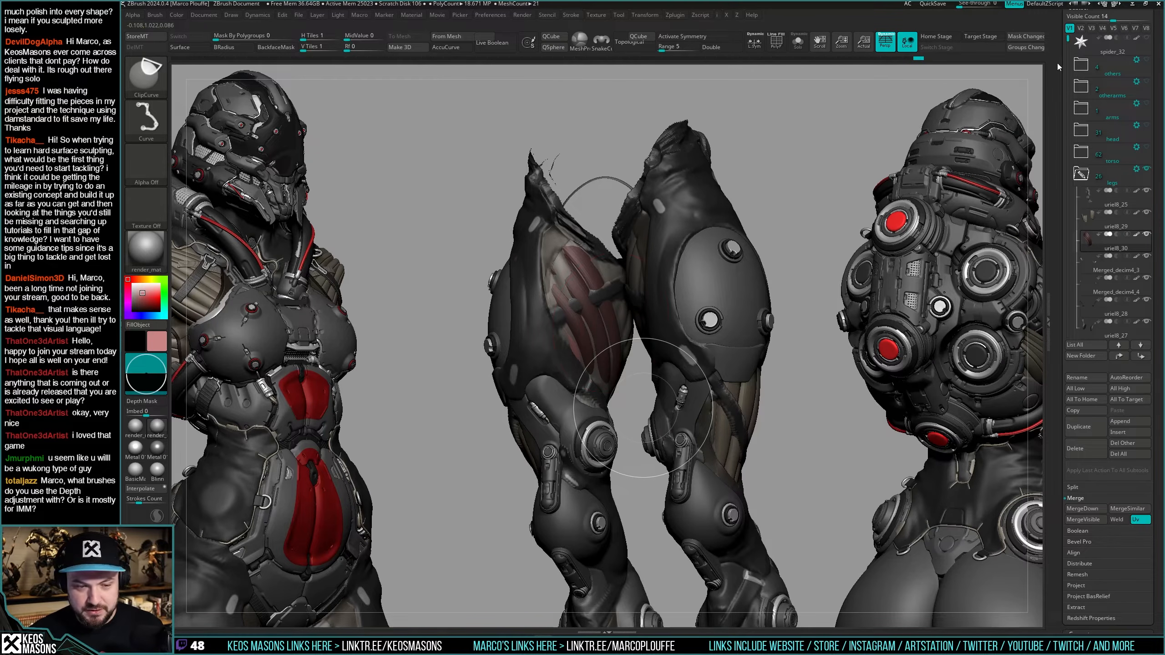
pyautogui.hotkey('ctrl', 's')
# Clear the loaded spider and mantis tools by deleting all of their subtools.
pyautogui.scroll(5, 1059, 62)
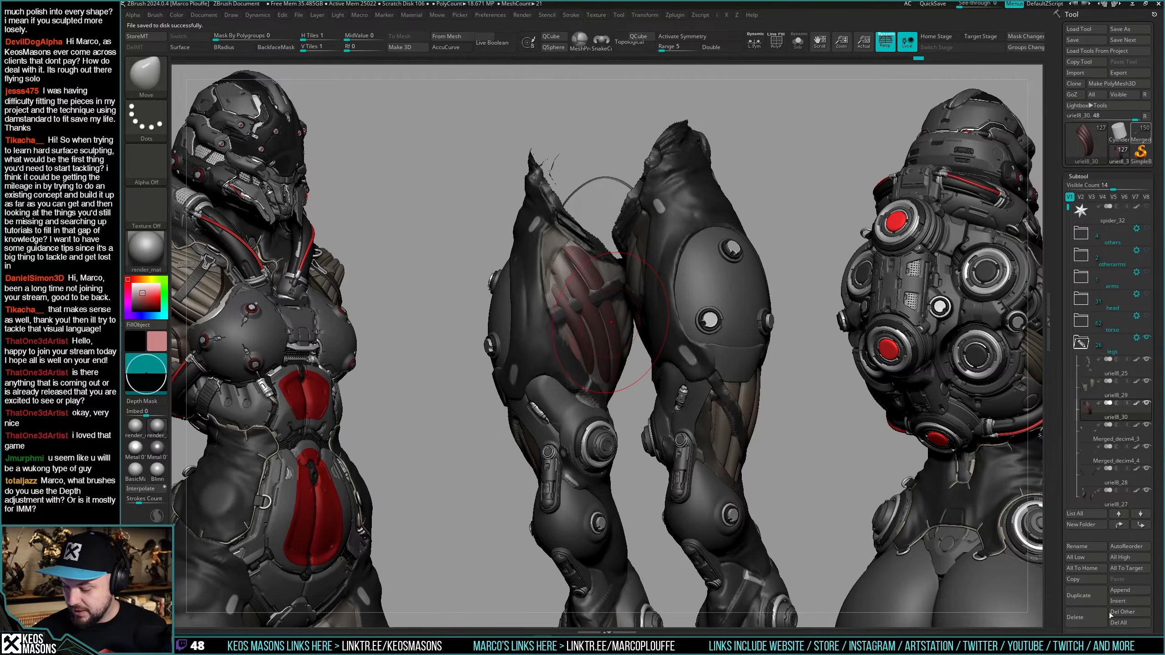
pyautogui.click(1124, 612)
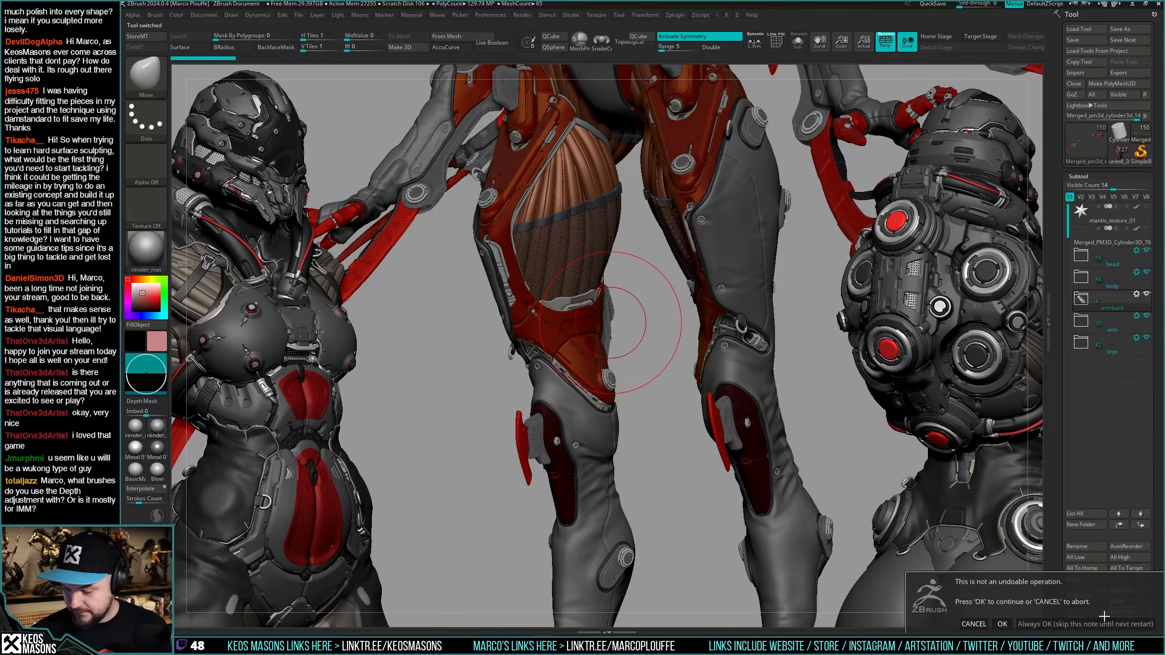
pyautogui.click(1083, 620)
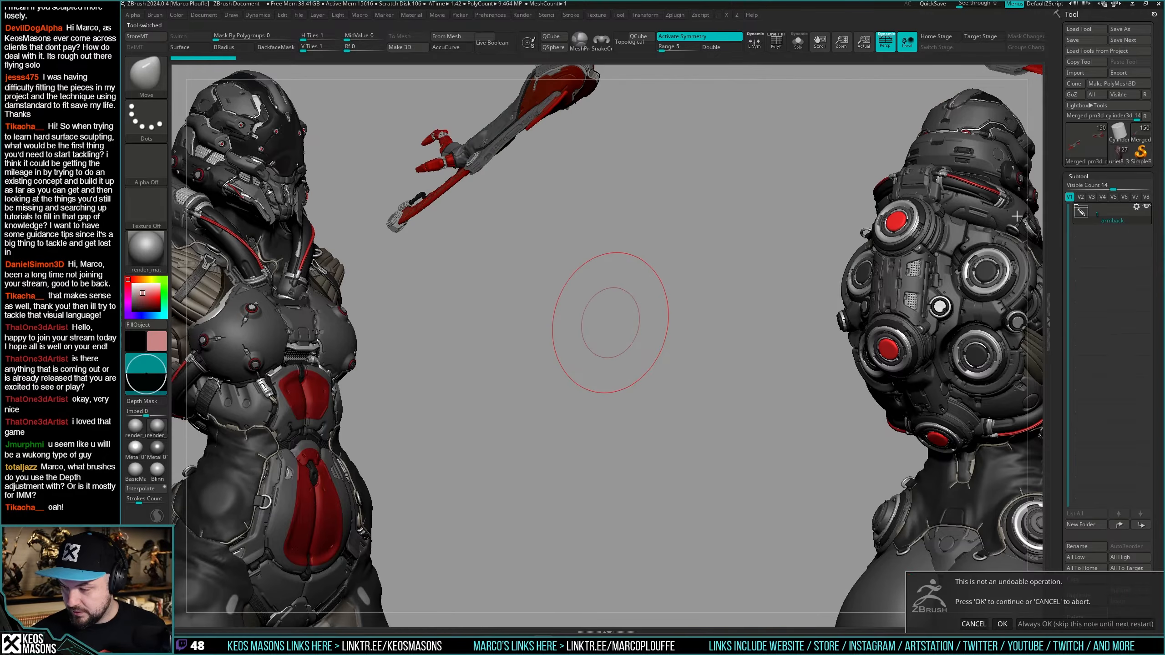
pyautogui.click(1050, 619)
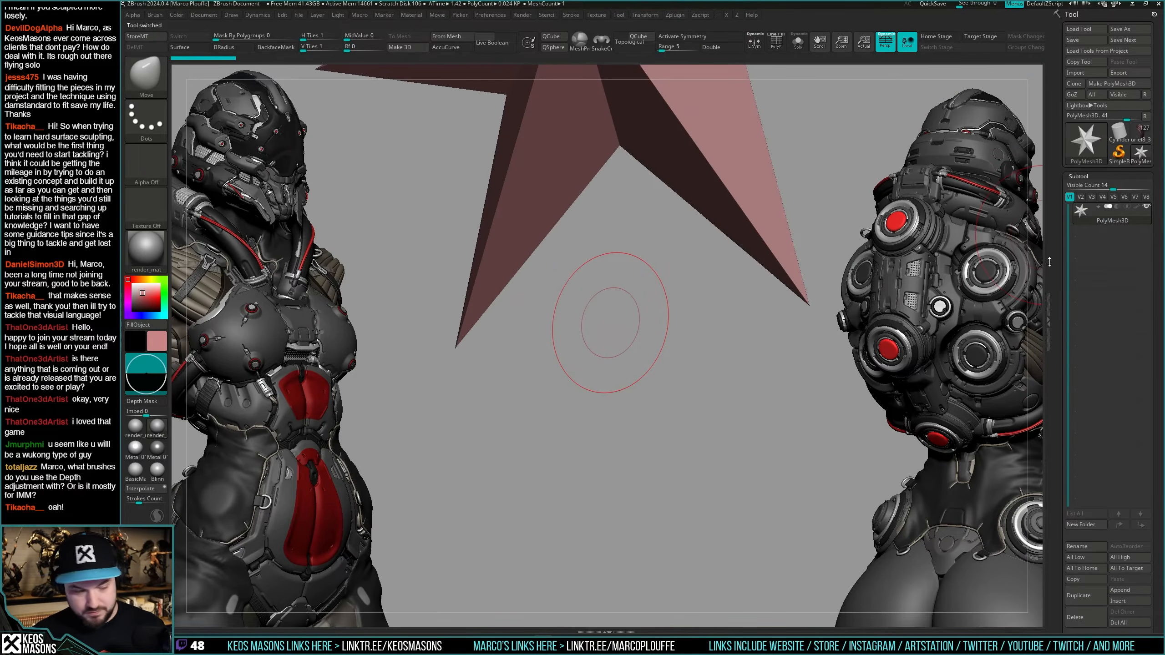
# Load earth_revisit_elem_earth_09a.ztl from the _revisited folder and frame its horned head.
pyautogui.click(1086, 29)
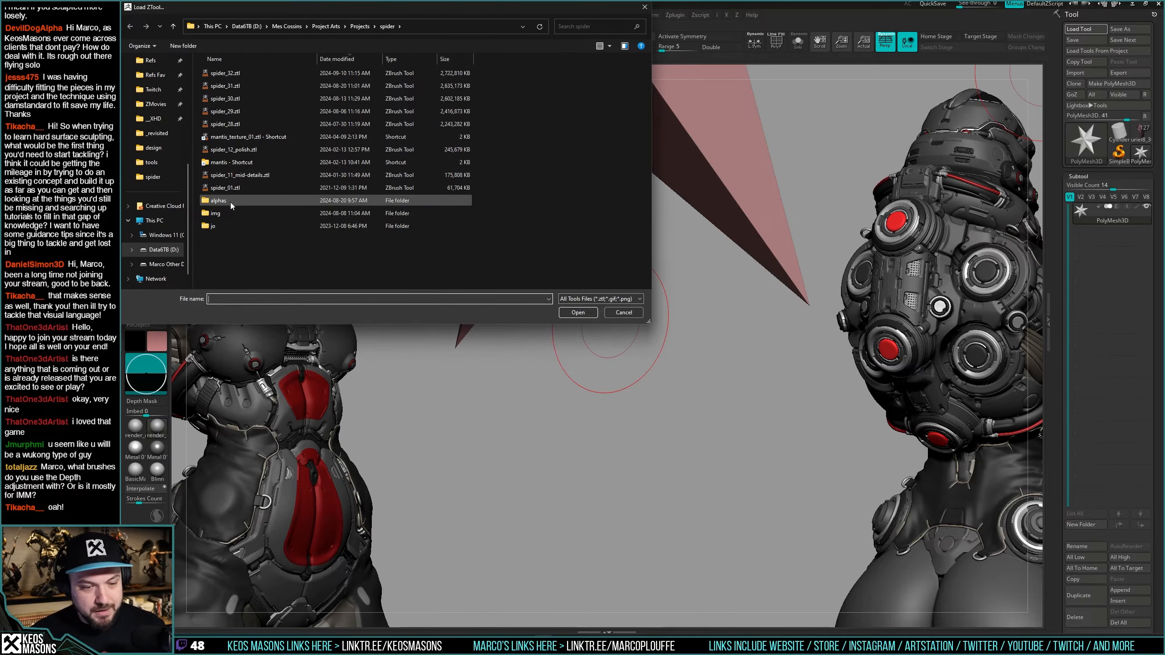
pyautogui.click(155, 132)
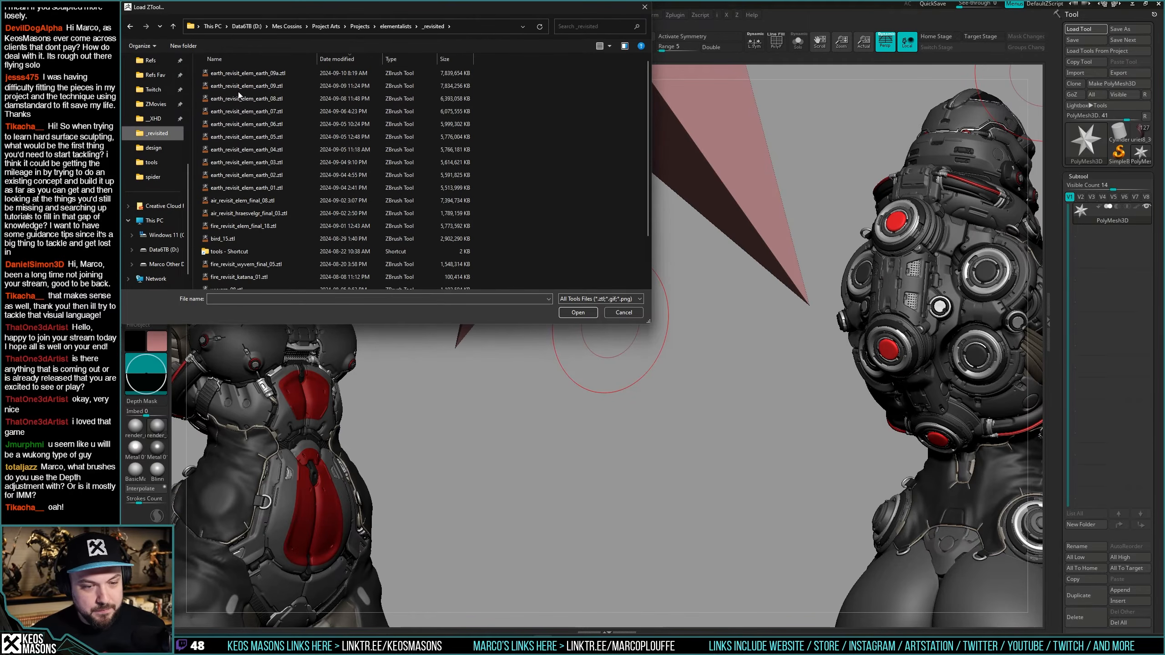
pyautogui.click(265, 74)
pyautogui.click(578, 314)
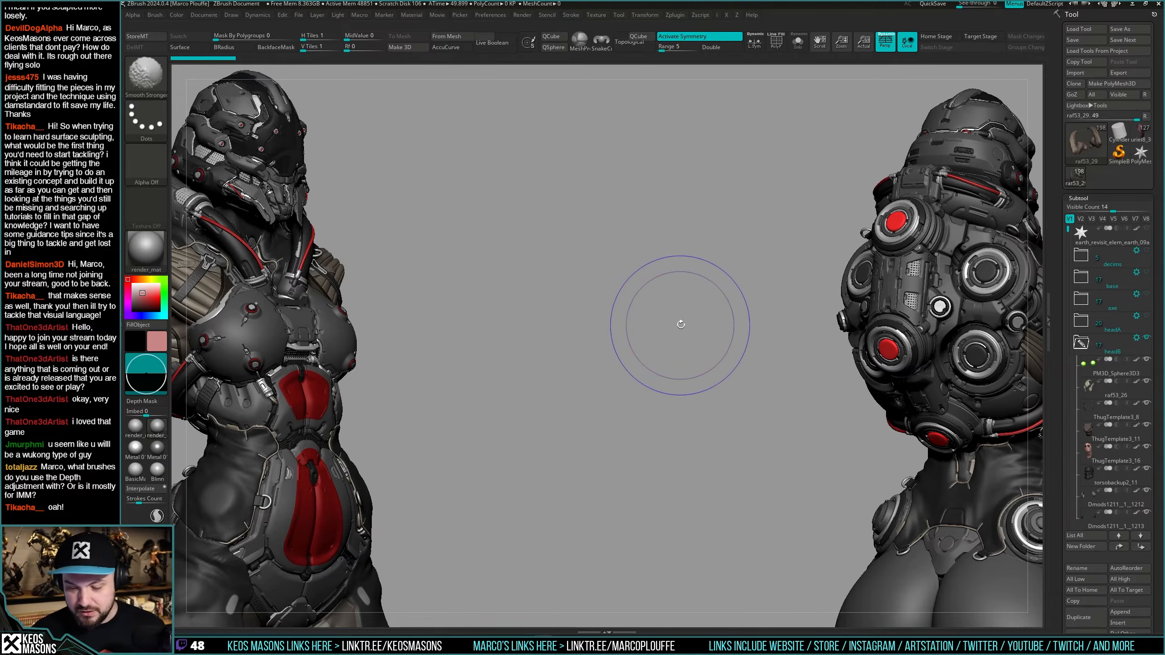
pyautogui.keyDown('alt'); pyautogui.click(680, 326); pyautogui.keyUp('alt')
pyautogui.moveTo(680, 327)
pyautogui.keyDown('ctrl'); pyautogui.mouseDown(button='right')
pyautogui.moveTo(717, 363)
pyautogui.moveTo(692, 359)
pyautogui.moveTo(725, 364)
pyautogui.mouseUp(button='right'); pyautogui.keyUp('ctrl')
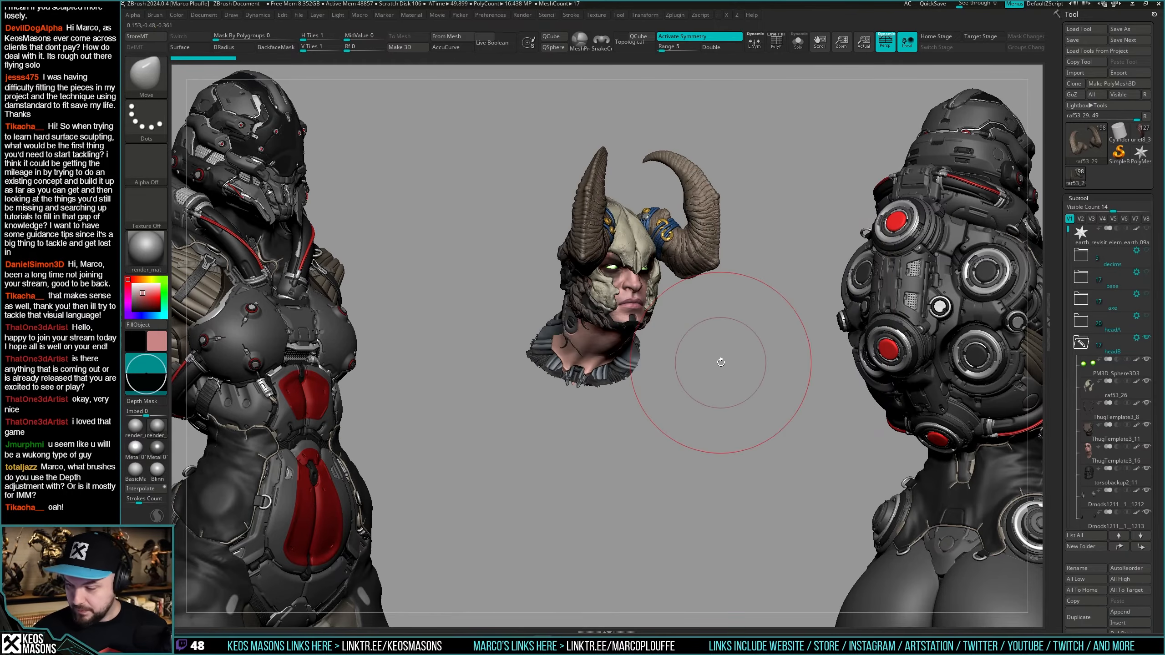
# Show all the earth character's subtool folders with the headA skull head instead of headB, and make headA active.
pyautogui.click(1102, 344)
pyautogui.click(1145, 340)
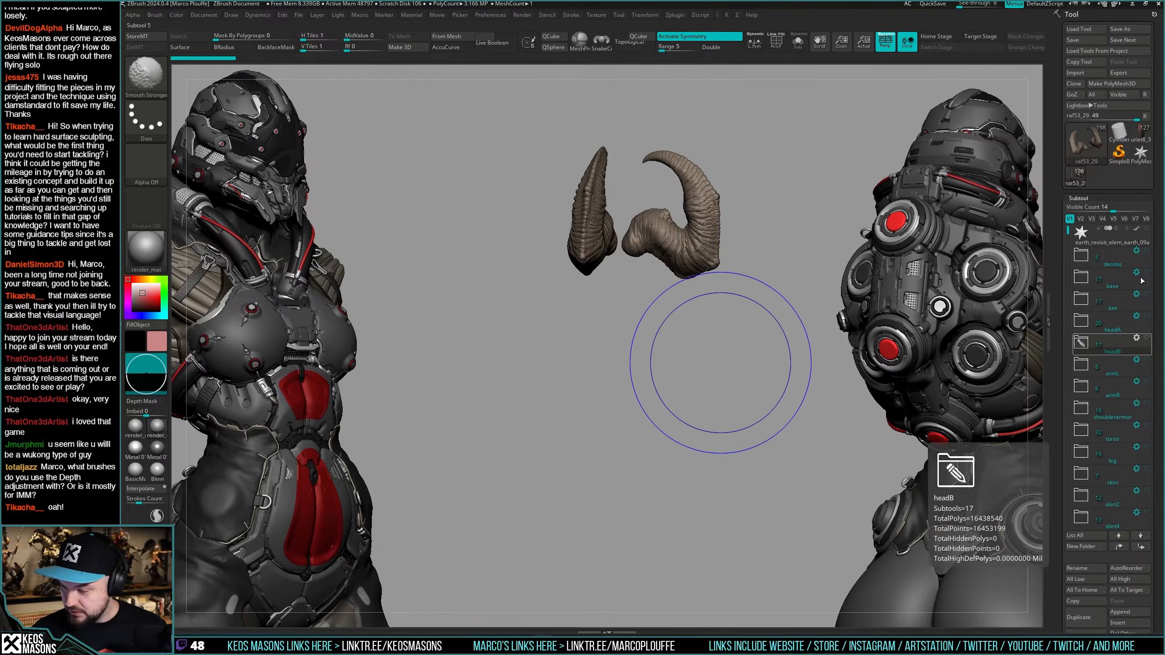
pyautogui.keyDown('shift'); pyautogui.click(1148, 253); pyautogui.keyUp('shift')
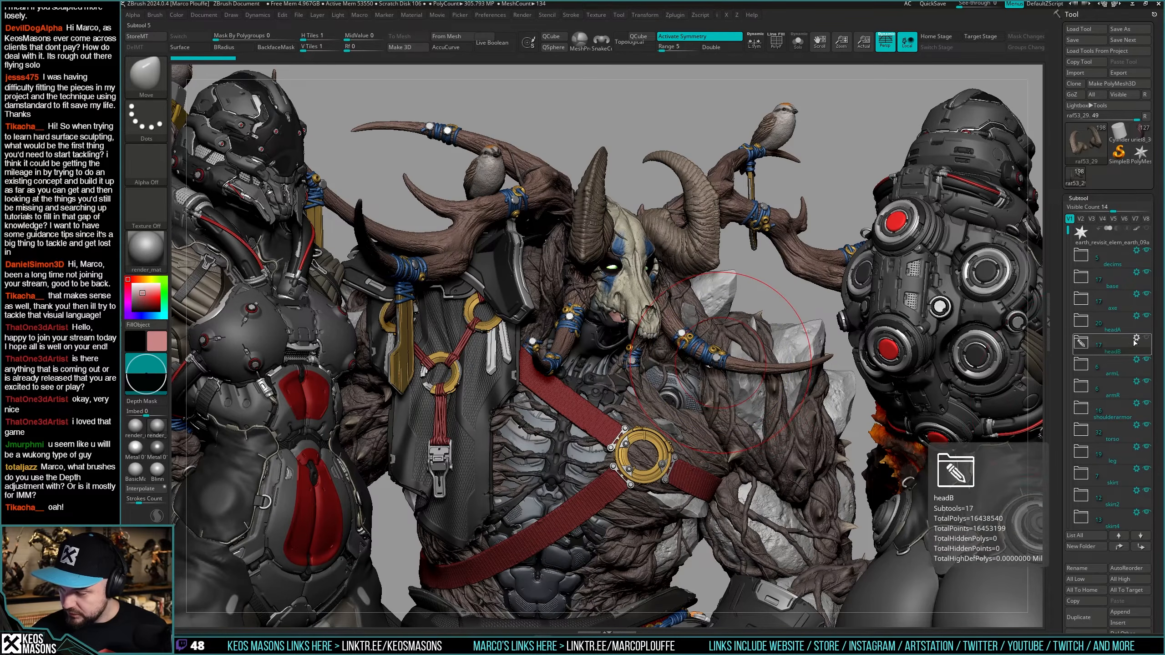
pyautogui.keyDown('ctrl'); pyautogui.moveTo(768, 432); pyautogui.dragTo(730, 463, button='right'); pyautogui.keyUp('ctrl')
pyautogui.moveTo(711, 360)
pyautogui.keyDown('alt'); pyautogui.mouseDown(button='right')
pyautogui.moveTo(741, 421)
pyautogui.moveTo(759, 408)
pyautogui.moveTo(766, 424)
pyautogui.mouseUp(button='right'); pyautogui.keyUp('alt')
pyautogui.click(1147, 251)
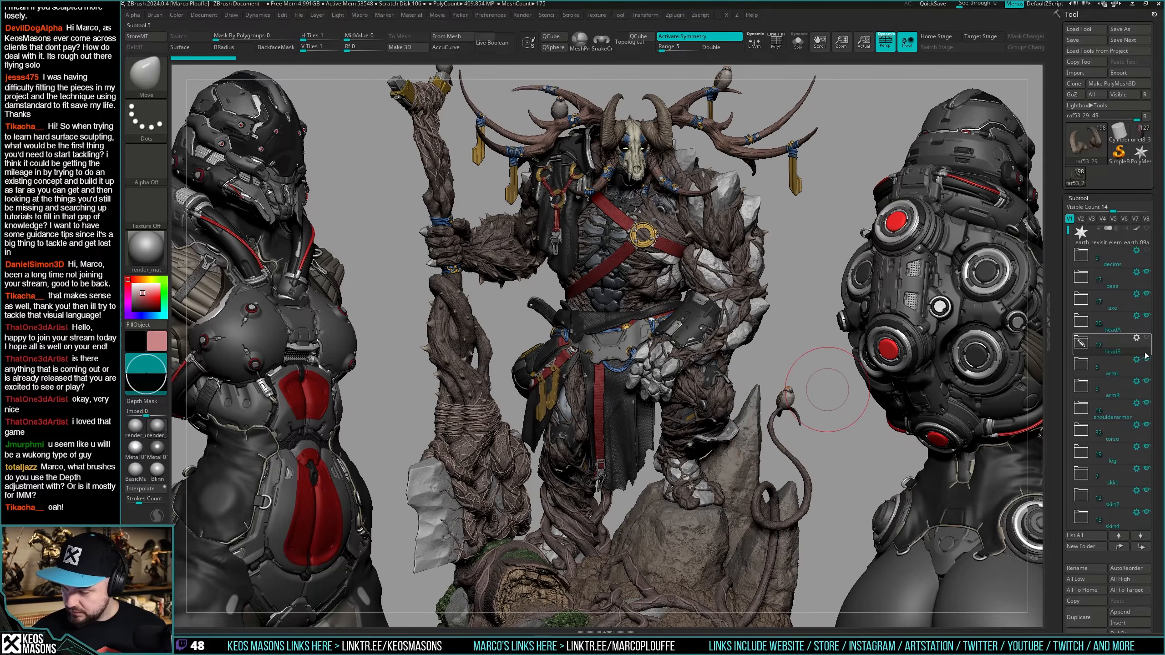
pyautogui.click(1098, 325)
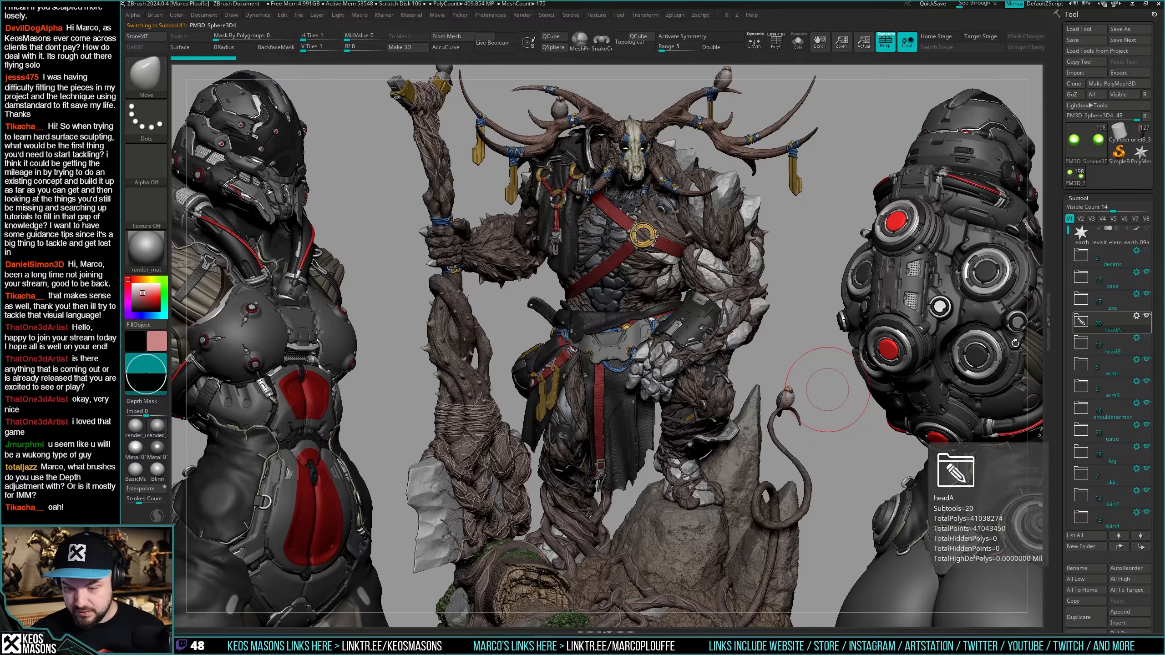
# Examine the whole coloured earth character with its staff and rocky base from slightly different angles.
pyautogui.moveTo(778, 419)
pyautogui.keyDown('ctrl'); pyautogui.mouseDown(button='right')
pyautogui.moveTo(775, 408)
pyautogui.moveTo(769, 429)
pyautogui.mouseUp(button='right'); pyautogui.keyUp('ctrl')
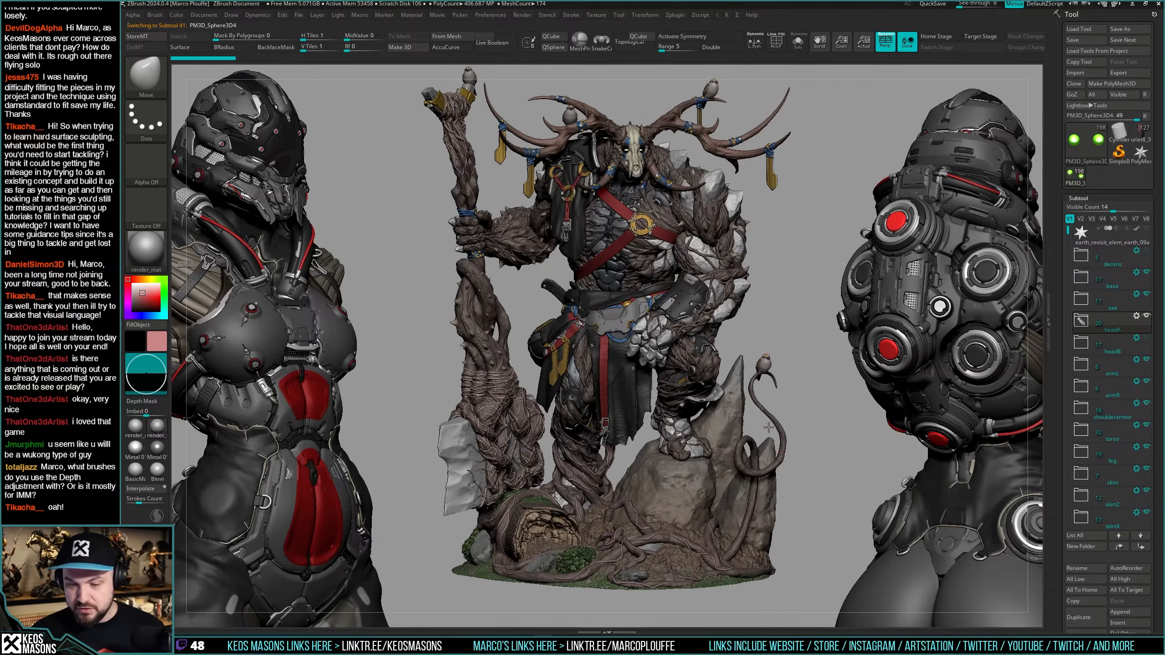
pyautogui.moveTo(802, 311); pyautogui.dragTo(803, 297)
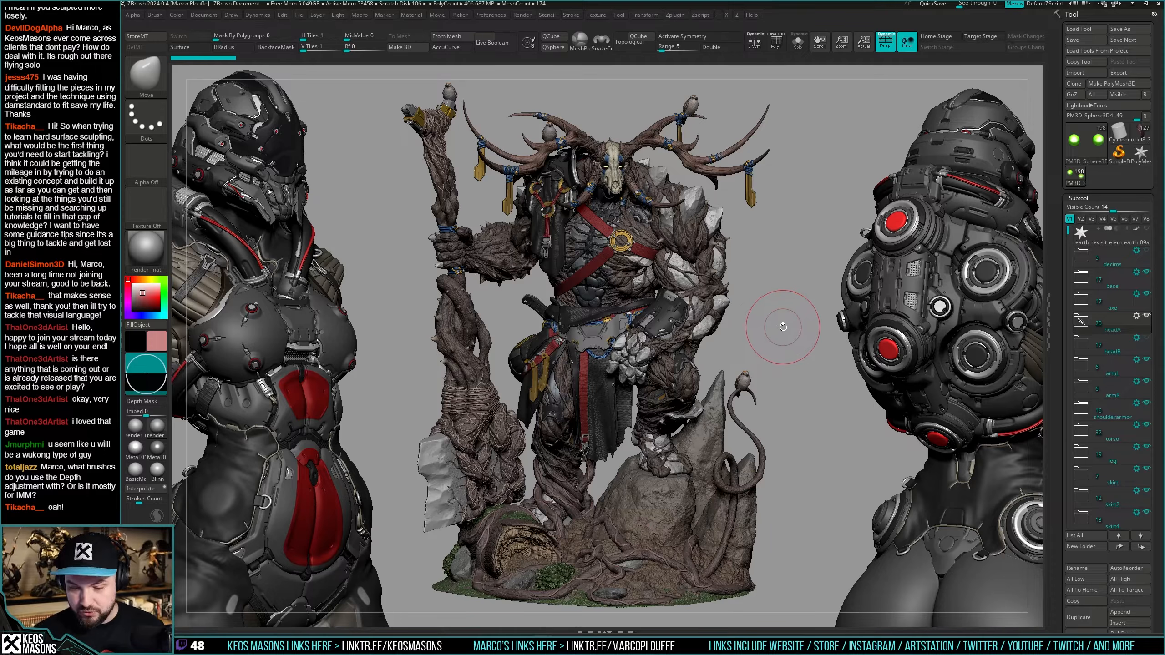
pyautogui.moveTo(798, 321)
pyautogui.mouseDown()
pyautogui.moveTo(808, 319)
pyautogui.moveTo(780, 333)
pyautogui.moveTo(791, 315)
pyautogui.mouseUp()
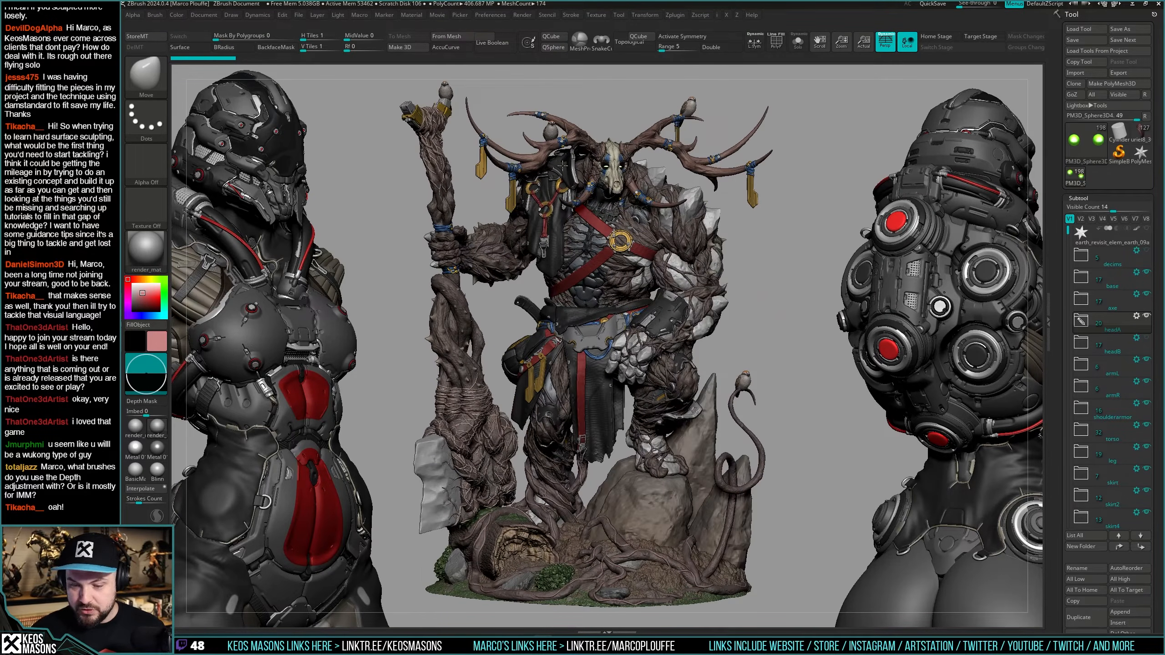
pyautogui.press('shift')
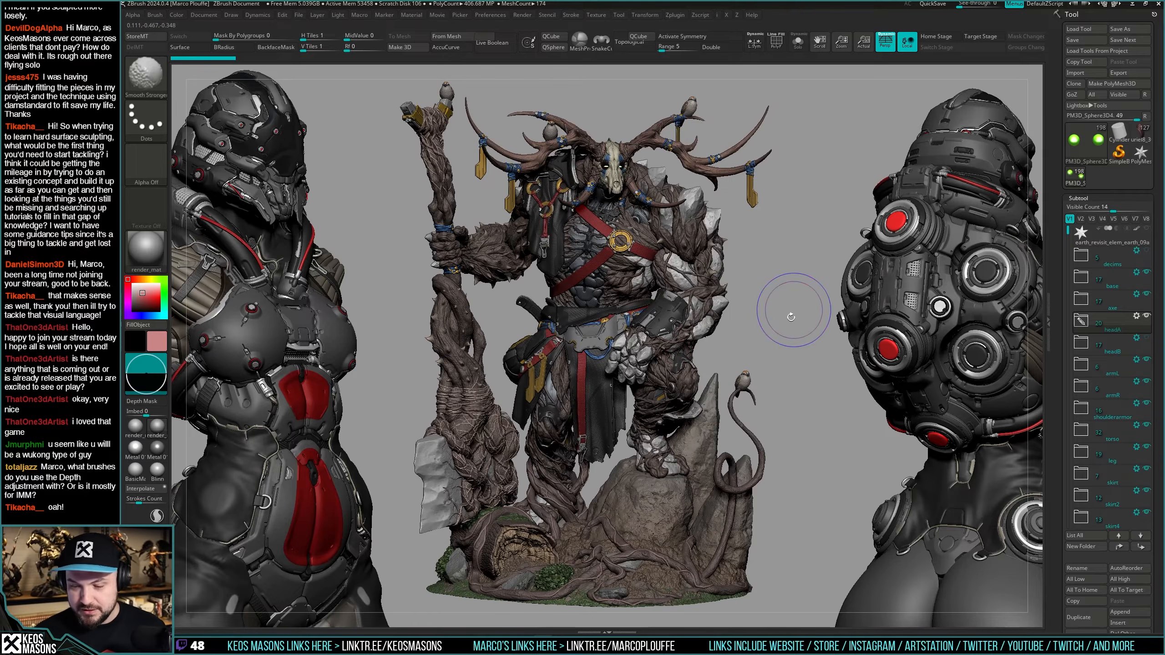
pyautogui.moveTo(804, 306); pyautogui.dragTo(820, 307)
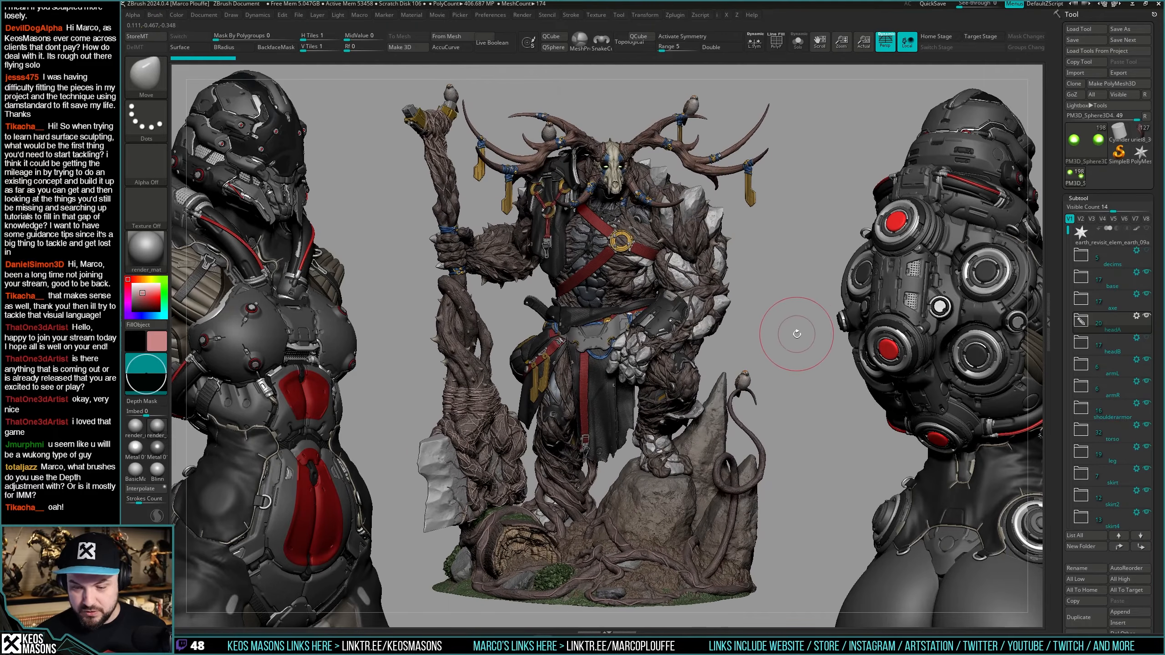
pyautogui.moveTo(618, 218)
pyautogui.keyDown('ctrl'); pyautogui.mouseDown(button='right')
pyautogui.moveTo(660, 281)
pyautogui.moveTo(633, 245)
pyautogui.mouseUp(button='right'); pyautogui.keyUp('ctrl')
pyautogui.press('f')
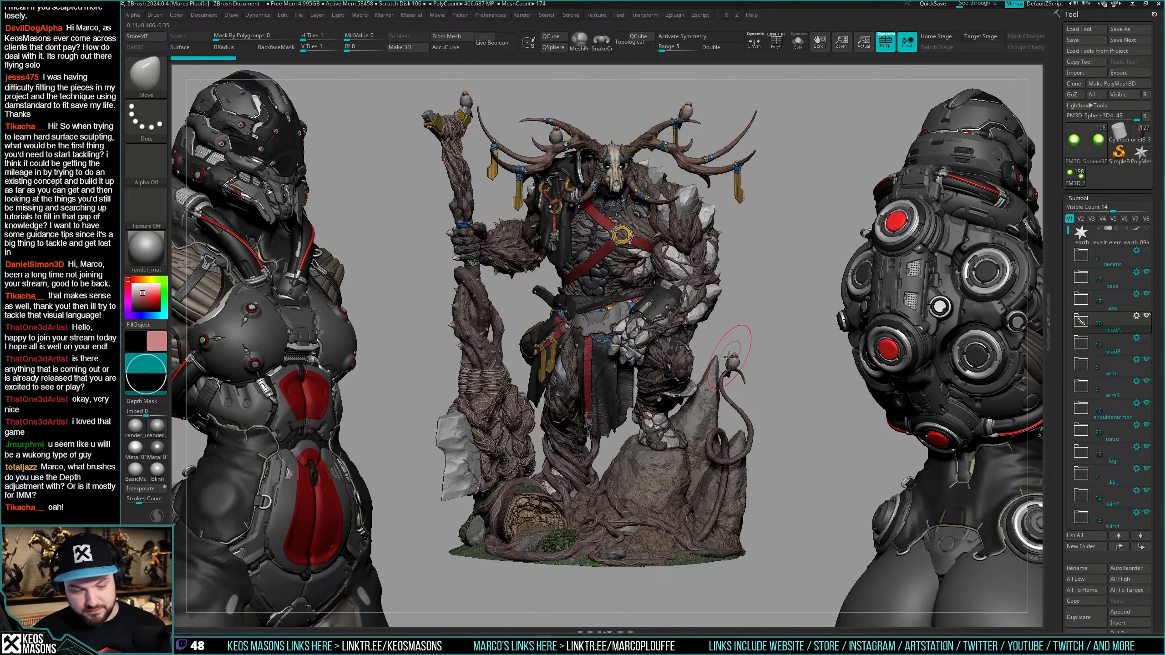
pyautogui.keyDown('ctrl'); pyautogui.moveTo(731, 356); pyautogui.dragTo(742, 367, button='right'); pyautogui.keyUp('ctrl')
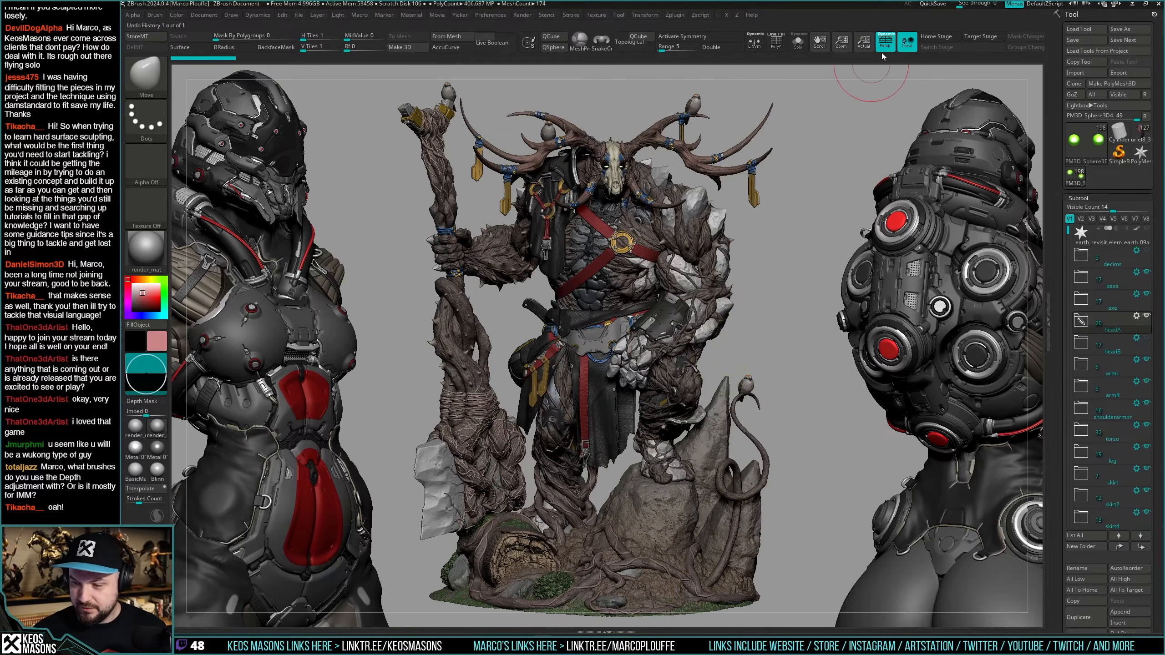
# Display the entire earth character without polypaint, using a light grey colour and the render_mat2 material.
pyautogui.click(906, 45)
pyautogui.moveTo(808, 298)
pyautogui.mouseDown()
pyautogui.moveTo(791, 306)
pyautogui.moveTo(819, 306)
pyautogui.moveTo(798, 310)
pyautogui.moveTo(812, 311)
pyautogui.moveTo(803, 320)
pyautogui.mouseUp()
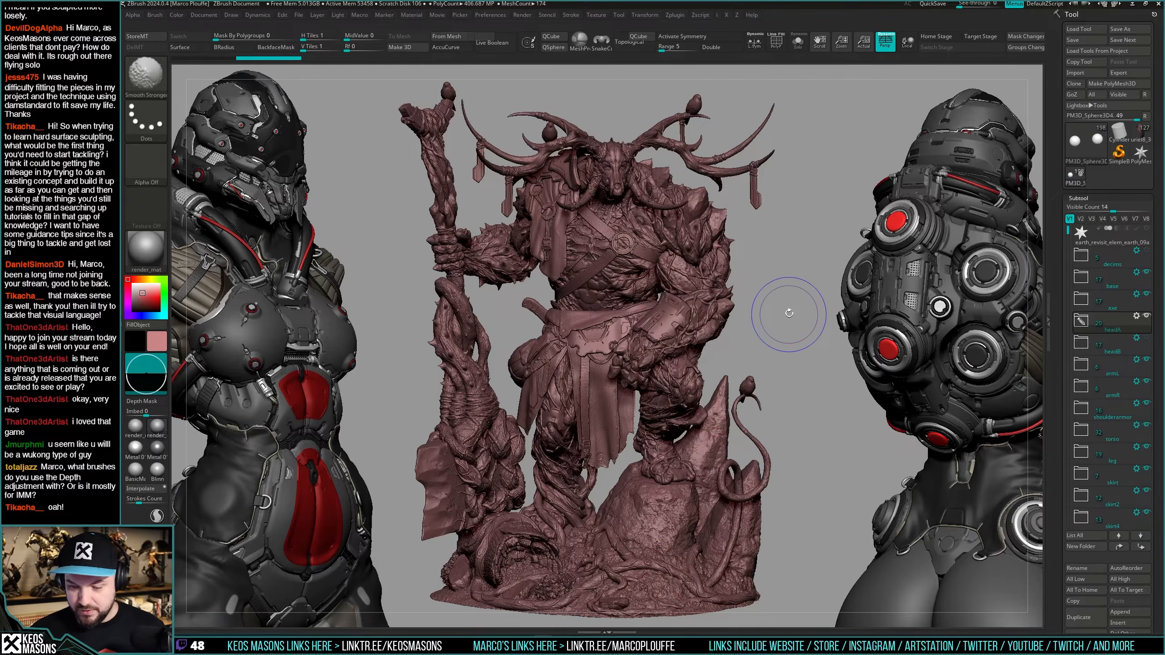
pyautogui.press('space')
pyautogui.moveTo(667, 332); pyautogui.dragTo(648, 331)
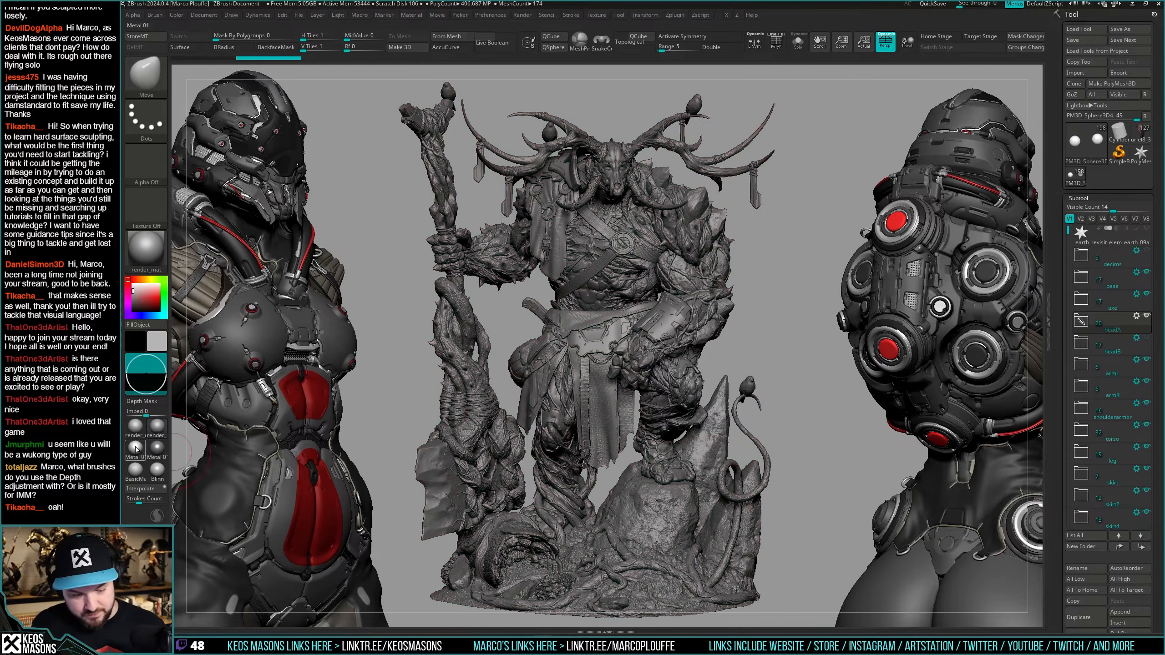
pyautogui.press('space')
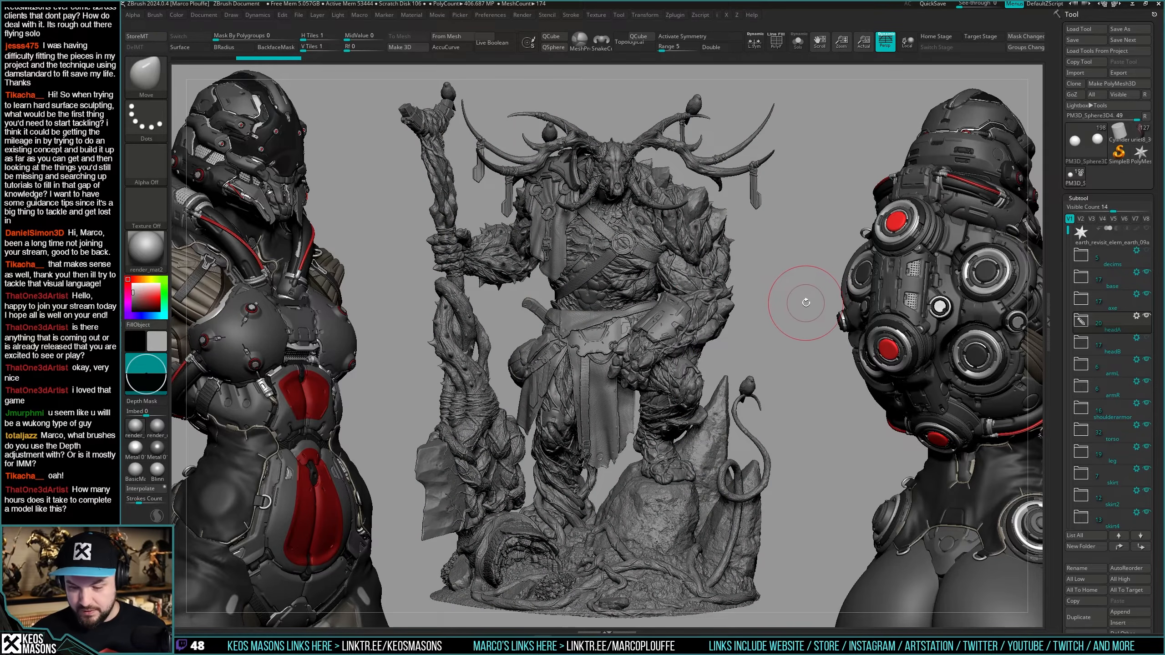
# Examine the grey character's sculpted skull head, antlers, torso, belt and rocky arm up close.
pyautogui.moveTo(792, 296)
pyautogui.mouseDown()
pyautogui.moveTo(812, 295)
pyautogui.moveTo(779, 302)
pyautogui.mouseUp()
pyautogui.moveTo(615, 219)
pyautogui.keyDown('ctrl'); pyautogui.mouseDown(button='right')
pyautogui.moveTo(646, 303)
pyautogui.moveTo(650, 293)
pyautogui.moveTo(655, 430)
pyautogui.mouseUp(button='right'); pyautogui.keyUp('ctrl')
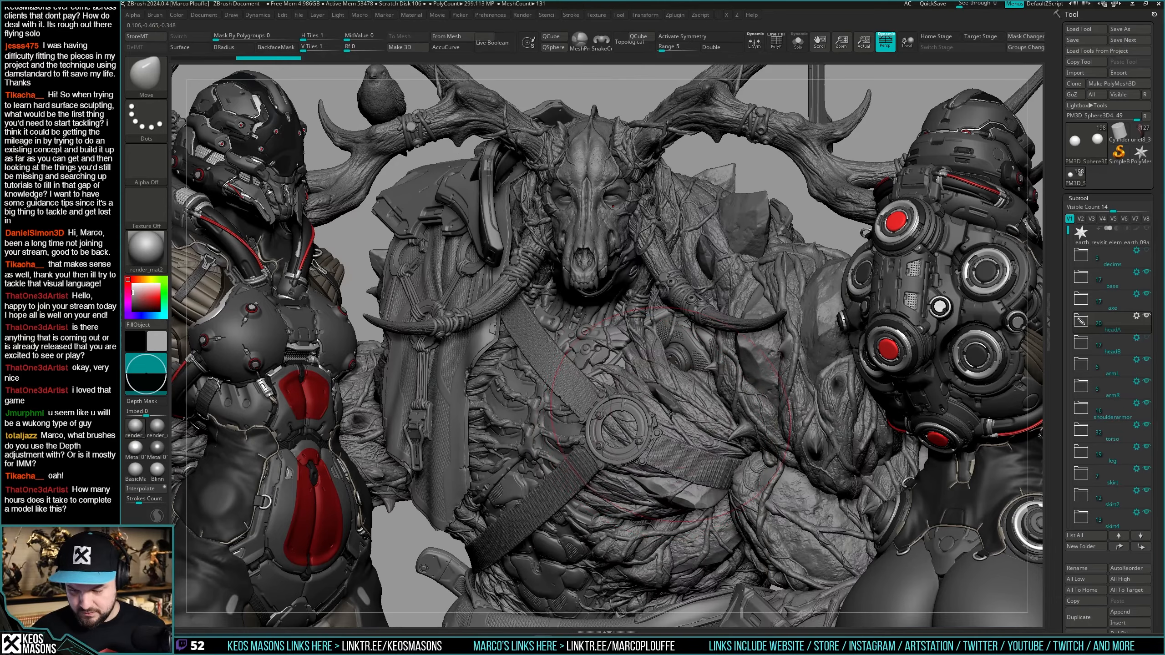
pyautogui.moveTo(816, 239)
pyautogui.mouseDown(button='right')
pyautogui.moveTo(775, 363)
pyautogui.moveTo(737, 414)
pyautogui.mouseUp(button='right')
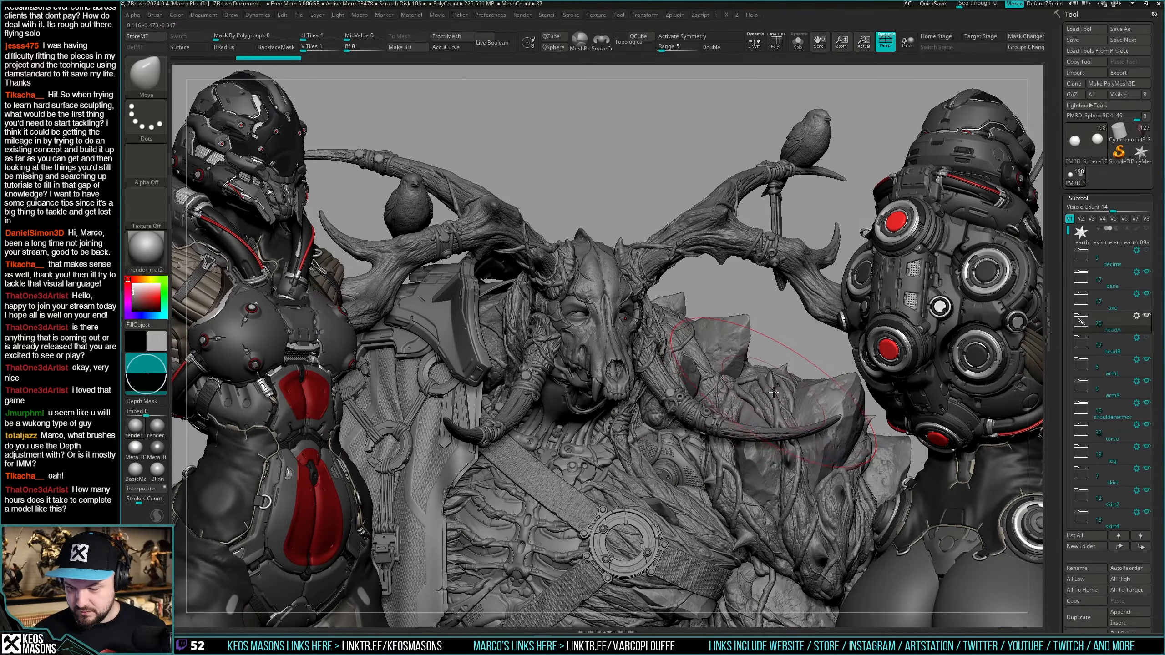
pyautogui.moveTo(659, 449)
pyautogui.keyDown('alt'); pyautogui.mouseDown(button='right')
pyautogui.moveTo(692, 389)
pyautogui.moveTo(617, 536)
pyautogui.mouseUp(button='right'); pyautogui.keyUp('alt')
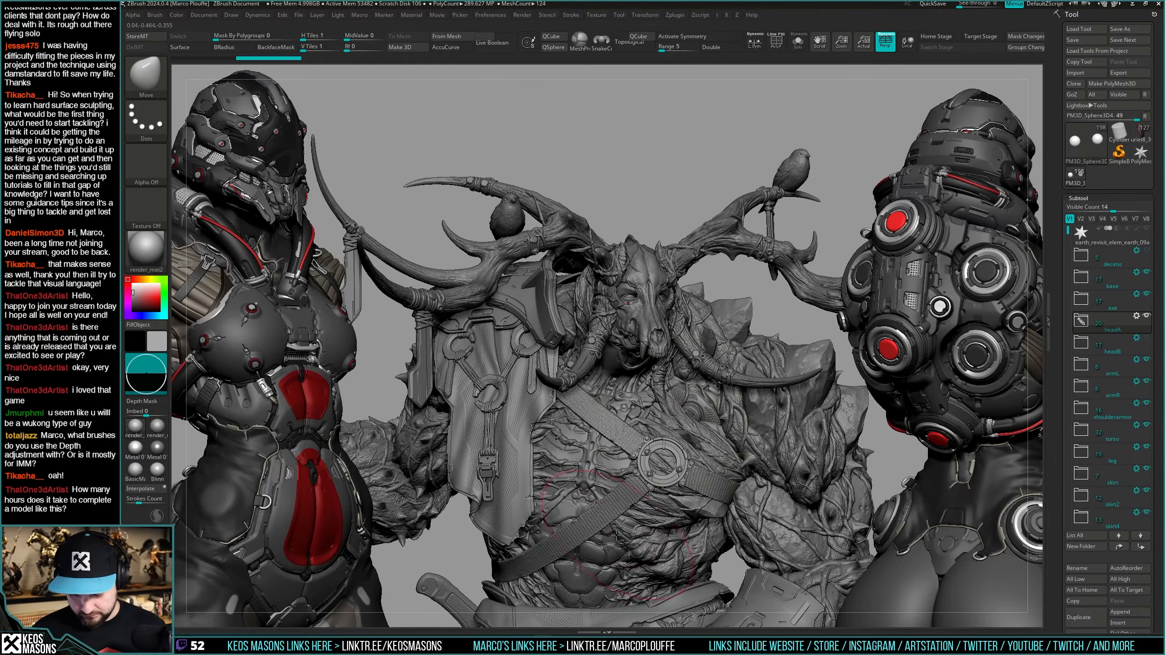
pyautogui.keyDown('alt'); pyautogui.moveTo(625, 434); pyautogui.dragTo(627, 370, button='right'); pyautogui.keyUp('alt')
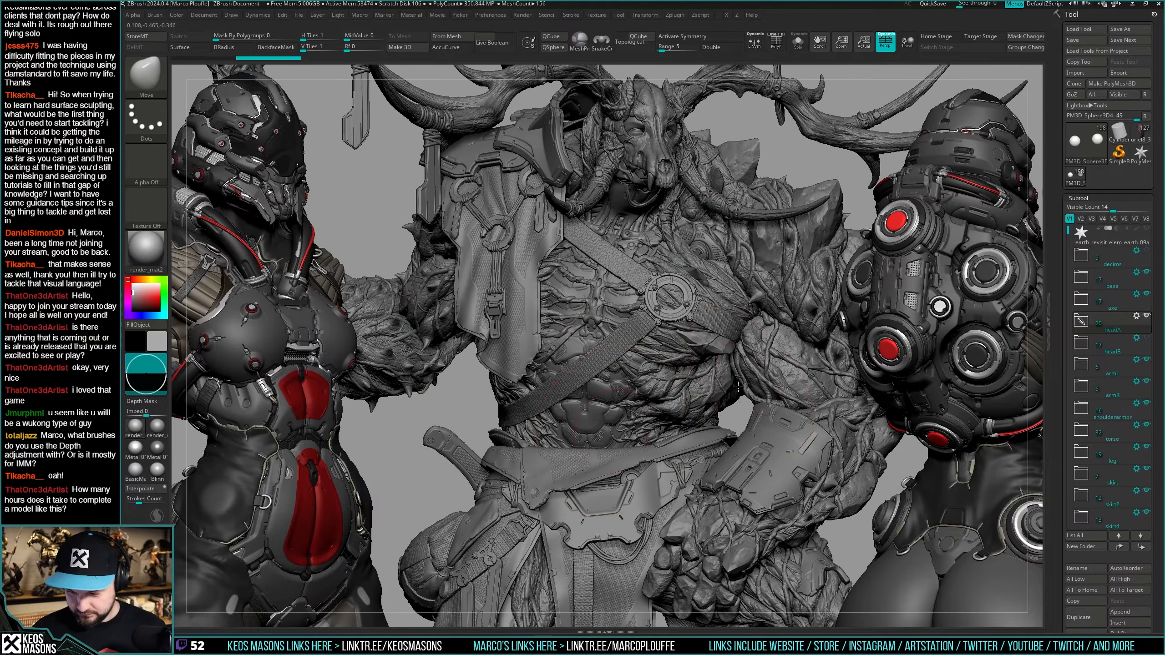
pyautogui.moveTo(737, 387); pyautogui.dragTo(734, 390, button='right')
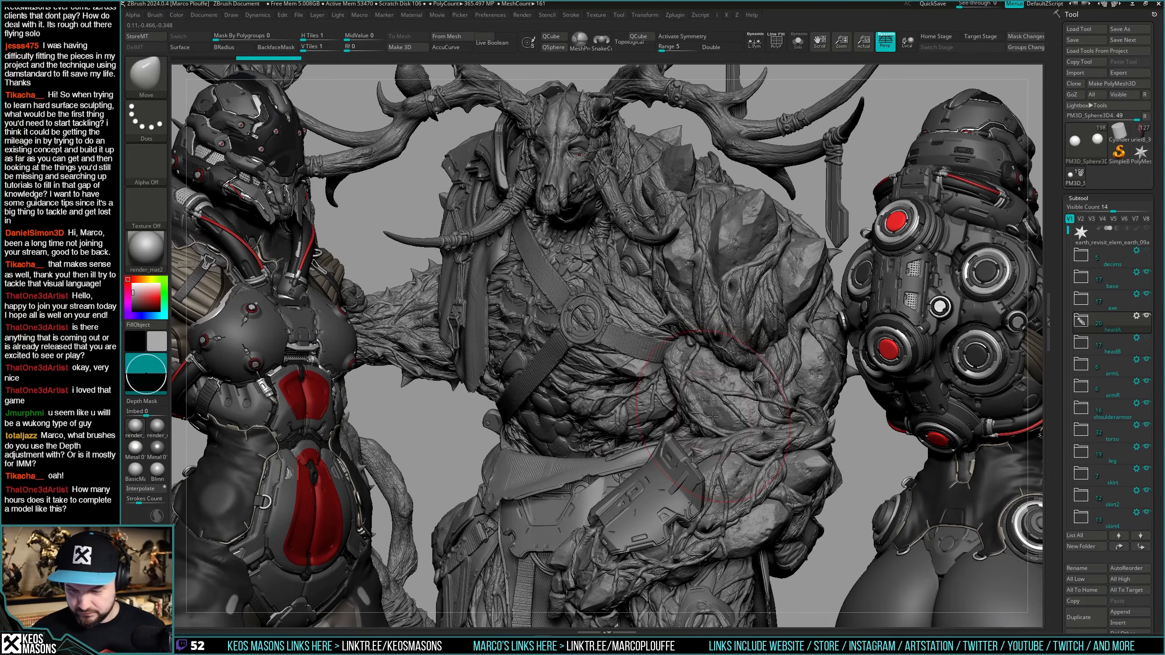
# Isolate the headA folder, and swap it for the headB folder as the only visible part.
pyautogui.keyDown('shift'); pyautogui.click(1147, 317); pyautogui.keyUp('shift')
pyautogui.click(1147, 317)
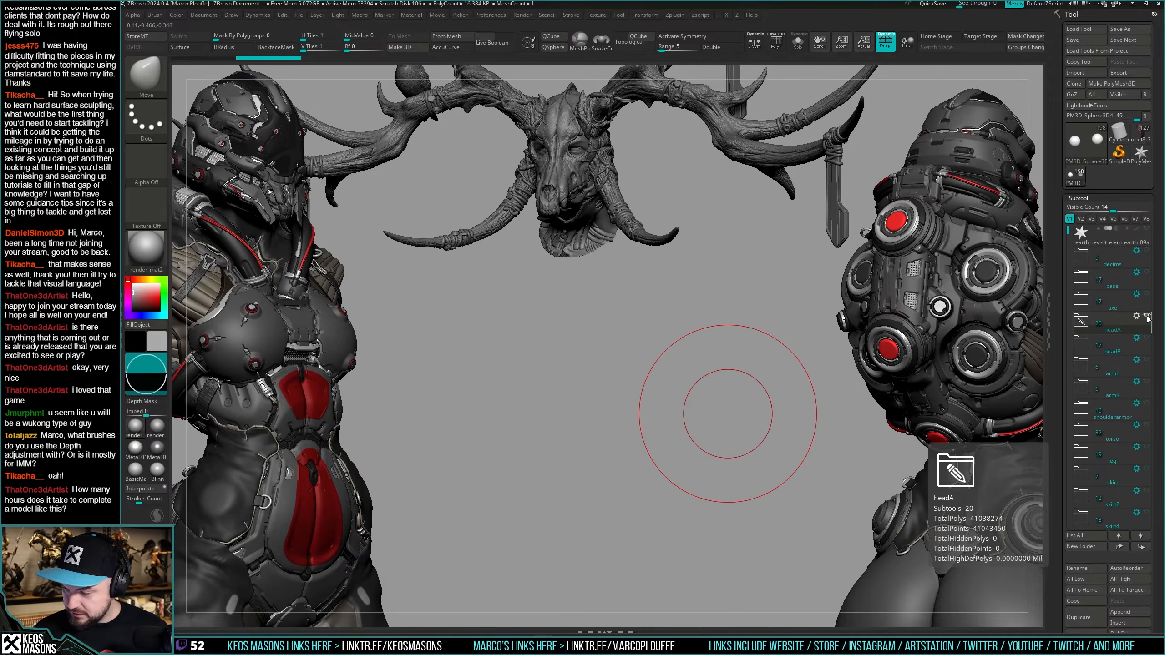
pyautogui.click(1147, 316)
pyautogui.click(1147, 339)
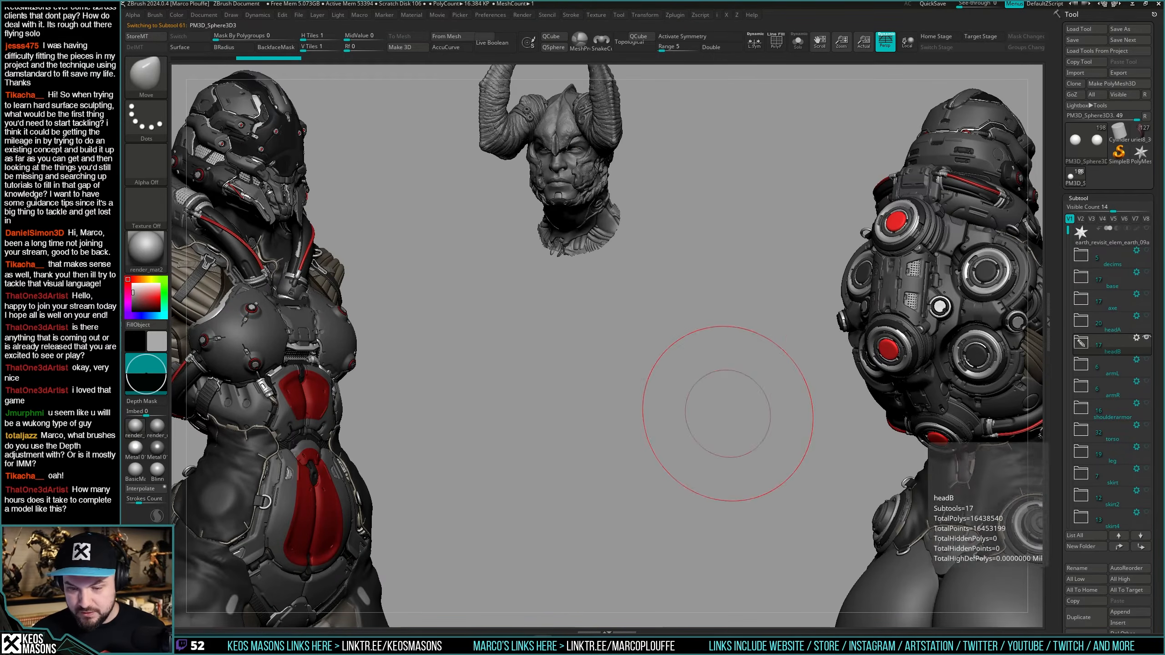
# Select the raf53_29 horns on the alternate head and examine the masked face up close from the front.
pyautogui.keyDown('alt'); pyautogui.moveTo(679, 324); pyautogui.dragTo(693, 482, button='right'); pyautogui.keyUp('alt')
pyautogui.press('space')
pyautogui.moveTo(631, 278); pyautogui.dragTo(617, 279)
pyautogui.keyDown('alt'); pyautogui.click(617, 279); pyautogui.keyUp('alt')
pyautogui.moveTo(617, 278)
pyautogui.keyDown('ctrl'); pyautogui.mouseDown(button='right')
pyautogui.moveTo(661, 275)
pyautogui.moveTo(719, 188)
pyautogui.moveTo(731, 319)
pyautogui.moveTo(767, 296)
pyautogui.moveTo(704, 332)
pyautogui.mouseUp(button='right'); pyautogui.keyUp('ctrl')
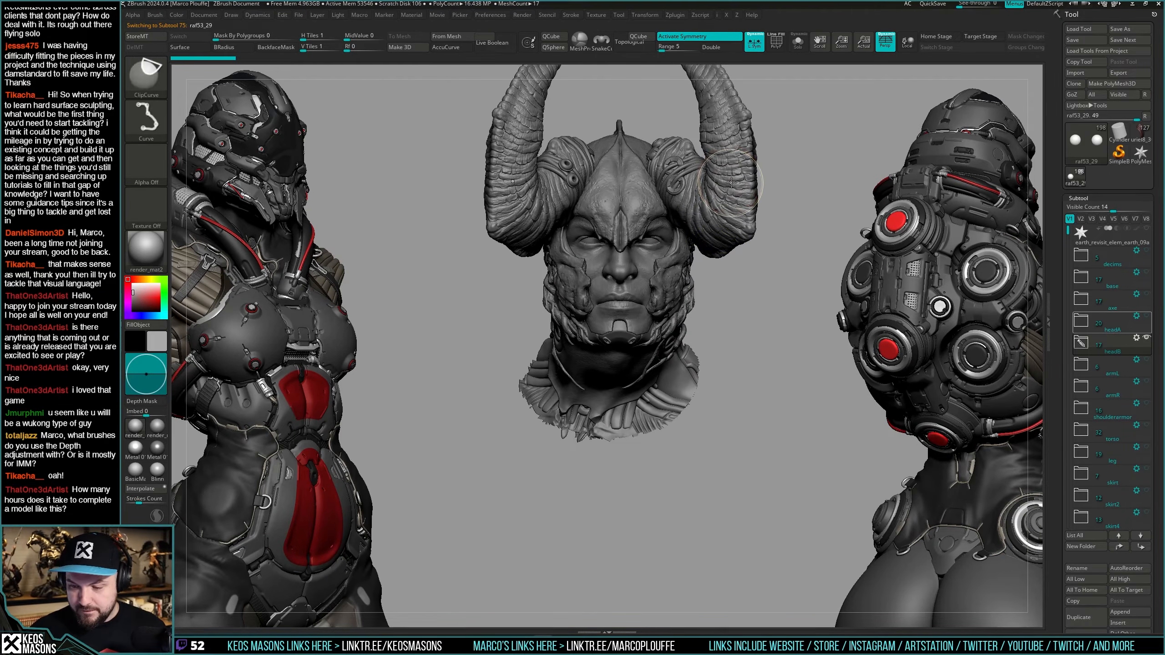
# Turn on Local rotation and examine the masked head's curved horns up close in three-quarter view.
pyautogui.moveTo(733, 183)
pyautogui.keyDown('alt'); pyautogui.mouseDown(button='right')
pyautogui.moveTo(703, 338)
pyautogui.moveTo(764, 390)
pyautogui.mouseUp(button='right'); pyautogui.keyUp('alt')
pyautogui.moveTo(763, 390)
pyautogui.keyDown('alt'); pyautogui.mouseDown(button='right')
pyautogui.moveTo(705, 331)
pyautogui.moveTo(701, 352)
pyautogui.moveTo(829, 121)
pyautogui.mouseUp(button='right'); pyautogui.keyUp('alt')
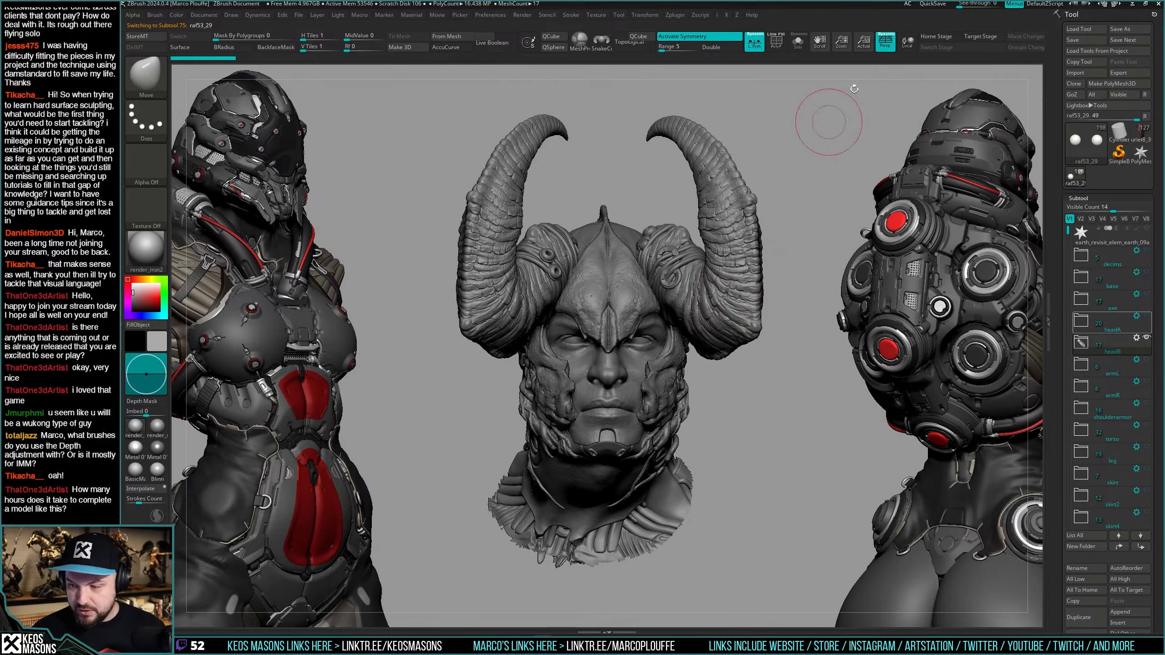
pyautogui.click(906, 42)
pyautogui.moveTo(718, 248); pyautogui.dragTo(729, 293, button='right')
pyautogui.rightClick(716, 292)
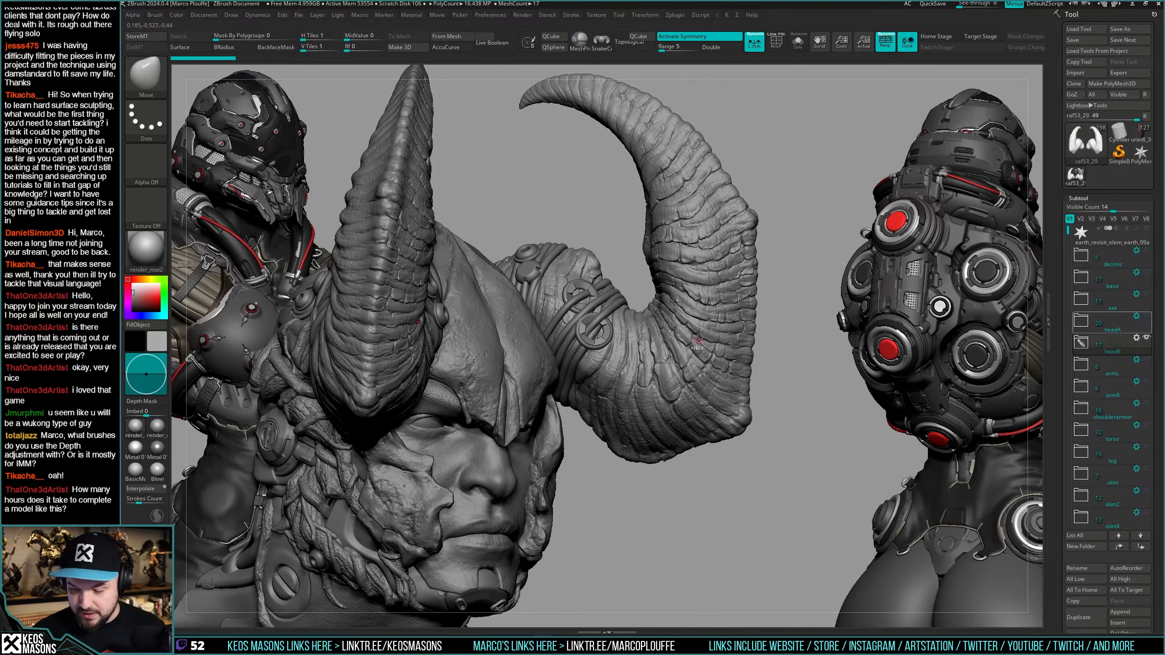
pyautogui.keyDown('ctrl'); pyautogui.moveTo(697, 342); pyautogui.dragTo(703, 316, button='right'); pyautogui.keyUp('ctrl')
pyautogui.keyDown('ctrl'); pyautogui.moveTo(681, 357); pyautogui.dragTo(700, 397, button='right'); pyautogui.keyUp('ctrl')
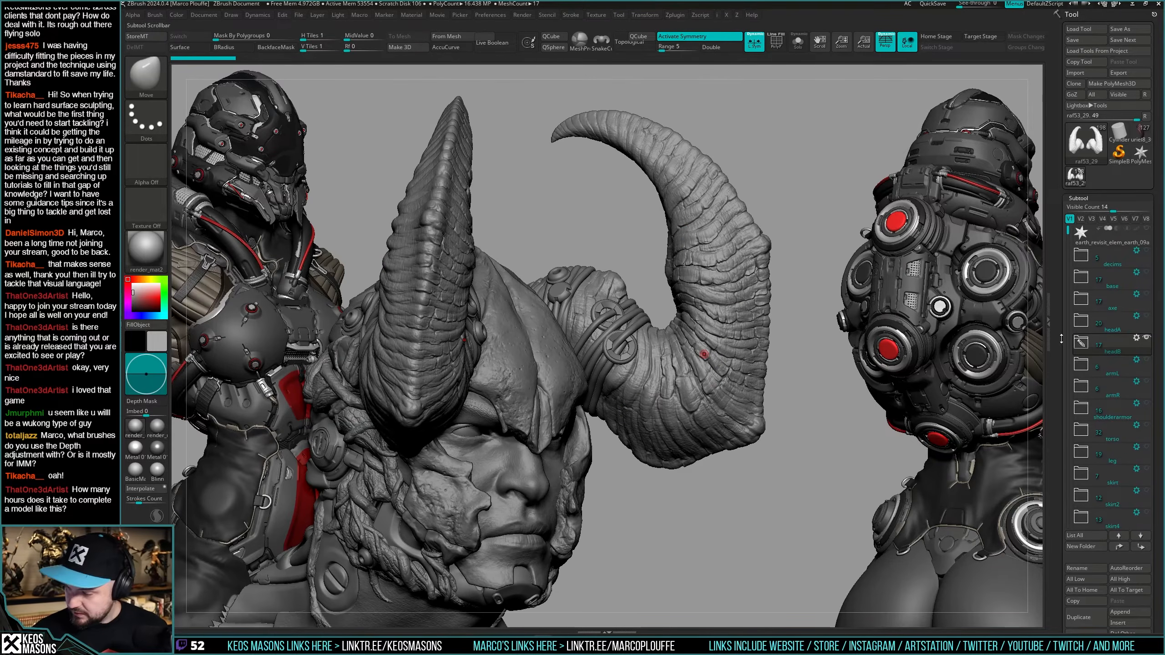
# Bring up the horns' Layers list, end recording on the fourth layer and dismiss the undo history notice.
pyautogui.moveTo(1065, 597); pyautogui.dragTo(1066, 229)
pyautogui.moveTo(1066, 409); pyautogui.dragTo(1068, 204)
pyautogui.moveTo(1094, 436); pyautogui.dragTo(1096, 161)
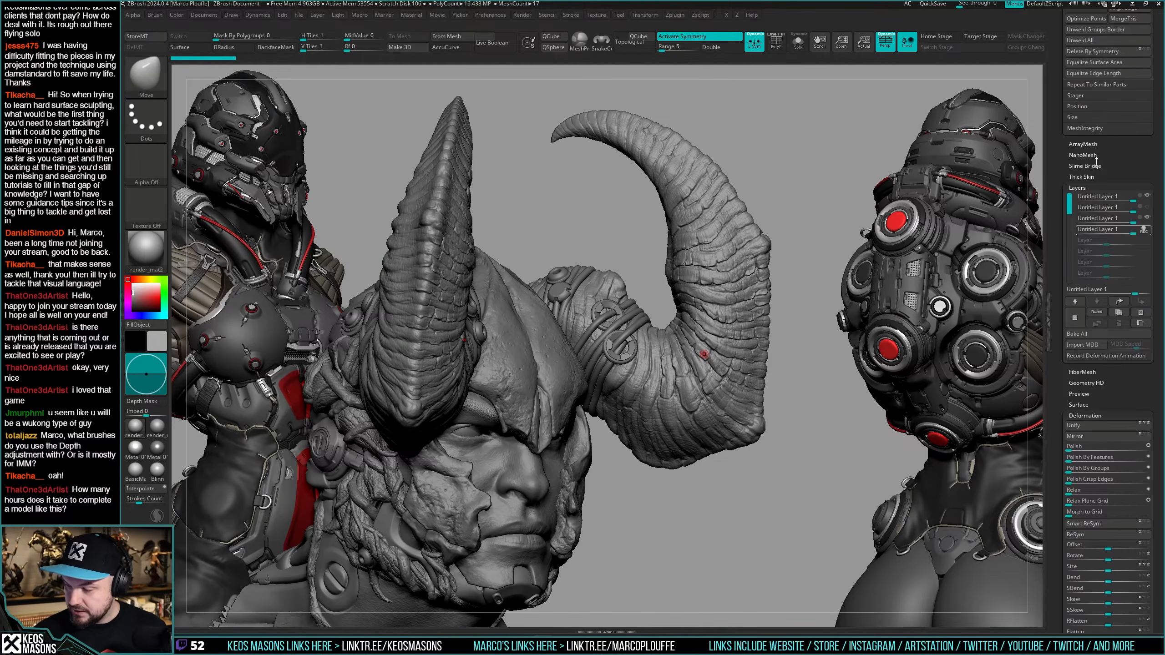
pyautogui.click(1145, 230)
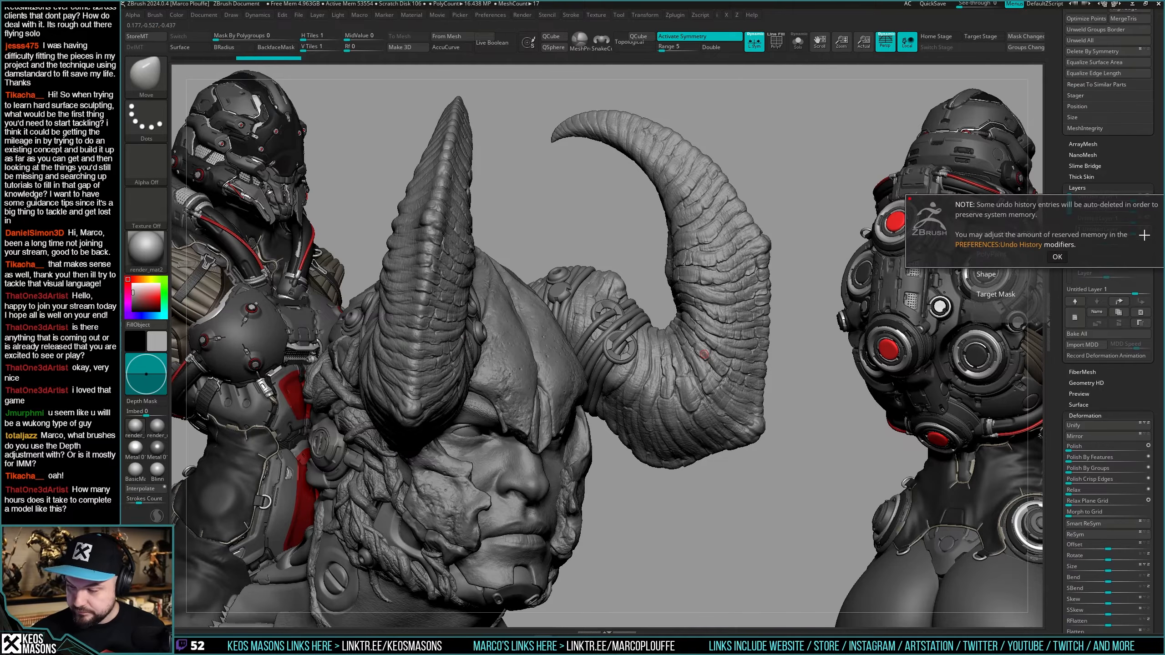
pyautogui.click(1063, 258)
pyautogui.moveTo(808, 329)
pyautogui.mouseDown(button='right')
pyautogui.moveTo(776, 334)
pyautogui.moveTo(791, 330)
pyautogui.mouseUp(button='right')
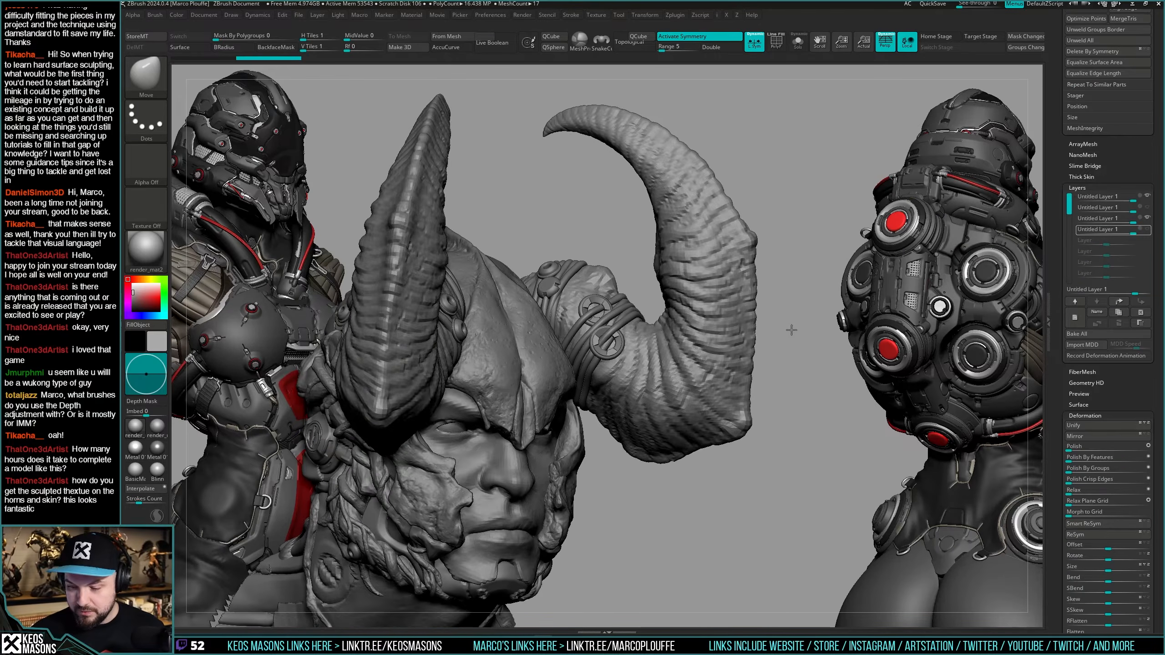
# Toggle the fourth horn layer's visibility to compare its detail, and leave the third and fourth layers hidden.
pyautogui.click(1148, 232)
pyautogui.click(1147, 233)
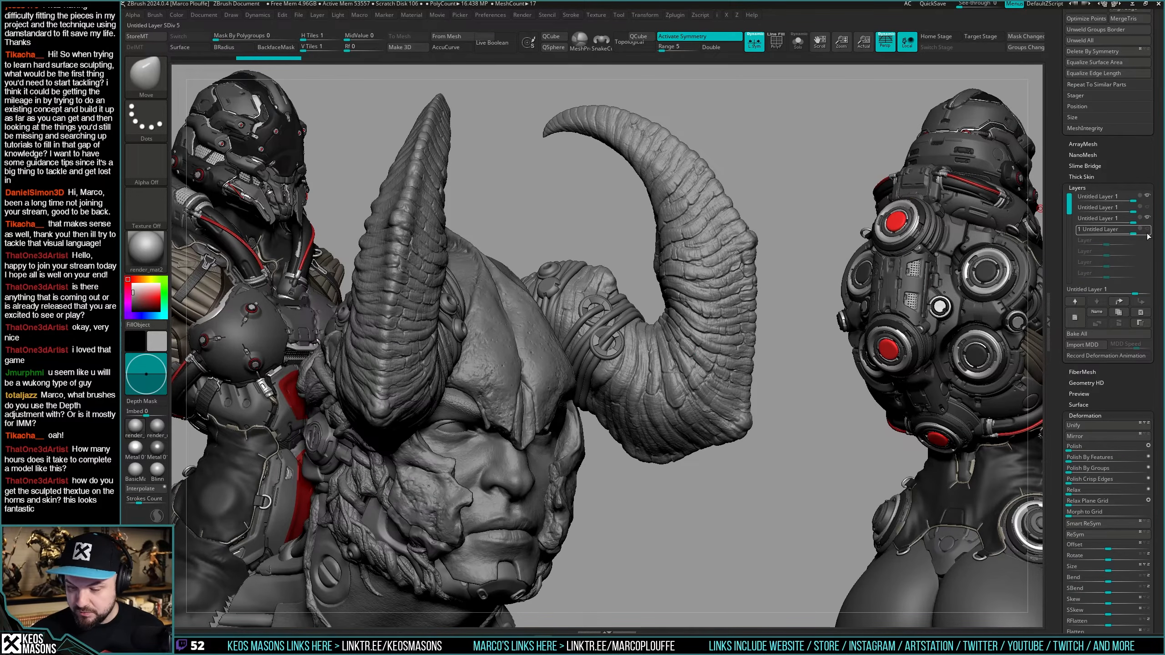
pyautogui.click(1147, 233)
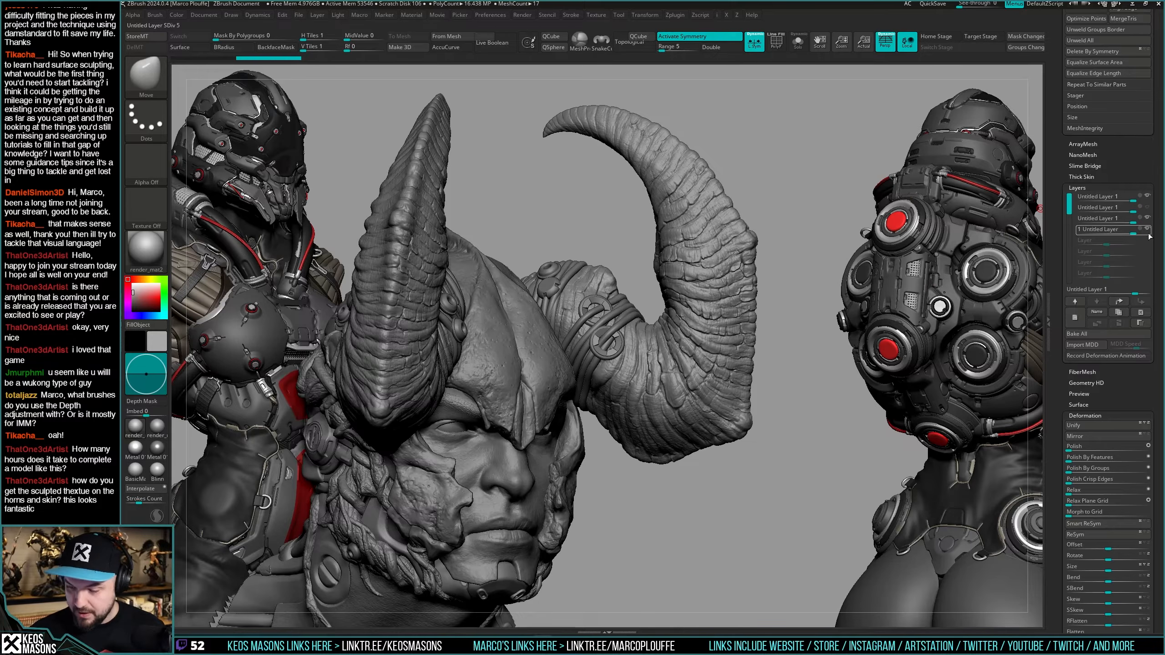
pyautogui.click(1149, 233)
pyautogui.click(1148, 220)
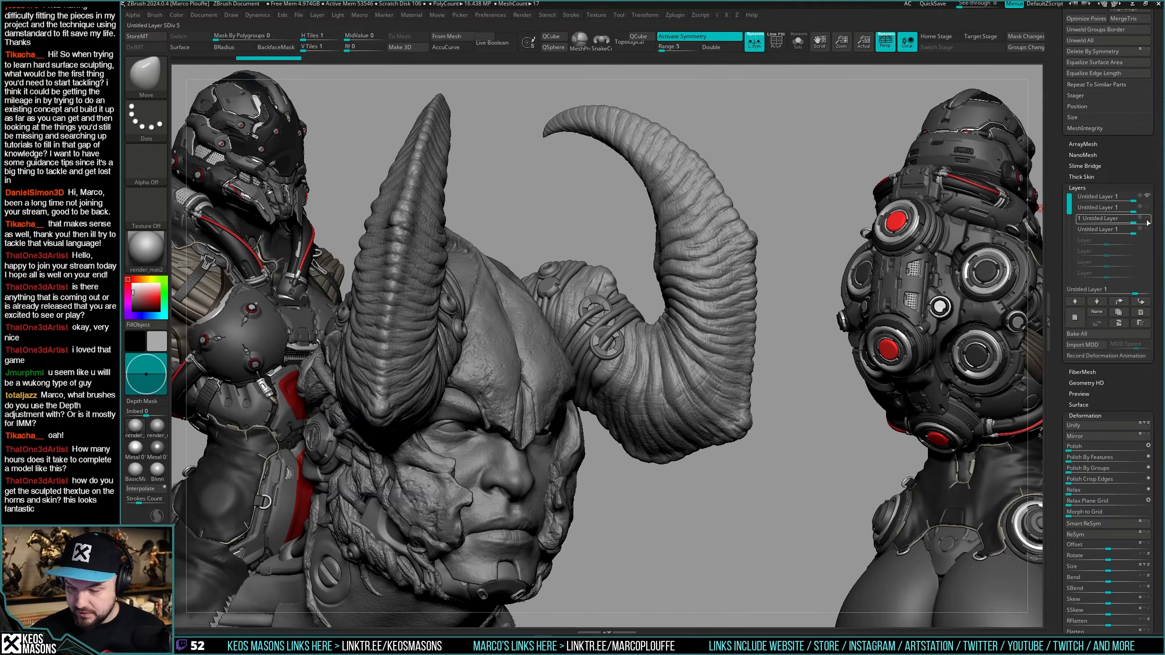
# Examine the horns' ridged forms with the third and fourth layers hidden, and toggle the first layer off and on.
pyautogui.moveTo(743, 193); pyautogui.dragTo(610, 126, button='right')
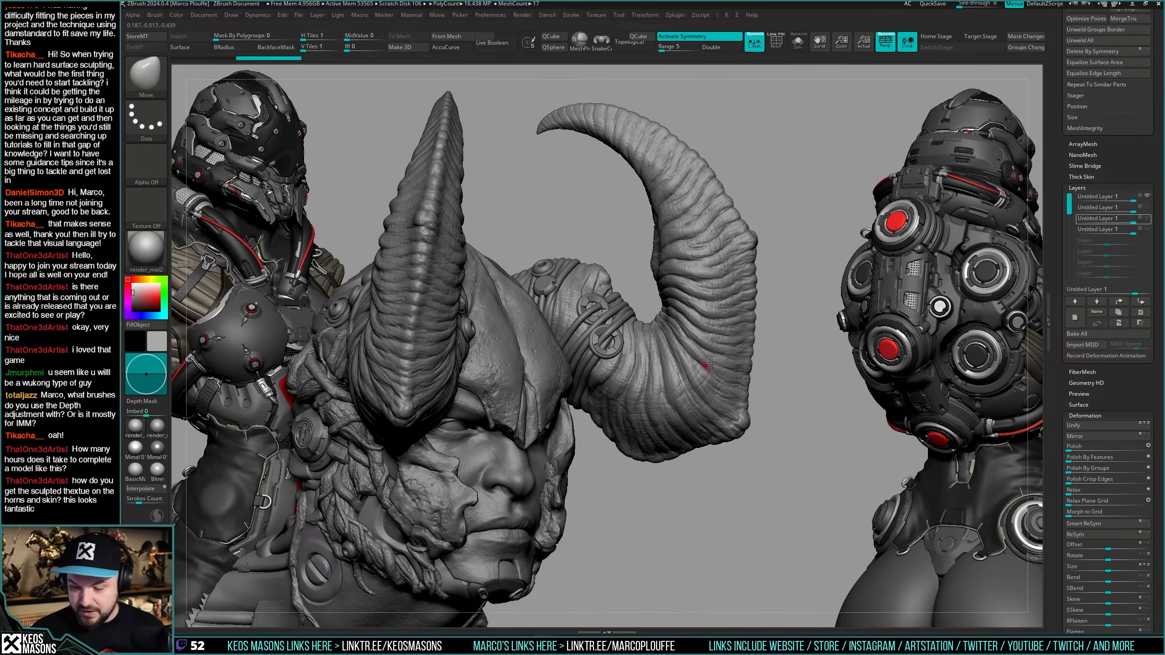
pyautogui.moveTo(708, 365); pyautogui.dragTo(693, 359, button='right')
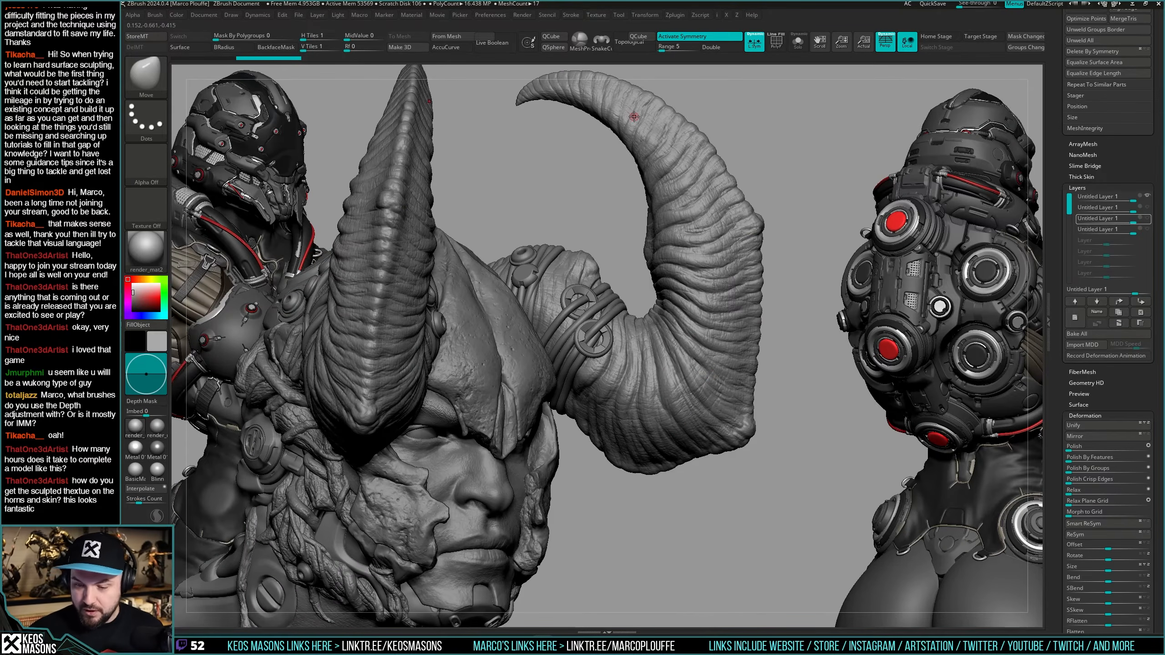
pyautogui.moveTo(679, 217); pyautogui.dragTo(671, 384, button='right')
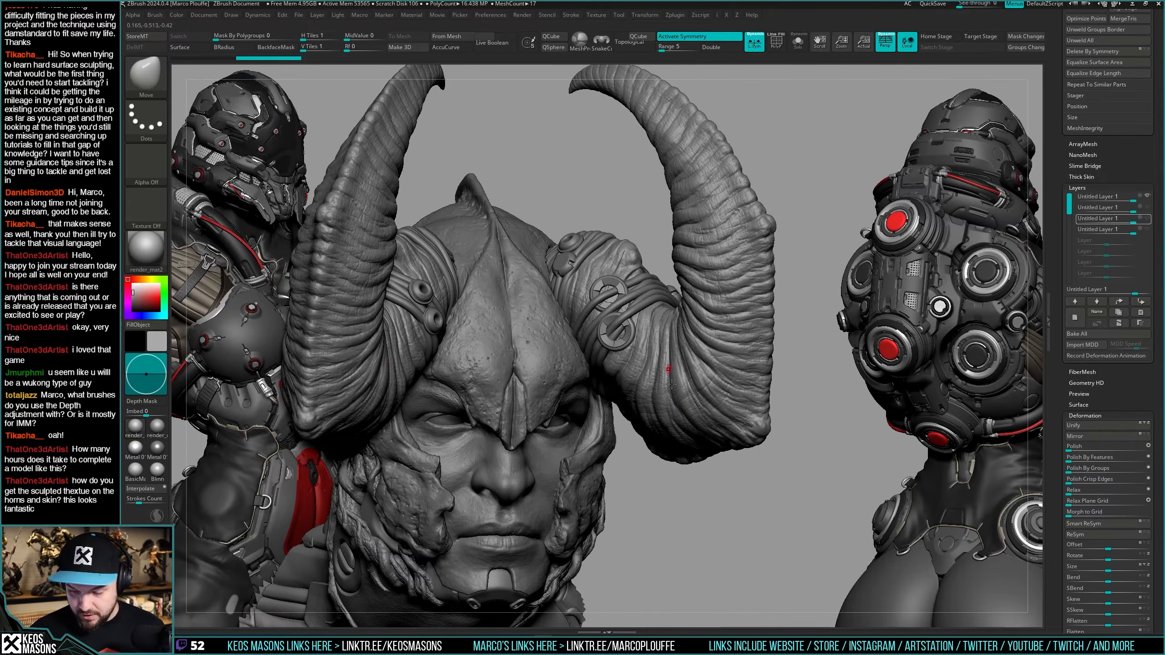
pyautogui.moveTo(703, 270); pyautogui.dragTo(769, 308, button='right')
pyautogui.moveTo(699, 346); pyautogui.dragTo(724, 328, button='right')
pyautogui.click(1147, 198)
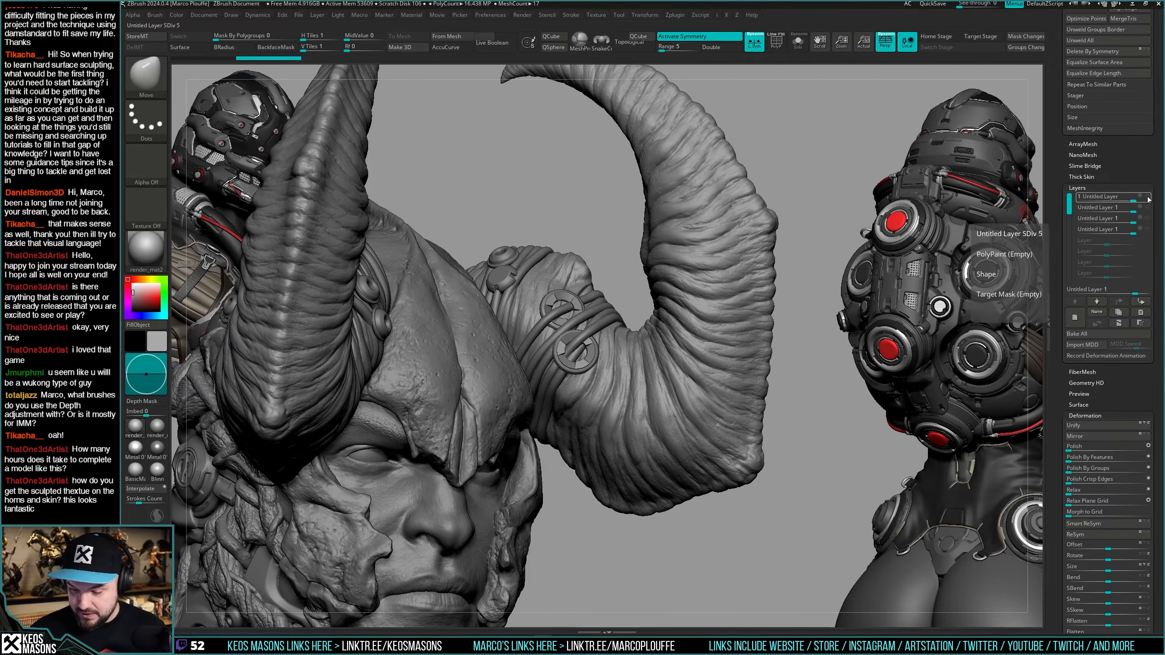
pyautogui.press('ctrl')
pyautogui.keyDown('ctrl'); pyautogui.moveTo(755, 356); pyautogui.dragTo(761, 316, button='right'); pyautogui.keyUp('ctrl')
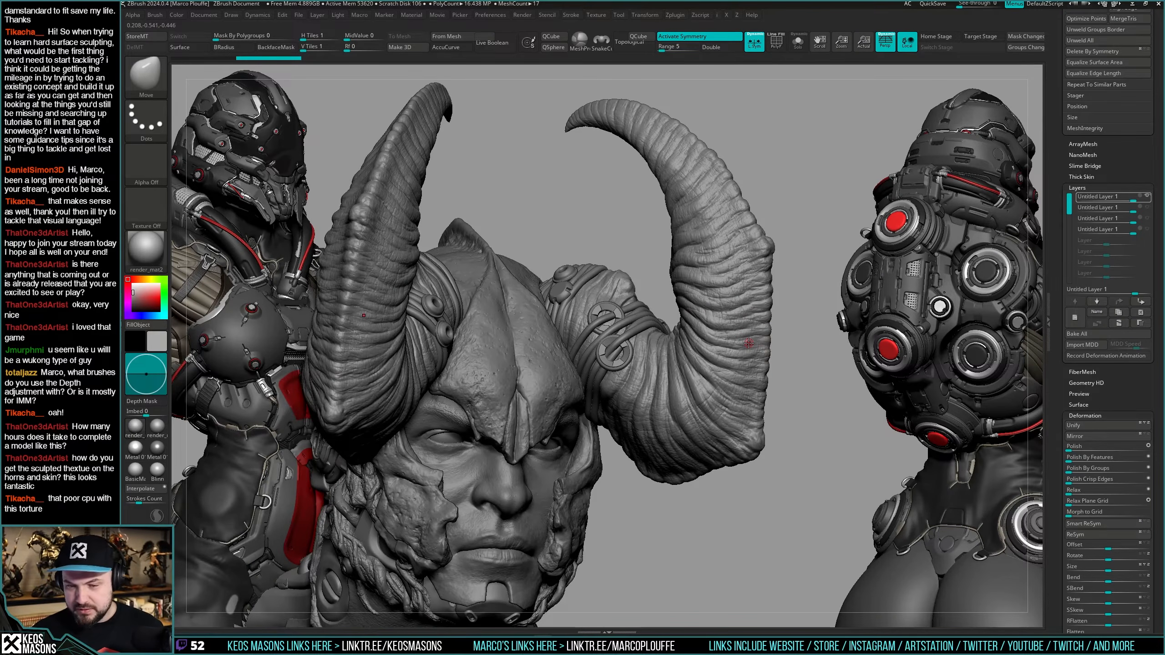
# Show the third horn layer and examine the cracks it adds up close.
pyautogui.click(1146, 219)
pyautogui.moveTo(719, 338)
pyautogui.keyDown('ctrl'); pyautogui.mouseDown(button='right')
pyautogui.moveTo(711, 353)
pyautogui.moveTo(734, 316)
pyautogui.mouseUp(button='right'); pyautogui.keyUp('ctrl')
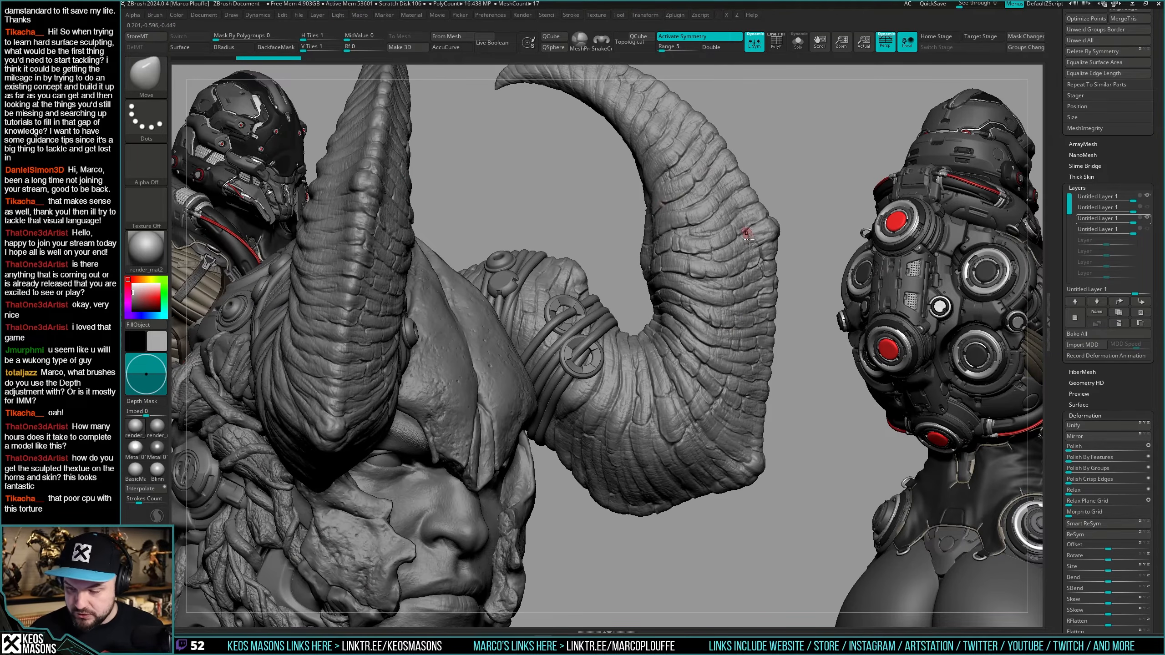
pyautogui.moveTo(747, 236); pyautogui.dragTo(768, 266, button='right')
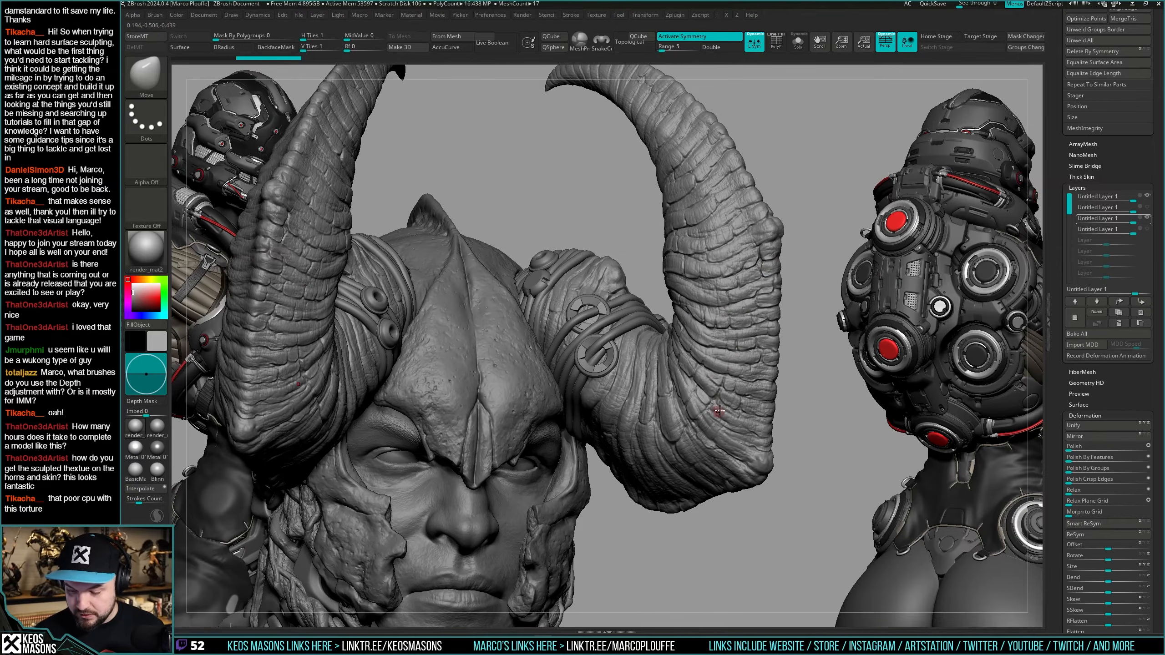
pyautogui.moveTo(725, 362)
pyautogui.mouseDown(button='right')
pyautogui.moveTo(668, 259)
pyautogui.moveTo(674, 271)
pyautogui.moveTo(657, 284)
pyautogui.moveTo(686, 298)
pyautogui.moveTo(661, 330)
pyautogui.moveTo(676, 314)
pyautogui.moveTo(667, 328)
pyautogui.moveTo(716, 324)
pyautogui.moveTo(734, 351)
pyautogui.moveTo(727, 382)
pyautogui.mouseUp(button='right')
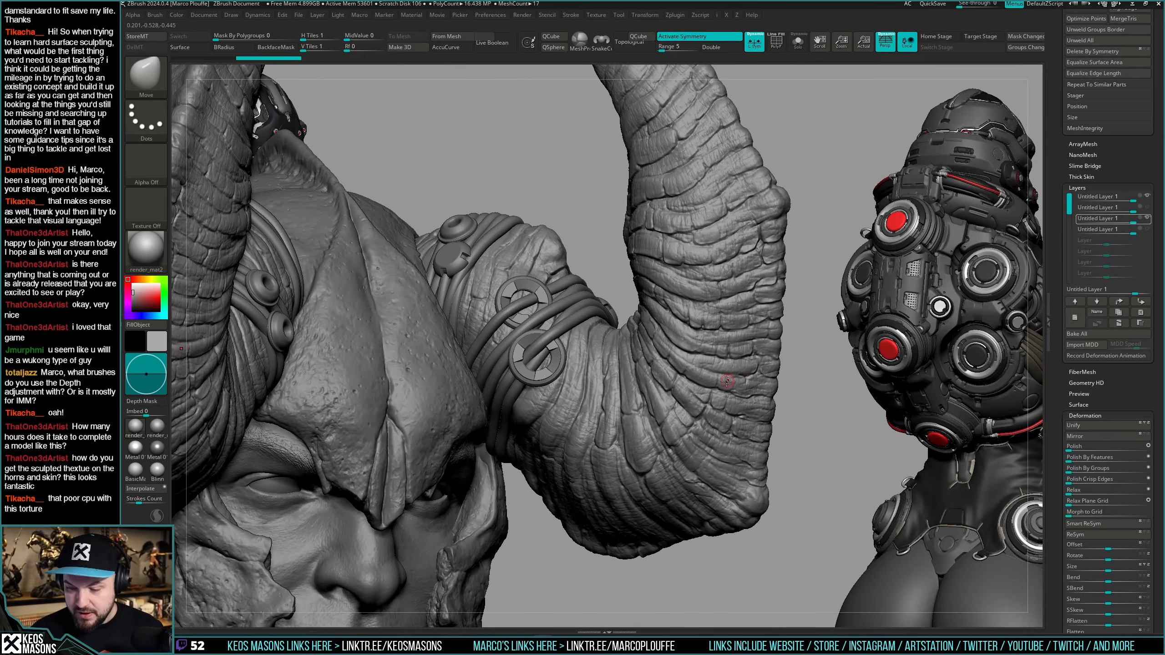
# Toggle the fourth horn layer to visible and examine the fine surface detail it contributes.
pyautogui.click(1119, 229)
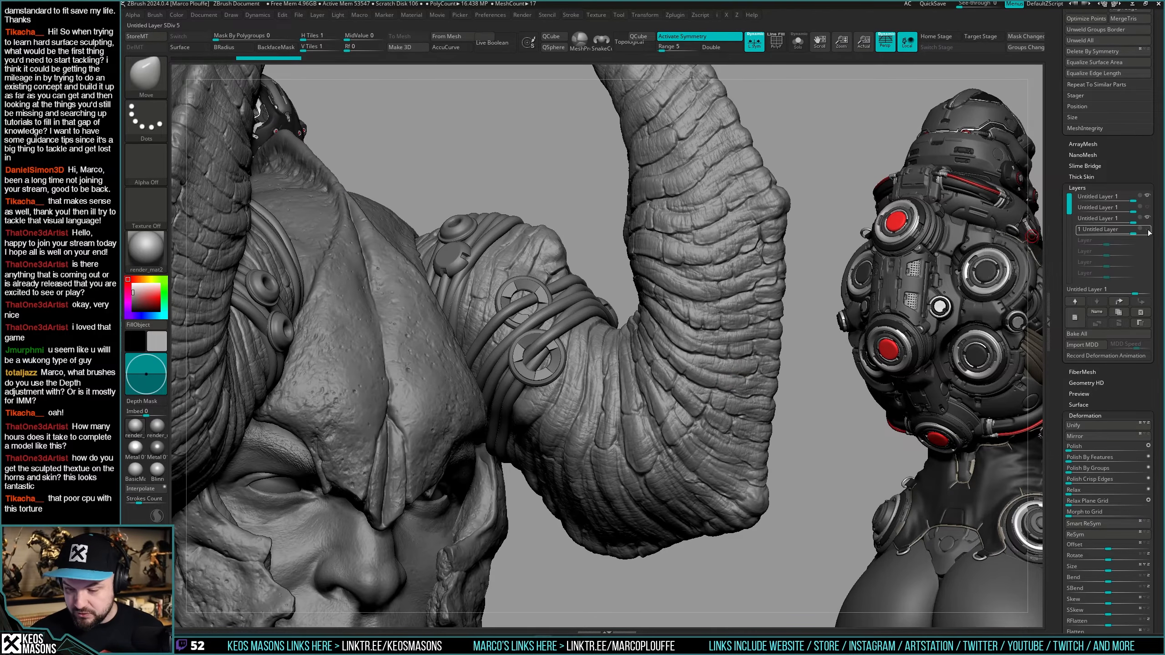
pyautogui.moveTo(1149, 233)
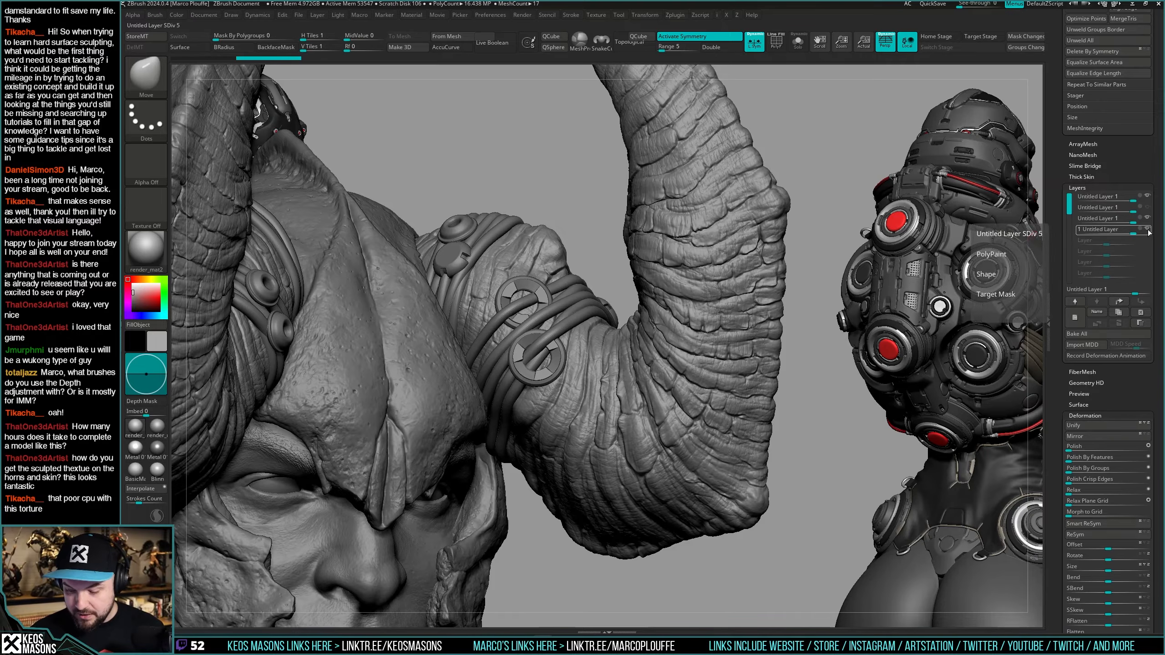
pyautogui.moveTo(796, 321); pyautogui.dragTo(819, 298)
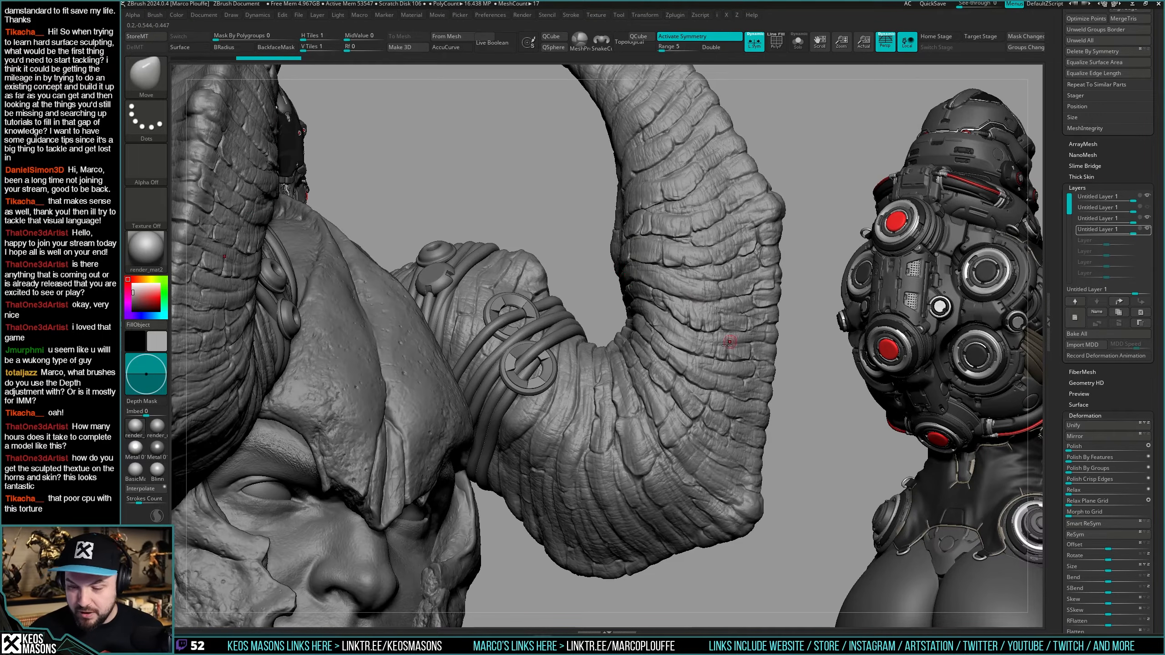
pyautogui.moveTo(730, 342); pyautogui.dragTo(735, 324, button='right')
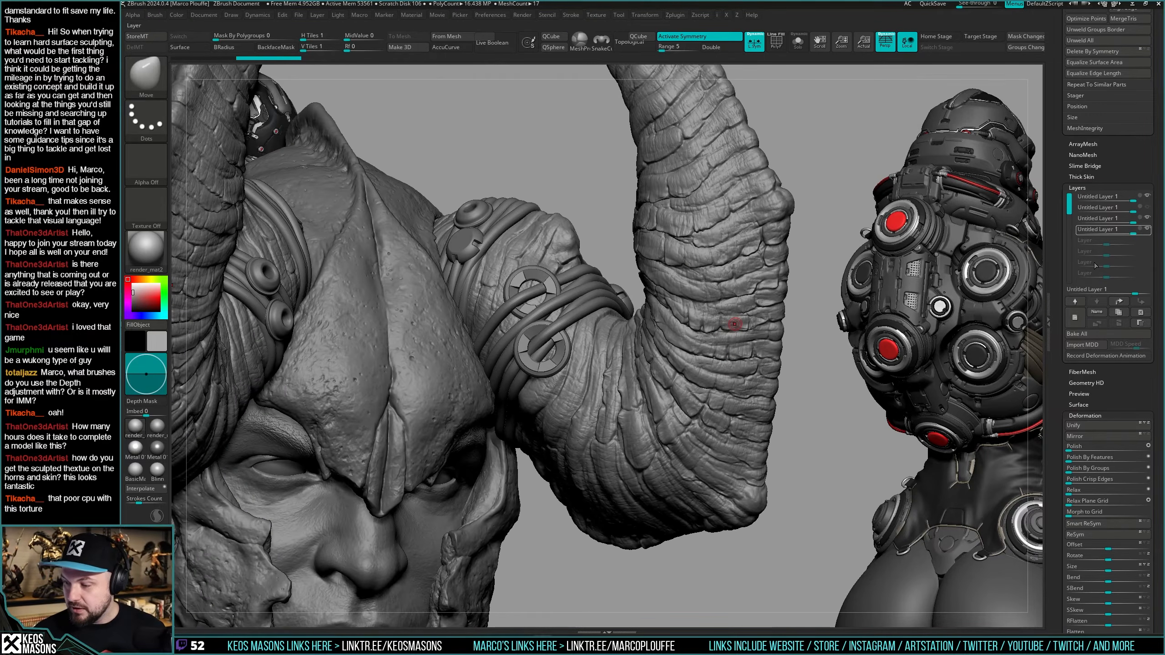
# Put the fourth layer back in record mode and examine the horns with their brown polypaint.
pyautogui.click(1141, 228)
pyautogui.keyDown('alt'); pyautogui.moveTo(716, 347); pyautogui.dragTo(724, 375, button='right'); pyautogui.keyUp('alt')
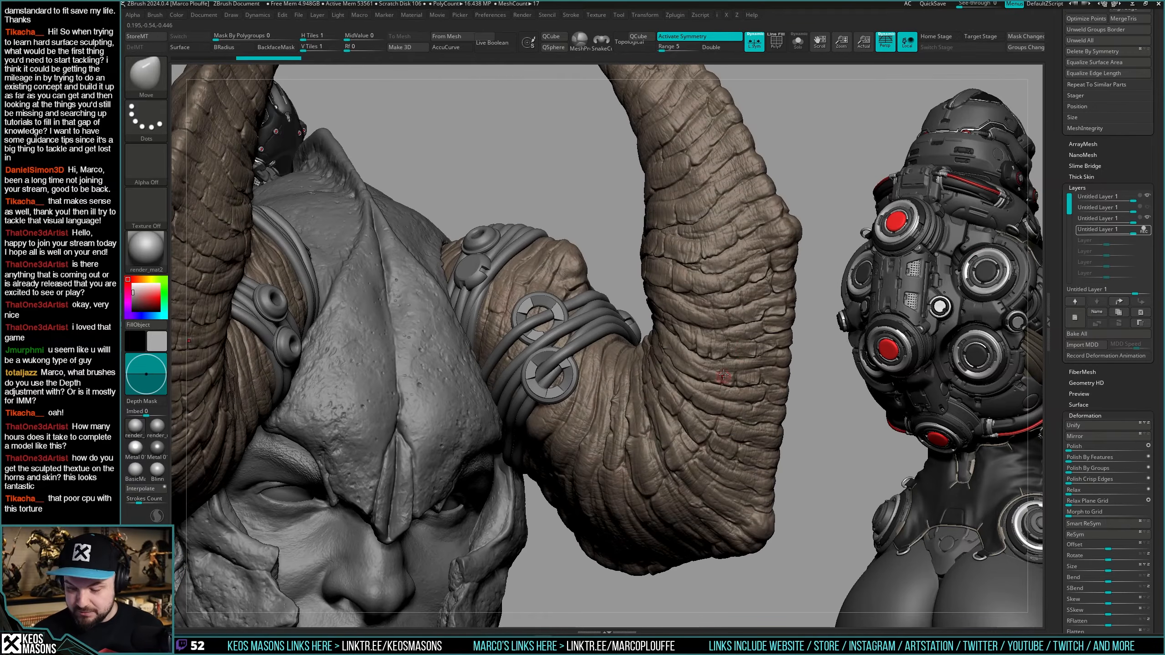
pyautogui.rightClick(723, 375)
pyautogui.moveTo(694, 325); pyautogui.dragTo(687, 307, button='right')
pyautogui.rightClick(697, 312)
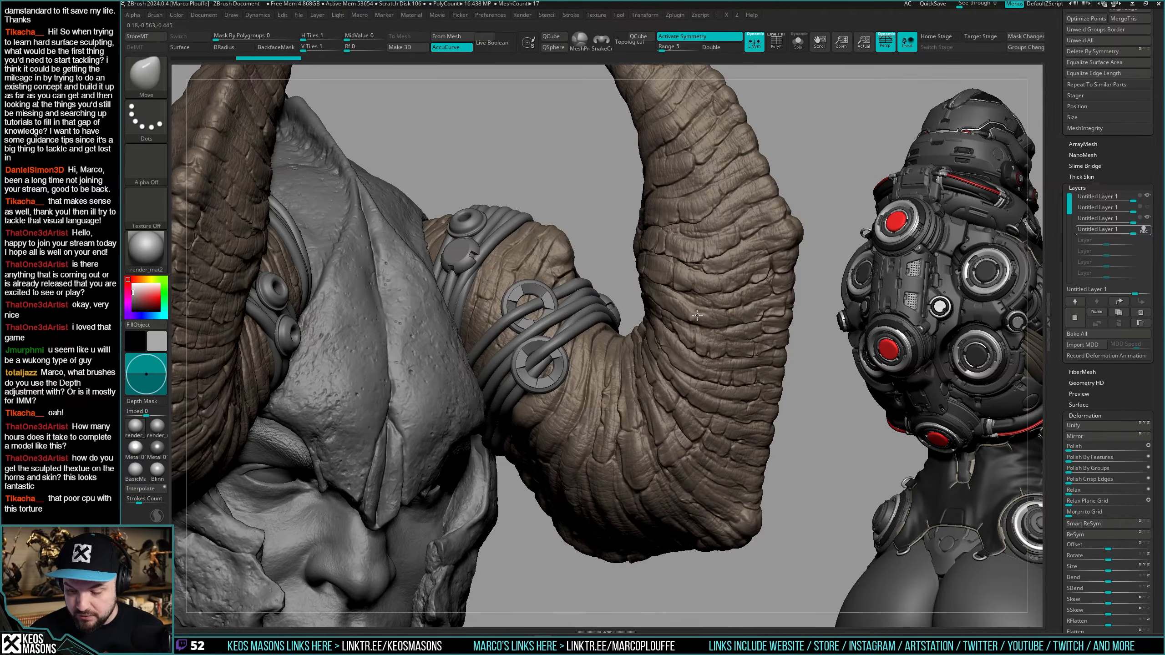
pyautogui.moveTo(687, 349); pyautogui.dragTo(686, 362, button='right')
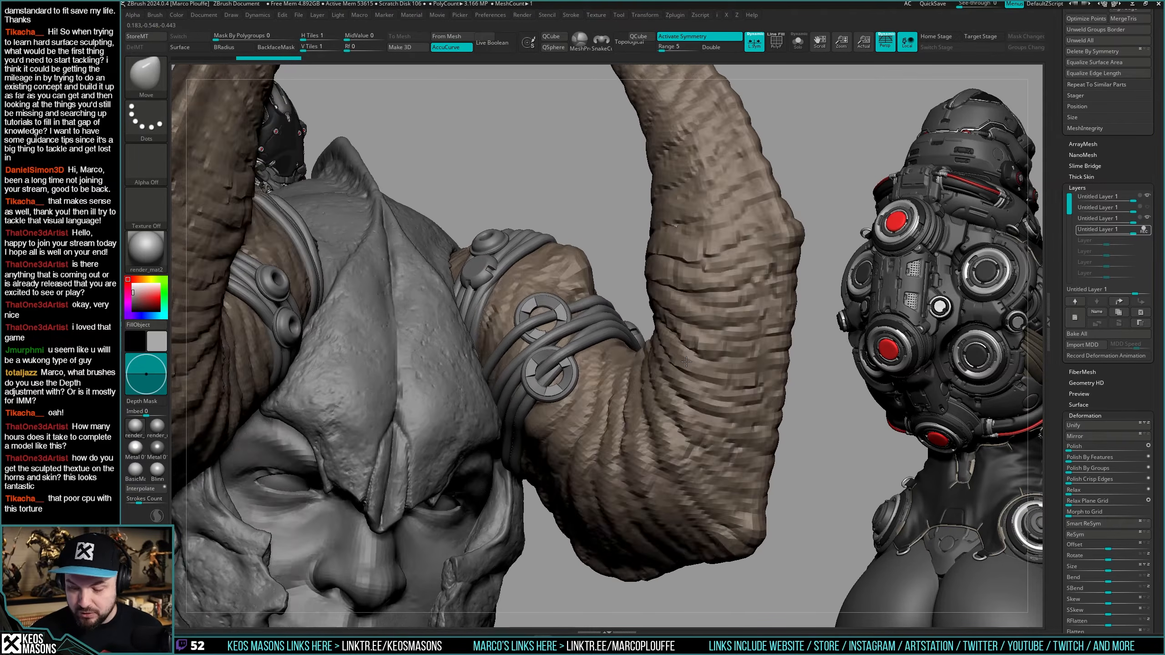
# Turn on the Move brush's Depth Mask, limit its depth to the upper half, and bring the horn's ridges up close.
pyautogui.click(155, 364)
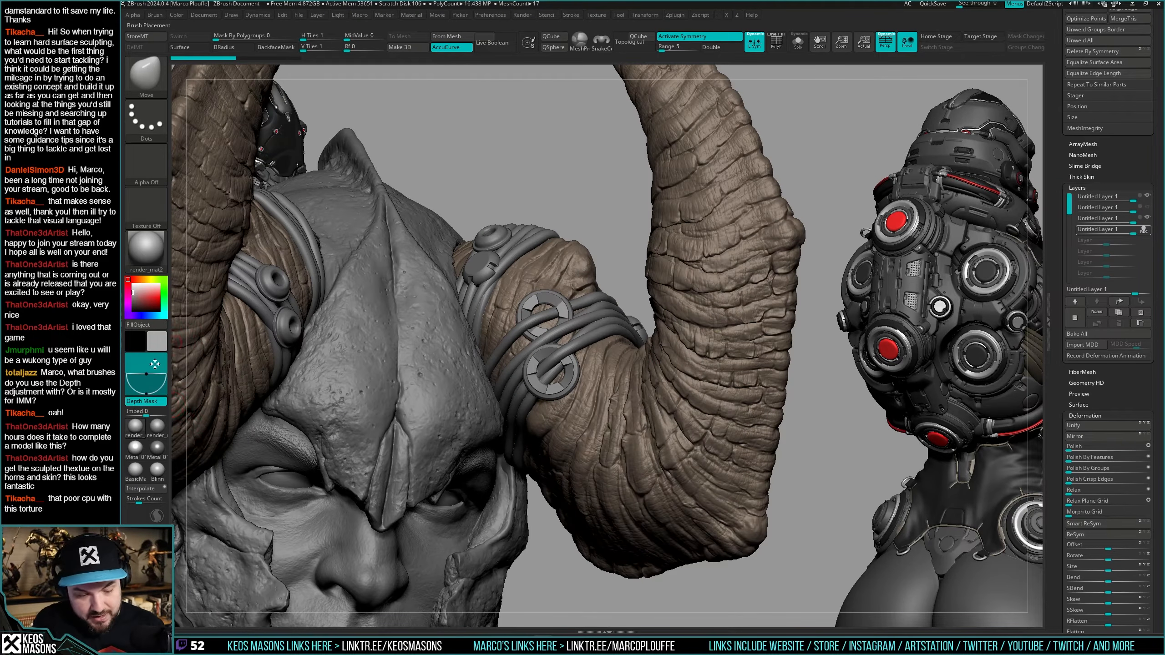
pyautogui.moveTo(158, 371)
pyautogui.mouseDown()
pyautogui.moveTo(156, 354)
pyautogui.moveTo(157, 367)
pyautogui.mouseUp()
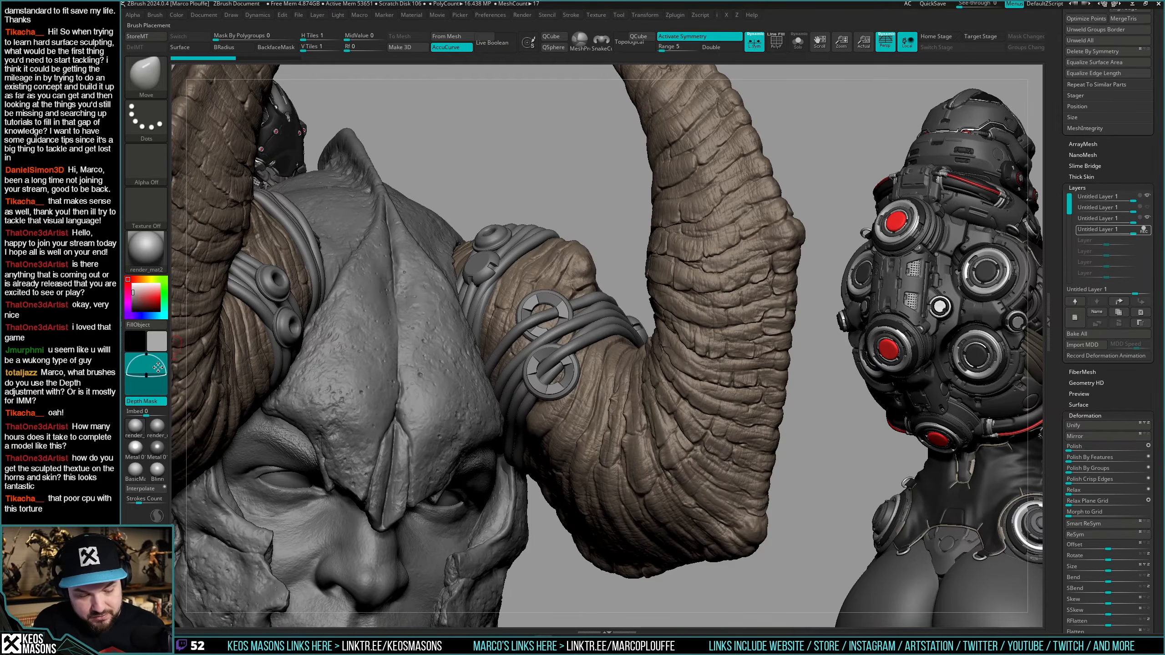
pyautogui.moveTo(729, 307); pyautogui.dragTo(640, 325, button='right')
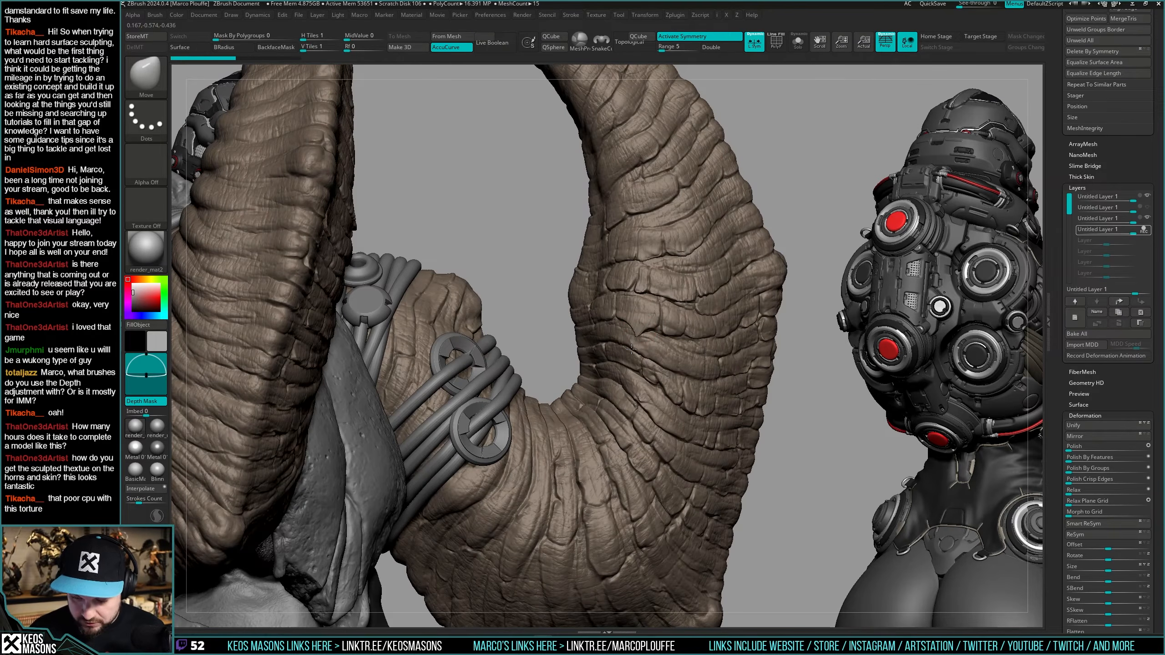
pyautogui.moveTo(632, 346); pyautogui.dragTo(638, 329, button='right')
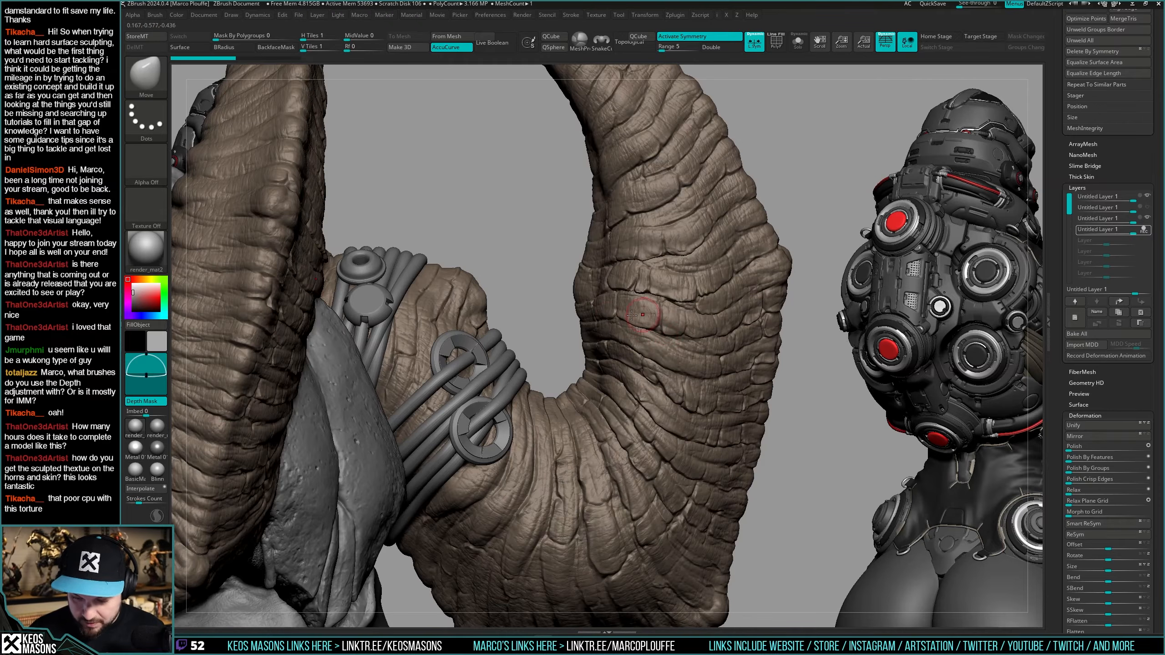
pyautogui.moveTo(608, 325); pyautogui.dragTo(661, 334, button='right')
# Lower the Move brush's draw size slightly and undo the last change on the horn.
pyautogui.press('space')
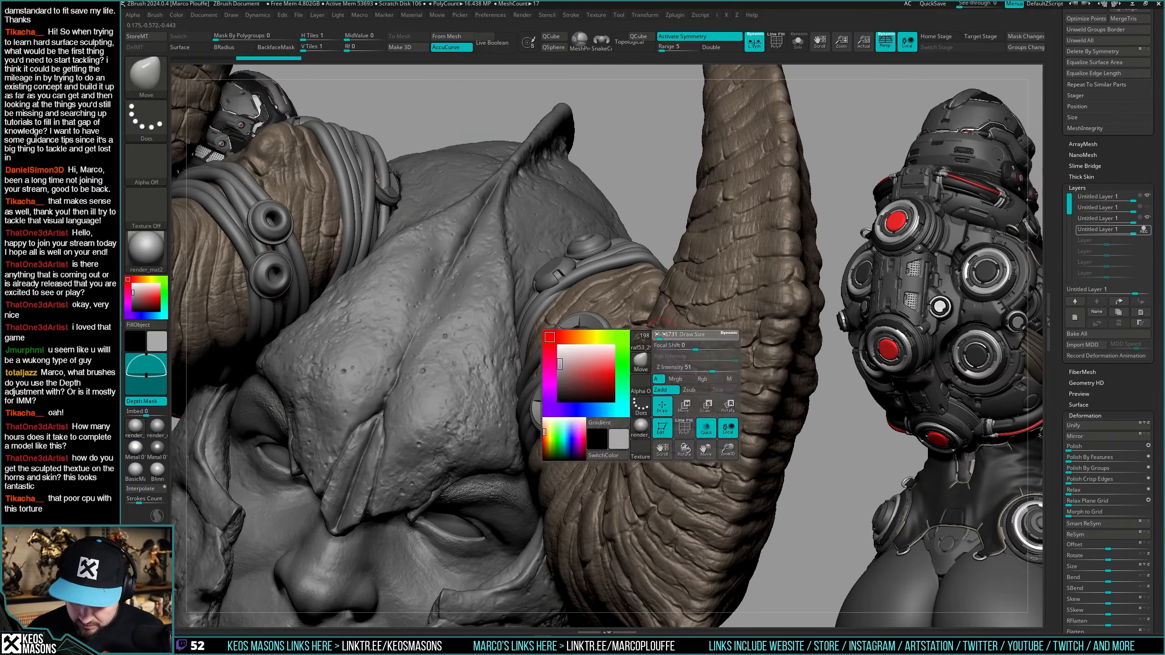
pyautogui.moveTo(663, 332); pyautogui.dragTo(658, 331)
pyautogui.hotkey('ctrl', 'z')
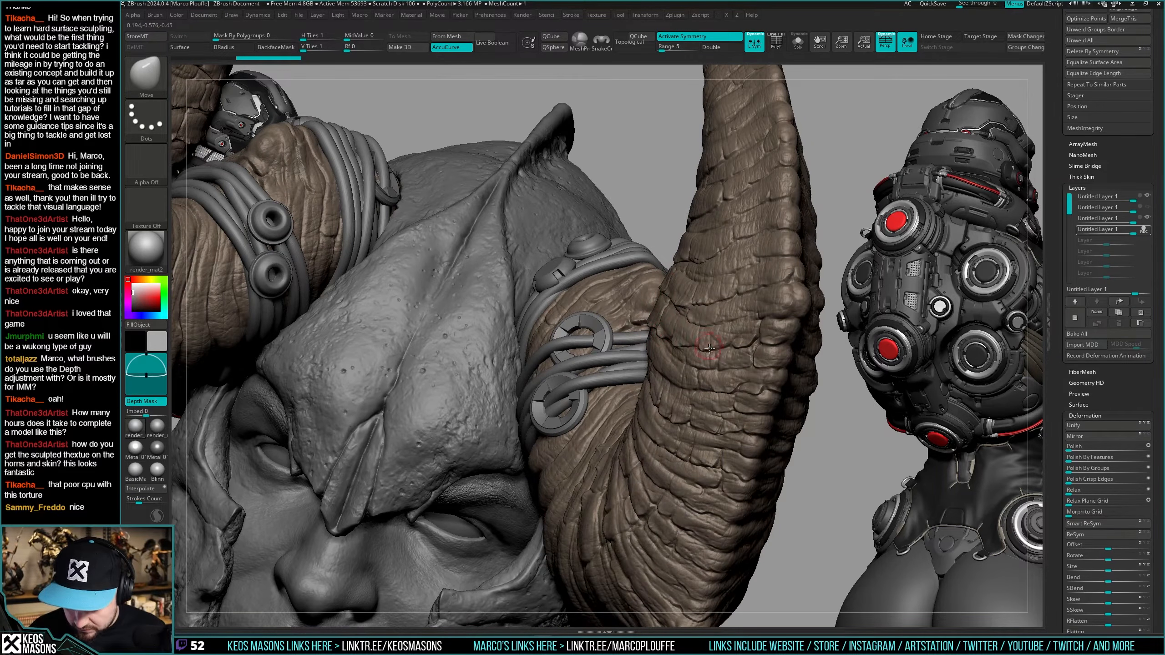
pyautogui.moveTo(709, 348)
pyautogui.mouseDown(button='right')
pyautogui.moveTo(688, 322)
pyautogui.moveTo(678, 382)
pyautogui.moveTo(659, 399)
pyautogui.moveTo(672, 368)
pyautogui.moveTo(729, 436)
pyautogui.moveTo(736, 376)
pyautogui.moveTo(715, 404)
pyautogui.moveTo(691, 359)
pyautogui.mouseUp(button='right')
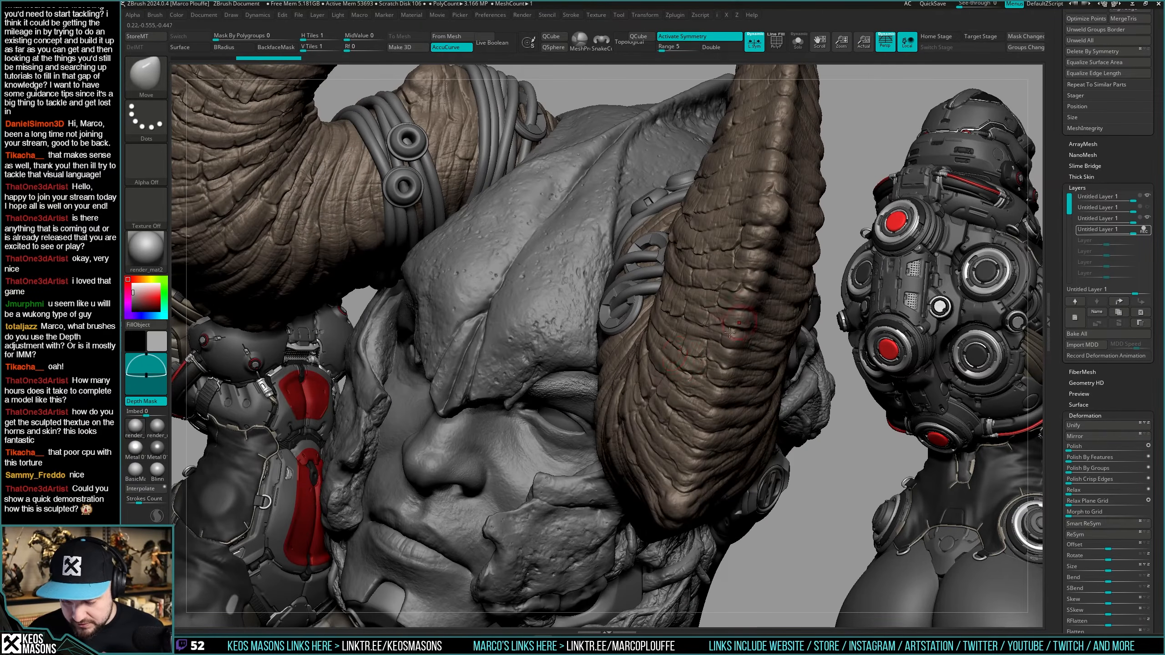
# Select the DamStandard brush and frame the horn's curve from its tip down to its base.
pyautogui.moveTo(726, 277)
pyautogui.mouseDown(button='right')
pyautogui.moveTo(706, 304)
pyautogui.moveTo(707, 270)
pyautogui.moveTo(667, 295)
pyautogui.mouseUp(button='right')
pyautogui.press('b')
pyautogui.press('d')
pyautogui.press('s')
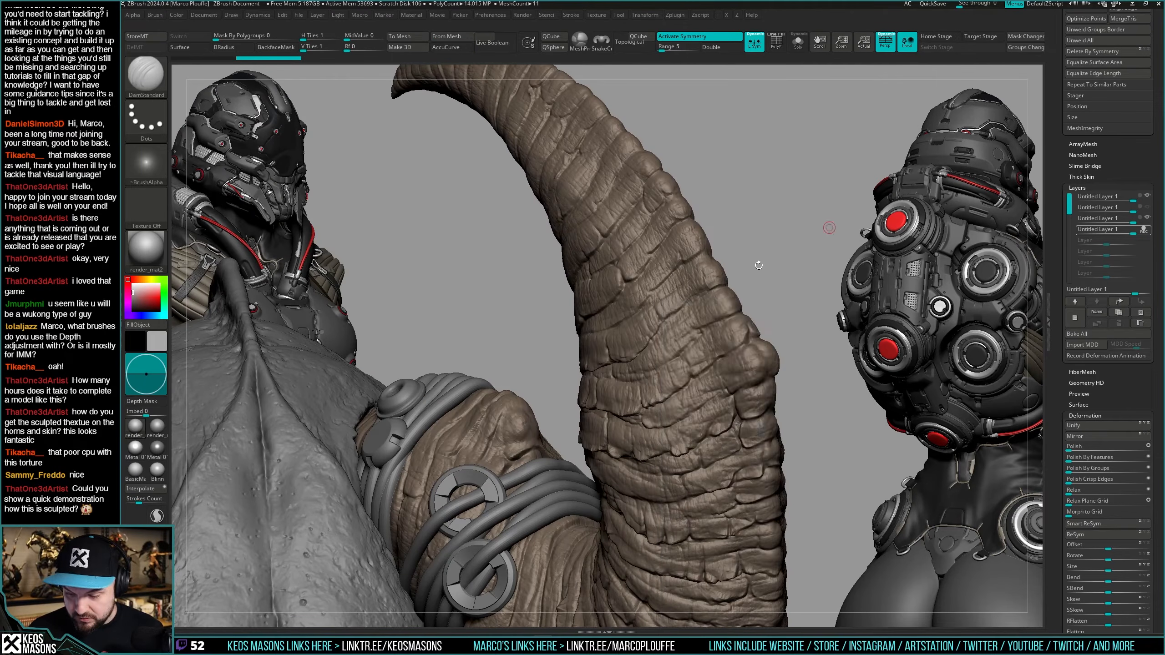
pyautogui.rightClick(665, 366)
pyautogui.moveTo(665, 365); pyautogui.dragTo(633, 470, button='right')
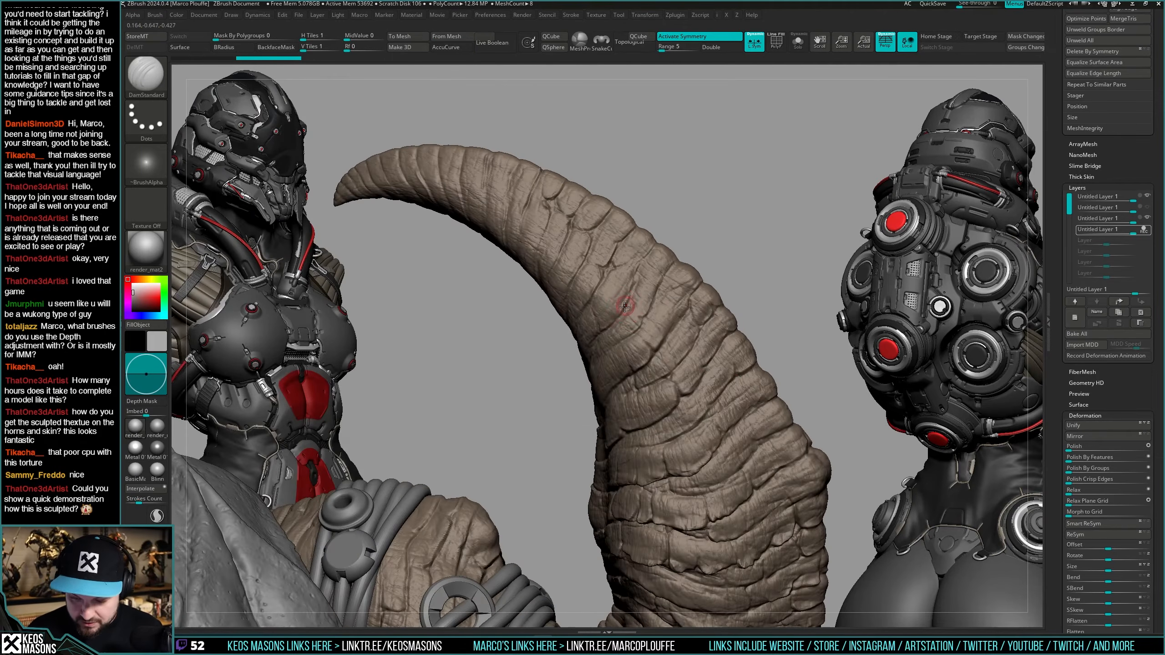
pyautogui.moveTo(625, 306)
pyautogui.mouseDown(button='right')
pyautogui.moveTo(610, 325)
pyautogui.moveTo(646, 296)
pyautogui.moveTo(638, 289)
pyautogui.moveTo(673, 339)
pyautogui.moveTo(632, 306)
pyautogui.mouseUp(button='right')
# Adjust the brush settings and pull a ridge on the horn's inner curve with the depth-masked Move brush.
pyautogui.press('space')
pyautogui.click(655, 350)
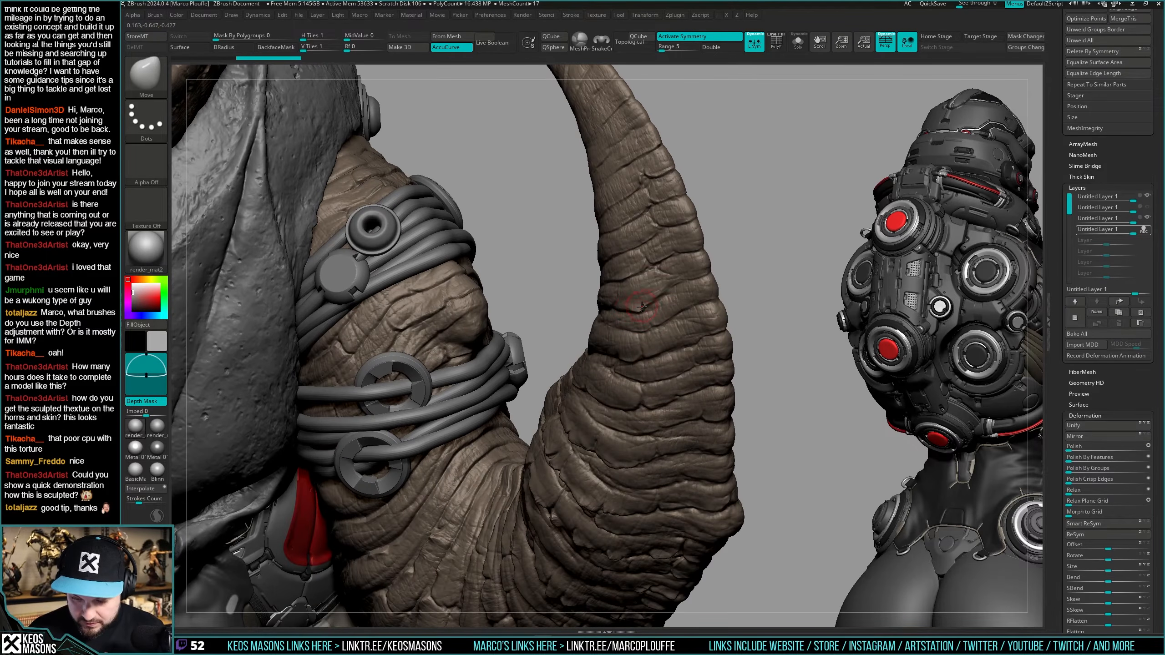
pyautogui.moveTo(629, 304); pyautogui.dragTo(642, 303)
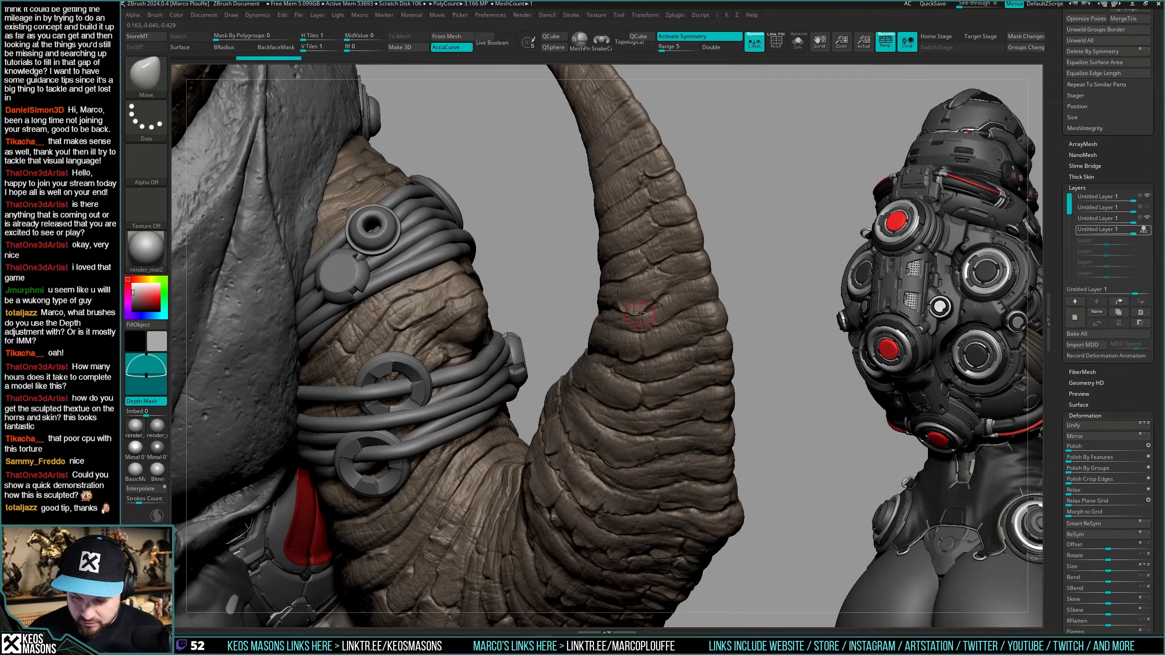
# Undo the last change on the horn and nudge the ridge on its inner curve with the Move brush.
pyautogui.moveTo(640, 312); pyautogui.dragTo(668, 298, button='right')
pyautogui.hotkey('ctrl', 'z')
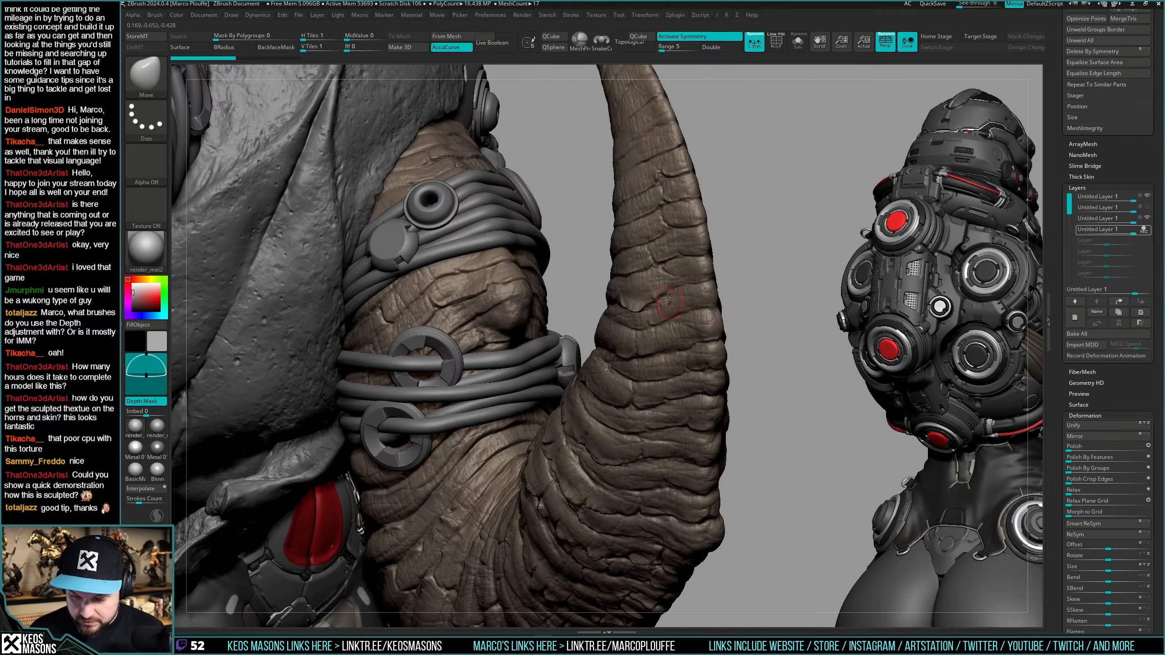
pyautogui.press('ctrl')
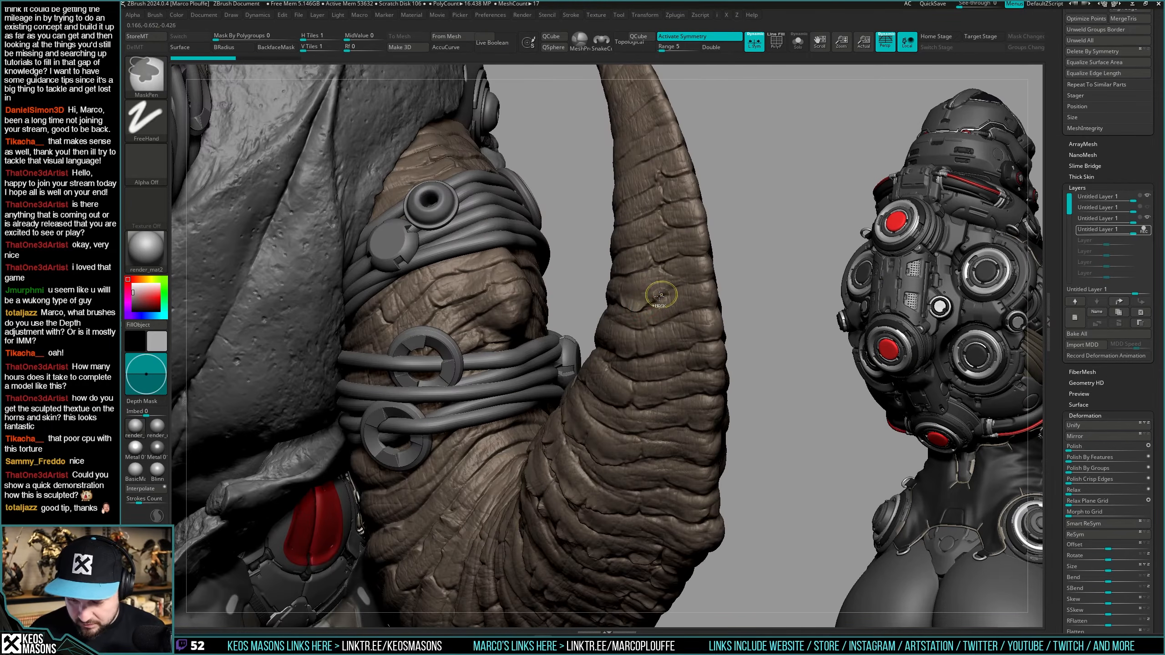
pyautogui.moveTo(631, 304); pyautogui.dragTo(648, 302)
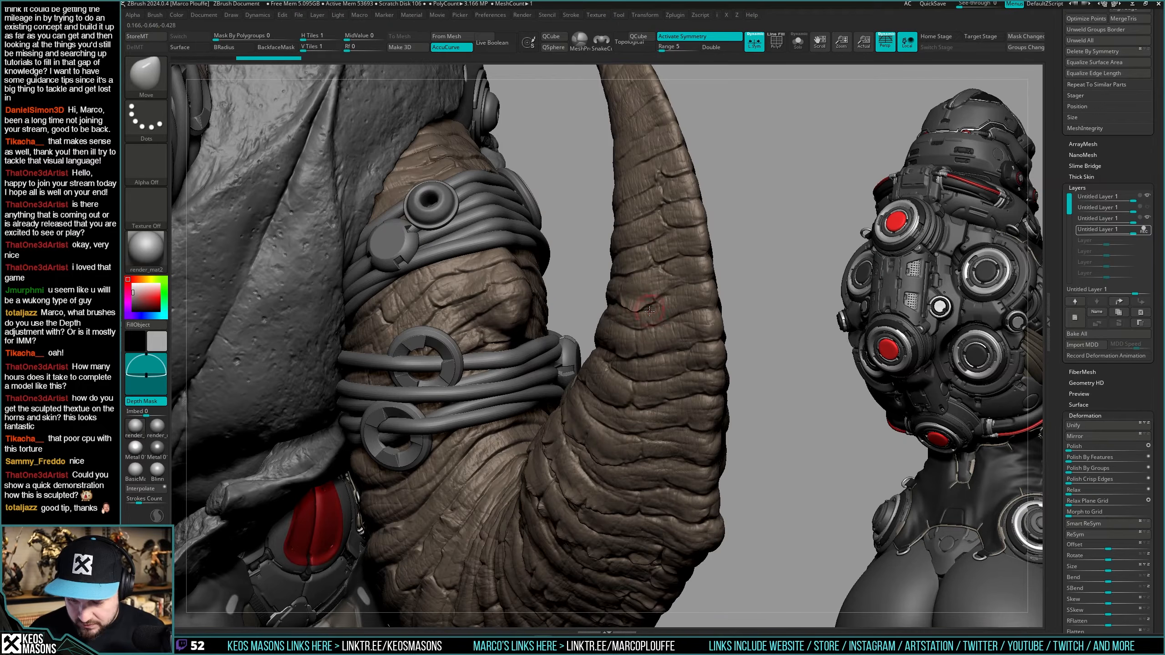
# Inspect the sculpted horn up close and the whole head with both horns from the front.
pyautogui.moveTo(650, 311); pyautogui.dragTo(649, 351, button='right')
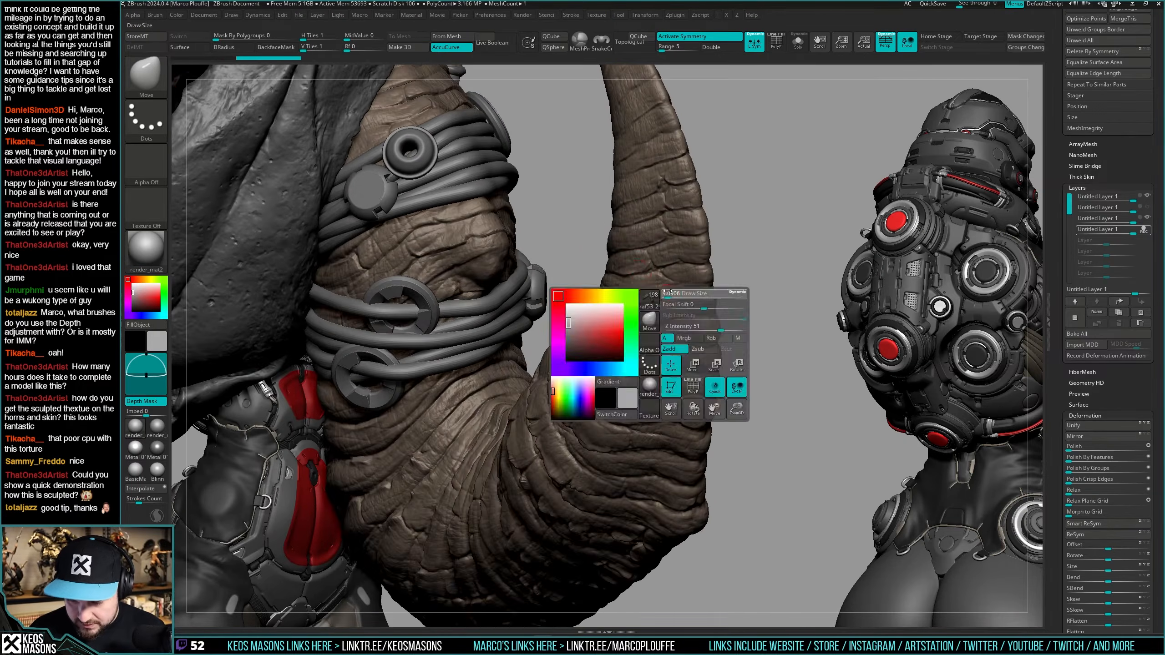
pyautogui.moveTo(633, 280); pyautogui.dragTo(653, 220, button='right')
pyautogui.moveTo(654, 220); pyautogui.dragTo(794, 340, button='right')
pyautogui.press('F1')
pyautogui.moveTo(745, 292); pyautogui.dragTo(734, 321, button='right')
pyautogui.keyDown('ctrl'); pyautogui.moveTo(735, 321); pyautogui.dragTo(711, 375, button='right'); pyautogui.keyUp('ctrl')
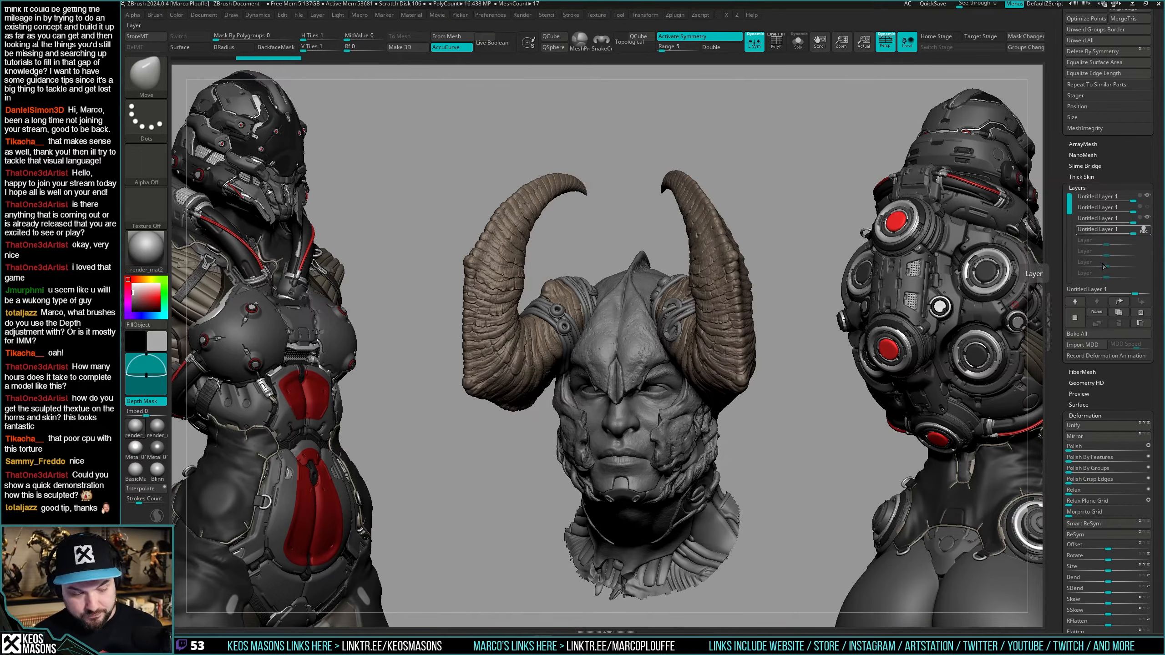
pyautogui.moveTo(810, 352)
pyautogui.mouseDown()
pyautogui.moveTo(809, 368)
pyautogui.moveTo(813, 356)
pyautogui.mouseUp()
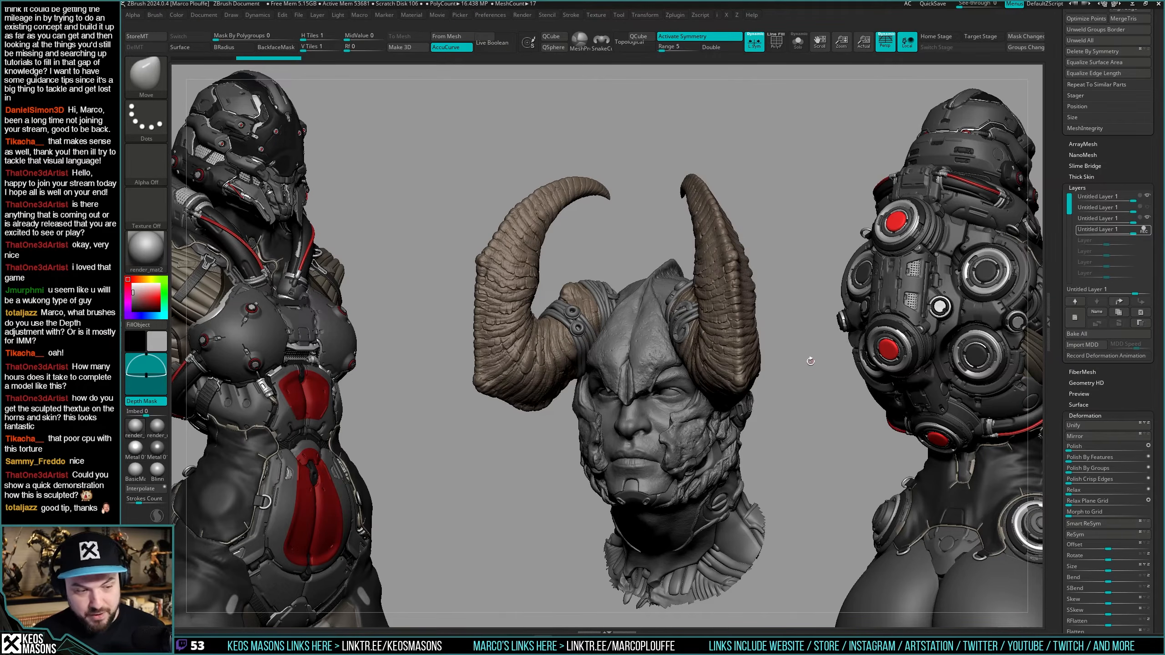
# Make all the subtool folders visible around the horned head.
pyautogui.scroll(10, 1116, 315)
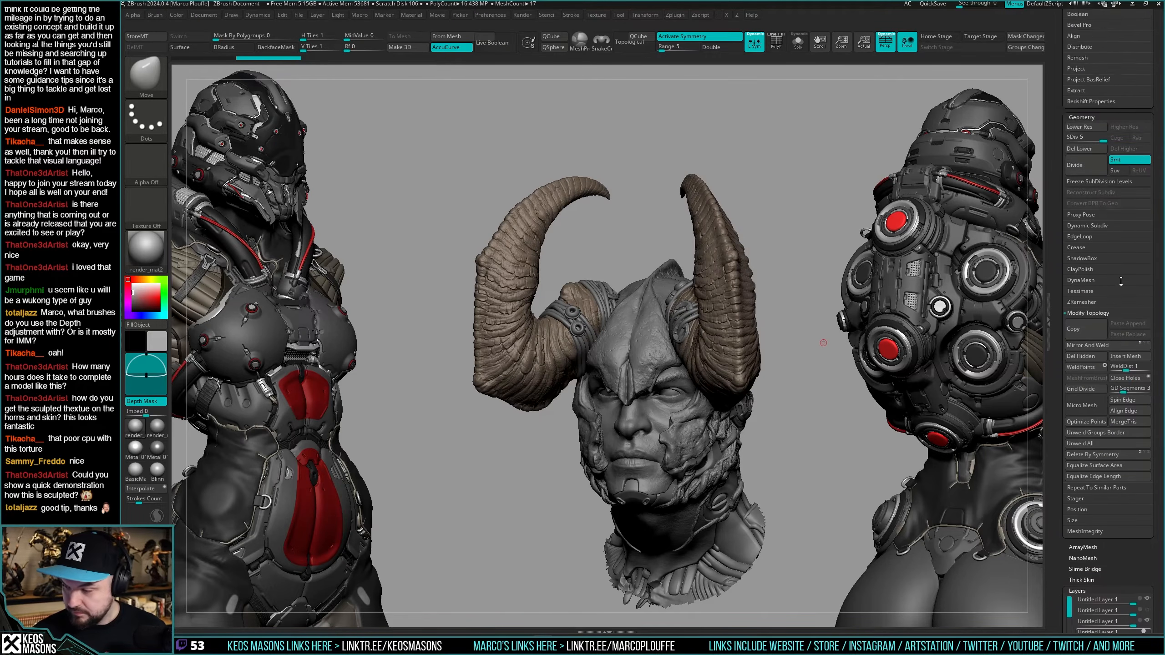
pyautogui.scroll(6, 1117, 315)
pyautogui.click(1147, 183)
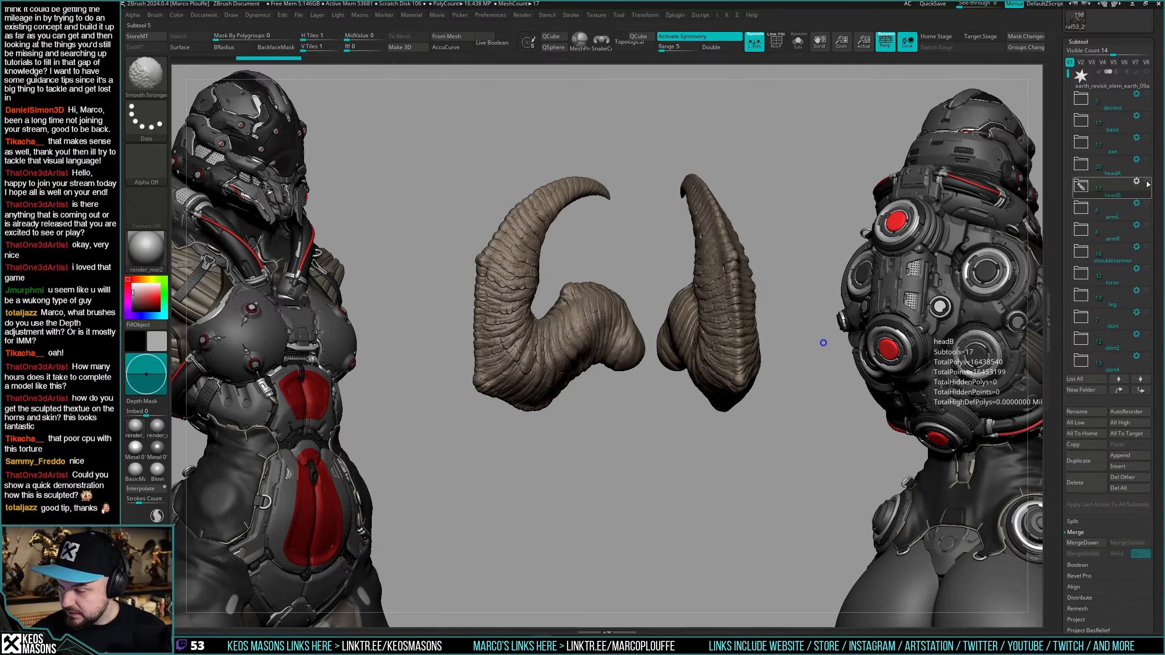
pyautogui.keyDown('shift'); pyautogui.click(1147, 183); pyautogui.keyUp('shift')
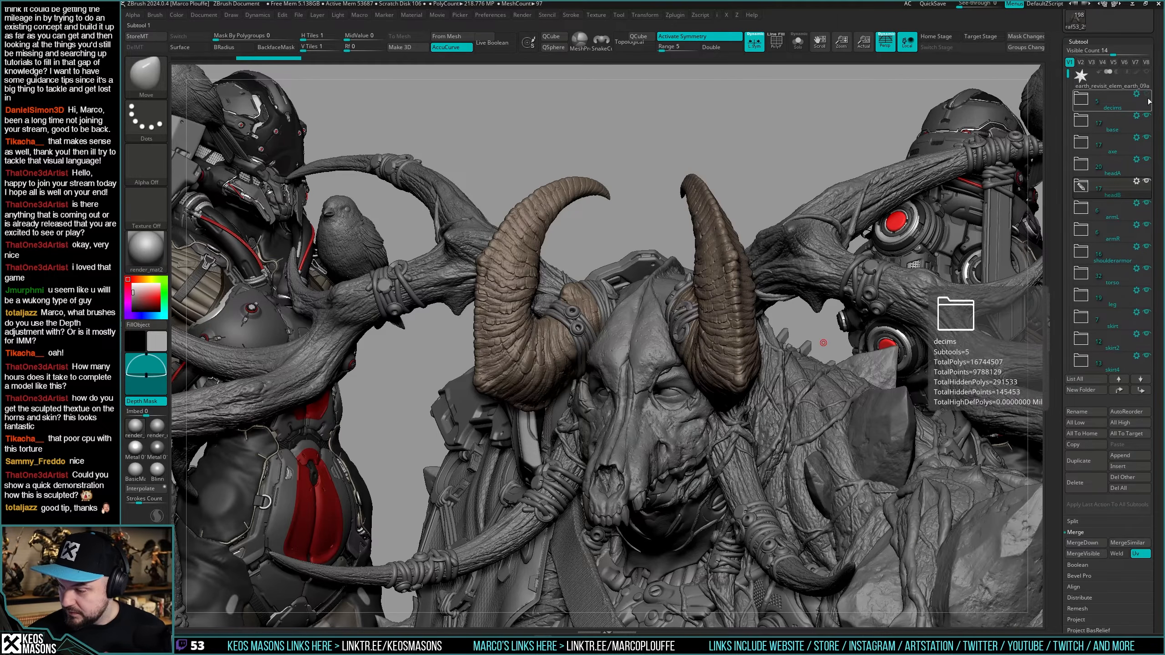
# Turn on polypaint for all subtools and replace the headB folder with the headA folder as the displayed, active head.
pyautogui.keyDown('shift'); pyautogui.click(1136, 73); pyautogui.keyUp('shift')
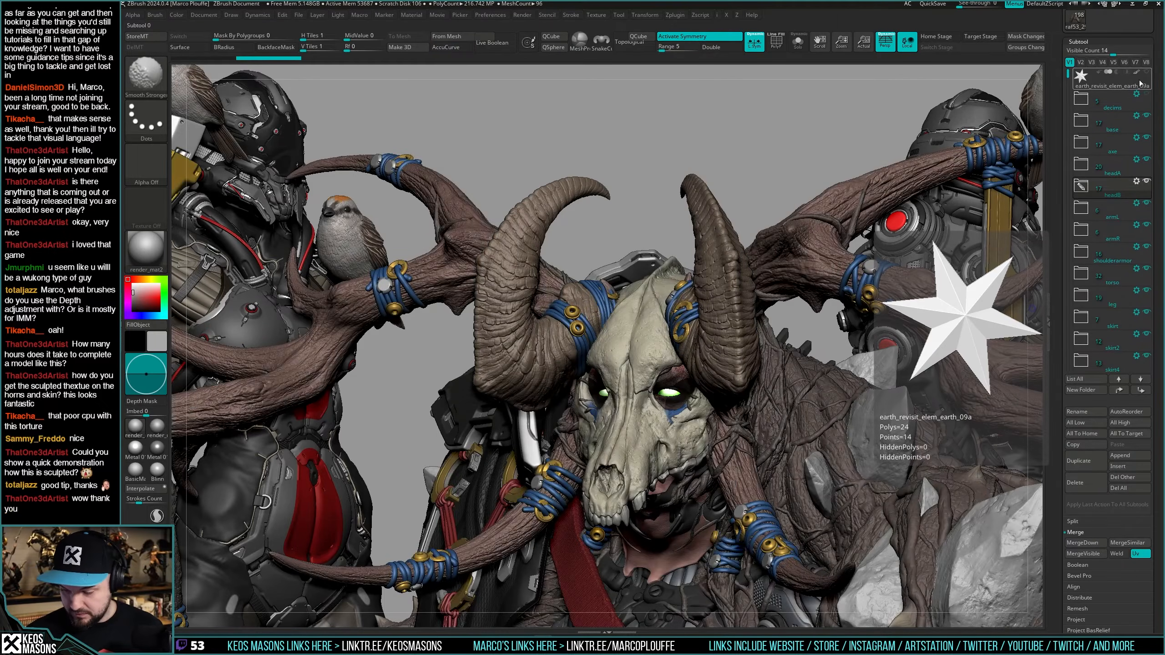
pyautogui.click(1148, 183)
pyautogui.click(1121, 167)
pyautogui.moveTo(767, 424)
pyautogui.keyDown('ctrl'); pyautogui.mouseDown(button='right')
pyautogui.moveTo(739, 381)
pyautogui.moveTo(762, 457)
pyautogui.mouseUp(button='right'); pyautogui.keyUp('ctrl')
pyautogui.keyDown('alt'); pyautogui.moveTo(686, 257); pyautogui.dragTo(742, 333, button='right'); pyautogui.keyUp('alt')
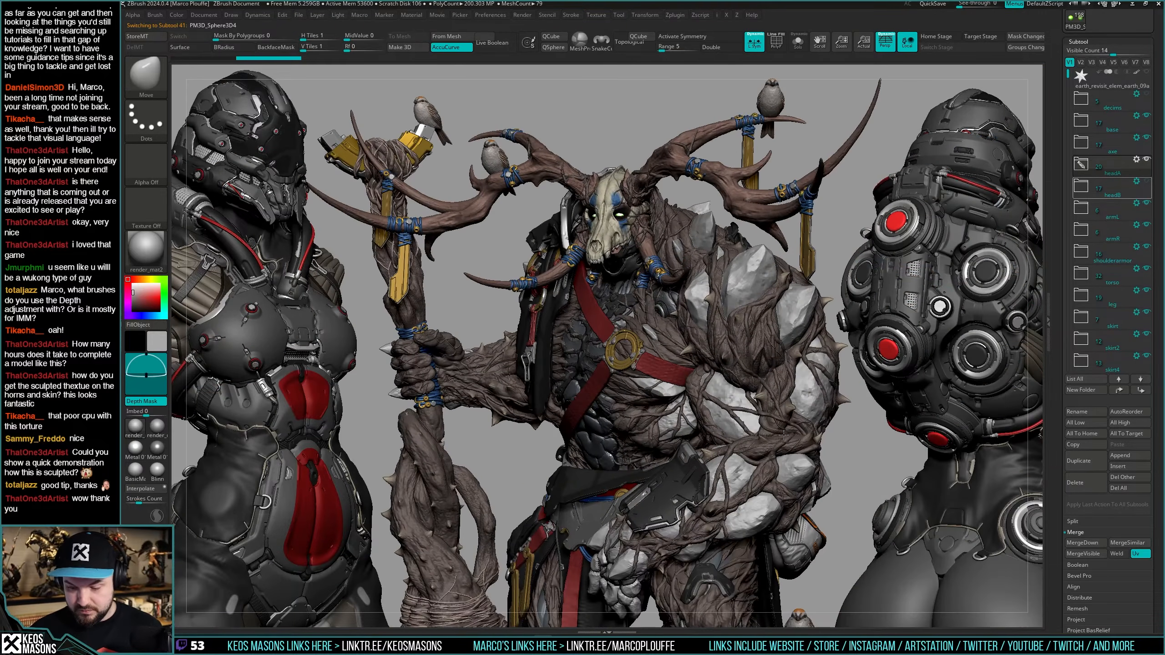
# Examine the painted earth elemental with its antlered skull head from several angles and at full height.
pyautogui.moveTo(784, 435)
pyautogui.keyDown('alt'); pyautogui.mouseDown(button='right')
pyautogui.moveTo(773, 426)
pyautogui.moveTo(777, 462)
pyautogui.mouseUp(button='right'); pyautogui.keyUp('alt')
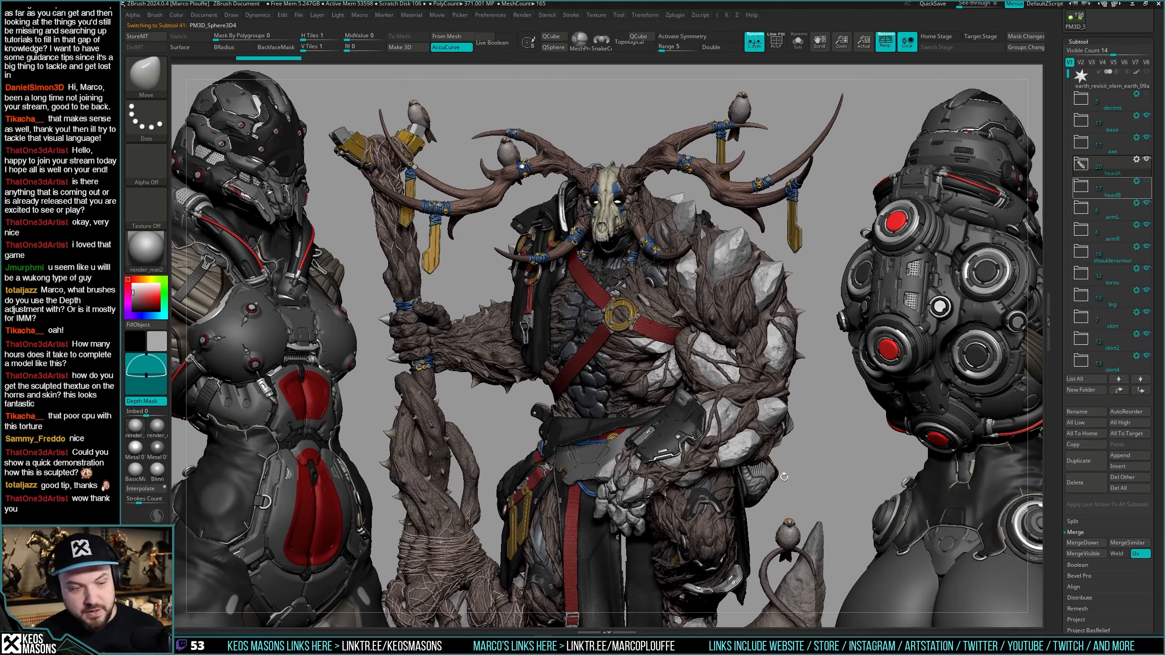
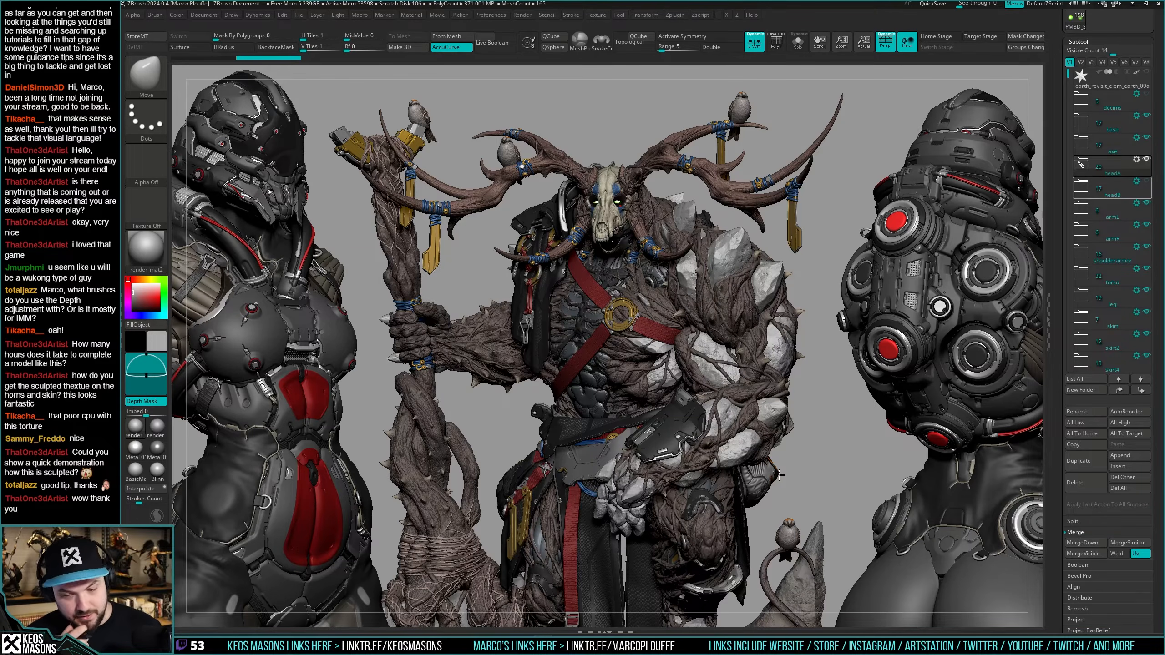
pyautogui.moveTo(565, 123); pyautogui.dragTo(623, 123)
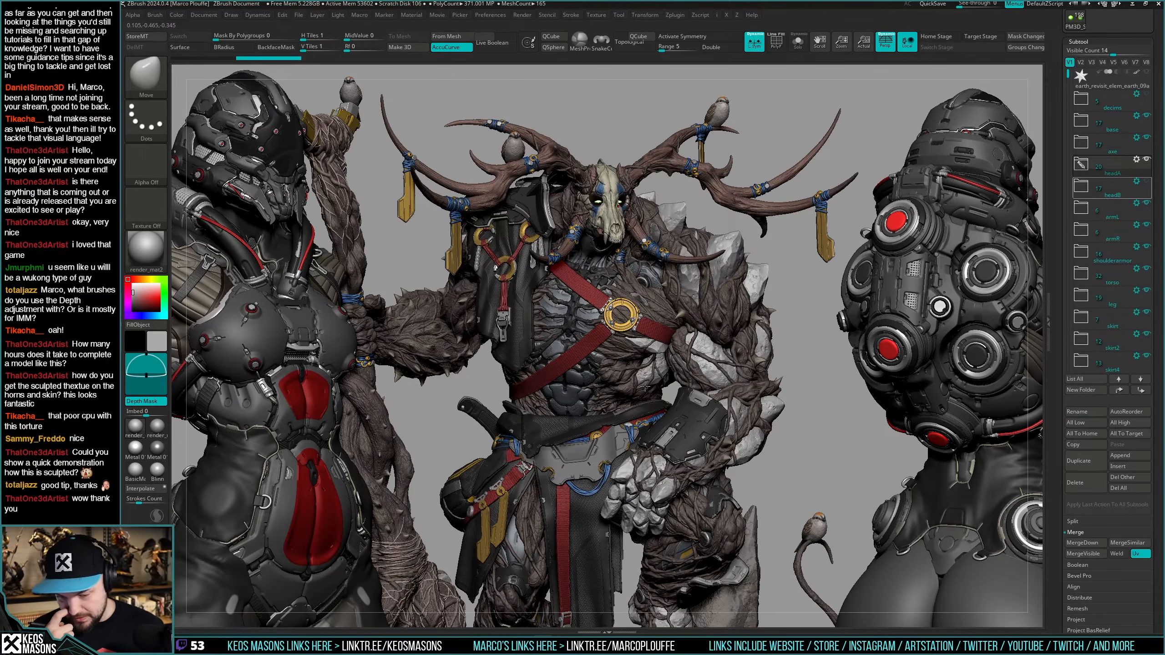
pyautogui.moveTo(811, 299); pyautogui.dragTo(803, 341)
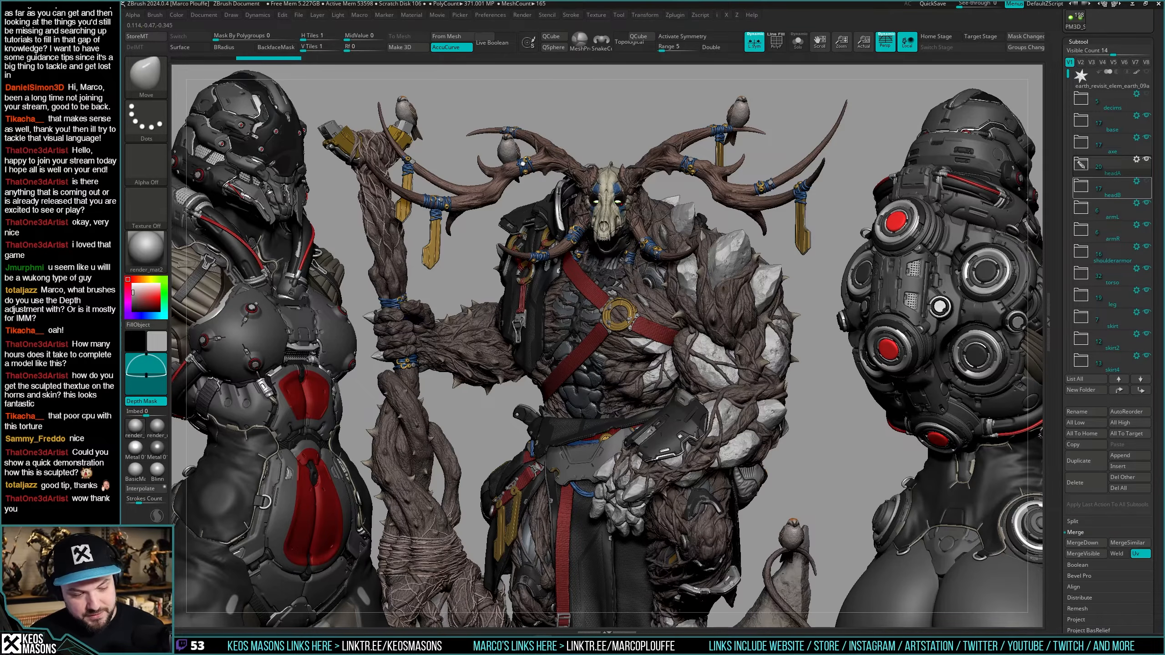
pyautogui.moveTo(804, 308); pyautogui.dragTo(799, 311)
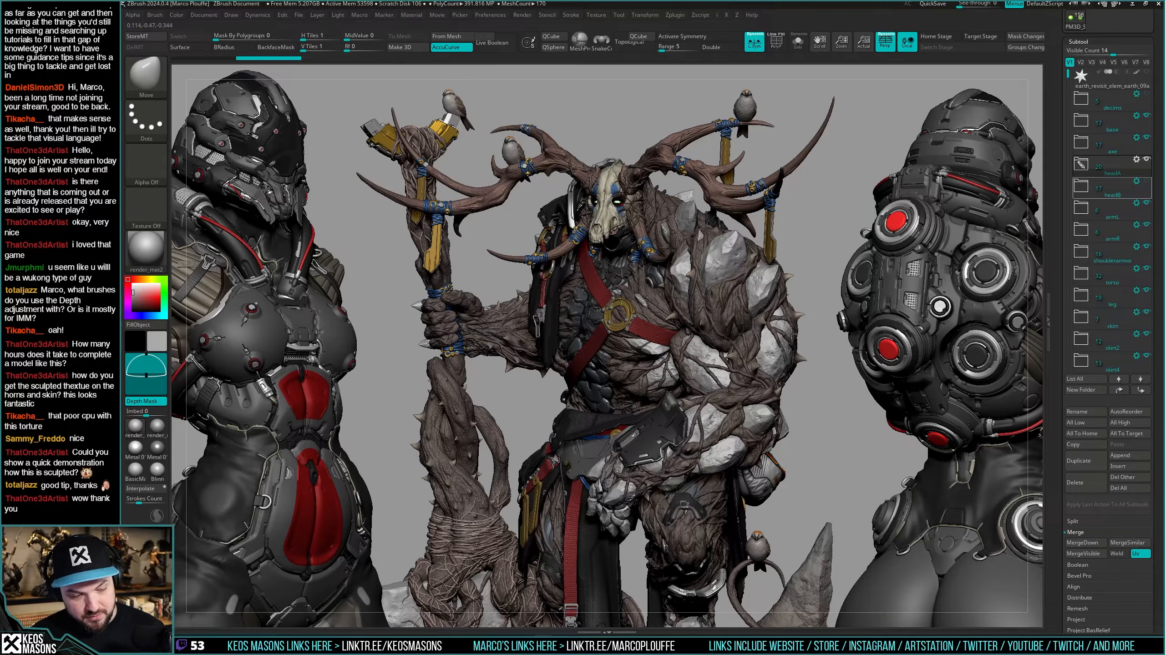
pyautogui.moveTo(792, 334); pyautogui.dragTo(787, 336, button='right')
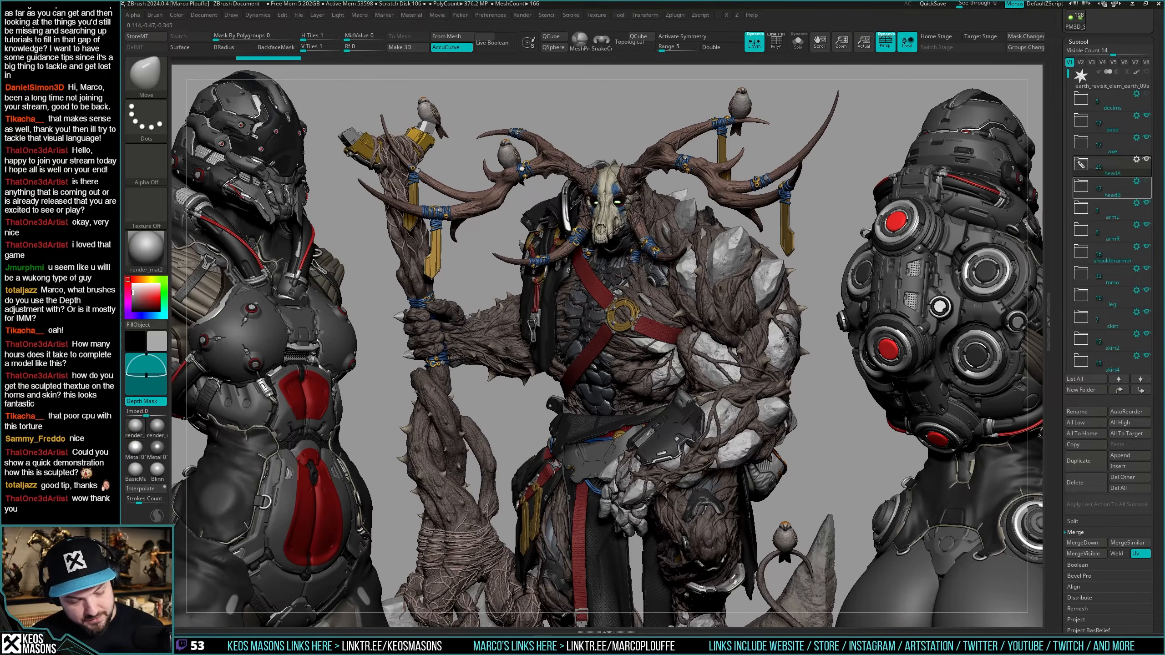
pyautogui.moveTo(784, 318); pyautogui.dragTo(793, 344, button='right')
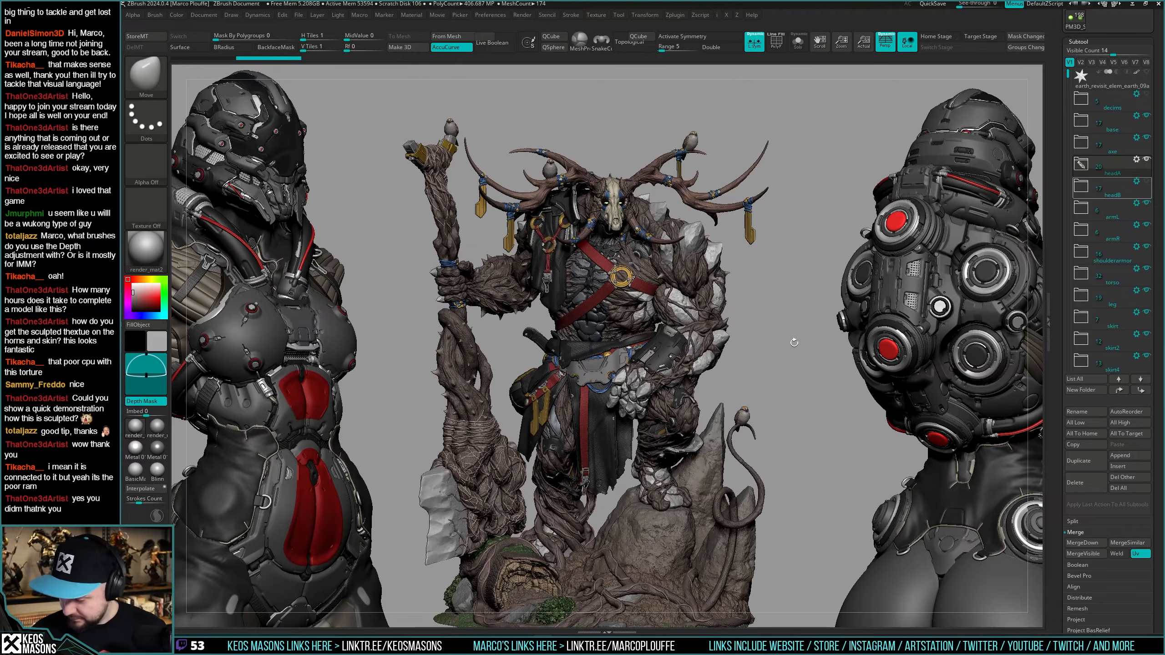
# Switch to the cyborg character's tool with the uriel8_30 leg subtool active.
pyautogui.click(1083, 486)
pyautogui.moveTo(1081, 176); pyautogui.dragTo(1081, 311)
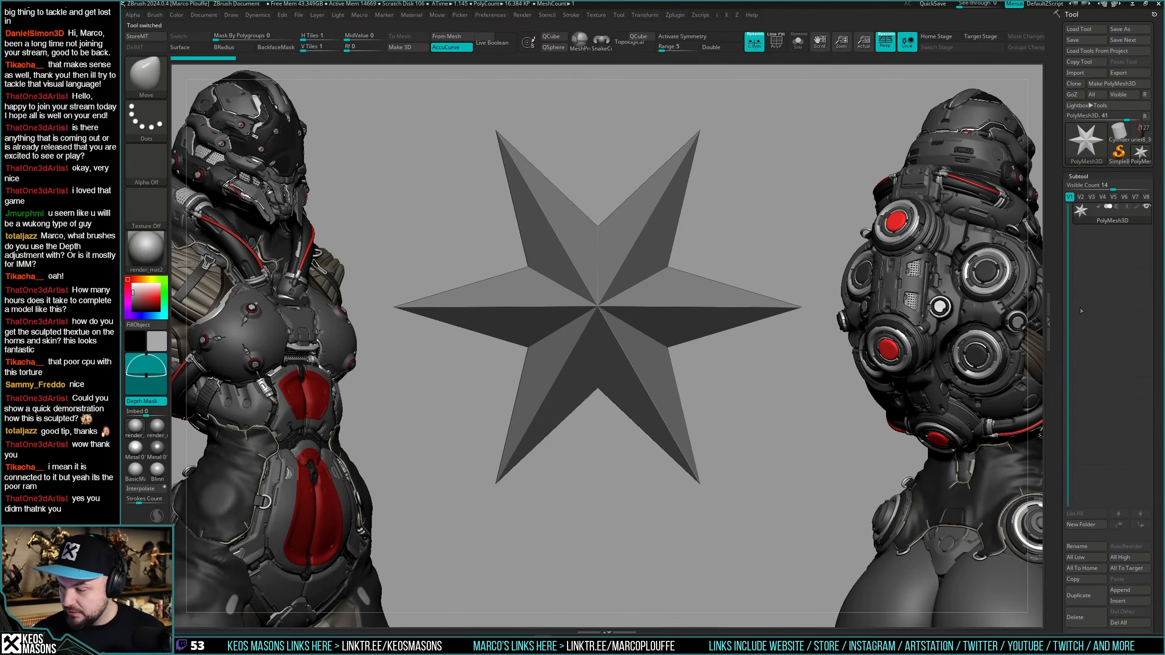
pyautogui.click(1141, 133)
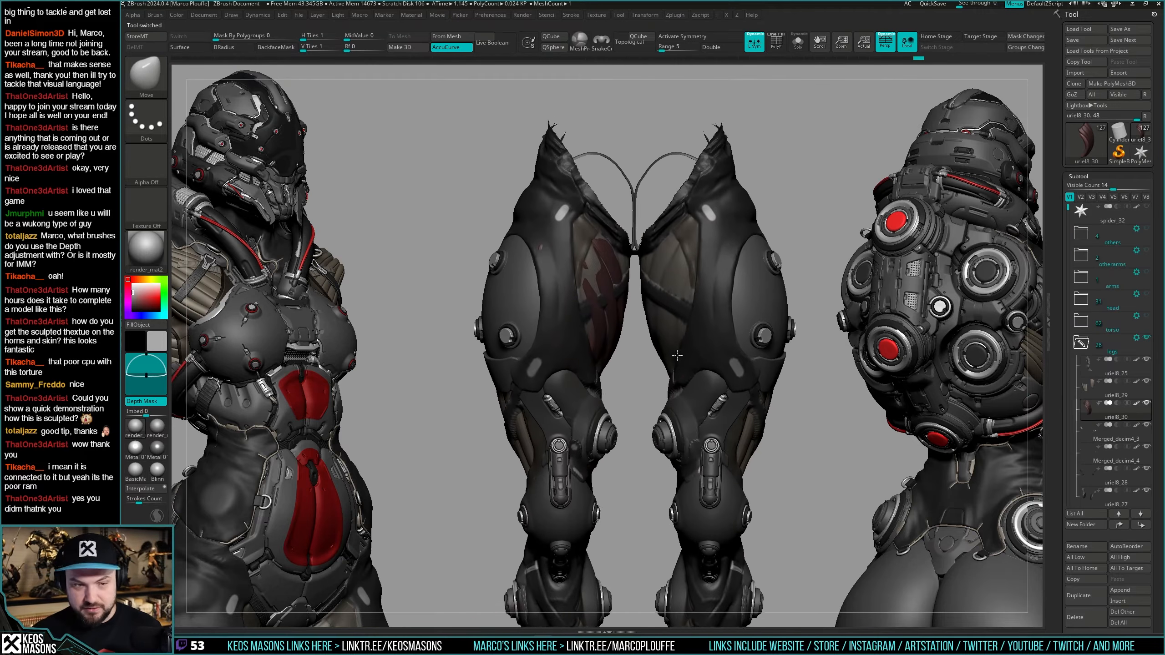
# Isolate the muscle strands of the uriel8_30 subtool and frame them up close.
pyautogui.moveTo(677, 356)
pyautogui.keyDown('alt'); pyautogui.mouseDown(button='right')
pyautogui.moveTo(652, 315)
pyautogui.moveTo(610, 321)
pyautogui.moveTo(702, 344)
pyautogui.moveTo(714, 388)
pyautogui.moveTo(683, 367)
pyautogui.moveTo(705, 348)
pyautogui.moveTo(627, 245)
pyautogui.mouseUp(button='right'); pyautogui.keyUp('alt')
pyautogui.hotkey('shift', 'f')
pyautogui.hotkey('shift', 'f')
pyautogui.hotkey('shift', 's')
pyautogui.press('f')
pyautogui.hotkey('shift', 's')
pyautogui.hotkey('shift', 's')
pyautogui.moveTo(692, 364)
pyautogui.keyDown('ctrl'); pyautogui.mouseDown(button='right')
pyautogui.moveTo(717, 376)
pyautogui.moveTo(673, 377)
pyautogui.mouseUp(button='right'); pyautogui.keyUp('ctrl')
# Put the isolated strands into one polygroup and mask them with the Transpose tool.
pyautogui.hotkey('ctrl', 'w')
pyautogui.hotkey('shift', 'f')
pyautogui.hotkey('shift', 'f')
pyautogui.press('w')
pyautogui.keyDown('ctrl'); pyautogui.moveTo(650, 381); pyautogui.dragTo(629, 395); pyautogui.keyUp('ctrl')
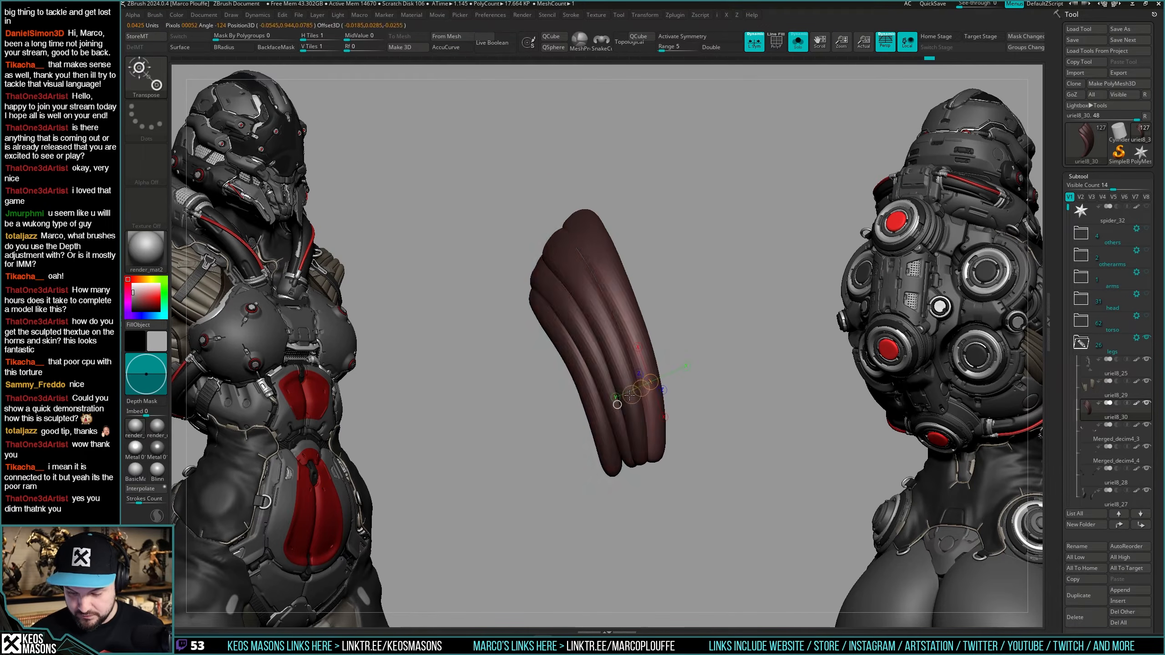
# Show the full legs from behind in Draw mode and select the CurveTubeSnap brush.
pyautogui.moveTo(706, 396)
pyautogui.mouseDown(button='right')
pyautogui.moveTo(745, 391)
pyautogui.moveTo(727, 333)
pyautogui.moveTo(745, 429)
pyautogui.moveTo(739, 391)
pyautogui.moveTo(767, 379)
pyautogui.moveTo(671, 395)
pyautogui.moveTo(702, 386)
pyautogui.mouseUp(button='right')
pyautogui.hotkey('shift', 's')
pyautogui.hotkey('shift', 's')
pyautogui.hotkey('shift', 's')
pyautogui.press('q')
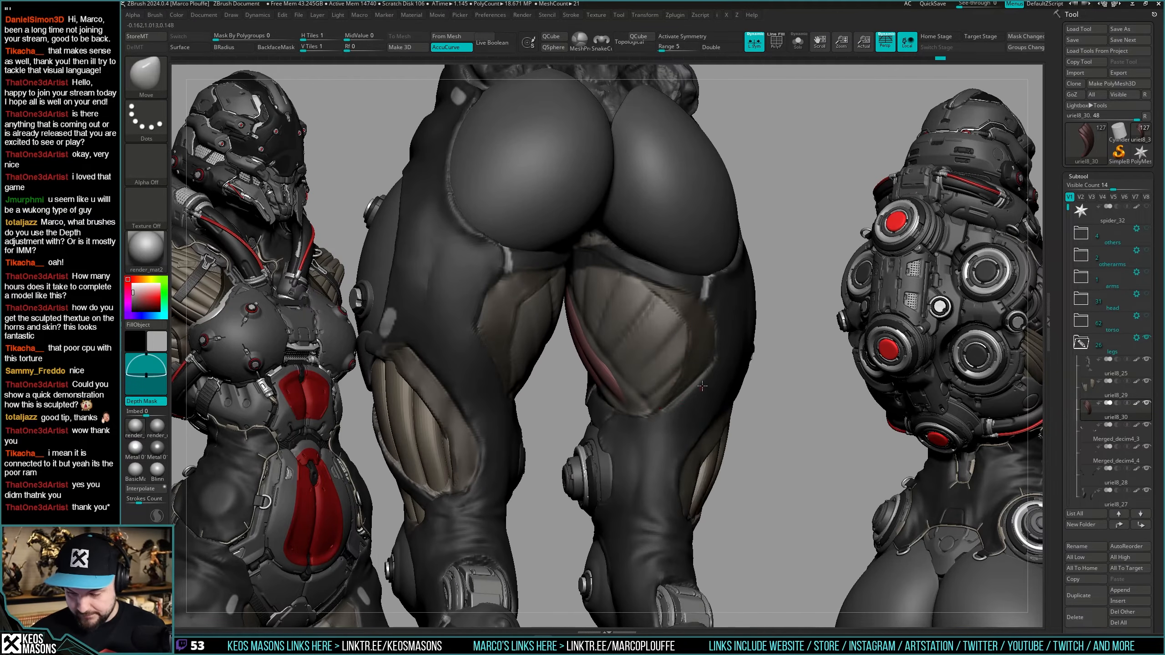
pyautogui.press('space')
pyautogui.moveTo(823, 289)
pyautogui.mouseDown(button='right')
pyautogui.moveTo(745, 318)
pyautogui.moveTo(720, 375)
pyautogui.moveTo(730, 385)
pyautogui.moveTo(649, 371)
pyautogui.moveTo(676, 317)
pyautogui.moveTo(661, 363)
pyautogui.mouseUp(button='right')
pyautogui.press('space')
pyautogui.click(715, 367)
pyautogui.press('space')
pyautogui.click(672, 311)
pyautogui.press('space')
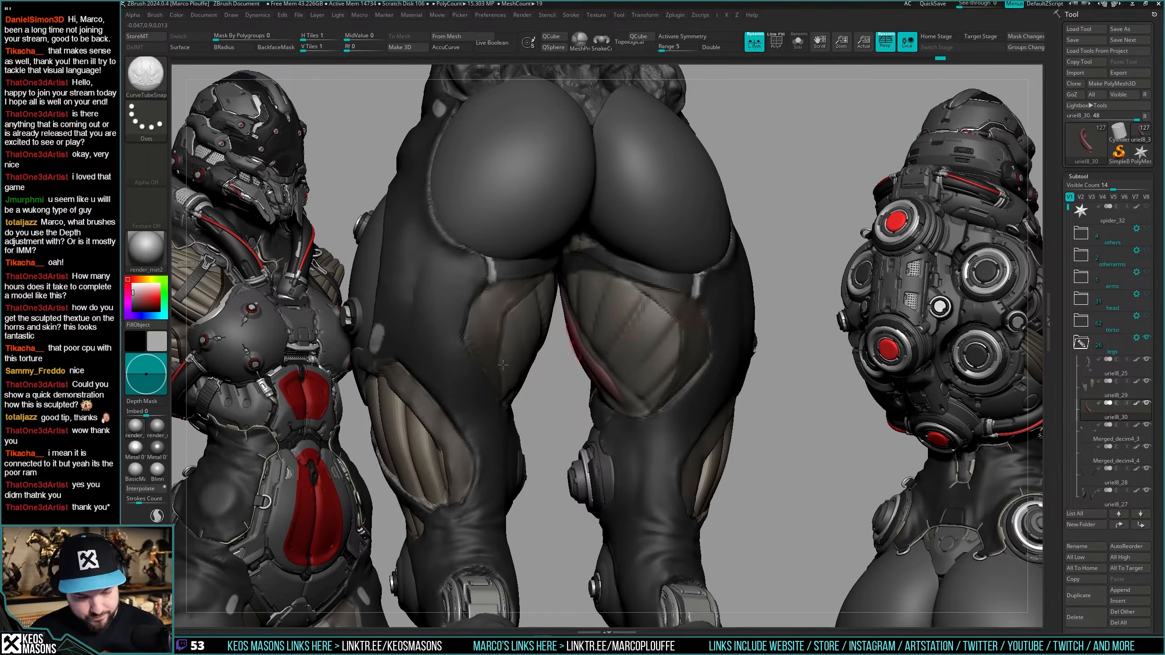
# Draw a curve tube diagonally across the back of the thigh, undoing the first attempt and redrawing it.
pyautogui.click(157, 427)
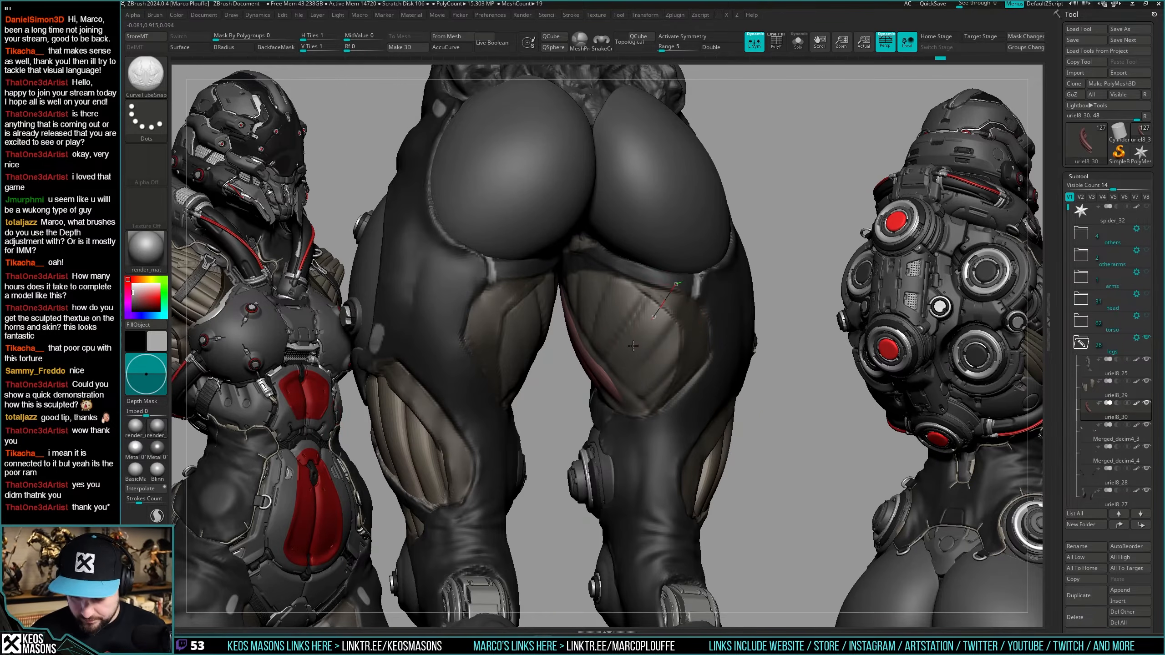
pyautogui.moveTo(633, 346); pyautogui.dragTo(613, 371)
pyautogui.moveTo(615, 367)
pyautogui.mouseDown(button='right')
pyautogui.moveTo(684, 330)
pyautogui.moveTo(670, 307)
pyautogui.mouseUp(button='right')
pyautogui.hotkey('ctrl', 'z')
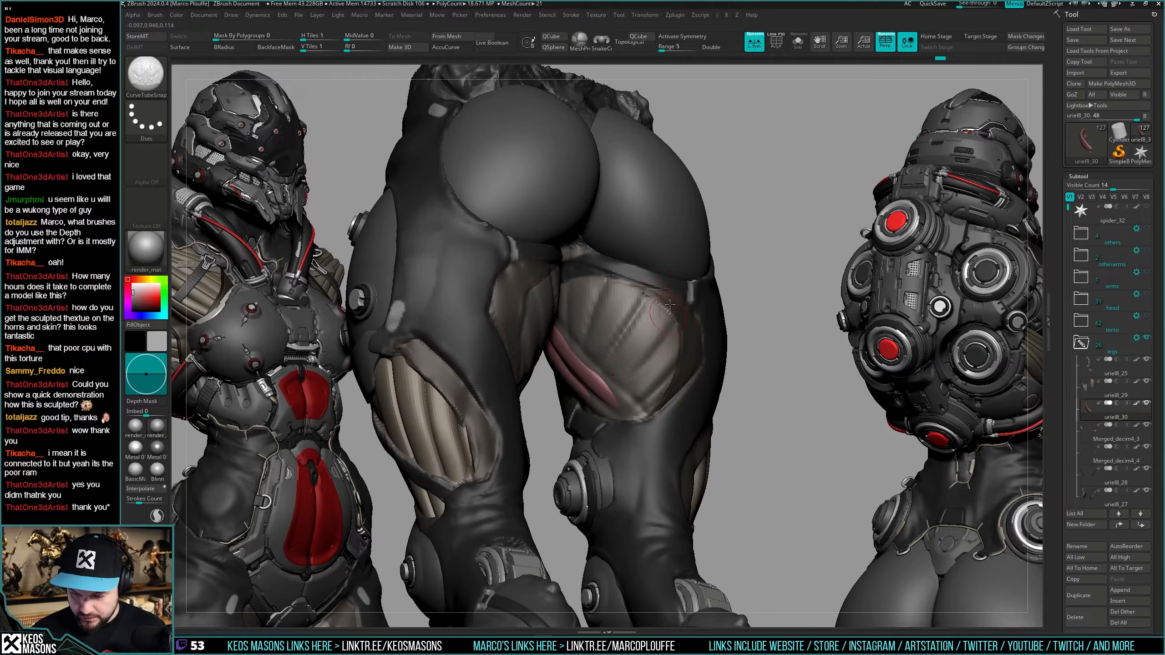
pyautogui.moveTo(681, 280); pyautogui.dragTo(676, 294)
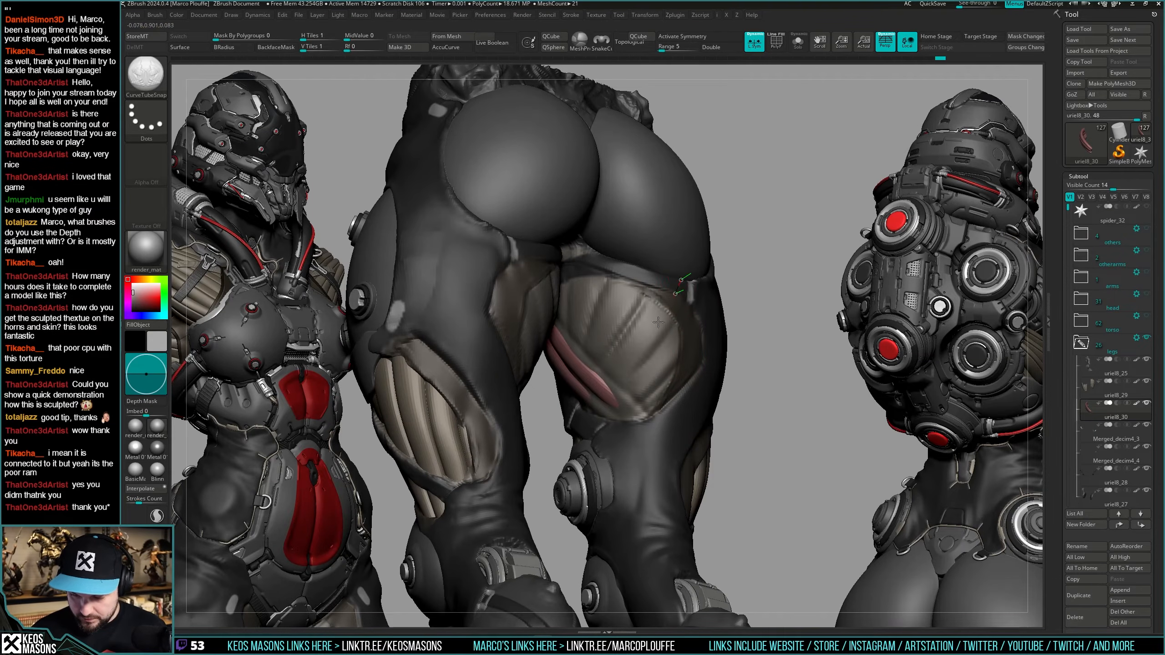
# Split the new tube from the muscle strands into its own subtool and make it active with the full legs shown.
pyautogui.moveTo(760, 337)
pyautogui.mouseDown(button='right')
pyautogui.moveTo(754, 369)
pyautogui.moveTo(763, 347)
pyautogui.mouseUp(button='right')
pyautogui.hotkey('shift', 's')
pyautogui.hotkey('ctrl', 'shift', 's')
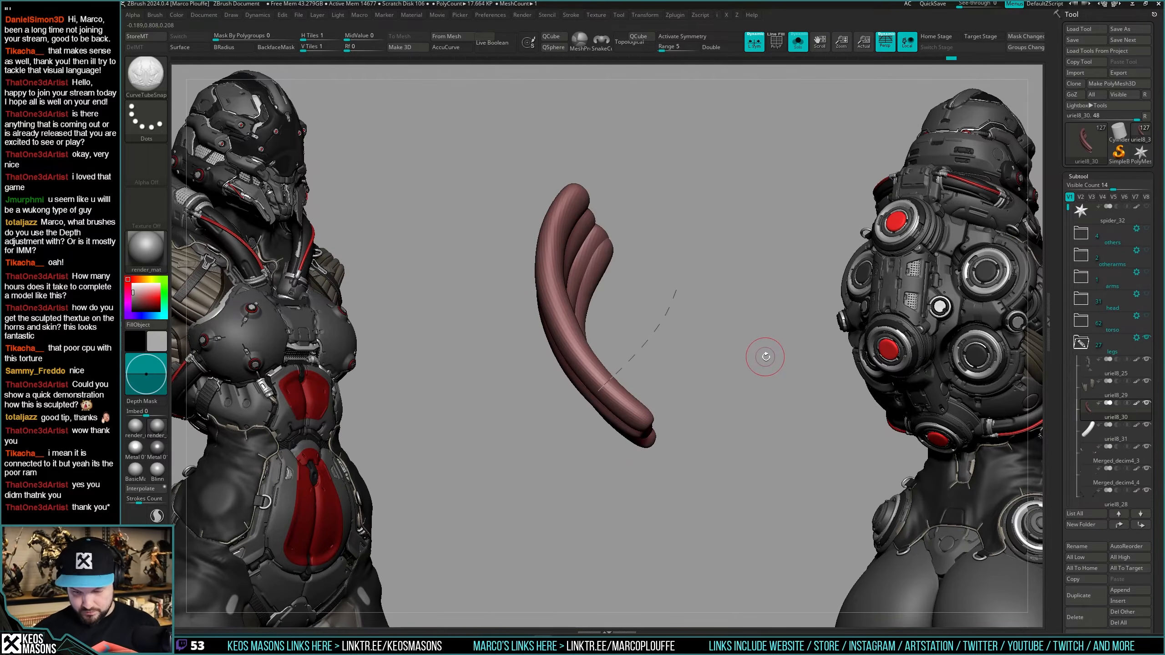
pyautogui.hotkey('ctrl', 'w')
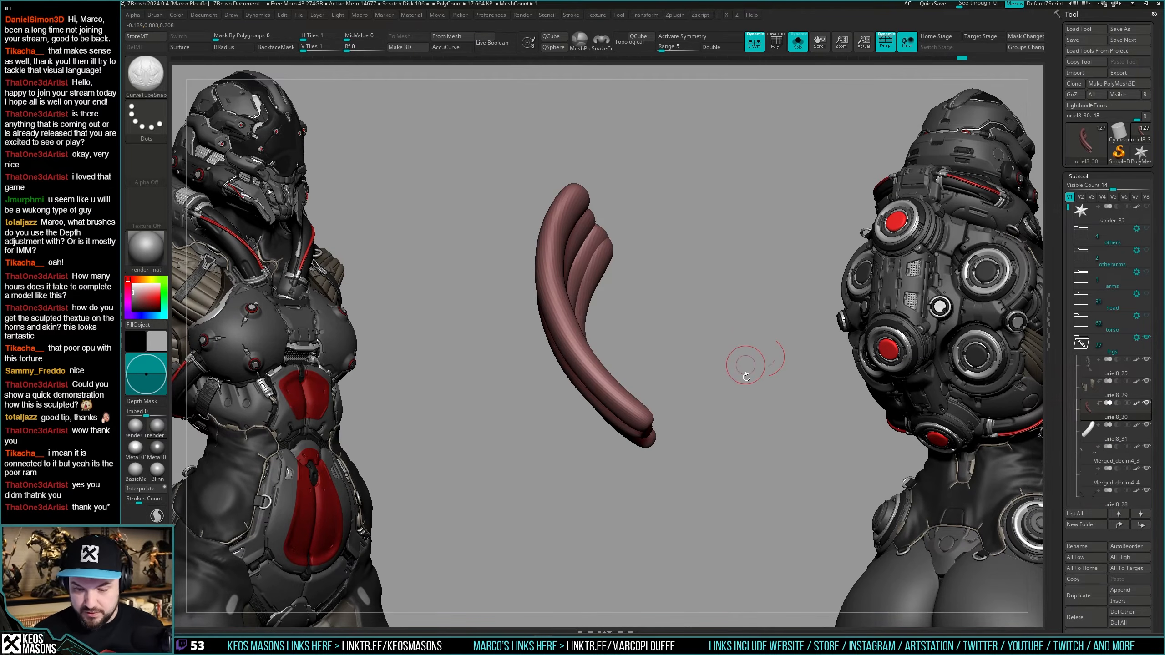
pyautogui.press('Down')
pyautogui.hotkey('shift', 's')
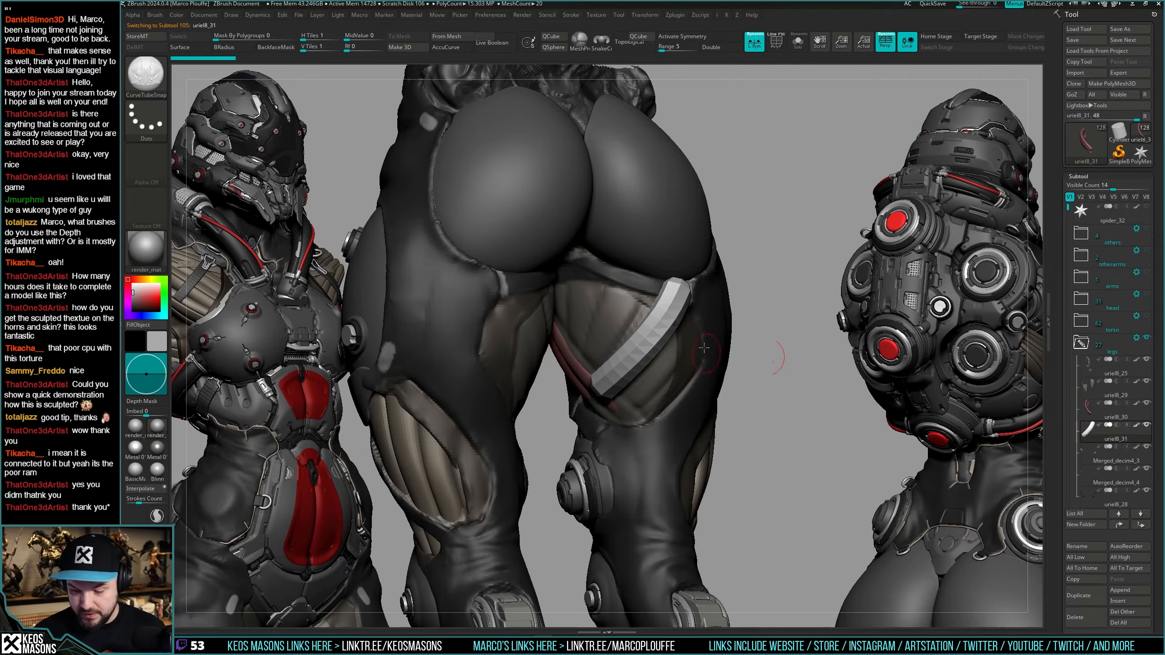
# Color the new thigh tube a light muted pink.
pyautogui.moveTo(747, 394)
pyautogui.mouseDown()
pyautogui.moveTo(775, 390)
pyautogui.moveTo(739, 385)
pyautogui.moveTo(753, 380)
pyautogui.mouseUp()
pyautogui.press('space')
pyautogui.click(595, 395)
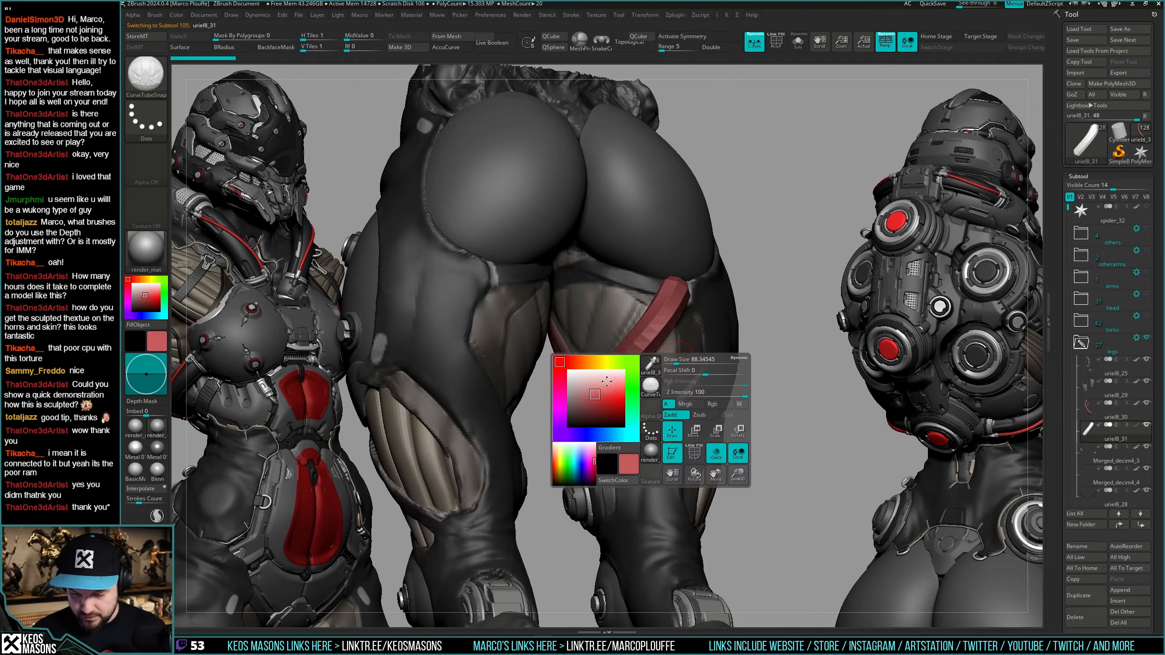
pyautogui.moveTo(697, 351); pyautogui.dragTo(674, 414, button='right')
pyautogui.press('space')
pyautogui.click(610, 379)
# Place the Transpose gizmo on the thigh tube and shift the tube deeper into the back of the thigh.
pyautogui.moveTo(651, 359)
pyautogui.keyDown('ctrl'); pyautogui.mouseDown(button='right')
pyautogui.moveTo(652, 403)
pyautogui.moveTo(648, 350)
pyautogui.mouseUp(button='right'); pyautogui.keyUp('ctrl')
pyautogui.press('w')
pyautogui.click(648, 350)
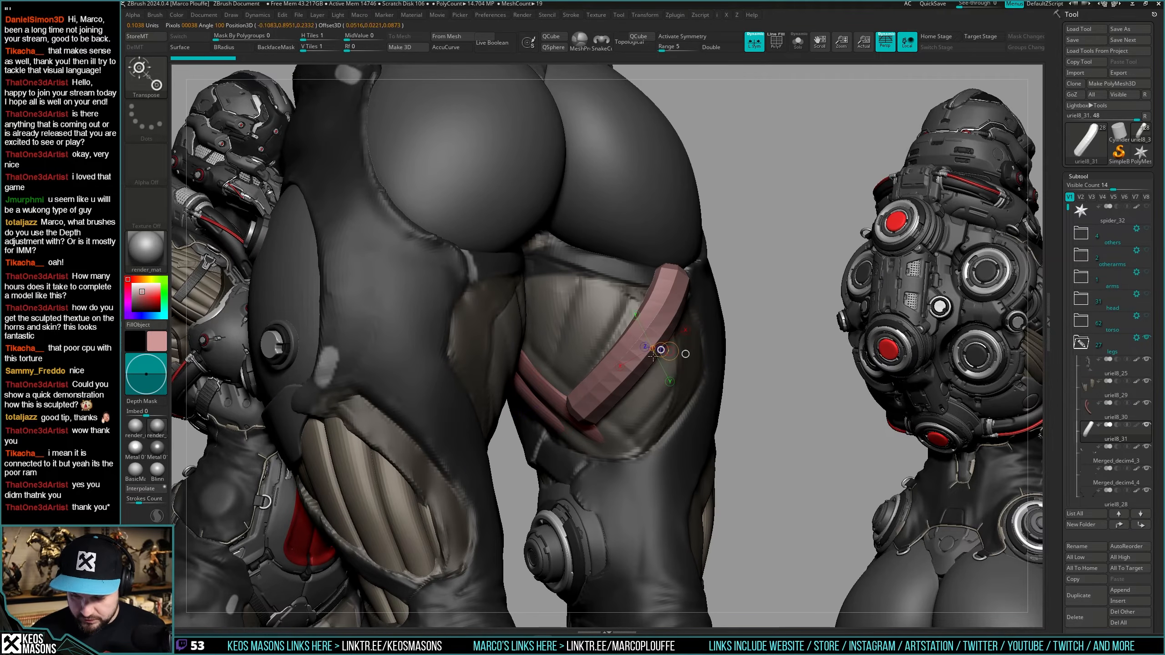
pyautogui.keyDown('ctrl'); pyautogui.moveTo(597, 385); pyautogui.dragTo(638, 339); pyautogui.keyUp('ctrl')
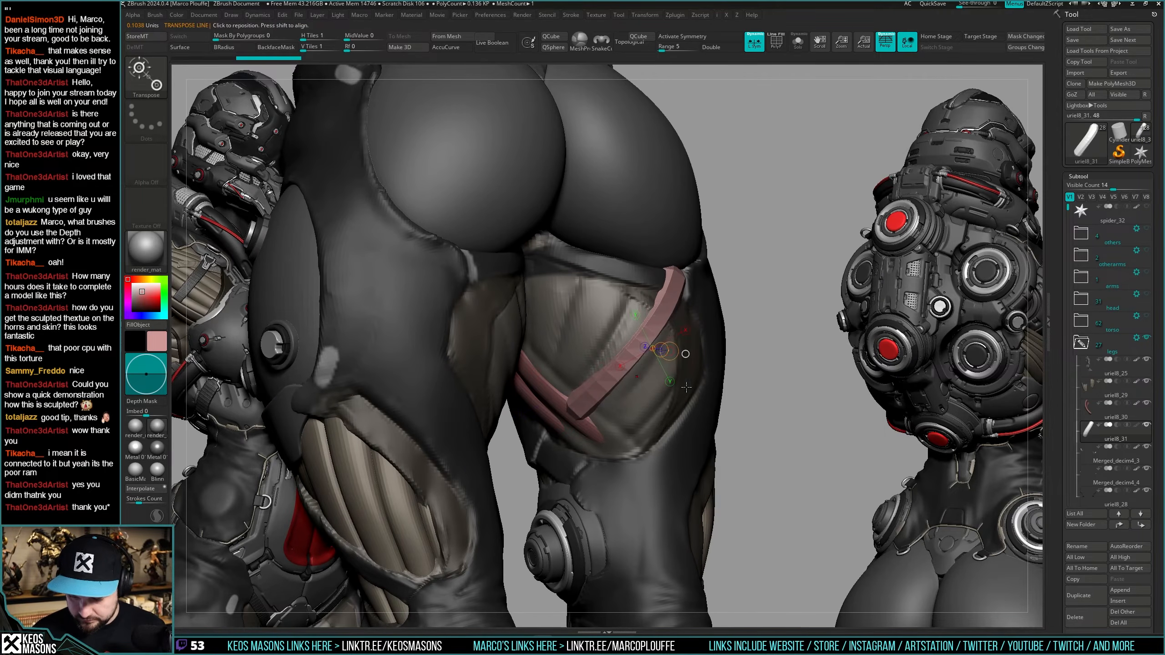
pyautogui.moveTo(638, 404)
pyautogui.mouseDown(button='right')
pyautogui.moveTo(688, 413)
pyautogui.moveTo(702, 454)
pyautogui.moveTo(699, 433)
pyautogui.moveTo(715, 420)
pyautogui.moveTo(690, 443)
pyautogui.moveTo(704, 436)
pyautogui.moveTo(702, 404)
pyautogui.moveTo(697, 424)
pyautogui.moveTo(688, 415)
pyautogui.mouseUp(button='right')
# Display the tube's polyframe and adjust its fit along the back of the thigh with the Transpose tool.
pyautogui.press('q')
pyautogui.moveTo(646, 316); pyautogui.dragTo(715, 395, button='right')
pyautogui.hotkey('shift', 'f')
pyautogui.press('r')
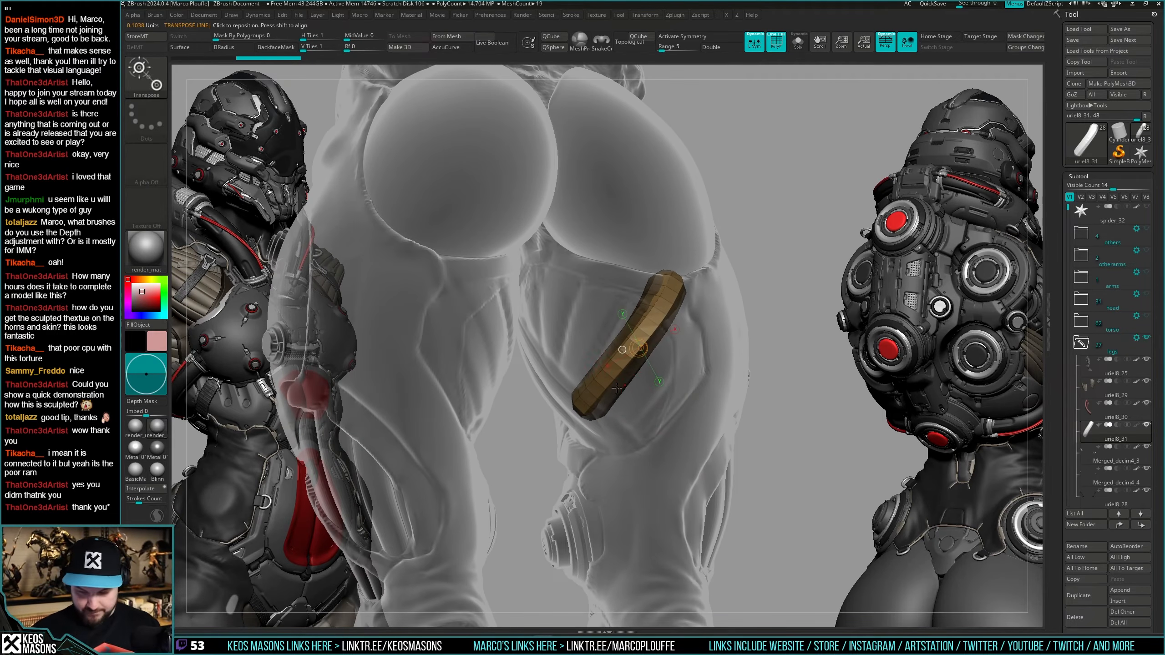
pyautogui.moveTo(588, 392)
pyautogui.mouseDown()
pyautogui.moveTo(798, 317)
pyautogui.moveTo(775, 294)
pyautogui.mouseUp()
pyautogui.press('q')
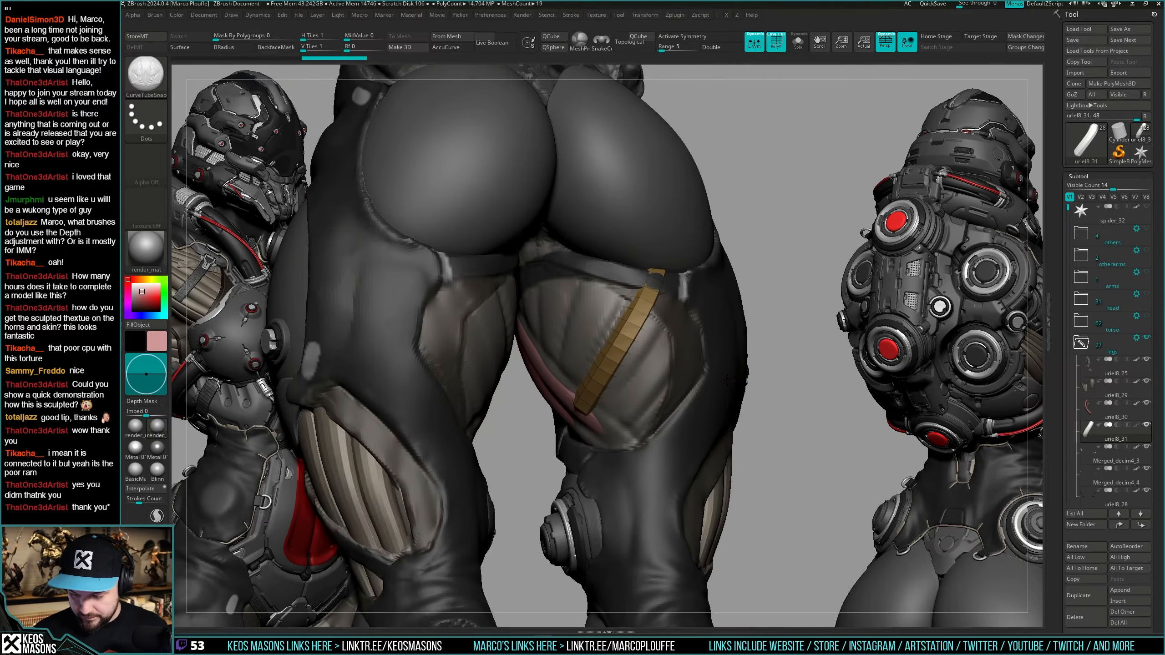
pyautogui.moveTo(795, 305)
pyautogui.mouseDown(button='right')
pyautogui.moveTo(714, 434)
pyautogui.moveTo(736, 385)
pyautogui.moveTo(706, 393)
pyautogui.moveTo(709, 430)
pyautogui.moveTo(698, 416)
pyautogui.mouseUp(button='right')
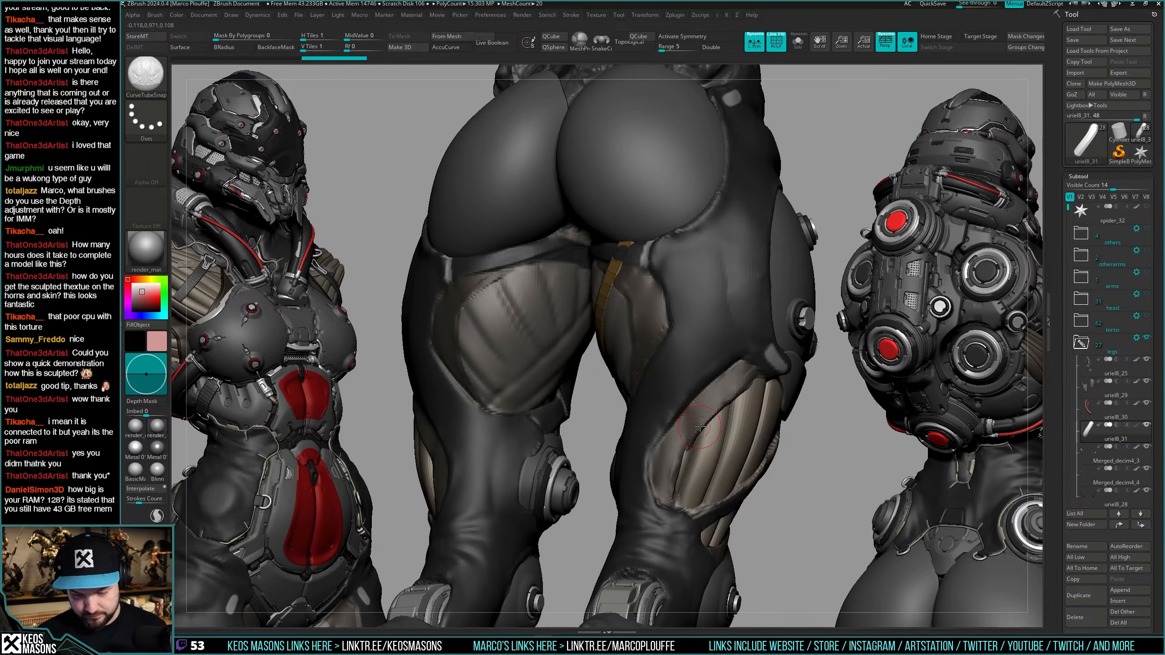
# Isolate the pink thigh tube, turn off its polyframe display and subdivide its mesh.
pyautogui.moveTo(698, 427)
pyautogui.mouseDown(button='right')
pyautogui.moveTo(714, 438)
pyautogui.moveTo(723, 391)
pyautogui.mouseUp(button='right')
pyautogui.hotkey('shift', 's')
pyautogui.hotkey('shift', 'f')
pyautogui.press('space')
pyautogui.hotkey('ctrl', 'd')
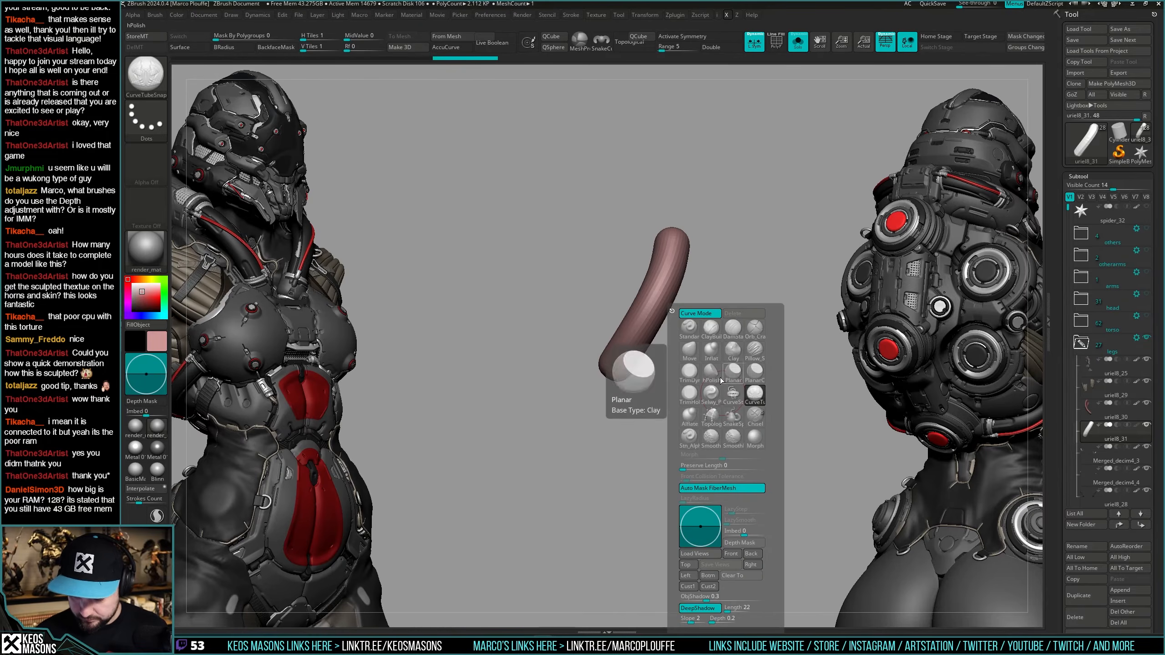
# Try flattening the thigh tube with the hPolish brush, smooth it, and compare it against the full legs.
pyautogui.press('space')
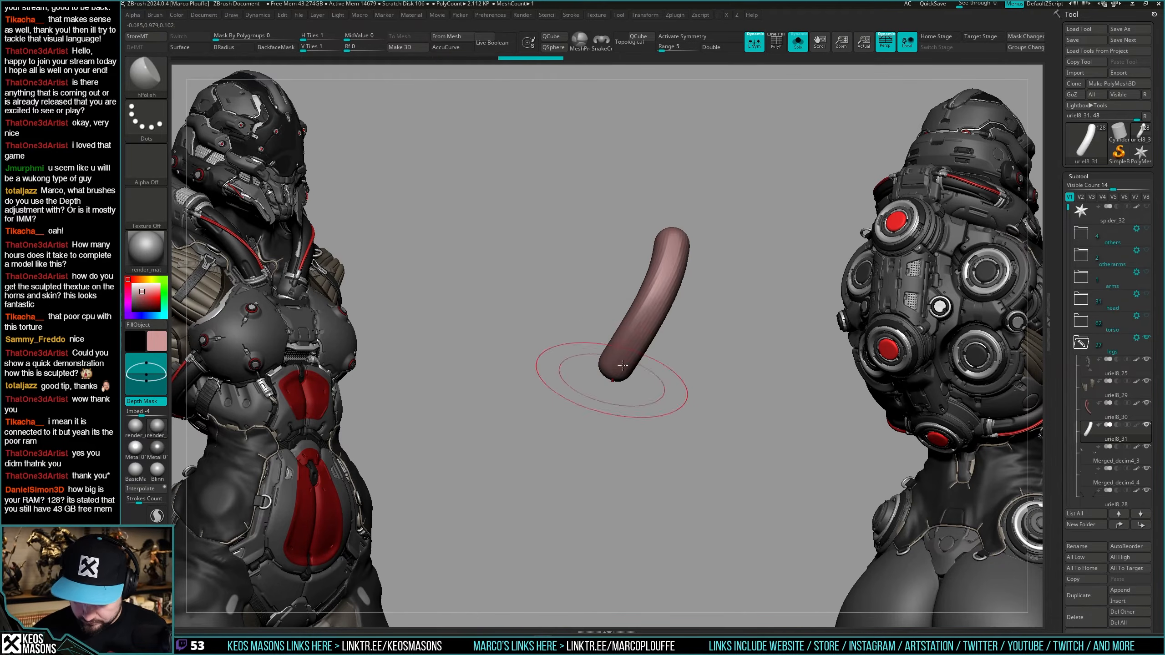
pyautogui.moveTo(614, 369)
pyautogui.mouseDown()
pyautogui.moveTo(671, 243)
pyautogui.moveTo(602, 397)
pyautogui.moveTo(619, 338)
pyautogui.moveTo(674, 268)
pyautogui.mouseUp()
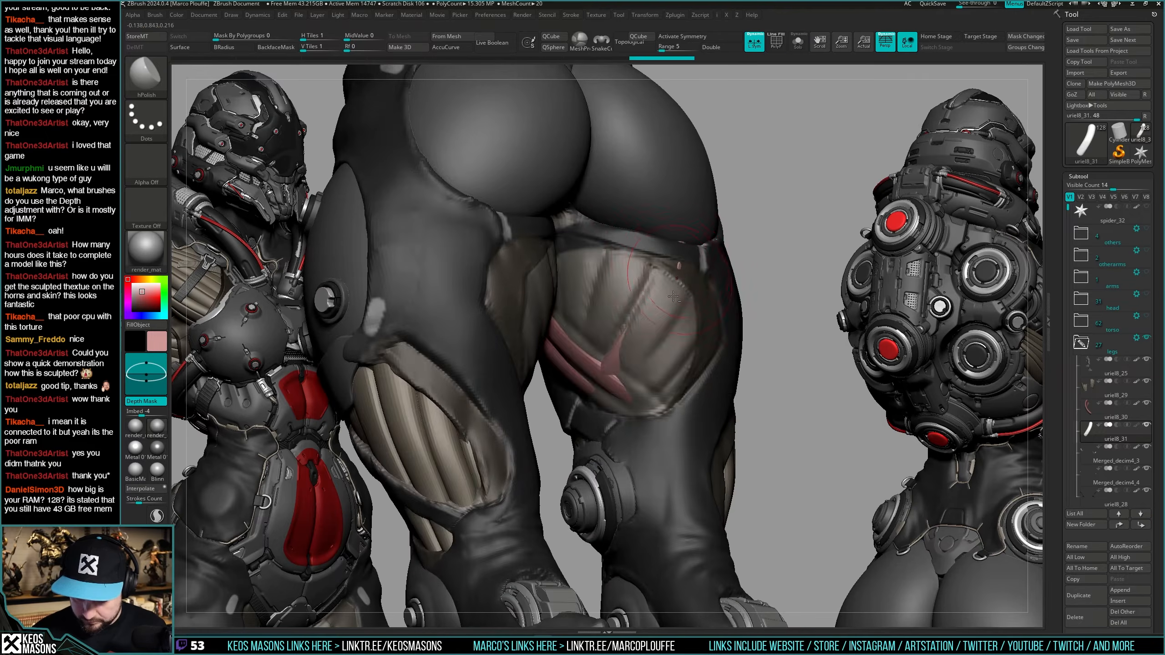
pyautogui.press('space')
pyautogui.press('space')
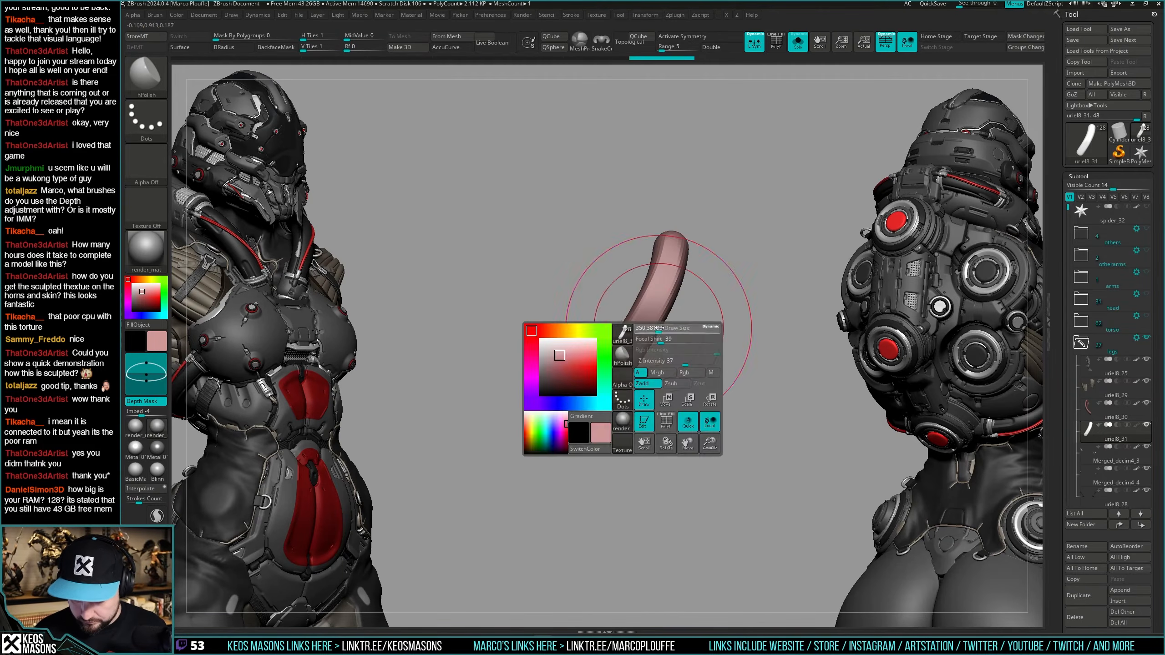
pyautogui.keyDown('shift'); pyautogui.moveTo(660, 324); pyautogui.dragTo(606, 381); pyautogui.keyUp('shift')
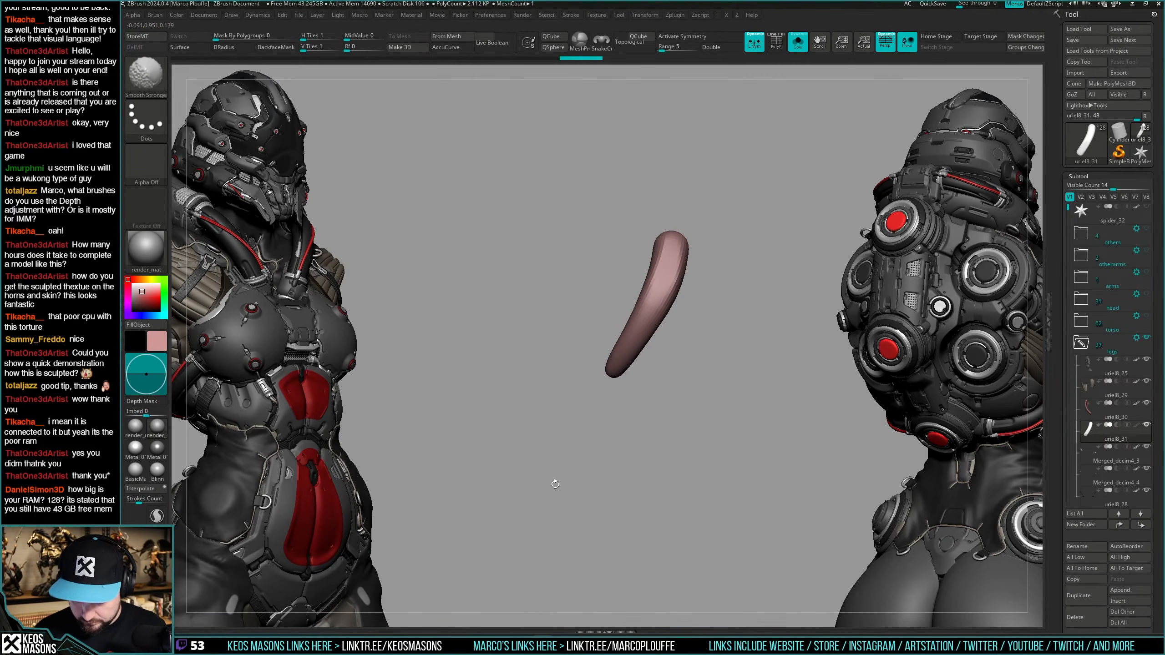
pyautogui.hotkey('shift', 's')
pyautogui.hotkey('shift', 's')
pyautogui.hotkey('shift', 's')
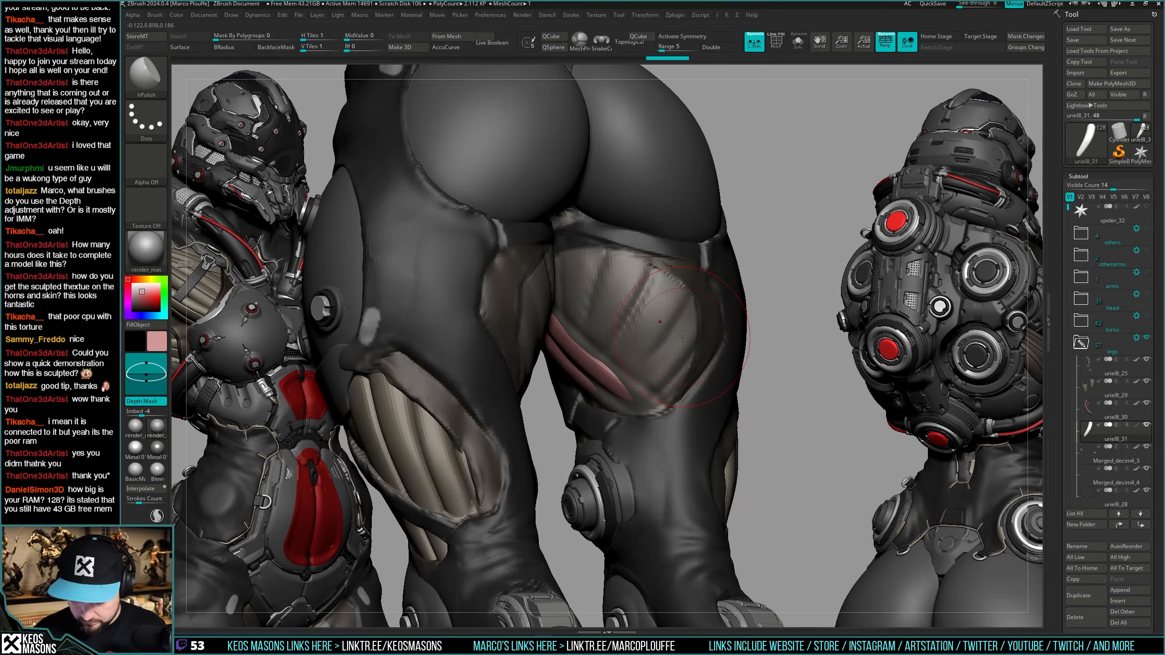
# Ghost the surrounding leg parts and undo the polishing and smoothing on the thigh tube.
pyautogui.hotkey('shift', 't')
pyautogui.press('space')
pyautogui.hotkey('ctrl', 'z')
pyautogui.hotkey('ctrl', 'z')
pyautogui.hotkey('ctrl', 'z')
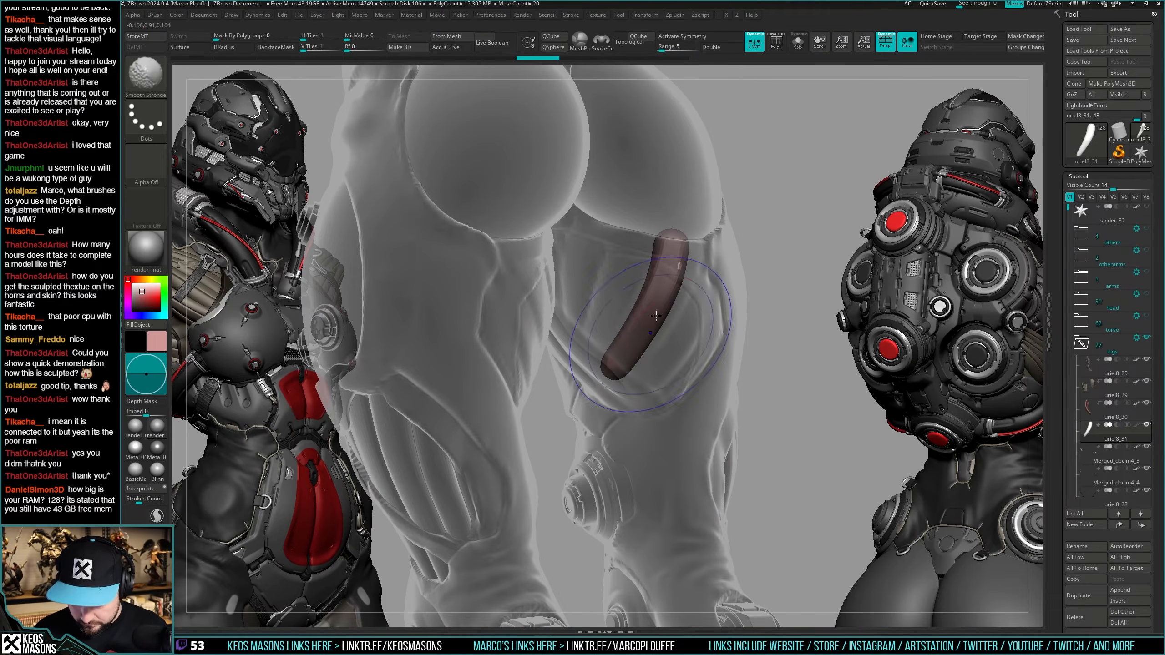
pyautogui.hotkey('ctrl', 'shift', 'z')
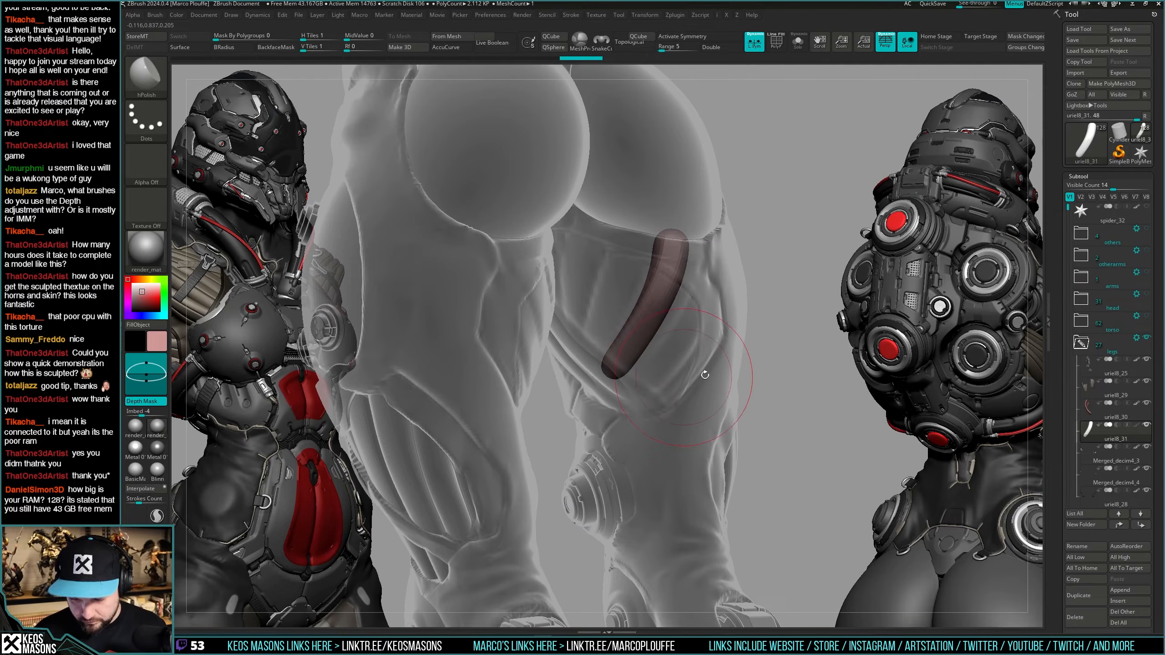
# Reshape the thigh tube's length with the Move brush to follow the back of the ghosted thigh.
pyautogui.press('space')
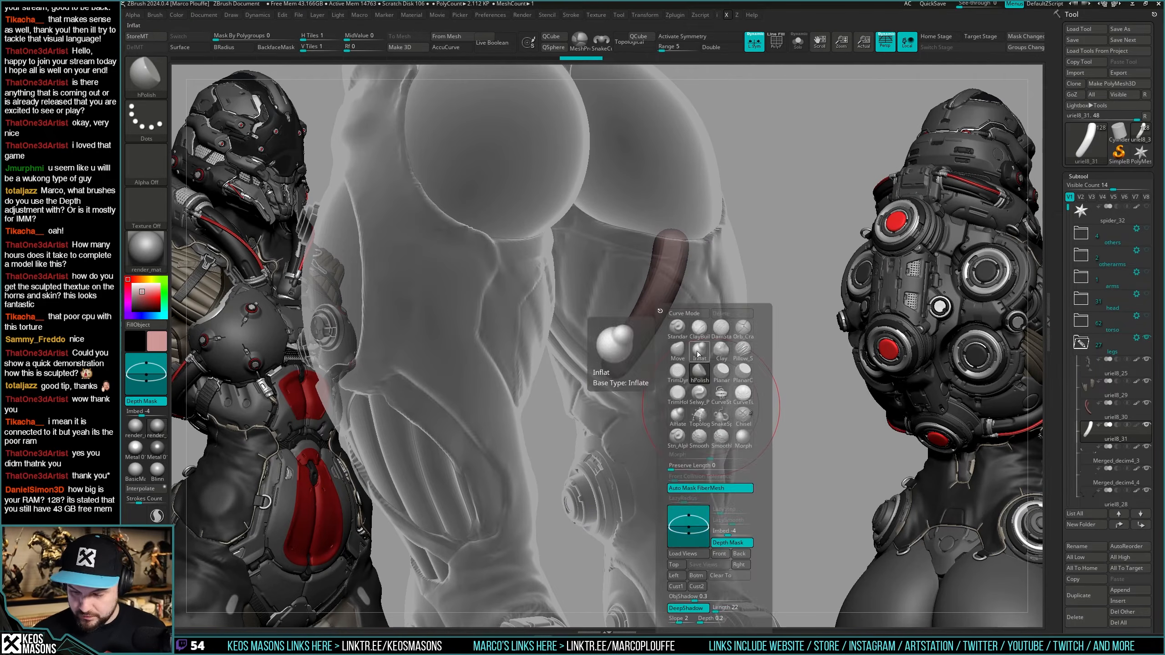
pyautogui.click(682, 342)
pyautogui.moveTo(775, 255); pyautogui.dragTo(753, 275)
pyautogui.hotkey('shift', 't')
pyautogui.moveTo(662, 343)
pyautogui.mouseDown()
pyautogui.moveTo(656, 320)
pyautogui.moveTo(698, 291)
pyautogui.moveTo(692, 275)
pyautogui.mouseUp()
pyautogui.press('space')
pyautogui.hotkey('shift', 't')
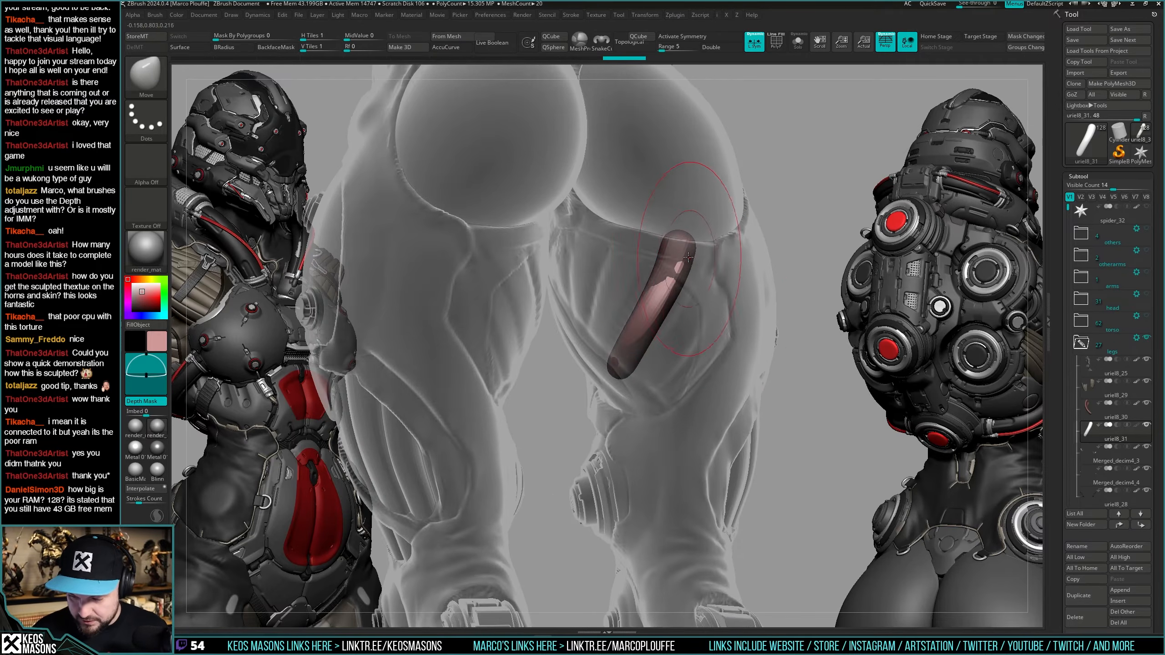
# Enable AccuCurve for the Move brush, adjust the thigh tube's lower end, and check its fit among the solid leg parts.
pyautogui.press('space')
pyautogui.click(729, 278)
pyautogui.moveTo(737, 331); pyautogui.dragTo(608, 374)
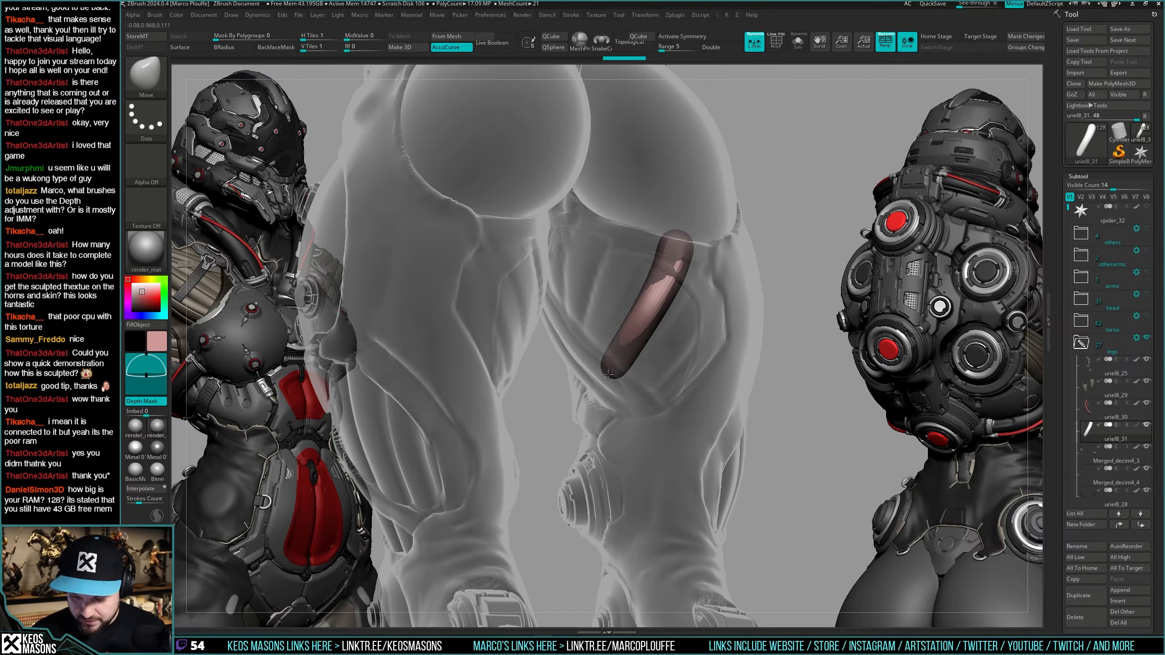
pyautogui.hotkey('shift', 't')
pyautogui.moveTo(623, 371); pyautogui.dragTo(647, 258, button='right')
pyautogui.hotkey('shift', 's')
pyautogui.hotkey('shift', 's')
pyautogui.hotkey('shift', 't')
pyautogui.hotkey('shift', 't')
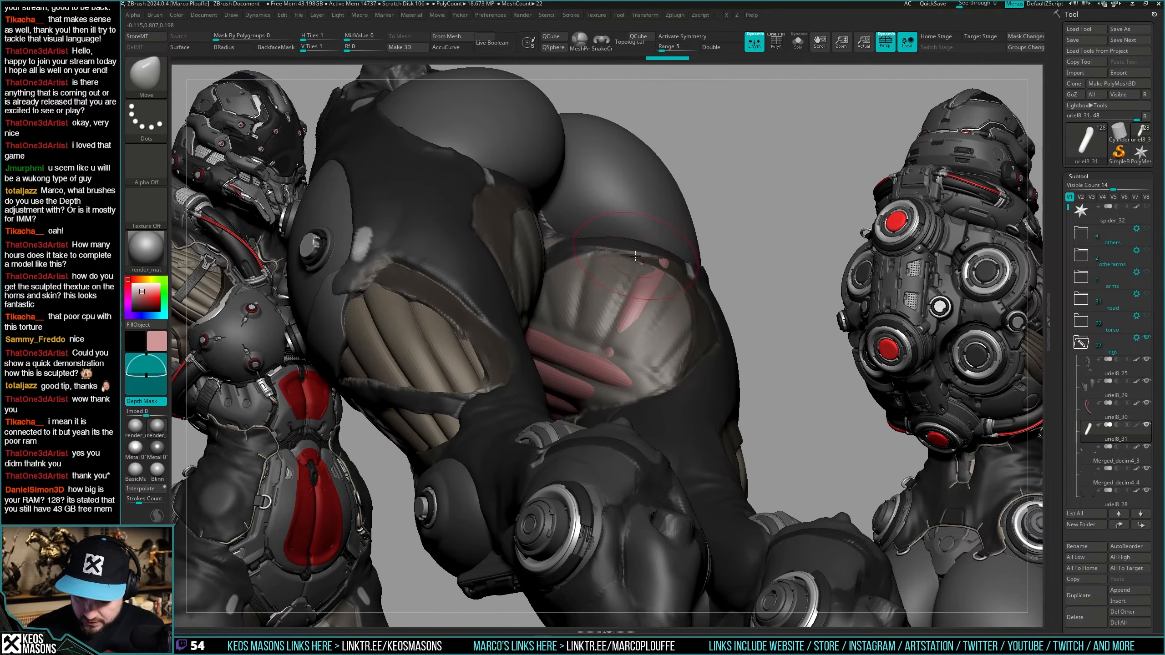
# Refine the upper part of the isolated thigh tube with the Move brush and compare its fit in the full legs.
pyautogui.hotkey('shift', 's')
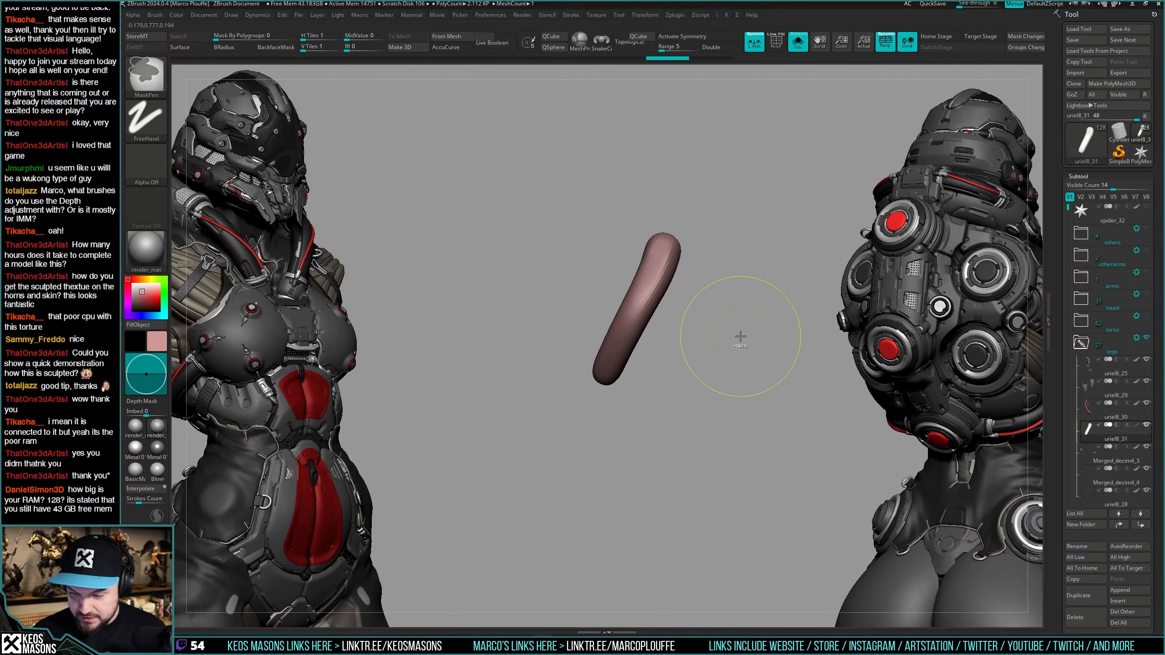
pyautogui.press('space')
pyautogui.press('b')
pyautogui.press('Escape')
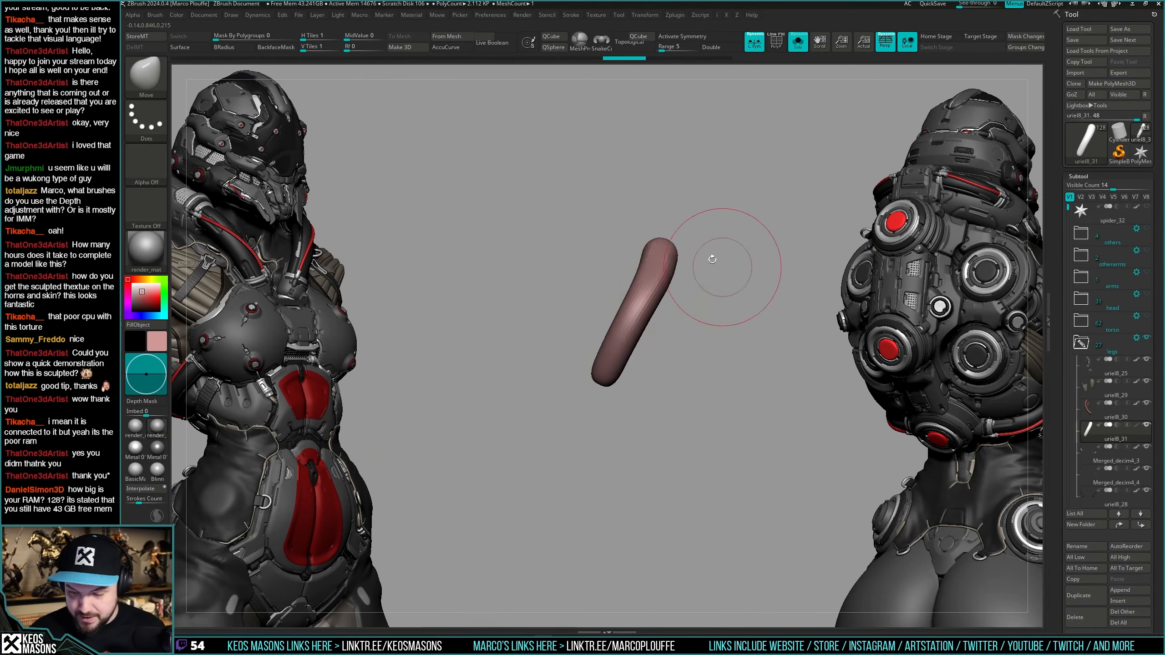
pyautogui.hotkey('shift', 's')
pyautogui.moveTo(628, 248); pyautogui.dragTo(701, 283, button='right')
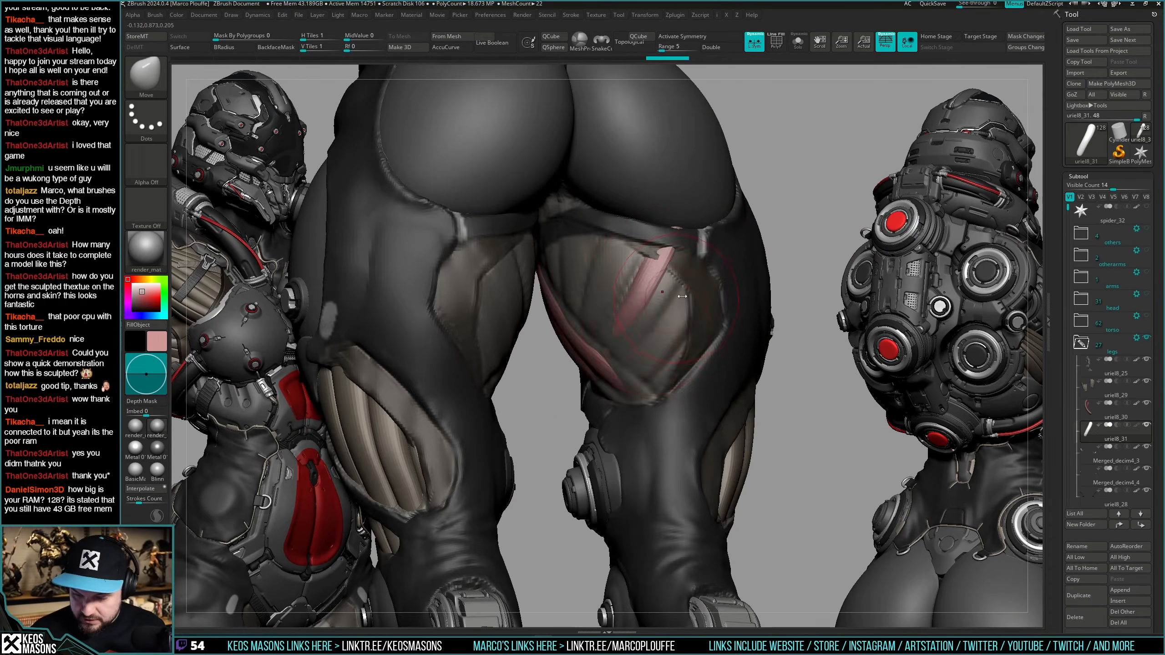
pyautogui.hotkey('shift', 's')
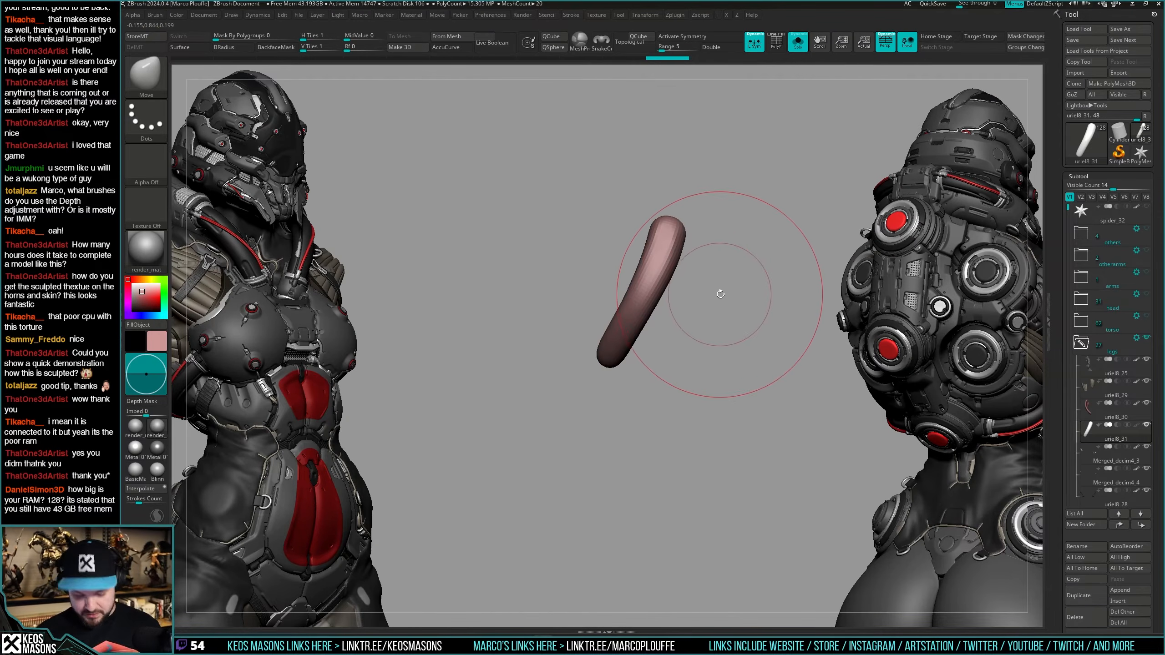
# Turn on AccuCurve and BackfaceMask for the Move brush and straighten the inner curve of the isolated thigh tube.
pyautogui.press('space')
pyautogui.click(670, 262)
pyautogui.moveTo(688, 234); pyautogui.dragTo(694, 237, button='right')
pyautogui.press('space')
pyautogui.click(689, 234)
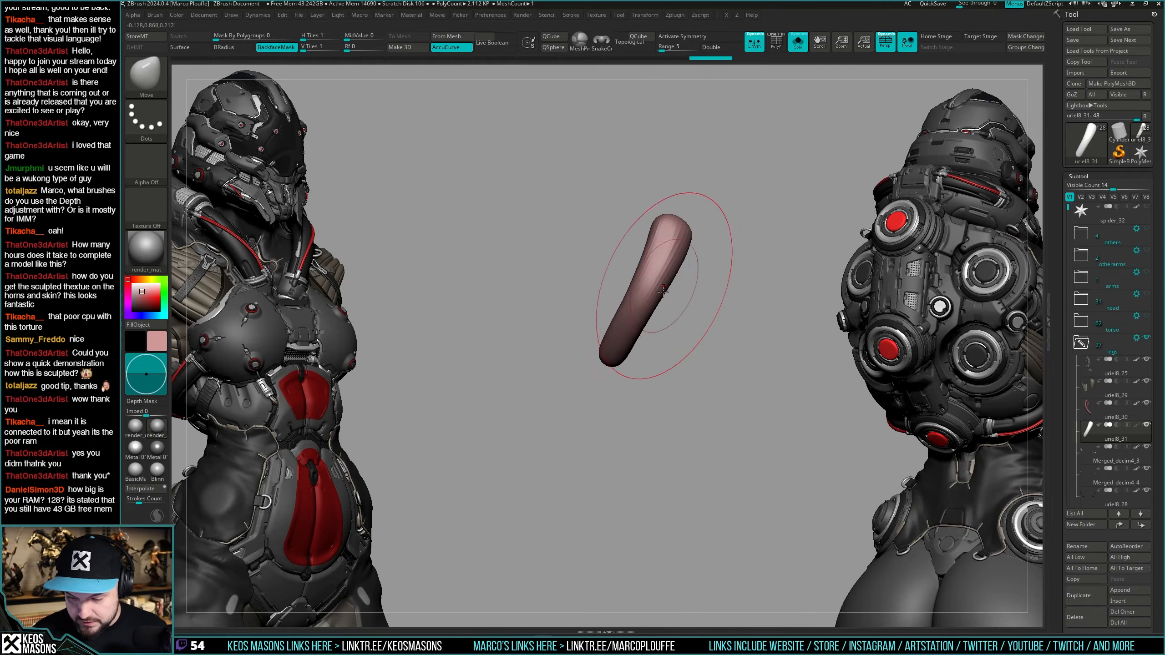
pyautogui.moveTo(668, 286)
pyautogui.mouseDown()
pyautogui.moveTo(650, 312)
pyautogui.moveTo(669, 283)
pyautogui.mouseUp()
pyautogui.press('space')
pyautogui.keyDown('alt'); pyautogui.moveTo(729, 257); pyautogui.dragTo(710, 296, button='right'); pyautogui.keyUp('alt')
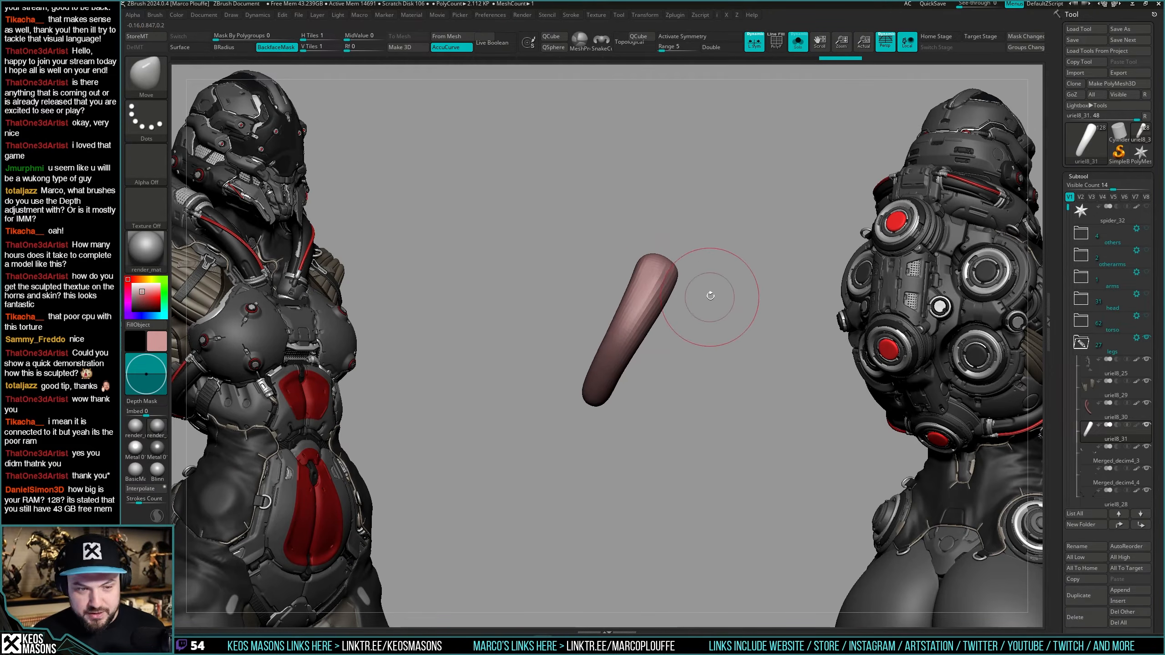
# Flatten the side of the thigh tube with the hPolish brush and smooth the surface toward its lower end.
pyautogui.press('space')
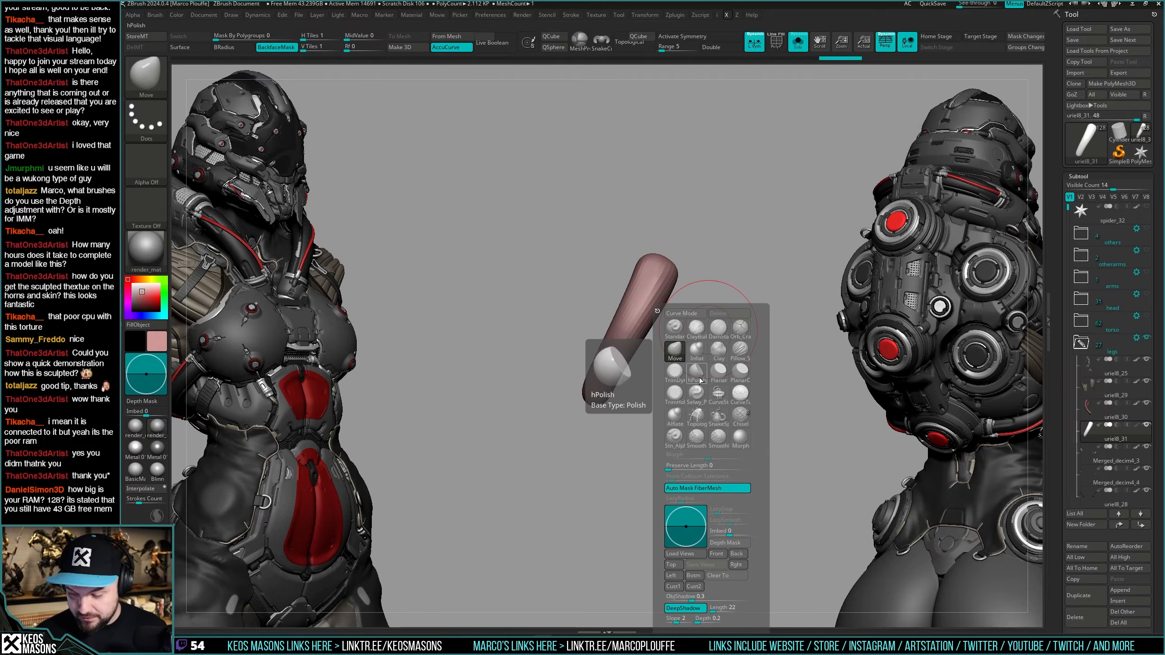
pyautogui.click(696, 373)
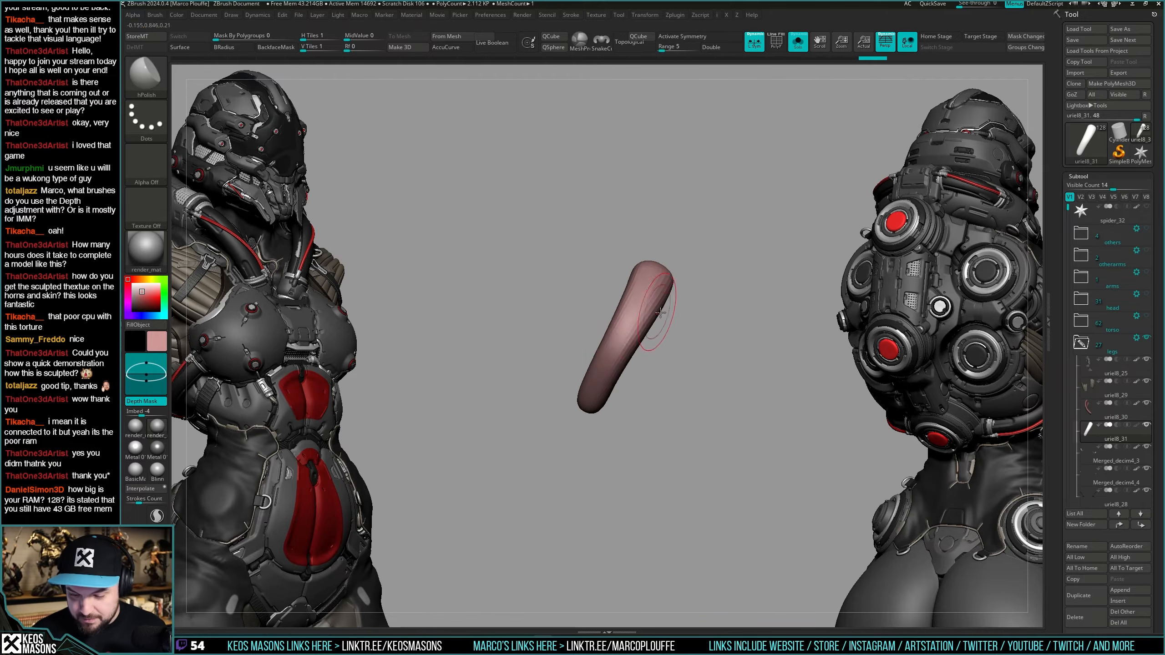
pyautogui.press('space')
pyautogui.press('space')
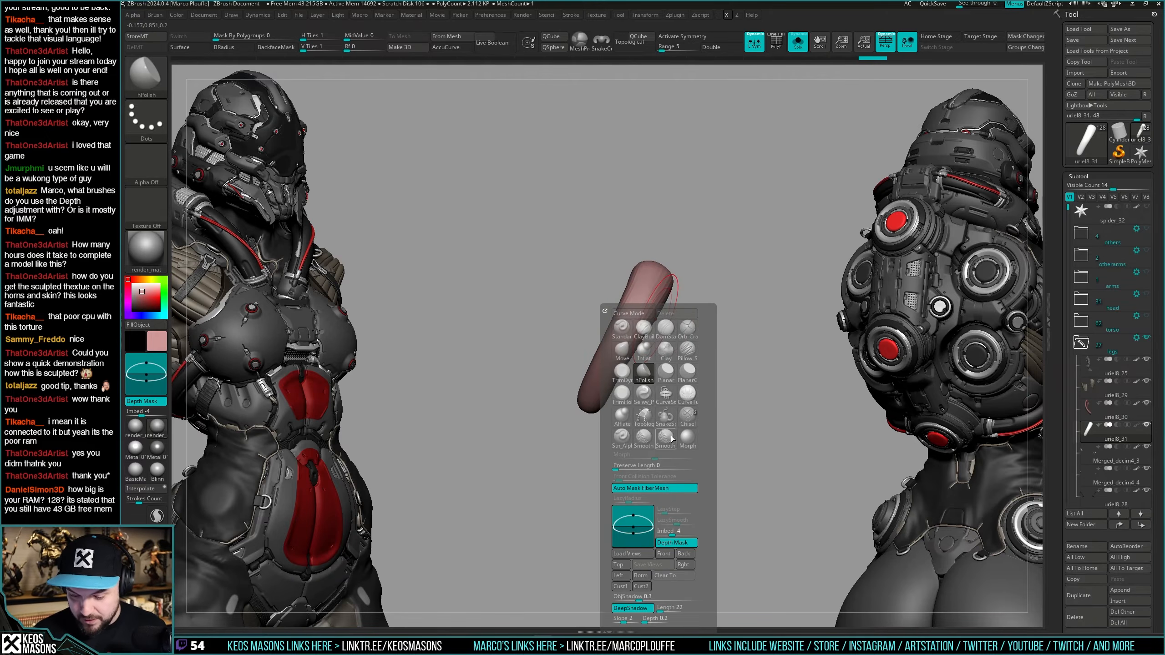
pyautogui.moveTo(672, 436)
pyautogui.mouseDown()
pyautogui.moveTo(688, 429)
pyautogui.moveTo(674, 434)
pyautogui.mouseUp()
pyautogui.keyDown('shift'); pyautogui.moveTo(629, 337); pyautogui.dragTo(608, 372); pyautogui.keyUp('shift')
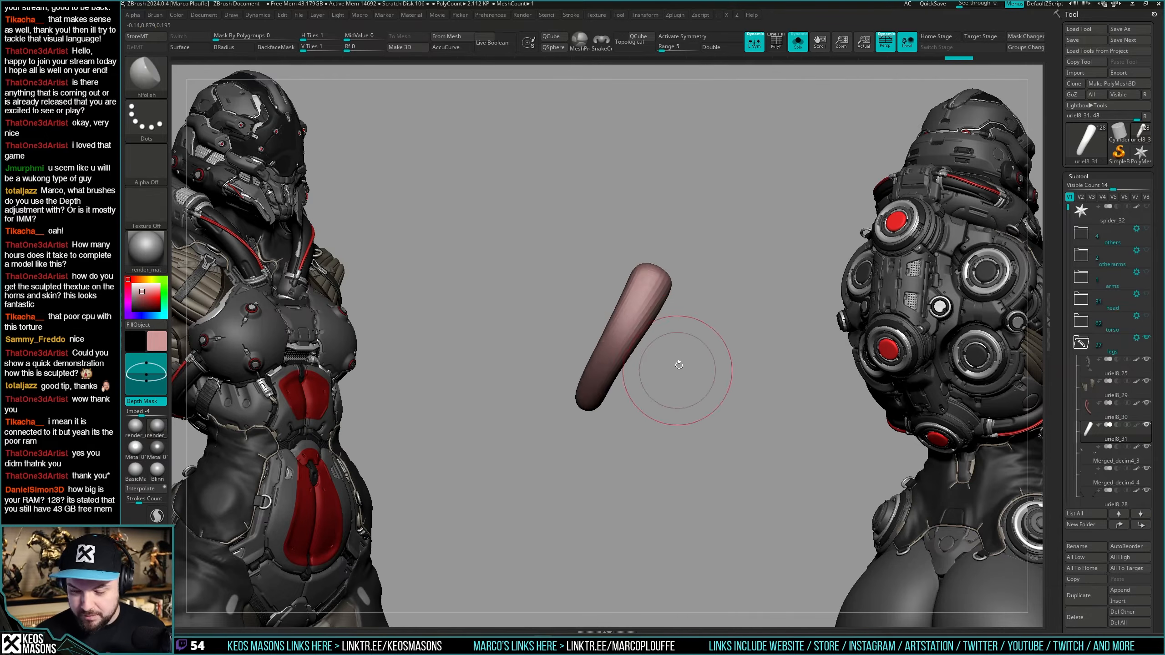
# Adjust the brush size and polish the isolated muscle strand with the hPolish brush.
pyautogui.press('space')
pyautogui.rightClick(648, 281)
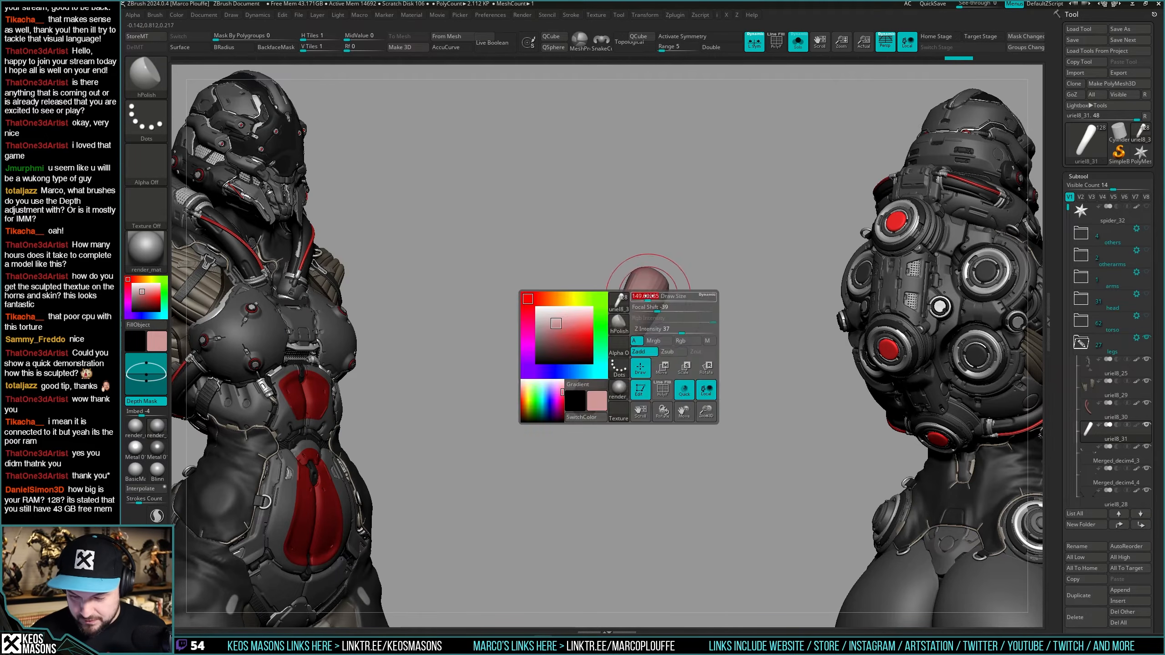
pyautogui.moveTo(651, 287); pyautogui.dragTo(639, 321)
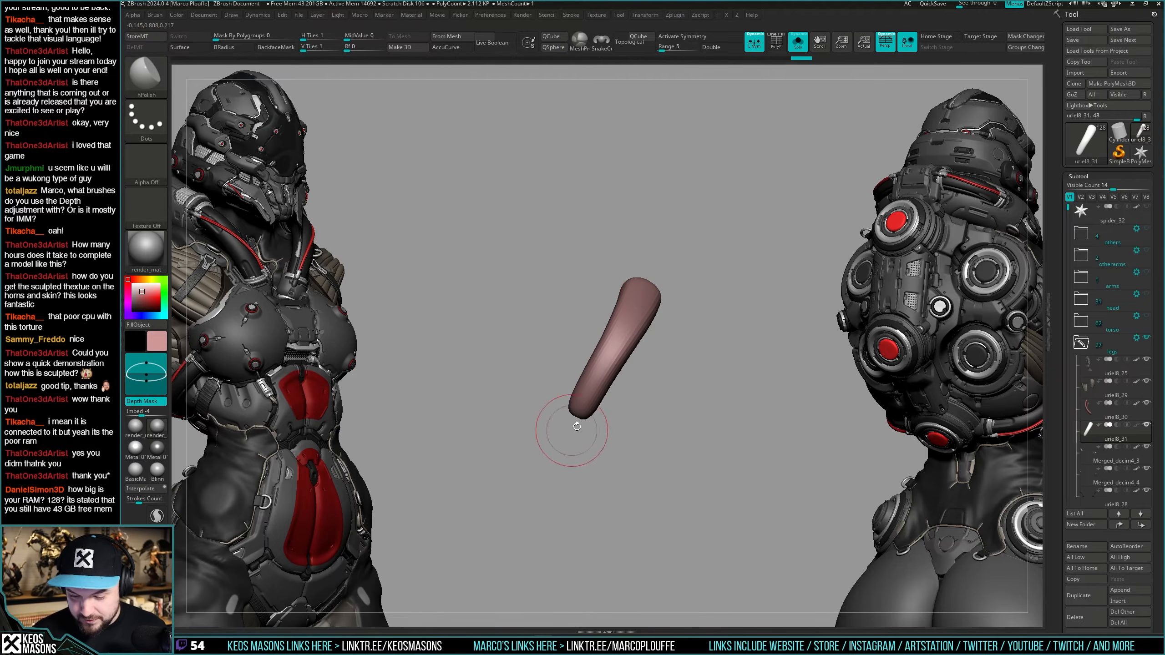
# Smooth the muscle strand along its length with Smooth Stronger and check its fit against the rear thigh.
pyautogui.hotkey('shift', 's')
pyautogui.press('x')
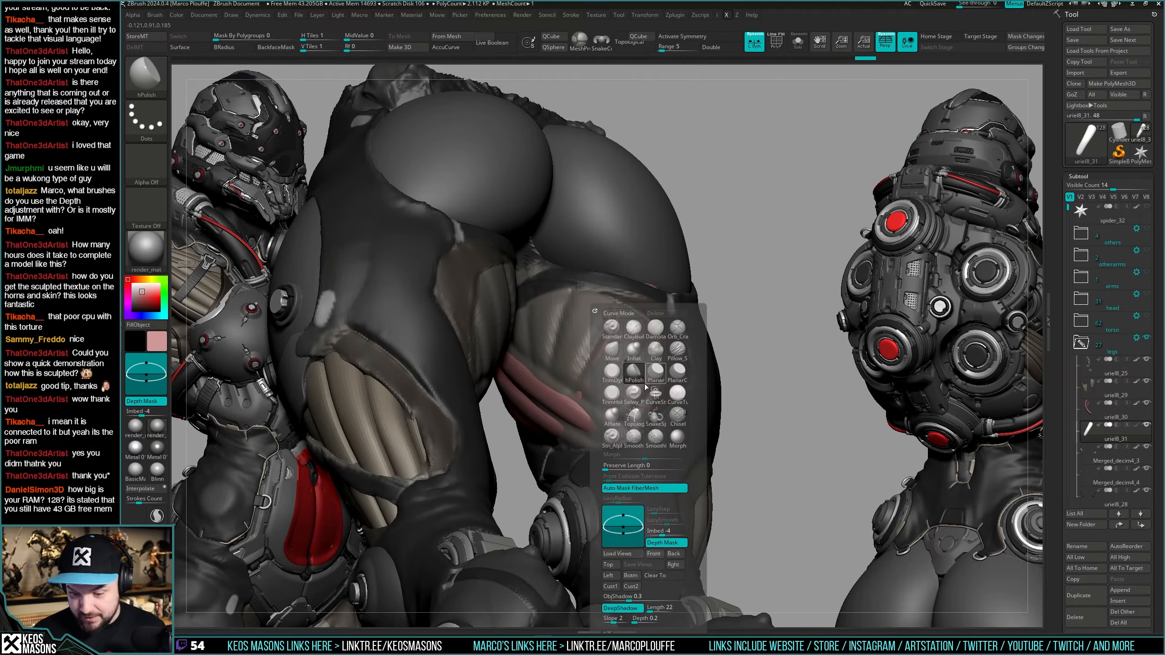
pyautogui.click(637, 438)
pyautogui.hotkey('shift', 's')
pyautogui.keyDown('shift'); pyautogui.moveTo(663, 320); pyautogui.dragTo(549, 484); pyautogui.keyUp('shift')
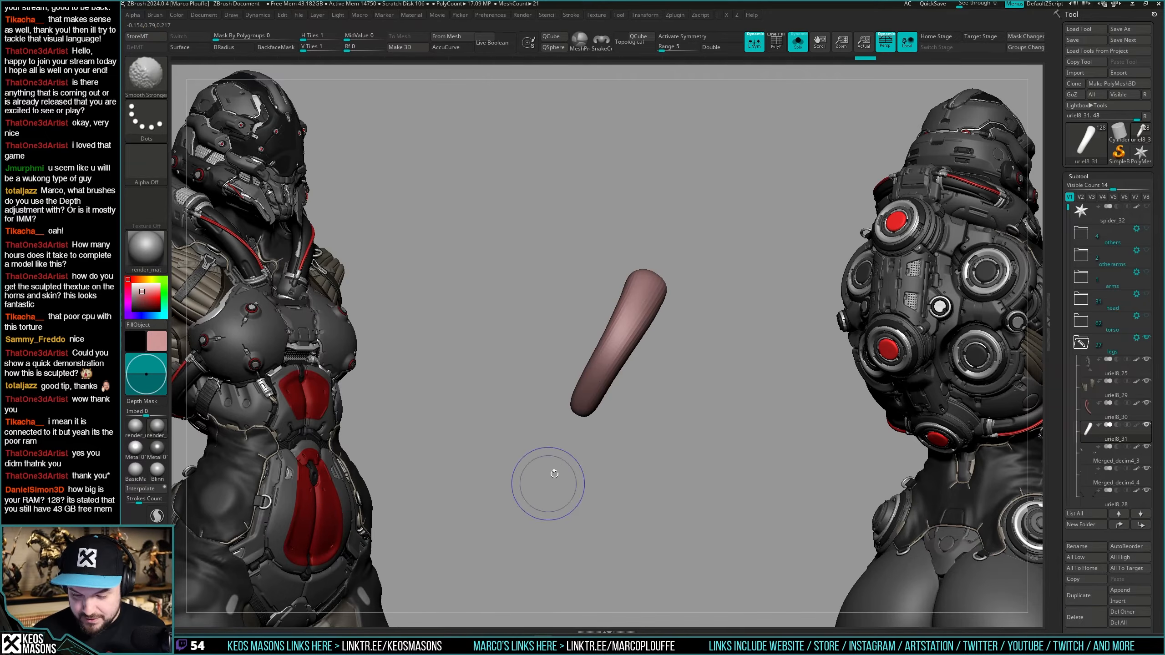
pyautogui.hotkey('shift', 's')
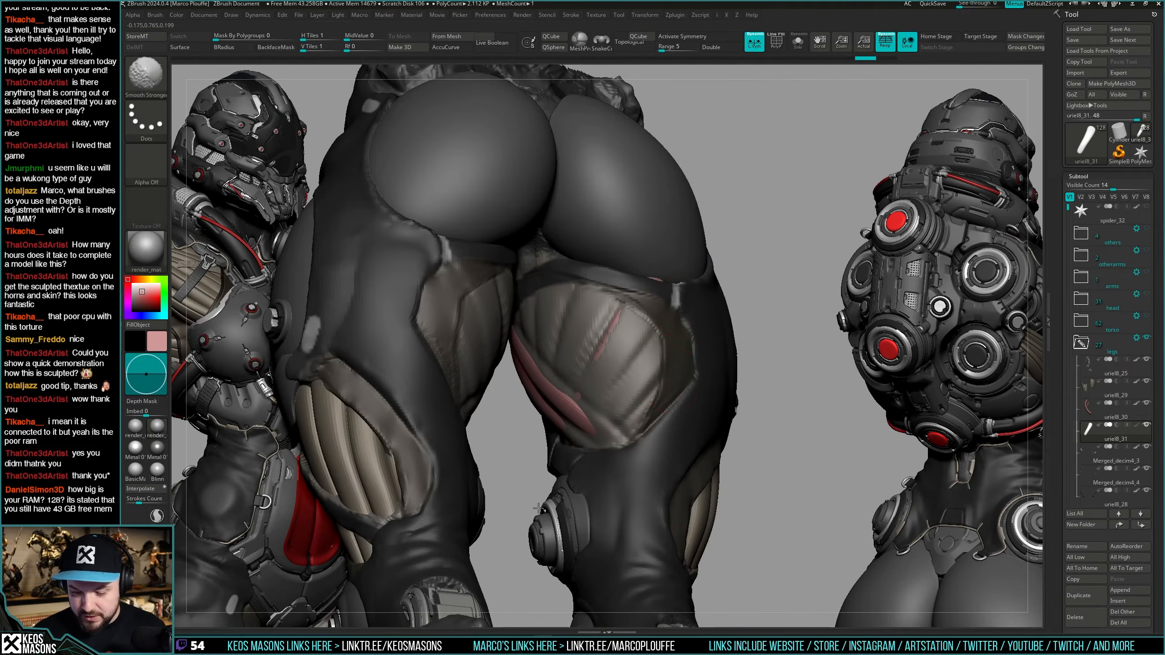
pyautogui.hotkey('shift', 's')
pyautogui.moveTo(679, 380); pyautogui.dragTo(684, 403, button='right')
pyautogui.hotkey('shift', 's')
pyautogui.hotkey('shift', 's')
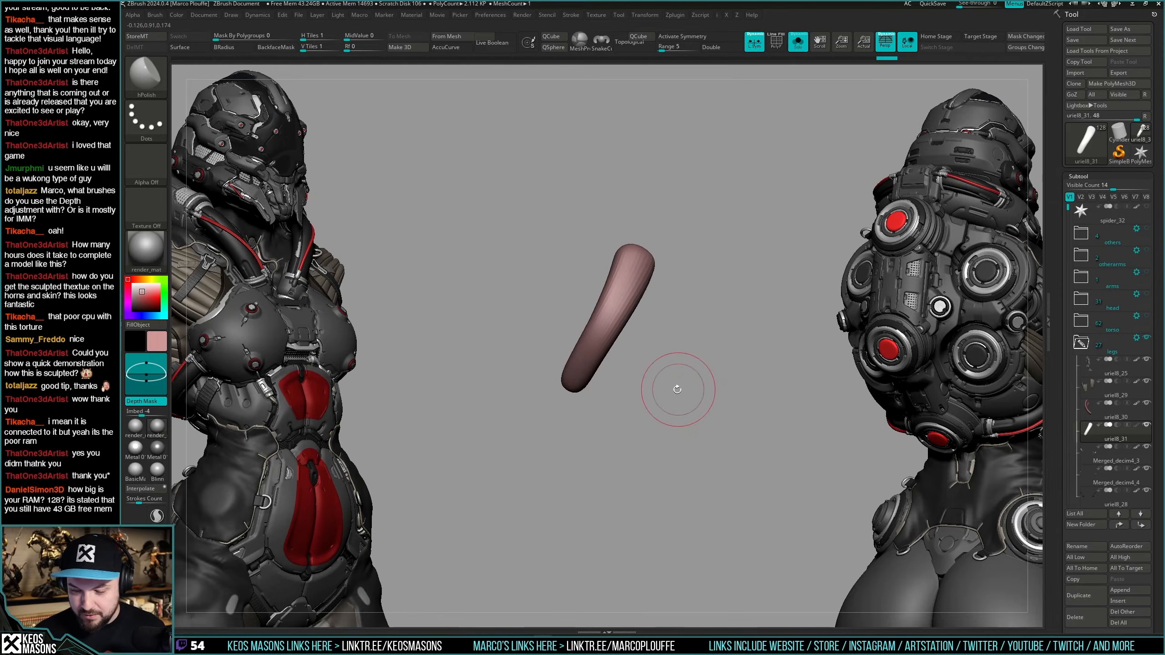
# Ghost the surrounding body and duplicate the muscle strand beside the original with the Transpose line.
pyautogui.press('w')
pyautogui.hotkey('shift', 's')
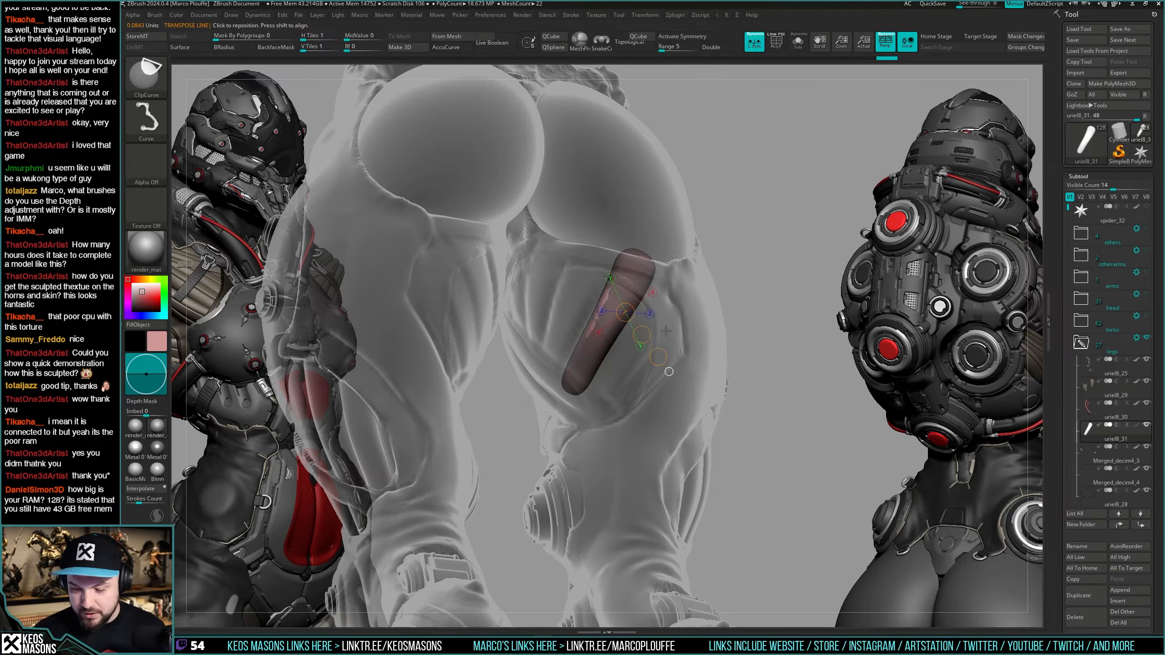
pyautogui.hotkey('ctrl', 's')
pyautogui.click(634, 316)
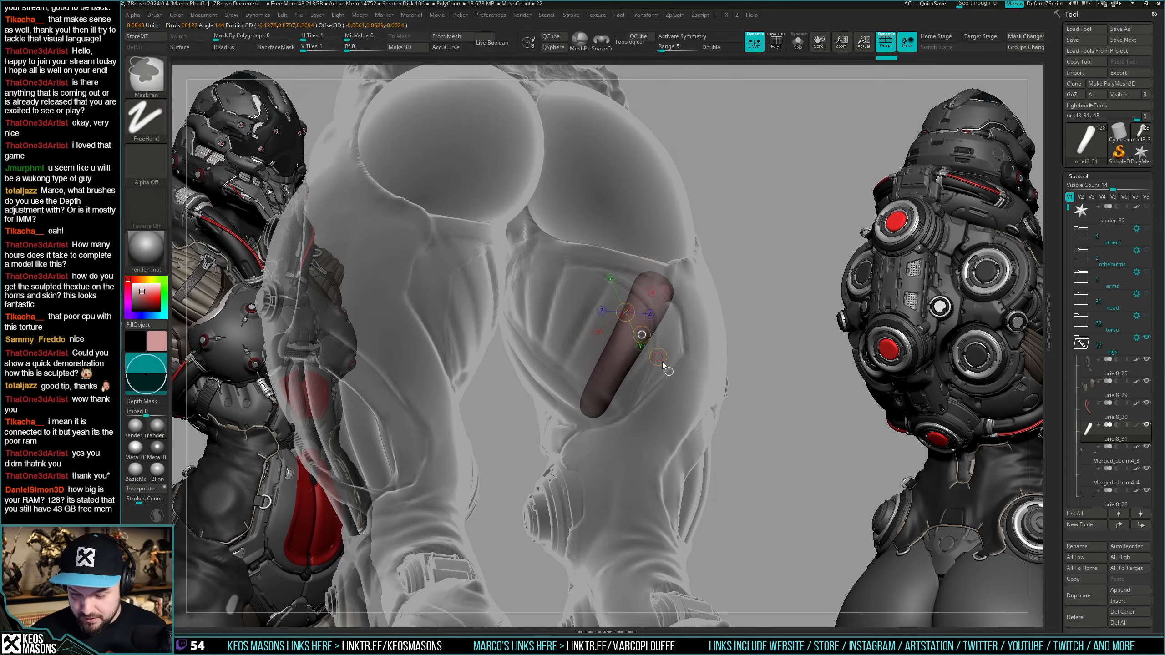
pyautogui.rightClick(661, 341)
pyautogui.moveTo(716, 298); pyautogui.dragTo(711, 323, button='right')
pyautogui.keyDown('ctrl'); pyautogui.moveTo(642, 334); pyautogui.dragTo(660, 361); pyautogui.keyUp('ctrl')
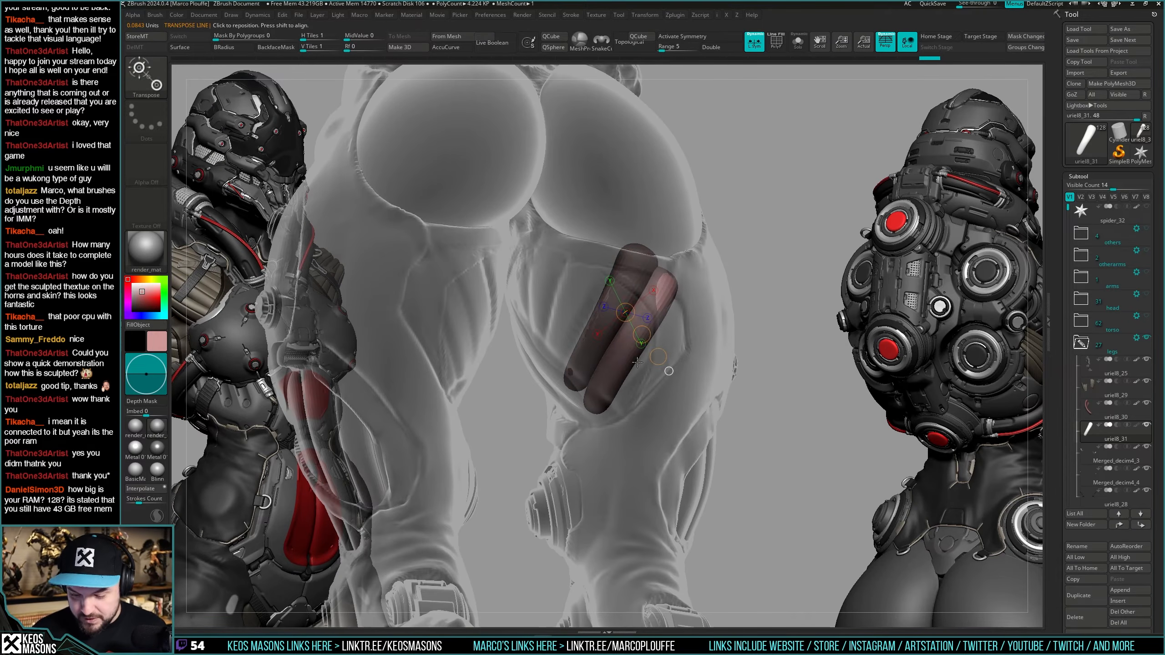
# Rotate and reposition the second strand so it follows the curve of the rear thigh.
pyautogui.moveTo(757, 282); pyautogui.dragTo(769, 289)
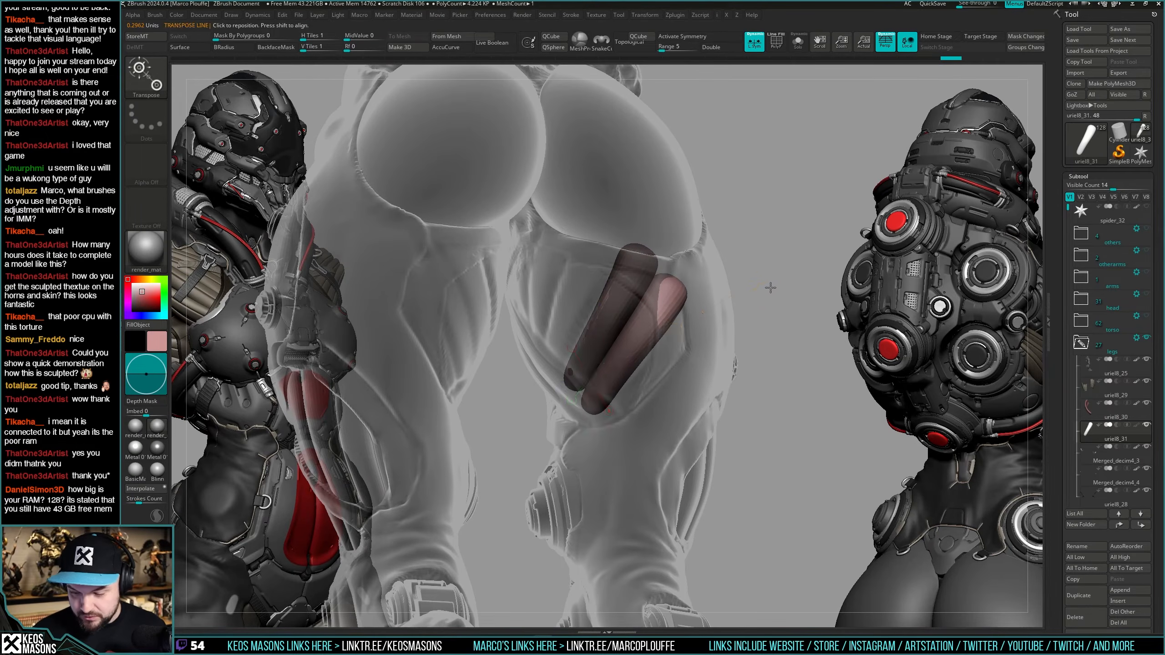
pyautogui.keyDown('ctrl'); pyautogui.moveTo(769, 288); pyautogui.dragTo(798, 251, button='right'); pyautogui.keyUp('ctrl')
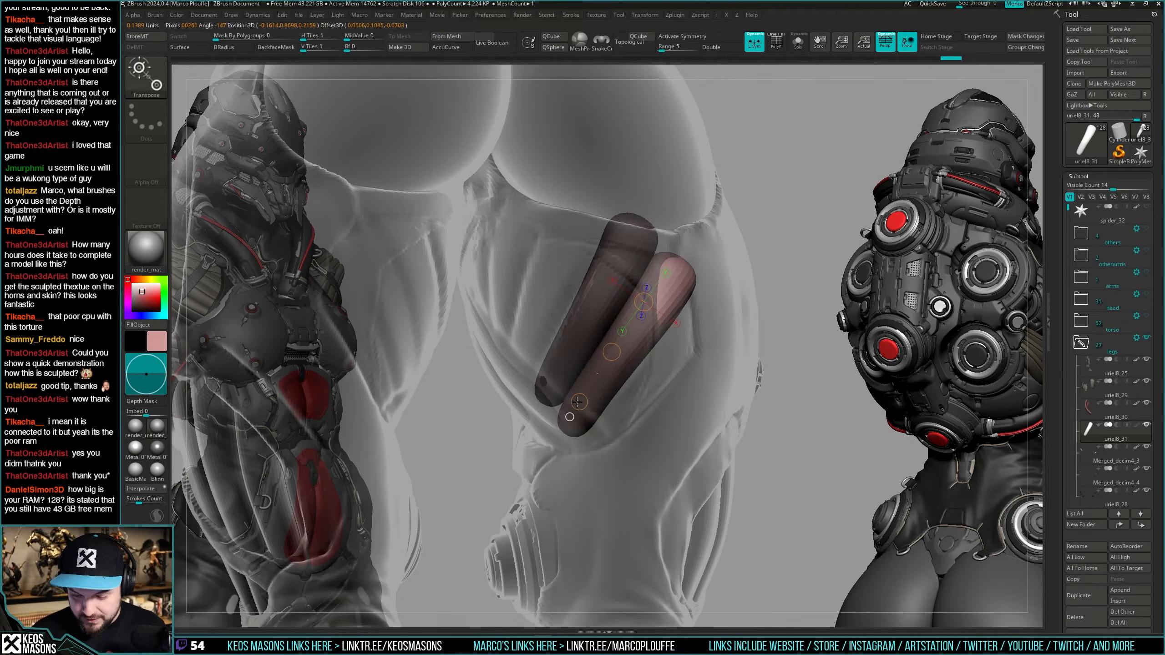
pyautogui.click(643, 305)
pyautogui.press('q')
pyautogui.moveTo(632, 334)
pyautogui.mouseDown(button='right')
pyautogui.moveTo(668, 359)
pyautogui.moveTo(692, 351)
pyautogui.moveTo(673, 362)
pyautogui.moveTo(673, 346)
pyautogui.moveTo(649, 345)
pyautogui.mouseUp(button='right')
pyautogui.press('w')
pyautogui.moveTo(650, 342); pyautogui.dragTo(669, 390)
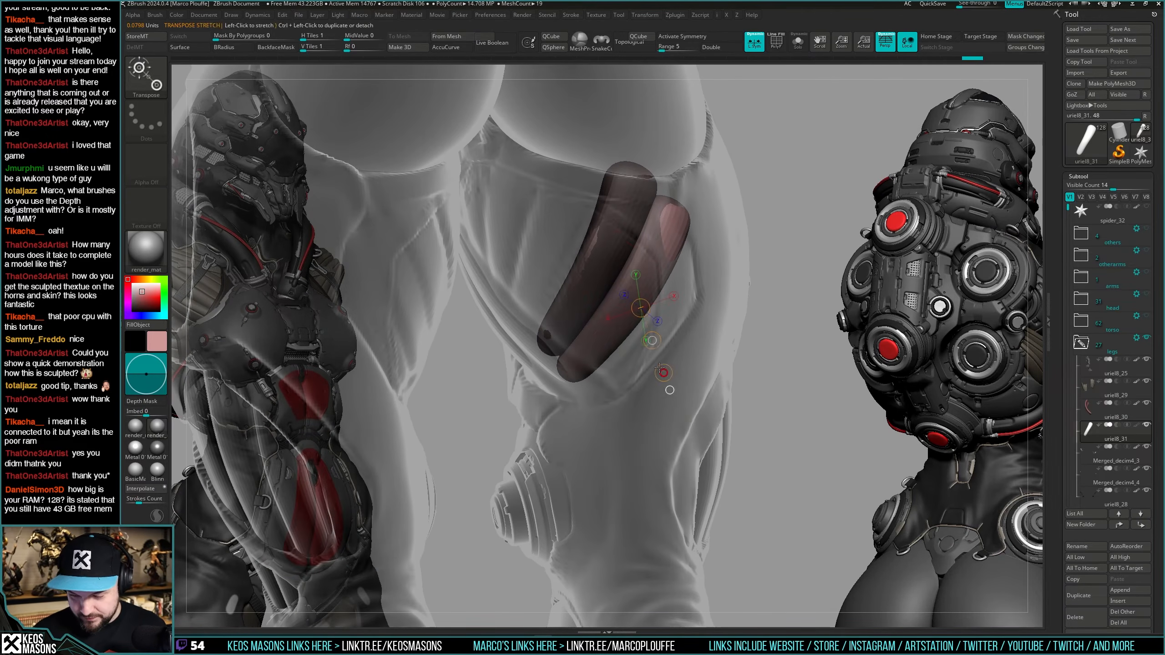
# Duplicate the second strand outward as a third strand and angle it along the outer thigh.
pyautogui.moveTo(649, 376); pyautogui.dragTo(648, 364, button='right')
pyautogui.keyDown('ctrl'); pyautogui.moveTo(663, 369); pyautogui.dragTo(686, 399); pyautogui.keyUp('ctrl')
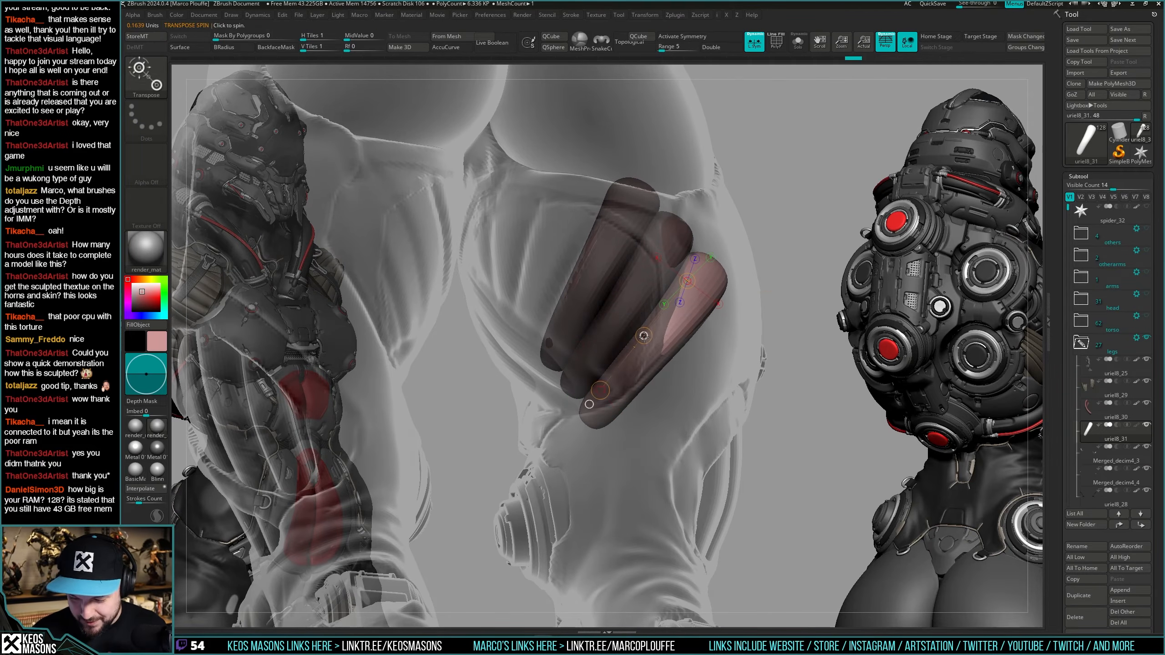
pyautogui.press('q')
pyautogui.moveTo(672, 318)
pyautogui.mouseDown(button='right')
pyautogui.moveTo(692, 340)
pyautogui.moveTo(679, 367)
pyautogui.mouseUp(button='right')
pyautogui.hotkey('shift', 's')
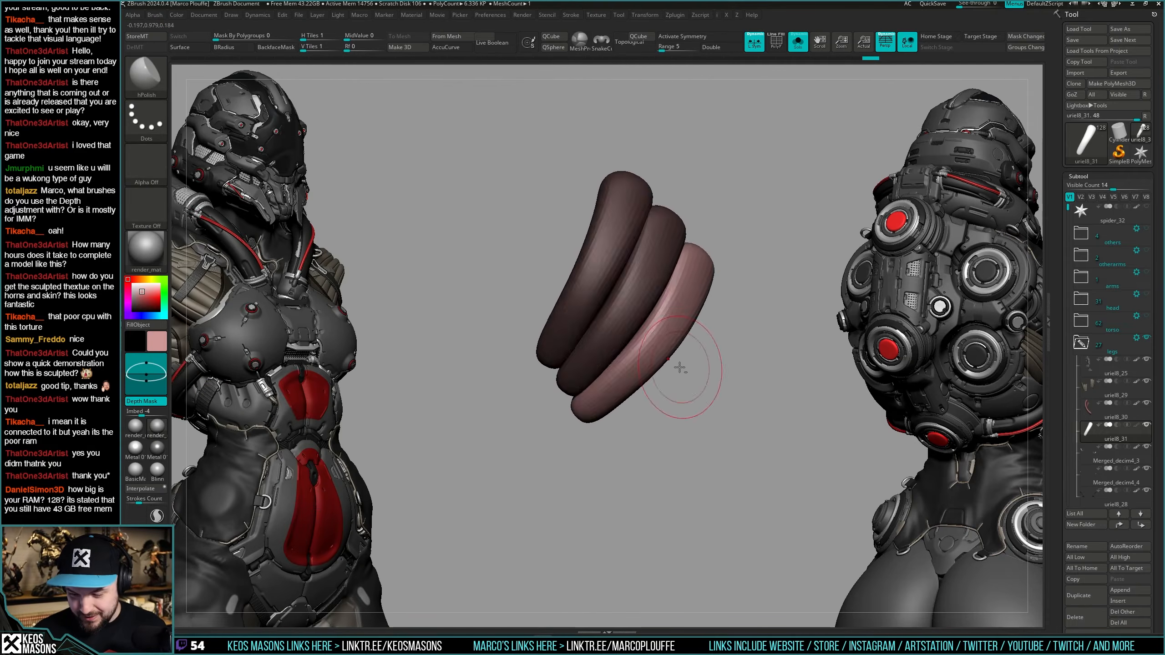
# Refine the third strand's shape with hPolish while checking it against the thigh.
pyautogui.hotkey('shift', 's')
pyautogui.moveTo(688, 318); pyautogui.dragTo(671, 394, button='right')
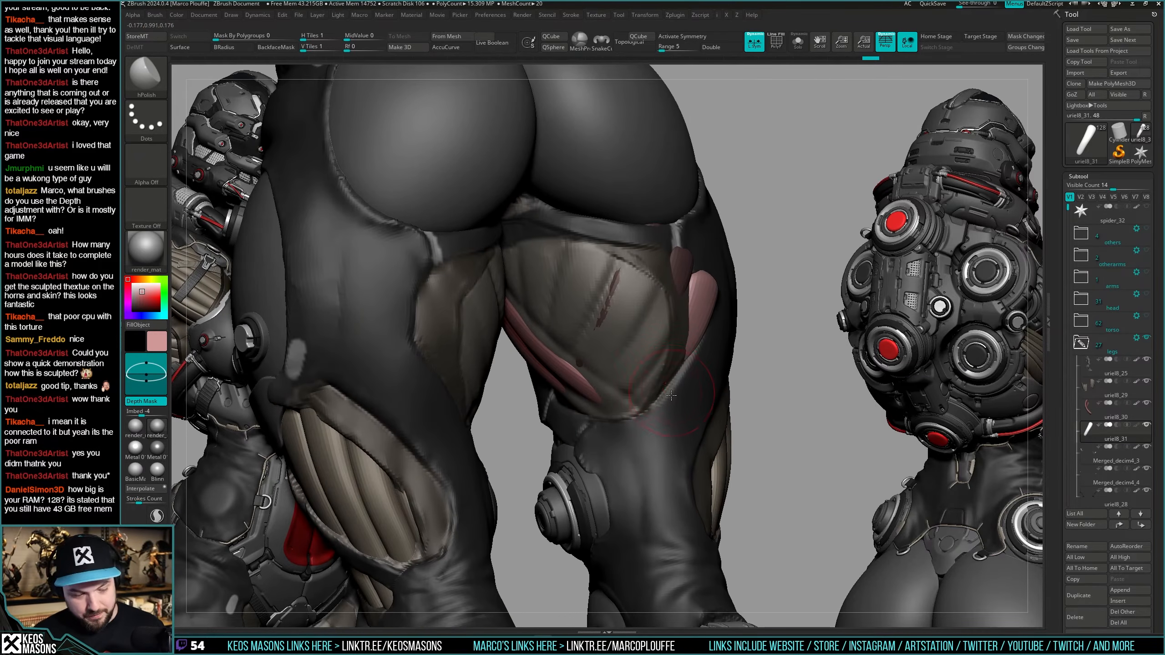
pyautogui.hotkey('shift', 's')
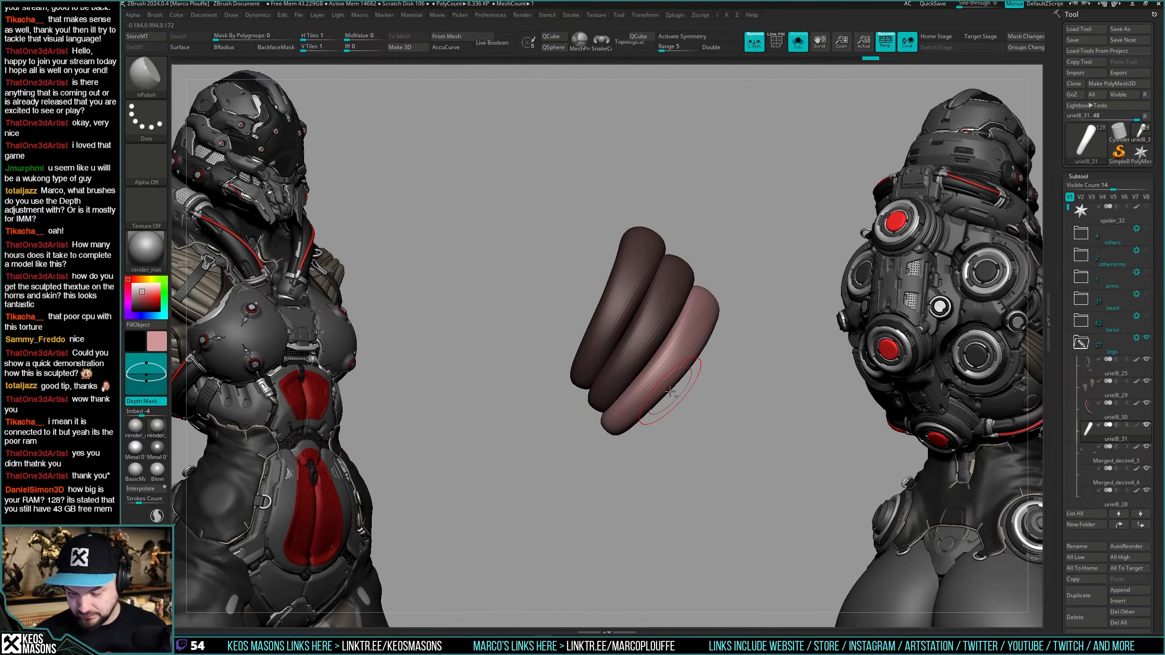
pyautogui.hotkey('shift', 's')
pyautogui.rightClick(647, 428)
pyautogui.hotkey('shift', 's')
pyautogui.moveTo(629, 436)
pyautogui.mouseDown(button='right')
pyautogui.moveTo(663, 398)
pyautogui.moveTo(683, 344)
pyautogui.mouseUp(button='right')
# Clear the mask so all three muscle strands are editable.
pyautogui.press('b')
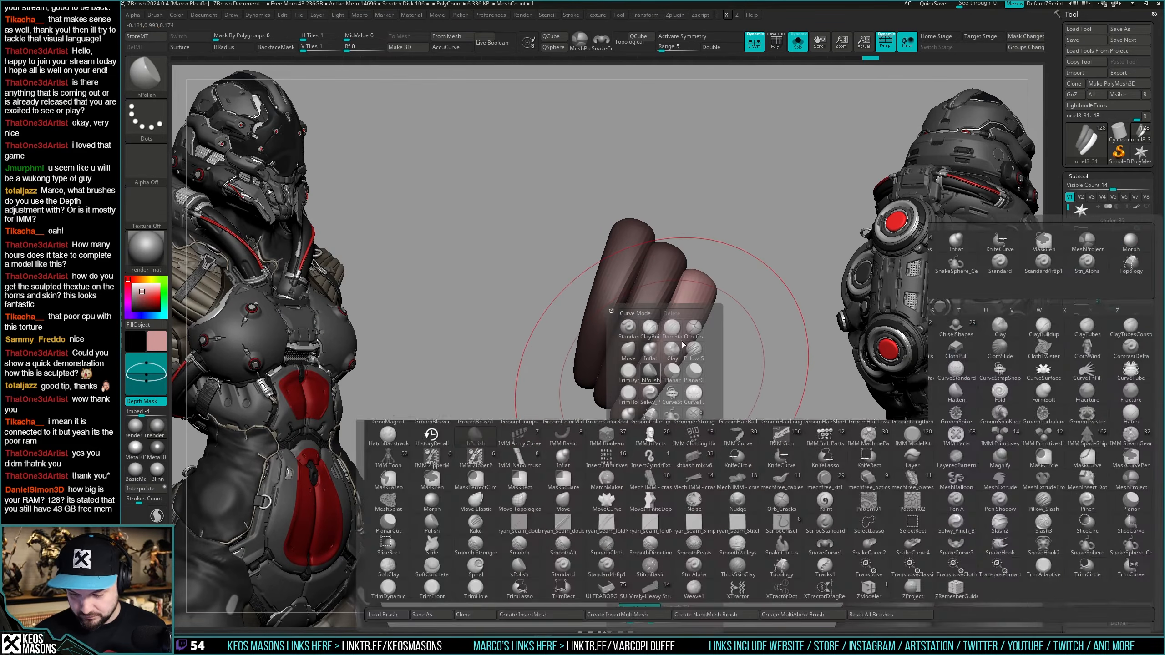
pyautogui.press('ctrl')
pyautogui.rightClick(751, 323)
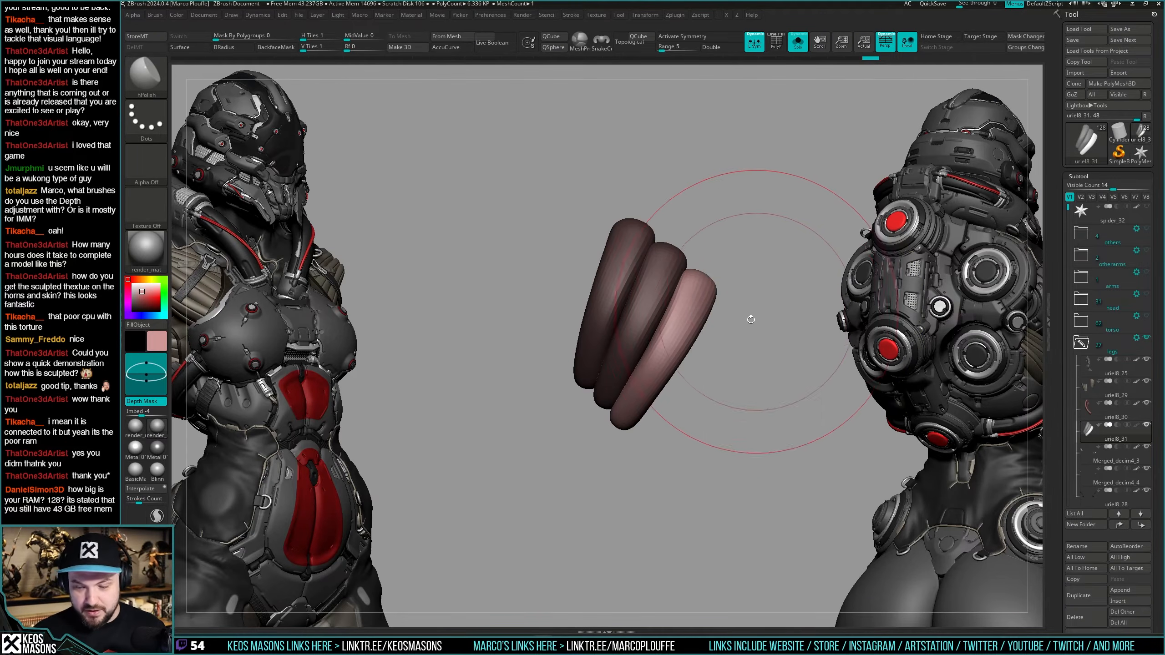
pyautogui.keyDown('ctrl'); pyautogui.moveTo(775, 324); pyautogui.dragTo(749, 393); pyautogui.keyUp('ctrl')
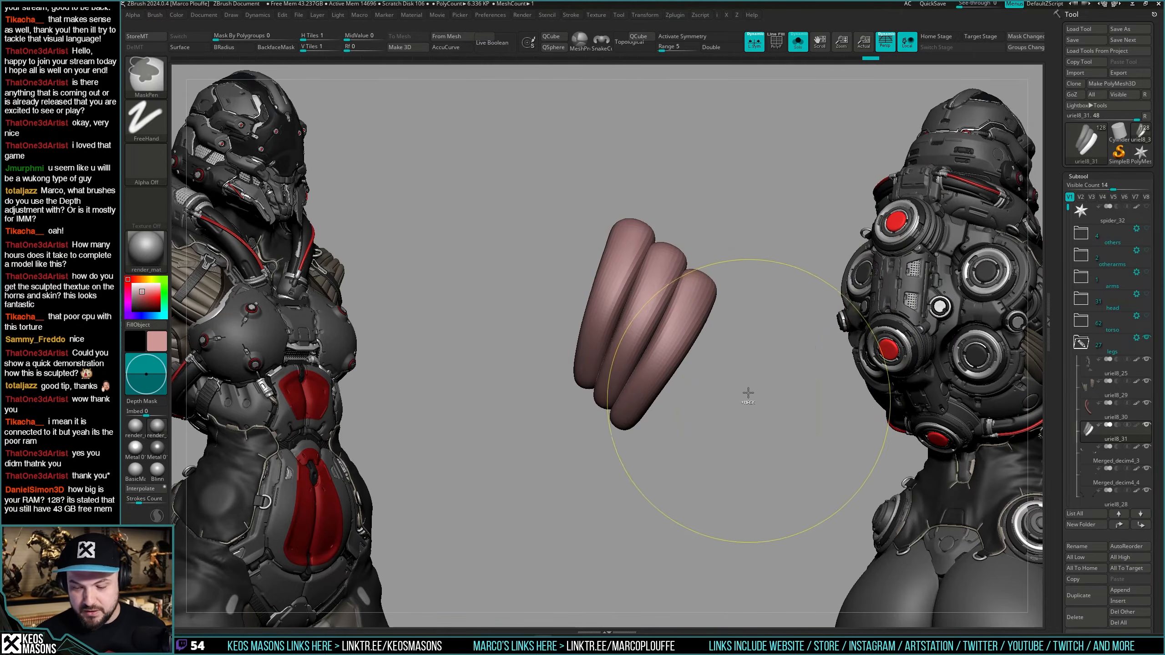
# Polish the surfaces and ends of the three strands with hPolish, comparing the strokes through undo and redo.
pyautogui.moveTo(688, 307); pyautogui.dragTo(672, 330, button='right')
pyautogui.rightClick(639, 384)
pyautogui.moveTo(640, 384); pyautogui.dragTo(656, 327, button='right')
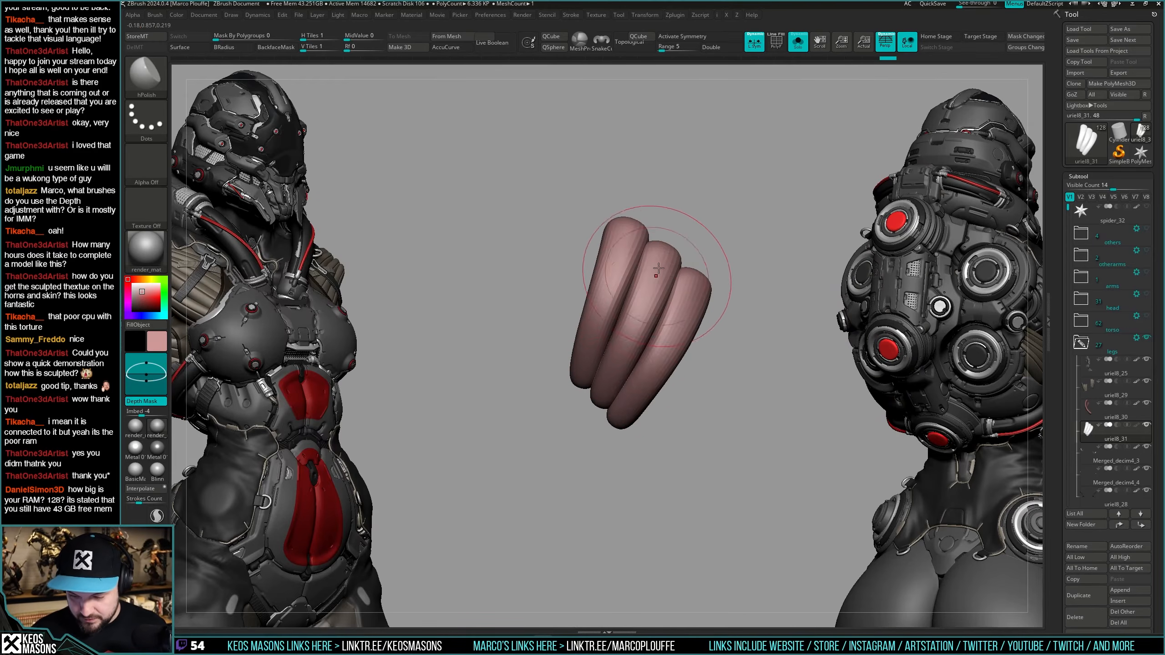
pyautogui.moveTo(617, 415); pyautogui.dragTo(642, 323, button='right')
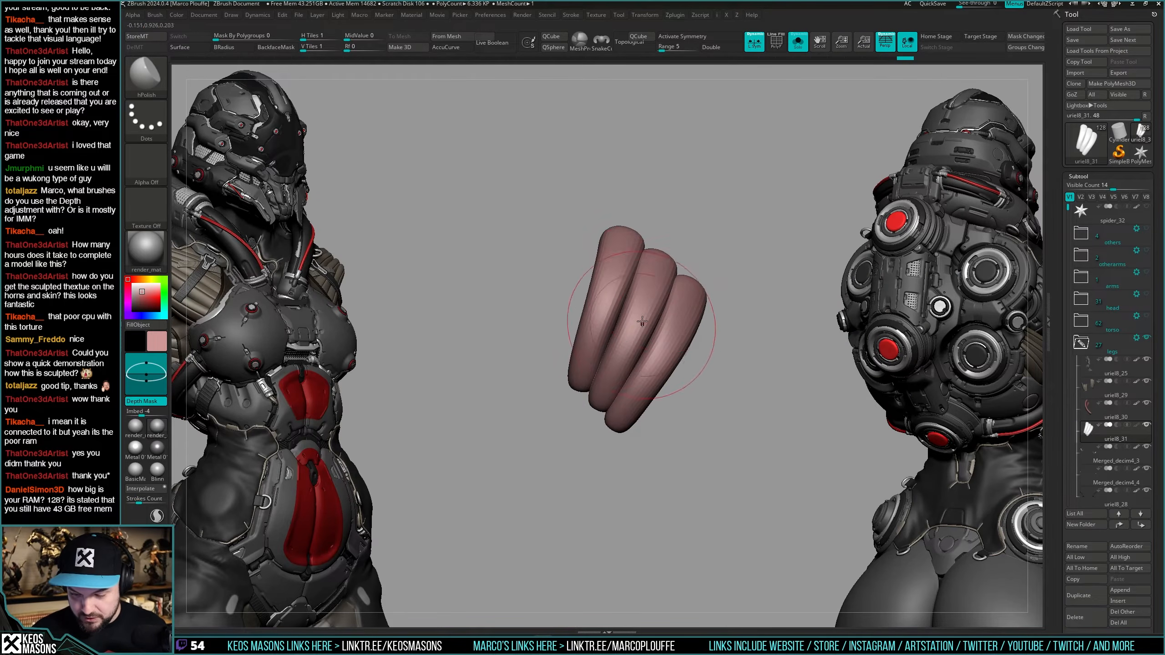
pyautogui.rightClick(664, 373)
pyautogui.hotkey('ctrl', 'z')
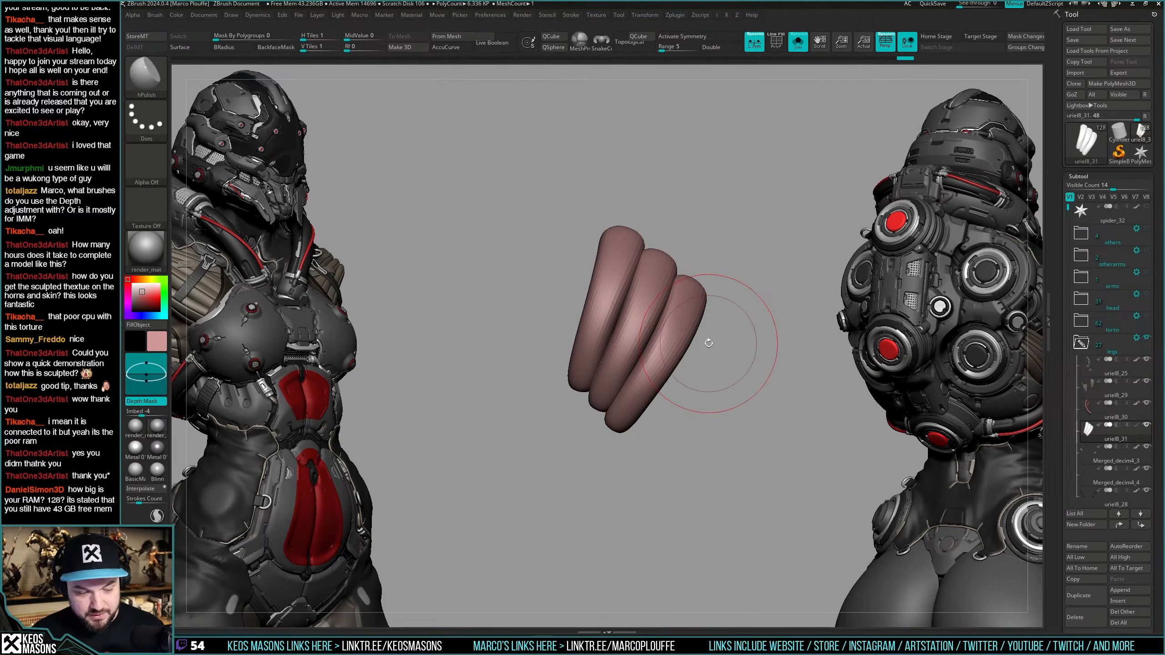
pyautogui.rightClick(708, 341)
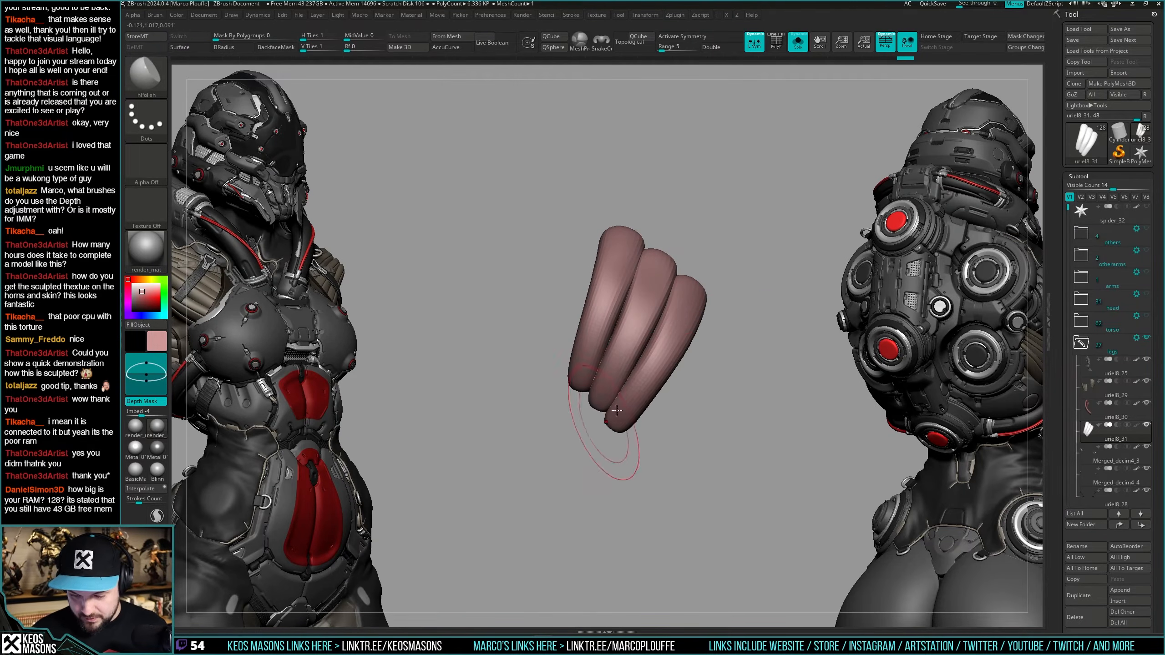
pyautogui.rightClick(616, 410)
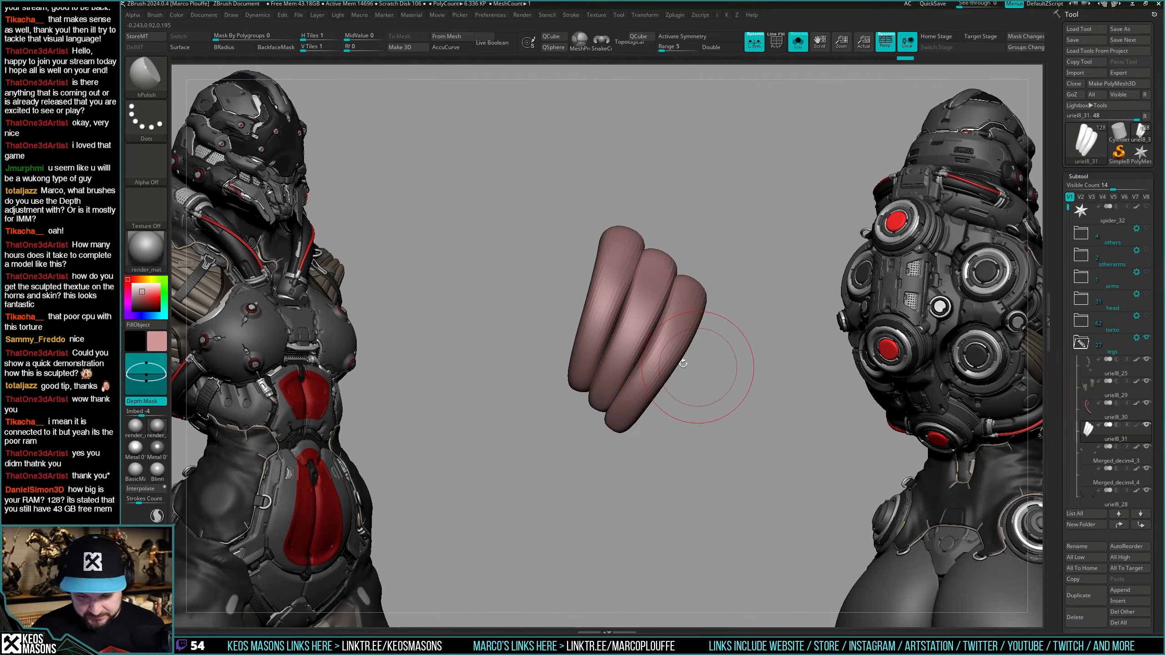
pyautogui.hotkey('ctrl', 'z')
pyautogui.hotkey('ctrl', 'shift', 'z')
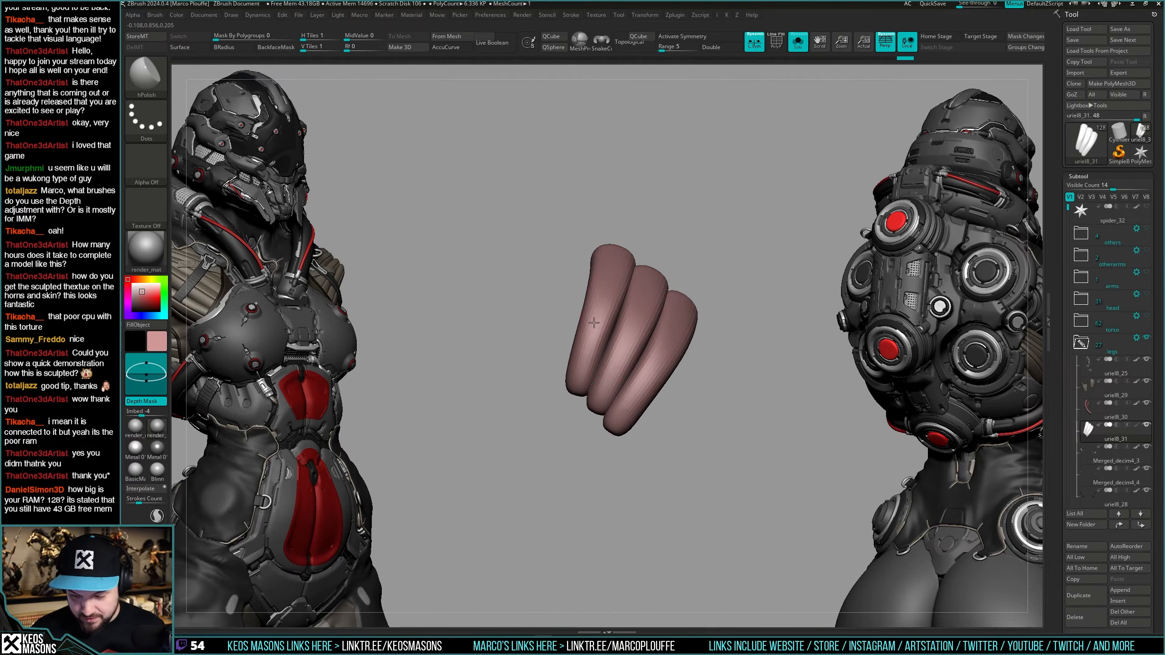
pyautogui.hotkey('ctrl', 'shift', 'z')
# Ghost the body and reshape the three strands inside the rear thigh with the Move brush.
pyautogui.hotkey('shift', 's')
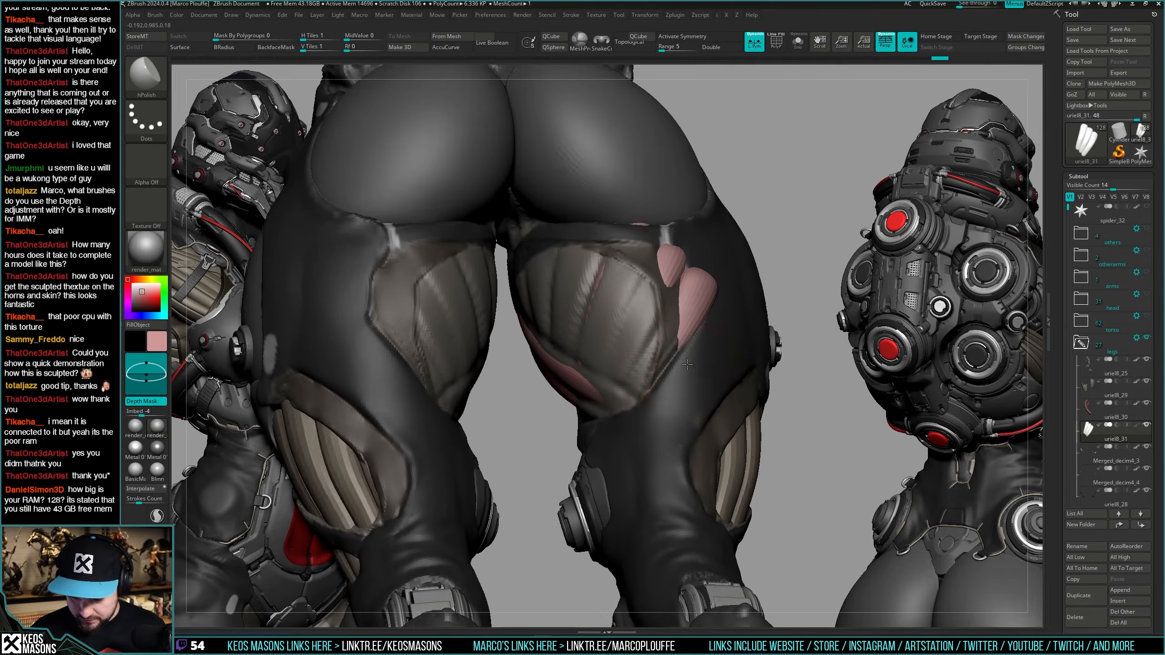
pyautogui.hotkey('shift', 't')
pyautogui.press('space')
pyautogui.press('b')
pyautogui.click(672, 354)
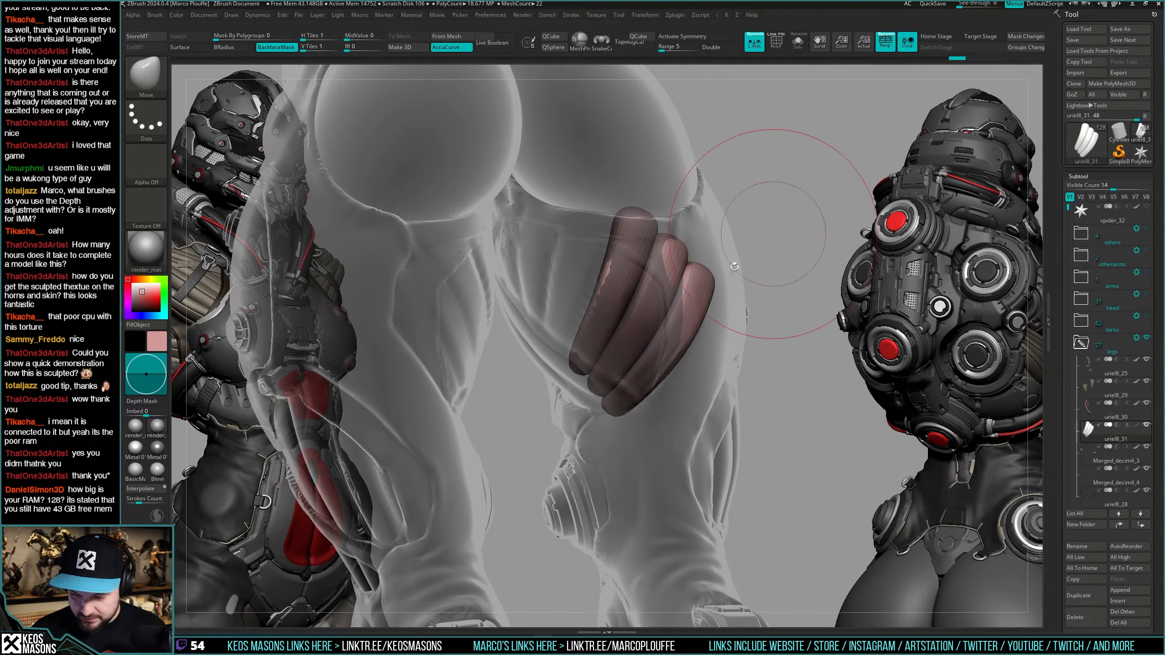
pyautogui.press('space')
pyautogui.moveTo(642, 348); pyautogui.dragTo(659, 363)
pyautogui.hotkey('ctrl', 'b')
pyautogui.hotkey('shift', 't')
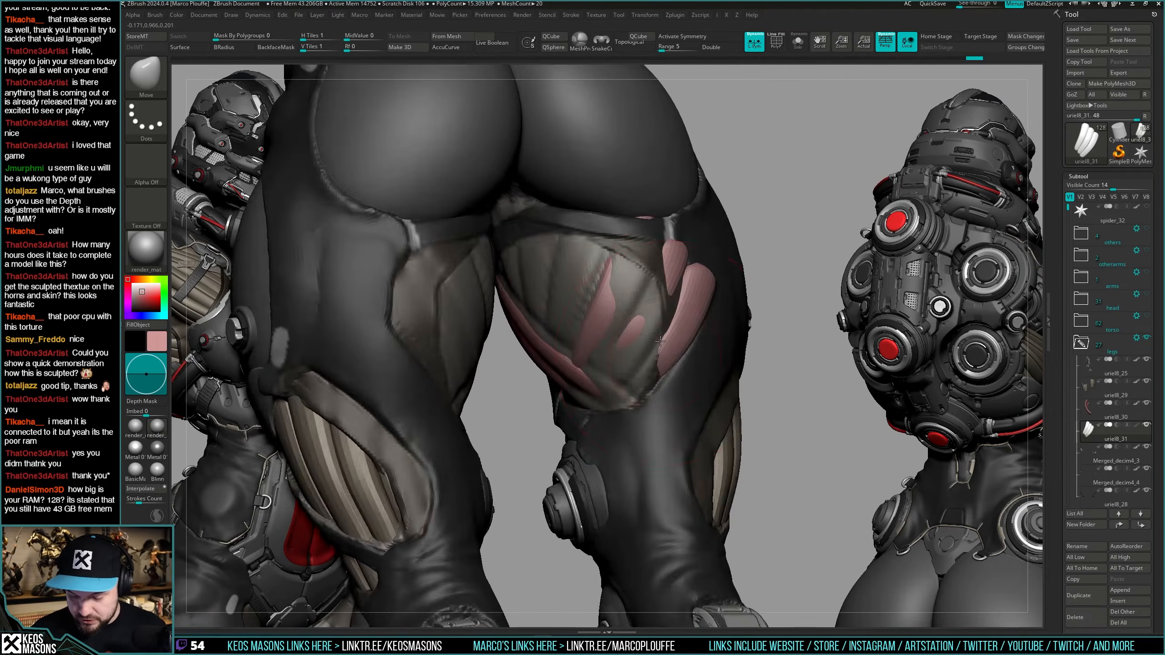
# Pull the three strands out through the rear thigh surface with the Move brush.
pyautogui.moveTo(663, 359); pyautogui.dragTo(623, 395, button='right')
pyautogui.press('space')
pyautogui.moveTo(656, 289); pyautogui.dragTo(702, 331, button='right')
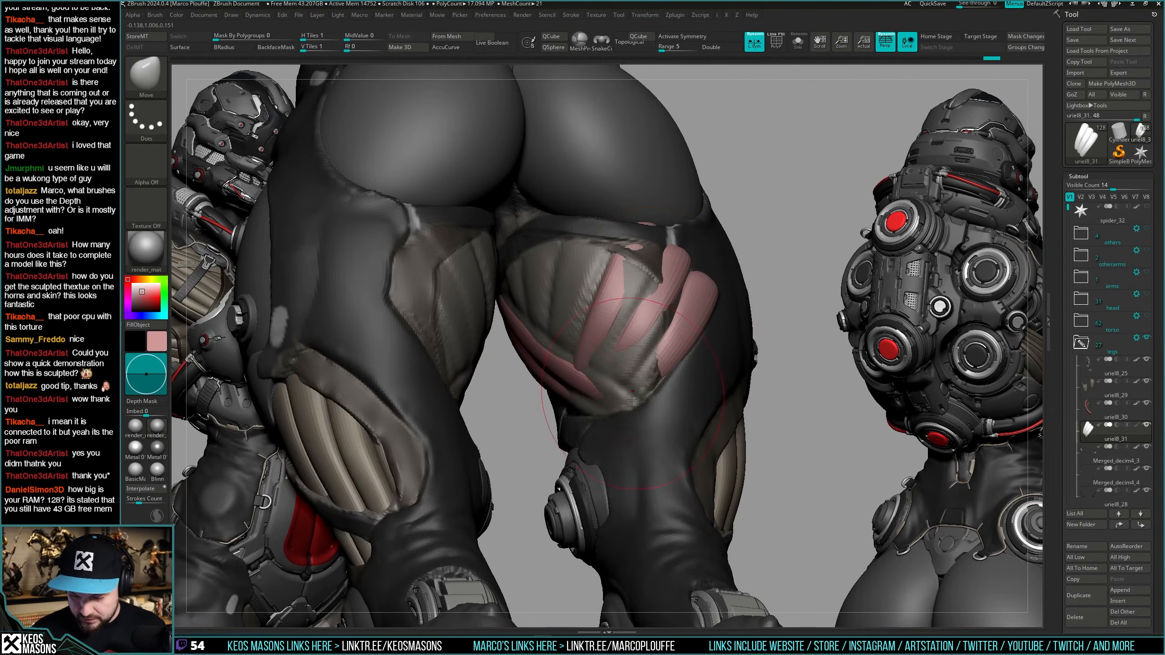
pyautogui.press('space')
pyautogui.moveTo(642, 408); pyautogui.dragTo(572, 376, button='right')
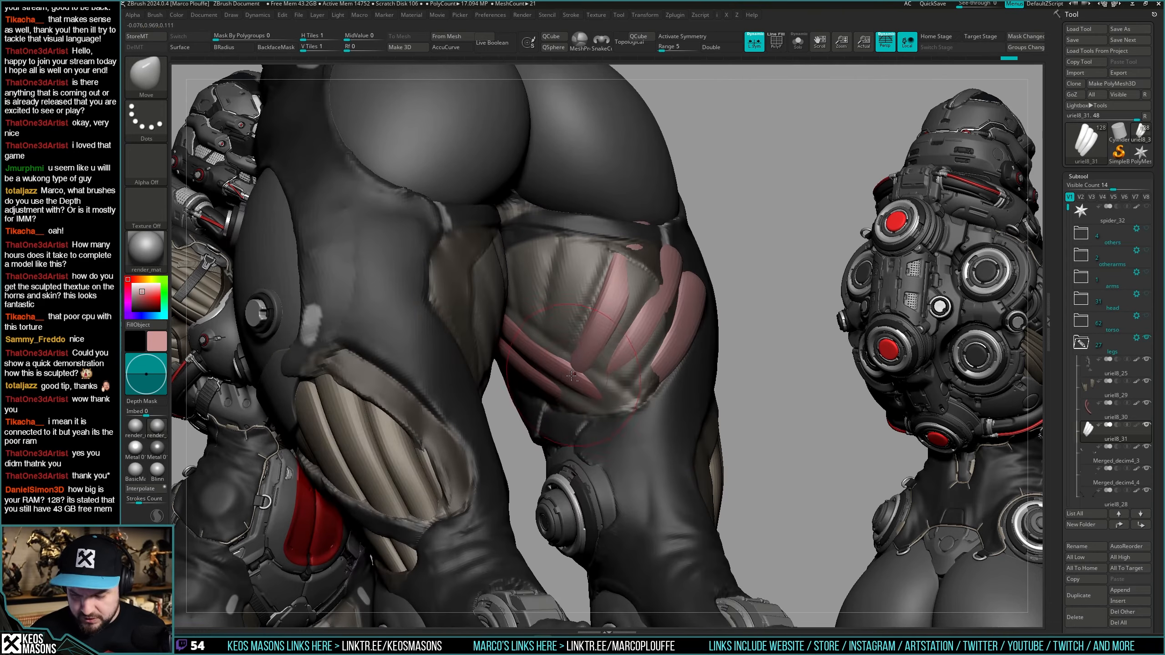
# Push the strands' upper and outer parts inward with the Move brush to fit the thigh muscle's outline.
pyautogui.moveTo(673, 370); pyautogui.dragTo(716, 301, button='right')
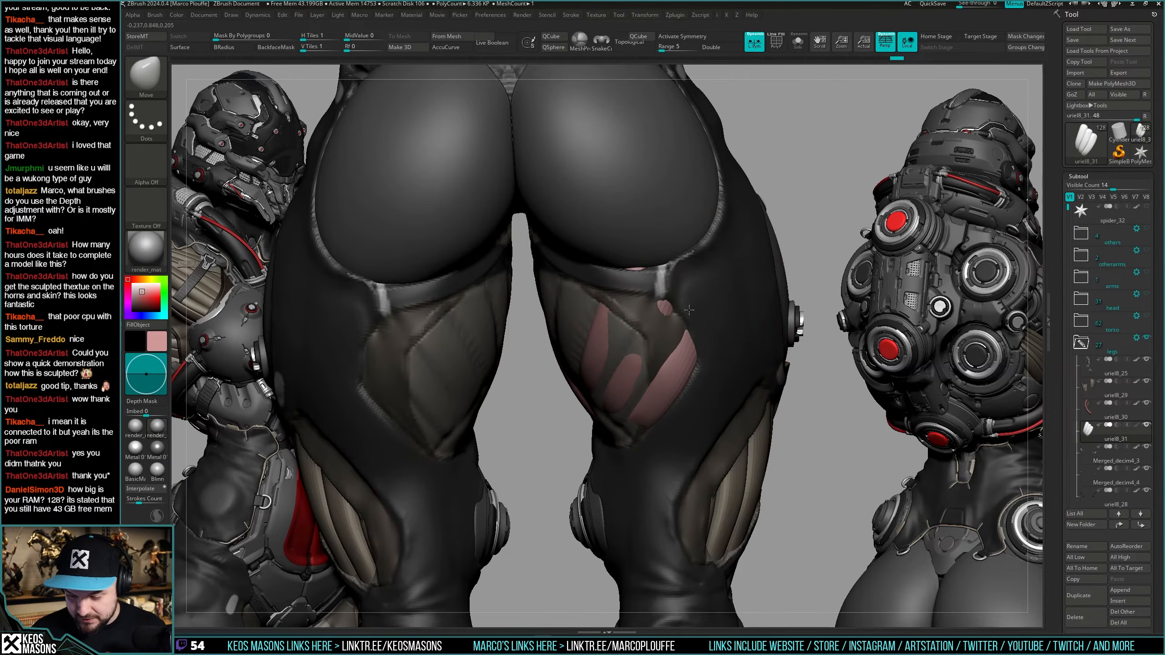
pyautogui.moveTo(683, 328); pyautogui.dragTo(707, 305, button='right')
pyautogui.rightClick(641, 430)
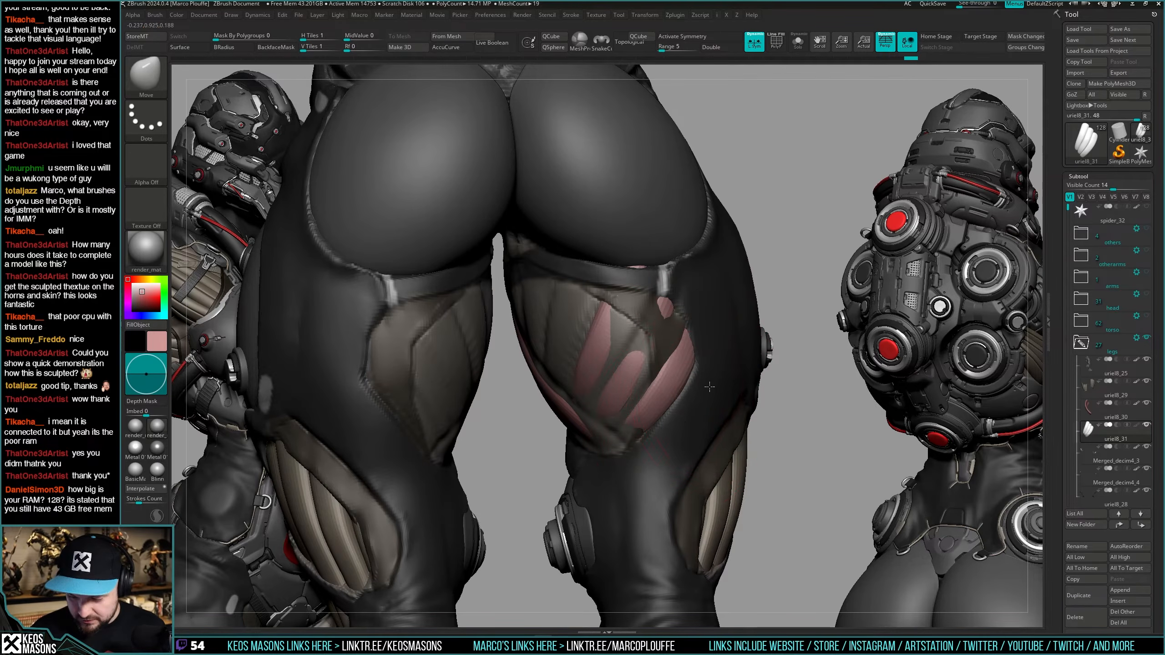
# Isolate the three thigh strands and mask the outermost one, leaving the two inner strands free to transform.
pyautogui.hotkey('shift', 'alt', 's')
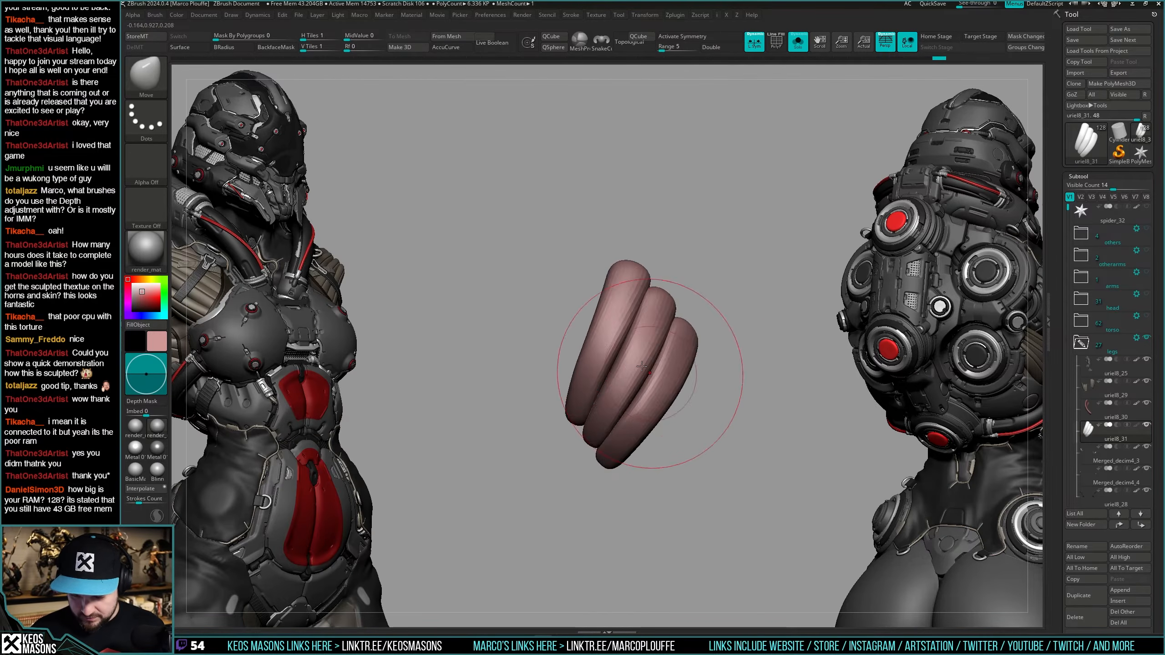
pyautogui.moveTo(647, 359); pyautogui.dragTo(681, 383, button='right')
pyautogui.press('w')
pyautogui.keyDown('ctrl'); pyautogui.moveTo(667, 358); pyautogui.dragTo(688, 398); pyautogui.keyUp('ctrl')
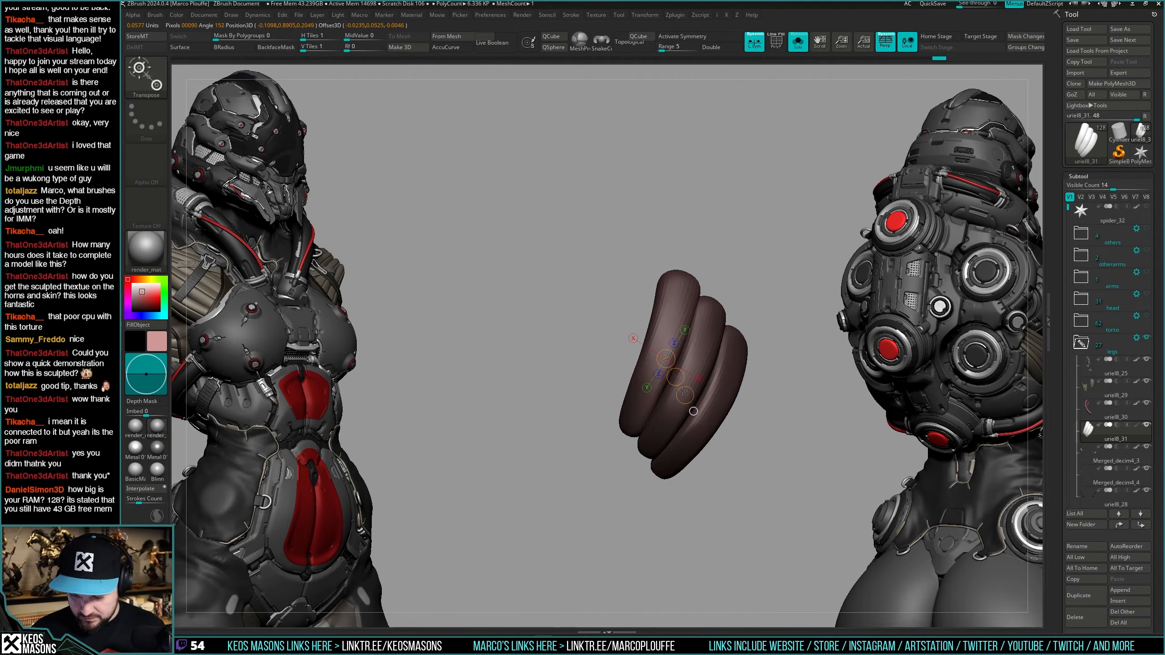
pyautogui.keyDown('ctrl'); pyautogui.moveTo(764, 328); pyautogui.dragTo(790, 307); pyautogui.keyUp('ctrl')
pyautogui.keyDown('ctrl'); pyautogui.moveTo(680, 303); pyautogui.dragTo(709, 333); pyautogui.keyUp('ctrl')
pyautogui.hotkey('shift', 'alt', 's')
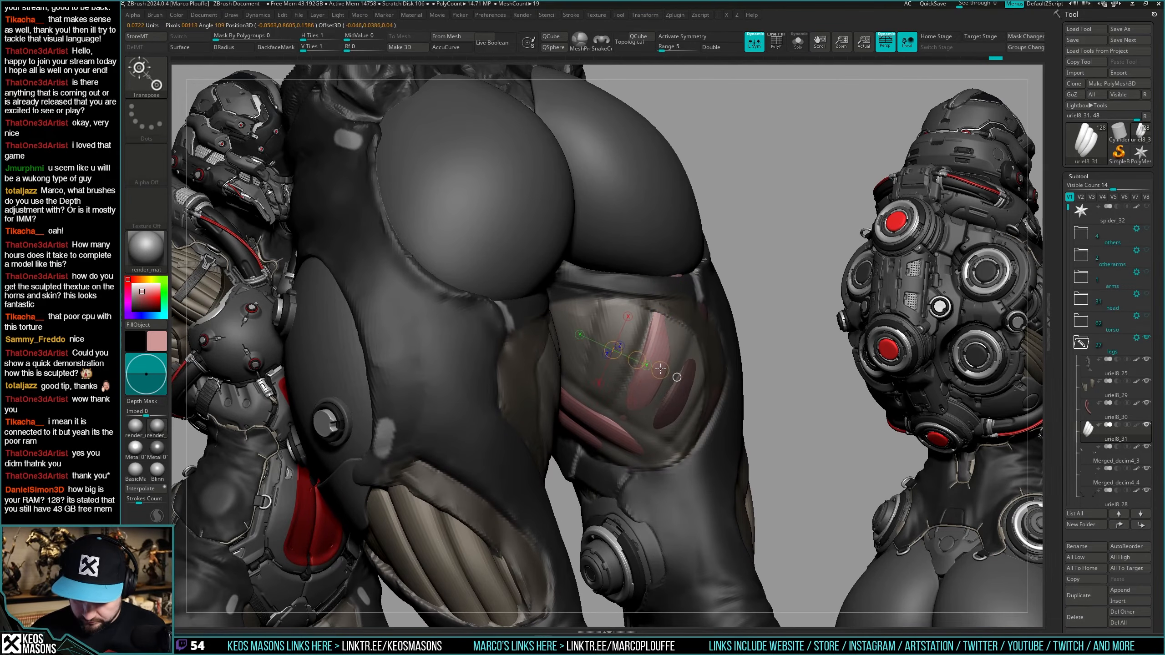
pyautogui.hotkey('shift', 'alt', 's')
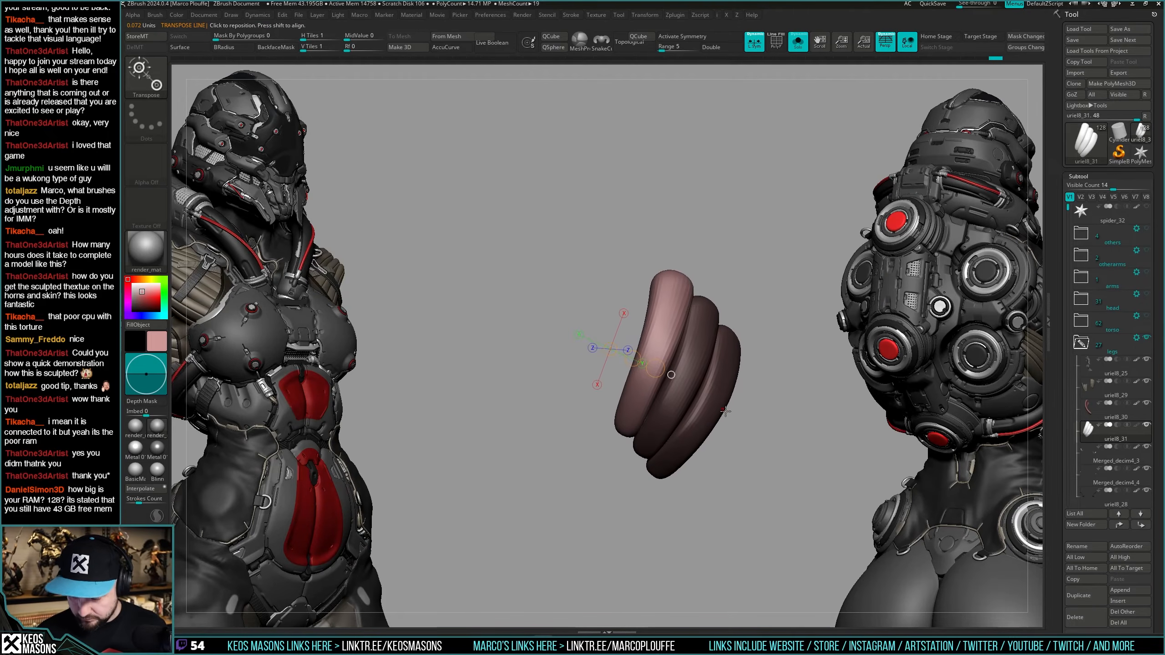
pyautogui.moveTo(697, 363); pyautogui.dragTo(739, 402)
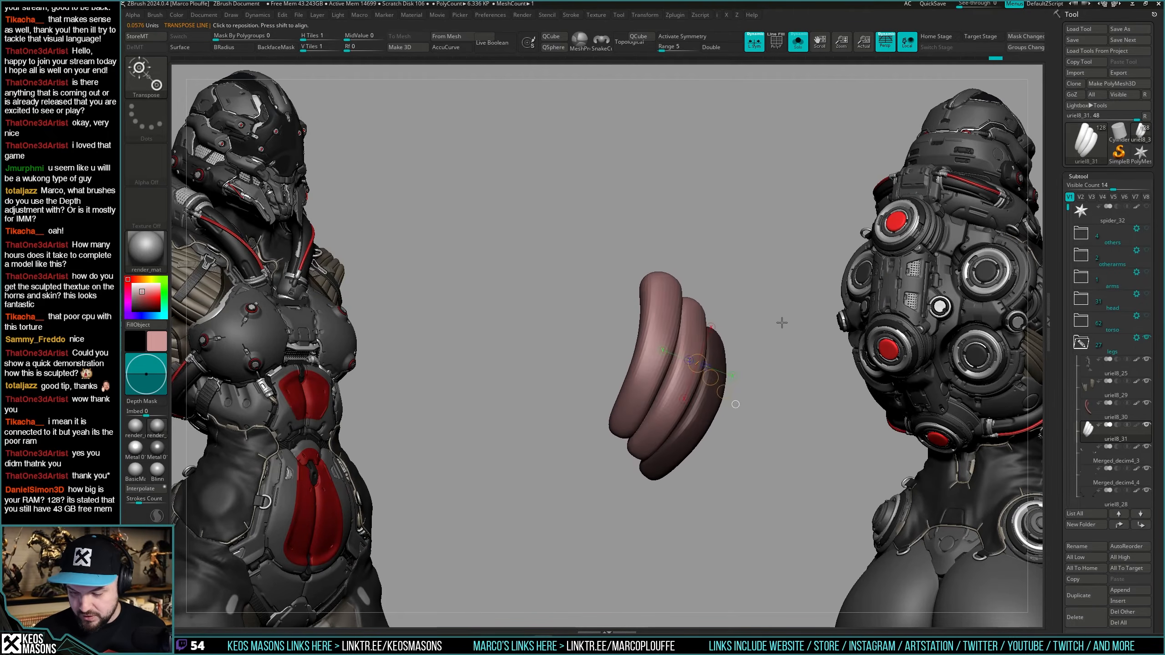
pyautogui.hotkey('shift', 'alt', 's')
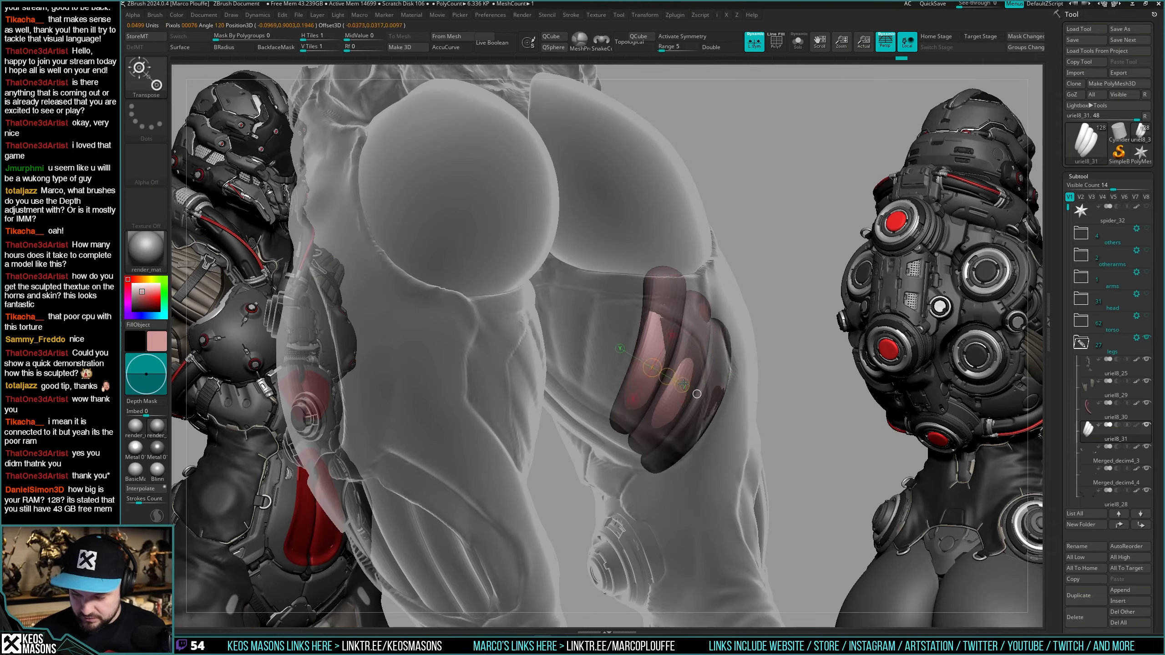
# Duplicate the two unmasked strands towards the inner thigh with Transpose and rotate the copies to follow the originals.
pyautogui.keyDown('ctrl'); pyautogui.keyDown('shift'); pyautogui.moveTo(662, 366); pyautogui.dragTo(615, 315); pyautogui.keyUp('shift'); pyautogui.keyUp('ctrl')
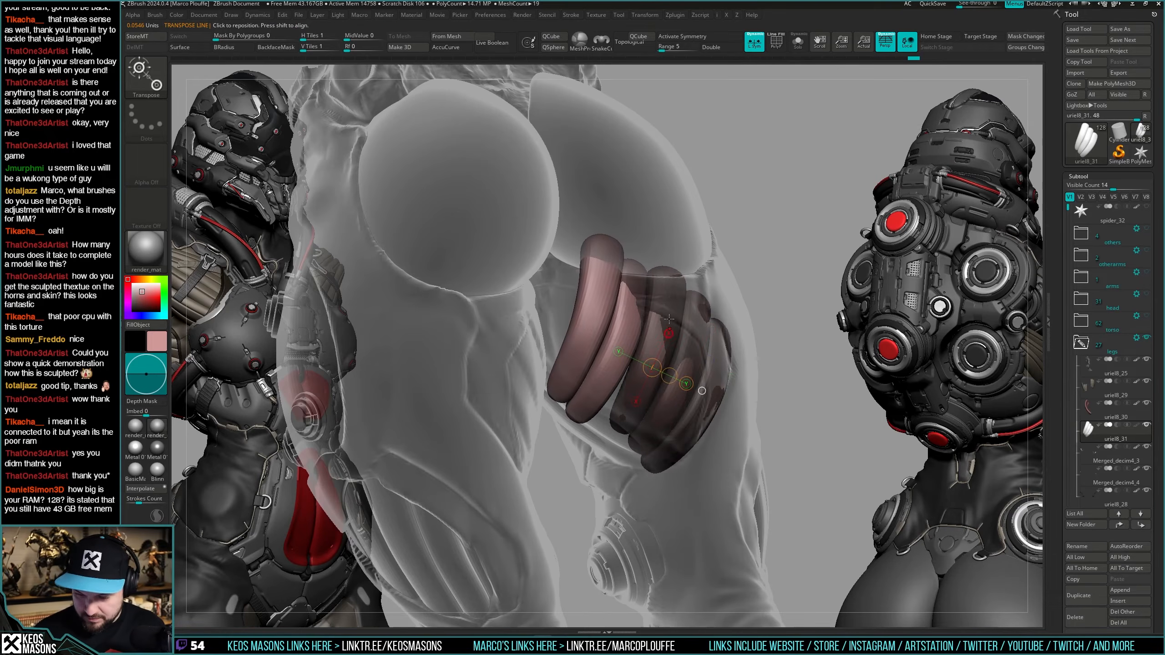
pyautogui.moveTo(669, 319); pyautogui.dragTo(670, 328, button='right')
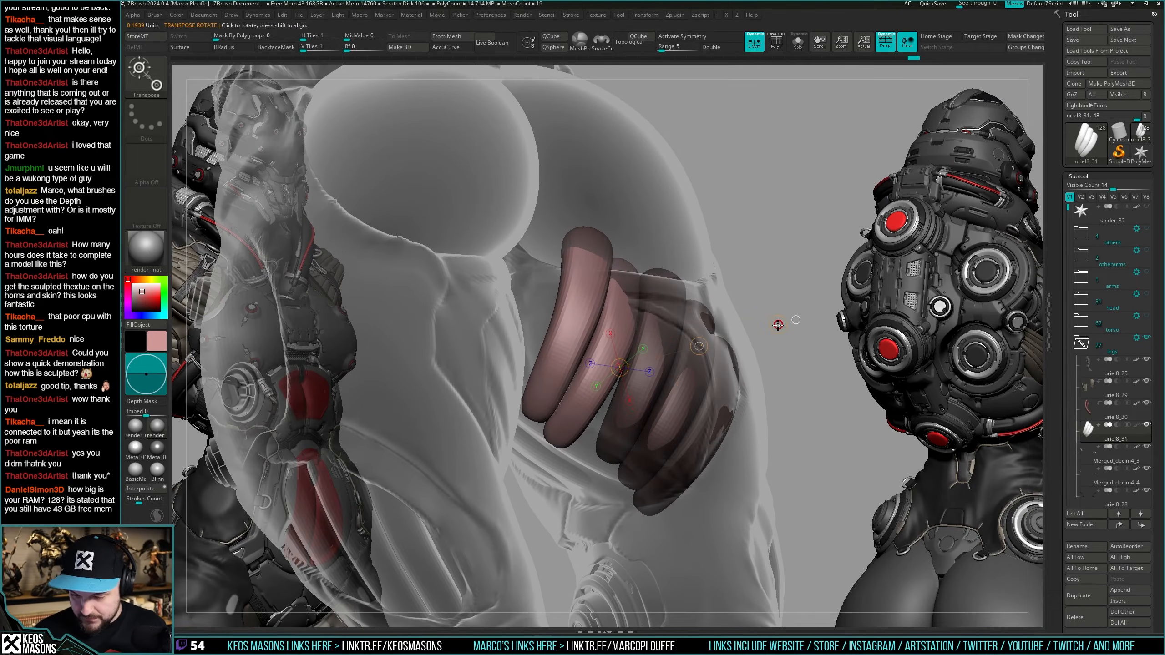
pyautogui.moveTo(777, 325); pyautogui.dragTo(767, 301)
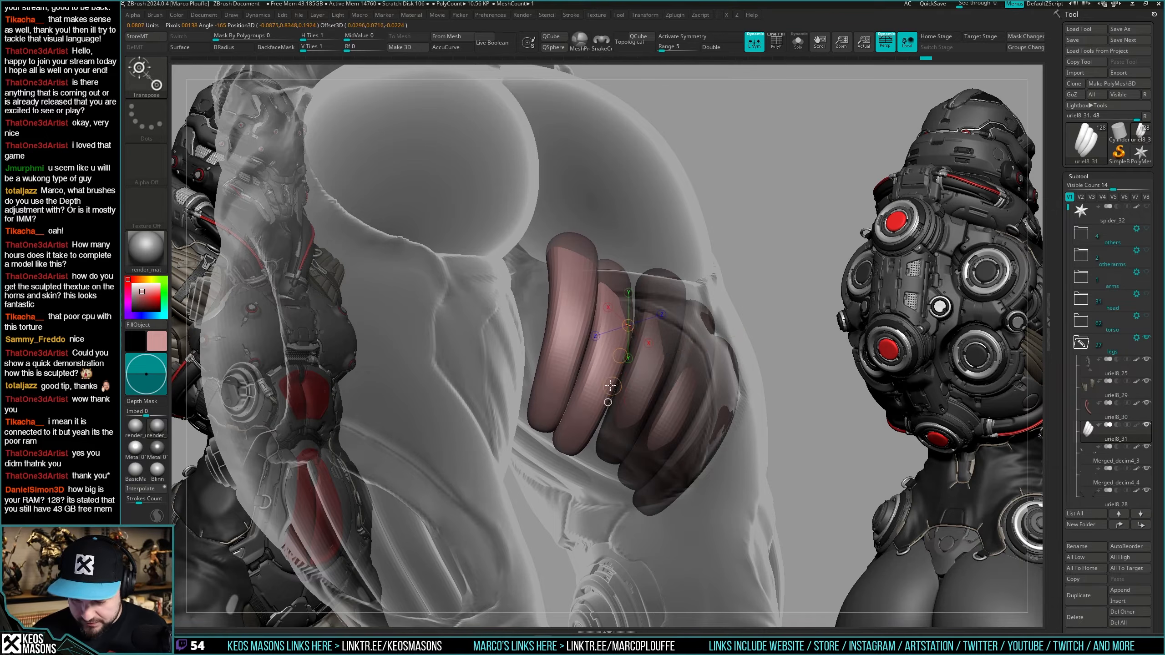
pyautogui.moveTo(619, 355); pyautogui.dragTo(627, 357)
pyautogui.moveTo(659, 360); pyautogui.dragTo(643, 384, button='right')
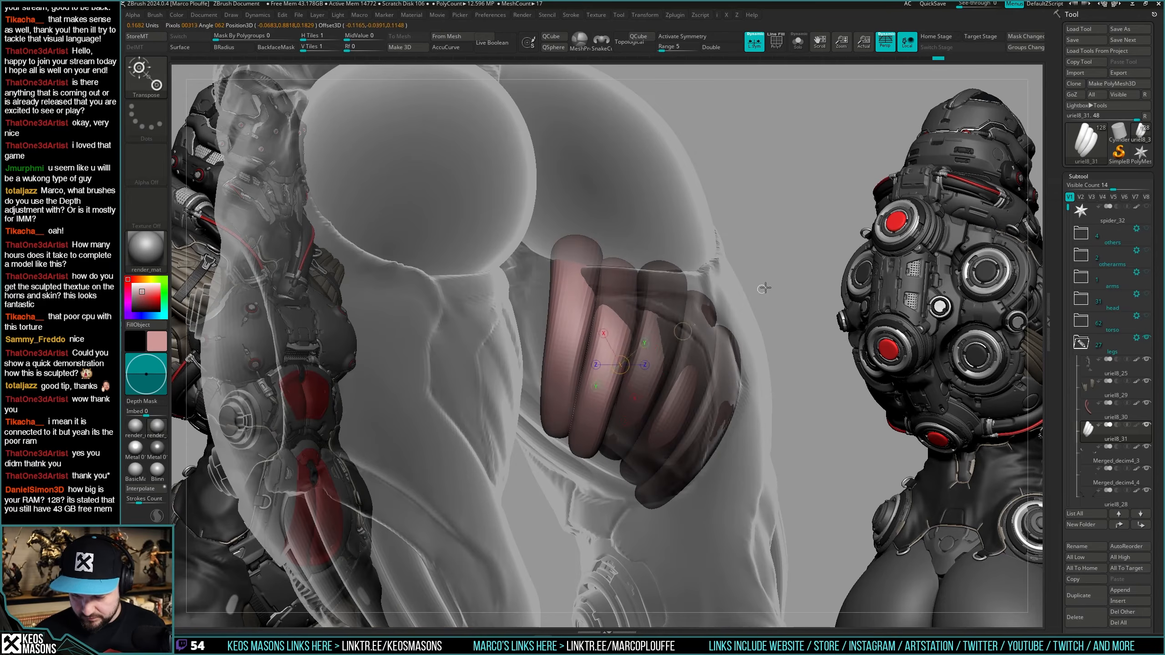
pyautogui.moveTo(765, 287); pyautogui.dragTo(769, 286)
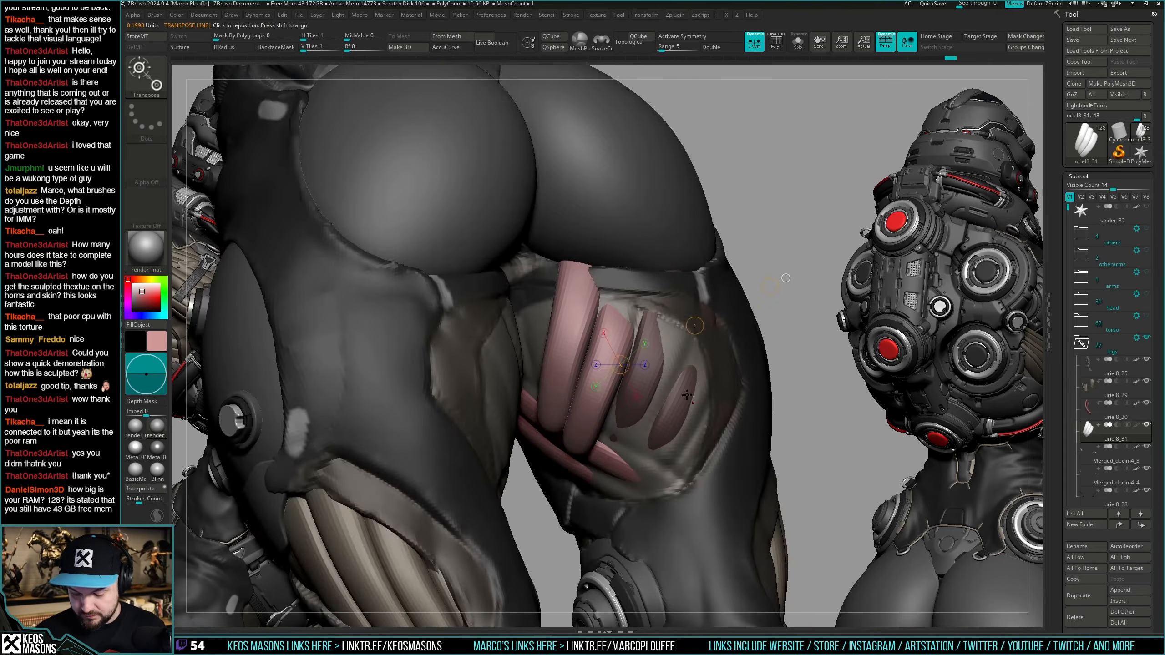
# Reposition the two copied strands against the inner side of the rear thigh, checking their fit from below.
pyautogui.moveTo(786, 278); pyautogui.dragTo(827, 387, button='right')
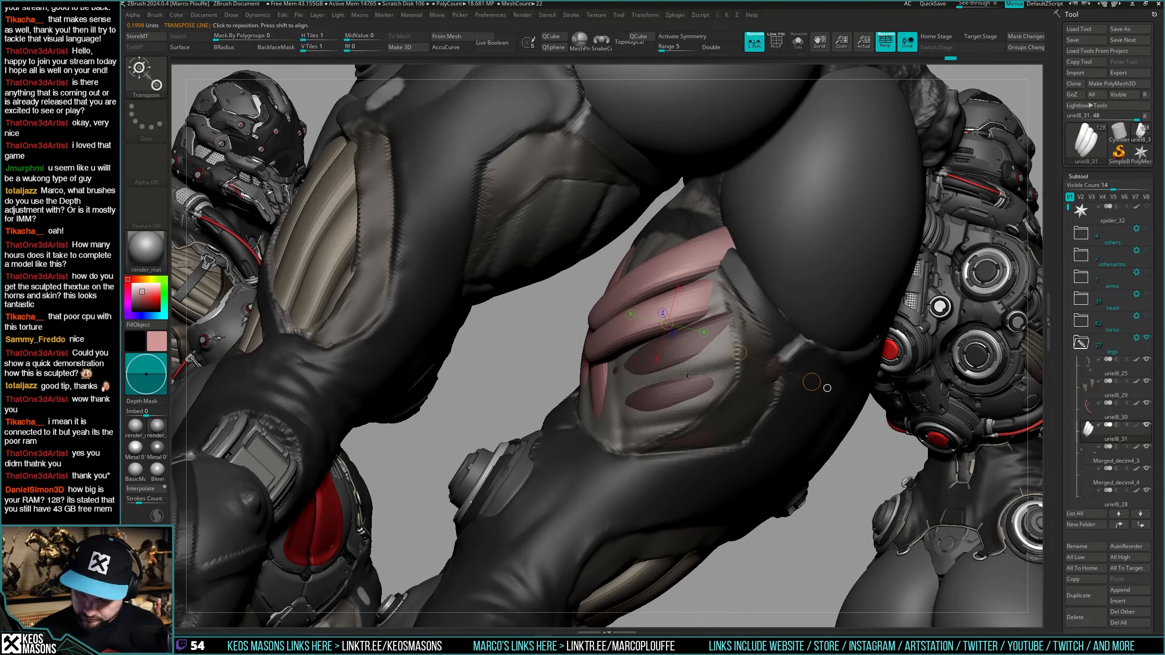
pyautogui.moveTo(671, 349)
pyautogui.mouseDown()
pyautogui.moveTo(681, 385)
pyautogui.moveTo(677, 365)
pyautogui.mouseUp()
pyautogui.press('q')
pyautogui.moveTo(725, 331)
pyautogui.mouseDown(button='right')
pyautogui.moveTo(743, 304)
pyautogui.moveTo(687, 363)
pyautogui.mouseUp(button='right')
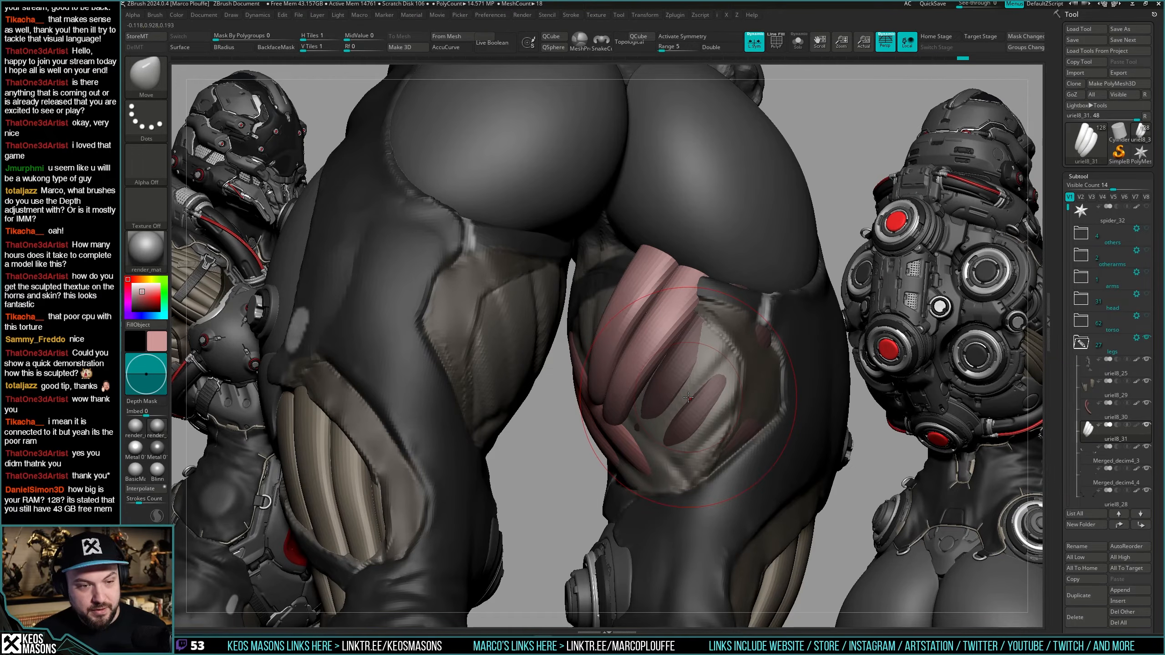
pyautogui.rightClick(672, 454)
pyautogui.moveTo(713, 384)
pyautogui.mouseDown(button='right')
pyautogui.moveTo(673, 454)
pyautogui.moveTo(693, 375)
pyautogui.mouseUp(button='right')
# Sink the two copied strands deeper into the rear thigh surface with Transpose moves.
pyautogui.press('w')
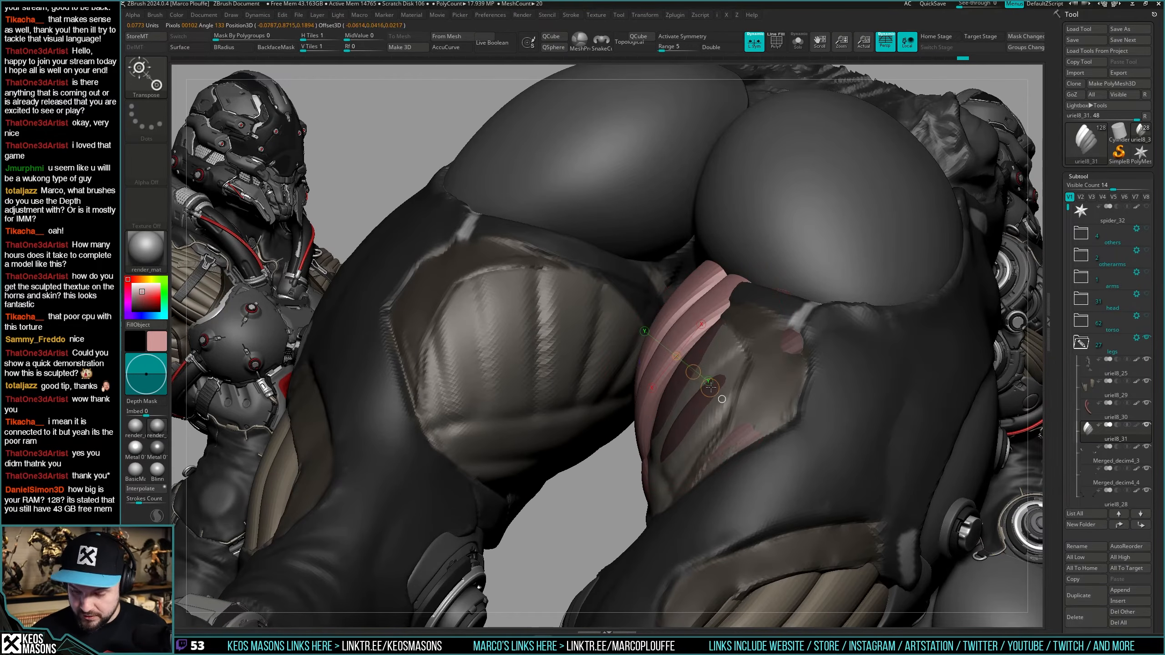
pyautogui.moveTo(693, 373); pyautogui.dragTo(692, 370)
pyautogui.moveTo(692, 370); pyautogui.dragTo(748, 349, button='right')
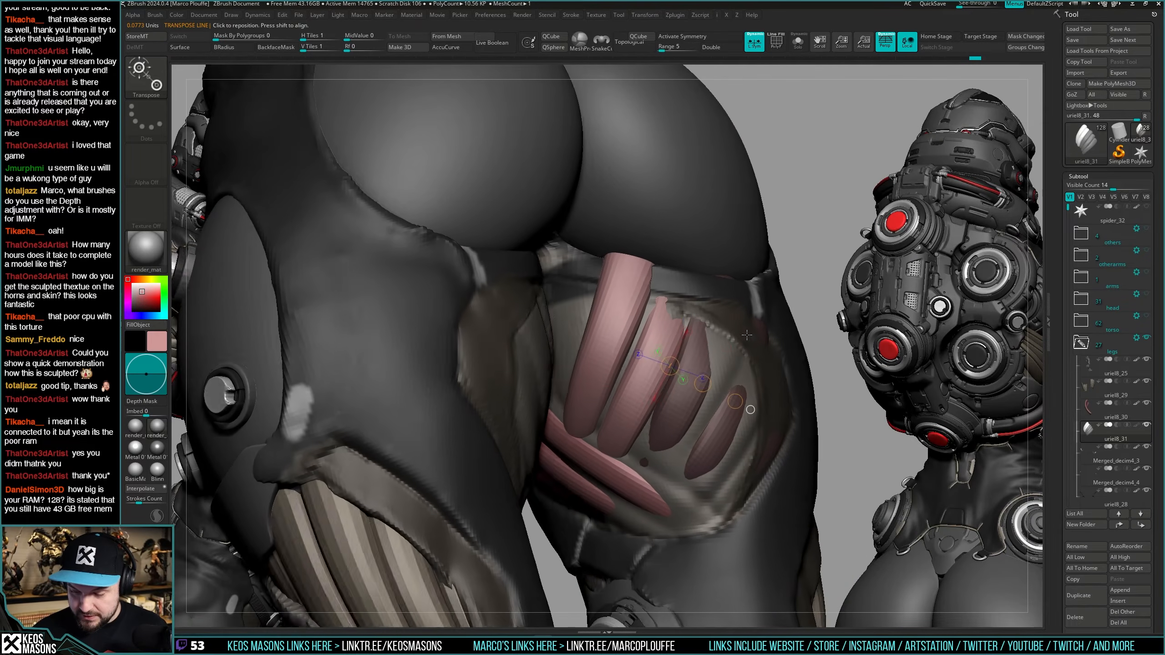
pyautogui.moveTo(689, 338); pyautogui.dragTo(667, 420)
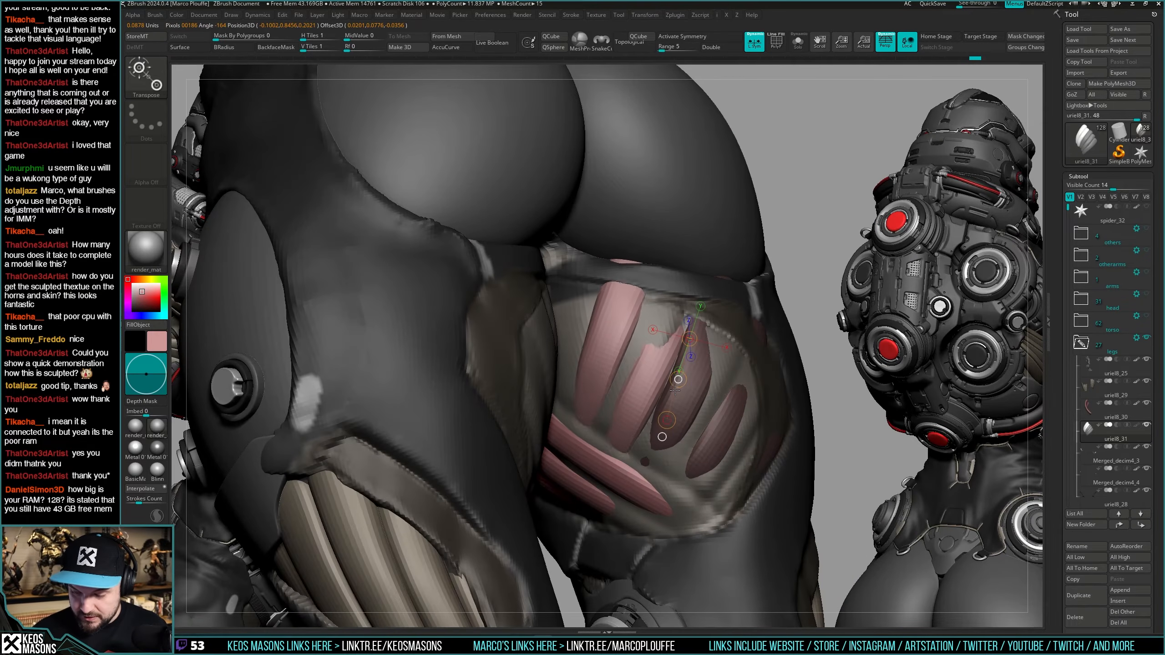
pyautogui.moveTo(673, 394)
pyautogui.keyDown('ctrl'); pyautogui.mouseDown(button='right')
pyautogui.moveTo(656, 416)
pyautogui.moveTo(683, 390)
pyautogui.mouseUp(button='right'); pyautogui.keyUp('ctrl')
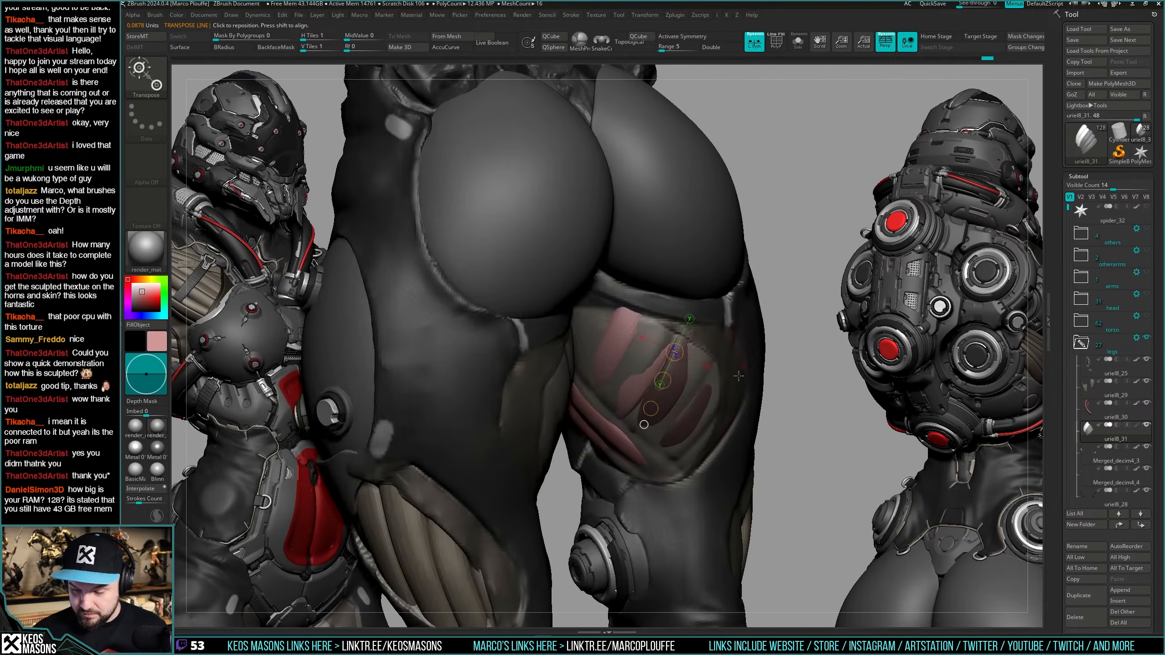
# Ghost the body and fine-tune the two copied strands' angle with Transpose to line up with the outer three.
pyautogui.hotkey('shift', 's')
pyautogui.hotkey('shift', 's')
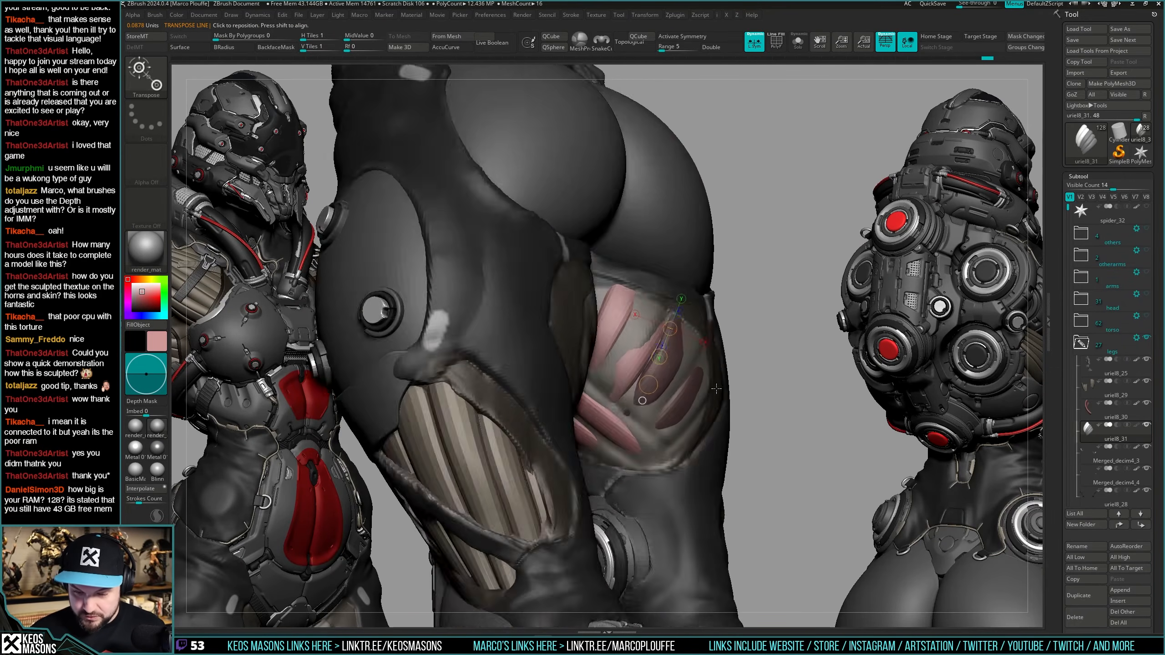
pyautogui.moveTo(716, 389); pyautogui.dragTo(692, 381, button='right')
pyautogui.hotkey('shift', 't')
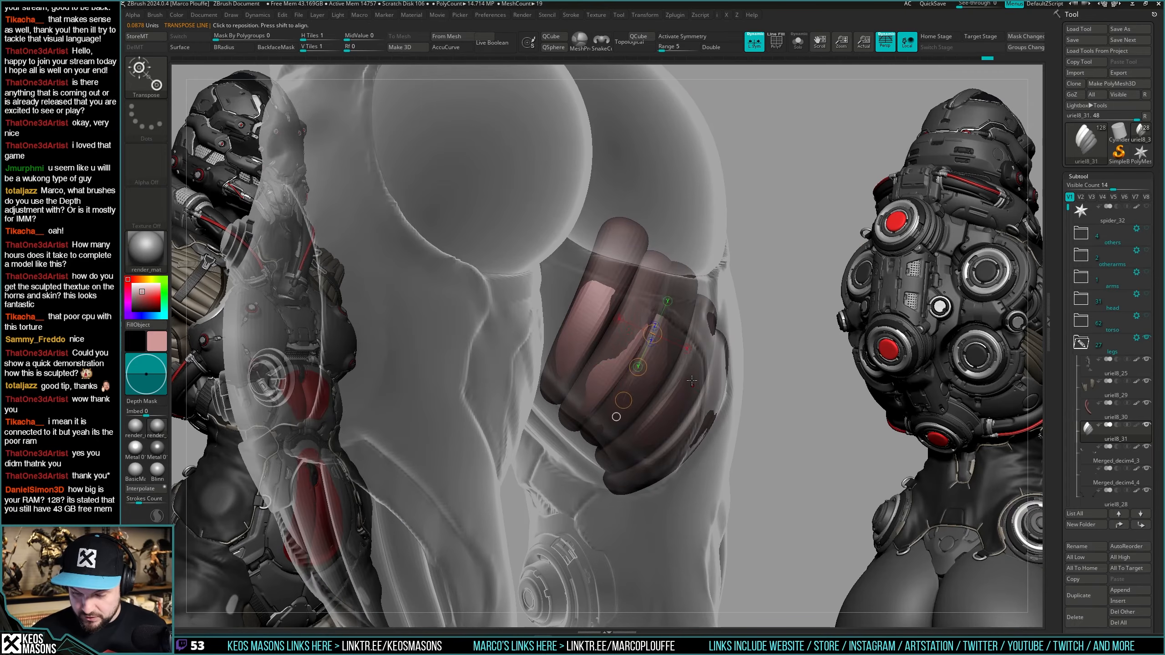
pyautogui.press('w')
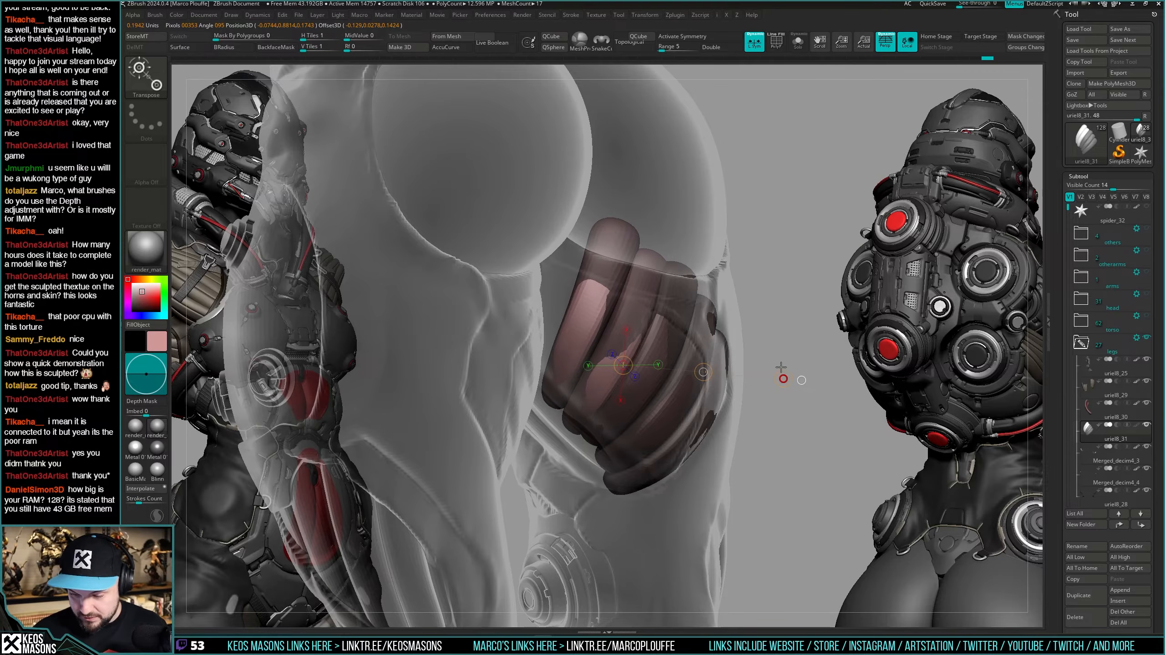
pyautogui.moveTo(767, 395); pyautogui.dragTo(709, 356, button='right')
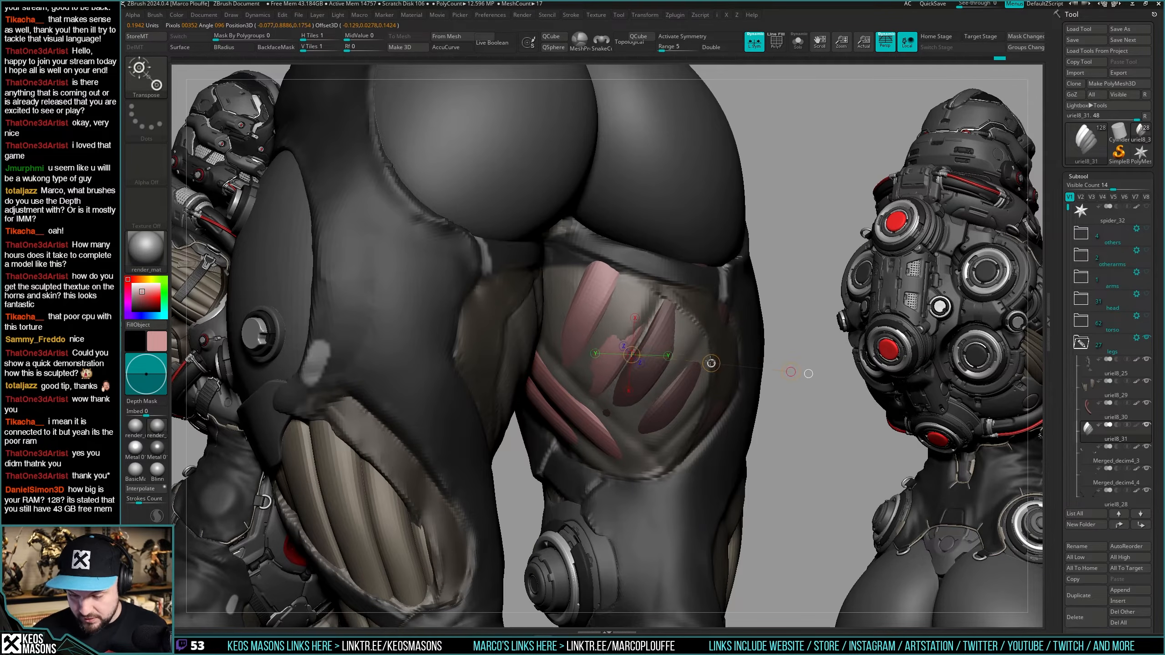
# Isolate the strands, adjust the two copies with a large Move brush, and set its focal shift to 0.
pyautogui.press('q')
pyautogui.moveTo(711, 393)
pyautogui.mouseDown(button='right')
pyautogui.moveTo(690, 350)
pyautogui.moveTo(686, 379)
pyautogui.moveTo(704, 359)
pyautogui.mouseUp(button='right')
pyautogui.rightClick(704, 359)
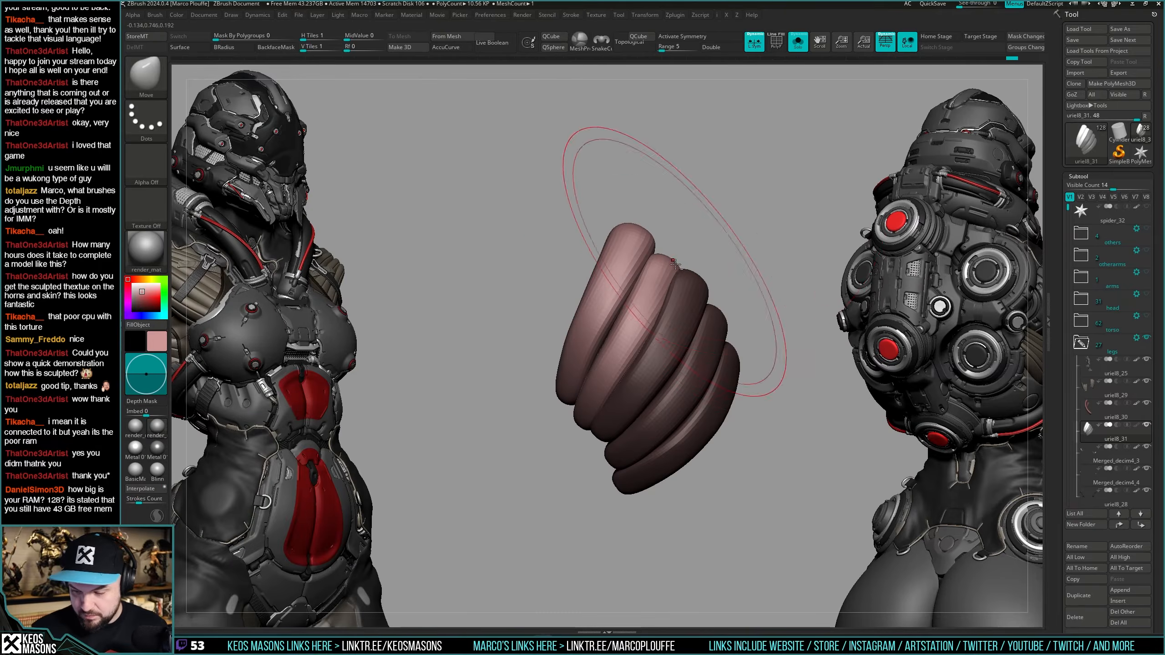
pyautogui.moveTo(676, 264); pyautogui.dragTo(694, 285, button='right')
pyautogui.rightClick(700, 290)
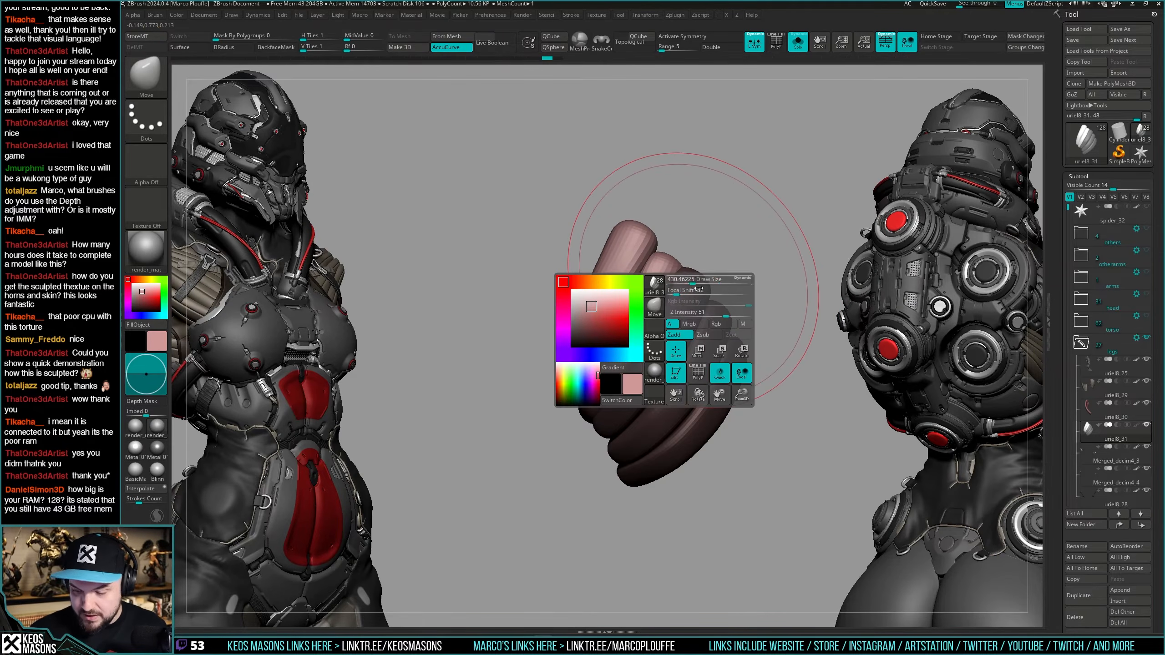
pyautogui.moveTo(699, 292)
pyautogui.mouseDown()
pyautogui.moveTo(719, 291)
pyautogui.moveTo(716, 263)
pyautogui.moveTo(694, 264)
pyautogui.mouseUp()
pyautogui.rightClick(711, 278)
pyautogui.moveTo(703, 269); pyautogui.dragTo(697, 258, button='right')
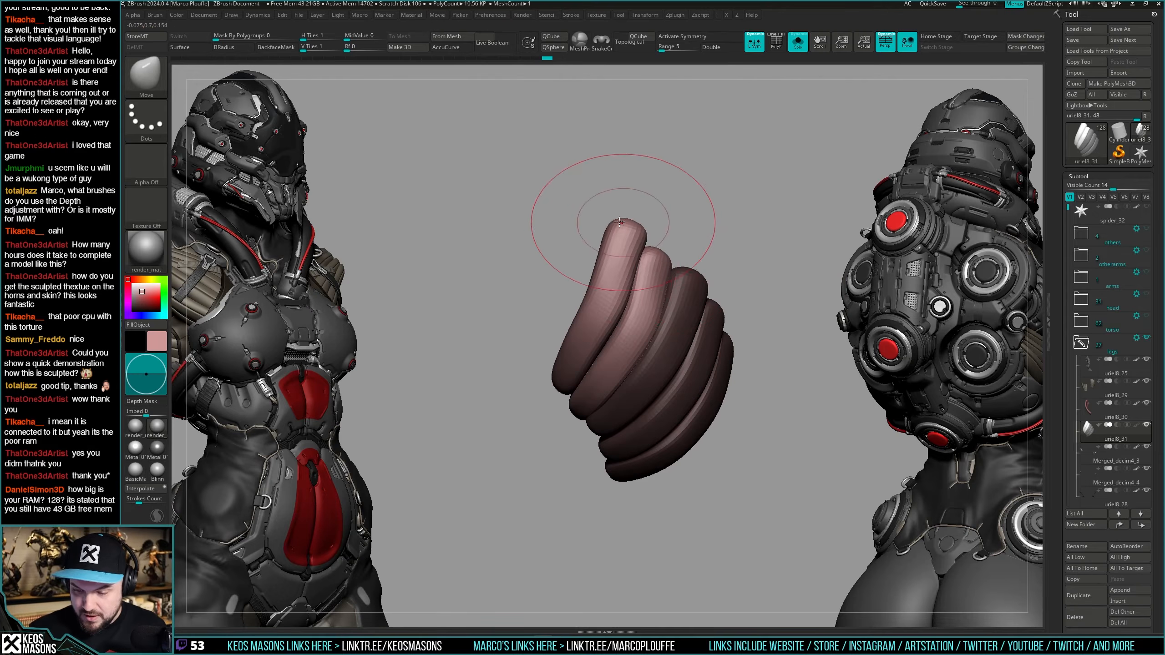
# Reshape the upper ends and touching sides of the two copied strands with the Move brush.
pyautogui.moveTo(620, 222); pyautogui.dragTo(610, 222)
pyautogui.rightClick(587, 266)
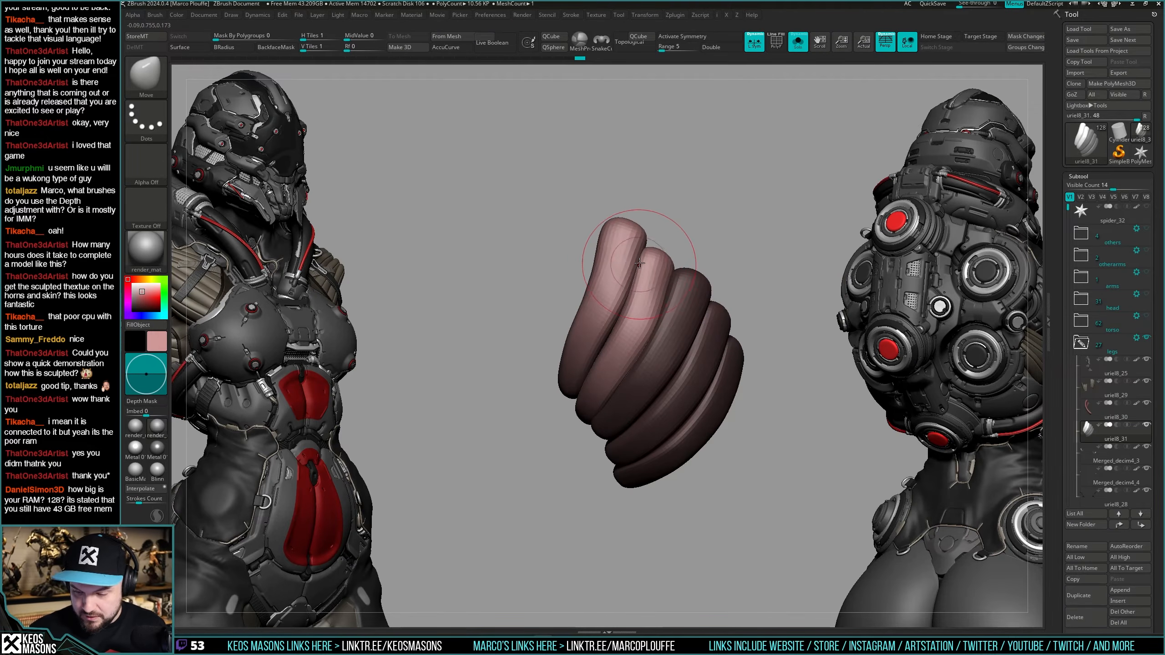
pyautogui.moveTo(639, 263); pyautogui.dragTo(638, 290)
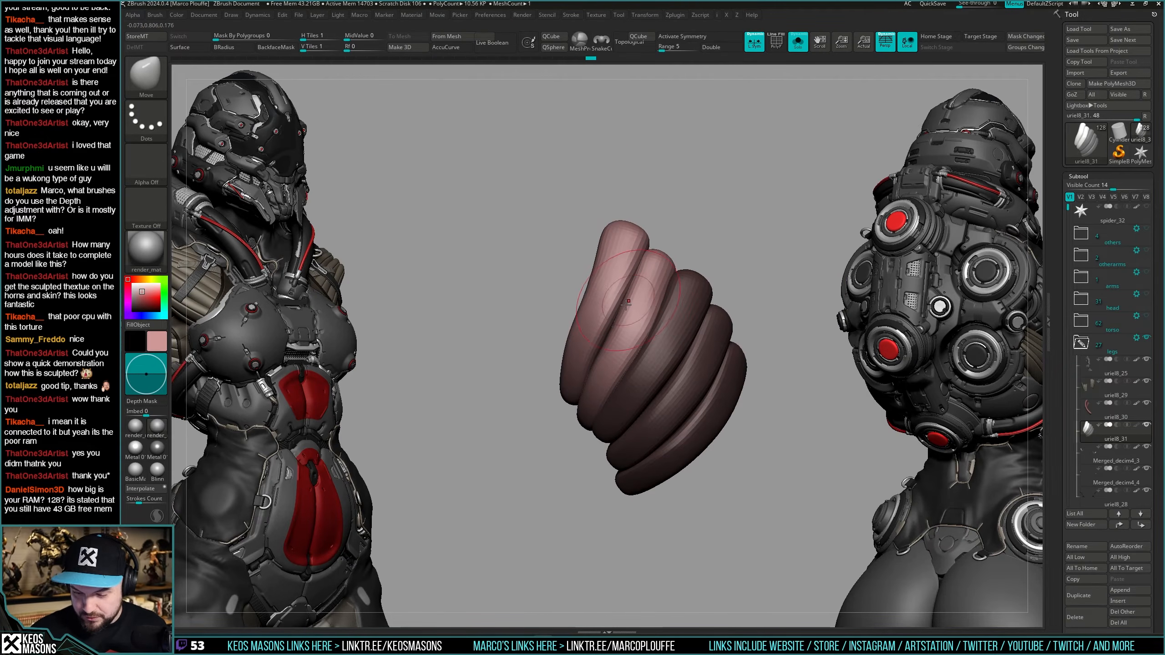
pyautogui.moveTo(618, 319); pyautogui.dragTo(658, 370, button='right')
pyautogui.moveTo(687, 304); pyautogui.dragTo(665, 285, button='right')
pyautogui.moveTo(645, 227); pyautogui.dragTo(646, 244, button='right')
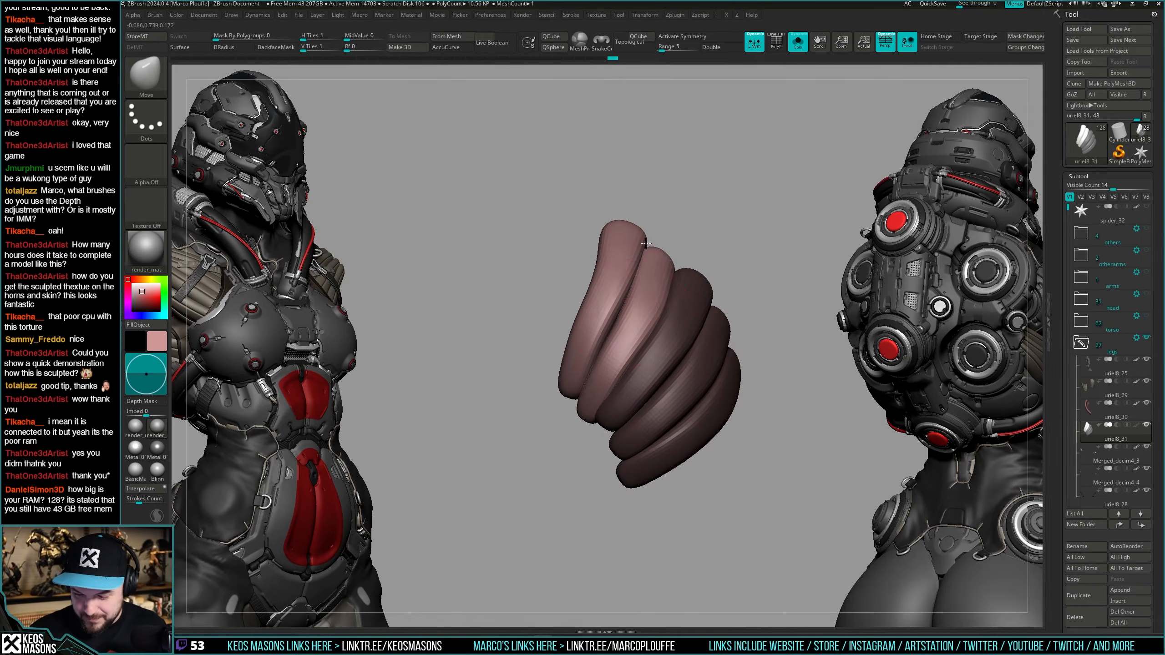
pyautogui.moveTo(624, 322)
pyautogui.mouseDown(button='right')
pyautogui.moveTo(661, 298)
pyautogui.moveTo(678, 362)
pyautogui.moveTo(656, 386)
pyautogui.moveTo(606, 391)
pyautogui.moveTo(586, 416)
pyautogui.moveTo(563, 391)
pyautogui.moveTo(618, 360)
pyautogui.mouseUp(button='right')
# Adjust the Move brush size and refine the two copied strands along their length and lower ends.
pyautogui.hotkey('alt', 's')
pyautogui.hotkey('alt', 's')
pyautogui.rightClick(606, 392)
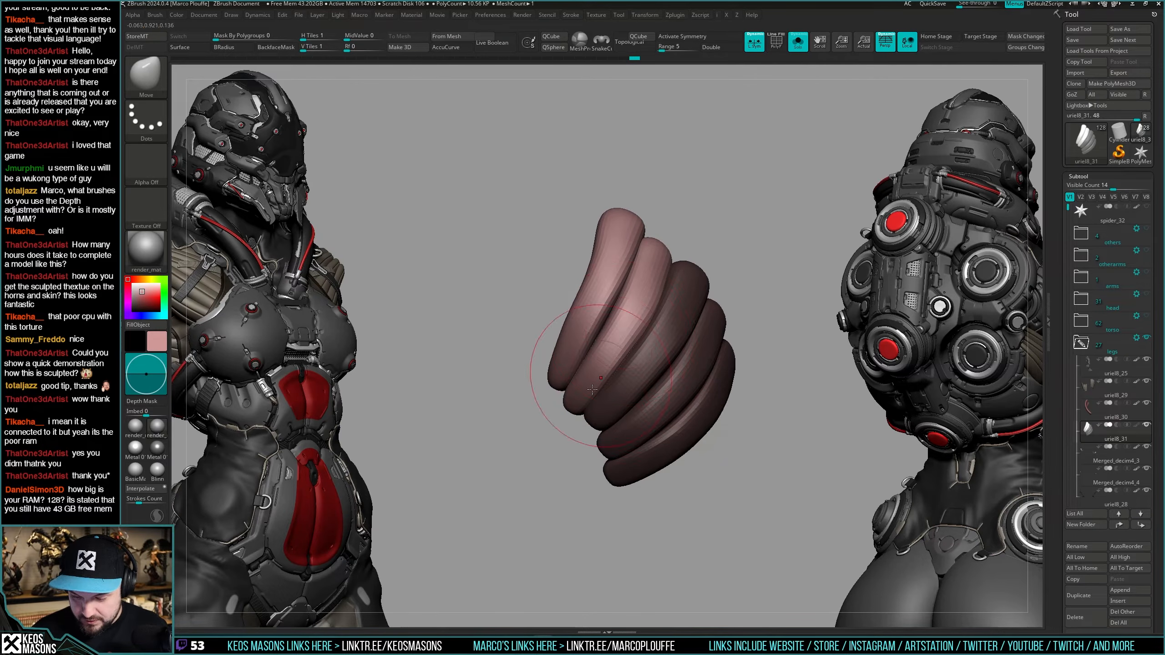
pyautogui.moveTo(593, 386); pyautogui.dragTo(616, 368, button='right')
pyautogui.press('space')
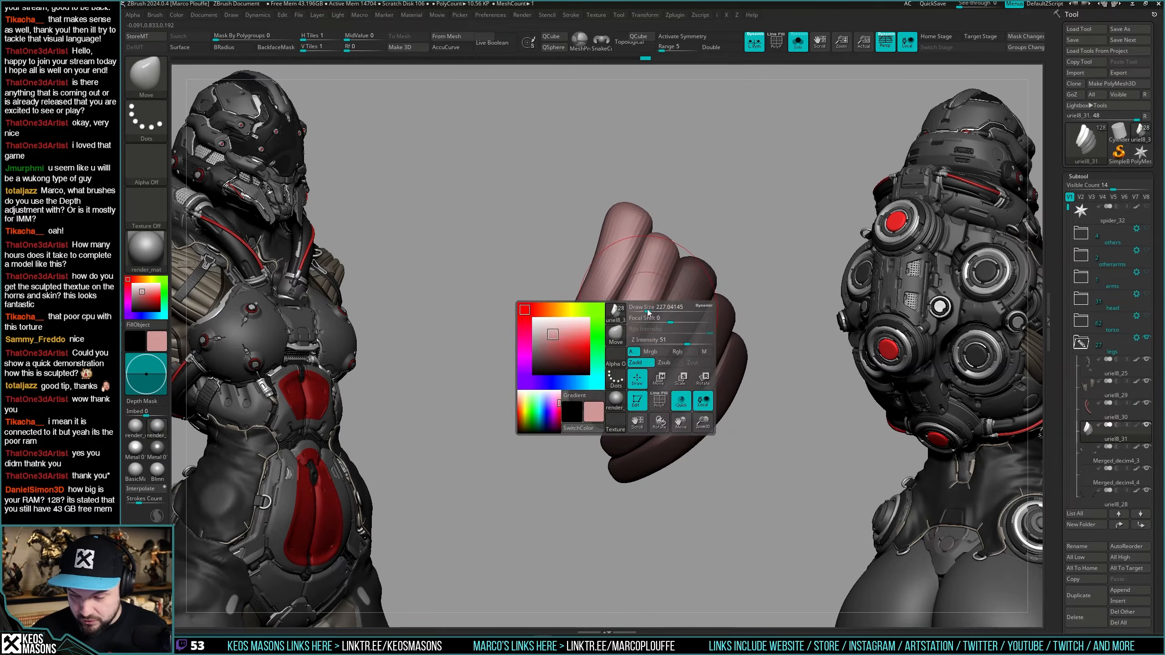
pyautogui.click(649, 315)
pyautogui.moveTo(672, 261)
pyautogui.mouseDown(button='right')
pyautogui.moveTo(658, 267)
pyautogui.moveTo(720, 365)
pyautogui.moveTo(679, 368)
pyautogui.moveTo(715, 374)
pyautogui.moveTo(699, 420)
pyautogui.mouseUp(button='right')
pyautogui.hotkey('shift', 's')
pyautogui.hotkey('shift', 's')
pyautogui.hotkey('shift', 'f')
pyautogui.hotkey('shift', 'f')
# Clear the current mask and mask every strand except the innermost one.
pyautogui.keyDown('ctrl'); pyautogui.moveTo(751, 253); pyautogui.dragTo(793, 330); pyautogui.keyUp('ctrl')
pyautogui.press('w')
pyautogui.keyDown('ctrl'); pyautogui.moveTo(590, 285); pyautogui.dragTo(640, 305); pyautogui.keyUp('ctrl')
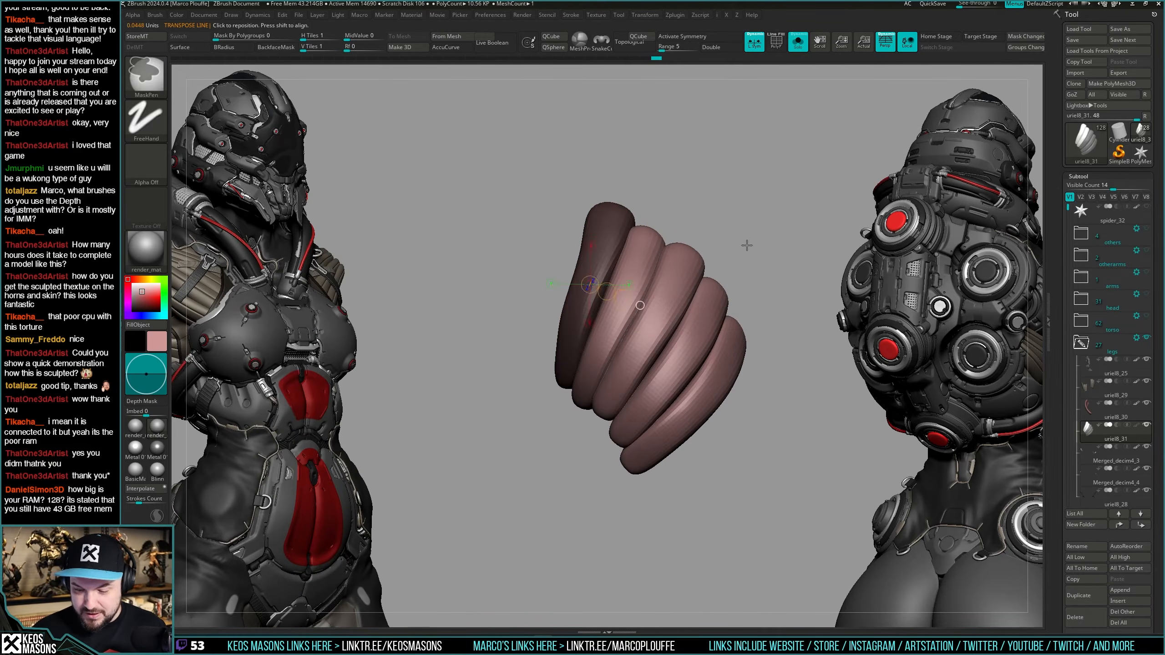
pyautogui.press('q')
pyautogui.keyDown('ctrl'); pyautogui.click(775, 235); pyautogui.keyUp('ctrl')
# Reshape the innermost strand from the side and its upper end with the Move brush.
pyautogui.hotkey('shift', 's')
pyautogui.moveTo(775, 235); pyautogui.dragTo(807, 239, button='right')
pyautogui.hotkey('shift', 's')
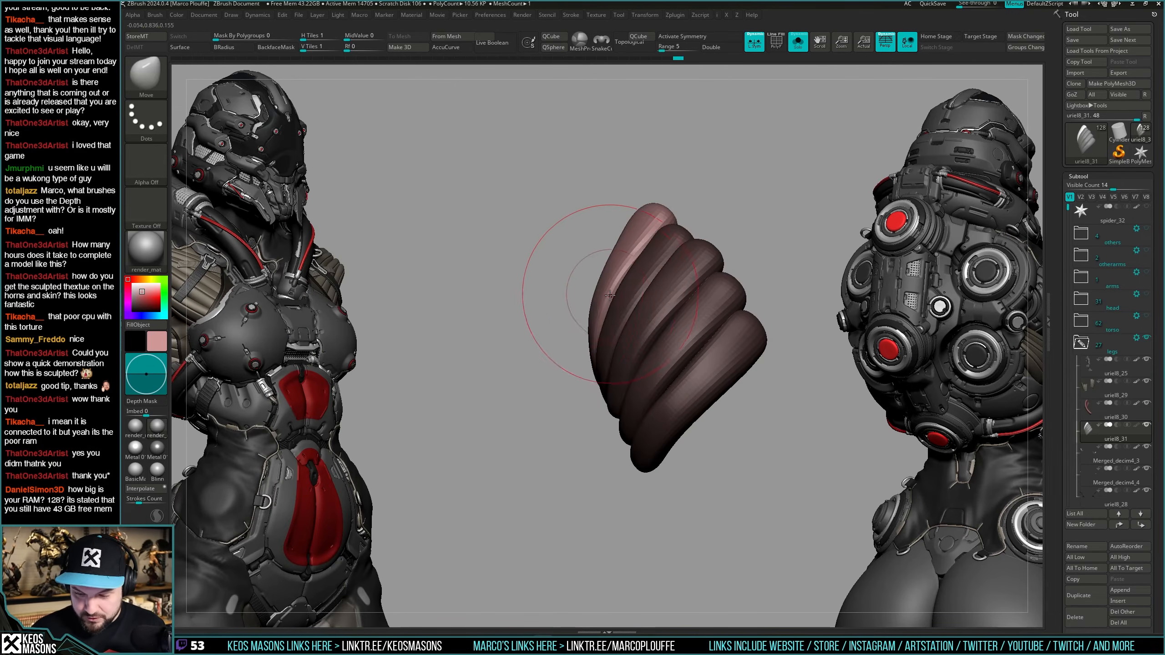
pyautogui.moveTo(599, 304)
pyautogui.mouseDown(button='right')
pyautogui.moveTo(618, 306)
pyautogui.moveTo(584, 344)
pyautogui.moveTo(593, 369)
pyautogui.moveTo(600, 333)
pyautogui.moveTo(568, 229)
pyautogui.moveTo(633, 214)
pyautogui.mouseUp(button='right')
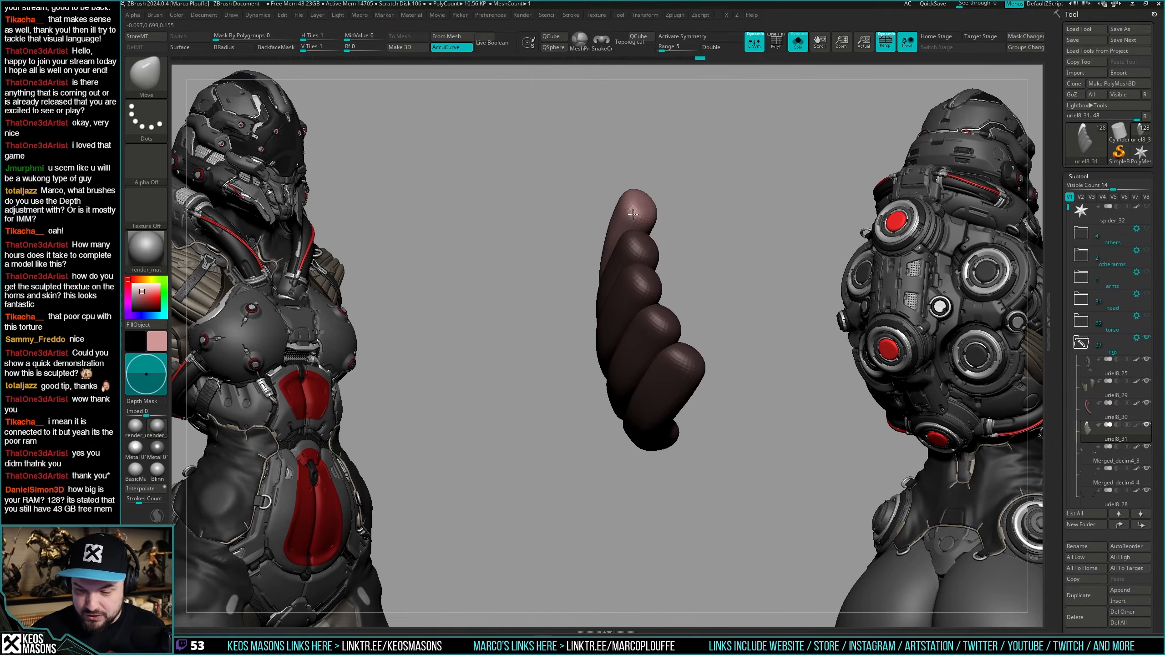
pyautogui.hotkey('alt', 's')
pyautogui.moveTo(671, 308); pyautogui.dragTo(674, 350, button='right')
pyautogui.hotkey('alt', 's')
# Mask all but the second strand from the inside and adjust it with the Move brush at draw size about 265.
pyautogui.keyDown('ctrl'); pyautogui.moveTo(733, 252); pyautogui.dragTo(753, 278); pyautogui.keyUp('ctrl')
pyautogui.keyDown('ctrl'); pyautogui.keyDown('shift'); pyautogui.click(586, 294); pyautogui.keyUp('shift'); pyautogui.keyUp('ctrl')
pyautogui.keyDown('ctrl'); pyautogui.click(705, 253); pyautogui.keyUp('ctrl')
pyautogui.press('space')
pyautogui.moveTo(579, 277); pyautogui.dragTo(591, 275)
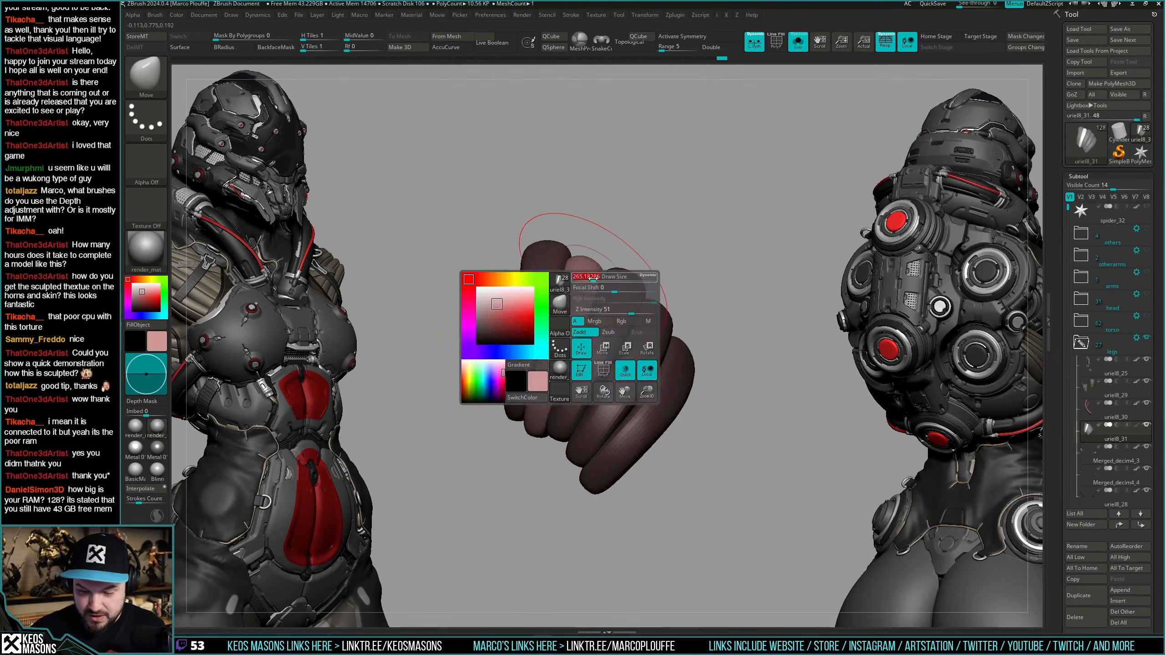
pyautogui.moveTo(592, 268); pyautogui.dragTo(586, 277, button='right')
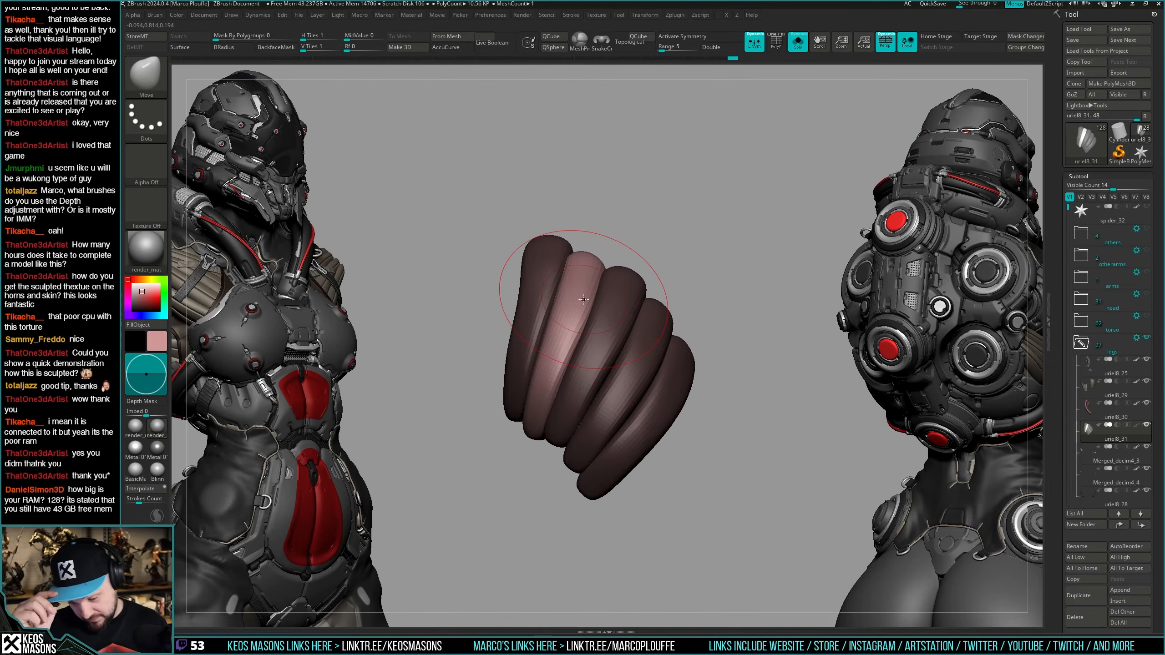
pyautogui.hotkey('alt', 's')
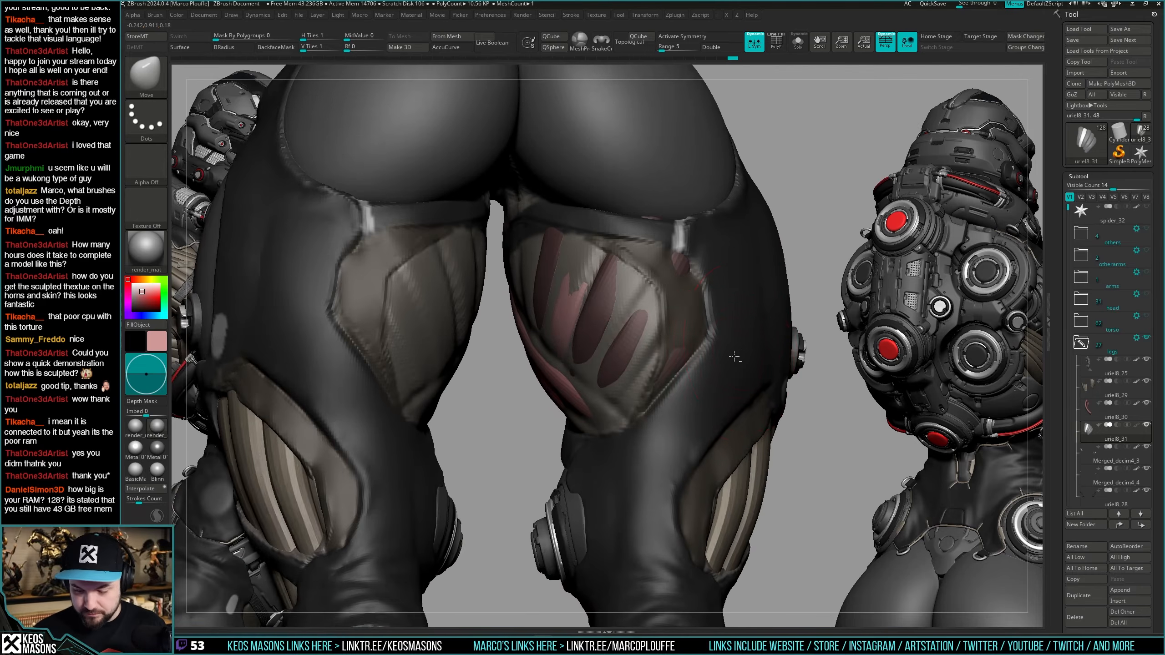
# Clear the mask from the five isolated strands and turn on topological masking for the Move brush.
pyautogui.hotkey('alt', 's')
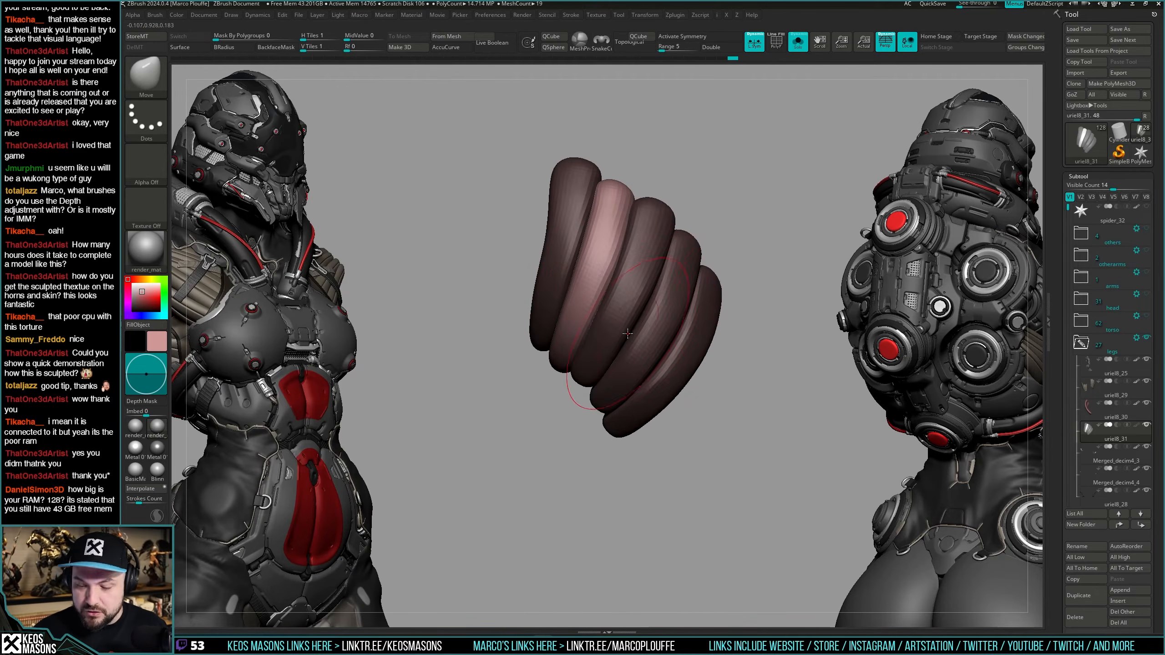
pyautogui.keyDown('ctrl'); pyautogui.moveTo(781, 289); pyautogui.dragTo(754, 333); pyautogui.keyUp('ctrl')
pyautogui.hotkey('alt', 't')
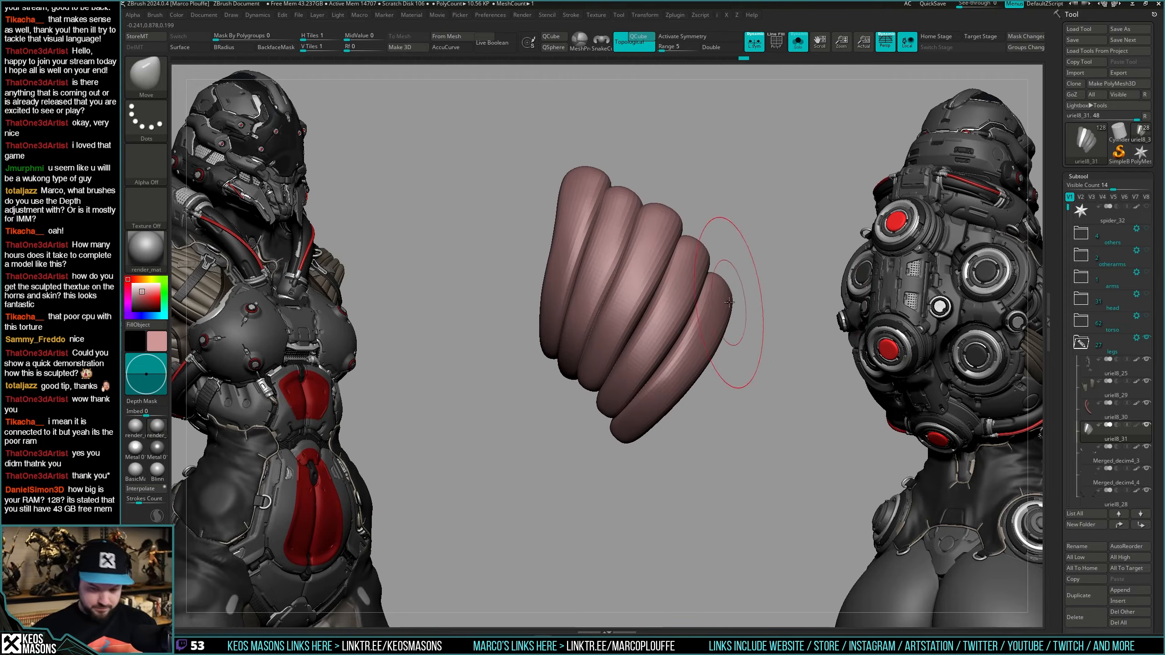
pyautogui.moveTo(627, 324); pyautogui.dragTo(616, 334, button='right')
pyautogui.press('space')
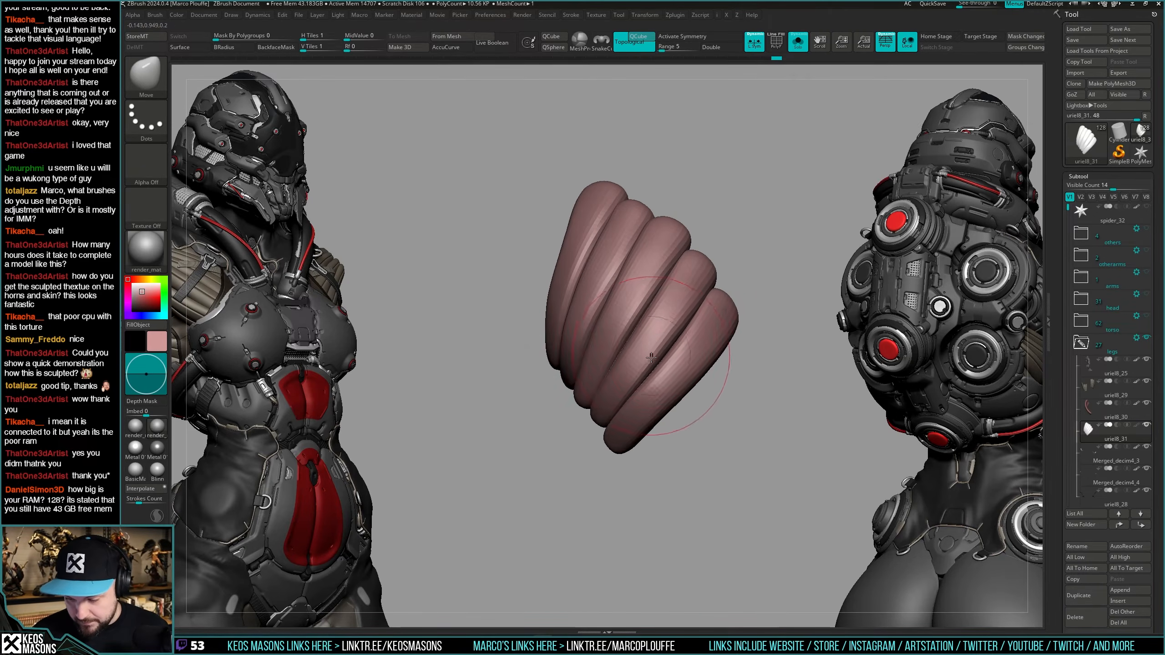
# Reshape the outer strands from several angles with the topological Move brush and compare them with the leg.
pyautogui.moveTo(651, 357); pyautogui.dragTo(700, 325)
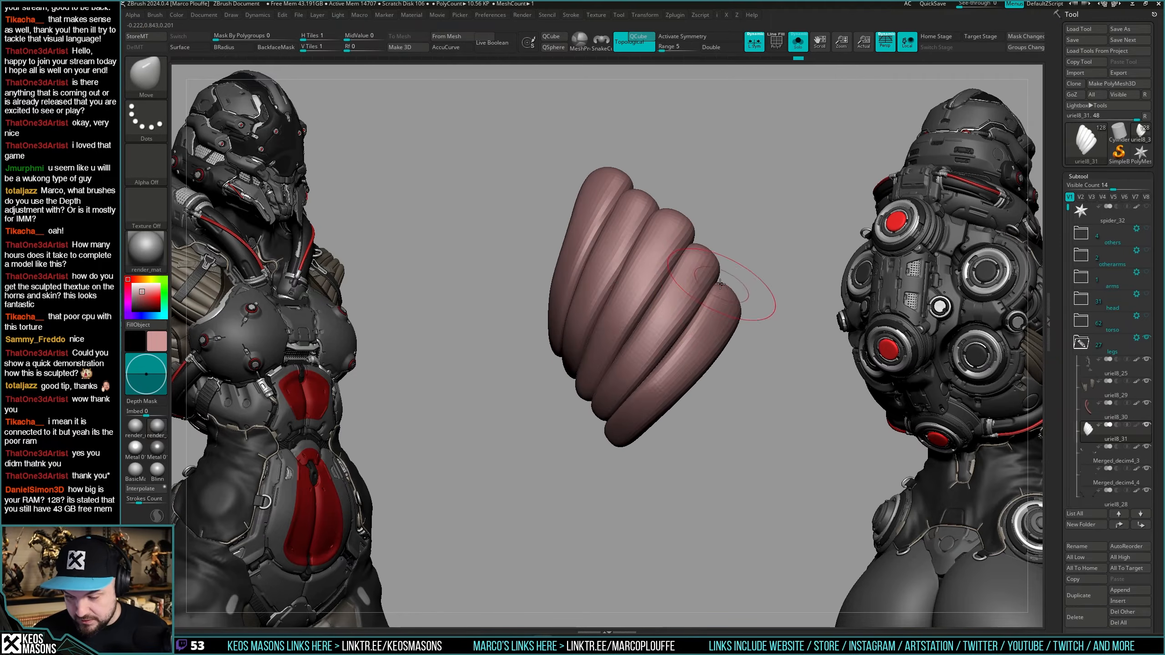
pyautogui.moveTo(699, 352); pyautogui.dragTo(689, 336, button='right')
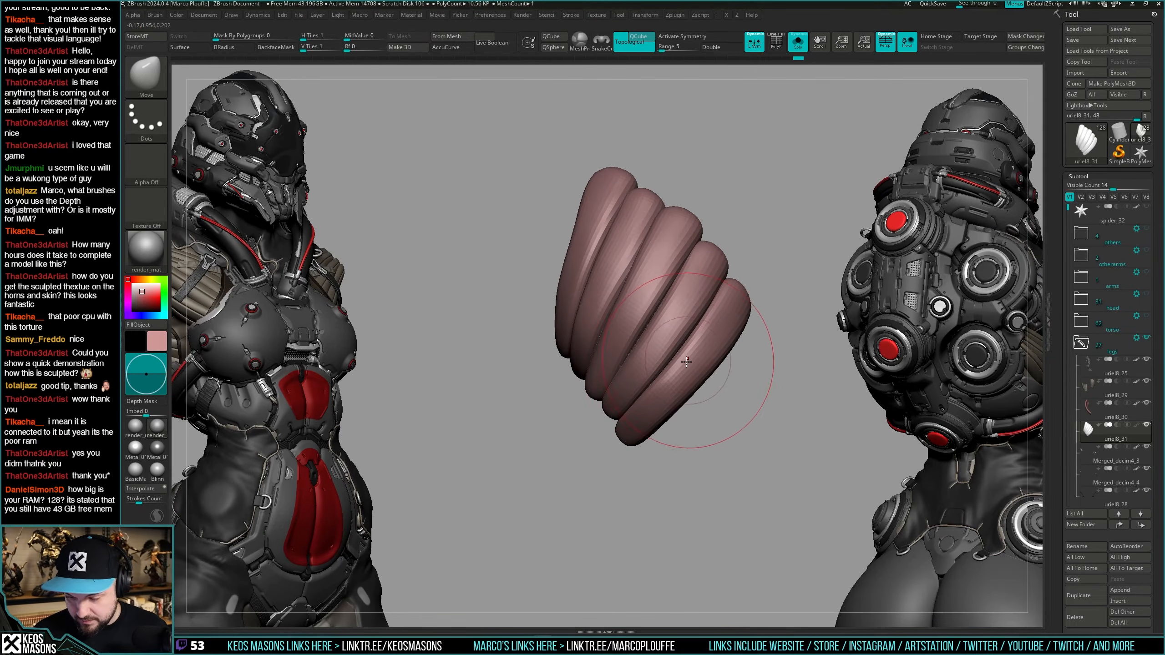
pyautogui.moveTo(691, 339); pyautogui.dragTo(704, 363)
pyautogui.rightClick(624, 305)
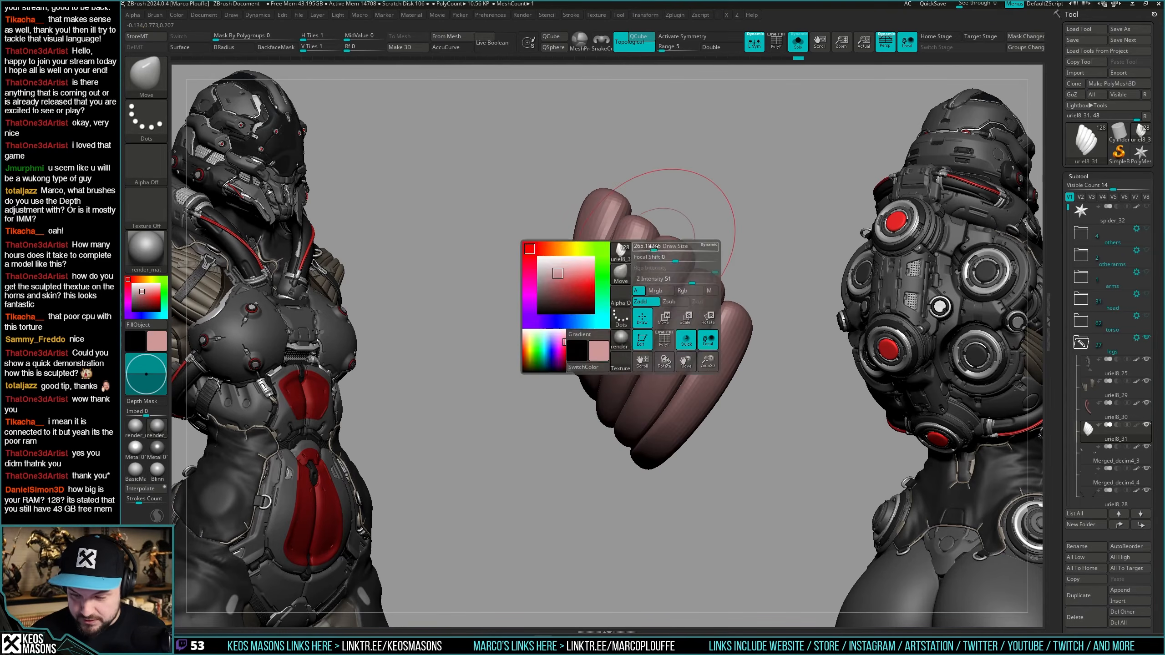
pyautogui.moveTo(672, 239); pyautogui.dragTo(681, 220)
pyautogui.keyDown('ctrl'); pyautogui.moveTo(681, 221); pyautogui.dragTo(665, 247, button='right'); pyautogui.keyUp('ctrl')
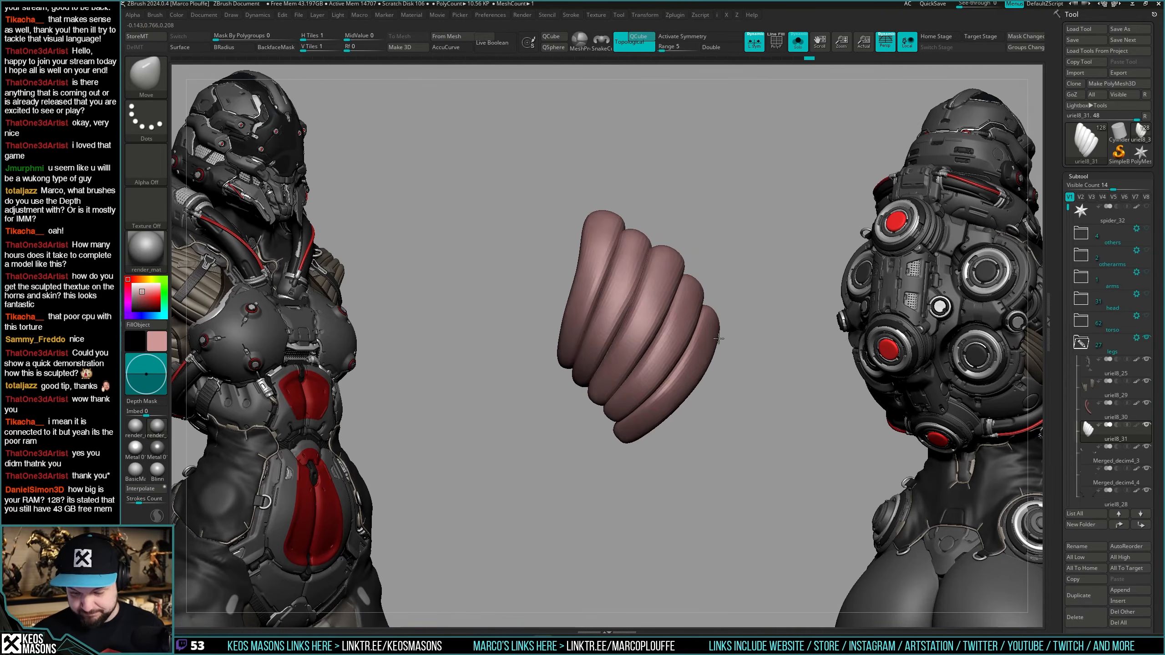
pyautogui.keyDown('ctrl'); pyautogui.moveTo(719, 339); pyautogui.dragTo(642, 414, button='right'); pyautogui.keyUp('ctrl')
pyautogui.hotkey('shift', 's')
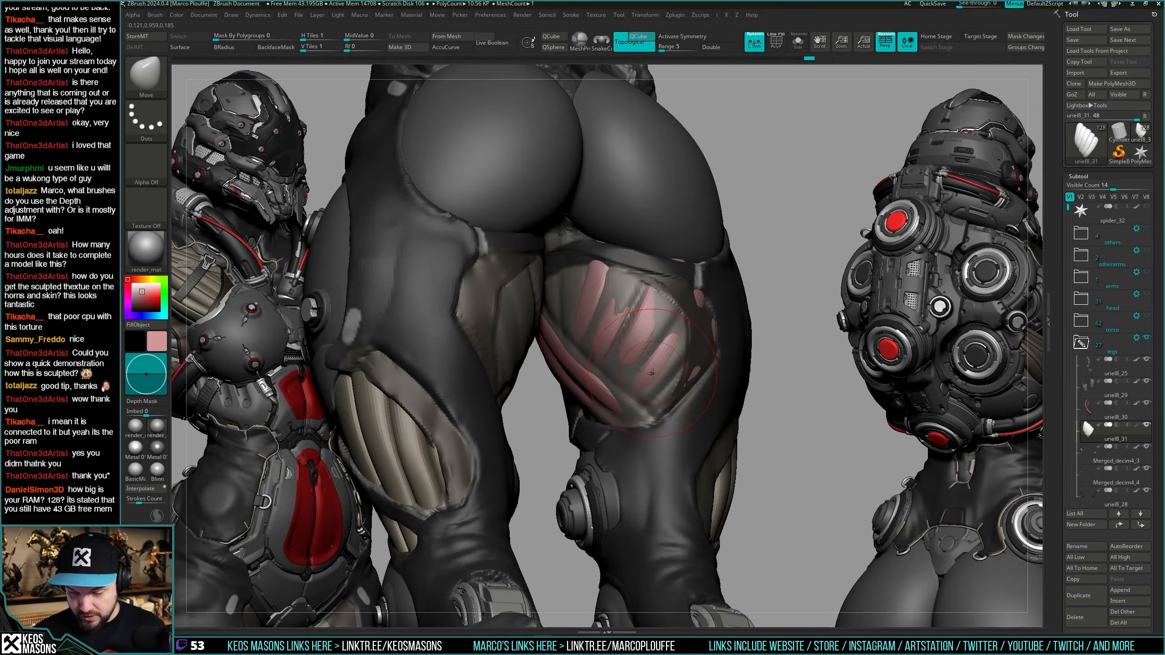
pyautogui.hotkey('shift', 's')
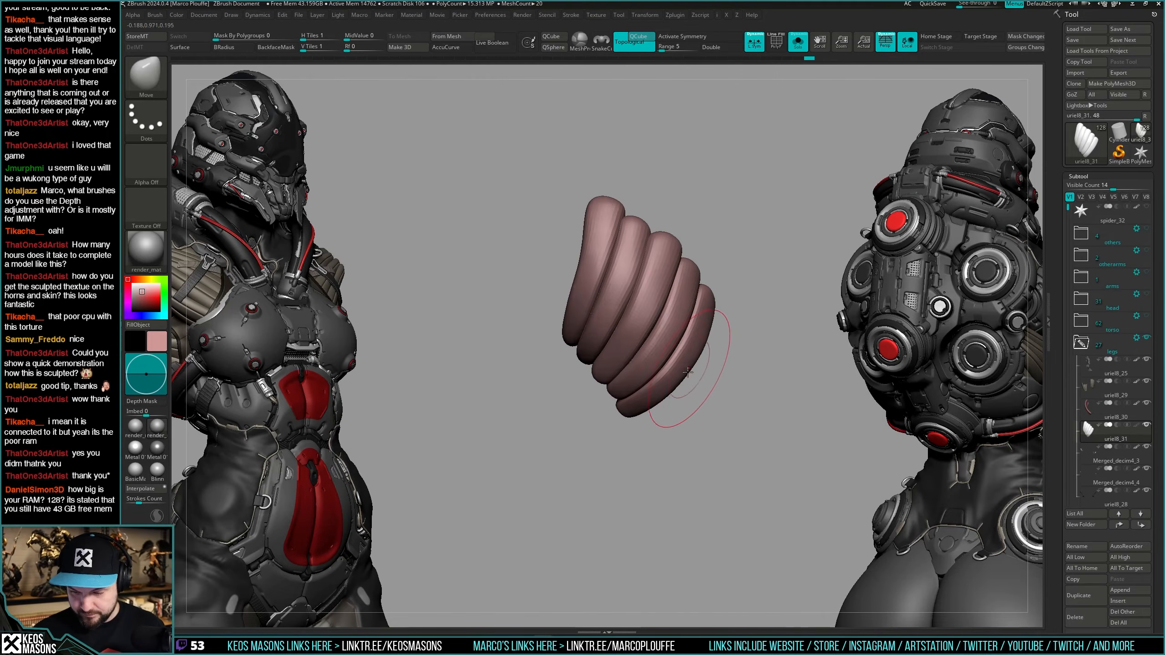
# Turn off topological masking and smooth the strands with the SmoothDirection brush.
pyautogui.rightClick(688, 372)
pyautogui.click(700, 438)
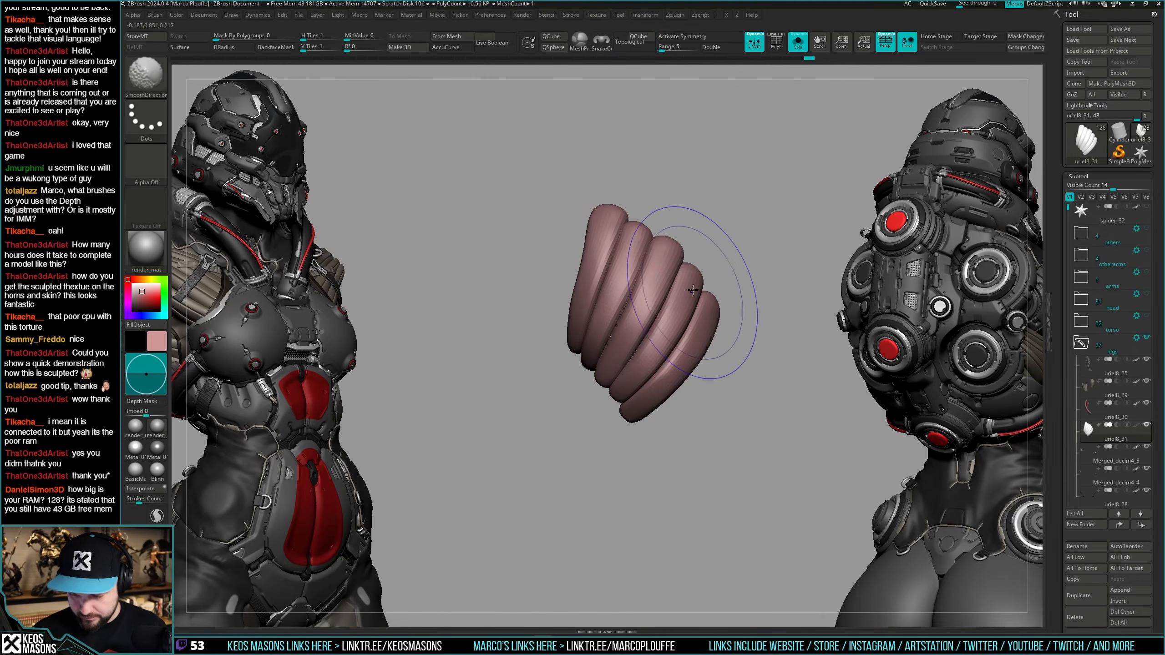
pyautogui.moveTo(620, 265); pyautogui.dragTo(596, 294, button='right')
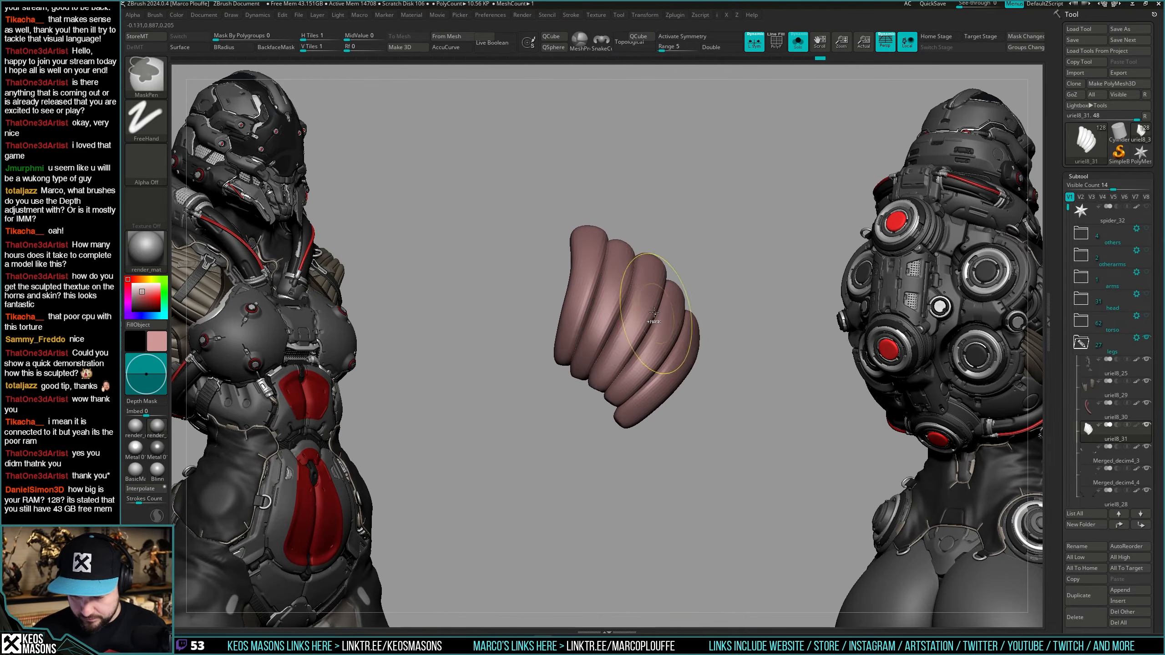
pyautogui.moveTo(652, 317); pyautogui.dragTo(593, 258, button='right')
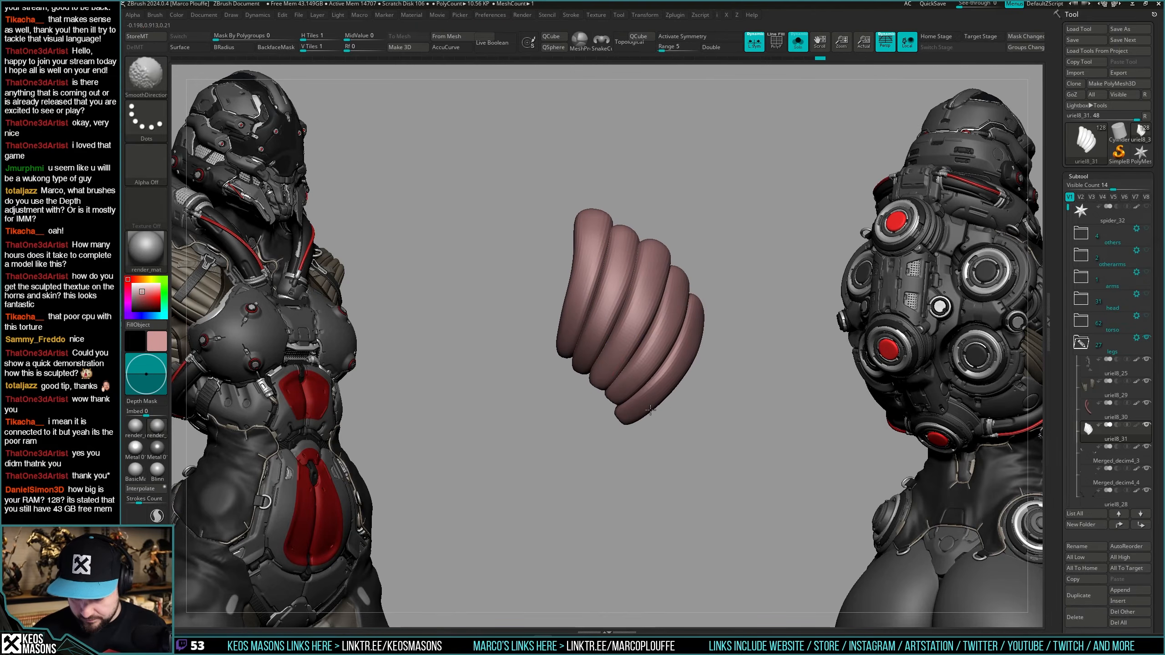
pyautogui.hotkey('shift', 's')
pyautogui.hotkey('shift', 's')
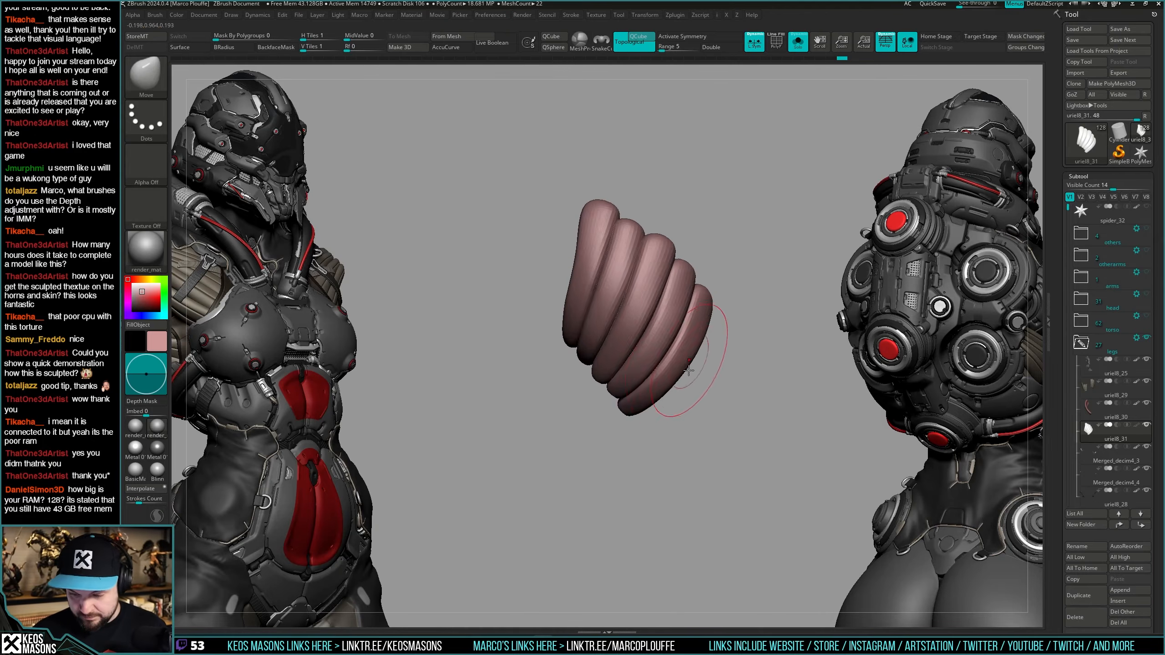
# Inspect the strands against the leg and enable AccuCurve for the Move brush with topological masking off.
pyautogui.press('space')
pyautogui.hotkey('shift', 's')
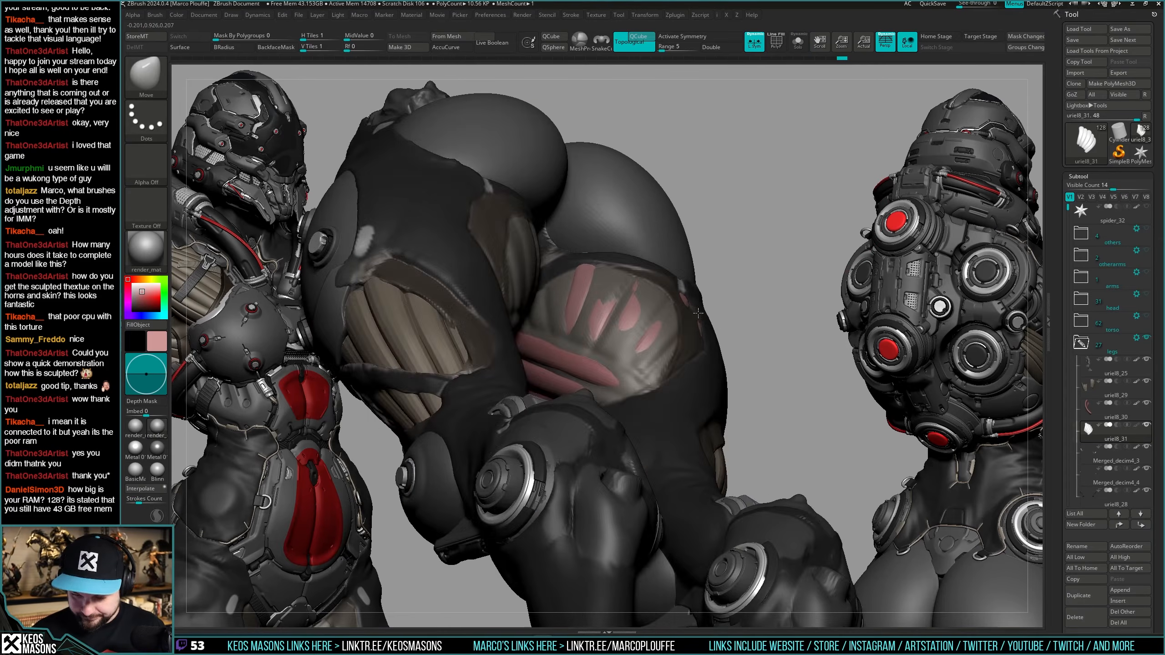
pyautogui.hotkey('shift', 't')
pyautogui.moveTo(665, 330); pyautogui.dragTo(692, 381, button='right')
pyautogui.hotkey('shift', 't')
pyautogui.press('space')
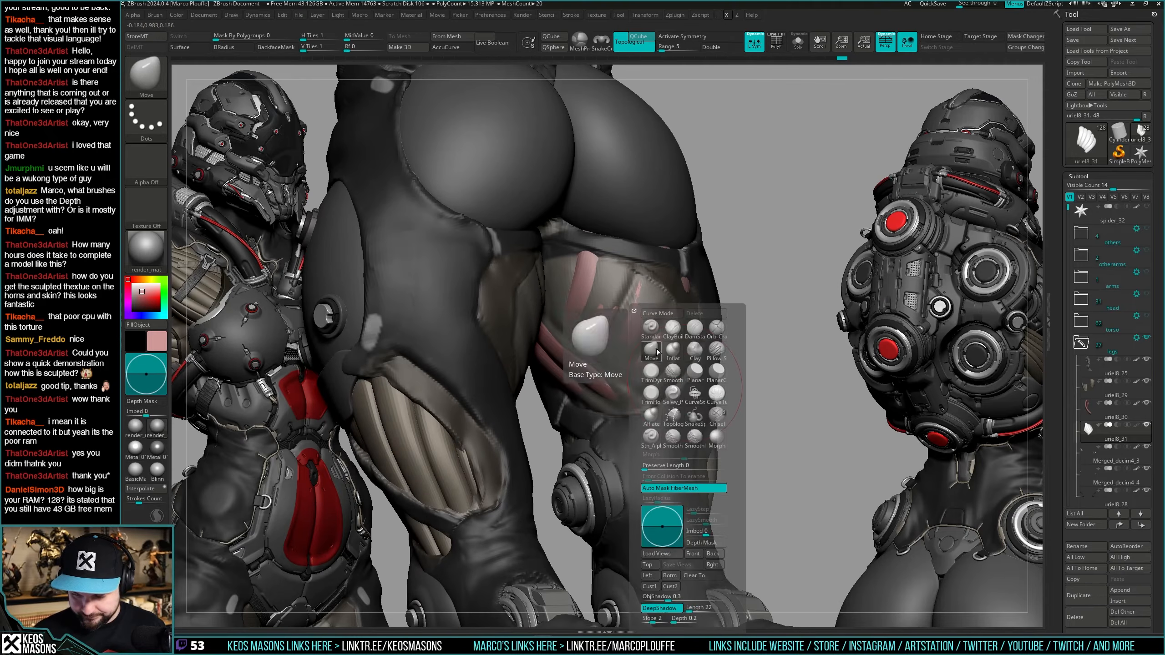
pyautogui.hotkey('shift', 's')
pyautogui.press('space')
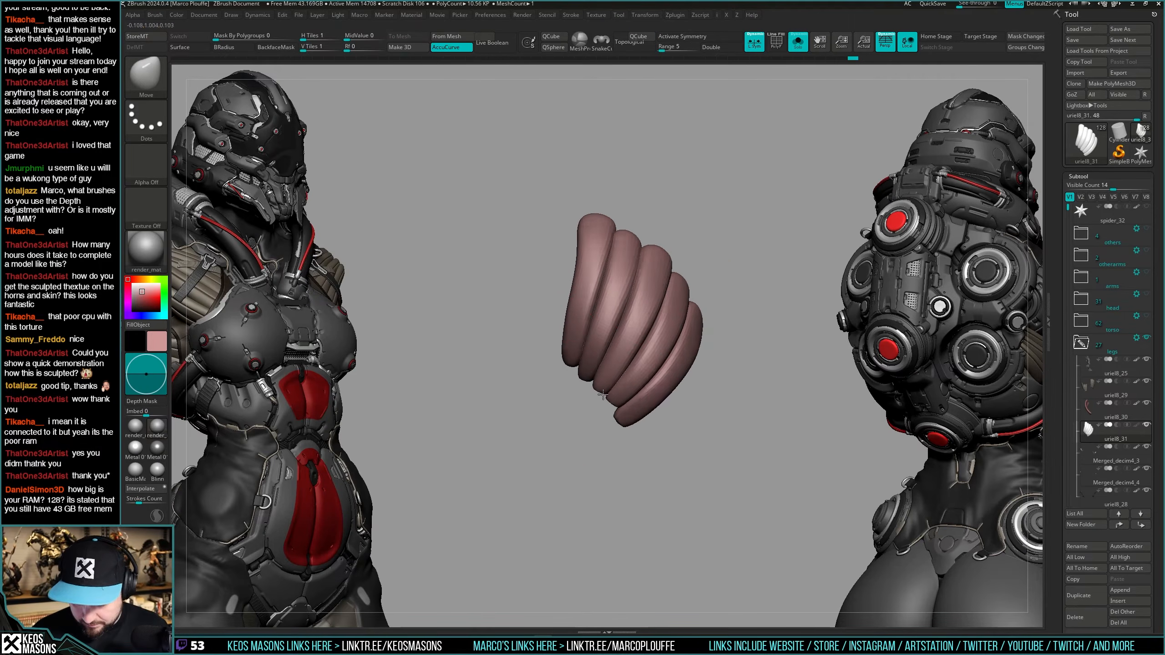
# Fit the strands' lower ends to the rear thigh opening with the Move brush, comparing against the ghosted body.
pyautogui.moveTo(602, 394); pyautogui.dragTo(594, 381, button='right')
pyautogui.hotkey('shift', 's')
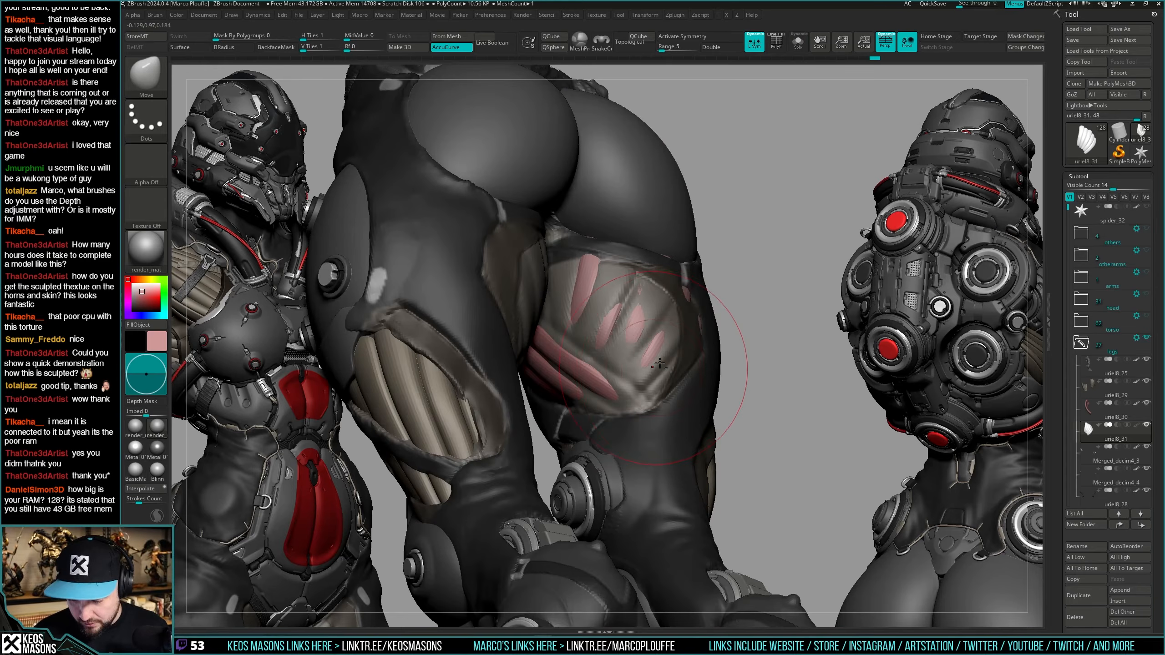
pyautogui.hotkey('shift', 's')
pyautogui.hotkey('shift', 's')
pyautogui.hotkey('shift', 't')
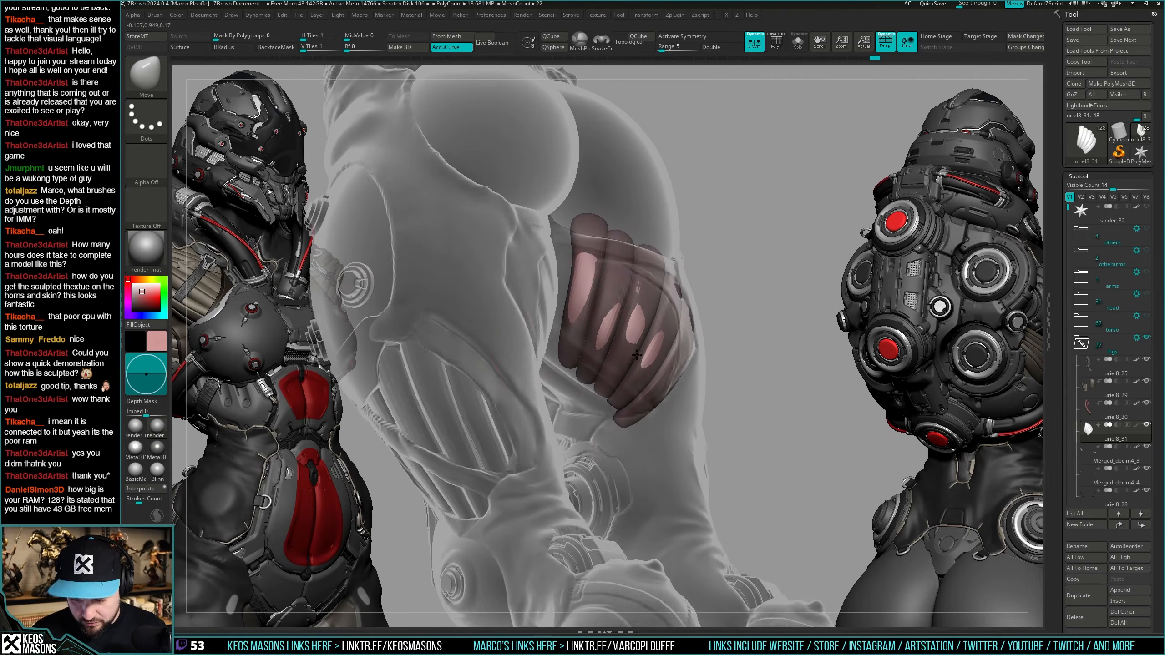
pyautogui.press('space')
pyautogui.hotkey('shift', 's')
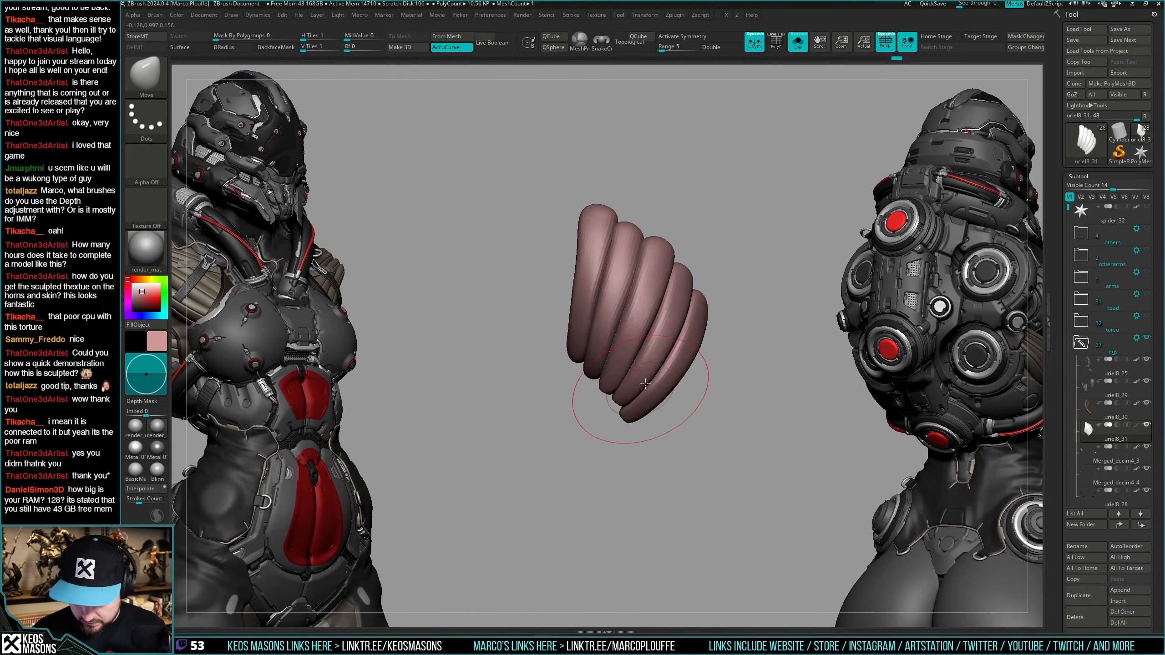
pyautogui.hotkey('shift', 's')
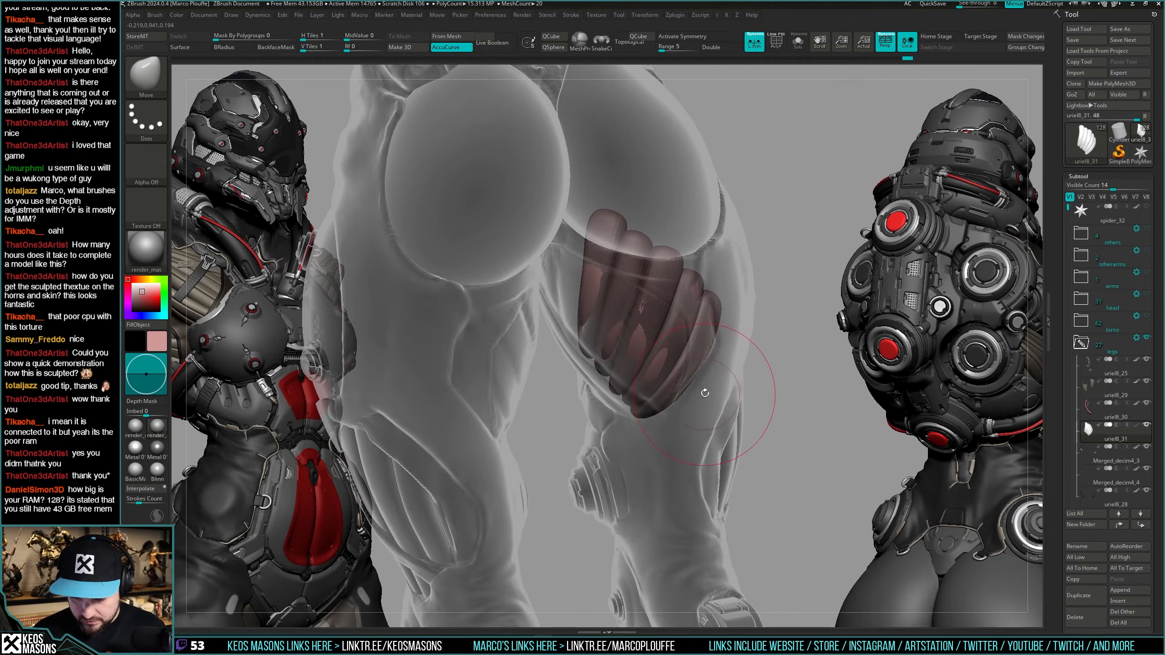
# Smooth the isolated strands with the SmoothDirection brush and compare them with the full leg.
pyautogui.hotkey('shift', 's')
pyautogui.press('space')
pyautogui.click(725, 439)
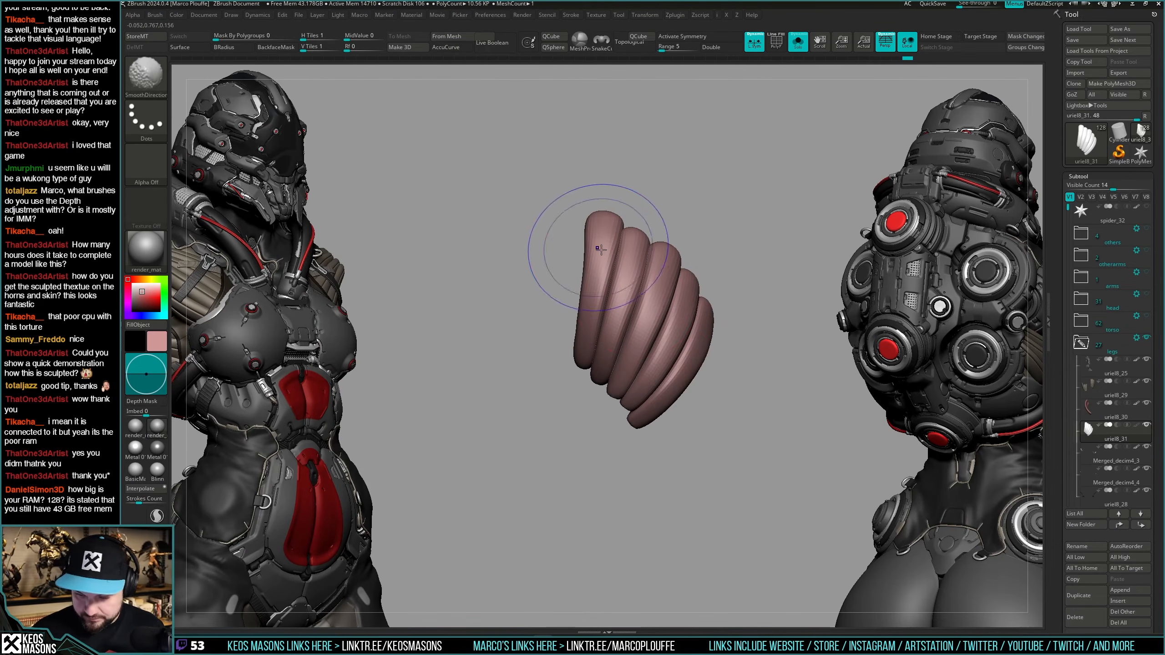
pyautogui.moveTo(665, 361)
pyautogui.keyDown('shift'); pyautogui.mouseDown()
pyautogui.moveTo(691, 399)
pyautogui.moveTo(807, 387)
pyautogui.moveTo(720, 384)
pyautogui.moveTo(708, 360)
pyautogui.mouseUp(); pyautogui.keyUp('shift')
pyautogui.hotkey('alt', 's')
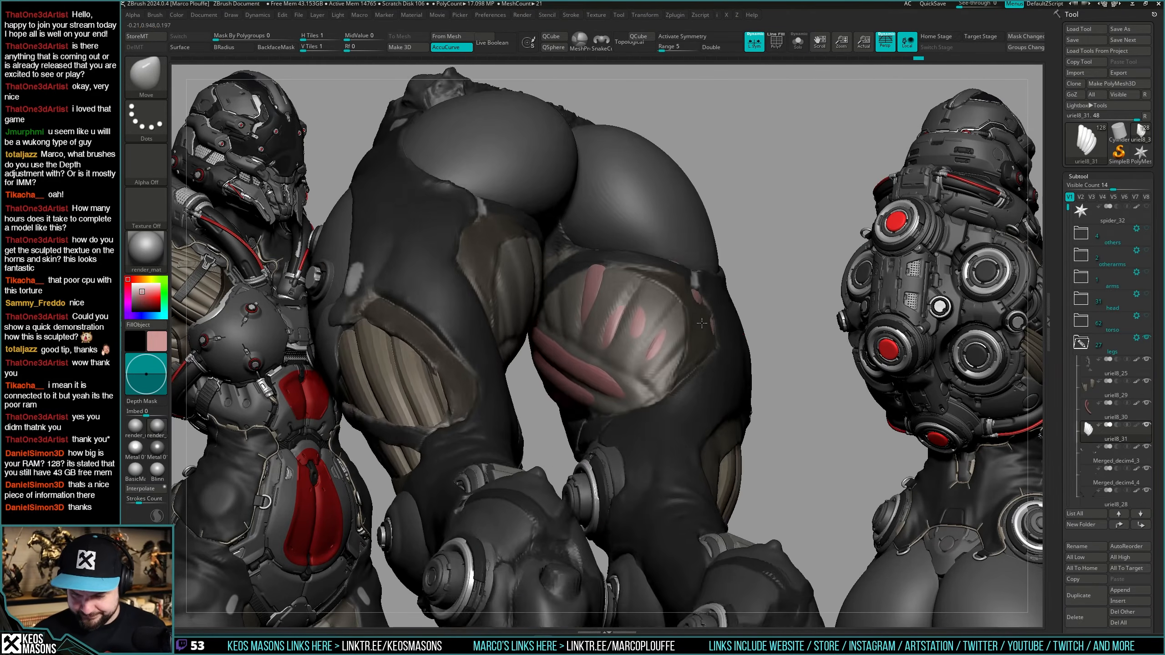
# Isolate the strands and mask the two outer ones, leaving the three innermost unmasked for Transpose.
pyautogui.hotkey('alt', 's')
pyautogui.press('w')
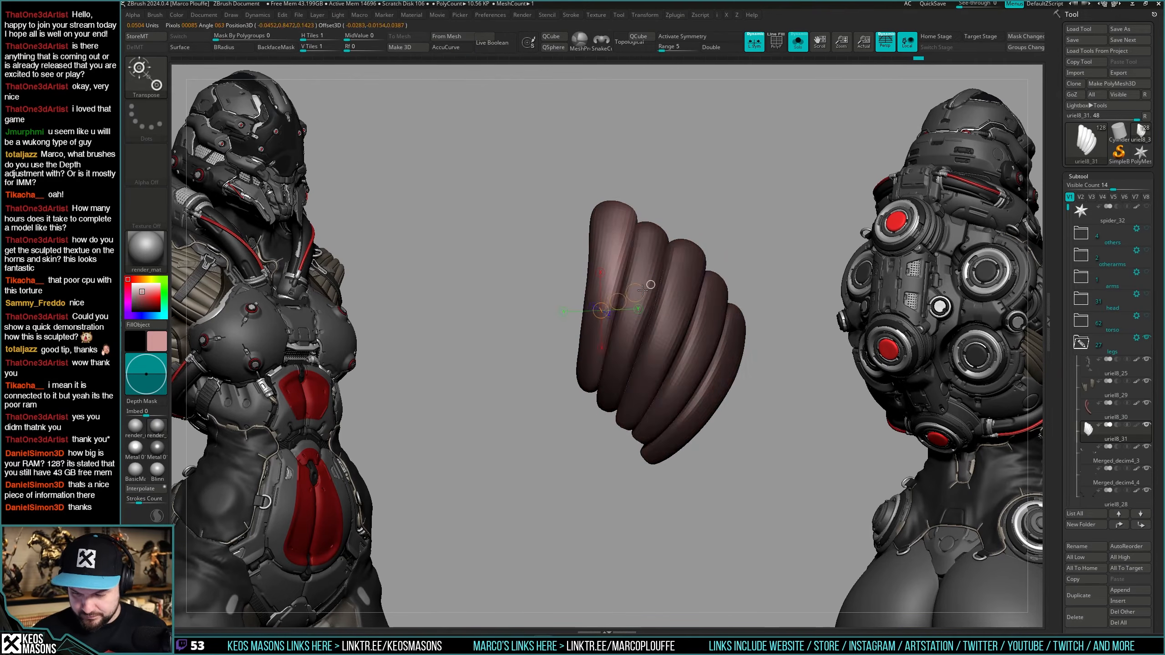
pyautogui.keyDown('ctrl'); pyautogui.moveTo(660, 348); pyautogui.dragTo(777, 310); pyautogui.keyUp('ctrl')
pyautogui.keyDown('ctrl'); pyautogui.moveTo(777, 310); pyautogui.dragTo(765, 331, button='right'); pyautogui.keyUp('ctrl')
pyautogui.keyDown('ctrl'); pyautogui.click(771, 316); pyautogui.keyUp('ctrl')
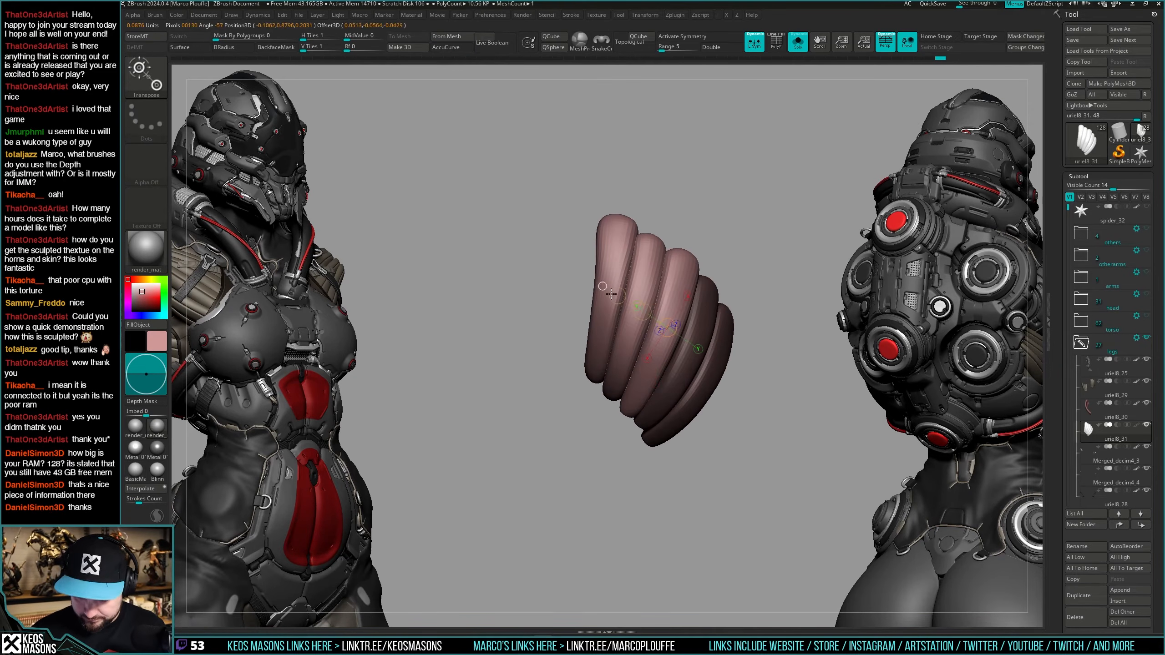
pyautogui.moveTo(610, 293); pyautogui.dragTo(605, 291)
pyautogui.moveTo(708, 229); pyautogui.dragTo(714, 219, button='right')
# Duplicate the three innermost strands with Transpose and offset the copies past the group's inner edge.
pyautogui.keyDown('ctrl'); pyautogui.moveTo(637, 310); pyautogui.dragTo(562, 260); pyautogui.keyUp('ctrl')
pyautogui.keyDown('ctrl'); pyautogui.moveTo(594, 324); pyautogui.dragTo(595, 312, button='right'); pyautogui.keyUp('ctrl')
pyautogui.moveTo(639, 314); pyautogui.dragTo(771, 323)
pyautogui.moveTo(786, 324)
pyautogui.mouseDown()
pyautogui.moveTo(769, 313)
pyautogui.moveTo(753, 262)
pyautogui.mouseUp()
pyautogui.moveTo(596, 239); pyautogui.dragTo(588, 368)
pyautogui.moveTo(592, 304); pyautogui.dragTo(647, 313)
pyautogui.moveTo(661, 322); pyautogui.dragTo(636, 318, button='right')
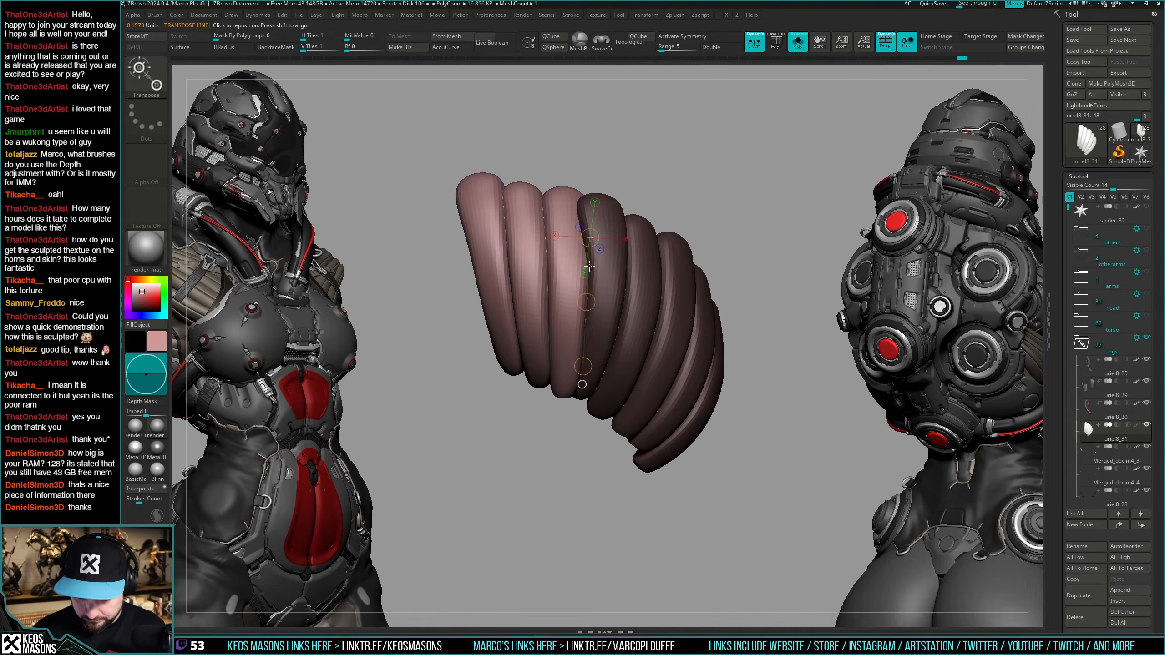
# Rotate and reposition the three copied strands with Transpose so they continue the curve of the group.
pyautogui.moveTo(736, 187); pyautogui.dragTo(736, 333)
pyautogui.moveTo(584, 272); pyautogui.dragTo(750, 252)
pyautogui.moveTo(715, 298); pyautogui.dragTo(645, 290, button='right')
pyautogui.moveTo(650, 311); pyautogui.dragTo(666, 353)
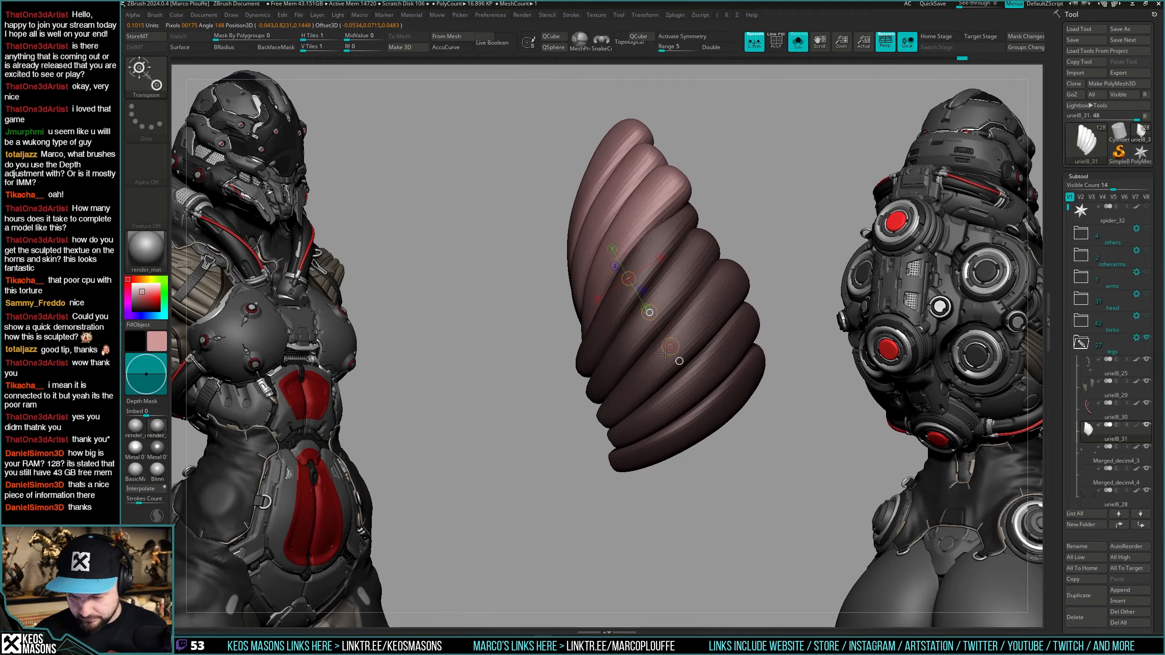
pyautogui.moveTo(650, 327)
pyautogui.mouseDown(button='right')
pyautogui.moveTo(754, 256)
pyautogui.moveTo(730, 312)
pyautogui.moveTo(739, 330)
pyautogui.moveTo(688, 345)
pyautogui.moveTo(678, 377)
pyautogui.moveTo(691, 339)
pyautogui.mouseUp(button='right')
# Switch to the Move brush and reshape the upper ends of the three copied strands.
pyautogui.press('q')
pyautogui.hotkey('shift', 's')
pyautogui.hotkey('shift', 's')
pyautogui.press('x')
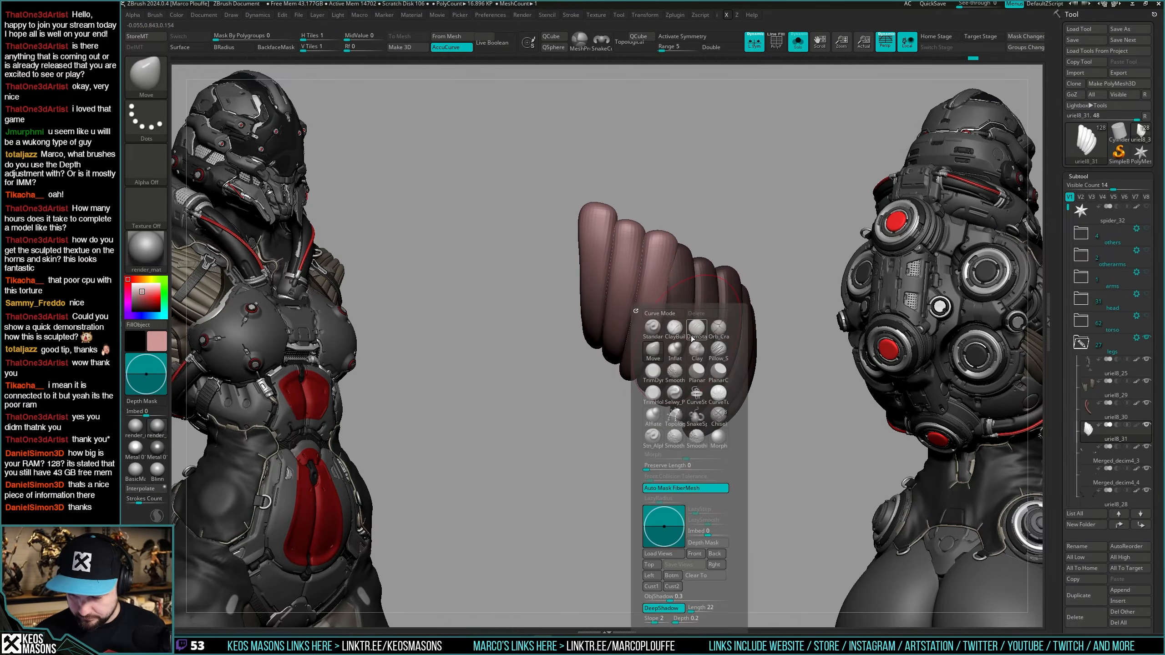
pyautogui.click(659, 346)
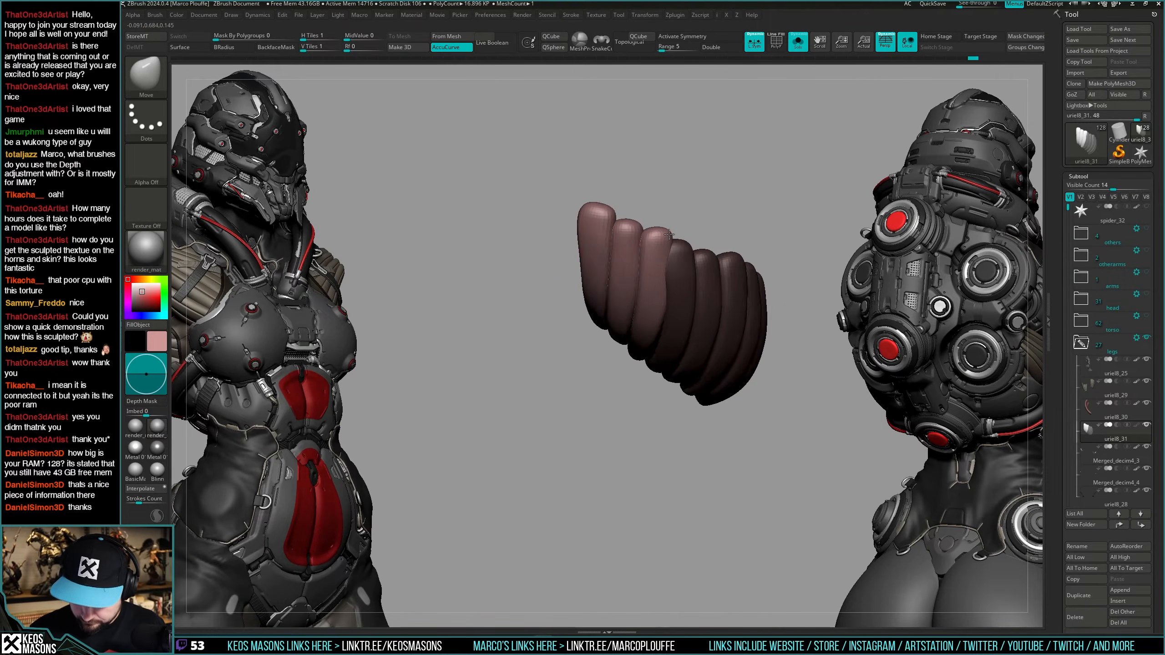
pyautogui.moveTo(666, 239); pyautogui.dragTo(668, 253, button='right')
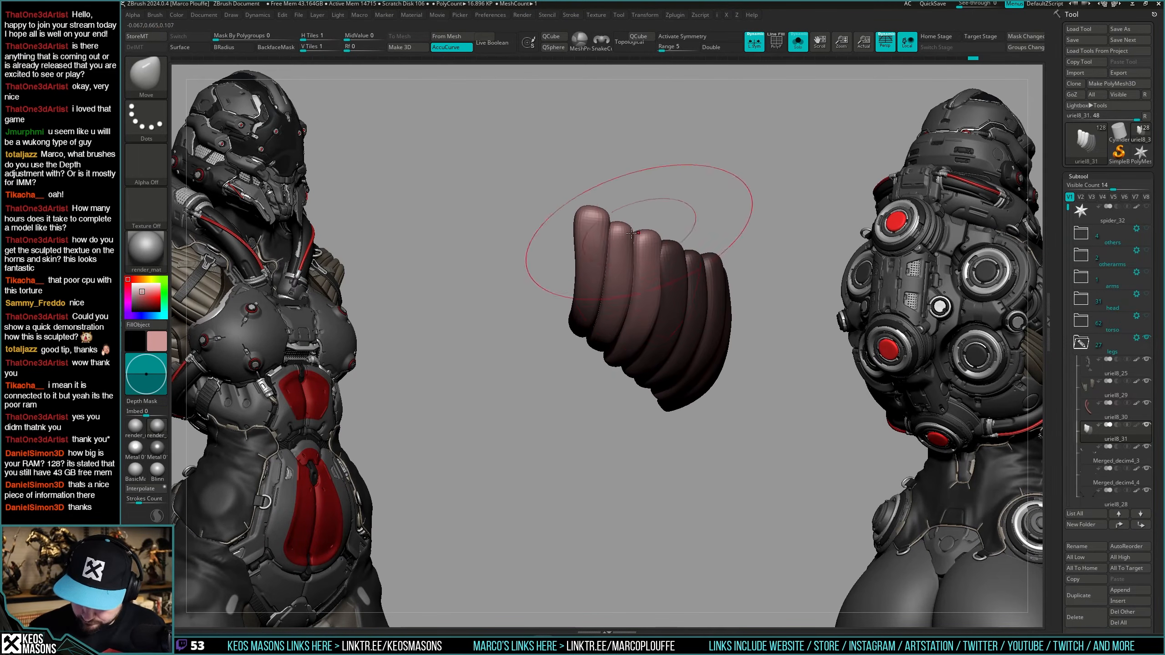
pyautogui.hotkey('shift', 's')
pyautogui.moveTo(546, 321)
pyautogui.keyDown('alt'); pyautogui.mouseDown(button='right')
pyautogui.moveTo(632, 344)
pyautogui.moveTo(633, 410)
pyautogui.moveTo(657, 309)
pyautogui.moveTo(676, 296)
pyautogui.moveTo(684, 247)
pyautogui.moveTo(666, 234)
pyautogui.moveTo(664, 259)
pyautogui.mouseUp(button='right'); pyautogui.keyUp('alt')
pyautogui.press('space')
pyautogui.moveTo(665, 276); pyautogui.dragTo(675, 248)
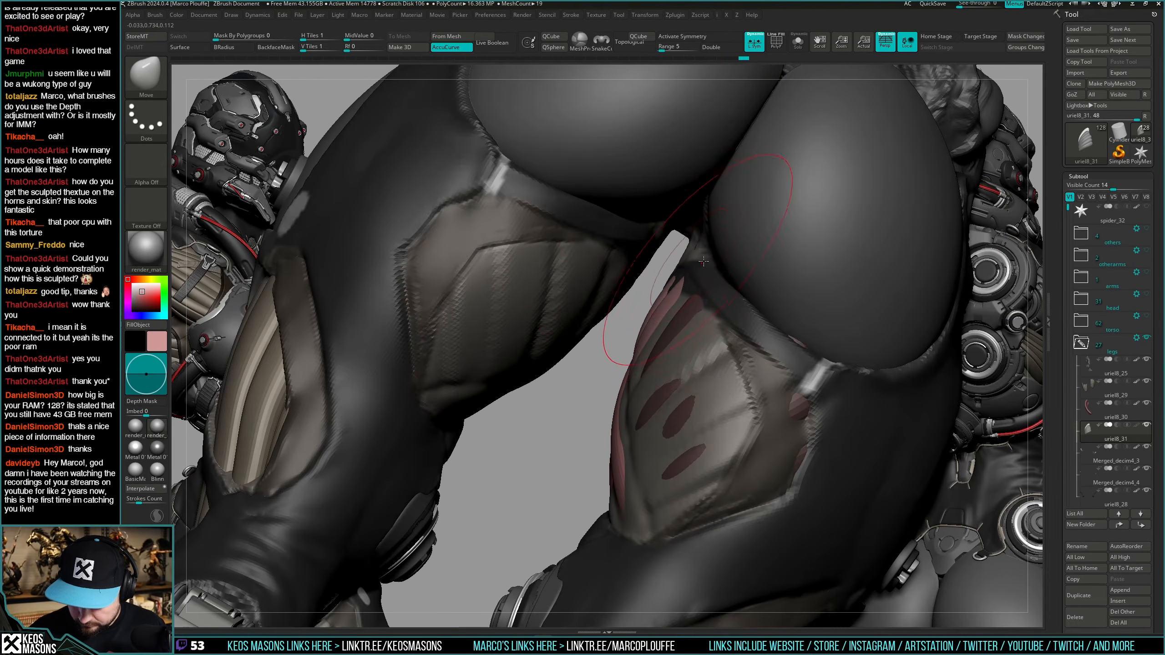
# Bend the three copied strands around the inner thigh with the Move brush, comparing against the ghosted body.
pyautogui.moveTo(674, 248)
pyautogui.mouseDown(button='right')
pyautogui.moveTo(700, 253)
pyautogui.moveTo(672, 294)
pyautogui.mouseUp(button='right')
pyautogui.hotkey('shift', 's')
pyautogui.press('space')
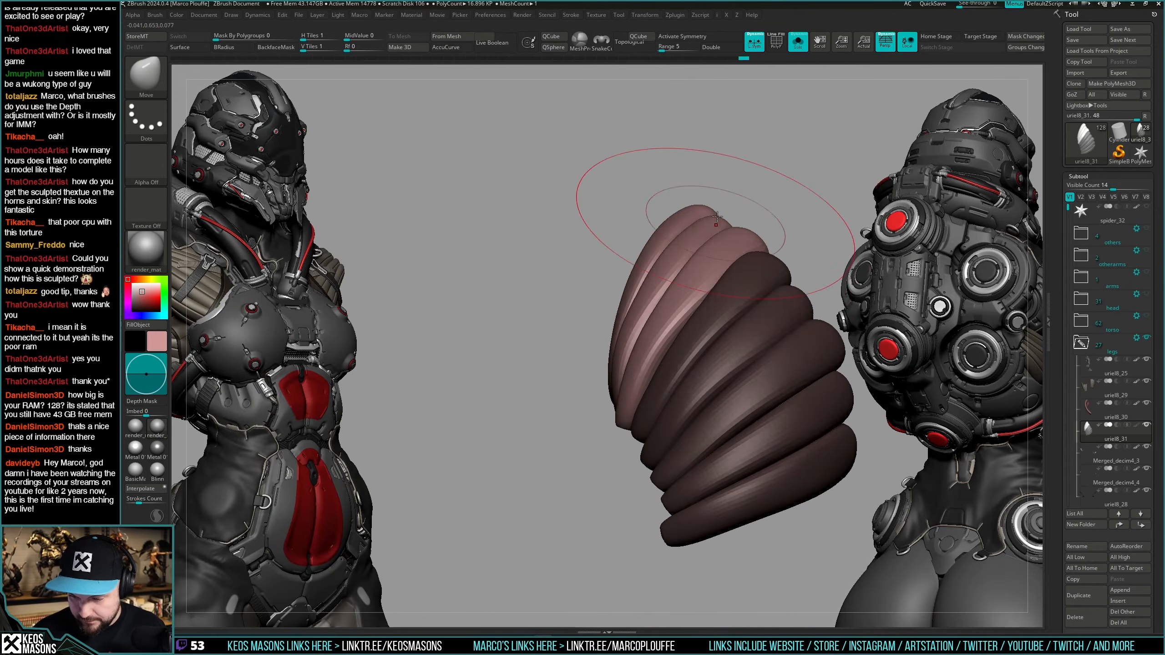
pyautogui.hotkey('shift', 's')
pyautogui.moveTo(718, 217)
pyautogui.mouseDown(button='right')
pyautogui.moveTo(672, 266)
pyautogui.moveTo(739, 296)
pyautogui.moveTo(665, 330)
pyautogui.moveTo(657, 353)
pyautogui.moveTo(635, 312)
pyautogui.moveTo(658, 387)
pyautogui.mouseUp(button='right')
pyautogui.hotkey('shift', 's')
pyautogui.hotkey('shift', 's')
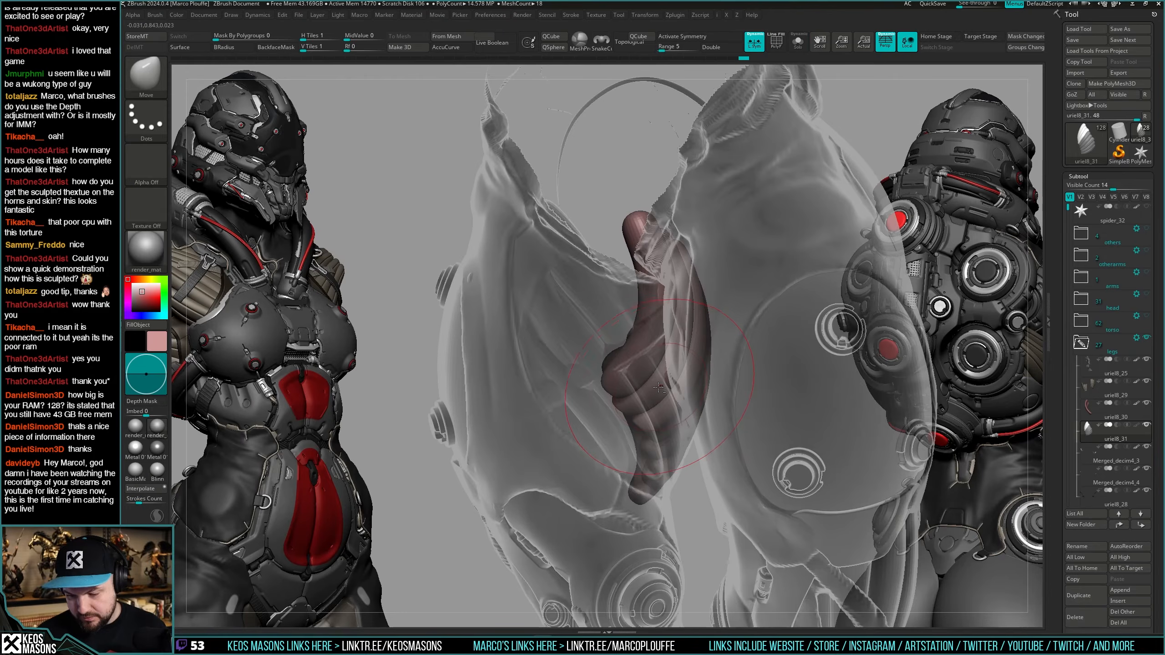
pyautogui.hotkey('shift', 's')
# Mask all but the innermost strand and duplicate it past the group's inner edge with Transpose.
pyautogui.press('w')
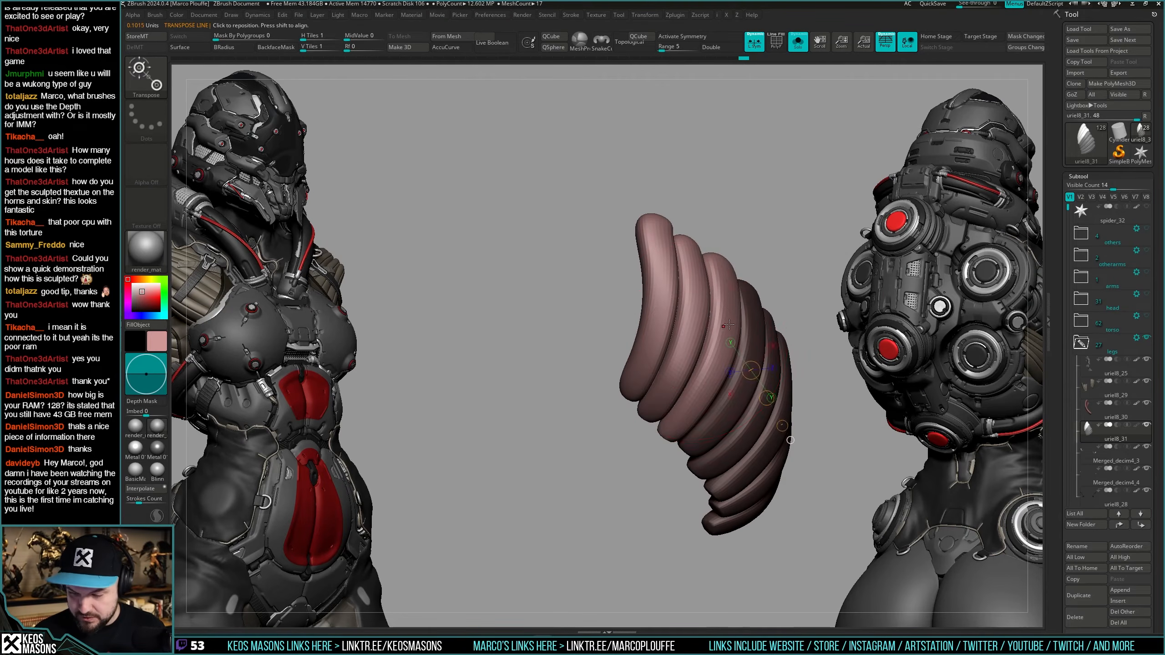
pyautogui.keyDown('ctrl'); pyautogui.moveTo(659, 326); pyautogui.dragTo(721, 327); pyautogui.keyUp('ctrl')
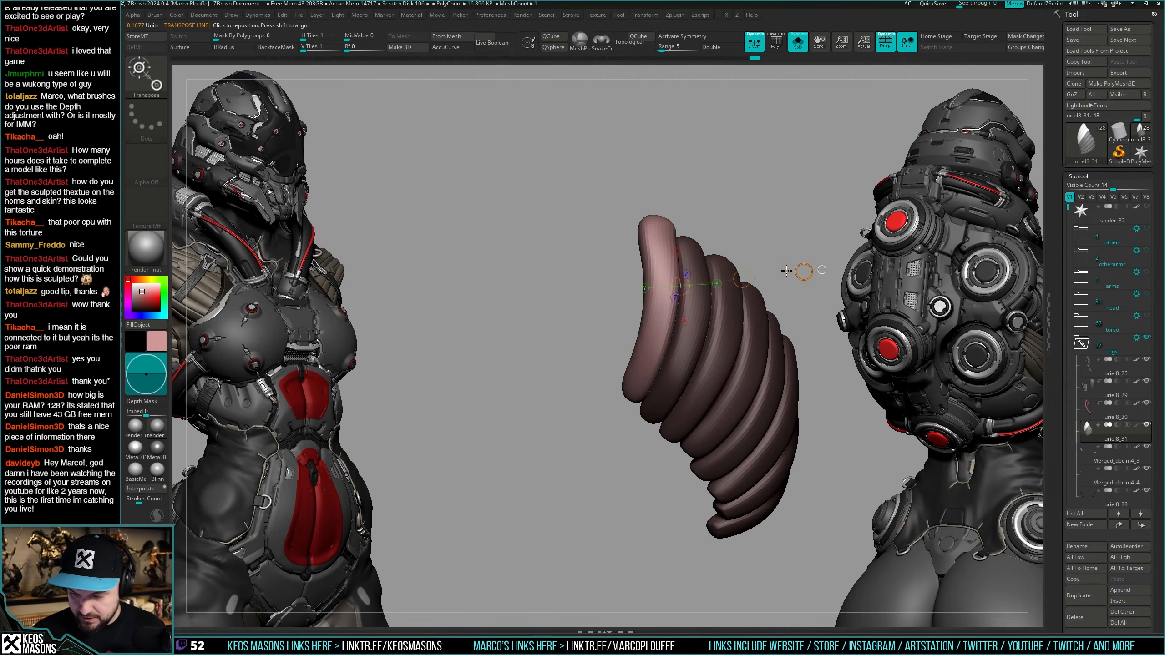
pyautogui.keyDown('ctrl'); pyautogui.moveTo(738, 278); pyautogui.dragTo(742, 278); pyautogui.keyUp('ctrl')
pyautogui.moveTo(645, 307); pyautogui.dragTo(798, 278)
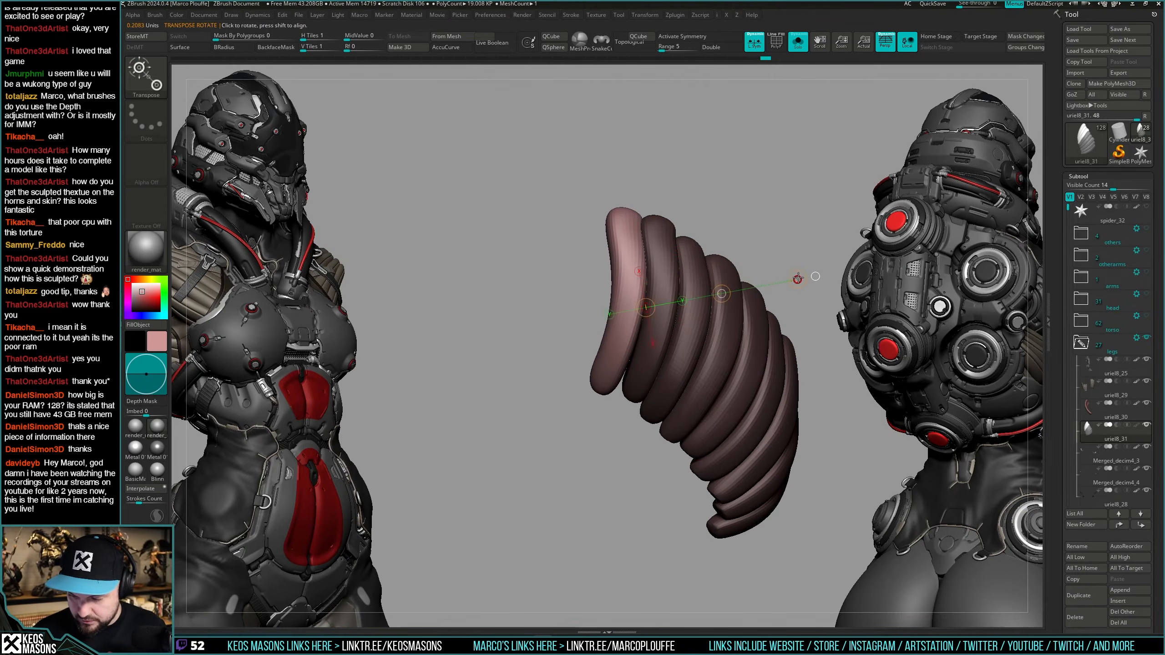
# Rotate the copied strand with Transpose to follow the group's inner edge and adjust it with the Move brush.
pyautogui.moveTo(651, 219); pyautogui.dragTo(650, 328)
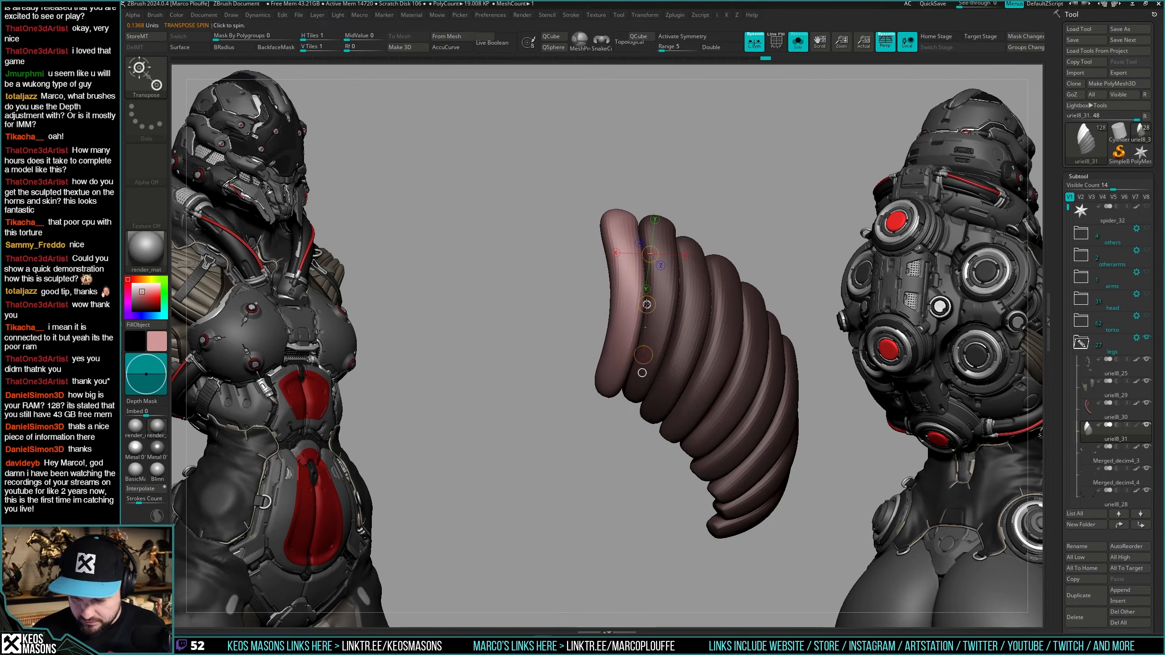
pyautogui.press('q')
pyautogui.moveTo(660, 313)
pyautogui.mouseDown(button='right')
pyautogui.moveTo(614, 370)
pyautogui.moveTo(648, 335)
pyautogui.mouseUp(button='right')
pyautogui.press('space')
pyautogui.moveTo(644, 319); pyautogui.dragTo(657, 303)
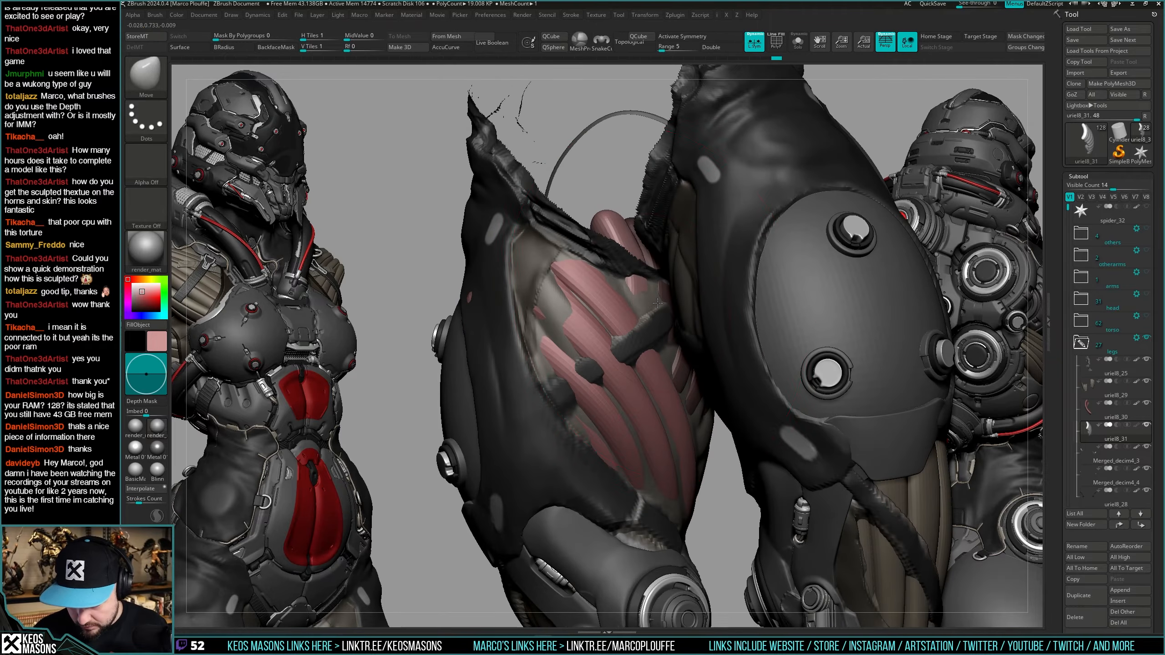
# Bend the copied innermost strand around the inner thigh with the Move brush, checking its fit against the leg.
pyautogui.keyDown('ctrl'); pyautogui.moveTo(657, 309); pyautogui.dragTo(663, 339, button='right'); pyautogui.keyUp('ctrl')
pyautogui.hotkey('shift', 's')
pyautogui.press('space')
pyautogui.moveTo(663, 339); pyautogui.dragTo(658, 339)
pyautogui.press('space')
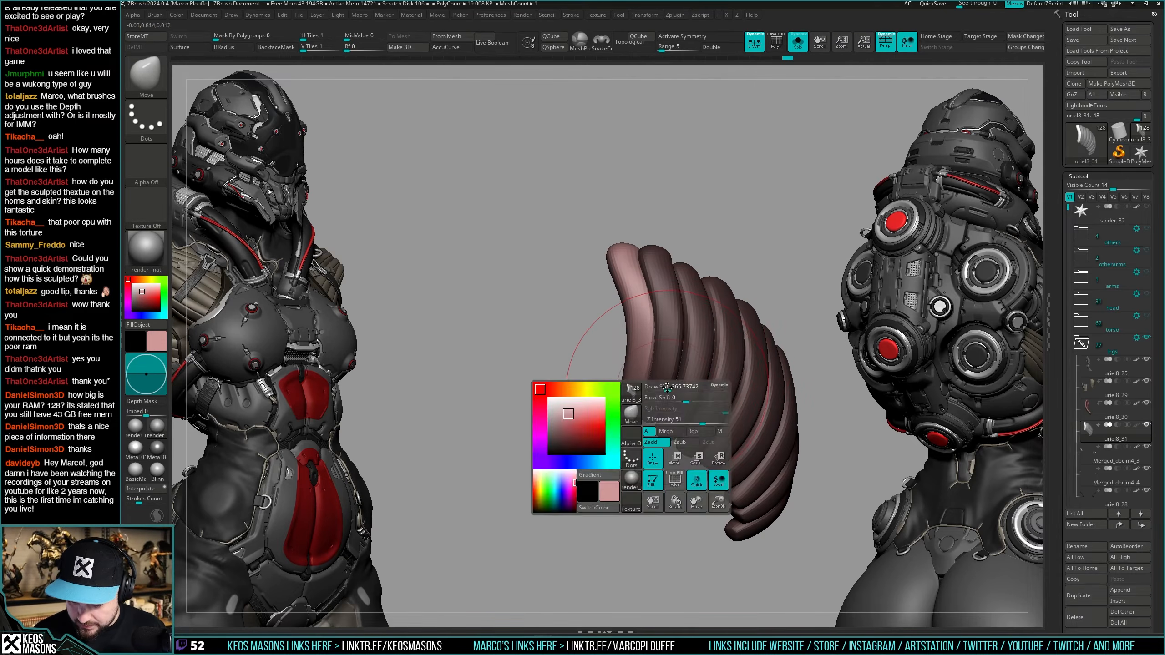
pyautogui.moveTo(667, 395); pyautogui.dragTo(643, 416, button='right')
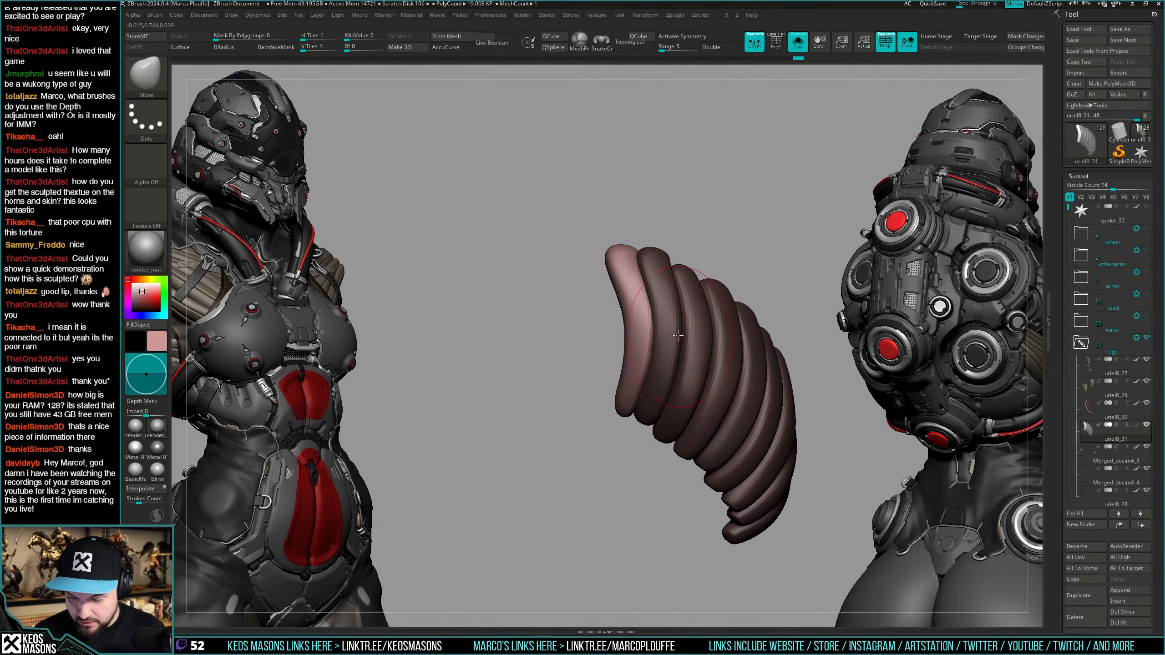
pyautogui.moveTo(678, 336); pyautogui.dragTo(676, 337, button='right')
pyautogui.moveTo(663, 249); pyautogui.dragTo(660, 217, button='right')
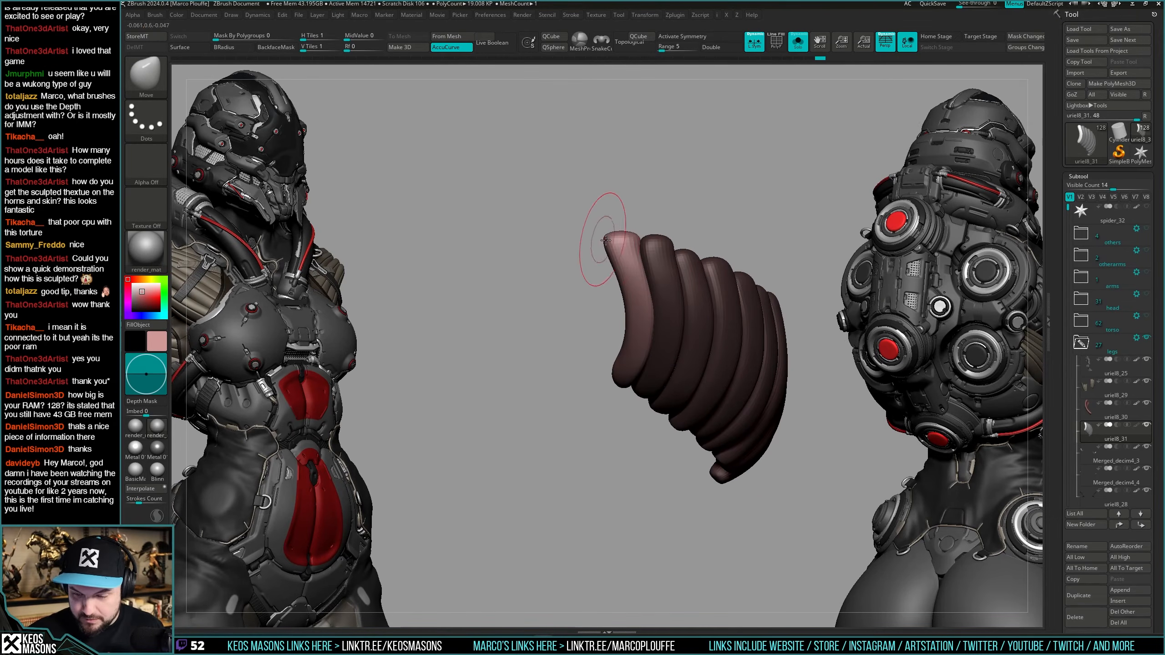
pyautogui.moveTo(646, 235)
pyautogui.mouseDown(button='right')
pyautogui.moveTo(639, 241)
pyautogui.moveTo(661, 234)
pyautogui.moveTo(645, 280)
pyautogui.mouseUp(button='right')
pyautogui.rightClick(671, 267)
pyautogui.moveTo(628, 406)
pyautogui.mouseDown(button='right')
pyautogui.moveTo(680, 330)
pyautogui.moveTo(707, 372)
pyautogui.moveTo(661, 352)
pyautogui.mouseUp(button='right')
# Clear the mask and refine the curve of the whole strand group with the Move brush.
pyautogui.press('w')
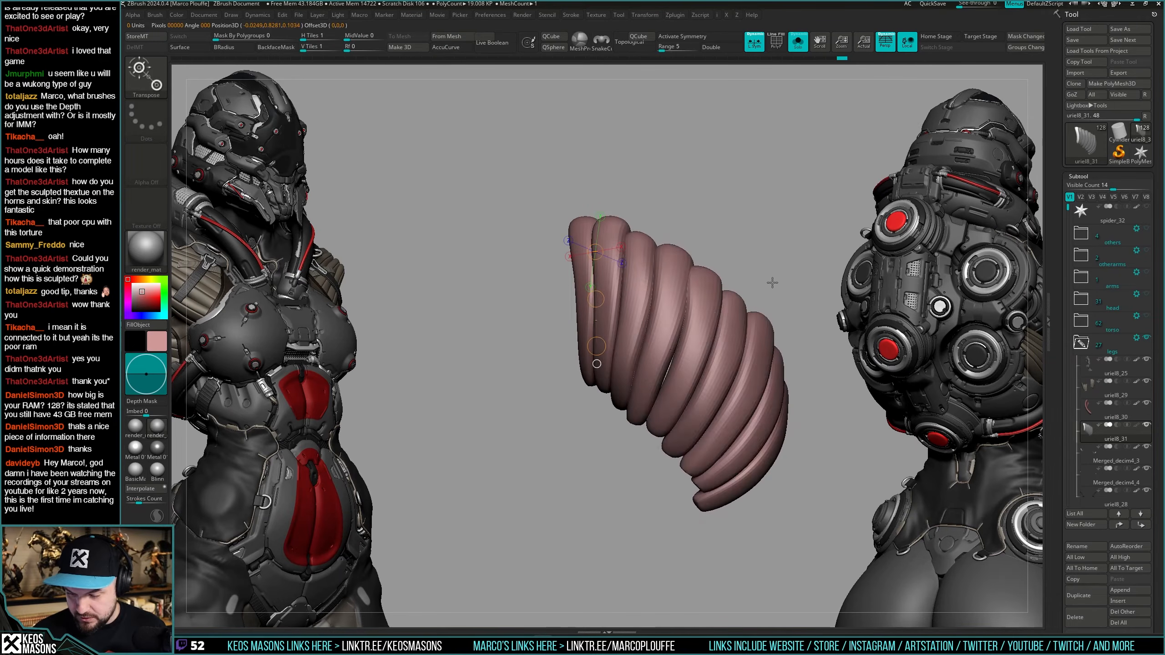
pyautogui.press('q')
pyautogui.keyDown('ctrl'); pyautogui.moveTo(776, 304); pyautogui.dragTo(794, 321); pyautogui.keyUp('ctrl')
pyautogui.moveTo(779, 321)
pyautogui.mouseDown(button='right')
pyautogui.moveTo(693, 385)
pyautogui.moveTo(685, 357)
pyautogui.mouseUp(button='right')
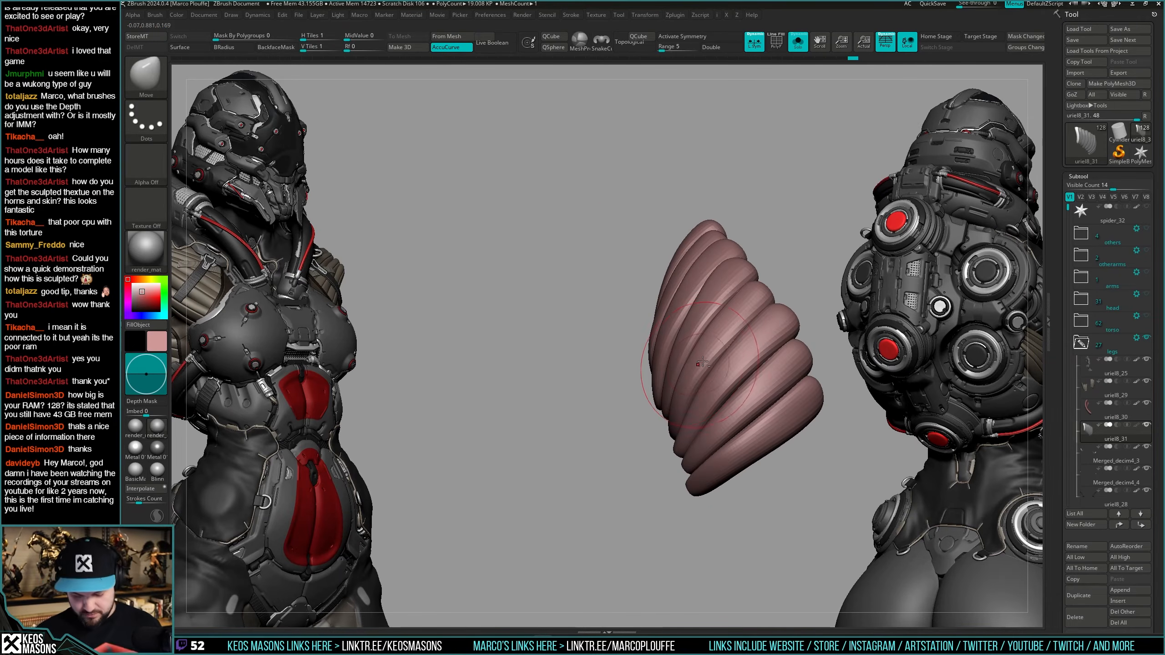
pyautogui.press('space')
pyautogui.moveTo(704, 346)
pyautogui.mouseDown()
pyautogui.moveTo(715, 346)
pyautogui.moveTo(669, 367)
pyautogui.mouseUp()
pyautogui.press('space')
pyautogui.press('space')
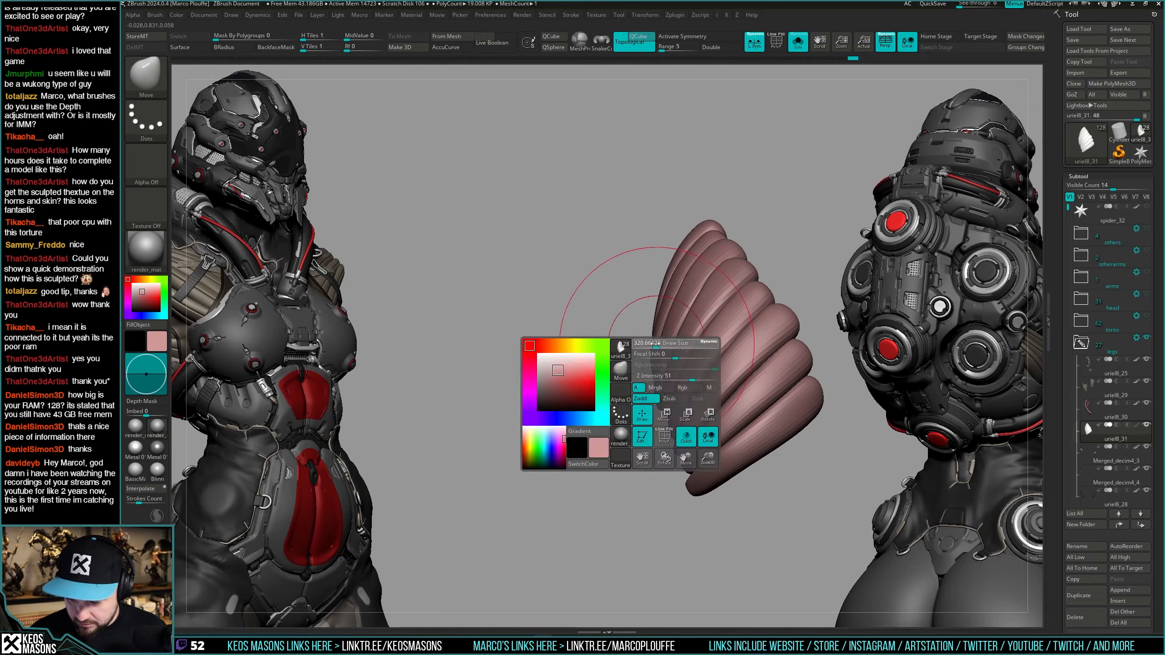
pyautogui.moveTo(650, 342)
pyautogui.mouseDown(button='right')
pyautogui.moveTo(701, 336)
pyautogui.moveTo(653, 326)
pyautogui.moveTo(645, 299)
pyautogui.moveTo(652, 338)
pyautogui.moveTo(613, 338)
pyautogui.moveTo(722, 348)
pyautogui.moveTo(704, 275)
pyautogui.moveTo(736, 307)
pyautogui.moveTo(684, 294)
pyautogui.moveTo(688, 278)
pyautogui.moveTo(705, 319)
pyautogui.moveTo(656, 266)
pyautogui.moveTo(665, 240)
pyautogui.moveTo(646, 285)
pyautogui.moveTo(638, 253)
pyautogui.moveTo(646, 285)
pyautogui.moveTo(706, 338)
pyautogui.moveTo(775, 349)
pyautogui.moveTo(715, 367)
pyautogui.moveTo(720, 381)
pyautogui.moveTo(753, 386)
pyautogui.moveTo(734, 349)
pyautogui.mouseUp(button='right')
pyautogui.rightClick(643, 283)
# Compare the strands with the legs, choose the ClayBuildup brush and make the uriel8_25 leg mesh active in Solo mode.
pyautogui.hotkey('alt', 's')
pyautogui.hotkey('alt', 's')
pyautogui.hotkey('alt', 's')
pyautogui.hotkey('shift', 'f')
pyautogui.hotkey('shift', 'f')
pyautogui.press('space')
pyautogui.press('b')
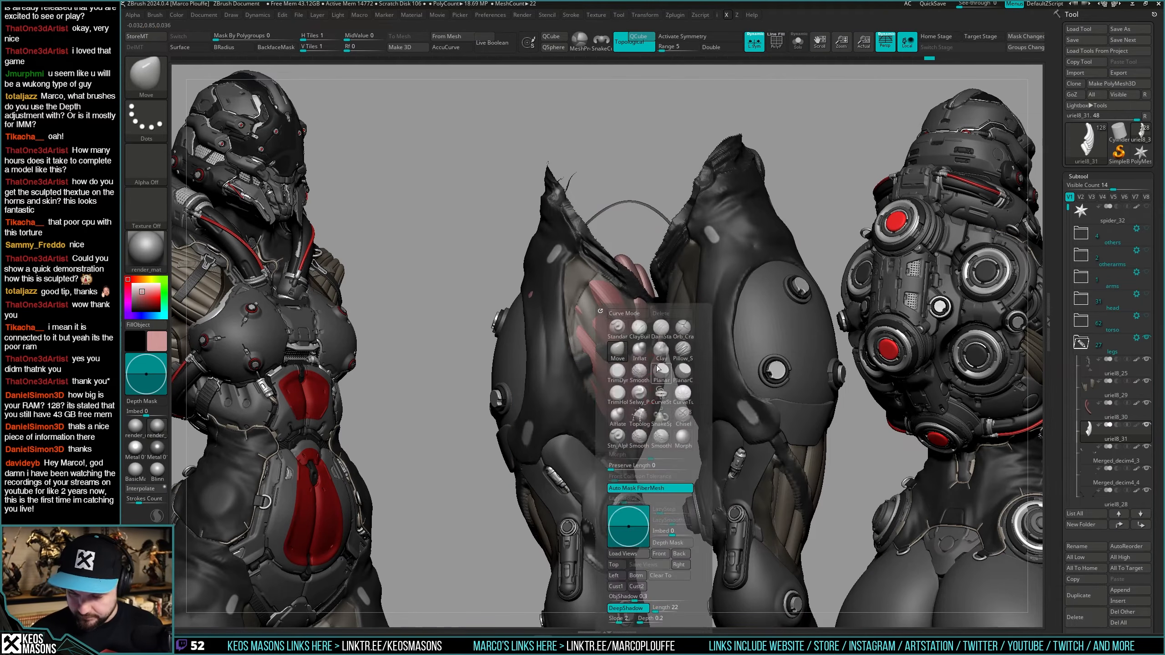
pyautogui.press('c')
pyautogui.press('b')
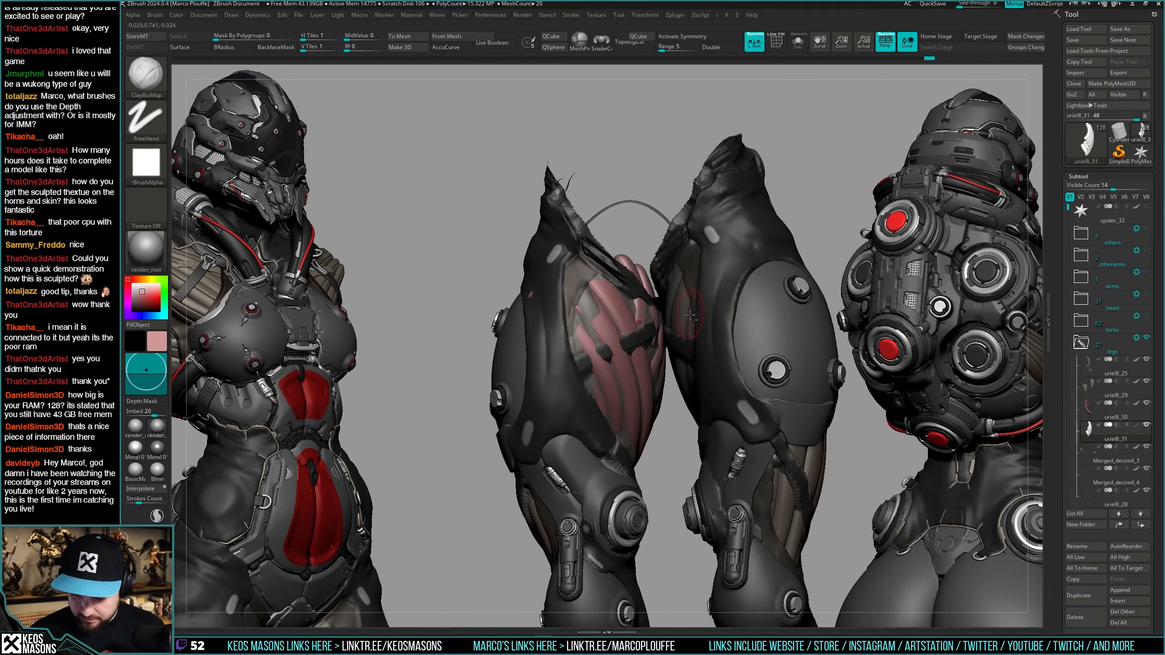
pyautogui.keyDown('alt'); pyautogui.click(690, 316); pyautogui.keyUp('alt')
pyautogui.hotkey('alt', 's')
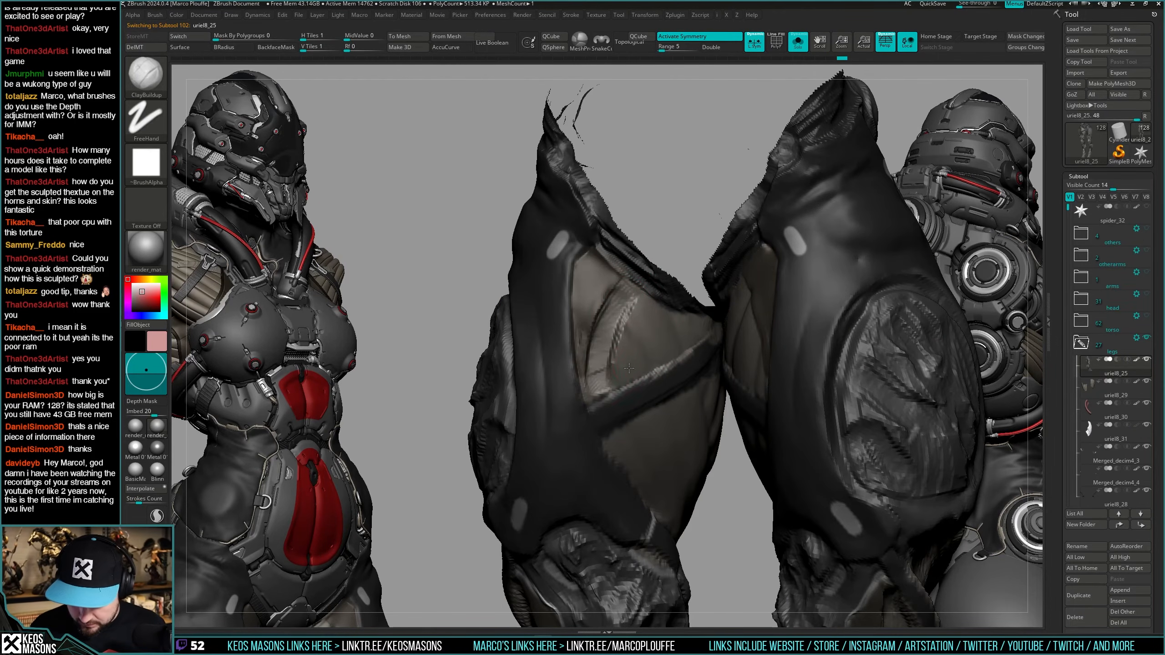
# Show the torso folder and carve the upper inner thigh with ClayBuildup, comparing it with the strands.
pyautogui.moveTo(636, 304); pyautogui.dragTo(645, 349, button='right')
pyautogui.hotkey('alt', 's')
pyautogui.click(1145, 317)
pyautogui.moveTo(744, 312); pyautogui.dragTo(725, 330, button='right')
pyautogui.hotkey('alt', 's')
pyautogui.moveTo(652, 405)
pyautogui.keyDown('ctrl'); pyautogui.mouseDown(button='right')
pyautogui.moveTo(681, 385)
pyautogui.moveTo(656, 358)
pyautogui.moveTo(675, 344)
pyautogui.moveTo(641, 332)
pyautogui.mouseUp(button='right'); pyautogui.keyUp('ctrl')
pyautogui.hotkey('alt', 's')
pyautogui.press('space')
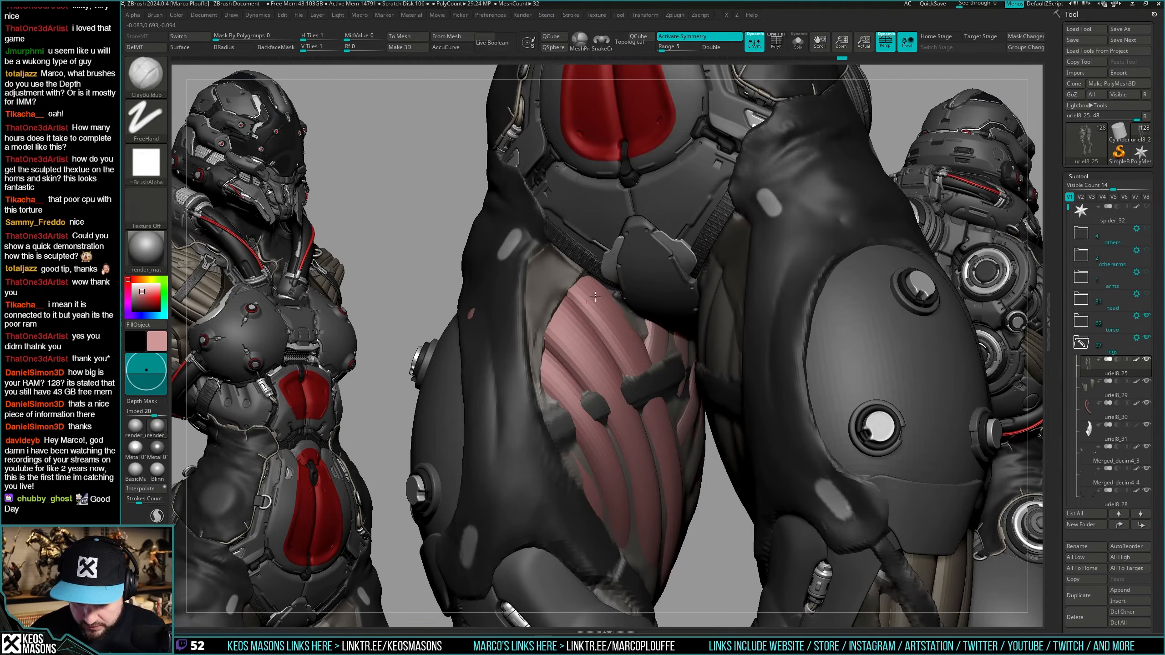
pyautogui.hotkey('alt', 's')
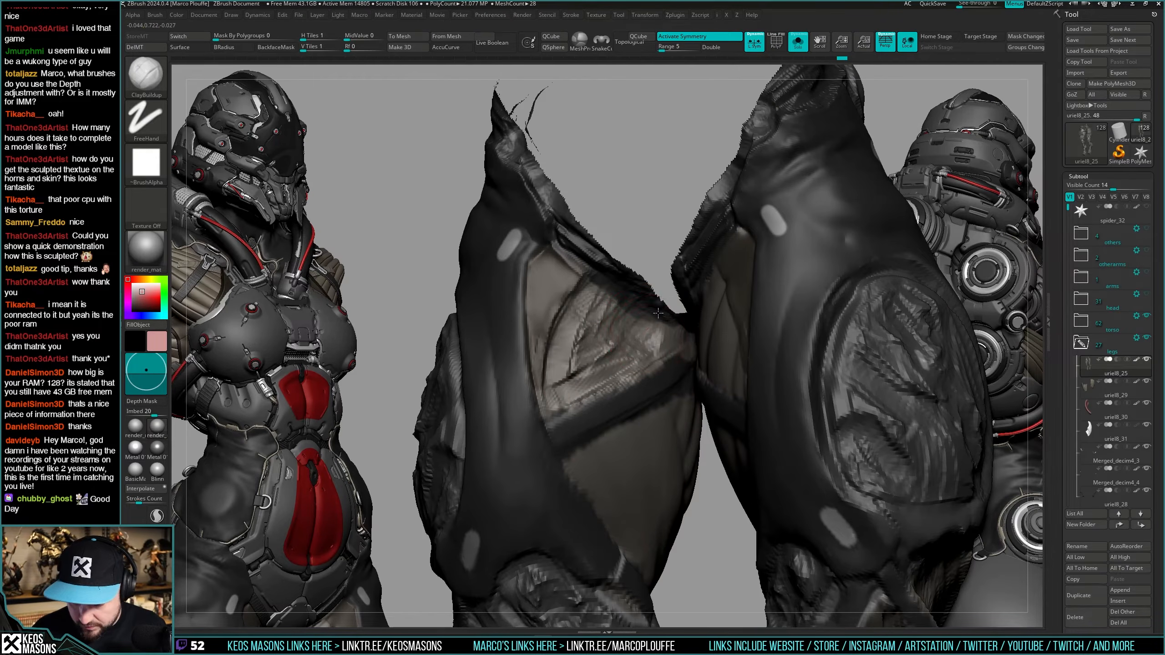
# Deepen the upper inner thigh recess above the diagonal strap with ClayBuildup strokes.
pyautogui.moveTo(604, 298); pyautogui.dragTo(562, 388)
pyautogui.keyDown('alt'); pyautogui.moveTo(562, 388); pyautogui.dragTo(615, 350, button='right'); pyautogui.keyUp('alt')
pyautogui.press('space')
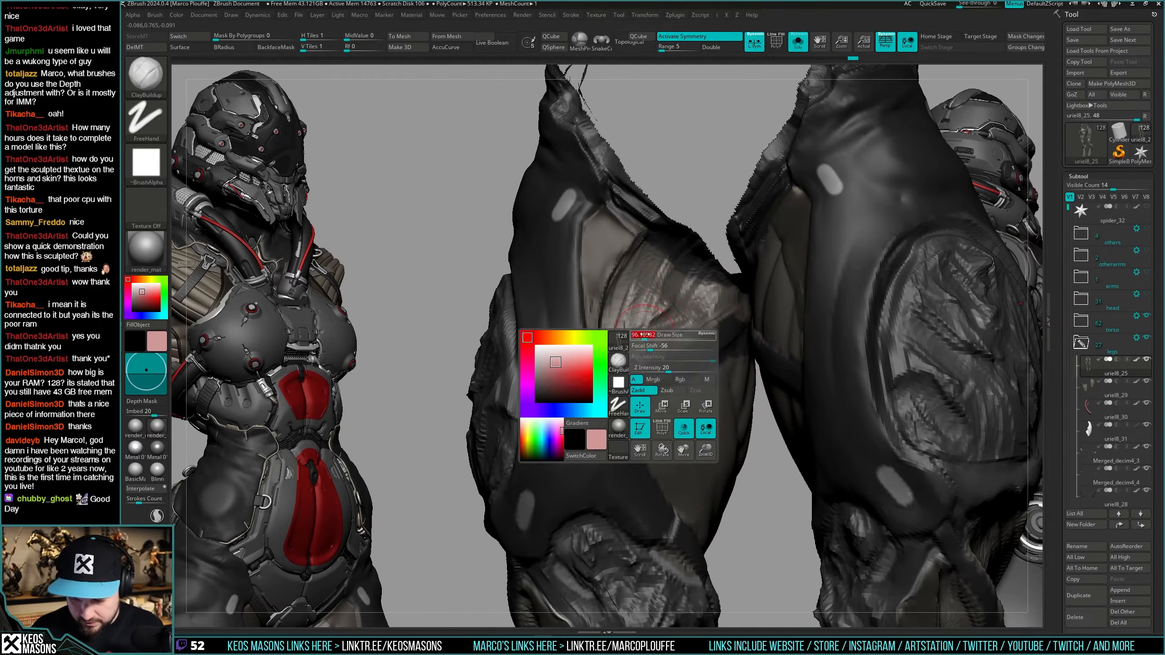
pyautogui.press('space')
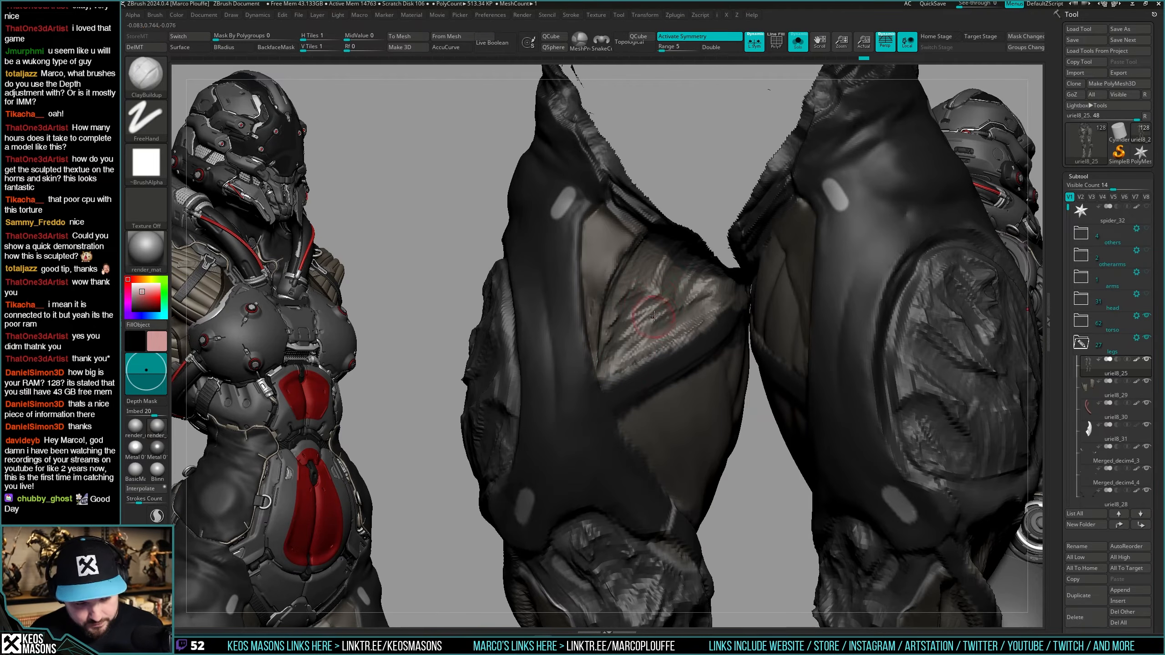
pyautogui.moveTo(615, 306)
pyautogui.mouseDown()
pyautogui.moveTo(635, 275)
pyautogui.moveTo(662, 298)
pyautogui.mouseUp()
pyautogui.keyDown('alt'); pyautogui.moveTo(692, 314); pyautogui.dragTo(661, 337, button='right'); pyautogui.keyUp('alt')
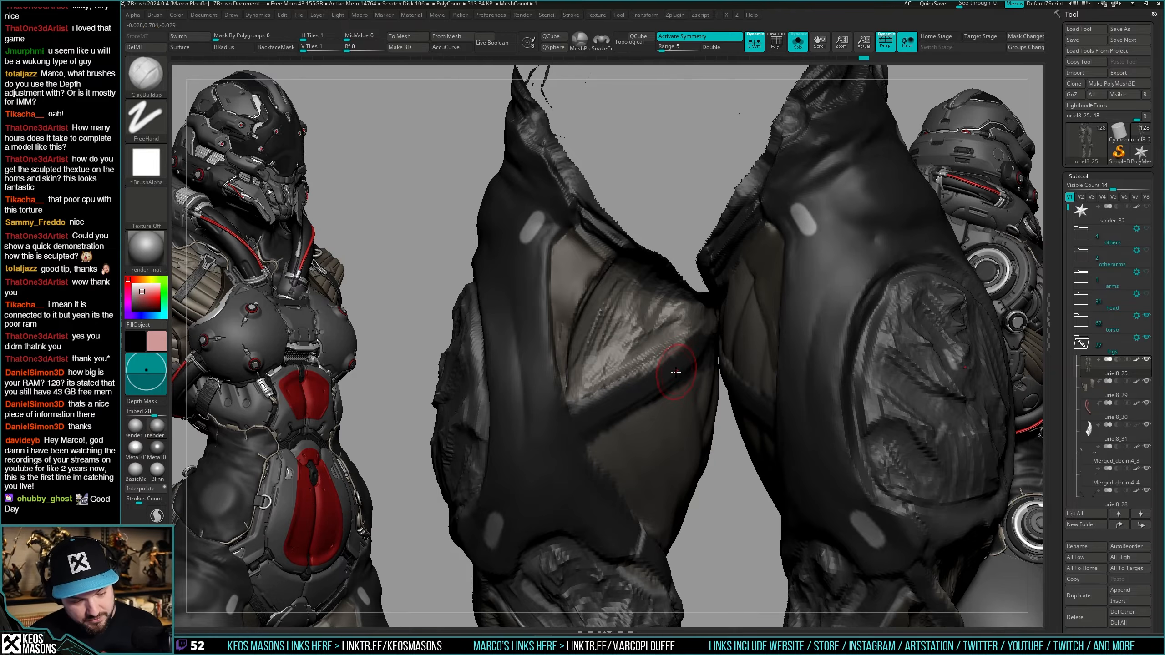
pyautogui.rightClick(651, 381)
pyautogui.moveTo(675, 347)
pyautogui.mouseDown(button='right')
pyautogui.moveTo(652, 382)
pyautogui.moveTo(693, 294)
pyautogui.moveTo(716, 349)
pyautogui.moveTo(713, 324)
pyautogui.mouseUp(button='right')
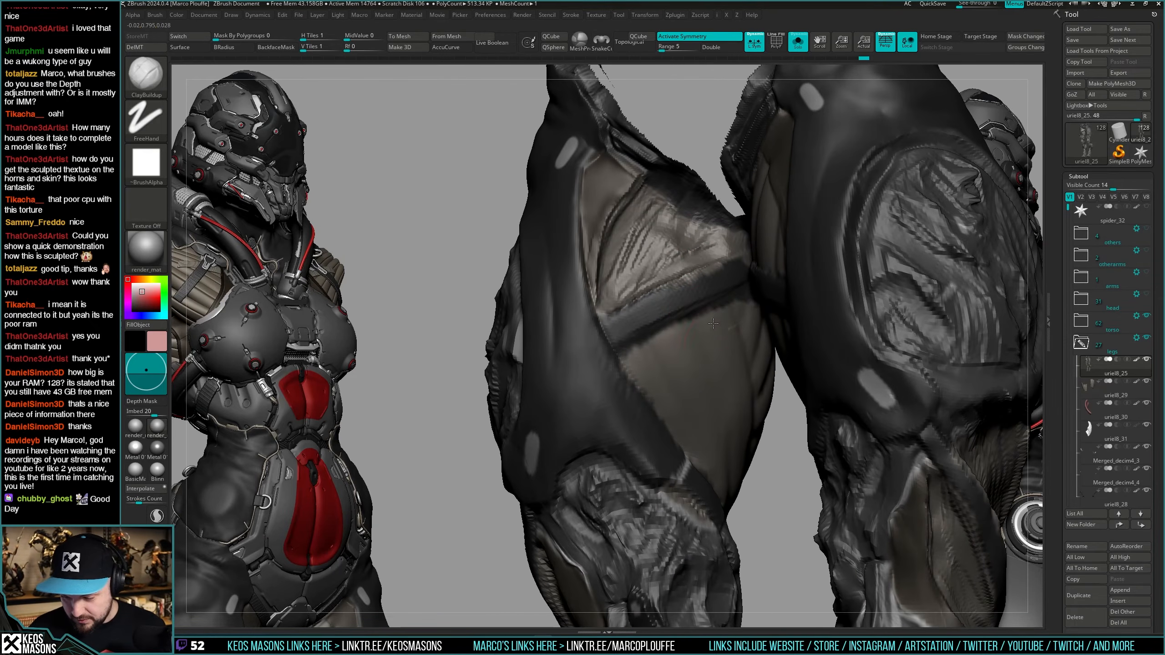
# Carve the inner thigh surface below the diagonal strap so the strands stand clear of it.
pyautogui.moveTo(730, 316); pyautogui.dragTo(645, 356)
pyautogui.rightClick(629, 427)
pyautogui.moveTo(645, 356)
pyautogui.mouseDown(button='right')
pyautogui.moveTo(629, 427)
pyautogui.moveTo(649, 358)
pyautogui.mouseUp(button='right')
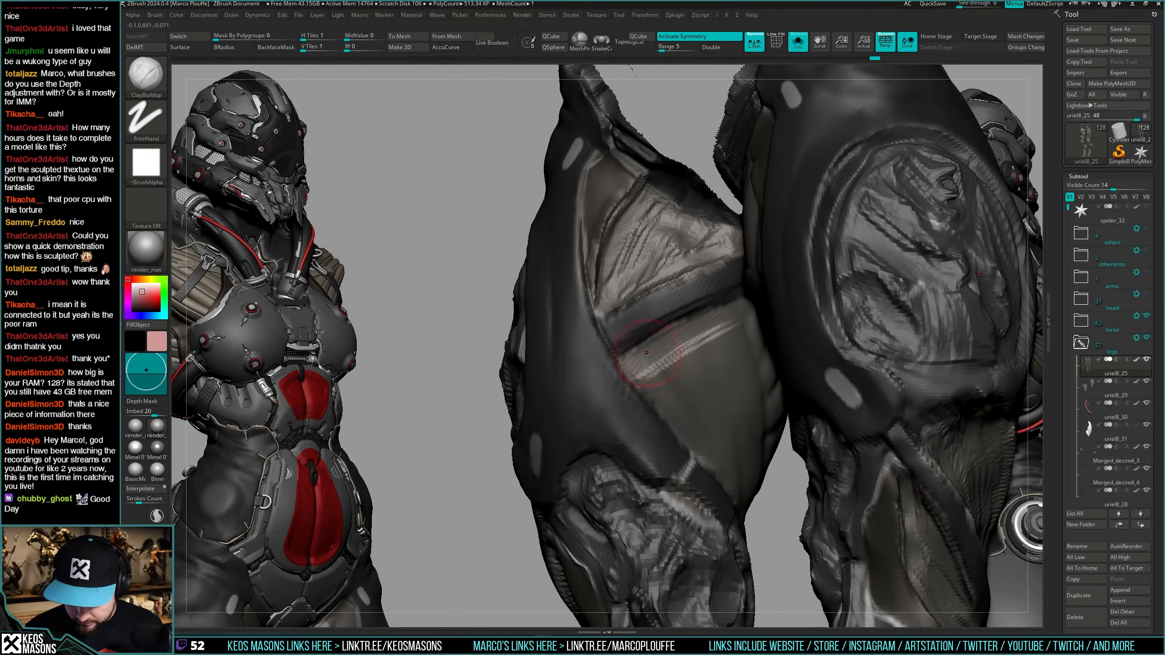
pyautogui.moveTo(687, 414); pyautogui.dragTo(713, 451)
pyautogui.moveTo(685, 358)
pyautogui.mouseDown()
pyautogui.moveTo(679, 390)
pyautogui.moveTo(734, 414)
pyautogui.mouseUp()
pyautogui.hotkey('shift', 's')
pyautogui.moveTo(700, 375); pyautogui.dragTo(682, 370, button='right')
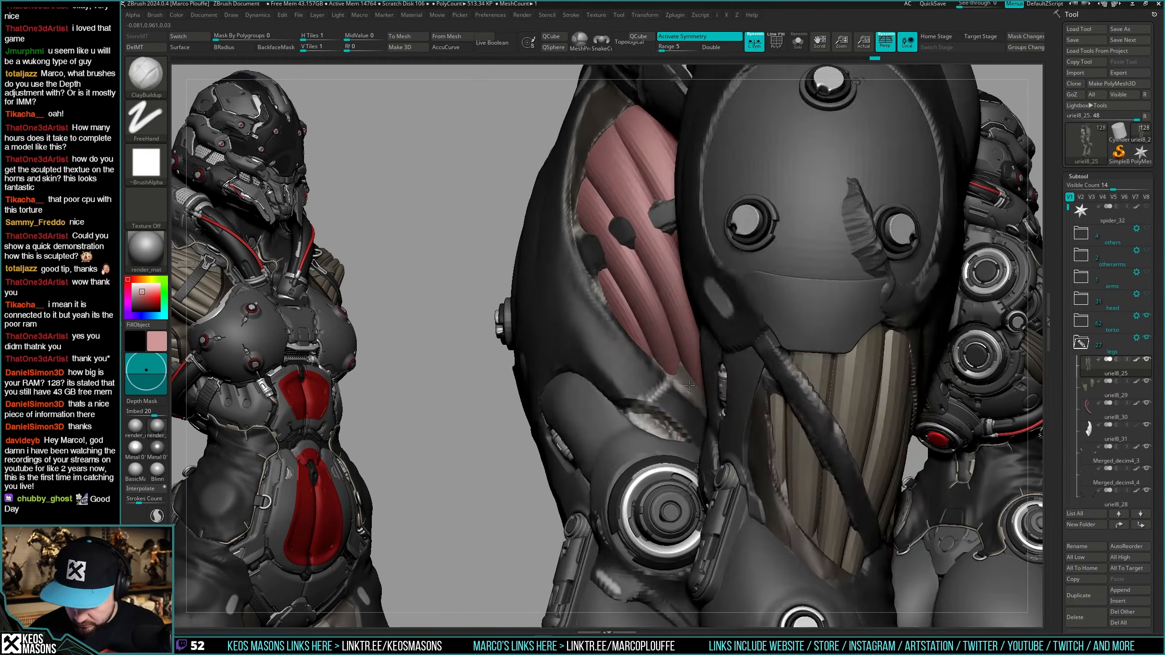
# Carve the lower inner thigh and the rear thigh recess deeper beneath the strands with ClayBuildup.
pyautogui.hotkey('shift', 's')
pyautogui.moveTo(696, 364); pyautogui.dragTo(715, 298)
pyautogui.moveTo(732, 354); pyautogui.dragTo(659, 273)
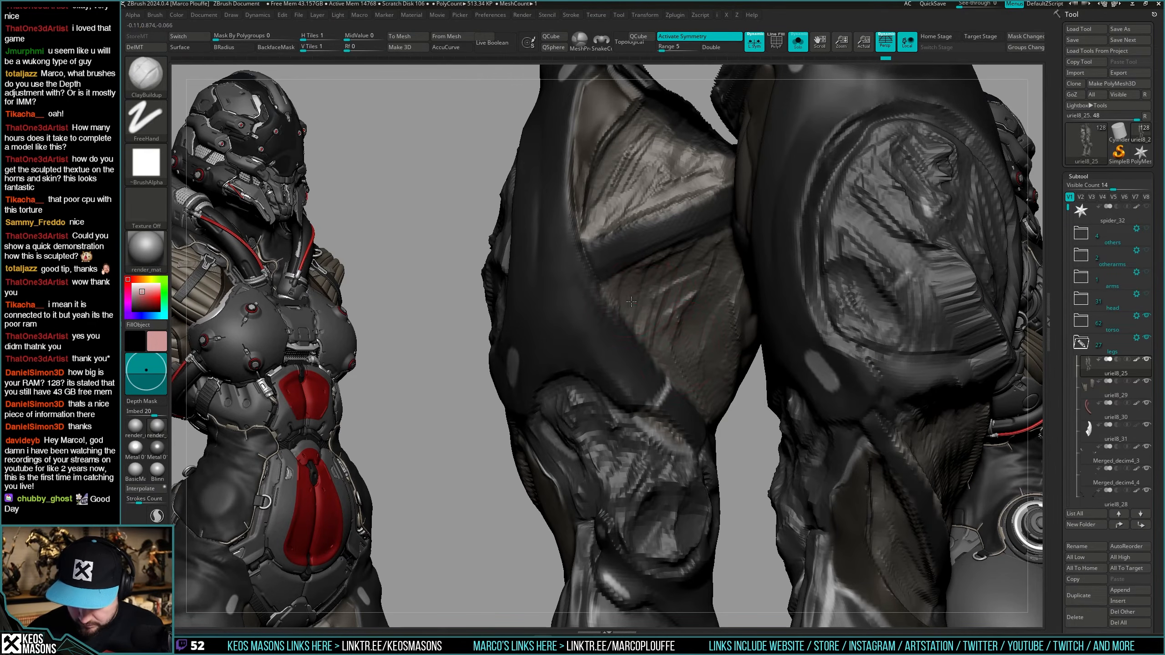
pyautogui.moveTo(685, 362); pyautogui.dragTo(695, 293)
pyautogui.moveTo(702, 367)
pyautogui.mouseDown(button='right')
pyautogui.moveTo(805, 353)
pyautogui.moveTo(768, 381)
pyautogui.mouseUp(button='right')
pyautogui.hotkey('shift', 's')
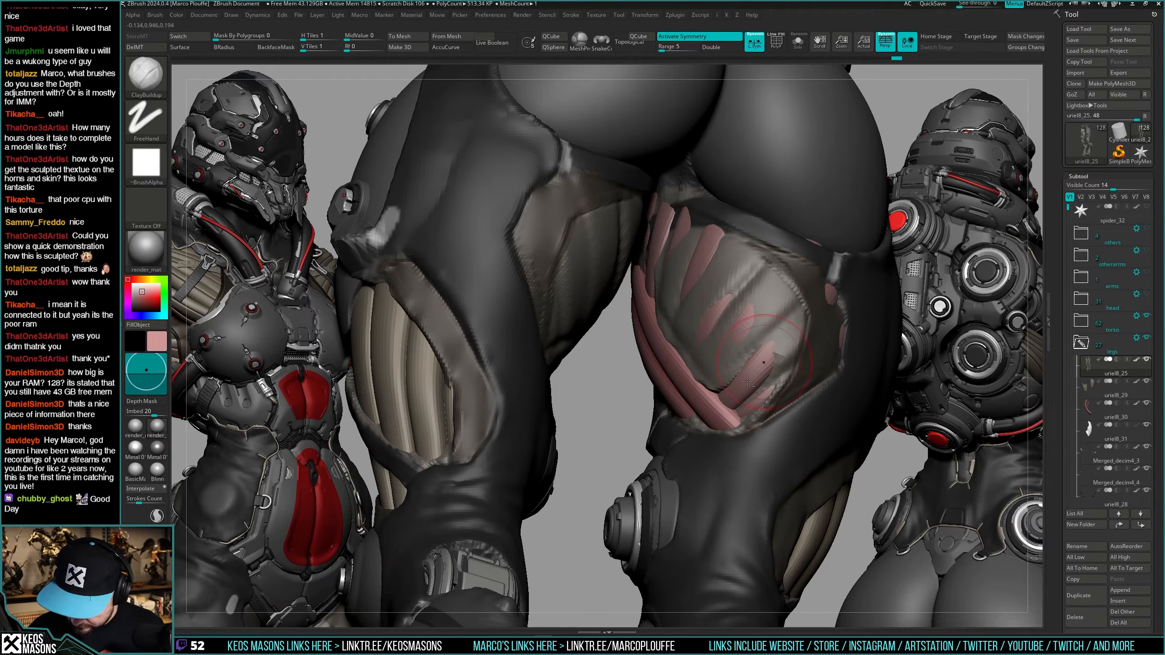
pyautogui.moveTo(791, 351); pyautogui.dragTo(796, 342, button='right')
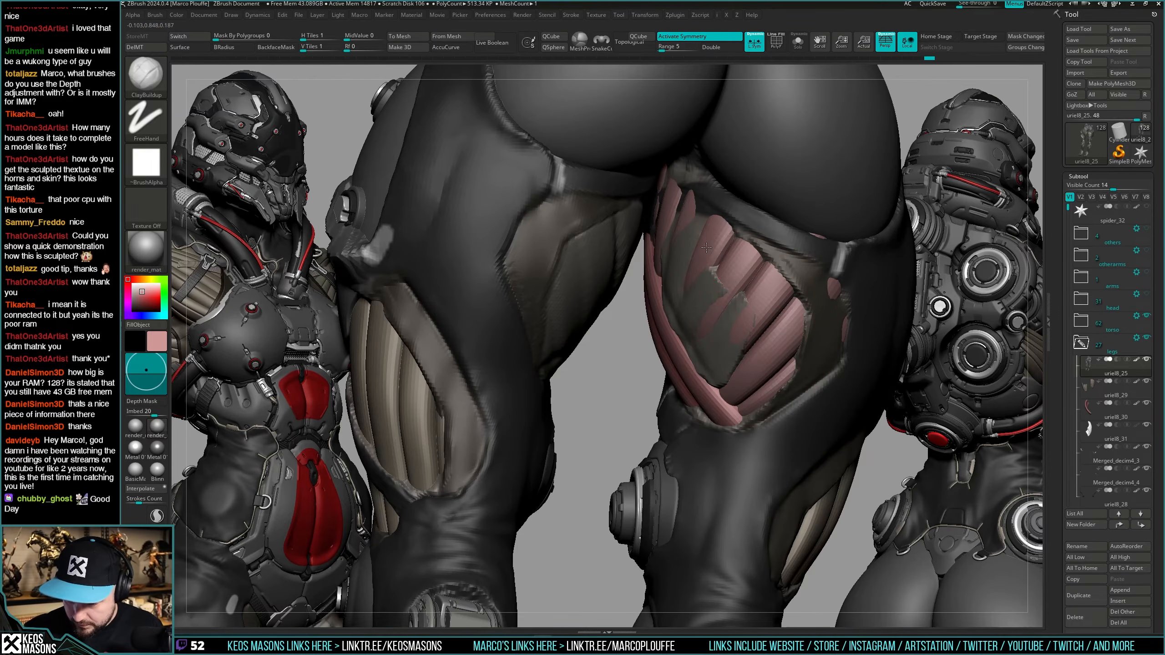
pyautogui.moveTo(706, 247)
pyautogui.mouseDown(button='right')
pyautogui.moveTo(787, 246)
pyautogui.moveTo(739, 294)
pyautogui.moveTo(727, 363)
pyautogui.moveTo(751, 316)
pyautogui.moveTo(723, 336)
pyautogui.moveTo(725, 361)
pyautogui.moveTo(683, 328)
pyautogui.moveTo(671, 336)
pyautogui.mouseUp(button='right')
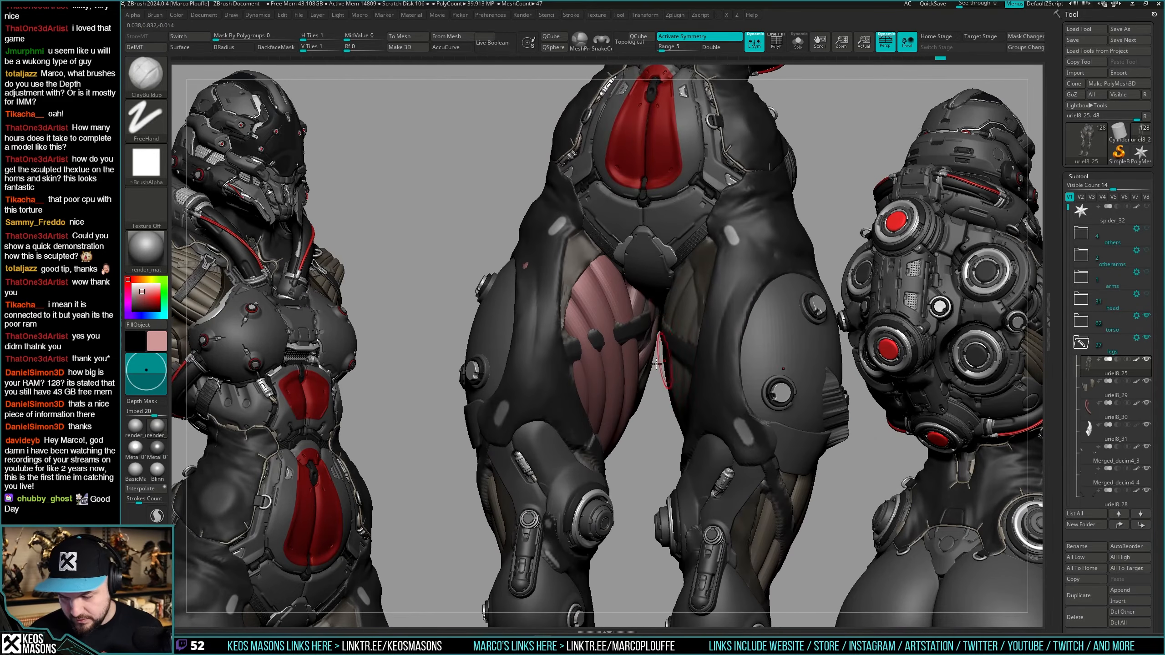
pyautogui.moveTo(632, 375); pyautogui.dragTo(674, 296, button='right')
# Switch to the StandardRgb brush and touch up the rear thigh recess with a dark tone.
pyautogui.press('space')
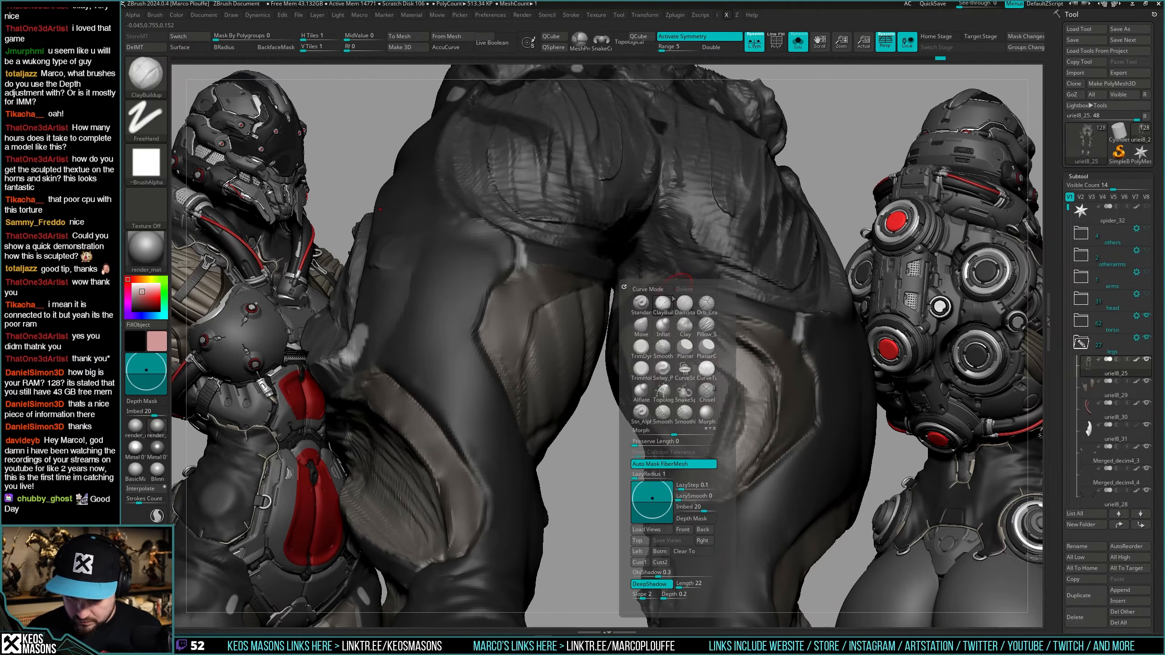
pyautogui.click(701, 305)
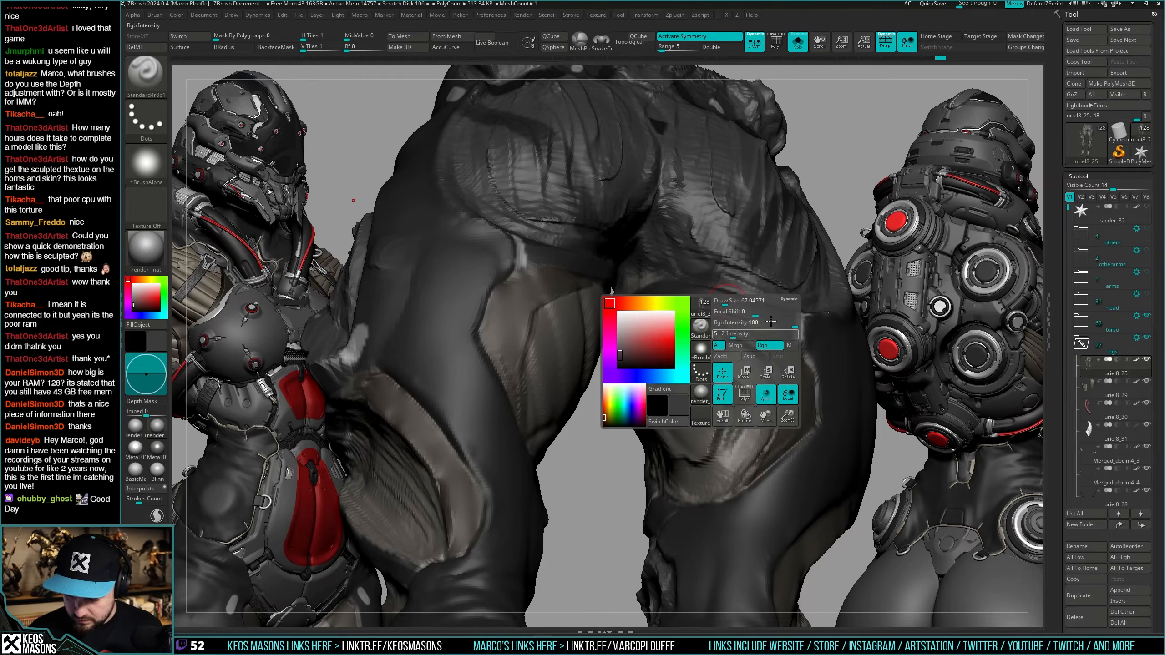
pyautogui.moveTo(628, 283)
pyautogui.mouseDown(button='right')
pyautogui.moveTo(640, 274)
pyautogui.moveTo(625, 294)
pyautogui.moveTo(684, 306)
pyautogui.moveTo(656, 335)
pyautogui.moveTo(730, 336)
pyautogui.moveTo(696, 294)
pyautogui.moveTo(734, 324)
pyautogui.mouseUp(button='right')
pyautogui.press('space')
pyautogui.click(746, 326)
pyautogui.press('space')
# Switch to the DamStandard brush and refine the rear thigh recess along its upper edge.
pyautogui.press('space')
pyautogui.click(655, 375)
pyautogui.press('space')
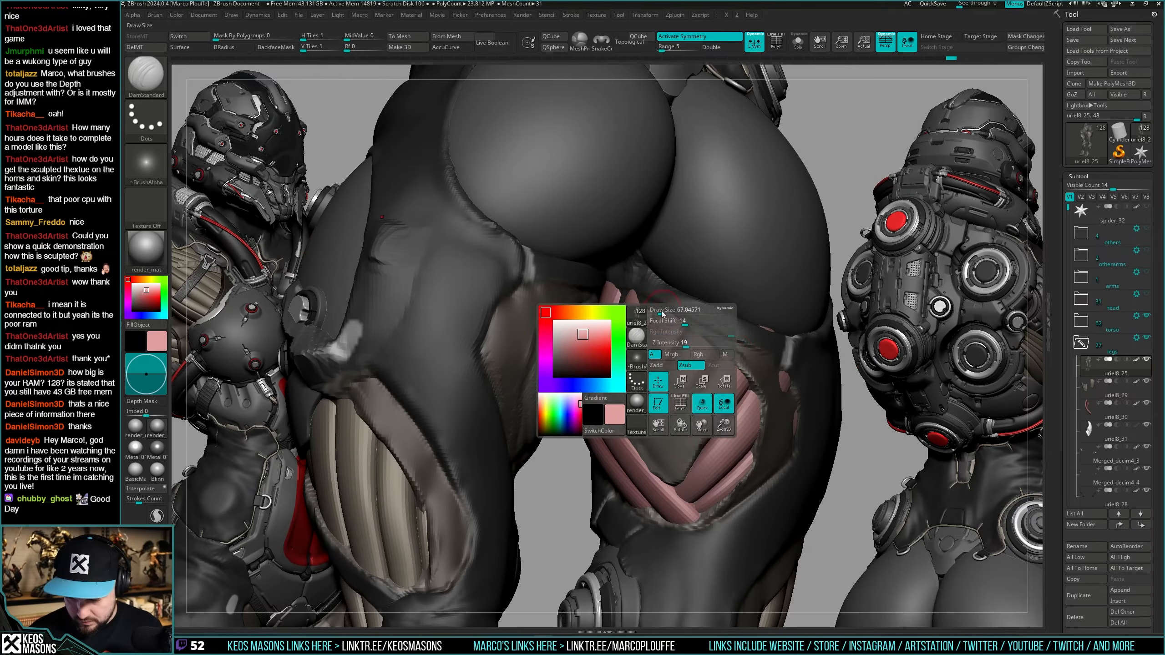
pyautogui.moveTo(662, 313); pyautogui.dragTo(653, 288, button='right')
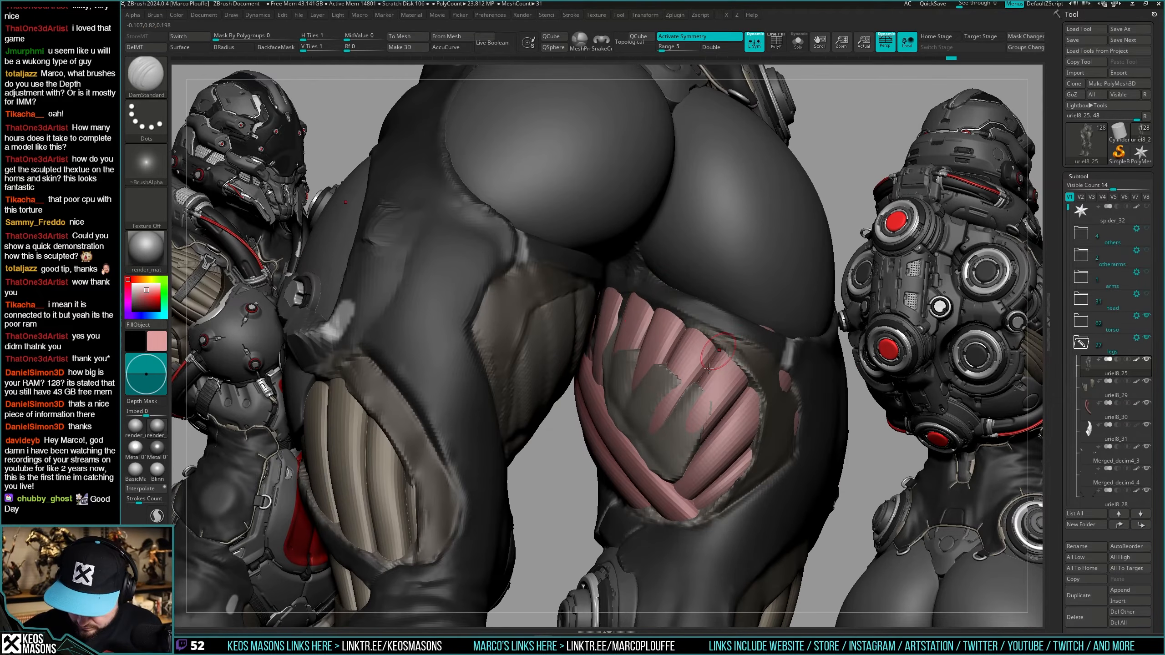
pyautogui.moveTo(709, 368)
pyautogui.mouseDown(button='right')
pyautogui.moveTo(729, 320)
pyautogui.moveTo(679, 280)
pyautogui.moveTo(609, 340)
pyautogui.mouseUp(button='right')
pyautogui.press('space')
pyautogui.moveTo(636, 279); pyautogui.dragTo(598, 341, button='right')
pyautogui.press('space')
# Select the uriel8_31 strands and adjust their upper ends near the crotch with the Move brush.
pyautogui.click(626, 279)
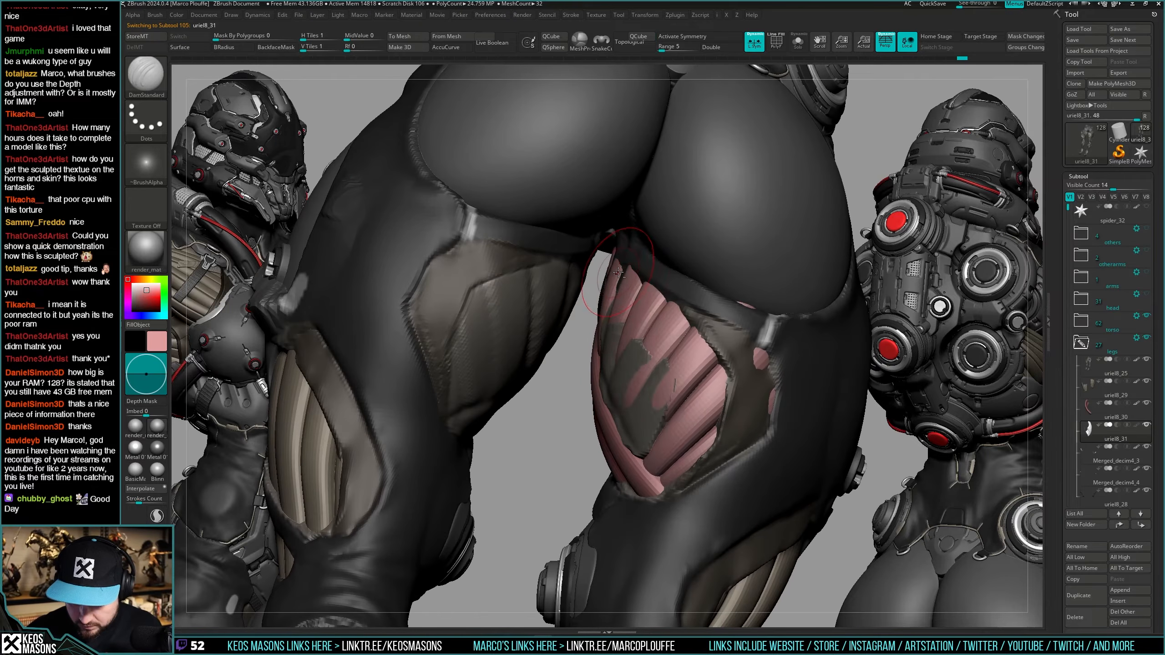
pyautogui.press('b')
pyautogui.press('m')
pyautogui.press('v')
pyautogui.keyDown('alt'); pyautogui.click(623, 261); pyautogui.keyUp('alt')
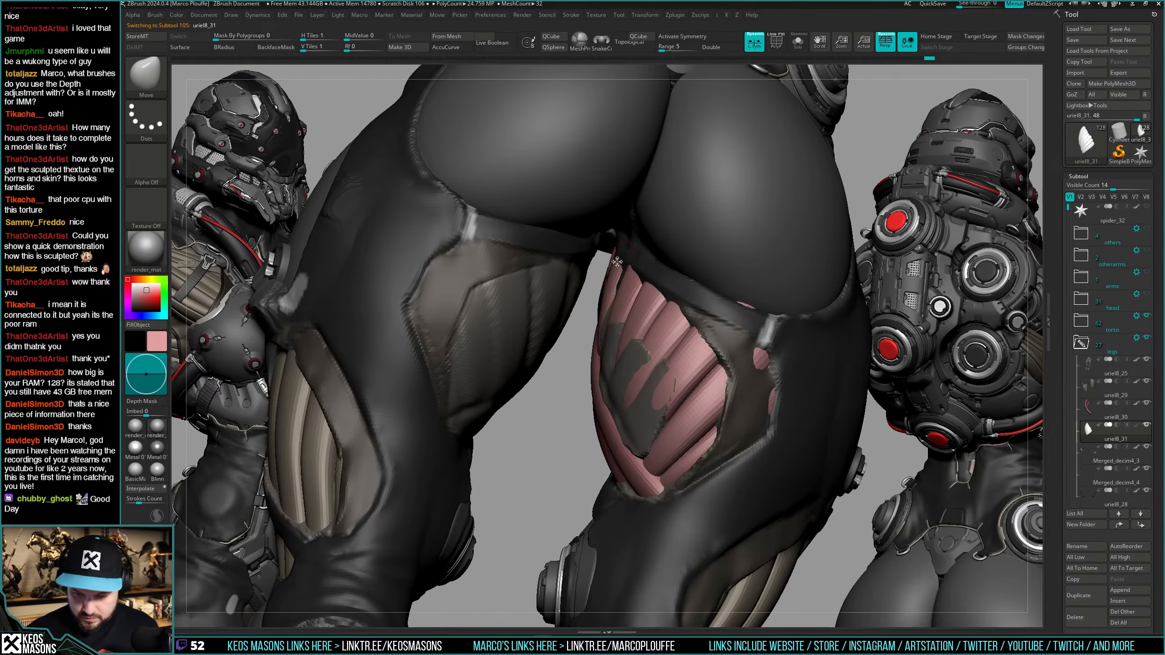
pyautogui.press('space')
pyautogui.moveTo(619, 270)
pyautogui.mouseDown(button='right')
pyautogui.moveTo(442, 299)
pyautogui.moveTo(605, 323)
pyautogui.moveTo(647, 251)
pyautogui.moveTo(646, 262)
pyautogui.mouseUp(button='right')
pyautogui.press('space')
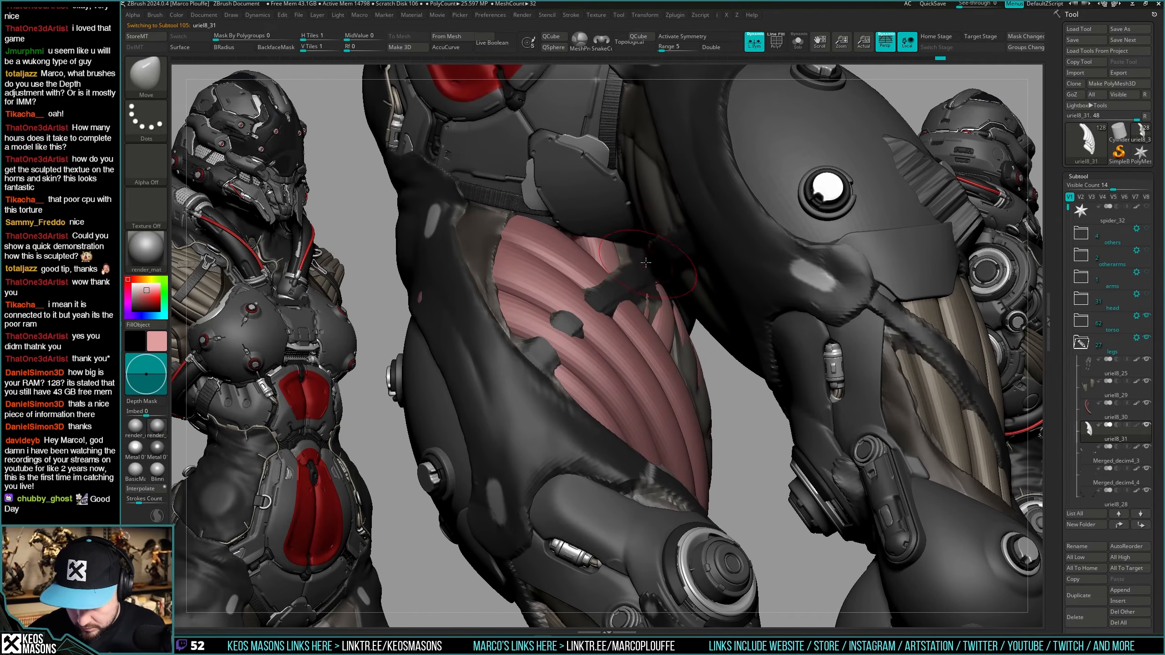
pyautogui.press('space')
# Select the uriel8_25 leg mesh and touch up the inner thigh around the strap with the StandardRgb brush.
pyautogui.keyDown('alt'); pyautogui.click(637, 261); pyautogui.keyUp('alt')
pyautogui.press('b')
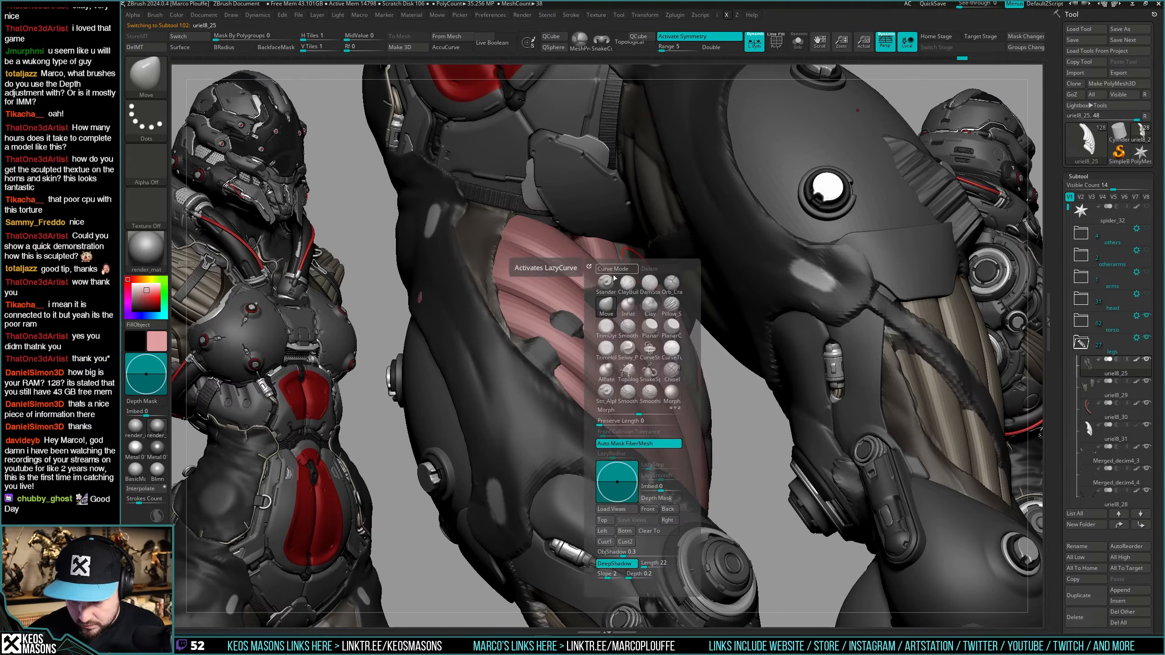
pyautogui.click(613, 280)
pyautogui.press('space')
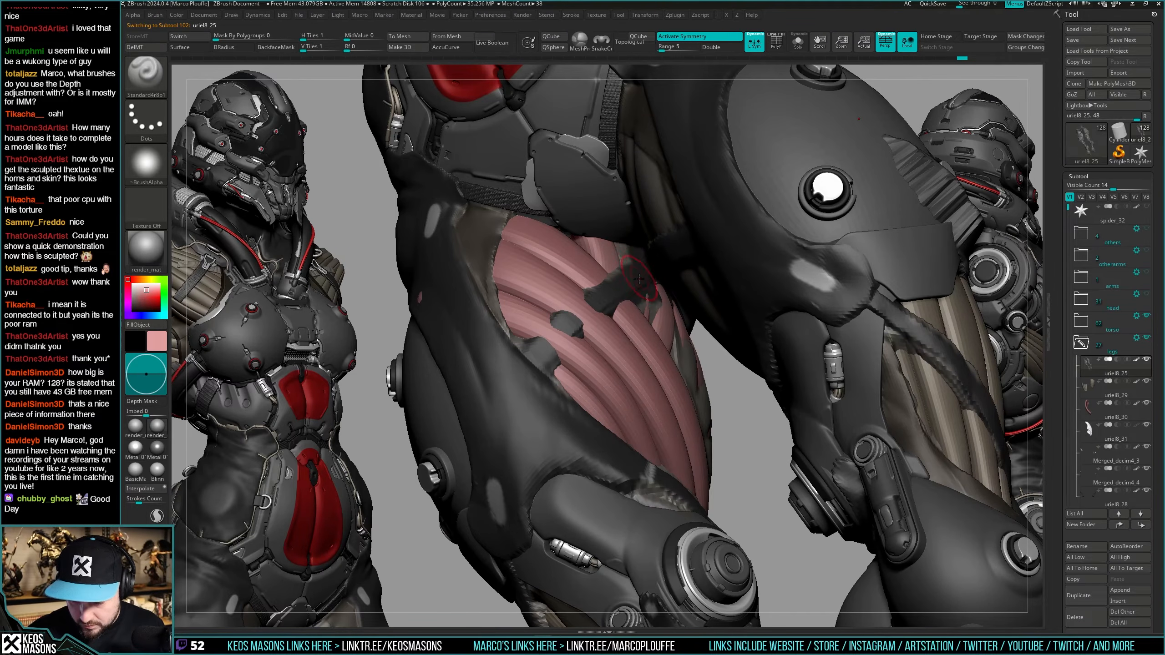
pyautogui.moveTo(652, 282)
pyautogui.keyDown('alt'); pyautogui.mouseDown(button='right')
pyautogui.moveTo(645, 348)
pyautogui.moveTo(633, 265)
pyautogui.mouseUp(button='right'); pyautogui.keyUp('alt')
pyautogui.hotkey('shift', 's')
pyautogui.moveTo(638, 285); pyautogui.dragTo(633, 285)
pyautogui.moveTo(633, 285)
pyautogui.mouseDown(button='right')
pyautogui.moveTo(615, 290)
pyautogui.moveTo(662, 297)
pyautogui.moveTo(628, 308)
pyautogui.moveTo(652, 298)
pyautogui.moveTo(715, 369)
pyautogui.moveTo(715, 347)
pyautogui.mouseUp(button='right')
pyautogui.hotkey('ctrl', 'shift', 'z')
pyautogui.hotkey('shift', 's')
# Switch back to ClayBuildup and carve the rear thigh surface away beneath the strands.
pyautogui.press('space')
pyautogui.click(638, 360)
pyautogui.click(705, 327)
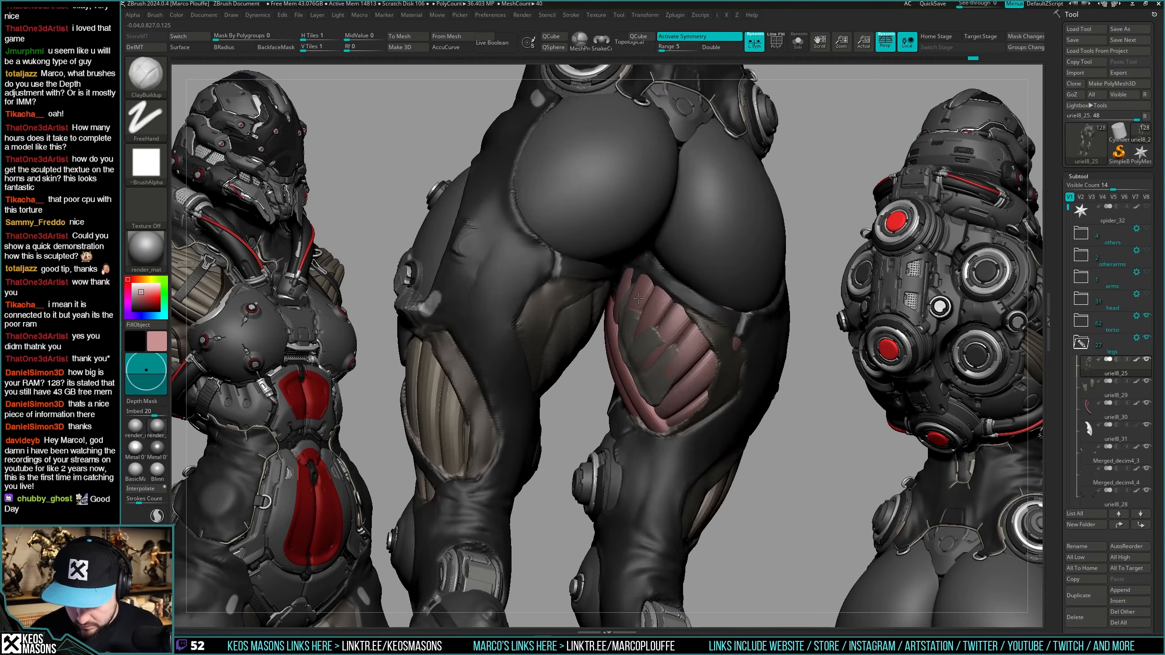
pyautogui.moveTo(641, 308); pyautogui.dragTo(668, 339)
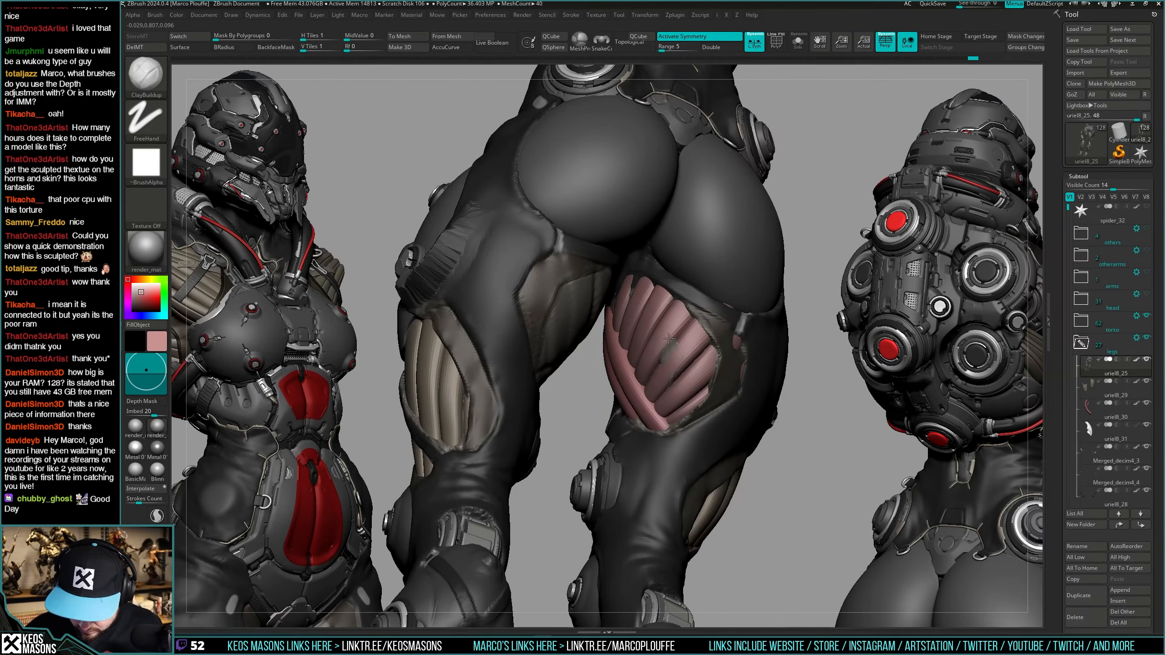
pyautogui.moveTo(630, 309); pyautogui.dragTo(671, 360, button='right')
pyautogui.hotkey('shift', 's')
pyautogui.press('f')
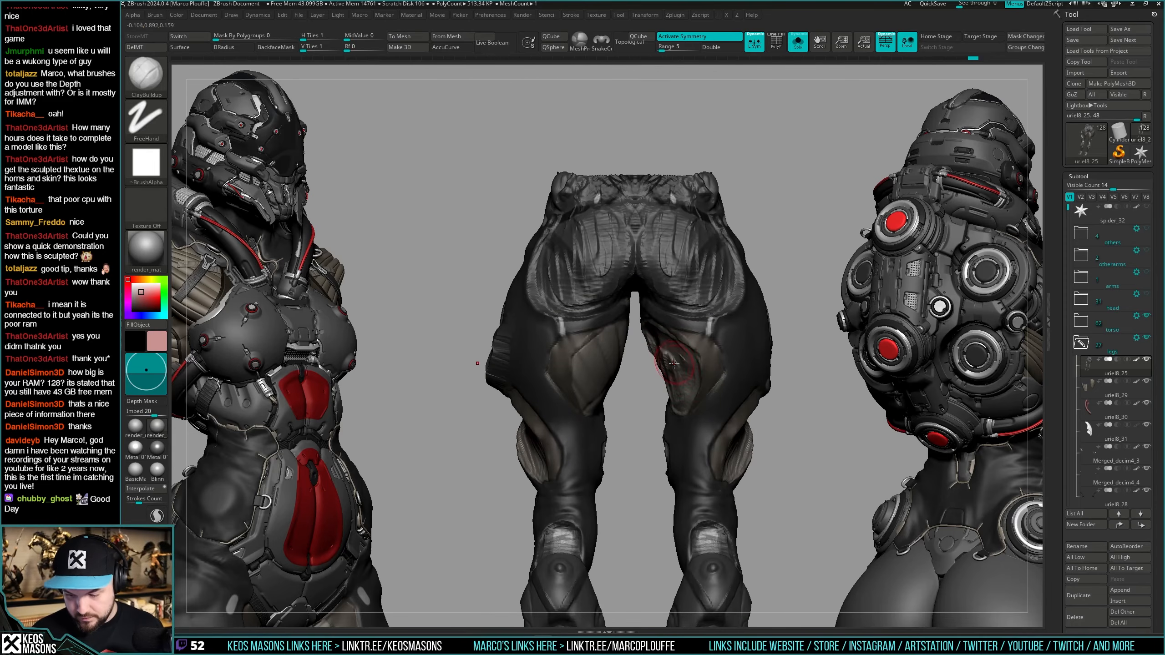
# Mask one side of the isolated uriel8_25 leg mesh and use Smart ReSym to make both legs symmetrical.
pyautogui.keyDown('ctrl'); pyautogui.moveTo(747, 256); pyautogui.dragTo(708, 186, button='right'); pyautogui.keyUp('ctrl')
pyautogui.keyDown('ctrl'); pyautogui.moveTo(747, 117); pyautogui.dragTo(607, 571); pyautogui.keyUp('ctrl')
pyautogui.press('i')
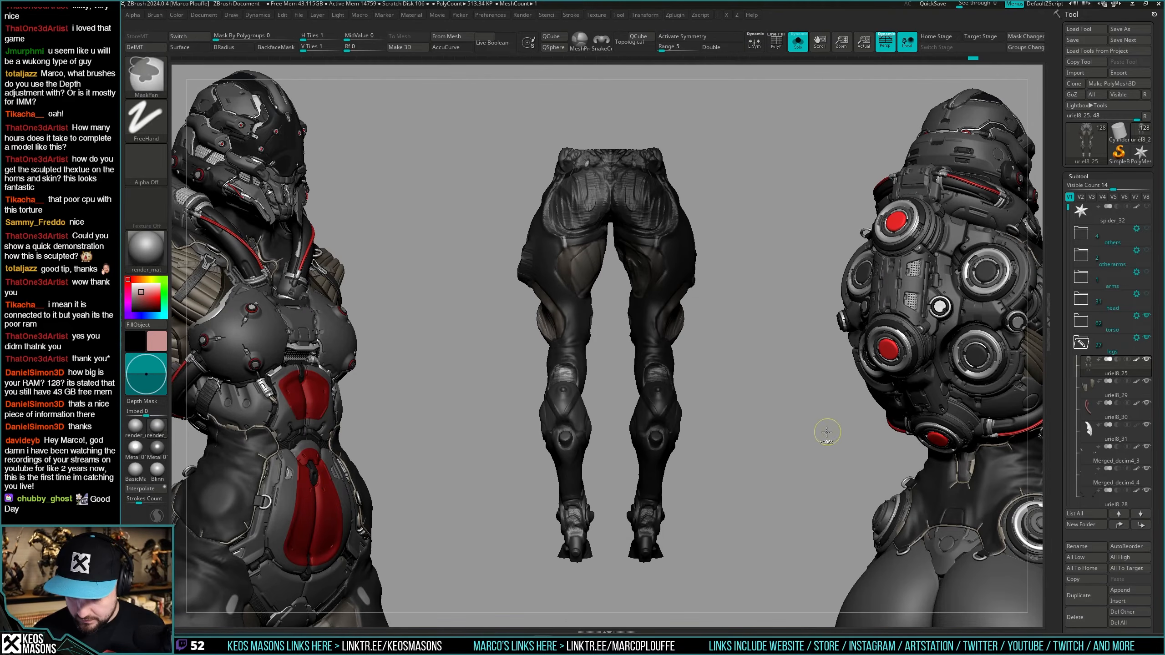
pyautogui.press('i')
pyautogui.click(790, 532)
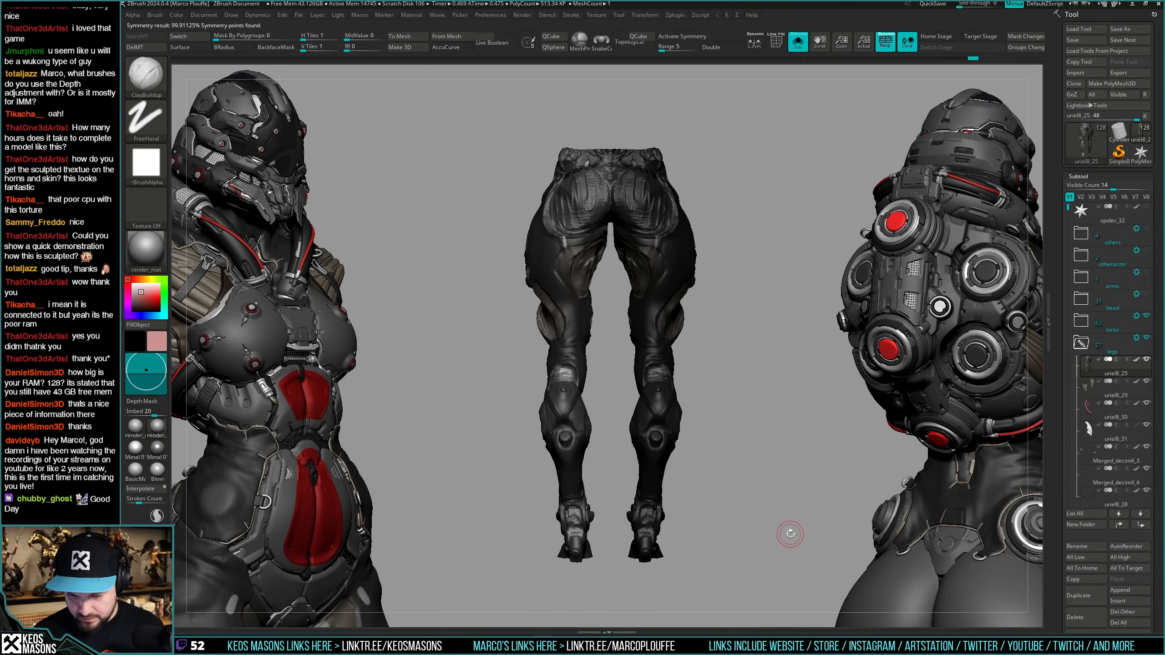
pyautogui.press('i')
# Show the whole body again and work on the leg mesh around the inner thigh opening with the Orb_Cracks brush.
pyautogui.keyDown('ctrl'); pyautogui.moveTo(707, 236); pyautogui.dragTo(826, 206, button='right'); pyautogui.keyUp('ctrl')
pyautogui.hotkey('shift', 's')
pyautogui.keyDown('alt'); pyautogui.moveTo(683, 321); pyautogui.dragTo(825, 298, button='right'); pyautogui.keyUp('alt')
pyautogui.moveTo(642, 317)
pyautogui.mouseDown(button='right')
pyautogui.moveTo(666, 347)
pyautogui.moveTo(652, 303)
pyautogui.moveTo(672, 286)
pyautogui.moveTo(659, 238)
pyautogui.moveTo(713, 300)
pyautogui.moveTo(708, 285)
pyautogui.moveTo(734, 280)
pyautogui.moveTo(718, 286)
pyautogui.moveTo(733, 321)
pyautogui.moveTo(729, 312)
pyautogui.mouseUp(button='right')
pyautogui.press('space')
pyautogui.click(698, 323)
pyautogui.moveTo(713, 428); pyautogui.dragTo(629, 264, button='right')
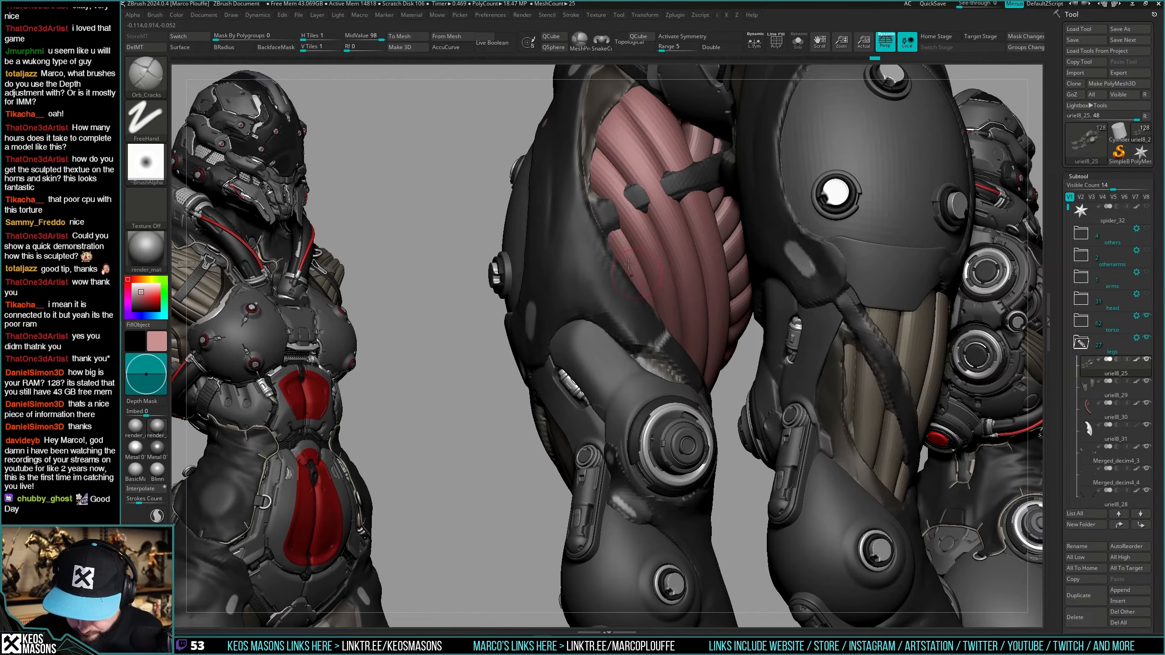
pyautogui.moveTo(659, 303); pyautogui.dragTo(626, 251, button='right')
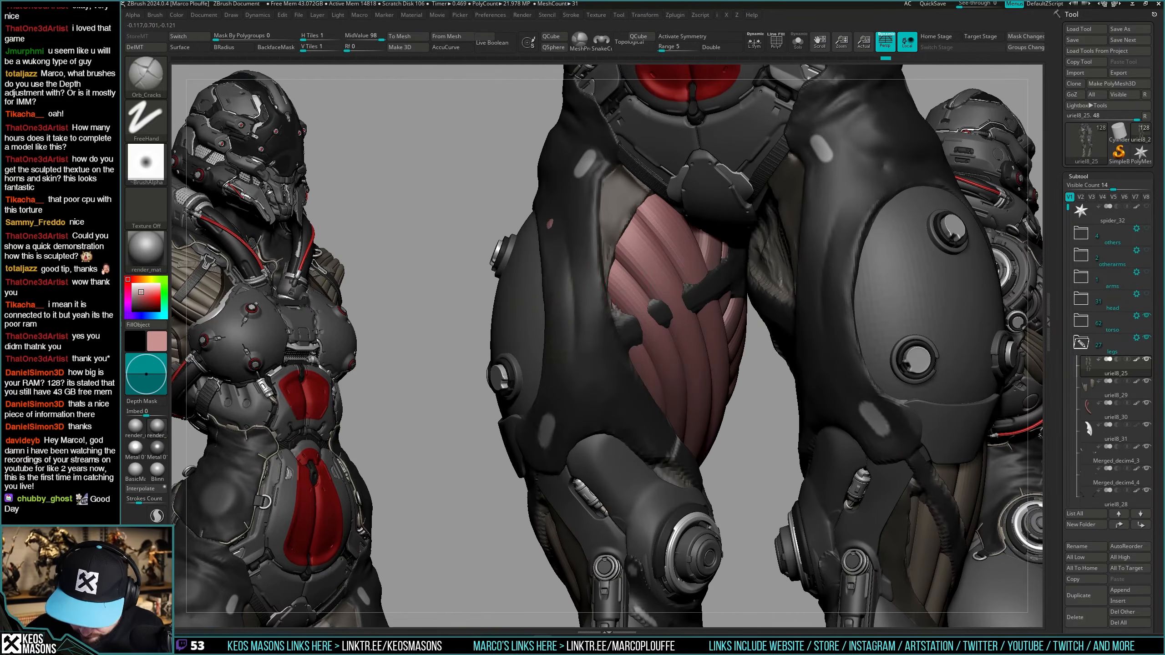
pyautogui.moveTo(625, 292); pyautogui.dragTo(614, 302, button='right')
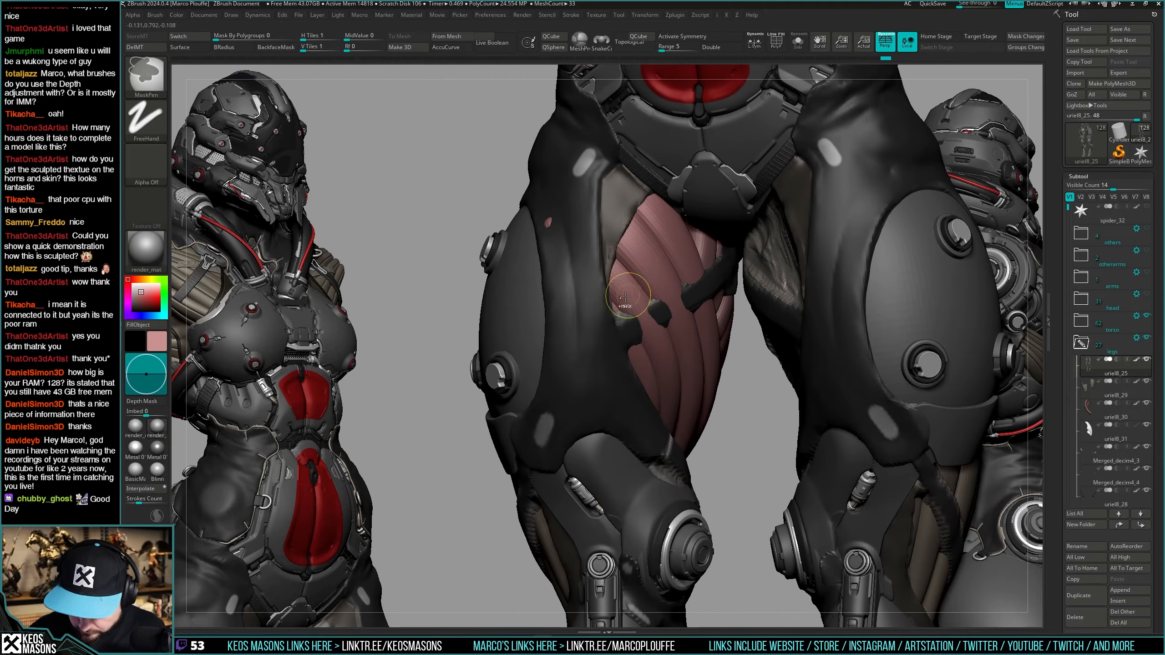
pyautogui.moveTo(672, 263); pyautogui.dragTo(701, 274, button='right')
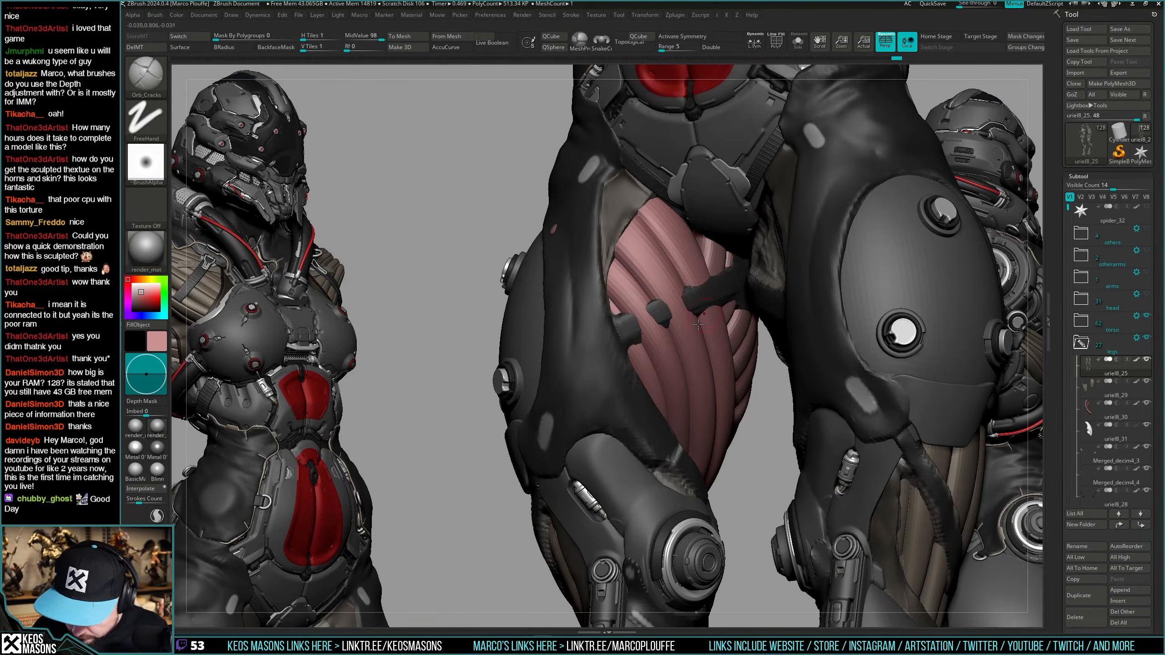
# Switch to the Move brush and pull the inner thigh strap out over the muscle strands so it bridges the opening.
pyautogui.moveTo(697, 321)
pyautogui.mouseDown(button='right')
pyautogui.moveTo(727, 326)
pyautogui.moveTo(696, 351)
pyautogui.moveTo(681, 341)
pyautogui.mouseUp(button='right')
pyautogui.rightClick(676, 339)
pyautogui.click(667, 349)
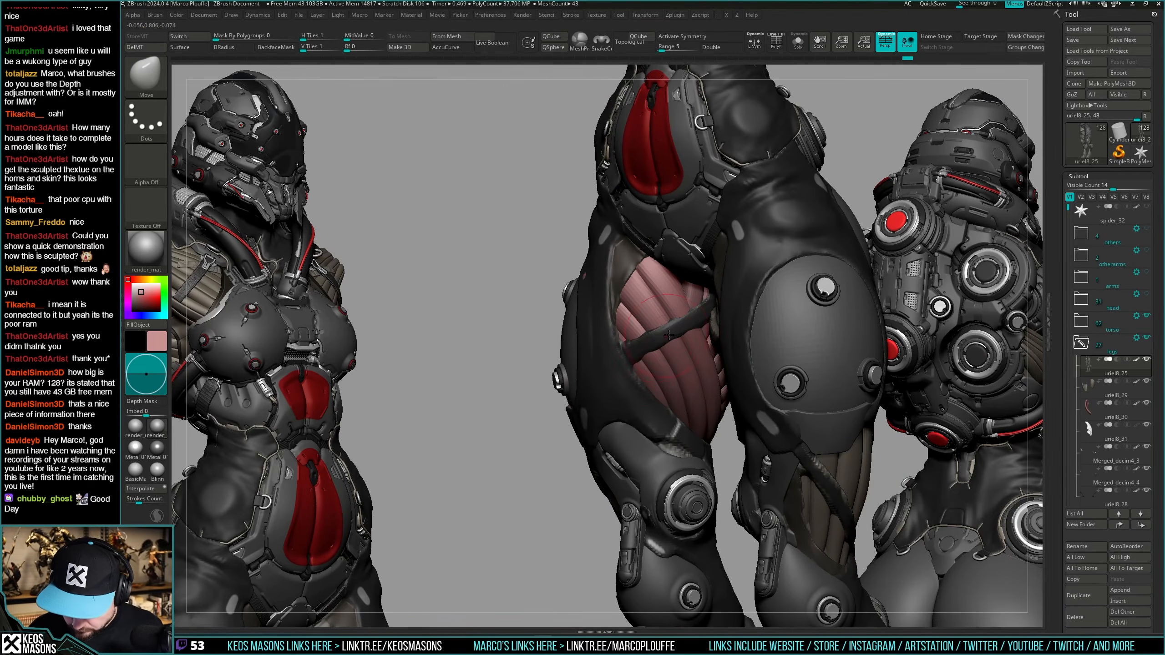
pyautogui.moveTo(668, 335)
pyautogui.mouseDown(button='right')
pyautogui.moveTo(699, 319)
pyautogui.moveTo(679, 350)
pyautogui.moveTo(637, 361)
pyautogui.moveTo(628, 419)
pyautogui.moveTo(662, 404)
pyautogui.moveTo(665, 350)
pyautogui.mouseUp(button='right')
pyautogui.rightClick(678, 351)
# Select the uriel8_30 inner thigh strands and isolate them from the rest of the body.
pyautogui.keyDown('alt'); pyautogui.click(637, 362); pyautogui.keyUp('alt')
pyautogui.moveTo(732, 297); pyautogui.dragTo(772, 307, button='right')
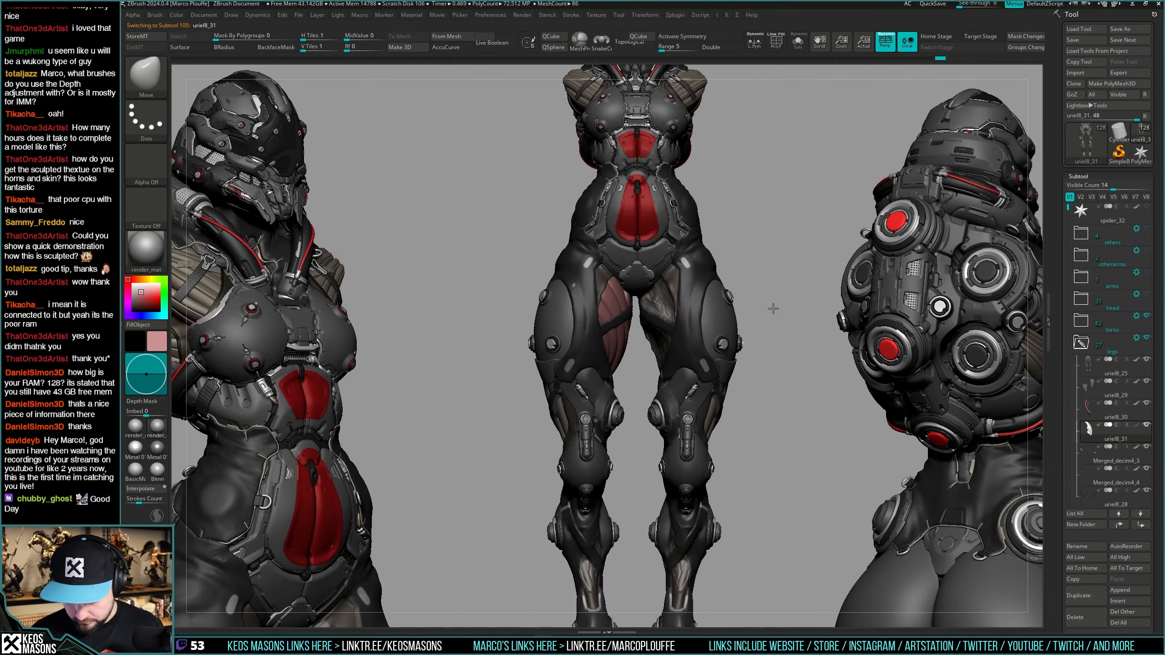
pyautogui.keyDown('ctrl'); pyautogui.moveTo(647, 350); pyautogui.dragTo(679, 396, button='right'); pyautogui.keyUp('ctrl')
pyautogui.keyDown('alt'); pyautogui.click(671, 380); pyautogui.keyUp('alt')
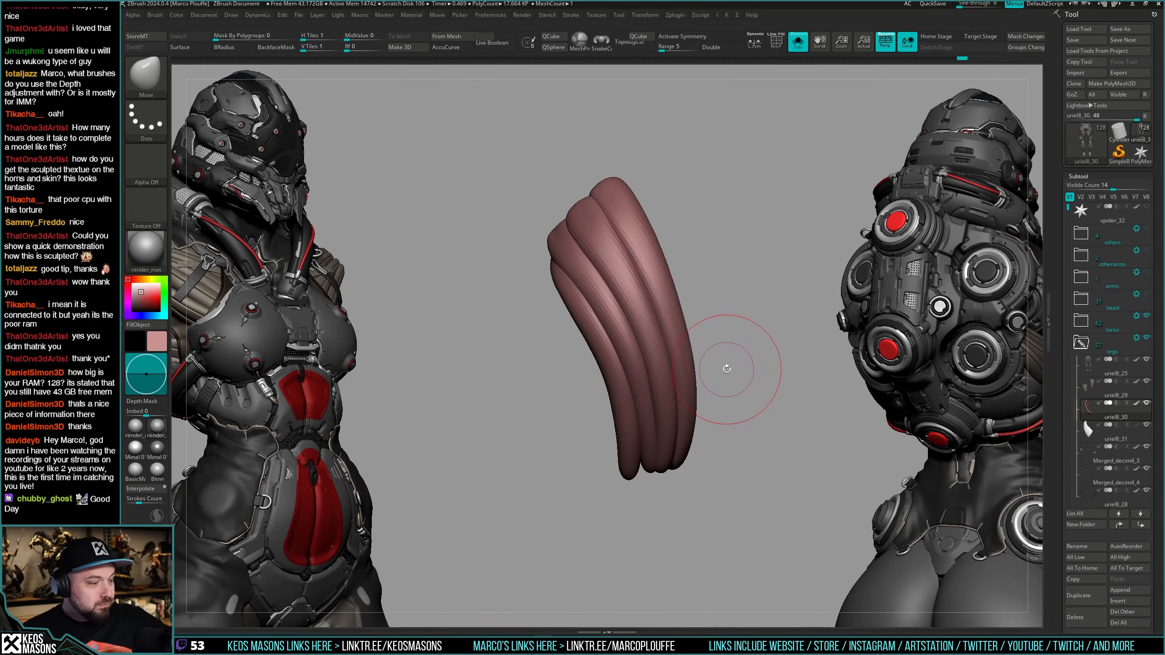
pyautogui.moveTo(774, 343); pyautogui.dragTo(772, 349)
# Switch to the hPolish brush and flatten the surfaces of the isolated strands along their length.
pyautogui.press('space')
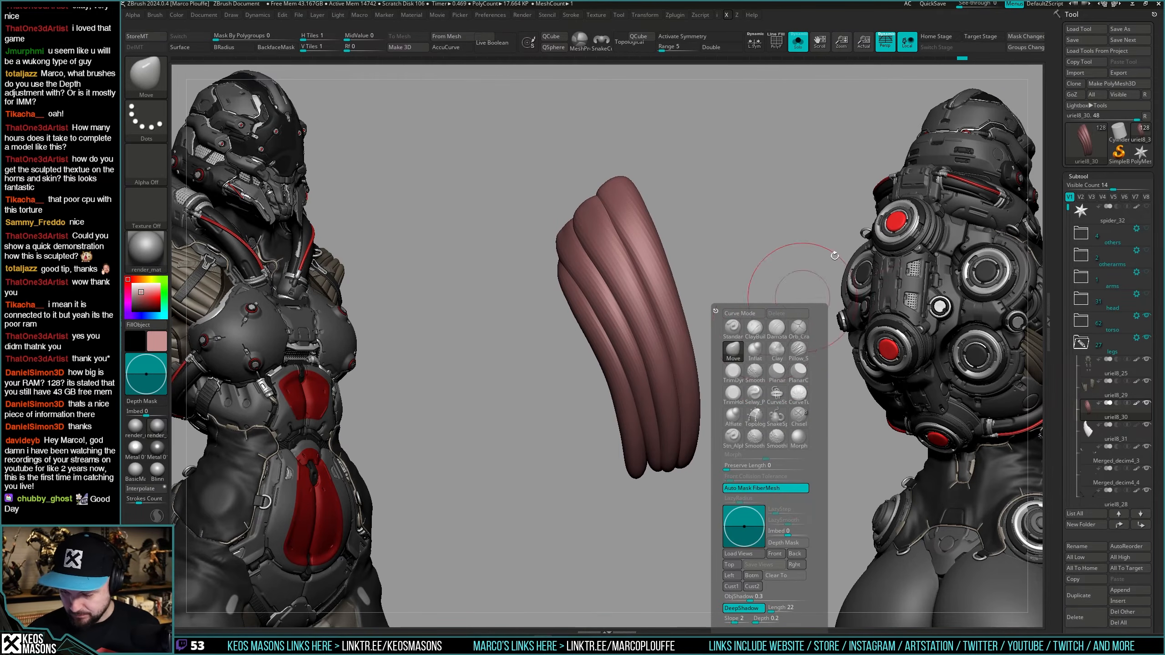
pyautogui.press('space')
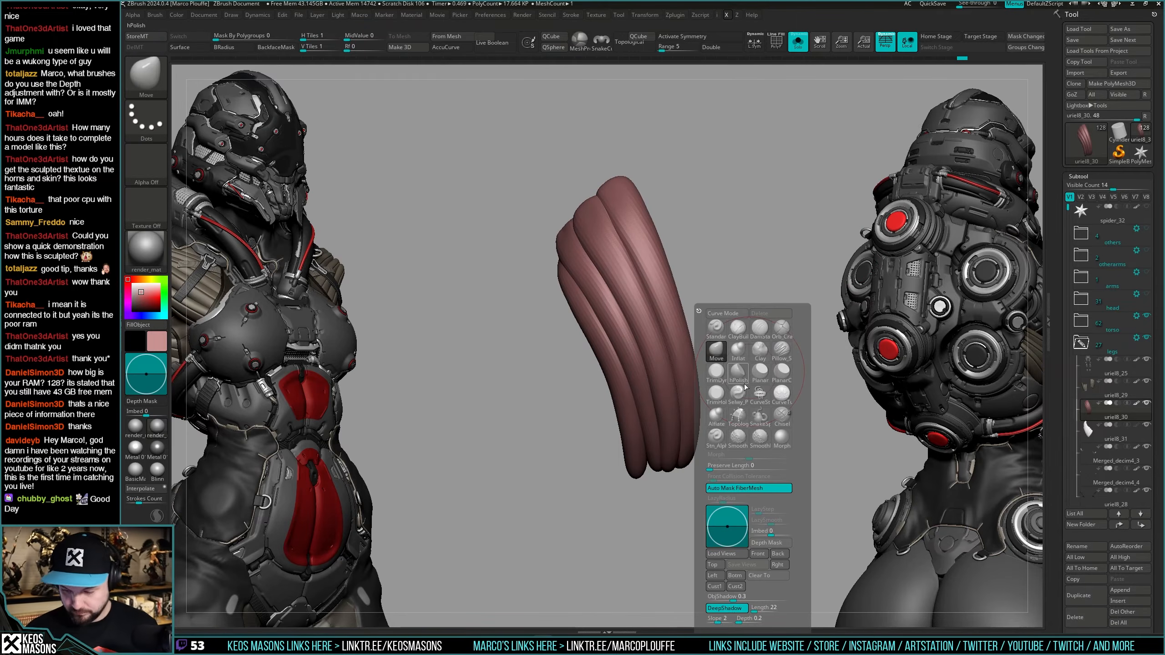
pyautogui.click(741, 381)
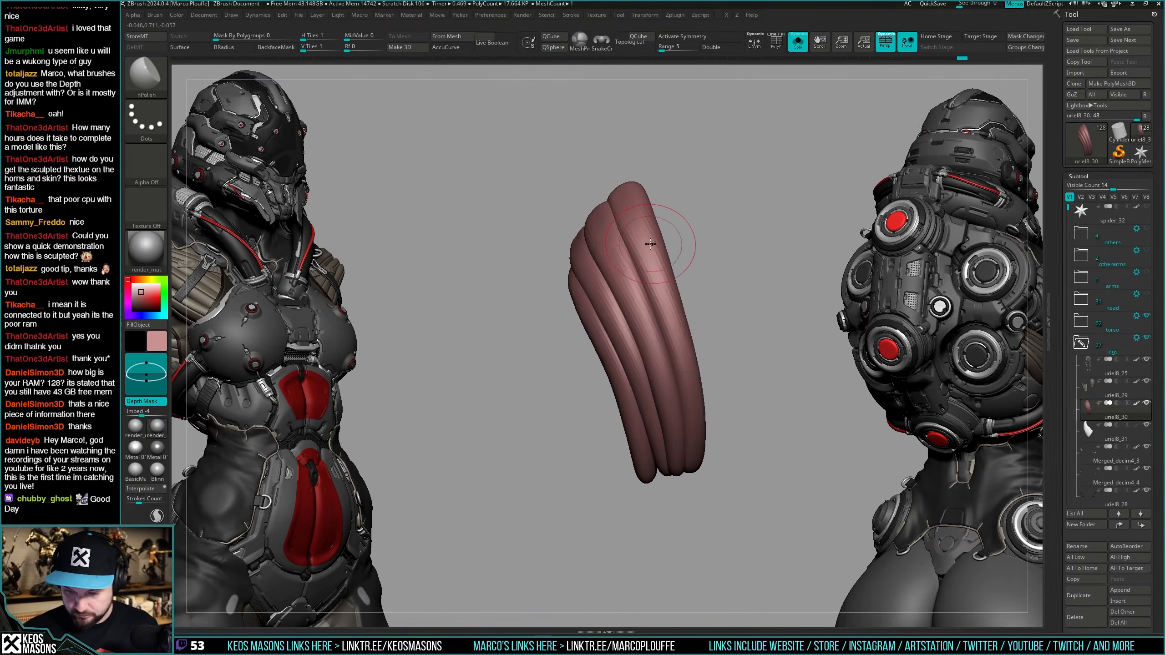
pyautogui.moveTo(700, 422); pyautogui.dragTo(681, 312, button='right')
pyautogui.press('space')
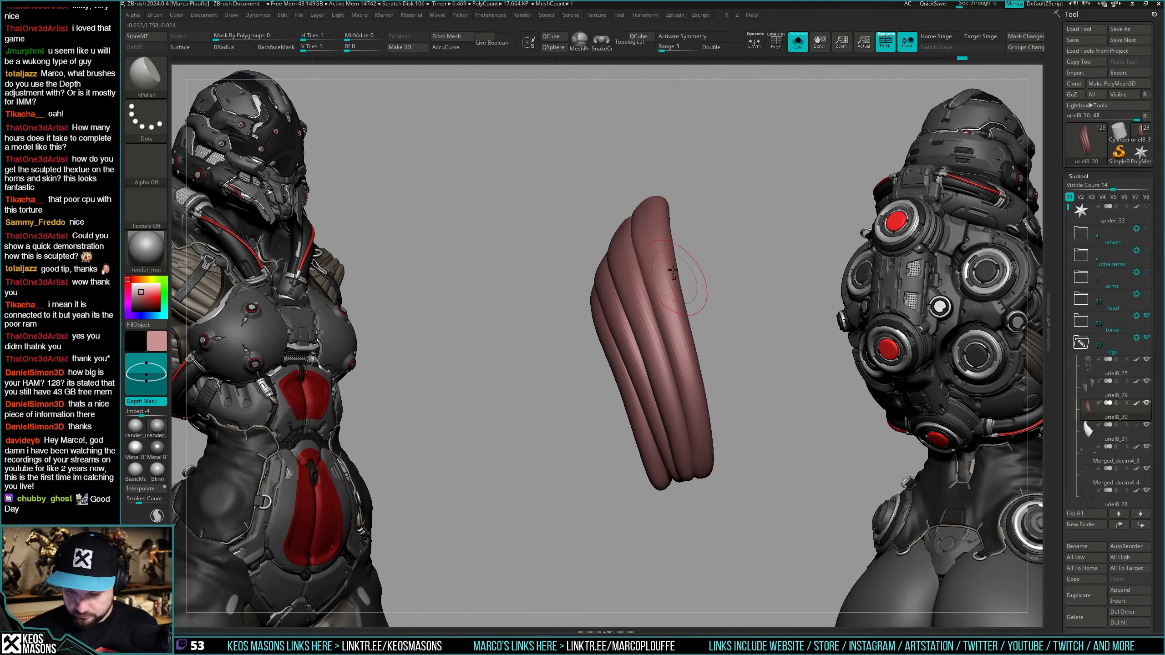
pyautogui.moveTo(710, 454); pyautogui.dragTo(619, 255, button='right')
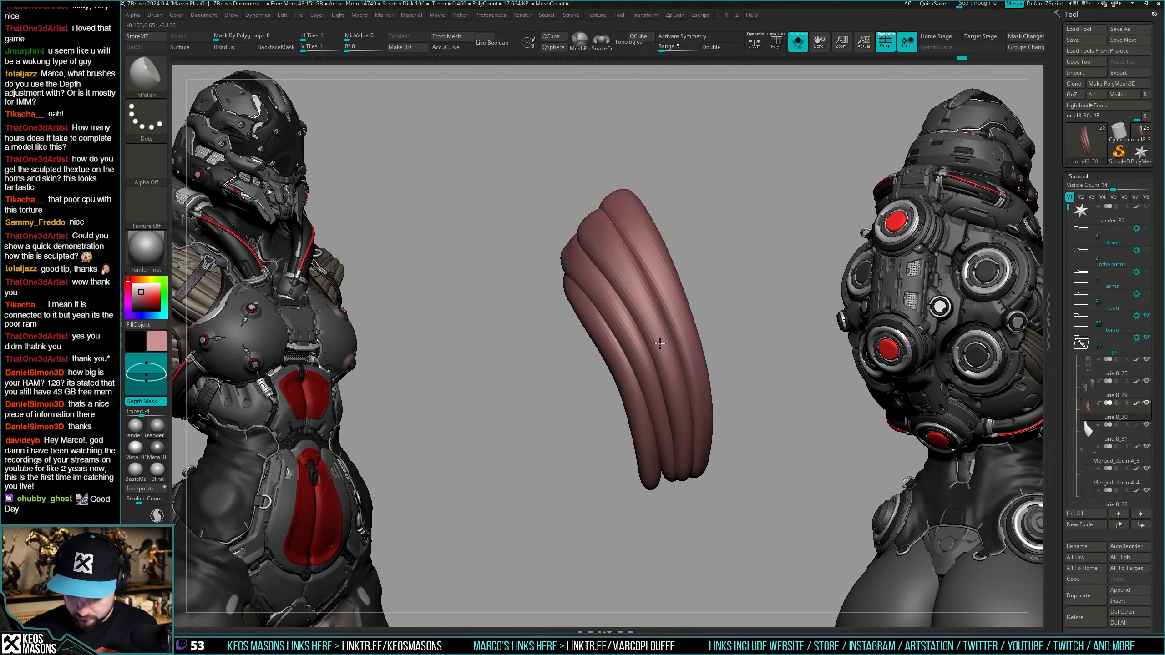
pyautogui.moveTo(659, 343); pyautogui.dragTo(652, 307, button='right')
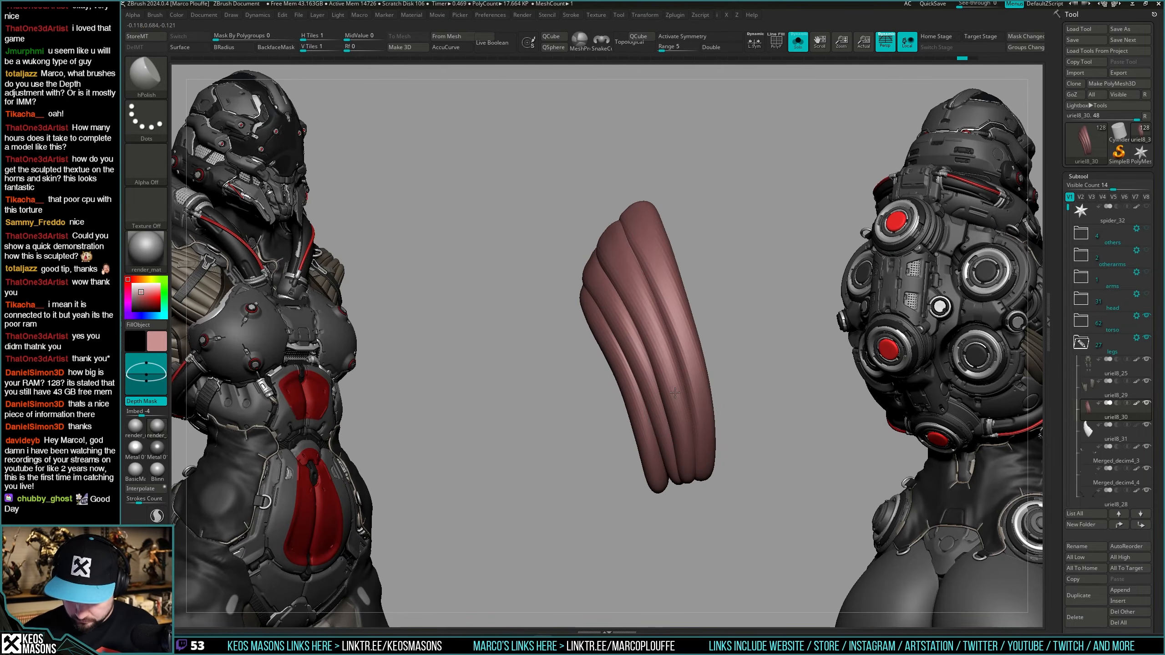
pyautogui.moveTo(675, 392); pyautogui.dragTo(586, 280, button='right')
pyautogui.moveTo(637, 344); pyautogui.dragTo(650, 366, button='right')
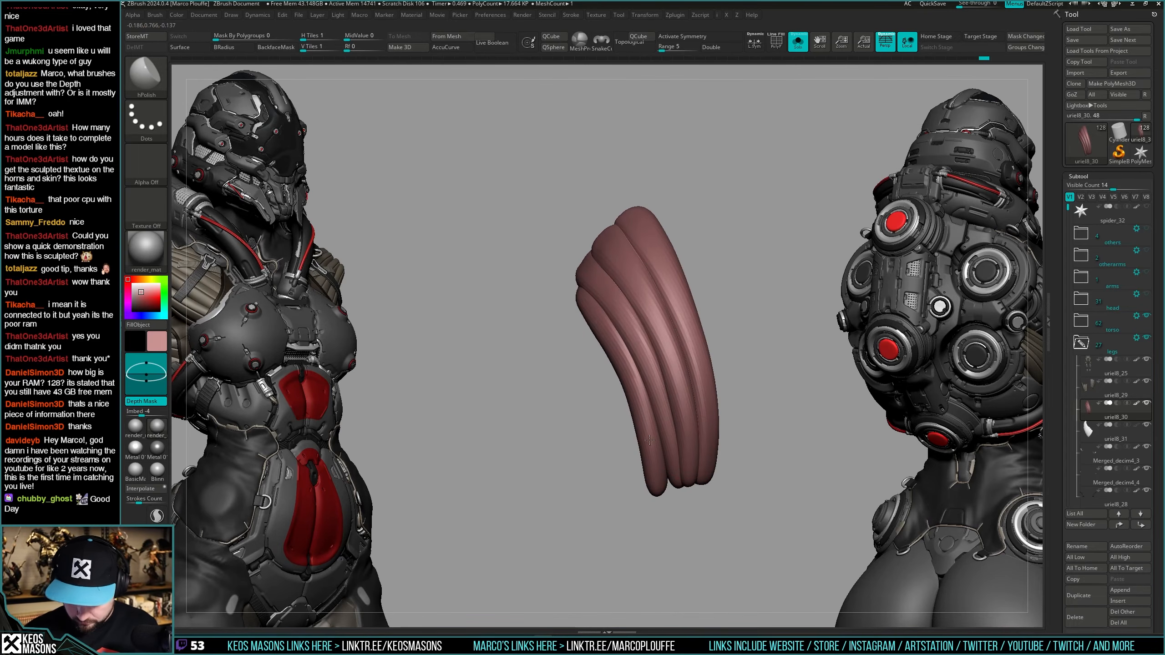
# Undo the last three hPolish strokes, compare the strands inside the thigh opening, and redo one stroke.
pyautogui.hotkey('ctrl', 'z')
pyautogui.hotkey('ctrl', 'z')
pyautogui.hotkey('ctrl', 'z')
pyautogui.hotkey('shift', 's')
pyautogui.moveTo(651, 422)
pyautogui.mouseDown(button='right')
pyautogui.moveTo(703, 380)
pyautogui.moveTo(673, 447)
pyautogui.moveTo(689, 367)
pyautogui.moveTo(700, 388)
pyautogui.mouseUp(button='right')
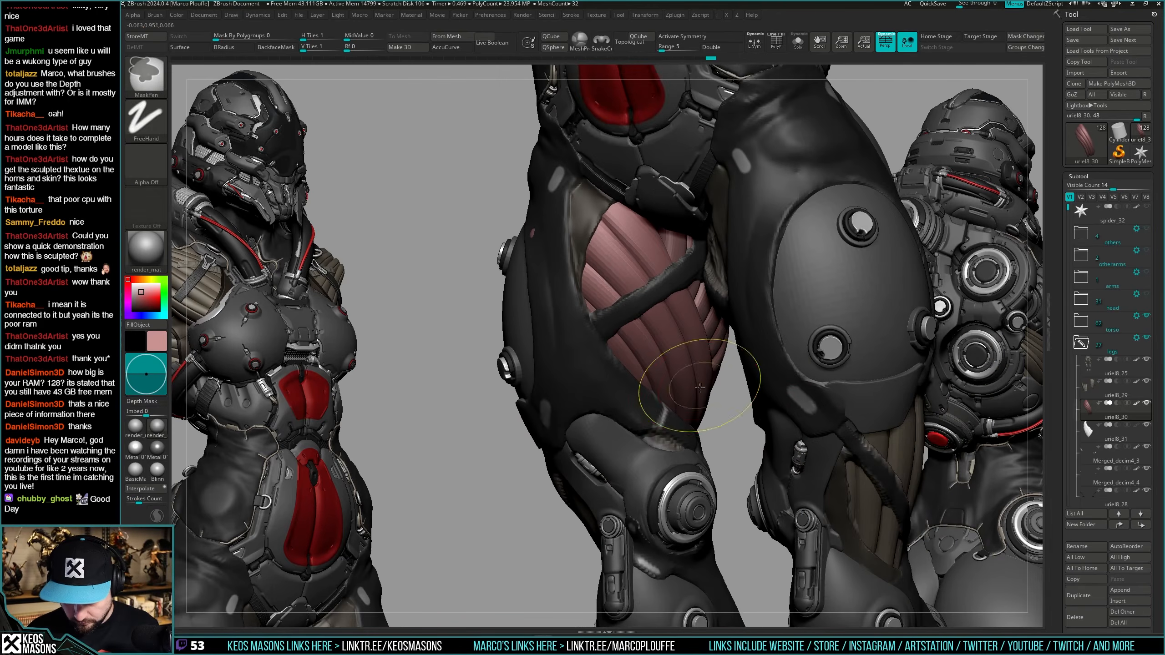
pyautogui.rightClick(591, 310)
pyautogui.hotkey('shift', 's')
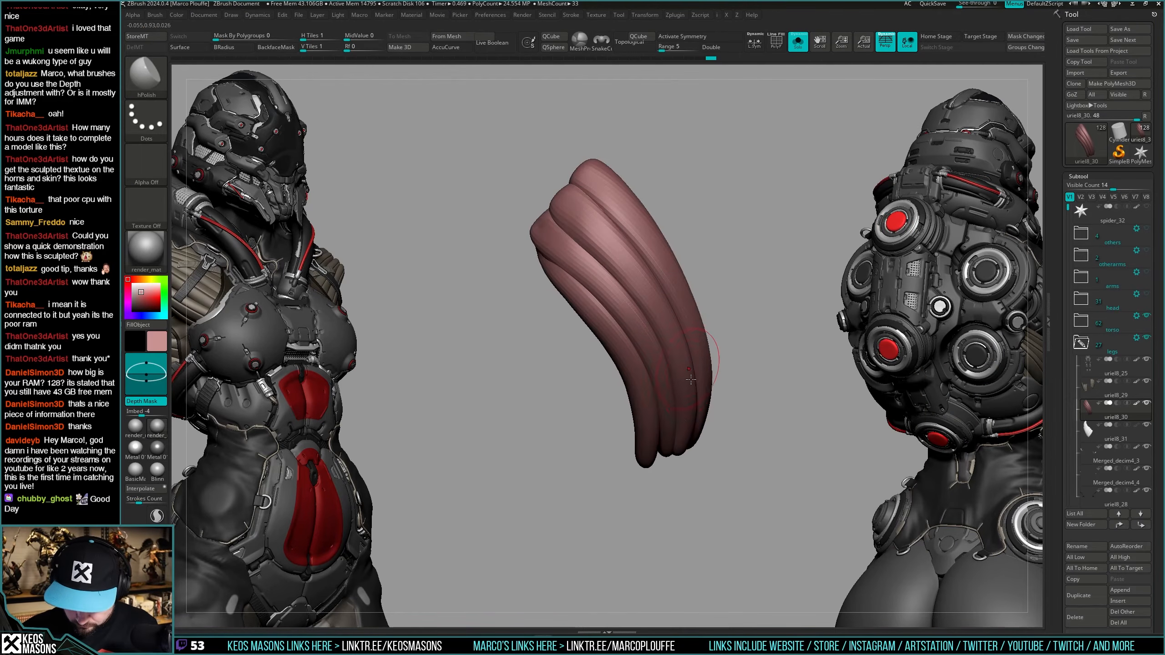
pyautogui.hotkey('ctrl', 'shift', 'z')
pyautogui.hotkey('shift', 's')
pyautogui.keyDown('alt'); pyautogui.moveTo(695, 321); pyautogui.dragTo(706, 289, button='right'); pyautogui.keyUp('alt')
pyautogui.hotkey('shift', 's')
pyautogui.moveTo(685, 380)
pyautogui.mouseDown(button='right')
pyautogui.moveTo(701, 382)
pyautogui.moveTo(699, 367)
pyautogui.mouseUp(button='right')
# Mask one middle strand of uriel8_30 with the Transpose tool and invert the mask so only that strand stays editable.
pyautogui.rightClick(671, 434)
pyautogui.moveTo(671, 433)
pyautogui.keyDown('ctrl'); pyautogui.mouseDown(button='right')
pyautogui.moveTo(704, 365)
pyautogui.moveTo(716, 424)
pyautogui.mouseUp(button='right'); pyautogui.keyUp('ctrl')
pyautogui.hotkey('shift', 'f')
pyautogui.hotkey('shift', 'f')
pyautogui.hotkey('shift', 's')
pyautogui.press('w')
pyautogui.keyDown('ctrl'); pyautogui.moveTo(718, 363); pyautogui.dragTo(744, 335); pyautogui.keyUp('ctrl')
pyautogui.press('q')
pyautogui.press('space')
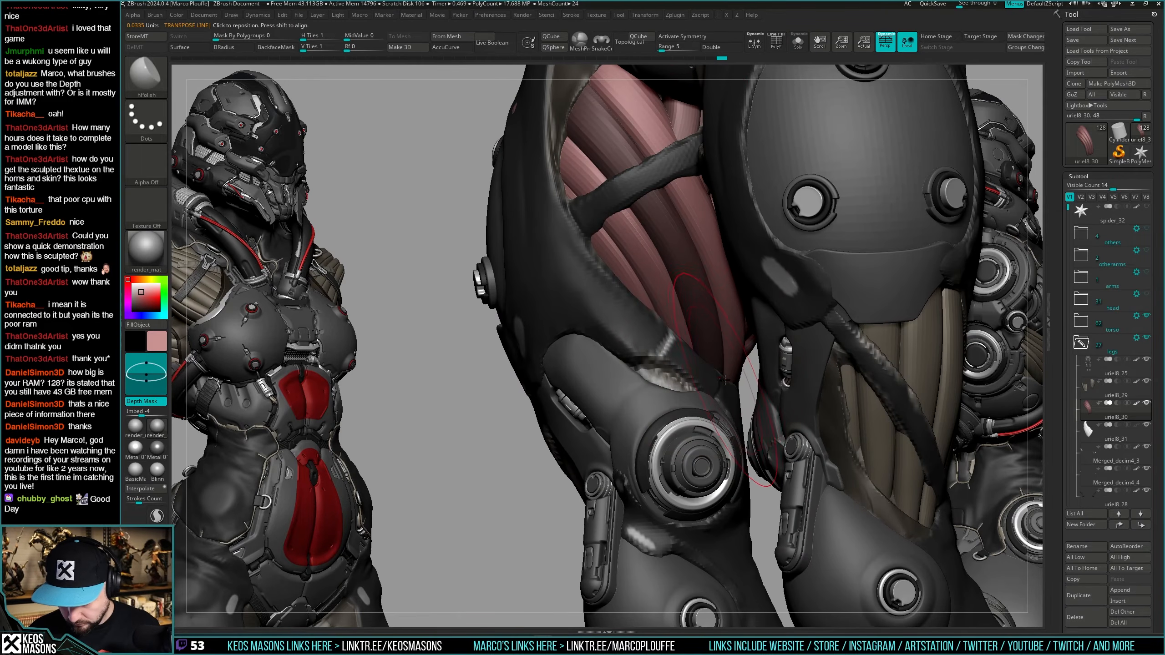
pyautogui.hotkey('shift', 'f')
pyautogui.moveTo(725, 380); pyautogui.dragTo(718, 333, button='right')
pyautogui.hotkey('shift', 'f')
pyautogui.keyDown('ctrl'); pyautogui.click(510, 496); pyautogui.keyUp('ctrl')
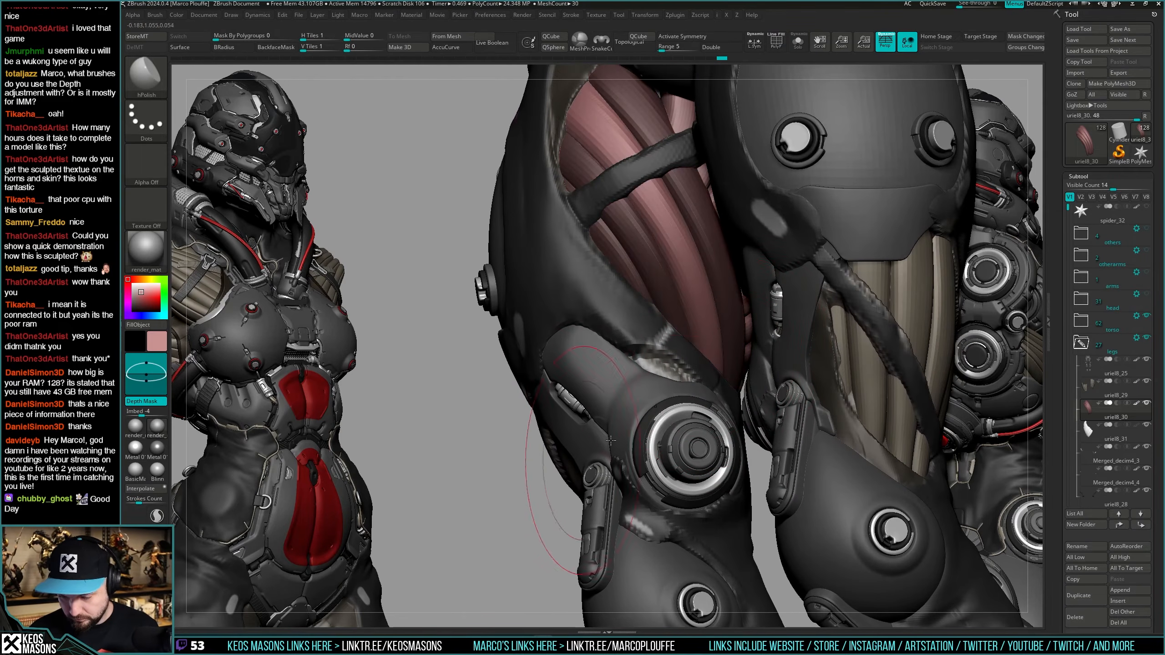
# Switch to the Move brush and adjust the lower part of the unmasked strand above the knee.
pyautogui.press('b')
pyautogui.click(676, 393)
pyautogui.hotkey('shift', 's')
pyautogui.press('space')
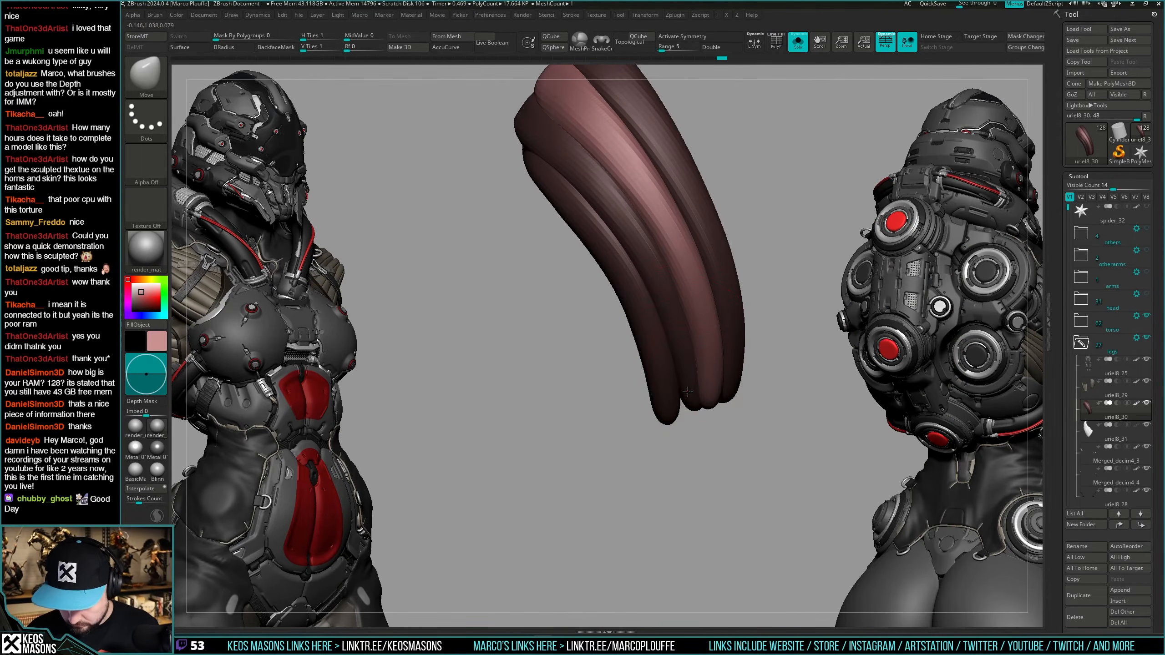
pyautogui.moveTo(677, 402); pyautogui.dragTo(676, 397)
pyautogui.moveTo(676, 398)
pyautogui.mouseDown(button='right')
pyautogui.moveTo(665, 314)
pyautogui.moveTo(702, 325)
pyautogui.moveTo(627, 252)
pyautogui.moveTo(759, 340)
pyautogui.moveTo(701, 379)
pyautogui.moveTo(703, 363)
pyautogui.mouseUp(button='right')
pyautogui.hotkey('shift', 's')
pyautogui.rightClick(686, 410)
pyautogui.moveTo(583, 390)
pyautogui.mouseDown(button='right')
pyautogui.moveTo(704, 399)
pyautogui.moveTo(690, 357)
pyautogui.mouseUp(button='right')
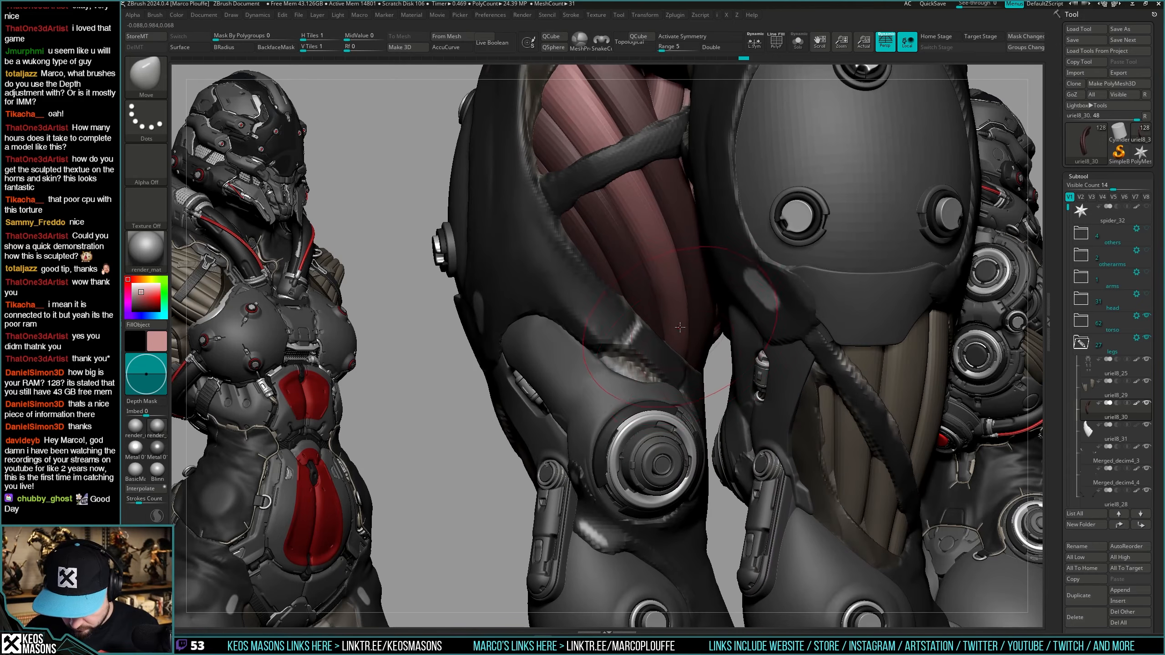
# Isolate the strands, change which ones are masked, and adjust the lower thigh strands with the Move brush.
pyautogui.hotkey('shift', 's')
pyautogui.keyDown('ctrl'); pyautogui.moveTo(779, 285); pyautogui.dragTo(796, 301); pyautogui.keyUp('ctrl')
pyautogui.keyDown('ctrl'); pyautogui.keyDown('alt'); pyautogui.keyDown('shift'); pyautogui.click(668, 337); pyautogui.keyUp('shift'); pyautogui.keyUp('alt'); pyautogui.keyUp('ctrl')
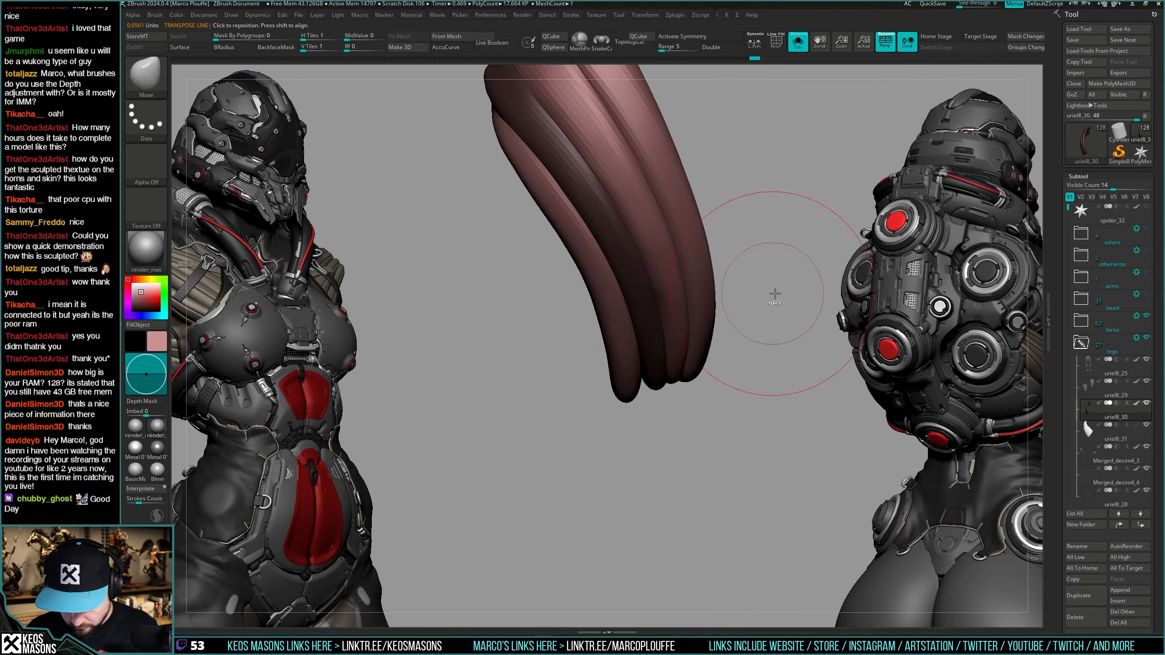
pyautogui.keyDown('ctrl'); pyautogui.click(775, 294); pyautogui.keyUp('ctrl')
pyautogui.keyDown('ctrl'); pyautogui.keyDown('shift'); pyautogui.click(775, 294); pyautogui.keyUp('shift'); pyautogui.keyUp('ctrl')
pyautogui.hotkey('shift', 's')
pyautogui.moveTo(669, 352); pyautogui.dragTo(643, 293, button='right')
pyautogui.rightClick(655, 289)
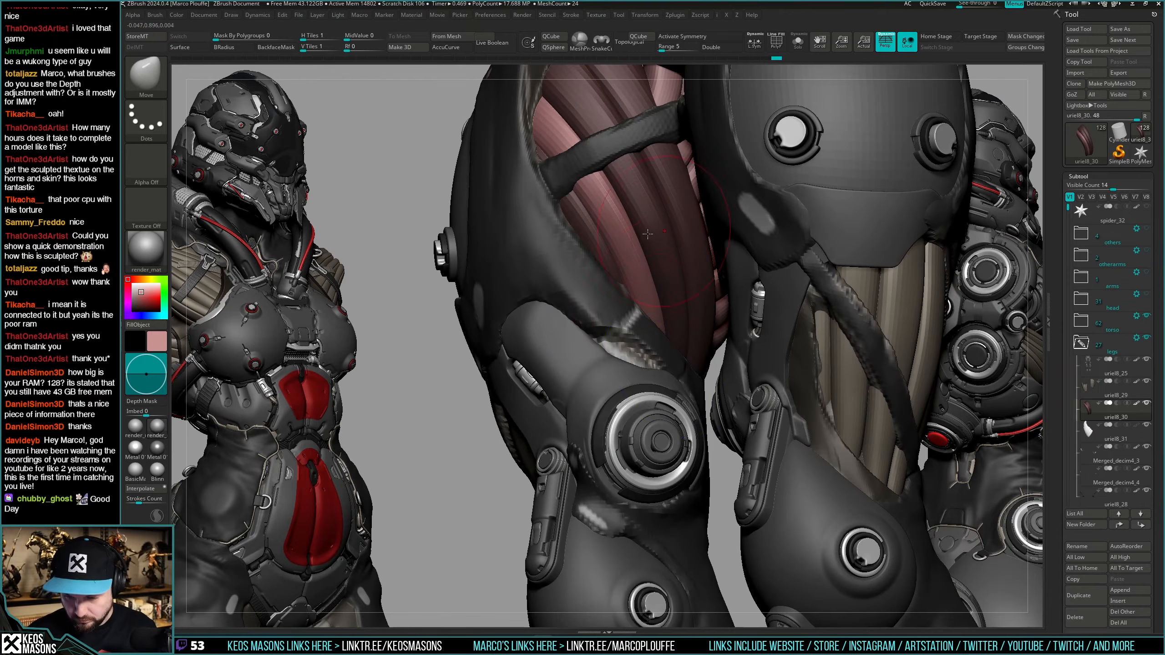
# Isolate the strands again, clear their mask, and smooth them along their length.
pyautogui.hotkey('shift', 's')
pyautogui.keyDown('ctrl'); pyautogui.moveTo(702, 434); pyautogui.dragTo(720, 484); pyautogui.keyUp('ctrl')
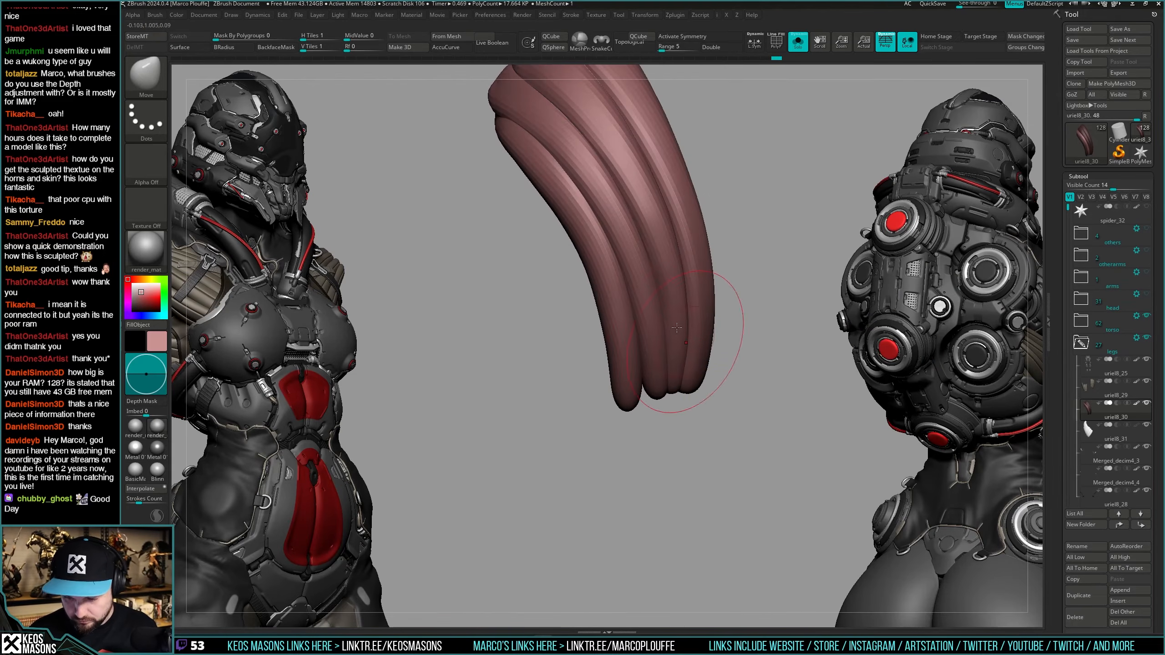
pyautogui.keyDown('shift'); pyautogui.moveTo(645, 243); pyautogui.dragTo(670, 424); pyautogui.keyUp('shift')
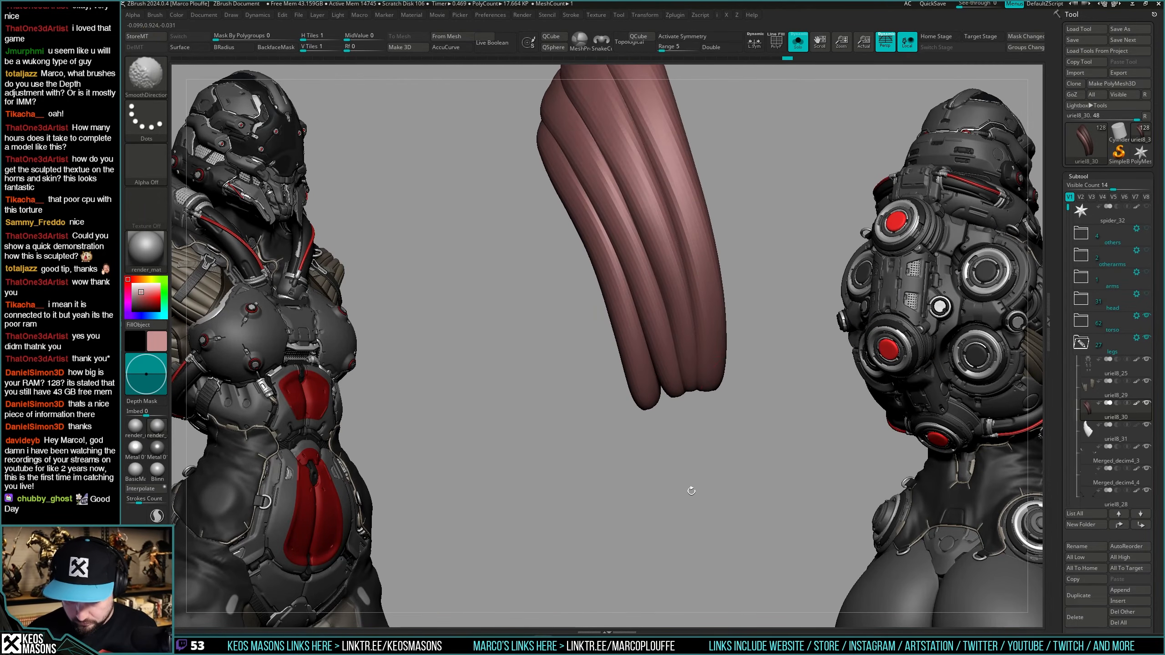
pyautogui.hotkey('shift', 's')
# Mask all strands except the edge strand beside the rear thigh group and reposition it with the Move brush.
pyautogui.moveTo(734, 384)
pyautogui.mouseDown(button='right')
pyautogui.moveTo(759, 348)
pyautogui.moveTo(693, 284)
pyautogui.mouseUp(button='right')
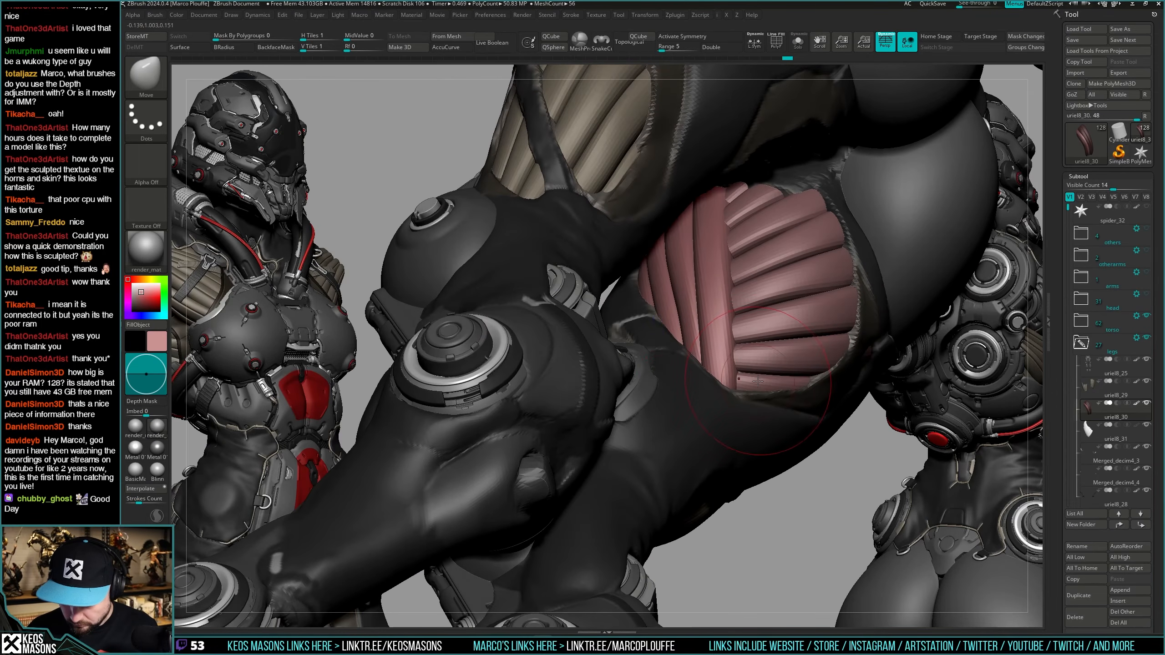
pyautogui.press('w')
pyautogui.press('q')
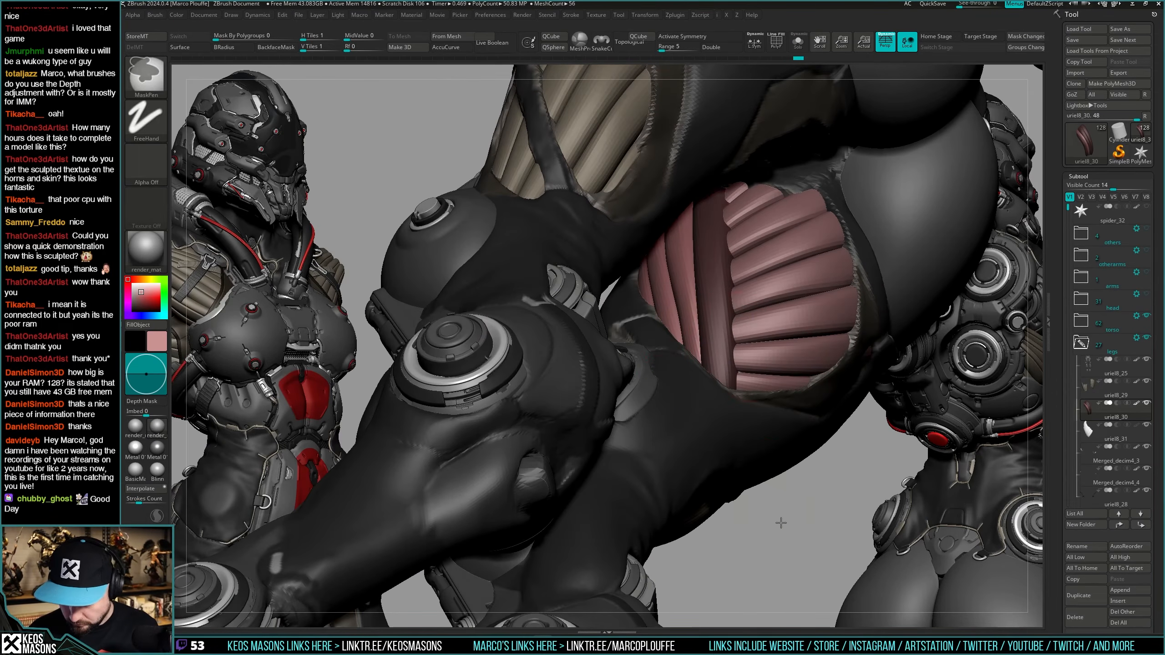
pyautogui.keyDown('ctrl'); pyautogui.moveTo(776, 518); pyautogui.dragTo(796, 537); pyautogui.keyUp('ctrl')
pyautogui.moveTo(780, 513); pyautogui.dragTo(752, 412, button='right')
pyautogui.press('space')
pyautogui.click(723, 351)
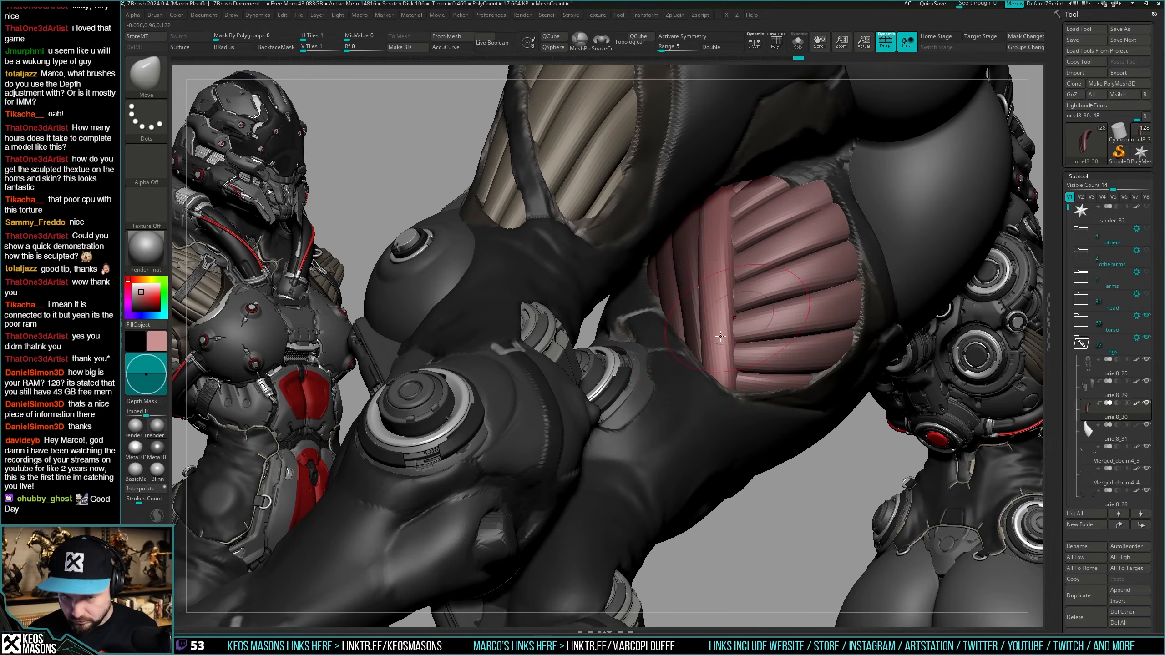
pyautogui.moveTo(687, 331); pyautogui.dragTo(654, 368, button='right')
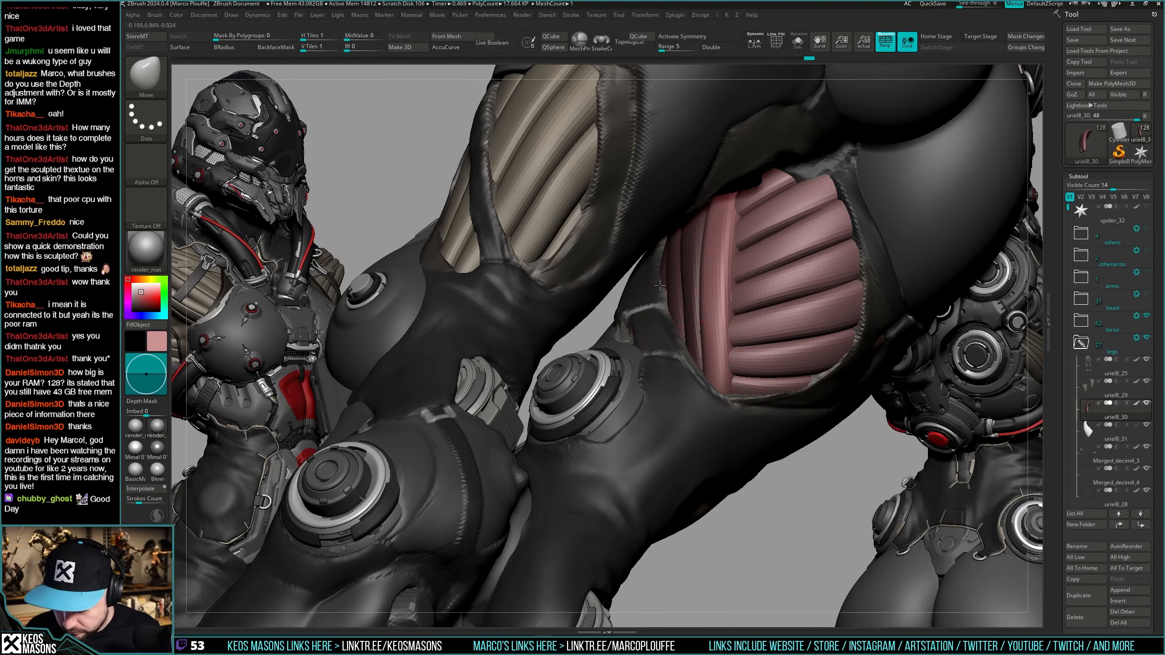
pyautogui.moveTo(659, 285)
pyautogui.mouseDown(button='right')
pyautogui.moveTo(731, 332)
pyautogui.moveTo(675, 408)
pyautogui.moveTo(688, 417)
pyautogui.moveTo(702, 418)
pyautogui.moveTo(700, 374)
pyautogui.mouseUp(button='right')
# Mask the edge strand with the Transpose tool and adjust the neighbouring strands with the Move brush.
pyautogui.press('w')
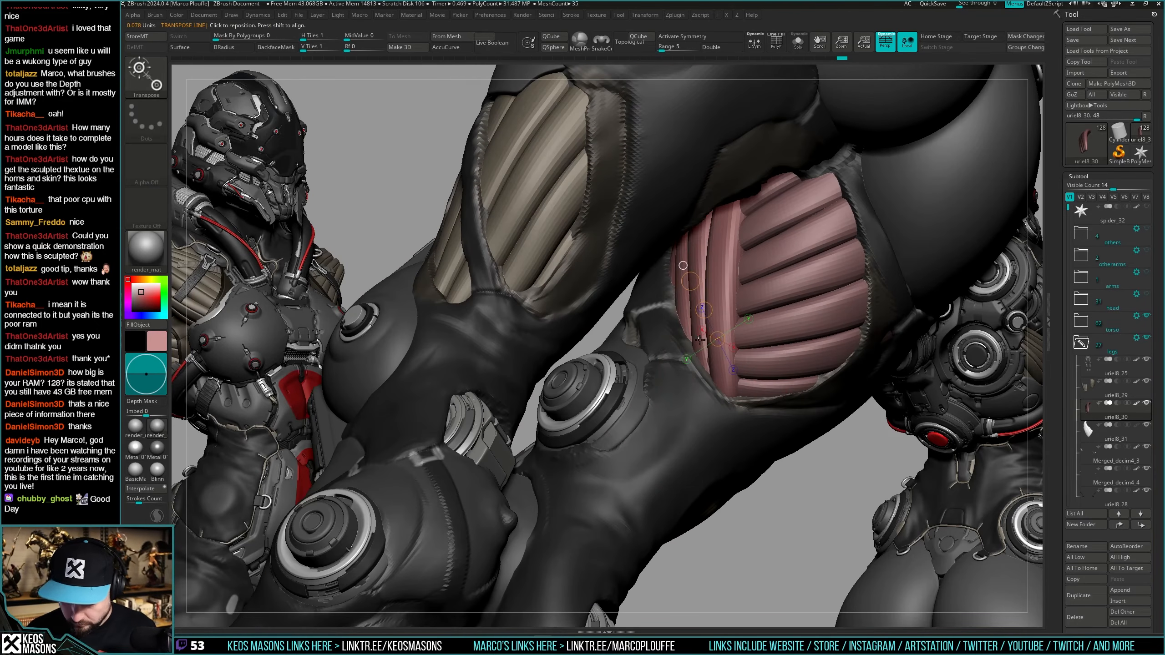
pyautogui.press('q')
pyautogui.moveTo(741, 331); pyautogui.dragTo(706, 403, button='right')
pyautogui.rightClick(706, 404)
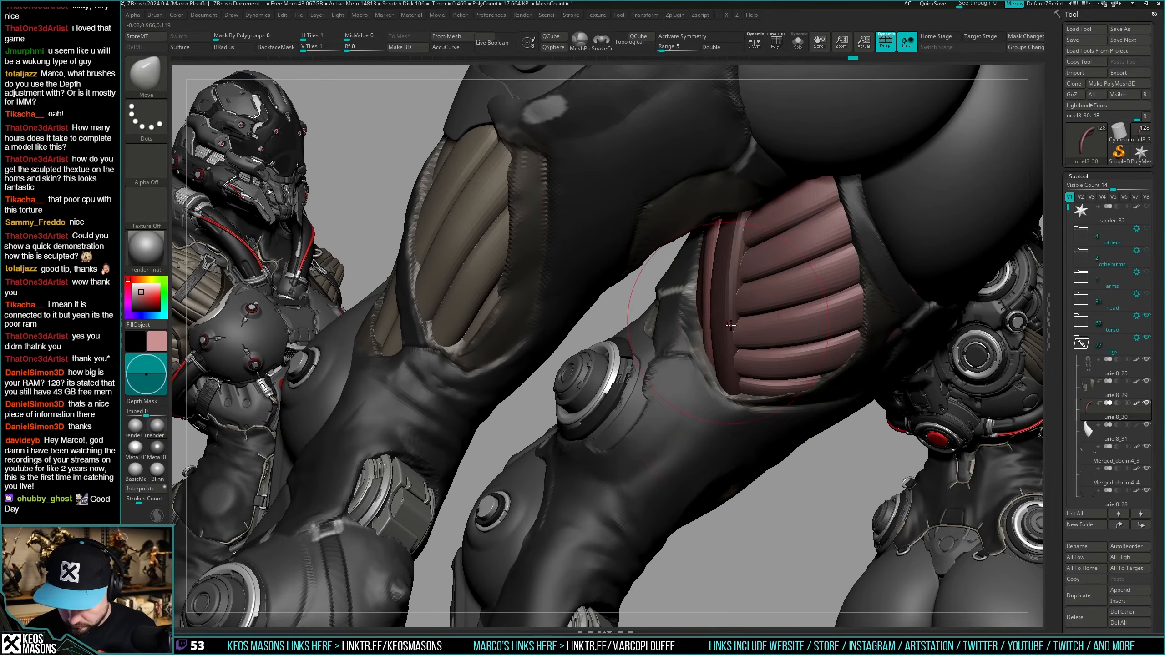
pyautogui.moveTo(731, 322); pyautogui.dragTo(654, 346, button='right')
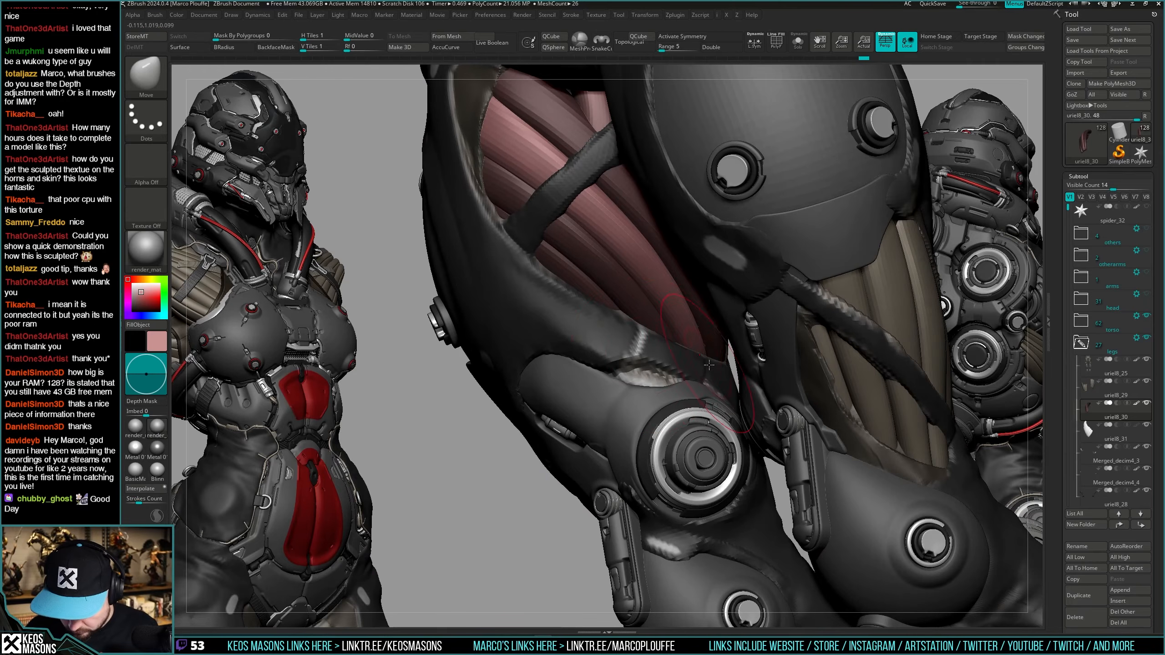
# Nudge the lower strand ends above the knee with the Move brush and turn on AccuCurve for the rear thigh adjustments.
pyautogui.moveTo(718, 357); pyautogui.dragTo(711, 356)
pyautogui.moveTo(716, 354)
pyautogui.mouseDown(button='right')
pyautogui.moveTo(718, 291)
pyautogui.moveTo(795, 378)
pyautogui.moveTo(750, 418)
pyautogui.mouseUp(button='right')
pyautogui.press('ctrl')
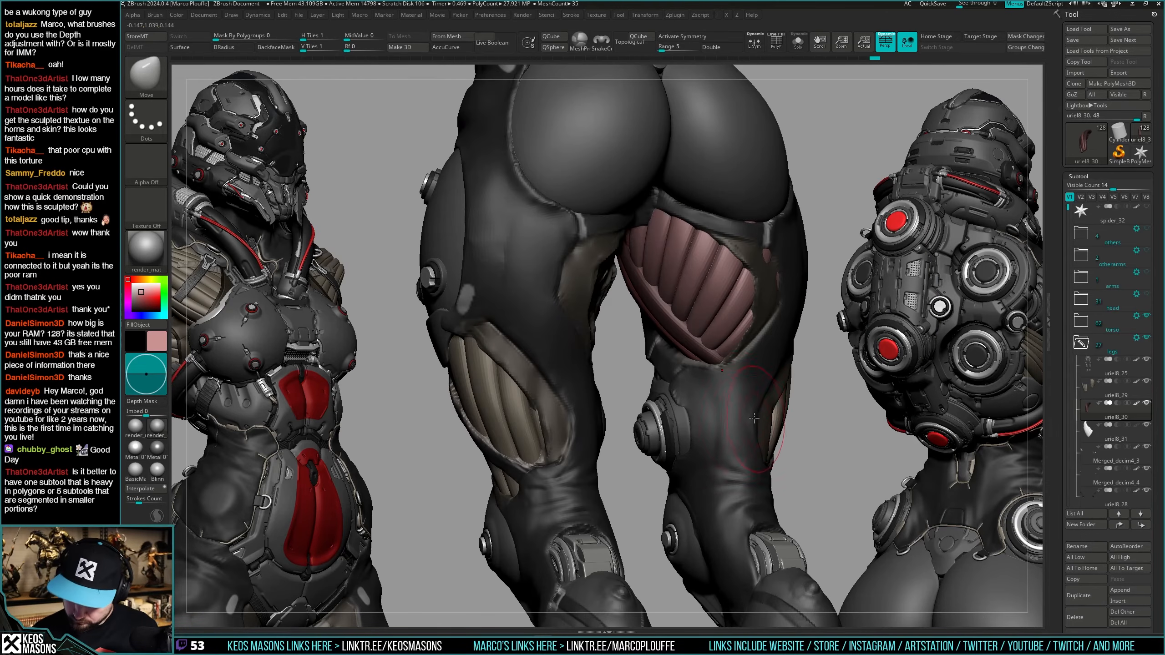
pyautogui.moveTo(754, 419)
pyautogui.mouseDown(button='right')
pyautogui.moveTo(734, 419)
pyautogui.moveTo(759, 410)
pyautogui.moveTo(692, 395)
pyautogui.moveTo(734, 373)
pyautogui.moveTo(717, 421)
pyautogui.moveTo(744, 375)
pyautogui.moveTo(743, 387)
pyautogui.moveTo(701, 380)
pyautogui.mouseUp(button='right')
pyautogui.press('space')
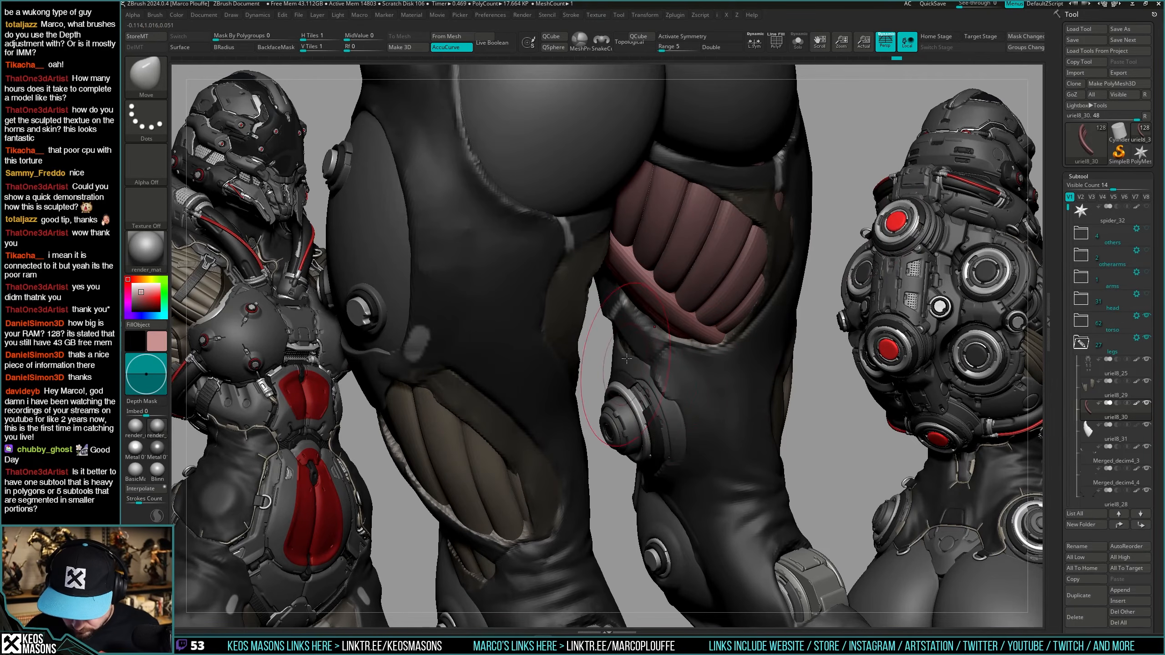
# Turn off AccuCurve and adjust the long inner thigh strands above the knee with the Move brush.
pyautogui.moveTo(627, 359); pyautogui.dragTo(630, 331, button='right')
pyautogui.rightClick(625, 391)
pyautogui.moveTo(624, 391)
pyautogui.mouseDown(button='right')
pyautogui.moveTo(635, 342)
pyautogui.moveTo(747, 307)
pyautogui.moveTo(714, 322)
pyautogui.moveTo(711, 369)
pyautogui.moveTo(730, 341)
pyautogui.moveTo(701, 314)
pyautogui.moveTo(659, 369)
pyautogui.moveTo(702, 327)
pyautogui.moveTo(763, 312)
pyautogui.moveTo(644, 261)
pyautogui.moveTo(686, 322)
pyautogui.moveTo(668, 266)
pyautogui.moveTo(668, 276)
pyautogui.mouseUp(button='right')
pyautogui.hotkey('shift', 's')
pyautogui.hotkey('ctrl', 'shift')
pyautogui.hotkey('shift', 's')
pyautogui.press('space')
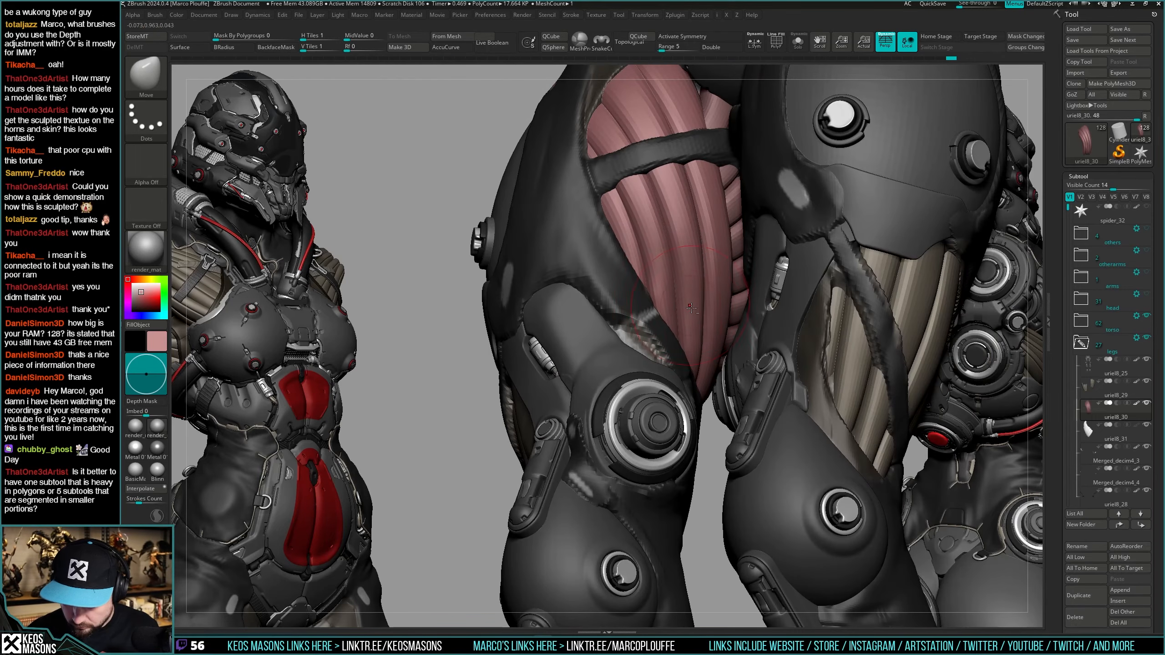
pyautogui.press('space')
pyautogui.press('space')
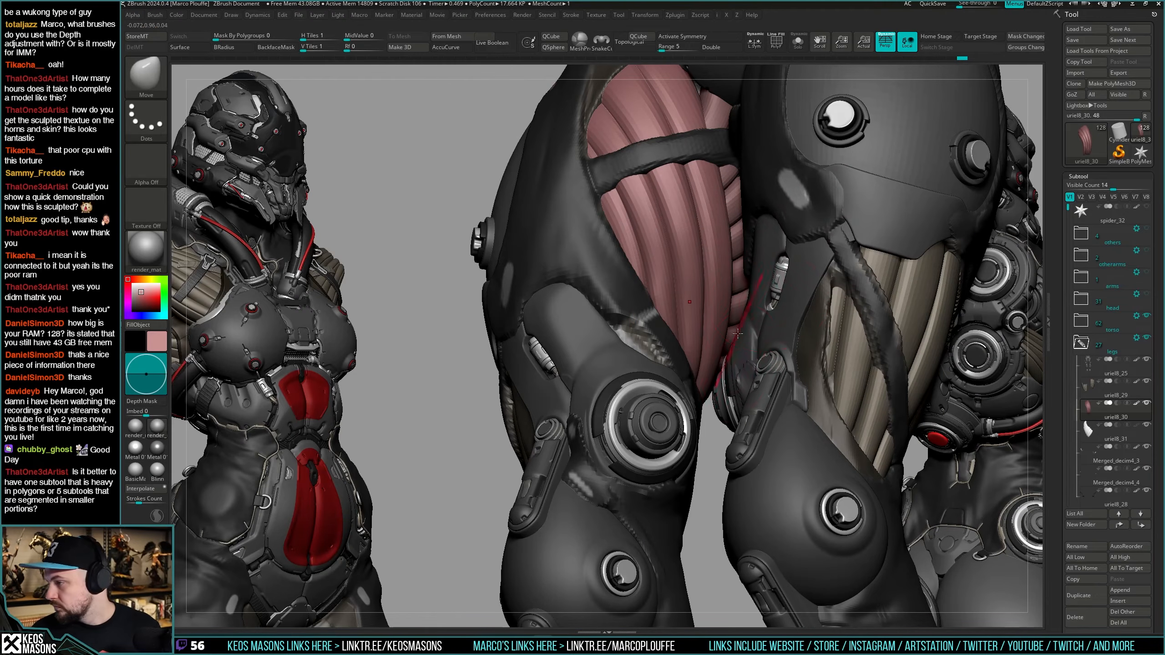
# Smooth the lower part of the inner thigh strands along their length with the directional smoothing brush.
pyautogui.press('shift')
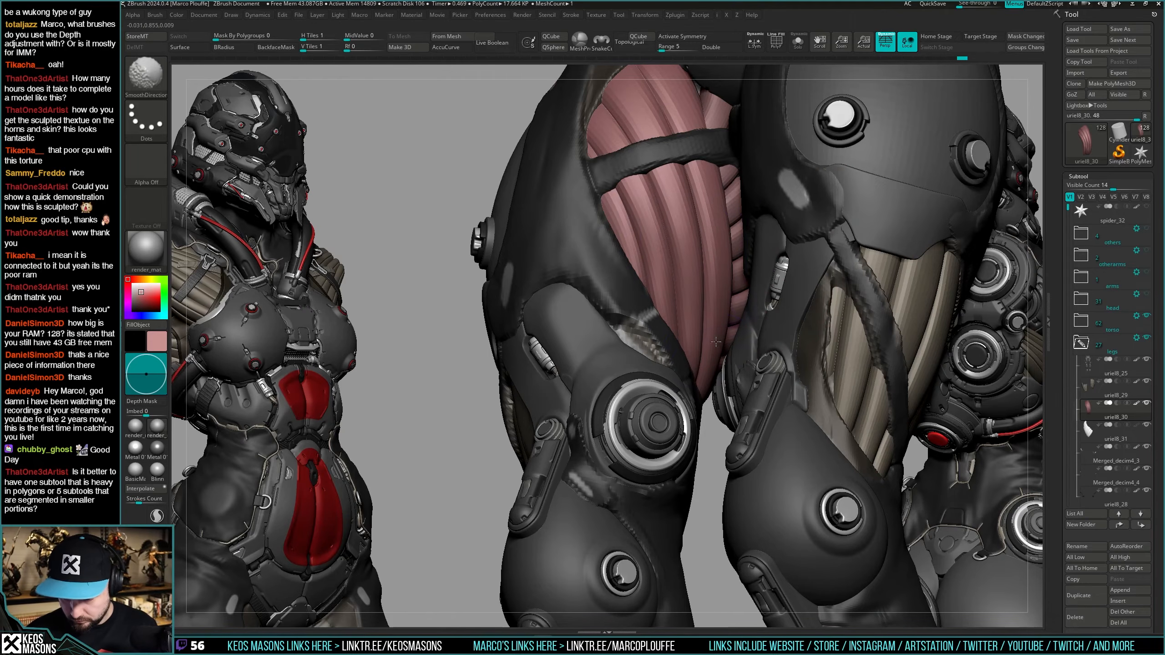
pyautogui.moveTo(716, 342)
pyautogui.mouseDown(button='right')
pyautogui.moveTo(642, 356)
pyautogui.moveTo(660, 264)
pyautogui.moveTo(668, 294)
pyautogui.moveTo(637, 308)
pyautogui.mouseUp(button='right')
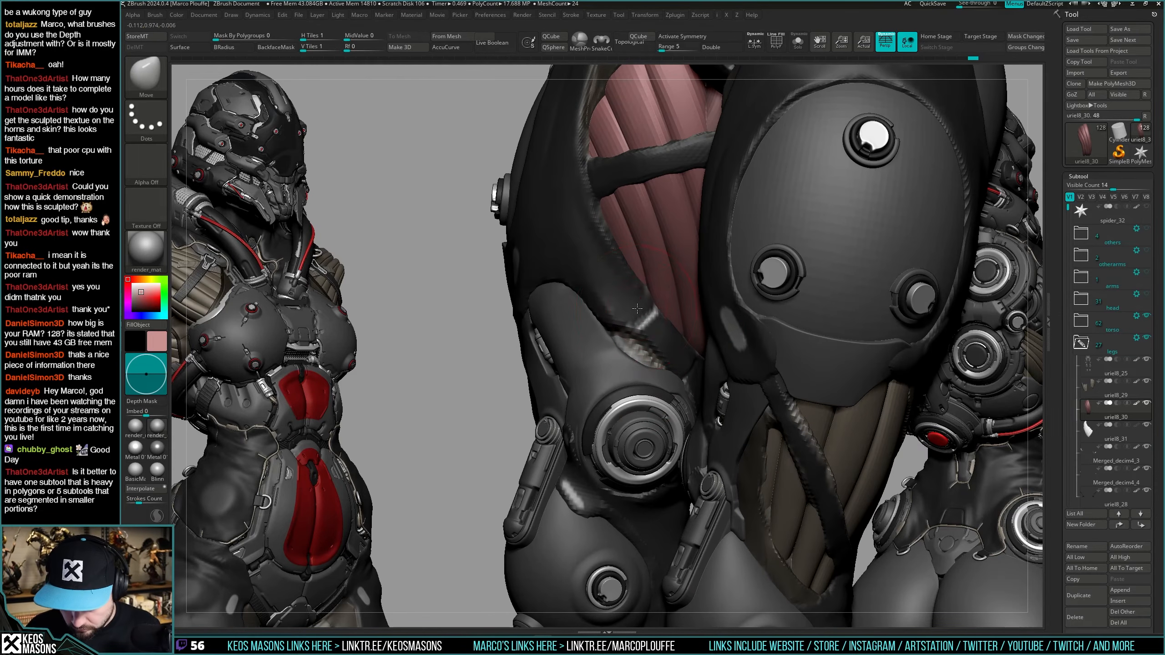
pyautogui.rightClick(643, 321)
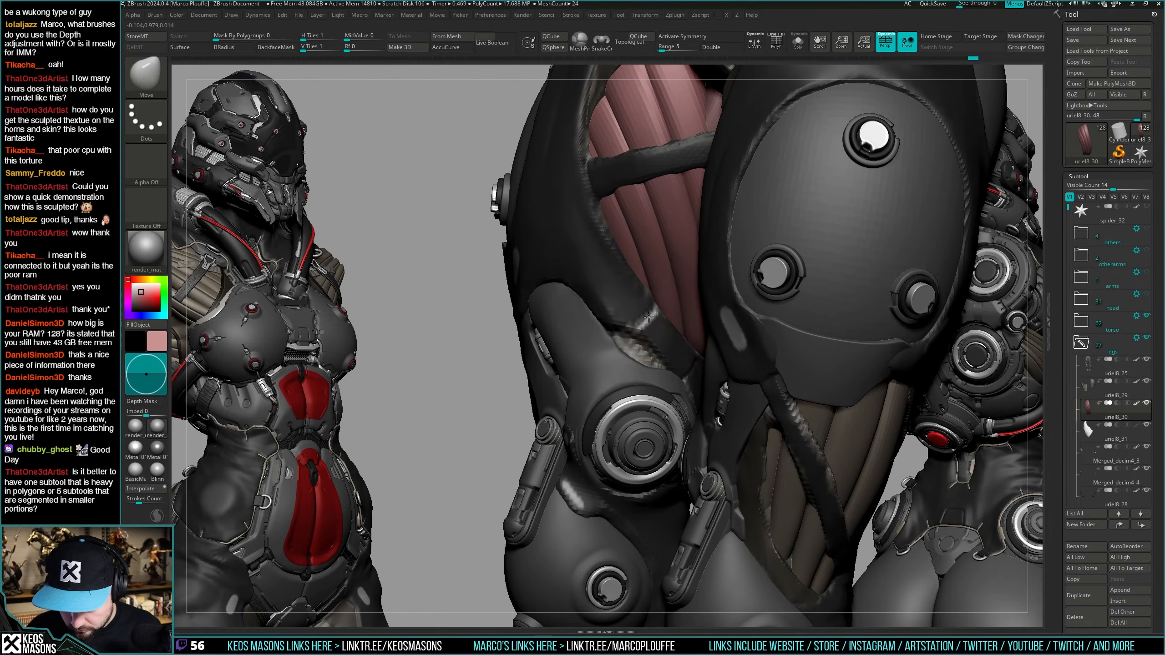
pyautogui.moveTo(652, 332)
pyautogui.mouseDown(button='right')
pyautogui.moveTo(682, 332)
pyautogui.moveTo(684, 344)
pyautogui.mouseUp(button='right')
pyautogui.press('x')
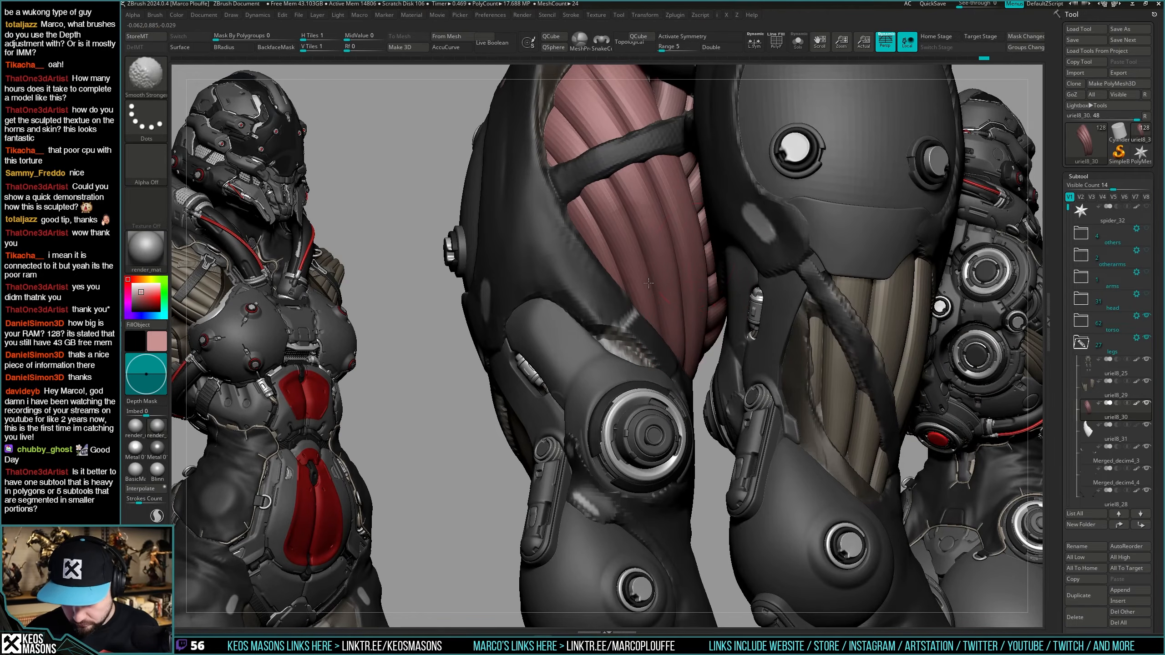
# Isolate the inner thigh strands and tighten the grooves between them with the pinch brush.
pyautogui.moveTo(668, 236)
pyautogui.mouseDown(button='right')
pyautogui.moveTo(665, 219)
pyautogui.moveTo(596, 289)
pyautogui.moveTo(695, 375)
pyautogui.mouseUp(button='right')
pyautogui.hotkey('shift', 's')
pyautogui.rightClick(696, 375)
pyautogui.press('space')
pyautogui.click(690, 390)
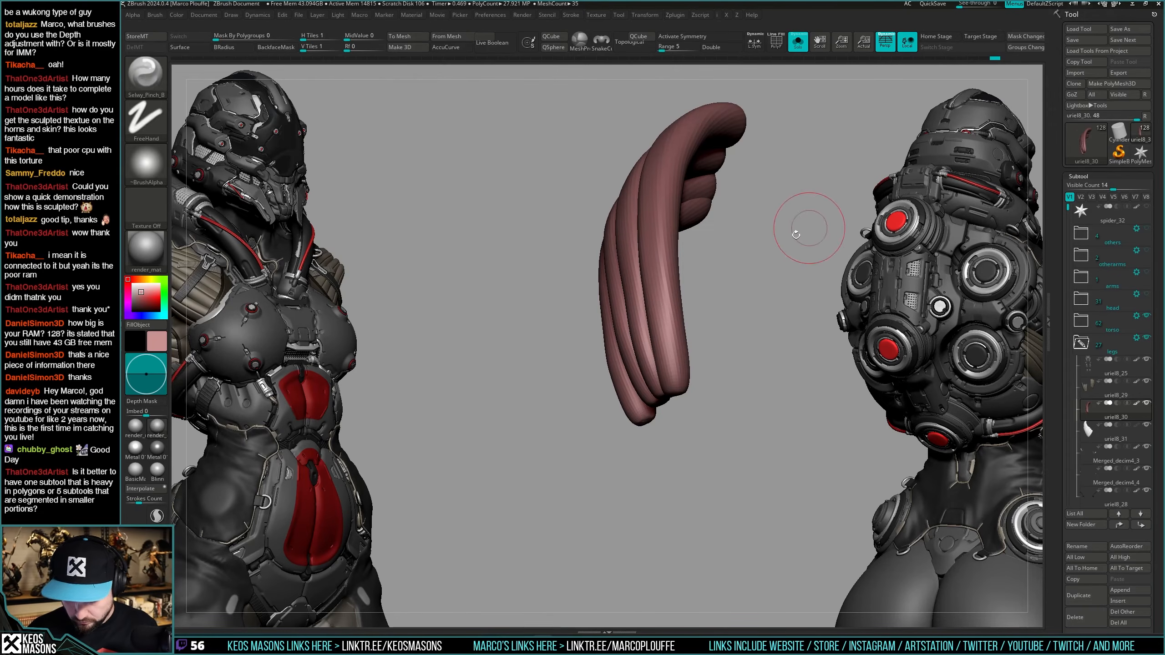
# Flatten the isolated inner thigh strands with the hPolish brush at Z Intensity 37, using Depth Mask with Embed -4.
pyautogui.press('space')
pyautogui.click(731, 338)
pyautogui.hotkey('shift', 's')
pyautogui.moveTo(674, 256); pyautogui.dragTo(655, 294, button='right')
pyautogui.hotkey('shift', 's')
pyautogui.rightClick(673, 347)
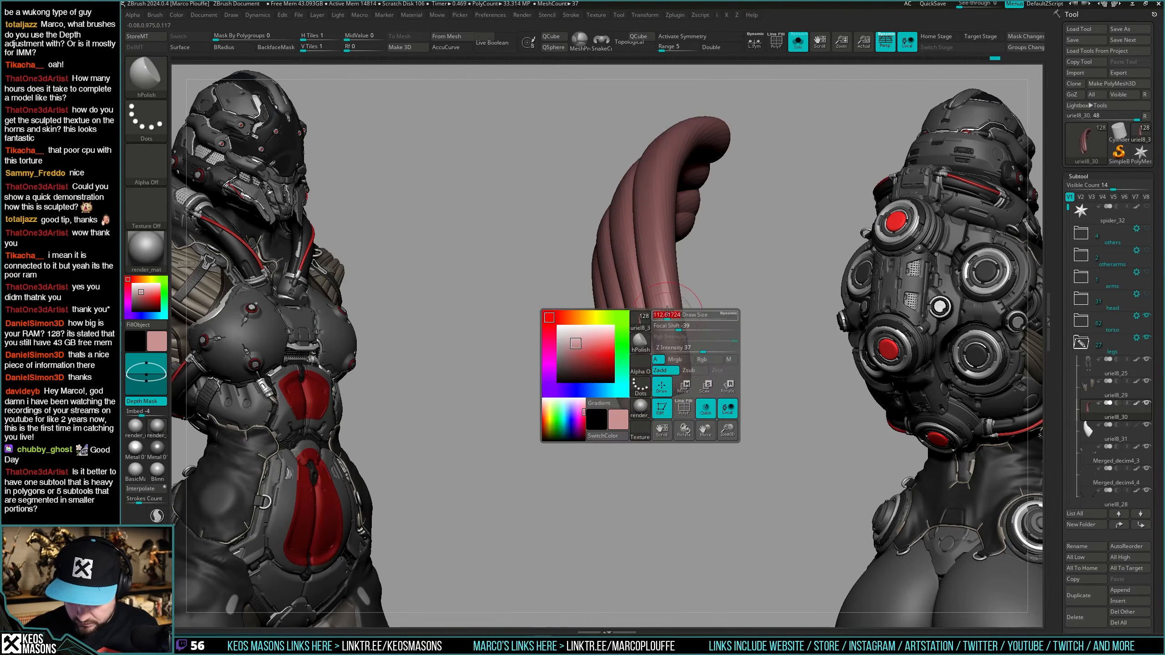
pyautogui.moveTo(677, 396); pyautogui.dragTo(640, 342, button='right')
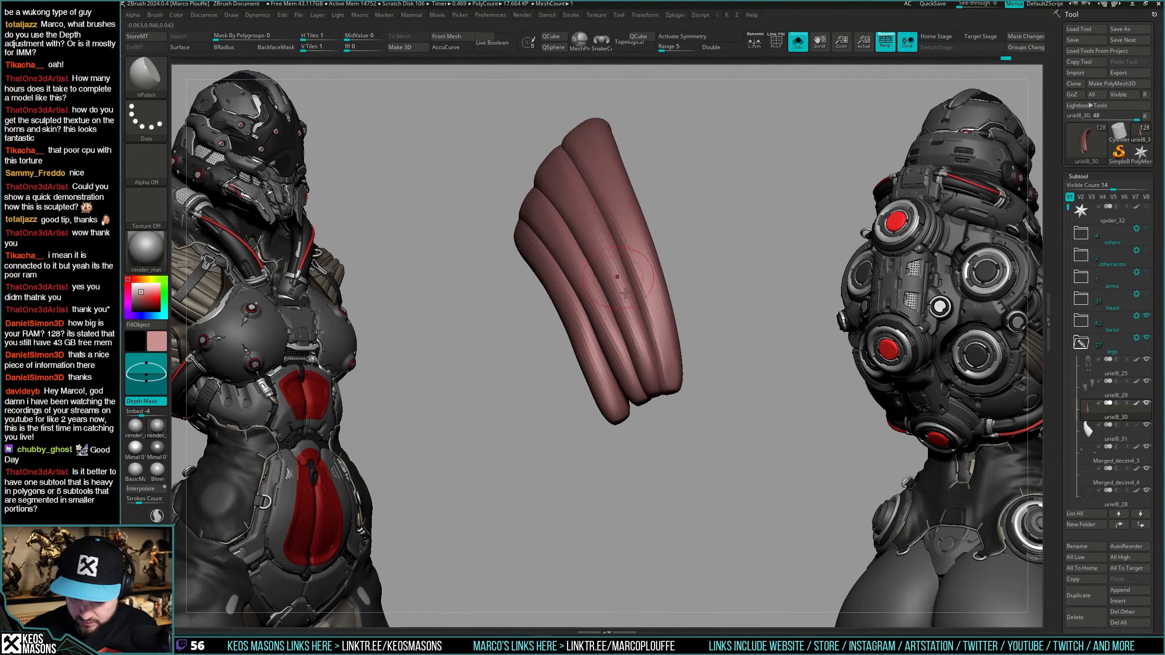
pyautogui.press('space')
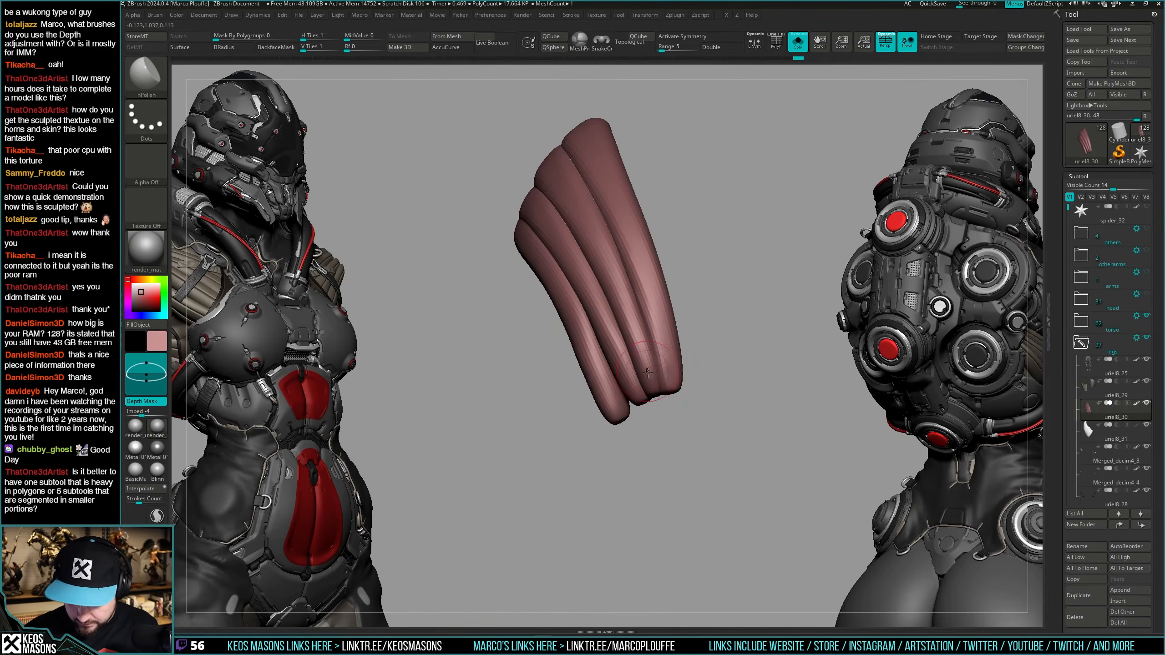
pyautogui.moveTo(647, 373); pyautogui.dragTo(568, 261, button='right')
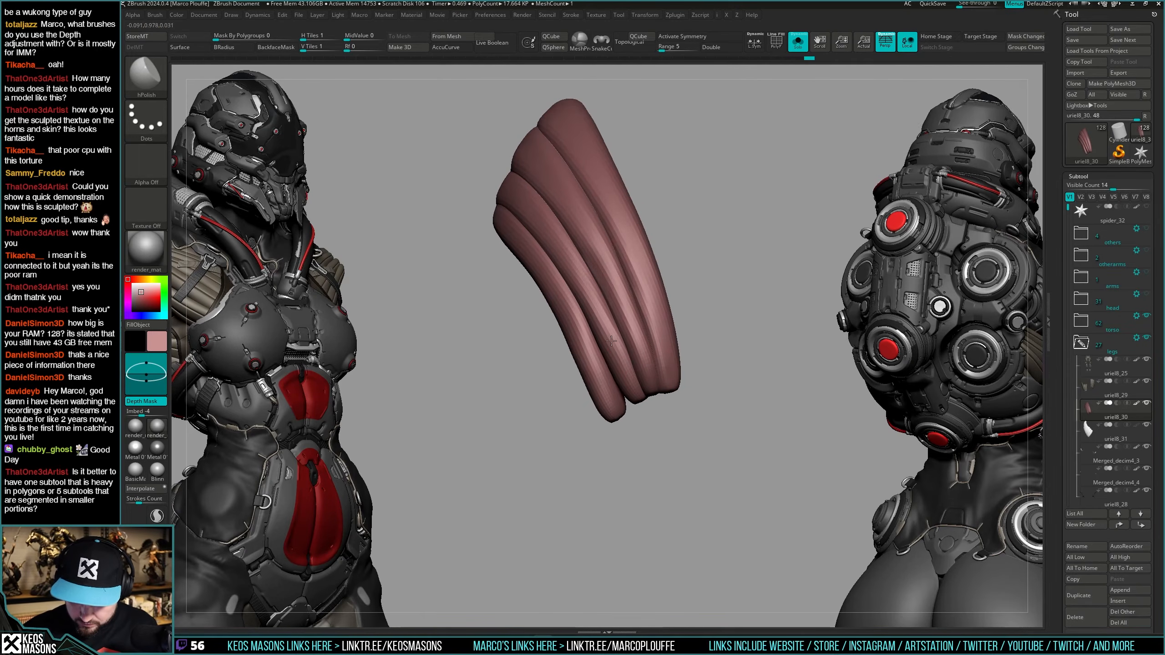
# Polish the strands down to their lower ends with hPolish, adapting the draw size to each area.
pyautogui.moveTo(611, 341)
pyautogui.mouseDown(button='right')
pyautogui.moveTo(635, 388)
pyautogui.moveTo(578, 367)
pyautogui.moveTo(593, 274)
pyautogui.moveTo(614, 342)
pyautogui.mouseUp(button='right')
pyautogui.press('space')
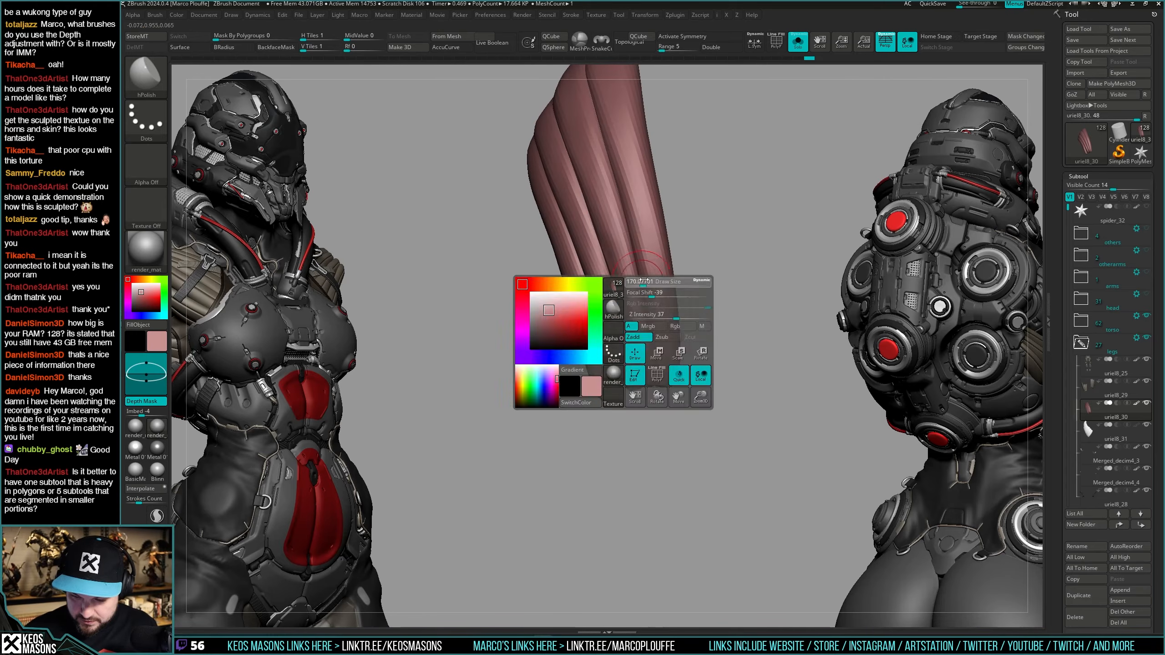
pyautogui.moveTo(644, 280); pyautogui.dragTo(655, 280)
pyautogui.moveTo(653, 265)
pyautogui.mouseDown(button='right')
pyautogui.moveTo(684, 263)
pyautogui.moveTo(632, 275)
pyautogui.moveTo(605, 340)
pyautogui.mouseUp(button='right')
pyautogui.press('space')
pyautogui.press('space')
pyautogui.moveTo(642, 283); pyautogui.dragTo(628, 283)
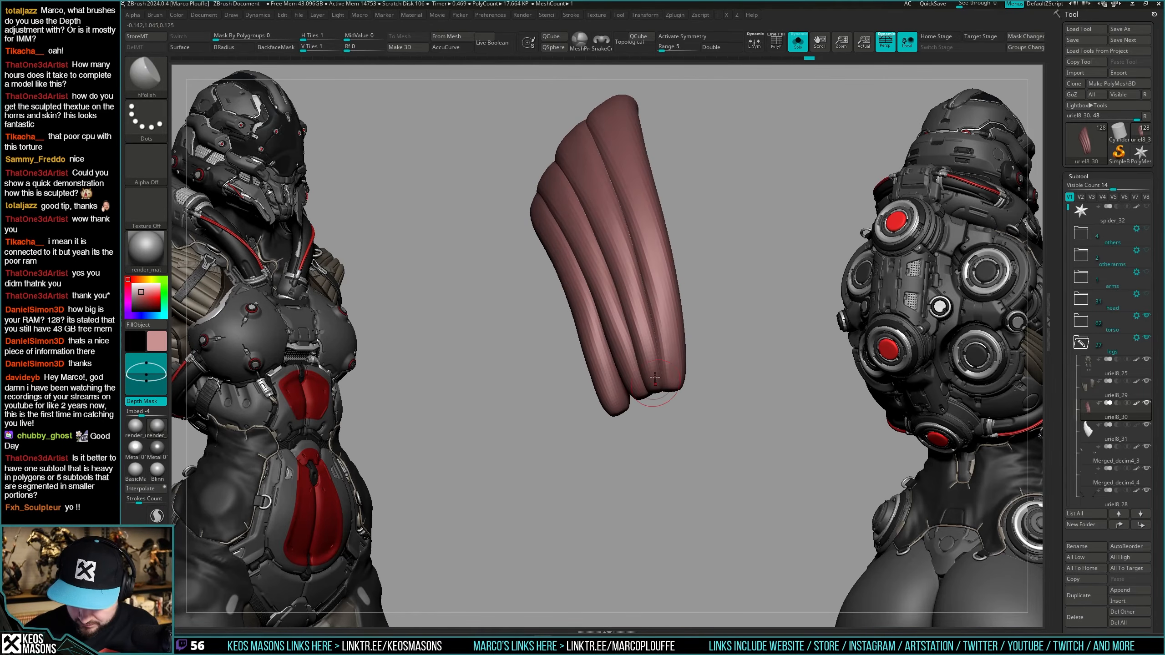
pyautogui.moveTo(636, 313); pyautogui.dragTo(591, 269, button='right')
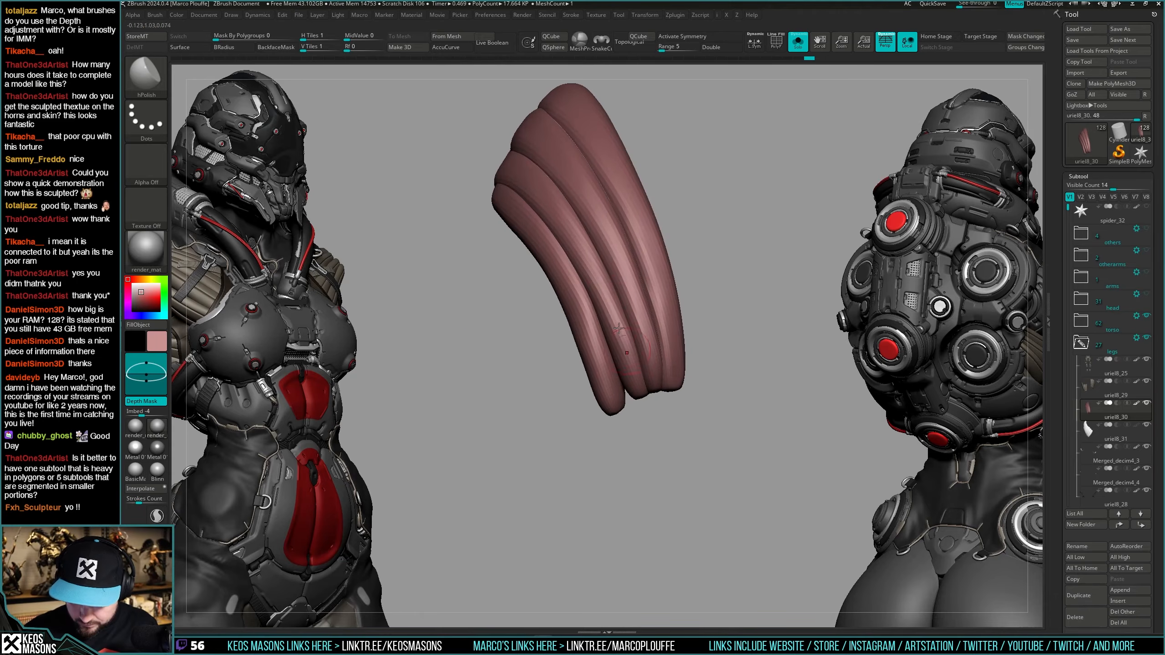
pyautogui.moveTo(593, 263); pyautogui.dragTo(603, 277, button='right')
pyautogui.press('space')
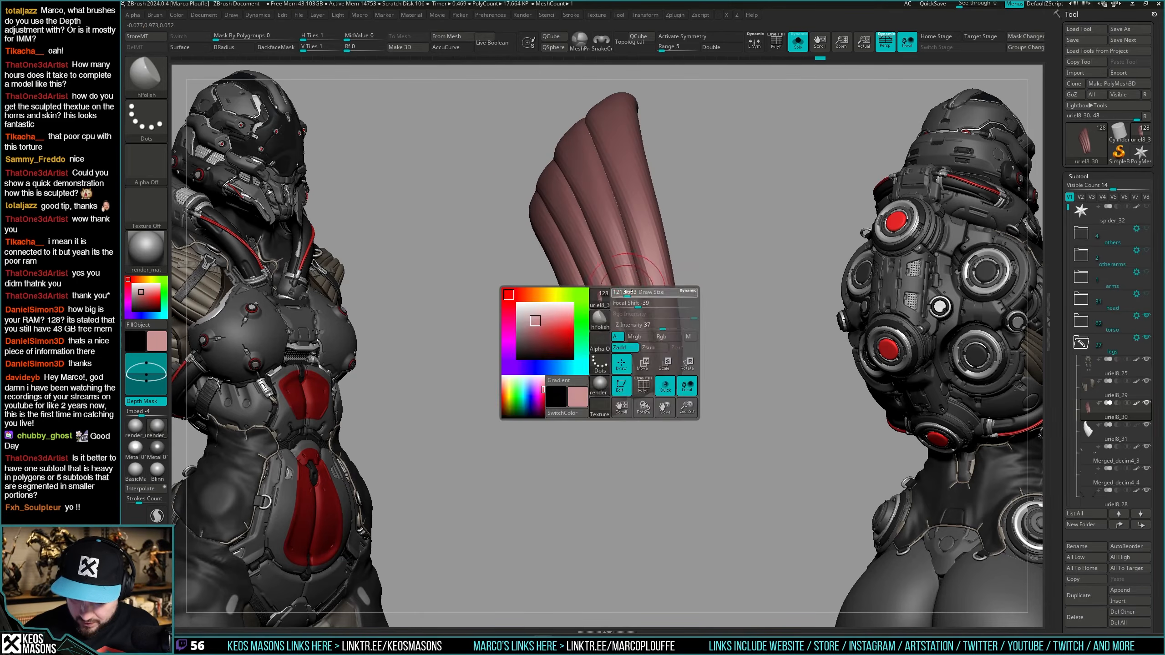
pyautogui.click(622, 360)
# Show the whole figure again and smooth the inner thigh strands where they meet the rear strand group and knee.
pyautogui.moveTo(622, 361)
pyautogui.mouseDown(button='right')
pyautogui.moveTo(665, 372)
pyautogui.moveTo(703, 360)
pyautogui.mouseUp(button='right')
pyautogui.press('1')
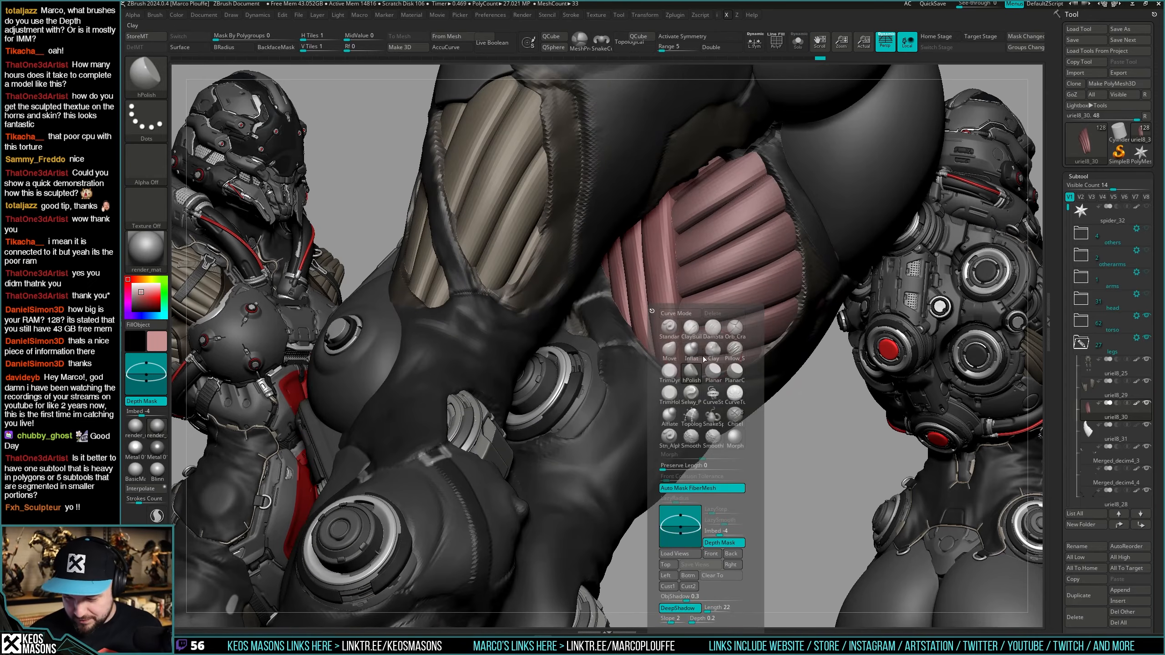
pyautogui.click(717, 440)
pyautogui.moveTo(574, 331); pyautogui.dragTo(635, 287, button='right')
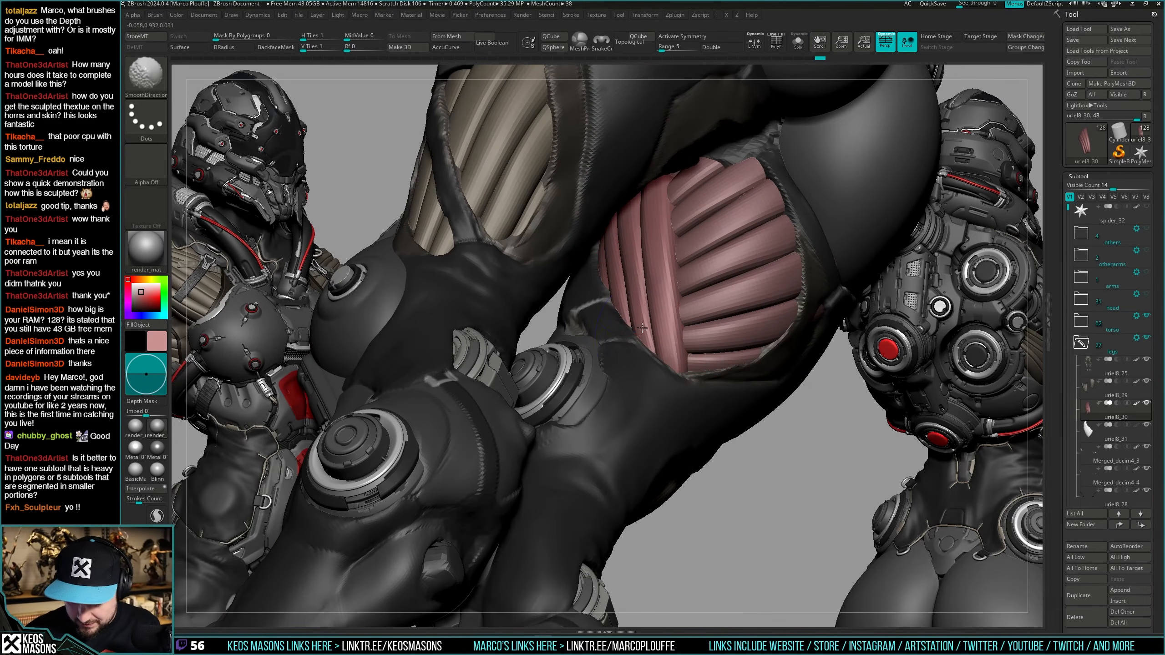
pyautogui.keyDown('shift'); pyautogui.moveTo(668, 355); pyautogui.dragTo(661, 330); pyautogui.keyUp('shift')
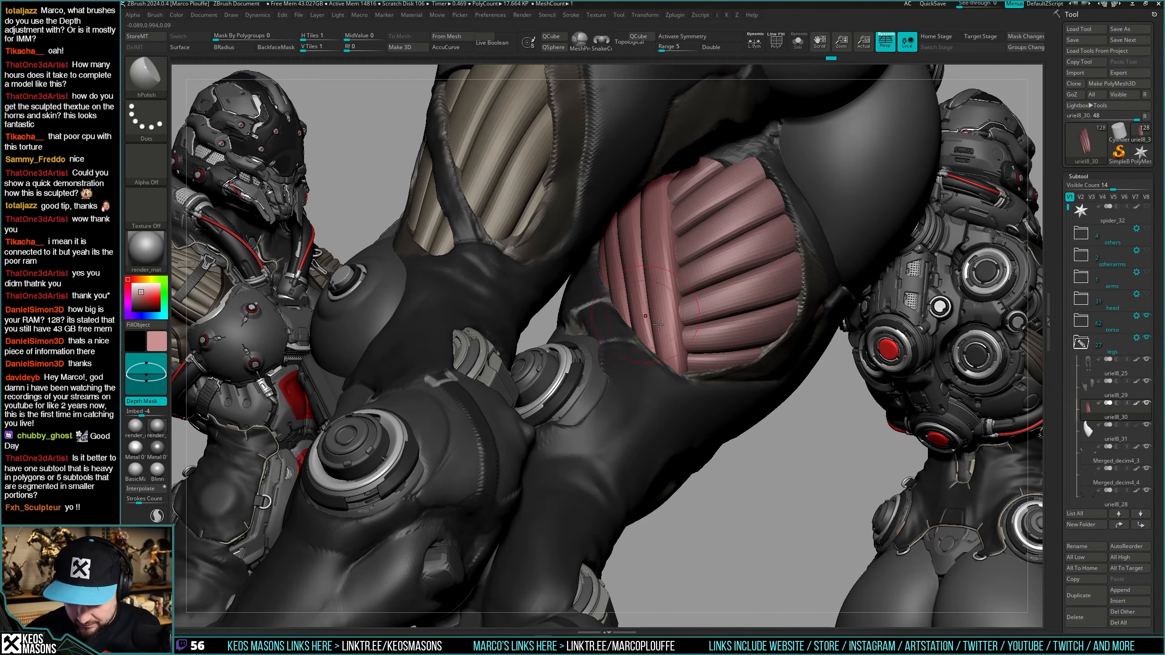
pyautogui.moveTo(661, 330); pyautogui.dragTo(626, 305, button='right')
pyautogui.press('shift')
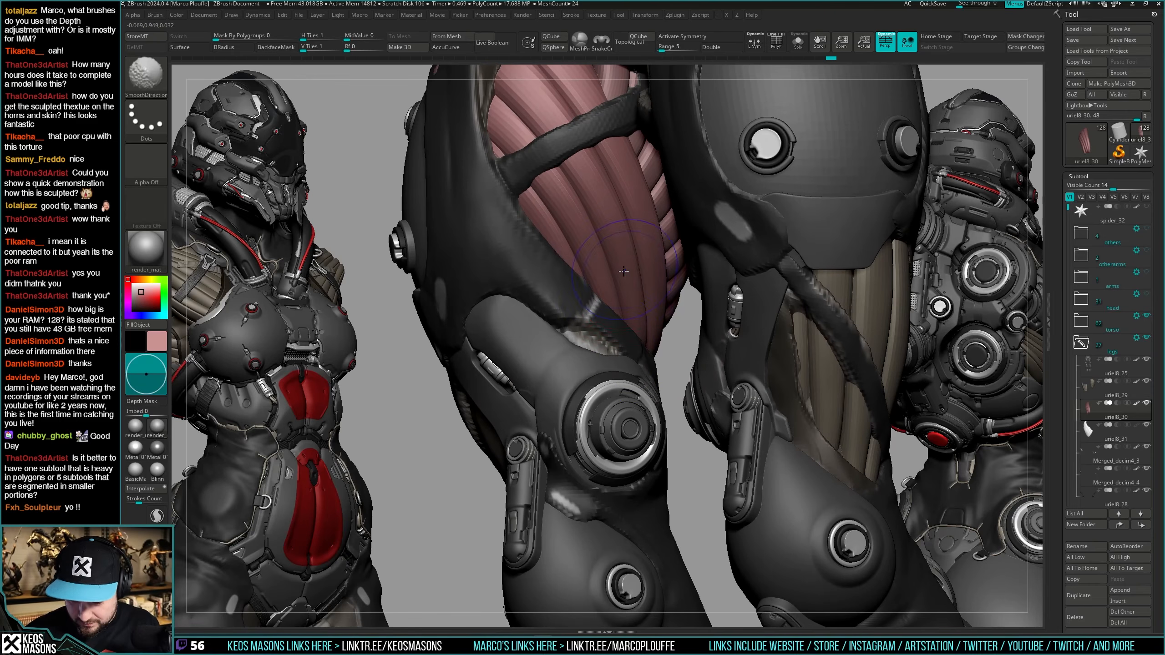
pyautogui.press('shift')
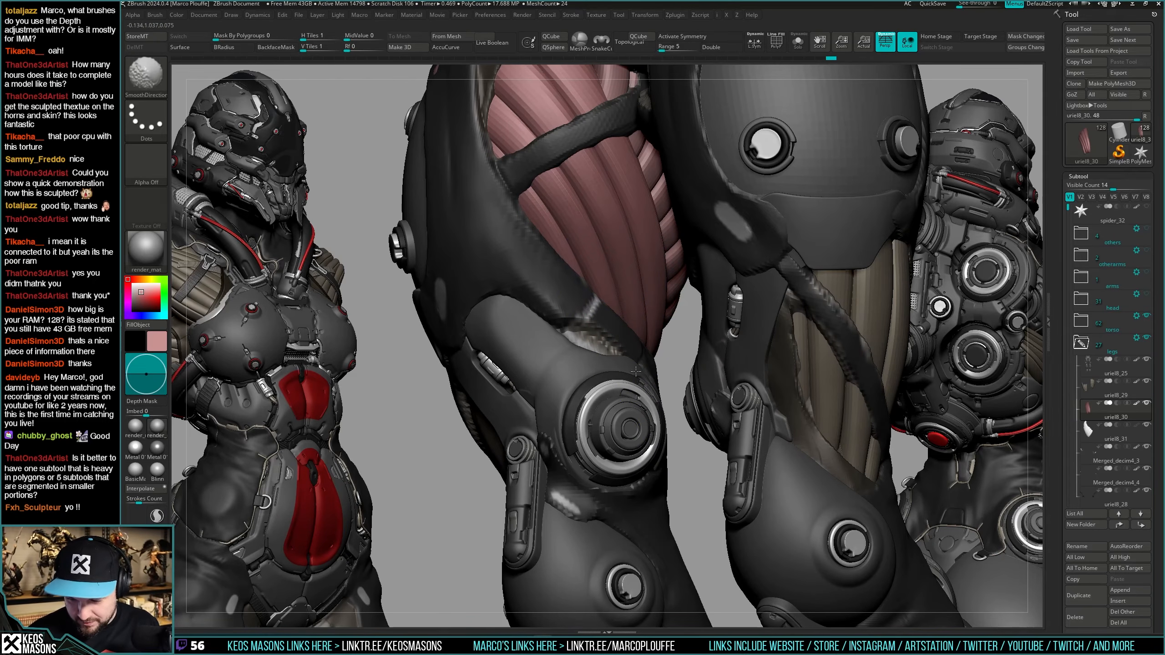
# Isolate the inner thigh strands, enlarge the hPolish brush, and flatten their surfaces before showing the leg again.
pyautogui.moveTo(752, 390)
pyautogui.mouseDown(button='right')
pyautogui.moveTo(688, 395)
pyautogui.moveTo(715, 321)
pyautogui.mouseUp(button='right')
pyautogui.hotkey('shift', 's')
pyautogui.press('space')
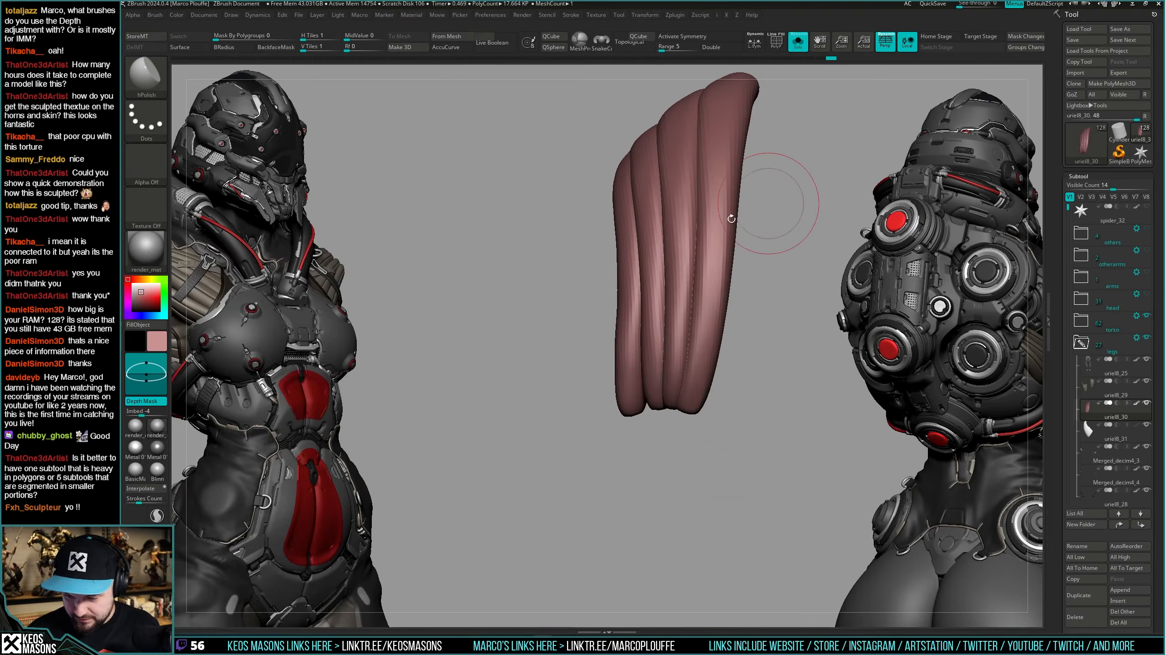
pyautogui.press('space')
pyautogui.moveTo(678, 295); pyautogui.dragTo(691, 295)
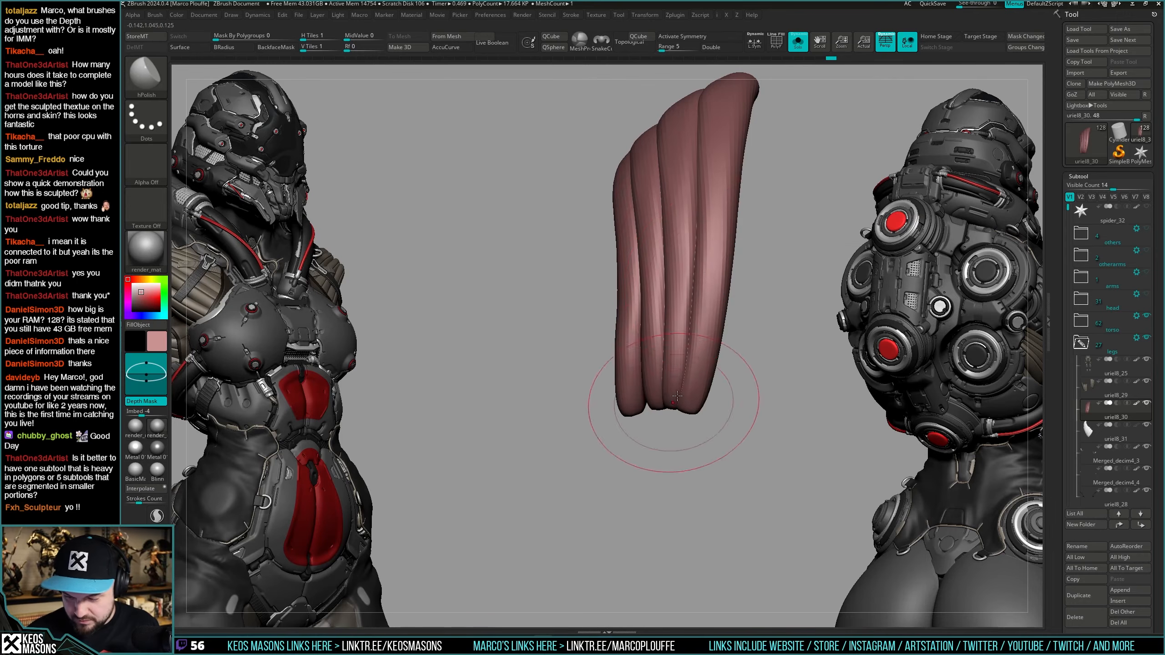
pyautogui.moveTo(677, 395); pyautogui.dragTo(682, 305, button='right')
pyautogui.press('space')
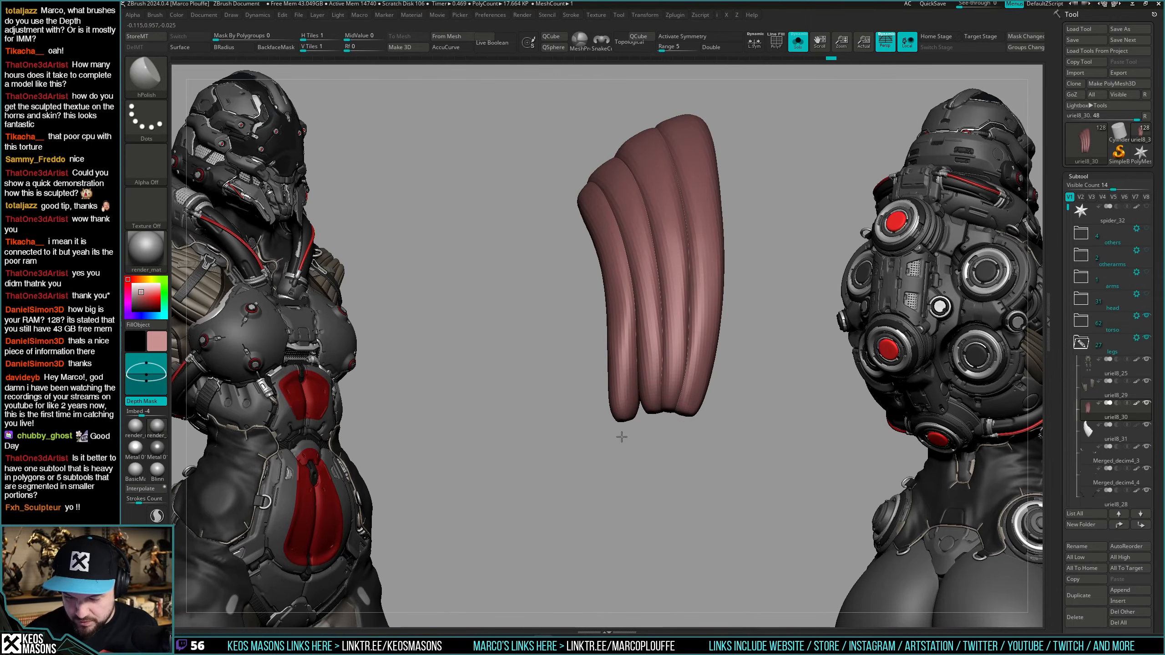
pyautogui.moveTo(693, 382); pyautogui.dragTo(708, 282, button='right')
pyautogui.moveTo(694, 475); pyautogui.dragTo(698, 402, button='right')
pyautogui.hotkey('shift', 'alt', 's')
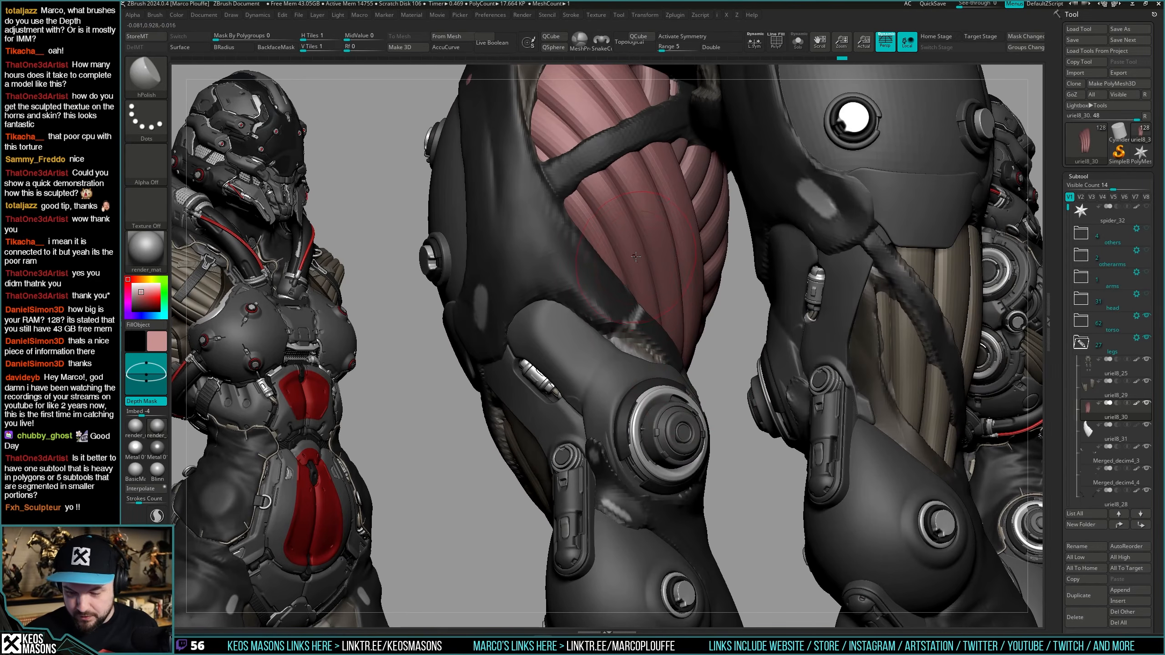
# Isolate the inner thigh strands once more, refine them with hPolish and smoothing, and bring back the full figure.
pyautogui.hotkey('shift', 'alt', 's')
pyautogui.moveTo(603, 187); pyautogui.dragTo(610, 195, button='right')
pyautogui.moveTo(671, 390); pyautogui.dragTo(637, 243, button='right')
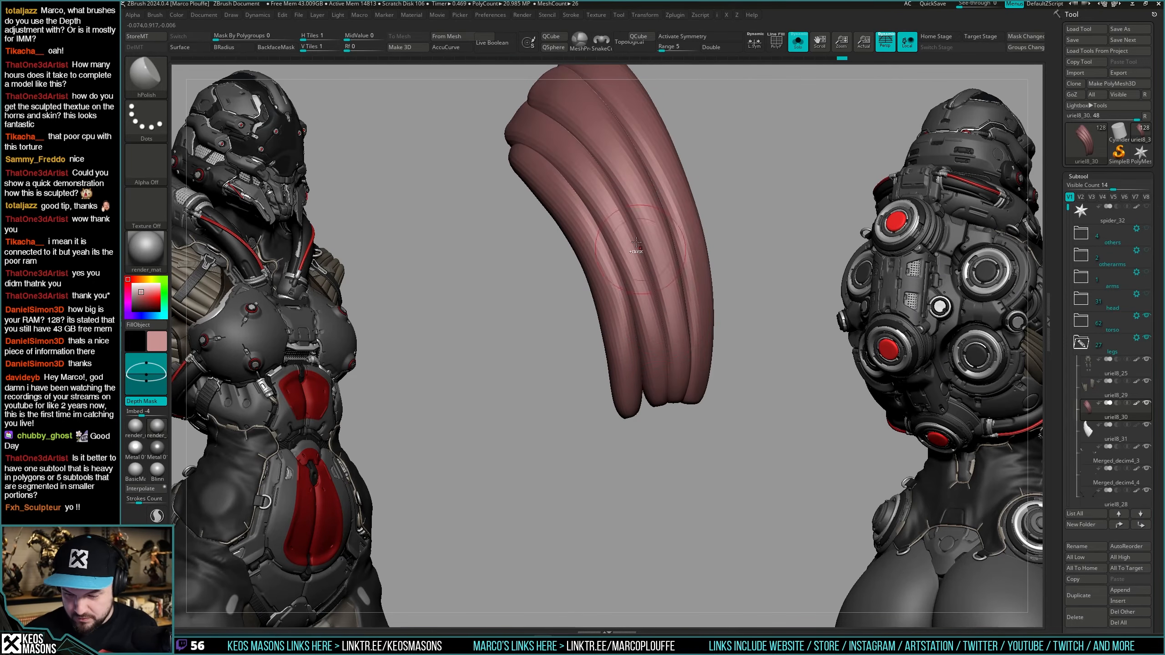
pyautogui.moveTo(642, 291)
pyautogui.mouseDown(button='right')
pyautogui.moveTo(668, 349)
pyautogui.moveTo(720, 188)
pyautogui.moveTo(720, 415)
pyautogui.mouseUp(button='right')
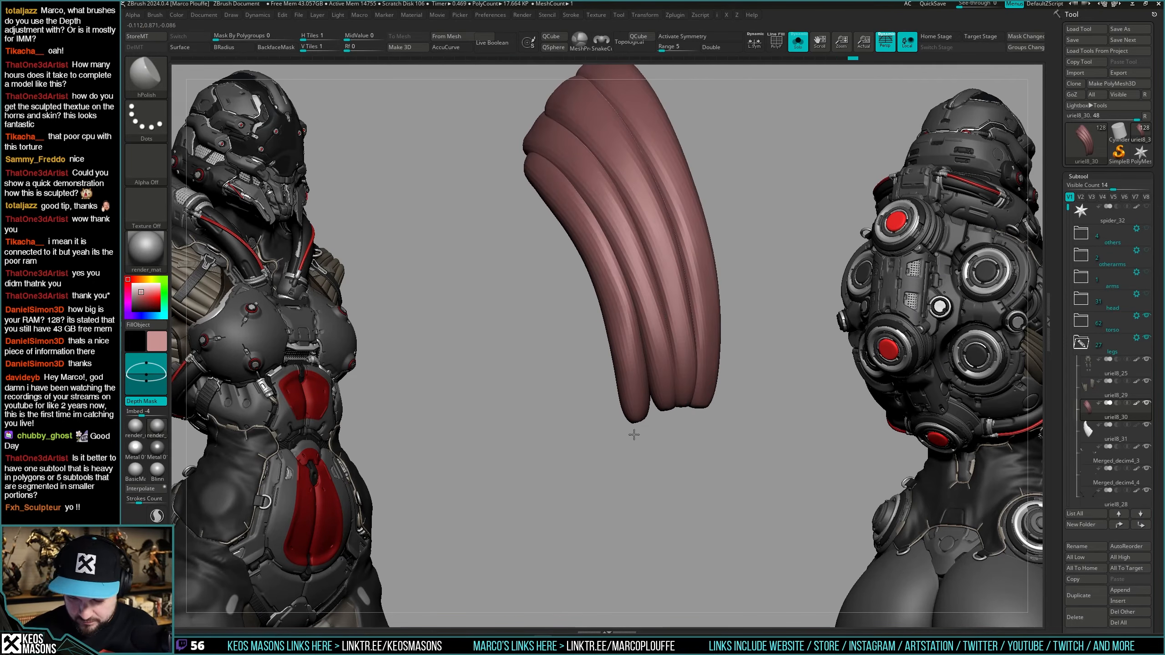
pyautogui.moveTo(634, 434); pyautogui.dragTo(605, 294, button='right')
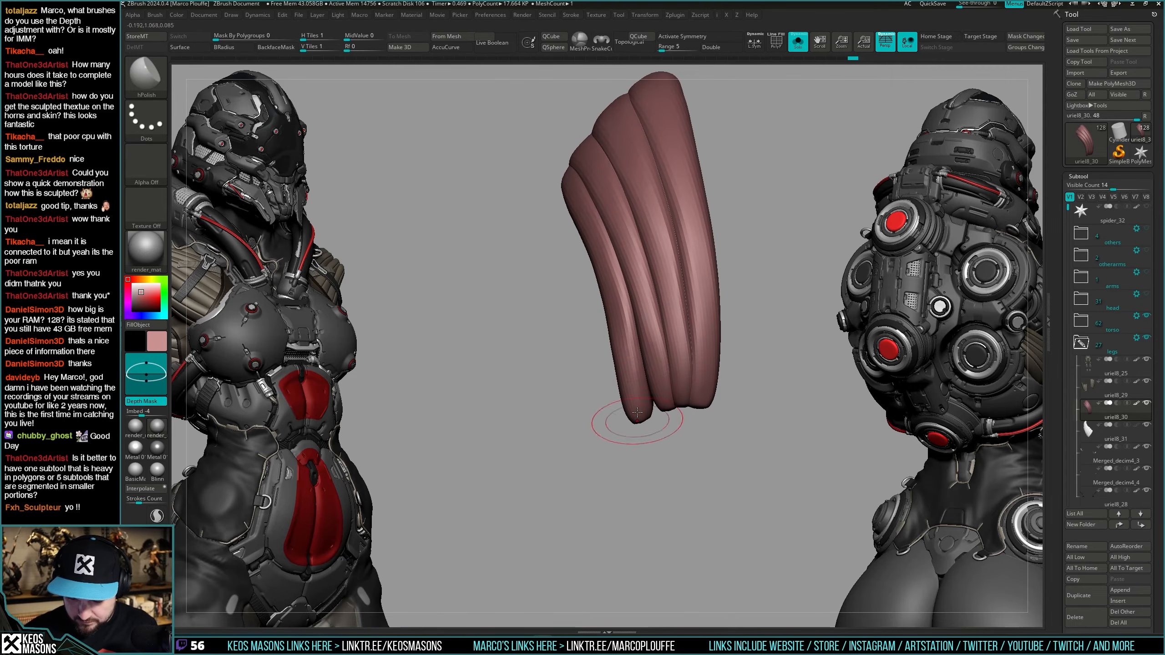
pyautogui.press('shift')
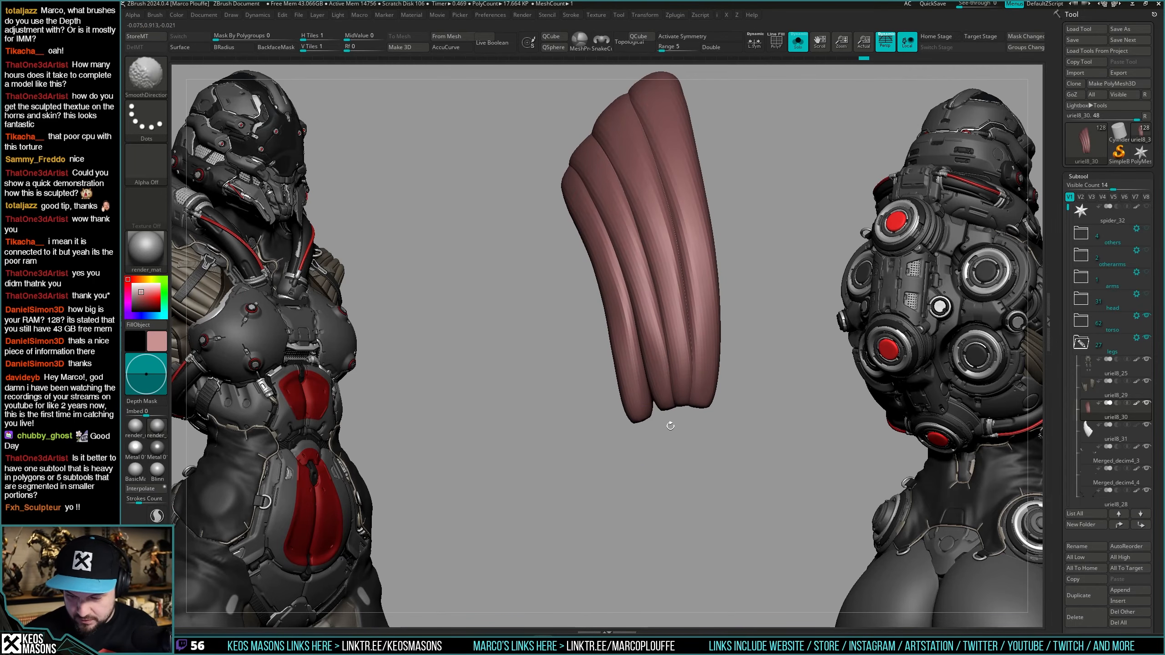
pyautogui.moveTo(716, 461)
pyautogui.mouseDown(button='right')
pyautogui.moveTo(734, 391)
pyautogui.moveTo(771, 391)
pyautogui.moveTo(715, 390)
pyautogui.moveTo(812, 390)
pyautogui.moveTo(753, 390)
pyautogui.moveTo(735, 363)
pyautogui.moveTo(733, 391)
pyautogui.mouseUp(button='right')
pyautogui.hotkey('shift', 's')
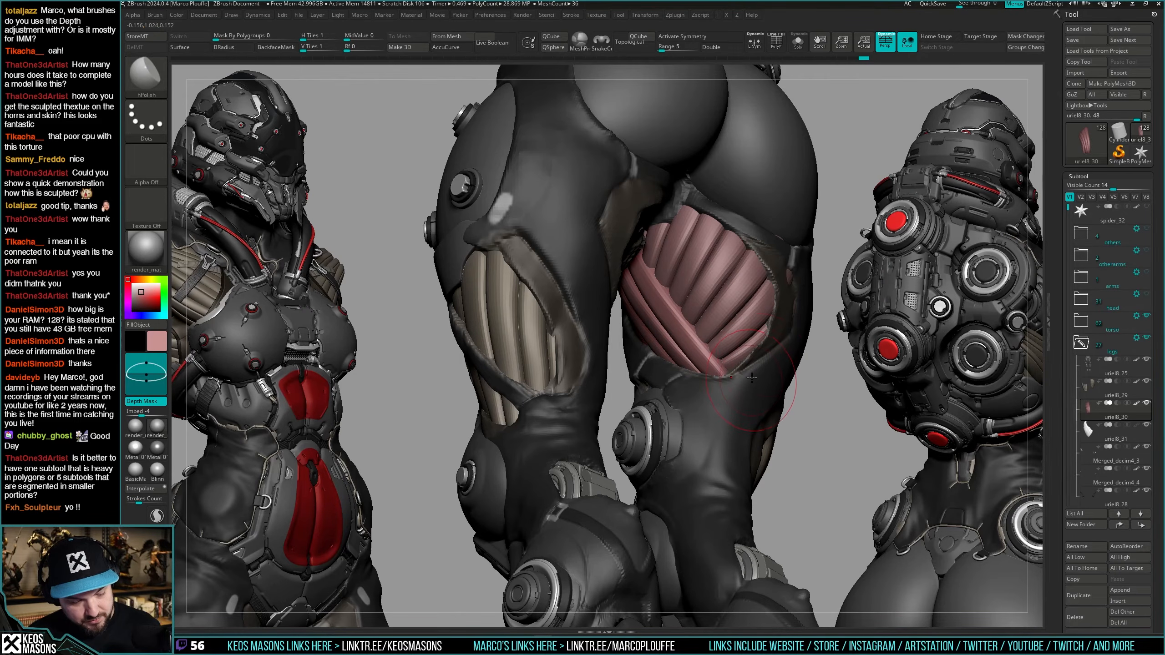
# Switch to the fanned rear thigh strands (uriel8_31), isolate them, and flatten their surfaces with hPolish.
pyautogui.keyDown('ctrl'); pyautogui.moveTo(775, 356); pyautogui.dragTo(748, 347, button='right'); pyautogui.keyUp('ctrl')
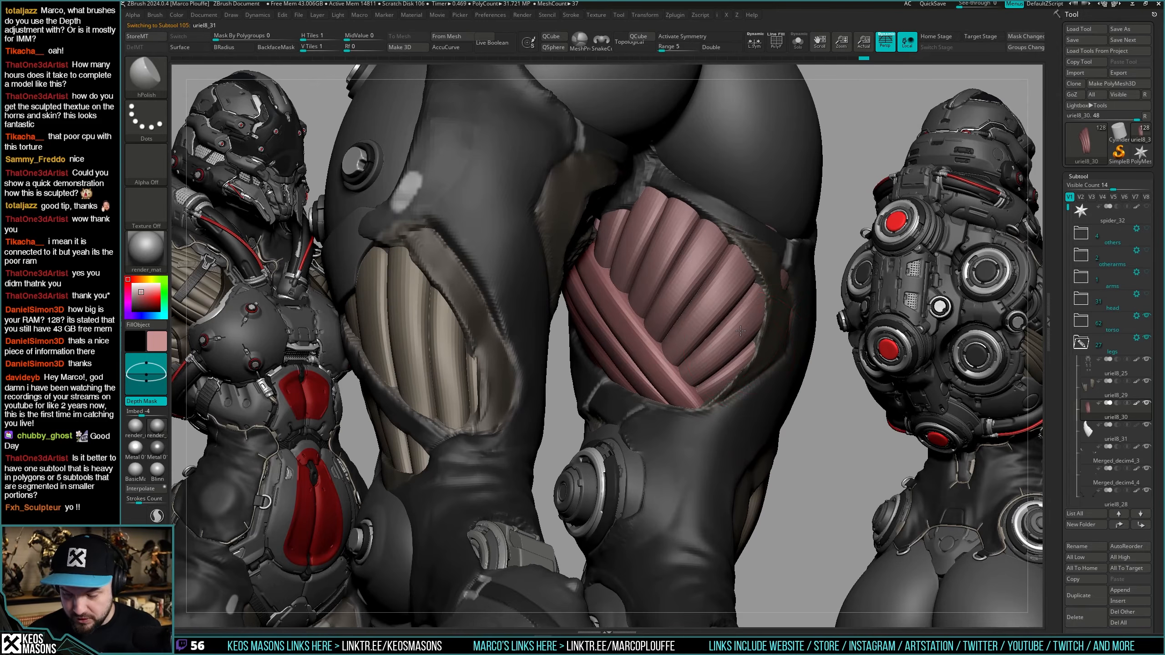
pyautogui.keyDown('alt'); pyautogui.click(740, 331); pyautogui.keyUp('alt')
pyautogui.hotkey('shift', 'alt', 's')
pyautogui.moveTo(790, 276); pyautogui.dragTo(790, 323, button='right')
pyautogui.hotkey('shift', 'alt', 's')
pyautogui.hotkey('shift', 'alt', 's')
pyautogui.moveTo(705, 410); pyautogui.dragTo(763, 296, button='right')
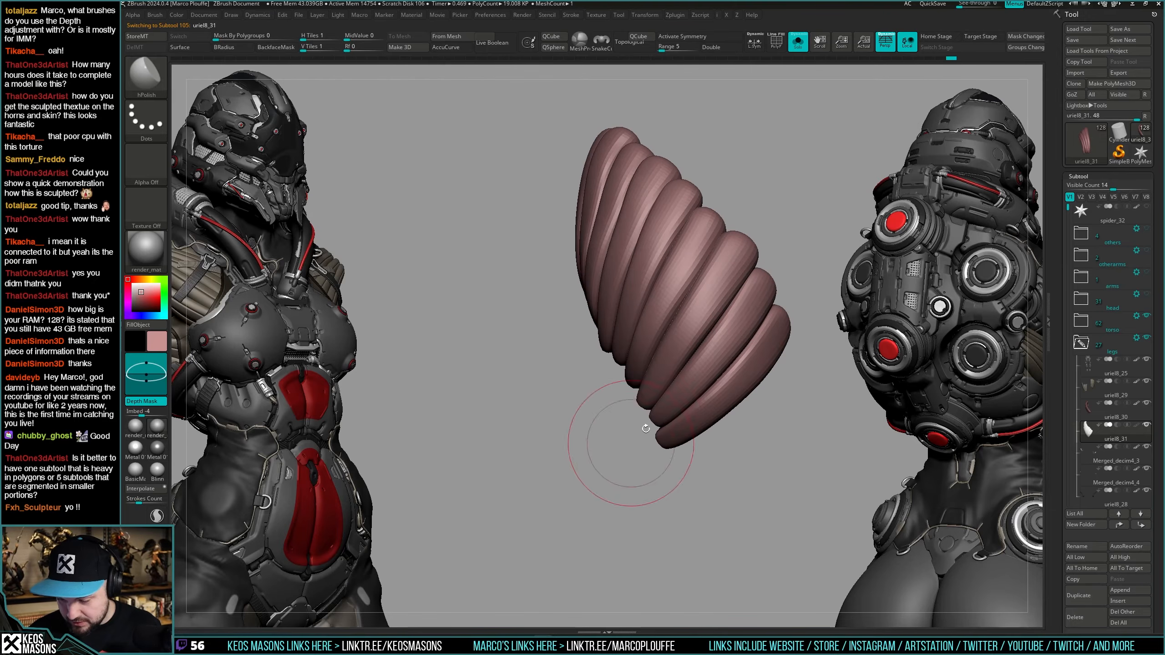
pyautogui.moveTo(645, 428); pyautogui.dragTo(713, 323, button='right')
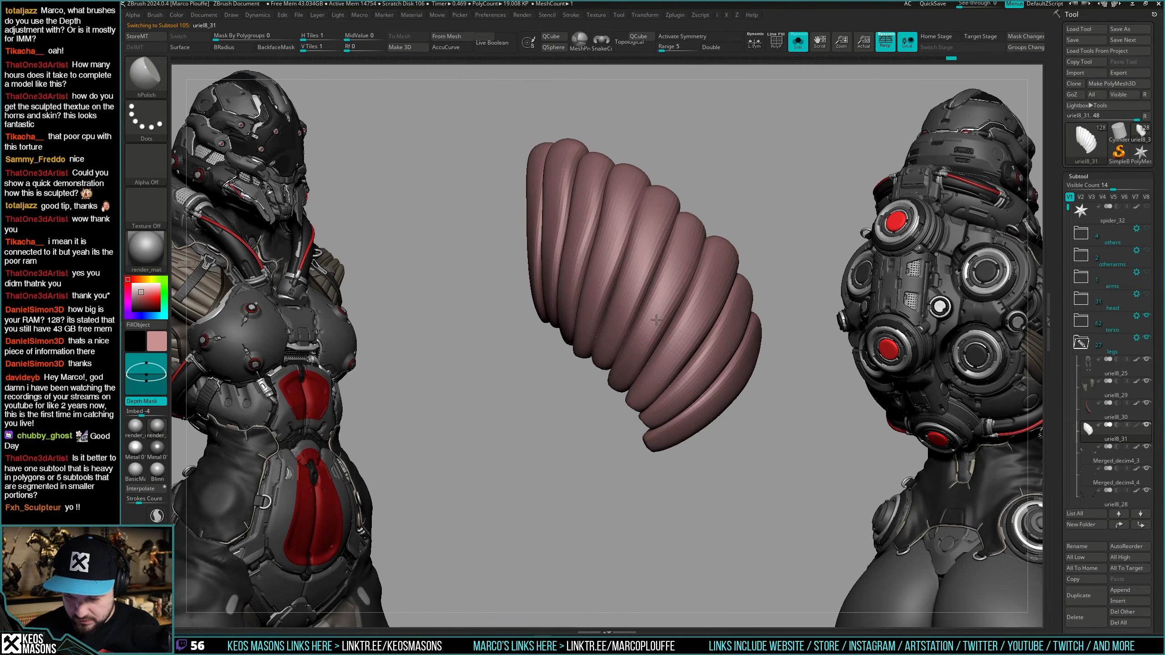
pyautogui.moveTo(591, 401)
pyautogui.mouseDown(button='right')
pyautogui.moveTo(634, 198)
pyautogui.moveTo(553, 165)
pyautogui.mouseUp(button='right')
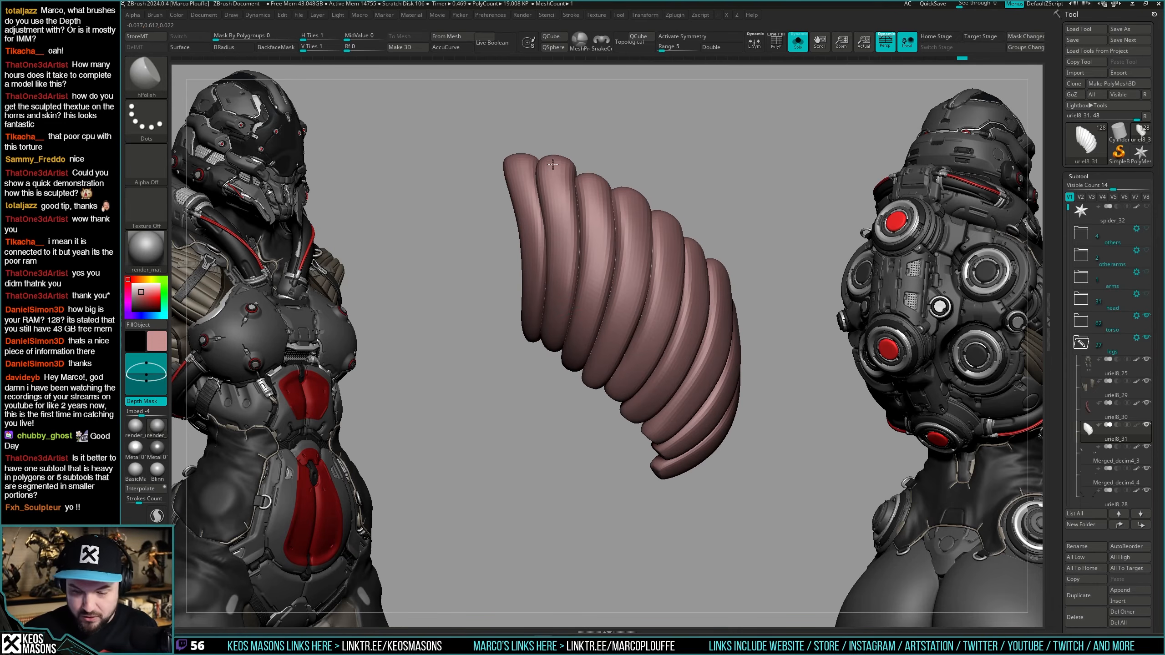
pyautogui.moveTo(528, 335)
pyautogui.mouseDown(button='right')
pyautogui.moveTo(596, 356)
pyautogui.moveTo(736, 362)
pyautogui.mouseUp(button='right')
pyautogui.hotkey('shift', 's')
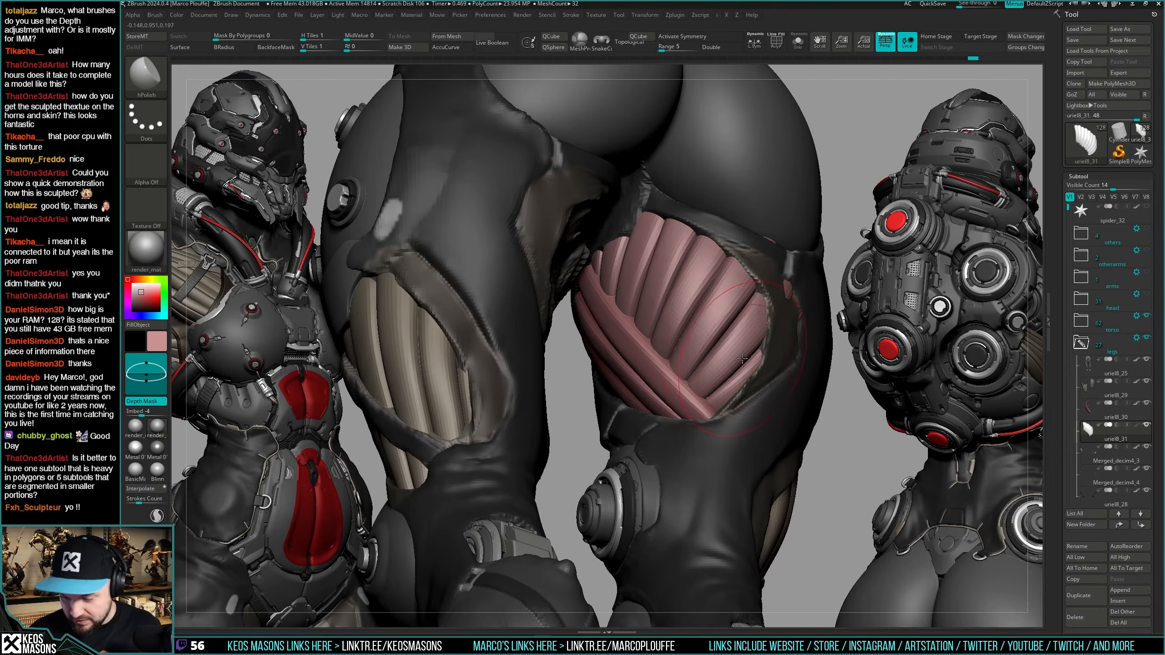
# Turn on Topological masking for the Move brush and reposition the outer rear thigh strands within the leg opening.
pyautogui.press('space')
pyautogui.click(710, 349)
pyautogui.moveTo(730, 286); pyautogui.dragTo(754, 285, button='right')
pyautogui.moveTo(753, 285); pyautogui.dragTo(757, 307)
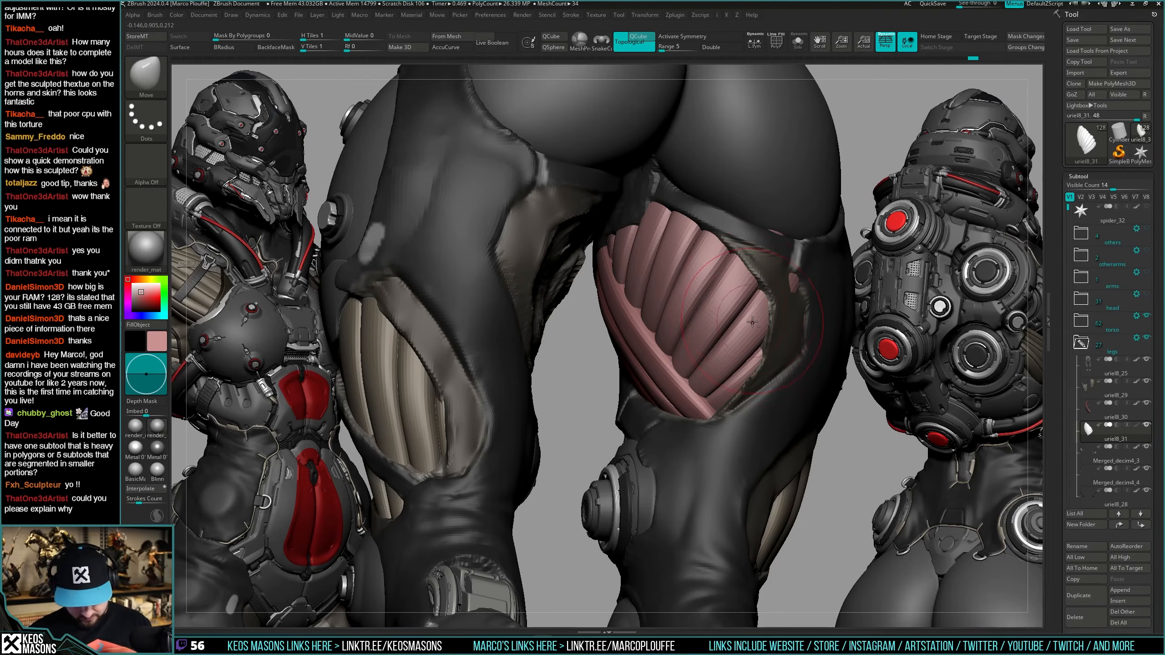
# Turn on BackfaceMask for the Move brush and pull the outer rear thigh strands inward within the leg opening.
pyautogui.moveTo(732, 320); pyautogui.dragTo(739, 363, button='right')
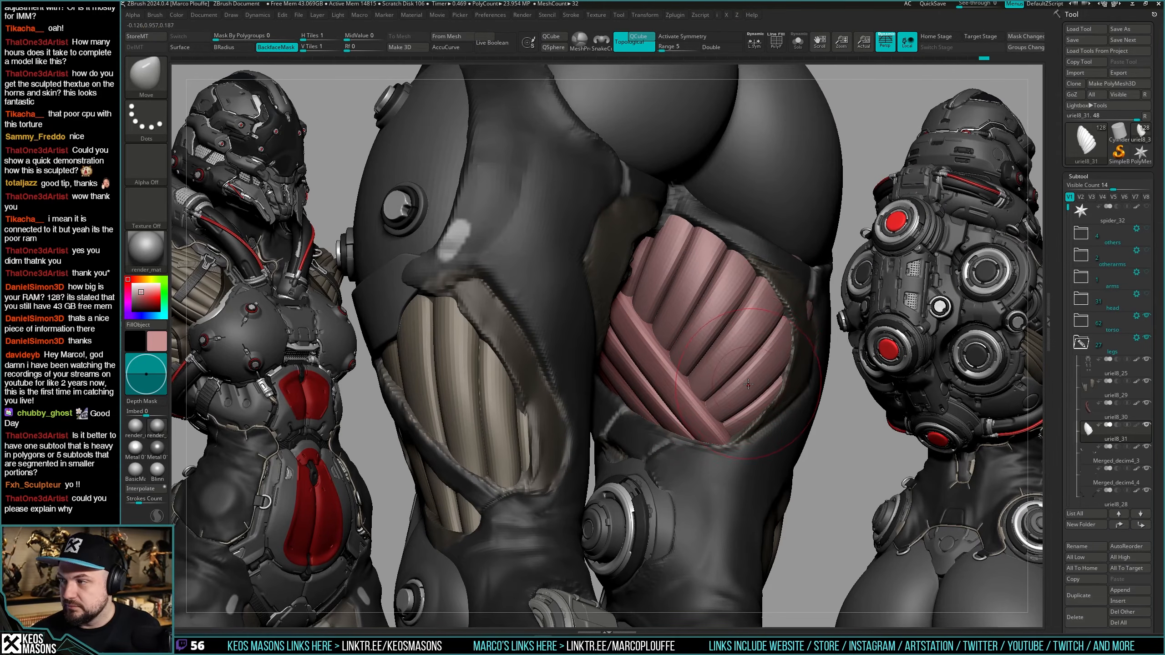
pyautogui.moveTo(747, 385)
pyautogui.mouseDown(button='right')
pyautogui.moveTo(744, 362)
pyautogui.moveTo(760, 360)
pyautogui.mouseUp(button='right')
pyautogui.moveTo(792, 352)
pyautogui.mouseDown()
pyautogui.moveTo(753, 400)
pyautogui.moveTo(759, 343)
pyautogui.moveTo(749, 368)
pyautogui.mouseUp()
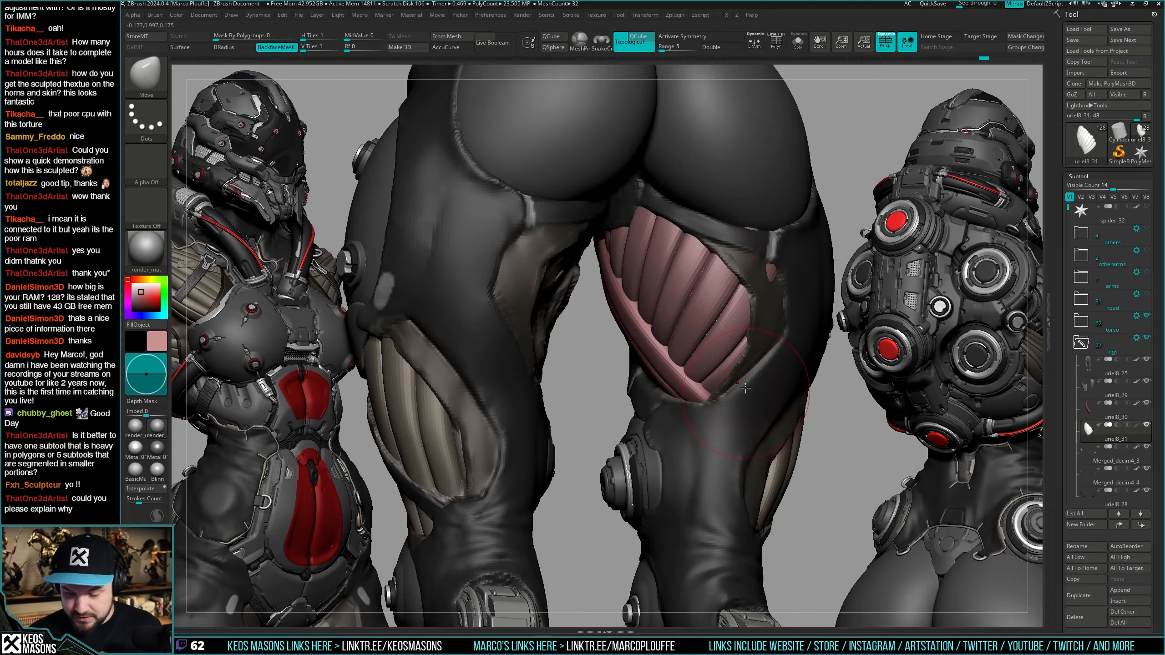
# Isolate the fanned rear thigh strands, choose the hPolish brush, and flatten the strand surfaces.
pyautogui.moveTo(746, 387)
pyautogui.mouseDown(button='right')
pyautogui.moveTo(736, 389)
pyautogui.moveTo(748, 383)
pyautogui.mouseUp(button='right')
pyautogui.hotkey('alt', 's')
pyautogui.press('space')
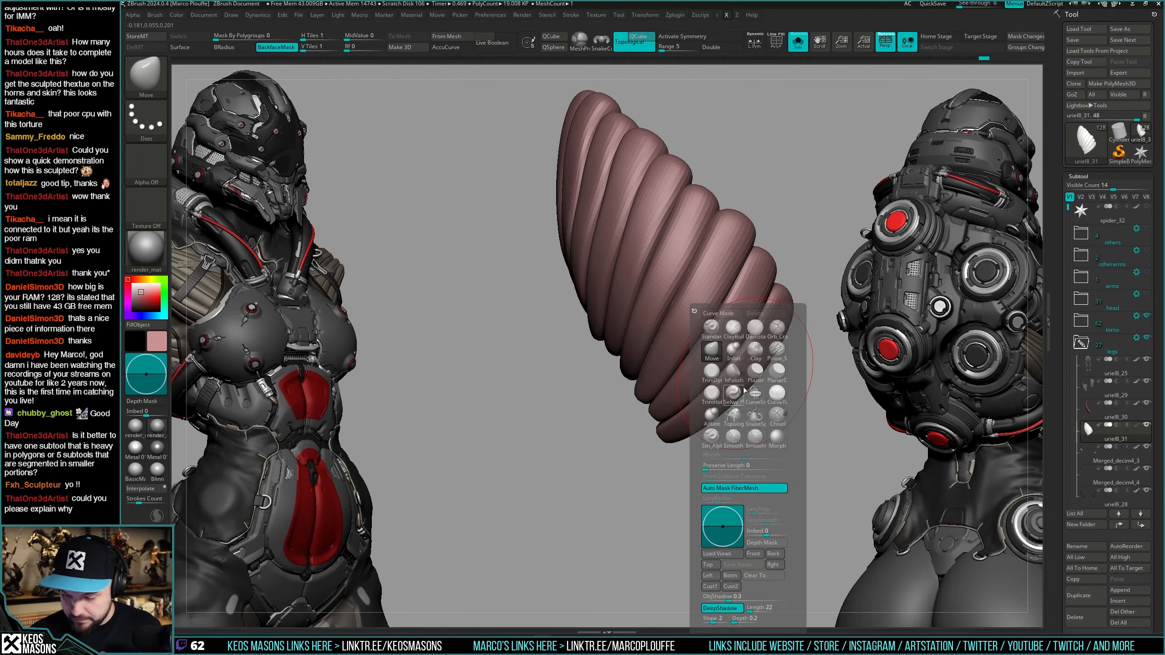
pyautogui.click(733, 372)
pyautogui.press('space')
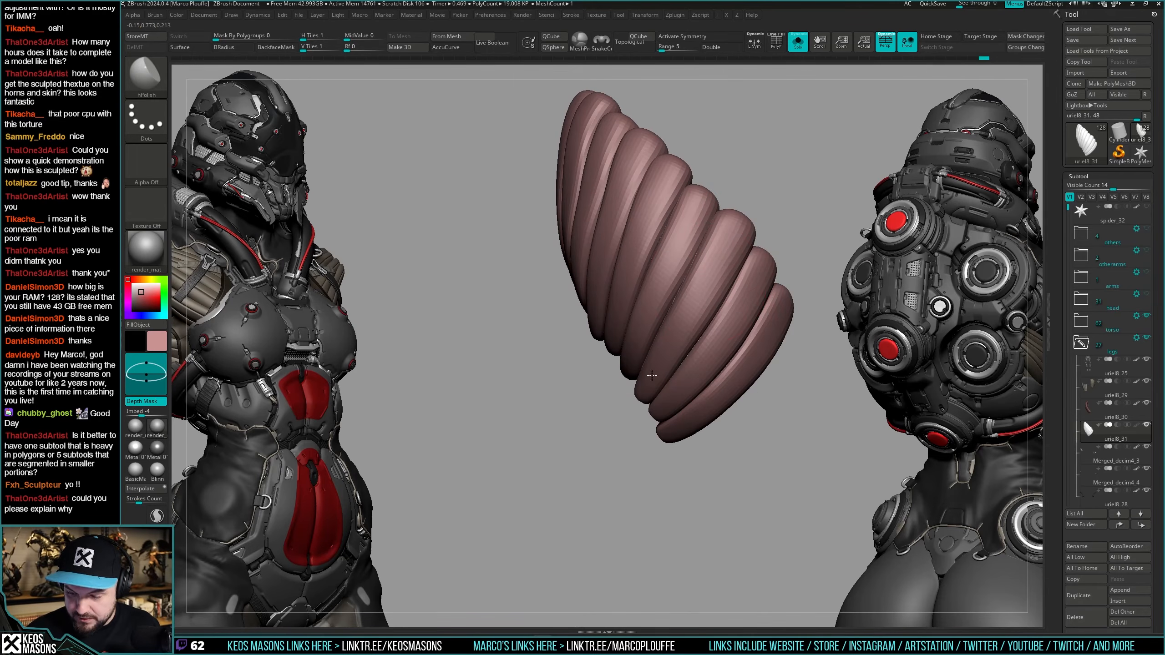
pyautogui.moveTo(619, 375); pyautogui.dragTo(665, 324, button='right')
pyautogui.hotkey('alt', 's')
pyautogui.hotkey('alt', 's')
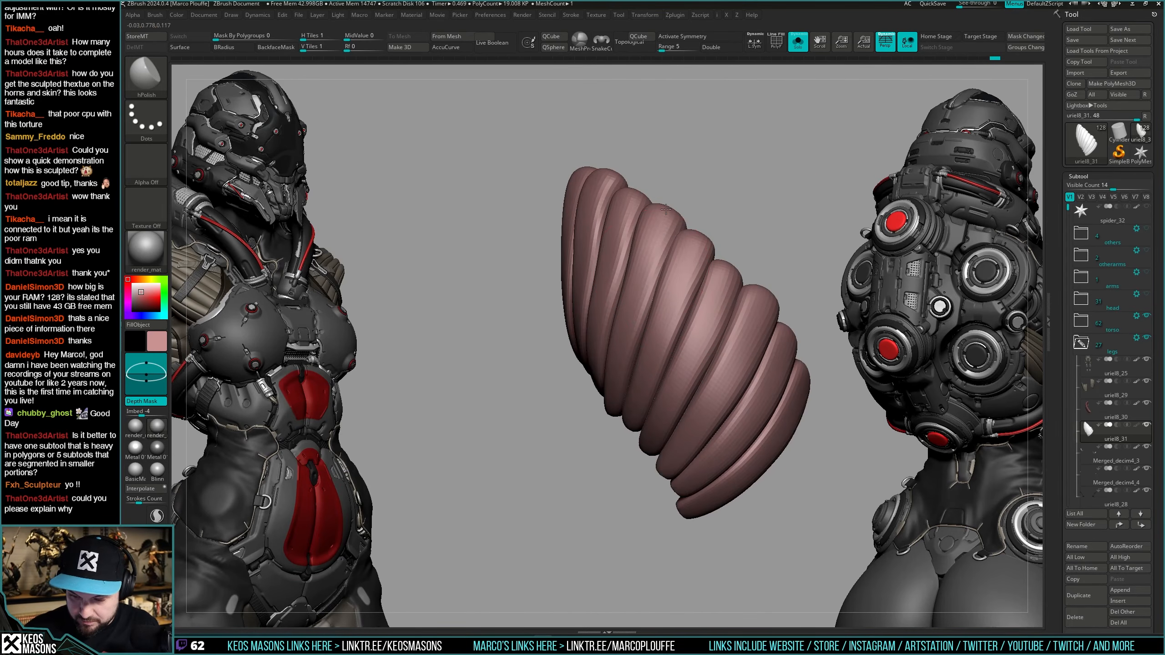
pyautogui.moveTo(665, 209)
pyautogui.mouseDown(button='right')
pyautogui.moveTo(674, 203)
pyautogui.moveTo(601, 319)
pyautogui.mouseUp(button='right')
# Adjust the hPolish brush and flatten the upper ends and inner side of the isolated strands.
pyautogui.hotkey('alt', 's')
pyautogui.hotkey('alt', 's')
pyautogui.press('space')
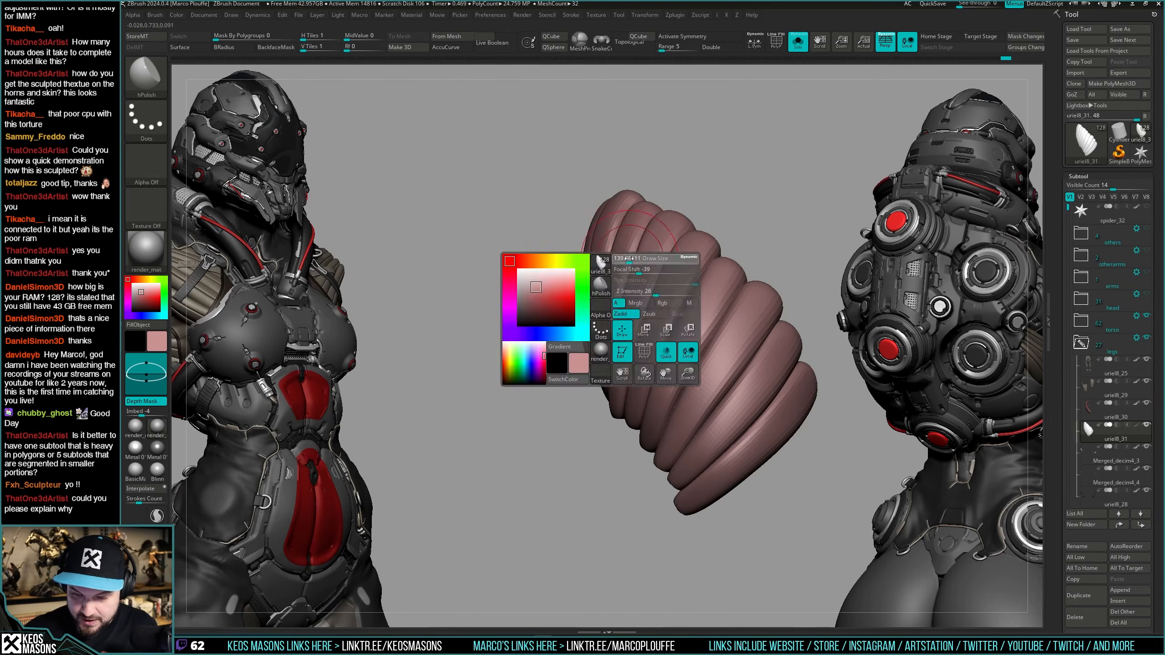
pyautogui.moveTo(629, 259); pyautogui.dragTo(623, 222, button='right')
pyautogui.moveTo(583, 408); pyautogui.dragTo(605, 332, button='right')
pyautogui.moveTo(615, 212); pyautogui.dragTo(604, 223, button='right')
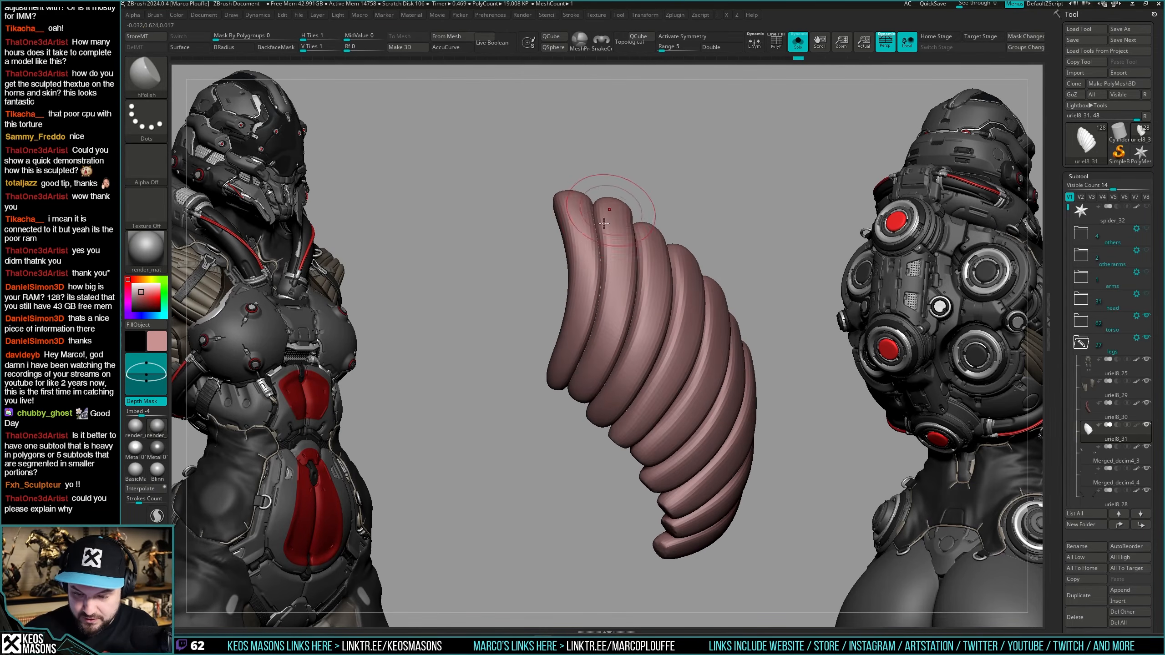
pyautogui.moveTo(639, 261); pyautogui.dragTo(746, 331, button='right')
# Check the strands against the full figure, isolate them again, and soften them with the SmoothDirectional brush.
pyautogui.hotkey('shift', 's')
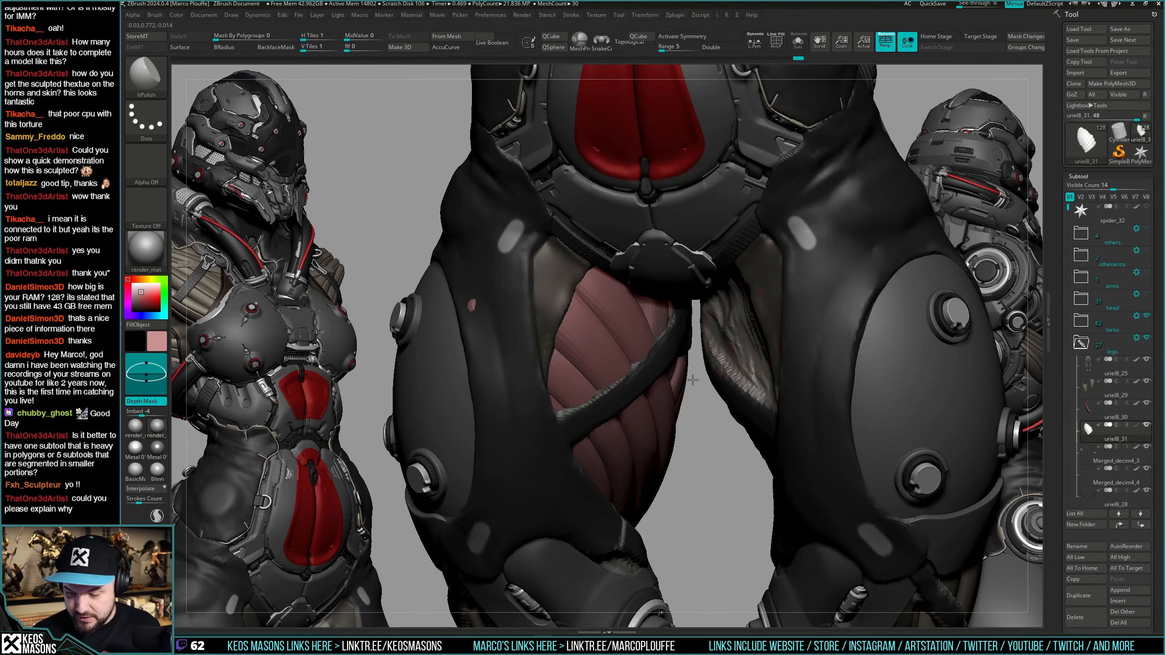
pyautogui.moveTo(695, 359)
pyautogui.mouseDown(button='right')
pyautogui.moveTo(679, 321)
pyautogui.moveTo(689, 359)
pyautogui.moveTo(665, 367)
pyautogui.moveTo(686, 373)
pyautogui.moveTo(661, 312)
pyautogui.mouseUp(button='right')
pyautogui.hotkey('shift', 's')
pyautogui.press('space')
pyautogui.click(693, 437)
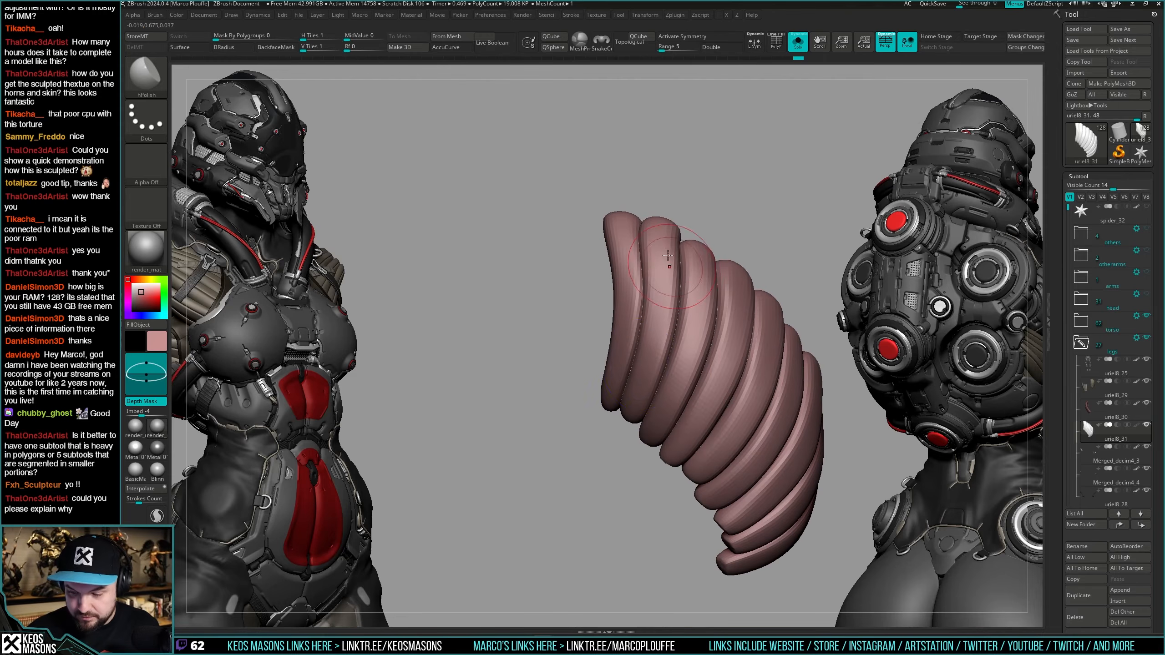
pyautogui.moveTo(678, 366); pyautogui.dragTo(704, 301, button='right')
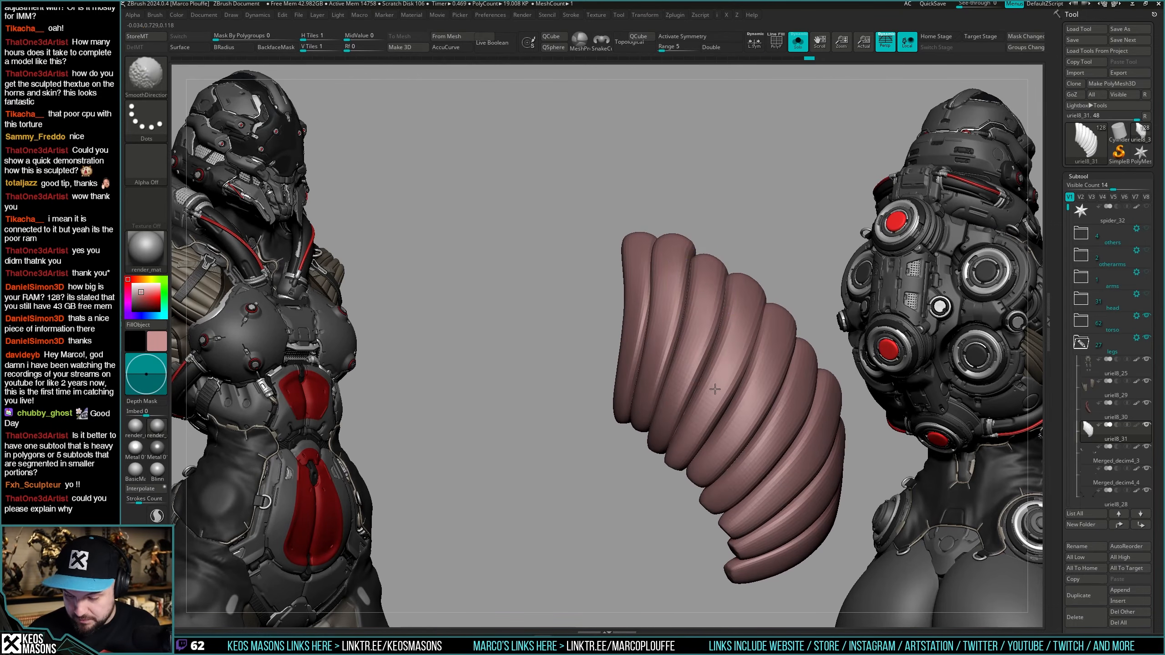
# Reselect hPolish and refine the faces of the strands in the upper part of the fan.
pyautogui.moveTo(715, 389)
pyautogui.mouseDown(button='right')
pyautogui.moveTo(734, 356)
pyautogui.moveTo(693, 372)
pyautogui.moveTo(746, 367)
pyautogui.moveTo(729, 373)
pyautogui.moveTo(699, 360)
pyautogui.moveTo(721, 354)
pyautogui.moveTo(674, 337)
pyautogui.mouseUp(button='right')
pyautogui.hotkey('shift', 's')
pyautogui.press('space')
pyautogui.click(701, 351)
pyautogui.hotkey('shift', 's')
pyautogui.press('space')
pyautogui.click(713, 369)
pyautogui.rightClick(674, 337)
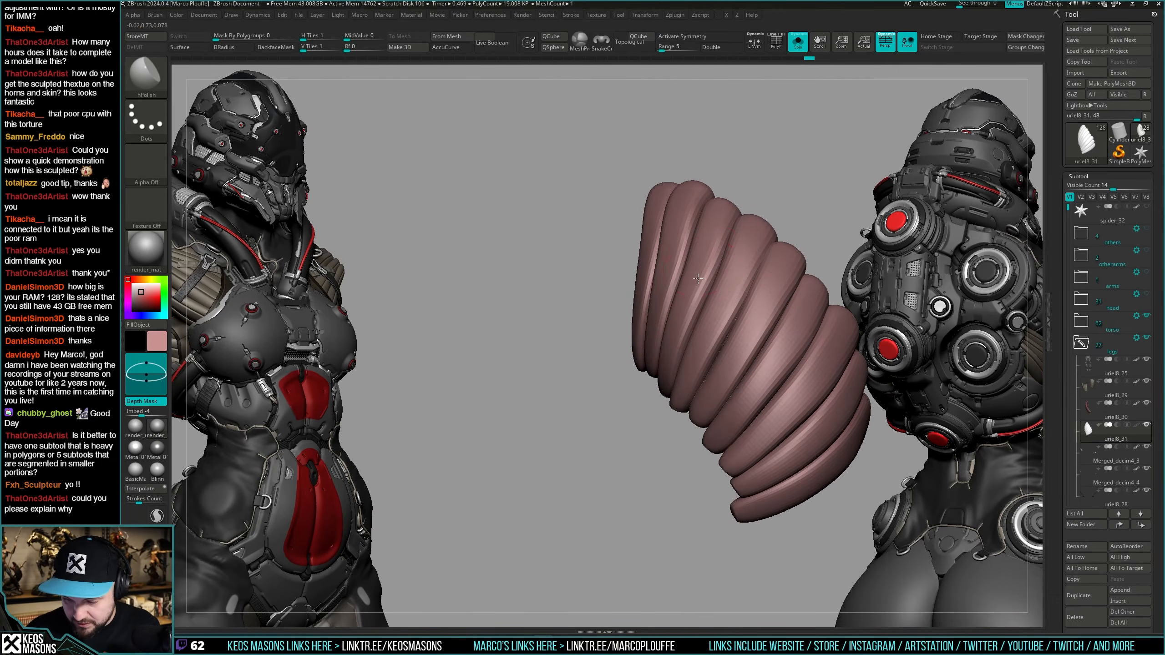
# Polish the middle strands of the fan with hPolish, working along their length from several angles.
pyautogui.moveTo(711, 252); pyautogui.dragTo(700, 241, button='right')
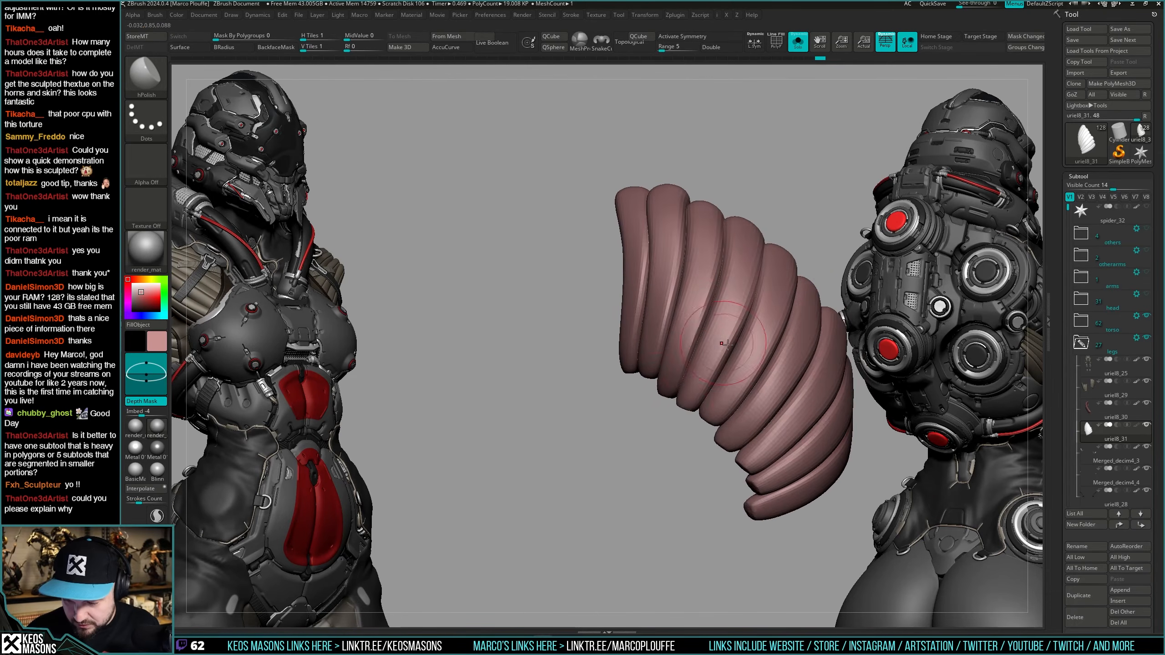
pyautogui.moveTo(726, 344); pyautogui.dragTo(731, 327, button='right')
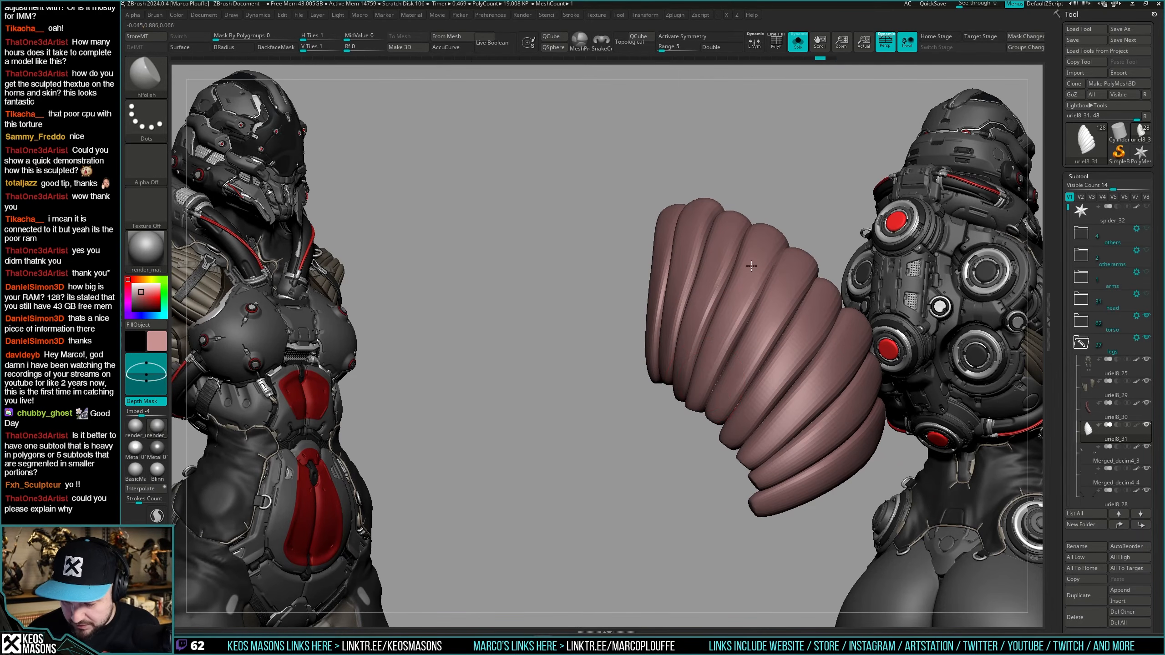
pyautogui.moveTo(811, 327); pyautogui.dragTo(743, 353, button='right')
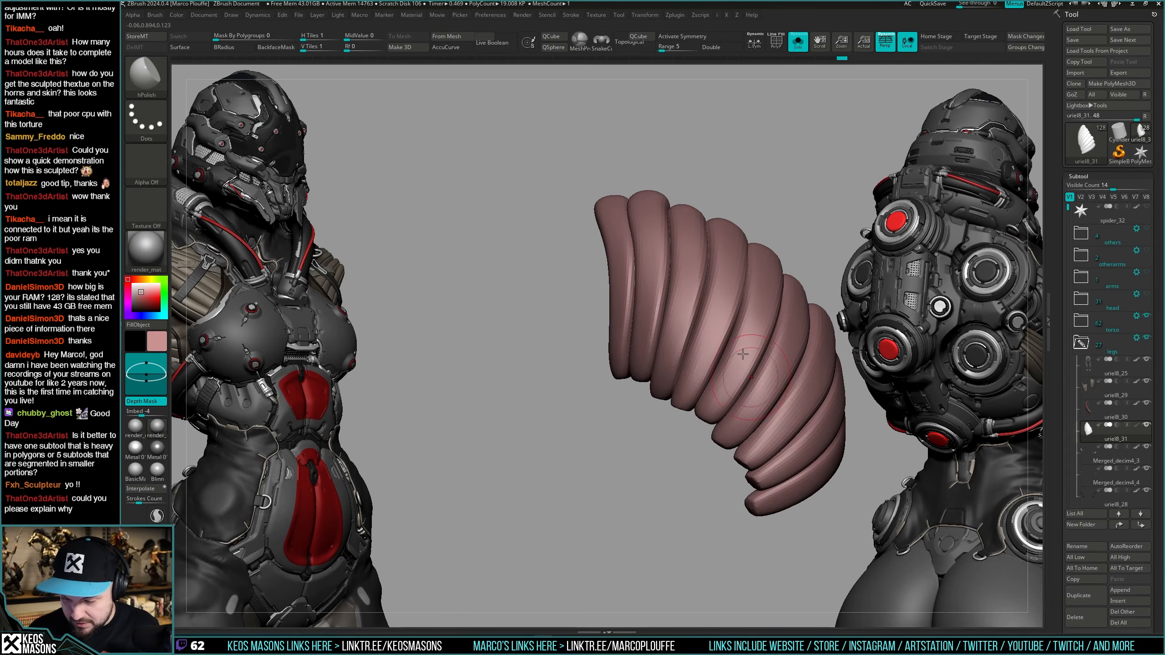
pyautogui.moveTo(645, 353)
pyautogui.mouseDown(button='right')
pyautogui.moveTo(689, 375)
pyautogui.moveTo(652, 349)
pyautogui.mouseUp(button='right')
# Smooth the polished strands with SmoothDirectional and check the whole fan from several angles.
pyautogui.rightClick(689, 375)
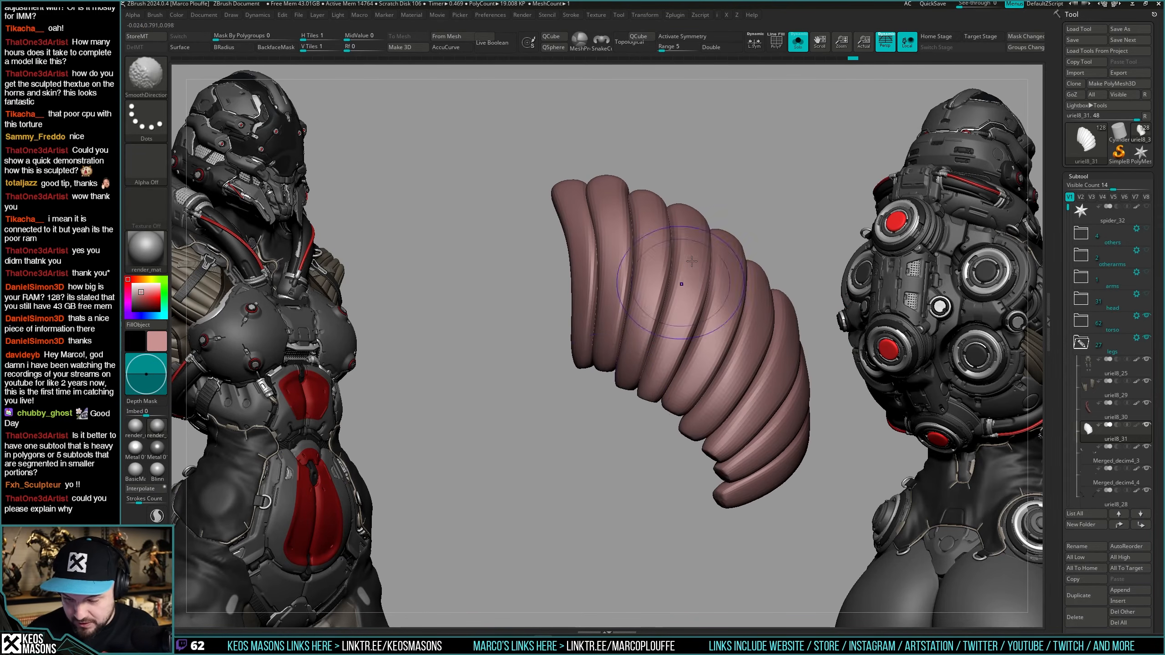
pyautogui.moveTo(692, 261); pyautogui.dragTo(744, 340, button='right')
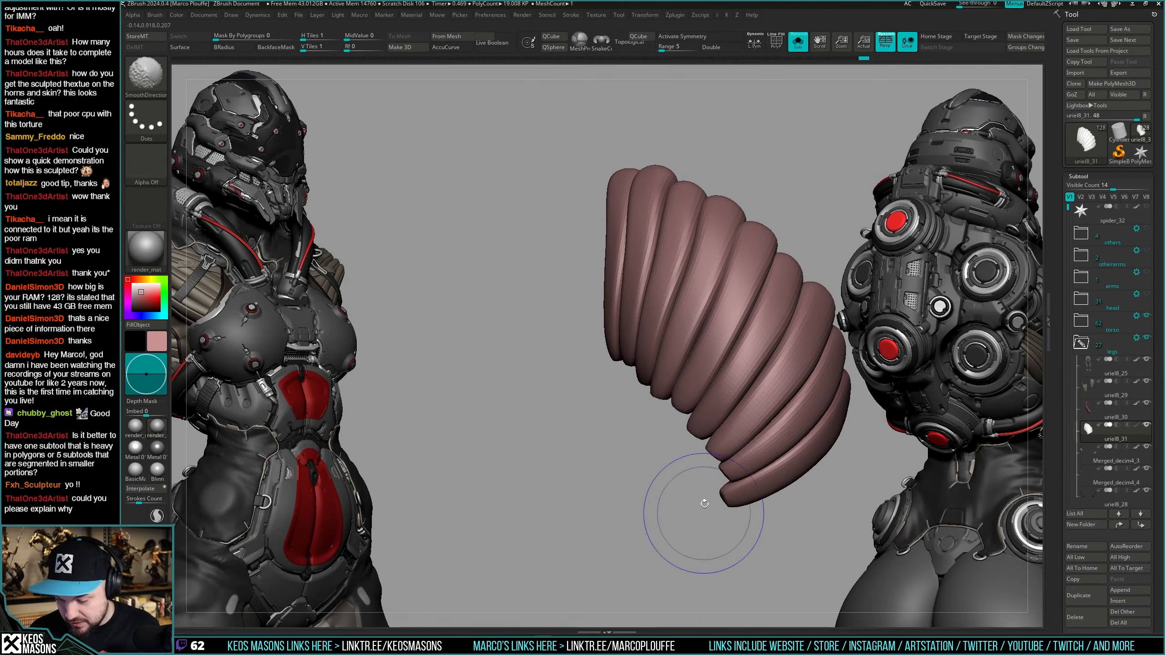
pyautogui.moveTo(705, 504); pyautogui.dragTo(651, 459, button='right')
pyautogui.moveTo(629, 257)
pyautogui.mouseDown(button='right')
pyautogui.moveTo(583, 276)
pyautogui.moveTo(671, 403)
pyautogui.moveTo(702, 377)
pyautogui.moveTo(722, 295)
pyautogui.moveTo(748, 283)
pyautogui.moveTo(725, 306)
pyautogui.mouseUp(button='right')
pyautogui.hotkey('shift', 's')
pyautogui.hotkey('shift', 's')
pyautogui.hotkey('shift', 'f')
pyautogui.hotkey('shift', 'f')
pyautogui.hotkey('shift', 's')
pyautogui.hotkey('shift', 's')
# Mask every strand except the innermost one using Transpose topological masking, and return to the sculpting brush.
pyautogui.press('w')
pyautogui.moveTo(698, 300)
pyautogui.keyDown('ctrl'); pyautogui.mouseDown()
pyautogui.moveTo(741, 282)
pyautogui.moveTo(804, 203)
pyautogui.mouseUp(); pyautogui.keyUp('ctrl')
pyautogui.keyDown('ctrl'); pyautogui.click(790, 201); pyautogui.keyUp('ctrl')
pyautogui.hotkey('shift', 's')
pyautogui.hotkey('shift', 's')
pyautogui.keyDown('ctrl'); pyautogui.moveTo(742, 234); pyautogui.dragTo(706, 232); pyautogui.keyUp('ctrl')
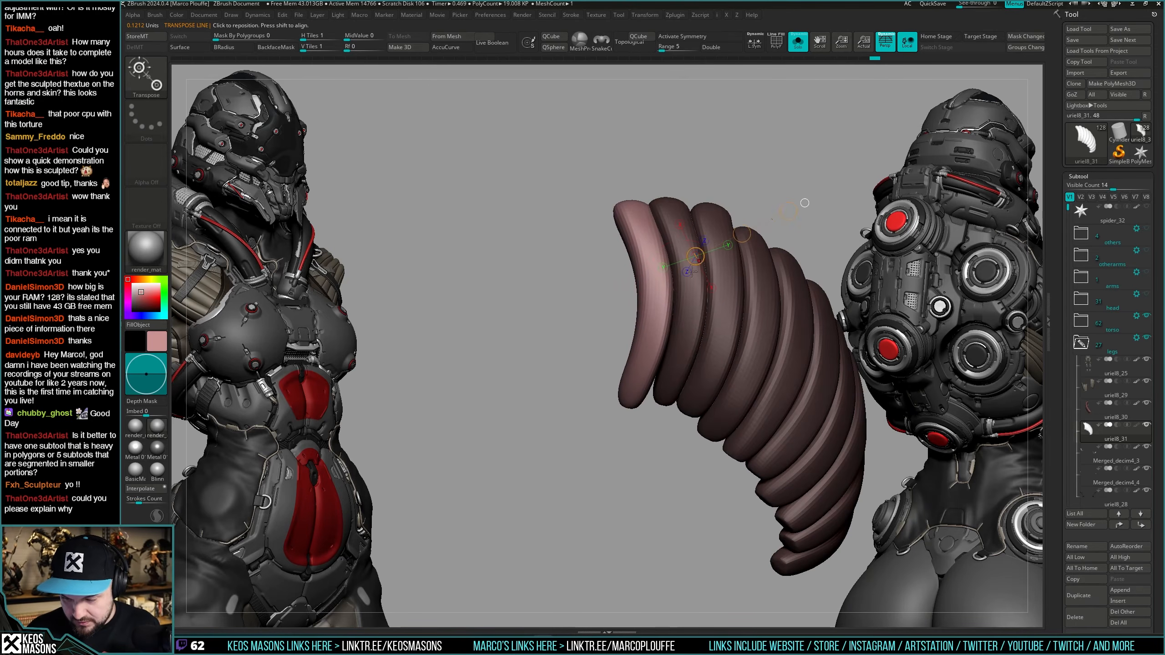
pyautogui.press('q')
# Show the full figure and reposition the unmasked innermost strand behind the inner thigh strap with Transpose.
pyautogui.hotkey('shift', 's')
pyautogui.moveTo(692, 272)
pyautogui.mouseDown(button='right')
pyautogui.moveTo(724, 293)
pyautogui.moveTo(649, 366)
pyautogui.mouseUp(button='right')
pyautogui.press('space')
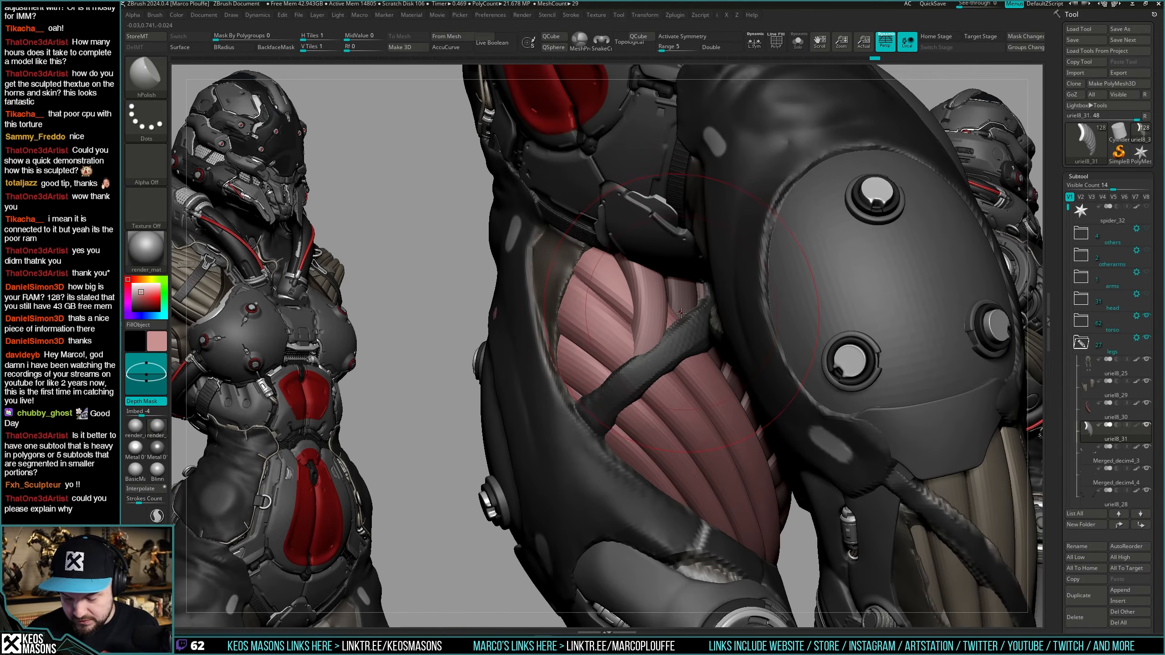
pyautogui.hotkey('shift', 's')
pyautogui.press('w')
pyautogui.hotkey('shift', 's')
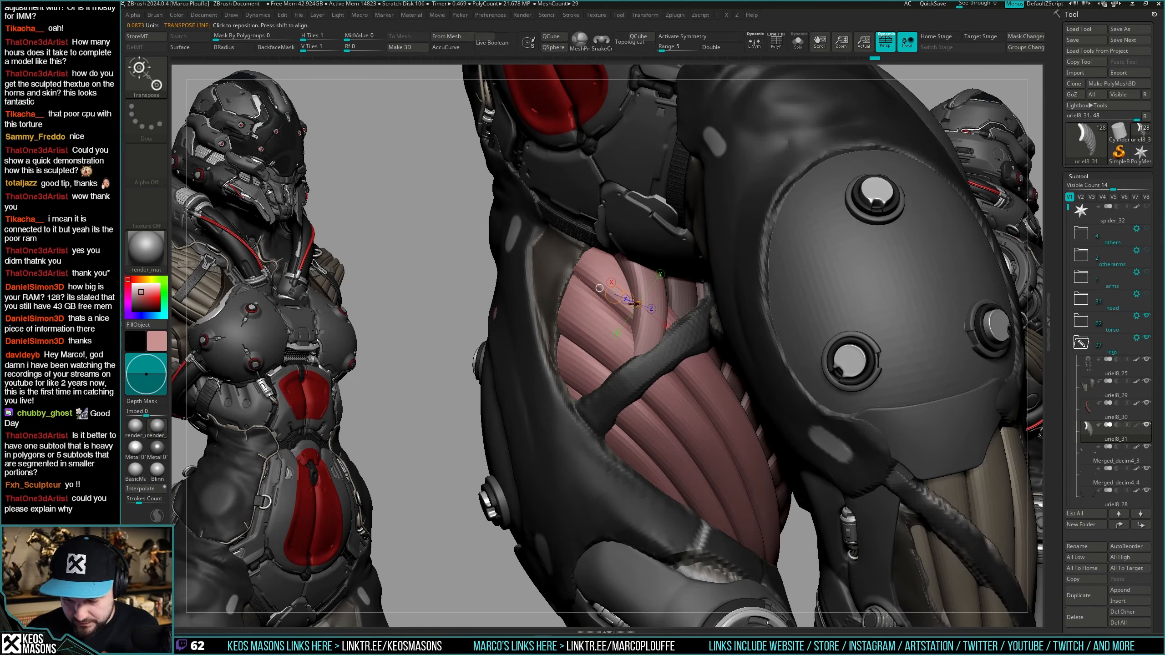
pyautogui.press('q')
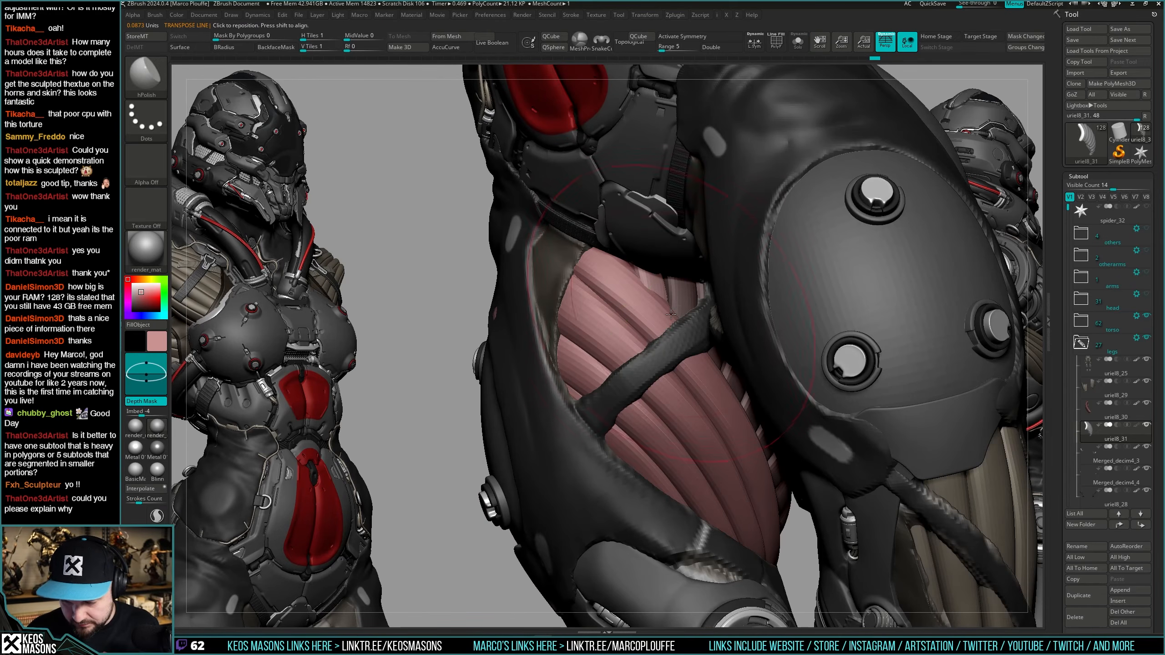
# Choose the Move brush, turn off BackfaceMask, and reshape the unmasked strand inside the inner thigh opening.
pyautogui.moveTo(635, 304); pyautogui.dragTo(679, 307, button='right')
pyautogui.press('space')
pyautogui.click(646, 341)
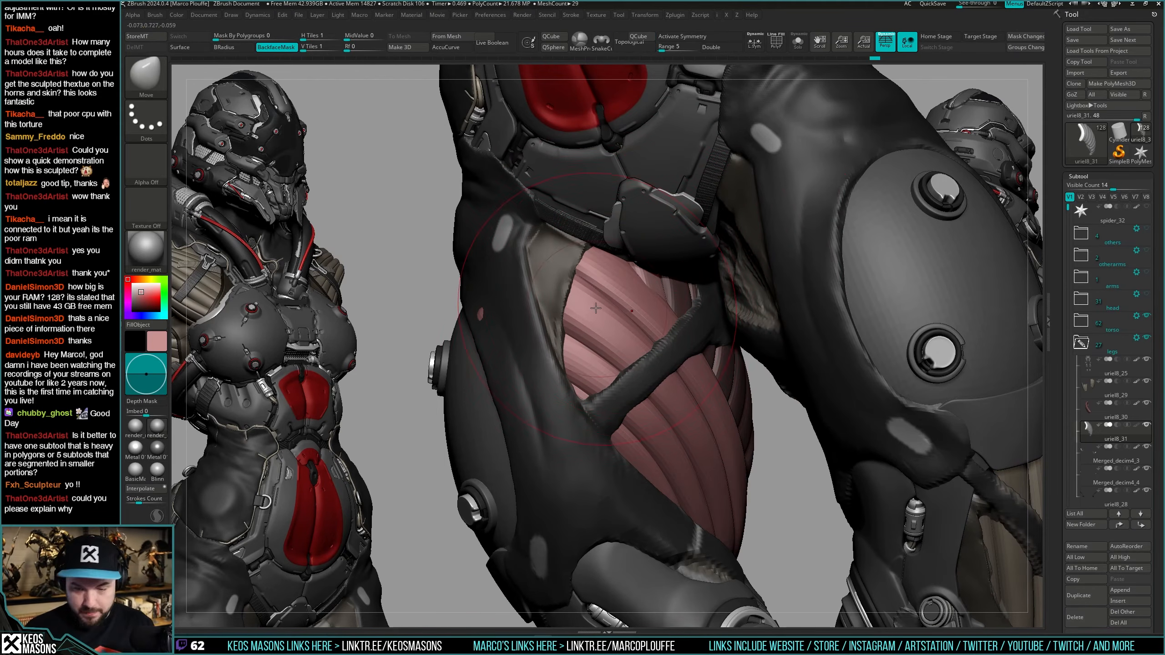
pyautogui.press('space')
pyautogui.moveTo(603, 308); pyautogui.dragTo(595, 306)
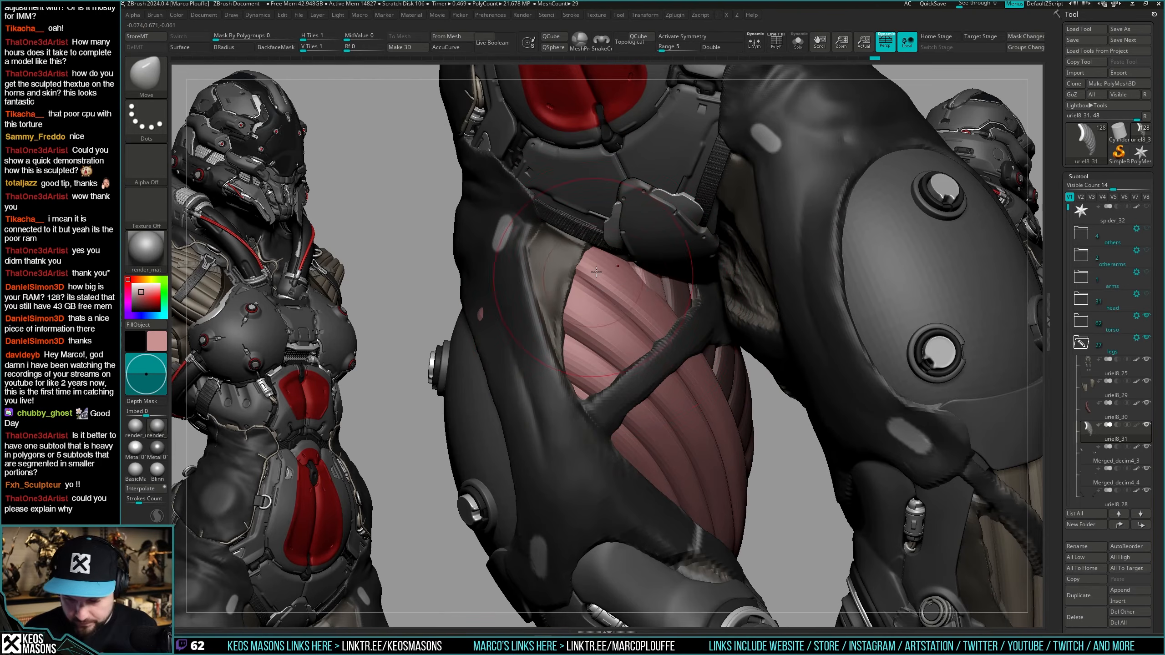
pyautogui.moveTo(663, 307)
pyautogui.mouseDown(button='right')
pyautogui.moveTo(666, 280)
pyautogui.moveTo(654, 294)
pyautogui.mouseUp(button='right')
pyautogui.moveTo(643, 317); pyautogui.dragTo(656, 319)
# Resize the Move brush and bend the upper part of the unmasked strand to follow its neighbours.
pyautogui.moveTo(659, 286)
pyautogui.mouseDown(button='right')
pyautogui.moveTo(671, 278)
pyautogui.moveTo(637, 245)
pyautogui.moveTo(620, 257)
pyautogui.moveTo(624, 338)
pyautogui.mouseUp(button='right')
pyautogui.press('space')
pyautogui.moveTo(660, 278); pyautogui.dragTo(649, 278)
pyautogui.press('space')
pyautogui.moveTo(655, 274)
pyautogui.mouseDown(button='right')
pyautogui.moveTo(668, 304)
pyautogui.moveTo(653, 328)
pyautogui.moveTo(674, 314)
pyautogui.mouseUp(button='right')
# Isolate the strands, adjust the innermost strand's curve, smooth it with Smooth Stronger, and bring back the full figure.
pyautogui.hotkey('shift', 'alt', 's')
pyautogui.press('space')
pyautogui.moveTo(675, 313)
pyautogui.mouseDown()
pyautogui.moveTo(737, 338)
pyautogui.moveTo(707, 336)
pyautogui.mouseUp()
pyautogui.press('space')
pyautogui.press('space')
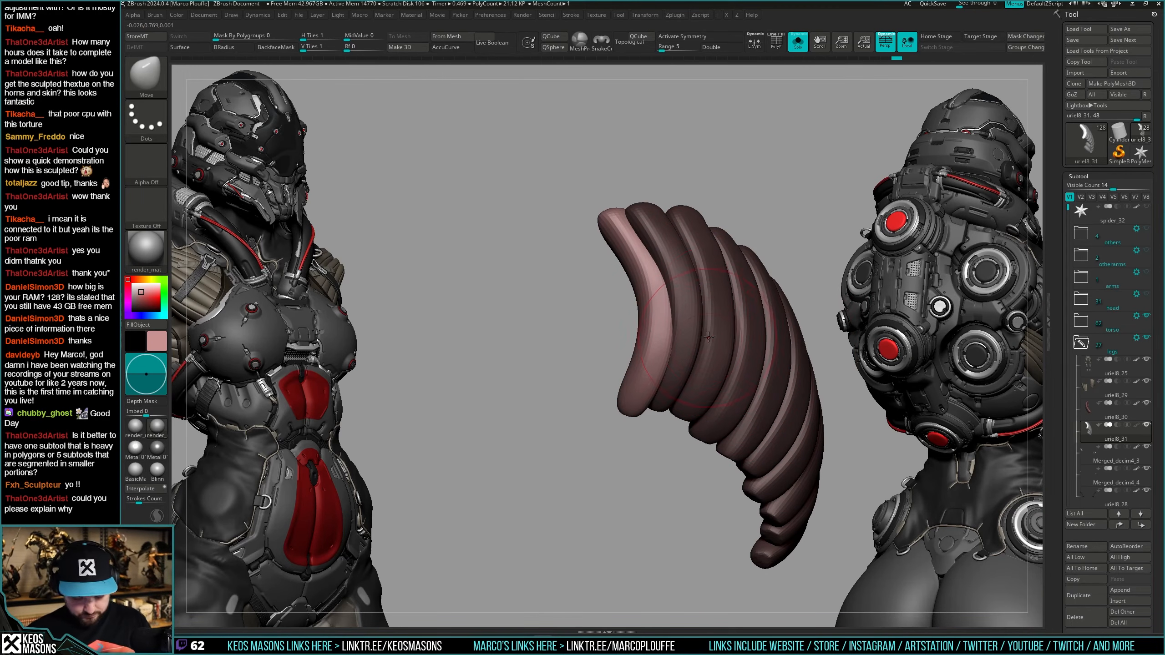
pyautogui.press('space')
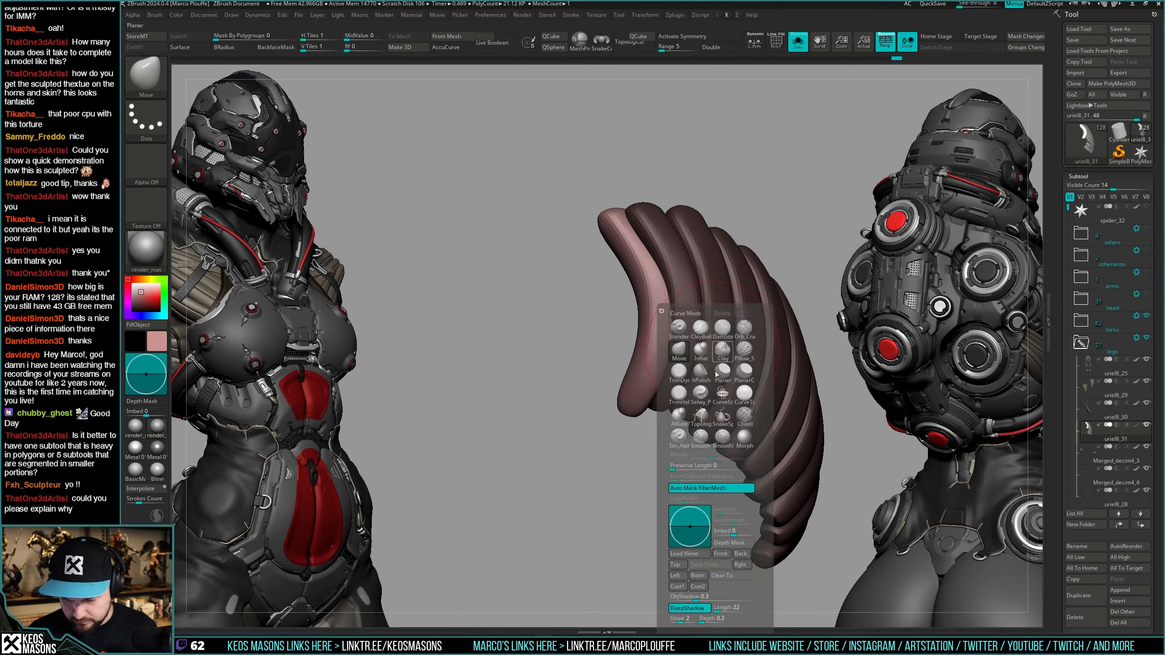
pyautogui.keyDown('shift'); pyautogui.moveTo(671, 248); pyautogui.dragTo(646, 448); pyautogui.keyUp('shift')
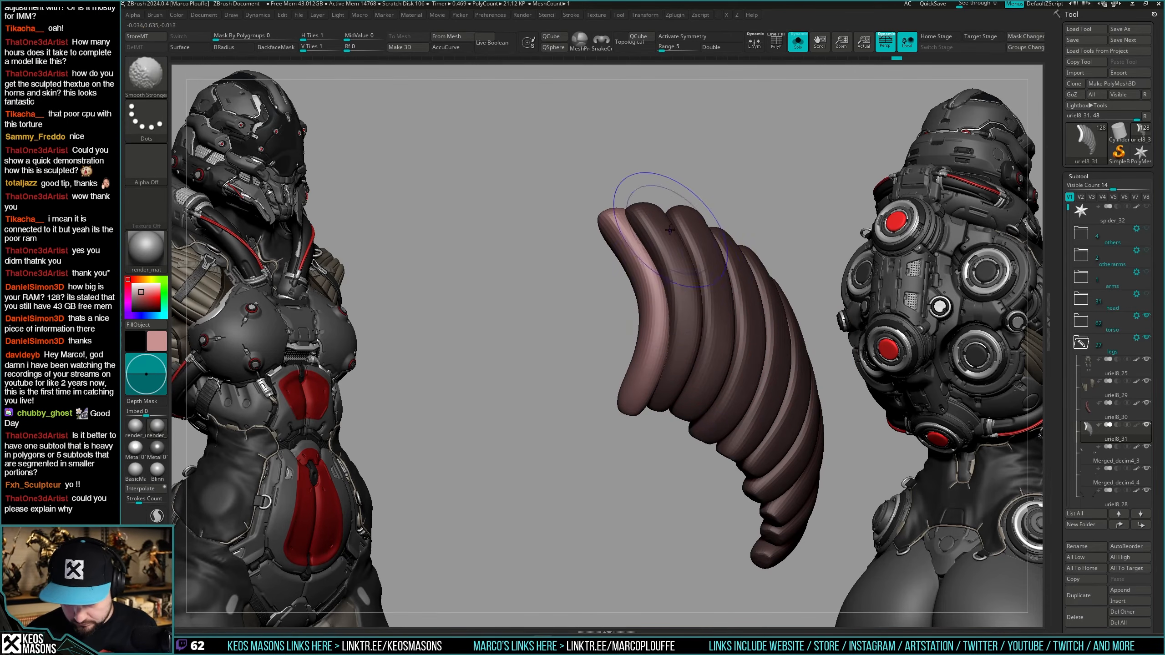
pyautogui.hotkey('shift', 's')
pyautogui.moveTo(640, 356)
pyautogui.mouseDown(button='right')
pyautogui.moveTo(658, 305)
pyautogui.moveTo(630, 313)
pyautogui.moveTo(674, 288)
pyautogui.moveTo(654, 321)
pyautogui.moveTo(663, 262)
pyautogui.moveTo(695, 435)
pyautogui.moveTo(708, 355)
pyautogui.mouseUp(button='right')
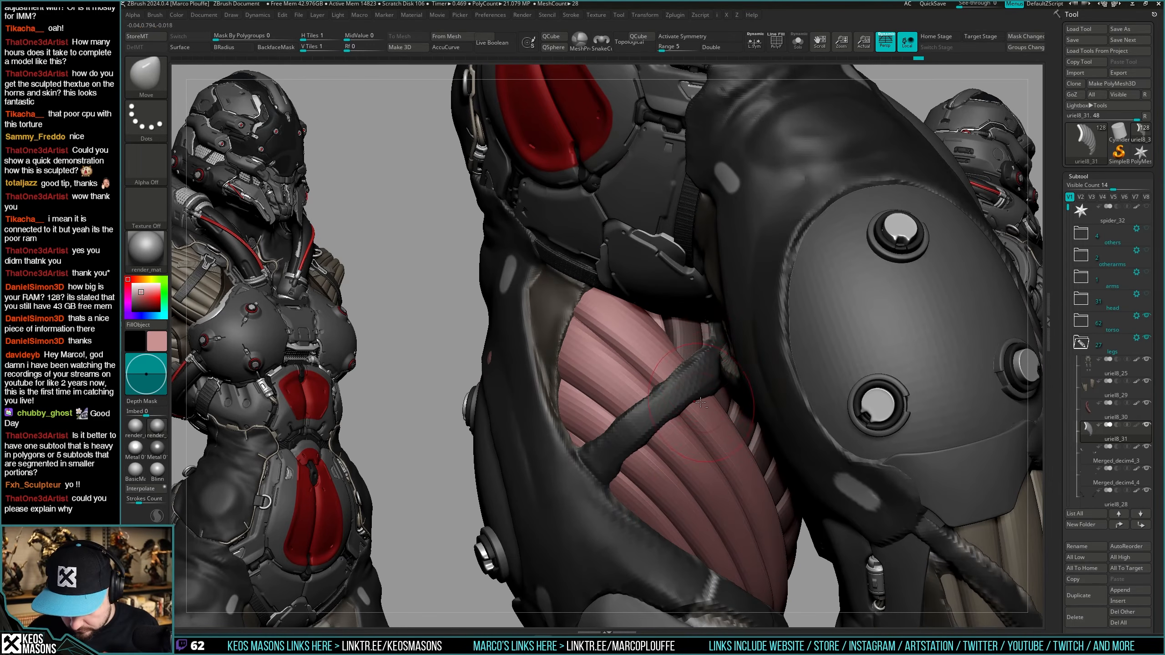
pyautogui.moveTo(701, 403); pyautogui.dragTo(701, 327, button='right')
# Mask the second strand of the isolated fan and invert the mask so only that strand is editable.
pyautogui.press('w')
pyautogui.press('f')
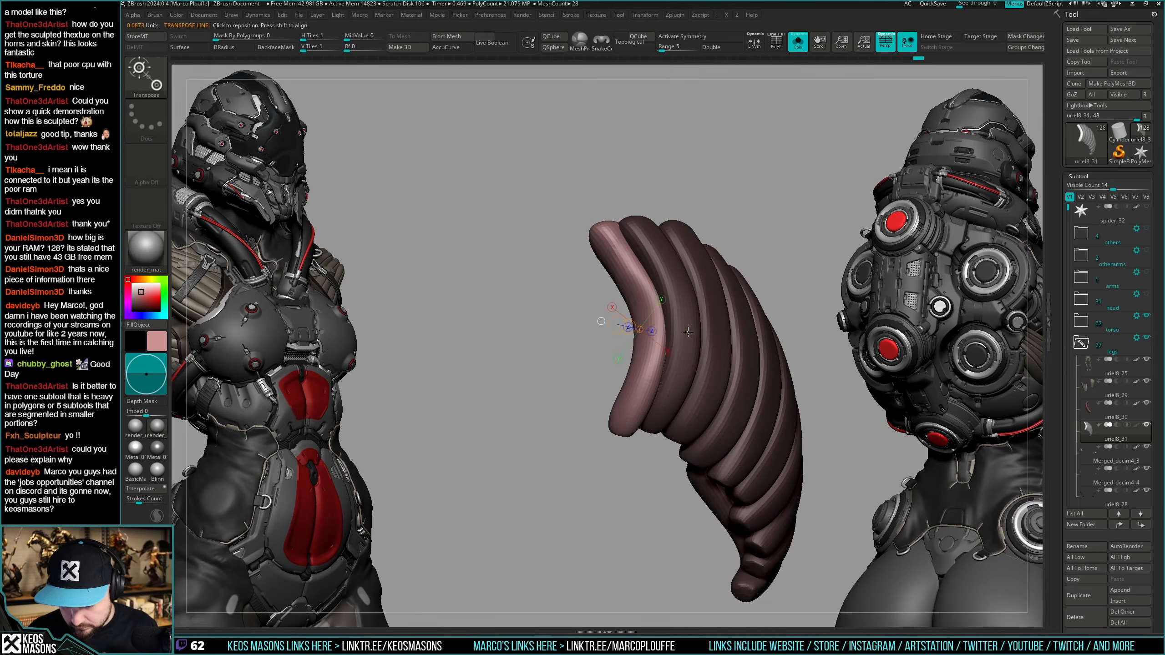
pyautogui.press('q')
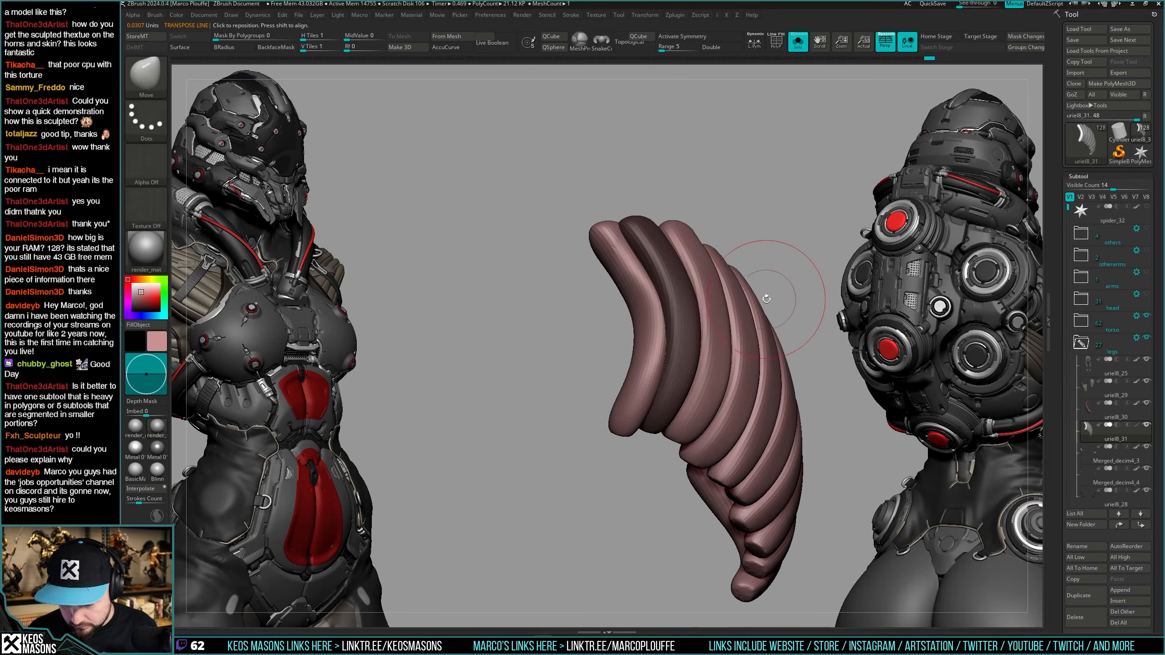
pyautogui.press('f')
pyautogui.keyDown('ctrl'); pyautogui.moveTo(434, 477); pyautogui.dragTo(473, 452); pyautogui.keyUp('ctrl')
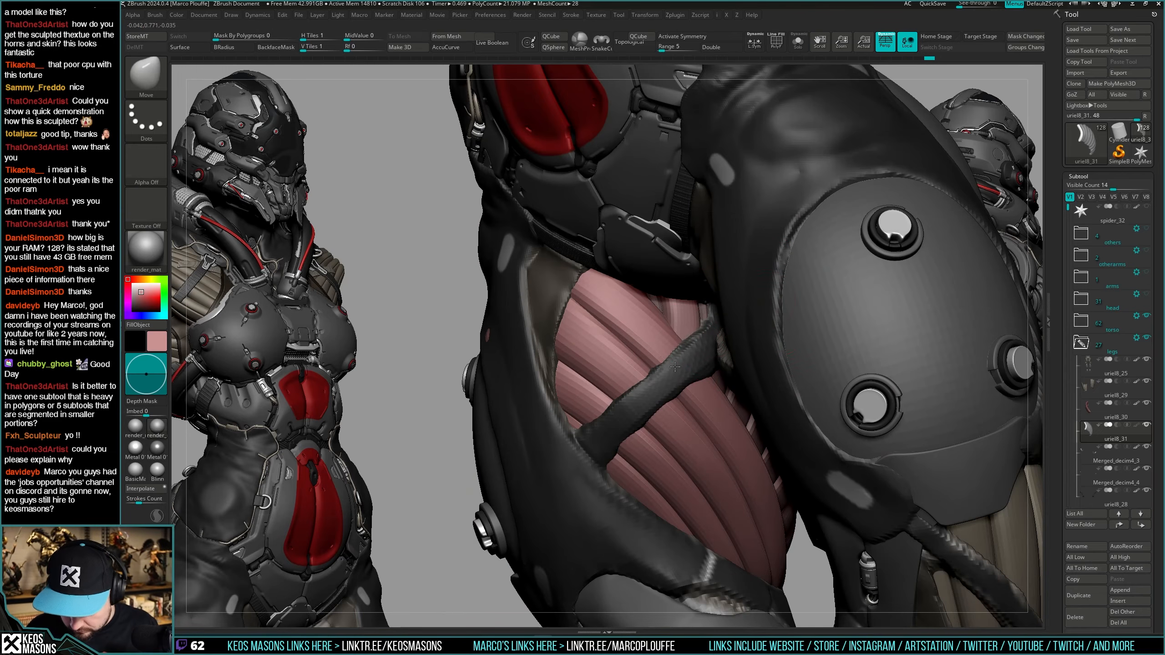
# Isolate the strands and flatten the unmasked second strand along its length with hPolish.
pyautogui.moveTo(671, 338)
pyautogui.mouseDown(button='right')
pyautogui.moveTo(691, 325)
pyautogui.moveTo(706, 345)
pyautogui.moveTo(710, 336)
pyautogui.mouseUp(button='right')
pyautogui.press('f')
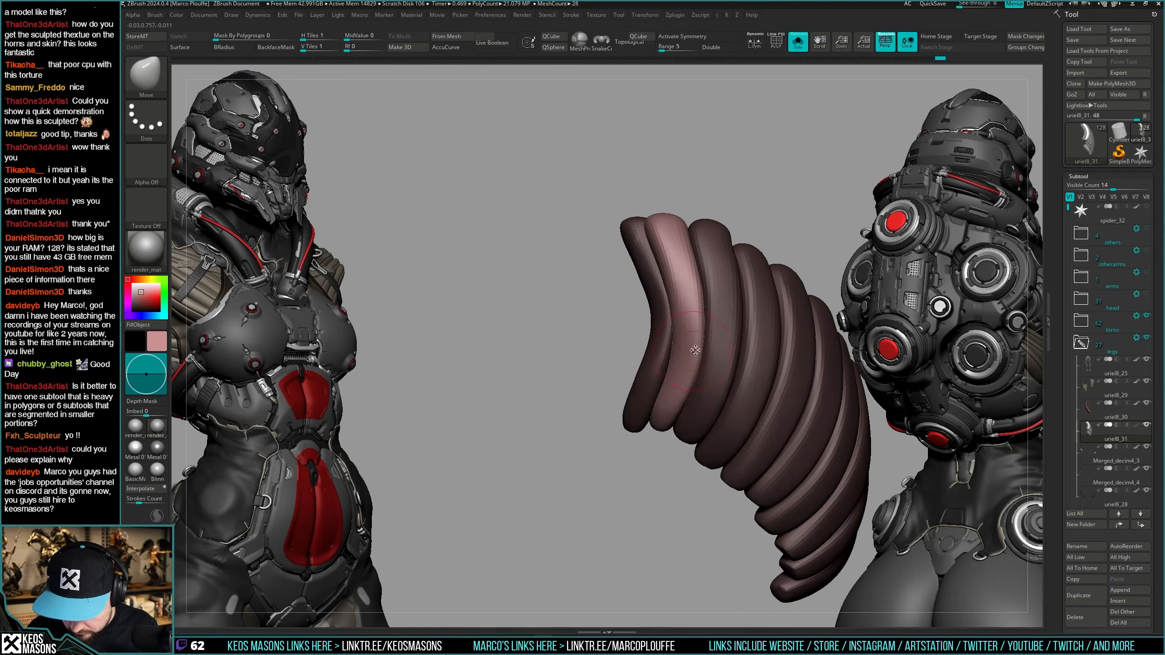
pyautogui.press('space')
pyautogui.click(697, 371)
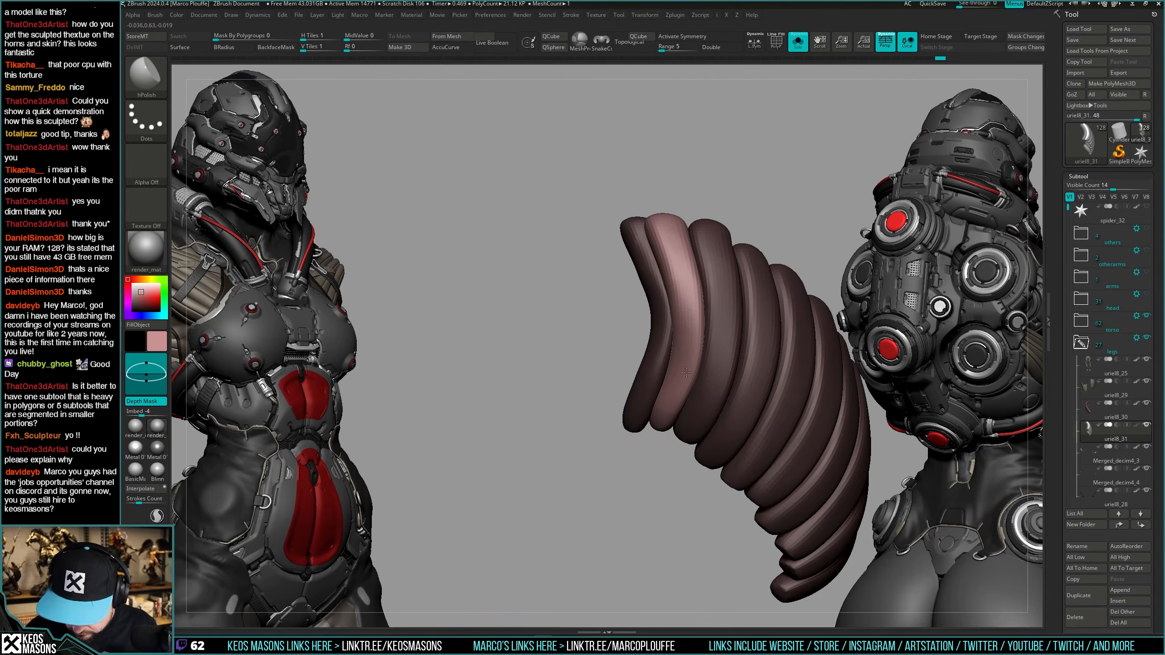
pyautogui.moveTo(679, 248); pyautogui.dragTo(693, 331, button='right')
pyautogui.press('f')
pyautogui.press('f')
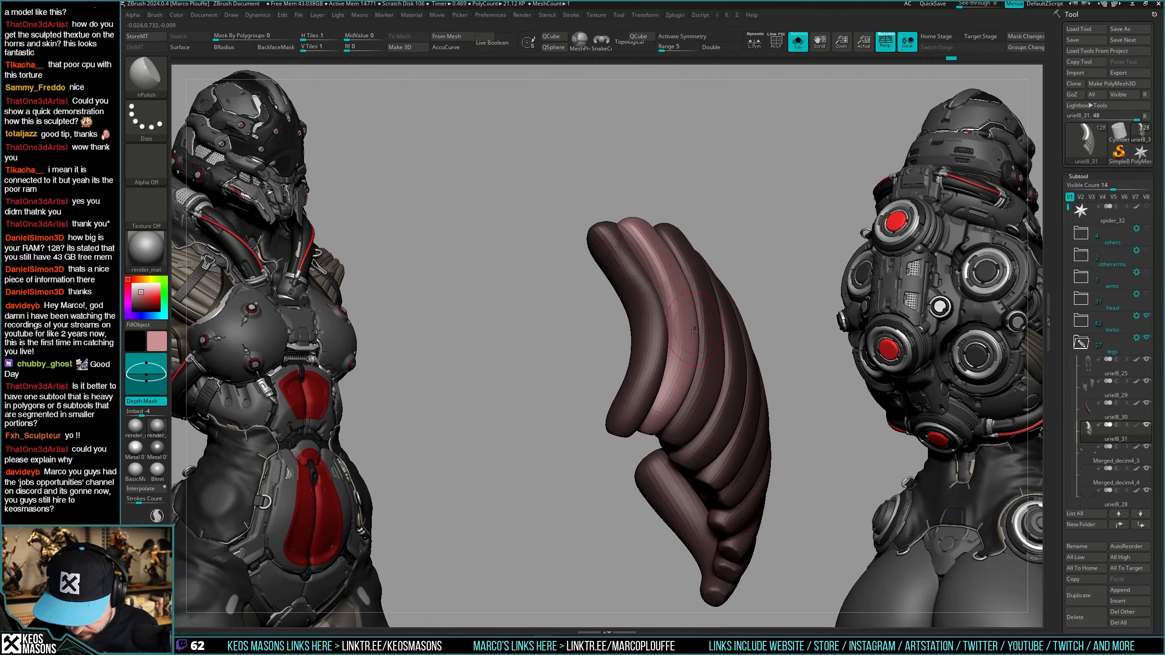
pyautogui.press('f')
pyautogui.moveTo(667, 240); pyautogui.dragTo(683, 301, button='right')
pyautogui.press('f')
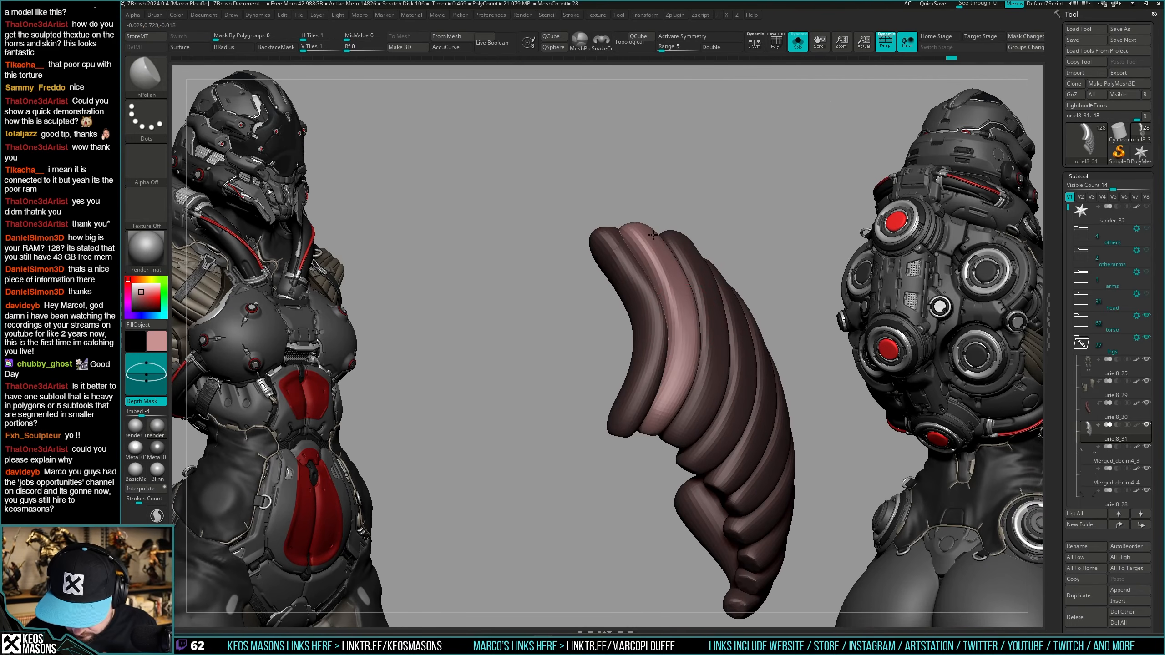
# Smooth the unmasked second strand along its length with the SmoothDirectional brush, then isolate the strands again.
pyautogui.press('f')
pyautogui.press('space')
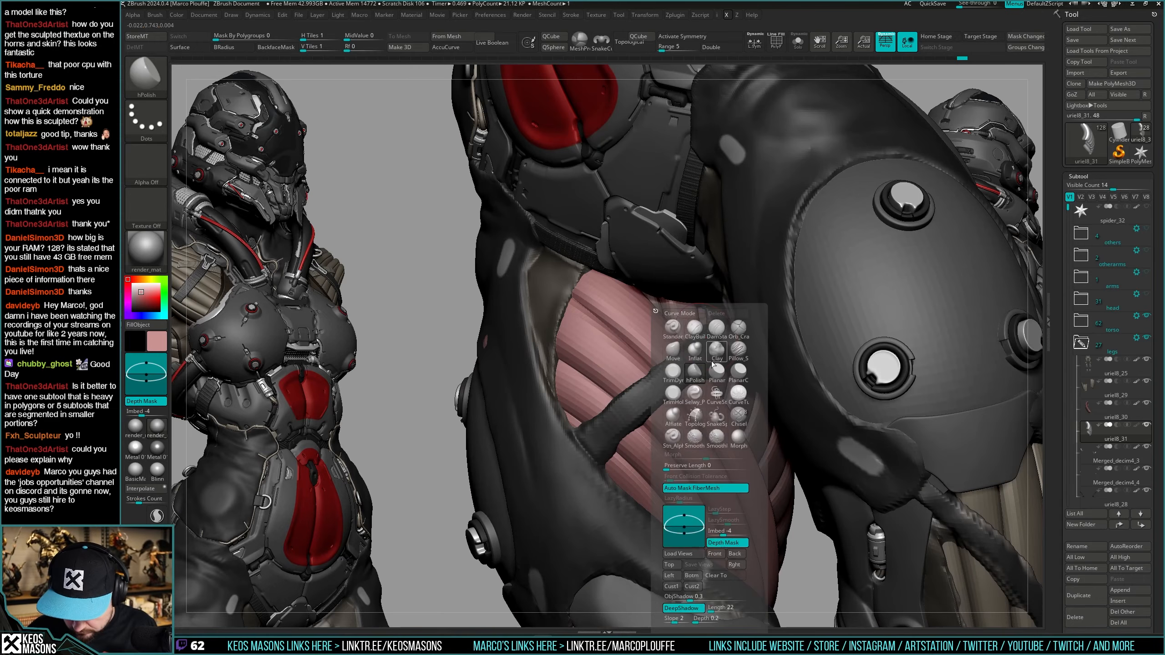
pyautogui.click(718, 440)
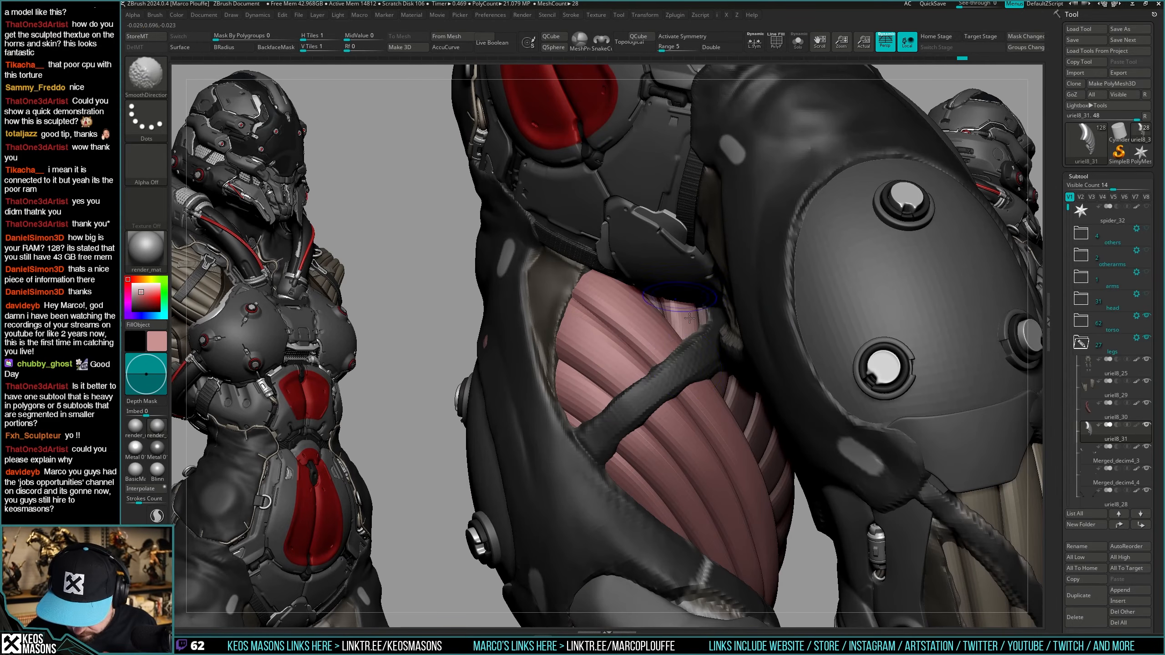
pyautogui.moveTo(689, 318)
pyautogui.keyDown('ctrl'); pyautogui.mouseDown(button='right')
pyautogui.moveTo(688, 276)
pyautogui.moveTo(686, 321)
pyautogui.mouseUp(button='right'); pyautogui.keyUp('ctrl')
pyautogui.press('f')
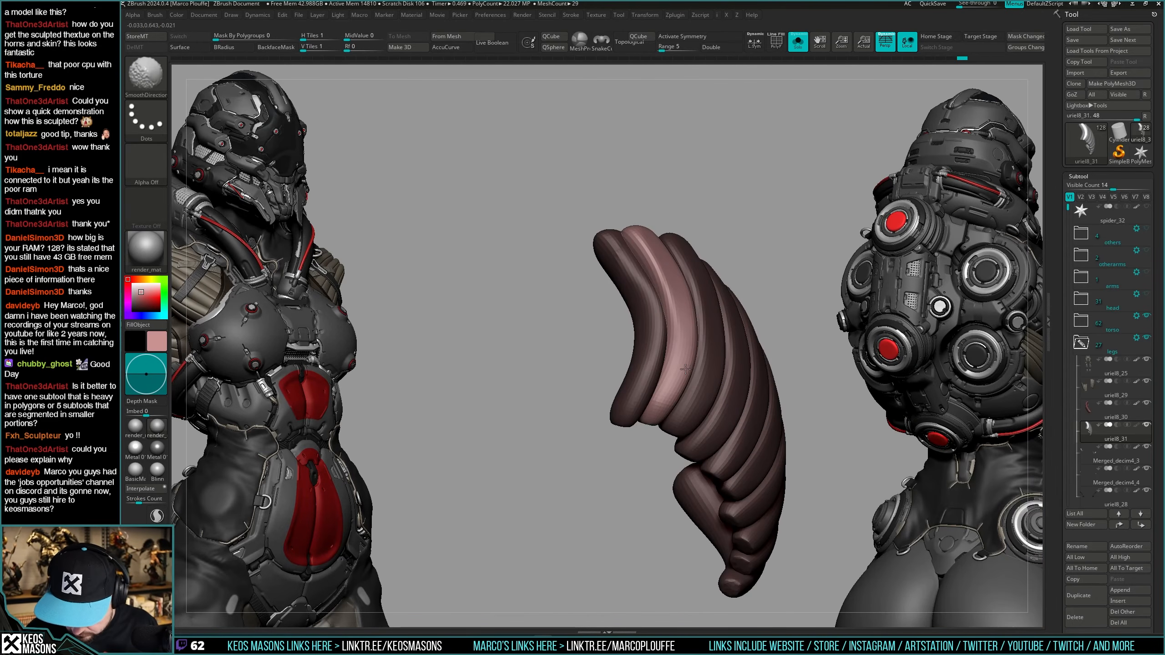
# Clear the mask from the strand fan, bring back the full figure and switch to the Move brush.
pyautogui.press('f')
pyautogui.moveTo(640, 217)
pyautogui.mouseDown(button='right')
pyautogui.moveTo(716, 234)
pyautogui.moveTo(808, 229)
pyautogui.moveTo(833, 183)
pyautogui.moveTo(724, 193)
pyautogui.mouseUp(button='right')
pyautogui.moveTo(721, 399)
pyautogui.mouseDown(button='right')
pyautogui.moveTo(758, 358)
pyautogui.moveTo(742, 365)
pyautogui.moveTo(754, 360)
pyautogui.moveTo(746, 345)
pyautogui.moveTo(729, 387)
pyautogui.mouseUp(button='right')
pyautogui.hotkey('alt', 's')
pyautogui.hotkey('alt', 's')
pyautogui.click(697, 351)
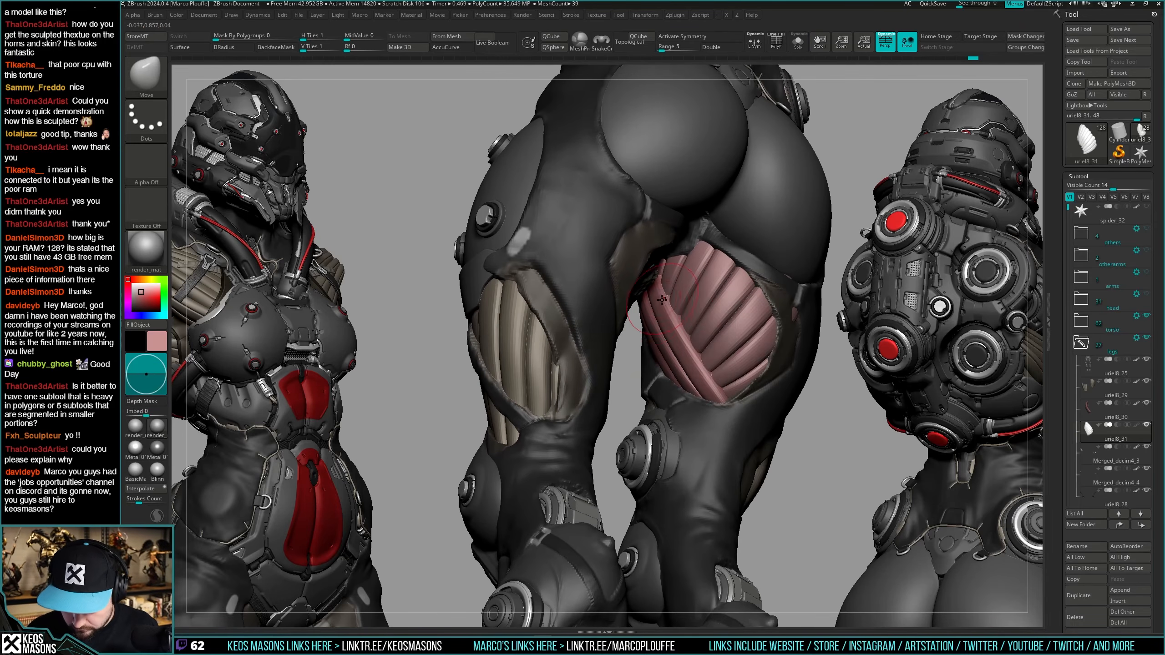
# Adjust the fan strands with the Move brush so they sit inside the rear thigh opening from several angles.
pyautogui.press('space')
pyautogui.moveTo(661, 301); pyautogui.dragTo(672, 336, button='right')
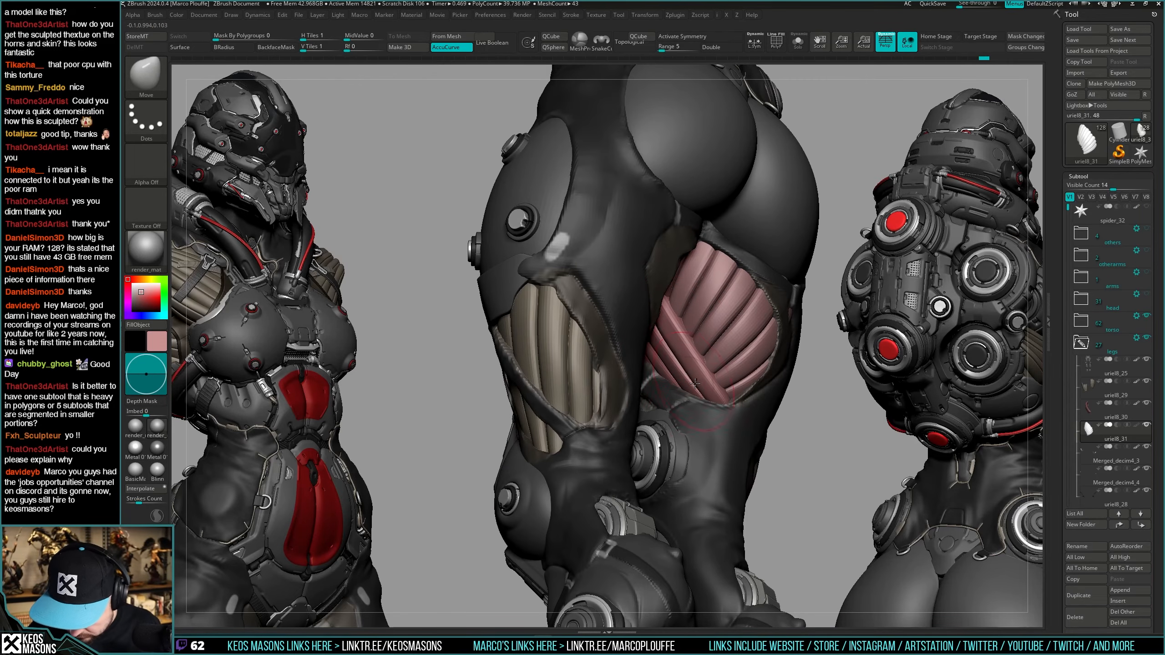
pyautogui.moveTo(722, 418)
pyautogui.mouseDown(button='right')
pyautogui.moveTo(675, 318)
pyautogui.moveTo(706, 303)
pyautogui.moveTo(738, 254)
pyautogui.moveTo(715, 258)
pyautogui.moveTo(714, 239)
pyautogui.moveTo(660, 362)
pyautogui.moveTo(705, 268)
pyautogui.moveTo(751, 265)
pyautogui.mouseUp(button='right')
pyautogui.rightClick(660, 362)
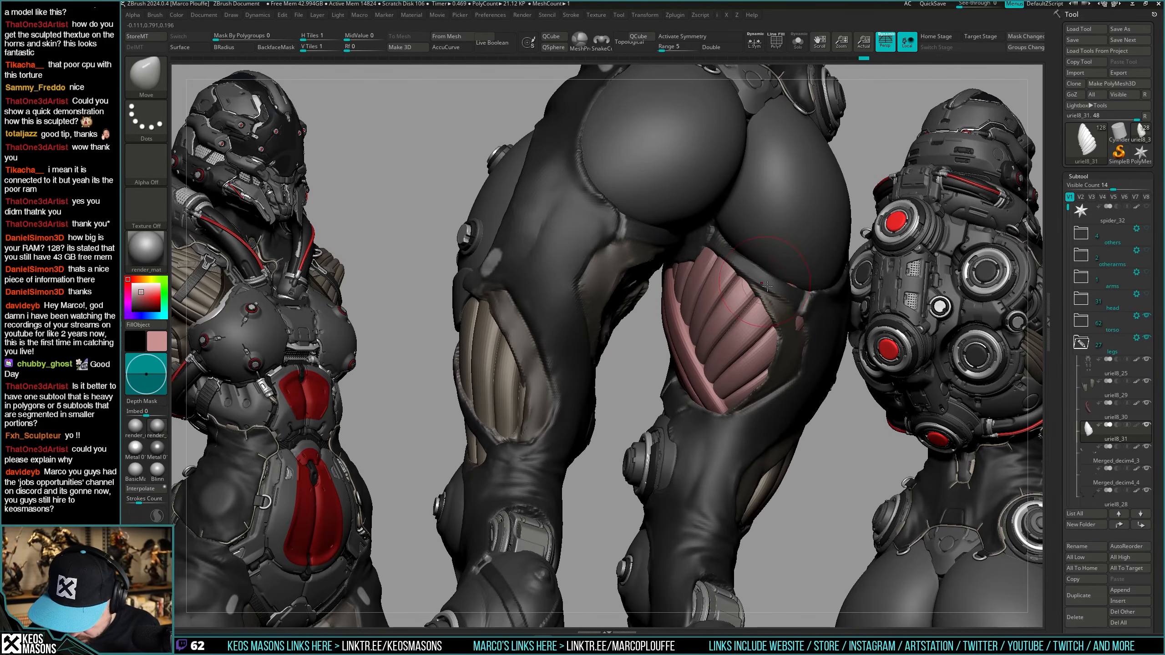
pyautogui.moveTo(778, 311); pyautogui.dragTo(814, 299, button='right')
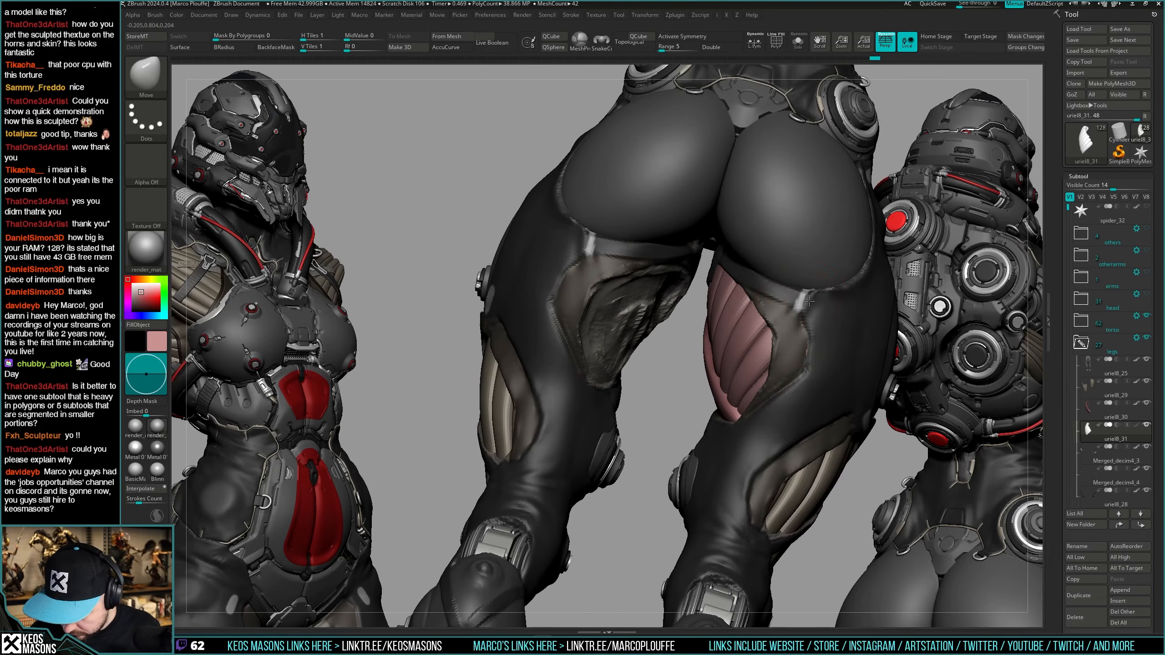
pyautogui.moveTo(832, 360); pyautogui.dragTo(693, 426, button='right')
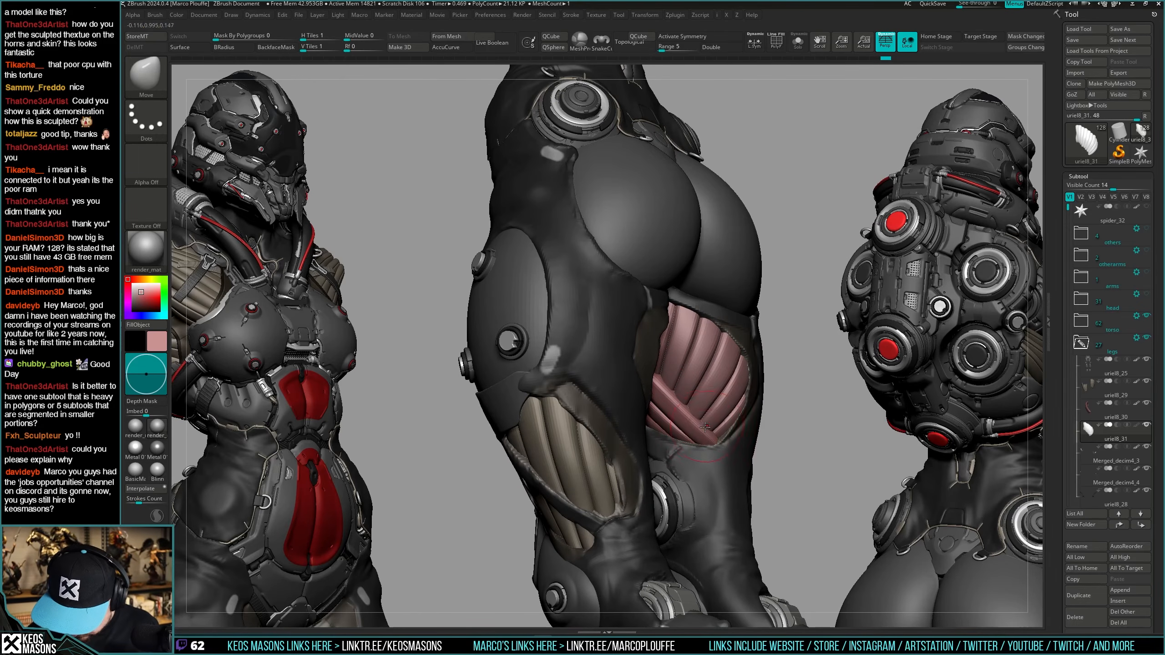
# Switch to the hPolish brush and isolate the rear-thigh strand fan.
pyautogui.press('space')
pyautogui.click(690, 433)
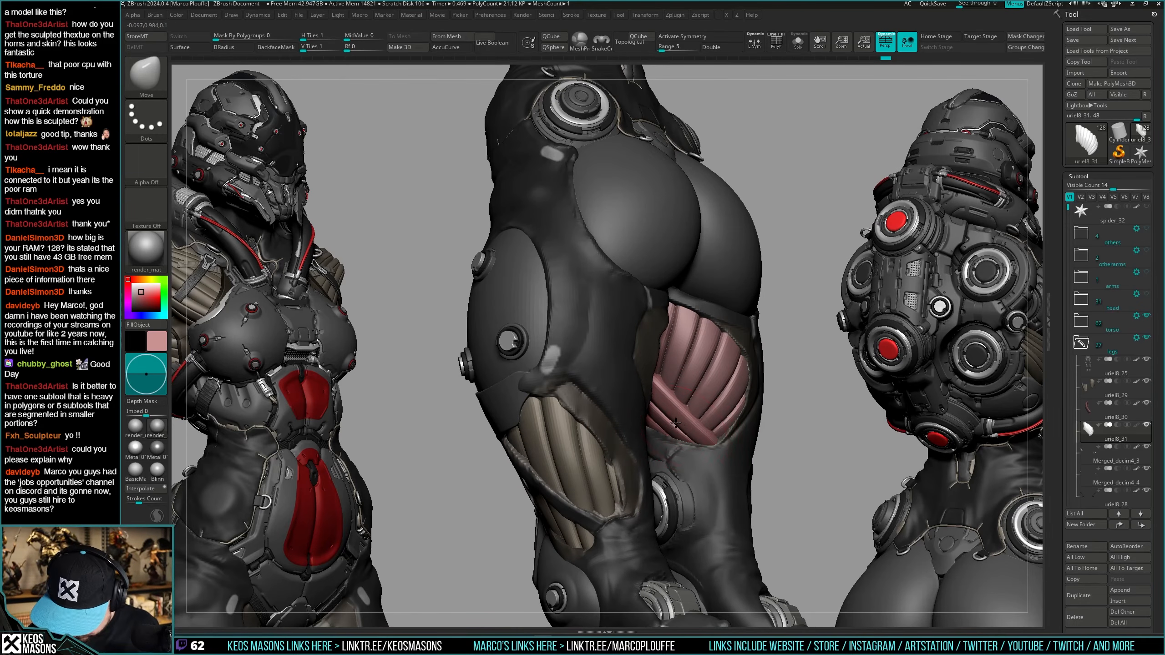
pyautogui.moveTo(675, 420)
pyautogui.mouseDown(button='right')
pyautogui.moveTo(723, 388)
pyautogui.moveTo(699, 376)
pyautogui.moveTo(723, 313)
pyautogui.mouseUp(button='right')
pyautogui.hotkey('shift', 'alt', 's')
pyautogui.press('space')
pyautogui.click(692, 367)
pyautogui.hotkey('shift', 'alt', 's')
pyautogui.hotkey('shift', 'alt', 's')
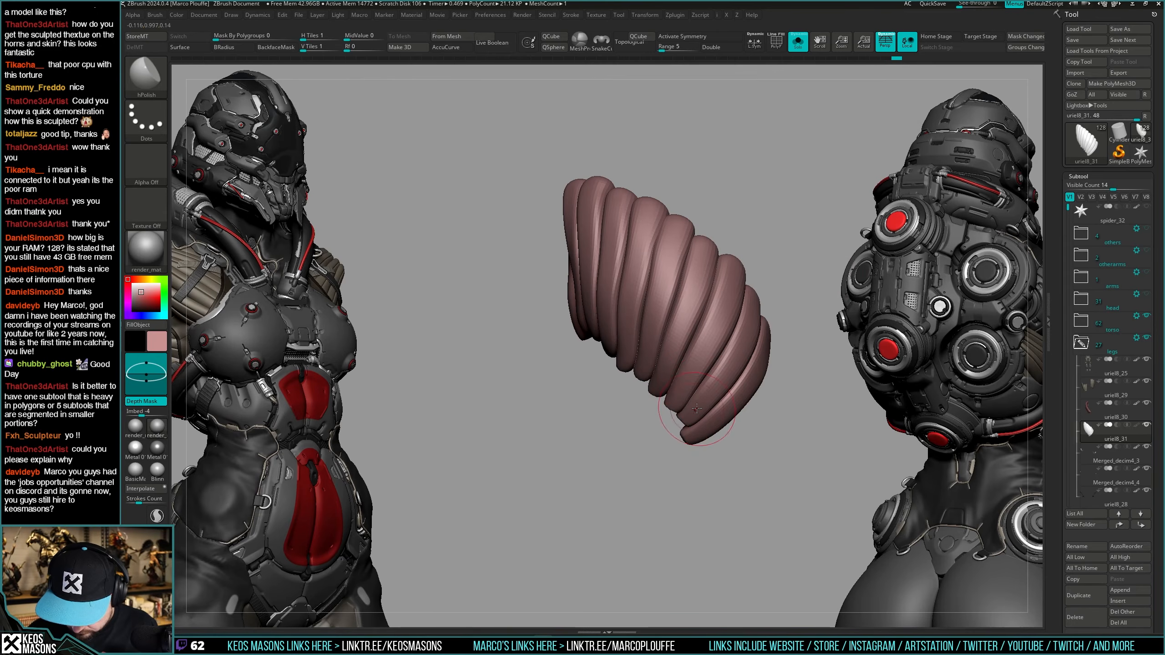
# Flatten the surfaces of the isolated fan strands with hPolish and bring back the full figure.
pyautogui.hotkey('shift', 'alt', 's')
pyautogui.hotkey('shift', 'alt', 's')
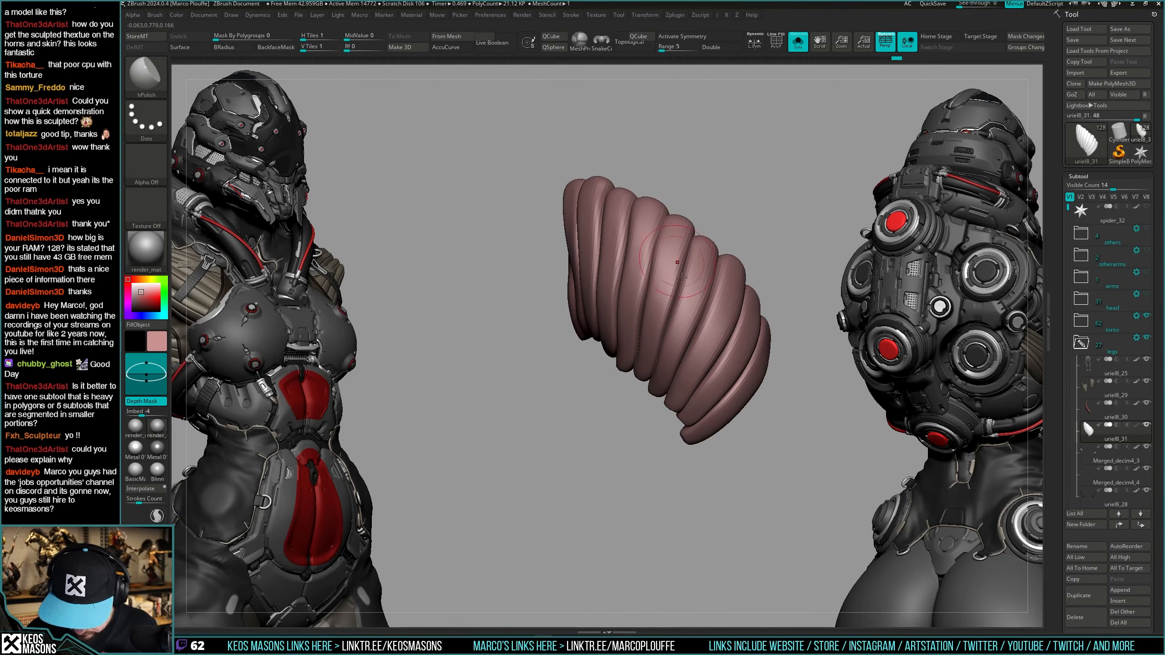
pyautogui.hotkey('shift', 'alt', 's')
pyautogui.moveTo(682, 277); pyautogui.dragTo(759, 368, button='right')
pyautogui.hotkey('shift', 'alt', 's')
pyautogui.hotkey('shift', 'alt', 's')
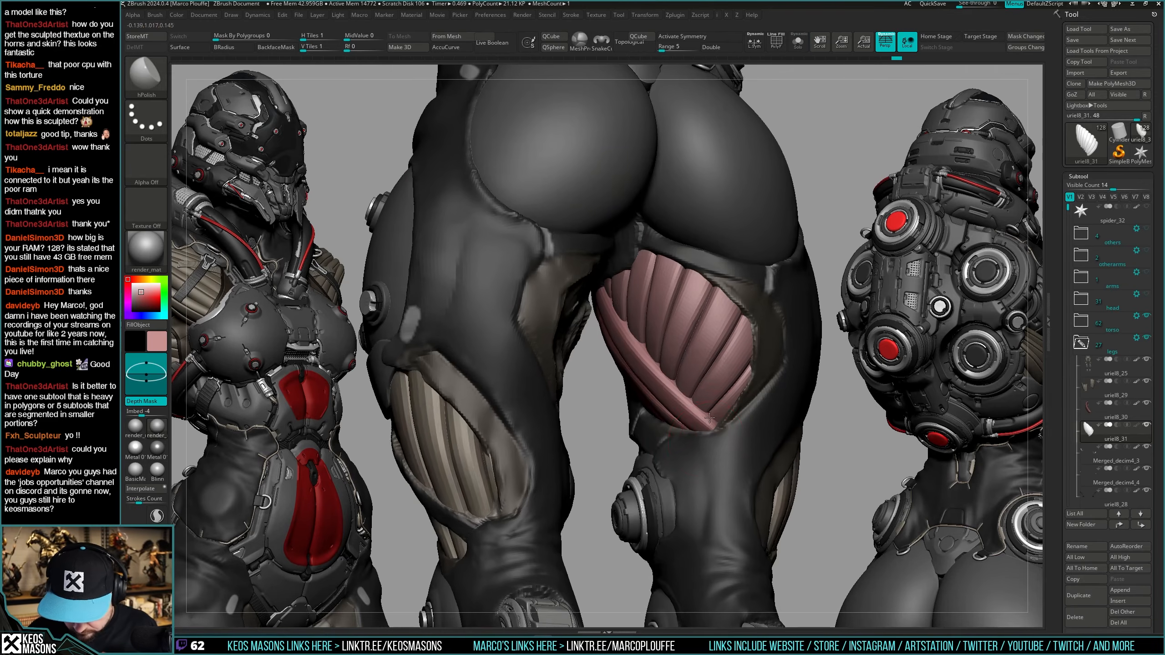
# Smooth the polished fan strands in the rear thigh opening with the SmoothDirectional brush.
pyautogui.press('space')
pyautogui.click(748, 436)
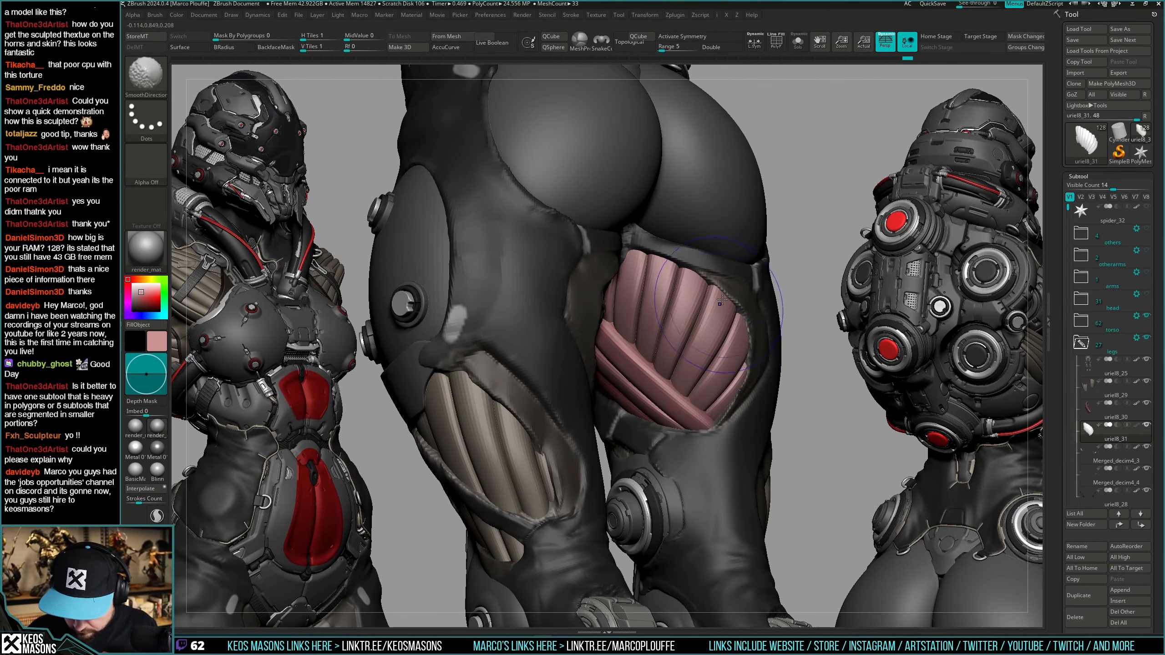
pyautogui.moveTo(642, 366)
pyautogui.mouseDown(button='right')
pyautogui.moveTo(629, 362)
pyautogui.moveTo(761, 381)
pyautogui.moveTo(669, 420)
pyautogui.moveTo(692, 422)
pyautogui.moveTo(708, 444)
pyautogui.moveTo(683, 432)
pyautogui.mouseUp(button='right')
pyautogui.hotkey('shift', 'f')
pyautogui.hotkey('shift', 'f')
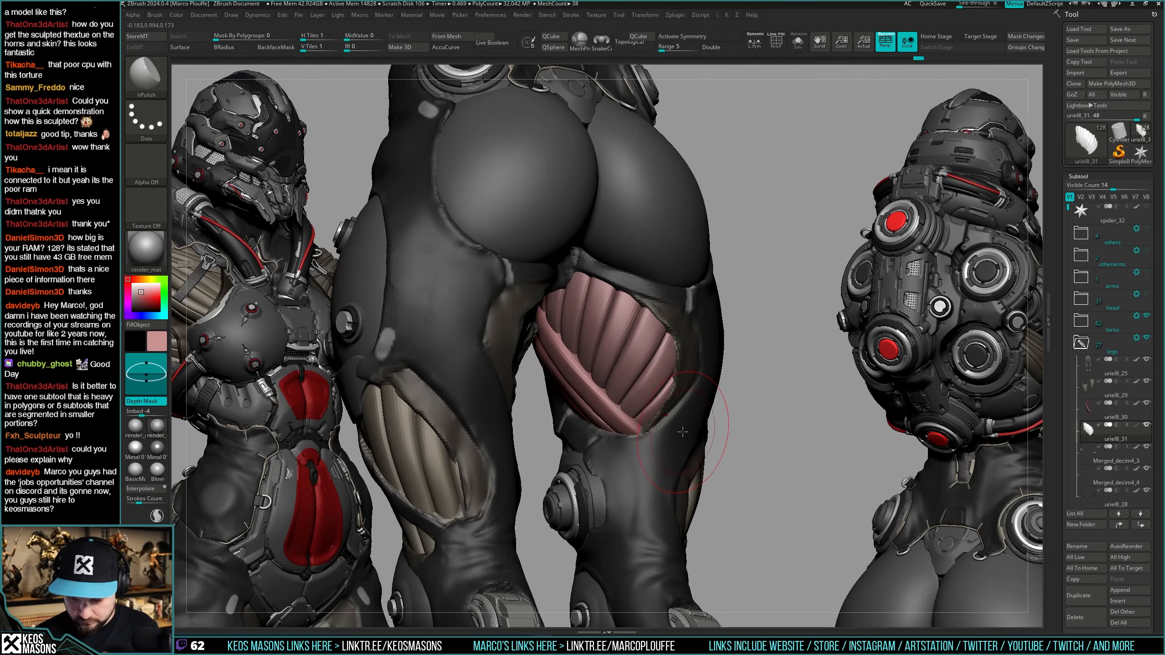
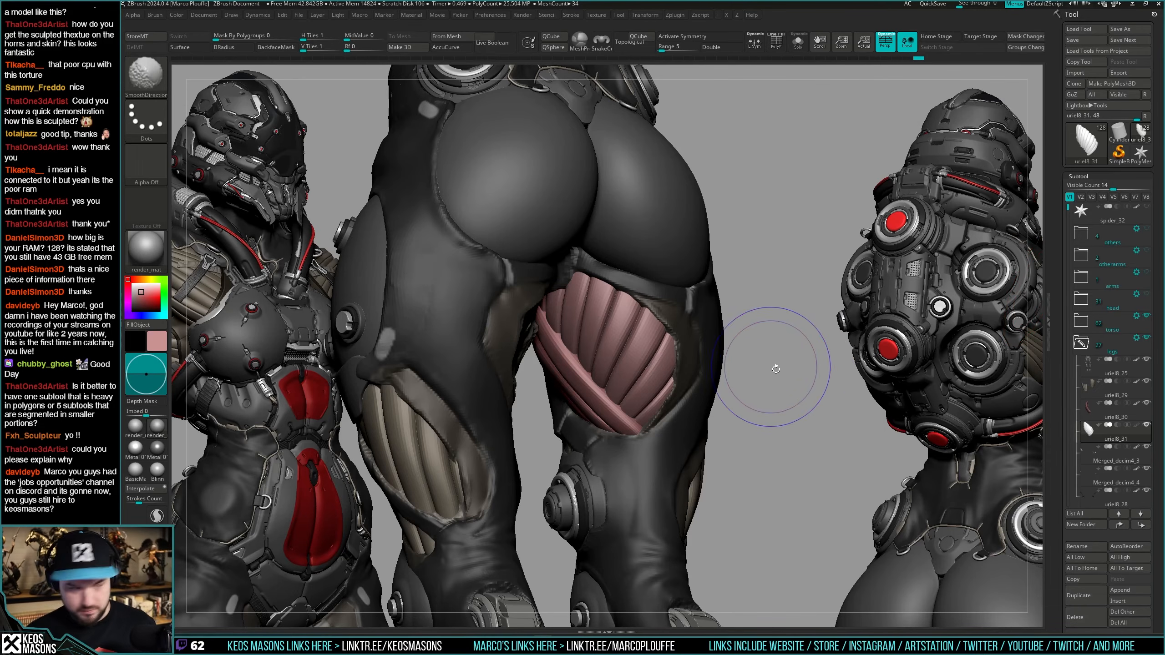
# Select the inner-thigh strand subtool uriel8_30 and adjust its diagonal strands with the Move brush.
pyautogui.moveTo(810, 424)
pyautogui.mouseDown()
pyautogui.moveTo(825, 395)
pyautogui.moveTo(793, 476)
pyautogui.moveTo(761, 369)
pyautogui.moveTo(722, 385)
pyautogui.mouseUp()
pyautogui.moveTo(722, 386); pyautogui.dragTo(660, 449, button='right')
pyautogui.keyDown('ctrl'); pyautogui.moveTo(582, 375); pyautogui.dragTo(506, 385, button='right'); pyautogui.keyUp('ctrl')
pyautogui.rightClick(506, 385)
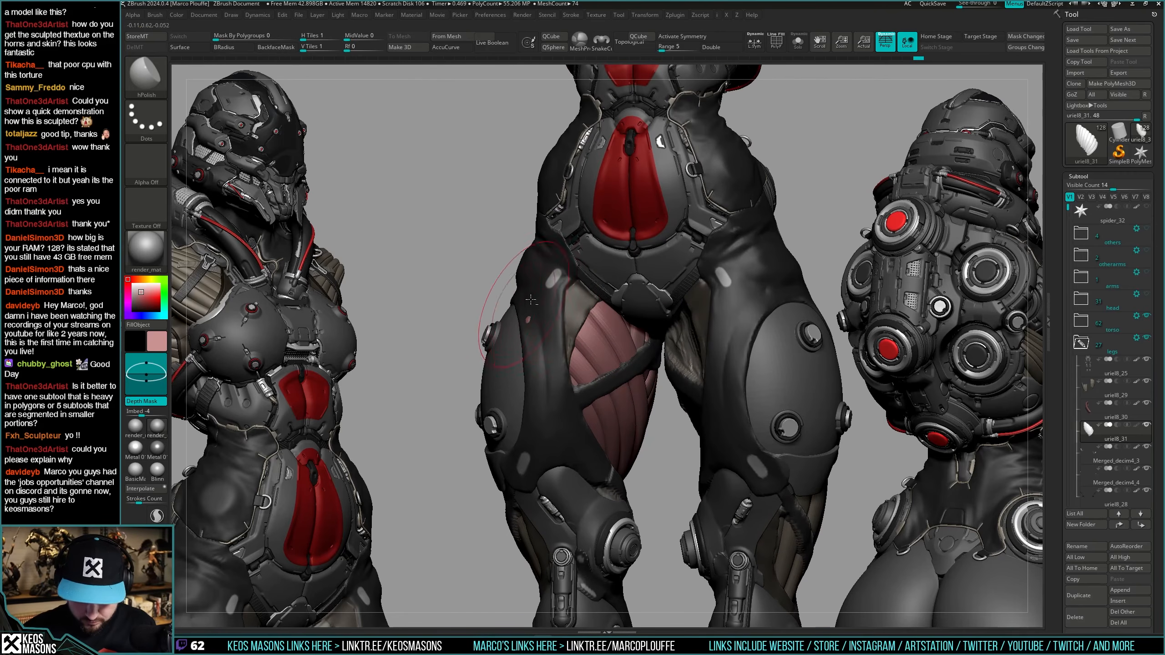
pyautogui.keyDown('alt'); pyautogui.moveTo(531, 300); pyautogui.dragTo(580, 301, button='right'); pyautogui.keyUp('alt')
pyautogui.keyDown('alt'); pyautogui.click(586, 302); pyautogui.keyUp('alt')
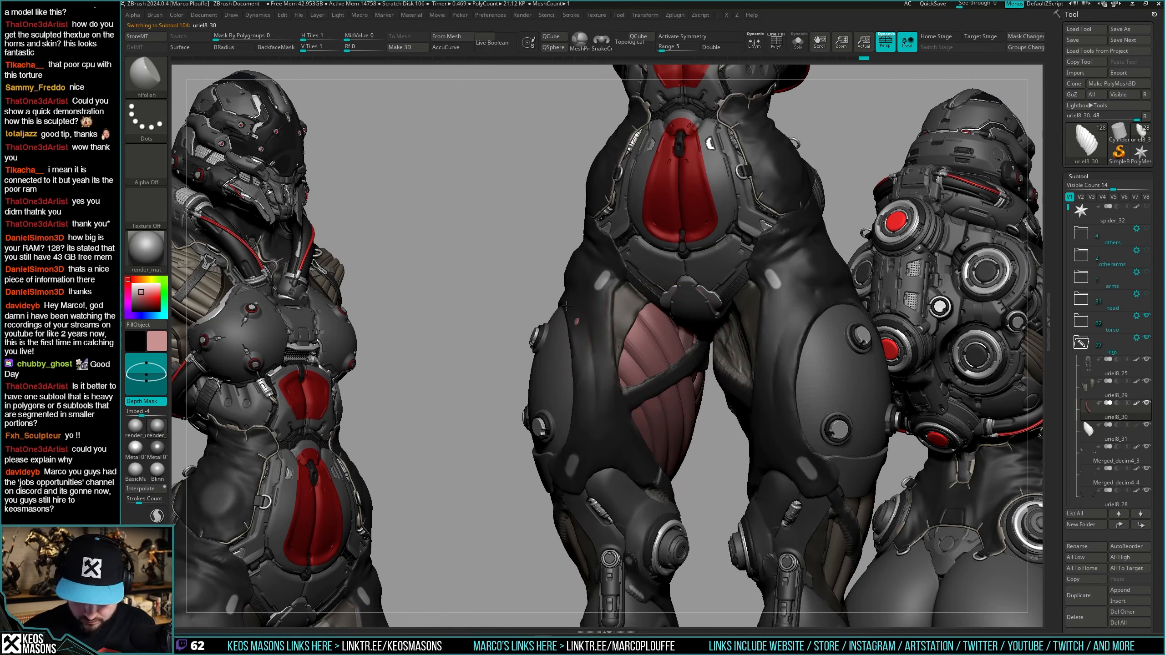
pyautogui.rightClick(589, 312)
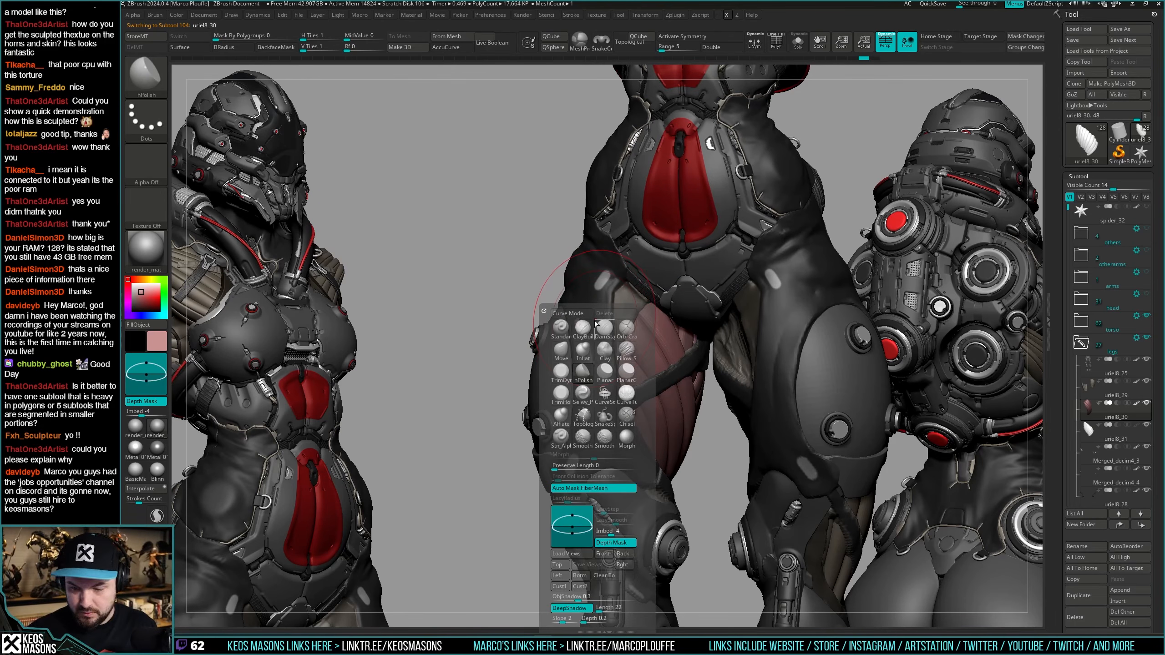
pyautogui.click(565, 358)
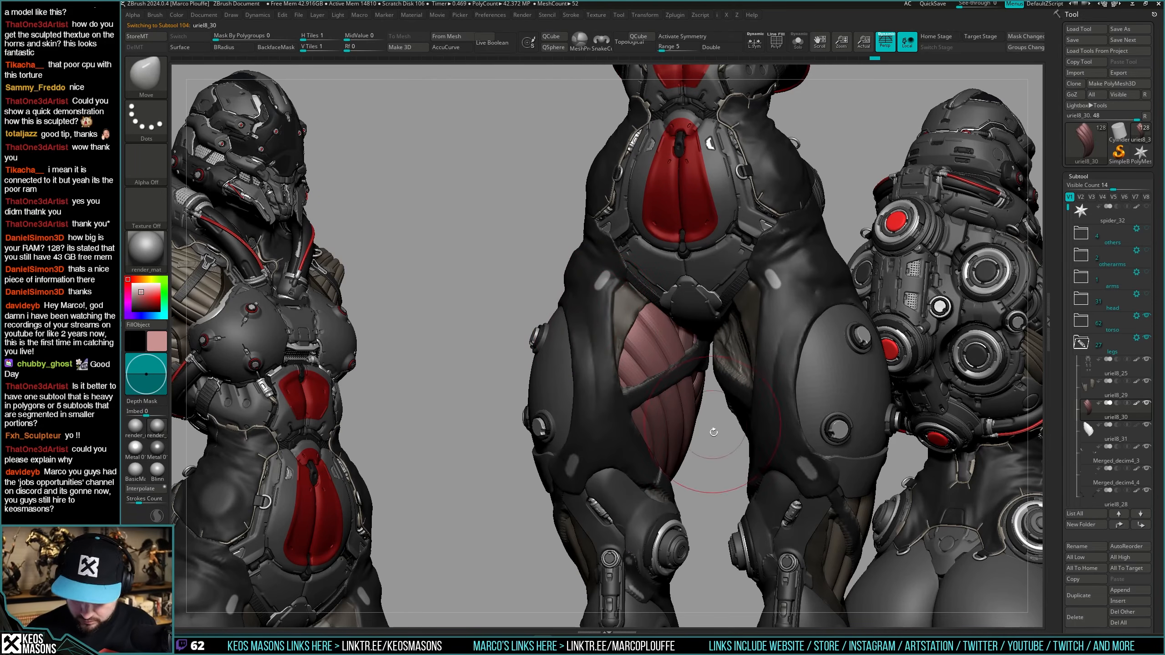
pyautogui.moveTo(713, 432); pyautogui.dragTo(639, 414)
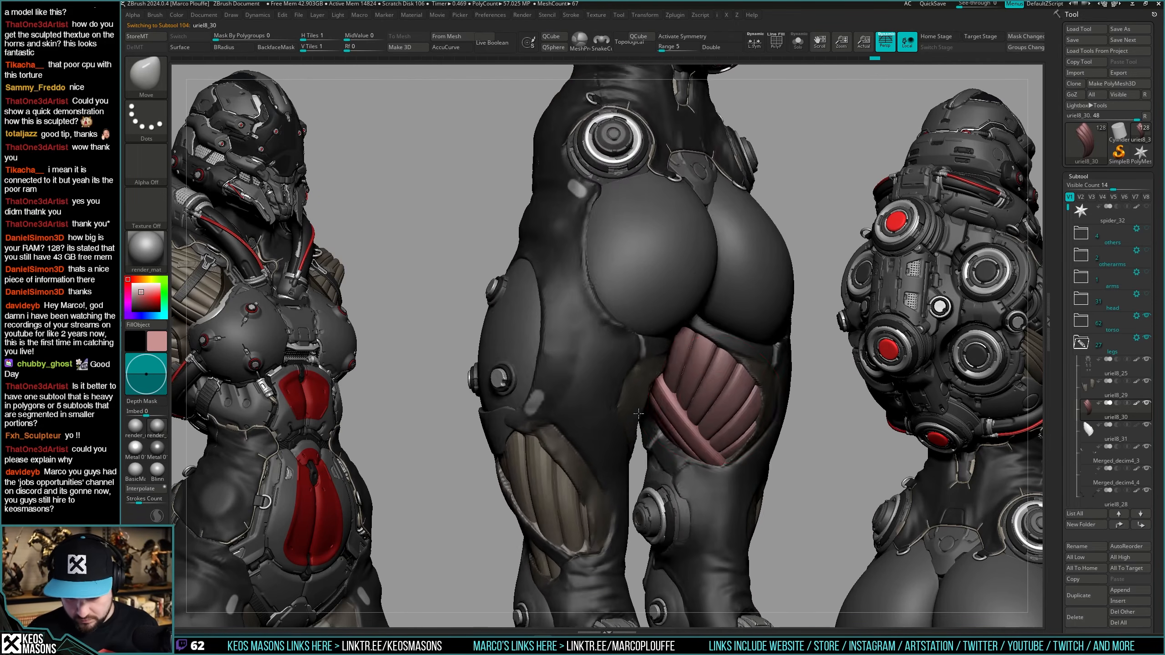
pyautogui.moveTo(639, 414)
pyautogui.mouseDown(button='right')
pyautogui.moveTo(656, 411)
pyautogui.moveTo(639, 392)
pyautogui.moveTo(707, 390)
pyautogui.moveTo(743, 373)
pyautogui.moveTo(717, 369)
pyautogui.moveTo(721, 420)
pyautogui.moveTo(724, 390)
pyautogui.mouseUp(button='right')
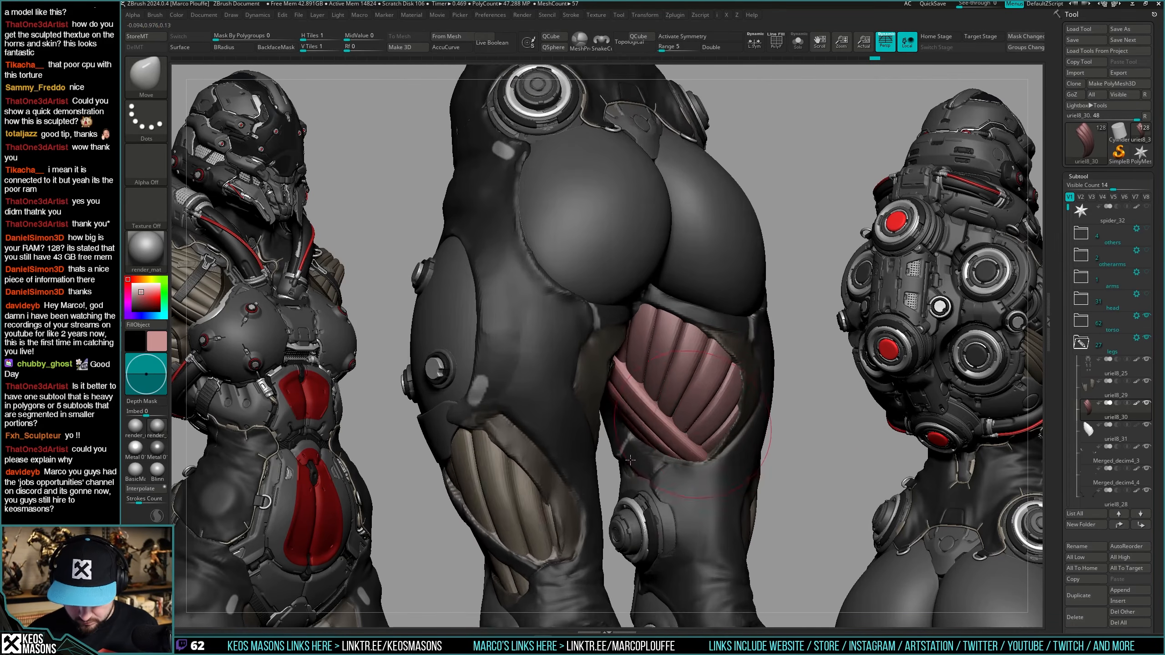
# Sample the tan of the outer-thigh strands and fill both rear-thigh strand subtools, uriel8_30 and uriel8_31, with it.
pyautogui.press('c')
pyautogui.hotkey('shift', 's')
pyautogui.press('space')
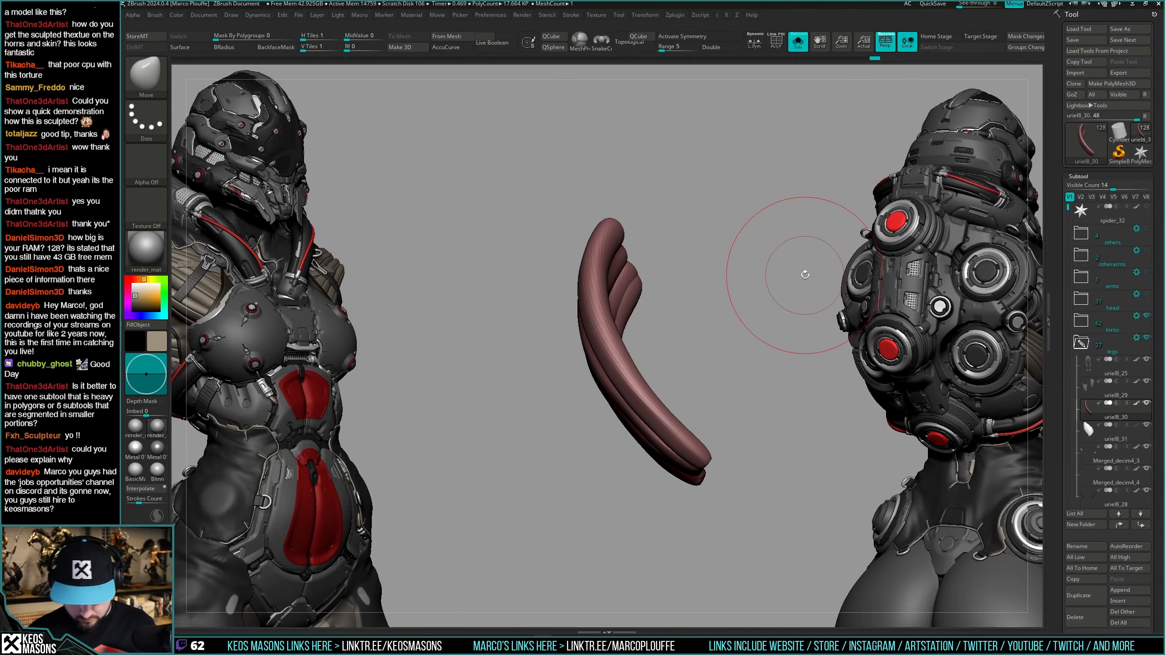
pyautogui.hotkey('alt', 'Down')
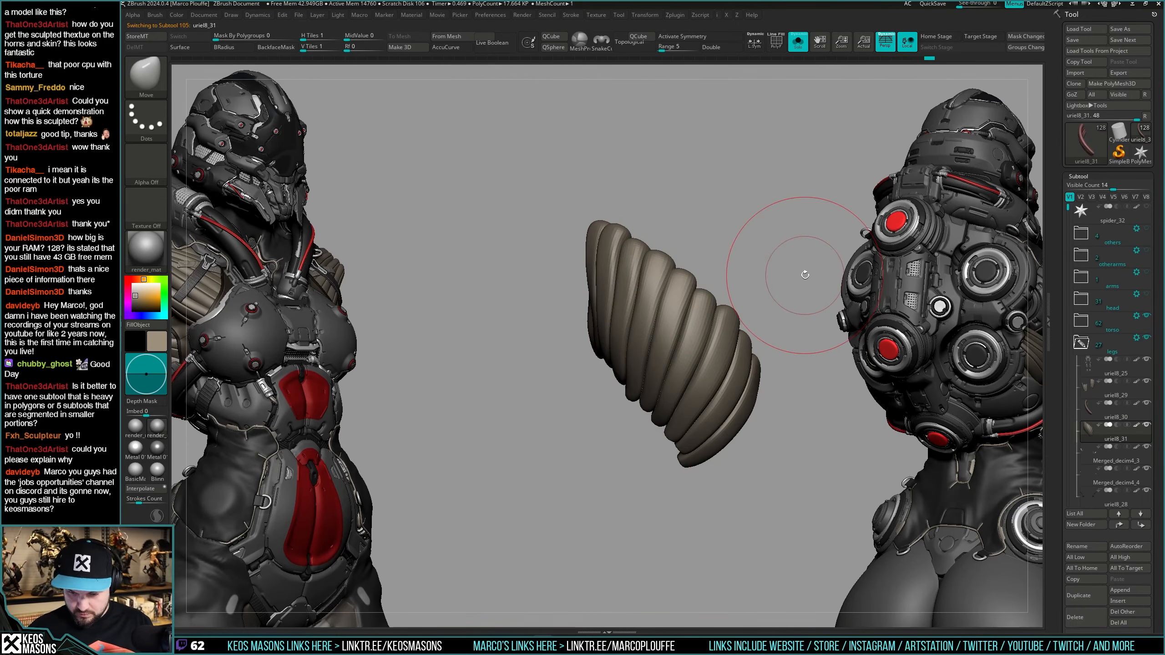
pyautogui.hotkey('shift', 's')
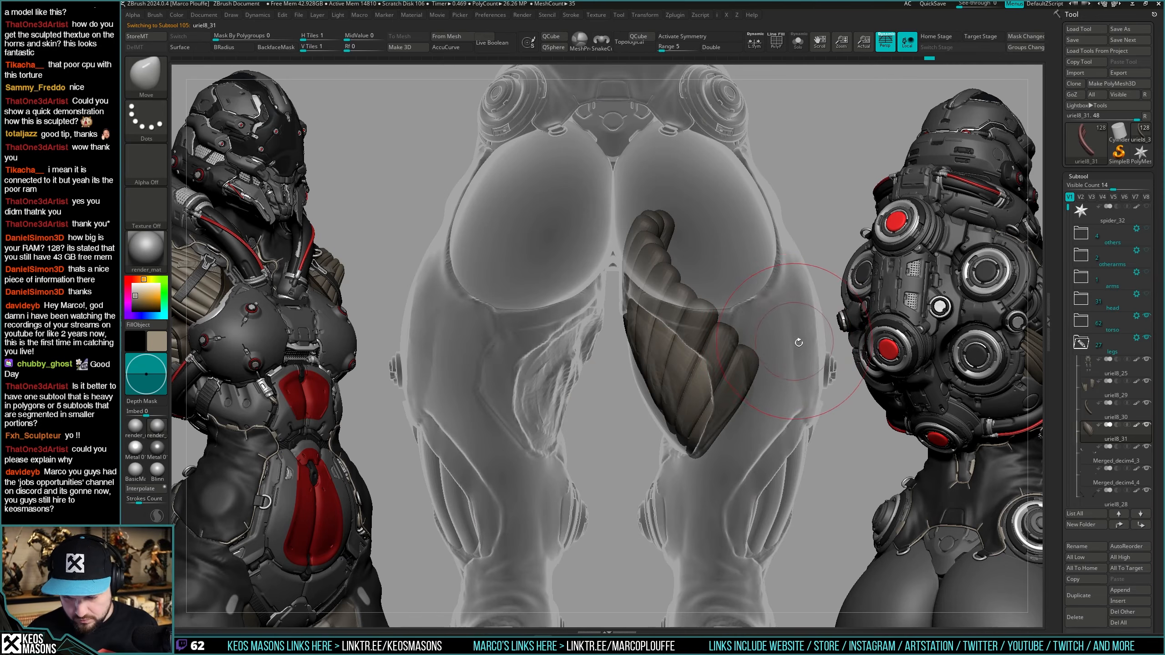
# Reselect the diagonal strands in uriel8_30 and refine their fit against the fan with the Move brush.
pyautogui.rightClick(799, 342)
pyautogui.click(804, 457)
pyautogui.moveTo(651, 494)
pyautogui.mouseDown(button='right')
pyautogui.moveTo(729, 380)
pyautogui.moveTo(683, 334)
pyautogui.moveTo(633, 397)
pyautogui.moveTo(679, 312)
pyautogui.moveTo(703, 286)
pyautogui.moveTo(723, 291)
pyautogui.moveTo(715, 363)
pyautogui.moveTo(622, 309)
pyautogui.mouseUp(button='right')
pyautogui.rightClick(633, 396)
pyautogui.click(643, 374)
pyautogui.moveTo(649, 417); pyautogui.dragTo(652, 416, button='right')
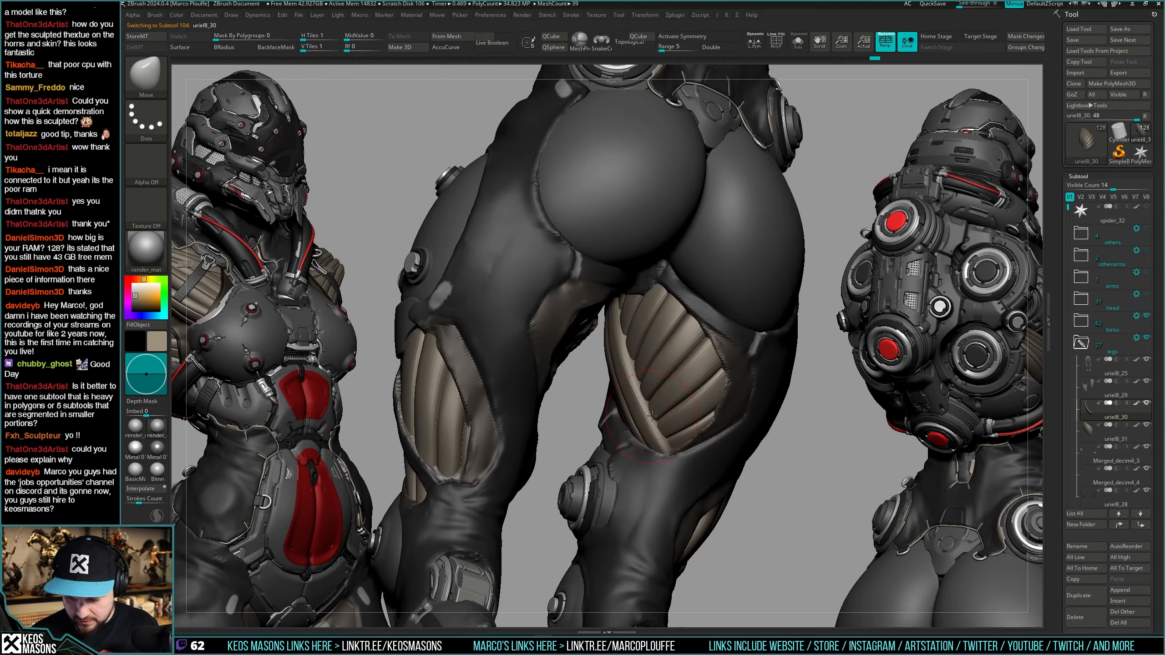
pyautogui.moveTo(652, 366)
pyautogui.mouseDown(button='right')
pyautogui.moveTo(676, 363)
pyautogui.moveTo(687, 419)
pyautogui.moveTo(696, 363)
pyautogui.moveTo(695, 373)
pyautogui.mouseUp(button='right')
pyautogui.press('space')
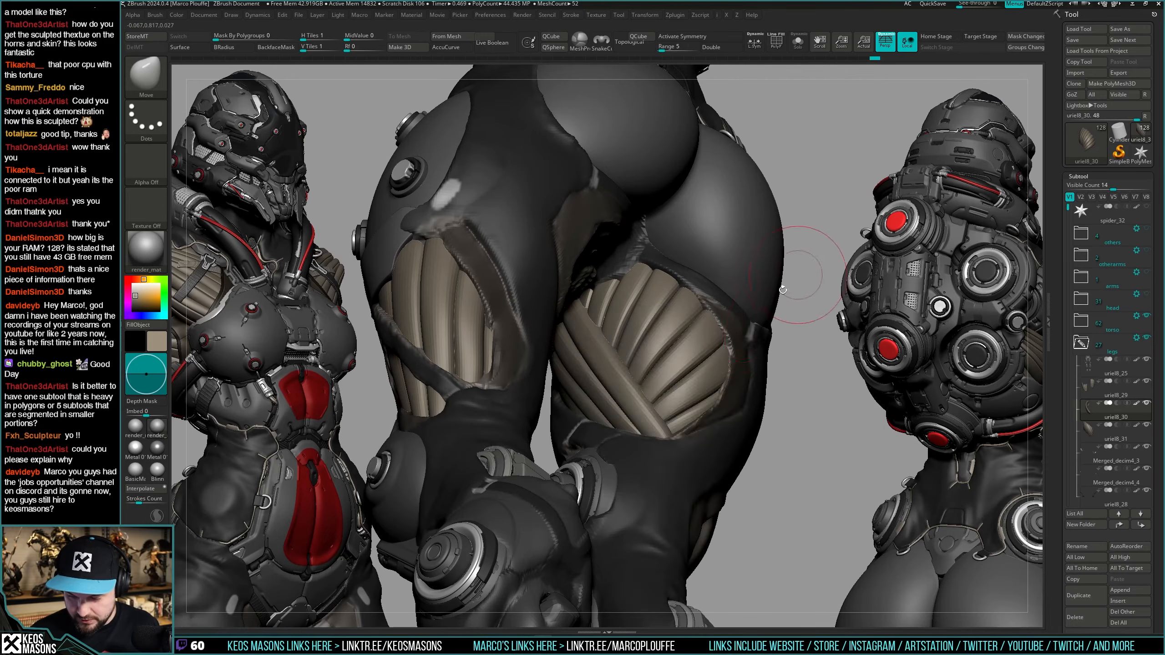
# Draw a strap along the diagonal strand bordering the fan with the CurveStrapSnap brush.
pyautogui.moveTo(790, 275)
pyautogui.mouseDown(button='right')
pyautogui.moveTo(639, 335)
pyautogui.moveTo(661, 353)
pyautogui.mouseUp(button='right')
pyautogui.press('space')
pyautogui.click(684, 396)
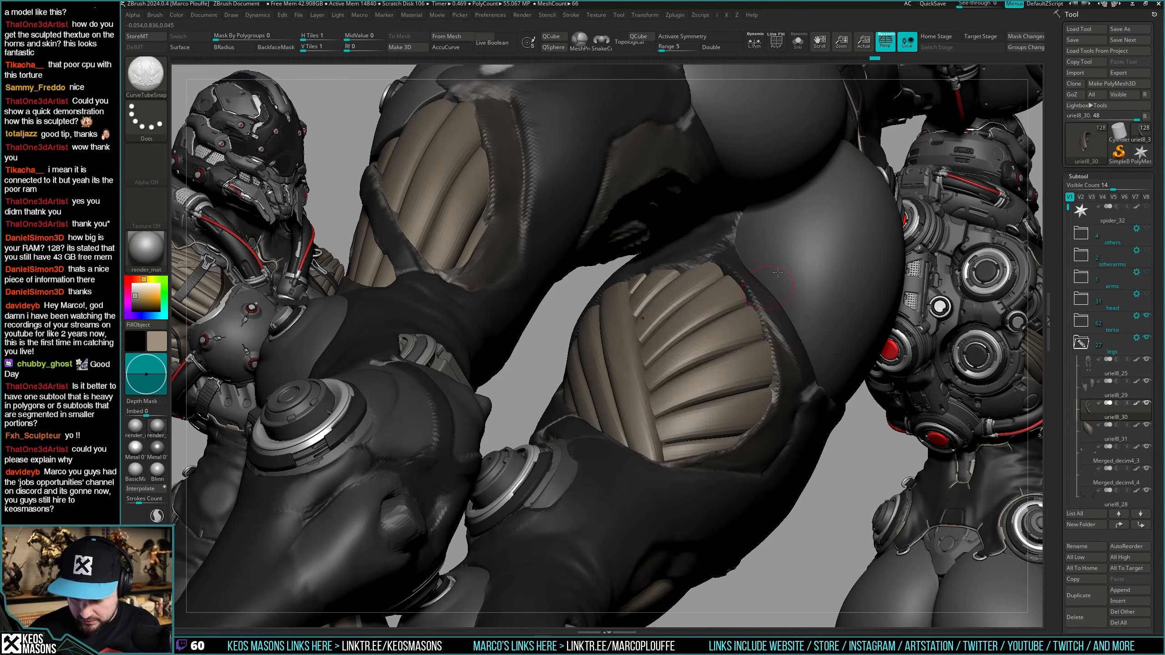
pyautogui.press('space')
pyautogui.click(687, 394)
pyautogui.press('space')
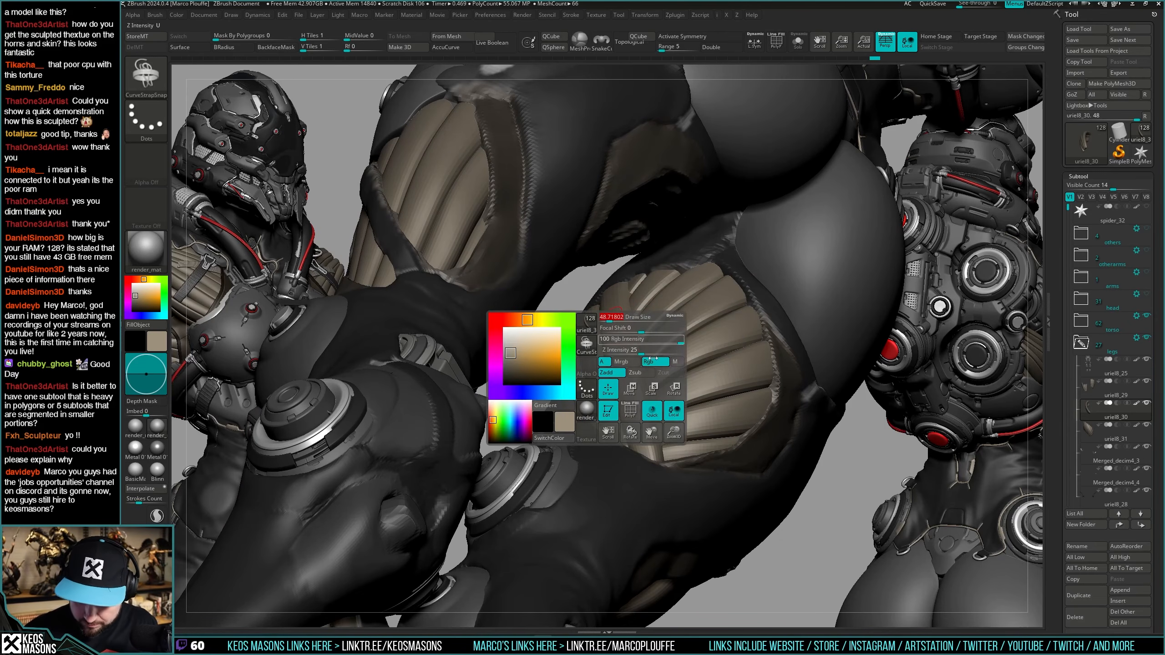
pyautogui.moveTo(653, 361)
pyautogui.mouseDown(button='right')
pyautogui.moveTo(606, 267)
pyautogui.moveTo(609, 403)
pyautogui.mouseUp(button='right')
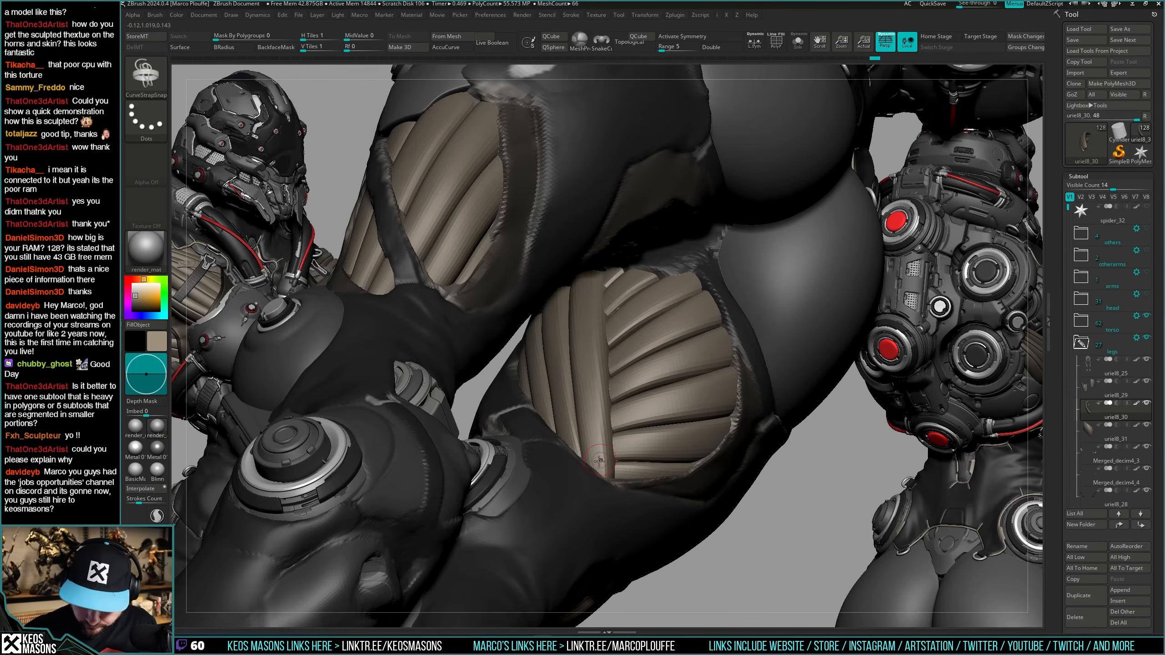
pyautogui.moveTo(590, 367); pyautogui.dragTo(582, 304)
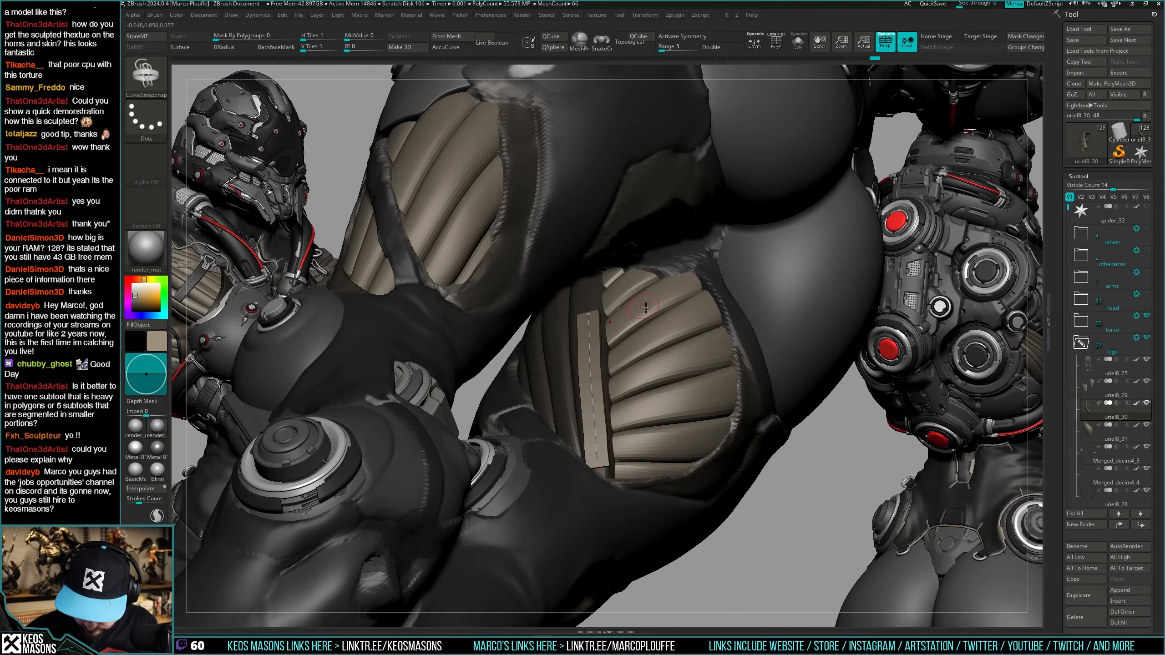
# Isolate the strands, extend the strap curve along the strand toward its far end, and split the strap into its own subtool.
pyautogui.moveTo(650, 312)
pyautogui.mouseDown(button='right')
pyautogui.moveTo(688, 383)
pyautogui.moveTo(576, 278)
pyautogui.mouseUp(button='right')
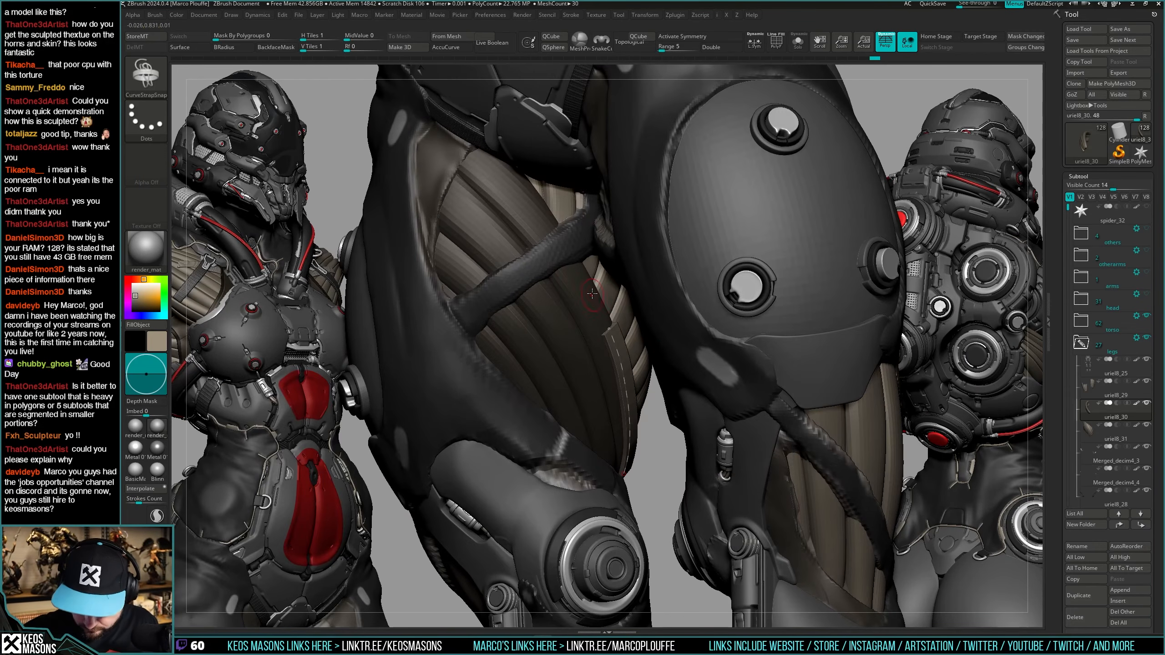
pyautogui.hotkey('shift', 's')
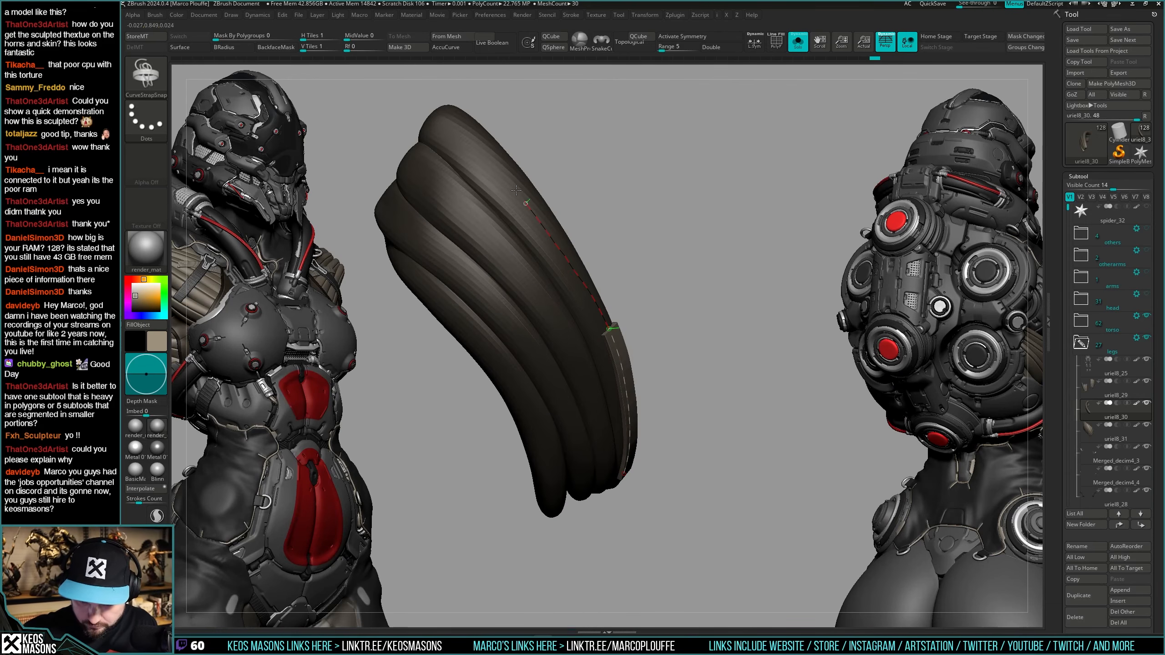
pyautogui.moveTo(603, 260); pyautogui.dragTo(655, 323, button='right')
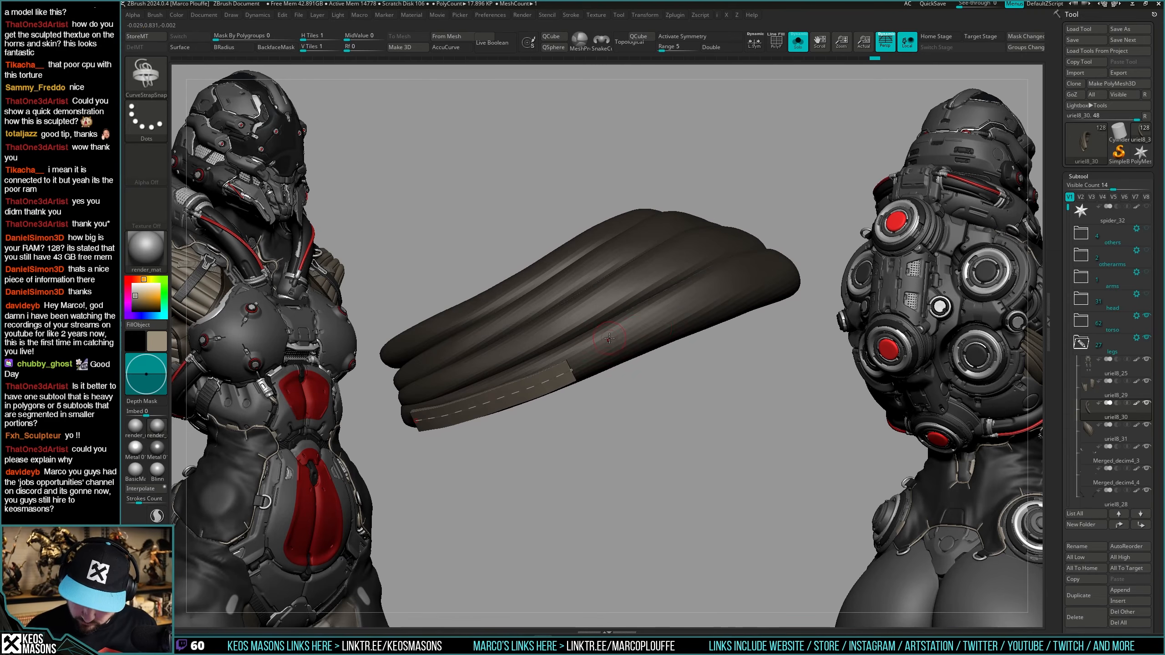
pyautogui.click(568, 371)
pyautogui.moveTo(587, 364); pyautogui.dragTo(662, 325)
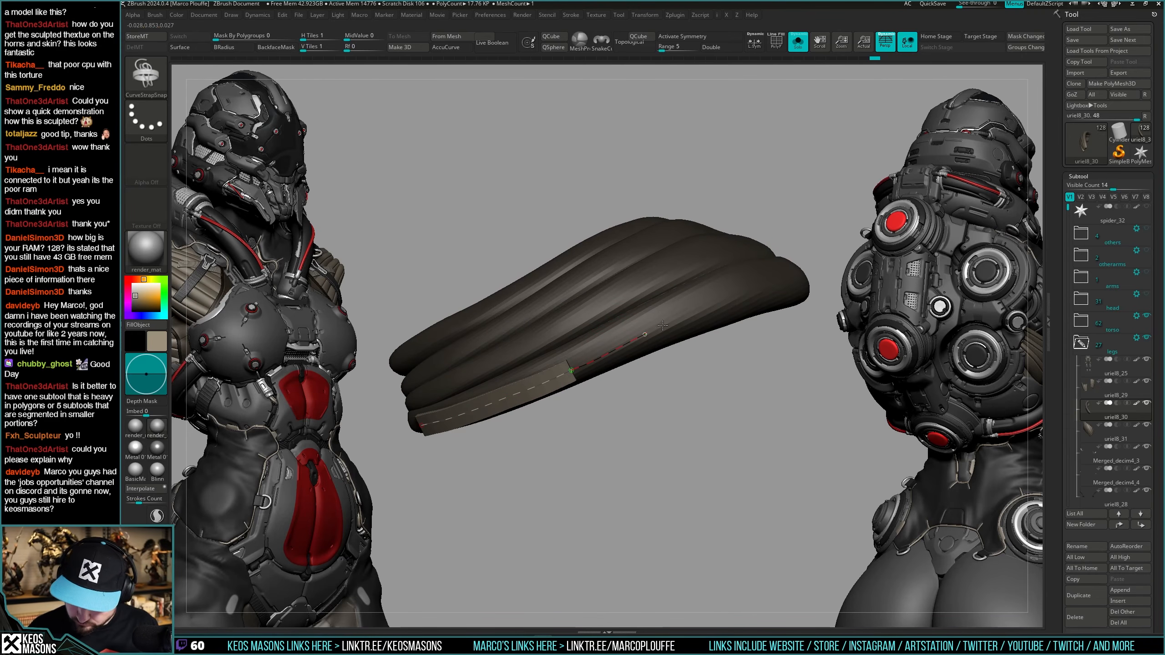
pyautogui.moveTo(791, 274); pyautogui.dragTo(798, 269)
pyautogui.moveTo(756, 343); pyautogui.dragTo(665, 351, button='right')
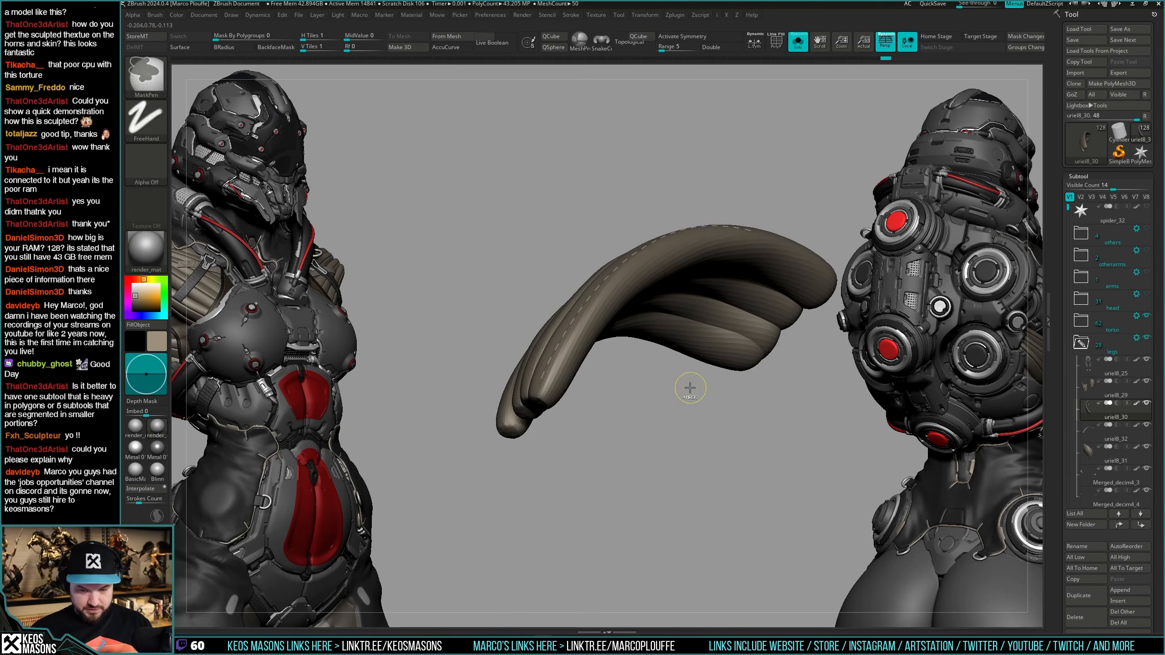
# Sample the dark colour of the suit and fill the isolated strap subtool, uriel8_32, with it instead of the strands.
pyautogui.hotkey('alt', 's')
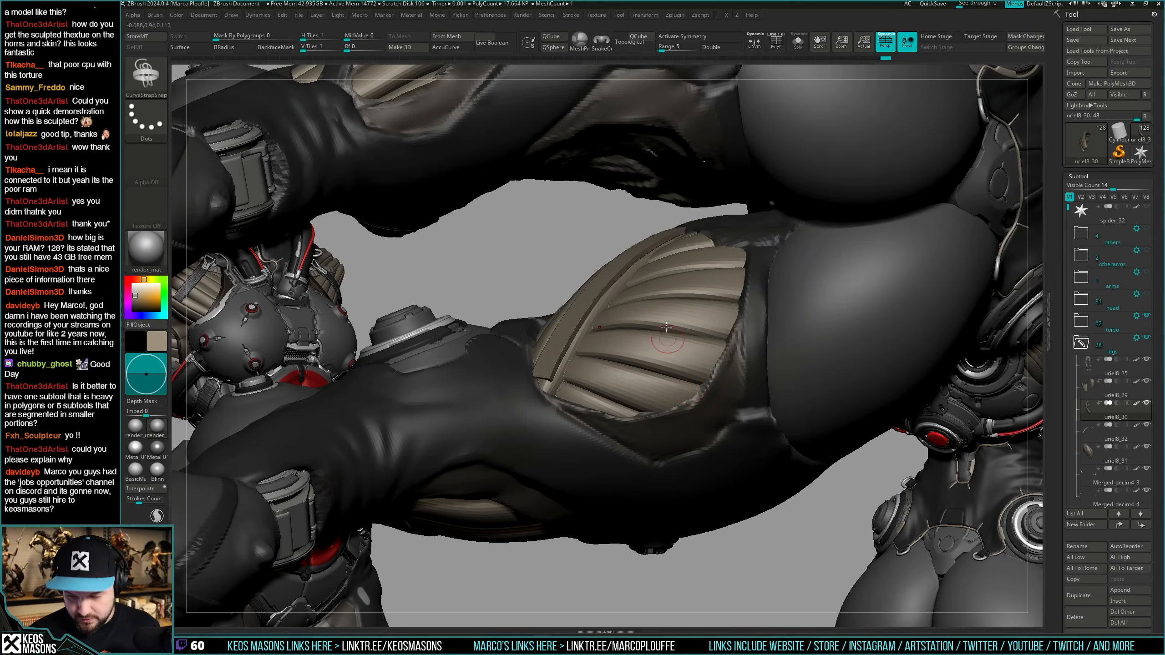
pyautogui.moveTo(690, 388); pyautogui.dragTo(681, 344, button='right')
pyautogui.press('c')
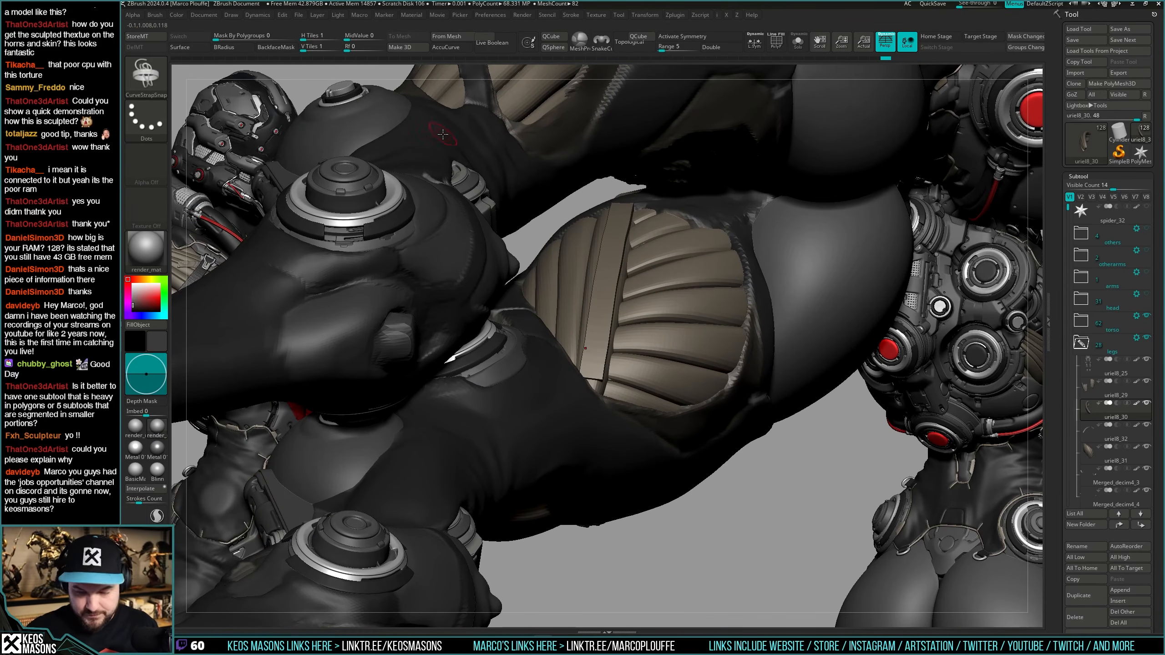
pyautogui.press('space')
pyautogui.hotkey('ctrl', 'f')
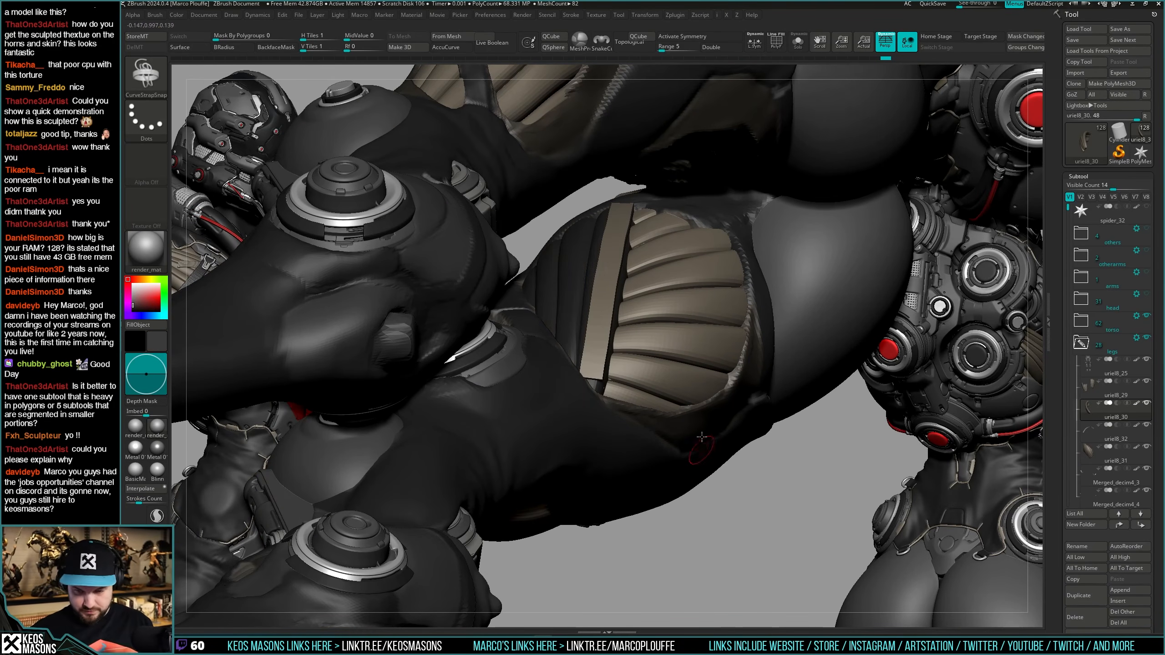
pyautogui.hotkey('ctrl', 'z')
pyautogui.hotkey('alt', 's')
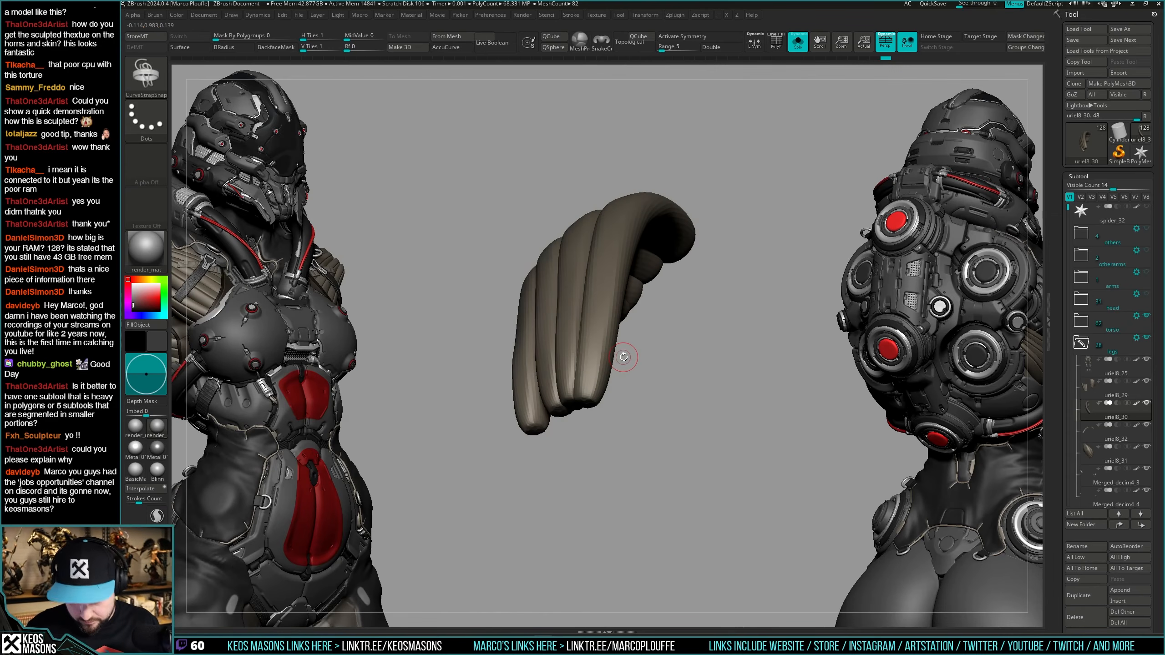
pyautogui.press('Down')
pyautogui.hotkey('ctrl', 'f')
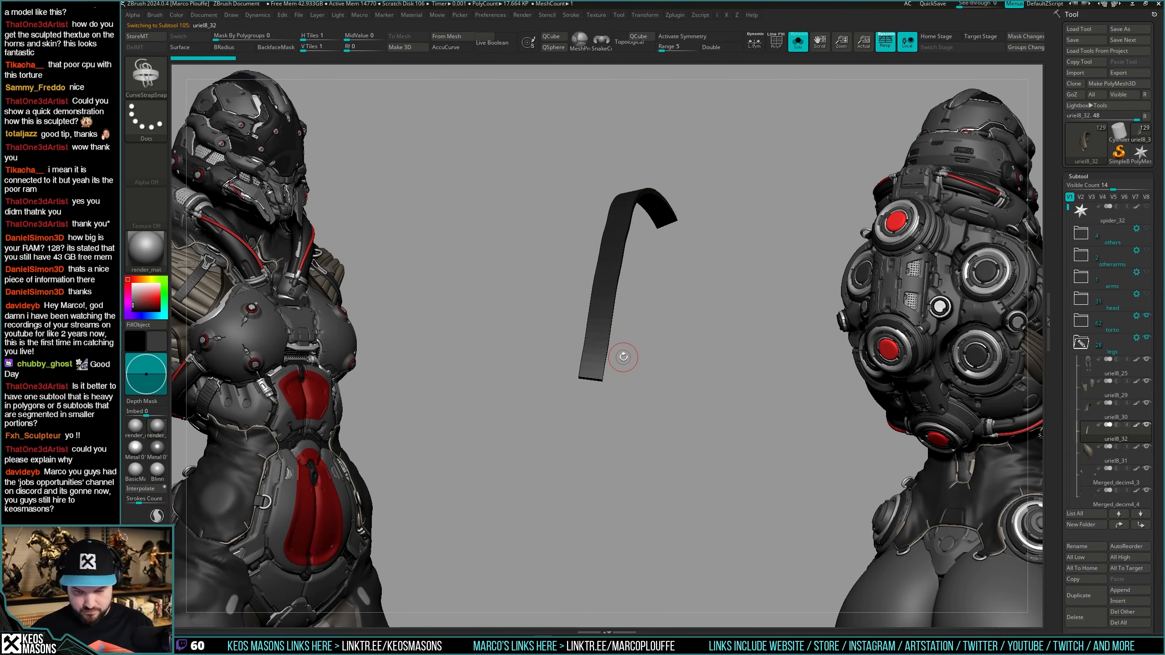
pyautogui.hotkey('alt', 's')
# Shift the strap toward the fan strands with the Transpose line.
pyautogui.press('w')
pyautogui.moveTo(647, 320); pyautogui.dragTo(617, 312, button='right')
pyautogui.moveTo(614, 312); pyautogui.dragTo(641, 328)
pyautogui.moveTo(641, 328); pyautogui.dragTo(662, 331, button='right')
pyautogui.moveTo(630, 318)
pyautogui.mouseDown()
pyautogui.moveTo(644, 335)
pyautogui.moveTo(651, 315)
pyautogui.mouseUp()
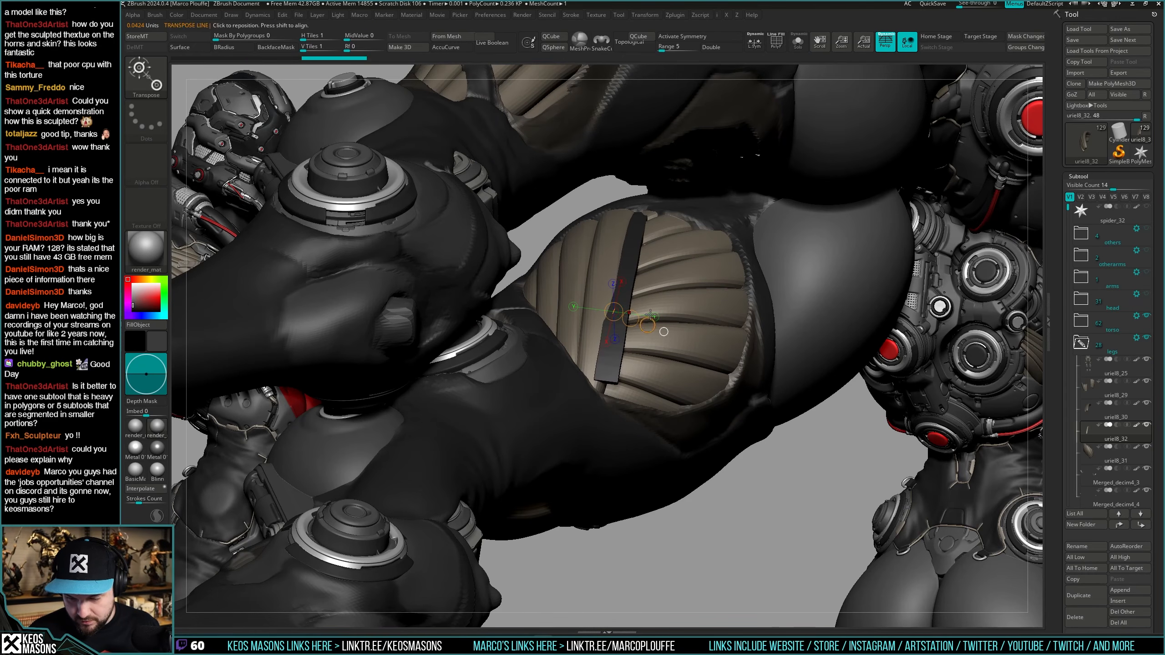
# Choose the Move brush and bend the strap to follow the gap between the diagonal strands and the fan in the rear-thigh opening.
pyautogui.press('q')
pyautogui.moveTo(610, 330); pyautogui.dragTo(647, 349, button='right')
pyautogui.press('b')
pyautogui.click(630, 352)
pyautogui.press('space')
pyautogui.moveTo(647, 338); pyautogui.dragTo(659, 338)
pyautogui.moveTo(654, 340); pyautogui.dragTo(595, 382, button='right')
pyautogui.moveTo(595, 383); pyautogui.dragTo(598, 416)
pyautogui.moveTo(600, 420); pyautogui.dragTo(615, 487, button='right')
pyautogui.moveTo(604, 397); pyautogui.dragTo(599, 373)
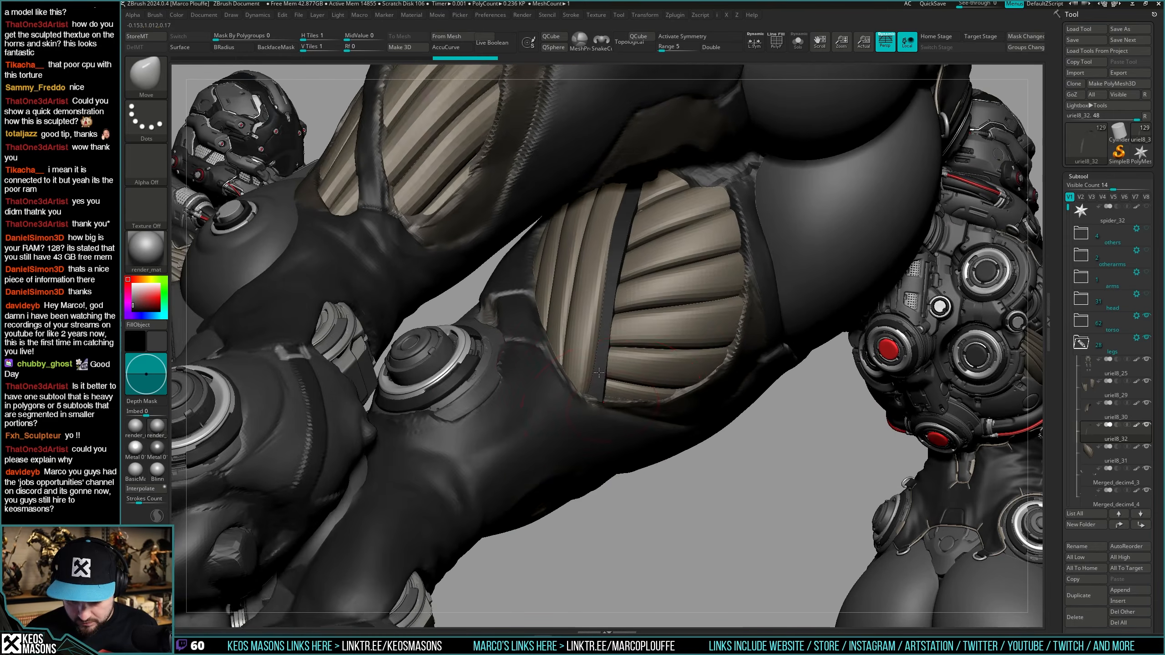
pyautogui.moveTo(599, 373)
pyautogui.mouseDown(button='right')
pyautogui.moveTo(607, 440)
pyautogui.moveTo(603, 351)
pyautogui.moveTo(625, 340)
pyautogui.moveTo(605, 229)
pyautogui.moveTo(624, 219)
pyautogui.mouseUp(button='right')
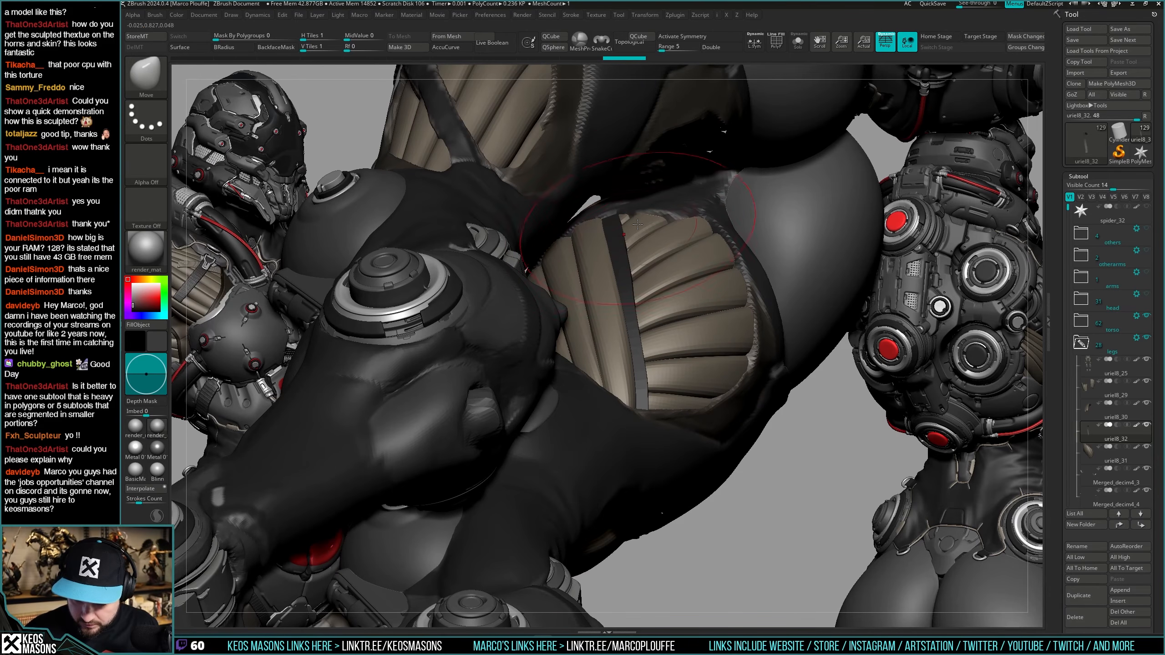
pyautogui.press('space')
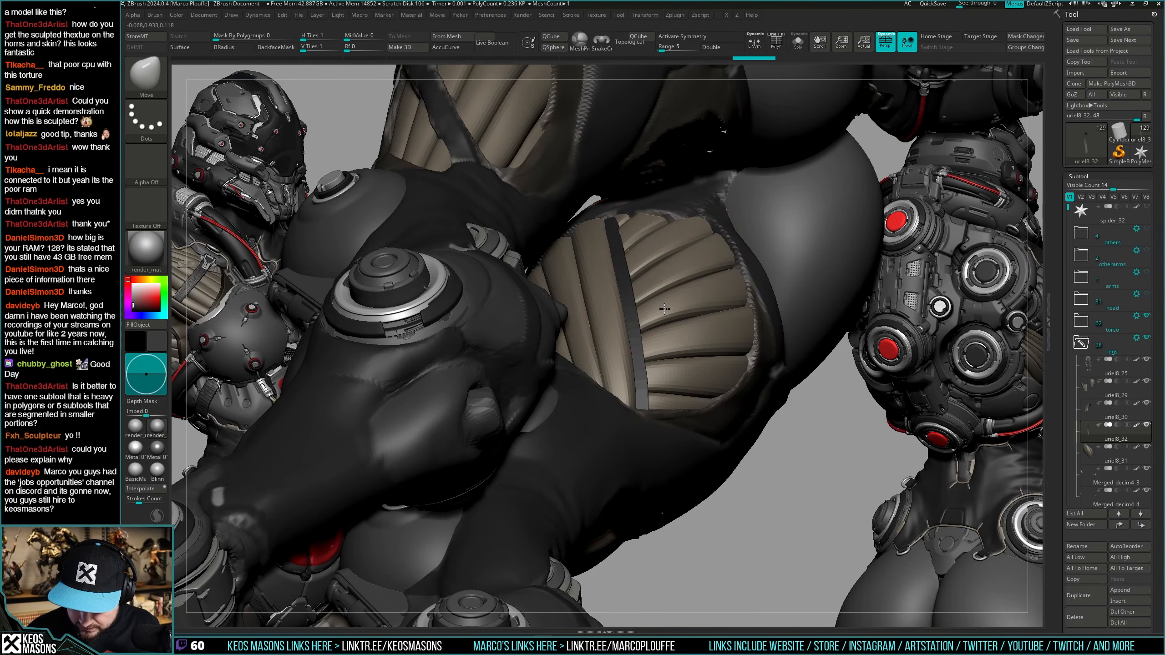
# Adjust the strap where it wraps to the inner thigh with the Move brush and undo the last stroke.
pyautogui.moveTo(664, 331)
pyautogui.mouseDown(button='right')
pyautogui.moveTo(684, 406)
pyautogui.moveTo(596, 230)
pyautogui.moveTo(569, 213)
pyautogui.mouseUp(button='right')
pyautogui.rightClick(573, 220)
pyautogui.hotkey('shift', 's')
pyautogui.moveTo(567, 230); pyautogui.dragTo(576, 251)
pyautogui.hotkey('shift', 's')
pyautogui.moveTo(540, 189)
pyautogui.mouseDown(button='right')
pyautogui.moveTo(559, 218)
pyautogui.moveTo(590, 226)
pyautogui.mouseUp(button='right')
pyautogui.moveTo(559, 276); pyautogui.dragTo(555, 266, button='right')
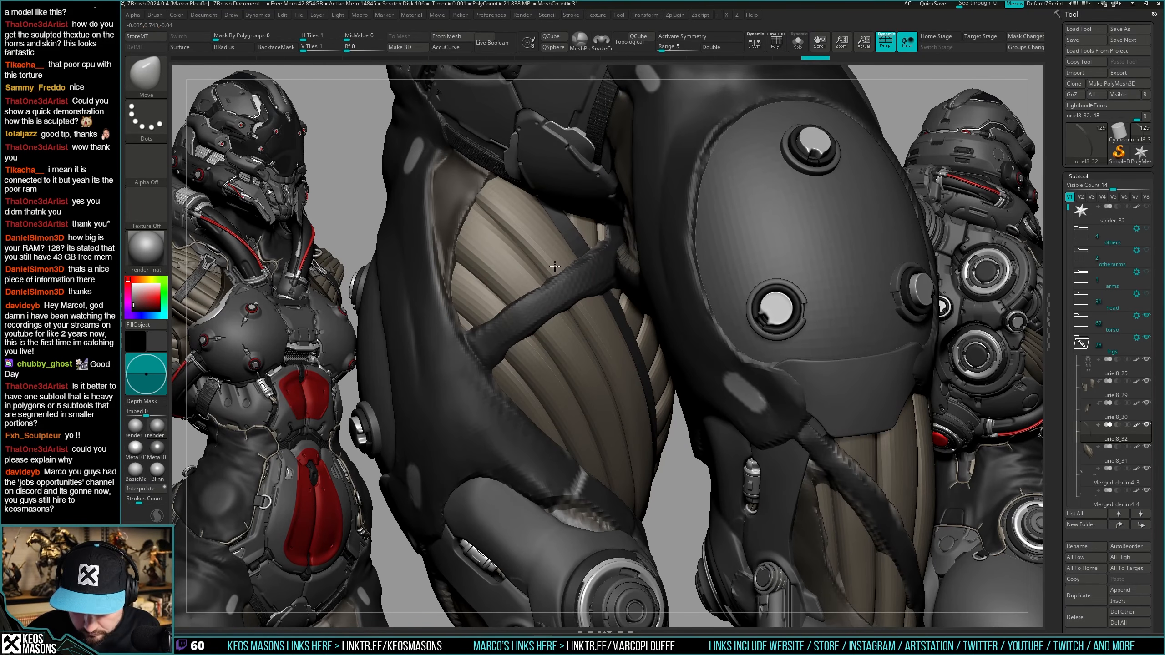
pyautogui.moveTo(552, 269); pyautogui.dragTo(556, 267)
pyautogui.rightClick(527, 317)
pyautogui.rightClick(557, 289)
pyautogui.hotkey('ctrl', 'z')
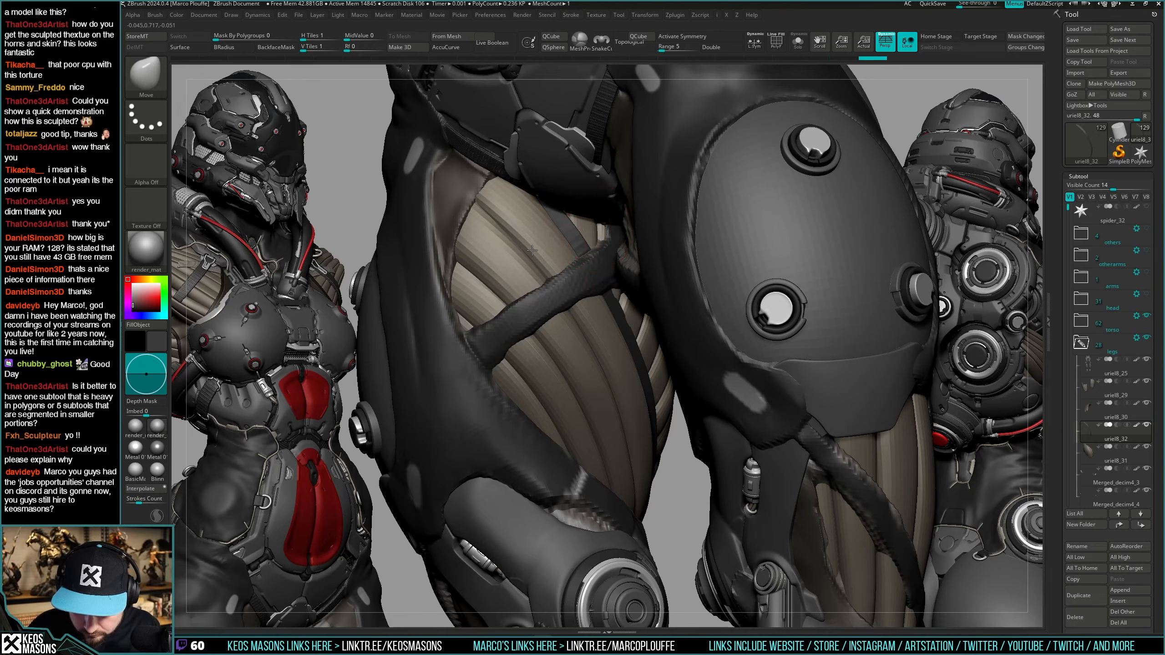
# Select the fan strands, uriel8_31, and refine their fit beside the strap with the Move brush.
pyautogui.moveTo(547, 248)
pyautogui.mouseDown(button='right')
pyautogui.moveTo(603, 258)
pyautogui.moveTo(657, 337)
pyautogui.moveTo(658, 327)
pyautogui.moveTo(679, 334)
pyautogui.moveTo(677, 306)
pyautogui.moveTo(703, 288)
pyautogui.moveTo(695, 266)
pyautogui.mouseUp(button='right')
pyautogui.rightClick(657, 326)
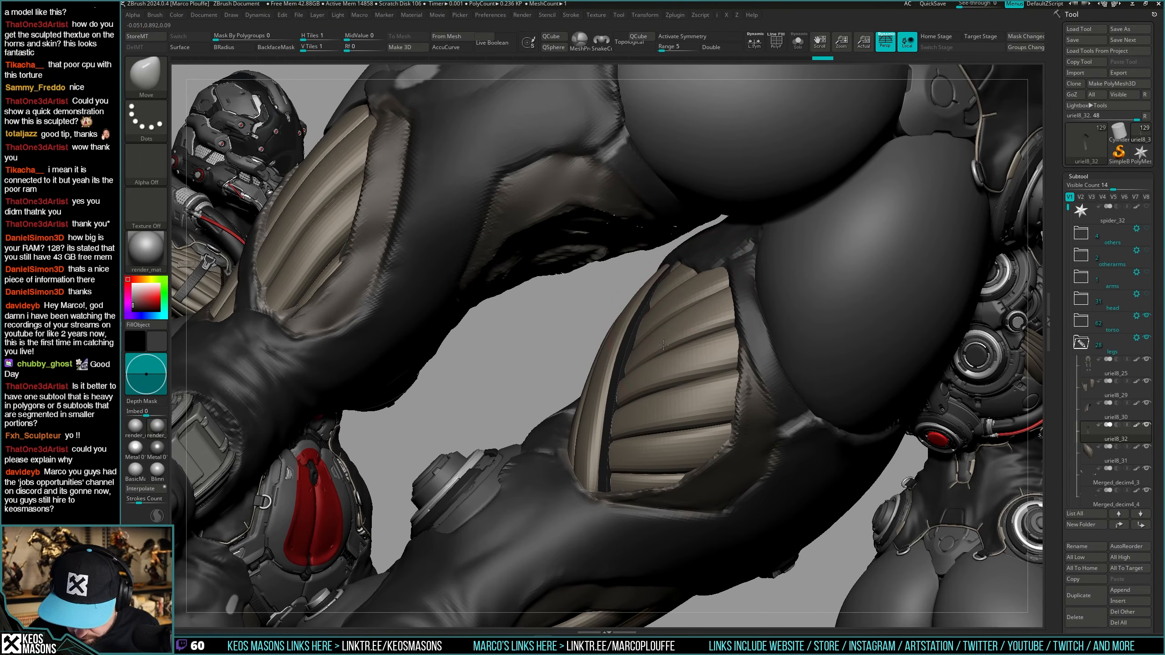
pyautogui.moveTo(663, 344); pyautogui.dragTo(644, 390, button='right')
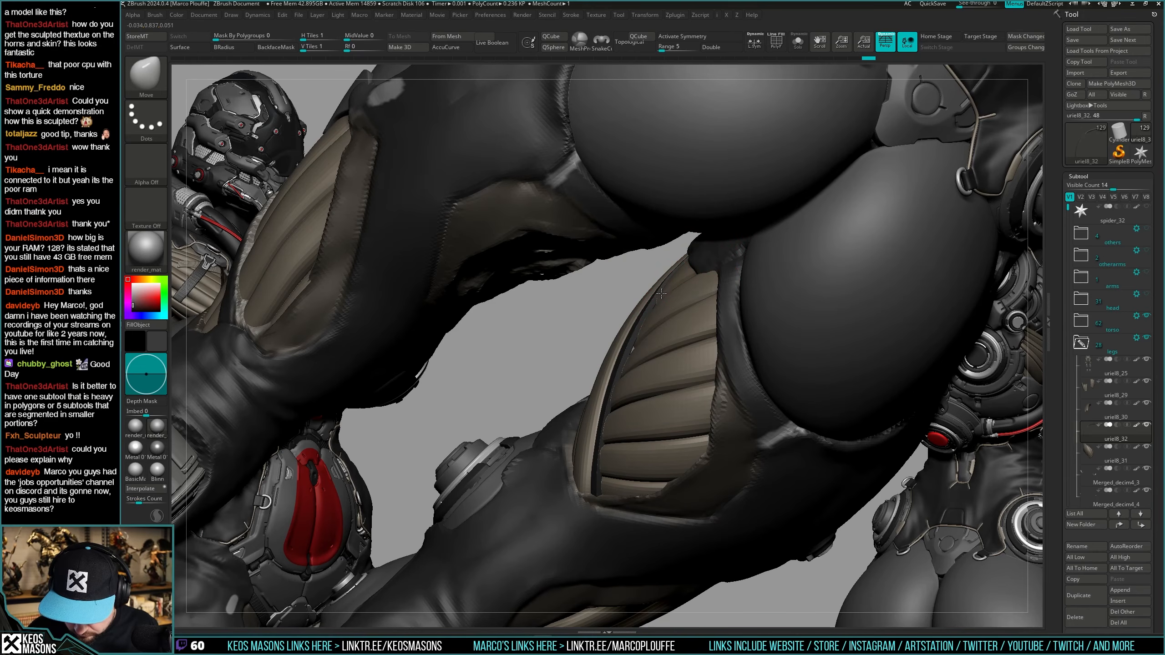
pyautogui.moveTo(661, 293); pyautogui.dragTo(686, 310, button='right')
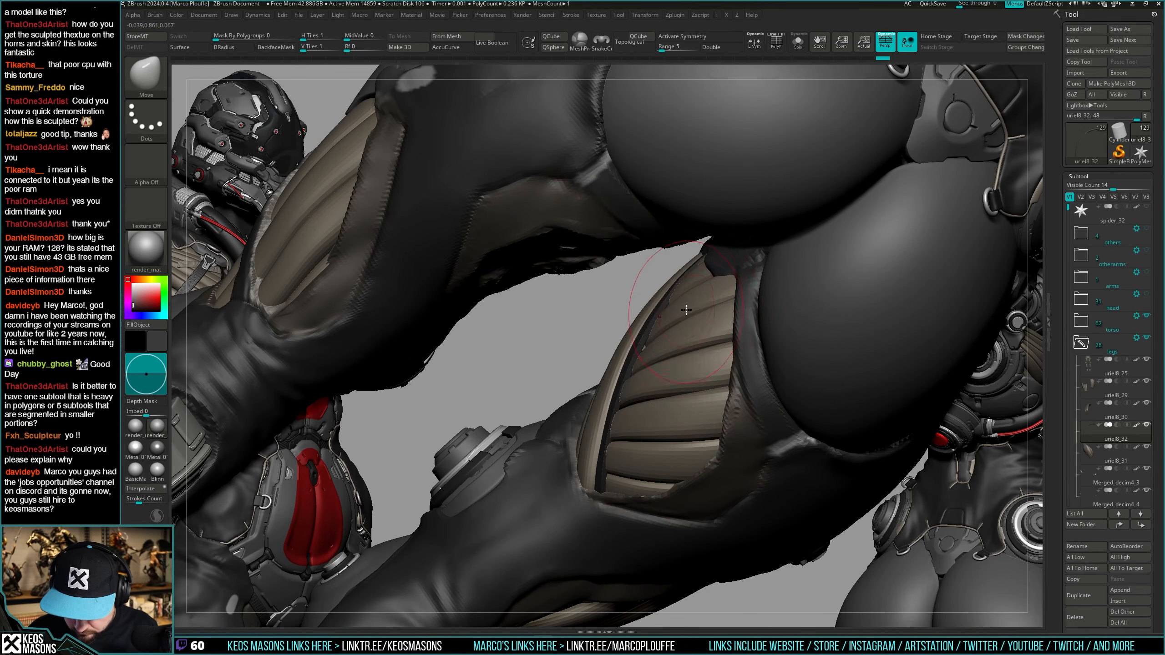
pyautogui.press('space')
pyautogui.keyDown('alt'); pyautogui.click(675, 285); pyautogui.keyUp('alt')
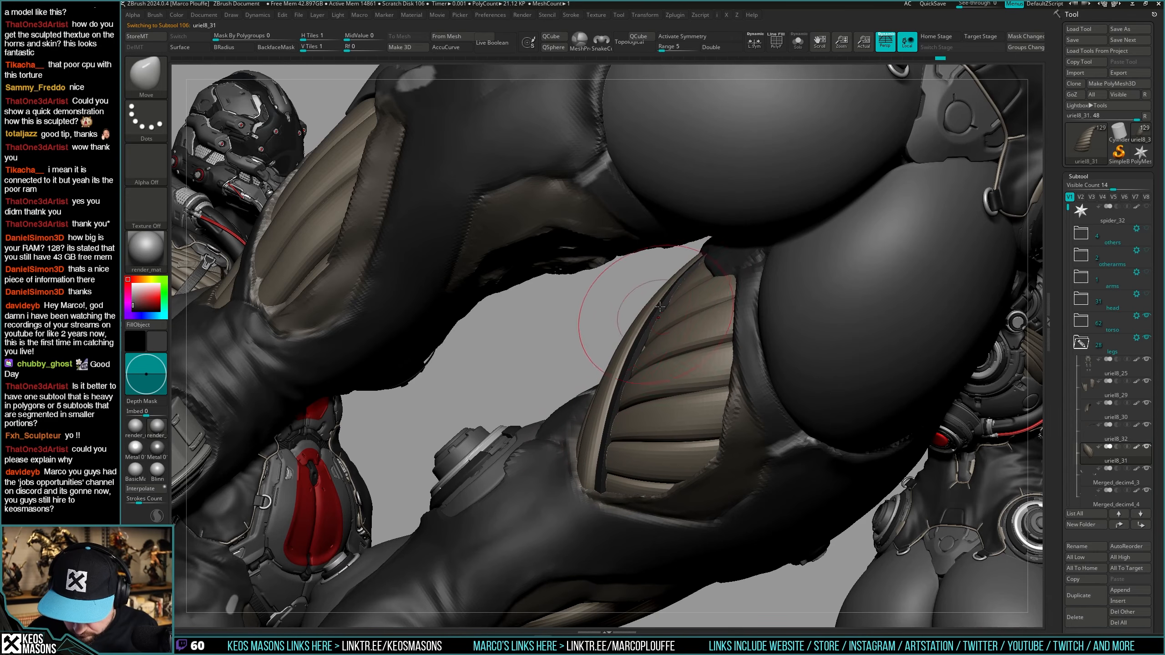
pyautogui.moveTo(660, 307)
pyautogui.mouseDown(button='right')
pyautogui.moveTo(699, 316)
pyautogui.moveTo(697, 280)
pyautogui.moveTo(642, 348)
pyautogui.moveTo(627, 436)
pyautogui.mouseUp(button='right')
pyautogui.press('space')
pyautogui.moveTo(663, 381); pyautogui.dragTo(656, 381)
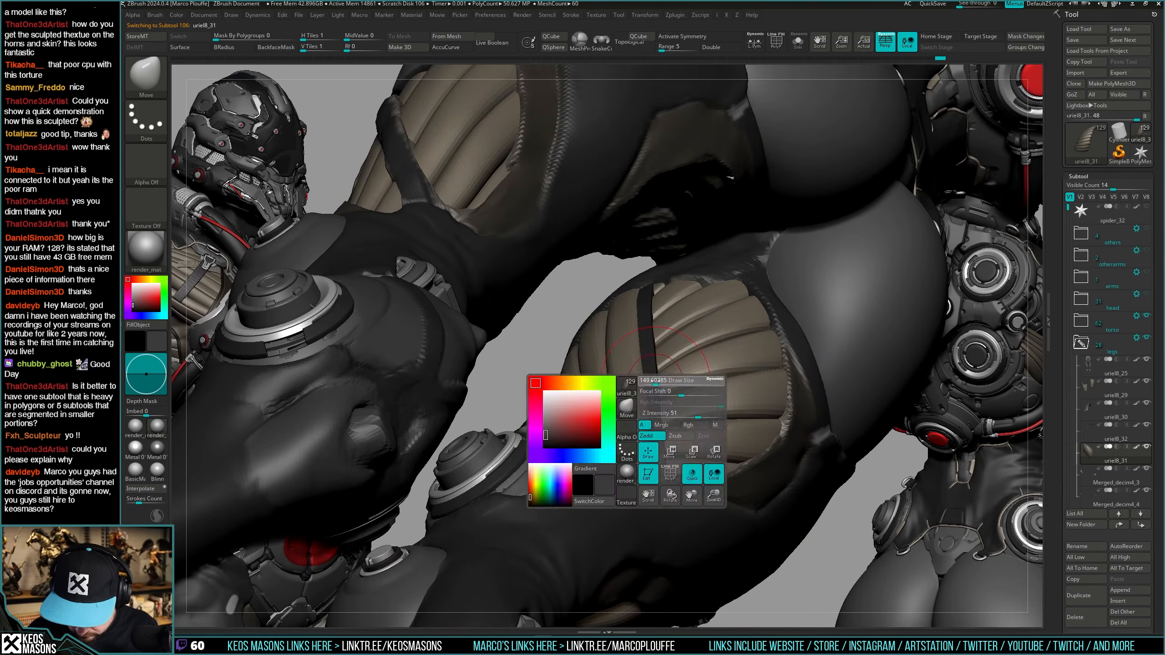
pyautogui.moveTo(656, 381)
pyautogui.mouseDown(button='right')
pyautogui.moveTo(667, 428)
pyautogui.moveTo(682, 405)
pyautogui.mouseUp(button='right')
# Reselect the strap, uriel8_32, and reshape its curve along the fan's edge with a resized Move brush.
pyautogui.keyDown('alt'); pyautogui.click(651, 408); pyautogui.keyUp('alt')
pyautogui.press('space')
pyautogui.moveTo(683, 405); pyautogui.dragTo(679, 405)
pyautogui.moveTo(679, 405); pyautogui.dragTo(672, 392, button='right')
pyautogui.press('space')
pyautogui.moveTo(673, 392); pyautogui.dragTo(669, 406)
pyautogui.press('space')
pyautogui.keyDown('alt'); pyautogui.moveTo(672, 430); pyautogui.dragTo(672, 338, button='right'); pyautogui.keyUp('alt')
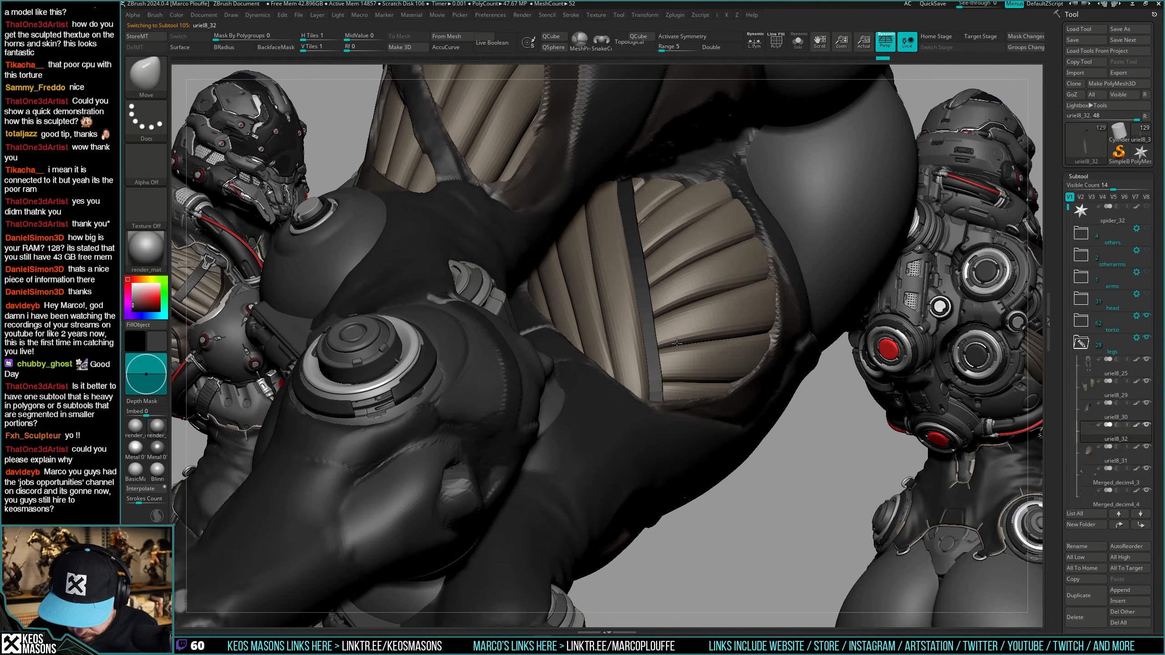
pyautogui.press('space')
pyautogui.moveTo(660, 268); pyautogui.dragTo(667, 268)
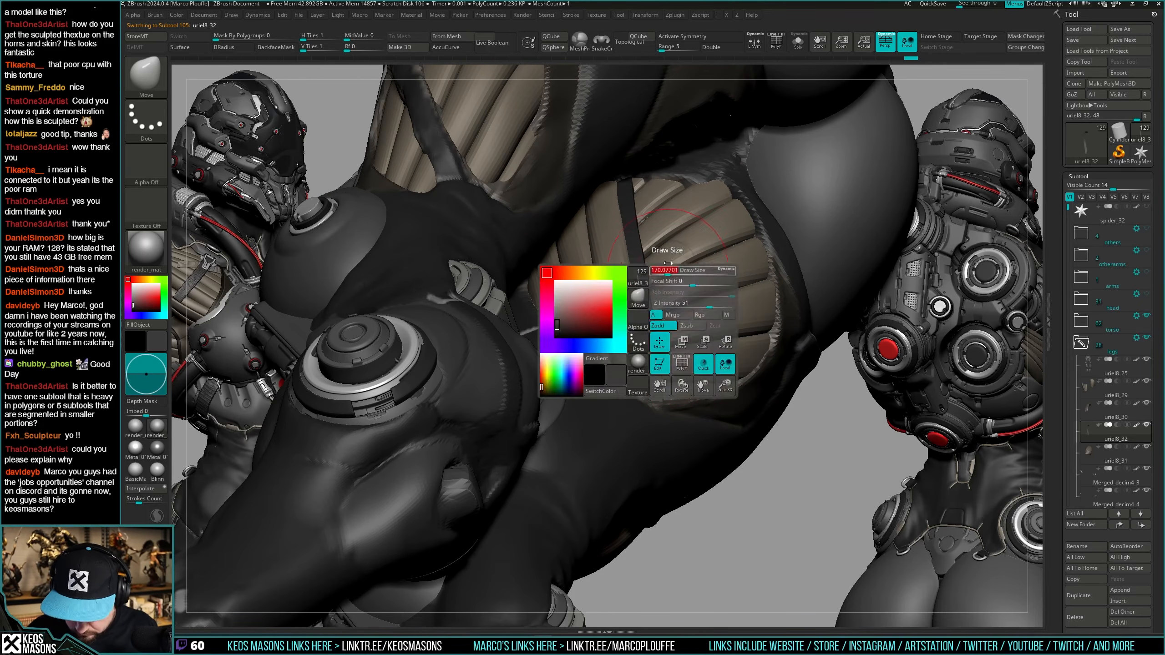
pyautogui.moveTo(685, 254); pyautogui.dragTo(645, 183, button='right')
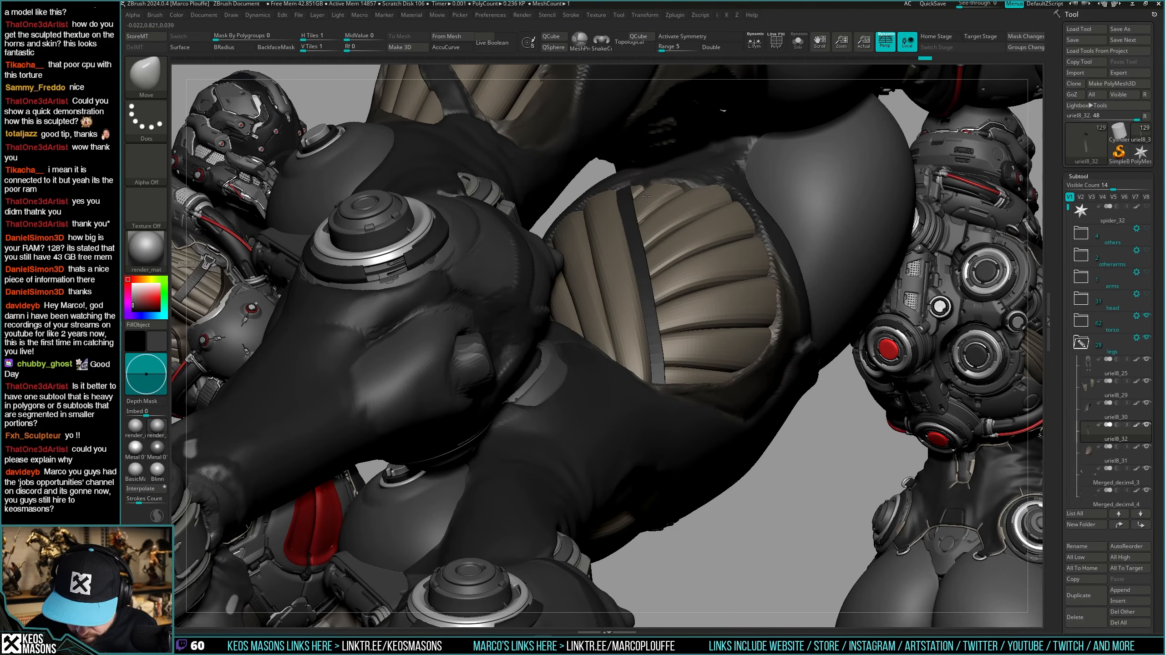
# Fine-tune the strap's ends where they tuck under the rim of the rear-thigh opening with the Move brush.
pyautogui.press('space')
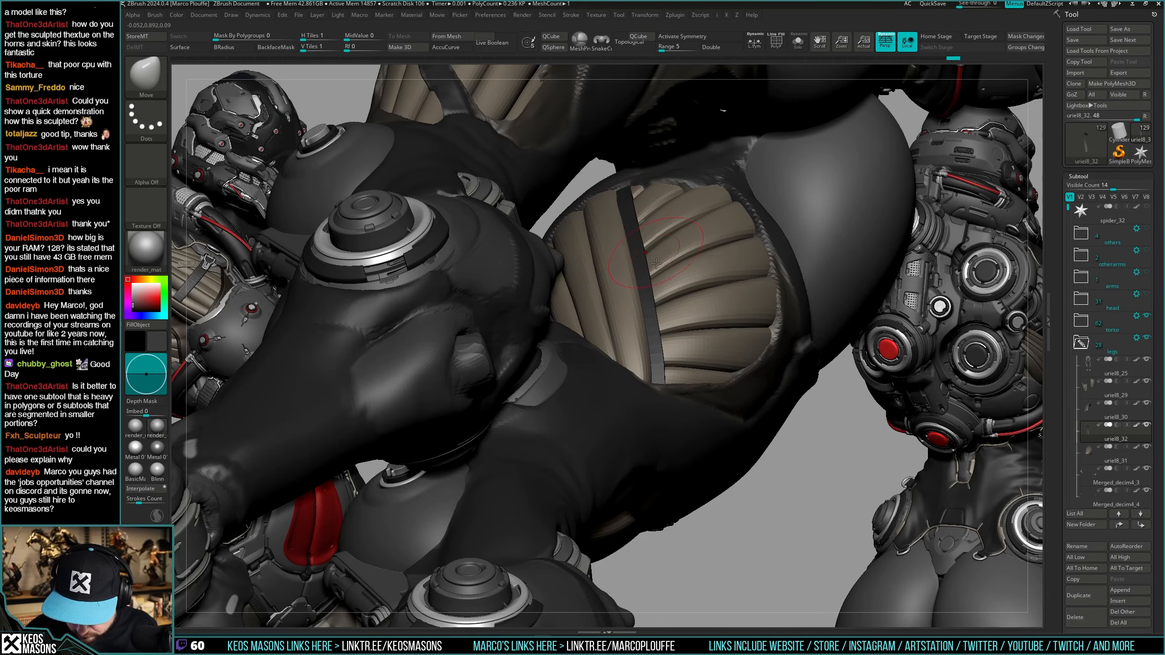
pyautogui.moveTo(656, 264)
pyautogui.mouseDown(button='right')
pyautogui.moveTo(682, 316)
pyautogui.moveTo(626, 284)
pyautogui.mouseUp(button='right')
pyautogui.press('space')
pyautogui.moveTo(652, 268); pyautogui.dragTo(643, 268)
pyautogui.moveTo(643, 257); pyautogui.dragTo(636, 190, button='right')
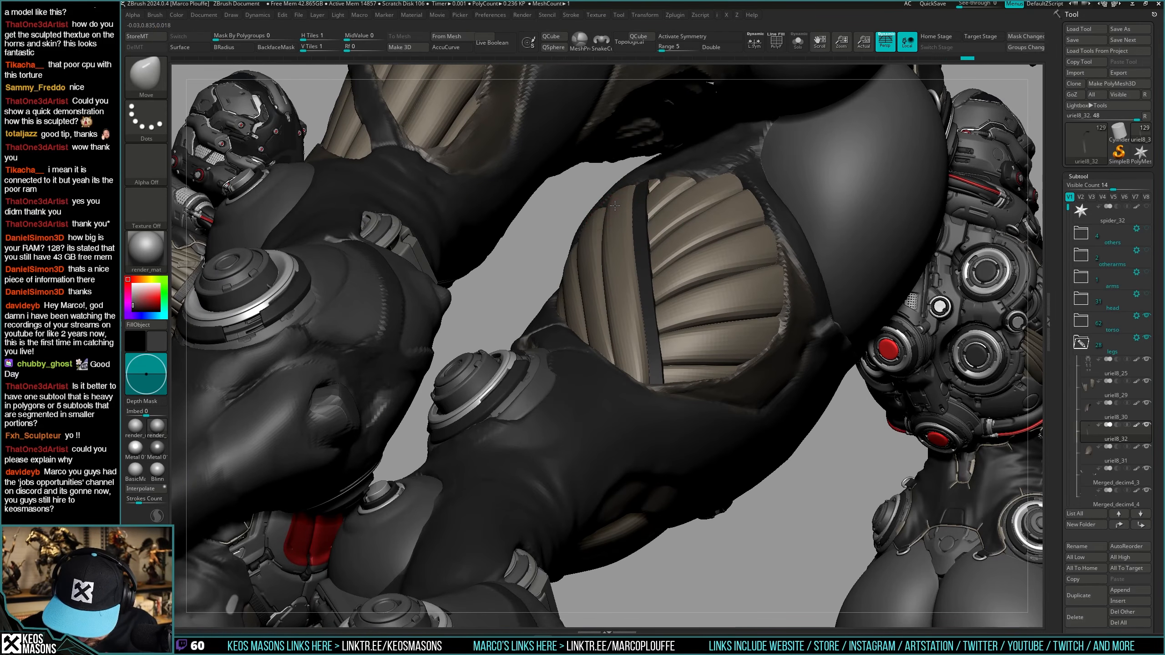
pyautogui.moveTo(614, 205)
pyautogui.mouseDown(button='right')
pyautogui.moveTo(716, 301)
pyautogui.moveTo(734, 368)
pyautogui.moveTo(737, 348)
pyautogui.moveTo(695, 430)
pyautogui.mouseUp(button='right')
pyautogui.press('space')
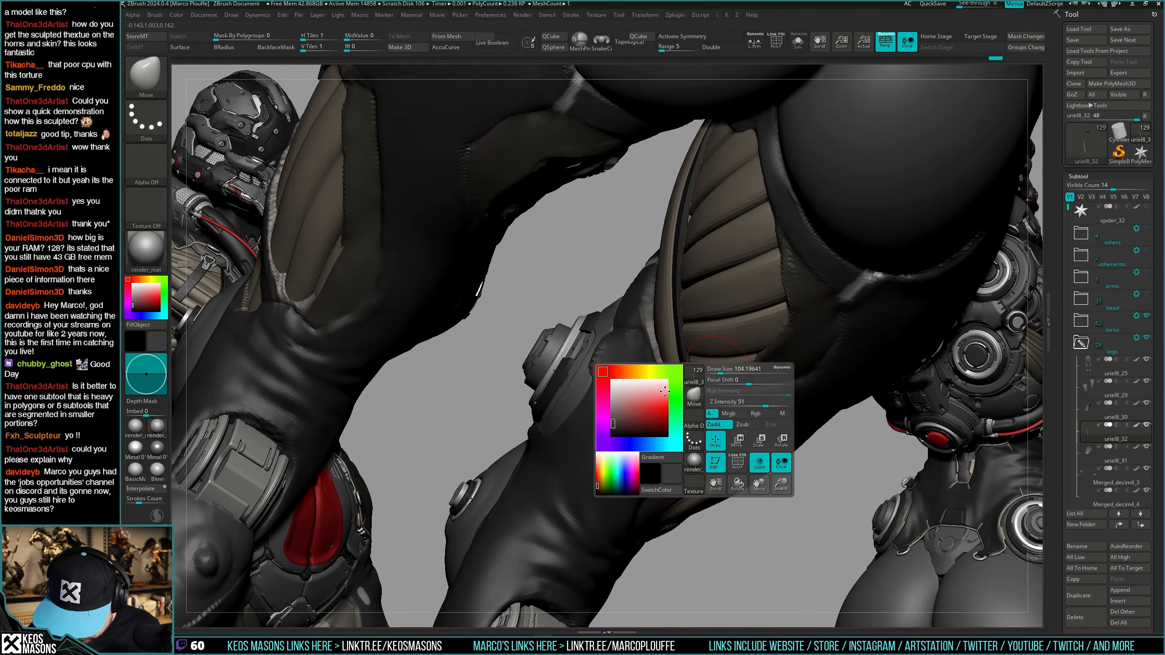
pyautogui.moveTo(666, 387); pyautogui.dragTo(713, 382, button='right')
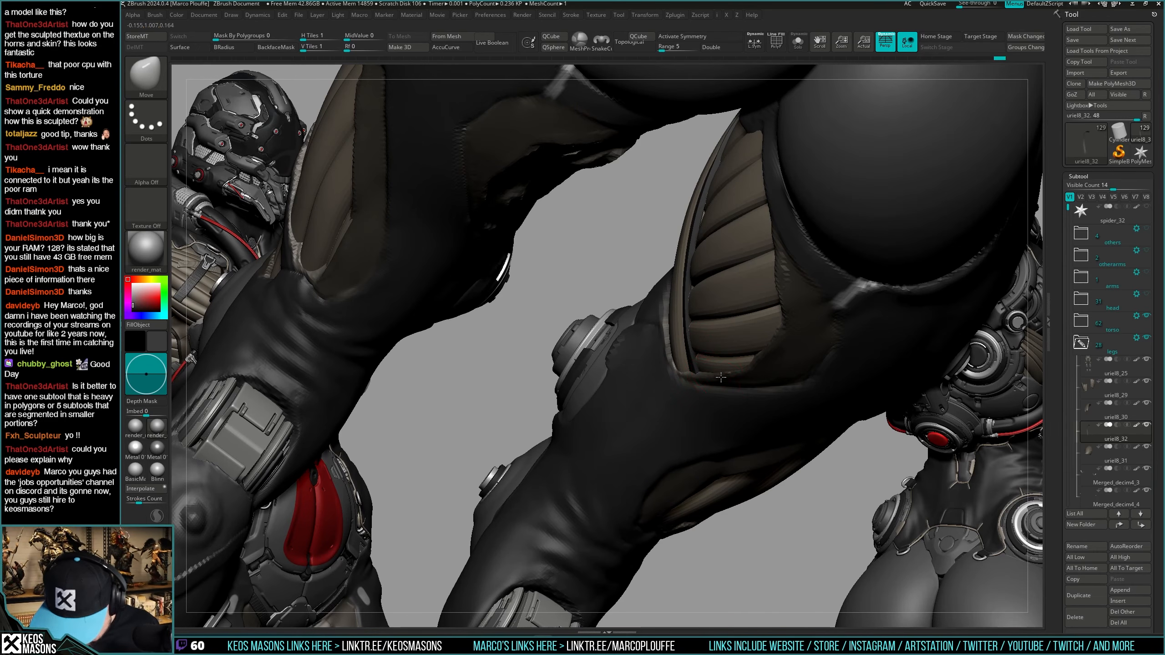
pyautogui.moveTo(704, 328); pyautogui.dragTo(720, 355, button='right')
# Isolate the strap, apply the mask pen near its lower end, and adjust that end in the full model with the Move brush.
pyautogui.hotkey('alt', 's')
pyautogui.keyDown('ctrl'); pyautogui.moveTo(715, 346); pyautogui.dragTo(692, 407); pyautogui.keyUp('ctrl')
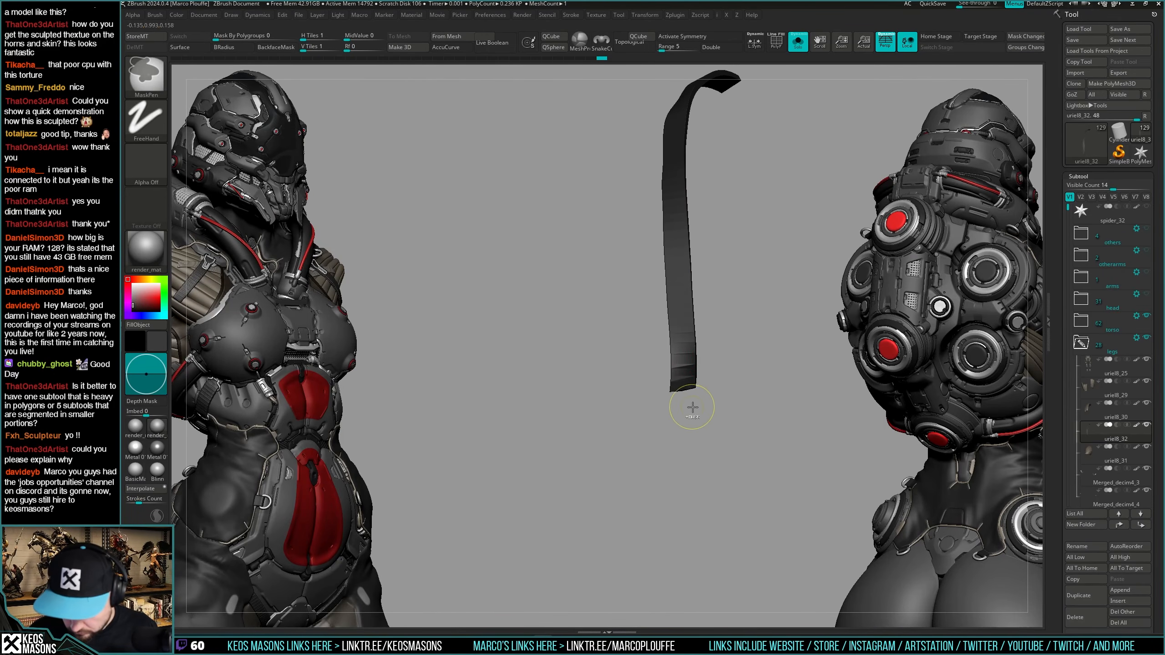
pyautogui.hotkey('alt', 's')
pyautogui.press('space')
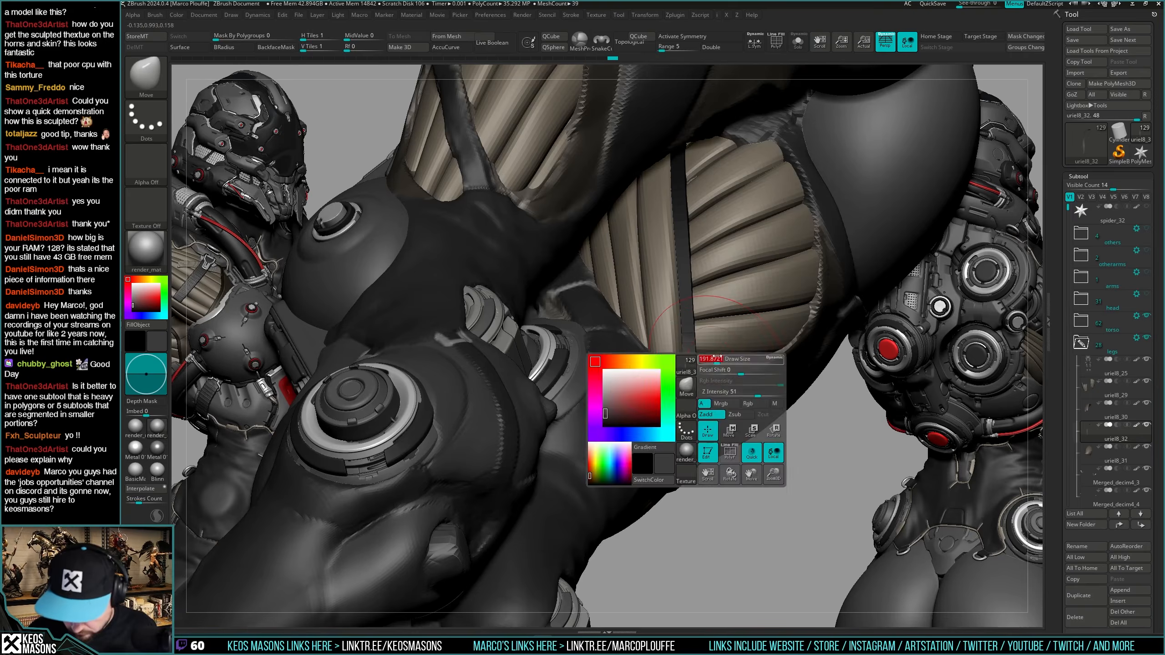
pyautogui.press('space')
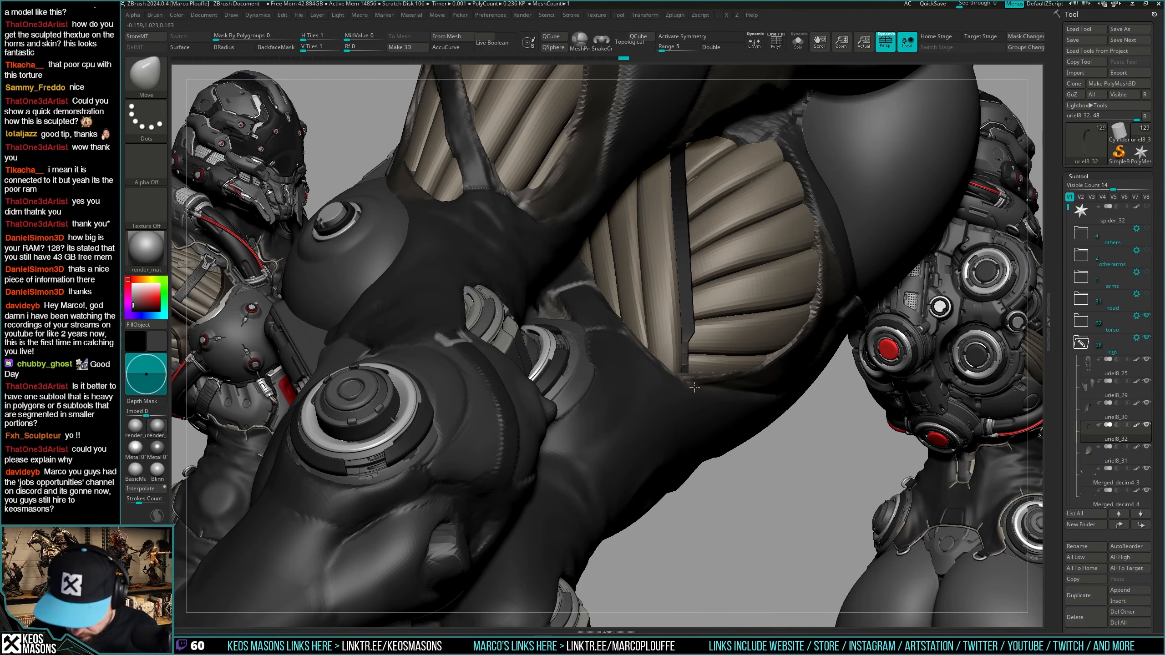
# Ghost the surrounding subtools and lasso-mask the strap's upper portion at the inner thigh.
pyautogui.moveTo(696, 387)
pyautogui.keyDown('ctrl'); pyautogui.mouseDown(button='right')
pyautogui.moveTo(709, 248)
pyautogui.moveTo(743, 399)
pyautogui.moveTo(688, 257)
pyautogui.moveTo(630, 196)
pyautogui.moveTo(662, 241)
pyautogui.moveTo(669, 198)
pyautogui.moveTo(666, 246)
pyautogui.mouseUp(button='right'); pyautogui.keyUp('ctrl')
pyautogui.hotkey('shift', 's')
pyautogui.hotkey('shift', 's')
pyautogui.hotkey('shift', 't')
pyautogui.press('2')
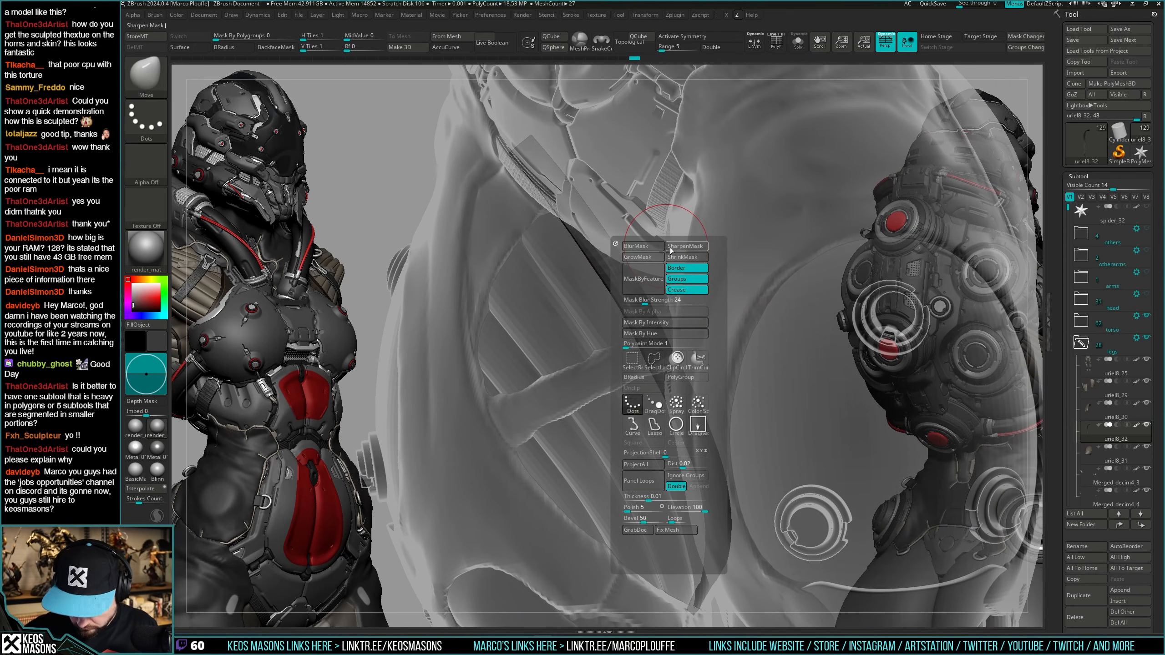
pyautogui.moveTo(593, 131)
pyautogui.keyDown('ctrl'); pyautogui.mouseDown()
pyautogui.moveTo(516, 122)
pyautogui.moveTo(609, 264)
pyautogui.mouseUp(); pyautogui.keyUp('ctrl')
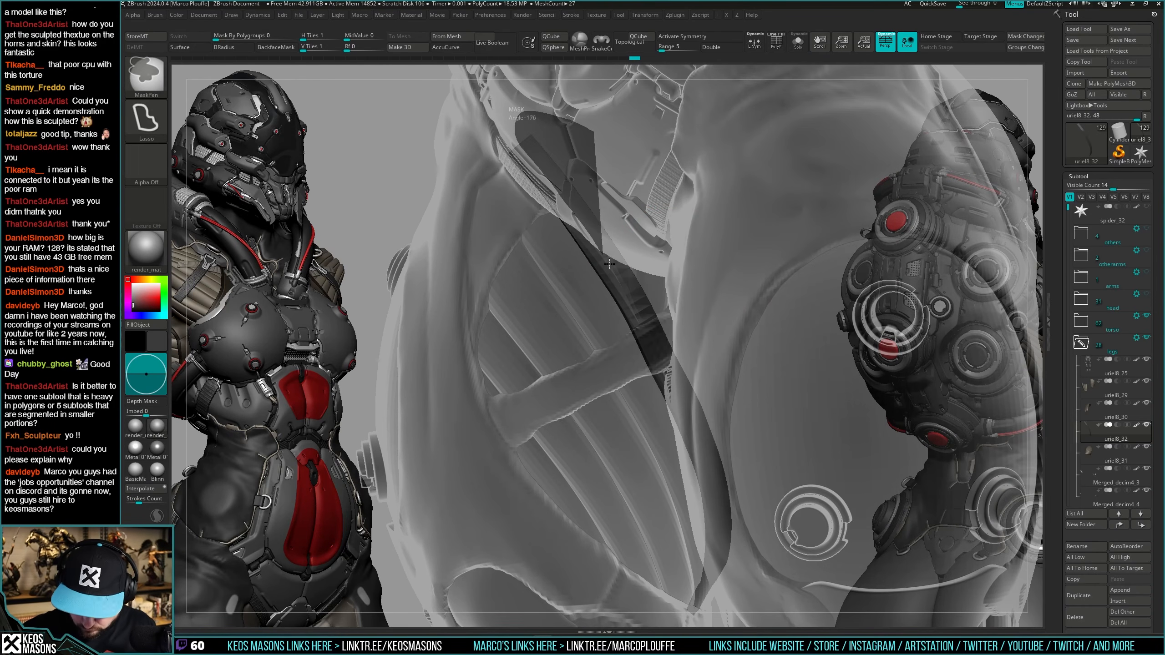
pyautogui.keyDown('ctrl'); pyautogui.moveTo(648, 302); pyautogui.dragTo(644, 291); pyautogui.keyUp('ctrl')
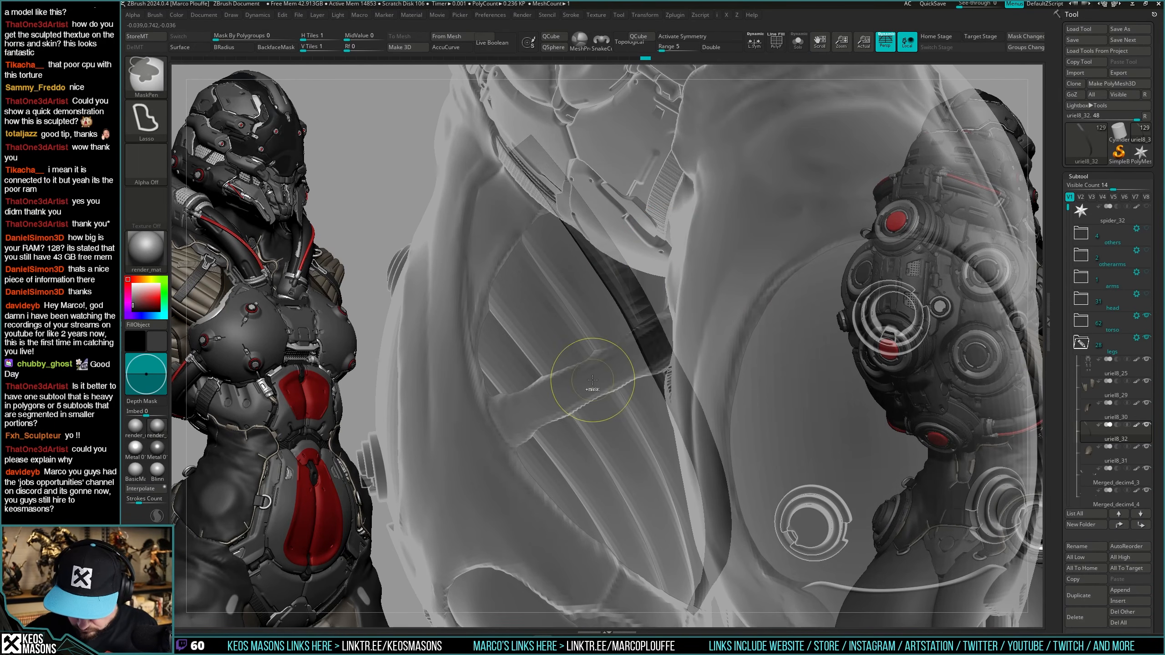
pyautogui.moveTo(593, 371)
pyautogui.mouseDown(button='right')
pyautogui.moveTo(565, 324)
pyautogui.moveTo(617, 280)
pyautogui.moveTo(648, 288)
pyautogui.moveTo(634, 271)
pyautogui.mouseUp(button='right')
pyautogui.hotkey('shift', 't')
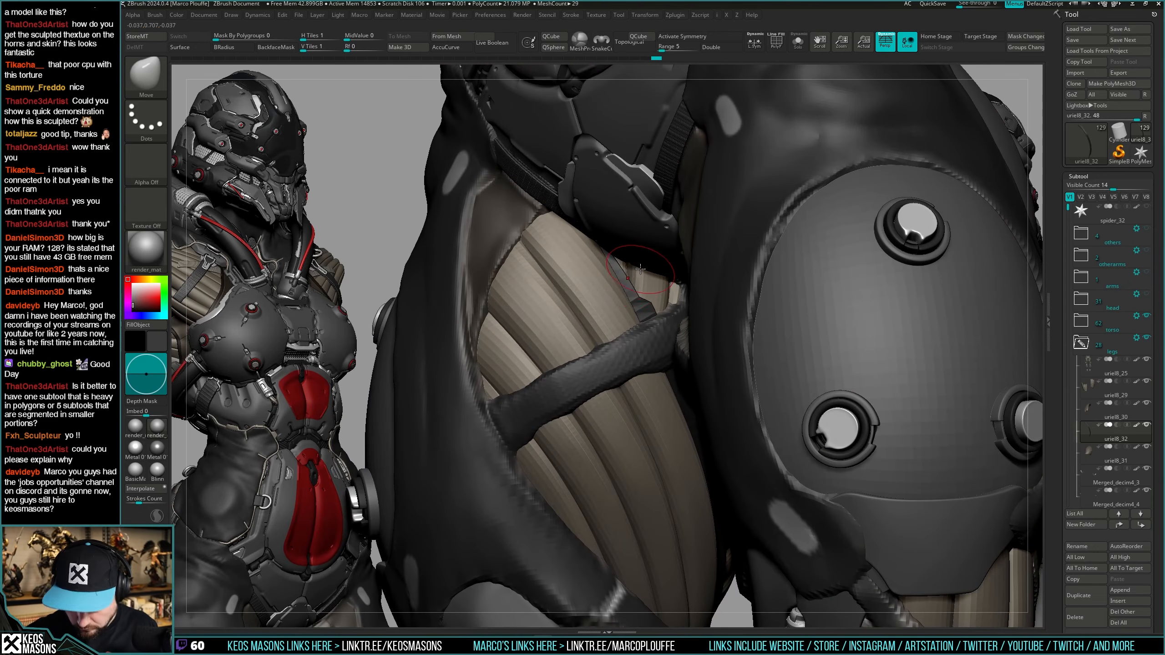
# Refine the strap's upper end behind the inner-thigh band with the Move brush and check its fit around the thigh.
pyautogui.press('space')
pyautogui.press('space')
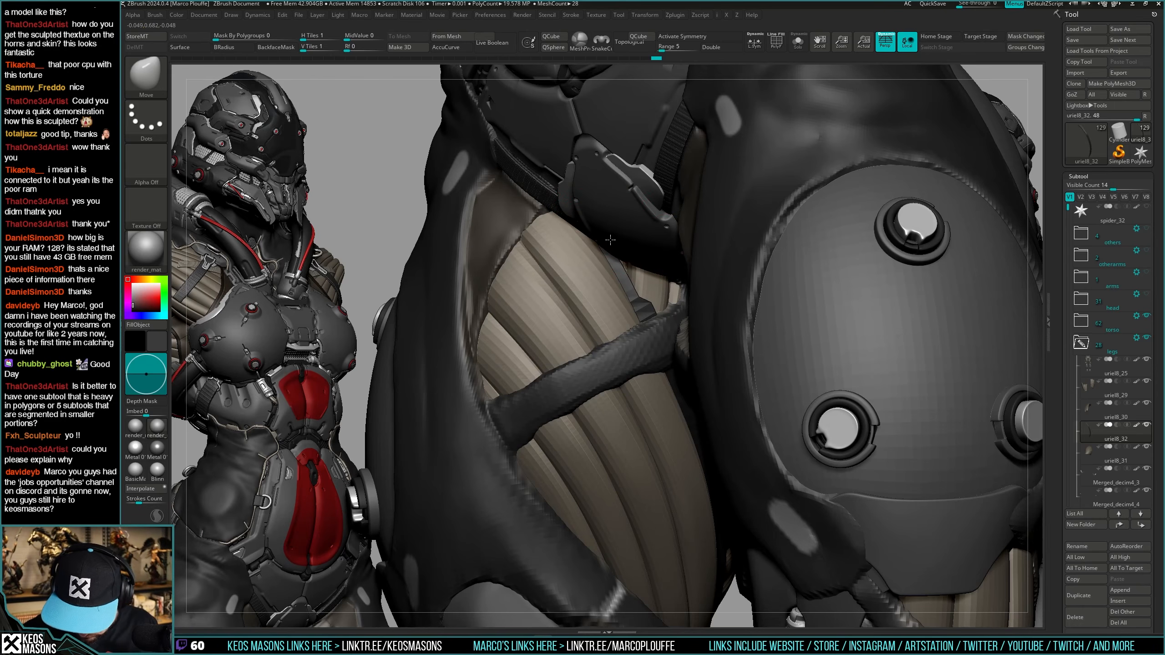
pyautogui.moveTo(608, 240); pyautogui.dragTo(609, 244)
pyautogui.moveTo(610, 244); pyautogui.dragTo(647, 366, button='right')
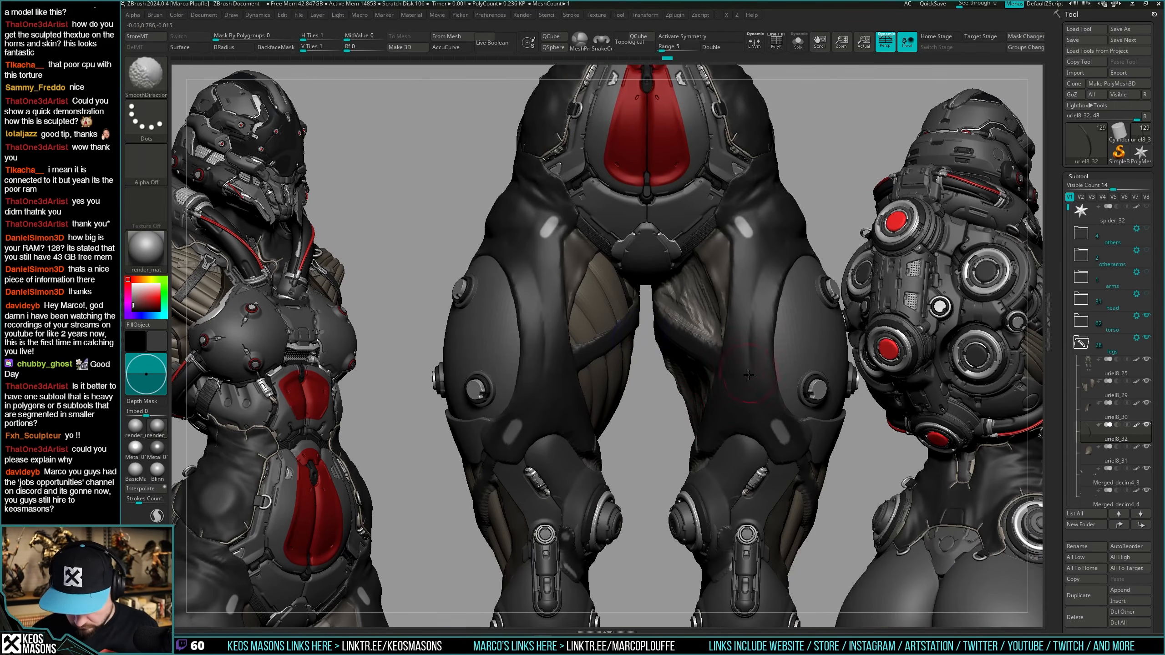
pyautogui.moveTo(678, 417)
pyautogui.mouseDown(button='right')
pyautogui.moveTo(583, 414)
pyautogui.moveTo(573, 399)
pyautogui.moveTo(710, 379)
pyautogui.moveTo(626, 369)
pyautogui.moveTo(670, 384)
pyautogui.moveTo(646, 340)
pyautogui.mouseUp(button='right')
pyautogui.hotkey('shift', 's')
pyautogui.hotkey('shift', 's')
pyautogui.press('space')
pyautogui.press('b')
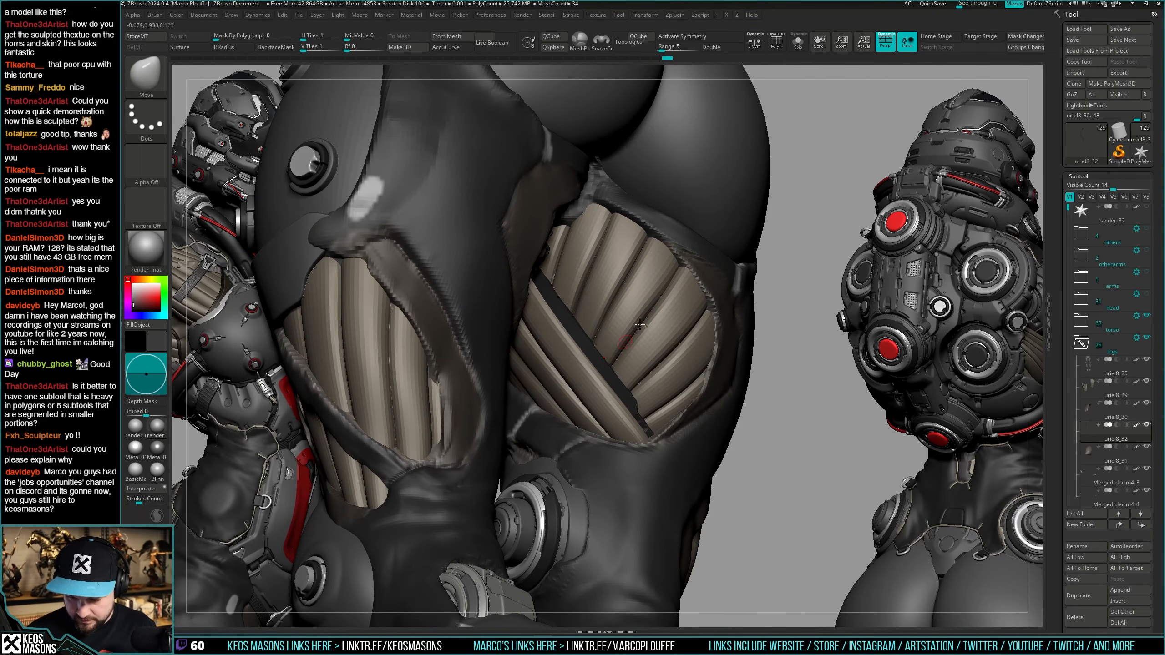
pyautogui.moveTo(652, 312); pyautogui.dragTo(638, 403, button='right')
pyautogui.press('space')
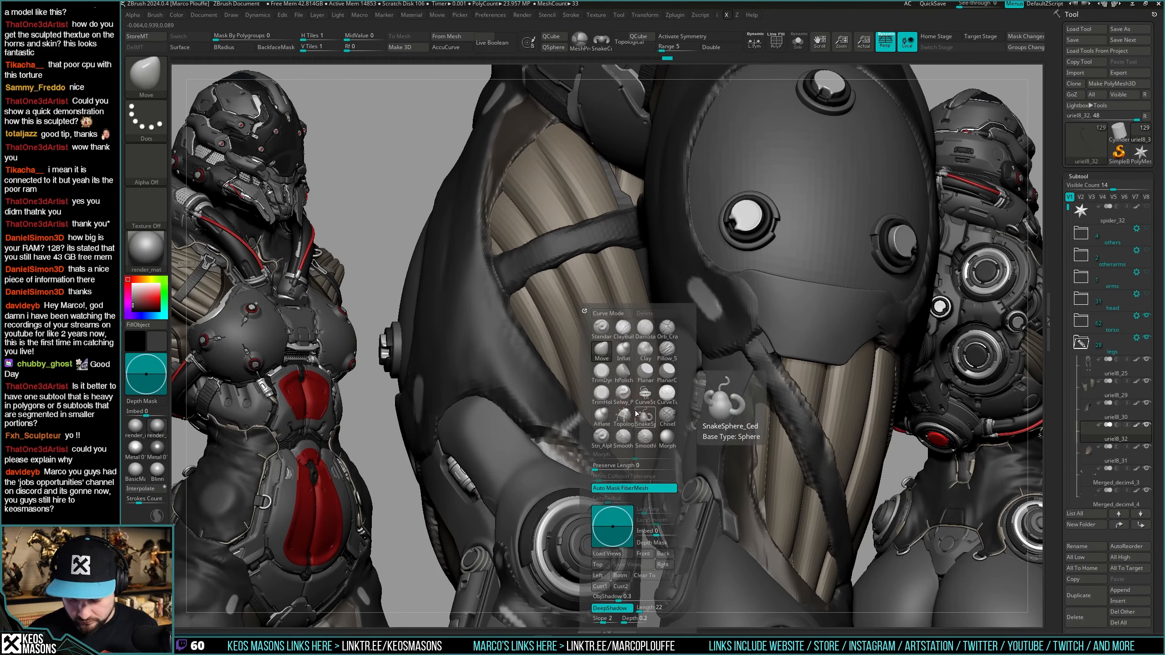
pyautogui.click(667, 393)
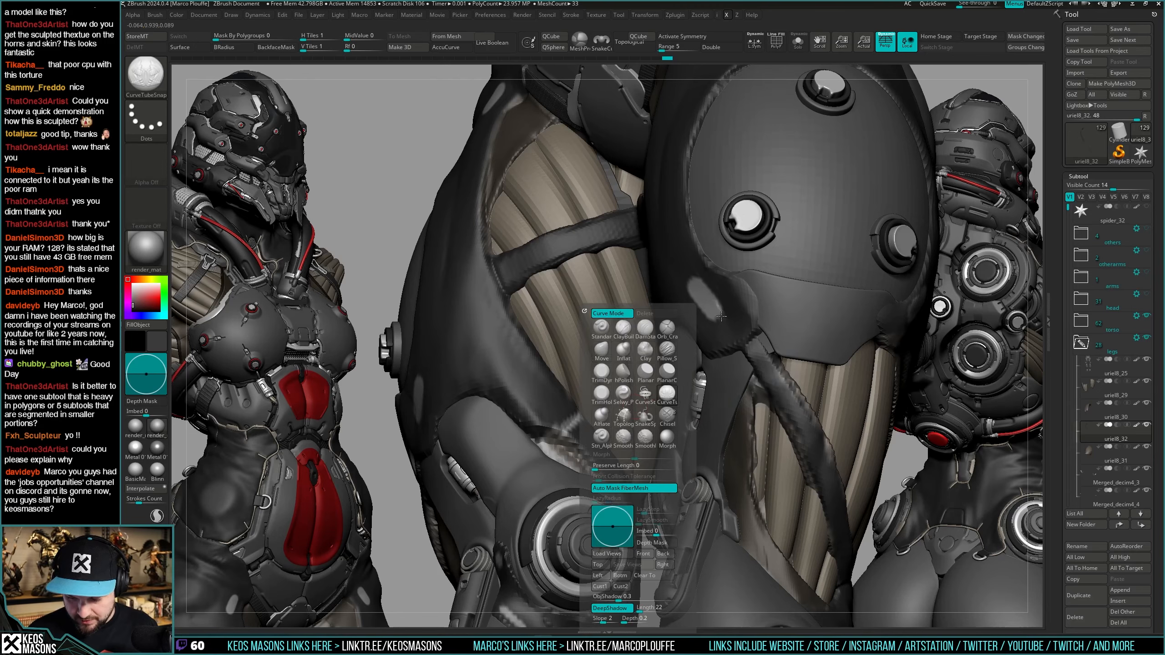
pyautogui.moveTo(614, 417); pyautogui.dragTo(628, 436)
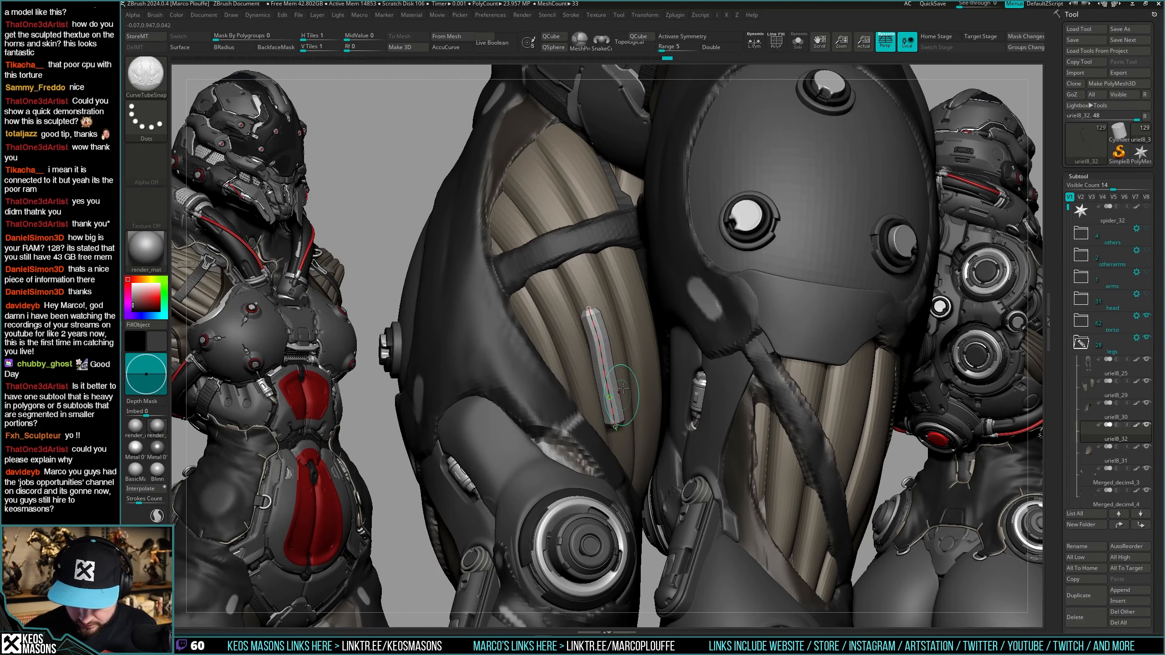
pyautogui.hotkey('ctrl', 'z')
# Draw a short strap along the muscle strand below the band in the inner-thigh opening with the CurveStrapSnap brush.
pyautogui.press('space')
pyautogui.click(646, 399)
pyautogui.press('space')
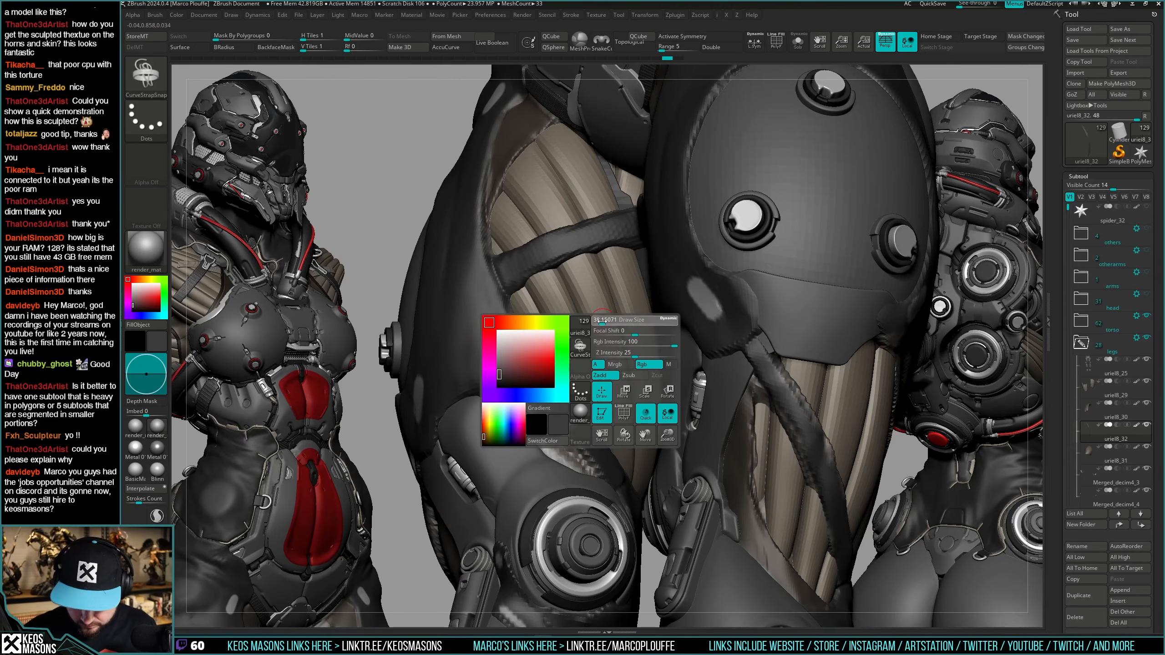
pyautogui.press('space')
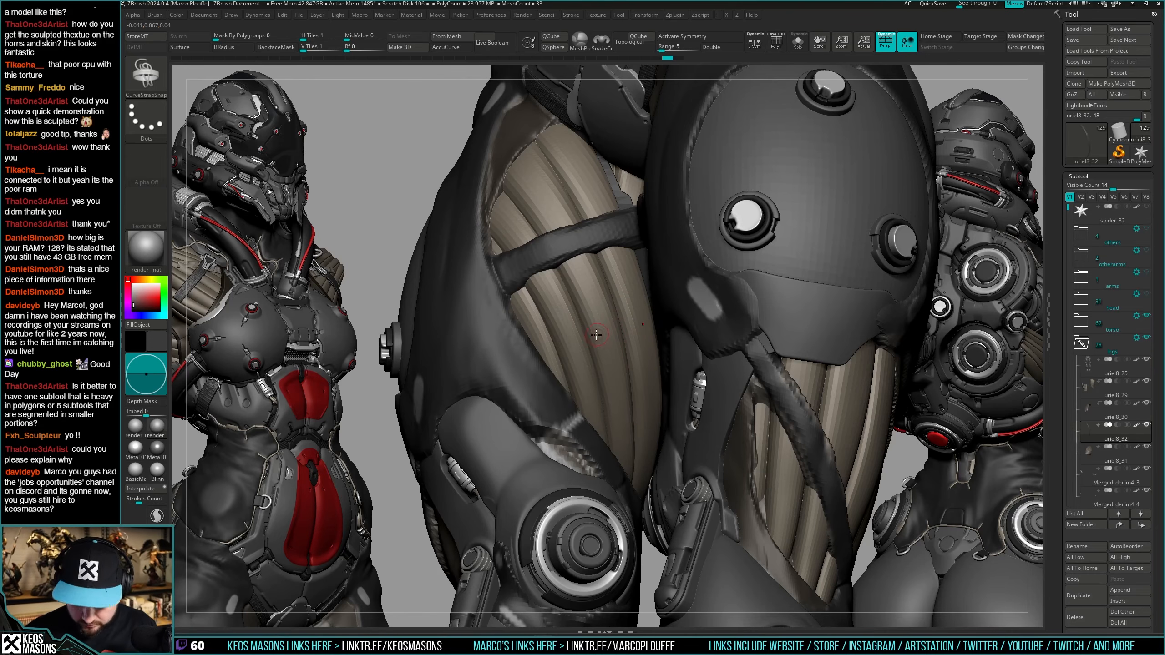
pyautogui.moveTo(629, 354); pyautogui.dragTo(609, 337, button='right')
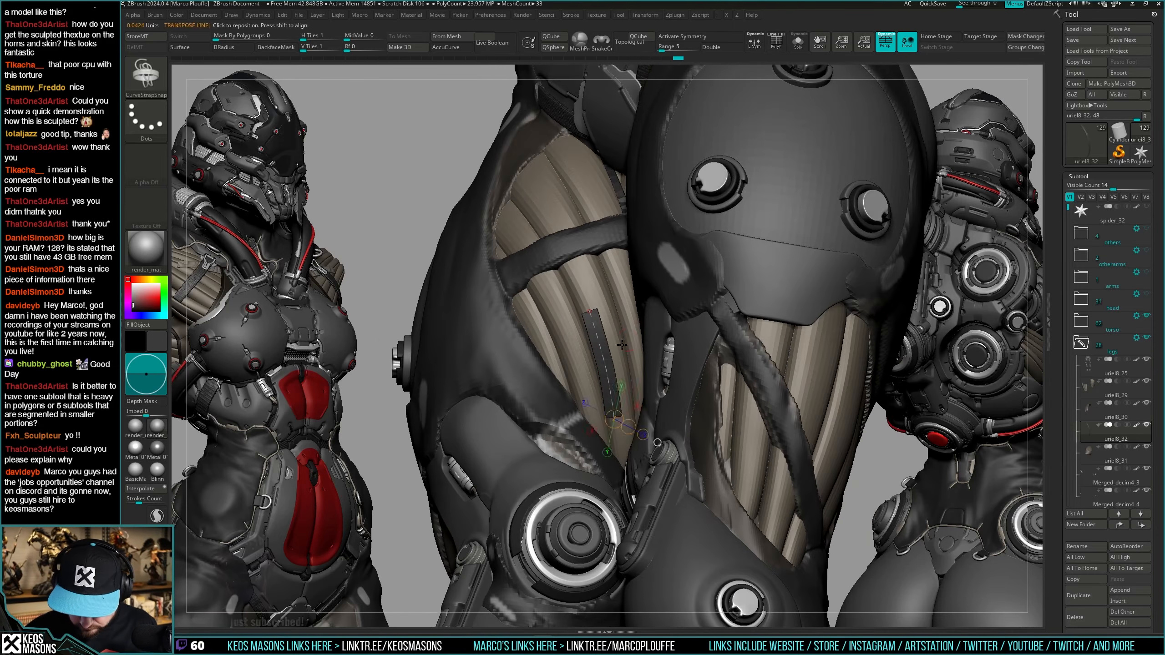
# Reposition and rotate the short inner-thigh strap with the Transpose line so it sits between the muscle strands.
pyautogui.press('w')
pyautogui.moveTo(634, 352)
pyautogui.mouseDown()
pyautogui.moveTo(615, 359)
pyautogui.moveTo(635, 400)
pyautogui.mouseUp()
pyautogui.press('r')
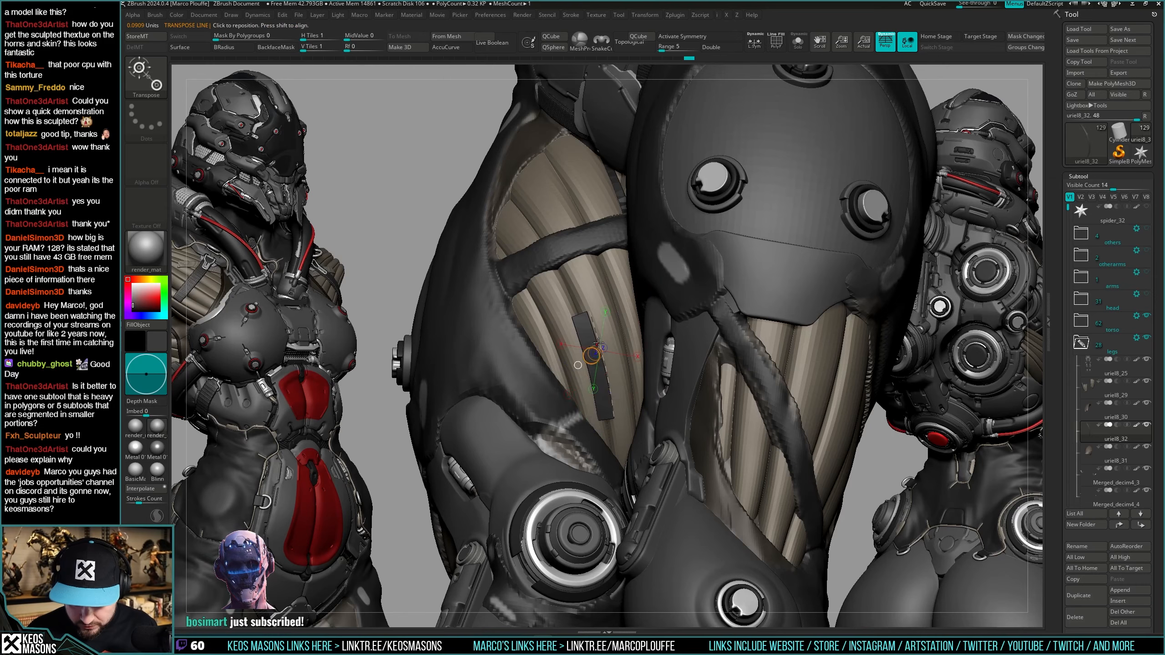
pyautogui.moveTo(598, 343); pyautogui.dragTo(624, 370, button='right')
pyautogui.moveTo(623, 380); pyautogui.dragTo(608, 357)
pyautogui.moveTo(608, 356); pyautogui.dragTo(624, 336, button='right')
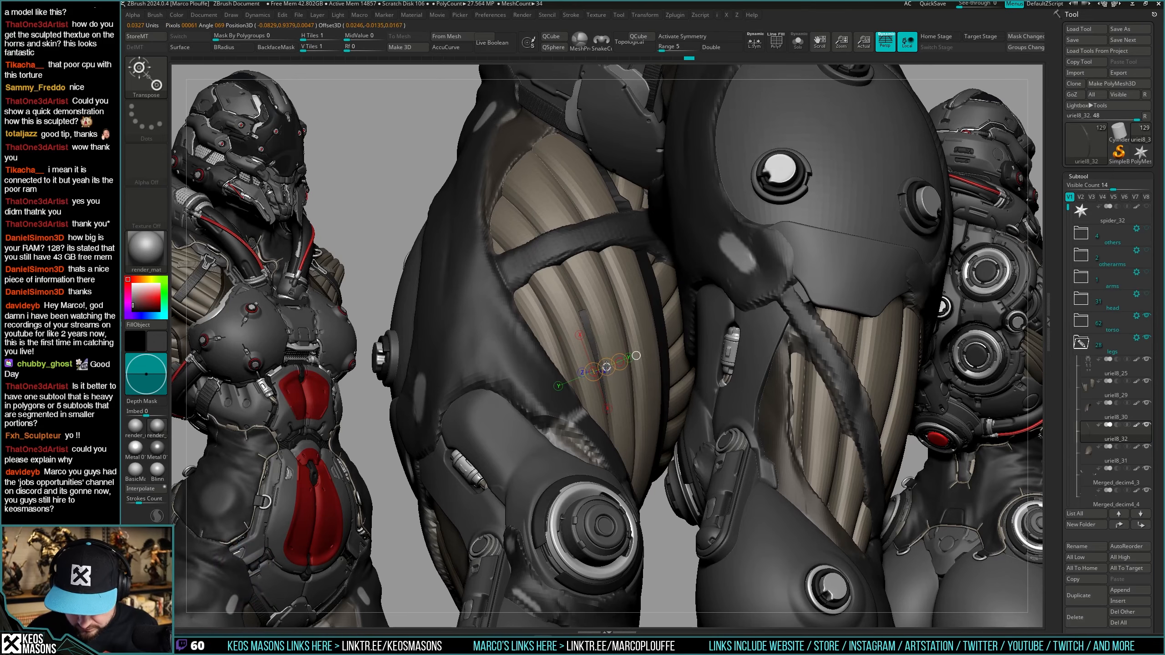
pyautogui.press('q')
# Shape the short inner-thigh strap with the Move brush so it follows the curvature of the muscle strands.
pyautogui.moveTo(606, 367)
pyautogui.mouseDown(button='right')
pyautogui.moveTo(587, 374)
pyautogui.moveTo(632, 363)
pyautogui.mouseUp(button='right')
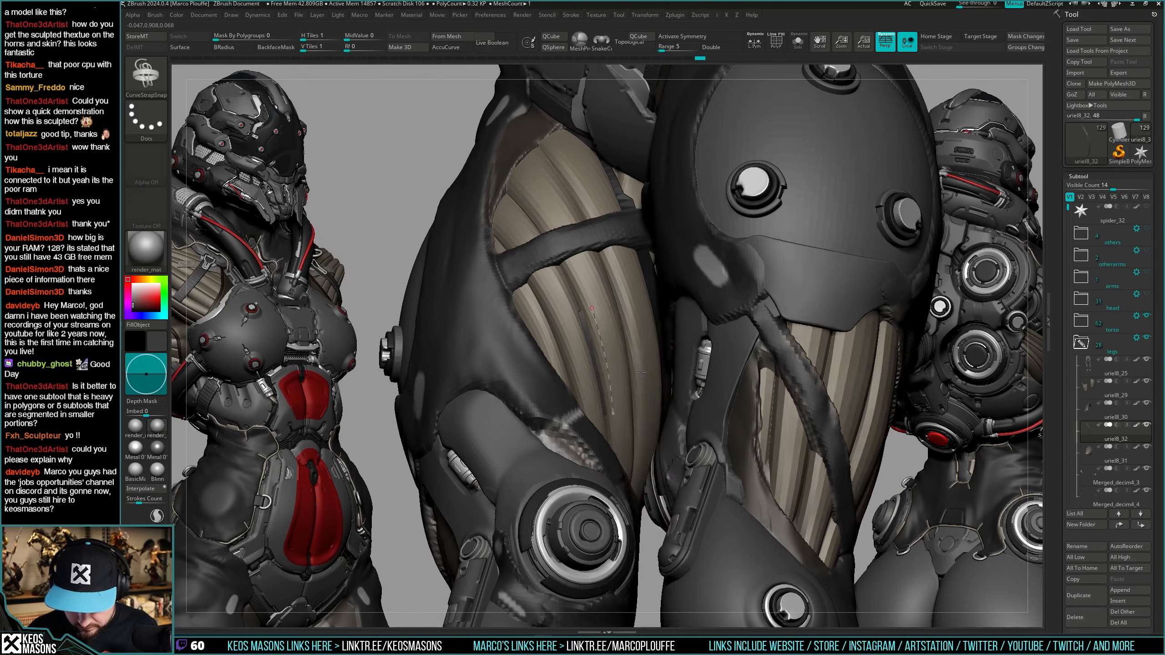
pyautogui.press('space')
pyautogui.click(610, 351)
pyautogui.press('space')
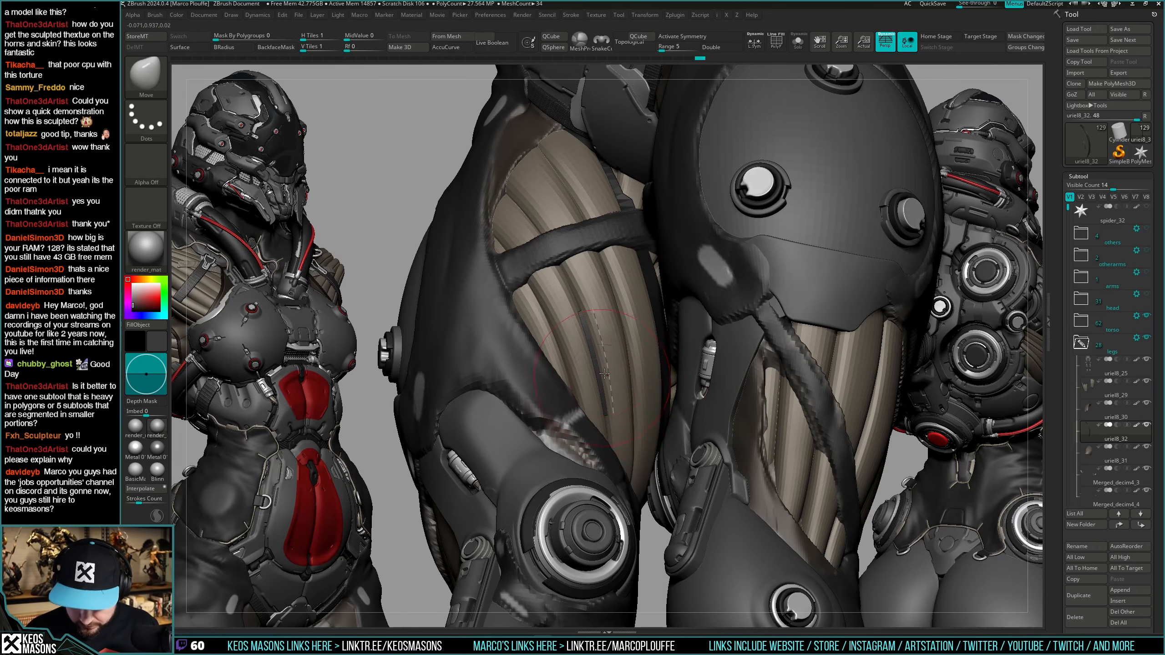
pyautogui.moveTo(604, 374)
pyautogui.mouseDown(button='right')
pyautogui.moveTo(665, 373)
pyautogui.moveTo(609, 385)
pyautogui.mouseUp(button='right')
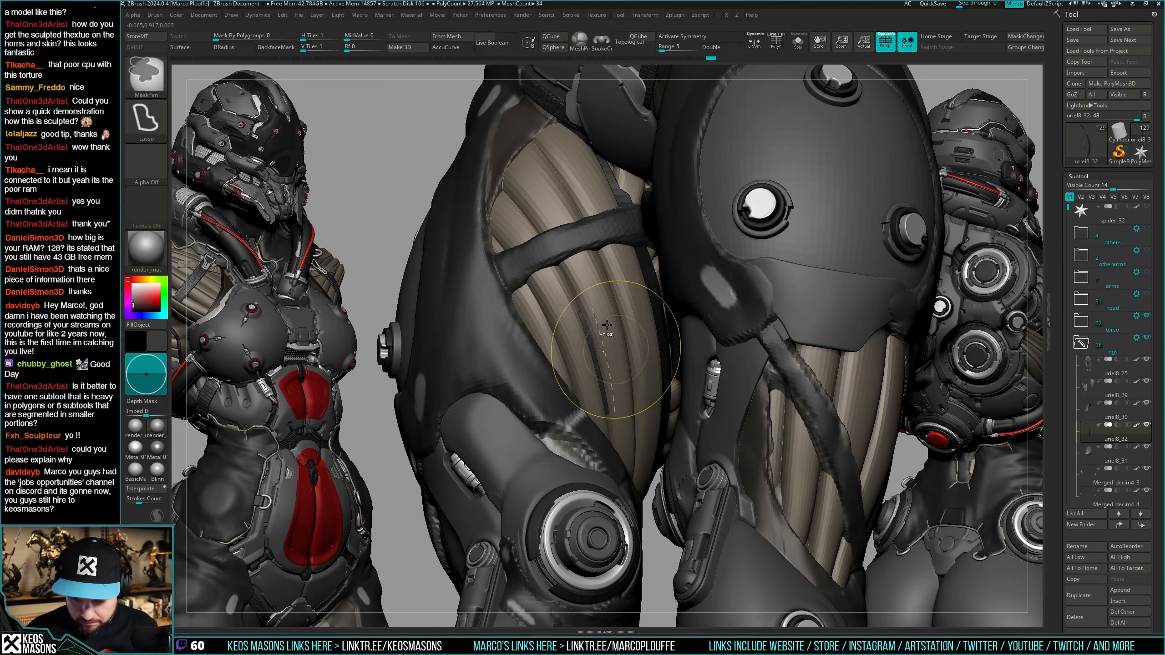
pyautogui.moveTo(607, 325)
pyautogui.mouseDown(button='right')
pyautogui.moveTo(626, 353)
pyautogui.moveTo(596, 403)
pyautogui.moveTo(620, 430)
pyautogui.moveTo(608, 407)
pyautogui.moveTo(645, 385)
pyautogui.moveTo(622, 431)
pyautogui.moveTo(632, 395)
pyautogui.moveTo(631, 412)
pyautogui.moveTo(689, 361)
pyautogui.moveTo(707, 363)
pyautogui.mouseUp(button='right')
pyautogui.moveTo(706, 362)
pyautogui.keyDown('ctrl'); pyautogui.mouseDown(button='right')
pyautogui.moveTo(699, 390)
pyautogui.moveTo(691, 383)
pyautogui.moveTo(679, 399)
pyautogui.moveTo(672, 376)
pyautogui.moveTo(715, 353)
pyautogui.mouseUp(button='right'); pyautogui.keyUp('ctrl')
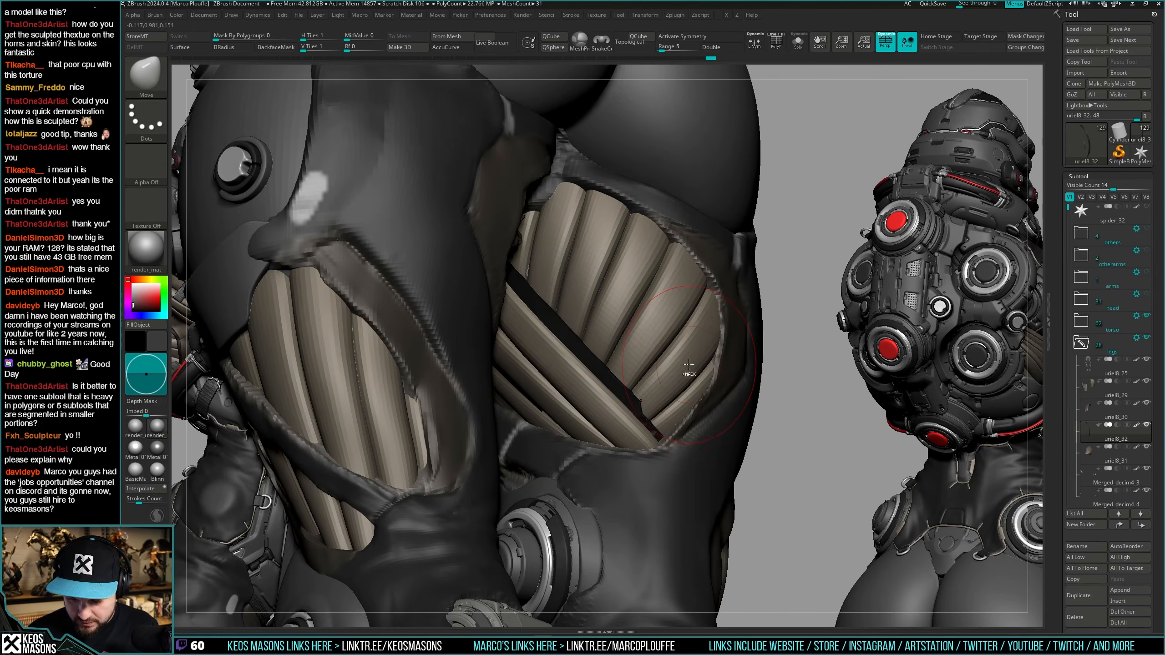
# Refine the lower end of the long diagonal strap near the rim of the rear-thigh opening with the Move brush.
pyautogui.press('space')
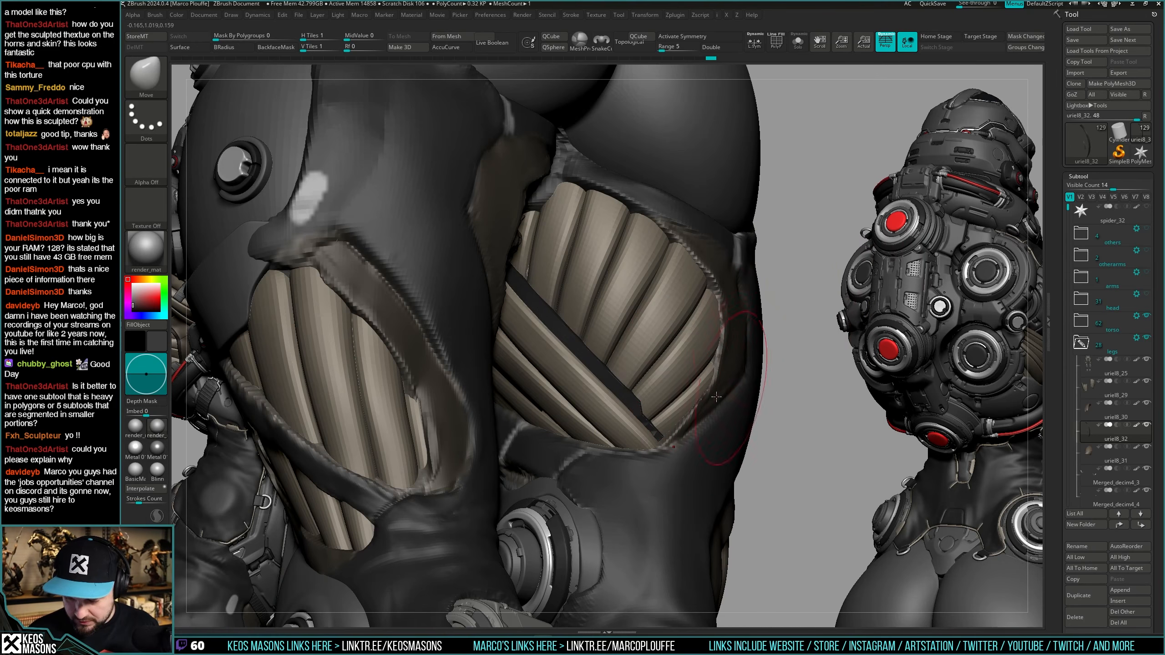
pyautogui.hotkey('shift', 's')
pyautogui.moveTo(658, 412)
pyautogui.keyDown('ctrl'); pyautogui.mouseDown(button='right')
pyautogui.moveTo(636, 486)
pyautogui.moveTo(672, 448)
pyautogui.moveTo(669, 427)
pyautogui.mouseUp(button='right'); pyautogui.keyUp('ctrl')
pyautogui.press('space')
pyautogui.click(659, 425)
pyautogui.press('b')
pyautogui.click(668, 416)
pyautogui.hotkey('shift', 's')
pyautogui.hotkey('shift', 's')
pyautogui.hotkey('shift', 's')
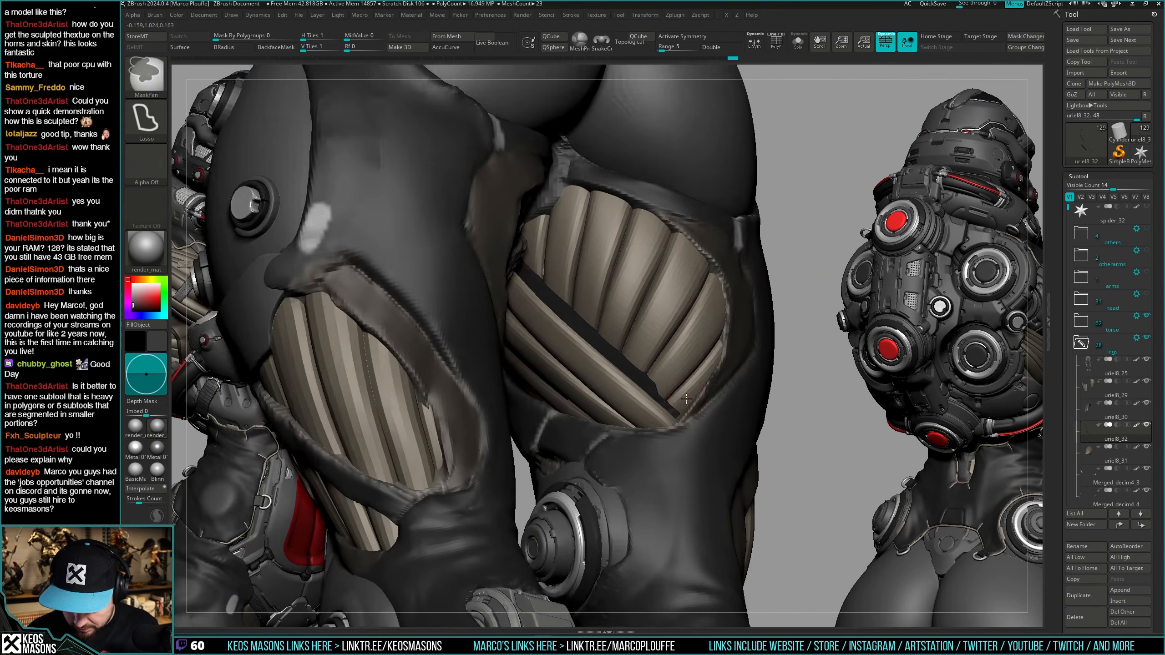
pyautogui.hotkey('shift', 's')
pyautogui.moveTo(673, 435)
pyautogui.mouseDown(button='right')
pyautogui.moveTo(696, 395)
pyautogui.moveTo(734, 397)
pyautogui.moveTo(706, 403)
pyautogui.moveTo(739, 390)
pyautogui.moveTo(712, 369)
pyautogui.moveTo(700, 399)
pyautogui.moveTo(686, 387)
pyautogui.moveTo(698, 397)
pyautogui.moveTo(648, 398)
pyautogui.mouseUp(button='right')
pyautogui.hotkey('shift', 's')
pyautogui.hotkey('shift', 'f')
pyautogui.hotkey('shift', 'f')
# Draw a short strap across the rear-thigh strands above the long diagonal strap with a resized CurveStrapSnap brush.
pyautogui.press('space')
pyautogui.click(707, 395)
pyautogui.press('space')
pyautogui.click(725, 390)
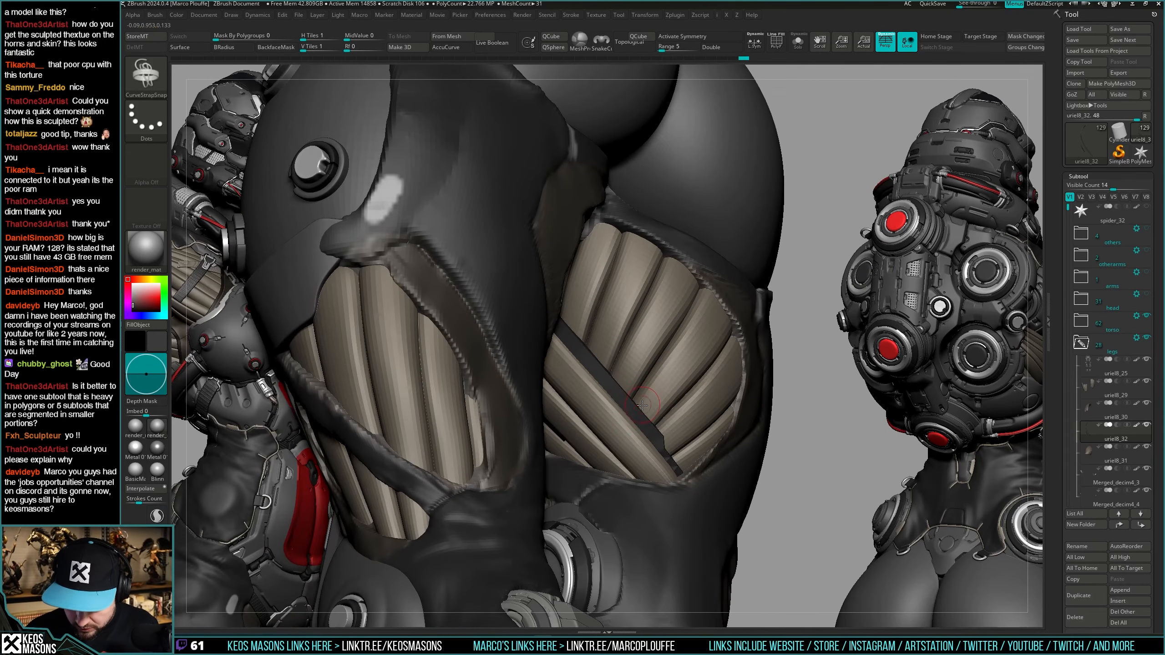
pyautogui.moveTo(694, 334); pyautogui.dragTo(696, 332)
pyautogui.moveTo(696, 332); pyautogui.dragTo(655, 393, button='right')
pyautogui.hotkey('ctrl', 'z')
pyautogui.press('space')
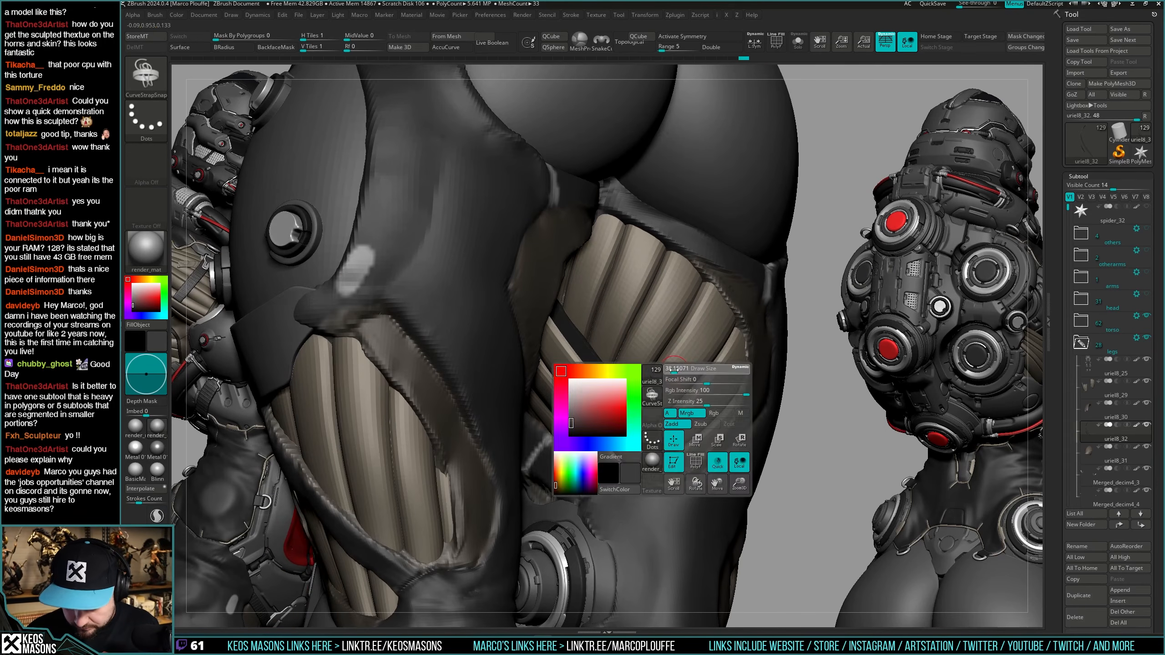
pyautogui.moveTo(690, 340); pyautogui.dragTo(691, 339)
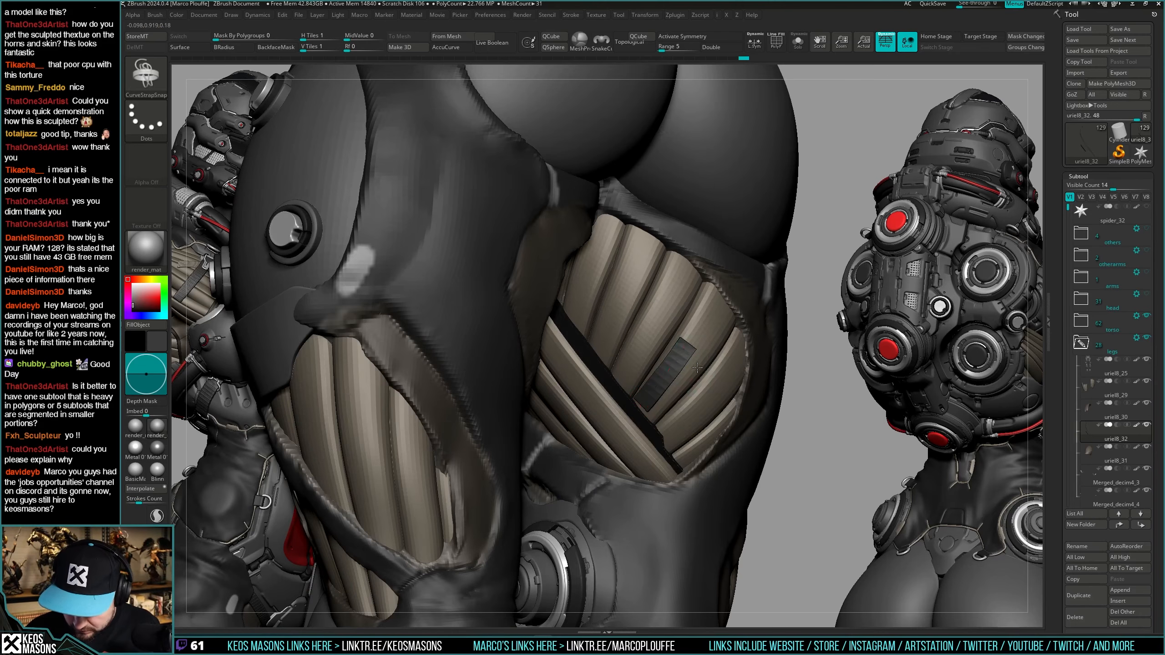
pyautogui.moveTo(690, 376)
pyautogui.mouseDown(button='right')
pyautogui.moveTo(722, 342)
pyautogui.moveTo(694, 392)
pyautogui.mouseUp(button='right')
# Move the short rear-thigh strap against the long diagonal strap with Transpose and fit it between the strands with the Move brush.
pyautogui.press('w')
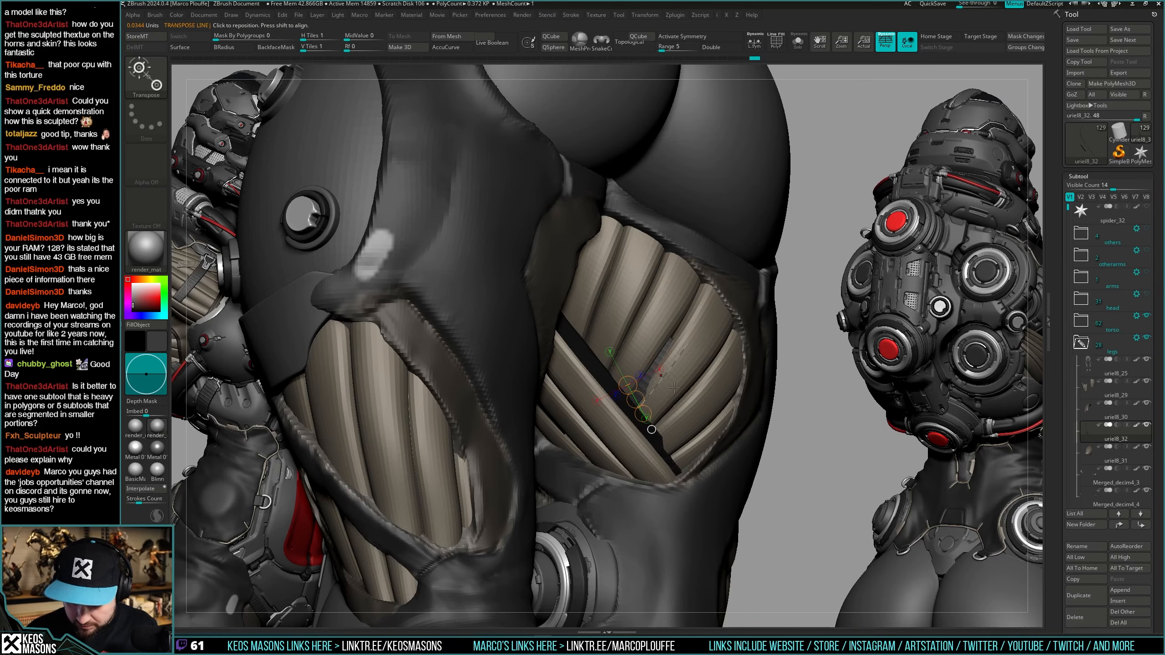
pyautogui.moveTo(631, 387)
pyautogui.mouseDown()
pyautogui.moveTo(655, 408)
pyautogui.moveTo(643, 400)
pyautogui.mouseUp()
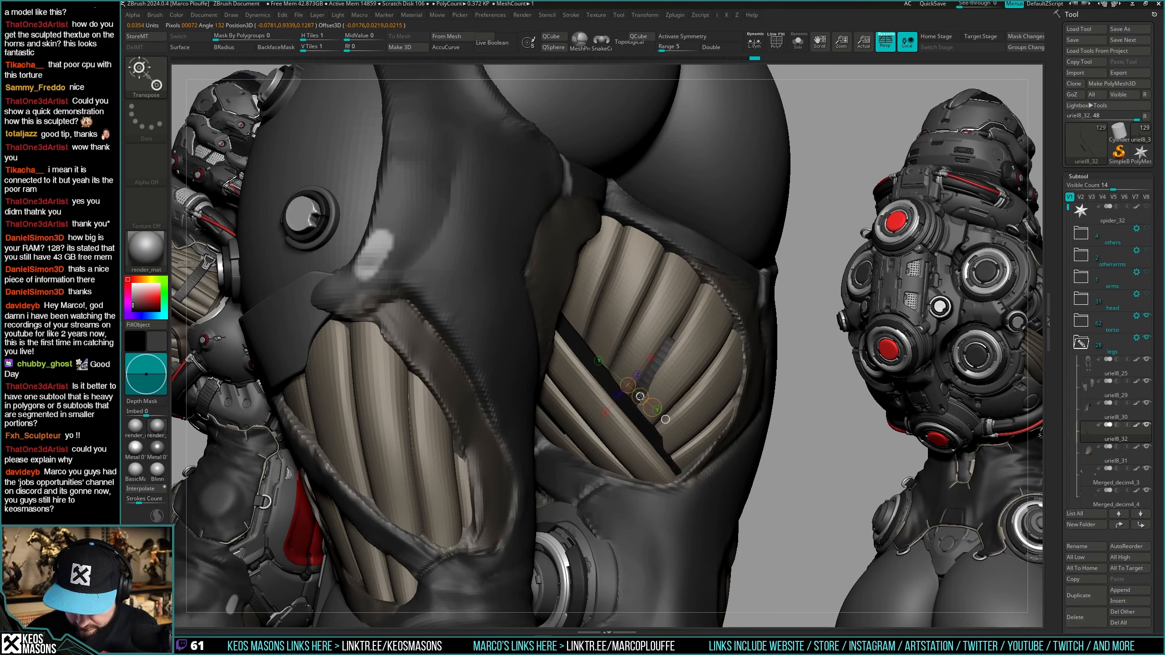
pyautogui.press('q')
pyautogui.press('b')
pyautogui.click(695, 373)
pyautogui.moveTo(695, 374); pyautogui.dragTo(661, 388, button='right')
pyautogui.press('space')
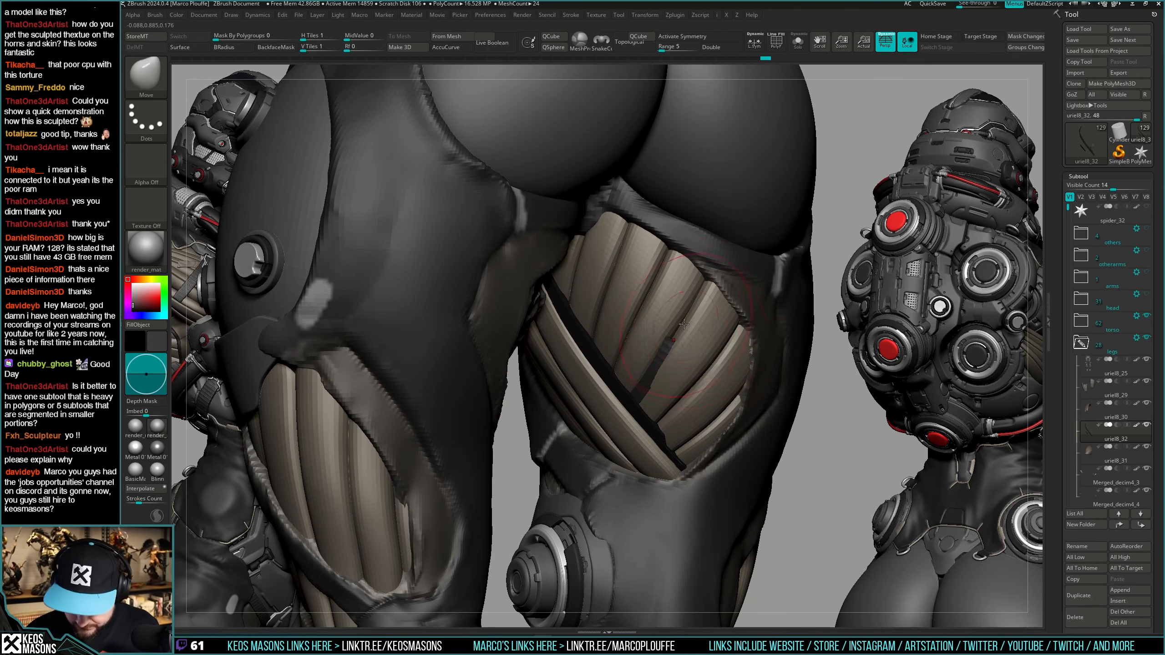
pyautogui.moveTo(685, 337); pyautogui.dragTo(678, 308, button='right')
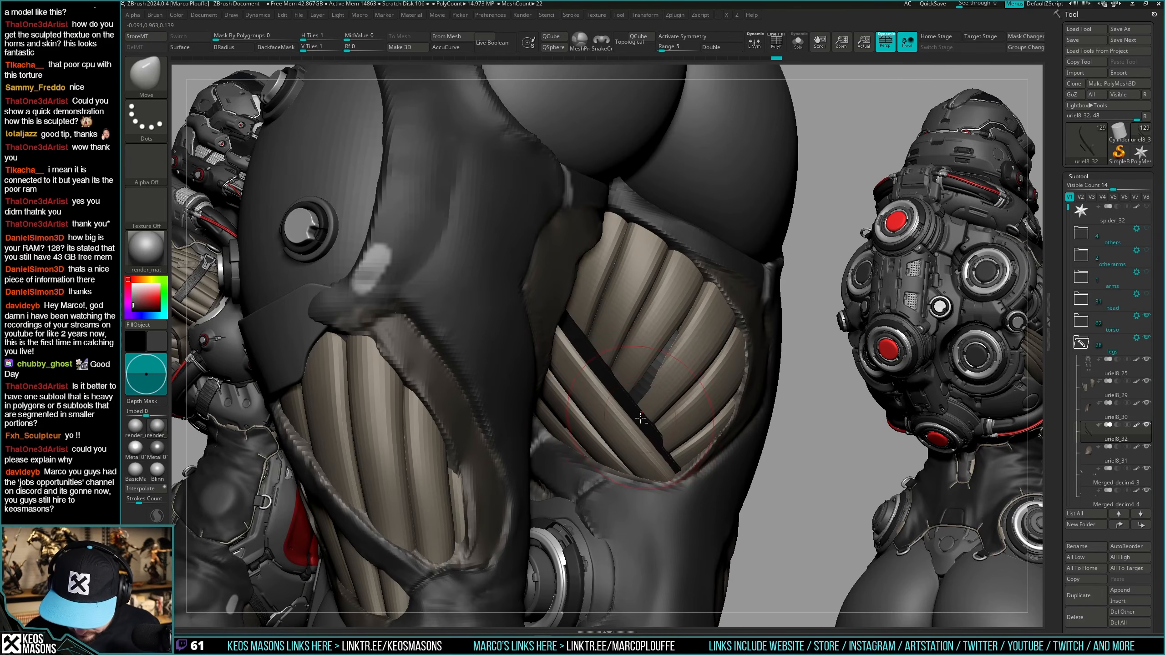
pyautogui.moveTo(638, 420)
pyautogui.mouseDown(button='right')
pyautogui.moveTo(684, 335)
pyautogui.moveTo(660, 378)
pyautogui.moveTo(687, 345)
pyautogui.moveTo(692, 302)
pyautogui.moveTo(708, 323)
pyautogui.moveTo(688, 301)
pyautogui.moveTo(694, 334)
pyautogui.moveTo(630, 400)
pyautogui.moveTo(658, 388)
pyautogui.moveTo(670, 339)
pyautogui.moveTo(726, 364)
pyautogui.moveTo(806, 291)
pyautogui.moveTo(775, 348)
pyautogui.moveTo(730, 362)
pyautogui.moveTo(651, 444)
pyautogui.moveTo(668, 391)
pyautogui.moveTo(693, 382)
pyautogui.moveTo(674, 389)
pyautogui.moveTo(696, 365)
pyautogui.moveTo(663, 370)
pyautogui.moveTo(698, 357)
pyautogui.moveTo(719, 318)
pyautogui.mouseUp(button='right')
# Switch to the ClayBuildup brush, isolate the strap subtool, and copy its pieces to the other leg with Mirror And Weld.
pyautogui.press('space')
pyautogui.press('b')
pyautogui.press('c')
pyautogui.press('b')
pyautogui.hotkey('alt', 's')
pyautogui.press('space')
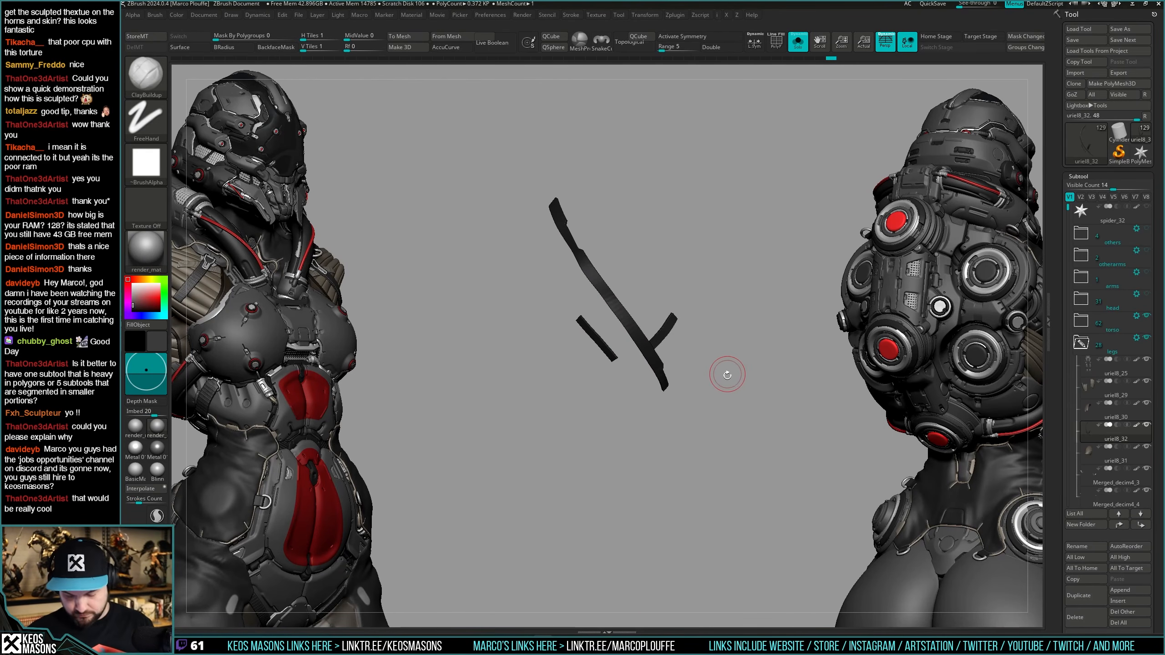
pyautogui.press('space')
pyautogui.moveTo(724, 373); pyautogui.dragTo(689, 372, button='right')
pyautogui.press('space')
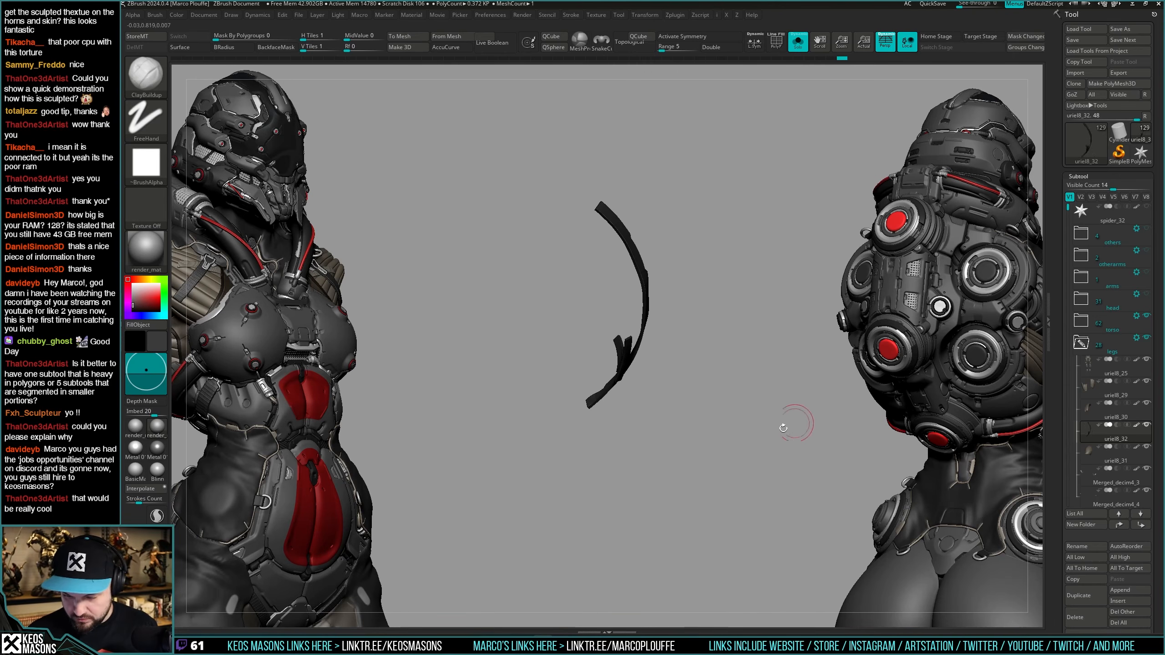
pyautogui.keyDown('alt'); pyautogui.moveTo(753, 439); pyautogui.dragTo(665, 413, button='right'); pyautogui.keyUp('alt')
pyautogui.press('space')
pyautogui.click(709, 501)
# Switch between the isolated thigh muscle-strand subtool and the mirrored strap subtool to compare them.
pyautogui.hotkey('alt', 'shift', 's')
pyautogui.hotkey('alt', 'shift', 'x')
pyautogui.keyDown('alt'); pyautogui.click(583, 315); pyautogui.keyUp('alt')
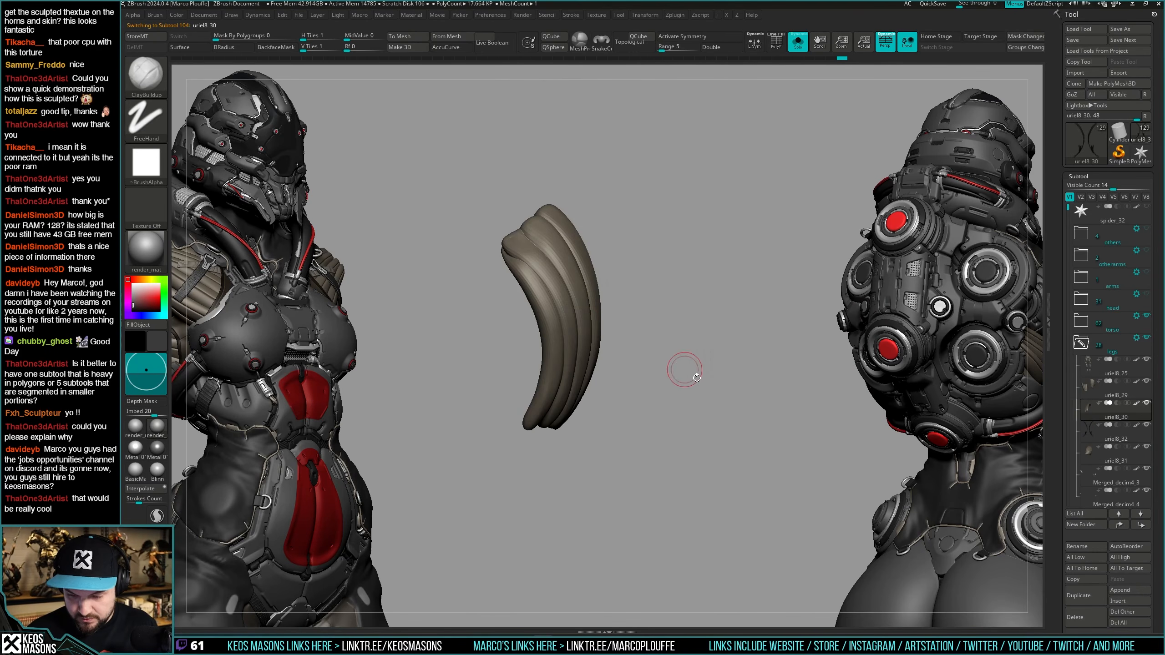
pyautogui.hotkey('alt', 'shift', 's')
pyautogui.press('space')
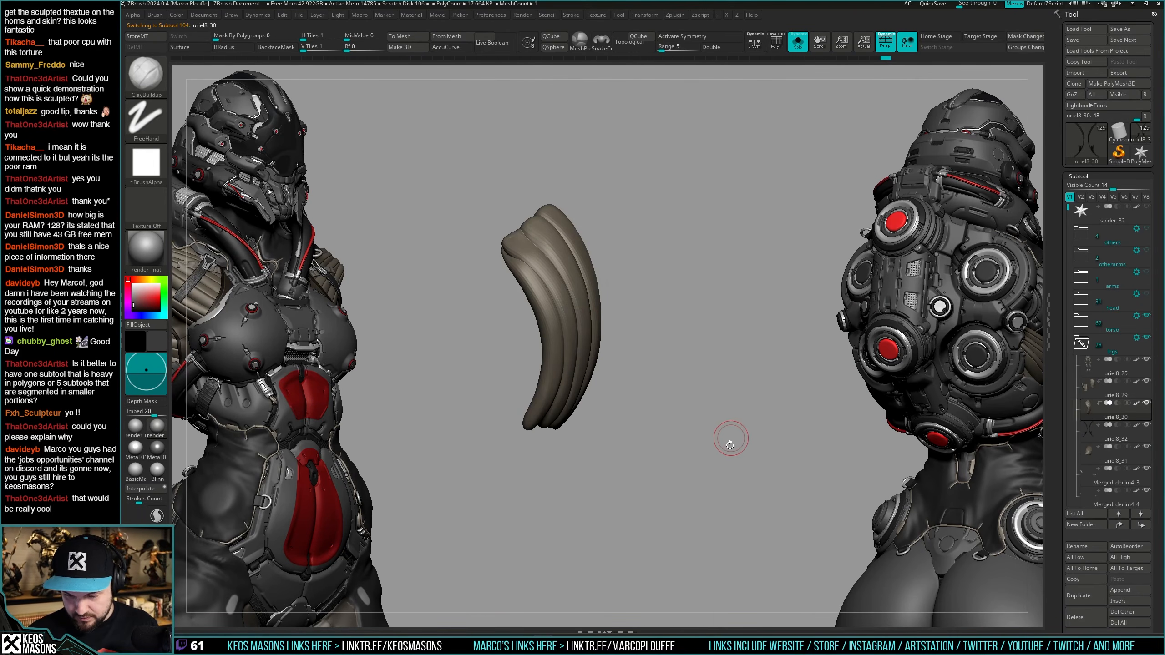
pyautogui.press('space')
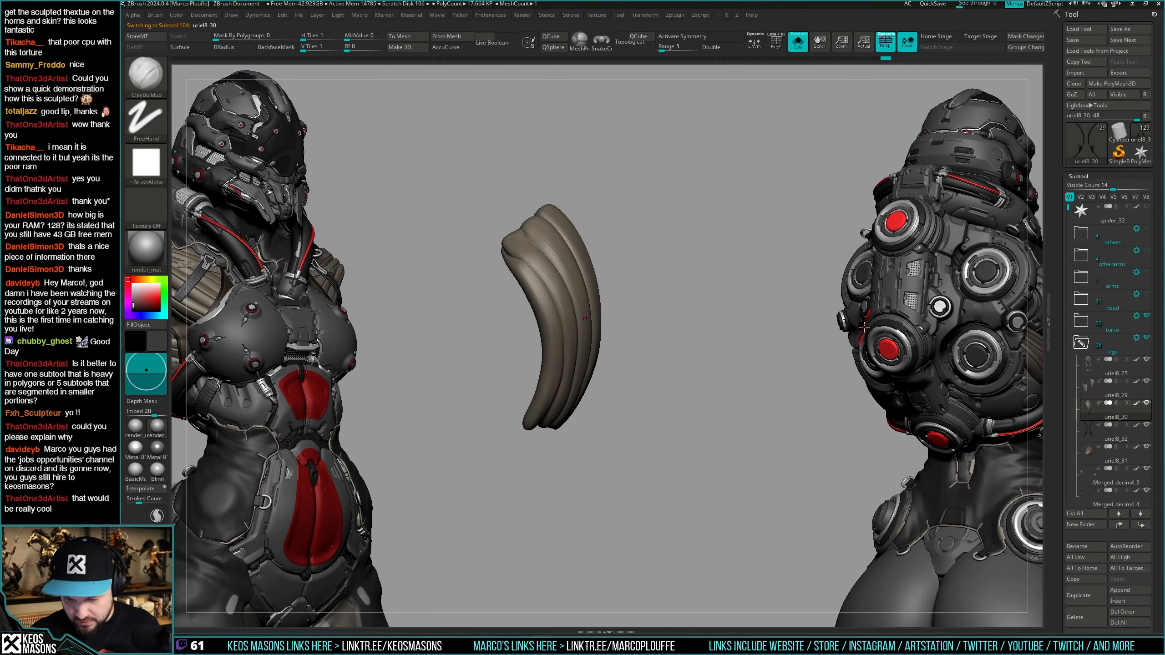
pyautogui.press('Up')
pyautogui.press('Down')
pyautogui.press('Down')
pyautogui.press('Down')
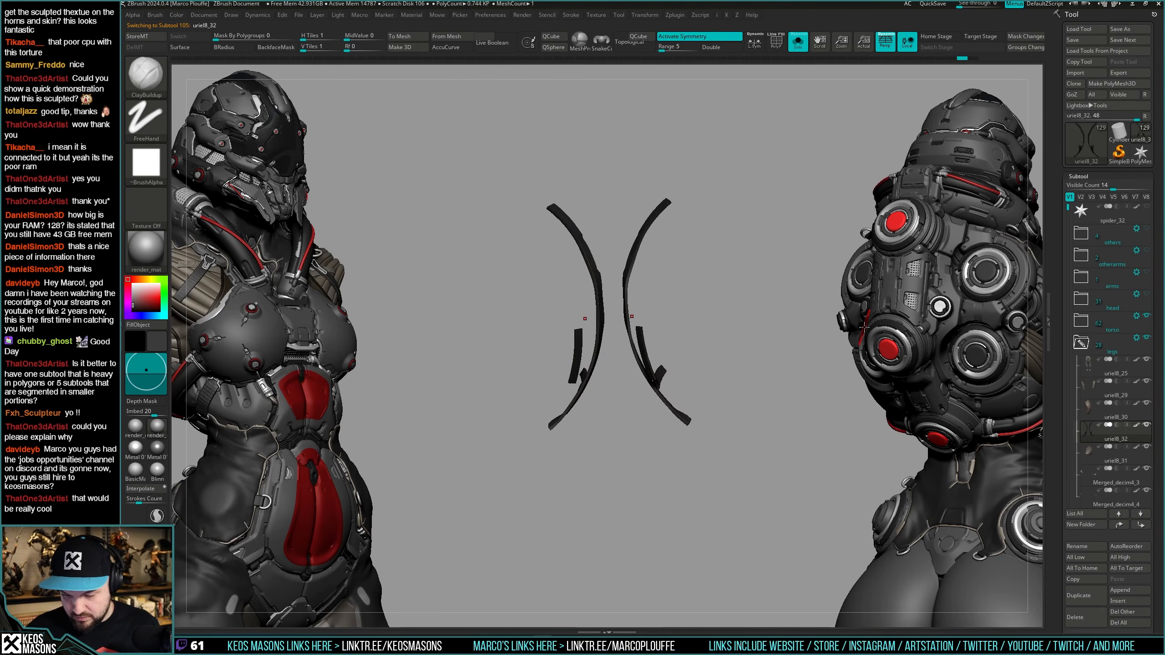
pyautogui.press('Up')
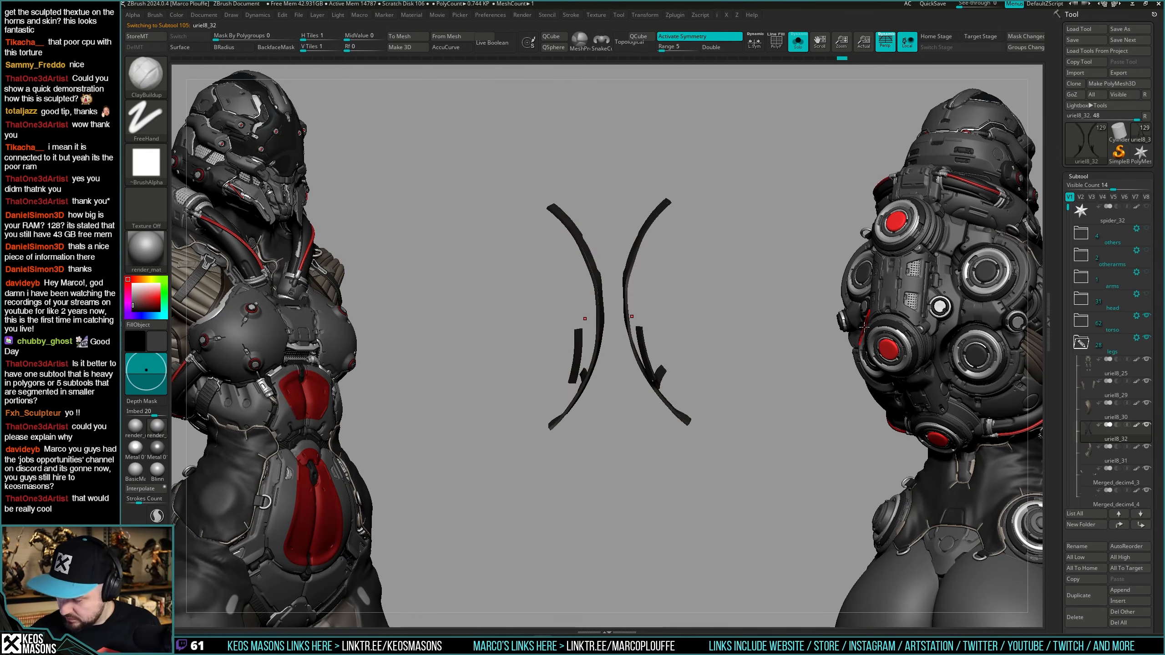
# Reorder the uriel8_30 muscle-strand subtool below uriel8_32 and merge it down with uriel8_31.
pyautogui.click(1091, 436)
pyautogui.scroll(-3, 1083, 614)
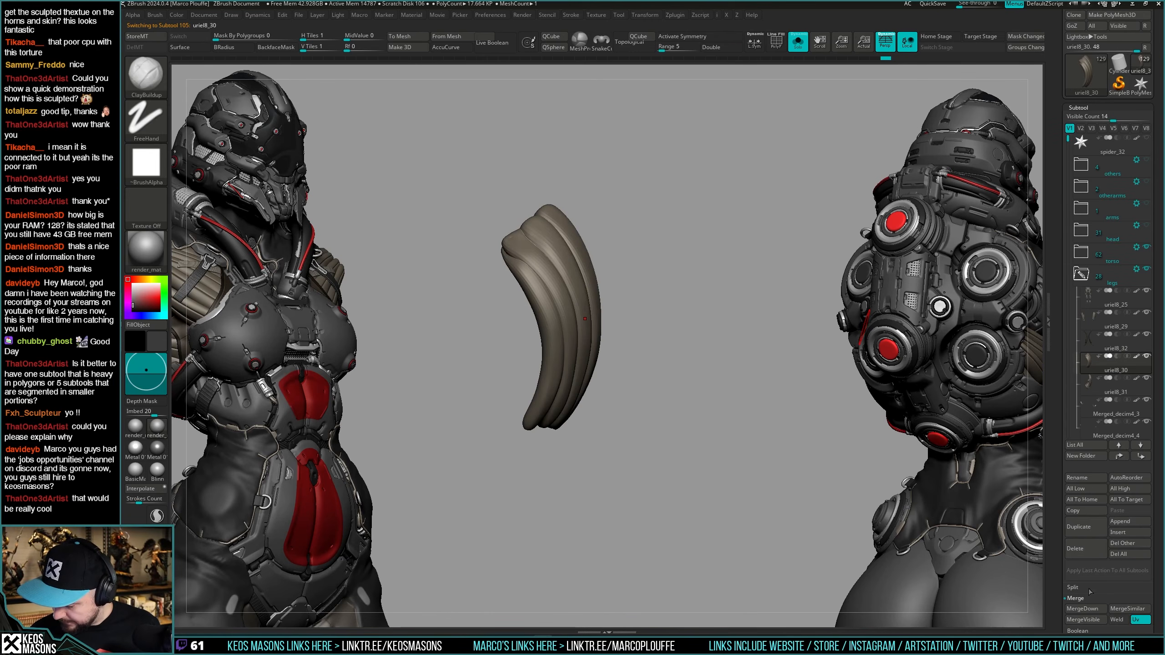
pyautogui.moveTo(733, 480); pyautogui.dragTo(746, 409)
pyautogui.press('space')
pyautogui.click(725, 425)
# Check the merged thigh strands' polygroups, copy them to the other leg with Mirror And Weld, and show the full model.
pyautogui.hotkey('shift', 'f')
pyautogui.press('space')
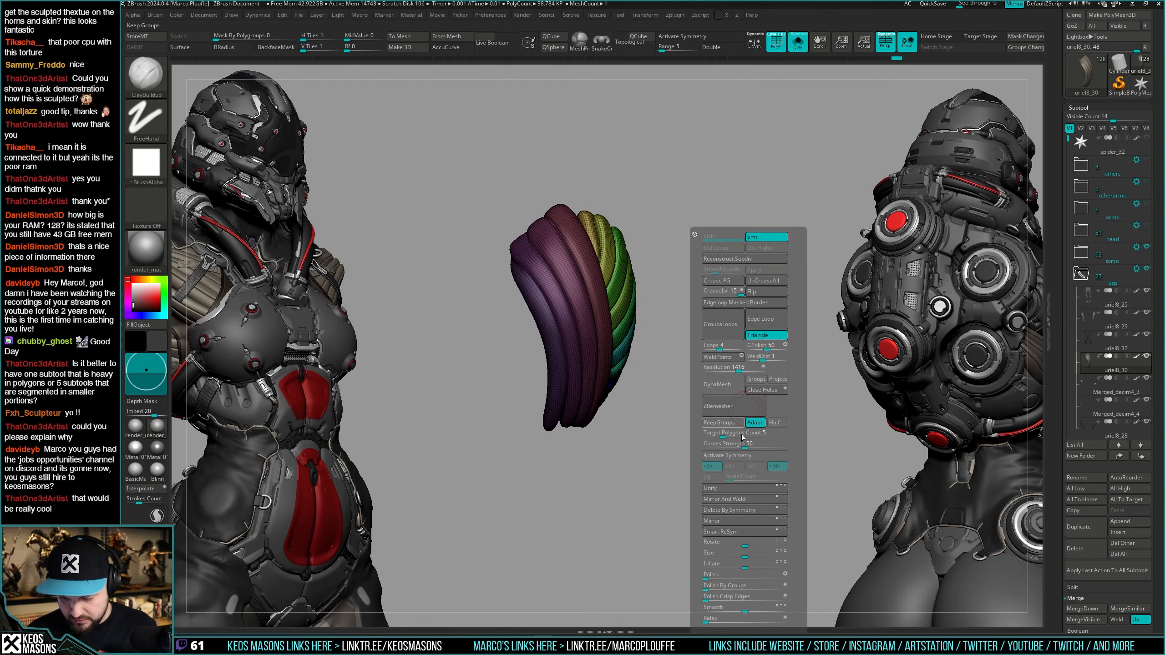
pyautogui.click(740, 499)
pyautogui.hotkey('shift', 'f')
pyautogui.hotkey('alt', 's')
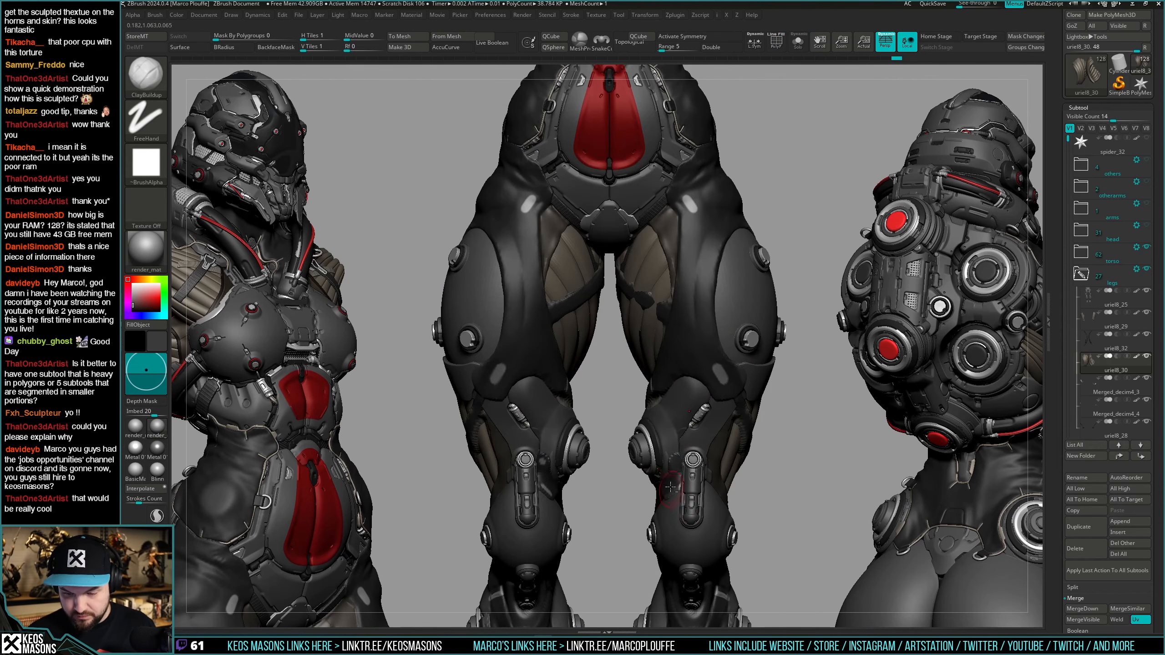
# Isolate the uriel8_29 lower-leg strand subtool, check its polygroups, and copy the strands to the other leg with Mirror And Weld.
pyautogui.keyDown('alt'); pyautogui.click(543, 464); pyautogui.keyUp('alt')
pyautogui.hotkey('alt', 's')
pyautogui.hotkey('shift', 'f')
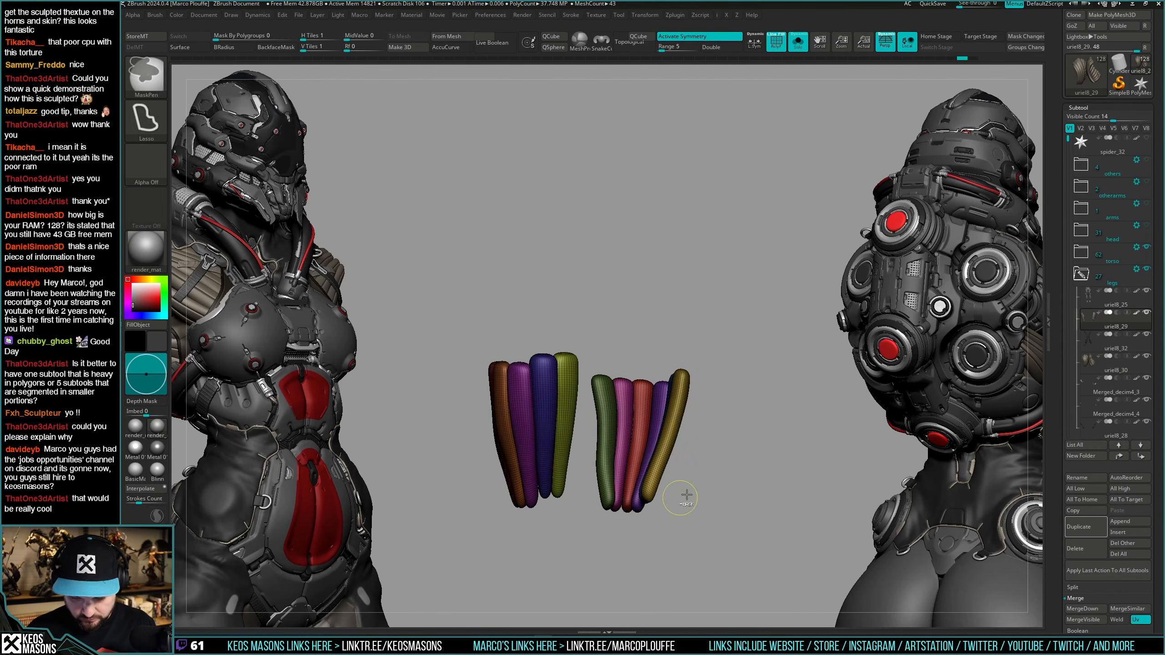
pyautogui.press('space')
pyautogui.click(732, 499)
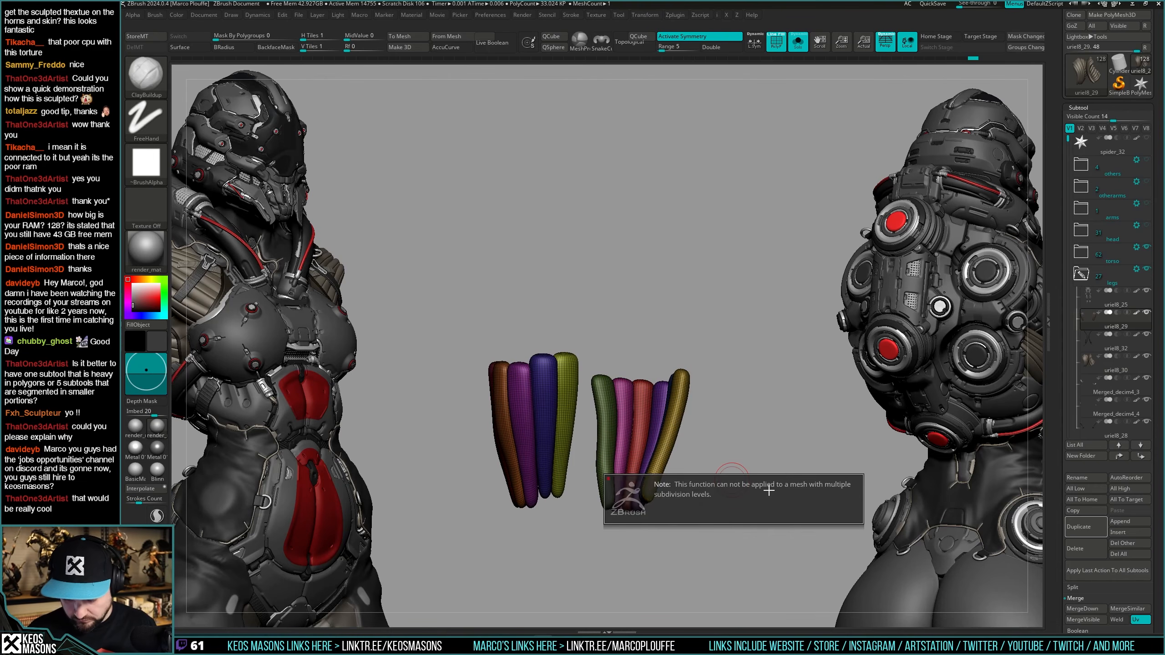
# Rebuild the lower-leg strands' subdivision levels with Reconstruct Subdiv and hide the polygroup display.
pyautogui.press('space')
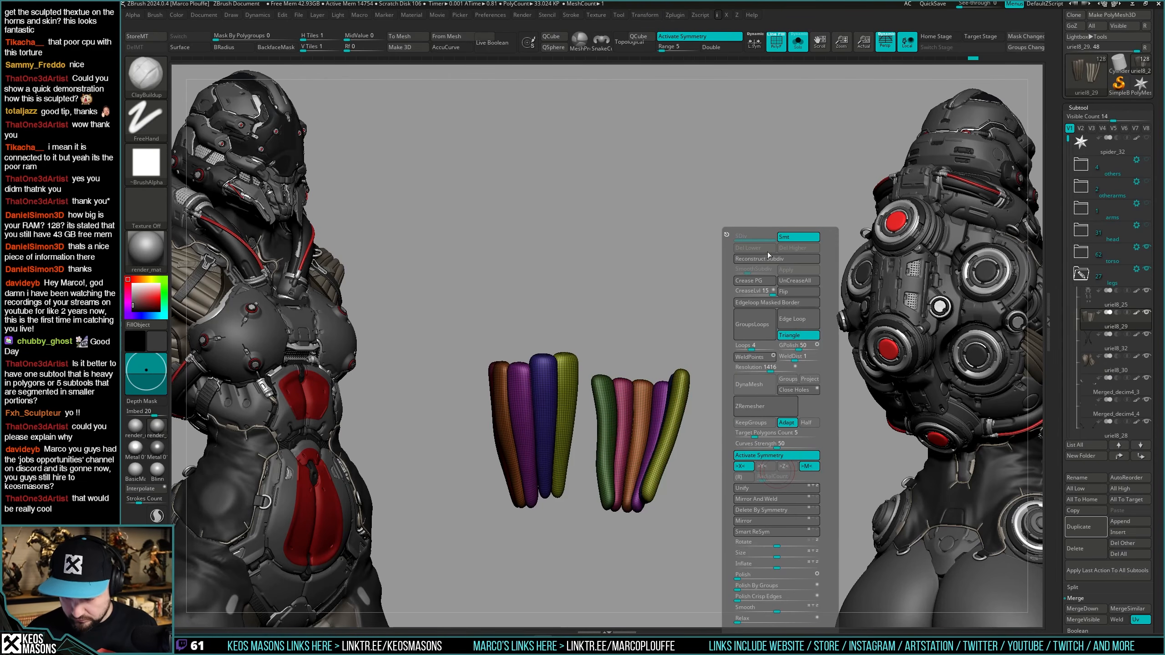
pyautogui.click(770, 259)
pyautogui.click(772, 259)
pyautogui.keyDown('shift'); pyautogui.moveTo(812, 212); pyautogui.dragTo(763, 320); pyautogui.keyUp('shift')
pyautogui.hotkey('shift', 'f')
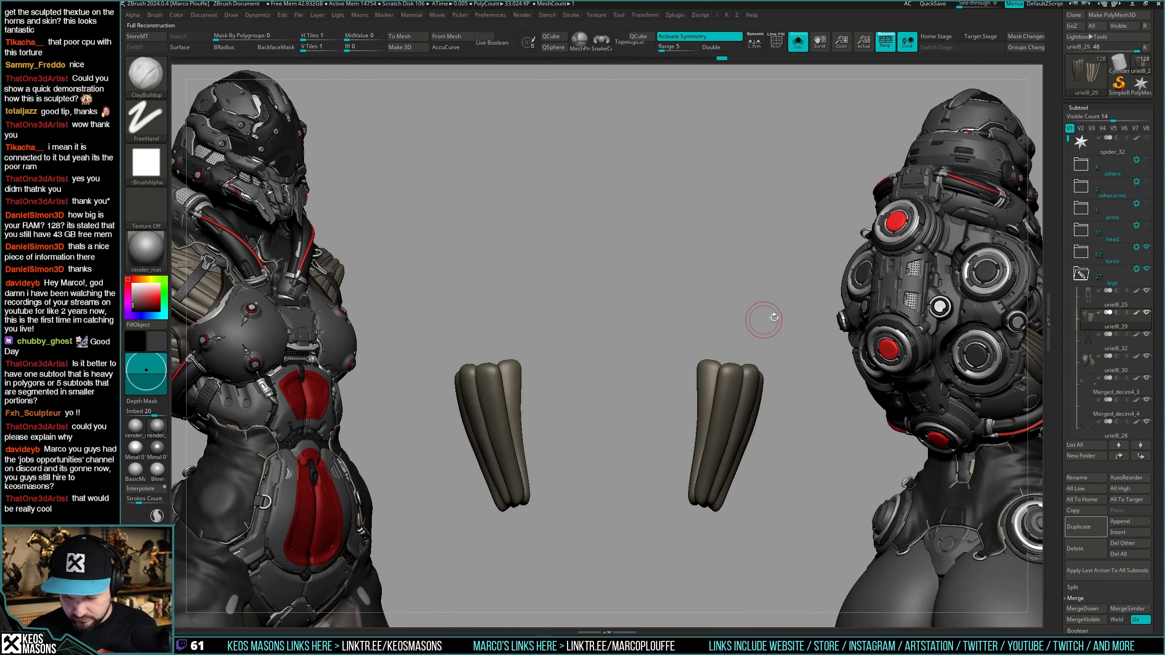
# Isolate the uriel8_30 thigh-strand subtool, rebuild its subdivision levels with Reconstruct Subdiv, and show the full model again.
pyautogui.hotkey('shift', 's')
pyautogui.keyDown('alt'); pyautogui.click(580, 324); pyautogui.keyUp('alt')
pyautogui.hotkey('shift', 's')
pyautogui.press('space')
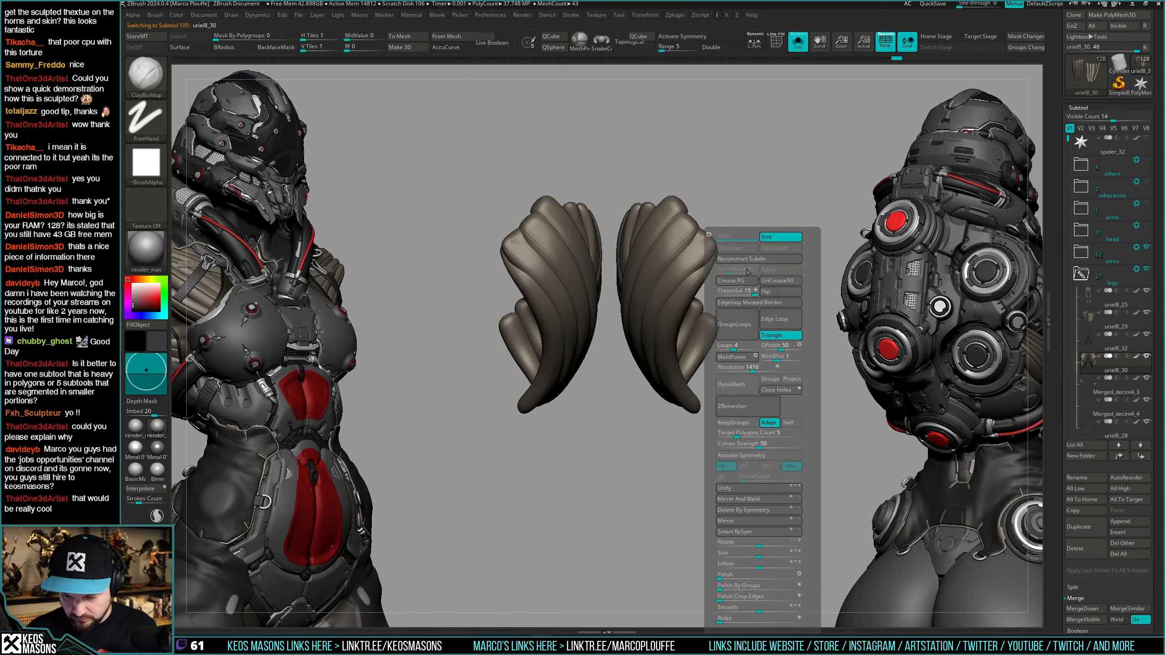
pyautogui.click(755, 258)
pyautogui.click(752, 257)
pyautogui.press('d')
pyautogui.hotkey('shift', 's')
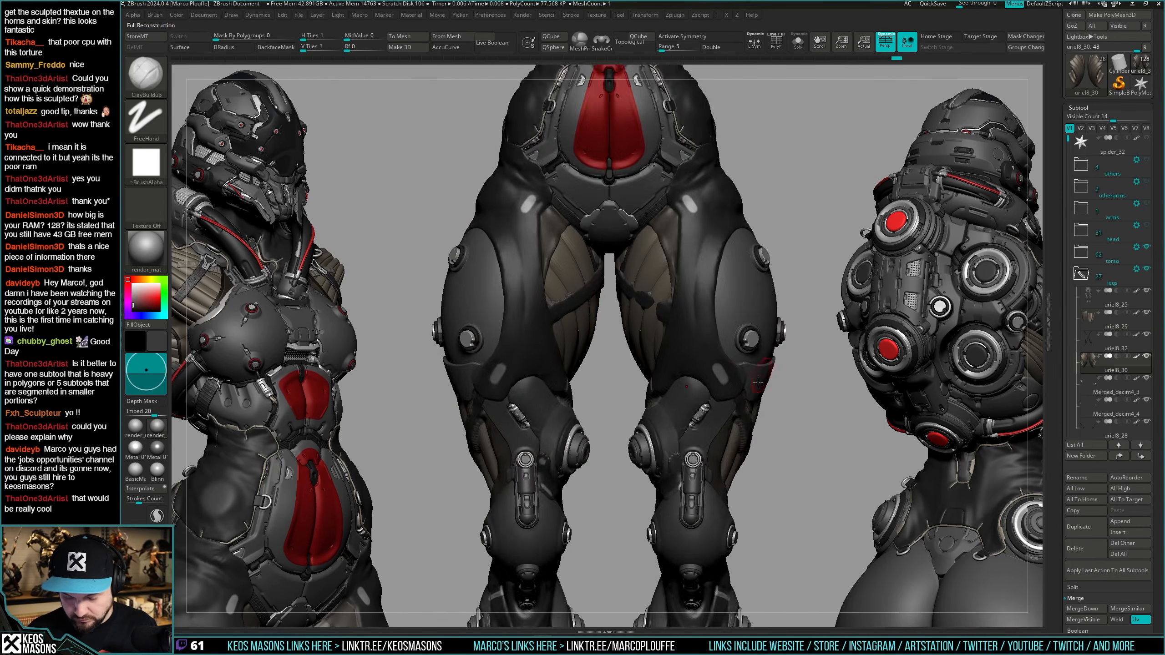
# Isolate the uriel8_25 leg subtool and switch through the neighbouring strand and strap subtools to compare them.
pyautogui.keyDown('alt'); pyautogui.moveTo(788, 293); pyautogui.dragTo(712, 407); pyautogui.keyUp('alt')
pyautogui.hotkey('shift', 's')
pyautogui.press('space')
pyautogui.moveTo(711, 405)
pyautogui.keyDown('ctrl'); pyautogui.mouseDown(button='right')
pyautogui.moveTo(714, 364)
pyautogui.moveTo(700, 388)
pyautogui.mouseUp(button='right'); pyautogui.keyUp('ctrl')
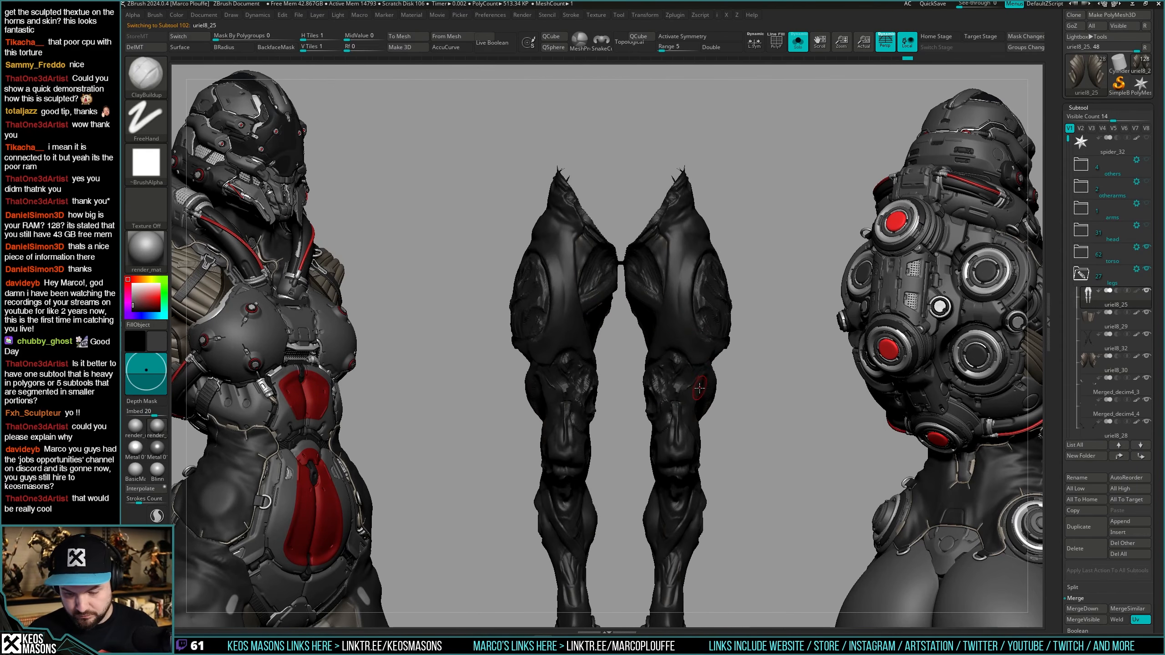
pyautogui.click(1095, 322)
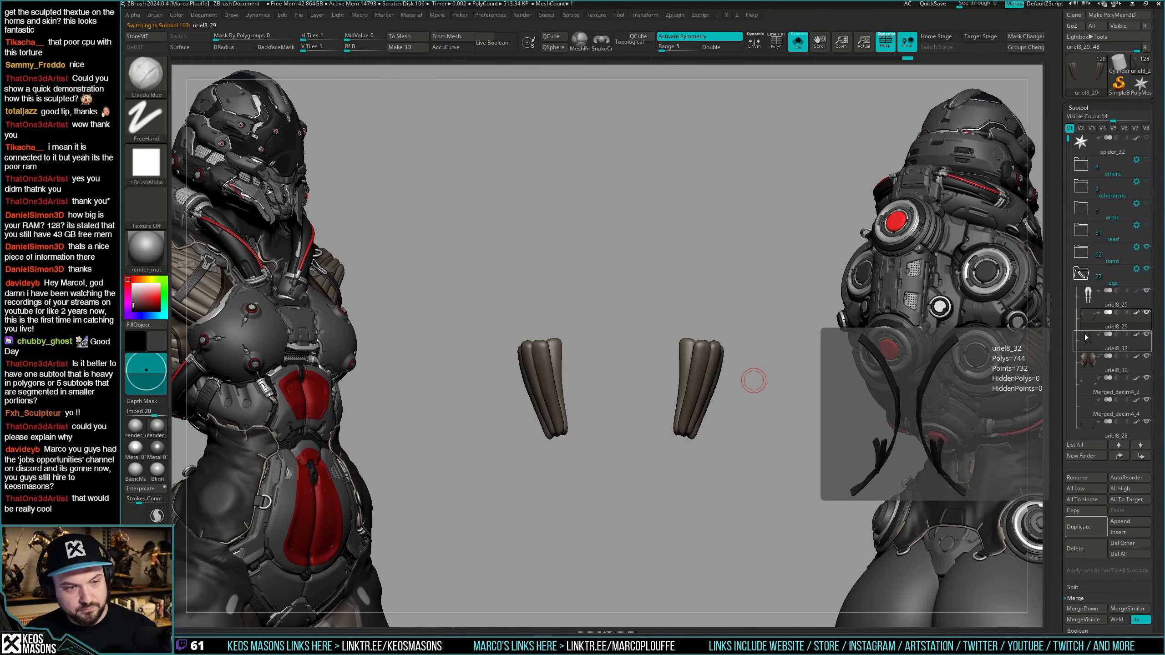
pyautogui.click(1087, 361)
pyautogui.click(1088, 404)
pyautogui.click(1087, 340)
pyautogui.click(1087, 317)
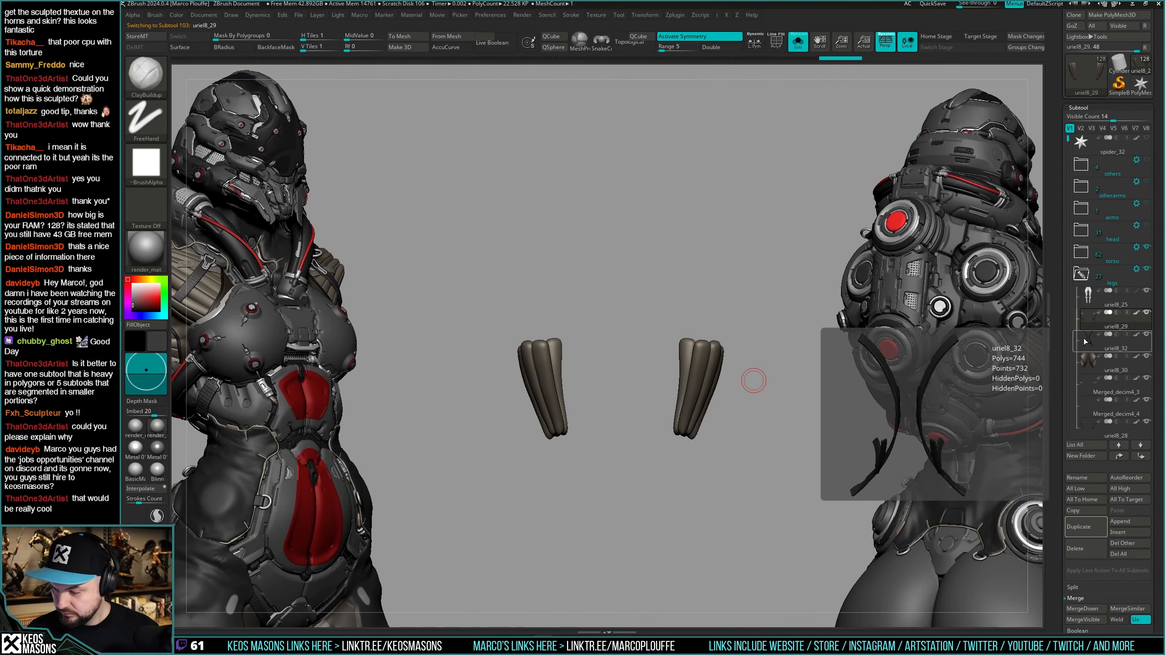
# Try a light red color on the uriel8_25 legs with the full model shown, comparing it through undo and redo.
pyautogui.click(1088, 296)
pyautogui.hotkey('shift', 's')
pyautogui.moveTo(766, 383)
pyautogui.mouseDown(button='right')
pyautogui.moveTo(782, 335)
pyautogui.moveTo(807, 362)
pyautogui.moveTo(755, 369)
pyautogui.moveTo(759, 357)
pyautogui.moveTo(787, 360)
pyautogui.moveTo(769, 361)
pyautogui.moveTo(771, 341)
pyautogui.moveTo(757, 380)
pyautogui.moveTo(746, 362)
pyautogui.moveTo(733, 408)
pyautogui.moveTo(703, 372)
pyautogui.moveTo(702, 385)
pyautogui.moveTo(774, 336)
pyautogui.mouseUp(button='right')
pyautogui.press('space')
pyautogui.click(687, 401)
pyautogui.press('space')
pyautogui.hotkey('ctrl', 'z')
pyautogui.moveTo(536, 364); pyautogui.dragTo(637, 348, button='right')
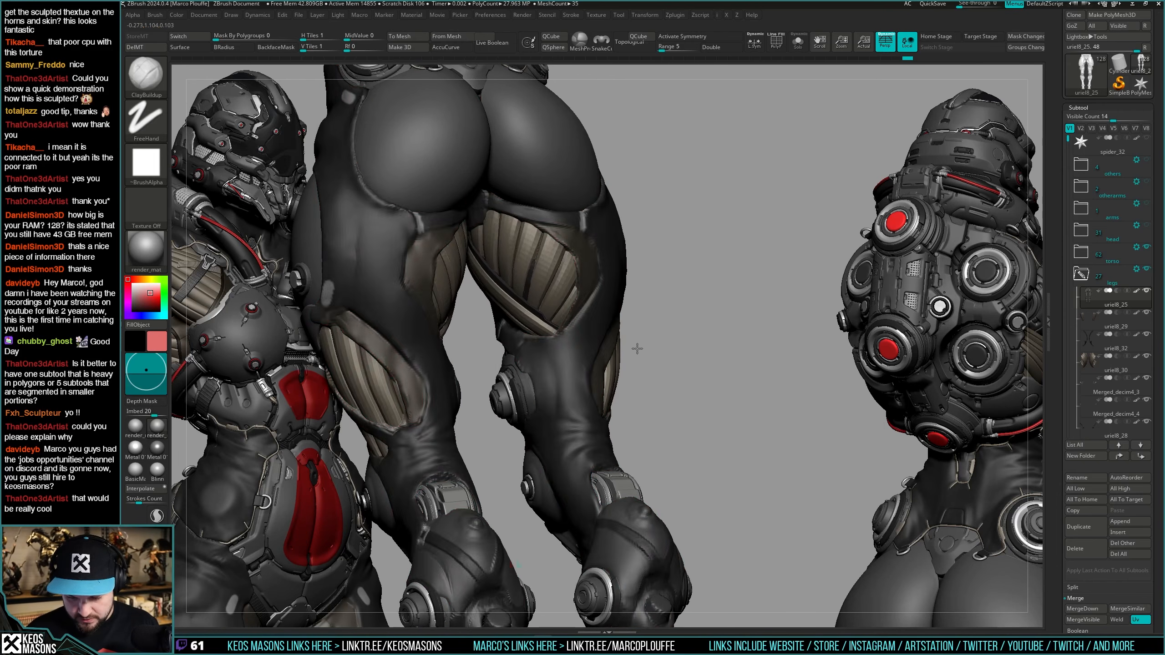
pyautogui.hotkey('ctrl', 'z')
pyautogui.hotkey('ctrl', 'shift', 'z')
pyautogui.moveTo(754, 328); pyautogui.dragTo(707, 365, button='right')
pyautogui.hotkey('ctrl', 'z')
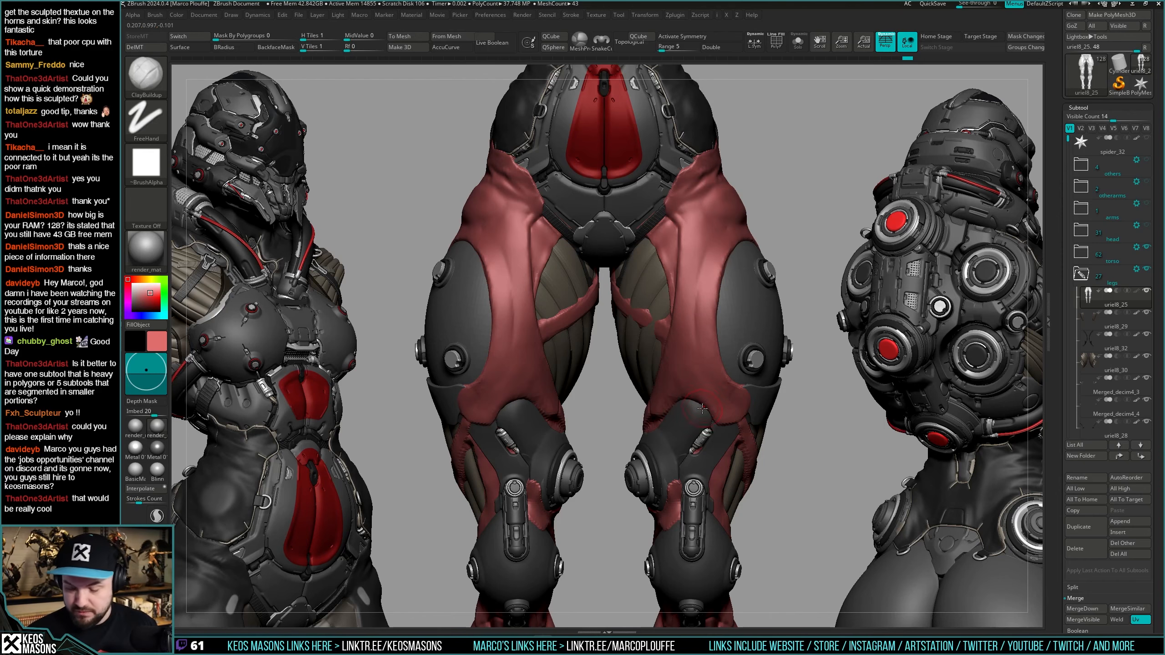
# Isolate the uriel8_25 leg subtool and mask the leg on one side.
pyautogui.moveTo(703, 405); pyautogui.dragTo(667, 382, button='right')
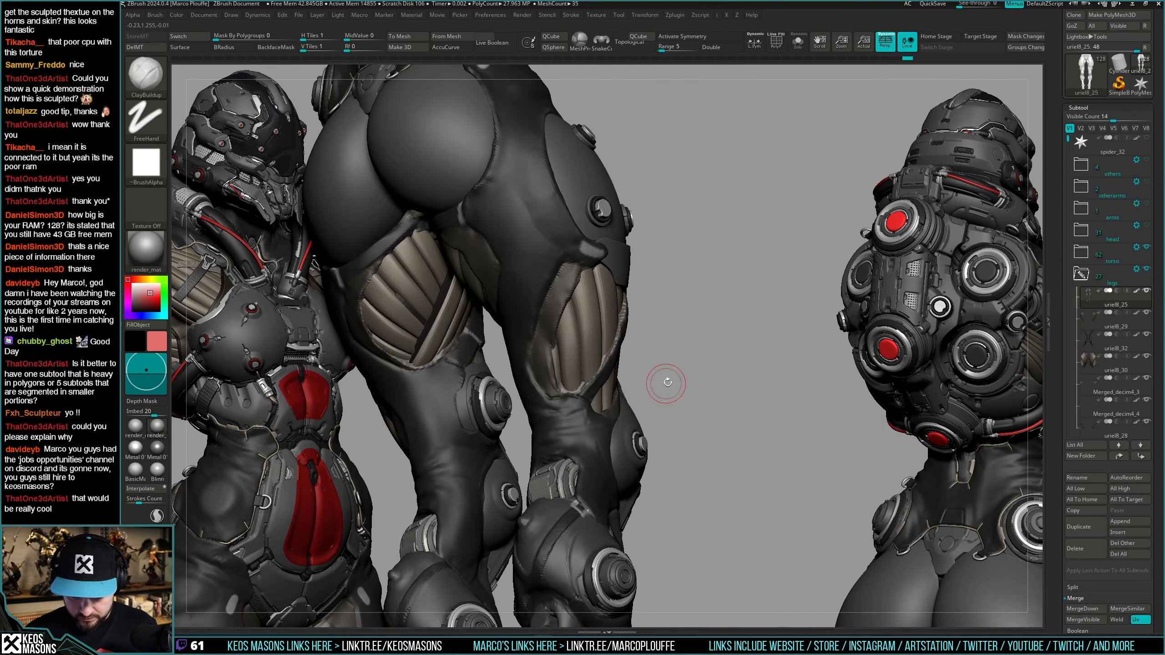
pyautogui.moveTo(733, 347)
pyautogui.mouseDown(button='right')
pyautogui.moveTo(751, 314)
pyautogui.moveTo(708, 412)
pyautogui.moveTo(706, 351)
pyautogui.moveTo(710, 393)
pyautogui.moveTo(705, 367)
pyautogui.moveTo(704, 380)
pyautogui.mouseUp(button='right')
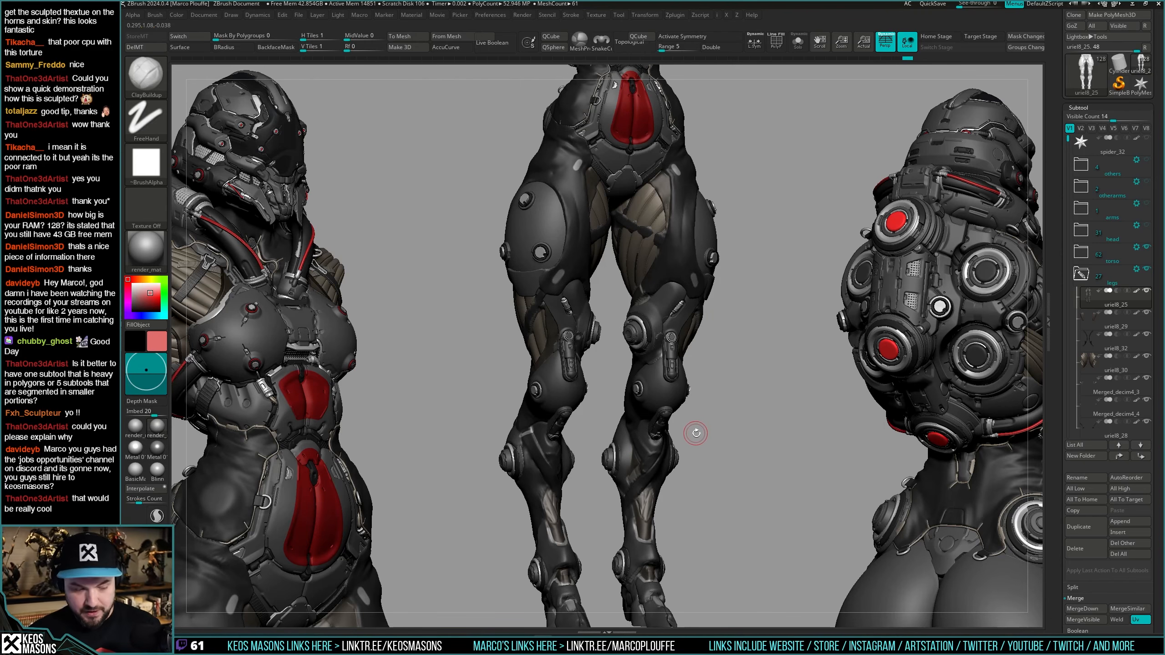
pyautogui.moveTo(696, 435); pyautogui.dragTo(716, 421, button='right')
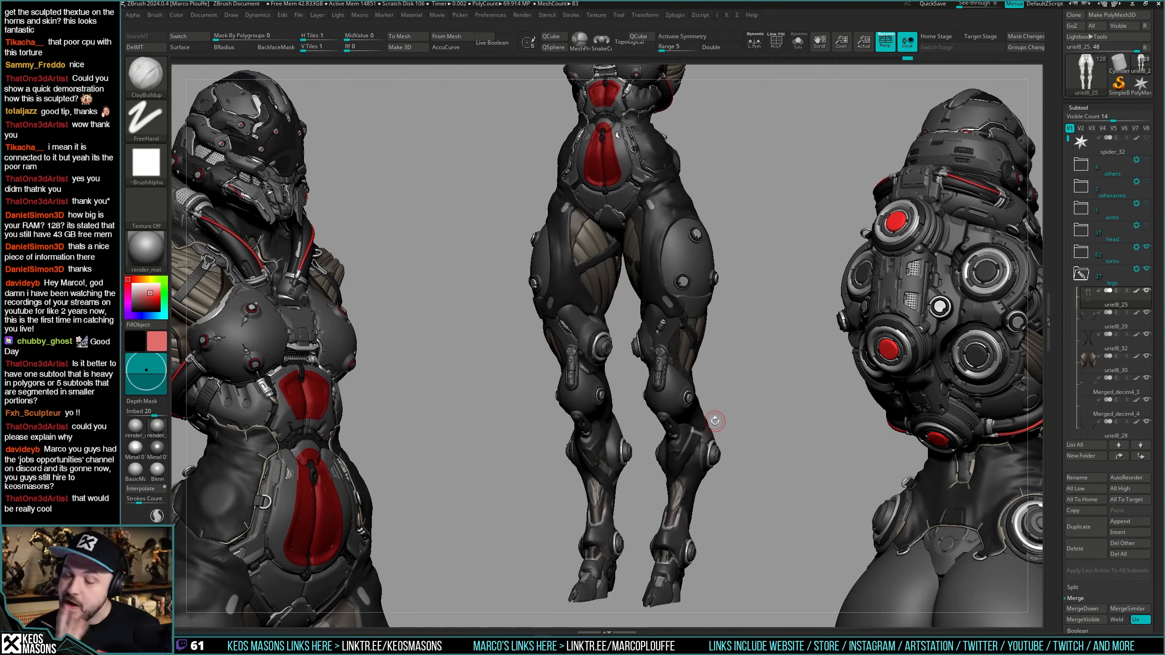
pyautogui.moveTo(791, 352); pyautogui.dragTo(762, 359, button='right')
pyautogui.moveTo(699, 325)
pyautogui.keyDown('alt'); pyautogui.mouseDown(button='right')
pyautogui.moveTo(712, 341)
pyautogui.moveTo(693, 351)
pyautogui.moveTo(696, 372)
pyautogui.mouseUp(button='right'); pyautogui.keyUp('alt')
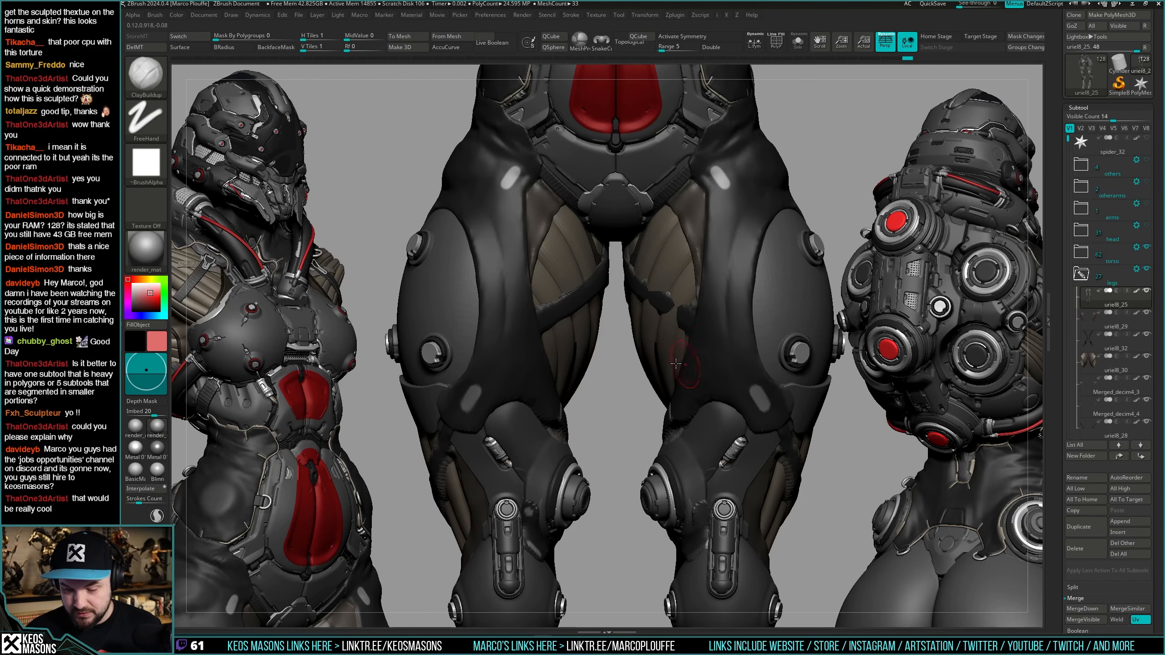
pyautogui.hotkey('shift', 's')
pyautogui.moveTo(737, 290)
pyautogui.keyDown('ctrl'); pyautogui.mouseDown(button='right')
pyautogui.moveTo(683, 327)
pyautogui.moveTo(662, 248)
pyautogui.mouseUp(button='right'); pyautogui.keyUp('ctrl')
pyautogui.keyDown('ctrl'); pyautogui.moveTo(785, 110); pyautogui.dragTo(655, 577); pyautogui.keyUp('ctrl')
pyautogui.press('space')
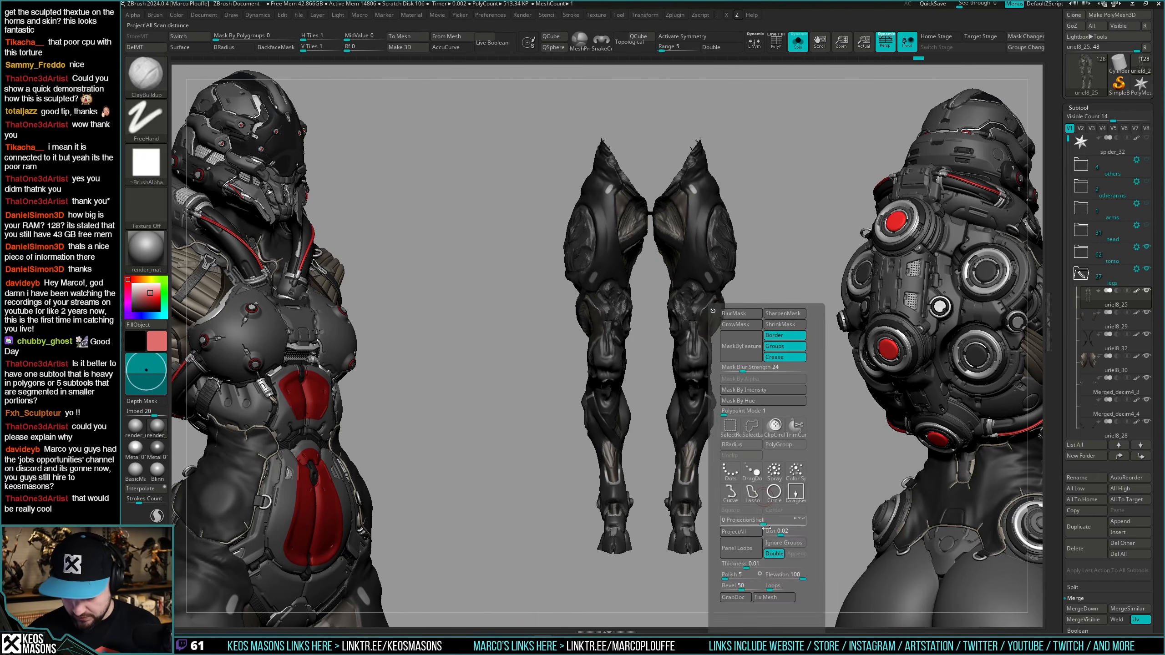
pyautogui.keyDown('ctrl'); pyautogui.click(730, 472); pyautogui.keyUp('ctrl')
pyautogui.moveTo(793, 123)
pyautogui.keyDown('ctrl'); pyautogui.mouseDown()
pyautogui.moveTo(679, 442)
pyautogui.moveTo(650, 598)
pyautogui.mouseUp(); pyautogui.keyUp('ctrl')
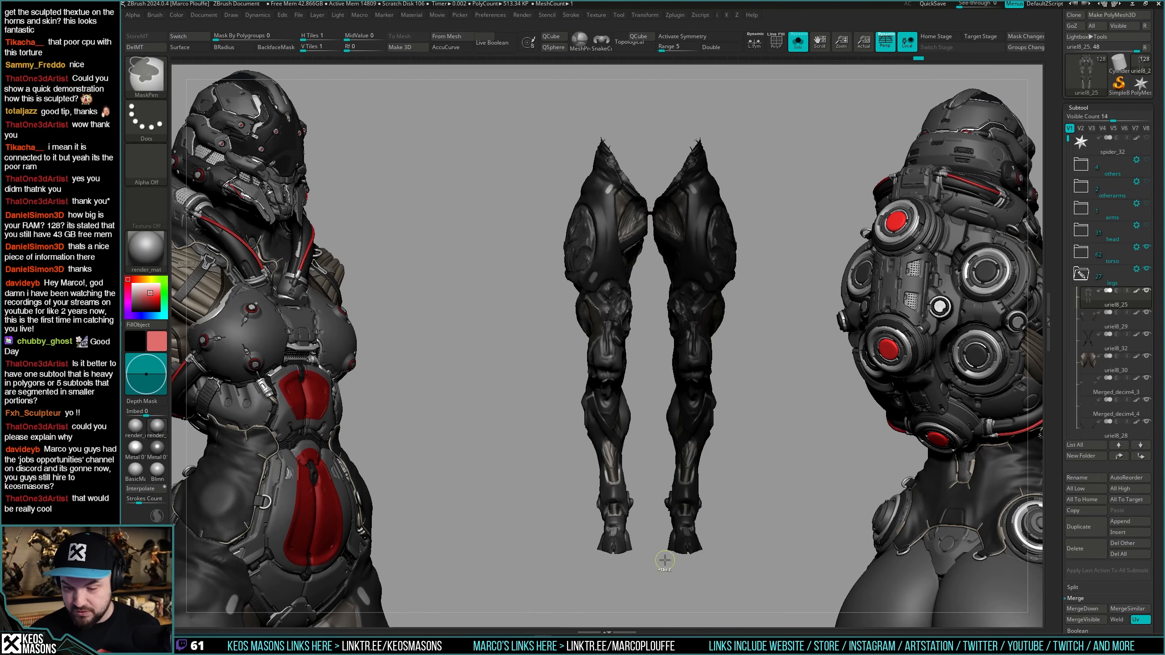
# Restore the uriel8_25 legs' symmetry with Smart ReSym and activate symmetry with the full model shown.
pyautogui.press('i')
pyautogui.click(781, 532)
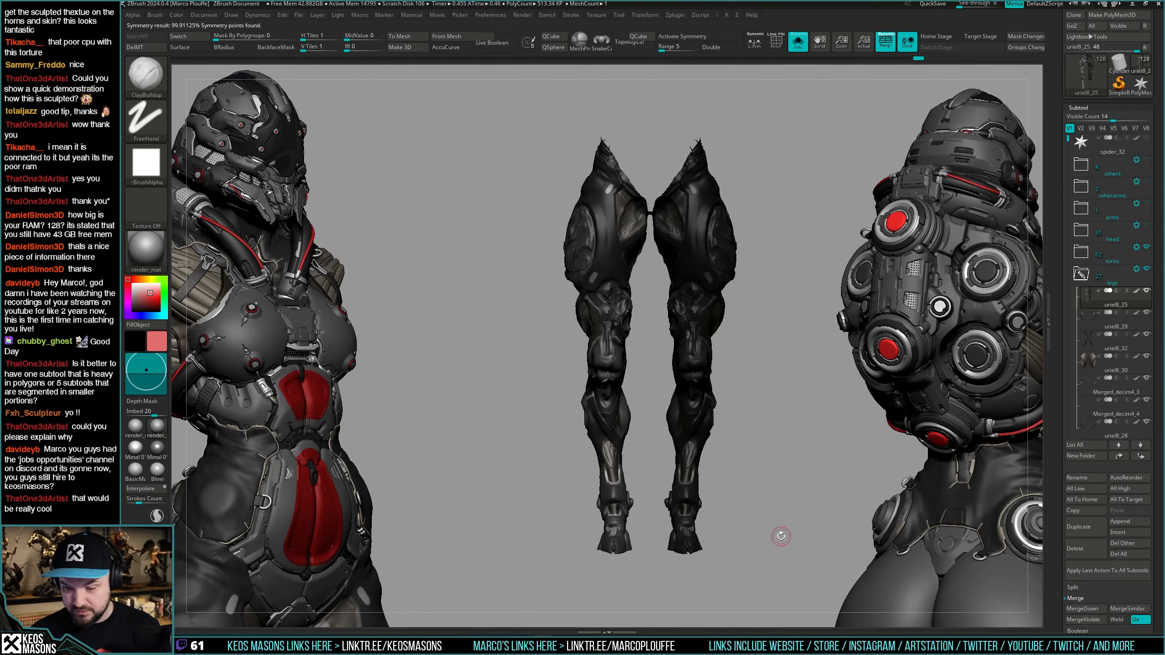
pyautogui.press('i')
pyautogui.click(780, 538)
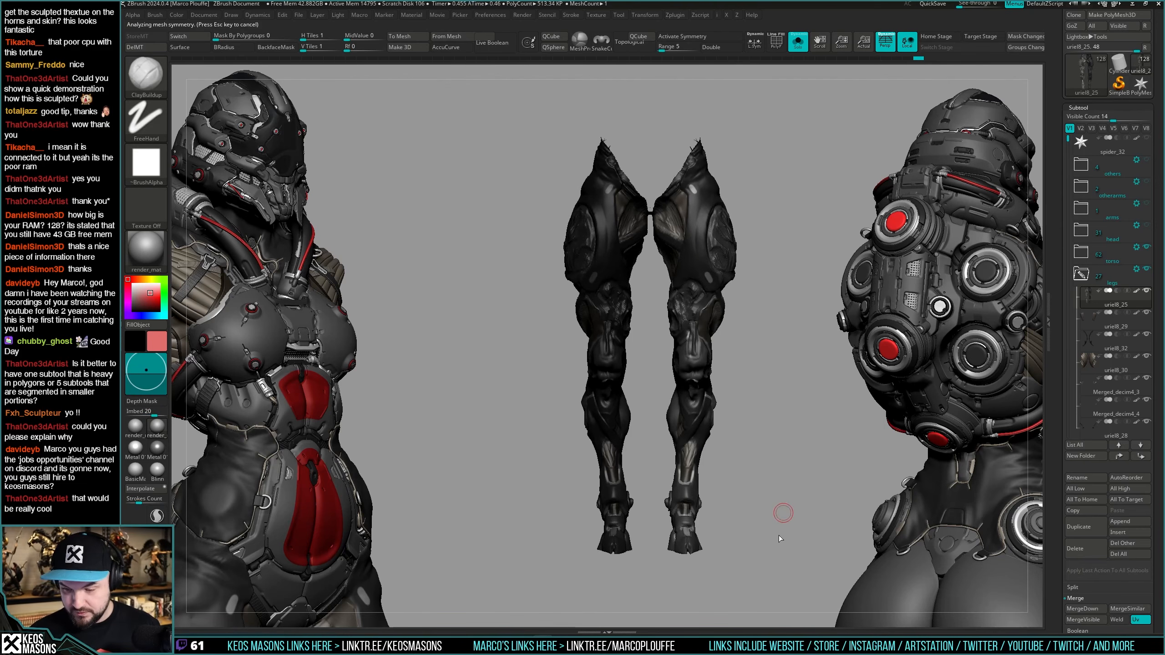
pyautogui.hotkey('shift', 's')
pyautogui.moveTo(707, 348)
pyautogui.keyDown('alt'); pyautogui.mouseDown(button='right')
pyautogui.moveTo(707, 444)
pyautogui.moveTo(685, 322)
pyautogui.moveTo(750, 348)
pyautogui.moveTo(735, 363)
pyautogui.moveTo(722, 354)
pyautogui.mouseUp(button='right'); pyautogui.keyUp('alt')
pyautogui.press('x')
# Show the head, arms and otherarms folders and frame the whole character from the front.
pyautogui.moveTo(721, 408)
pyautogui.keyDown('alt'); pyautogui.mouseDown(button='right')
pyautogui.moveTo(720, 342)
pyautogui.moveTo(735, 338)
pyautogui.moveTo(722, 342)
pyautogui.mouseUp(button='right'); pyautogui.keyUp('alt')
pyautogui.keyDown('ctrl'); pyautogui.moveTo(723, 341); pyautogui.dragTo(748, 395, button='right'); pyautogui.keyUp('ctrl')
pyautogui.moveTo(816, 334); pyautogui.dragTo(786, 382, button='right')
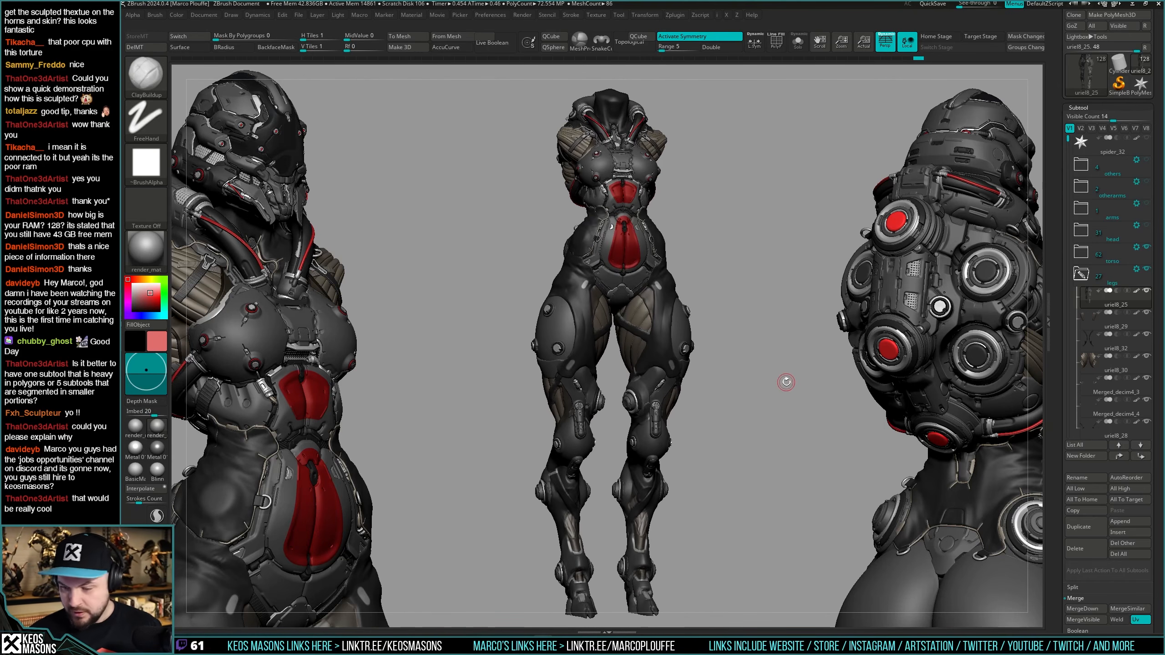
pyautogui.click(1147, 225)
pyautogui.click(1147, 203)
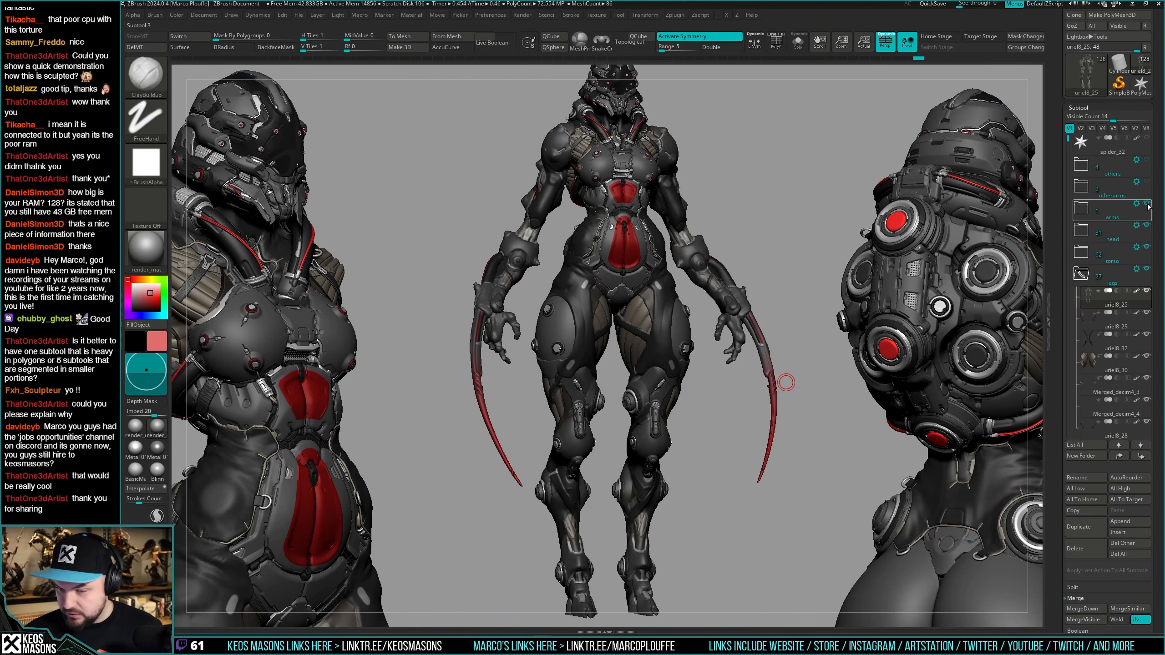
pyautogui.click(1148, 182)
pyautogui.moveTo(820, 317)
pyautogui.keyDown('shift'); pyautogui.mouseDown(button='right')
pyautogui.moveTo(801, 370)
pyautogui.moveTo(799, 356)
pyautogui.moveTo(789, 367)
pyautogui.moveTo(796, 377)
pyautogui.mouseUp(button='right'); pyautogui.keyUp('shift')
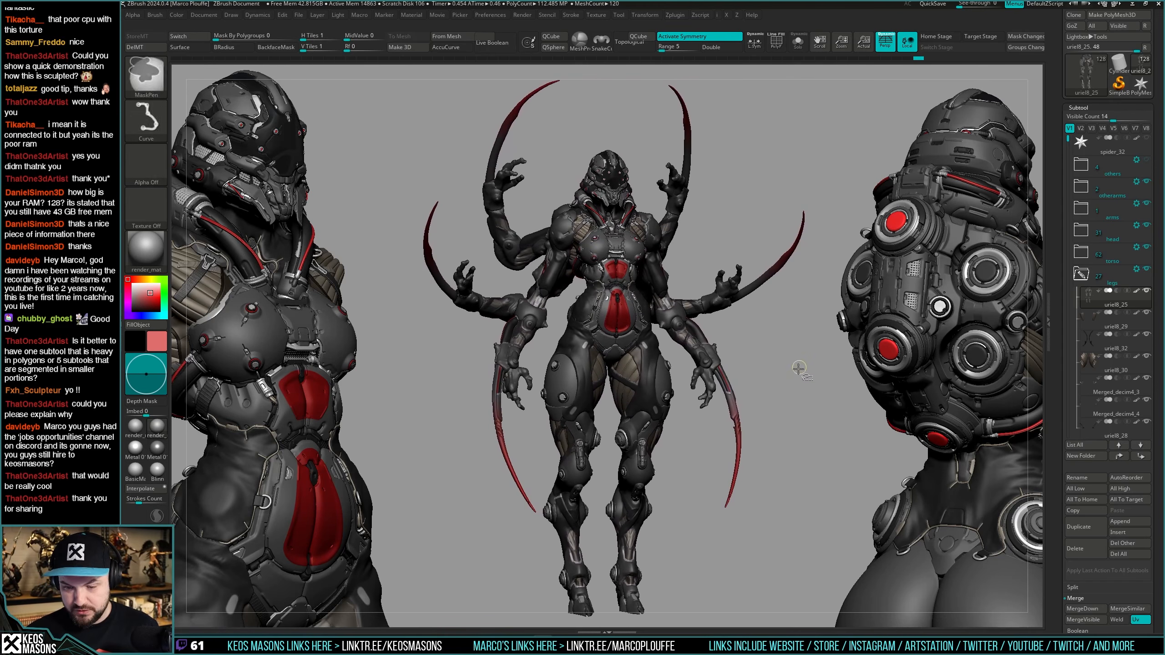
# Save the tool as spider_32.ztl, replacing the existing file.
pyautogui.hotkey('ctrl', 's')
pyautogui.click(578, 313)
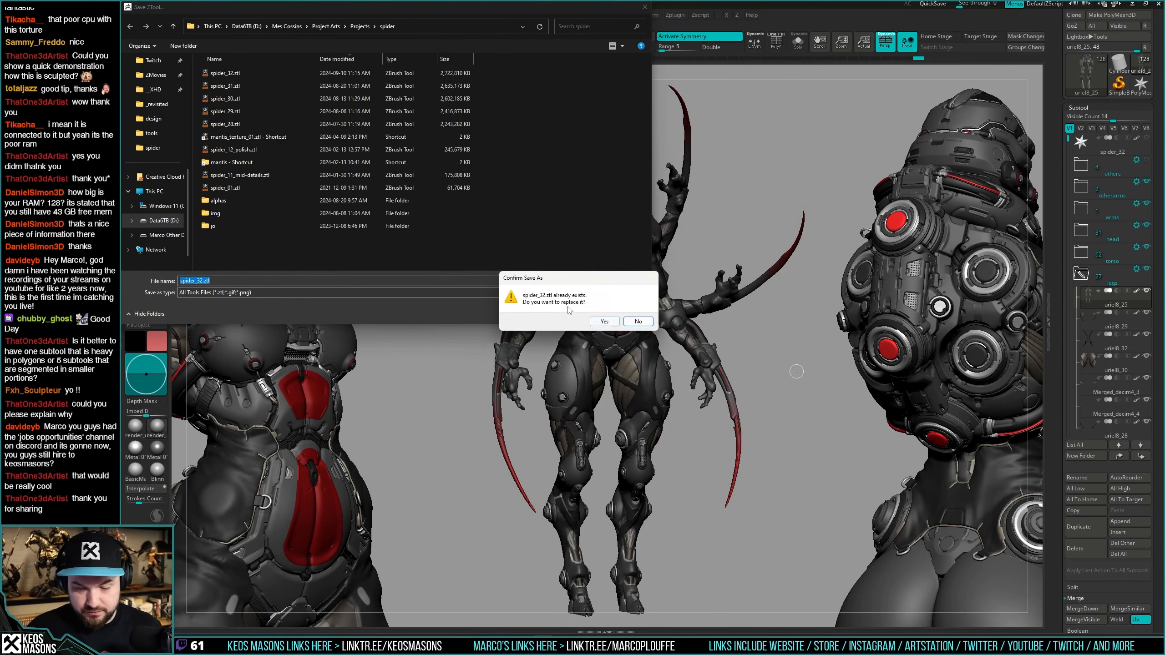
pyautogui.click(606, 323)
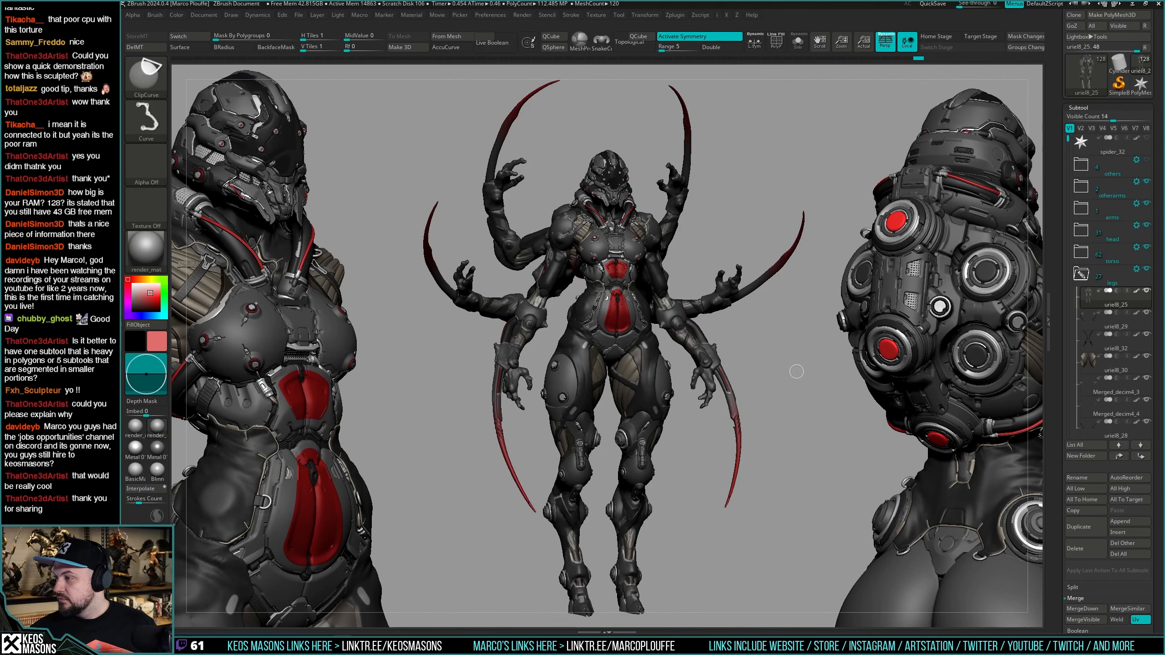
pyautogui.hotkey('ctrl', 's')
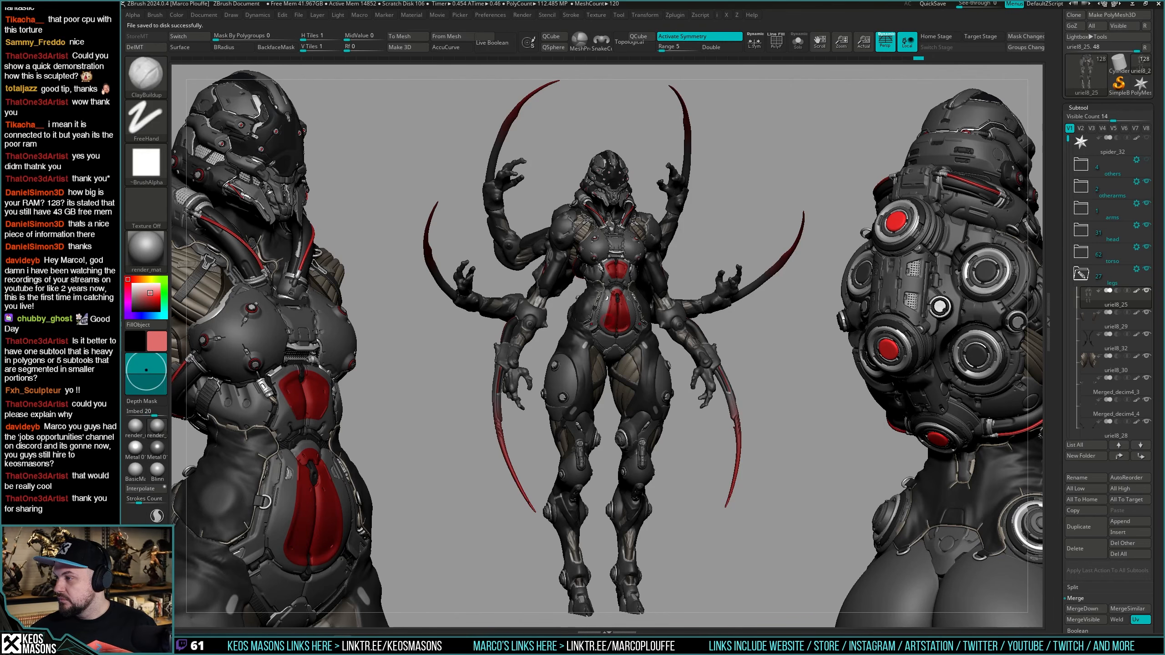